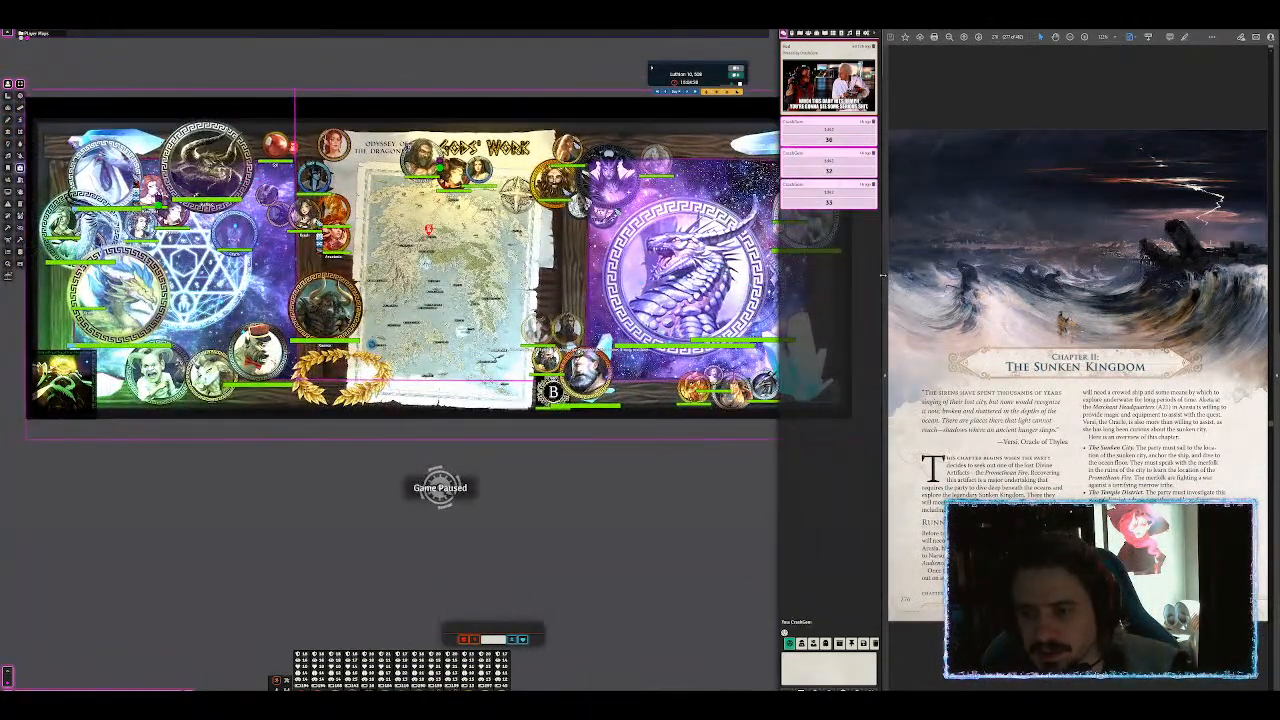
Step: Switch to Photoshop and tile its window beside the campaign book PDF
{"action": "mouse_move", "coordinate": [882, 275]}
{"action": "left_mouse_down"}
{"action": "mouse_move", "coordinate": [906, 273]}
{"action": "mouse_move", "coordinate": [858, 271]}
{"action": "mouse_move", "coordinate": [888, 270]}
{"action": "left_mouse_up"}
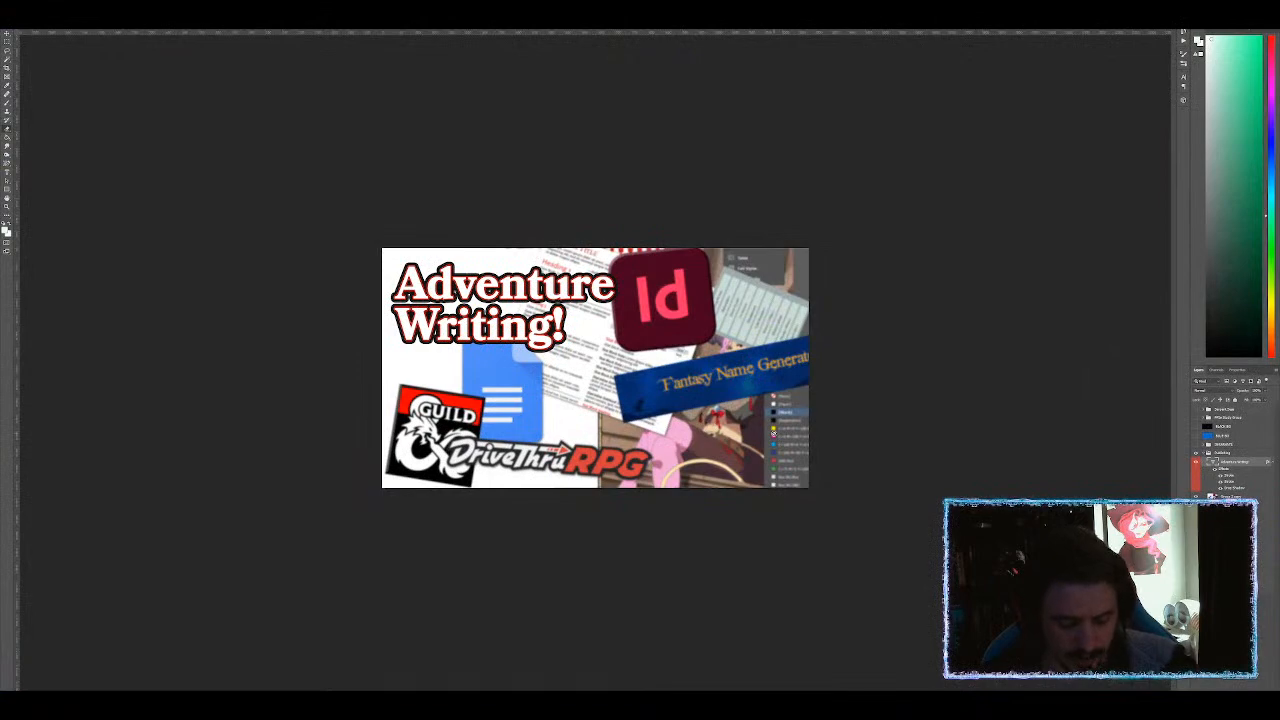
{"action": "key", "text": "super+Left"}
{"action": "left_click_drag", "start_coordinate": [640, 348], "coordinate": [892, 340]}
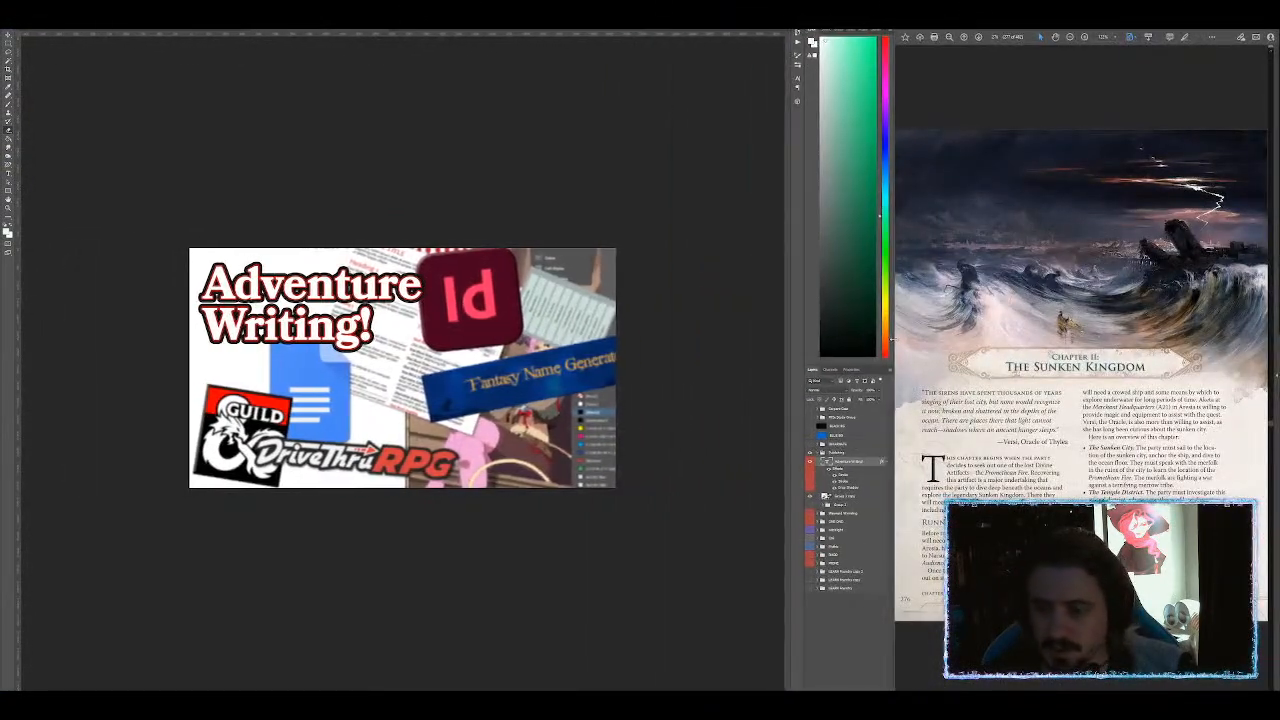
Step: Copy the styled "Adventure Writing!" text layer from the thumbnail image into the blank transparent document
{"action": "key", "text": "ctrl+plus"}
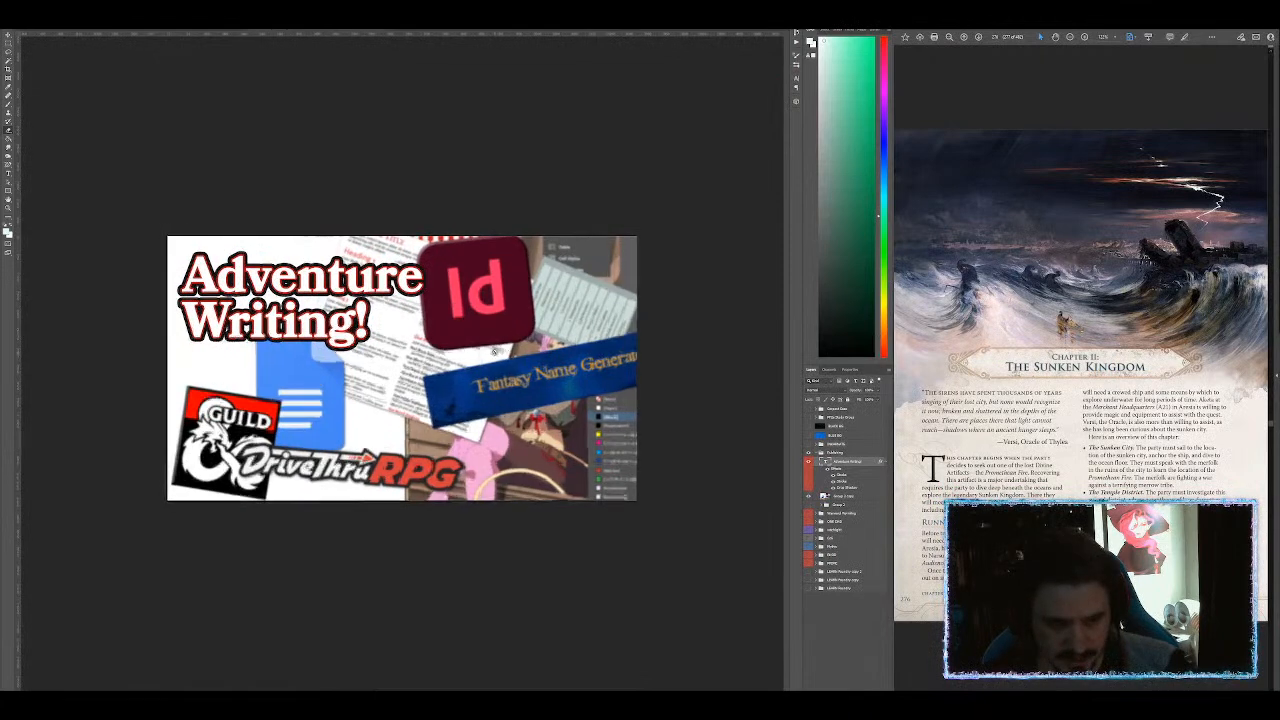
{"action": "key", "text": "v"}
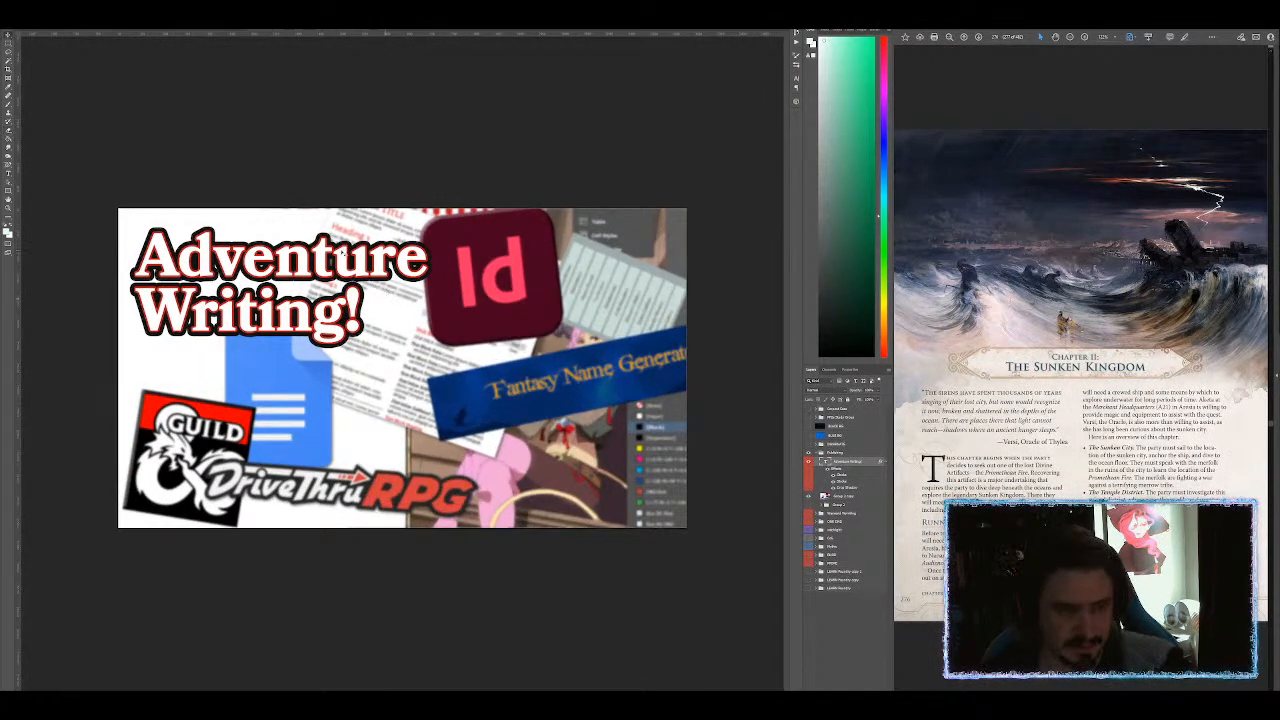
{"action": "left_click_drag", "start_coordinate": [283, 297], "coordinate": [372, 280]}
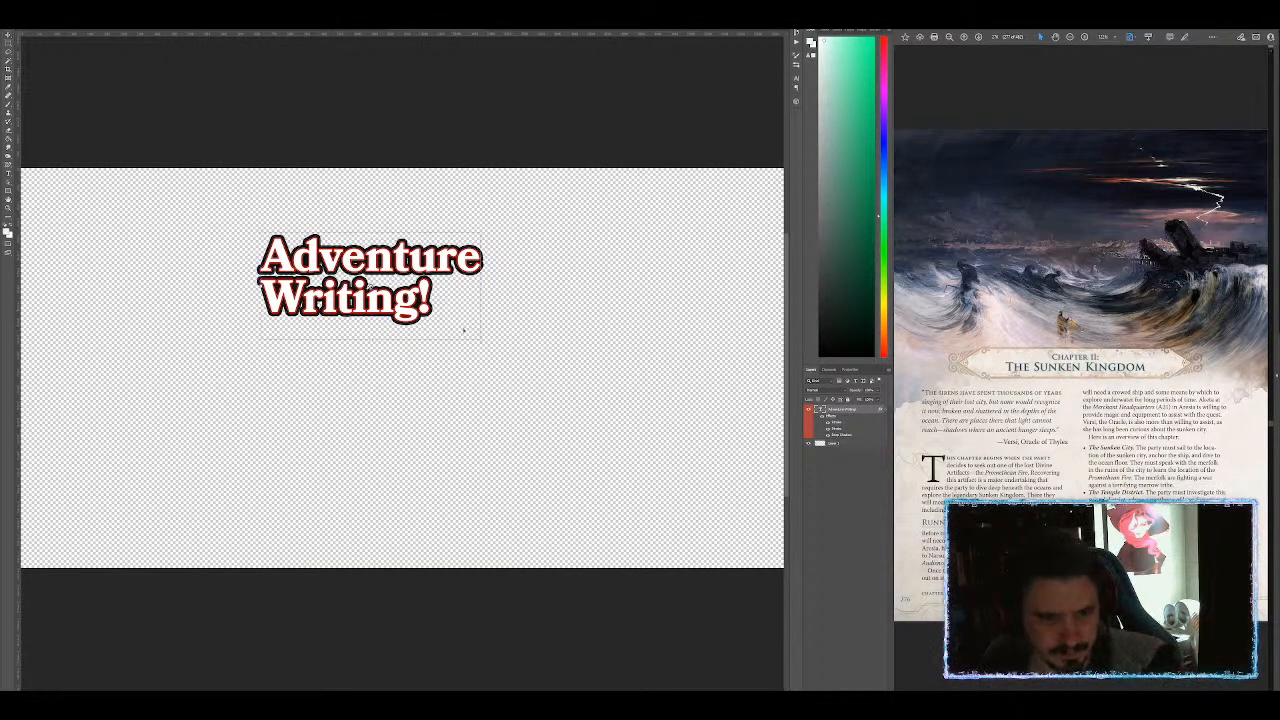
Step: Scale the "Adventure Writing!" text down to a small label and move it toward the middle of the canvas
{"action": "left_click_drag", "start_coordinate": [483, 340], "coordinate": [306, 248]}
{"action": "key", "text": "Return"}
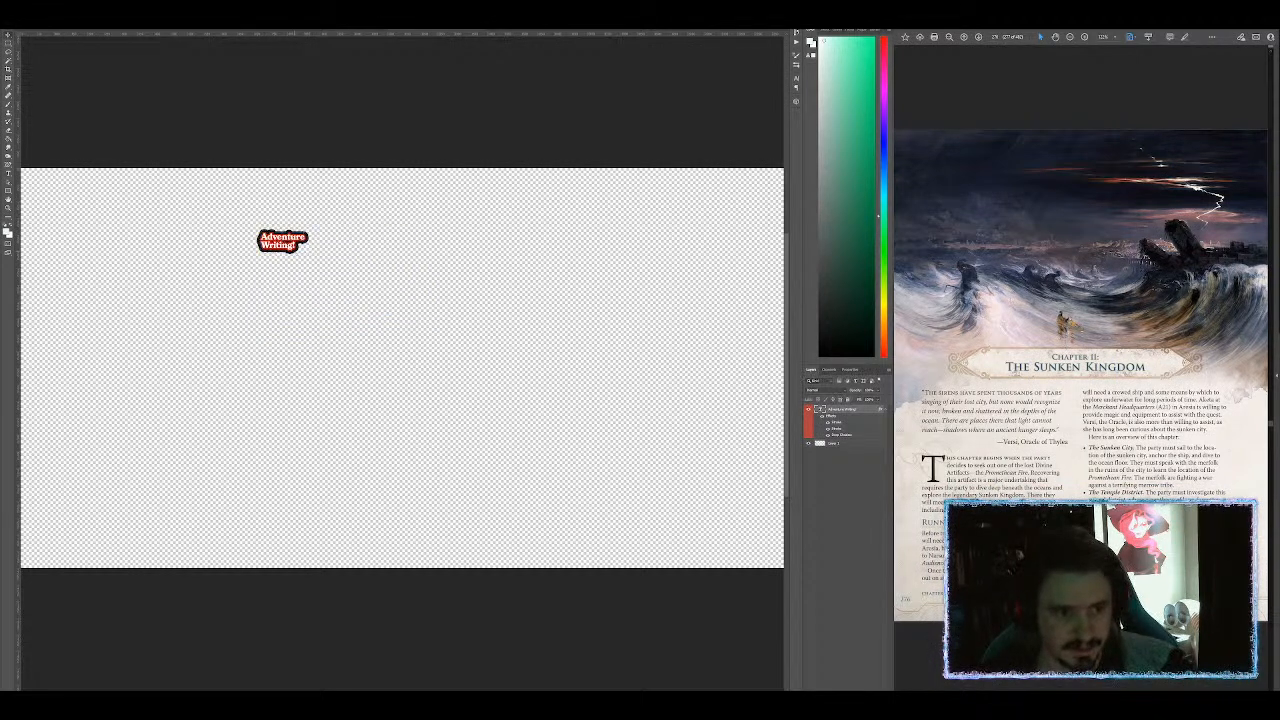
{"action": "left_click_drag", "start_coordinate": [338, 256], "coordinate": [398, 164]}
{"action": "scroll", "coordinate": [359, 219], "scroll_direction": "down", "scroll_amount": 1}
{"action": "scroll", "coordinate": [361, 219], "scroll_direction": "up", "scroll_amount": 1}
{"action": "scroll", "coordinate": [366, 242], "scroll_direction": "up", "scroll_amount": 1}
{"action": "left_click_drag", "start_coordinate": [292, 172], "coordinate": [404, 301]}
Step: Replace the label's text with "Chosen of the Oracle" on two lines, breaking after "of"
{"action": "key", "text": "t"}
{"action": "left_click", "coordinate": [416, 306]}
{"action": "key", "text": "ctrl+a"}
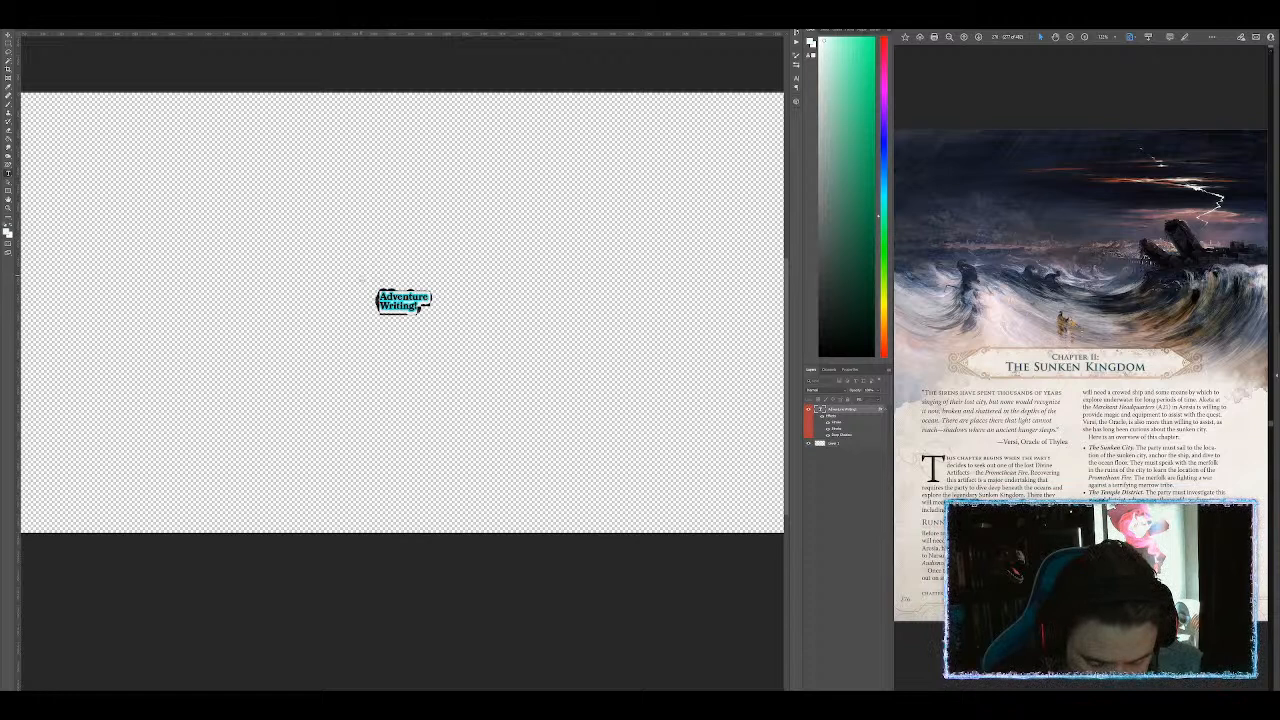
{"action": "type", "text": "Chosen of"}
{"action": "key", "text": "Return"}
{"action": "type", "text": "the"}
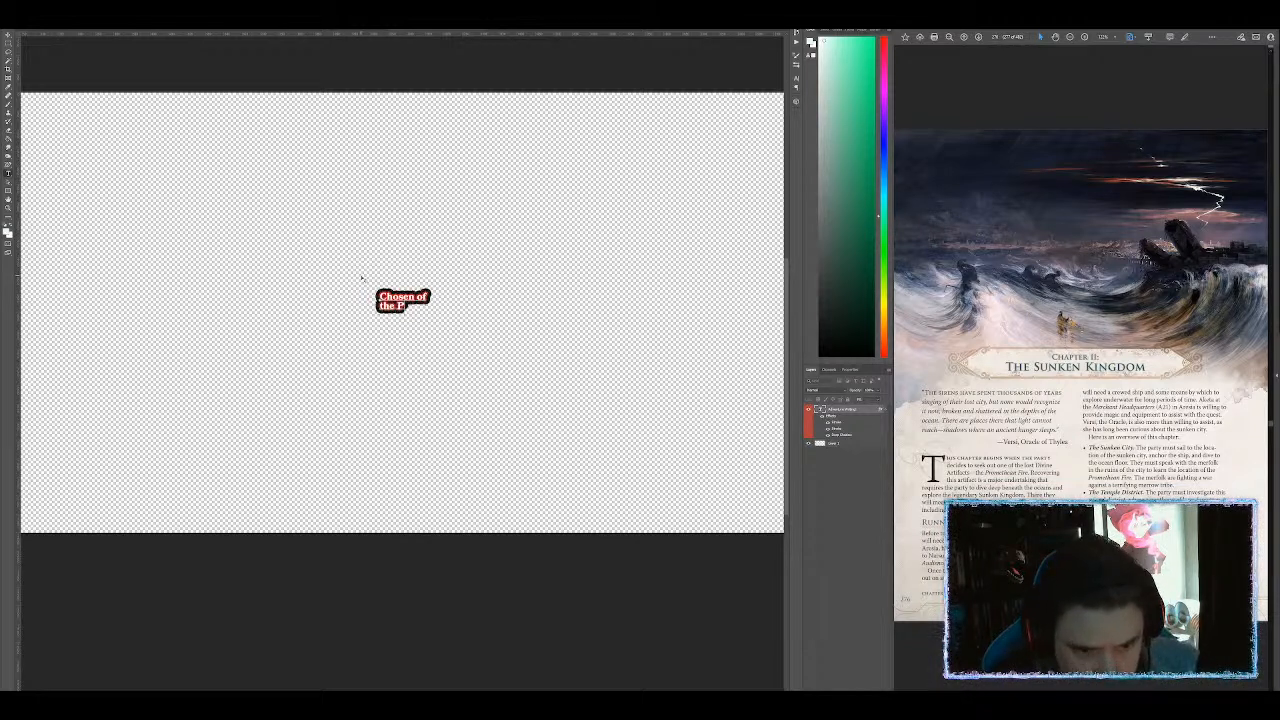
{"action": "type", "text": " Oracle"}
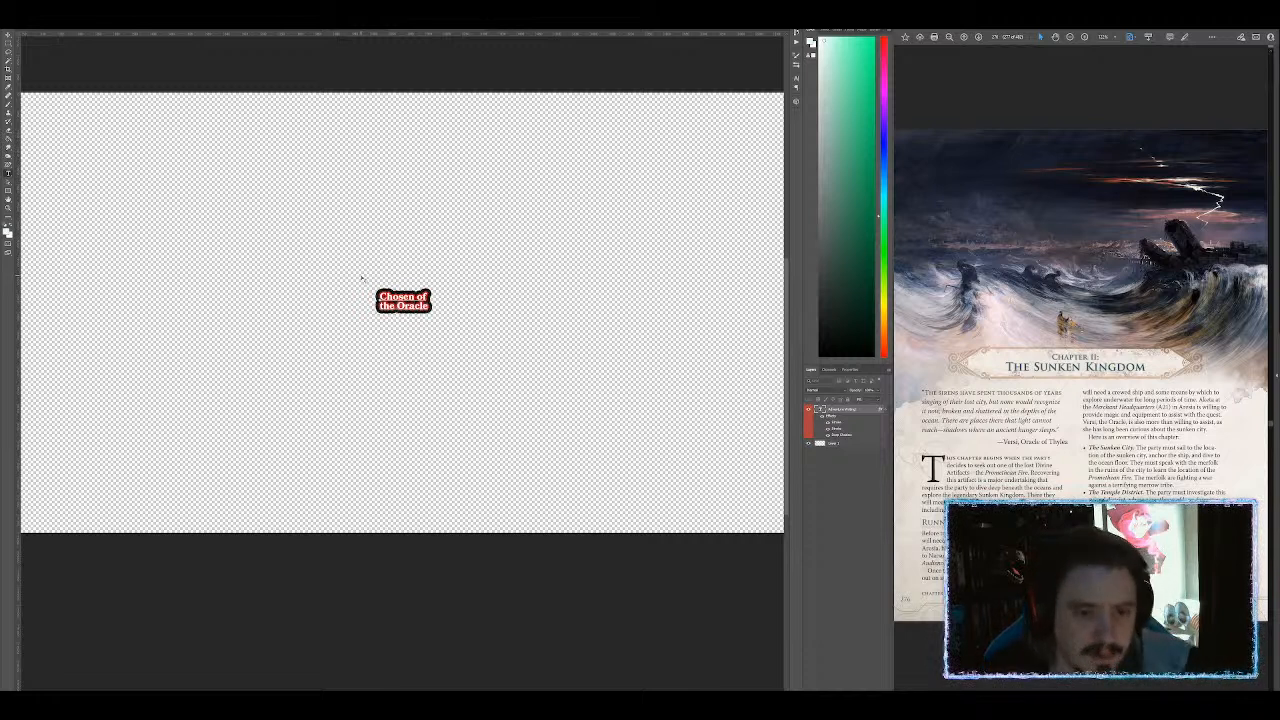
{"action": "key", "text": "ctrl+Return"}
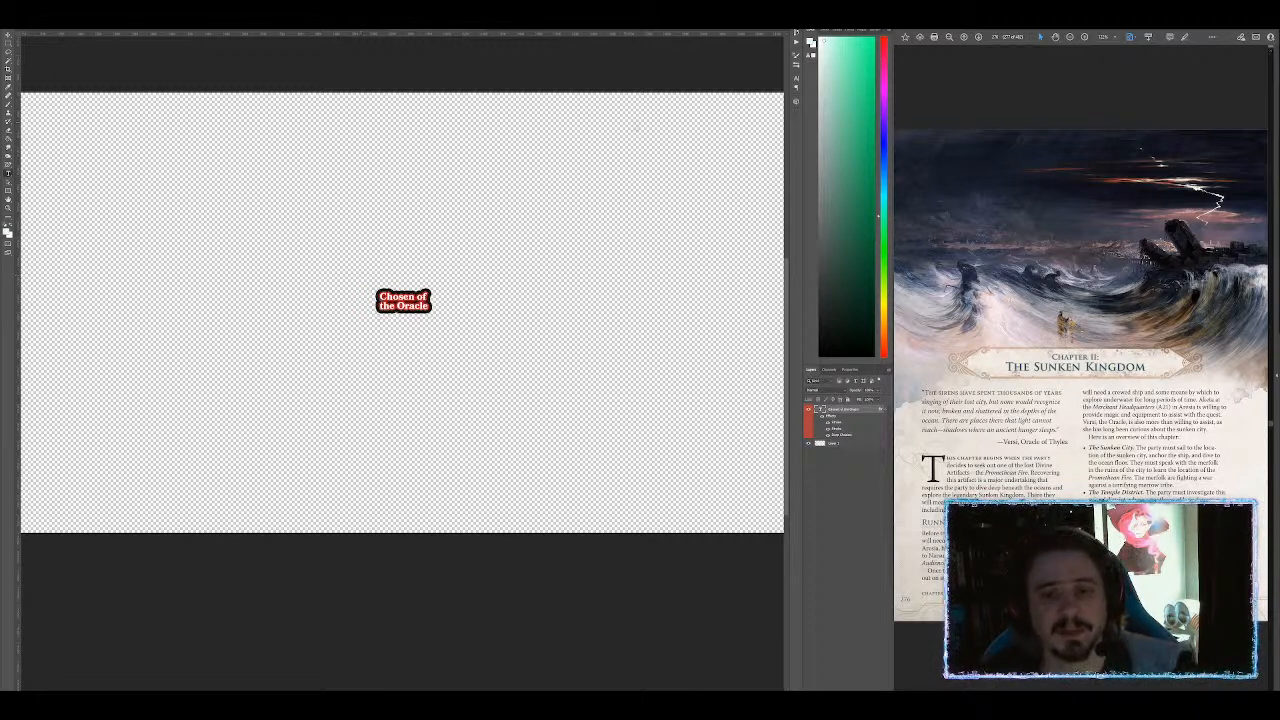
Step: Duplicate the "Chosen of the Oracle" label toward the canvas's upper right and change the copy's text to "Waking Up Thylea" on two lines
{"action": "key", "text": "v"}
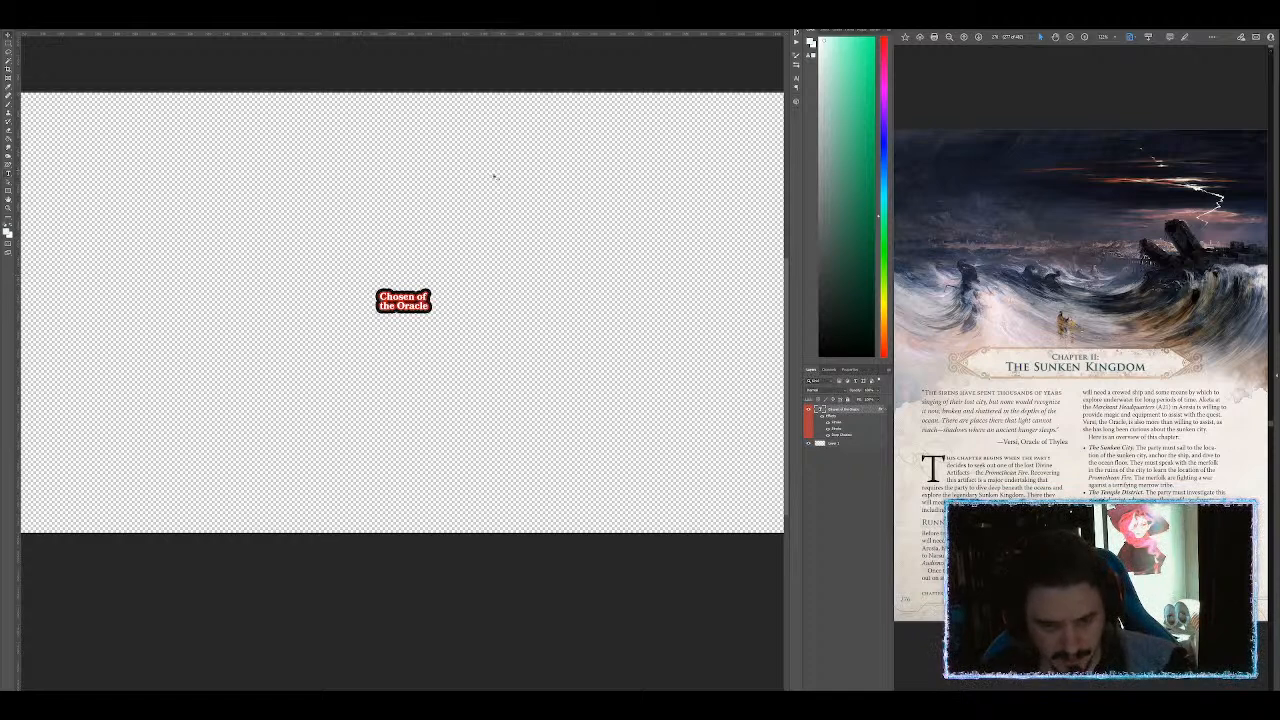
{"action": "left_click_drag", "start_coordinate": [444, 303], "coordinate": [712, 172]}
{"action": "left_click_drag", "start_coordinate": [576, 251], "coordinate": [635, 226]}
{"action": "left_click_drag", "start_coordinate": [614, 147], "coordinate": [638, 159]}
{"action": "key", "text": "t"}
{"action": "left_click", "coordinate": [630, 158]}
{"action": "key", "text": "ctrl+a"}
{"action": "type", "text": "Waking Up"}
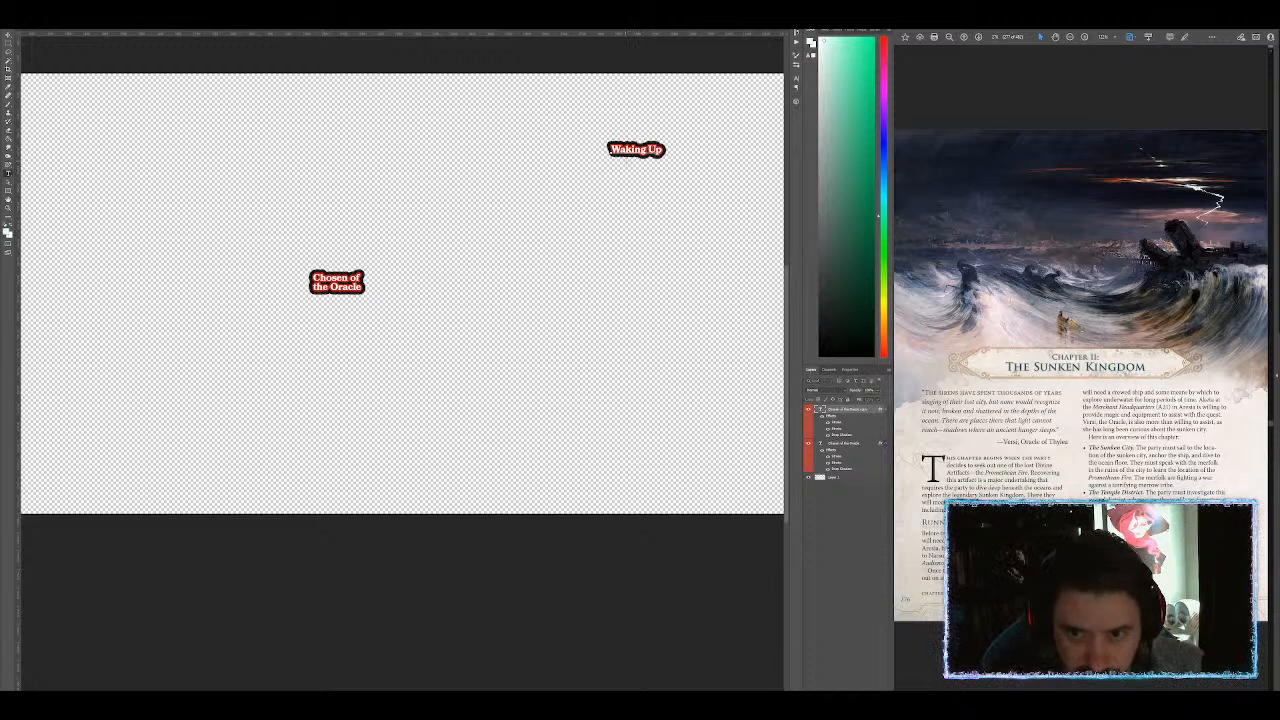
{"action": "key", "text": "Return"}
{"action": "type", "text": "Thylea"}
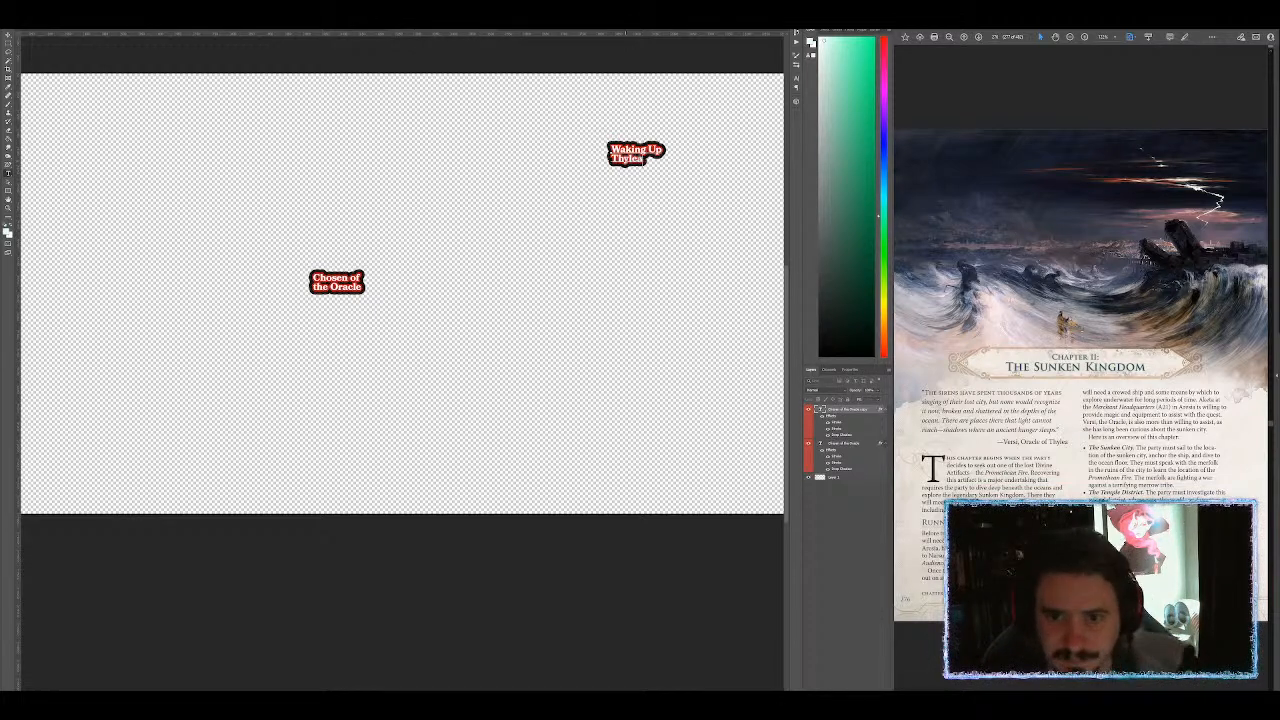
Step: Place two copies of the "Waking Up Thylea" label around its right side and change the upper copy to "Lutheria Stopped" on two lines
{"action": "left_click_drag", "start_coordinate": [675, 85], "coordinate": [543, 103]}
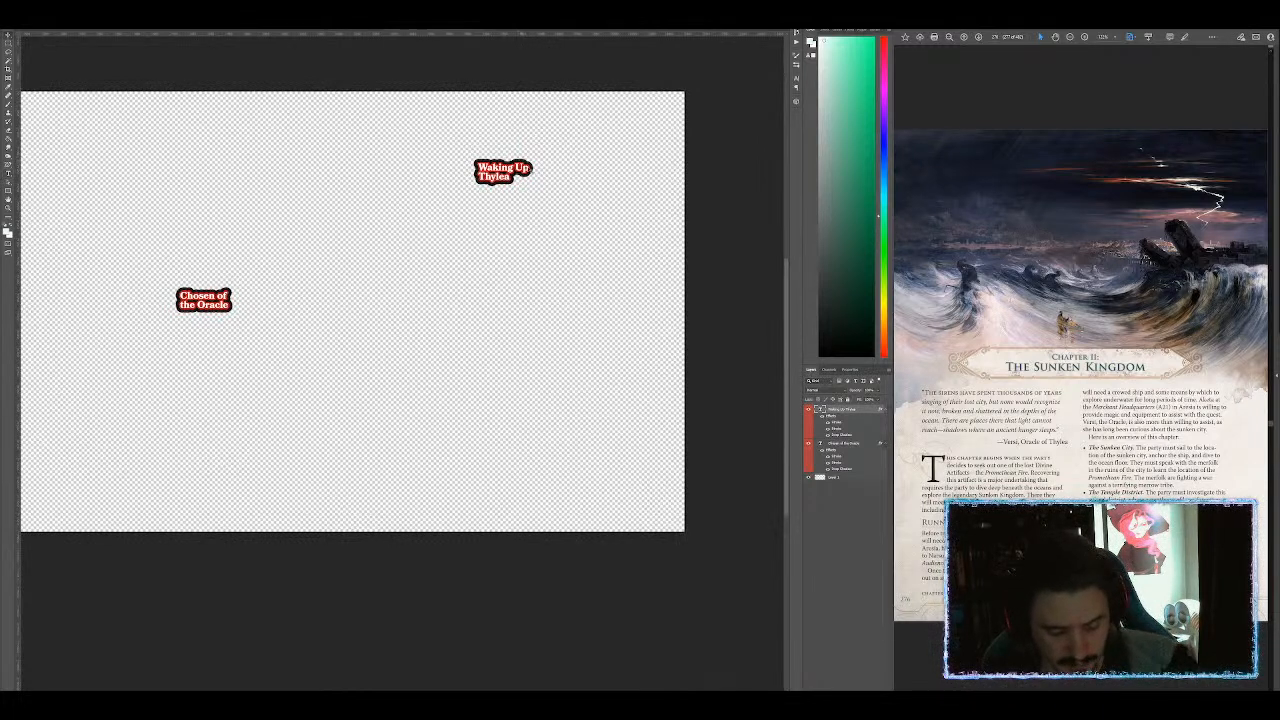
{"action": "left_click_drag", "start_coordinate": [521, 167], "coordinate": [659, 183]}
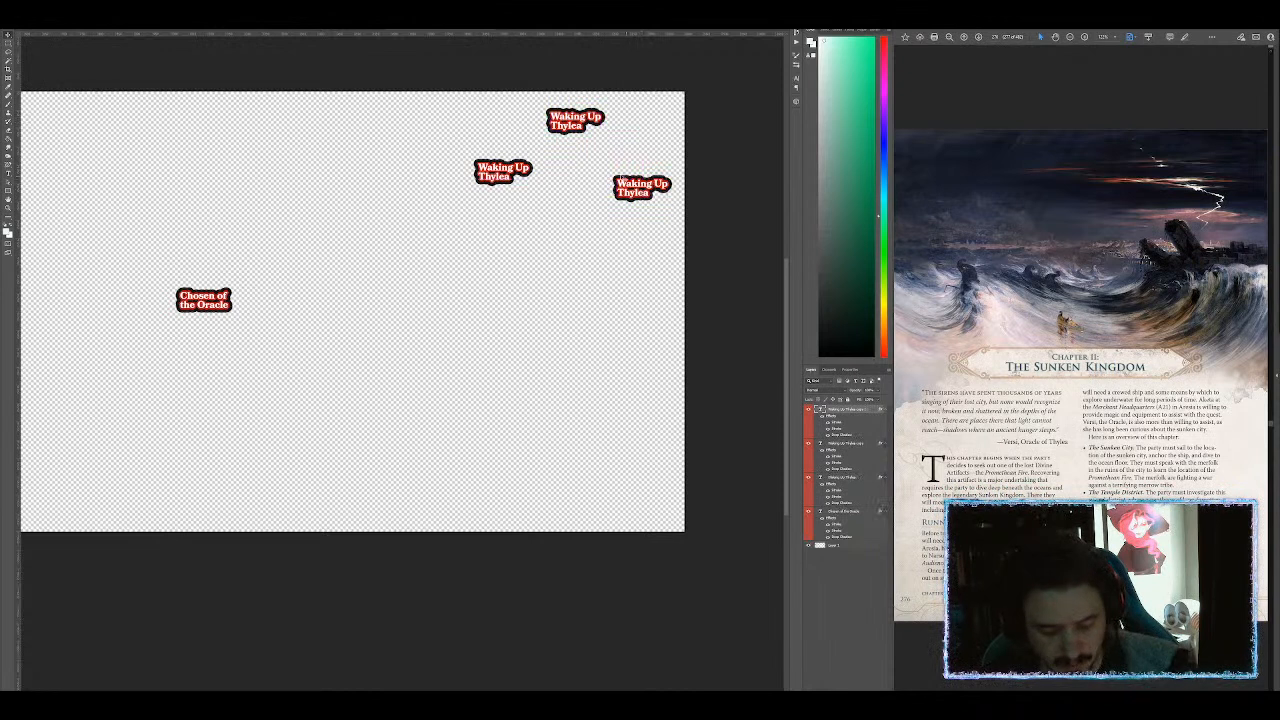
{"action": "left_click", "coordinate": [567, 126]}
{"action": "key", "text": "ctrl+a"}
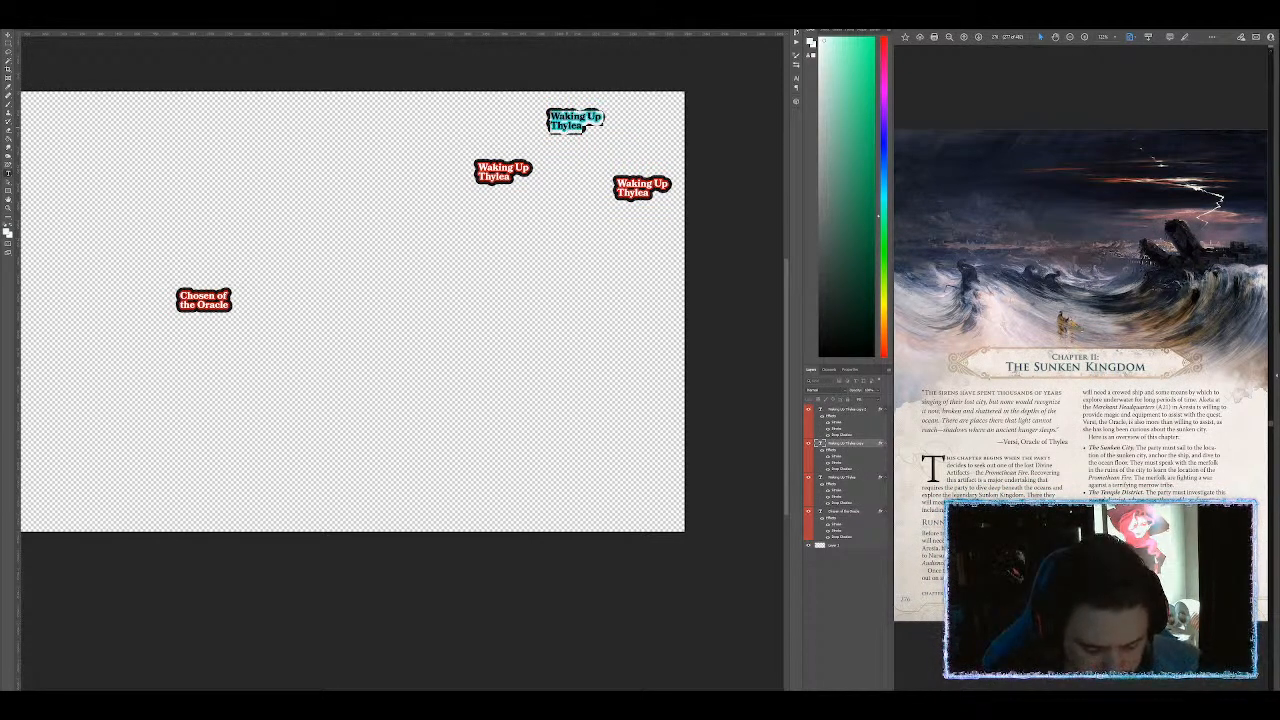
{"action": "type", "text": "Lutheria Stopped"}
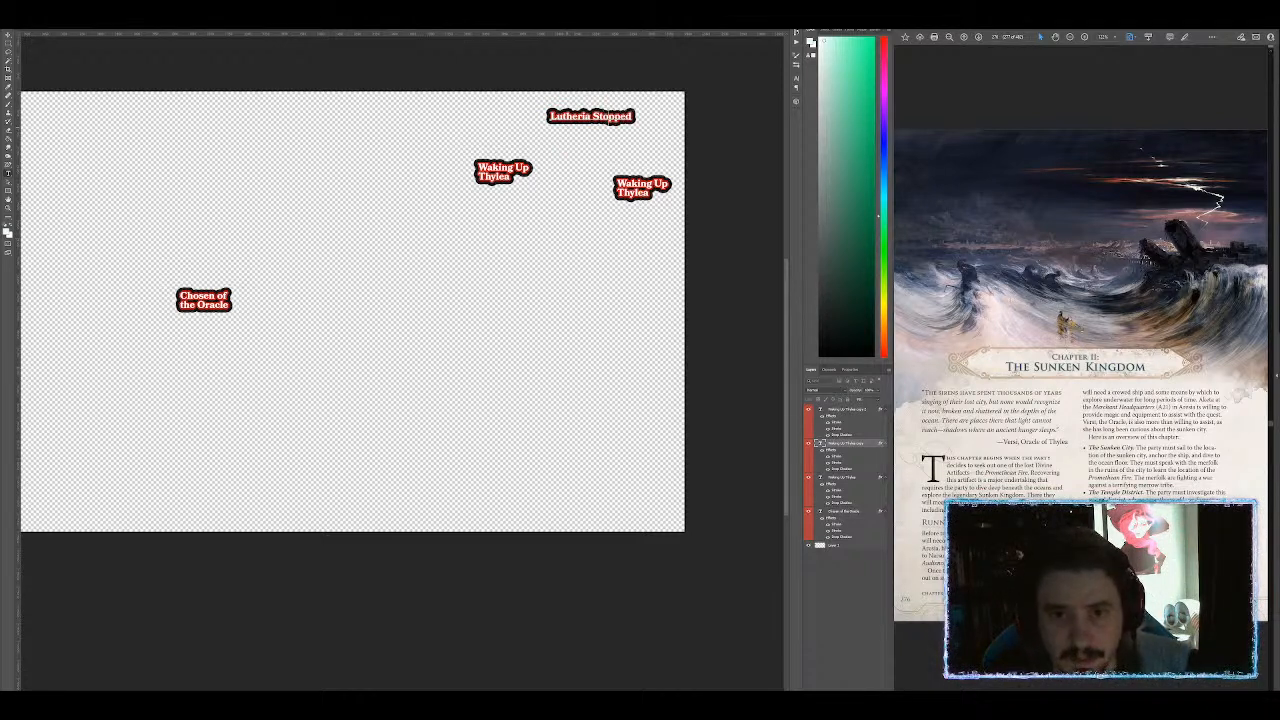
{"action": "key", "text": "Return"}
{"action": "key", "text": "ctrl+Return"}
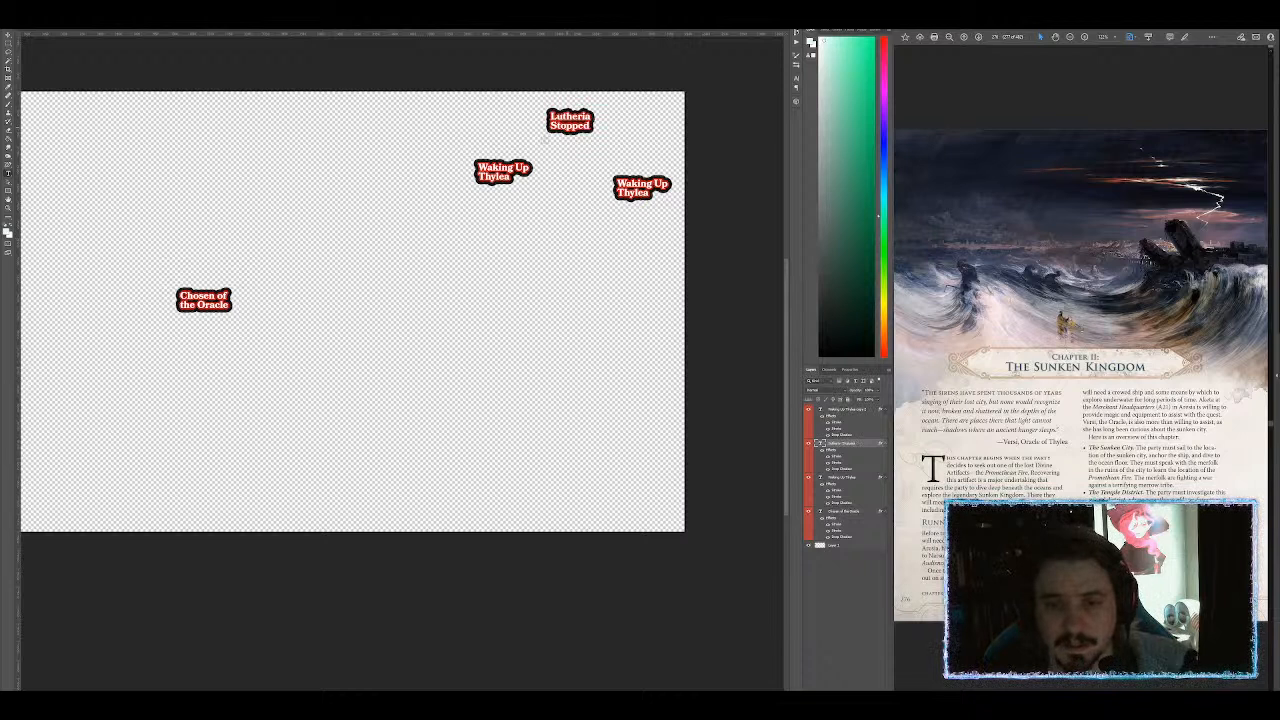
Step: Change the rightmost "Waking Up Thylea" copy to read "Thylea Wakes Up", with the line break after "Thylea"
{"action": "left_click", "coordinate": [639, 183]}
{"action": "key", "text": "ctrl+a"}
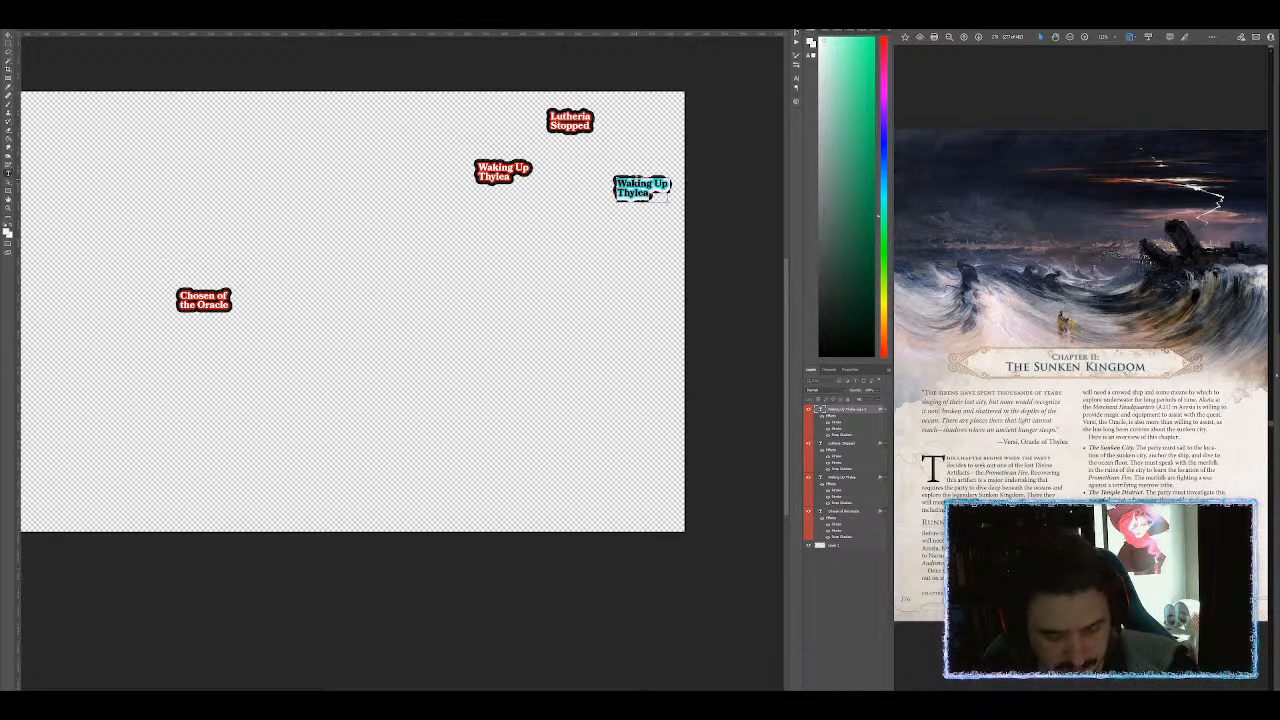
{"action": "type", "text": "Thyle"}
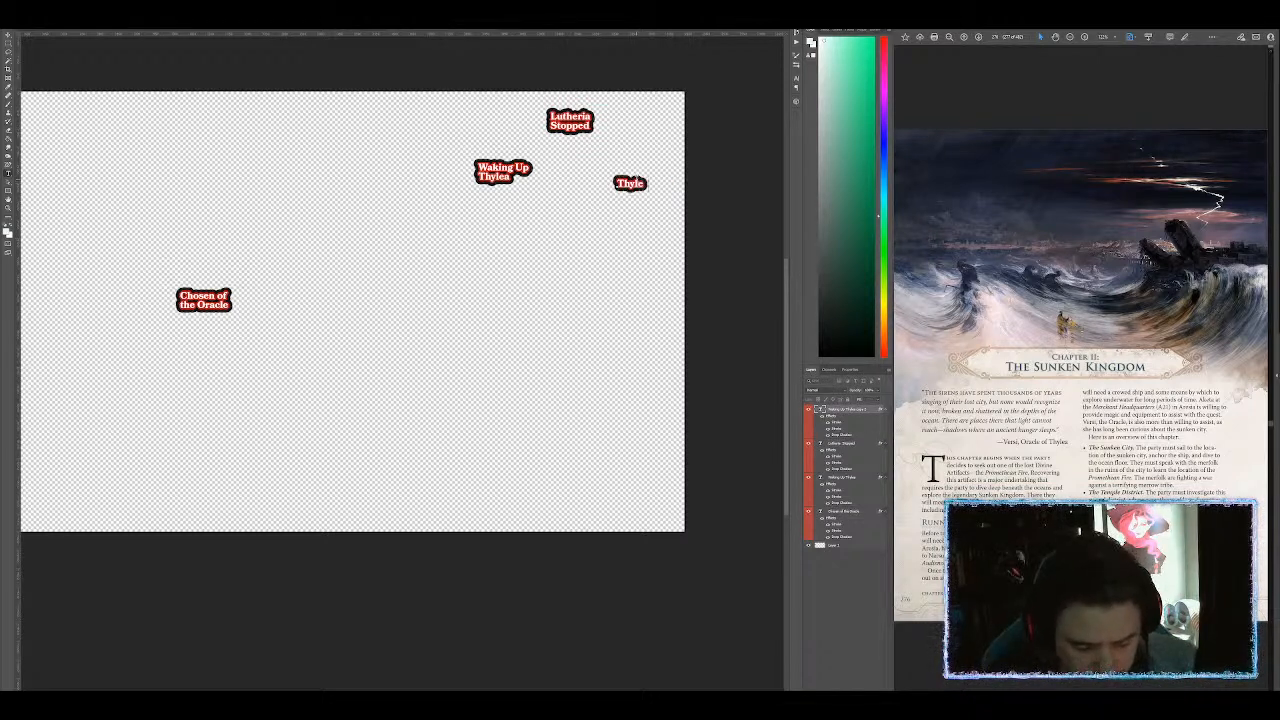
{"action": "type", "text": "a Wakes"}
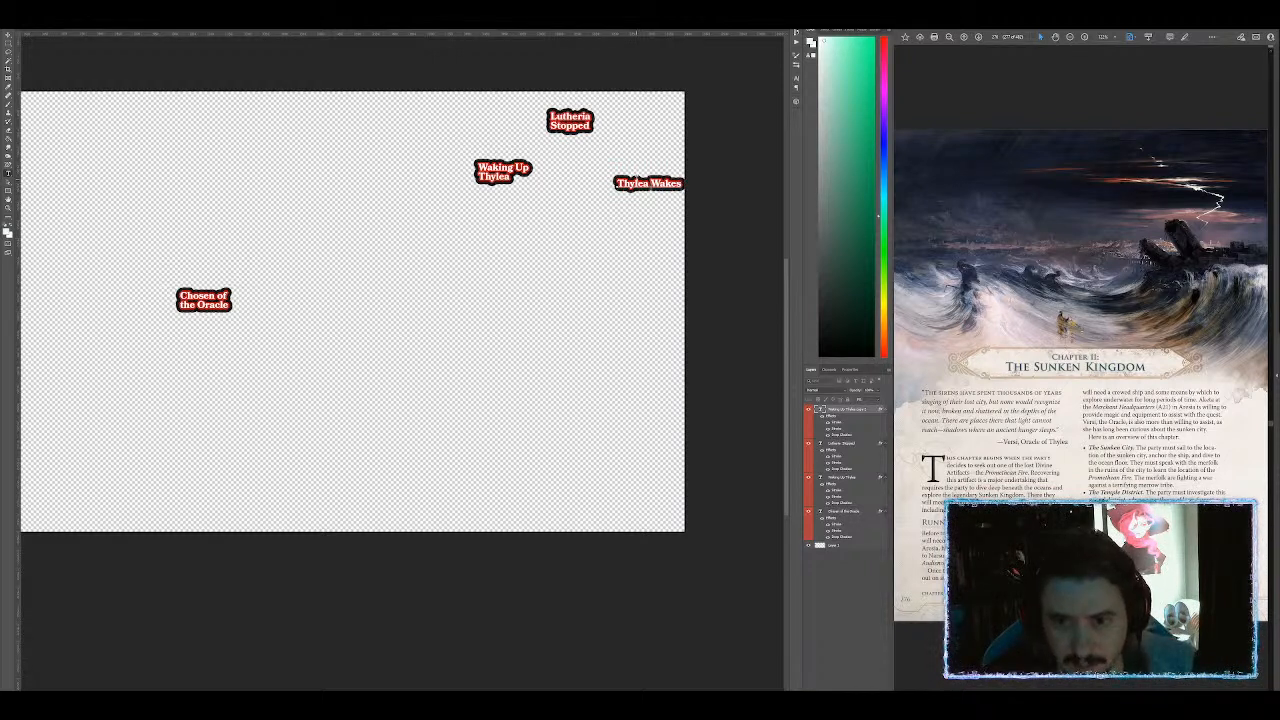
{"action": "key", "text": "Return"}
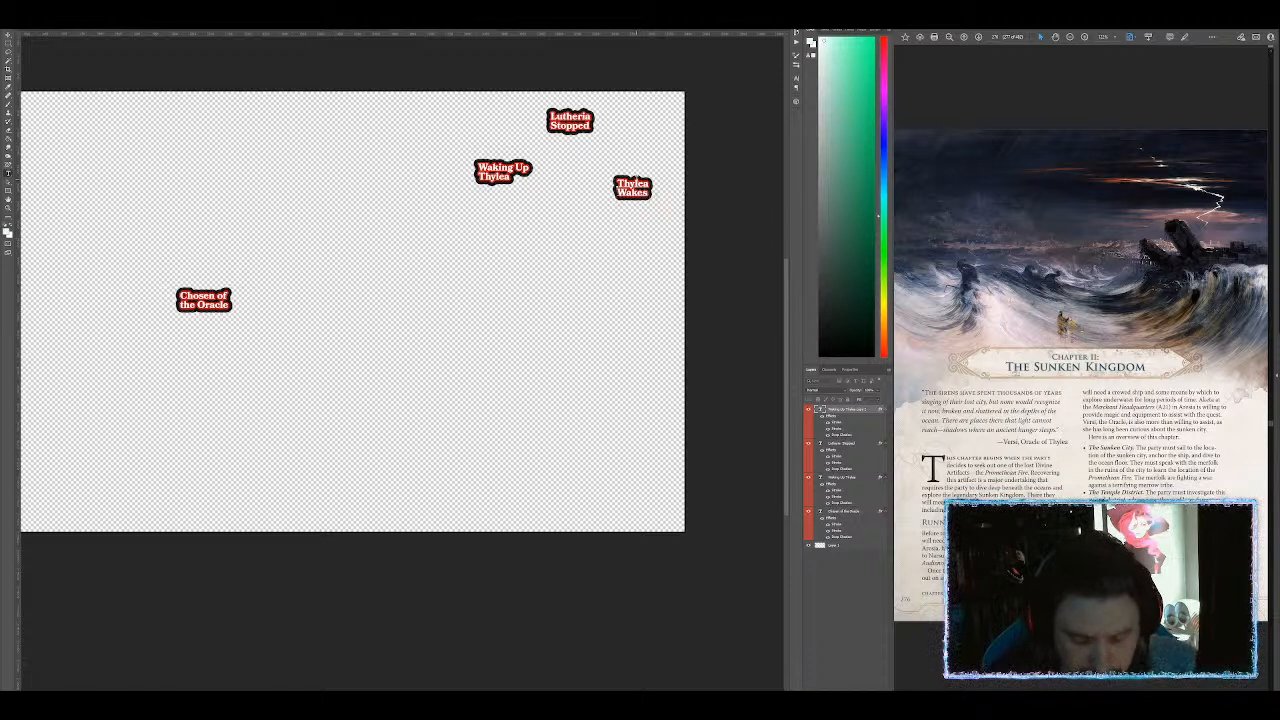
{"action": "type", "text": "Up"}
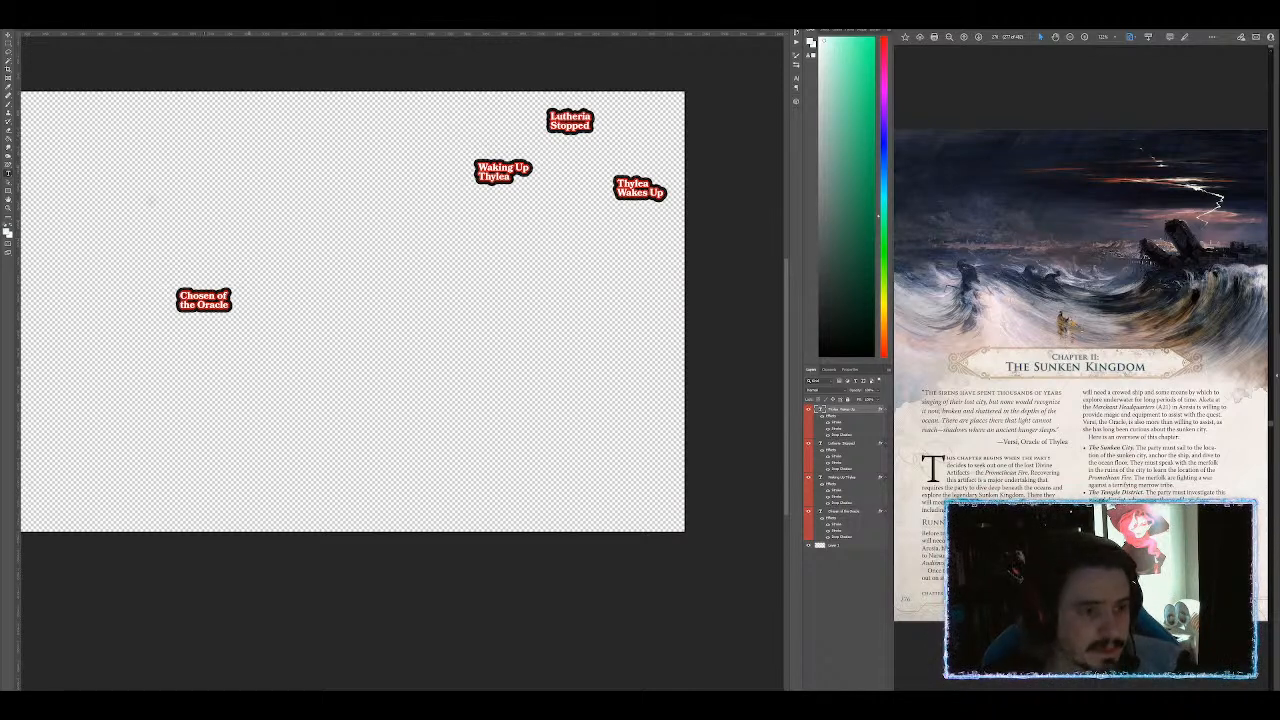
Step: Move the "Chosen of the Oracle" label into the left third of the canvas
{"action": "left_click_drag", "start_coordinate": [309, 197], "coordinate": [408, 174]}
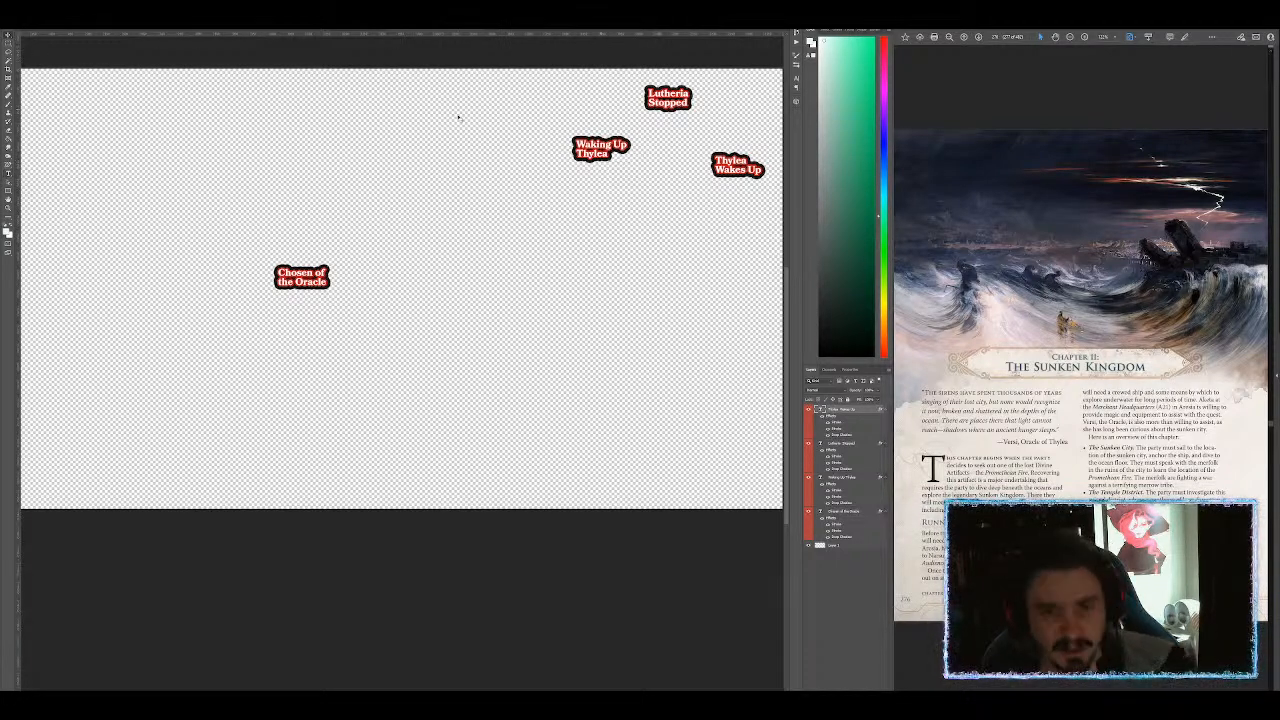
{"action": "left_click_drag", "start_coordinate": [298, 222], "coordinate": [478, 192]}
{"action": "scroll", "coordinate": [465, 192], "scroll_direction": "down", "scroll_amount": 2}
{"action": "scroll", "coordinate": [479, 211], "scroll_direction": "up", "scroll_amount": 1}
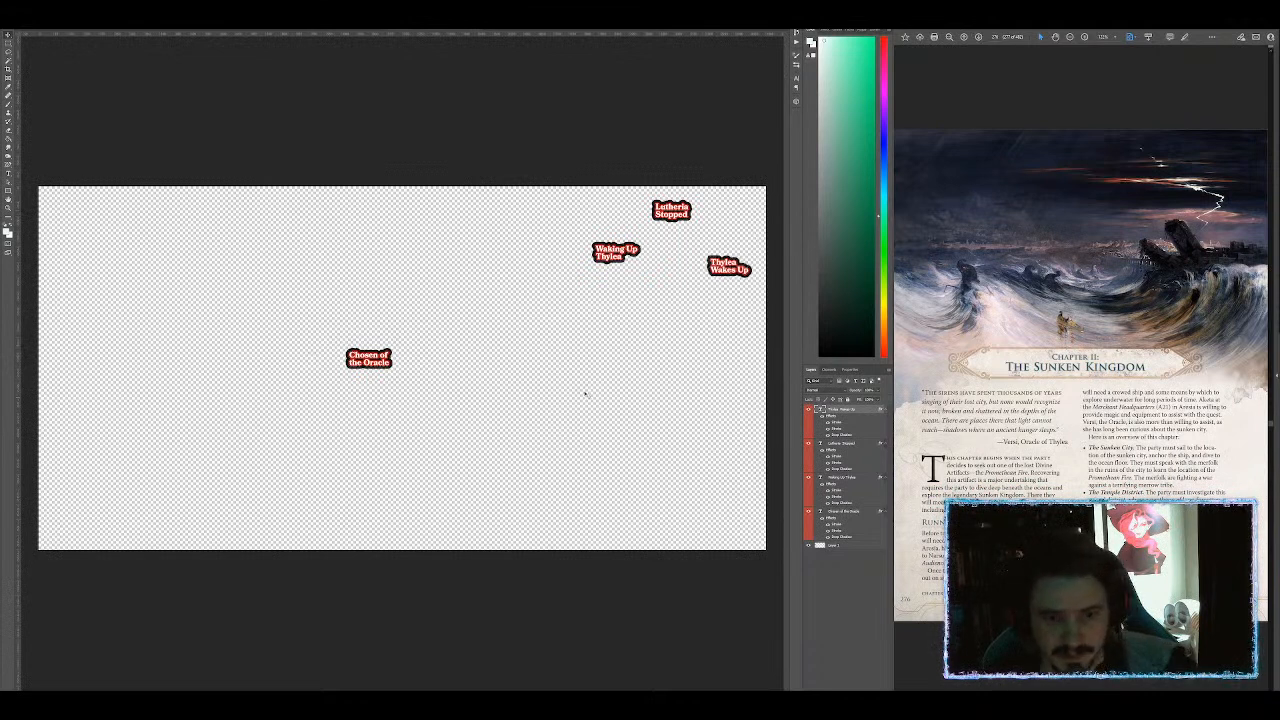
{"action": "left_click", "coordinate": [845, 511]}
{"action": "left_click_drag", "start_coordinate": [382, 353], "coordinate": [242, 360]}
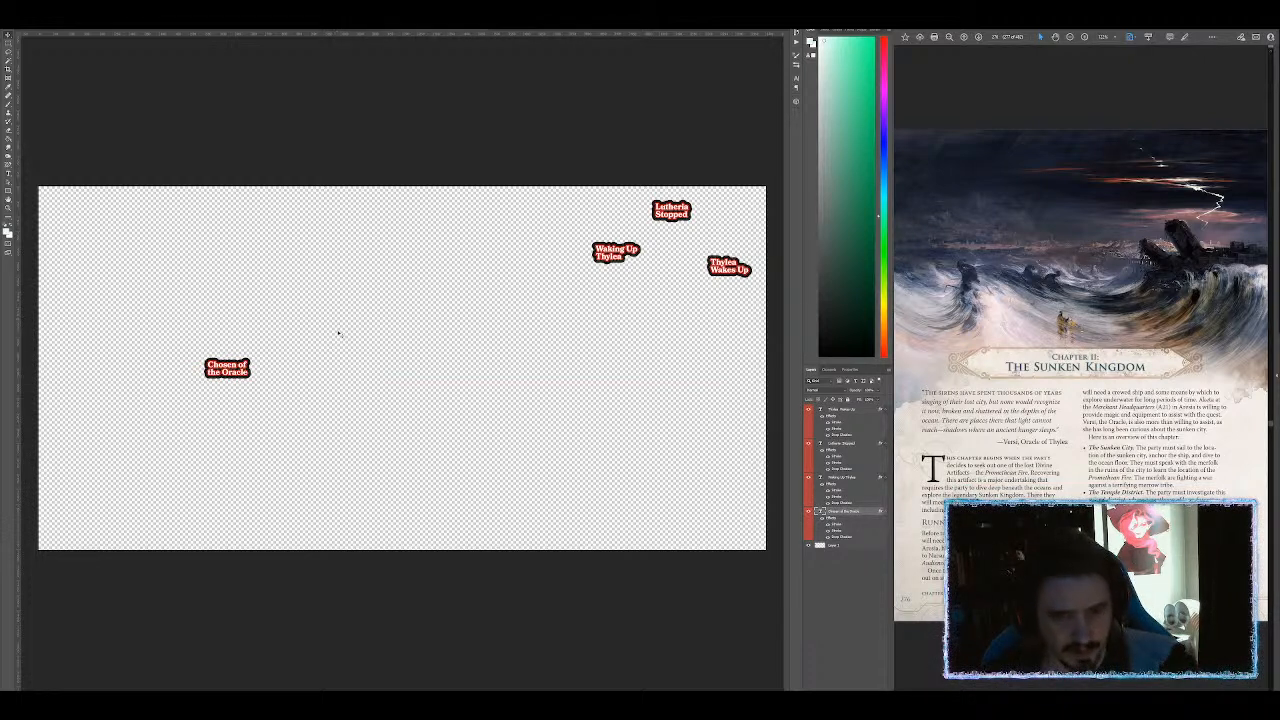
Step: Duplicate the "Chosen of the Oracle" label directly above itself and change the copy's text to "Trouble with sparks" on two lines
{"action": "scroll", "coordinate": [328, 328], "scroll_direction": "up", "scroll_amount": 2}
{"action": "left_click_drag", "start_coordinate": [323, 294], "coordinate": [377, 267]}
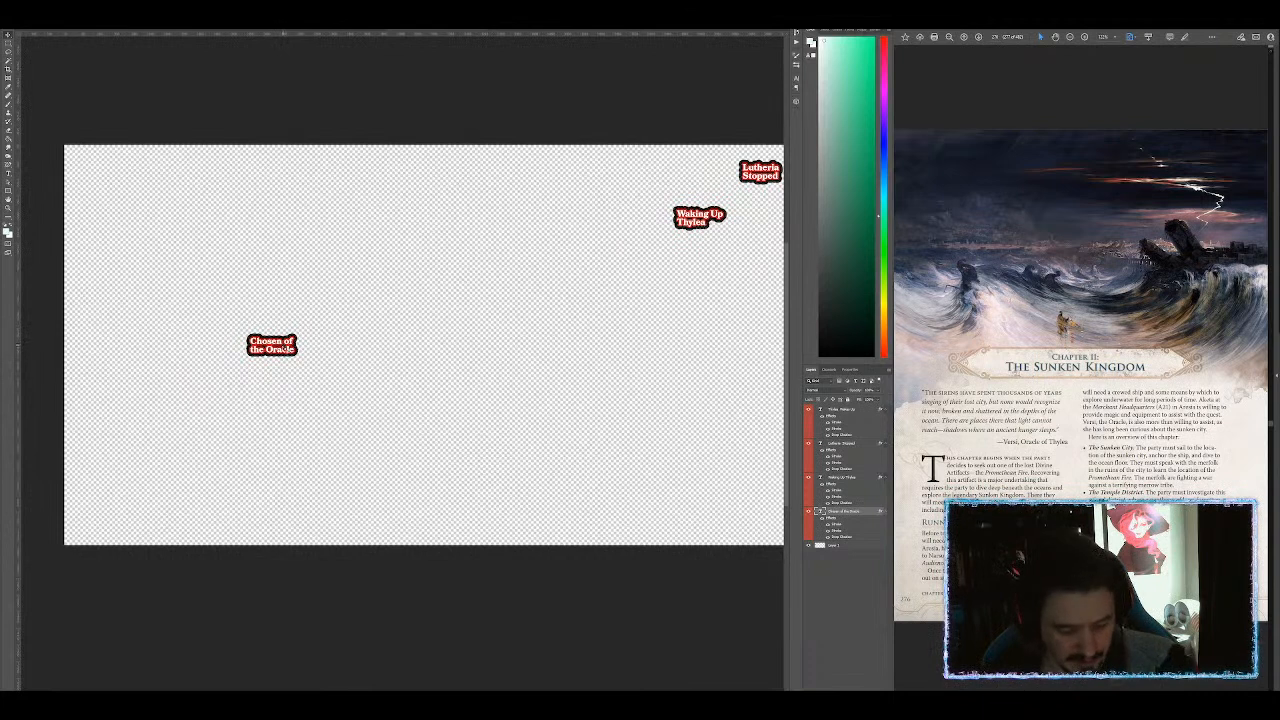
{"action": "left_click_drag", "start_coordinate": [284, 350], "coordinate": [286, 251]}
{"action": "double_click", "coordinate": [271, 256]}
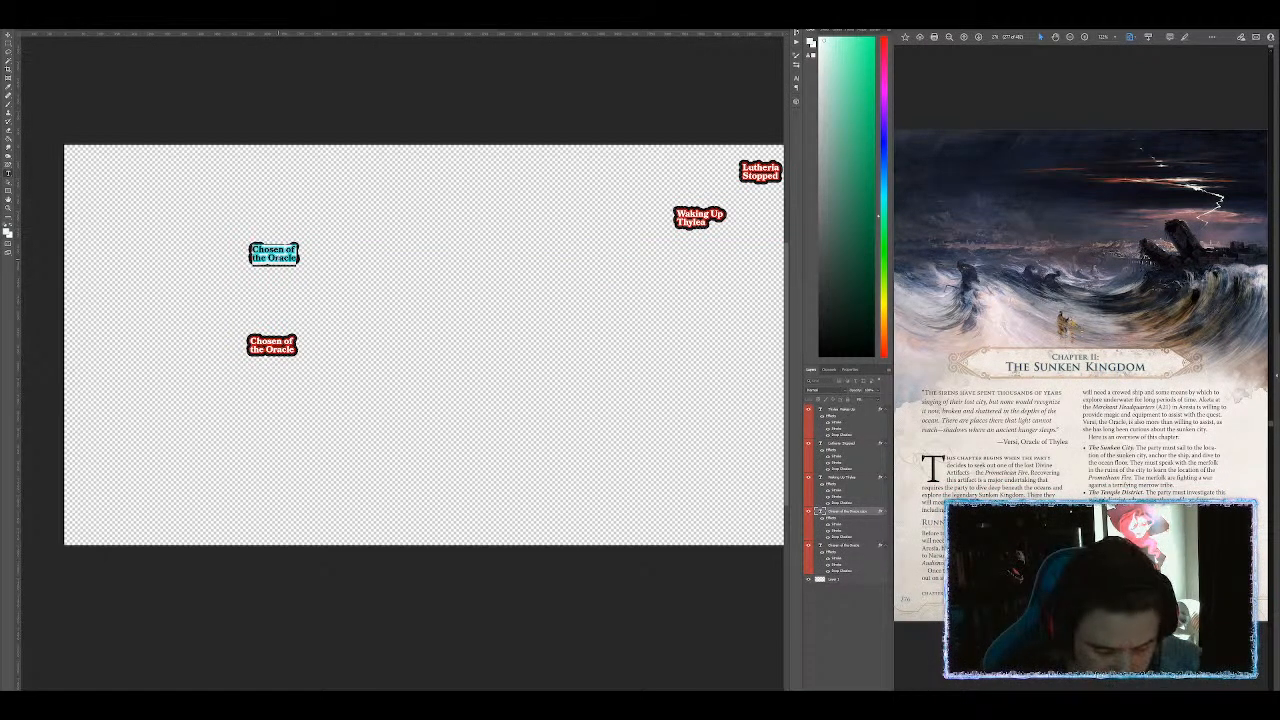
{"action": "type", "text": "Troub"}
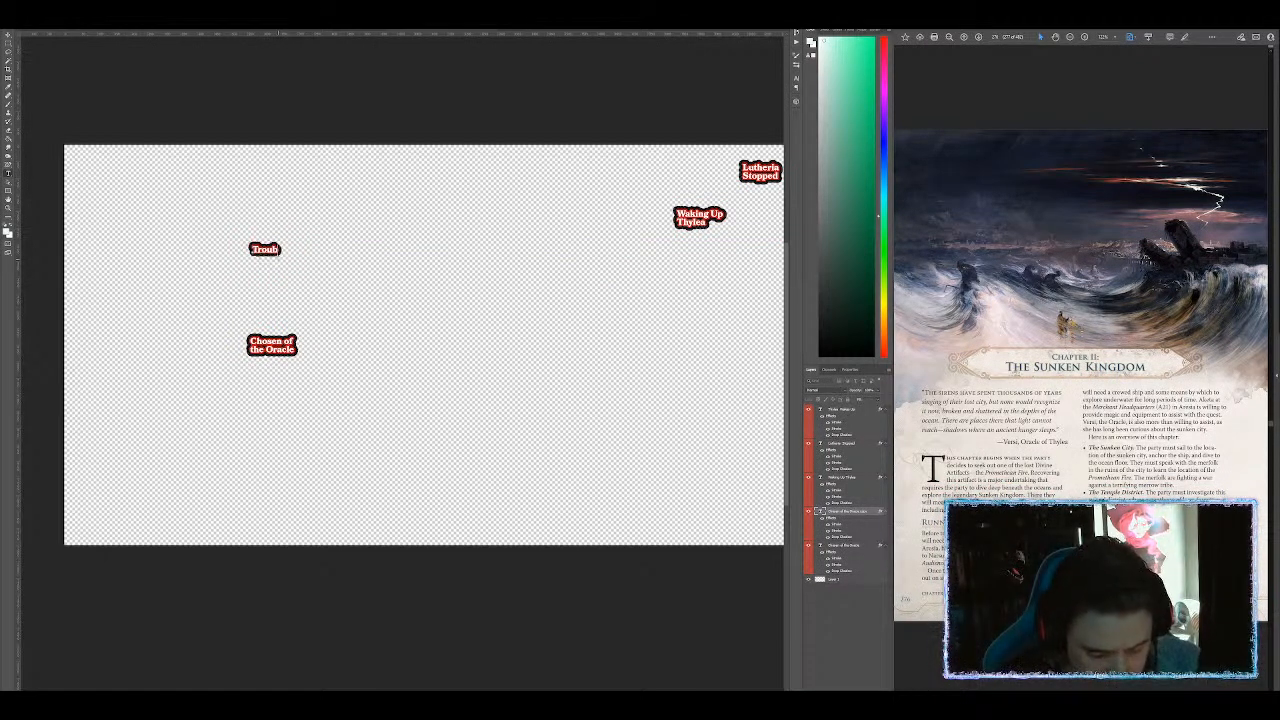
{"action": "type", "text": "le with sparks"}
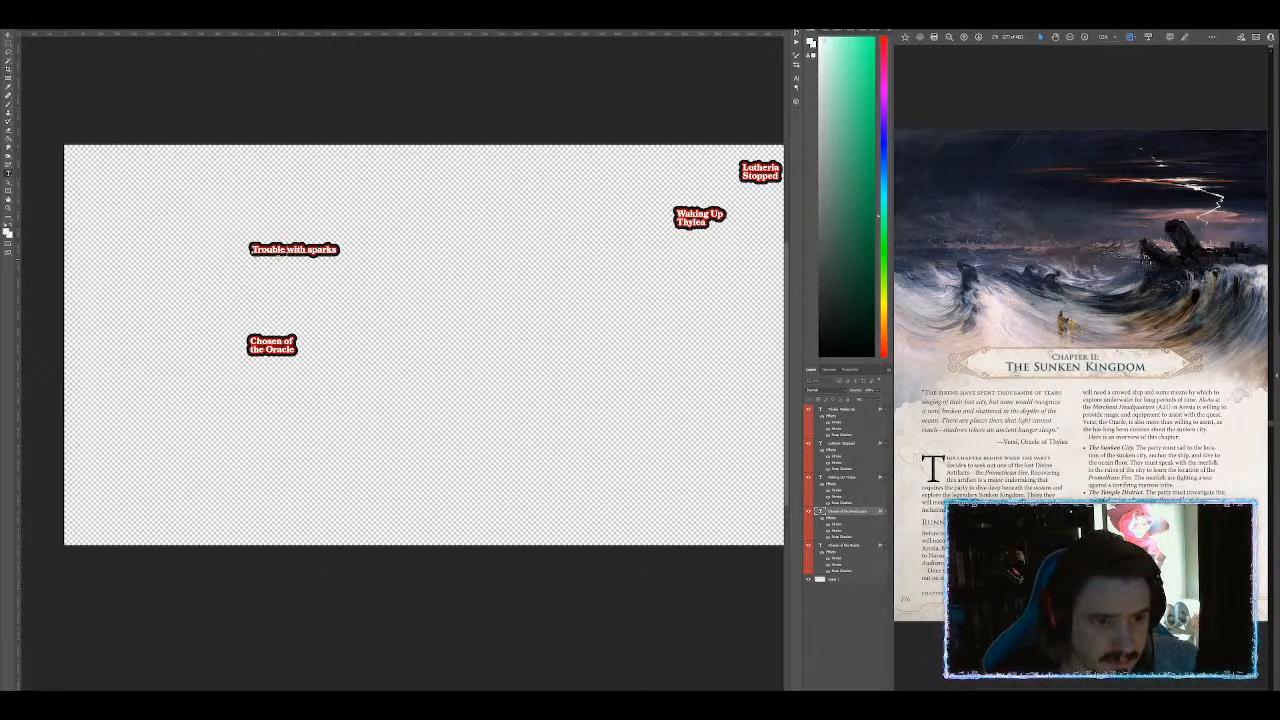
{"action": "left_click", "coordinate": [284, 249]}
{"action": "key", "text": "Return"}
{"action": "key", "text": "ctrl+Return"}
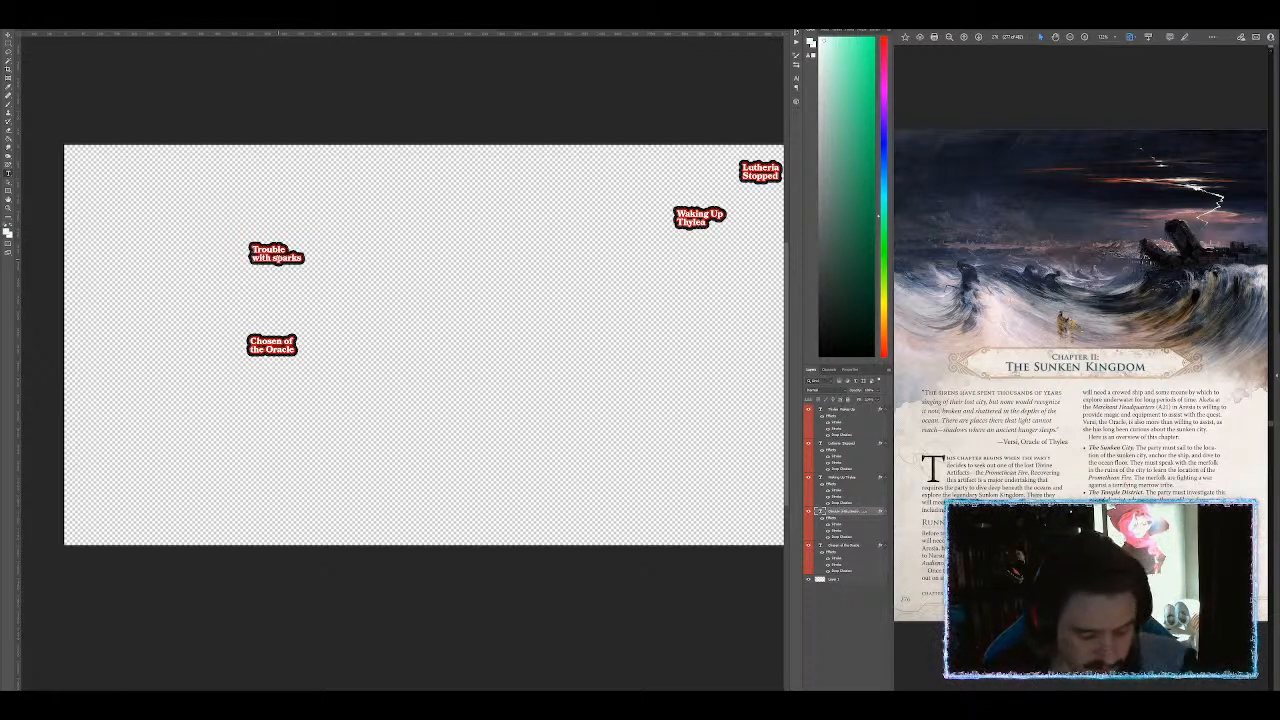
Step: Duplicate the "Trouble with sparks" label to the right of "Chosen of the Oracle" and change the copy's text to "Errant Souls" on two lines
{"action": "left_click_drag", "start_coordinate": [280, 247], "coordinate": [406, 320]}
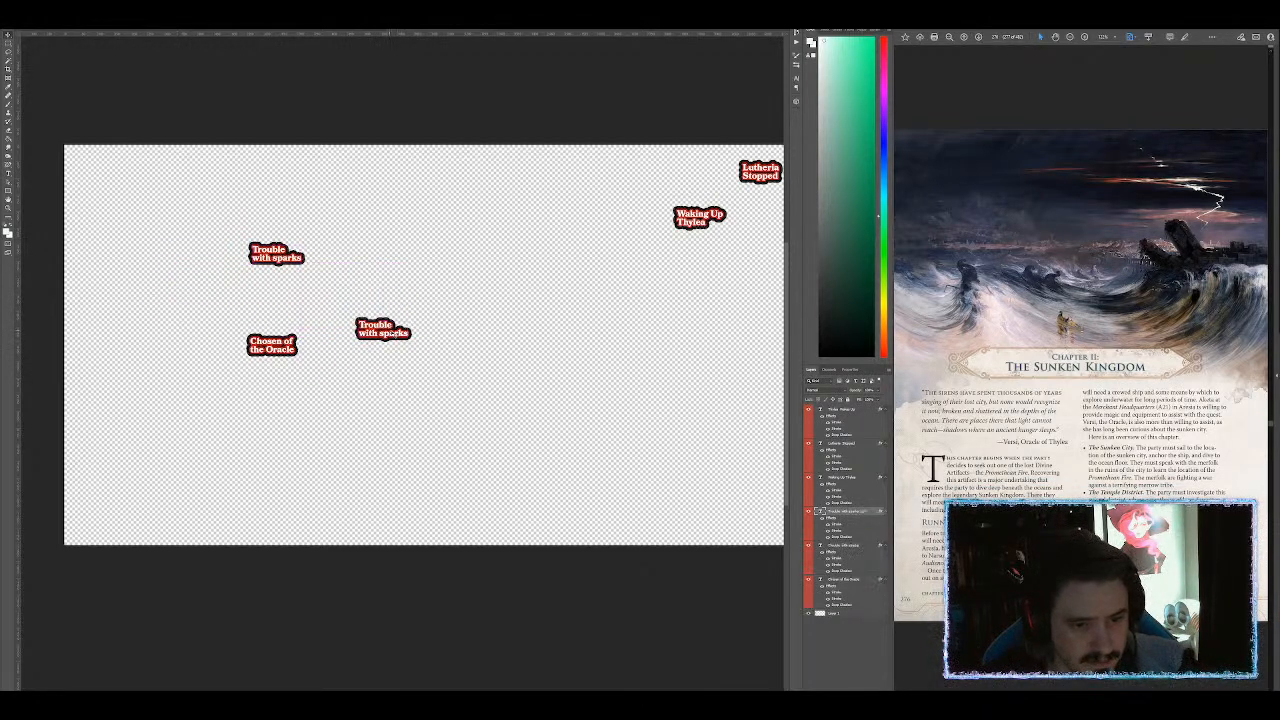
{"action": "double_click", "coordinate": [385, 330]}
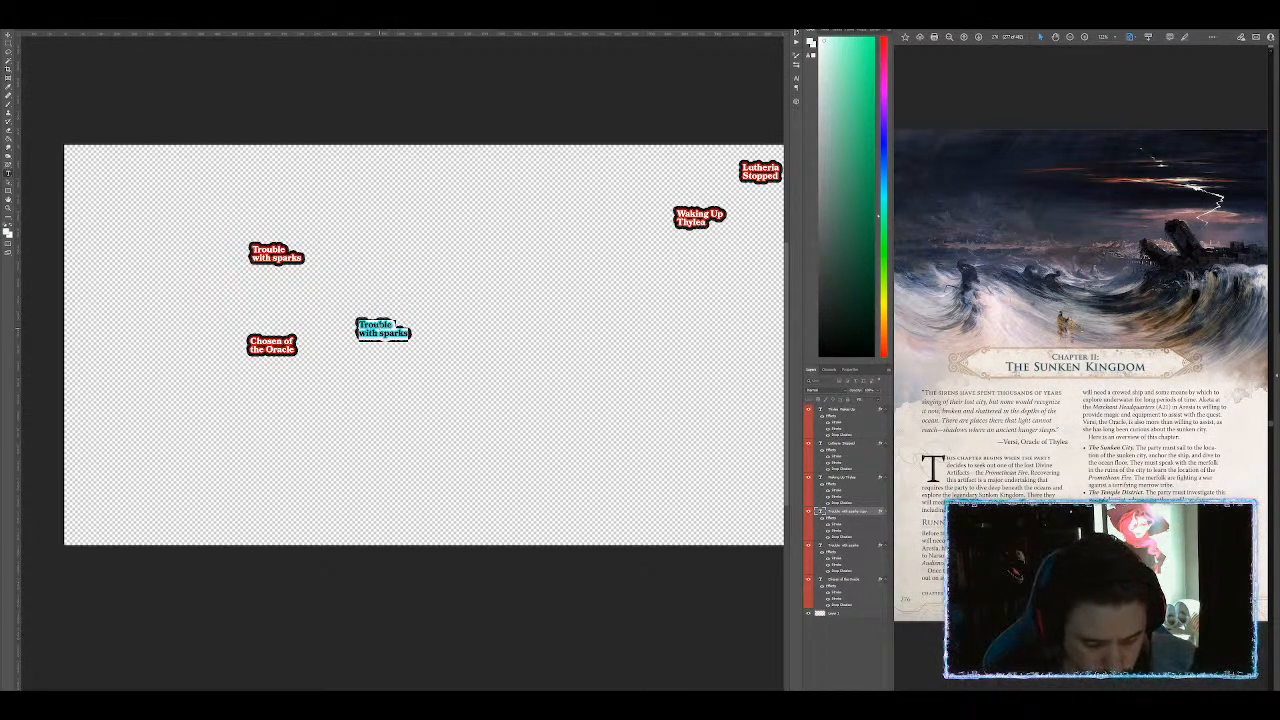
{"action": "type", "text": "Errant"}
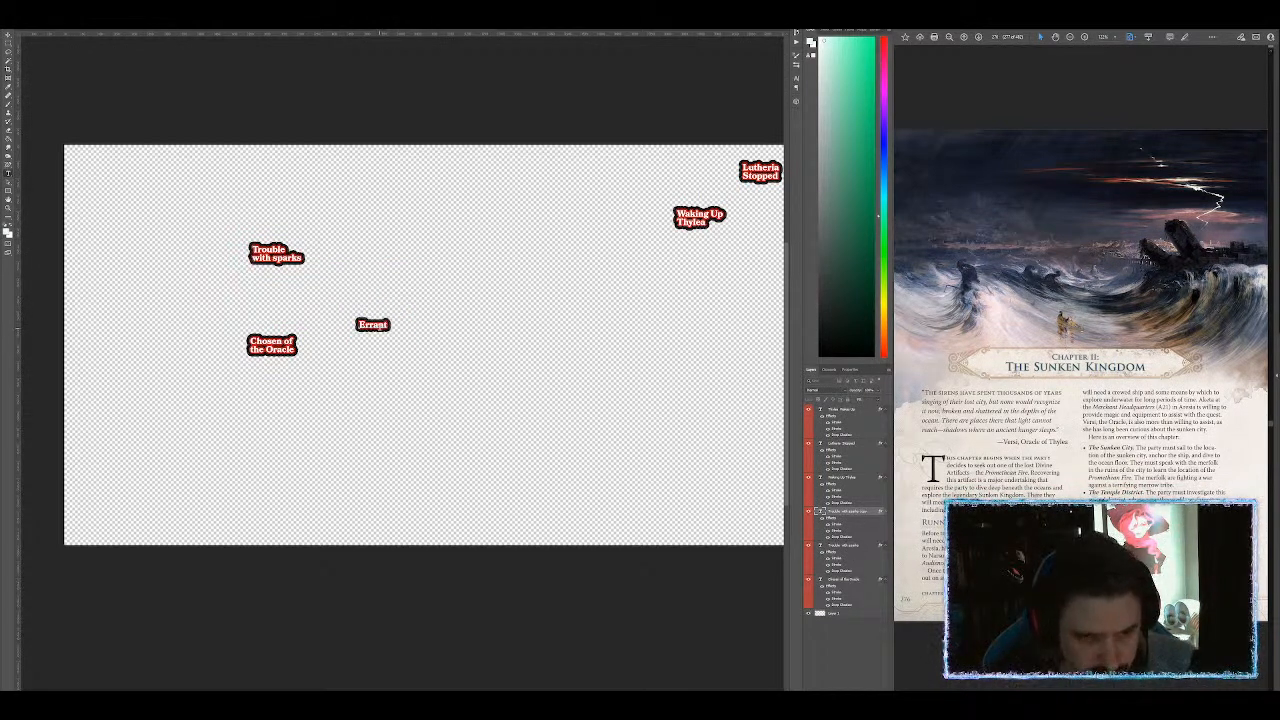
{"action": "key", "text": "Return"}
{"action": "type", "text": "Souls"}
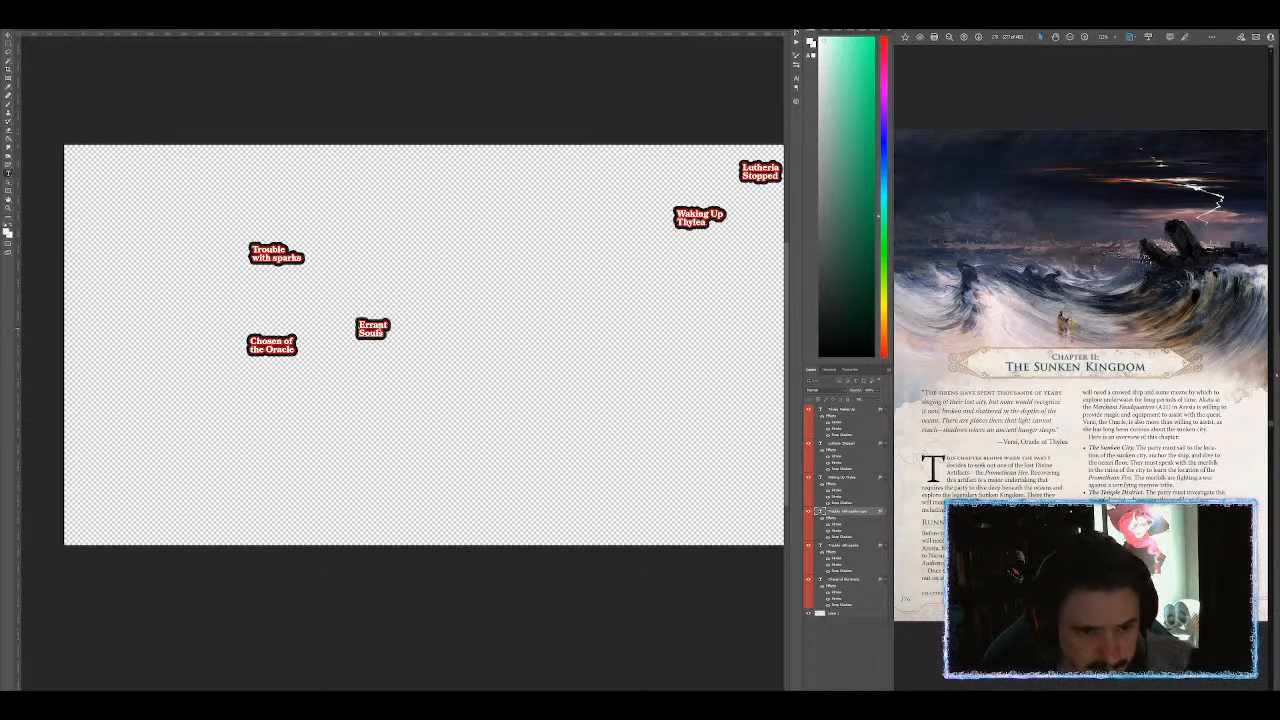
Step: Duplicate the "Errant Souls" label below itself and change the copy's text to "Apokolypse!"
{"action": "key", "text": "ctrl+Return"}
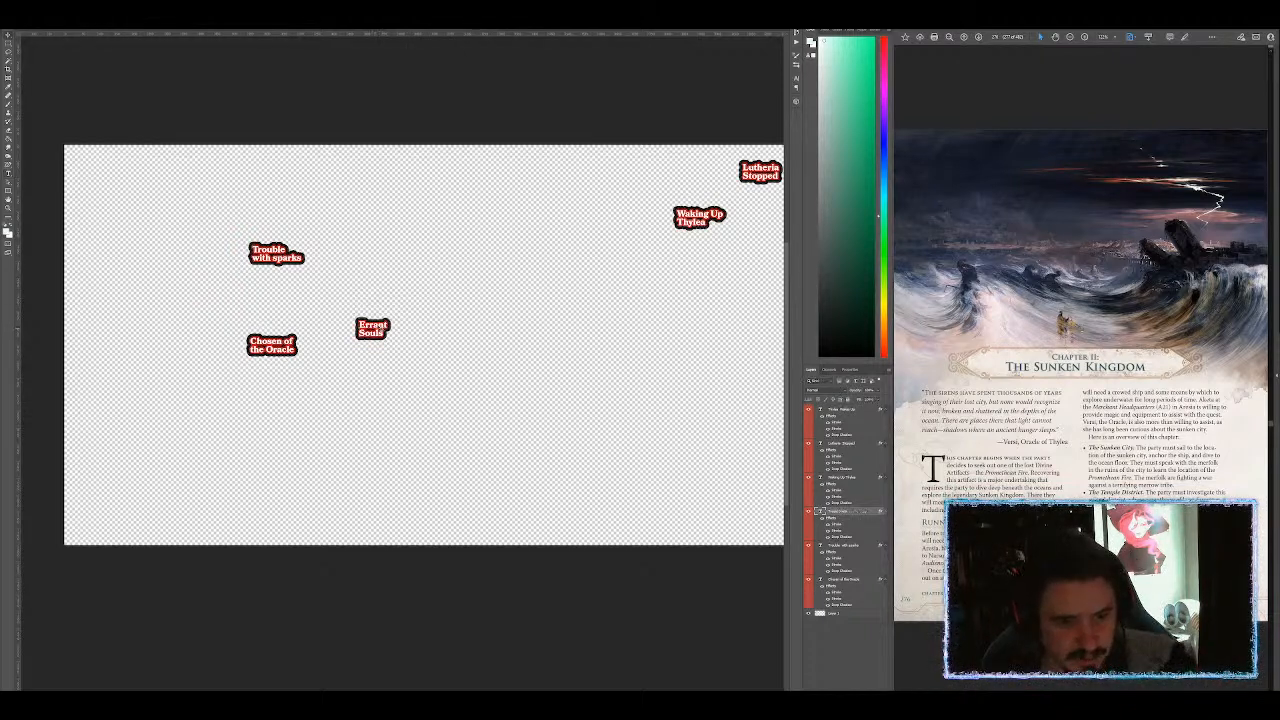
{"action": "left_click_drag", "start_coordinate": [382, 321], "coordinate": [394, 450]}
{"action": "double_click", "coordinate": [386, 457]}
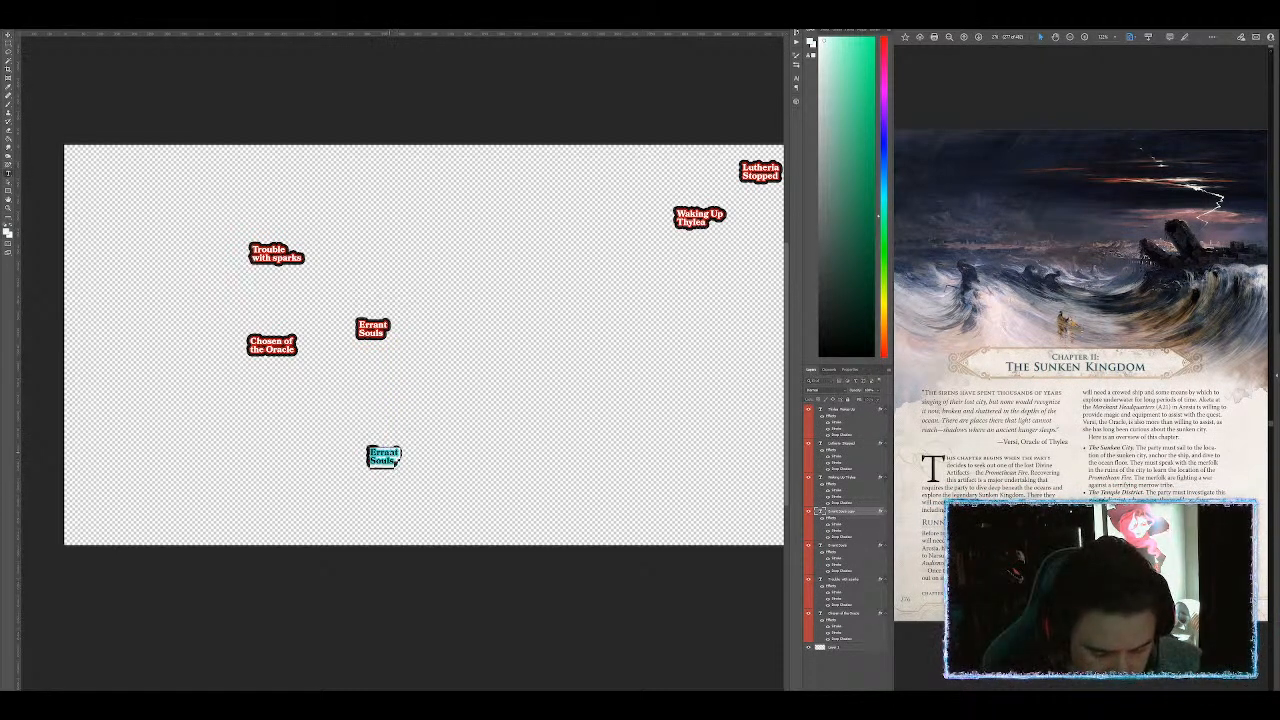
{"action": "type", "text": "Apok"}
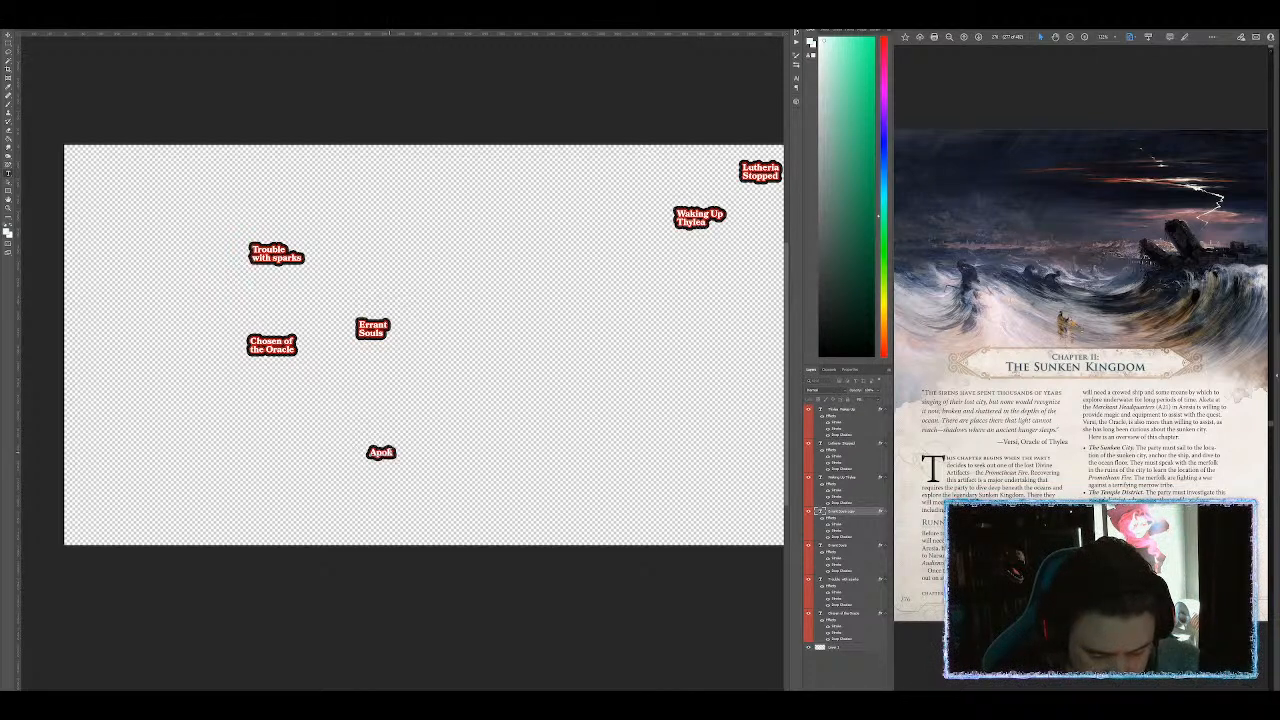
{"action": "type", "text": "olyp"}
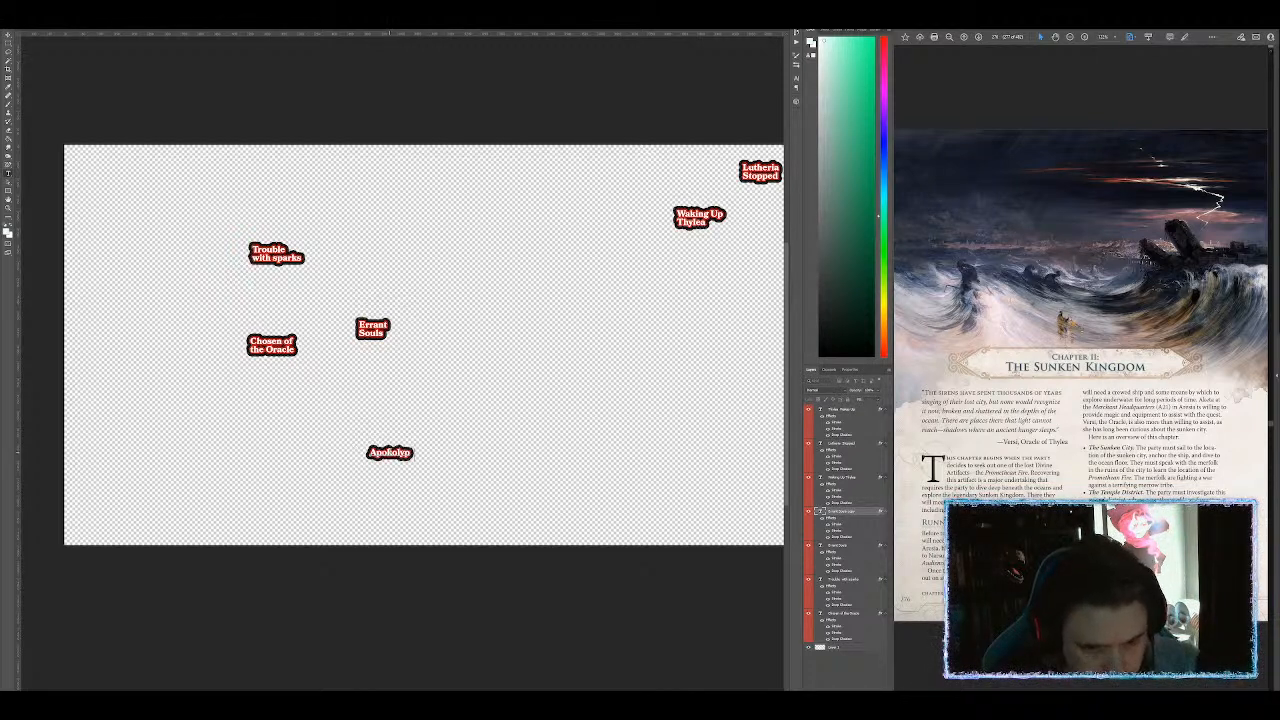
{"action": "type", "text": "se!"}
{"action": "key", "text": "ctrl+Return"}
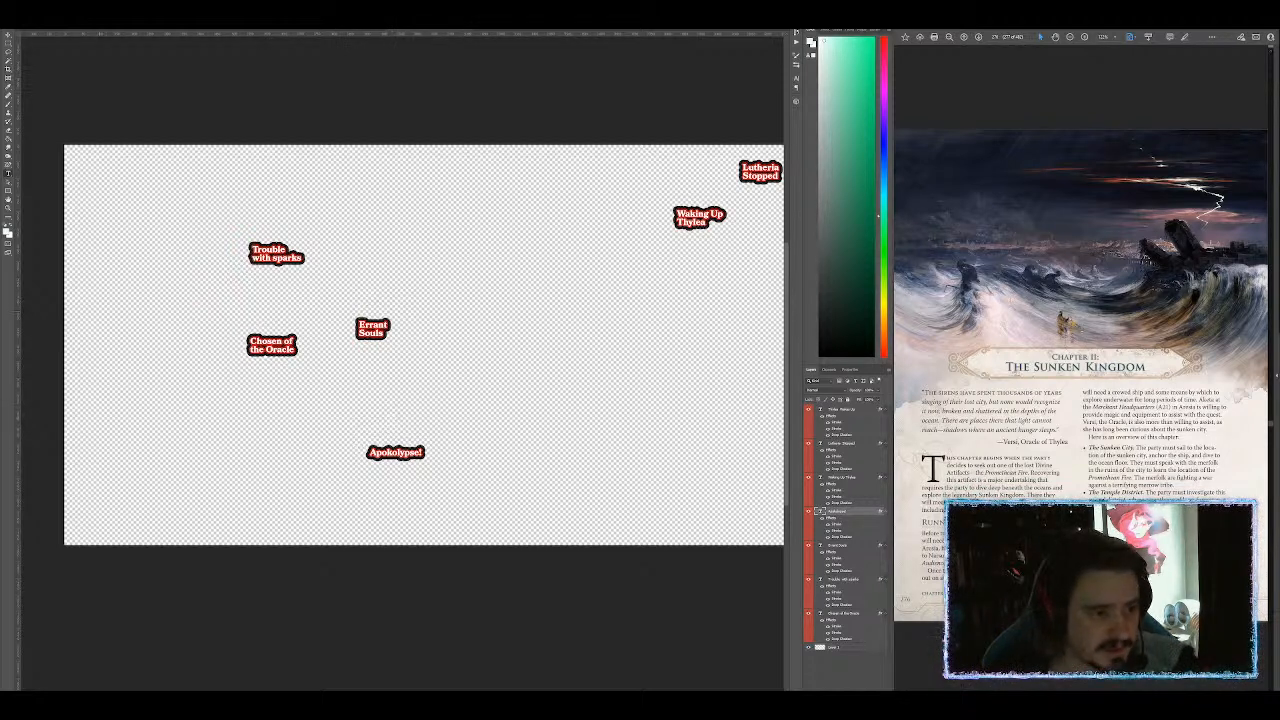
Step: Duplicate the "Apokolypse!" label into the lower-left area of the canvas and change the copy's text to "Myrmekyes"
{"action": "left_click_drag", "start_coordinate": [291, 258], "coordinate": [77, 240]}
{"action": "left_click", "coordinate": [189, 435]}
{"action": "key", "text": "ctrl+a"}
{"action": "type", "text": "Myrm"}
{"action": "type", "text": "ya"}
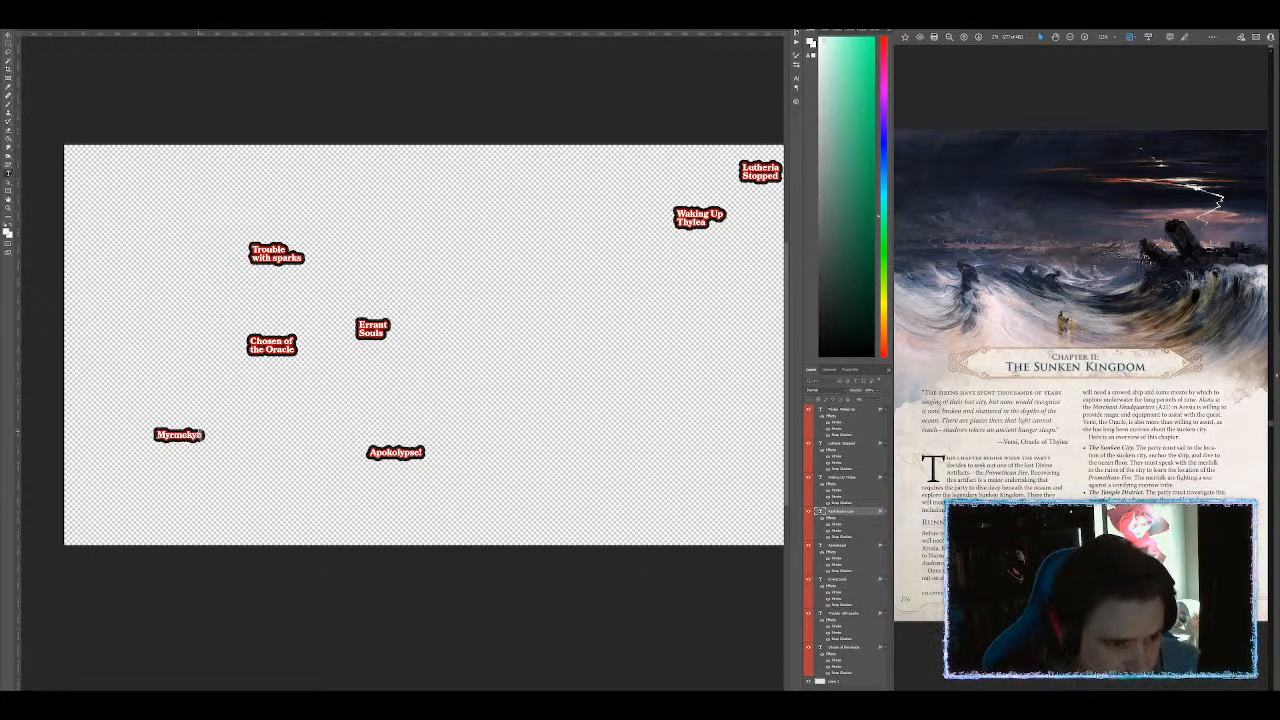
{"action": "key", "text": "BackSpace"}
{"action": "type", "text": "es"}
{"action": "key", "text": "ctrl+Return"}
Step: Duplicate the "Myrmekyes" label above itself, left of "Chosen of the Oracle", and change the copy's text to "Aresian Civil War", breaking the line after "Aresian"
{"action": "key", "text": "v"}
{"action": "left_click_drag", "start_coordinate": [193, 432], "coordinate": [167, 320]}
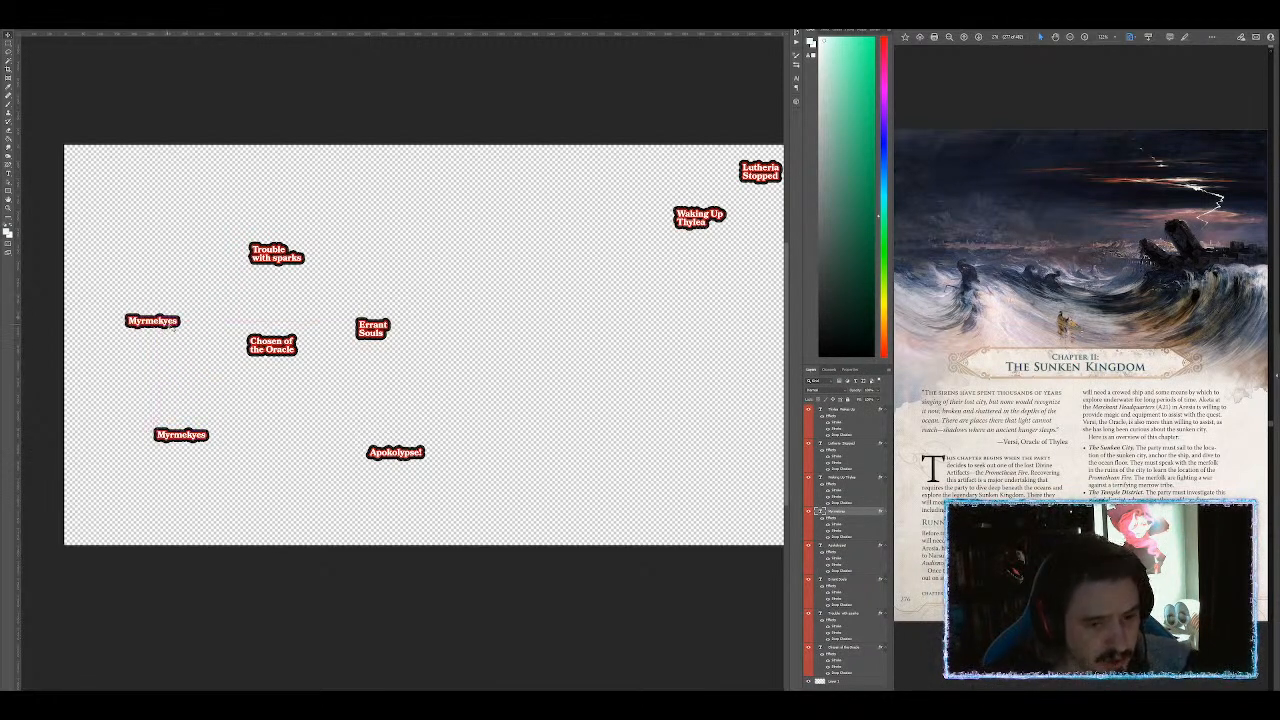
{"action": "left_click", "coordinate": [167, 320]}
{"action": "key", "text": "ctrl+a"}
{"action": "type", "text": "Areslan"}
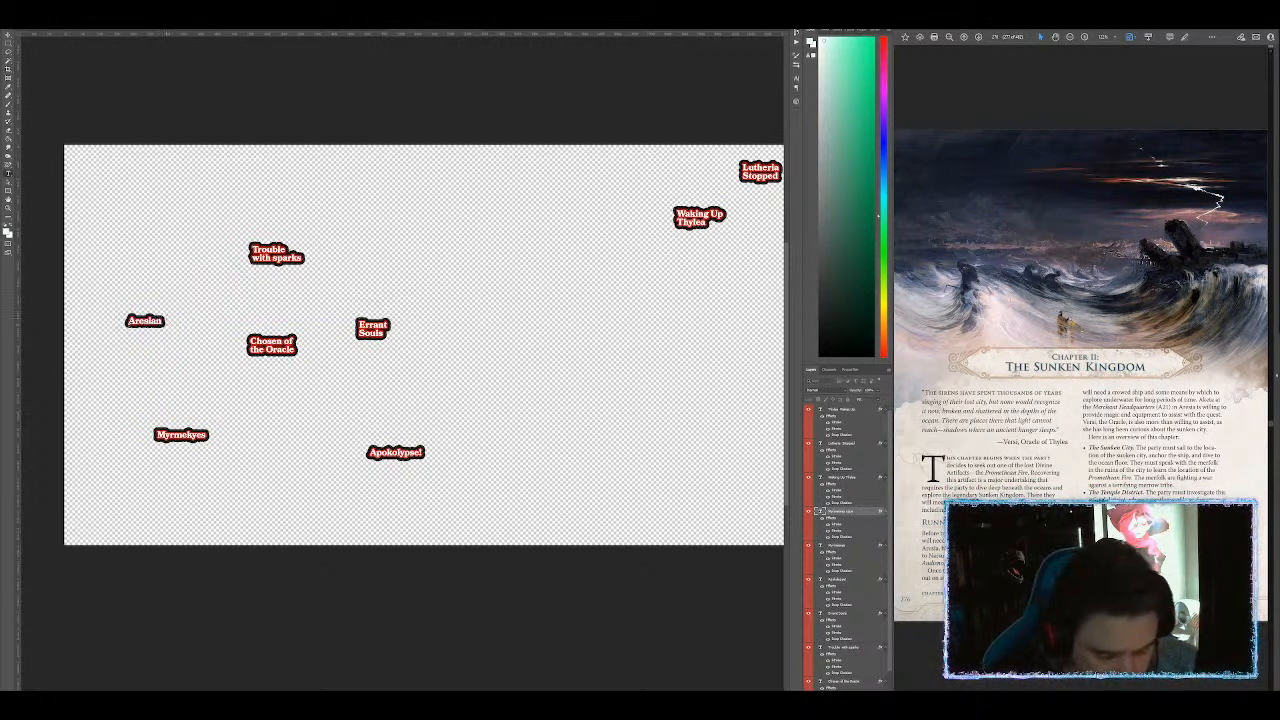
{"action": "key", "text": "Return"}
{"action": "type", "text": "Cr"}
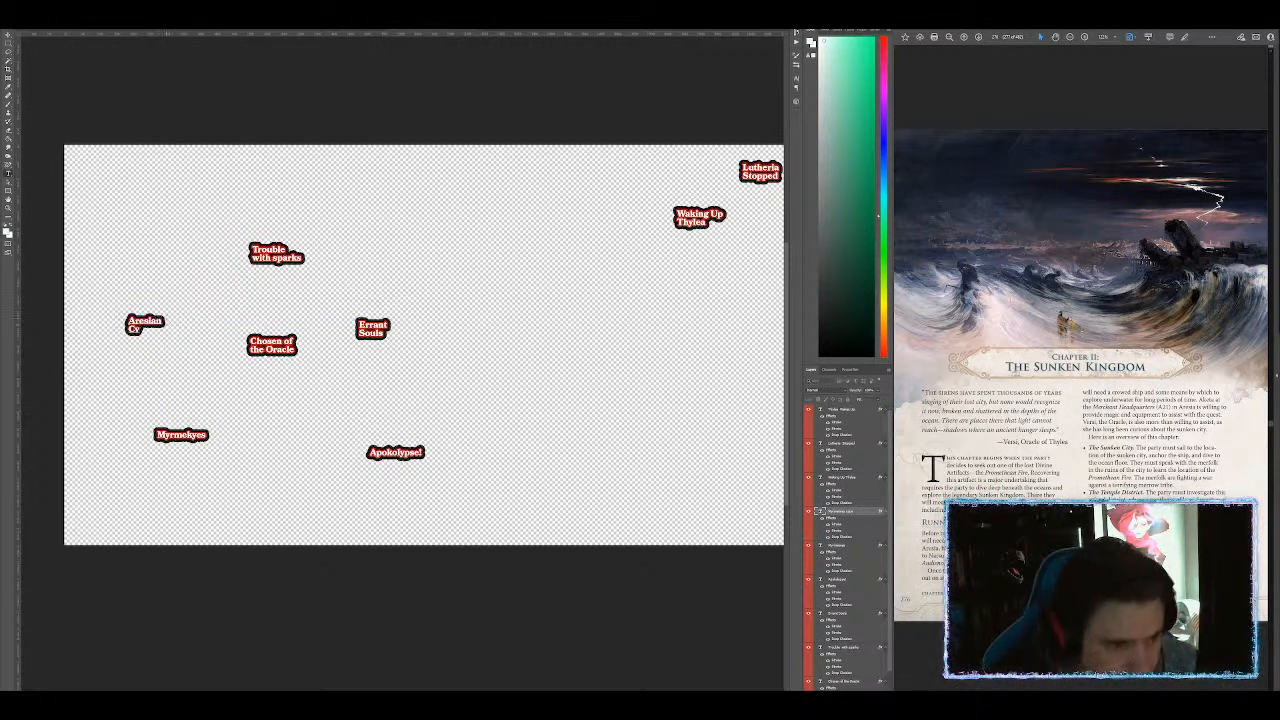
{"action": "type", "text": "vil War"}
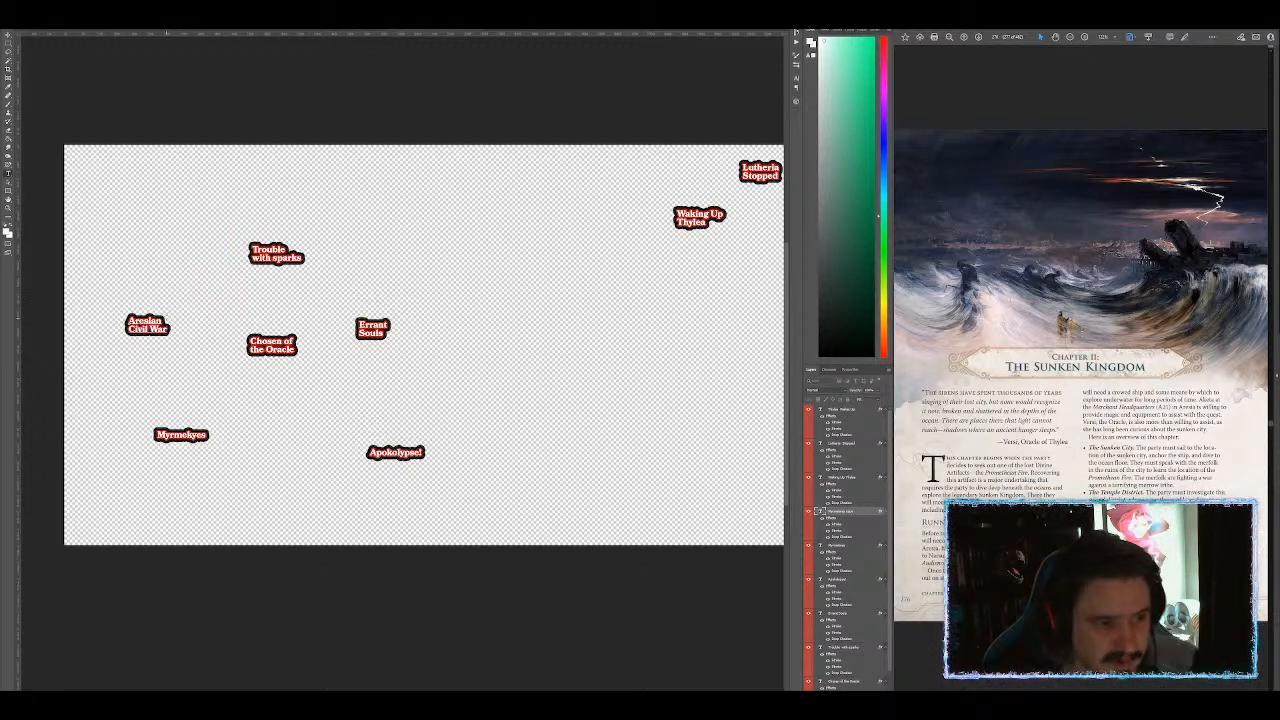
{"action": "key", "text": "ctrl+Return"}
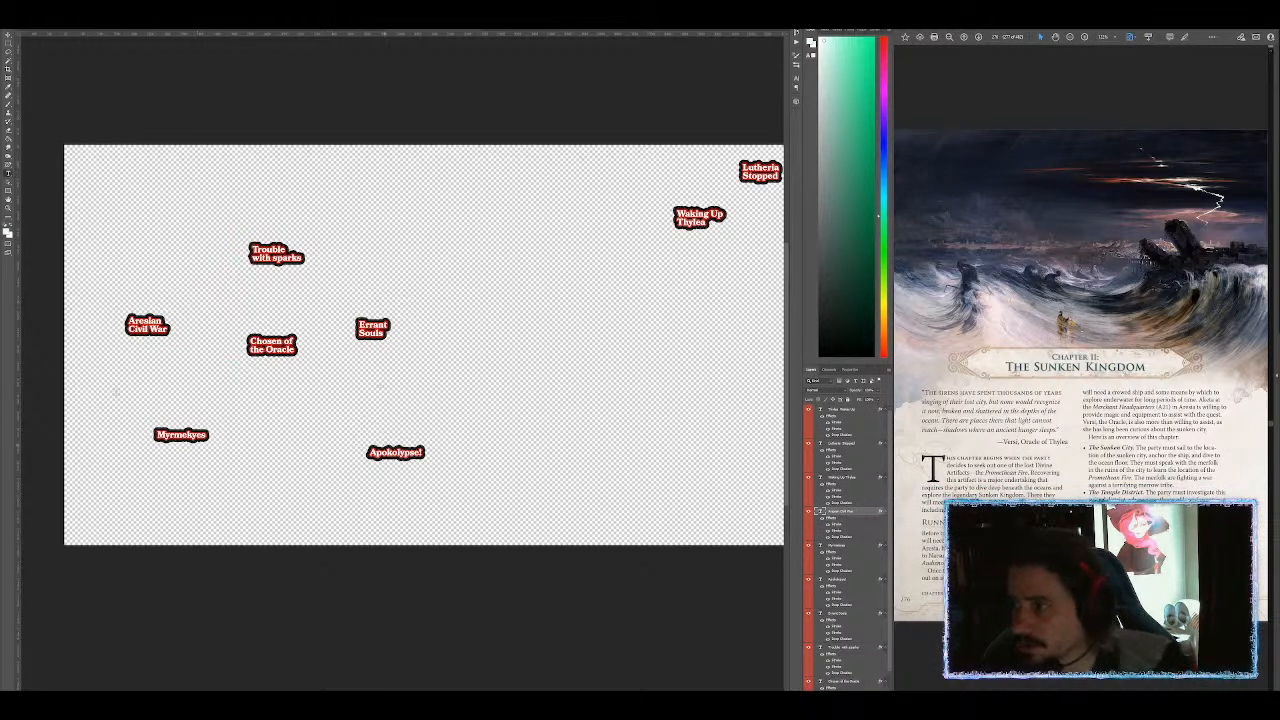
Step: Duplicate the "Waking Up Thylea" label slightly below and to the left of the original
{"action": "scroll", "coordinate": [245, 270], "scroll_direction": "up", "scroll_amount": 1}
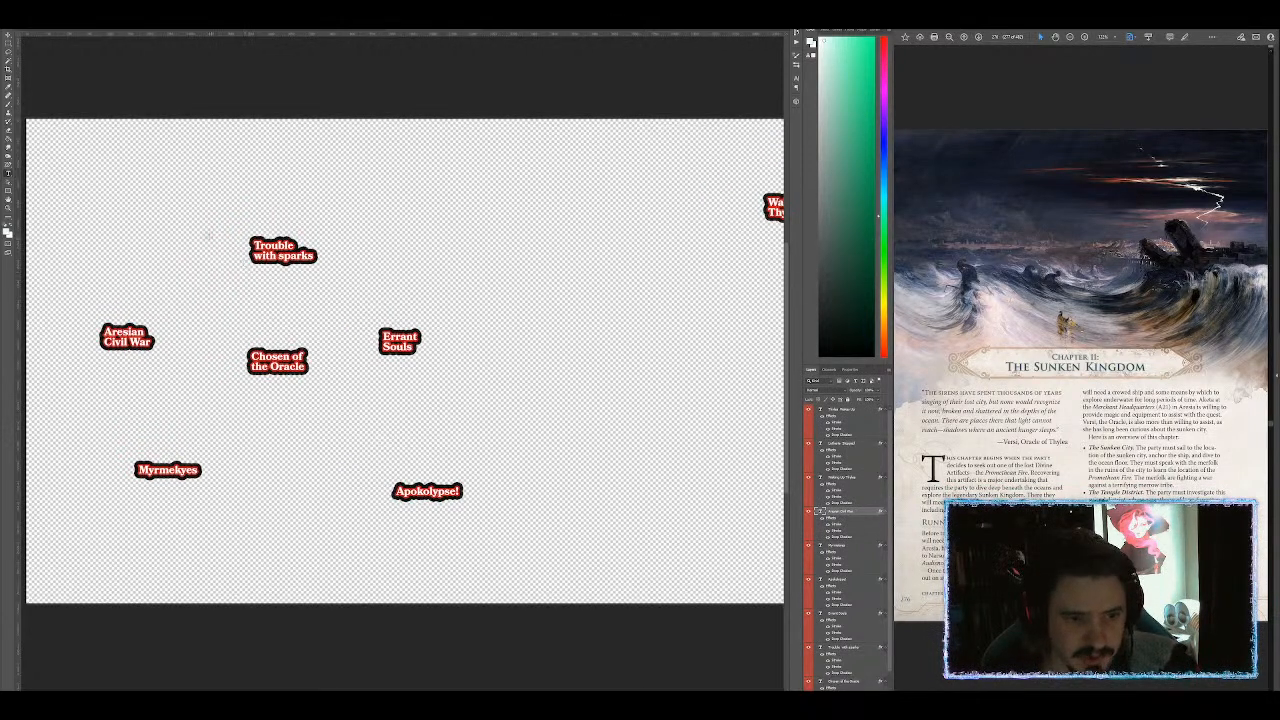
{"action": "left_click_drag", "start_coordinate": [195, 254], "coordinate": [246, 214]}
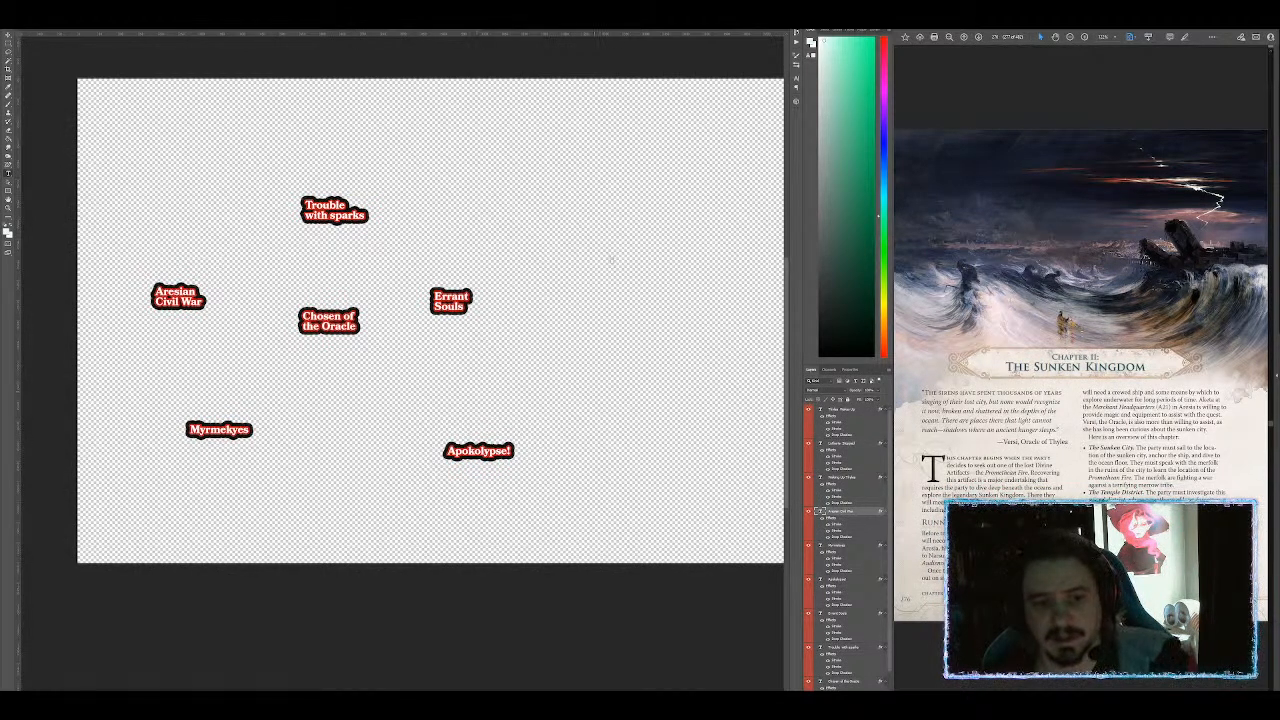
{"action": "left_click_drag", "start_coordinate": [669, 243], "coordinate": [307, 306]}
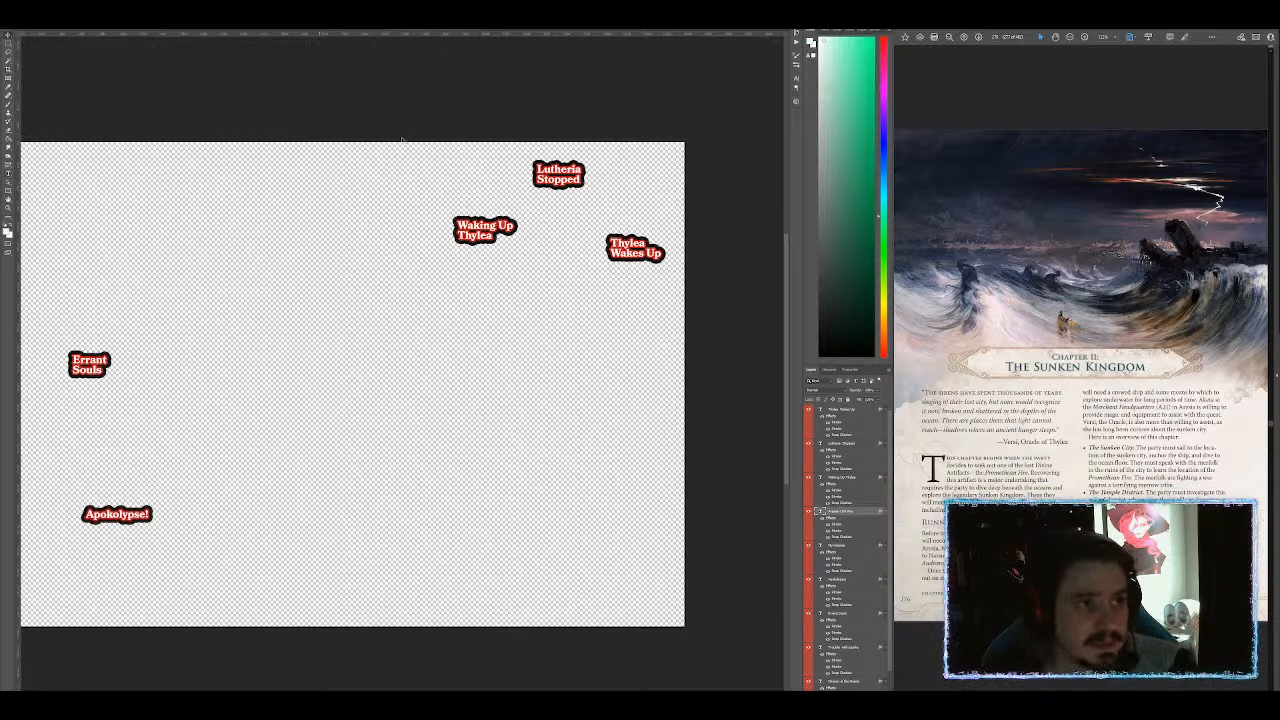
{"action": "left_click", "coordinate": [483, 227]}
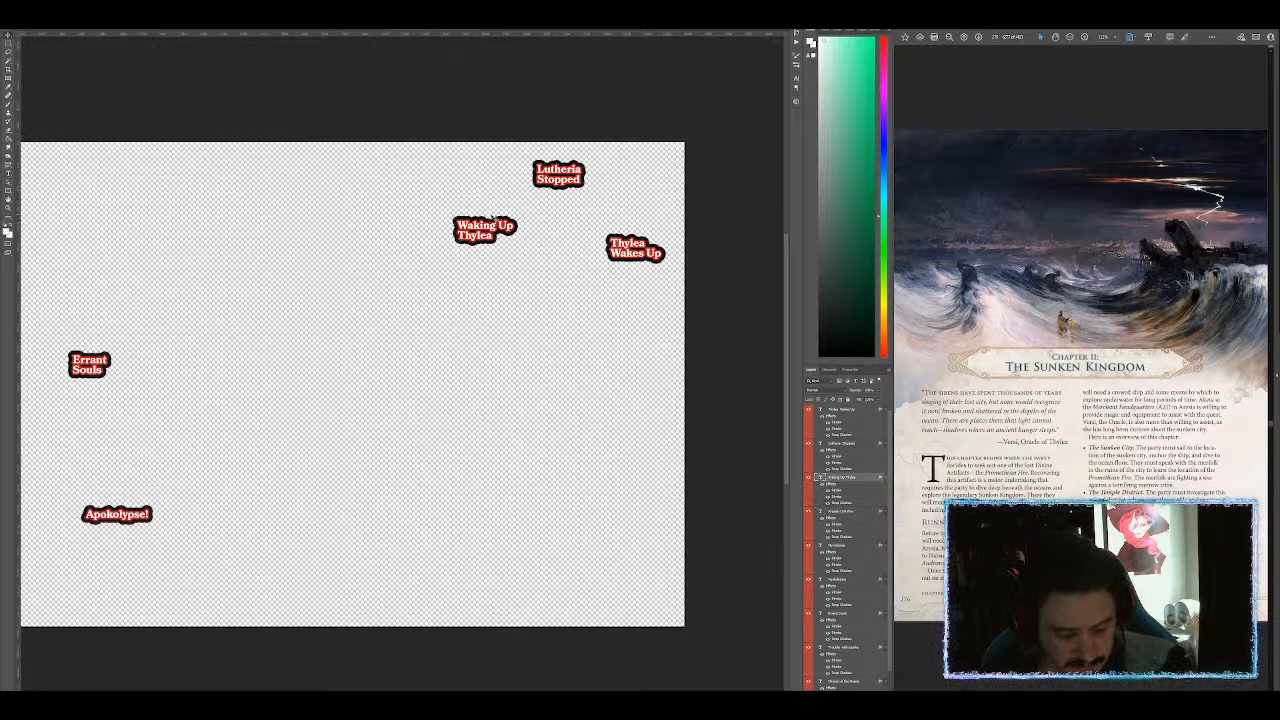
{"action": "left_click_drag", "start_coordinate": [483, 227], "coordinate": [390, 273]}
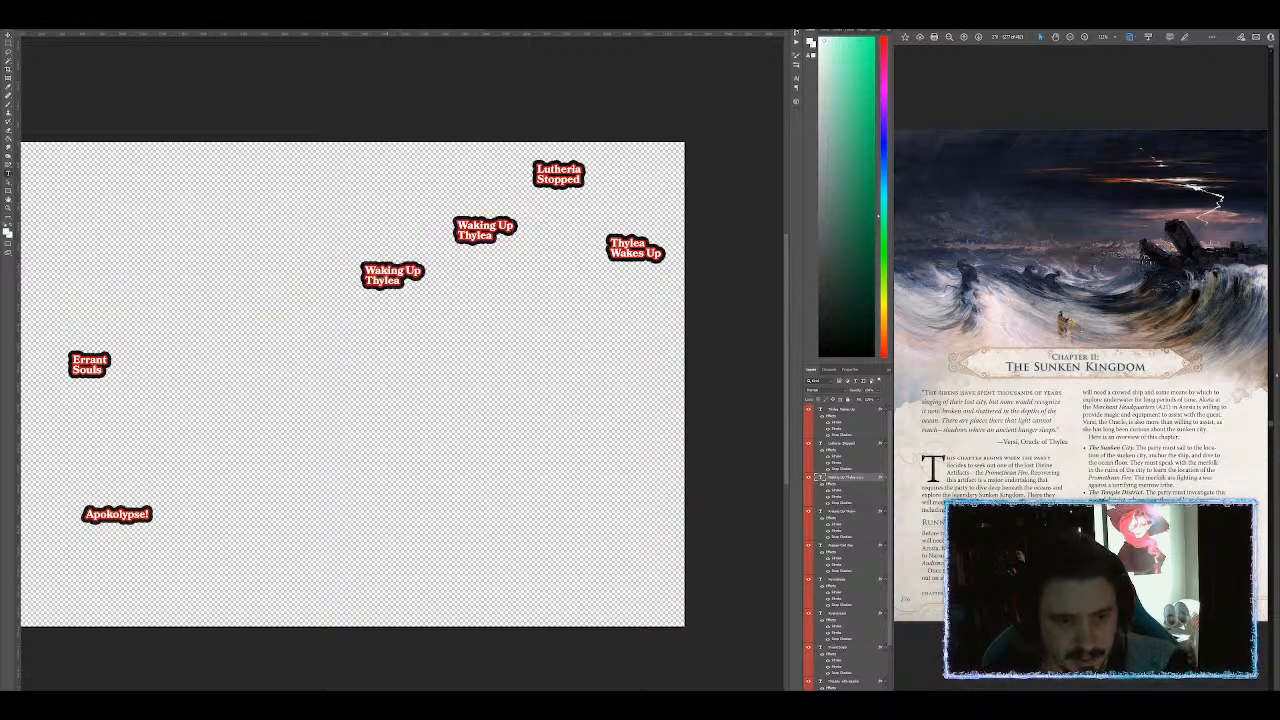
Step: Change the new "Waking Up Thylea" copy to read "Furies Dealt With", with the line break after "Furies"
{"action": "double_click", "coordinate": [392, 275]}
{"action": "type", "text": "F"}
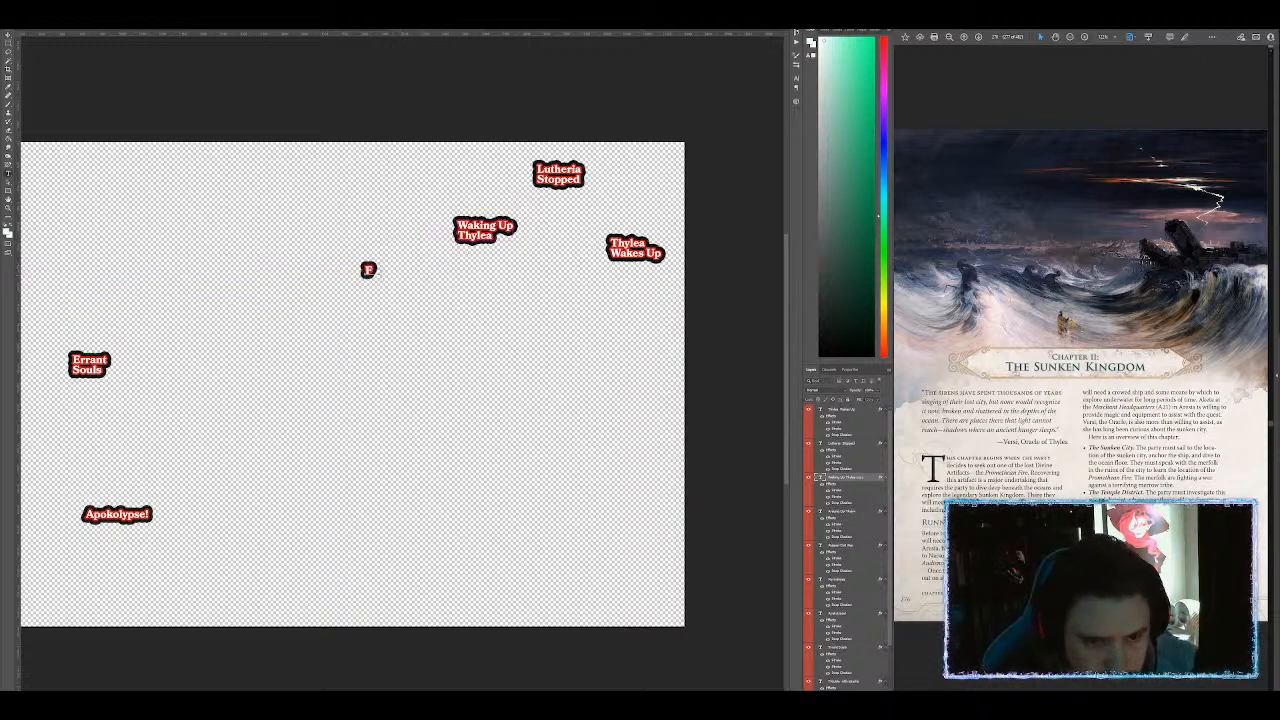
{"action": "type", "text": "ates"}
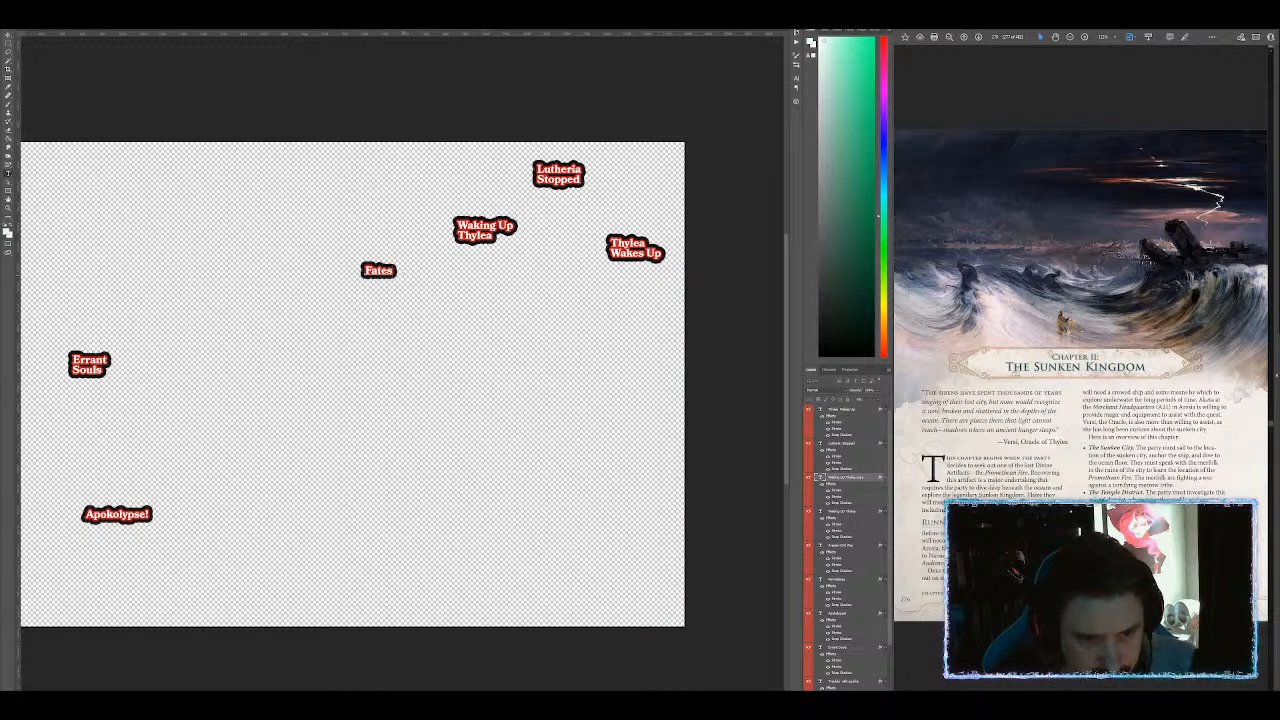
{"action": "key", "text": "BackSpace"}
{"action": "key", "text": "BackSpace"}
{"action": "key", "text": "BackSpace"}
{"action": "key", "text": "BackSpace"}
{"action": "key", "text": "BackSpace"}
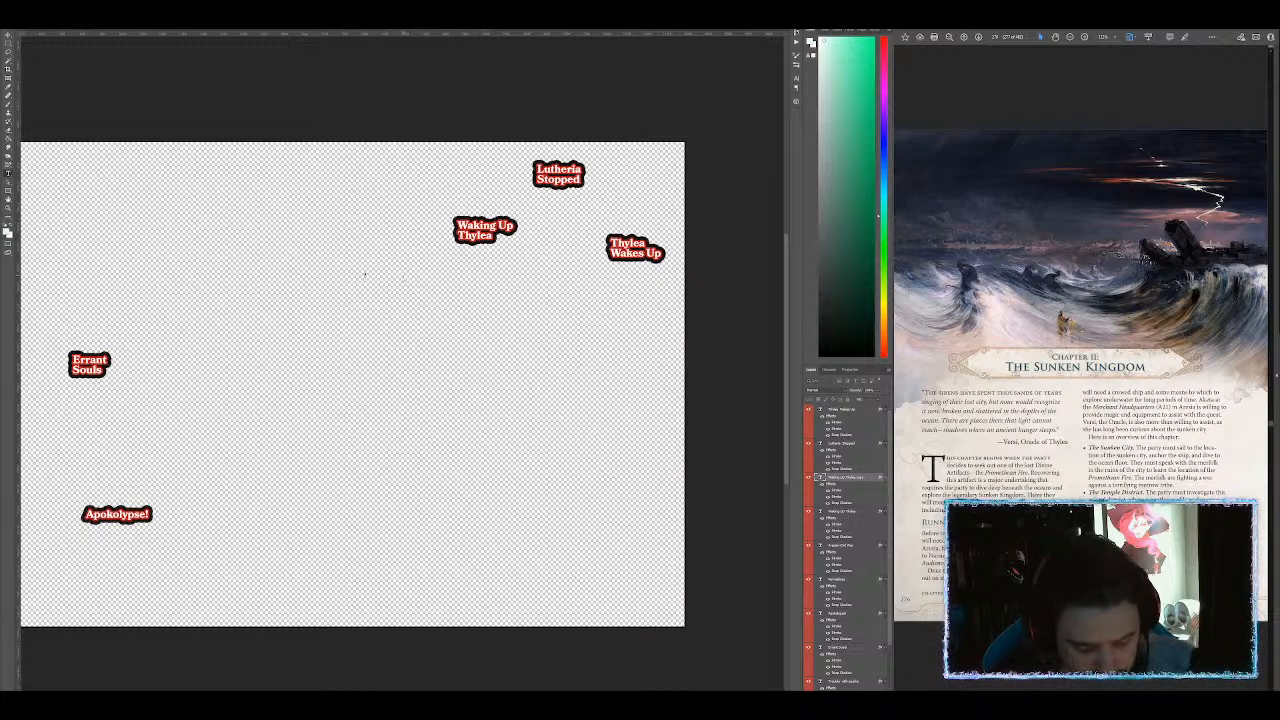
{"action": "type", "text": "Furies"}
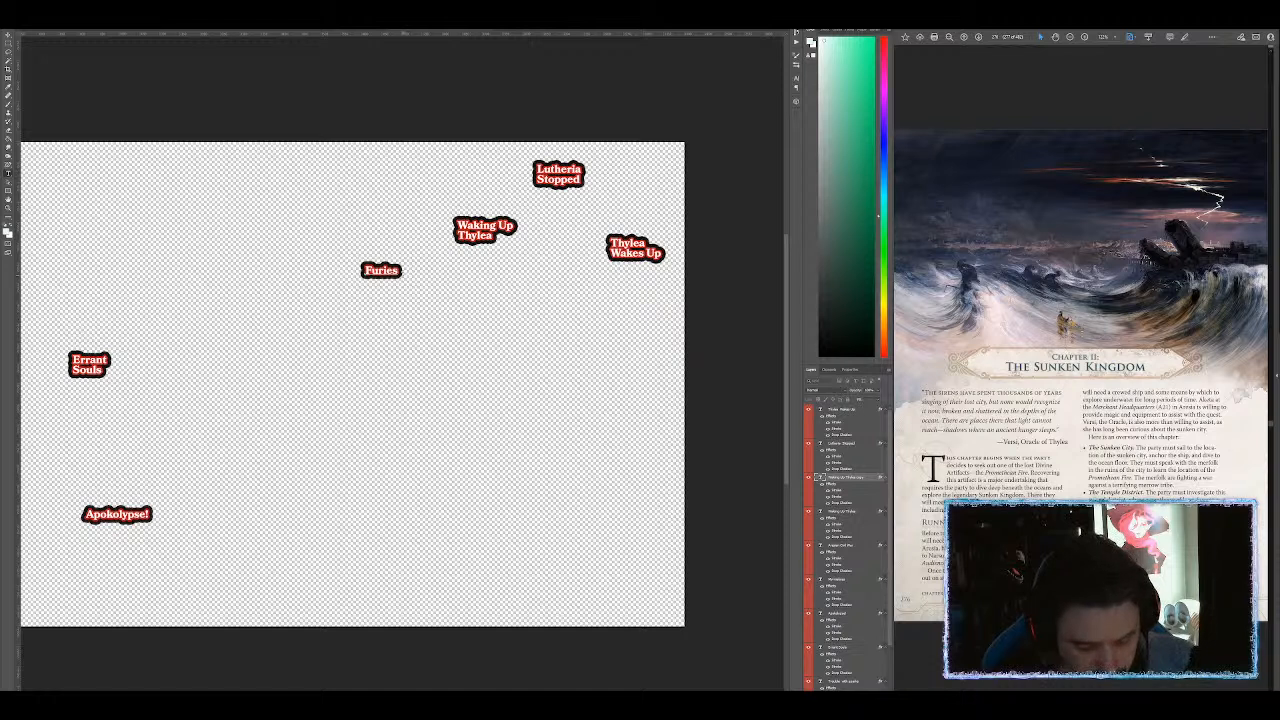
{"action": "key", "text": "Return"}
{"action": "type", "text": "Dealt"}
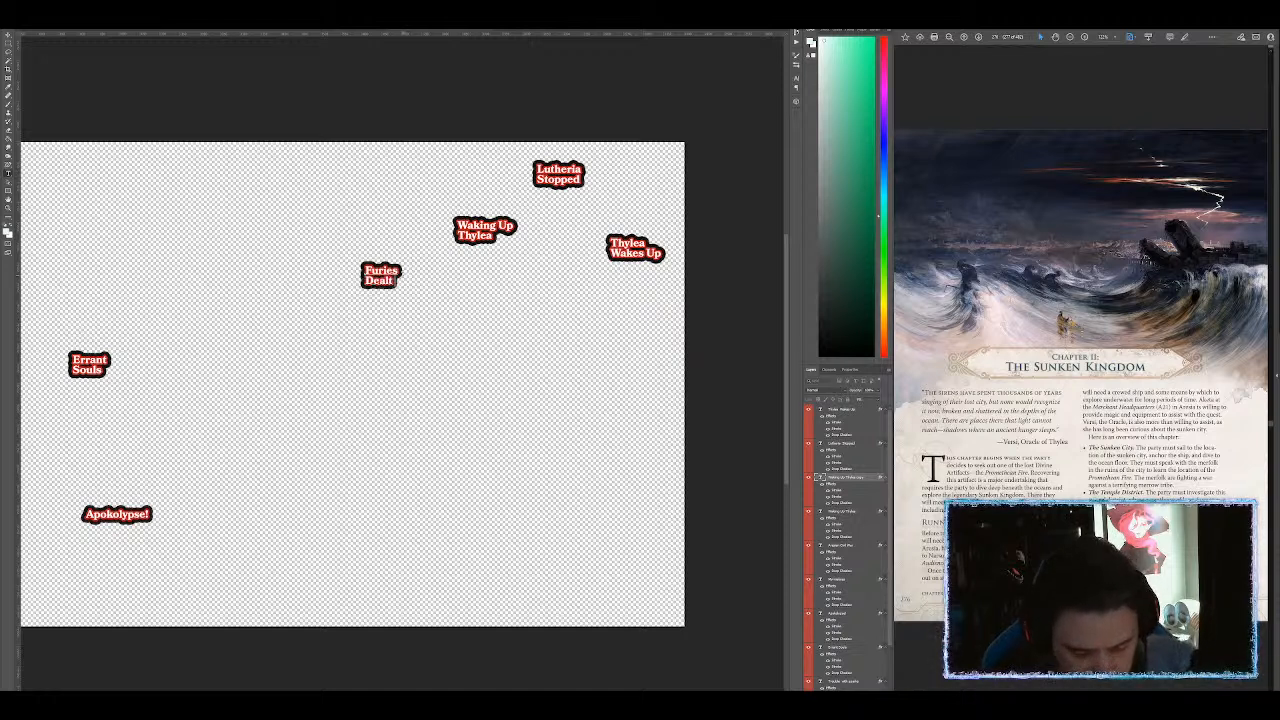
{"action": "type", "text": " With"}
{"action": "key", "text": "ctrl+Return"}
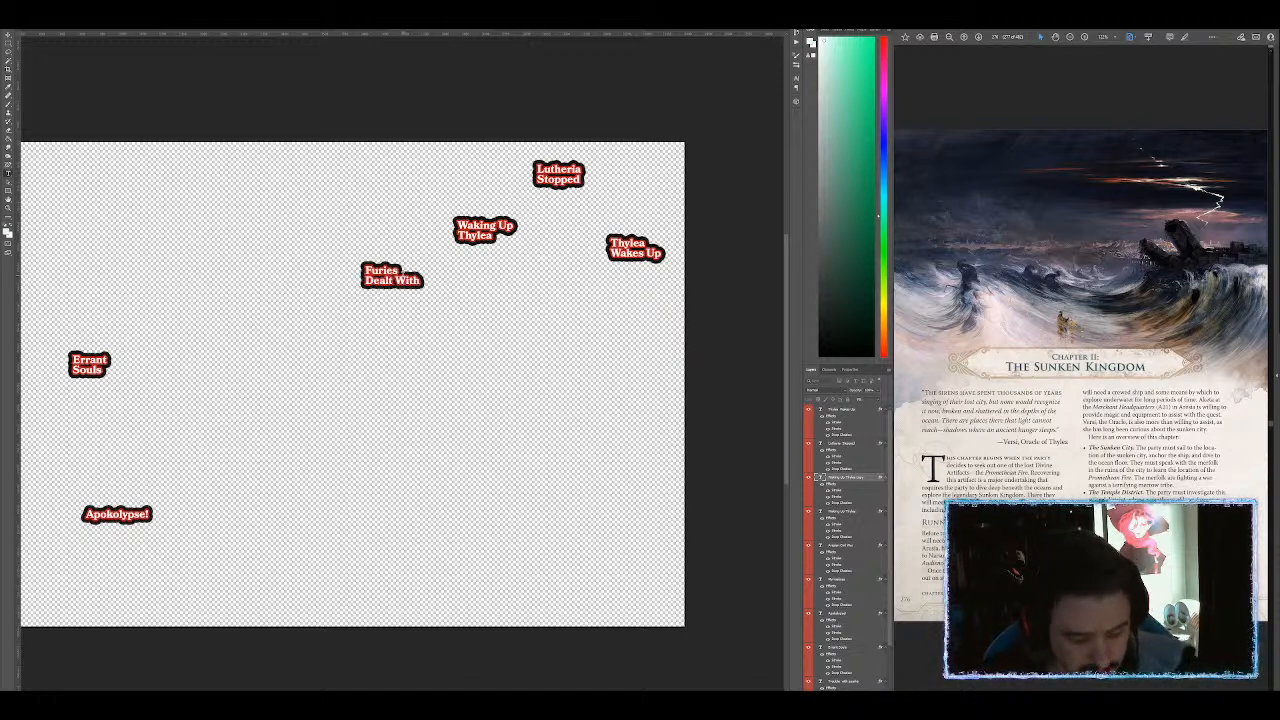
Step: Move "Furies Dealt With" up and left, duplicate it below "Waking Up Thylea", and change the copy's text to "Energy from 8 Gods" on two lines
{"action": "key", "text": "v"}
{"action": "left_click_drag", "start_coordinate": [393, 279], "coordinate": [442, 308]}
{"action": "left_click", "coordinate": [423, 317]}
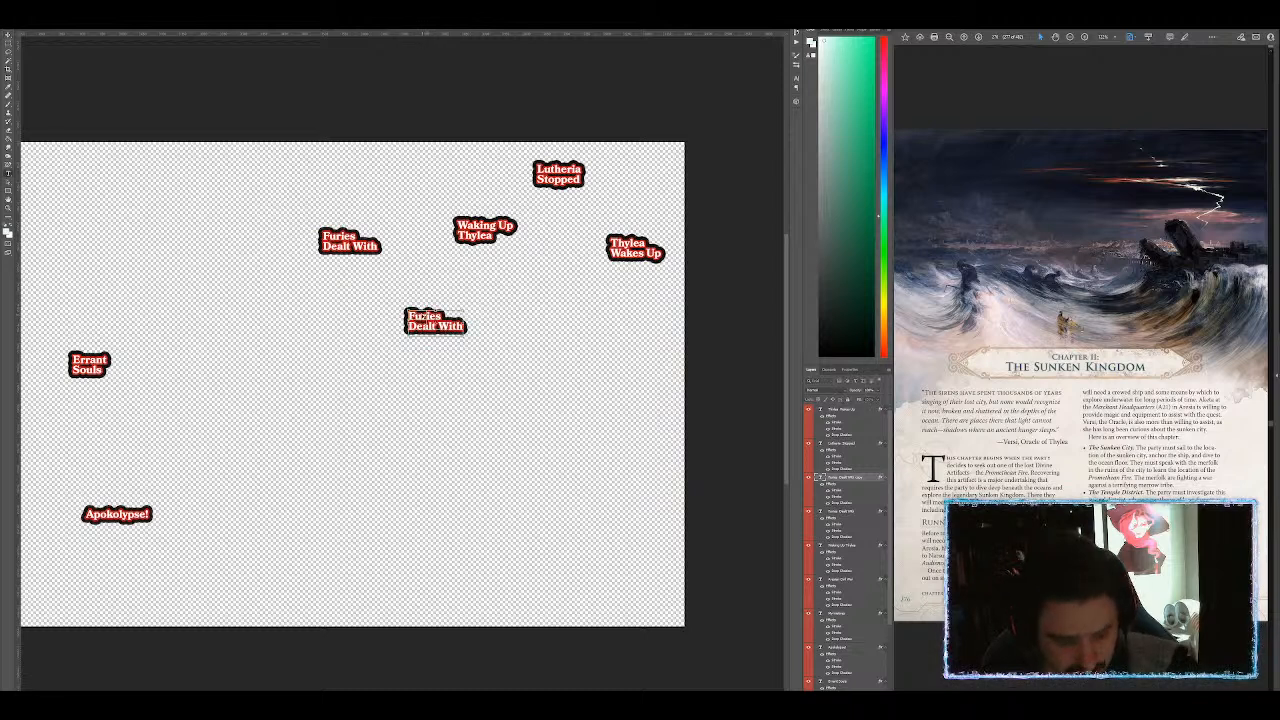
{"action": "key", "text": "ctrl+a"}
{"action": "type", "text": "Energy from"}
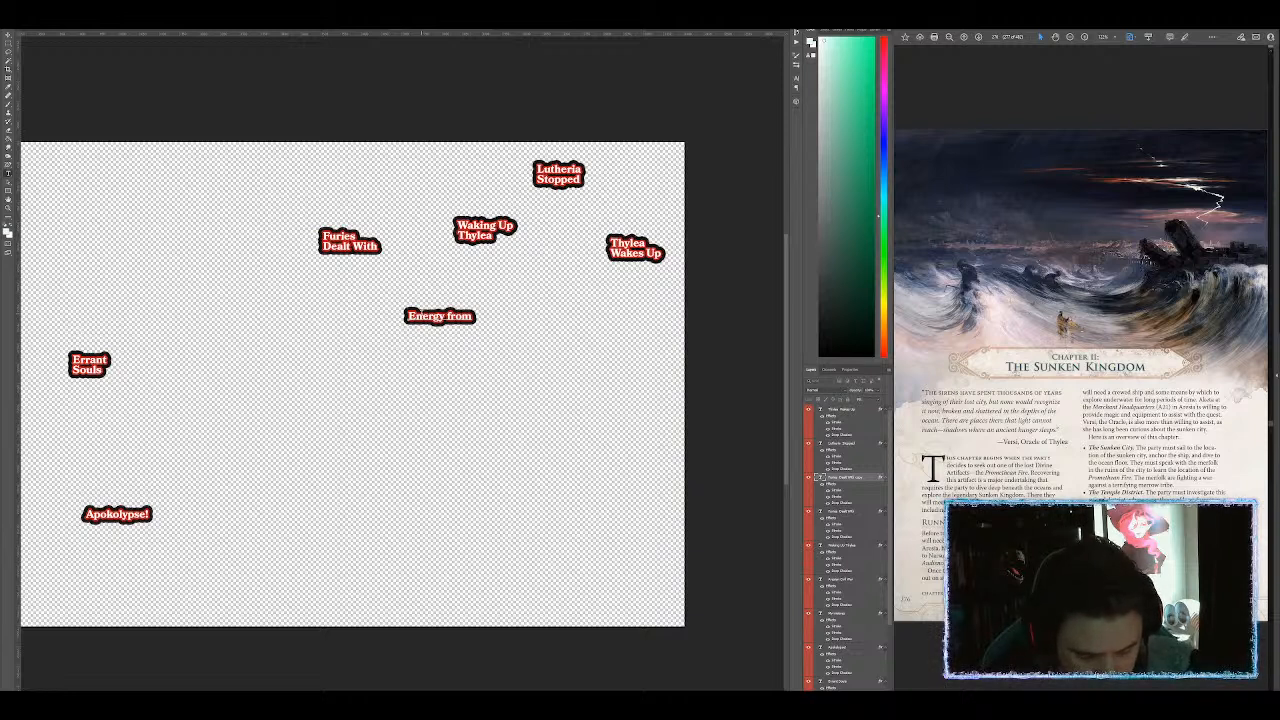
{"action": "key", "text": "Return"}
{"action": "type", "text": "8 Gods"}
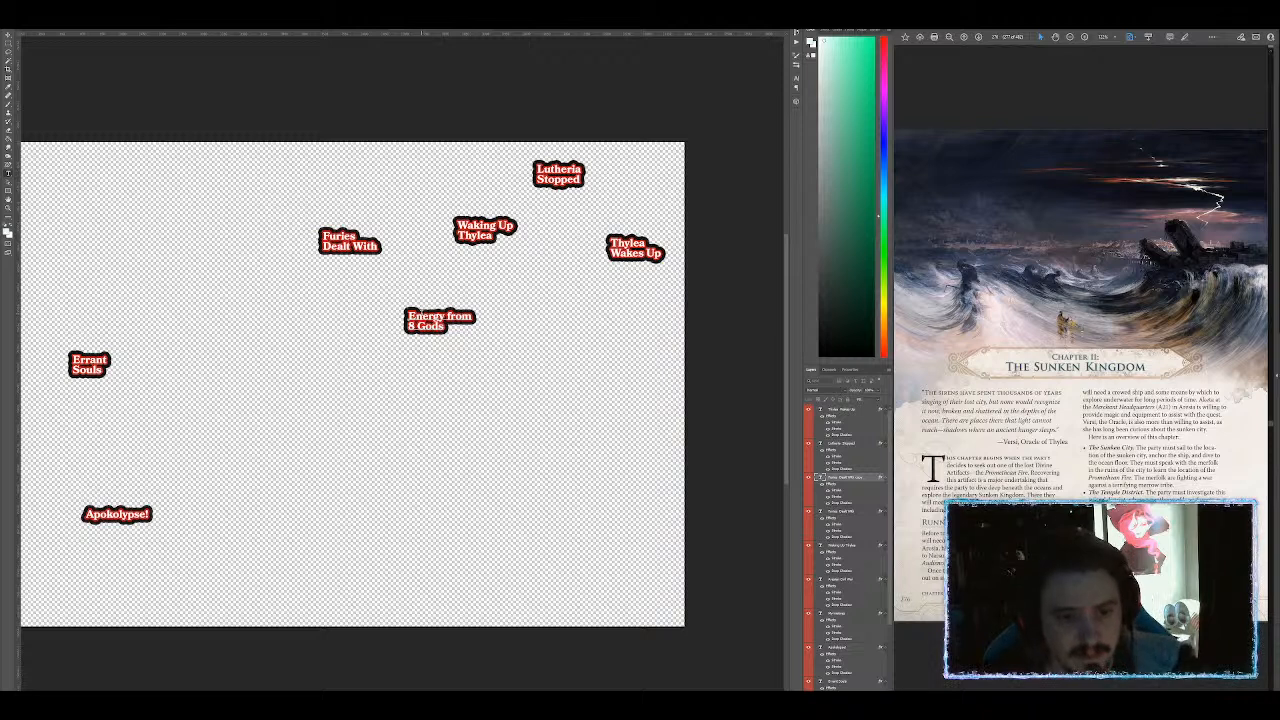
{"action": "key", "text": "ctrl+Return"}
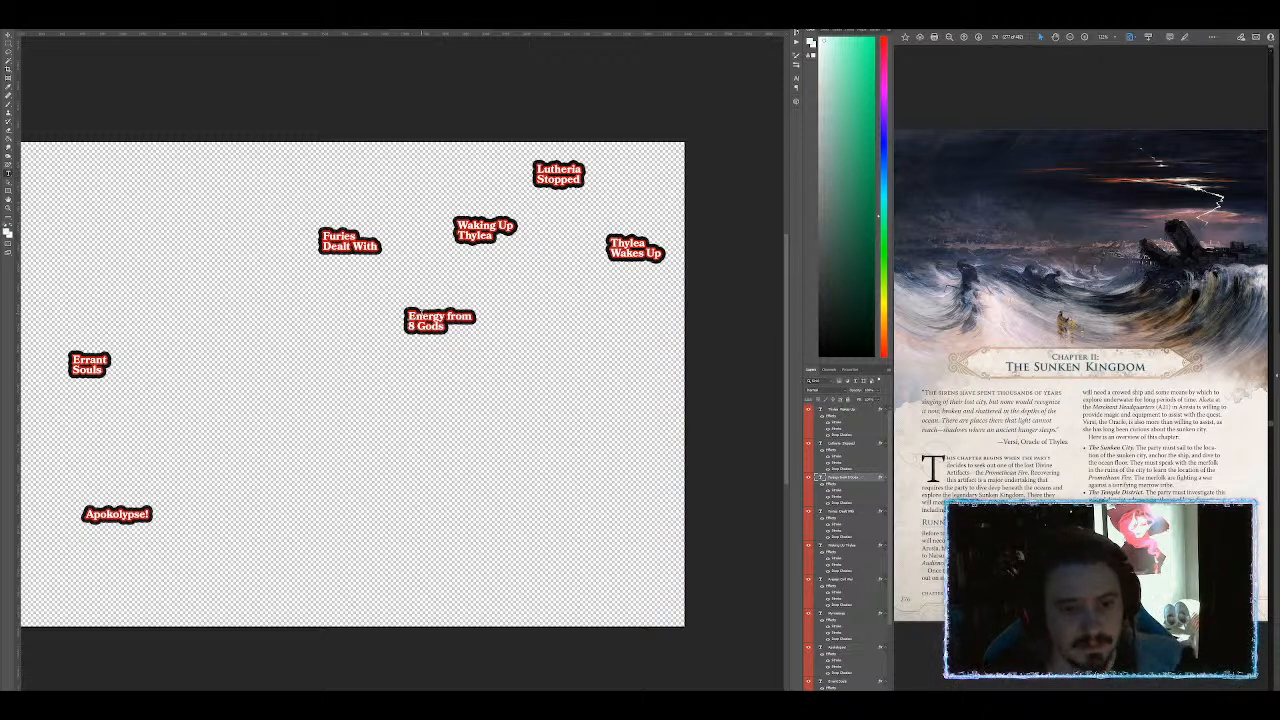
Step: Spread the labels apart by moving "Waking Up Thylea" and "Energy from 8 Gods" down and right, and "Furies Dealt With" upward
{"action": "key", "text": "v"}
{"action": "left_click_drag", "start_coordinate": [427, 323], "coordinate": [429, 329]}
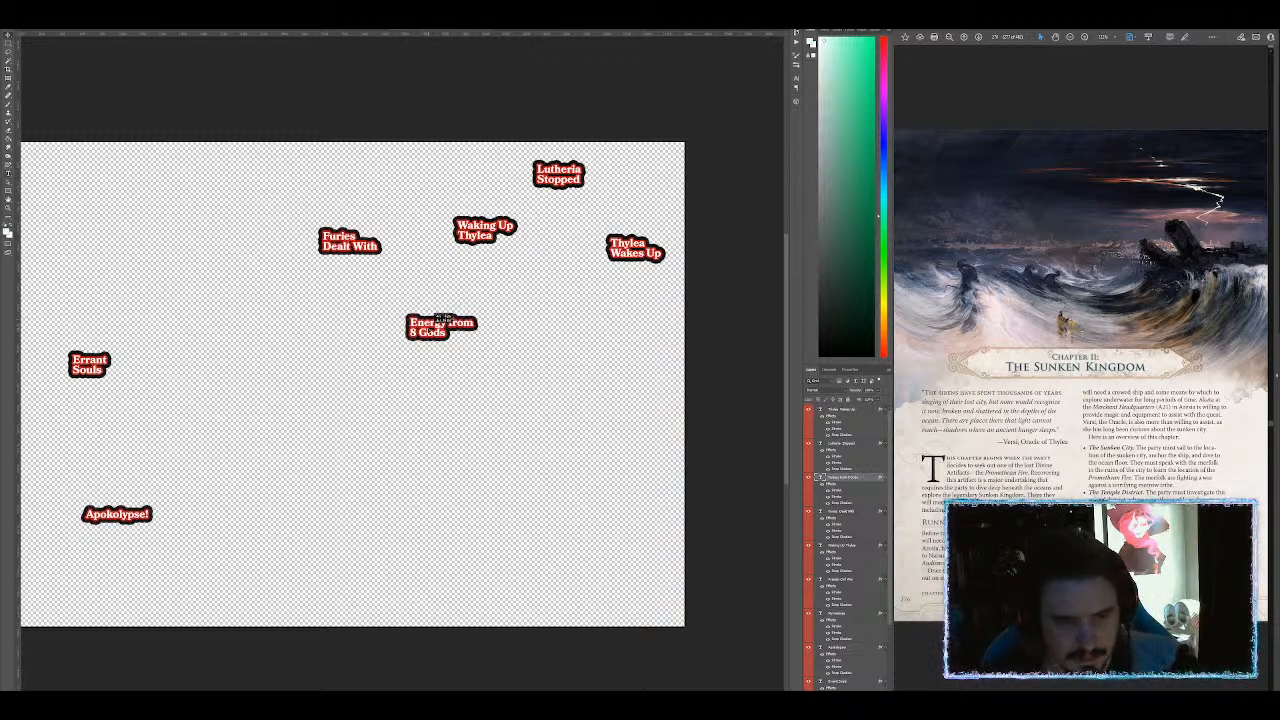
{"action": "left_click", "coordinate": [355, 249]}
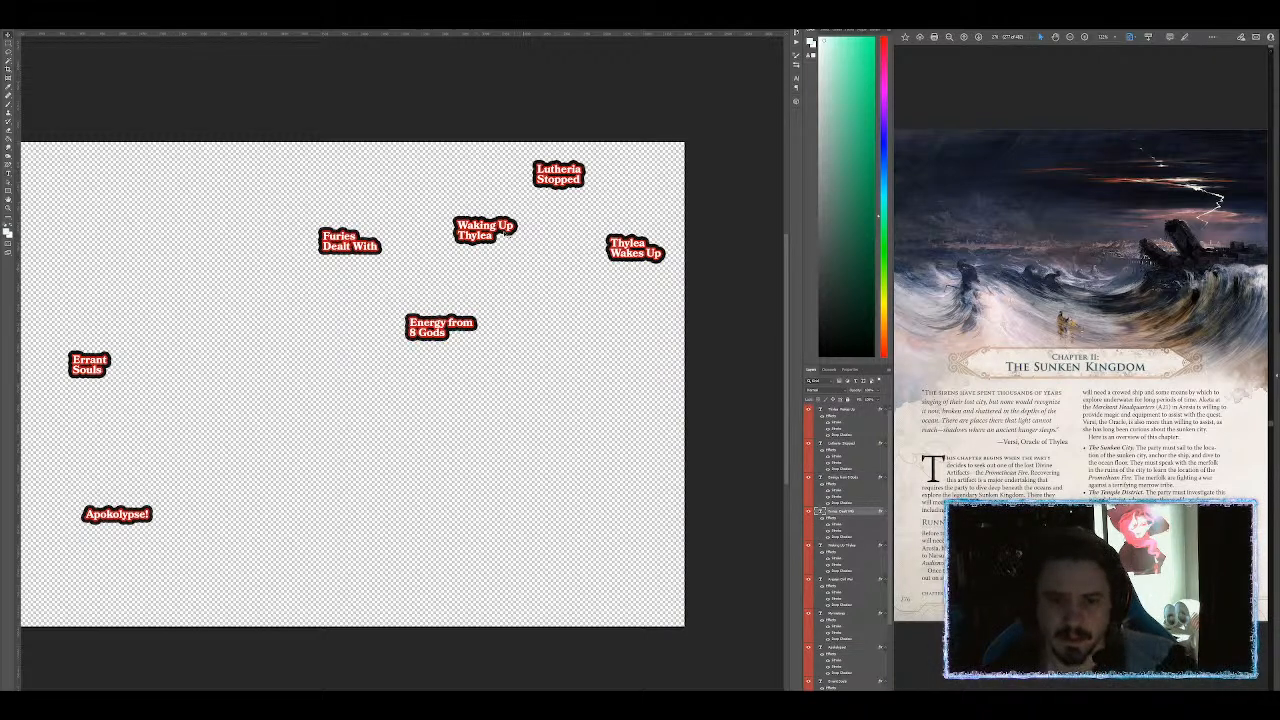
{"action": "left_click_drag", "start_coordinate": [499, 241], "coordinate": [515, 252]}
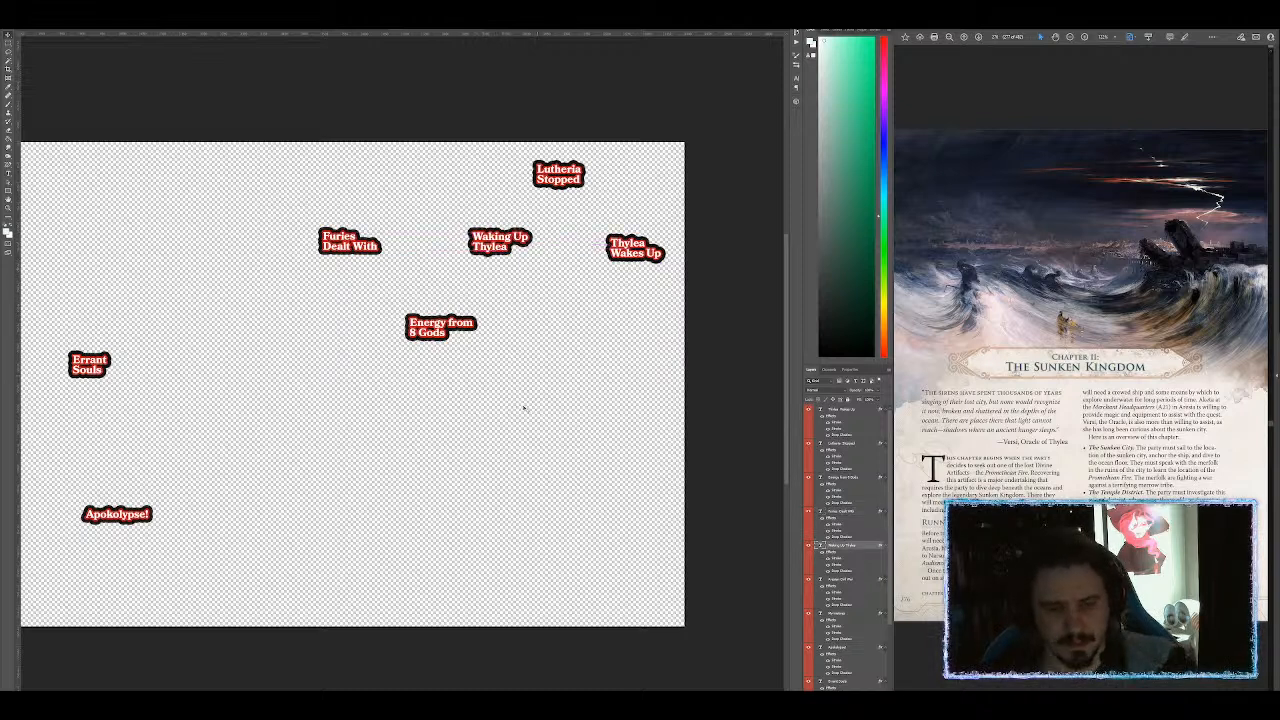
{"action": "left_click_drag", "start_coordinate": [436, 332], "coordinate": [488, 356]}
{"action": "left_click_drag", "start_coordinate": [362, 246], "coordinate": [411, 297]}
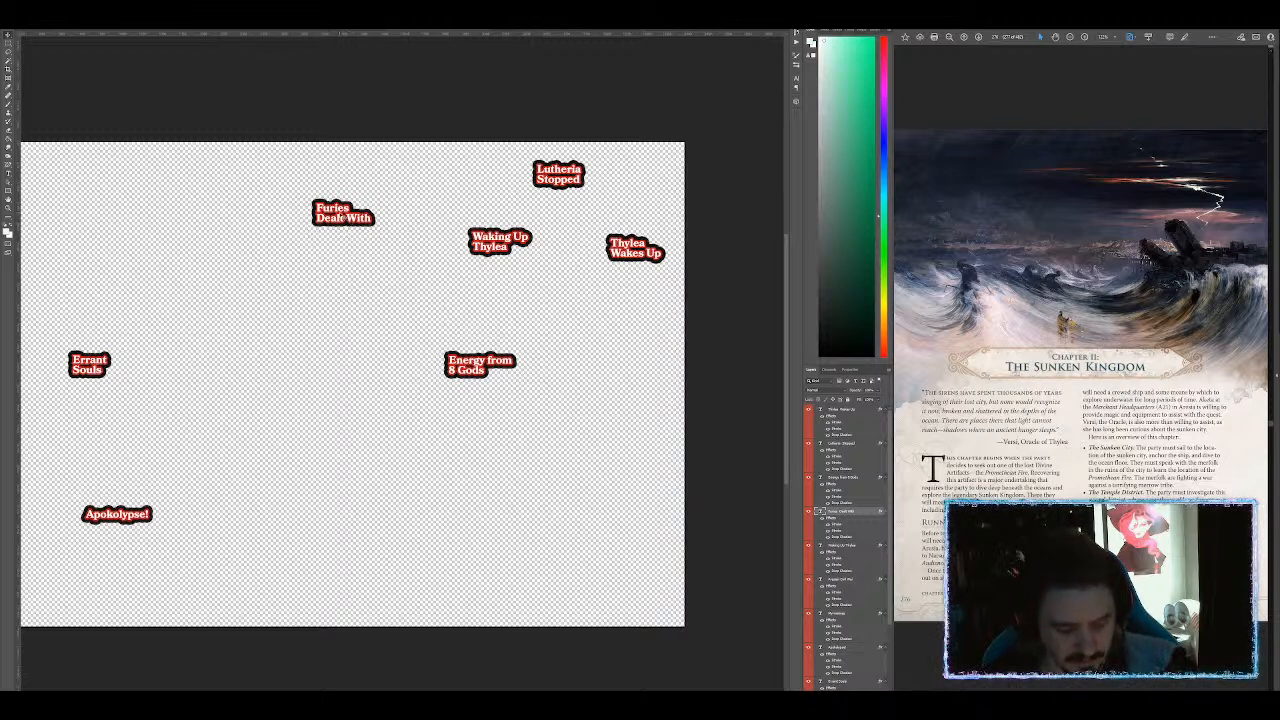
Step: Duplicate "Furies Dealt With" below and to its right, change the copy's text to "Fake Olympus" on two lines, and shift it slightly right
{"action": "left_click_drag", "start_coordinate": [344, 216], "coordinate": [399, 296], "text": "alt"}
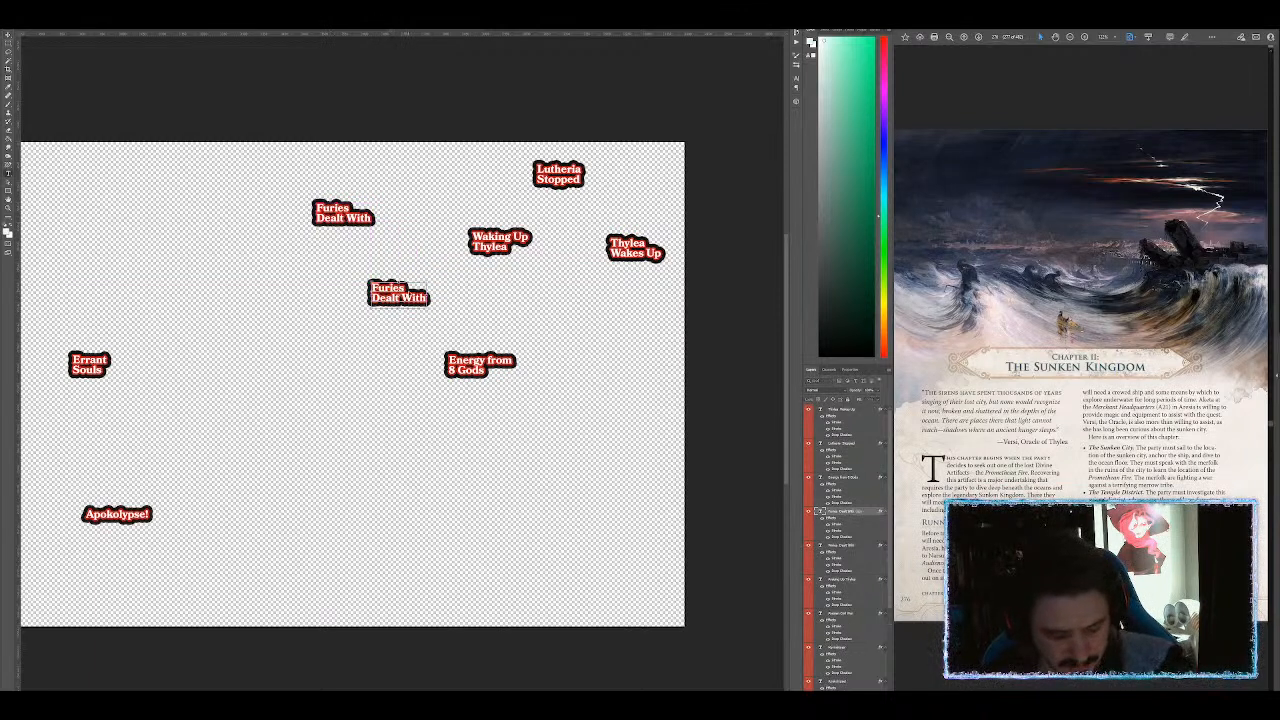
{"action": "double_click", "coordinate": [399, 296]}
{"action": "type", "text": "Fake"}
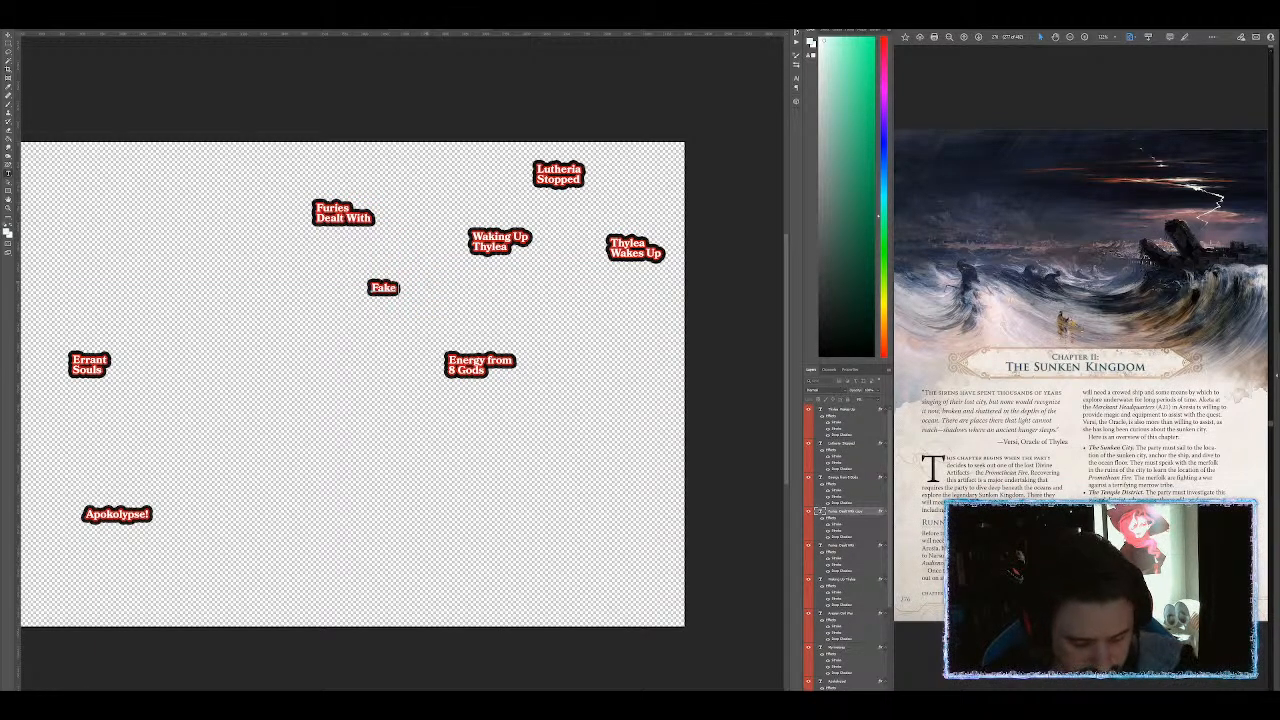
{"action": "type", "text": " Olypus"}
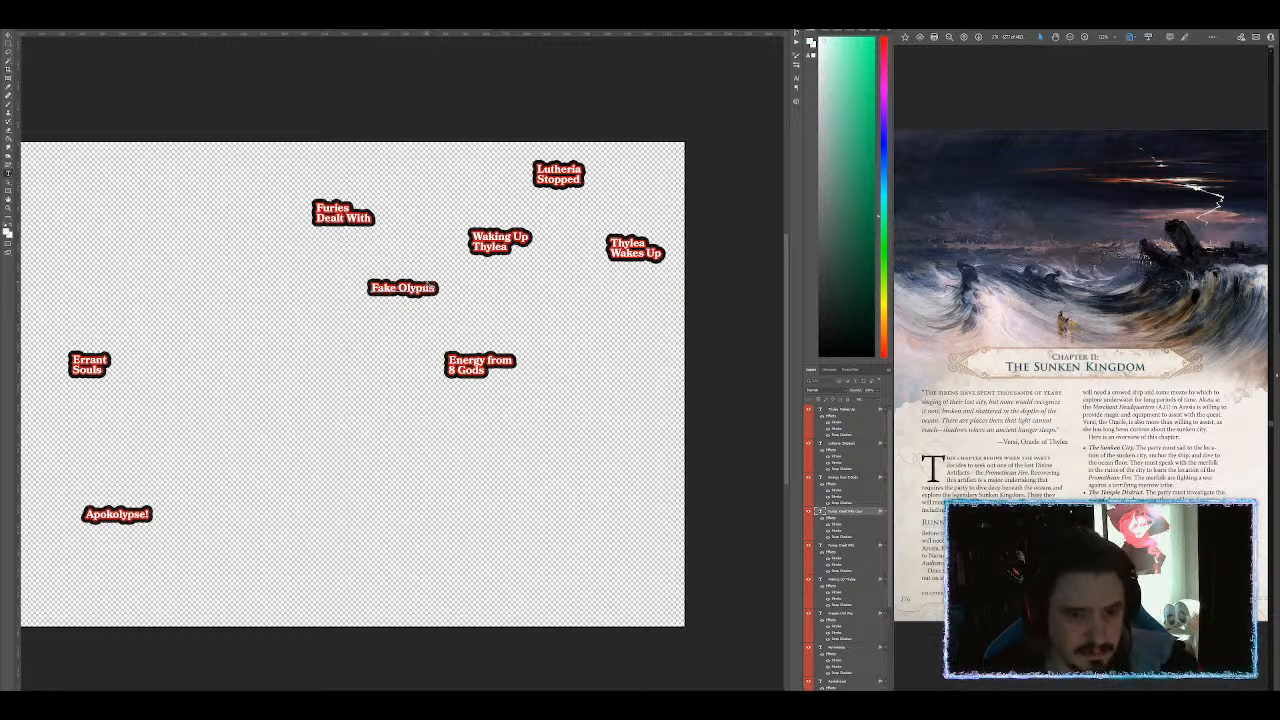
{"action": "type", "text": "m"}
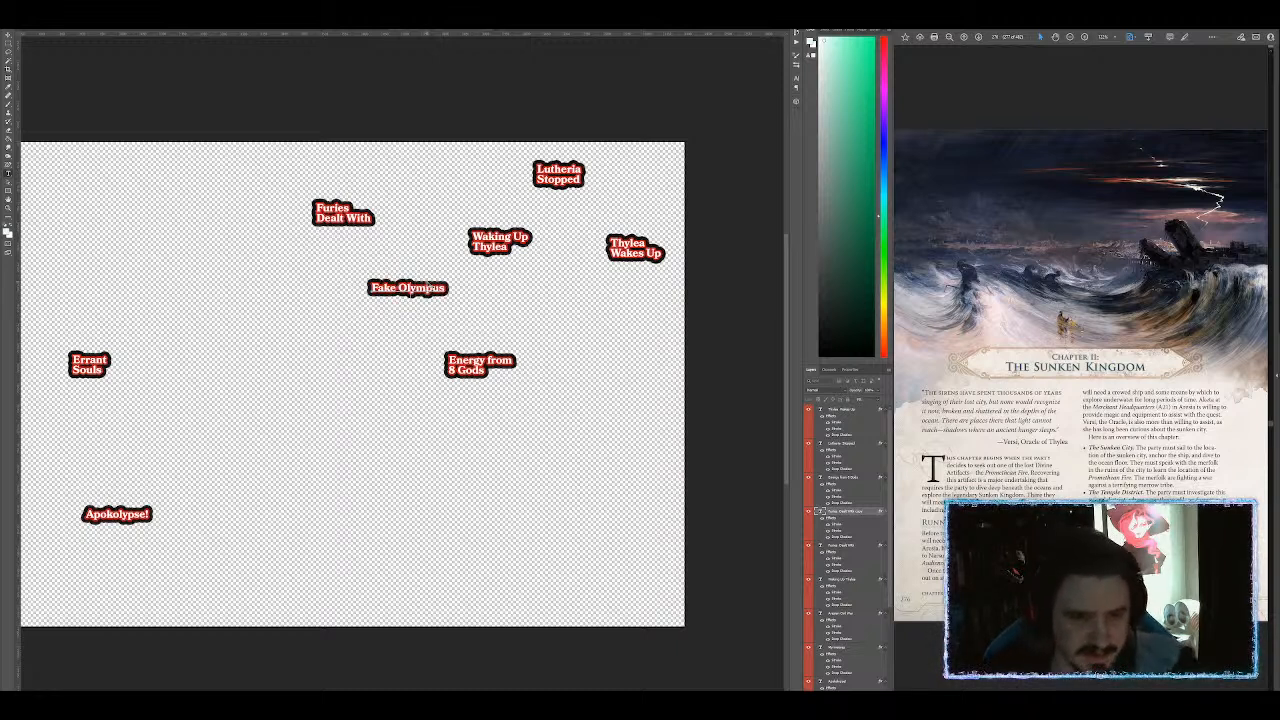
{"action": "key", "text": "Left"}
{"action": "key", "text": "Left"}
{"action": "key", "text": "Left"}
{"action": "key", "text": "Left"}
{"action": "key", "text": "Return"}
{"action": "key", "text": "ctrl+Return"}
{"action": "key", "text": "v"}
{"action": "left_click_drag", "start_coordinate": [400, 292], "coordinate": [410, 293]}
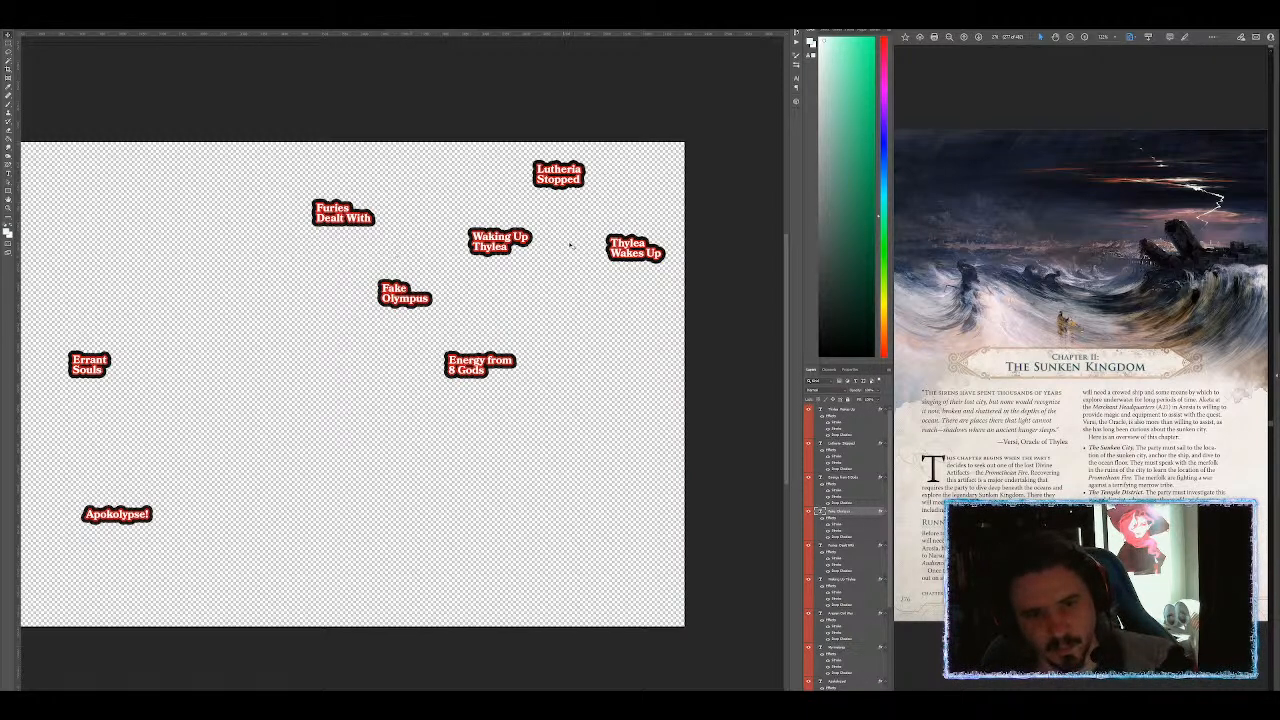
Step: Duplicate "Fake Olympus" below and right of "Energy from 8 Gods", change the copy to "Needs a Dragon" on two lines, and nudge it down-right
{"action": "left_click", "coordinate": [447, 417]}
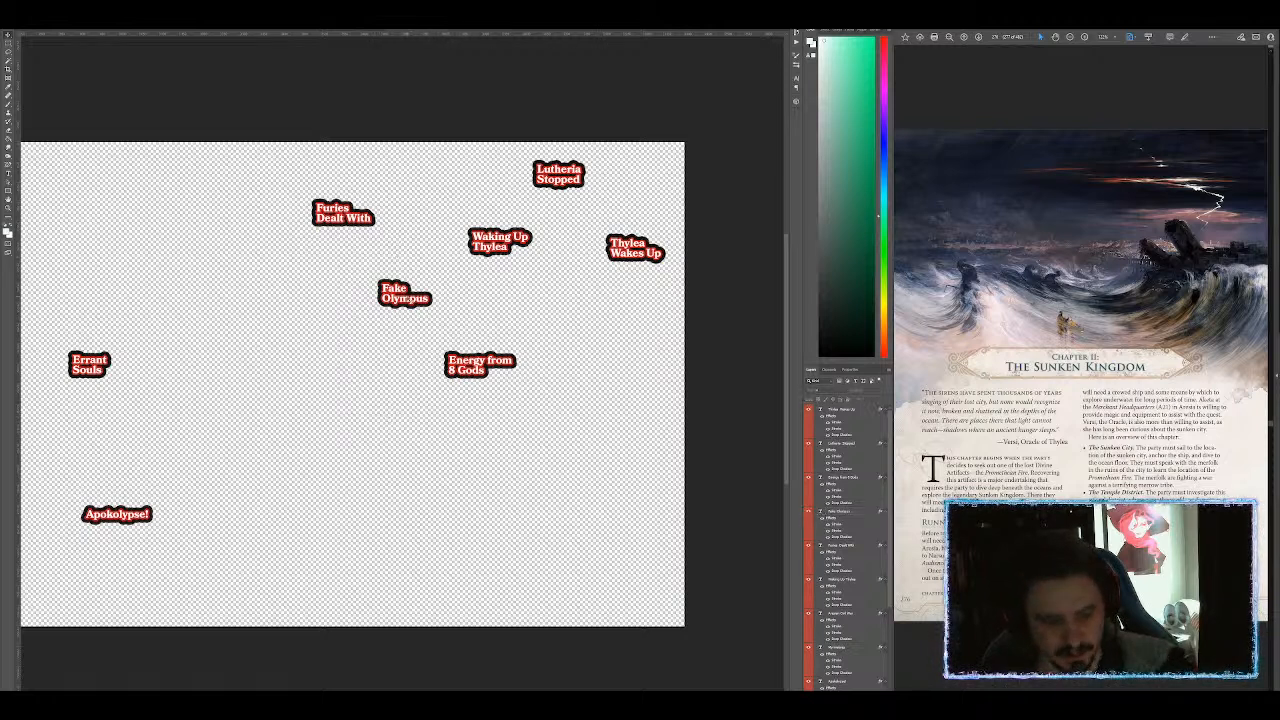
{"action": "left_click", "coordinate": [405, 298]}
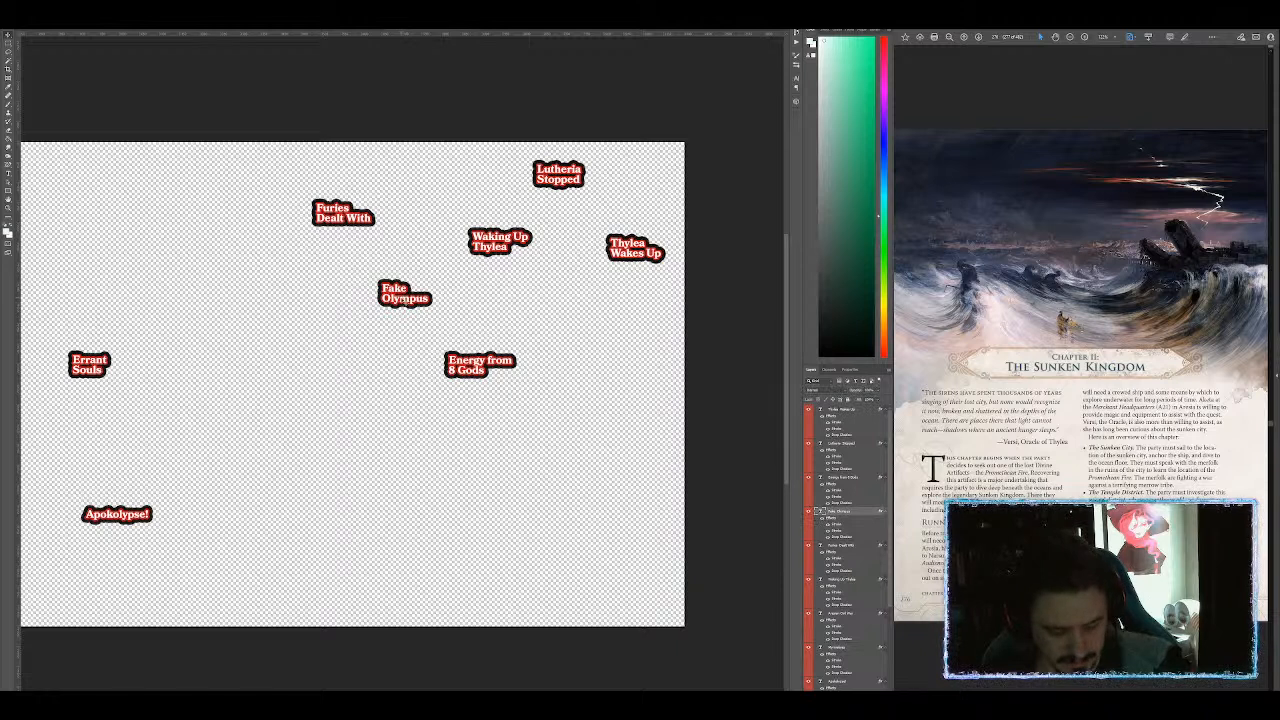
{"action": "left_click_drag", "start_coordinate": [405, 298], "coordinate": [553, 425]}
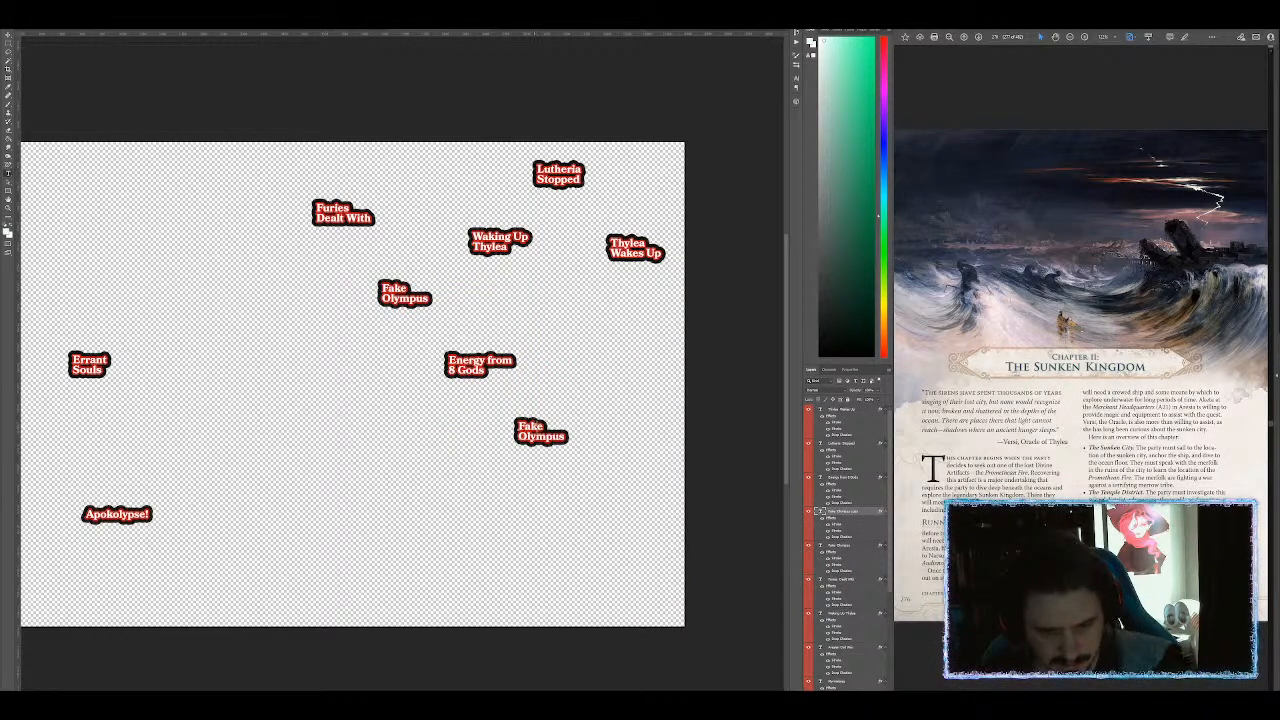
{"action": "double_click", "coordinate": [545, 430]}
{"action": "type", "text": "Needs a"}
{"action": "key", "text": "Return"}
{"action": "type", "text": "Dragon"}
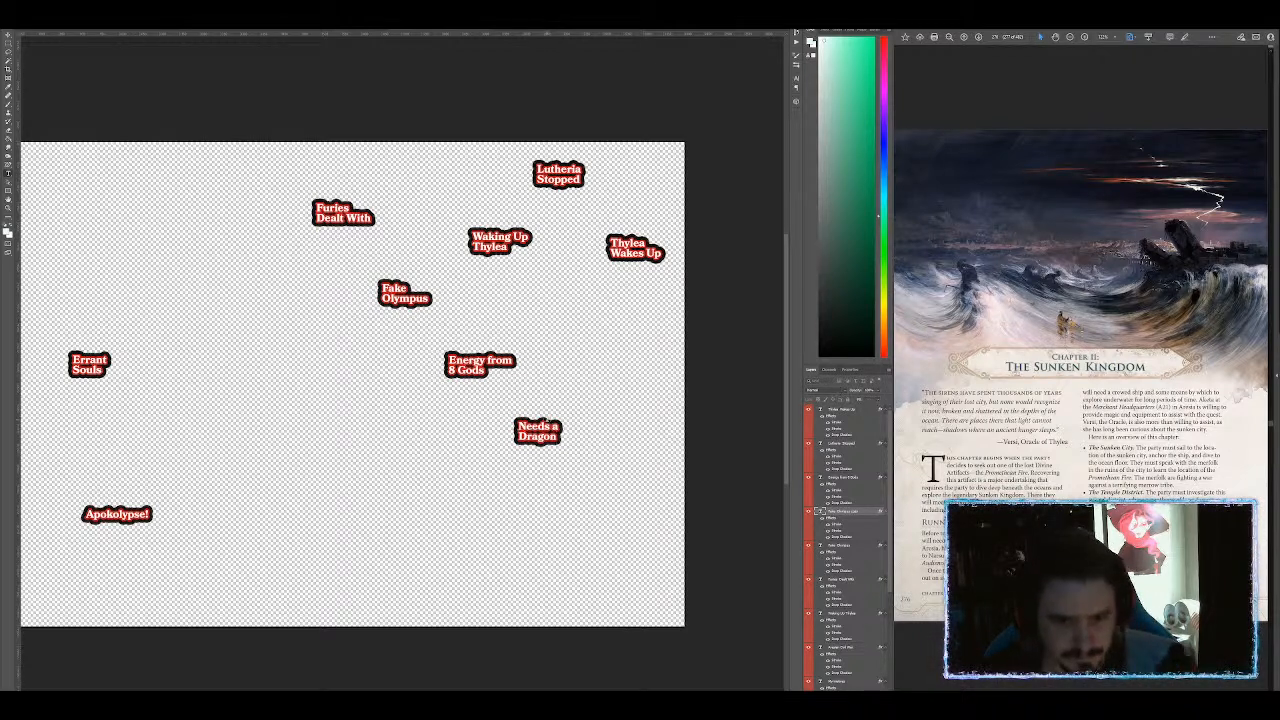
{"action": "key", "text": "ctrl+Return"}
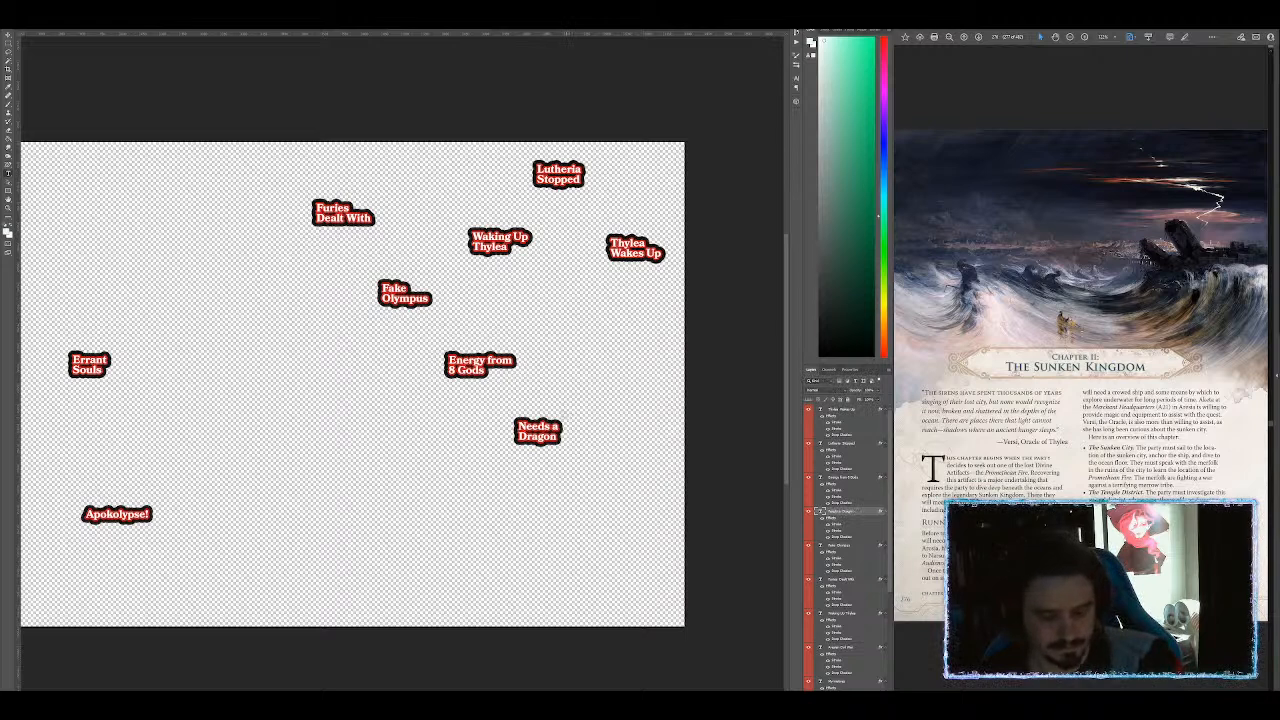
{"action": "left_click_drag", "start_coordinate": [555, 416], "coordinate": [569, 427]}
Step: Duplicate "Trouble with sparks" to its left, above "Aresian Civil War", and change the copy's text to "Narsus"
{"action": "left_click", "coordinate": [330, 406]}
{"action": "left_click_drag", "start_coordinate": [296, 398], "coordinate": [335, 374]}
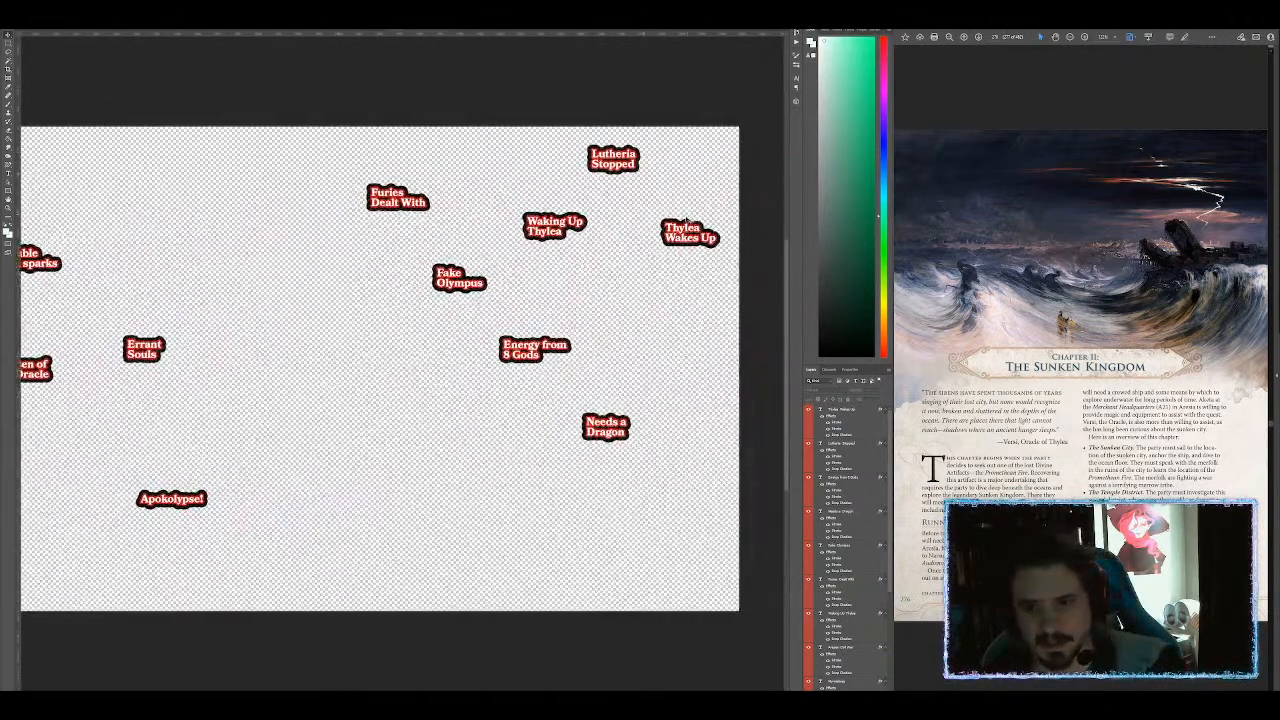
{"action": "left_click_drag", "start_coordinate": [343, 380], "coordinate": [586, 352]}
{"action": "left_click_drag", "start_coordinate": [329, 315], "coordinate": [462, 315]}
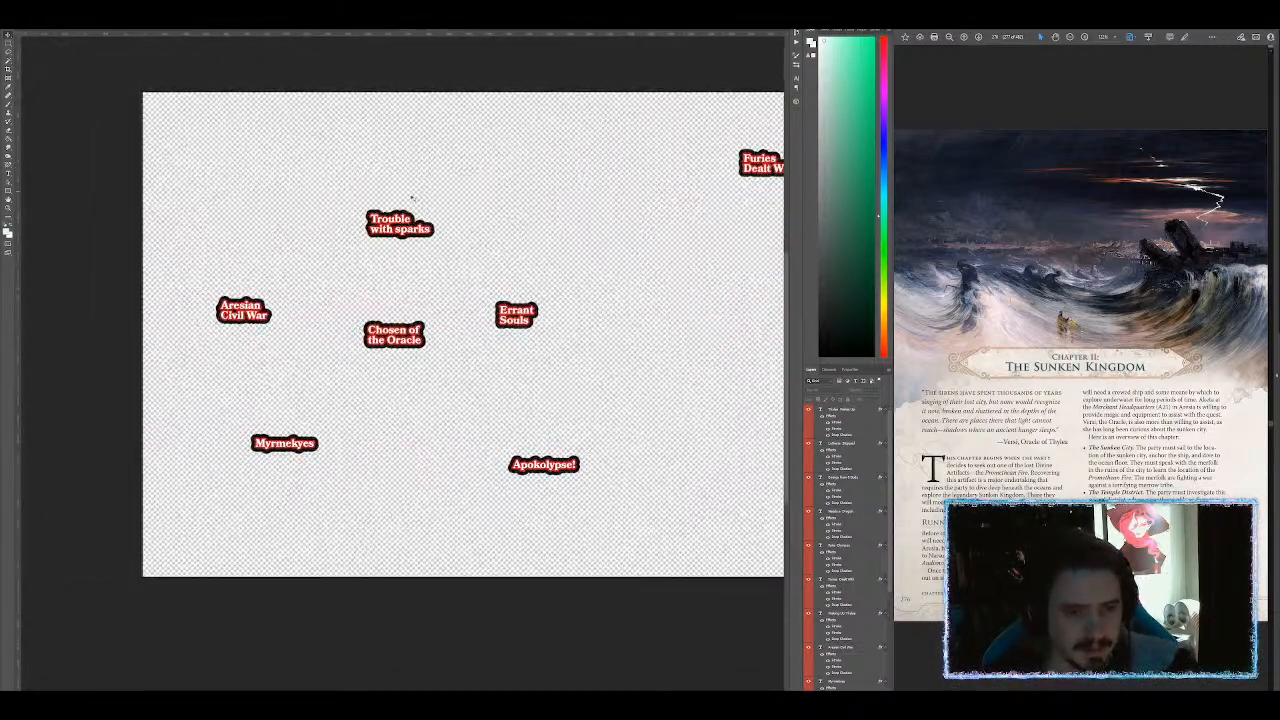
{"action": "left_click", "coordinate": [388, 226]}
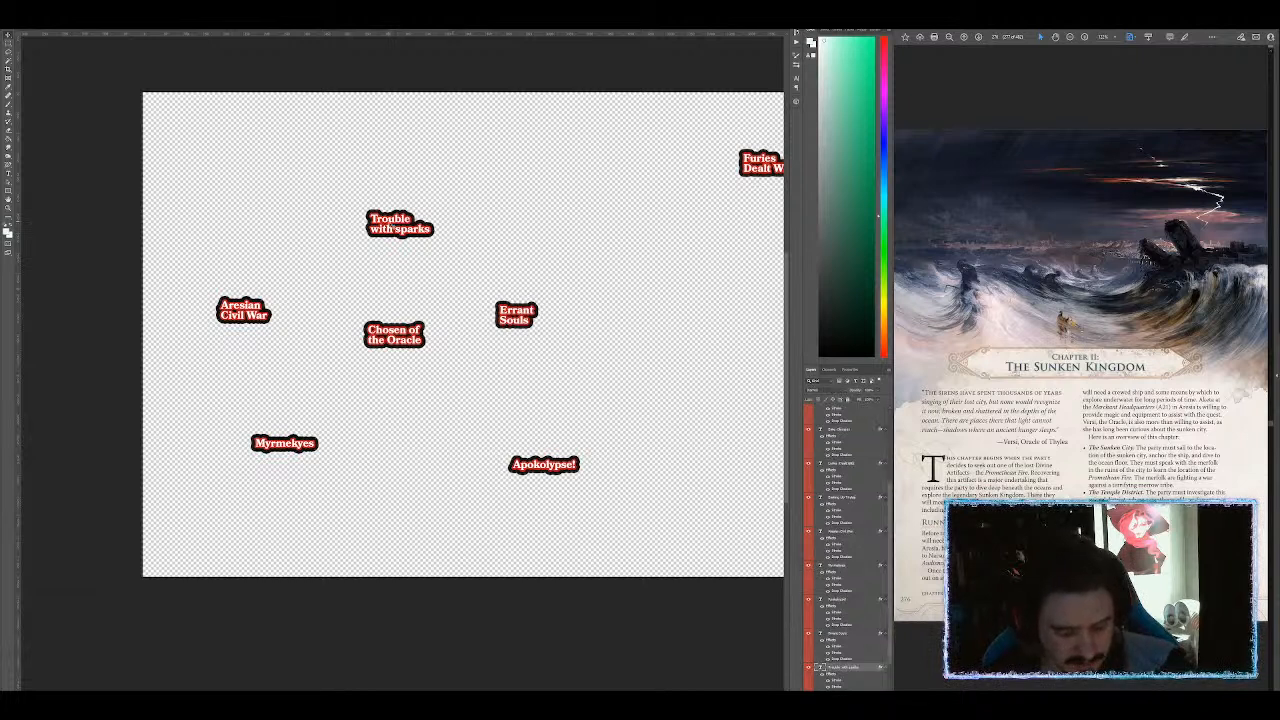
{"action": "left_click_drag", "start_coordinate": [398, 228], "coordinate": [295, 244]}
{"action": "key", "text": "t"}
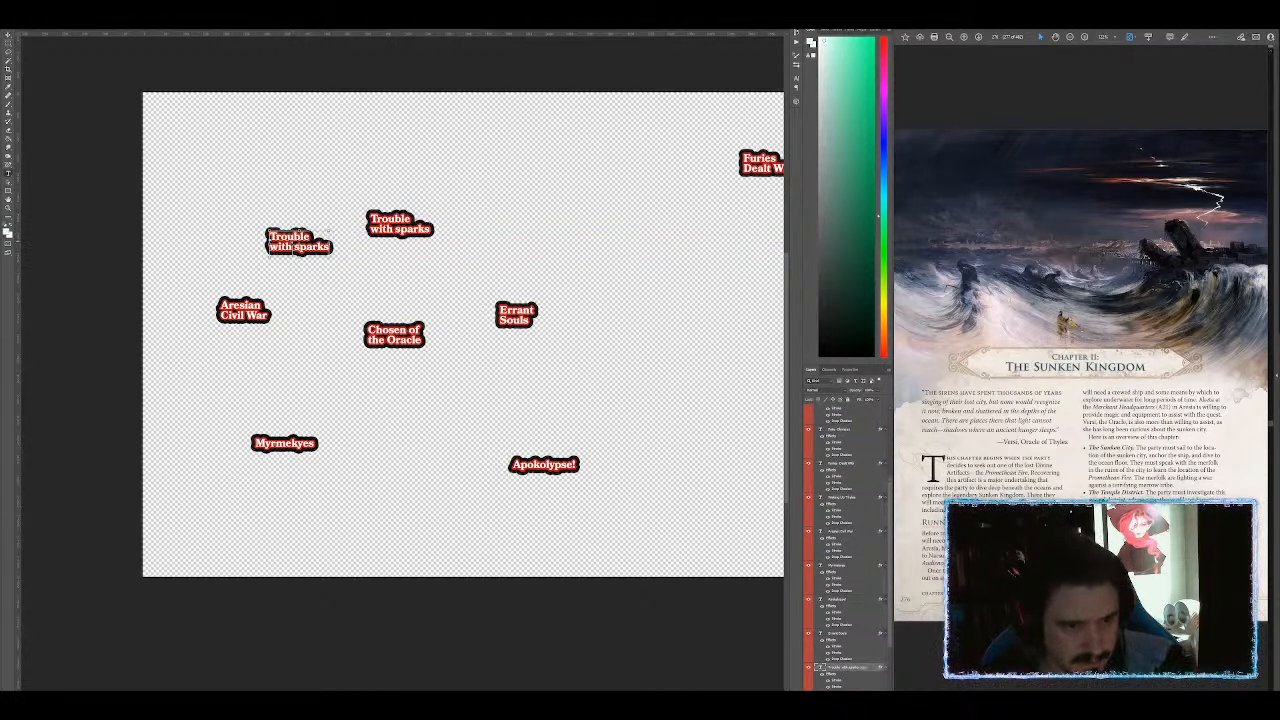
{"action": "left_click", "coordinate": [298, 244]}
{"action": "key", "text": "ctrl+a"}
{"action": "type", "text": "Narsus"}
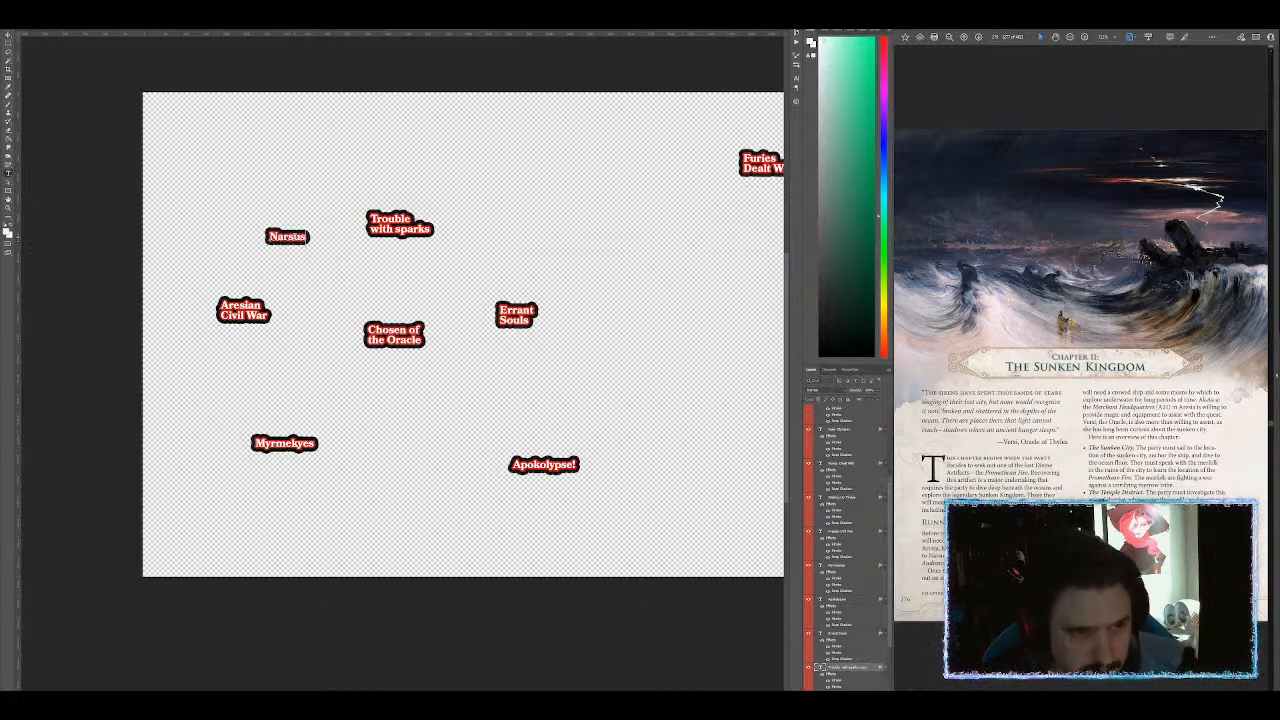
{"action": "key", "text": "ctrl+Return"}
Step: Place three copies of "Narsus" around the area above it, and change the copy above "Trouble with sparks" to read "Flame"
{"action": "key", "text": "v"}
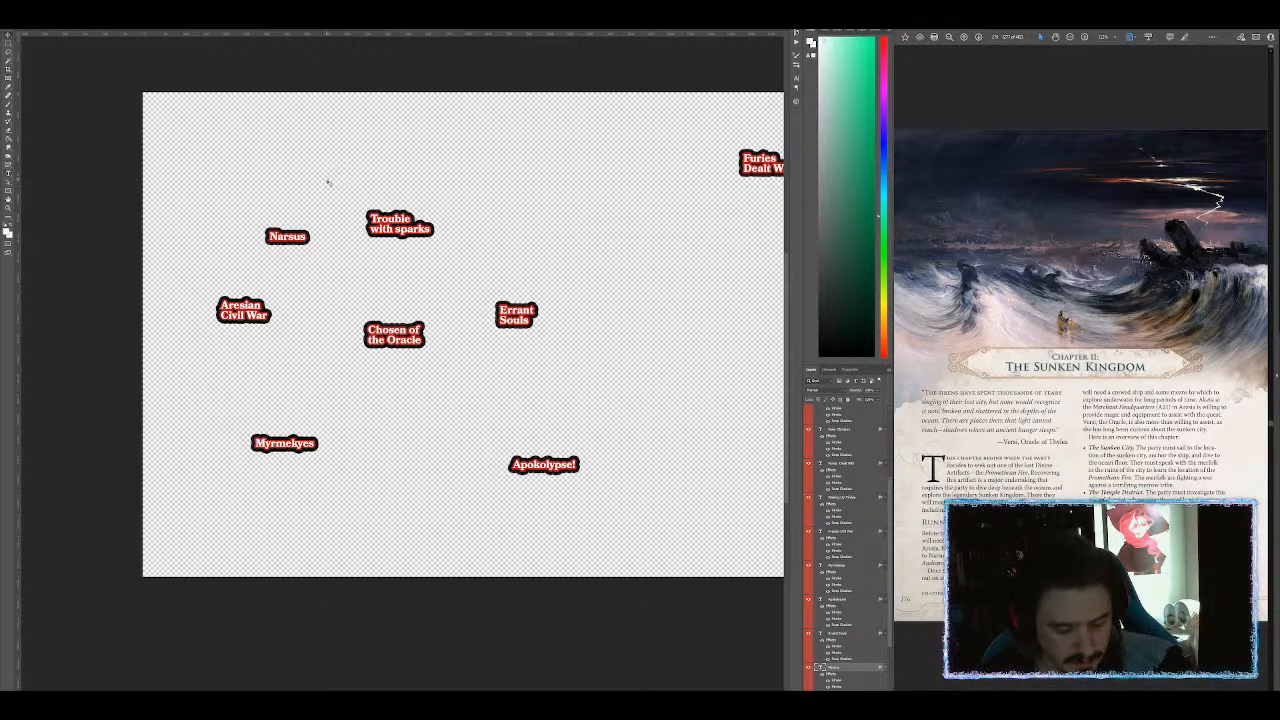
{"action": "left_click_drag", "start_coordinate": [300, 236], "coordinate": [189, 194]}
{"action": "key", "text": "t"}
{"action": "double_click", "coordinate": [420, 137]}
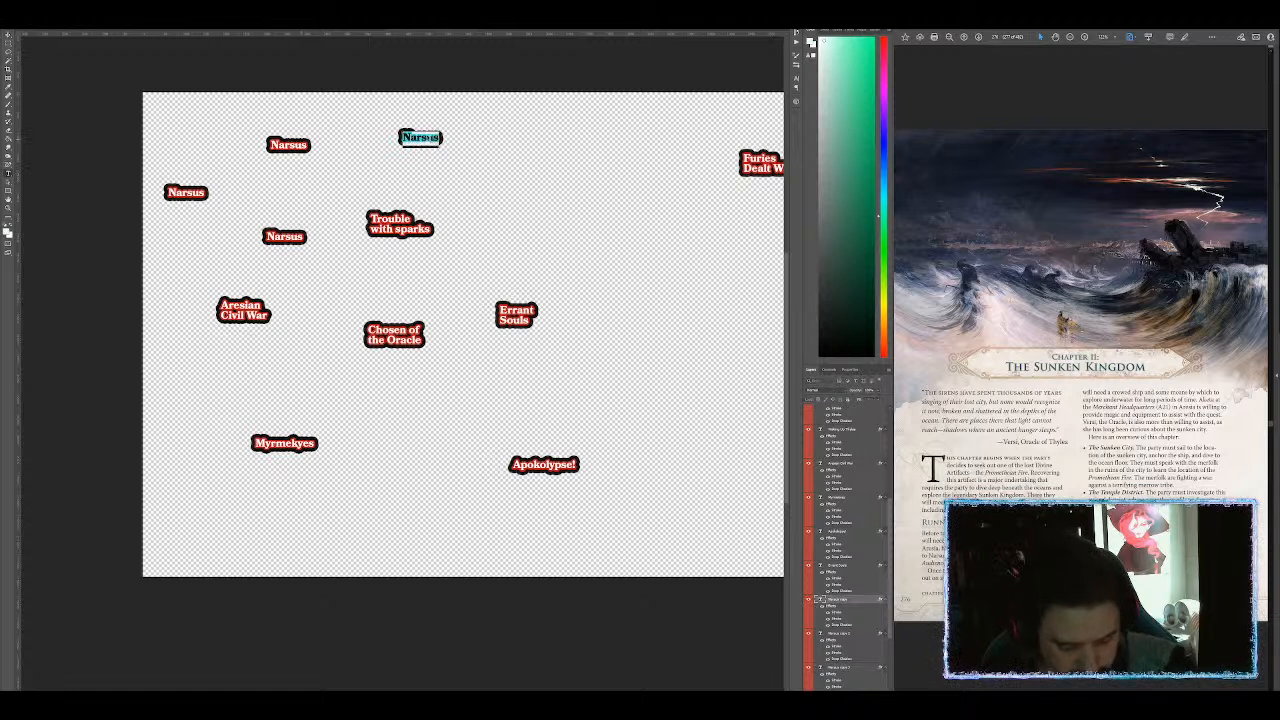
{"action": "type", "text": "Flame"}
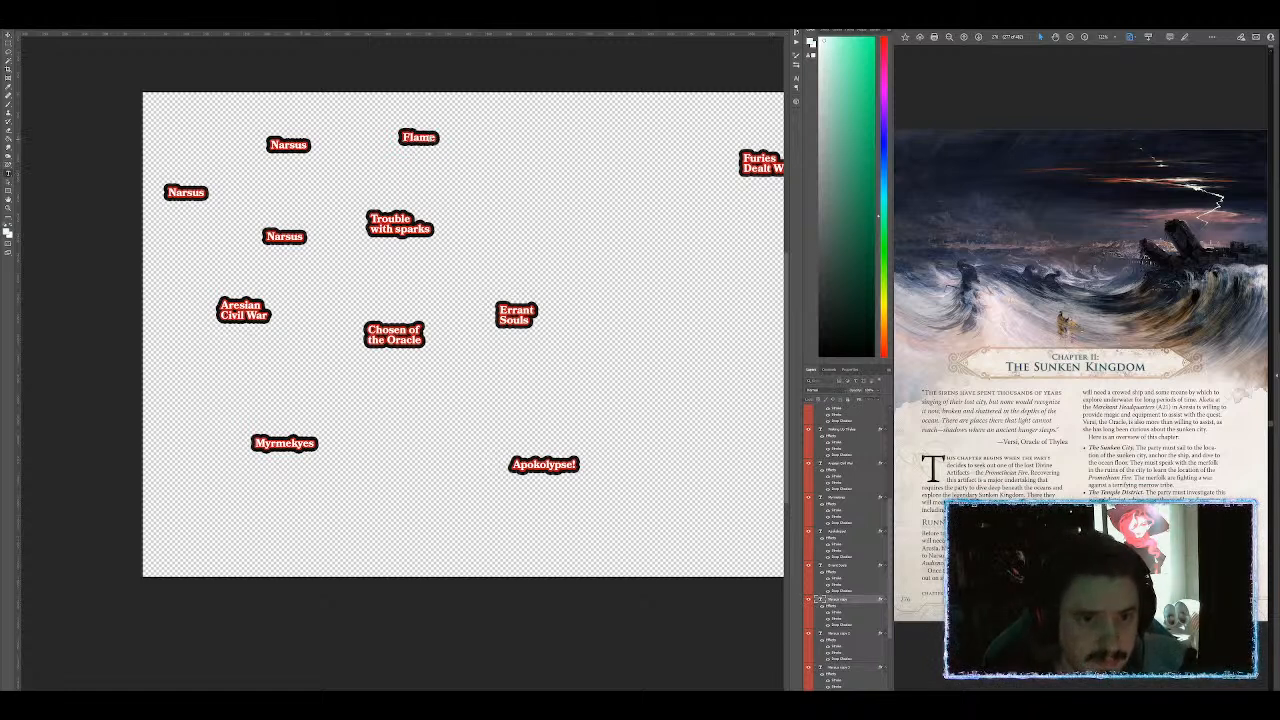
Step: Change the "Narsus" copy beside "Flame" to read "Ambrosia" and the copy near the canvas's left edge to read "Caduseus"
{"action": "double_click", "coordinate": [288, 145]}
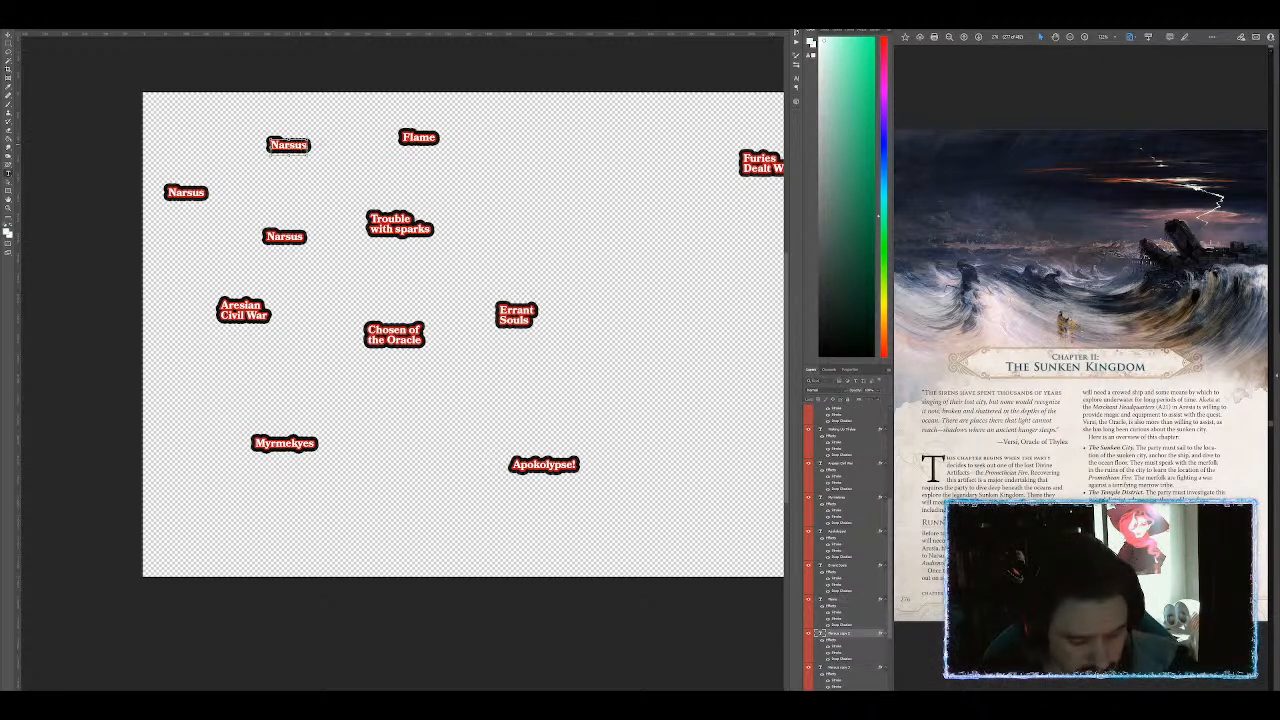
{"action": "type", "text": "Ambrosia"}
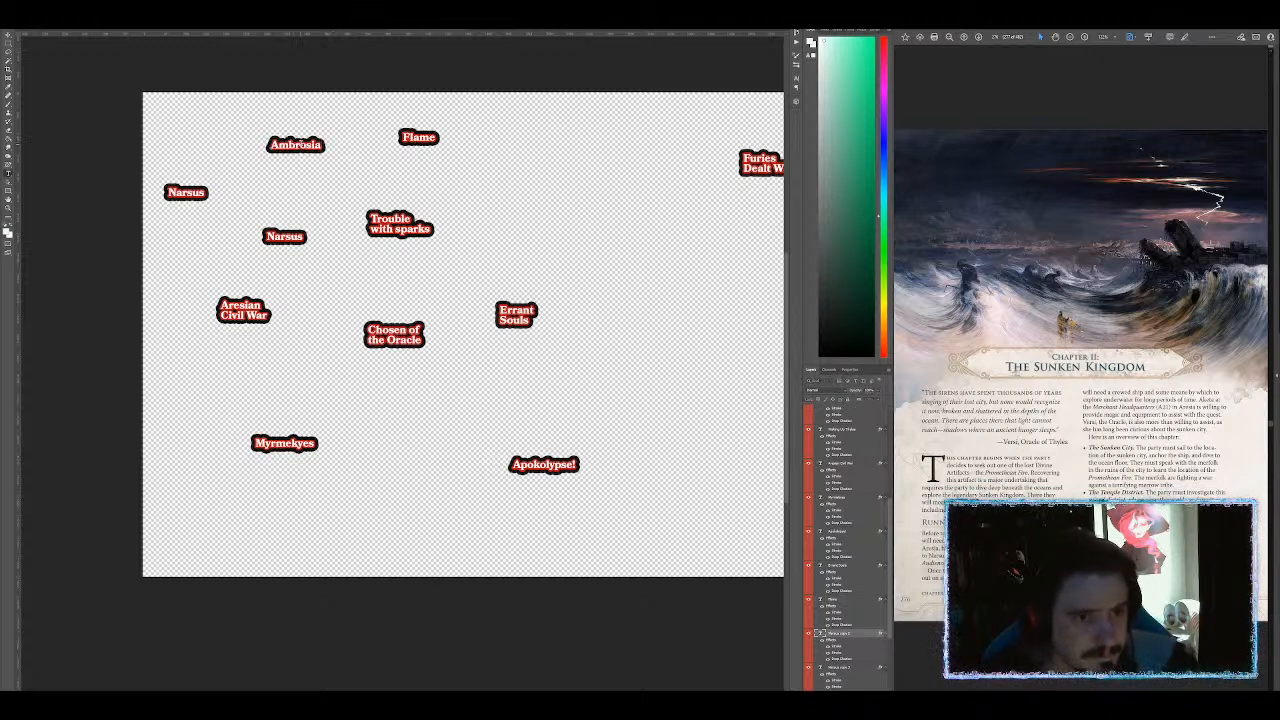
{"action": "key", "text": "ctrl+Return"}
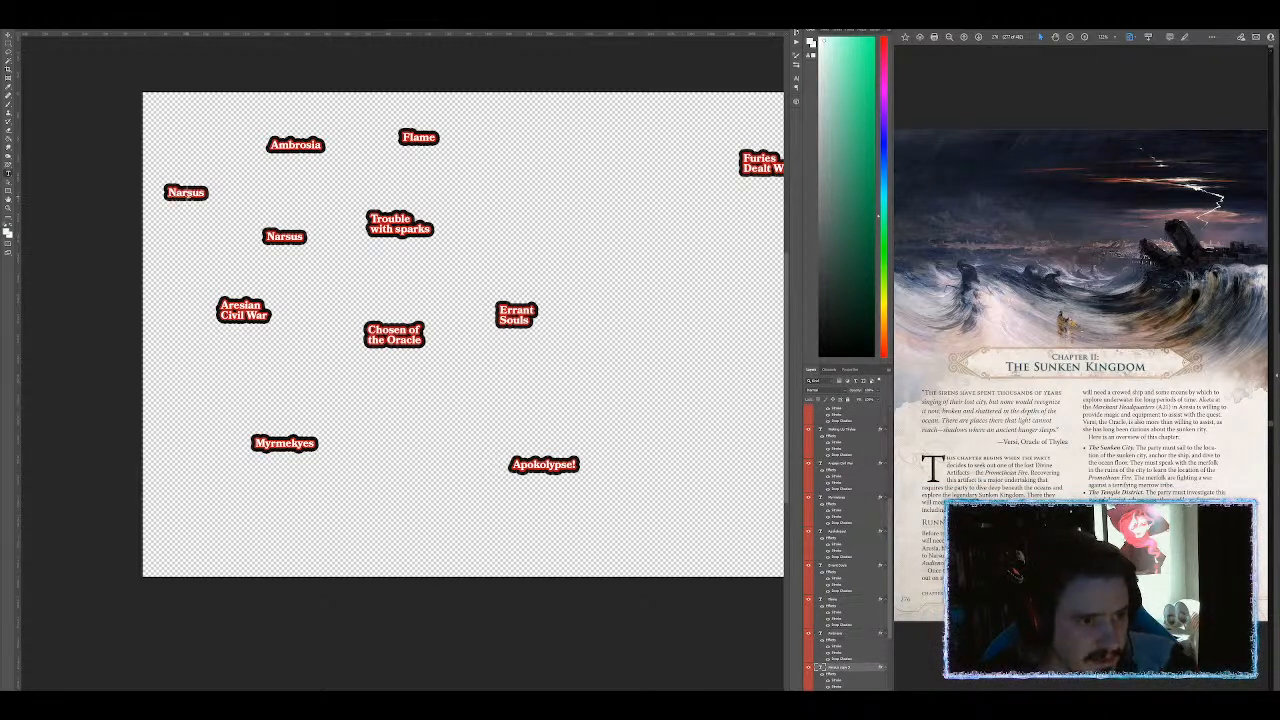
{"action": "double_click", "coordinate": [185, 192]}
{"action": "type", "text": "Cad"}
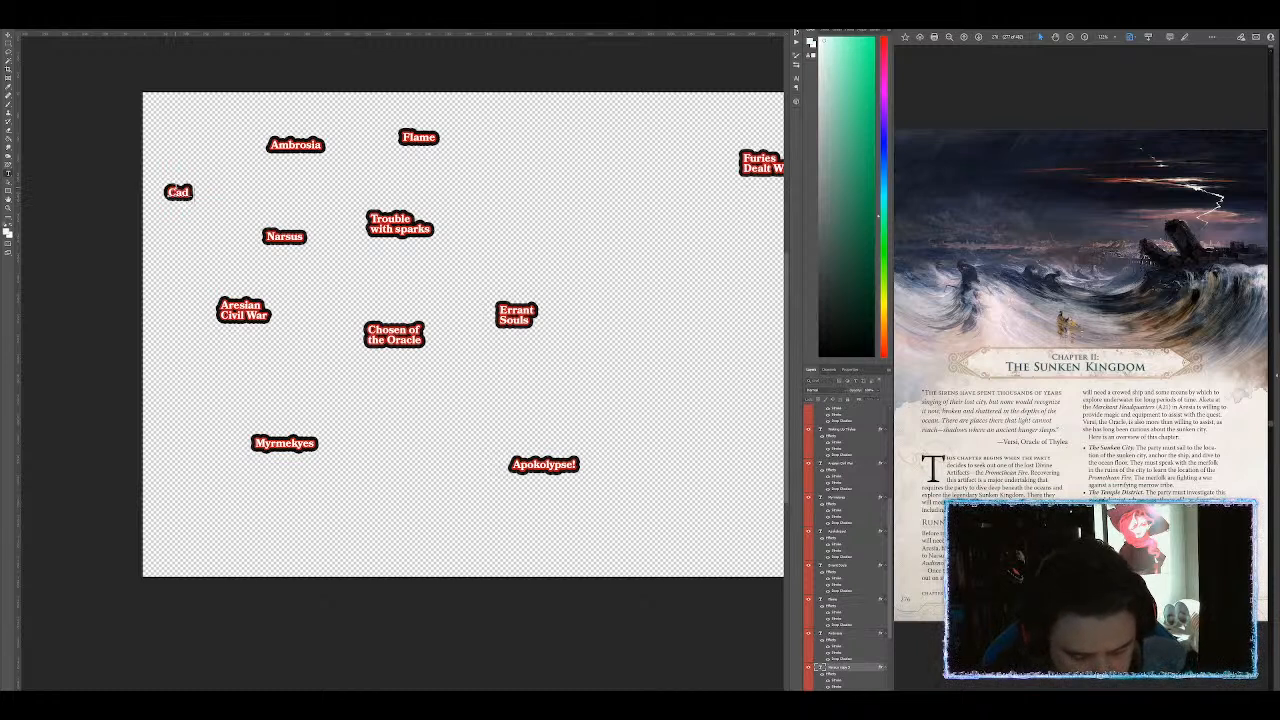
{"action": "type", "text": "e"}
{"action": "key", "text": "BackSpace"}
{"action": "type", "text": "useus"}
{"action": "key", "text": "ctrl+Return"}
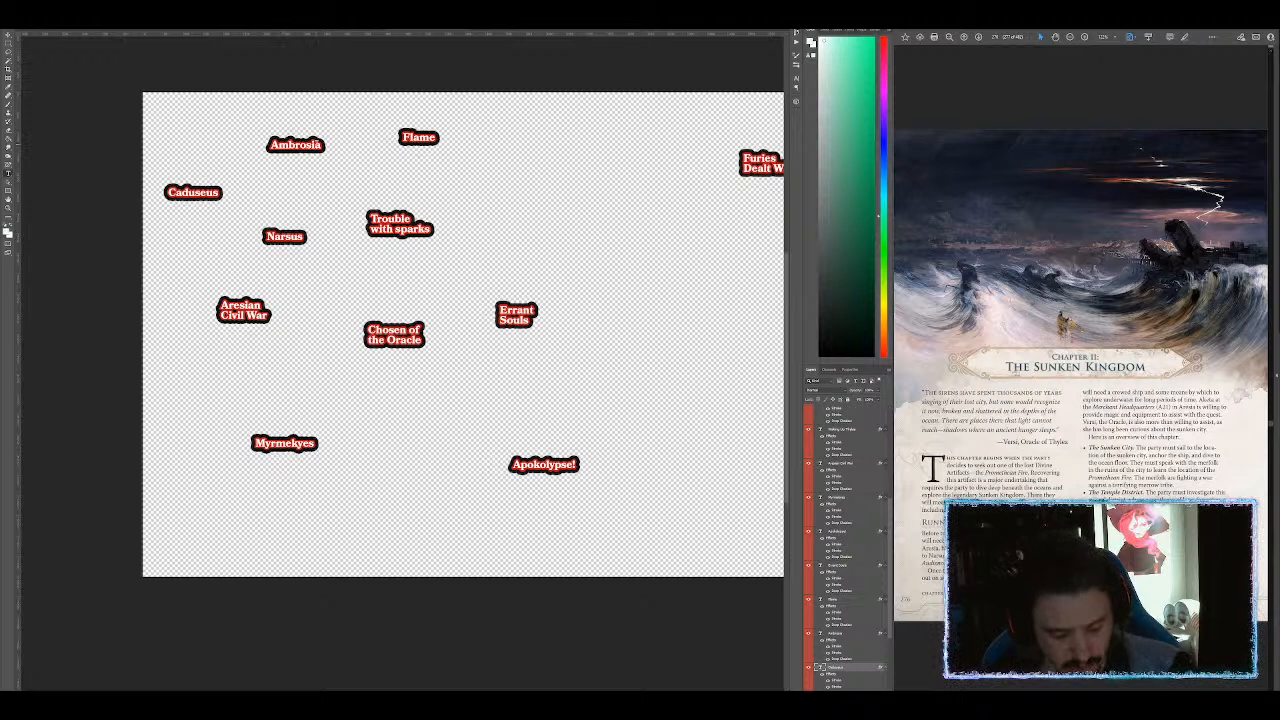
Step: Duplicate "Ambrosia" to the right of "Flame" and change the copy's text to "Hades"
{"action": "left_click", "coordinate": [315, 149]}
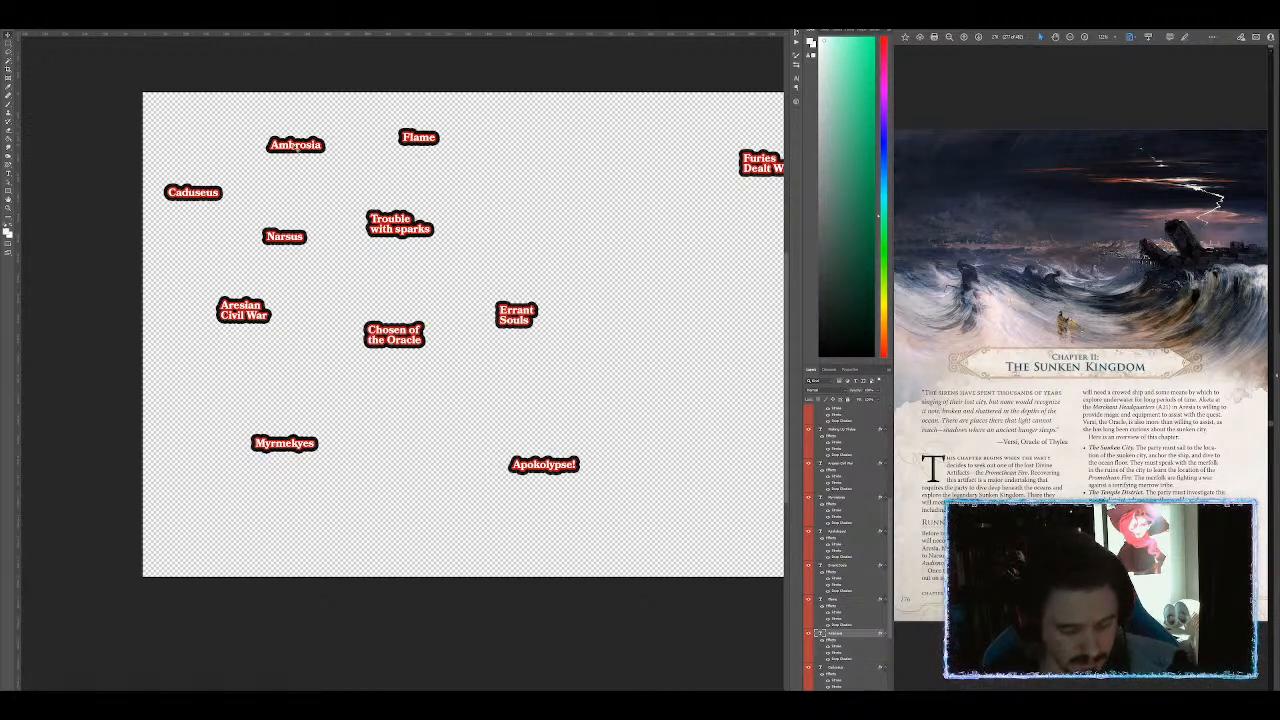
{"action": "left_click_drag", "start_coordinate": [293, 146], "coordinate": [525, 121]}
{"action": "key", "text": "t"}
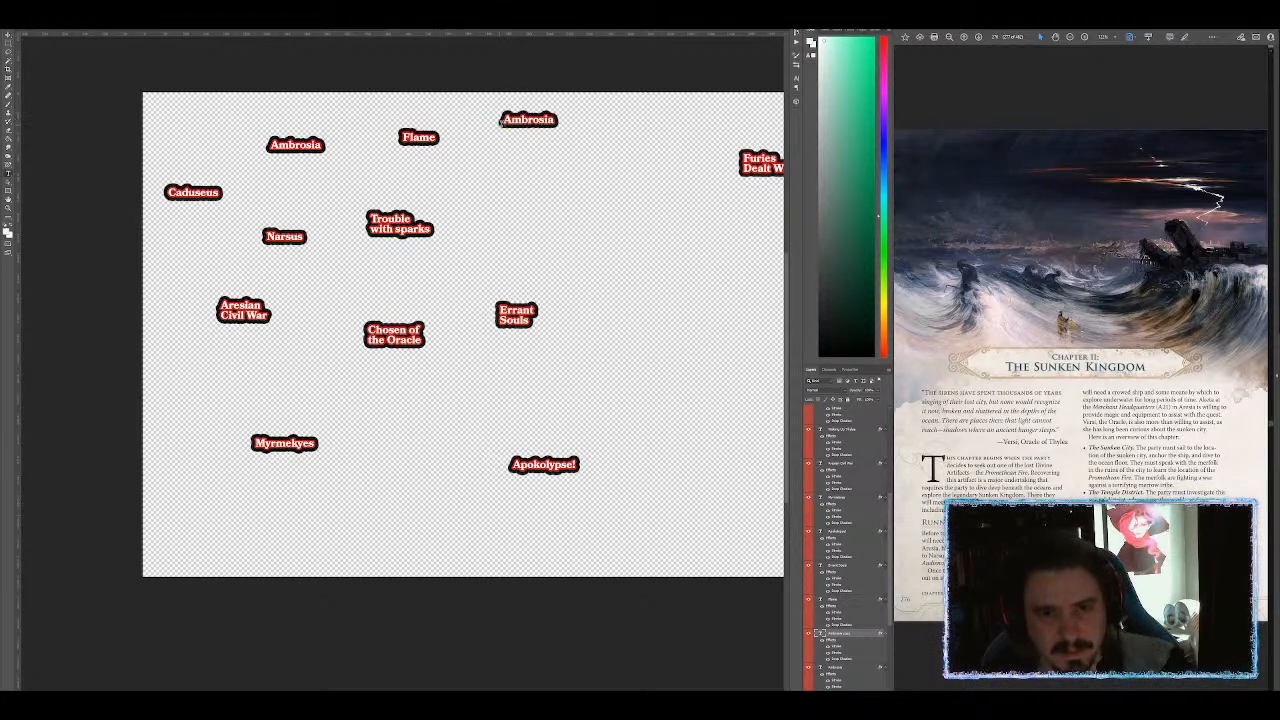
{"action": "double_click", "coordinate": [518, 124]}
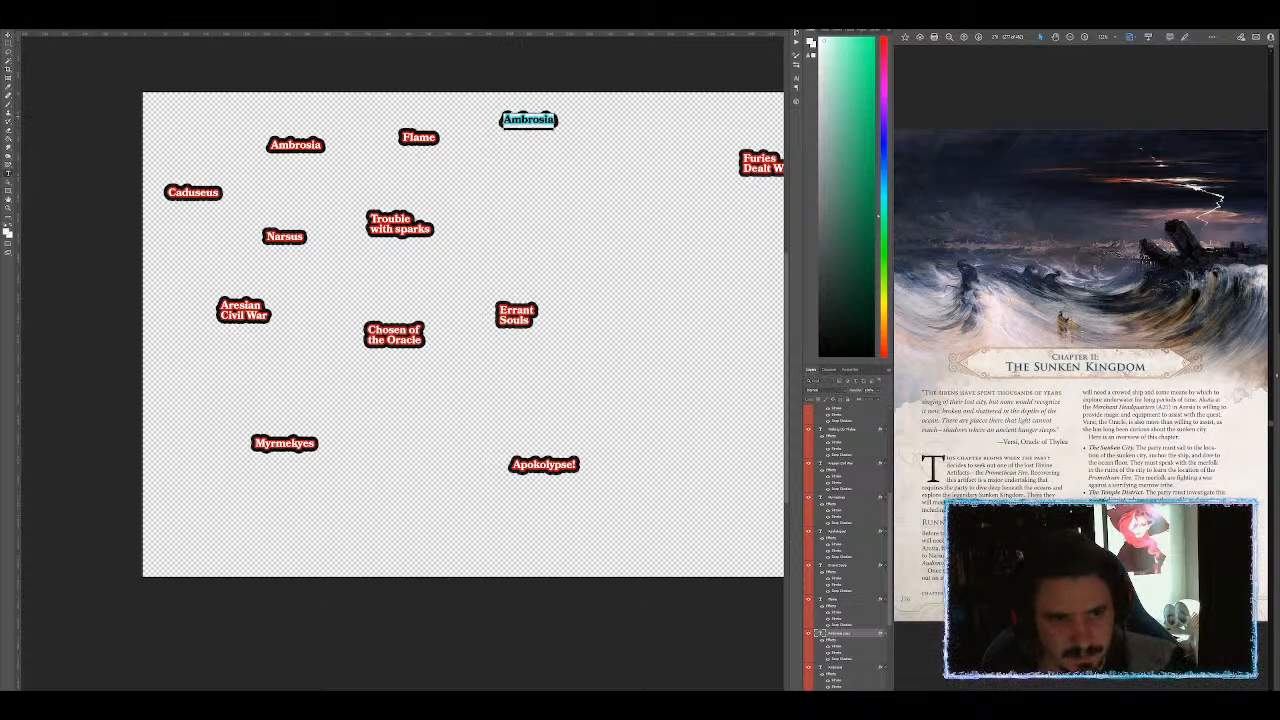
{"action": "type", "text": "Hades"}
{"action": "key", "text": "ctrl+Return"}
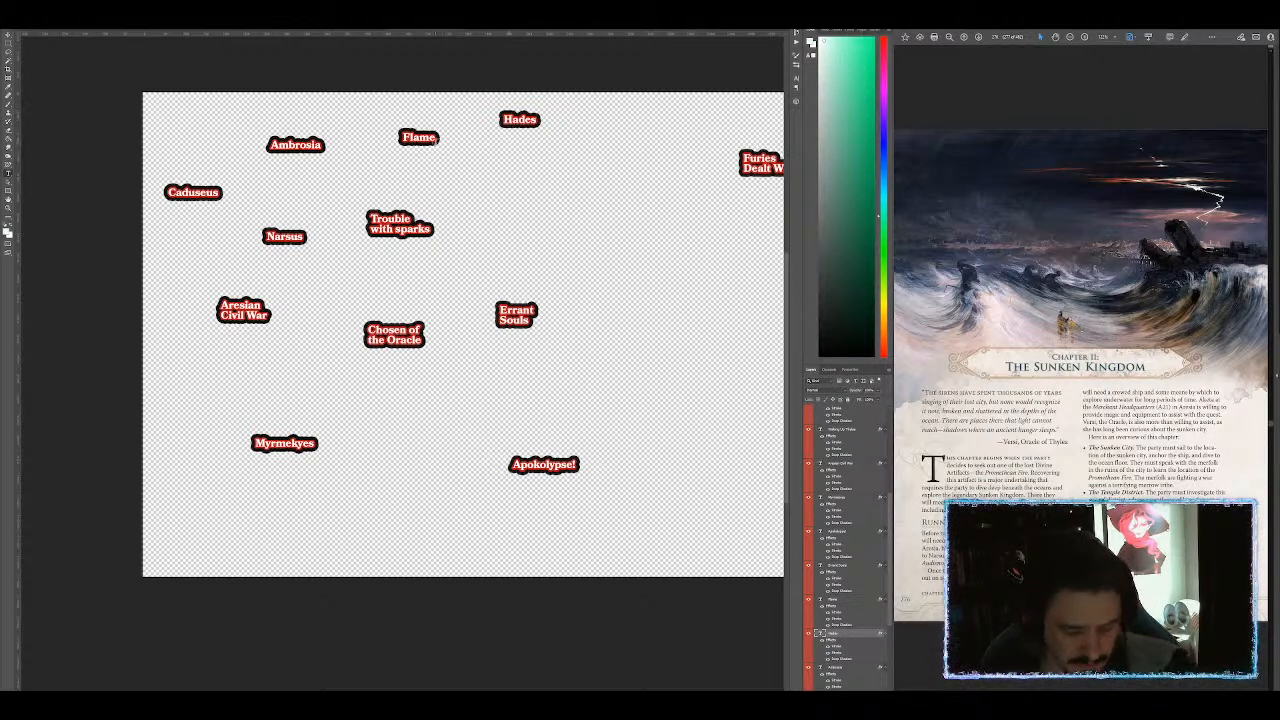
Step: Rearrange the labels around "Trouble with sparks", moving "Flame" down and right, and "Ambrosia", "Narsus" and "Caduseus" up and right
{"action": "left_click_drag", "start_coordinate": [438, 140], "coordinate": [502, 179]}
{"action": "left_click_drag", "start_coordinate": [318, 148], "coordinate": [385, 135]}
{"action": "left_click_drag", "start_coordinate": [288, 238], "coordinate": [323, 190]}
{"action": "left_click_drag", "start_coordinate": [360, 133], "coordinate": [342, 124]}
{"action": "left_click_drag", "start_coordinate": [218, 195], "coordinate": [245, 164]}
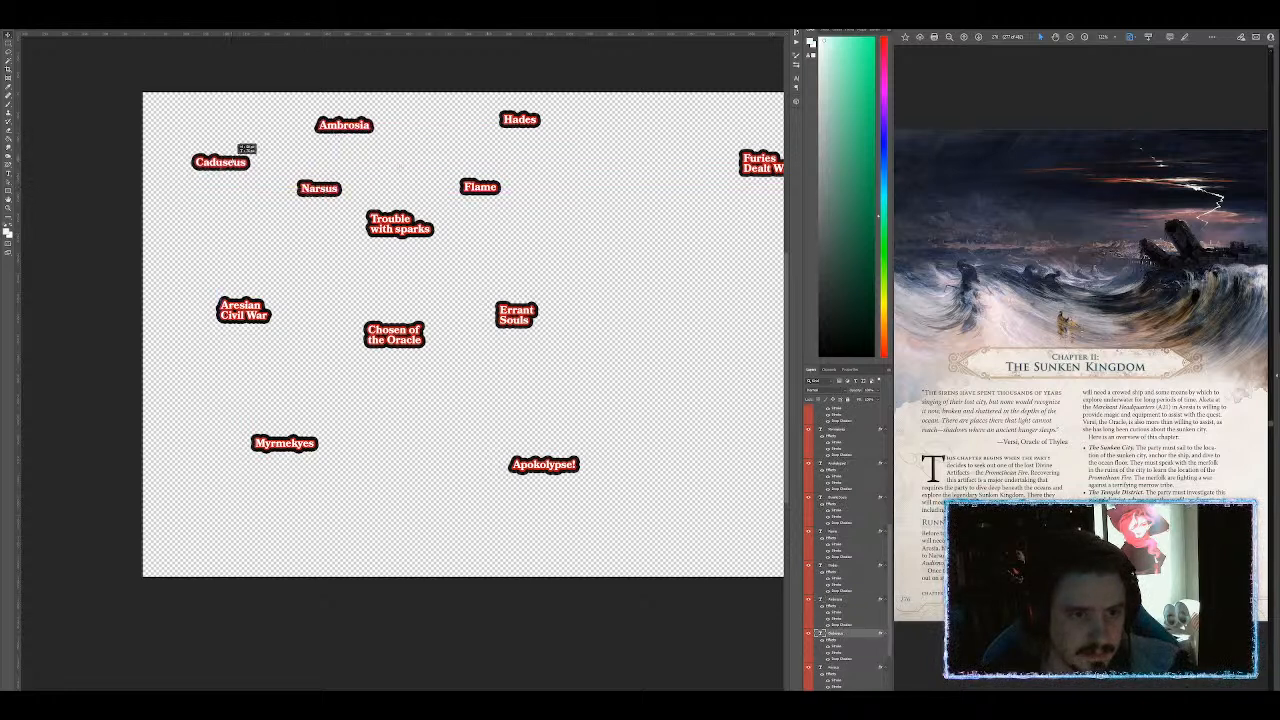
{"action": "left_click_drag", "start_coordinate": [346, 128], "coordinate": [335, 123]}
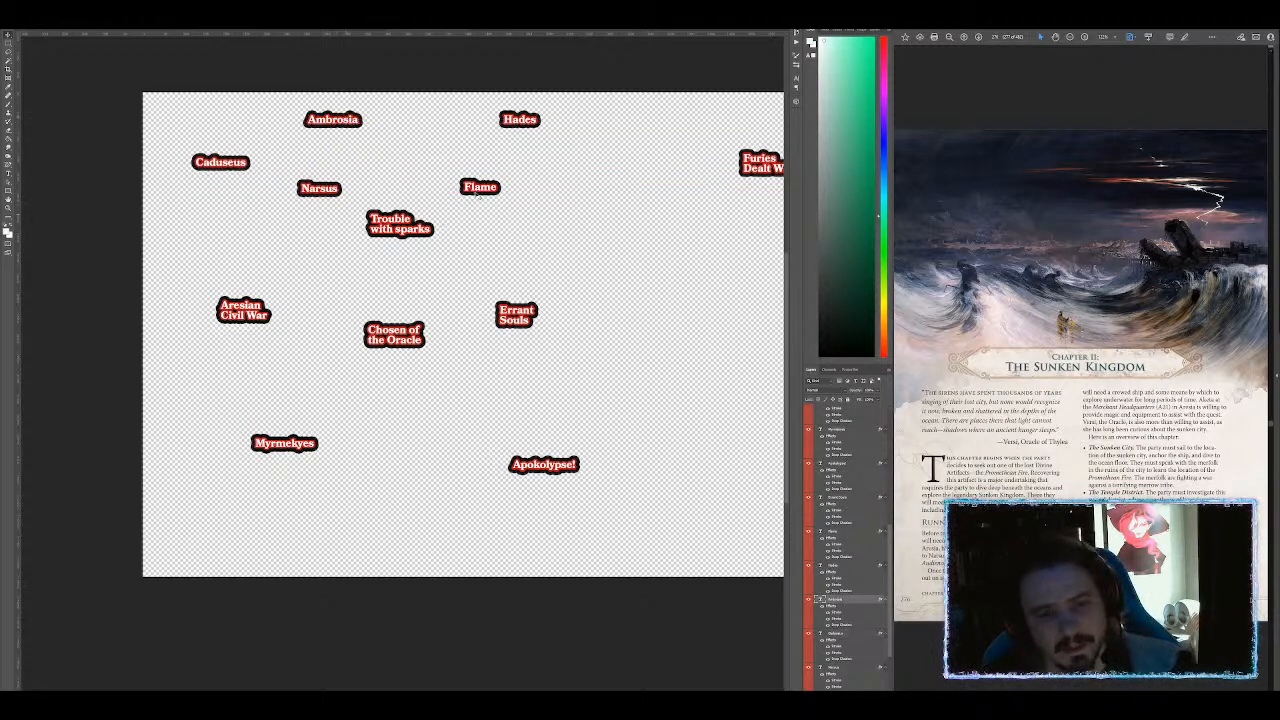
Step: Duplicate "Flame" below and to its right, and change the copy's text to "Sunken Kingdom" on two lines
{"action": "scroll", "coordinate": [576, 218], "scroll_direction": "right", "scroll_amount": 5}
{"action": "scroll", "coordinate": [570, 220], "scroll_direction": "down", "scroll_amount": 2}
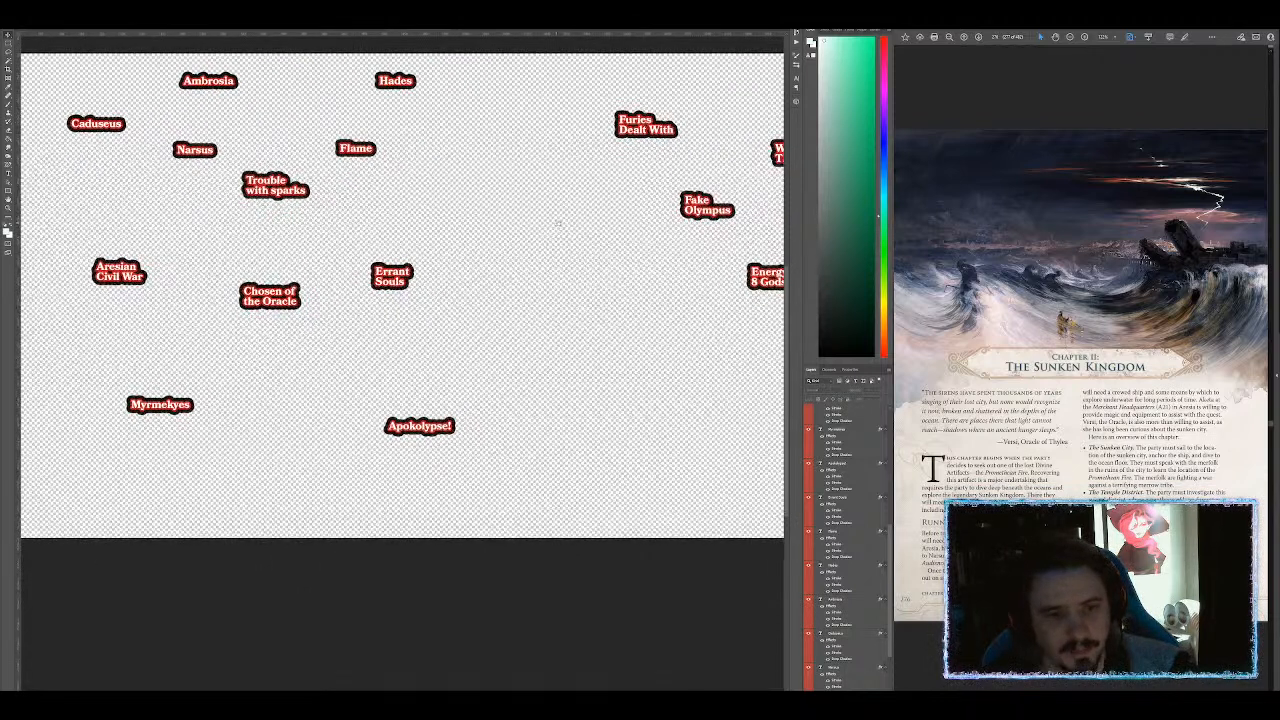
{"action": "left_click", "coordinate": [366, 150]}
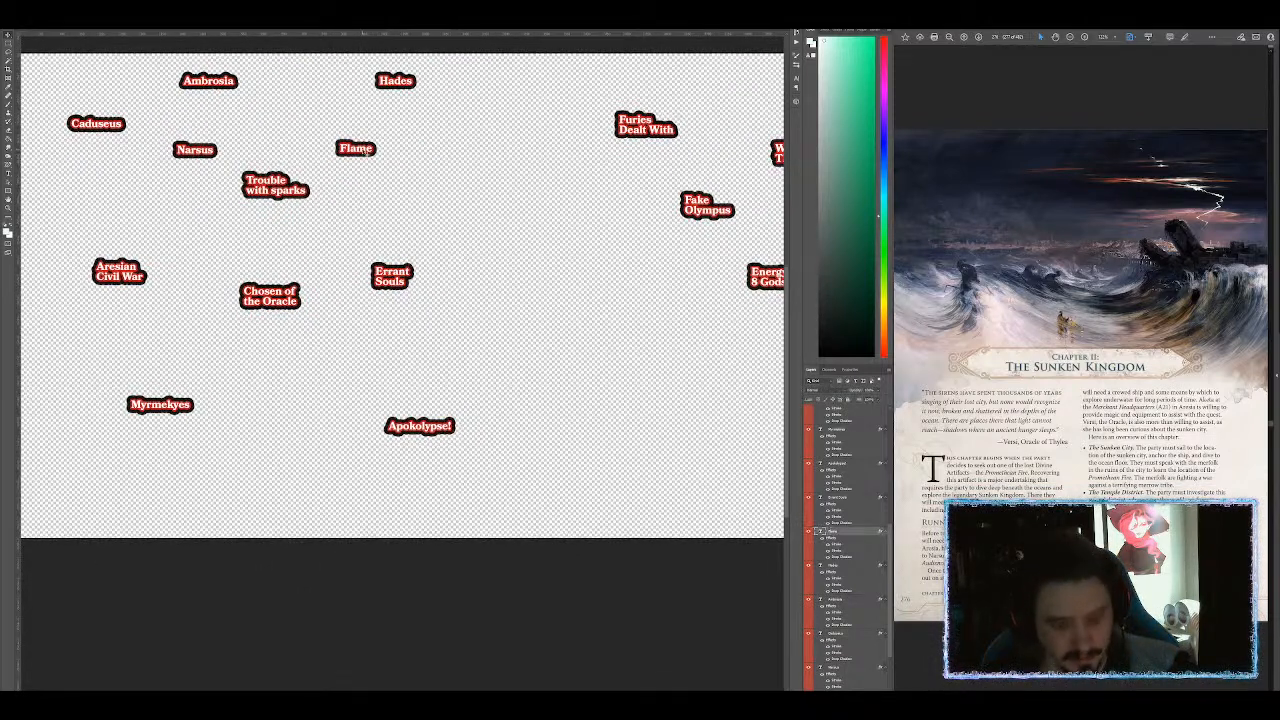
{"action": "left_click_drag", "start_coordinate": [366, 150], "coordinate": [470, 173]}
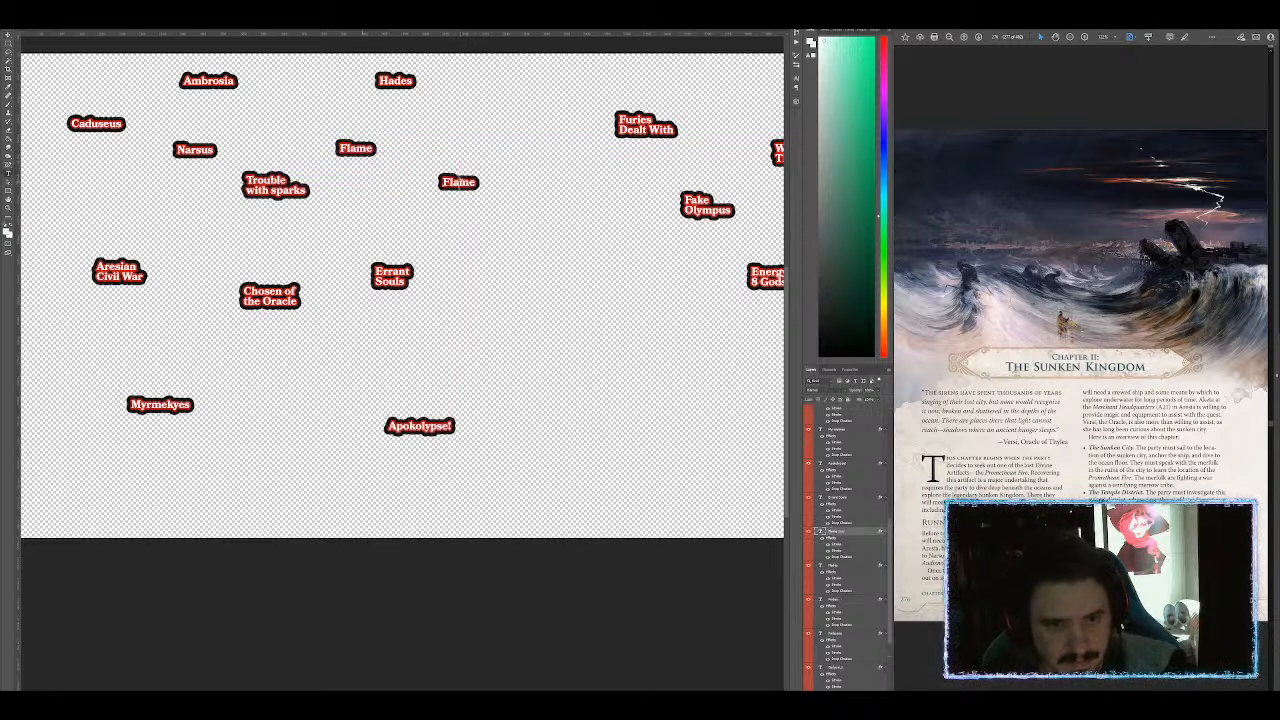
{"action": "double_click", "coordinate": [458, 182]}
{"action": "type", "text": "Sunken Kingdom"}
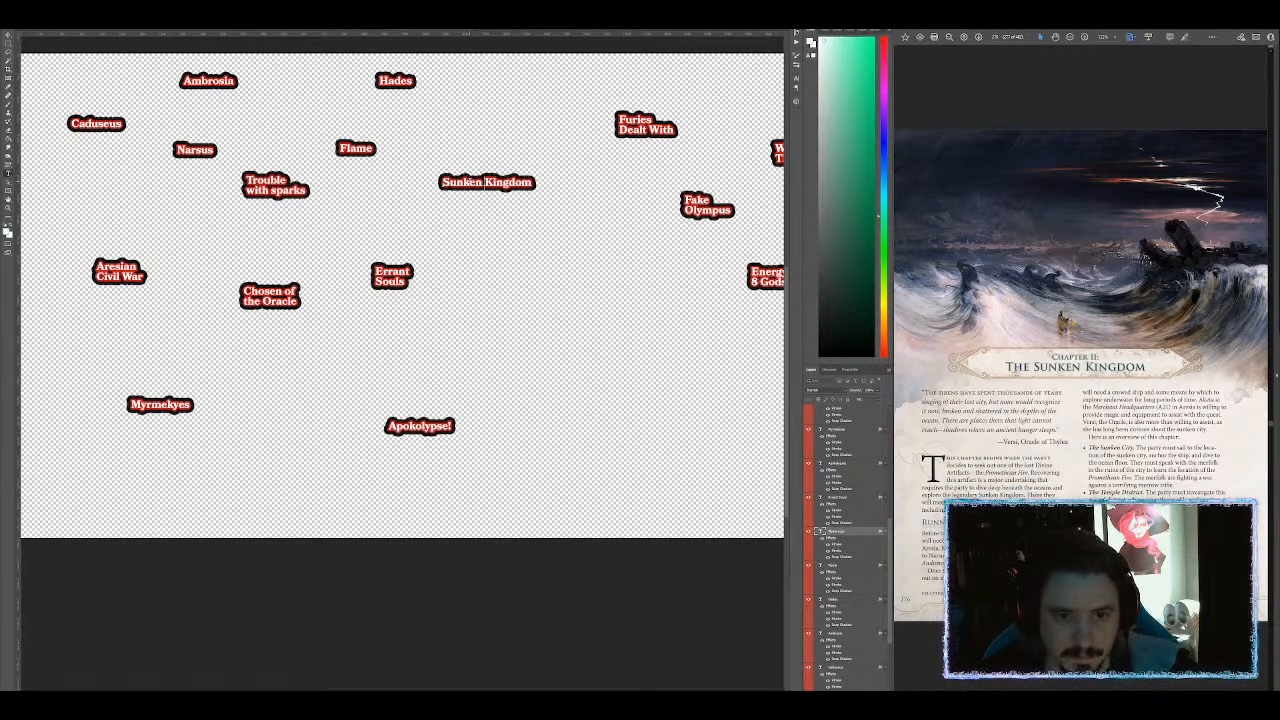
{"action": "key", "text": "Return"}
{"action": "key", "text": "ctrl+Return"}
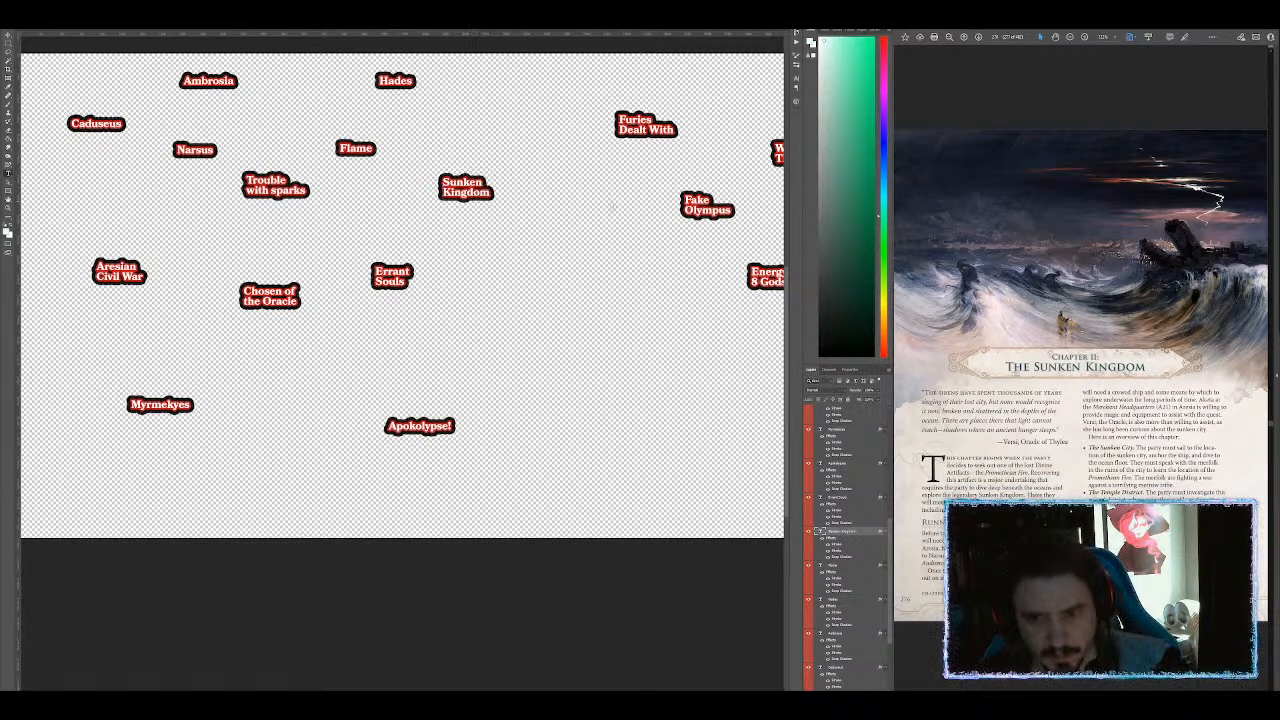
Step: Duplicate "Sunken Kingdom" toward "Fake Olympus", slightly lower, and change the copy's text to "8 Gods"
{"action": "key", "text": "v"}
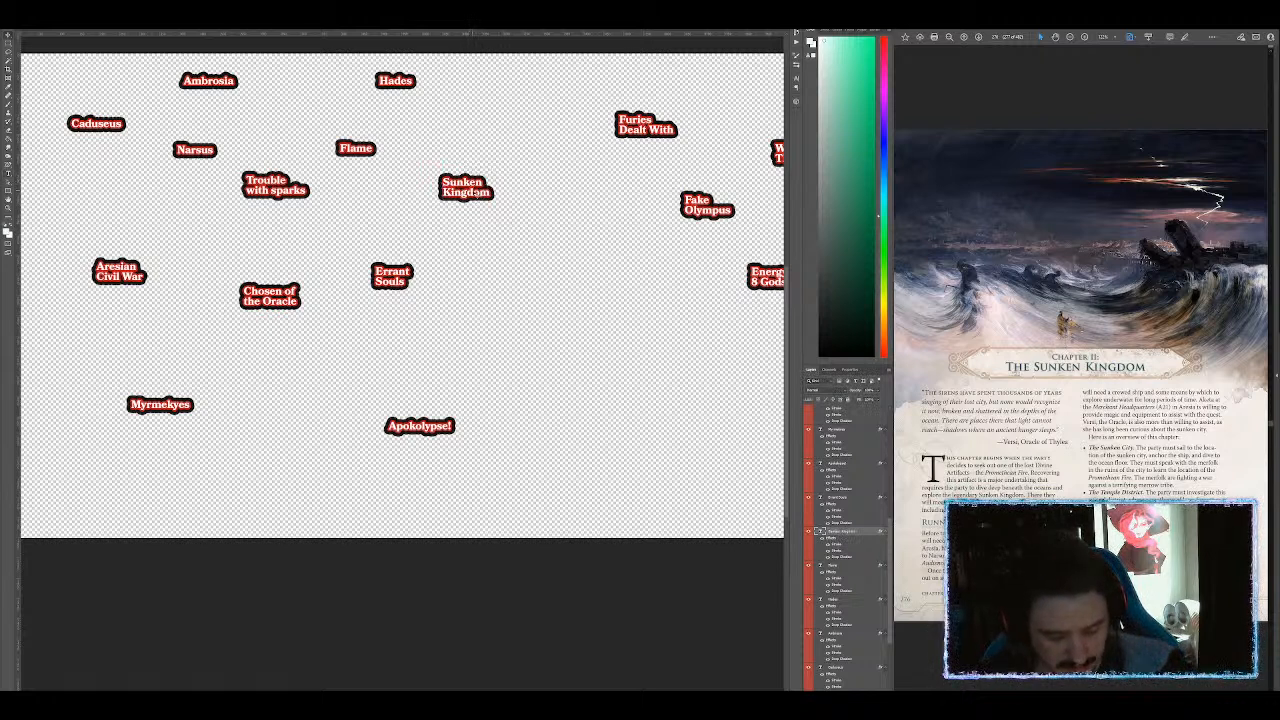
{"action": "left_click_drag", "start_coordinate": [466, 190], "coordinate": [589, 232]}
{"action": "key", "text": "t"}
{"action": "left_click", "coordinate": [590, 228]}
{"action": "key", "text": "ctrl+a"}
{"action": "type", "text": "8 God"}
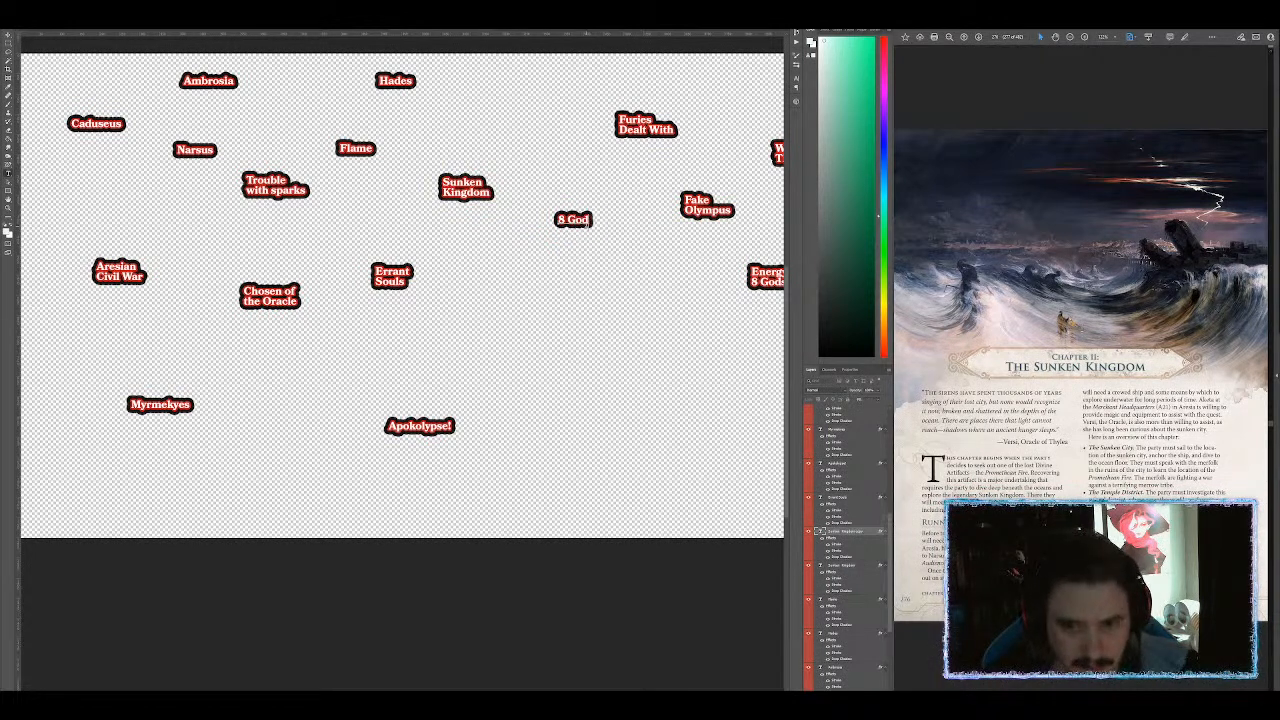
{"action": "type", "text": "sv"}
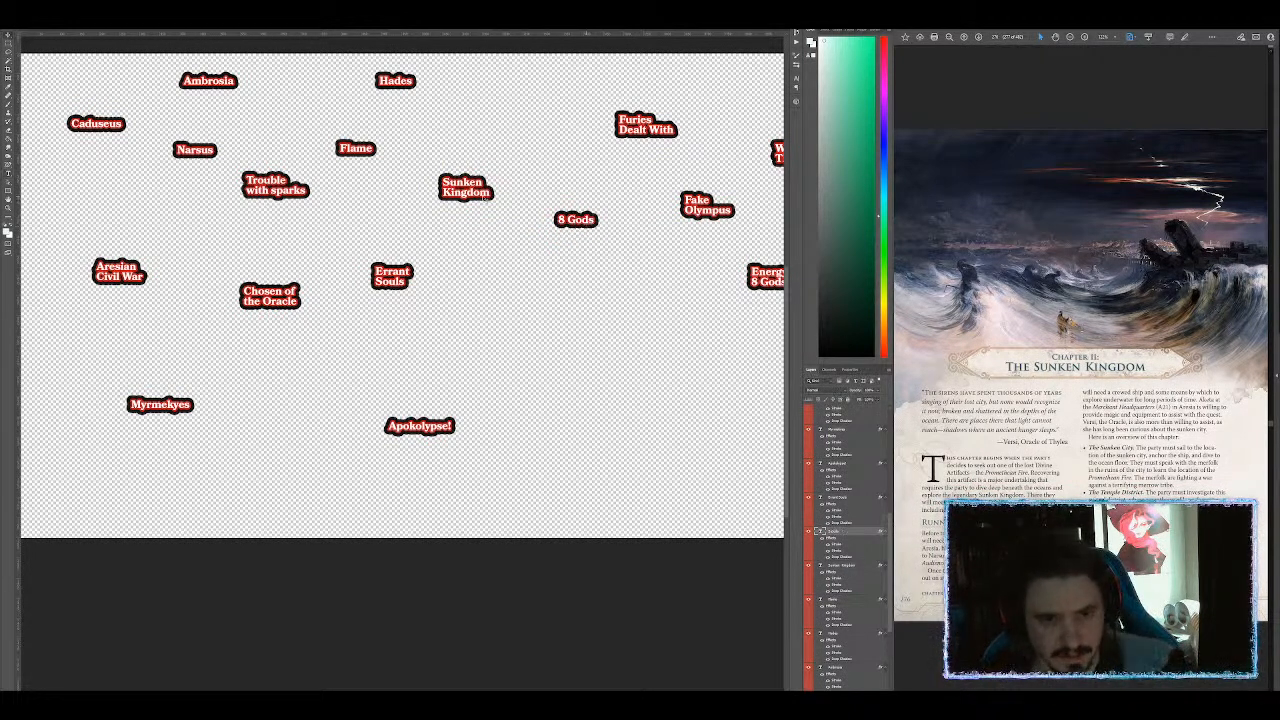
Step: Duplicate "Sunken Kingdom" above and to its right, and change the copy's text to "Prometheus"
{"action": "left_click_drag", "start_coordinate": [466, 187], "coordinate": [556, 146]}
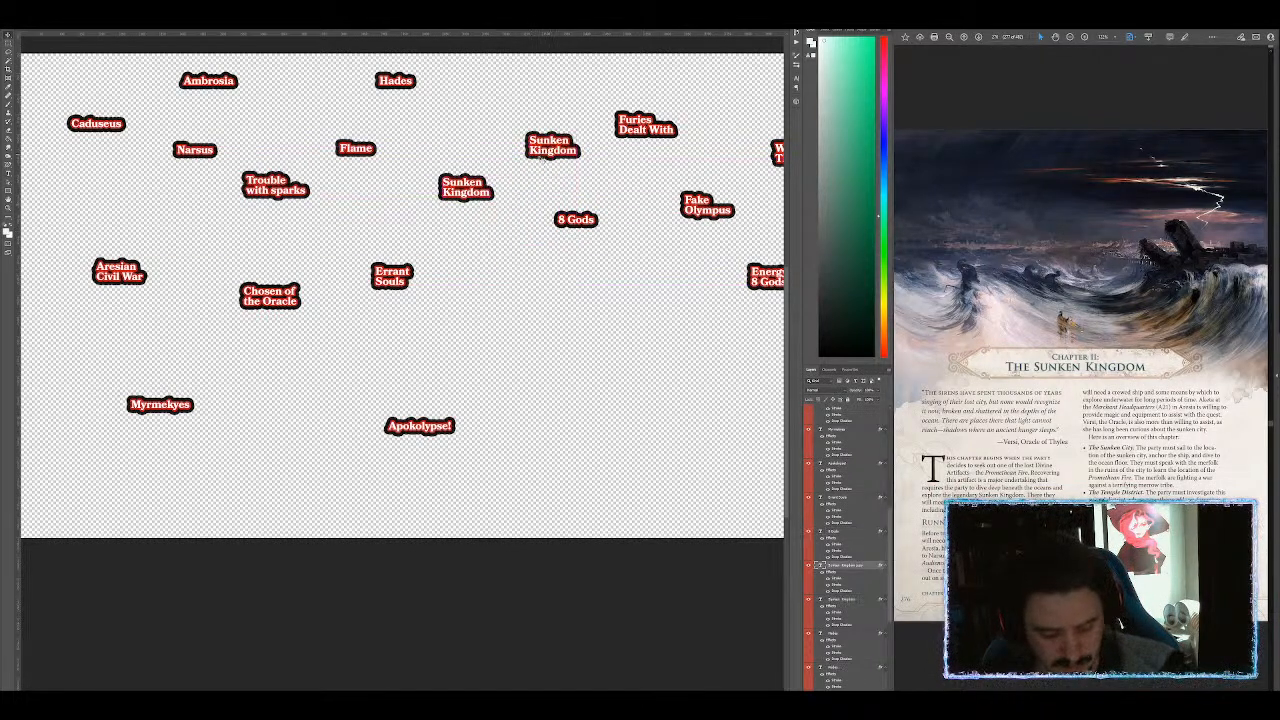
{"action": "double_click", "coordinate": [553, 145]}
{"action": "type", "text": "Promethues"}
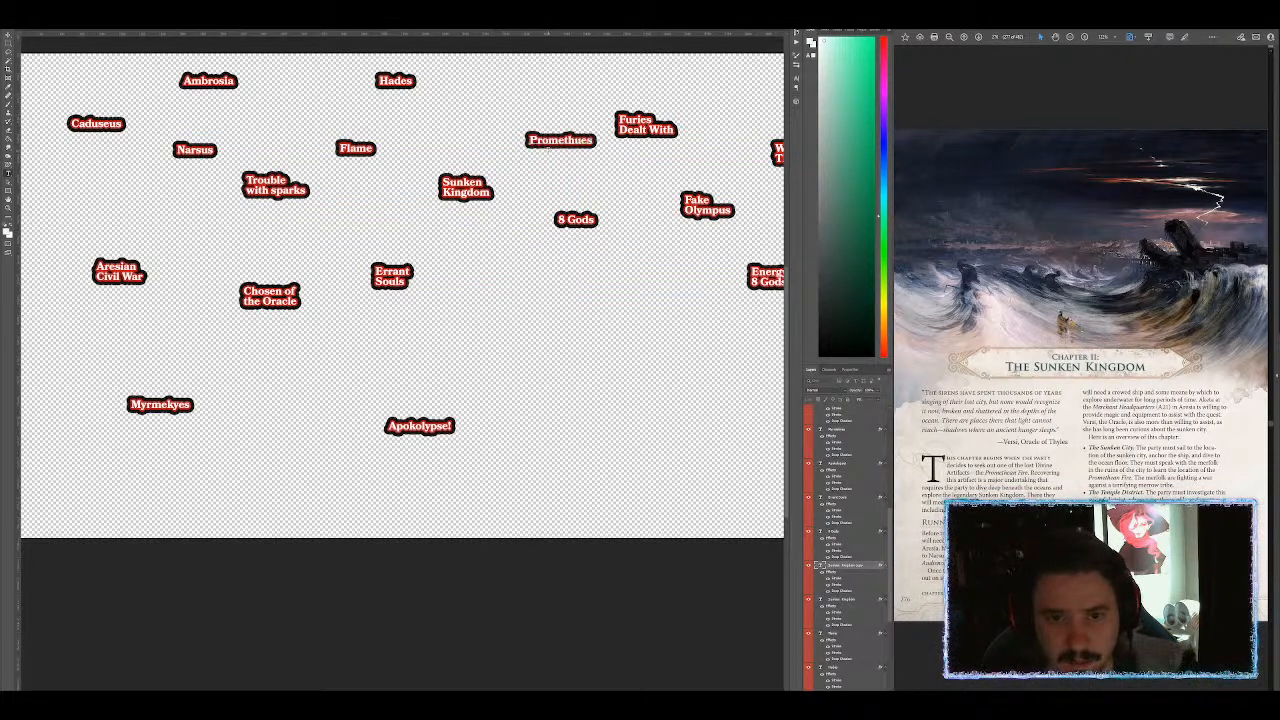
{"action": "key", "text": "BackSpace"}
{"action": "key", "text": "BackSpace"}
{"action": "key", "text": "BackSpace"}
{"action": "type", "text": "eus"}
{"action": "key", "text": "ctrl+Return"}
Step: Adjust the new labels' spacing by moving "Prometheus" left, "Sunken Kingdom" slightly down and left, and "8 Gods" slightly up and left
{"action": "left_click_drag", "start_coordinate": [561, 140], "coordinate": [545, 146]}
{"action": "left_click_drag", "start_coordinate": [577, 221], "coordinate": [570, 232]}
{"action": "left_click_drag", "start_coordinate": [471, 191], "coordinate": [466, 199]}
{"action": "left_click_drag", "start_coordinate": [556, 148], "coordinate": [542, 144]}
{"action": "mouse_move", "coordinate": [587, 221]}
{"action": "left_mouse_down"}
{"action": "mouse_move", "coordinate": [590, 206]}
{"action": "mouse_move", "coordinate": [584, 219]}
{"action": "left_mouse_up"}
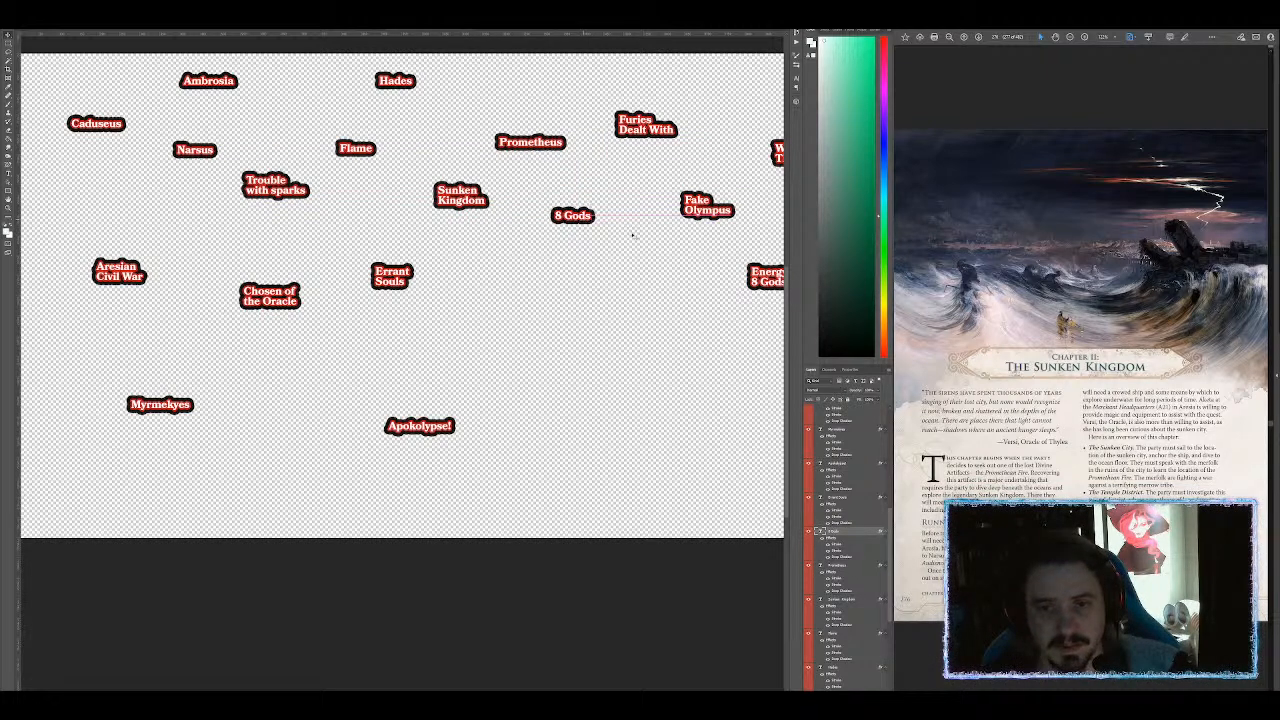
Step: Rearrange the lower labels: move "Chosen of the Oracle", "Aresian Civil War", "Myrmekyes" and "Apokolypse!" up, and "Errant Souls" down and left below "Chosen of the Oracle"
{"action": "left_click", "coordinate": [646, 287]}
{"action": "left_click_drag", "start_coordinate": [540, 329], "coordinate": [609, 276]}
{"action": "left_click_drag", "start_coordinate": [508, 234], "coordinate": [466, 243]}
{"action": "left_click_drag", "start_coordinate": [358, 249], "coordinate": [361, 219]}
{"action": "left_click_drag", "start_coordinate": [222, 280], "coordinate": [237, 246]}
{"action": "left_click_drag", "start_coordinate": [253, 360], "coordinate": [221, 285]}
{"action": "left_click_drag", "start_coordinate": [500, 372], "coordinate": [510, 305]}
{"action": "left_click_drag", "start_coordinate": [452, 230], "coordinate": [331, 317]}
{"action": "left_click_drag", "start_coordinate": [522, 300], "coordinate": [495, 256]}
{"action": "left_click_drag", "start_coordinate": [670, 345], "coordinate": [771, 319]}
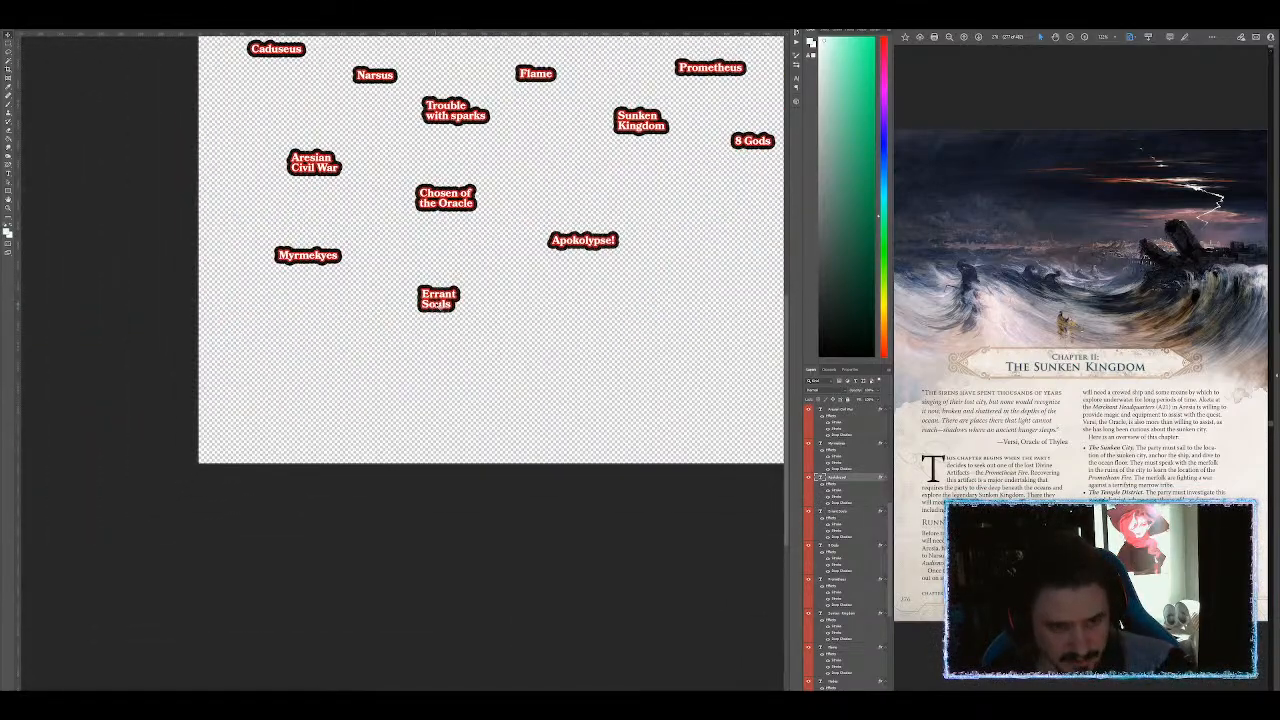
Step: Duplicate "Errant Souls" below and to its left, change the copy's text to "All Distractions", and shift it slightly right and down
{"action": "left_click", "coordinate": [437, 303]}
{"action": "left_click_drag", "start_coordinate": [437, 300], "coordinate": [325, 367]}
{"action": "double_click", "coordinate": [325, 365]}
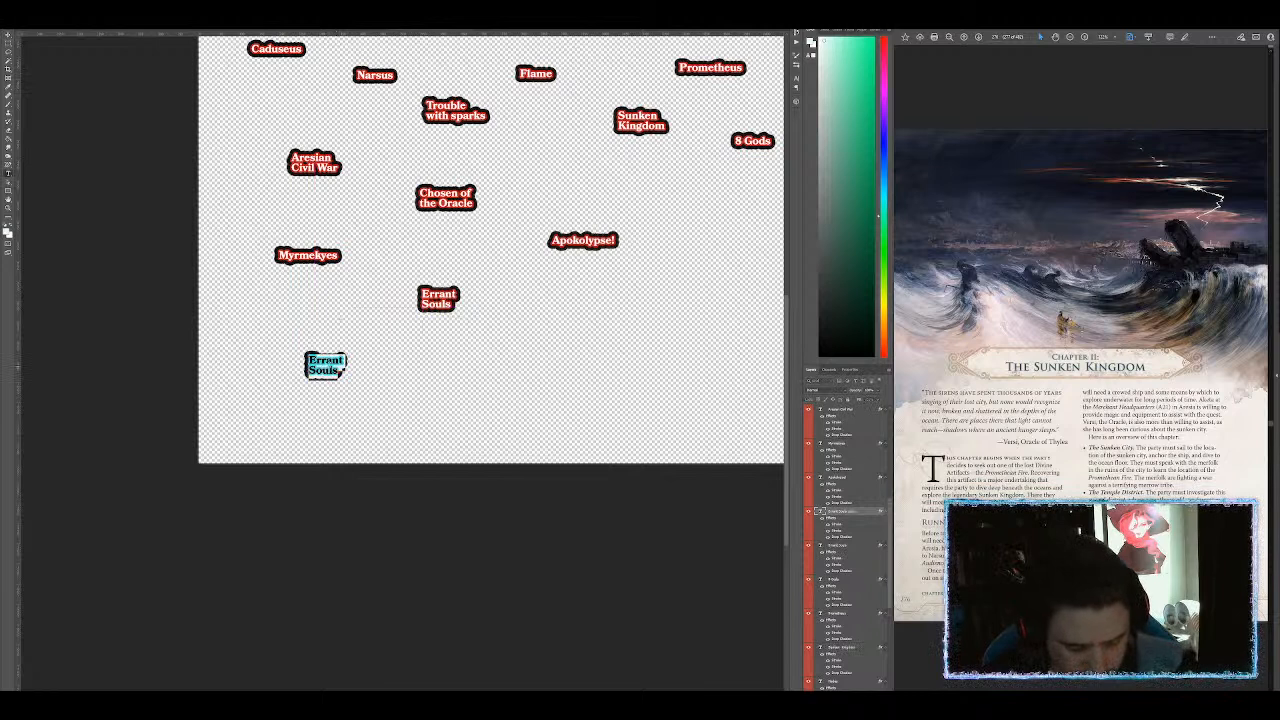
{"action": "type", "text": "All Distractions"}
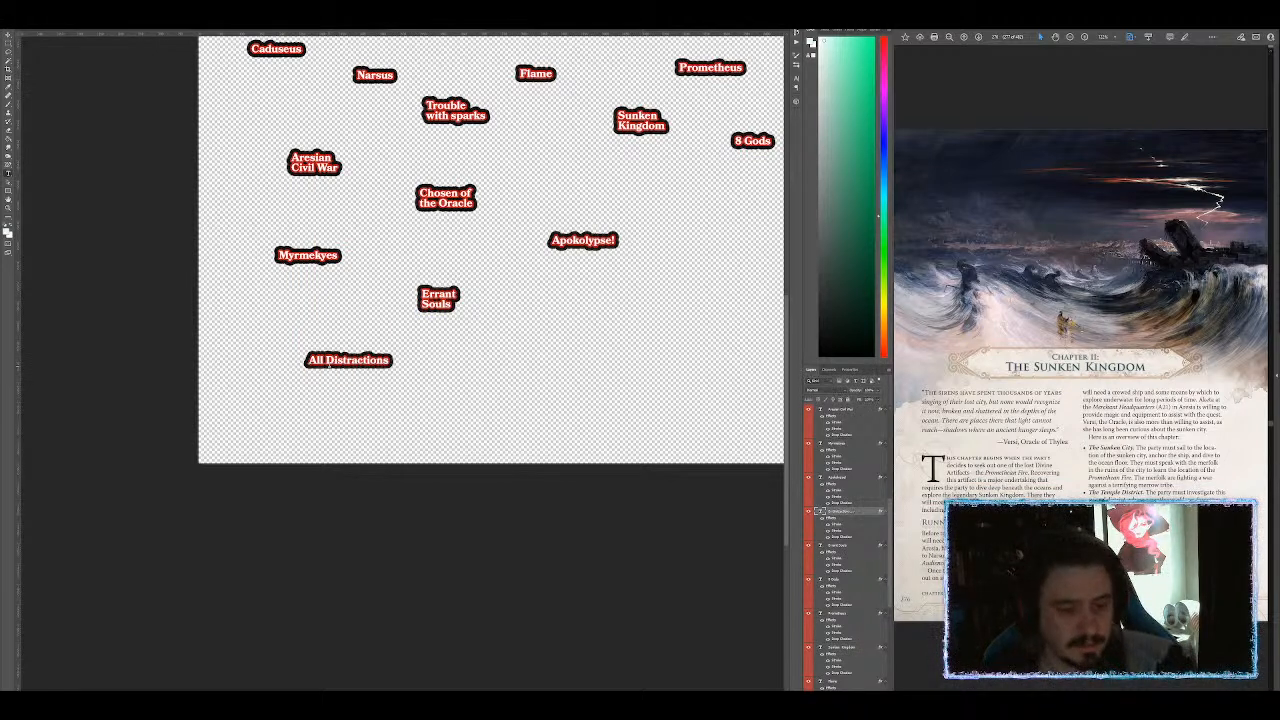
{"action": "left_click_drag", "start_coordinate": [363, 350], "coordinate": [399, 367]}
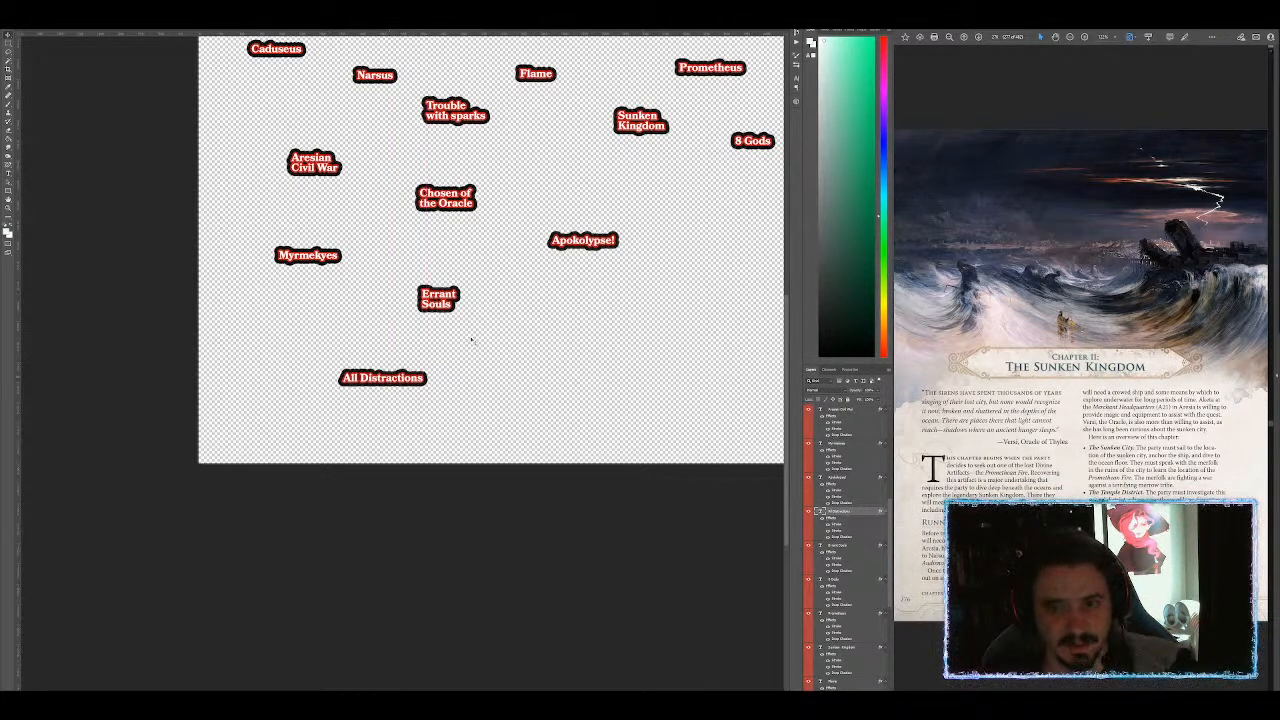
Step: Duplicate "All Distractions" above and to its right, change the copy's text to "God Eater", and nudge it up and right
{"action": "left_click_drag", "start_coordinate": [377, 366], "coordinate": [568, 351]}
{"action": "key", "text": "t"}
{"action": "left_click", "coordinate": [548, 349]}
{"action": "key", "text": "ctrl+a"}
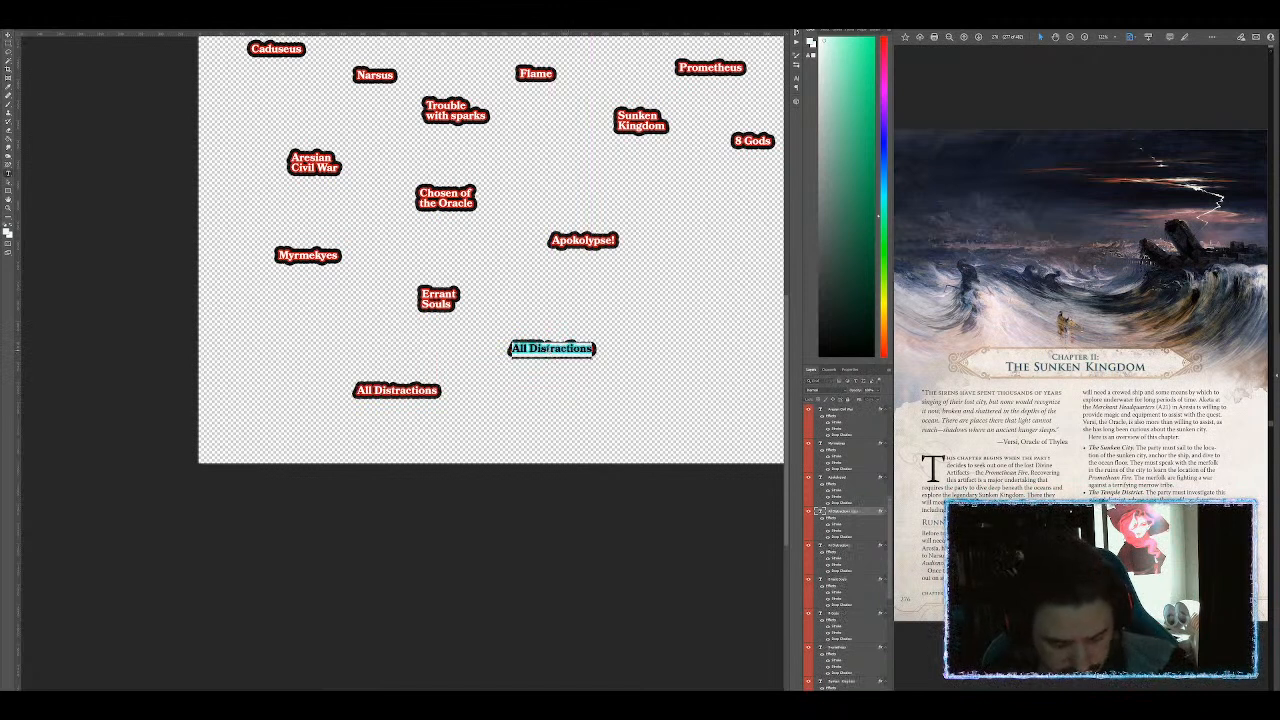
{"action": "type", "text": "God Eater"}
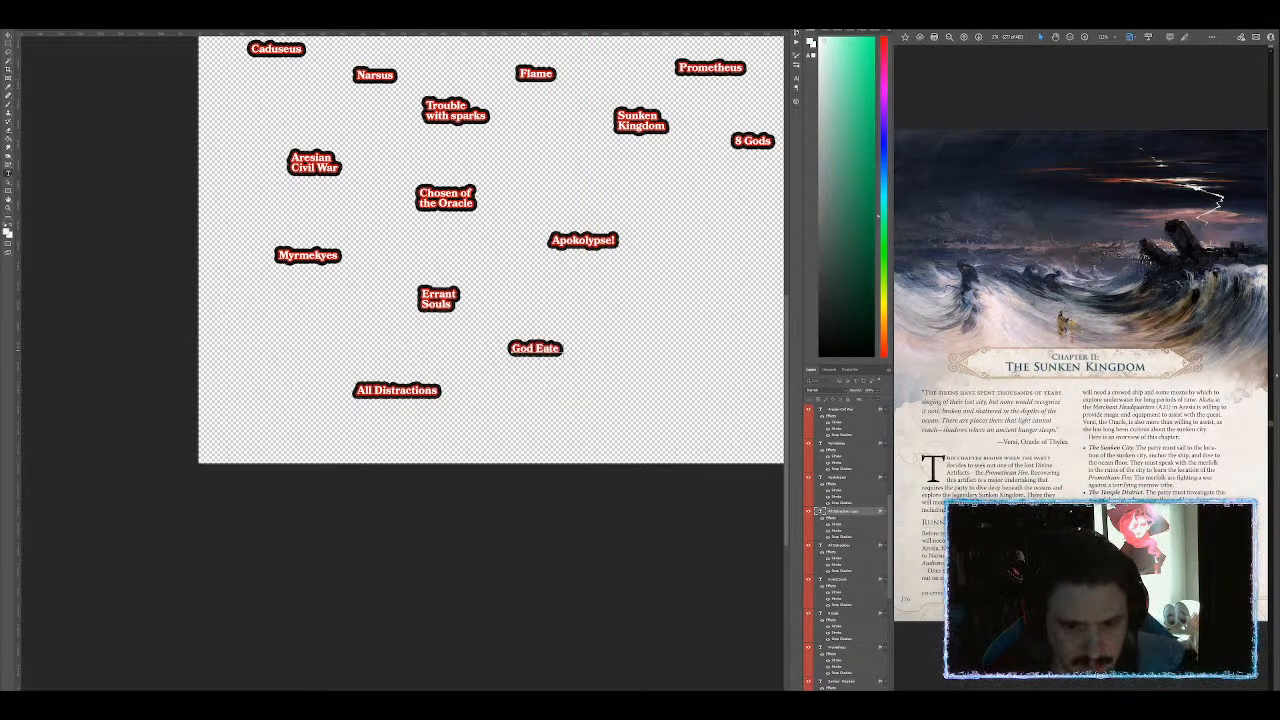
{"action": "left_click", "coordinate": [603, 284]}
{"action": "left_click_drag", "start_coordinate": [561, 344], "coordinate": [583, 326]}
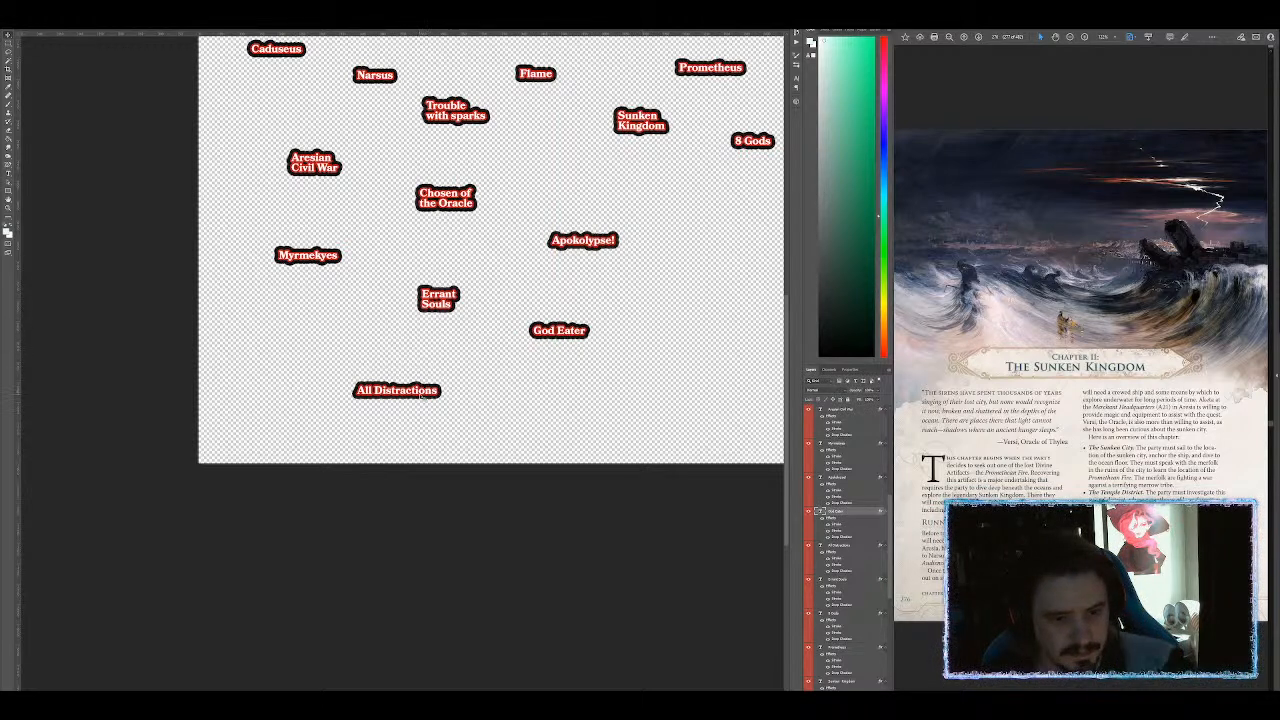
Step: Adjust the spacing by moving "All Distractions" right, "Errant Souls" slightly down, "Myrmekyes" down, and "Aresian Civil War" slightly down and left
{"action": "left_click_drag", "start_coordinate": [419, 395], "coordinate": [455, 395]}
{"action": "left_click_drag", "start_coordinate": [433, 302], "coordinate": [443, 315]}
{"action": "left_click_drag", "start_coordinate": [324, 256], "coordinate": [317, 300]}
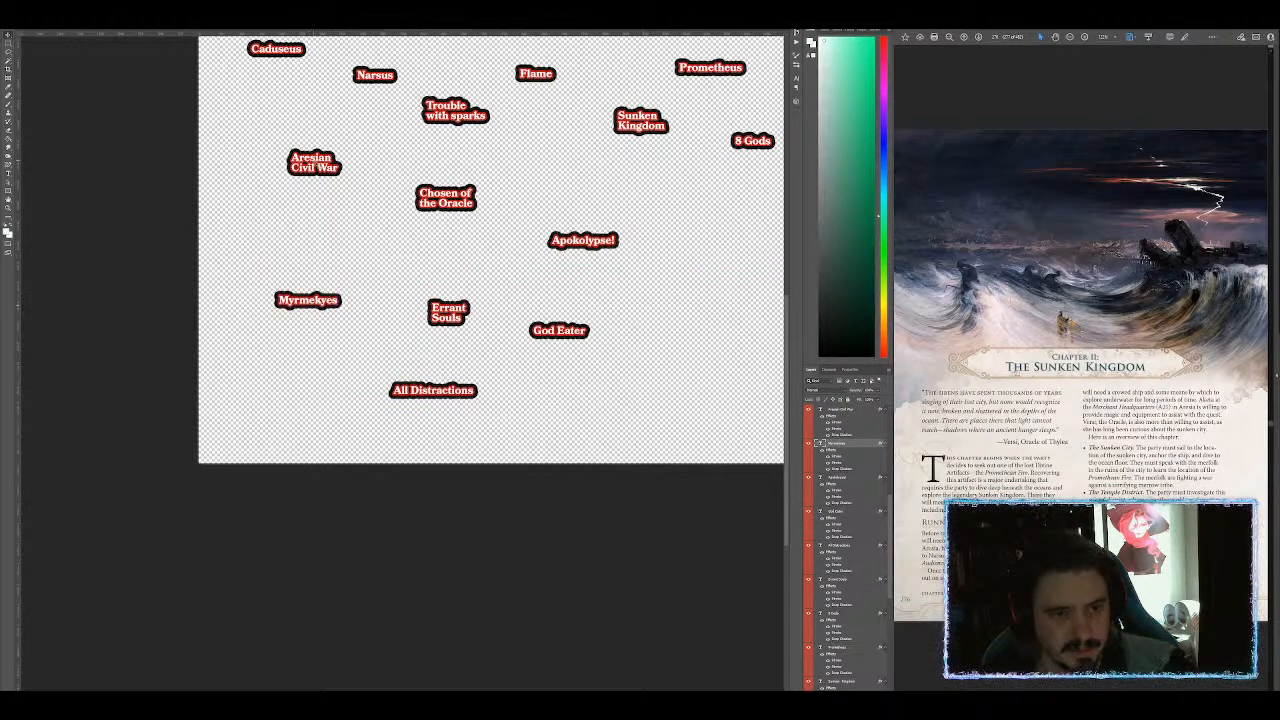
{"action": "left_click_drag", "start_coordinate": [316, 161], "coordinate": [303, 172]}
Step: Duplicate "Needs a Dragon" below it, change the copy's text to "Icarus", and shift it to the right and slightly down
{"action": "left_click_drag", "start_coordinate": [692, 198], "coordinate": [399, 251]}
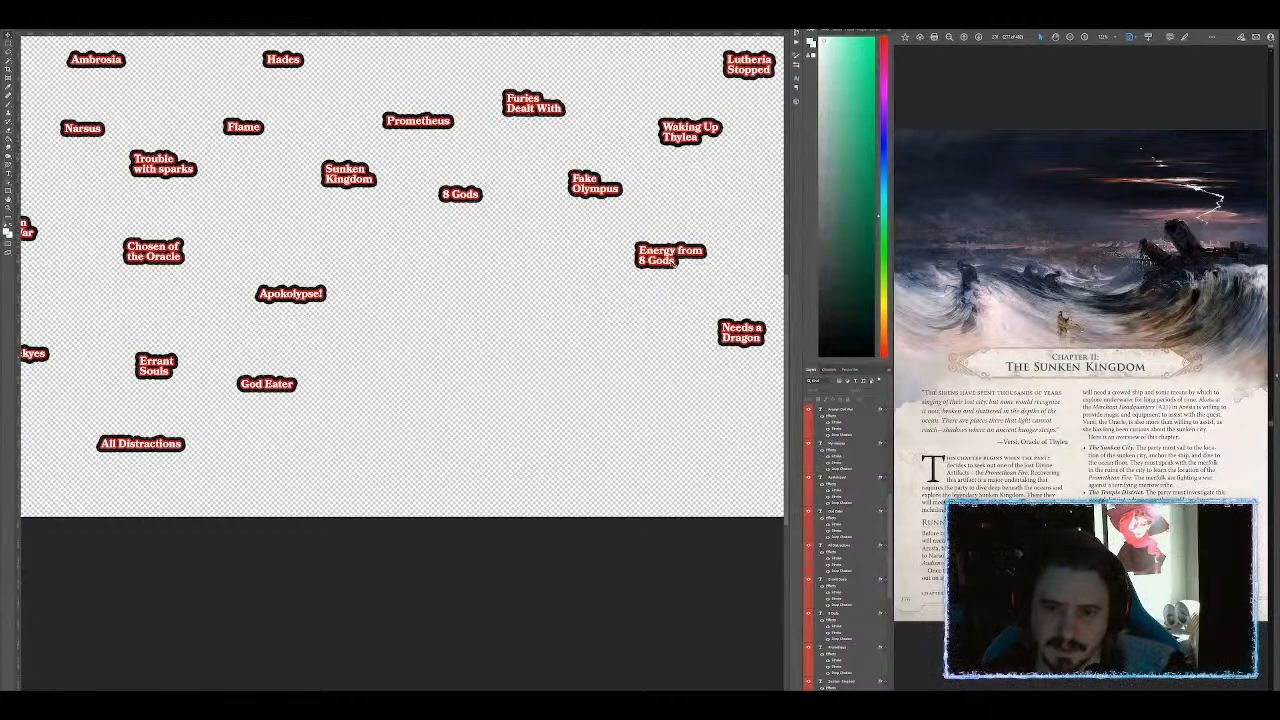
{"action": "mouse_move", "coordinate": [451, 297]}
{"action": "left_mouse_down"}
{"action": "mouse_move", "coordinate": [503, 324]}
{"action": "mouse_move", "coordinate": [620, 331]}
{"action": "mouse_move", "coordinate": [433, 290]}
{"action": "left_mouse_up"}
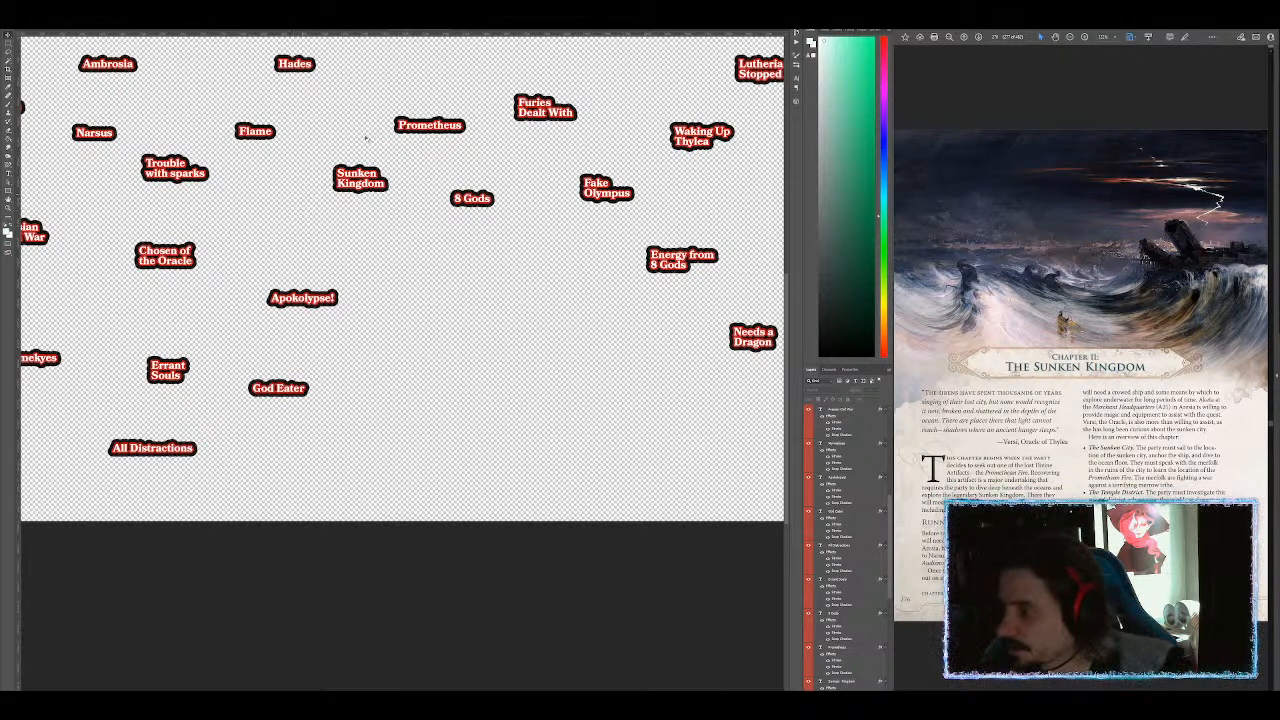
{"action": "left_click_drag", "start_coordinate": [752, 343], "coordinate": [626, 297]}
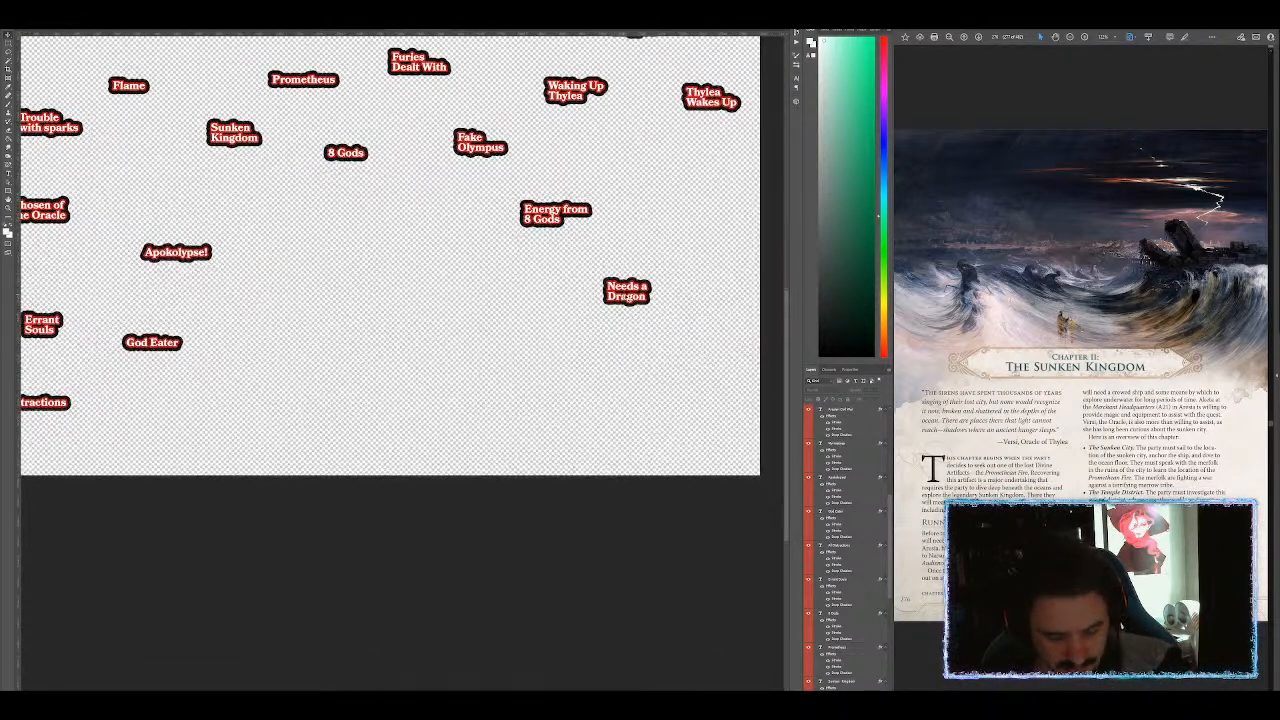
{"action": "left_click_drag", "start_coordinate": [626, 297], "coordinate": [646, 382]}
{"action": "key", "text": "t"}
{"action": "left_click", "coordinate": [646, 378]}
{"action": "key", "text": "ctrl+a"}
{"action": "type", "text": "I"}
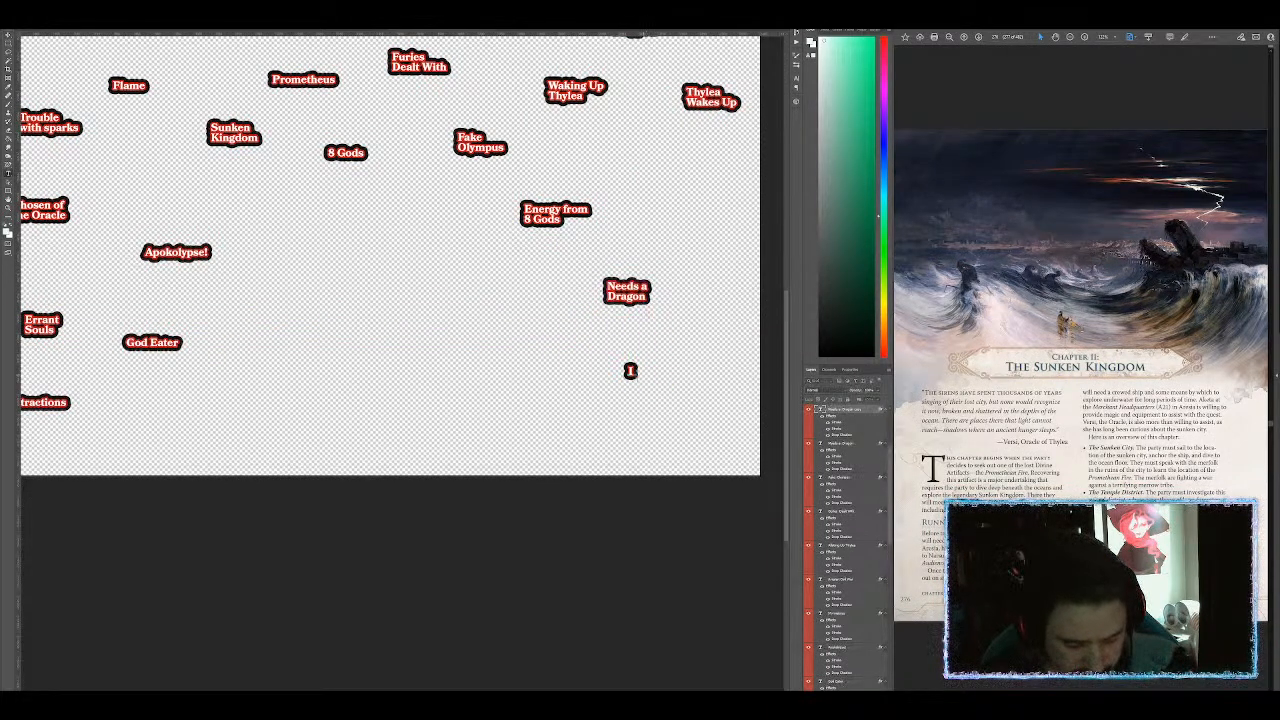
{"action": "key", "text": "ctrl+Return"}
{"action": "key", "text": "v"}
{"action": "left_click_drag", "start_coordinate": [666, 364], "coordinate": [699, 364]}
{"action": "left_click_drag", "start_coordinate": [490, 330], "coordinate": [459, 320]}
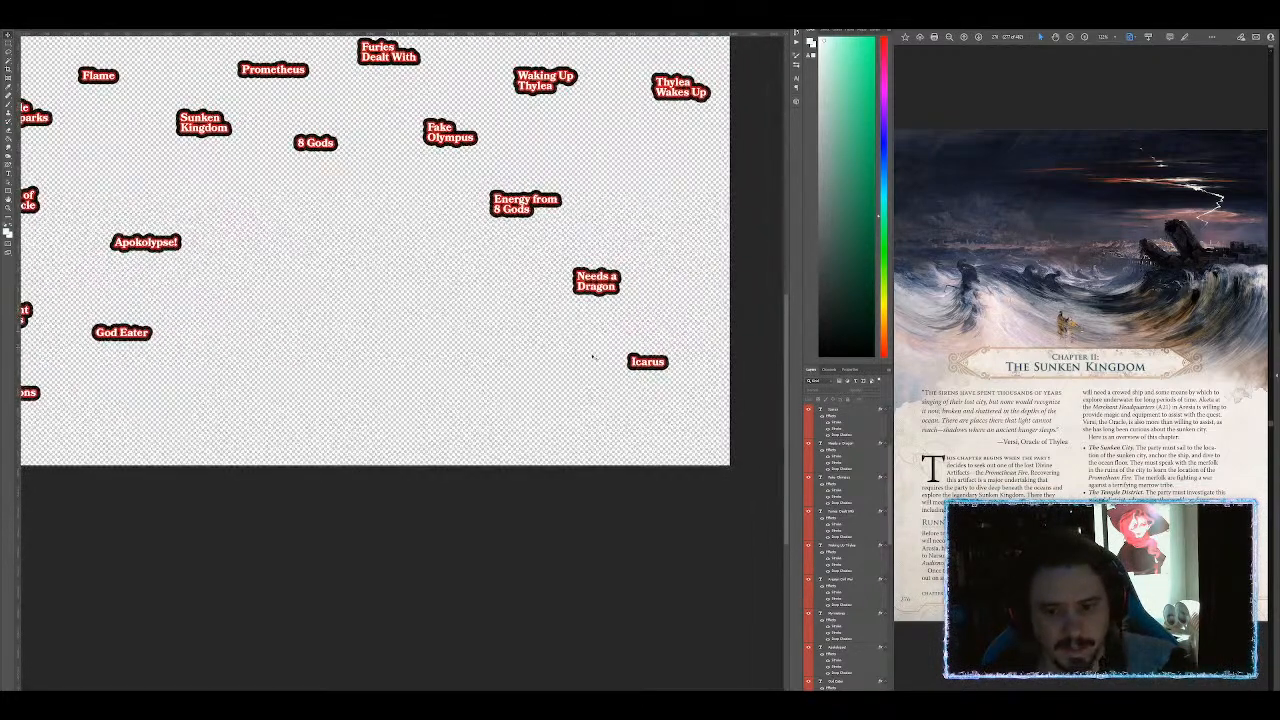
{"action": "mouse_move", "coordinate": [655, 366]}
{"action": "left_mouse_down"}
{"action": "mouse_move", "coordinate": [663, 354]}
{"action": "mouse_move", "coordinate": [660, 369]}
{"action": "left_mouse_up"}
Step: Add a second line reading "BackUp Dragon" to the "Icarus" label
{"action": "scroll", "coordinate": [360, 277], "scroll_direction": "down", "scroll_amount": 3}
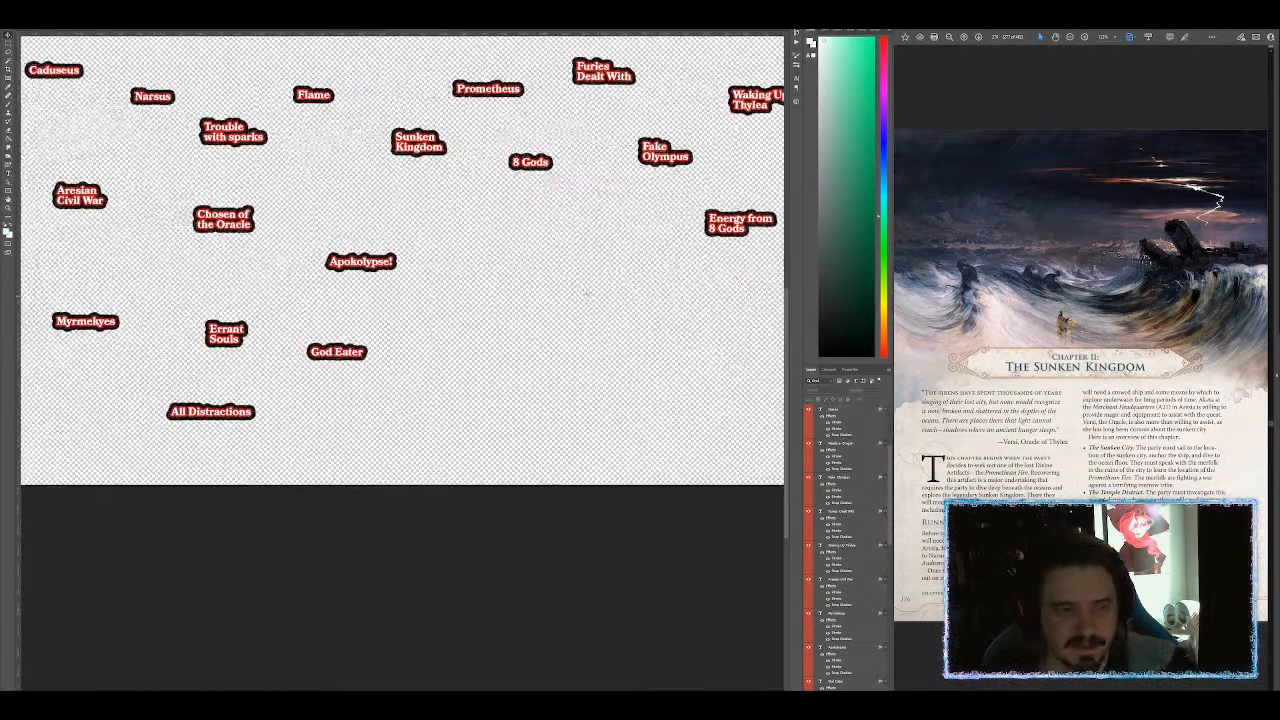
{"action": "scroll", "coordinate": [360, 277], "scroll_direction": "up", "scroll_amount": 3}
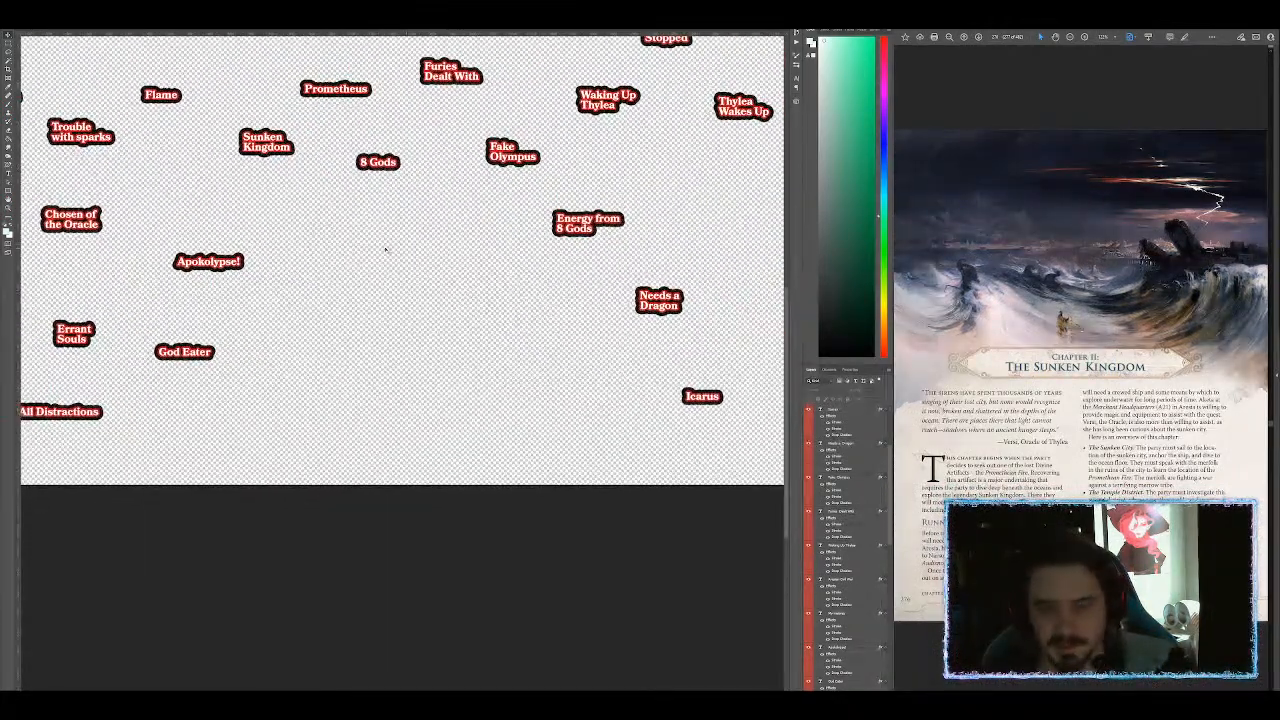
{"action": "key", "text": "t"}
{"action": "left_click", "coordinate": [702, 396]}
{"action": "key", "text": "Return"}
{"action": "type", "text": "BackUp Dragon"}
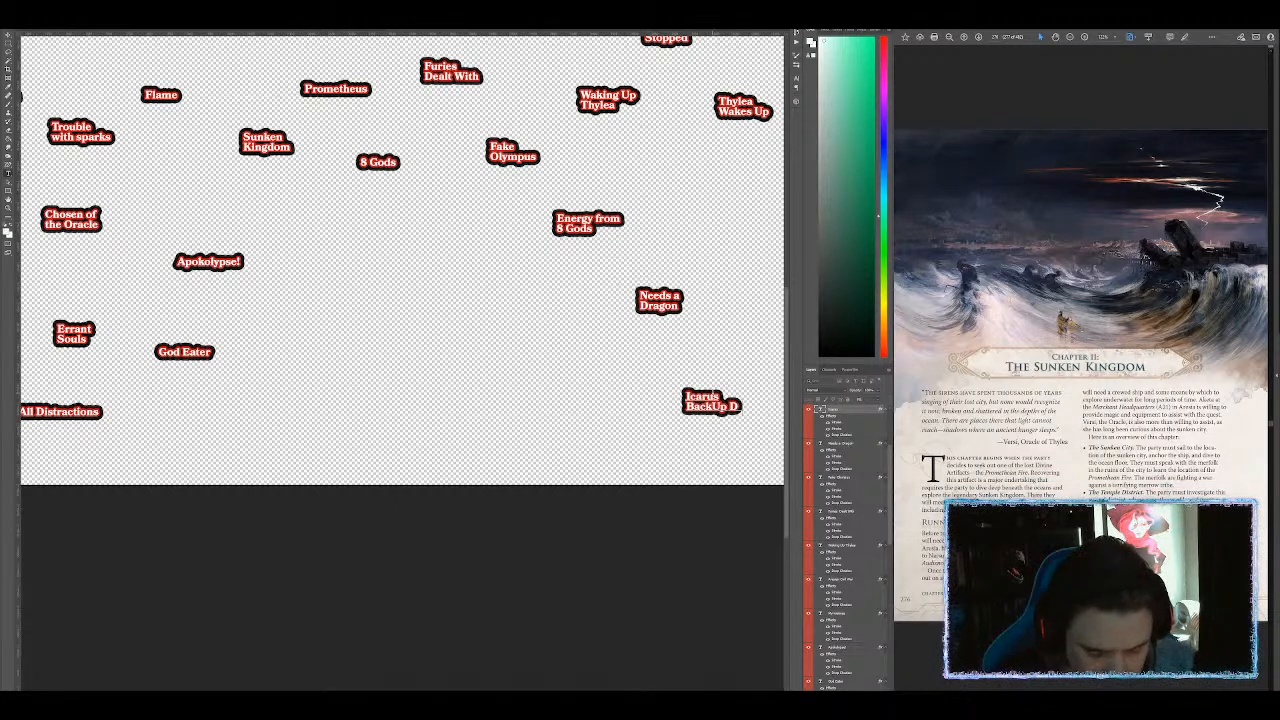
{"action": "key", "text": "ctrl+Return"}
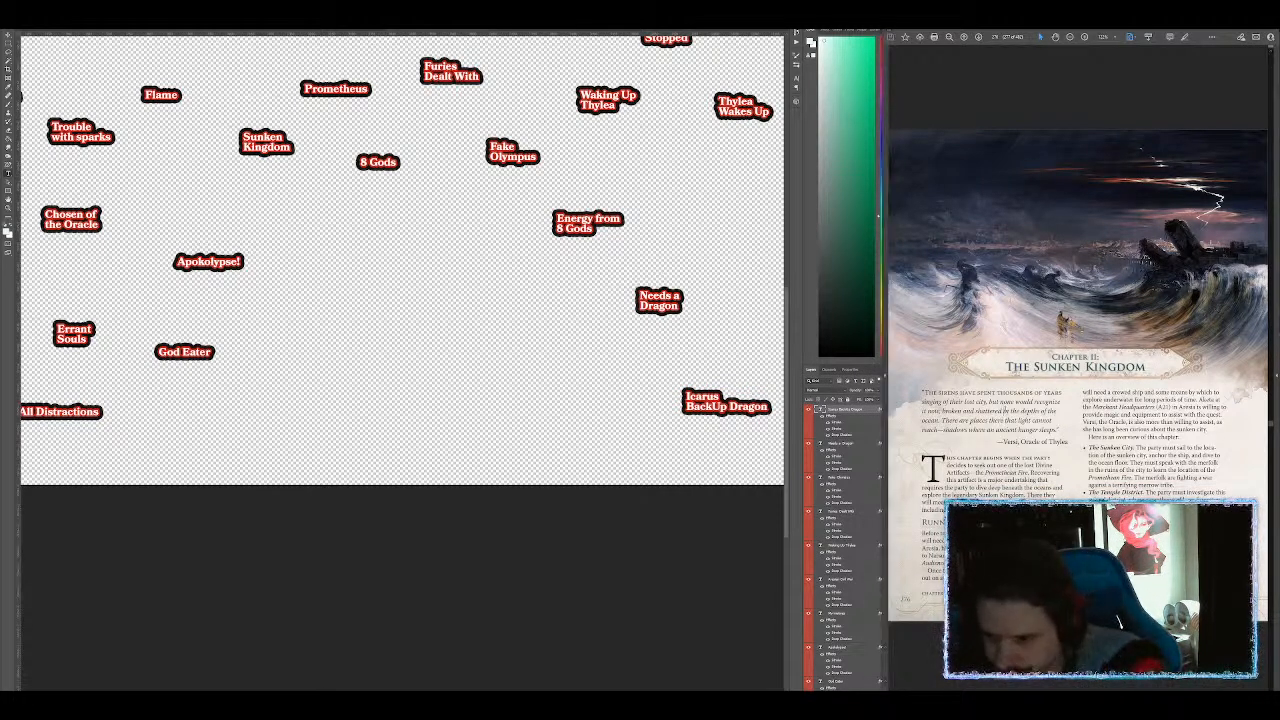
Step: Turn to the reference book's next page, then duplicate "Sunken Kingdom" above and to its right, with the text "Sea Sirens" on two lines
{"action": "key", "text": "Right"}
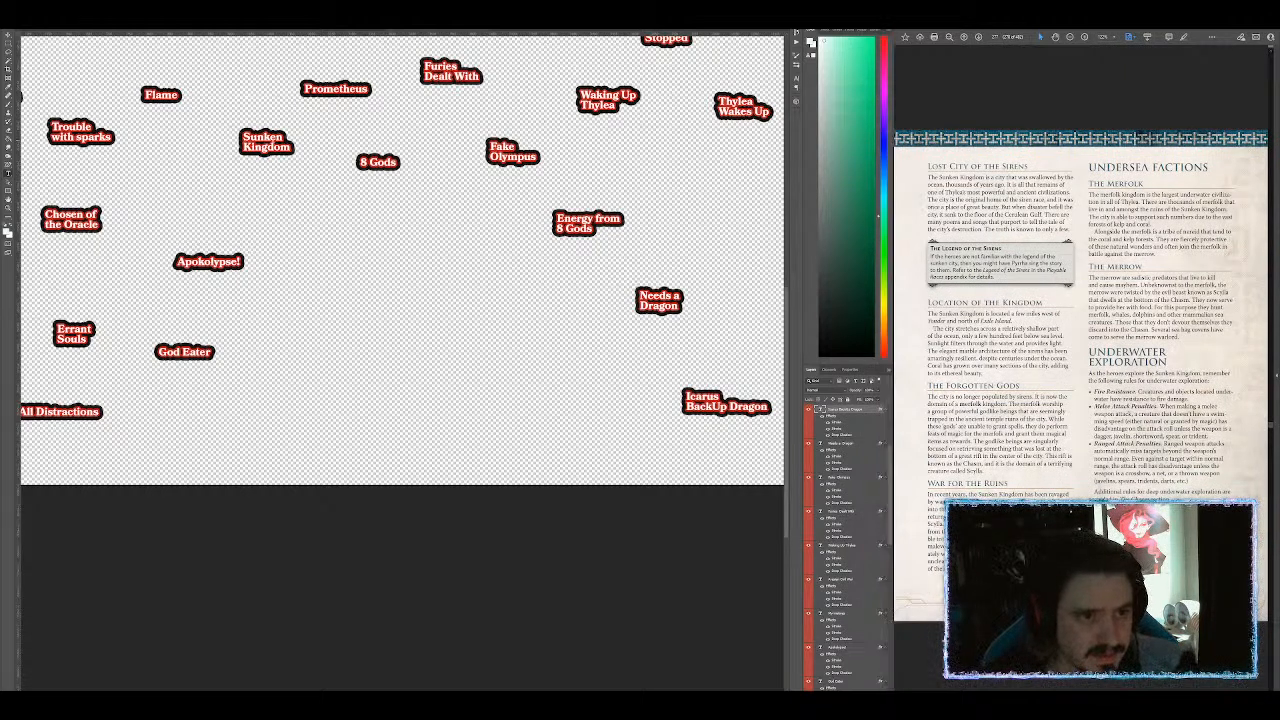
{"action": "left_click_drag", "start_coordinate": [279, 131], "coordinate": [316, 143]}
{"action": "double_click", "coordinate": [313, 142]}
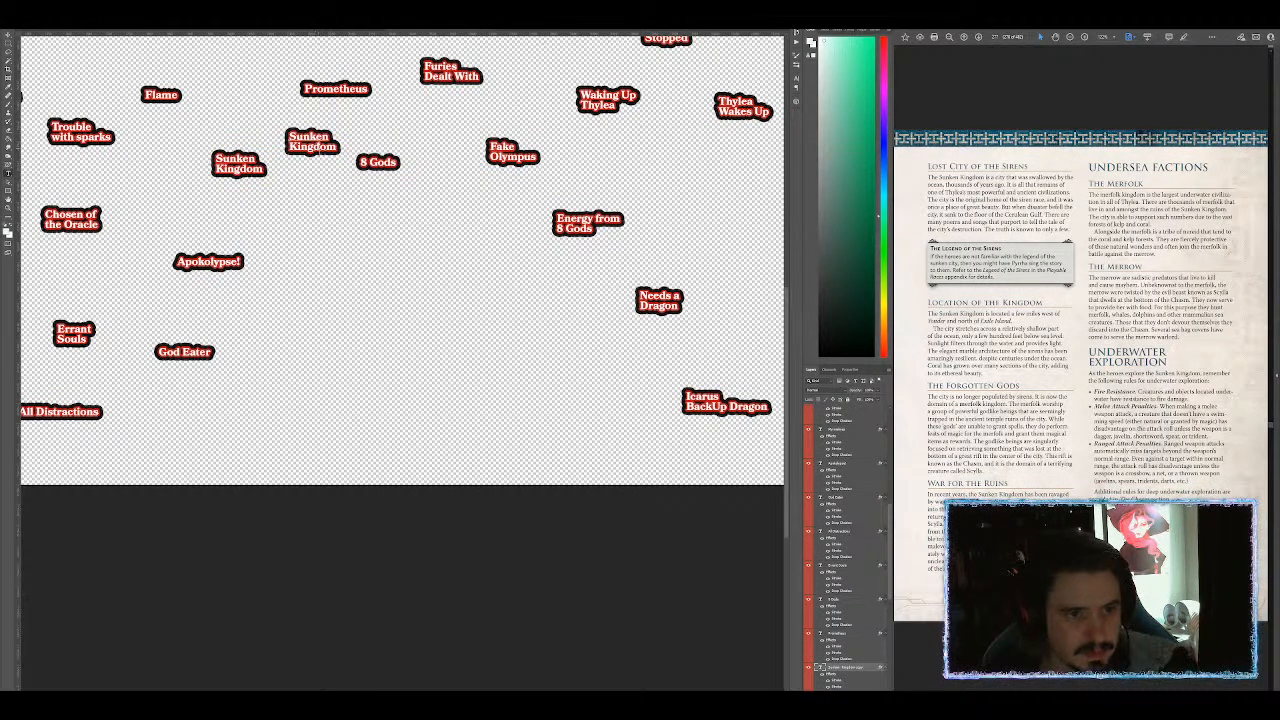
{"action": "type", "text": "Sea"}
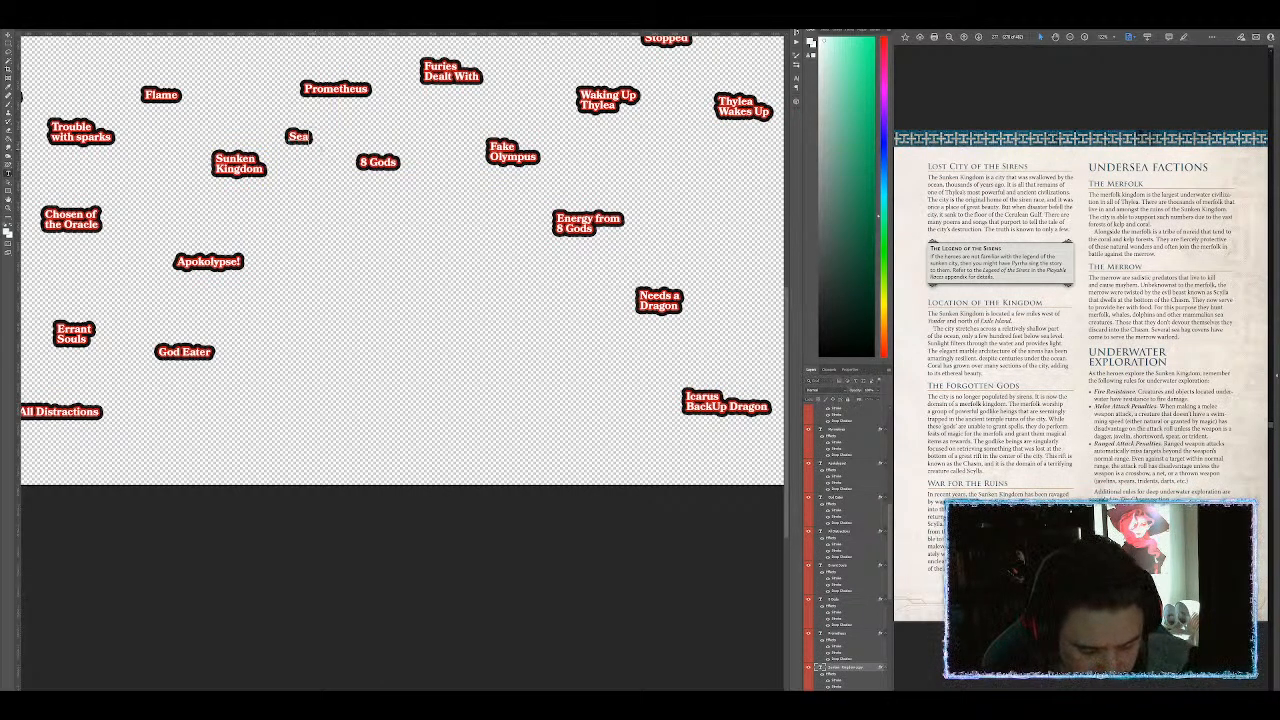
{"action": "type", "text": " Sirens"}
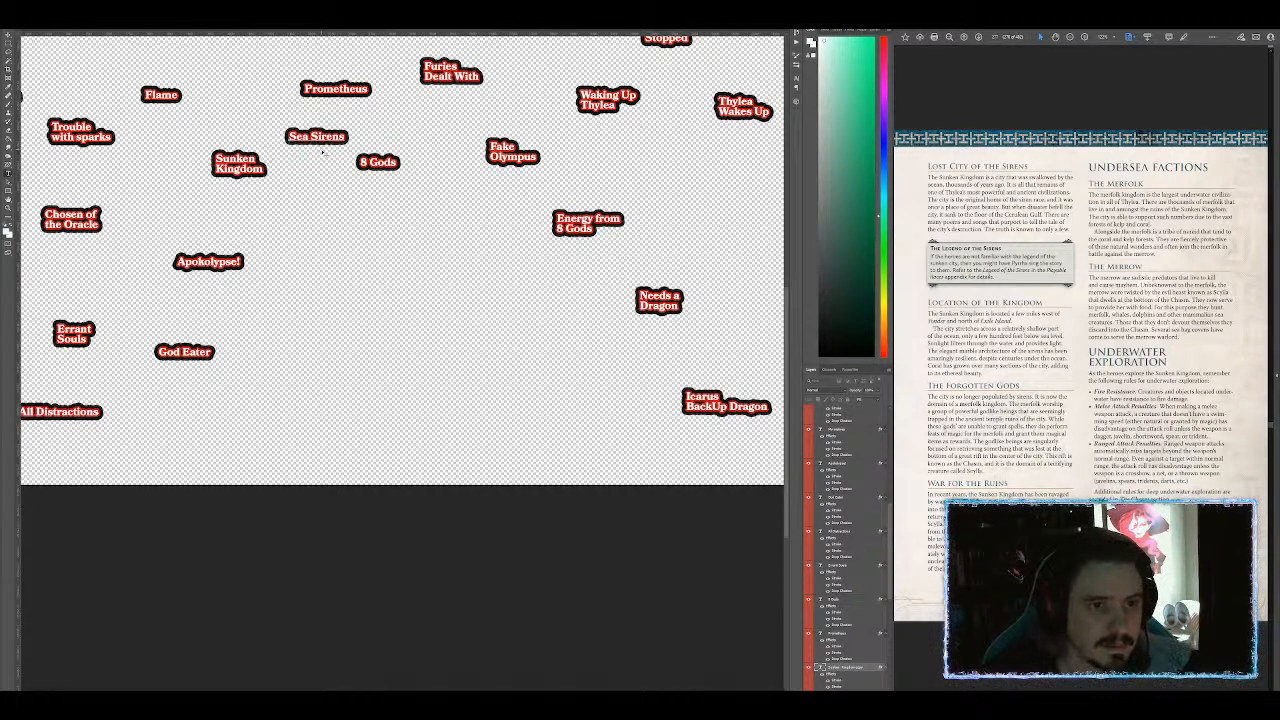
{"action": "key", "text": "ctrl+Left"}
{"action": "key", "text": "BackSpace"}
{"action": "key", "text": "Return"}
{"action": "key", "text": "ctrl+Return"}
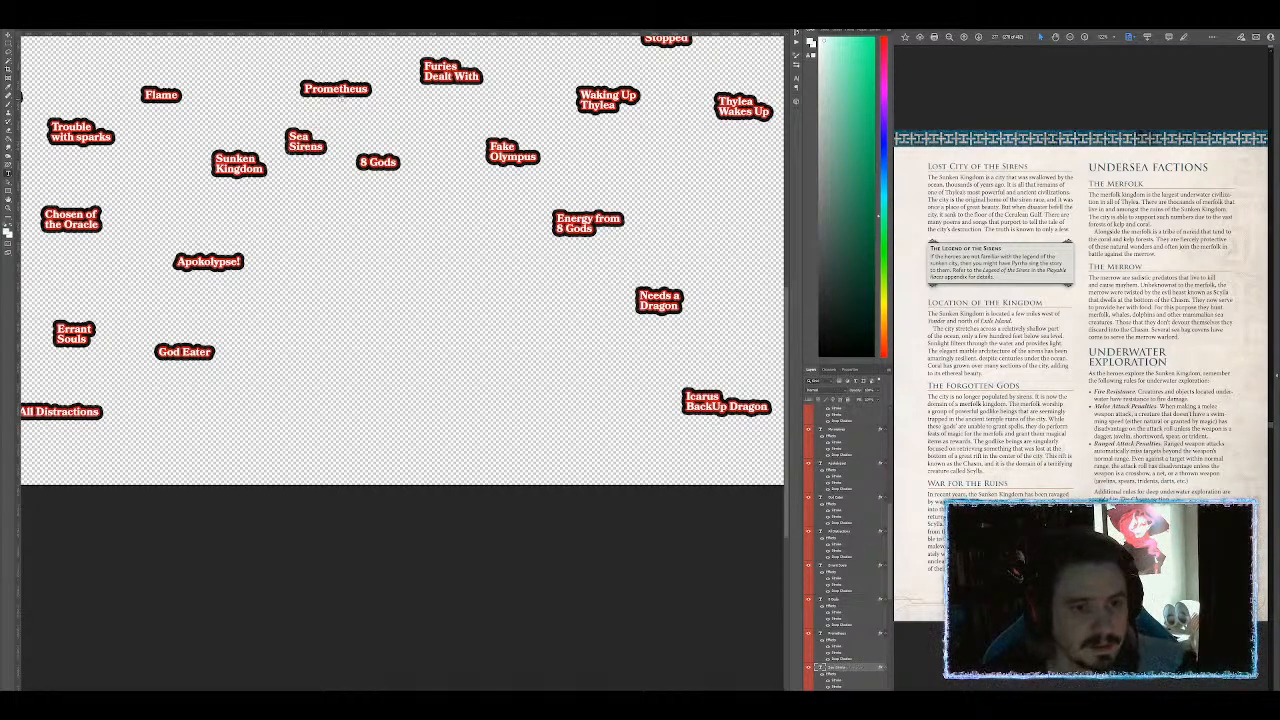
Step: Move "Prometheus" up, duplicate it below, and change the copy's text to "Scylla's Chasm" on two lines
{"action": "left_click_drag", "start_coordinate": [378, 22], "coordinate": [414, 95]}
{"action": "left_click", "coordinate": [408, 99]}
{"action": "left_click_drag", "start_coordinate": [397, 113], "coordinate": [372, 163]}
{"action": "key", "text": "t"}
{"action": "double_click", "coordinate": [363, 162]}
{"action": "left_click", "coordinate": [363, 162]}
{"action": "key", "text": "ctrl+a"}
{"action": "type", "text": "Scy"}
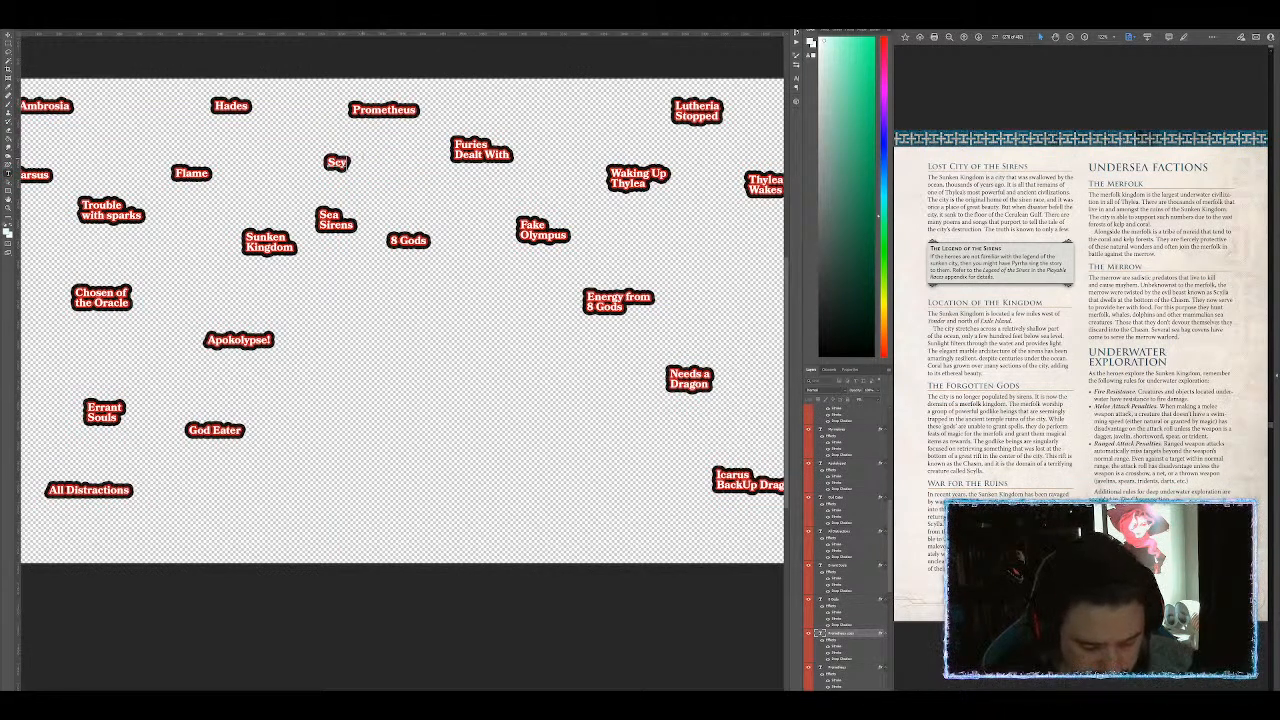
{"action": "type", "text": "lla's Chasm"}
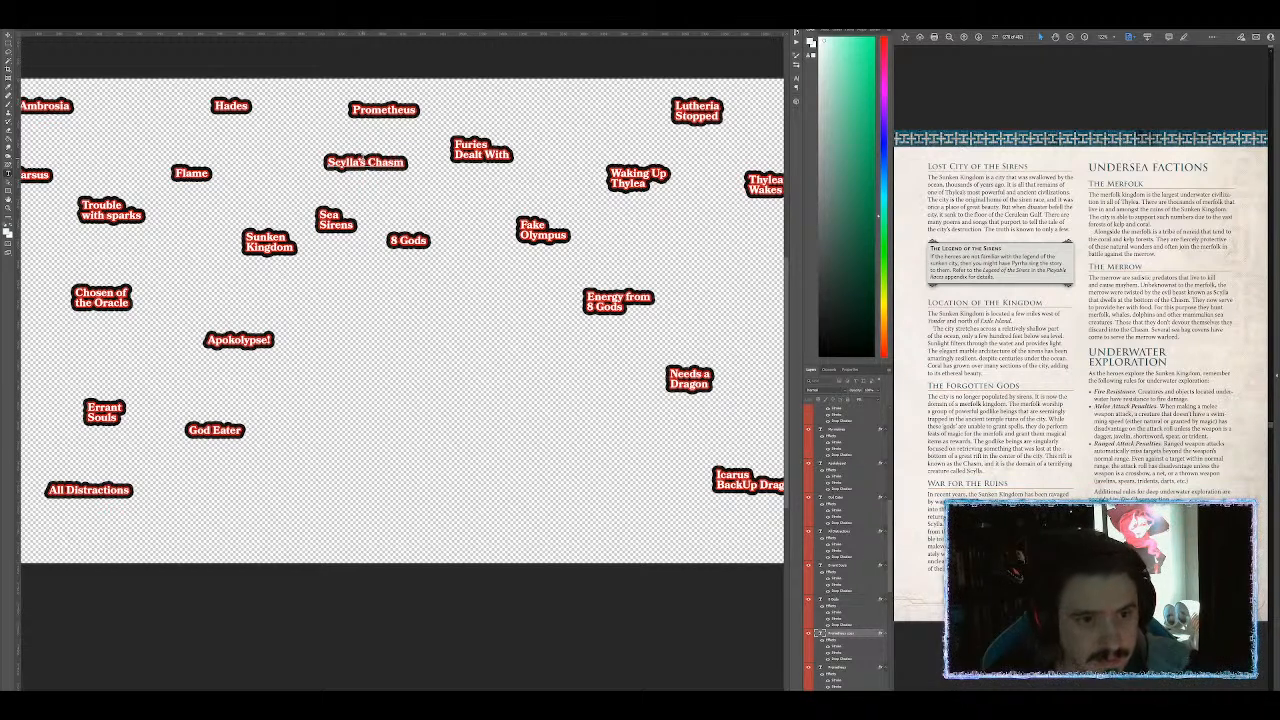
{"action": "key", "text": "Return"}
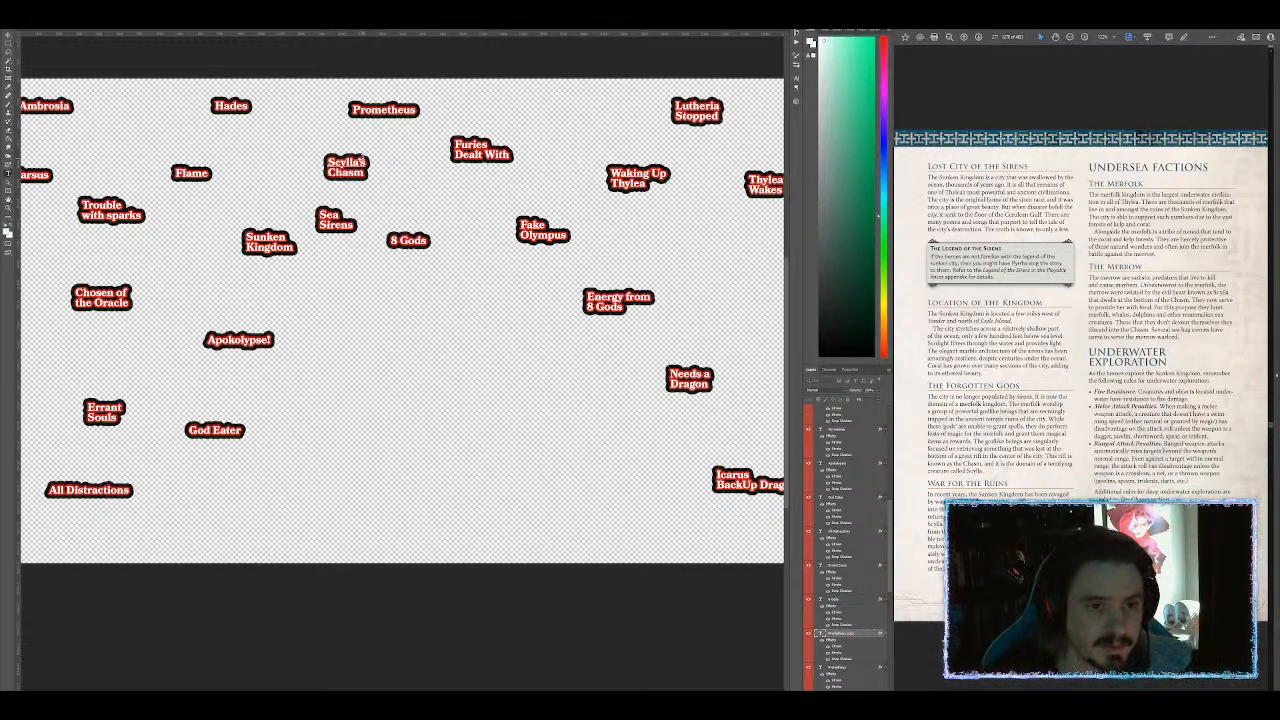
{"action": "key", "text": "ctrl+Return"}
Step: Space out the labels by moving "Scylla's Chasm" slightly right, "8 Gods" right and slightly up, and "Furies Dealt With" right
{"action": "key", "text": "v"}
{"action": "left_click_drag", "start_coordinate": [360, 166], "coordinate": [372, 154]}
{"action": "mouse_move", "coordinate": [424, 232]}
{"action": "left_mouse_down"}
{"action": "mouse_move", "coordinate": [442, 220]}
{"action": "mouse_move", "coordinate": [431, 238]}
{"action": "left_mouse_up"}
{"action": "left_click_drag", "start_coordinate": [361, 170], "coordinate": [377, 176]}
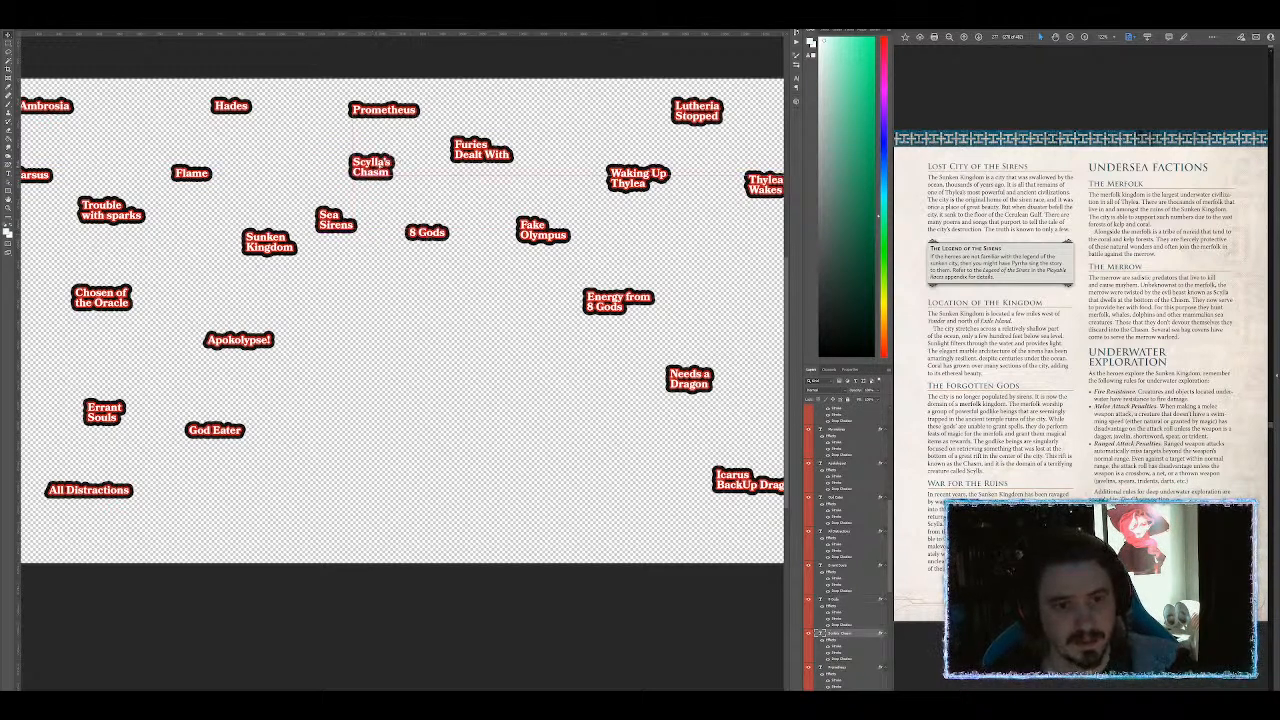
{"action": "left_click_drag", "start_coordinate": [452, 139], "coordinate": [516, 147]}
Step: Duplicate "Prometheus" between "Scylla's Chasm" and "Furies Dealt With", change the copy's text to "Furies", and nudge it right
{"action": "left_click", "coordinate": [410, 114]}
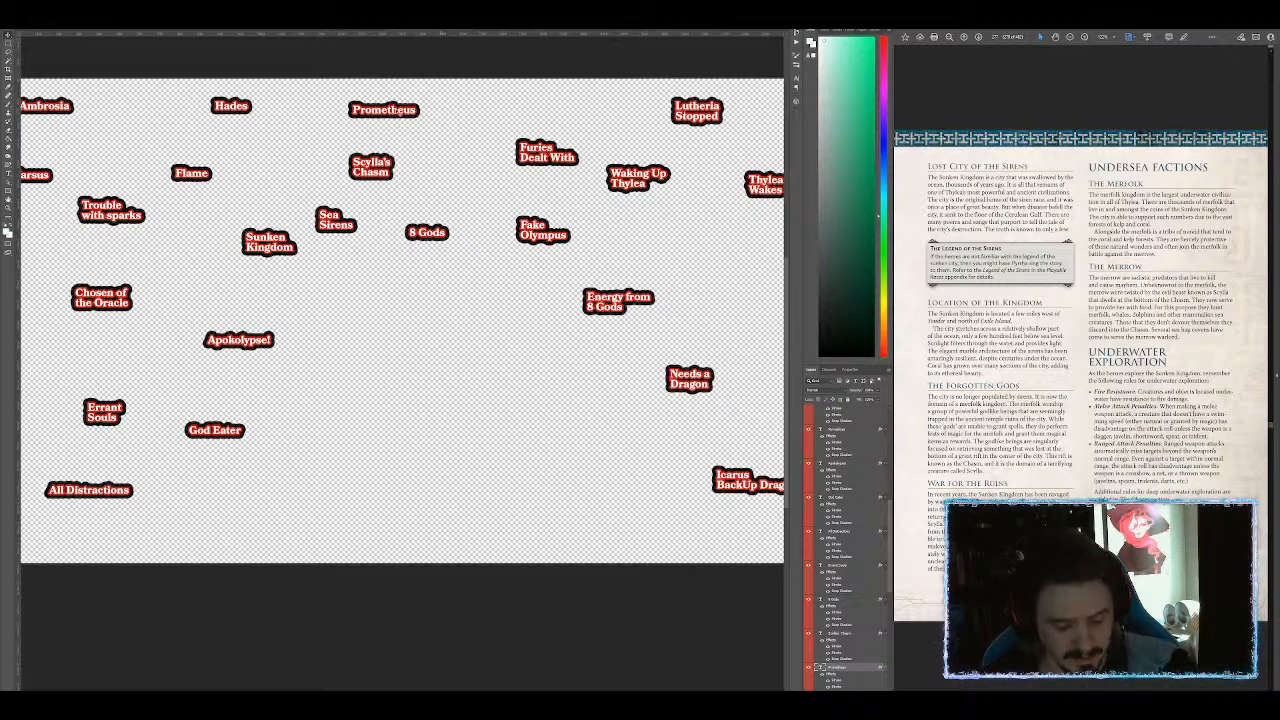
{"action": "left_click_drag", "start_coordinate": [399, 112], "coordinate": [462, 160]}
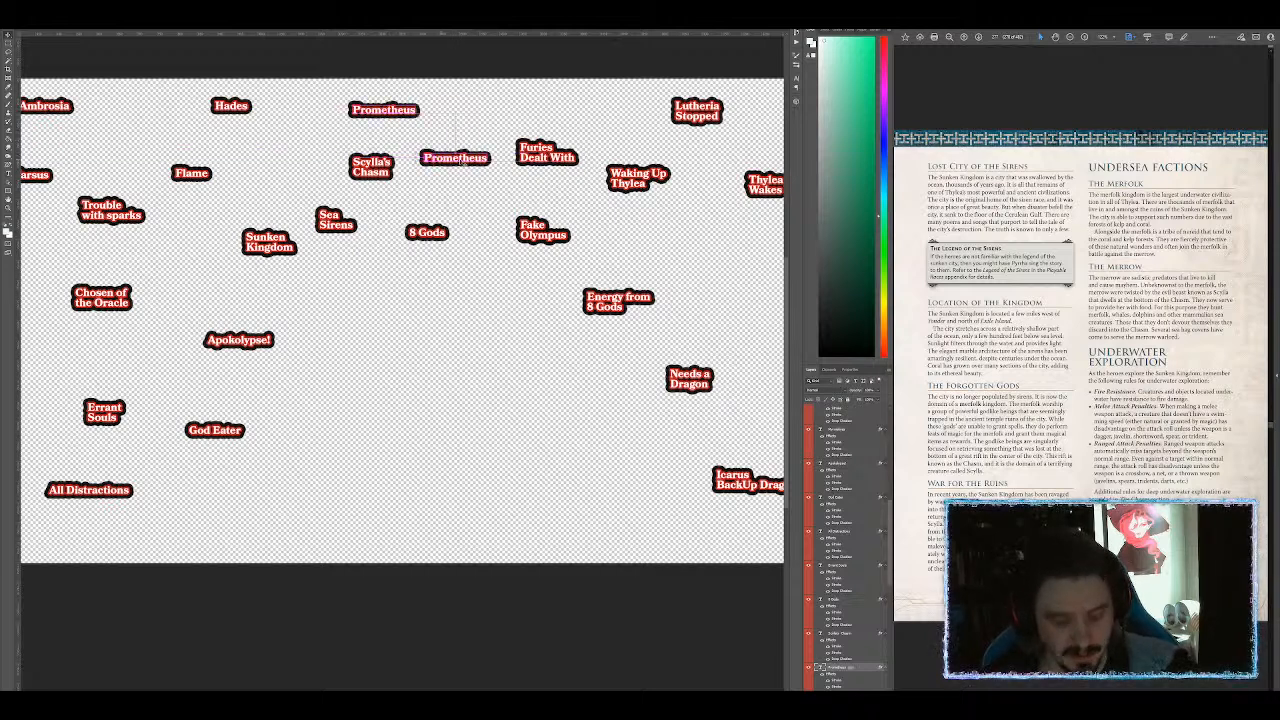
{"action": "key", "text": "t"}
{"action": "double_click", "coordinate": [456, 158]}
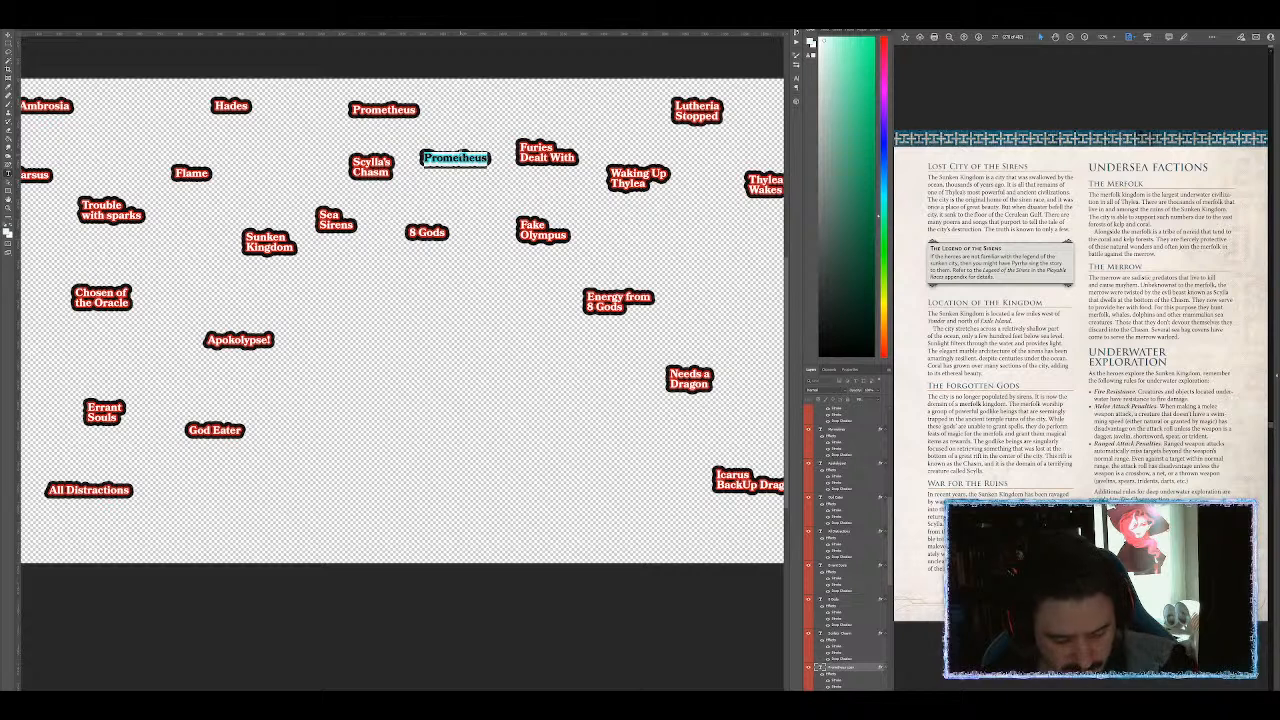
{"action": "type", "text": "Furiesv"}
{"action": "left_click_drag", "start_coordinate": [448, 160], "coordinate": [463, 161]}
Step: Move "Sunken Kingdom" left and slightly down, away from "Sea Sirens"
{"action": "left_click", "coordinate": [475, 375]}
{"action": "left_click_drag", "start_coordinate": [475, 376], "coordinate": [506, 272]}
{"action": "left_click_drag", "start_coordinate": [306, 130], "coordinate": [283, 138]}
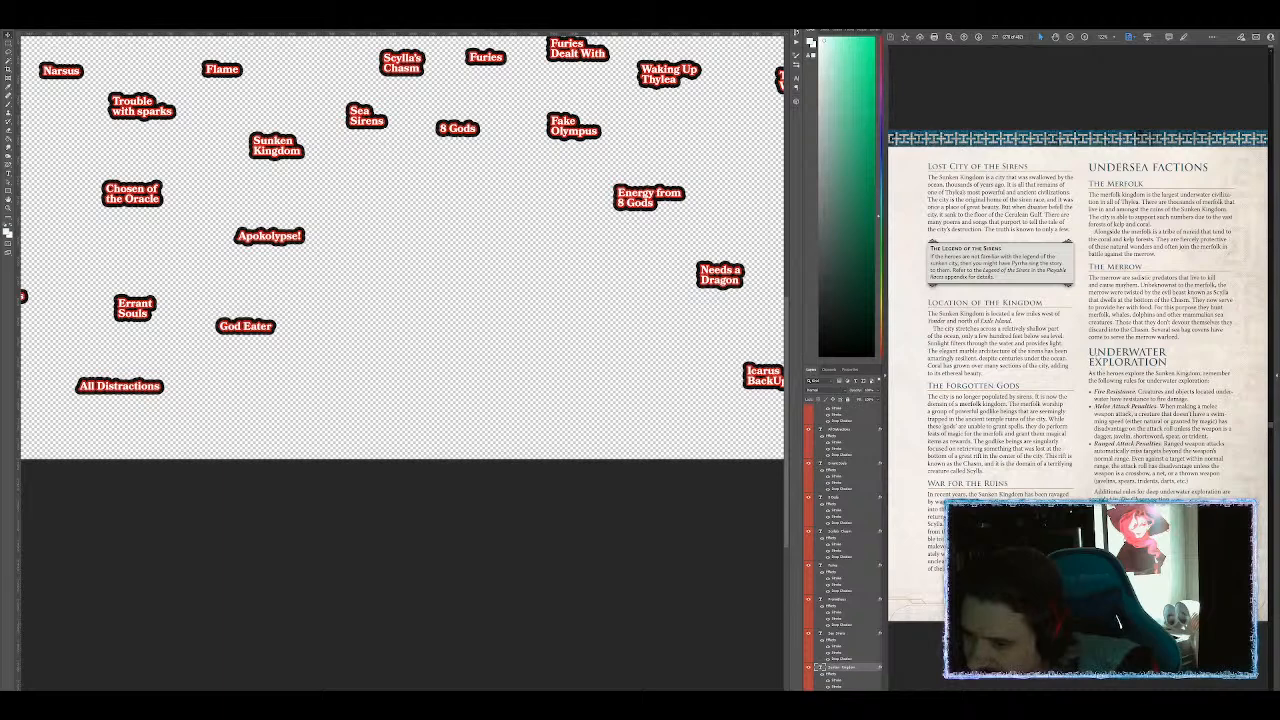
Step: Page through the reference book's Sunken Kingdom chapter, from the city map and Temple District to the chasm's key locations
{"action": "scroll", "coordinate": [1101, 366], "scroll_direction": "down", "scroll_amount": 1}
{"action": "scroll", "coordinate": [1107, 374], "scroll_direction": "down", "scroll_amount": 1}
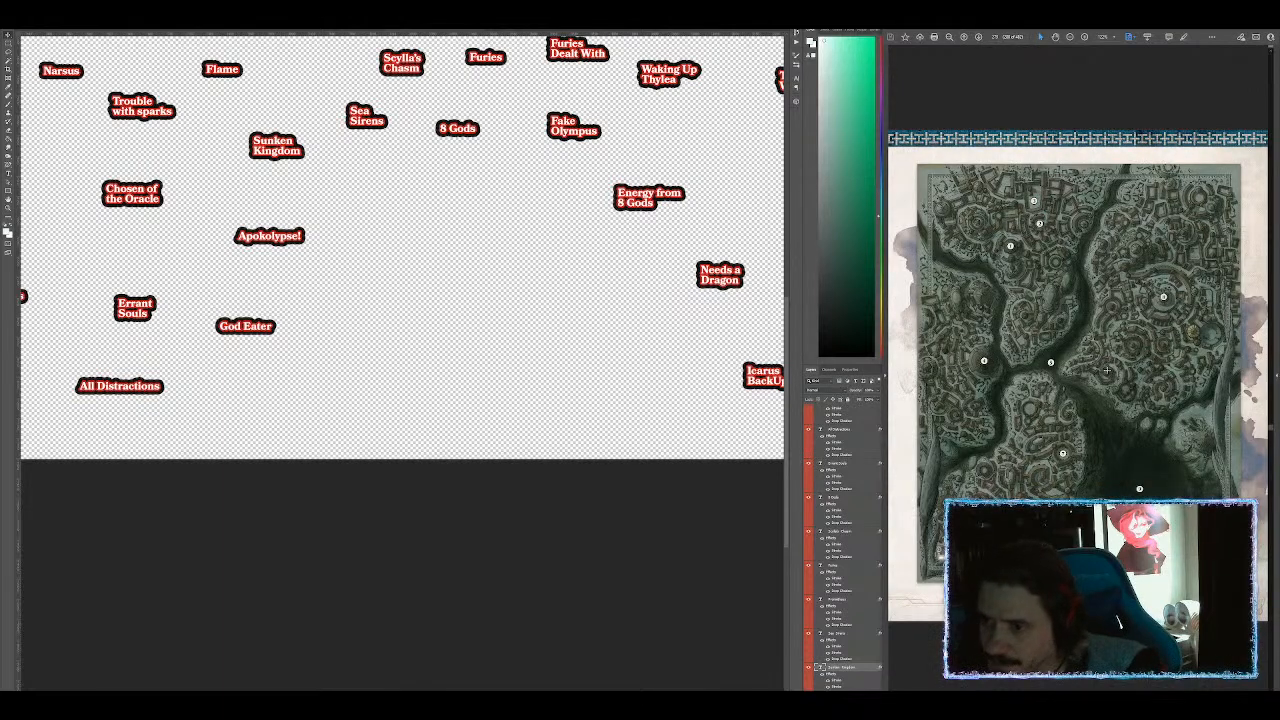
{"action": "scroll", "coordinate": [1107, 374], "scroll_direction": "up", "scroll_amount": 1}
{"action": "scroll", "coordinate": [1107, 374], "scroll_direction": "down", "scroll_amount": 1}
{"action": "scroll", "coordinate": [1108, 374], "scroll_direction": "down", "scroll_amount": 2}
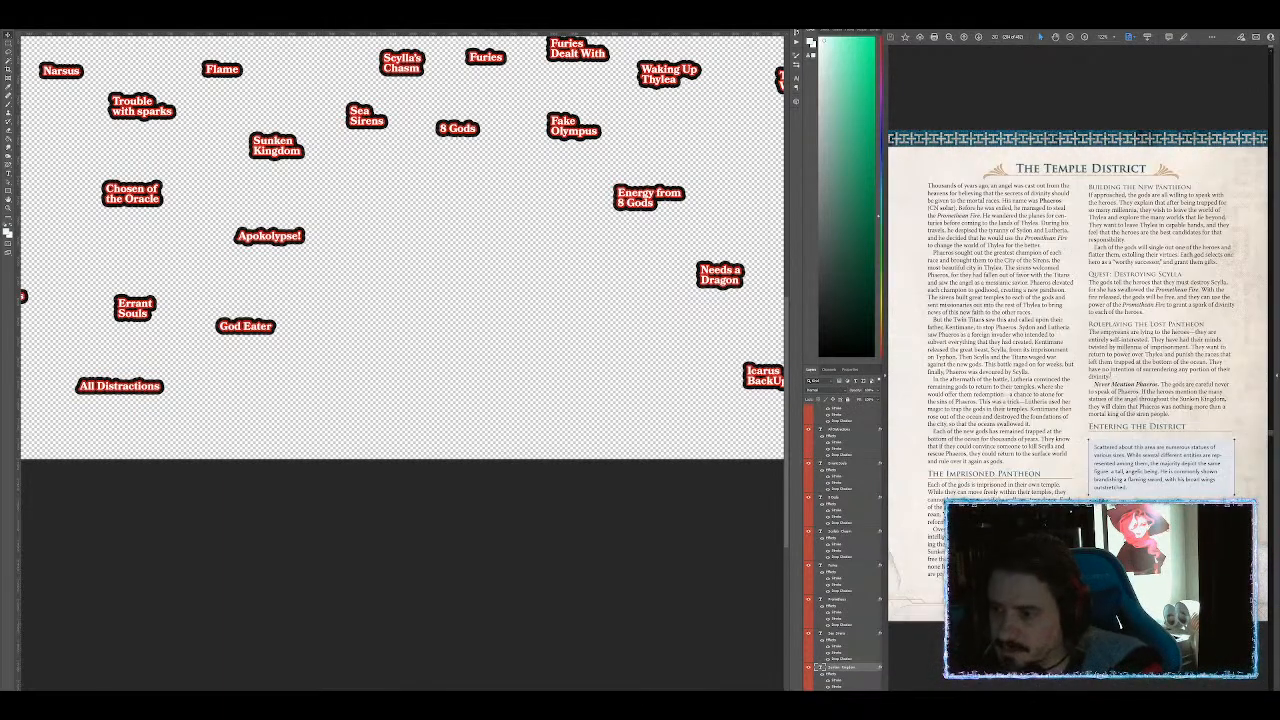
{"action": "scroll", "coordinate": [1077, 375], "scroll_direction": "down", "scroll_amount": 2}
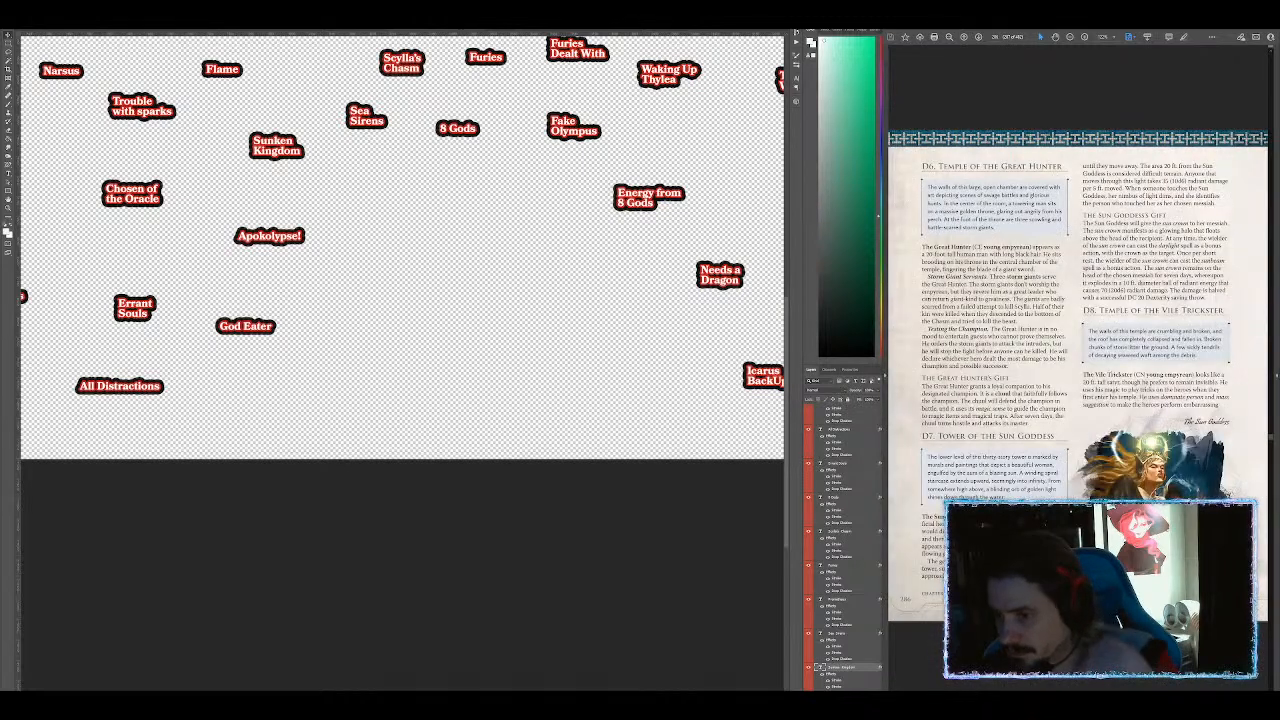
{"action": "scroll", "coordinate": [1108, 374], "scroll_direction": "down", "scroll_amount": 1}
{"action": "scroll", "coordinate": [1108, 374], "scroll_direction": "down", "scroll_amount": 2}
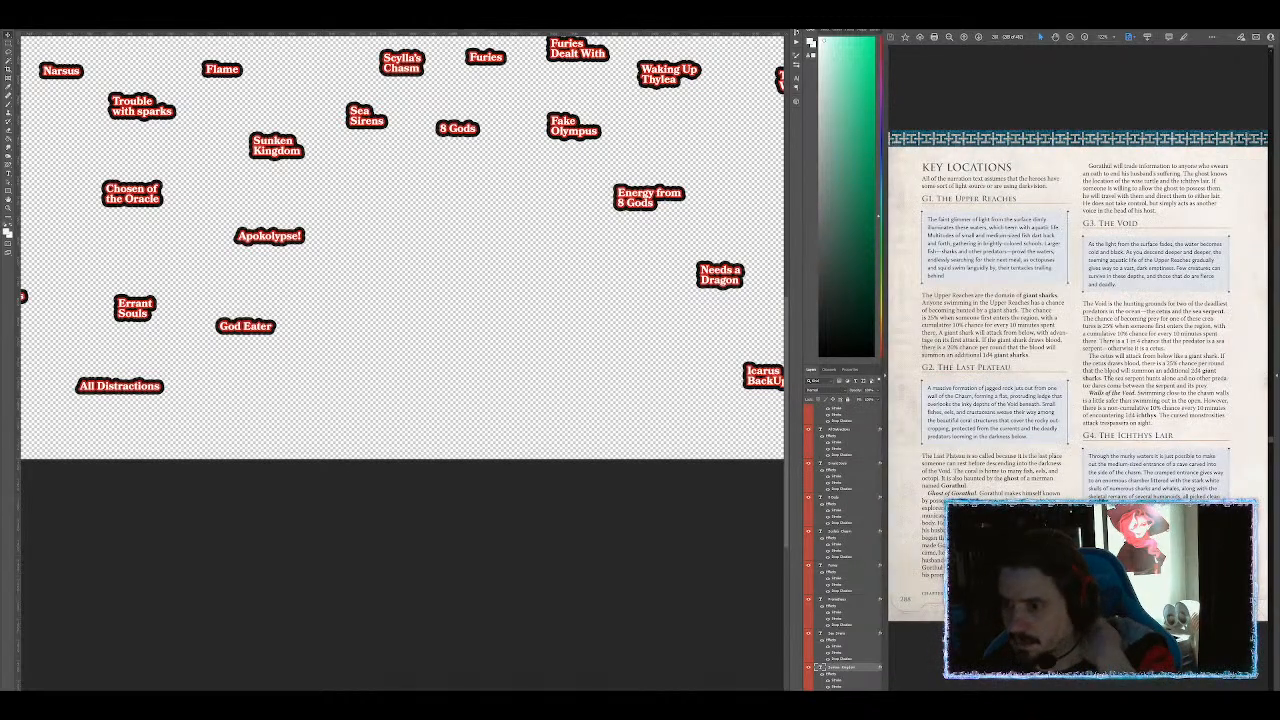
{"action": "scroll", "coordinate": [1110, 374], "scroll_direction": "down", "scroll_amount": 1}
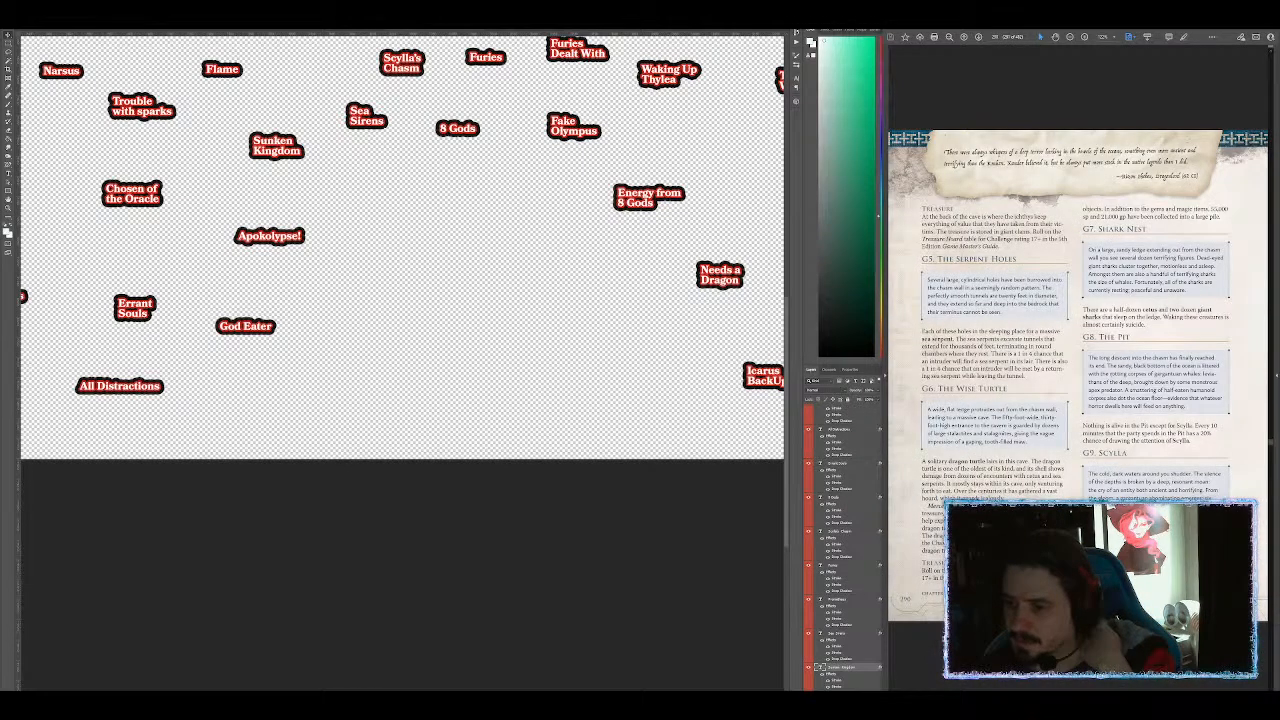
Step: Page through the reference book from the chasm's locations to Chapter 12's villains and the prelude to the Apokalypsis
{"action": "scroll", "coordinate": [1110, 371], "scroll_direction": "up", "scroll_amount": 1}
{"action": "scroll", "coordinate": [1110, 371], "scroll_direction": "down", "scroll_amount": 1}
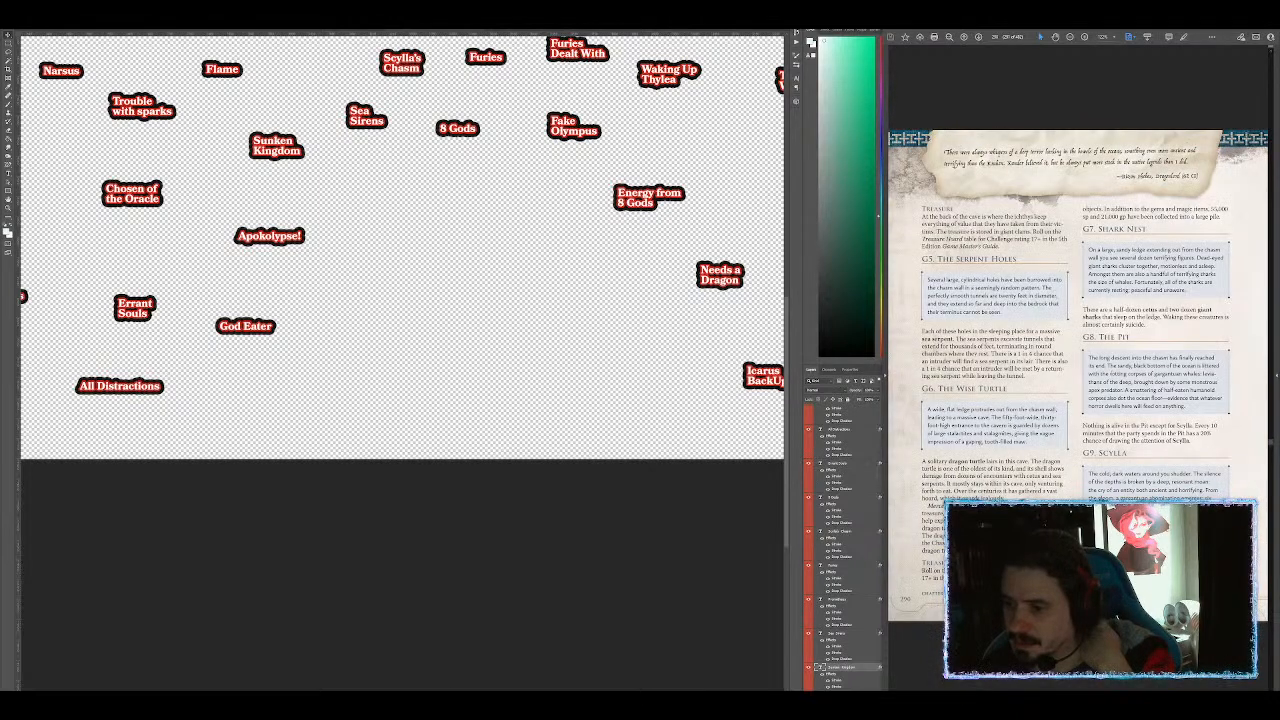
{"action": "scroll", "coordinate": [1110, 371], "scroll_direction": "down", "scroll_amount": 1}
{"action": "scroll", "coordinate": [1110, 371], "scroll_direction": "down", "scroll_amount": 1}
{"action": "scroll", "coordinate": [1110, 371], "scroll_direction": "up", "scroll_amount": 1}
{"action": "scroll", "coordinate": [1110, 371], "scroll_direction": "down", "scroll_amount": 1}
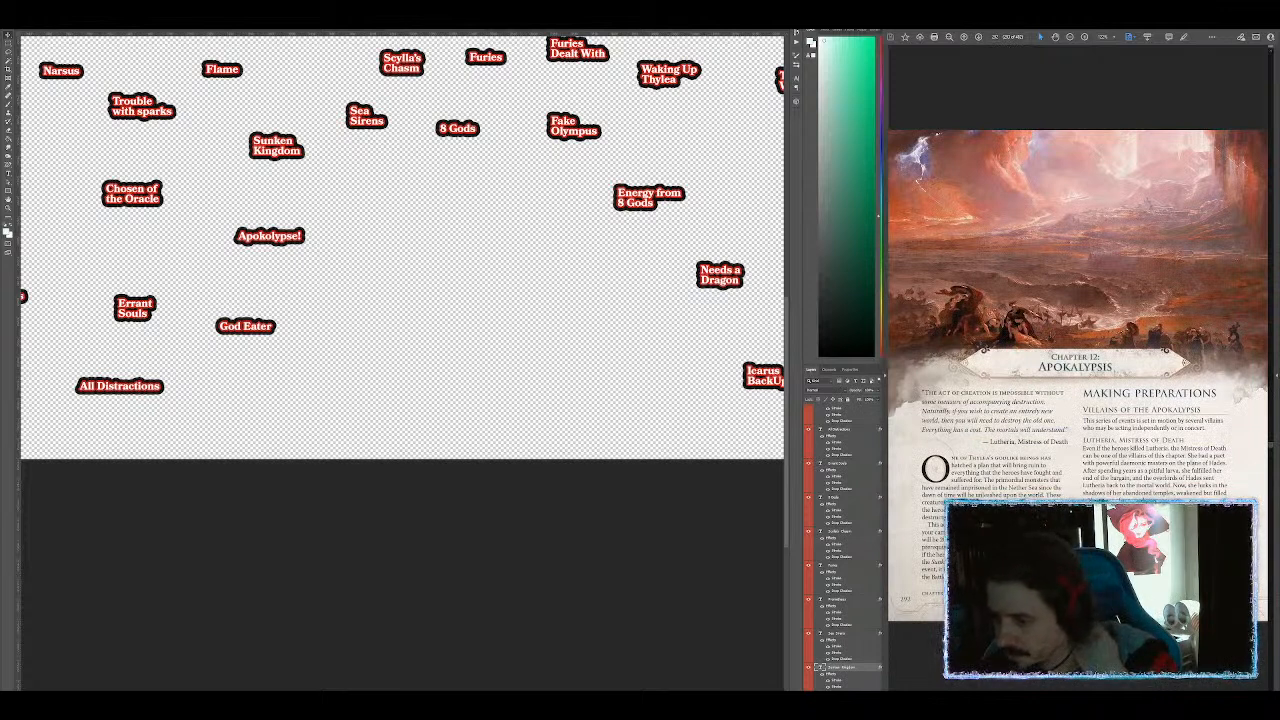
{"action": "scroll", "coordinate": [1110, 371], "scroll_direction": "down", "scroll_amount": 1}
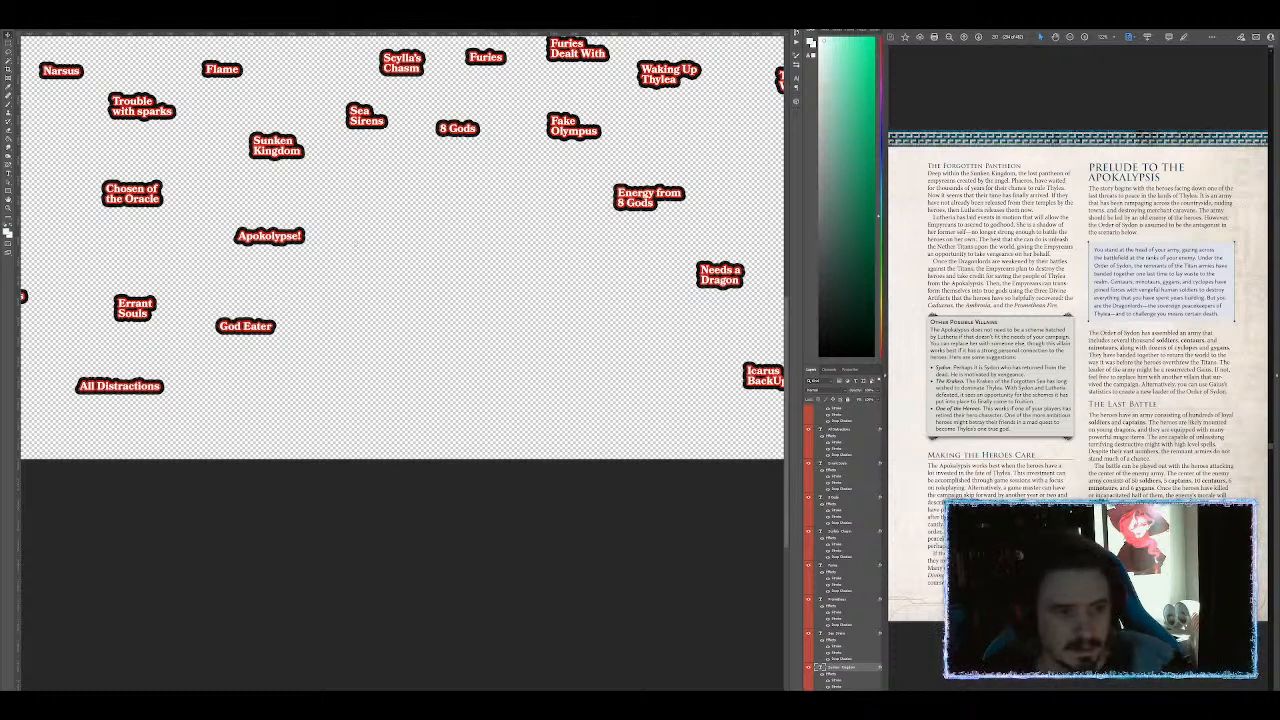
Step: Duplicate "Apokolypse!" below and to its right, and change the copy's text to "Kraken"
{"action": "left_click", "coordinate": [298, 241]}
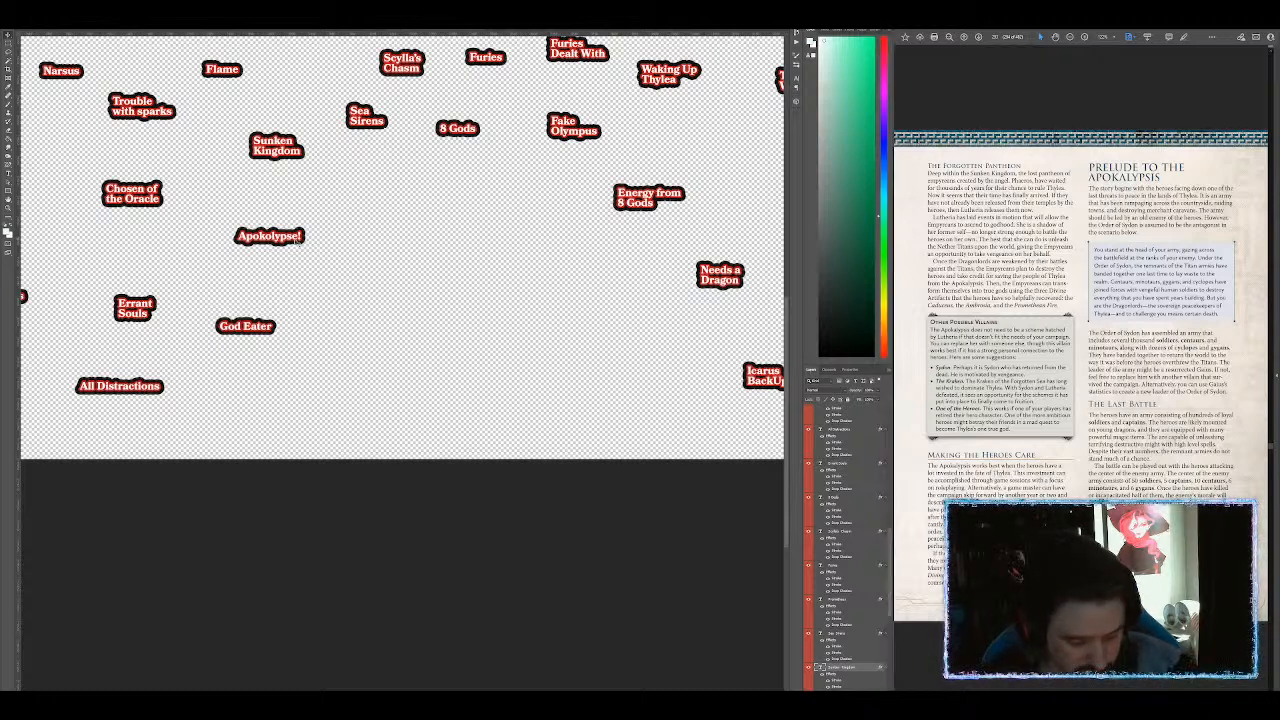
{"action": "left_click", "coordinate": [298, 240]}
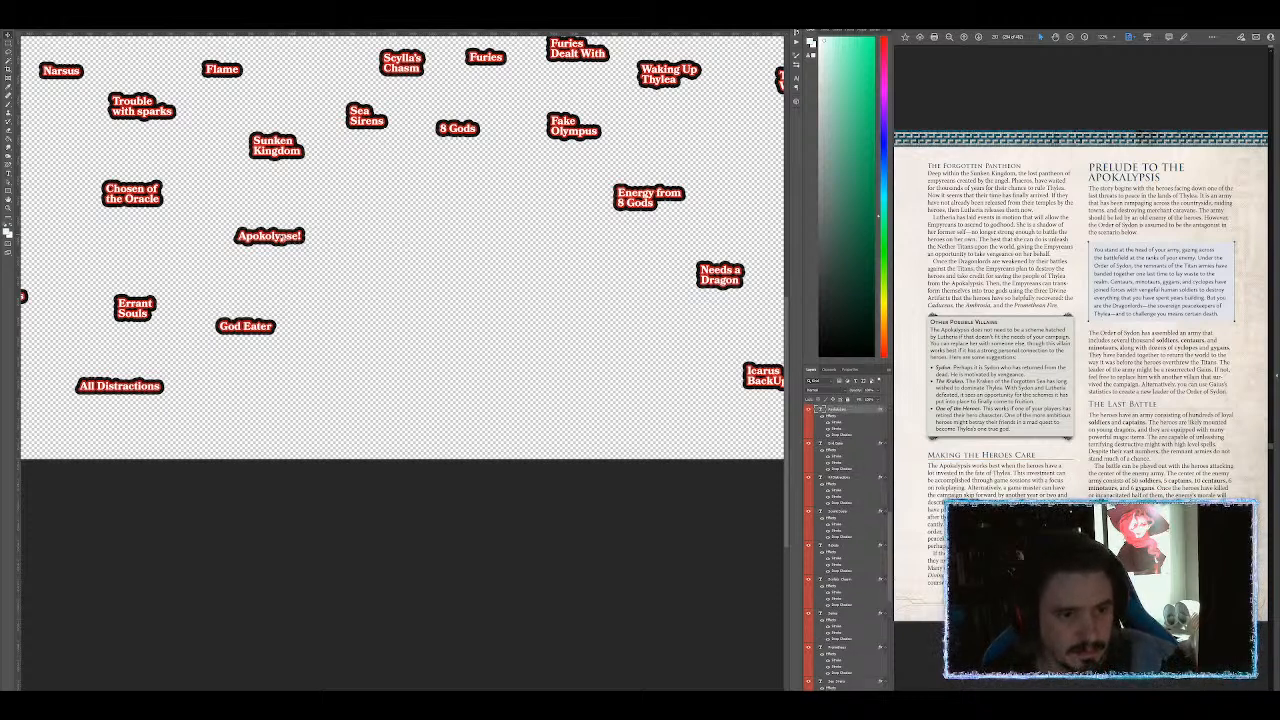
{"action": "left_click_drag", "start_coordinate": [282, 237], "coordinate": [397, 303]}
{"action": "key", "text": "t"}
{"action": "left_click", "coordinate": [374, 304]}
{"action": "key", "text": "ctrl+a"}
{"action": "left_click", "coordinate": [362, 308]}
{"action": "key", "text": "ctrl+a"}
{"action": "type", "text": "Karken"}
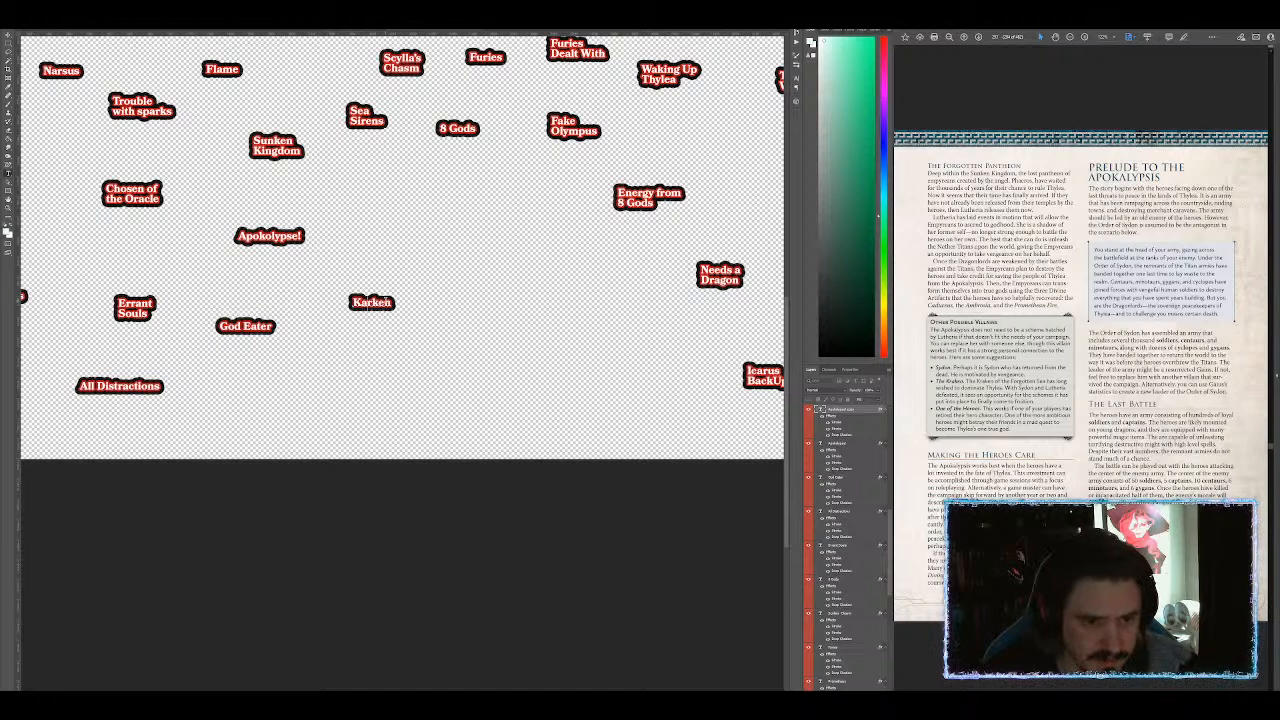
{"action": "key", "text": "BackSpace"}
{"action": "key", "text": "Right"}
{"action": "type", "text": "a"}
{"action": "key", "text": "ctrl+Return"}
Step: Move "Kraken" up and right to sit below "8 Gods", and nudge "Apokolypse!" slightly right and down
{"action": "key", "text": "v"}
{"action": "left_click_drag", "start_coordinate": [373, 302], "coordinate": [420, 204]}
{"action": "left_click", "coordinate": [577, 255]}
{"action": "left_click_drag", "start_coordinate": [577, 255], "coordinate": [415, 326]}
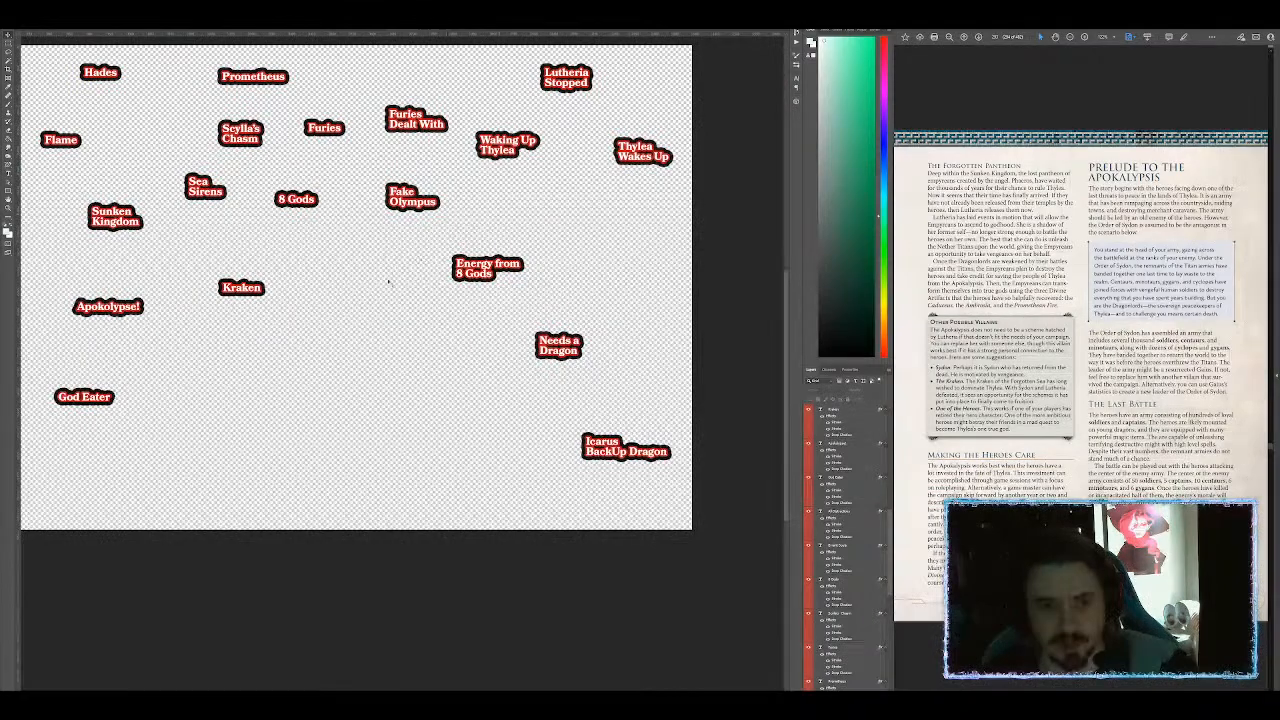
{"action": "left_click_drag", "start_coordinate": [304, 363], "coordinate": [456, 310]}
{"action": "left_click_drag", "start_coordinate": [404, 238], "coordinate": [421, 230]}
{"action": "mouse_move", "coordinate": [276, 250]}
{"action": "left_mouse_down"}
{"action": "mouse_move", "coordinate": [289, 240]}
{"action": "mouse_move", "coordinate": [288, 253]}
{"action": "left_mouse_up"}
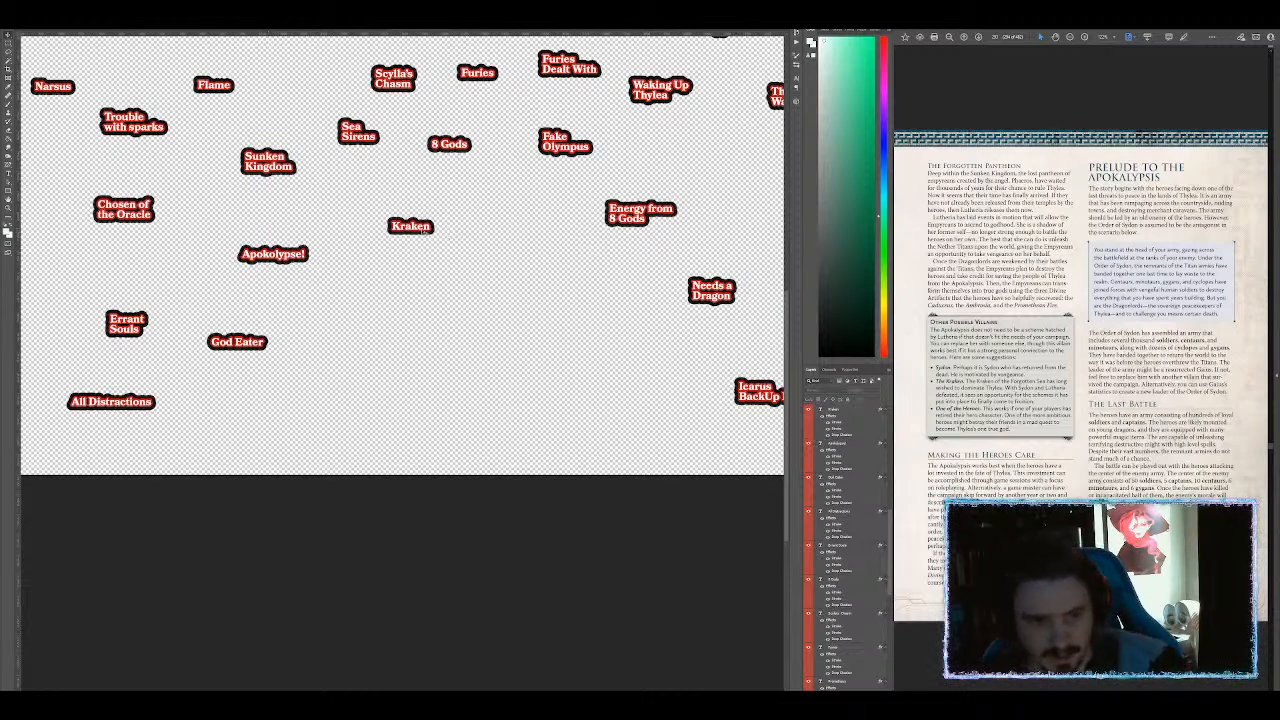
Step: Duplicate "Kraken" below and to its right, change the copy's text to "Cthulhu (Great Old One)" on two lines, and nudge both labels slightly
{"action": "left_click", "coordinate": [425, 229]}
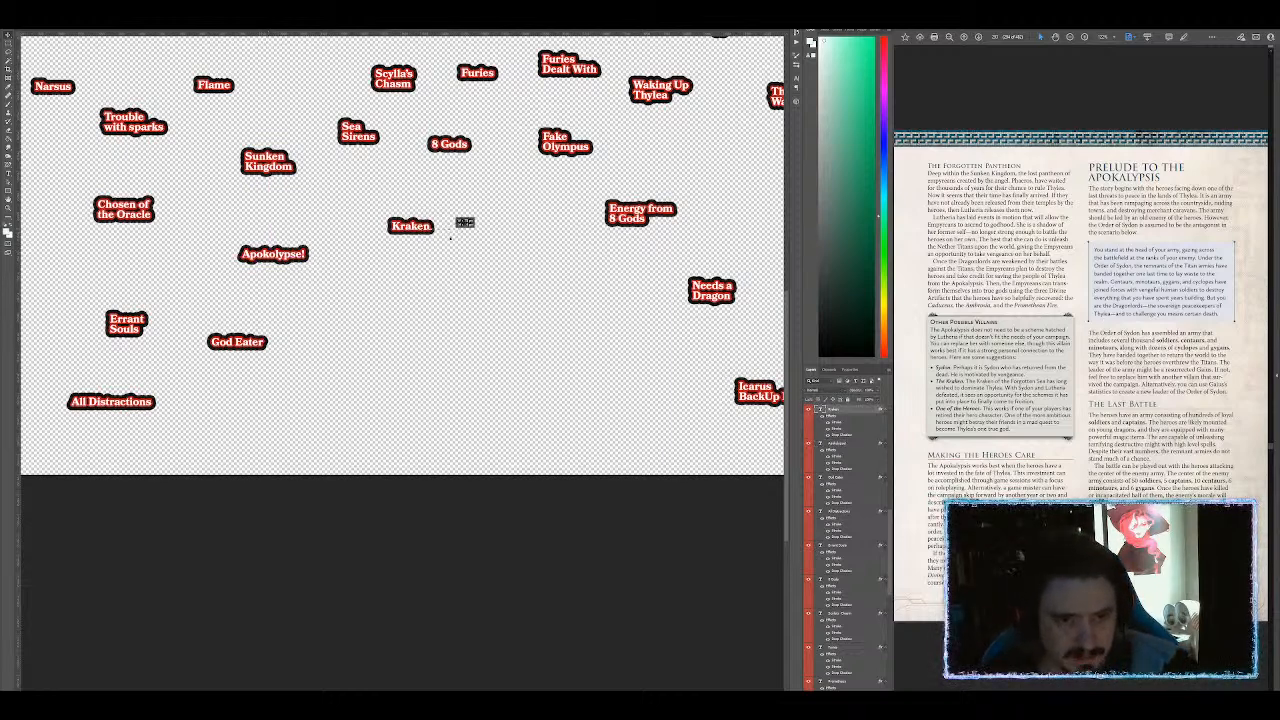
{"action": "left_click_drag", "start_coordinate": [414, 229], "coordinate": [454, 284]}
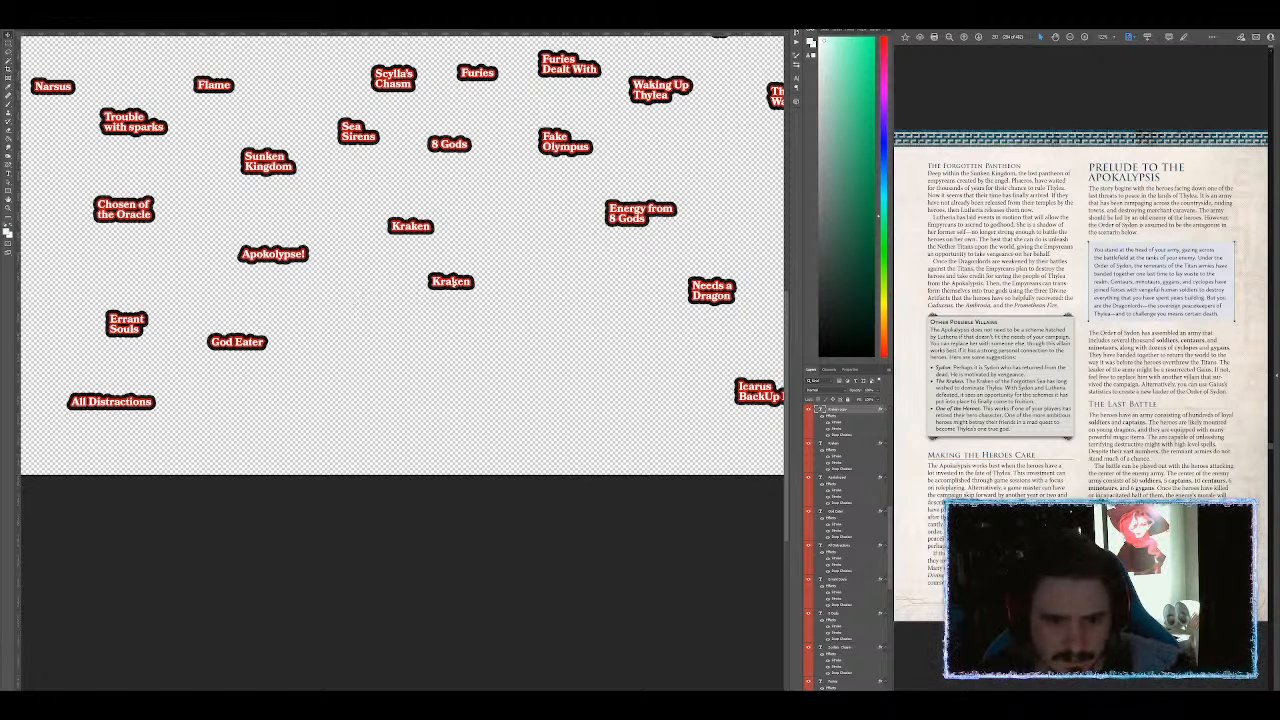
{"action": "double_click", "coordinate": [456, 284]}
{"action": "type", "text": "Cthulhu"}
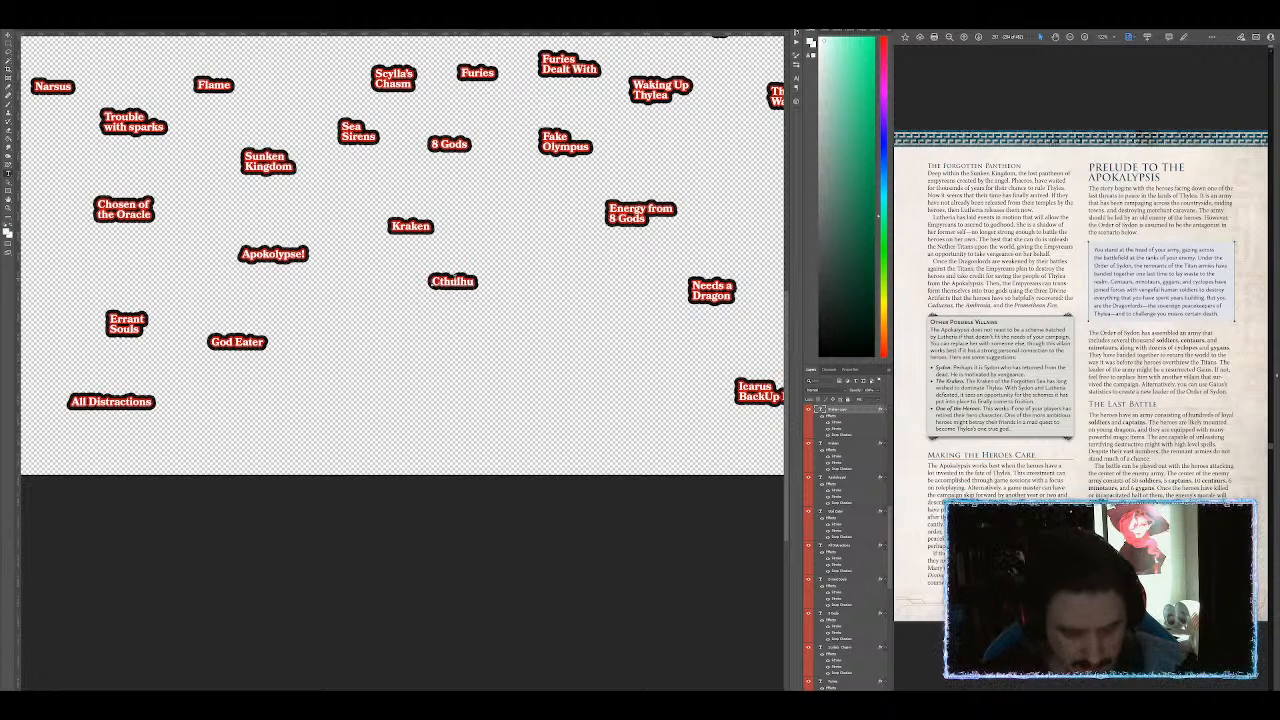
{"action": "key", "text": "Return"}
{"action": "type", "text": "(G"}
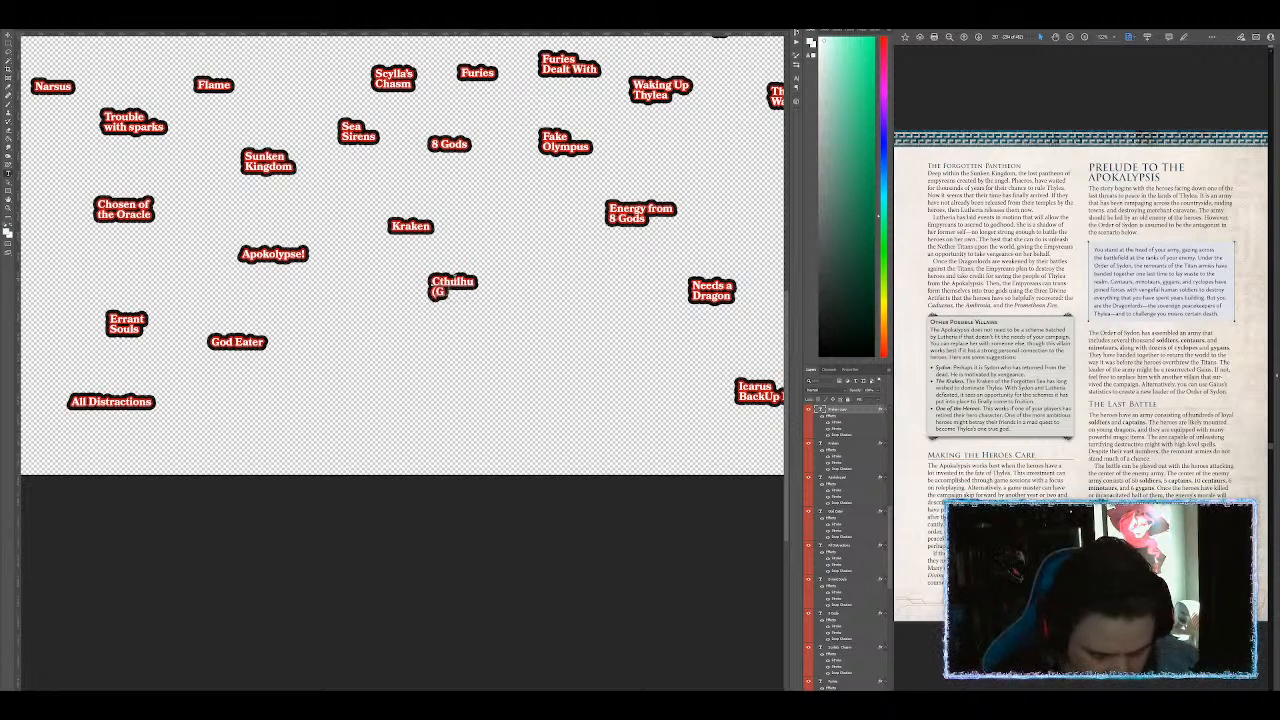
{"action": "type", "text": "reat Old One)"}
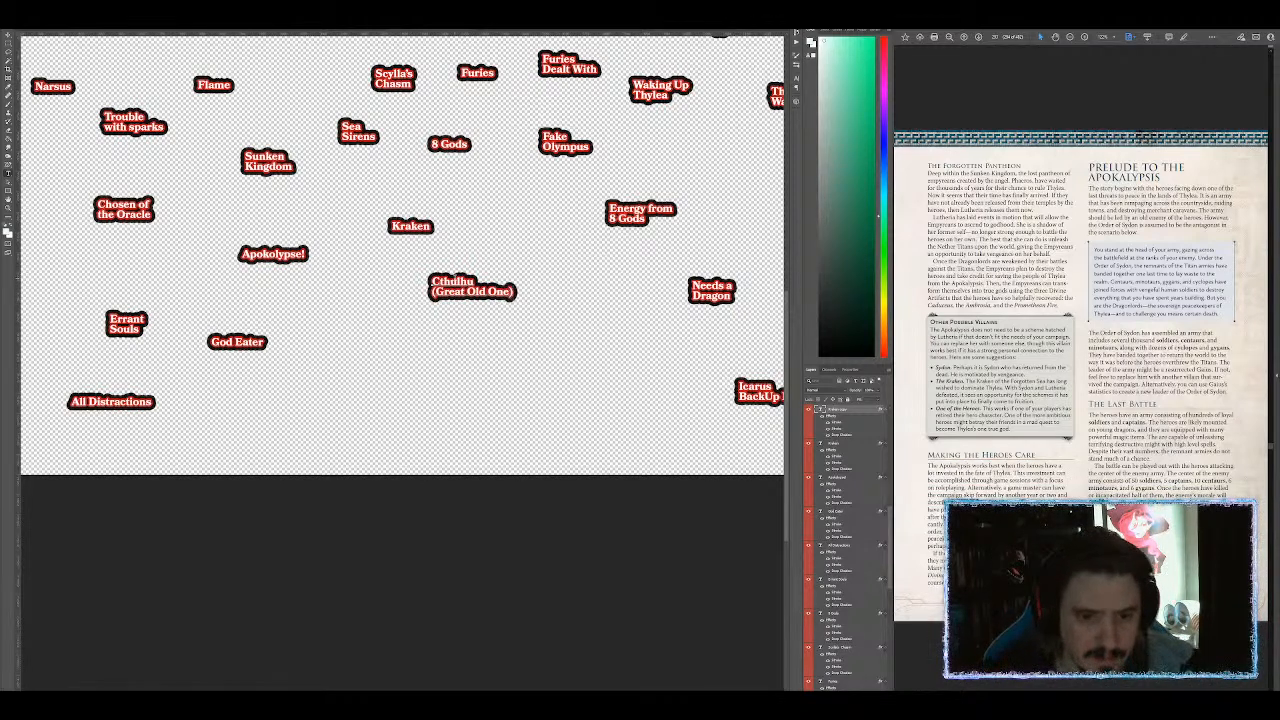
{"action": "key", "text": "ctrl+Return"}
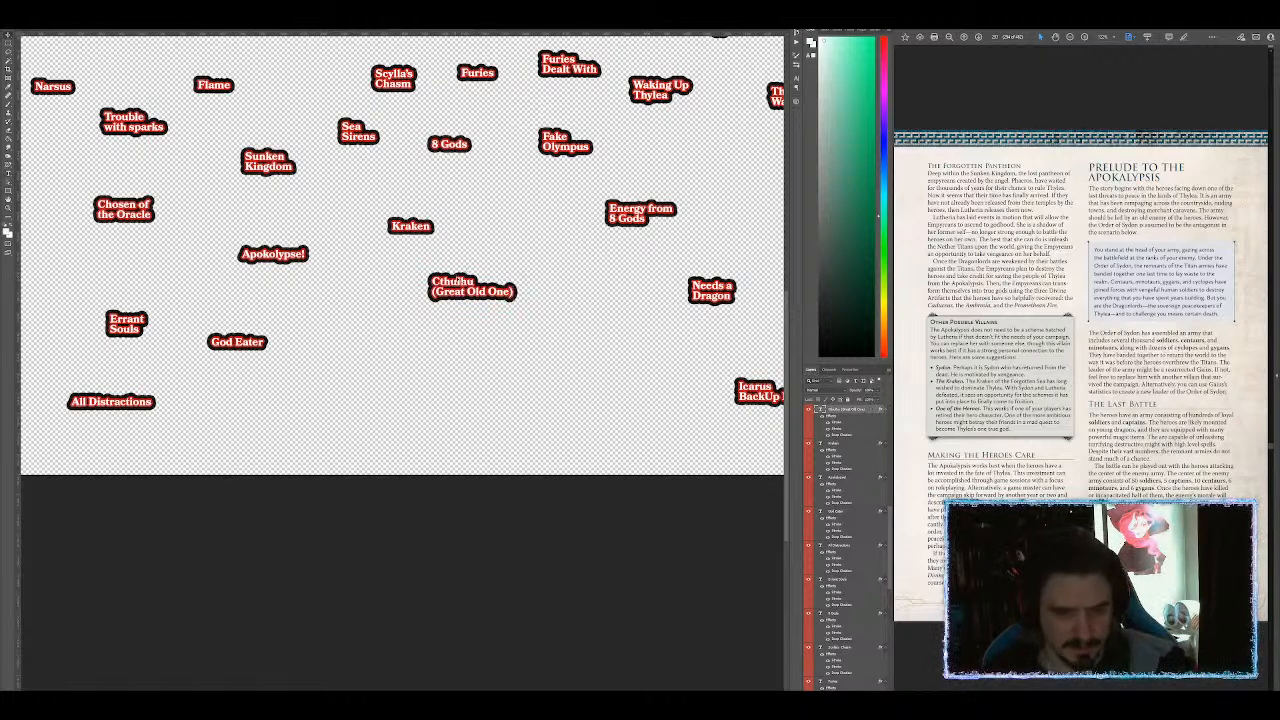
{"action": "left_click_drag", "start_coordinate": [457, 273], "coordinate": [435, 245]}
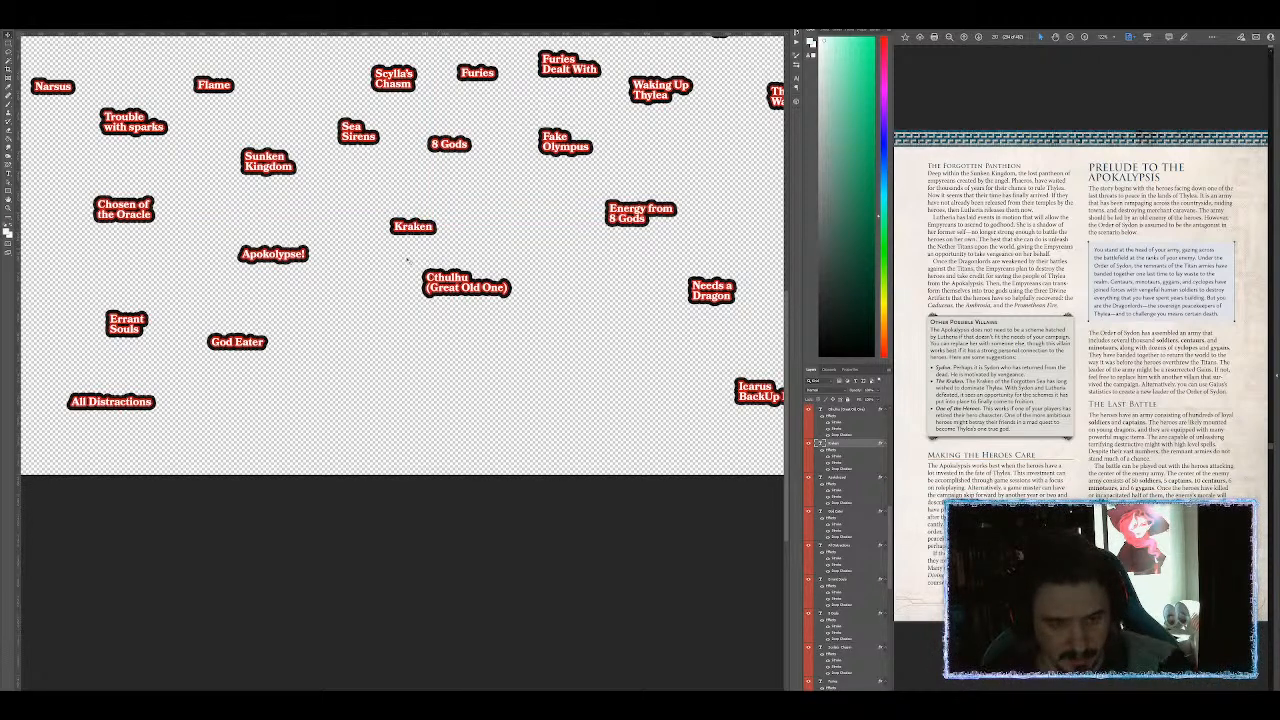
Step: Duplicate "Cthulhu (Great Old One)" below and to its left, and change the copy's text to "Behemoth"
{"action": "left_click_drag", "start_coordinate": [456, 290], "coordinate": [414, 350]}
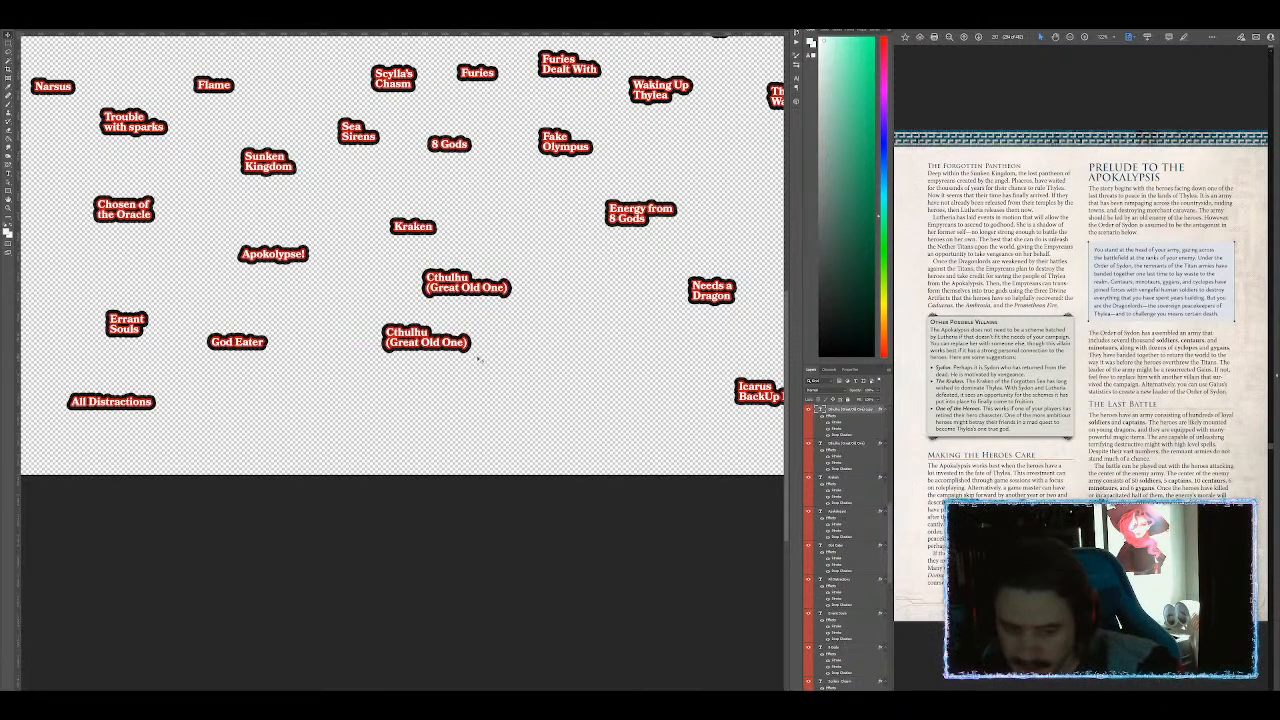
{"action": "key", "text": "t"}
{"action": "left_click", "coordinate": [424, 342]}
{"action": "key", "text": "ctrl+a"}
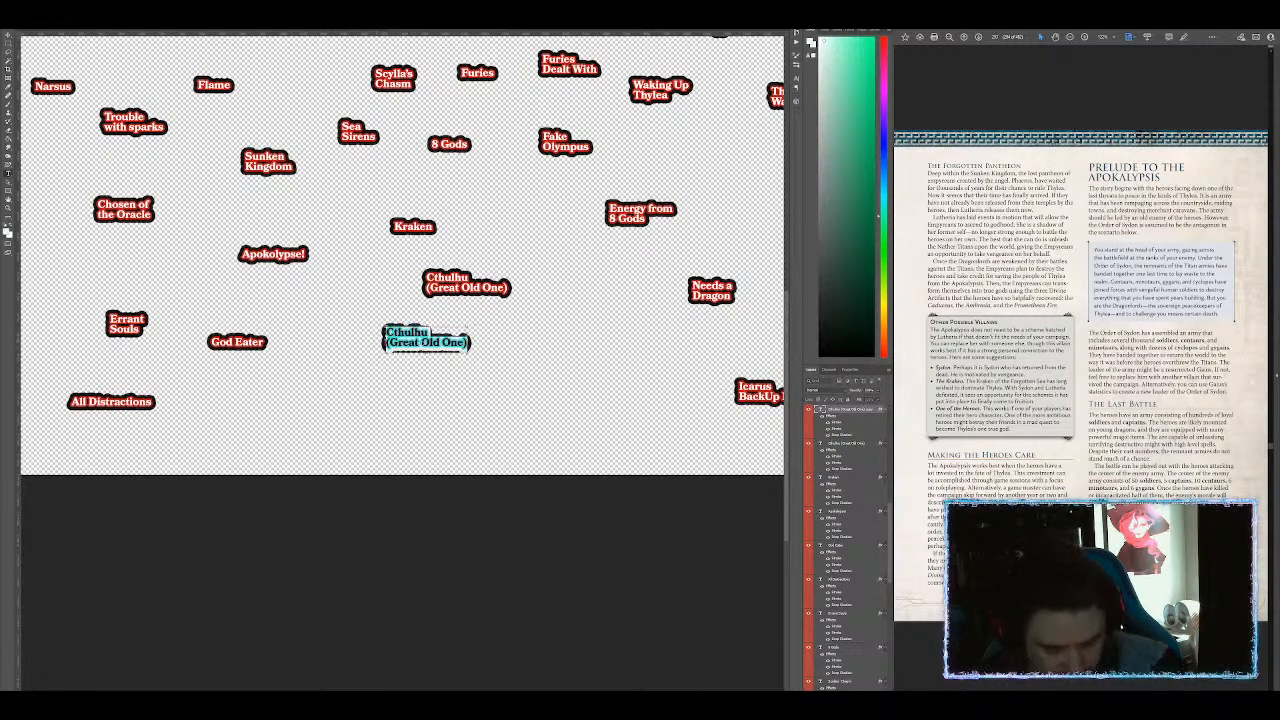
{"action": "type", "text": "Behemoth"}
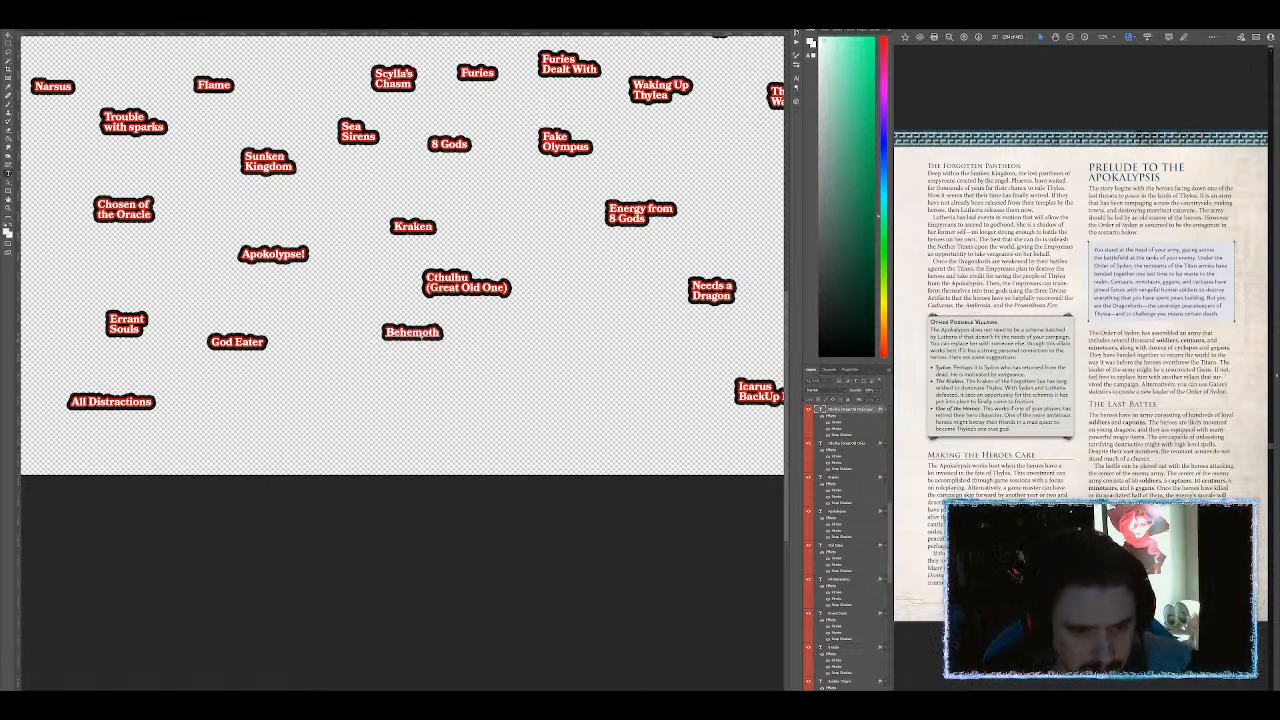
{"action": "key", "text": "ctrl+Return"}
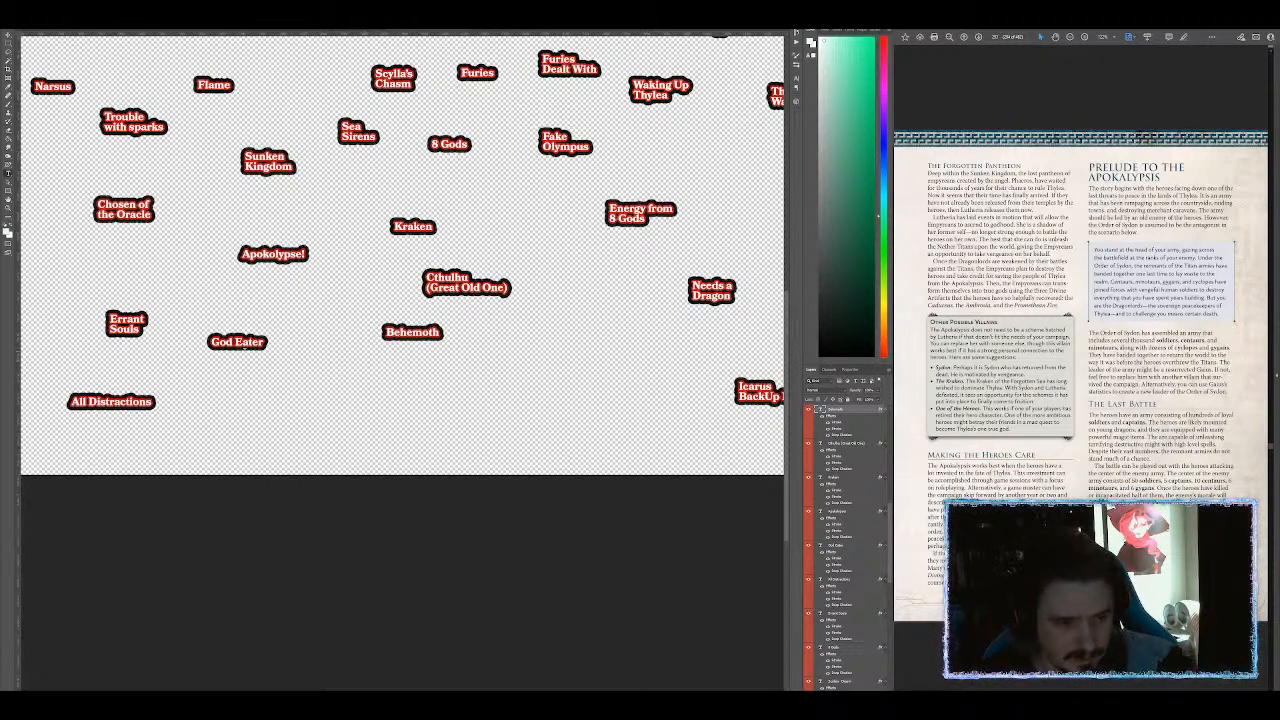
{"action": "key", "text": "v"}
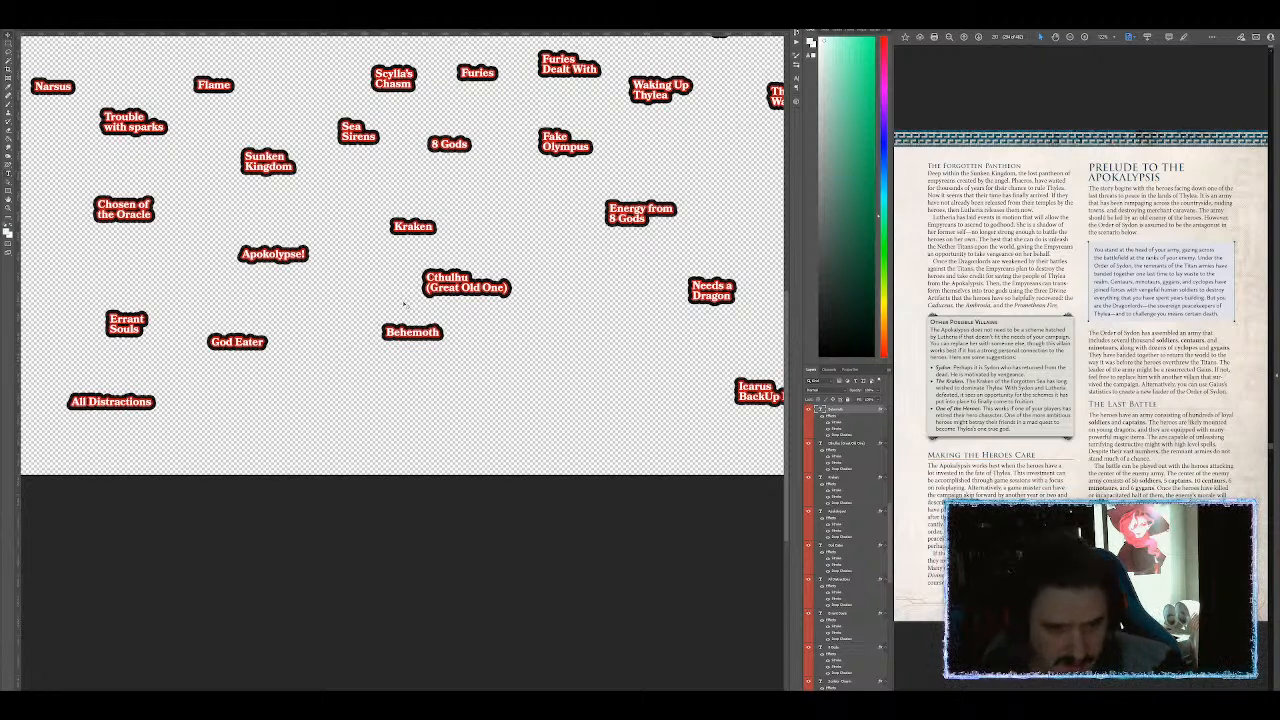
Step: Duplicate "Behemoth" below and to its left, and change the copy's text to "Tarasque"
{"action": "left_click_drag", "start_coordinate": [424, 340], "coordinate": [346, 376]}
{"action": "key", "text": "t"}
{"action": "double_click", "coordinate": [347, 374]}
{"action": "left_click", "coordinate": [316, 374]}
{"action": "type", "text": "Taras"}
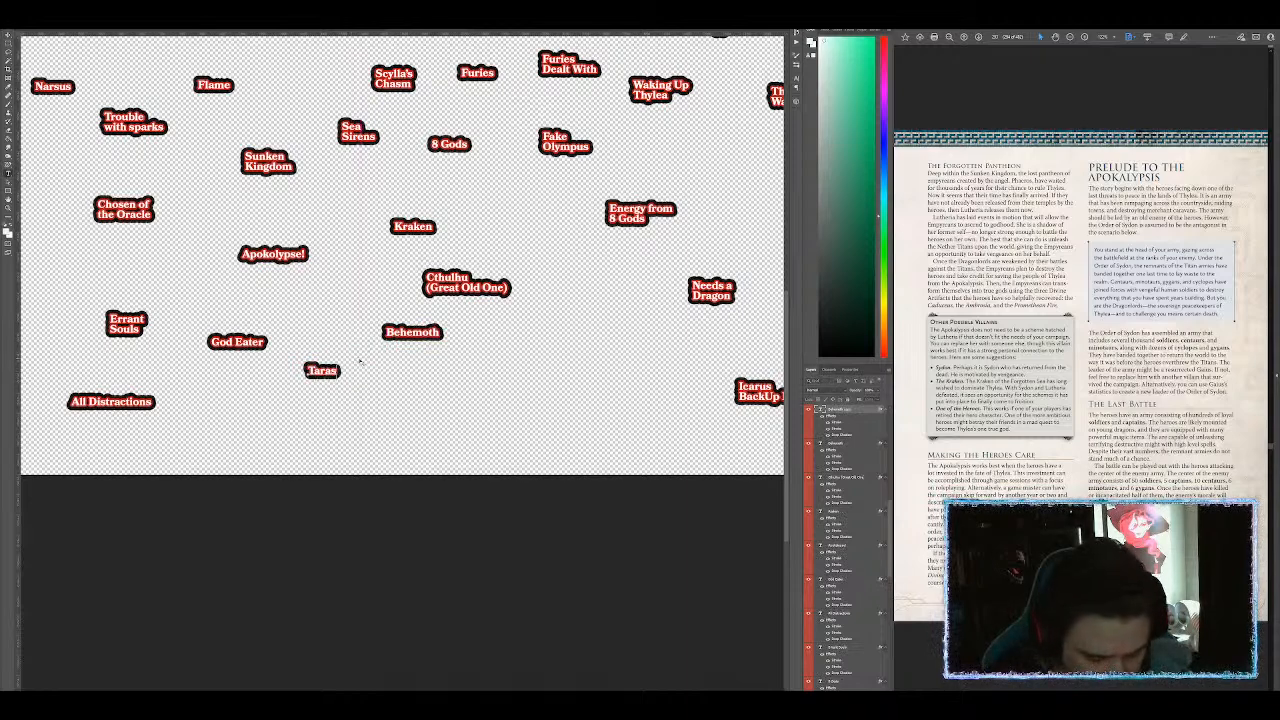
{"action": "type", "text": "que"}
{"action": "key", "text": "ctrl+Return"}
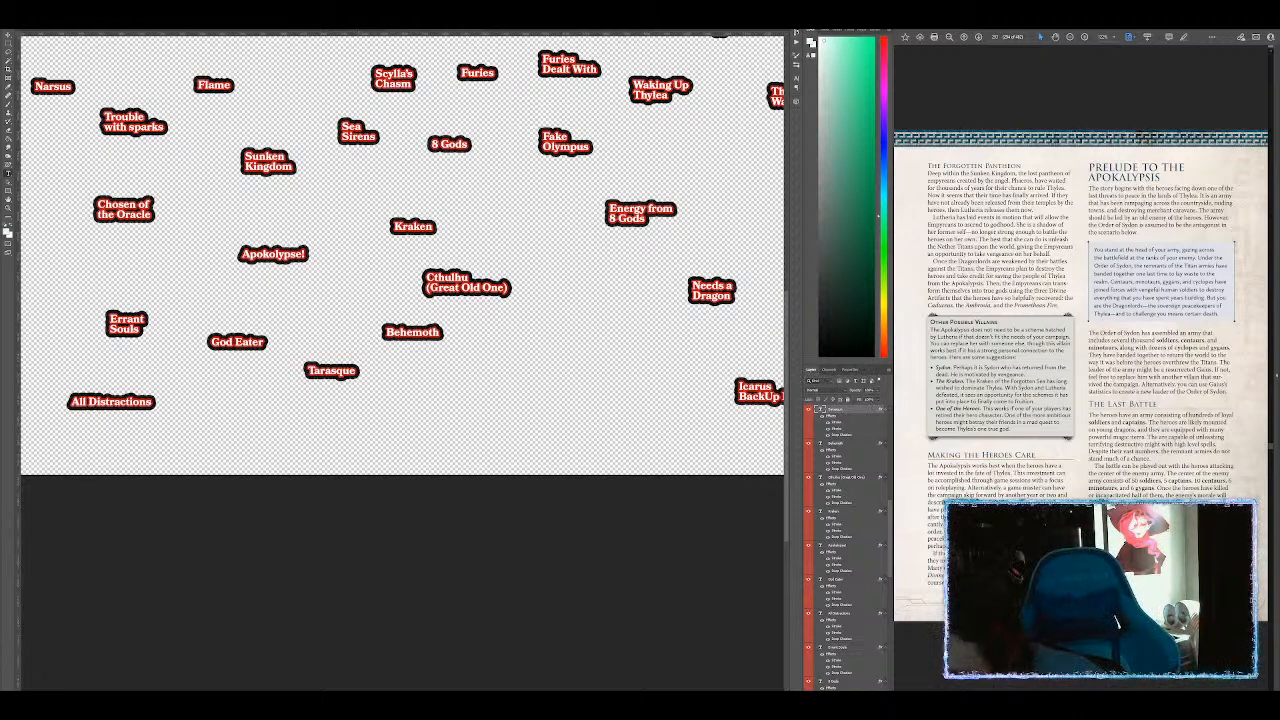
Step: Advance the reference book to the page on the Emergence of the Nether Titans
{"action": "key", "text": "Right"}
{"action": "key", "text": "Right"}
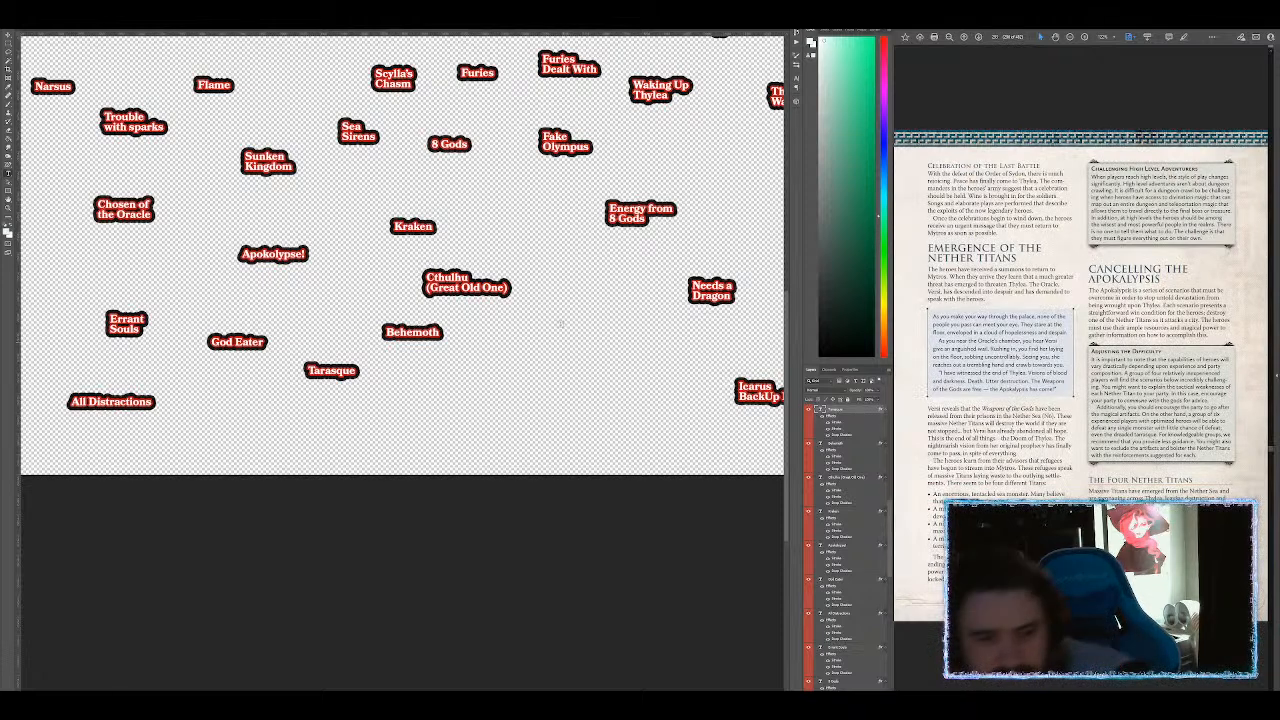
{"action": "left_click", "coordinate": [420, 337]}
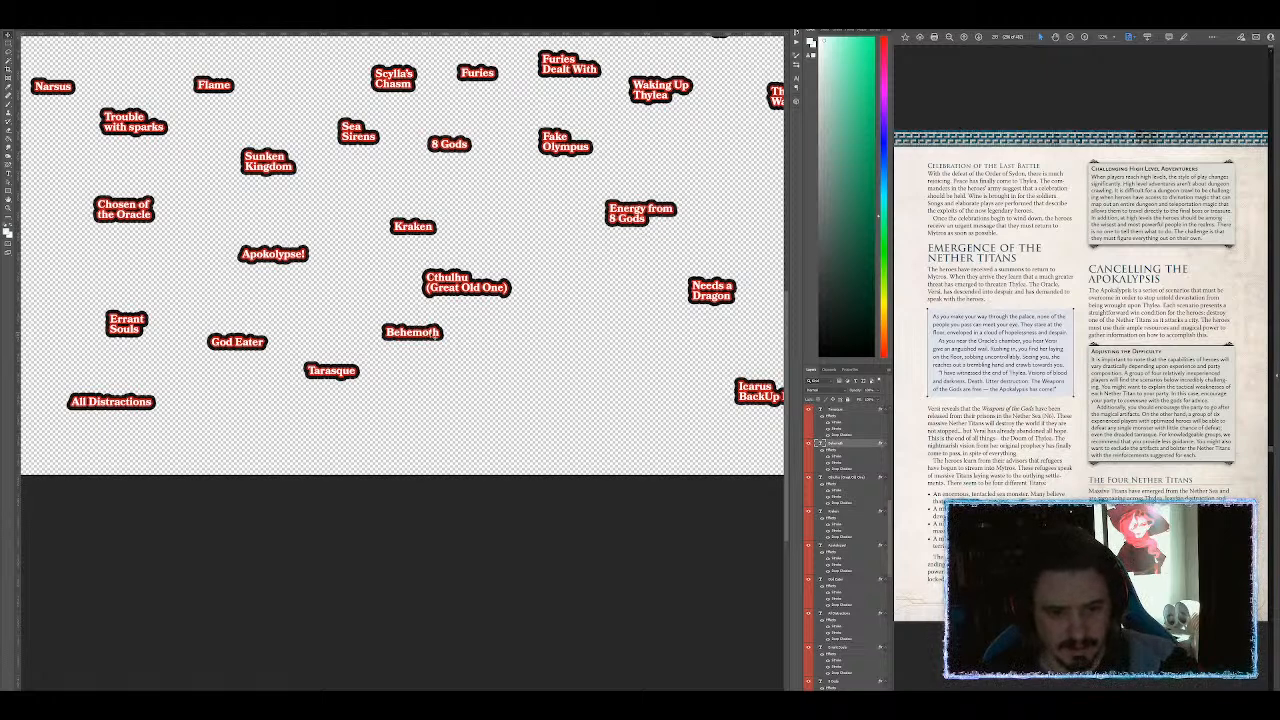
{"action": "left_click", "coordinate": [460, 290], "text": "shift"}
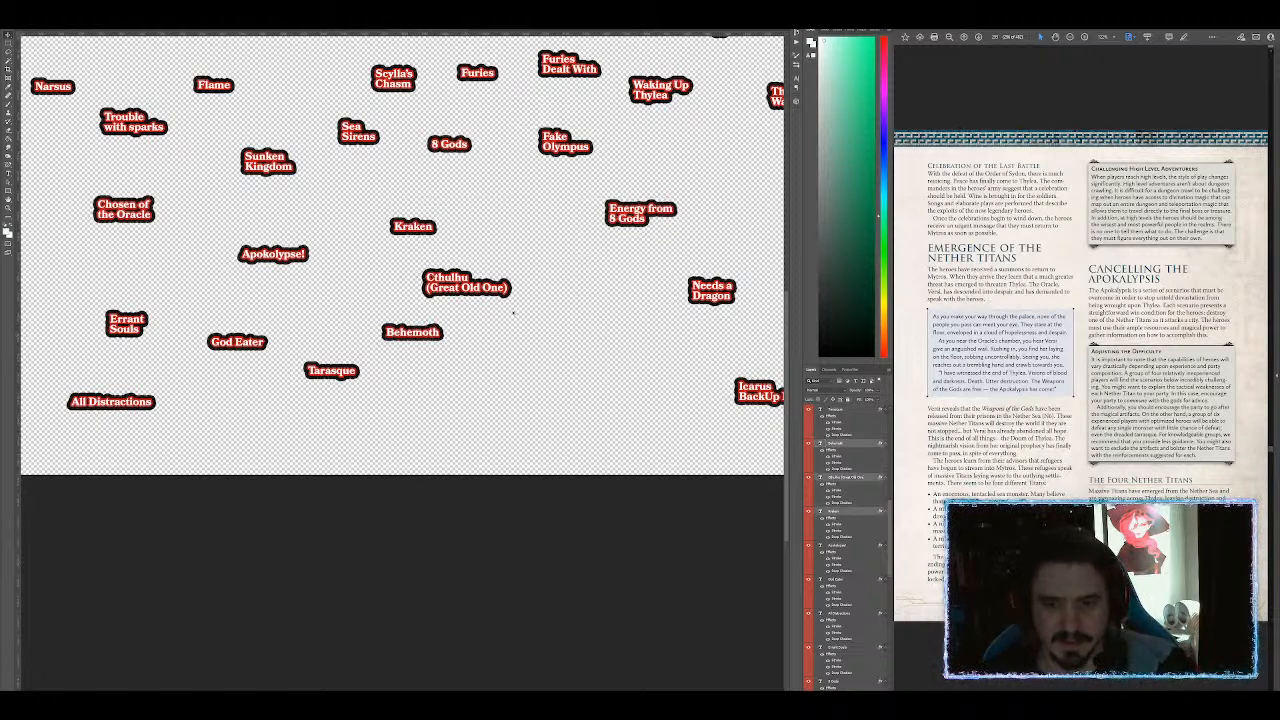
{"action": "left_click_drag", "start_coordinate": [416, 338], "coordinate": [542, 303]}
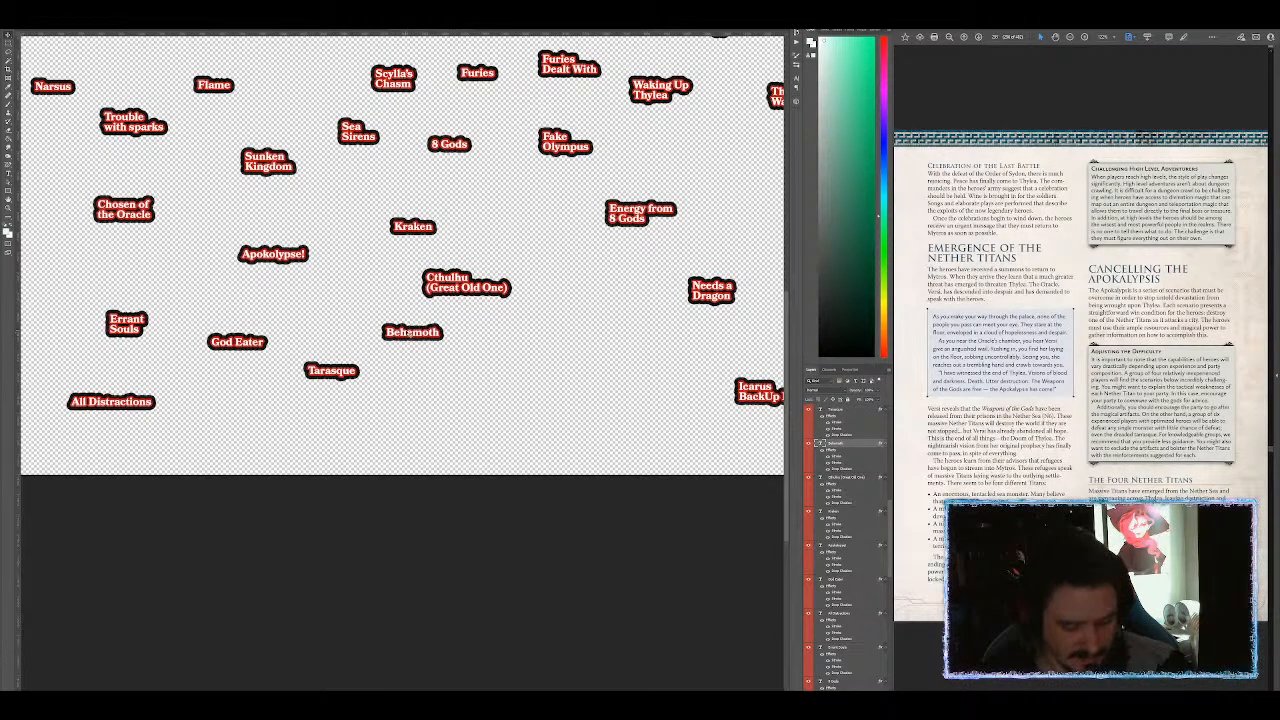
Step: Duplicate "Behemoth" into the gap between "Lutheria Stopped" and "Waking Up Thylea", and change the copy's text to "Void Dragon (Embodiment of Change)"
{"action": "left_click_drag", "start_coordinate": [409, 333], "coordinate": [735, 164]}
{"action": "left_click_drag", "start_coordinate": [735, 165], "coordinate": [444, 186]}
{"action": "key", "text": "t"}
{"action": "left_click", "coordinate": [448, 190]}
{"action": "key", "text": "ctrl+a"}
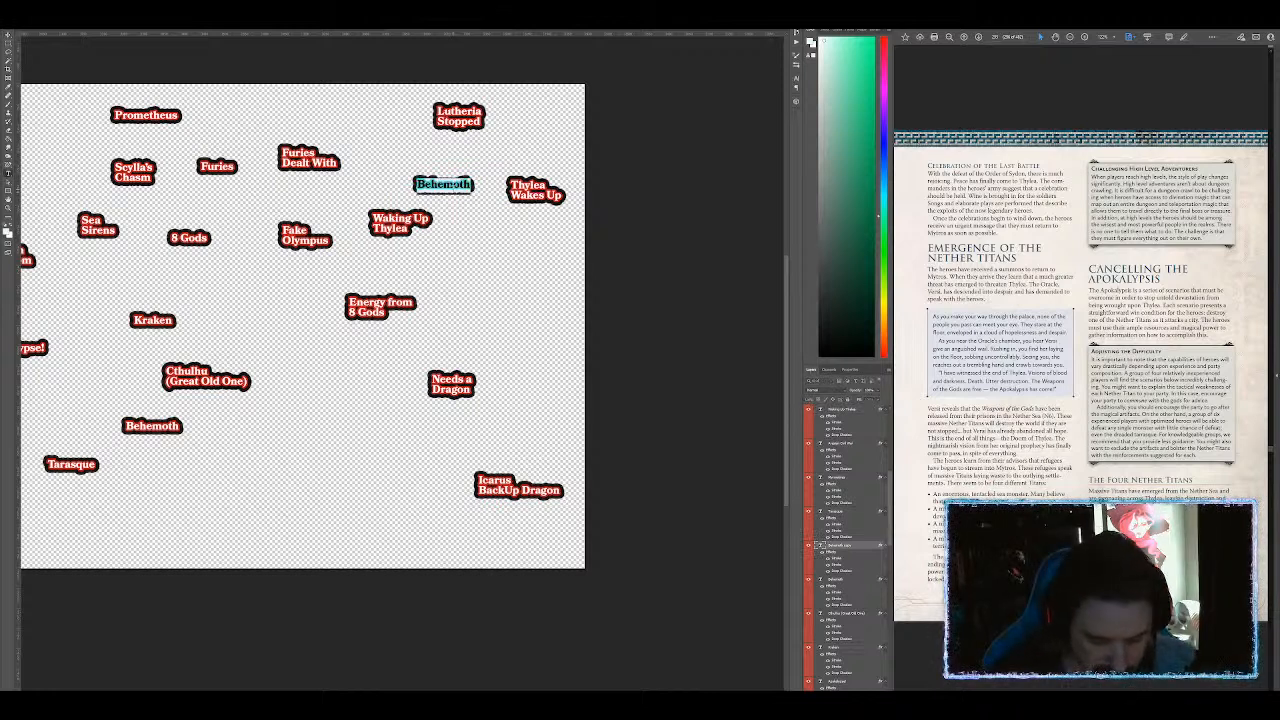
{"action": "type", "text": "Vo"}
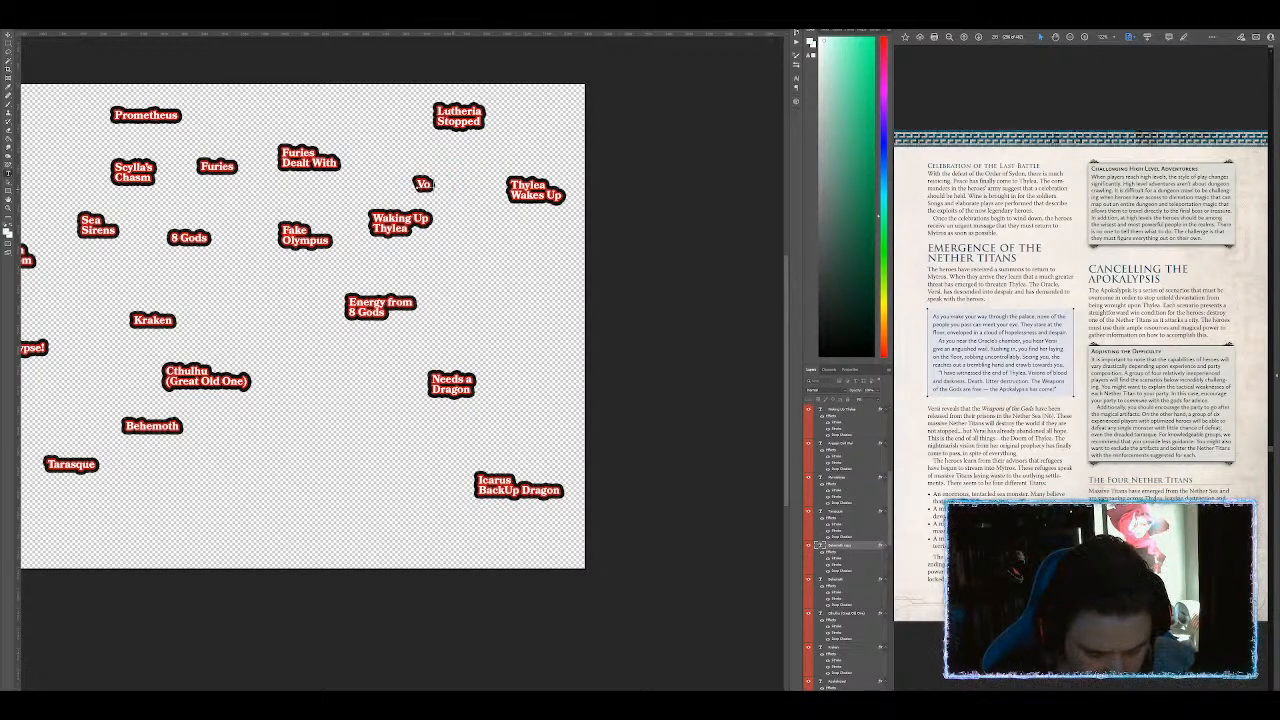
{"action": "type", "text": "id Dragon"}
{"action": "key", "text": "Return"}
{"action": "type", "text": "(Embodiment of C"}
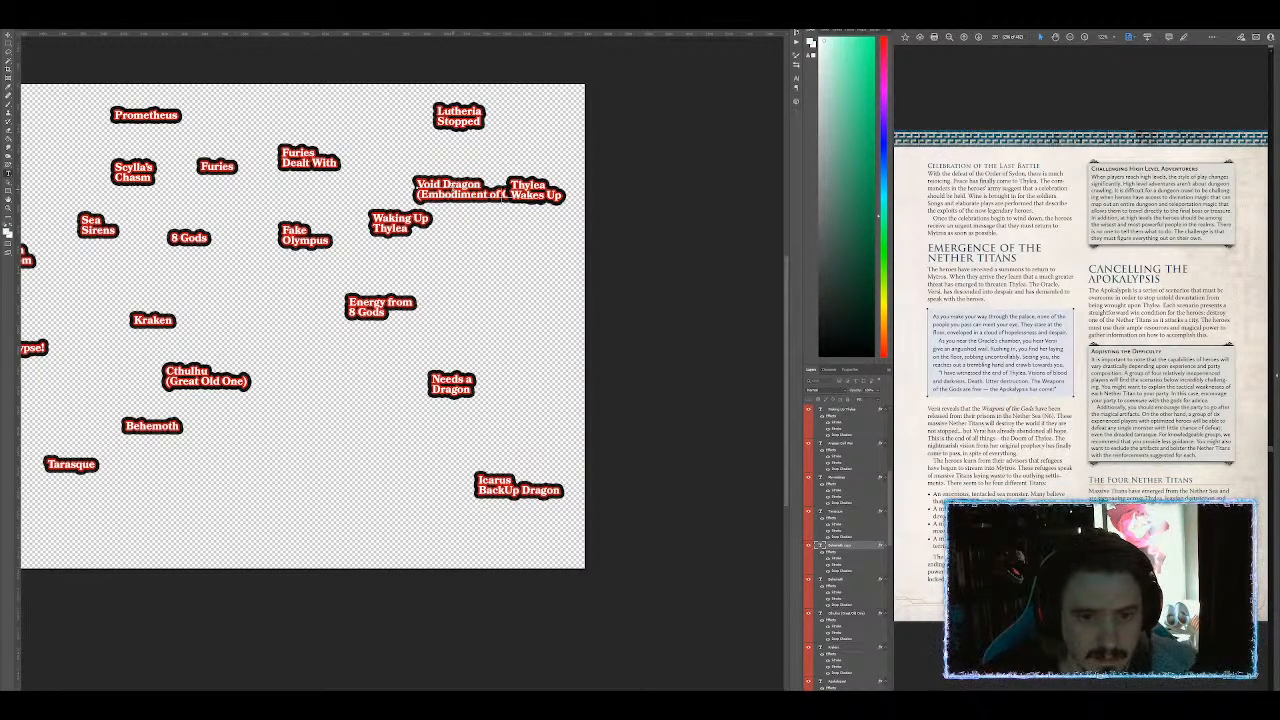
{"action": "type", "text": "hange)"}
{"action": "key", "text": "ctrl+Return"}
Step: Make room around "Void Dragon" by moving it up and right, "Lutheria Stopped" slightly up, "Thylea Wakes Up" up, and "Waking Up Thylea" slightly left
{"action": "key", "text": "v"}
{"action": "left_click_drag", "start_coordinate": [463, 187], "coordinate": [455, 164]}
{"action": "left_click", "coordinate": [463, 121]}
{"action": "left_click_drag", "start_coordinate": [463, 121], "coordinate": [463, 117]}
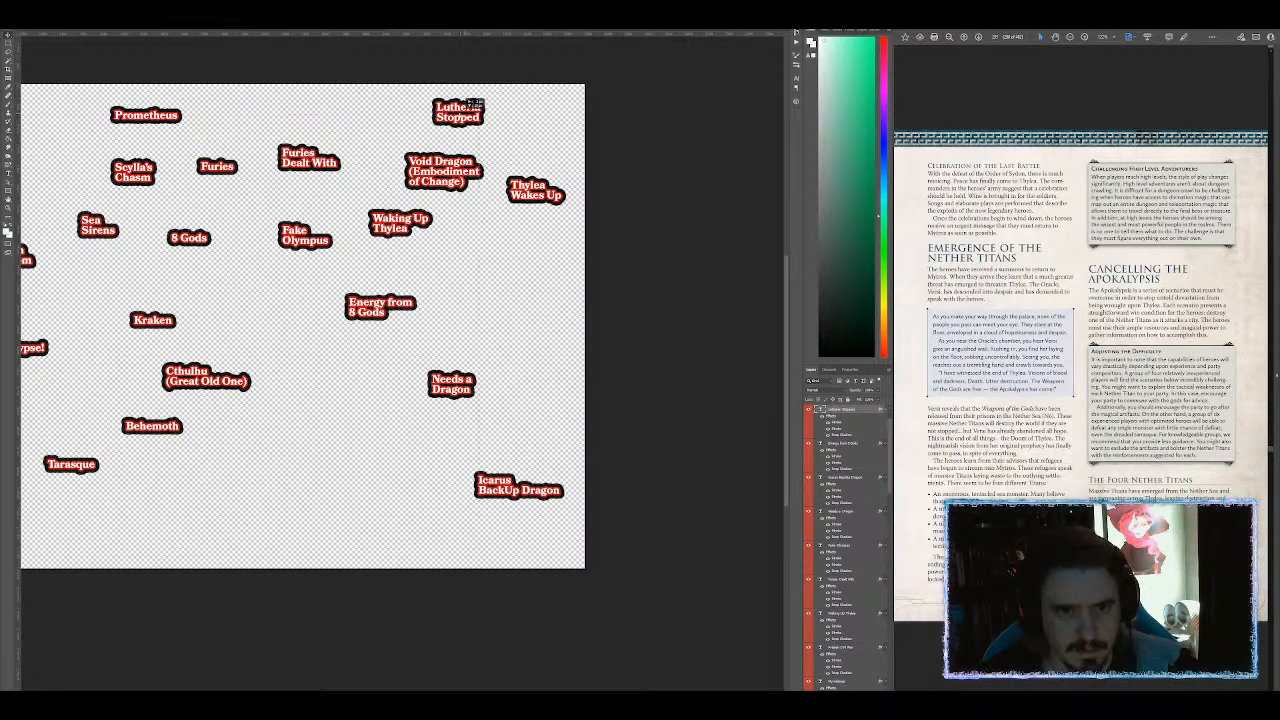
{"action": "left_click_drag", "start_coordinate": [547, 186], "coordinate": [557, 155]}
{"action": "left_click_drag", "start_coordinate": [462, 177], "coordinate": [477, 180]}
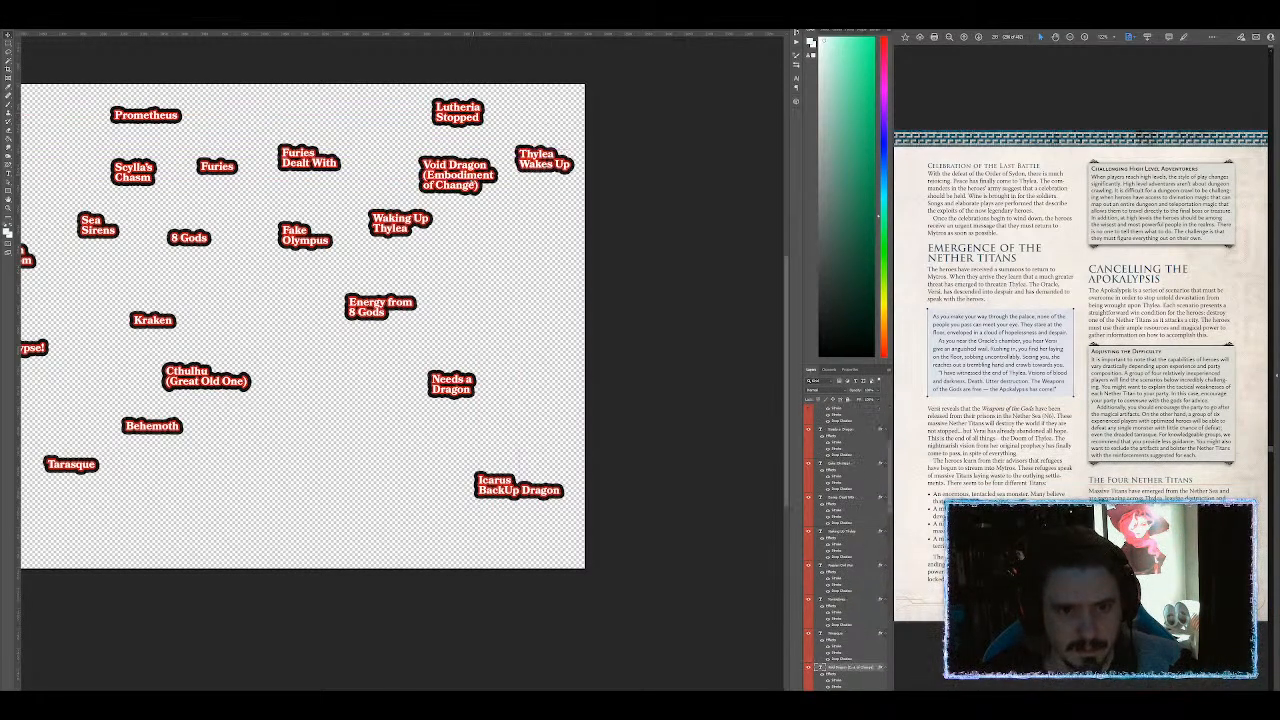
{"action": "left_click_drag", "start_coordinate": [406, 229], "coordinate": [401, 229]}
{"action": "left_click", "coordinate": [478, 309]}
Step: Space out the lower labels by moving "Tarasque" slightly down, "God Eater" left and down, and "Behemoth" right and down
{"action": "left_click_drag", "start_coordinate": [340, 455], "coordinate": [537, 345]}
{"action": "left_click_drag", "start_coordinate": [276, 360], "coordinate": [280, 378]}
{"action": "left_click_drag", "start_coordinate": [186, 330], "coordinate": [178, 344]}
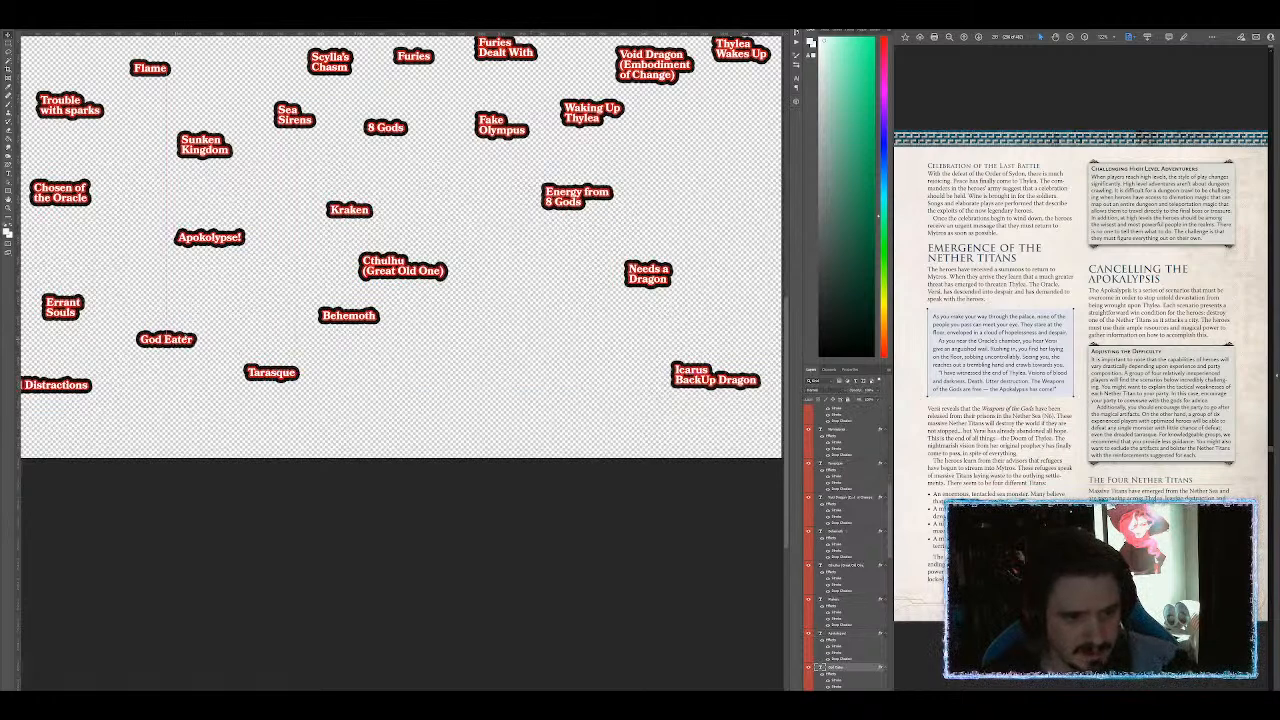
{"action": "left_click_drag", "start_coordinate": [338, 319], "coordinate": [358, 343]}
Step: Move "Cthulhu (Great Old One)" and "Kraken" right, "Needs a Dragon" up and right, and "Icarus BackUp Dragon" up and left
{"action": "left_click_drag", "start_coordinate": [393, 271], "coordinate": [445, 285]}
{"action": "left_click_drag", "start_coordinate": [354, 212], "coordinate": [405, 194]}
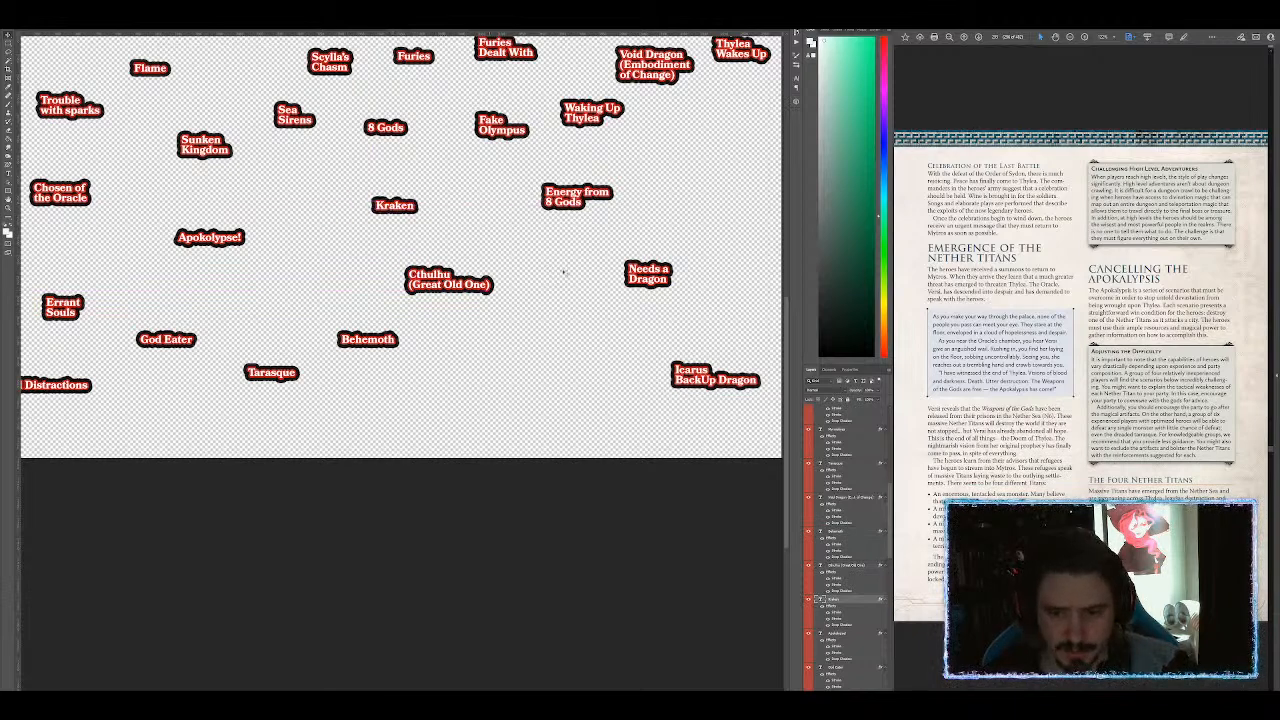
{"action": "left_click_drag", "start_coordinate": [655, 277], "coordinate": [746, 210]}
{"action": "left_click_drag", "start_coordinate": [716, 377], "coordinate": [686, 294]}
{"action": "scroll", "coordinate": [383, 254], "scroll_direction": "down", "scroll_amount": 2}
{"action": "scroll", "coordinate": [367, 258], "scroll_direction": "up", "scroll_amount": 2}
{"action": "scroll", "coordinate": [370, 258], "scroll_direction": "left", "scroll_amount": 3}
{"action": "left_click_drag", "start_coordinate": [372, 259], "coordinate": [562, 328]}
{"action": "scroll", "coordinate": [560, 321], "scroll_direction": "down", "scroll_amount": 2}
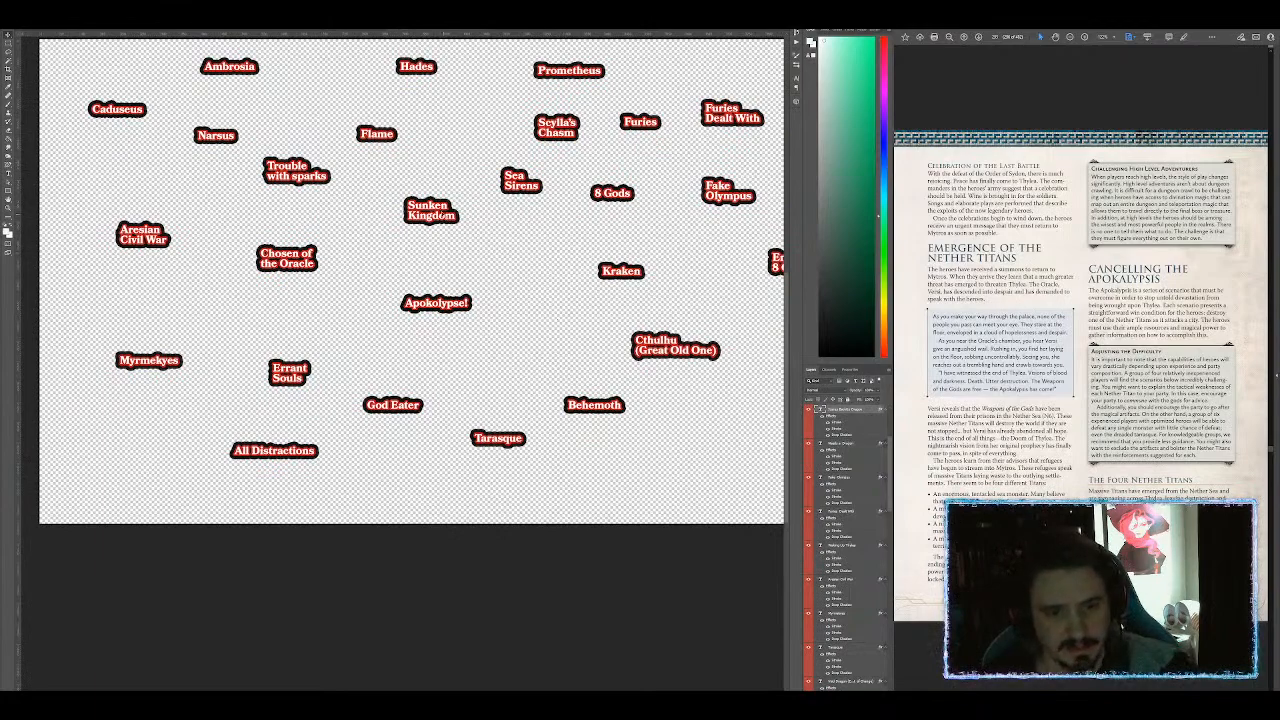
{"action": "left_click_drag", "start_coordinate": [733, 291], "coordinate": [467, 278]}
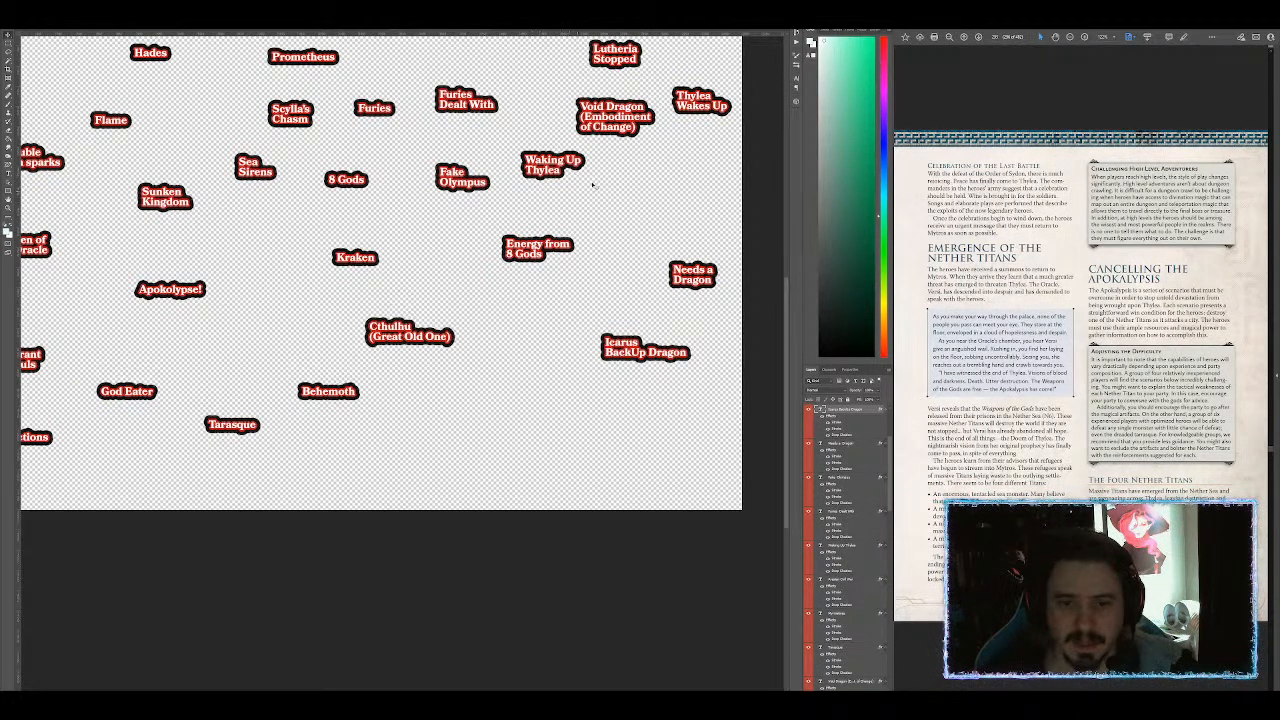
Step: Shift "Energy from 8 Gods" and "Fake Olympus" slightly down, "Furies Dealt With" up, and "Icarus BackUp Dragon" right
{"action": "left_click_drag", "start_coordinate": [530, 252], "coordinate": [552, 268]}
{"action": "left_click_drag", "start_coordinate": [463, 178], "coordinate": [467, 193]}
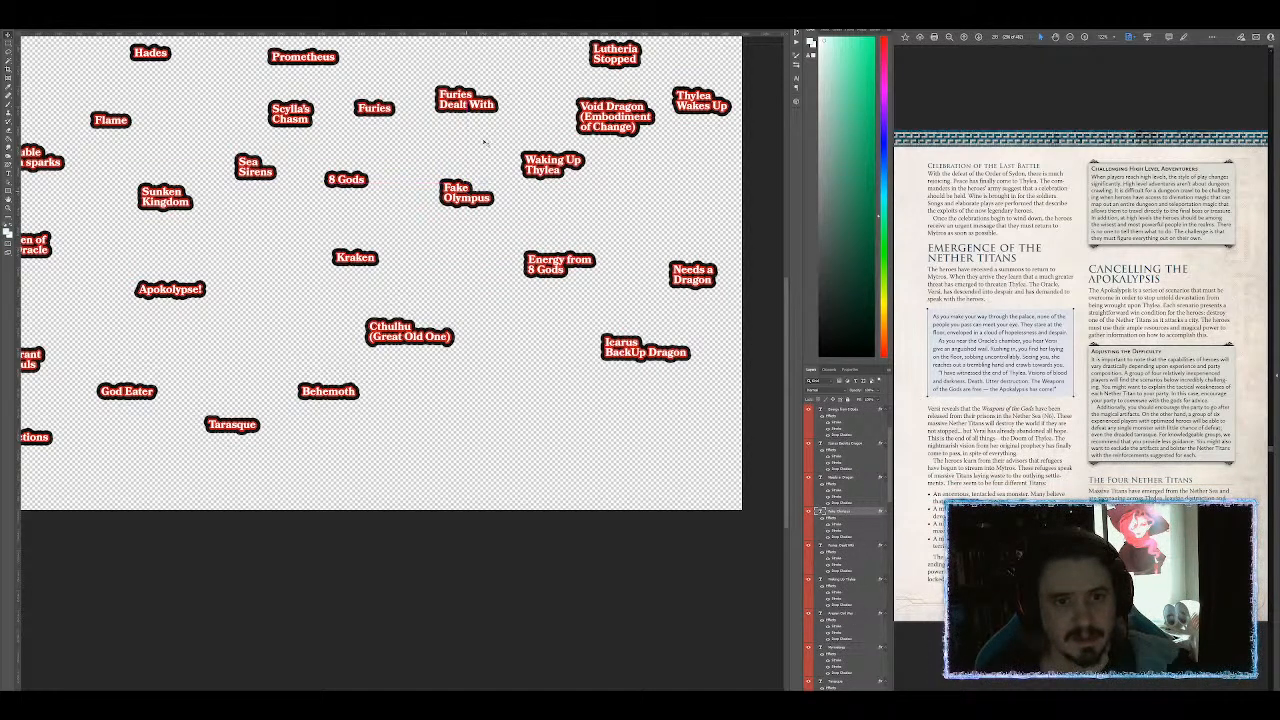
{"action": "left_click_drag", "start_coordinate": [468, 99], "coordinate": [474, 82]}
{"action": "left_click_drag", "start_coordinate": [555, 259], "coordinate": [532, 249]}
{"action": "left_click_drag", "start_coordinate": [645, 347], "coordinate": [681, 349]}
Step: Duplicate "Energy from 8 Gods" below and to its right, and change the copy's text to "Sphere of Annihilation" on two lines
{"action": "left_click", "coordinate": [527, 259]}
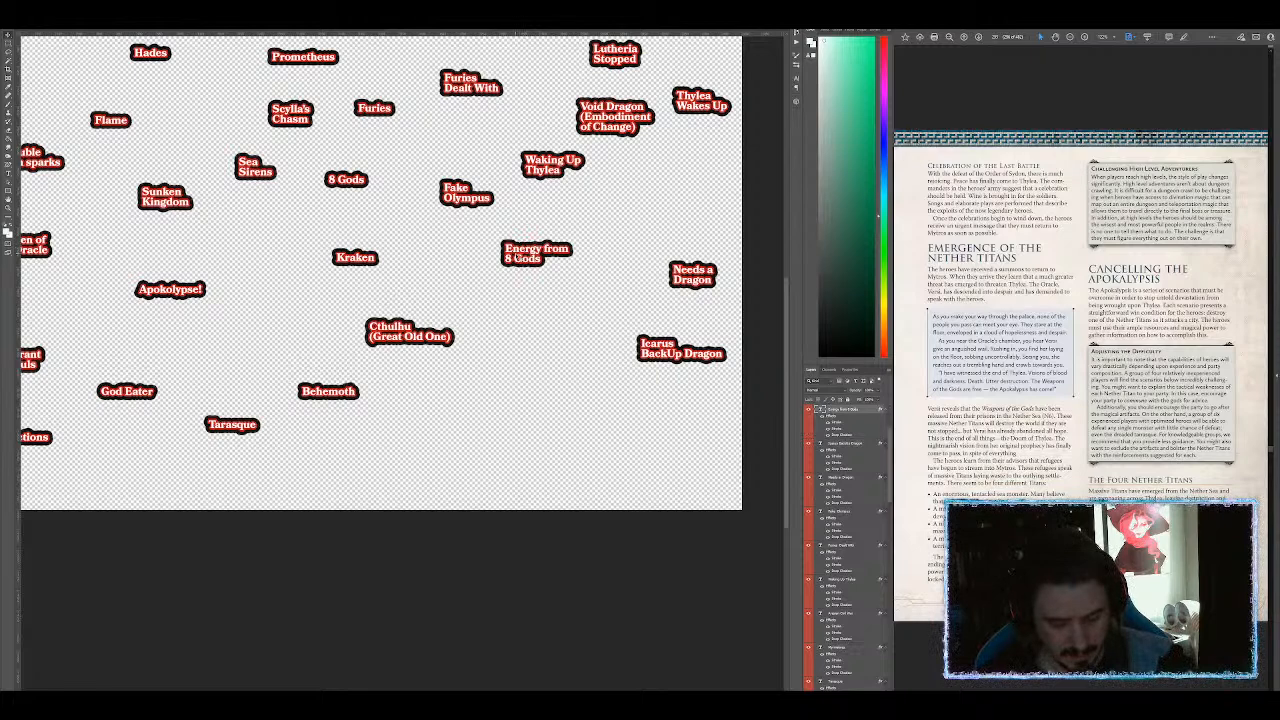
{"action": "left_click_drag", "start_coordinate": [527, 259], "coordinate": [596, 308]}
{"action": "key", "text": "t"}
{"action": "left_click", "coordinate": [601, 307]}
{"action": "key", "text": "ctrl+a"}
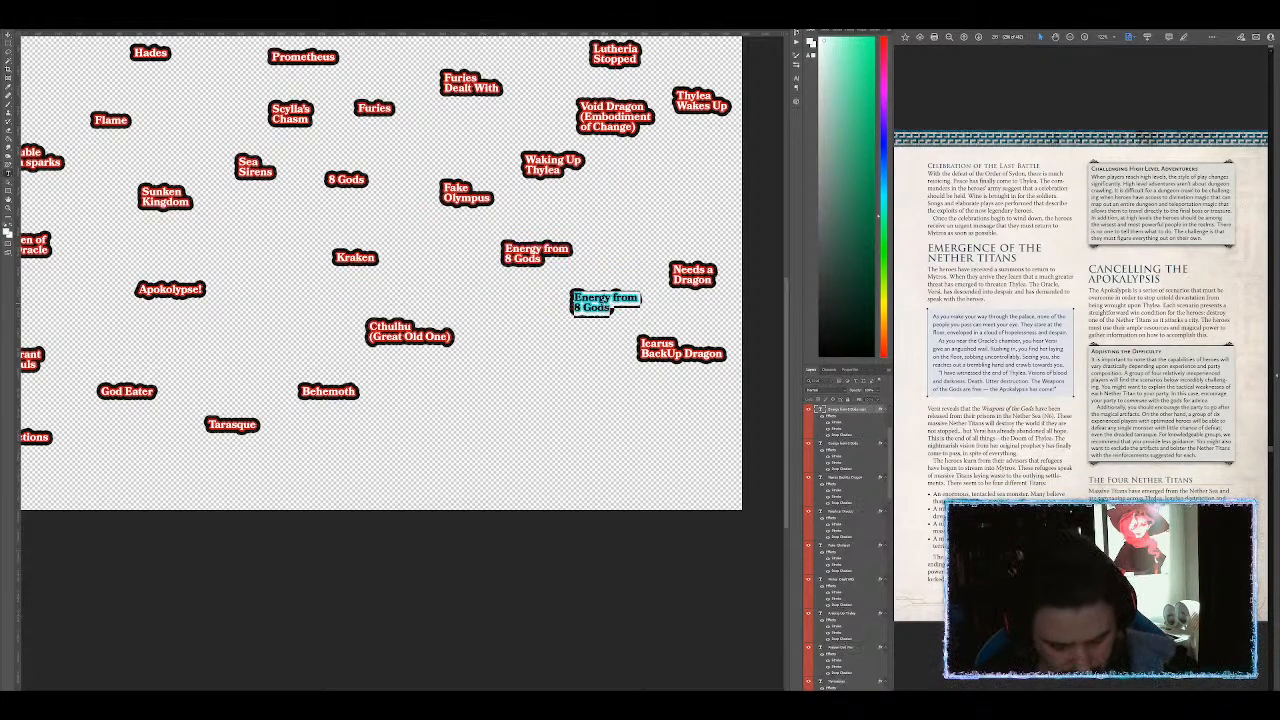
{"action": "type", "text": "Sphere"}
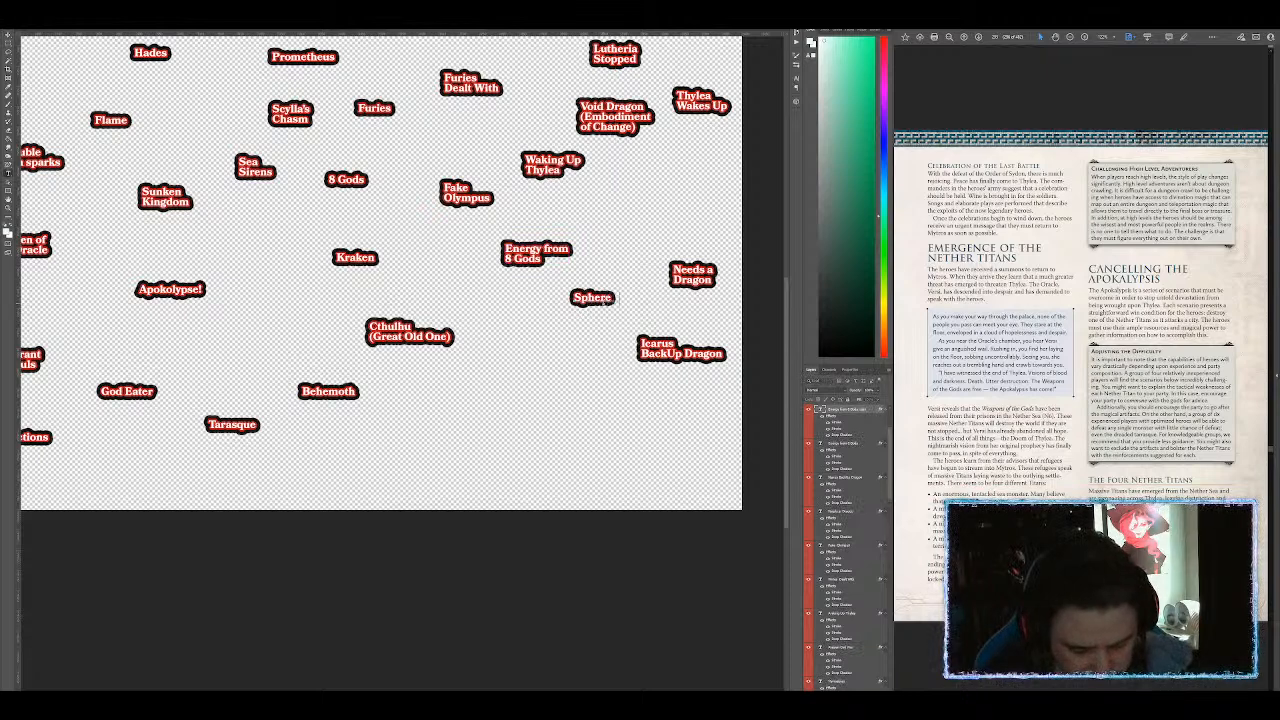
{"action": "type", "text": " of ANnibilation"}
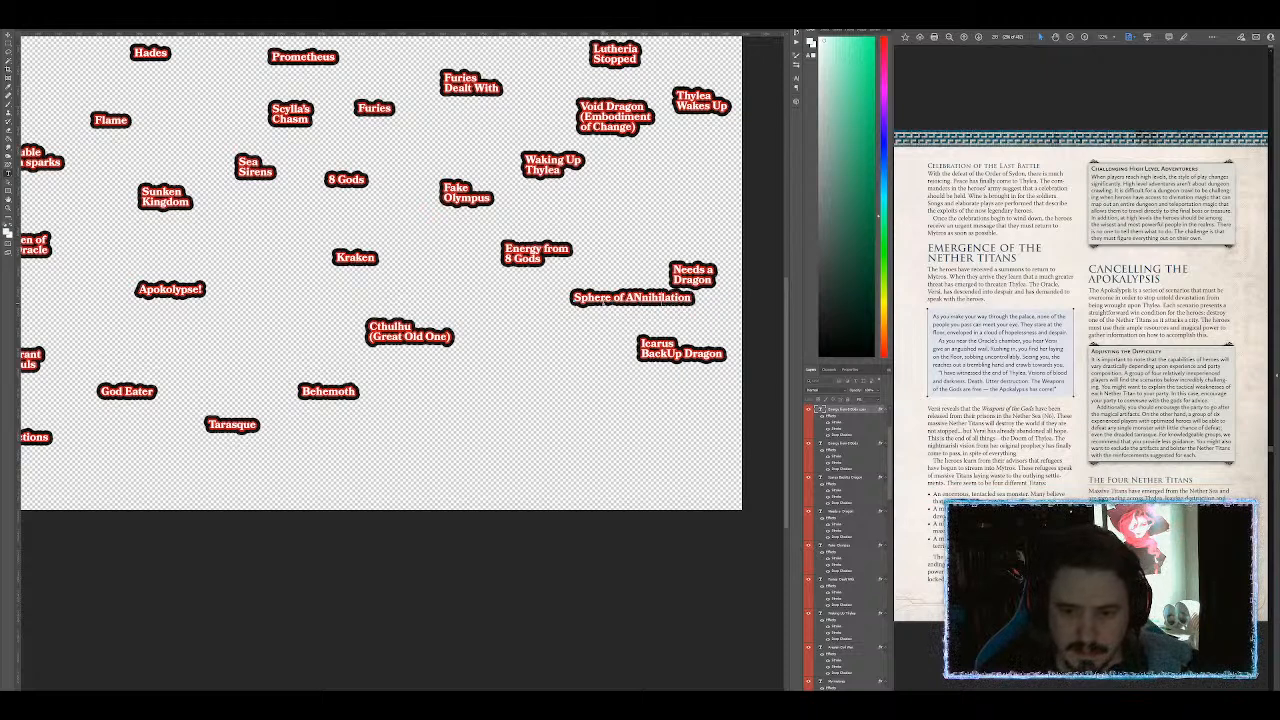
{"action": "key", "text": "BackSpace"}
{"action": "type", "text": "n"}
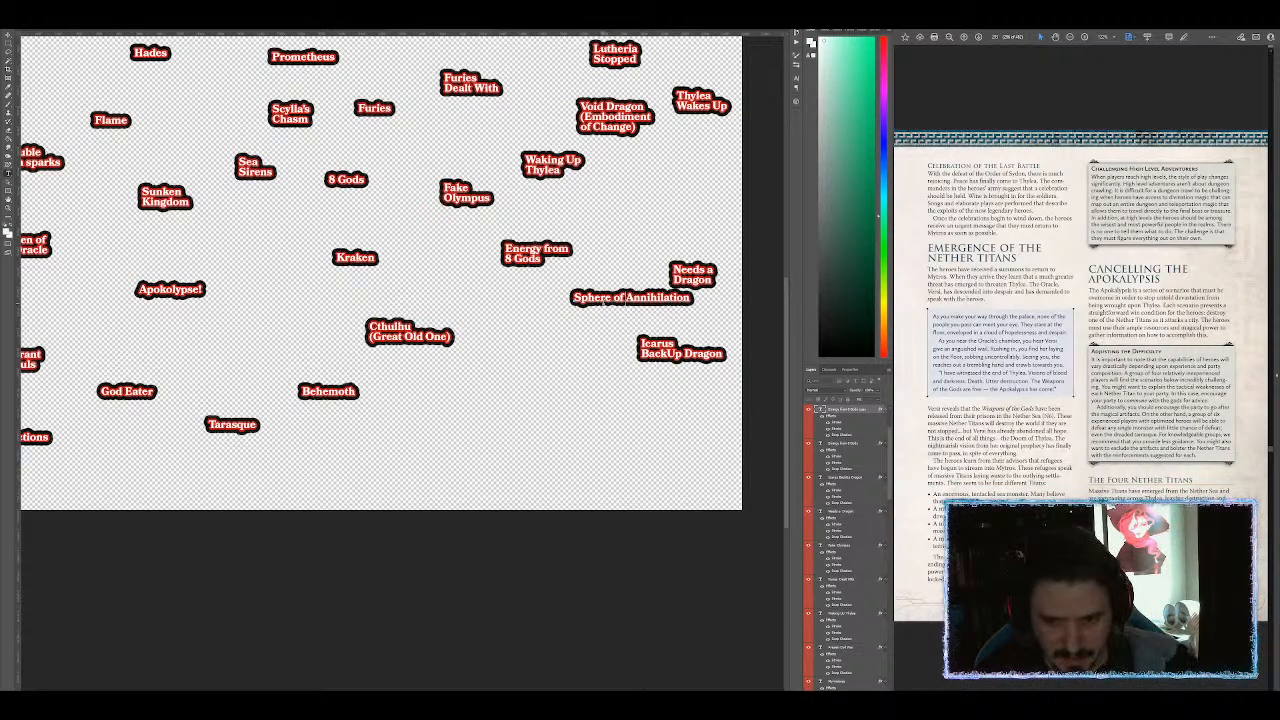
{"action": "key", "text": "Return"}
{"action": "key", "text": "ctrl+Return"}
{"action": "key", "text": "v"}
{"action": "left_click_drag", "start_coordinate": [604, 302], "coordinate": [595, 294]}
Step: Move "Hades" slightly right and down, "Thylea Wakes Up" down, and "Lutheria Stopped" right
{"action": "scroll", "coordinate": [342, 224], "scroll_direction": "down", "scroll_amount": 1}
{"action": "scroll", "coordinate": [342, 224], "scroll_direction": "up", "scroll_amount": 1}
{"action": "scroll", "coordinate": [343, 225], "scroll_direction": "up", "scroll_amount": 1}
{"action": "left_click_drag", "start_coordinate": [159, 137], "coordinate": [284, 171]}
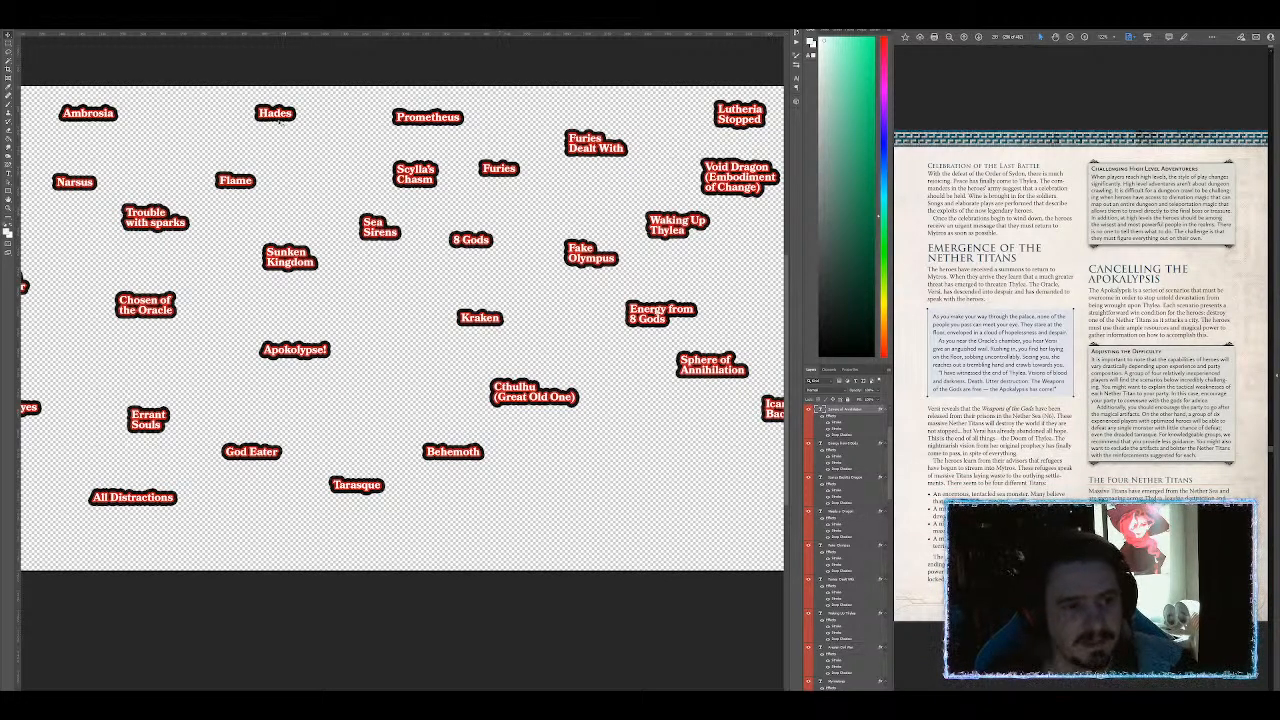
{"action": "left_click_drag", "start_coordinate": [276, 112], "coordinate": [287, 124]}
{"action": "left_click_drag", "start_coordinate": [589, 77], "coordinate": [407, 70]}
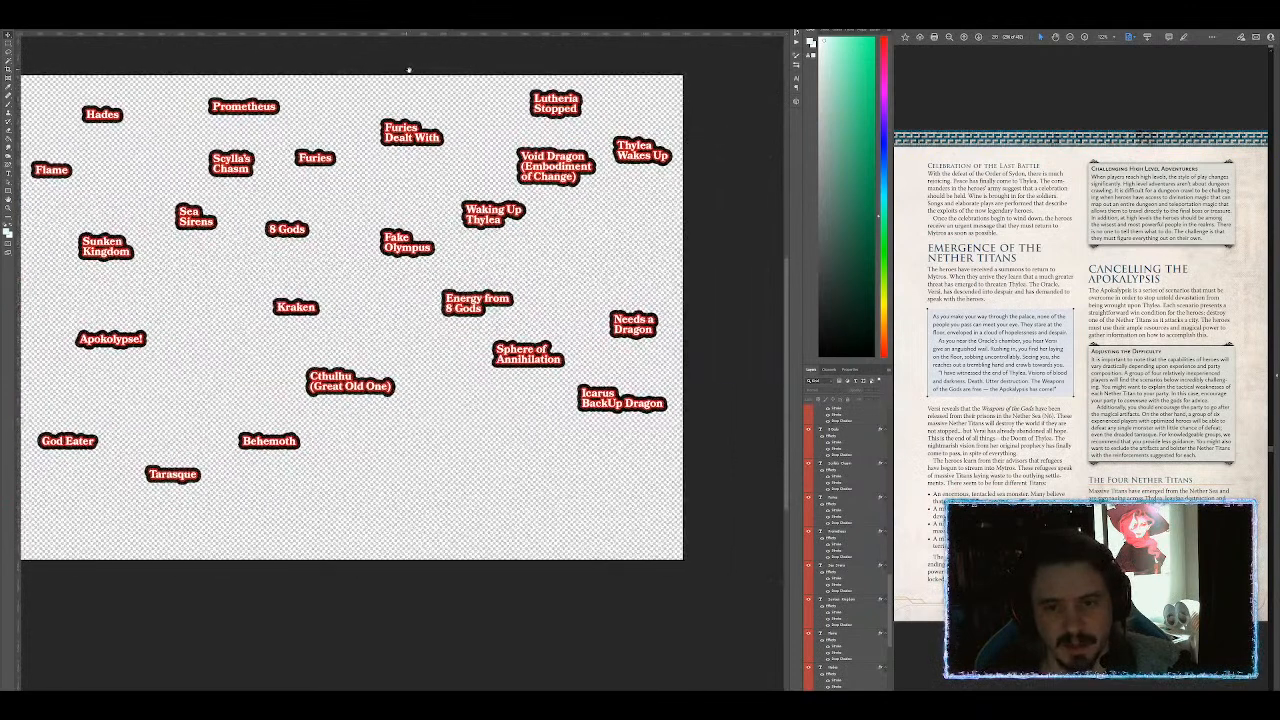
{"action": "left_click_drag", "start_coordinate": [641, 152], "coordinate": [648, 166]}
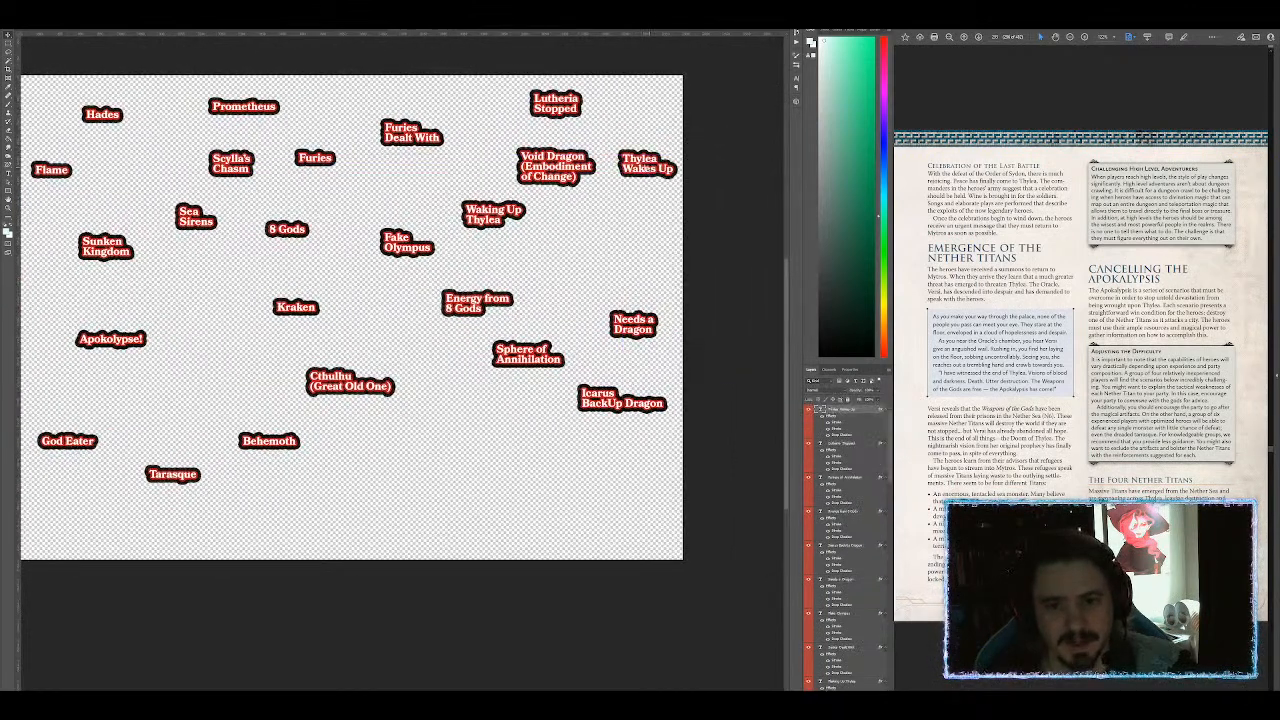
{"action": "left_click_drag", "start_coordinate": [578, 96], "coordinate": [597, 96]}
{"action": "left_click_drag", "start_coordinate": [653, 160], "coordinate": [654, 170]}
Step: Create a new empty layer and place it beneath all the text label layers
{"action": "left_click_drag", "start_coordinate": [330, 91], "coordinate": [577, 65]}
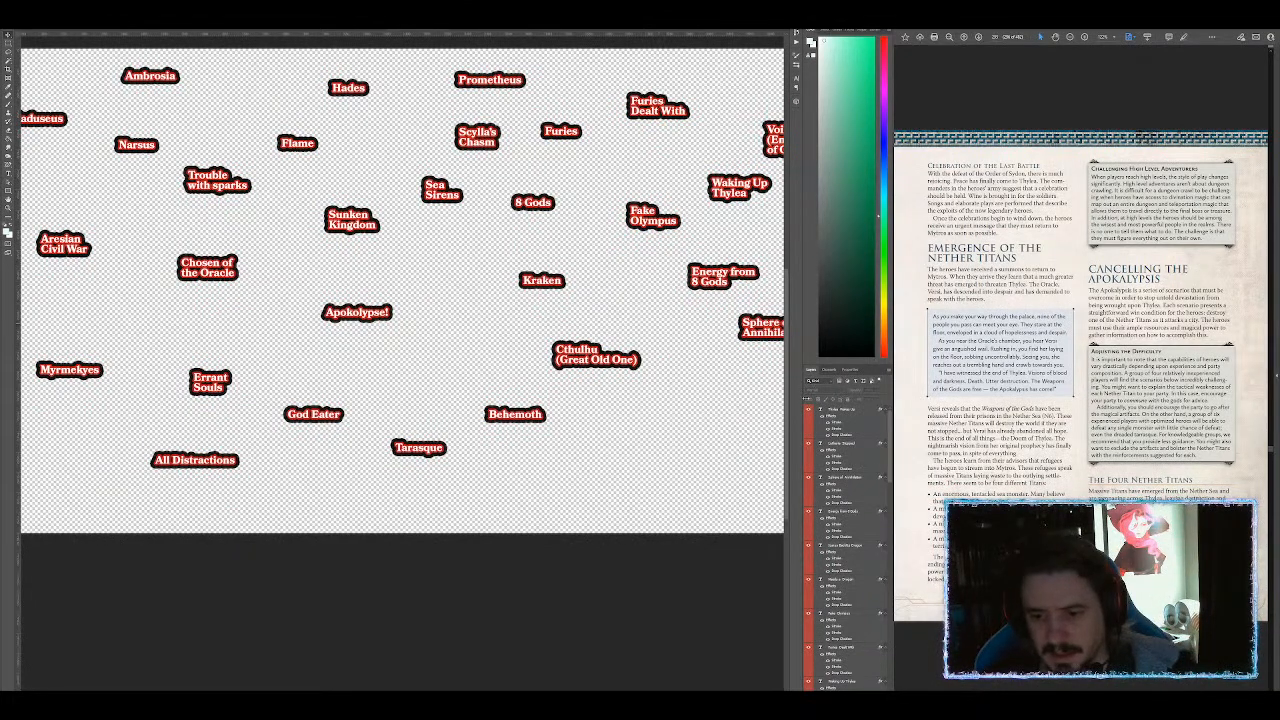
{"action": "left_click", "coordinate": [868, 413]}
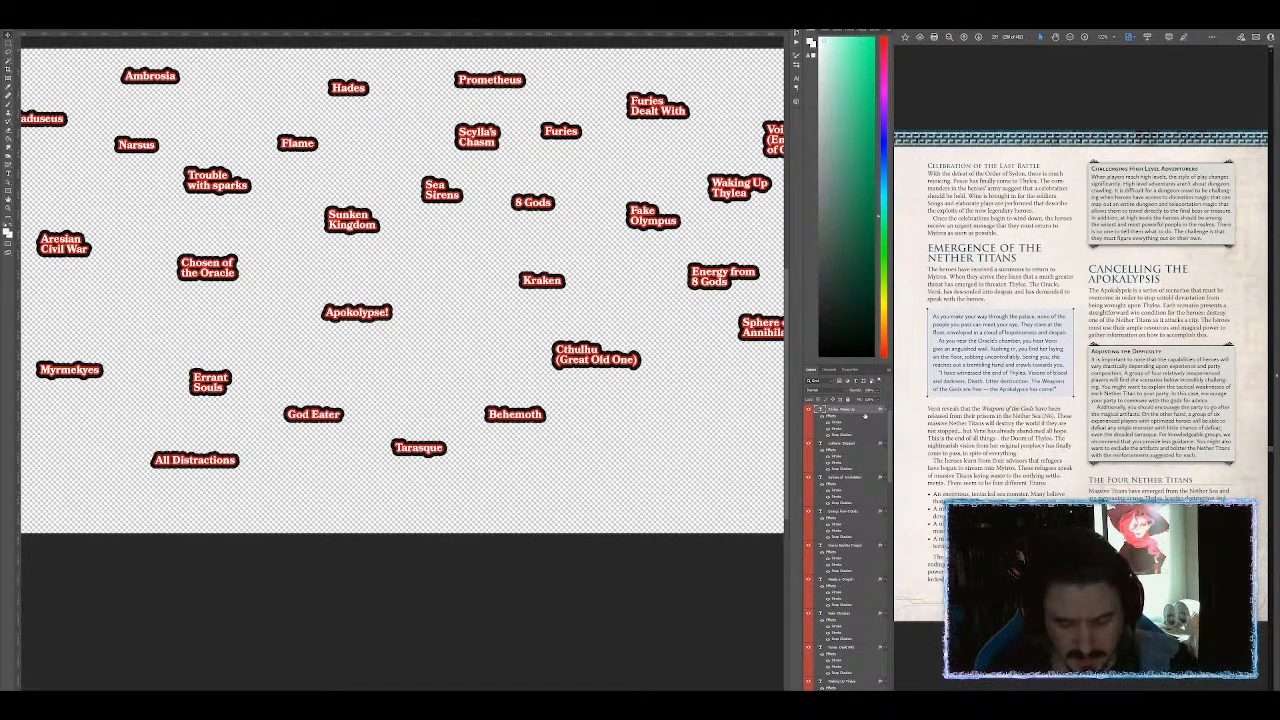
{"action": "key", "text": "ctrl+alt+shift+n"}
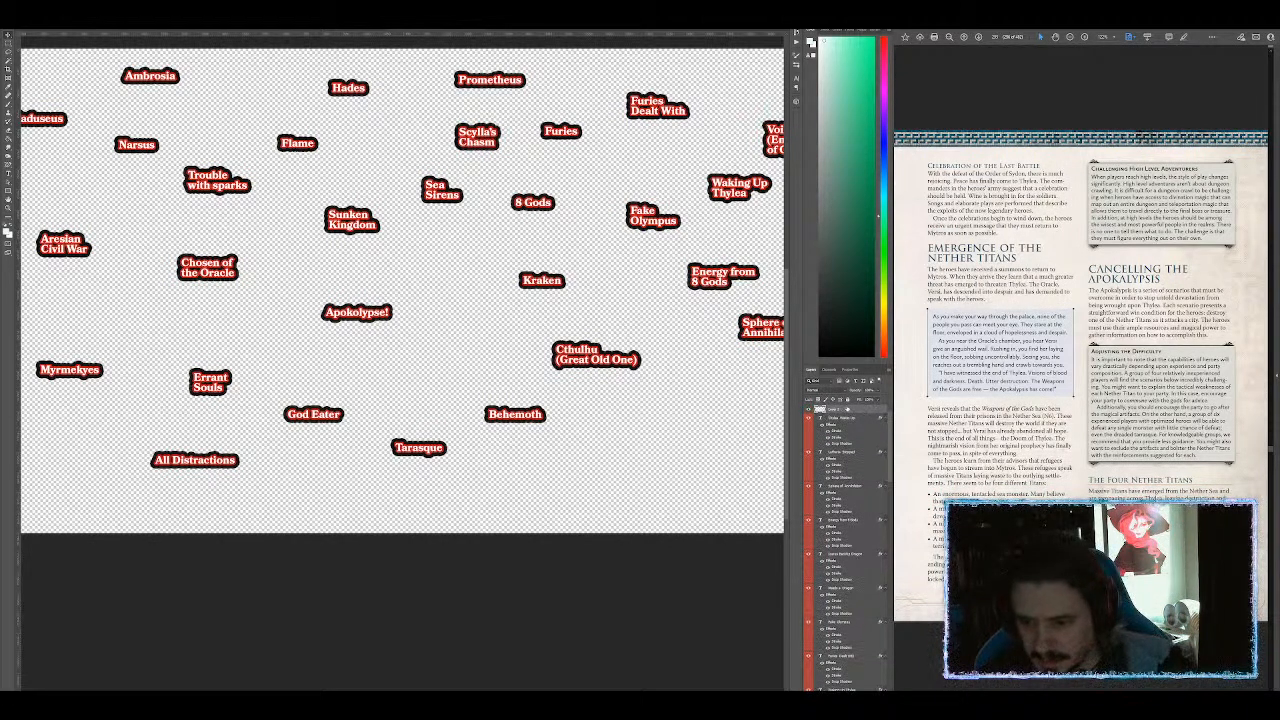
{"action": "scroll", "coordinate": [846, 545], "scroll_direction": "down", "scroll_amount": 3}
{"action": "scroll", "coordinate": [846, 545], "scroll_direction": "down", "scroll_amount": 5}
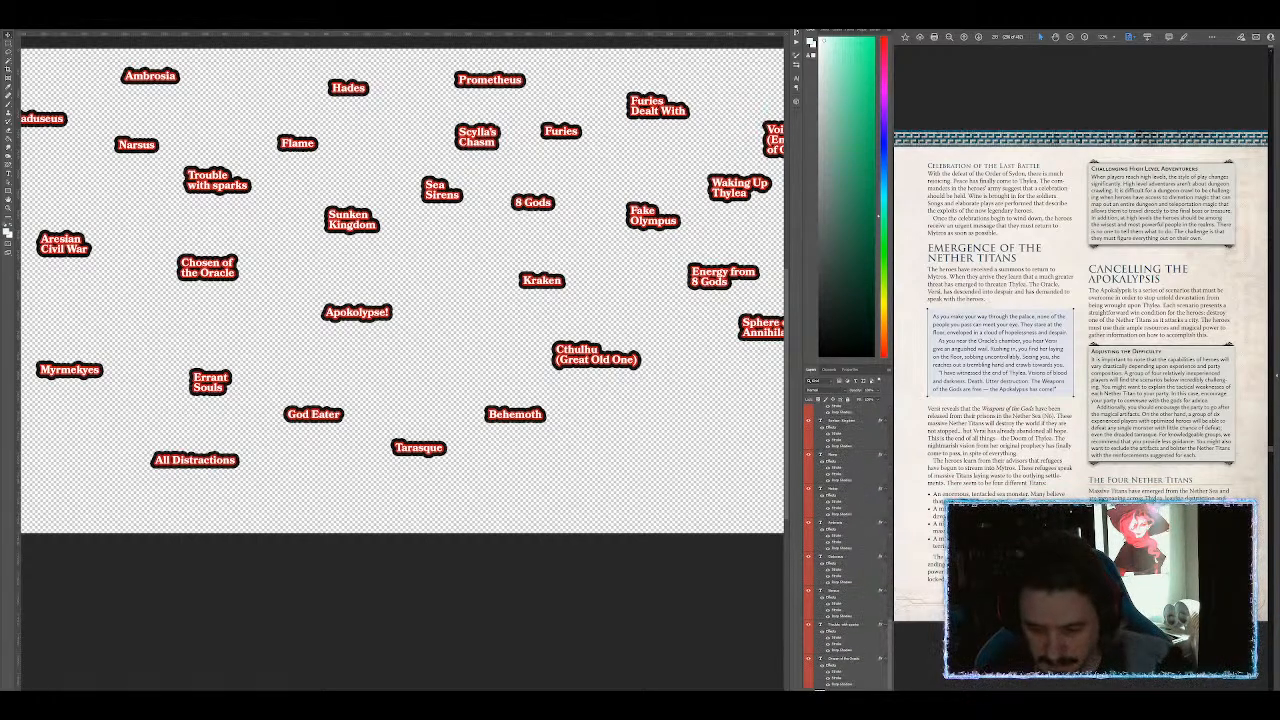
{"action": "scroll", "coordinate": [851, 686], "scroll_direction": "down", "scroll_amount": 3}
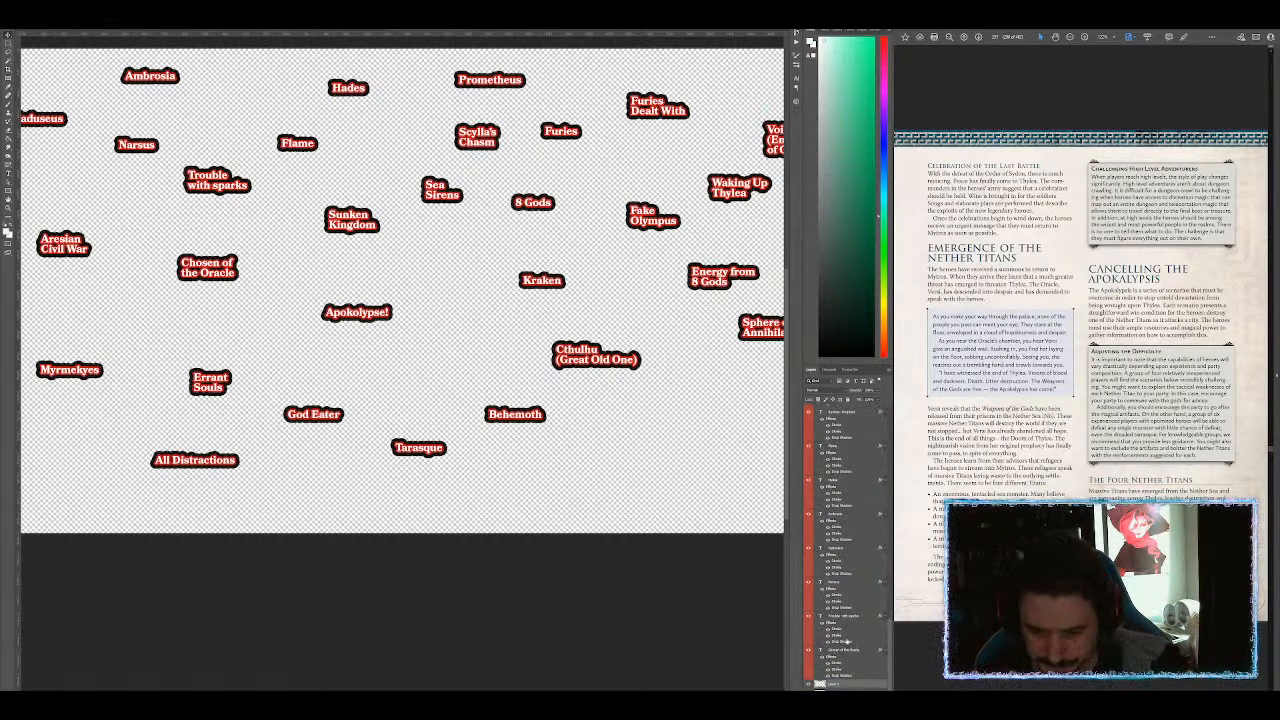
Step: Copy the layer style of the "Chosen of the Oracle" text layer and paste it onto the new empty layer
{"action": "right_click", "coordinate": [853, 653]}
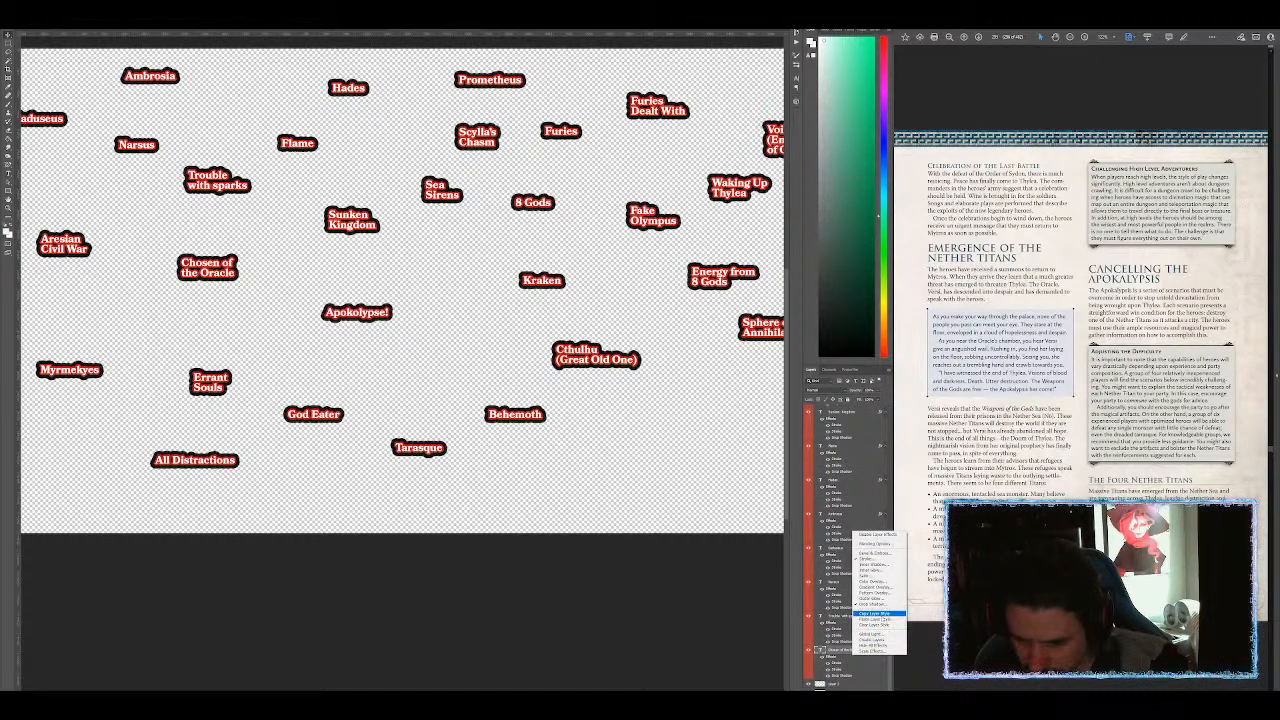
{"action": "left_click", "coordinate": [876, 614]}
{"action": "right_click", "coordinate": [853, 684]}
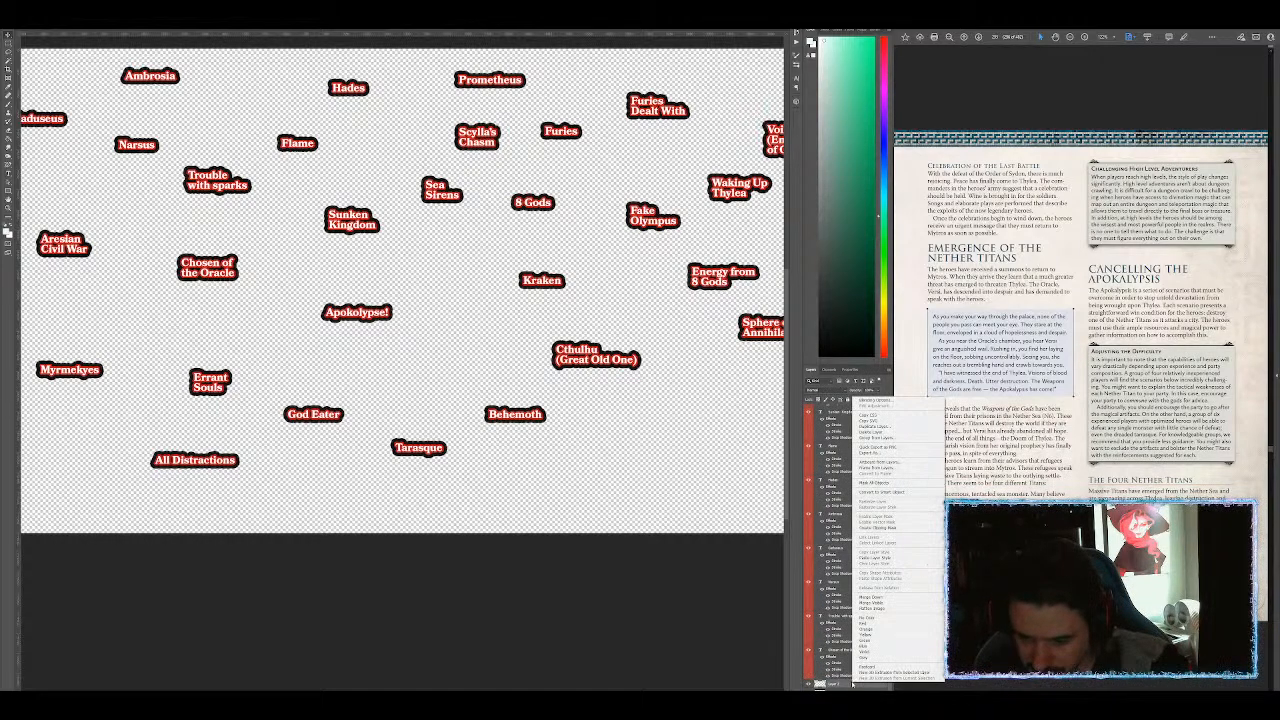
{"action": "left_click", "coordinate": [876, 559]}
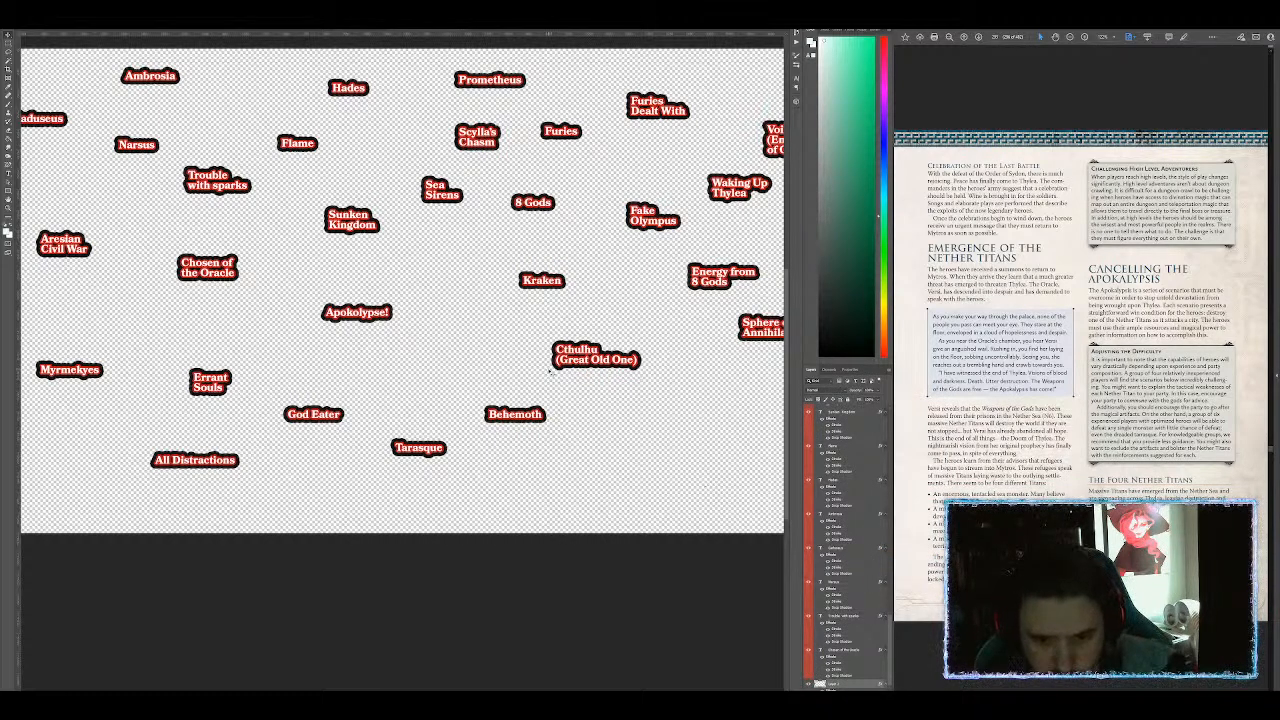
Step: With a smaller brush, circle "Aresian Civil War" and "Chosen of the Oracle" on the new layer and join them with a line
{"action": "left_click", "coordinate": [490, 412]}
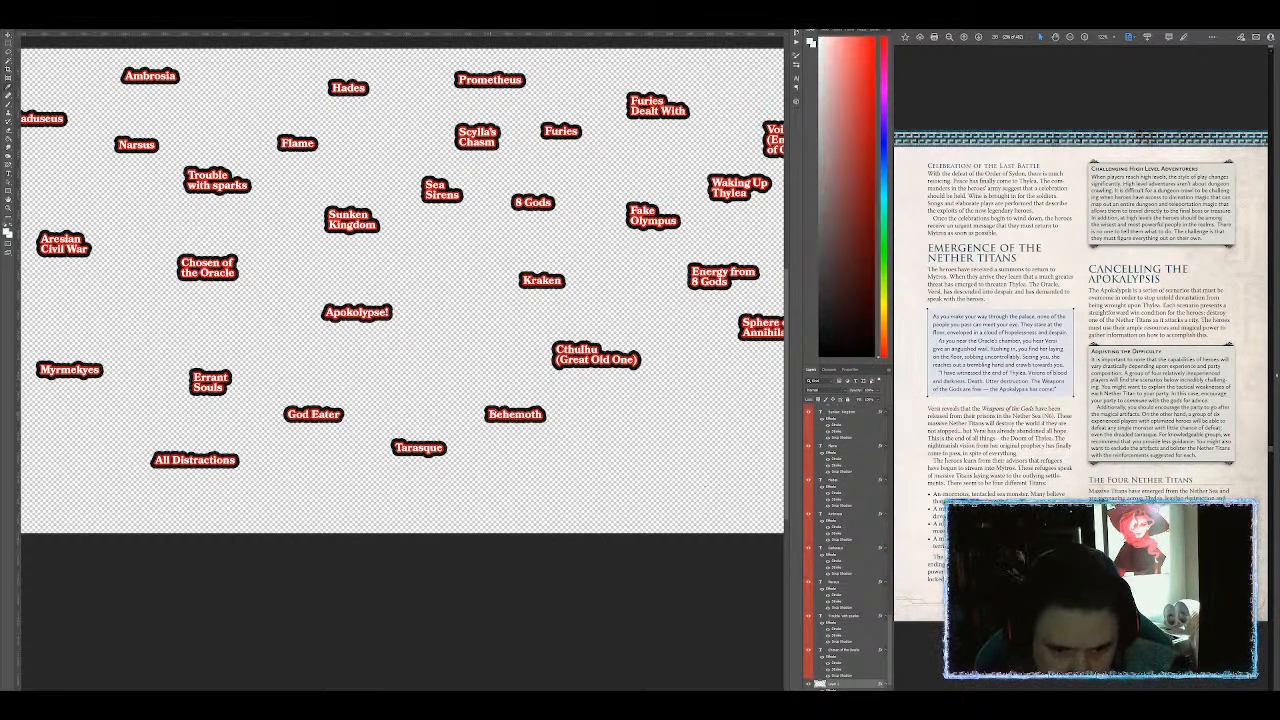
{"action": "key", "text": "b"}
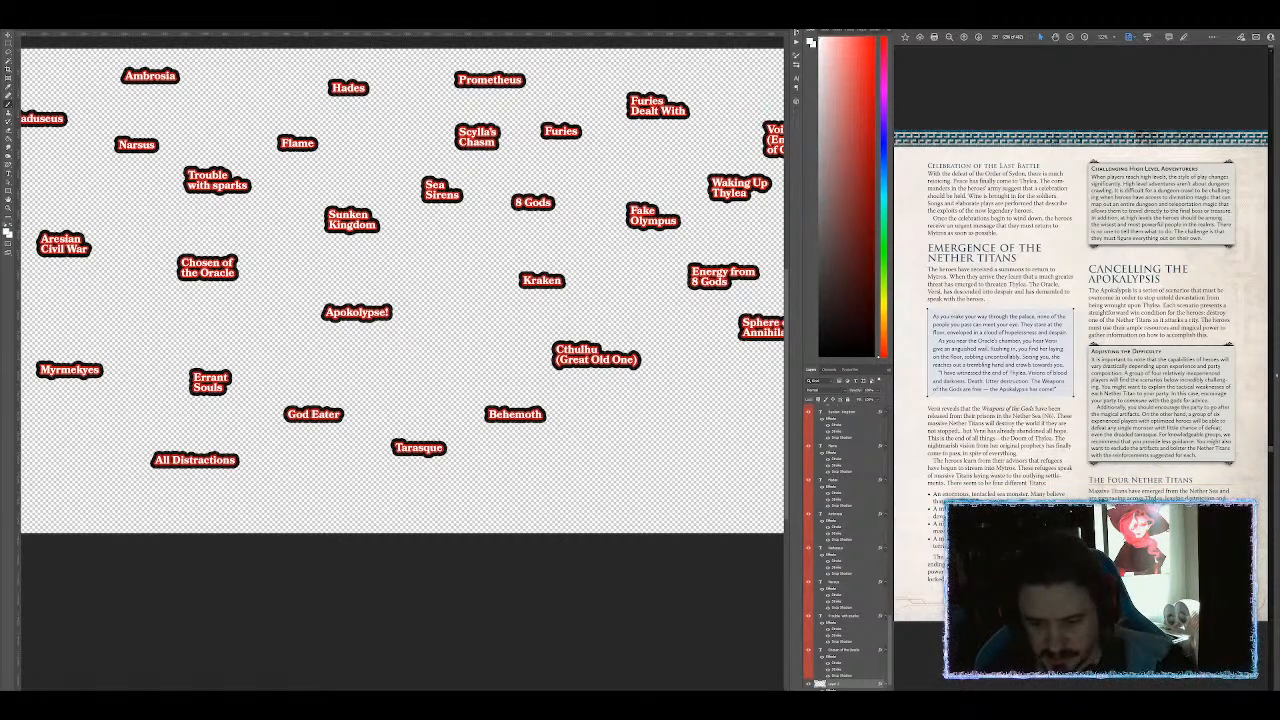
{"action": "key", "text": "bracketleft"}
{"action": "key", "text": "bracketleft"}
{"action": "key", "text": "bracketleft"}
{"action": "key", "text": "bracketleft"}
{"action": "key", "text": "bracketleft"}
{"action": "key", "text": "bracketleft"}
{"action": "key", "text": "bracketleft"}
{"action": "key", "text": "bracketleft"}
{"action": "key", "text": "bracketleft"}
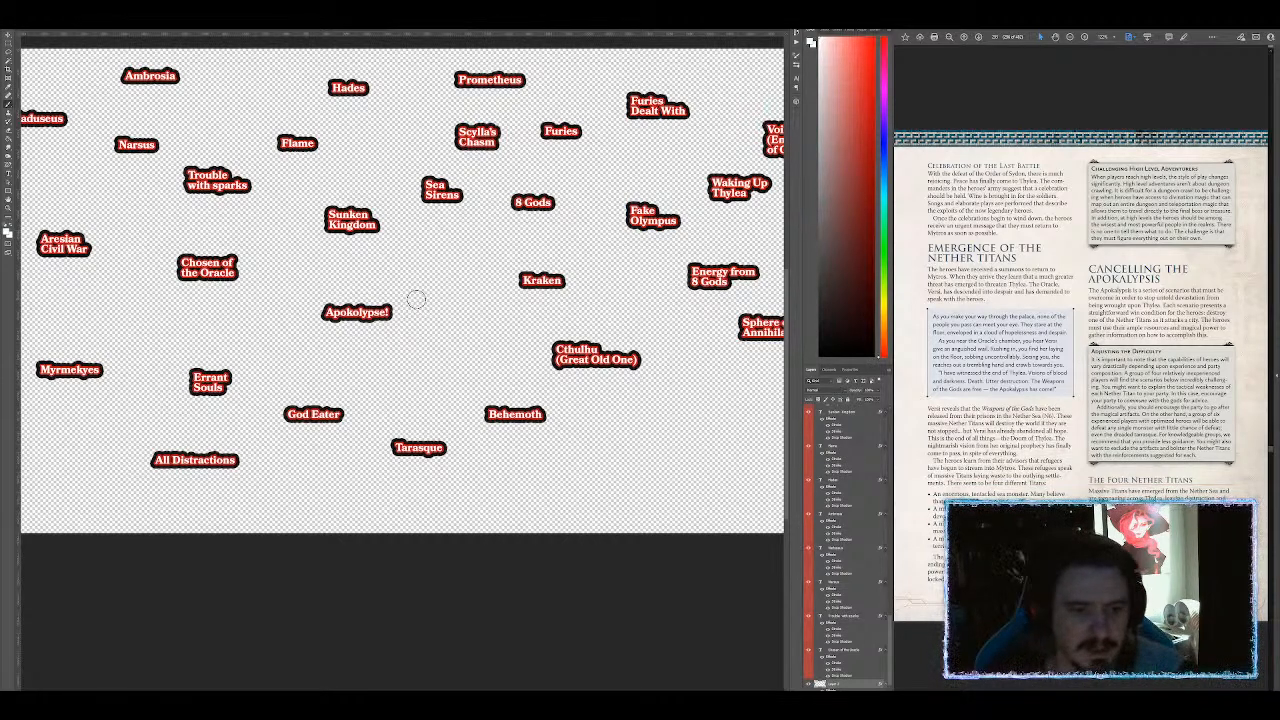
{"action": "mouse_move", "coordinate": [215, 253]}
{"action": "left_mouse_down"}
{"action": "mouse_move", "coordinate": [240, 240]}
{"action": "mouse_move", "coordinate": [150, 275]}
{"action": "mouse_move", "coordinate": [255, 272]}
{"action": "mouse_move", "coordinate": [232, 246]}
{"action": "mouse_move", "coordinate": [182, 240]}
{"action": "mouse_move", "coordinate": [215, 292]}
{"action": "mouse_move", "coordinate": [232, 243]}
{"action": "mouse_move", "coordinate": [166, 268]}
{"action": "mouse_move", "coordinate": [246, 285]}
{"action": "mouse_move", "coordinate": [250, 254]}
{"action": "mouse_move", "coordinate": [396, 278]}
{"action": "mouse_move", "coordinate": [272, 290]}
{"action": "mouse_move", "coordinate": [262, 270]}
{"action": "mouse_move", "coordinate": [205, 264]}
{"action": "mouse_move", "coordinate": [276, 285]}
{"action": "left_mouse_up"}
{"action": "key", "text": "ctrl+z"}
{"action": "key", "text": "ctrl+z"}
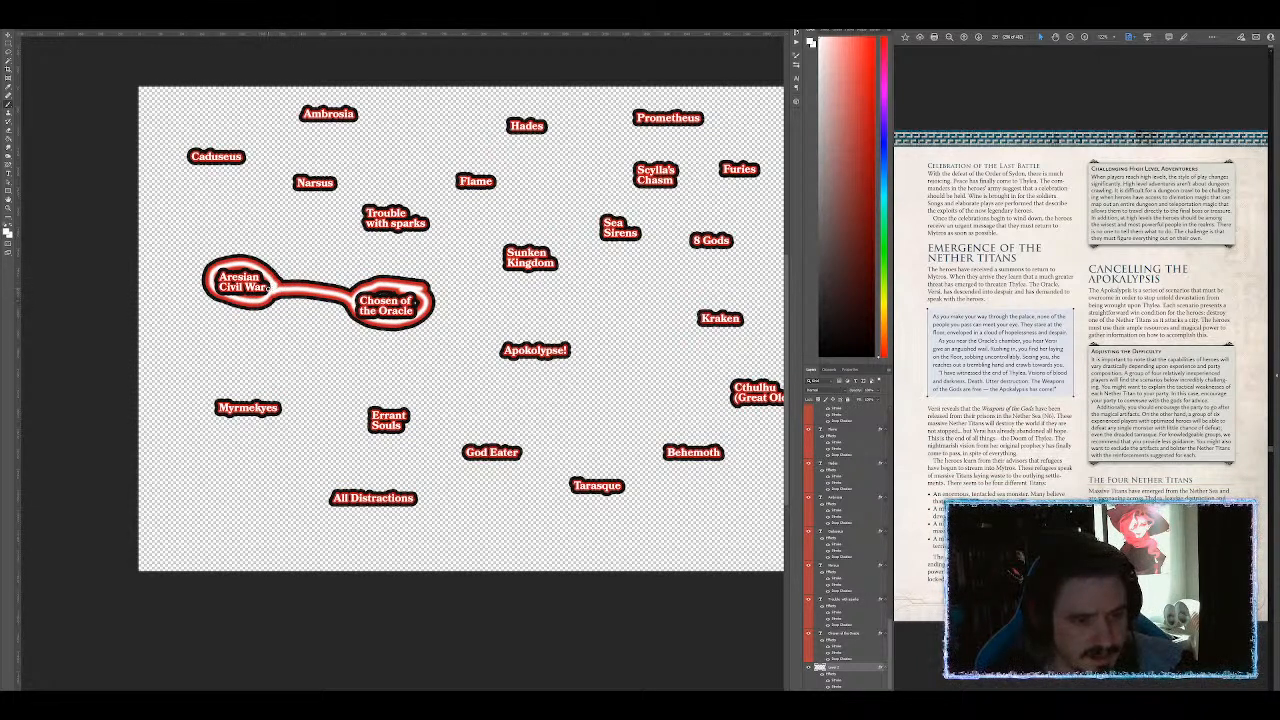
Step: Draw a line from "Chosen of the Oracle" to a circled "Myrmekyes", and add short spokes around "Aresian Civil War" and "Myrmekyes"
{"action": "mouse_move", "coordinate": [364, 316]}
{"action": "left_mouse_down"}
{"action": "mouse_move", "coordinate": [284, 392]}
{"action": "mouse_move", "coordinate": [198, 413]}
{"action": "mouse_move", "coordinate": [305, 425]}
{"action": "mouse_move", "coordinate": [245, 398]}
{"action": "left_mouse_up"}
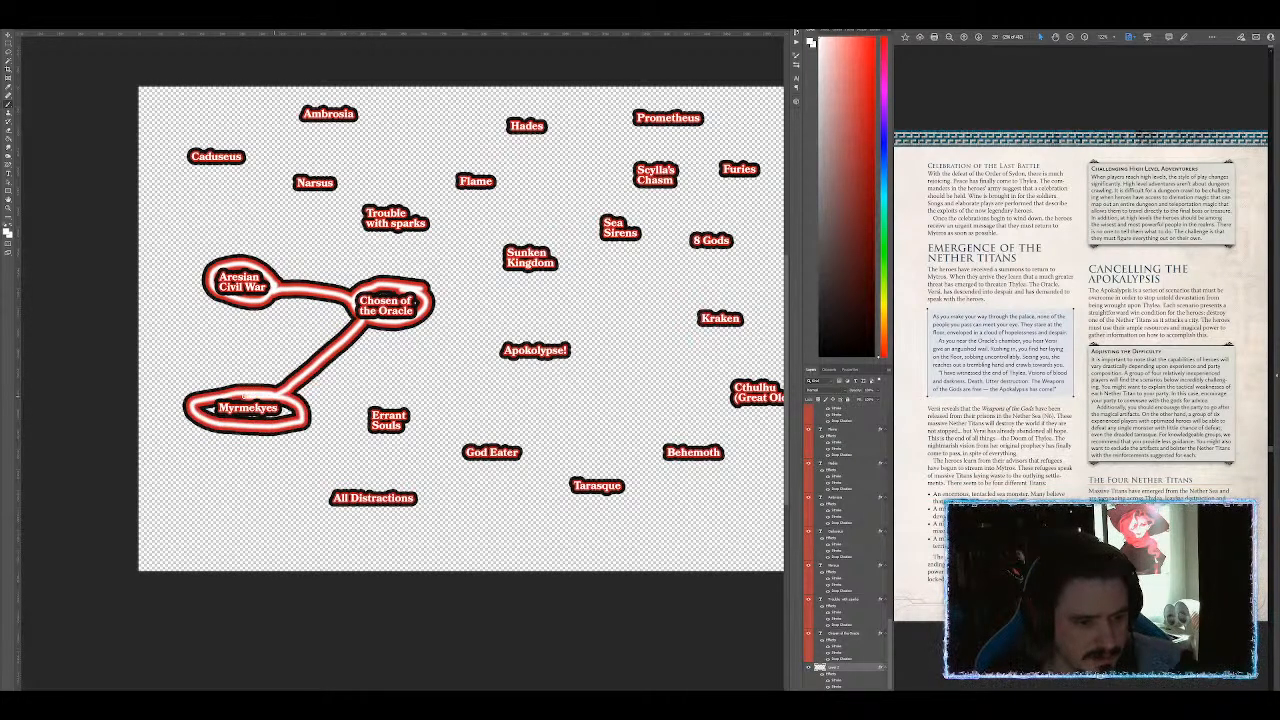
{"action": "mouse_move", "coordinate": [186, 329]}
{"action": "left_mouse_down"}
{"action": "mouse_move", "coordinate": [276, 244]}
{"action": "mouse_move", "coordinate": [286, 318]}
{"action": "left_mouse_up"}
{"action": "left_click_drag", "start_coordinate": [207, 379], "coordinate": [284, 446]}
{"action": "left_click_drag", "start_coordinate": [268, 366], "coordinate": [206, 446]}
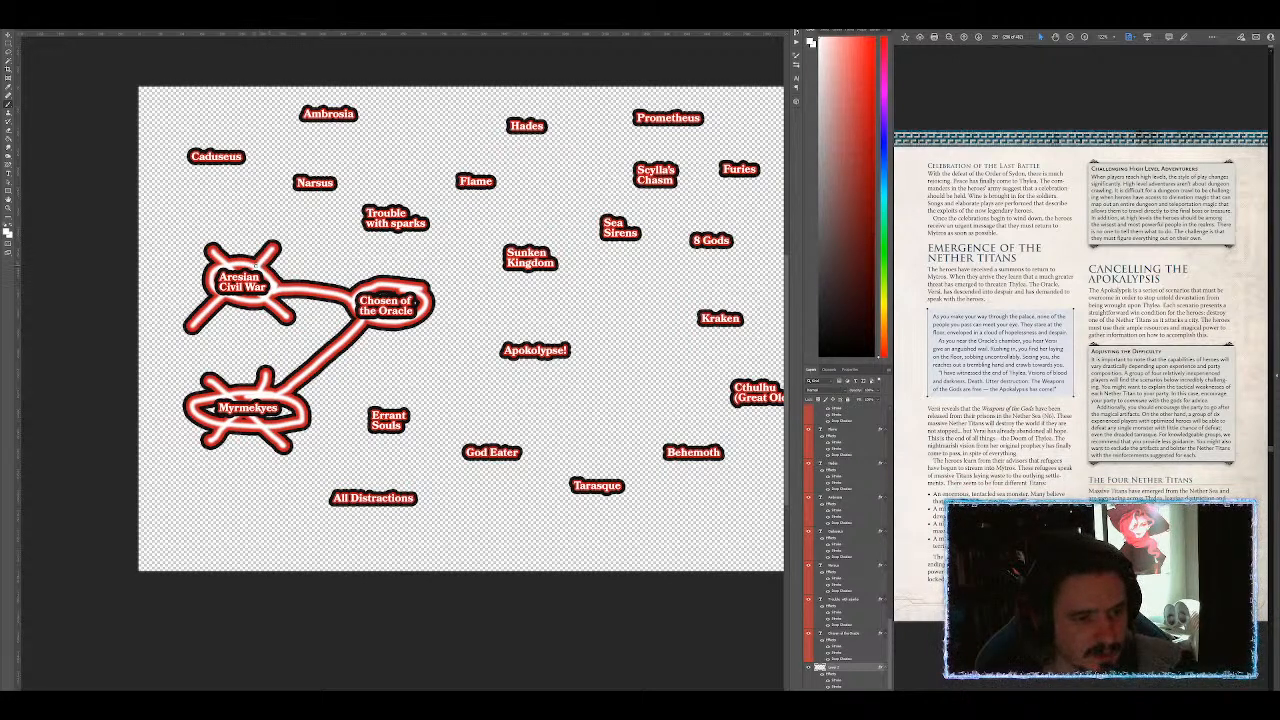
Step: Circle "Narsus", "Trouble with sparks", "Ambrosia" and "Caduseus", link them into the "Aresian Civil War" network, and extend a line from "Narsus" to "Flame"
{"action": "mouse_move", "coordinate": [258, 262]}
{"action": "left_mouse_down"}
{"action": "mouse_move", "coordinate": [302, 198]}
{"action": "mouse_move", "coordinate": [340, 192]}
{"action": "mouse_move", "coordinate": [290, 168]}
{"action": "mouse_move", "coordinate": [304, 202]}
{"action": "mouse_move", "coordinate": [350, 192]}
{"action": "mouse_move", "coordinate": [344, 178]}
{"action": "left_mouse_up"}
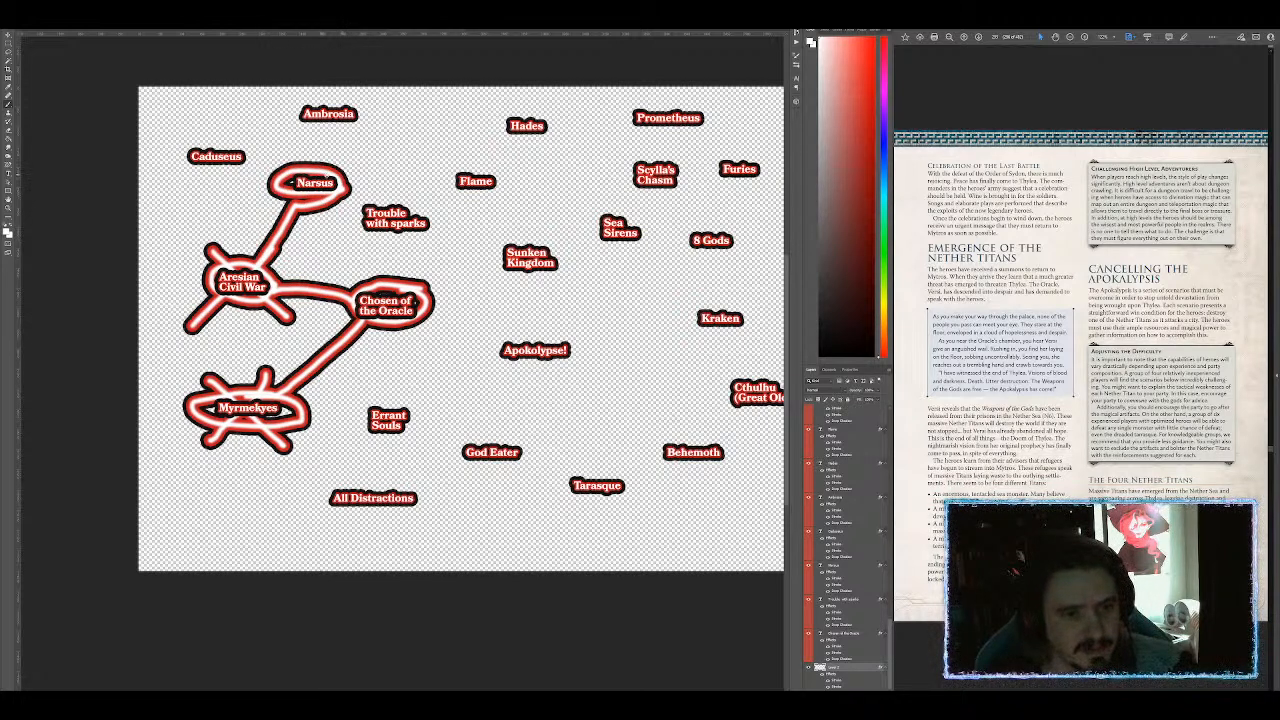
{"action": "mouse_move", "coordinate": [391, 279]}
{"action": "left_mouse_down"}
{"action": "mouse_move", "coordinate": [395, 233]}
{"action": "mouse_move", "coordinate": [448, 224]}
{"action": "mouse_move", "coordinate": [354, 210]}
{"action": "mouse_move", "coordinate": [385, 240]}
{"action": "mouse_move", "coordinate": [372, 200]}
{"action": "mouse_move", "coordinate": [340, 190]}
{"action": "mouse_move", "coordinate": [272, 276]}
{"action": "left_mouse_up"}
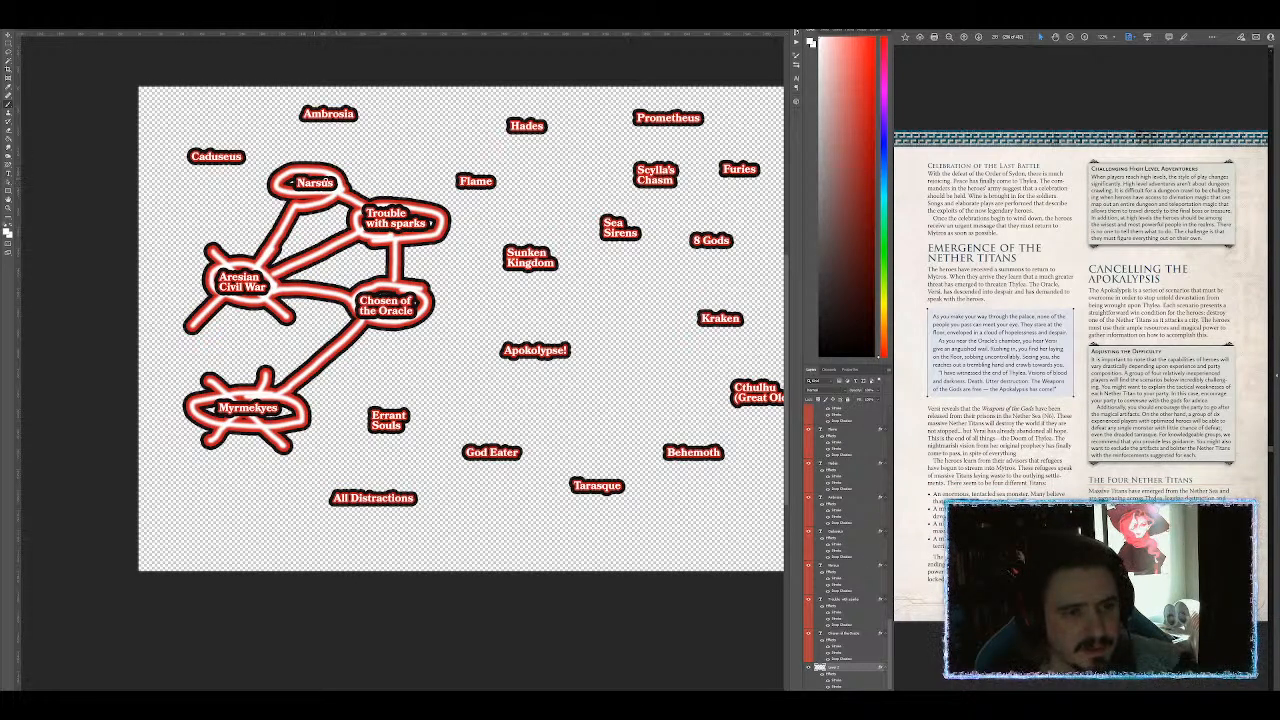
{"action": "mouse_move", "coordinate": [291, 177]}
{"action": "left_mouse_down"}
{"action": "mouse_move", "coordinate": [243, 157]}
{"action": "mouse_move", "coordinate": [320, 122]}
{"action": "left_mouse_up"}
{"action": "left_click_drag", "start_coordinate": [335, 170], "coordinate": [462, 162]}
{"action": "mouse_move", "coordinate": [355, 113]}
{"action": "left_mouse_down"}
{"action": "mouse_move", "coordinate": [341, 97]}
{"action": "mouse_move", "coordinate": [334, 132]}
{"action": "mouse_move", "coordinate": [362, 112]}
{"action": "left_mouse_up"}
{"action": "mouse_move", "coordinate": [253, 149]}
{"action": "left_mouse_down"}
{"action": "mouse_move", "coordinate": [216, 145]}
{"action": "mouse_move", "coordinate": [245, 173]}
{"action": "mouse_move", "coordinate": [262, 160]}
{"action": "mouse_move", "coordinate": [186, 184]}
{"action": "mouse_move", "coordinate": [190, 224]}
{"action": "mouse_move", "coordinate": [220, 254]}
{"action": "left_mouse_up"}
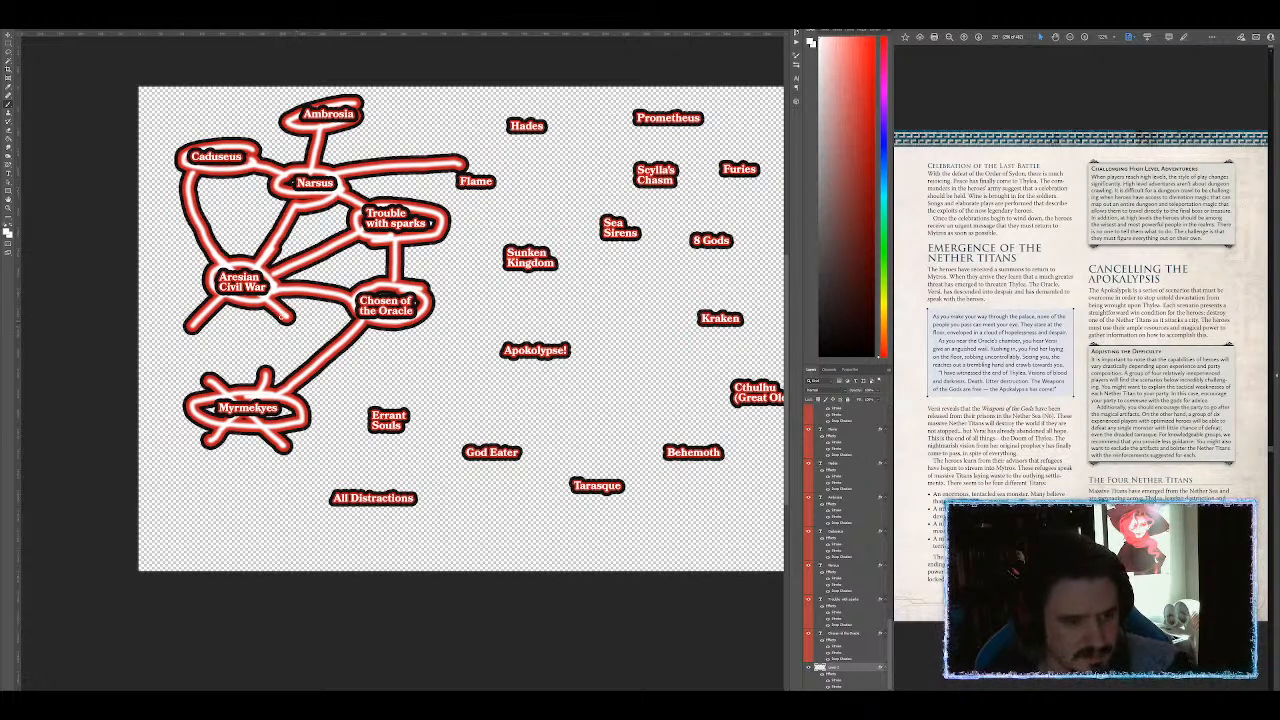
Step: Erase the short spokes around "Aresian Civil War" while keeping its circle and connecting lines
{"action": "mouse_move", "coordinate": [212, 336]}
{"action": "left_mouse_down"}
{"action": "mouse_move", "coordinate": [198, 318]}
{"action": "mouse_move", "coordinate": [223, 286]}
{"action": "mouse_move", "coordinate": [229, 309]}
{"action": "mouse_move", "coordinate": [276, 316]}
{"action": "left_mouse_up"}
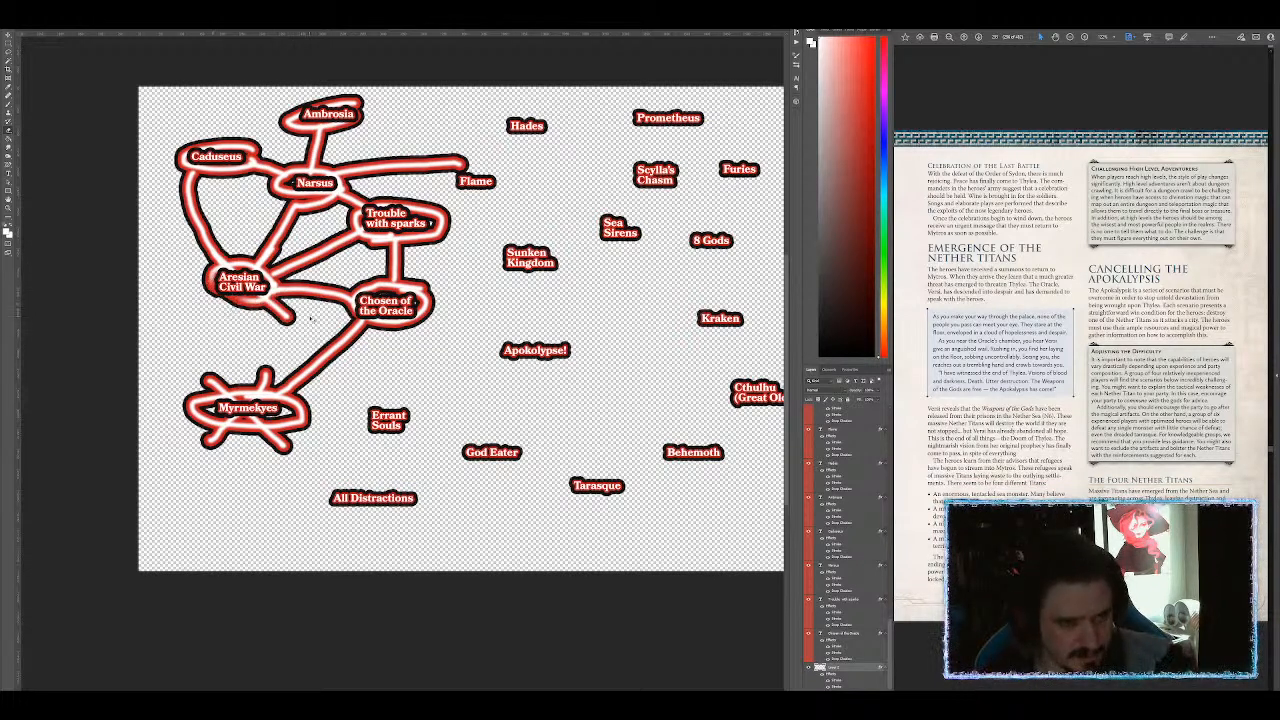
{"action": "key", "text": "ctrl+z"}
{"action": "right_click", "coordinate": [200, 310]}
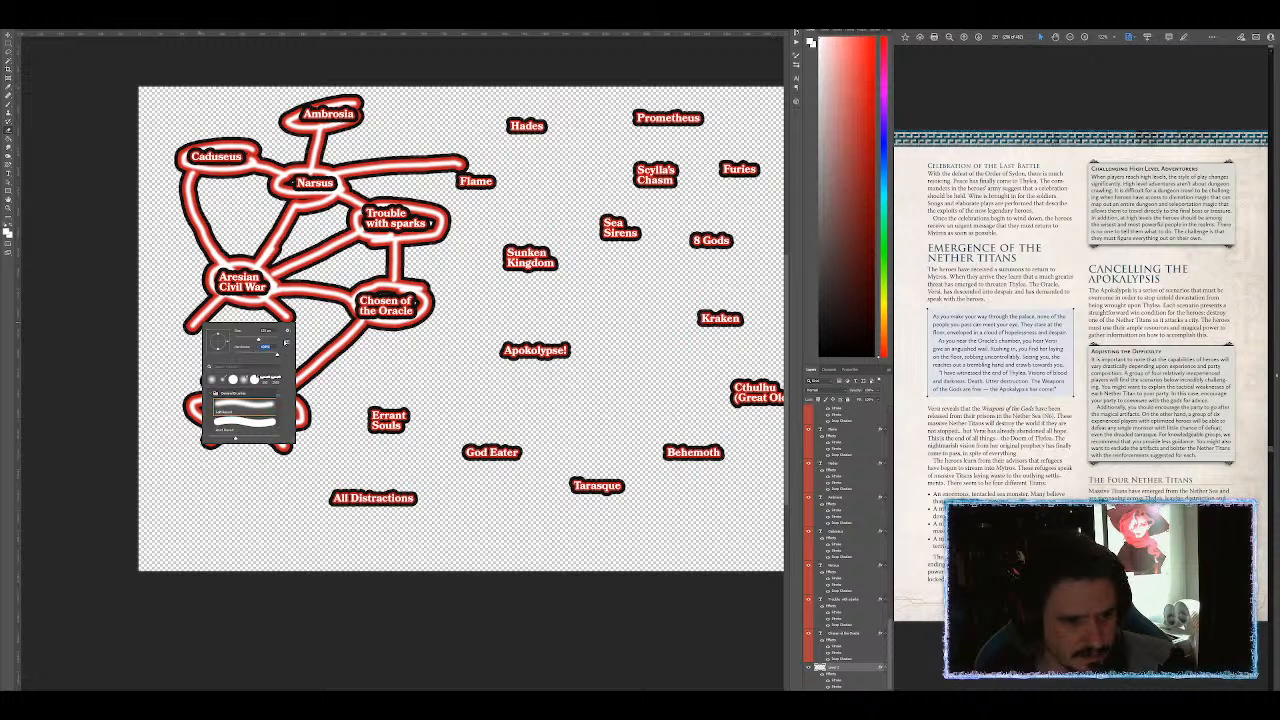
{"action": "left_click", "coordinate": [195, 327]}
{"action": "left_click_drag", "start_coordinate": [195, 325], "coordinate": [205, 317]}
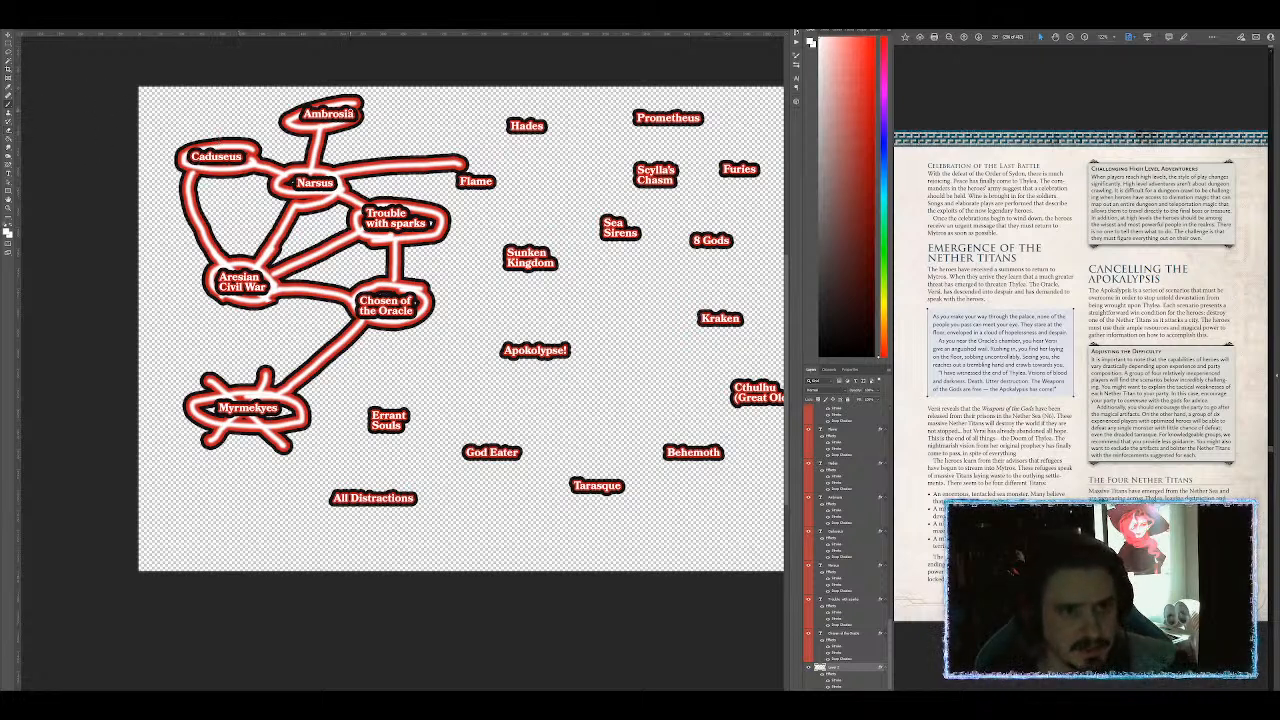
Step: Link "Ambrosia" to a circled "Hades", and circle and chain "Flame", "Sunken Kingdom", "Sea Sirens" and "8 Gods" with brush lines
{"action": "mouse_move", "coordinate": [362, 112]}
{"action": "left_mouse_down"}
{"action": "mouse_move", "coordinate": [556, 116]}
{"action": "mouse_move", "coordinate": [495, 130]}
{"action": "mouse_move", "coordinate": [552, 140]}
{"action": "mouse_move", "coordinate": [564, 116]}
{"action": "left_mouse_up"}
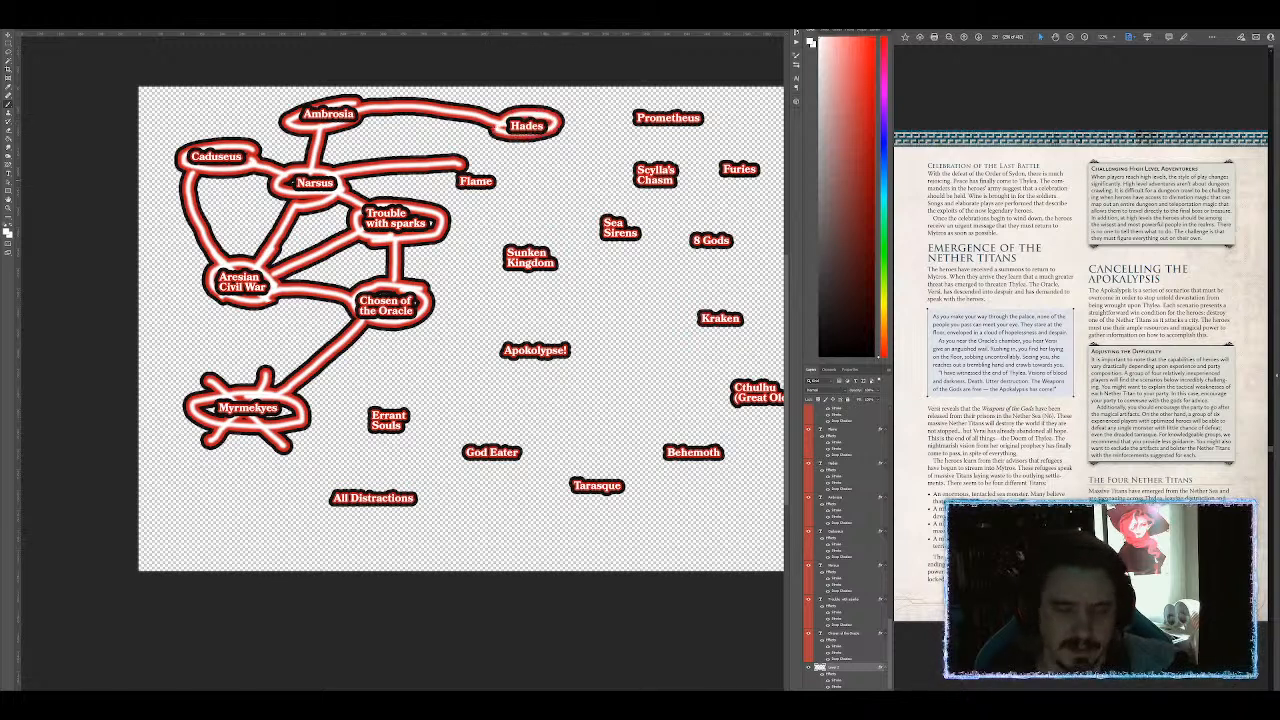
{"action": "mouse_move", "coordinate": [484, 162]}
{"action": "left_mouse_down"}
{"action": "mouse_move", "coordinate": [448, 168]}
{"action": "mouse_move", "coordinate": [462, 197]}
{"action": "mouse_move", "coordinate": [518, 172]}
{"action": "mouse_move", "coordinate": [487, 168]}
{"action": "mouse_move", "coordinate": [516, 236]}
{"action": "mouse_move", "coordinate": [500, 266]}
{"action": "mouse_move", "coordinate": [578, 270]}
{"action": "mouse_move", "coordinate": [530, 238]}
{"action": "mouse_move", "coordinate": [430, 290]}
{"action": "mouse_move", "coordinate": [459, 271]}
{"action": "mouse_move", "coordinate": [458, 246]}
{"action": "mouse_move", "coordinate": [470, 285]}
{"action": "mouse_move", "coordinate": [500, 254]}
{"action": "mouse_move", "coordinate": [562, 266]}
{"action": "mouse_move", "coordinate": [534, 275]}
{"action": "mouse_move", "coordinate": [583, 278]}
{"action": "left_mouse_up"}
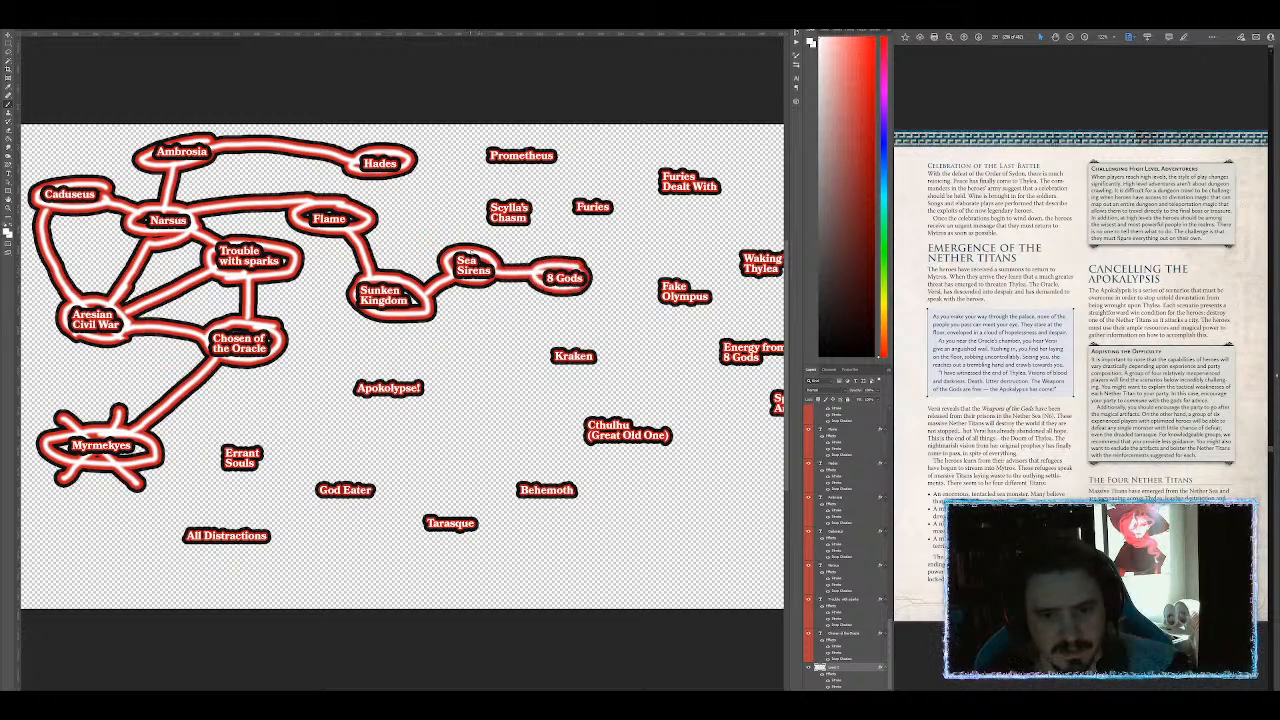
Step: Chain "Sea Sirens" to circled "Scylla's Chasm", "Prometheus", "Furies" and "Furies Dealt With", and join "Scylla's Chasm" to "8 Gods"
{"action": "mouse_move", "coordinate": [478, 254]}
{"action": "left_mouse_down"}
{"action": "mouse_move", "coordinate": [526, 198]}
{"action": "mouse_move", "coordinate": [484, 218]}
{"action": "mouse_move", "coordinate": [540, 200]}
{"action": "left_mouse_up"}
{"action": "mouse_move", "coordinate": [564, 258]}
{"action": "left_mouse_down"}
{"action": "mouse_move", "coordinate": [517, 222]}
{"action": "mouse_move", "coordinate": [513, 166]}
{"action": "mouse_move", "coordinate": [478, 150]}
{"action": "mouse_move", "coordinate": [560, 172]}
{"action": "mouse_move", "coordinate": [567, 155]}
{"action": "mouse_move", "coordinate": [582, 192]}
{"action": "mouse_move", "coordinate": [602, 196]}
{"action": "mouse_move", "coordinate": [582, 214]}
{"action": "mouse_move", "coordinate": [598, 194]}
{"action": "mouse_move", "coordinate": [583, 214]}
{"action": "mouse_move", "coordinate": [624, 217]}
{"action": "mouse_move", "coordinate": [614, 199]}
{"action": "mouse_move", "coordinate": [724, 168]}
{"action": "mouse_move", "coordinate": [662, 198]}
{"action": "mouse_move", "coordinate": [730, 182]}
{"action": "left_mouse_up"}
{"action": "left_click_drag", "start_coordinate": [692, 236], "coordinate": [537, 224]}
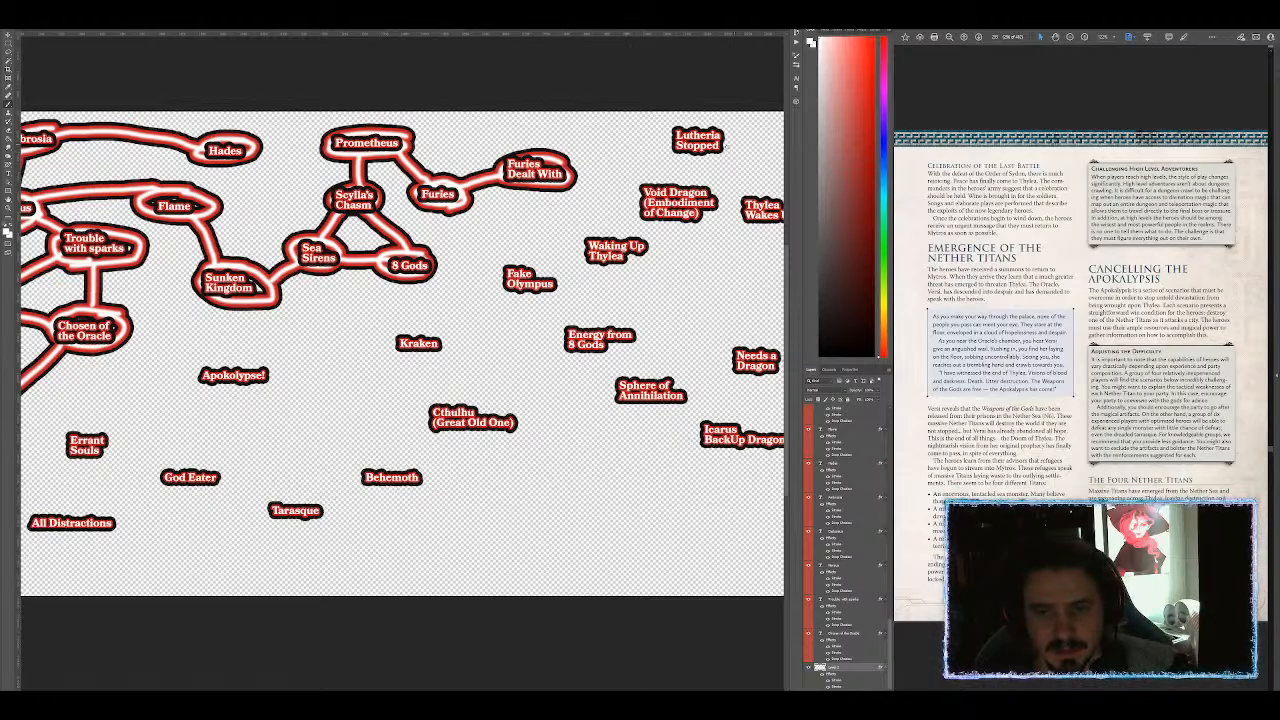
Step: Draw a line from "8 Gods" to a circled "Fake Olympus", and connect "Fake Olympus" to a circled "Kraken"
{"action": "left_click_drag", "start_coordinate": [681, 274], "coordinate": [775, 223]}
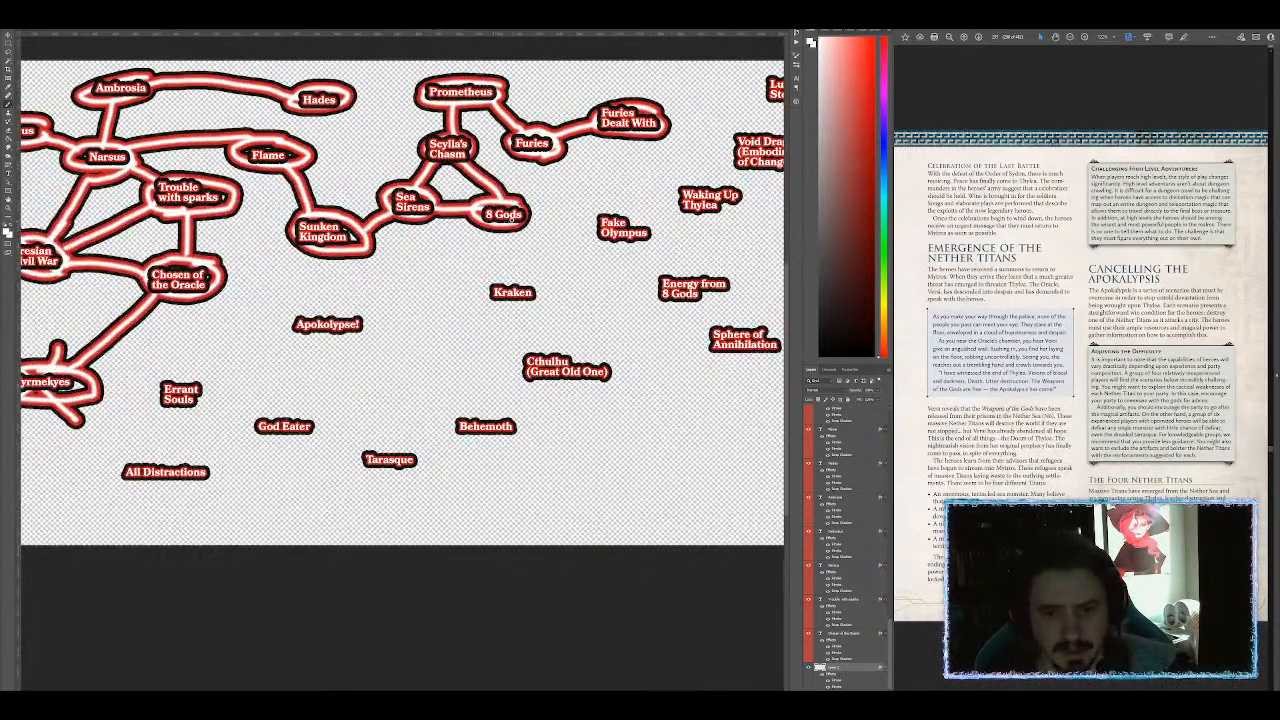
{"action": "mouse_move", "coordinate": [516, 222]}
{"action": "left_mouse_down"}
{"action": "mouse_move", "coordinate": [602, 234]}
{"action": "mouse_move", "coordinate": [585, 218]}
{"action": "mouse_move", "coordinate": [645, 247]}
{"action": "mouse_move", "coordinate": [640, 222]}
{"action": "left_mouse_up"}
{"action": "mouse_move", "coordinate": [538, 284]}
{"action": "left_mouse_down"}
{"action": "mouse_move", "coordinate": [482, 280]}
{"action": "mouse_move", "coordinate": [520, 306]}
{"action": "mouse_move", "coordinate": [630, 240]}
{"action": "left_mouse_up"}
Step: Circle "Energy from 8 Gods", "Sphere of Annihilation", "Needs a Dragon" and "Icarus BackUp Dragon", linking them to "Fake Olympus" and "Waking Up Thylea"
{"action": "left_click_drag", "start_coordinate": [740, 250], "coordinate": [570, 241]}
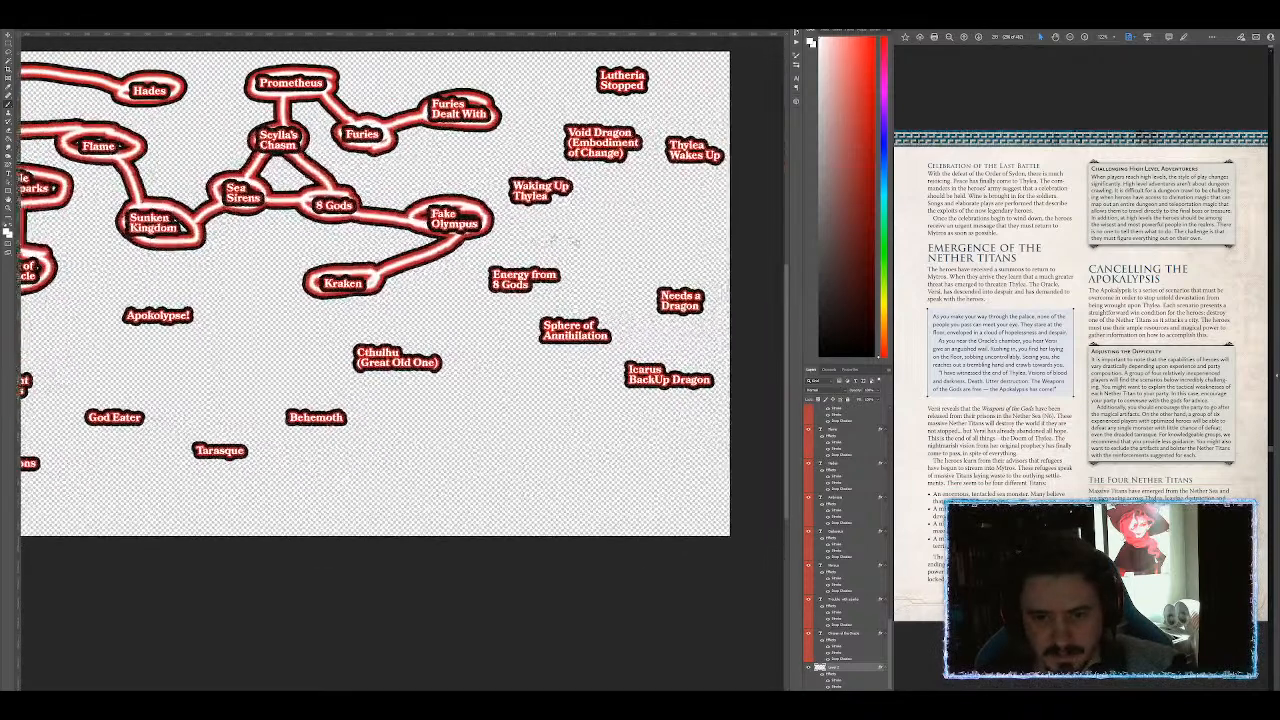
{"action": "mouse_move", "coordinate": [478, 226]}
{"action": "left_mouse_down"}
{"action": "mouse_move", "coordinate": [510, 264]}
{"action": "mouse_move", "coordinate": [478, 276]}
{"action": "mouse_move", "coordinate": [576, 292]}
{"action": "mouse_move", "coordinate": [555, 270]}
{"action": "left_mouse_up"}
{"action": "mouse_move", "coordinate": [610, 316]}
{"action": "left_mouse_down"}
{"action": "mouse_move", "coordinate": [536, 318]}
{"action": "mouse_move", "coordinate": [606, 345]}
{"action": "mouse_move", "coordinate": [603, 322]}
{"action": "left_mouse_up"}
{"action": "mouse_move", "coordinate": [712, 362]}
{"action": "left_mouse_down"}
{"action": "mouse_move", "coordinate": [614, 368]}
{"action": "mouse_move", "coordinate": [706, 377]}
{"action": "mouse_move", "coordinate": [676, 340]}
{"action": "mouse_move", "coordinate": [674, 280]}
{"action": "mouse_move", "coordinate": [666, 313]}
{"action": "mouse_move", "coordinate": [708, 292]}
{"action": "mouse_move", "coordinate": [564, 203]}
{"action": "left_mouse_up"}
{"action": "mouse_move", "coordinate": [605, 318]}
{"action": "left_mouse_down"}
{"action": "mouse_move", "coordinate": [600, 250]}
{"action": "mouse_move", "coordinate": [549, 198]}
{"action": "left_mouse_up"}
{"action": "left_click_drag", "start_coordinate": [528, 258], "coordinate": [543, 199]}
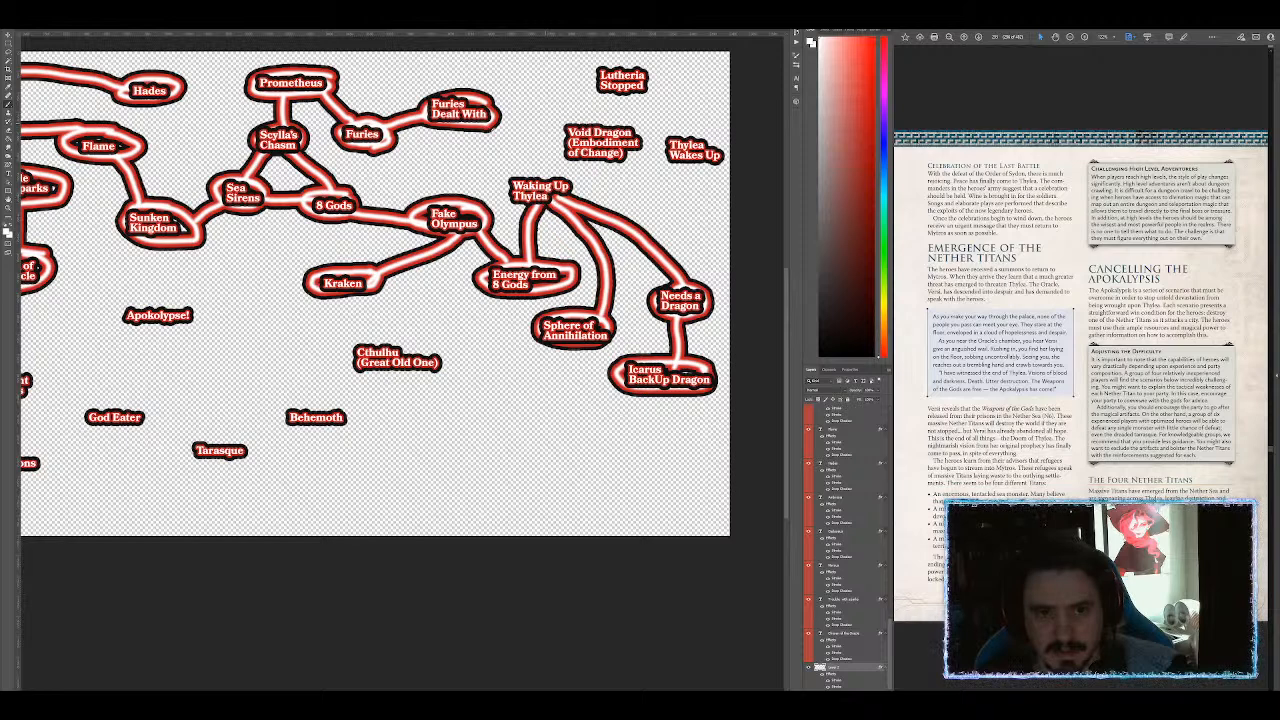
Step: Link "Furies Dealt With" to a circled "Waking Up Thylea", then circle and chain "Void Dragon", "Lutheria Stopped" and "Thylea Wakes Up" from it
{"action": "left_click_drag", "start_coordinate": [489, 120], "coordinate": [545, 182]}
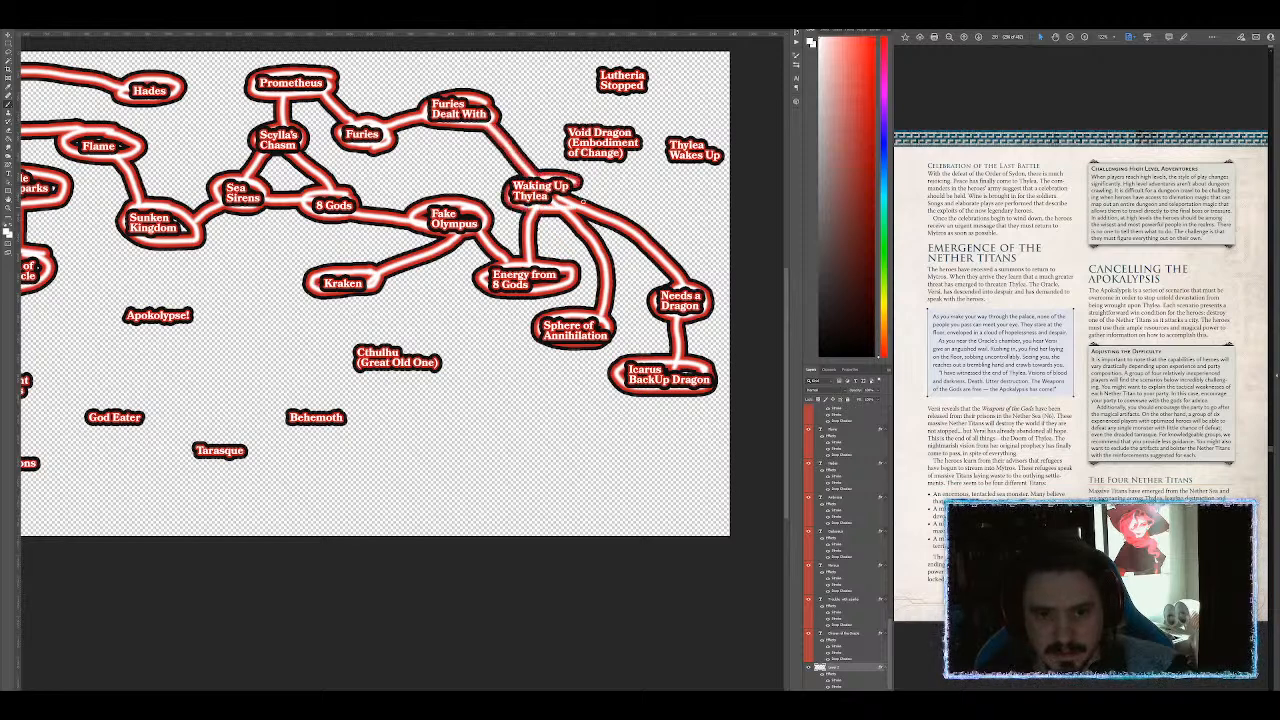
{"action": "left_click_drag", "start_coordinate": [566, 182], "coordinate": [571, 155]}
{"action": "mouse_move", "coordinate": [632, 110]}
{"action": "left_mouse_down"}
{"action": "mouse_move", "coordinate": [556, 148]}
{"action": "mouse_move", "coordinate": [642, 160]}
{"action": "mouse_move", "coordinate": [614, 124]}
{"action": "mouse_move", "coordinate": [621, 95]}
{"action": "left_mouse_up"}
{"action": "left_click_drag", "start_coordinate": [640, 148], "coordinate": [672, 143]}
{"action": "mouse_move", "coordinate": [643, 66]}
{"action": "left_mouse_down"}
{"action": "mouse_move", "coordinate": [581, 86]}
{"action": "mouse_move", "coordinate": [660, 67]}
{"action": "mouse_move", "coordinate": [640, 65]}
{"action": "left_mouse_up"}
{"action": "mouse_move", "coordinate": [718, 133]}
{"action": "left_mouse_down"}
{"action": "mouse_move", "coordinate": [676, 141]}
{"action": "mouse_move", "coordinate": [705, 174]}
{"action": "mouse_move", "coordinate": [727, 145]}
{"action": "mouse_move", "coordinate": [712, 134]}
{"action": "left_mouse_up"}
Step: Circle "Apokolypse!" and connect it to "Sunken Kingdom" with a curved brush line
{"action": "mouse_move", "coordinate": [503, 342]}
{"action": "left_mouse_down"}
{"action": "mouse_move", "coordinate": [712, 324]}
{"action": "mouse_move", "coordinate": [799, 298]}
{"action": "mouse_move", "coordinate": [685, 283]}
{"action": "left_mouse_up"}
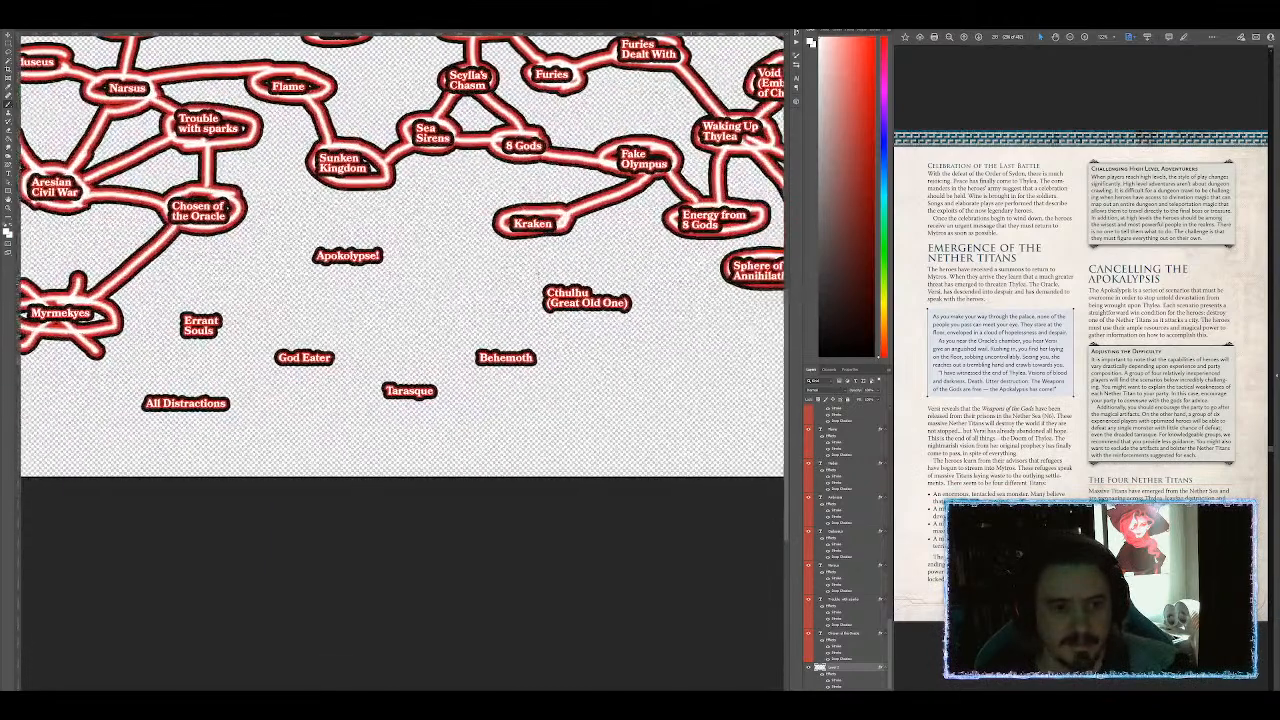
{"action": "mouse_move", "coordinate": [405, 238]}
{"action": "left_mouse_down"}
{"action": "mouse_move", "coordinate": [315, 245]}
{"action": "mouse_move", "coordinate": [393, 259]}
{"action": "mouse_move", "coordinate": [358, 248]}
{"action": "left_mouse_up"}
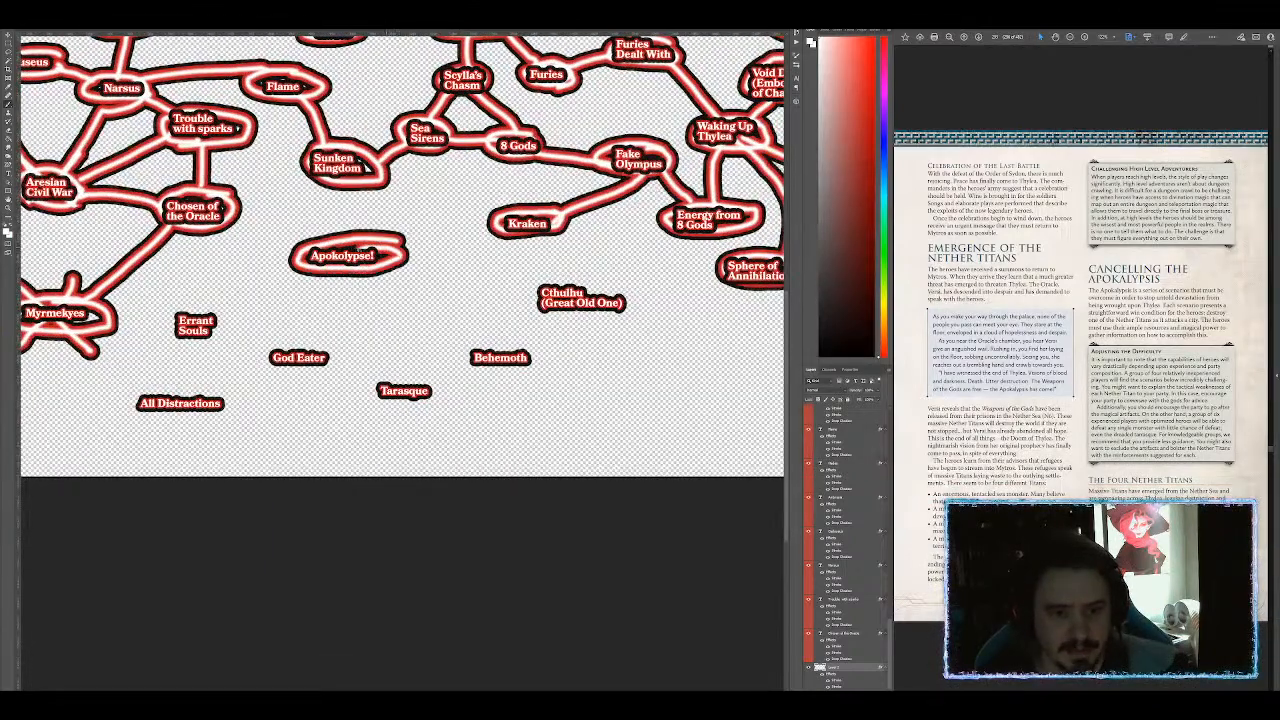
{"action": "left_click_drag", "start_coordinate": [570, 121], "coordinate": [546, 195]}
{"action": "left_click_drag", "start_coordinate": [343, 240], "coordinate": [299, 191]}
{"action": "left_click_drag", "start_coordinate": [518, 157], "coordinate": [561, 196]}
{"action": "left_click_drag", "start_coordinate": [356, 229], "coordinate": [351, 217]}
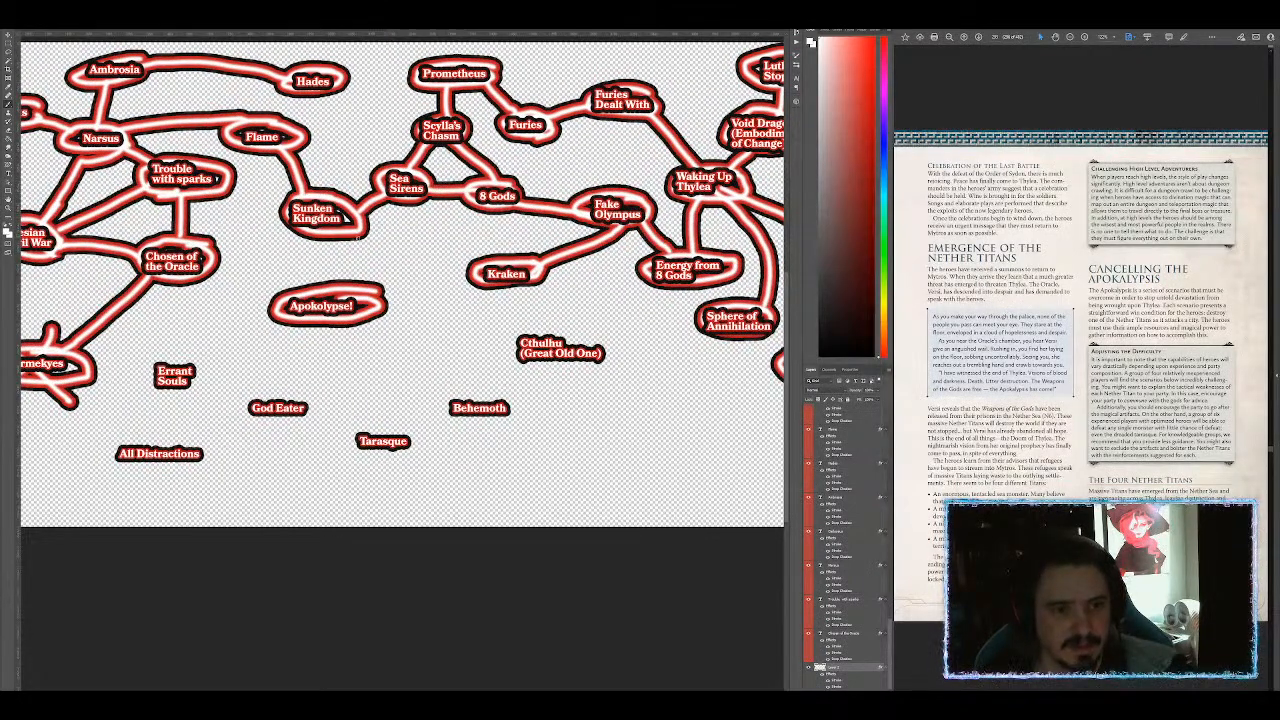
{"action": "mouse_move", "coordinate": [360, 237]}
{"action": "left_mouse_down"}
{"action": "mouse_move", "coordinate": [397, 262]}
{"action": "mouse_move", "coordinate": [390, 294]}
{"action": "mouse_move", "coordinate": [370, 272]}
{"action": "mouse_move", "coordinate": [386, 302]}
{"action": "left_mouse_up"}
Step: Connect "Chosen of the Oracle" to a circled "Errant Souls", and link that to circled "All Distractions" and "God Eater"
{"action": "left_click_drag", "start_coordinate": [386, 357], "coordinate": [439, 273]}
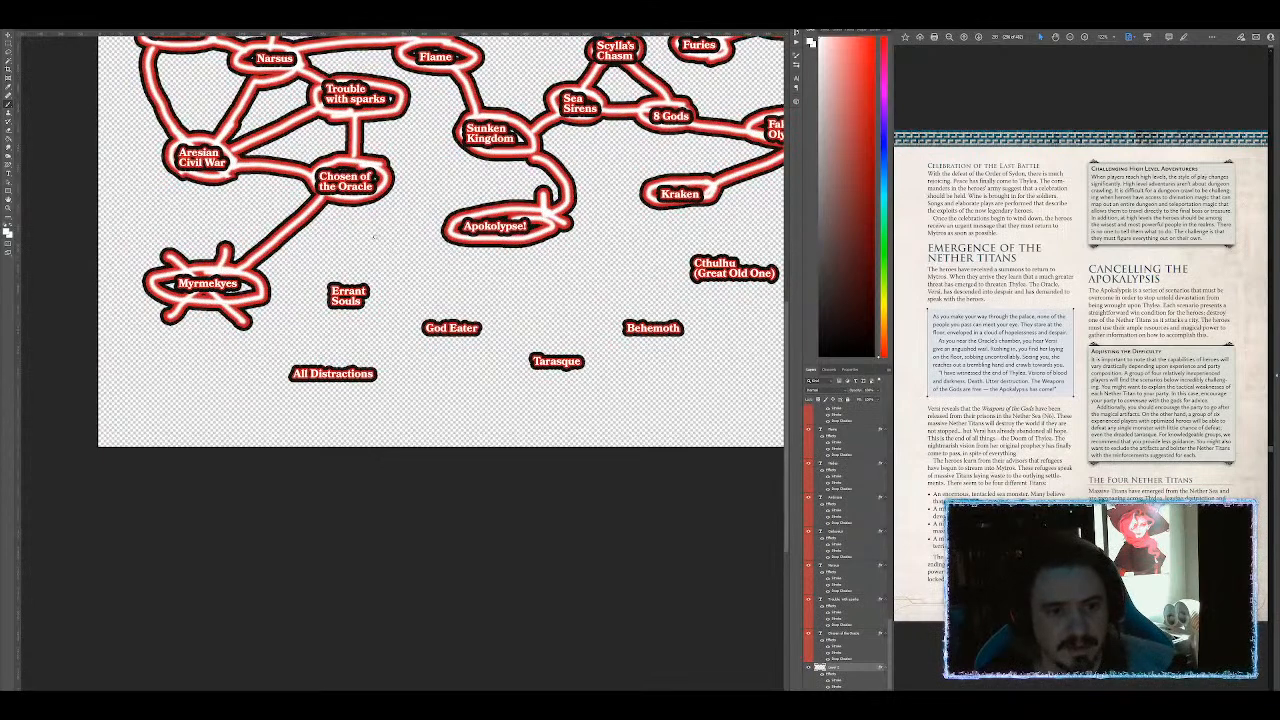
{"action": "mouse_move", "coordinate": [351, 203]}
{"action": "left_mouse_down"}
{"action": "mouse_move", "coordinate": [349, 278]}
{"action": "mouse_move", "coordinate": [318, 300]}
{"action": "mouse_move", "coordinate": [350, 272]}
{"action": "left_mouse_up"}
{"action": "mouse_move", "coordinate": [346, 316]}
{"action": "left_mouse_down"}
{"action": "mouse_move", "coordinate": [333, 370]}
{"action": "mouse_move", "coordinate": [380, 400]}
{"action": "mouse_move", "coordinate": [345, 358]}
{"action": "left_mouse_up"}
{"action": "mouse_move", "coordinate": [387, 305]}
{"action": "left_mouse_down"}
{"action": "mouse_move", "coordinate": [418, 326]}
{"action": "mouse_move", "coordinate": [468, 310]}
{"action": "mouse_move", "coordinate": [420, 348]}
{"action": "mouse_move", "coordinate": [495, 318]}
{"action": "left_mouse_up"}
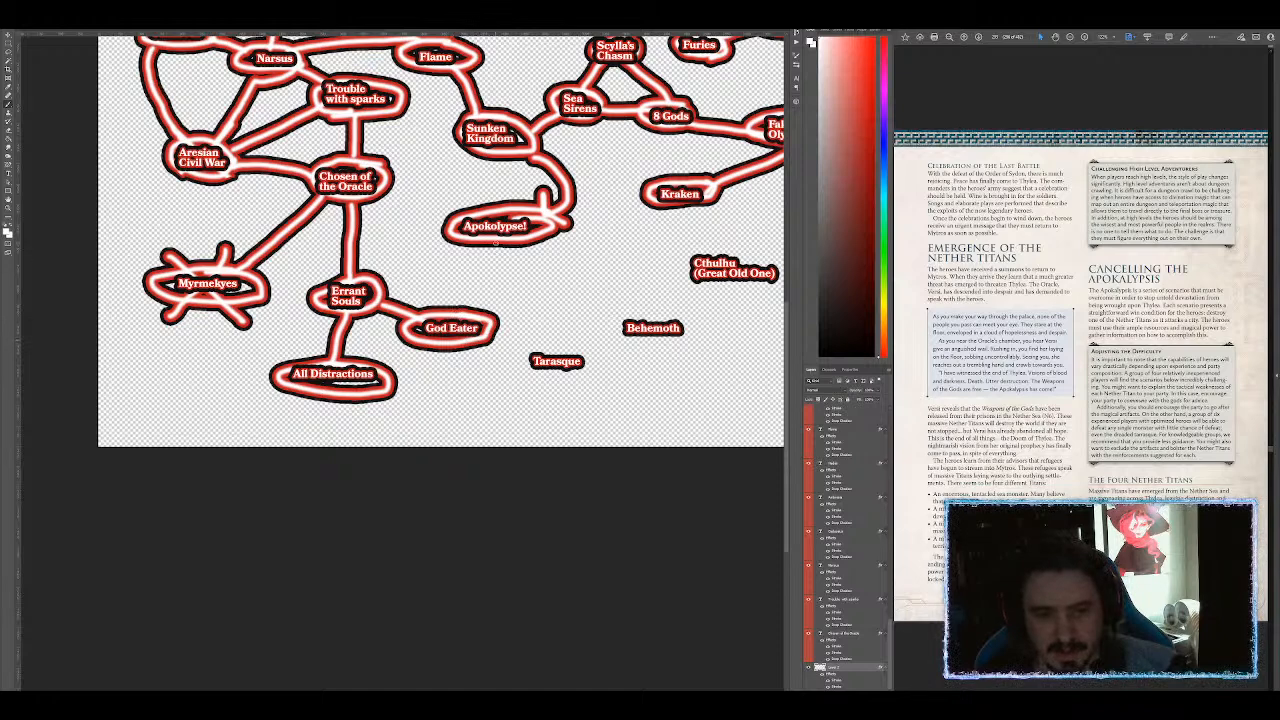
Step: Draw lines from "Apokolypse!" to "God Eater", "Kraken" and circled "Tarasque", "Behemoth" and "Cthulhu (Great Old One)"
{"action": "left_click_drag", "start_coordinate": [495, 241], "coordinate": [466, 312]}
{"action": "mouse_move", "coordinate": [524, 244]}
{"action": "left_mouse_down"}
{"action": "mouse_move", "coordinate": [560, 356]}
{"action": "mouse_move", "coordinate": [518, 366]}
{"action": "mouse_move", "coordinate": [568, 346]}
{"action": "left_mouse_up"}
{"action": "mouse_move", "coordinate": [545, 236]}
{"action": "left_mouse_down"}
{"action": "mouse_move", "coordinate": [648, 318]}
{"action": "mouse_move", "coordinate": [700, 322]}
{"action": "mouse_move", "coordinate": [612, 342]}
{"action": "mouse_move", "coordinate": [684, 312]}
{"action": "left_mouse_up"}
{"action": "mouse_move", "coordinate": [546, 230]}
{"action": "left_mouse_down"}
{"action": "mouse_move", "coordinate": [716, 258]}
{"action": "mouse_move", "coordinate": [688, 272]}
{"action": "mouse_move", "coordinate": [789, 266]}
{"action": "left_mouse_up"}
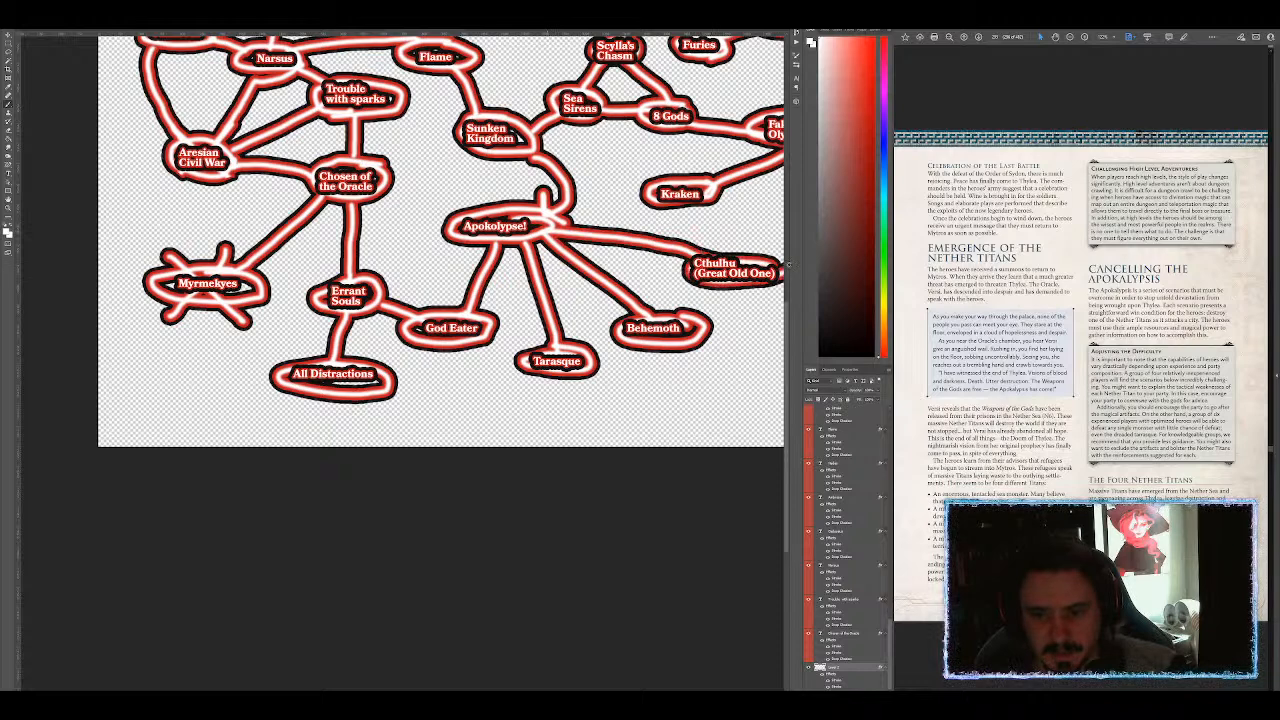
{"action": "left_click_drag", "start_coordinate": [566, 224], "coordinate": [661, 198]}
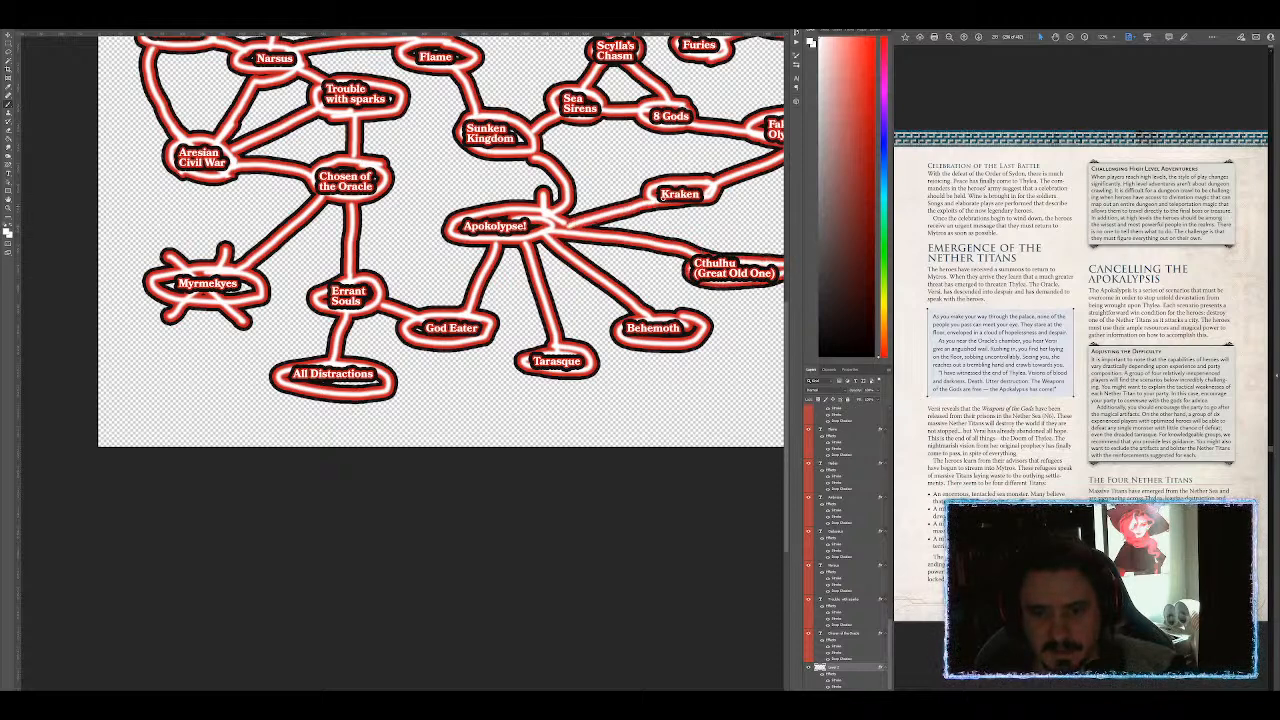
Step: Link "Tarasque", "Behemoth", "Cthulhu (Great Old One)" and "God Eater" back to "All Distractions" with brush lines
{"action": "left_click_drag", "start_coordinate": [522, 138], "coordinate": [318, 143]}
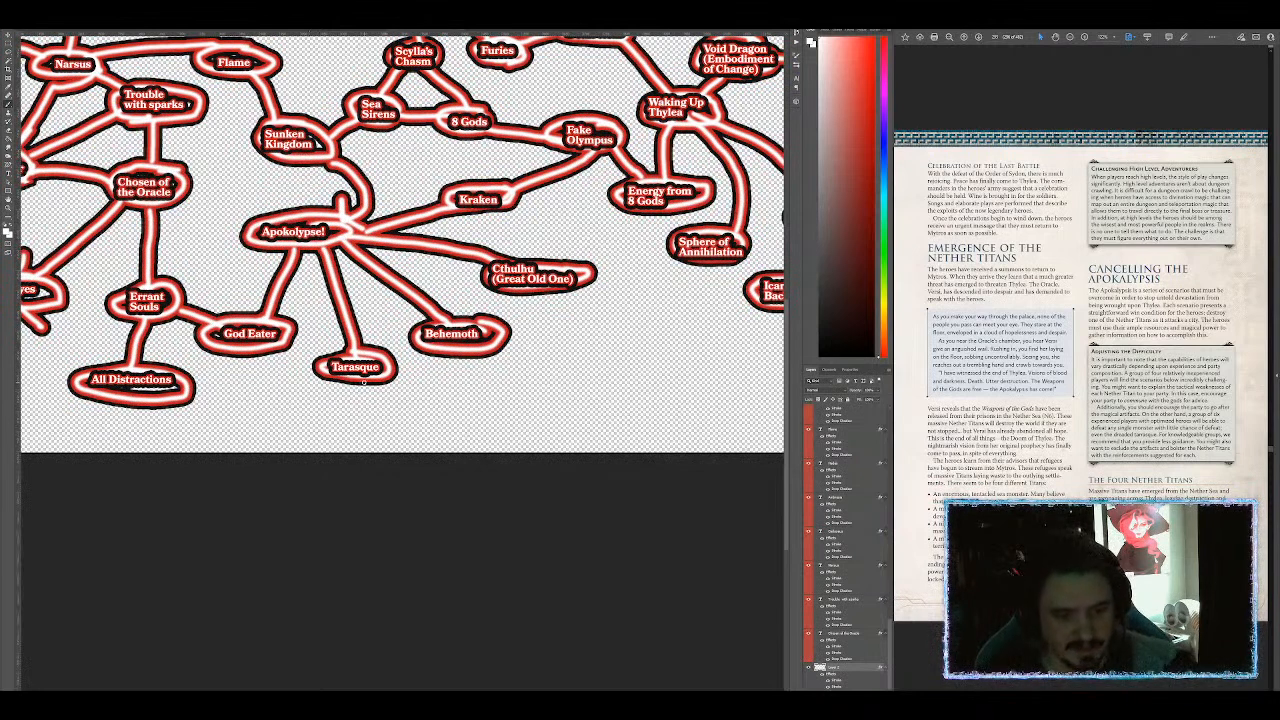
{"action": "left_click_drag", "start_coordinate": [336, 380], "coordinate": [173, 387]}
{"action": "mouse_move", "coordinate": [463, 340]}
{"action": "left_mouse_down"}
{"action": "mouse_move", "coordinate": [412, 405]}
{"action": "mouse_move", "coordinate": [250, 414]}
{"action": "mouse_move", "coordinate": [168, 395]}
{"action": "left_mouse_up"}
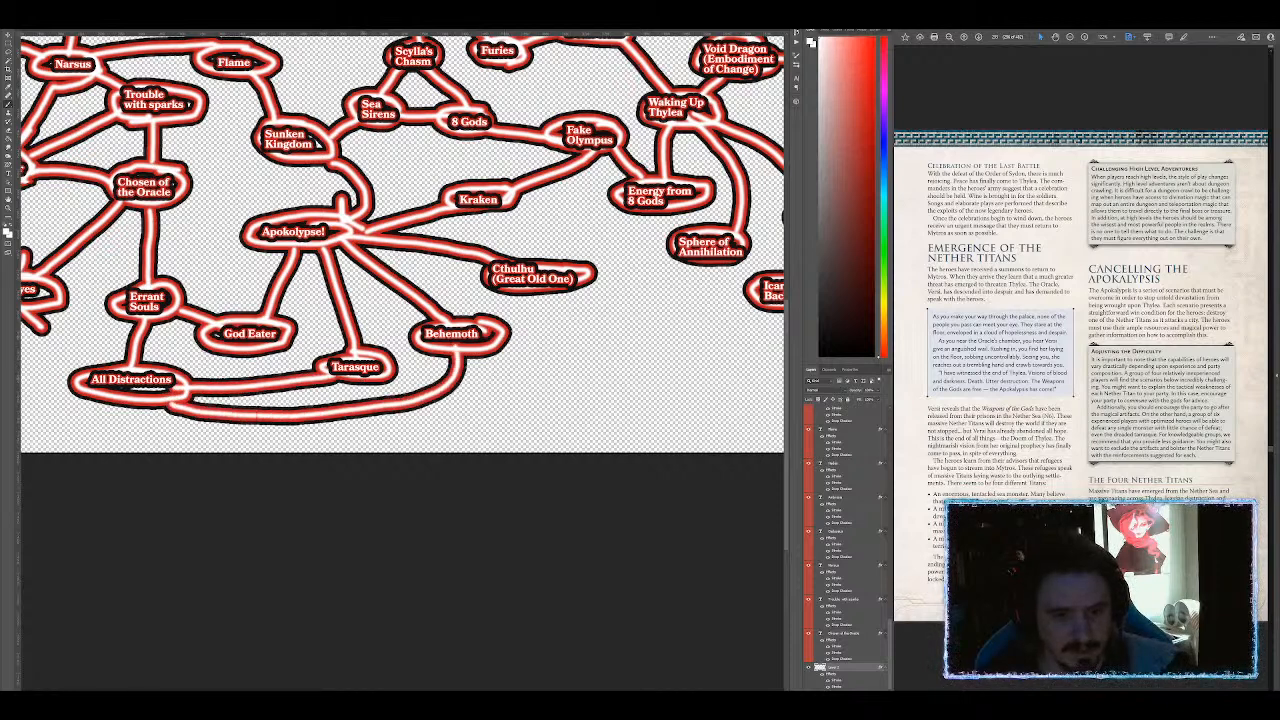
{"action": "mouse_move", "coordinate": [545, 290]}
{"action": "left_mouse_down"}
{"action": "mouse_move", "coordinate": [538, 372]}
{"action": "mouse_move", "coordinate": [425, 435]}
{"action": "mouse_move", "coordinate": [165, 444]}
{"action": "mouse_move", "coordinate": [120, 410]}
{"action": "left_mouse_up"}
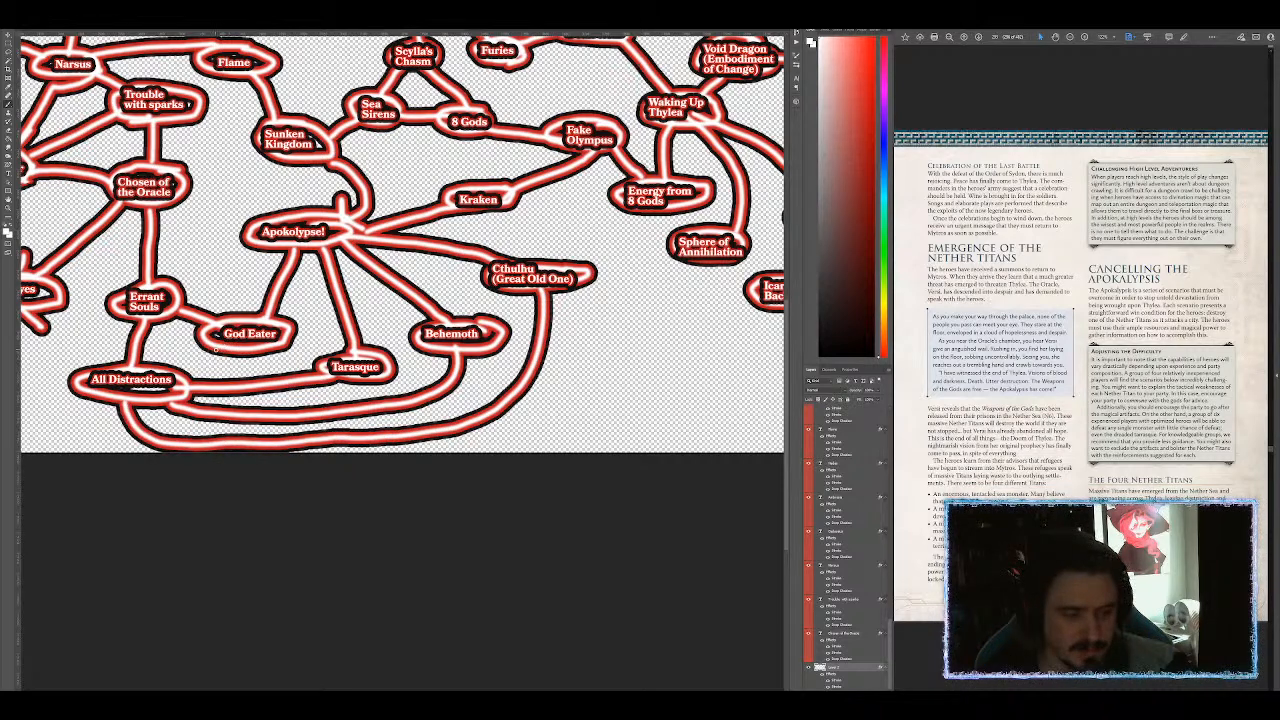
{"action": "left_click_drag", "start_coordinate": [225, 343], "coordinate": [170, 372]}
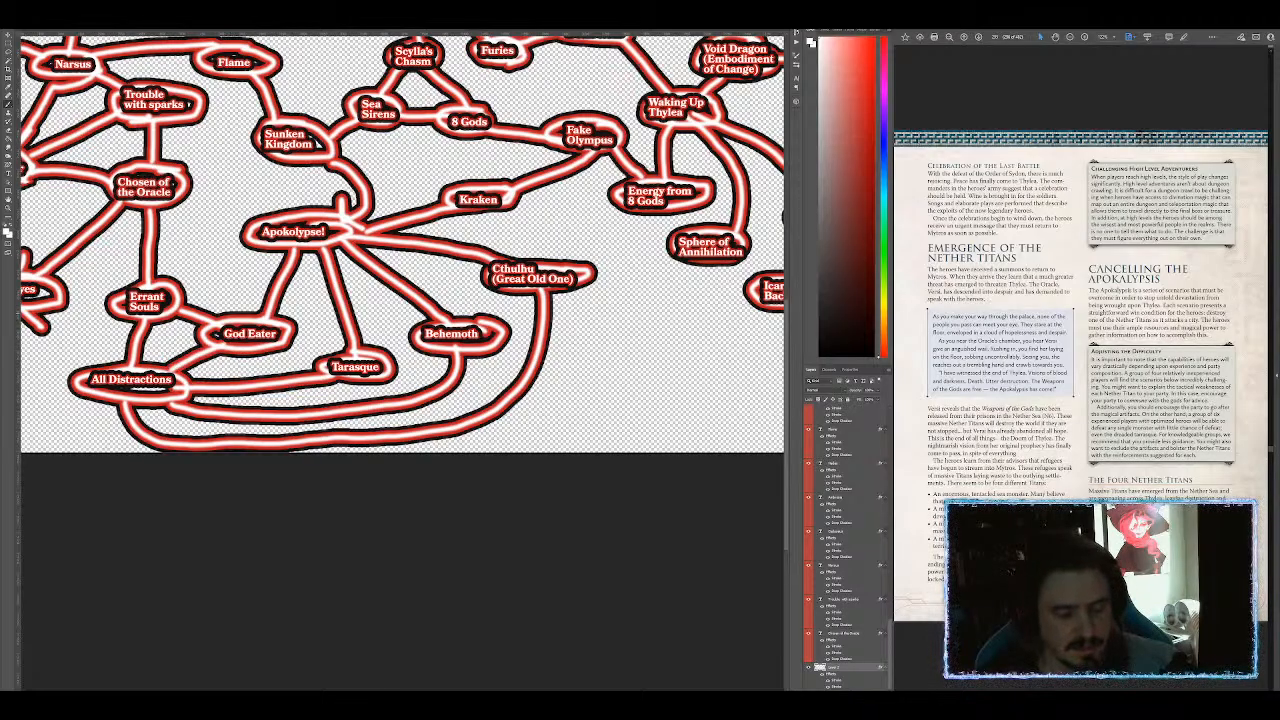
Step: Create a new layer and paint a blue arrow on it from "Hades" to "8 Gods"
{"action": "left_click_drag", "start_coordinate": [400, 240], "coordinate": [343, 181]}
{"action": "left_click_drag", "start_coordinate": [400, 300], "coordinate": [478, 302]}
{"action": "left_click_drag", "start_coordinate": [400, 300], "coordinate": [406, 300]}
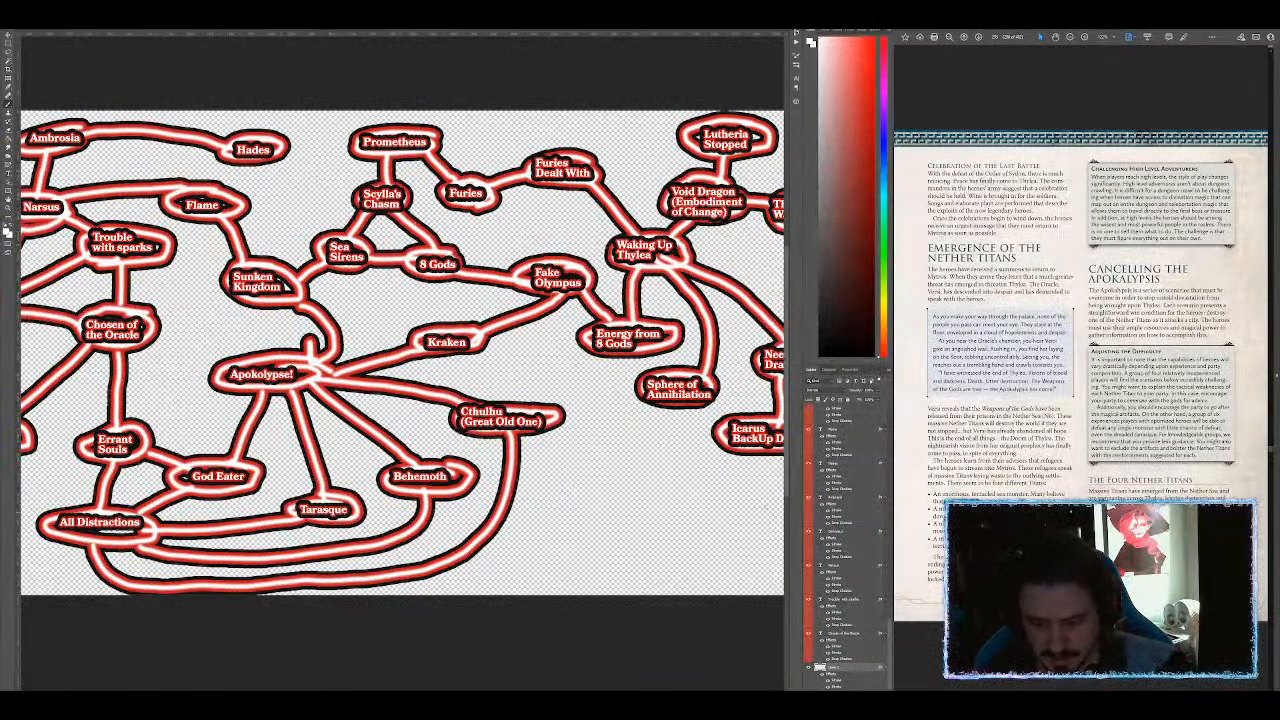
{"action": "key", "text": "Return"}
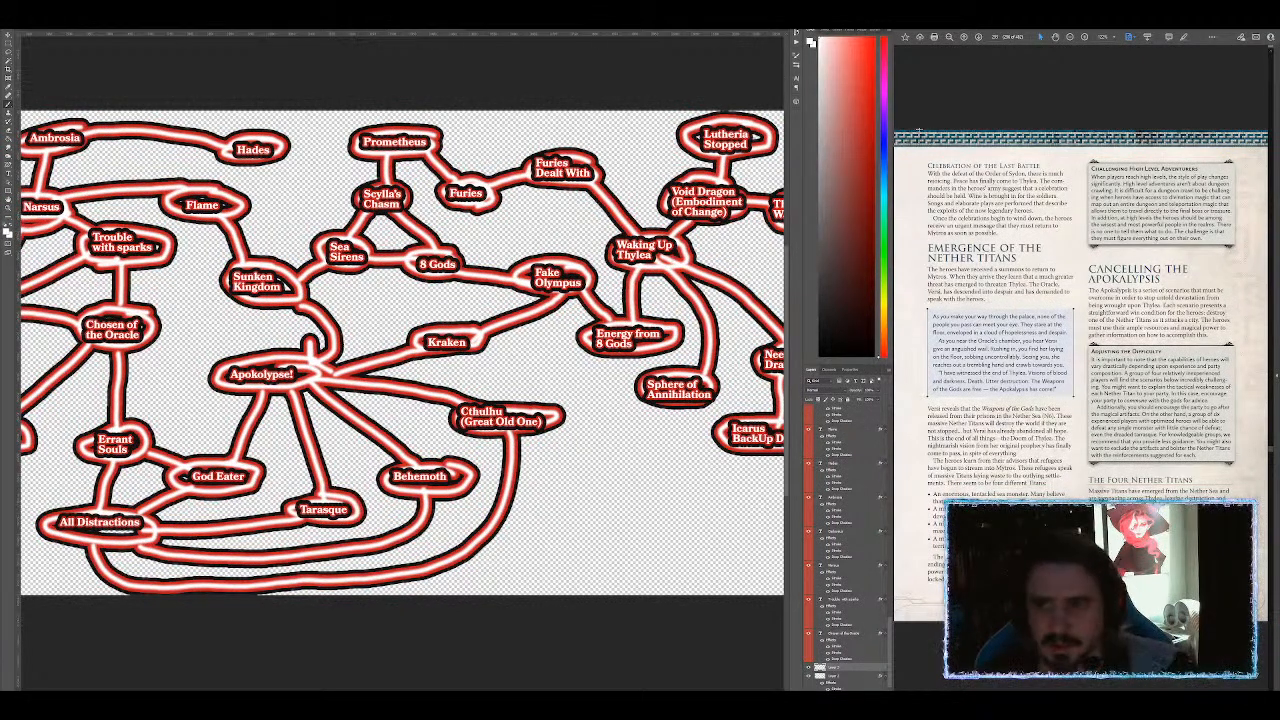
{"action": "left_click_drag", "start_coordinate": [885, 157], "coordinate": [884, 143]}
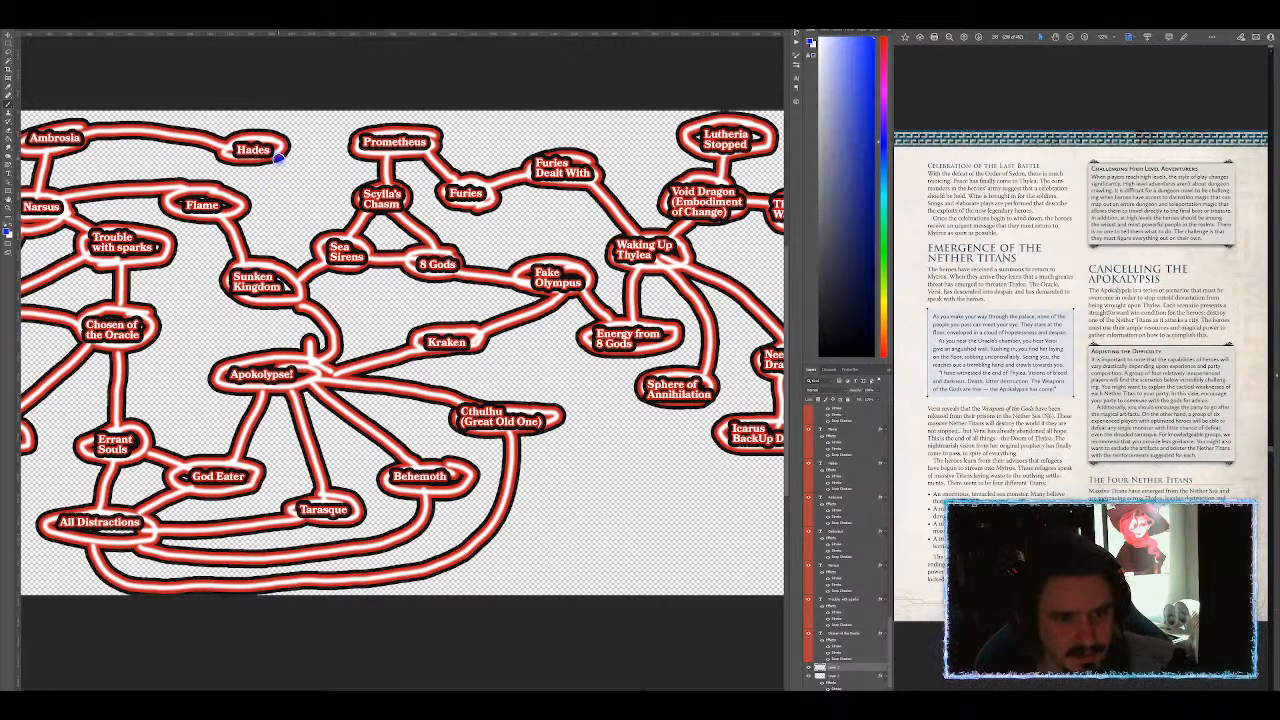
{"action": "left_click_drag", "start_coordinate": [278, 157], "coordinate": [430, 262]}
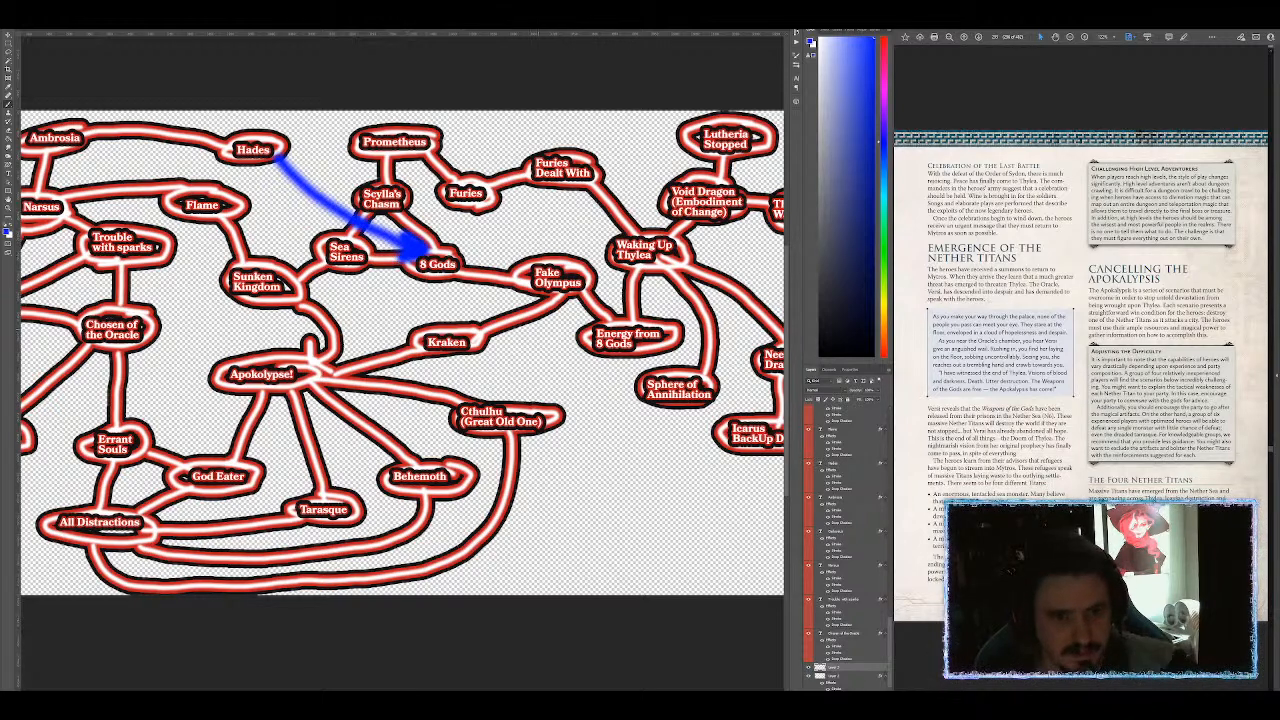
Step: Paint a long blue arrow from "Narsus" across the chart to "Needs a Dragon"
{"action": "left_click_drag", "start_coordinate": [451, 336], "coordinate": [612, 328]}
{"action": "mouse_move", "coordinate": [447, 276]}
{"action": "left_mouse_down"}
{"action": "mouse_move", "coordinate": [341, 270]}
{"action": "mouse_move", "coordinate": [487, 268]}
{"action": "left_mouse_up"}
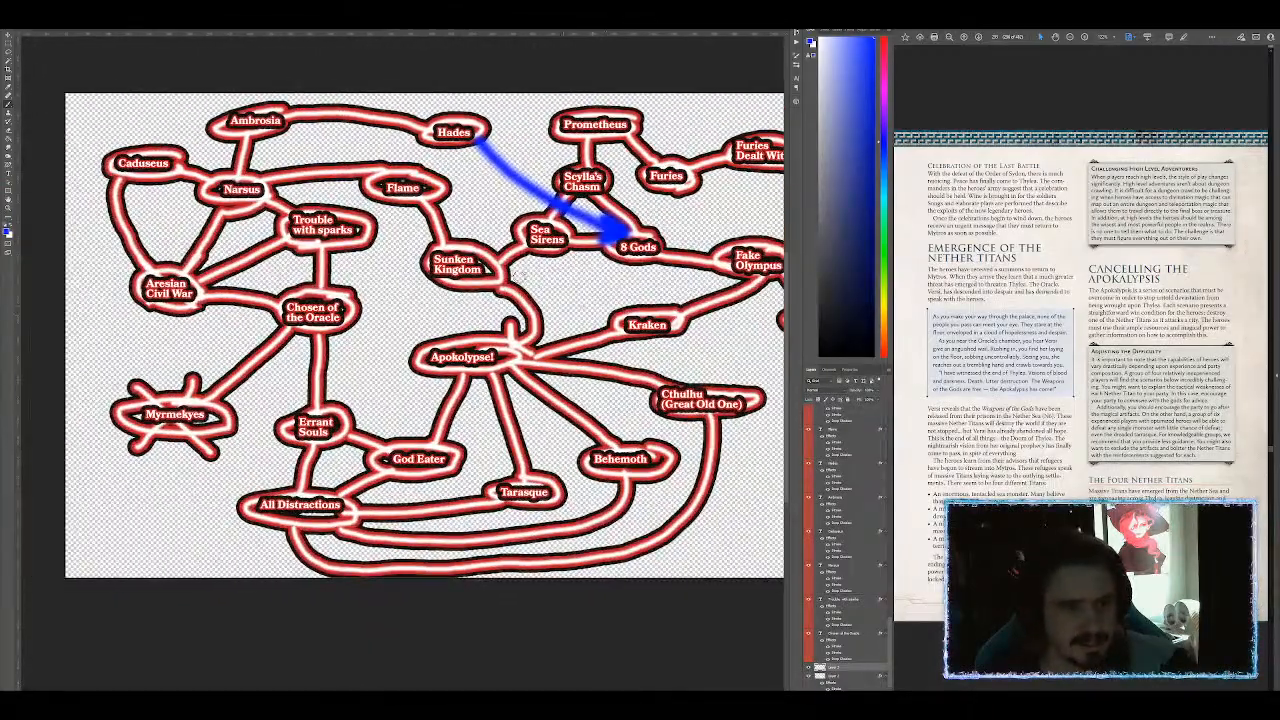
{"action": "left_click_drag", "start_coordinate": [470, 250], "coordinate": [399, 109]}
{"action": "left_click_drag", "start_coordinate": [609, 161], "coordinate": [558, 336]}
{"action": "key", "text": "ctrl+minus"}
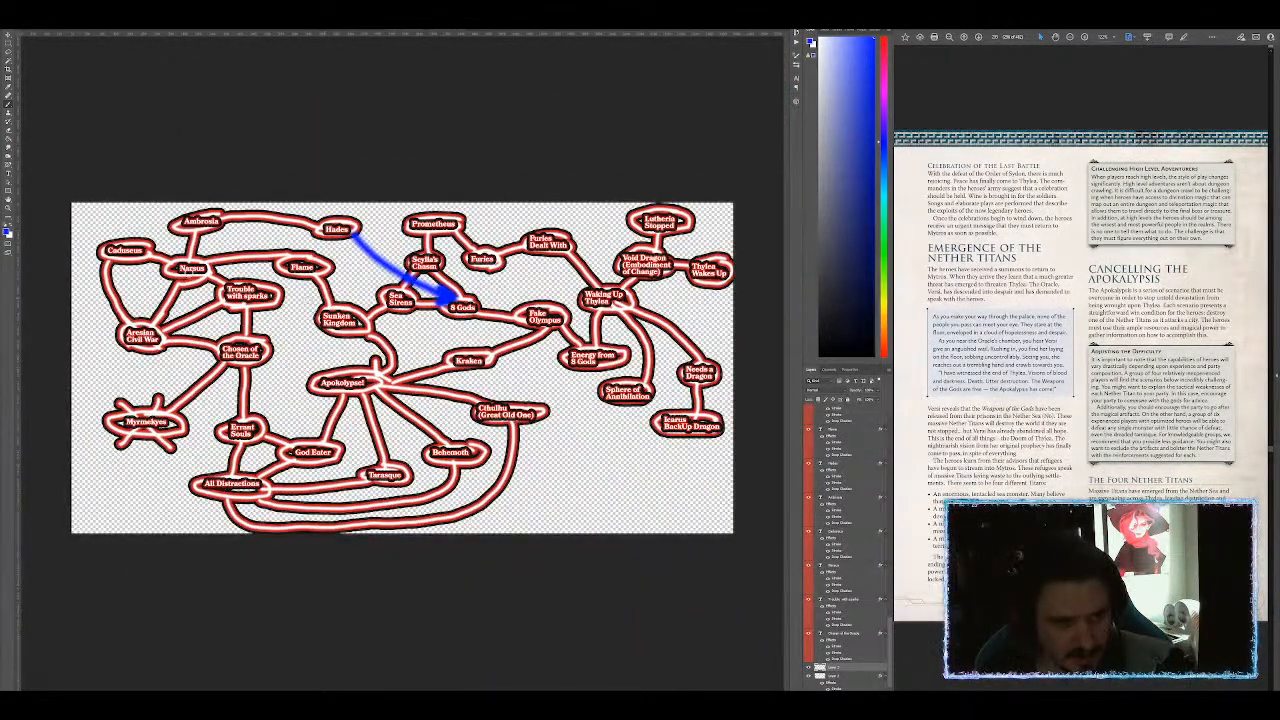
{"action": "mouse_move", "coordinate": [188, 268]}
{"action": "left_mouse_down"}
{"action": "mouse_move", "coordinate": [206, 302]}
{"action": "mouse_move", "coordinate": [252, 322]}
{"action": "mouse_move", "coordinate": [598, 410]}
{"action": "mouse_move", "coordinate": [630, 412]}
{"action": "mouse_move", "coordinate": [686, 378]}
{"action": "mouse_move", "coordinate": [690, 399]}
{"action": "left_mouse_up"}
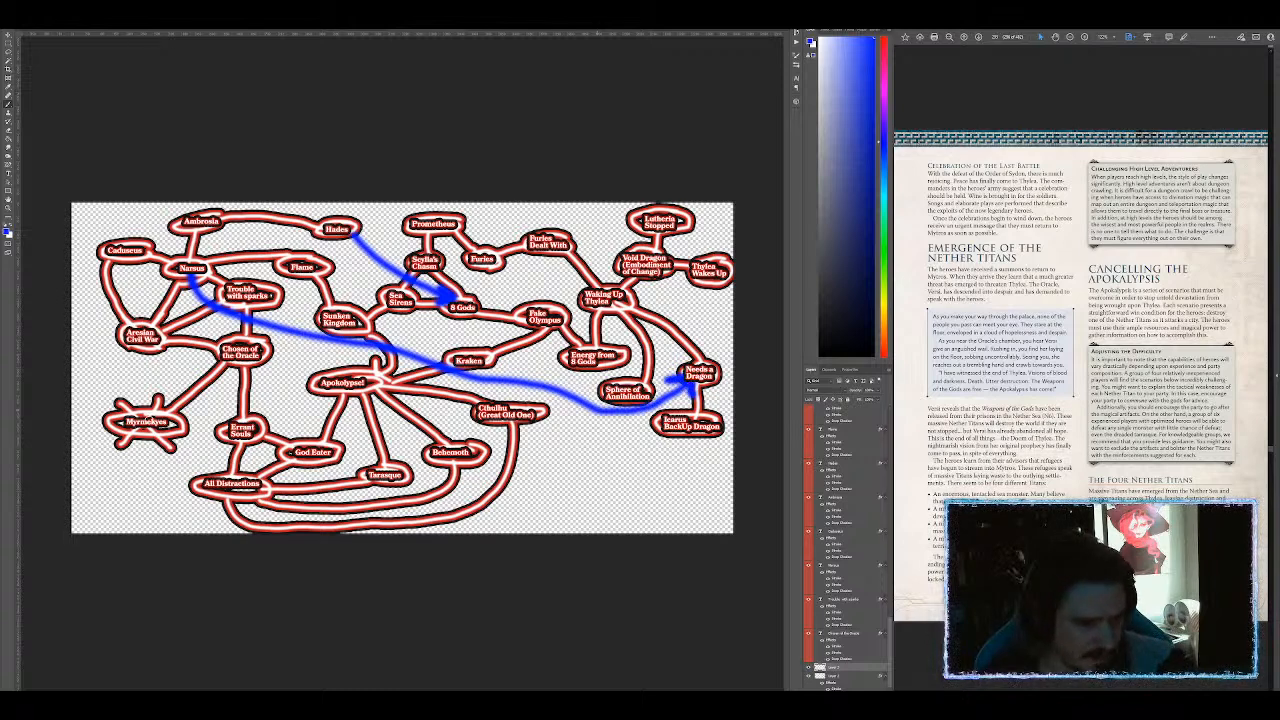
{"action": "mouse_move", "coordinate": [118, 446]}
{"action": "left_mouse_down"}
{"action": "mouse_move", "coordinate": [172, 398]}
{"action": "mouse_move", "coordinate": [156, 401]}
{"action": "left_mouse_up"}
{"action": "left_click_drag", "start_coordinate": [172, 398], "coordinate": [168, 414]}
{"action": "key", "text": "ctrl+z"}
{"action": "key", "text": "ctrl+z"}
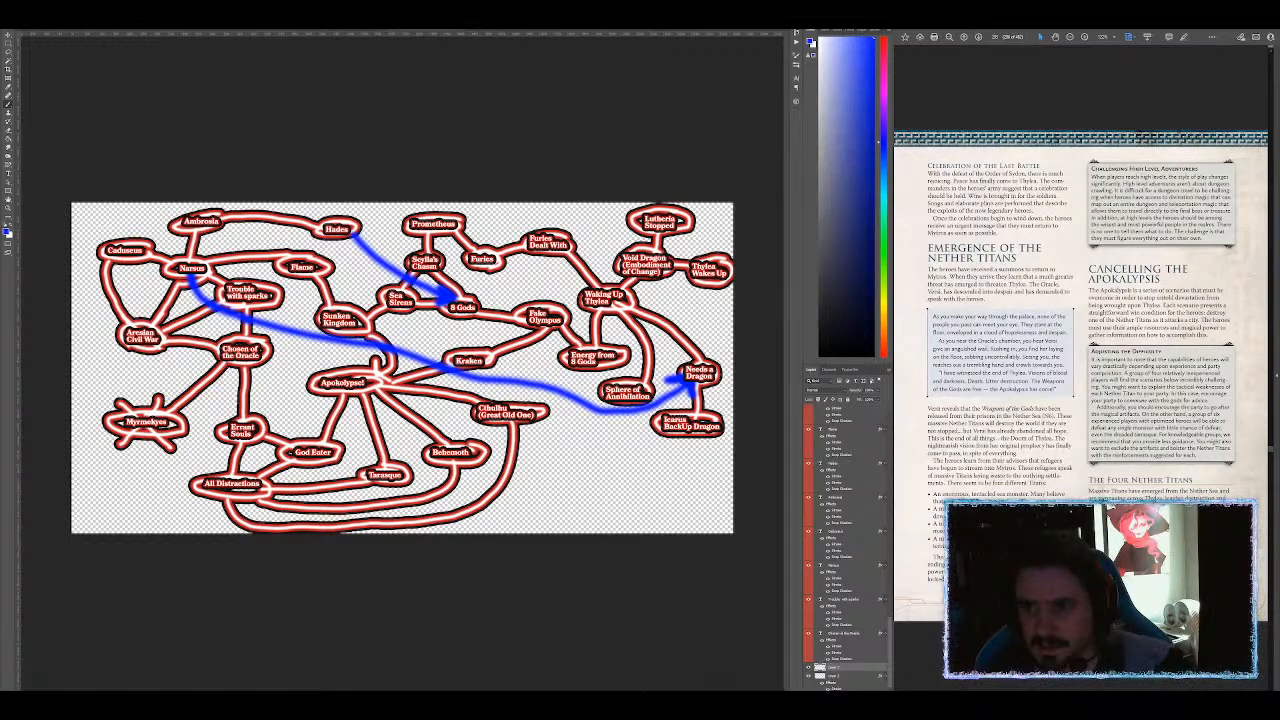
Step: On another new layer, paint yellow-orange burst marks around "Myrmekyes", "Errant Souls", "Aresian Civil War" and "Ambrosia"
{"action": "left_click_drag", "start_coordinate": [886, 326], "coordinate": [884, 316]}
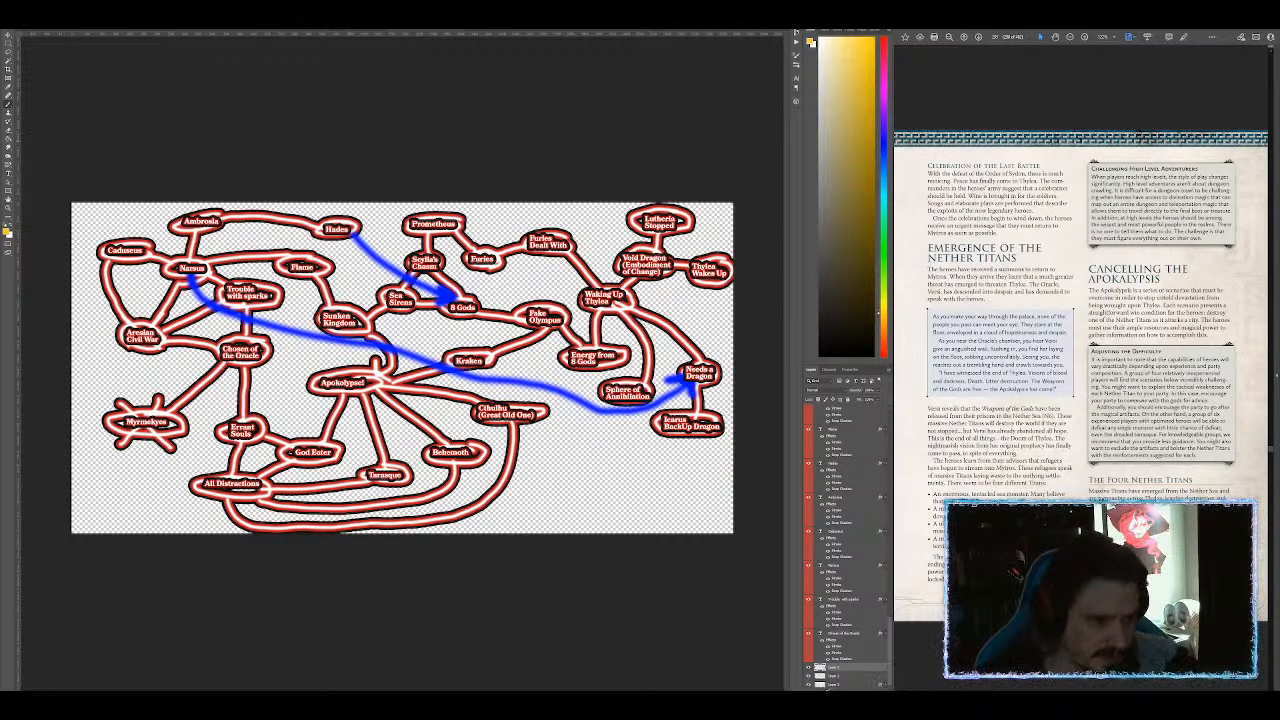
{"action": "mouse_move", "coordinate": [108, 392]}
{"action": "left_mouse_down"}
{"action": "mouse_move", "coordinate": [175, 450]}
{"action": "mouse_move", "coordinate": [113, 438]}
{"action": "mouse_move", "coordinate": [110, 449]}
{"action": "mouse_move", "coordinate": [165, 402]}
{"action": "left_mouse_up"}
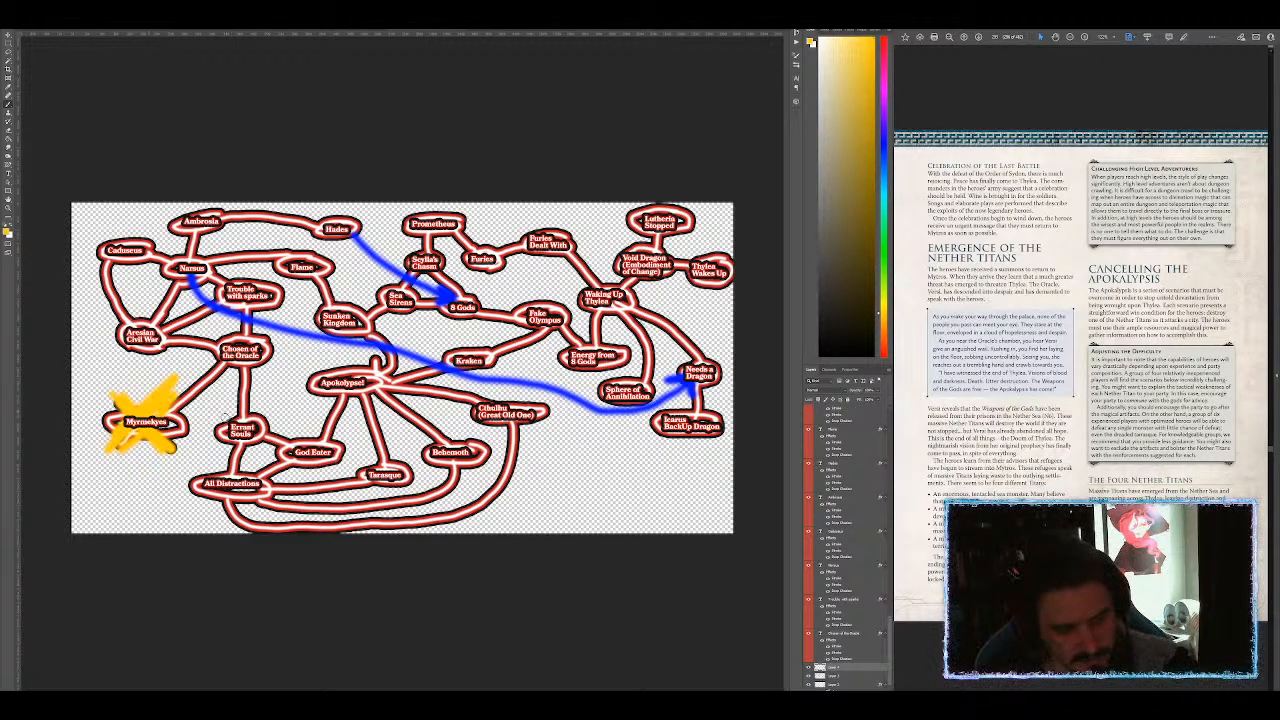
{"action": "mouse_move", "coordinate": [222, 412]}
{"action": "left_mouse_down"}
{"action": "mouse_move", "coordinate": [252, 452]}
{"action": "mouse_move", "coordinate": [218, 410]}
{"action": "mouse_move", "coordinate": [240, 446]}
{"action": "mouse_move", "coordinate": [255, 415]}
{"action": "mouse_move", "coordinate": [222, 436]}
{"action": "mouse_move", "coordinate": [275, 410]}
{"action": "left_mouse_up"}
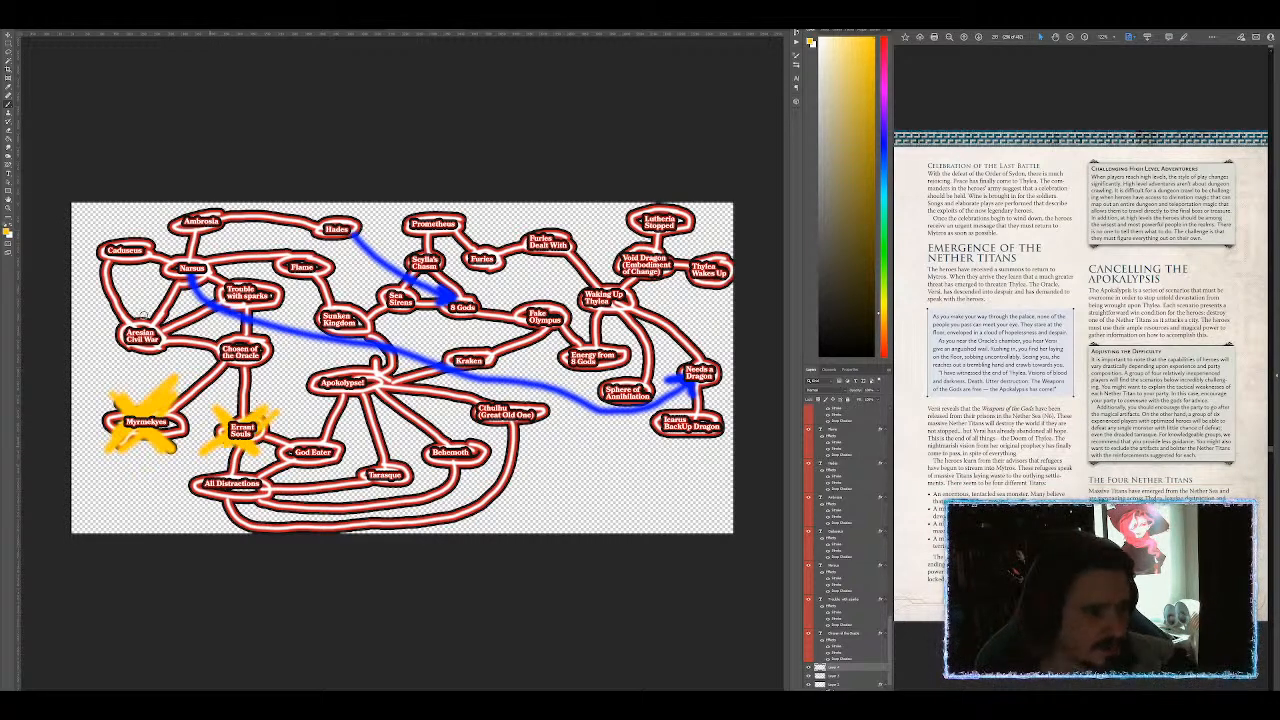
{"action": "mouse_move", "coordinate": [150, 322]}
{"action": "left_mouse_down"}
{"action": "mouse_move", "coordinate": [122, 350]}
{"action": "mouse_move", "coordinate": [162, 316]}
{"action": "mouse_move", "coordinate": [134, 322]}
{"action": "mouse_move", "coordinate": [158, 368]}
{"action": "mouse_move", "coordinate": [146, 356]}
{"action": "left_mouse_up"}
{"action": "mouse_move", "coordinate": [216, 212]}
{"action": "left_mouse_down"}
{"action": "mouse_move", "coordinate": [177, 237]}
{"action": "mouse_move", "coordinate": [217, 211]}
{"action": "mouse_move", "coordinate": [216, 243]}
{"action": "left_mouse_up"}
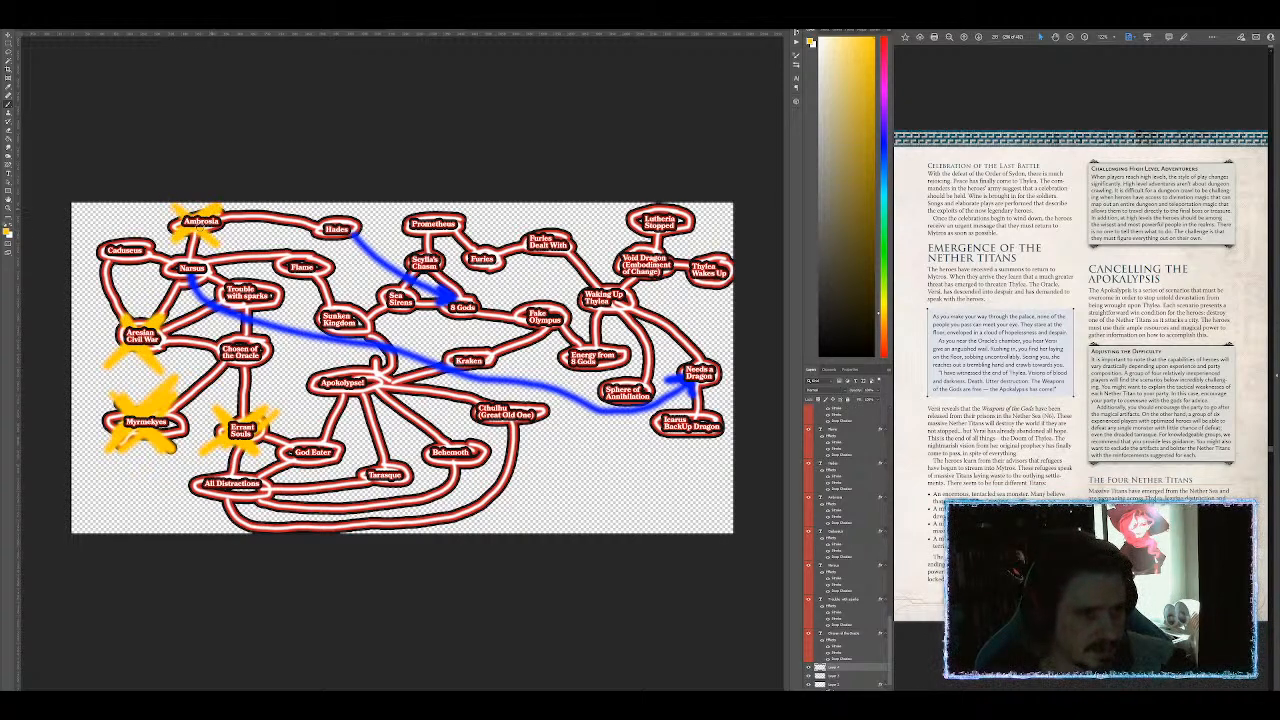
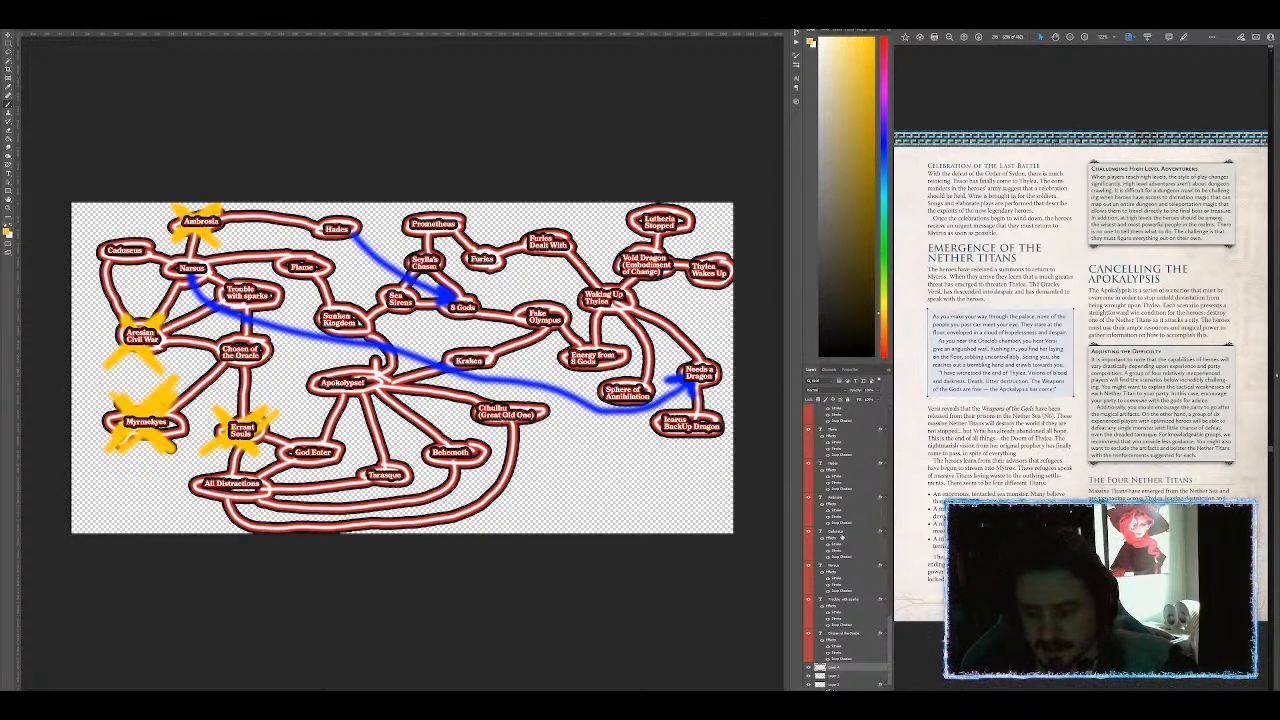
Step: Create a new layer above the topmost text layer and set the brush colour to magenta
{"action": "scroll", "coordinate": [847, 488], "scroll_direction": "up", "scroll_amount": 8}
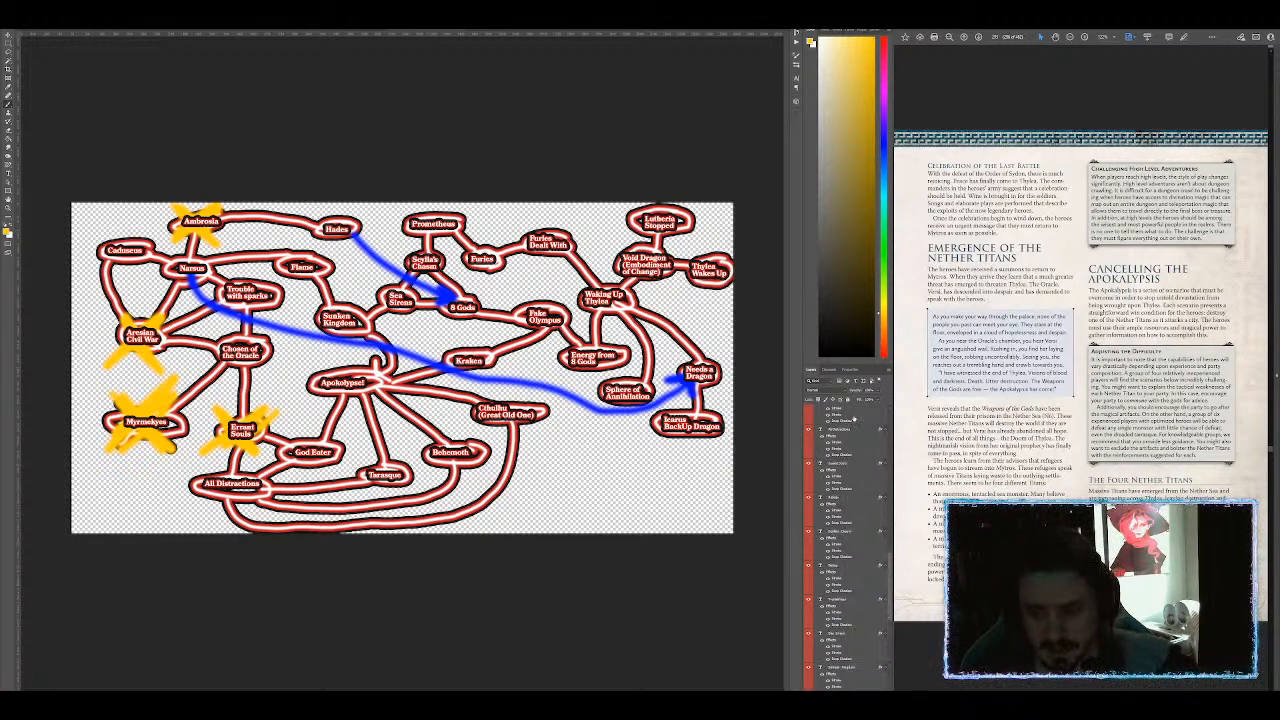
{"action": "scroll", "coordinate": [853, 411], "scroll_direction": "up", "scroll_amount": 5}
{"action": "scroll", "coordinate": [855, 412], "scroll_direction": "up", "scroll_amount": 2}
{"action": "left_click", "coordinate": [853, 410]}
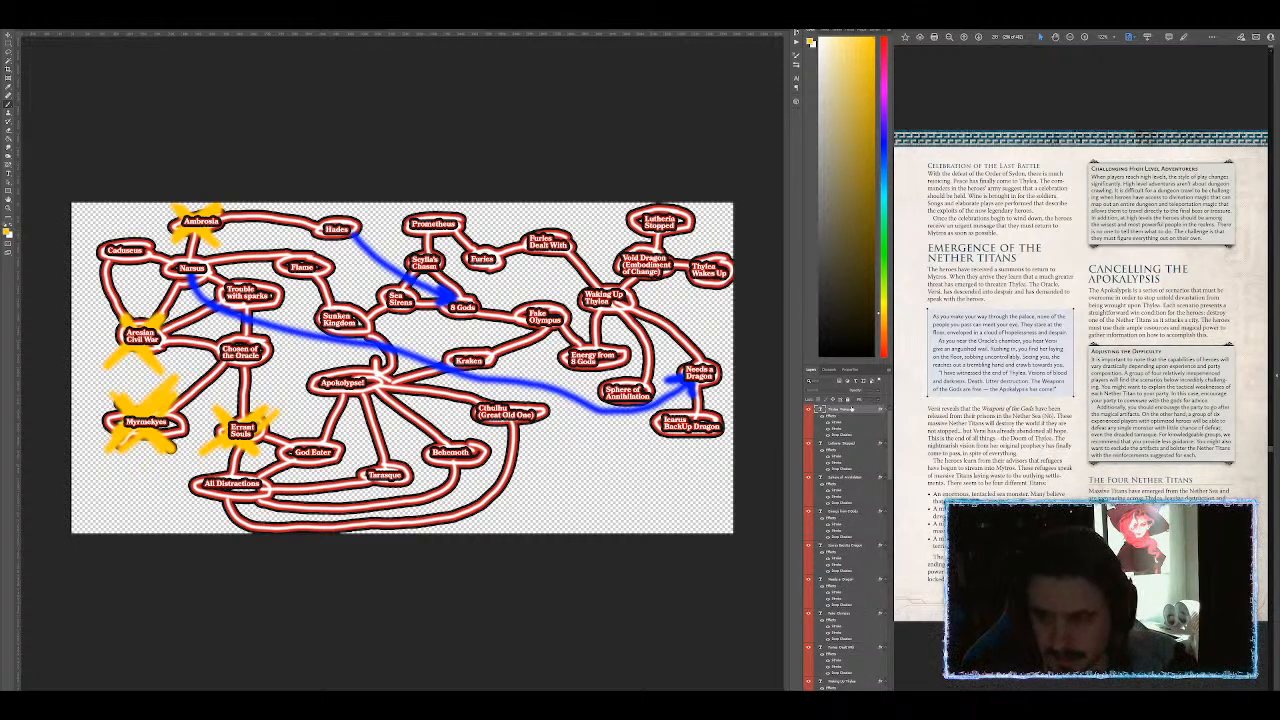
{"action": "key", "text": "Return"}
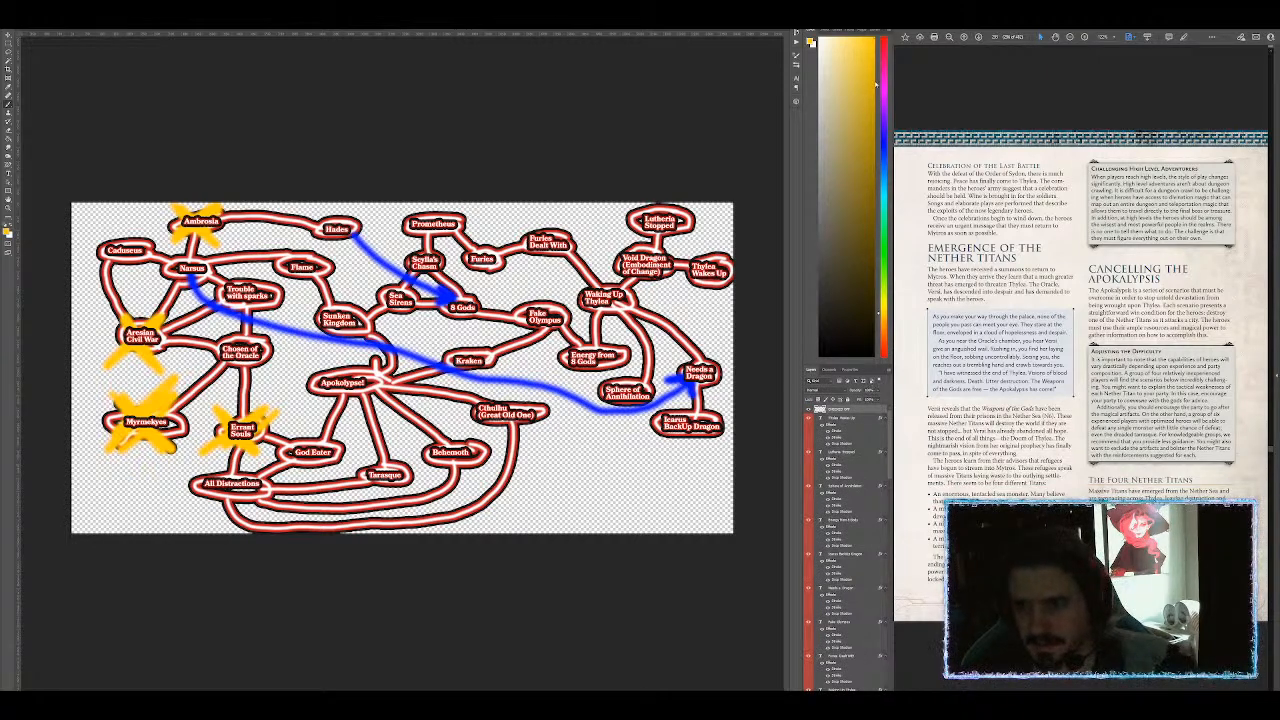
{"action": "key", "text": "x"}
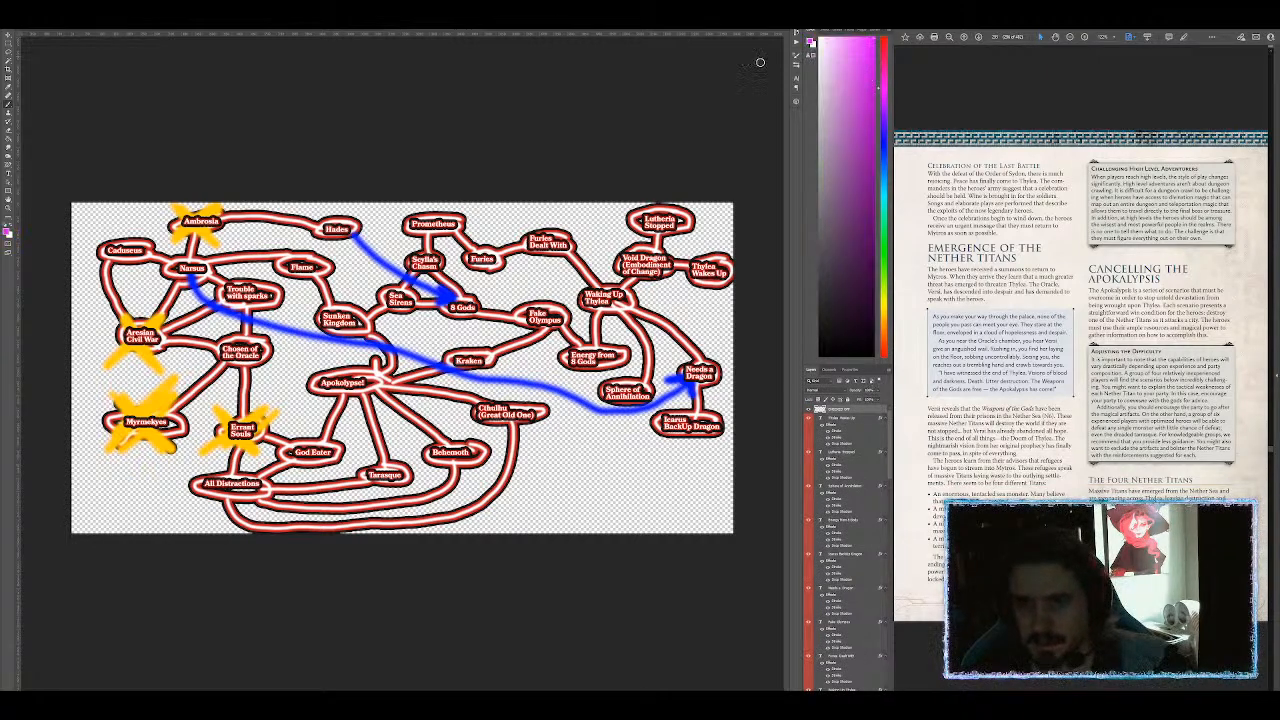
{"action": "mouse_move", "coordinate": [172, 266]}
{"action": "left_mouse_down"}
{"action": "mouse_move", "coordinate": [192, 278]}
{"action": "mouse_move", "coordinate": [230, 254]}
{"action": "left_mouse_up"}
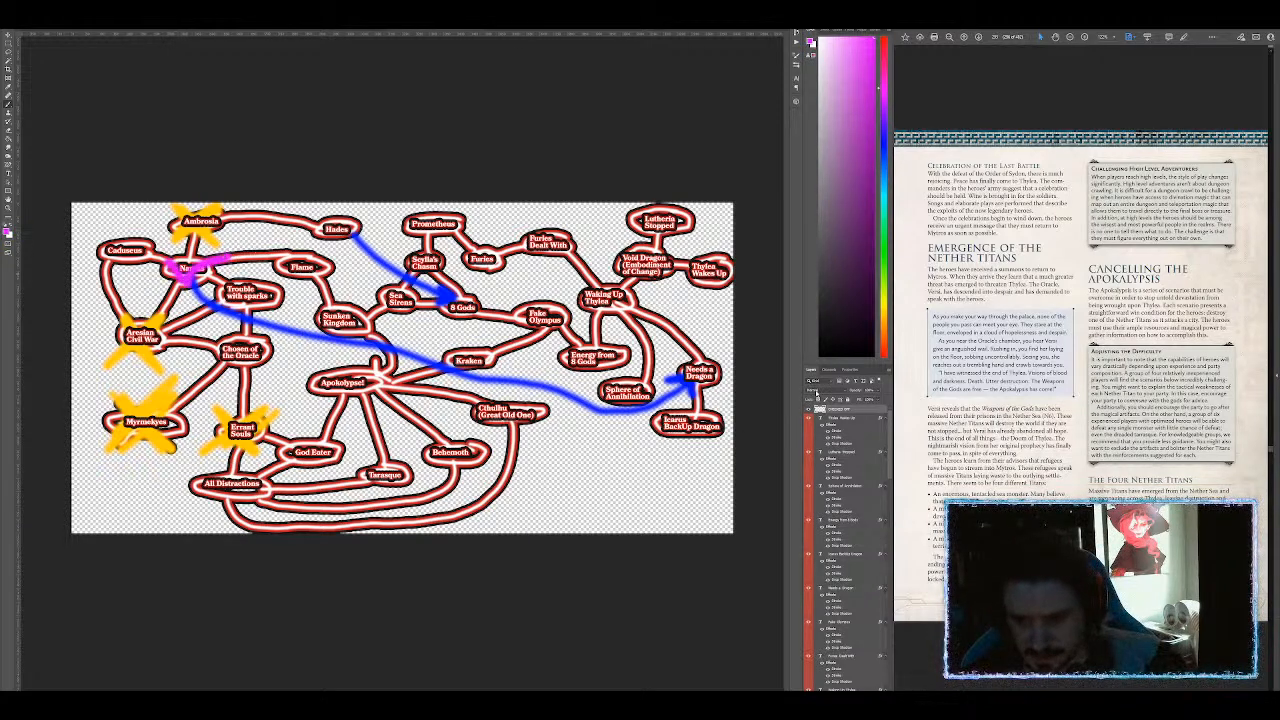
{"action": "key", "text": "ctrl+z"}
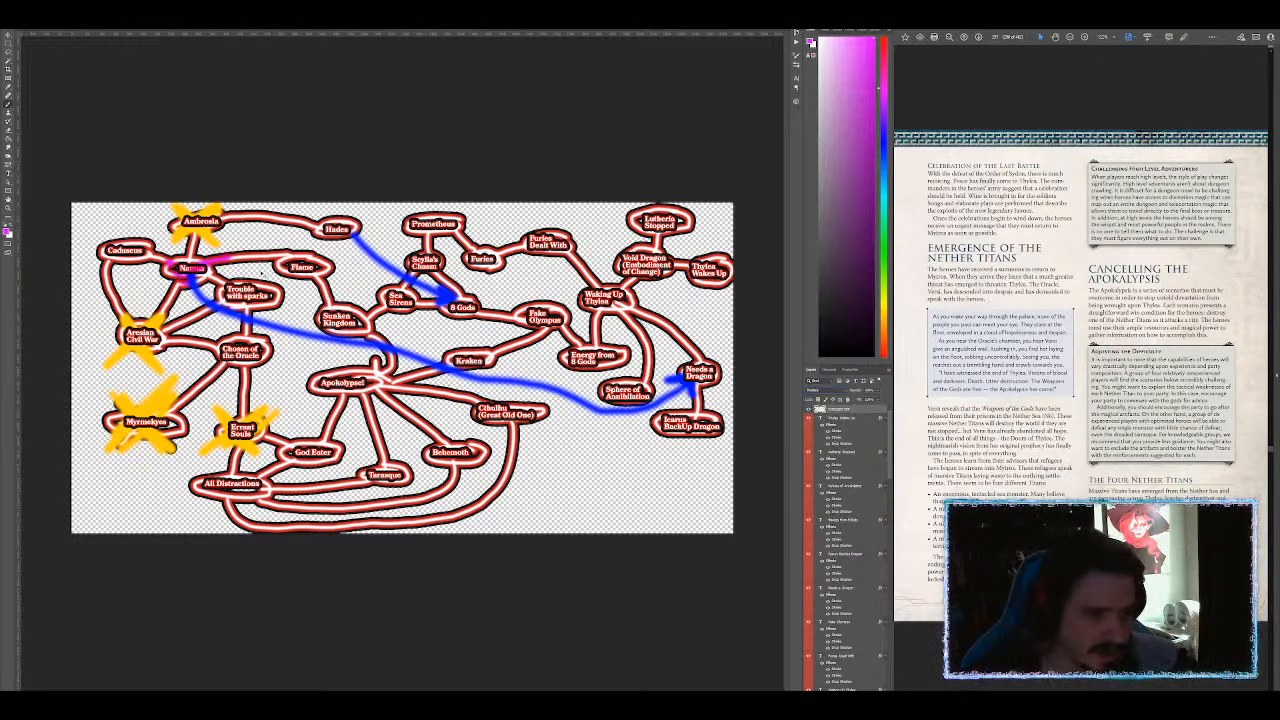
{"action": "key", "text": "ctrl+shift+z"}
{"action": "key", "text": "ctrl+z"}
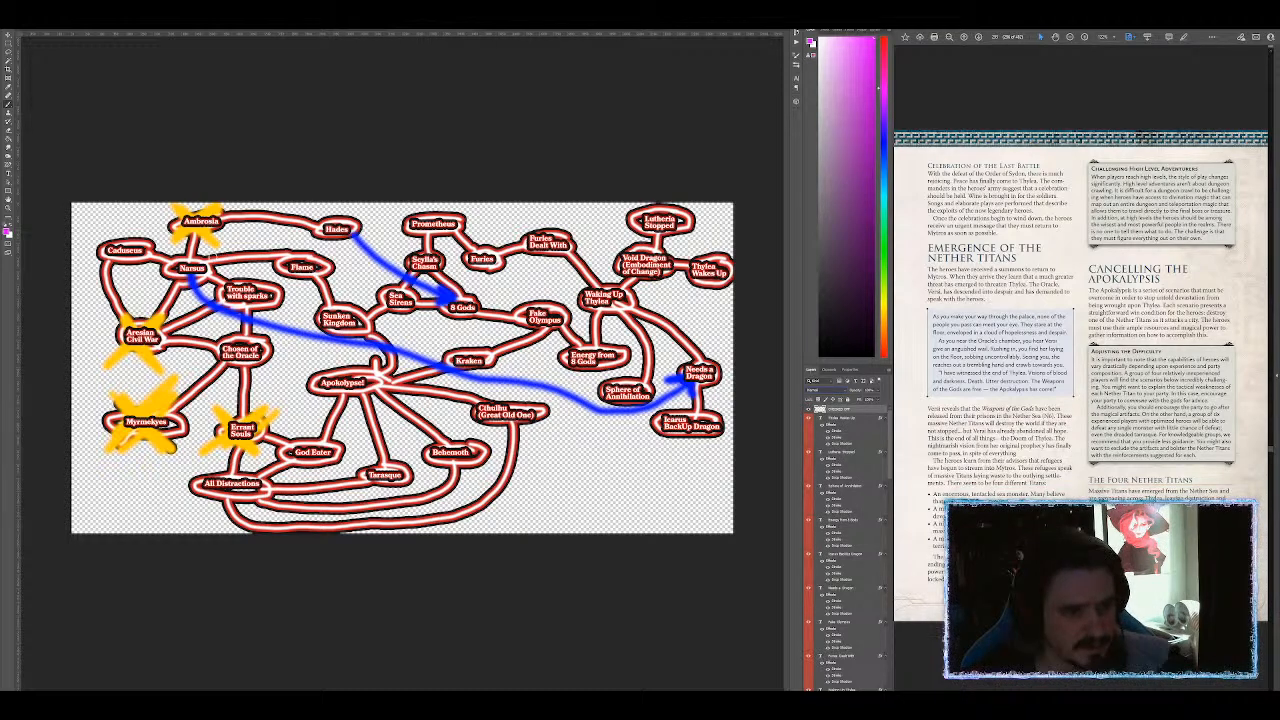
{"action": "left_click_drag", "start_coordinate": [165, 265], "coordinate": [208, 268]}
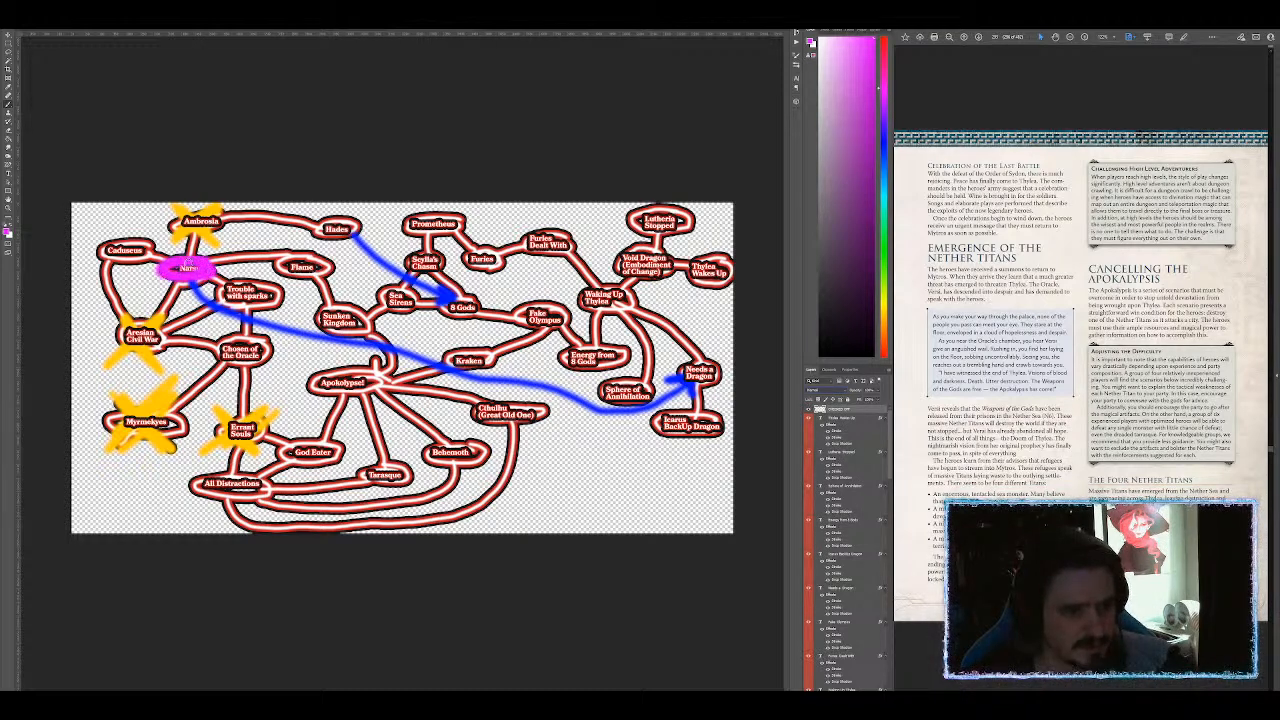
{"action": "key", "text": "ctrl+z"}
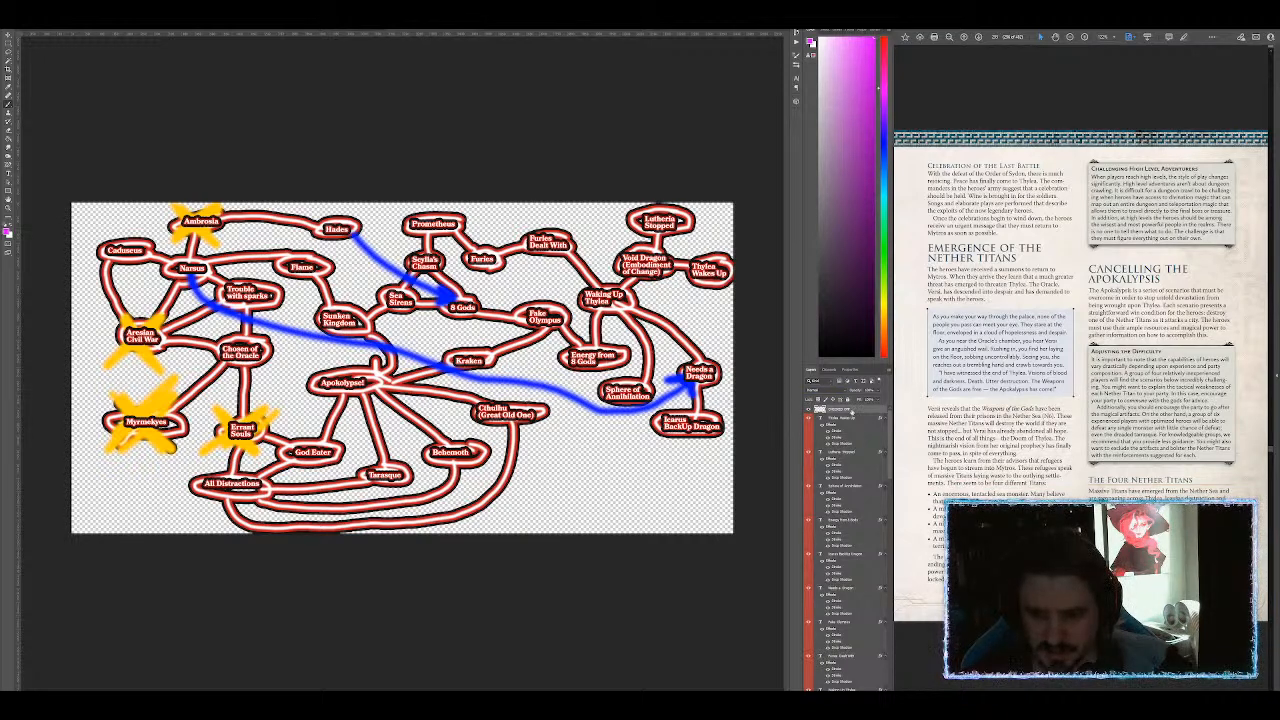
Step: Paint a magenta ring around the "Narsus" label on the top layer
{"action": "mouse_move", "coordinate": [182, 256]}
{"action": "left_mouse_down"}
{"action": "mouse_move", "coordinate": [165, 274]}
{"action": "mouse_move", "coordinate": [214, 282]}
{"action": "mouse_move", "coordinate": [178, 252]}
{"action": "left_mouse_up"}
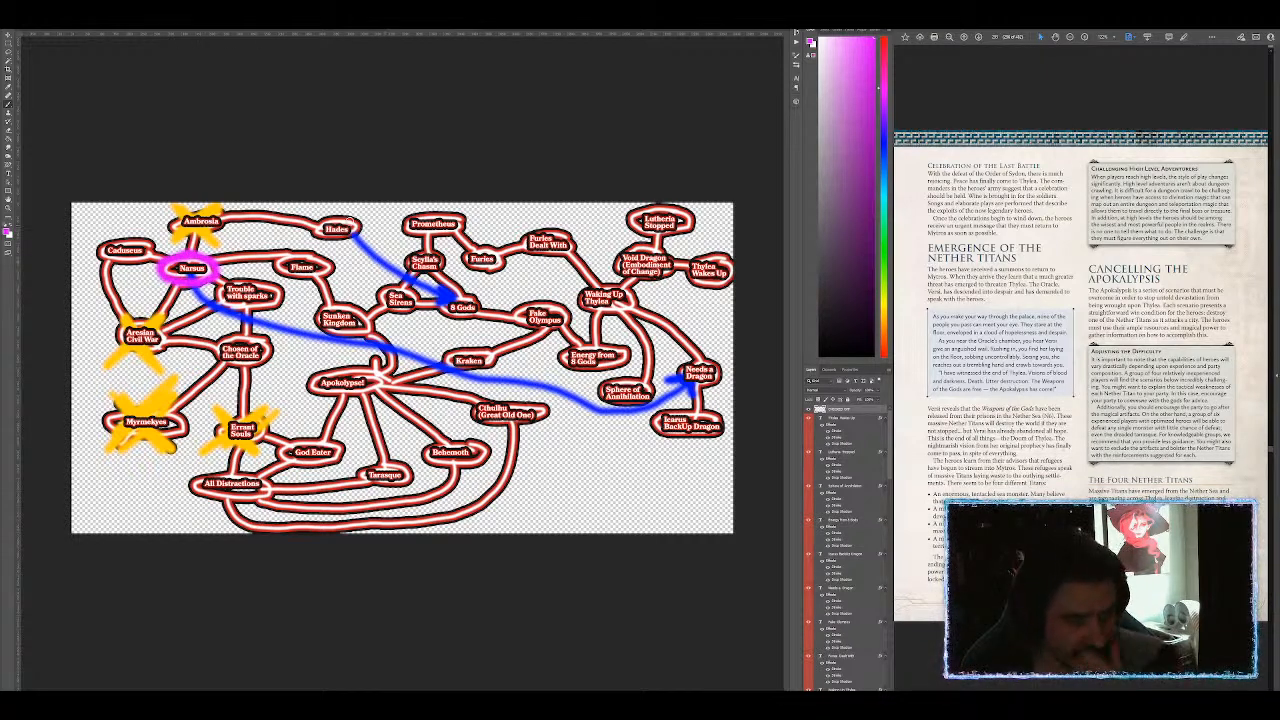
Step: Paint magenta rings around the "Hades", "God Eater", "Sphere of Annihilation", "Icarus BackUp Dragon" and "Kraken" labels
{"action": "mouse_move", "coordinate": [354, 216]}
{"action": "left_mouse_down"}
{"action": "mouse_move", "coordinate": [305, 224]}
{"action": "mouse_move", "coordinate": [344, 245]}
{"action": "mouse_move", "coordinate": [362, 218]}
{"action": "mouse_move", "coordinate": [340, 213]}
{"action": "left_mouse_up"}
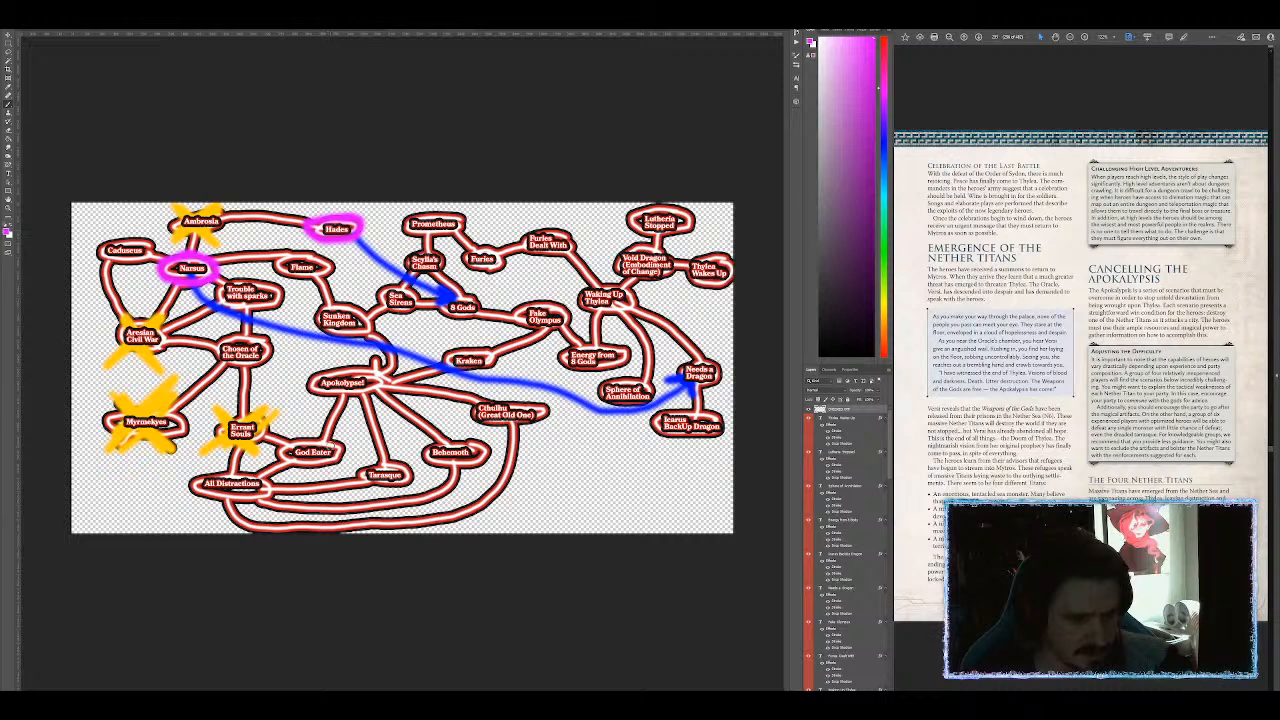
{"action": "mouse_move", "coordinate": [336, 436]}
{"action": "left_mouse_down"}
{"action": "mouse_move", "coordinate": [276, 450]}
{"action": "mouse_move", "coordinate": [325, 466]}
{"action": "mouse_move", "coordinate": [346, 446]}
{"action": "mouse_move", "coordinate": [316, 436]}
{"action": "left_mouse_up"}
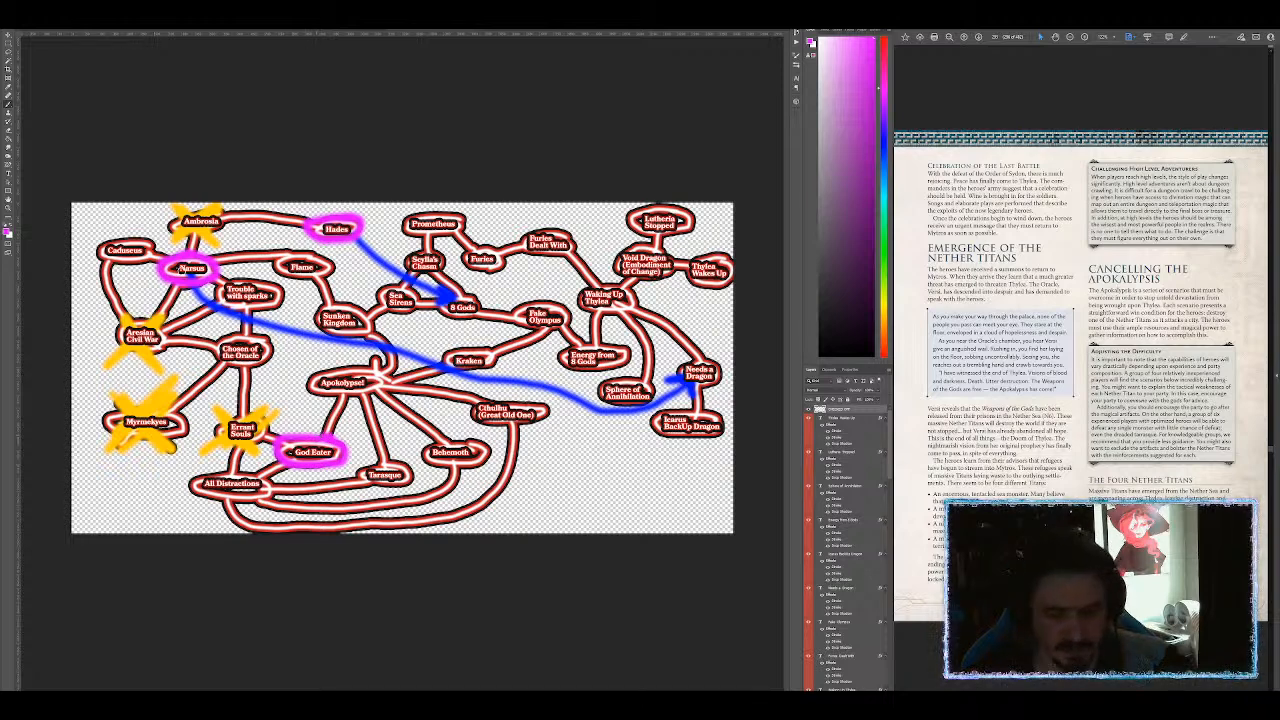
{"action": "mouse_move", "coordinate": [642, 380]}
{"action": "left_mouse_down"}
{"action": "mouse_move", "coordinate": [598, 384]}
{"action": "mouse_move", "coordinate": [608, 402]}
{"action": "mouse_move", "coordinate": [647, 402]}
{"action": "mouse_move", "coordinate": [620, 372]}
{"action": "mouse_move", "coordinate": [593, 401]}
{"action": "mouse_move", "coordinate": [650, 410]}
{"action": "mouse_move", "coordinate": [655, 382]}
{"action": "mouse_move", "coordinate": [632, 378]}
{"action": "left_mouse_up"}
{"action": "key", "text": "ctrl+z"}
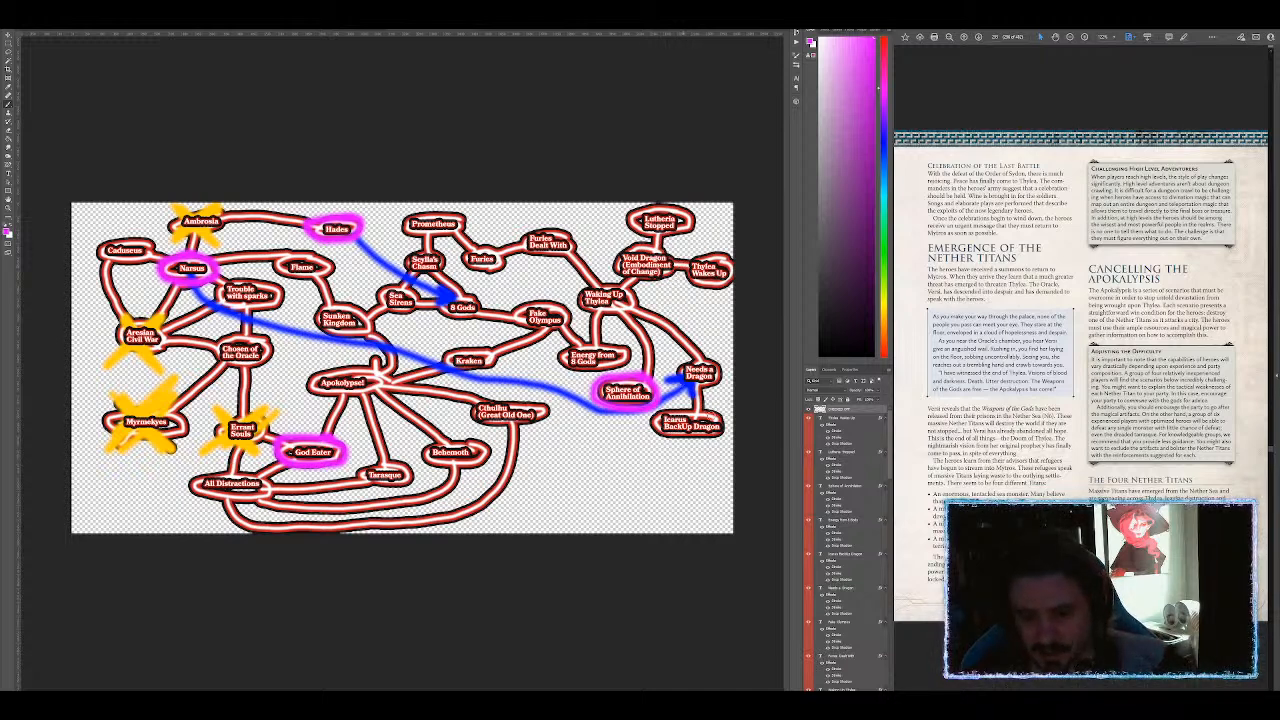
{"action": "left_click_drag", "start_coordinate": [658, 436], "coordinate": [731, 425]}
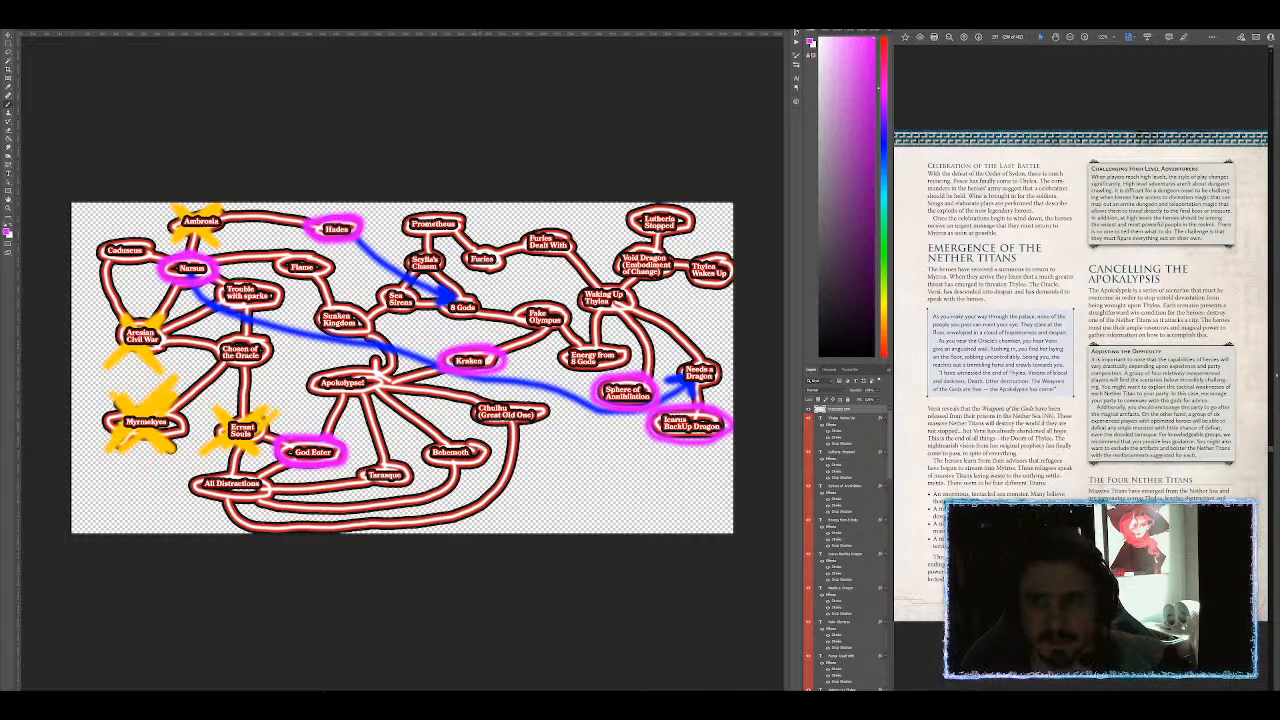
Step: Switch to Foundry VTT, search the actor directory for "krak" and "tro", and clear the search
{"action": "key", "text": "alt+Tab"}
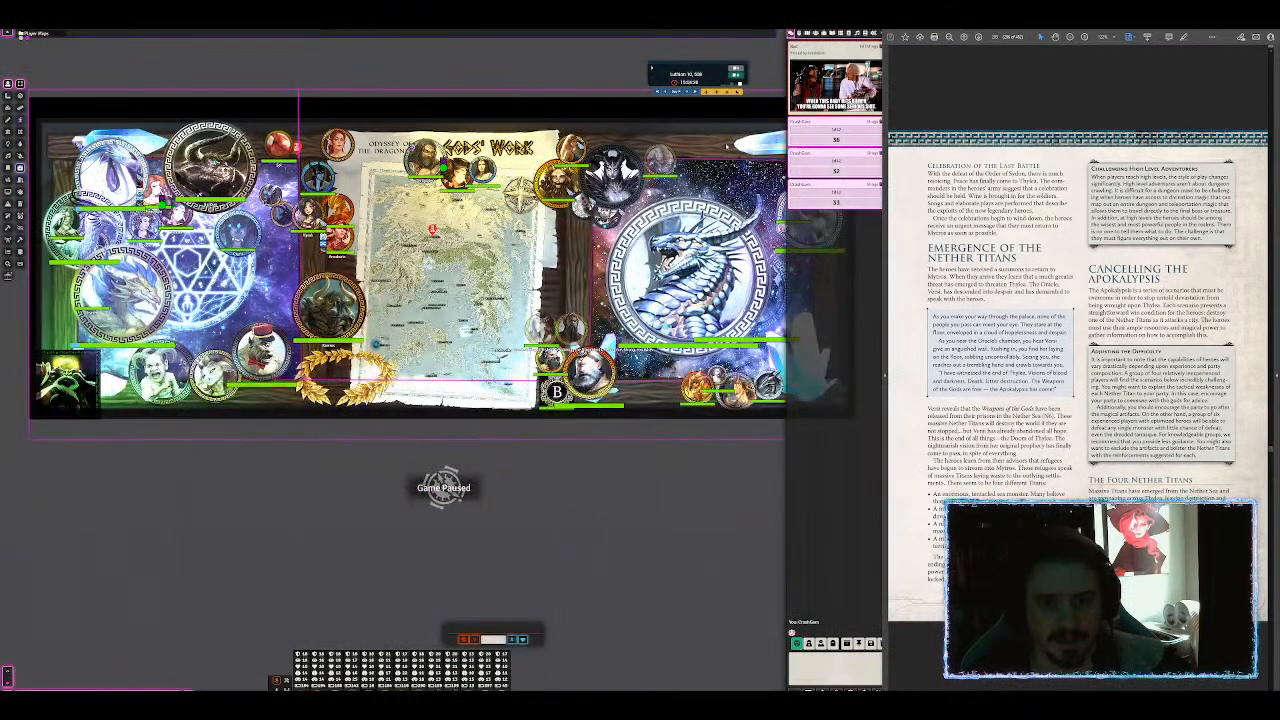
{"action": "left_click", "coordinate": [818, 34]}
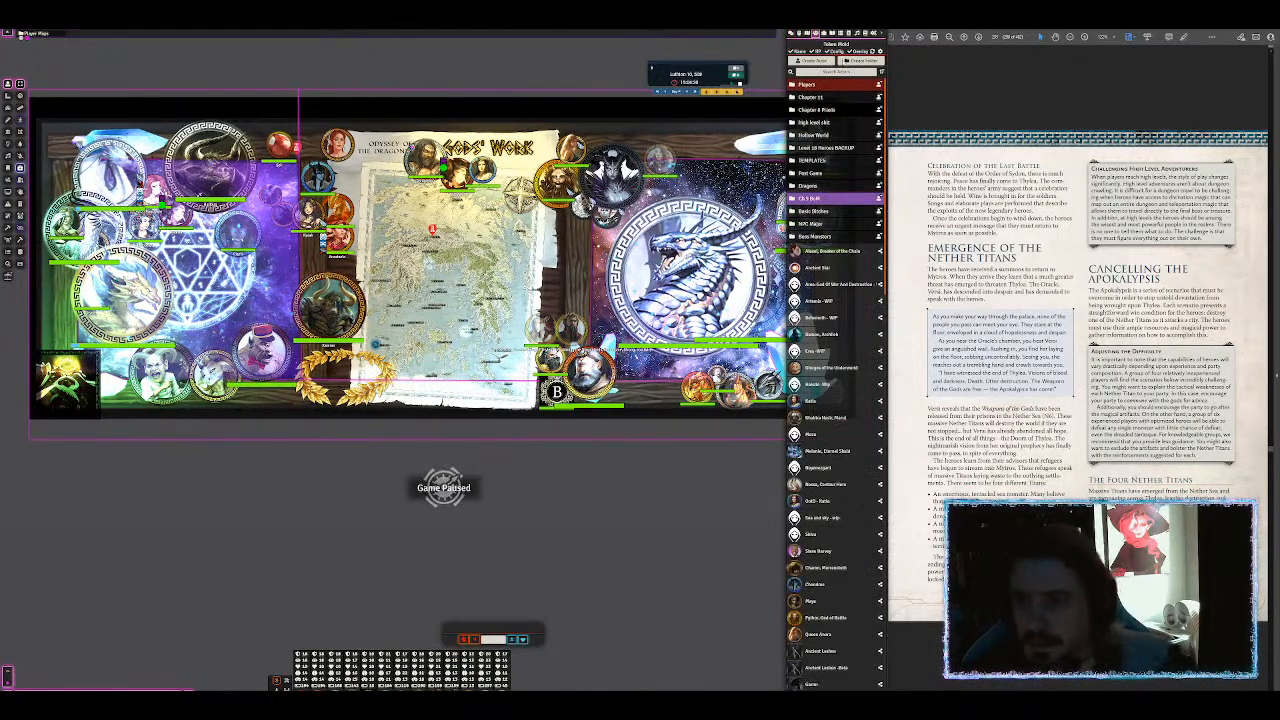
{"action": "left_click", "coordinate": [840, 72]}
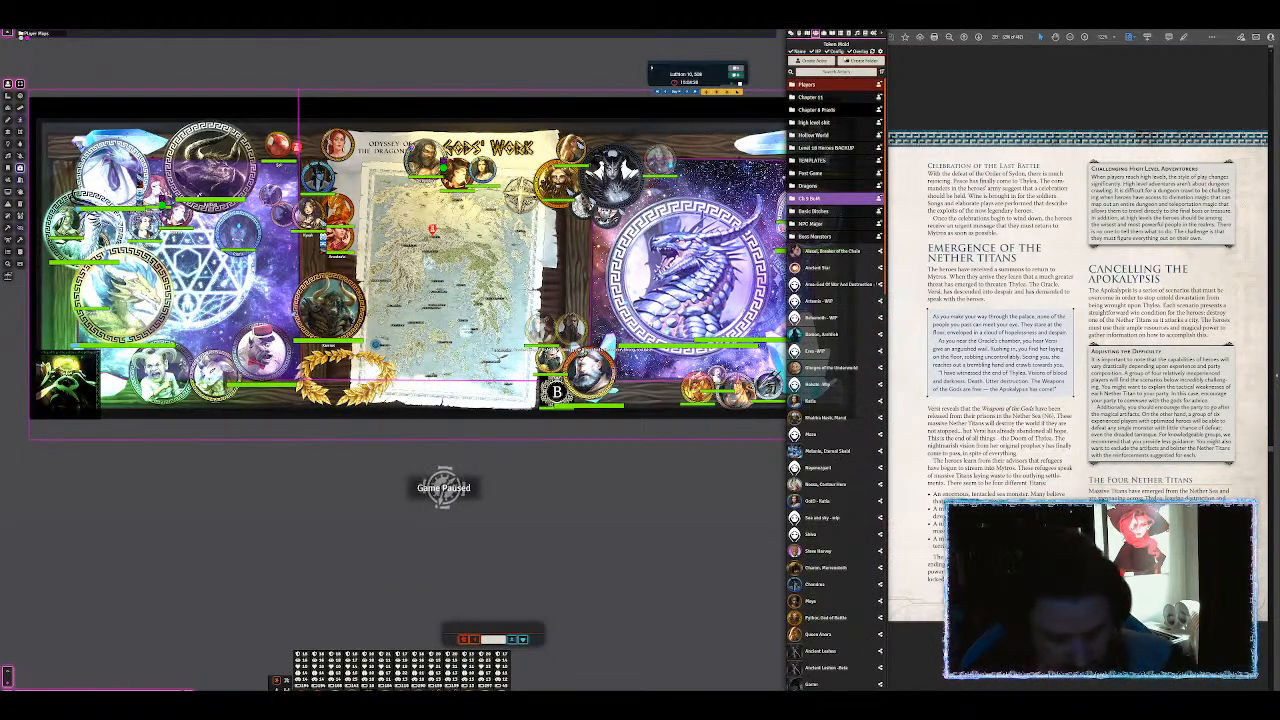
{"action": "type", "text": "krak"}
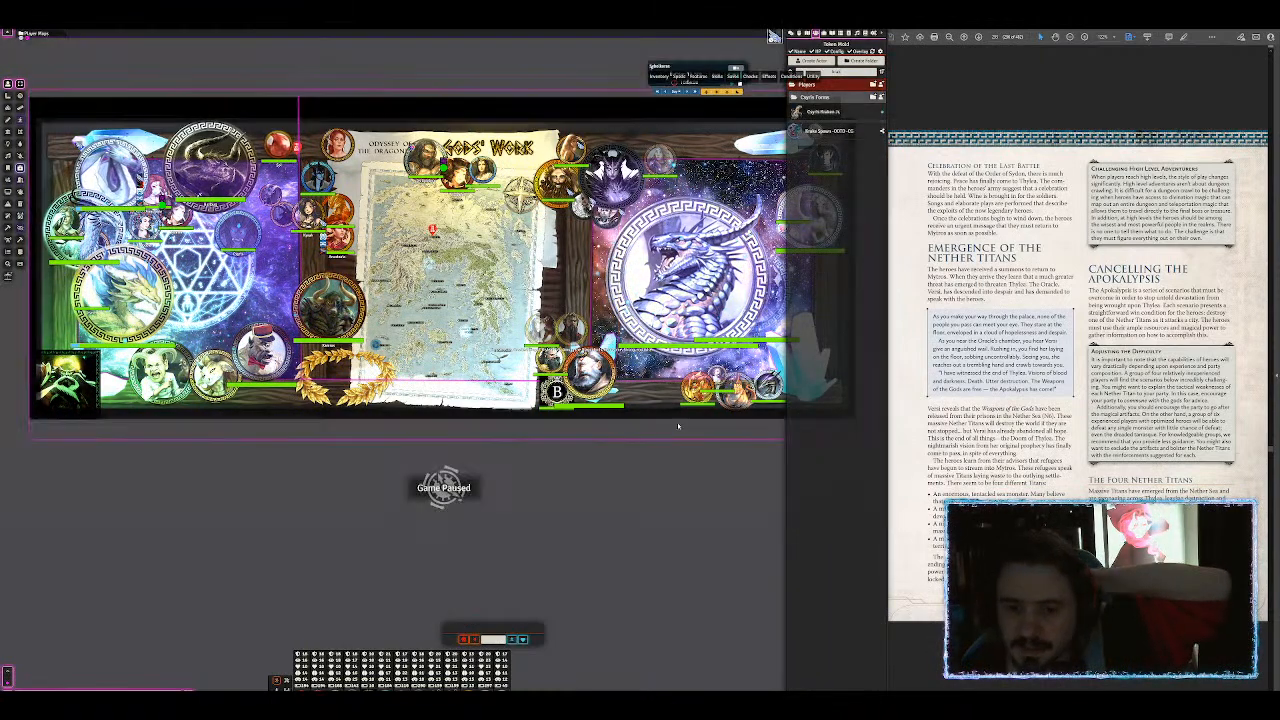
{"action": "left_click_drag", "start_coordinate": [691, 460], "coordinate": [655, 495]}
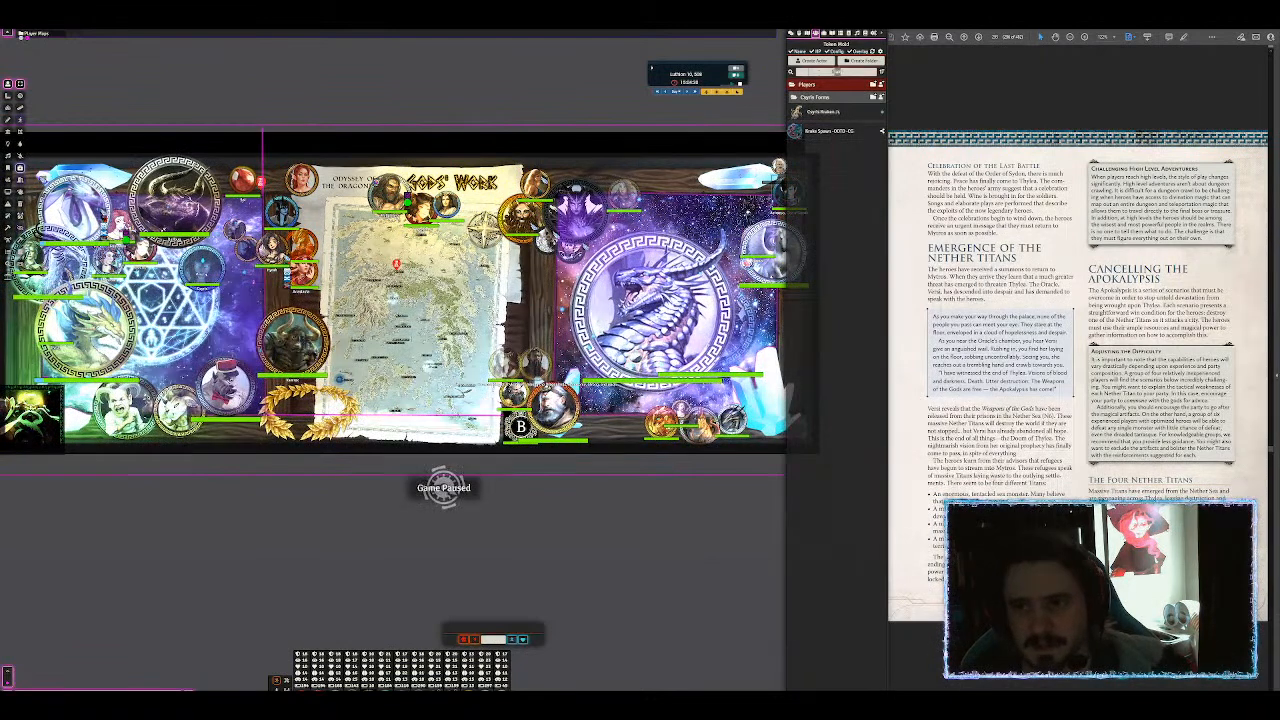
{"action": "type", "text": "tro"}
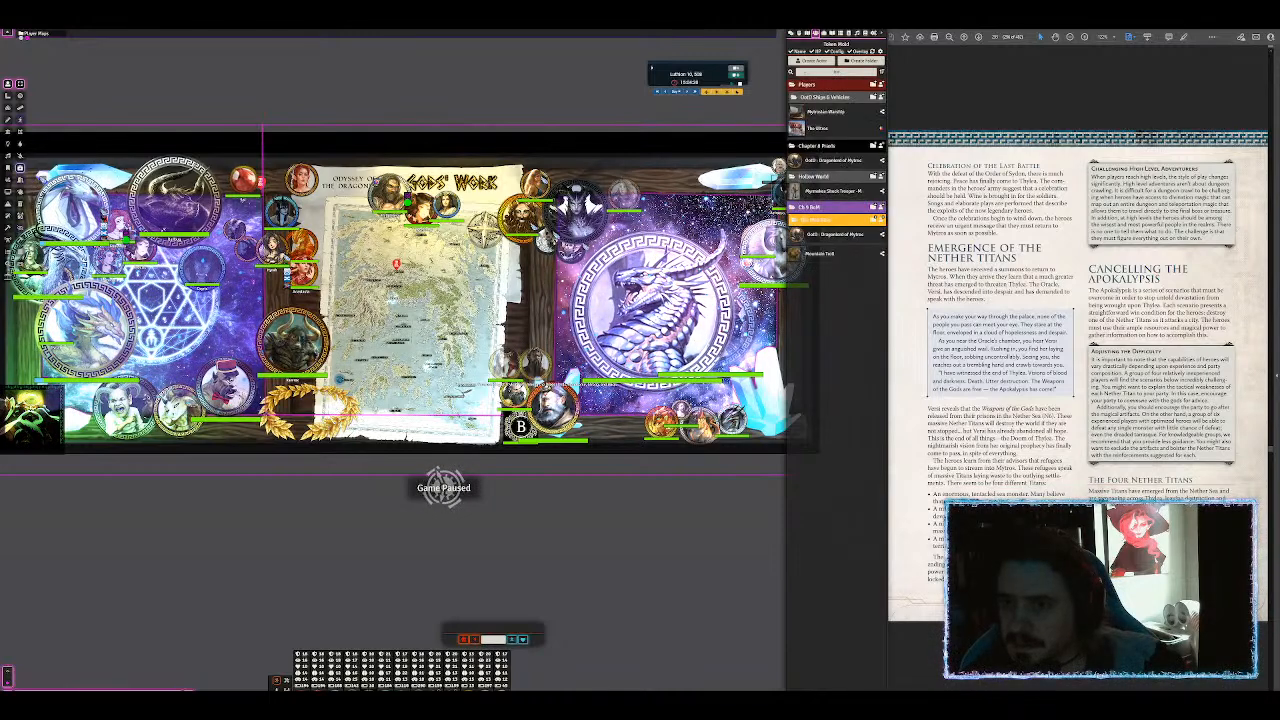
{"action": "key", "text": "BackSpace"}
{"action": "key", "text": "BackSpace"}
{"action": "key", "text": "BackSpace"}
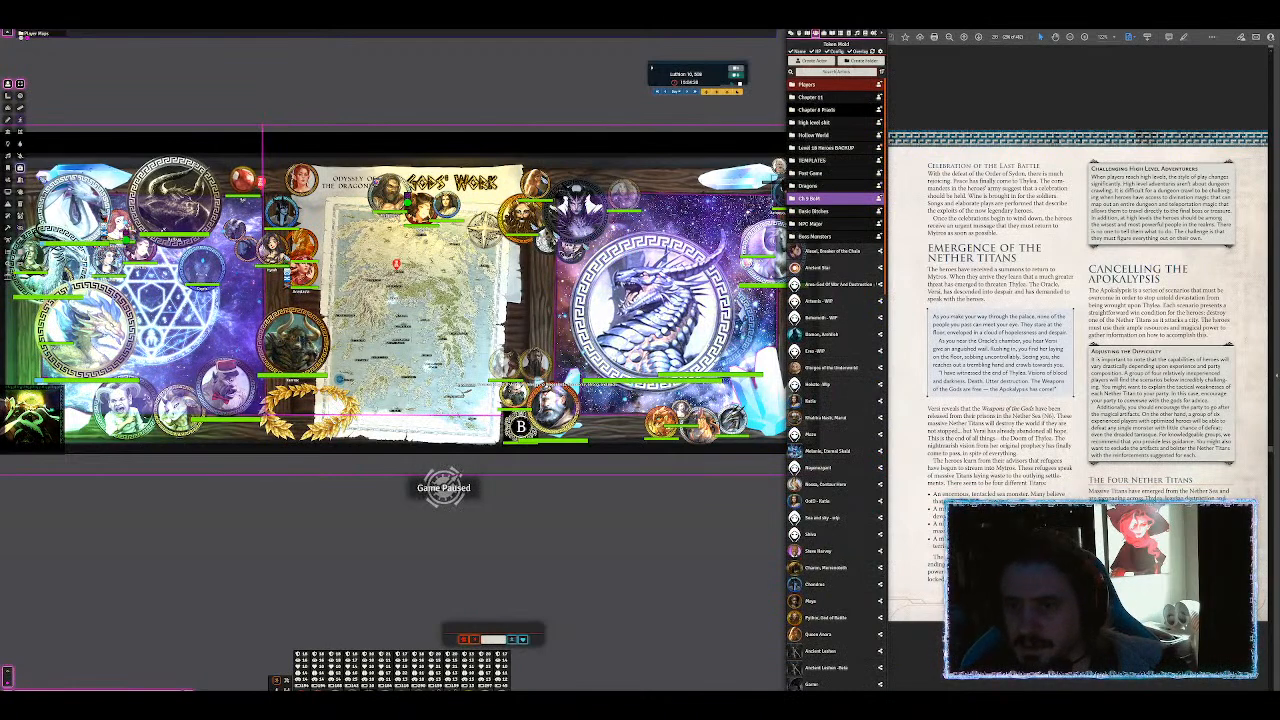
Step: Create an actor folder named "Chapter 12" and move it directly below the Players folder
{"action": "left_click", "coordinate": [862, 60]}
{"action": "left_click", "coordinate": [745, 76]}
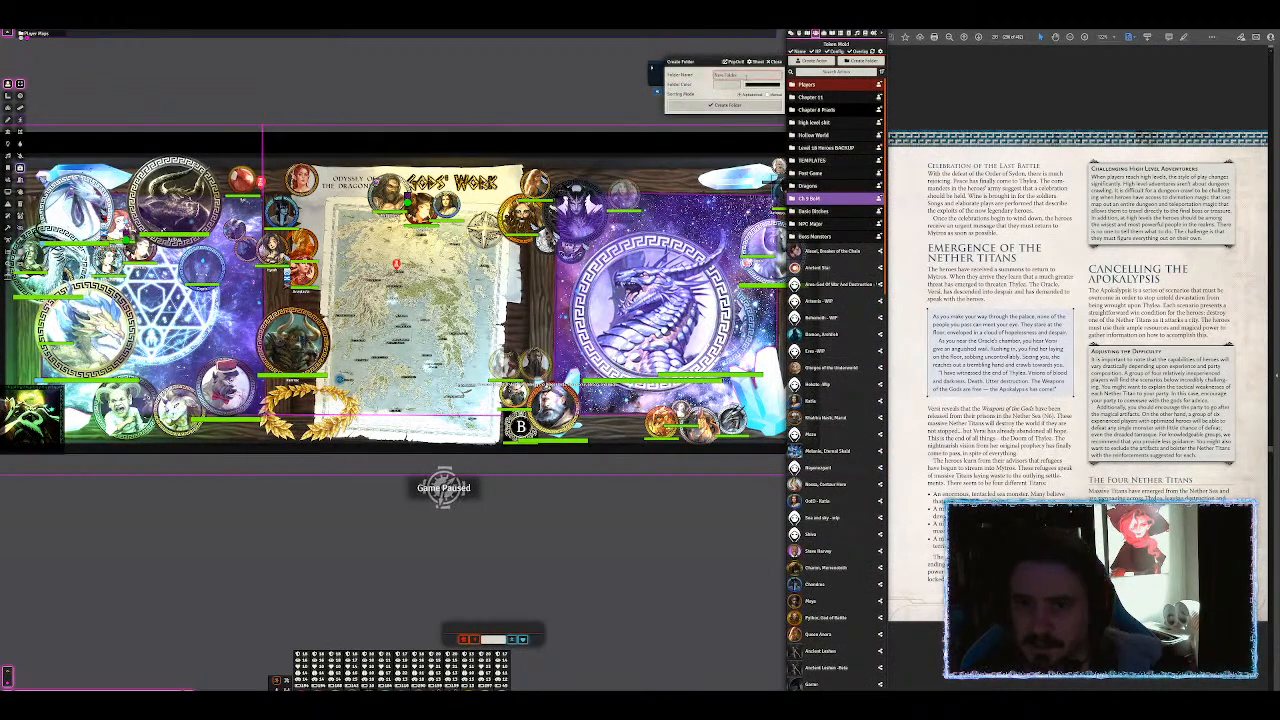
{"action": "type", "text": "Chapter 10"}
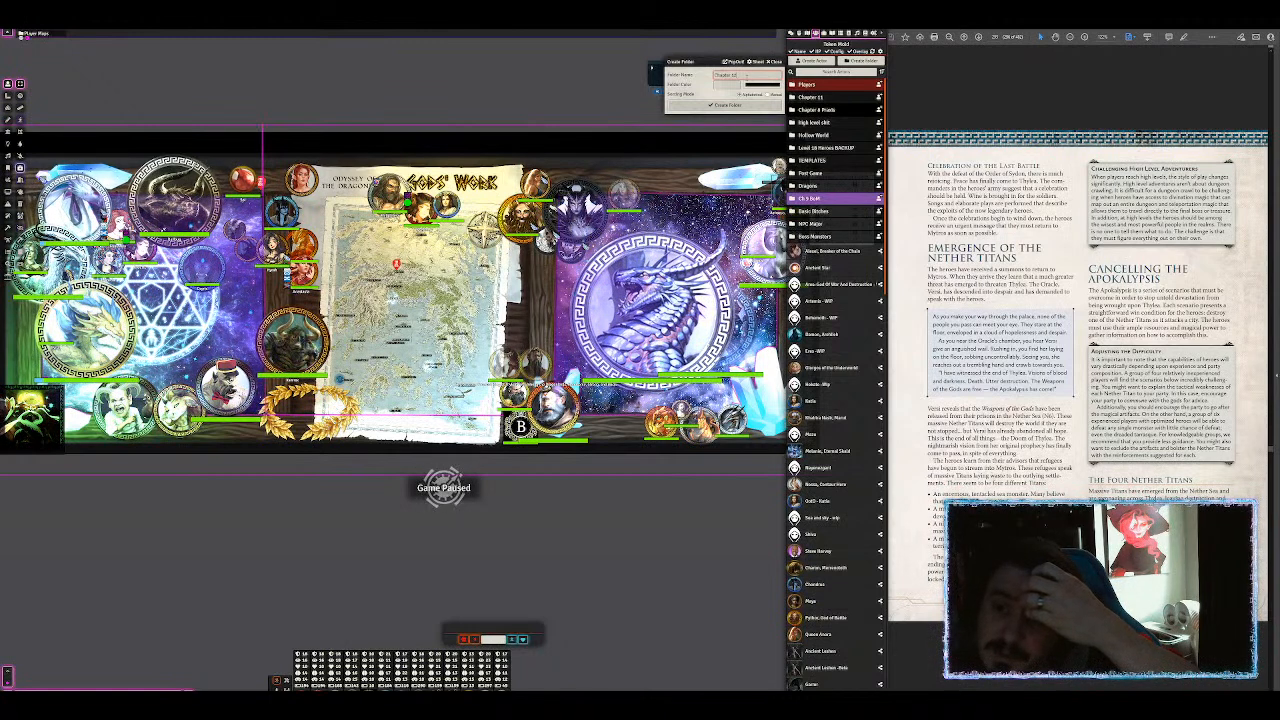
{"action": "key", "text": "Return"}
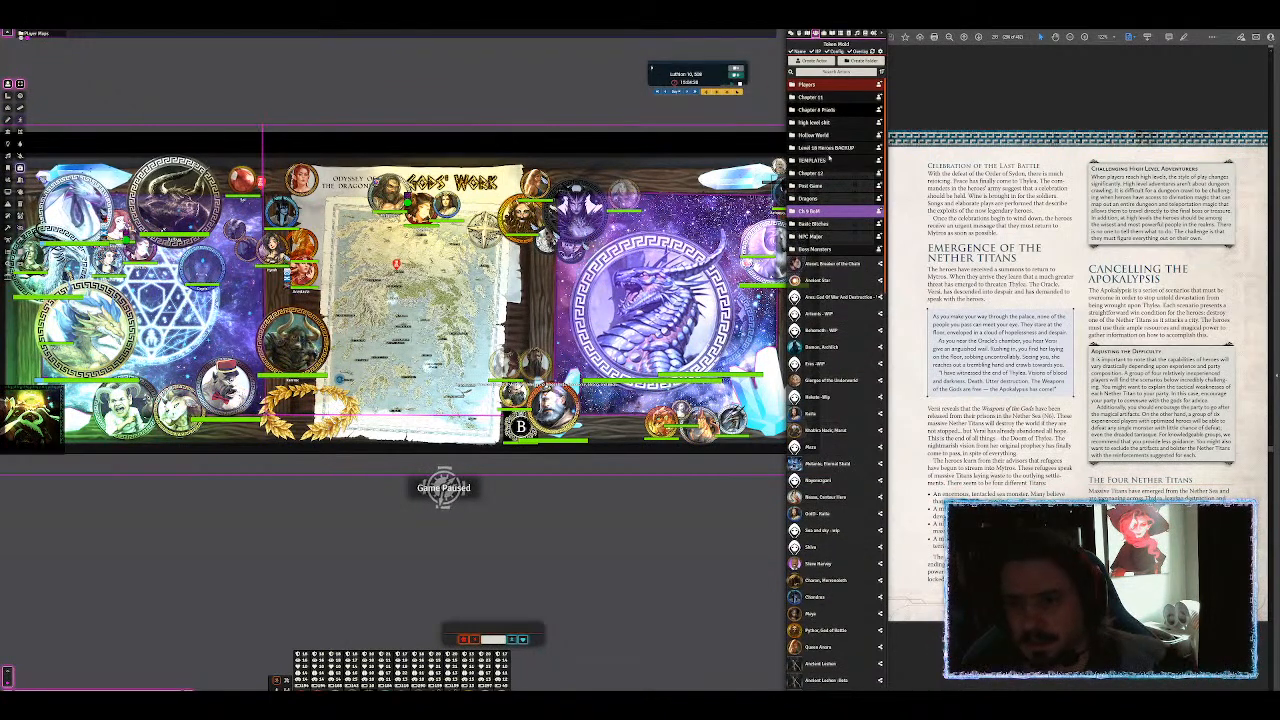
{"action": "left_click_drag", "start_coordinate": [811, 176], "coordinate": [821, 100]}
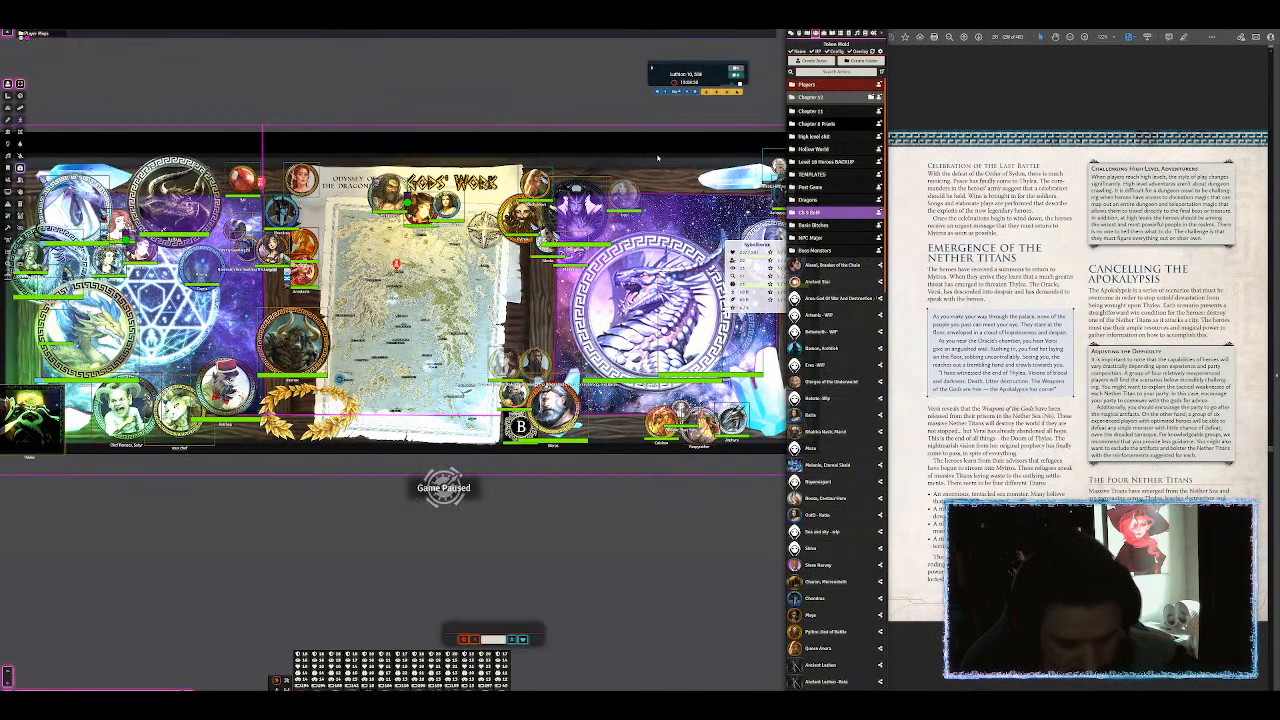
Step: Search all content for "kraken" and add the "Tromokratis, Kraken" actor to the Chapter 12 folder
{"action": "key", "text": "ctrl+space"}
{"action": "type", "text": "karken"}
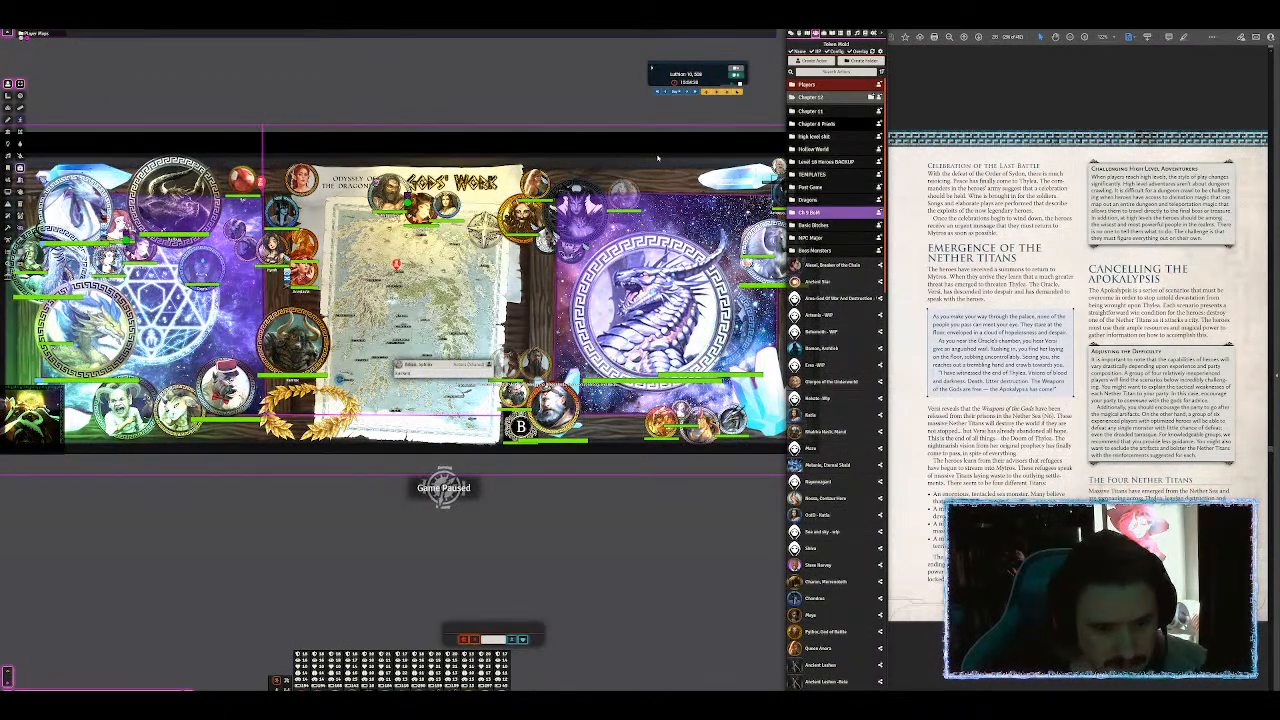
{"action": "key", "text": "BackSpace"}
{"action": "key", "text": "BackSpace"}
{"action": "key", "text": "BackSpace"}
{"action": "key", "text": "BackSpace"}
{"action": "key", "text": "BackSpace"}
{"action": "key", "text": "BackSpace"}
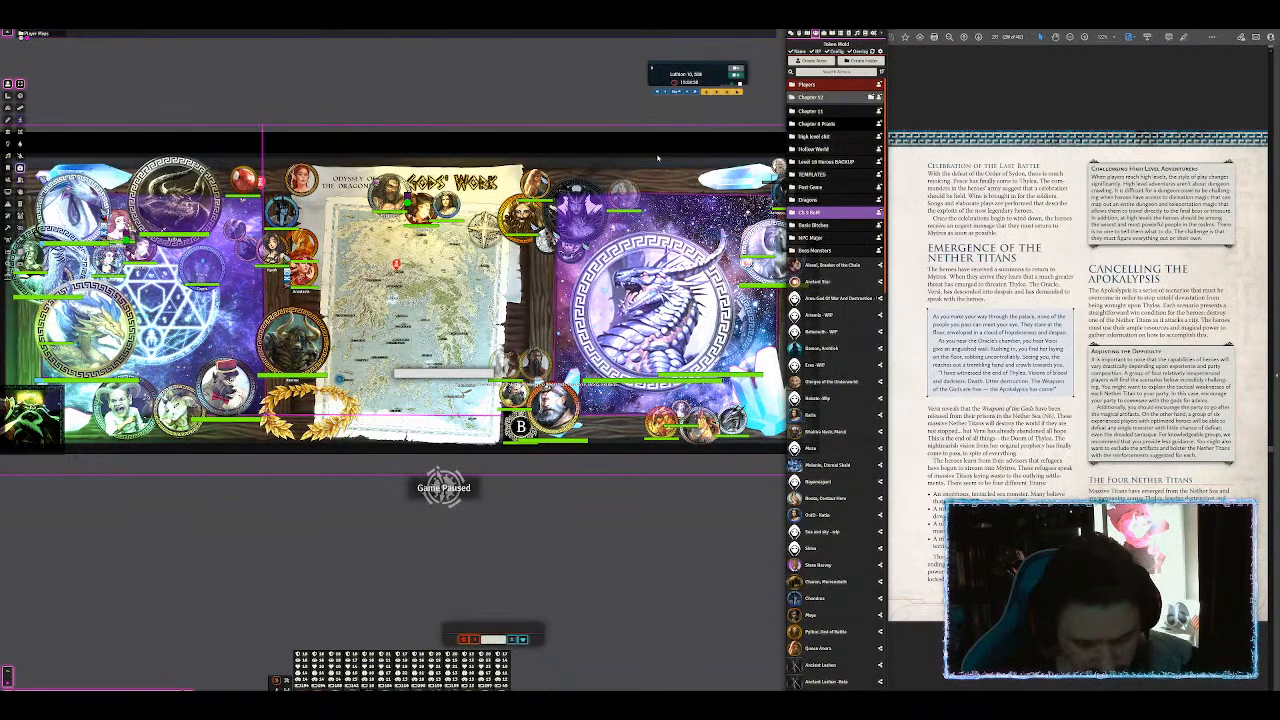
{"action": "type", "text": "krak"}
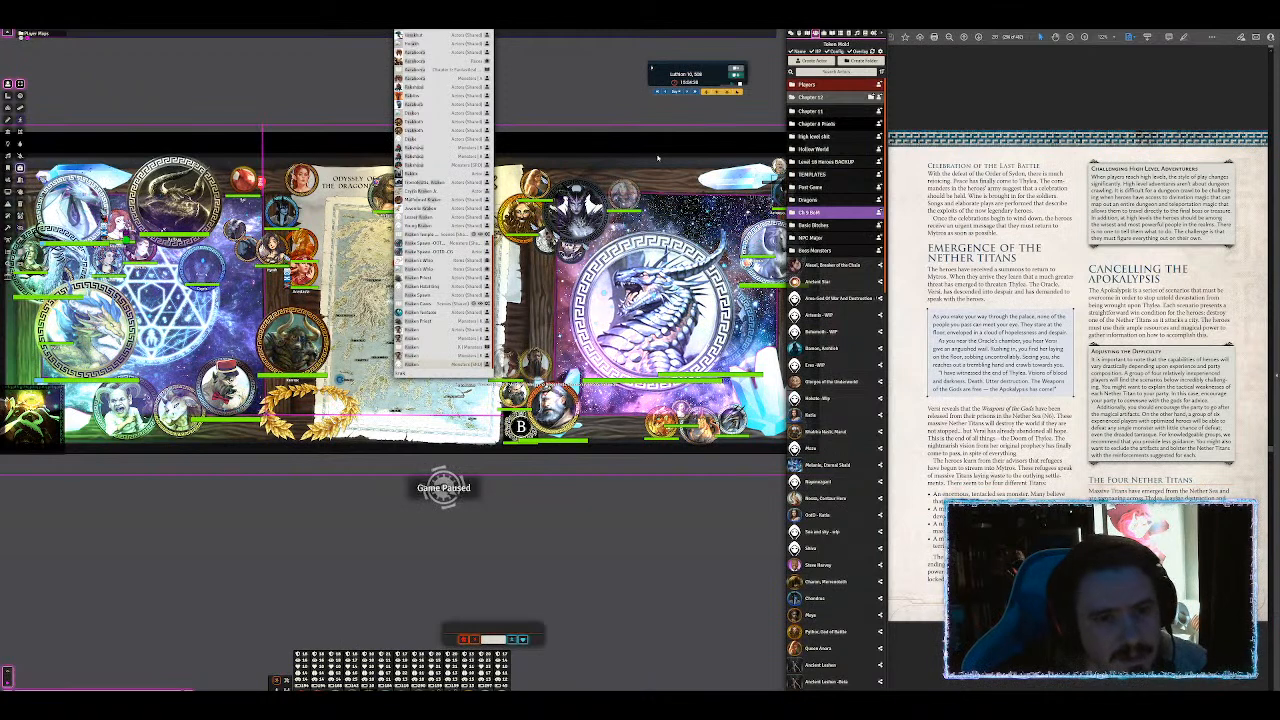
{"action": "type", "text": "en"}
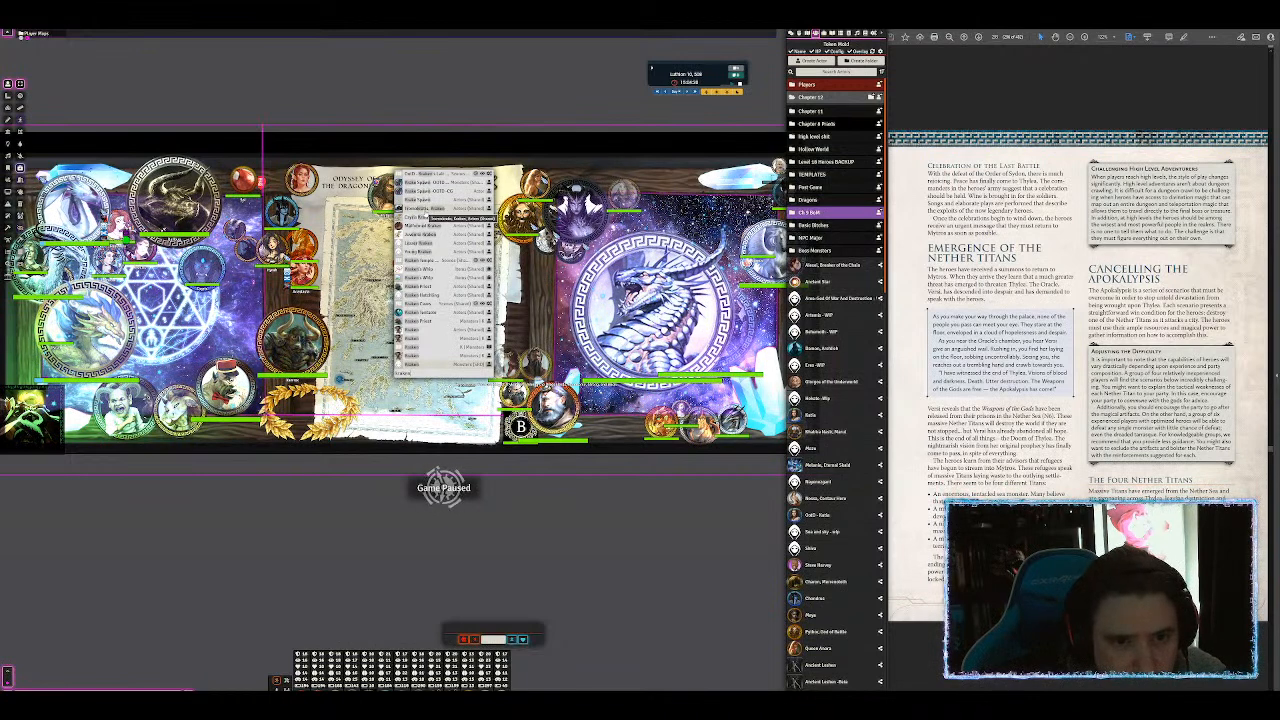
{"action": "left_click_drag", "start_coordinate": [421, 213], "coordinate": [812, 101]}
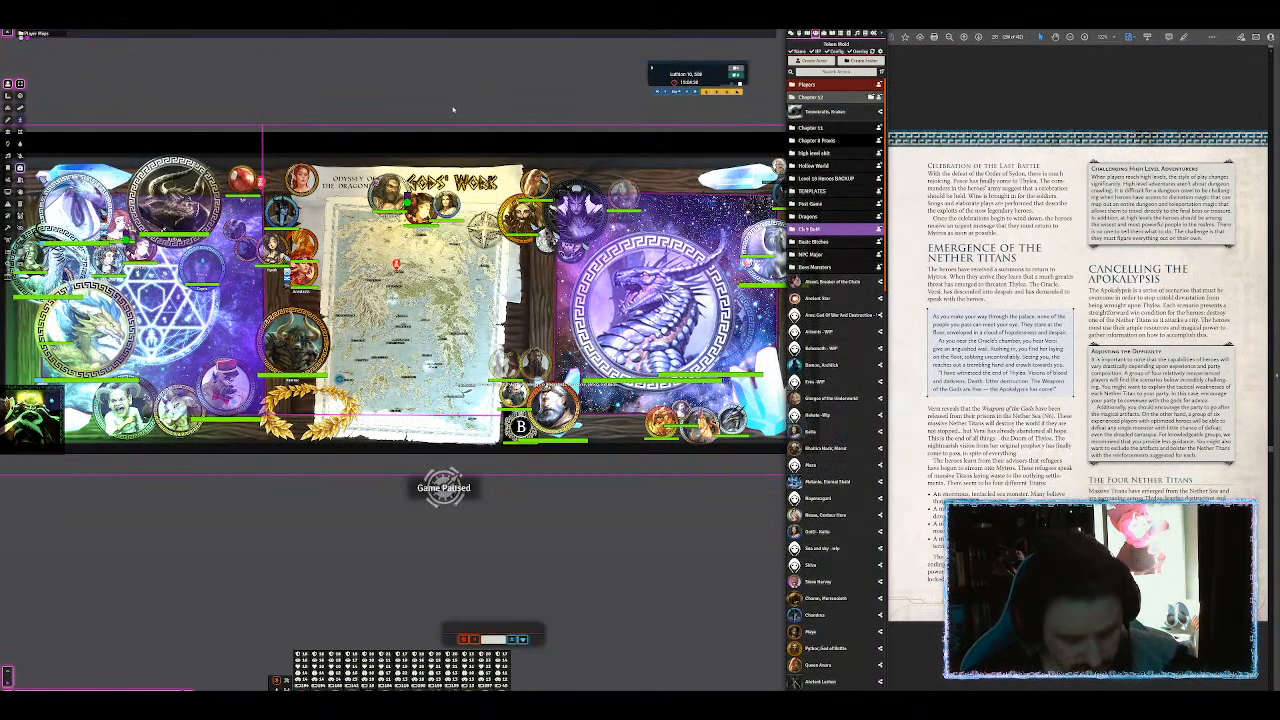
Step: Find the Kraken Tentacle actor through the content search and add it to the Chapter 12 folder
{"action": "key", "text": "ctrl+space"}
{"action": "type", "text": "karkinos"}
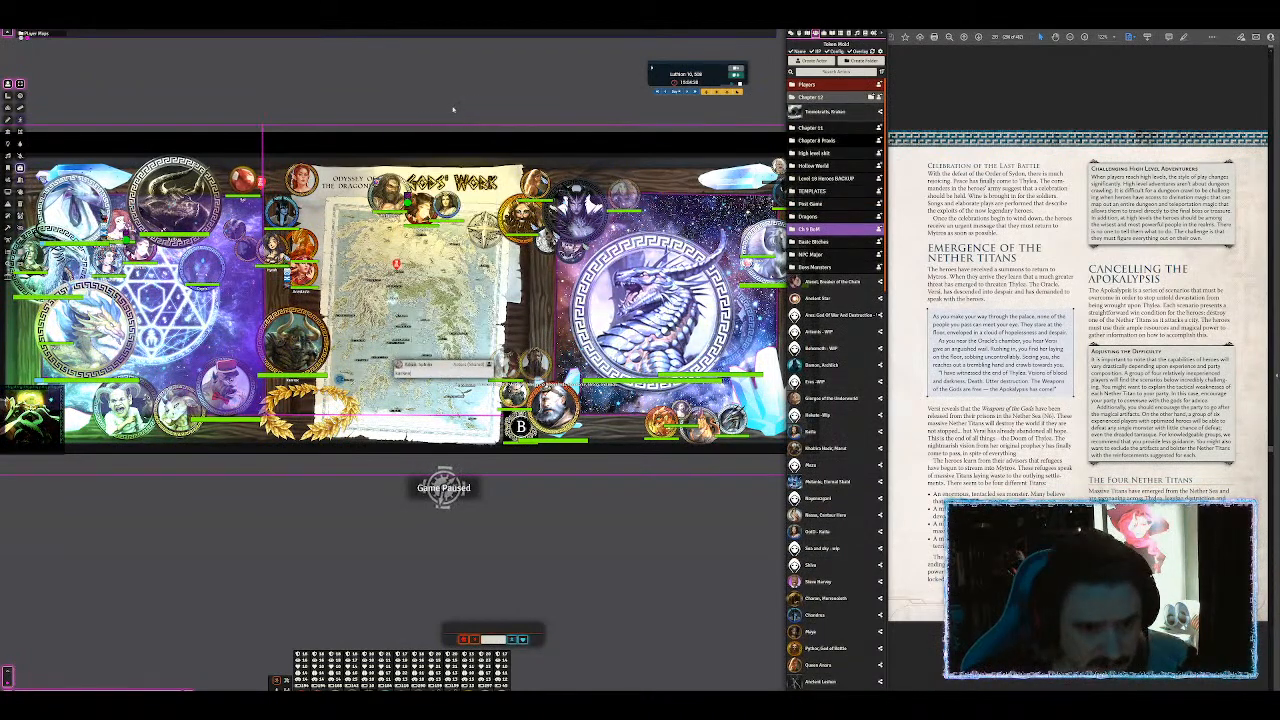
{"action": "key", "text": "BackSpace"}
{"action": "key", "text": "BackSpace"}
{"action": "key", "text": "BackSpace"}
{"action": "key", "text": "BackSpace"}
{"action": "key", "text": "BackSpace"}
{"action": "key", "text": "BackSpace"}
{"action": "key", "text": "BackSpace"}
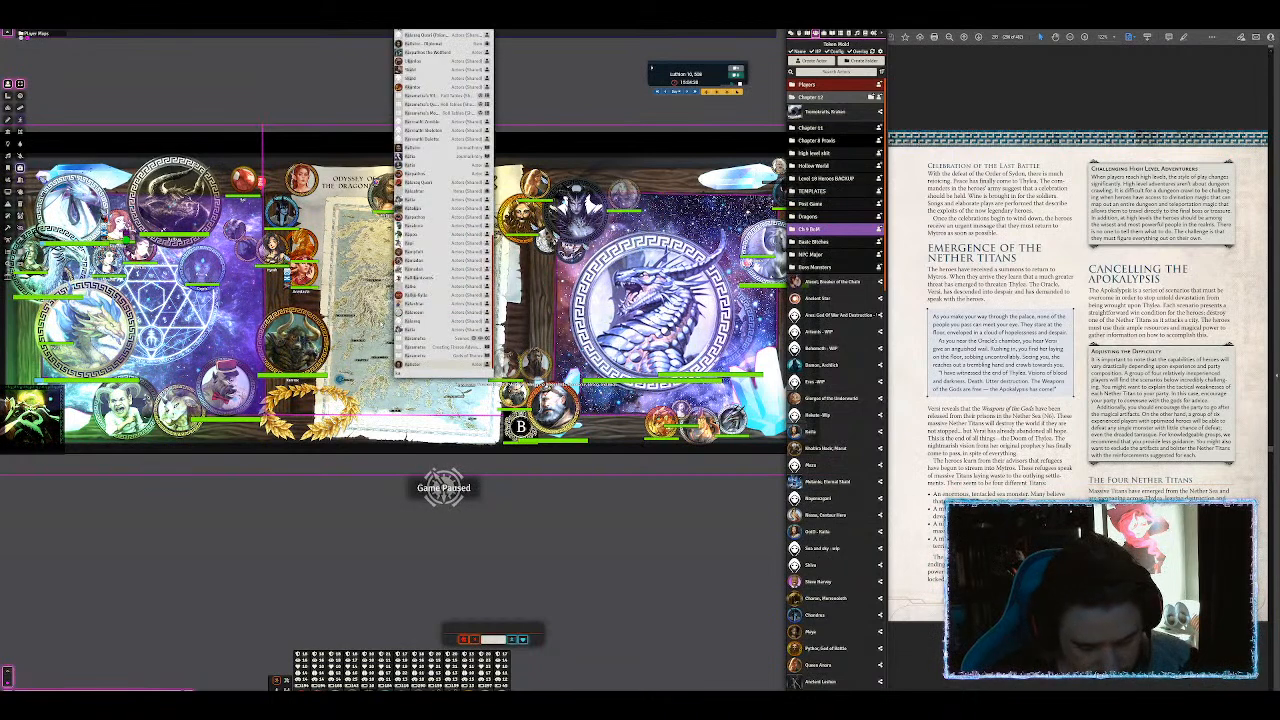
{"action": "key", "text": "BackSpace"}
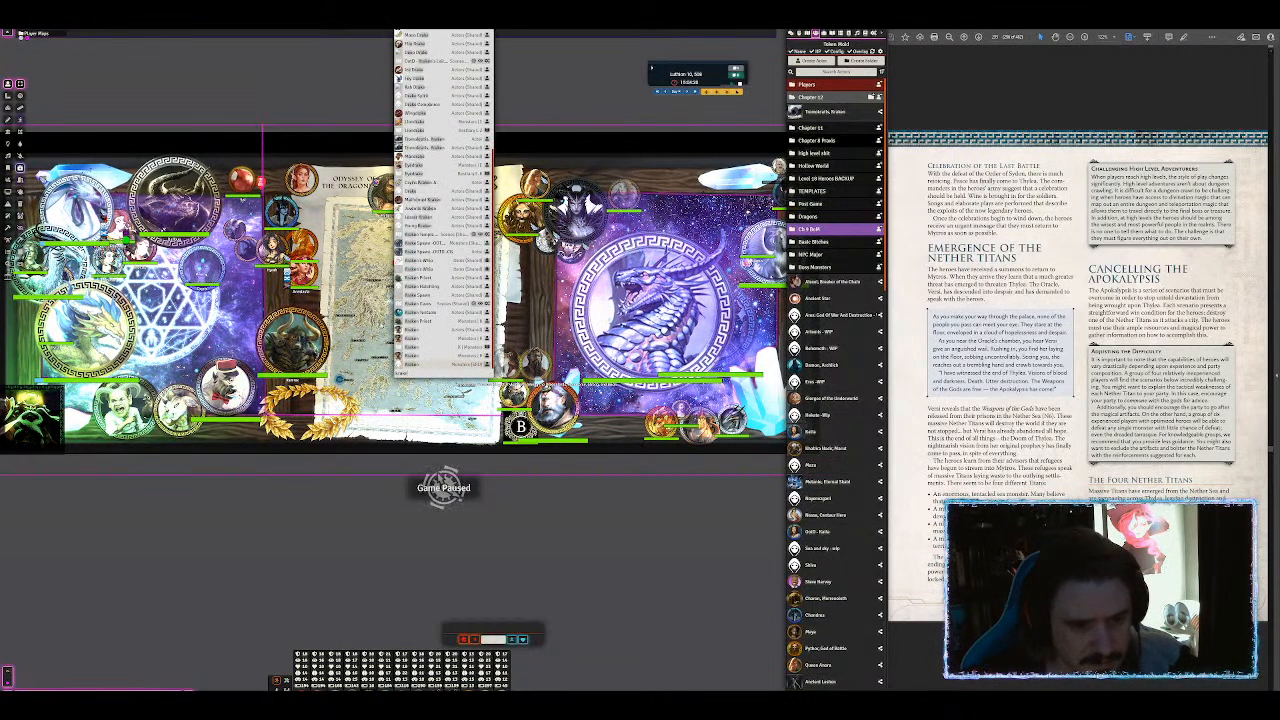
{"action": "left_click_drag", "start_coordinate": [421, 319], "coordinate": [825, 98]}
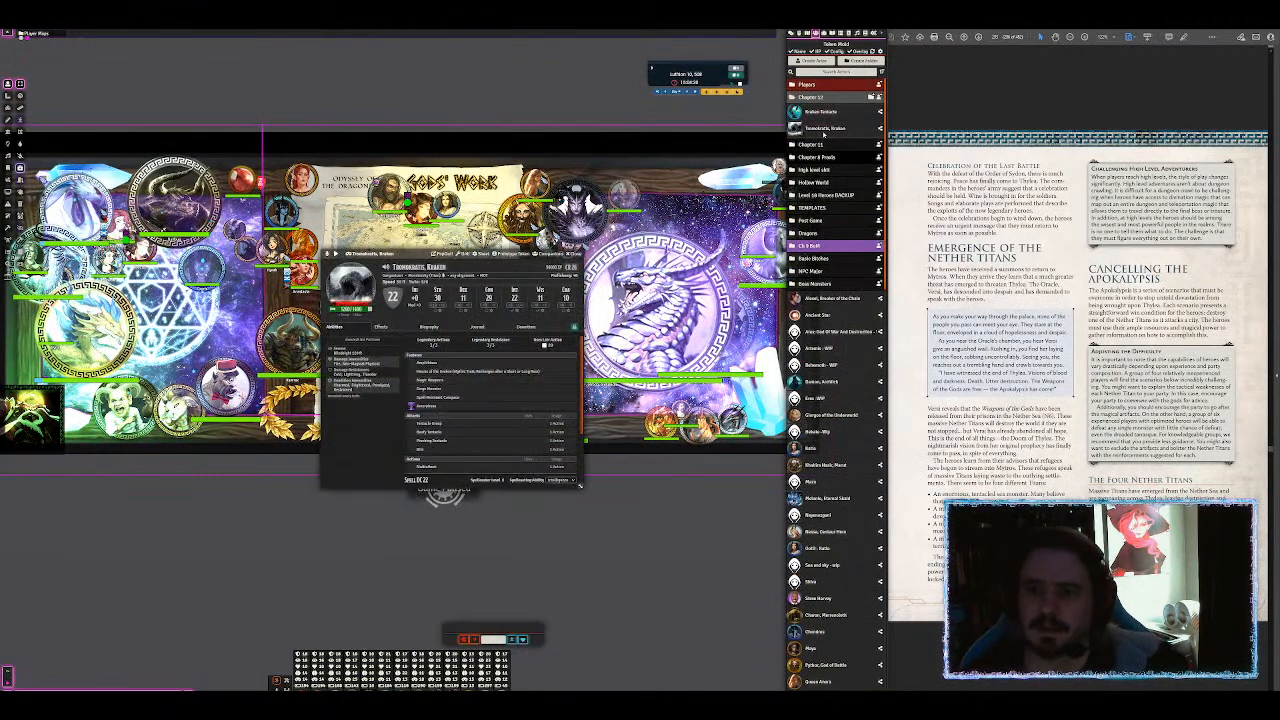
Step: Open and enlarge the "Tromokratis, Kraken" sheet and read through its features, including the Amorphous description
{"action": "left_click_drag", "start_coordinate": [400, 253], "coordinate": [505, 88]}
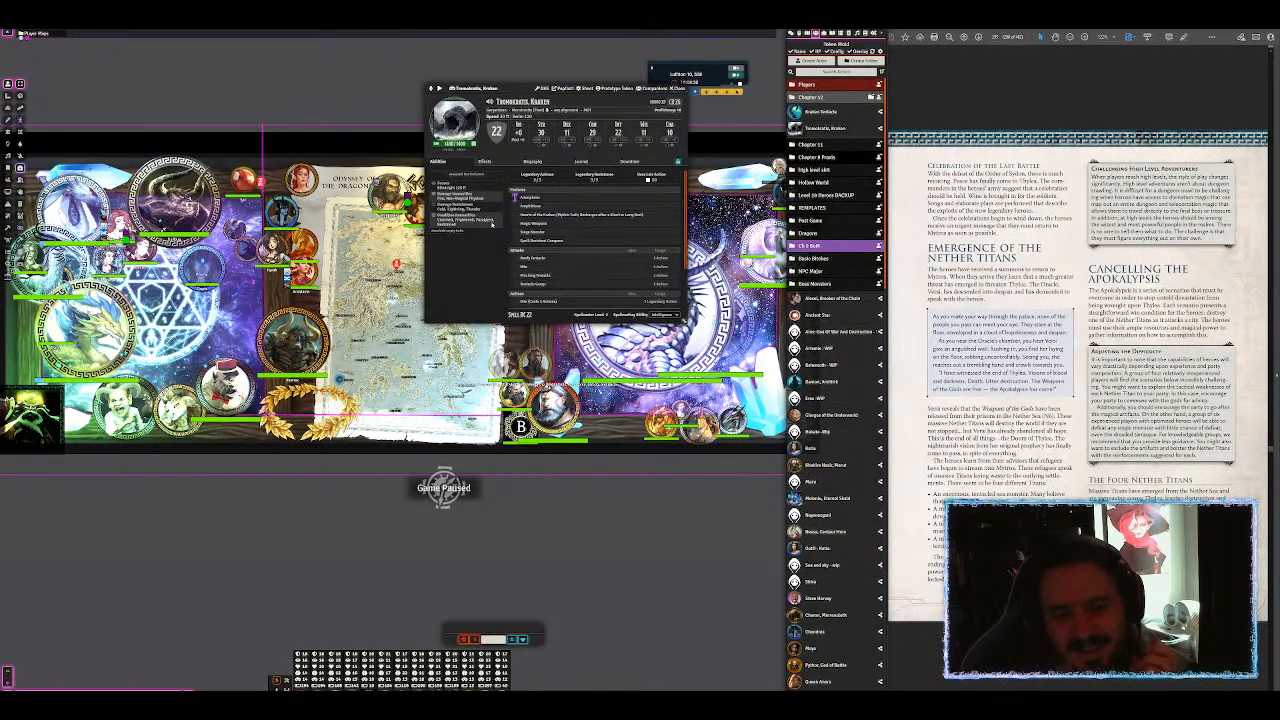
{"action": "mouse_move", "coordinate": [515, 88]}
{"action": "left_mouse_down"}
{"action": "mouse_move", "coordinate": [556, 93]}
{"action": "mouse_move", "coordinate": [316, 79]}
{"action": "mouse_move", "coordinate": [548, 93]}
{"action": "mouse_move", "coordinate": [510, 90]}
{"action": "left_mouse_up"}
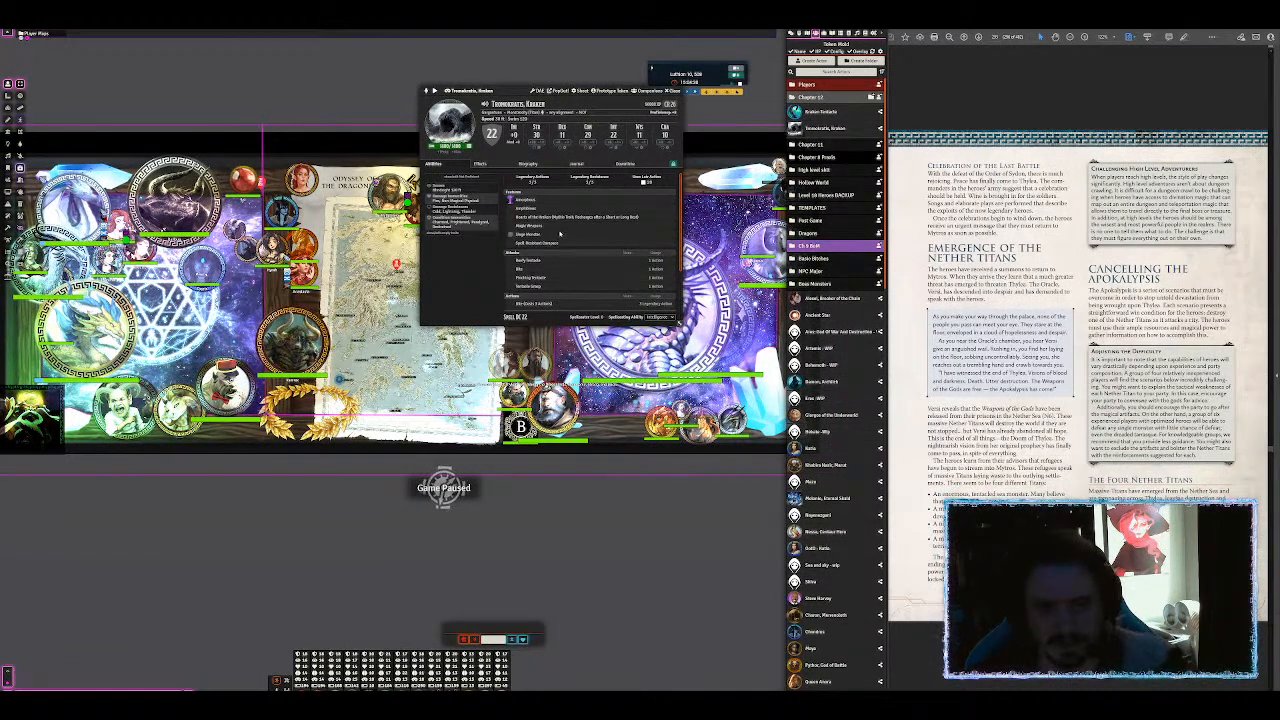
{"action": "mouse_move", "coordinate": [622, 266]}
{"action": "scroll", "coordinate": [622, 266], "scroll_direction": "down", "scroll_amount": 3}
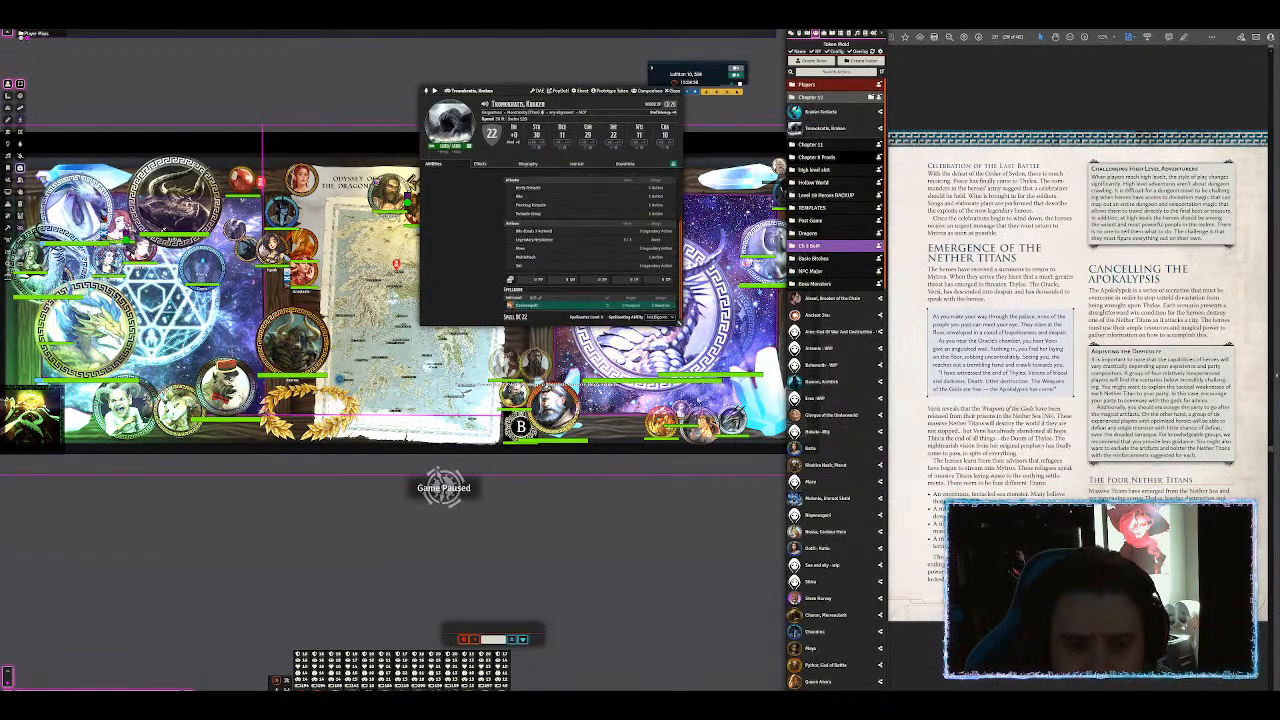
{"action": "left_click_drag", "start_coordinate": [677, 322], "coordinate": [731, 530]}
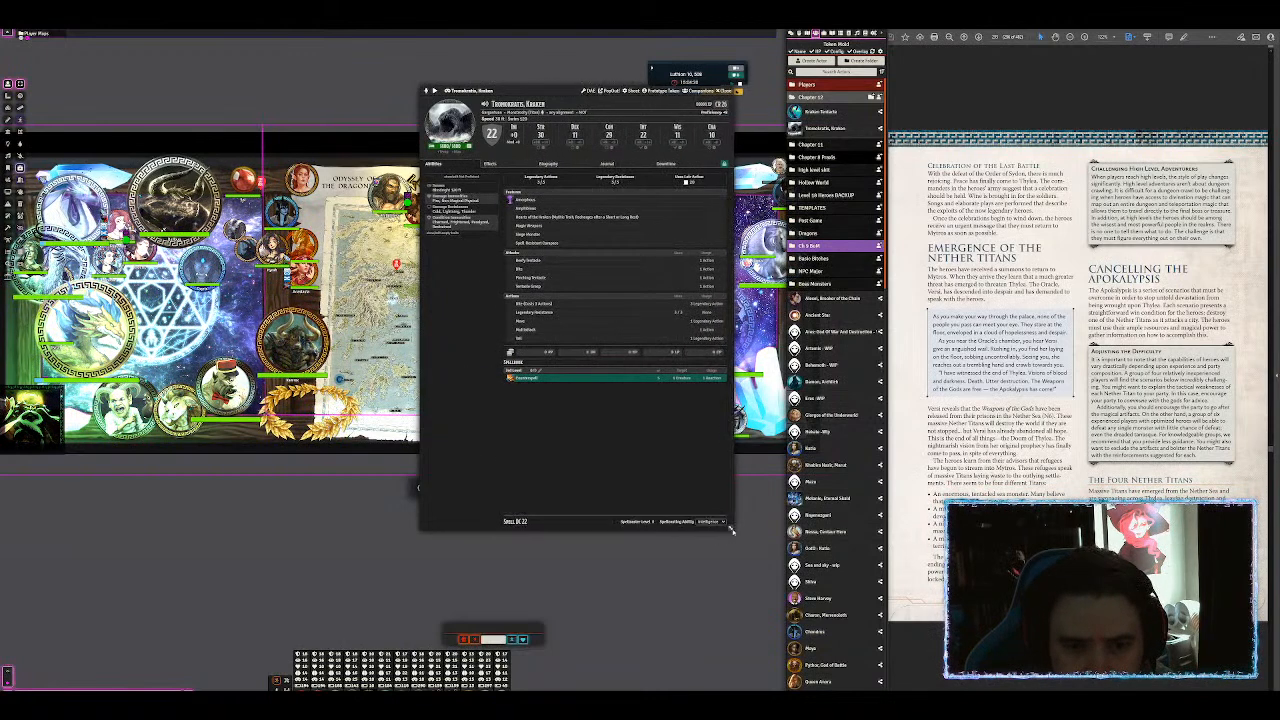
{"action": "mouse_move", "coordinate": [528, 201]}
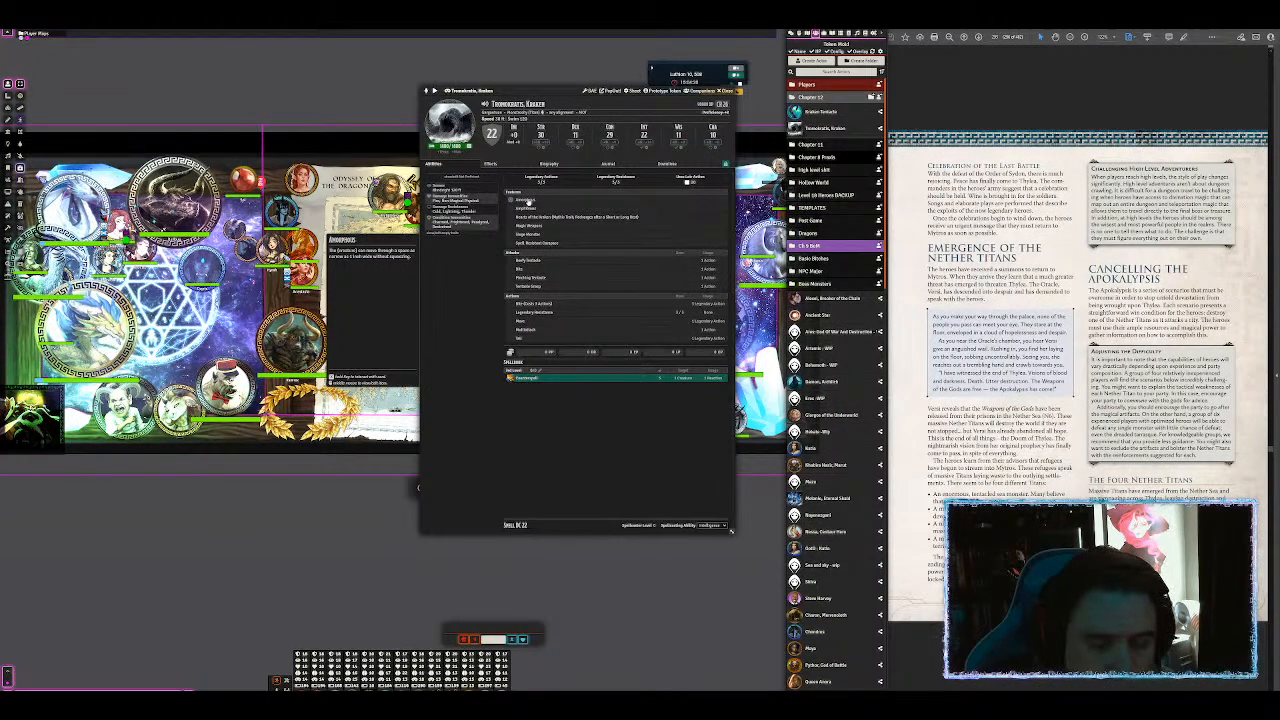
{"action": "left_click", "coordinate": [528, 201]}
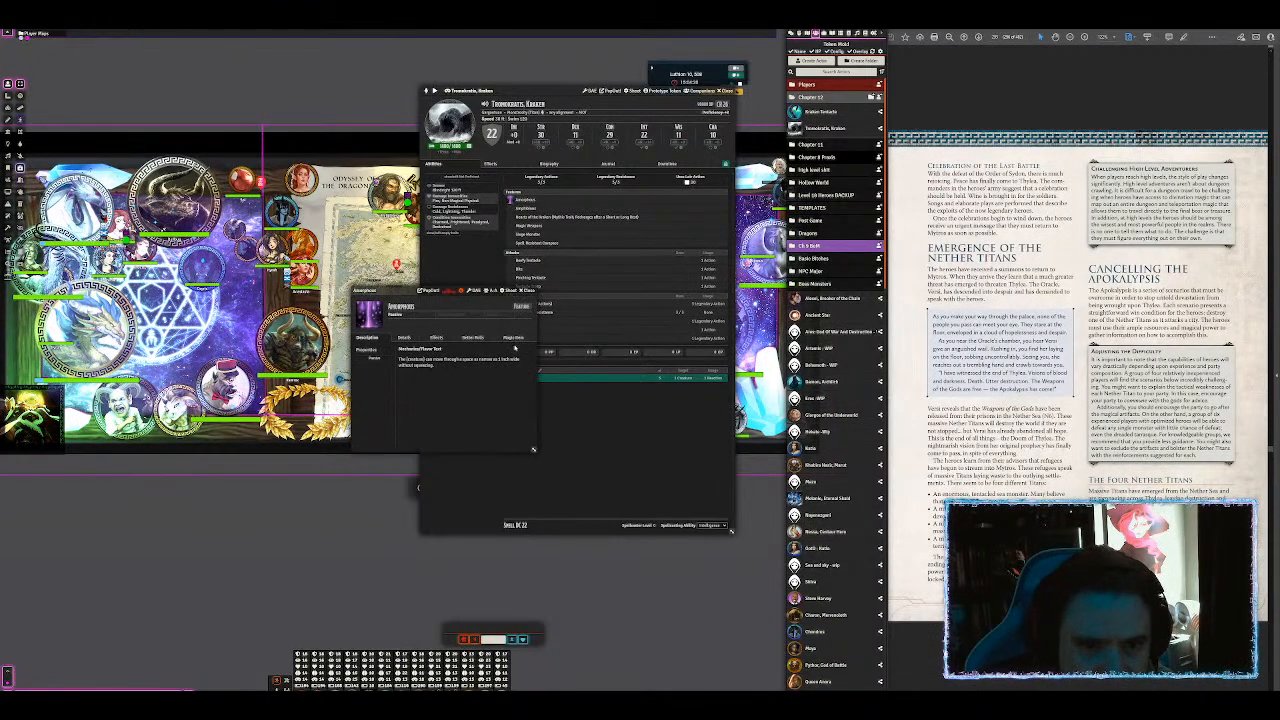
{"action": "left_click", "coordinate": [528, 291]}
{"action": "mouse_move", "coordinate": [532, 219]}
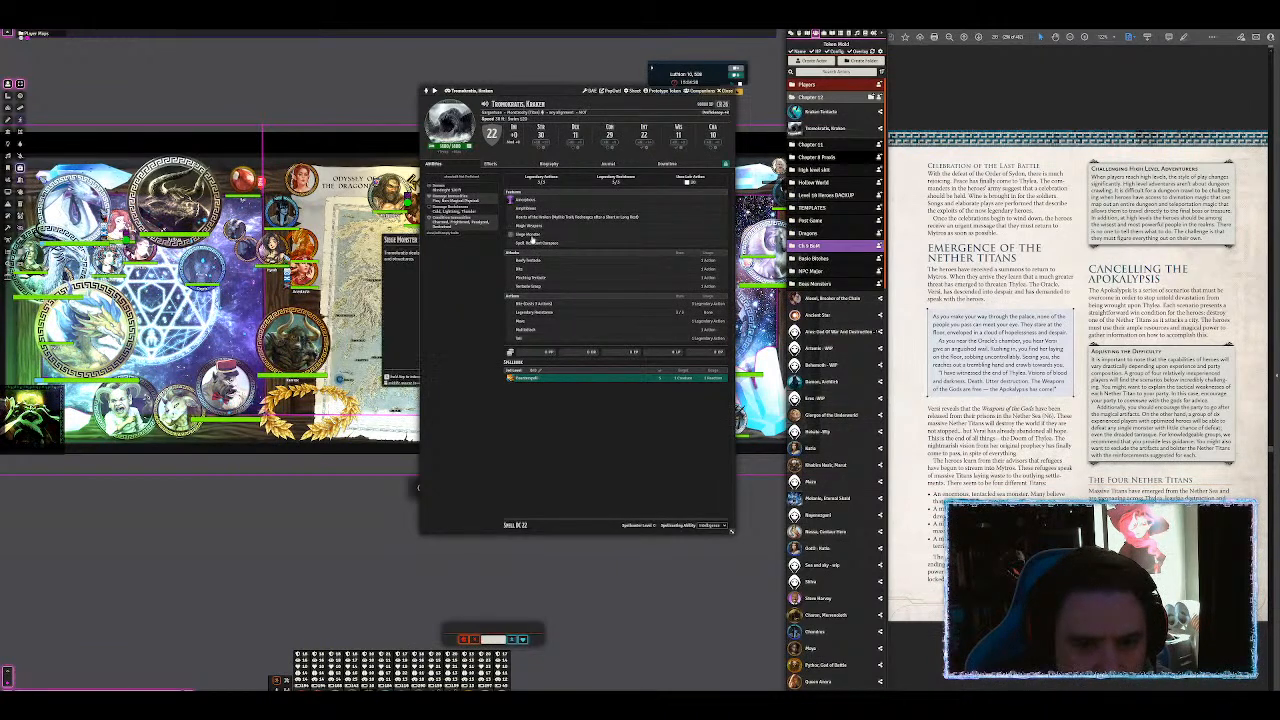
{"action": "mouse_move", "coordinate": [535, 245]}
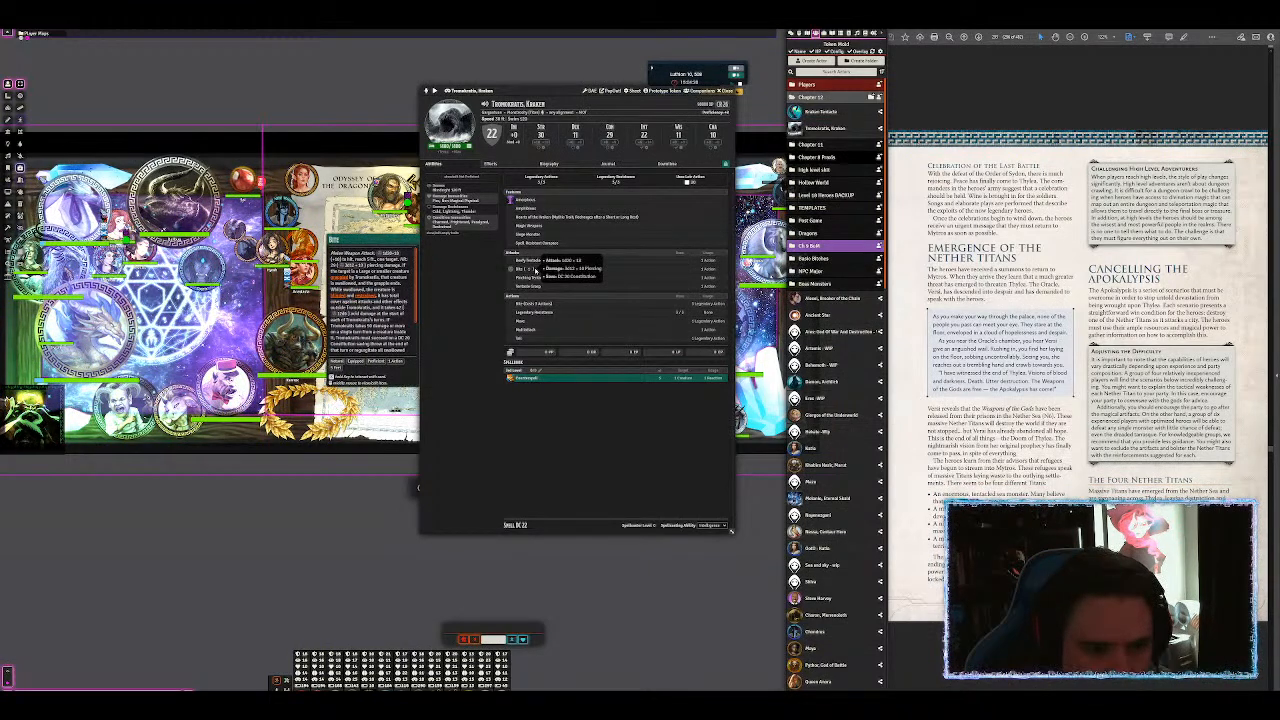
Step: Replace the description of the Bite attack on the Tromokratis sheet with the copied text and close the item
{"action": "left_click", "coordinate": [518, 269]}
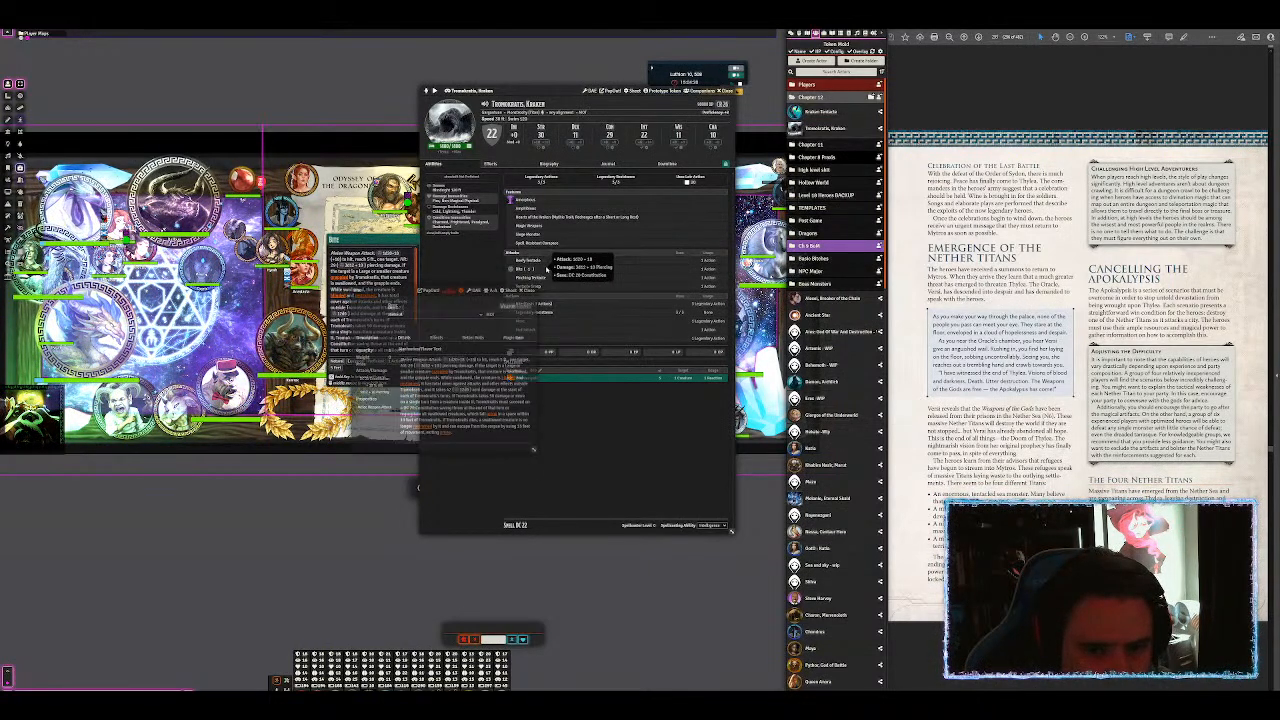
{"action": "left_click", "coordinate": [527, 350]}
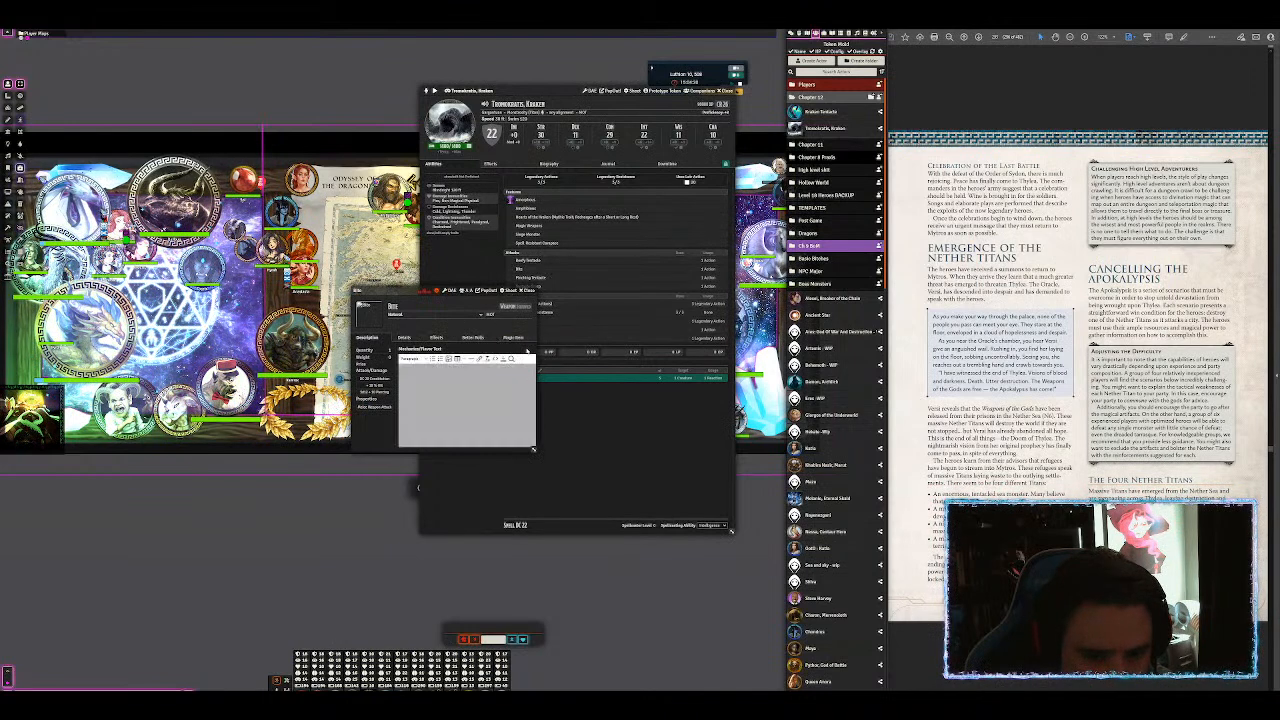
{"action": "key", "text": "ctrl+a"}
{"action": "key", "text": "ctrl+v"}
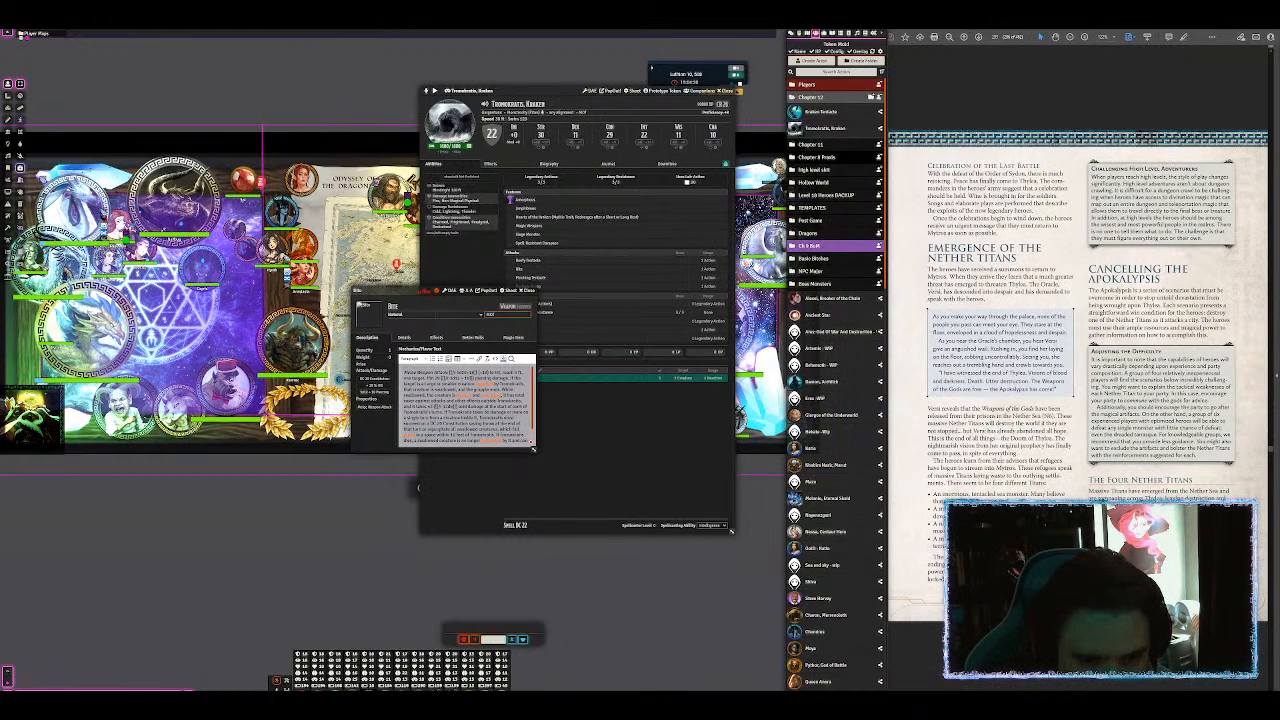
{"action": "left_click", "coordinate": [527, 291]}
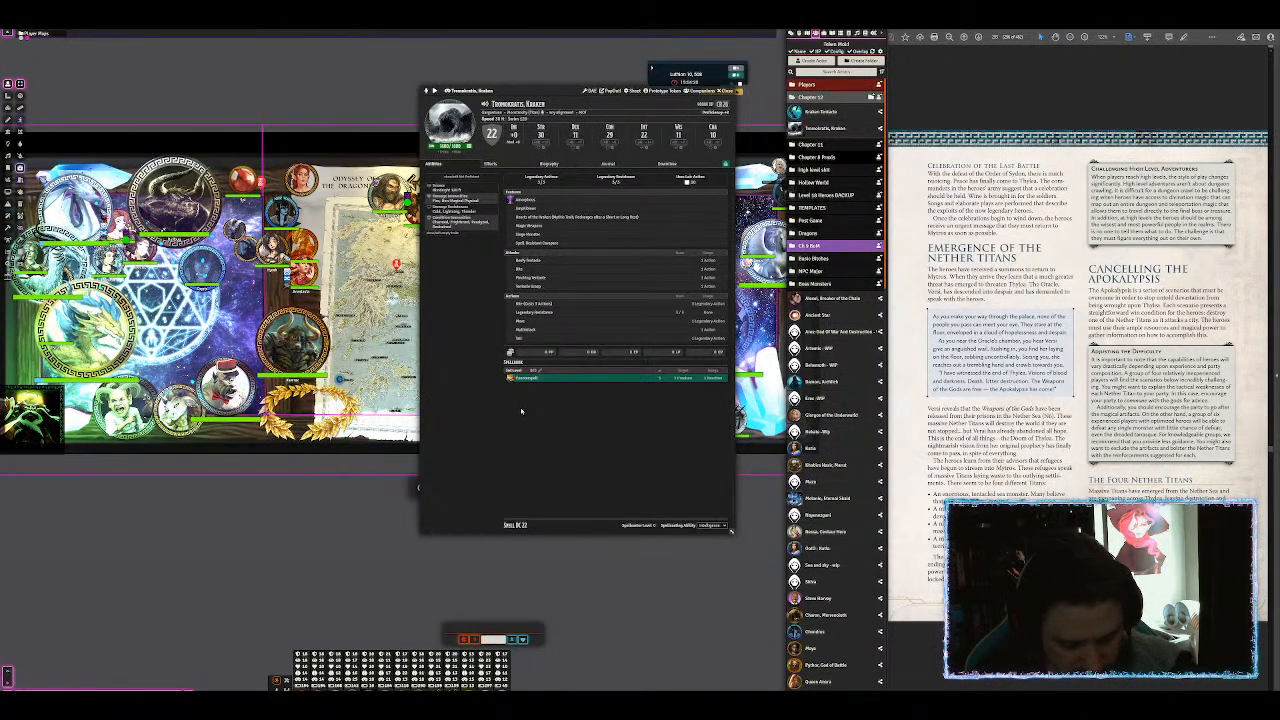
Step: Search all content for "fling" and add the Fling action to the Tromokratis sheet
{"action": "key", "text": "ctrl+space"}
{"action": "type", "text": "f"}
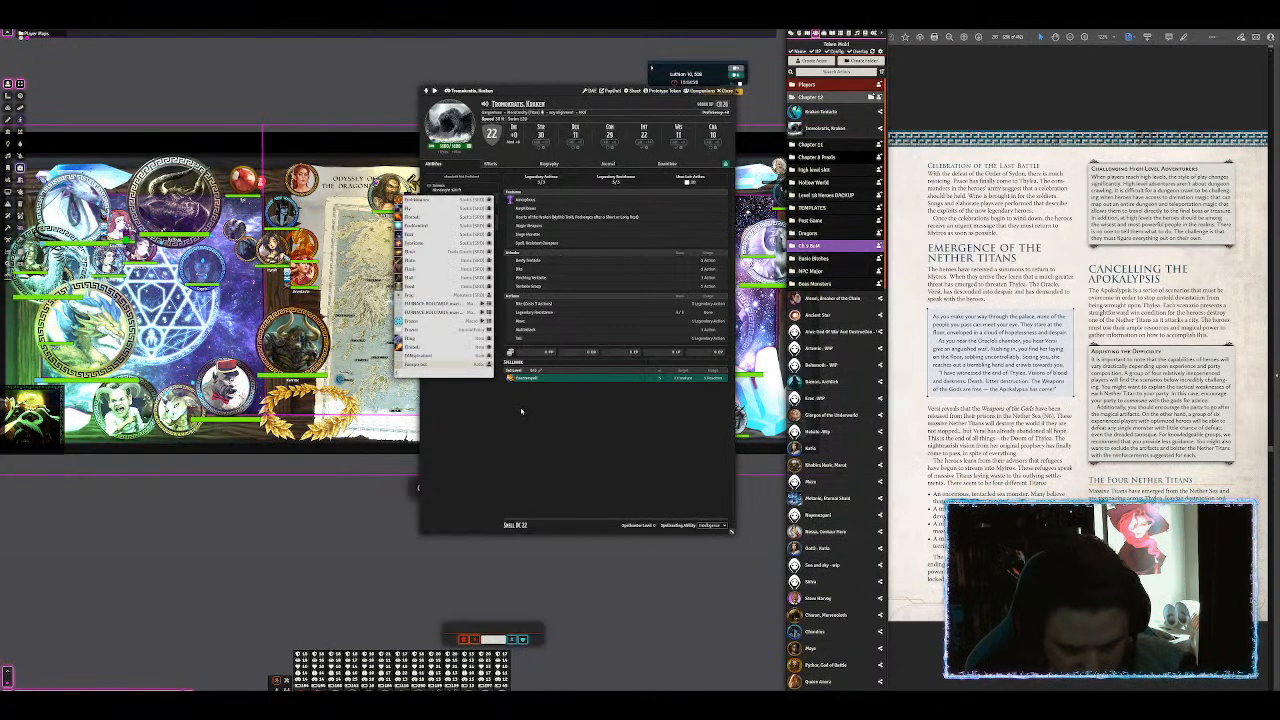
{"action": "type", "text": "ling"}
{"action": "left_click_drag", "start_coordinate": [424, 366], "coordinate": [620, 420]}
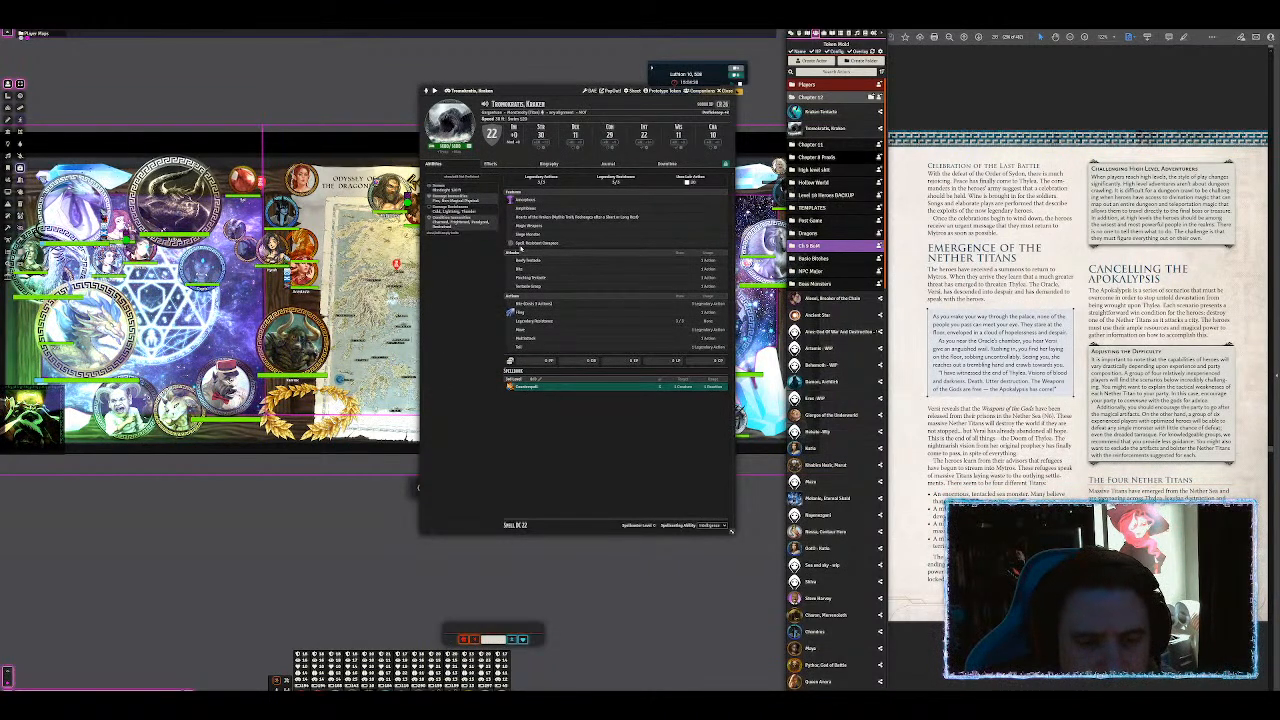
Step: Review the kraken's features and attacks, unlock the sheet for editing and delete Legendary Resistance
{"action": "mouse_move", "coordinate": [520, 245]}
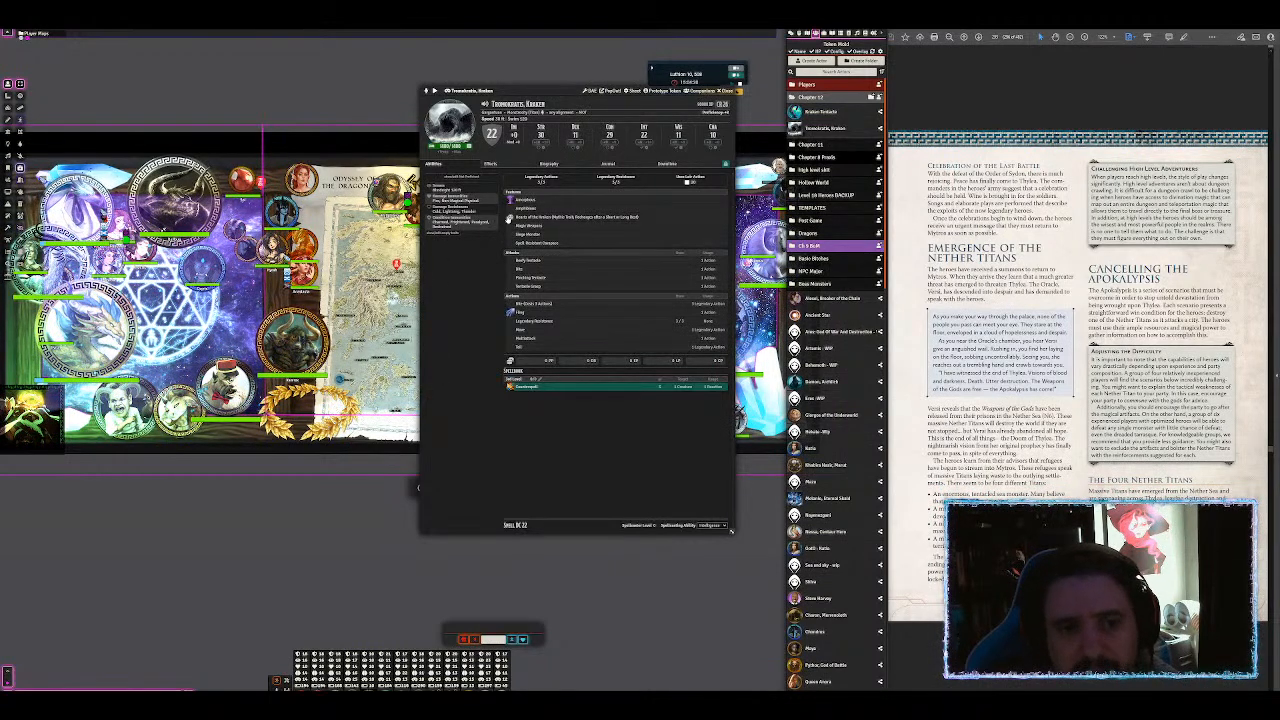
{"action": "mouse_move", "coordinate": [515, 217]}
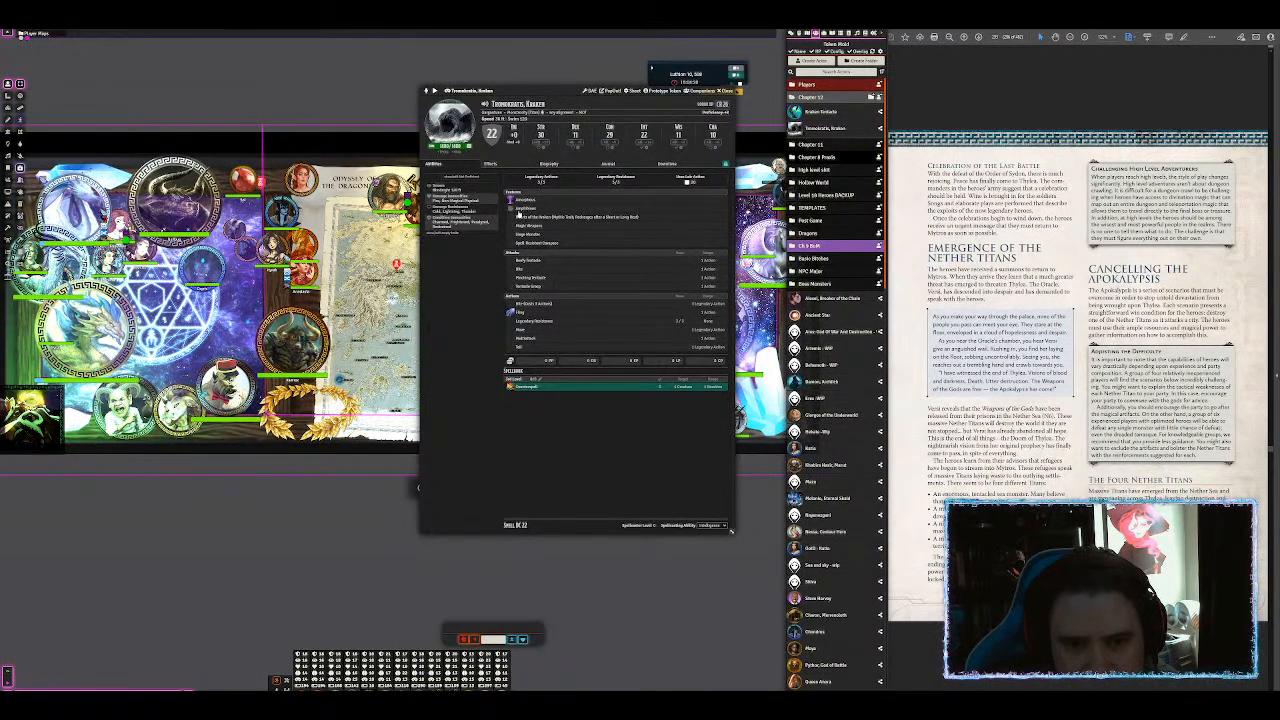
{"action": "mouse_move", "coordinate": [532, 268]}
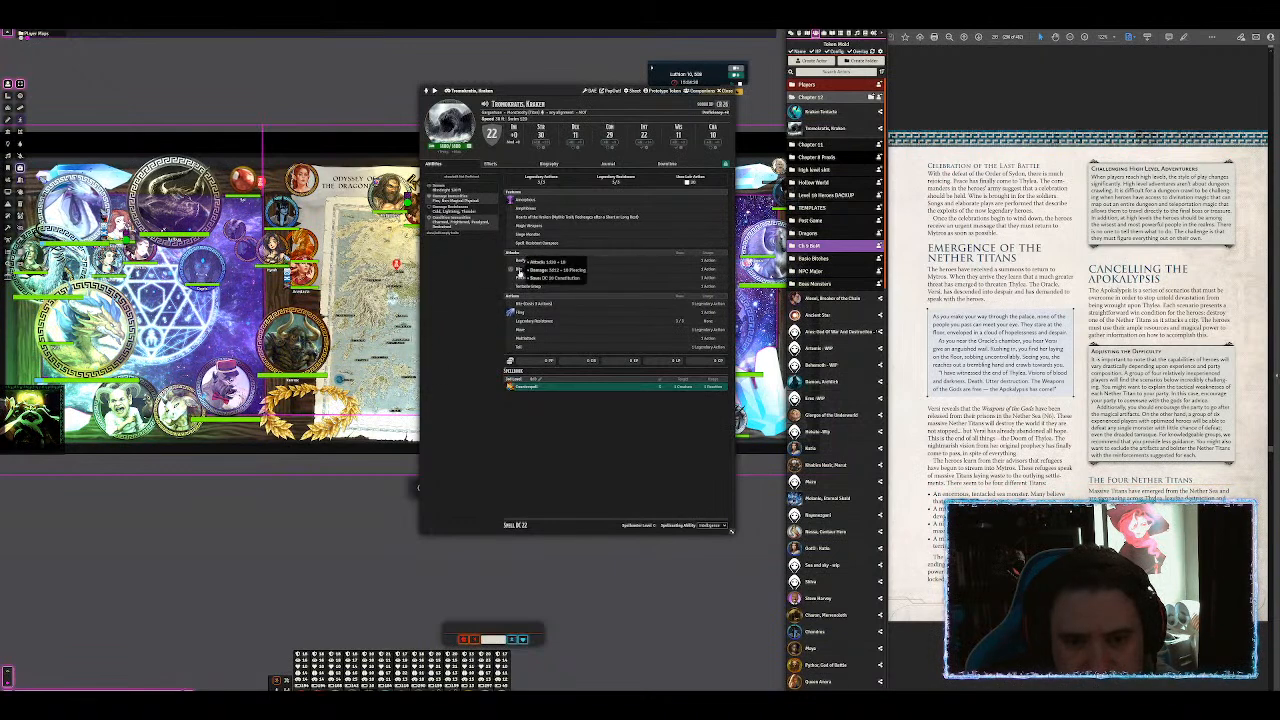
{"action": "mouse_move", "coordinate": [531, 311]}
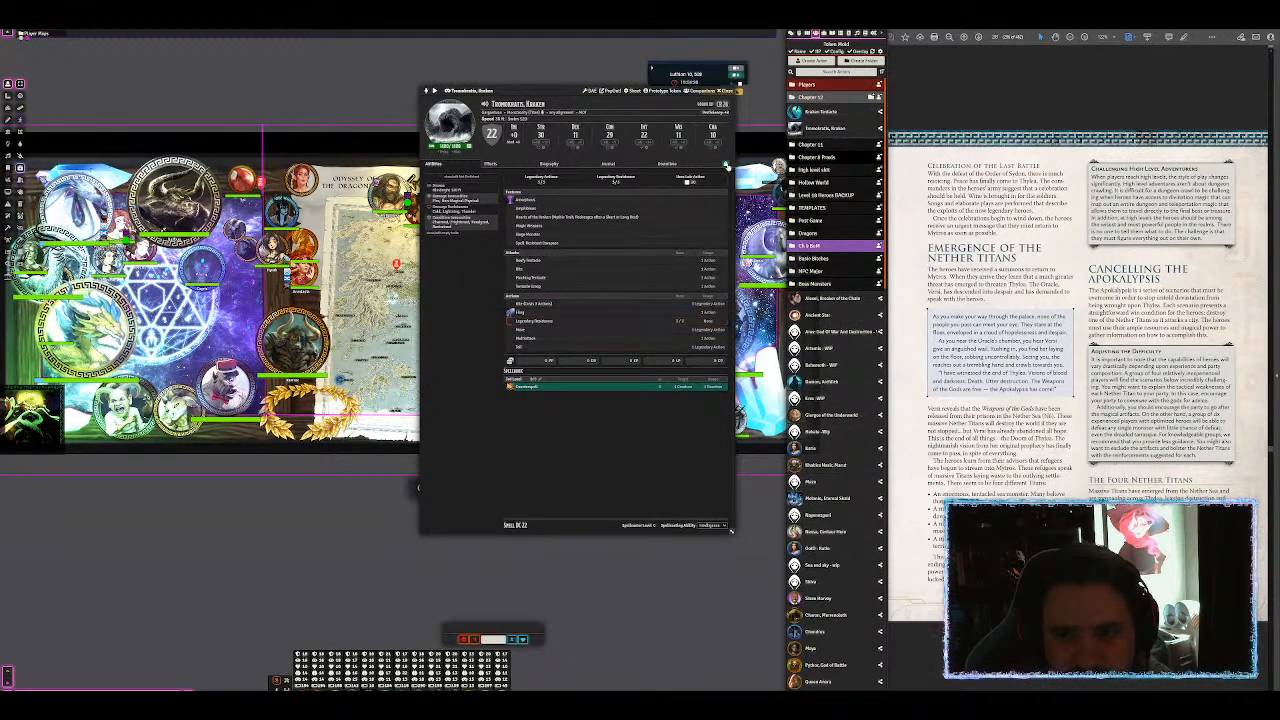
{"action": "left_click", "coordinate": [726, 165]}
{"action": "right_click", "coordinate": [542, 339]}
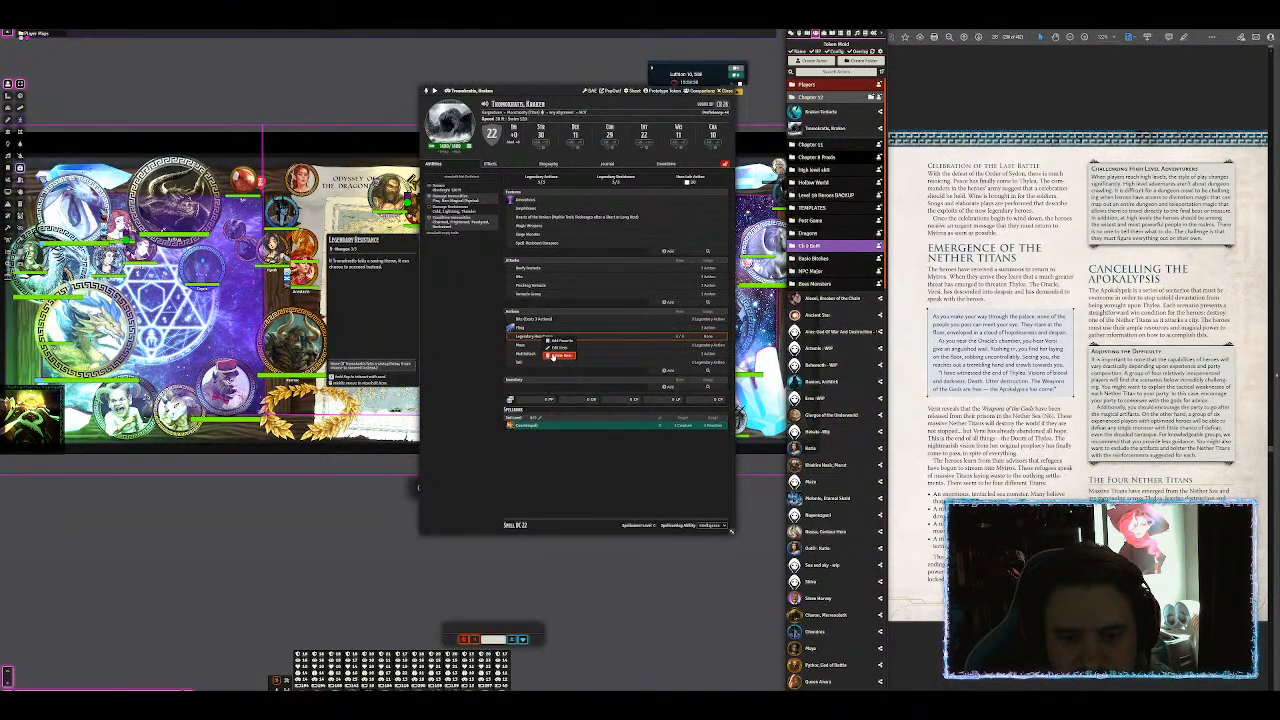
{"action": "left_click", "coordinate": [558, 355]}
{"action": "left_click", "coordinate": [410, 378]}
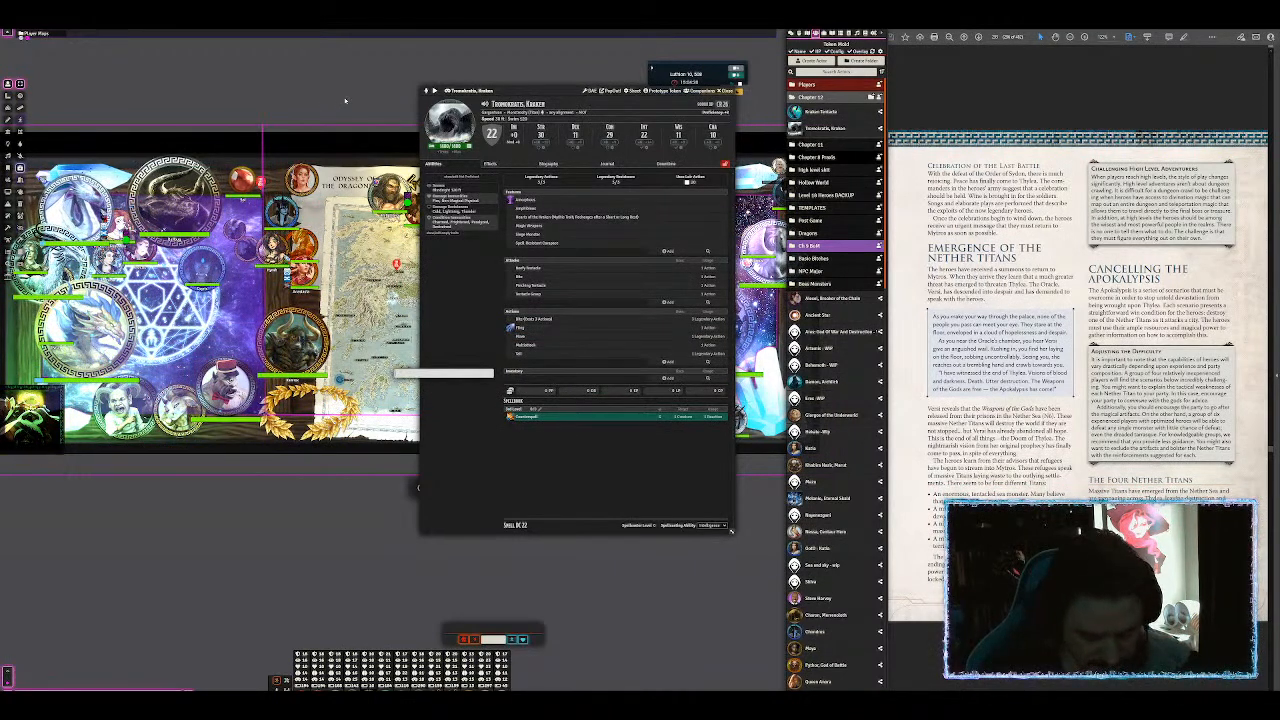
Step: Search all content for "parag" and add the Paragon Defenses and Paragon Actions features to the Tromokratis sheet
{"action": "type", "text": "parag"}
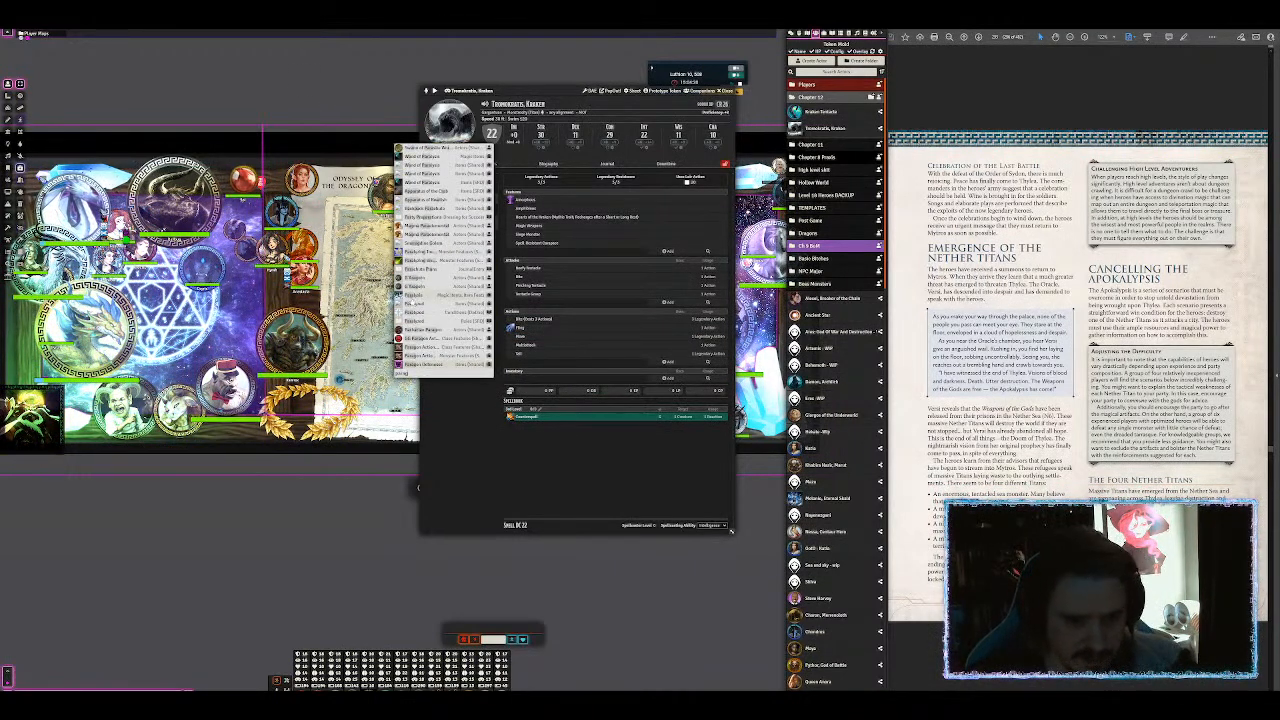
{"action": "left_click", "coordinate": [440, 363]}
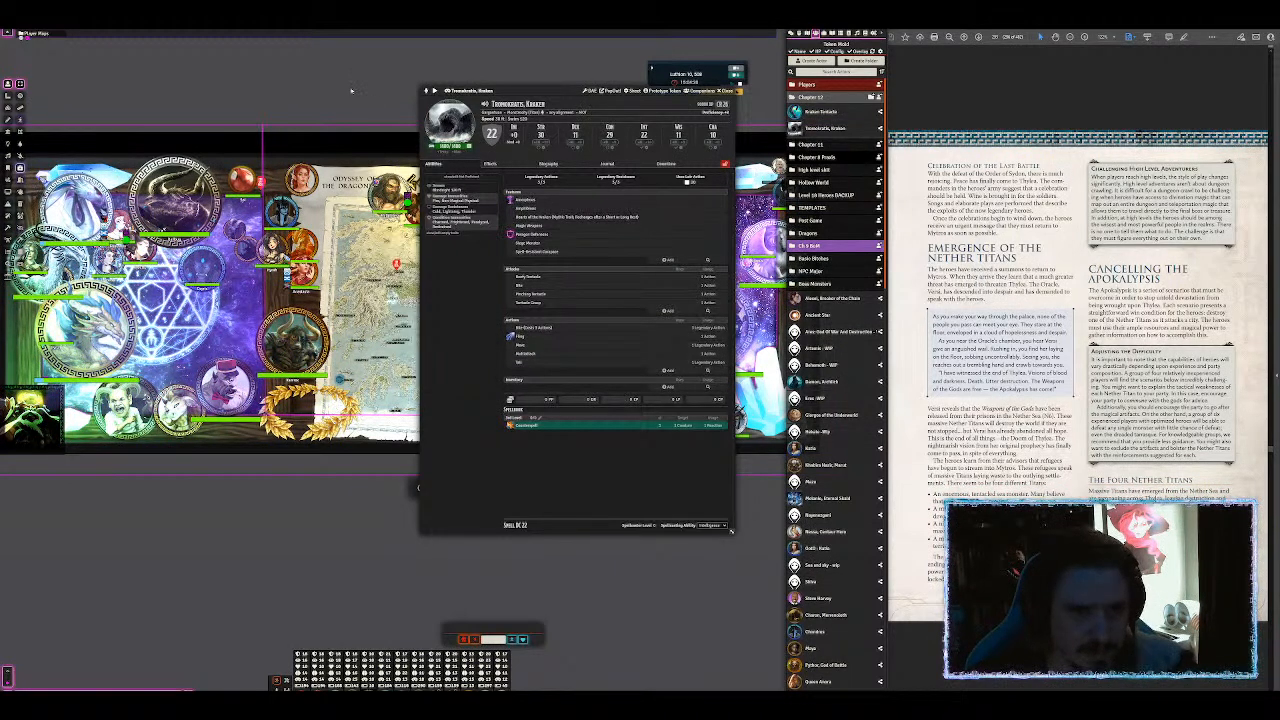
{"action": "type", "text": "parag"}
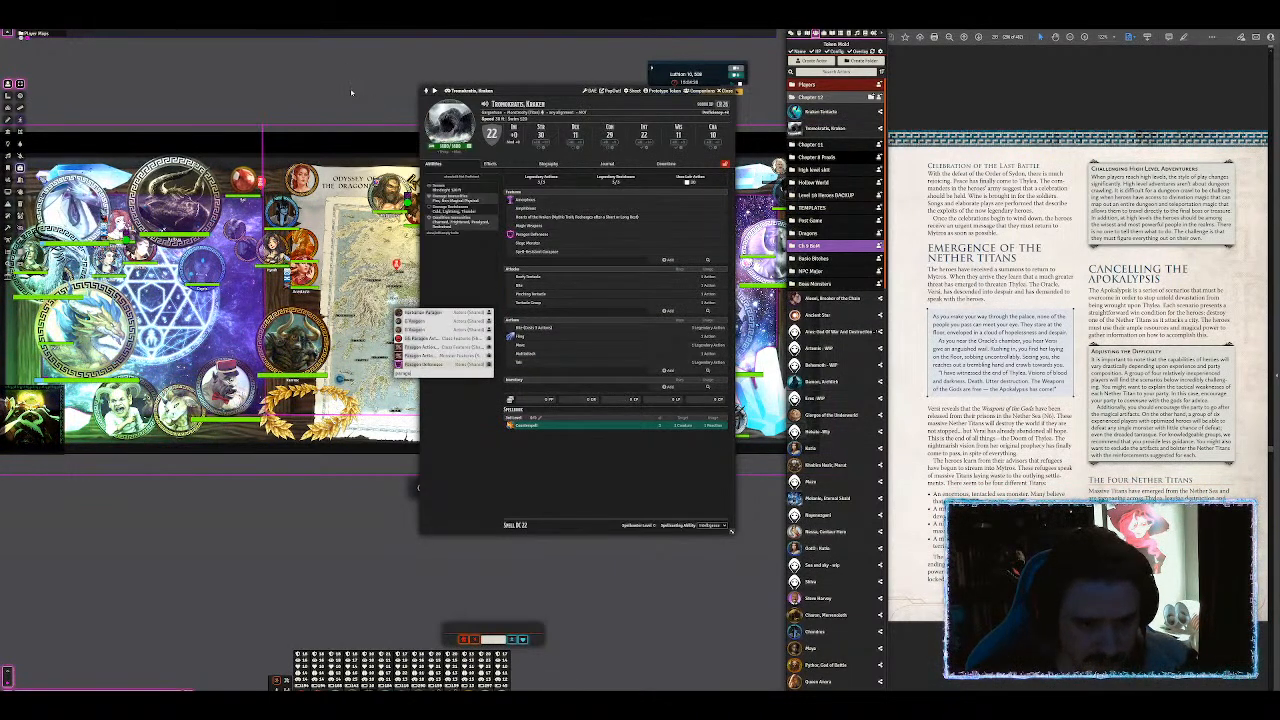
{"action": "left_click_drag", "start_coordinate": [426, 339], "coordinate": [598, 281]}
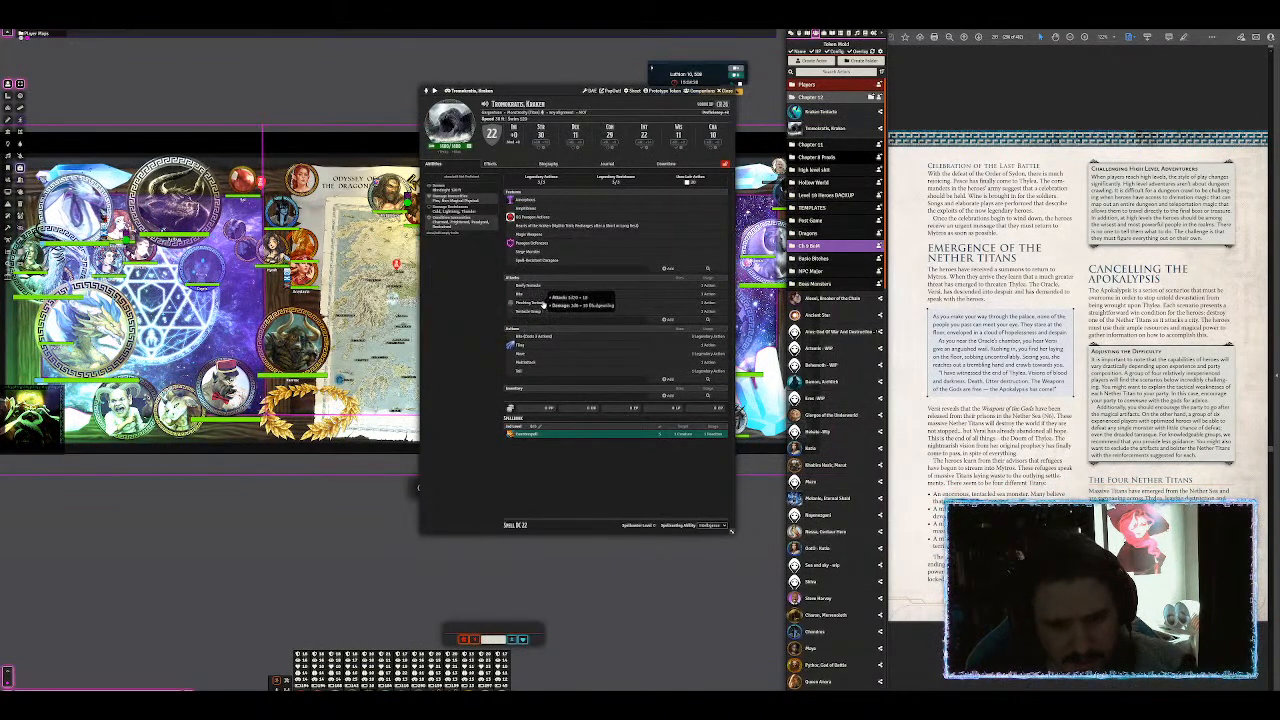
Step: Check the kraken's attacks and actions, and delete the Tail, Move and Bite (Costs 2 Actions) legendary actions
{"action": "mouse_move", "coordinate": [537, 301]}
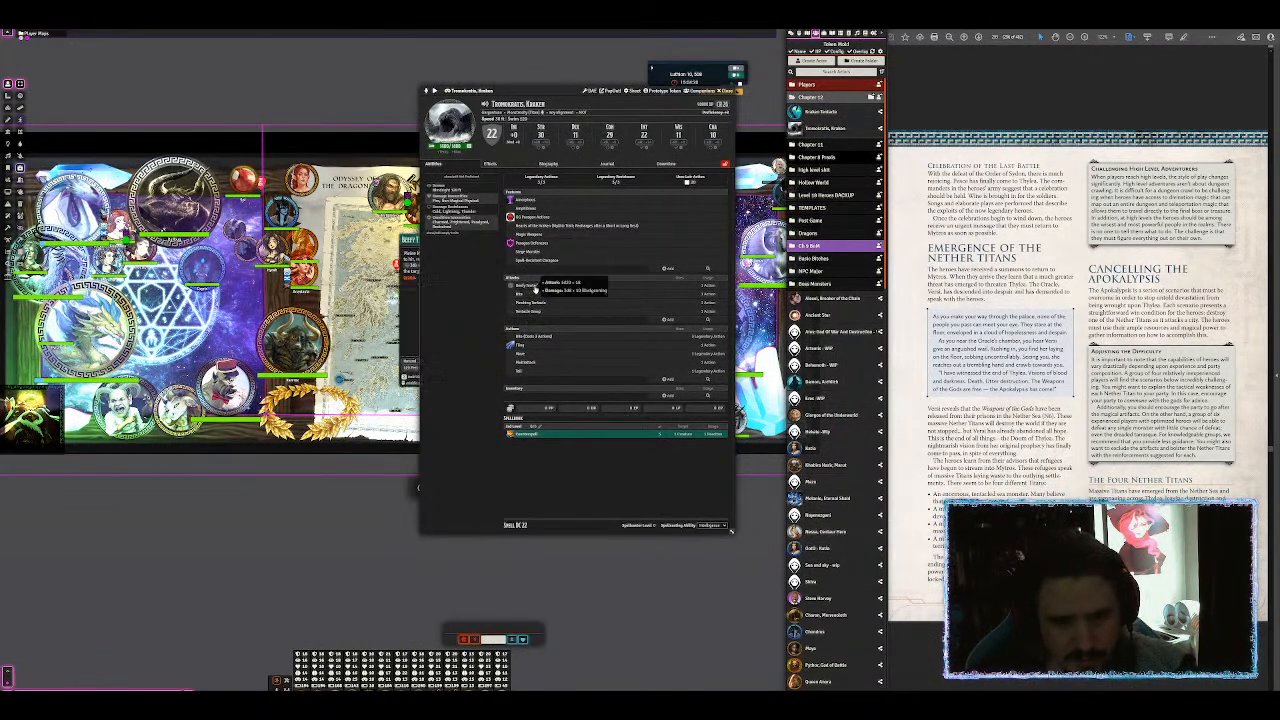
{"action": "mouse_move", "coordinate": [524, 357]}
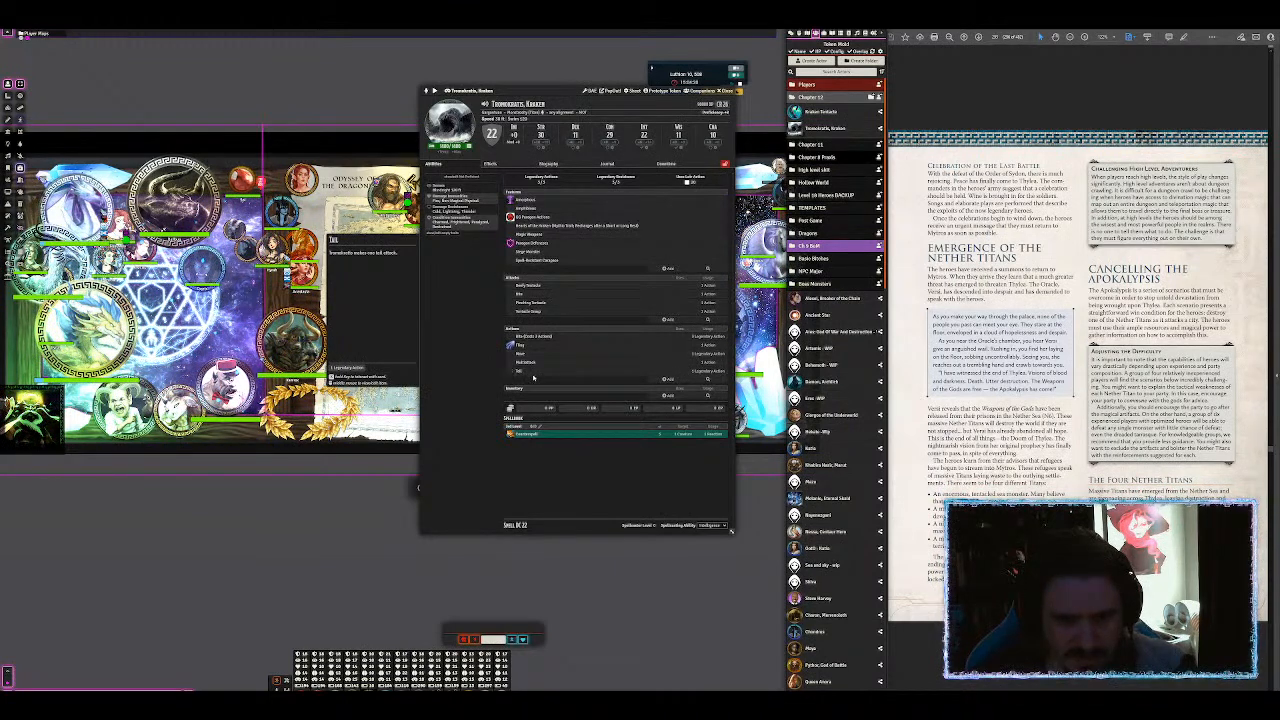
{"action": "right_click", "coordinate": [534, 373]}
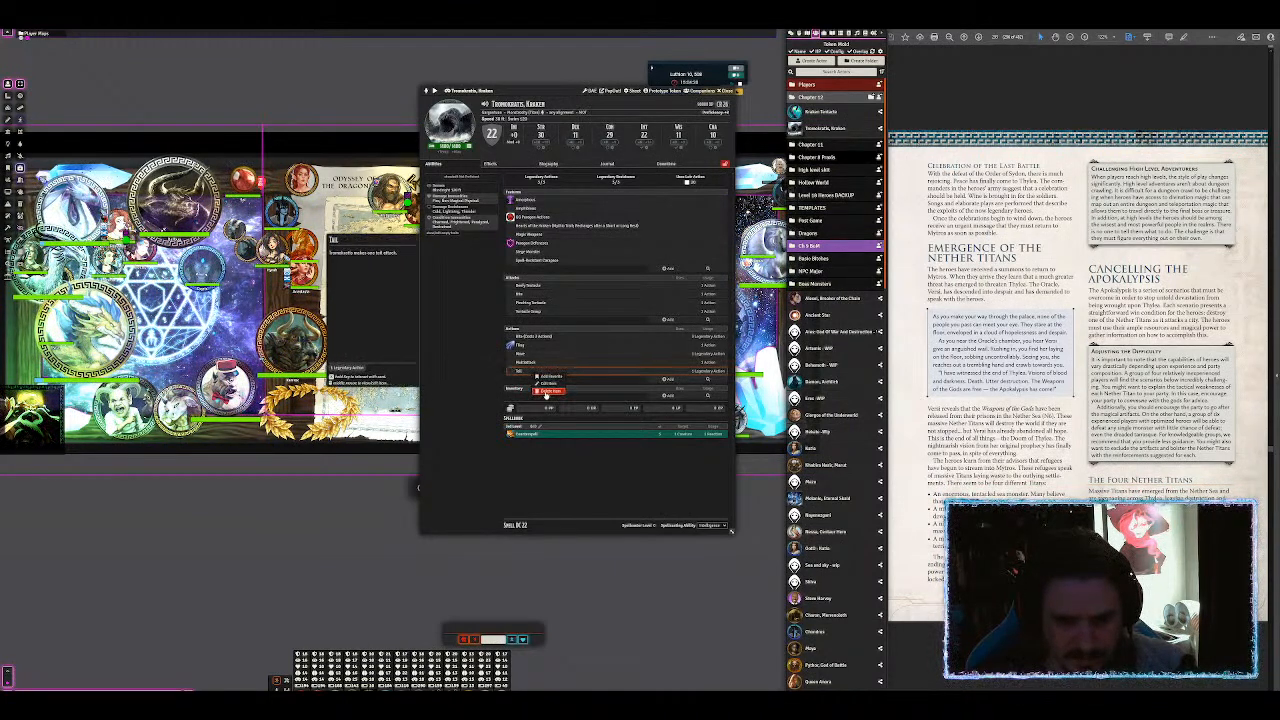
{"action": "left_click", "coordinate": [548, 391]}
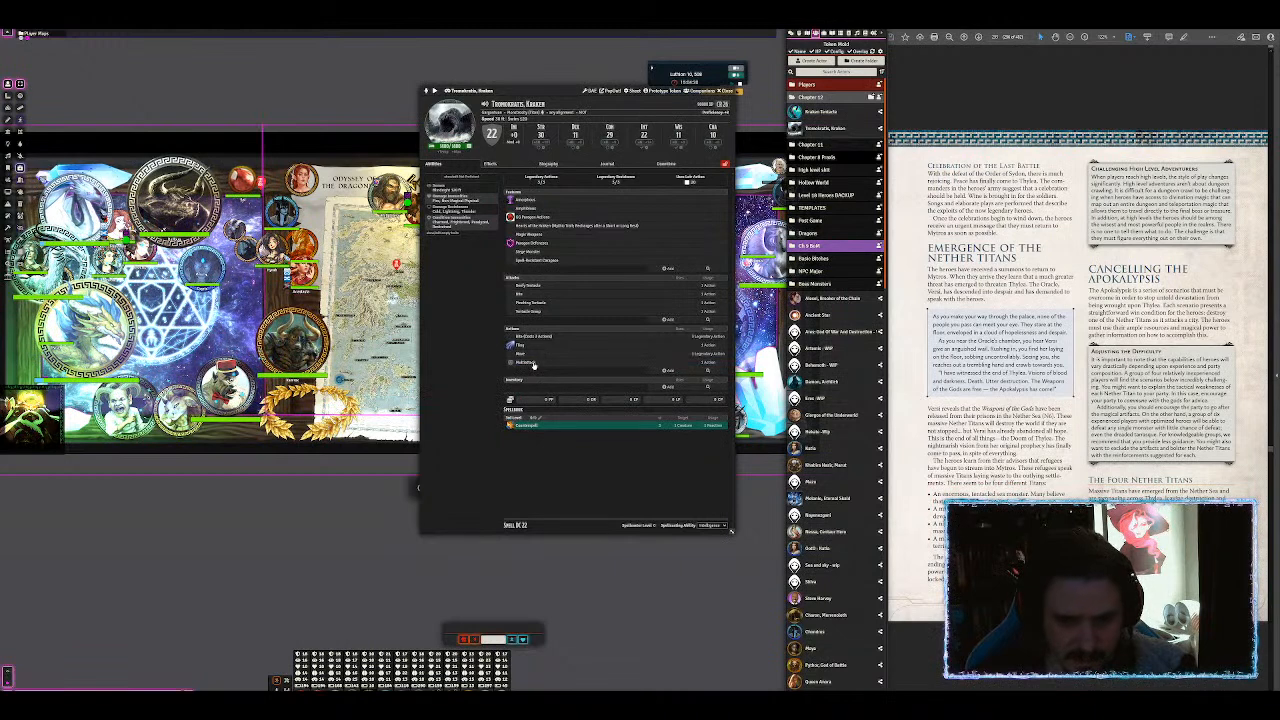
{"action": "mouse_move", "coordinate": [534, 365]}
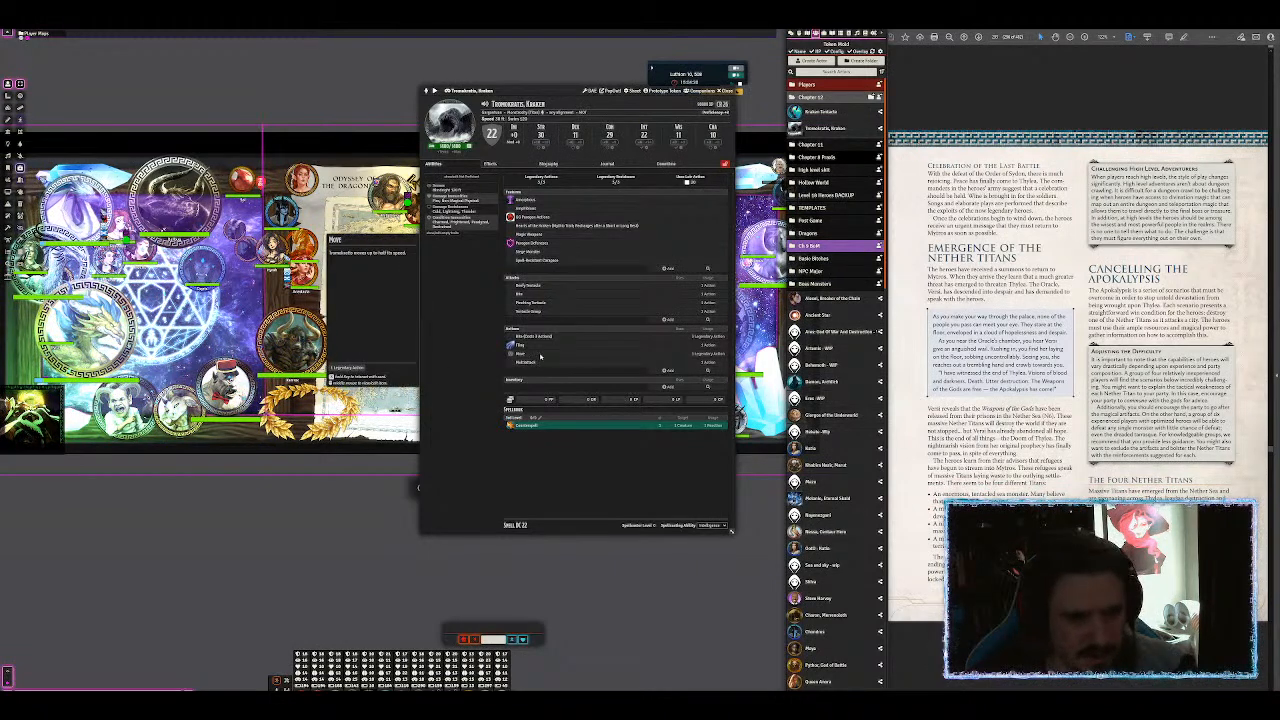
{"action": "right_click", "coordinate": [540, 356]}
{"action": "left_click", "coordinate": [556, 372]}
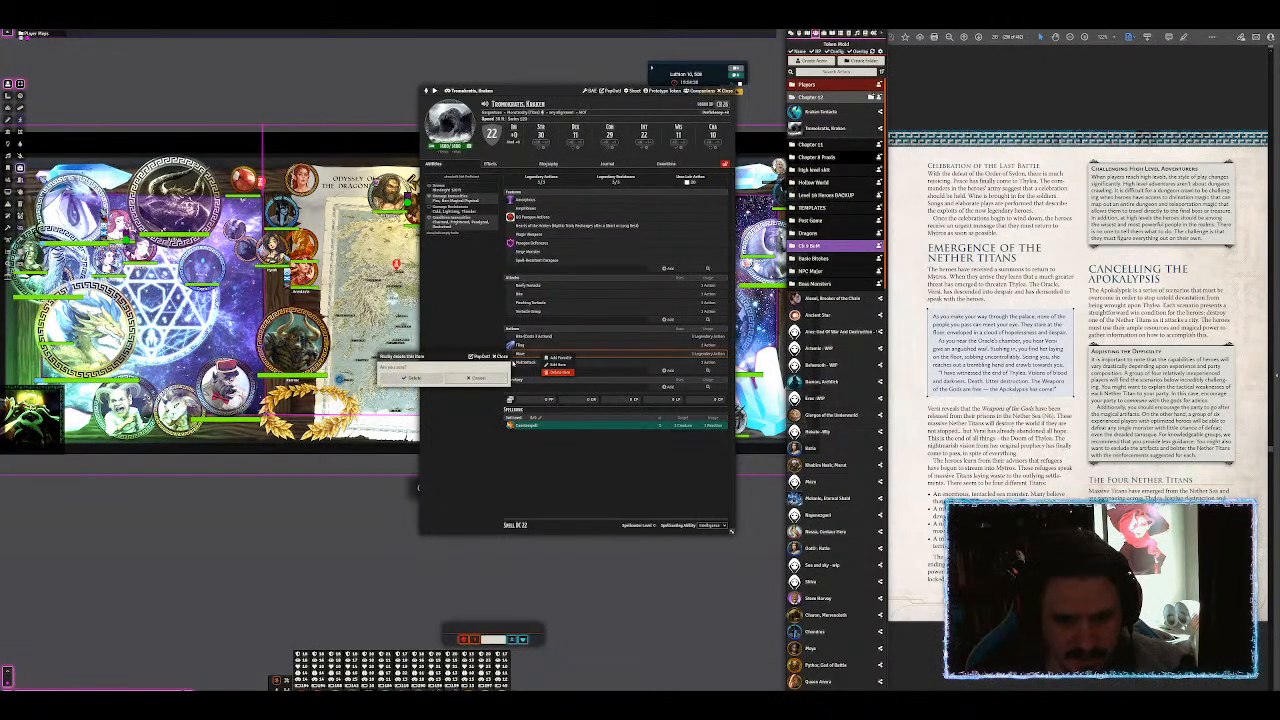
{"action": "left_click", "coordinate": [413, 378]}
{"action": "right_click", "coordinate": [584, 337]}
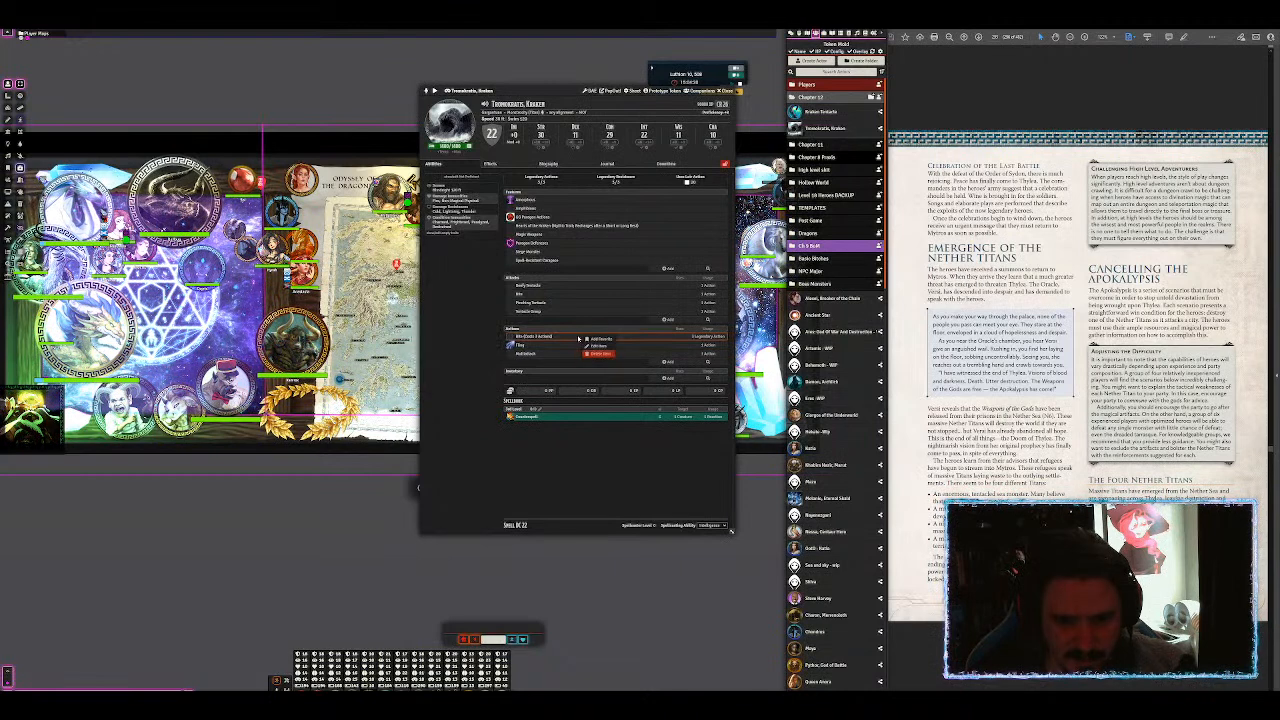
{"action": "left_click", "coordinate": [588, 355]}
{"action": "left_click", "coordinate": [413, 378]}
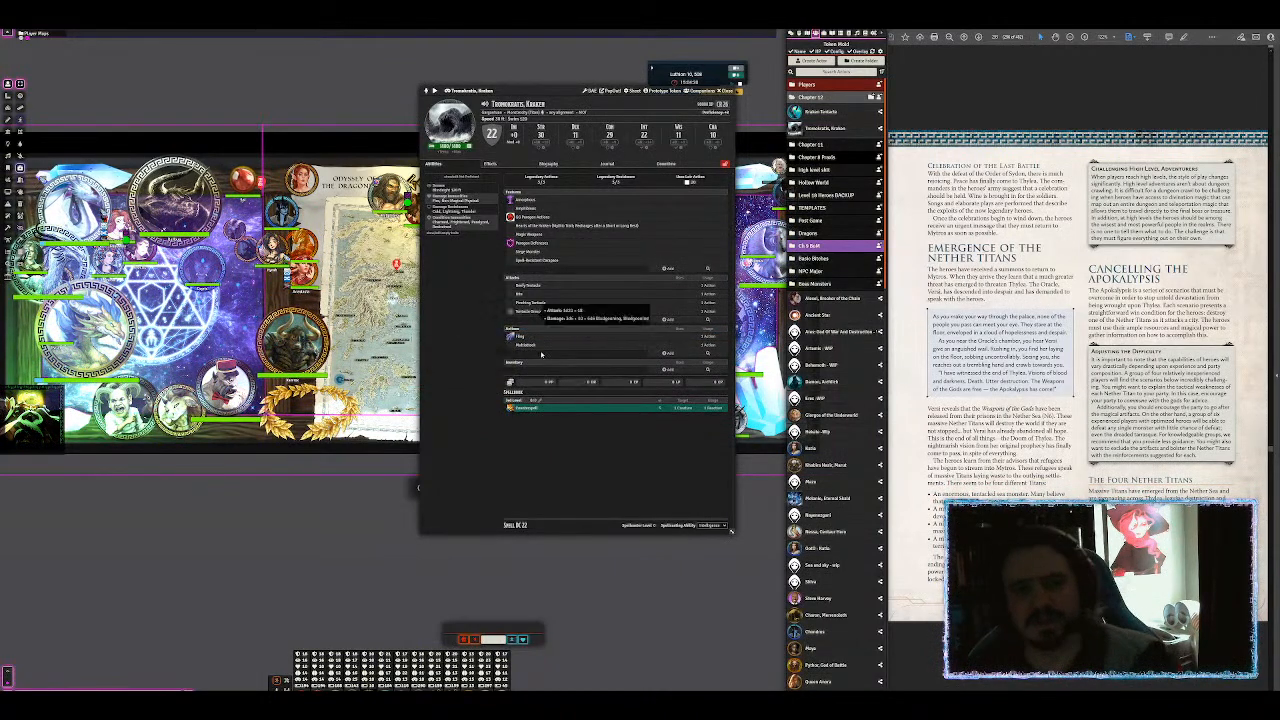
Step: Add a new feature to the Tromokratis sheet and name it "Weakness: Despises Failure"
{"action": "left_click", "coordinate": [666, 268]}
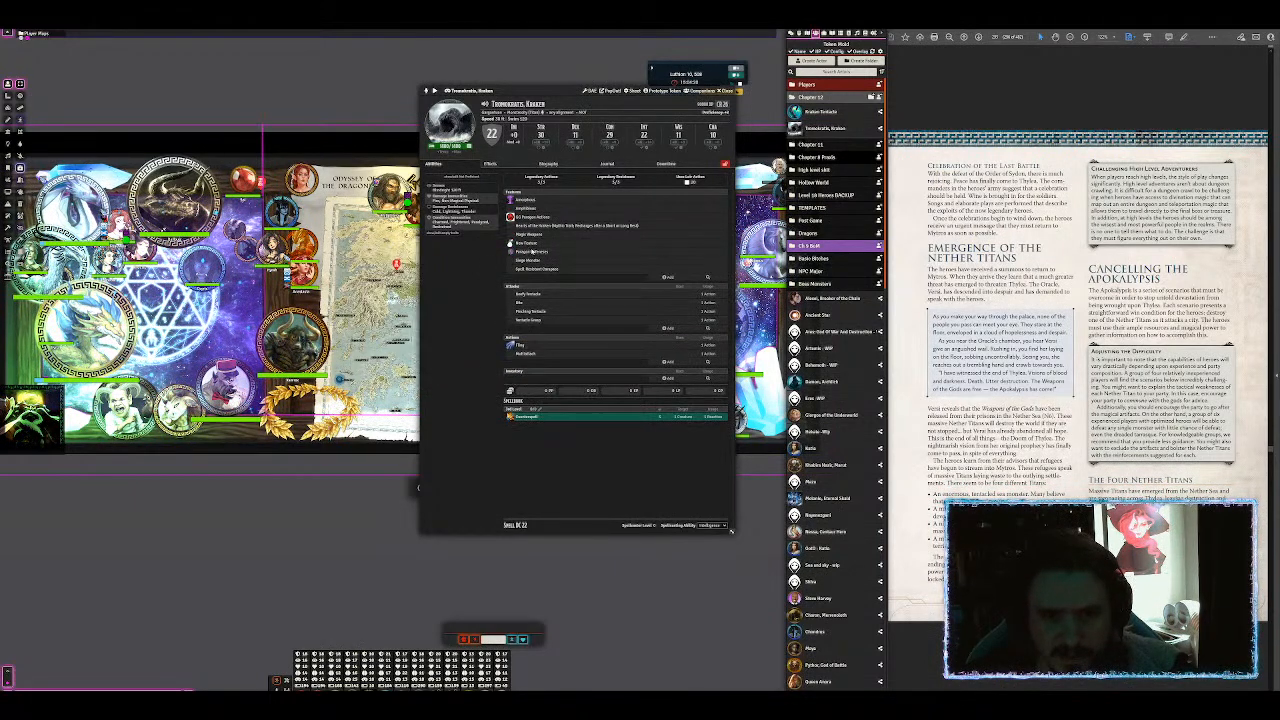
{"action": "left_click", "coordinate": [527, 244]}
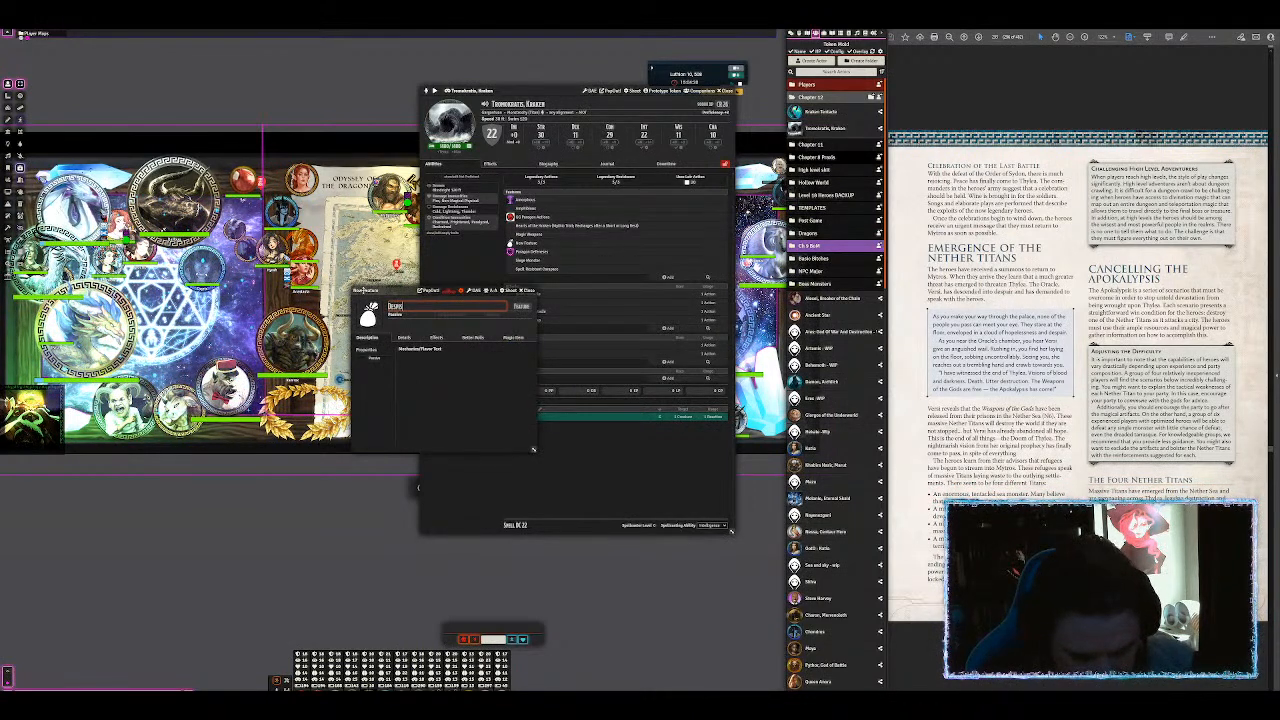
{"action": "type", "text": "ith"}
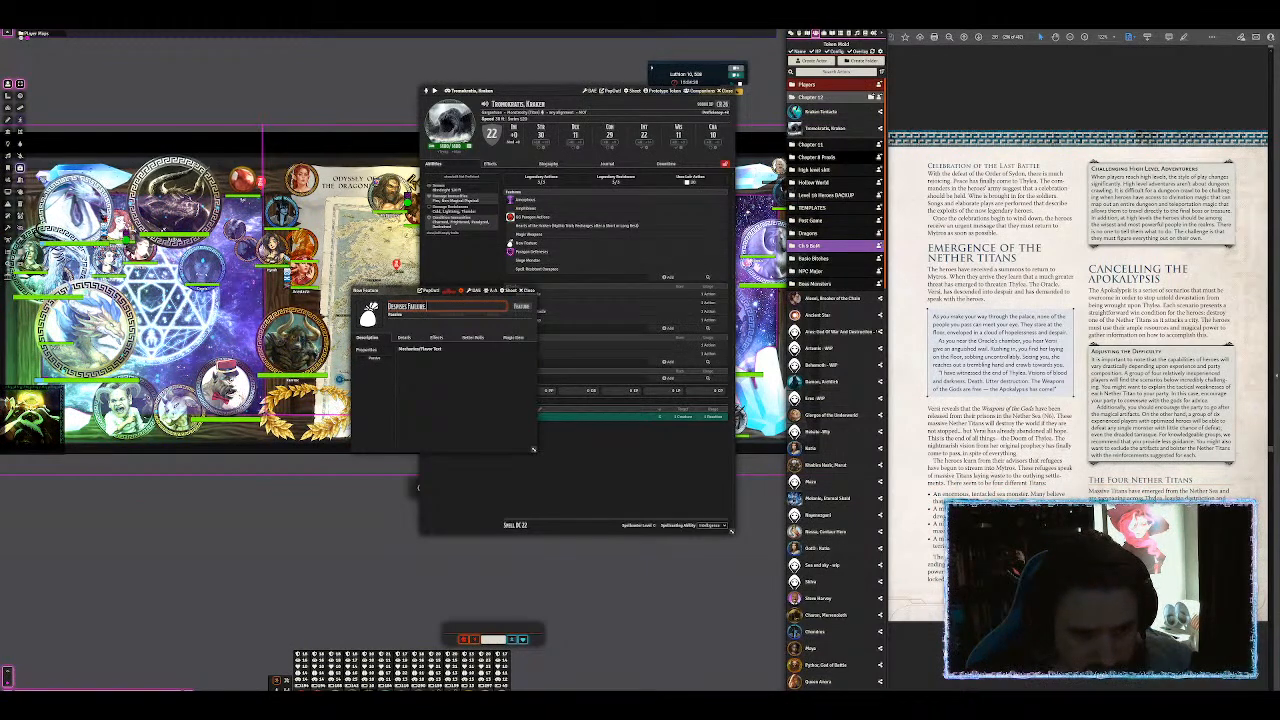
{"action": "type", "text": "Weakness: "}
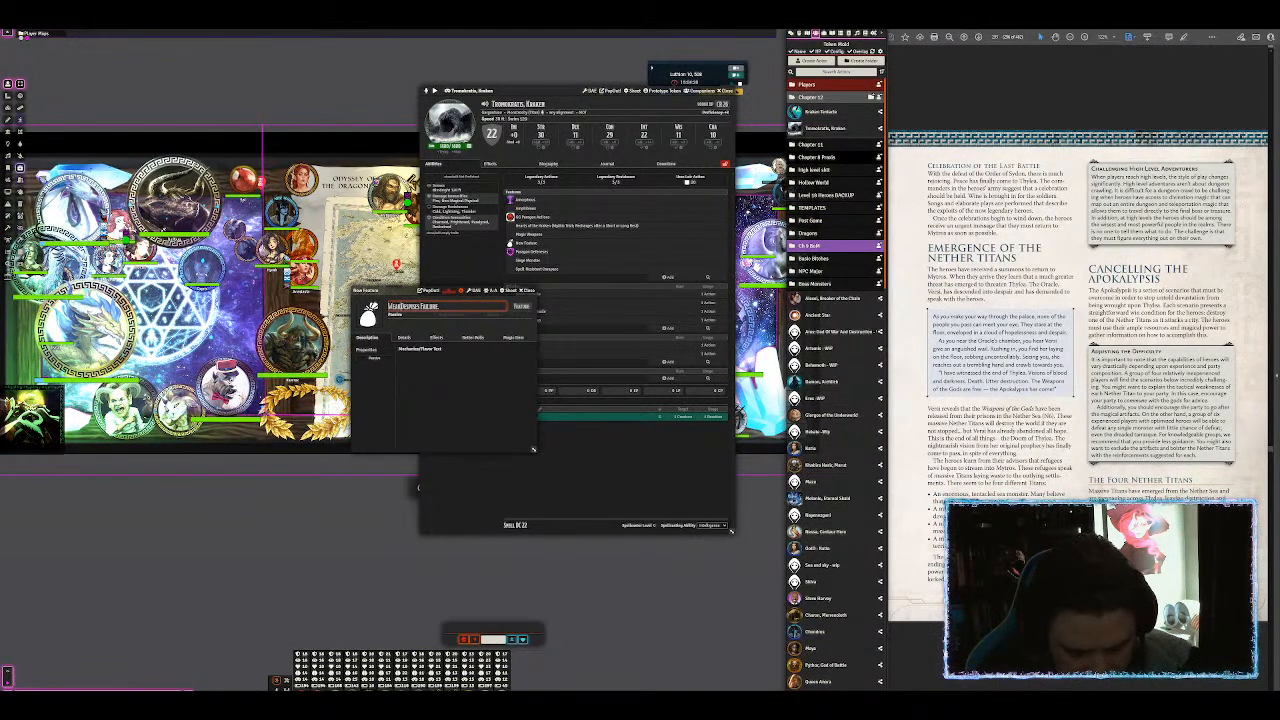
{"action": "type", "text": "s:"}
{"action": "left_click", "coordinate": [419, 391]}
Step: Describe the weakness: Tromokratis uses his paragon defense to succeed whenever he would fail a saving throw, even if this reduces his health to 0
{"action": "left_click", "coordinate": [527, 349]}
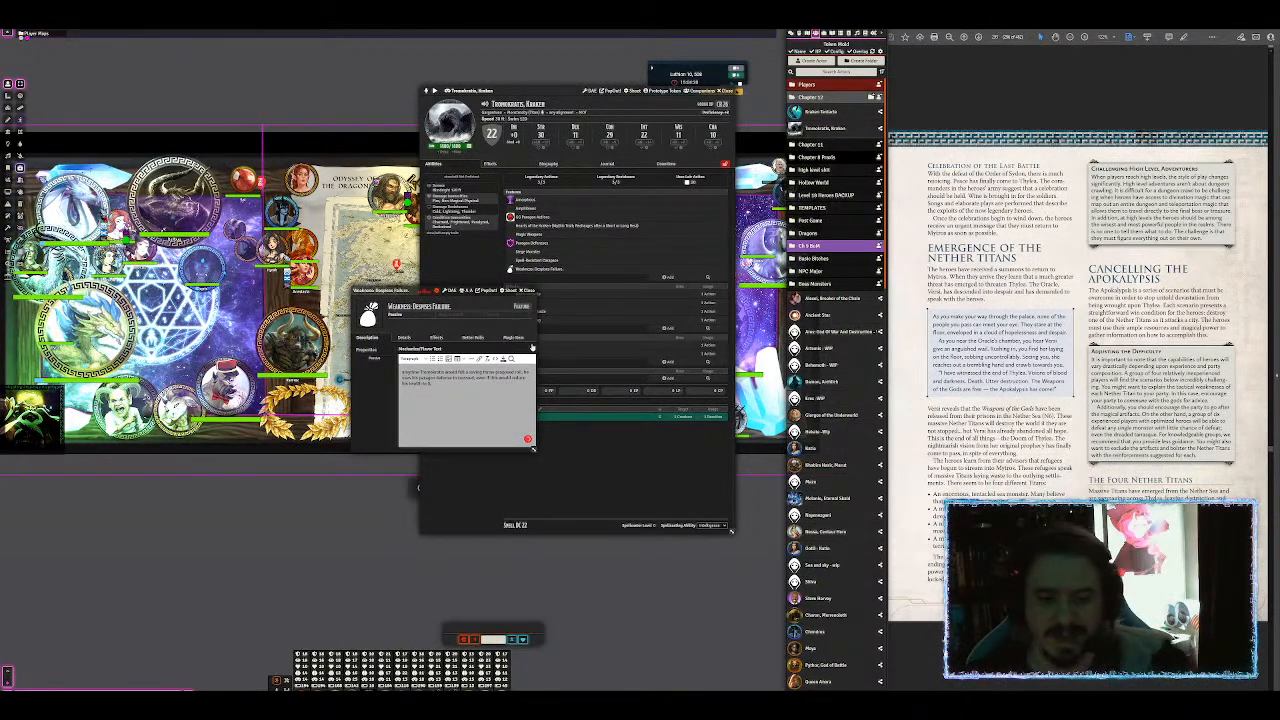
{"action": "right_click", "coordinate": [408, 372]}
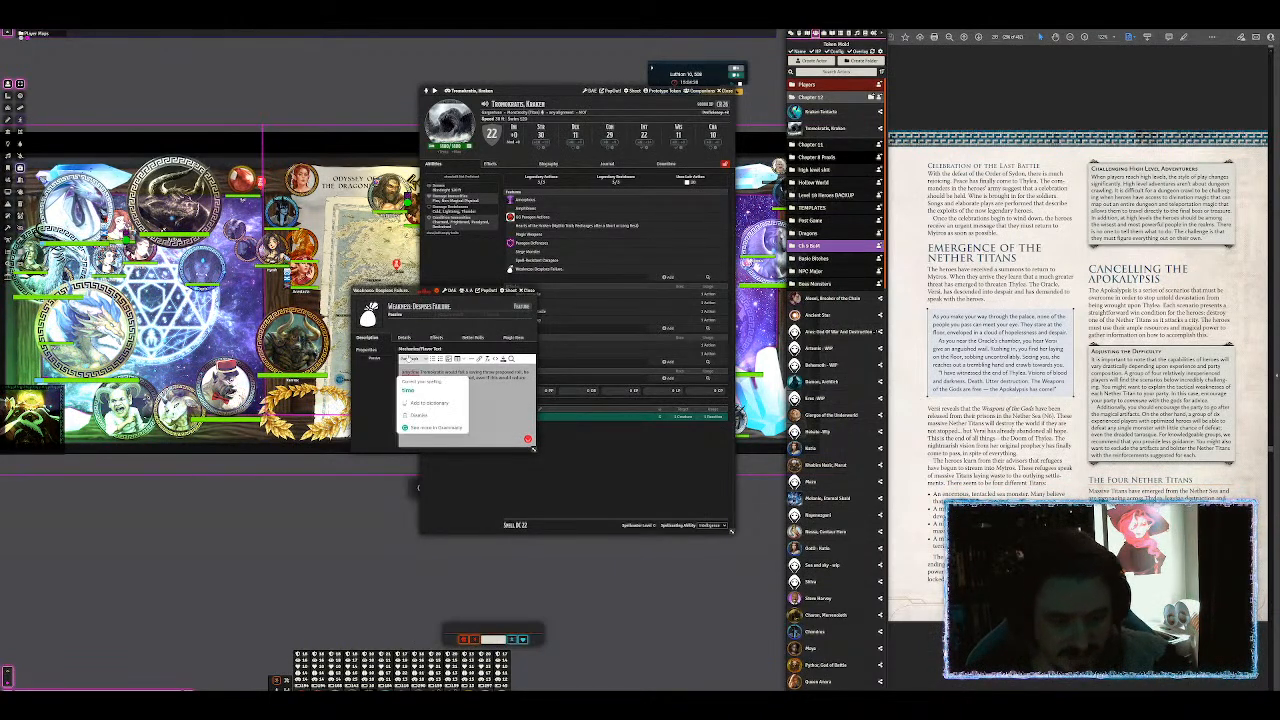
{"action": "key", "text": "Escape"}
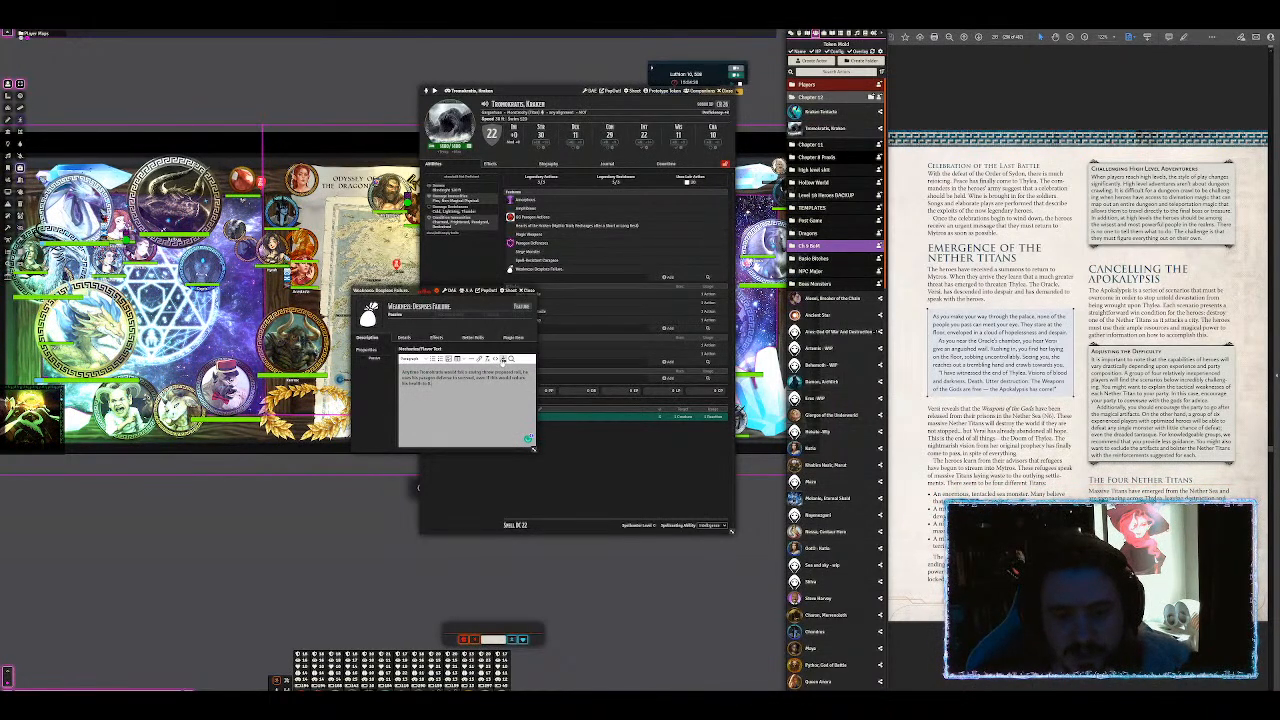
{"action": "left_click", "coordinate": [504, 358]}
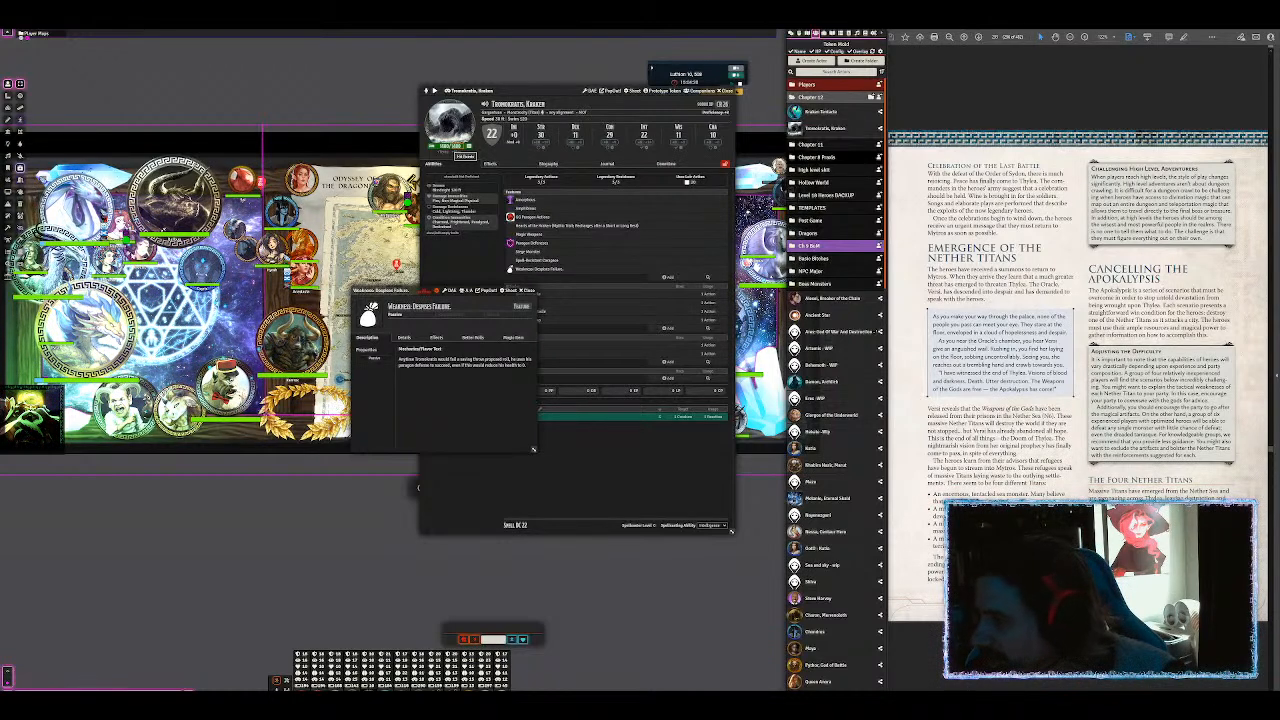
{"action": "left_click", "coordinate": [527, 292]}
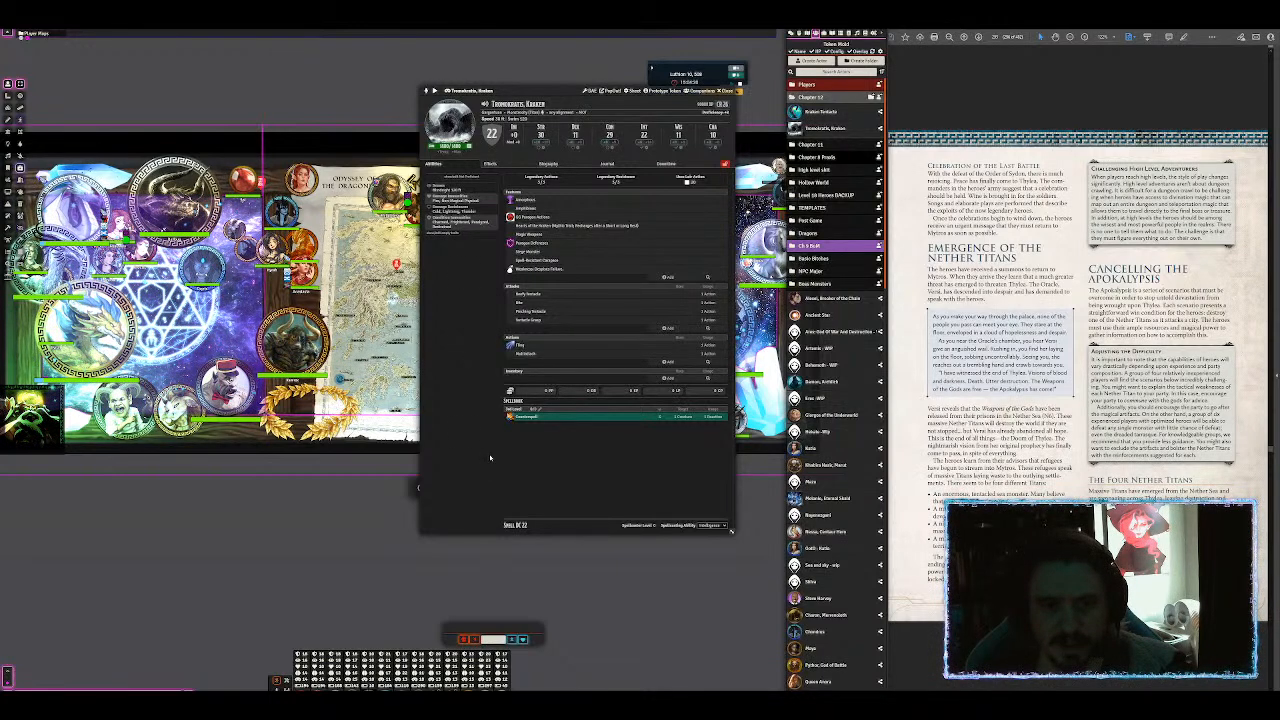
Step: Close the Tromokratis sheet and return to the opening page of Chapter 12: Apokalypsis in the PDF
{"action": "left_click", "coordinate": [727, 92]}
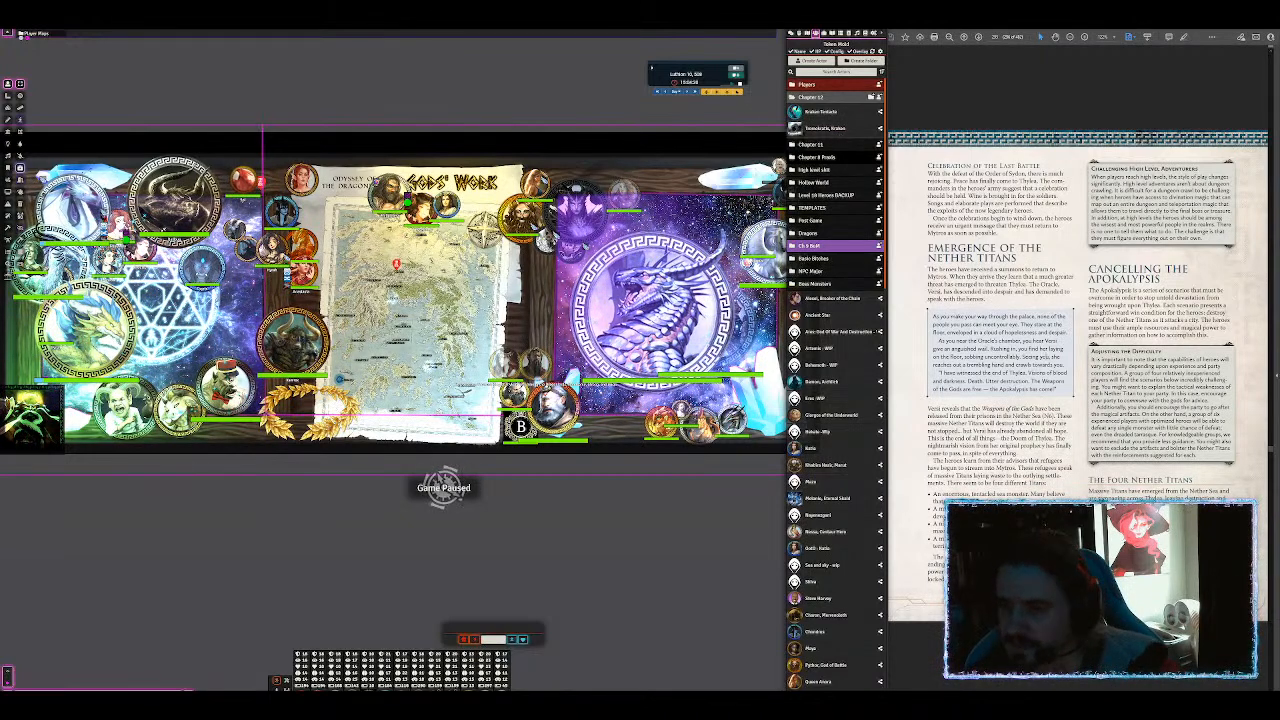
{"action": "left_click", "coordinate": [1080, 376]}
{"action": "scroll", "coordinate": [1080, 376], "scroll_direction": "up", "scroll_amount": 2}
{"action": "scroll", "coordinate": [1080, 376], "scroll_direction": "up", "scroll_amount": 1}
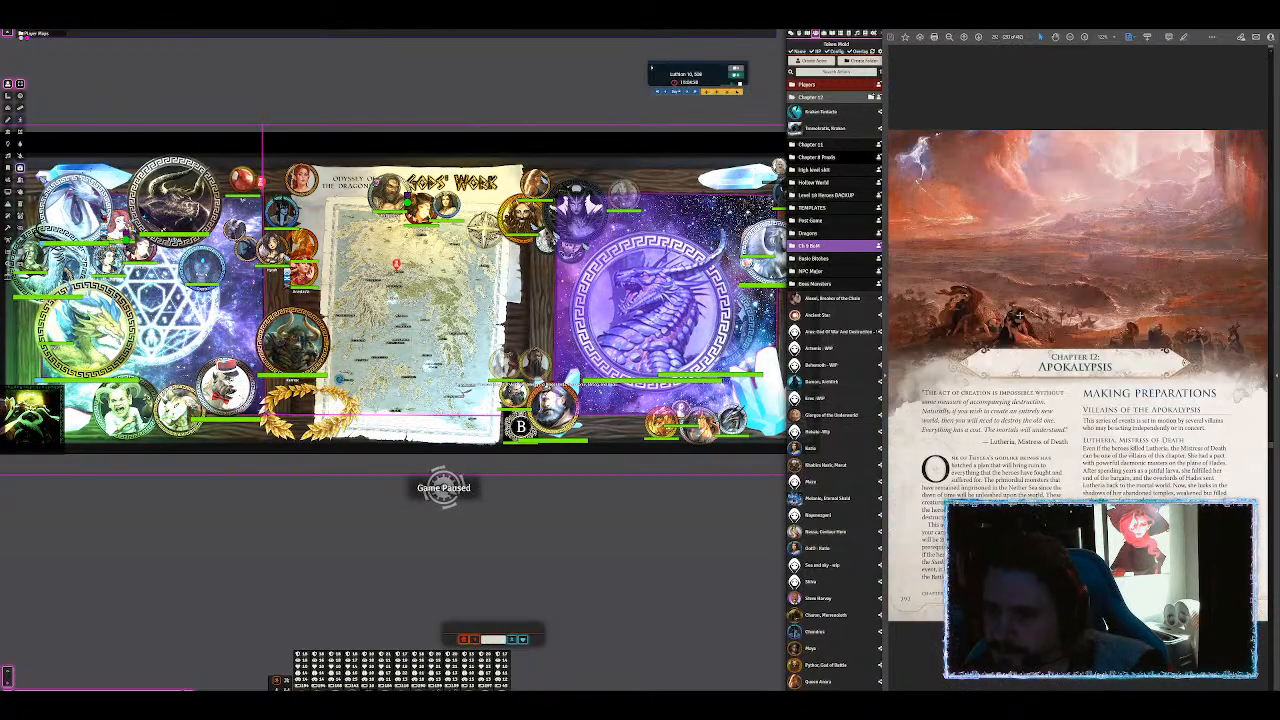
Step: Page back through the campaign book from the Chapter 12 opening to the Temple District page
{"action": "scroll", "coordinate": [1025, 318], "scroll_direction": "down", "scroll_amount": 1}
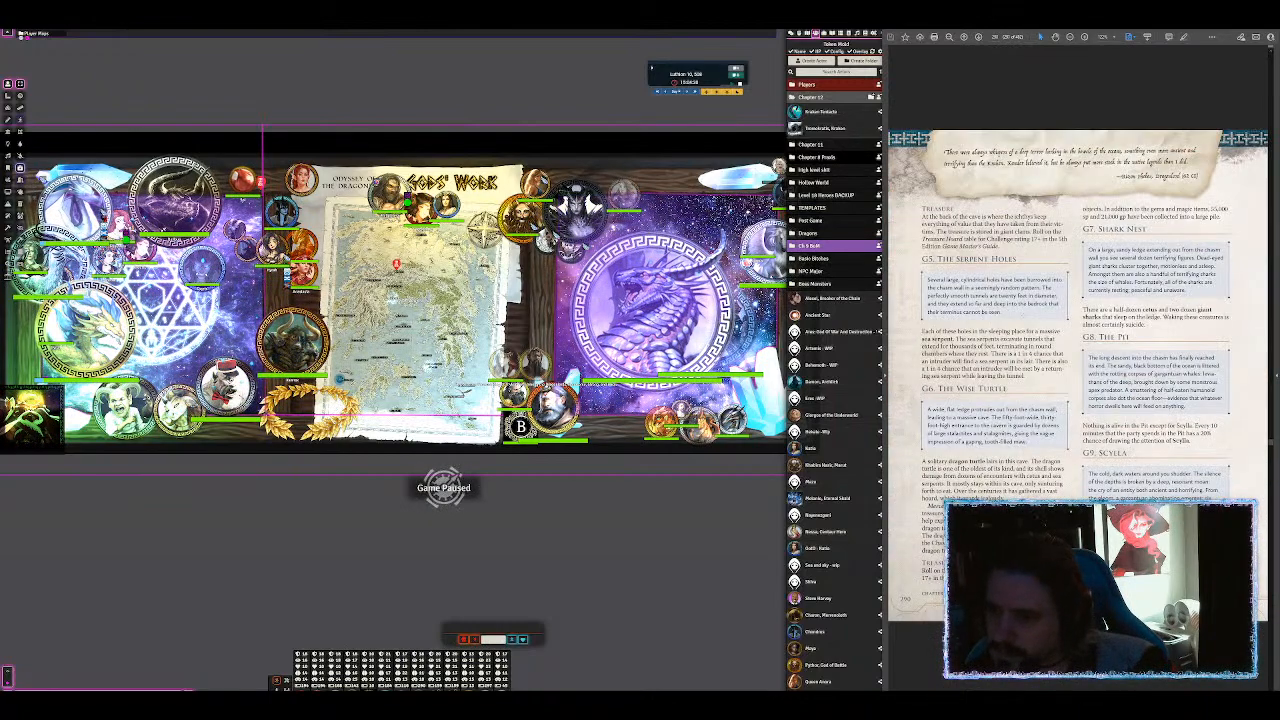
{"action": "scroll", "coordinate": [1025, 318], "scroll_direction": "down", "scroll_amount": 1}
{"action": "scroll", "coordinate": [1025, 318], "scroll_direction": "down", "scroll_amount": 4}
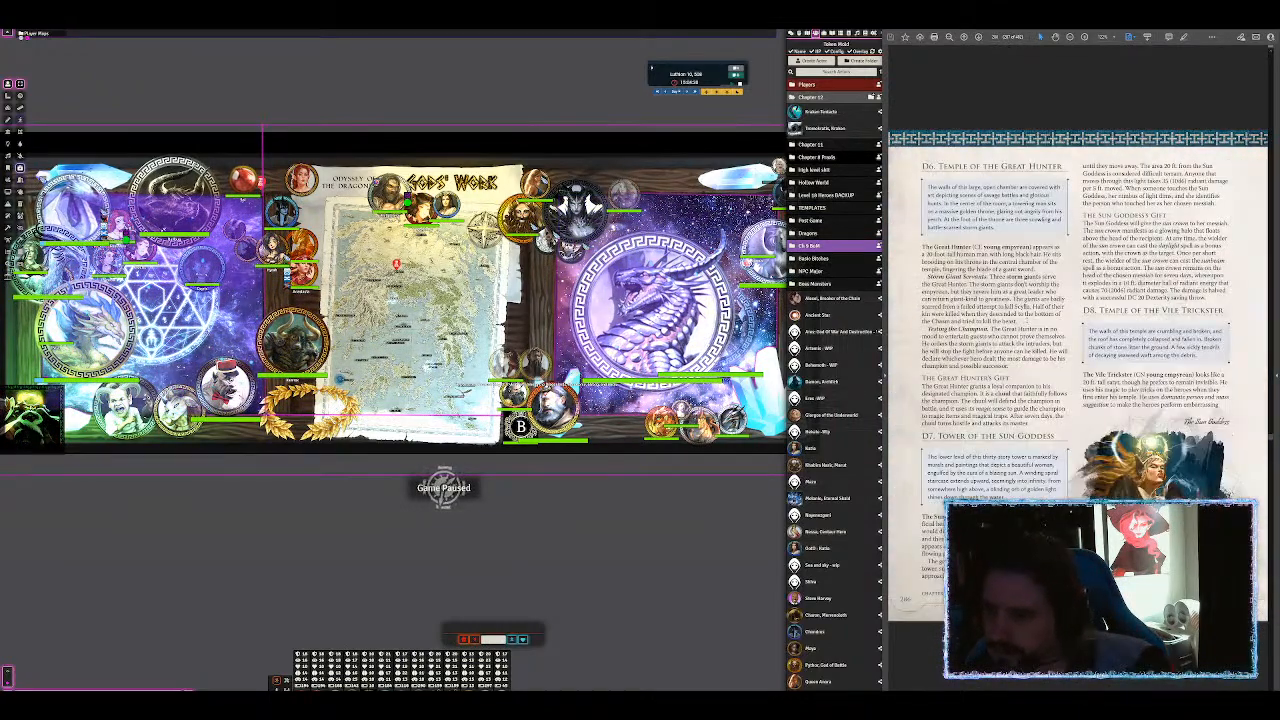
{"action": "scroll", "coordinate": [1080, 376], "scroll_direction": "down", "scroll_amount": 1}
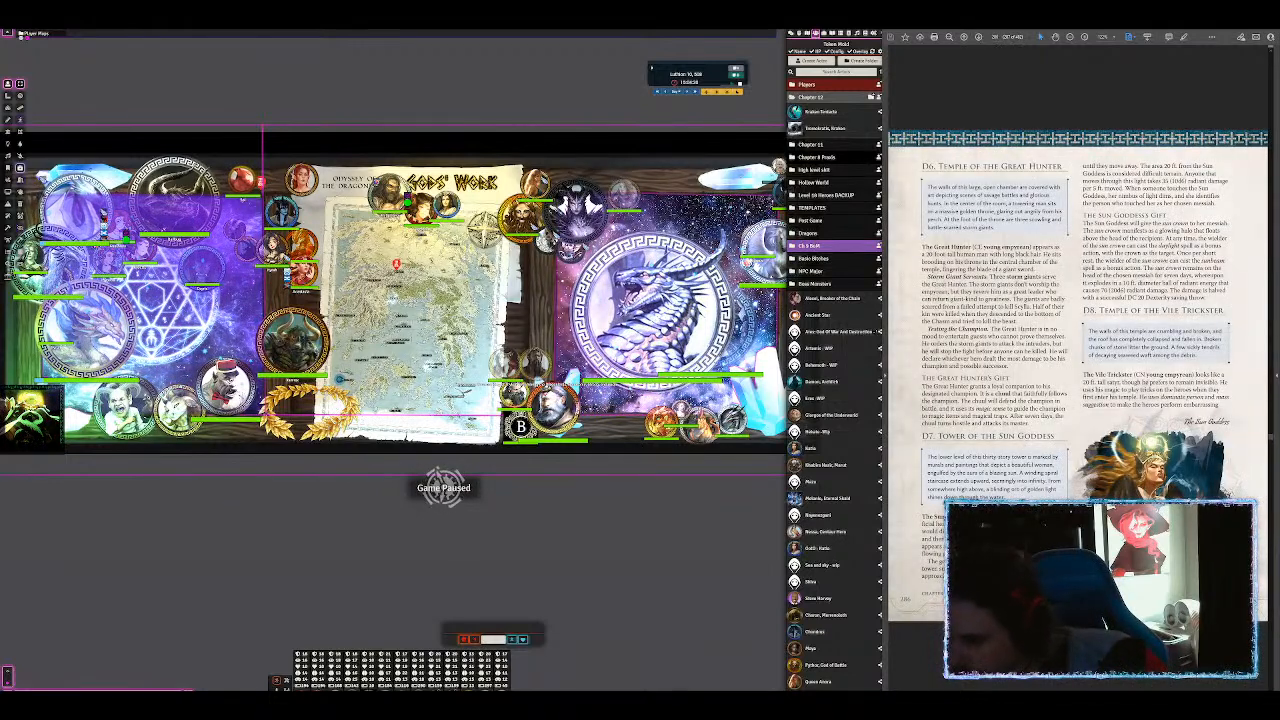
{"action": "scroll", "coordinate": [1080, 376], "scroll_direction": "down", "scroll_amount": 2}
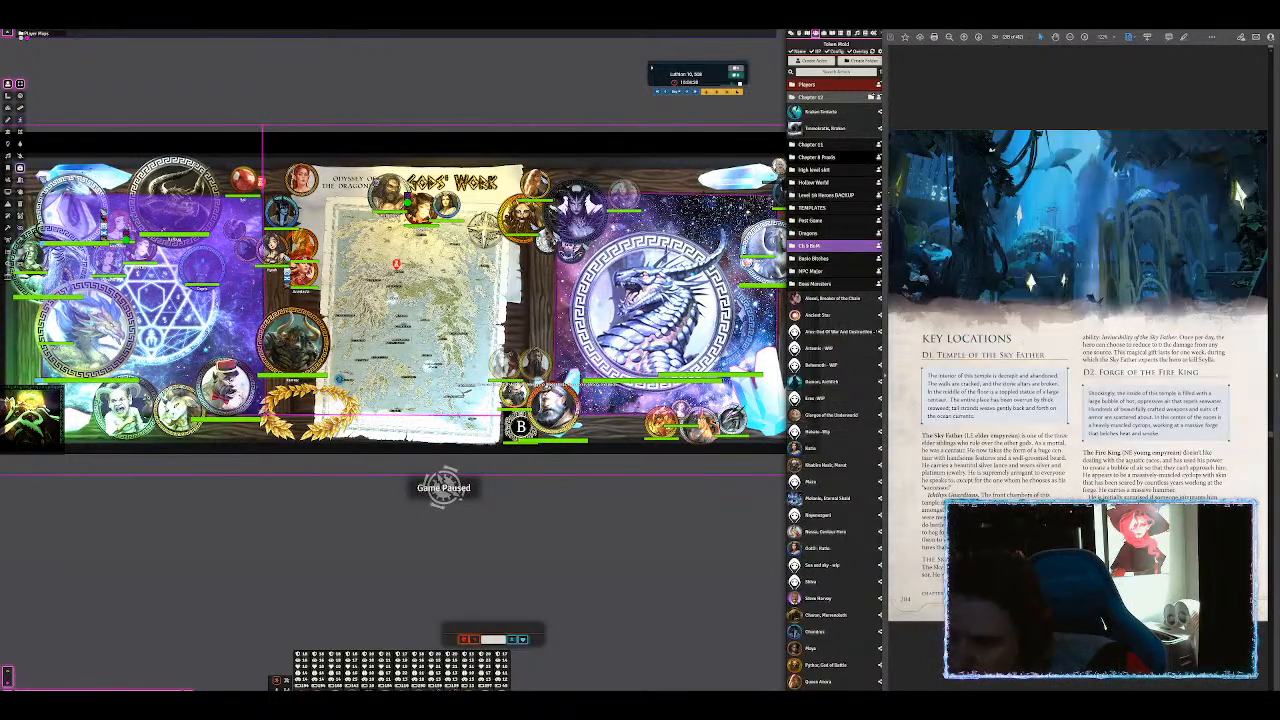
{"action": "scroll", "coordinate": [1080, 376], "scroll_direction": "down", "scroll_amount": 1}
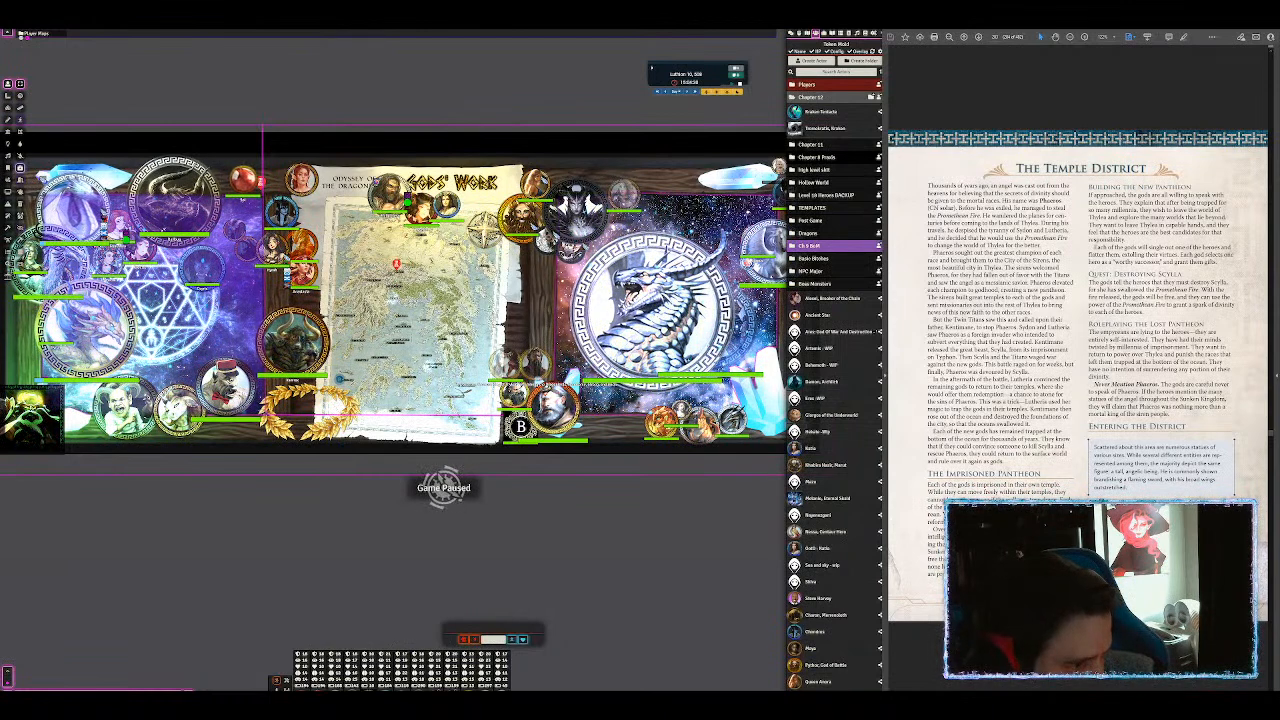
Step: Switch to the r/monsteraday siren post on Reddit and copy its siren artwork image
{"action": "key", "text": "alt+Tab"}
{"action": "scroll", "coordinate": [400, 370], "scroll_direction": "down", "scroll_amount": 14}
{"action": "scroll", "coordinate": [339, 320], "scroll_direction": "down", "scroll_amount": 3}
{"action": "scroll", "coordinate": [339, 320], "scroll_direction": "up", "scroll_amount": 1}
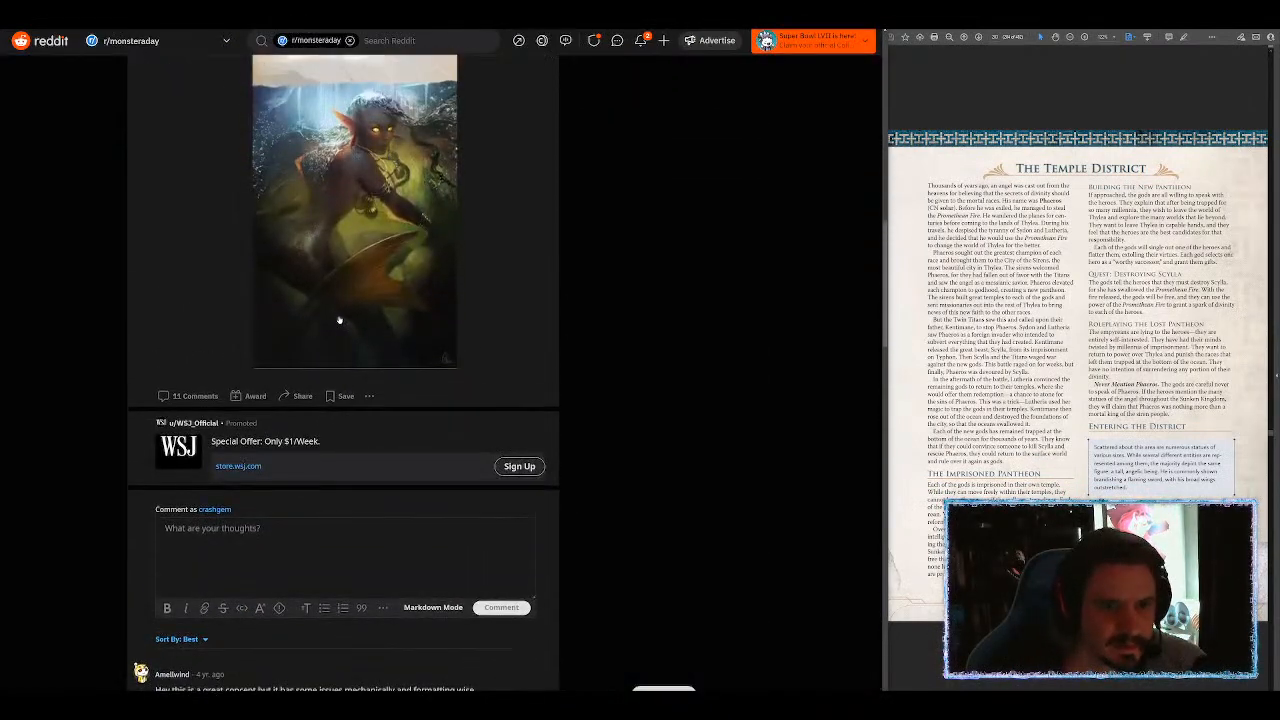
{"action": "right_click", "coordinate": [366, 162]}
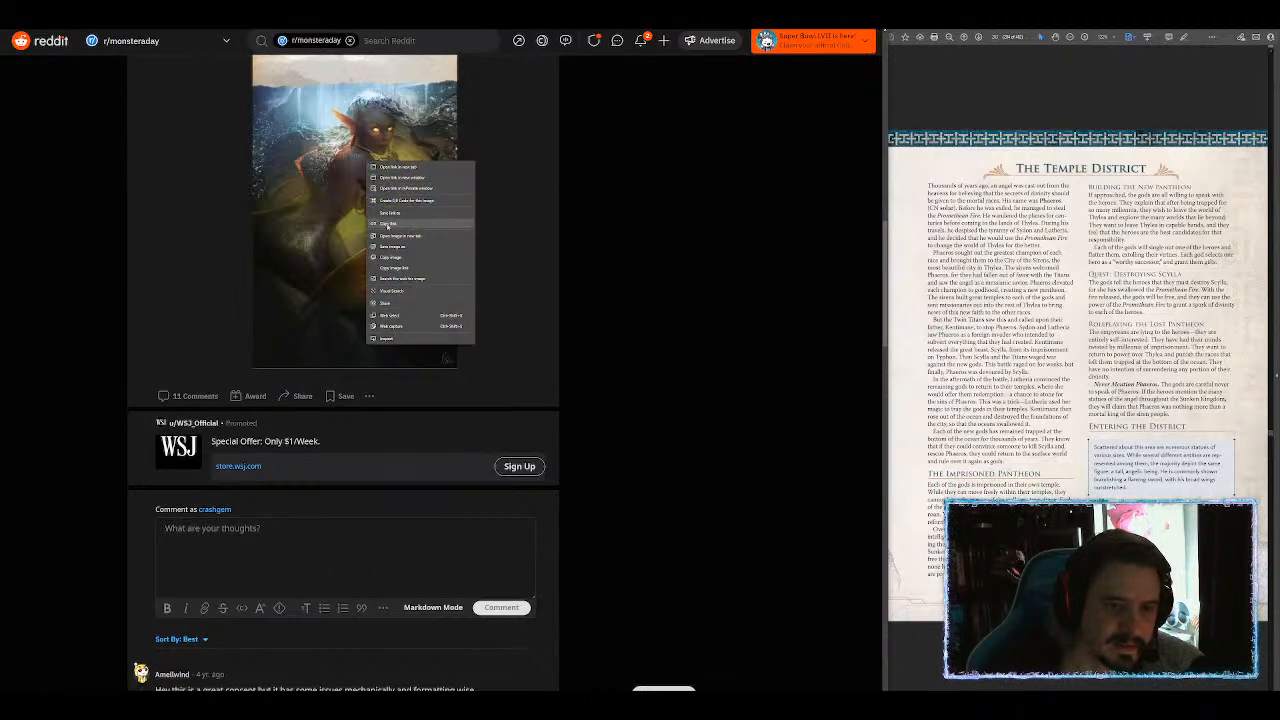
{"action": "left_click", "coordinate": [389, 256]}
Step: Read the comments on the siren stat block, including the Devour feedback, and return to the Foundry VTT world
{"action": "scroll", "coordinate": [384, 269], "scroll_direction": "down", "scroll_amount": 2}
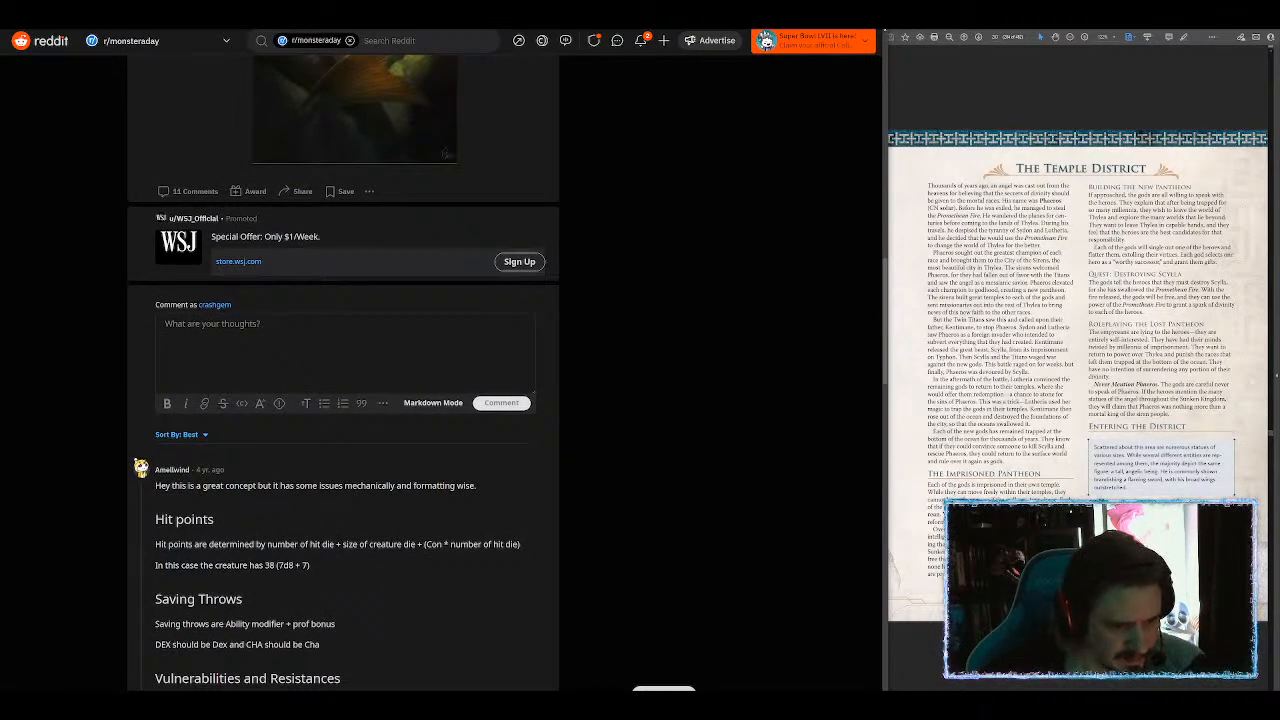
{"action": "scroll", "coordinate": [344, 367], "scroll_direction": "down", "scroll_amount": 3}
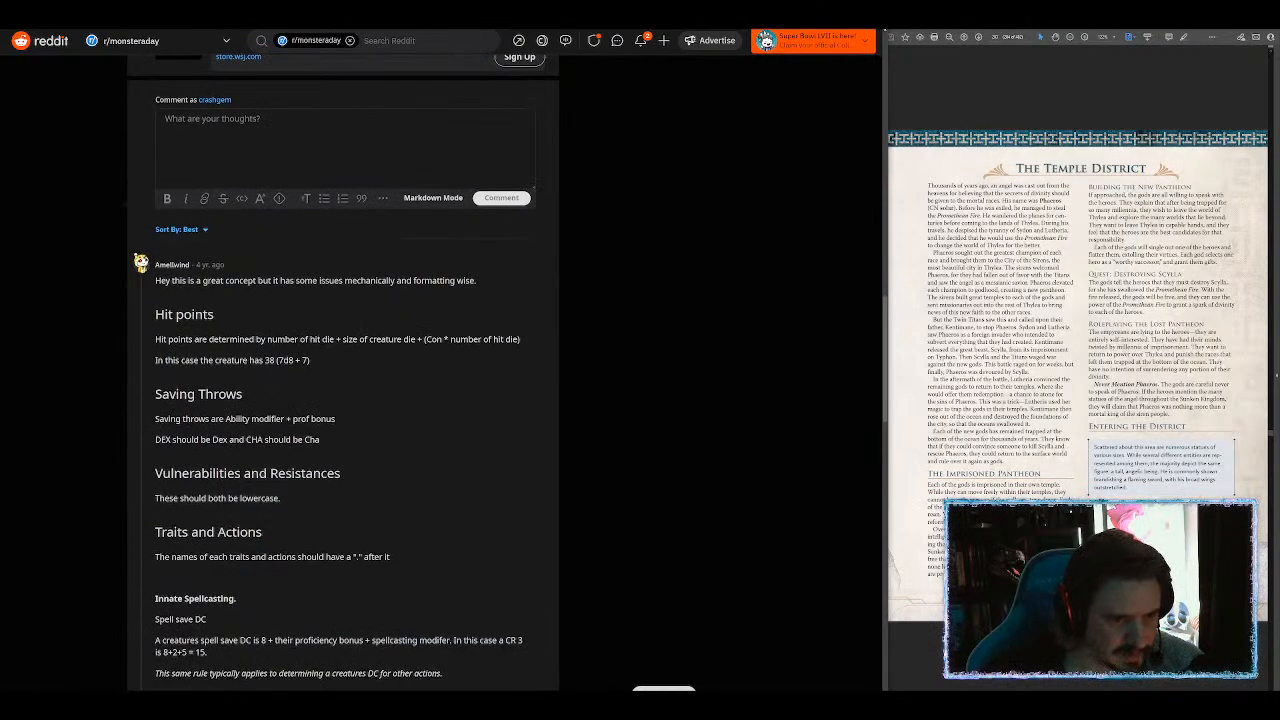
{"action": "scroll", "coordinate": [270, 488], "scroll_direction": "down", "scroll_amount": 5}
{"action": "scroll", "coordinate": [270, 488], "scroll_direction": "down", "scroll_amount": 7}
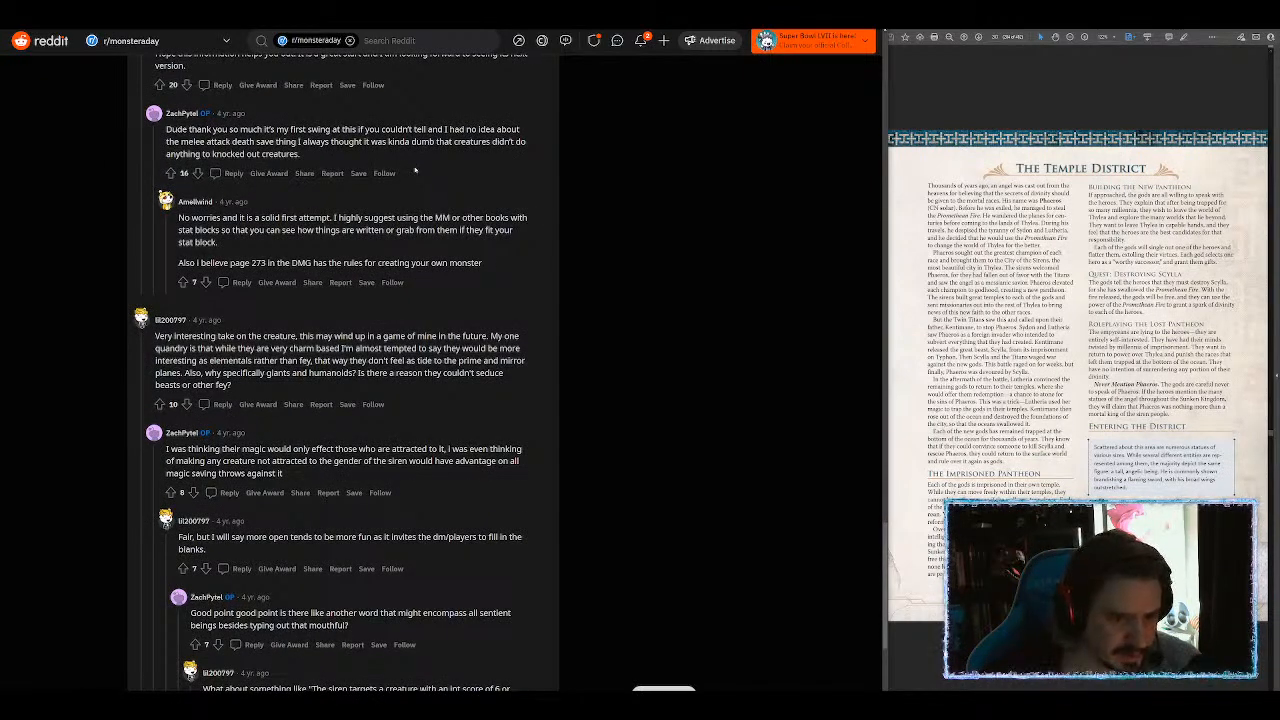
{"action": "scroll", "coordinate": [454, 295], "scroll_direction": "down", "scroll_amount": 3}
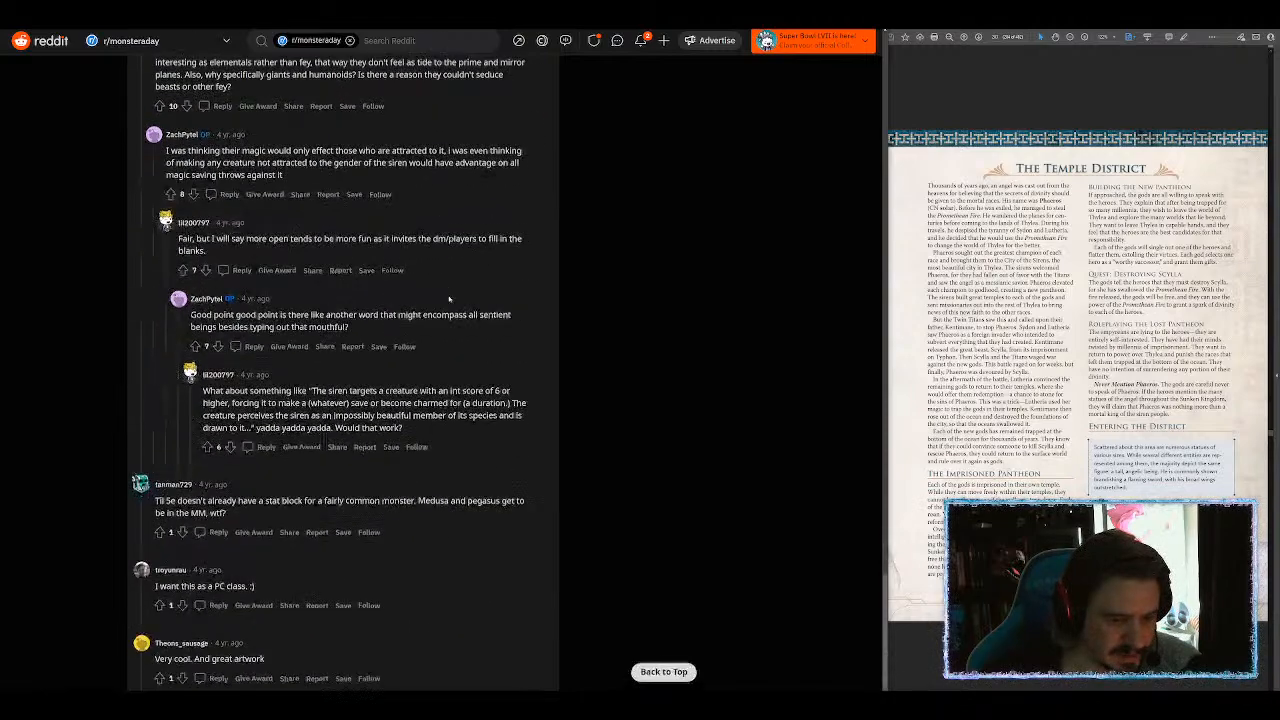
{"action": "scroll", "coordinate": [455, 302], "scroll_direction": "up", "scroll_amount": 5}
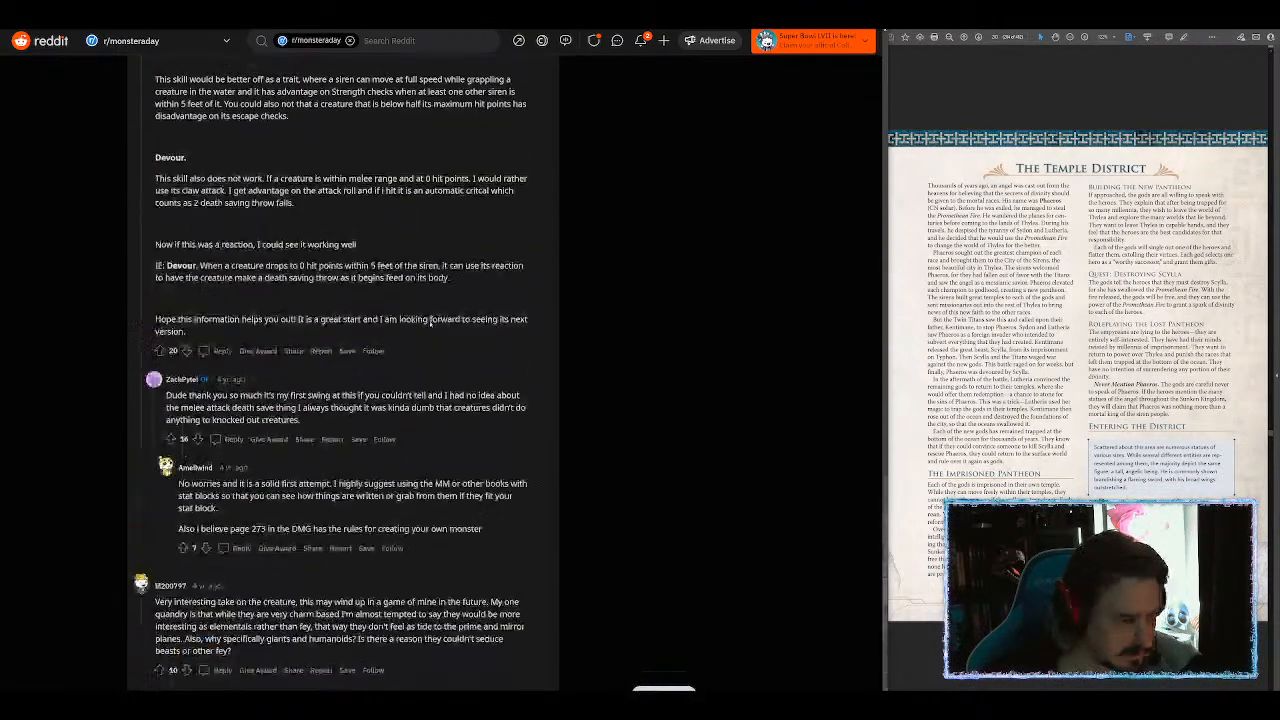
{"action": "scroll", "coordinate": [455, 302], "scroll_direction": "down", "scroll_amount": 1}
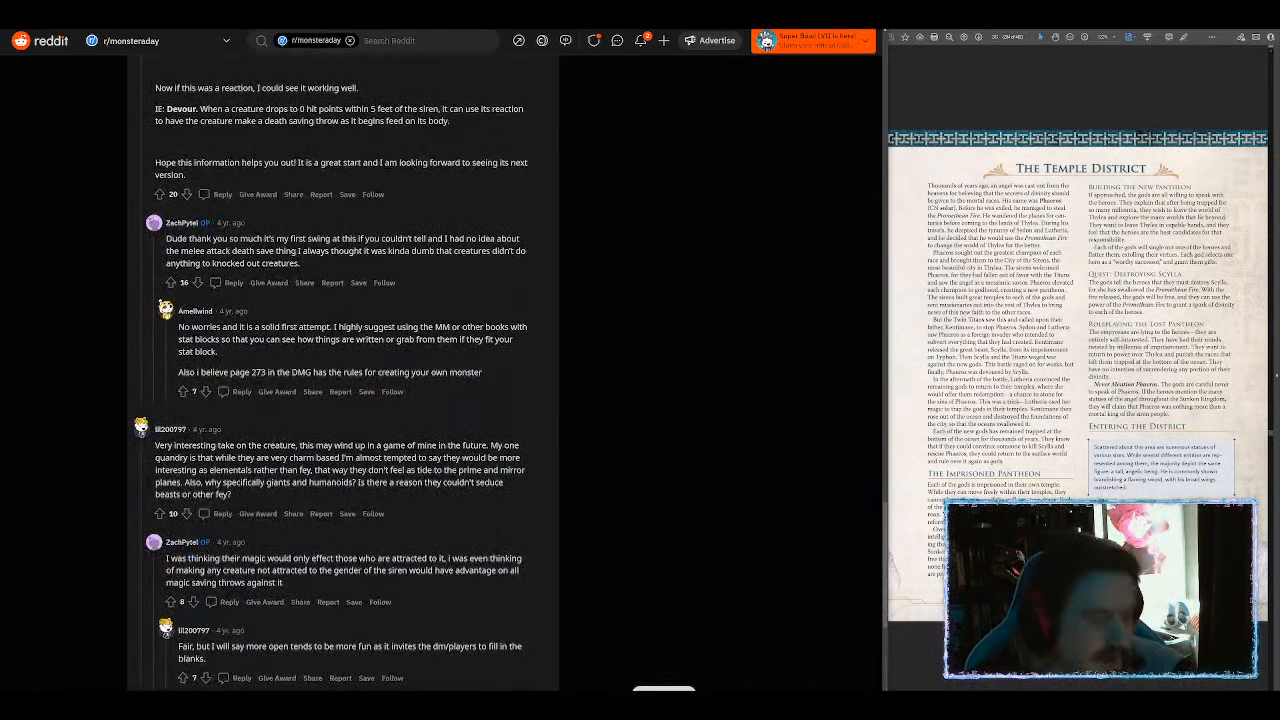
{"action": "left_click", "coordinate": [150, 15]}
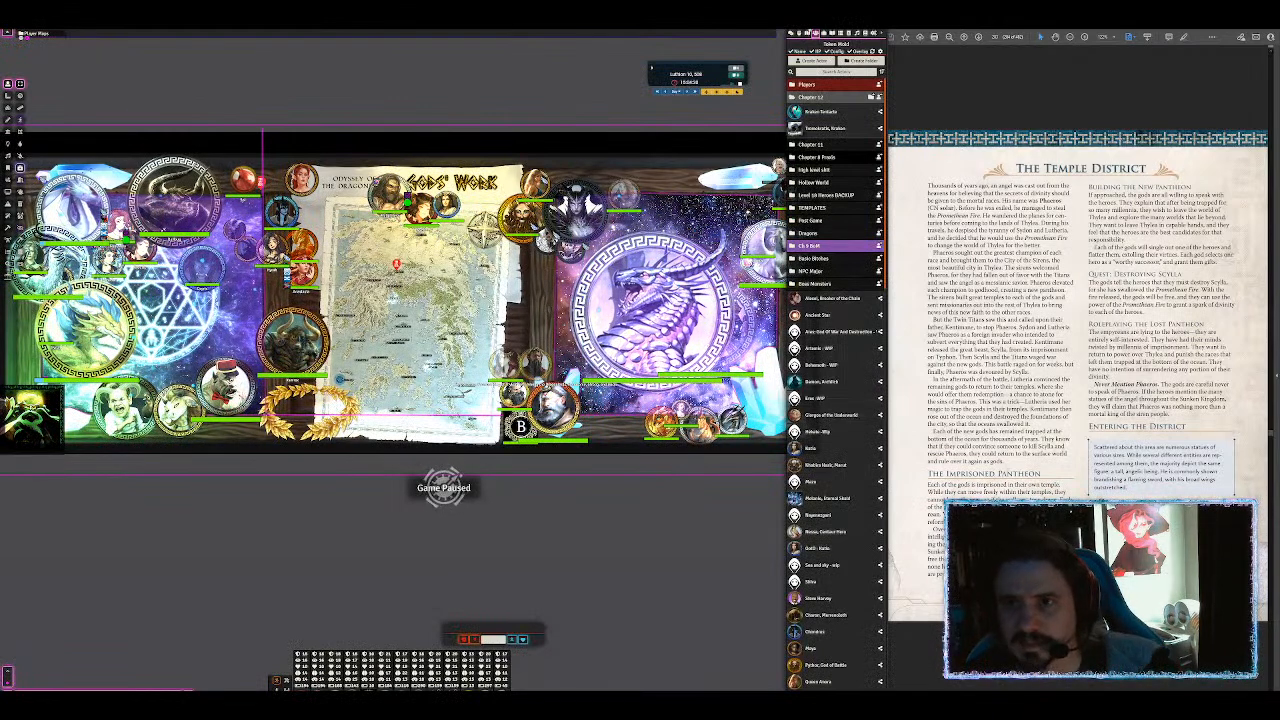
Step: Delete the "OOTD - Scorpion - Game Show" and "Lotus Grove v9" scenes from the scene directory
{"action": "left_click", "coordinate": [807, 33]}
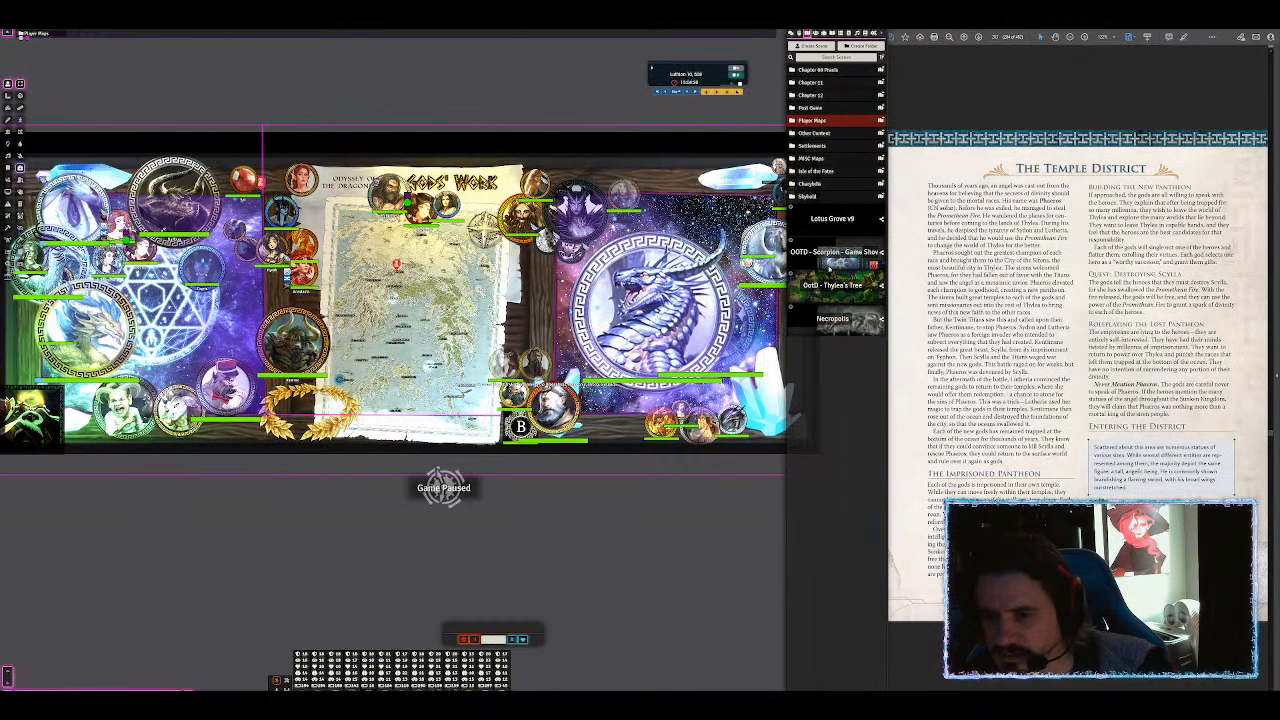
{"action": "right_click", "coordinate": [840, 262]}
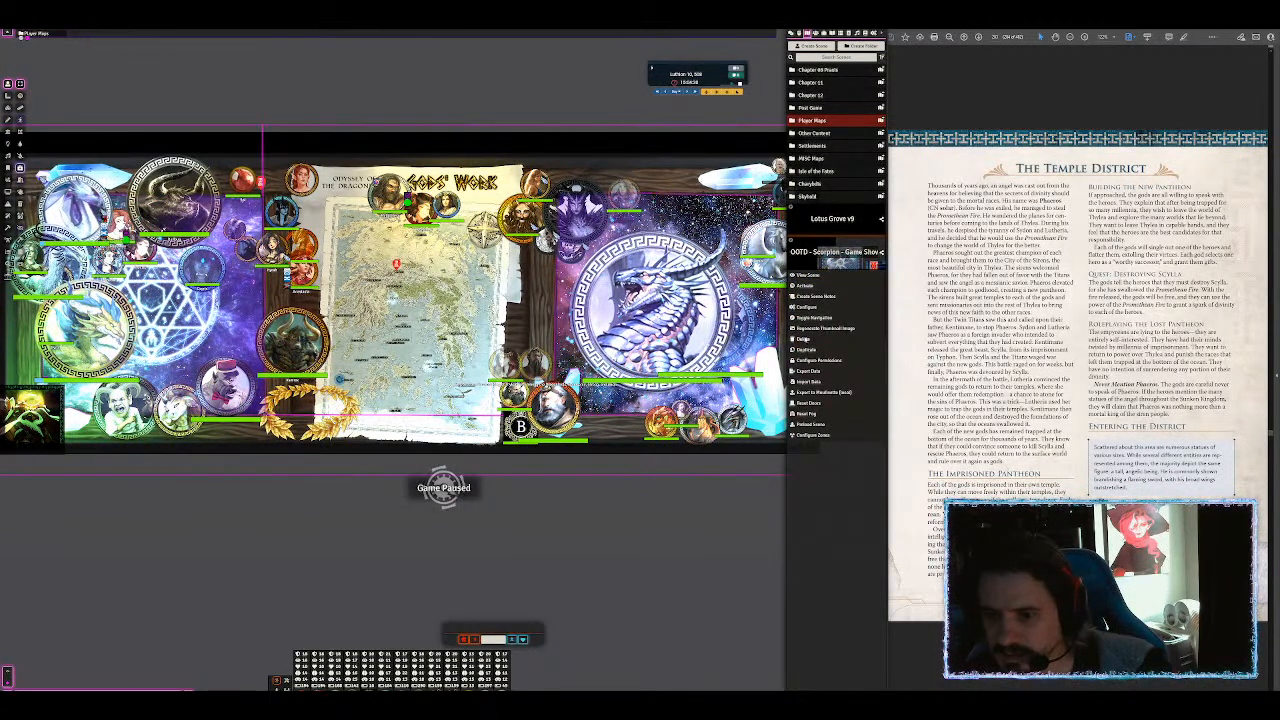
{"action": "left_click", "coordinate": [802, 338]}
{"action": "left_click", "coordinate": [688, 277]}
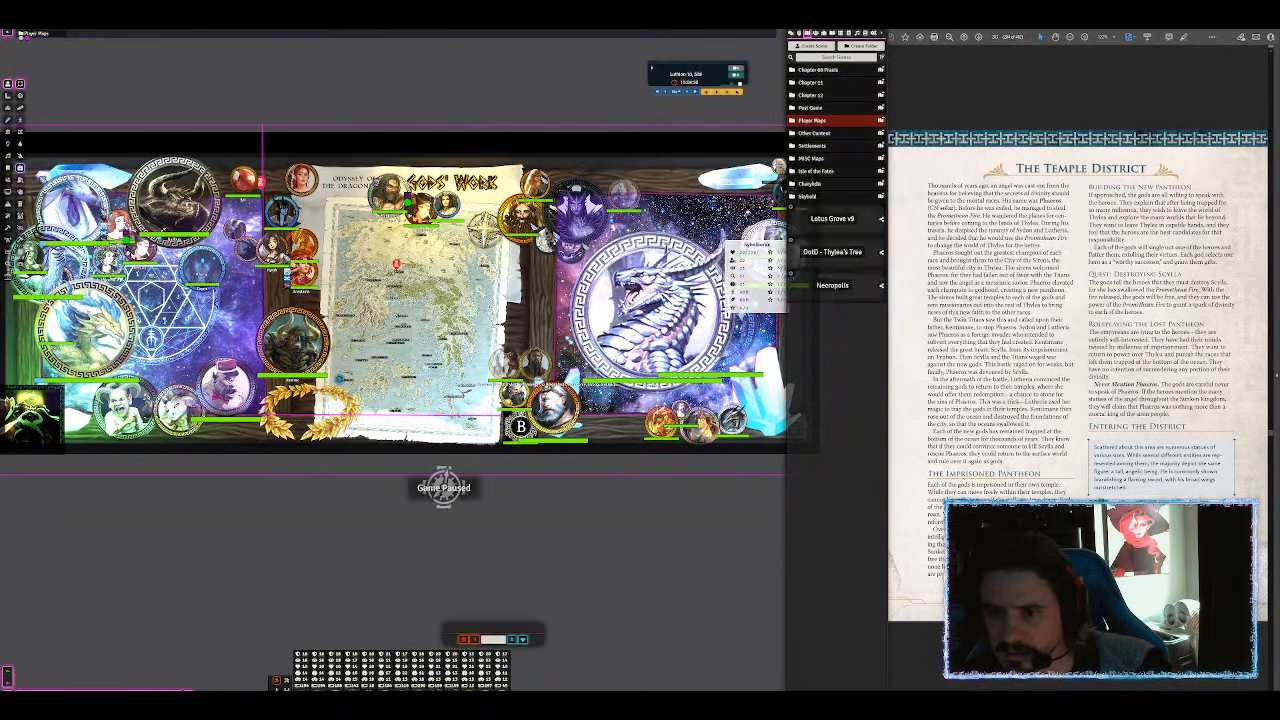
{"action": "right_click", "coordinate": [822, 222]}
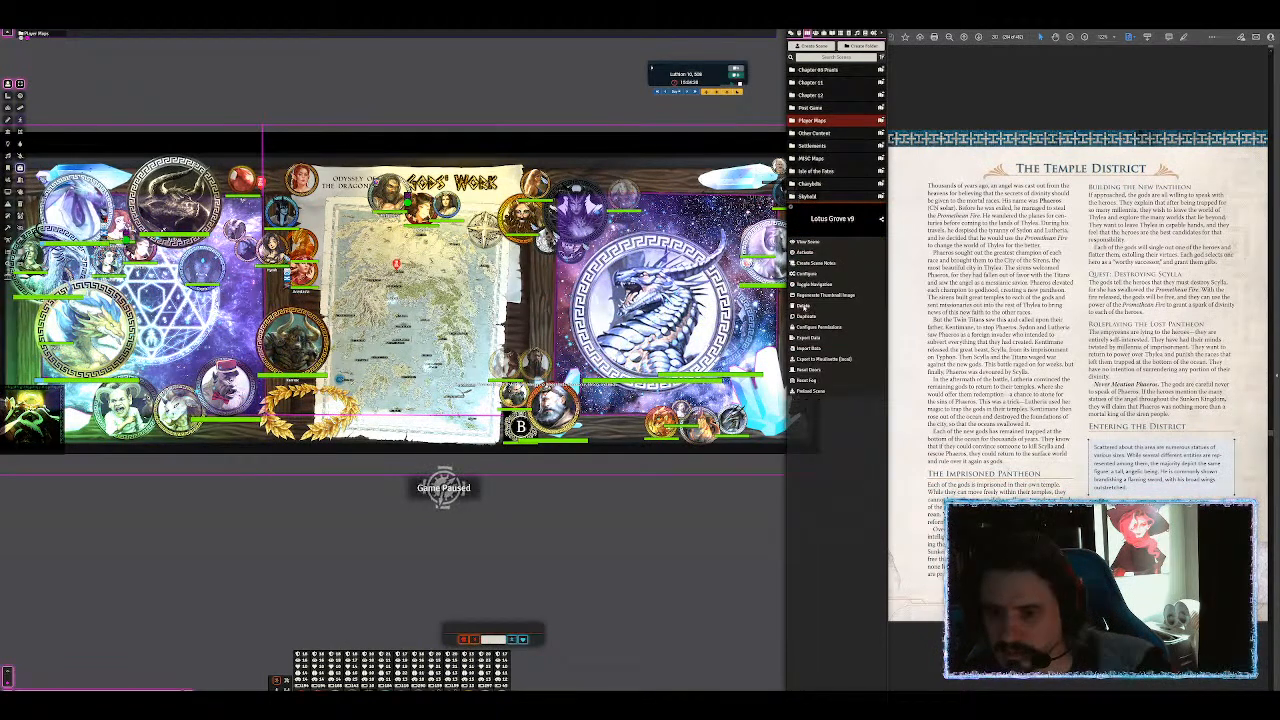
{"action": "left_click", "coordinate": [804, 307]}
{"action": "left_click", "coordinate": [688, 275]}
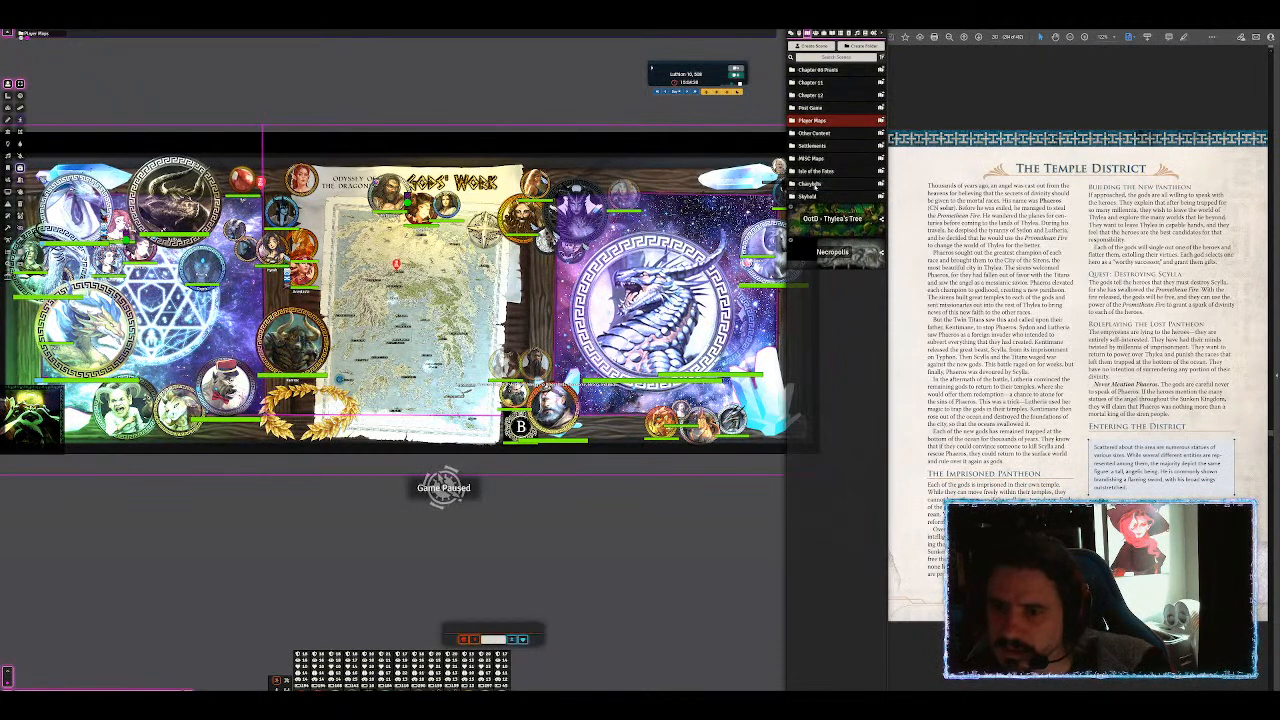
Step: Delete the Charybdis scene folder together with all its contents, and check the MISC Maps folder
{"action": "right_click", "coordinate": [813, 185]}
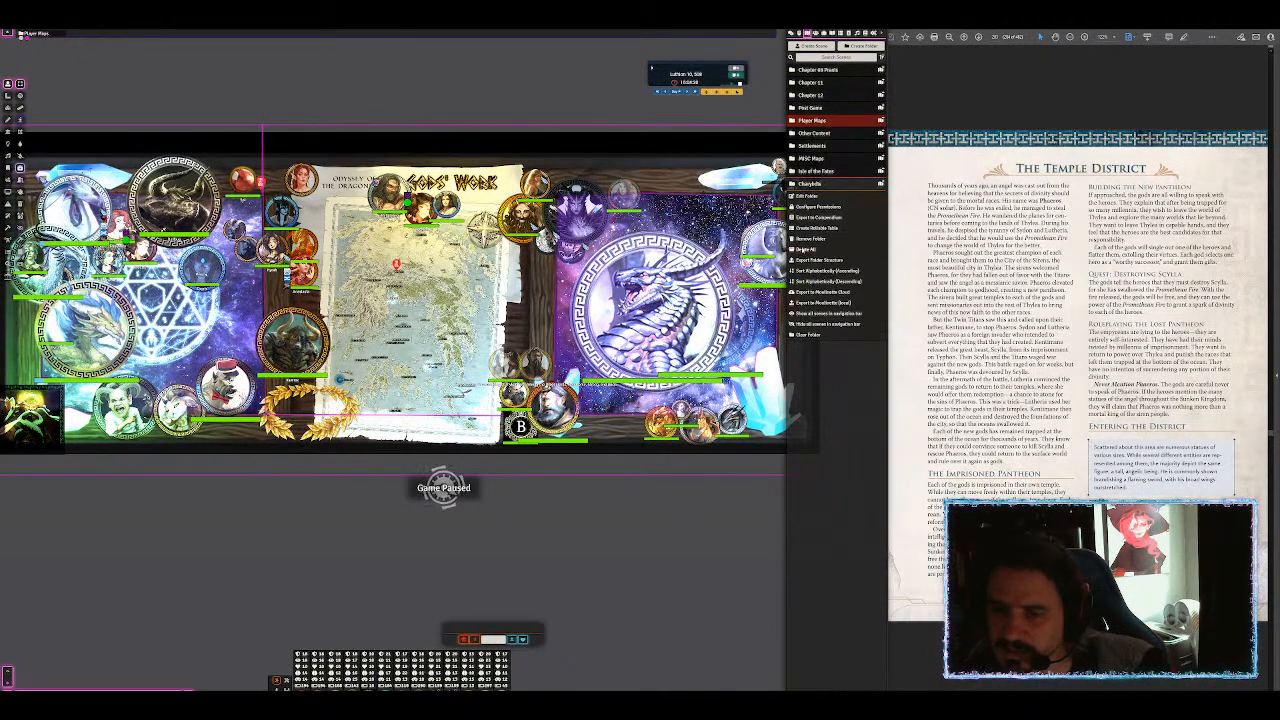
{"action": "left_click", "coordinate": [803, 250]}
{"action": "left_click", "coordinate": [684, 226]}
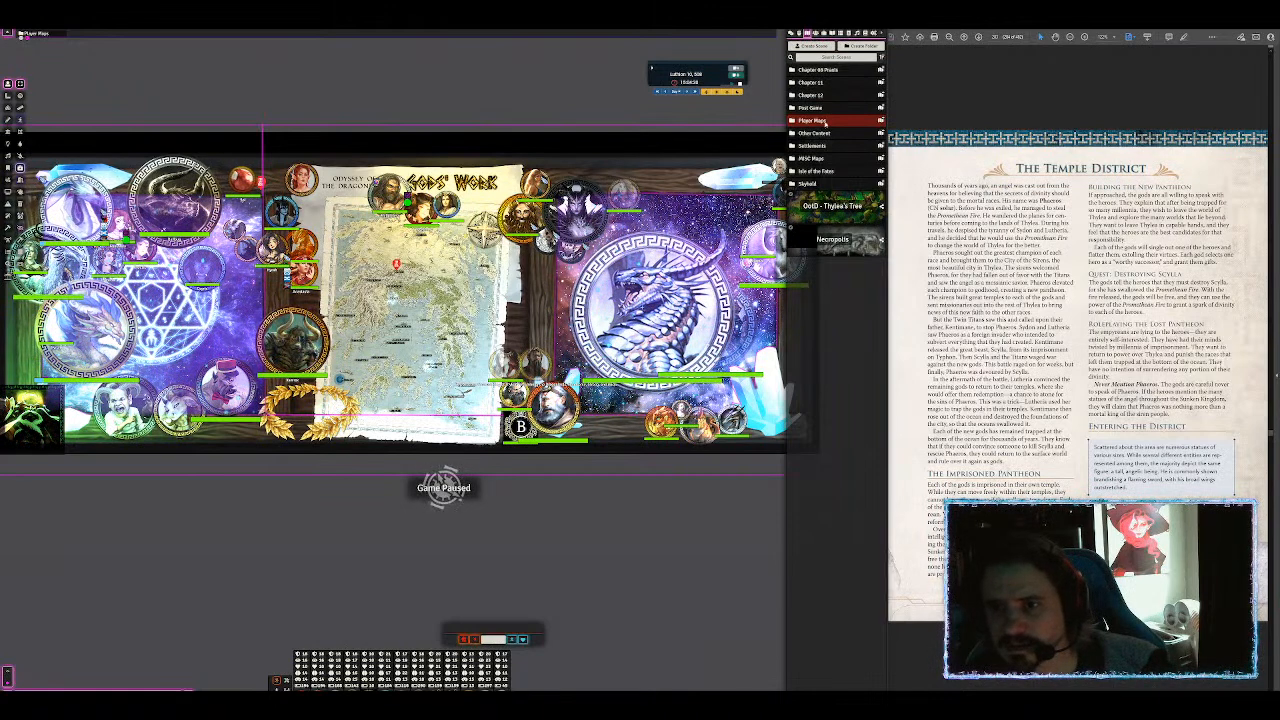
{"action": "left_click", "coordinate": [812, 158]}
{"action": "left_click", "coordinate": [821, 158]}
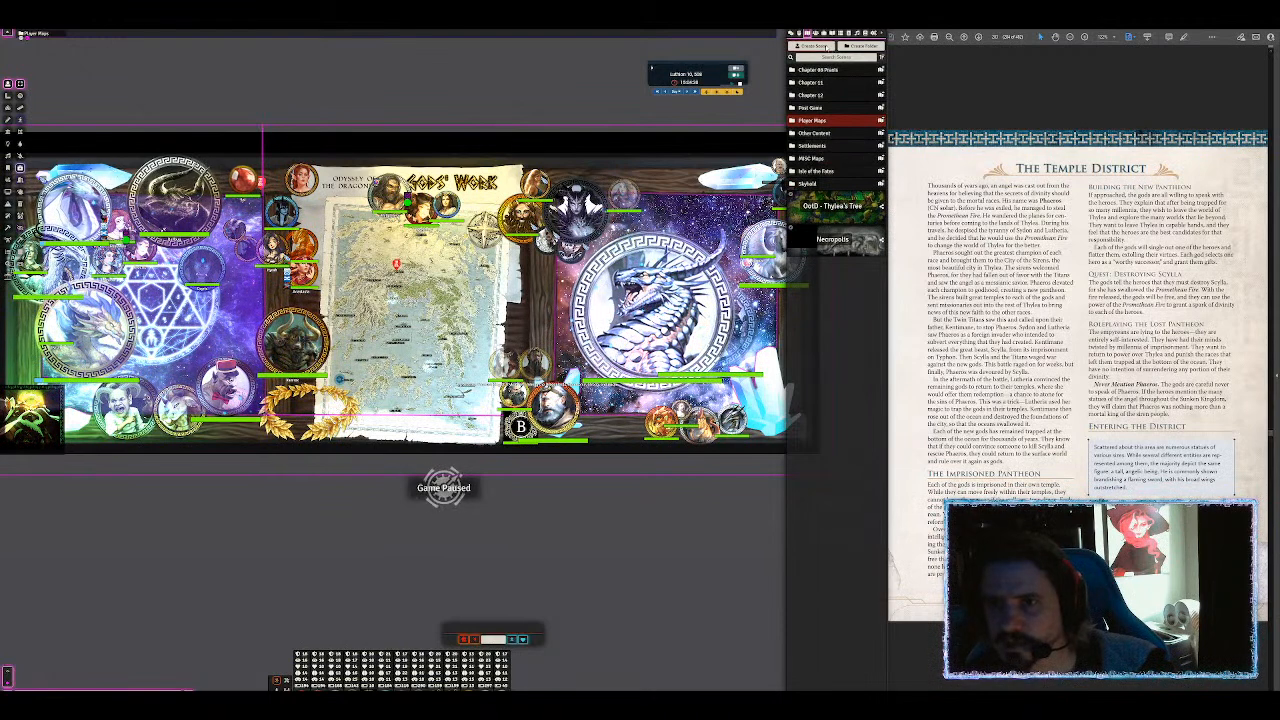
Step: Create a new scene named "End Game Staging Area" and close its configuration with the default settings
{"action": "left_click", "coordinate": [813, 46]}
{"action": "left_click", "coordinate": [748, 60]}
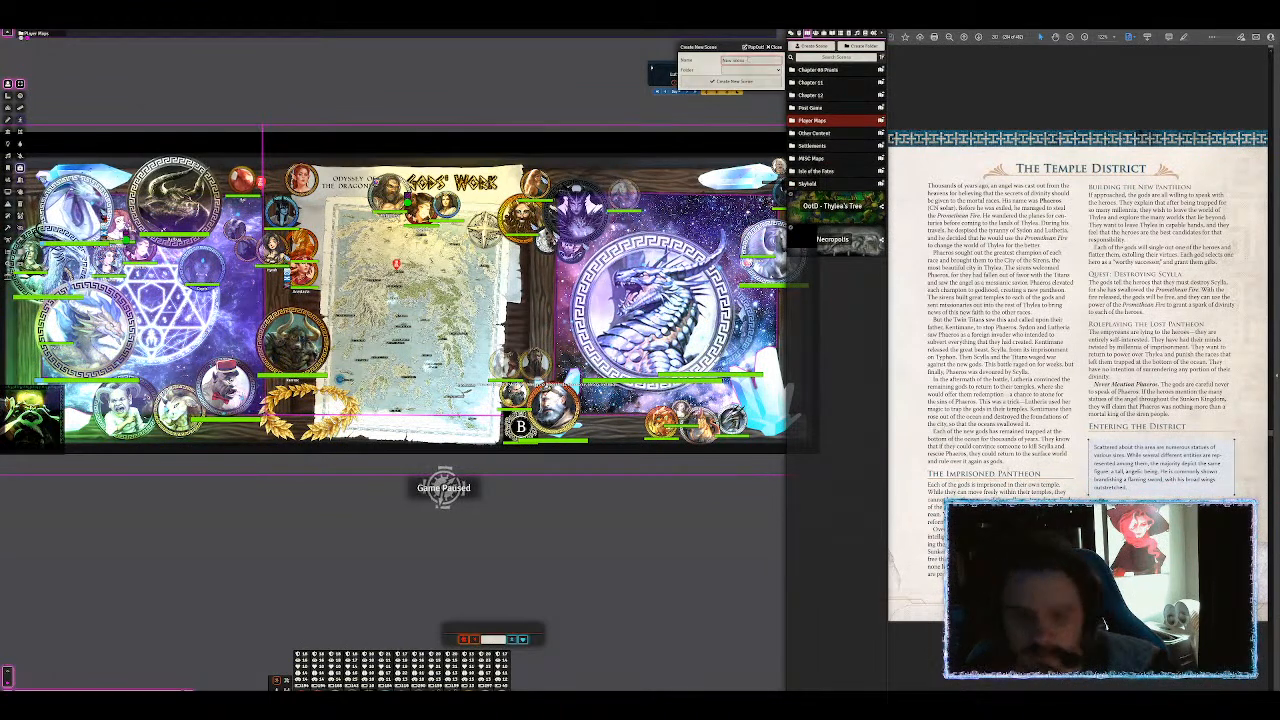
{"action": "type", "text": "End Game B"}
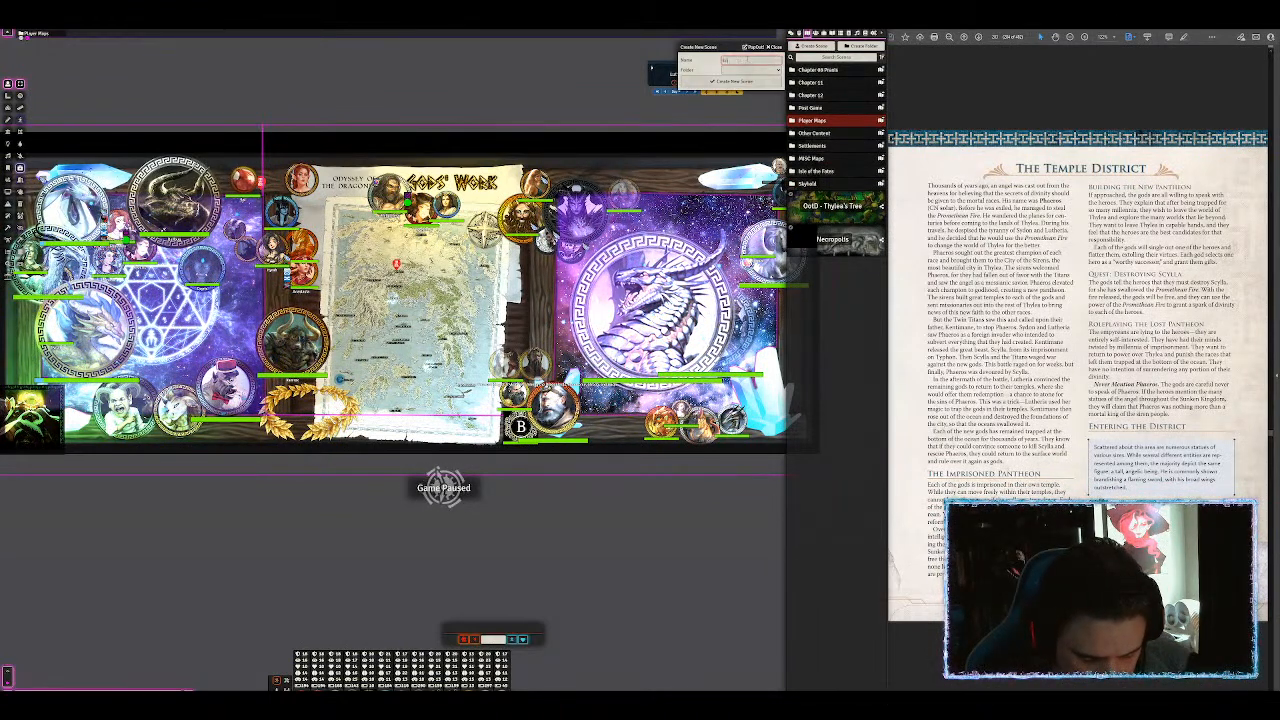
{"action": "type", "text": "taging Area"}
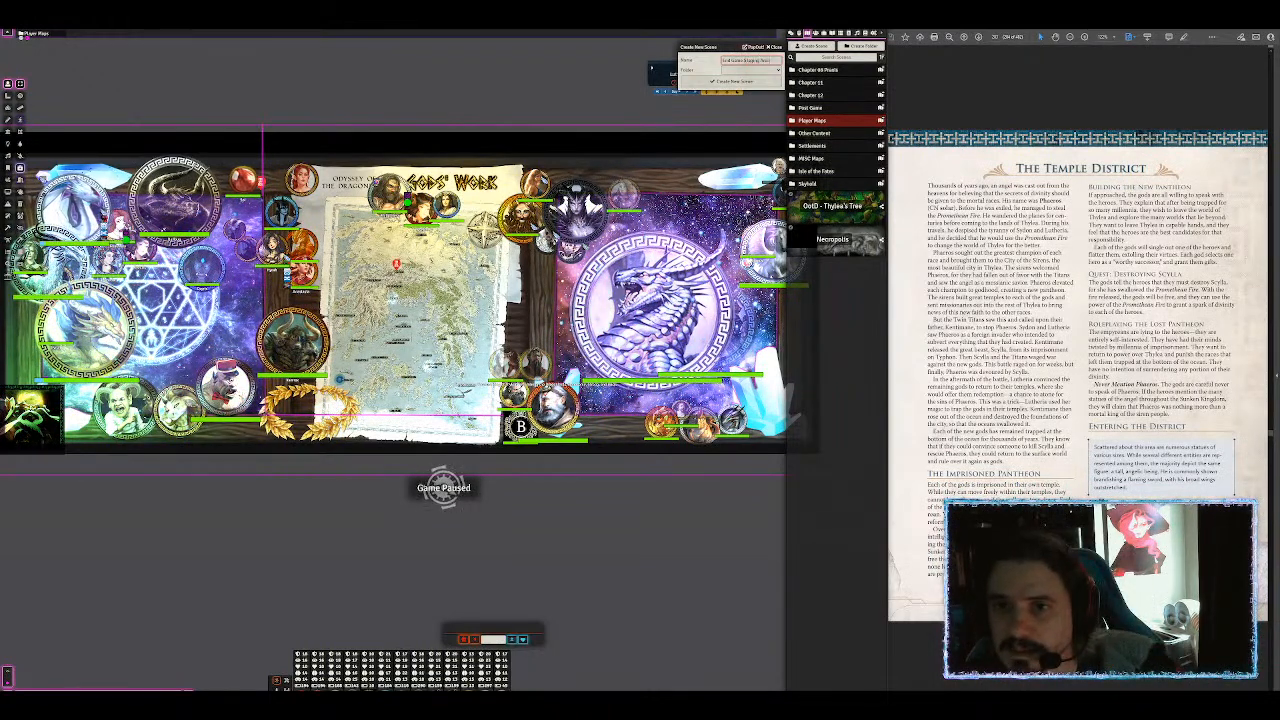
{"action": "left_click", "coordinate": [750, 60]}
{"action": "left_click", "coordinate": [755, 87]}
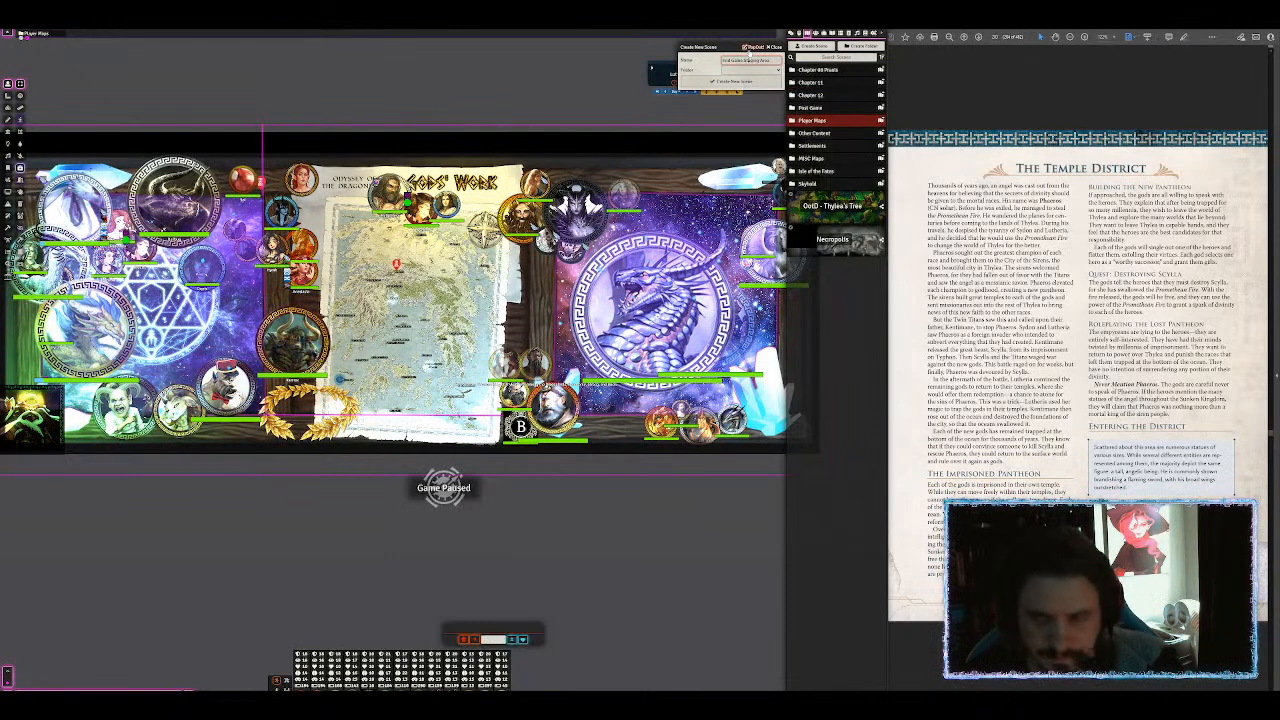
{"action": "left_click", "coordinate": [735, 82]}
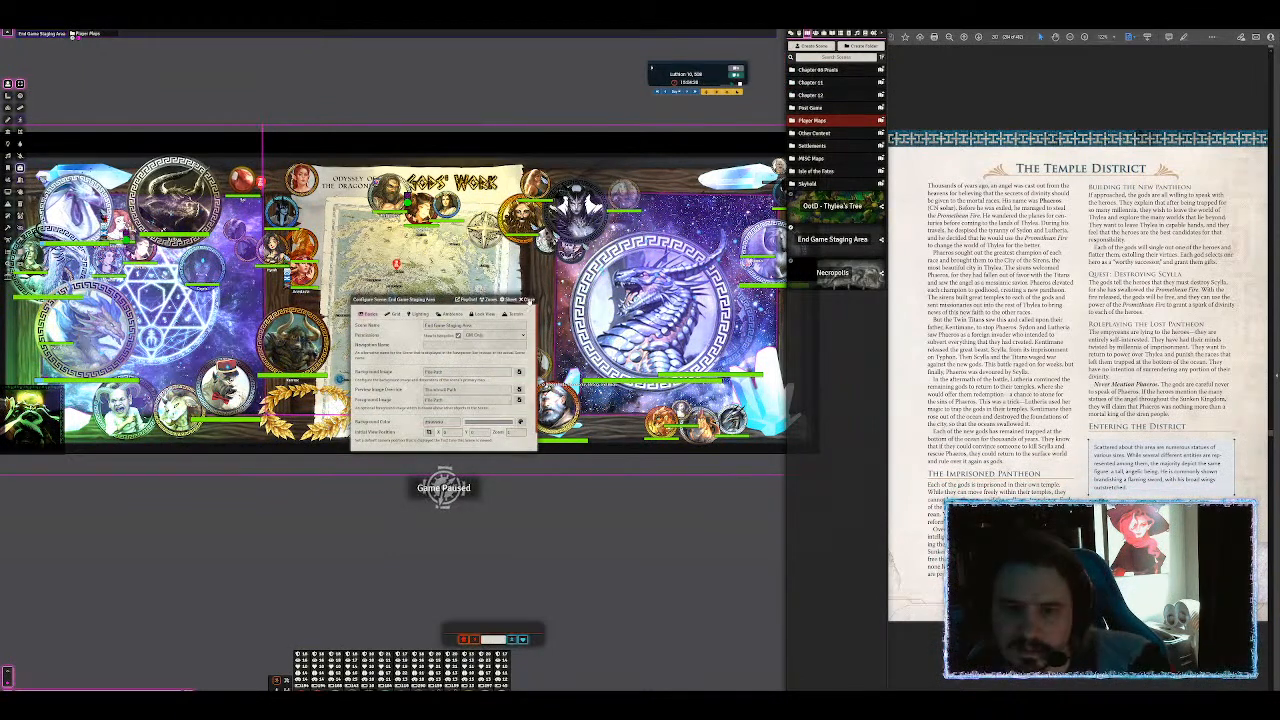
{"action": "left_click", "coordinate": [528, 299]}
Step: Delete the scene folder listed above Chapter 11 and the Isle of the Fates folder, including all their scenes
{"action": "right_click", "coordinate": [810, 71]}
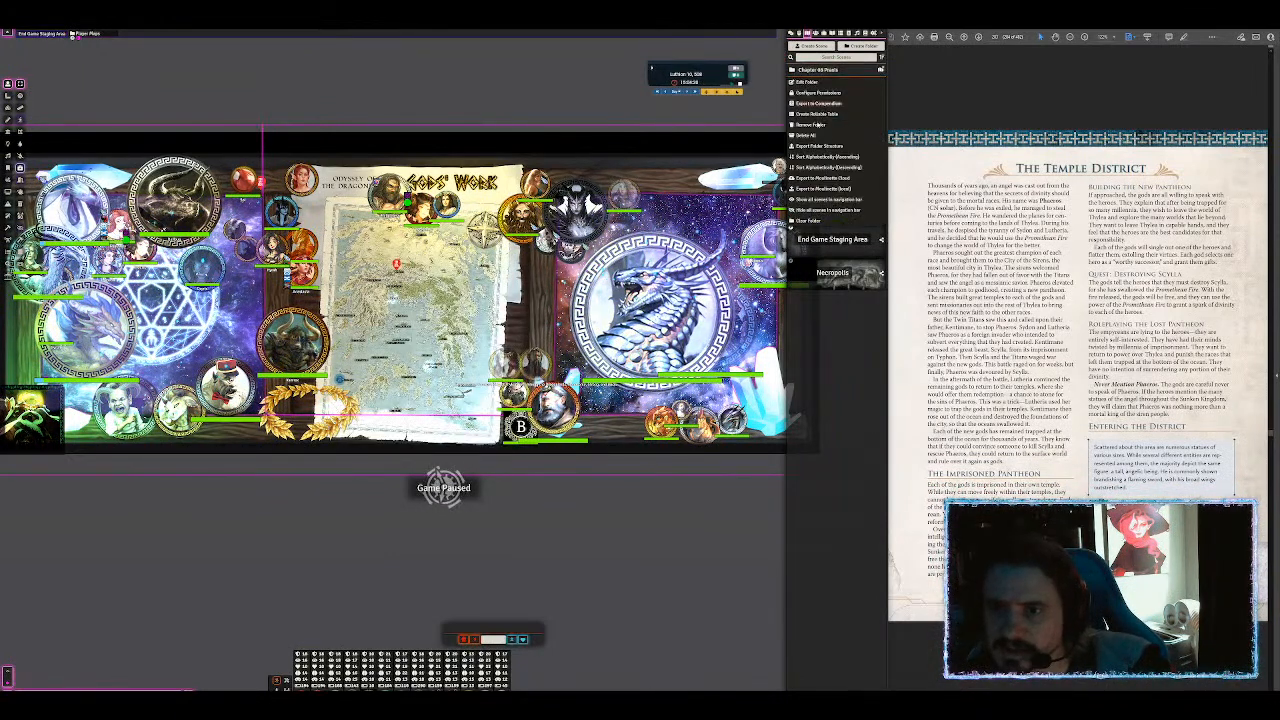
{"action": "left_click", "coordinate": [806, 135]}
{"action": "left_click", "coordinate": [697, 106]}
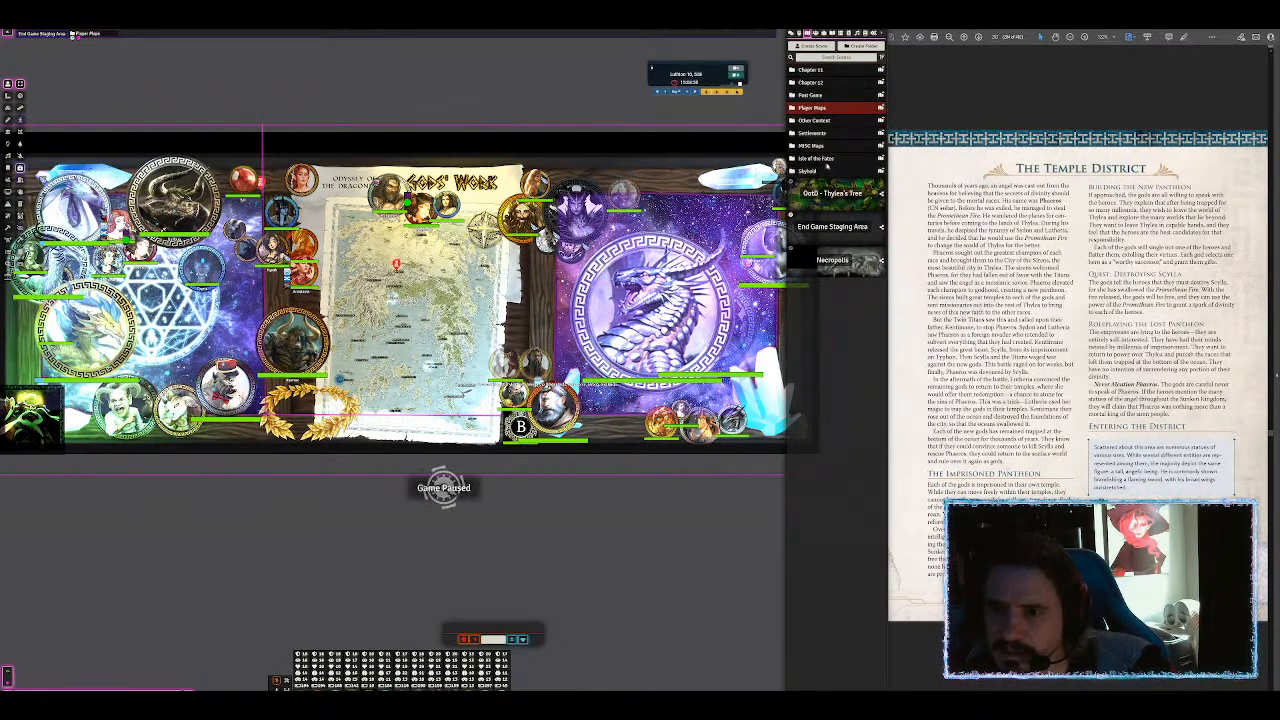
{"action": "left_click", "coordinate": [825, 160]}
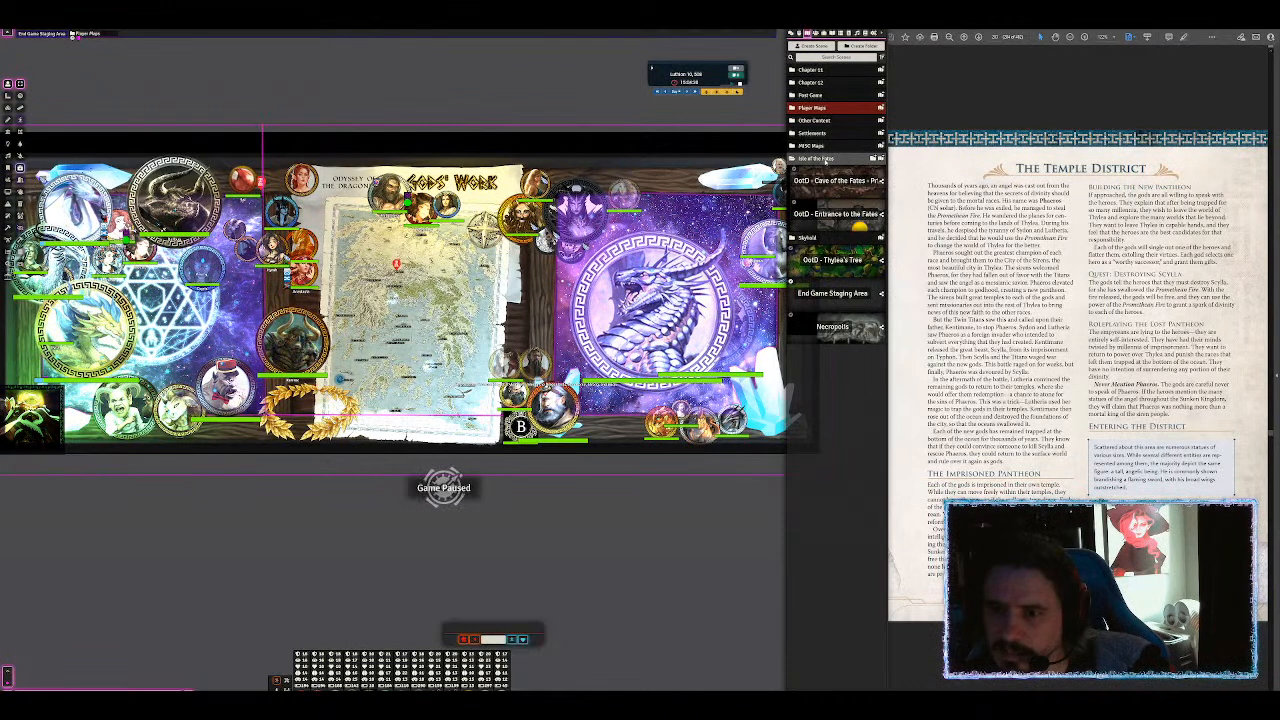
{"action": "right_click", "coordinate": [825, 160]}
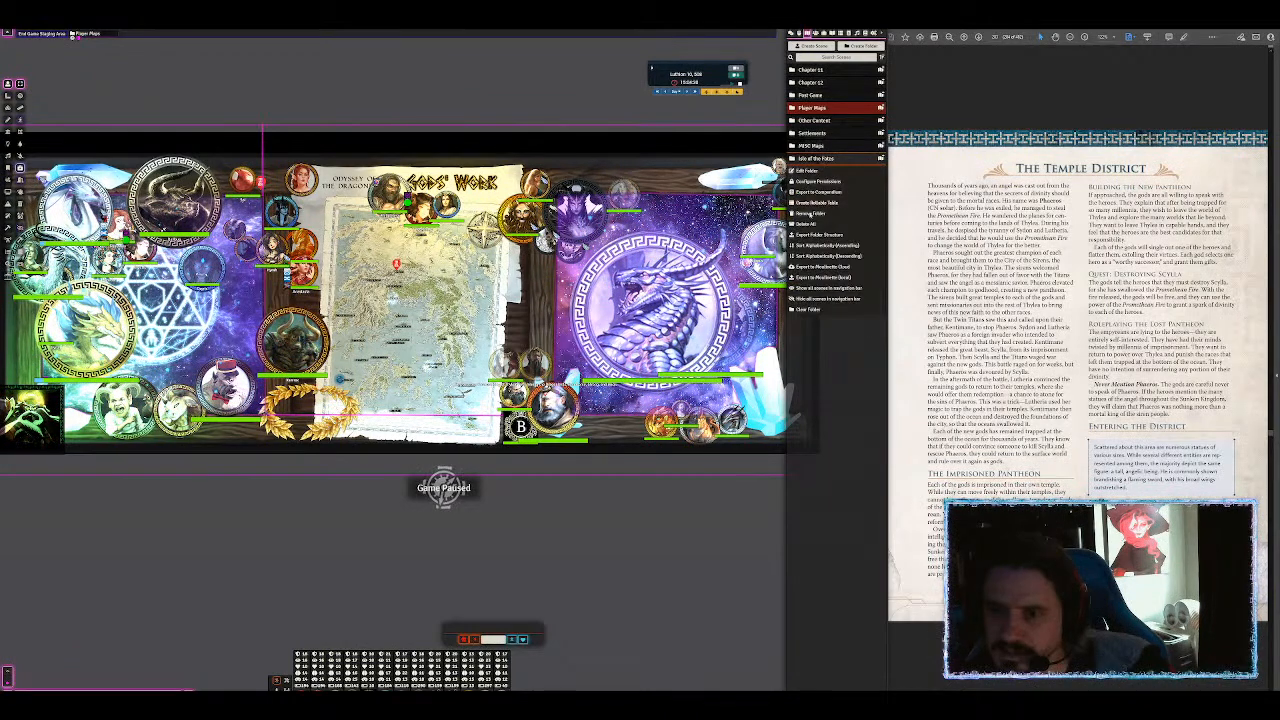
{"action": "left_click", "coordinate": [803, 224]}
{"action": "left_click", "coordinate": [693, 195]}
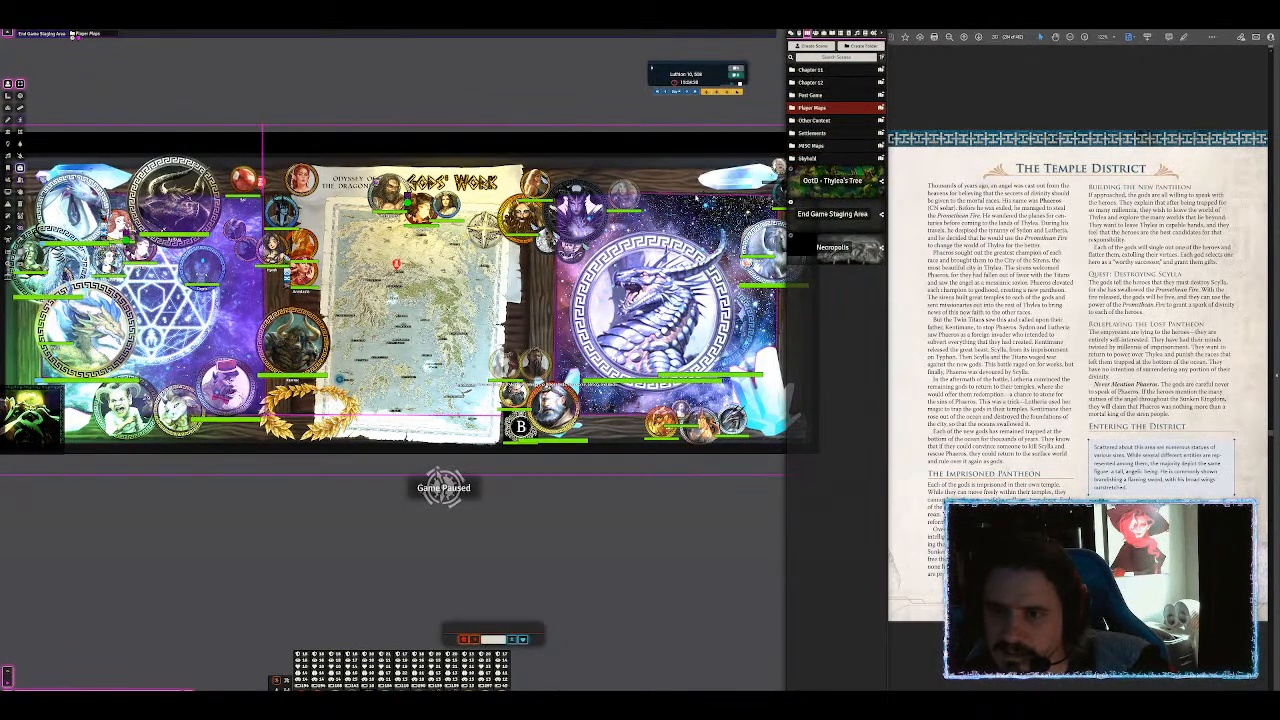
Step: Move the "End Game Staging Area" scene into the Other Content folder
{"action": "left_click", "coordinate": [816, 133]}
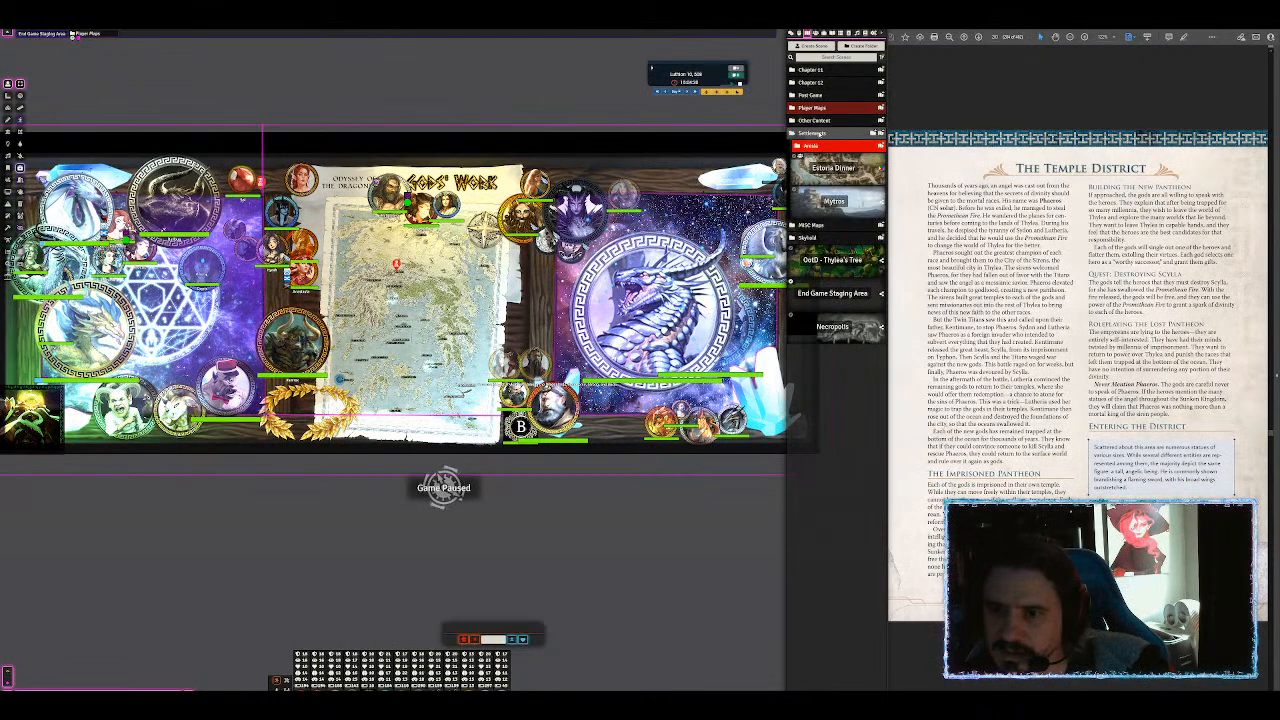
{"action": "left_click", "coordinate": [820, 133]}
{"action": "left_click", "coordinate": [821, 120]}
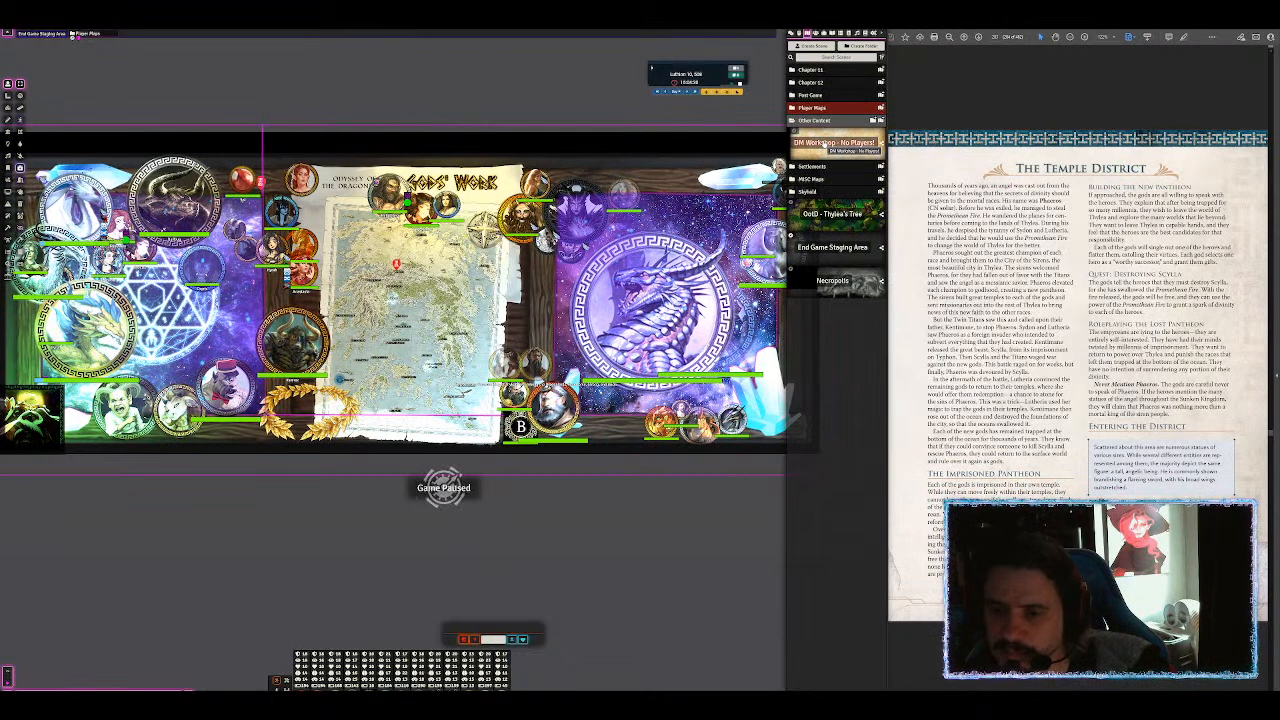
{"action": "left_click_drag", "start_coordinate": [830, 246], "coordinate": [815, 122]}
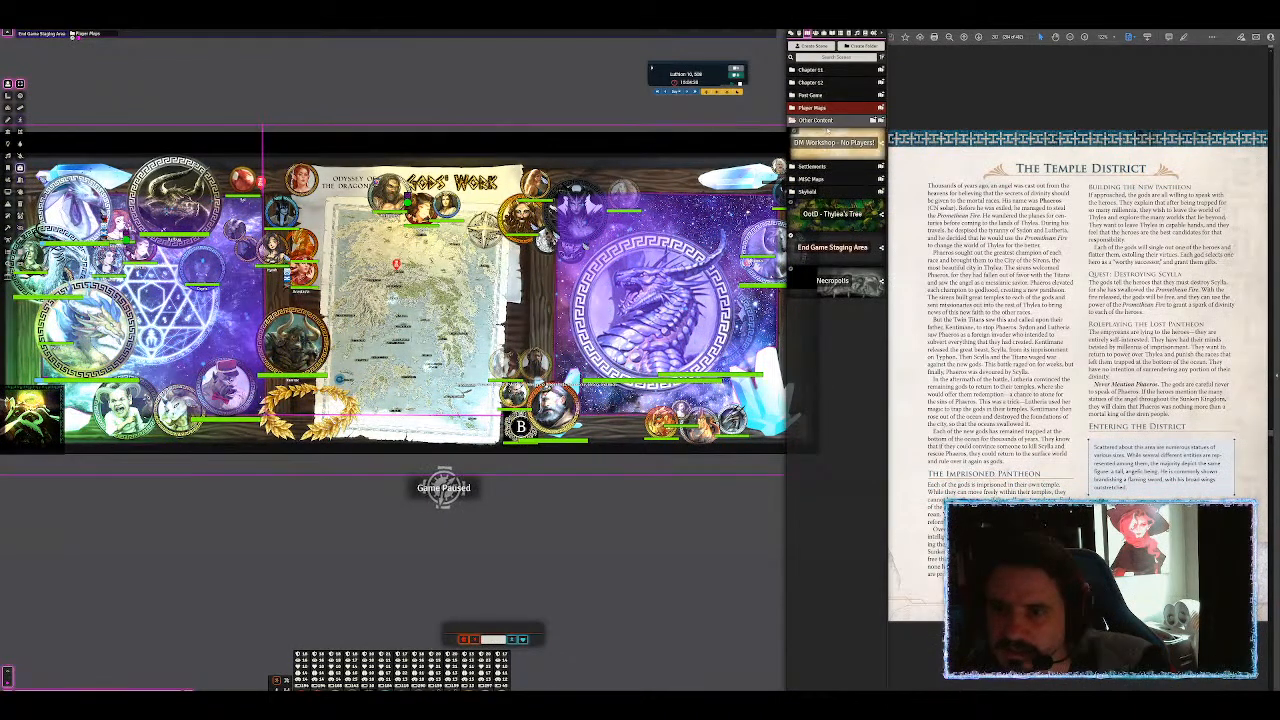
Step: Open the GM Workshop scene and examine the tokens placed on it
{"action": "left_click", "coordinate": [834, 142]}
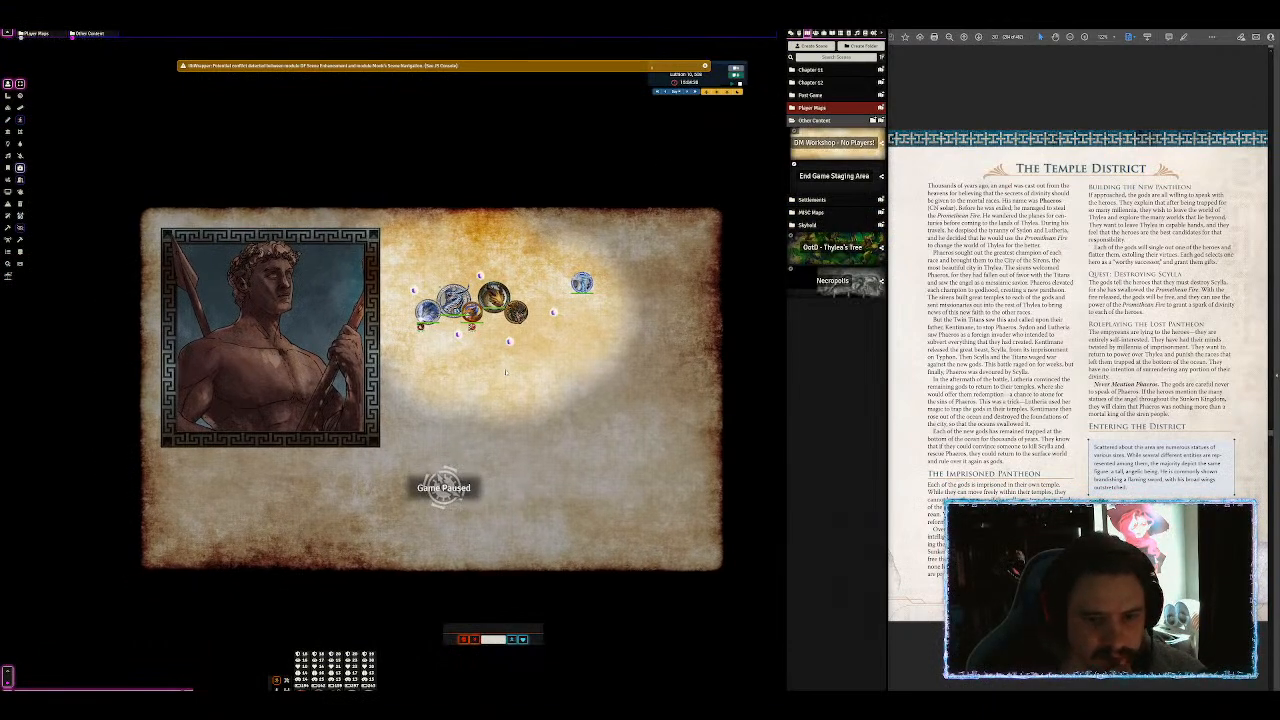
{"action": "scroll", "coordinate": [508, 372], "scroll_direction": "up", "scroll_amount": 3}
{"action": "scroll", "coordinate": [507, 370], "scroll_direction": "up", "scroll_amount": 4}
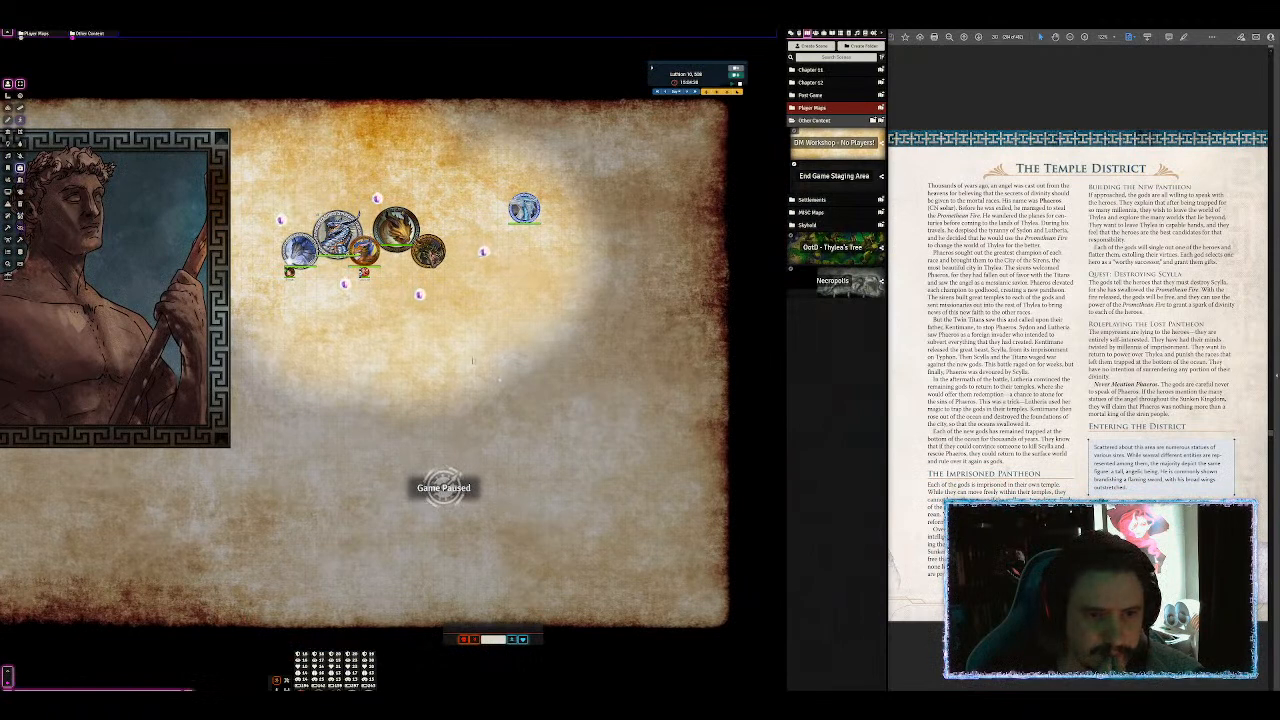
{"action": "left_click", "coordinate": [300, 250]}
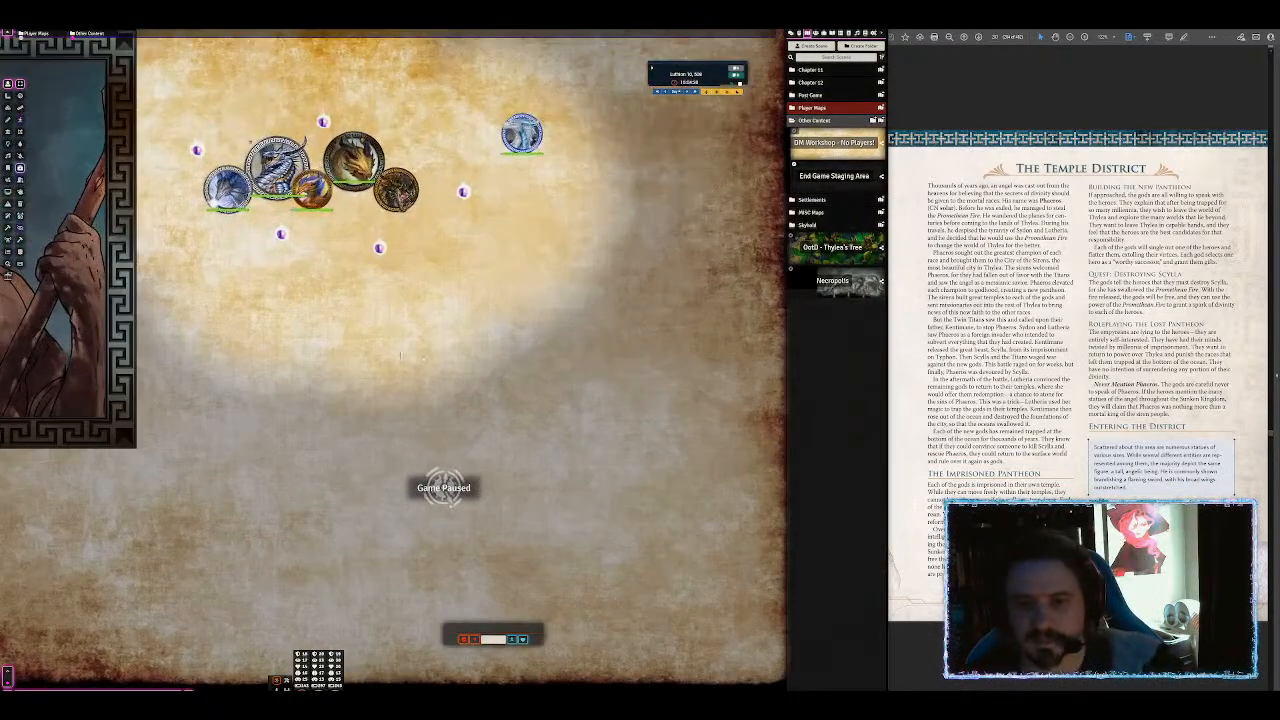
{"action": "left_click_drag", "start_coordinate": [400, 355], "coordinate": [448, 328]}
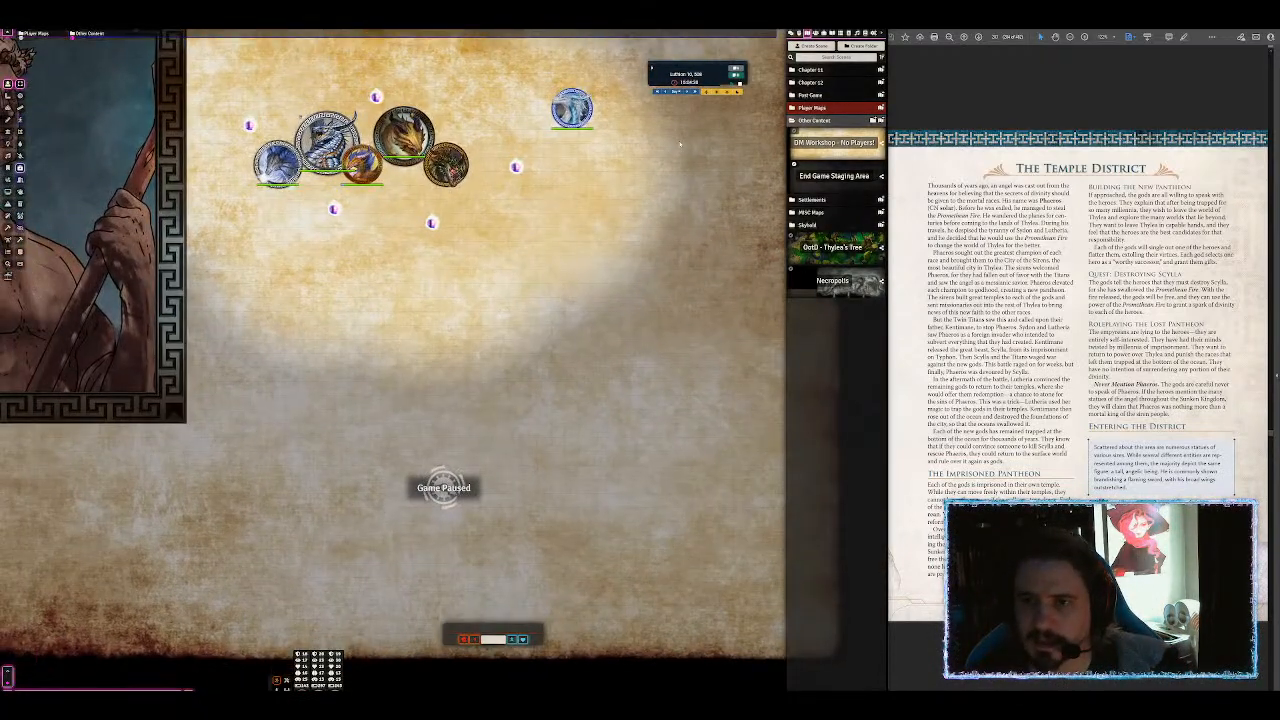
Step: Look up the Siren creature with quick search and import it into the Chapter 11 actor folder
{"action": "left_click", "coordinate": [816, 35]}
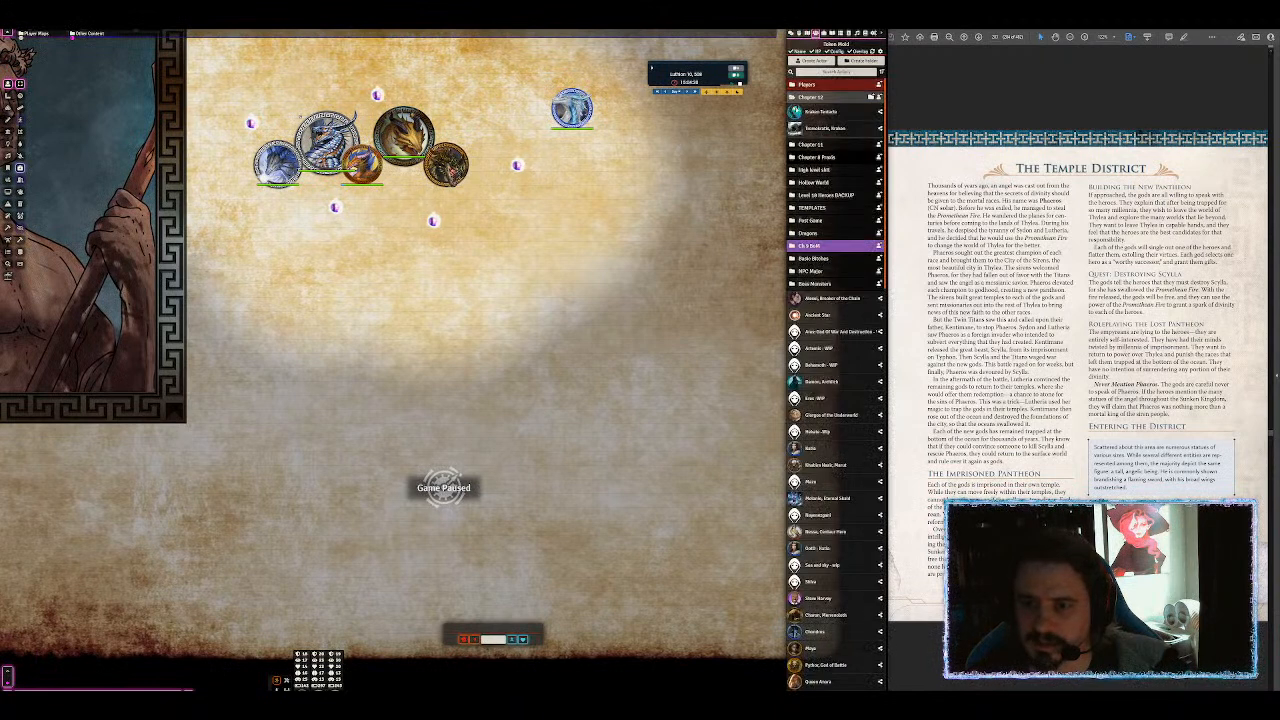
{"action": "left_click", "coordinate": [812, 145]}
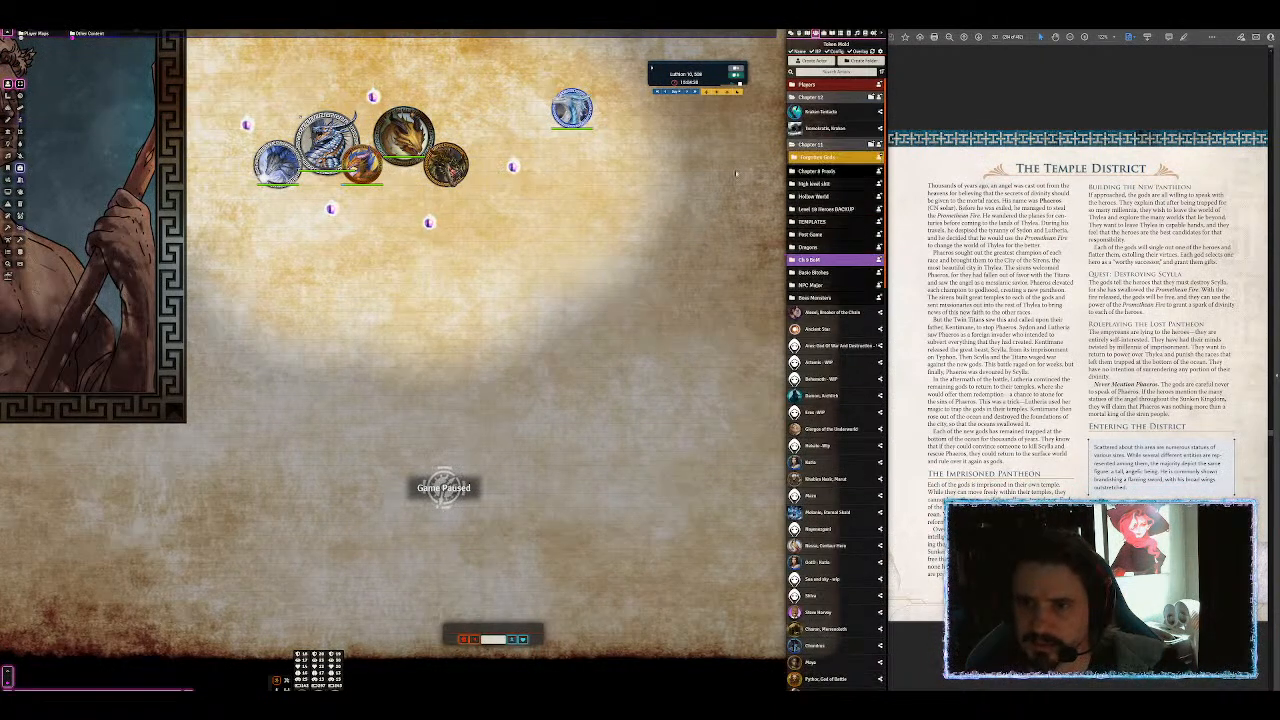
{"action": "key", "text": "ctrl+space"}
{"action": "type", "text": "shi"}
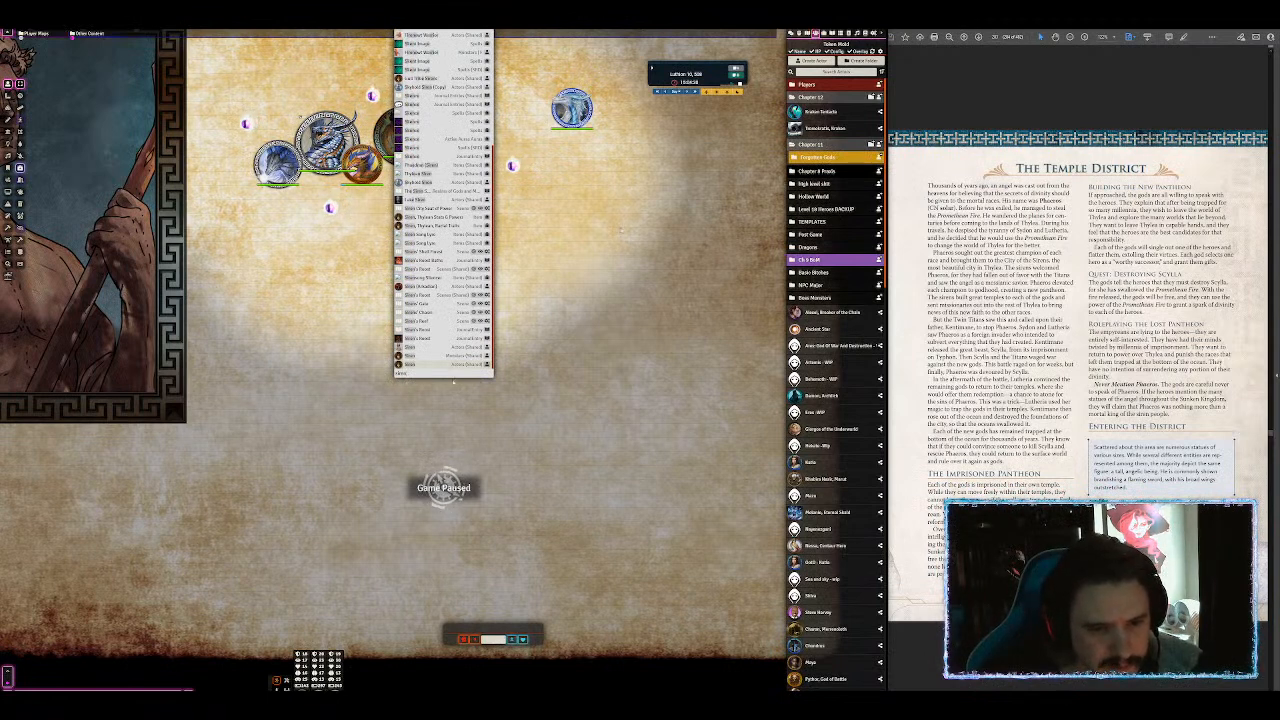
{"action": "left_click_drag", "start_coordinate": [440, 355], "coordinate": [818, 145]}
Step: Open the imported Siren's character sheet and review its speed, features, attacks and actions
{"action": "left_click", "coordinate": [810, 174]}
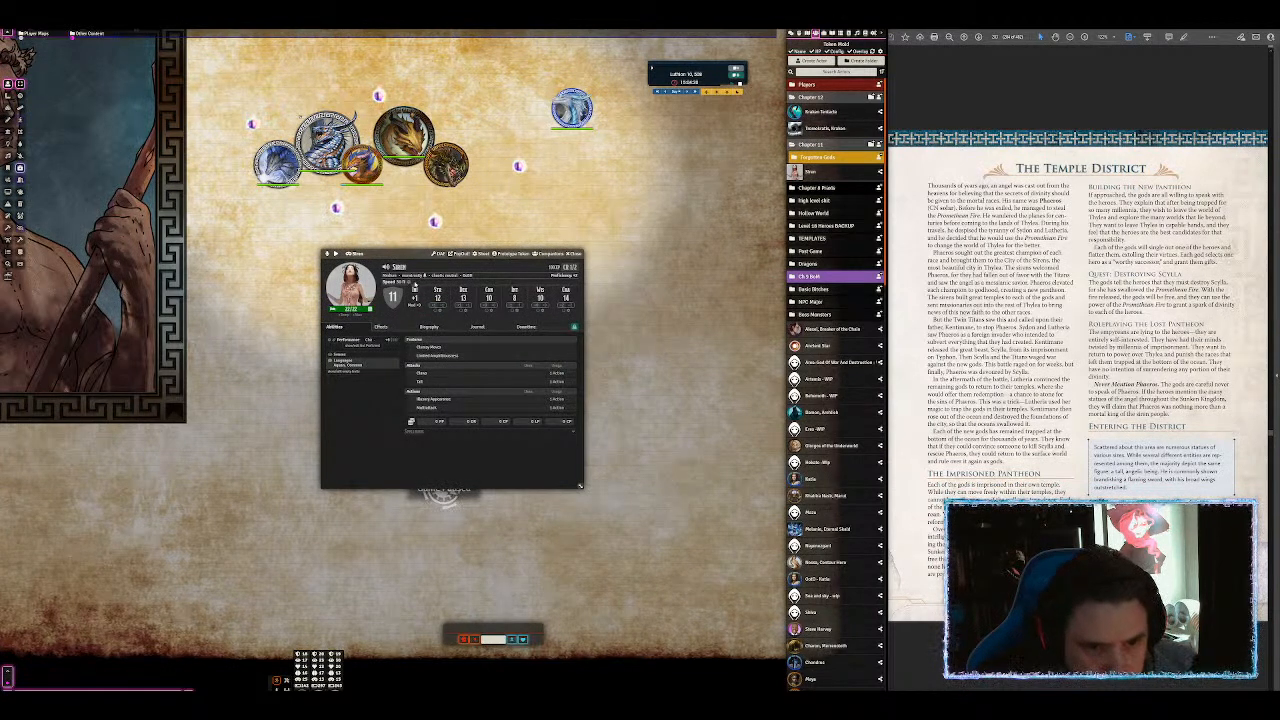
{"action": "left_click", "coordinate": [409, 285]}
{"action": "left_click", "coordinate": [450, 374]}
{"action": "key", "text": "Tab"}
{"action": "left_click", "coordinate": [444, 413]}
{"action": "left_click_drag", "start_coordinate": [414, 256], "coordinate": [492, 145]}
{"action": "mouse_move", "coordinate": [658, 376]}
{"action": "left_mouse_down"}
{"action": "mouse_move", "coordinate": [682, 420]}
{"action": "mouse_move", "coordinate": [668, 356]}
{"action": "left_mouse_up"}
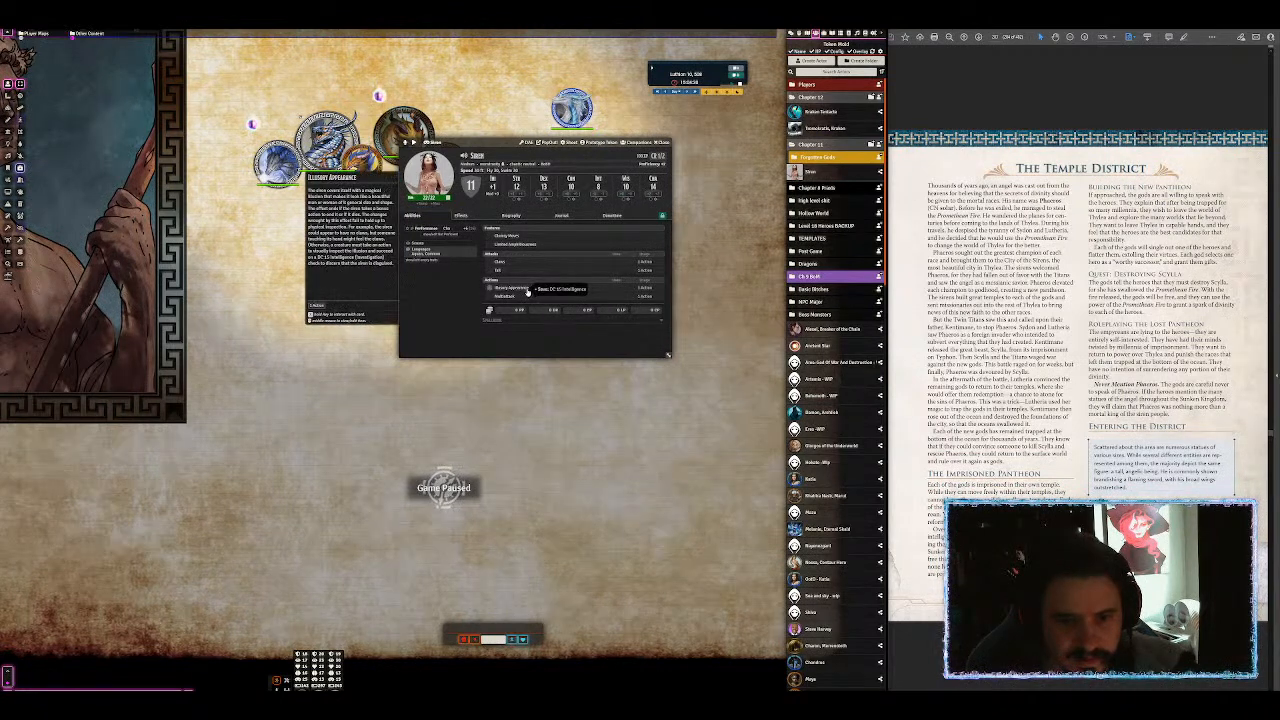
{"action": "mouse_move", "coordinate": [522, 298]}
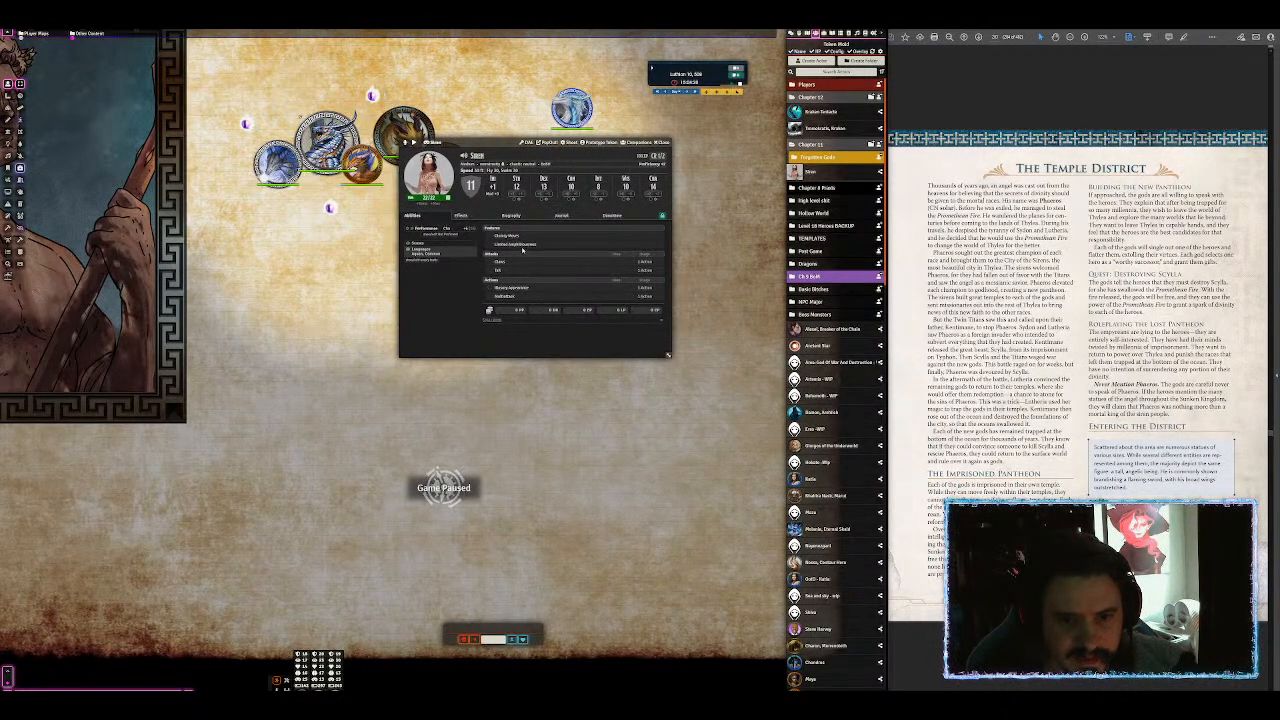
{"action": "mouse_move", "coordinate": [522, 245]}
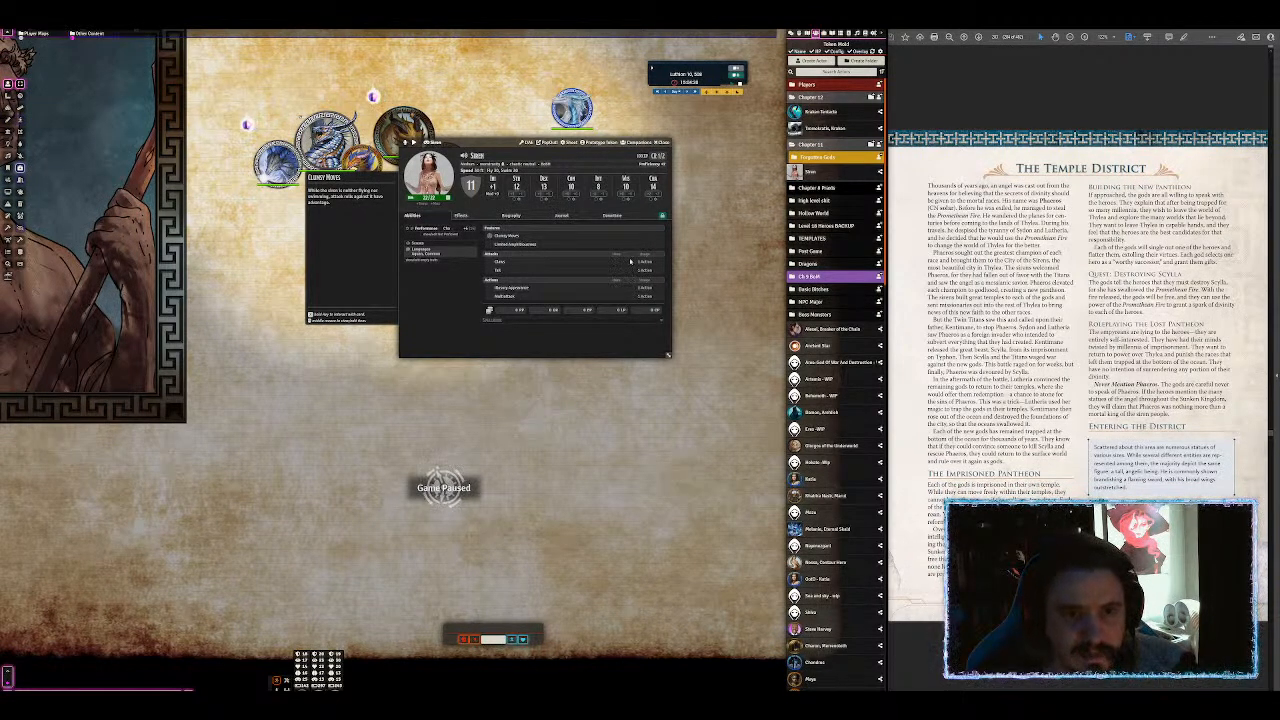
Step: Use the Siren portrait's image address to run a reverse image search for its source on the web
{"action": "left_click", "coordinate": [429, 176]}
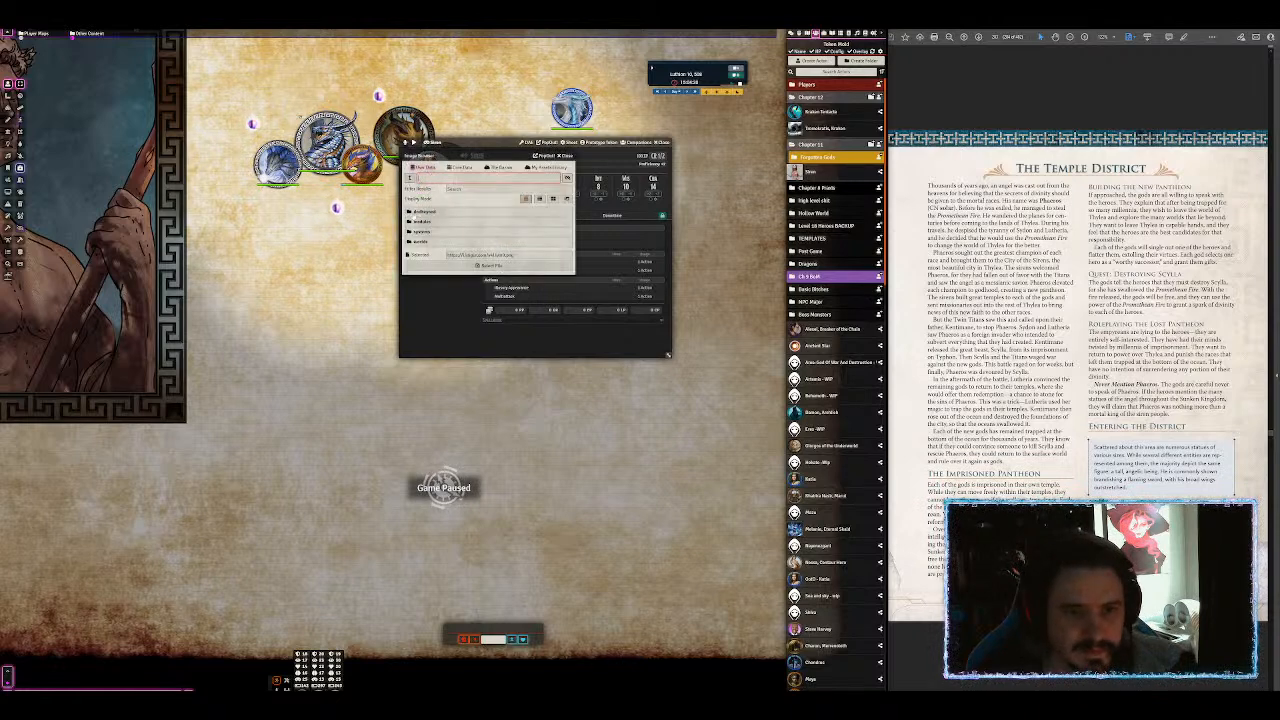
{"action": "left_click", "coordinate": [508, 255]}
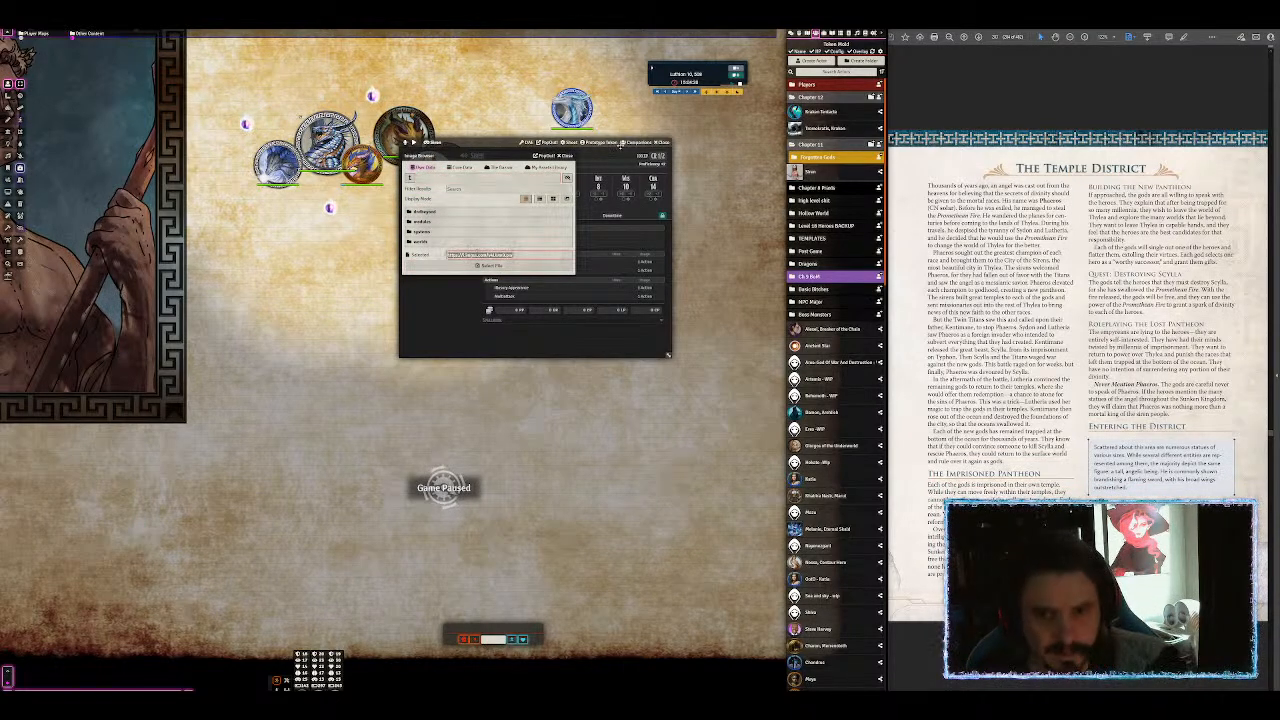
{"action": "key", "text": "Return"}
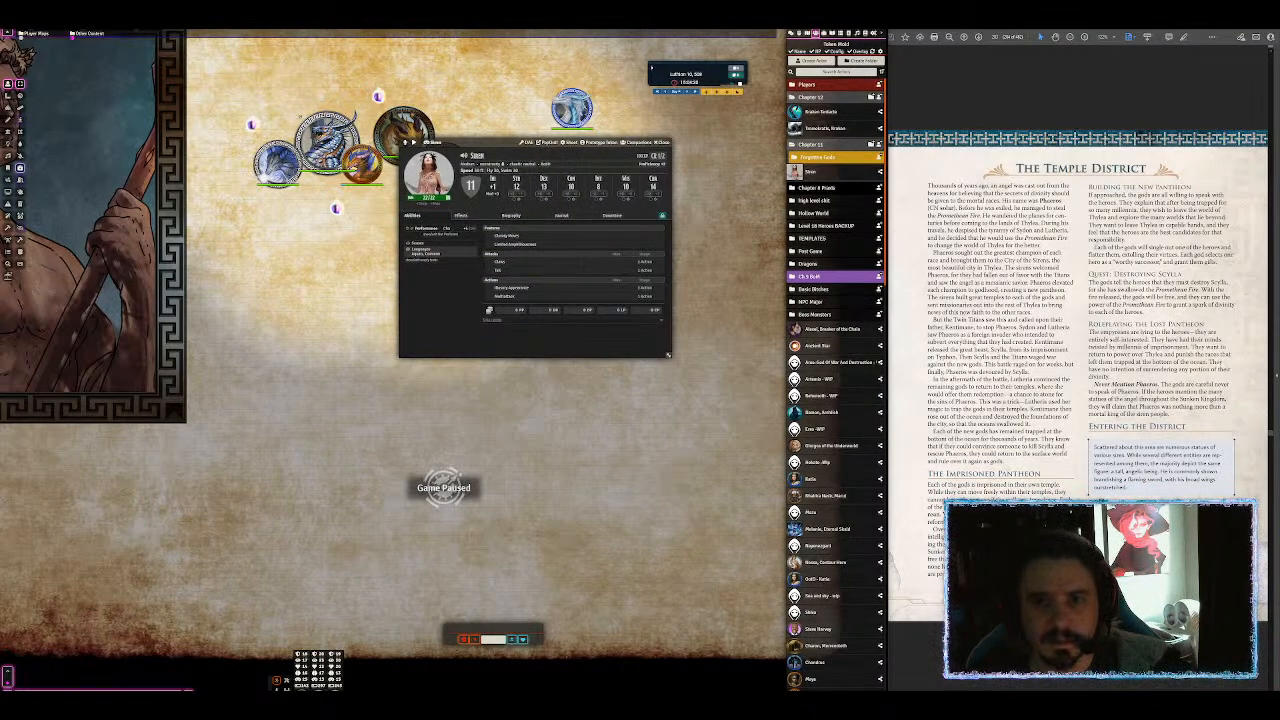
{"action": "key", "text": "ctrl+t"}
{"action": "key", "text": "ctrl+v"}
{"action": "key", "text": "Return"}
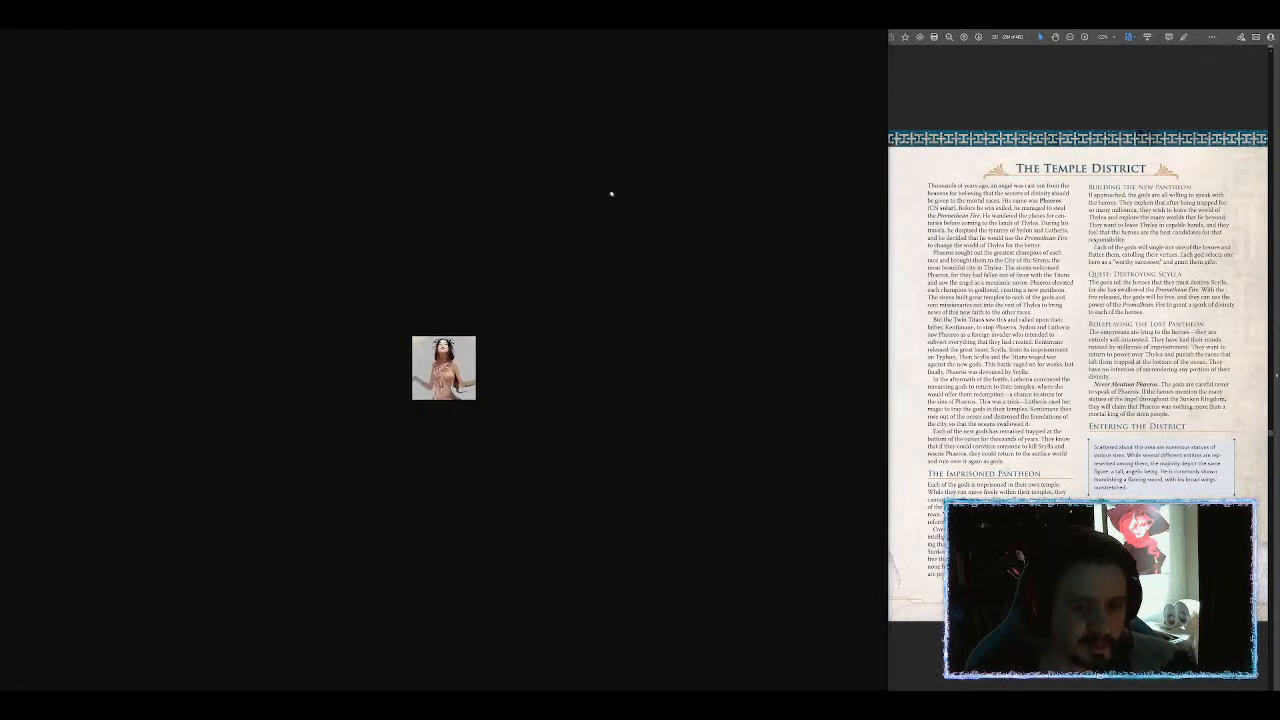
{"action": "right_click", "coordinate": [432, 362]}
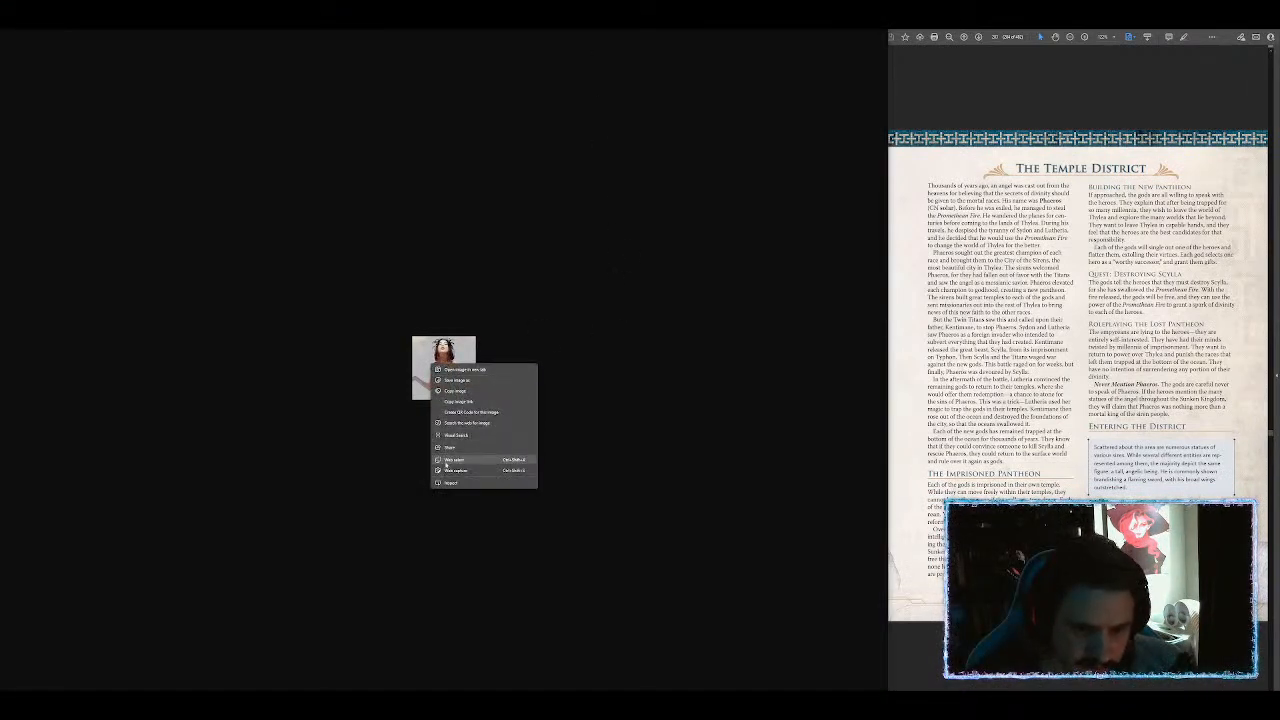
{"action": "left_click", "coordinate": [458, 426]}
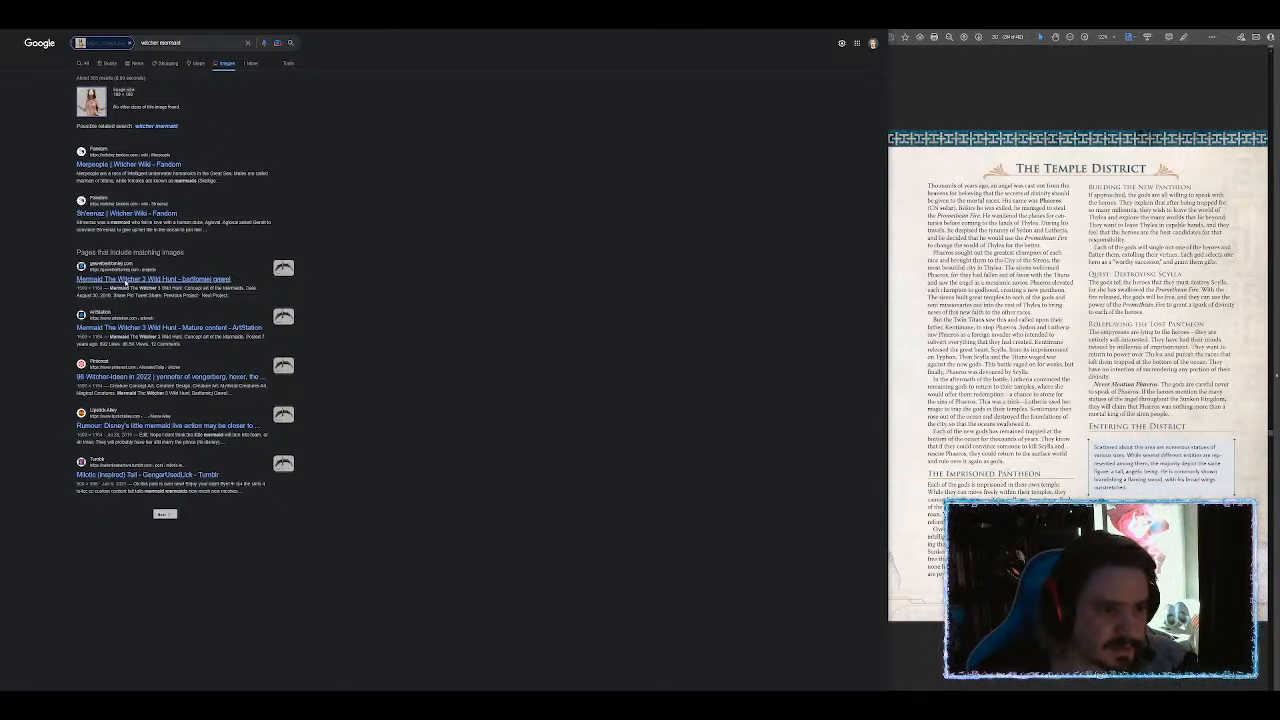
Step: Open the "Mermaid The Witcher 3 Wild Hunt" page and copy its first full-size picture of the winged mermaid
{"action": "left_click", "coordinate": [125, 277]}
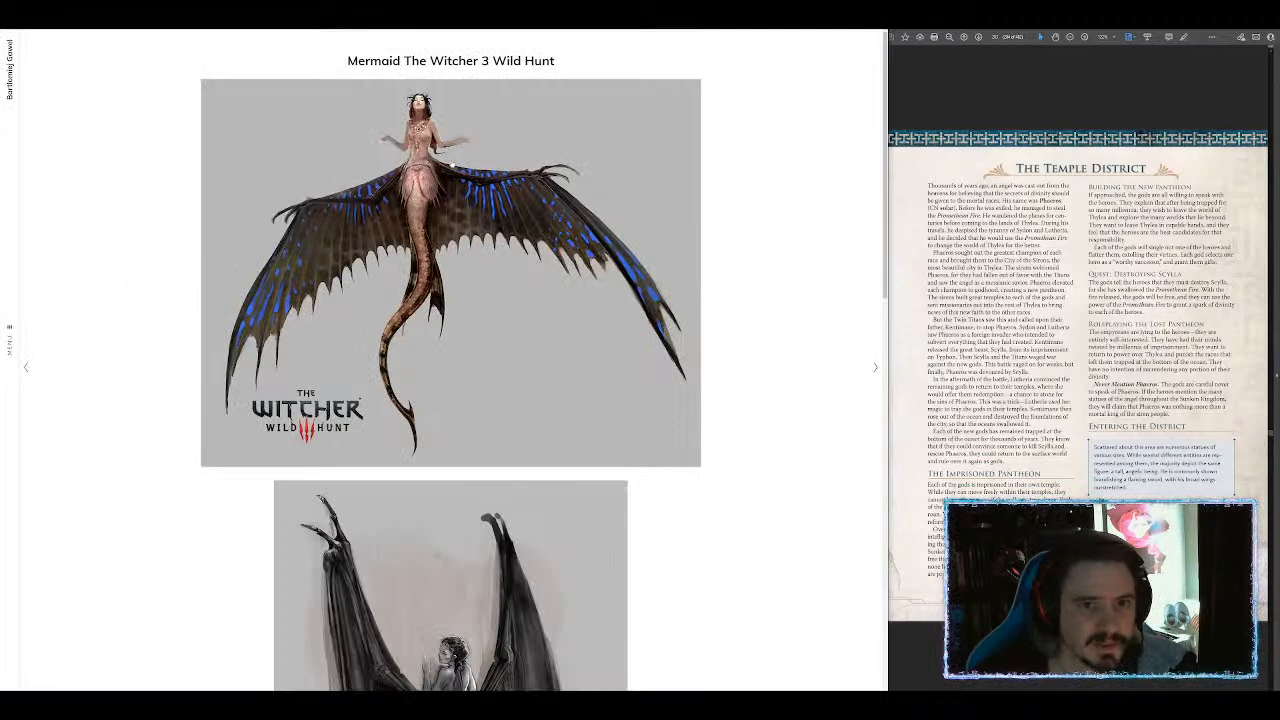
{"action": "scroll", "coordinate": [449, 242], "scroll_direction": "down", "scroll_amount": 3}
{"action": "scroll", "coordinate": [449, 242], "scroll_direction": "down", "scroll_amount": 5}
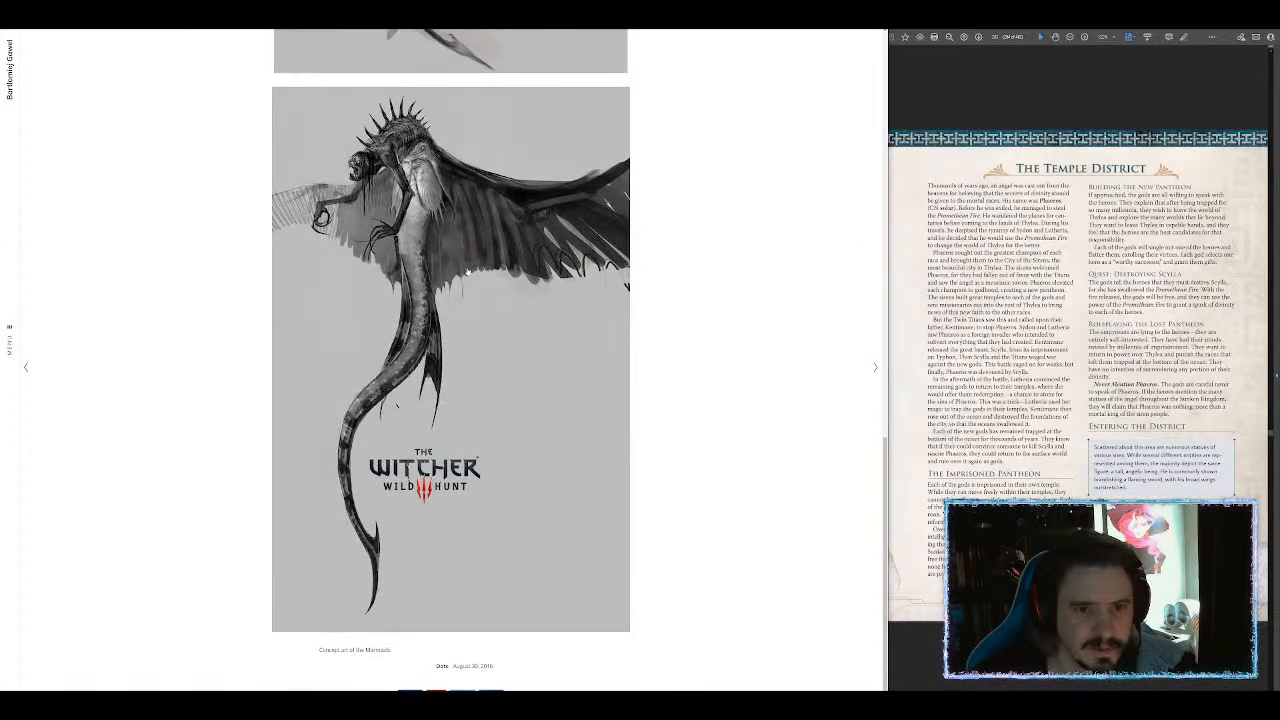
{"action": "scroll", "coordinate": [477, 294], "scroll_direction": "up", "scroll_amount": 8}
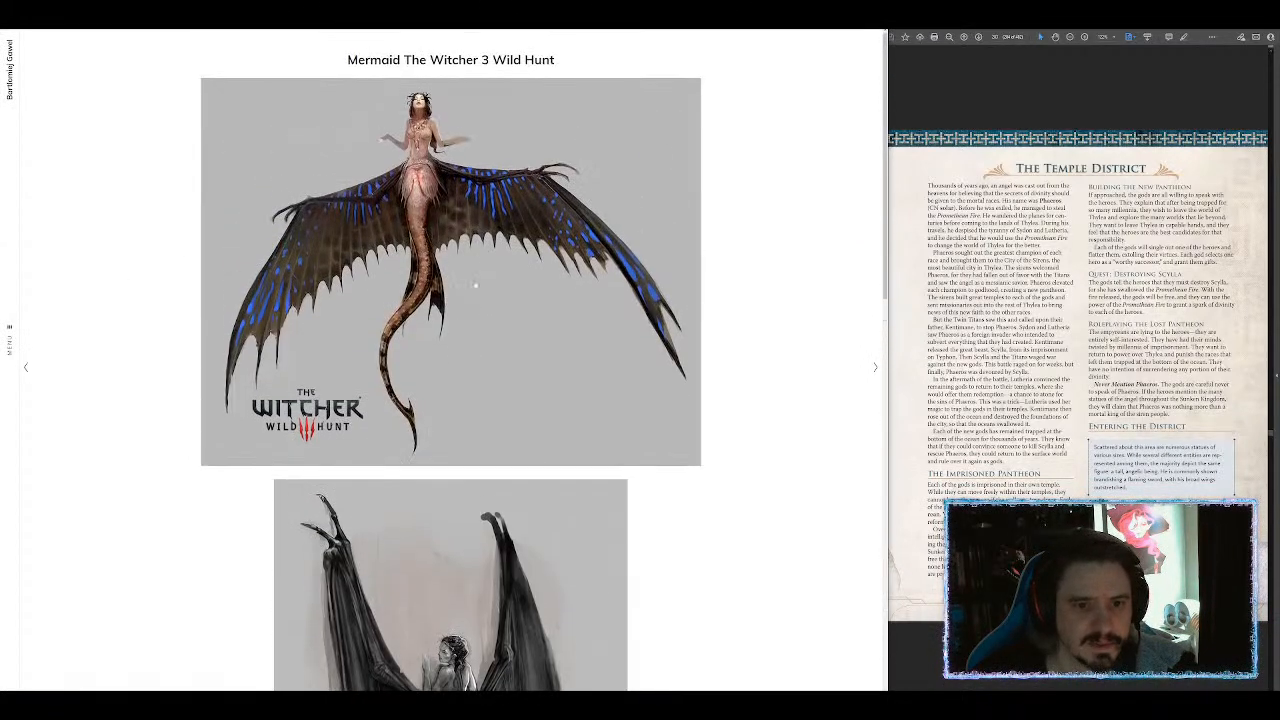
{"action": "left_click", "coordinate": [420, 177]}
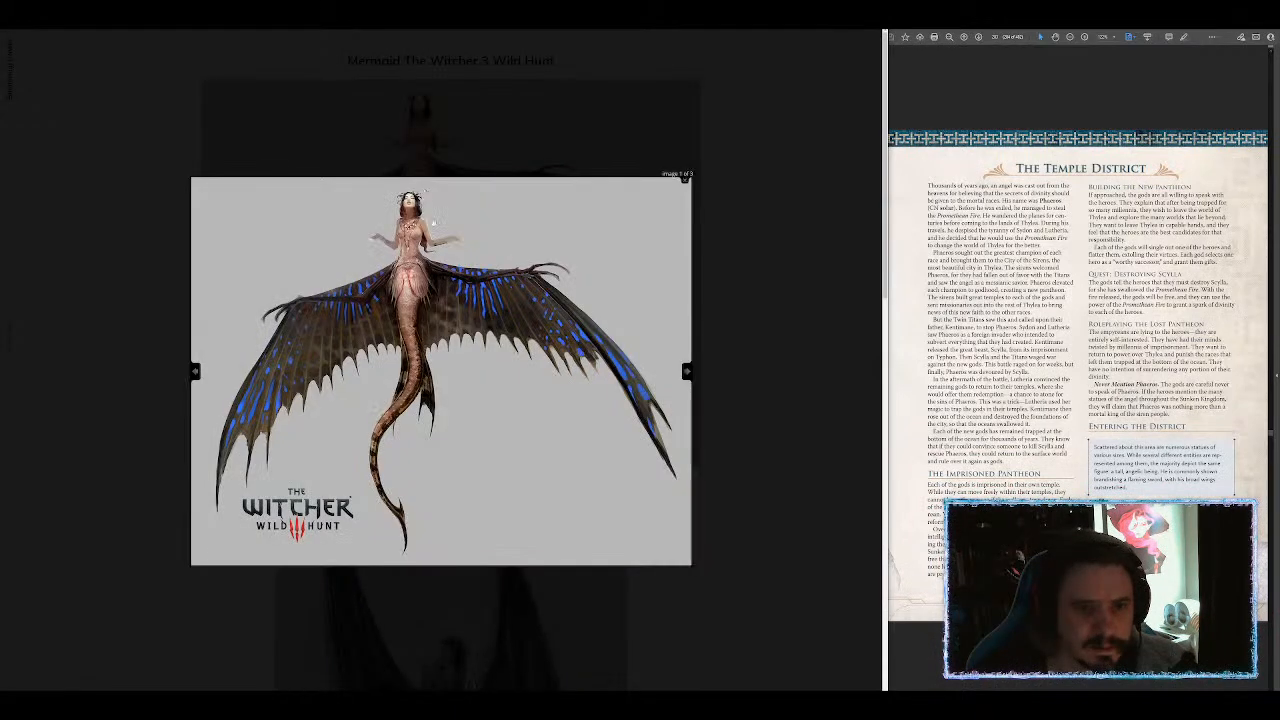
{"action": "right_click", "coordinate": [419, 262]}
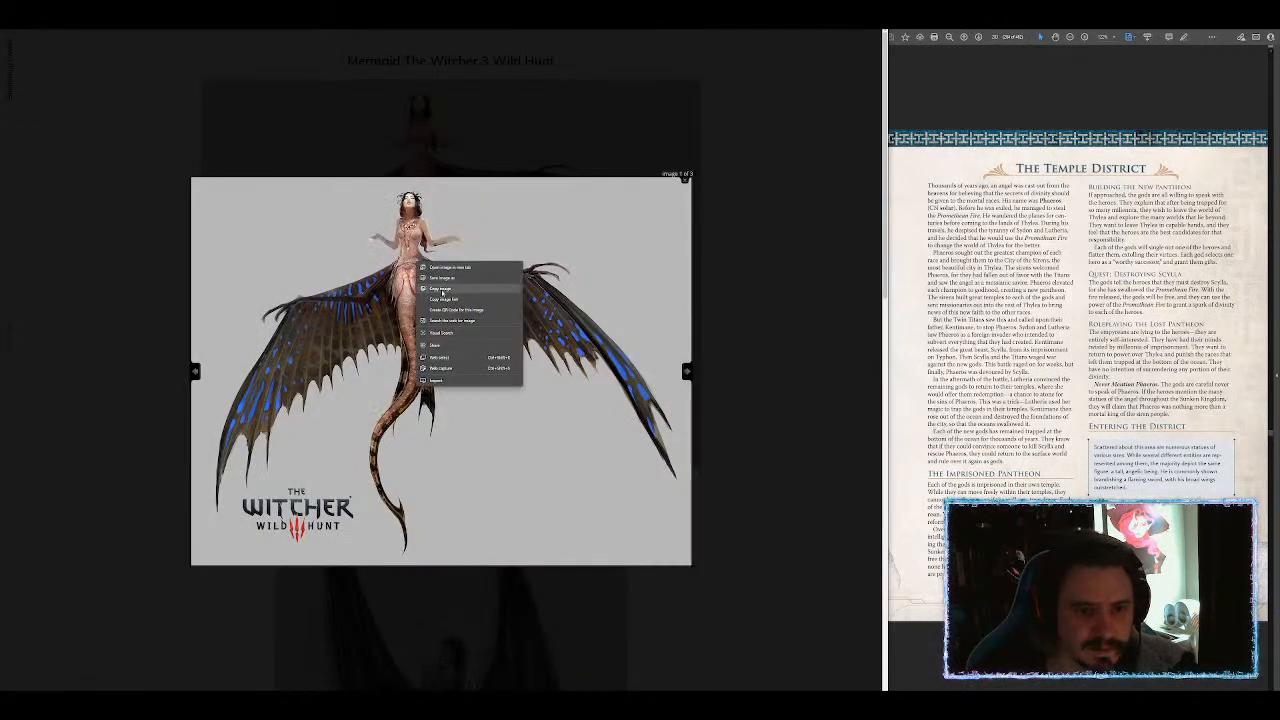
{"action": "left_click", "coordinate": [444, 290]}
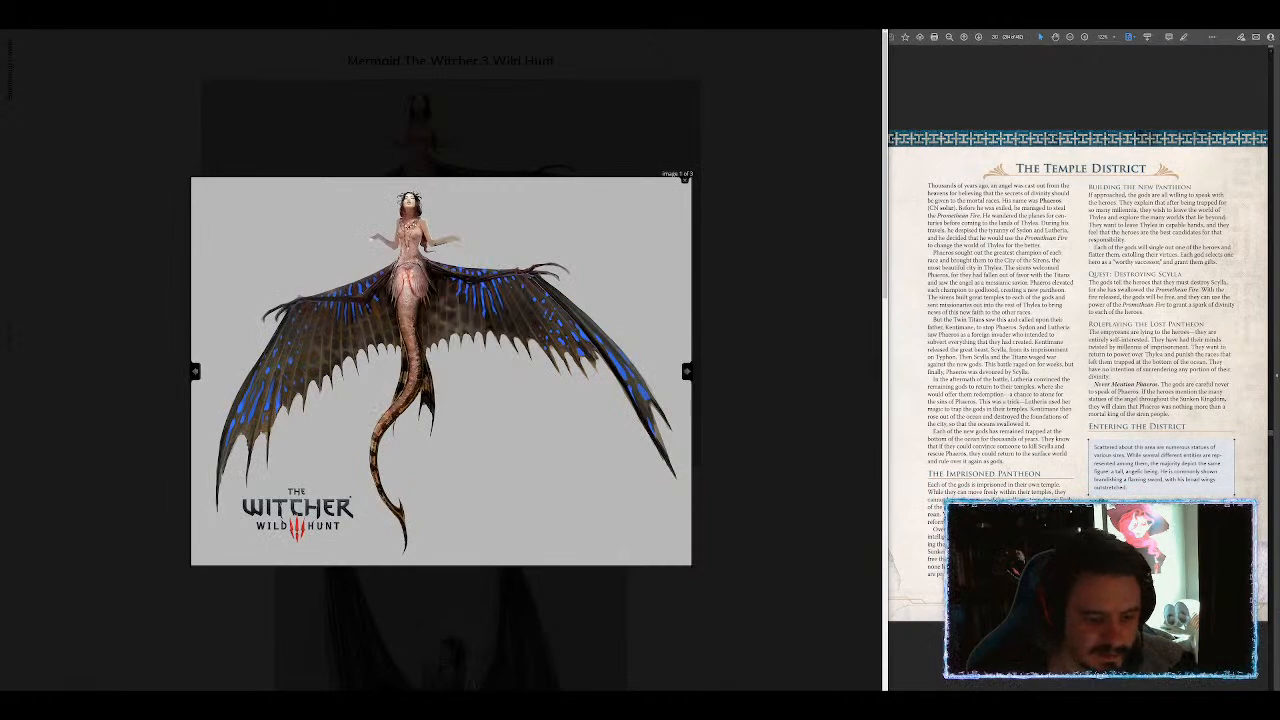
Step: Switch to Photoshop and paste the copied mermaid picture into a new document using the clipboard preset
{"action": "key", "text": "alt+Tab"}
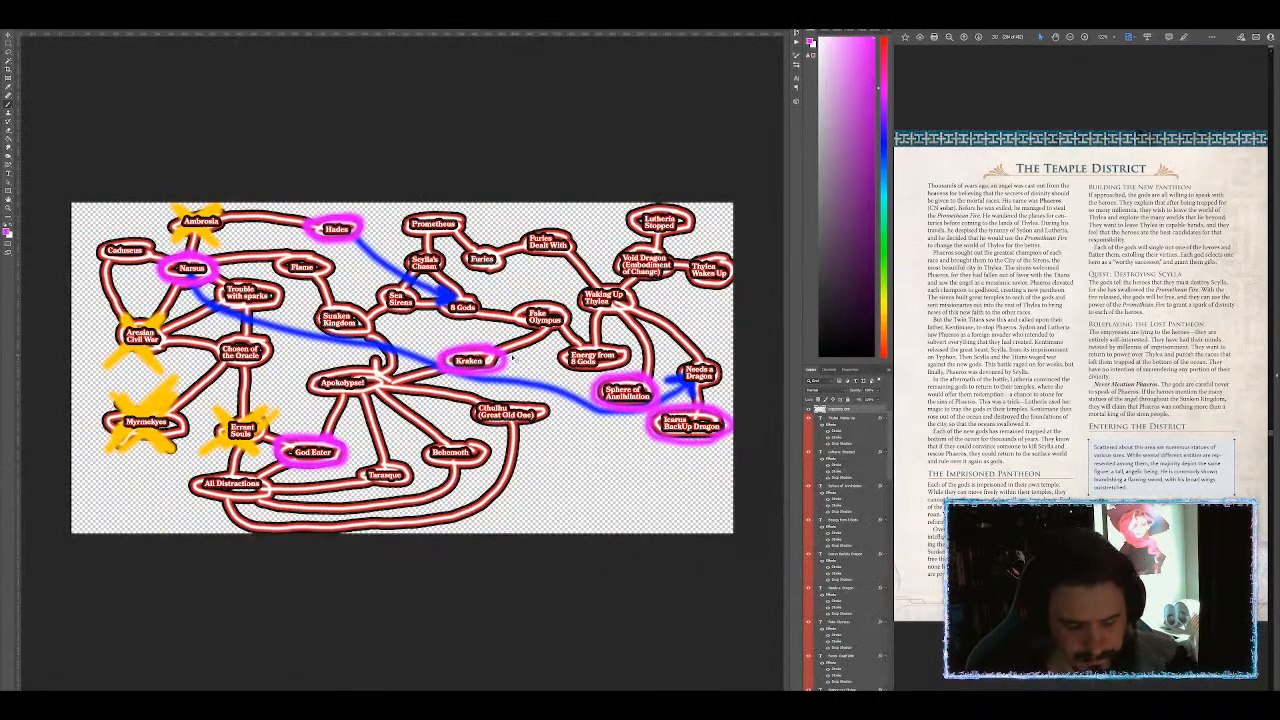
{"action": "key", "text": "ctrl+n"}
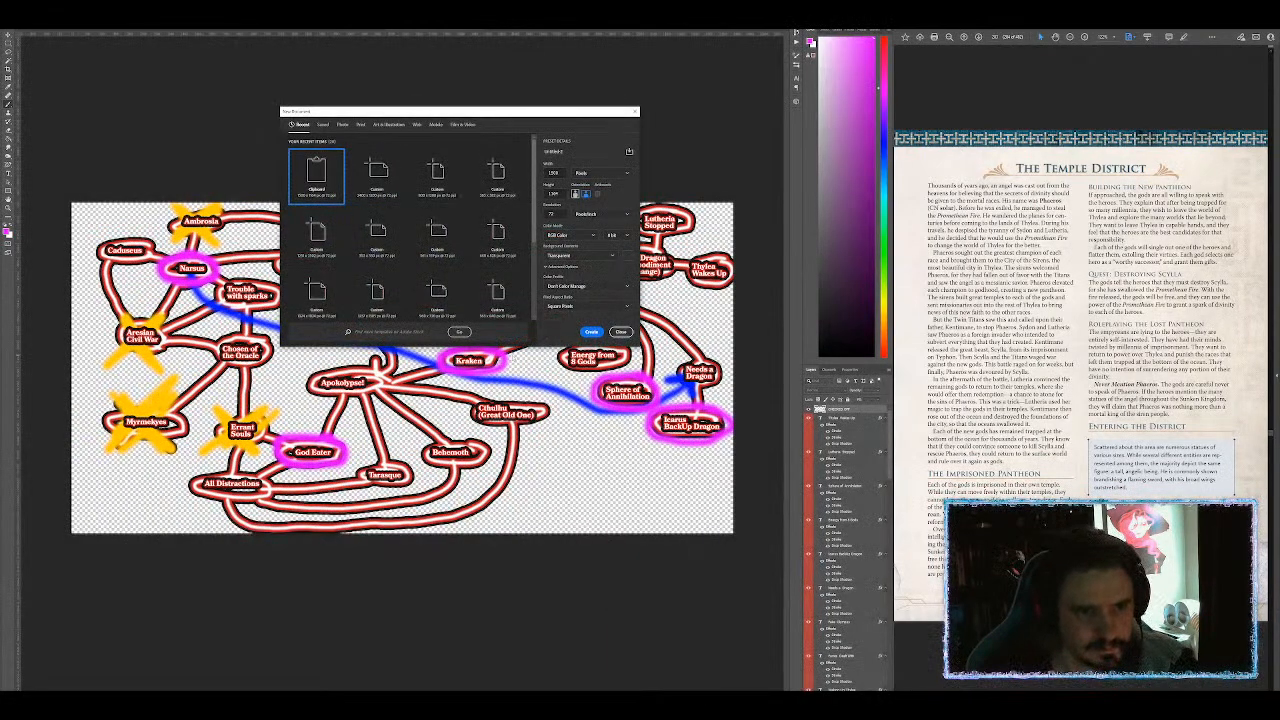
{"action": "key", "text": "Return"}
{"action": "key", "text": "ctrl+v"}
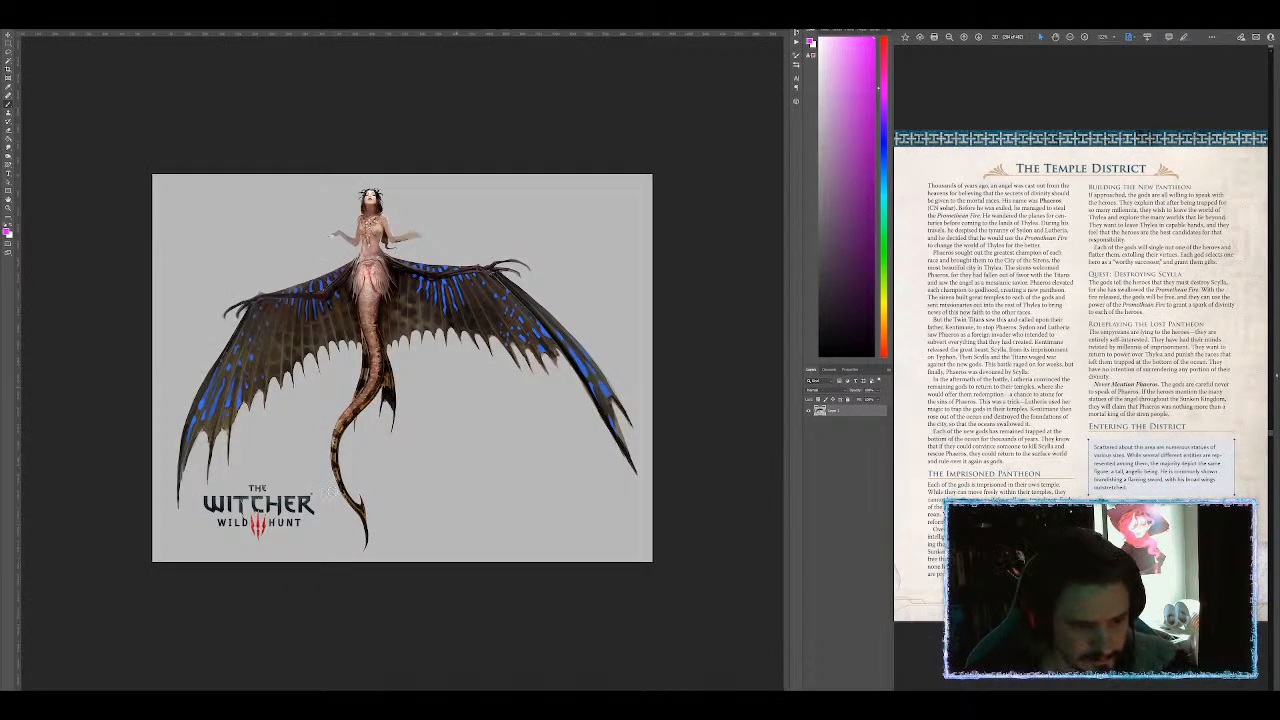
Step: Paint over The Witcher Wild Hunt logo with the Brush in the grey sampled from the picture's background
{"action": "left_click", "coordinate": [457, 438], "text": "alt"}
{"action": "key", "text": "b"}
{"action": "right_click", "coordinate": [300, 497]}
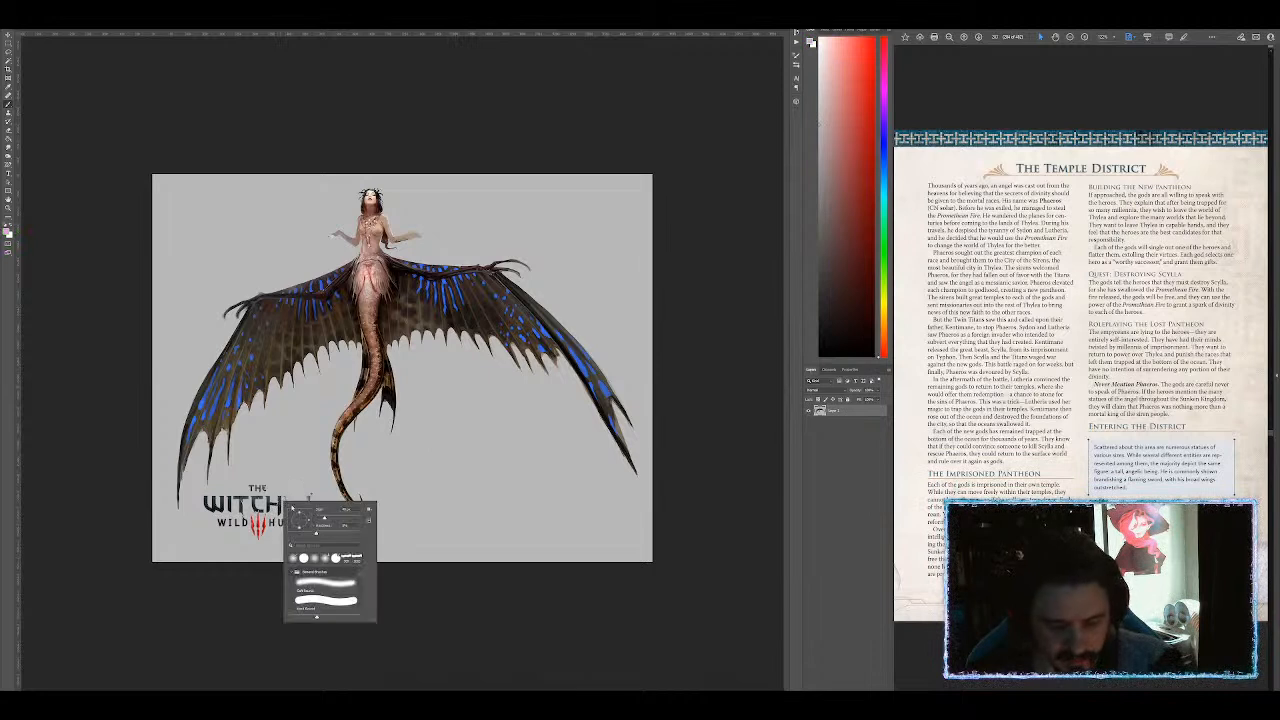
{"action": "mouse_move", "coordinate": [240, 499]}
{"action": "left_mouse_down"}
{"action": "mouse_move", "coordinate": [208, 503]}
{"action": "mouse_move", "coordinate": [228, 521]}
{"action": "mouse_move", "coordinate": [242, 496]}
{"action": "mouse_move", "coordinate": [255, 525]}
{"action": "mouse_move", "coordinate": [295, 504]}
{"action": "left_mouse_up"}
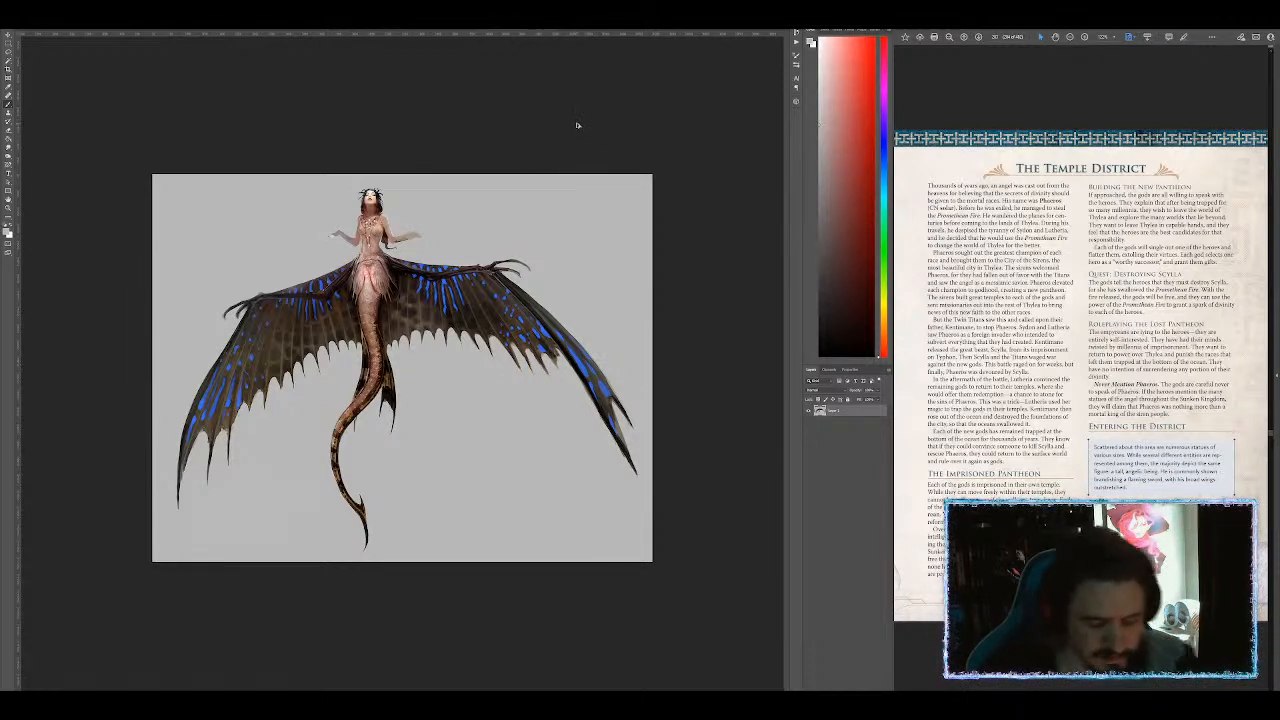
Step: Export the cleaned mermaid picture with Save for Web as a JPEG under a new file name in Downloads
{"action": "key", "text": "ctrl+alt+shift+s"}
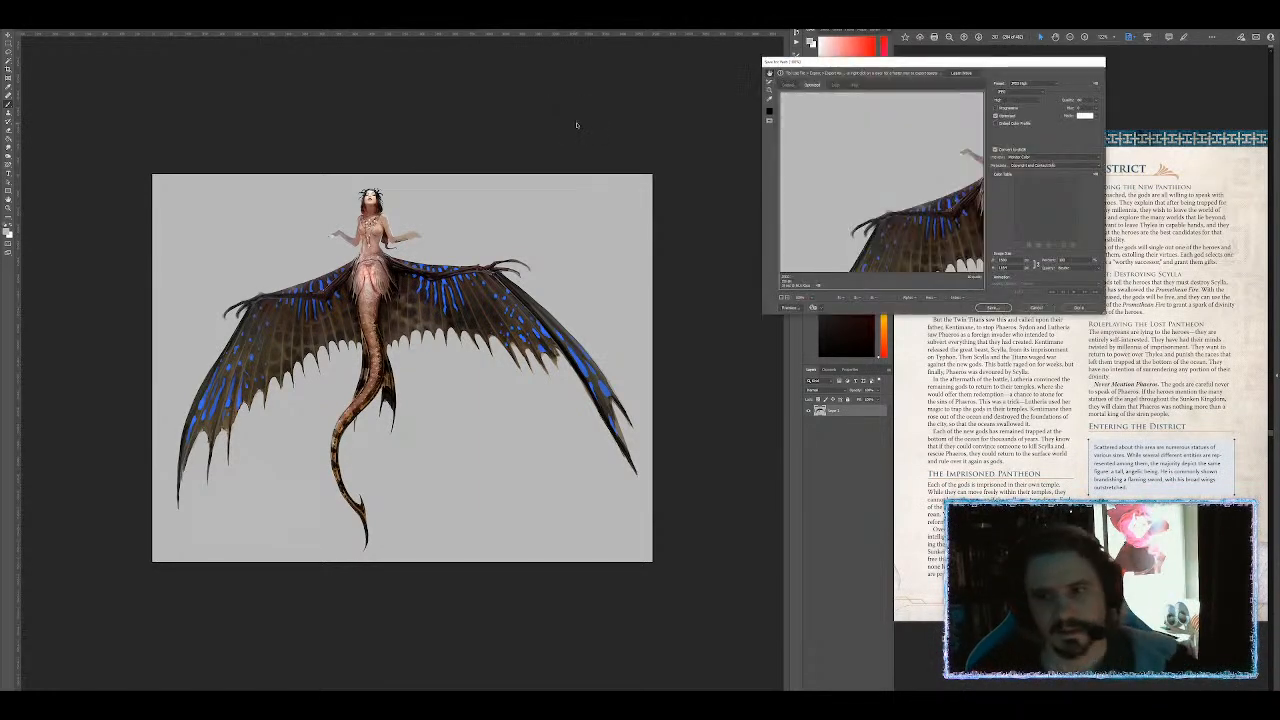
{"action": "key", "text": "Return"}
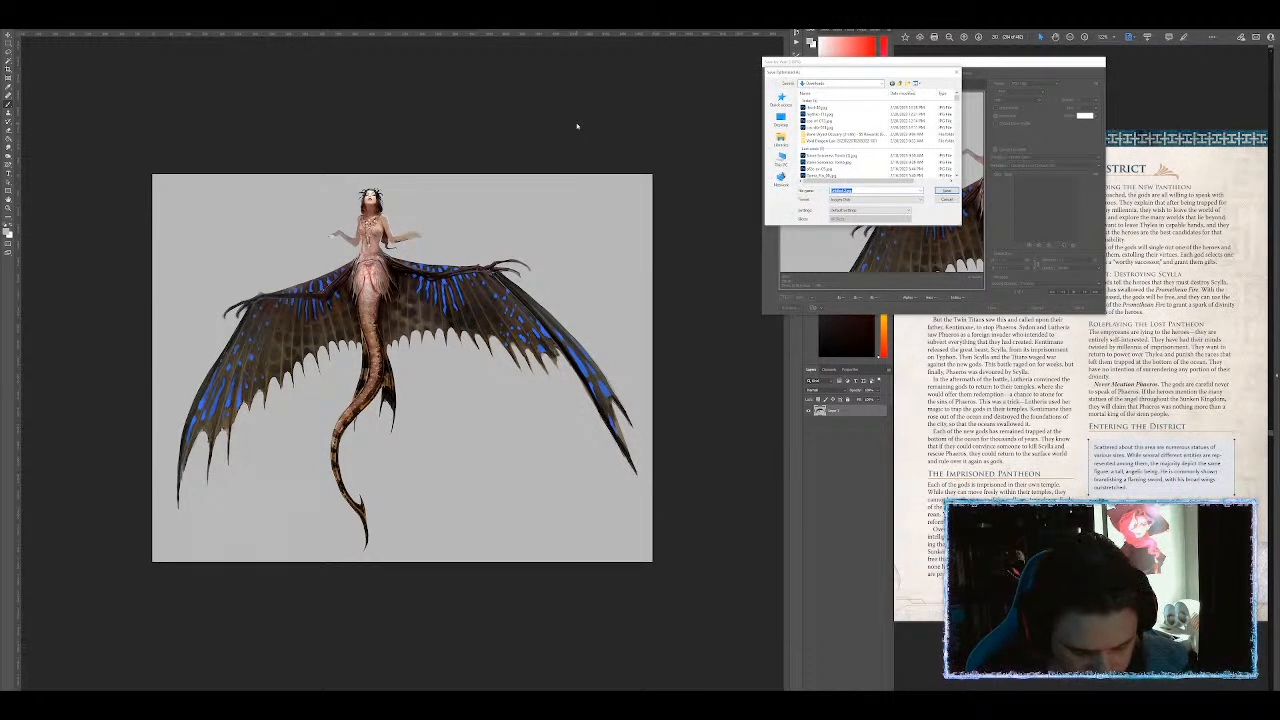
{"action": "type", "text": "lam"}
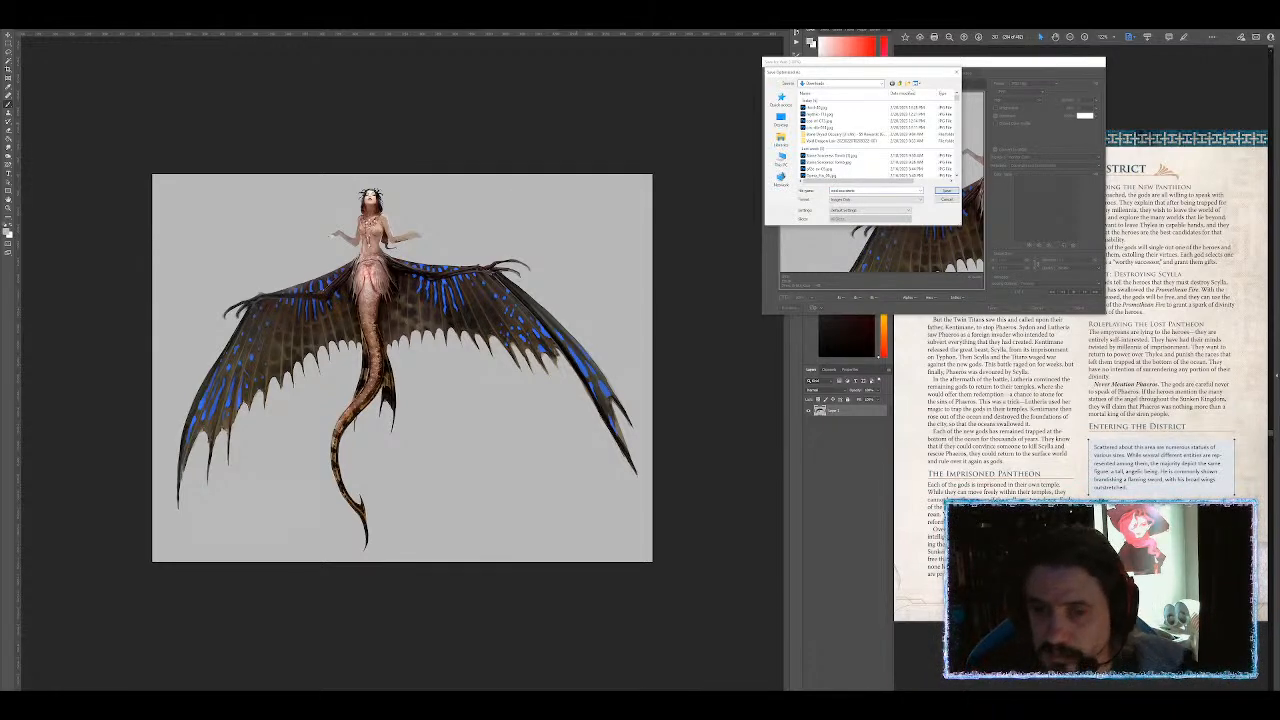
{"action": "key", "text": "Return"}
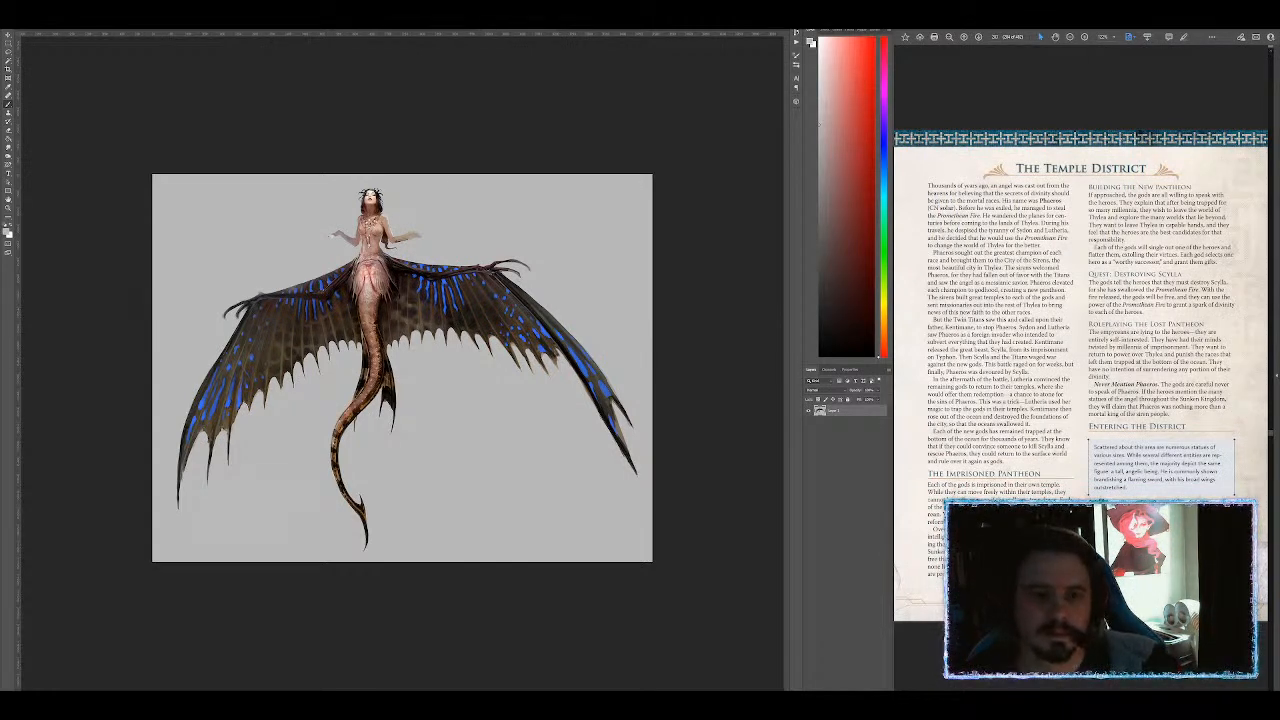
Step: Switch back to the browser, open Pinterest and search it for "mermaid"
{"action": "key", "text": "alt+Tab"}
{"action": "left_click", "coordinate": [690, 165]}
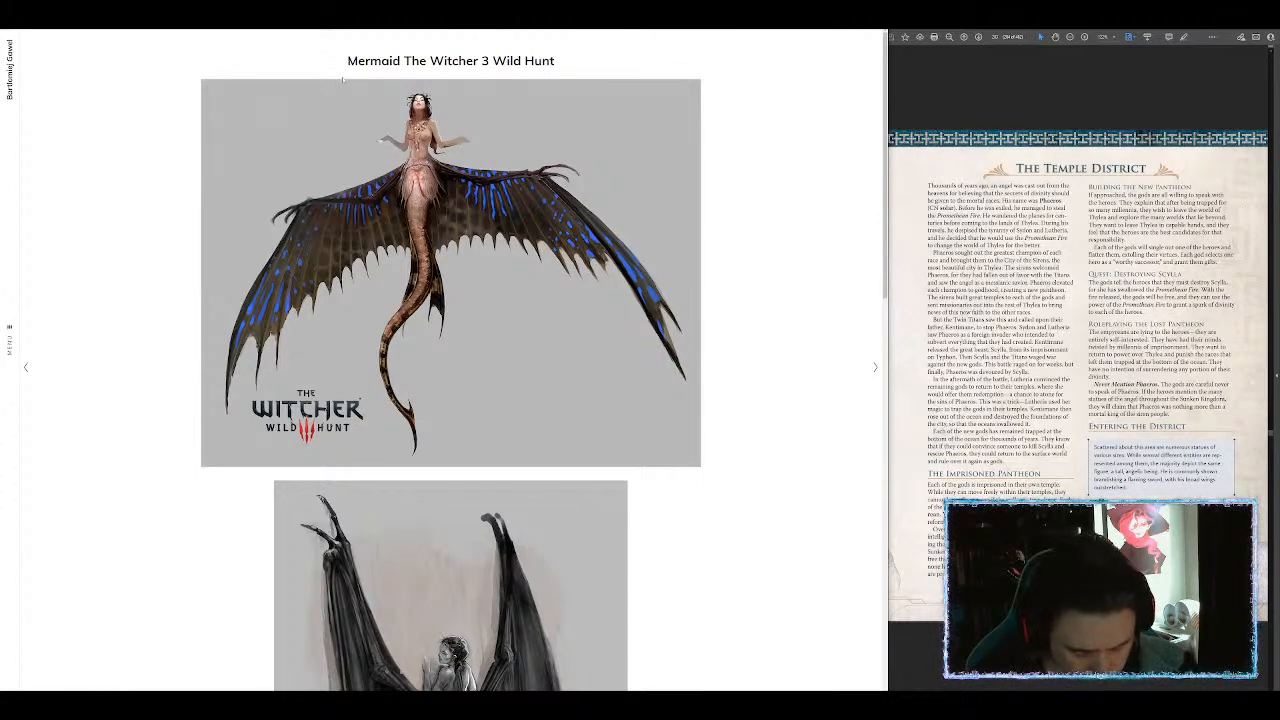
{"action": "type", "text": "siren"}
{"action": "key", "text": "Return"}
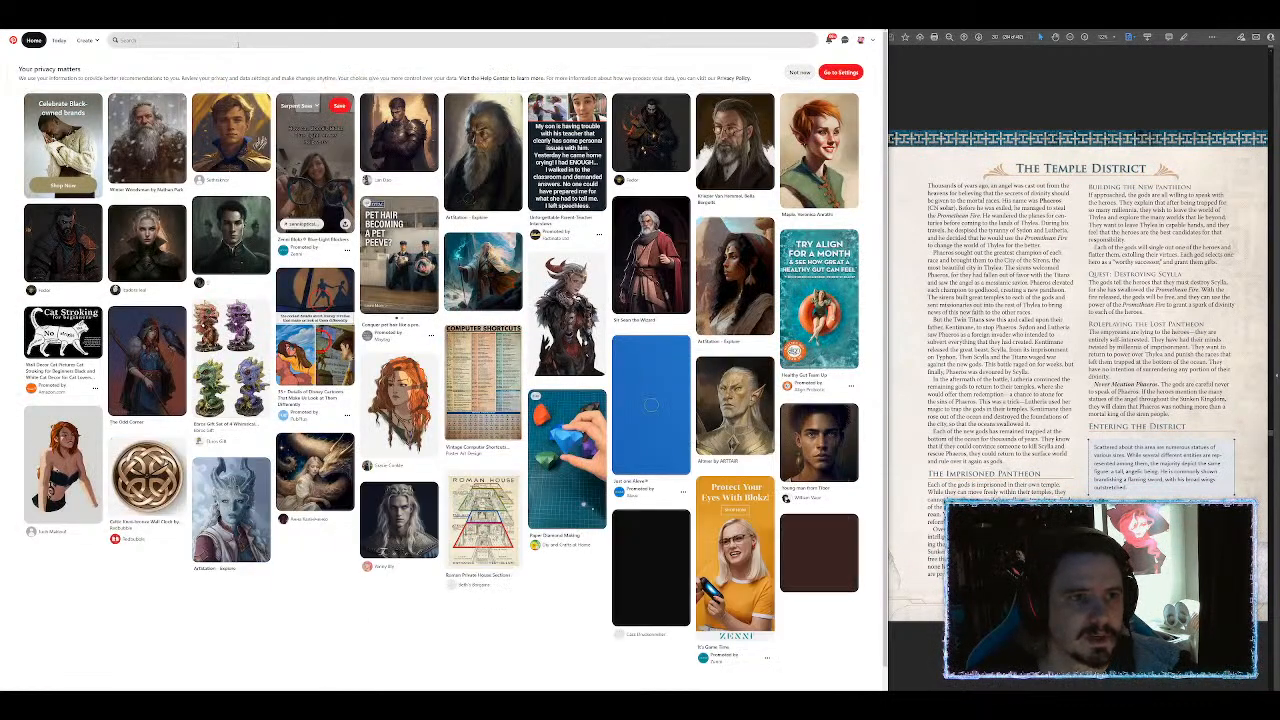
{"action": "left_click", "coordinate": [237, 42]}
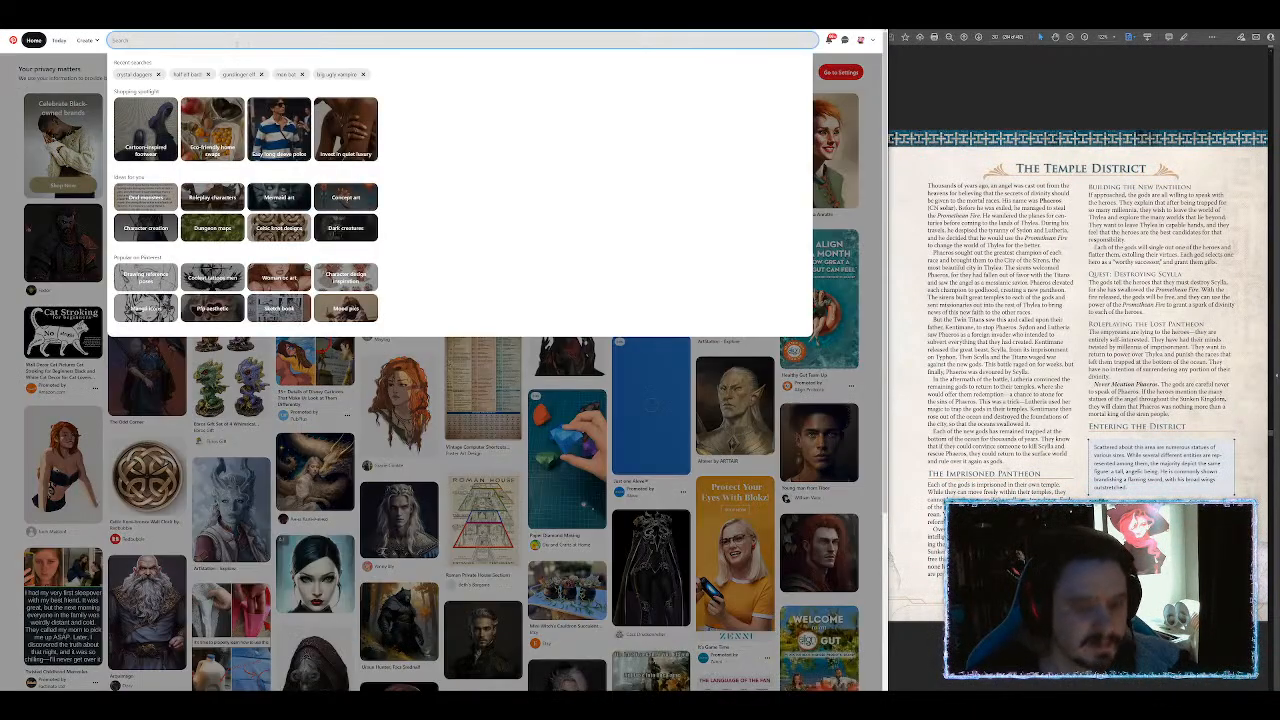
{"action": "type", "text": "mermaid"}
{"action": "key", "text": "Return"}
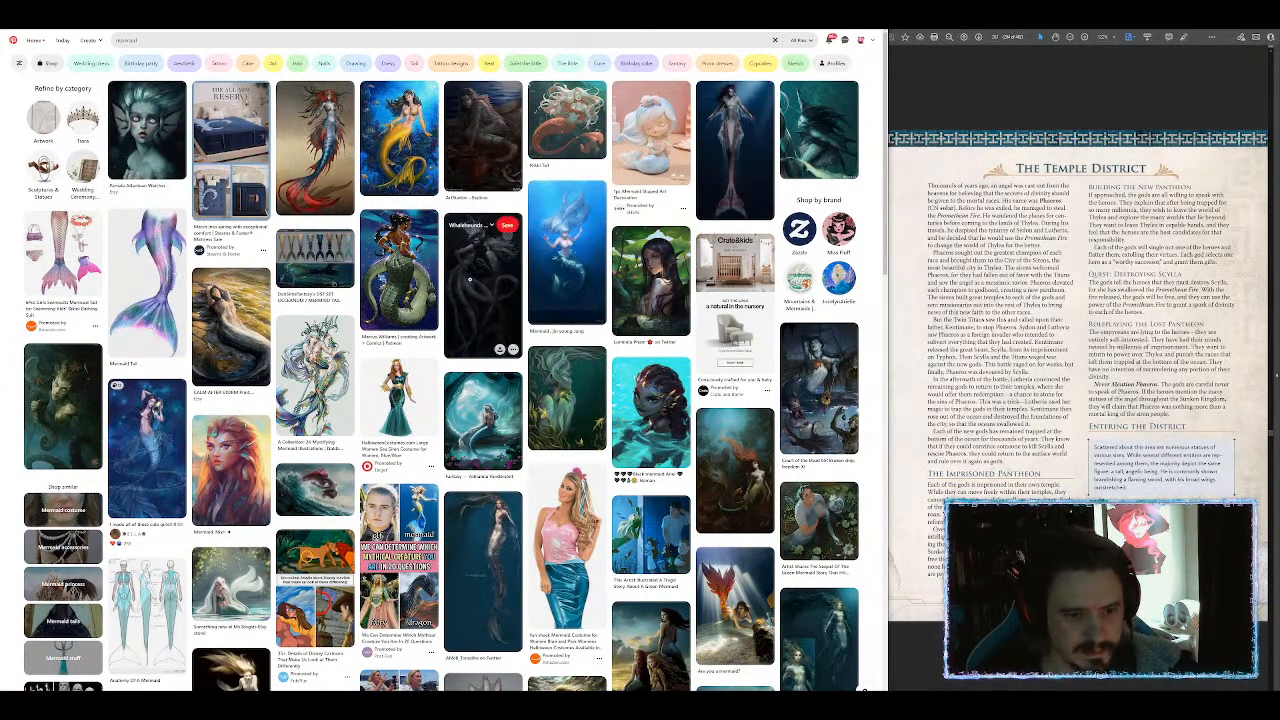
Step: Open the red-haired mermaid portrait pin and, from its related pins, the dark bust of a horned sea woman
{"action": "left_click", "coordinate": [231, 468]}
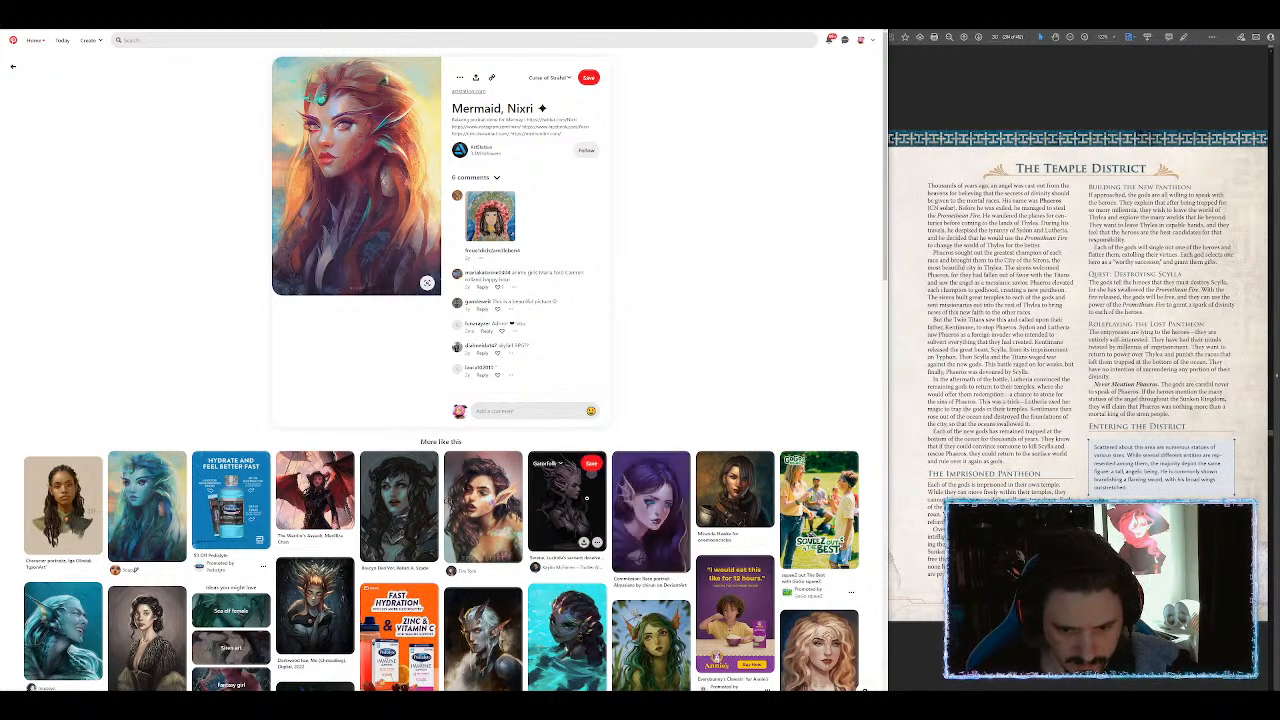
{"action": "right_click", "coordinate": [572, 501]}
{"action": "left_click", "coordinate": [602, 508]}
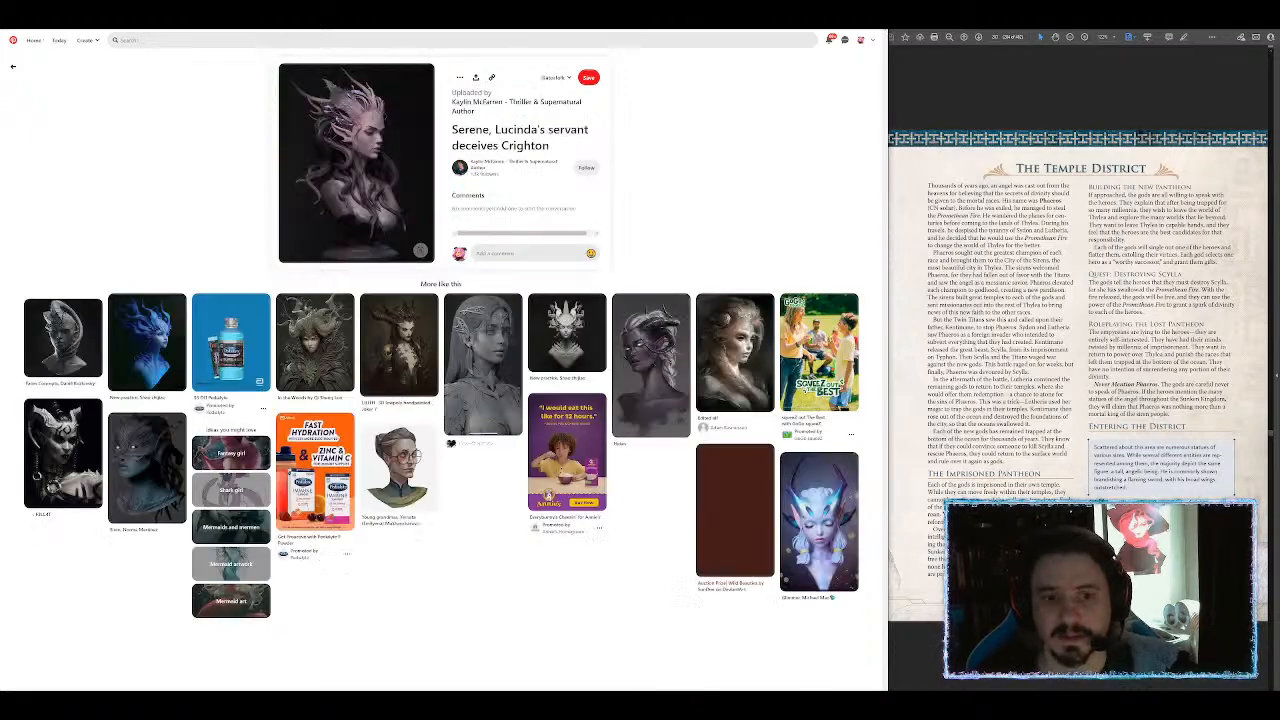
Step: Open the horned sea woman's image full size in its own tab and copy it
{"action": "right_click", "coordinate": [380, 163]}
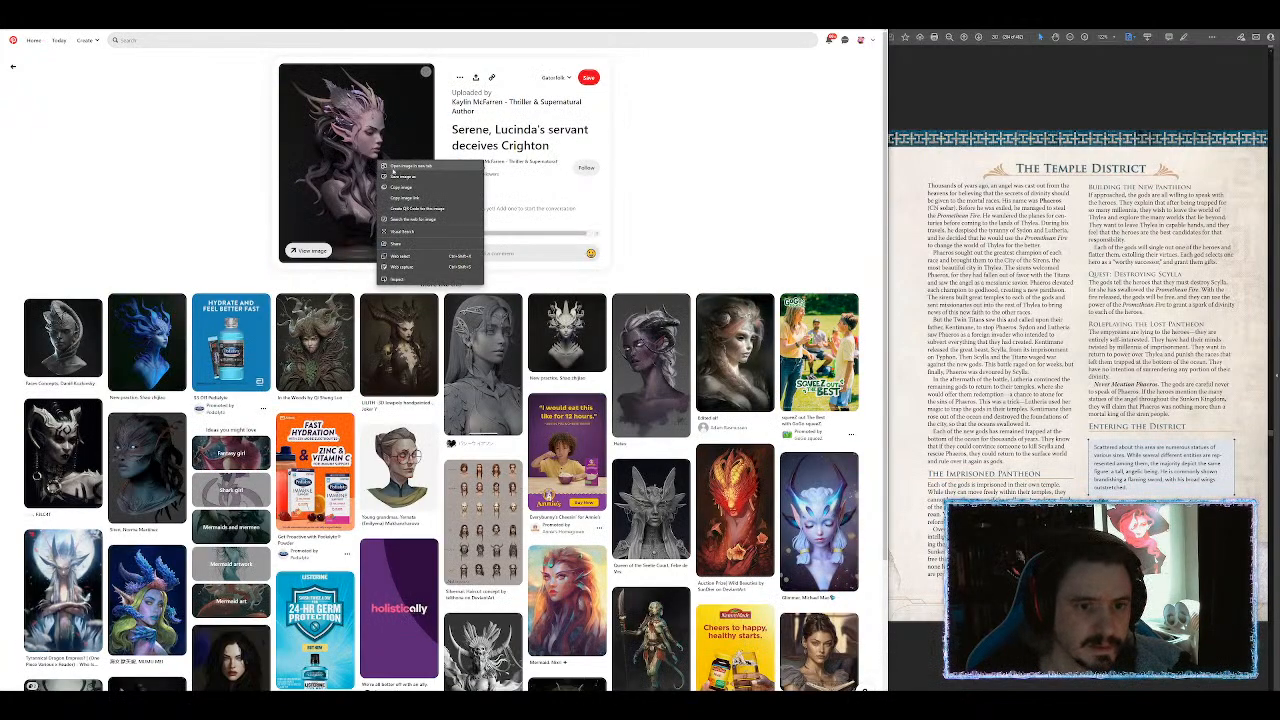
{"action": "left_click", "coordinate": [402, 167]}
{"action": "left_click", "coordinate": [622, 14]}
{"action": "right_click", "coordinate": [482, 338]}
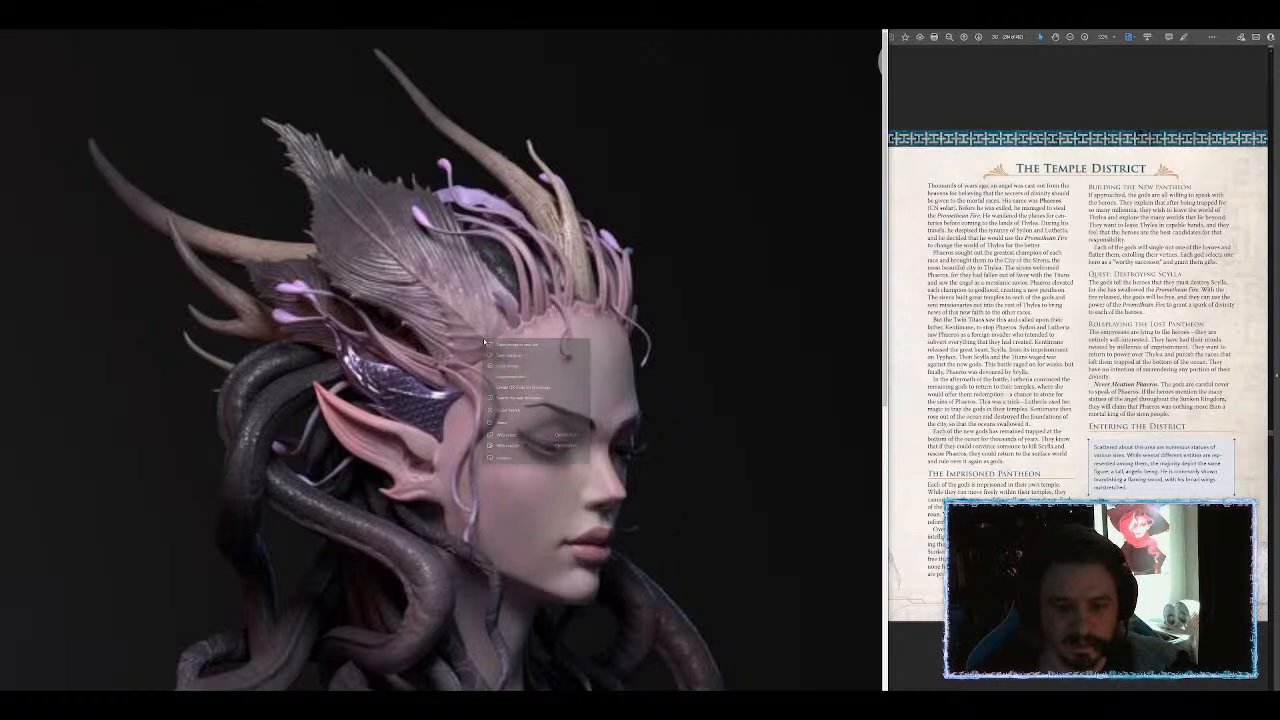
{"action": "left_click", "coordinate": [530, 383]}
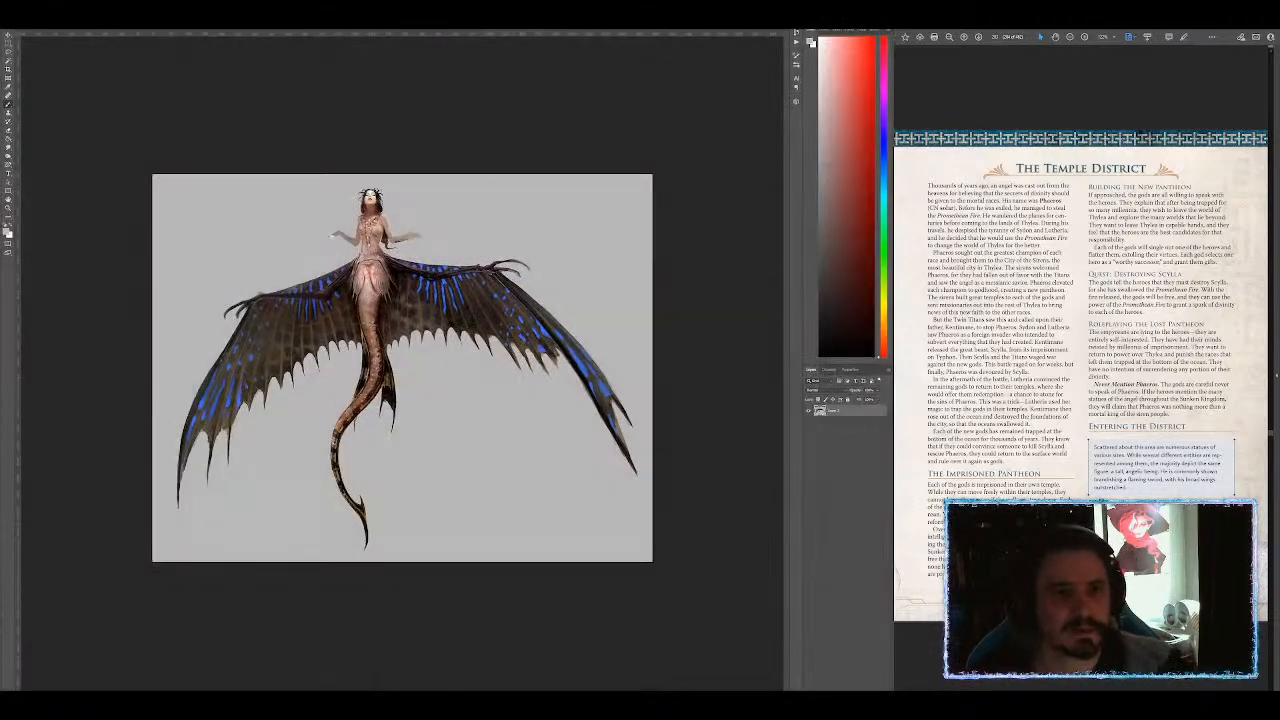
Step: Switch to Photoshop and bring up the document with the round portrait token
{"action": "left_click", "coordinate": [361, 31]}
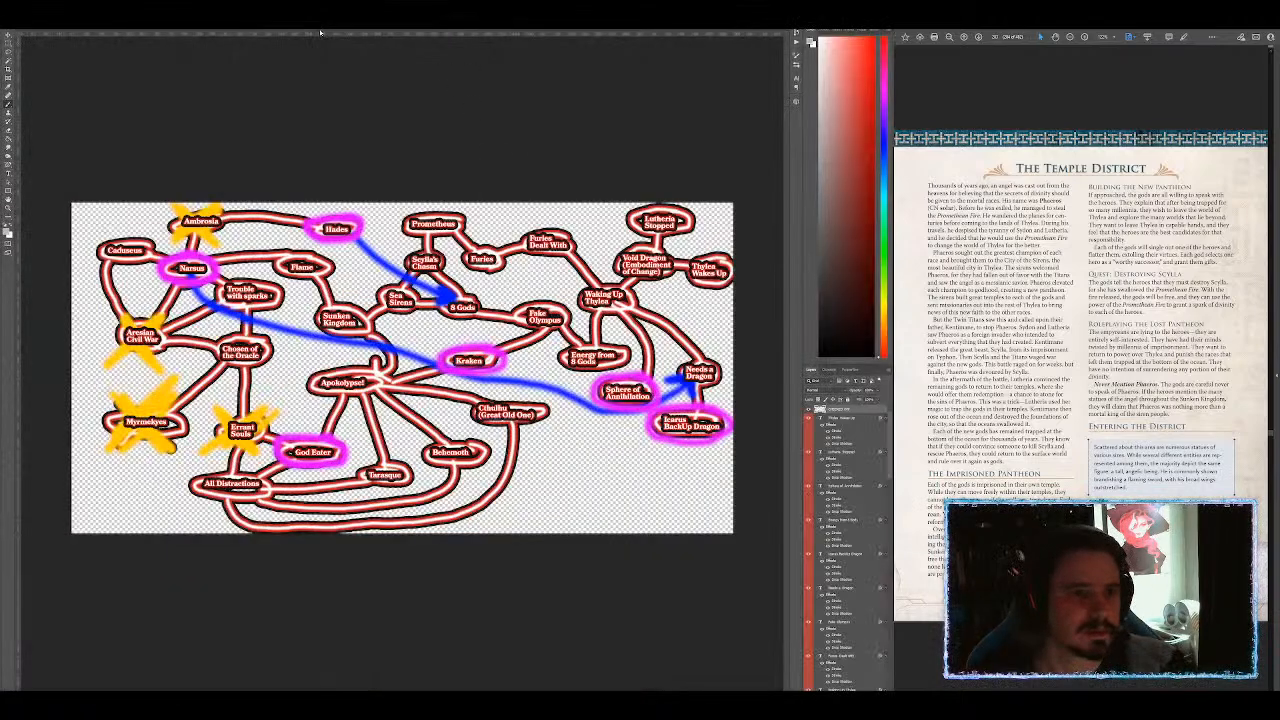
{"action": "left_click", "coordinate": [322, 31]}
{"action": "left_click", "coordinate": [210, 31]}
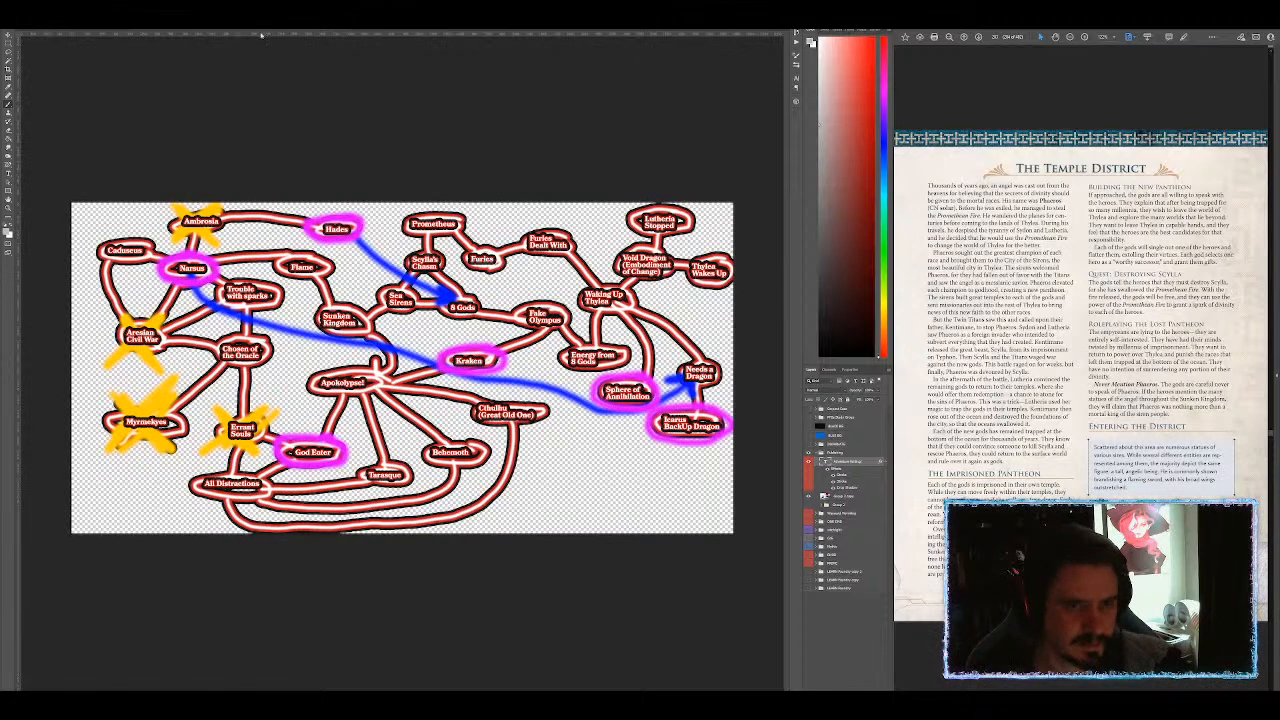
{"action": "key", "text": "ctrl+Tab"}
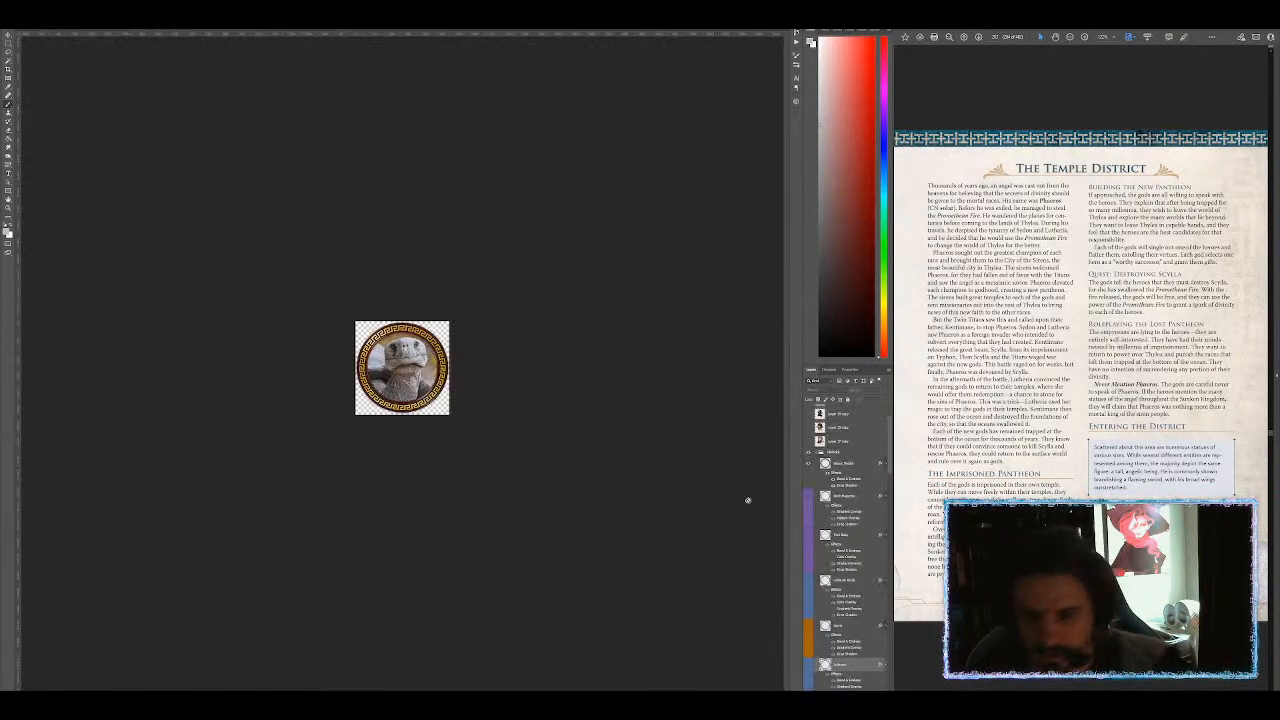
Step: Hide the gold ring layer so the token uses the blue ring, and collapse the group of ring layers
{"action": "scroll", "coordinate": [827, 637], "scroll_direction": "down", "scroll_amount": 3}
{"action": "scroll", "coordinate": [826, 606], "scroll_direction": "down", "scroll_amount": 10}
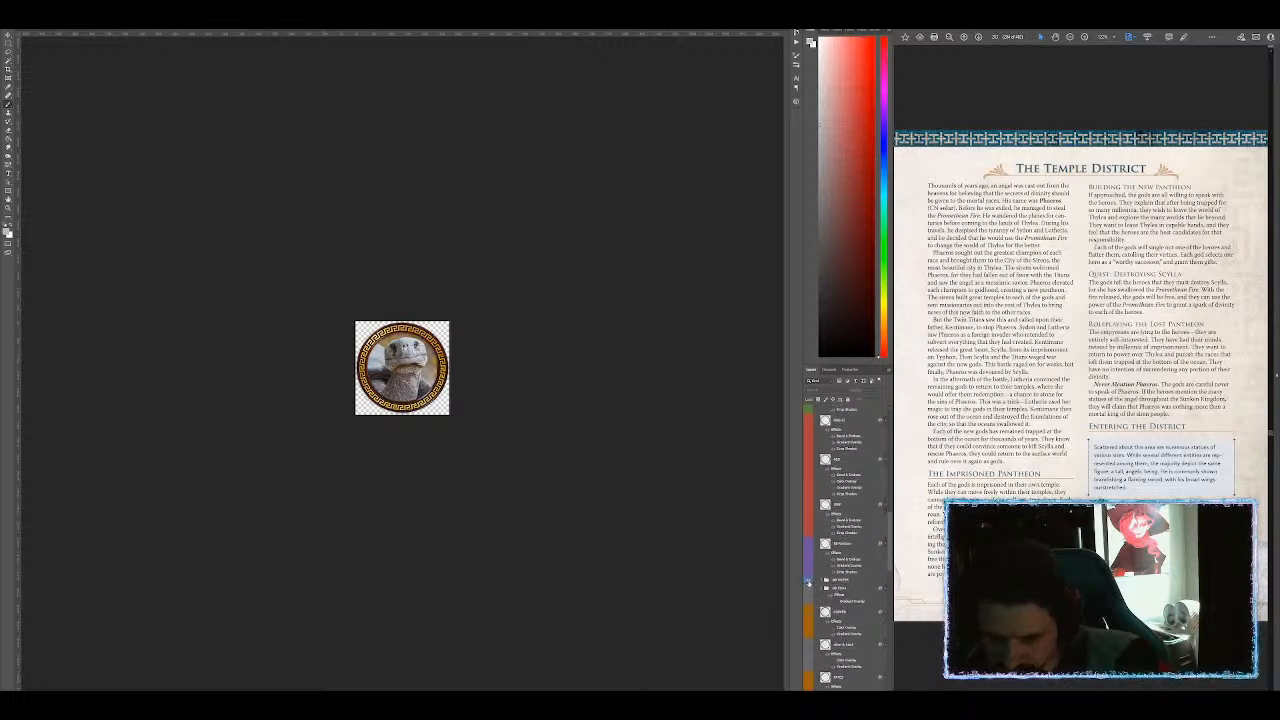
{"action": "scroll", "coordinate": [830, 560], "scroll_direction": "down", "scroll_amount": 10}
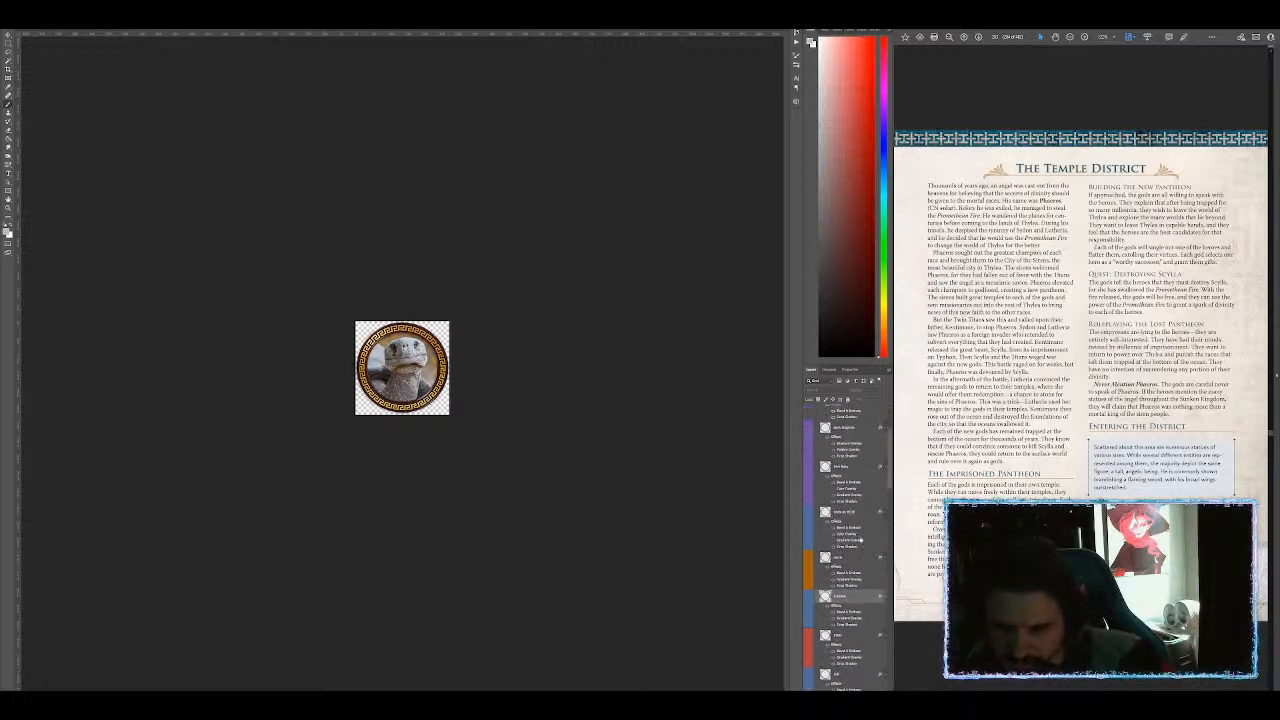
{"action": "scroll", "coordinate": [861, 533], "scroll_direction": "up", "scroll_amount": 3}
{"action": "left_click", "coordinate": [808, 490]}
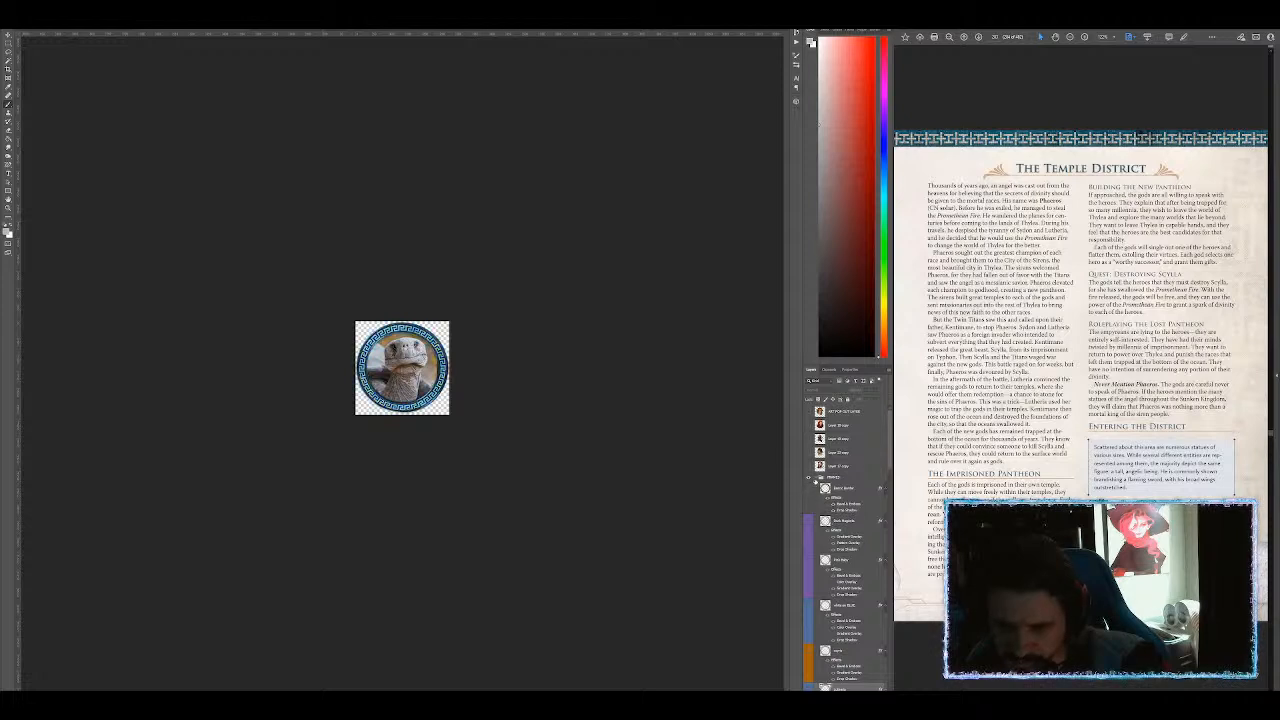
{"action": "left_click", "coordinate": [814, 477]}
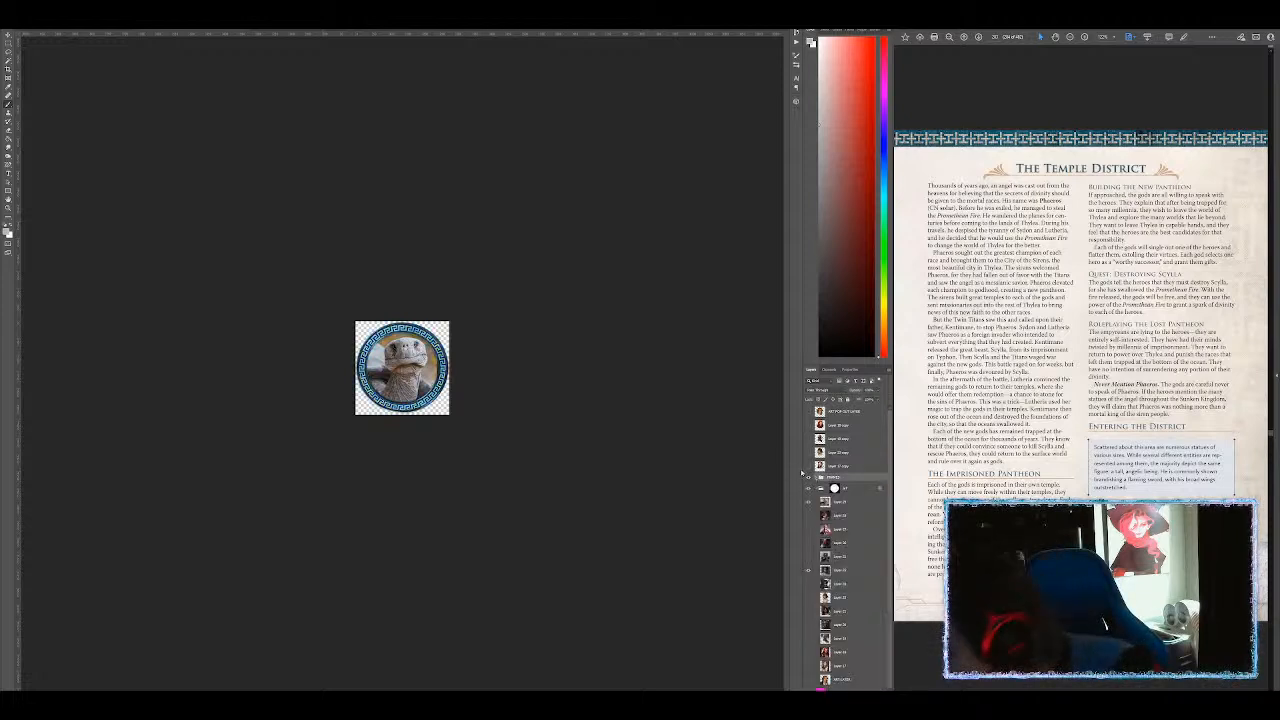
Step: Paste the copied portrait above the top image layer in the masked group and scale it down to frame the head inside the ring
{"action": "scroll", "coordinate": [835, 423], "scroll_direction": "down", "scroll_amount": 1}
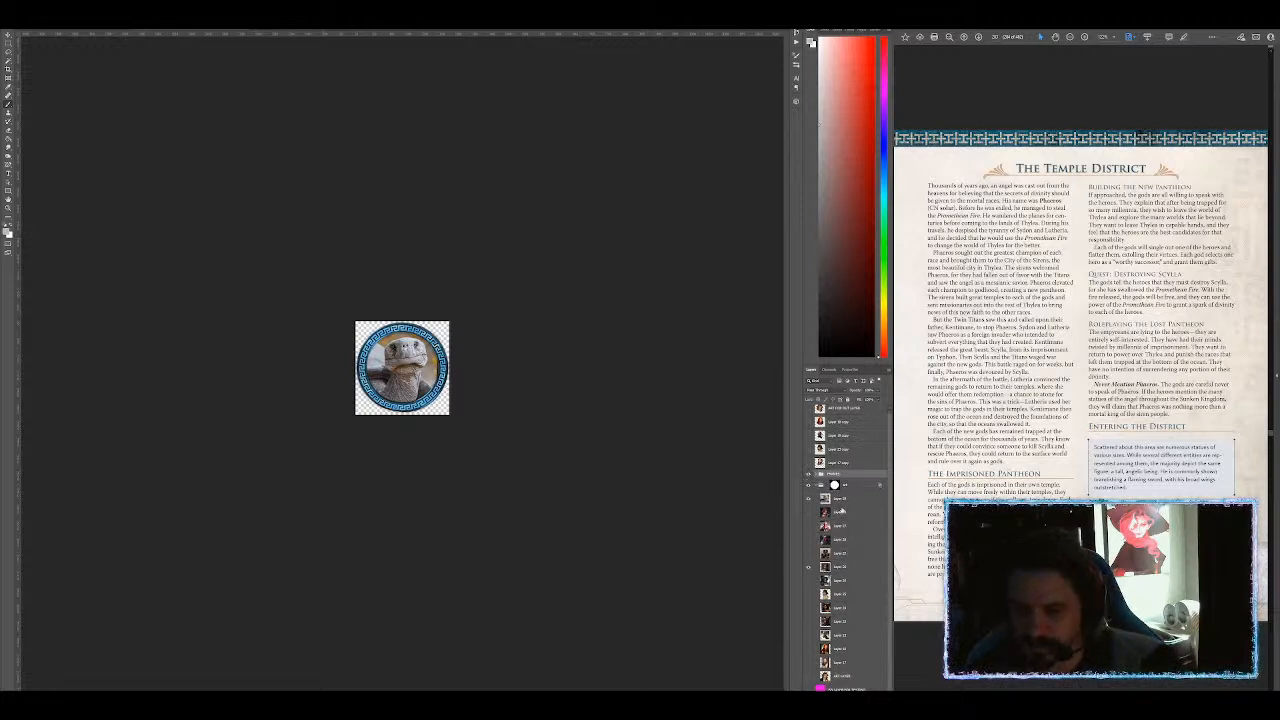
{"action": "left_click", "coordinate": [842, 497]}
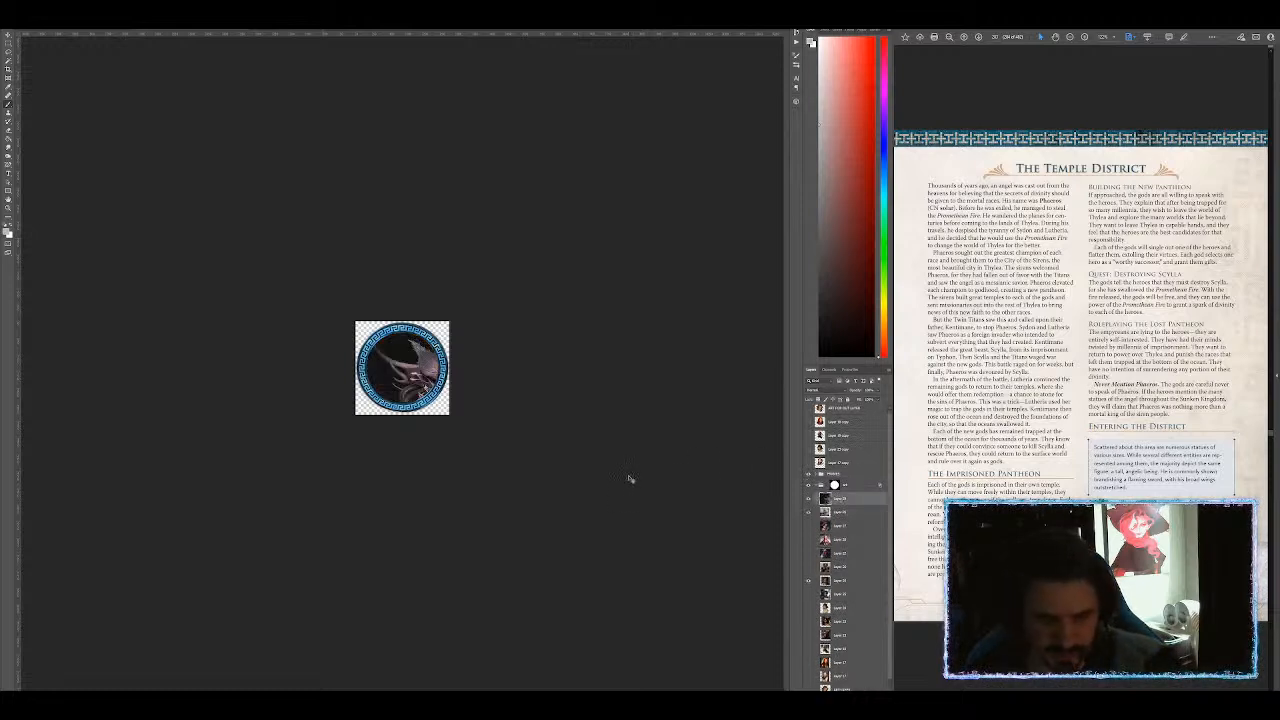
{"action": "key", "text": "ctrl+t"}
{"action": "left_click_drag", "start_coordinate": [543, 322], "coordinate": [439, 364]}
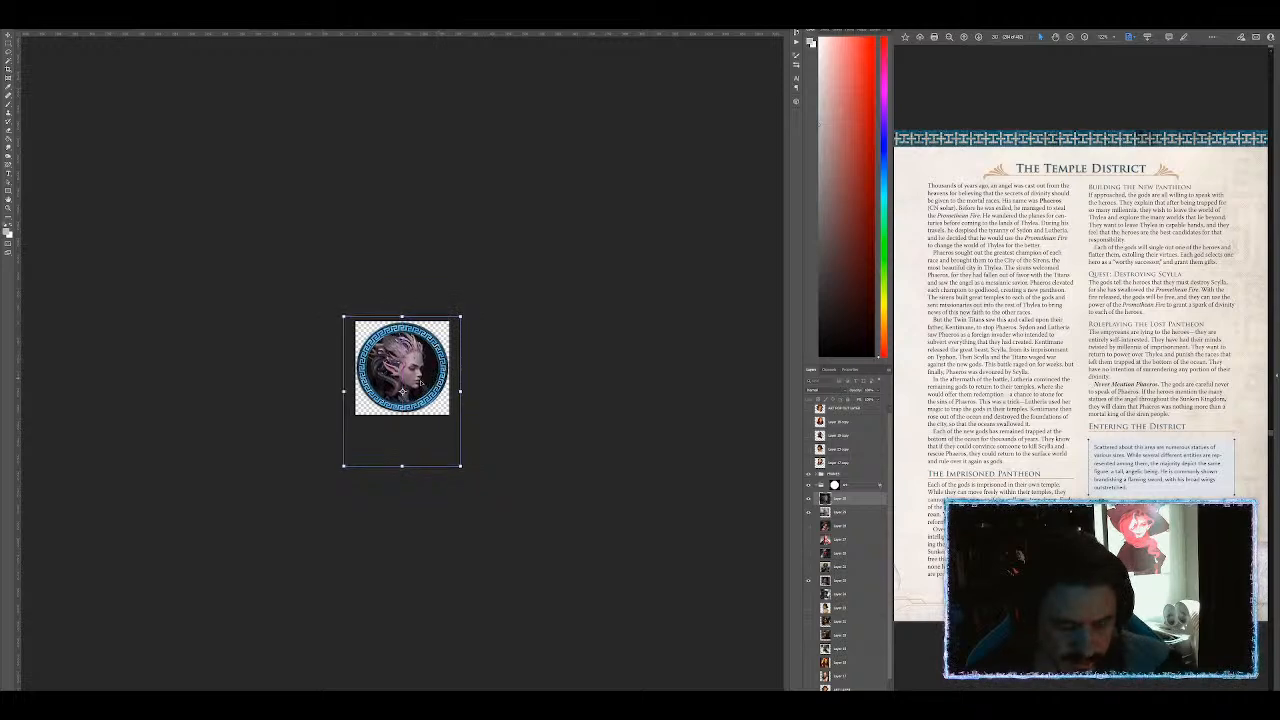
{"action": "key", "text": "Return"}
Step: Export the finished token with Save for Web as a PNG under a new file name in the Downloads folder
{"action": "key", "text": "ctrl+alt+shift+s"}
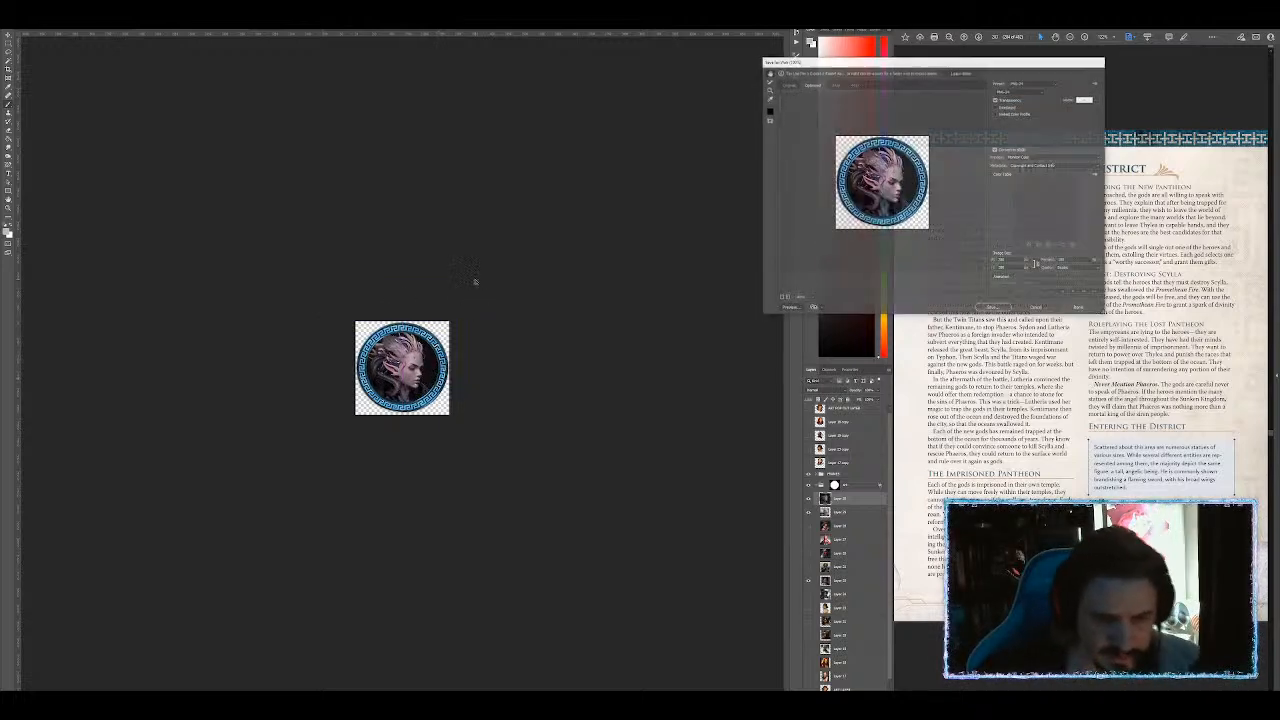
{"action": "key", "text": "Return"}
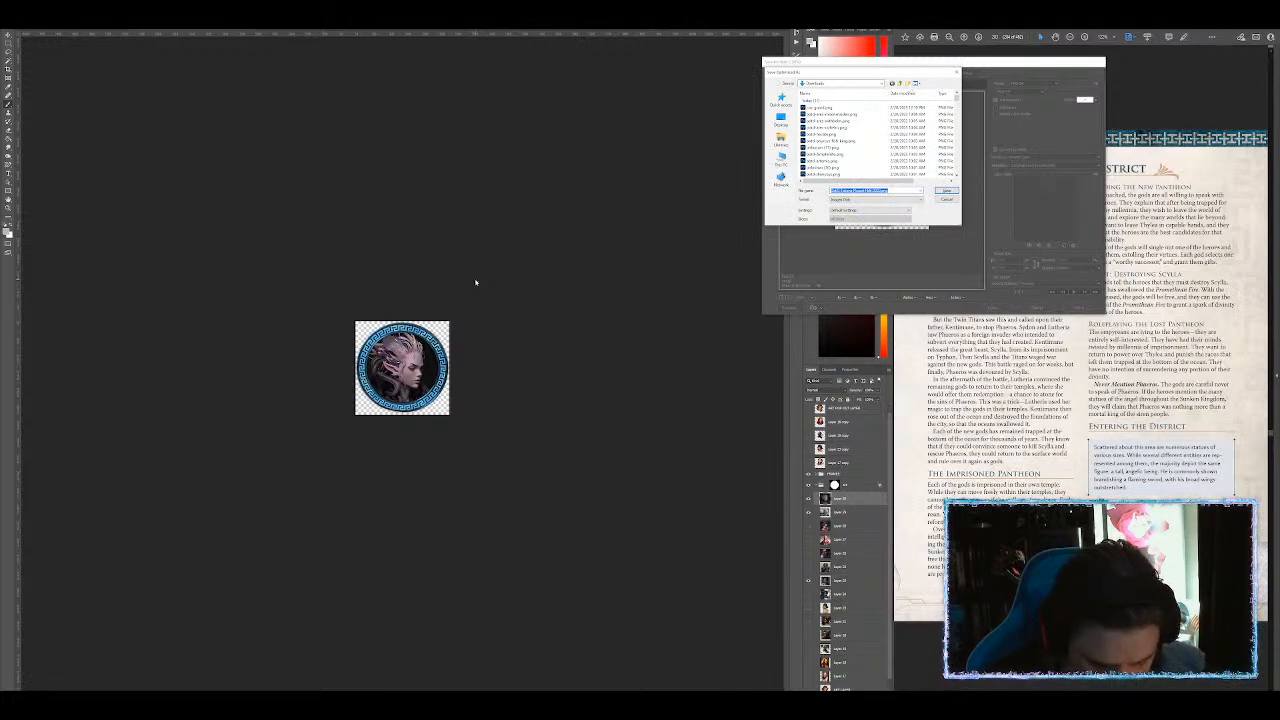
{"action": "type", "text": "lord-na"}
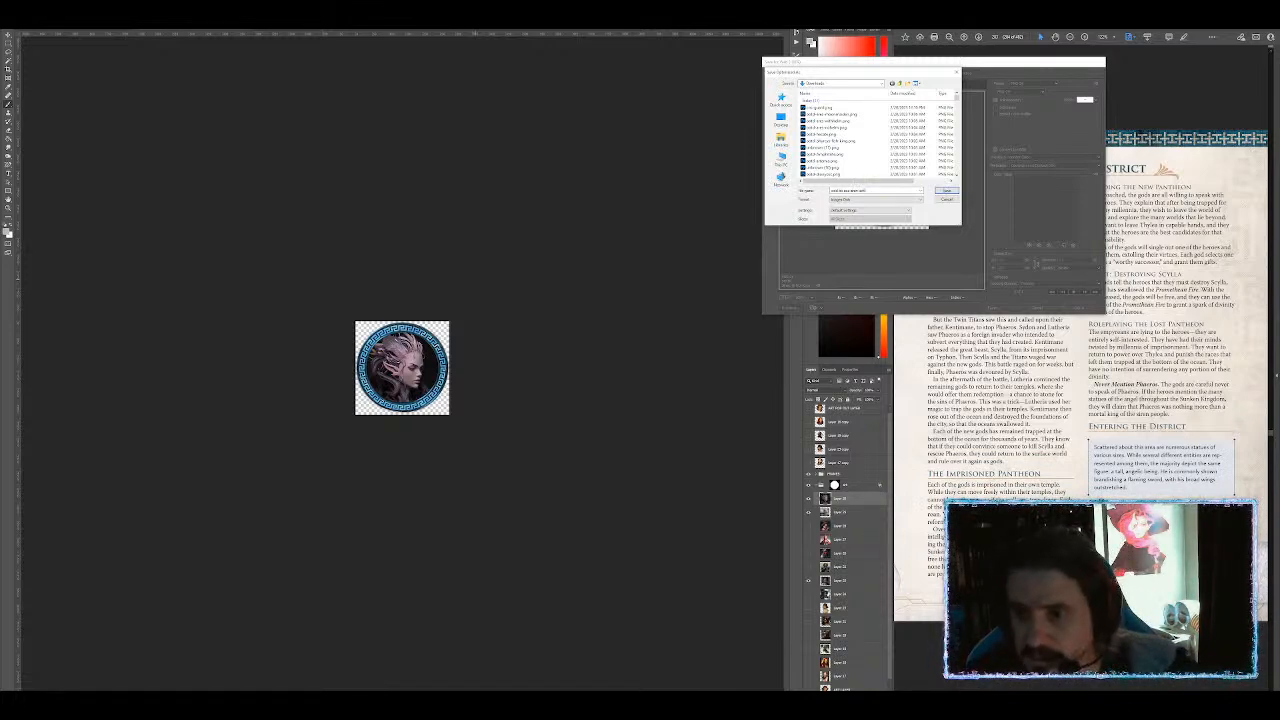
{"action": "key", "text": "Return"}
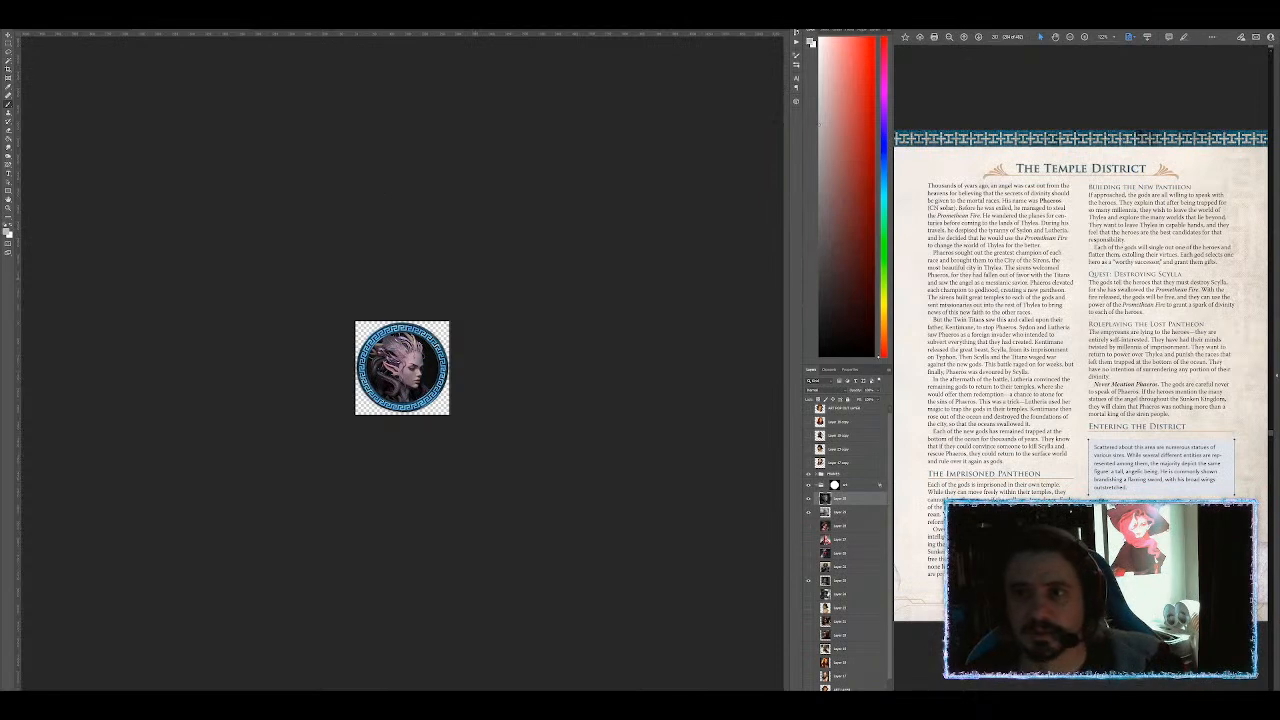
Step: Switch back to Pinterest, close the full-size image and look through the pins related to the horned sea woman
{"action": "key", "text": "alt+Tab"}
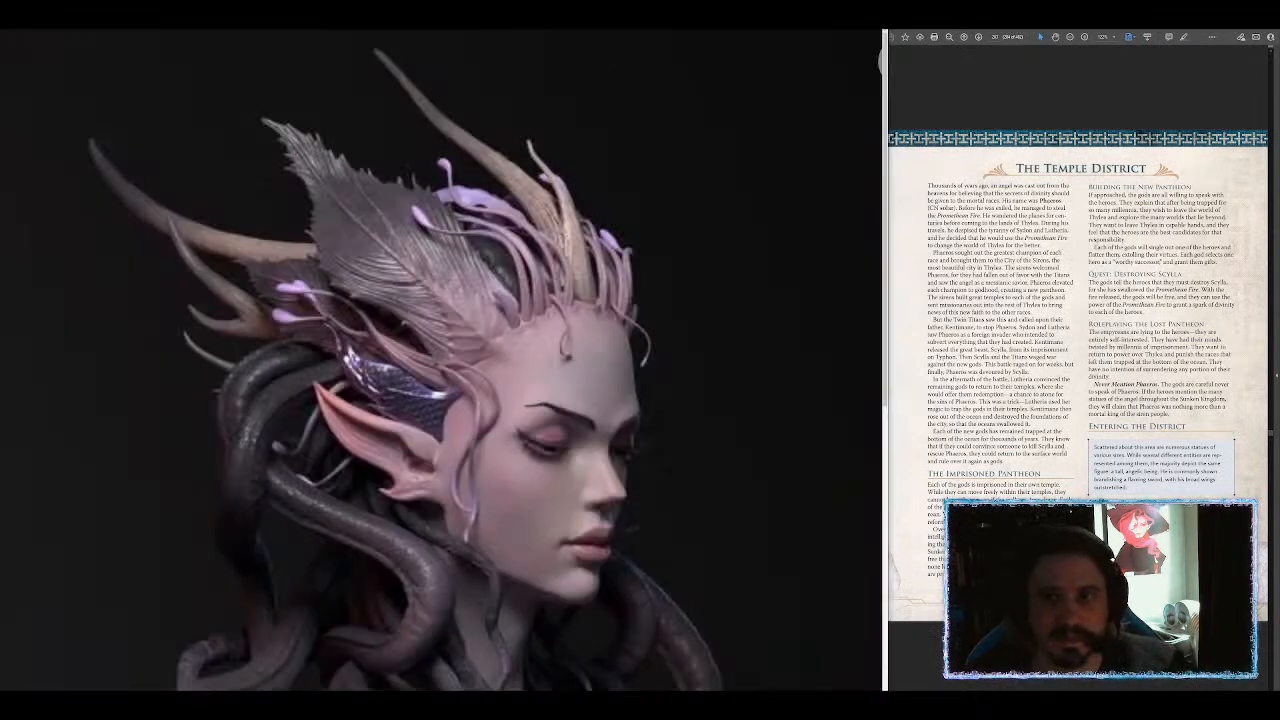
{"action": "key", "text": "Escape"}
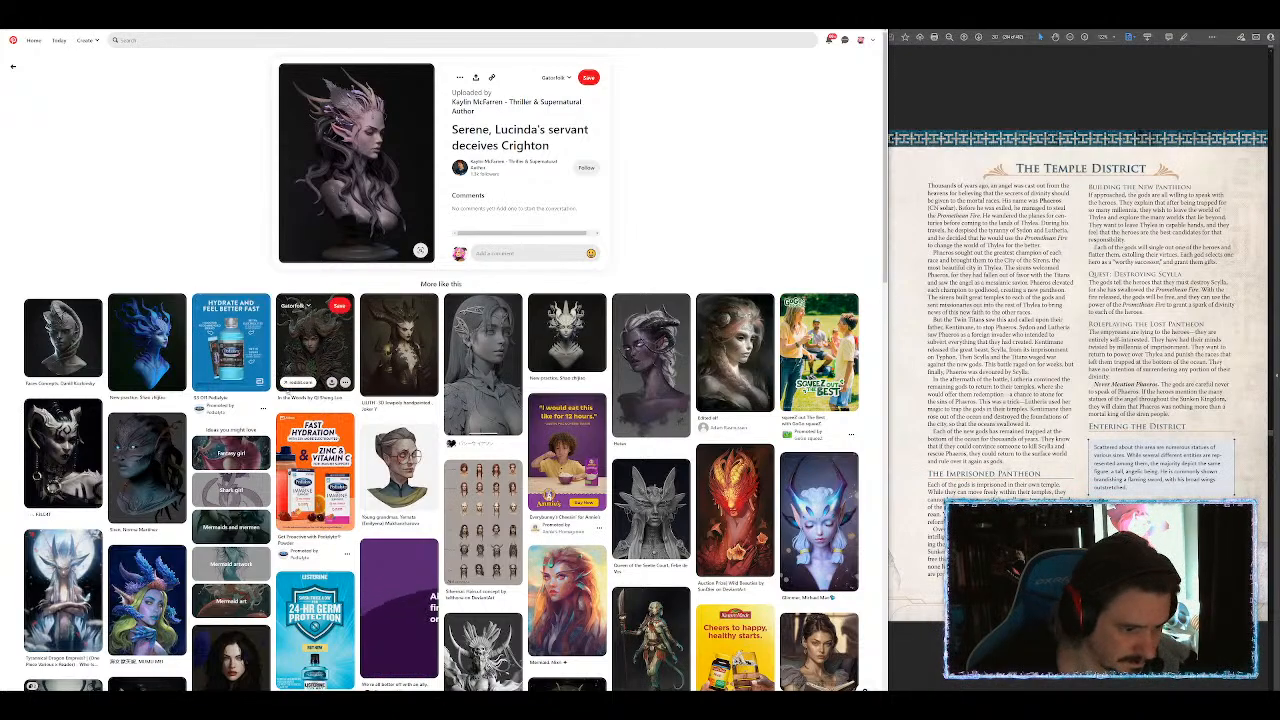
{"action": "scroll", "coordinate": [262, 381], "scroll_direction": "down", "scroll_amount": 3}
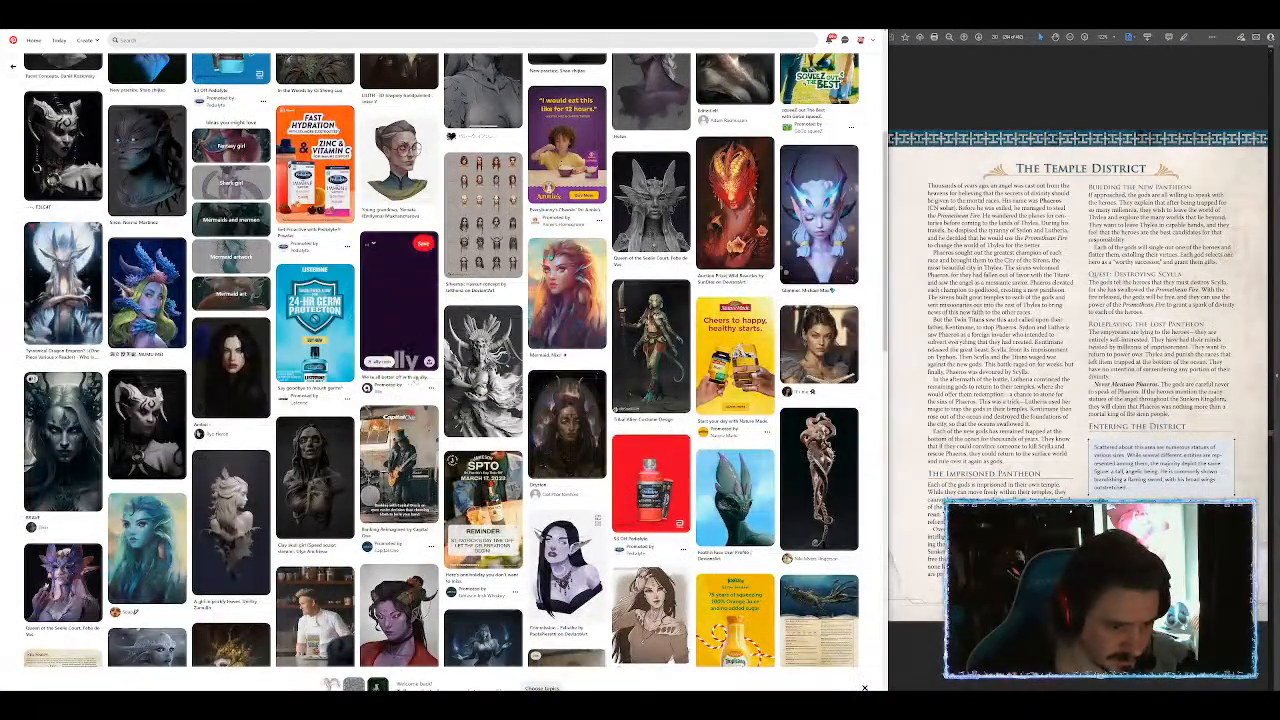
{"action": "scroll", "coordinate": [345, 382], "scroll_direction": "up", "scroll_amount": 5}
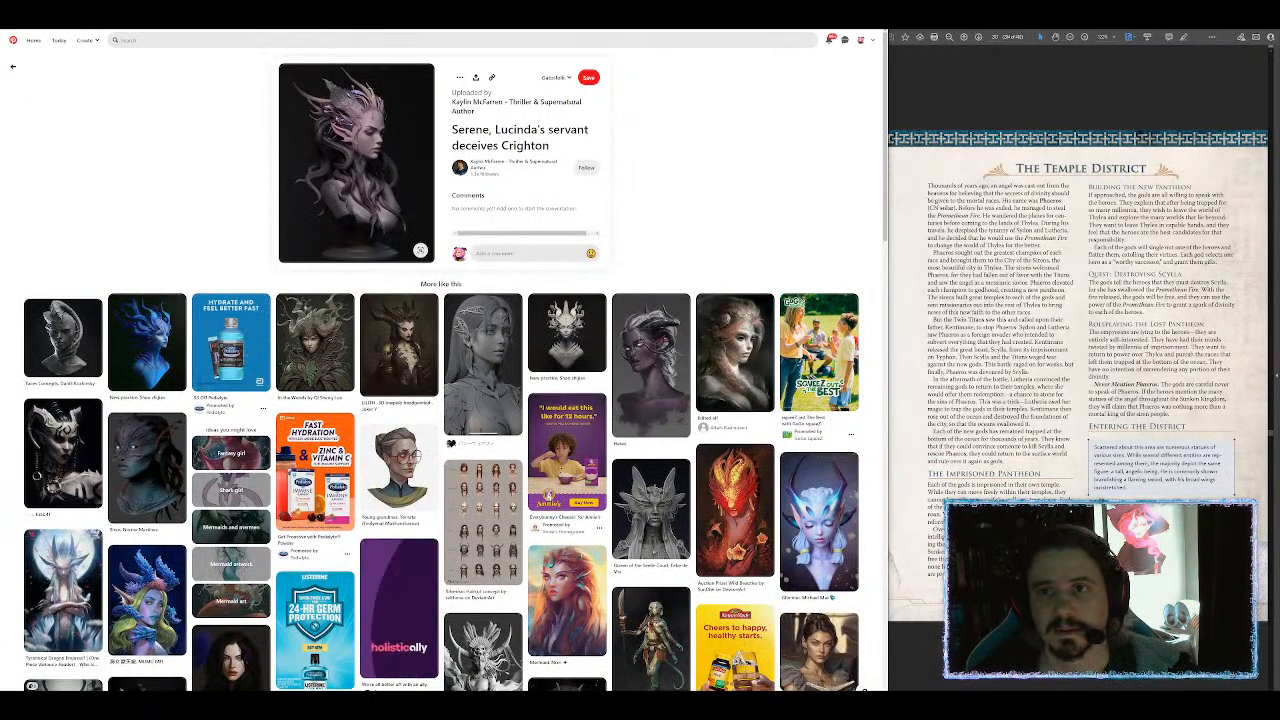
{"action": "key", "text": "alt+Left"}
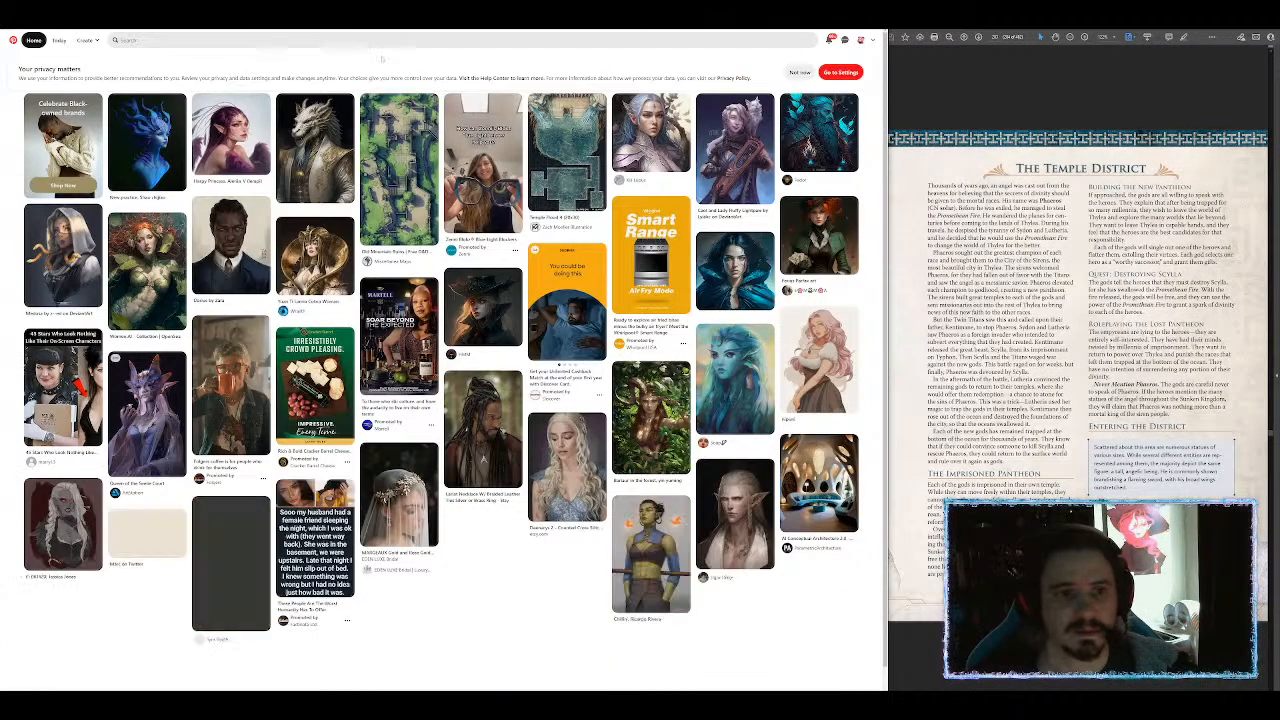
Step: Search Pinterest for "male mermaid"
{"action": "left_click", "coordinate": [300, 42]}
{"action": "type", "text": "male mermaid"}
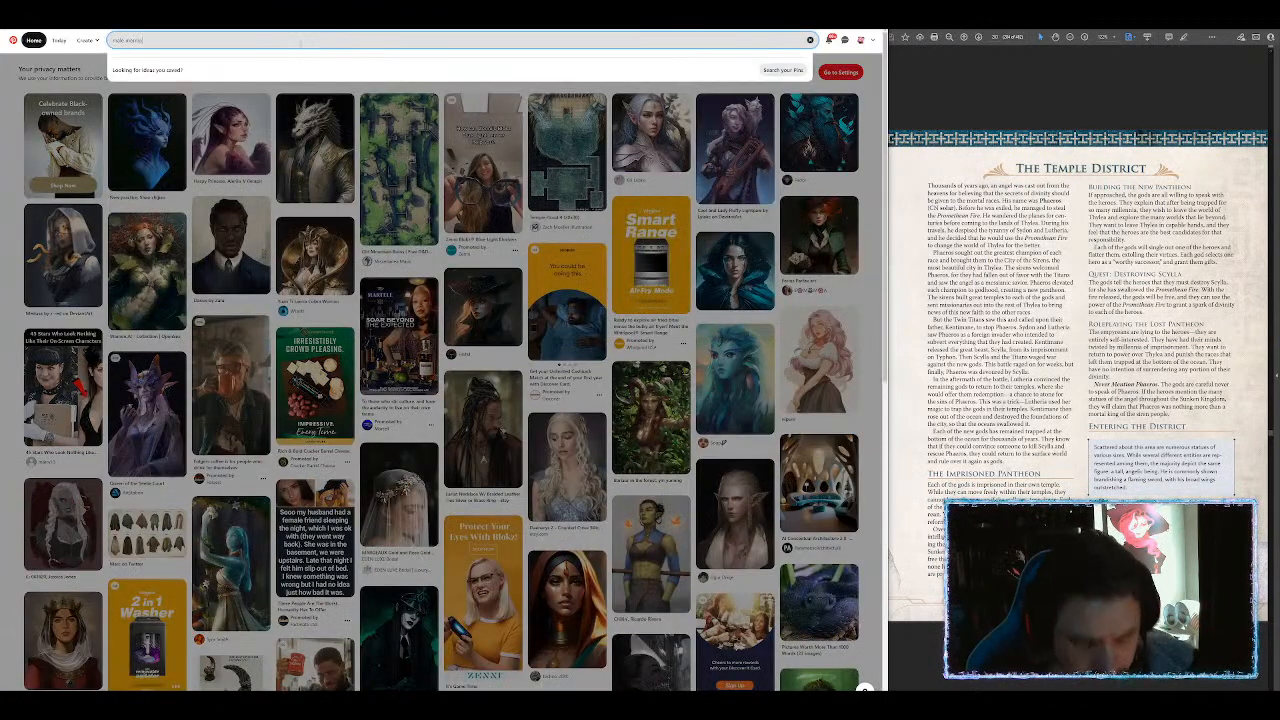
{"action": "key", "text": "Return"}
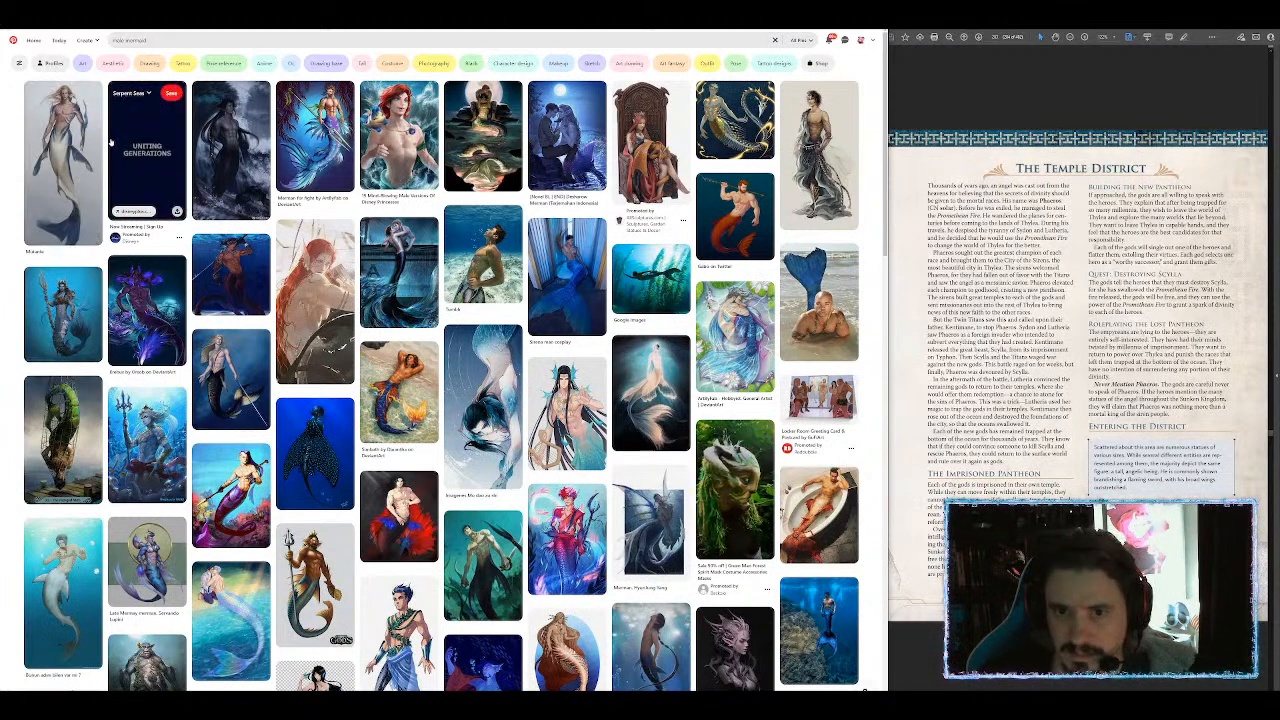
{"action": "left_click", "coordinate": [113, 141]}
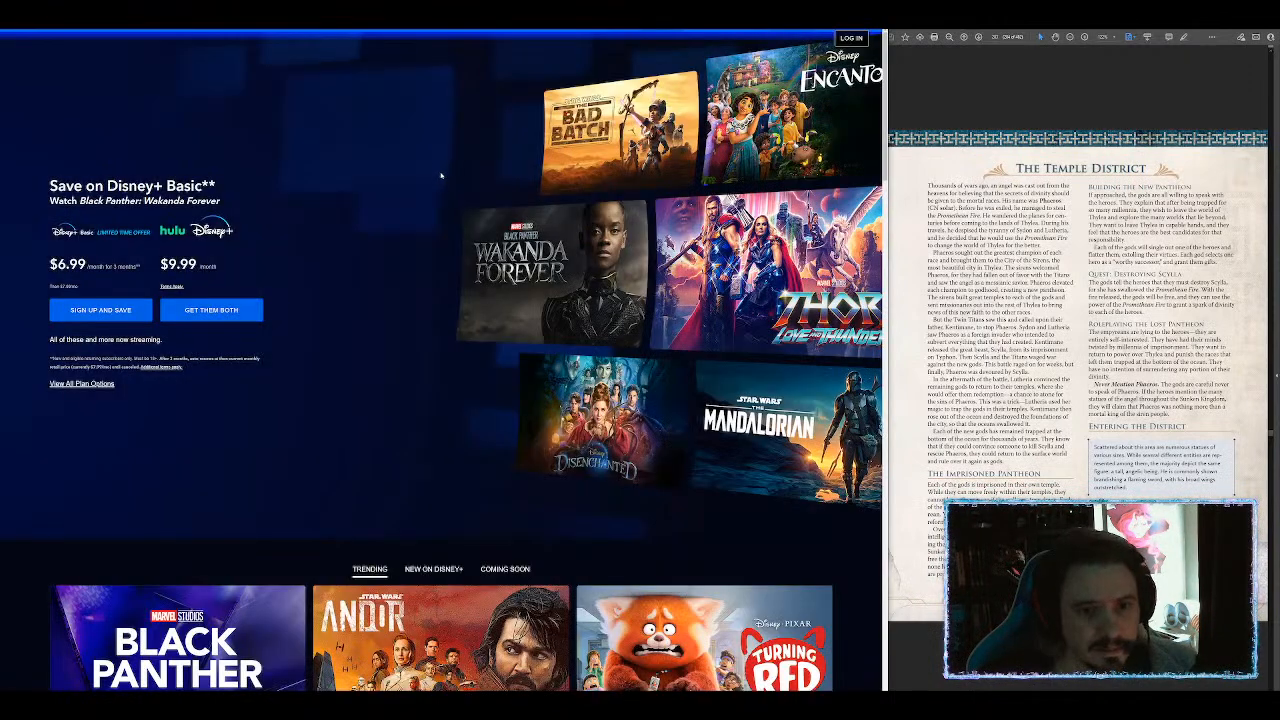
{"action": "key", "text": "ctrl+w"}
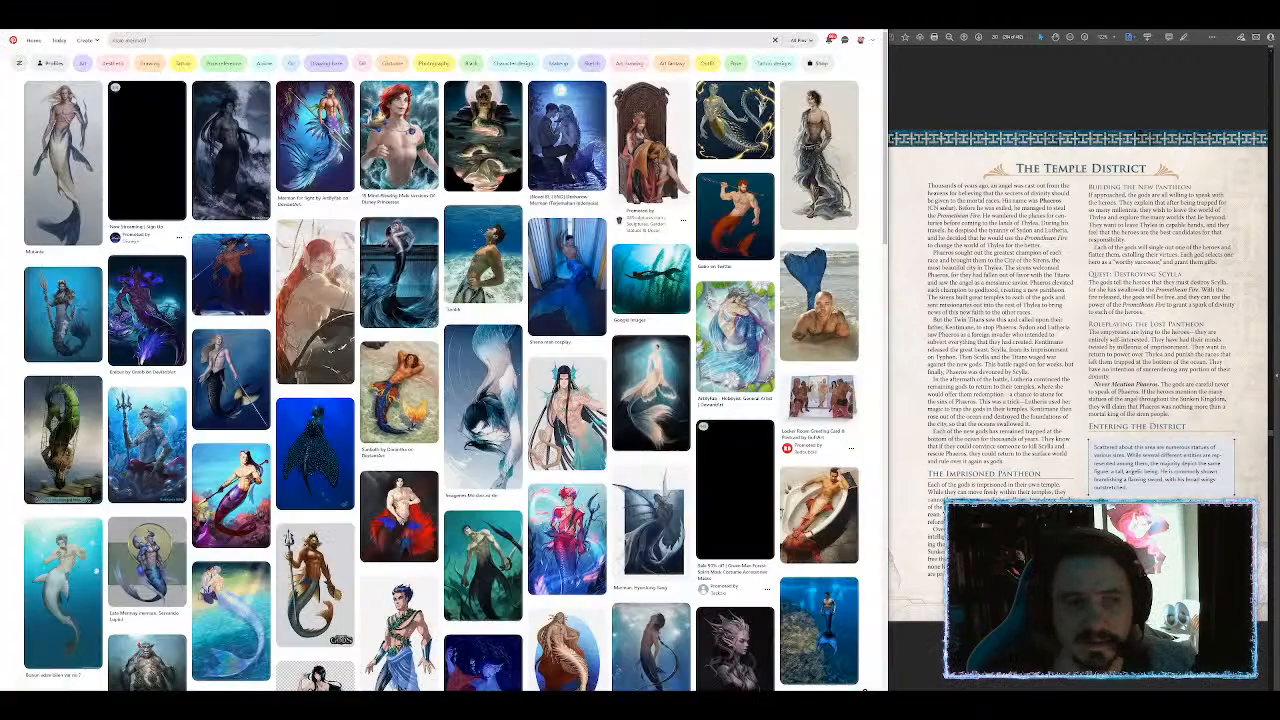
Step: Open the blond merman pin titled "Mutante" and look through its related pins for another merman image
{"action": "left_click", "coordinate": [55, 163]}
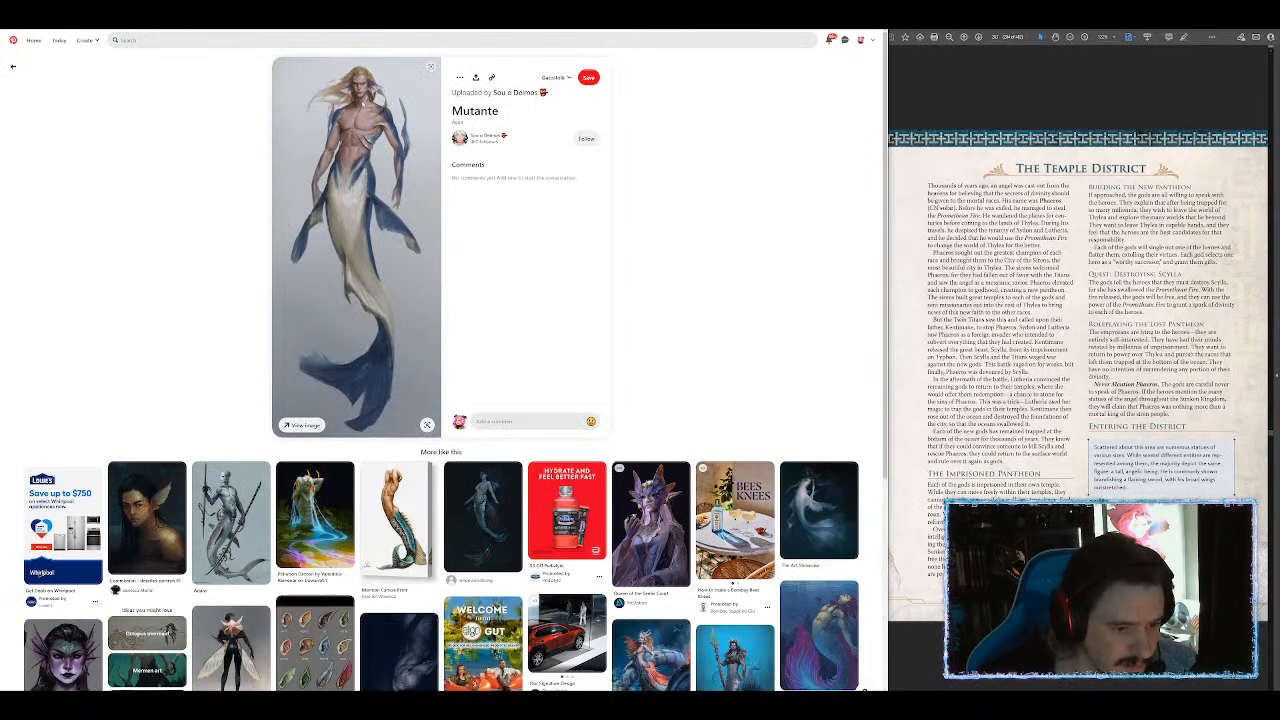
{"action": "scroll", "coordinate": [440, 400], "scroll_direction": "down", "scroll_amount": 2}
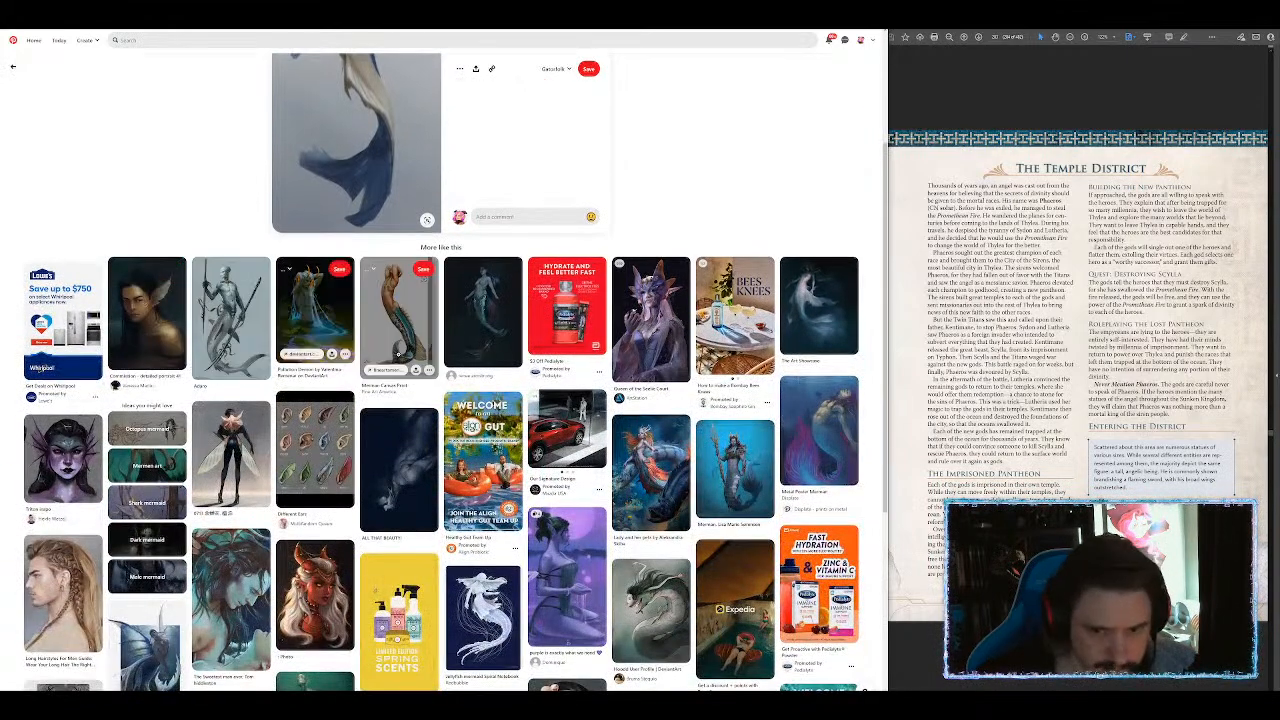
{"action": "scroll", "coordinate": [398, 352], "scroll_direction": "down", "scroll_amount": 1}
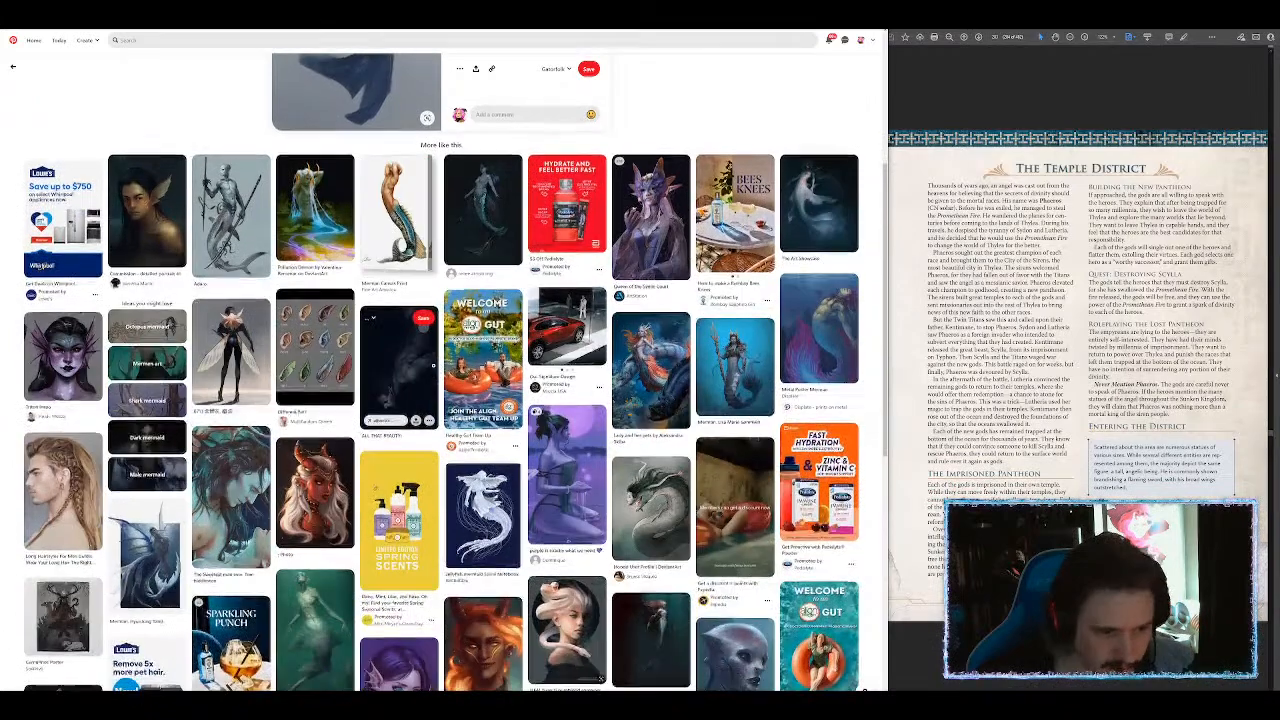
{"action": "scroll", "coordinate": [432, 366], "scroll_direction": "down", "scroll_amount": 1}
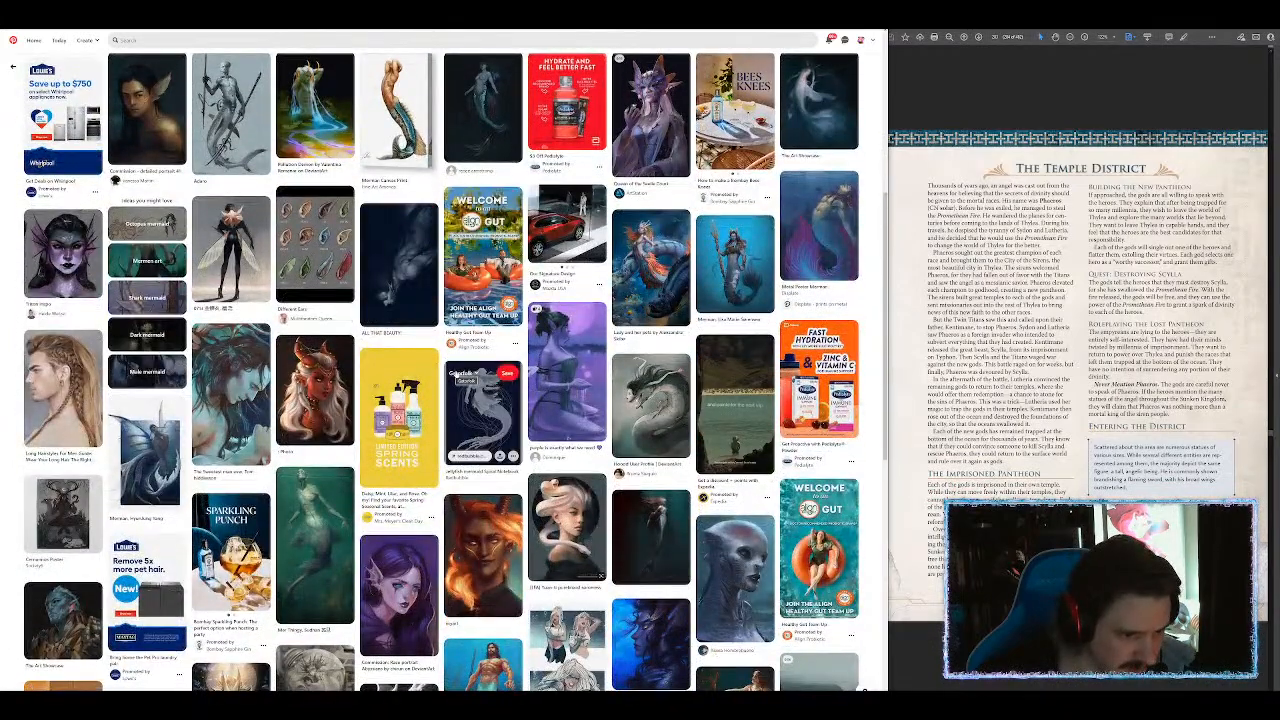
{"action": "scroll", "coordinate": [455, 373], "scroll_direction": "down", "scroll_amount": 2}
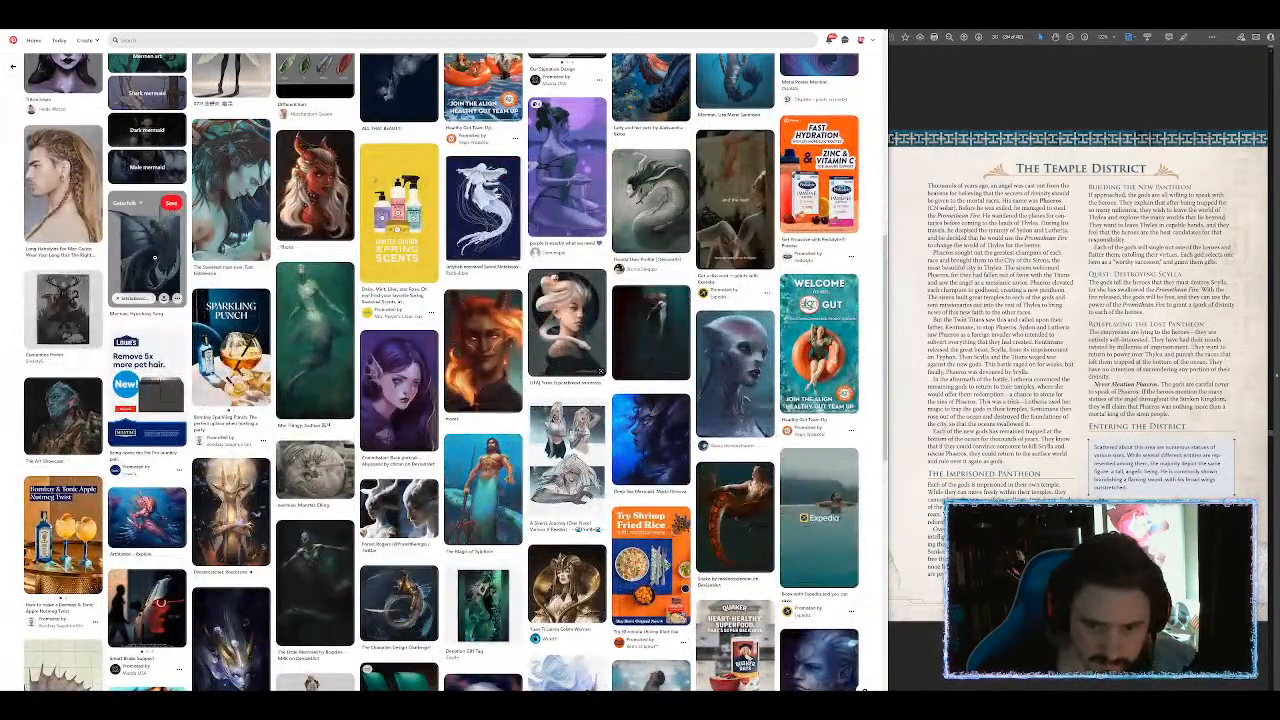
Step: Open the "Merman, HyunJung Yang" pin, go to the related teal merman profile portrait and copy its image
{"action": "left_click", "coordinate": [154, 258]}
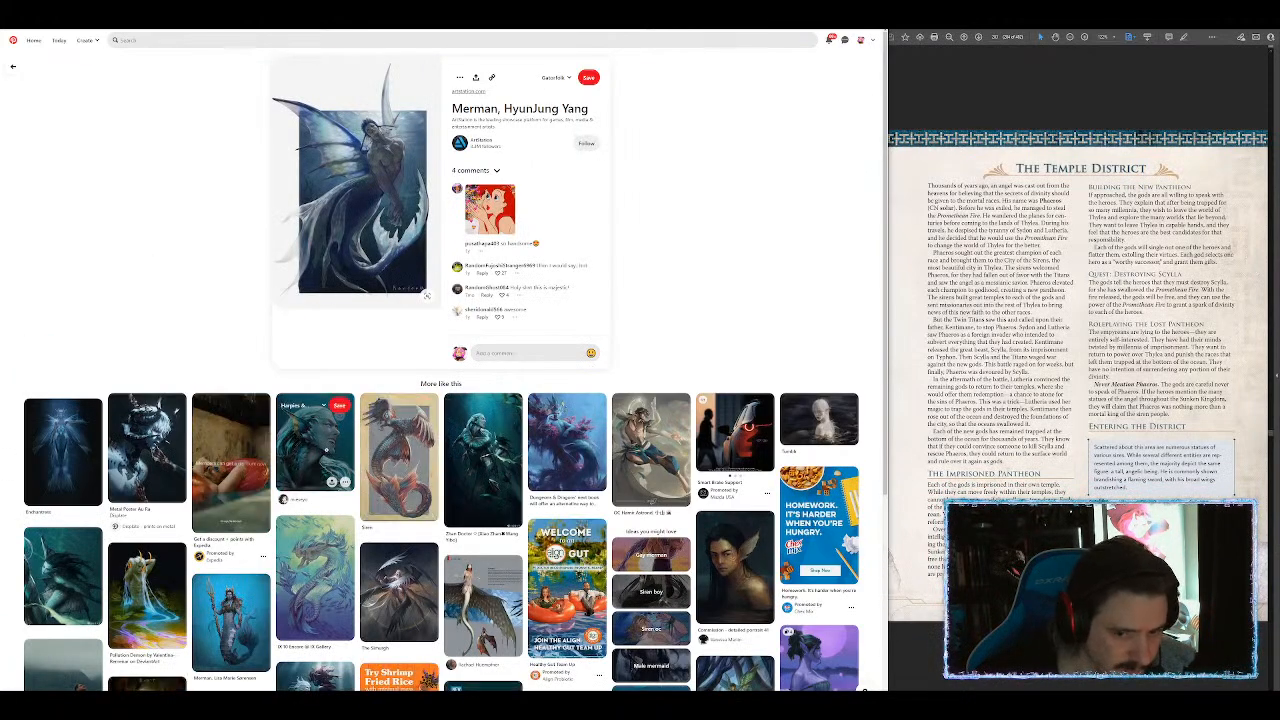
{"action": "left_click", "coordinate": [326, 450]}
{"action": "right_click", "coordinate": [367, 145]}
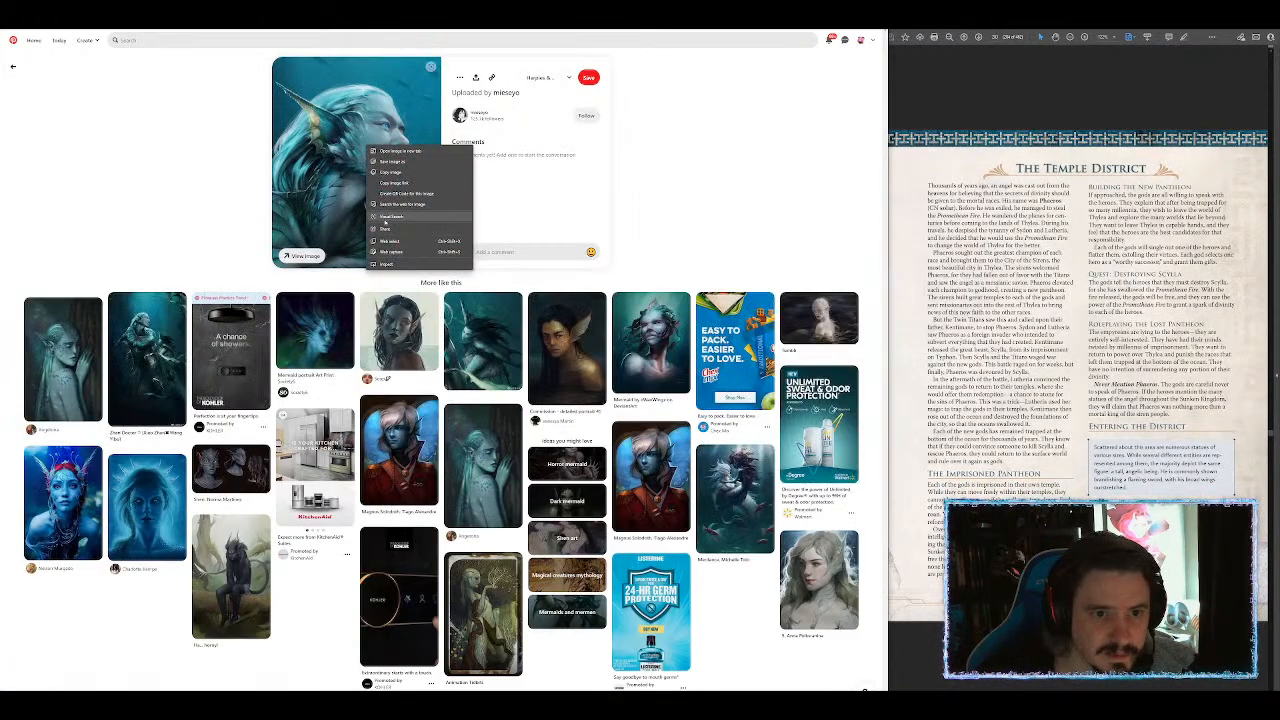
{"action": "left_click", "coordinate": [416, 172]}
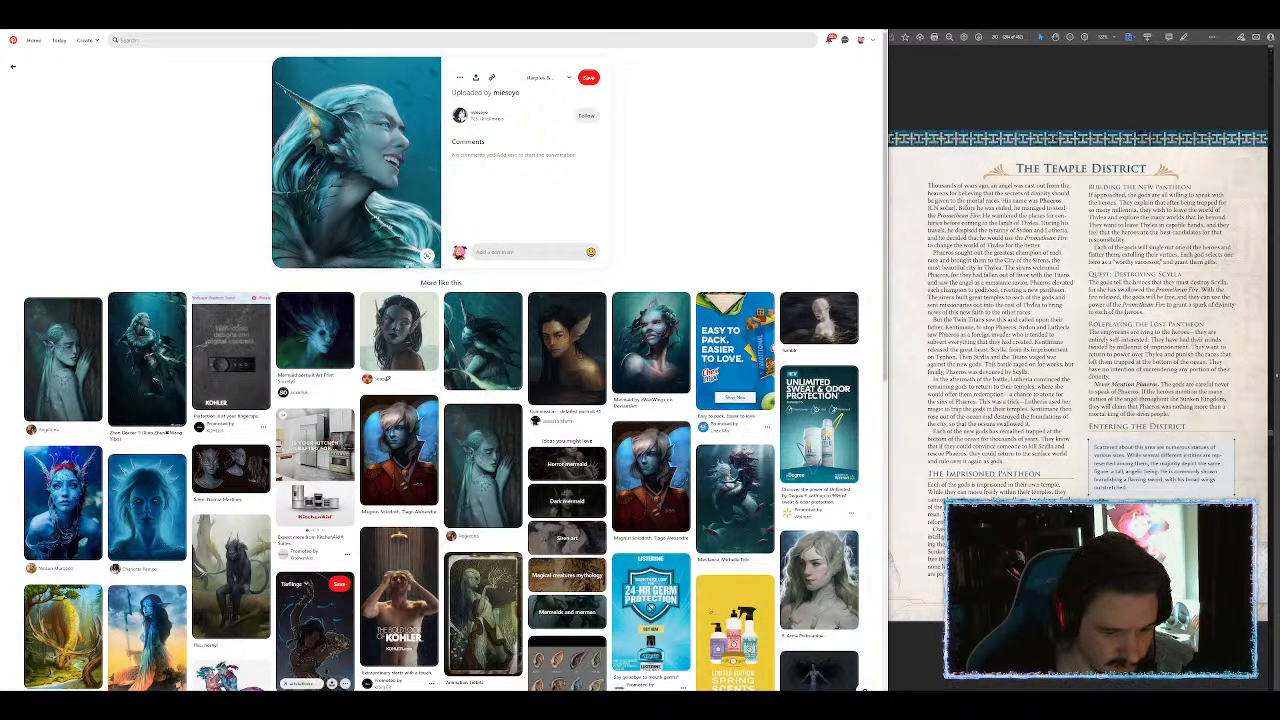
Step: Switch to Photoshop, paste the merman portrait, scale it down and position his face inside the blue token ring
{"action": "key", "text": "alt+Tab"}
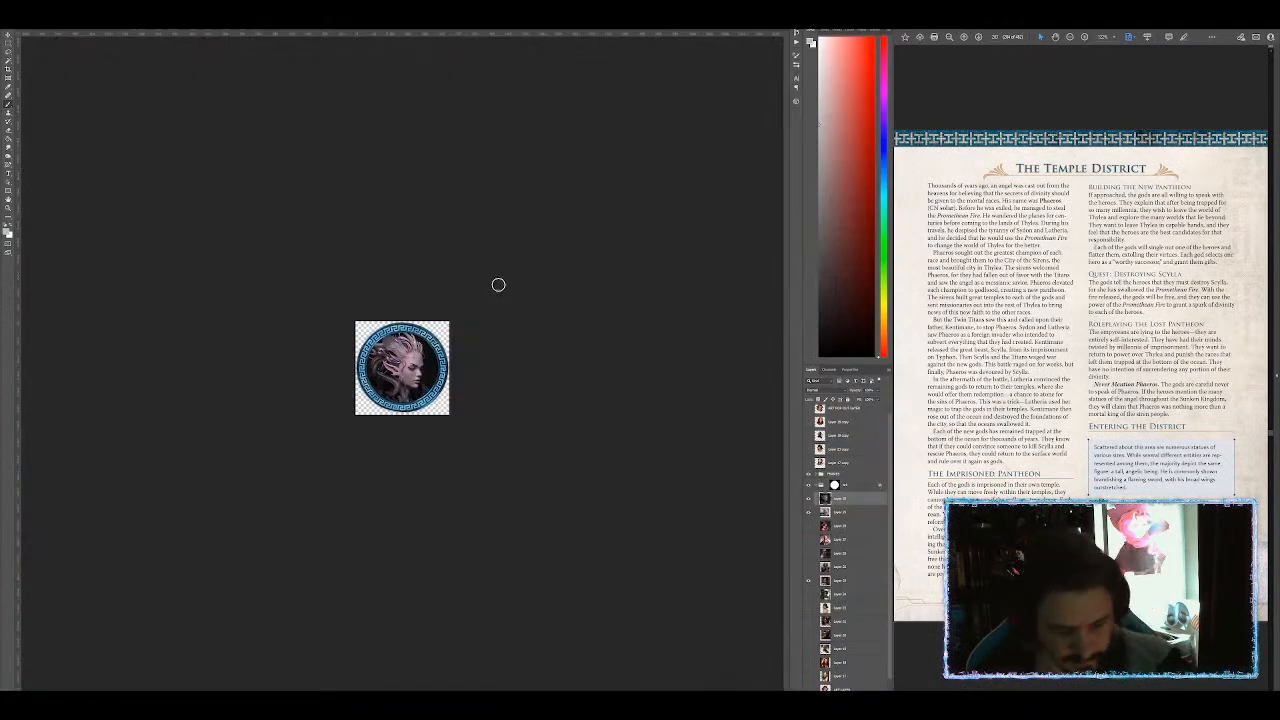
{"action": "key", "text": "ctrl+v"}
{"action": "key", "text": "ctrl+t"}
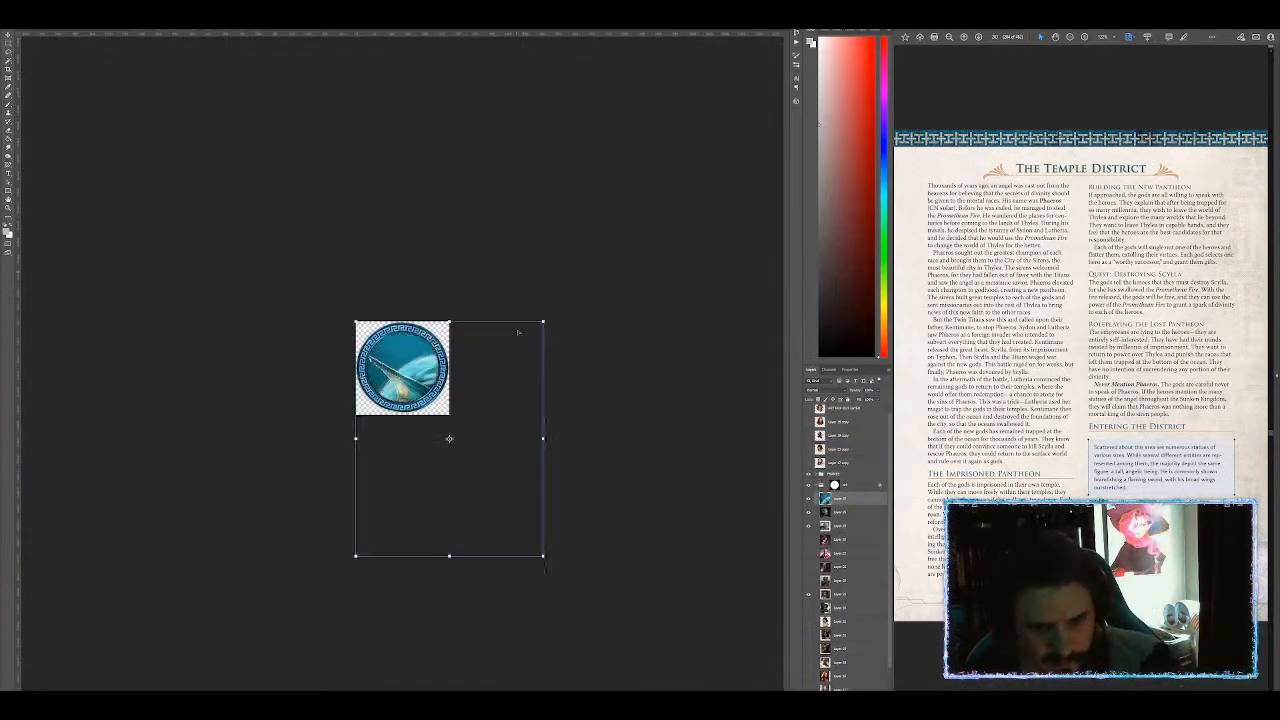
{"action": "left_click_drag", "start_coordinate": [544, 322], "coordinate": [390, 432]}
{"action": "left_click_drag", "start_coordinate": [406, 506], "coordinate": [421, 367]}
{"action": "key", "text": "Return"}
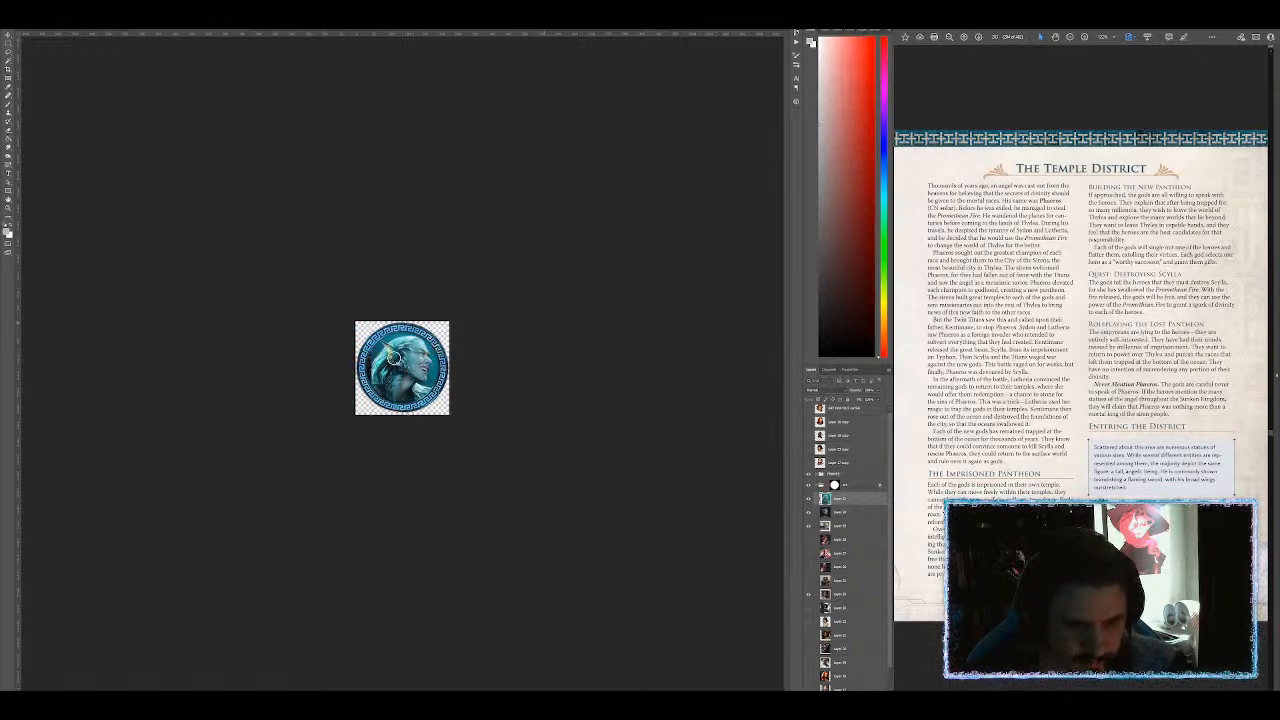
{"action": "key", "text": "v"}
{"action": "left_click_drag", "start_coordinate": [400, 357], "coordinate": [393, 360]}
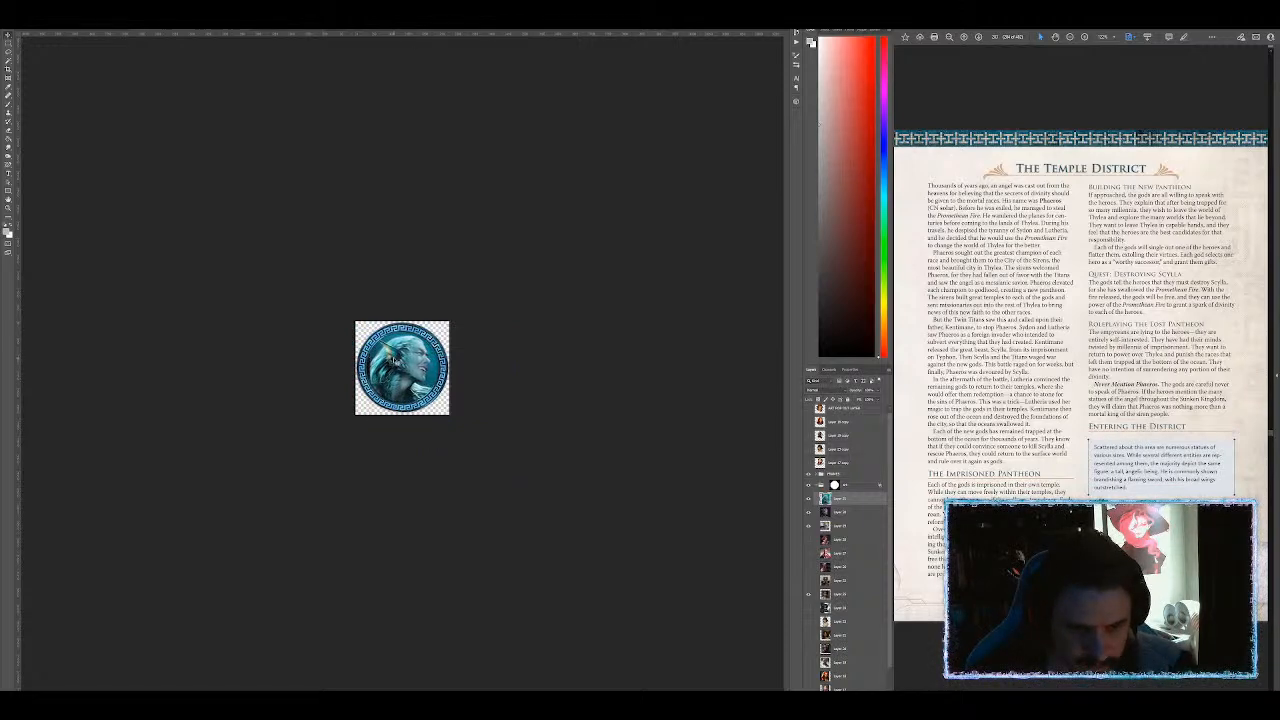
Step: Export the merman token with Save for Web as a PNG in Downloads, basing its name on the existing sea siren token file
{"action": "key", "text": "ctrl+alt+shift+s"}
{"action": "key", "text": "Return"}
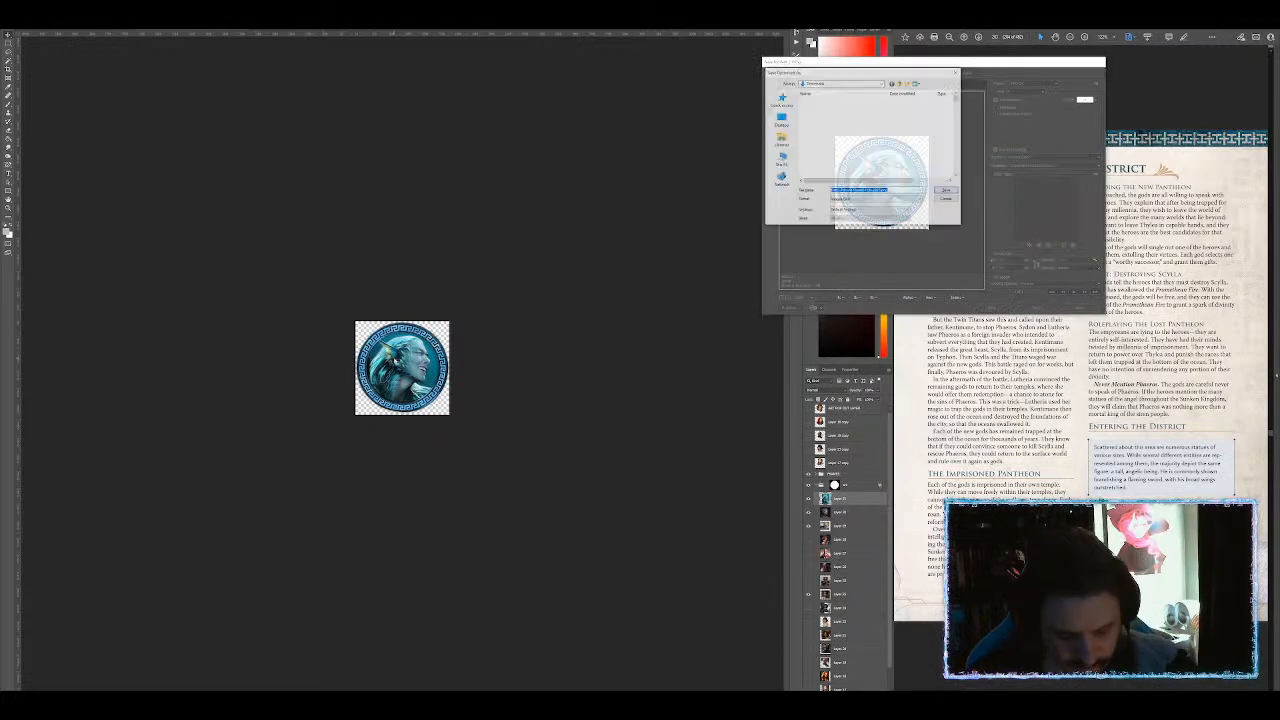
{"action": "type", "text": "ootd"}
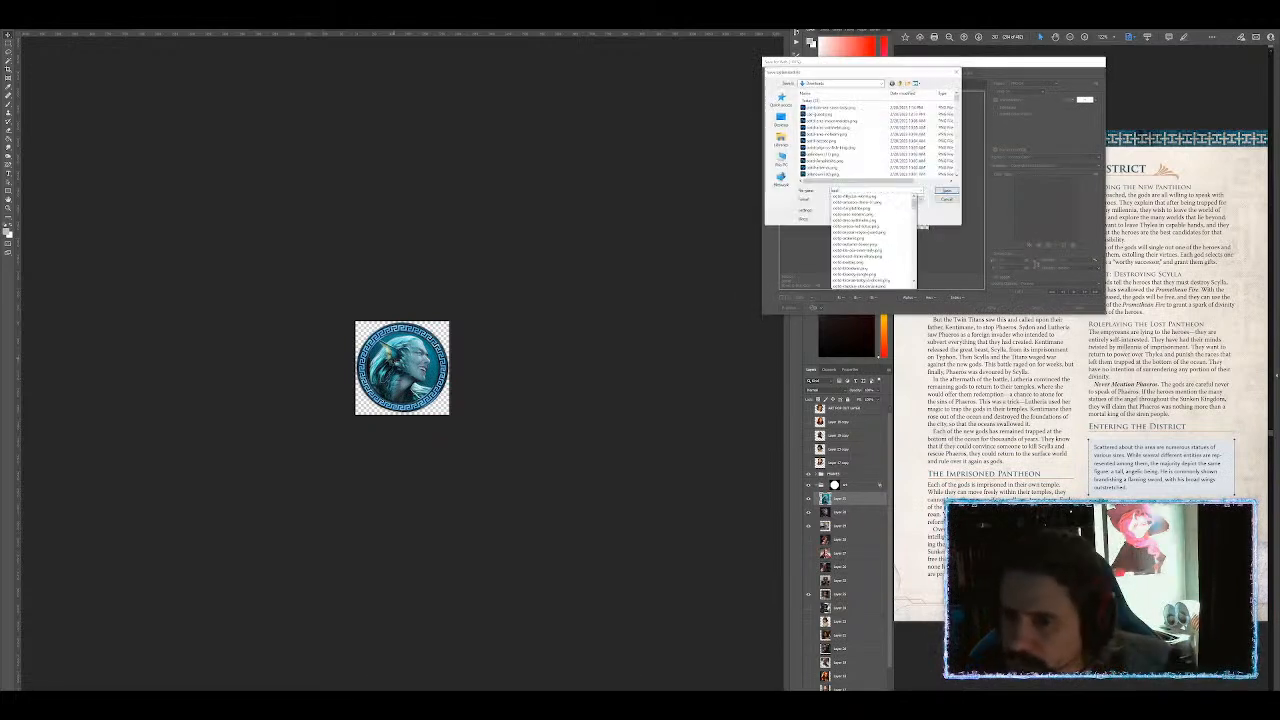
{"action": "key", "text": "Down"}
{"action": "key", "text": "Down"}
{"action": "key", "text": "Down"}
{"action": "key", "text": "Down"}
{"action": "key", "text": "Down"}
{"action": "key", "text": "Down"}
{"action": "key", "text": "Down"}
{"action": "key", "text": "Down"}
{"action": "key", "text": "Down"}
{"action": "key", "text": "Down"}
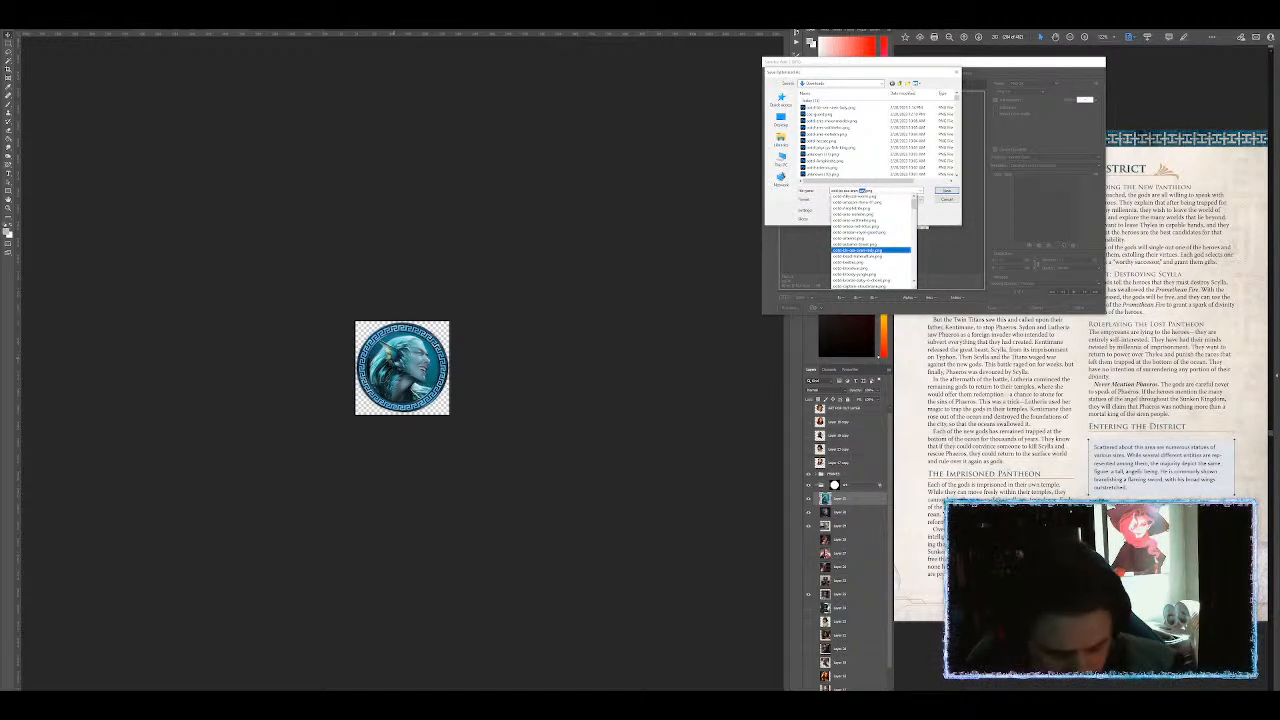
{"action": "key", "text": "Return"}
{"action": "key", "text": "Return"}
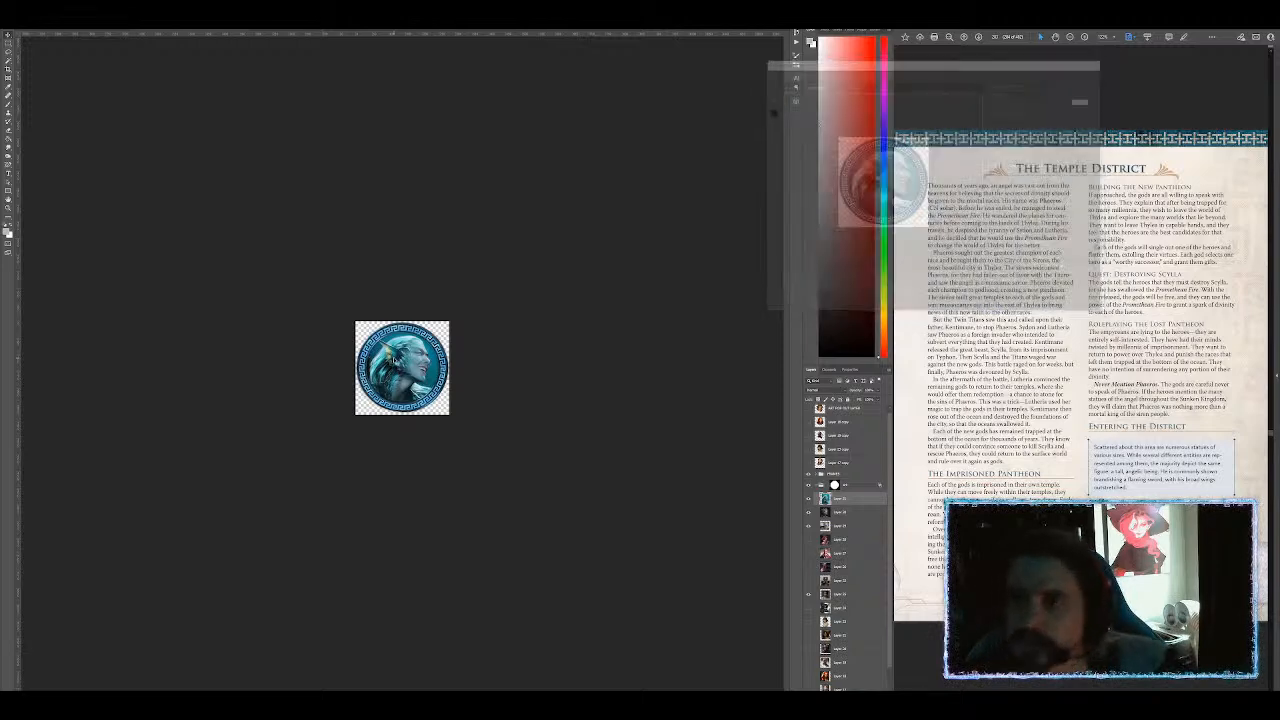
Step: Switch to the virtual tabletop and rename the siren actor "Sea Siren"
{"action": "key", "text": "alt+Tab"}
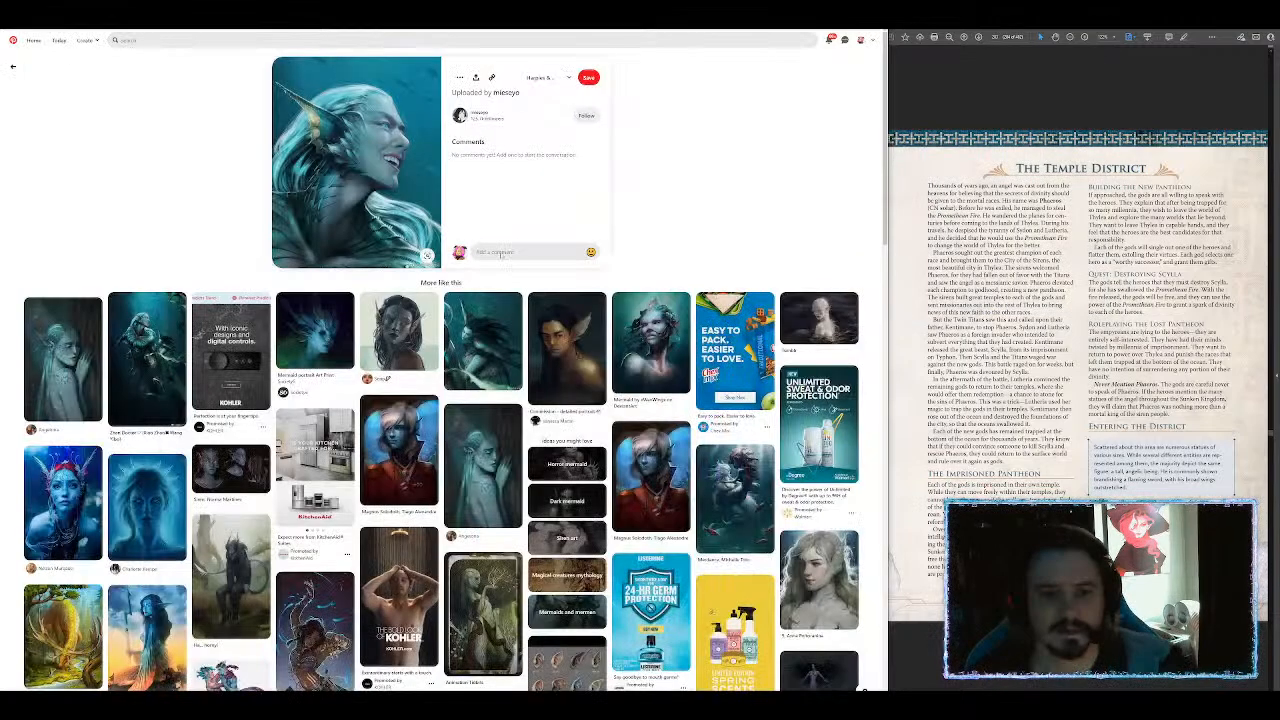
{"action": "key", "text": "ctrl+Tab"}
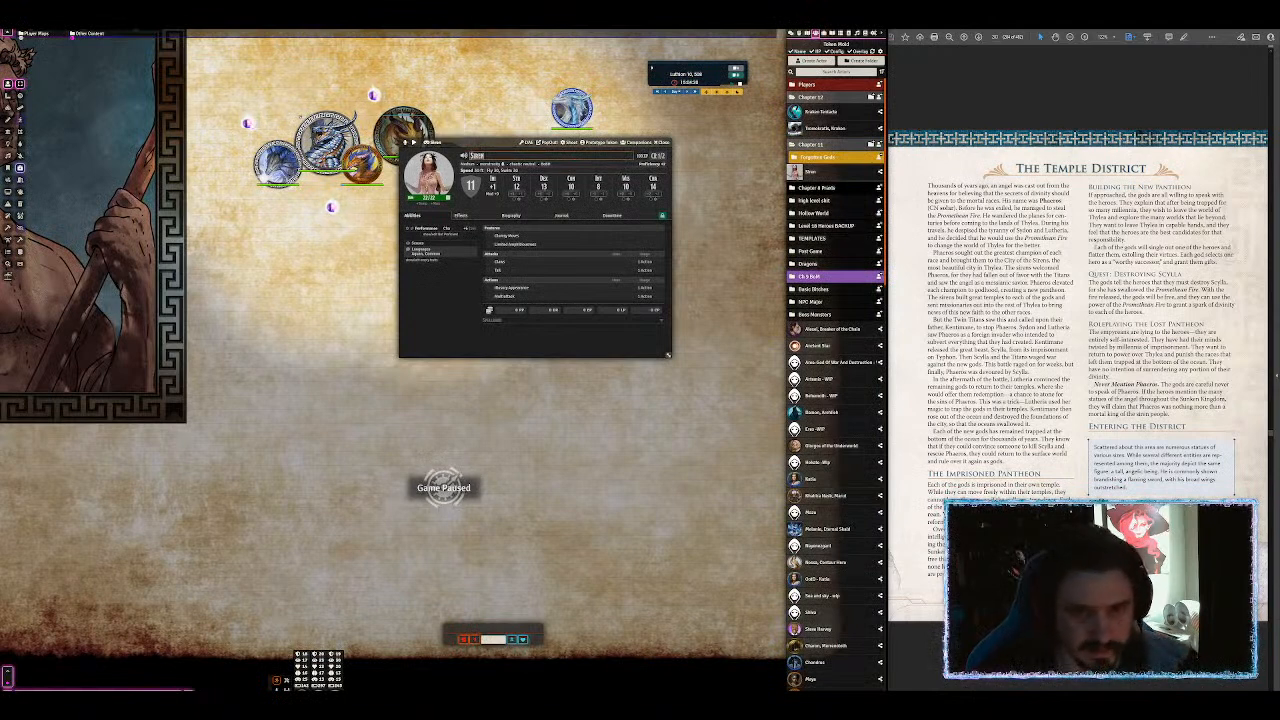
{"action": "type", "text": "Sea"}
{"action": "left_click", "coordinate": [433, 317]}
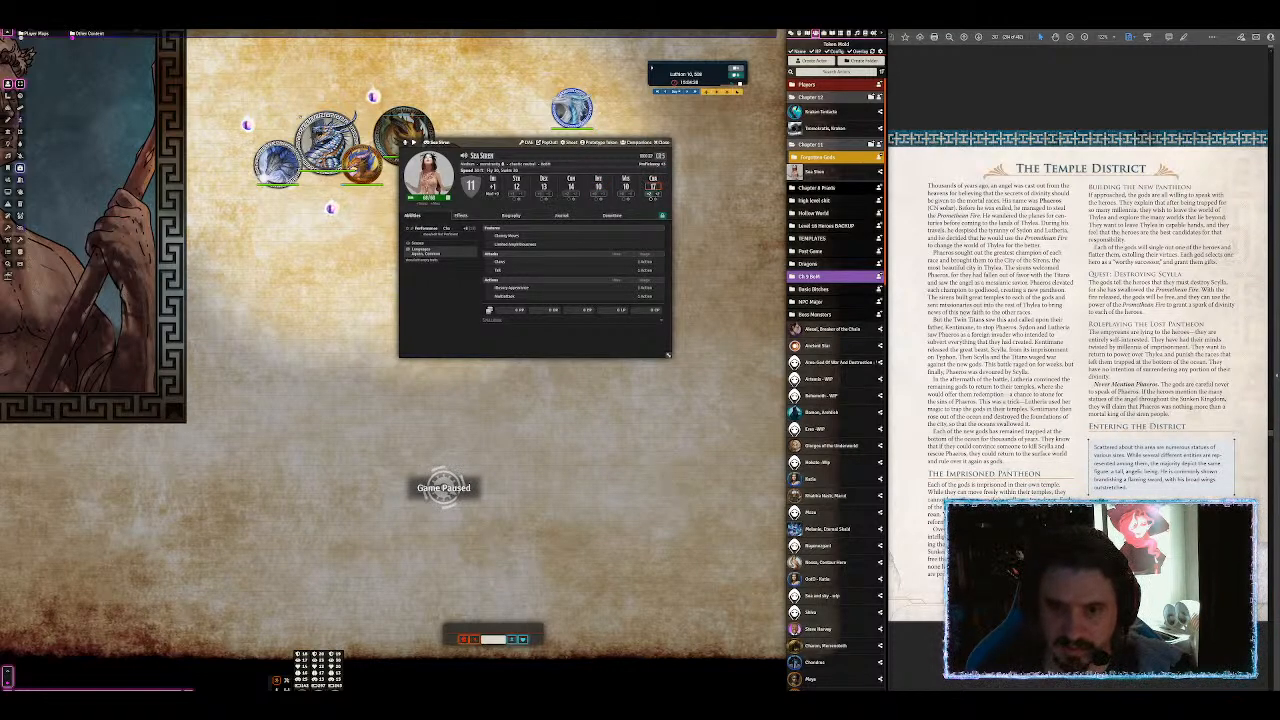
Step: Show all of the Sea Siren's skills, add proficiency in Athletics and Survival, and collapse the list to proficient skills
{"action": "left_click", "coordinate": [437, 235]}
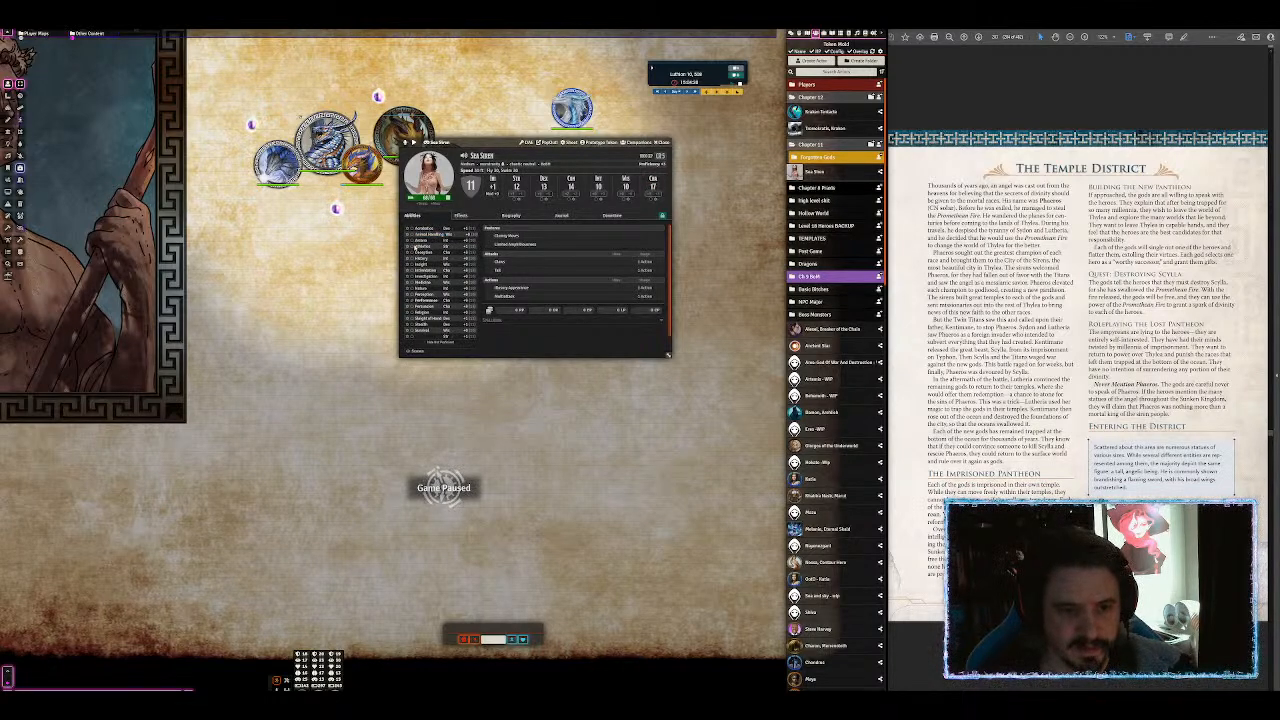
{"action": "scroll", "coordinate": [451, 327], "scroll_direction": "down", "scroll_amount": 1}
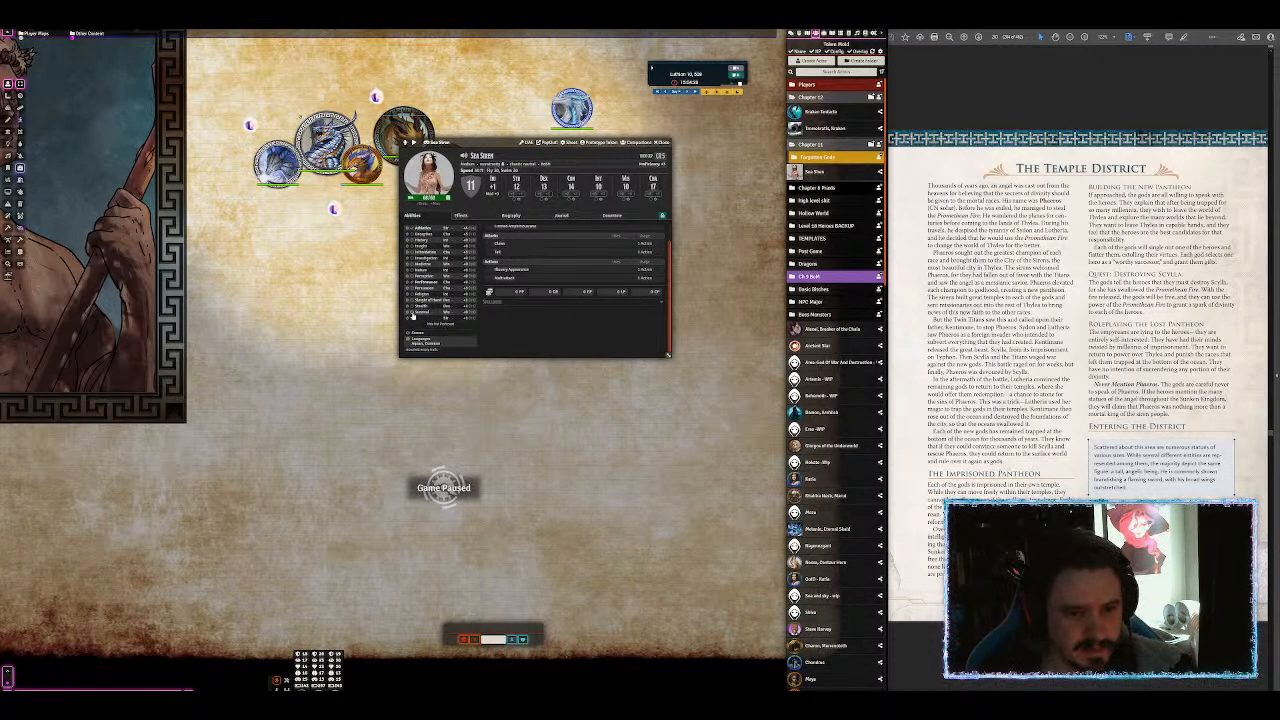
{"action": "left_click", "coordinate": [442, 324]}
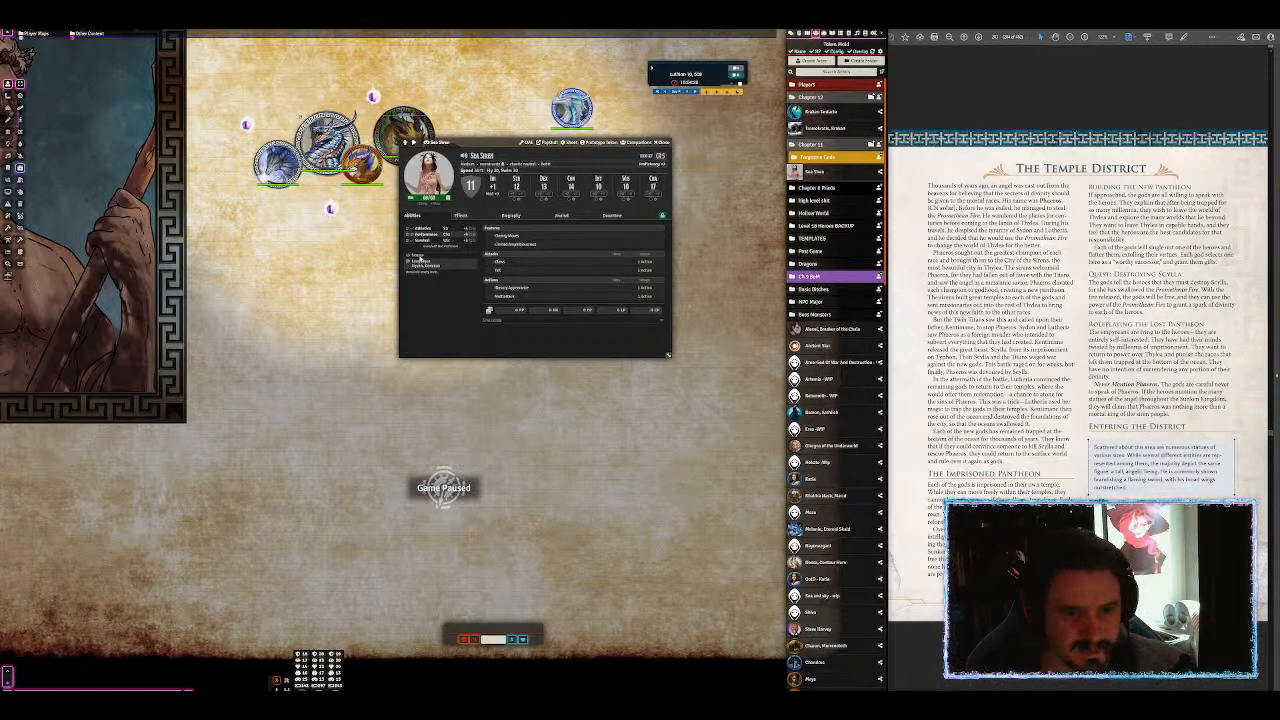
Step: Set the Sea Siren's darkvision to 60 and add resistance to cold damage
{"action": "left_click", "coordinate": [428, 273]}
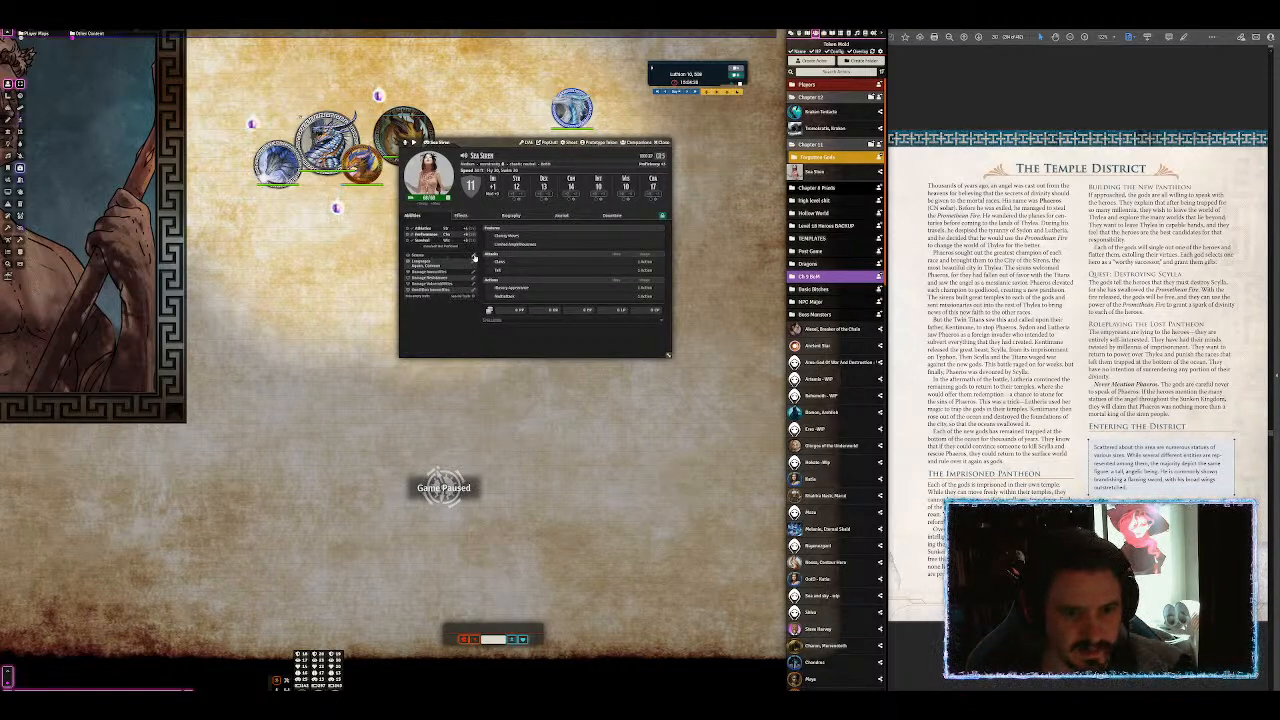
{"action": "left_click", "coordinate": [475, 257]}
{"action": "left_click", "coordinate": [446, 349]}
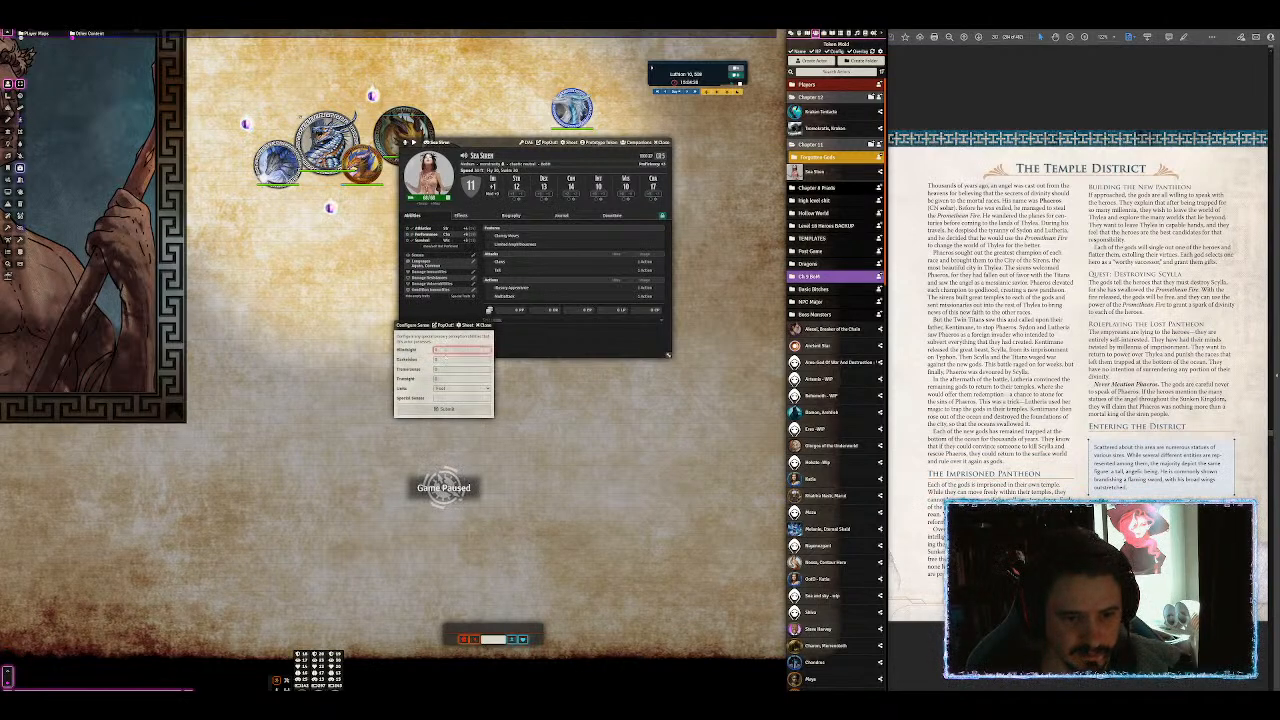
{"action": "left_click", "coordinate": [438, 360]}
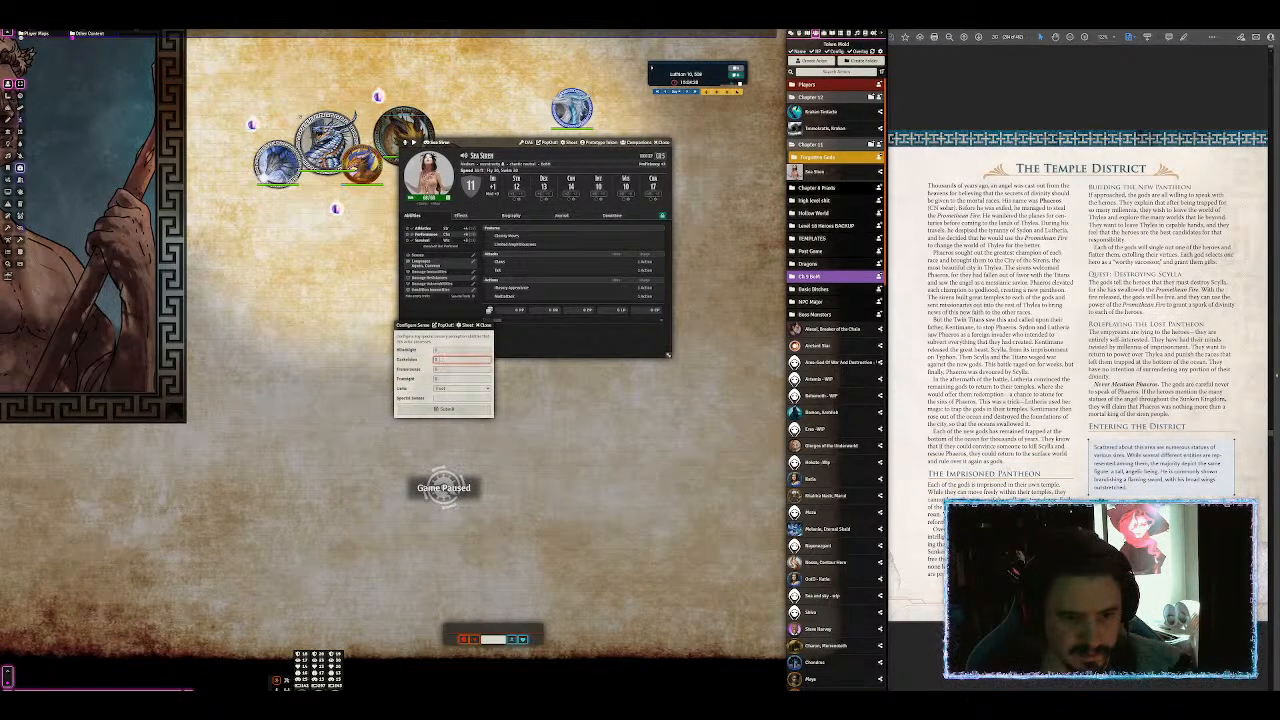
{"action": "type", "text": "60"}
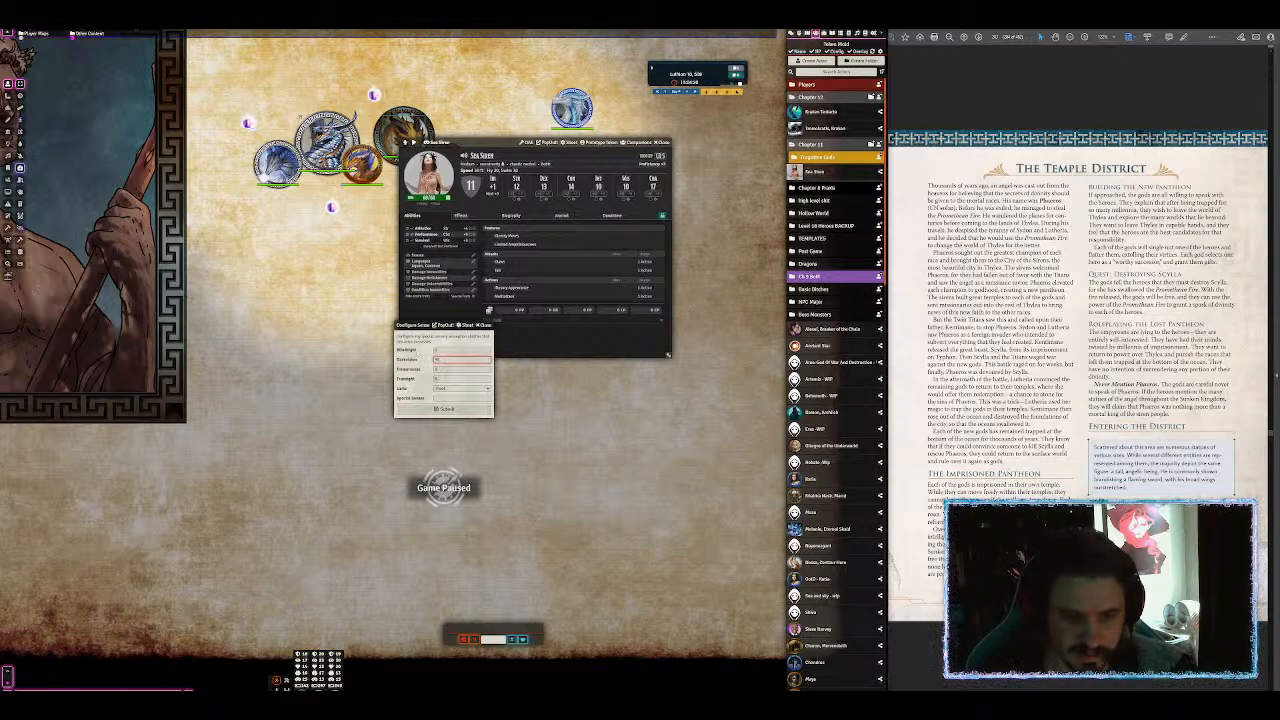
{"action": "left_click", "coordinate": [443, 408]}
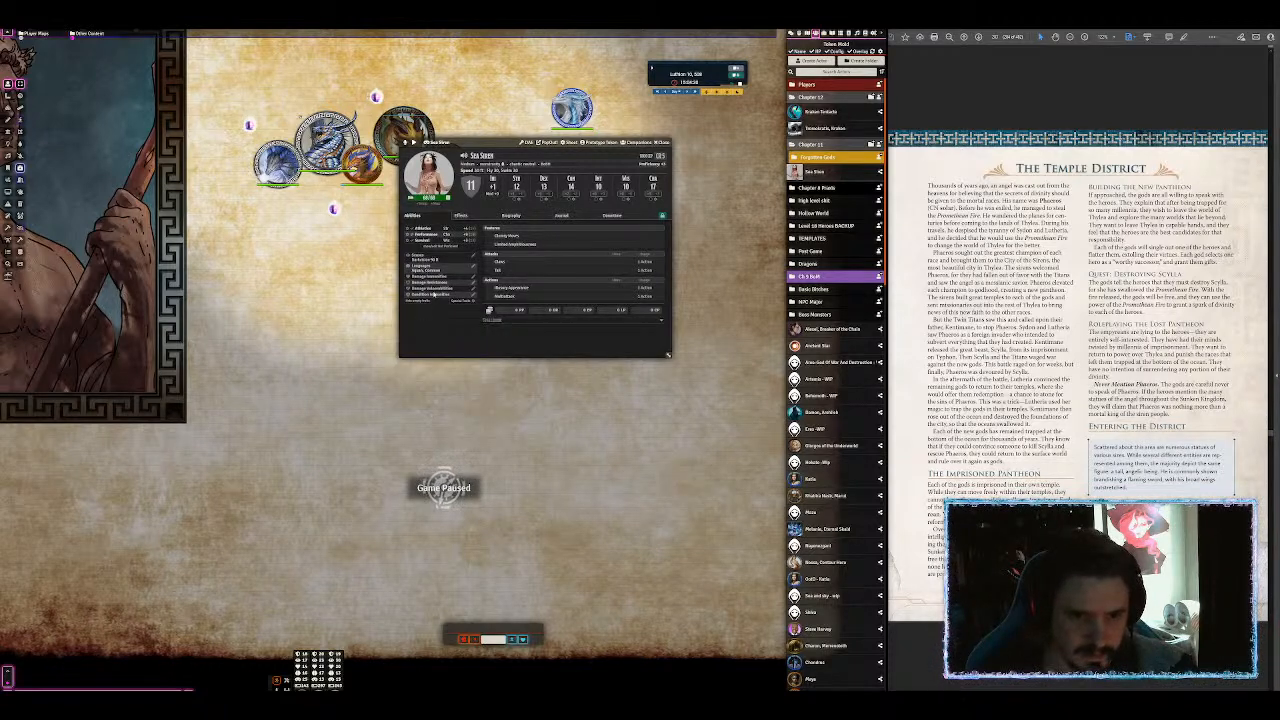
{"action": "left_click", "coordinate": [474, 284]}
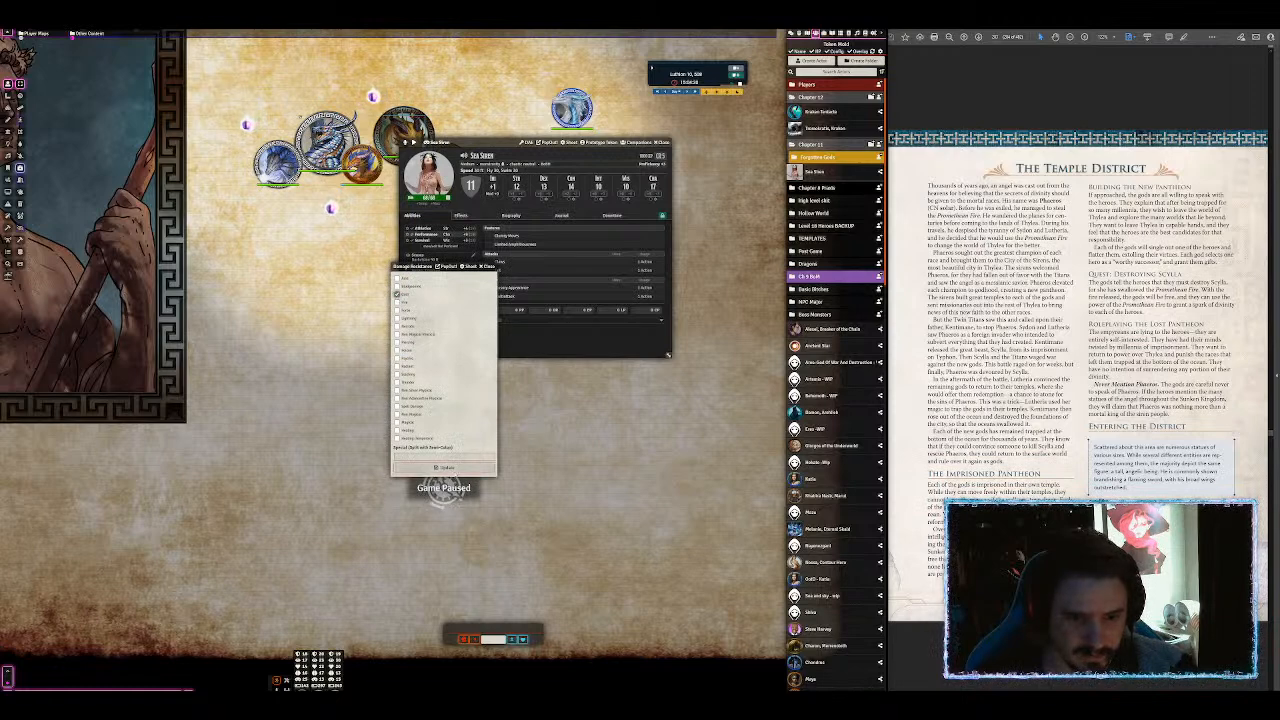
{"action": "left_click", "coordinate": [448, 467]}
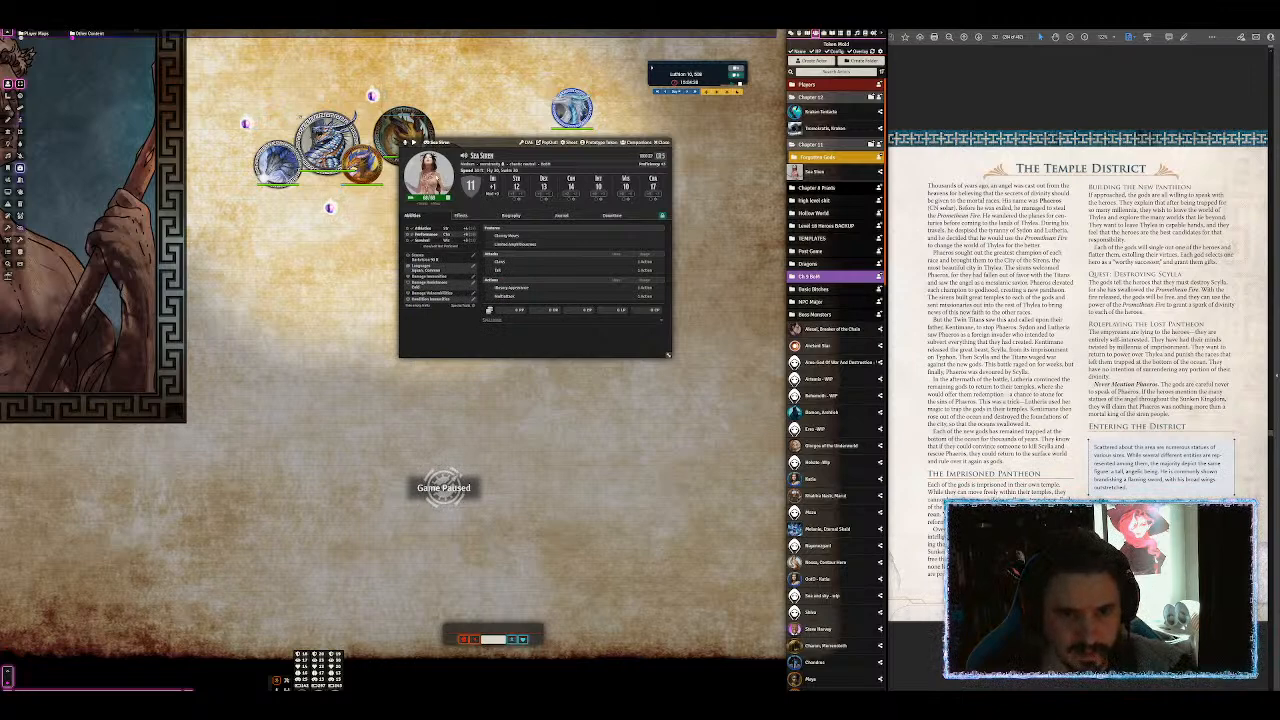
Step: Browse for a new Sea Siren portrait in the asset library's Aquatic token folder, showing its files as thumbnails
{"action": "left_click", "coordinate": [428, 175]}
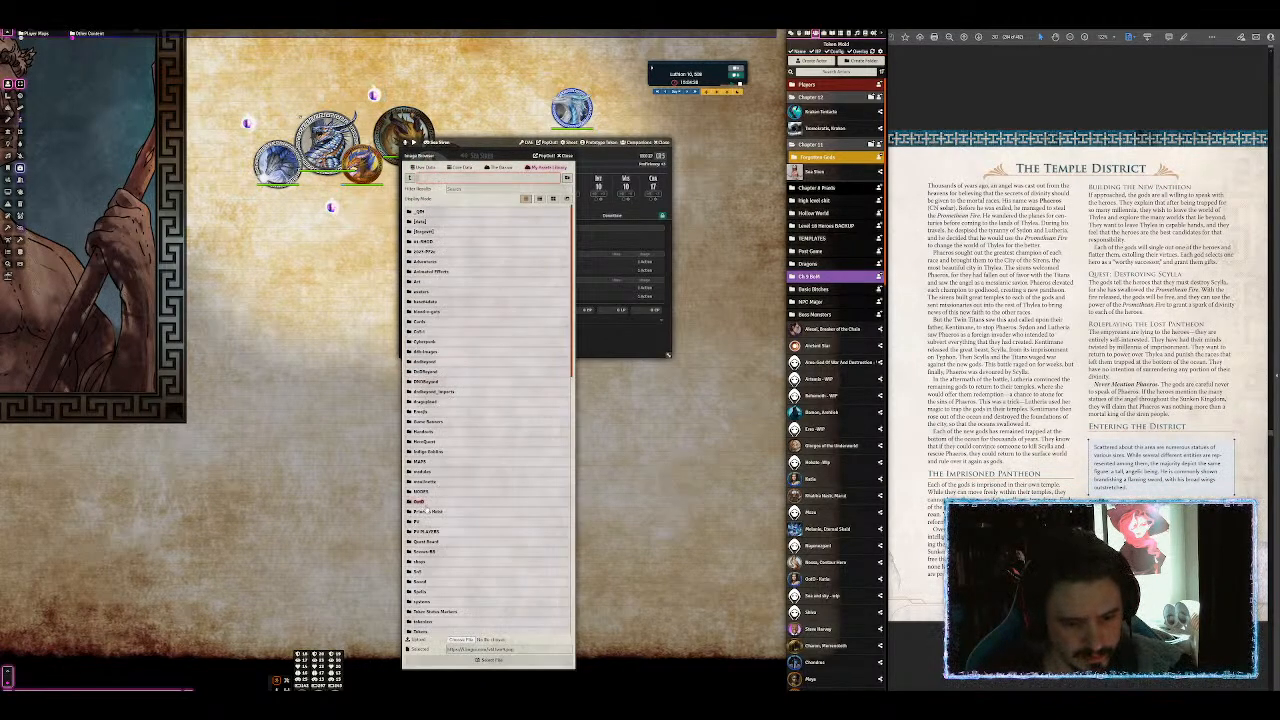
{"action": "scroll", "coordinate": [432, 565], "scroll_direction": "down", "scroll_amount": 2}
{"action": "left_click", "coordinate": [437, 579]}
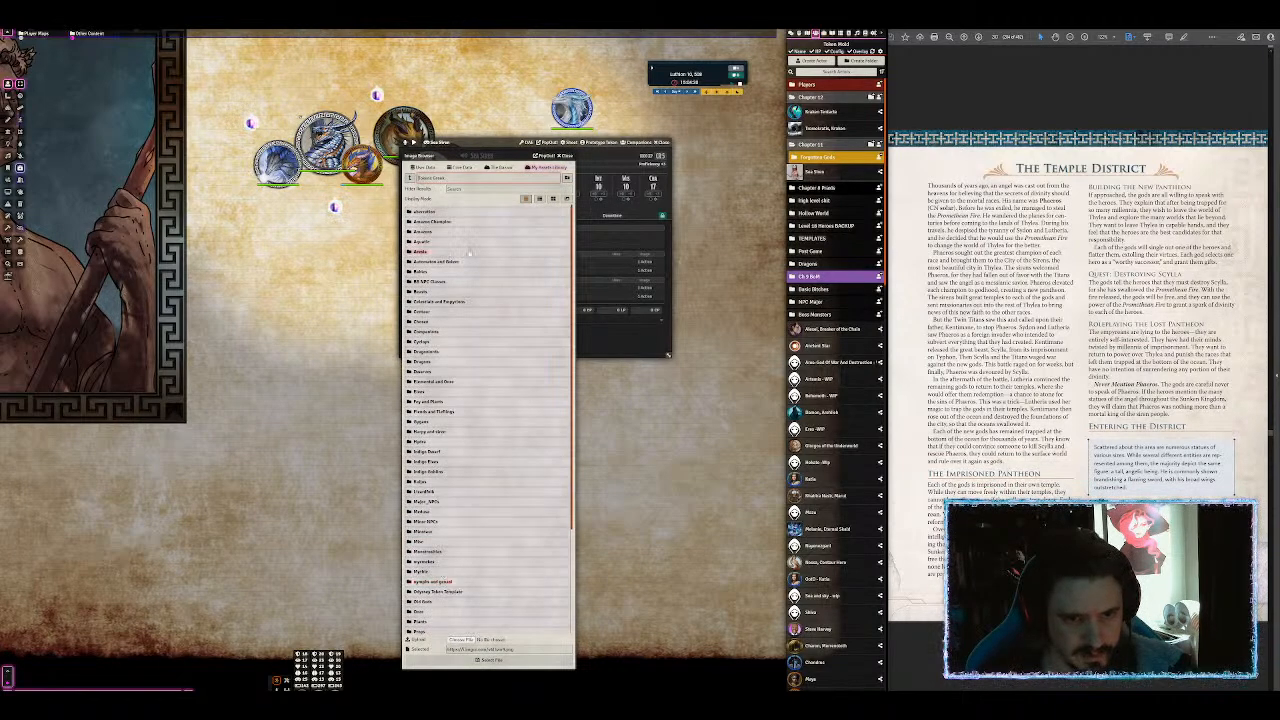
{"action": "left_click", "coordinate": [466, 249]}
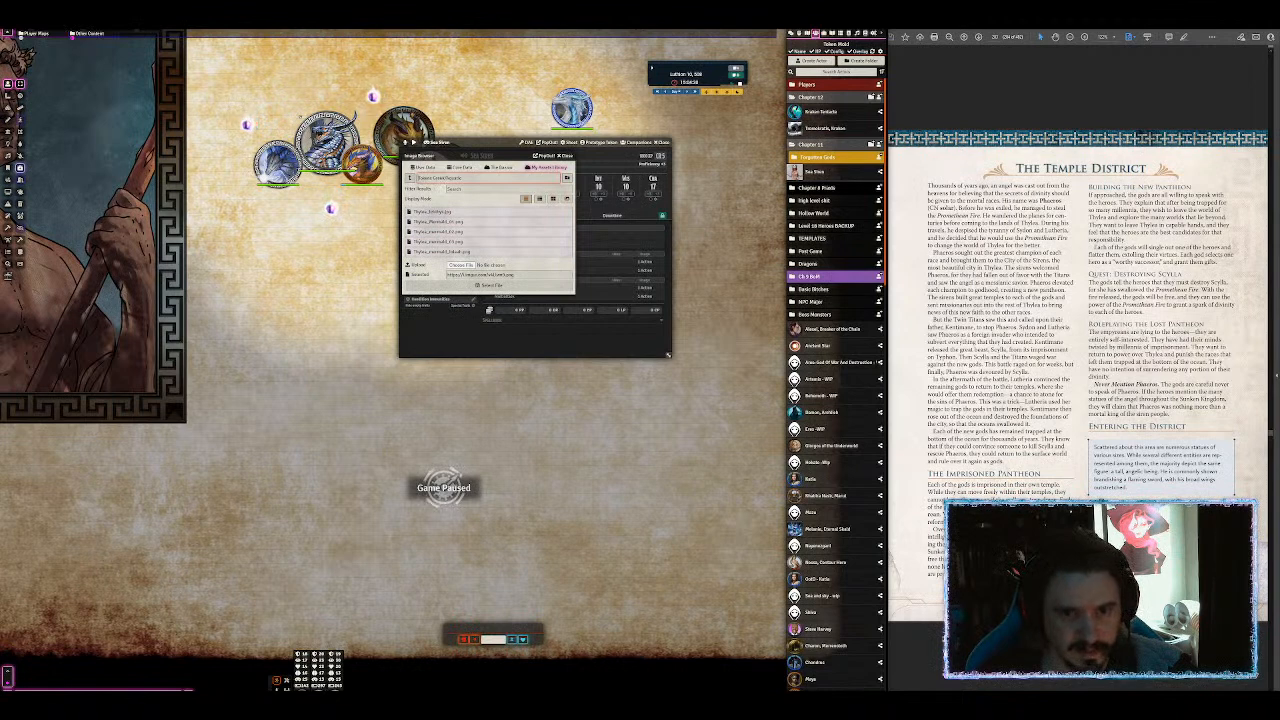
{"action": "left_click", "coordinate": [553, 199]}
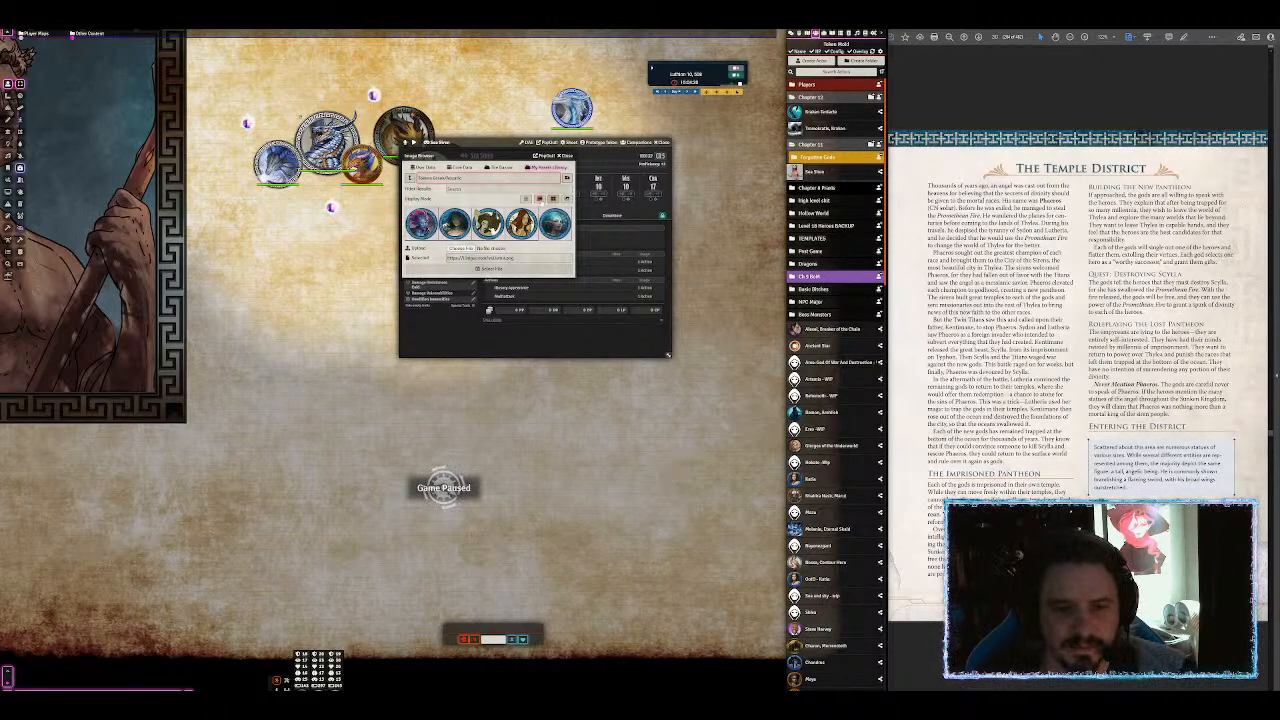
{"action": "left_click", "coordinate": [409, 177]}
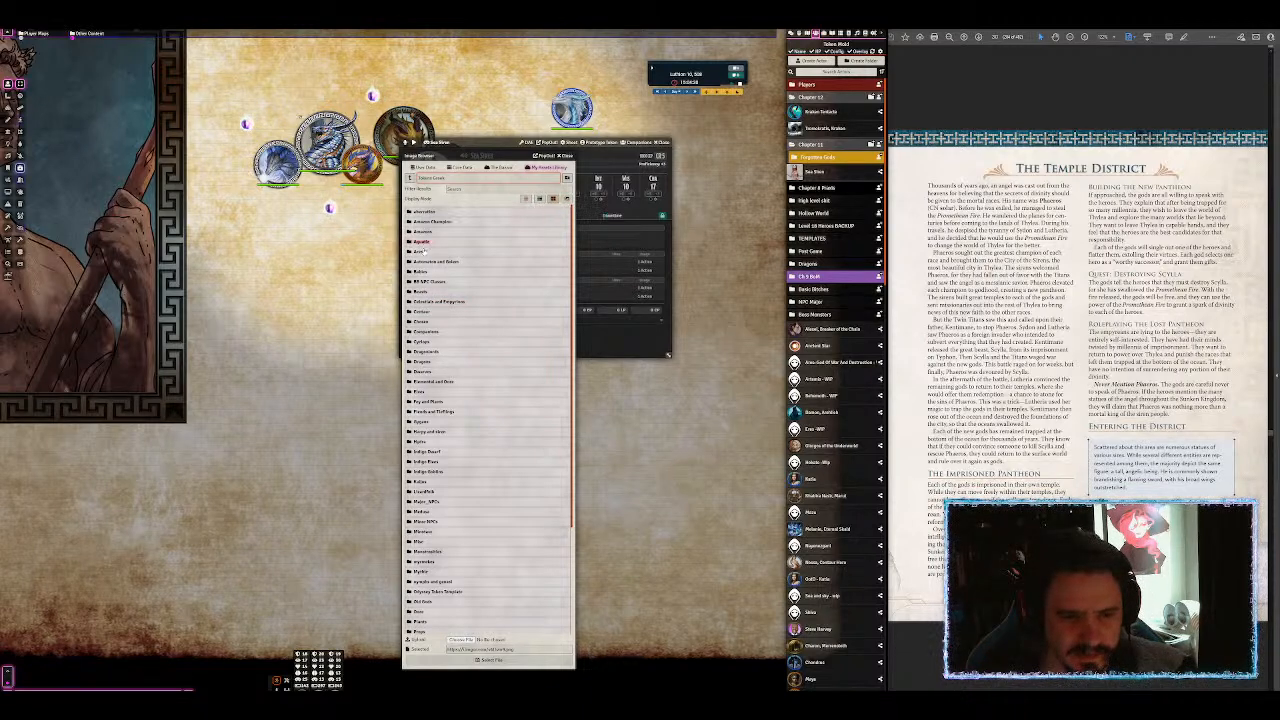
{"action": "left_click", "coordinate": [440, 242]}
Step: Create a new subfolder for the sea siren tokens inside the Aquatic folder
{"action": "left_click", "coordinate": [566, 177]}
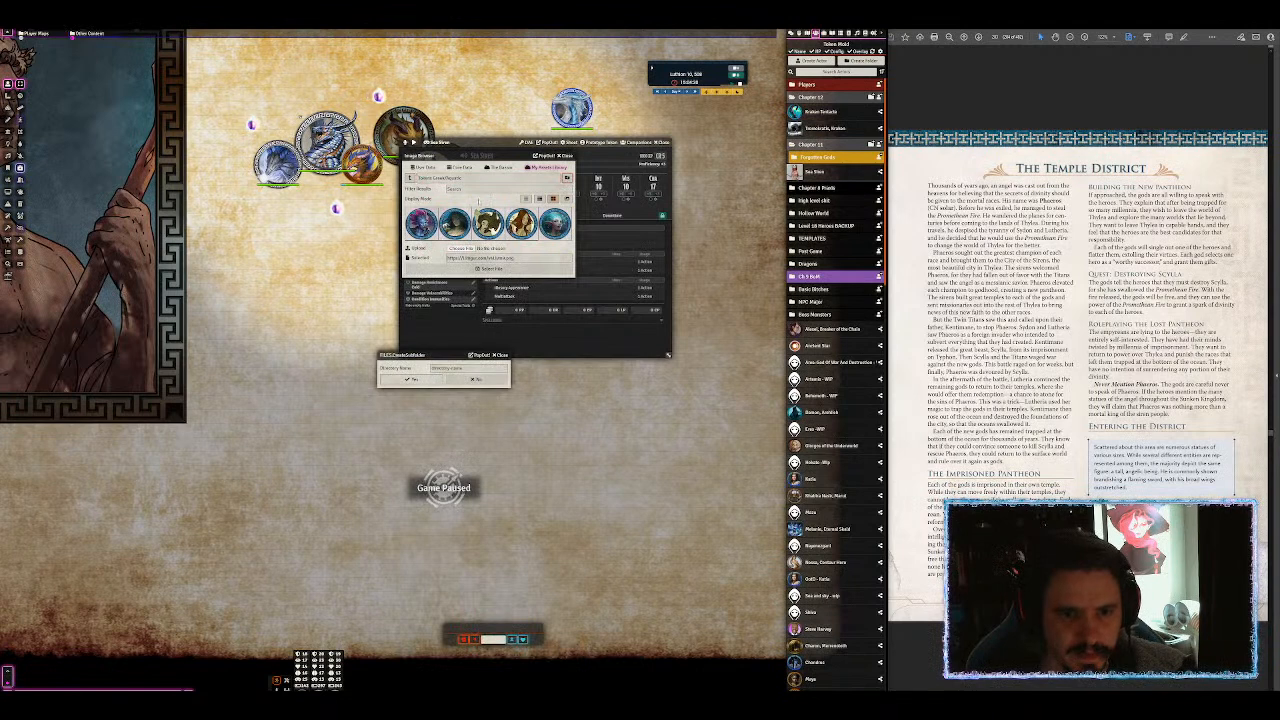
{"action": "left_click", "coordinate": [445, 368]}
{"action": "type", "text": "Ab"}
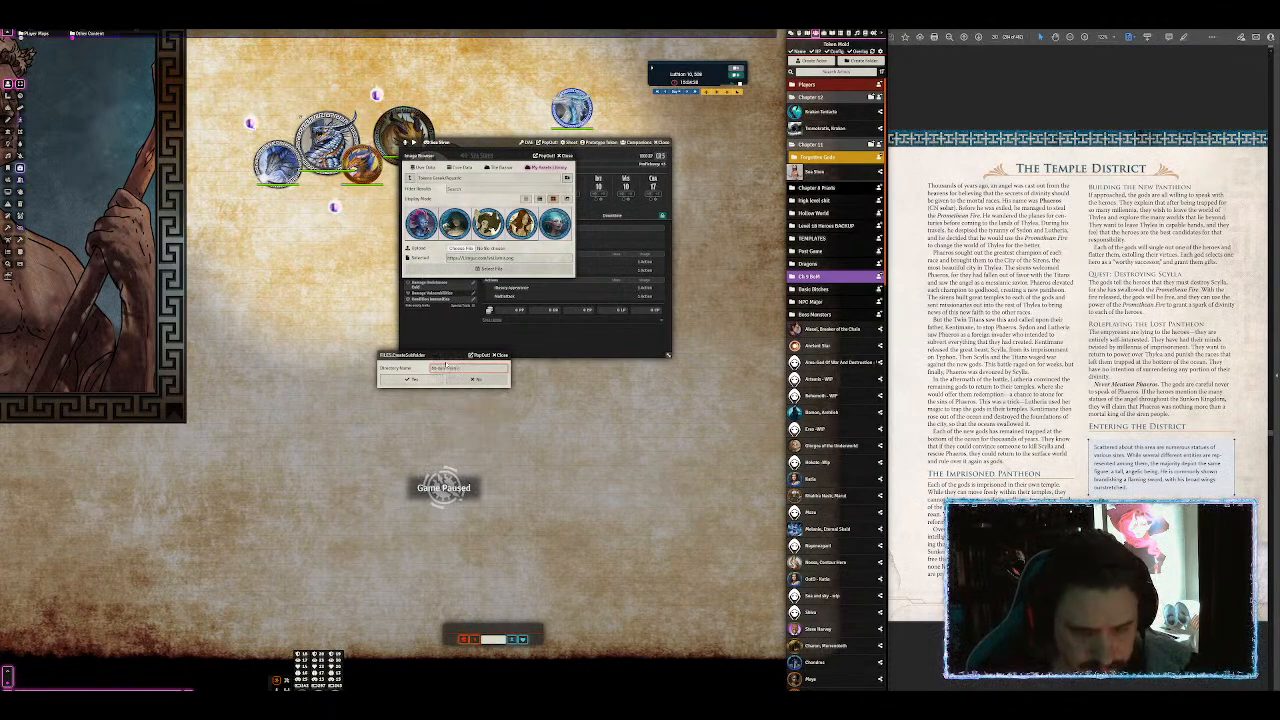
{"action": "key", "text": "Return"}
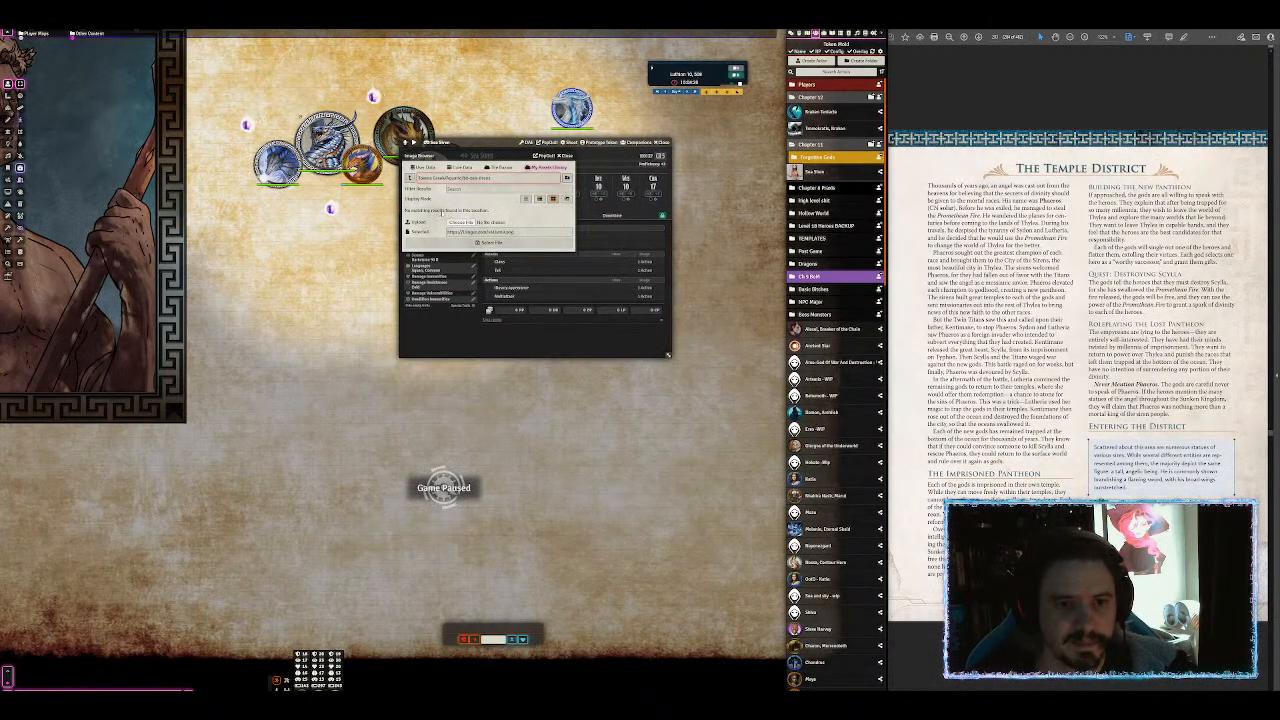
Step: Upload the two newly exported sea siren token PNGs from Downloads into the new subfolder
{"action": "left_click", "coordinate": [461, 222]}
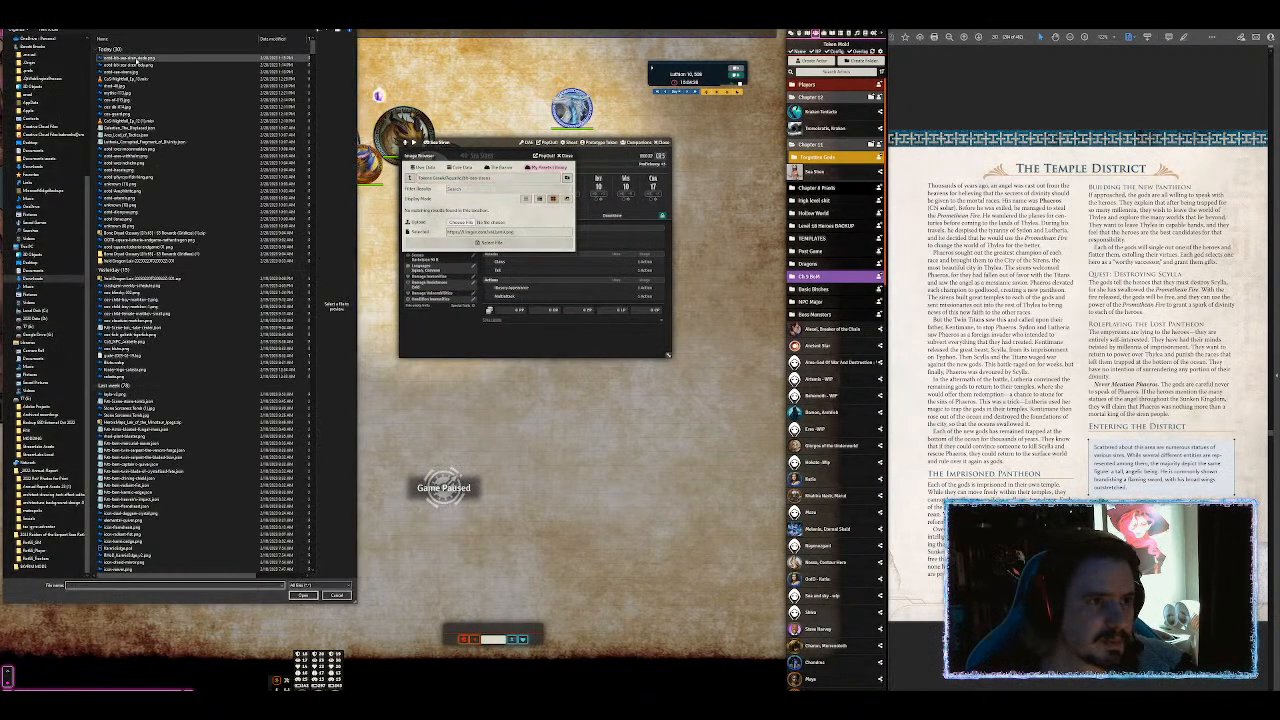
{"action": "double_click", "coordinate": [128, 58]}
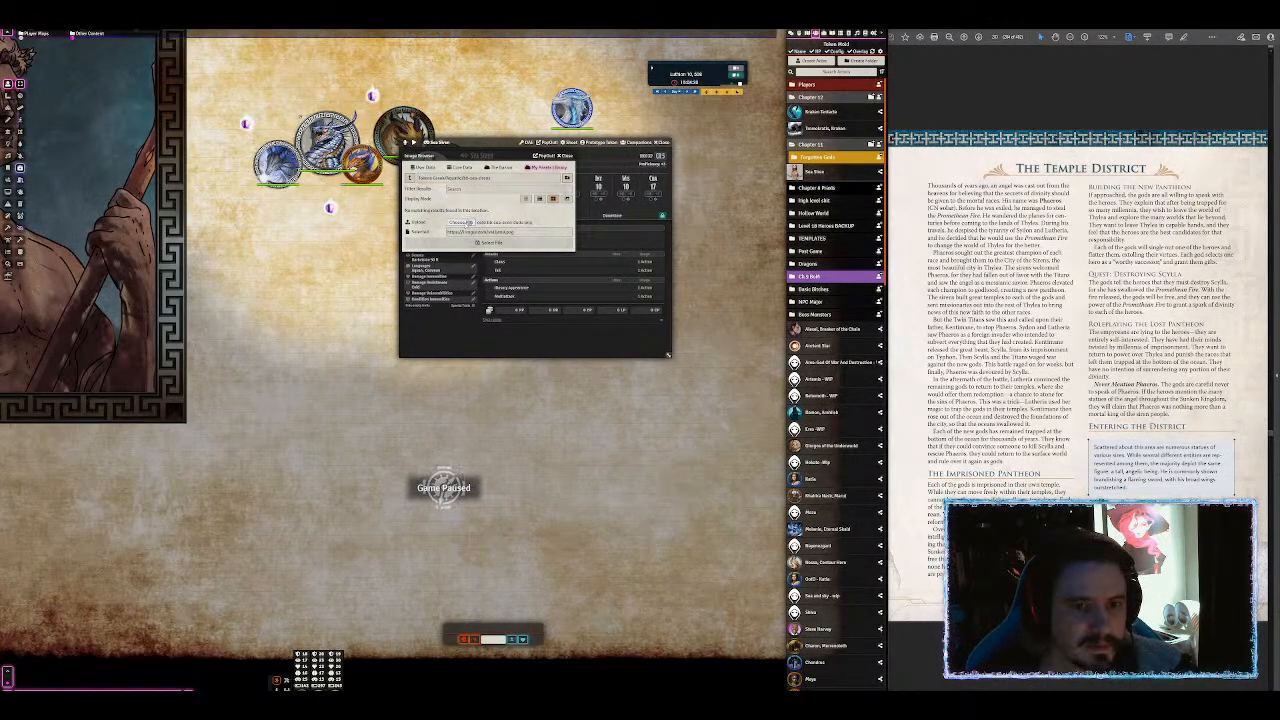
{"action": "double_click", "coordinate": [145, 64]}
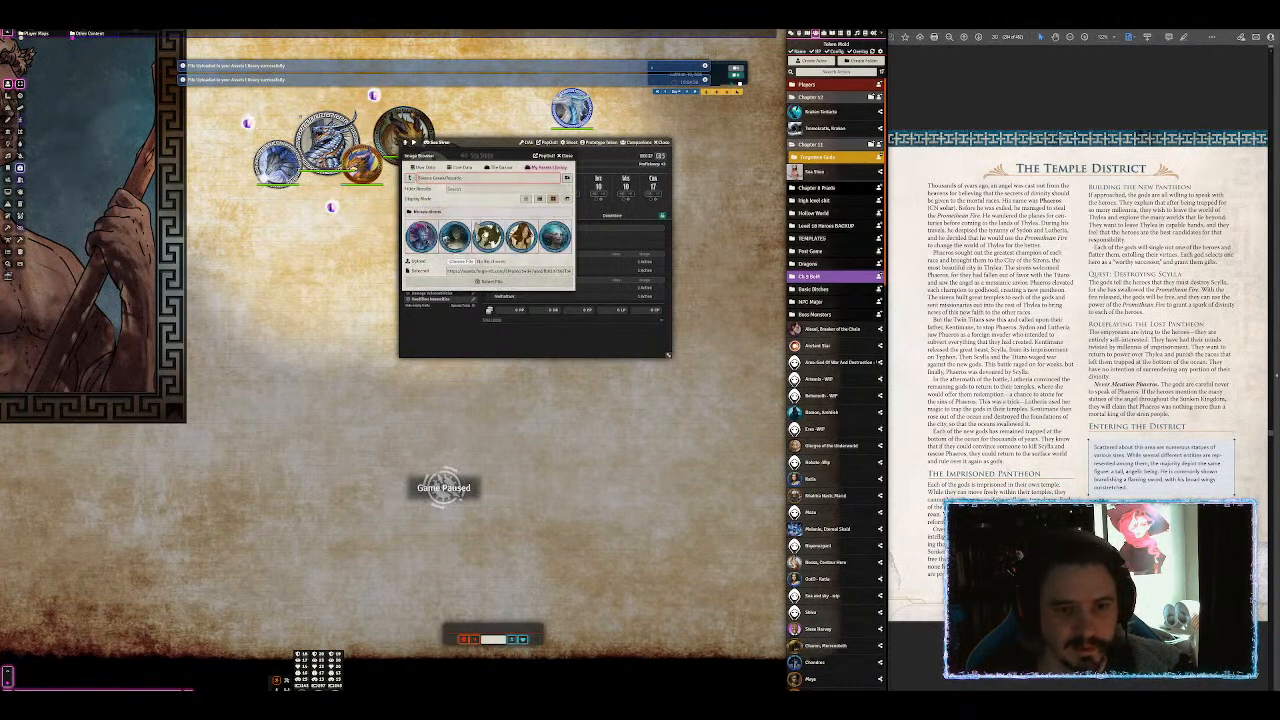
Step: Upload the Sea Siren artwork from Downloads into the Aquatic folder and use it as the actor's portrait
{"action": "left_click", "coordinate": [462, 262]}
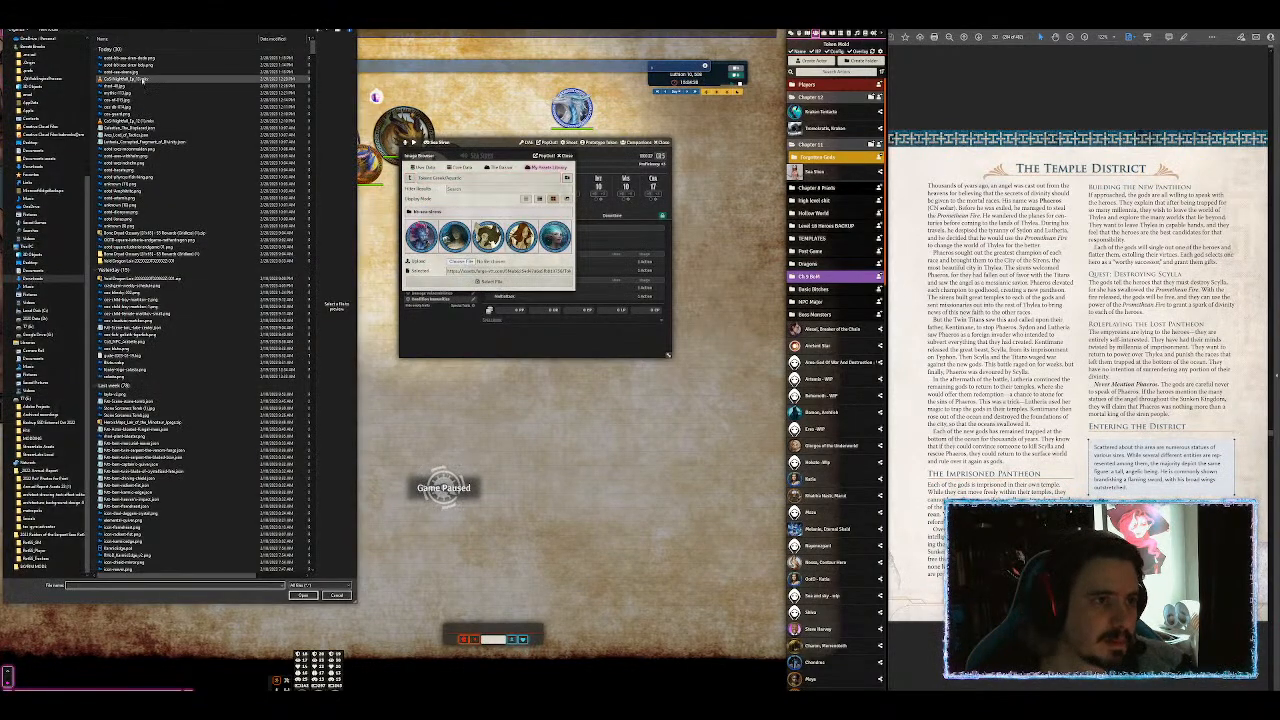
{"action": "double_click", "coordinate": [133, 74]}
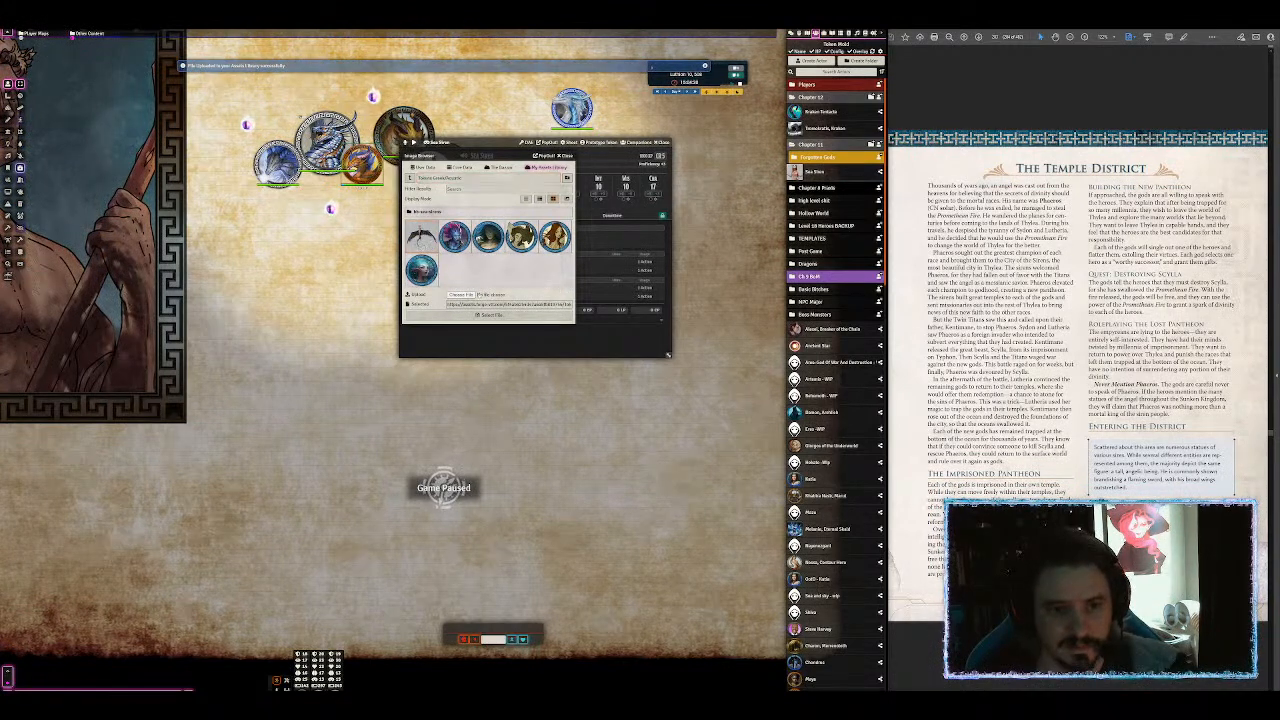
{"action": "left_click", "coordinate": [490, 315]}
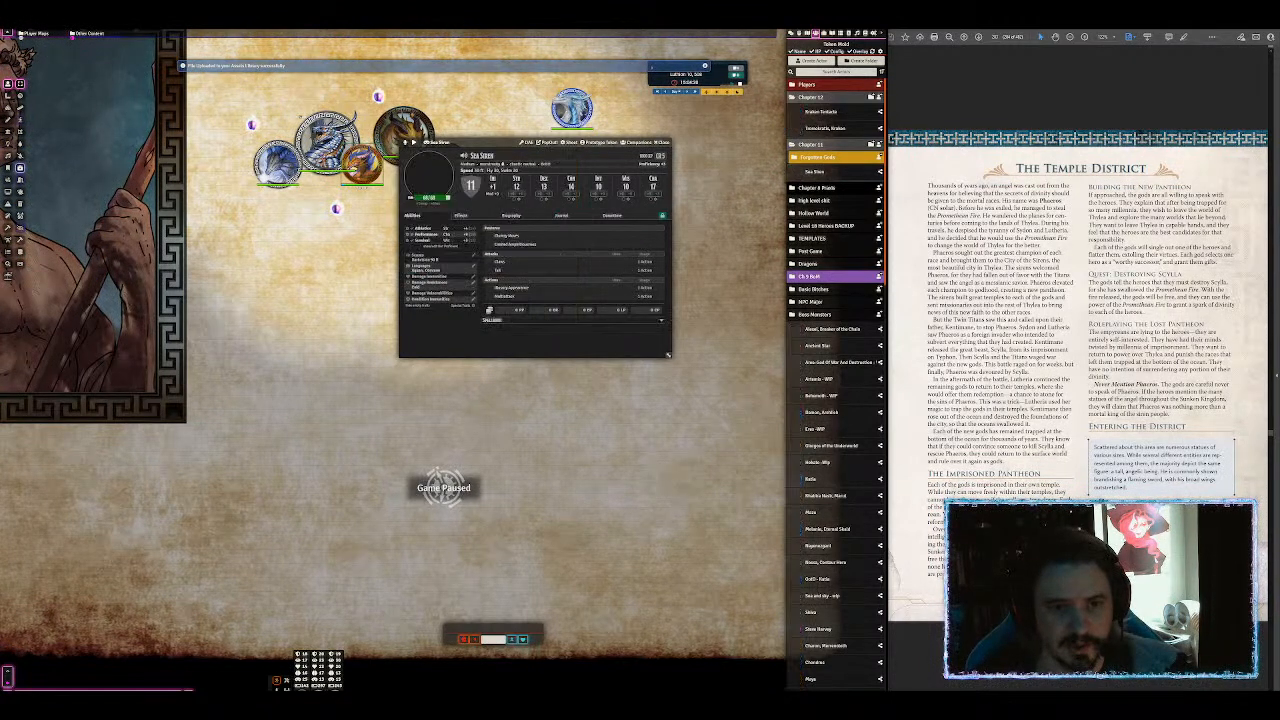
Step: Open the Sea Siren's prototype token settings and rename the token Sea Siren
{"action": "left_click", "coordinate": [600, 143]}
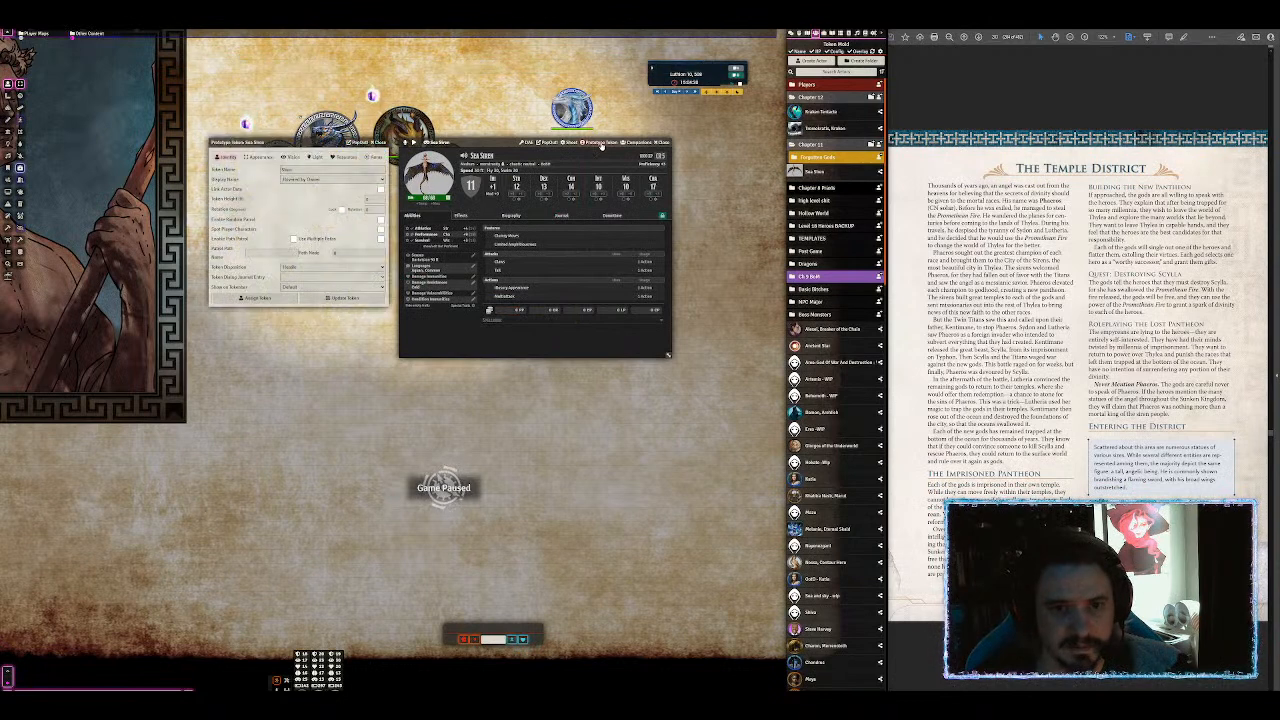
{"action": "left_click", "coordinate": [258, 157]}
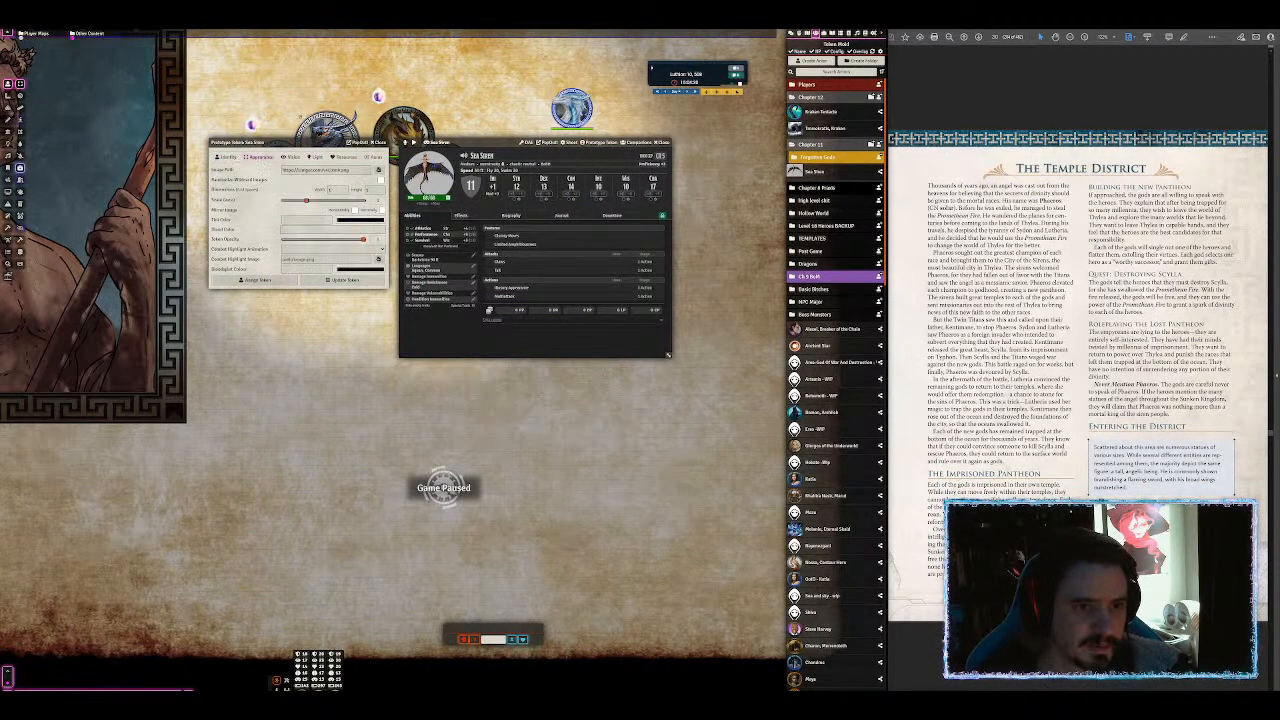
{"action": "left_click", "coordinate": [220, 157]}
{"action": "left_click", "coordinate": [306, 169]}
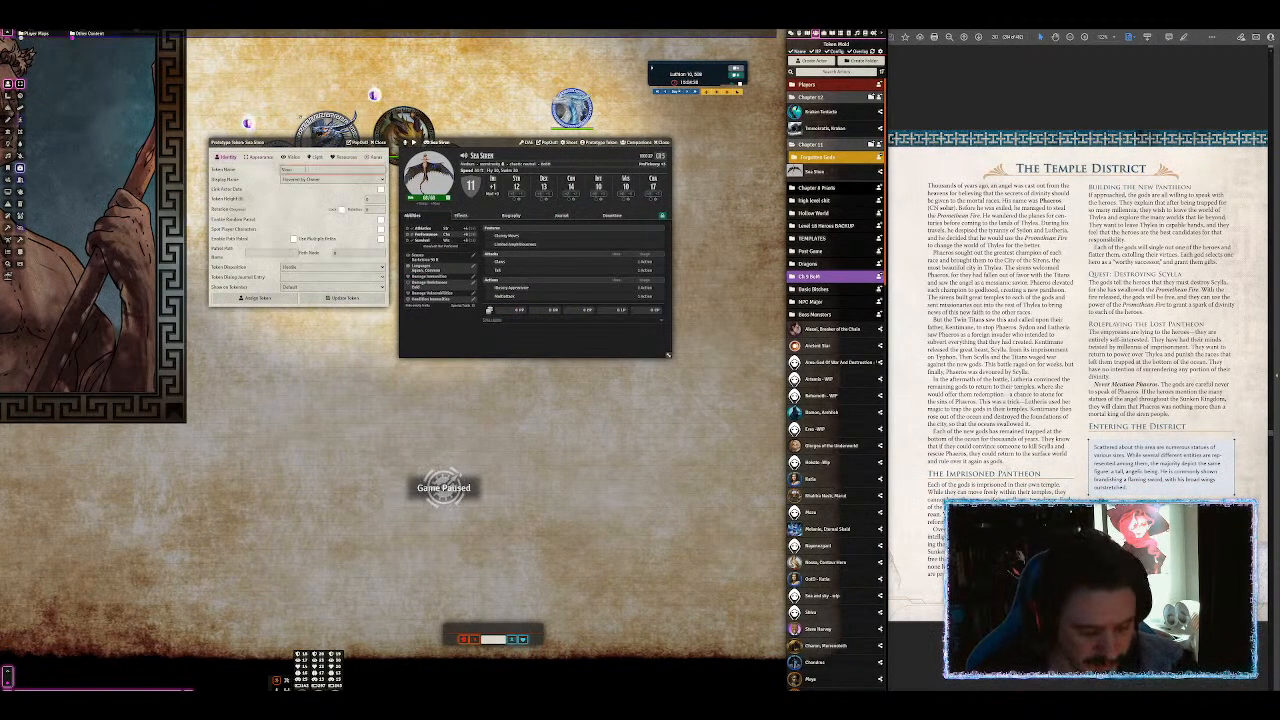
{"action": "type", "text": "Sea"}
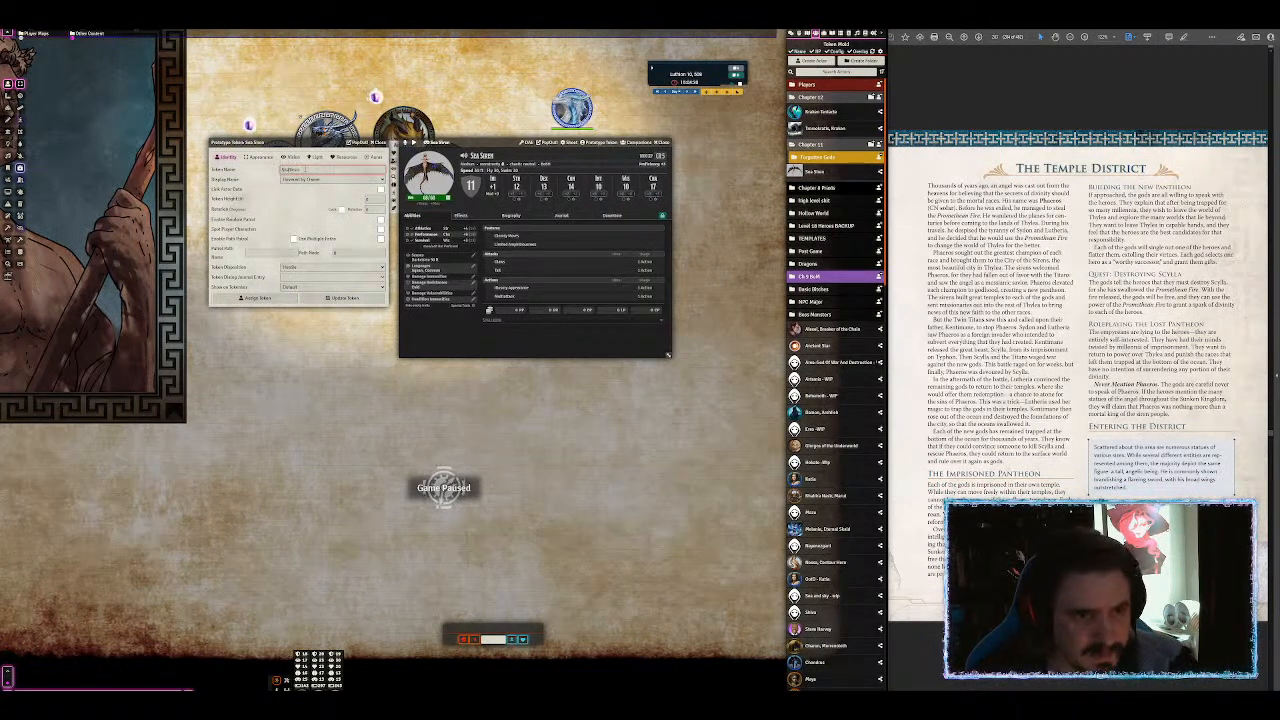
{"action": "left_click", "coordinate": [330, 276]}
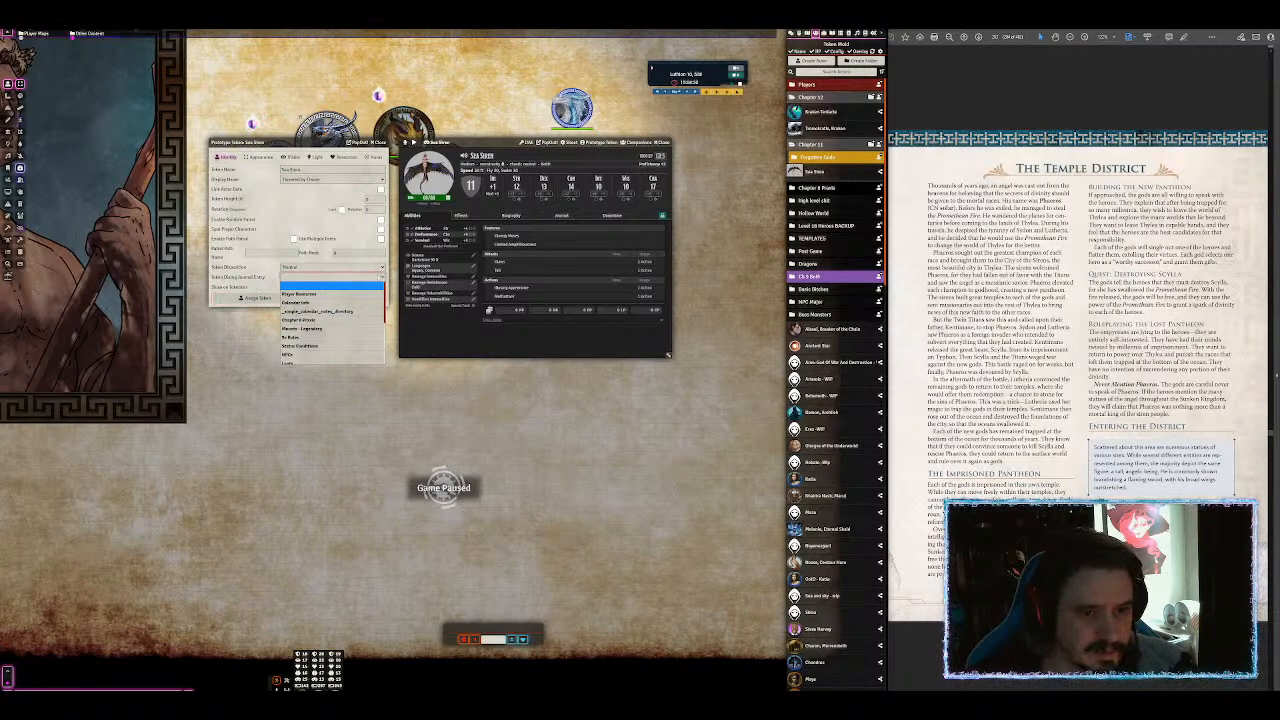
{"action": "left_click", "coordinate": [352, 284]}
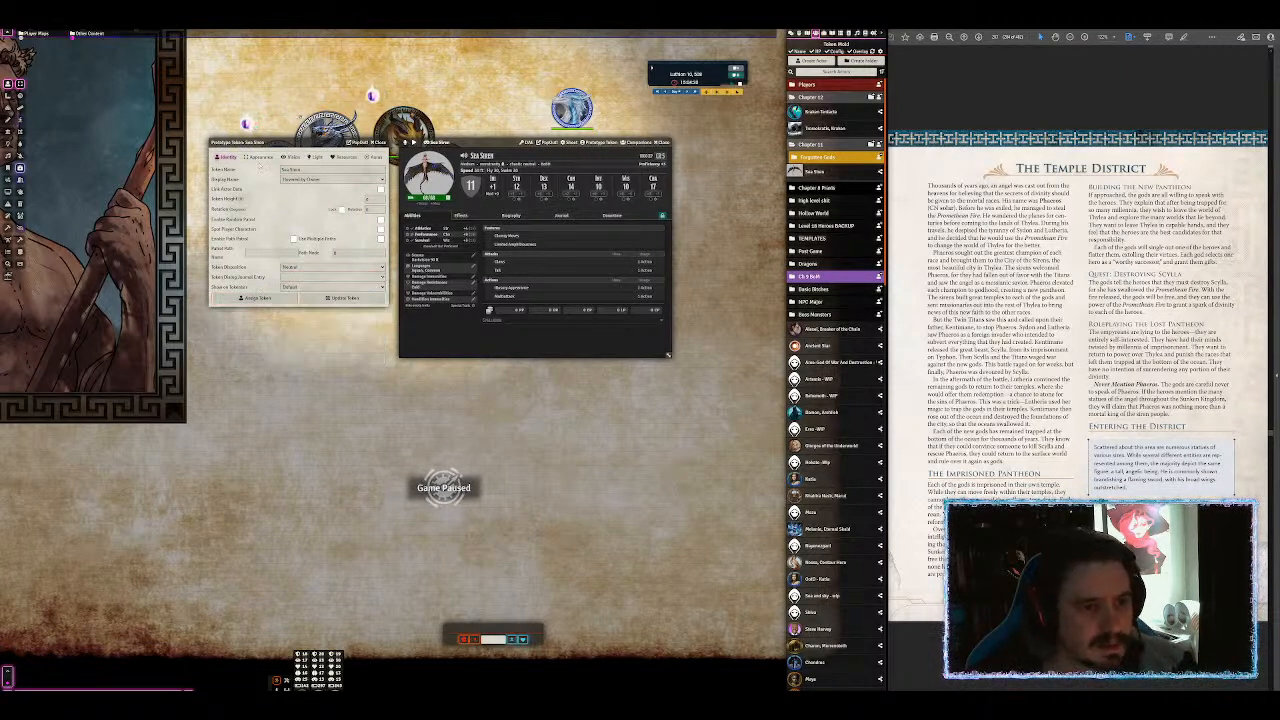
Step: Set the prototype token's blood color to red in its appearance settings
{"action": "left_click", "coordinate": [262, 157]}
{"action": "left_click", "coordinate": [355, 219]}
{"action": "left_click_drag", "start_coordinate": [353, 232], "coordinate": [321, 232]}
{"action": "scroll", "coordinate": [334, 248], "scroll_direction": "down", "scroll_amount": 2}
{"action": "left_click", "coordinate": [370, 256]}
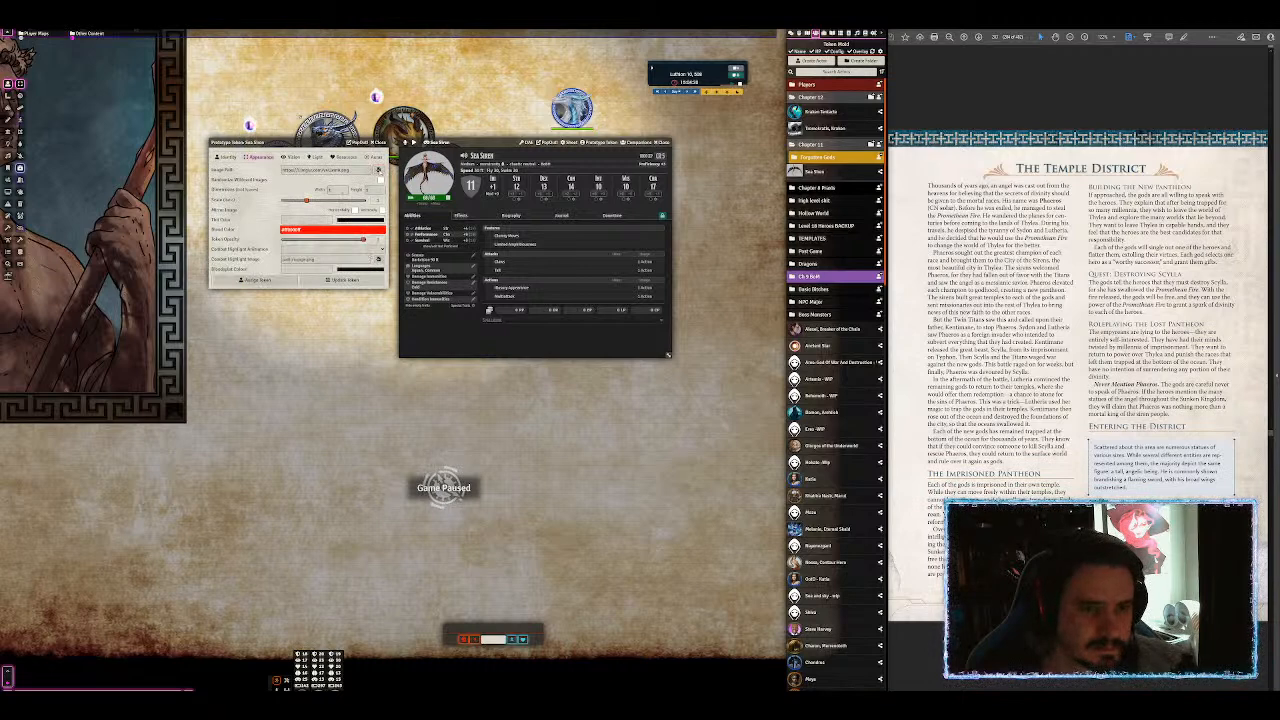
Step: Choose a token image from the asset library's sea siren subfolder within the Aquatic folder for the prototype token
{"action": "left_click", "coordinate": [378, 170]}
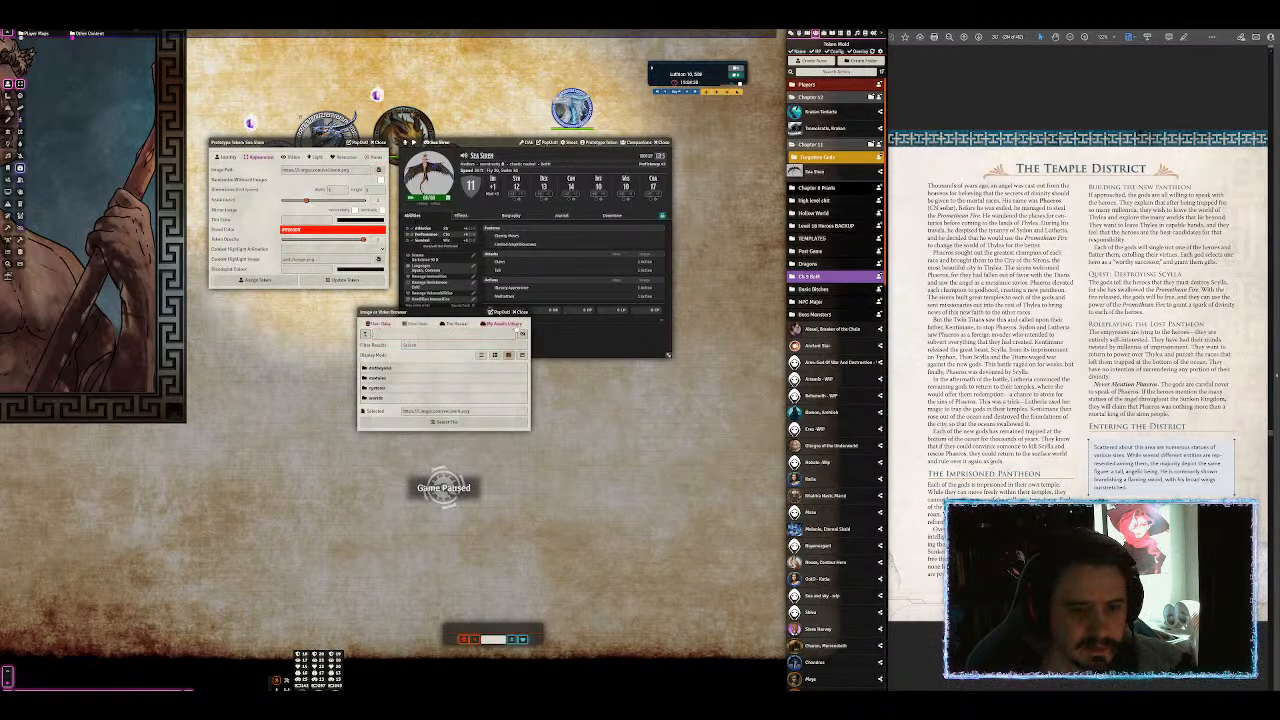
{"action": "left_click", "coordinate": [505, 323]}
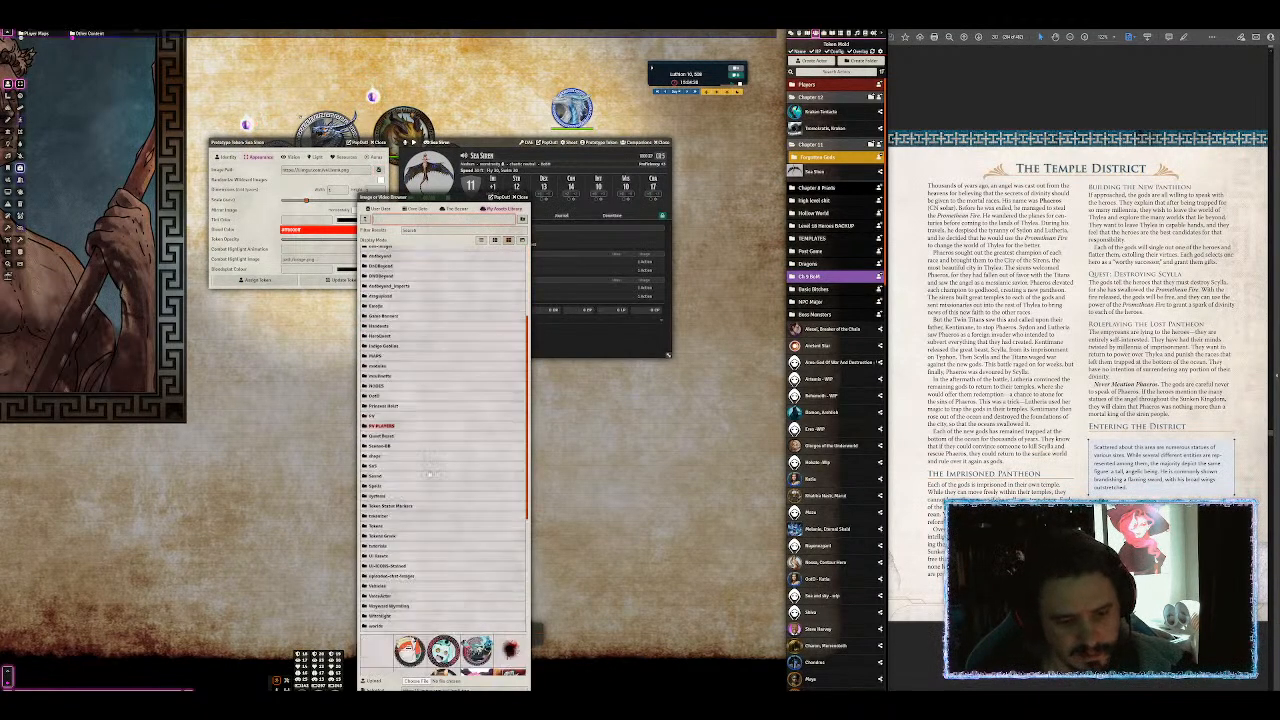
{"action": "left_click", "coordinate": [380, 425]}
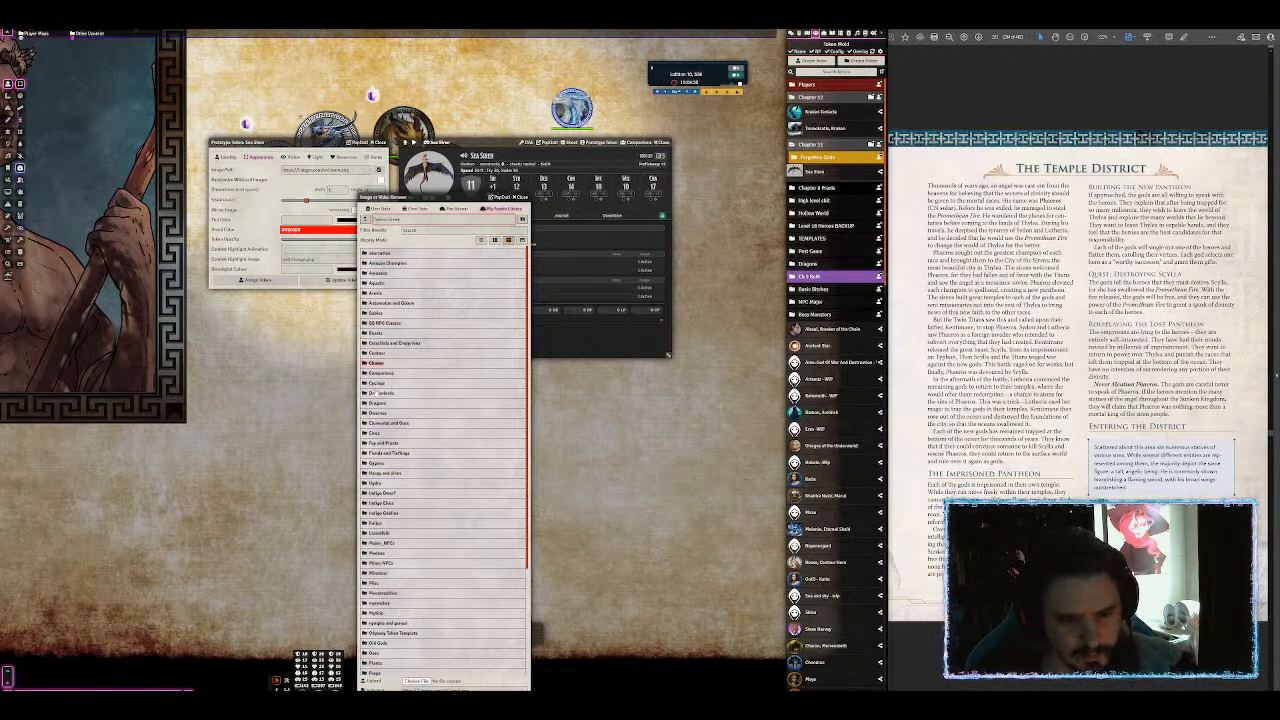
{"action": "left_click", "coordinate": [375, 283]}
{"action": "left_click", "coordinate": [378, 261]}
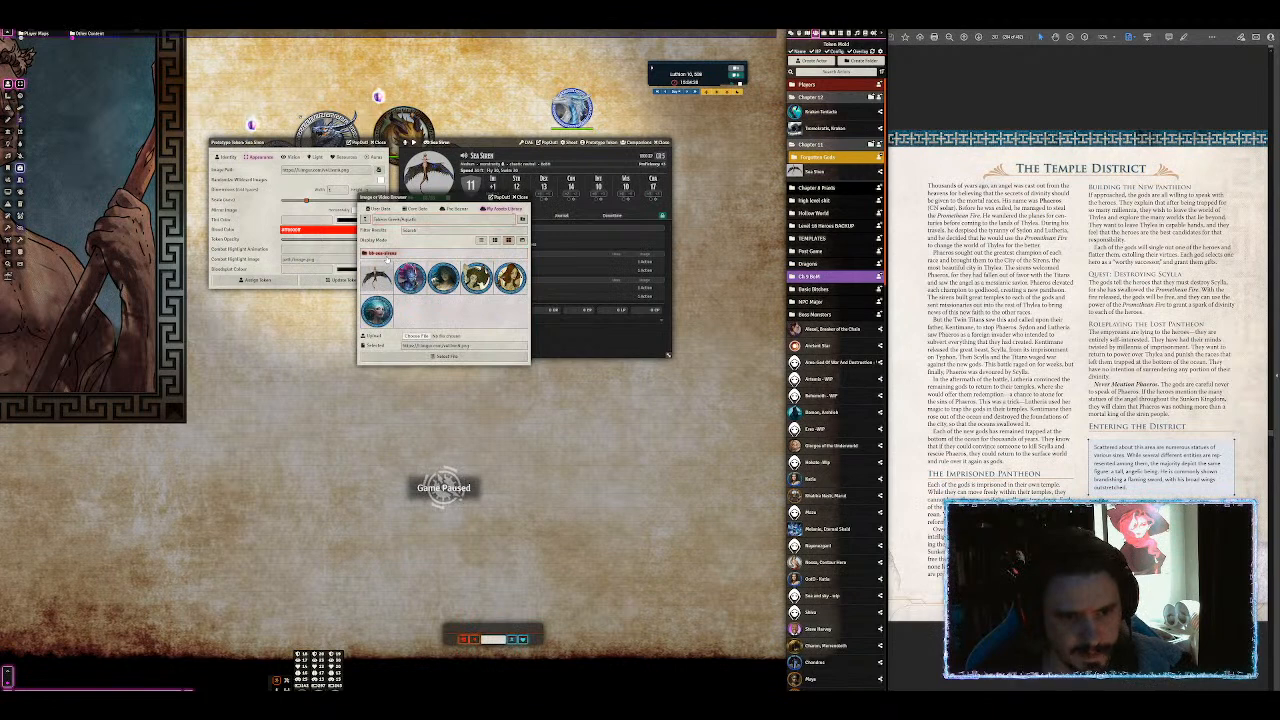
{"action": "left_click", "coordinate": [385, 270]}
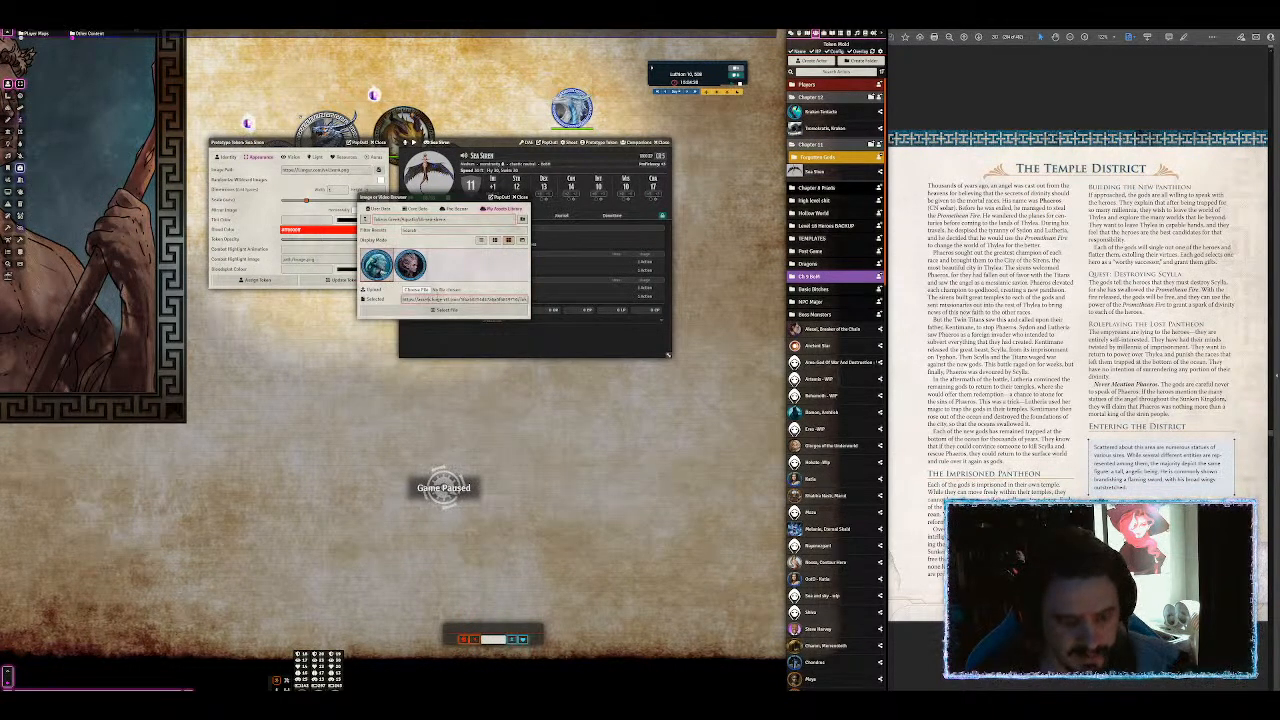
{"action": "left_click", "coordinate": [445, 309]}
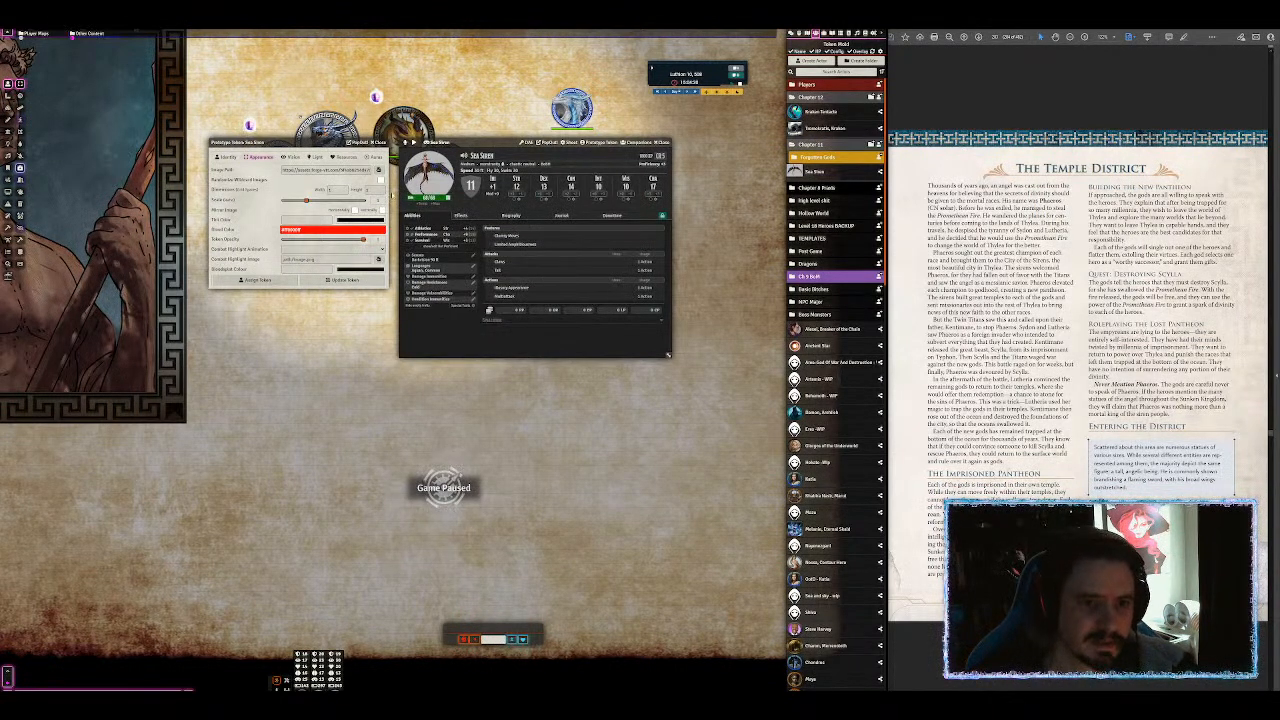
Step: Enable randomized wildcard images, replace the end of the token's image path with the * wildcard, and save the prototype token
{"action": "left_click", "coordinate": [380, 180]}
{"action": "left_click_drag", "start_coordinate": [345, 170], "coordinate": [510, 195]}
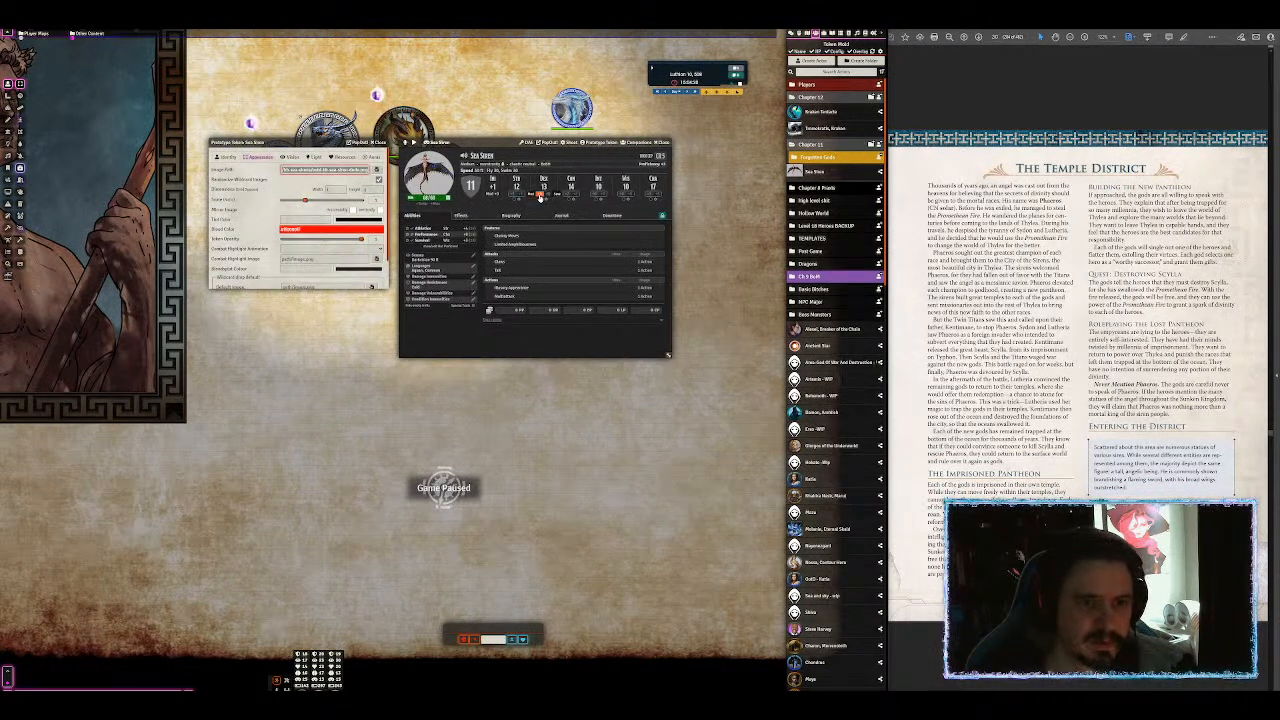
{"action": "key", "text": "Right"}
{"action": "key", "text": "shift+Left"}
{"action": "key", "text": "shift+Left"}
{"action": "key", "text": "shift+Left"}
{"action": "key", "text": "shift+Left"}
{"action": "key", "text": "shift+Left"}
{"action": "key", "text": "shift+Left"}
{"action": "key", "text": "shift+Left"}
{"action": "key", "text": "shift+Left"}
{"action": "key", "text": "shift+Left"}
{"action": "key", "text": "shift+Left"}
{"action": "key", "text": "shift+Left"}
{"action": "key", "text": "shift+Left"}
{"action": "key", "text": "shift+Left"}
{"action": "key", "text": "shift+Left"}
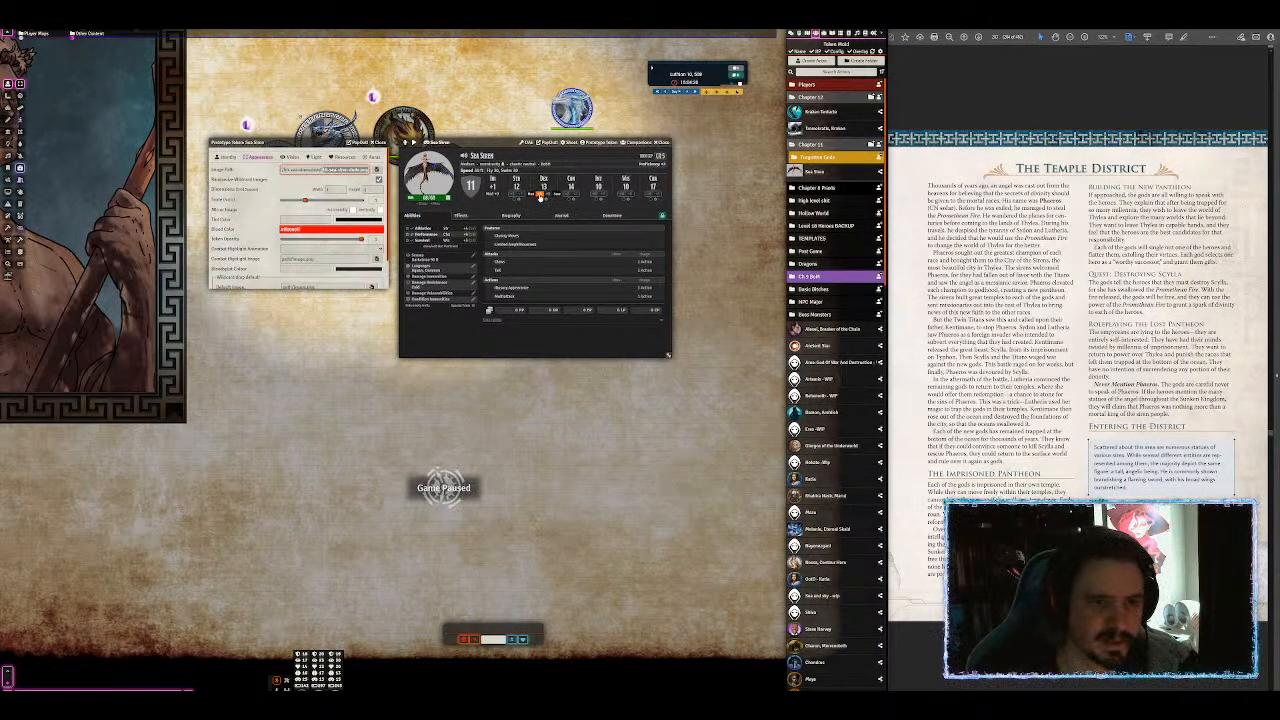
{"action": "type", "text": "*"}
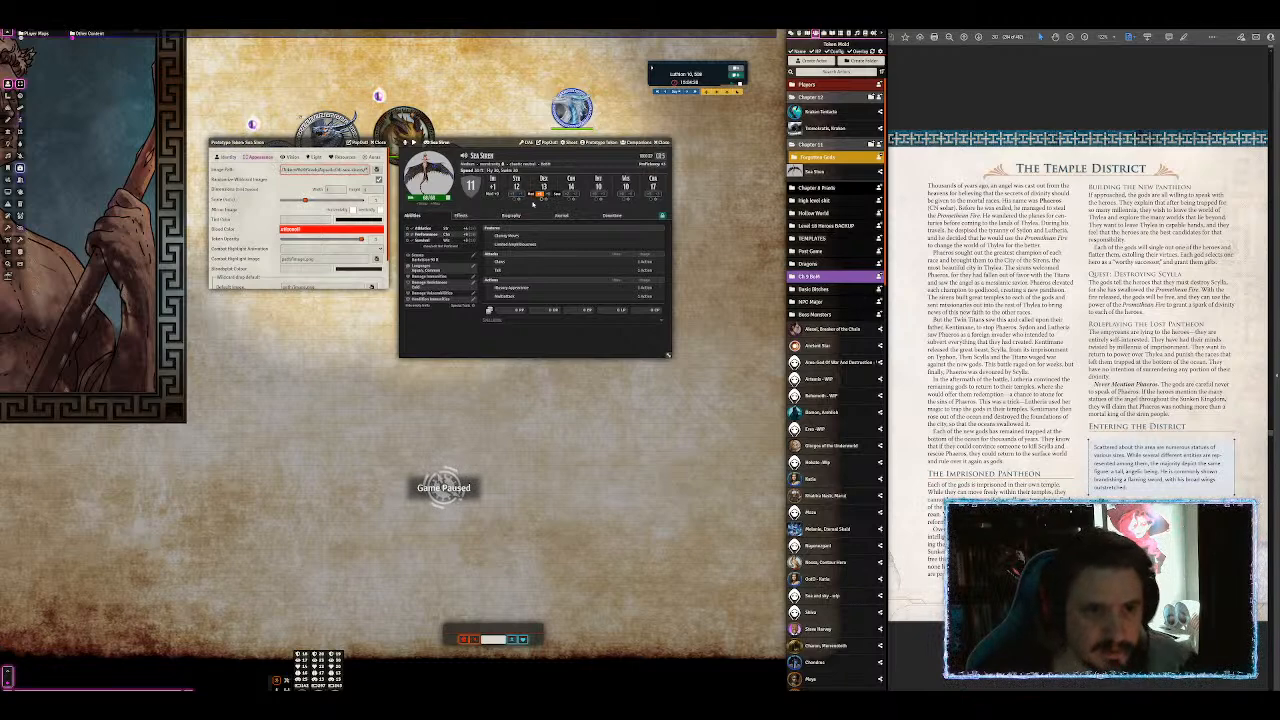
{"action": "left_click", "coordinate": [344, 157]}
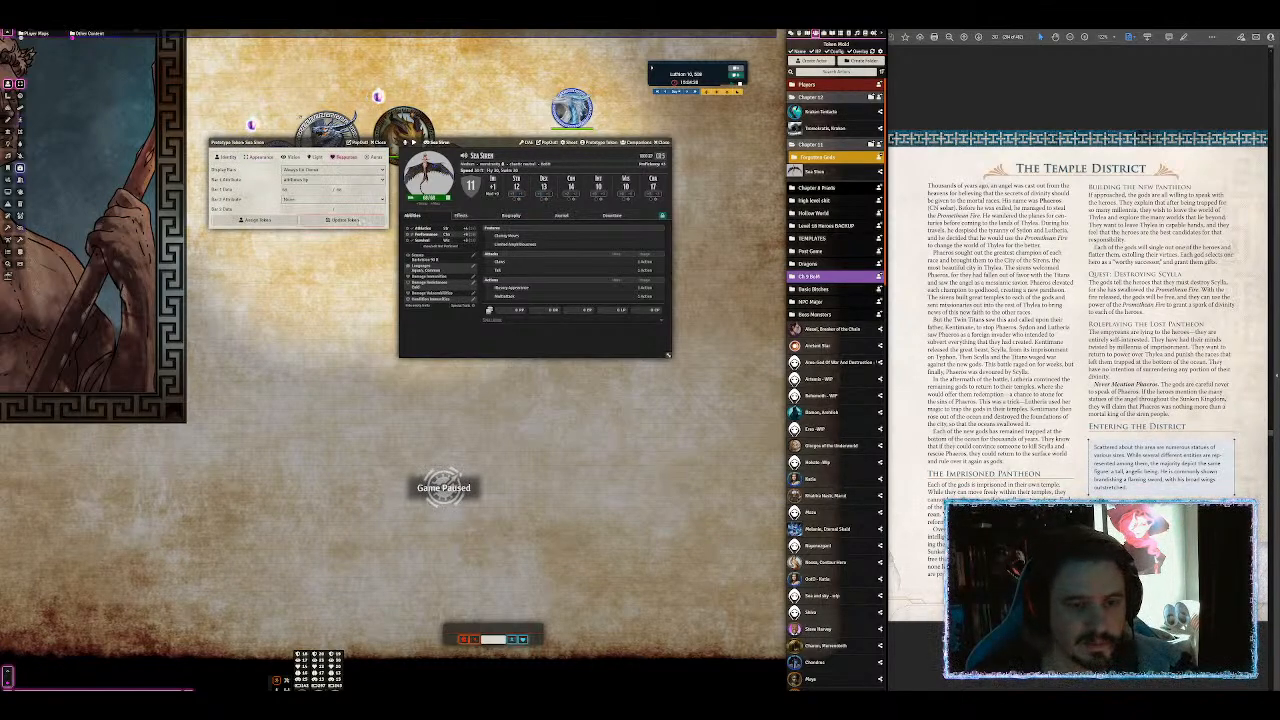
{"action": "left_click", "coordinate": [358, 220]}
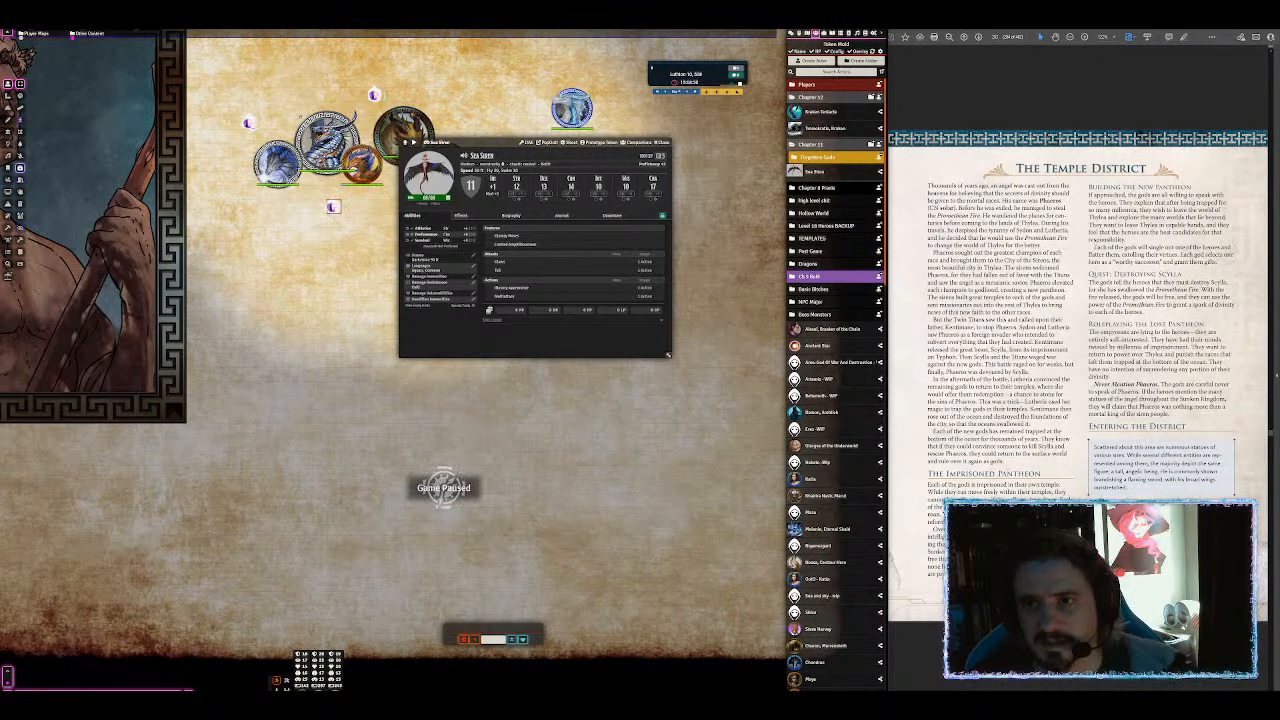
Step: Search the actors for siren and harpy, and examine the Blood-Toll Harpy's sheet
{"action": "type", "text": "siren"}
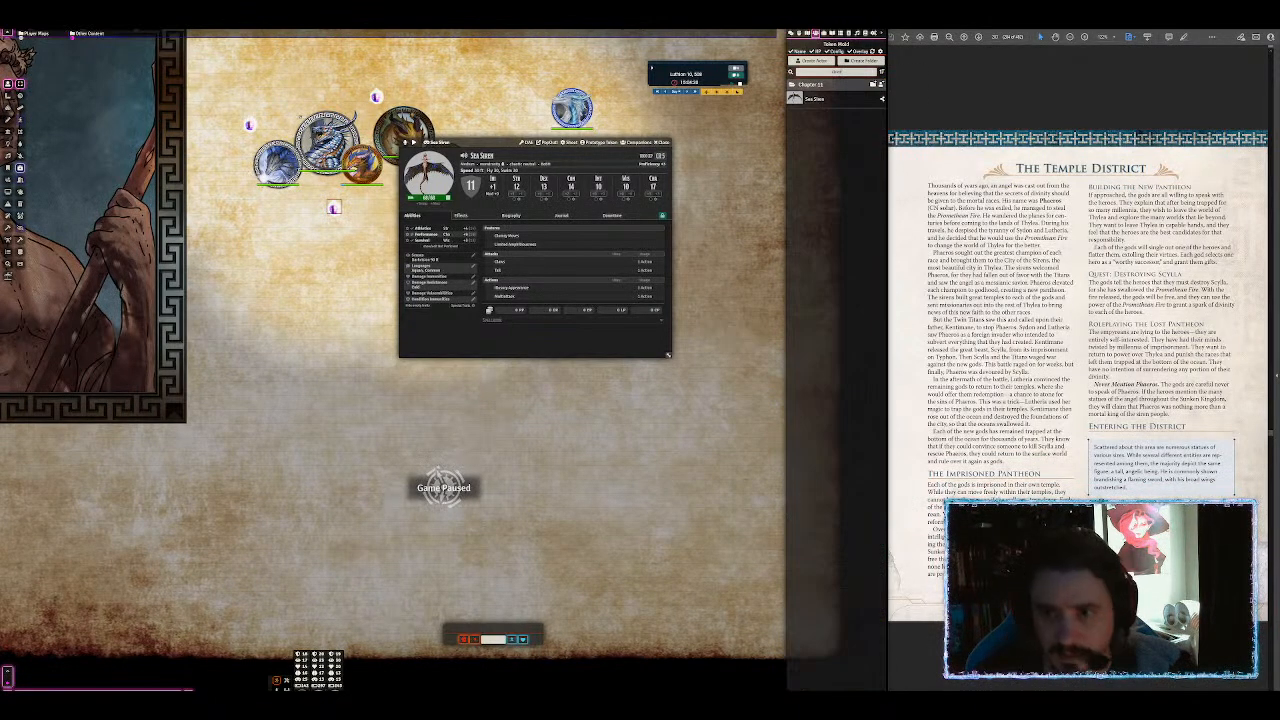
{"action": "type", "text": "harp"}
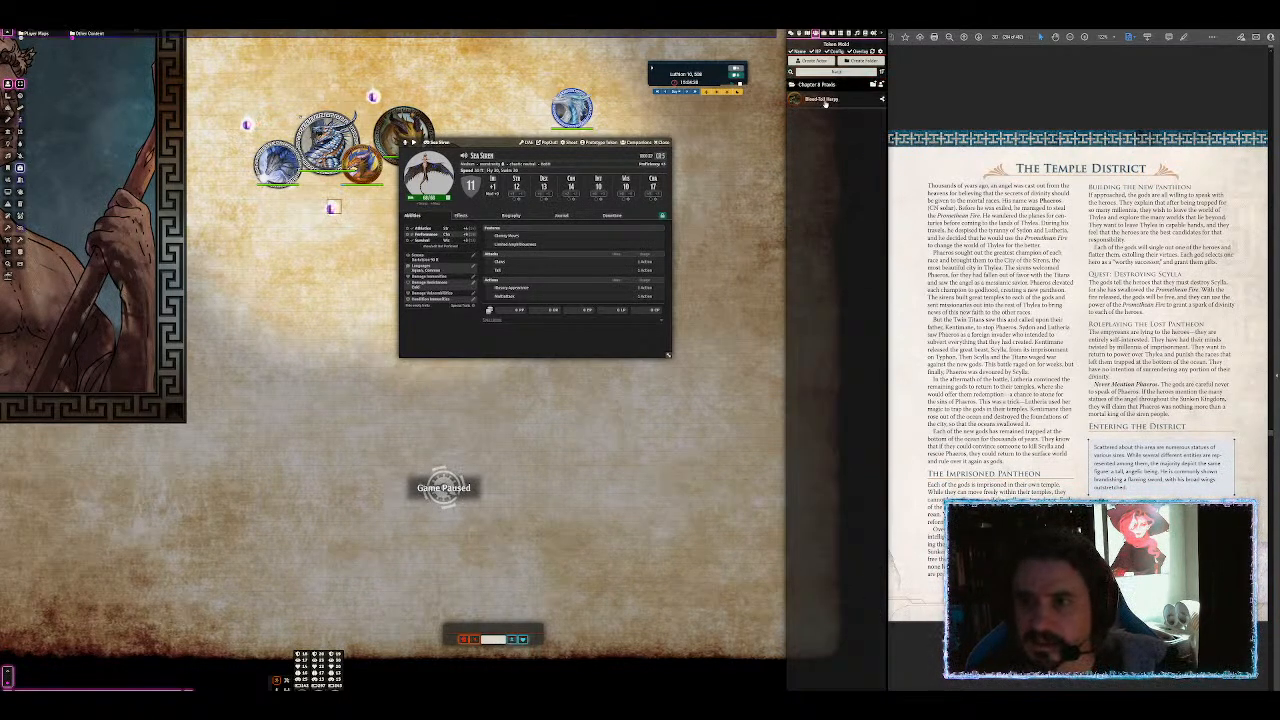
{"action": "double_click", "coordinate": [823, 100]}
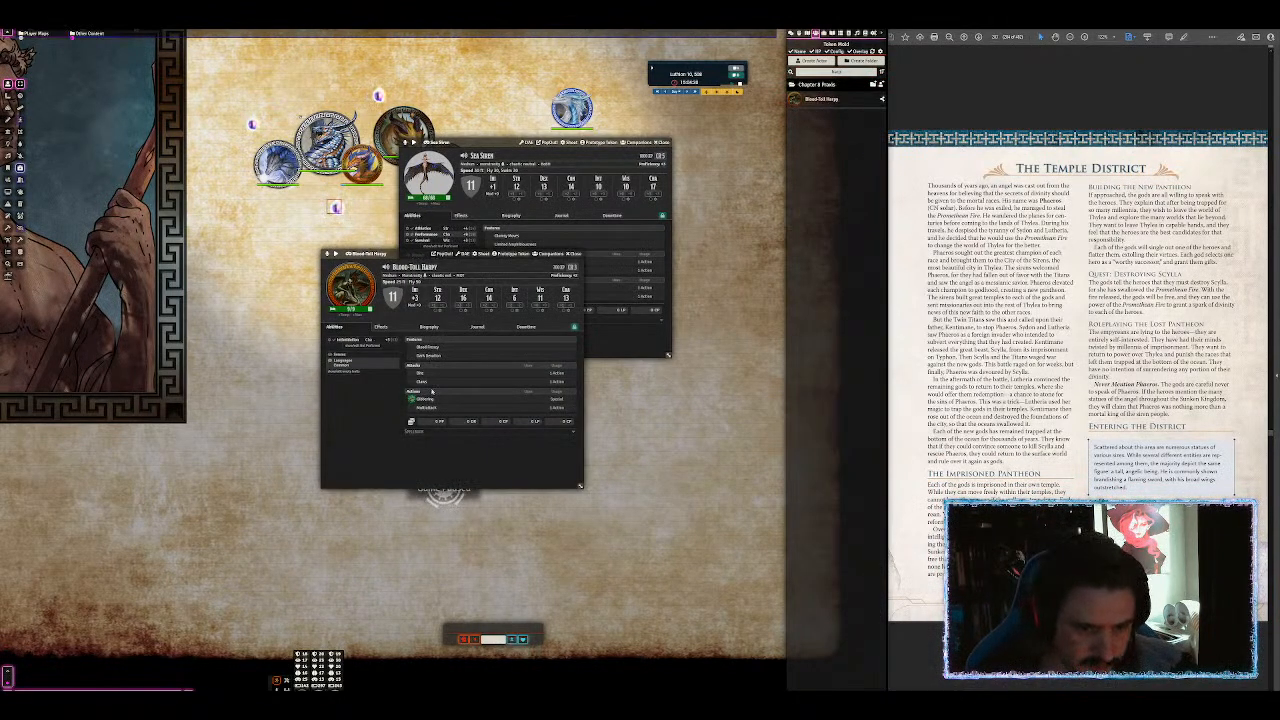
{"action": "left_click", "coordinate": [577, 254]}
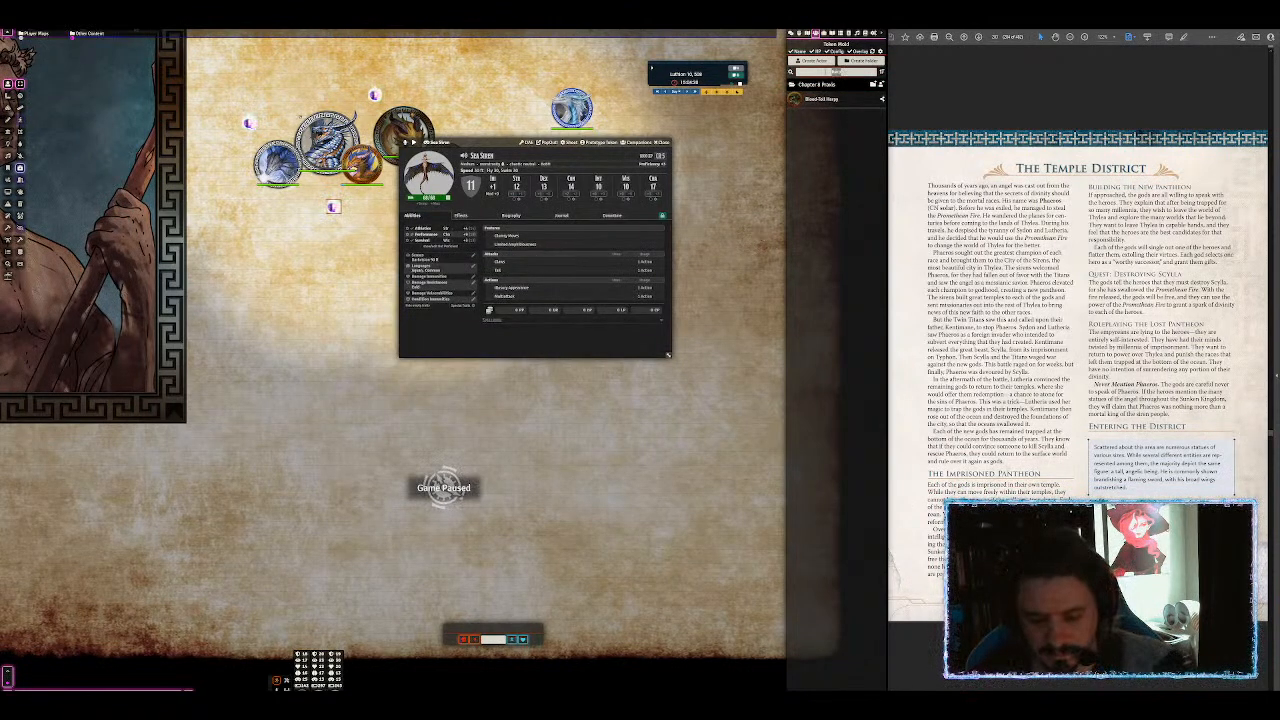
Step: Clear the actor search and delete the Chapter 8 Praxis folder together with all its contents
{"action": "key", "text": "BackSpace"}
{"action": "left_click", "coordinate": [827, 188]}
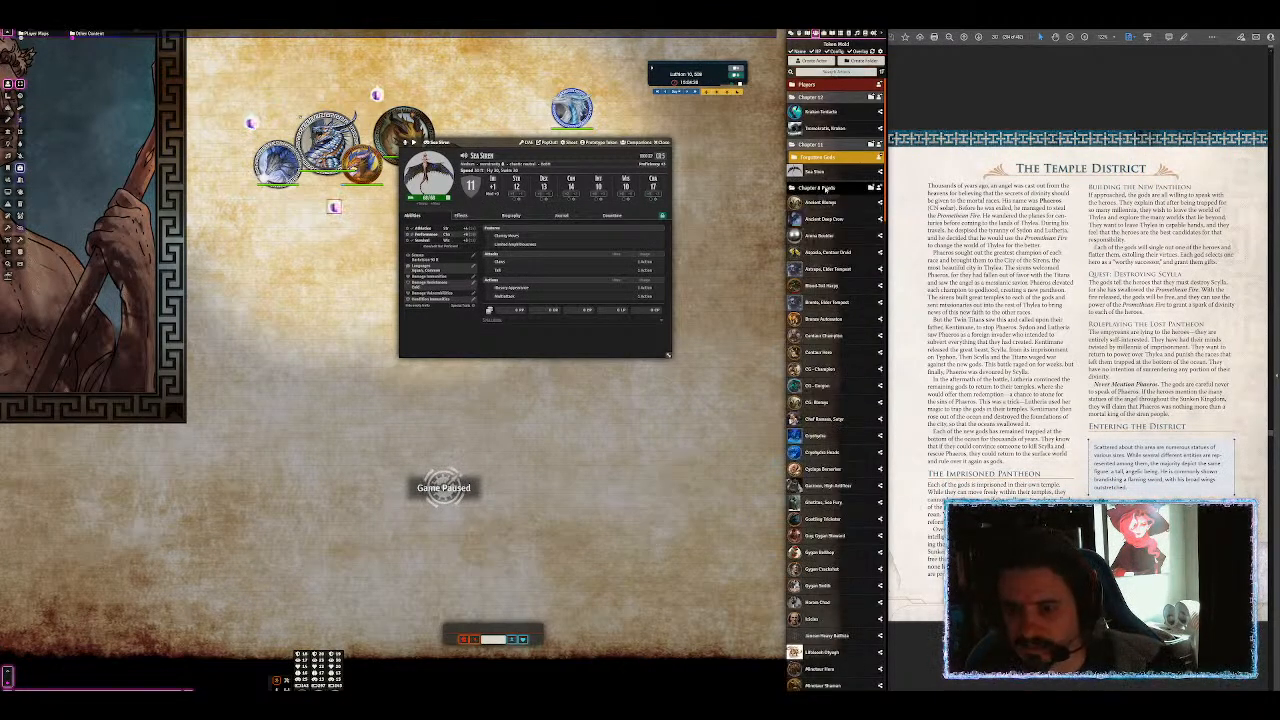
{"action": "left_click", "coordinate": [827, 188]}
{"action": "right_click", "coordinate": [822, 188]}
{"action": "left_click", "coordinate": [803, 253]}
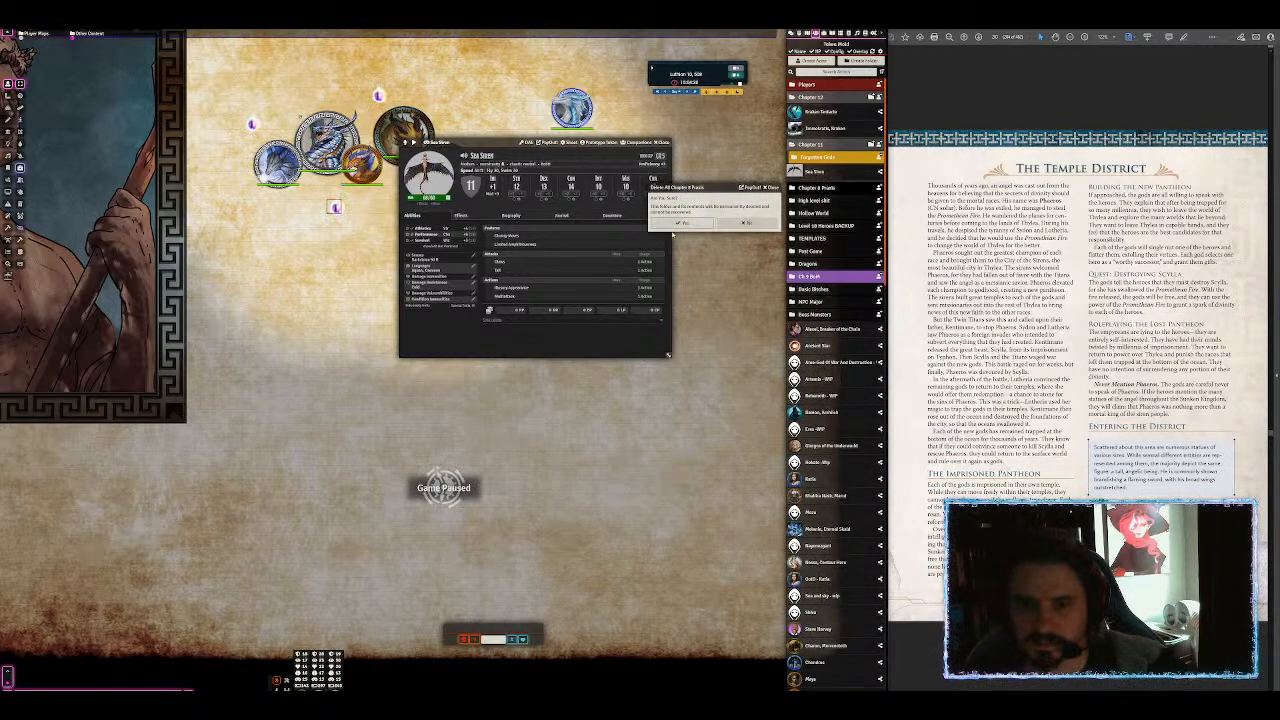
{"action": "left_click", "coordinate": [684, 222]}
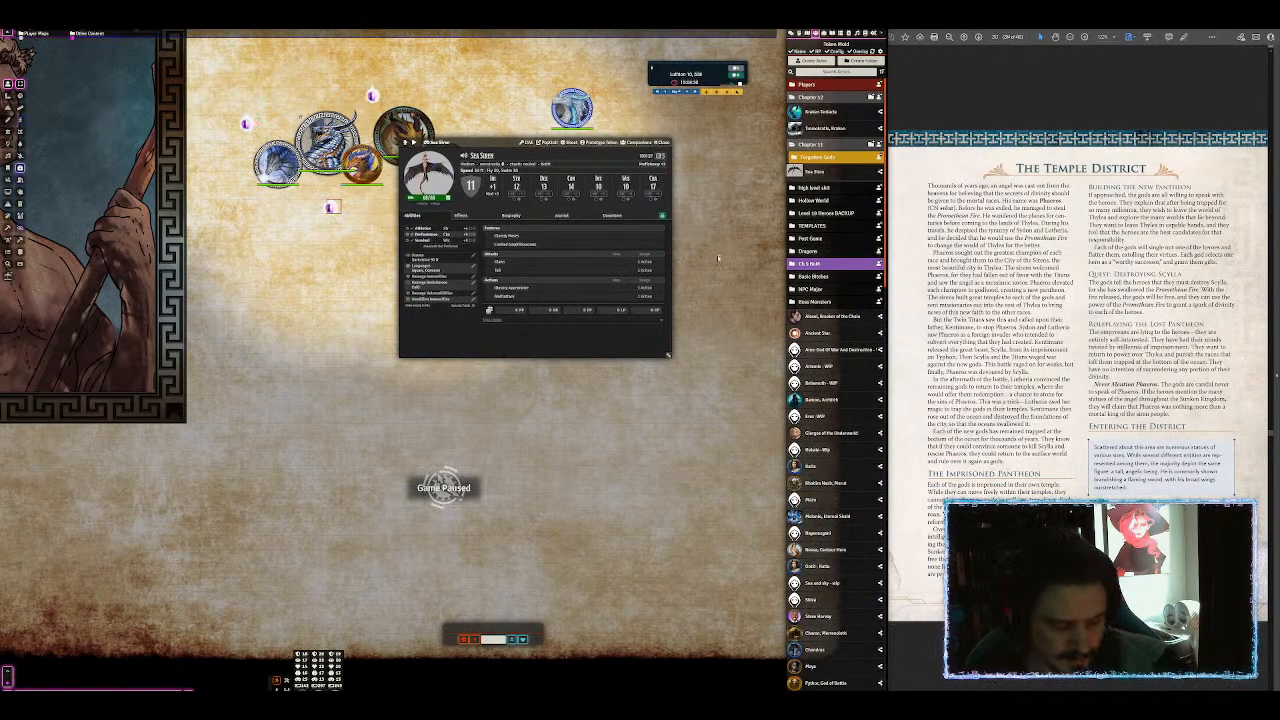
Step: Search all content for siren and import the Siren monster into the actor directory
{"action": "key", "text": "ctrl+space"}
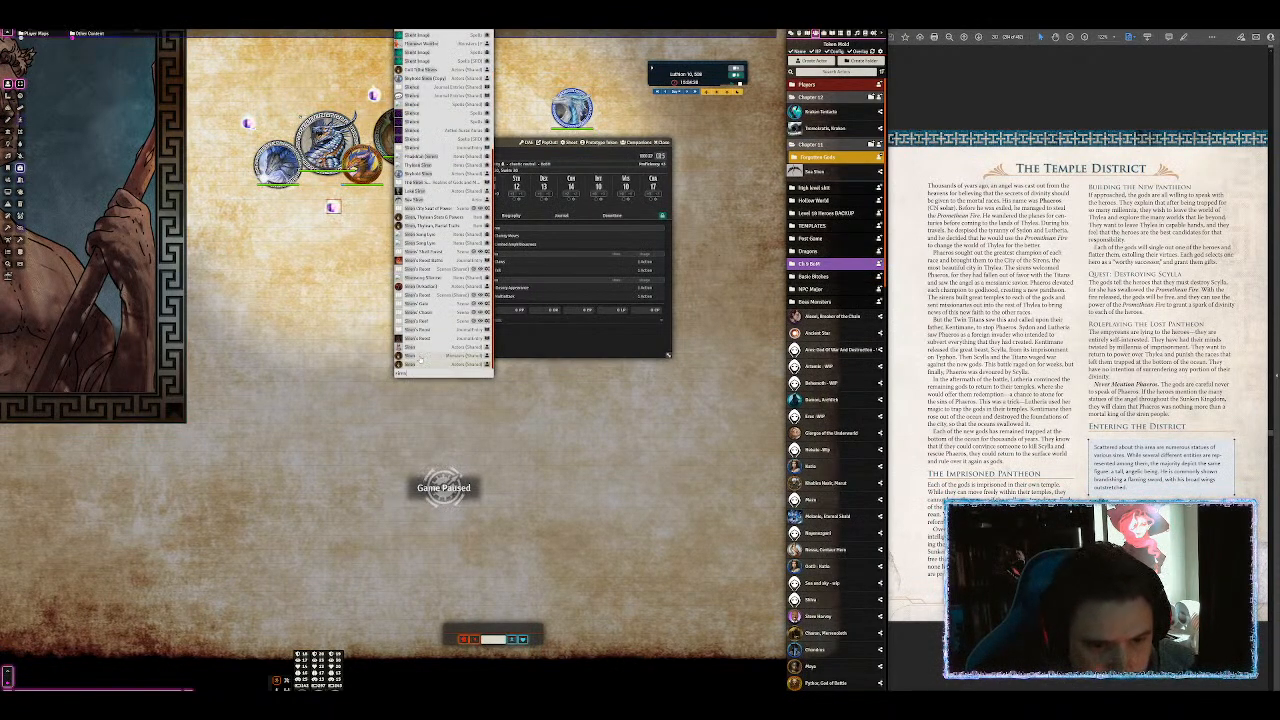
{"action": "left_click_drag", "start_coordinate": [421, 359], "coordinate": [812, 430]}
Step: Find the imported Siren, copy its Luring Song action onto the Sea Siren, and close both sheets
{"action": "left_click", "coordinate": [843, 72]}
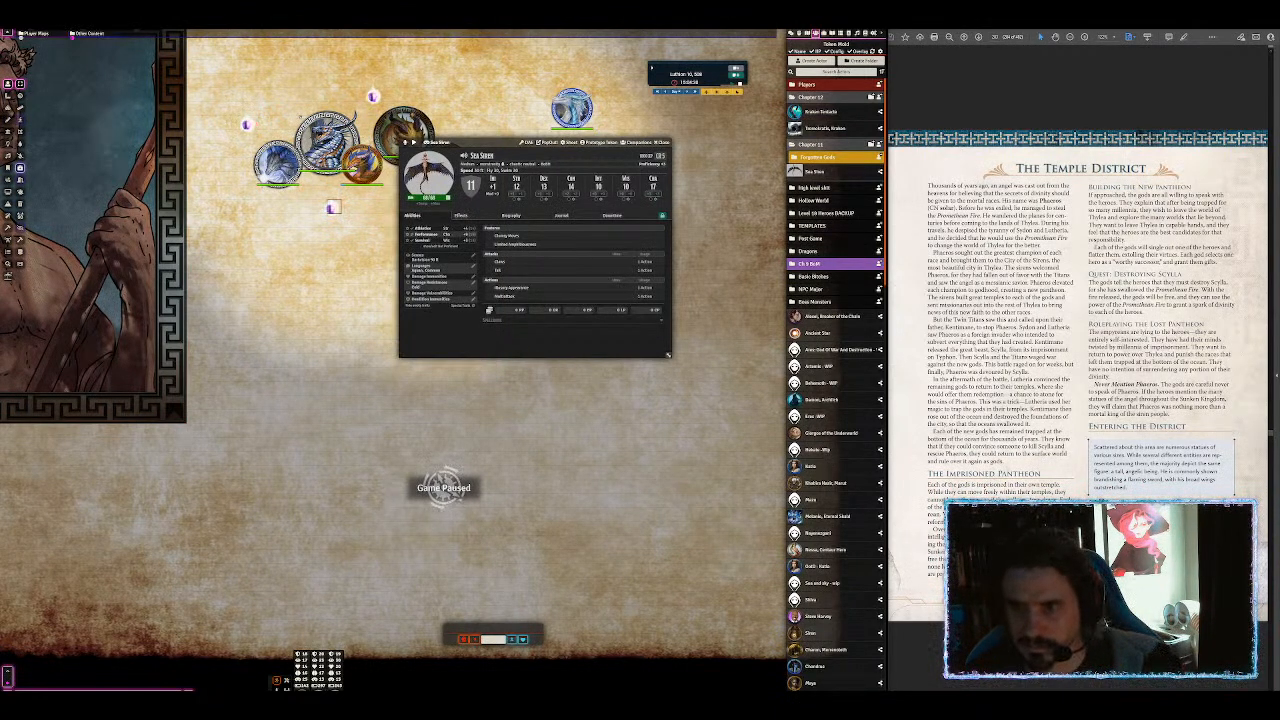
{"action": "type", "text": "siren"}
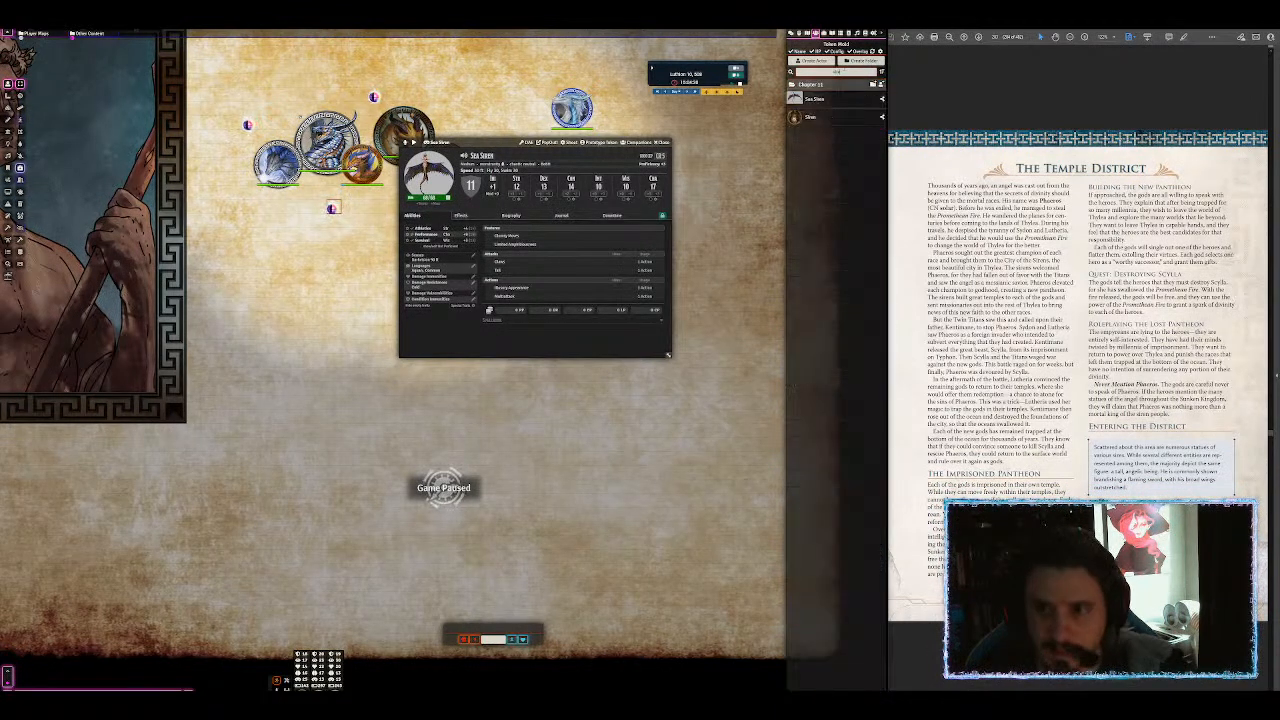
{"action": "left_click", "coordinate": [810, 116]}
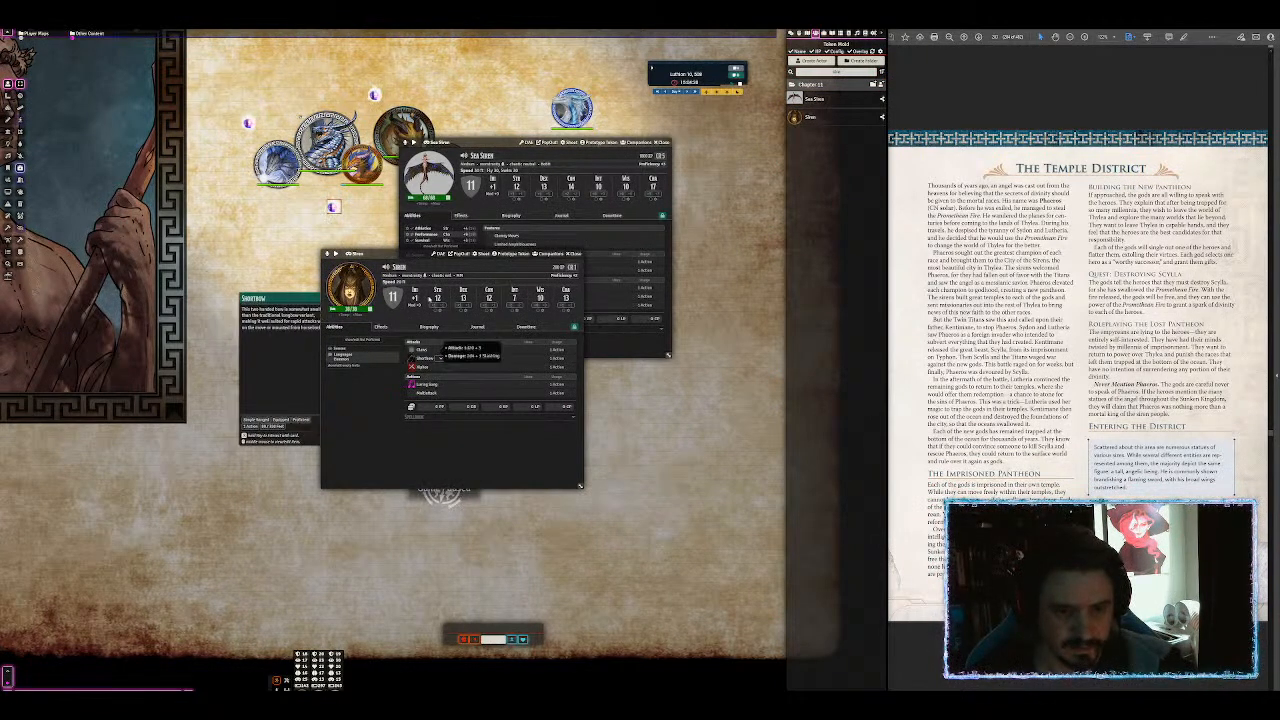
{"action": "left_click", "coordinate": [574, 253]}
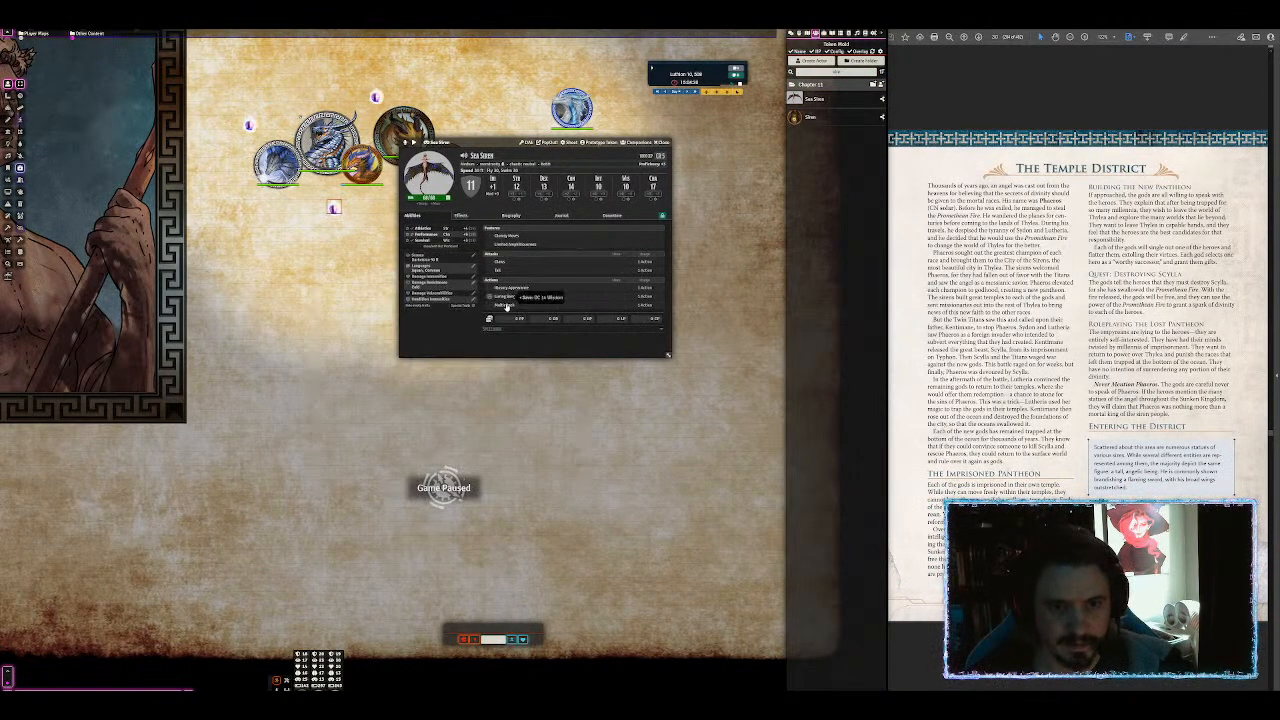
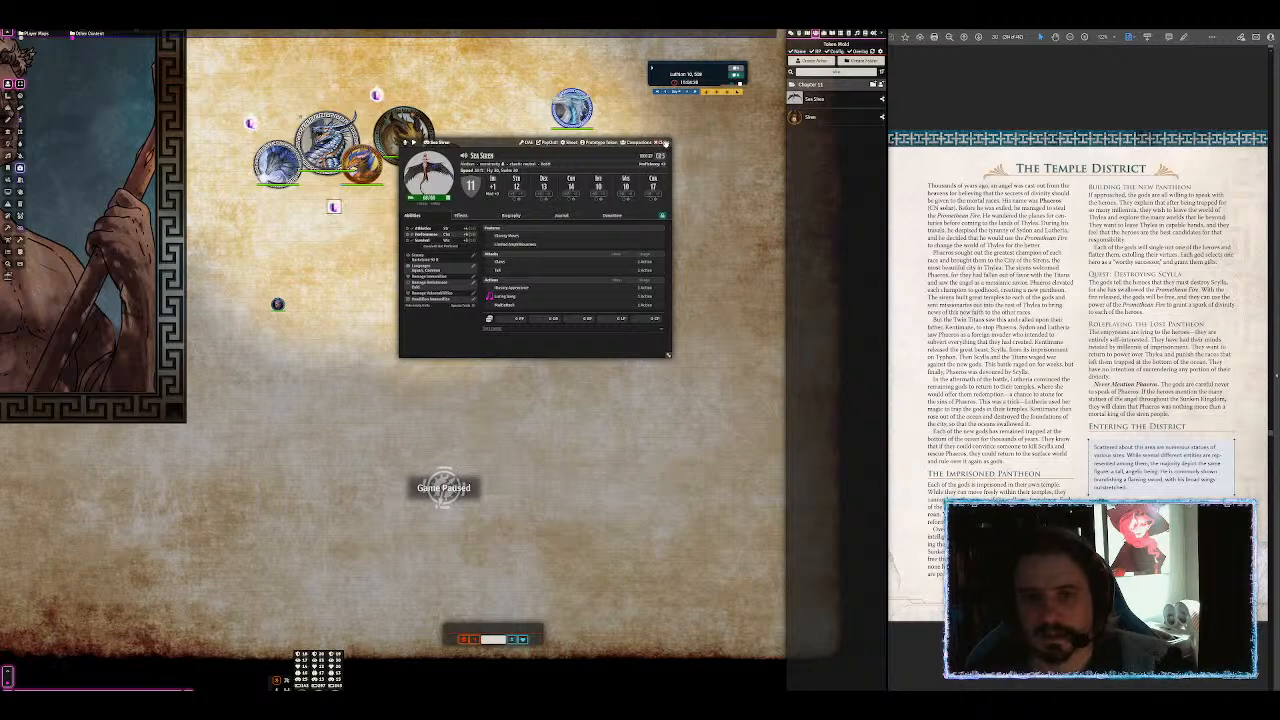
{"action": "left_click", "coordinate": [665, 143]}
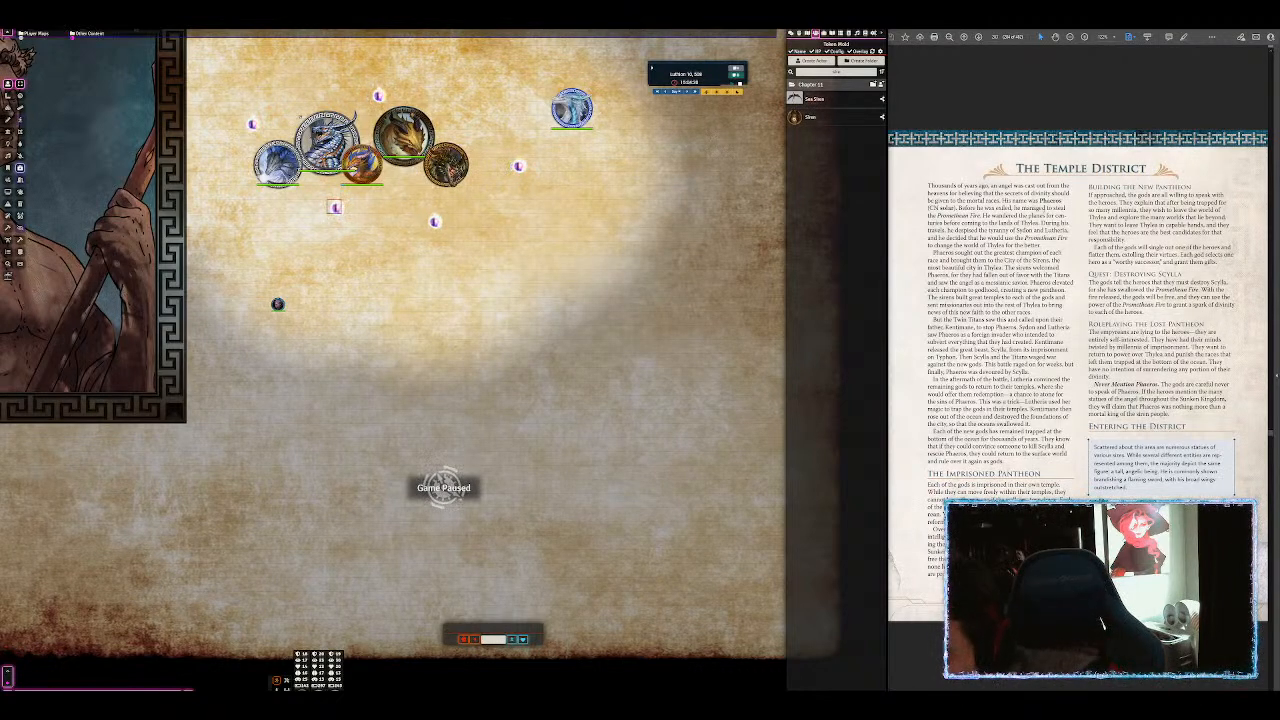
Step: Look through the Sunken Kingdom chapter of the adventure book for its creatures, from the city map to Key Locations
{"action": "scroll", "coordinate": [1064, 249], "scroll_direction": "up", "scroll_amount": 1}
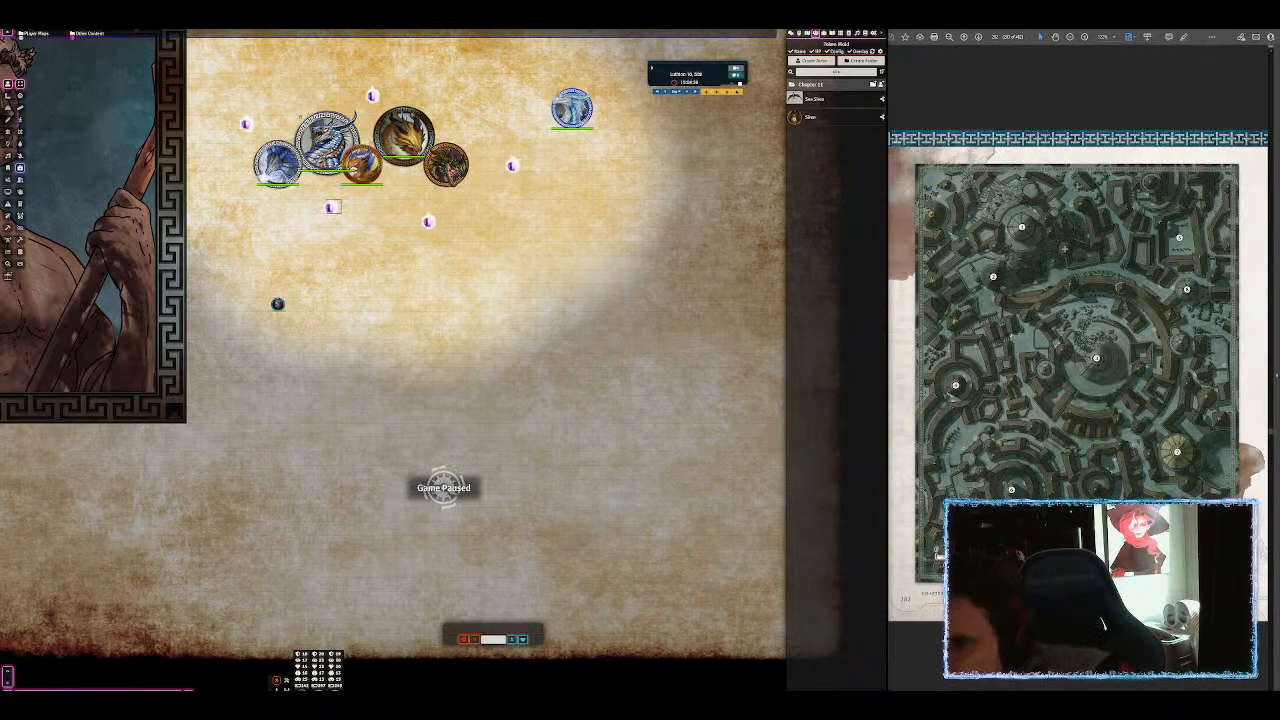
{"action": "key", "text": "Page_Up"}
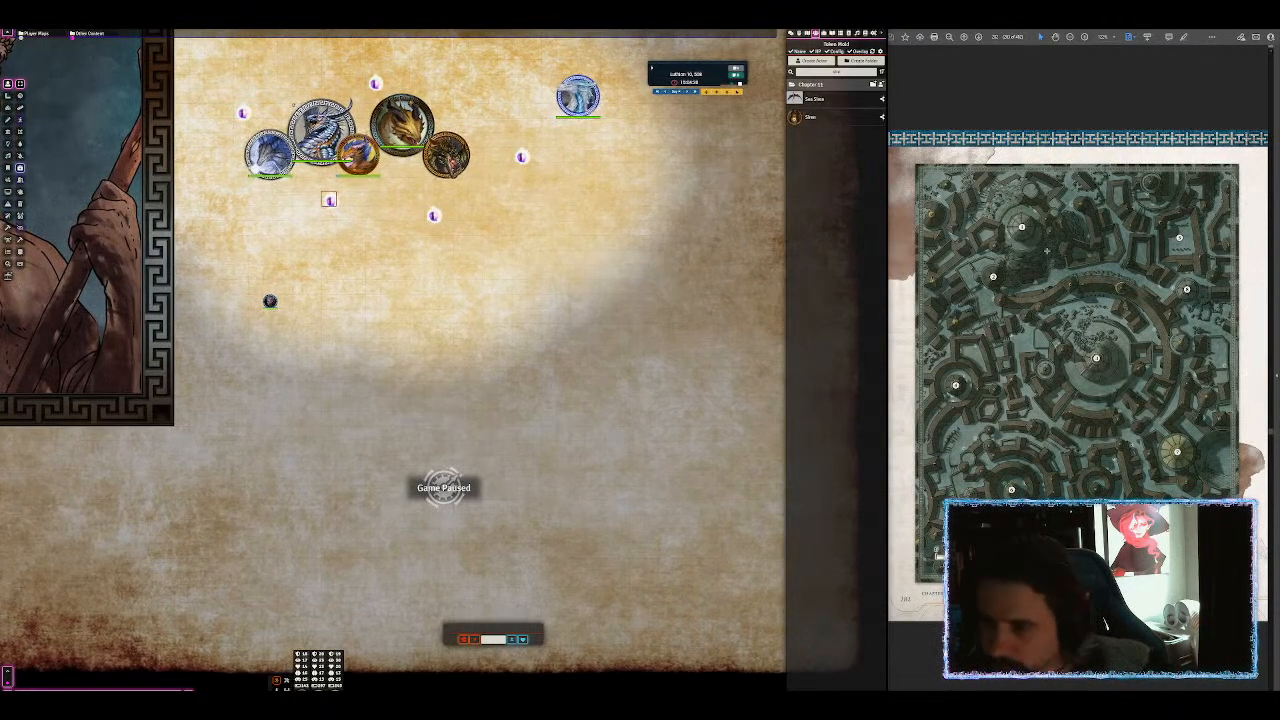
{"action": "left_click", "coordinate": [1129, 206]}
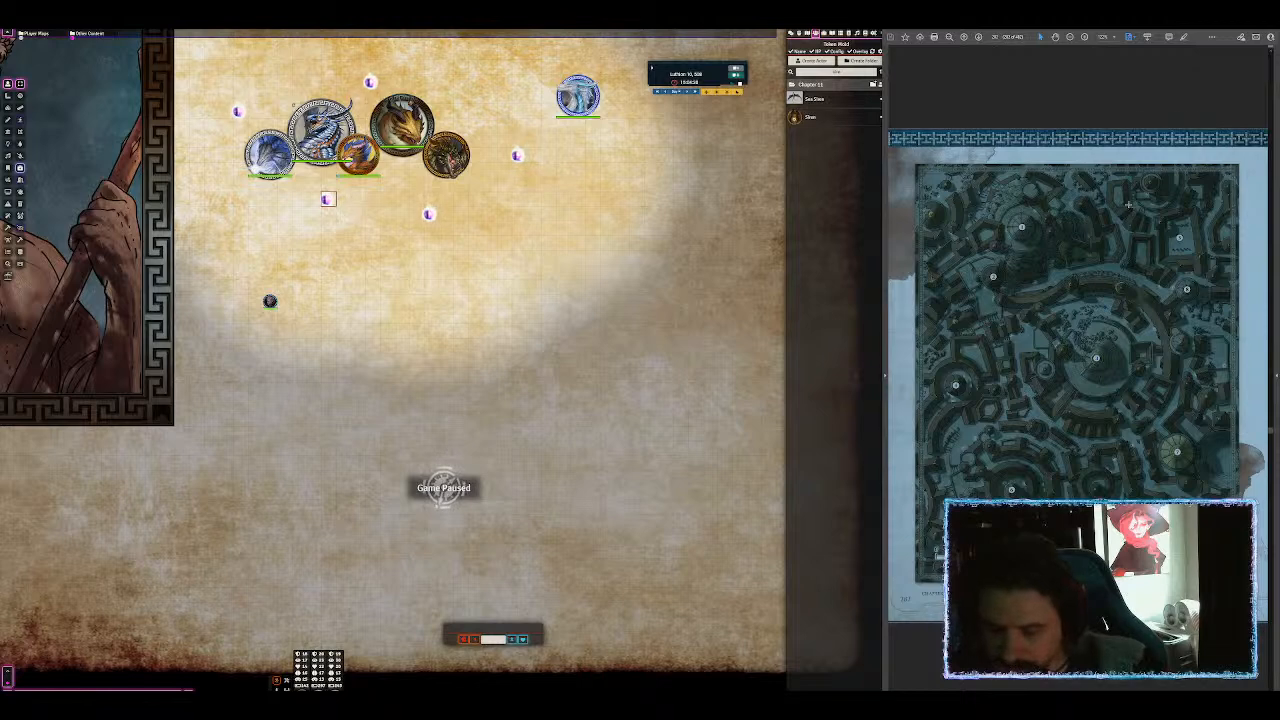
{"action": "scroll", "coordinate": [1129, 206], "scroll_direction": "down", "scroll_amount": 2}
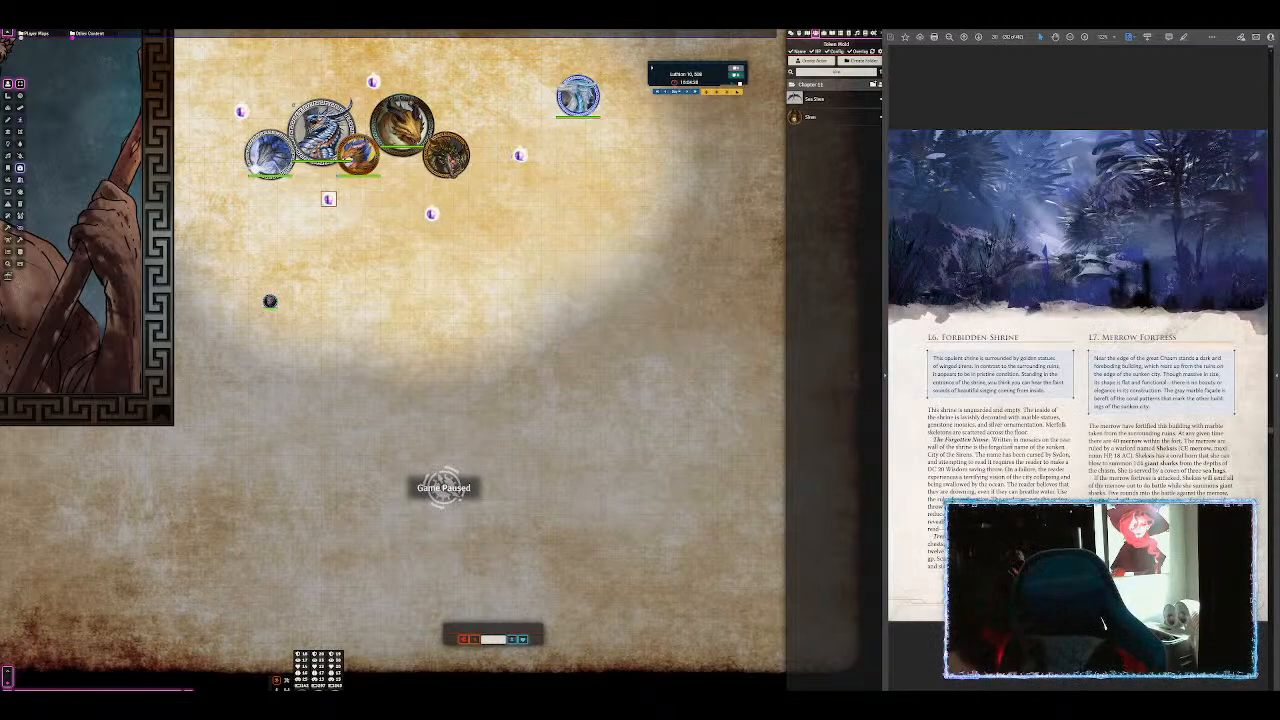
{"action": "scroll", "coordinate": [1080, 376], "scroll_direction": "up", "scroll_amount": 2}
{"action": "scroll", "coordinate": [1080, 376], "scroll_direction": "up", "scroll_amount": 4}
{"action": "scroll", "coordinate": [1080, 376], "scroll_direction": "up", "scroll_amount": 2}
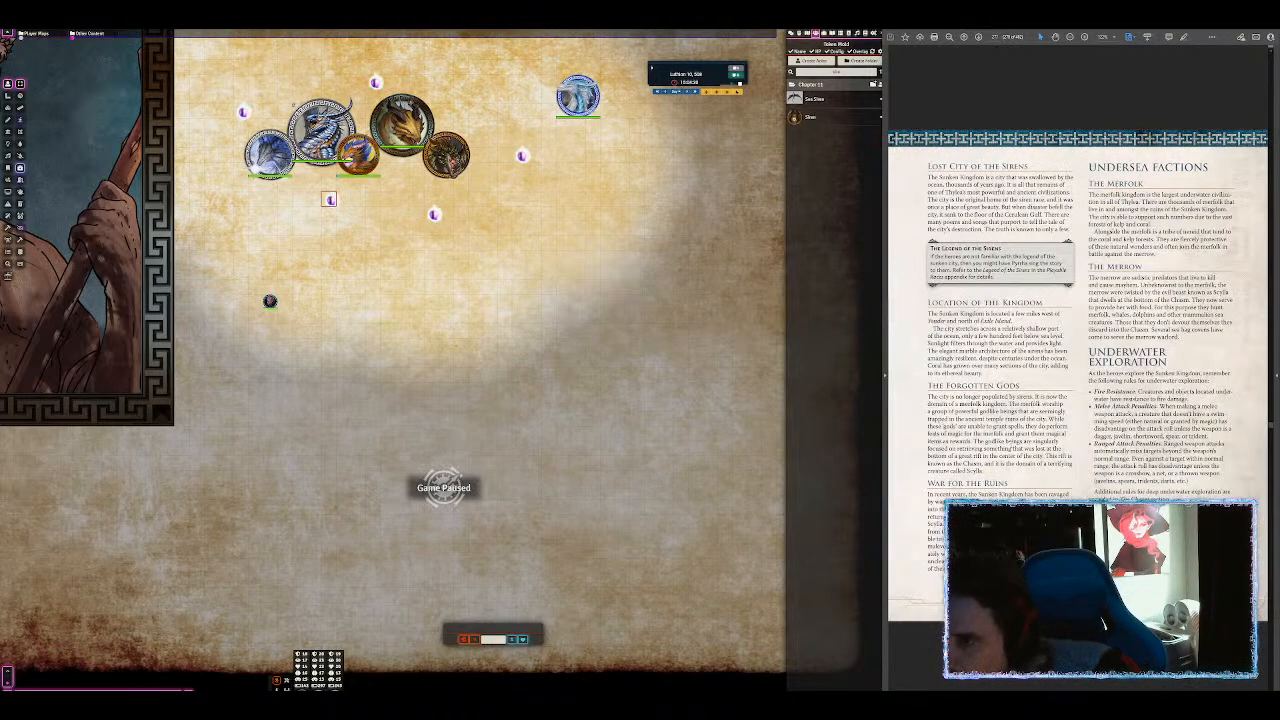
{"action": "scroll", "coordinate": [1080, 376], "scroll_direction": "up", "scroll_amount": 2}
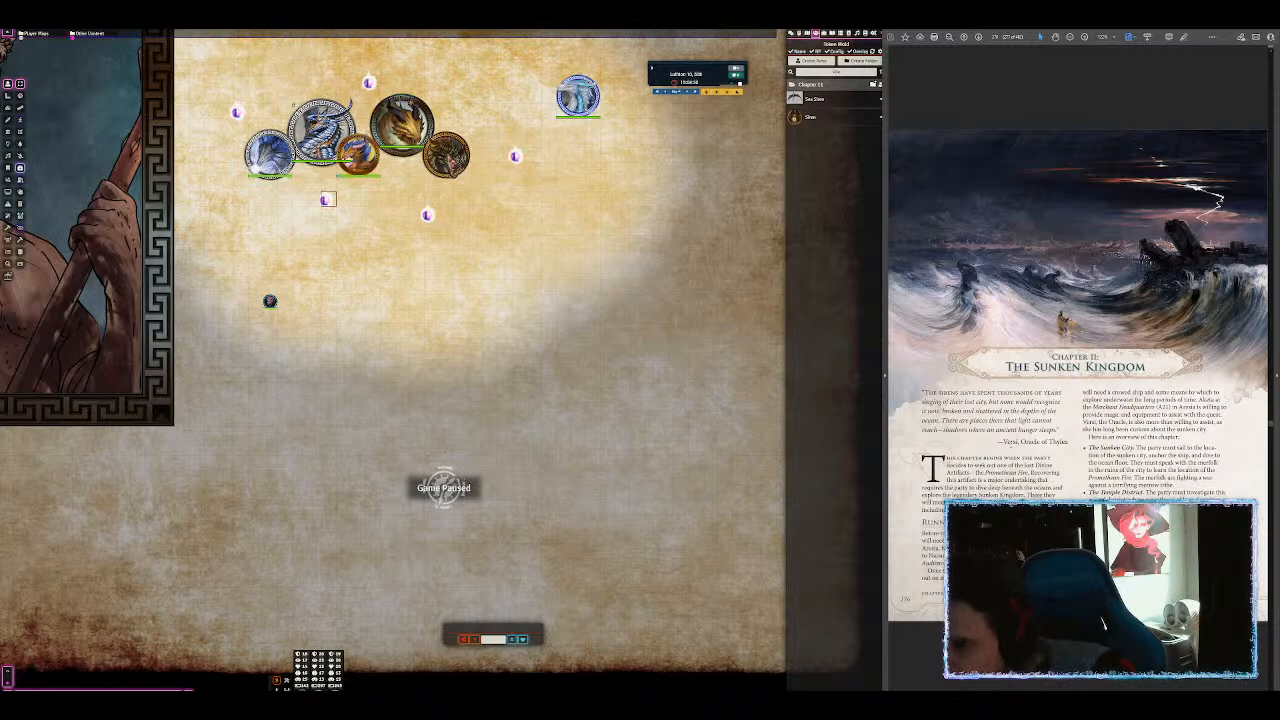
{"action": "scroll", "coordinate": [1080, 376], "scroll_direction": "down", "scroll_amount": 2}
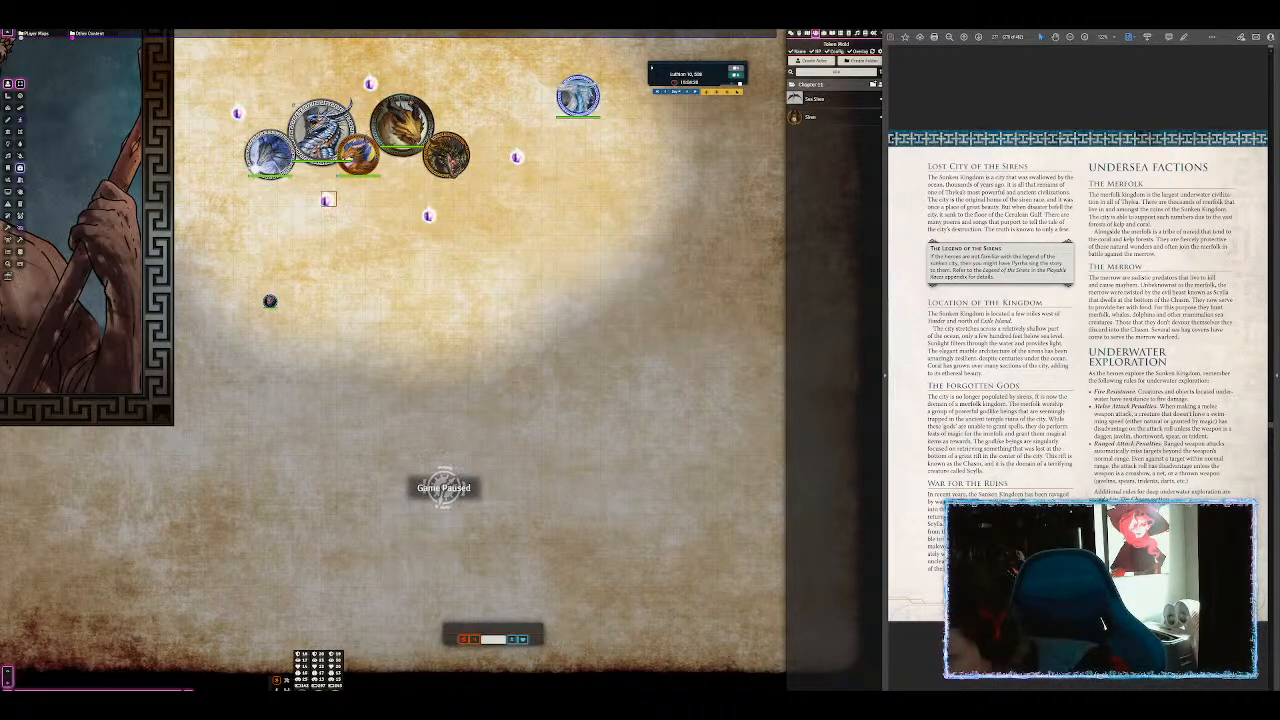
{"action": "key", "text": "Right"}
{"action": "key", "text": "Left"}
{"action": "key", "text": "Right"}
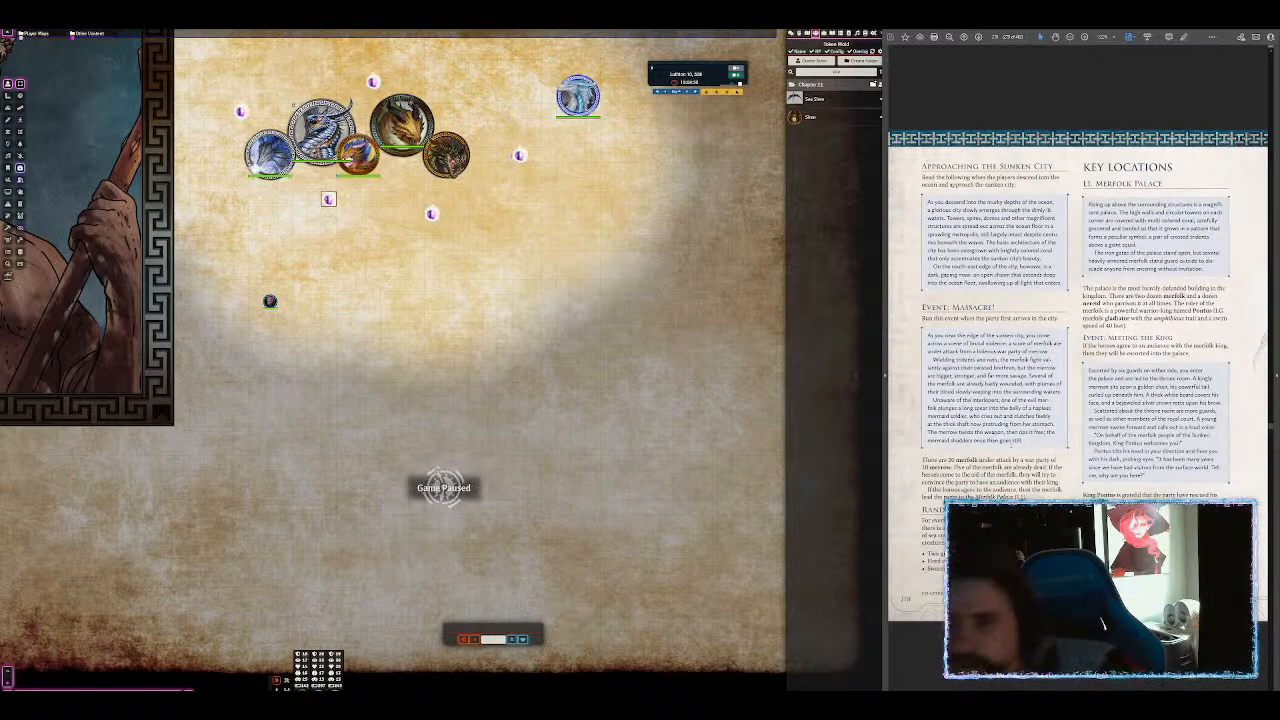
Step: Clear the actor search, search all content for merrow, and import the CG - Merrow Champion into the Sea Siren's folder
{"action": "left_click", "coordinate": [836, 72]}
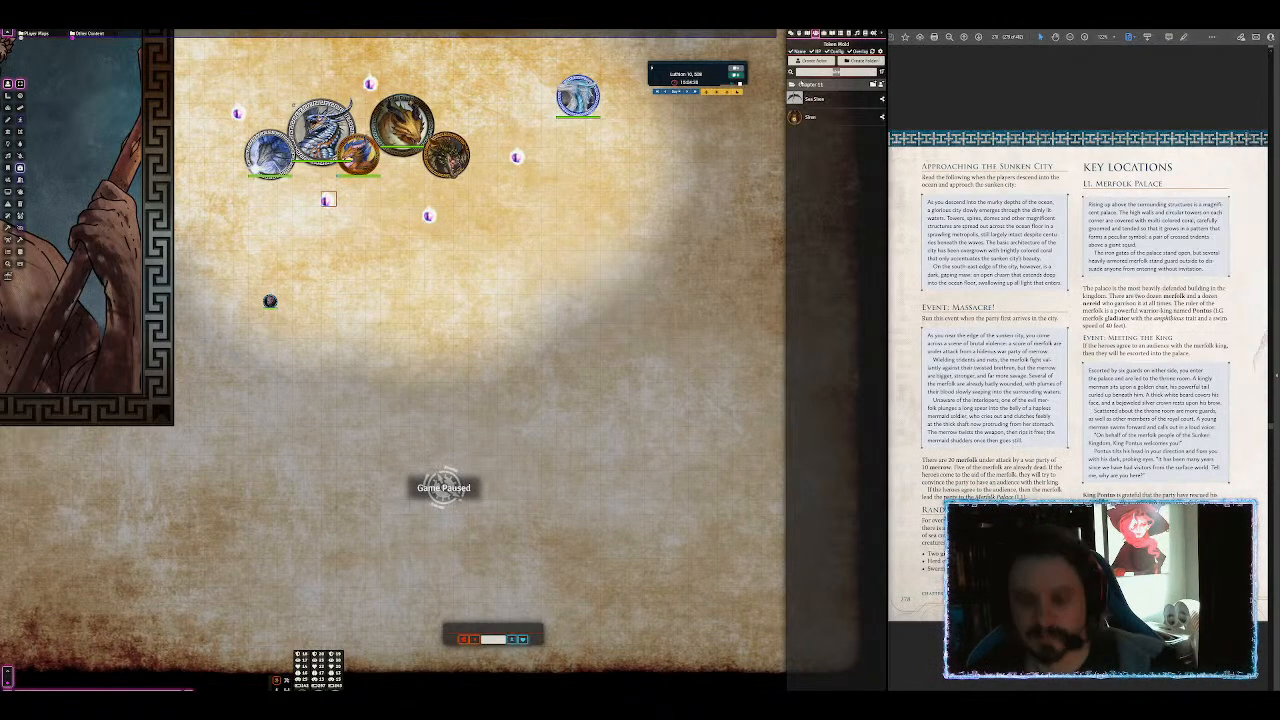
{"action": "key", "text": "BackSpace"}
{"action": "key", "text": "BackSpace"}
{"action": "key", "text": "BackSpace"}
{"action": "key", "text": "BackSpace"}
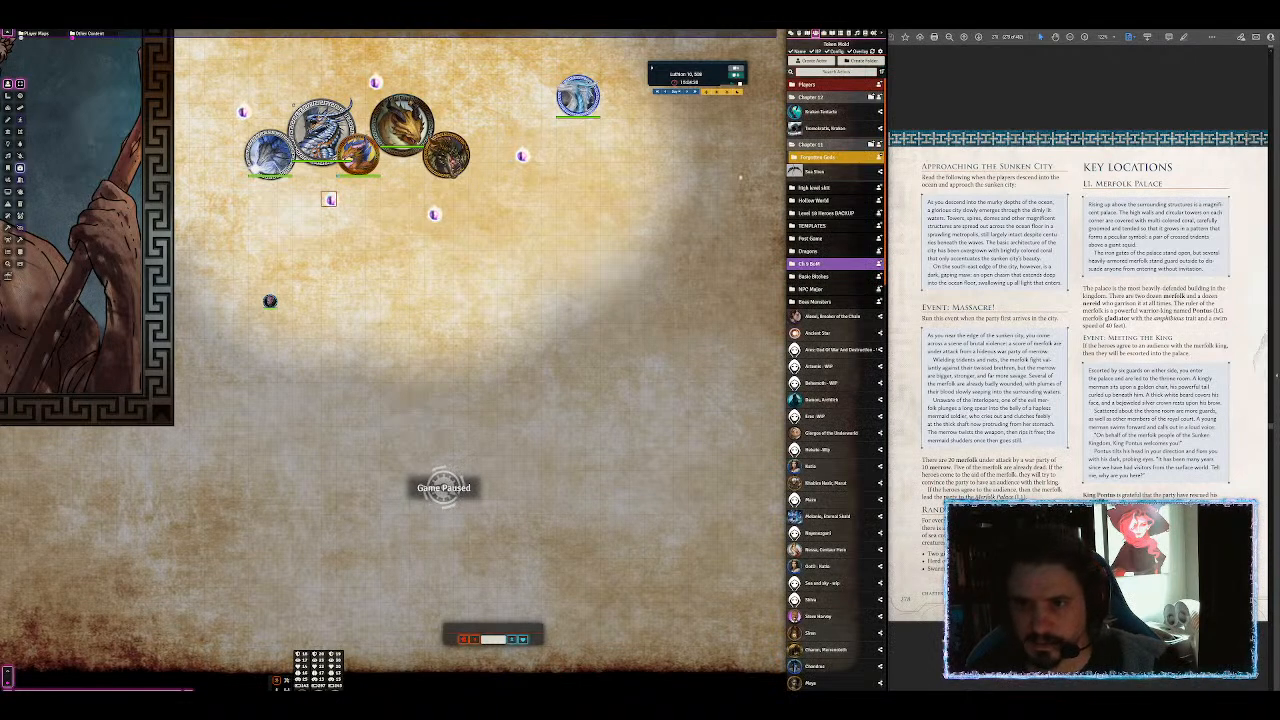
{"action": "key", "text": "ctrl+space"}
{"action": "type", "text": "merrow"}
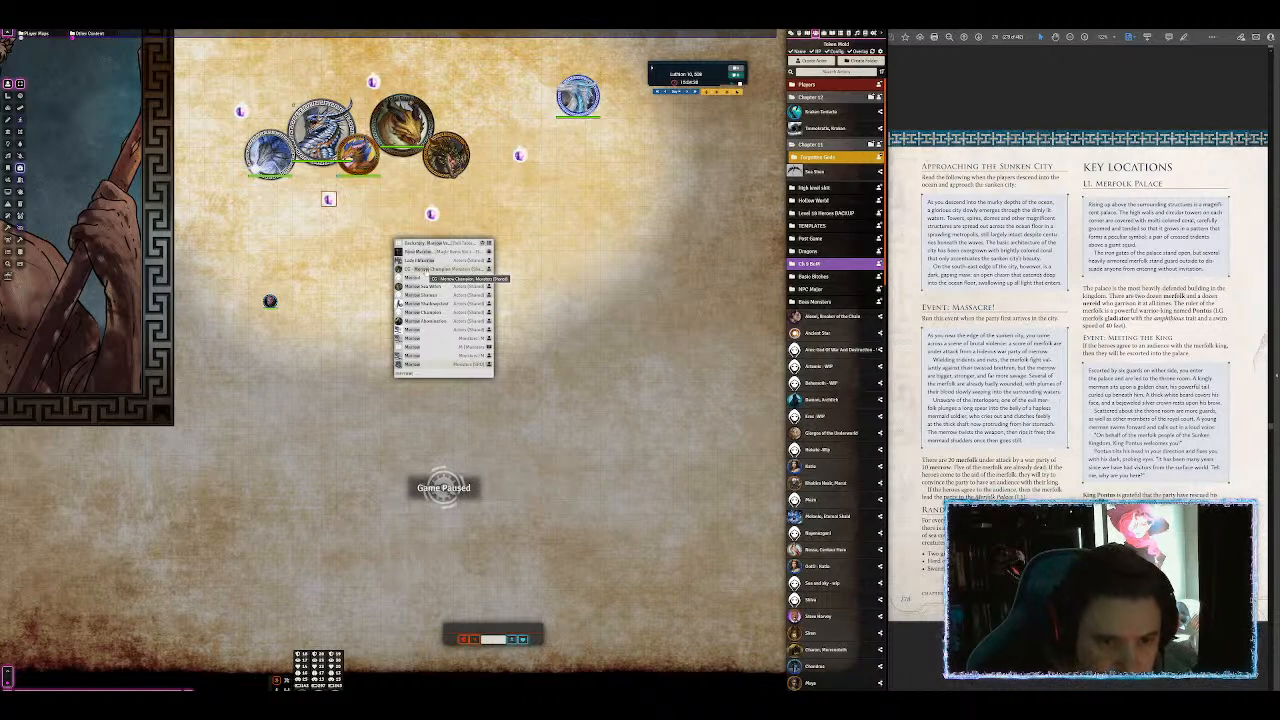
{"action": "left_click_drag", "start_coordinate": [430, 278], "coordinate": [823, 170]}
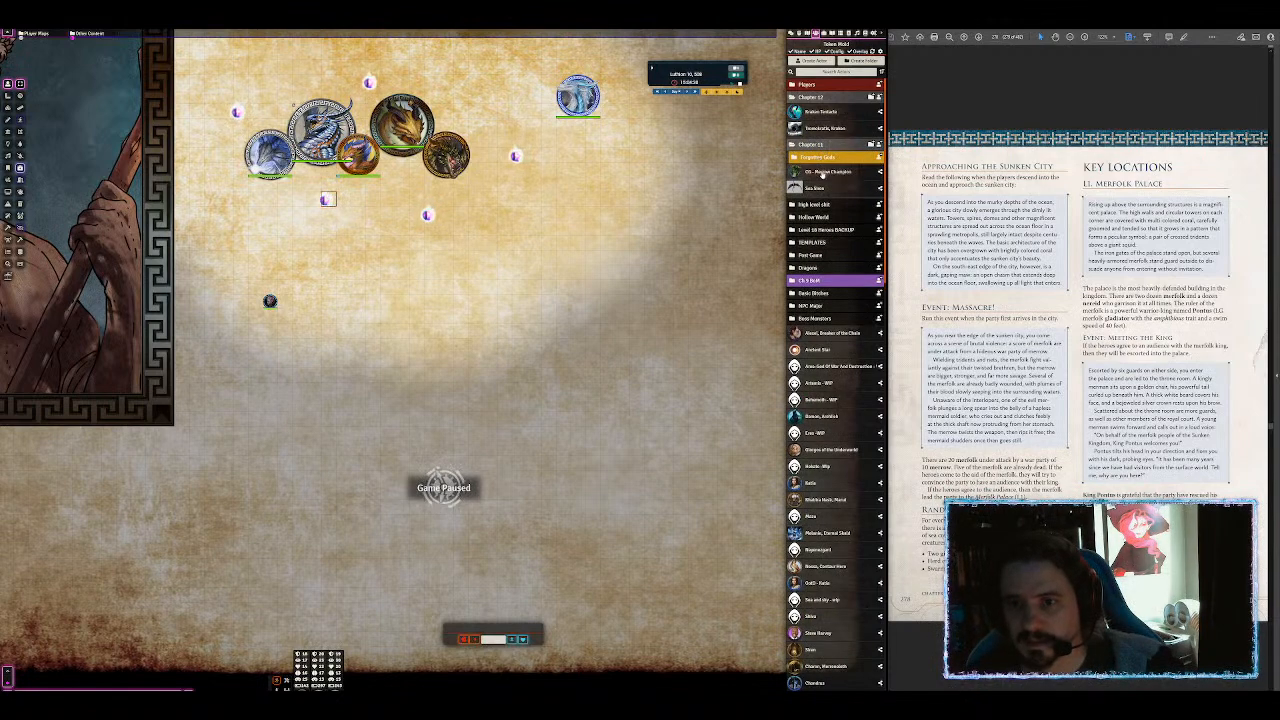
Step: Open the imported Merrow Champion's sheet and examine its attacks and actions
{"action": "left_click", "coordinate": [821, 172]}
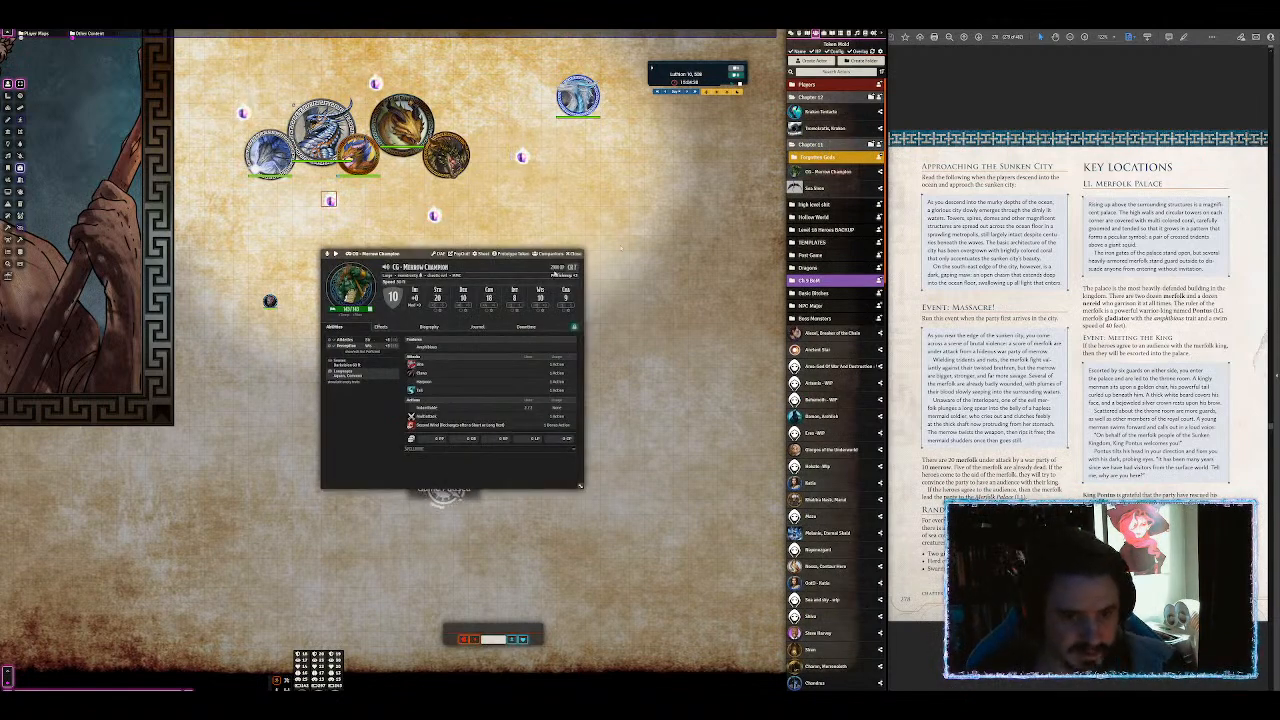
{"action": "left_click_drag", "start_coordinate": [414, 258], "coordinate": [519, 168]}
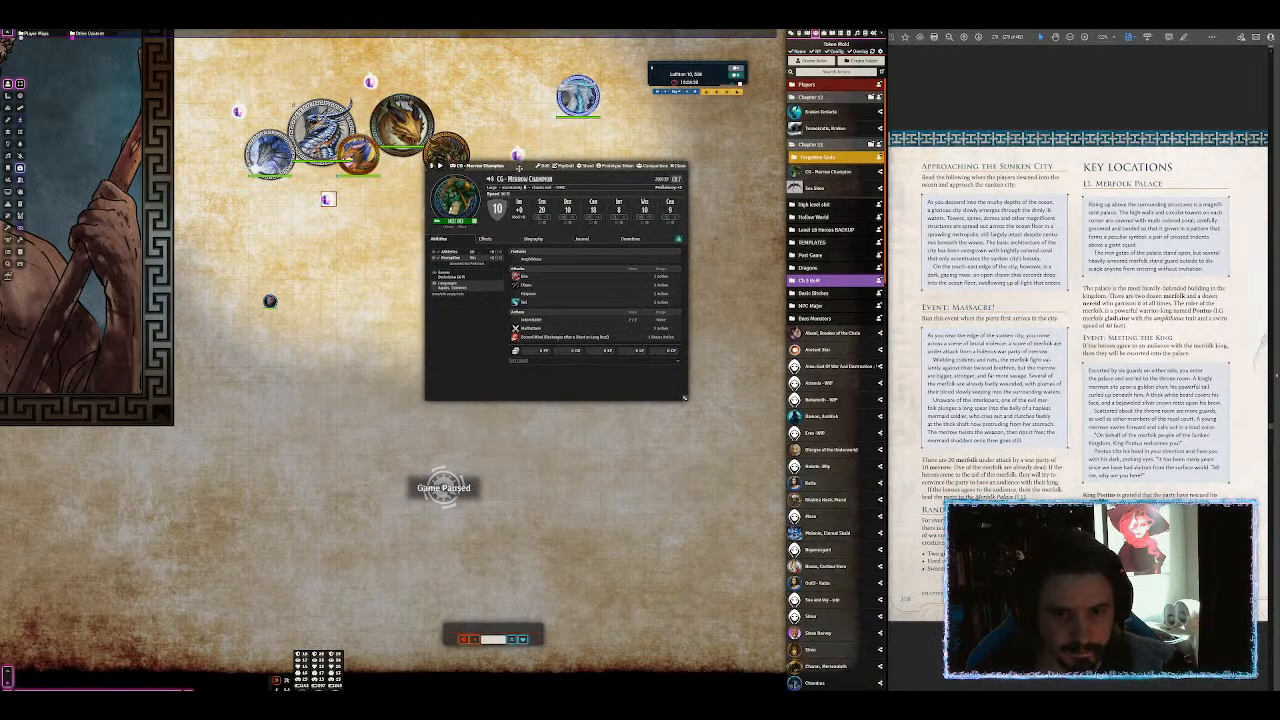
{"action": "mouse_move", "coordinate": [543, 344]}
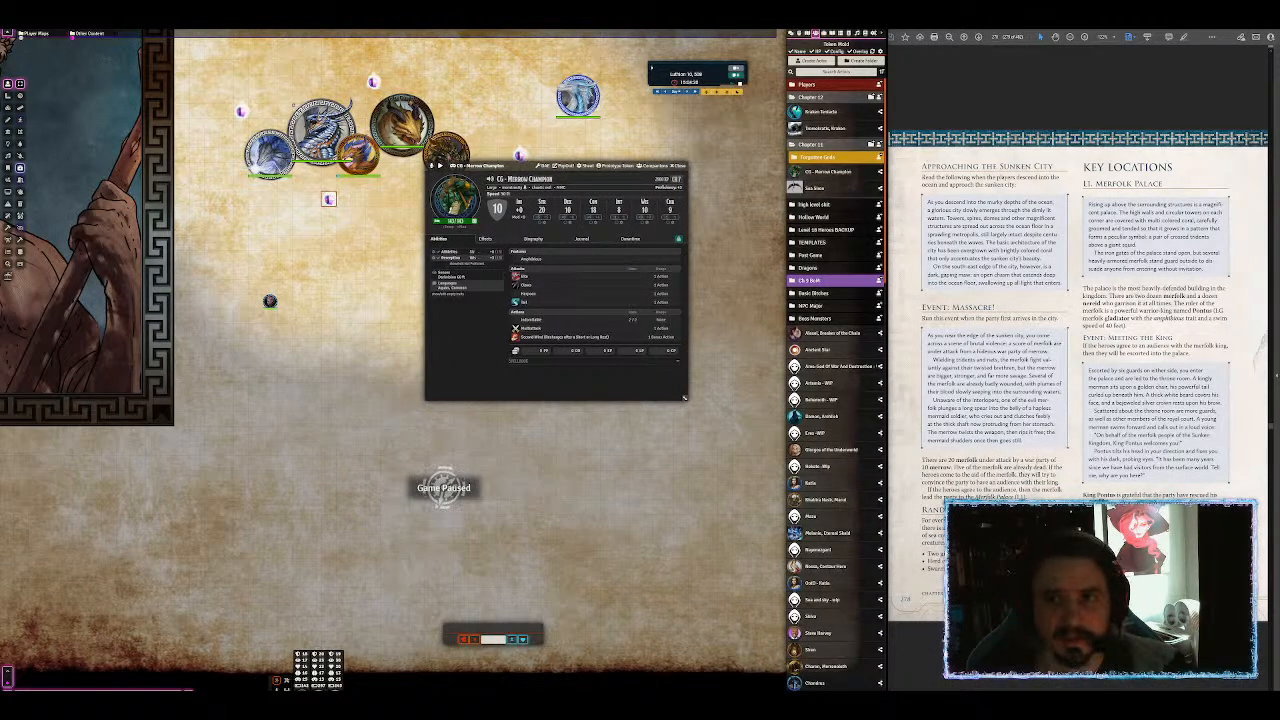
Step: Switch to Pinterest and search for merrow
{"action": "key", "text": "alt+Tab"}
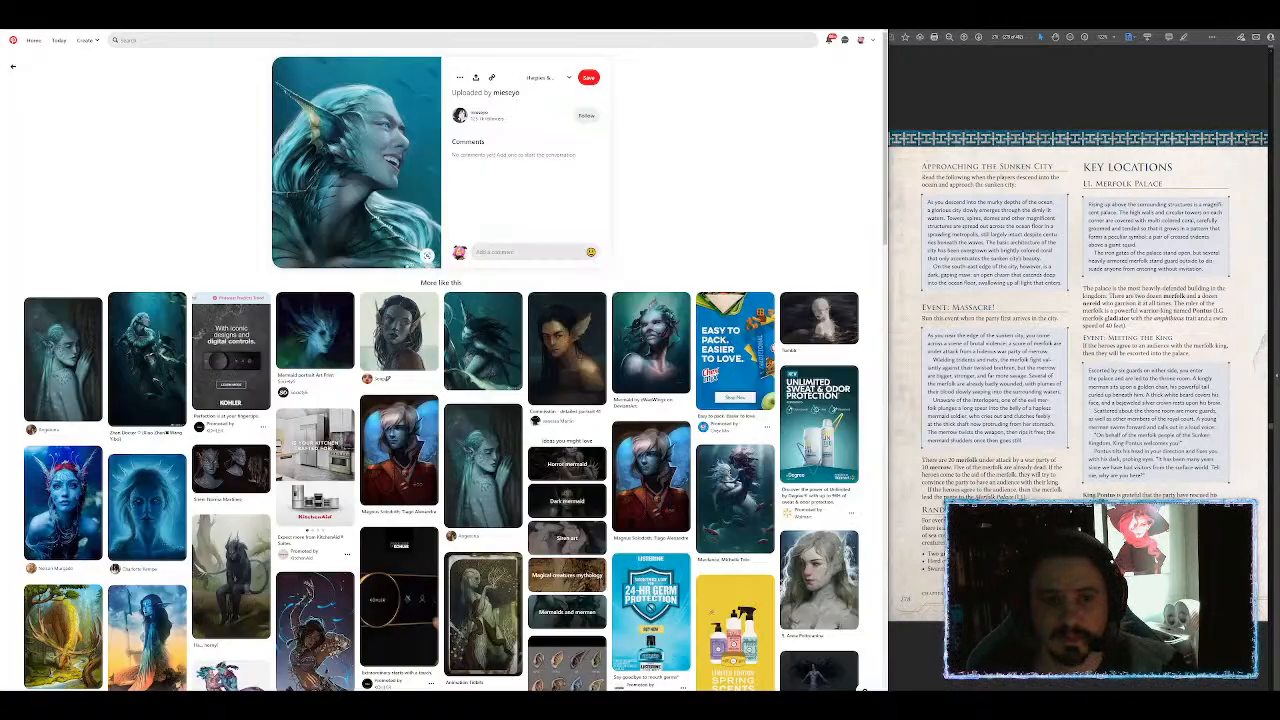
{"action": "left_click", "coordinate": [200, 40]}
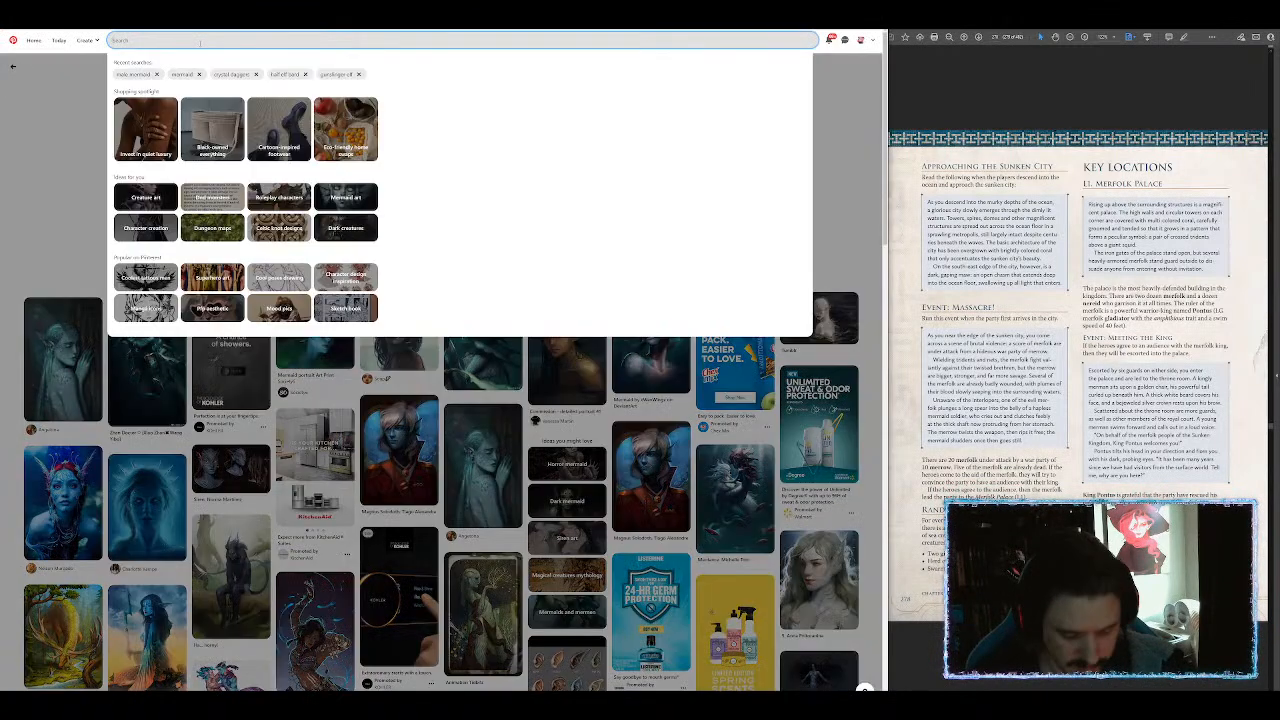
{"action": "type", "text": "merrow"}
{"action": "key", "text": "Return"}
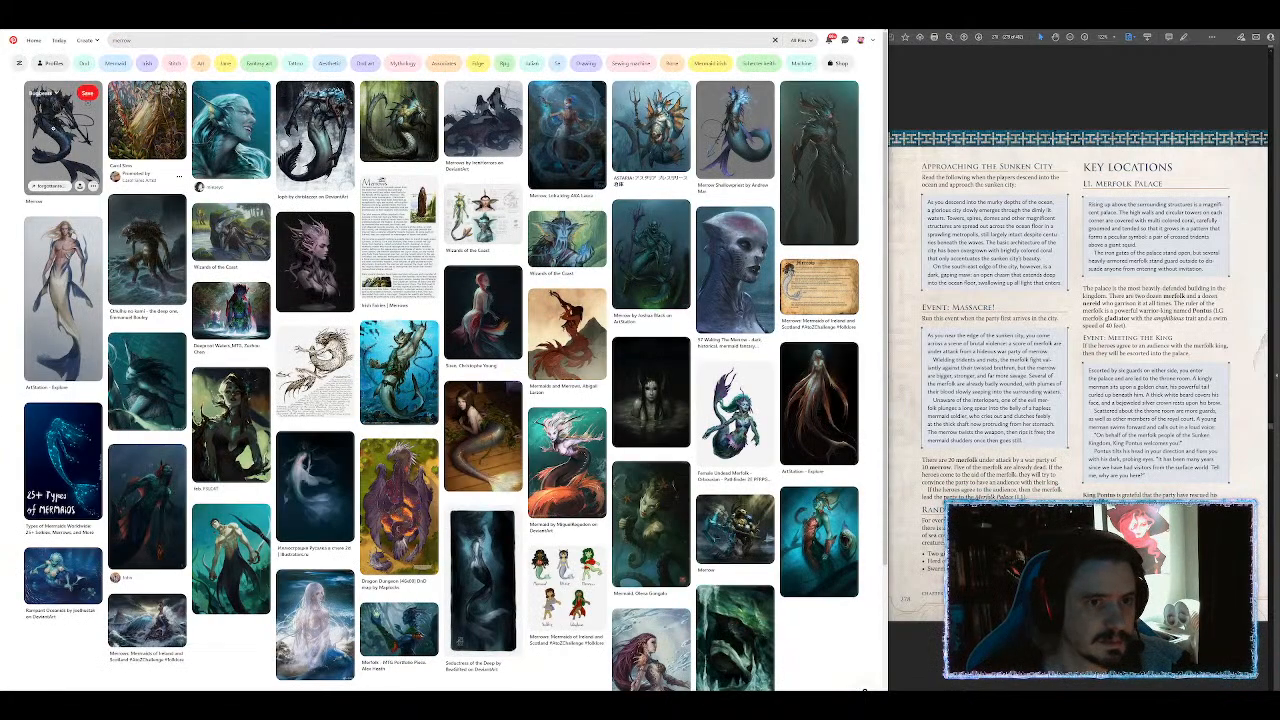
Step: Open the armoured Merrow pin and, from its related pictures, the blue underwater merman holding a saw-toothed weapon
{"action": "left_click", "coordinate": [56, 128]}
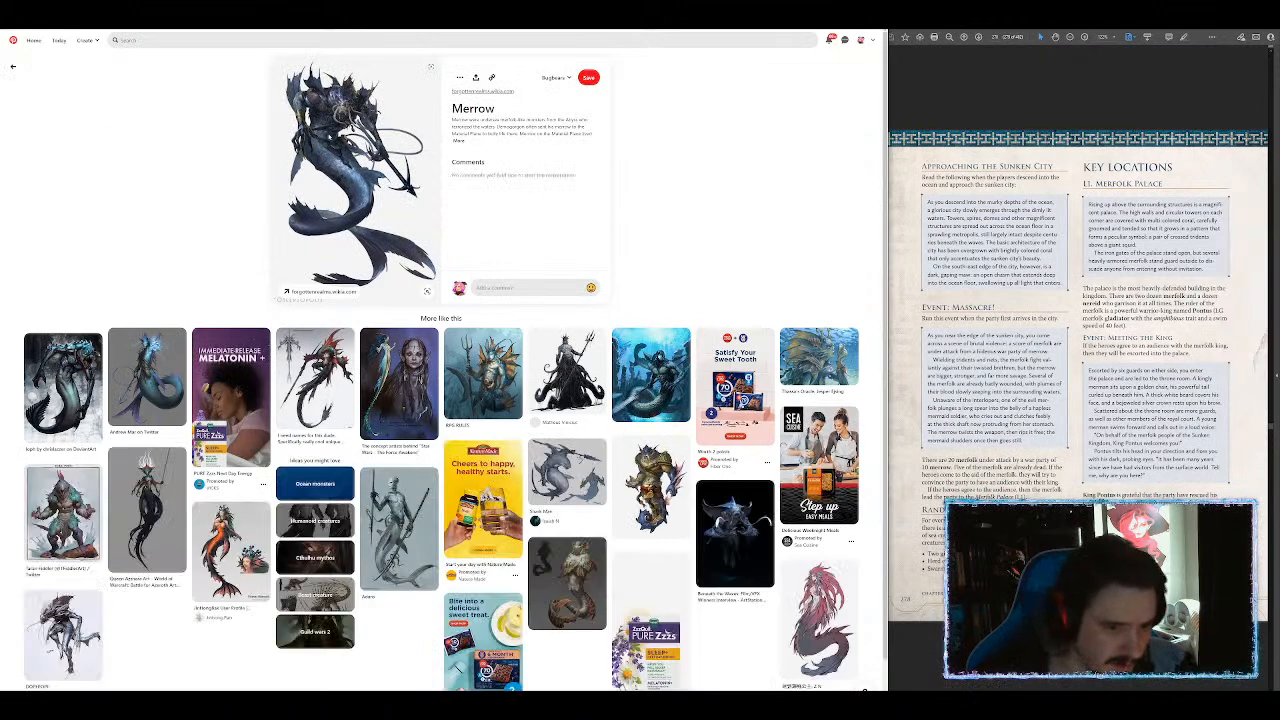
{"action": "mouse_move", "coordinate": [132, 380]}
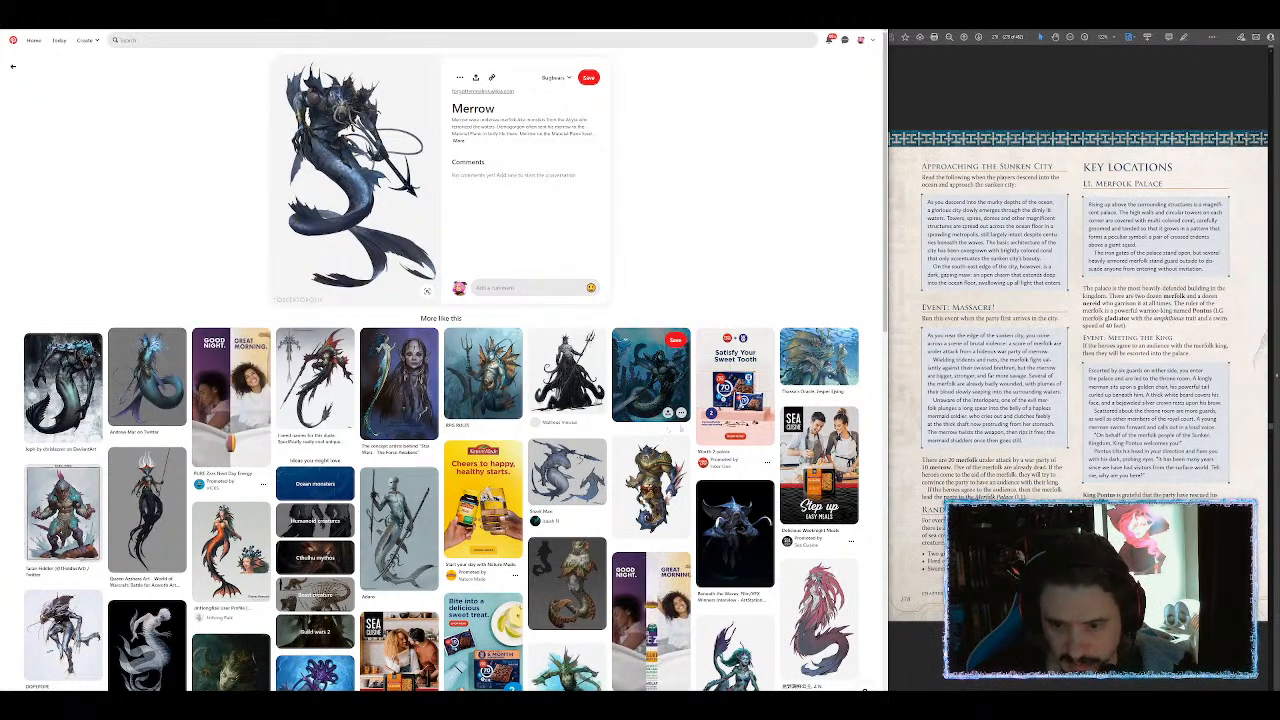
{"action": "left_click", "coordinate": [660, 378]}
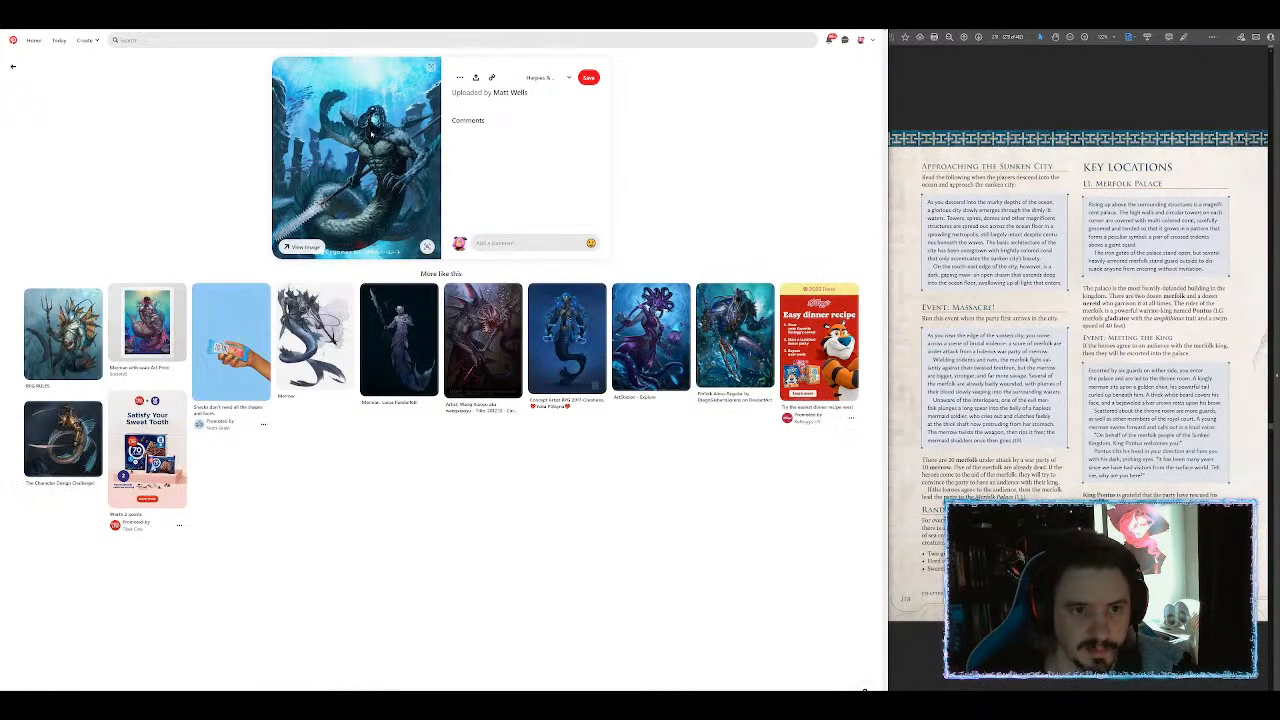
Step: Run a reverse image search on the merman picture and list all of its available sizes
{"action": "right_click", "coordinate": [376, 133]}
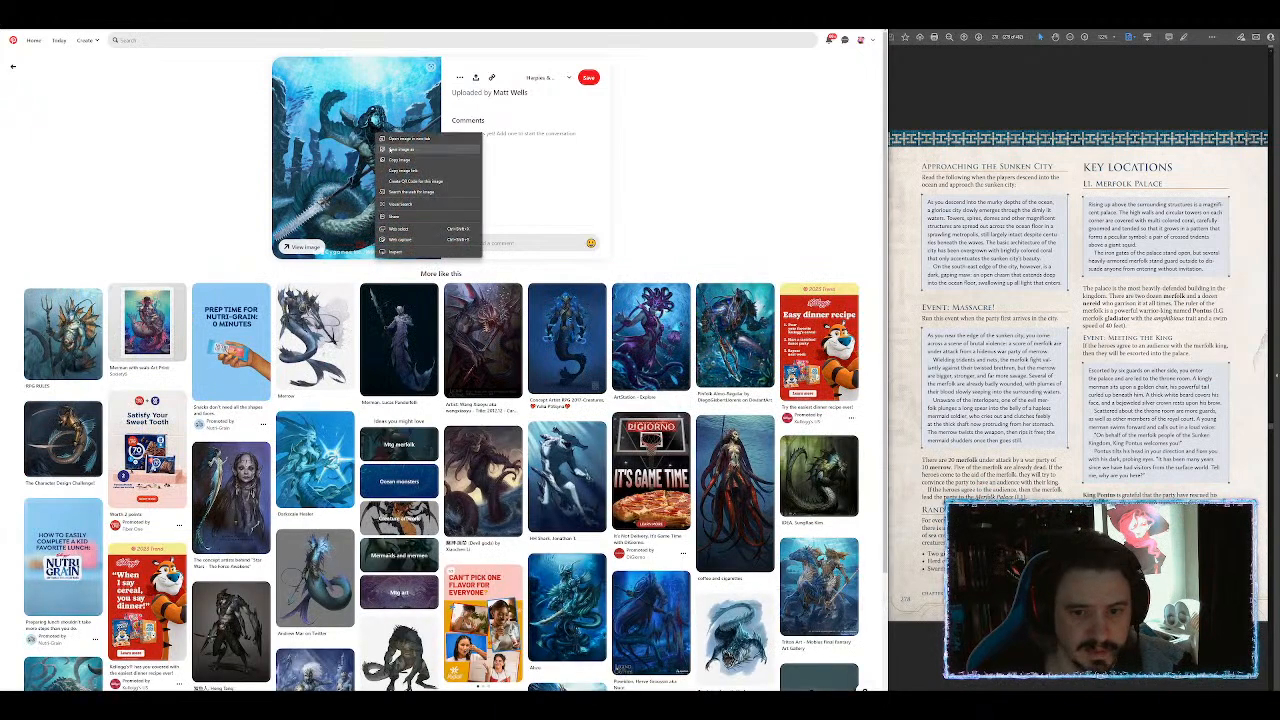
{"action": "left_click", "coordinate": [425, 192]}
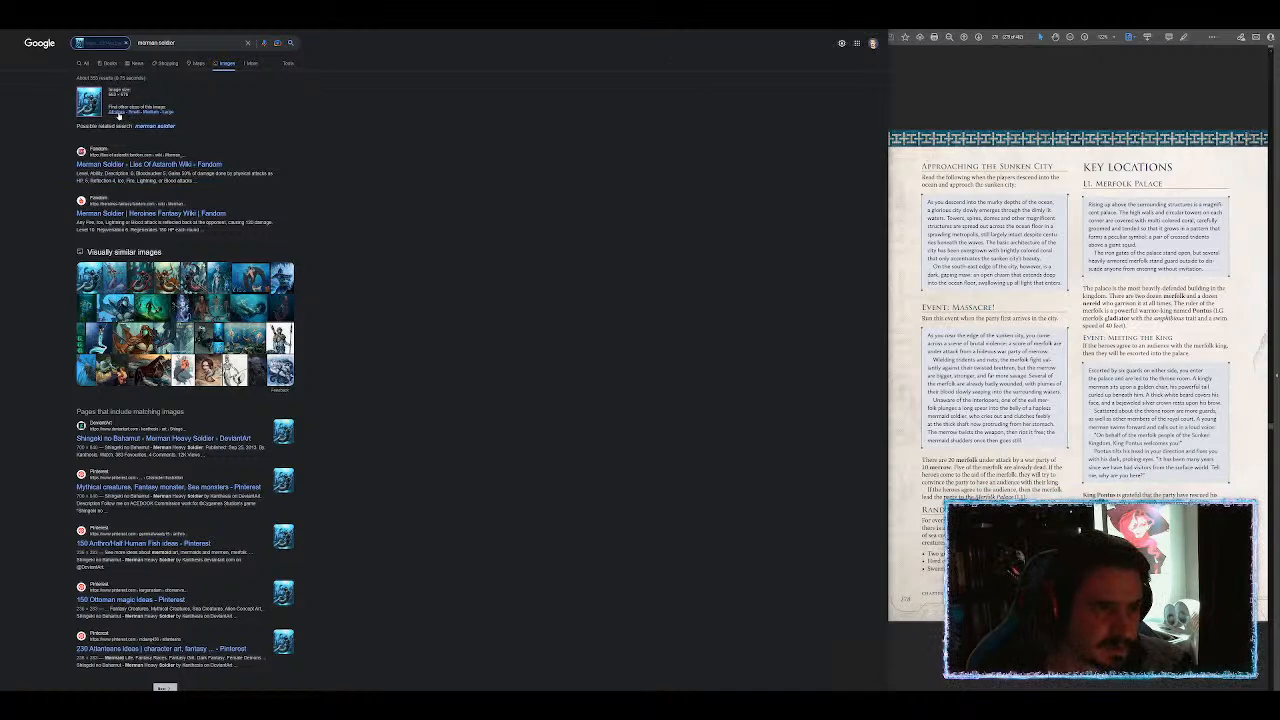
{"action": "left_click", "coordinate": [118, 113]}
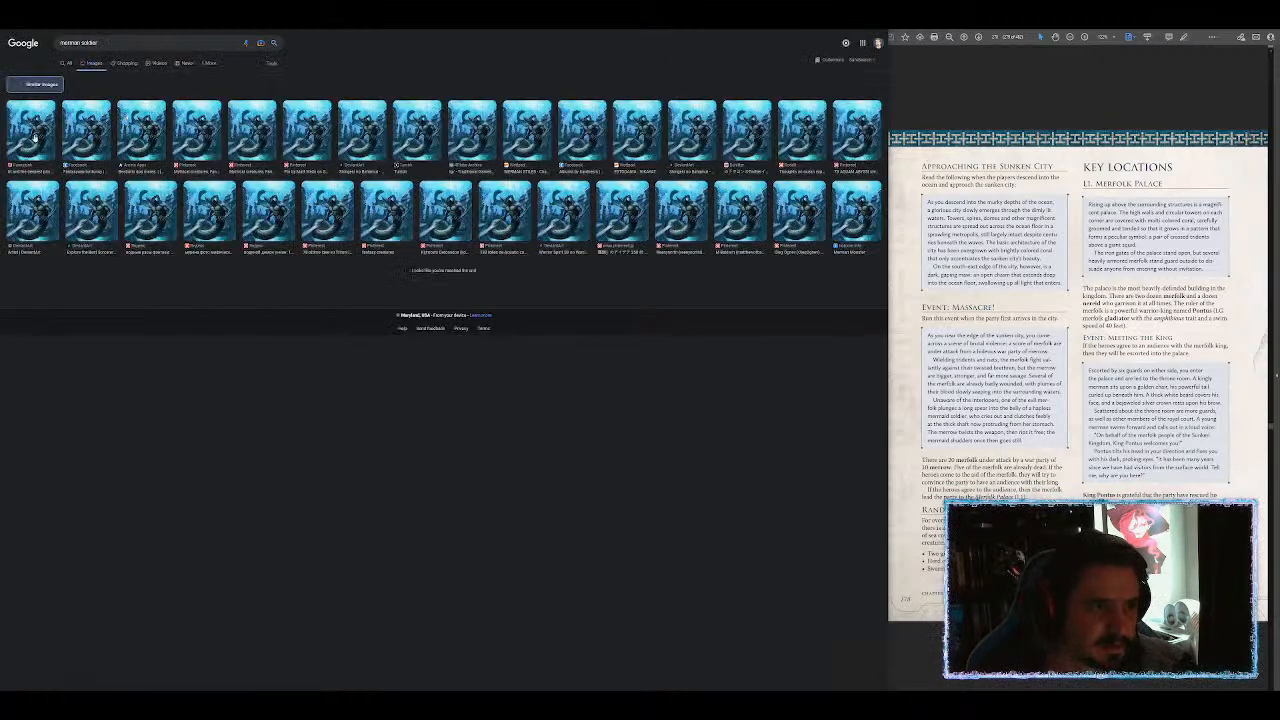
Step: Preview the first three copies of the merman picture in the image results to compare their quality
{"action": "left_click", "coordinate": [33, 137]}
{"action": "right_click", "coordinate": [744, 148]}
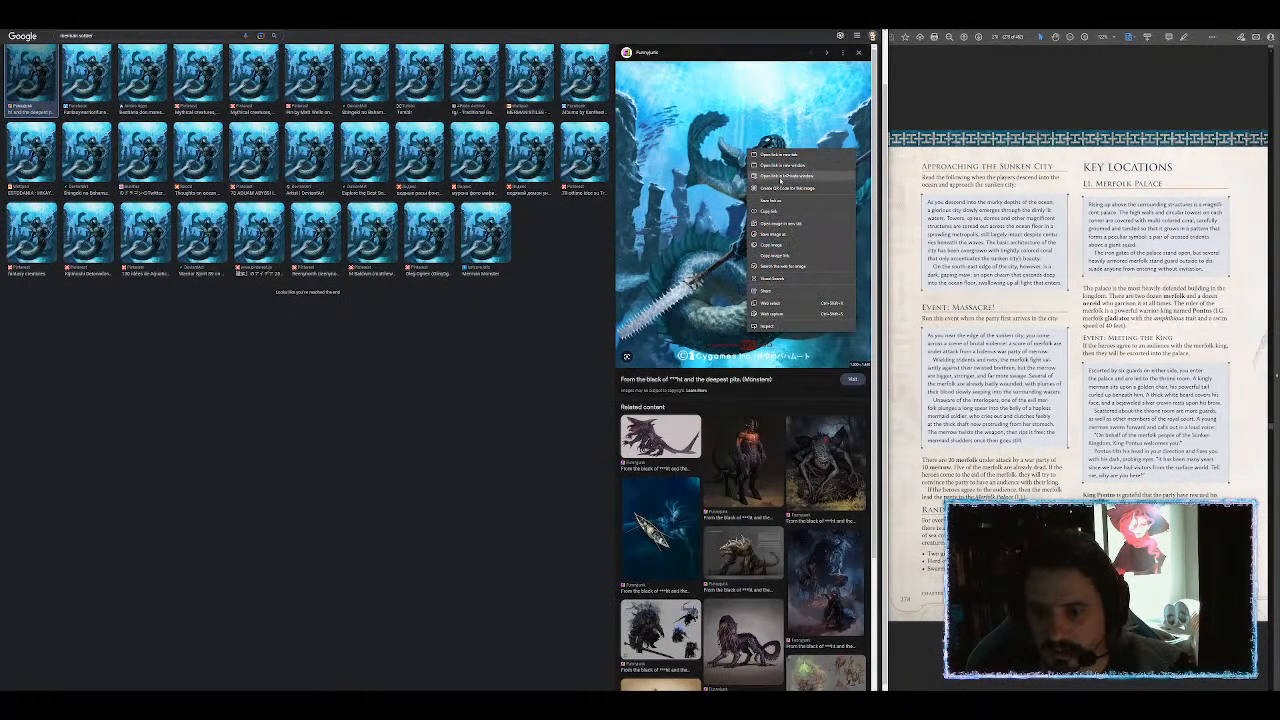
{"action": "left_click", "coordinate": [90, 80]}
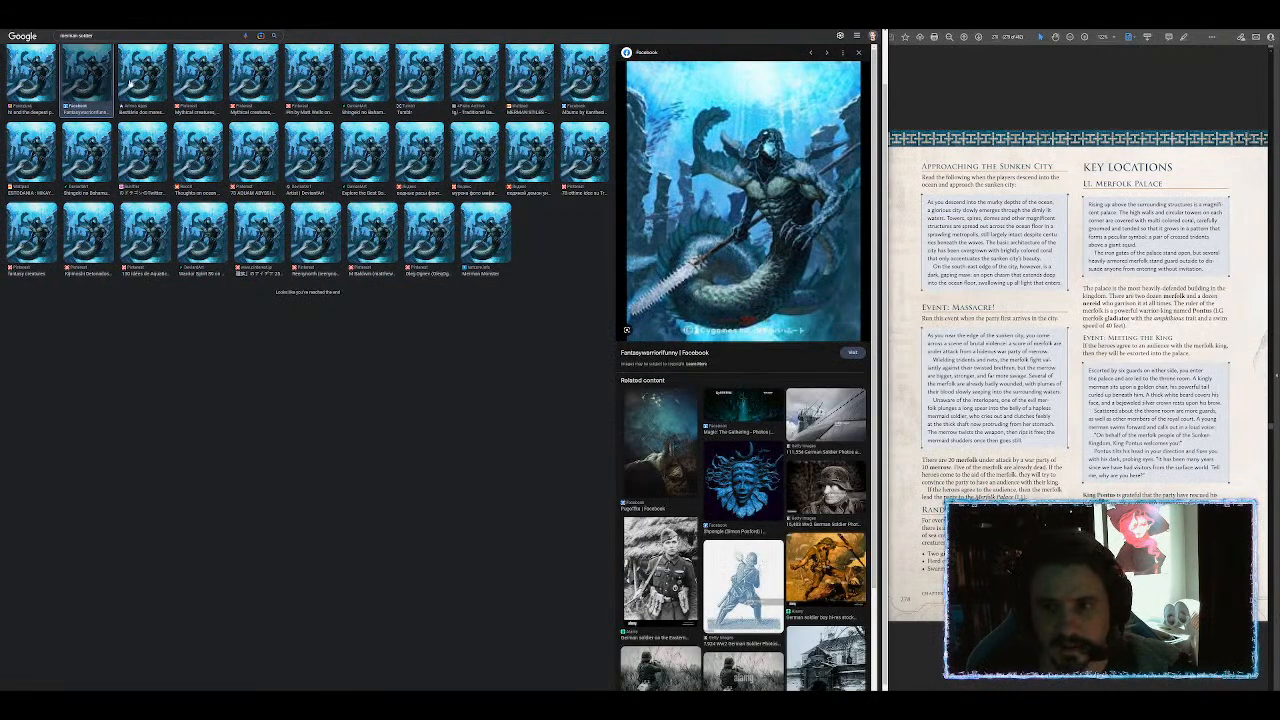
{"action": "left_click", "coordinate": [140, 82]}
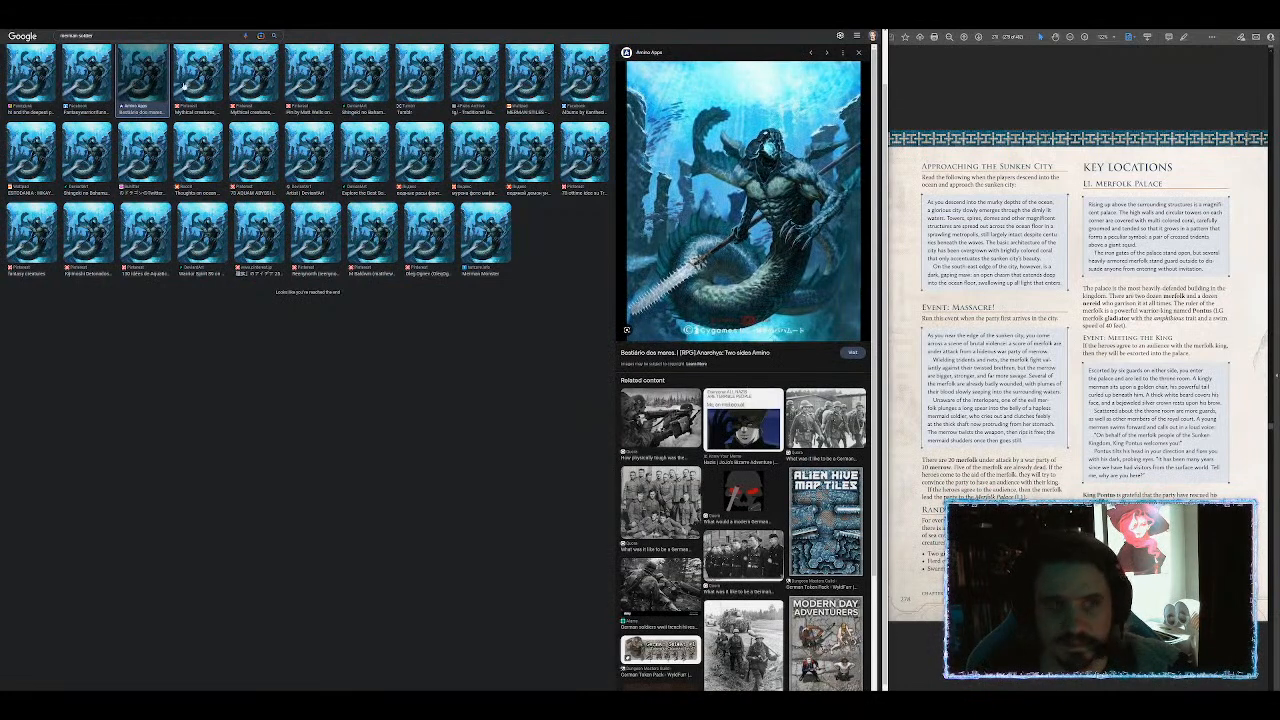
Step: Copy the third result's merman picture and save it to the computer under the name merrow
{"action": "right_click", "coordinate": [766, 163]}
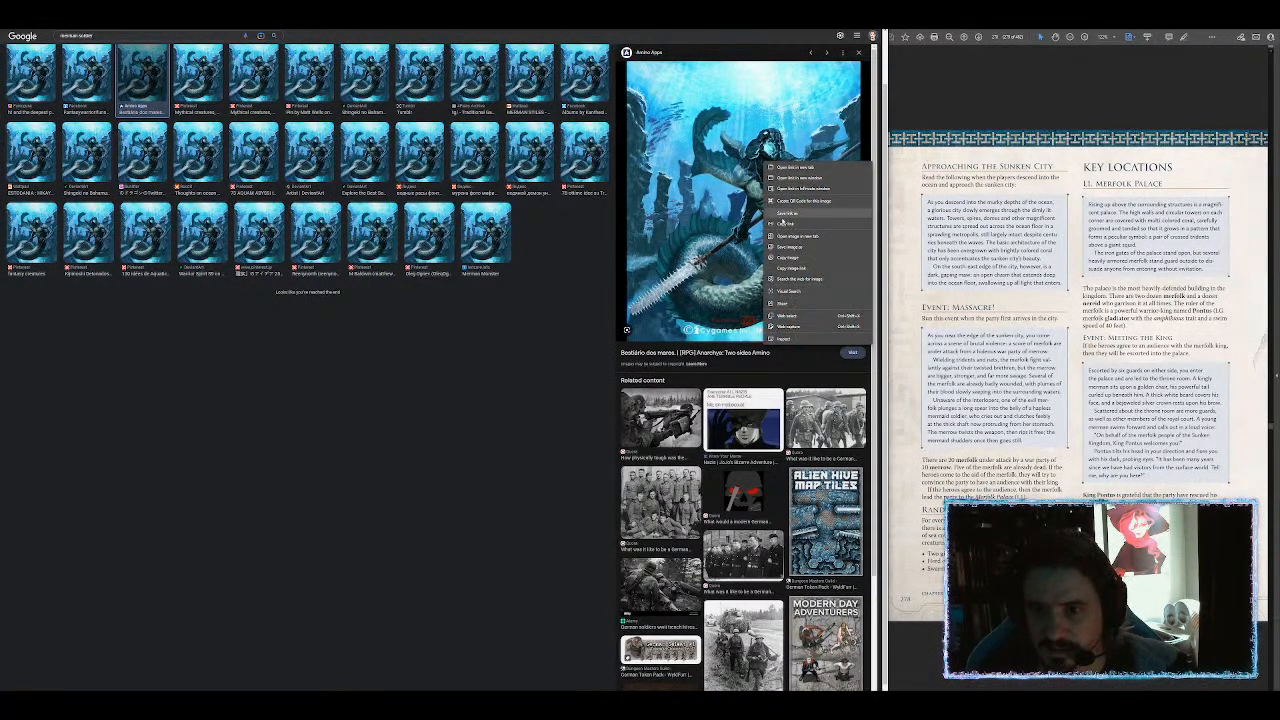
{"action": "left_click", "coordinate": [786, 258]}
{"action": "right_click", "coordinate": [776, 175]}
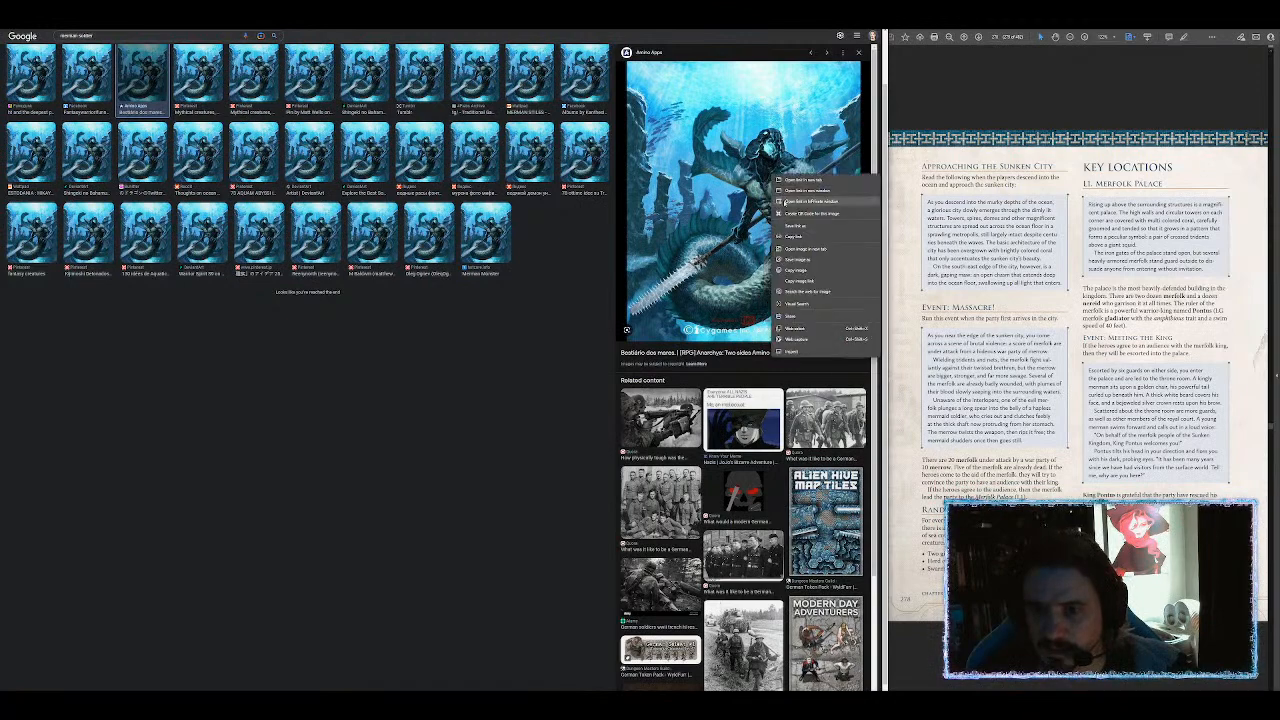
{"action": "left_click", "coordinate": [800, 260]}
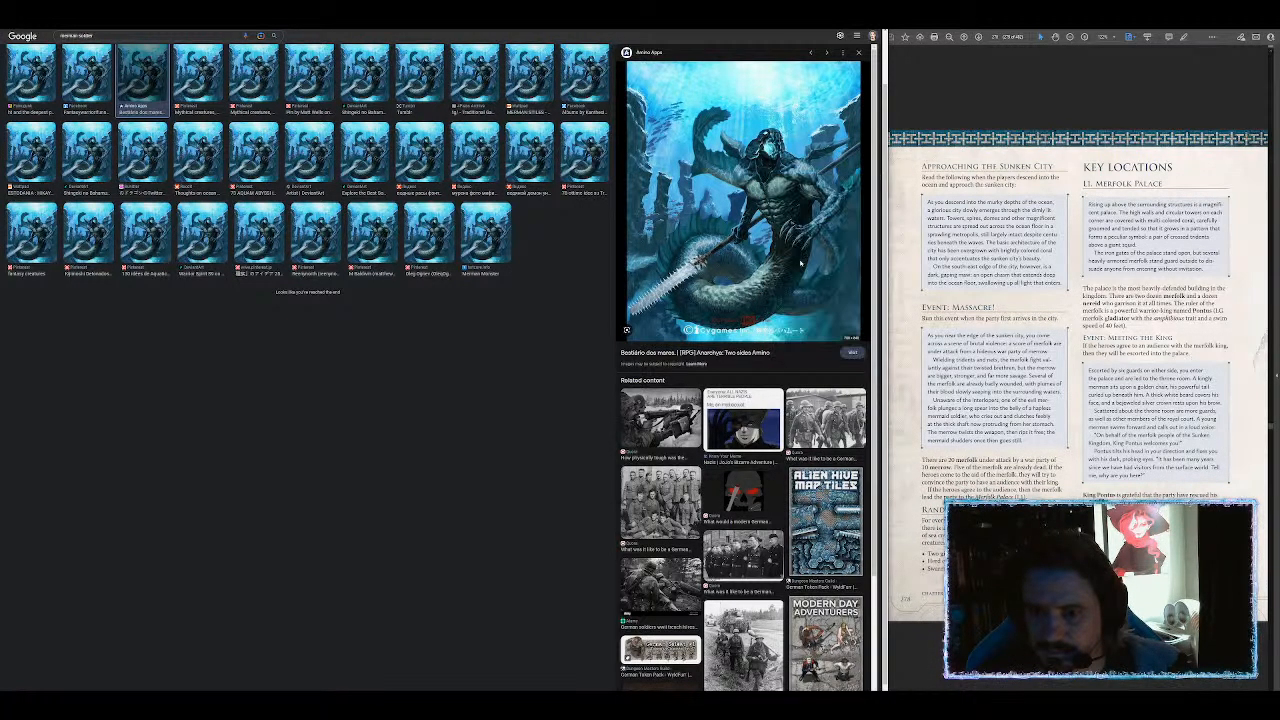
{"action": "type", "text": "merrow"}
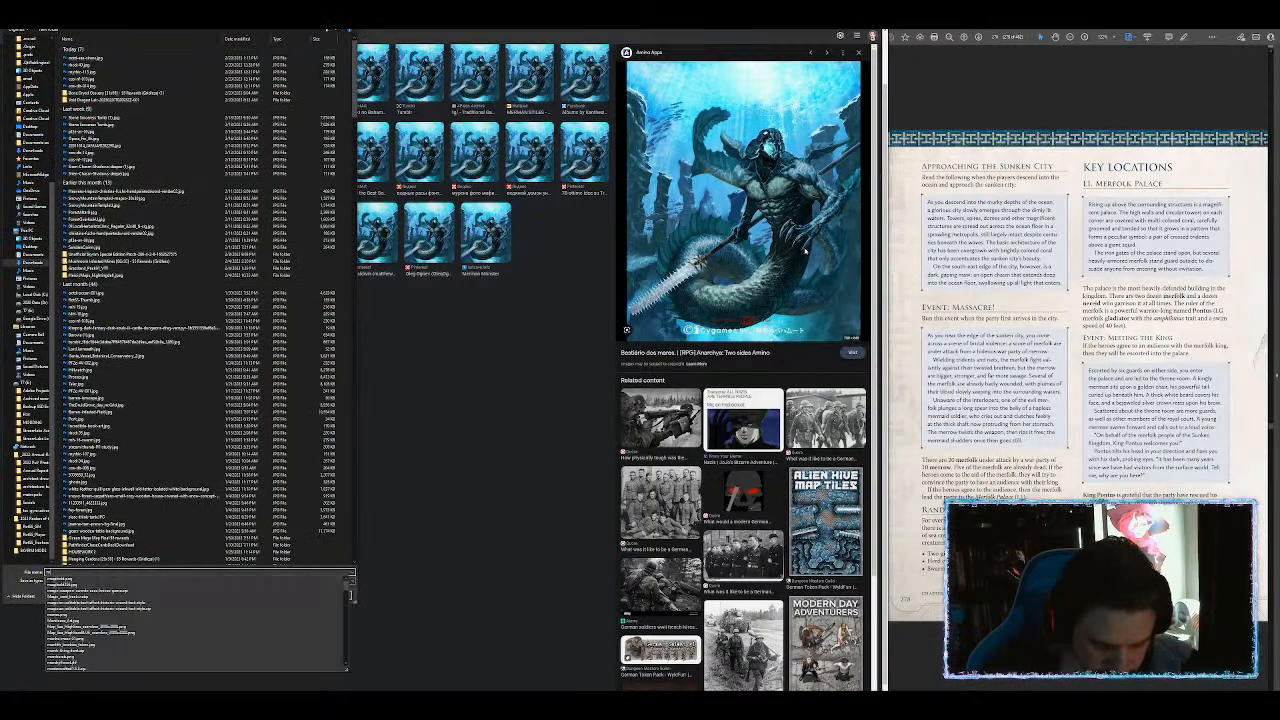
{"action": "key", "text": "Return"}
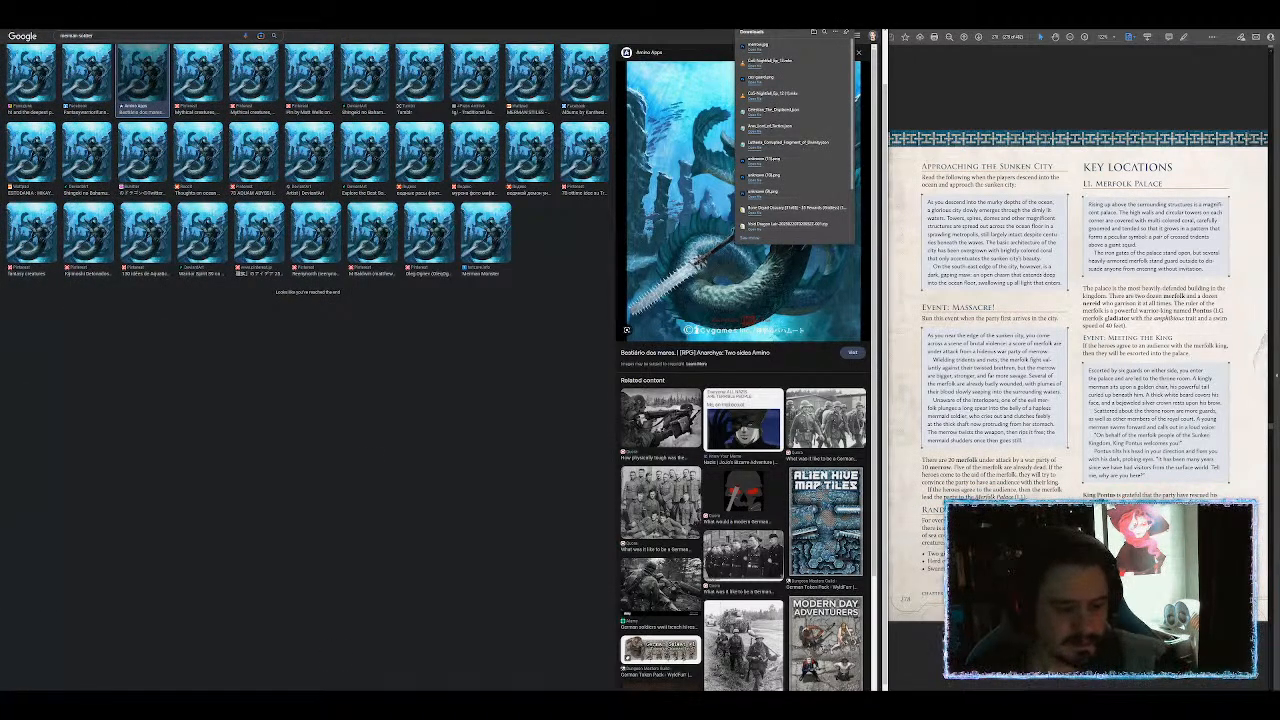
Step: Switch to Photoshop, paste the merman picture into the token template, and transform it so the upper body fills the blue ring
{"action": "key", "text": "alt+Tab"}
{"action": "key", "text": "ctrl+v"}
{"action": "key", "text": "ctrl+t"}
{"action": "left_click_drag", "start_coordinate": [566, 400], "coordinate": [480, 351]}
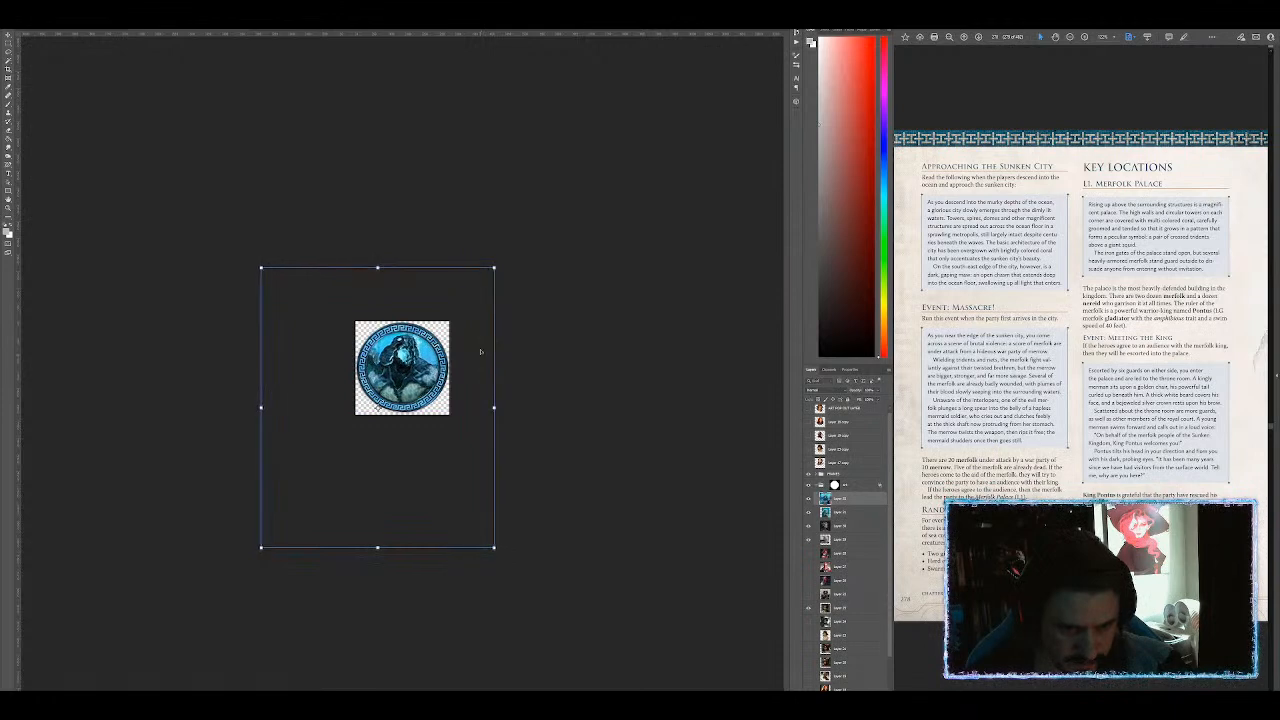
{"action": "key", "text": "Return"}
Step: Export the merman token for web and save it under the file name octd-merma
{"action": "key", "text": "ctrl+alt+shift+s"}
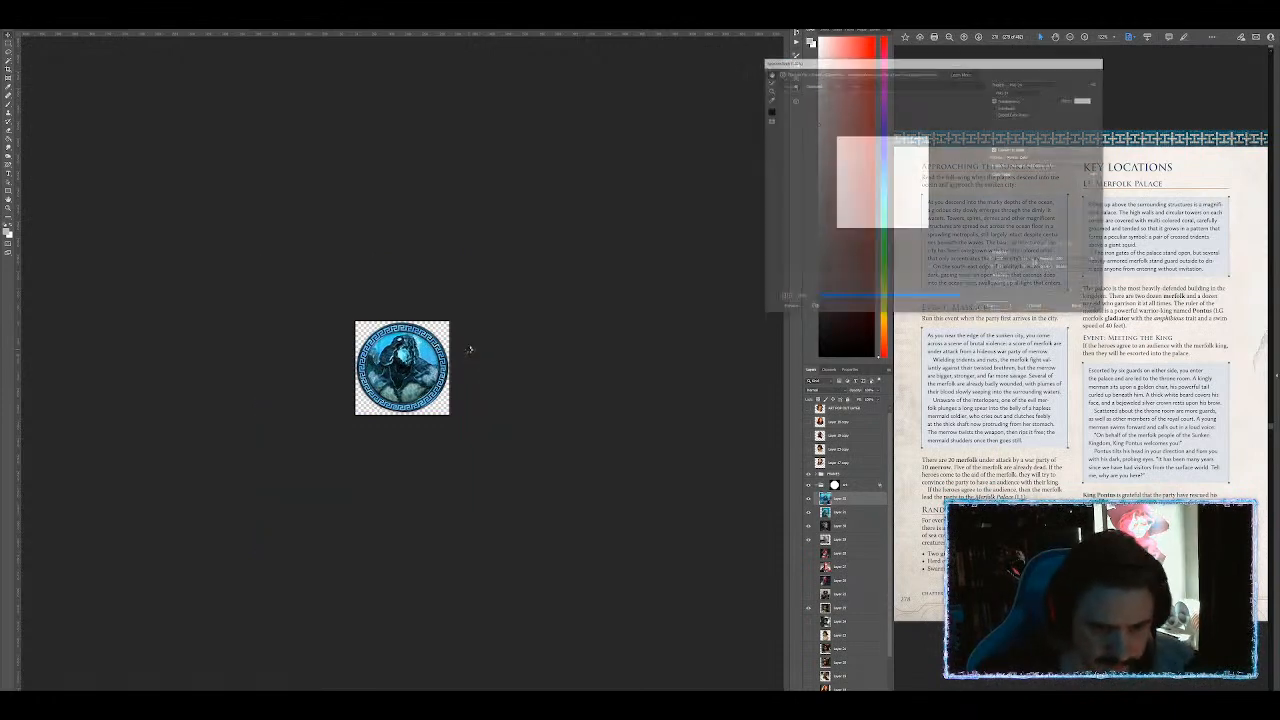
{"action": "key", "text": "Return"}
{"action": "type", "text": "octd-merma"}
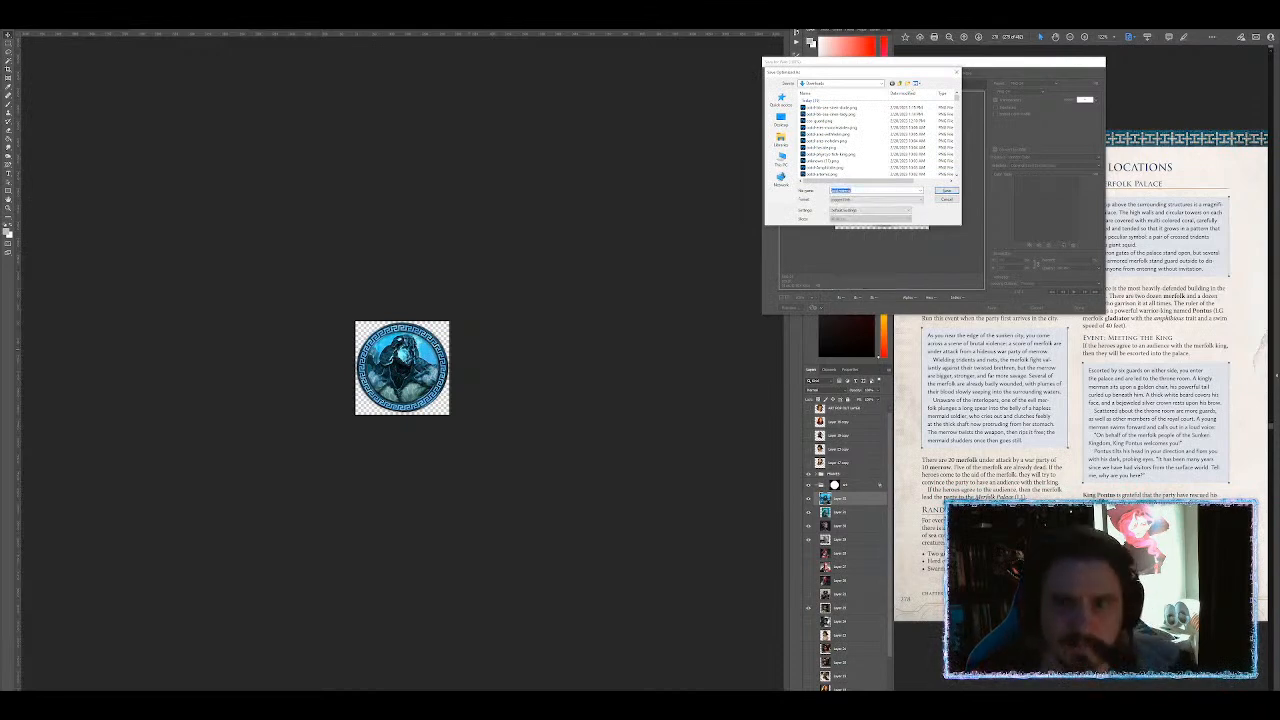
{"action": "key", "text": "Return"}
Step: Switch to the virtual tabletop, upload the exported merman token to the sea creature token folder, and set it as the Merrow Champion's portrait
{"action": "key", "text": "alt+Tab"}
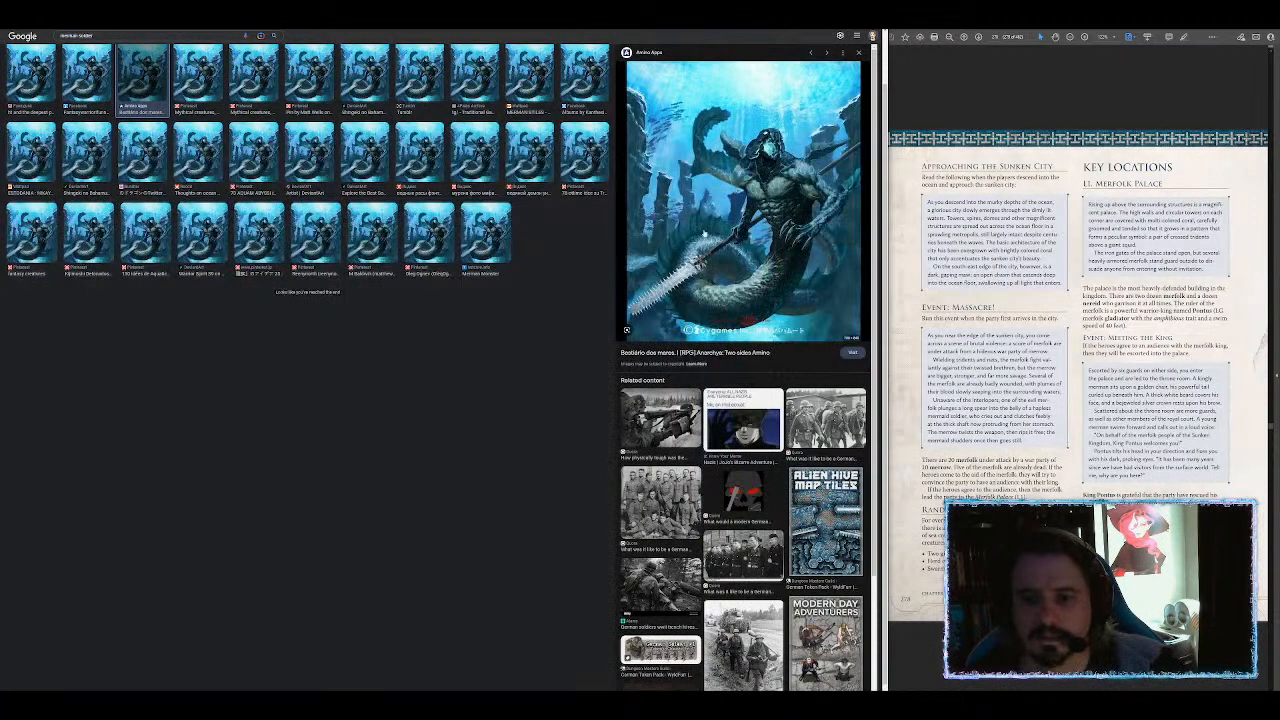
{"action": "key", "text": "alt+Tab"}
{"action": "left_click", "coordinate": [461, 209]}
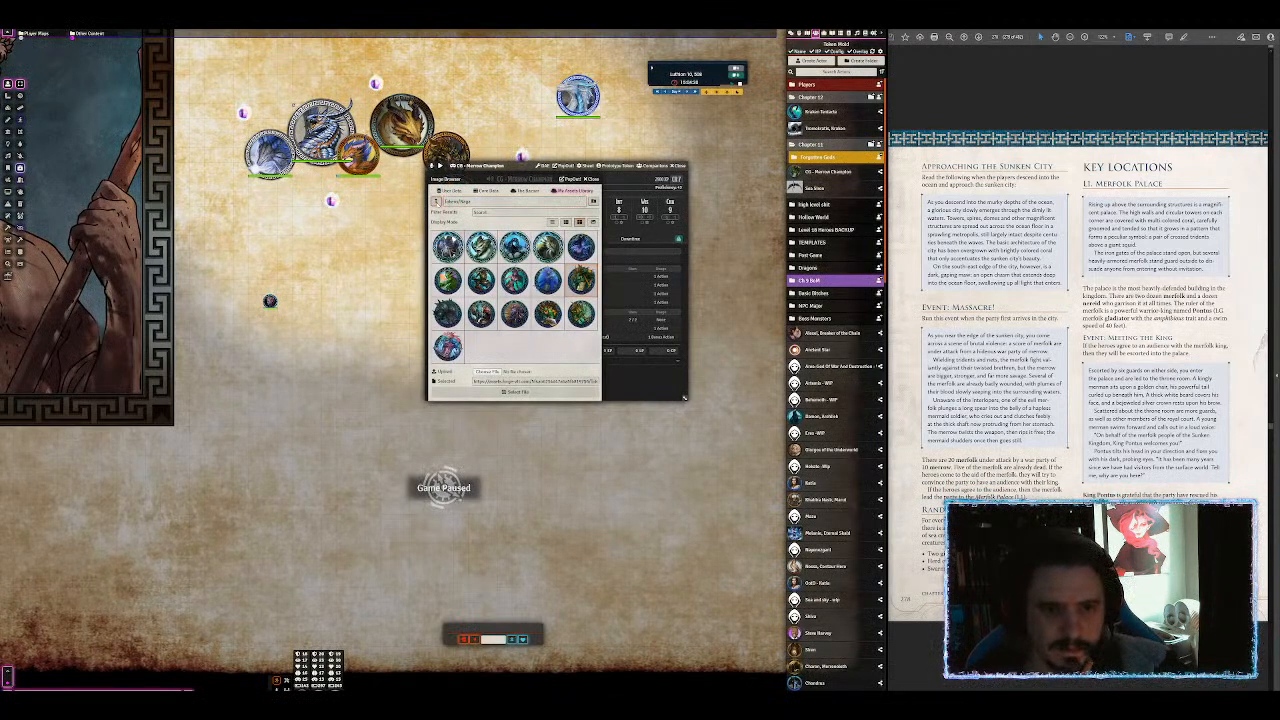
{"action": "left_click", "coordinate": [436, 202]}
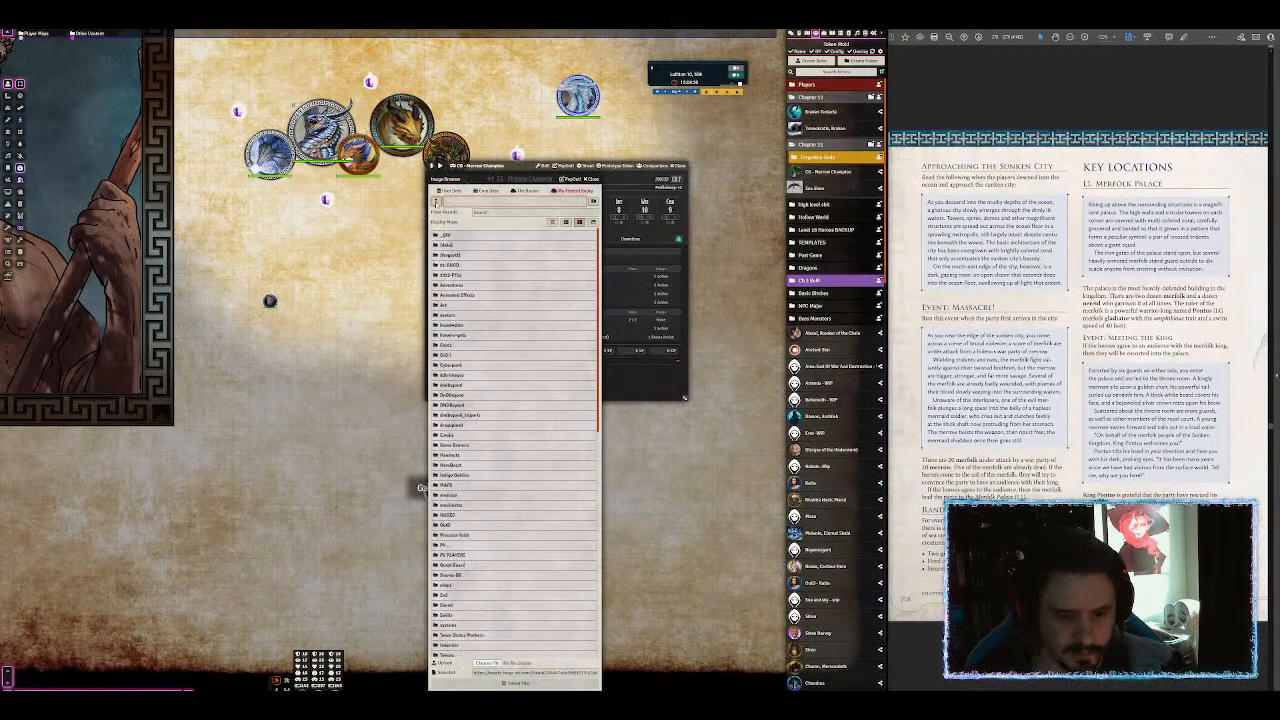
{"action": "scroll", "coordinate": [478, 541], "scroll_direction": "down", "scroll_amount": 8}
{"action": "left_click", "coordinate": [462, 539]}
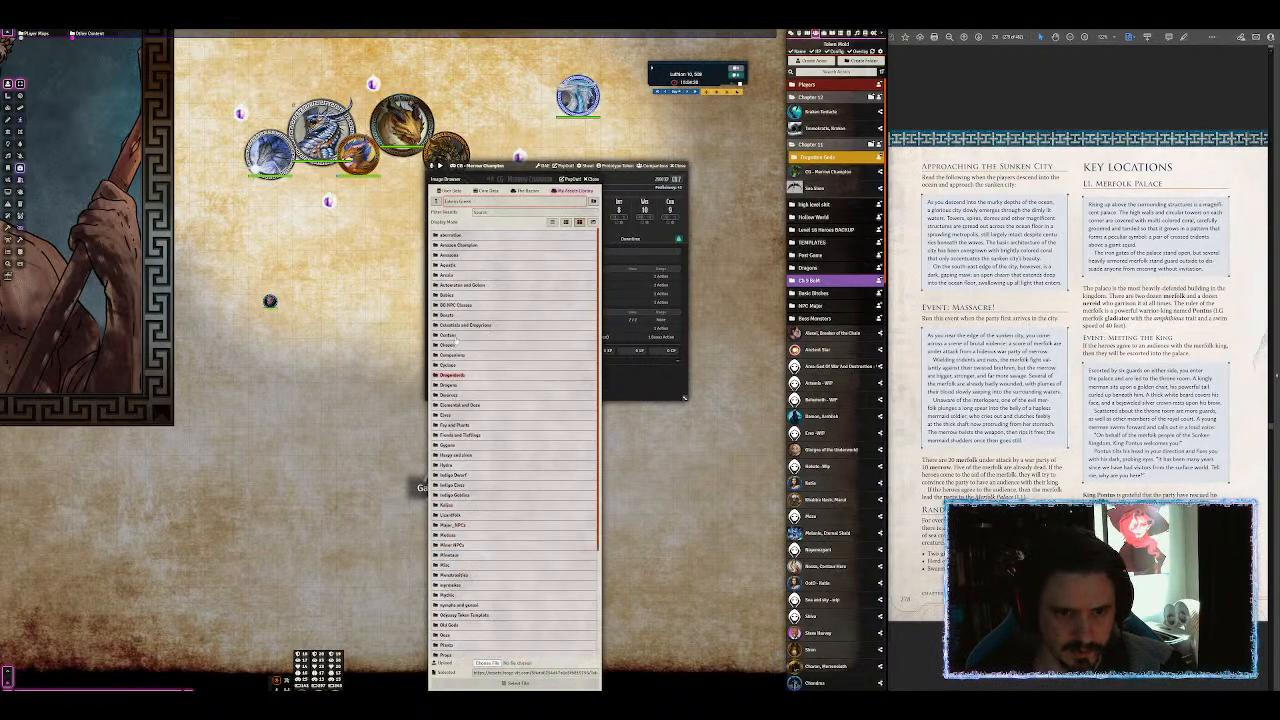
{"action": "left_click", "coordinate": [447, 265]}
{"action": "left_click", "coordinate": [488, 317]}
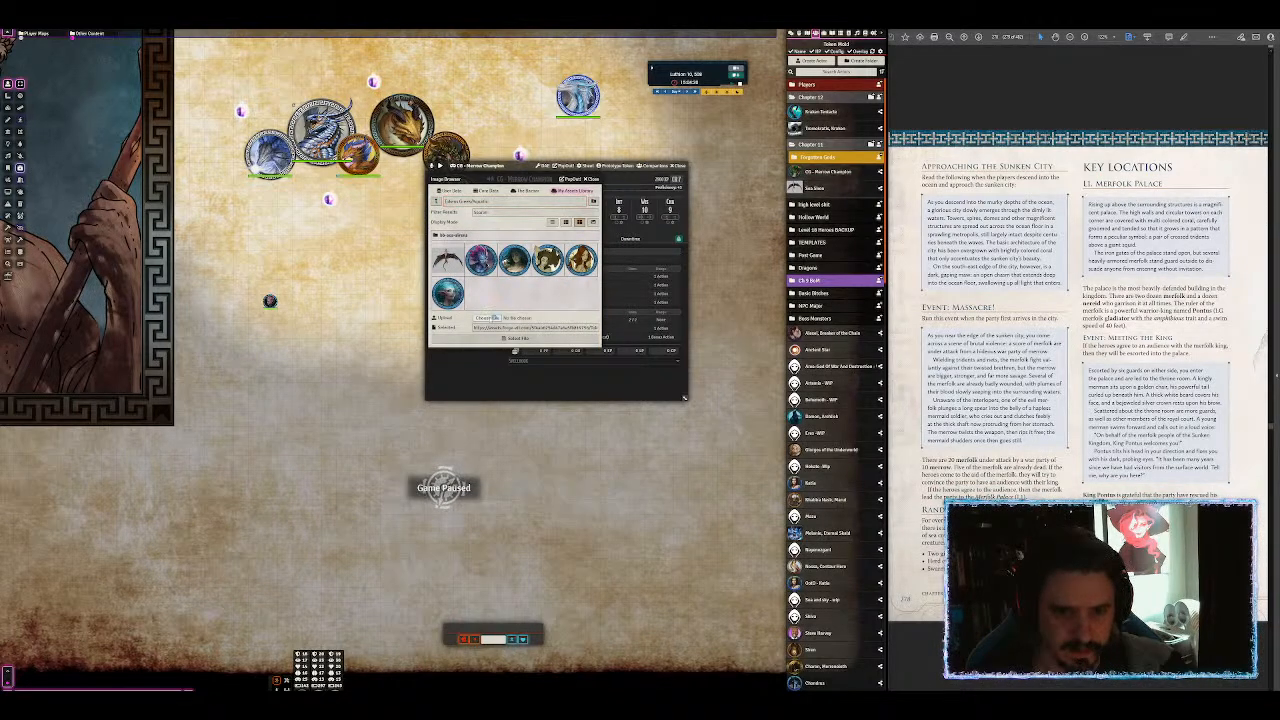
{"action": "double_click", "coordinate": [131, 58]}
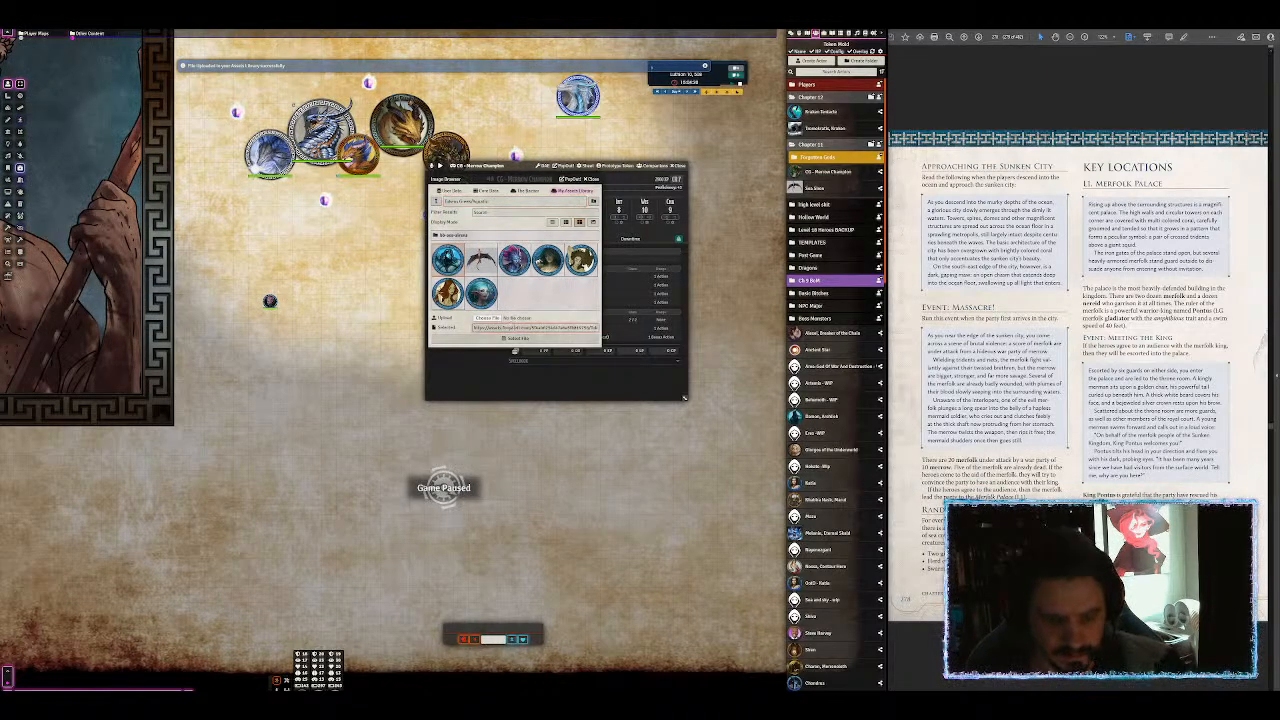
{"action": "left_click", "coordinate": [512, 338]}
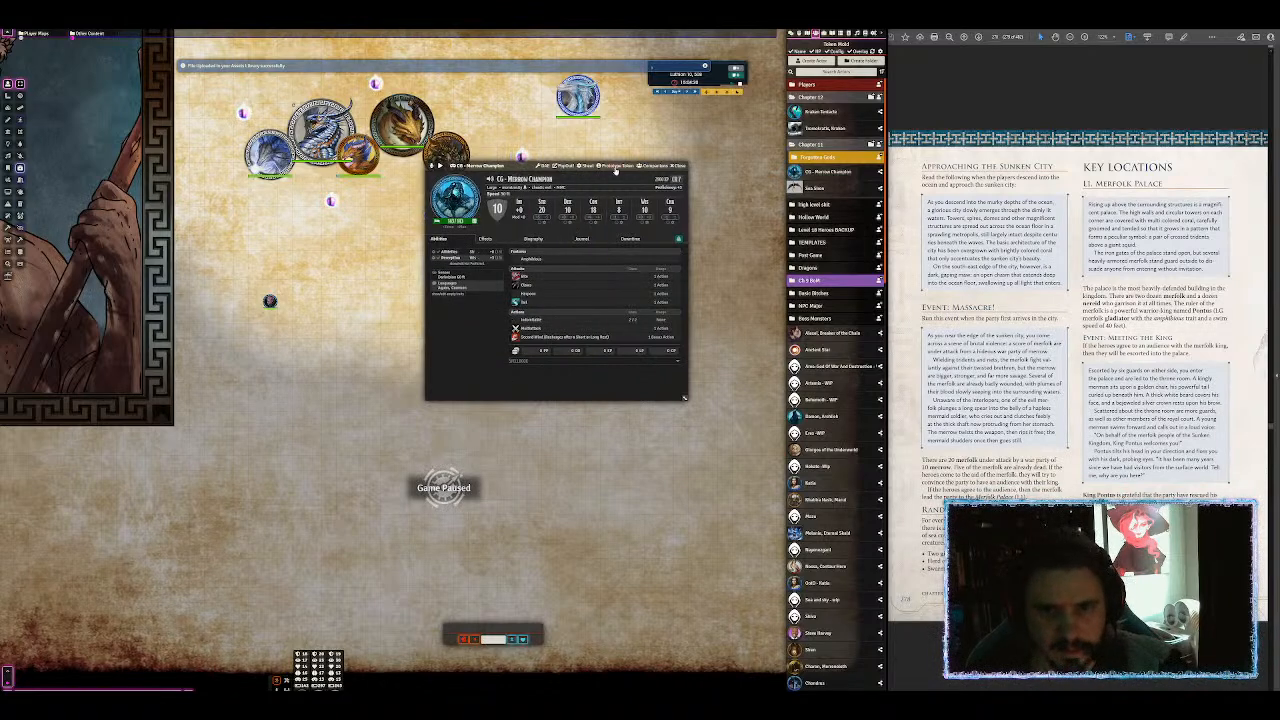
Step: Set the blood color of the Merrow Champion's prototype token to red and update the token
{"action": "left_click", "coordinate": [616, 166]}
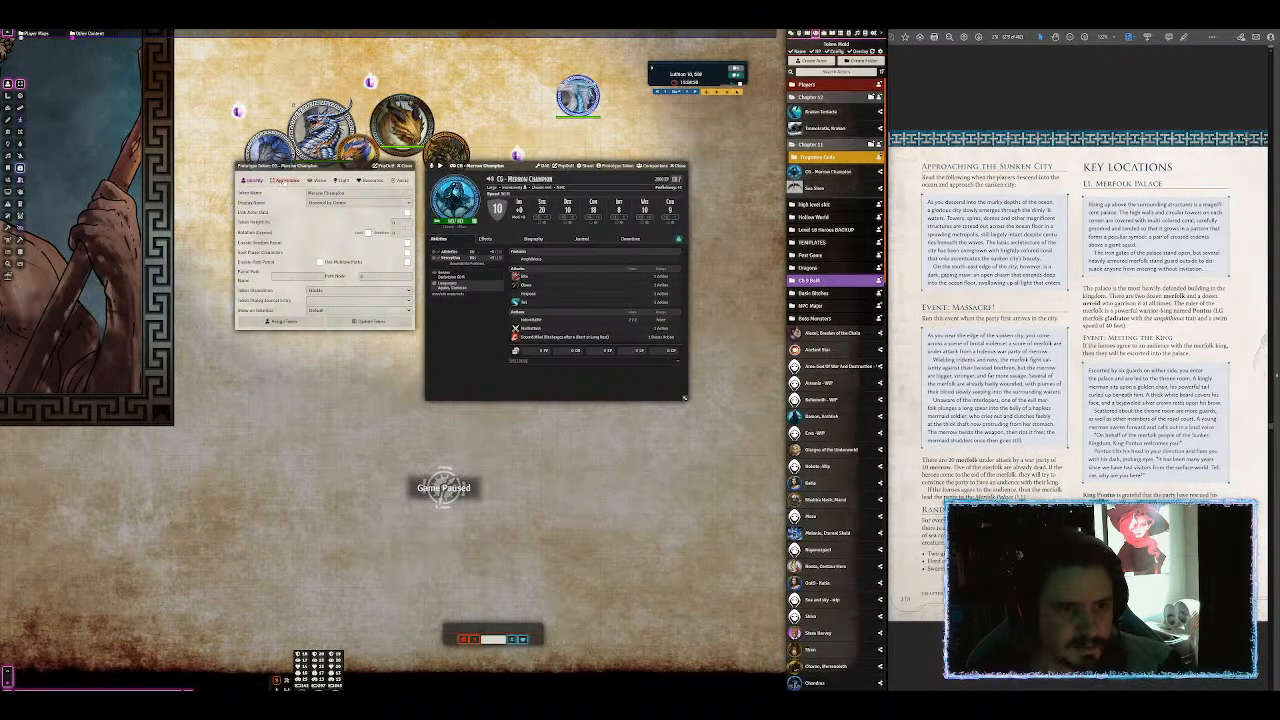
{"action": "left_click", "coordinate": [286, 180]}
{"action": "left_click", "coordinate": [328, 253]}
{"action": "left_click_drag", "start_coordinate": [375, 258], "coordinate": [350, 256]}
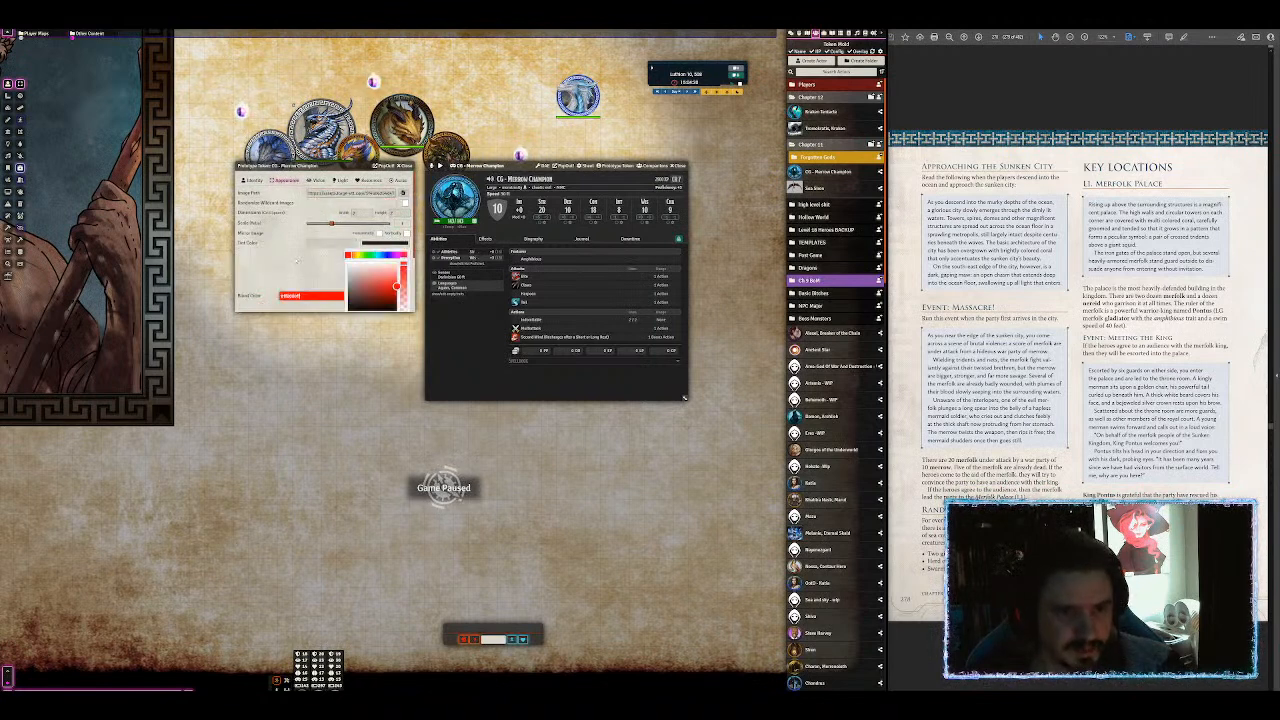
{"action": "scroll", "coordinate": [356, 262], "scroll_direction": "down", "scroll_amount": 1}
{"action": "left_click", "coordinate": [369, 295]}
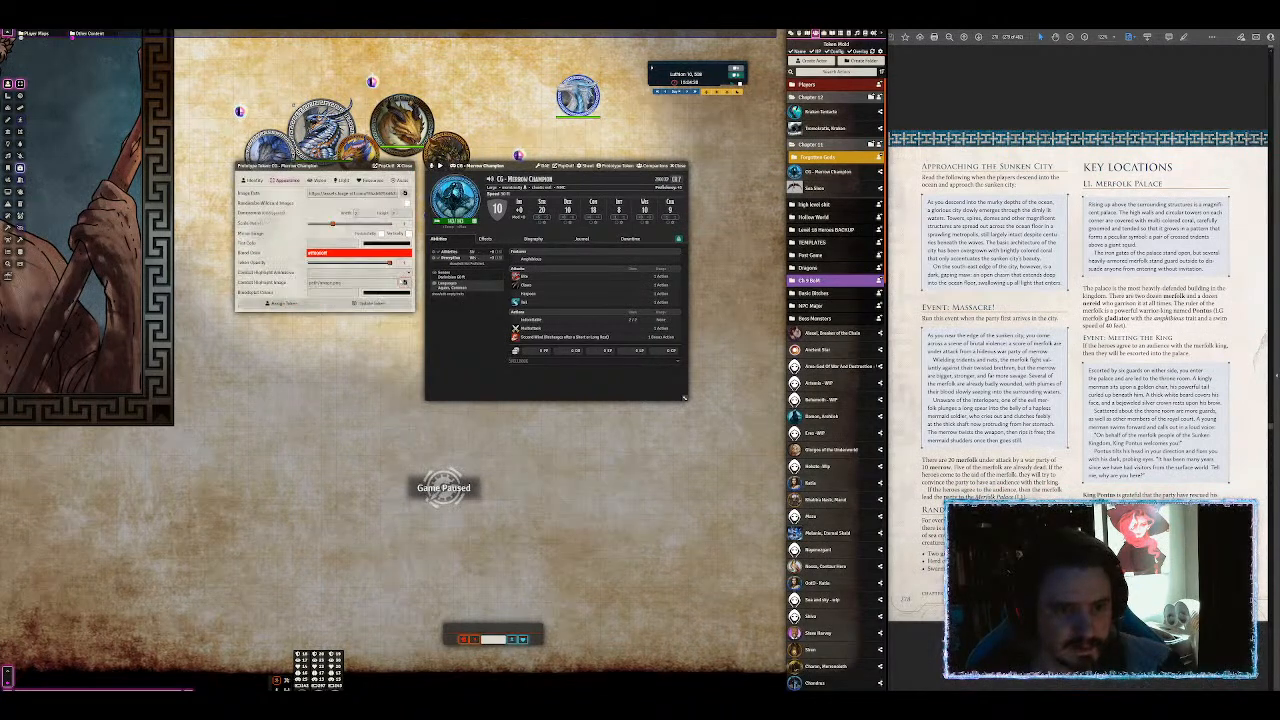
{"action": "left_click", "coordinate": [369, 303]}
Step: Close the Merrow Champion sheet and place its token on the scene near the Sea Siren token
{"action": "left_click", "coordinate": [679, 165]}
{"action": "left_click_drag", "start_coordinate": [836, 172], "coordinate": [252, 321]}
{"action": "left_click", "coordinate": [235, 337]}
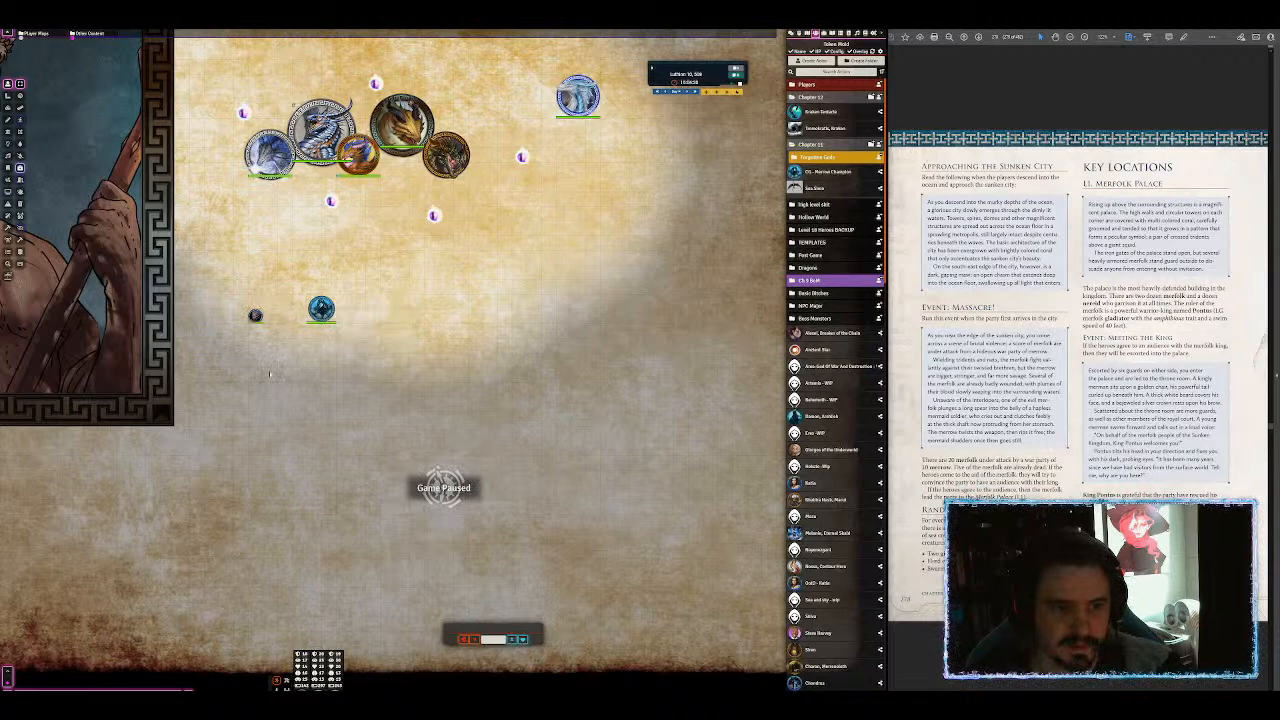
Step: Check the sheet of the Sea Siren token placed on the scene, close it, and delete that token
{"action": "scroll", "coordinate": [200, 335], "scroll_direction": "up", "scroll_amount": 6}
{"action": "left_click_drag", "start_coordinate": [175, 340], "coordinate": [359, 286]}
{"action": "double_click", "coordinate": [376, 243]}
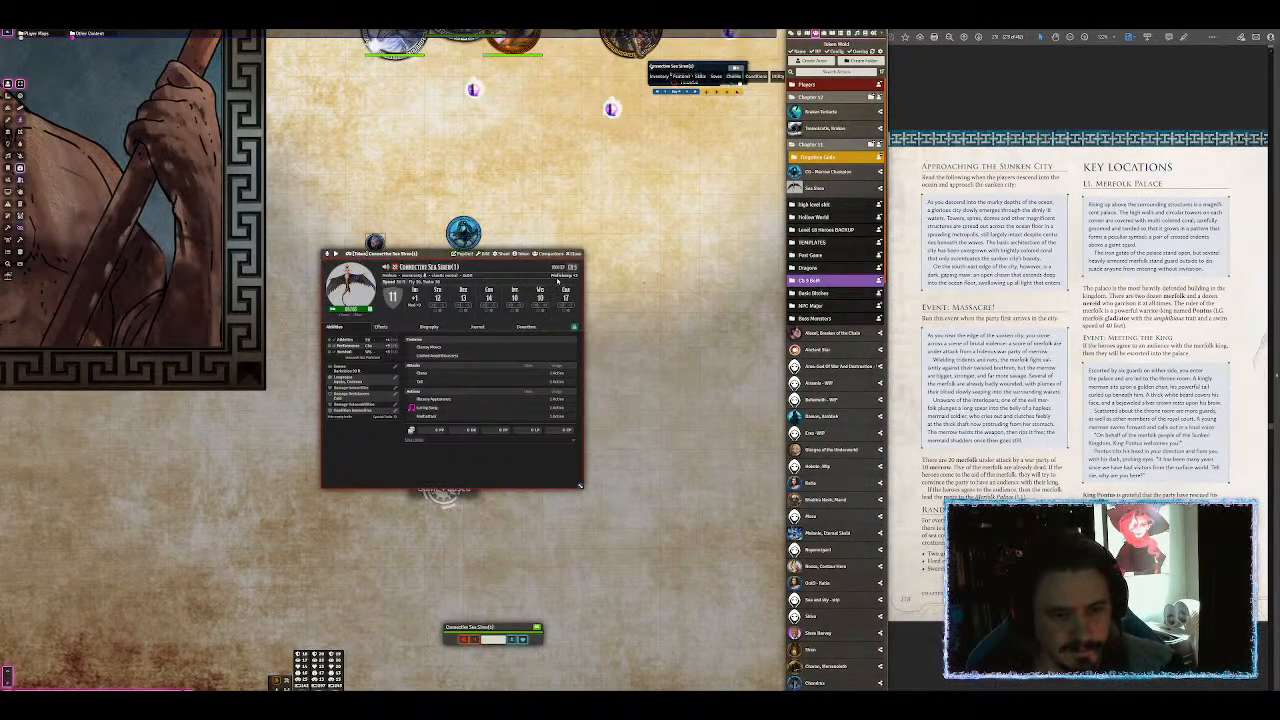
{"action": "left_click", "coordinate": [577, 254]}
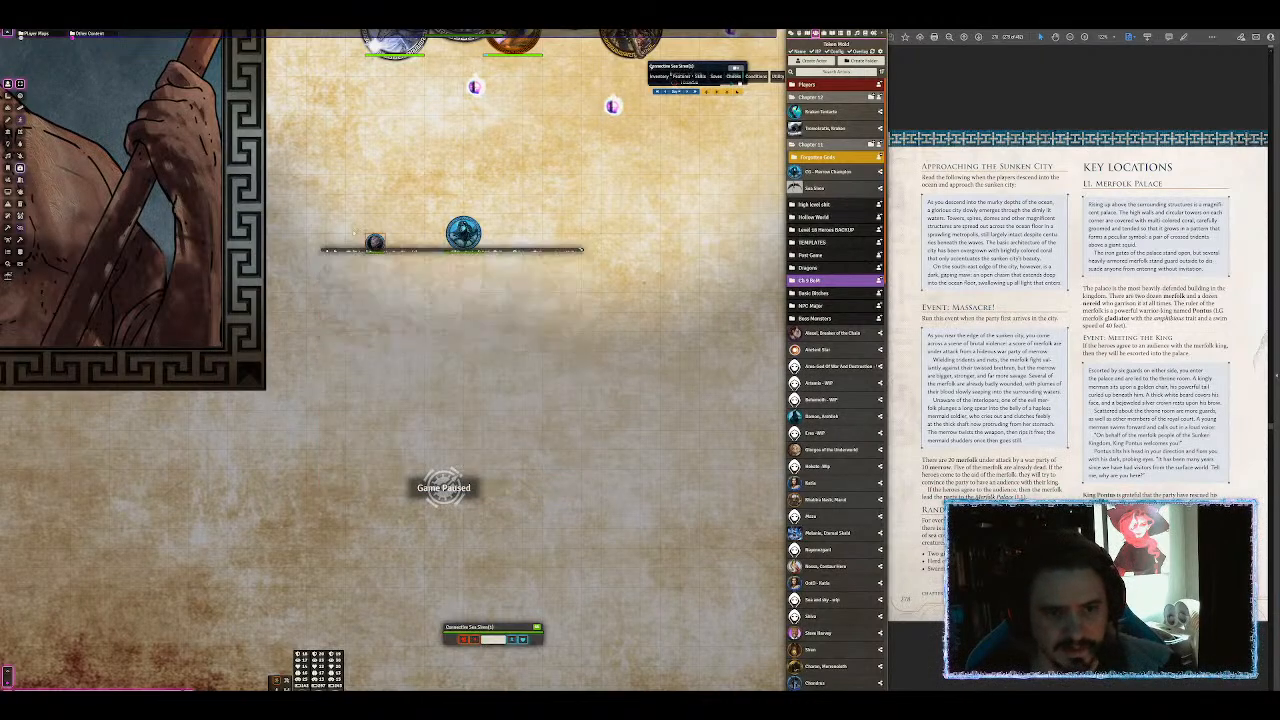
{"action": "left_click", "coordinate": [376, 243]}
{"action": "key", "text": "Delete"}
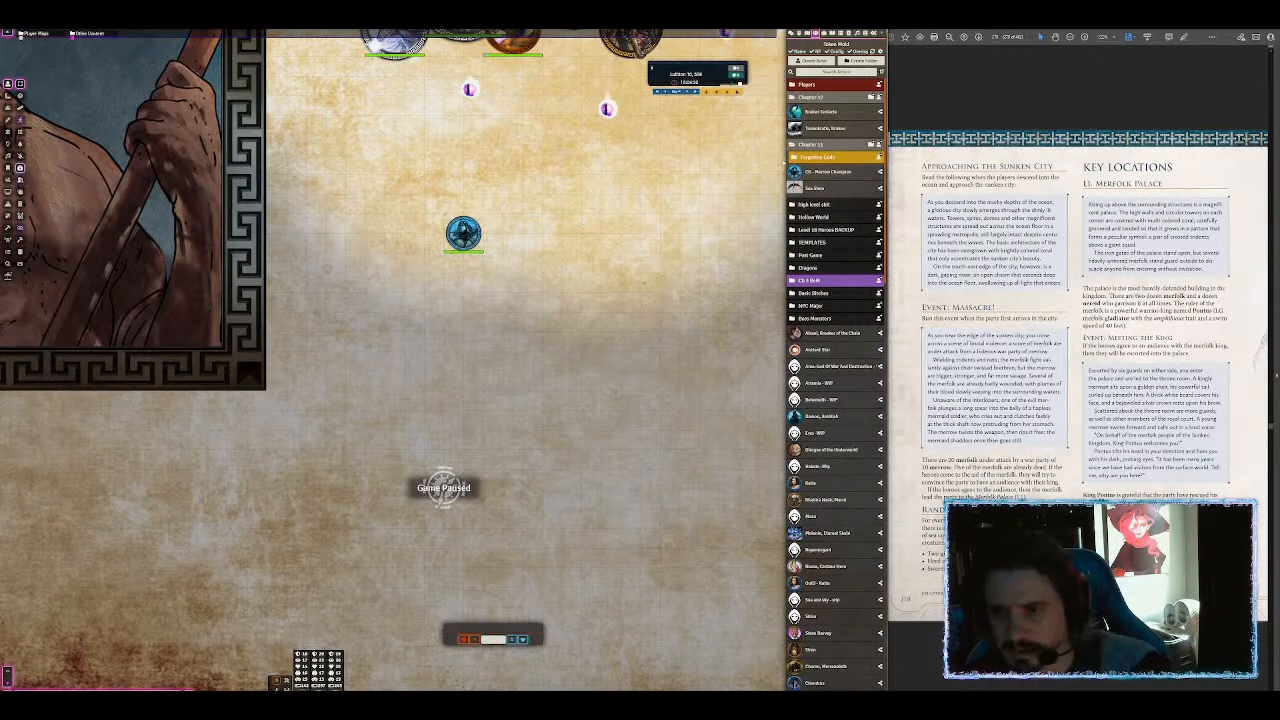
Step: Open the Sea Siren actor, search the items for spear and lance, and add the Lance to its attacks
{"action": "left_click", "coordinate": [814, 188]}
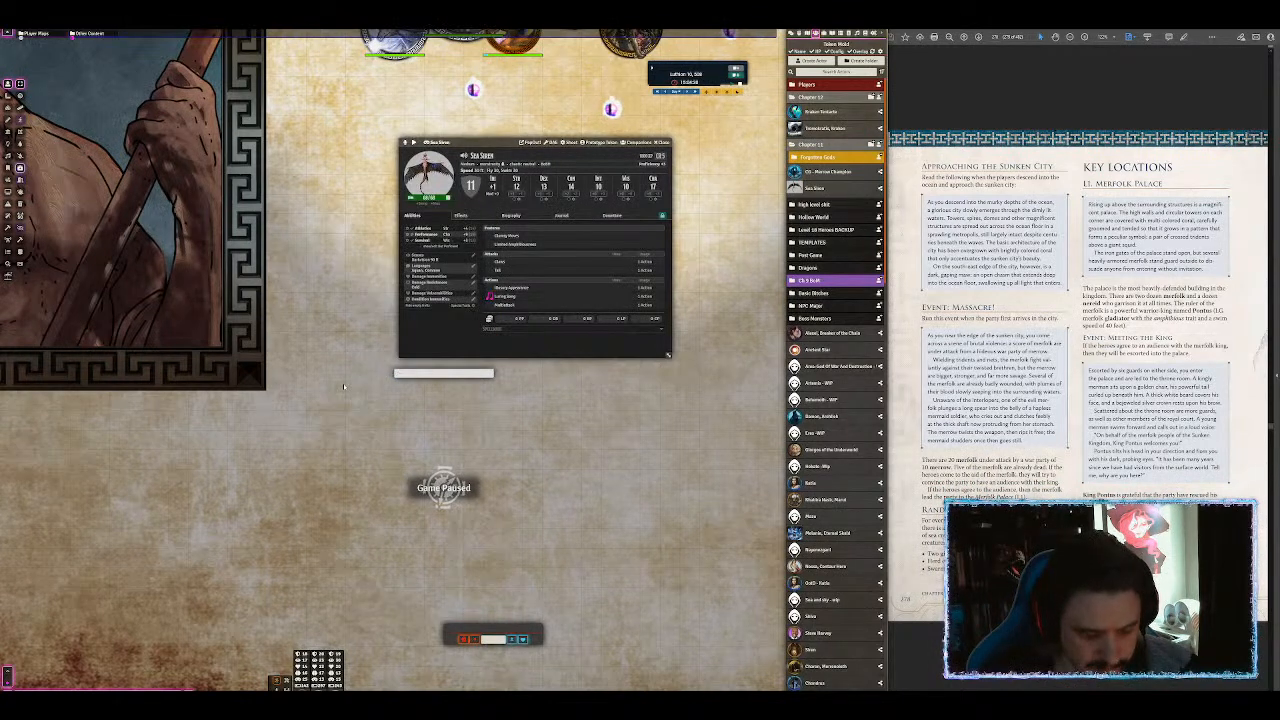
{"action": "type", "text": "spear"}
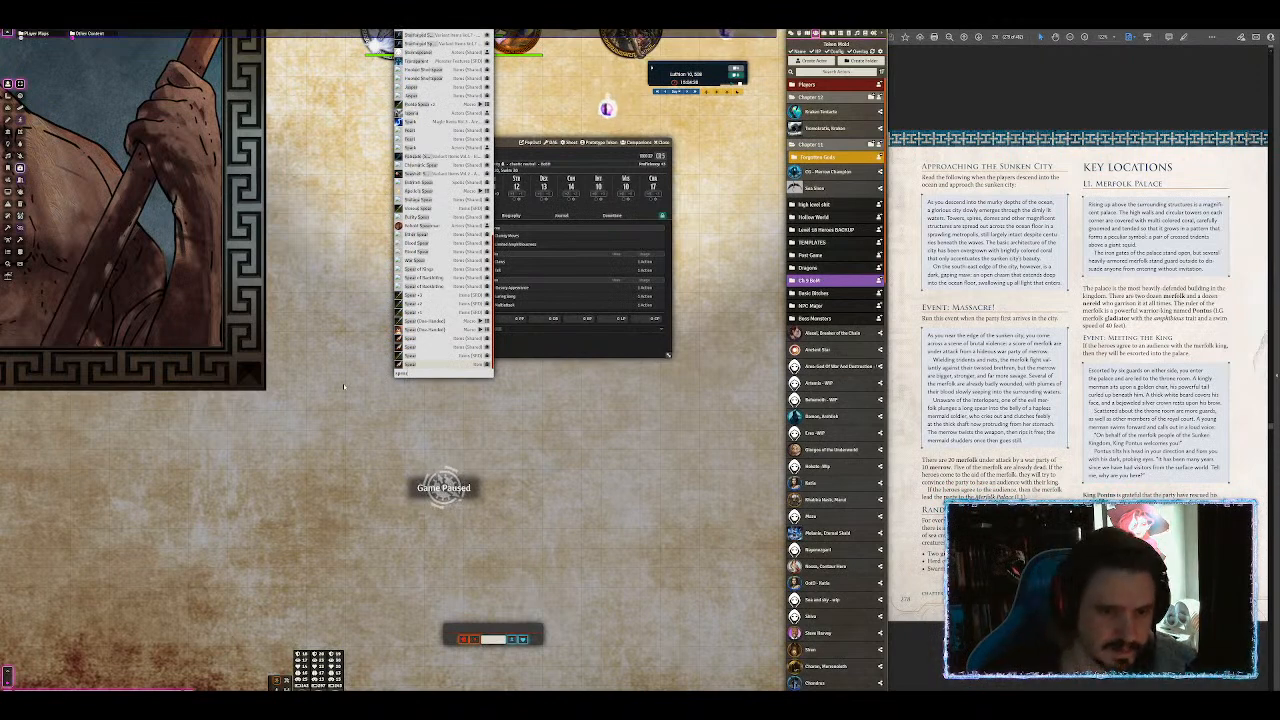
{"action": "key", "text": "BackSpace"}
{"action": "key", "text": "BackSpace"}
{"action": "key", "text": "BackSpace"}
{"action": "key", "text": "BackSpace"}
{"action": "key", "text": "BackSpace"}
{"action": "type", "text": "lance"}
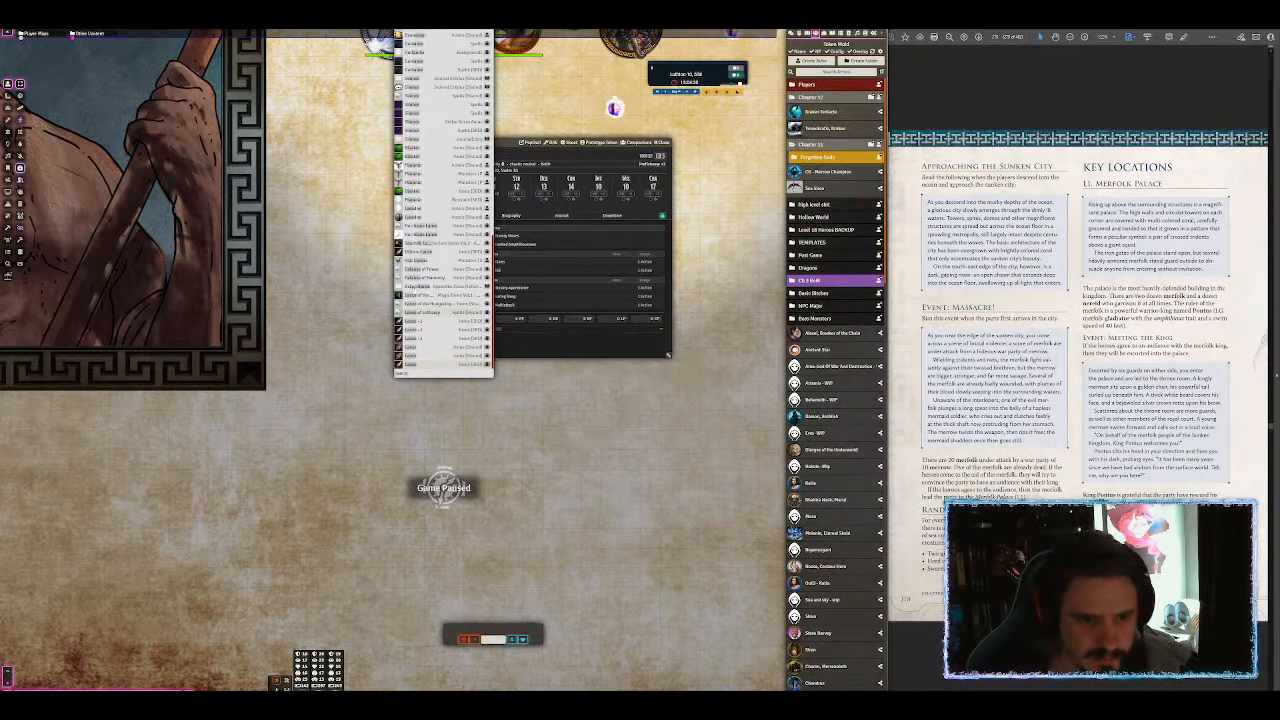
{"action": "left_click_drag", "start_coordinate": [432, 362], "coordinate": [580, 290]}
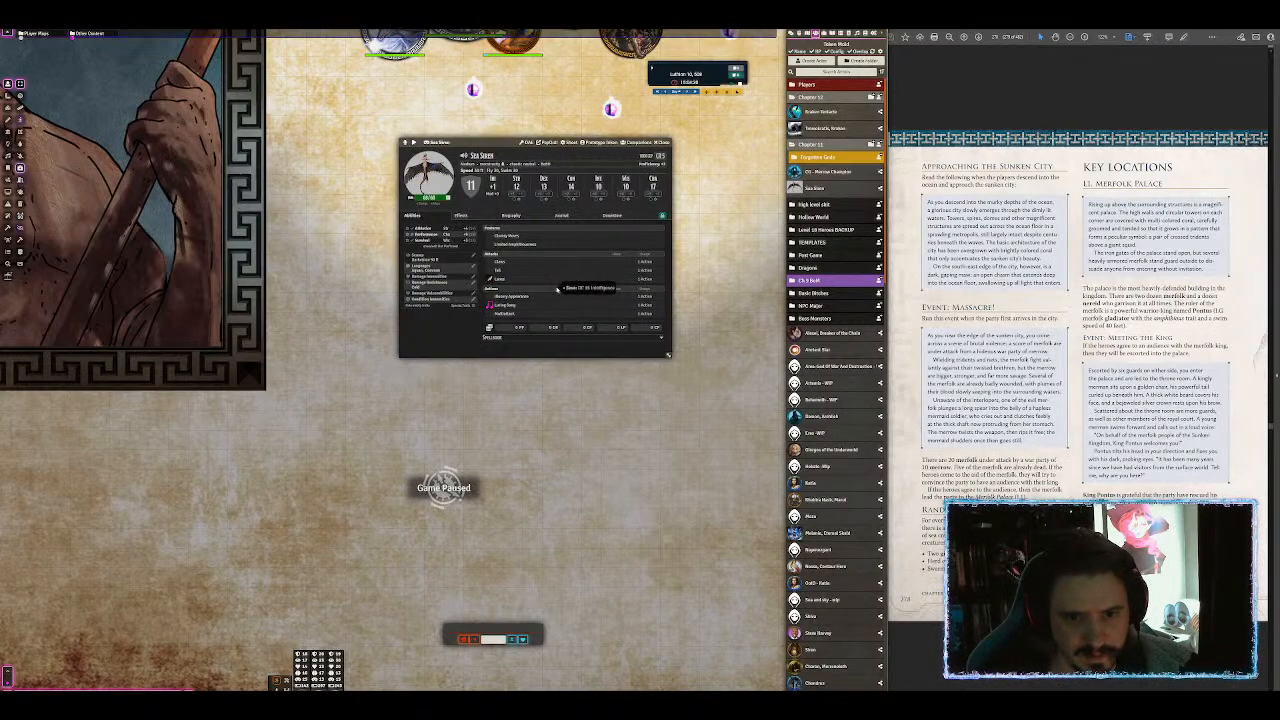
Step: Give the Sea Siren's Lance the Finesse property, rename it Aqua Lance, and close the item and actor sheets
{"action": "mouse_move", "coordinate": [505, 276]}
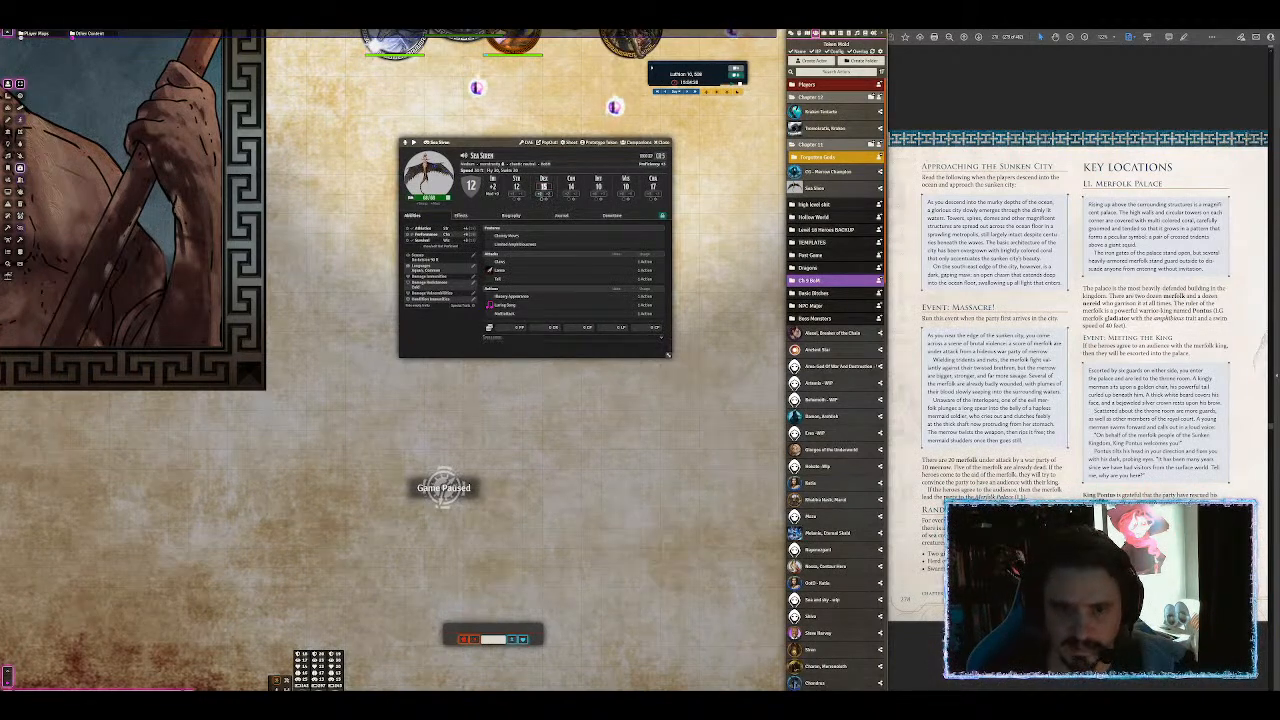
{"action": "middle_click", "coordinate": [526, 272]}
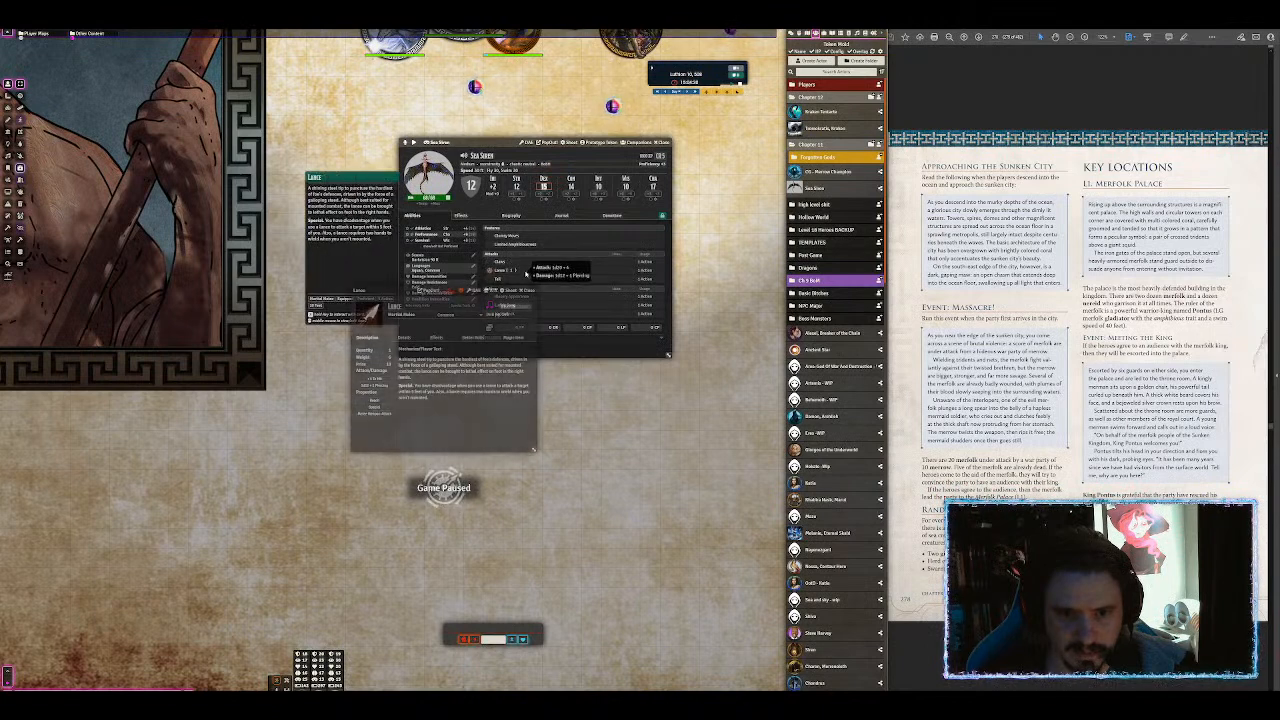
{"action": "left_click", "coordinate": [404, 335]}
{"action": "left_click", "coordinate": [460, 410]}
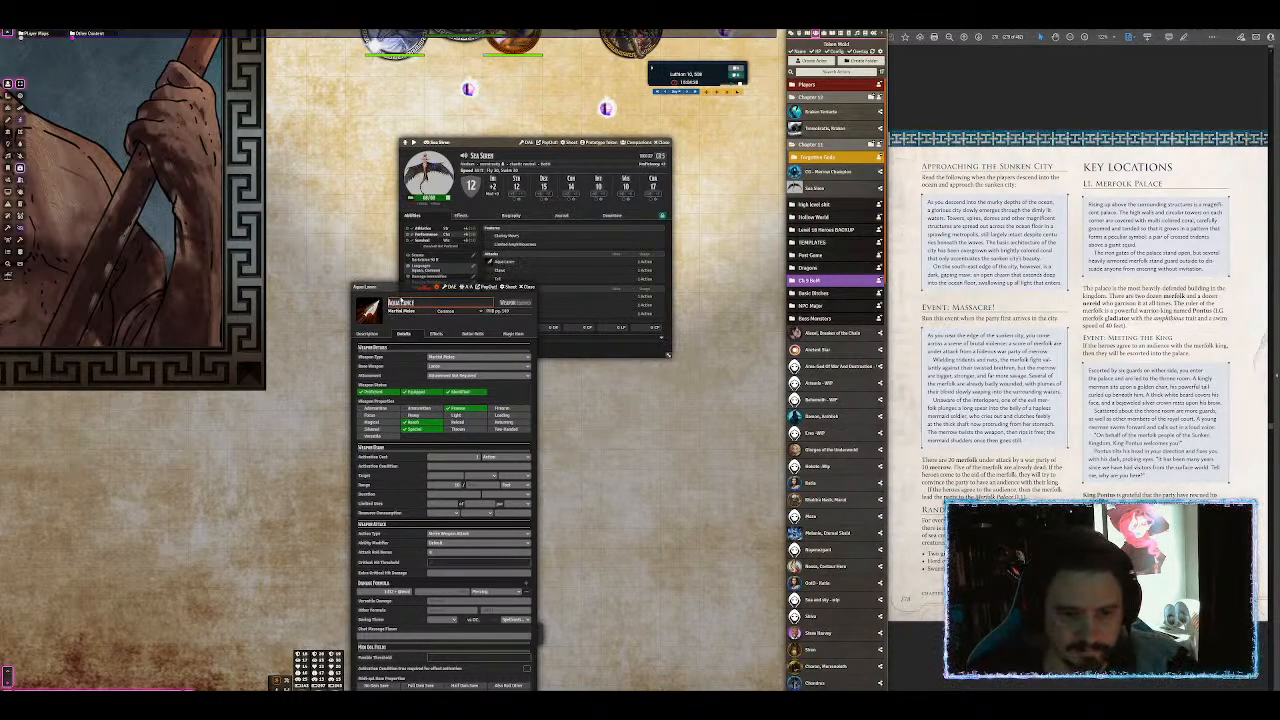
{"action": "left_click", "coordinate": [527, 288]}
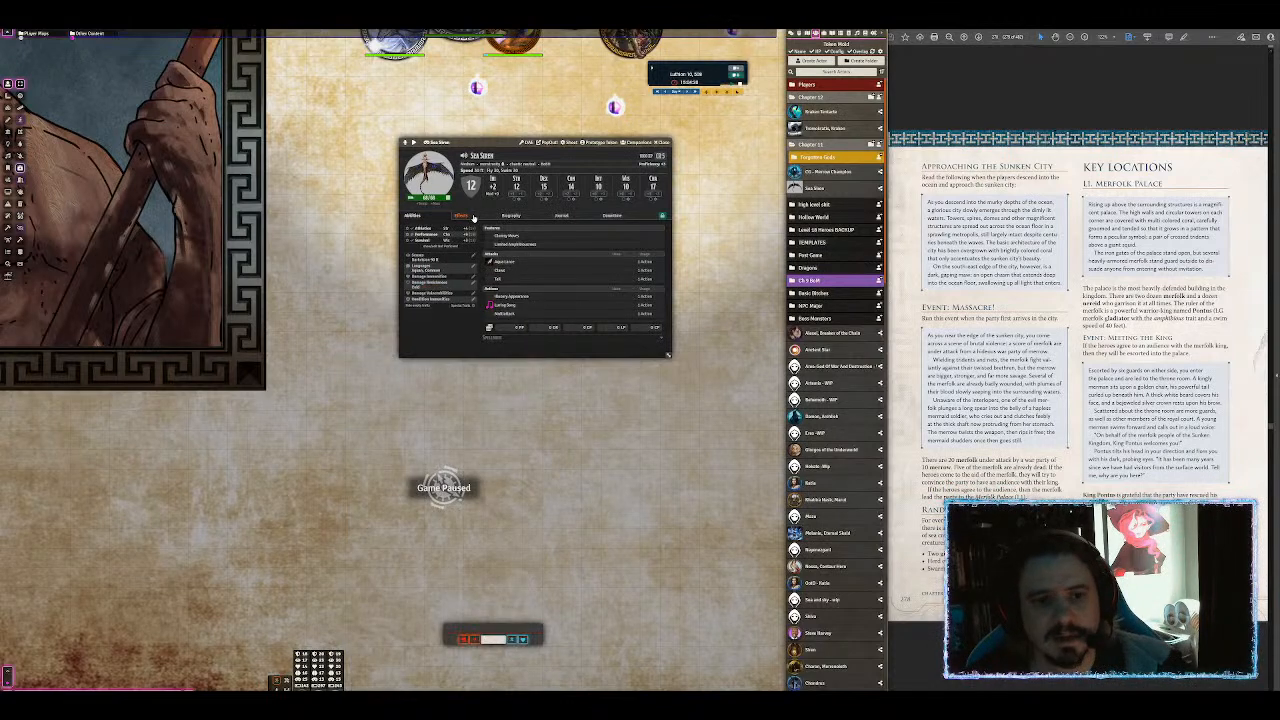
{"action": "left_click", "coordinate": [668, 143]}
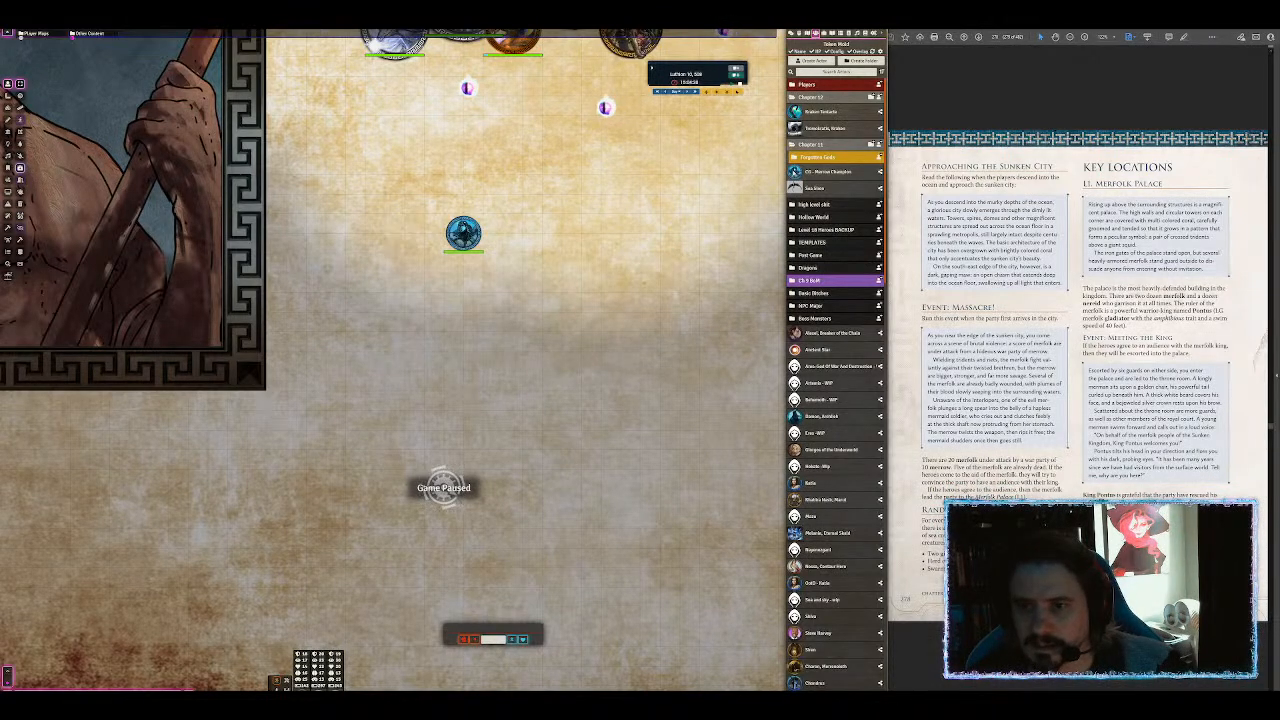
Step: Reopen the Sea Siren actor and add the Friends and Thaumaturgy cantrips to its spellbook
{"action": "left_click", "coordinate": [818, 188]}
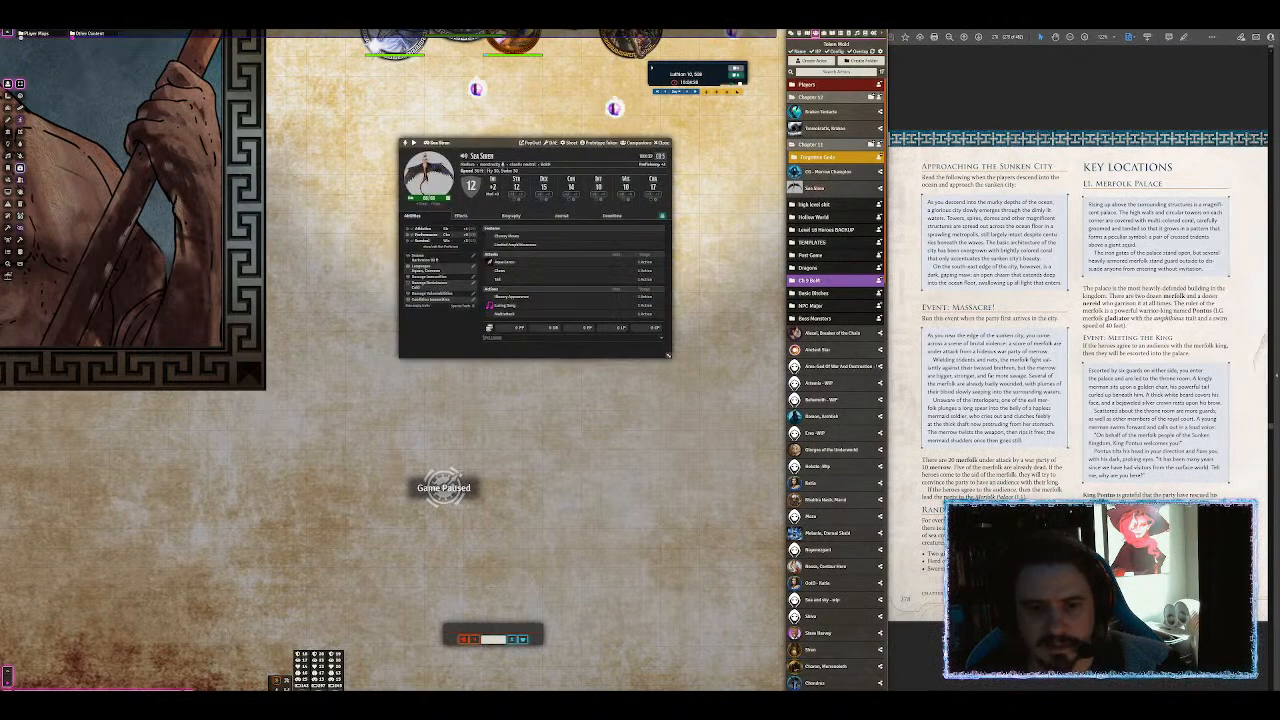
{"action": "key", "text": "ctrl+space"}
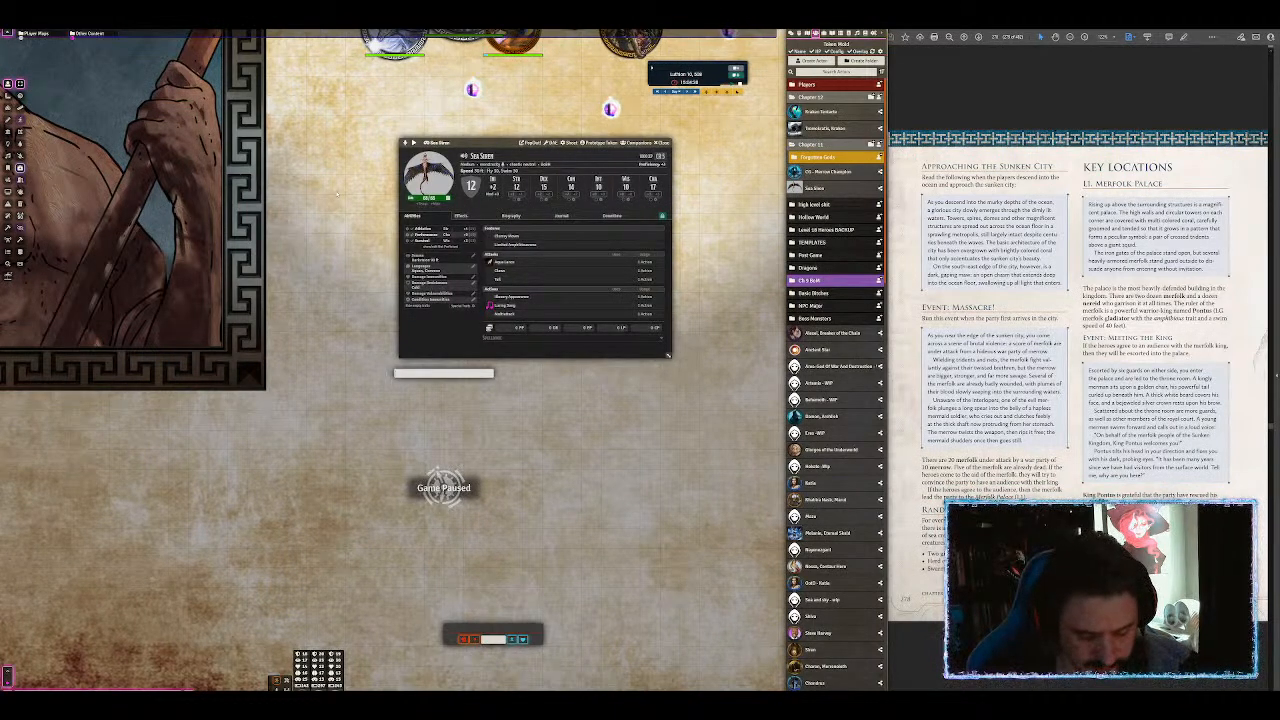
{"action": "type", "text": "friend"}
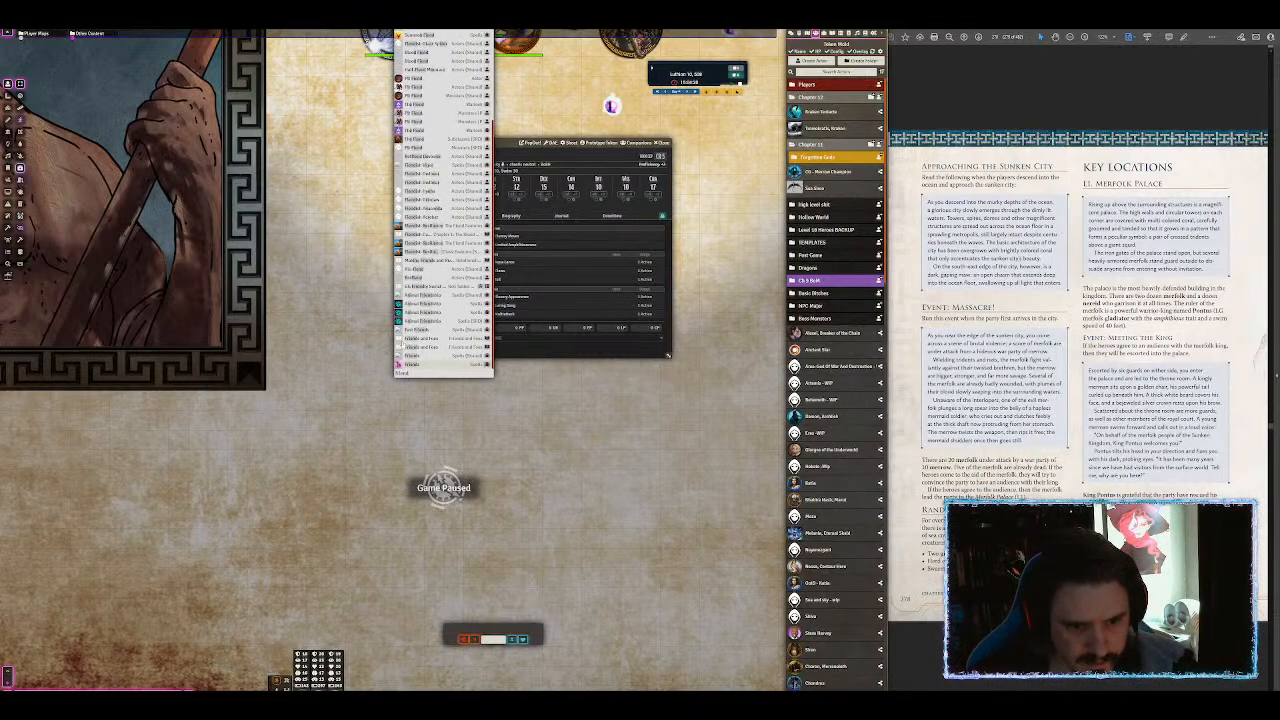
{"action": "left_click_drag", "start_coordinate": [425, 367], "coordinate": [550, 326]}
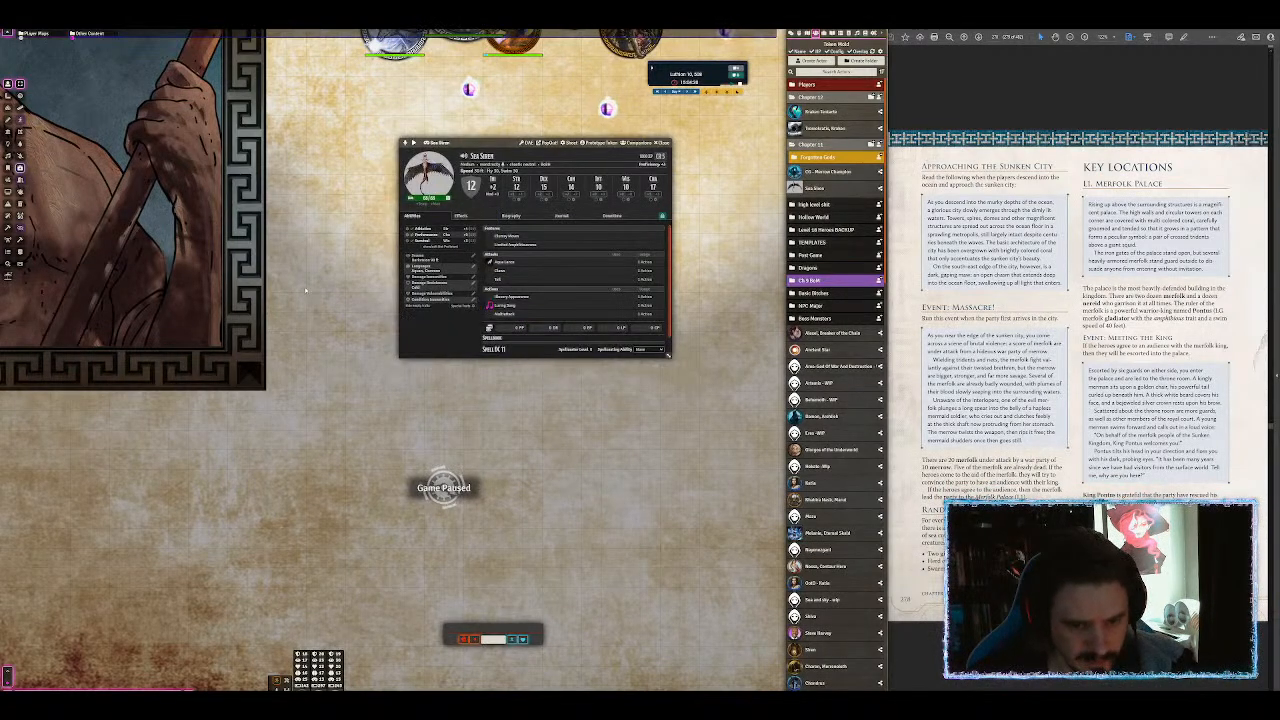
{"action": "key", "text": "ctrl+space"}
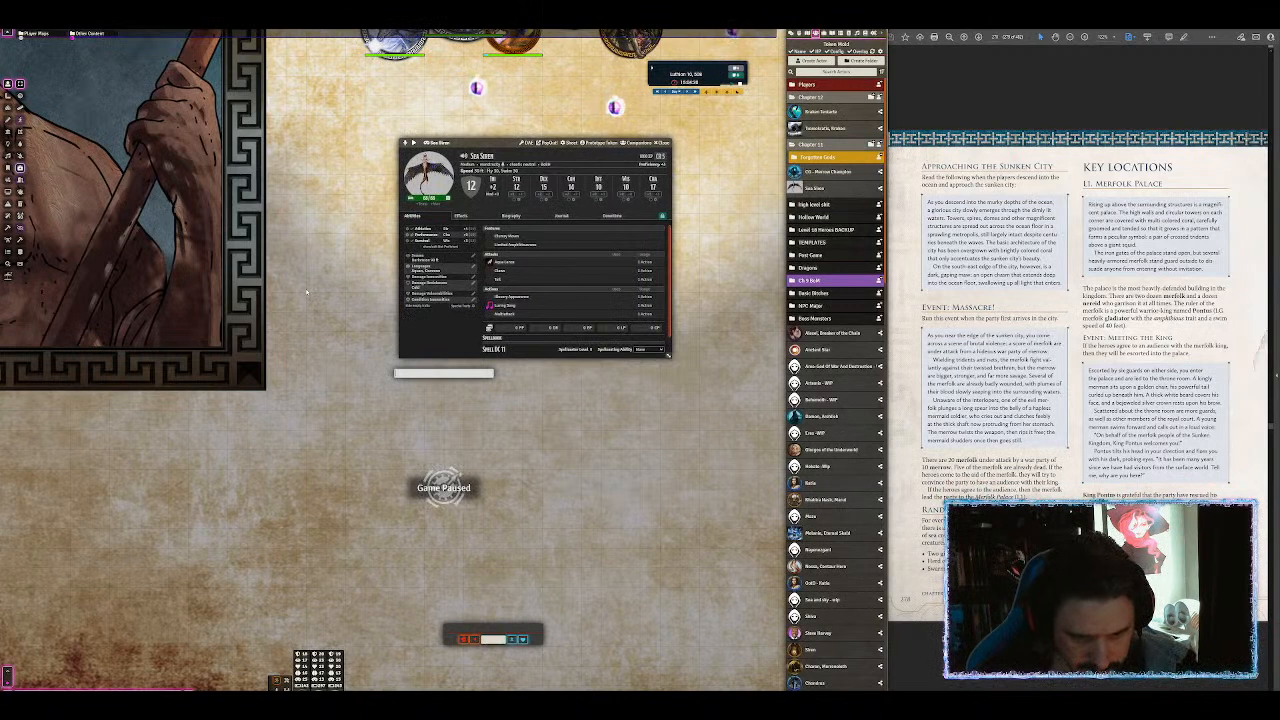
{"action": "type", "text": "thaum"}
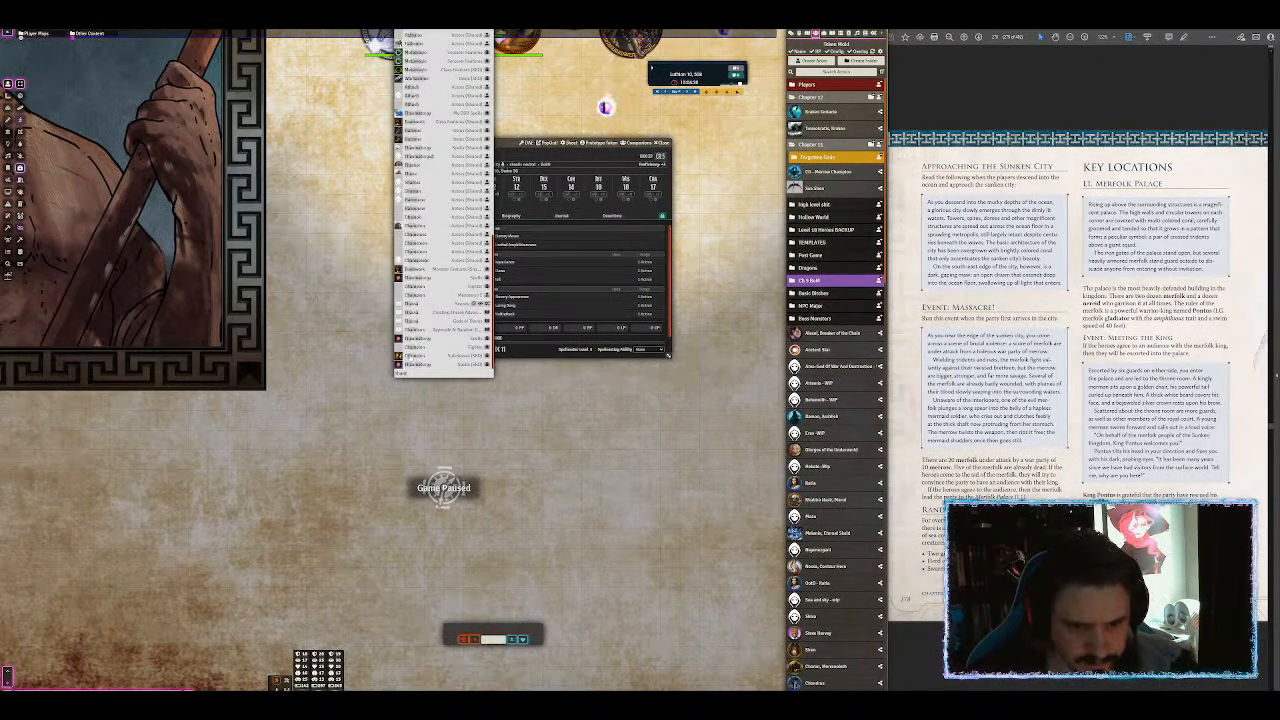
{"action": "left_click_drag", "start_coordinate": [425, 364], "coordinate": [550, 318]}
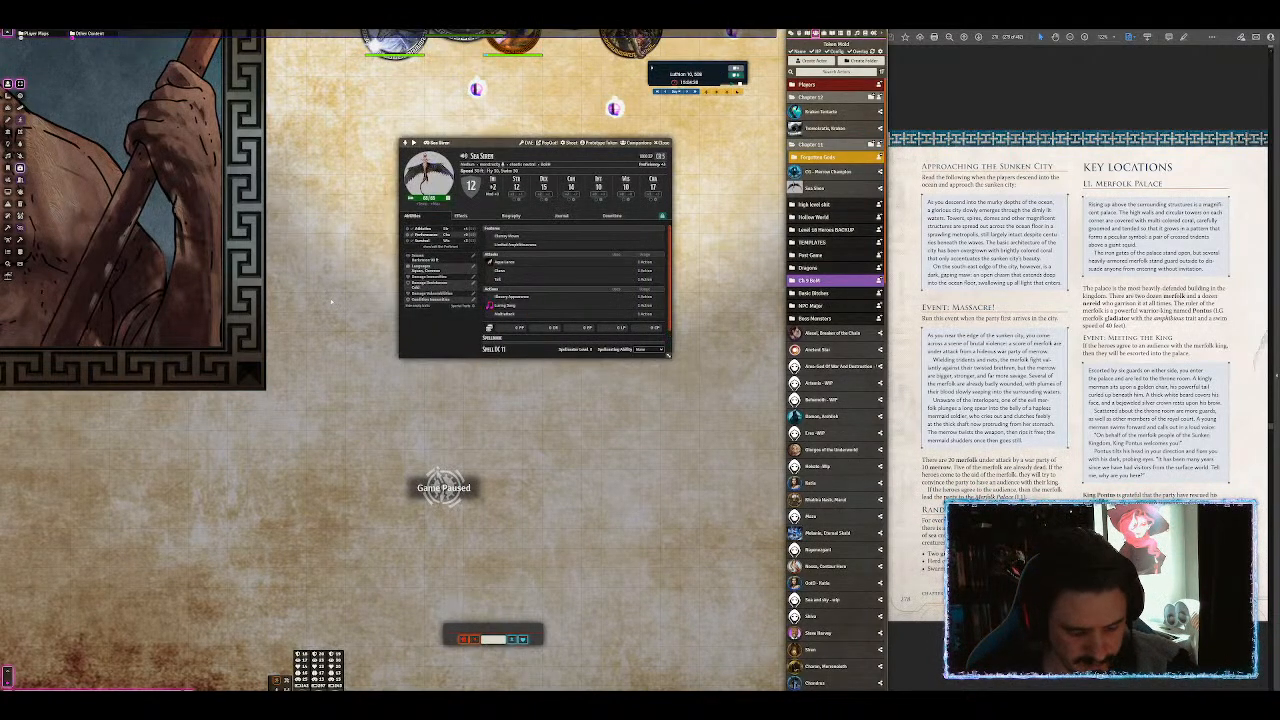
Step: Find the Toll the Dead cantrip and add it to the Sea Siren's spellbook
{"action": "key", "text": "ctrl+space"}
{"action": "type", "text": "toll the dead"}
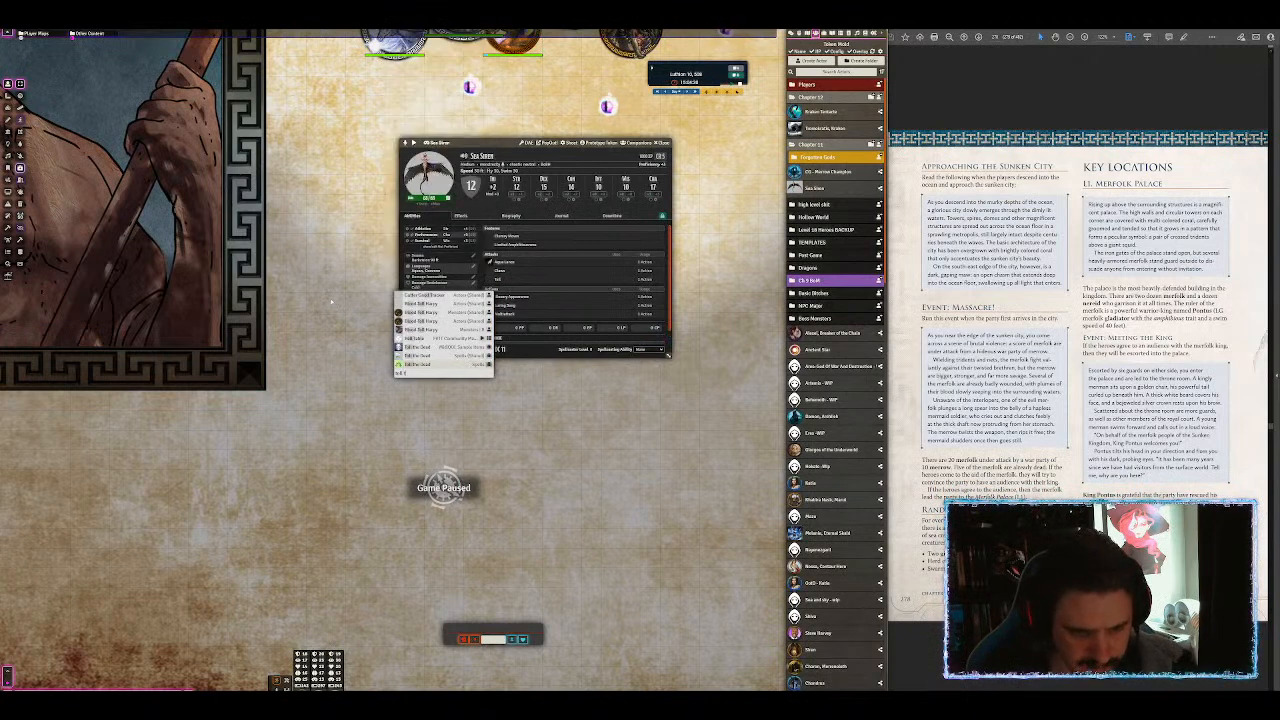
{"action": "left_click_drag", "start_coordinate": [440, 364], "coordinate": [575, 305]}
Step: Set the Sea Siren's spellcasting ability to Charisma
{"action": "scroll", "coordinate": [586, 293], "scroll_direction": "down", "scroll_amount": 2}
{"action": "left_click", "coordinate": [648, 349]}
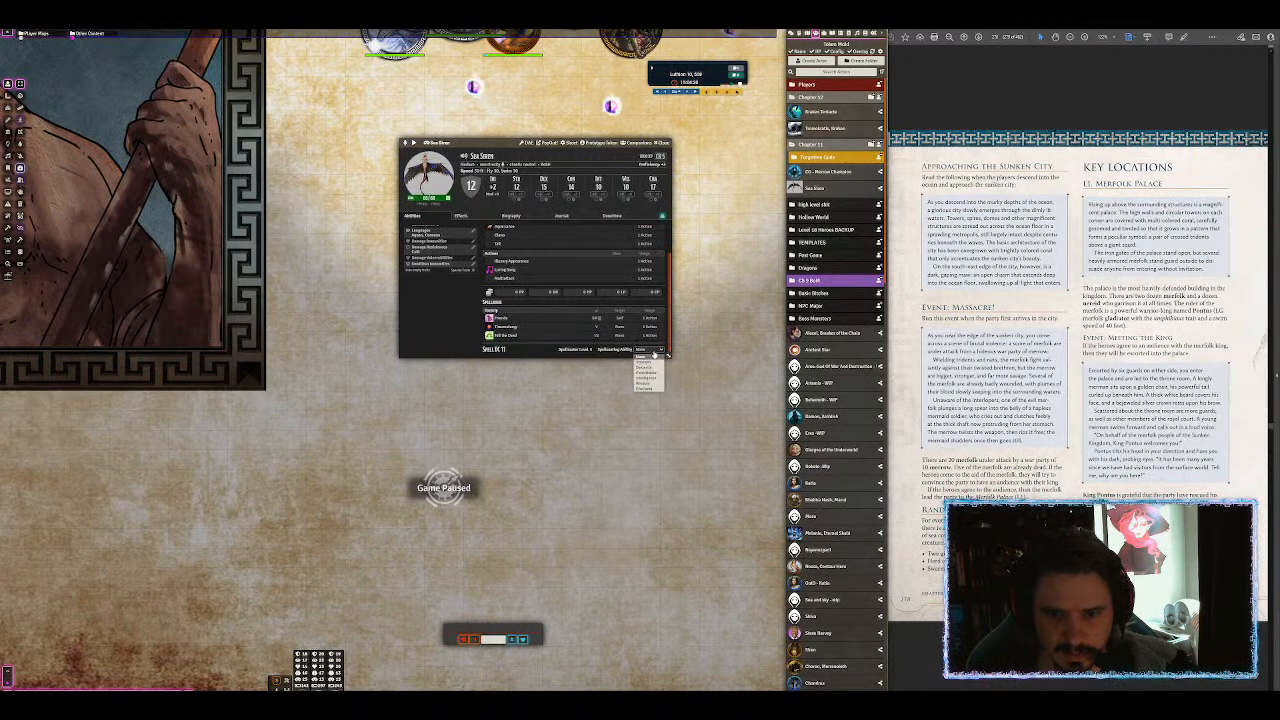
{"action": "left_click", "coordinate": [648, 387]}
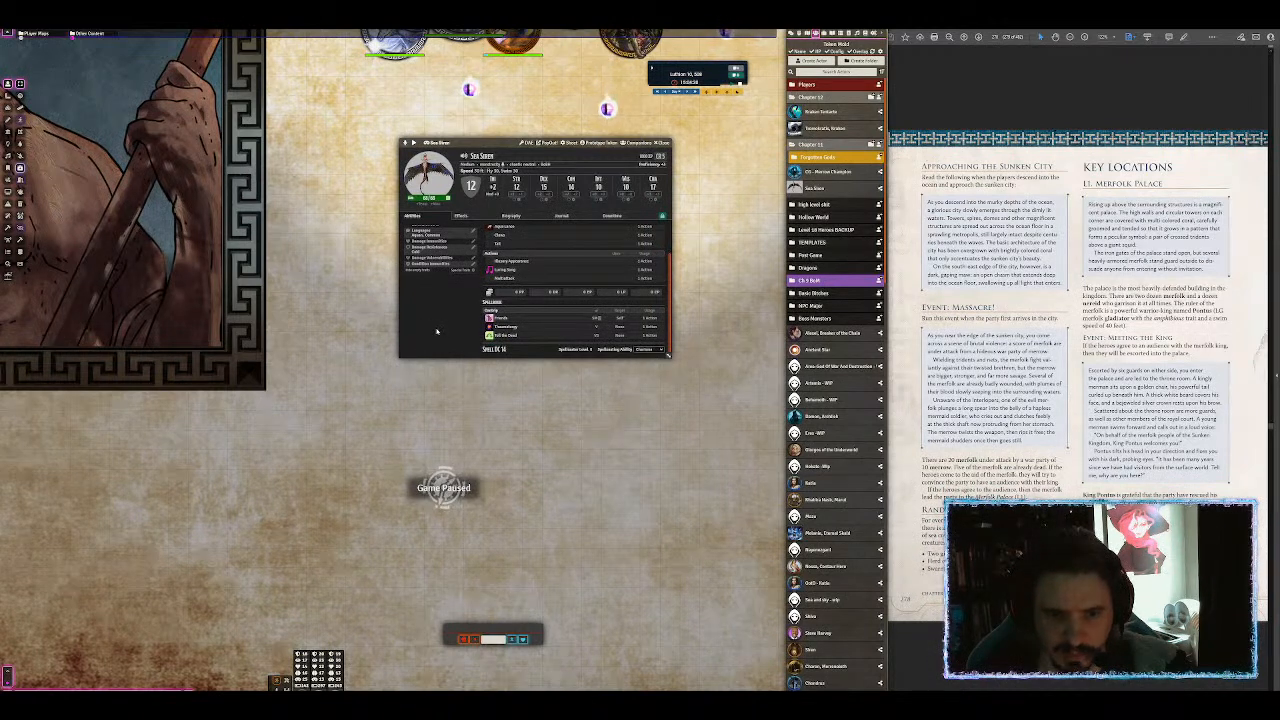
Step: Close the Sea Siren sheet and move the Merrow Champion token closer to the Sea Siren token
{"action": "left_click", "coordinate": [659, 143]}
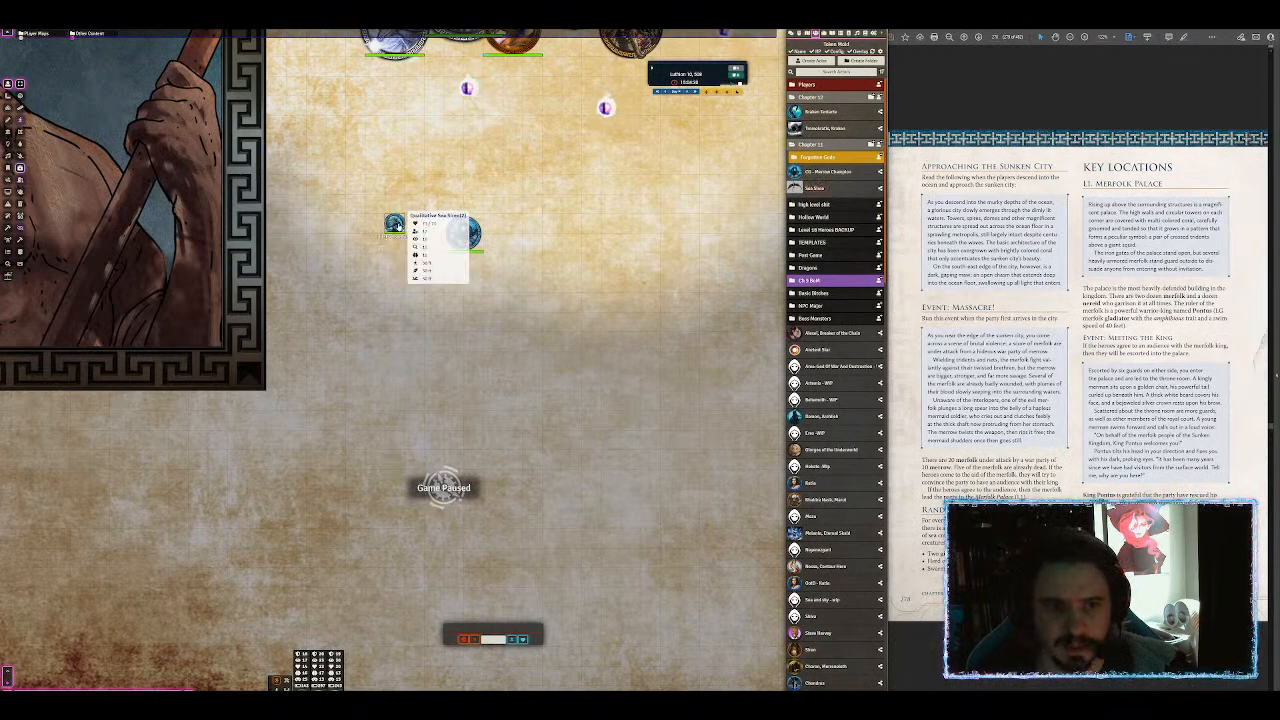
{"action": "mouse_move", "coordinate": [462, 236]}
{"action": "left_click_drag", "start_coordinate": [463, 234], "coordinate": [444, 234]}
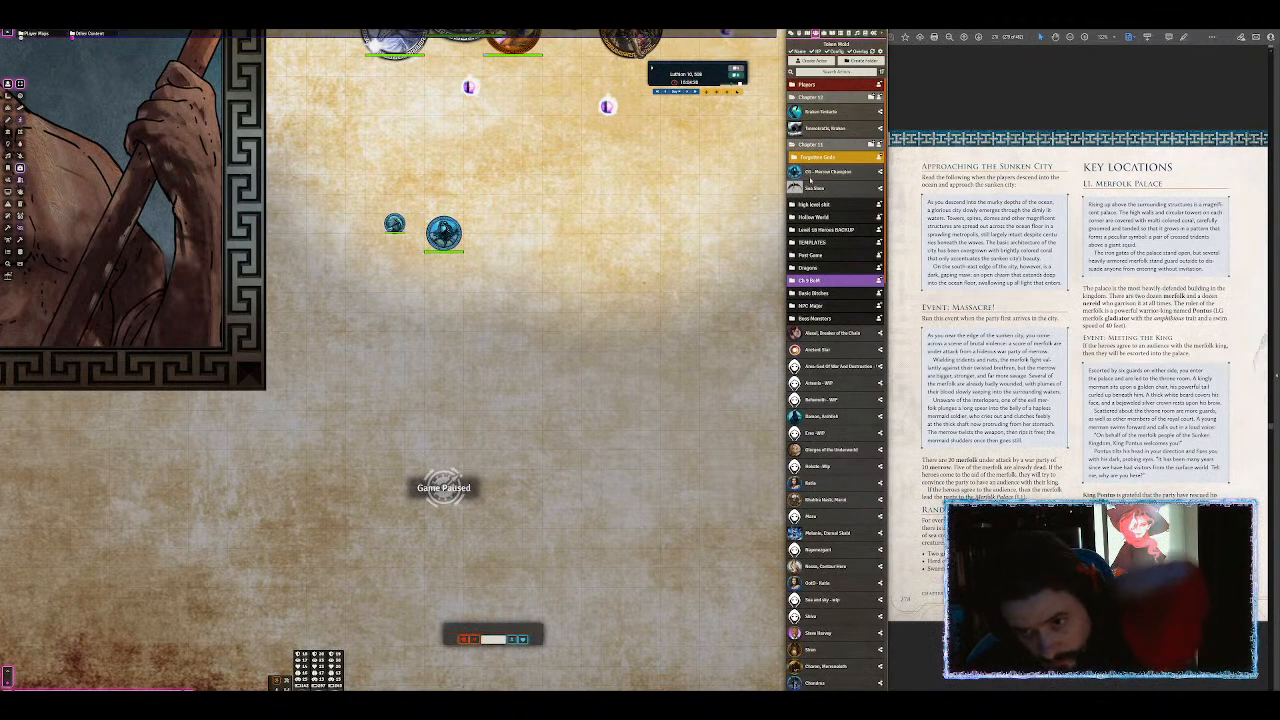
{"action": "mouse_move", "coordinate": [396, 226]}
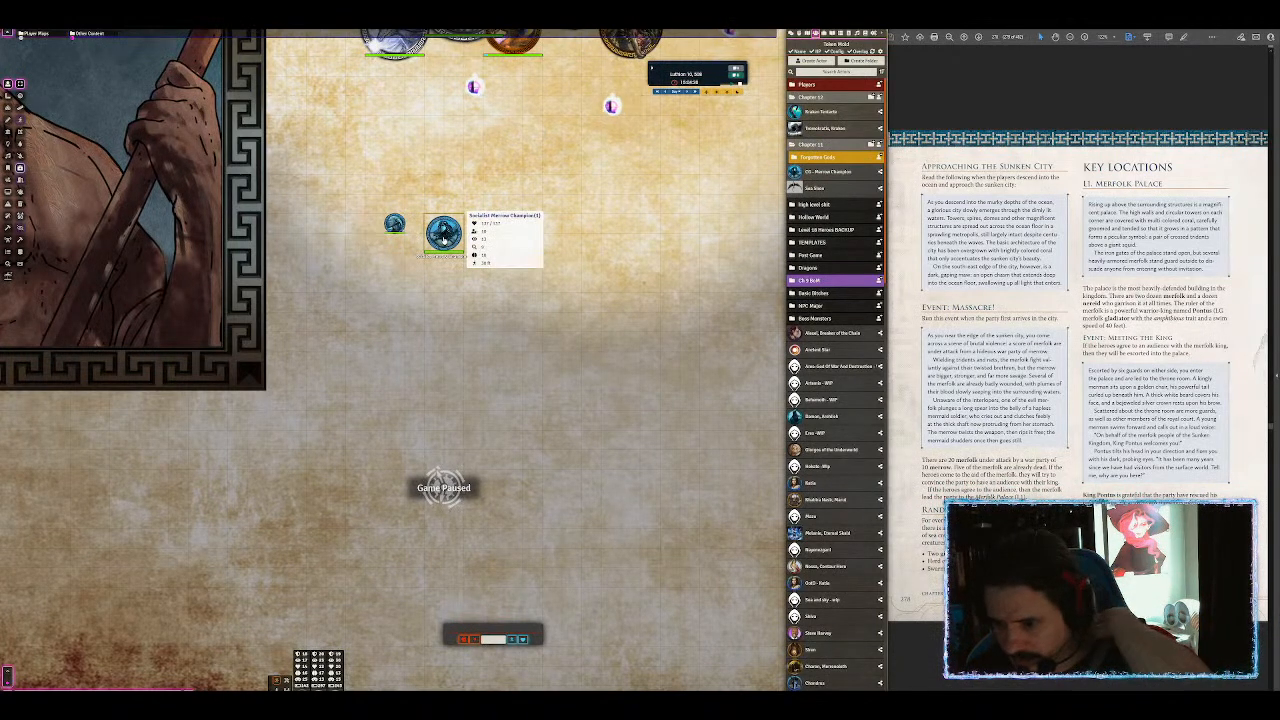
Step: Duplicate the Merrow Champion token around the original until the scene holds ten of them
{"action": "left_click", "coordinate": [444, 236]}
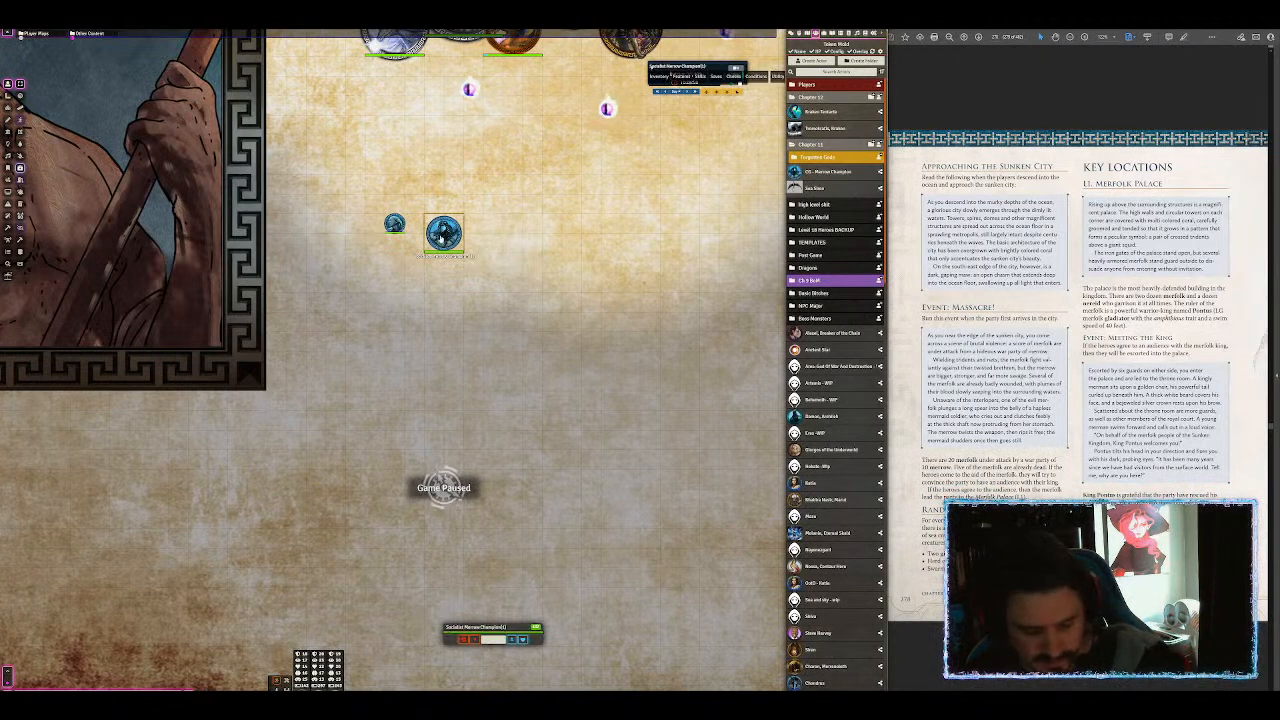
{"action": "key", "text": "ctrl+c"}
{"action": "key", "text": "ctrl+v"}
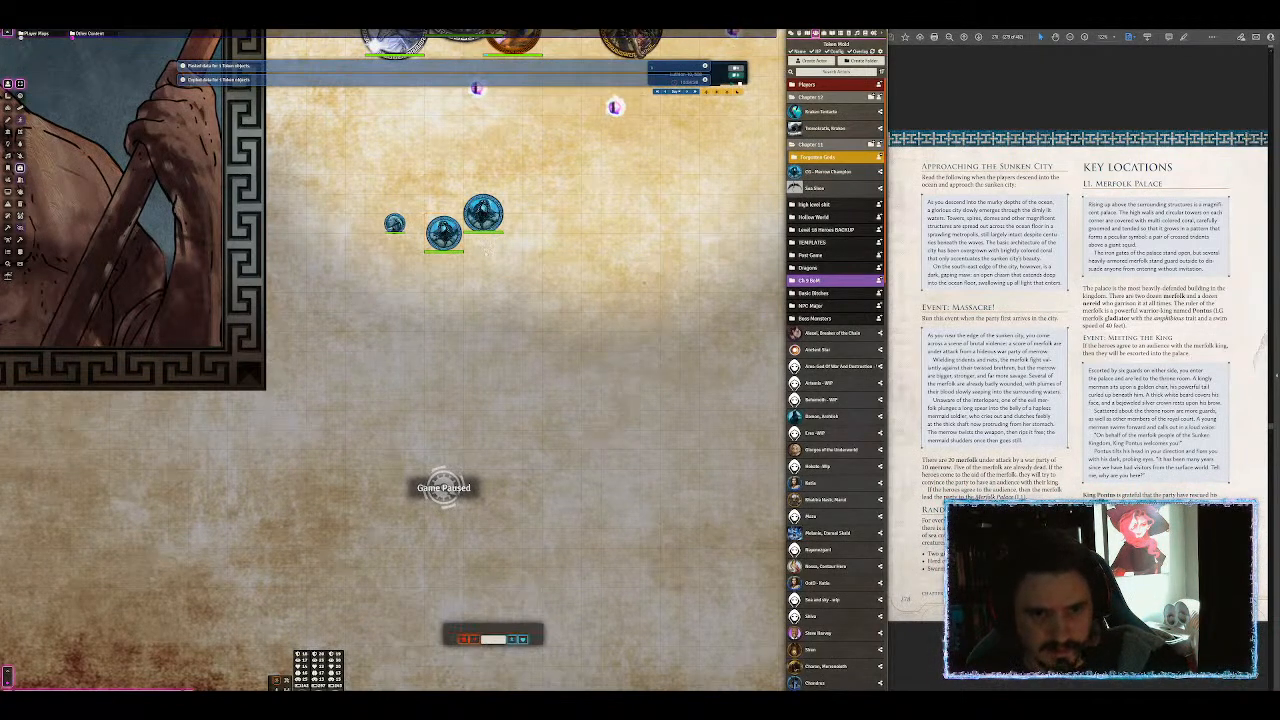
{"action": "key", "text": "ctrl+v"}
{"action": "key", "text": "ctrl+v"}
{"action": "mouse_move", "coordinate": [462, 215]}
{"action": "left_click_drag", "start_coordinate": [462, 215], "coordinate": [443, 193]}
{"action": "key", "text": "ctrl+v"}
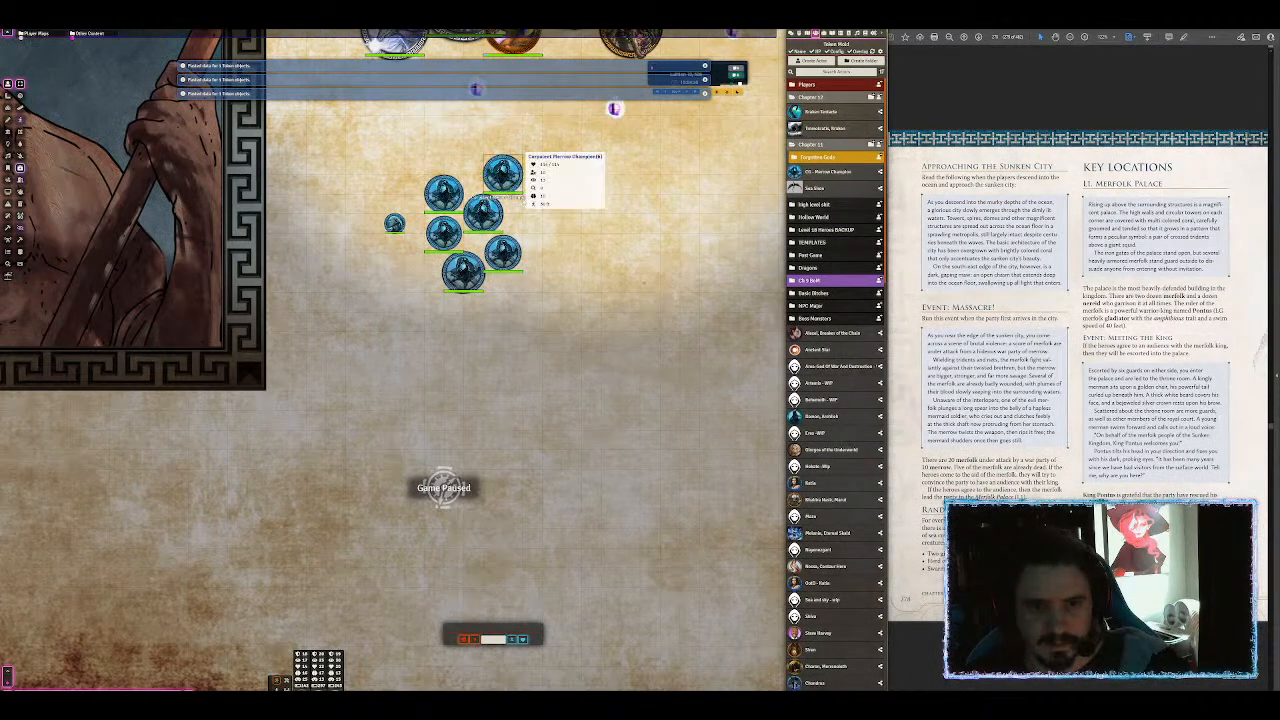
{"action": "key", "text": "ctrl+v"}
{"action": "key", "text": "ctrl+v"}
{"action": "key", "text": "ctrl+v"}
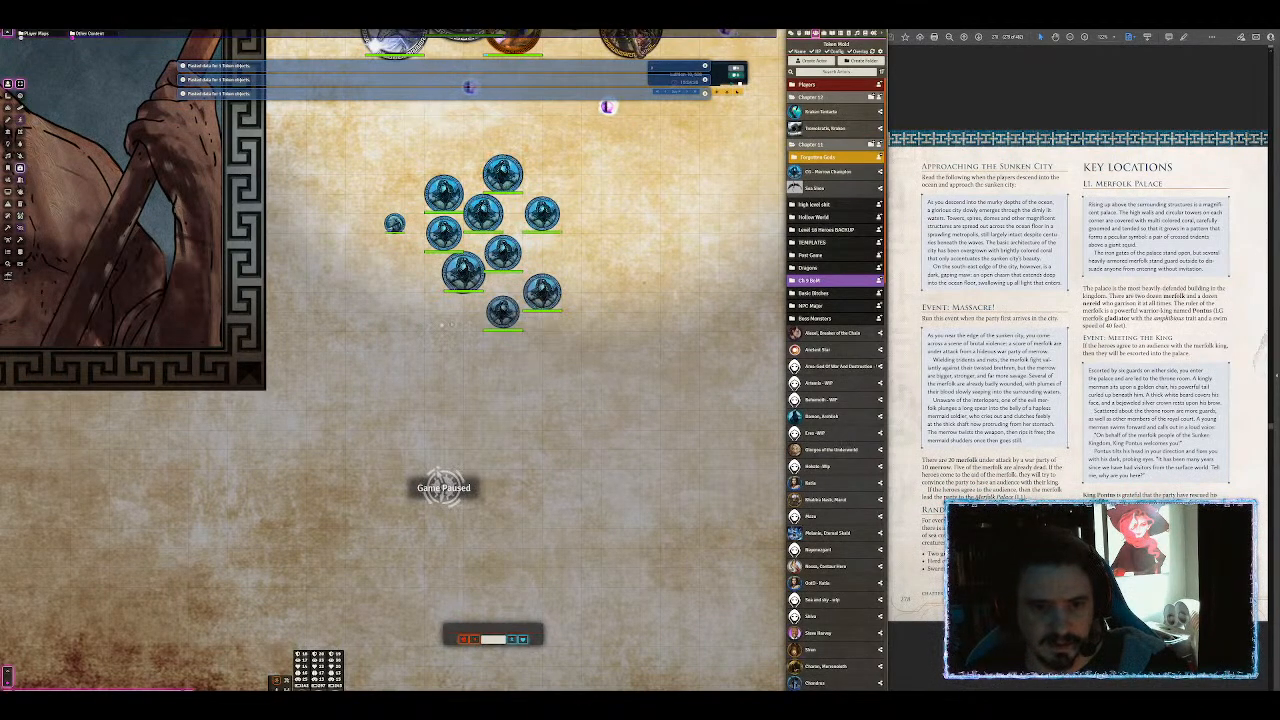
{"action": "key", "text": "ctrl+v"}
{"action": "left_click_drag", "start_coordinate": [443, 328], "coordinate": [463, 311]}
Step: Place a second Sea Siren token and duplicate the pair beside the Merrow Champions until there are twenty Sea Sirens
{"action": "mouse_move", "coordinate": [395, 222]}
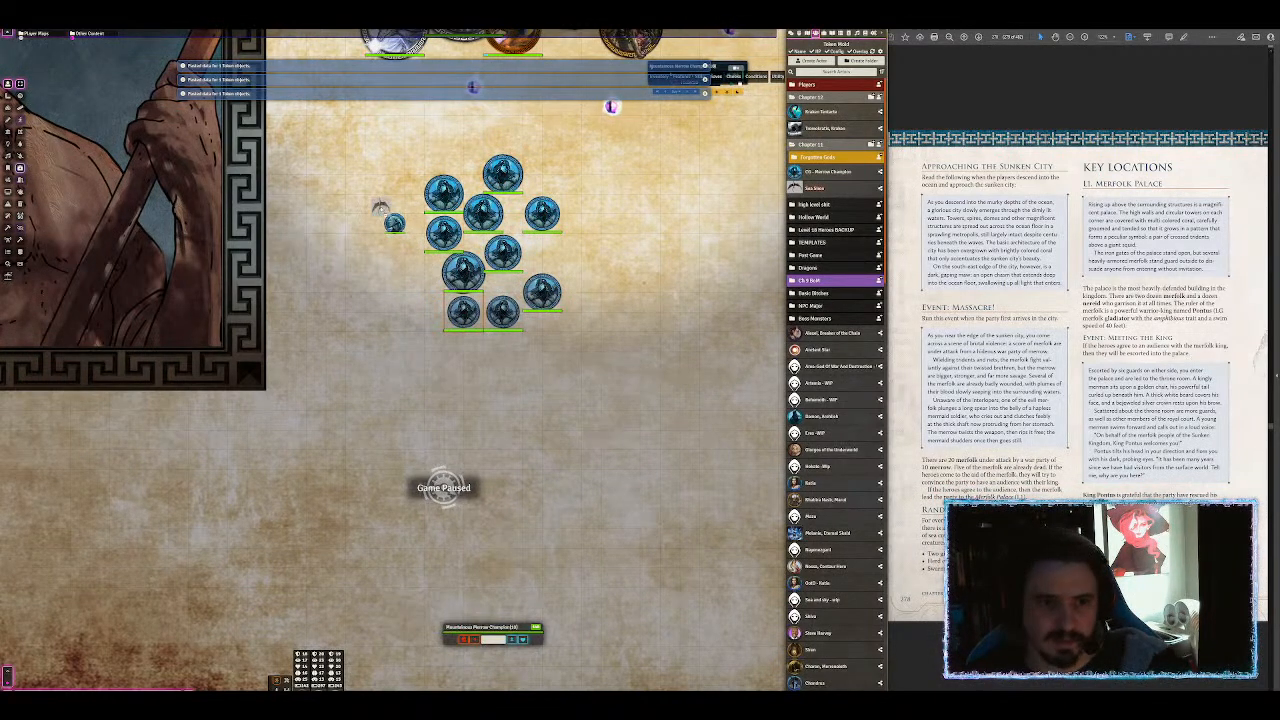
{"action": "left_click_drag", "start_coordinate": [380, 208], "coordinate": [378, 206]}
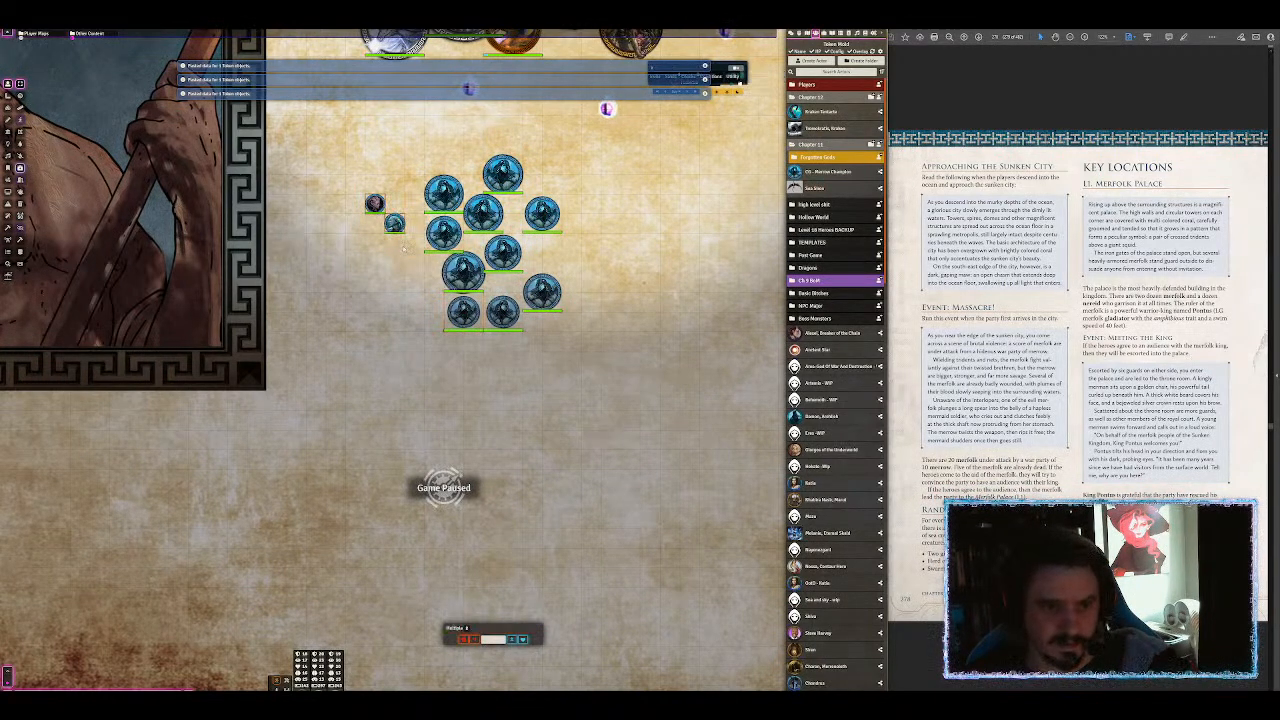
{"action": "key", "text": "ctrl+v"}
{"action": "key", "text": "ctrl+v"}
{"action": "key", "text": "ctrl+v"}
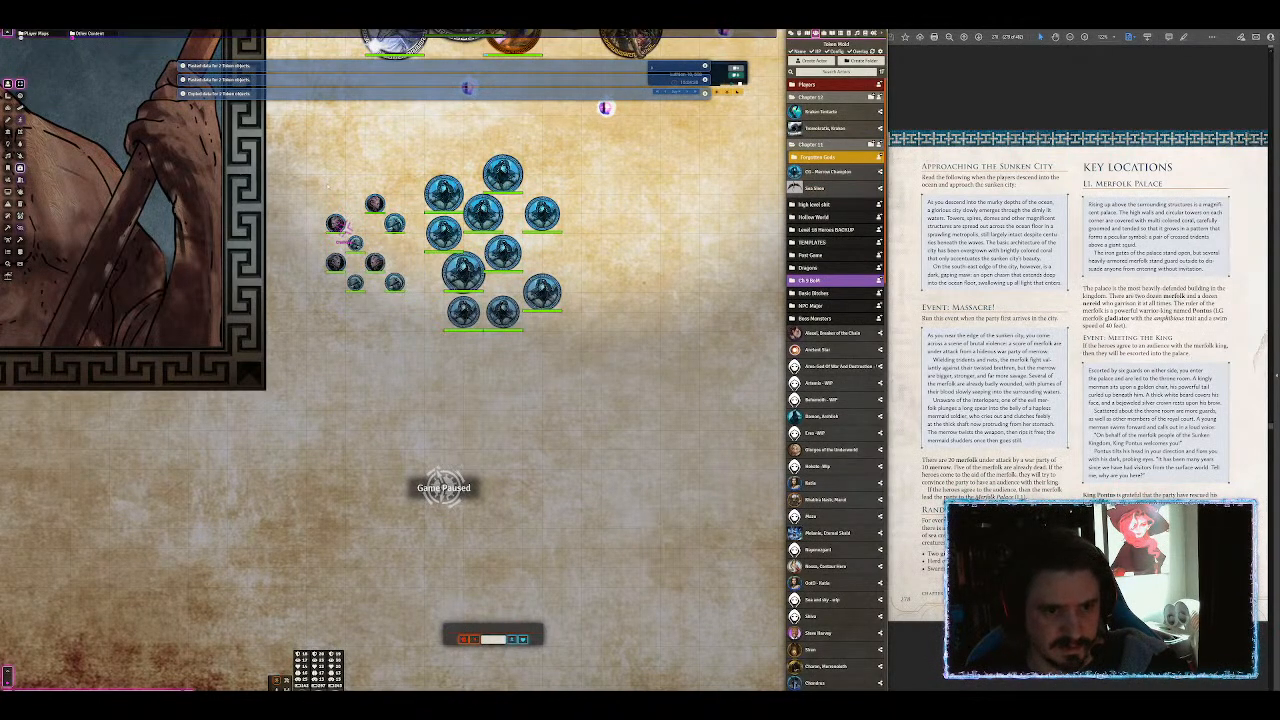
{"action": "key", "text": "ctrl+v"}
{"action": "key", "text": "ctrl+v"}
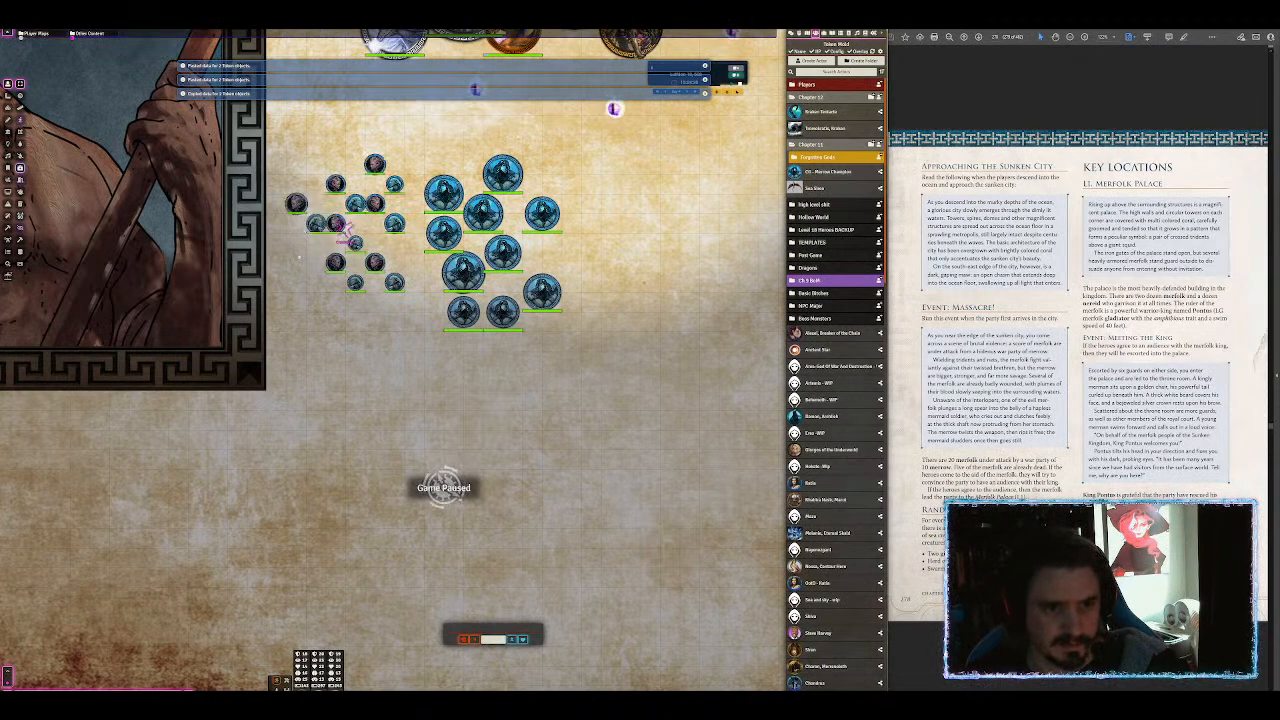
{"action": "key", "text": "ctrl+v"}
{"action": "key", "text": "ctrl+v"}
{"action": "key", "text": "ctrl+v"}
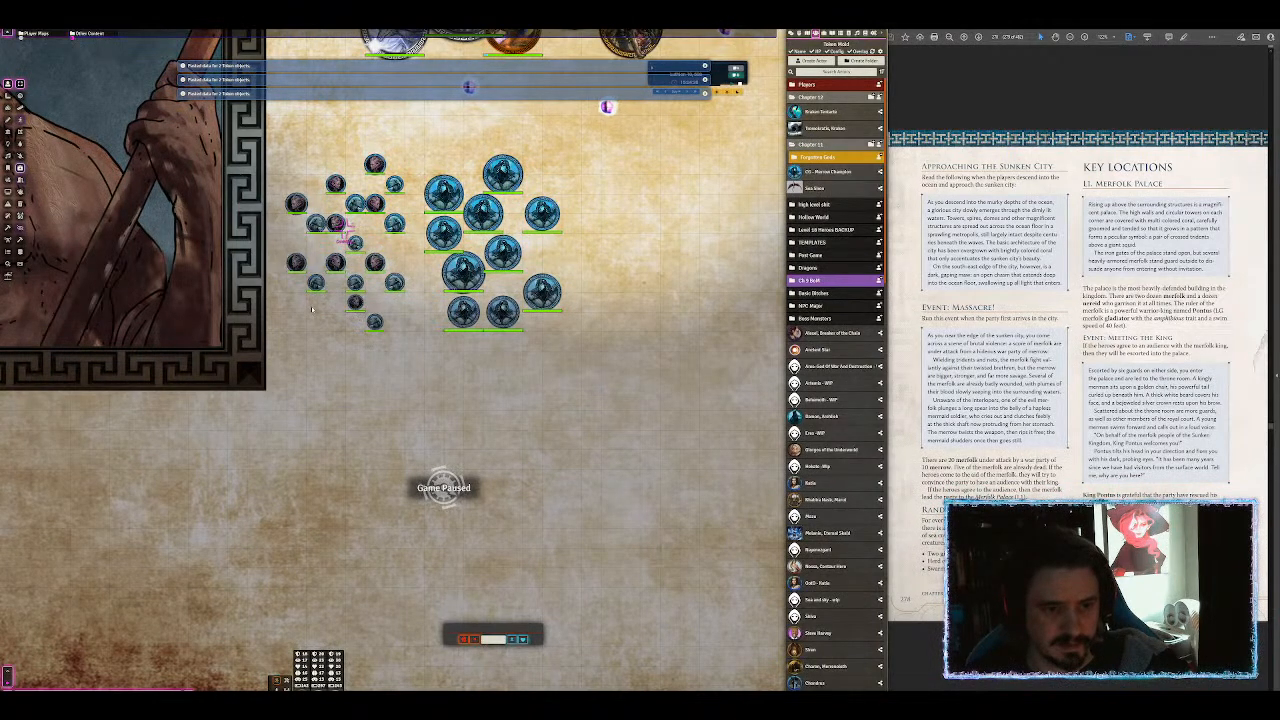
Step: Copy all the Sea Siren and Merrow Champion tokens and paste them into the Siren's Reef scene of Chapter 11
{"action": "left_click_drag", "start_coordinate": [272, 130], "coordinate": [274, 132]}
{"action": "key", "text": "ctrl+c"}
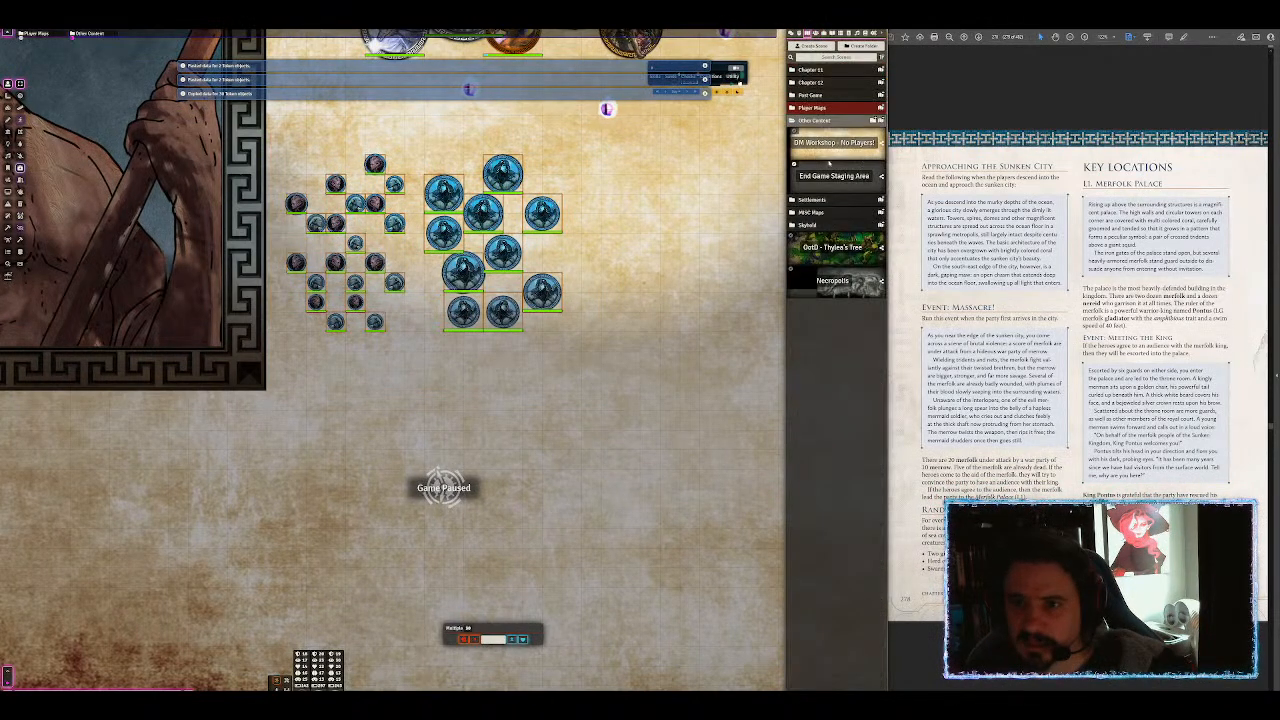
{"action": "left_click", "coordinate": [815, 70]}
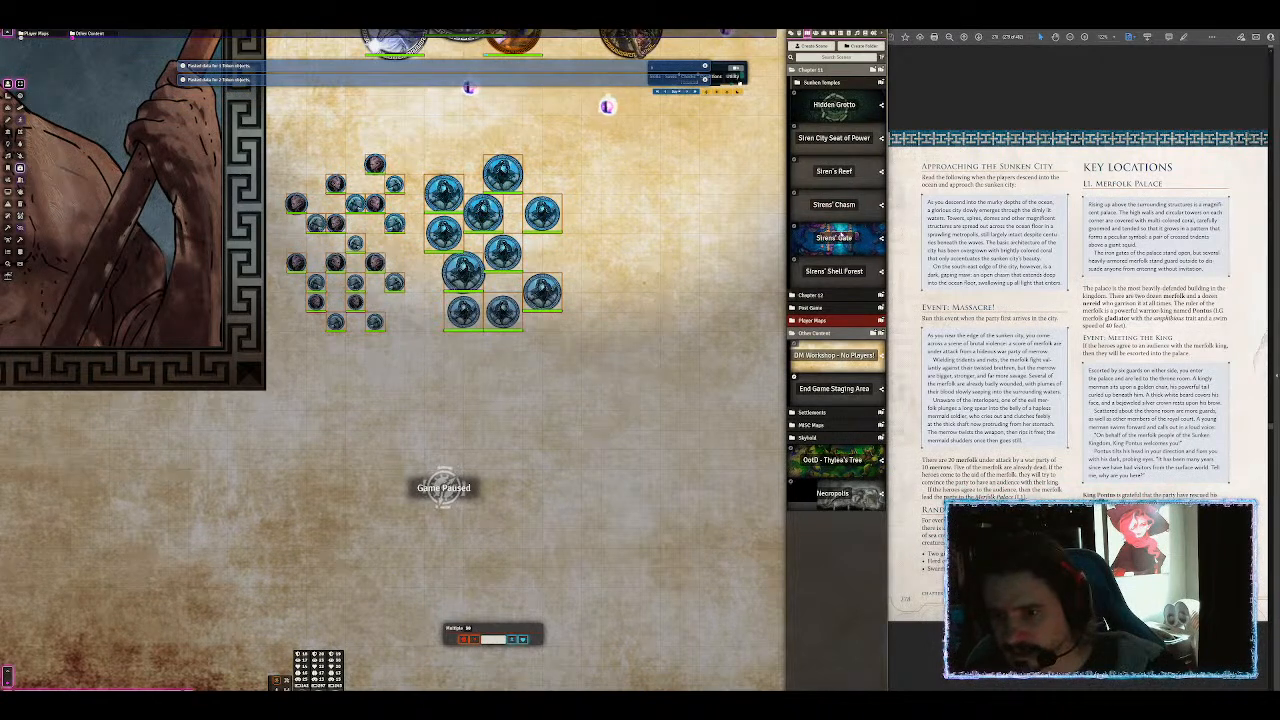
{"action": "left_click", "coordinate": [842, 172]}
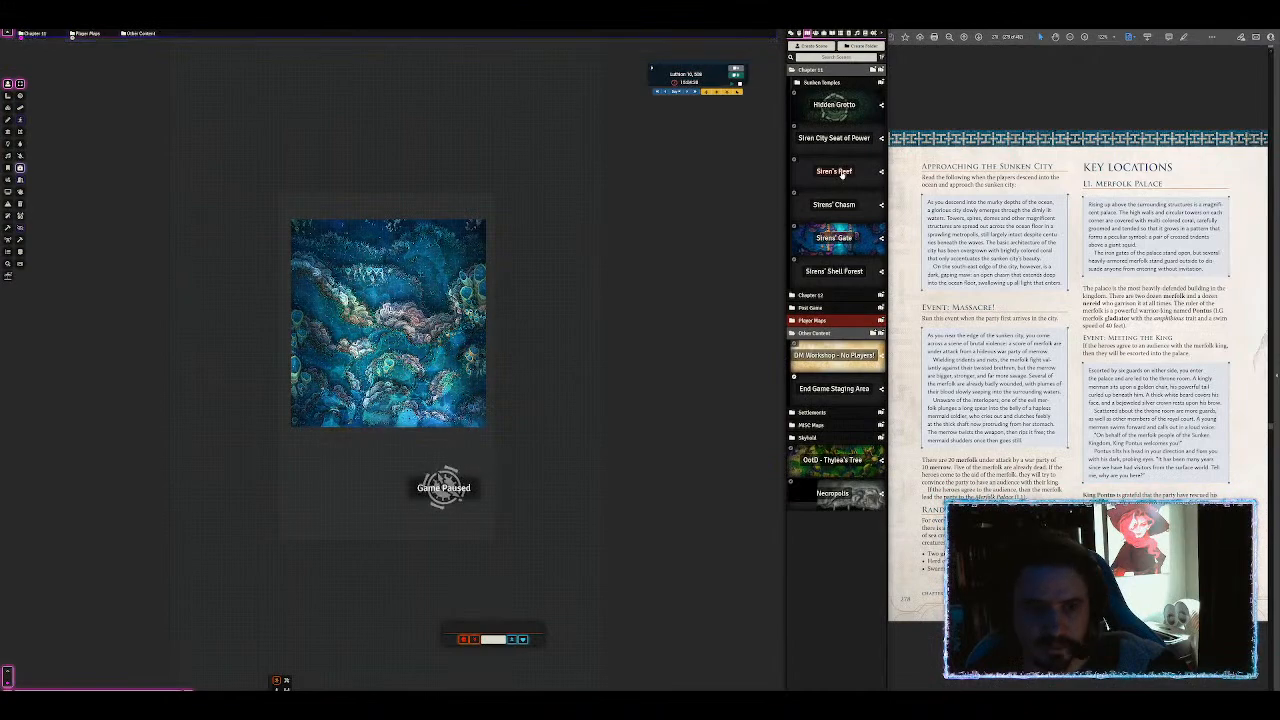
{"action": "scroll", "coordinate": [445, 365], "scroll_direction": "up", "scroll_amount": 14}
{"action": "left_click_drag", "start_coordinate": [445, 365], "coordinate": [550, 371]}
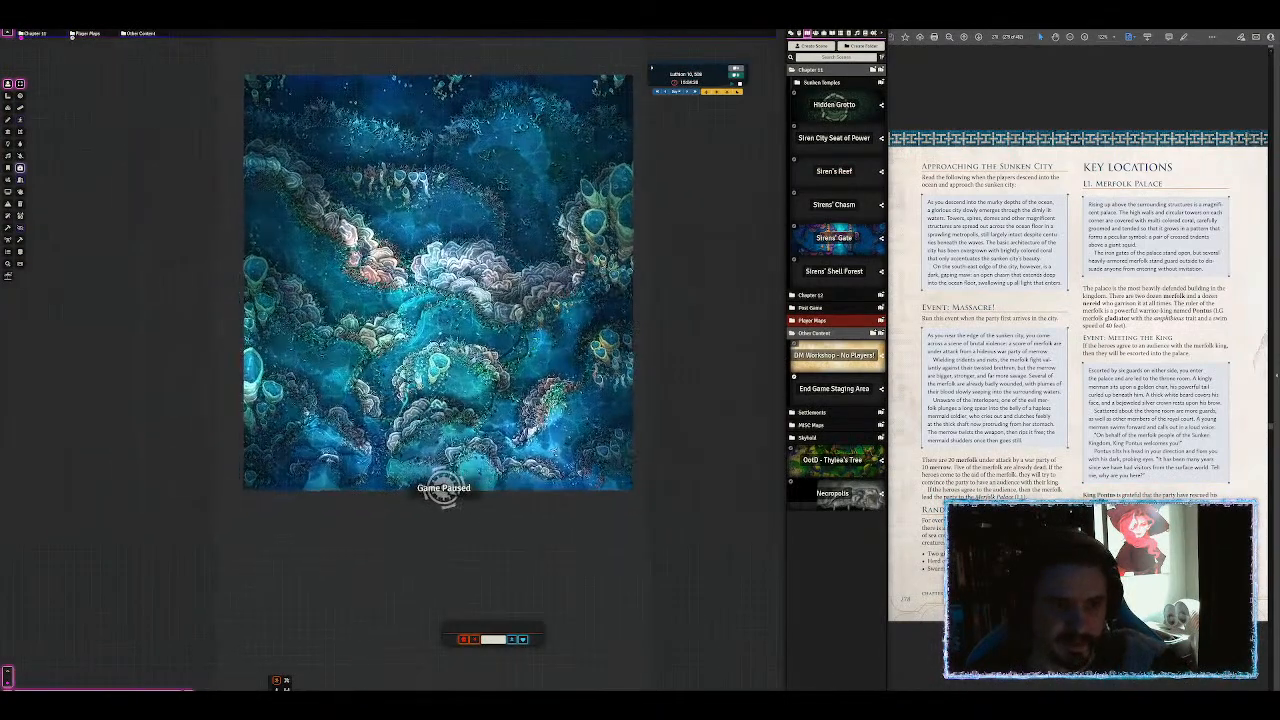
{"action": "scroll", "coordinate": [550, 371], "scroll_direction": "up", "scroll_amount": 3}
{"action": "key", "text": "ctrl+v"}
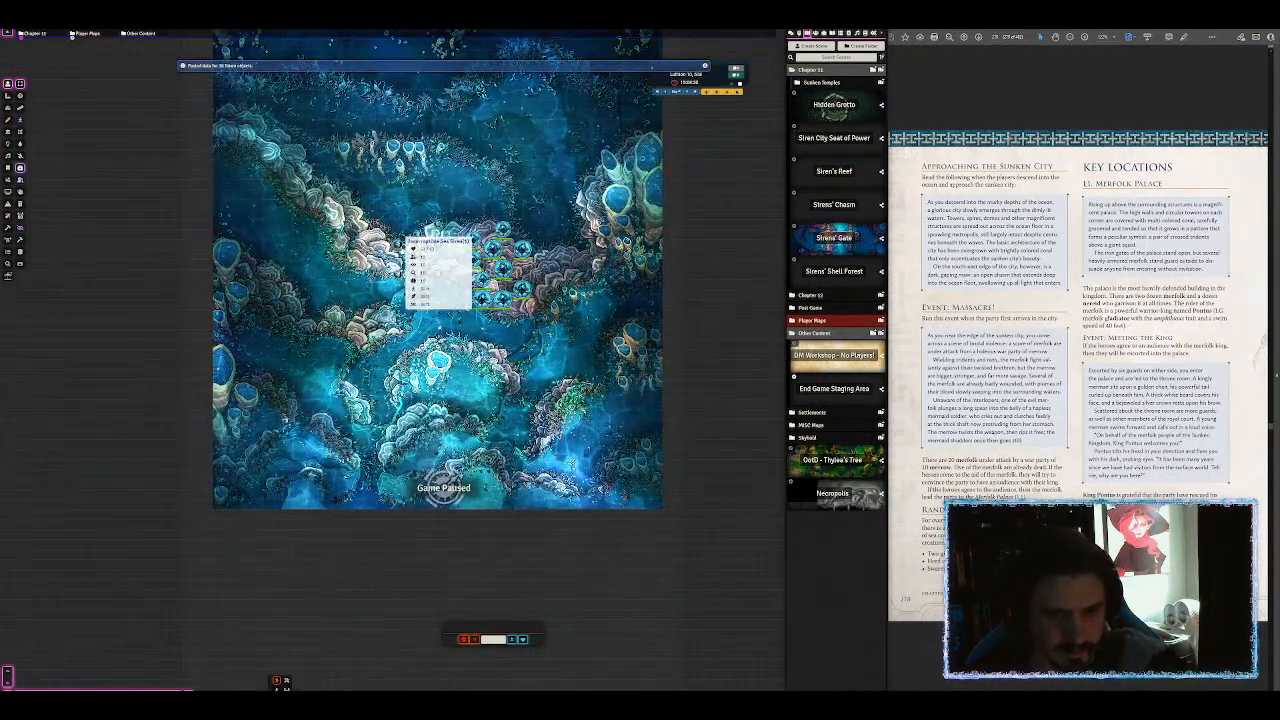
Step: Spread several Sea Siren tokens out around their group on the reef map
{"action": "scroll", "coordinate": [459, 312], "scroll_direction": "up", "scroll_amount": 1}
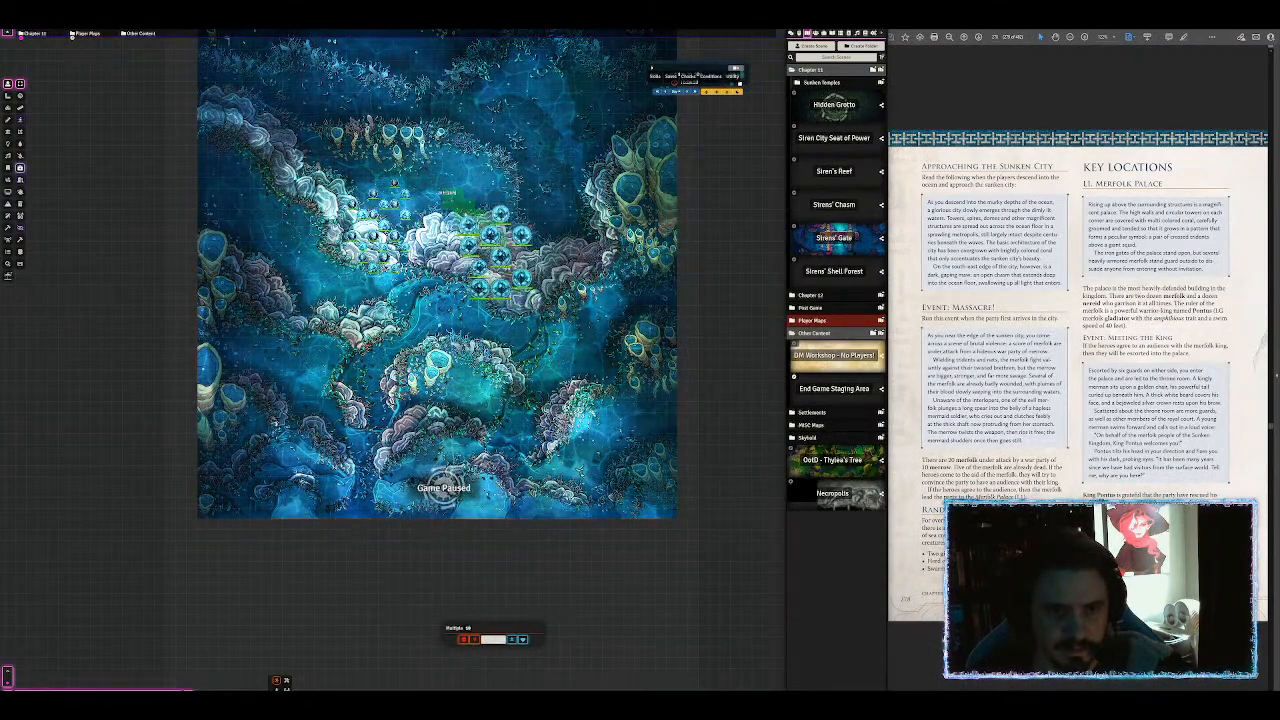
{"action": "scroll", "coordinate": [330, 180], "scroll_direction": "up", "scroll_amount": 10}
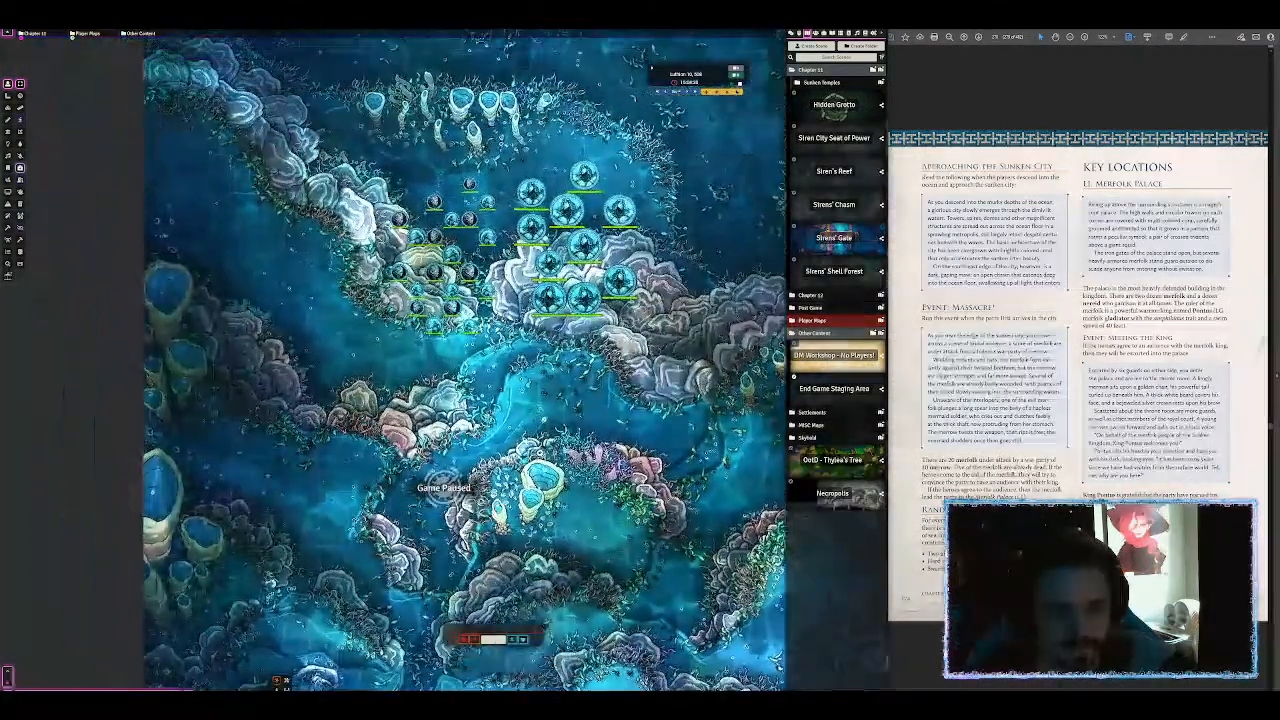
{"action": "mouse_move", "coordinate": [549, 299]}
{"action": "left_mouse_down"}
{"action": "mouse_move", "coordinate": [513, 281]}
{"action": "mouse_move", "coordinate": [487, 184]}
{"action": "left_mouse_up"}
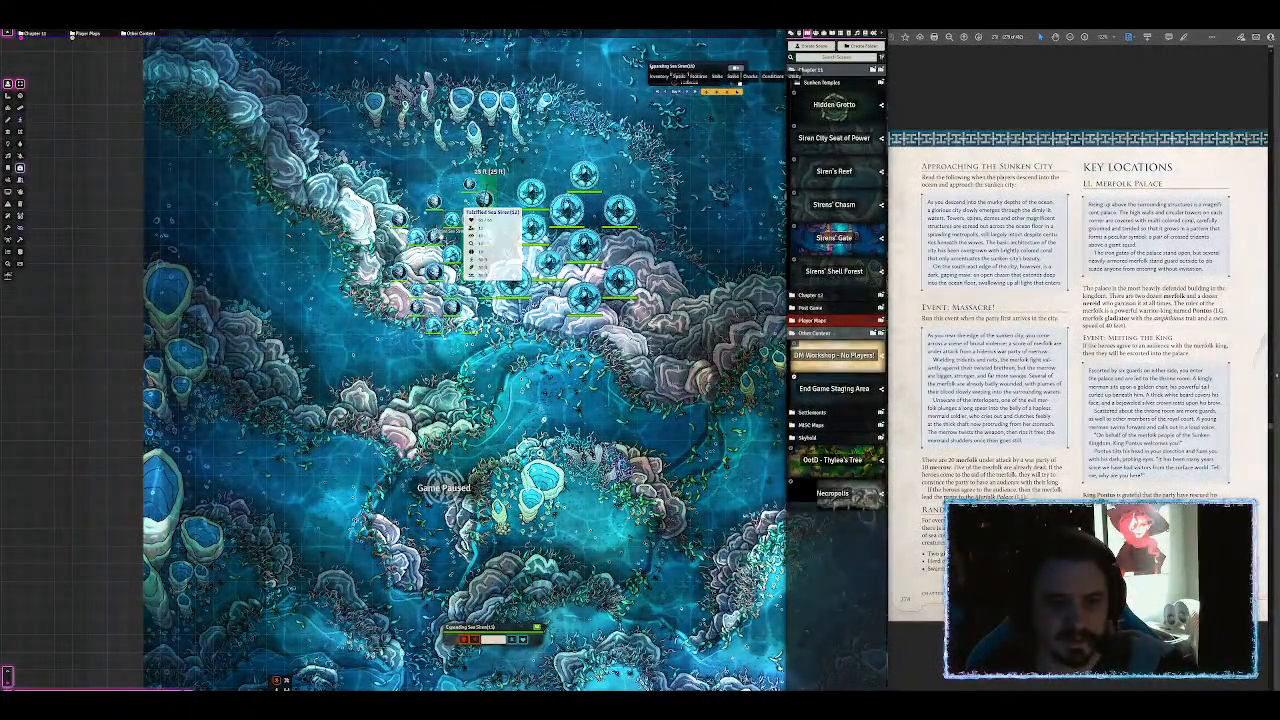
{"action": "left_click_drag", "start_coordinate": [434, 237], "coordinate": [416, 203]}
{"action": "left_click_drag", "start_coordinate": [487, 237], "coordinate": [469, 237]}
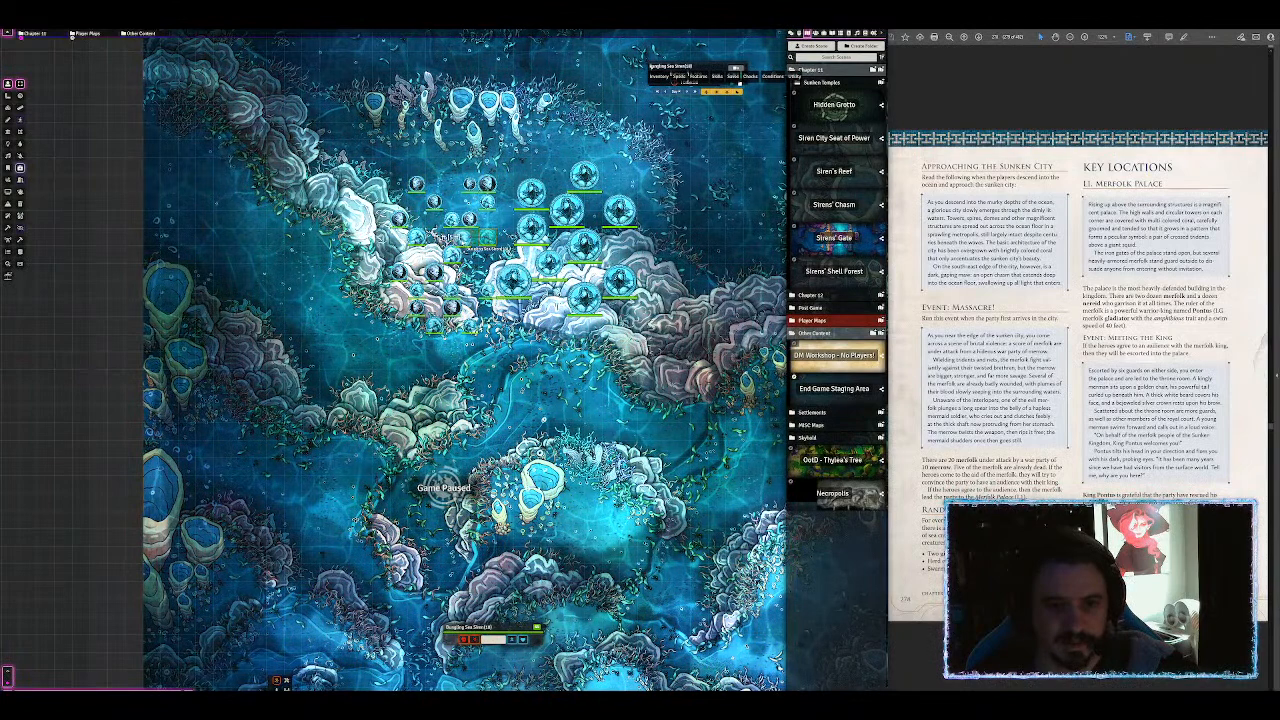
{"action": "right_click", "coordinate": [498, 271]}
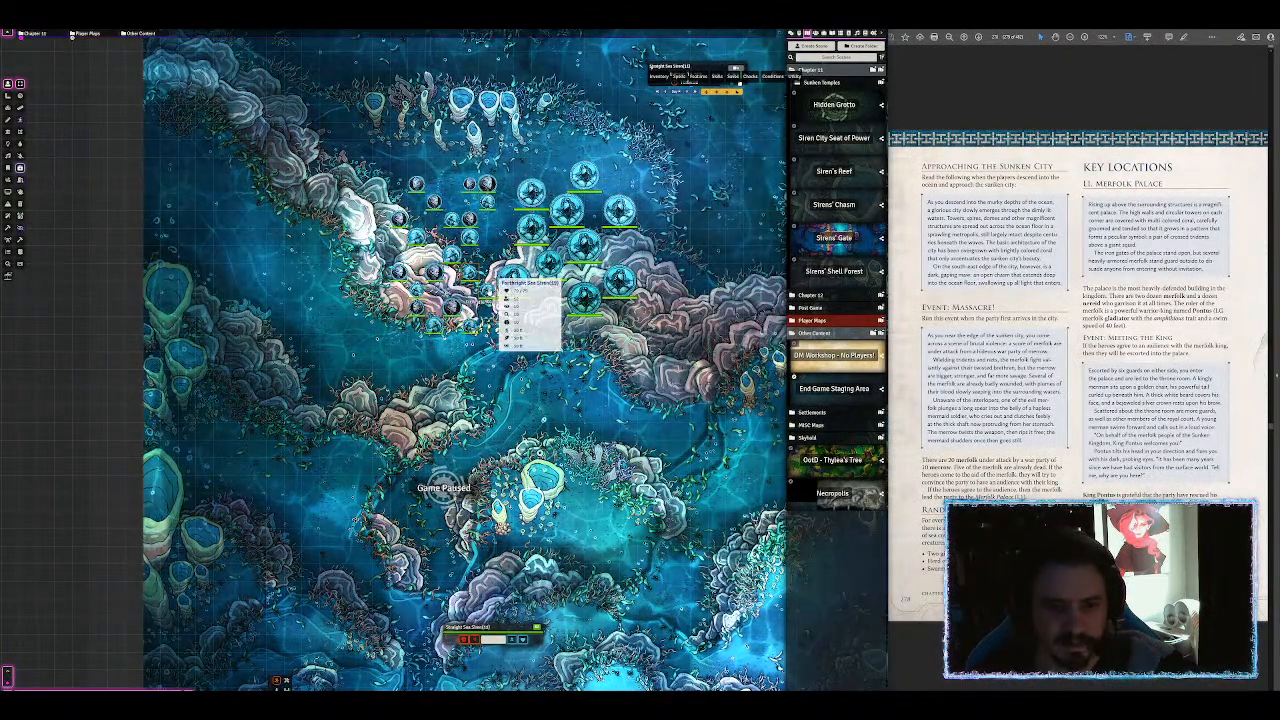
{"action": "left_click_drag", "start_coordinate": [487, 289], "coordinate": [501, 322]}
{"action": "right_click", "coordinate": [535, 261]}
Step: Reposition the Merrow Champion tokens around the Sea Sirens, shifting a pair of Sea Sirens so the two groups mix
{"action": "left_click_drag", "start_coordinate": [513, 278], "coordinate": [476, 296]}
{"action": "right_click", "coordinate": [478, 234]}
{"action": "right_click", "coordinate": [562, 212]}
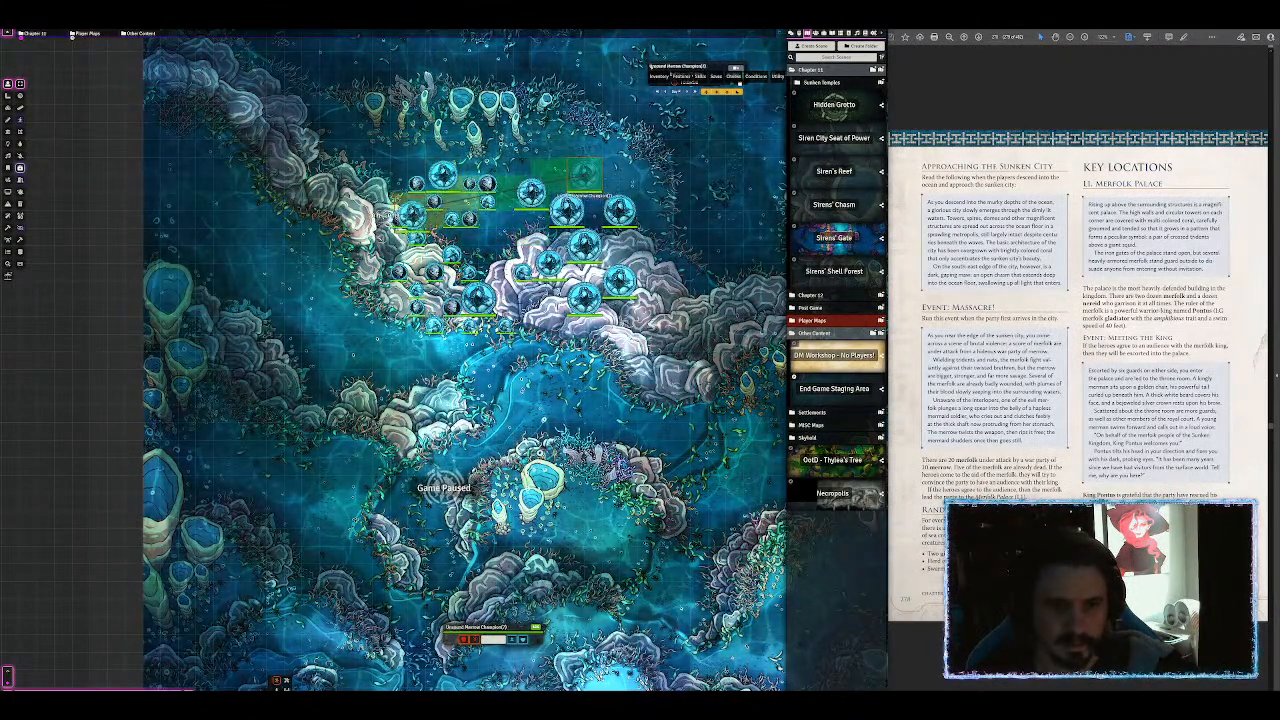
{"action": "left_click_drag", "start_coordinate": [585, 244], "coordinate": [389, 176]}
{"action": "left_click_drag", "start_coordinate": [585, 298], "coordinate": [517, 298]}
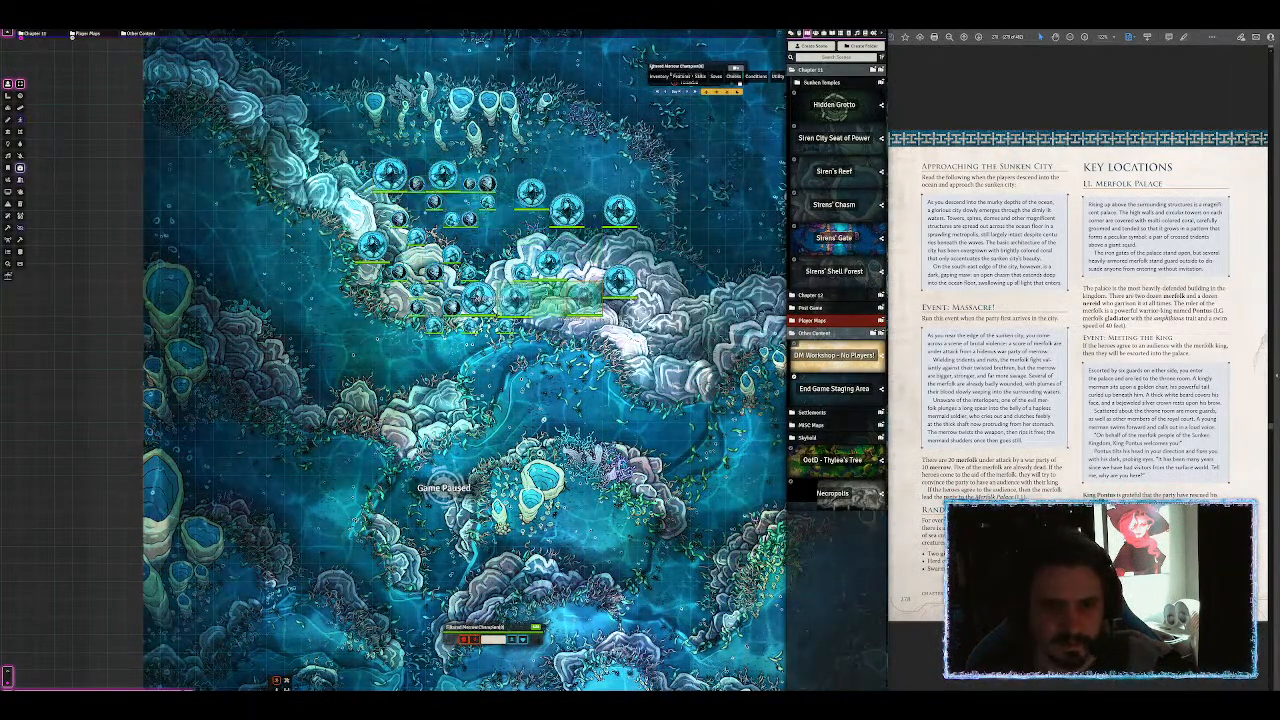
{"action": "left_click_drag", "start_coordinate": [389, 310], "coordinate": [389, 310]}
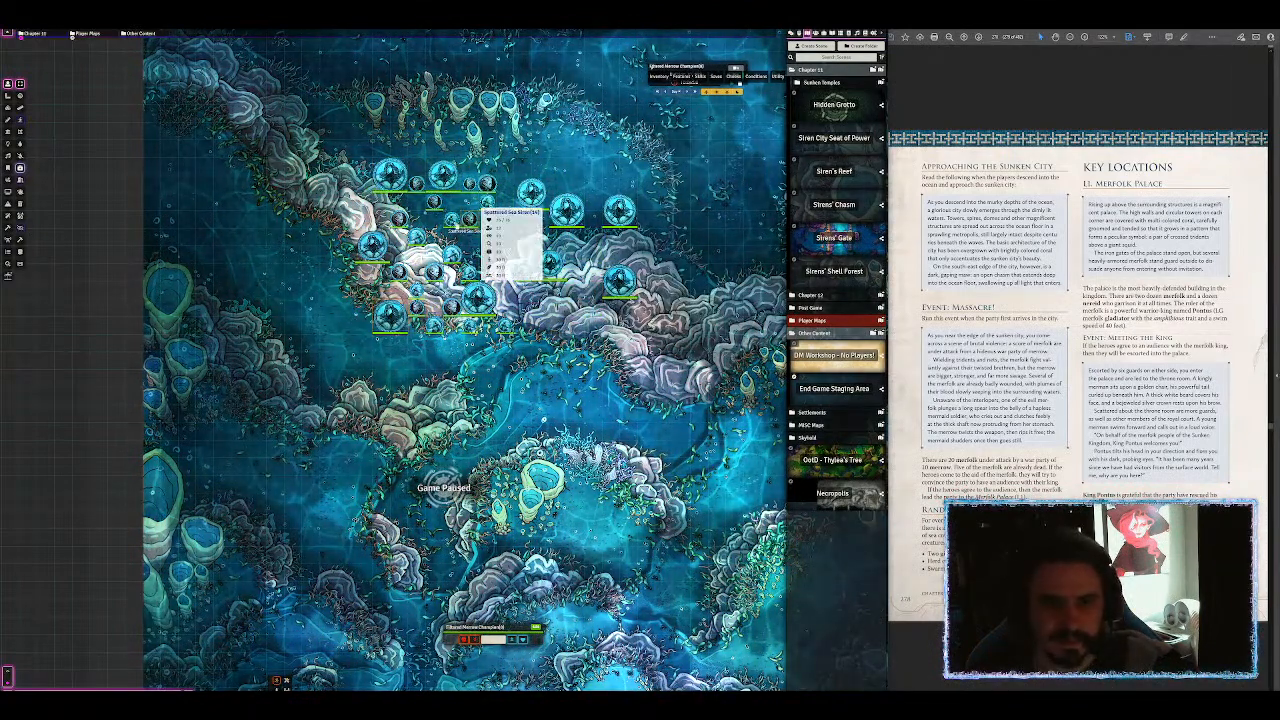
{"action": "left_click_drag", "start_coordinate": [441, 207], "coordinate": [524, 237]}
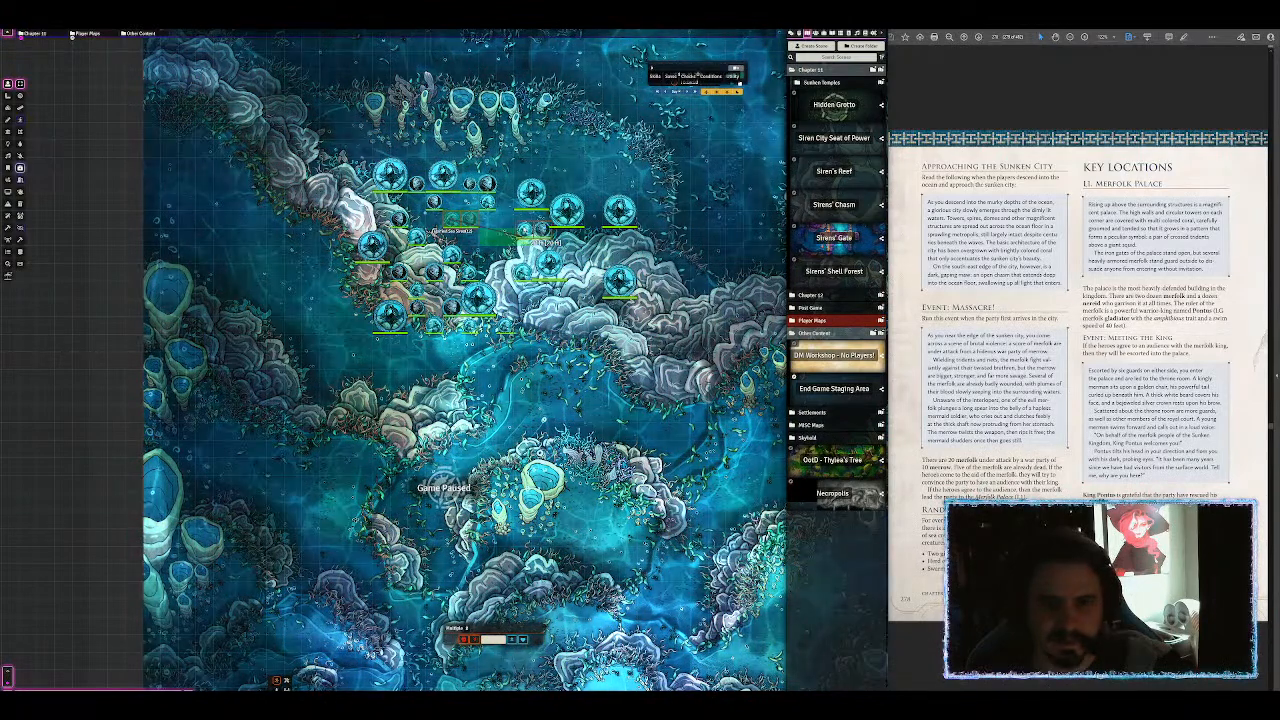
{"action": "left_click_drag", "start_coordinate": [620, 280], "coordinate": [492, 156]}
{"action": "scroll", "coordinate": [500, 340], "scroll_direction": "down", "scroll_amount": 8}
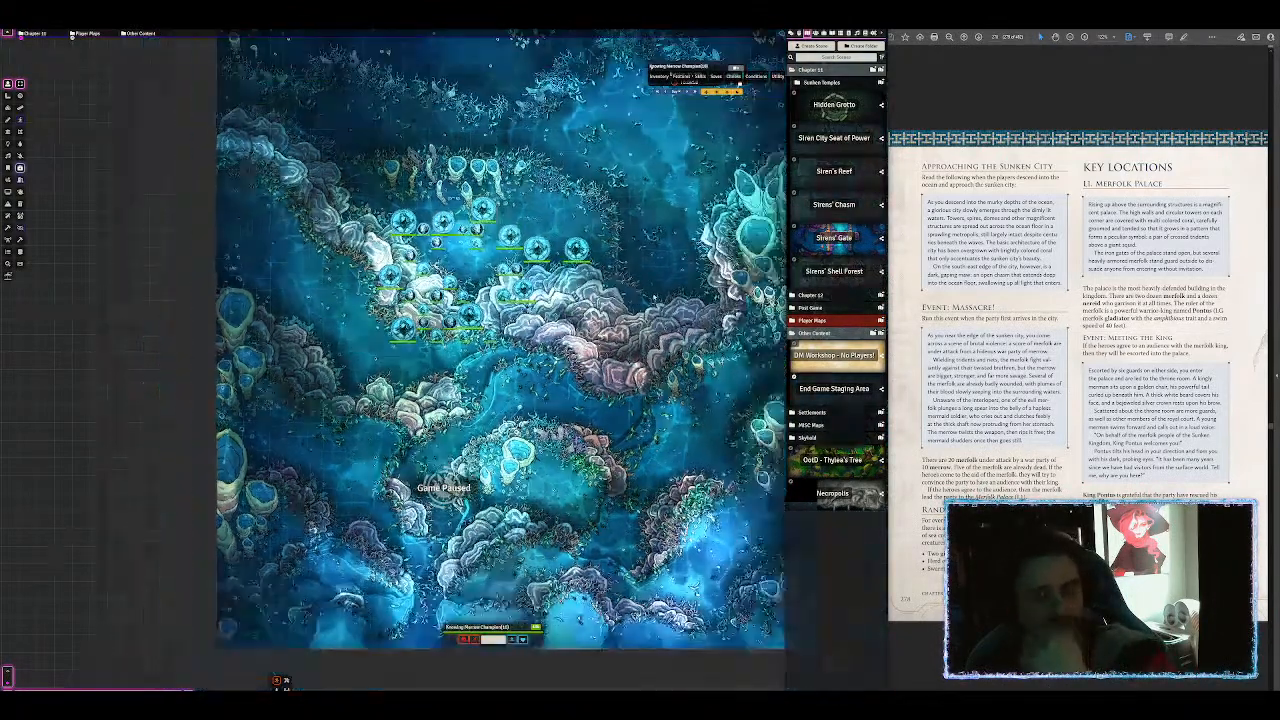
{"action": "scroll", "coordinate": [492, 220], "scroll_direction": "up", "scroll_amount": 4}
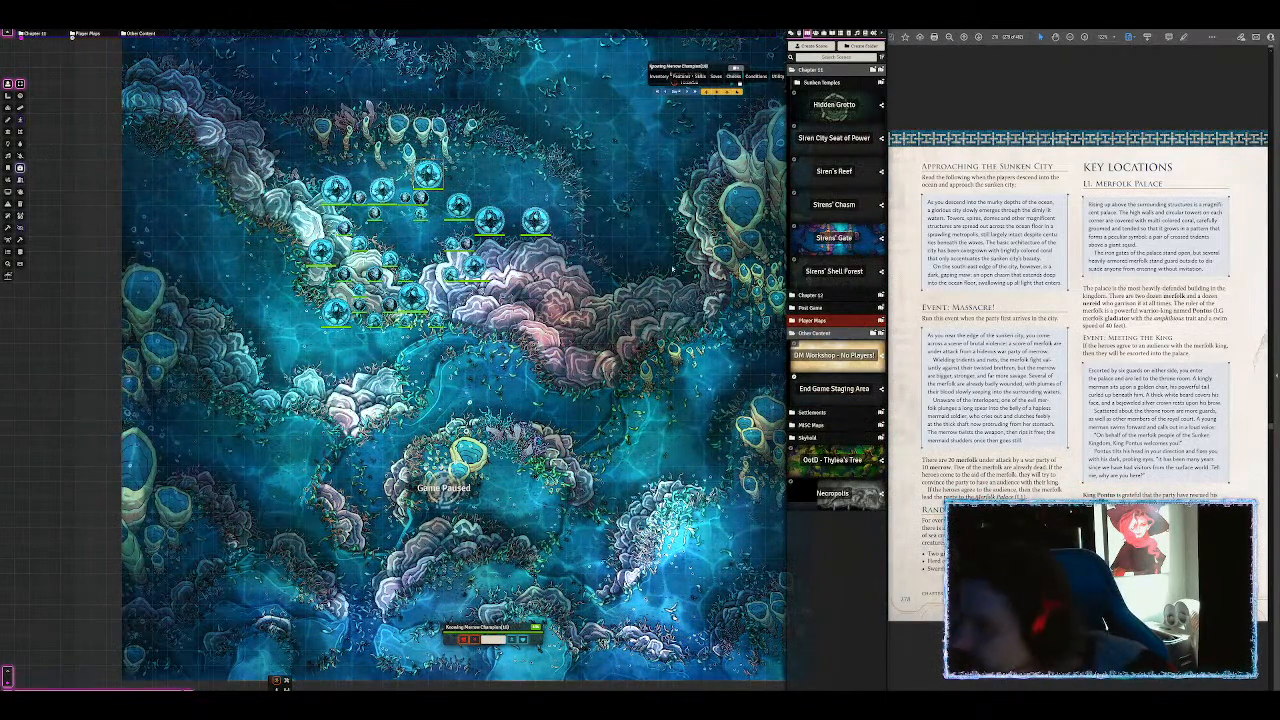
{"action": "left_click_drag", "start_coordinate": [602, 220], "coordinate": [629, 258]}
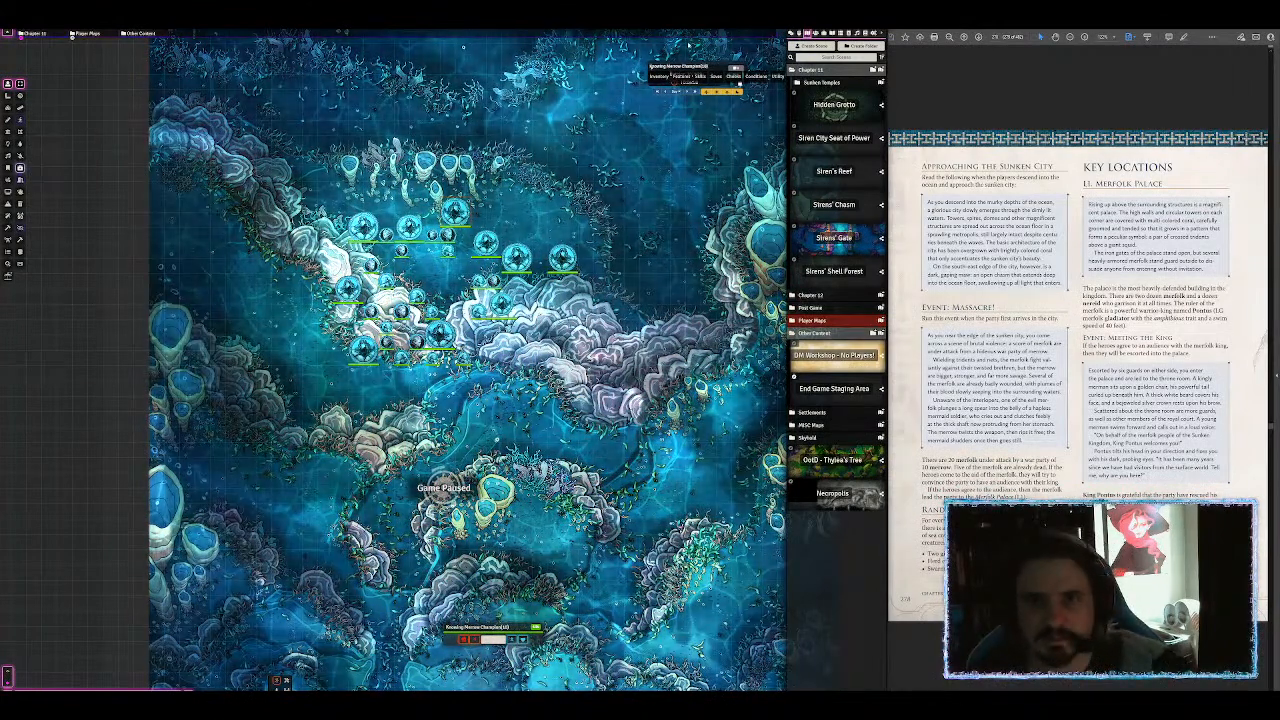
Step: Search the available creatures for an octopus, close the results and return to the actor directory
{"action": "key", "text": "ctrl+Tab"}
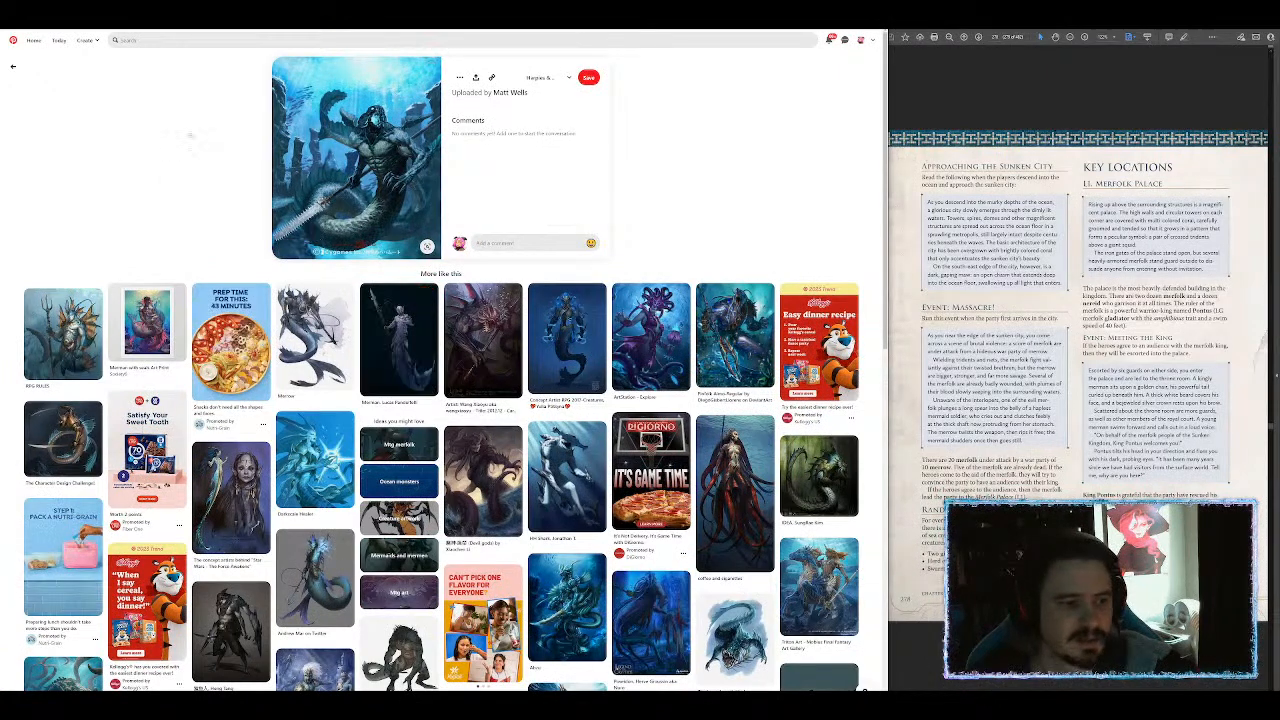
{"action": "key", "text": "ctrl+Tab"}
{"action": "key", "text": "ctrl+space"}
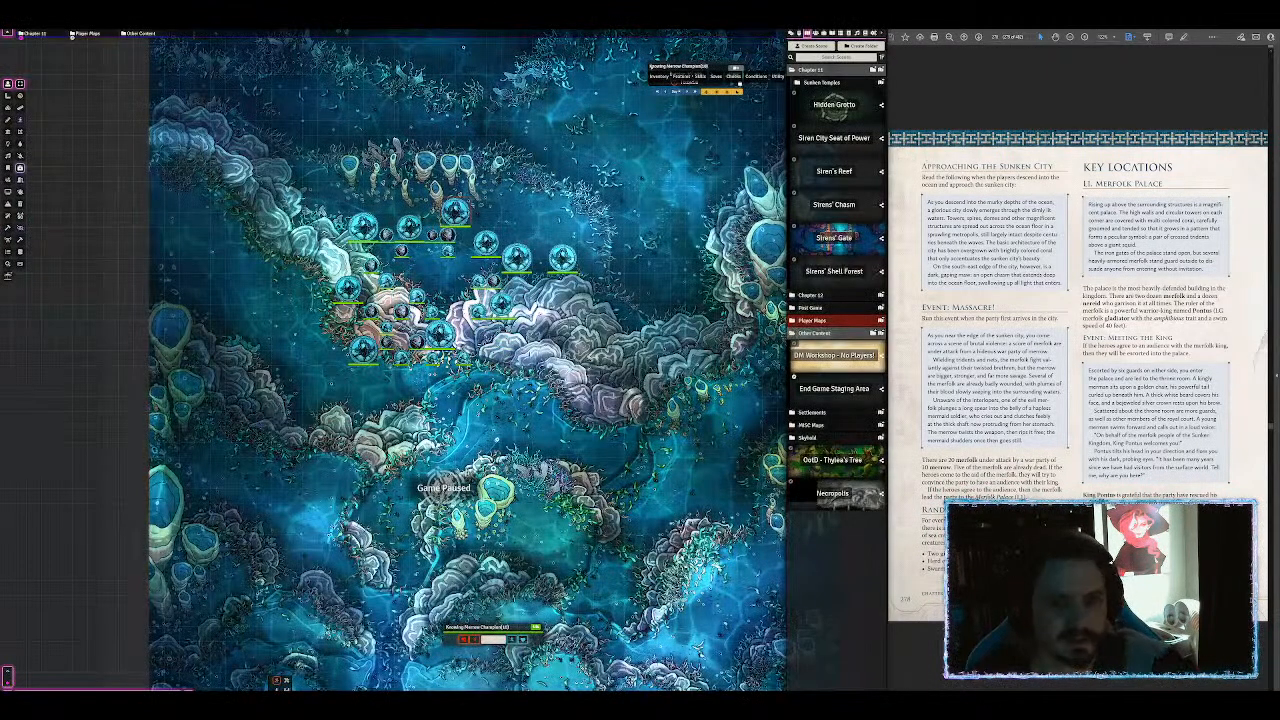
{"action": "key", "text": "ctrl+space"}
{"action": "type", "text": "octo"}
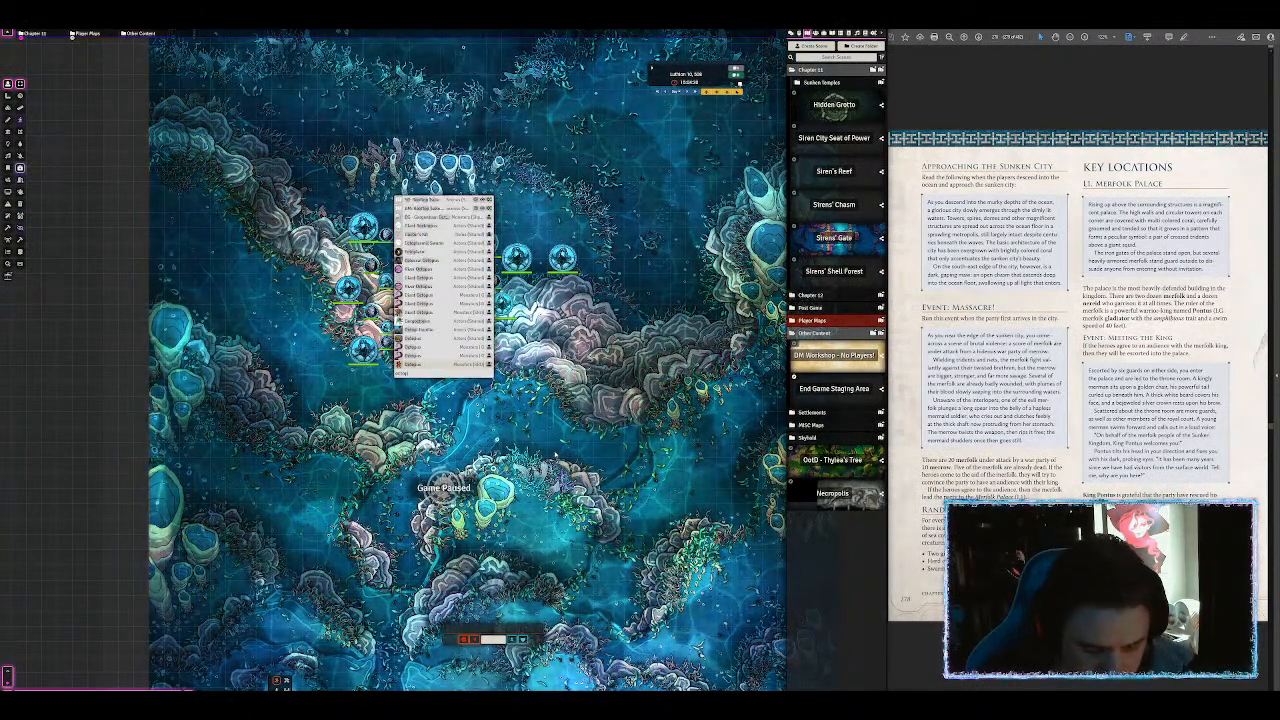
{"action": "type", "text": "p"}
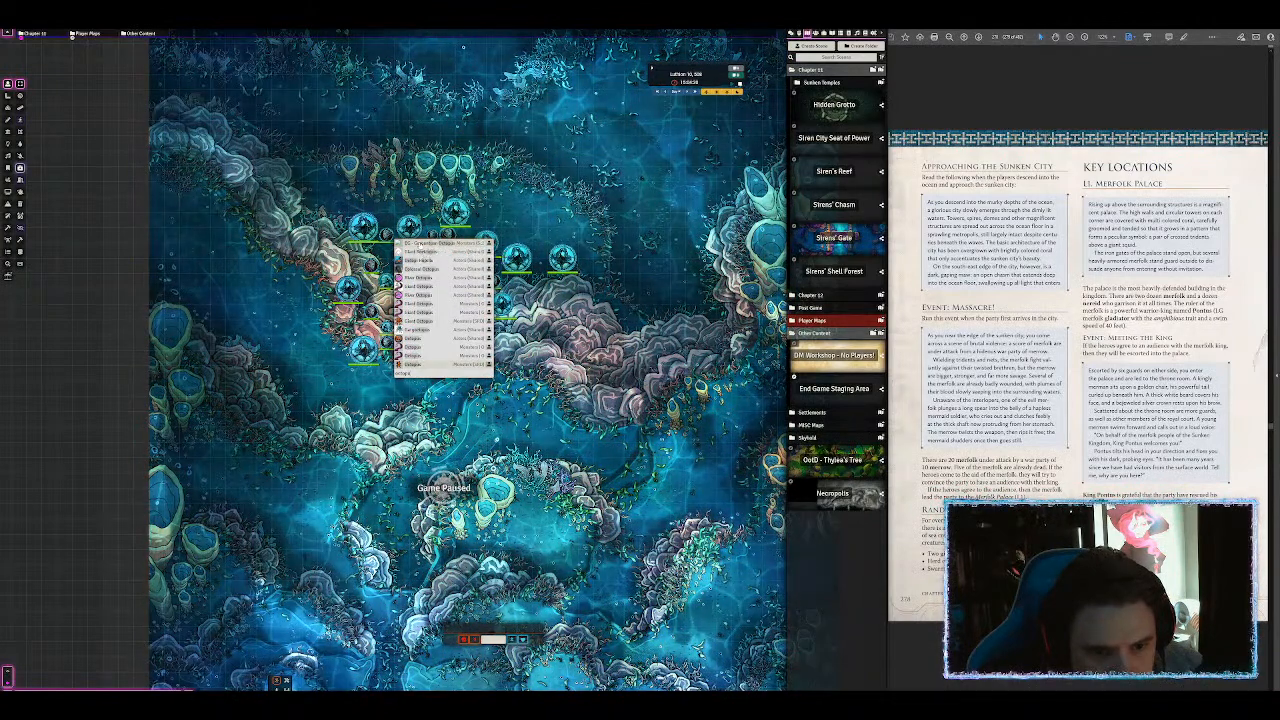
{"action": "left_click_drag", "start_coordinate": [596, 387], "coordinate": [338, 188]}
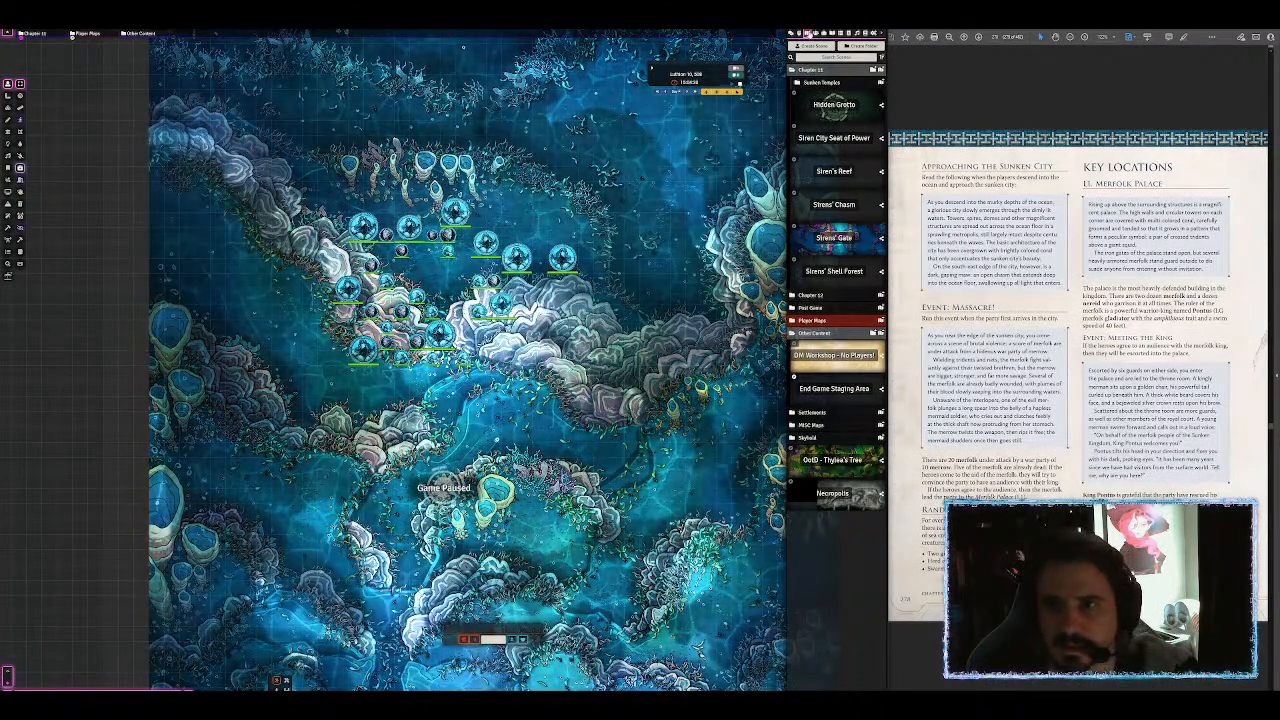
{"action": "left_click", "coordinate": [816, 33]}
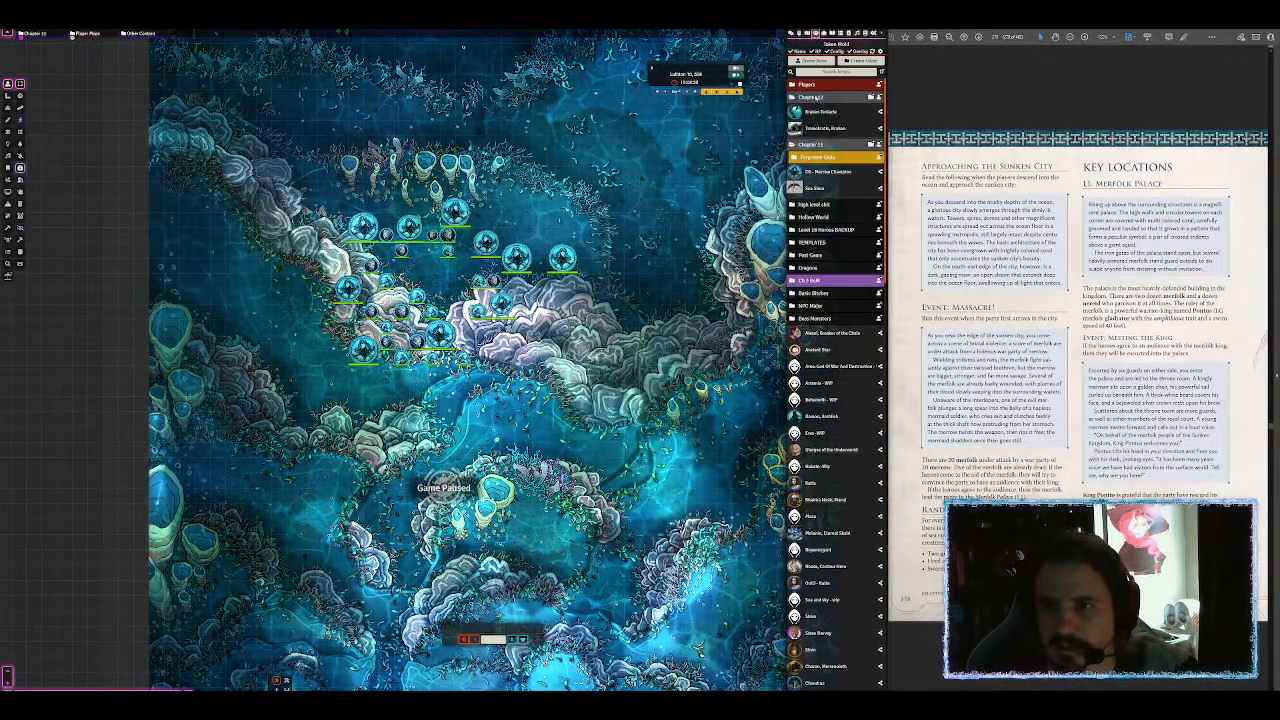
Step: Find the Gargantuan Octopus by searching for "octopus" and import it into the Chapter 11 actor folder holding the Merrow Champion
{"action": "key", "text": "ctrl+space"}
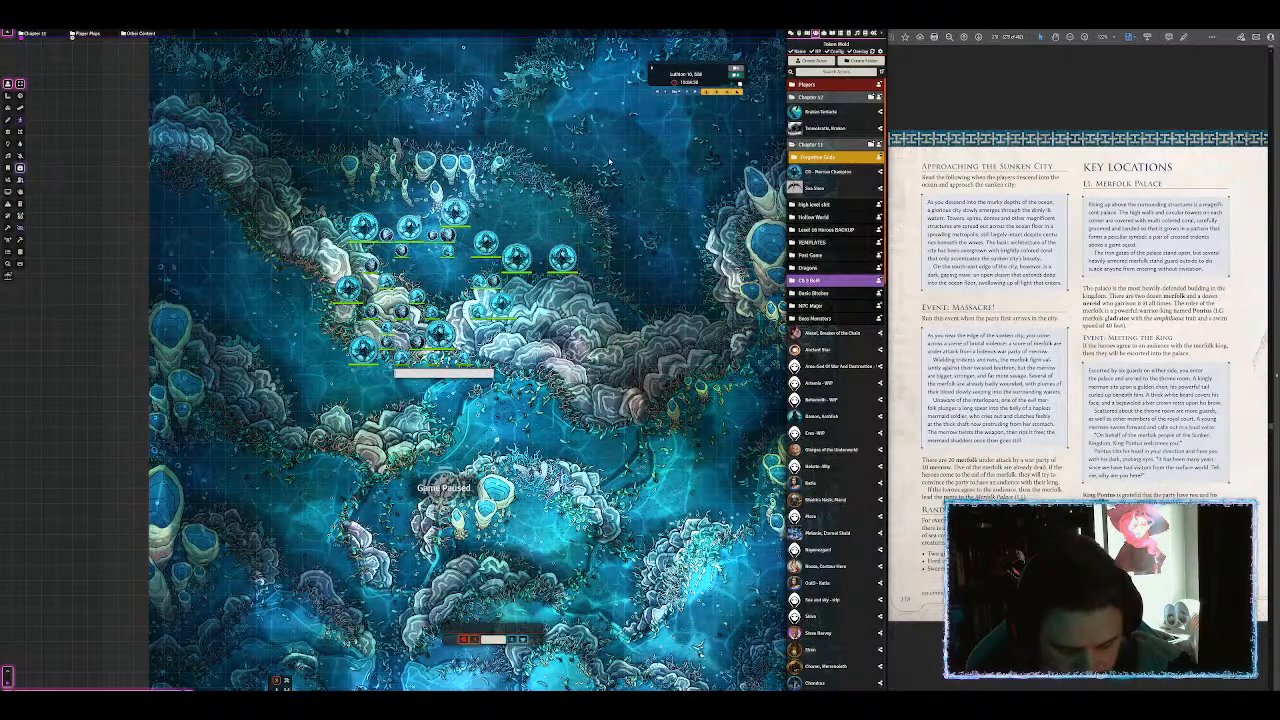
{"action": "type", "text": "oc"}
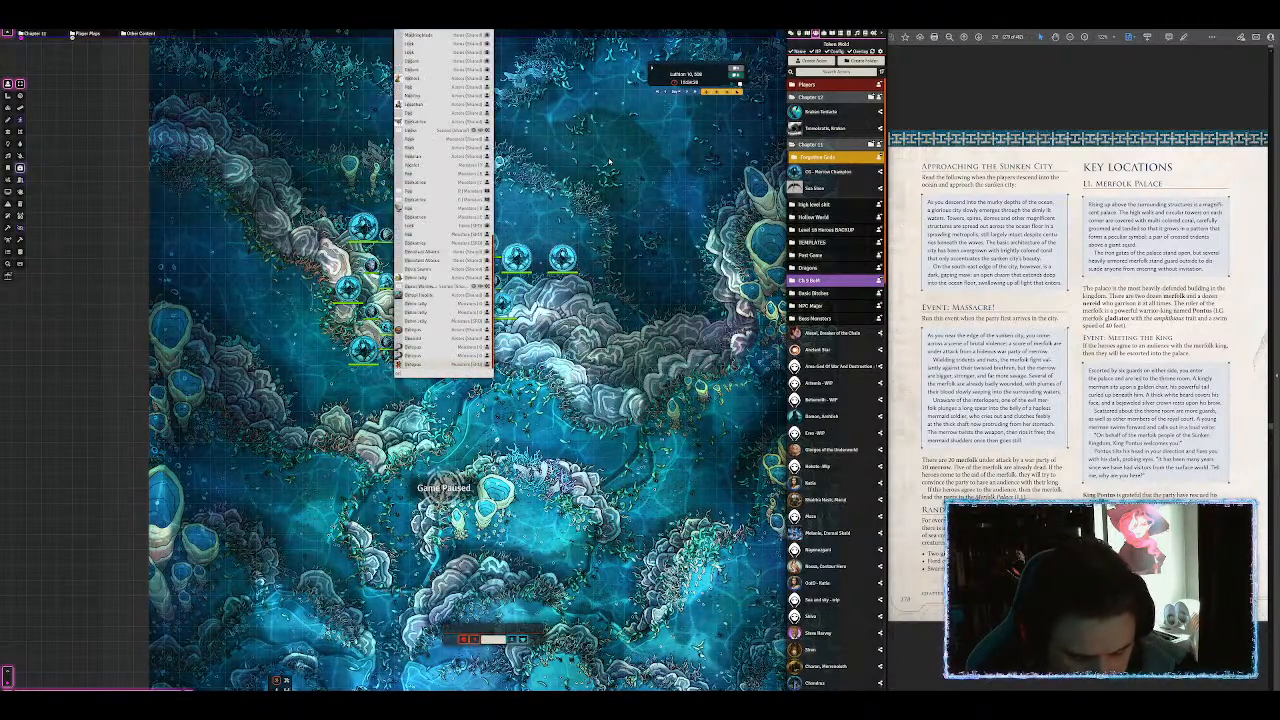
{"action": "type", "text": "topus"}
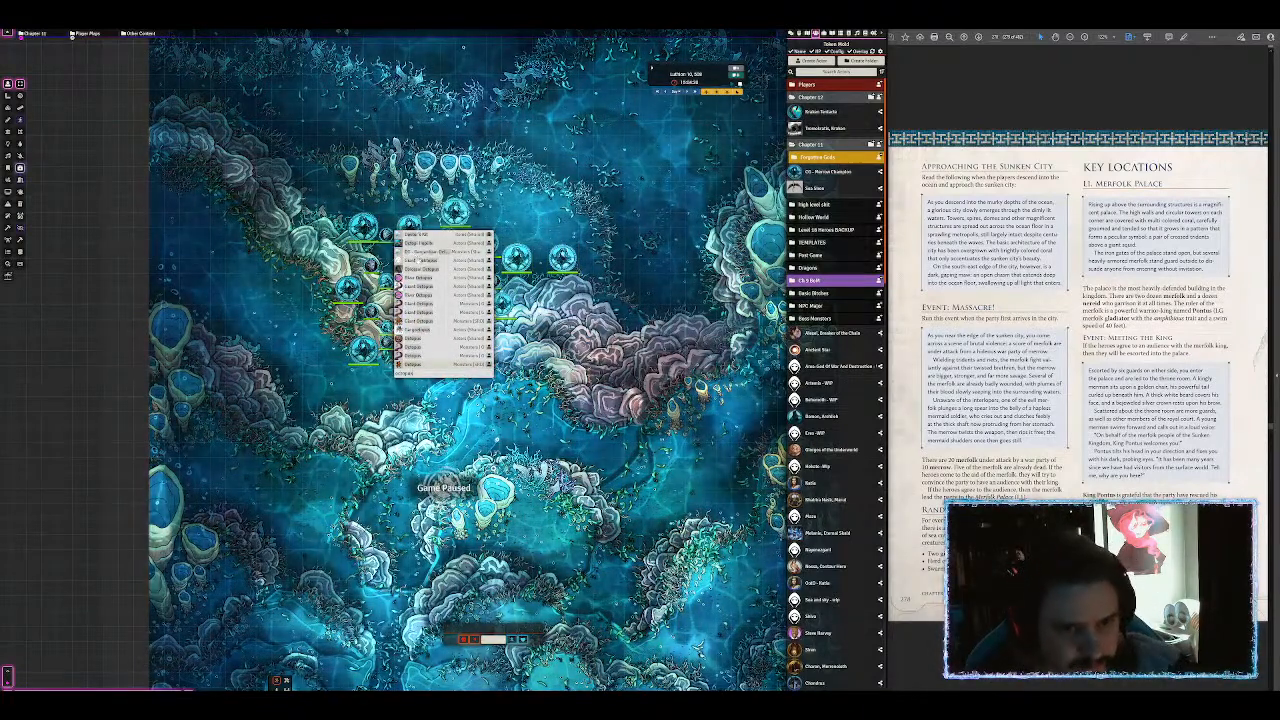
{"action": "left_click_drag", "start_coordinate": [422, 254], "coordinate": [838, 161]}
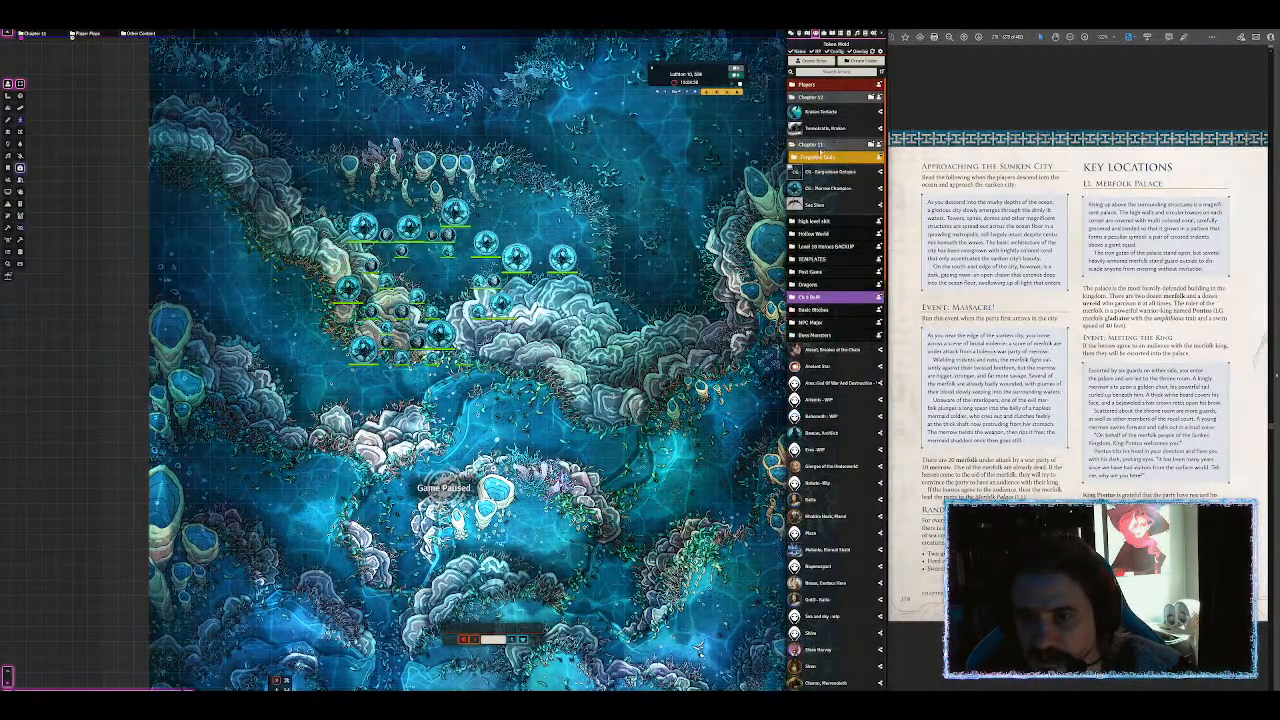
Step: Switch to Pinterest, search for "fantasy octopus" and look through the artwork for a suitable creature image
{"action": "key", "text": "alt+Tab"}
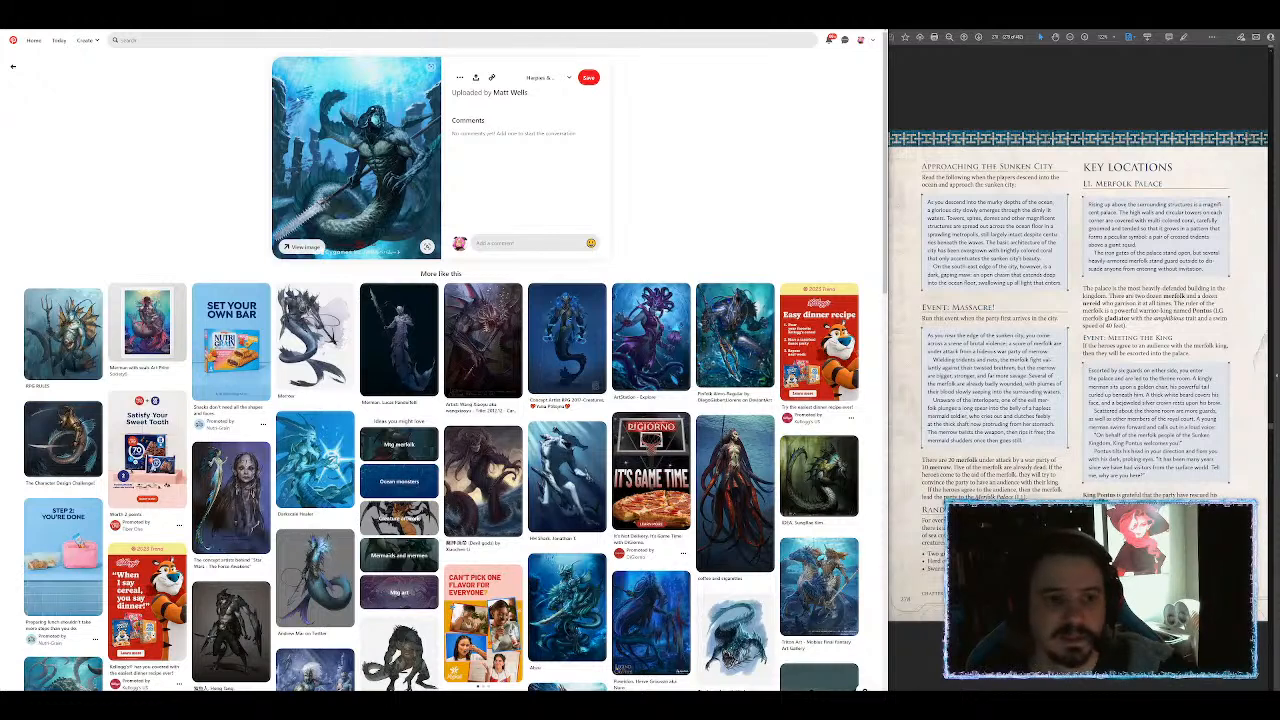
{"action": "left_click", "coordinate": [152, 40]}
{"action": "type", "text": "Cyntasy c"}
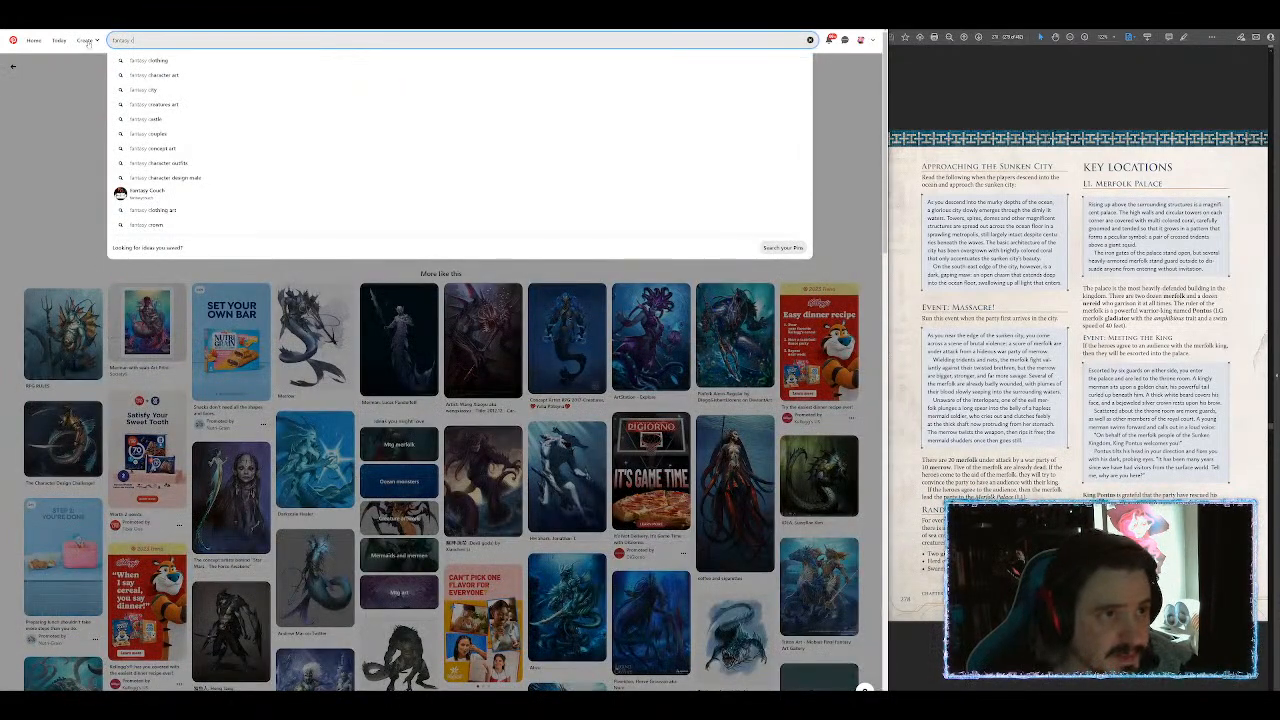
{"action": "type", "text": "ctopus"}
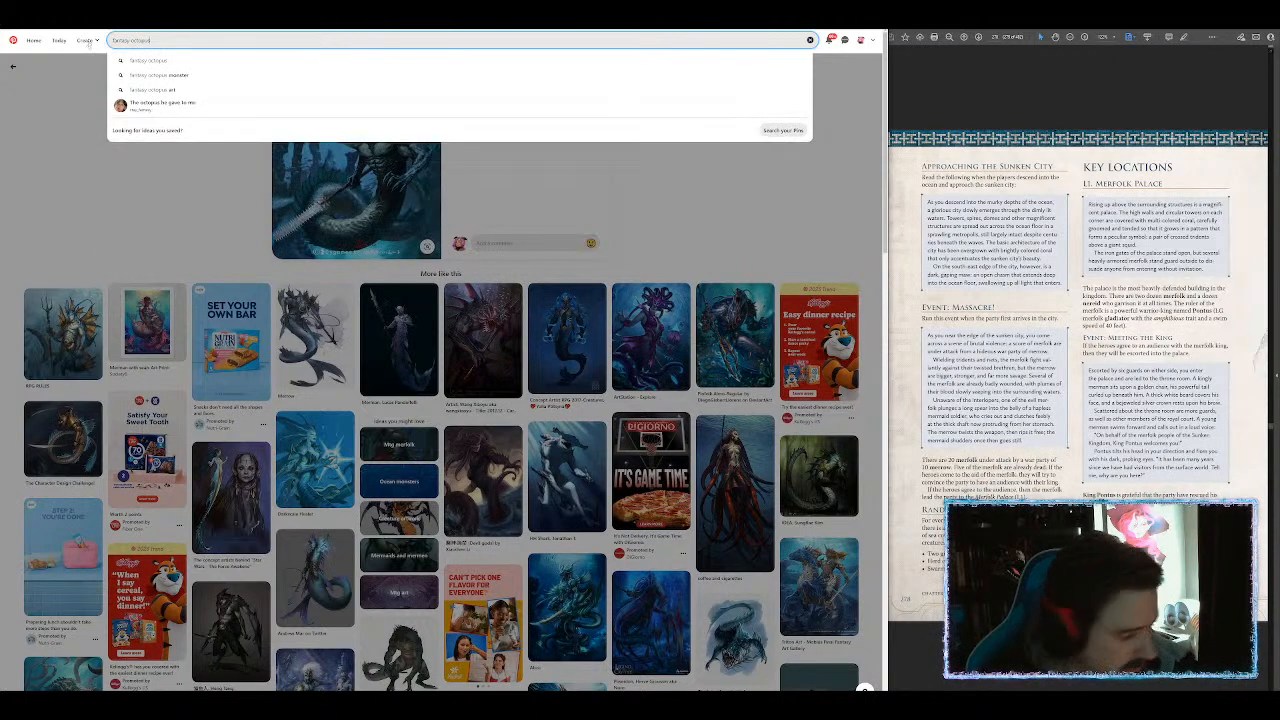
{"action": "key", "text": "Return"}
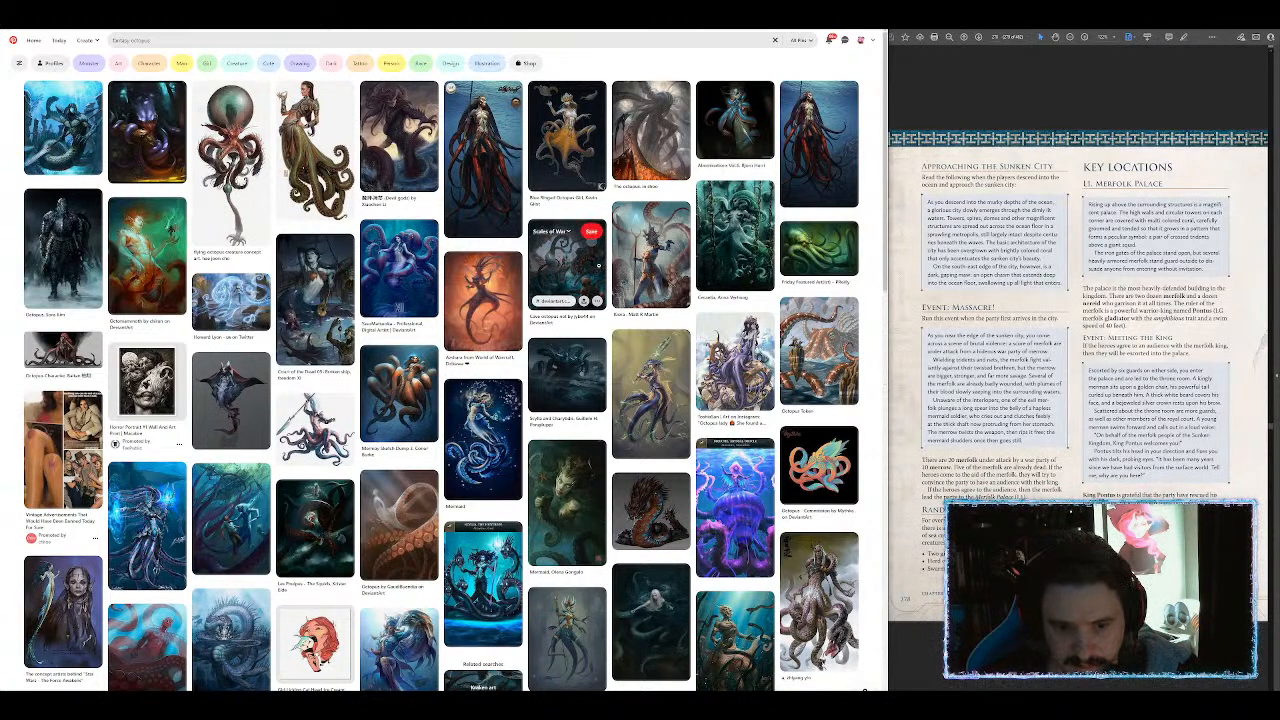
{"action": "scroll", "coordinate": [450, 338], "scroll_direction": "down", "scroll_amount": 3}
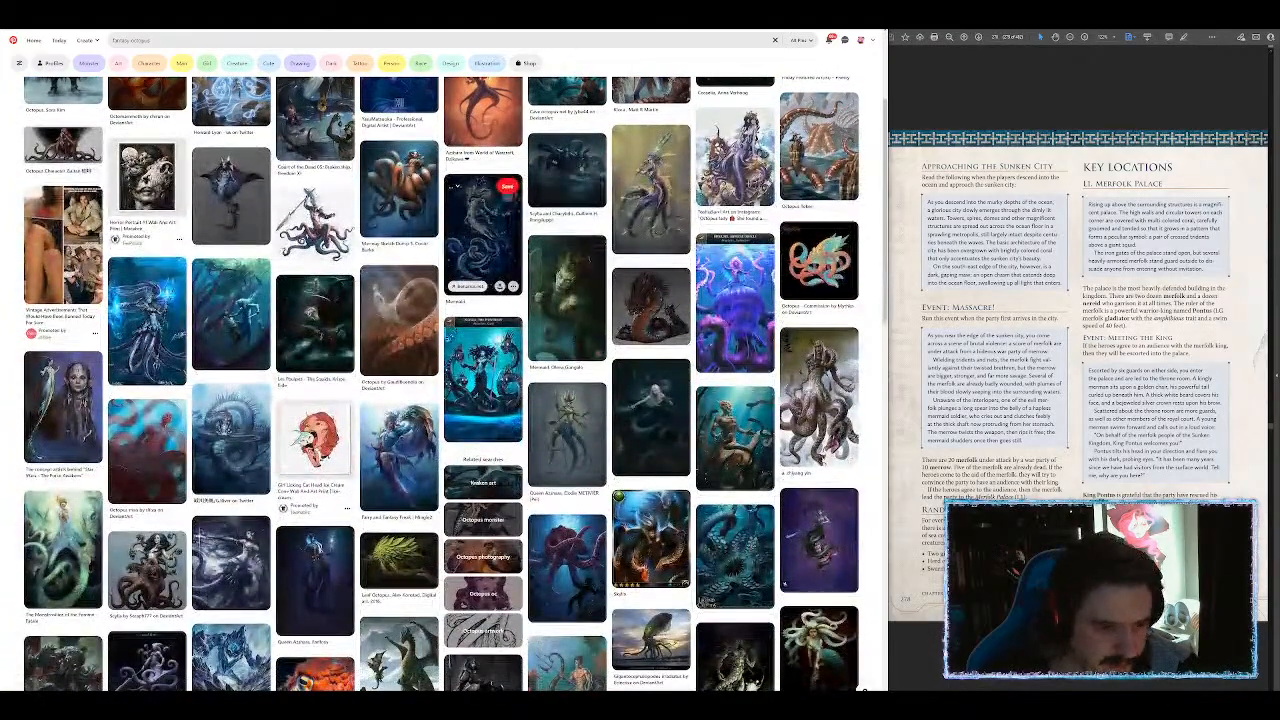
{"action": "scroll", "coordinate": [450, 345], "scroll_direction": "down", "scroll_amount": 2}
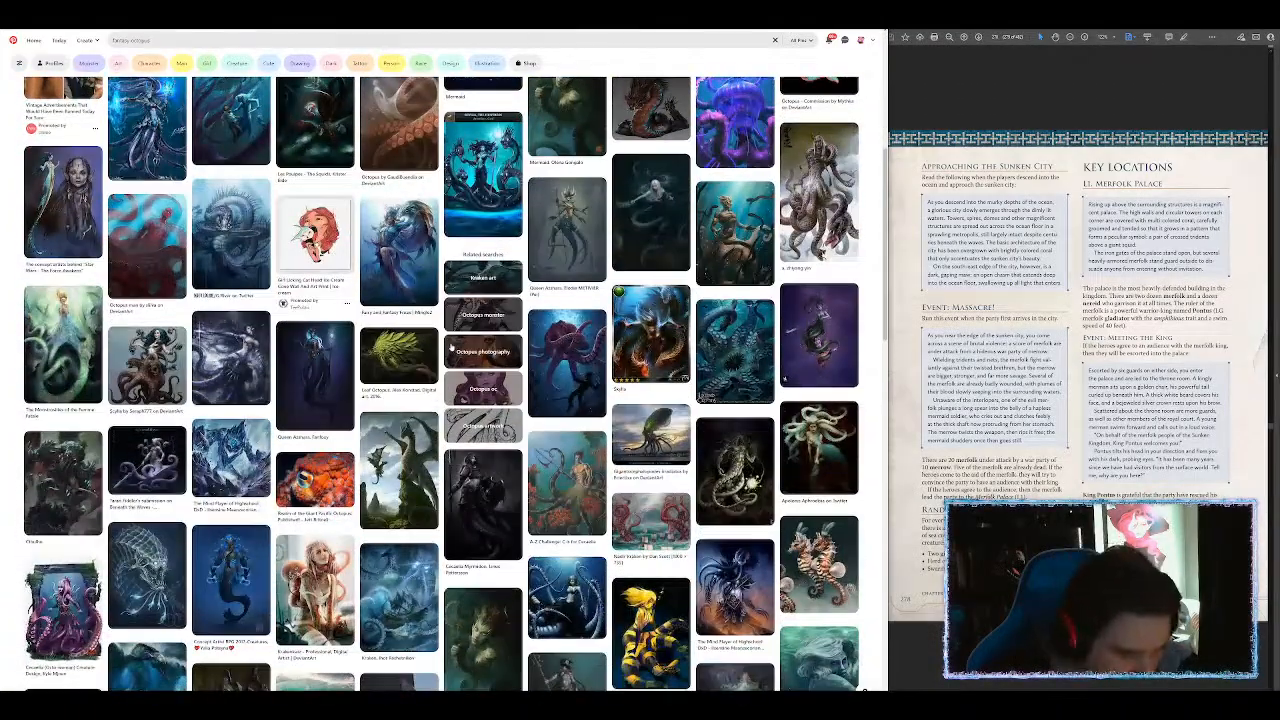
{"action": "scroll", "coordinate": [452, 363], "scroll_direction": "up", "scroll_amount": 5}
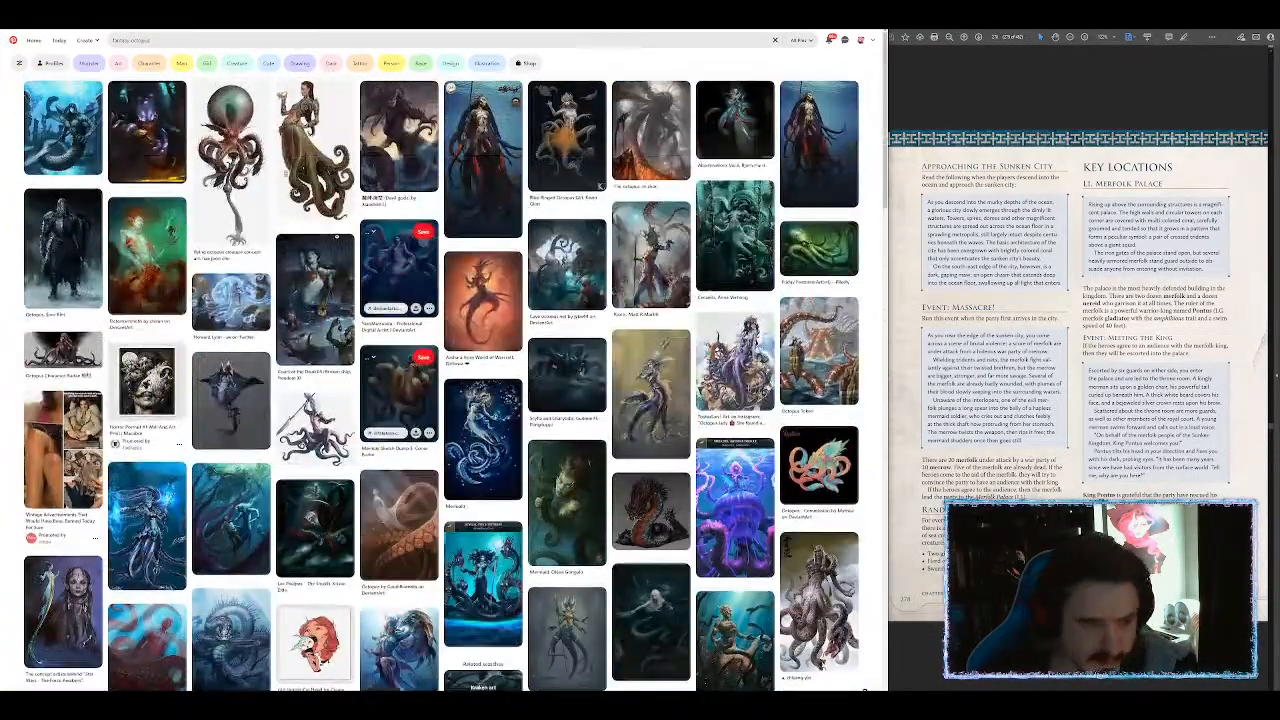
Step: Search Pinterest for "octopus monster" instead, open the blue and purple Tentacruel artwork and copy its image
{"action": "left_click_drag", "start_coordinate": [131, 41], "coordinate": [14, 41]}
{"action": "key", "text": "BackSpace"}
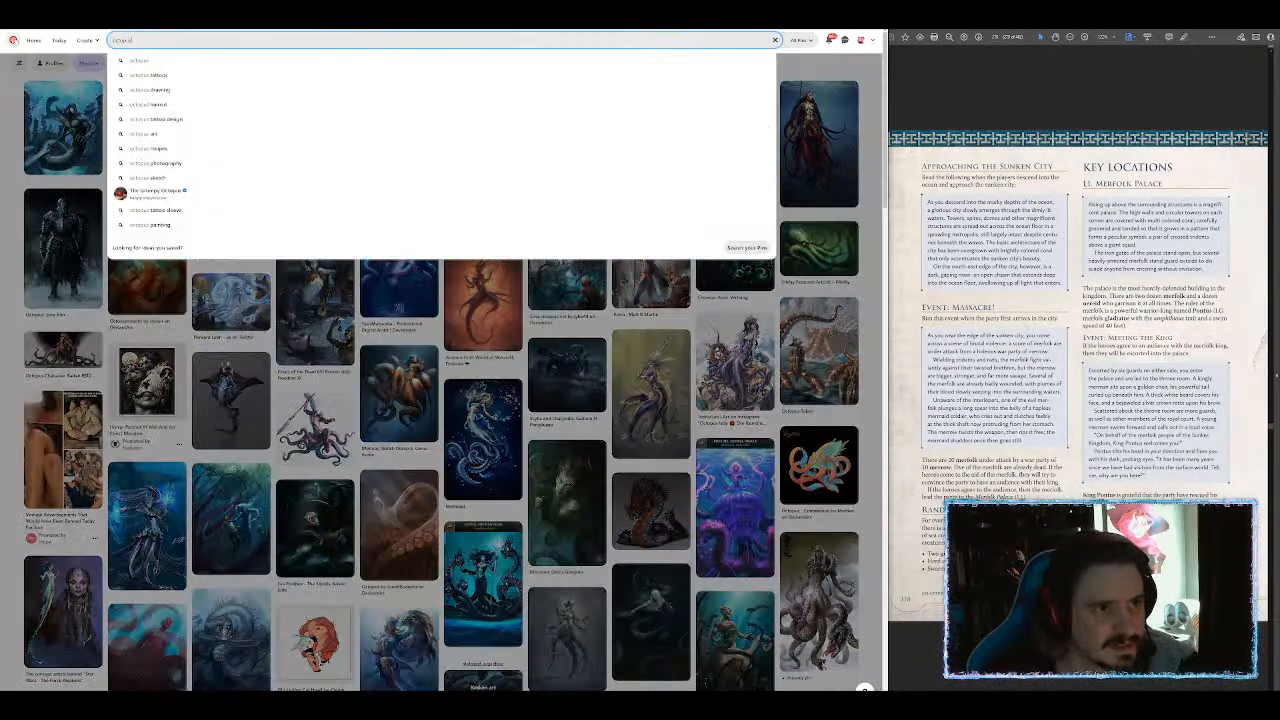
{"action": "type", "text": "mermaid"}
{"action": "key", "text": "Return"}
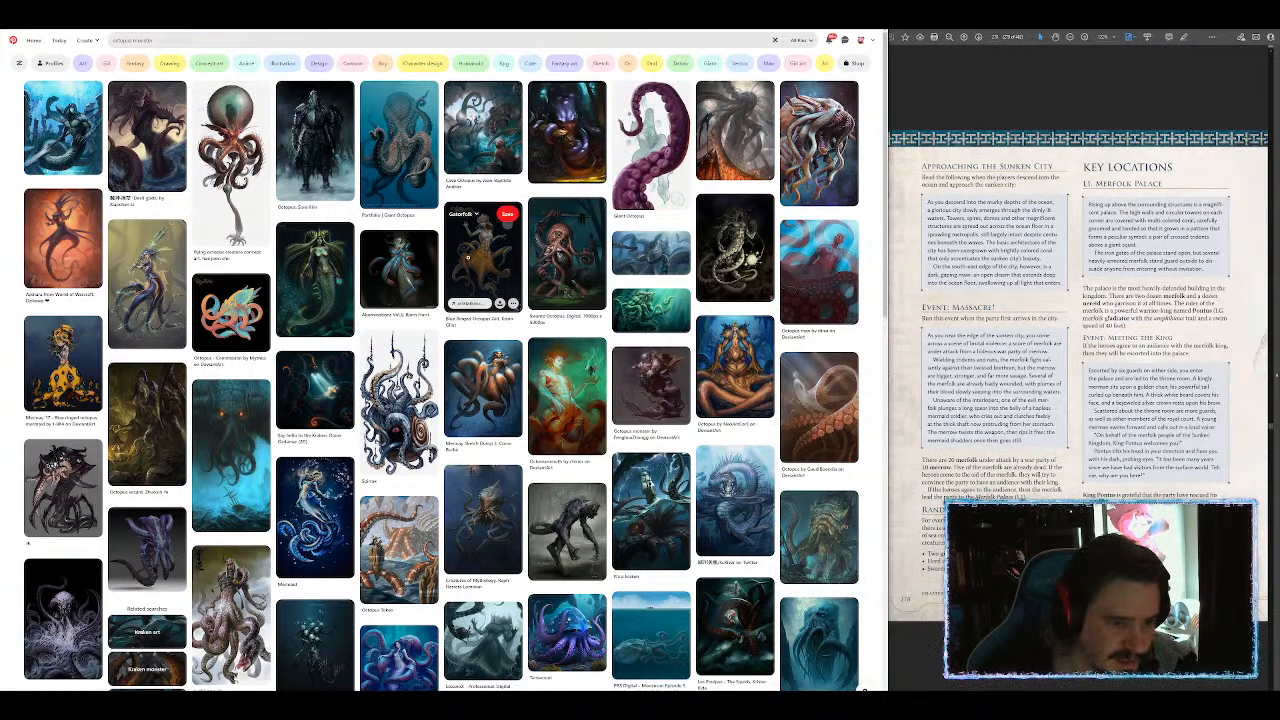
{"action": "scroll", "coordinate": [480, 250], "scroll_direction": "down", "scroll_amount": 3}
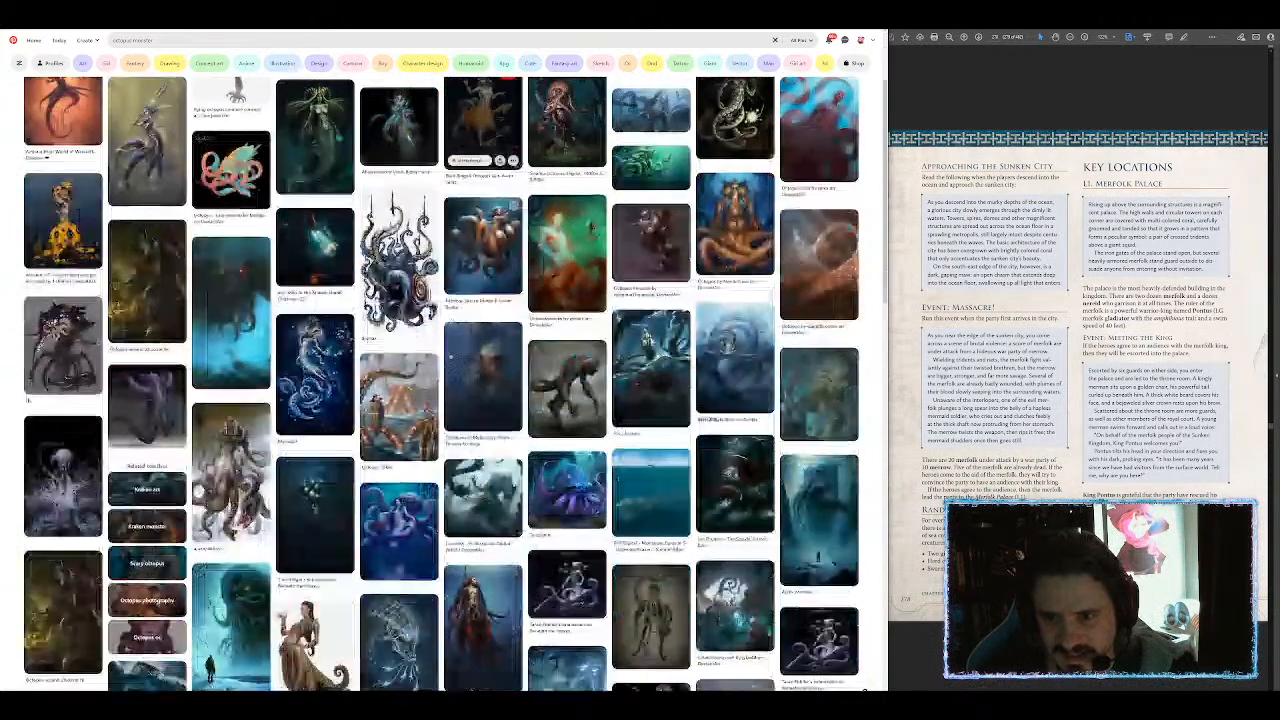
{"action": "left_click", "coordinate": [568, 425]}
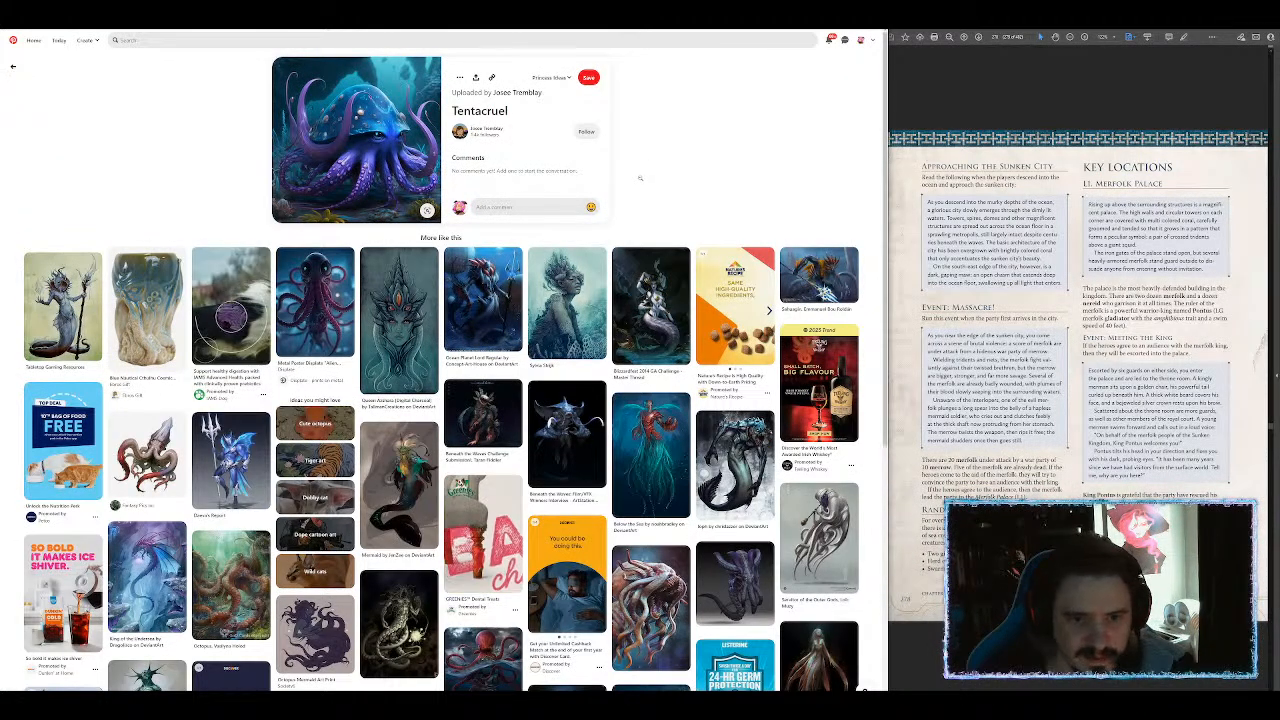
{"action": "right_click", "coordinate": [358, 119]}
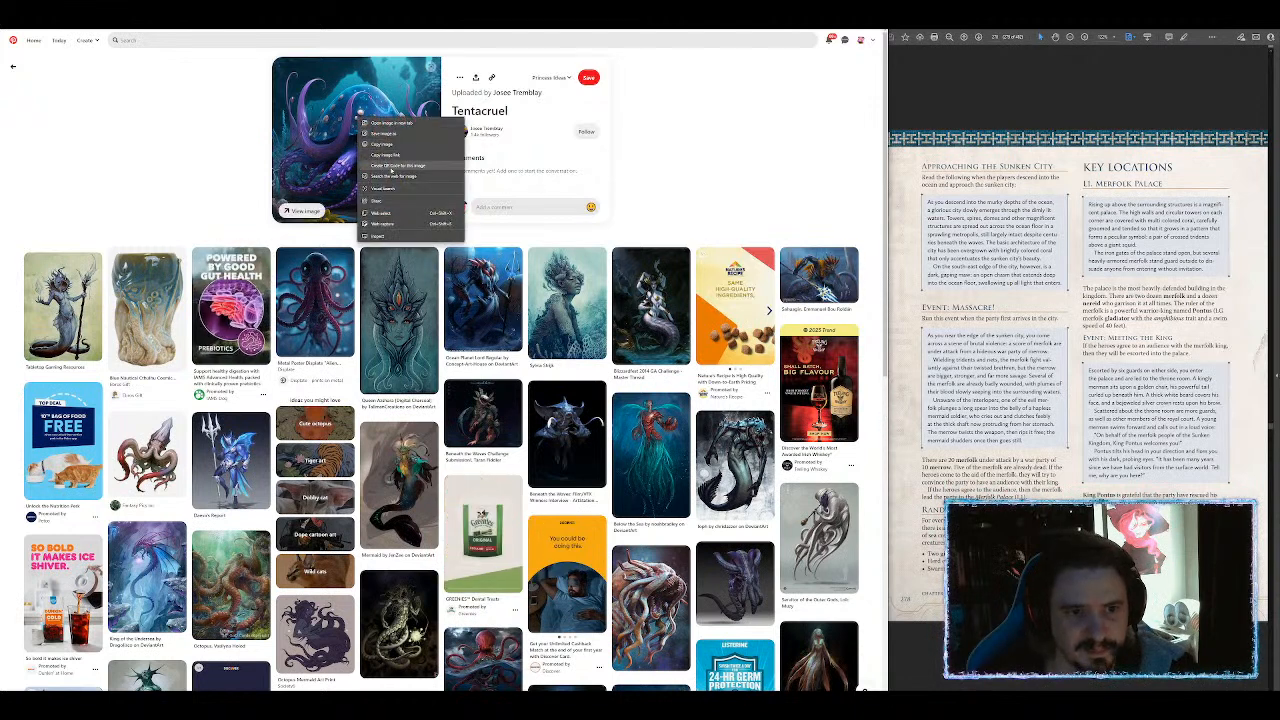
{"action": "left_click", "coordinate": [381, 146]}
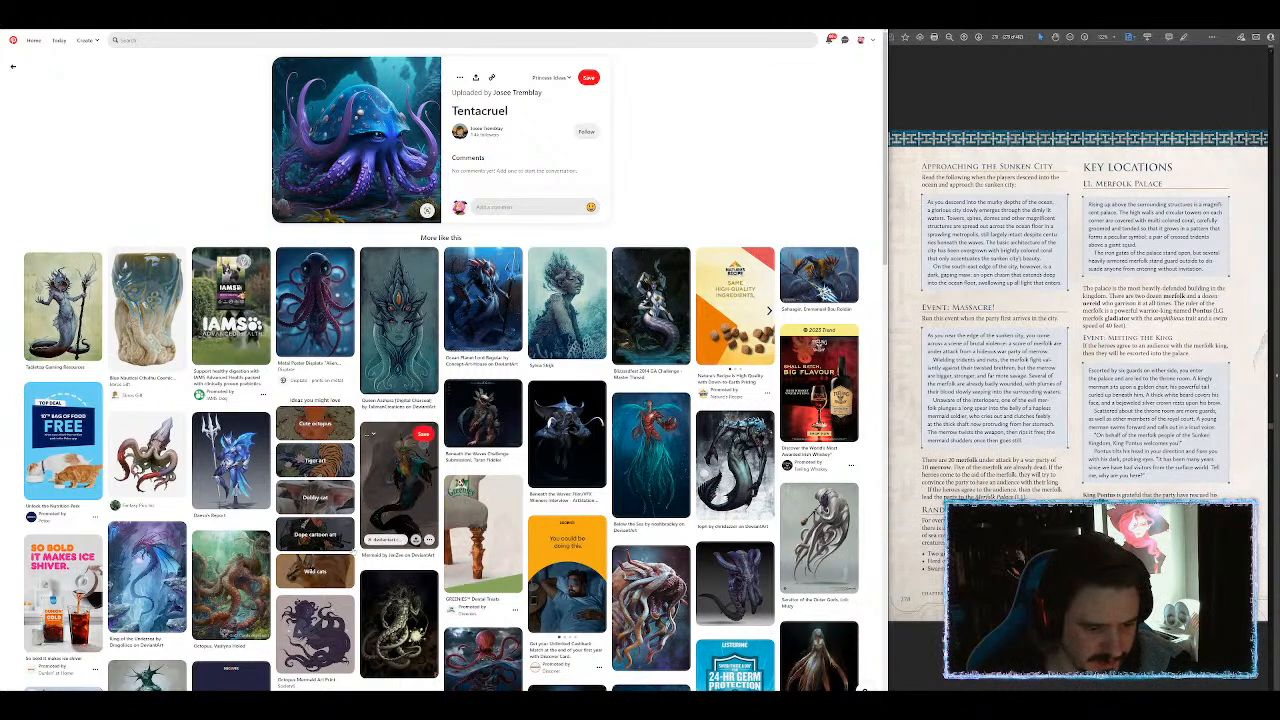
Step: Switch to the square portrait document in Photoshop and replace its visible orange Greek-key frame with the blue one
{"action": "key", "text": "alt+Tab"}
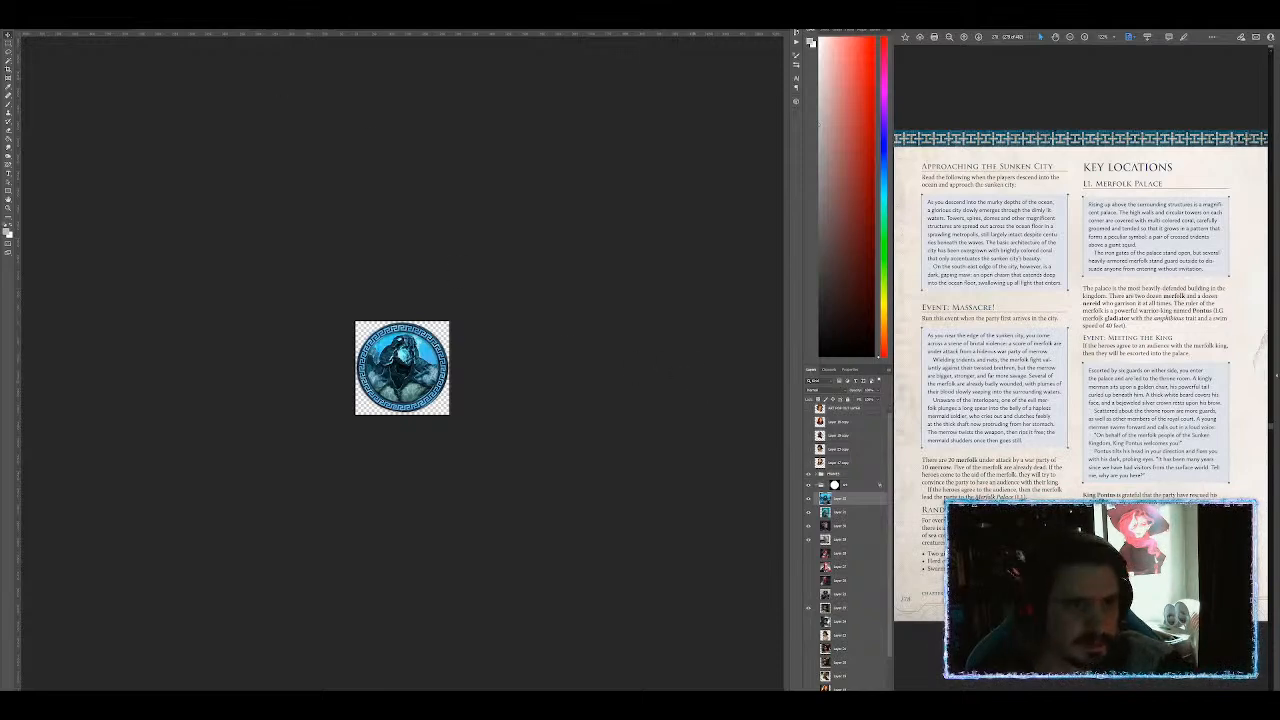
{"action": "key", "text": "ctrl+Tab"}
{"action": "key", "text": "ctrl+Tab"}
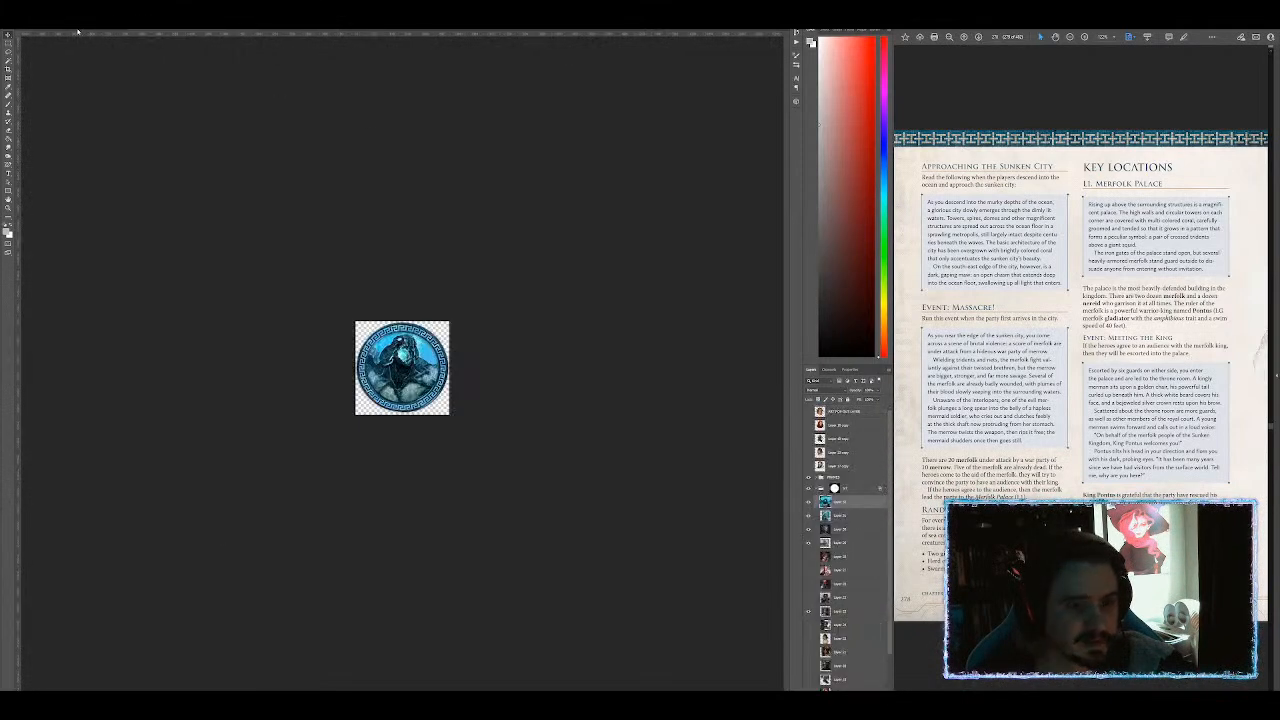
{"action": "key", "text": "ctrl+Tab"}
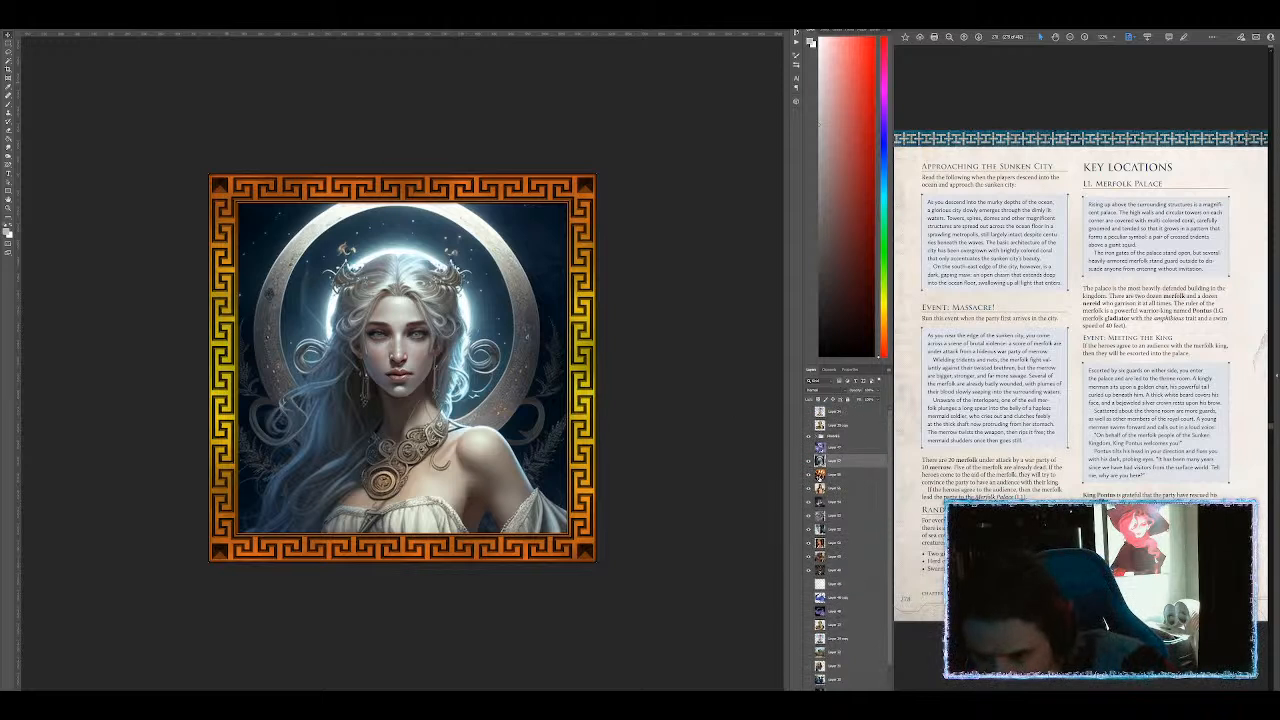
{"action": "left_click", "coordinate": [819, 436]}
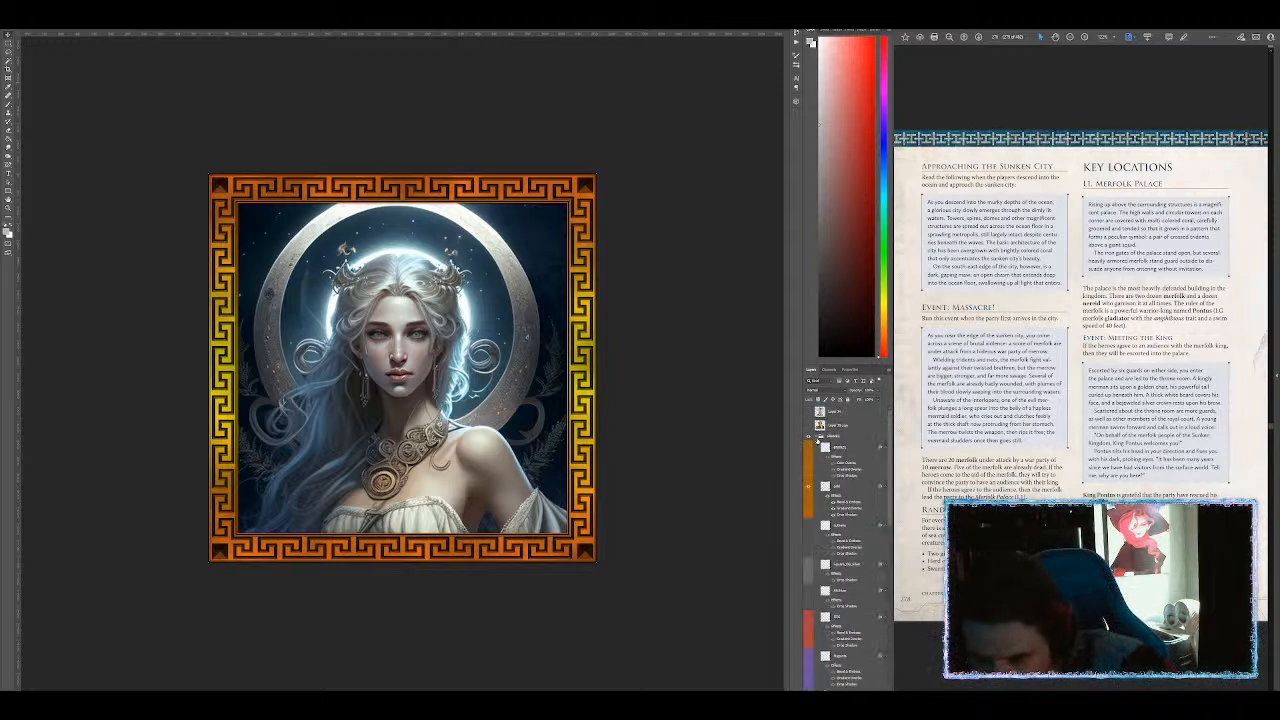
{"action": "left_click", "coordinate": [809, 489]}
{"action": "scroll", "coordinate": [803, 600], "scroll_direction": "down", "scroll_amount": 2}
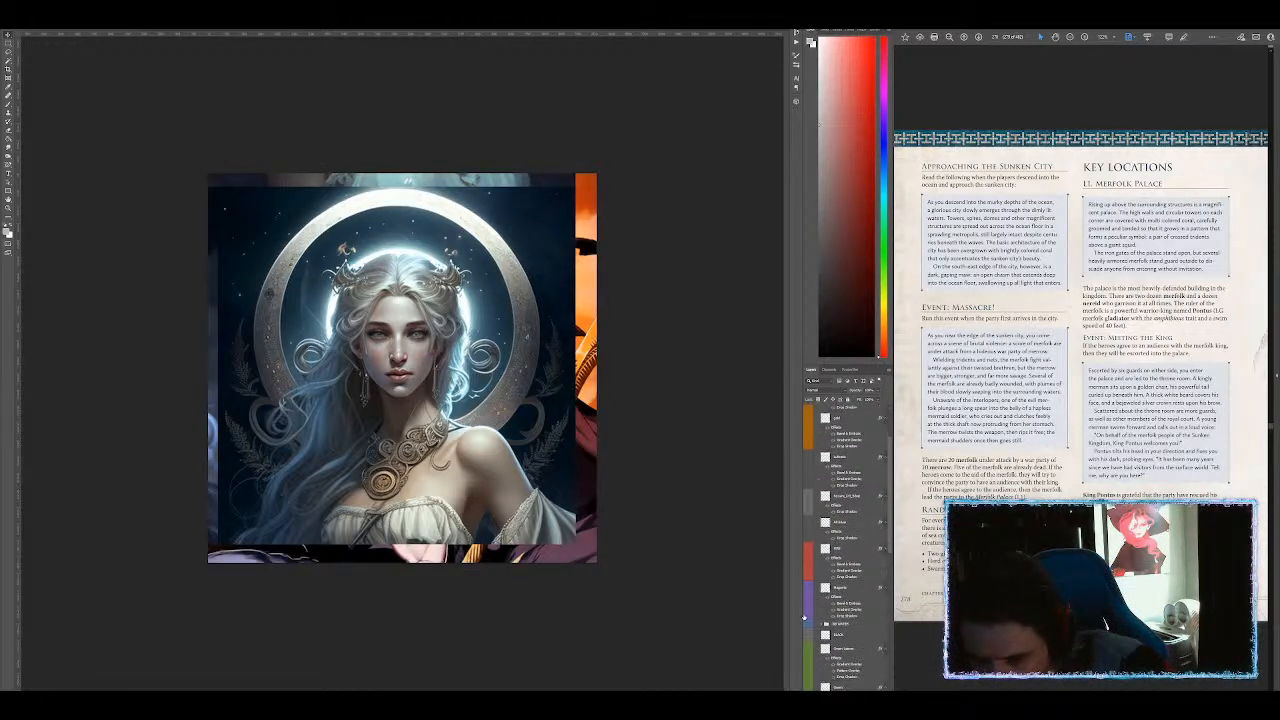
{"action": "left_click", "coordinate": [809, 625]}
{"action": "scroll", "coordinate": [809, 600], "scroll_direction": "up", "scroll_amount": 2}
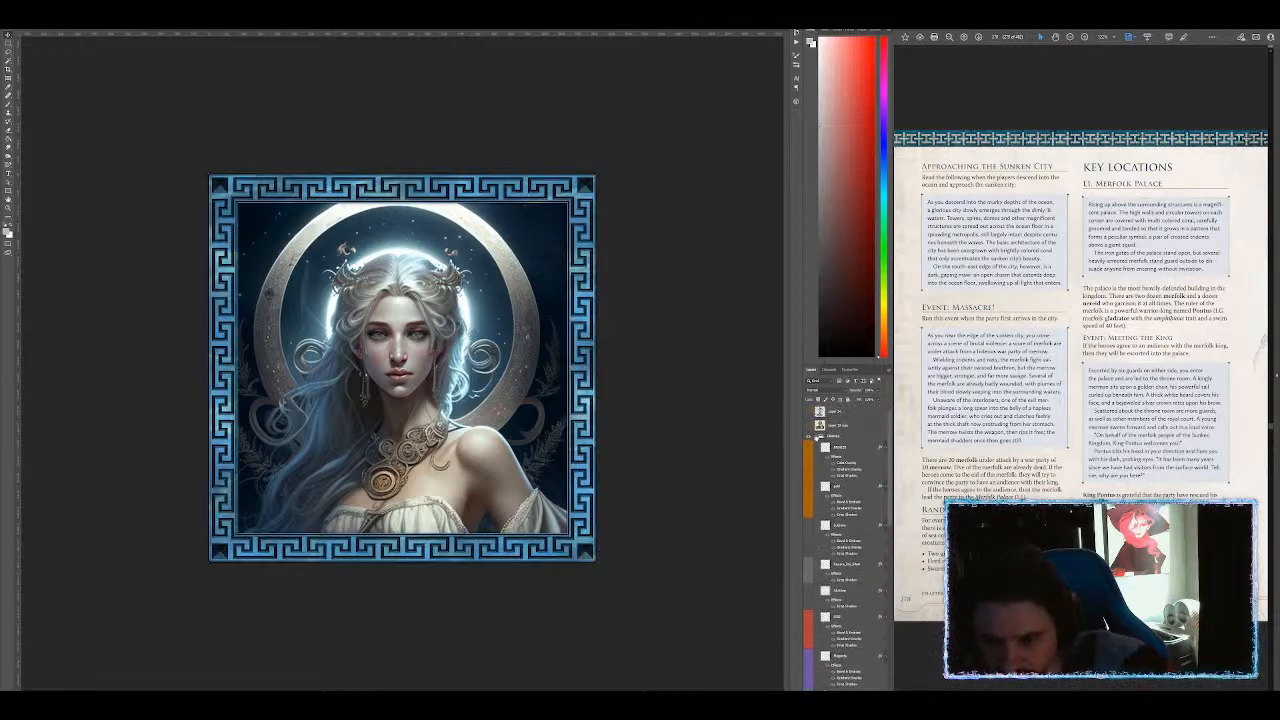
{"action": "left_click", "coordinate": [819, 437]}
Step: Paste the octopus artwork above the portrait layers and scale it up to fill the inside of the blue frame
{"action": "left_click", "coordinate": [837, 448]}
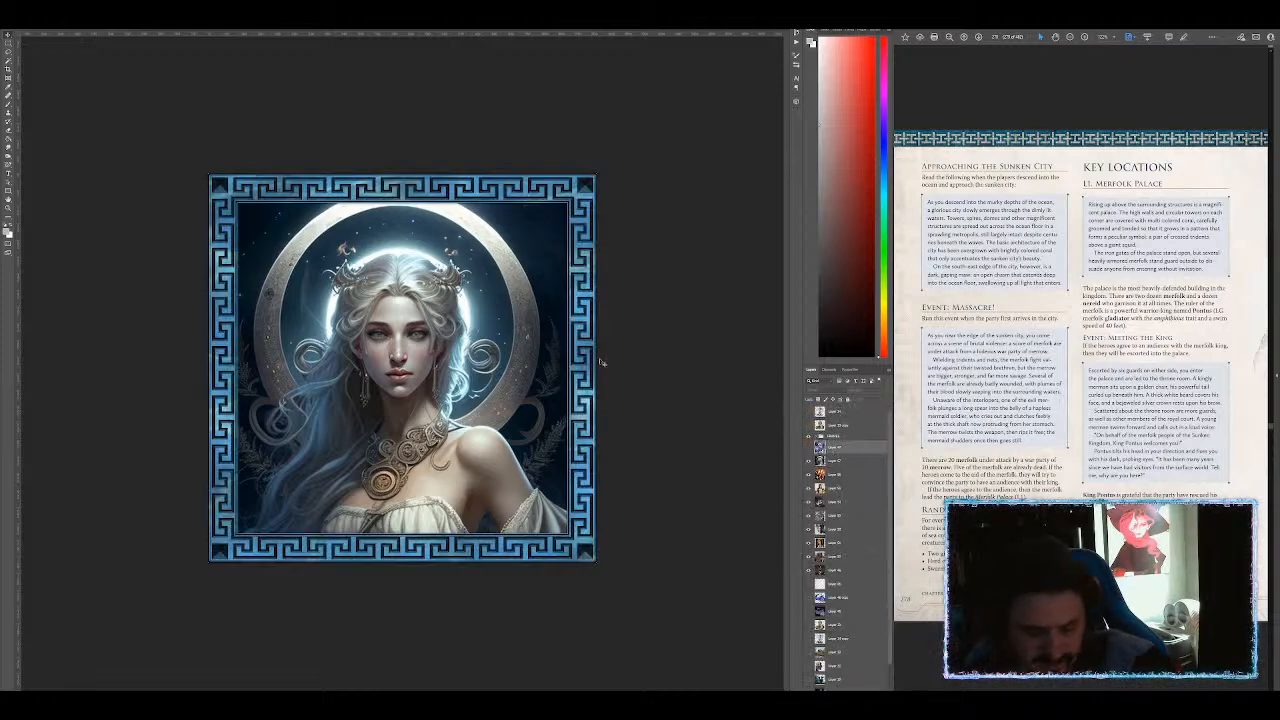
{"action": "key", "text": "ctrl+v"}
{"action": "key", "text": "ctrl+t"}
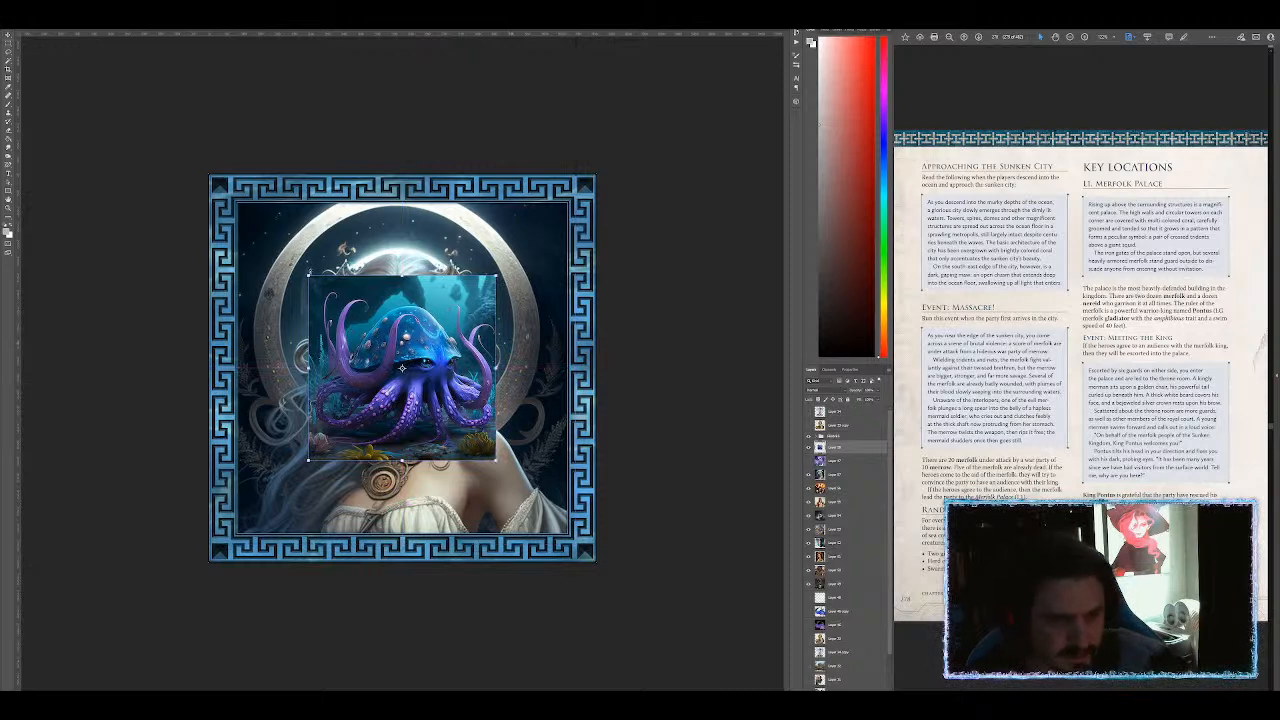
{"action": "left_click_drag", "start_coordinate": [308, 272], "coordinate": [232, 187]}
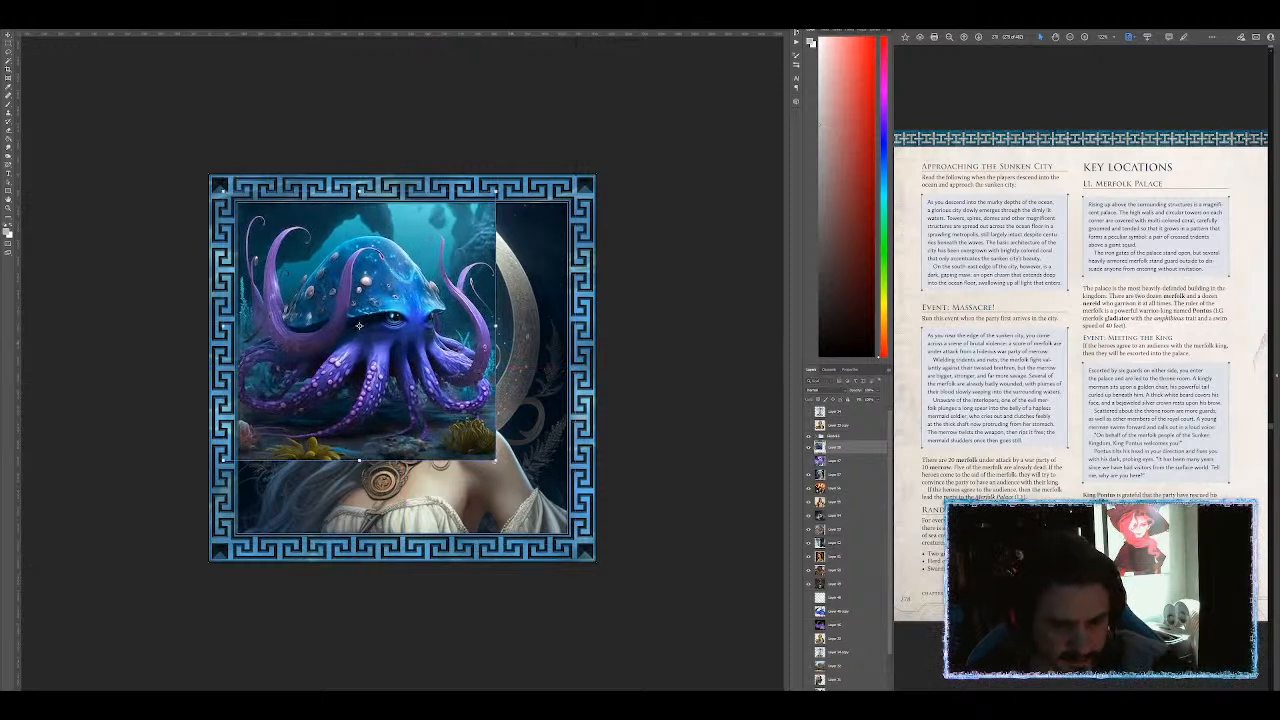
{"action": "left_click_drag", "start_coordinate": [495, 462], "coordinate": [569, 536]}
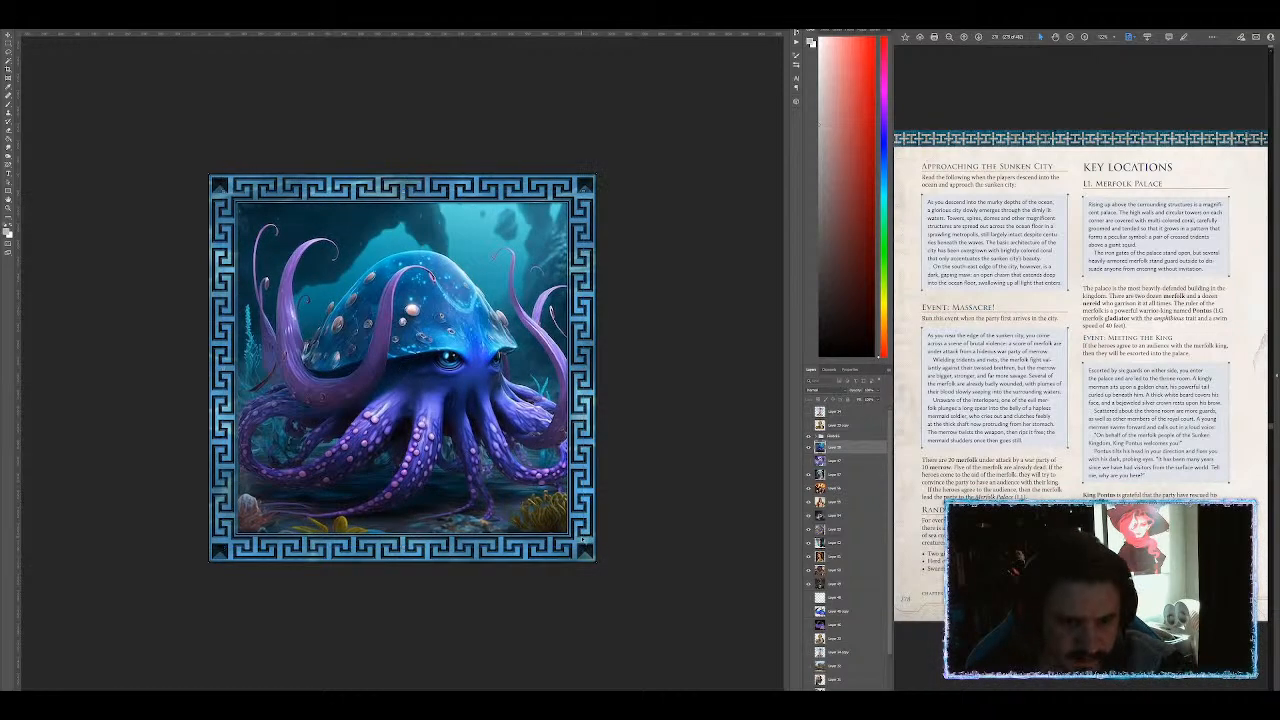
Step: Export the framed octopus portrait for the web as a PNG in the Downloads folder under an octopus file name
{"action": "key", "text": "ctrl+alt+shift+s"}
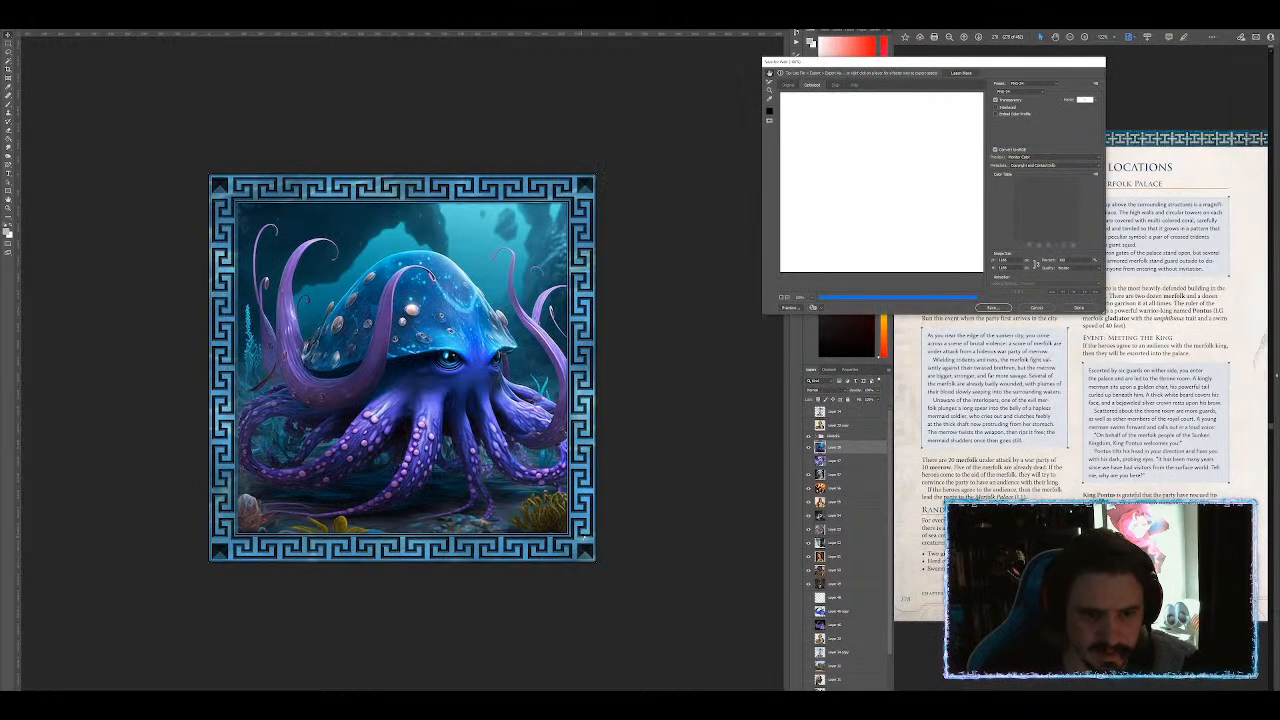
{"action": "key", "text": "Return"}
{"action": "type", "text": "octo"}
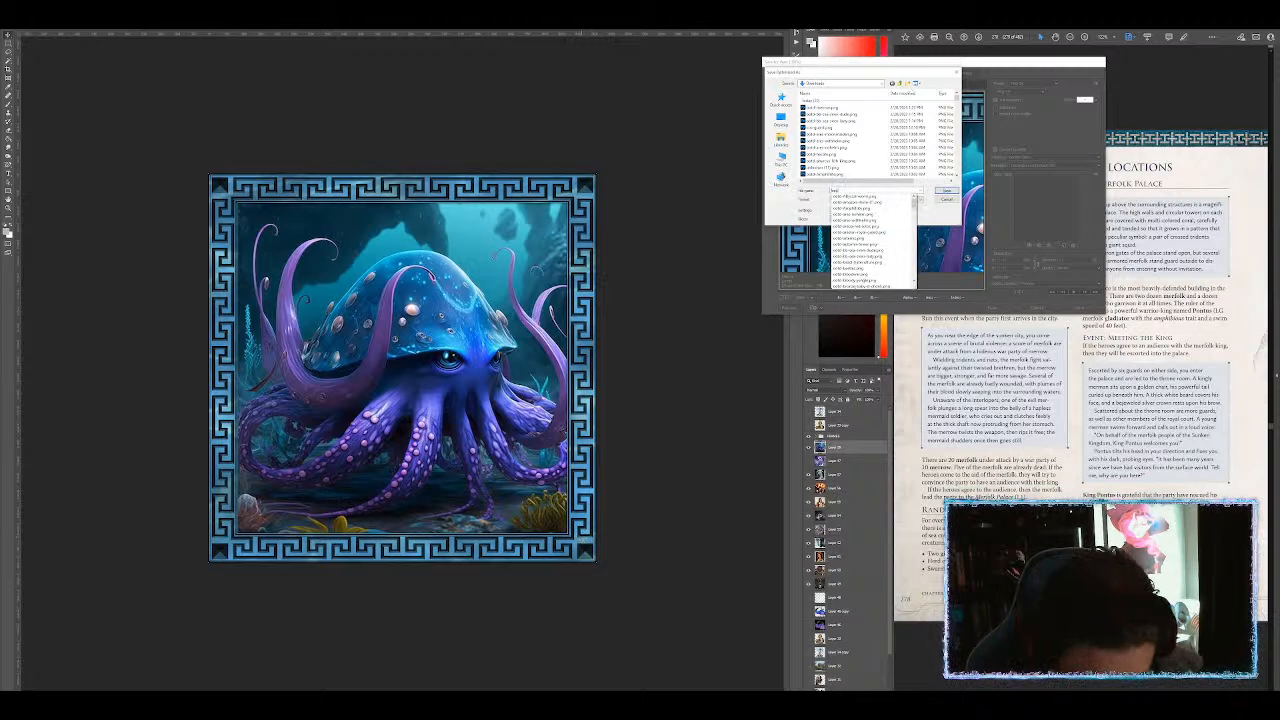
{"action": "type", "text": "-oc"}
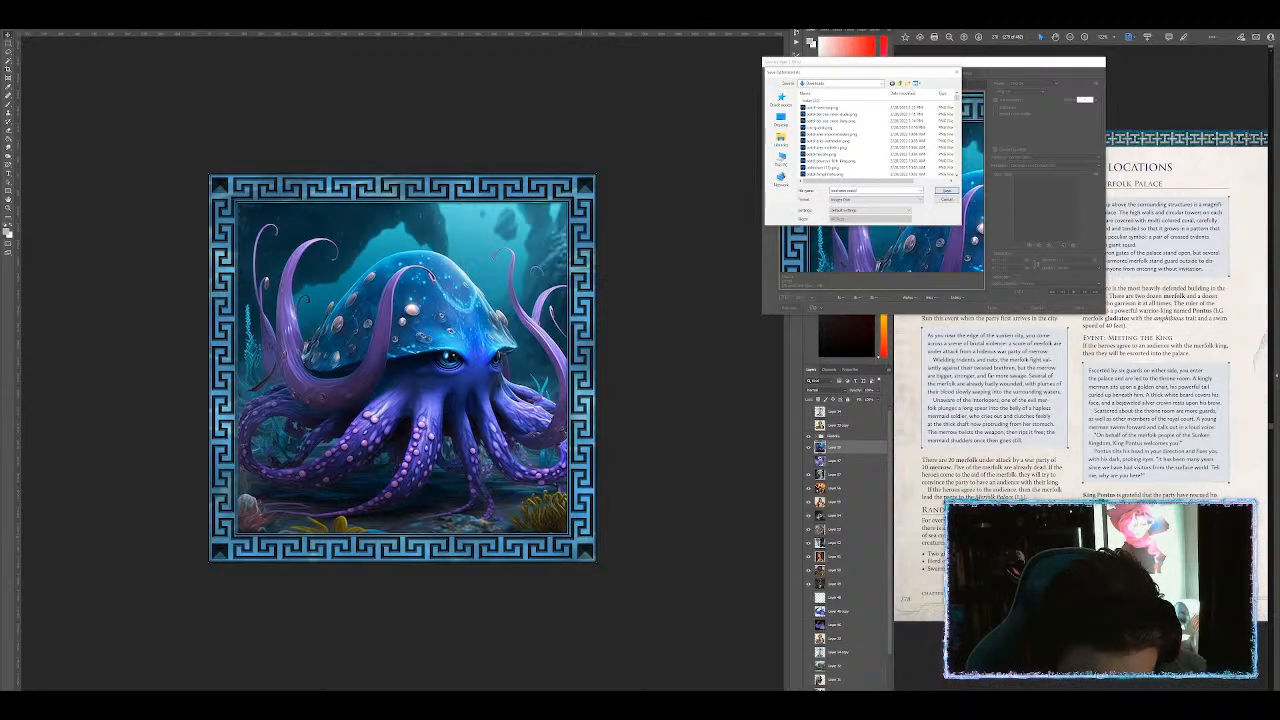
{"action": "key", "text": "Return"}
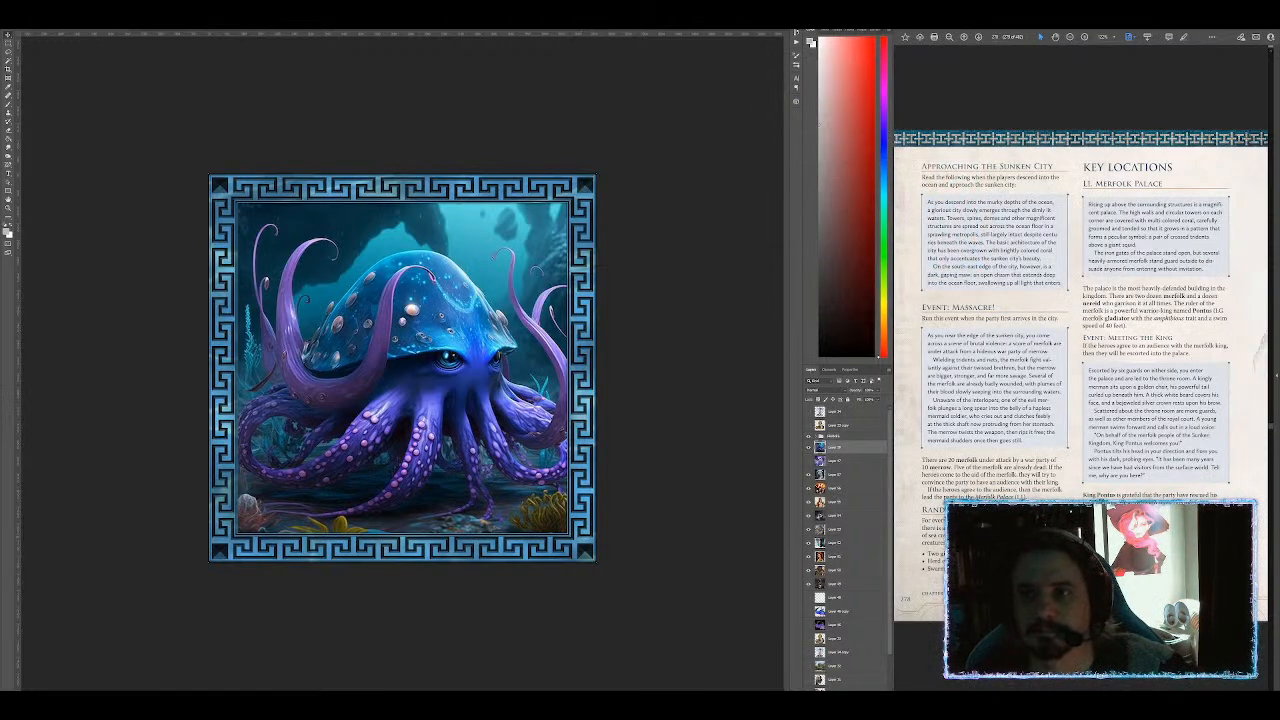
Step: Switch back to Foundry, open the Gargantuan Octopus actor sheet and move it clear of the middle of the map
{"action": "key", "text": "alt+Tab"}
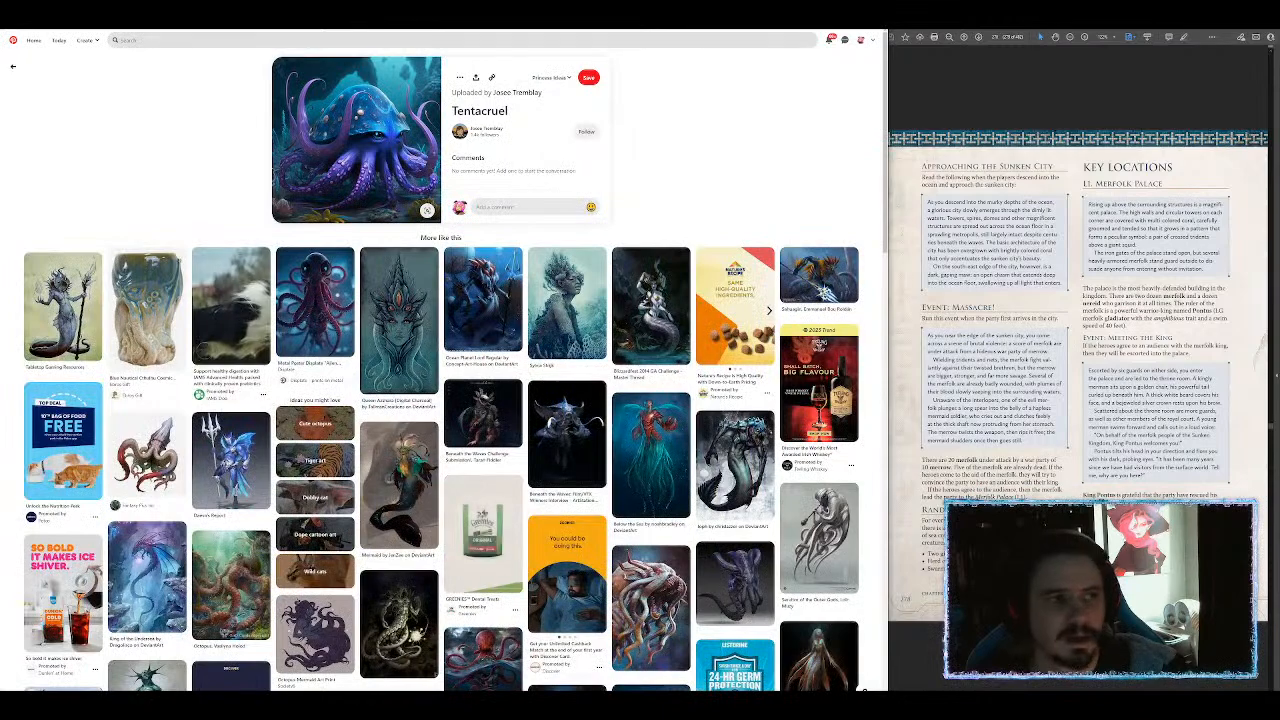
{"action": "key", "text": "alt+Tab"}
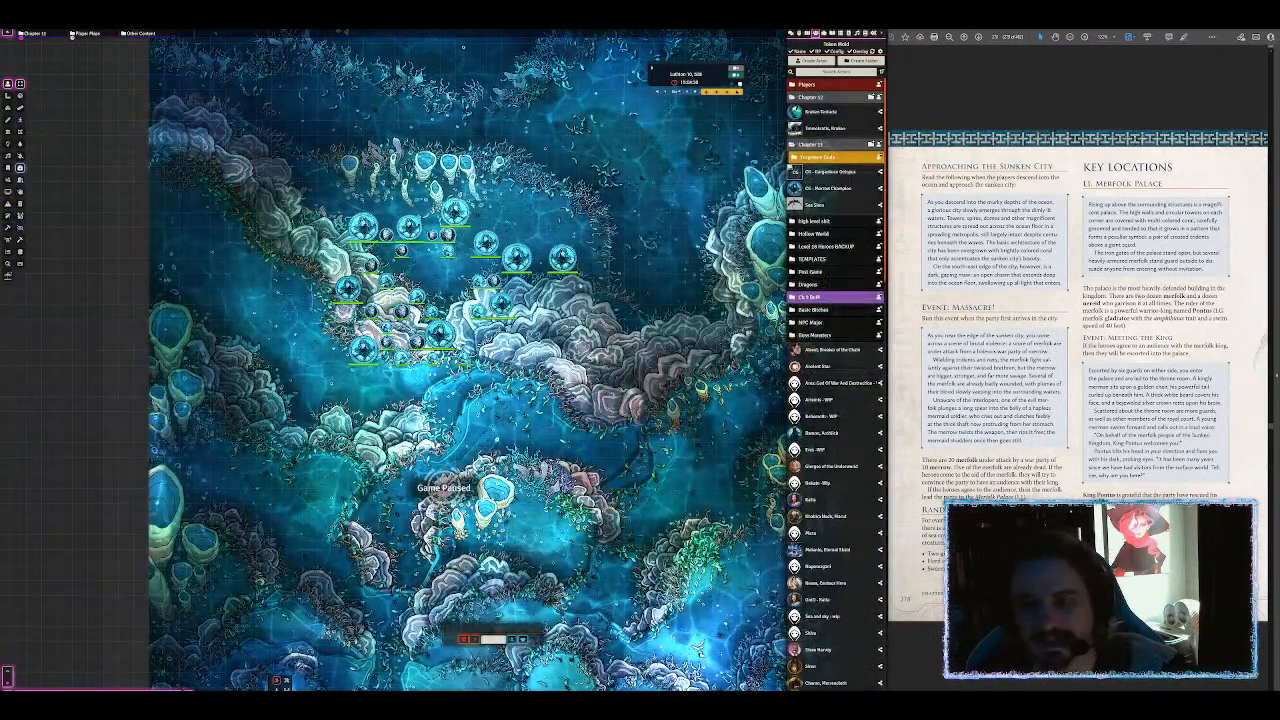
{"action": "left_click", "coordinate": [815, 172]}
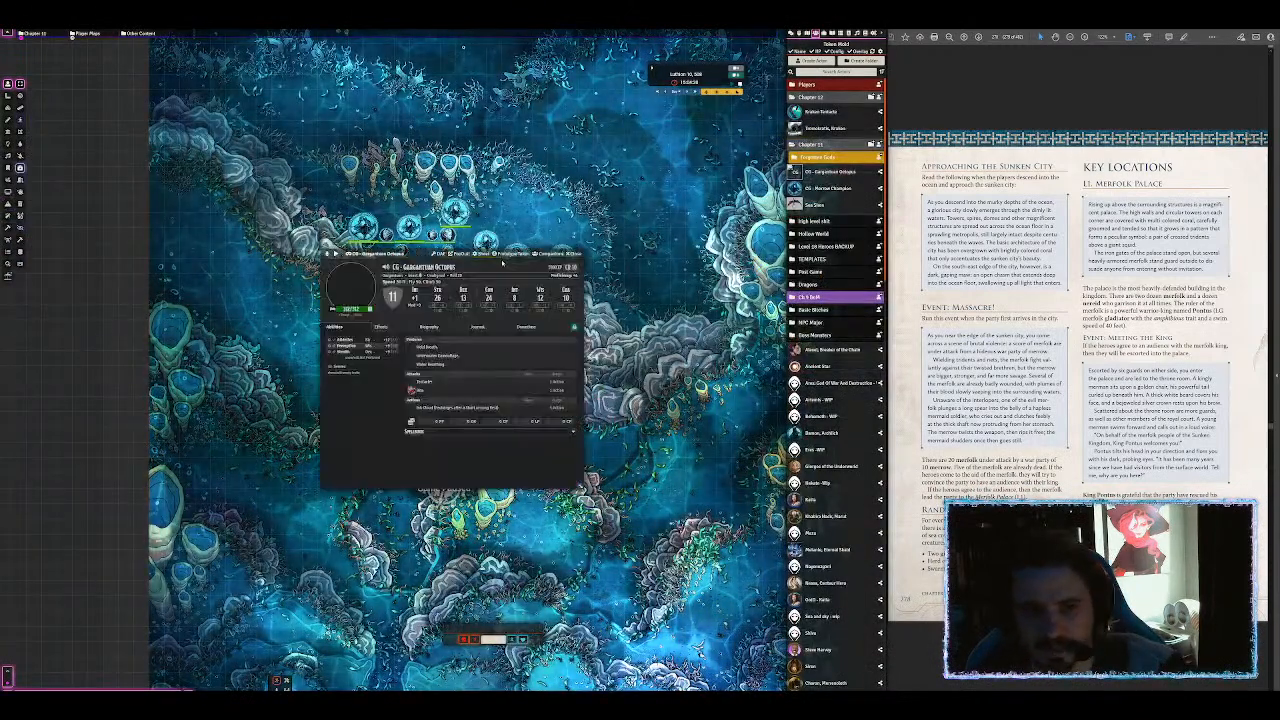
{"action": "left_click_drag", "start_coordinate": [606, 105], "coordinate": [624, 98]}
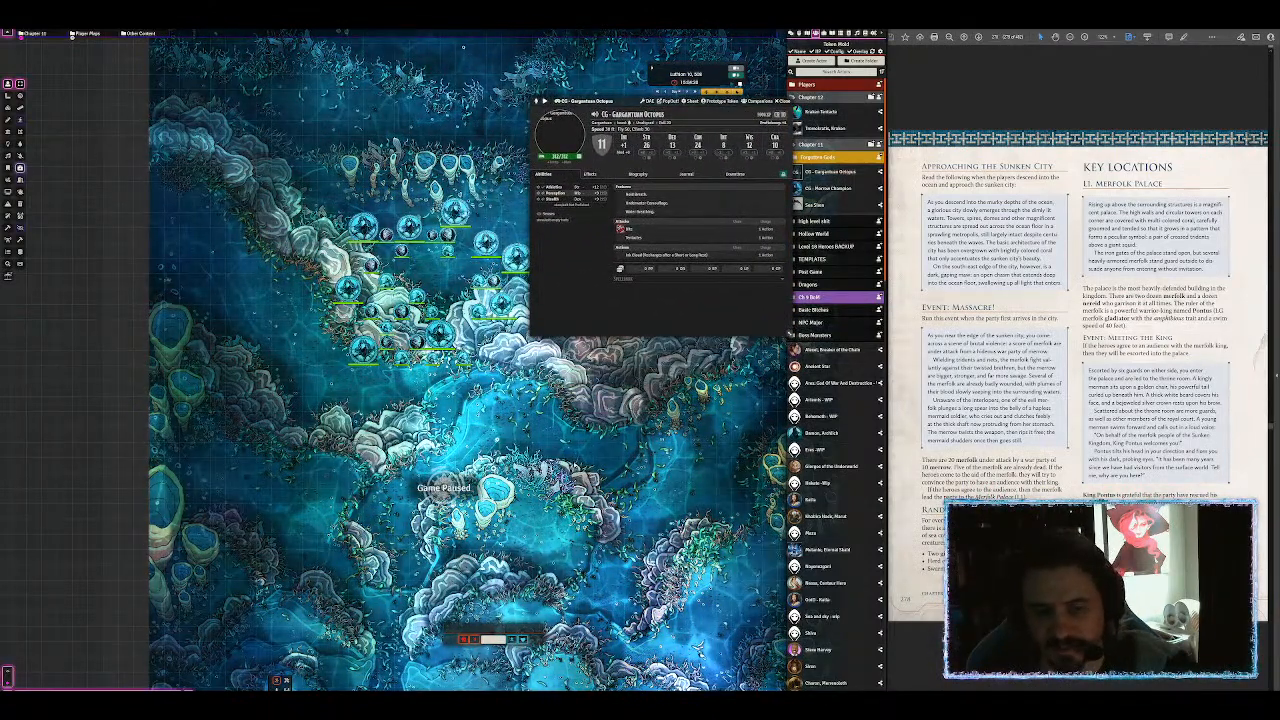
Step: Open the image browser for the octopus actor's portrait and navigate the asset library to the beasts folder among the tokens
{"action": "left_click", "coordinate": [568, 130]}
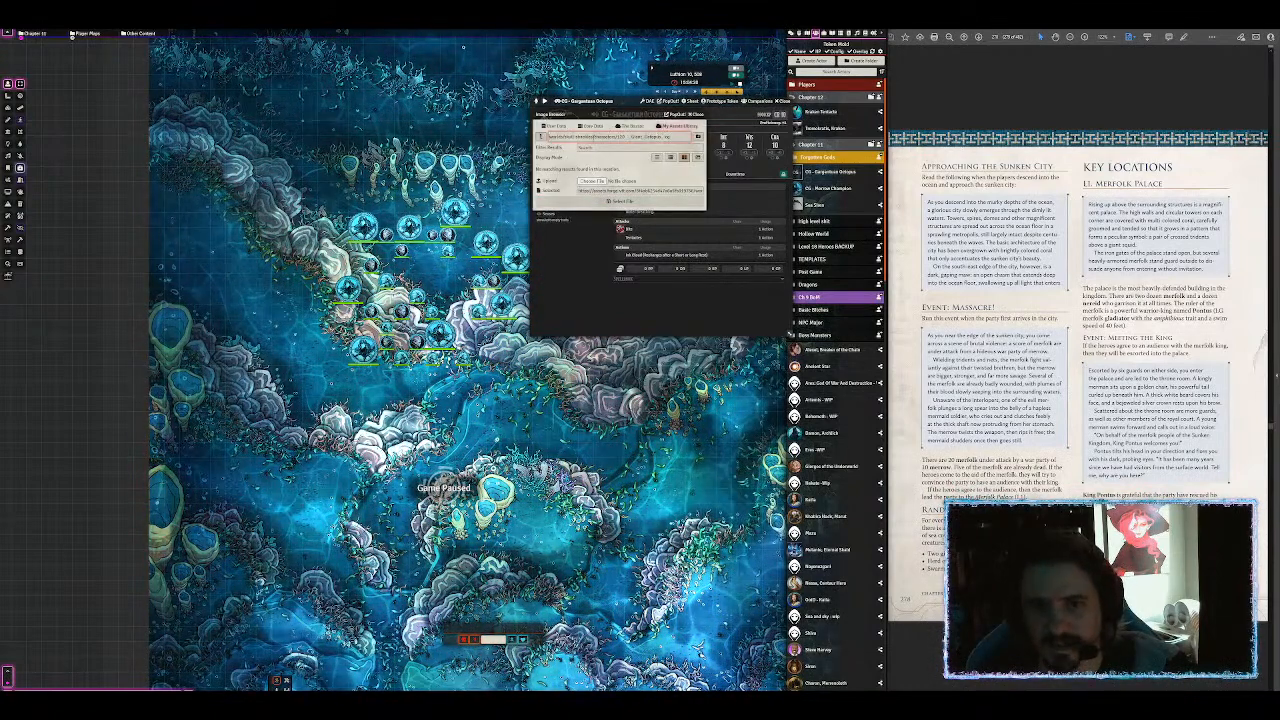
{"action": "left_click", "coordinate": [542, 137]}
{"action": "left_click", "coordinate": [542, 137]}
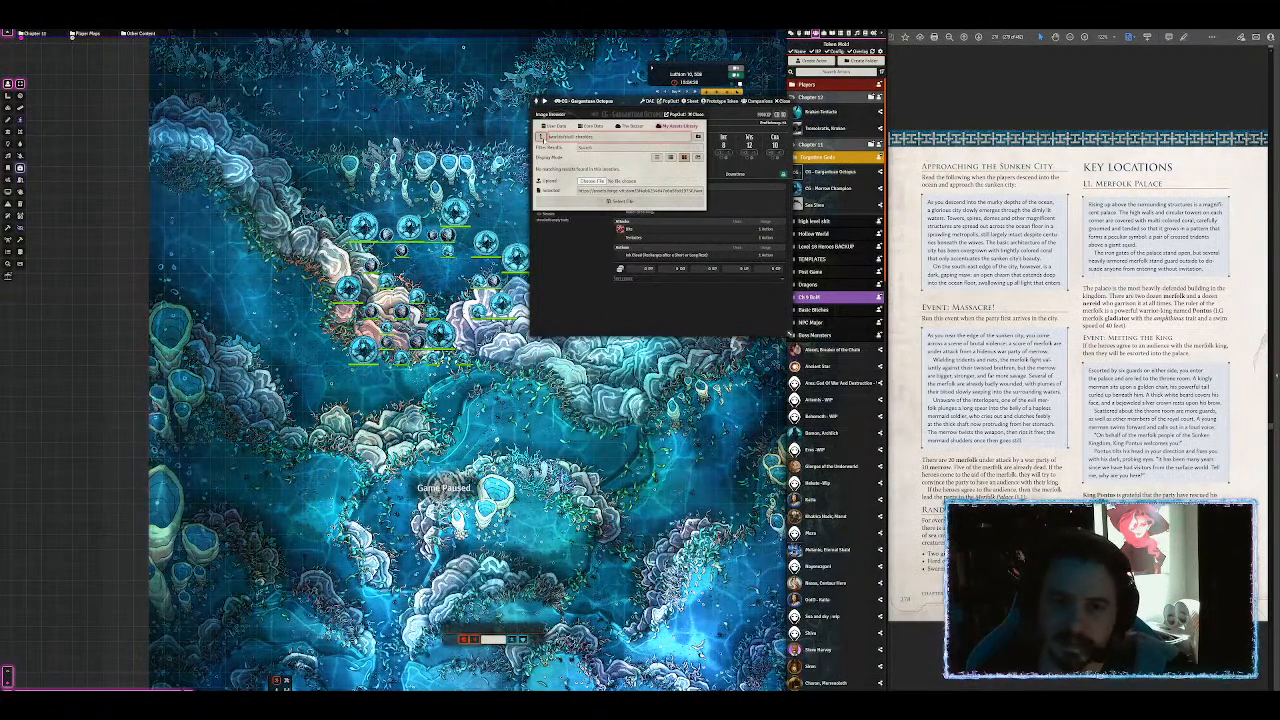
{"action": "left_click", "coordinate": [542, 137]}
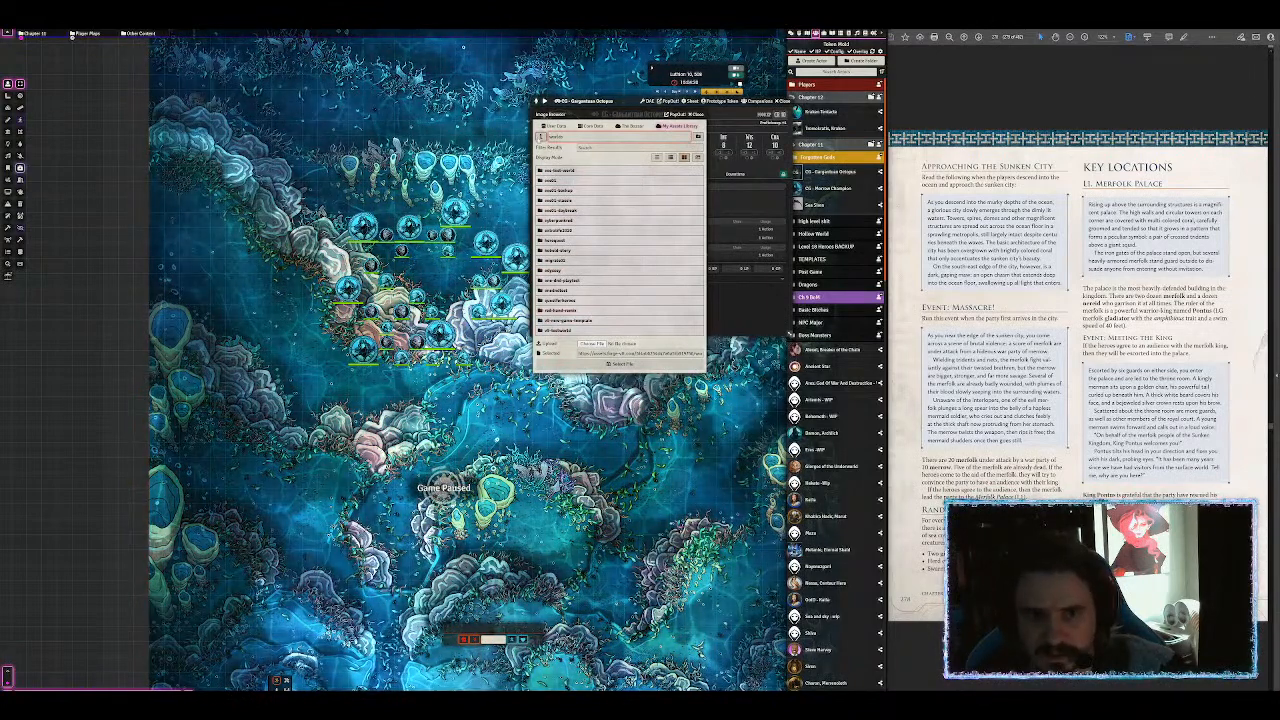
{"action": "left_click", "coordinate": [541, 137]}
{"action": "scroll", "coordinate": [562, 442], "scroll_direction": "down", "scroll_amount": 3}
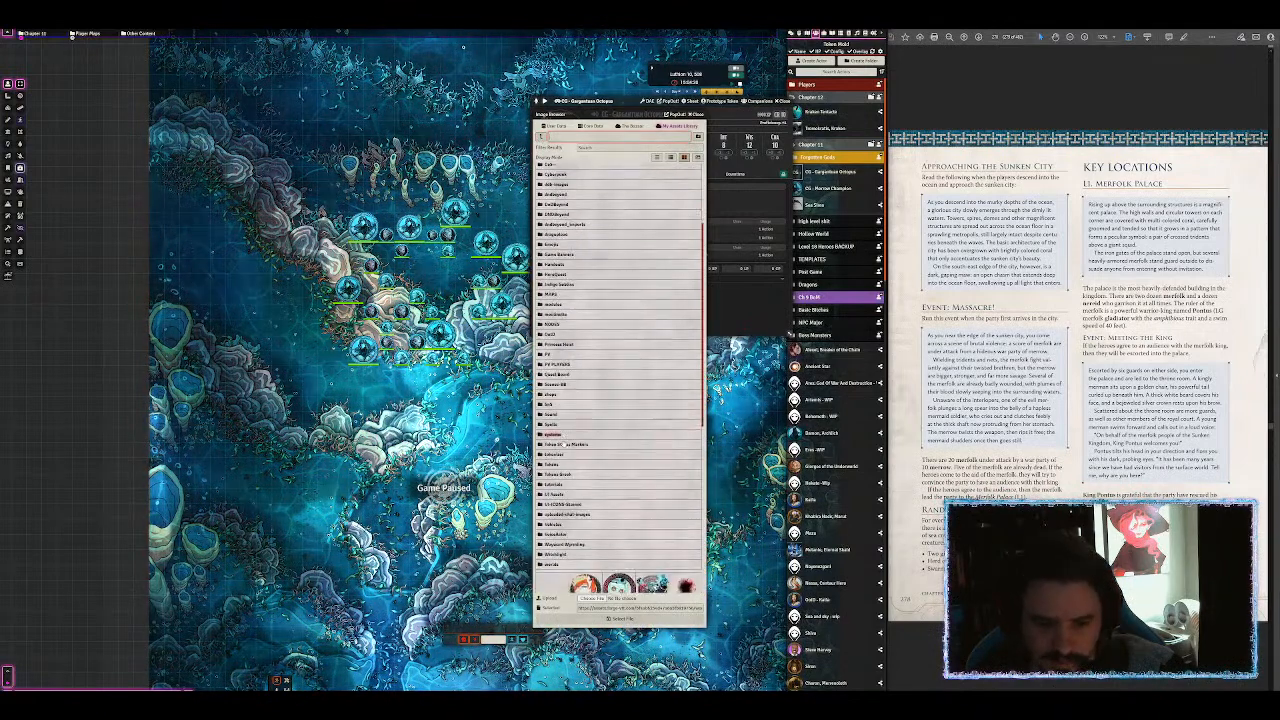
{"action": "left_click", "coordinate": [560, 464]}
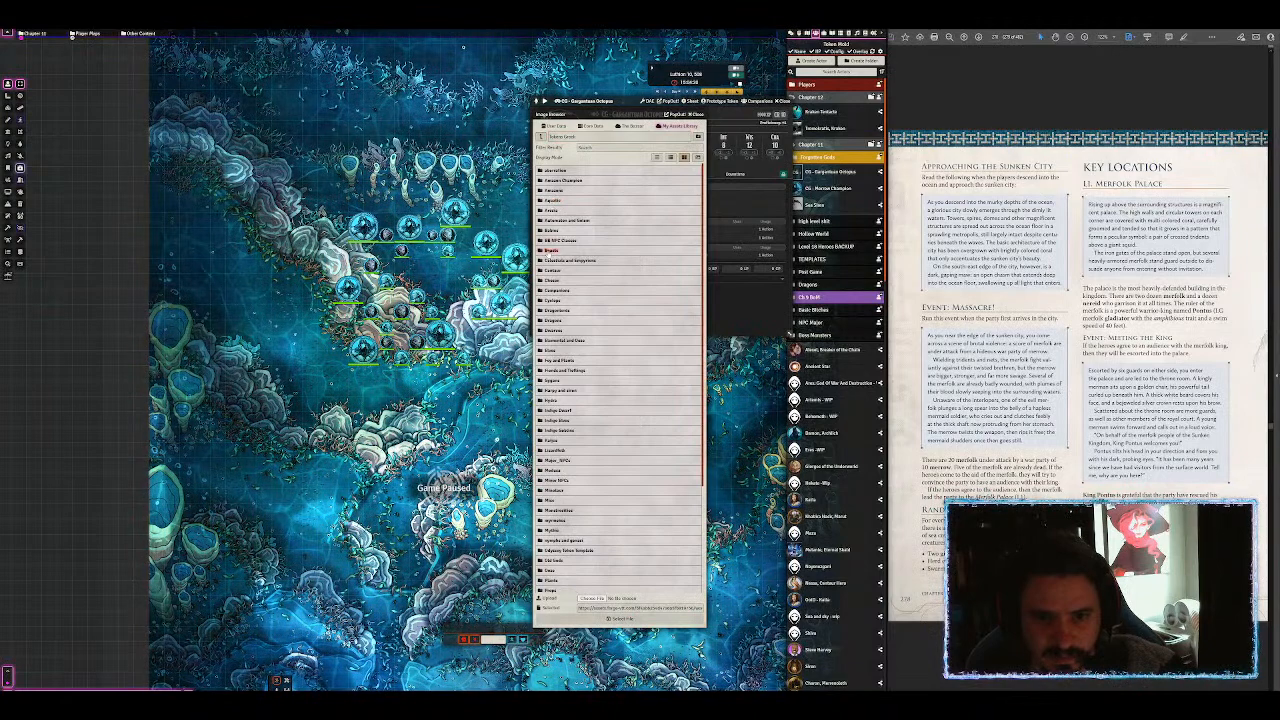
{"action": "left_click", "coordinate": [552, 250]}
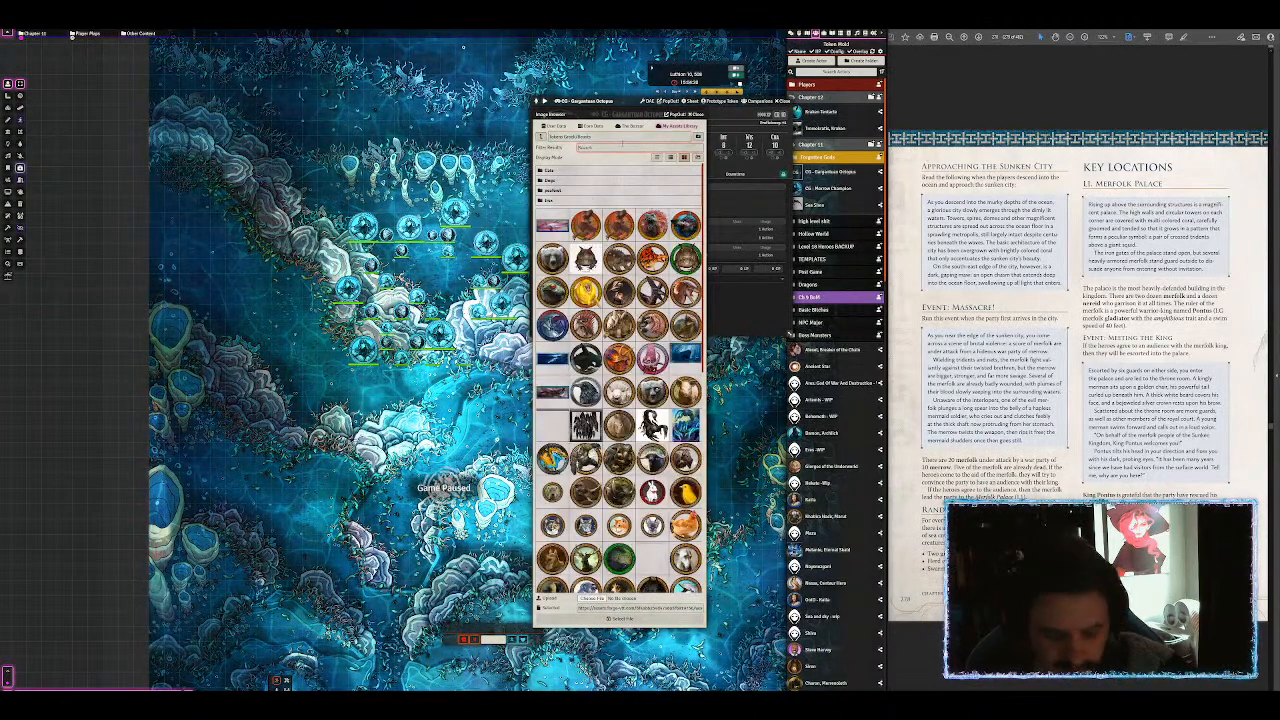
Step: Filter the beasts folder for "octo" and clear the filter
{"action": "left_click", "coordinate": [622, 147]}
{"action": "type", "text": "octo"}
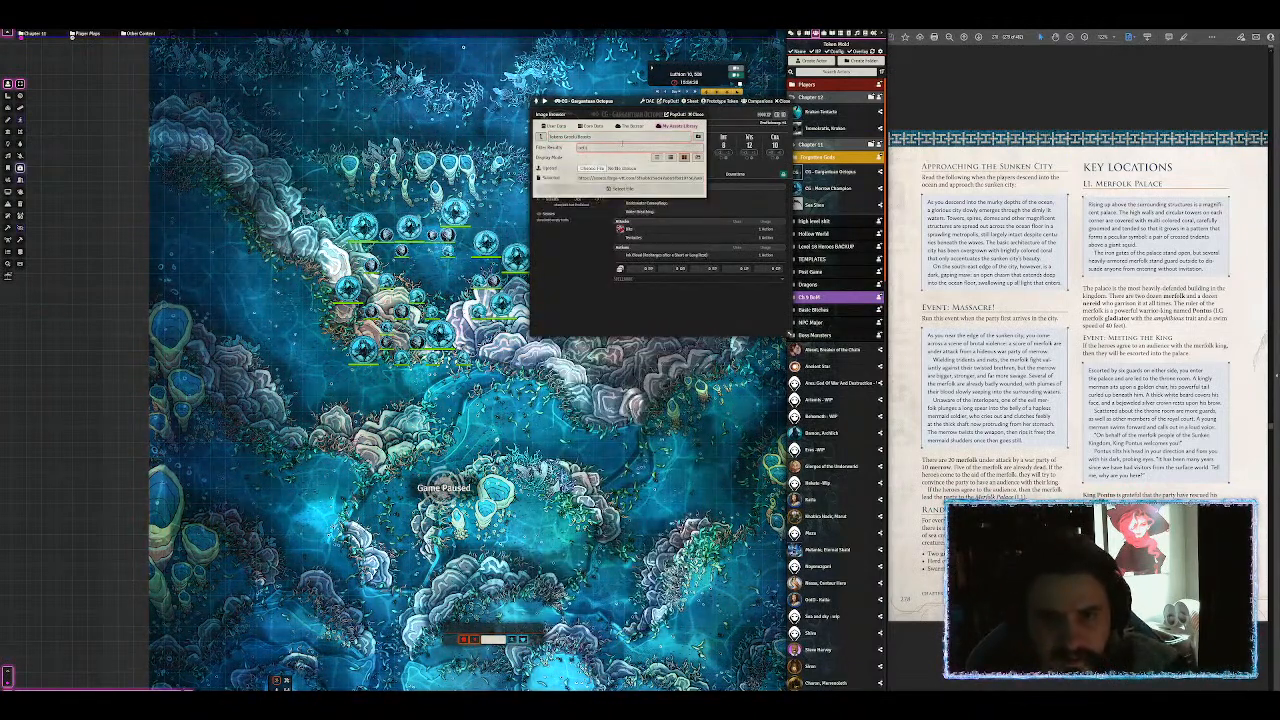
{"action": "key", "text": "BackSpace"}
{"action": "key", "text": "BackSpace"}
{"action": "key", "text": "BackSpace"}
{"action": "key", "text": "BackSpace"}
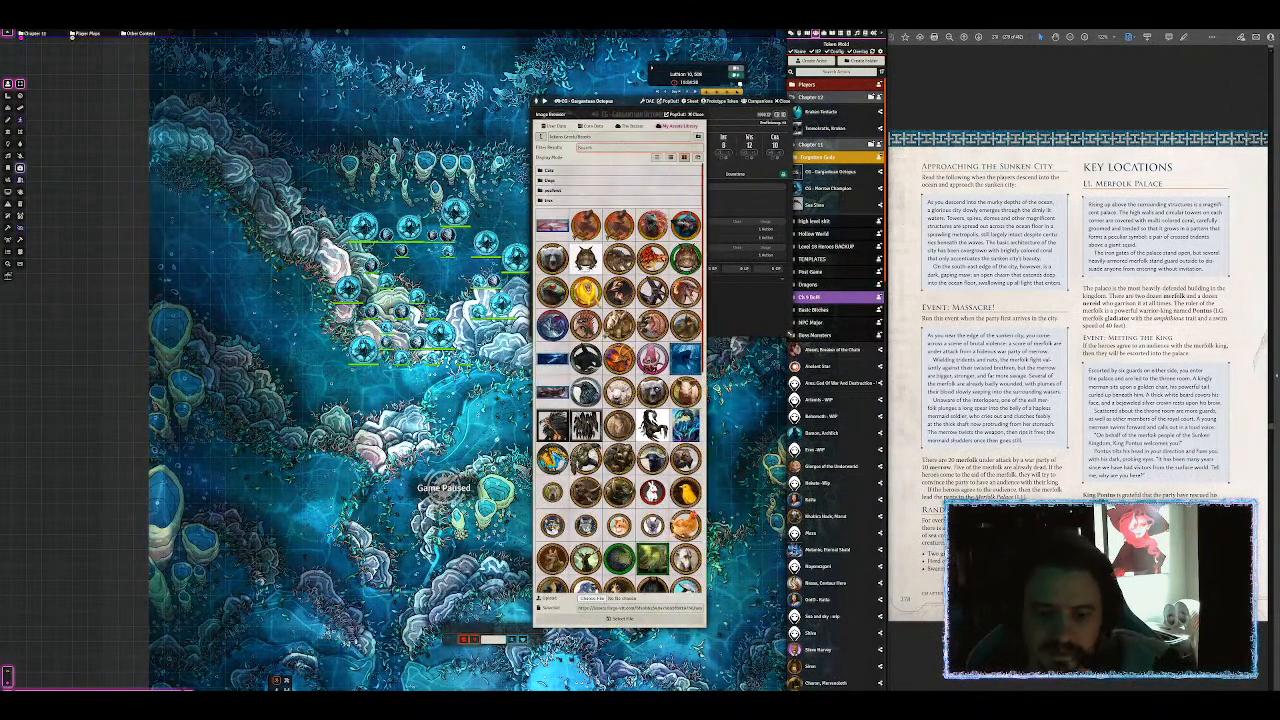
Step: Upload the octopus PNG to the beasts folder, copy its asset path and assign it as the actor's portrait
{"action": "left_click", "coordinate": [603, 598]}
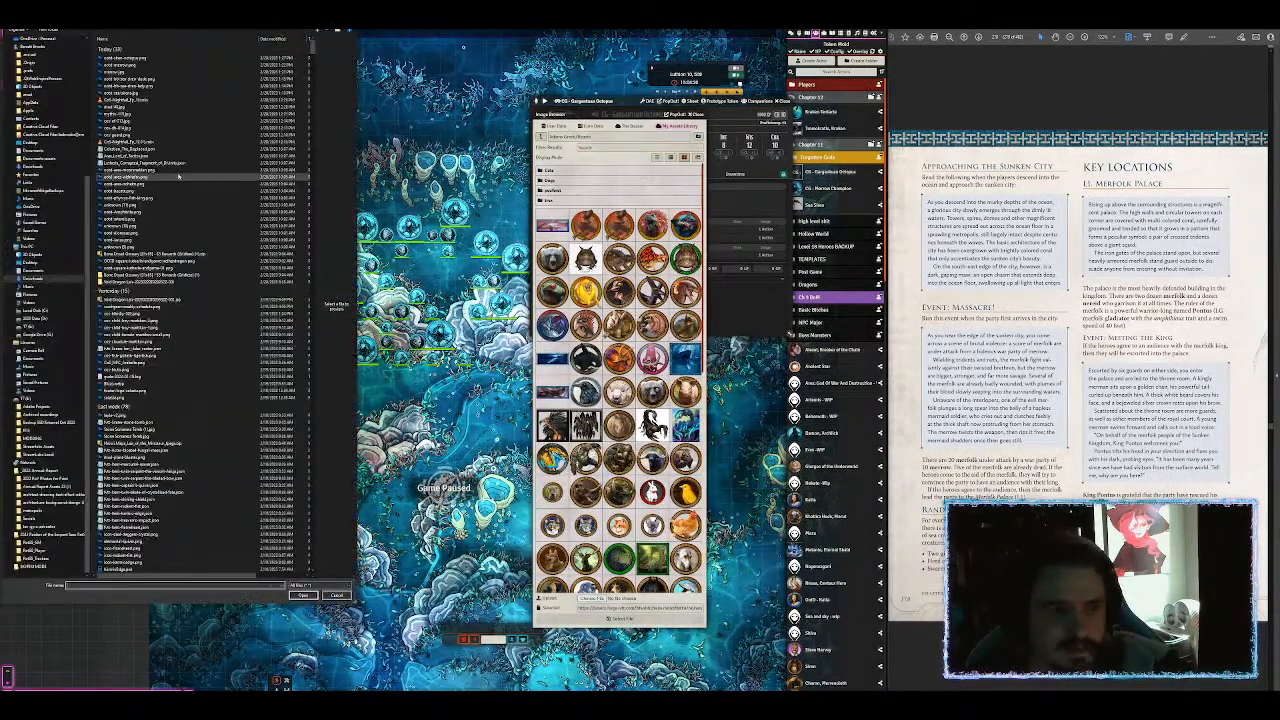
{"action": "double_click", "coordinate": [124, 59]}
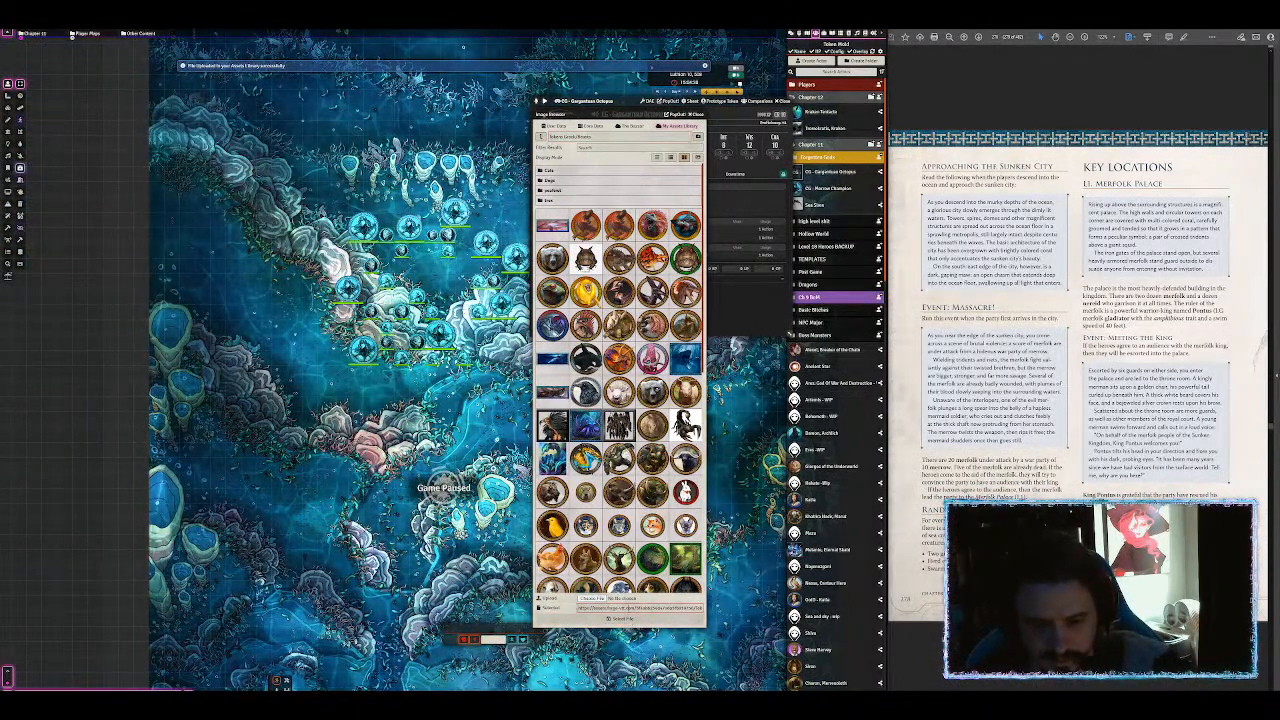
{"action": "triple_click", "coordinate": [615, 607]}
{"action": "left_click", "coordinate": [620, 618]}
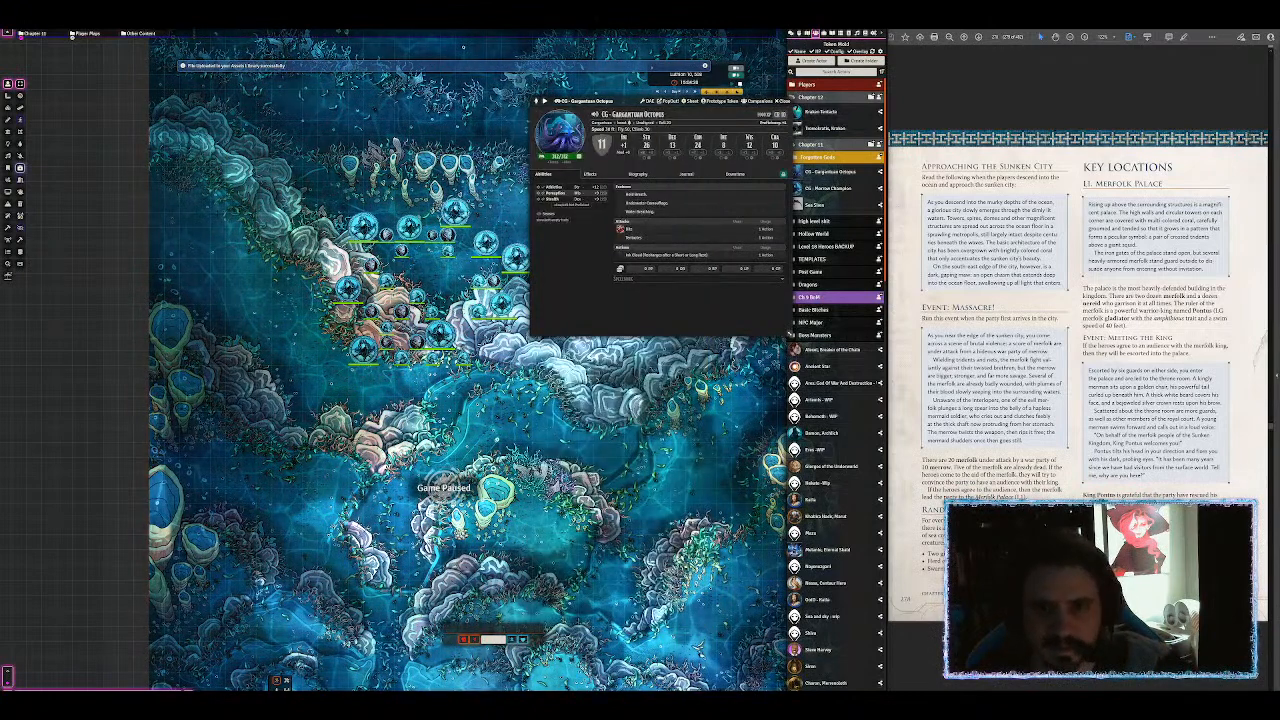
Step: Paste the octopus image path into the prototype token's image, update the token and close the actor sheet
{"action": "left_click", "coordinate": [718, 101]}
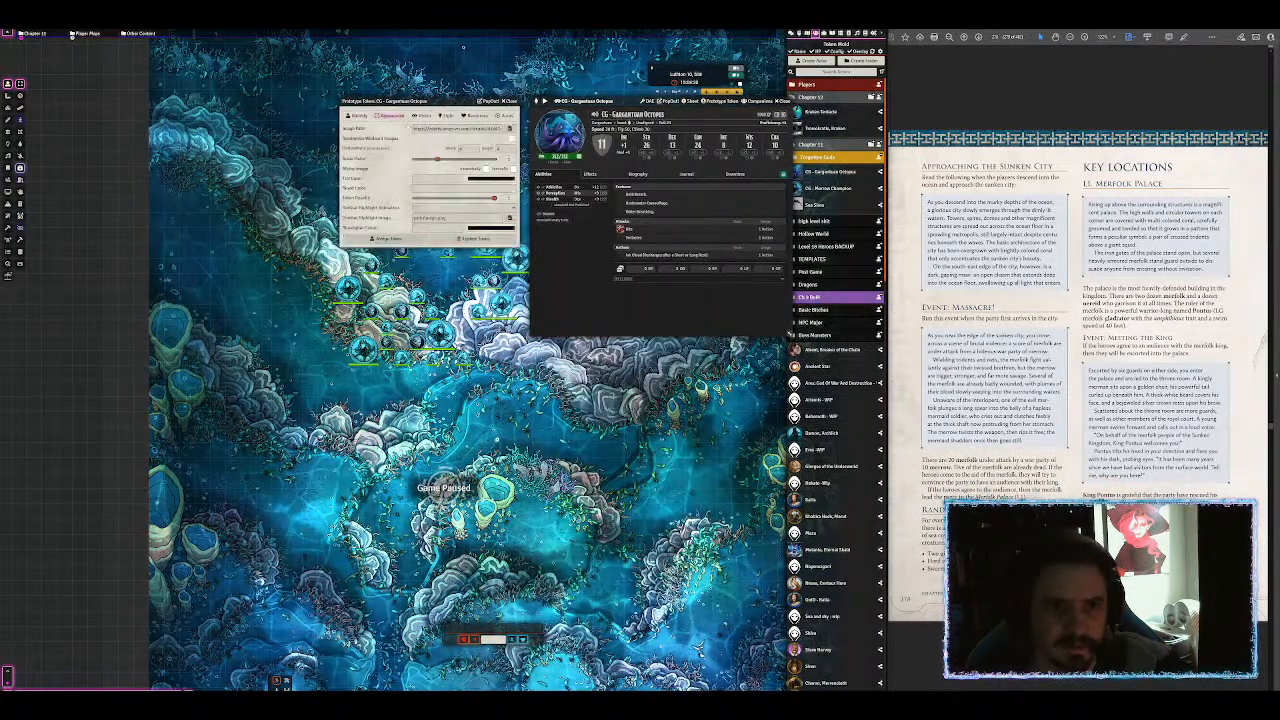
{"action": "triple_click", "coordinate": [457, 129]}
{"action": "key", "text": "ctrl+v"}
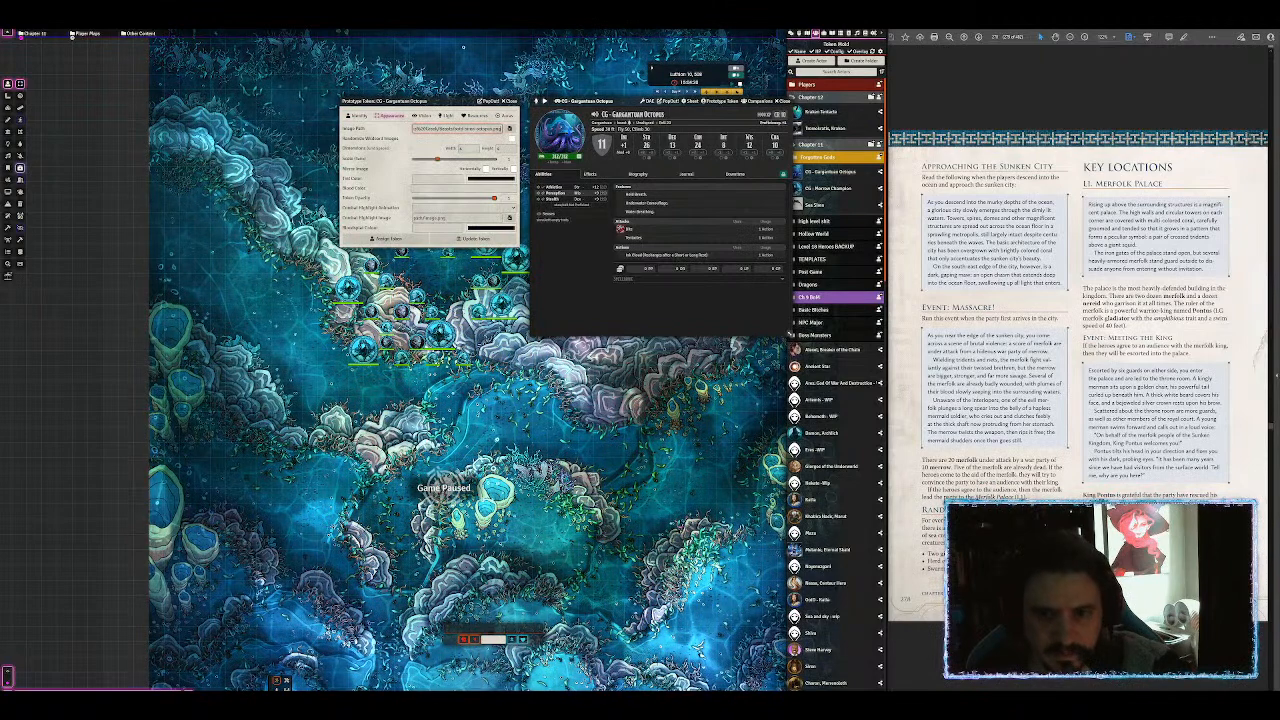
{"action": "left_click", "coordinate": [475, 238]}
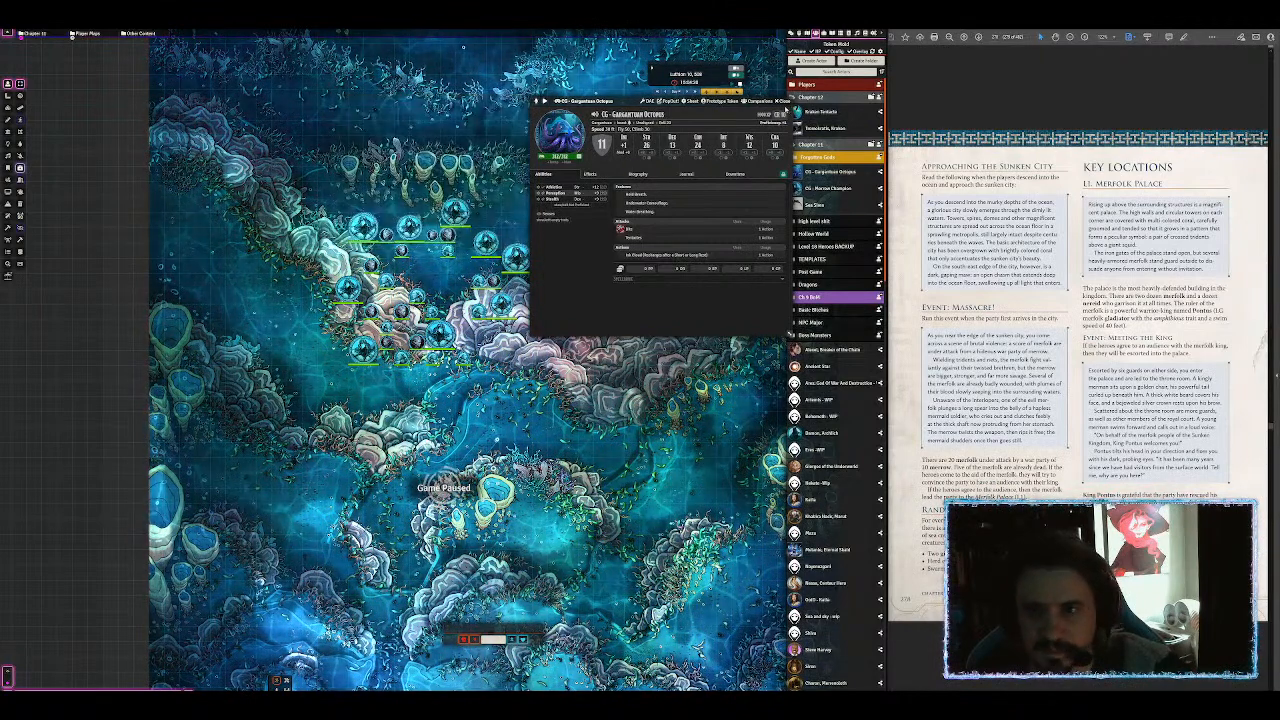
{"action": "left_click", "coordinate": [783, 102]}
Step: Place a Gargantuan Octopus token on the map at the west edge of the merfolk battle
{"action": "left_click_drag", "start_coordinate": [824, 173], "coordinate": [388, 220]}
{"action": "left_click_drag", "start_coordinate": [326, 262], "coordinate": [321, 264]}
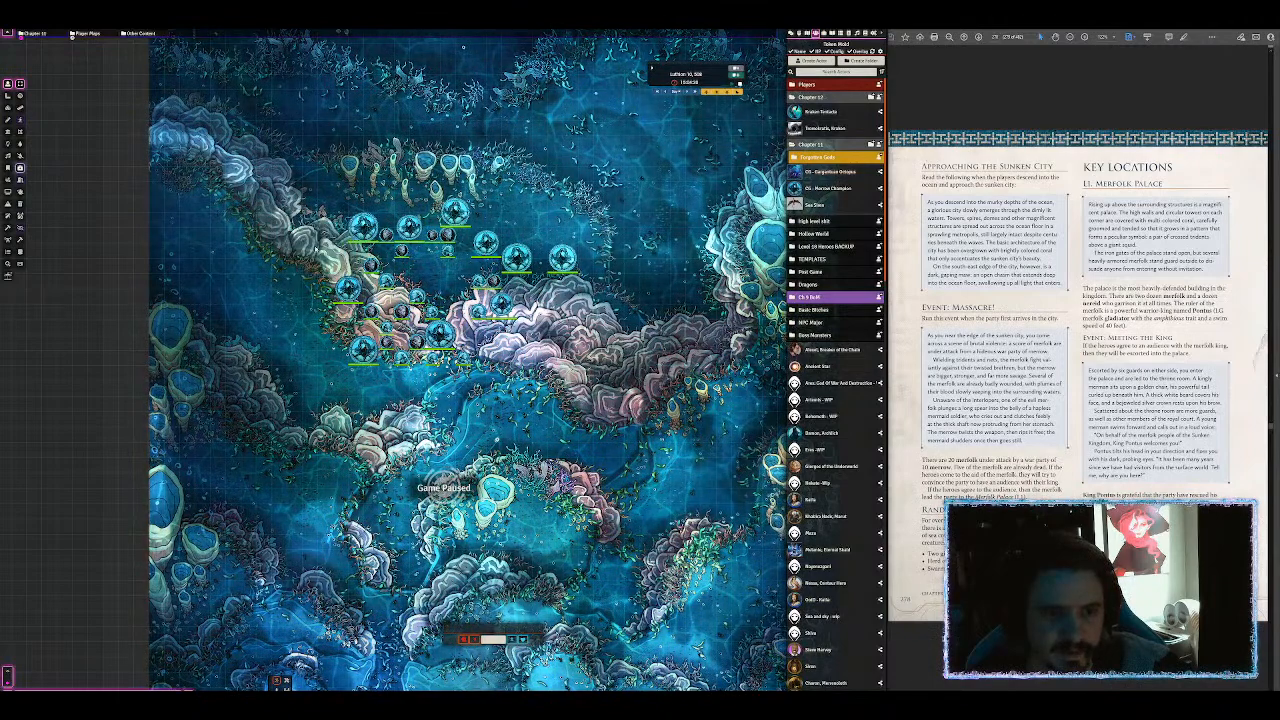
{"action": "left_click_drag", "start_coordinate": [639, 267], "coordinate": [553, 299]}
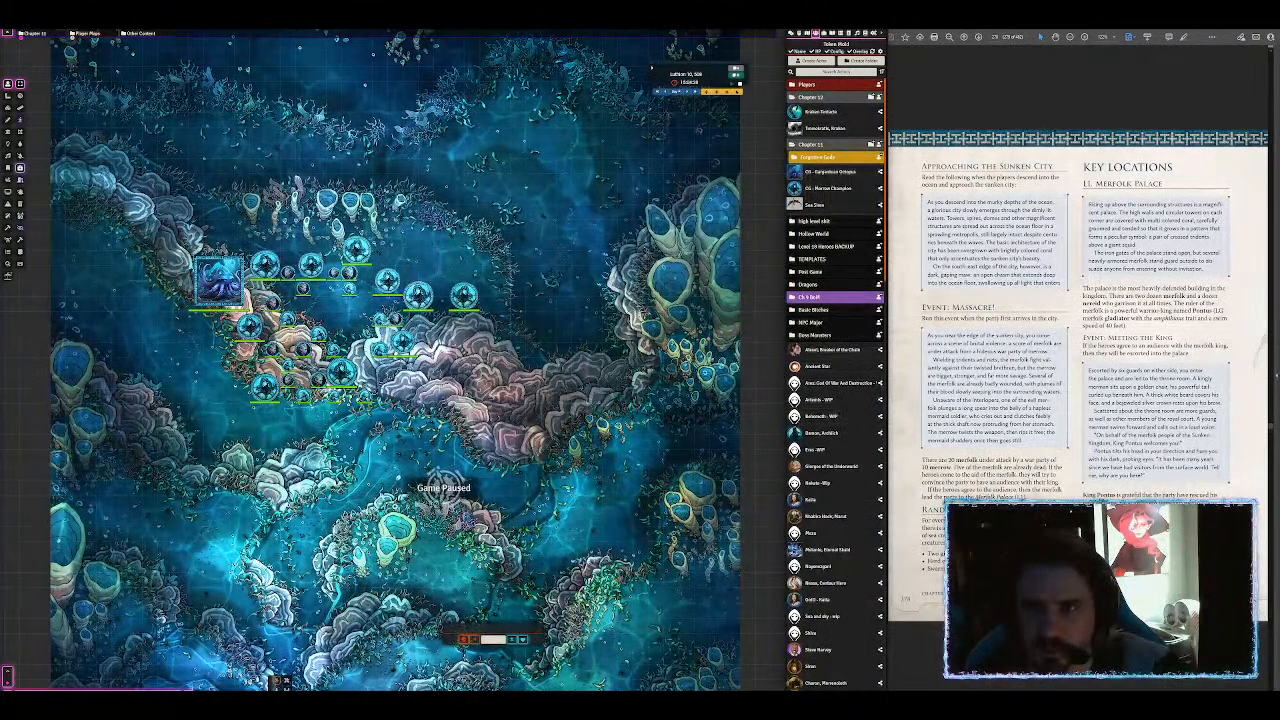
Step: Search the world's actor list for "shark" and clear the search
{"action": "left_click", "coordinate": [841, 70]}
{"action": "type", "text": "shark"}
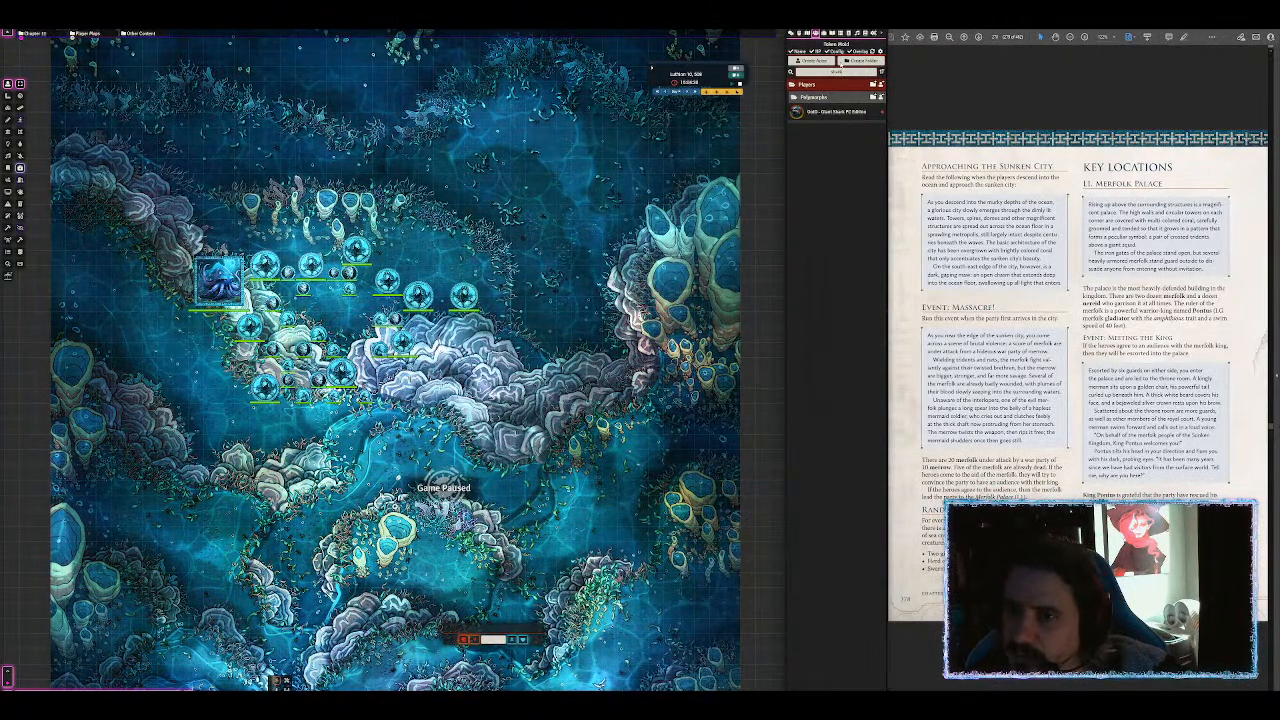
{"action": "key", "text": "BackSpace"}
{"action": "key", "text": "BackSpace"}
{"action": "key", "text": "BackSpace"}
{"action": "key", "text": "BackSpace"}
{"action": "key", "text": "BackSpace"}
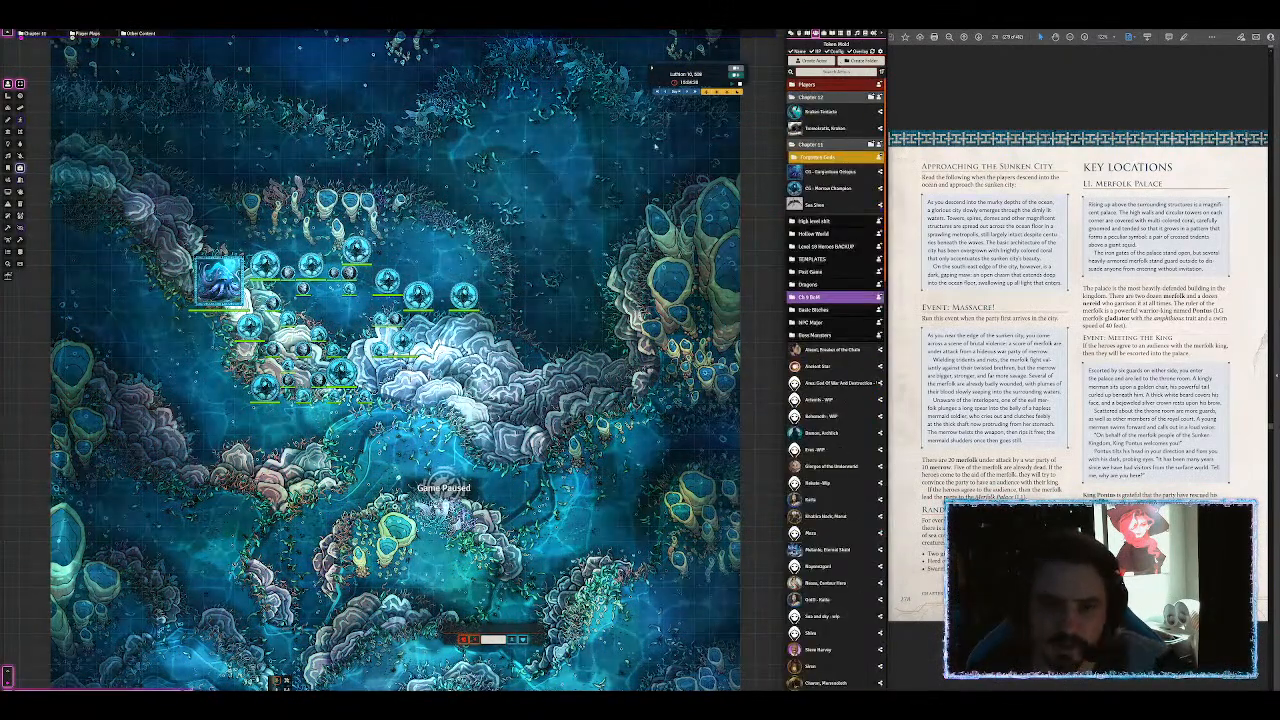
Step: Find the giant shark through a quick search for "shark", import it into the chapter's actor folder and place a token by the merfolk
{"action": "key", "text": "ctrl+space"}
{"action": "type", "text": "shark"}
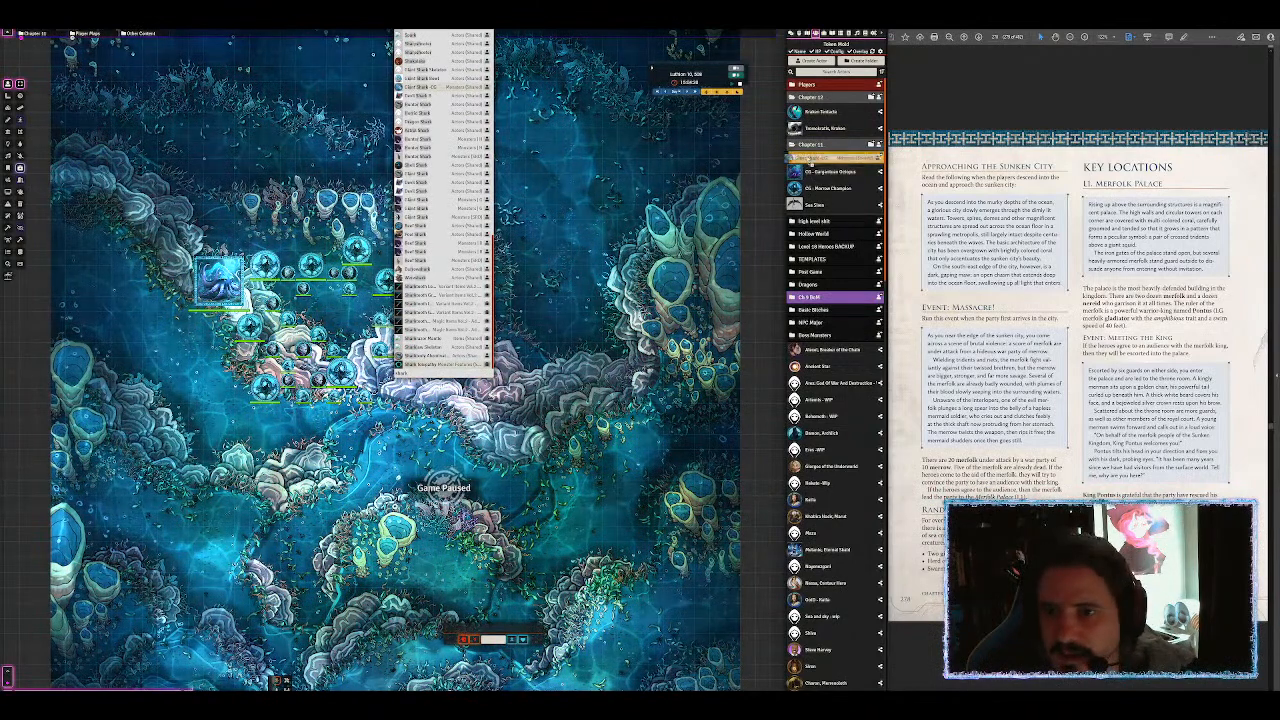
{"action": "left_click_drag", "start_coordinate": [821, 178], "coordinate": [425, 256]}
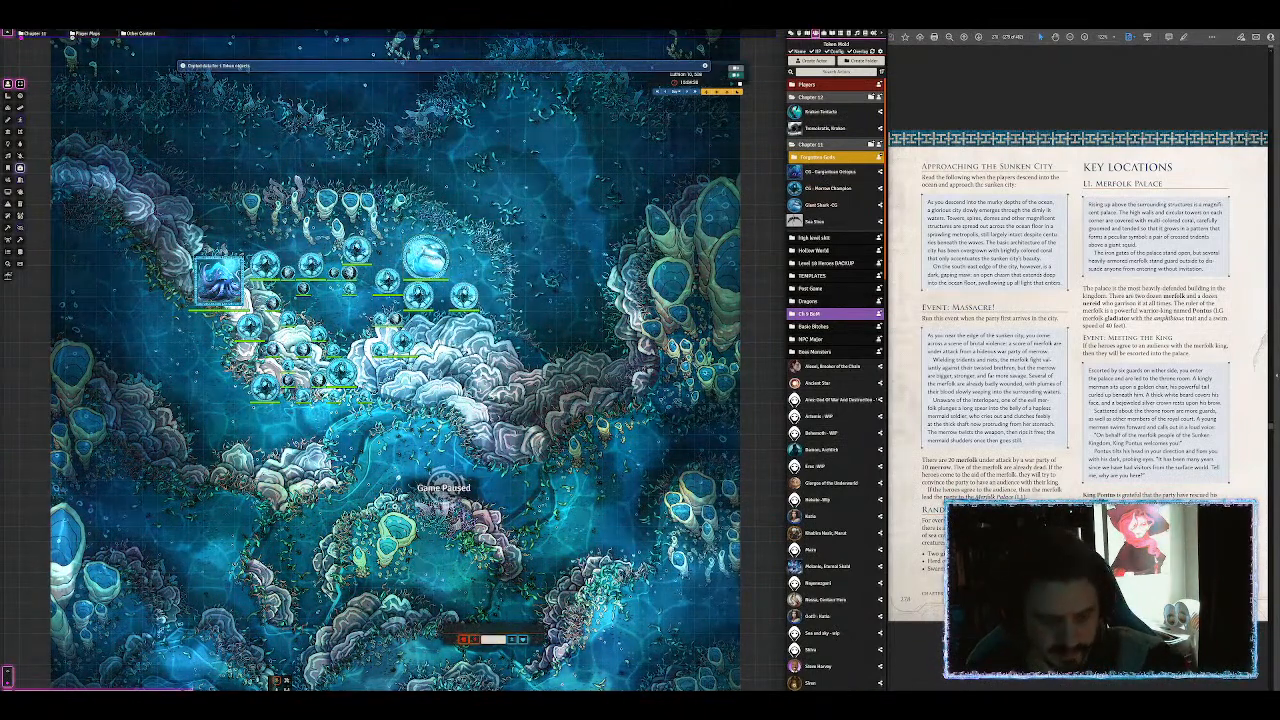
Step: Paste two more copies of the giant shark token around the east side of the merfolk battle
{"action": "key", "text": "ctrl+v"}
{"action": "key", "text": "ctrl+v"}
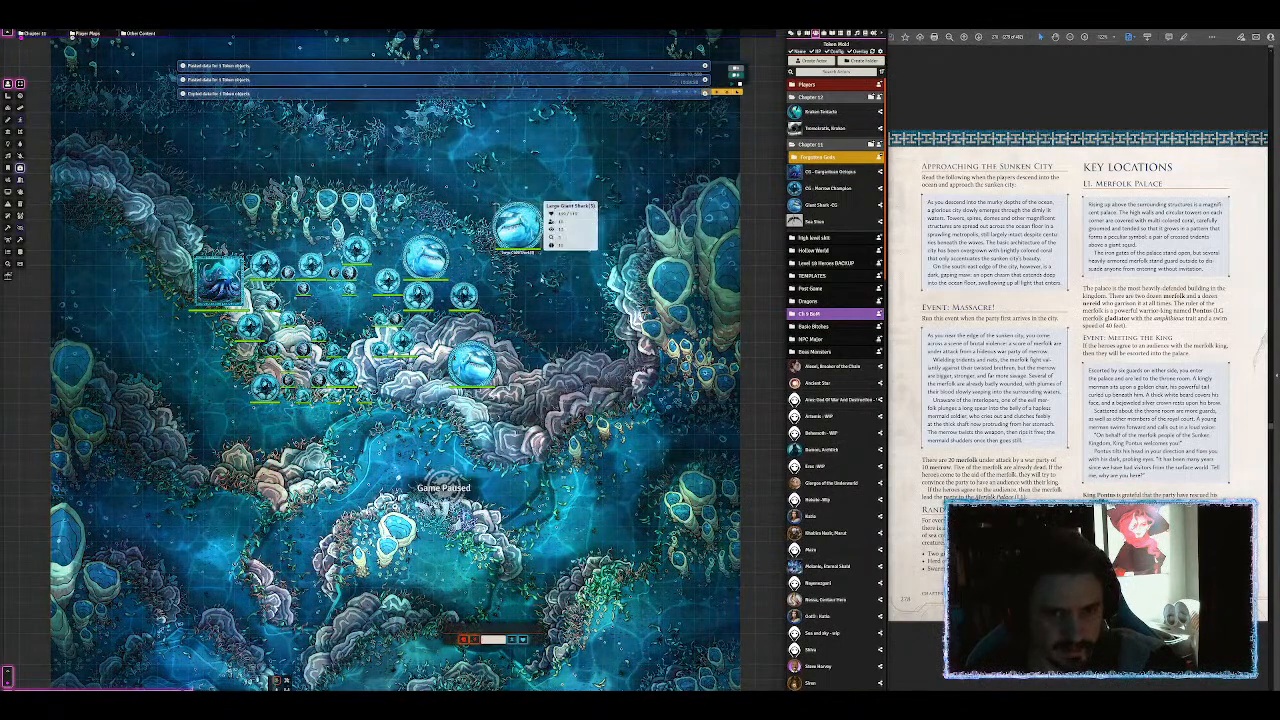
{"action": "left_click_drag", "start_coordinate": [548, 251], "coordinate": [620, 196]}
{"action": "scroll", "coordinate": [674, 149], "scroll_direction": "down", "scroll_amount": 6}
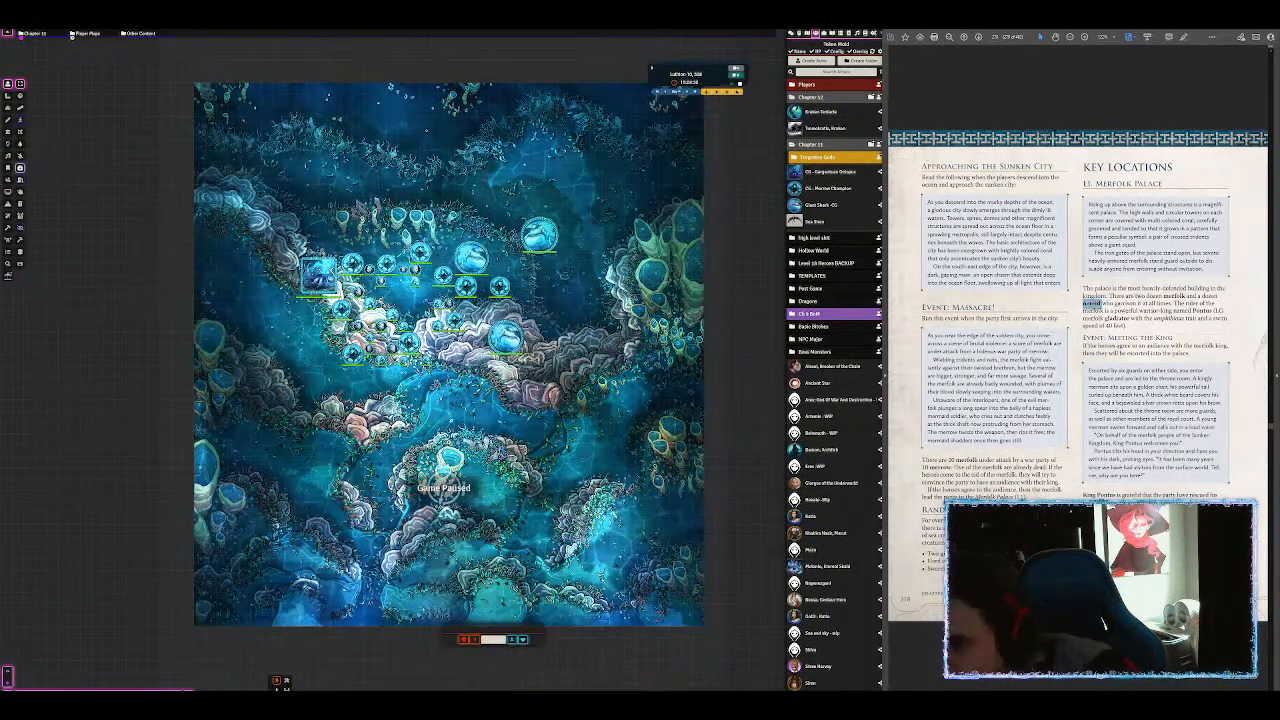
Step: Find a Nereid through quick search, import it into the chapter's actor folder and review the abilities on its sheet
{"action": "left_click", "coordinate": [602, 198]}
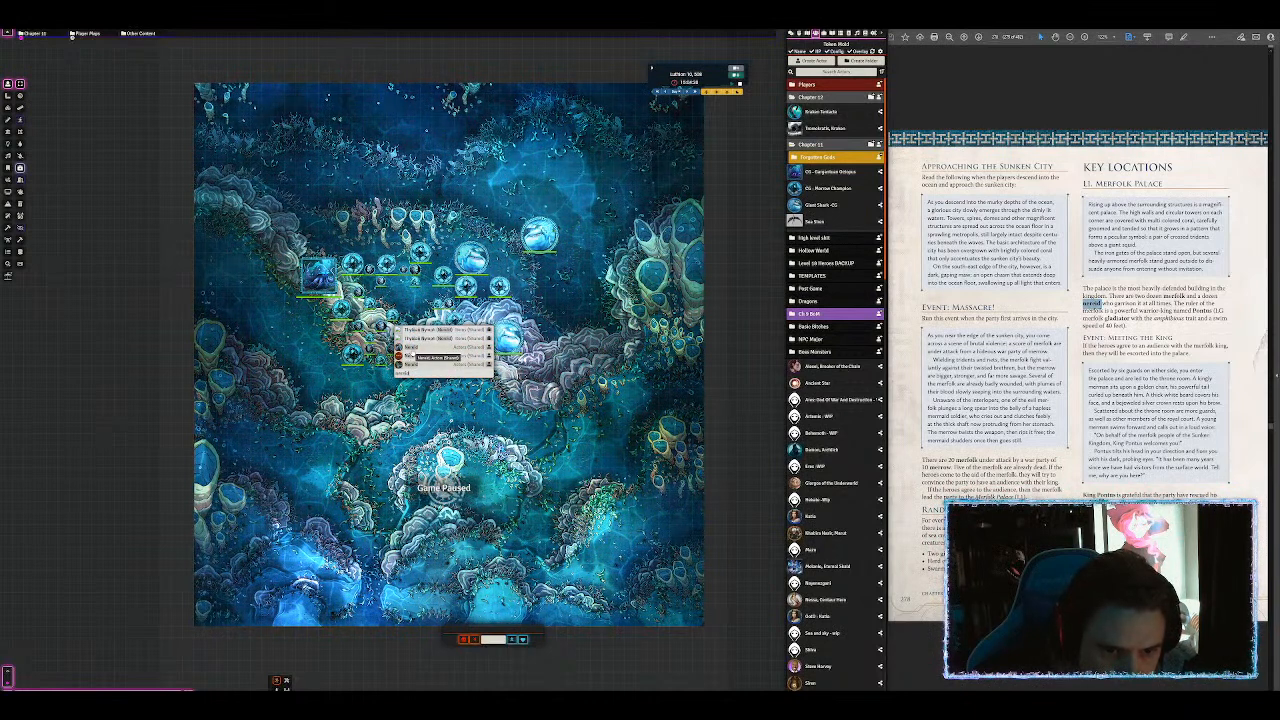
{"action": "left_click_drag", "start_coordinate": [414, 357], "coordinate": [835, 148]}
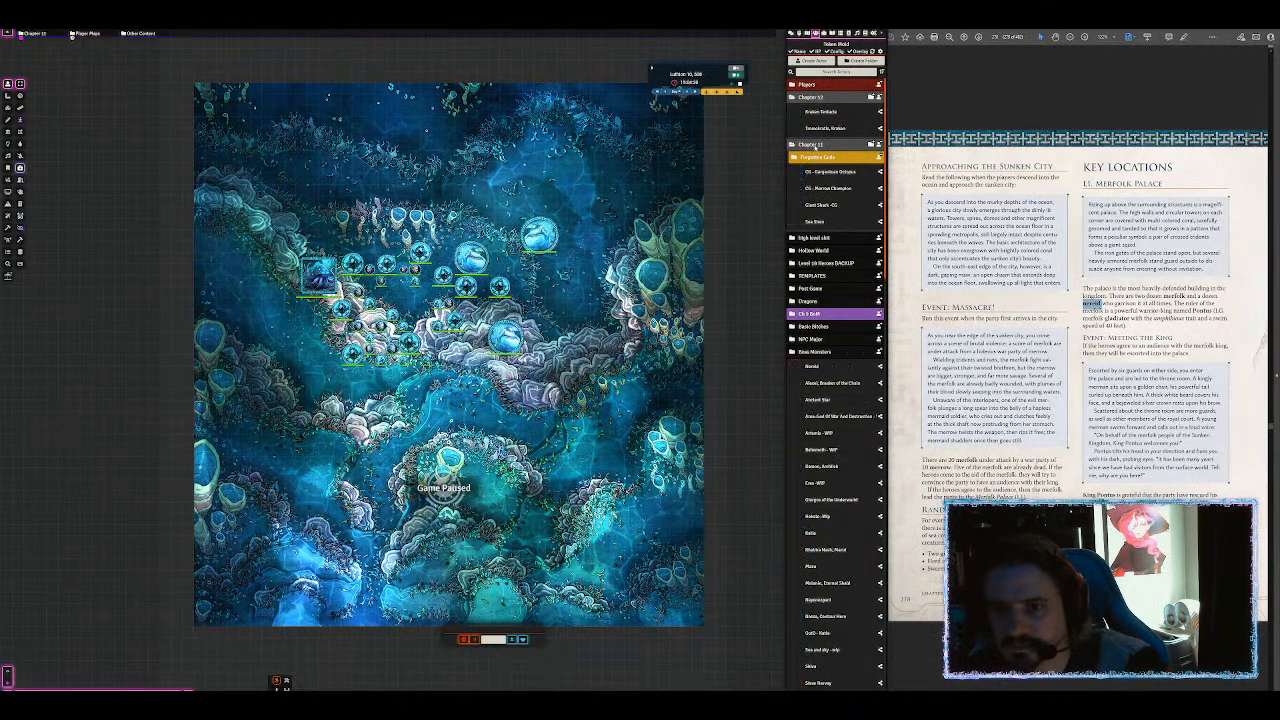
{"action": "left_click", "coordinate": [812, 221]}
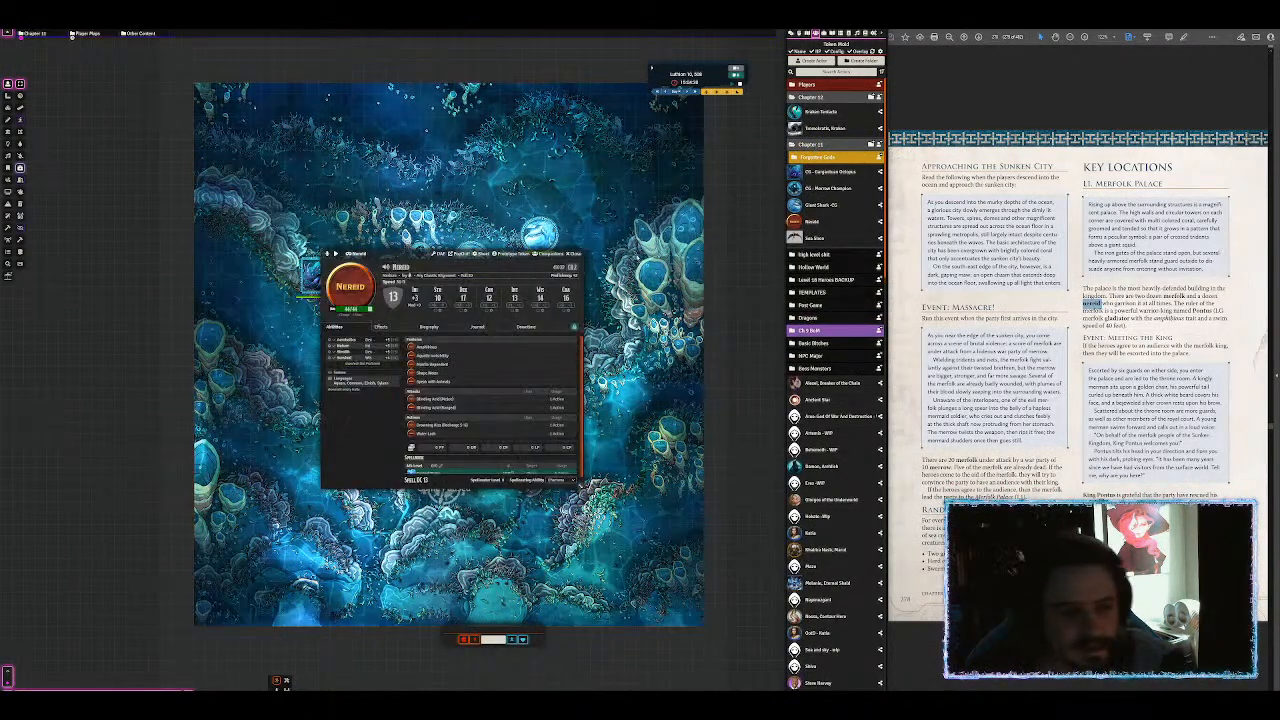
{"action": "left_click_drag", "start_coordinate": [480, 193], "coordinate": [535, 140]}
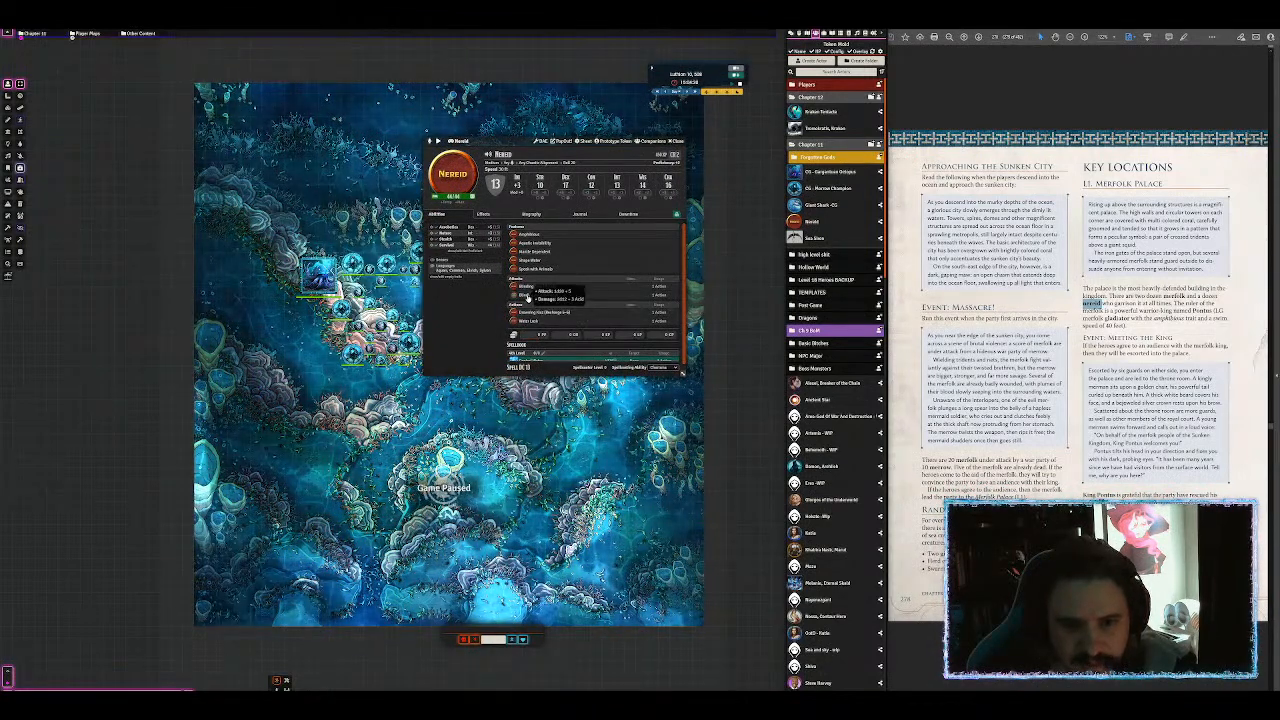
{"action": "mouse_move", "coordinate": [538, 287]}
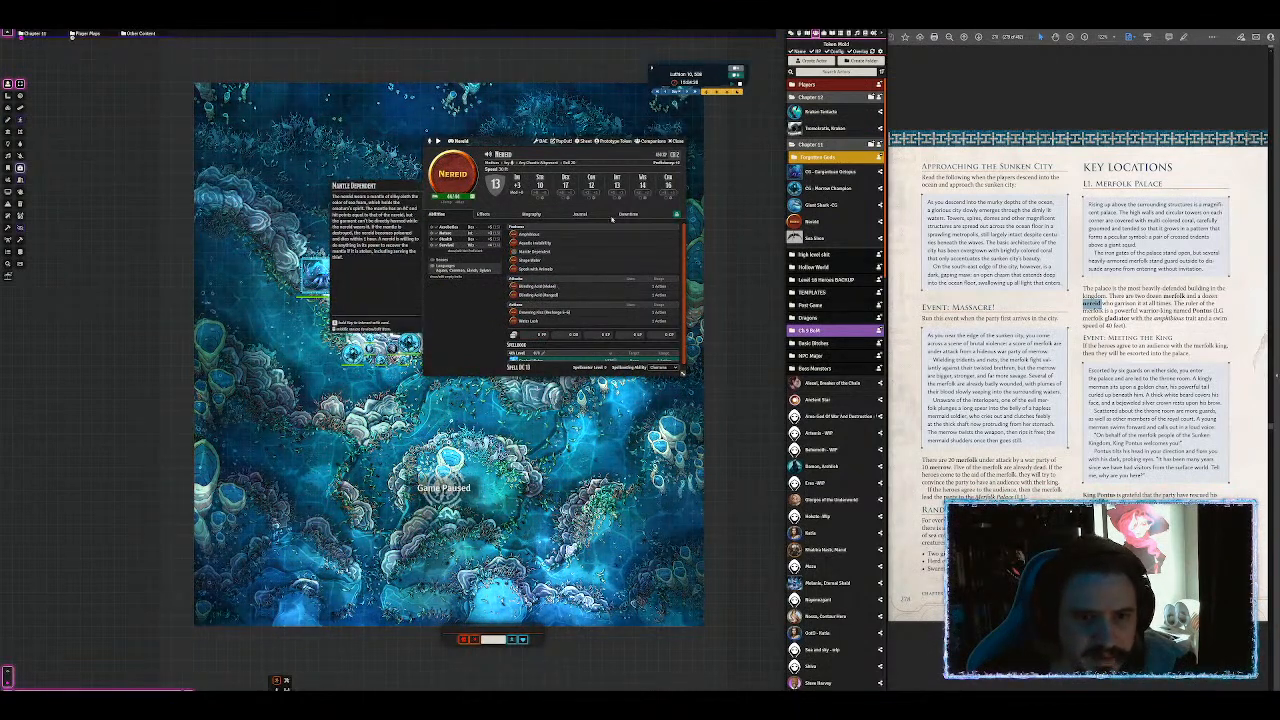
Step: Delete the imported Nereid actor that has the plain name-plate portrait
{"action": "left_click", "coordinate": [818, 221]}
{"action": "right_click", "coordinate": [818, 221]}
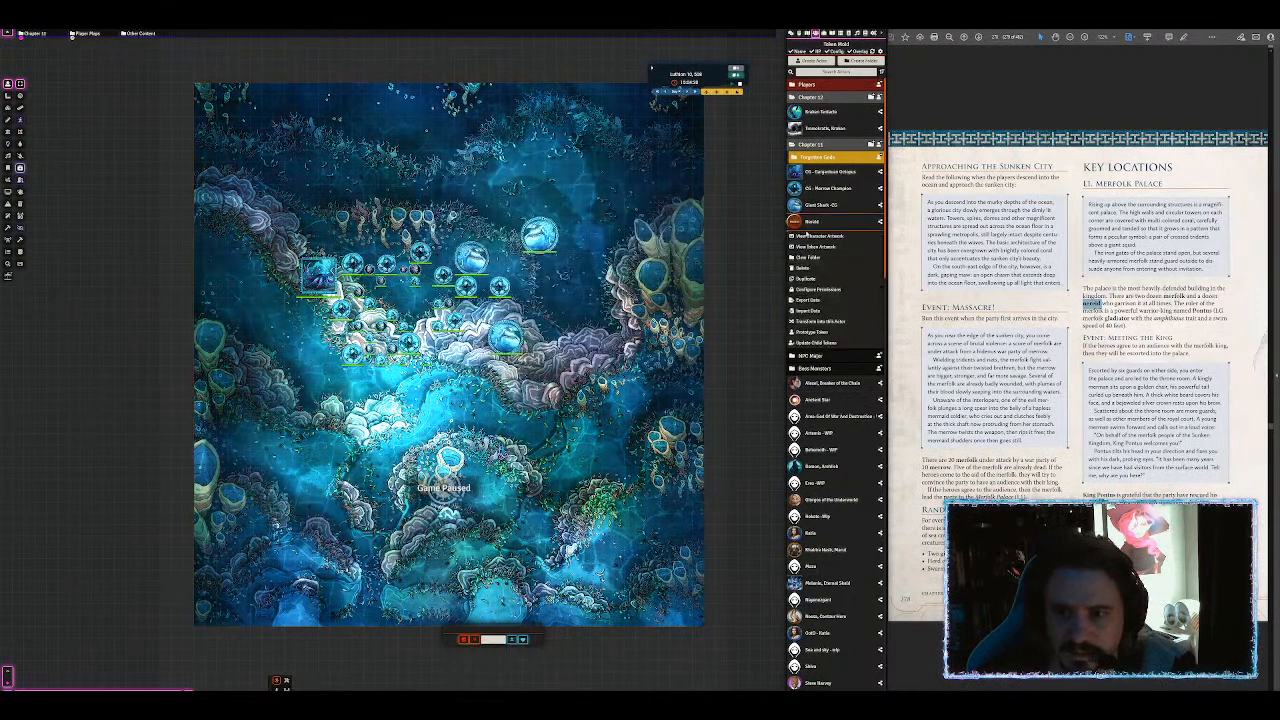
{"action": "left_click", "coordinate": [802, 268]}
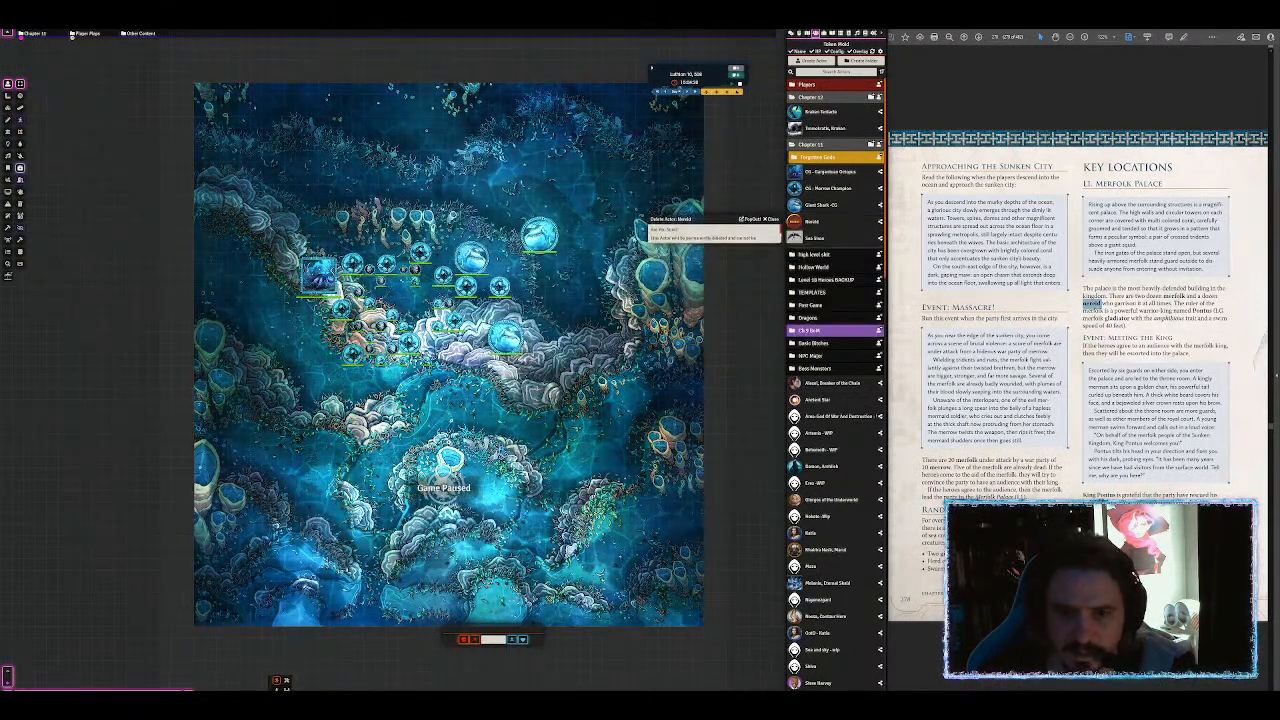
{"action": "left_click", "coordinate": [685, 250]}
Step: Import the illustrated Nereid version into the chapter's actor folder, review its abilities, move its sheet off the merfolk tokens and reopen it
{"action": "right_click", "coordinate": [588, 236]}
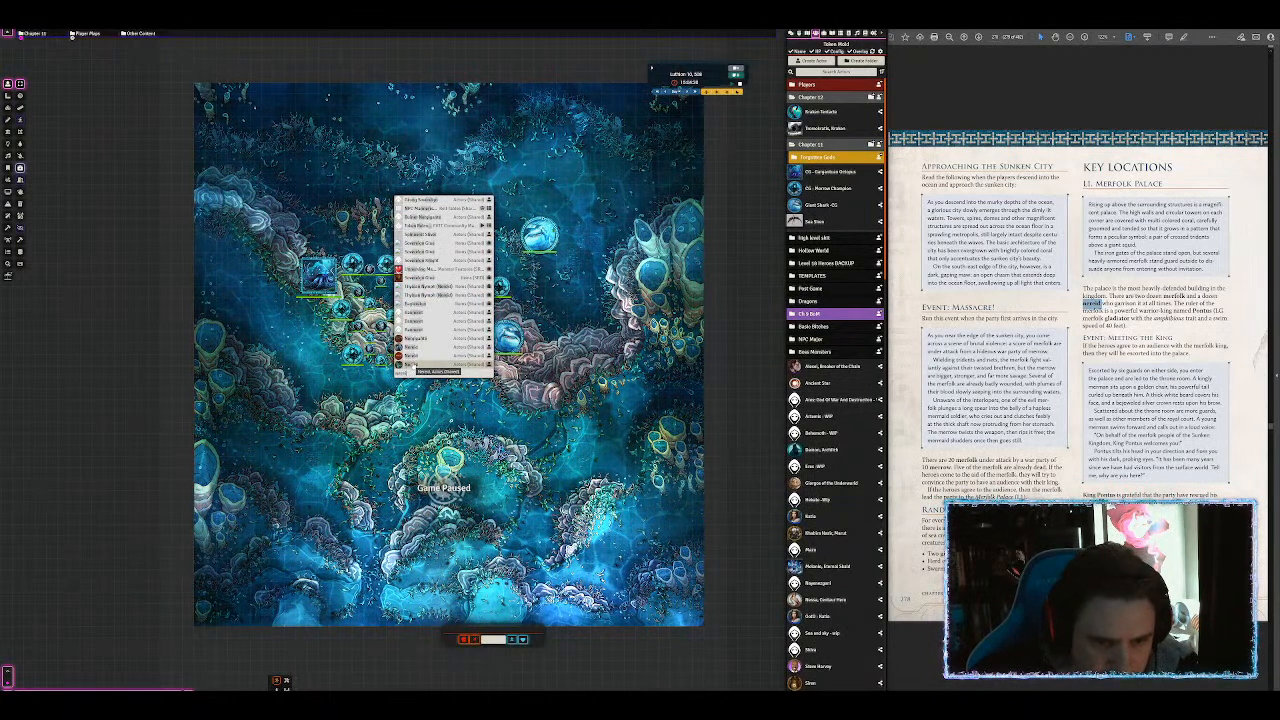
{"action": "mouse_move", "coordinate": [828, 168]}
{"action": "left_mouse_down"}
{"action": "mouse_move", "coordinate": [822, 148]}
{"action": "mouse_move", "coordinate": [818, 160]}
{"action": "left_mouse_up"}
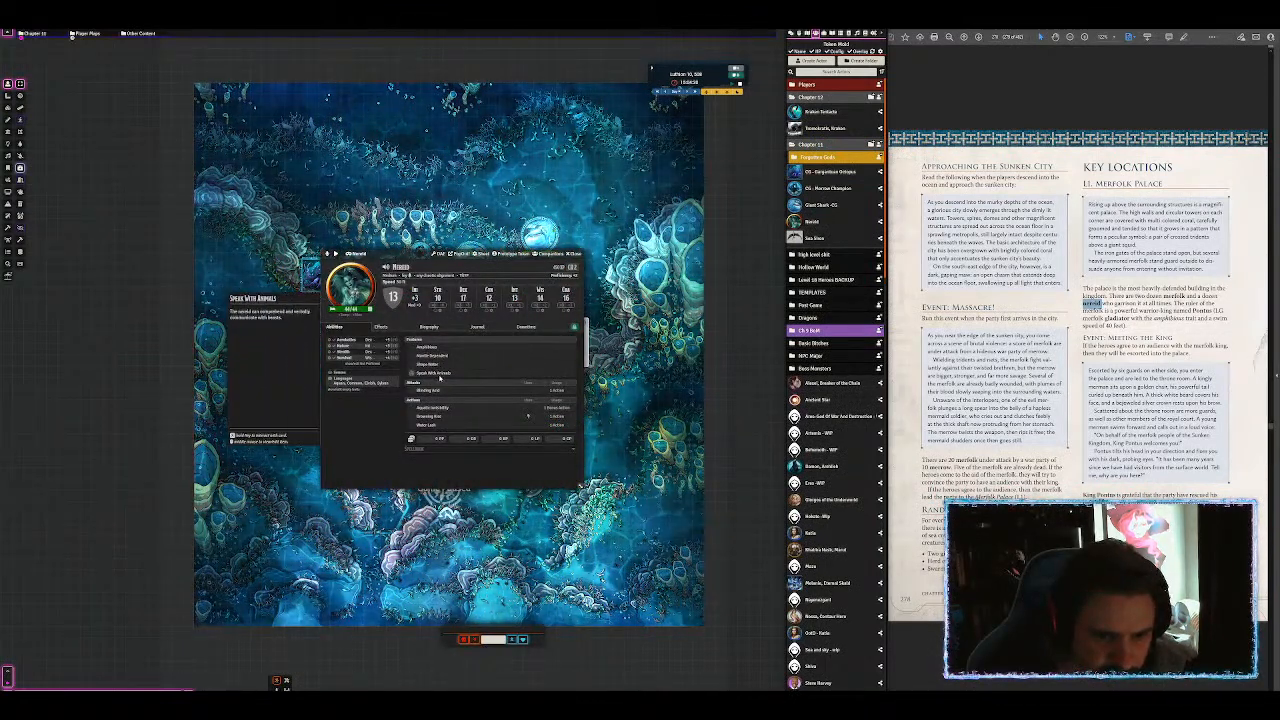
{"action": "mouse_move", "coordinate": [437, 410]}
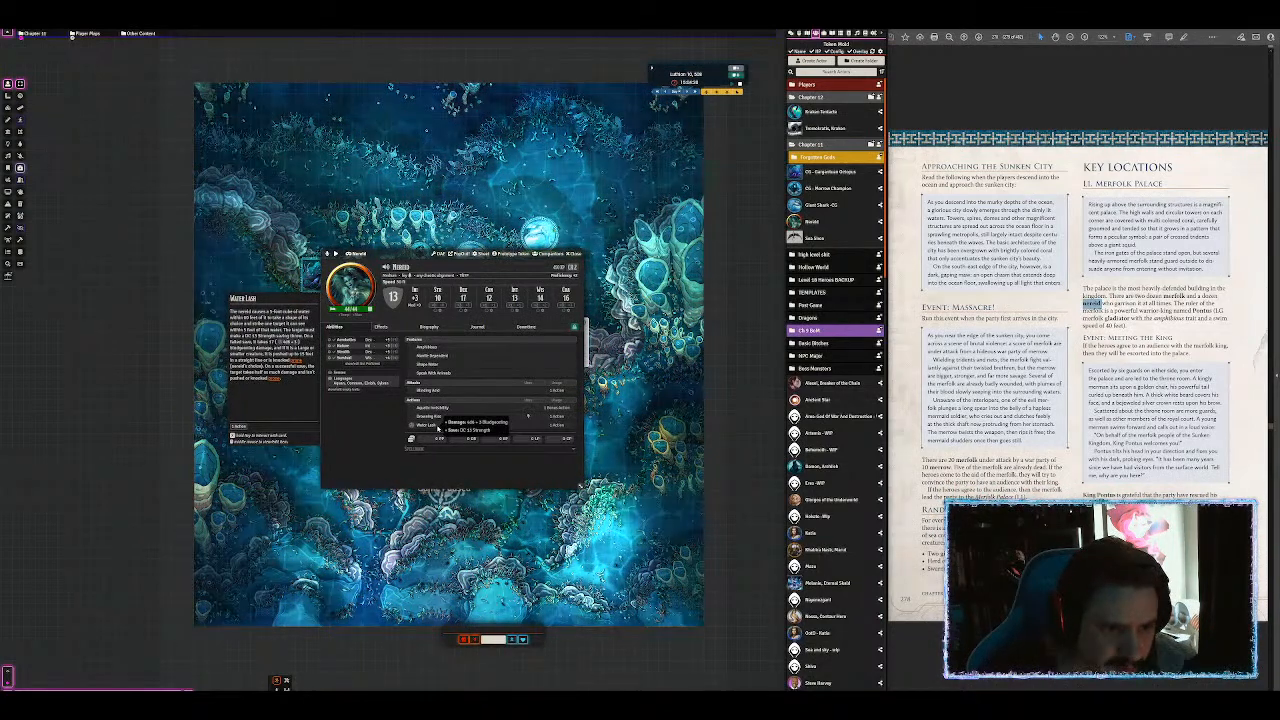
{"action": "left_click_drag", "start_coordinate": [415, 248], "coordinate": [544, 157]}
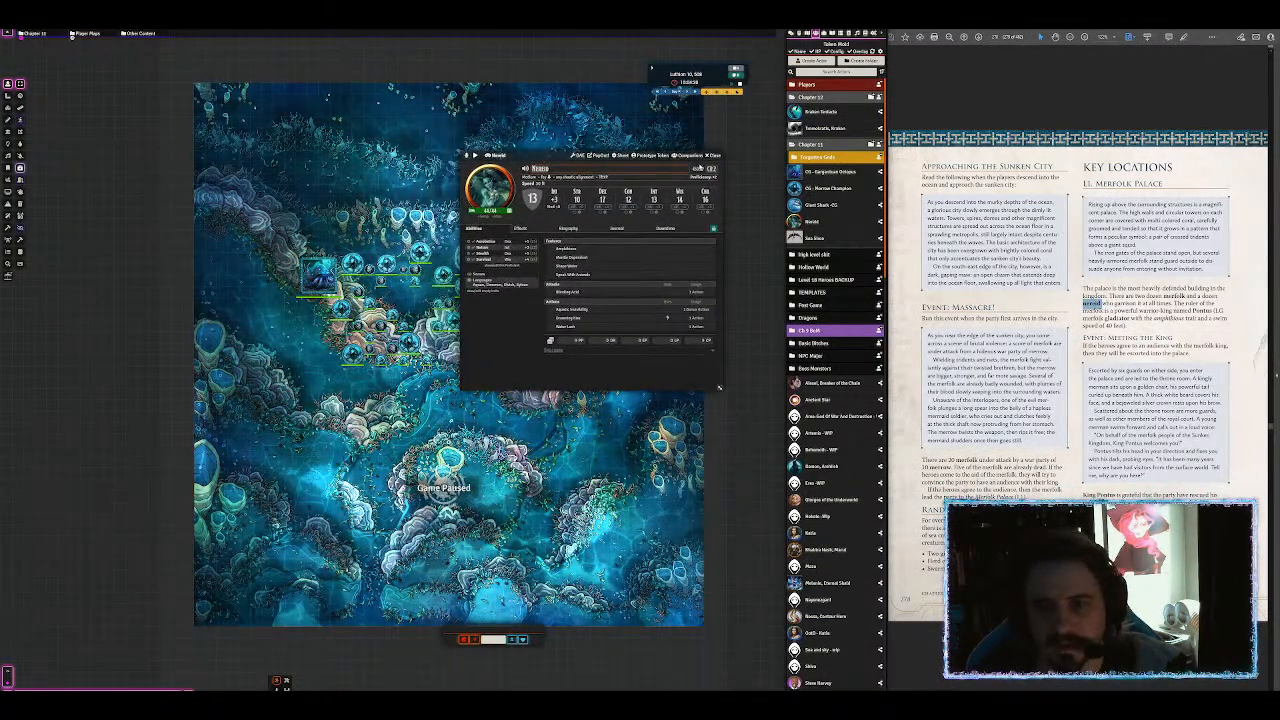
{"action": "left_click", "coordinate": [714, 157]}
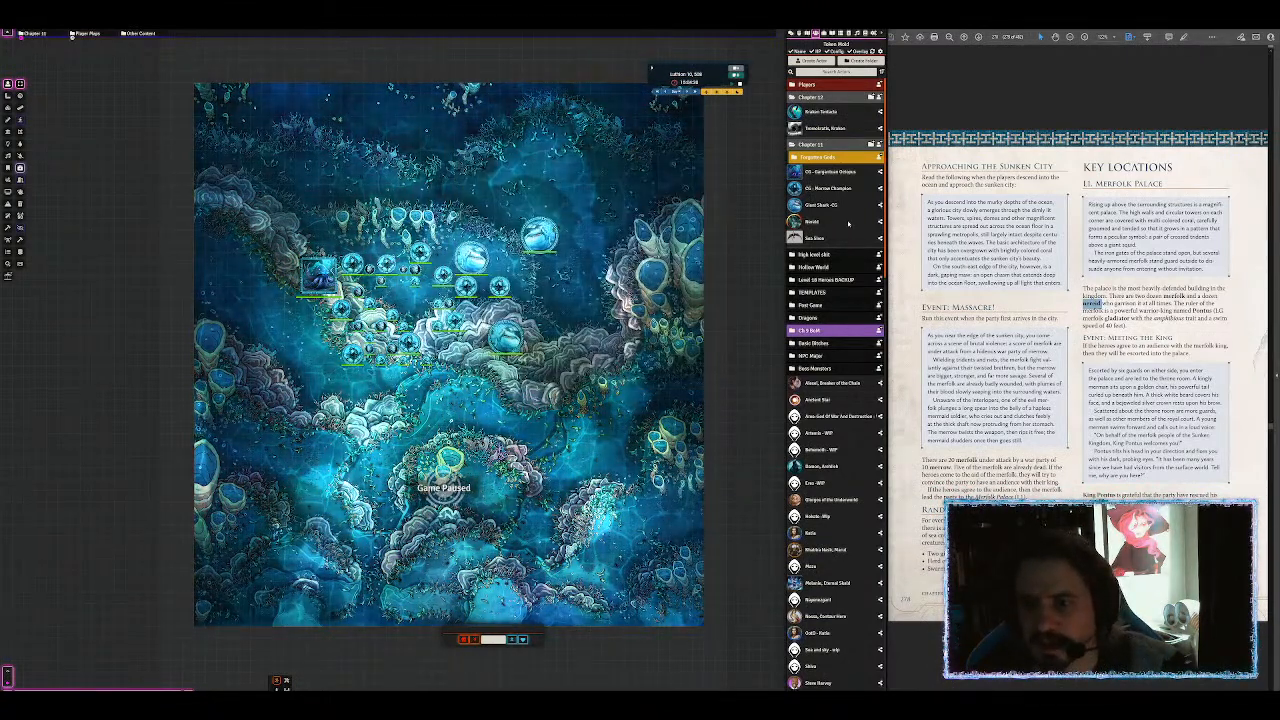
{"action": "left_click", "coordinate": [813, 220]}
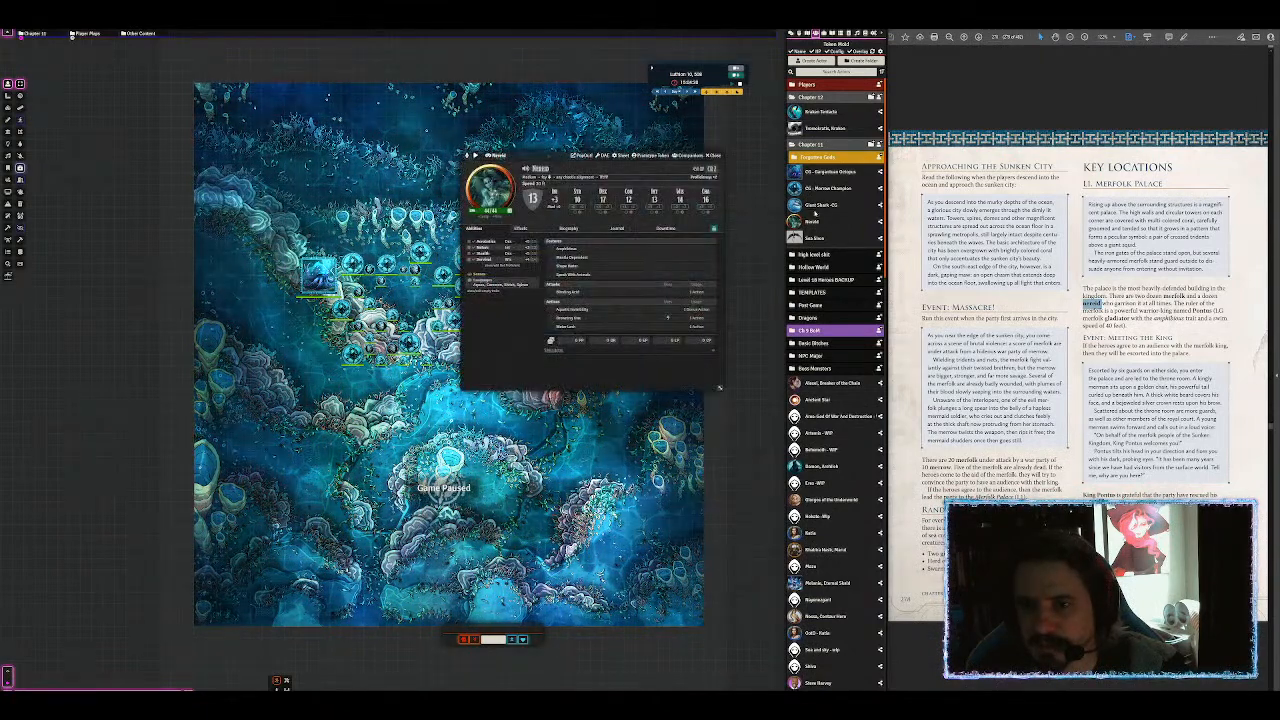
Step: Open the Sea Siren sheet for comparison, rename the Nereid as Fey-Touched Sea Siren and open its skill list for editing
{"action": "left_click", "coordinate": [813, 237]}
{"action": "left_click_drag", "start_coordinate": [450, 143], "coordinate": [150, 124]}
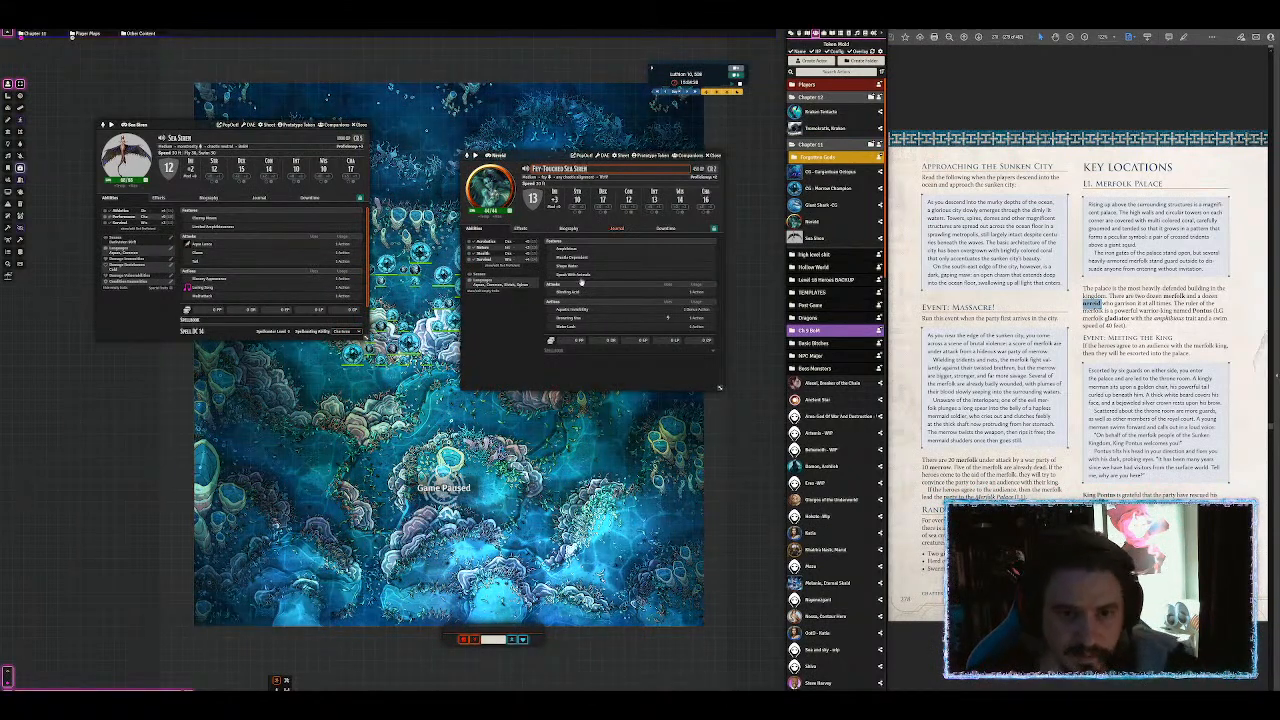
{"action": "left_click", "coordinate": [491, 316]}
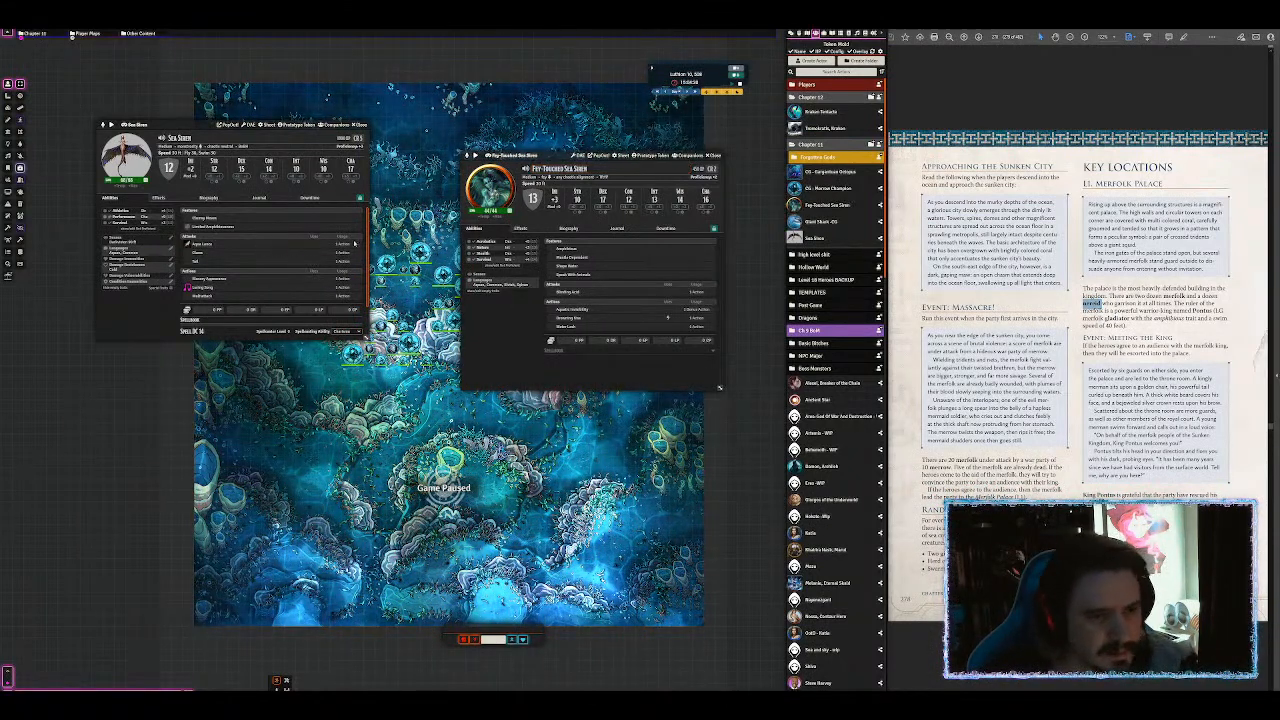
{"action": "left_click", "coordinate": [476, 262]}
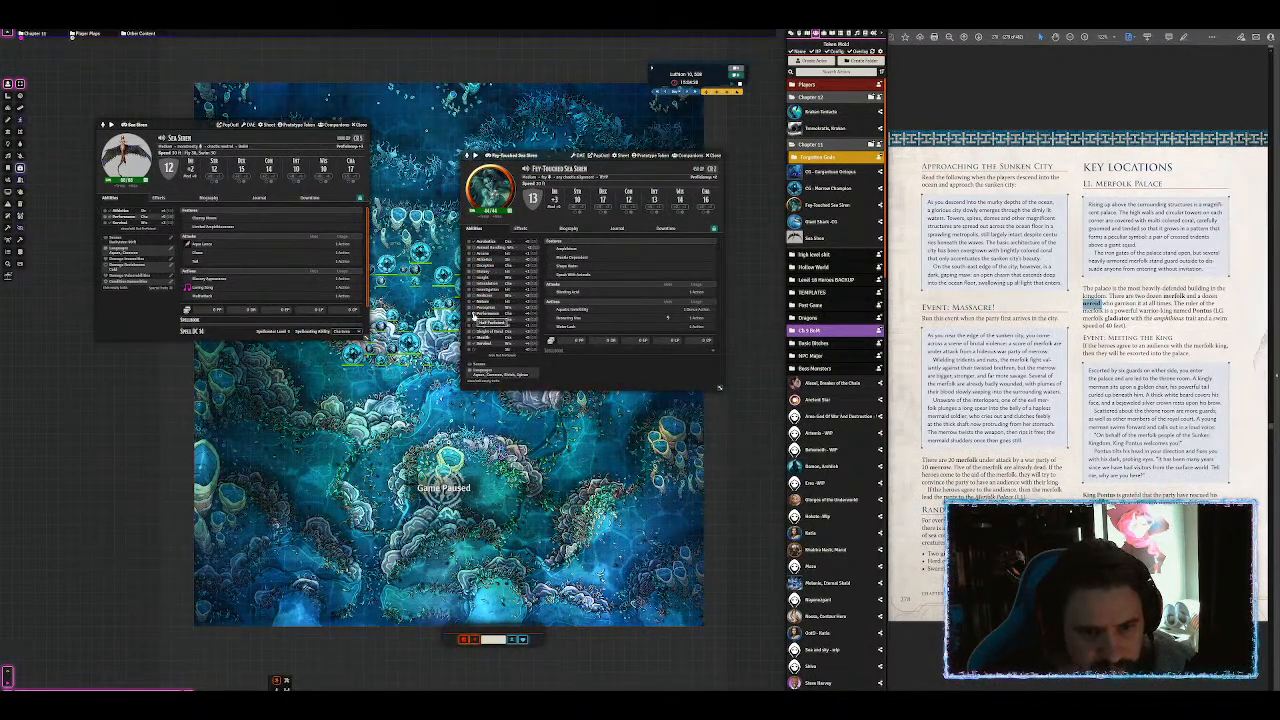
Step: Copy the Sea Siren's claw and tail attacks, Luring Song and its first feature onto the Fey-Touched Sea Siren's sheet
{"action": "mouse_move", "coordinate": [204, 253]}
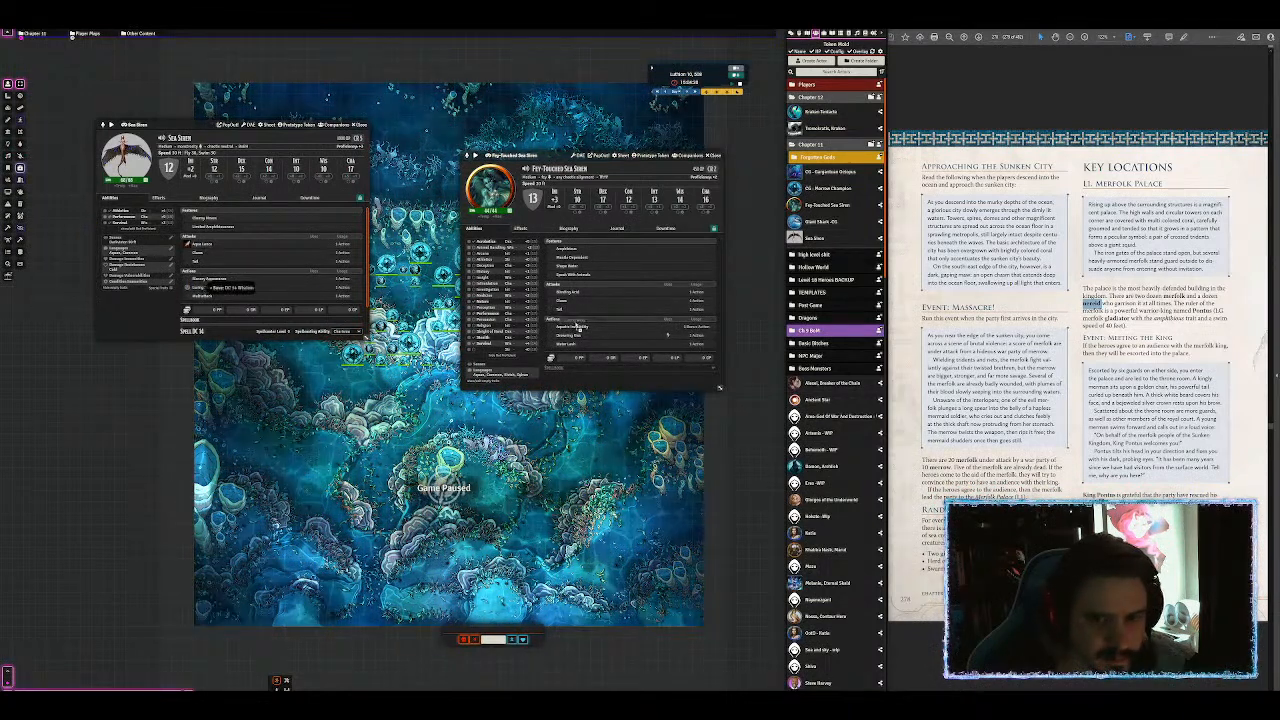
{"action": "mouse_move", "coordinate": [212, 283]}
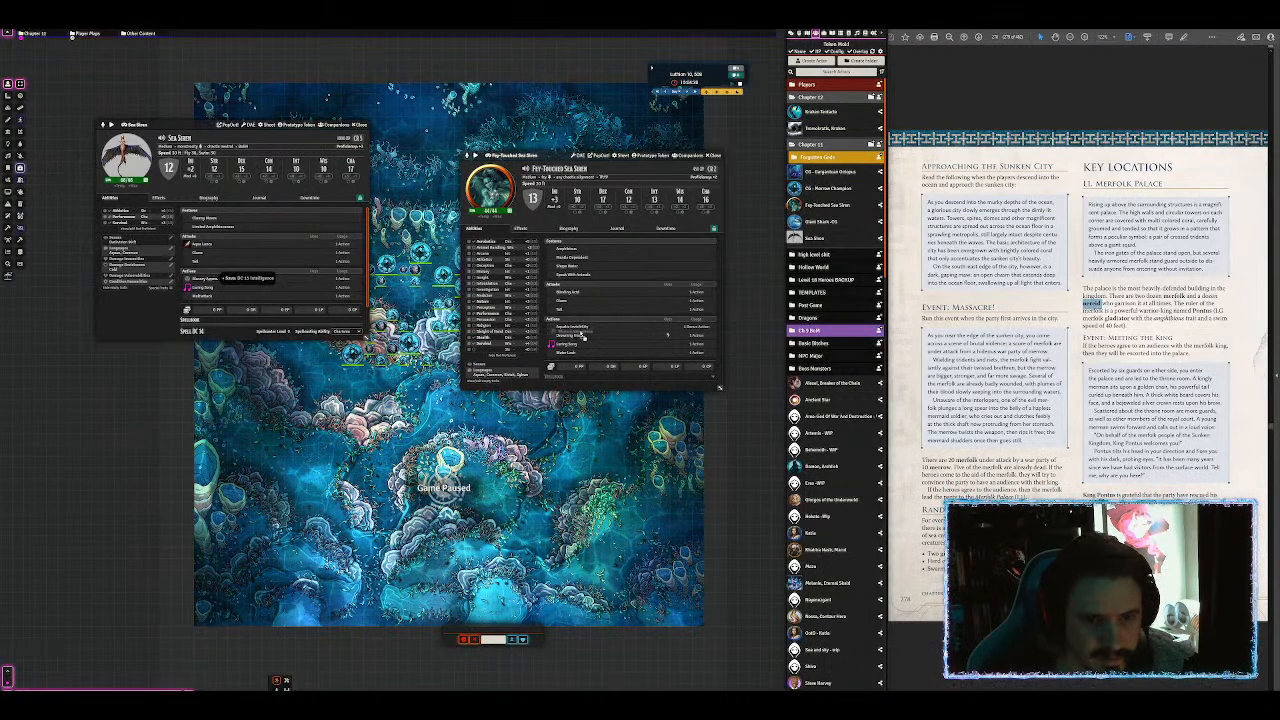
{"action": "mouse_move", "coordinate": [207, 229]}
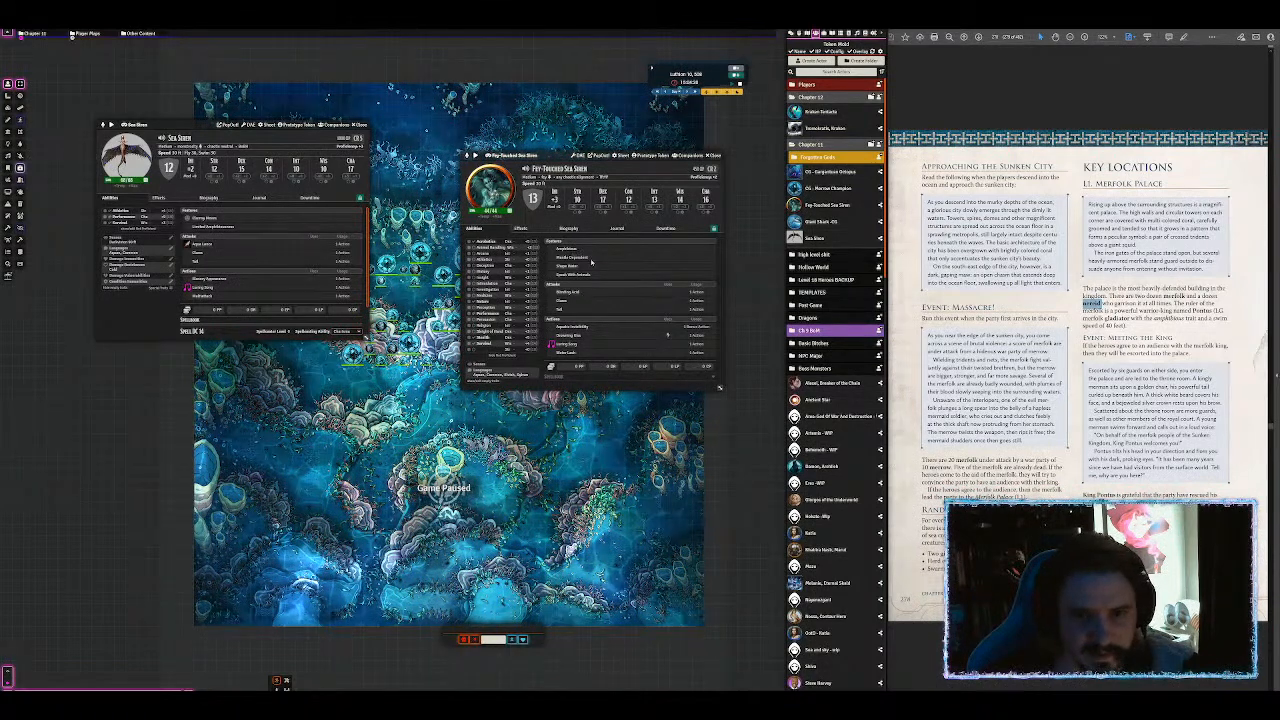
{"action": "left_click_drag", "start_coordinate": [205, 218], "coordinate": [593, 267]}
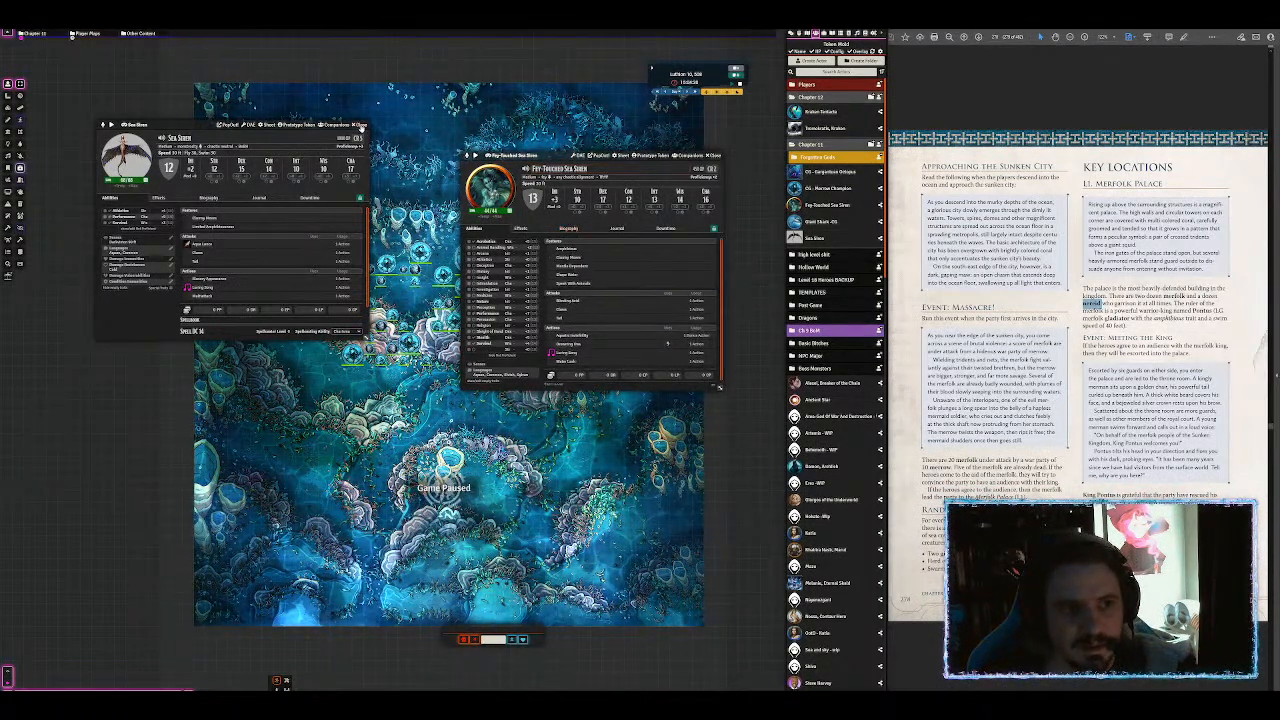
Step: Close the Sea Siren sheet and give the Fey-Touched Sea Siren a fly speed and a swim speed of 30
{"action": "left_click", "coordinate": [358, 125]}
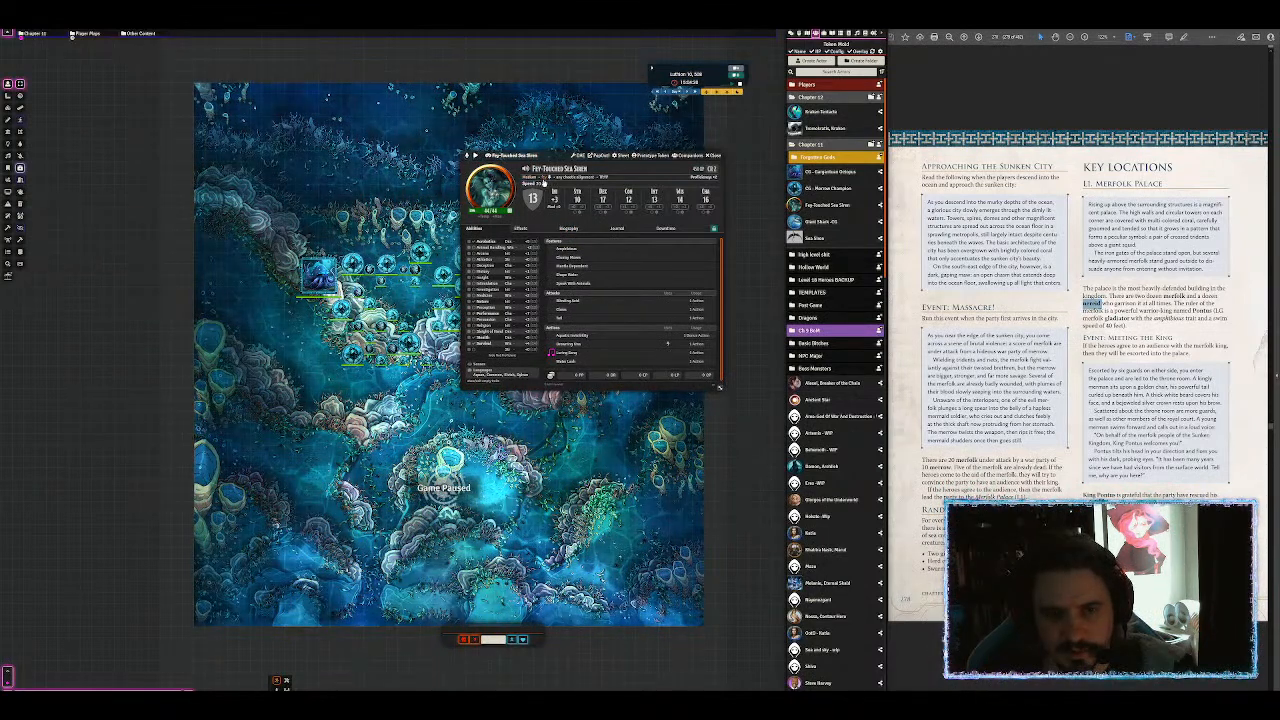
{"action": "left_click", "coordinate": [545, 184]}
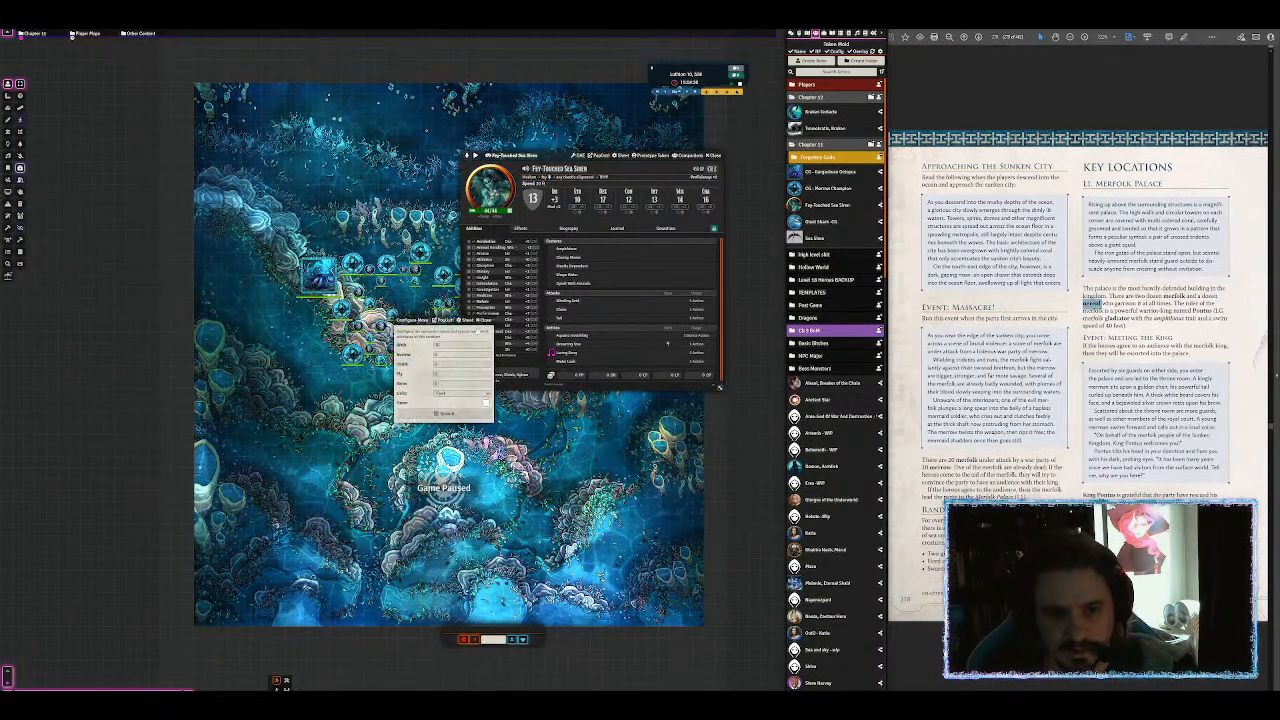
{"action": "left_click_drag", "start_coordinate": [436, 374], "coordinate": [428, 372]}
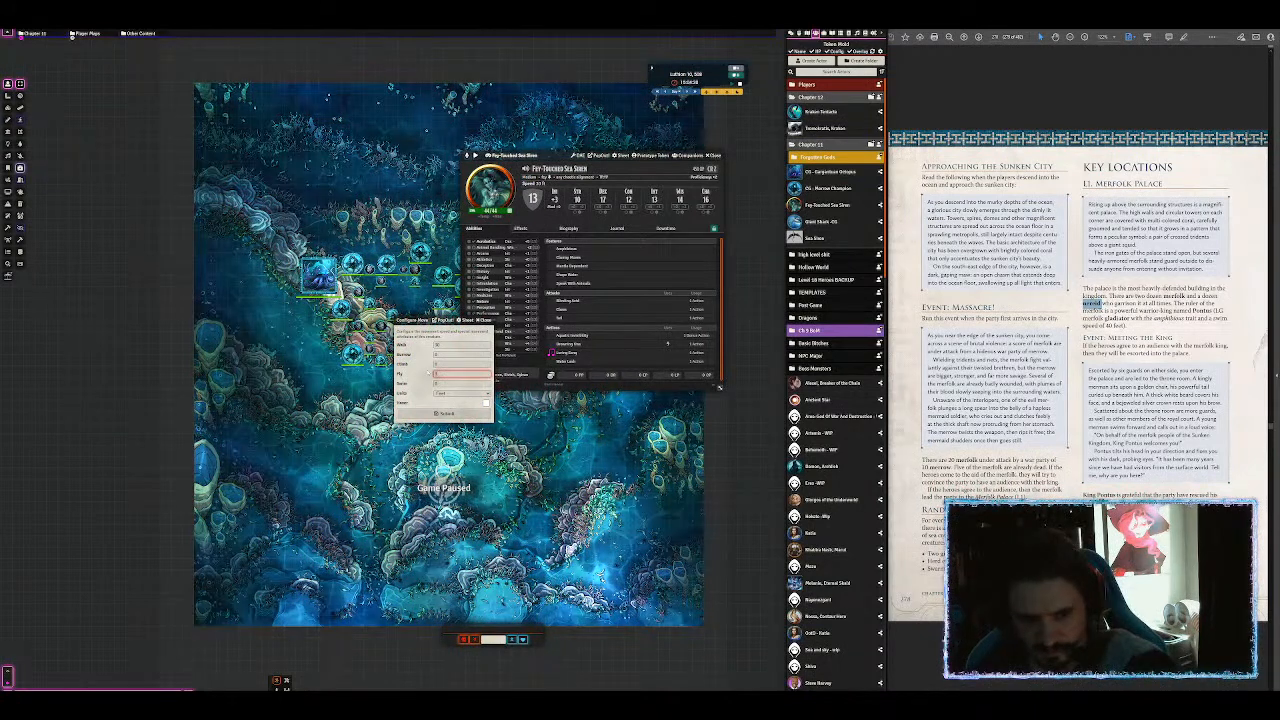
{"action": "left_click", "coordinate": [422, 384]}
{"action": "type", "text": "30"}
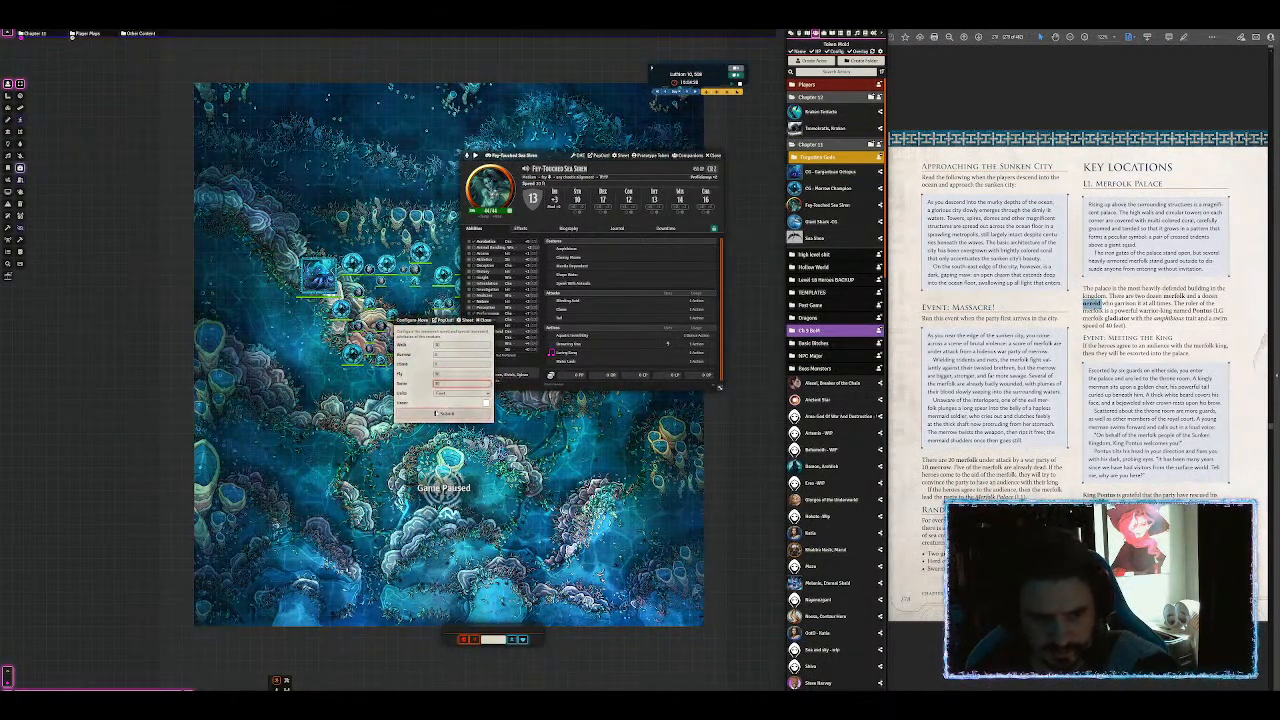
{"action": "left_click", "coordinate": [443, 413]}
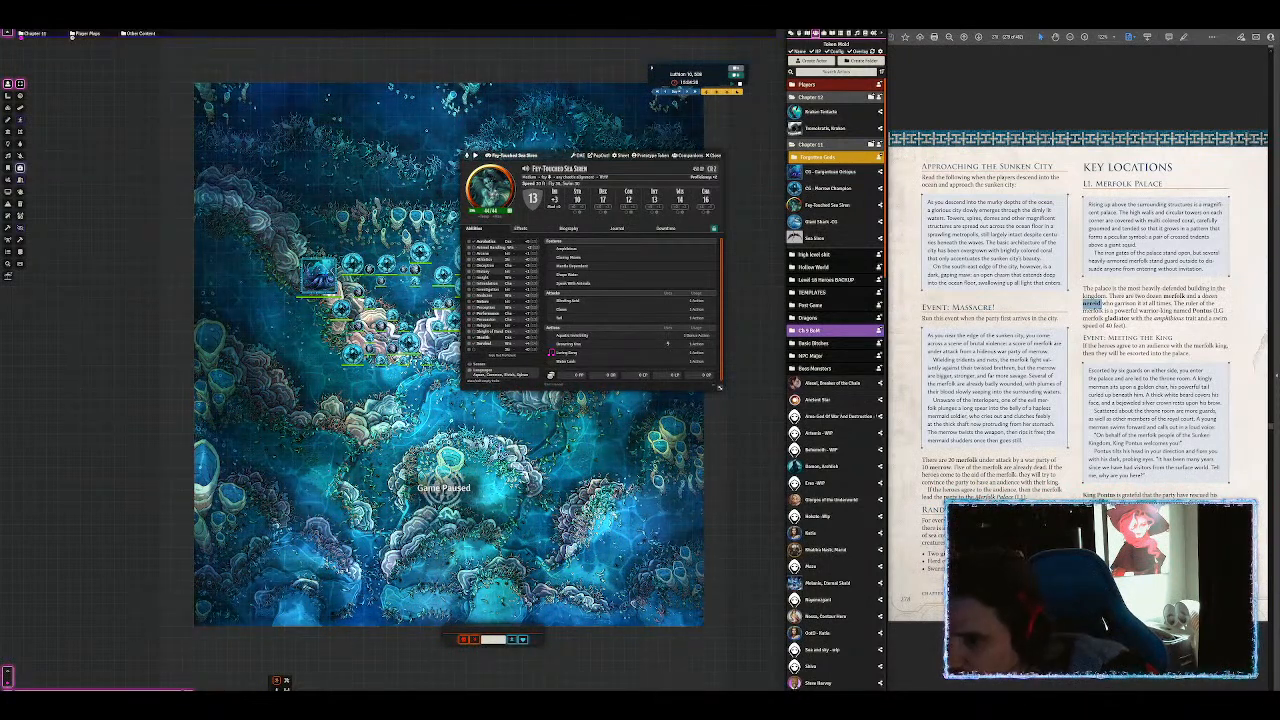
Step: Look up the merfolk ruler Pontus in the adventure text, close the open sheet and duplicate the Fey-Touched Sea Siren actor
{"action": "left_click", "coordinate": [1212, 311]}
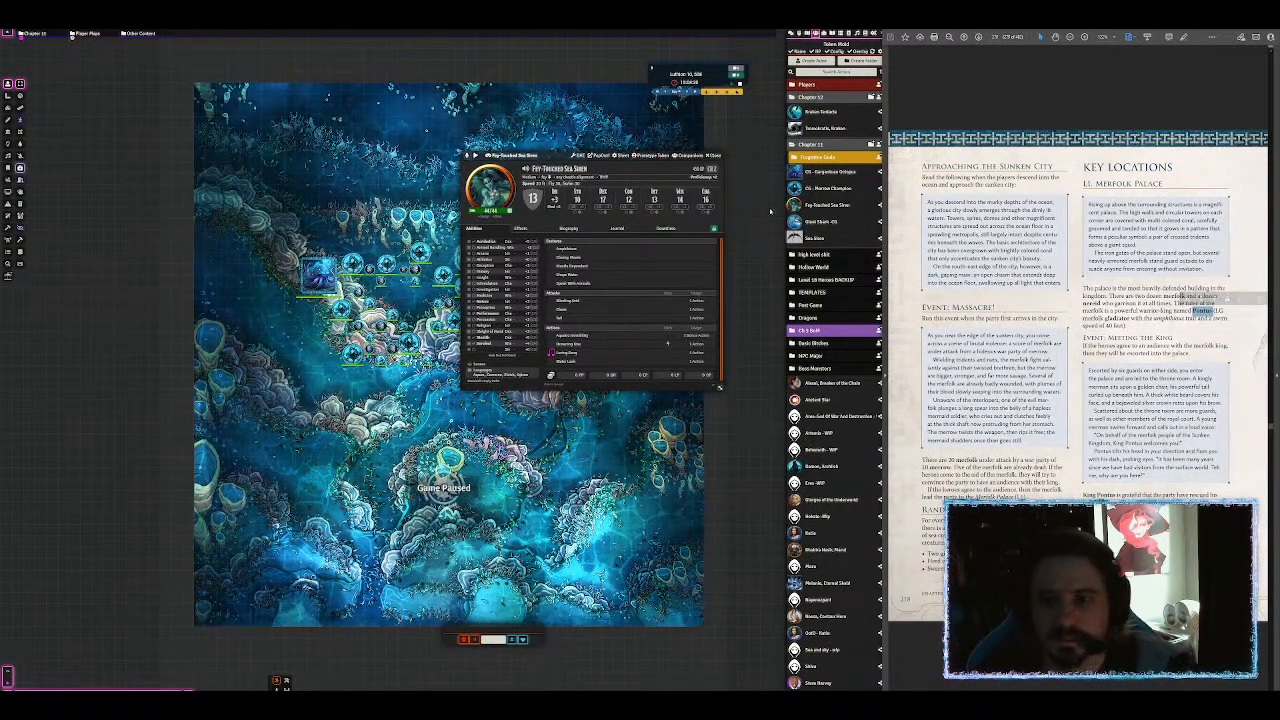
{"action": "left_click", "coordinate": [714, 157]}
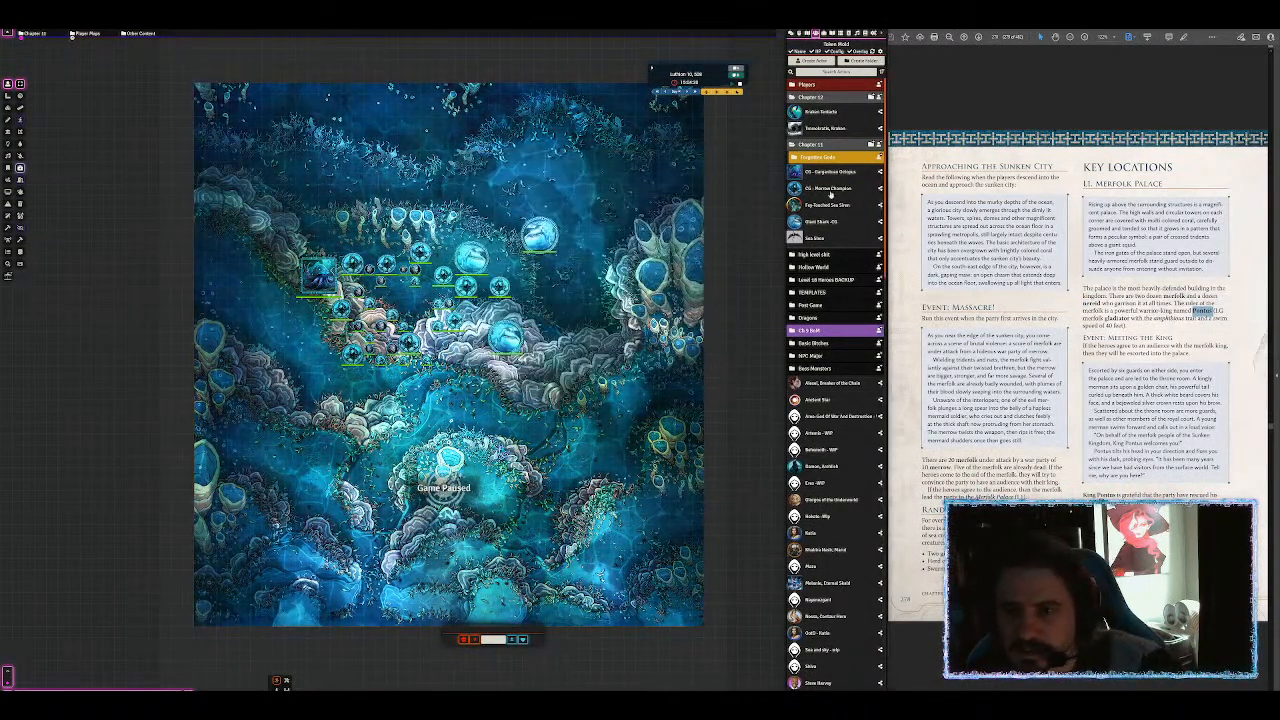
{"action": "right_click", "coordinate": [826, 206]}
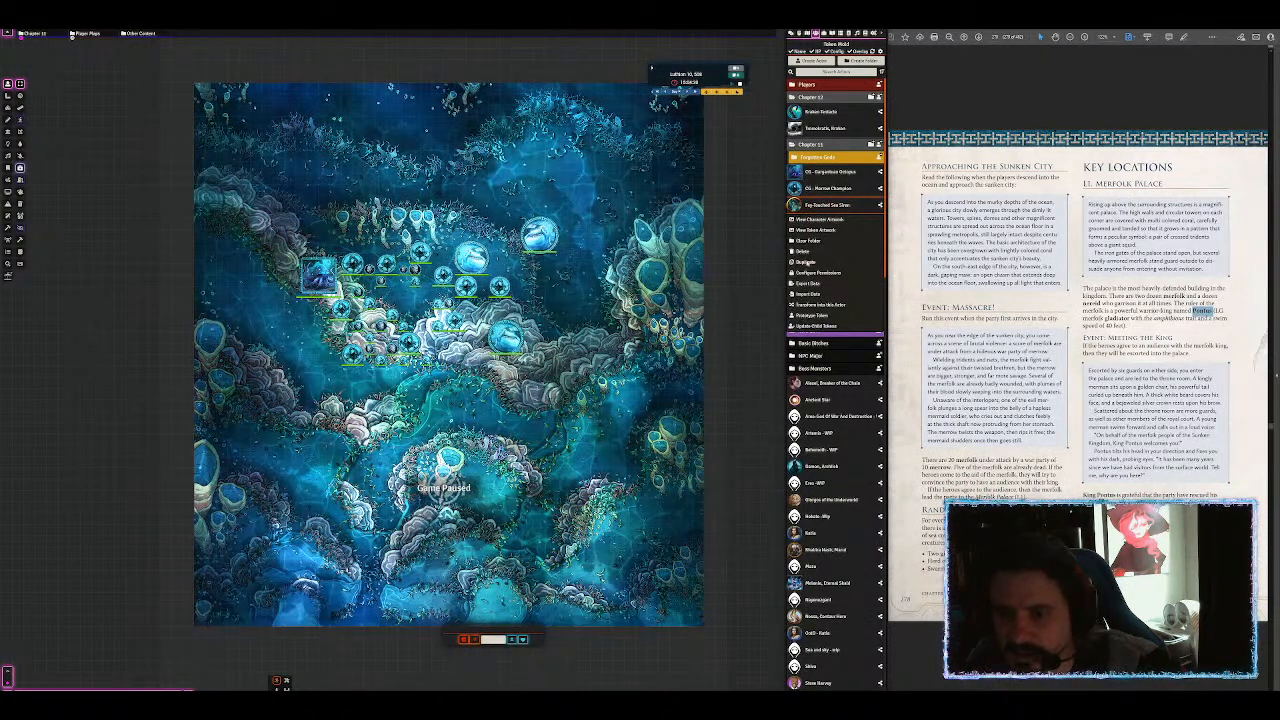
{"action": "left_click", "coordinate": [806, 261]}
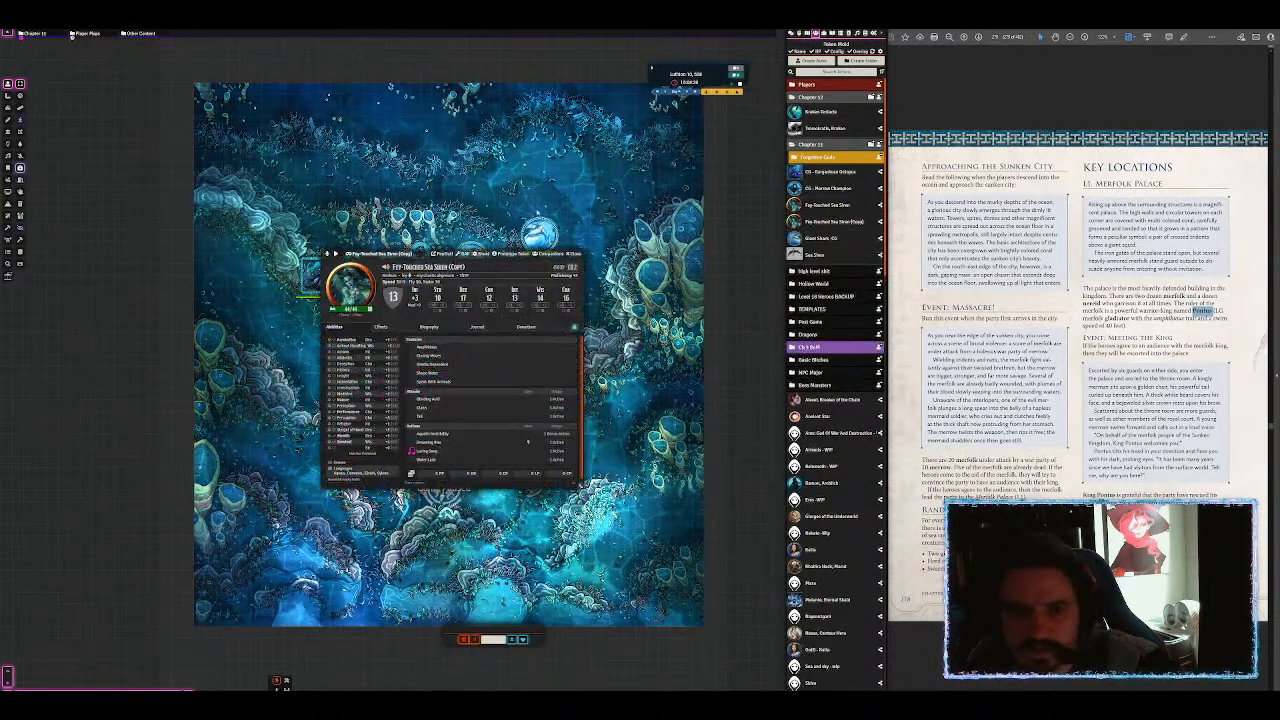
Step: Rename the duplicated actor as Pontus, King of the Sea Sirens
{"action": "left_click_drag", "start_coordinate": [476, 267], "coordinate": [366, 264]}
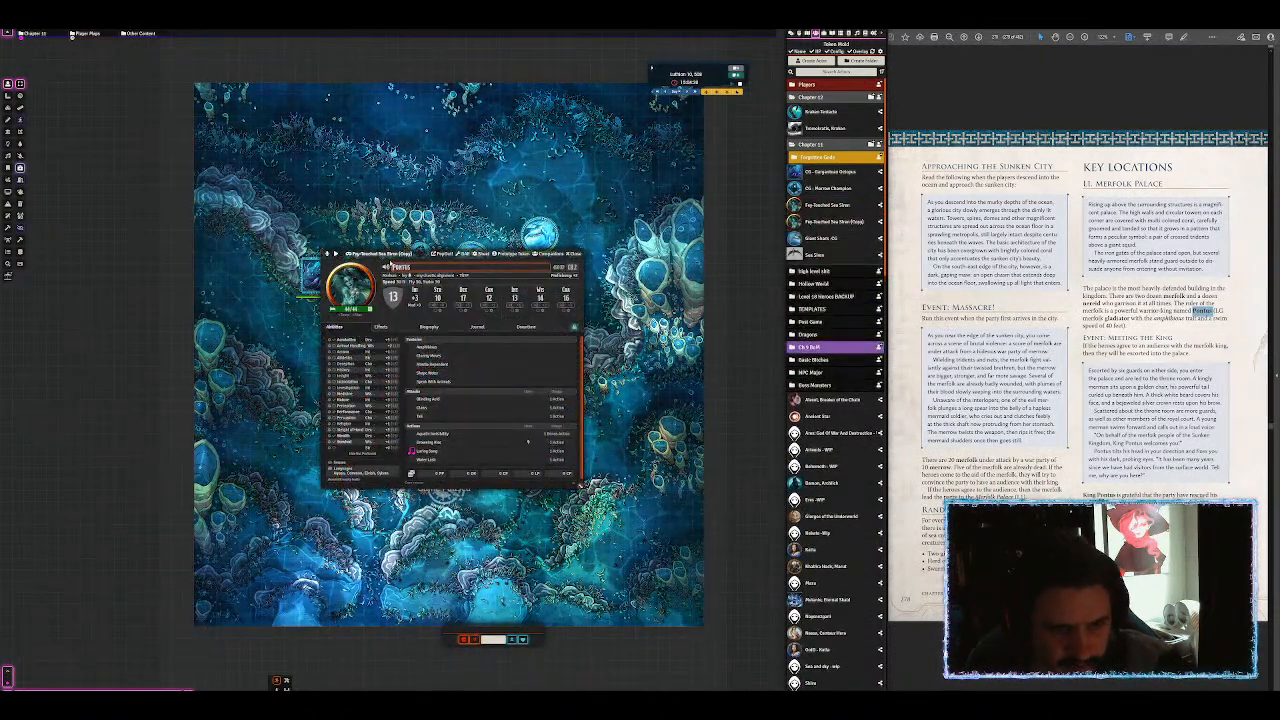
{"action": "type", "text": "Pontos"}
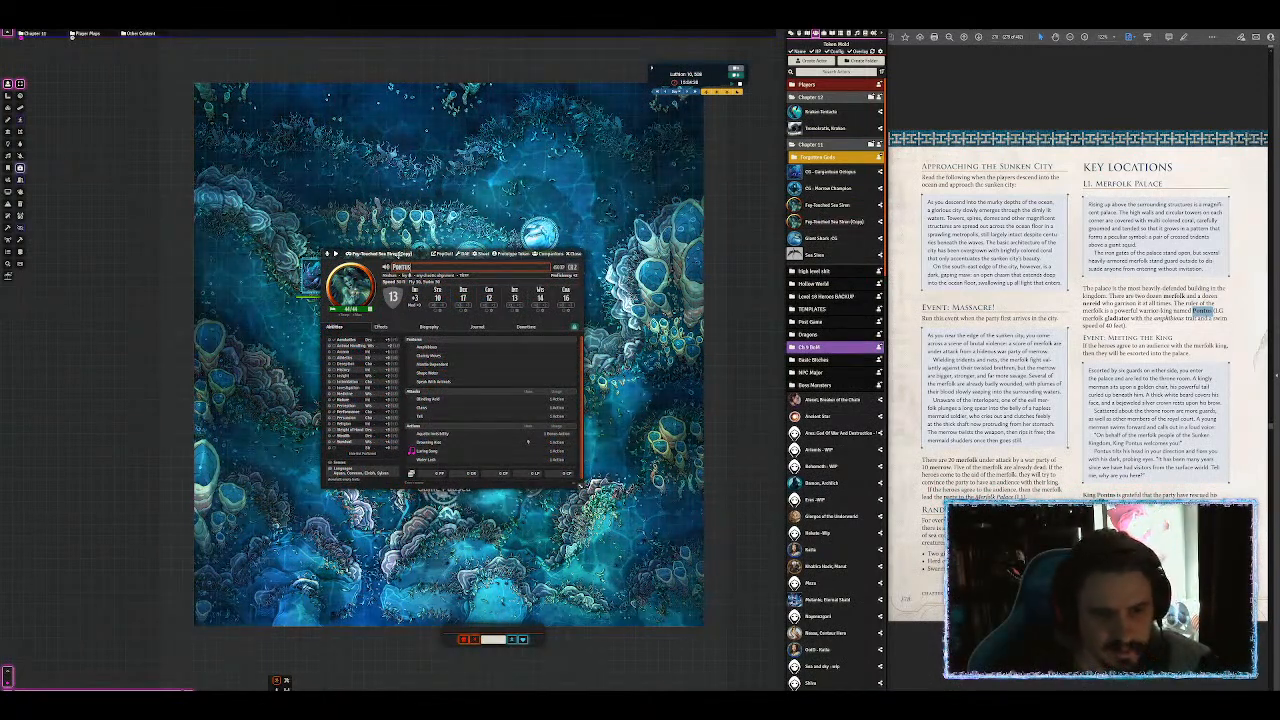
{"action": "type", "text": ", King"}
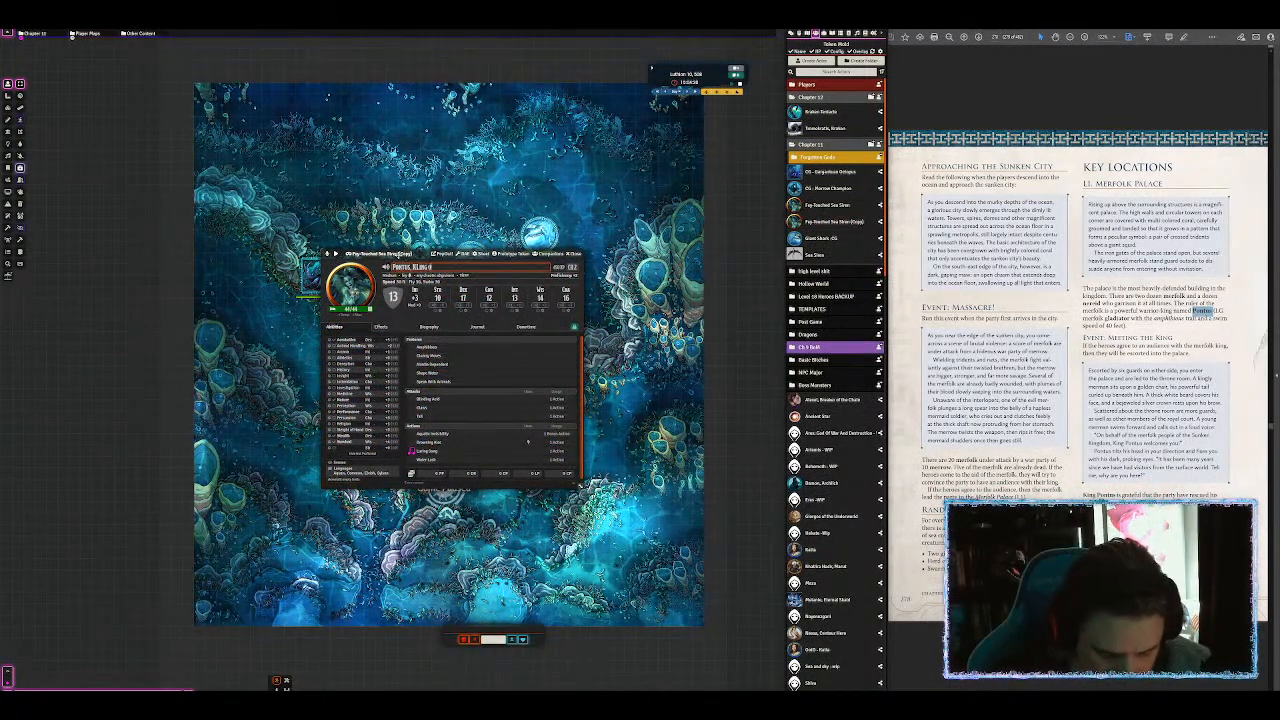
{"action": "type", "text": " of the"}
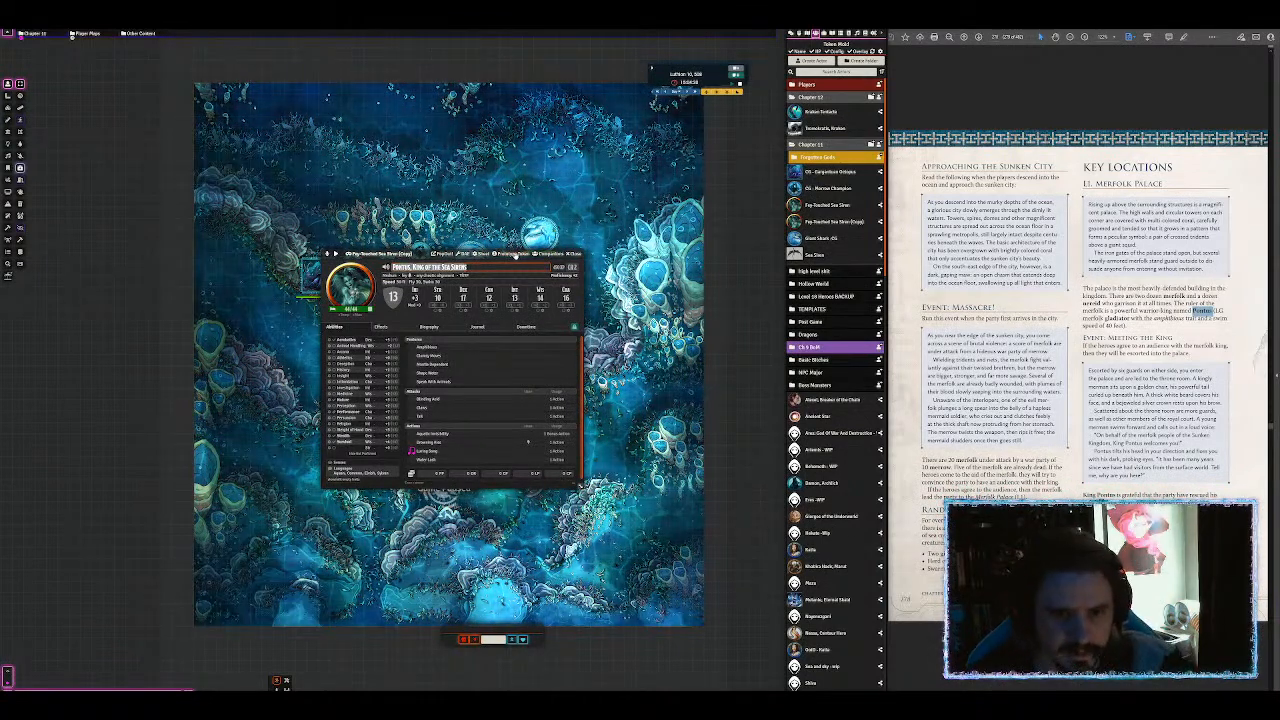
Step: Set the actor's prototype token name to Pontus, King of the Sea Sirens, and bring up its token appearance settings
{"action": "left_click", "coordinate": [513, 255]}
{"action": "left_click", "coordinate": [192, 270]}
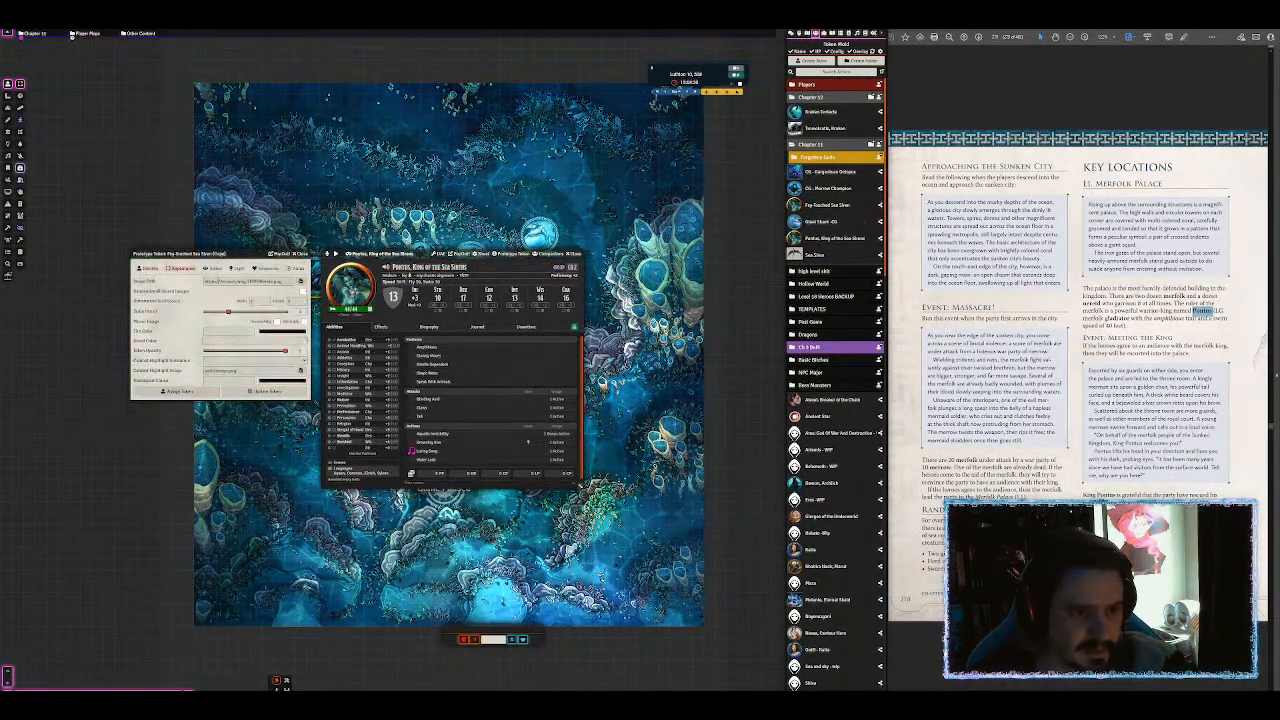
{"action": "left_click", "coordinate": [148, 268]}
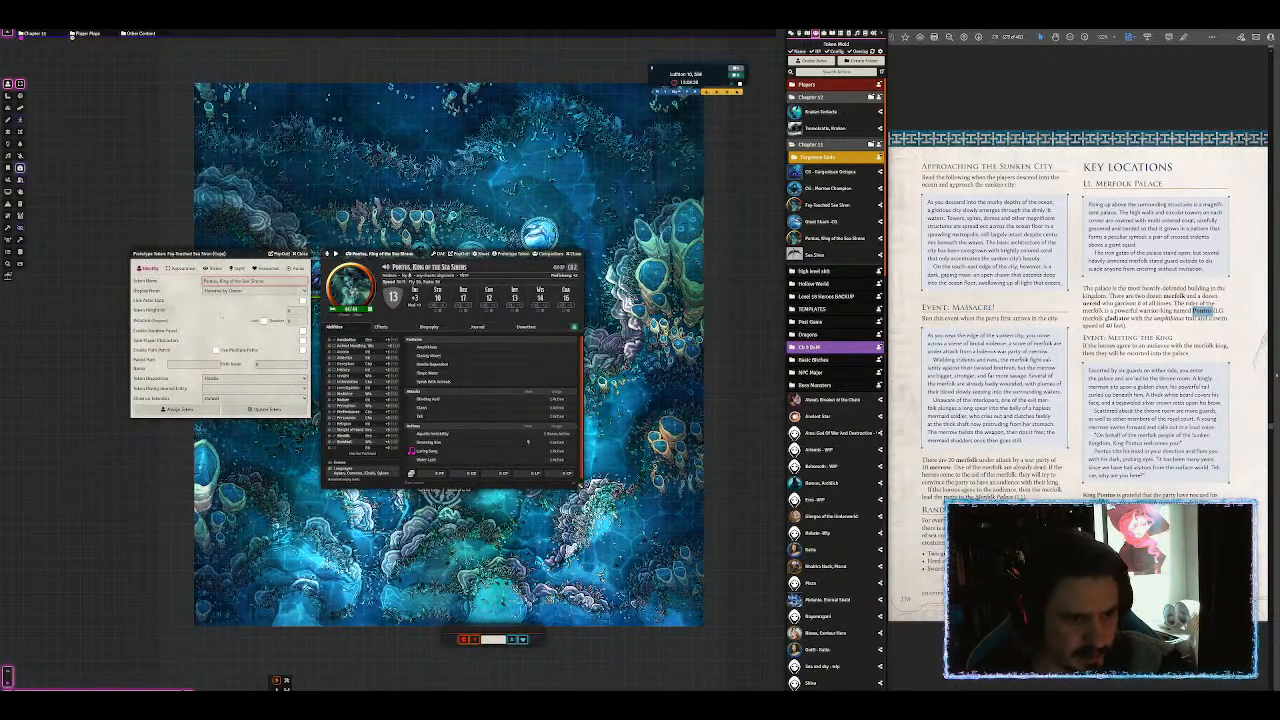
{"action": "left_click", "coordinate": [182, 269]}
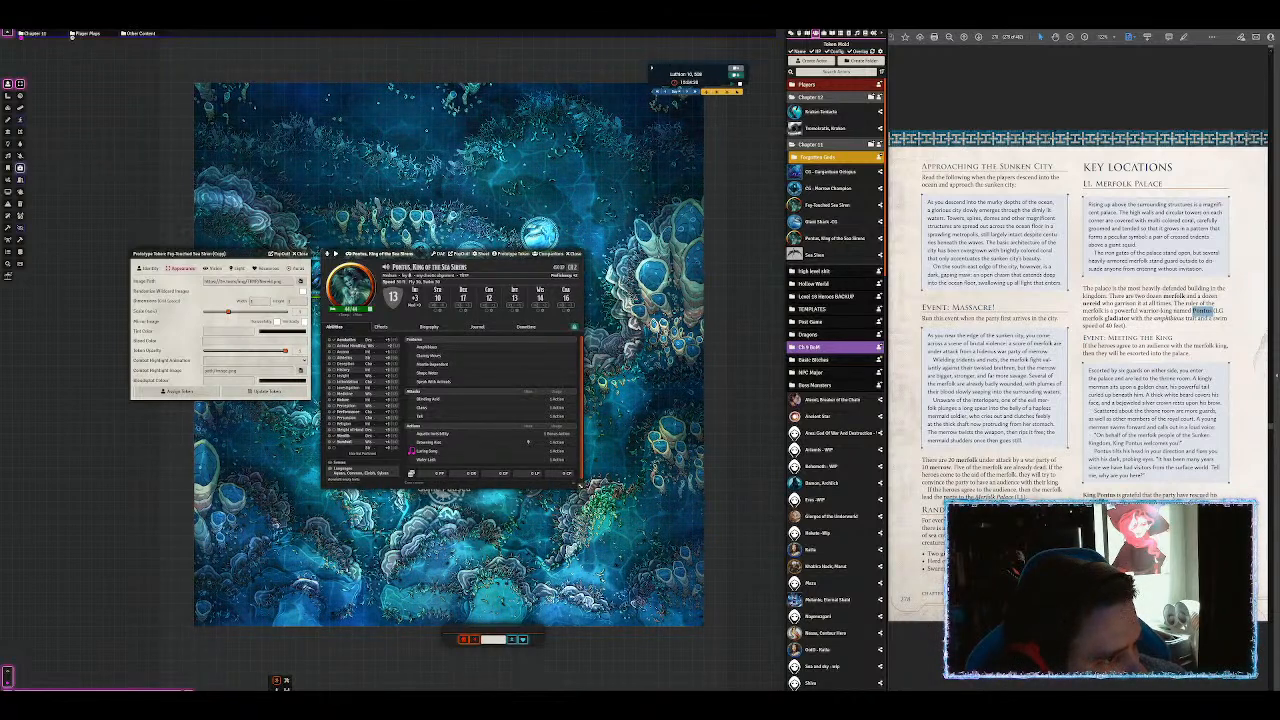
Step: Copy the four-portrait image of blue-haired sea kings from the browser and paste it into the round token template in Photoshop
{"action": "key", "text": "alt+Tab"}
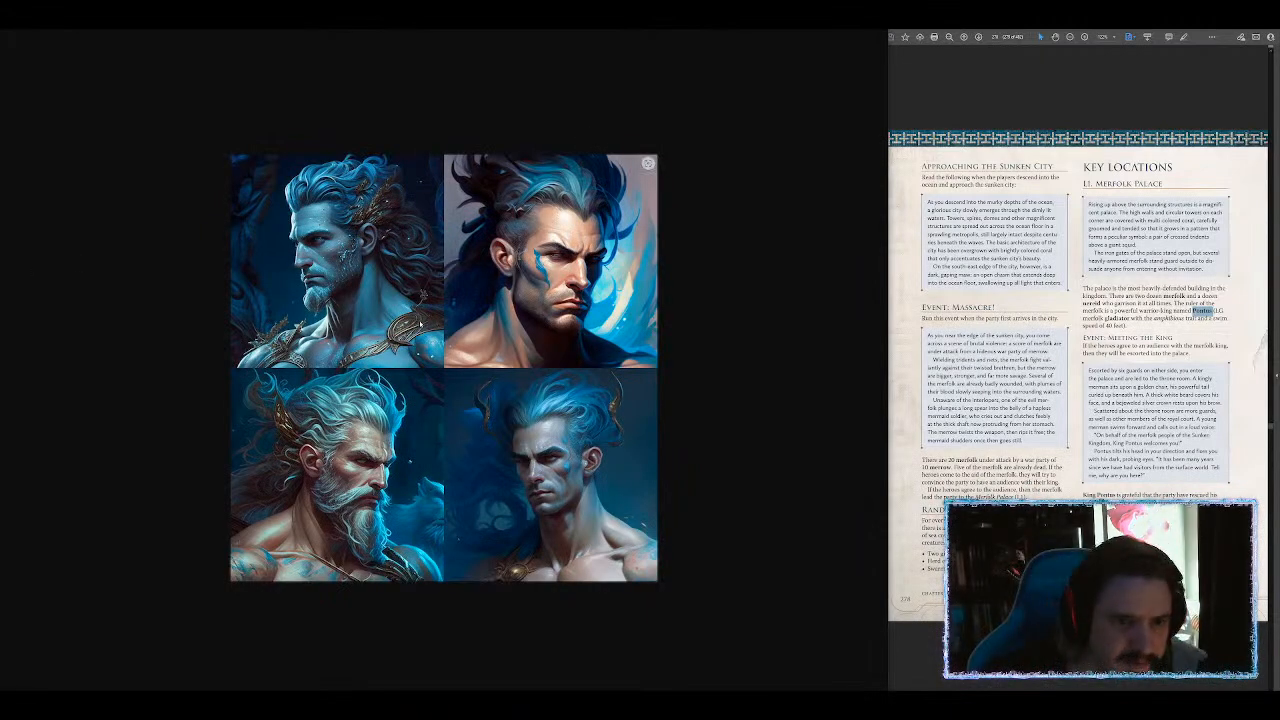
{"action": "right_click", "coordinate": [389, 251]}
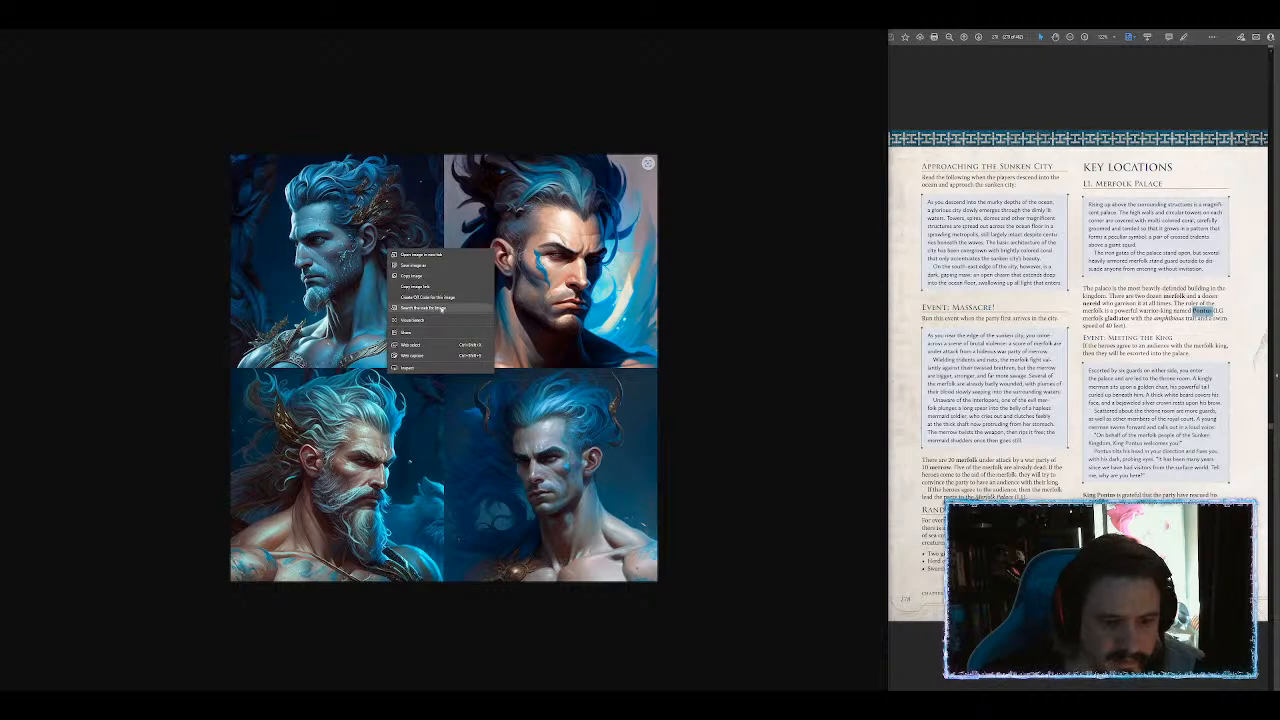
{"action": "left_click", "coordinate": [412, 277]}
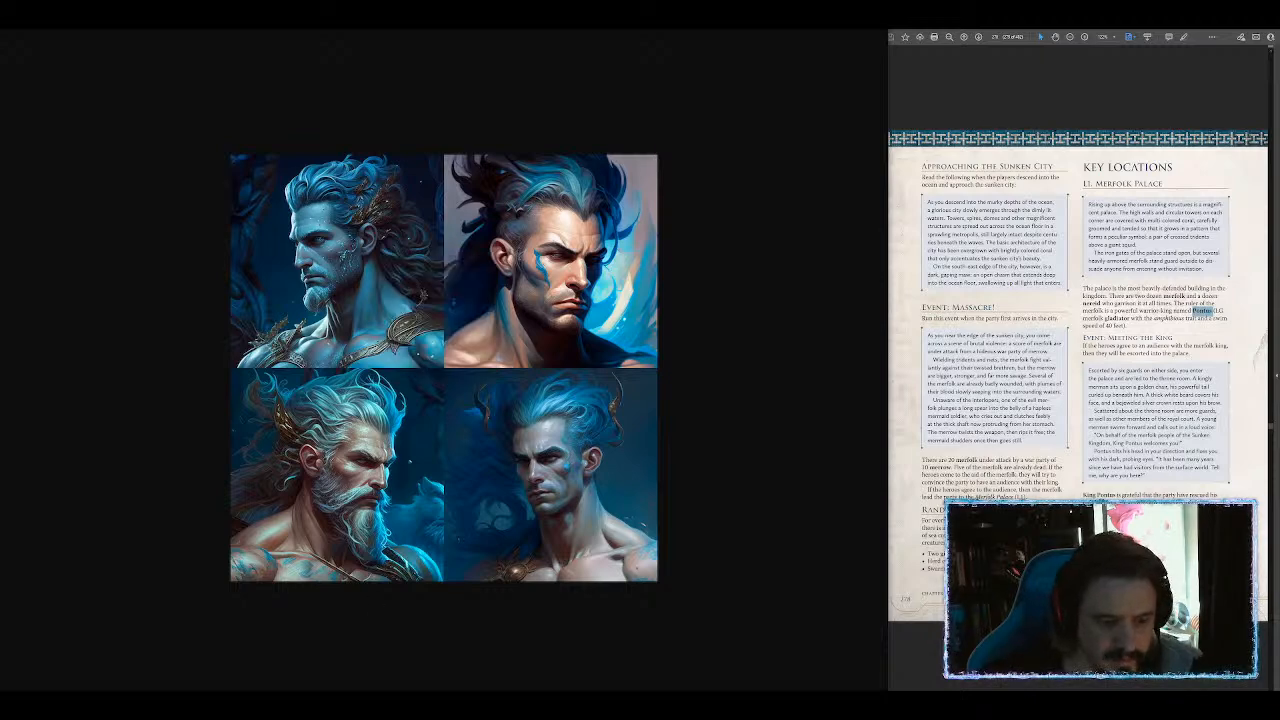
{"action": "key", "text": "alt+Tab"}
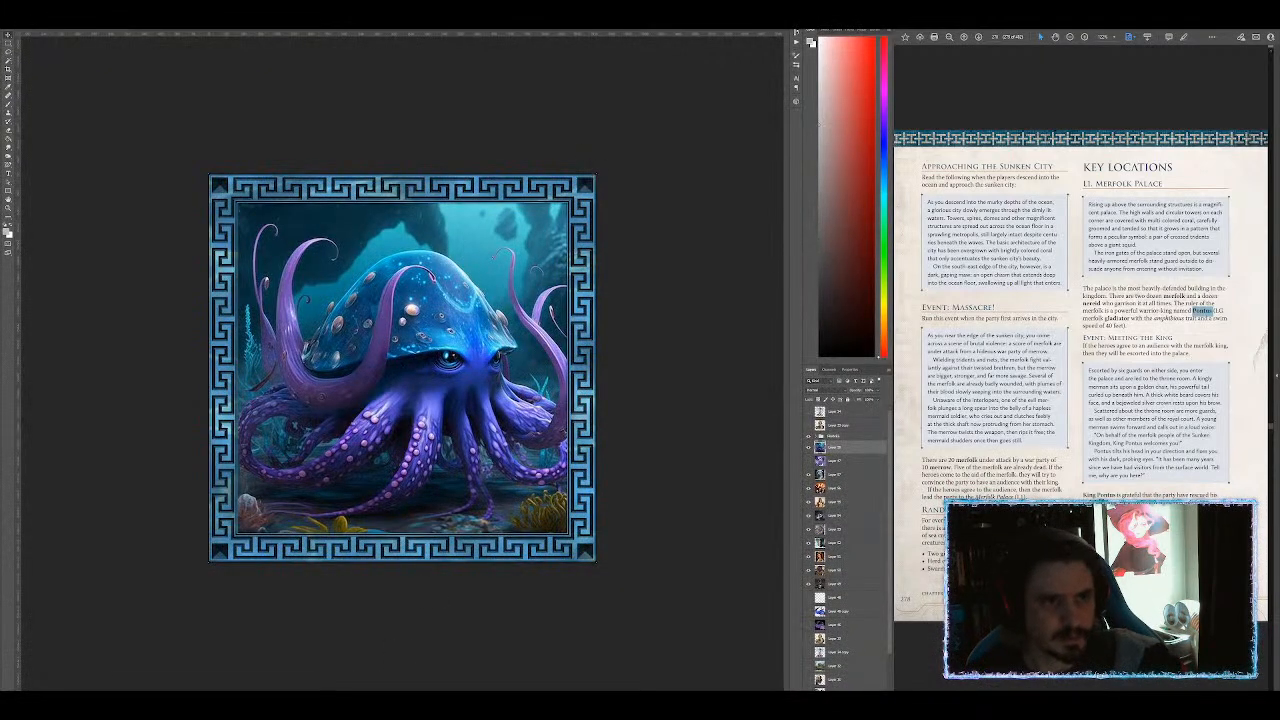
{"action": "left_click", "coordinate": [284, 29]}
{"action": "key", "text": "ctrl+v"}
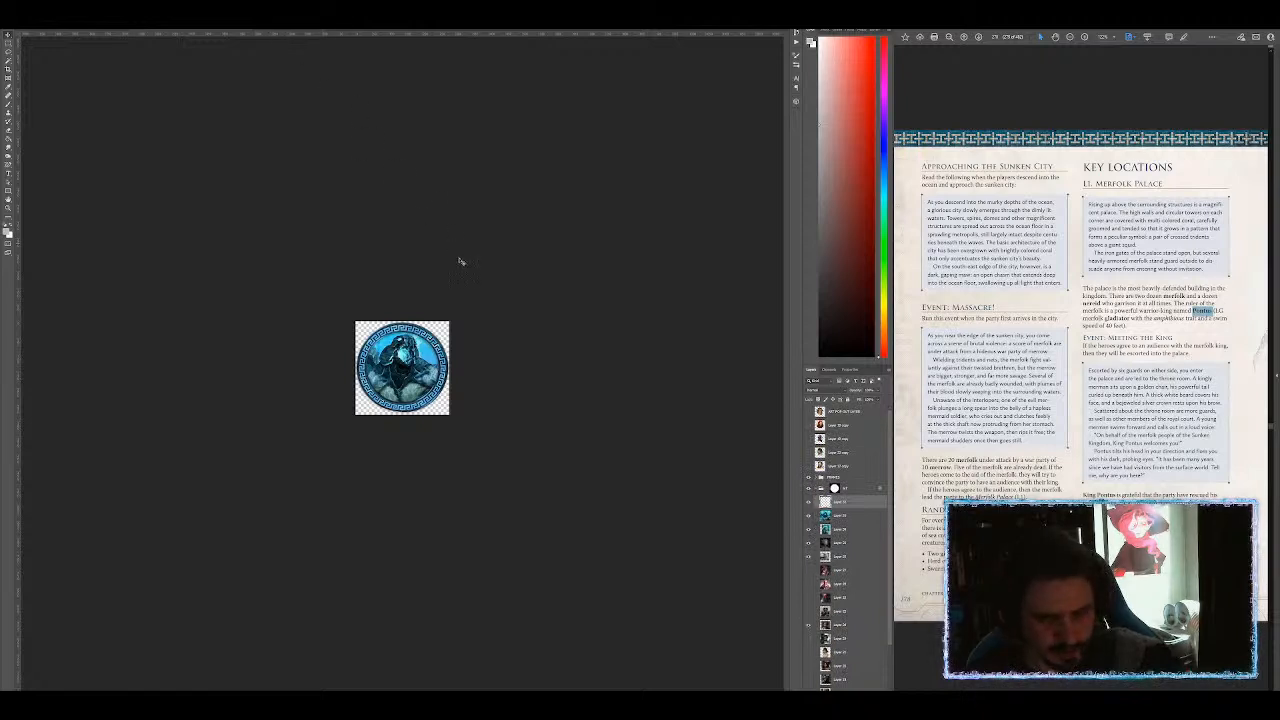
Step: Scale down and position the pasted artwork so the first king's bust fills the round token frame
{"action": "key", "text": "ctrl+t"}
{"action": "left_click_drag", "start_coordinate": [697, 662], "coordinate": [430, 531]}
{"action": "left_click_drag", "start_coordinate": [483, 422], "coordinate": [497, 432]}
{"action": "left_click_drag", "start_coordinate": [370, 331], "coordinate": [361, 323]}
{"action": "left_click_drag", "start_coordinate": [427, 358], "coordinate": [427, 363]}
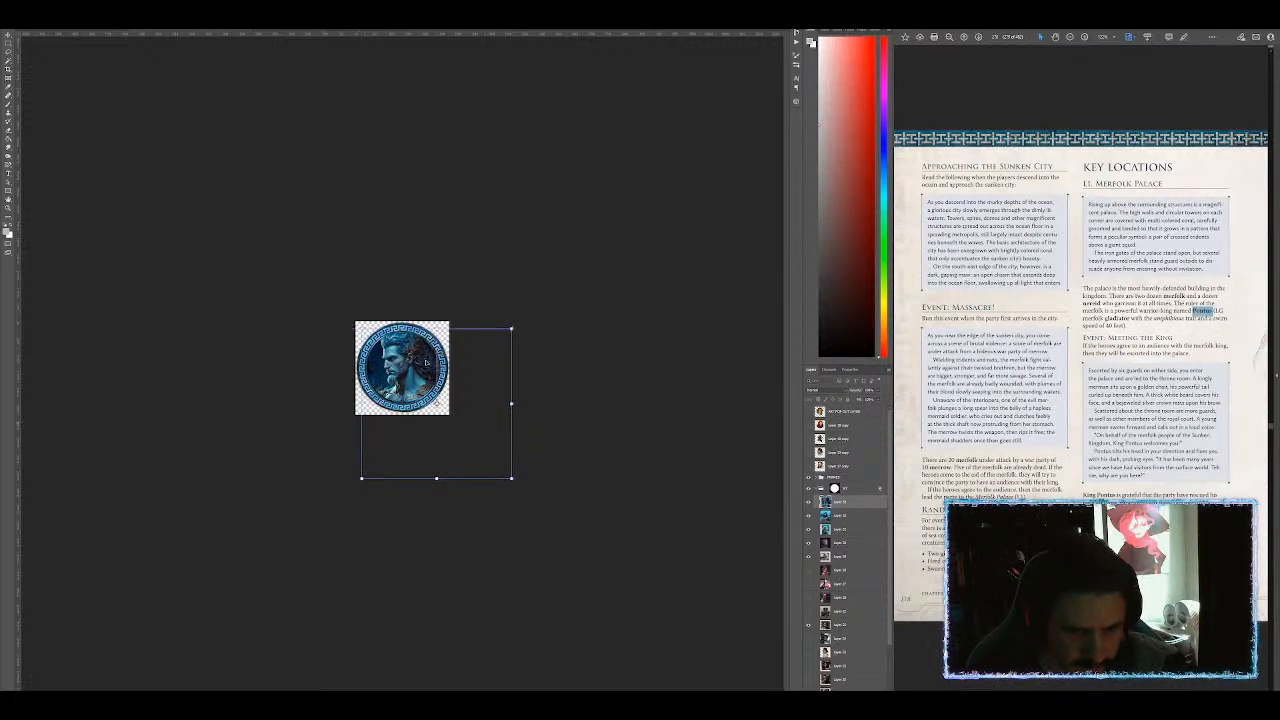
{"action": "left_click_drag", "start_coordinate": [512, 327], "coordinate": [517, 326]}
{"action": "key", "text": "Return"}
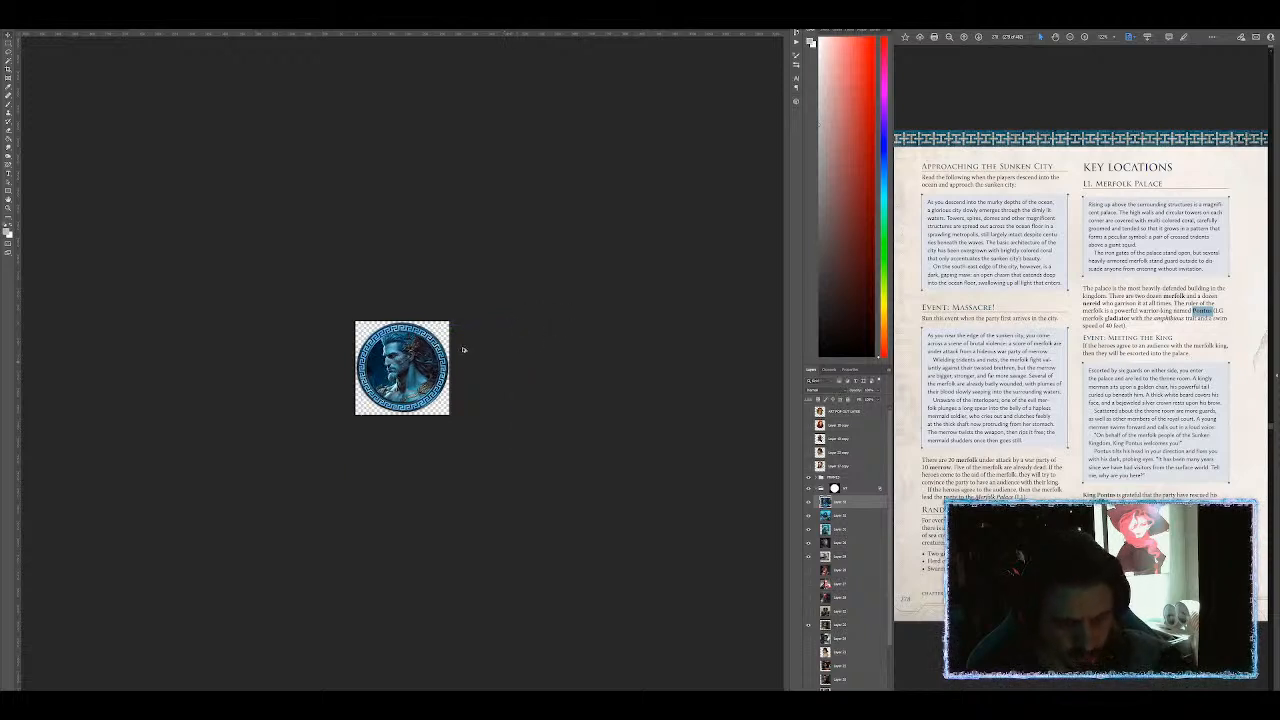
Step: Duplicate the portrait layer above the frame and erase the excess so only the king's hair overlaps the ring
{"action": "key", "text": "ctrl+plus"}
{"action": "key", "text": "ctrl+plus"}
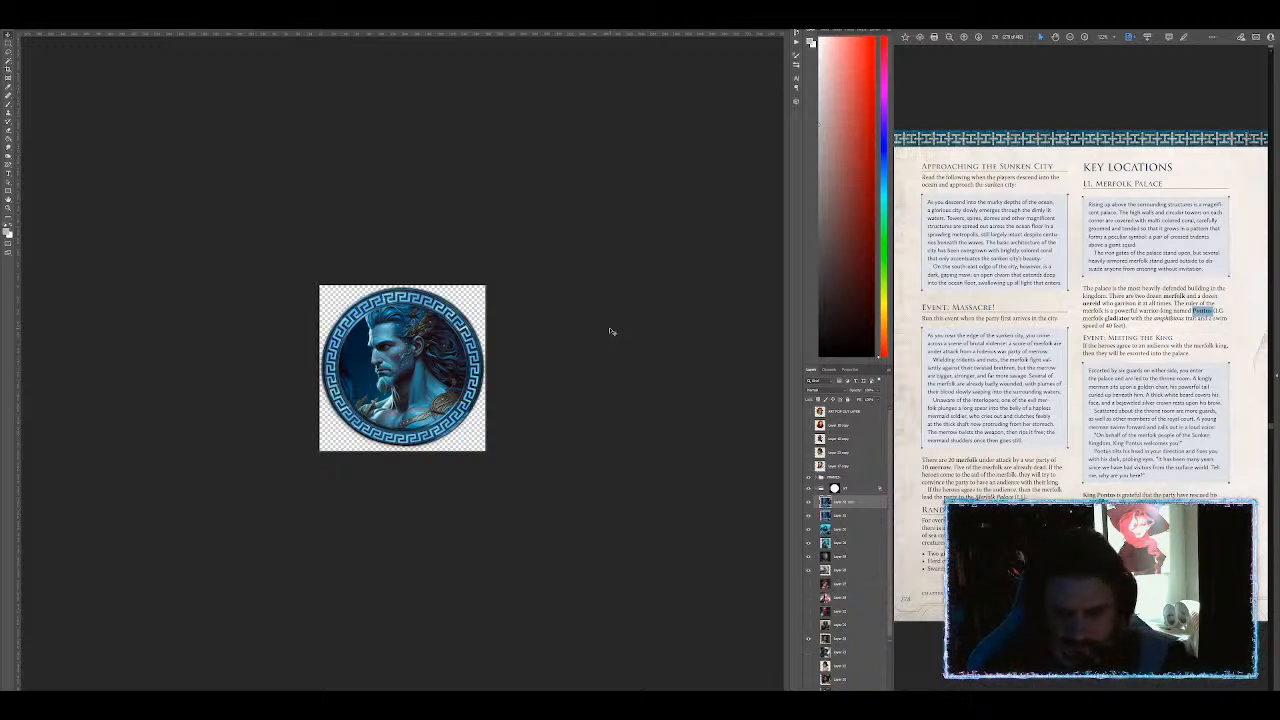
{"action": "left_click_drag", "start_coordinate": [844, 433], "coordinate": [843, 432]}
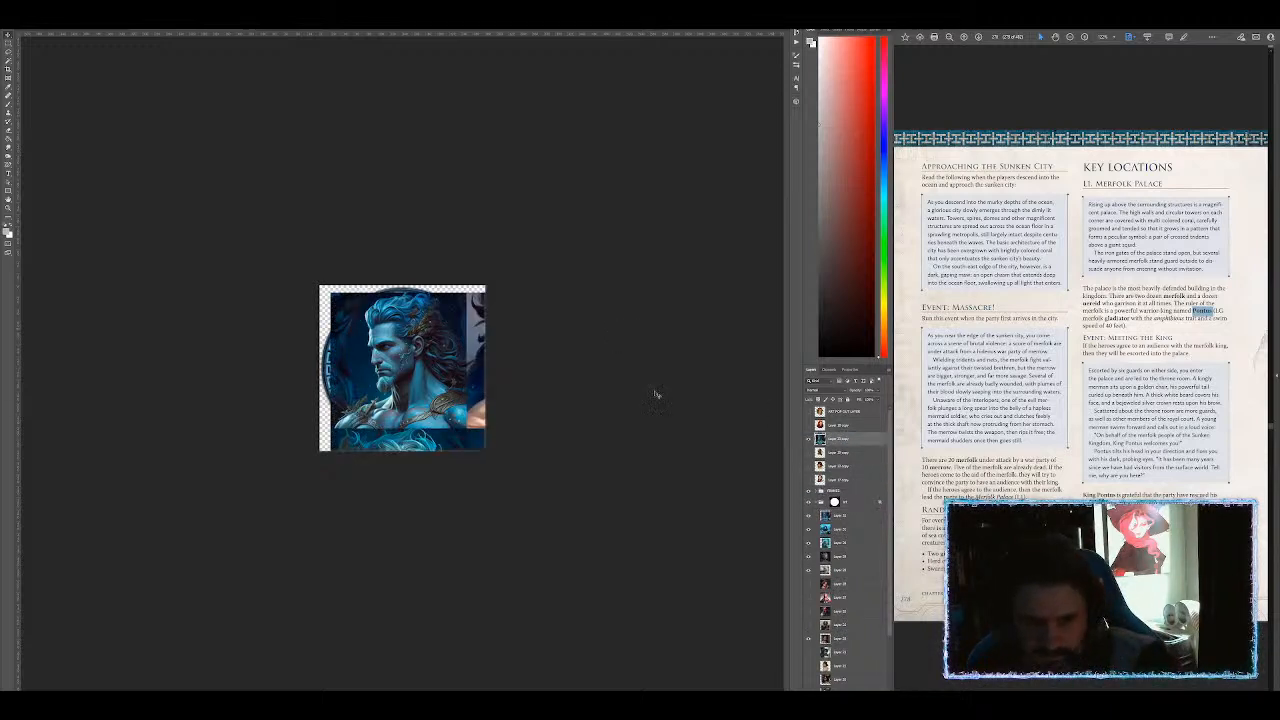
{"action": "key", "text": "e"}
{"action": "mouse_move", "coordinate": [494, 309]}
{"action": "left_mouse_down"}
{"action": "mouse_move", "coordinate": [486, 428]}
{"action": "mouse_move", "coordinate": [486, 380]}
{"action": "mouse_move", "coordinate": [414, 457]}
{"action": "mouse_move", "coordinate": [331, 437]}
{"action": "mouse_move", "coordinate": [314, 343]}
{"action": "mouse_move", "coordinate": [338, 285]}
{"action": "left_mouse_up"}
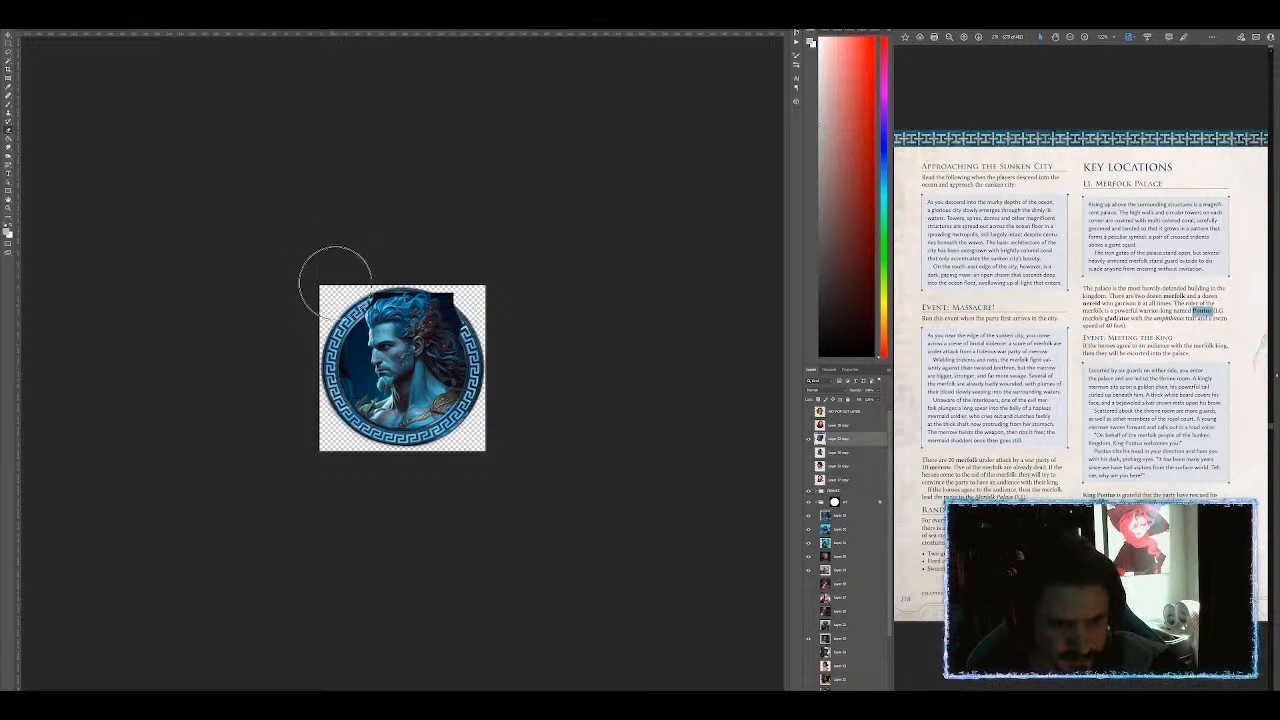
{"action": "key", "text": "bracketleft"}
{"action": "key", "text": "bracketleft"}
{"action": "key", "text": "bracketleft"}
{"action": "key", "text": "bracketleft"}
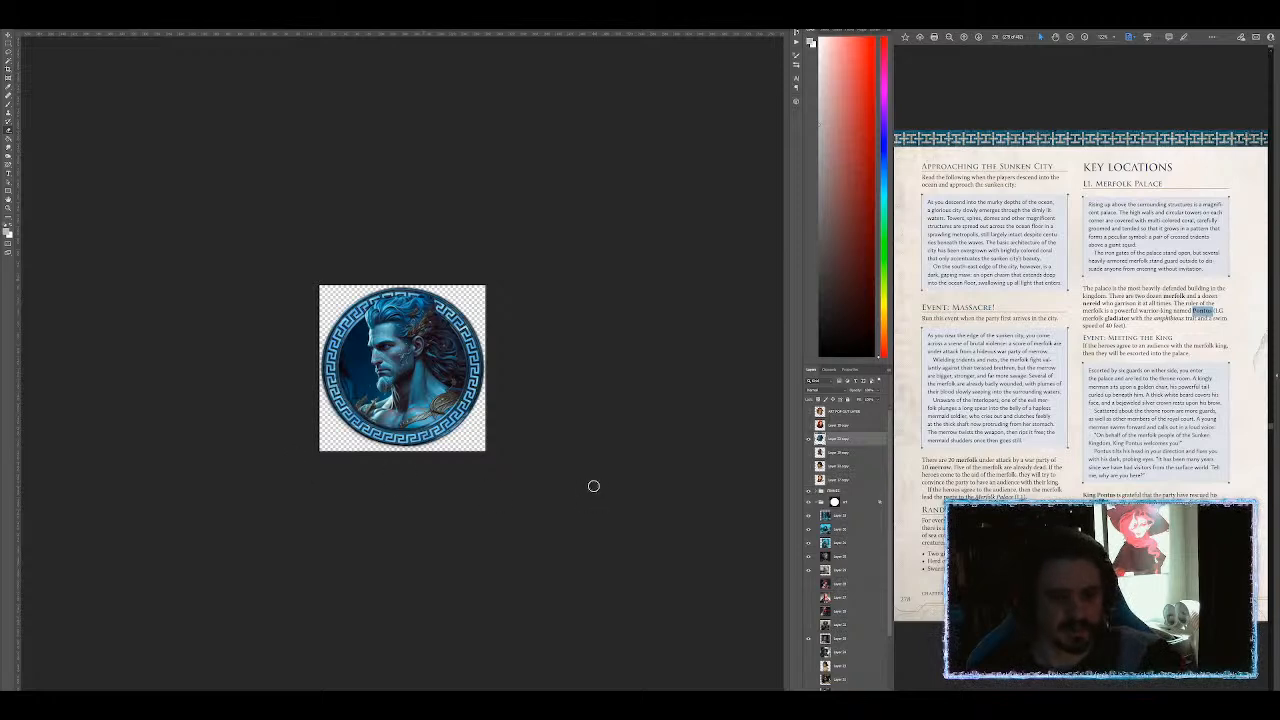
Step: Export the finished king token for web and save it to Downloads under a name starting with ootd
{"action": "key", "text": "ctrl+alt+shift+s"}
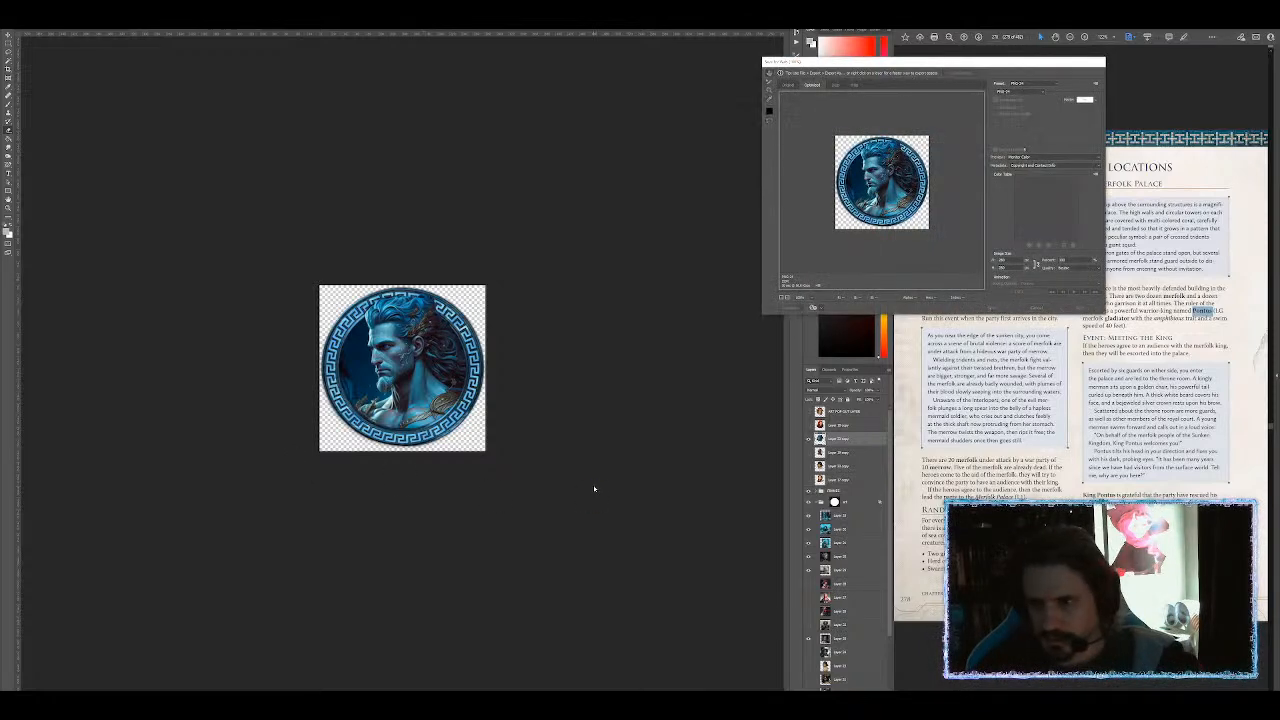
{"action": "key", "text": "Return"}
{"action": "type", "text": "ootd"}
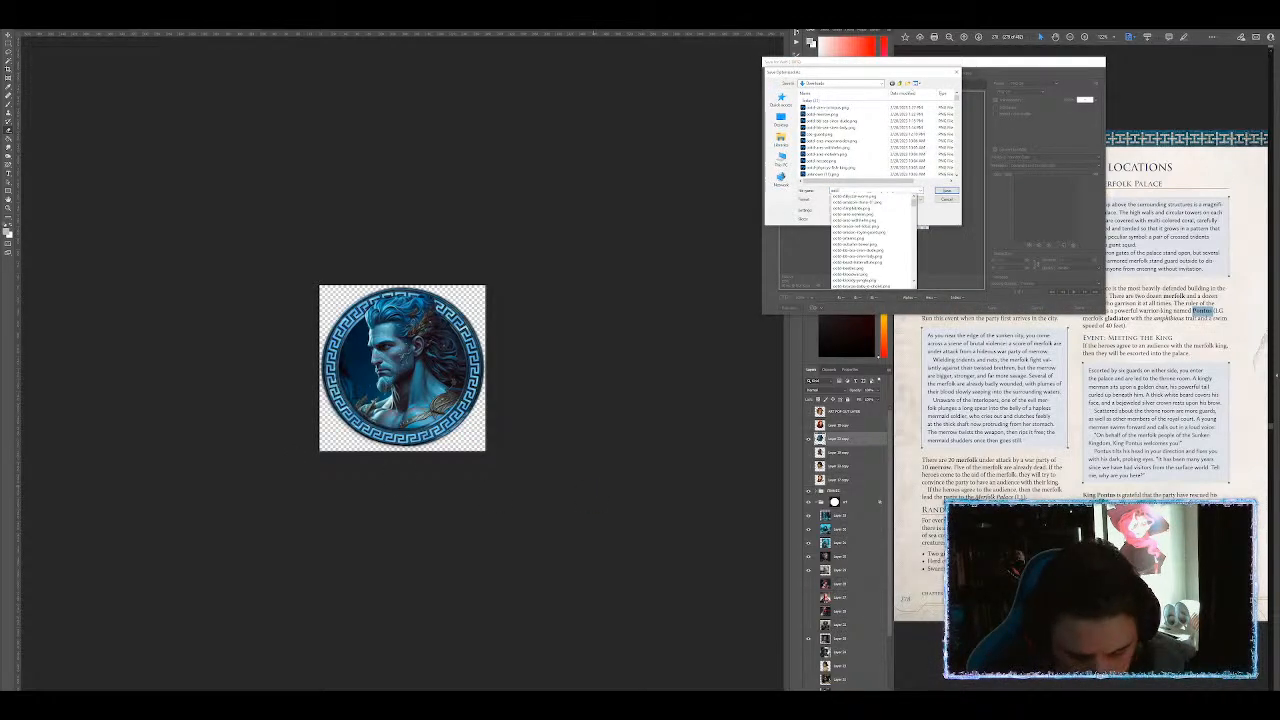
{"action": "type", "text": "-eld"}
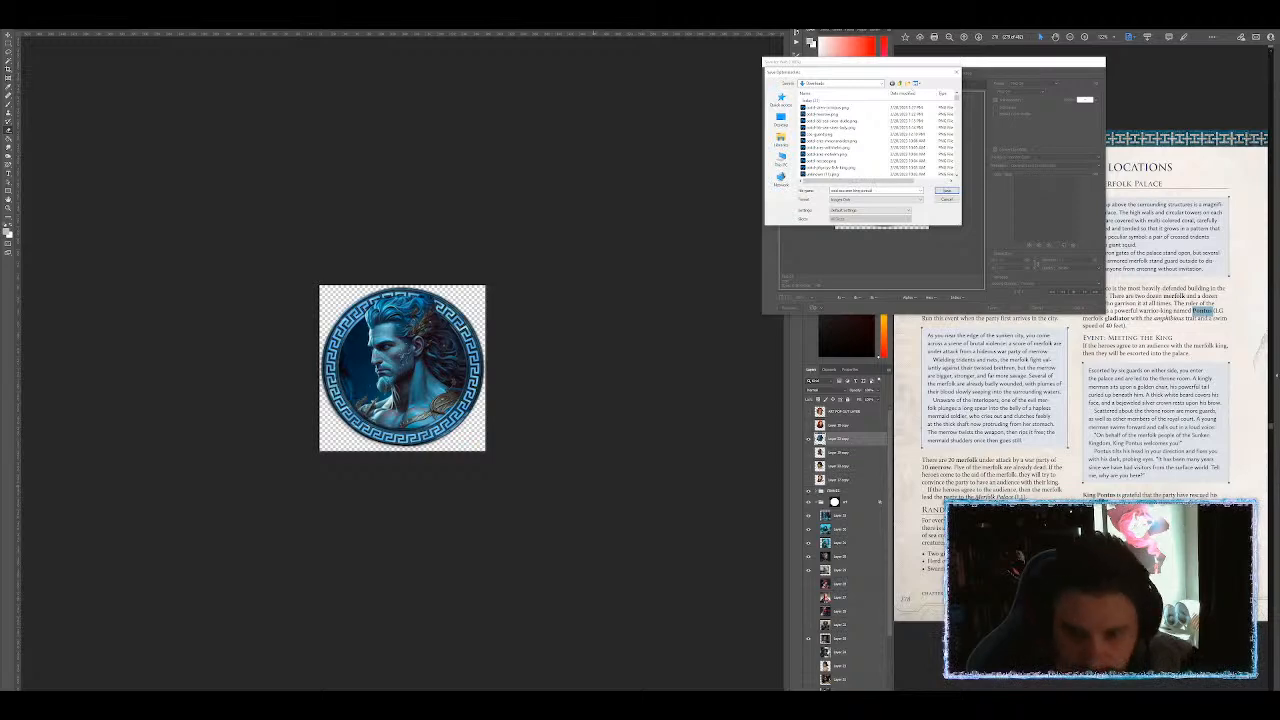
{"action": "key", "text": "Return"}
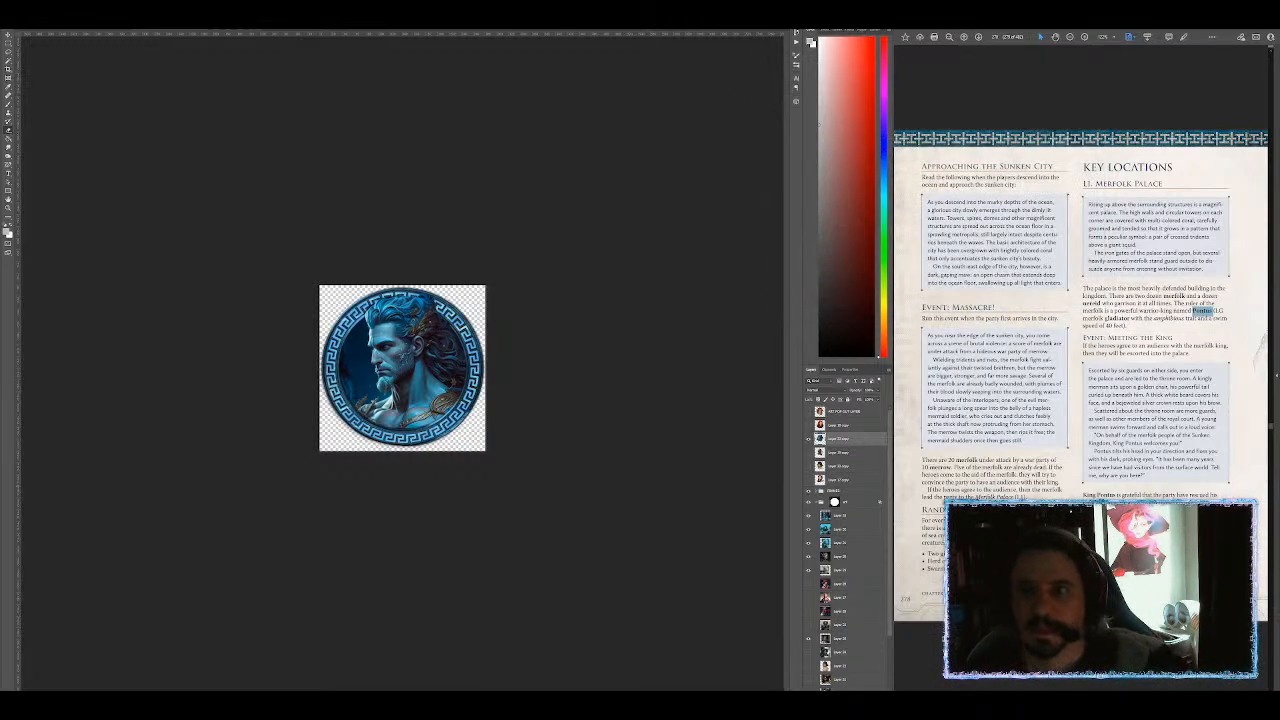
Step: Switch to Foundry VTT, upload the exported king token to the aquatic tokens folder and assign it as the prototype token image
{"action": "key", "text": "alt+Tab"}
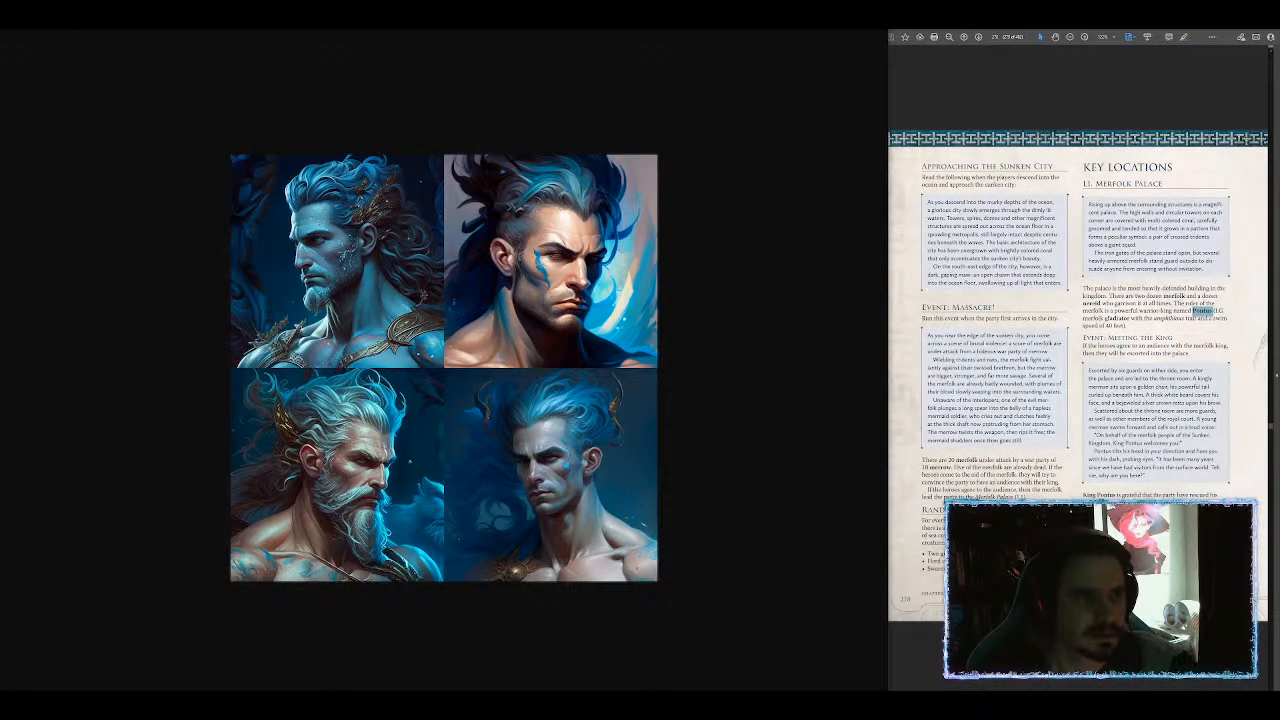
{"action": "key", "text": "alt+Tab"}
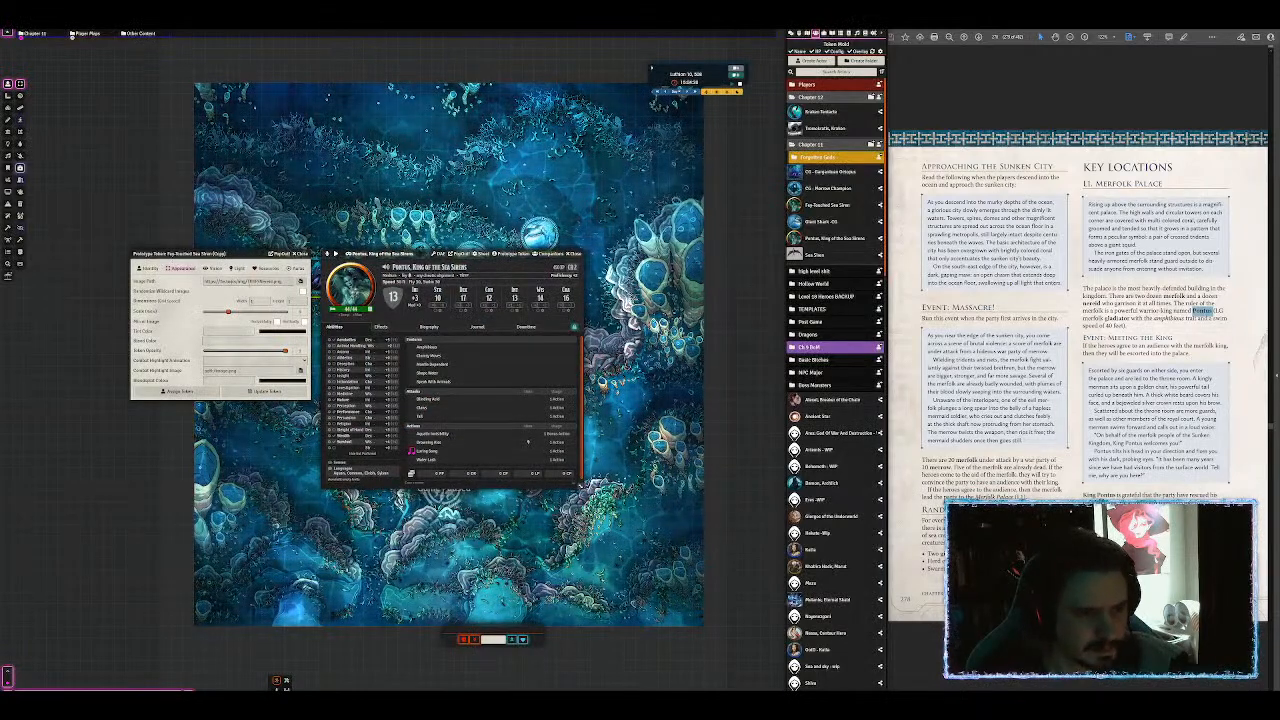
{"action": "left_click", "coordinate": [350, 285]}
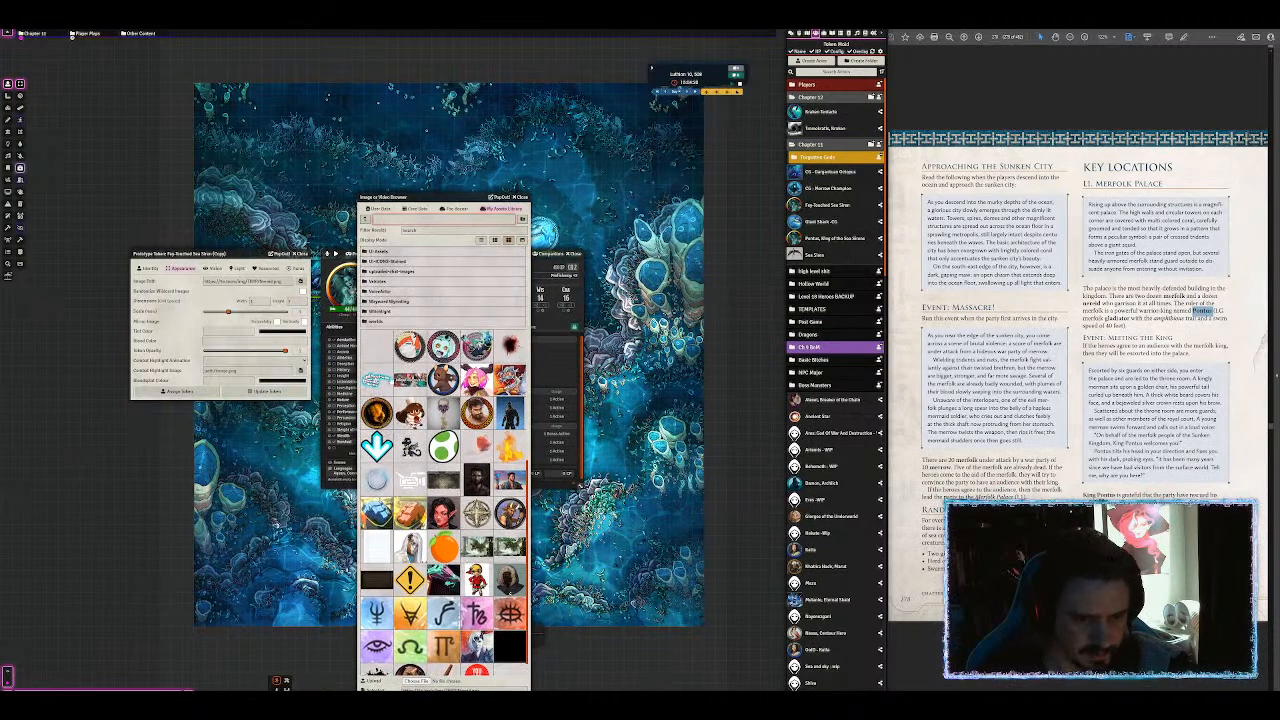
{"action": "scroll", "coordinate": [374, 349], "scroll_direction": "up", "scroll_amount": 5}
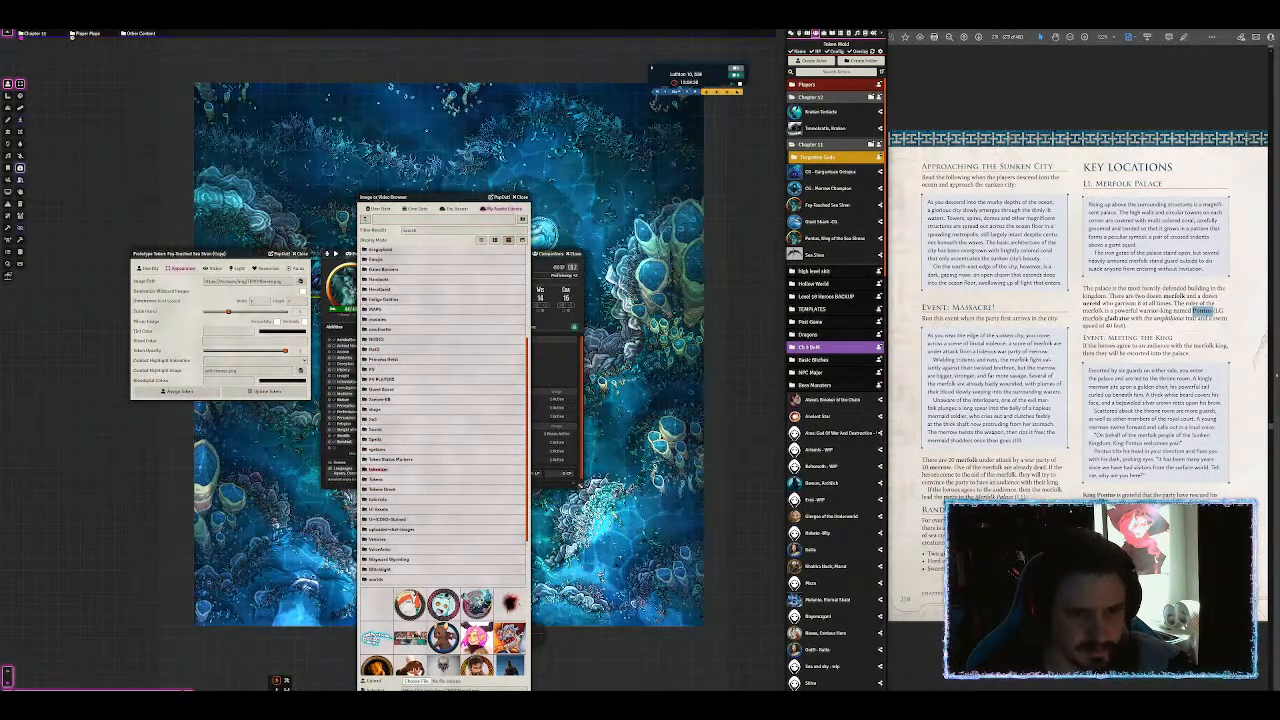
{"action": "left_click", "coordinate": [375, 479]}
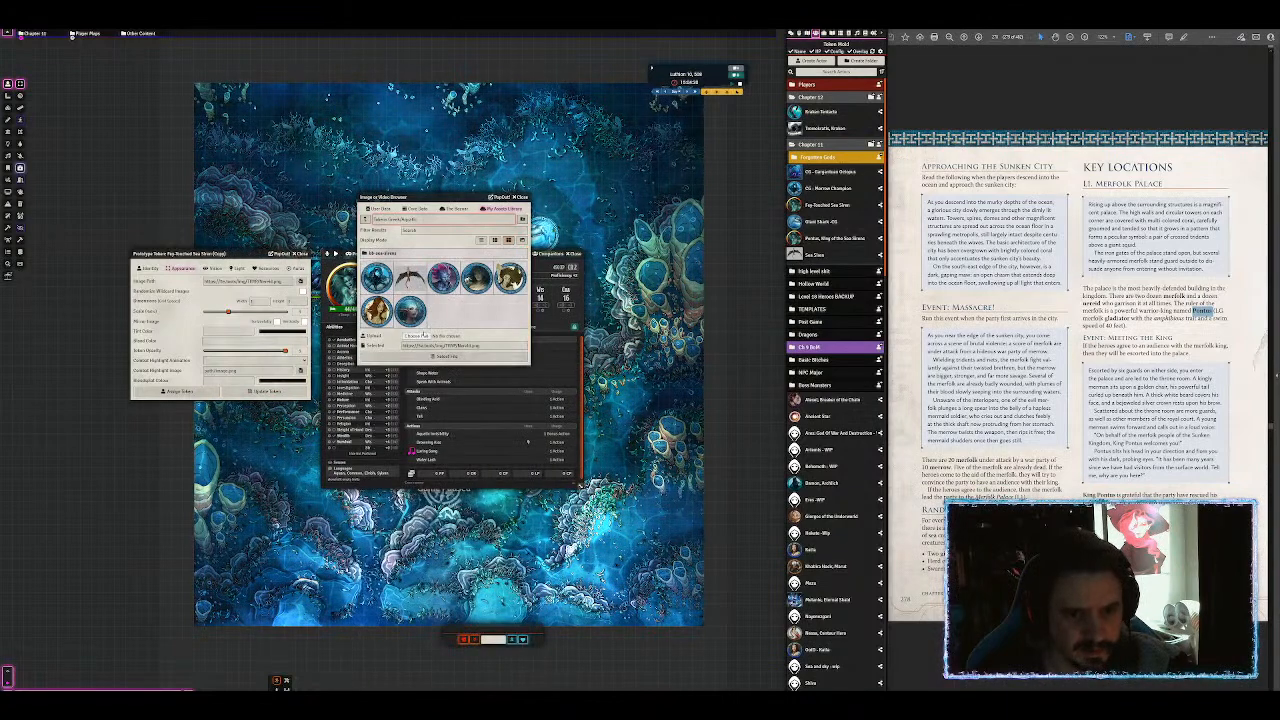
{"action": "left_click", "coordinate": [418, 336]}
{"action": "left_click", "coordinate": [146, 58]}
{"action": "double_click", "coordinate": [146, 58]}
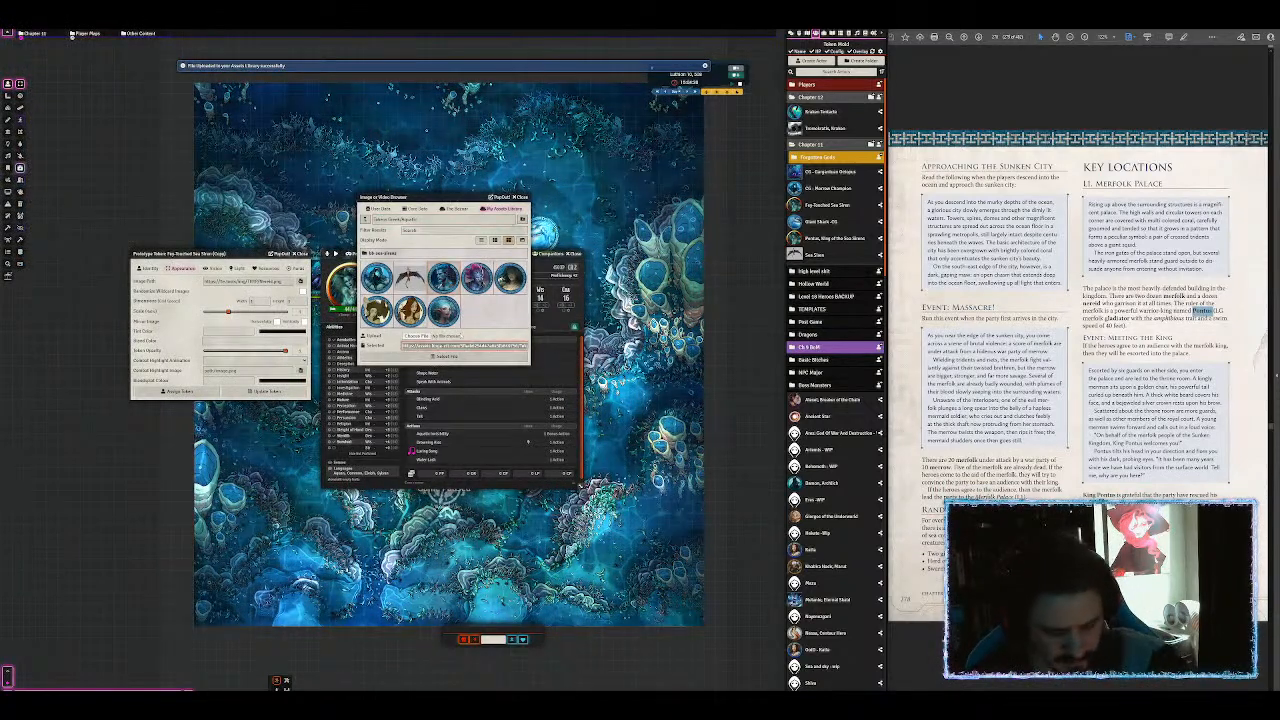
{"action": "double_click", "coordinate": [443, 311]}
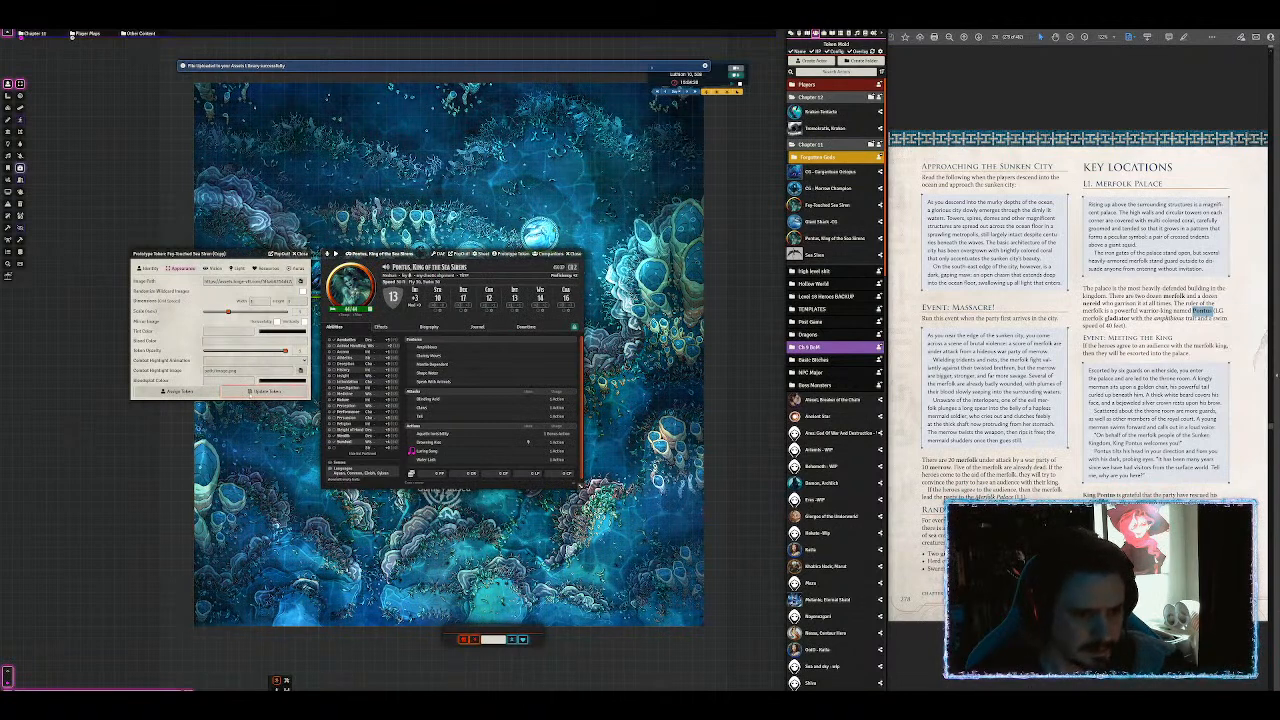
Step: Set the prototype token's blood color to red, review its resource settings and update the token
{"action": "left_click", "coordinate": [220, 340]}
{"action": "left_click", "coordinate": [245, 333]}
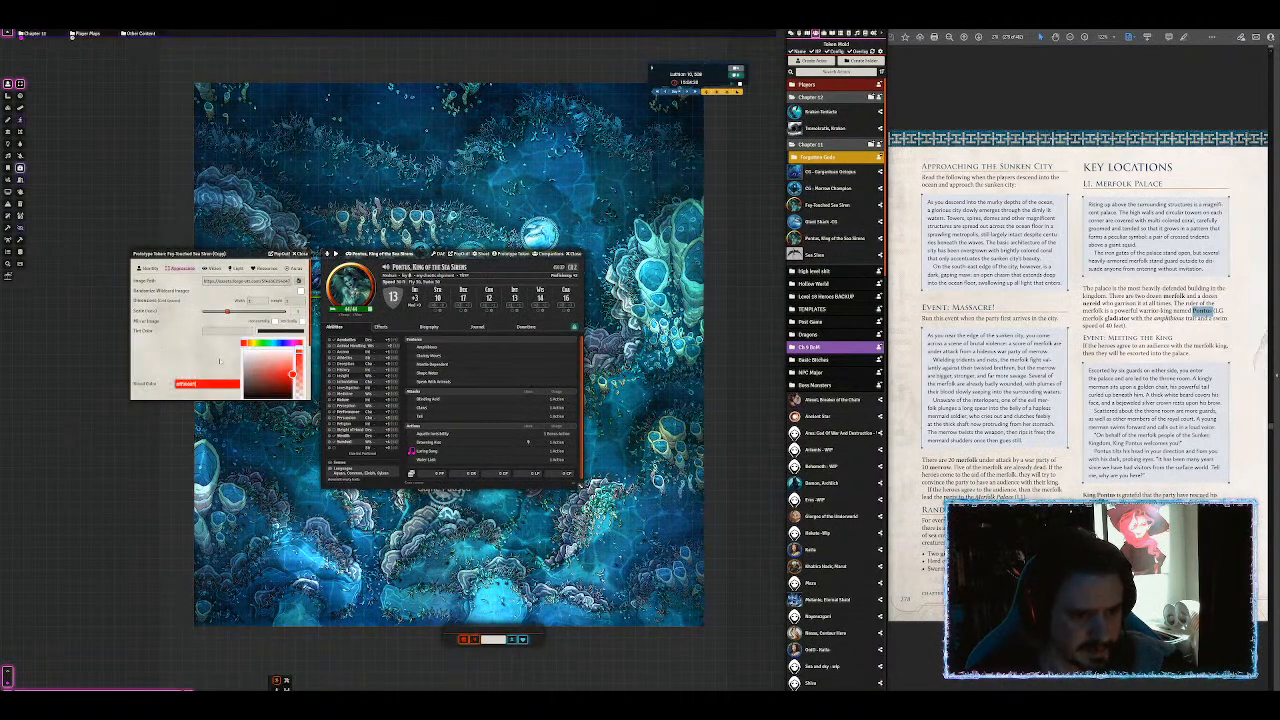
{"action": "key", "text": "Escape"}
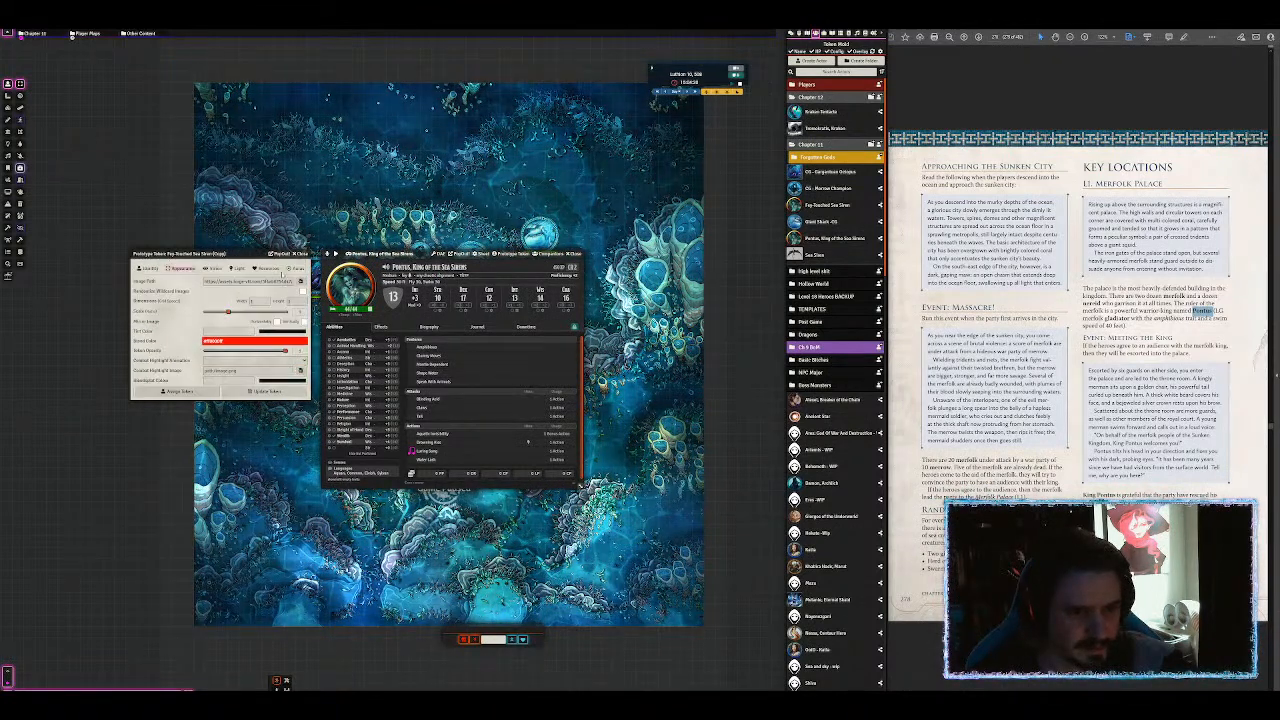
{"action": "left_click", "coordinate": [262, 268]}
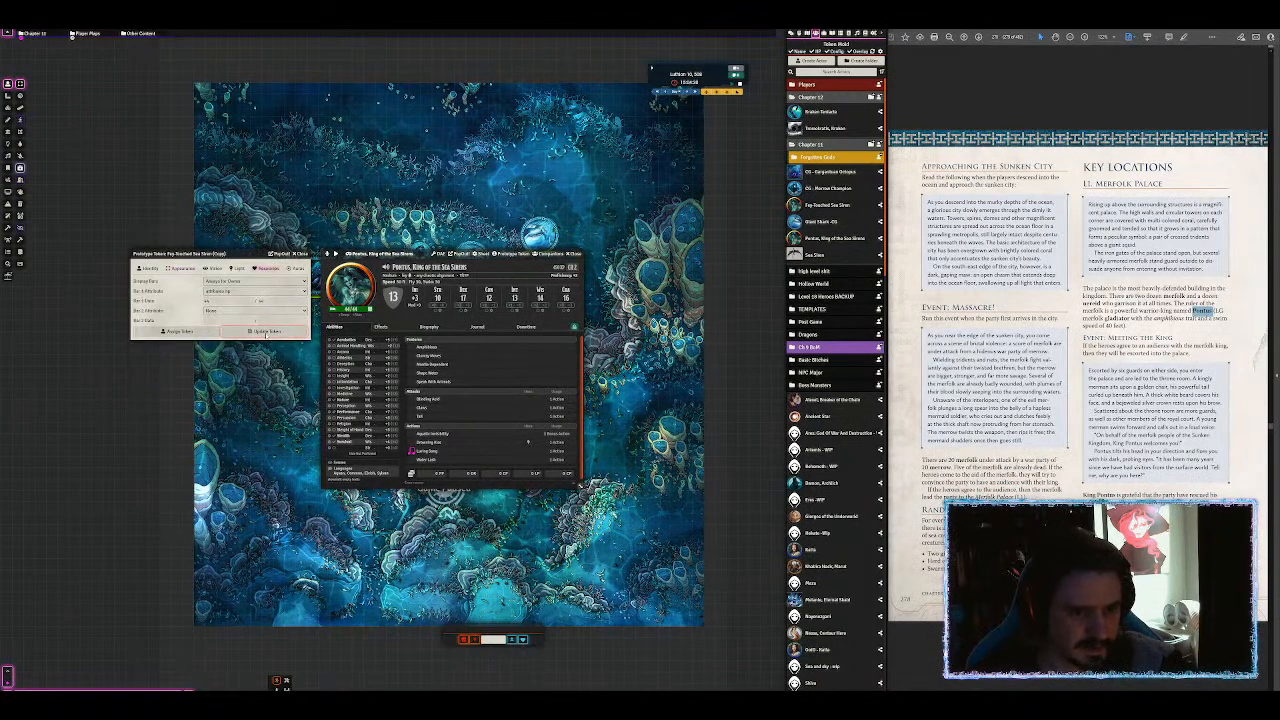
{"action": "left_click", "coordinate": [266, 331]}
Step: Change the Pontus actor's portrait to the new king image, move the sheet clear of the map tokens and reroll the hit points
{"action": "left_click", "coordinate": [350, 285]}
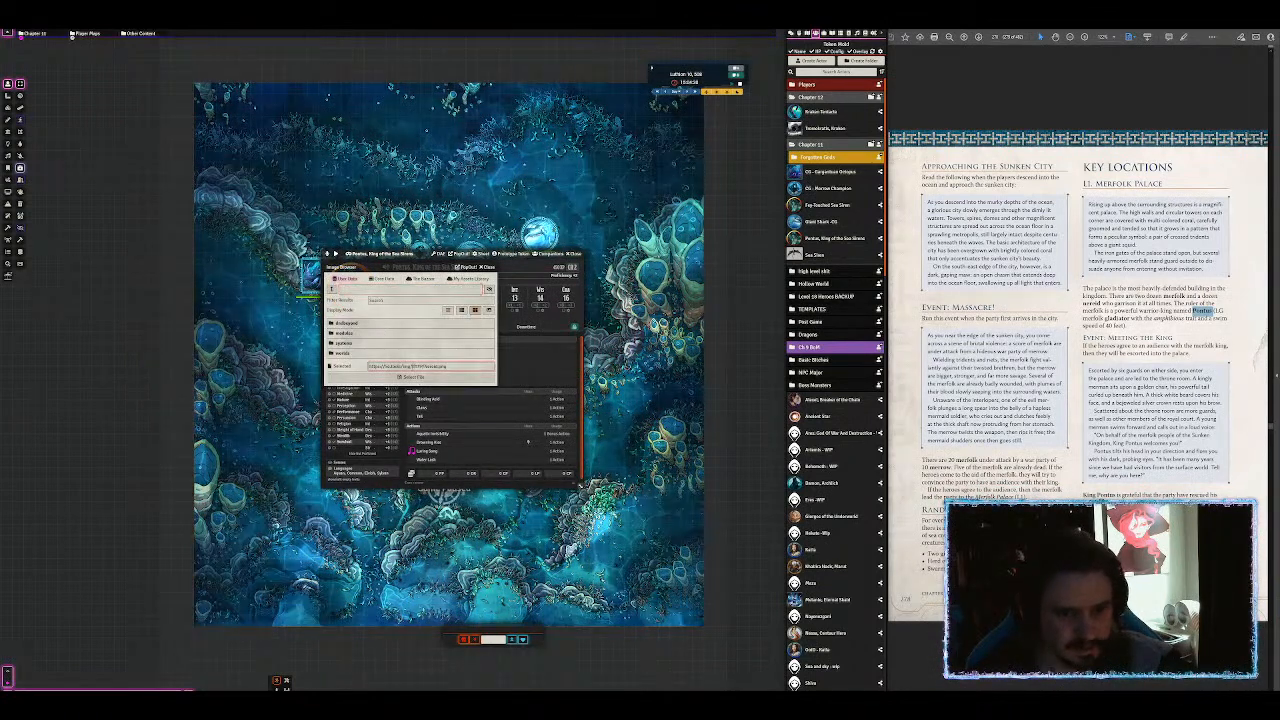
{"action": "key", "text": "Escape"}
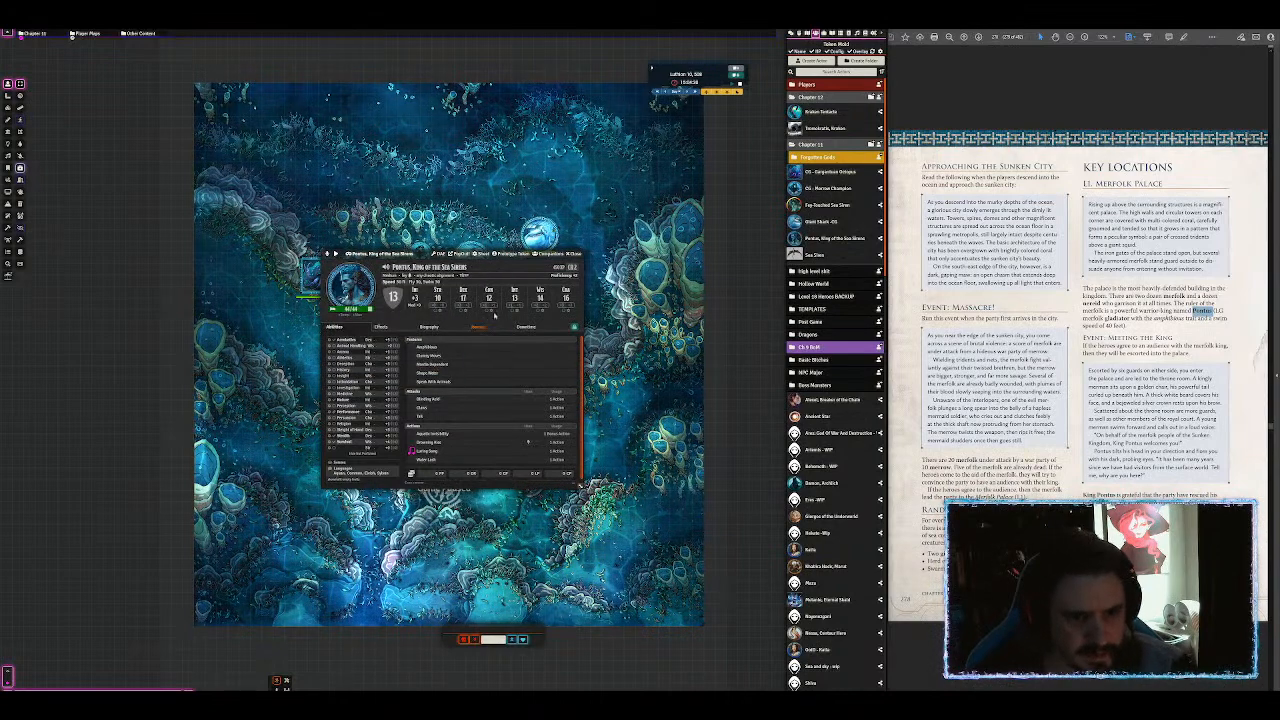
{"action": "left_click_drag", "start_coordinate": [421, 253], "coordinate": [575, 107]}
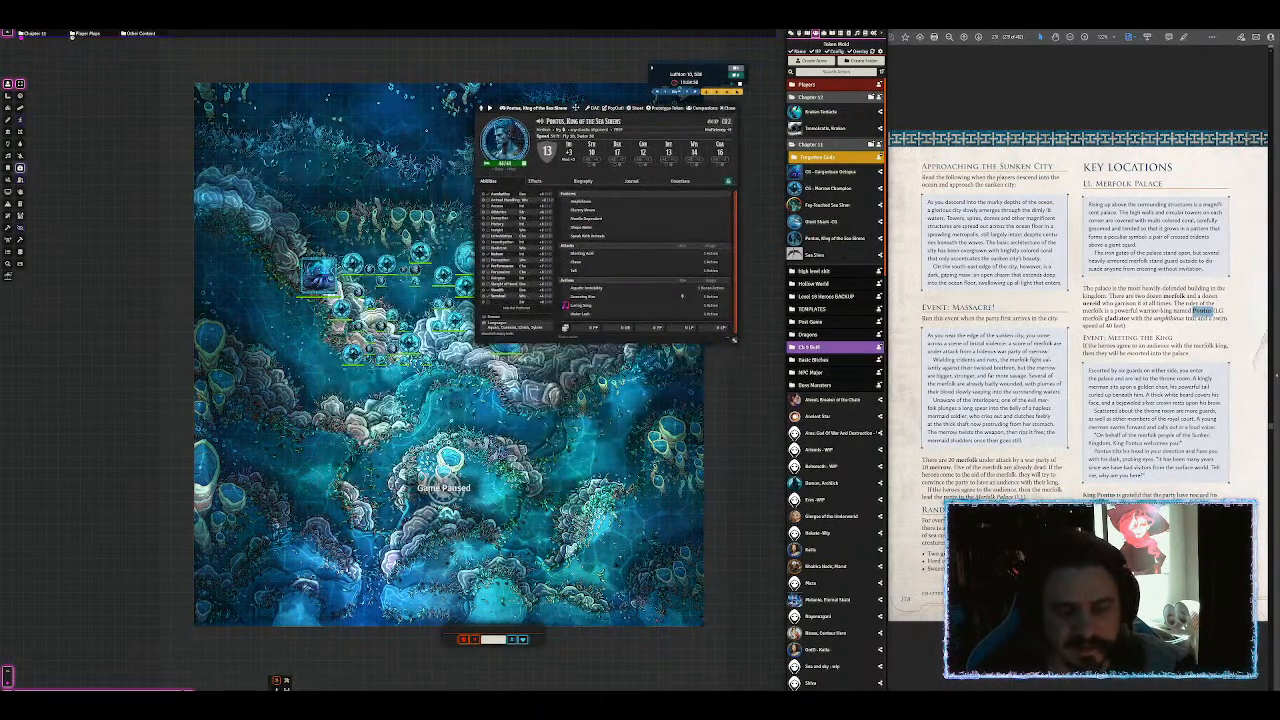
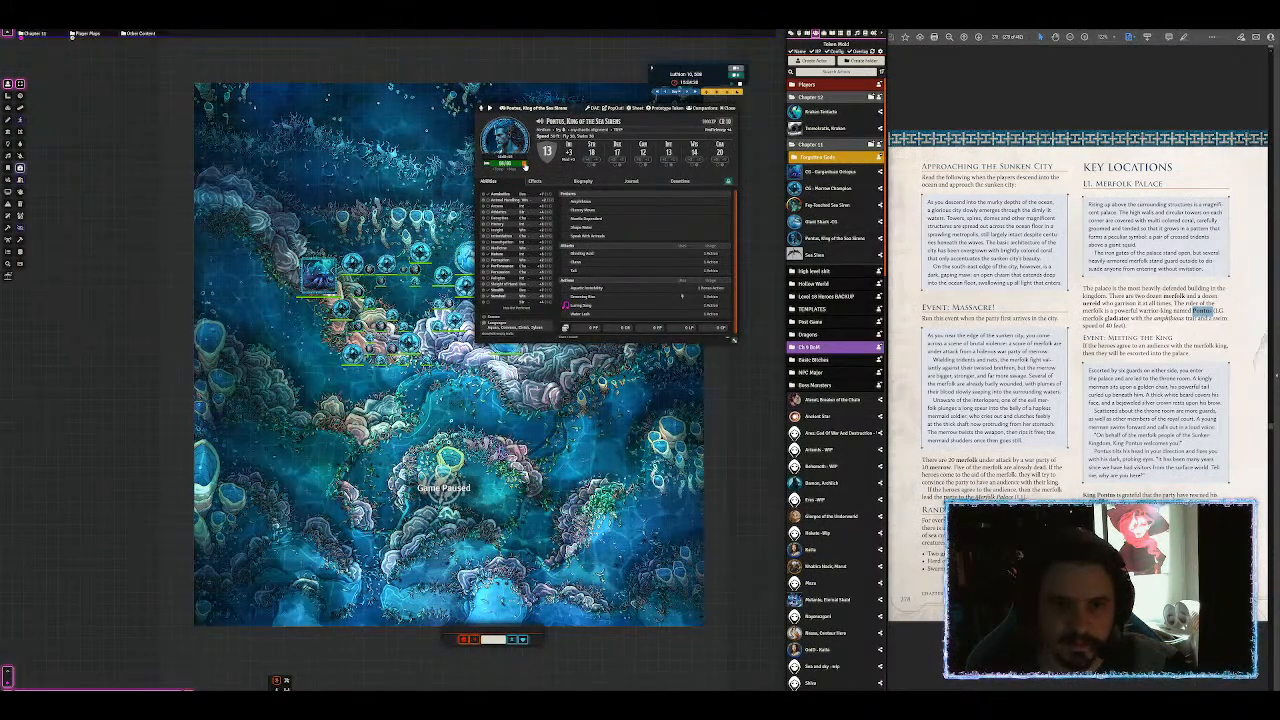
{"action": "left_click", "coordinate": [525, 166]}
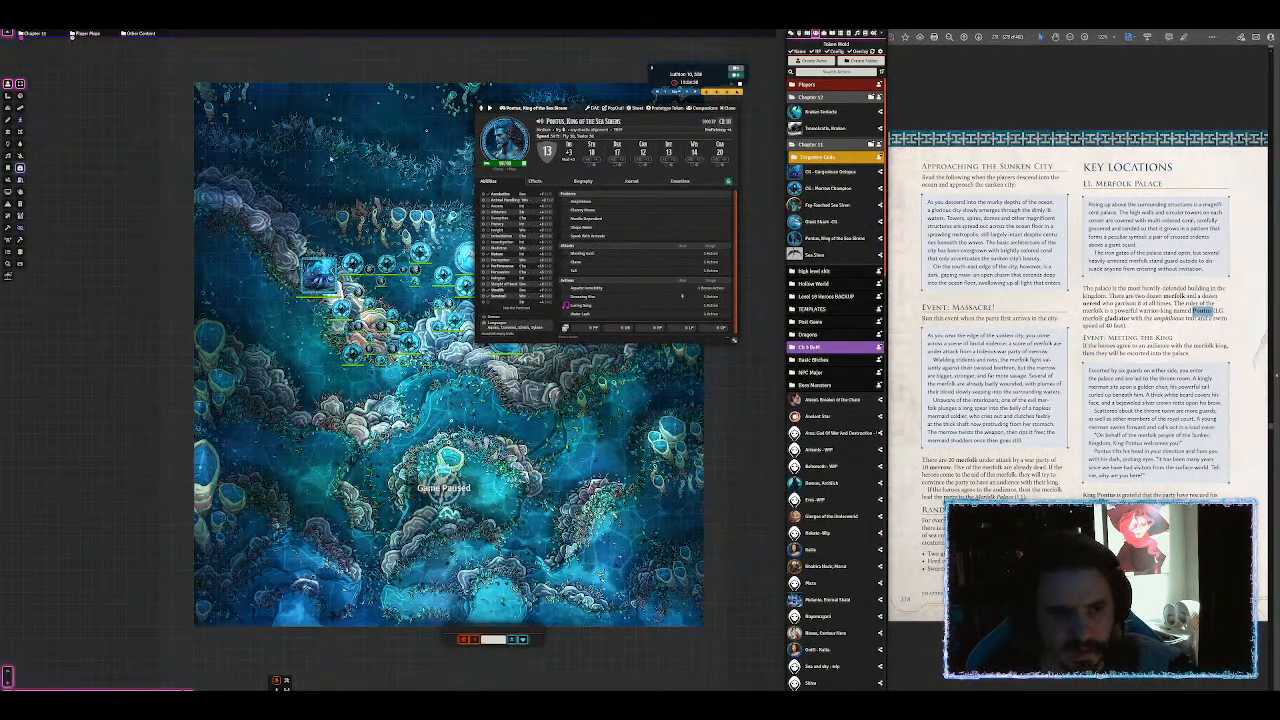
Step: Find the Trident of Fish Command, add it to Pontus's actor sheet, then enlarge and close the sheet
{"action": "key", "text": "ctrl+space"}
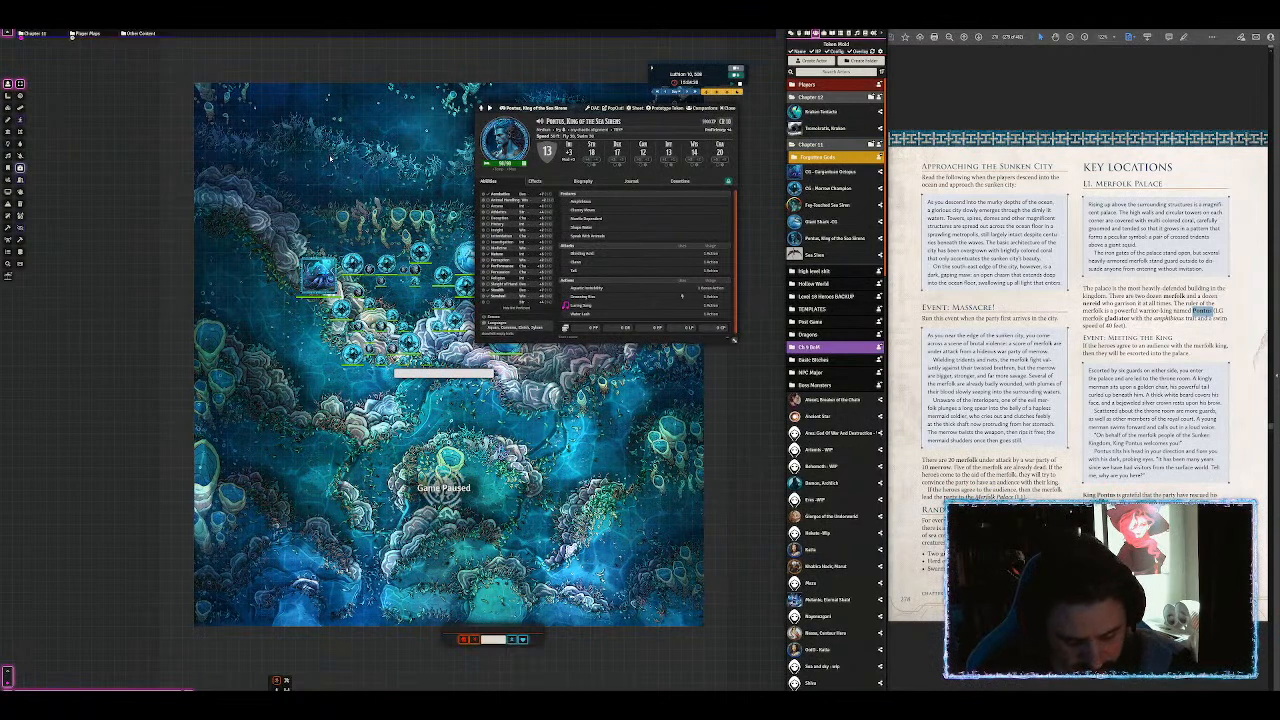
{"action": "type", "text": "trident o"}
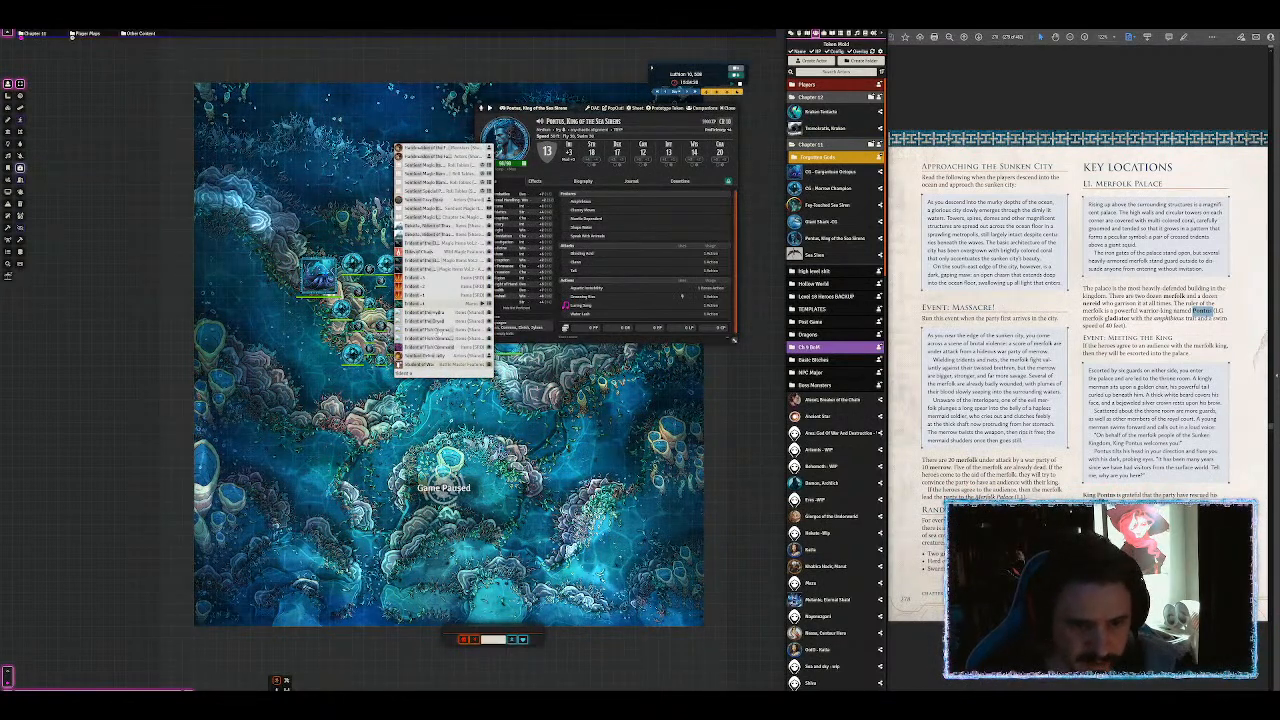
{"action": "key", "text": "Return"}
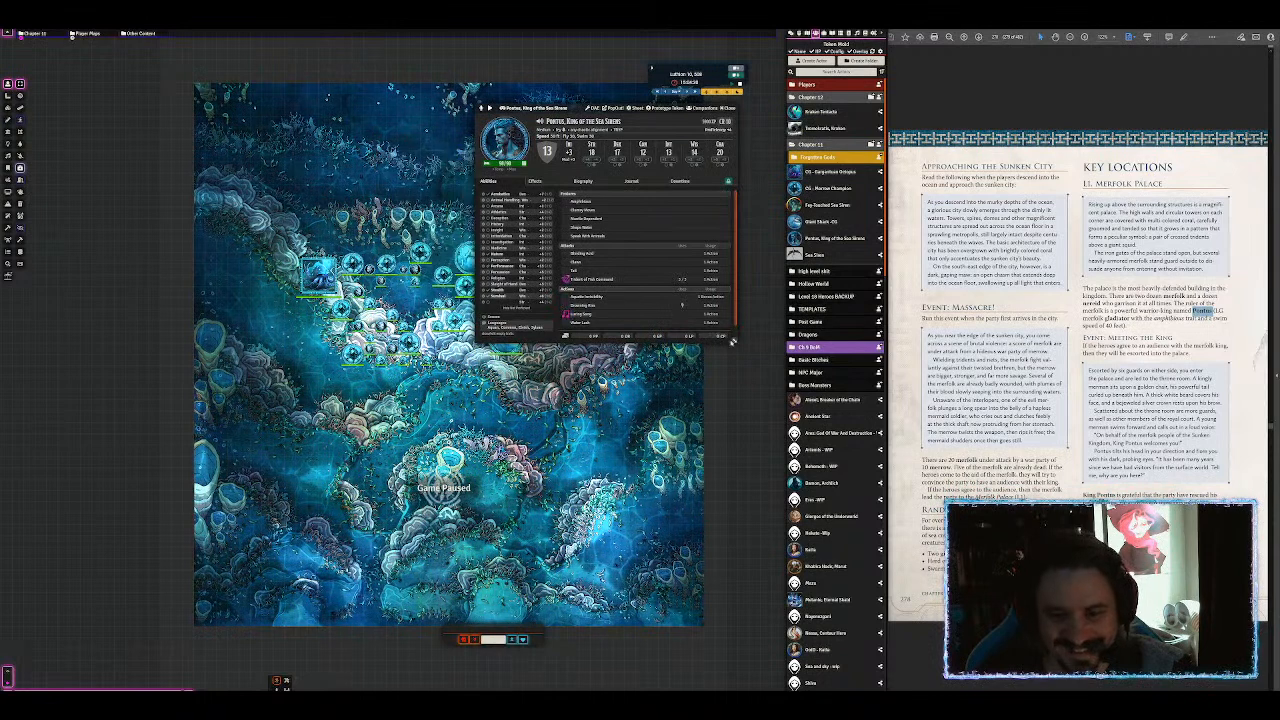
{"action": "left_click_drag", "start_coordinate": [735, 342], "coordinate": [734, 396]}
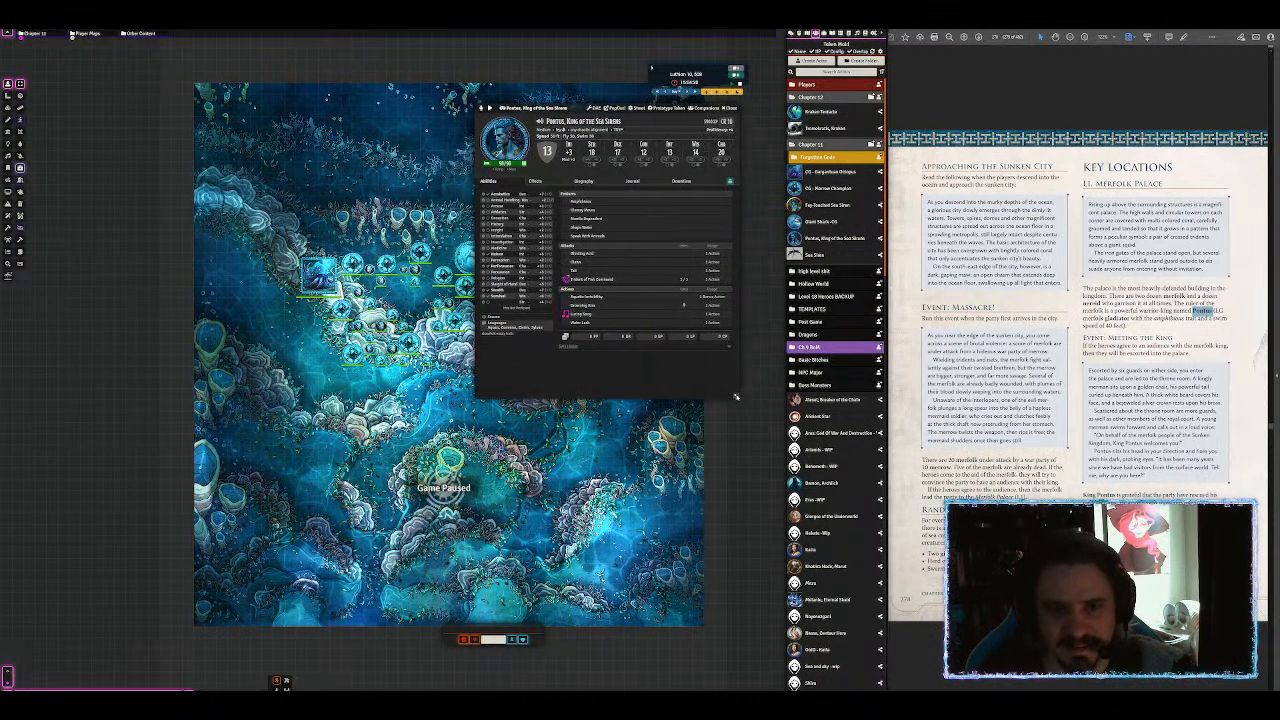
{"action": "left_click", "coordinate": [733, 107]}
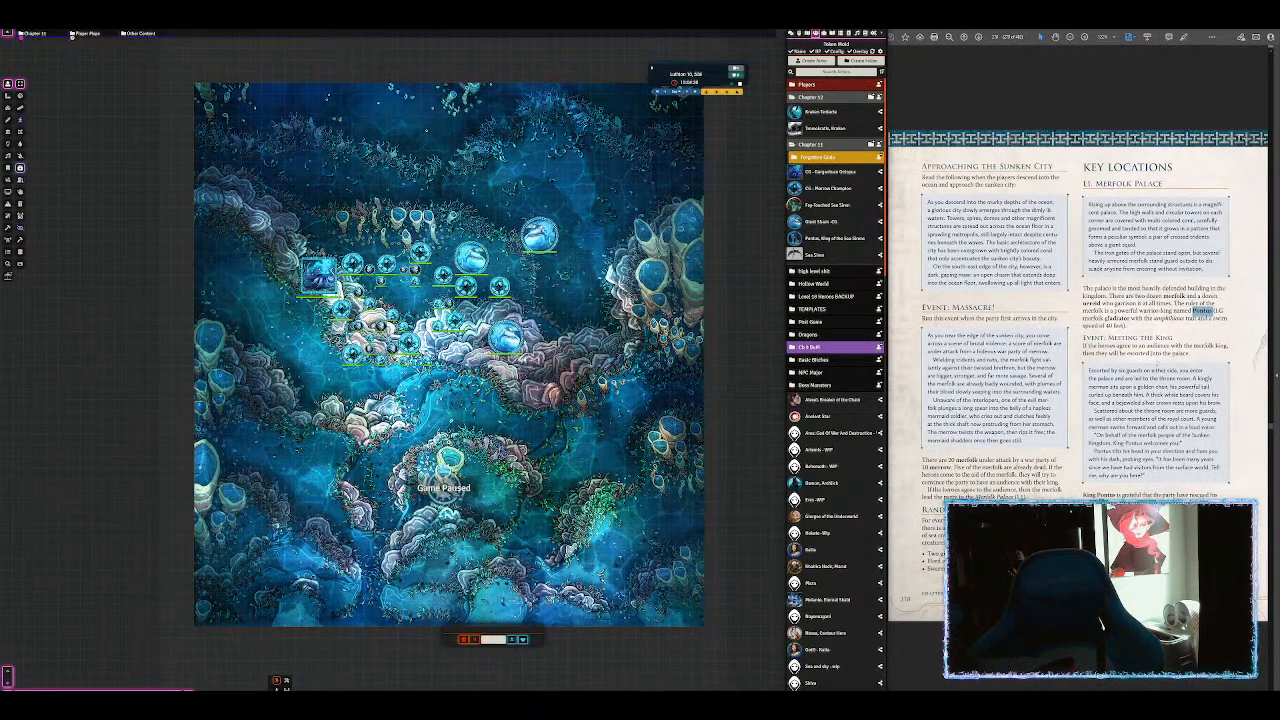
Step: Open the Siren City Seat of Power scene and frame the giant shell throne area
{"action": "left_click_drag", "start_coordinate": [565, 307], "coordinate": [596, 249]}
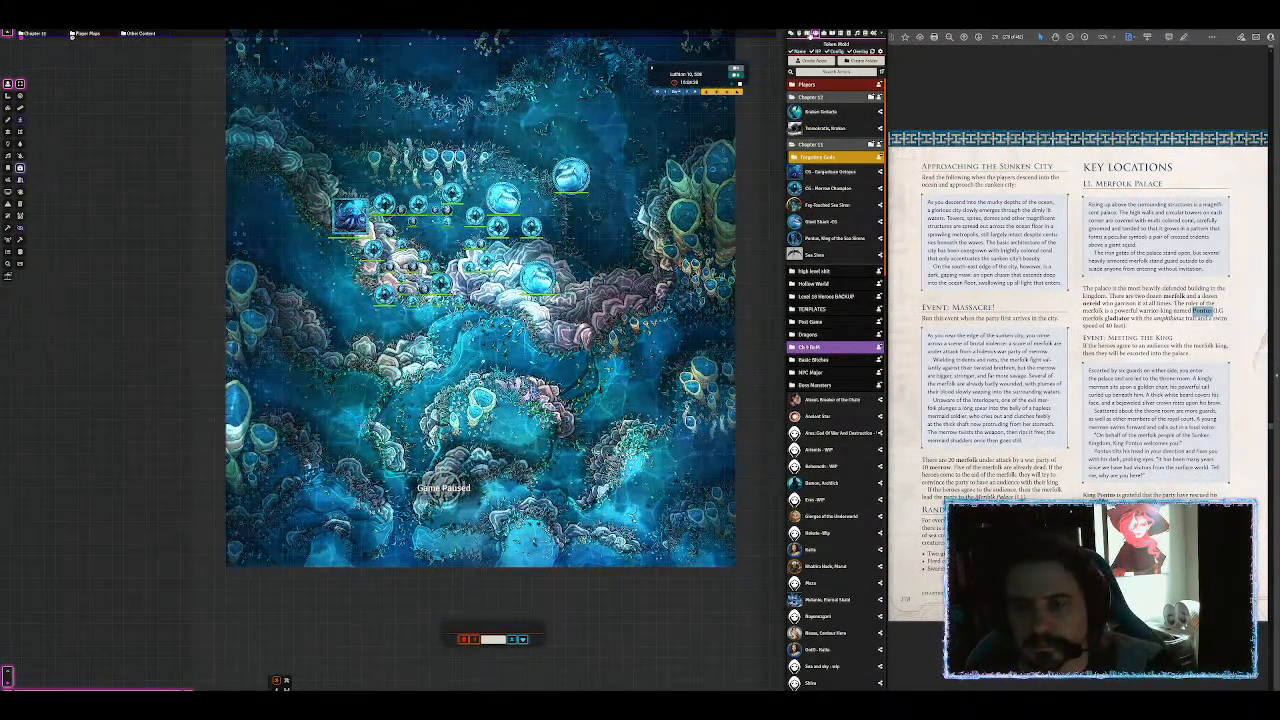
{"action": "left_click", "coordinate": [807, 33]}
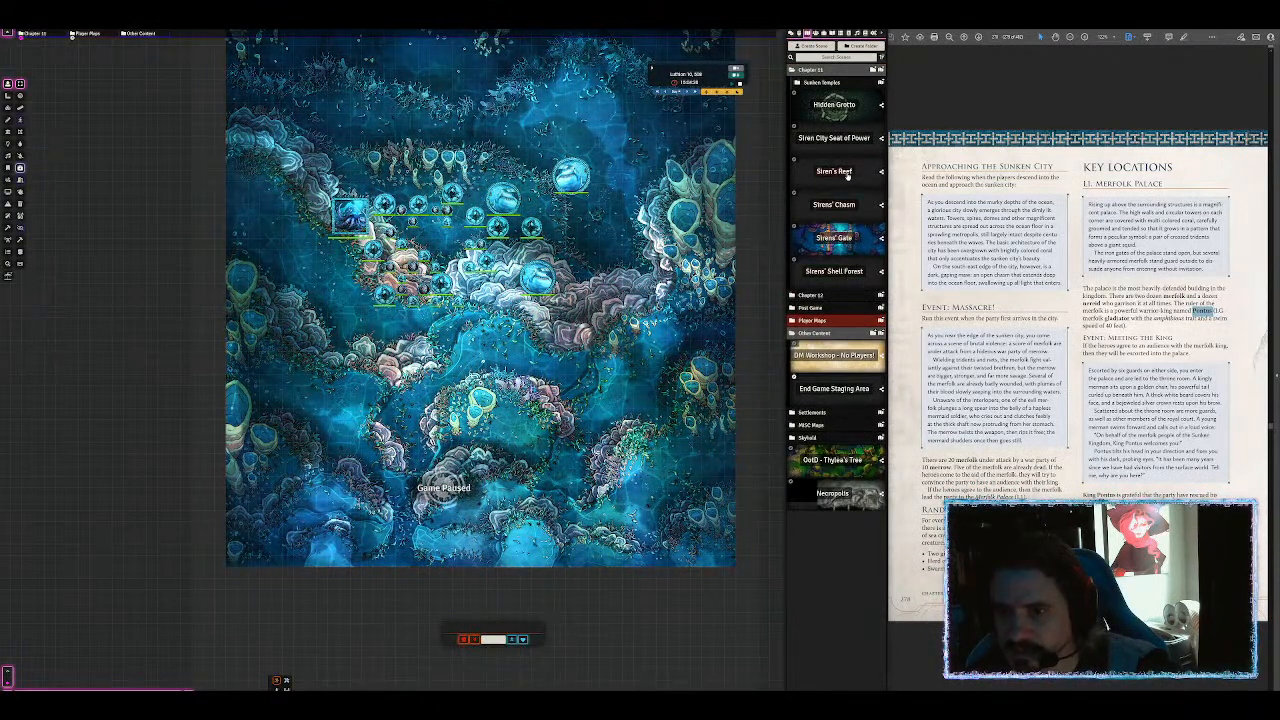
{"action": "left_click", "coordinate": [834, 140]}
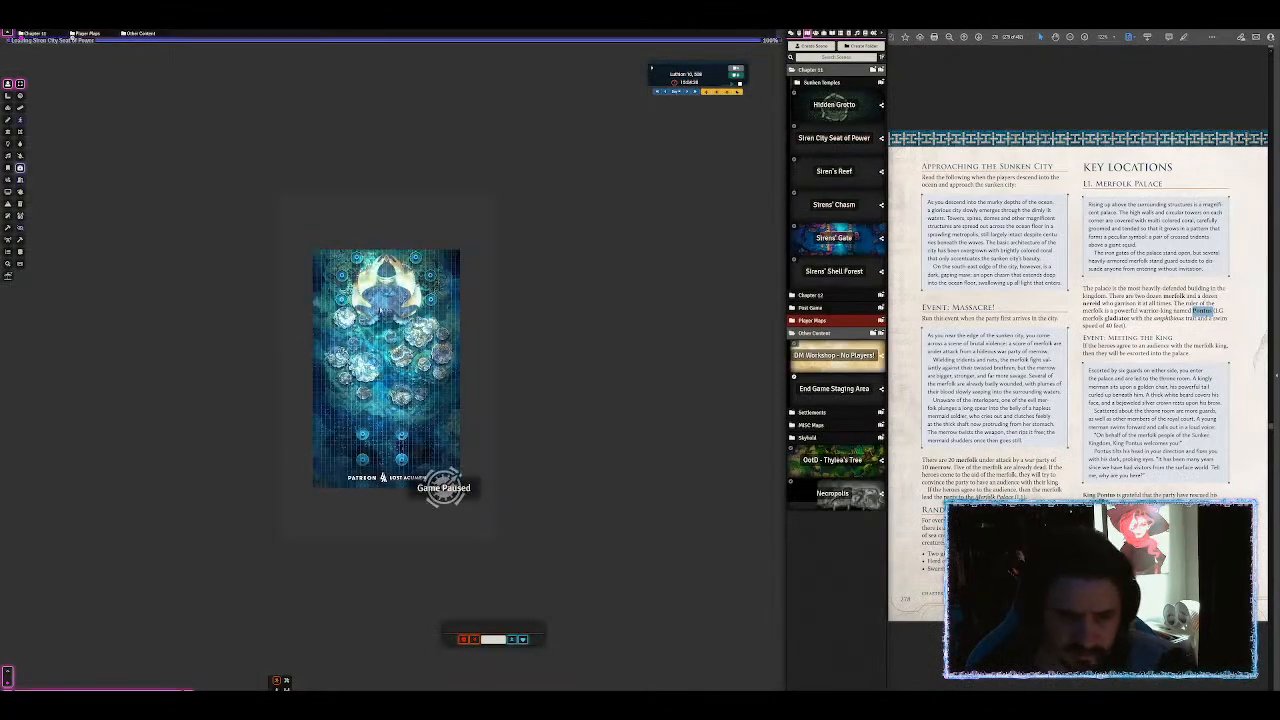
{"action": "scroll", "coordinate": [445, 366], "scroll_direction": "up", "scroll_amount": 15}
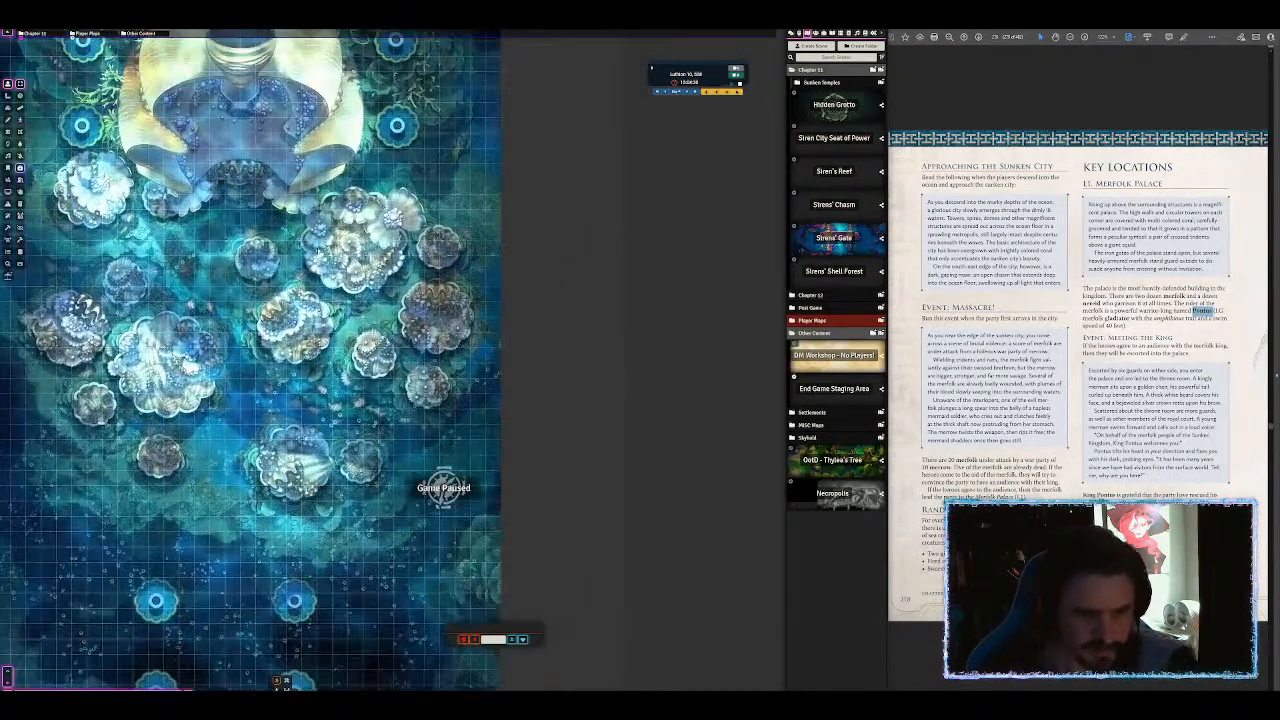
{"action": "left_click_drag", "start_coordinate": [445, 366], "coordinate": [662, 432]}
{"action": "scroll", "coordinate": [180, 305], "scroll_direction": "up", "scroll_amount": 3}
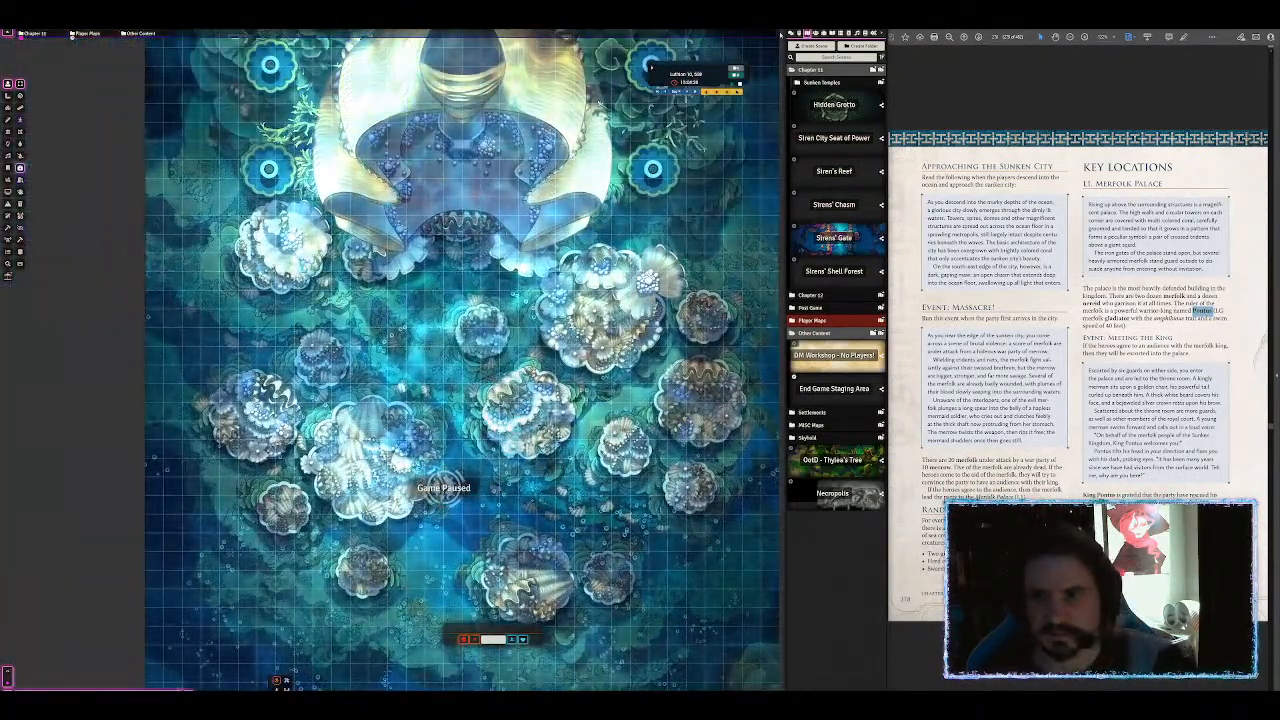
Step: Place the Pontus, King of the Sea Sirens token at the center of the giant shell throne
{"action": "left_click", "coordinate": [815, 33]}
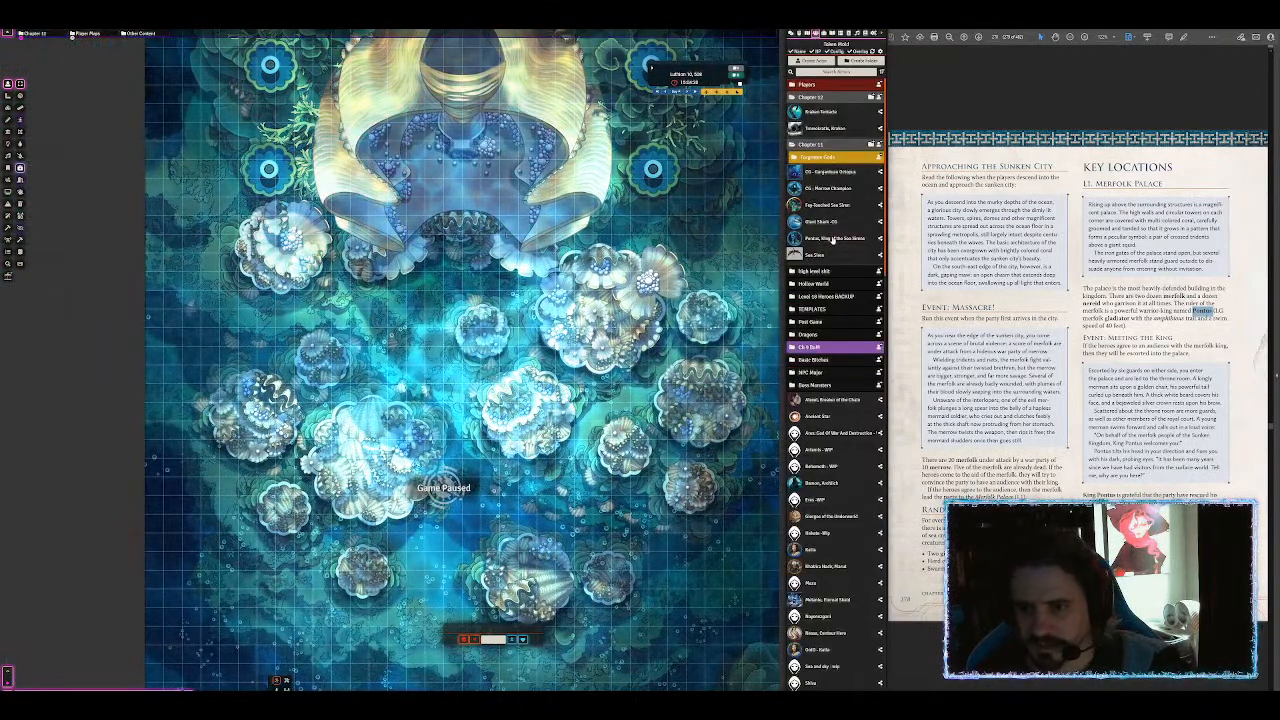
{"action": "left_click_drag", "start_coordinate": [596, 211], "coordinate": [456, 151]}
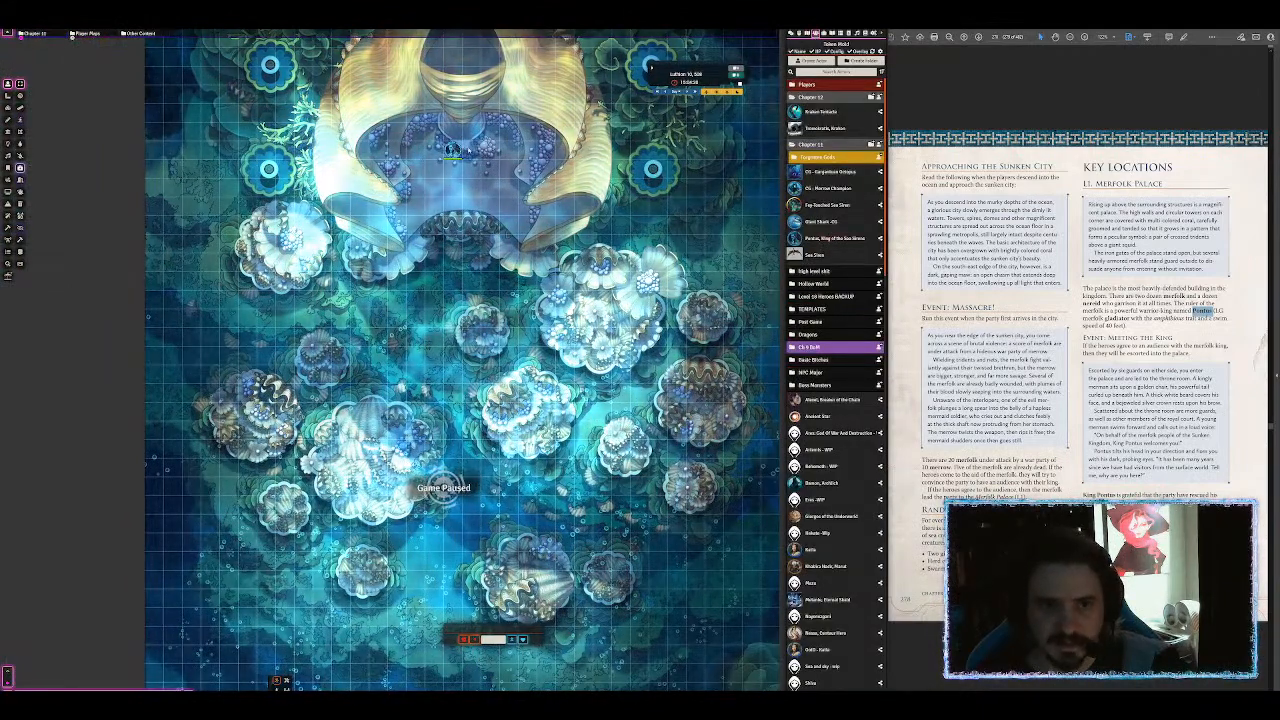
{"action": "left_click_drag", "start_coordinate": [456, 151], "coordinate": [464, 146]}
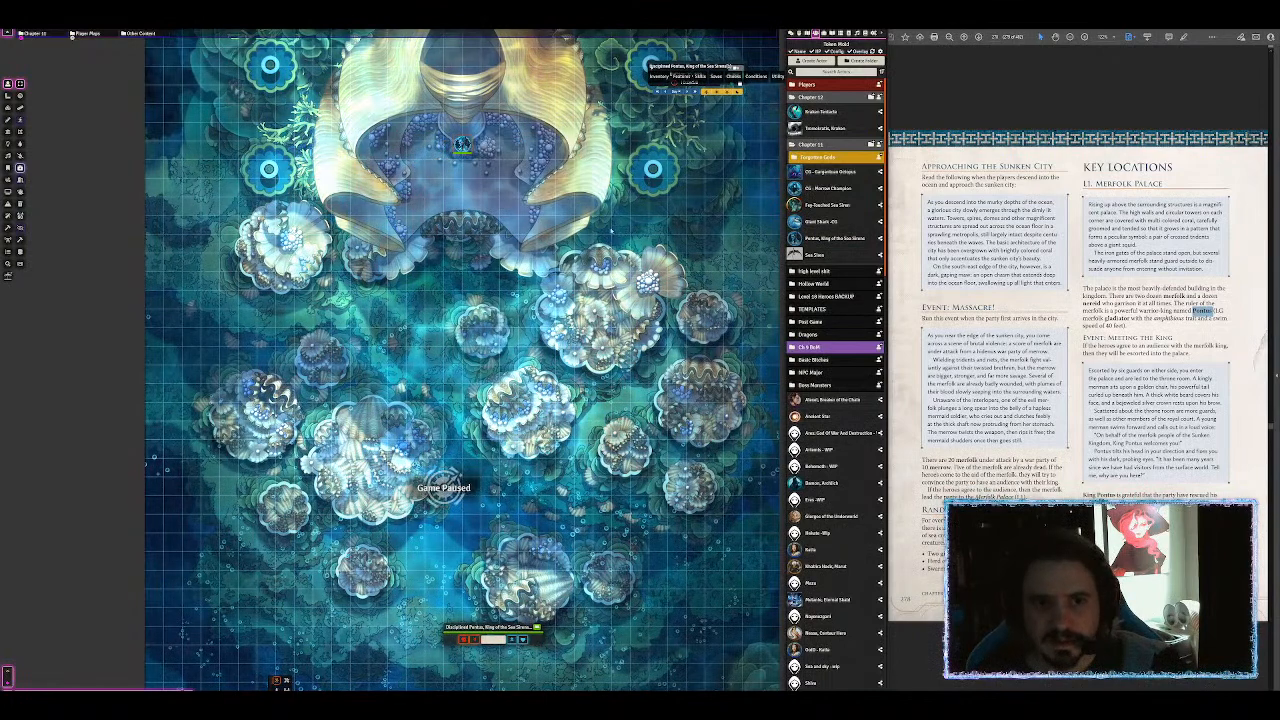
Step: Copy the "Mermaid, Nixri" artwork from its Pinterest page and switch to Photoshop
{"action": "key", "text": "ctrl+Tab"}
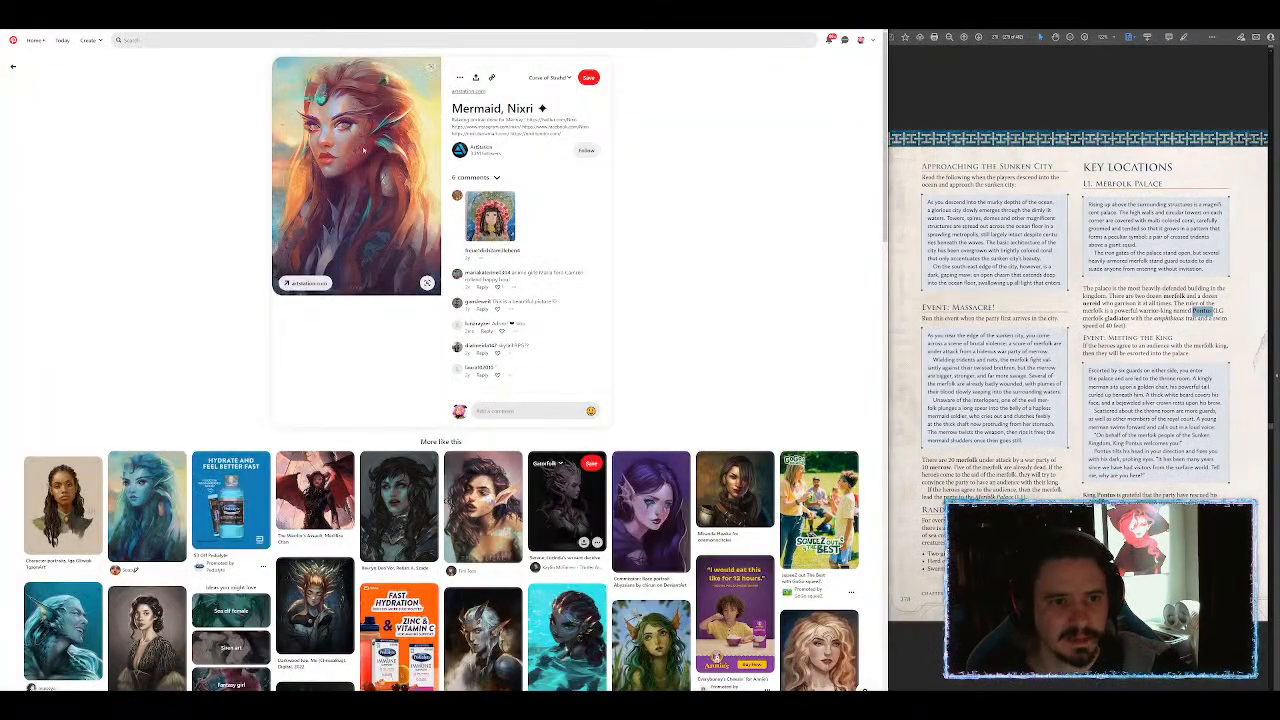
{"action": "right_click", "coordinate": [363, 144]}
{"action": "left_click", "coordinate": [371, 186]}
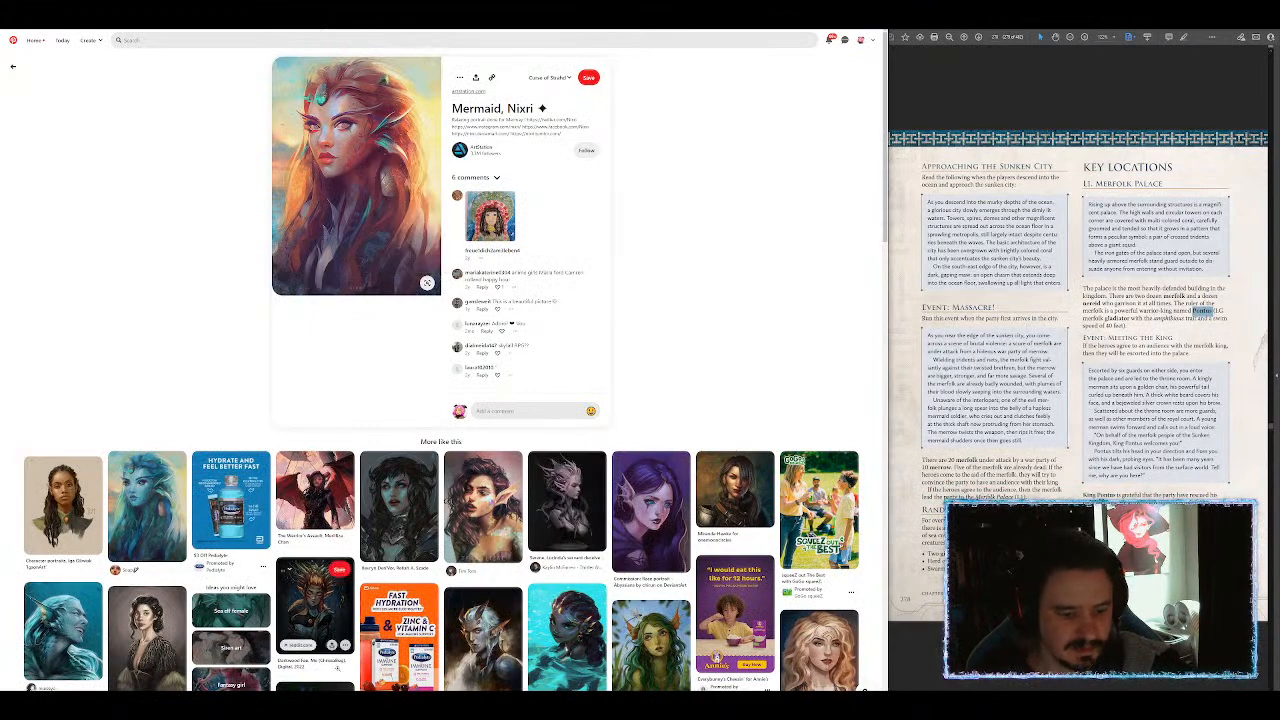
{"action": "key", "text": "alt+Tab"}
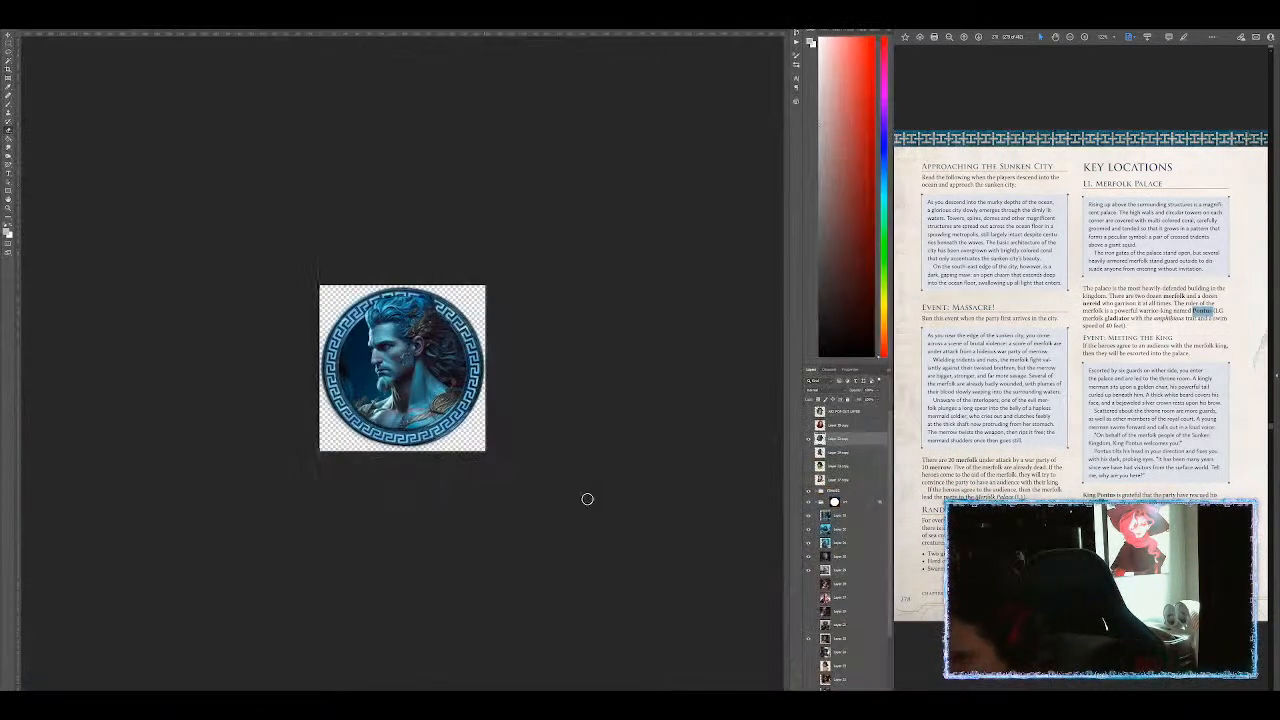
Step: Advance the adventure PDF to the page with The King's Request and the Merfolk Village
{"action": "left_click", "coordinate": [1150, 328]}
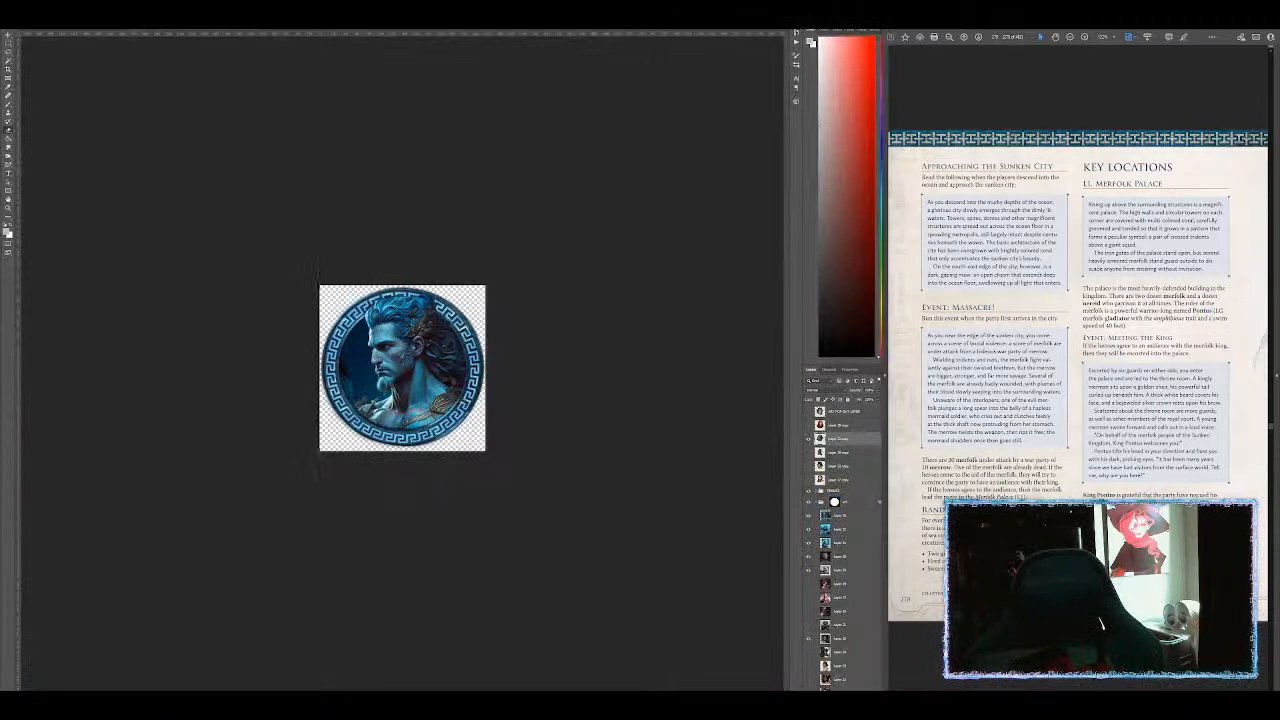
{"action": "scroll", "coordinate": [1078, 375], "scroll_direction": "down", "scroll_amount": 2}
{"action": "scroll", "coordinate": [1078, 375], "scroll_direction": "down", "scroll_amount": 2}
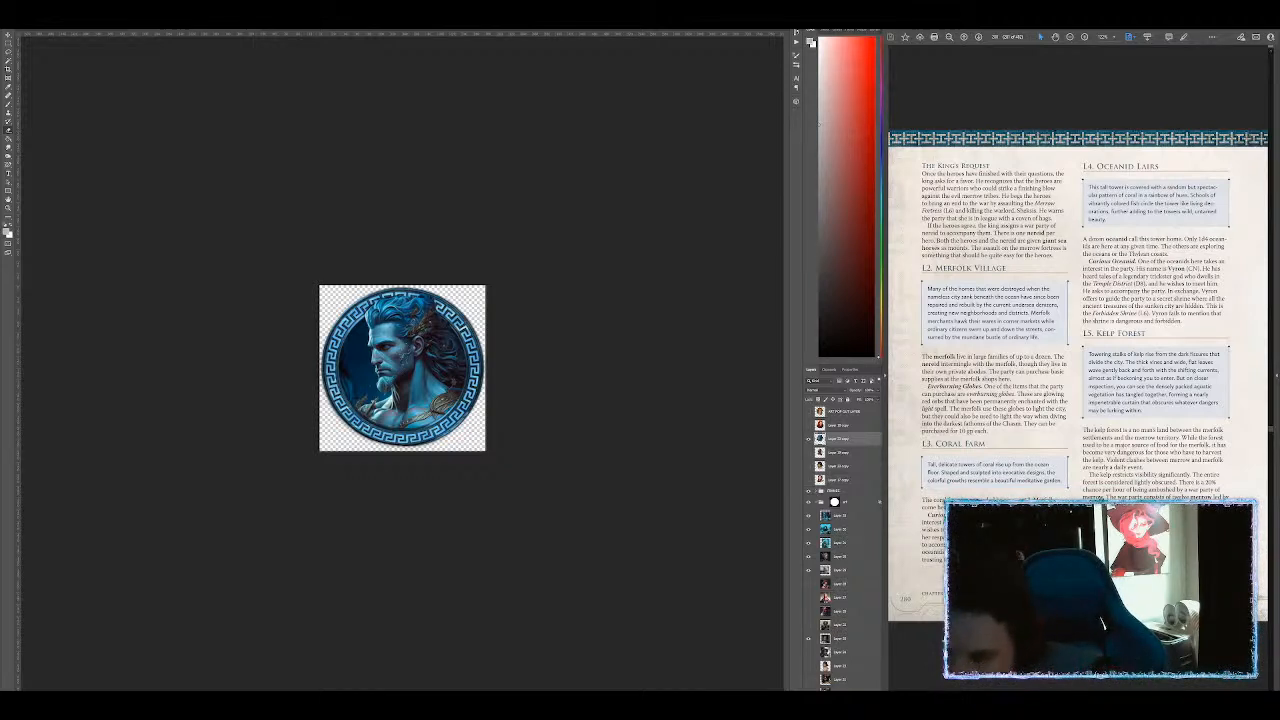
Step: Paste the mermaid artwork on a new layer above the king portrait, scale it down and position her face inside the ring frame
{"action": "left_click", "coordinate": [518, 330]}
{"action": "left_click", "coordinate": [809, 440]}
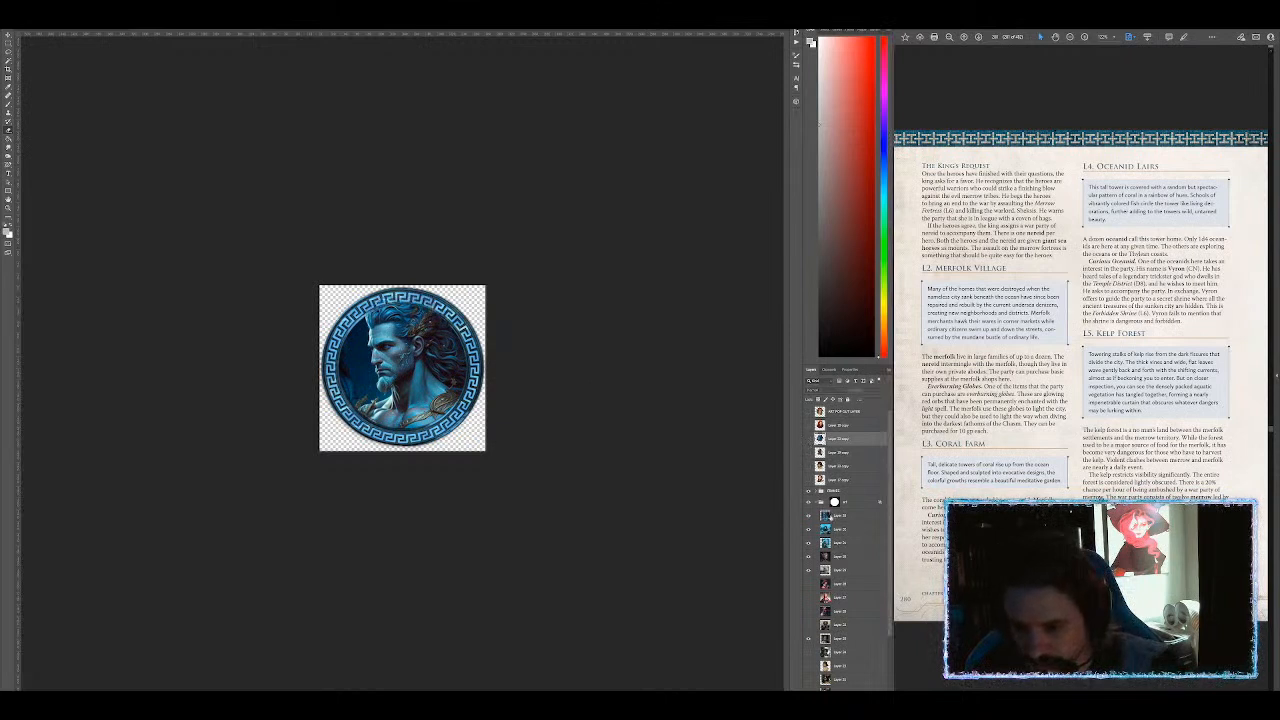
{"action": "left_click", "coordinate": [838, 515]}
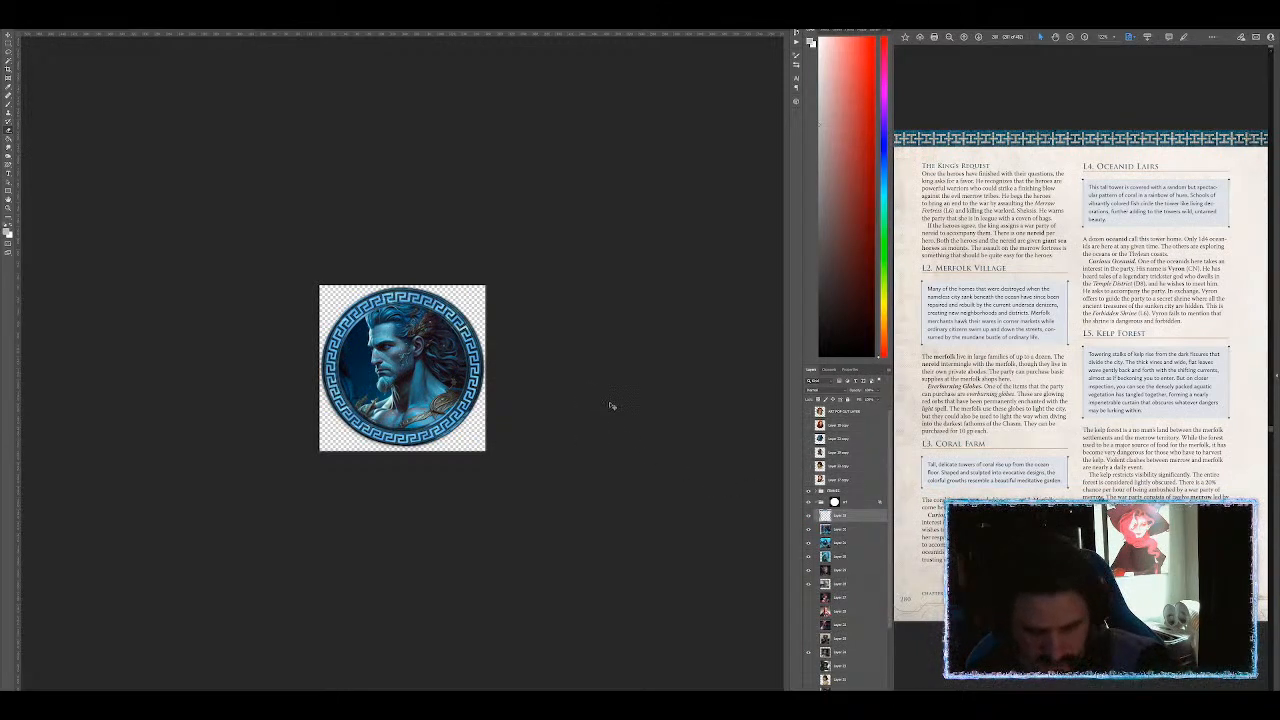
{"action": "key", "text": "ctrl+v"}
{"action": "key", "text": "ctrl+t"}
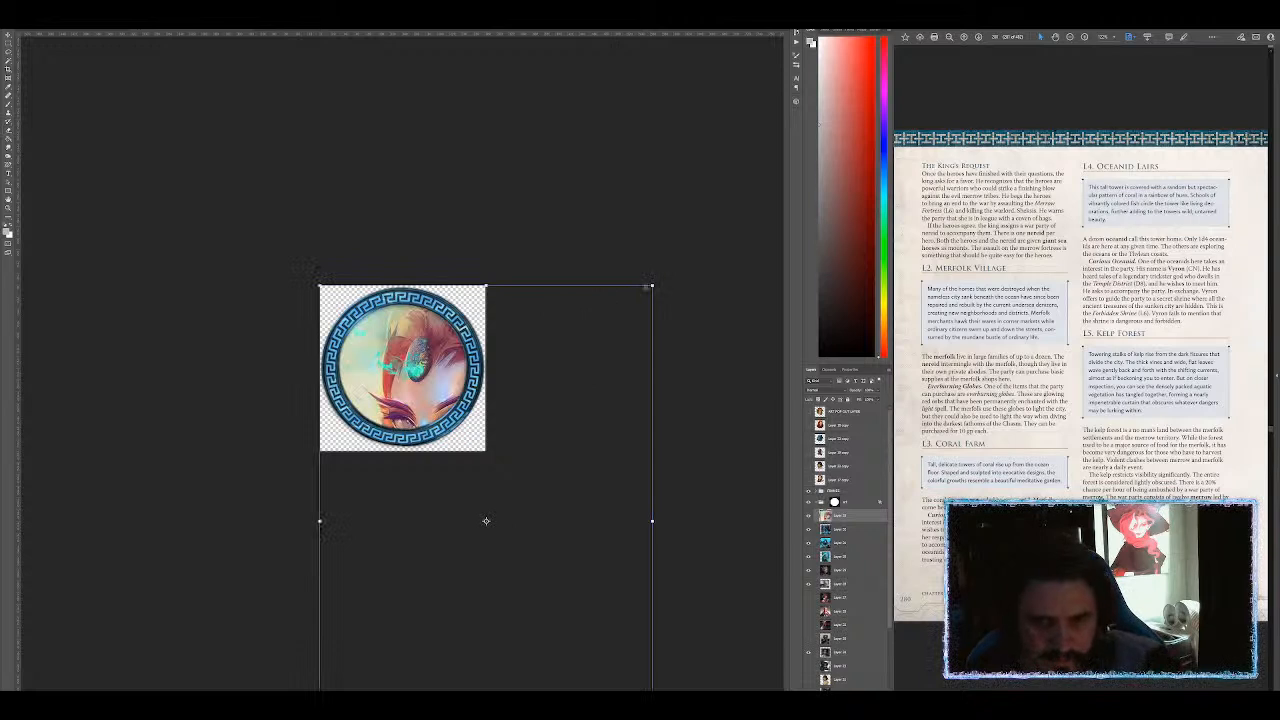
{"action": "left_click_drag", "start_coordinate": [651, 287], "coordinate": [413, 551]}
{"action": "left_click_drag", "start_coordinate": [443, 630], "coordinate": [460, 346]}
{"action": "key", "text": "Return"}
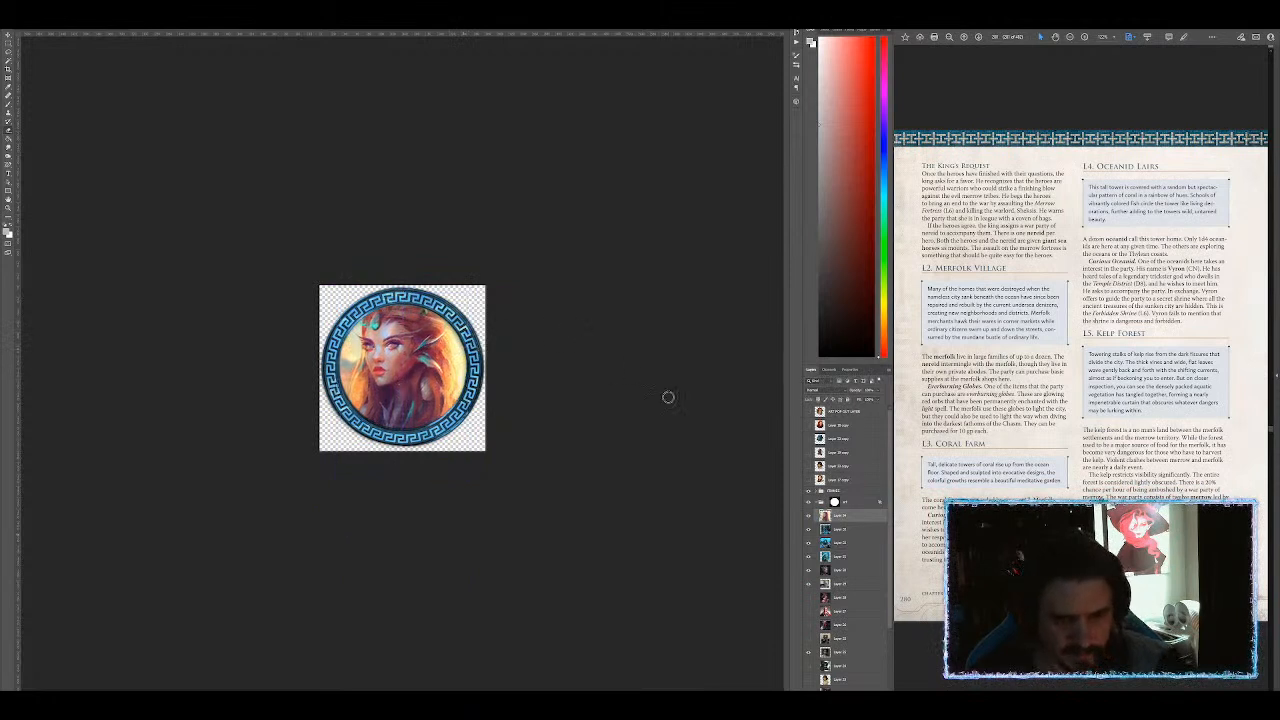
Step: Duplicate the mermaid layer above the ring frame and erase the parts of the copy that cover the ring
{"action": "key", "text": "ctrl+j"}
{"action": "left_click_drag", "start_coordinate": [854, 517], "coordinate": [840, 452]}
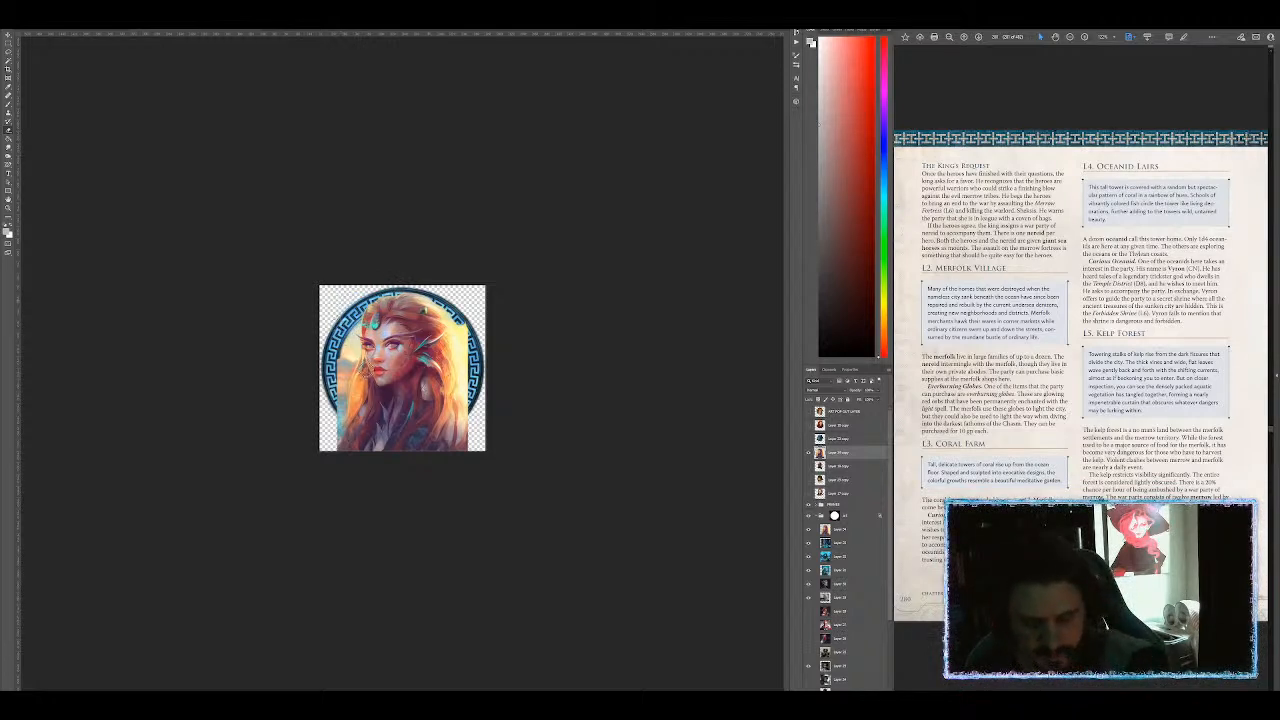
{"action": "mouse_move", "coordinate": [326, 364]}
{"action": "left_mouse_down"}
{"action": "mouse_move", "coordinate": [368, 445]}
{"action": "mouse_move", "coordinate": [445, 435]}
{"action": "mouse_move", "coordinate": [477, 322]}
{"action": "left_mouse_up"}
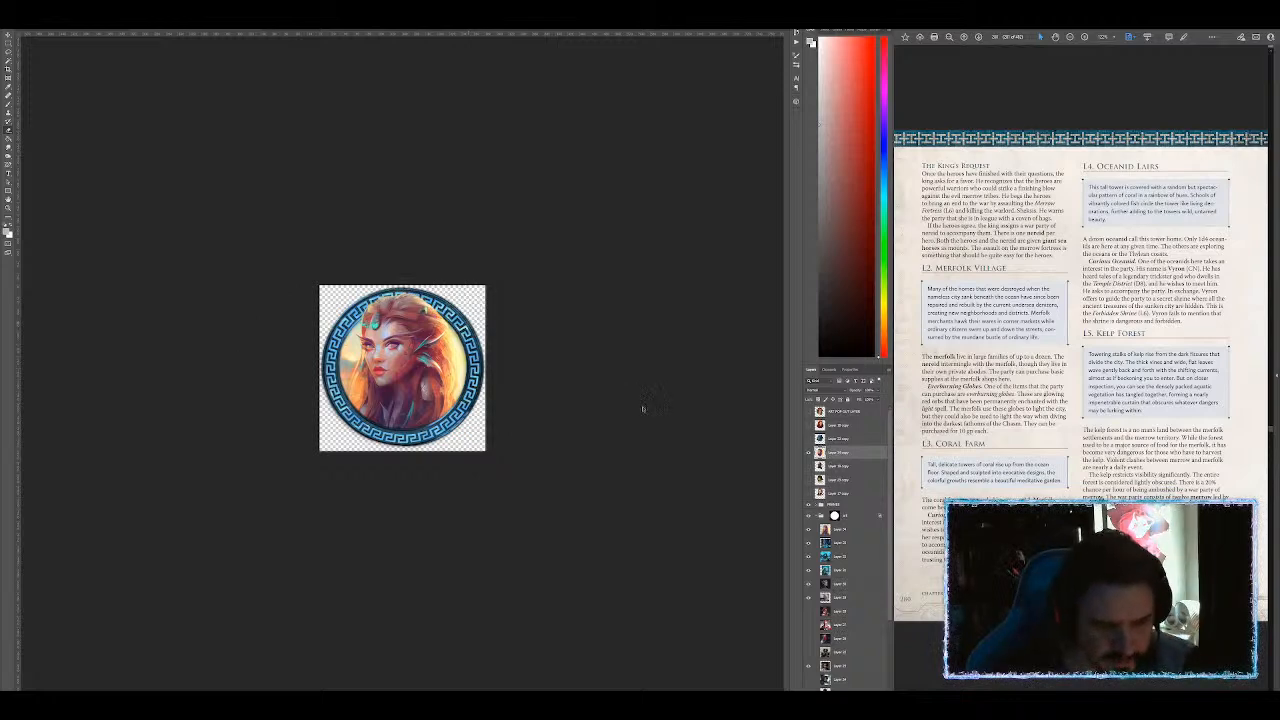
Step: Export the finished mermaid token as a PNG under a new file name in the Downloads folder
{"action": "key", "text": "ctrl+alt+shift+s"}
{"action": "key", "text": "Return"}
{"action": "type", "text": "oedd"}
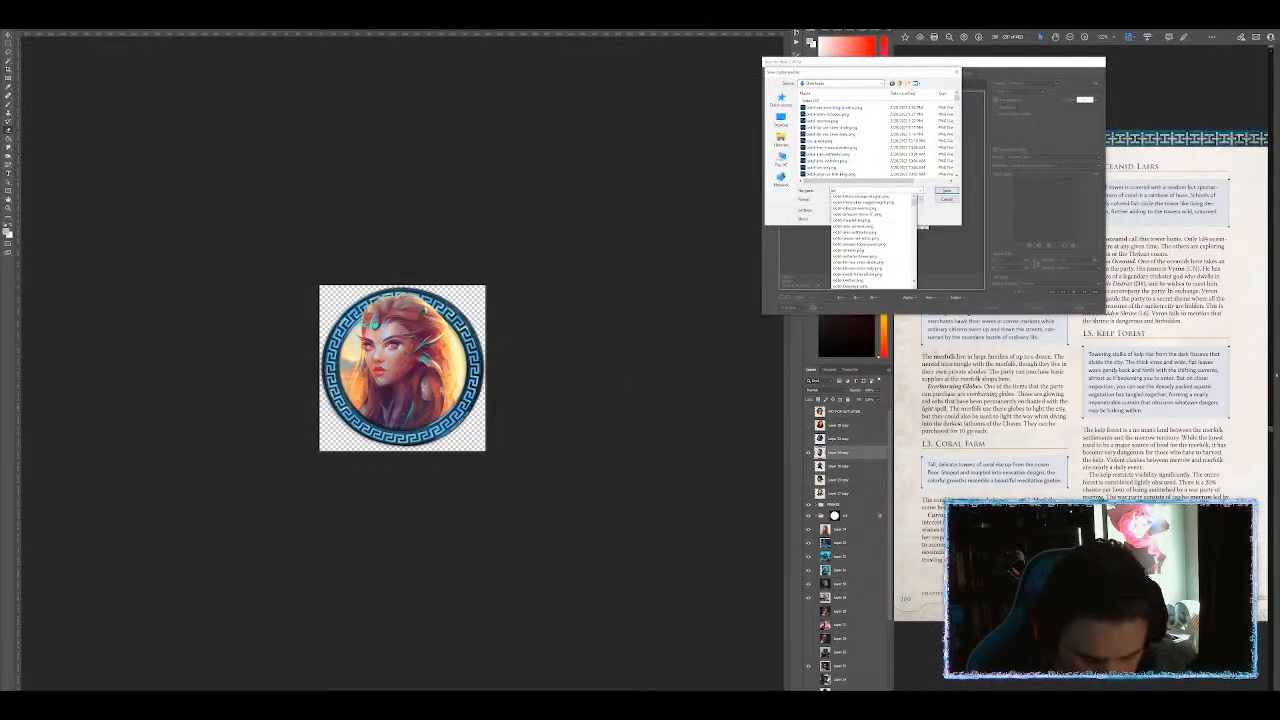
{"action": "type", "text": "-new-z-1"}
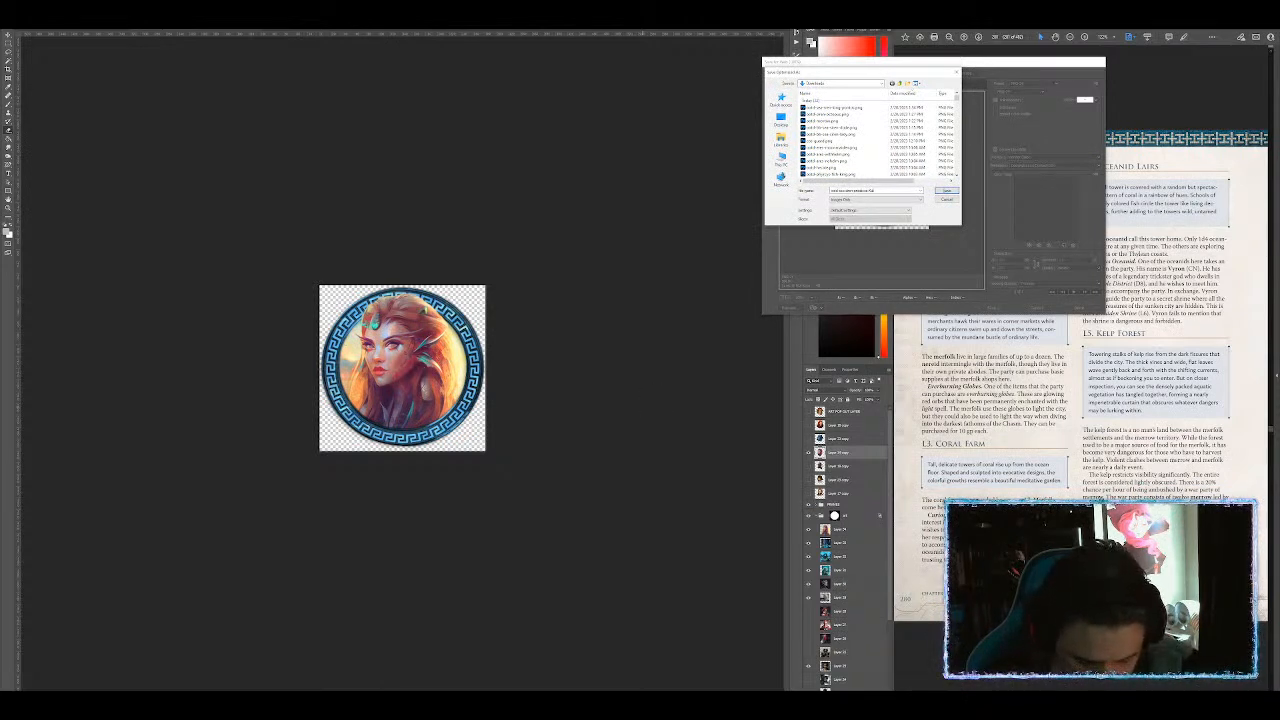
{"action": "key", "text": "Return"}
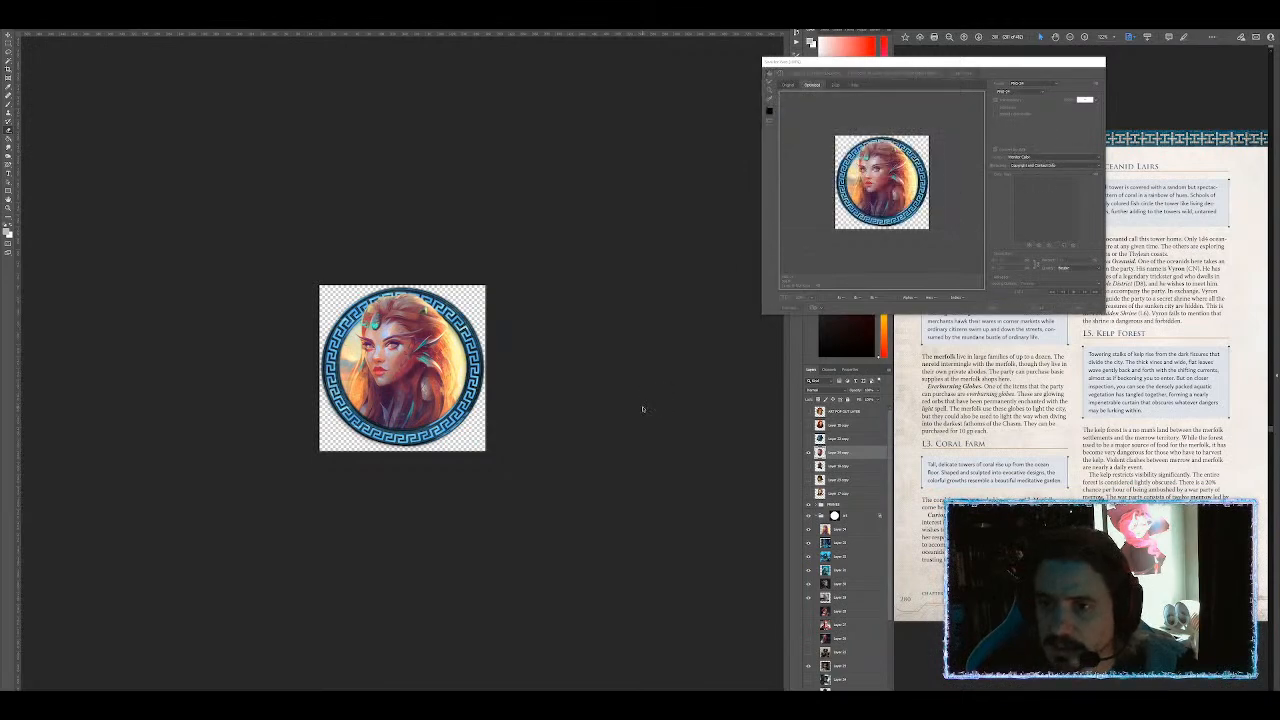
Step: Switch back to Foundry VTT, duplicate the Pontus actor and rename the copy "Kaila, Priestess of the Old Gods"
{"action": "key", "text": "alt+Tab"}
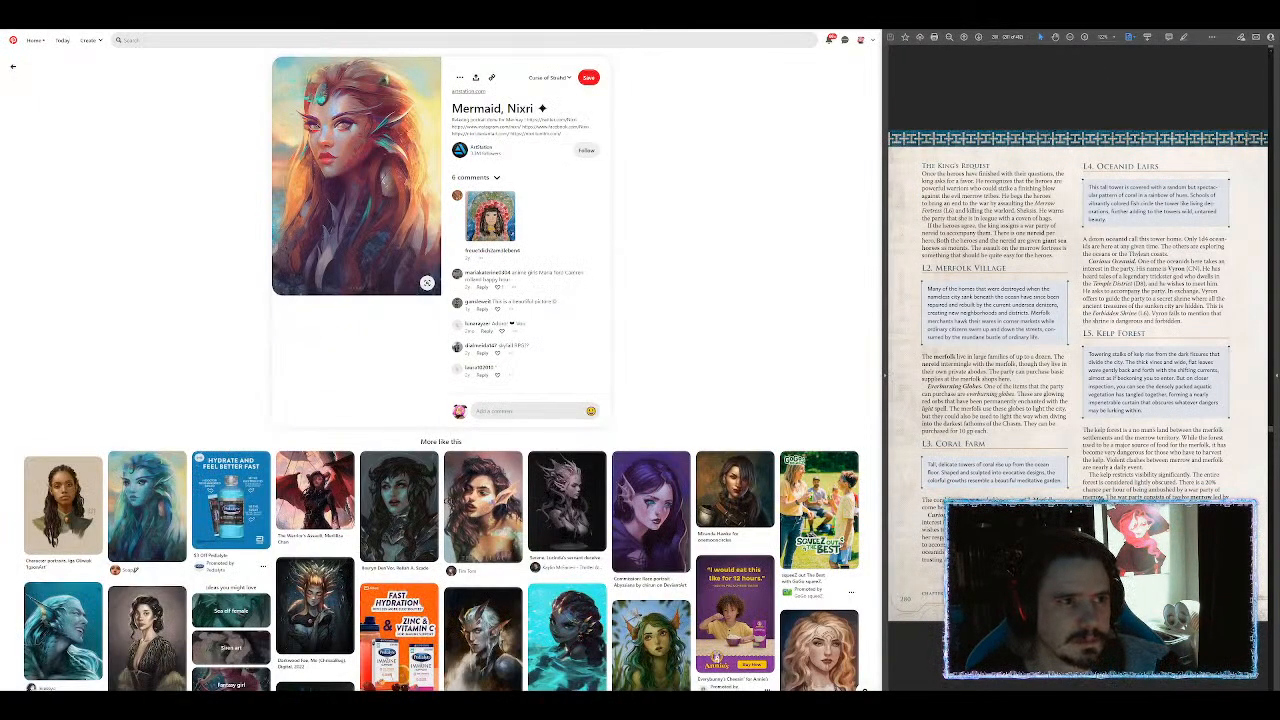
{"action": "key", "text": "alt+Tab"}
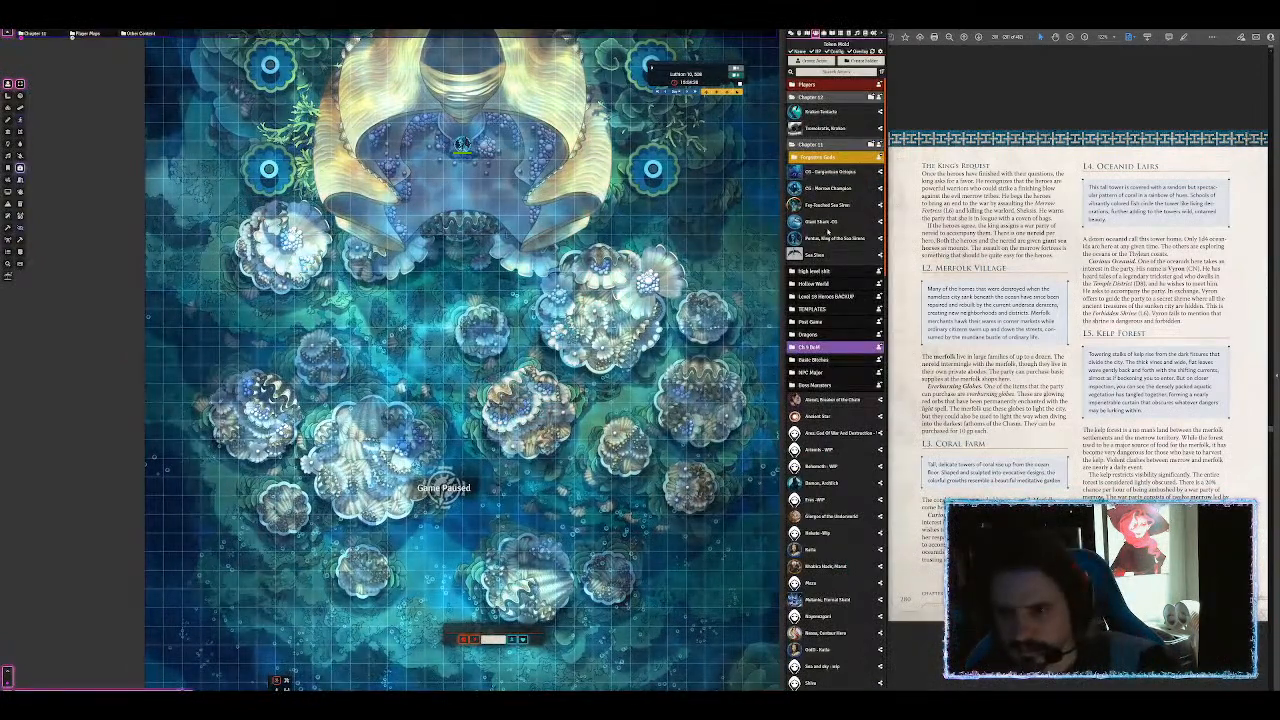
{"action": "right_click", "coordinate": [830, 238]}
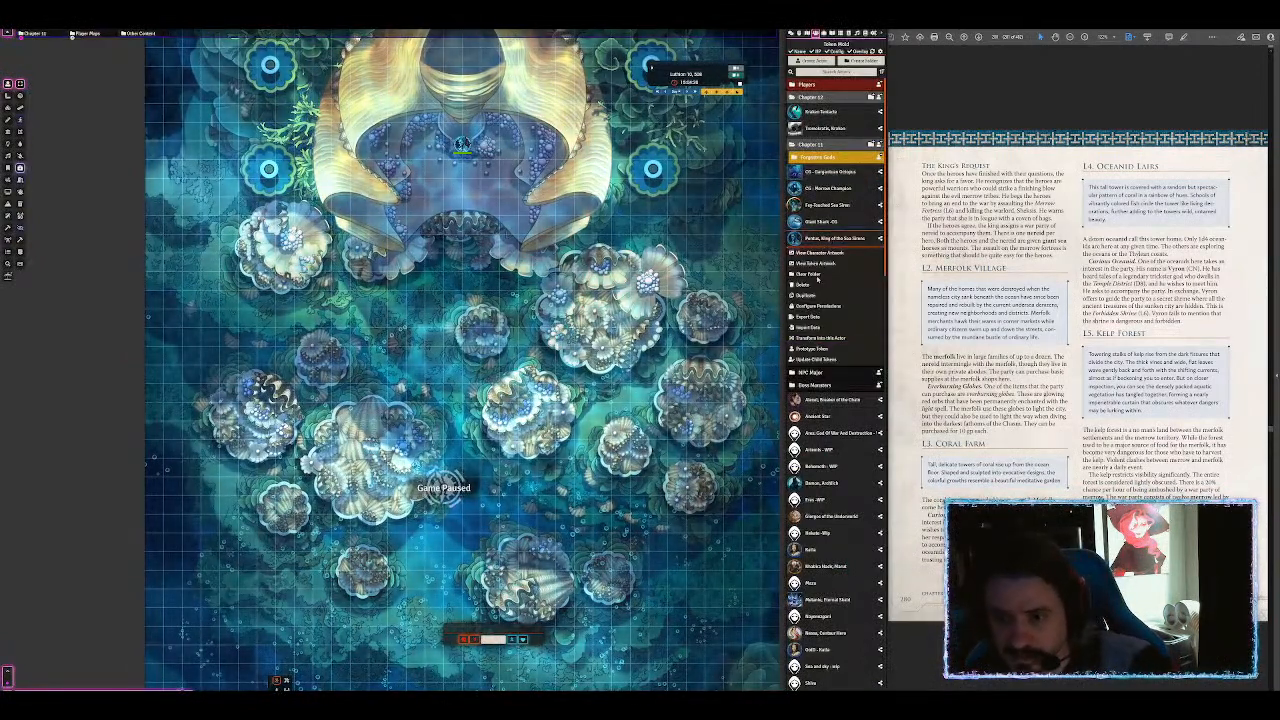
{"action": "left_click", "coordinate": [805, 295]}
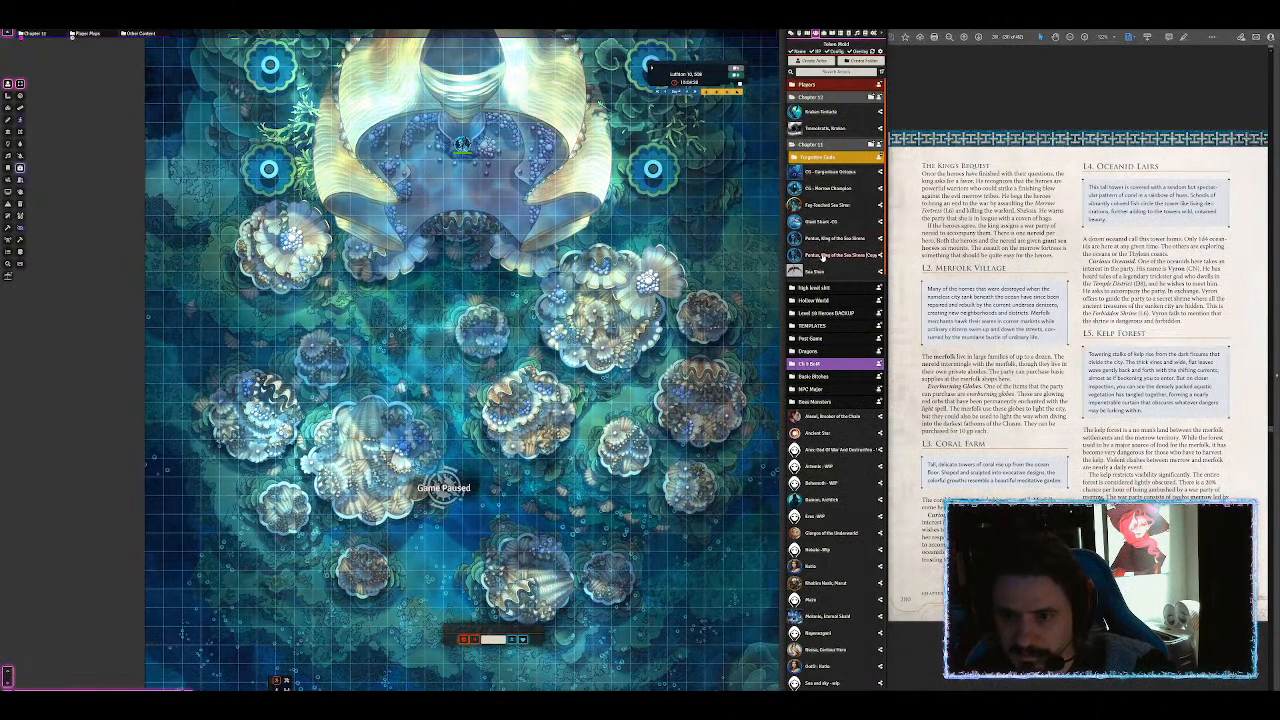
{"action": "left_click", "coordinate": [823, 256]}
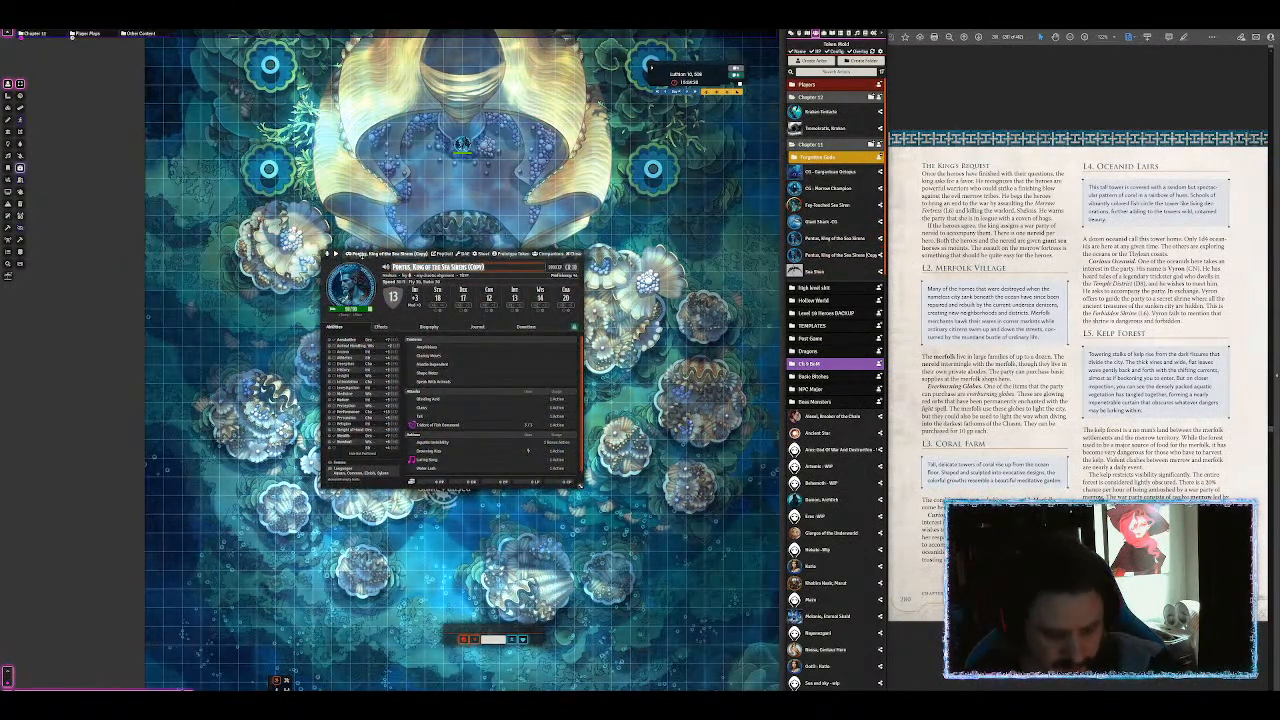
{"action": "key", "text": "ctrl+a"}
{"action": "type", "text": "Kaila"}
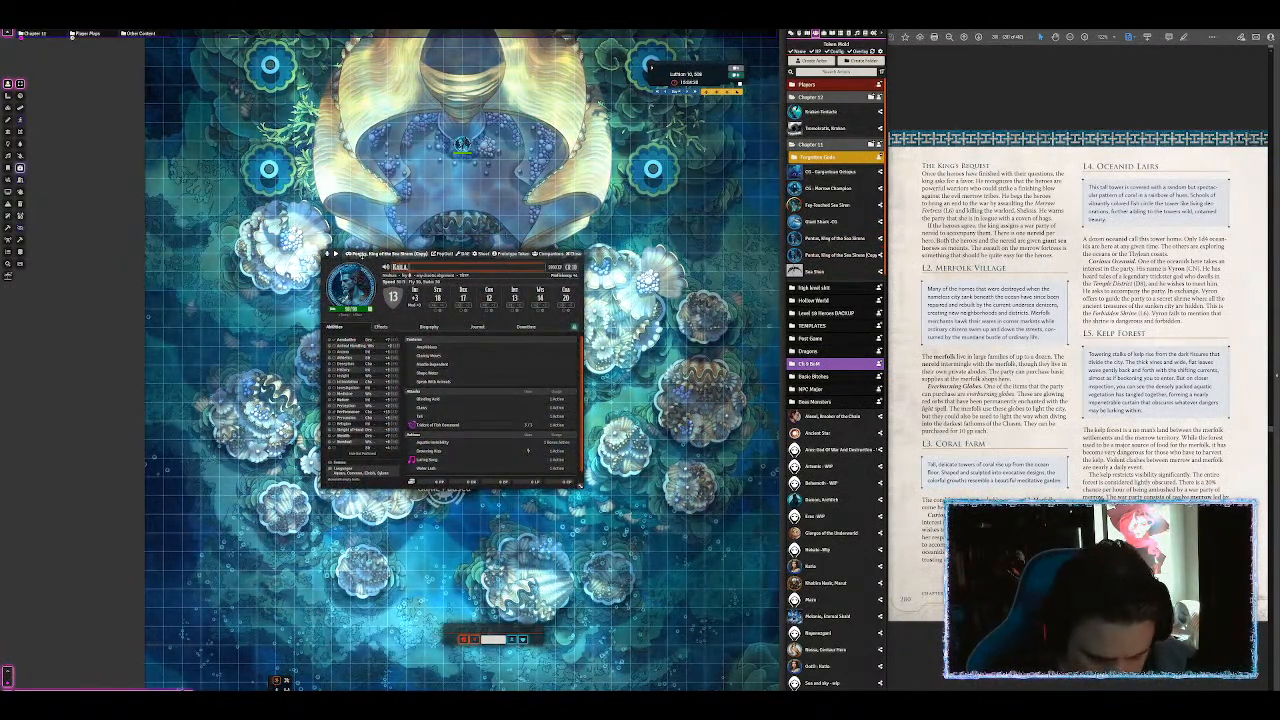
{"action": "type", "text": ", Pai"}
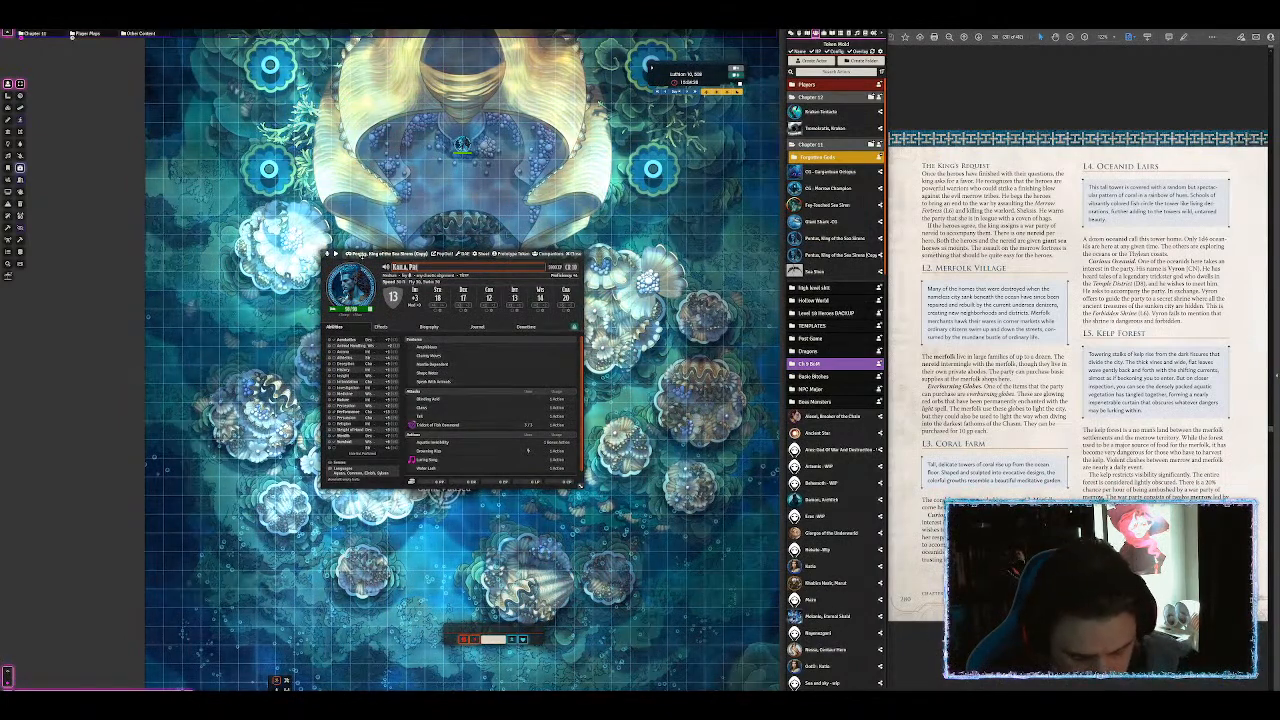
{"action": "type", "text": "estess of"}
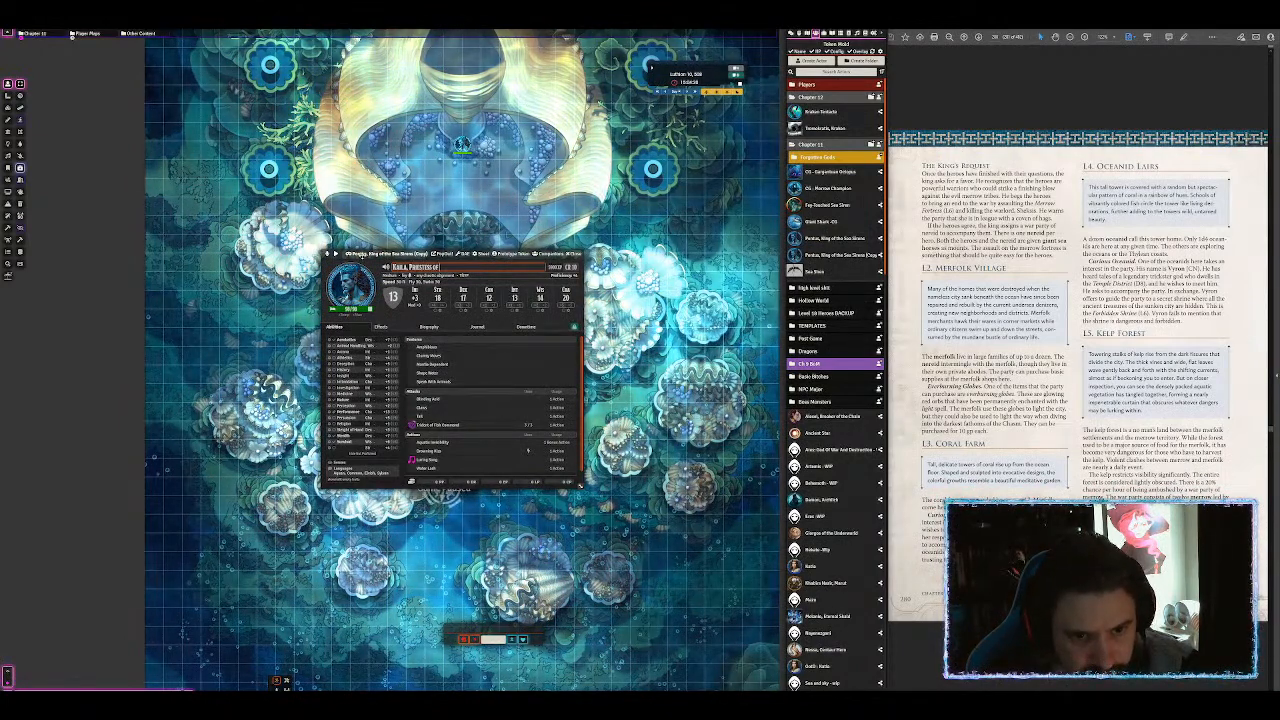
{"action": "type", "text": " the Old Gods"}
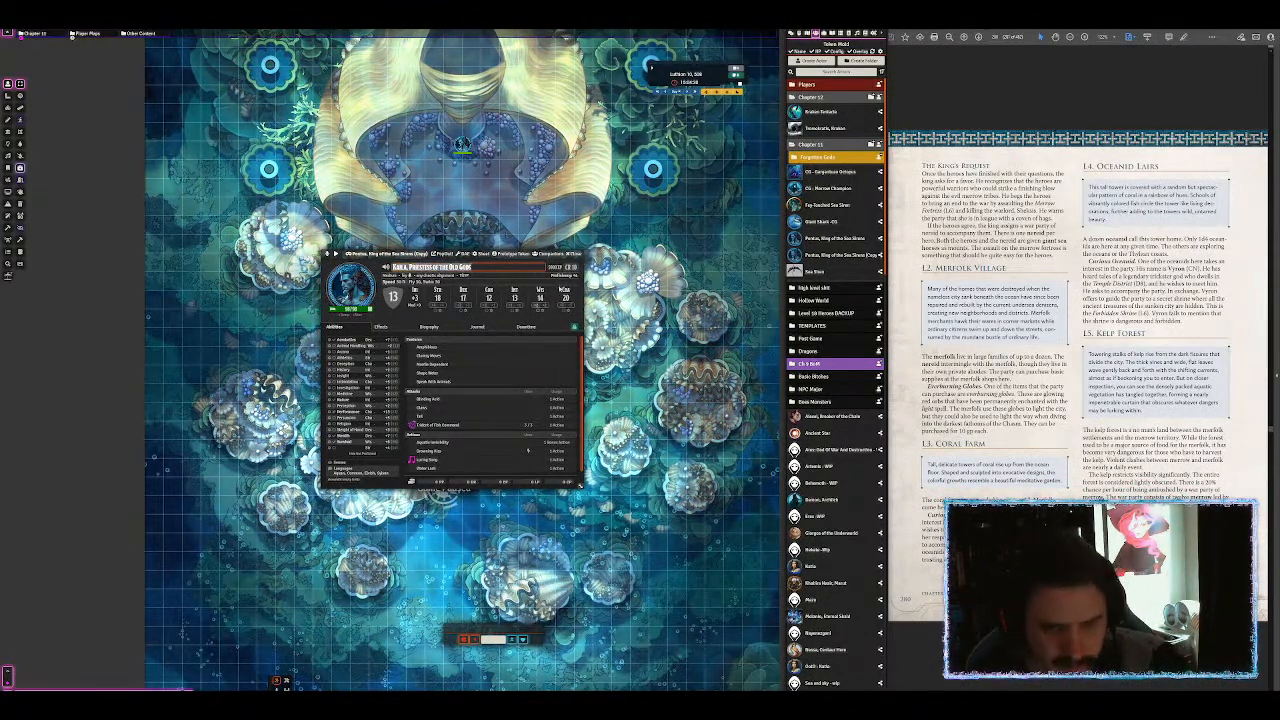
Step: Change the token disposition in Kaila's prototype token settings and update the token
{"action": "left_click", "coordinate": [513, 254]}
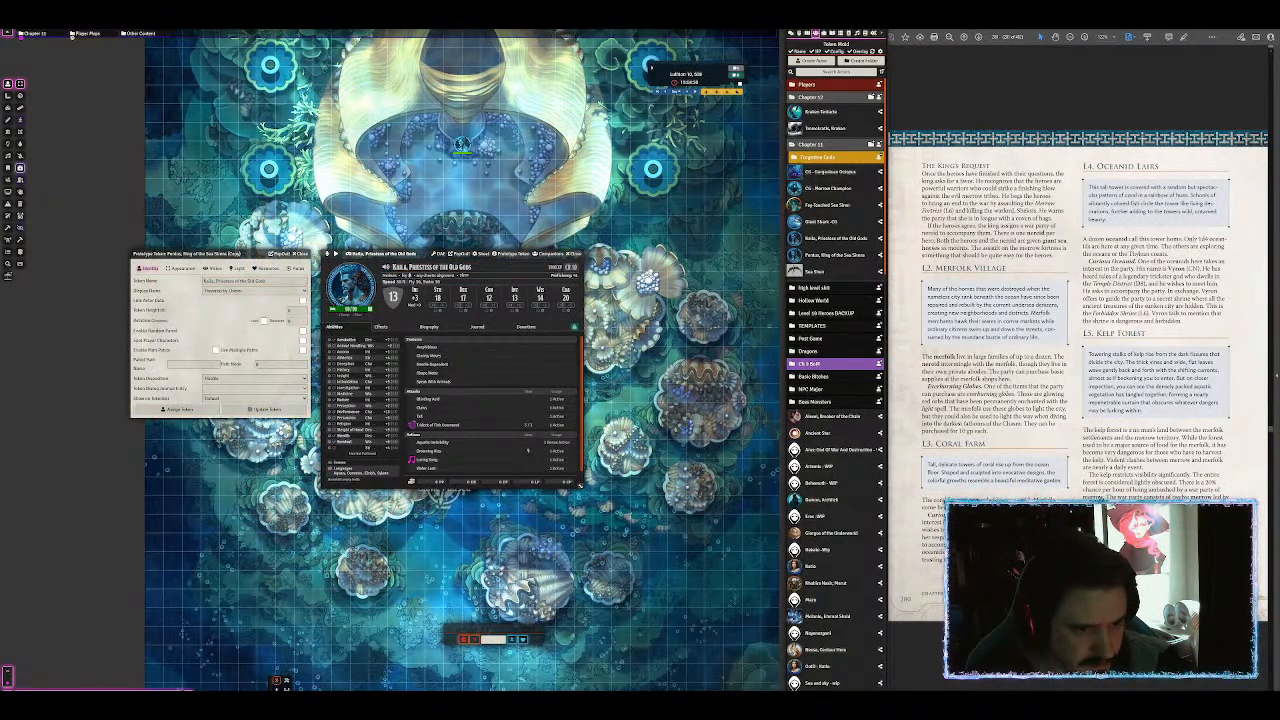
{"action": "left_click", "coordinate": [212, 396]}
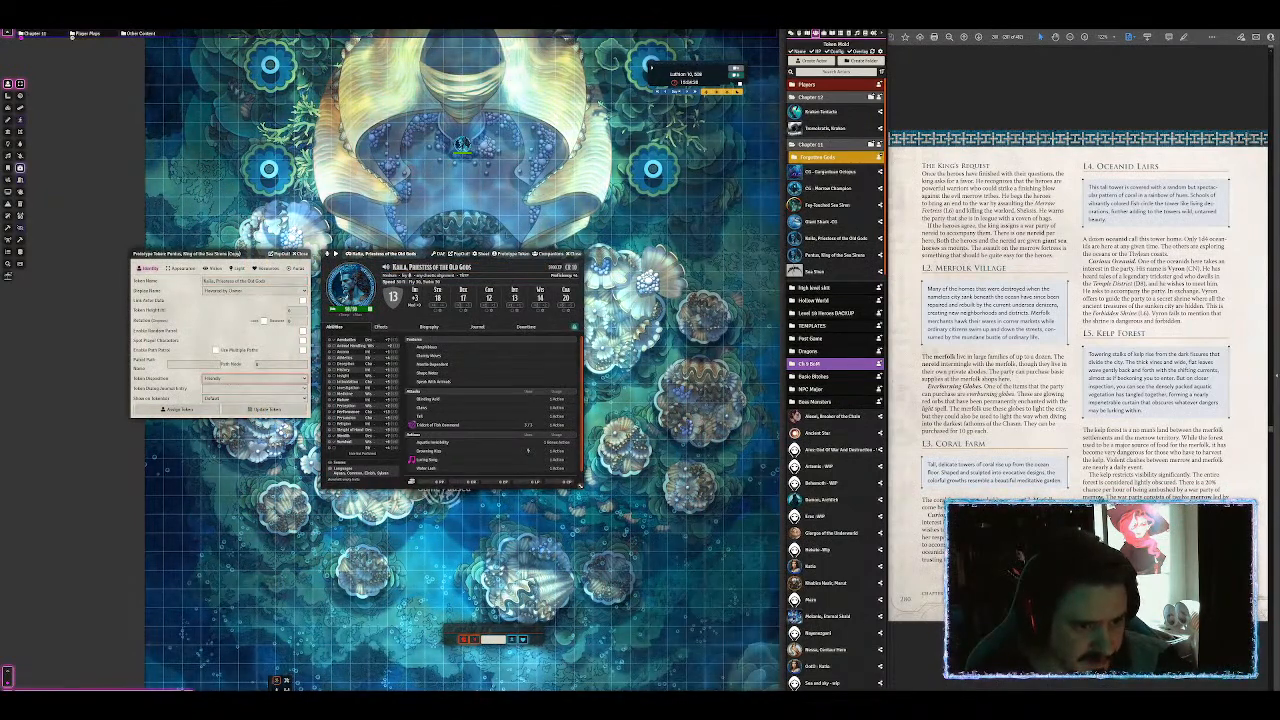
{"action": "left_click", "coordinate": [266, 409]}
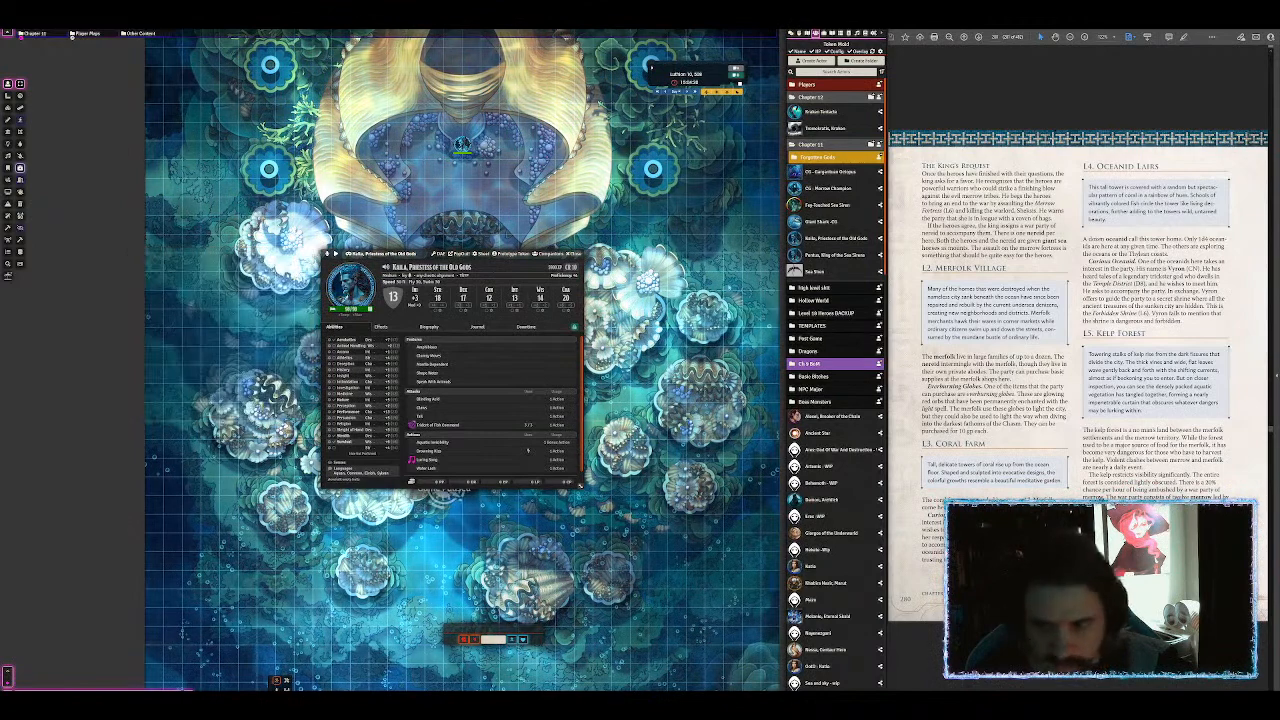
Step: Open the original Pontus actor, change its prototype token's disposition and update the token
{"action": "left_click", "coordinate": [836, 255]}
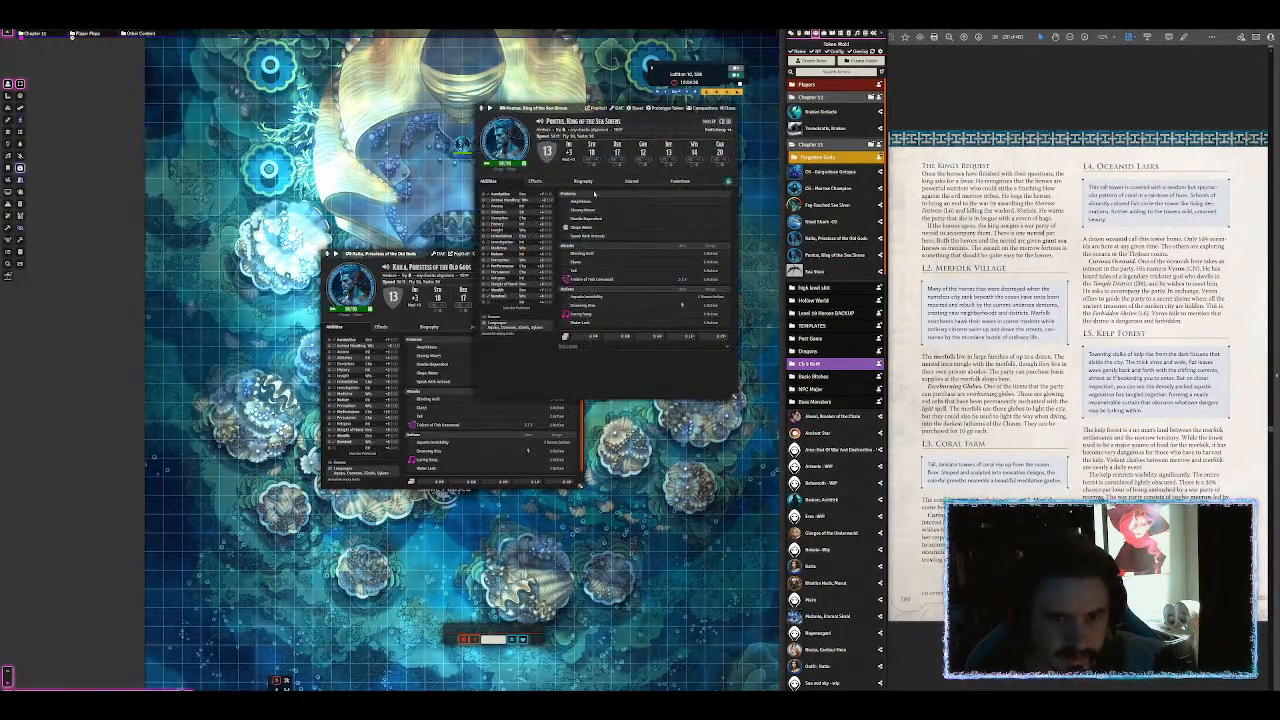
{"action": "left_click", "coordinate": [664, 108]}
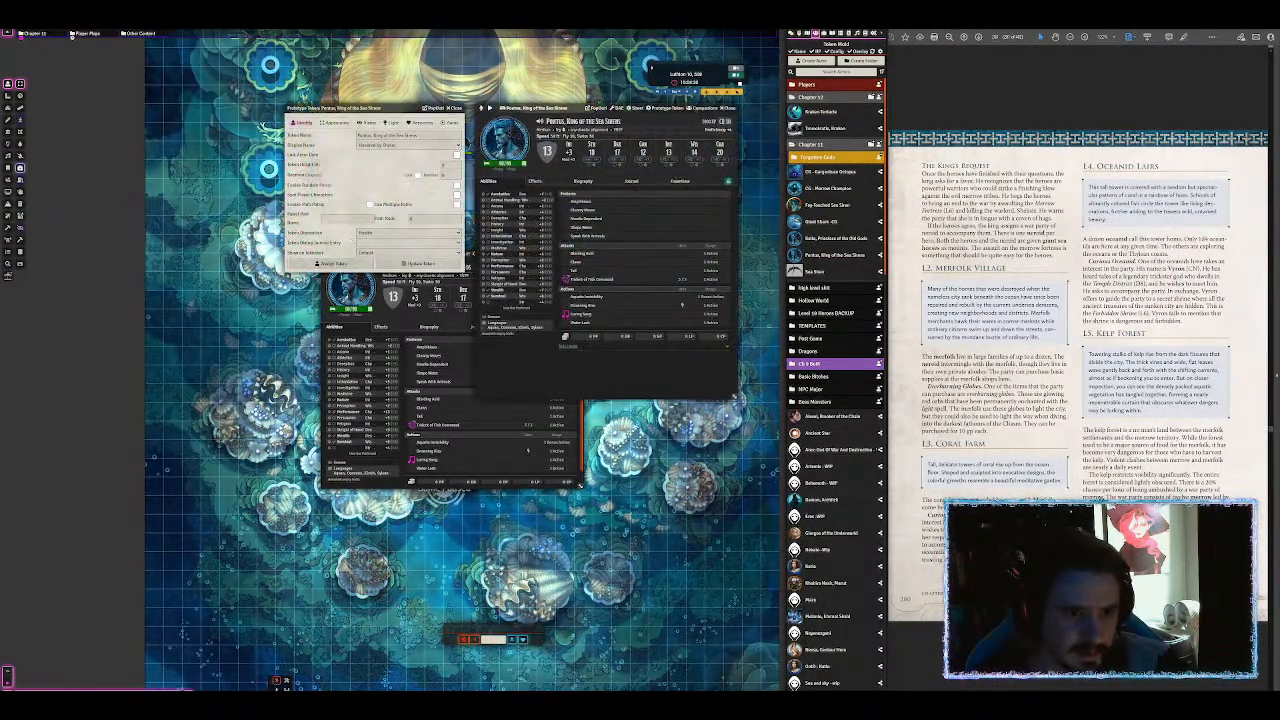
{"action": "left_click", "coordinate": [408, 232]}
{"action": "left_click", "coordinate": [365, 248]}
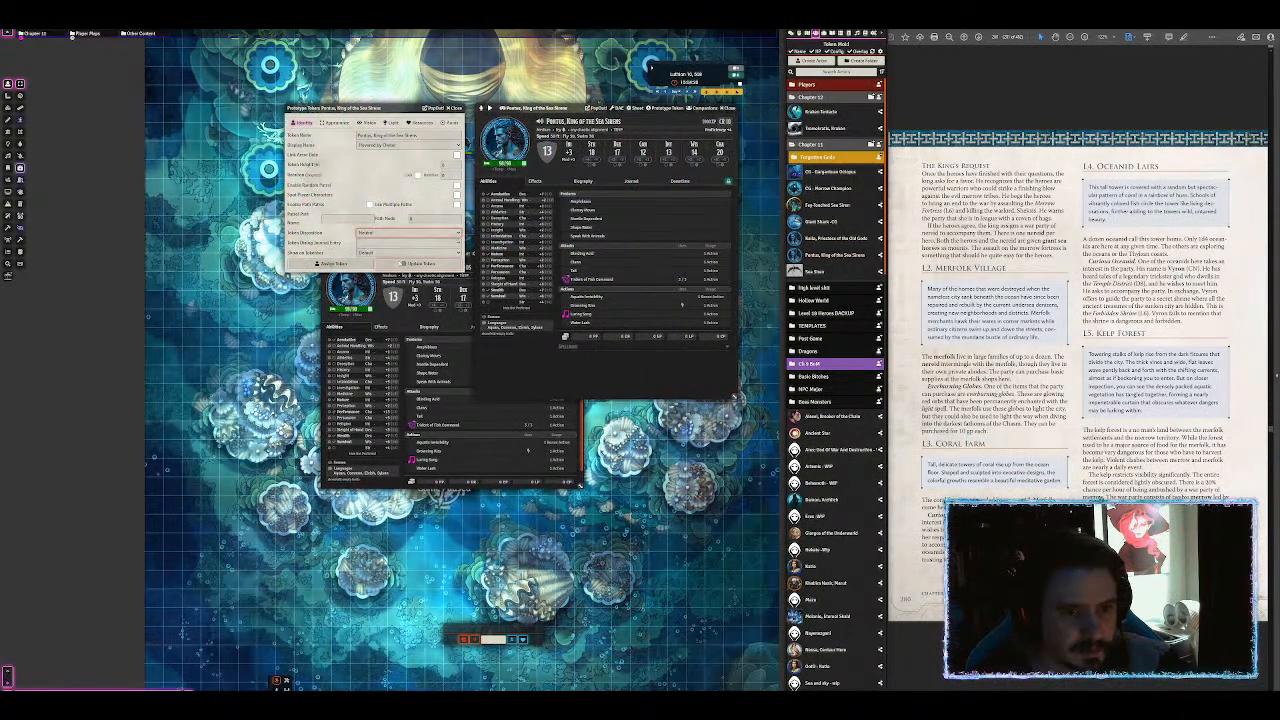
{"action": "left_click", "coordinate": [419, 264]}
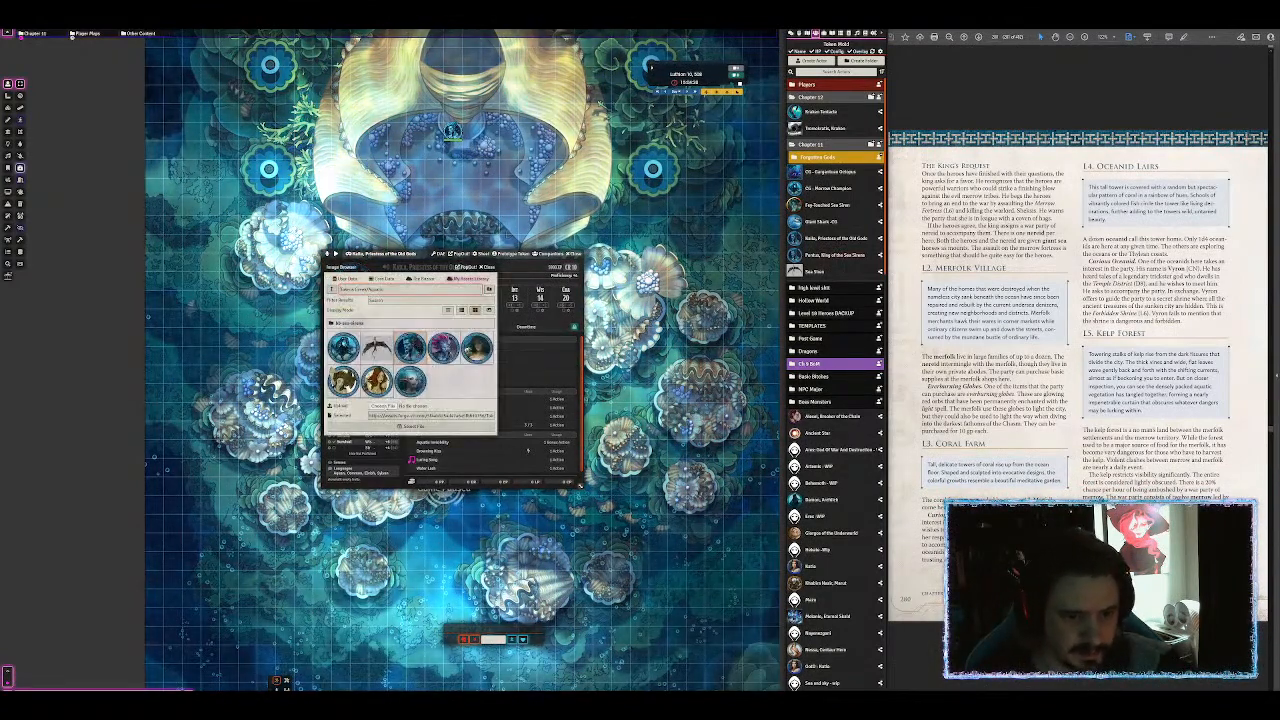
Step: Upload the new mermaid image as Kaila's portrait and update her prototype token with its appearance
{"action": "left_click", "coordinate": [383, 406]}
{"action": "double_click", "coordinate": [154, 58]}
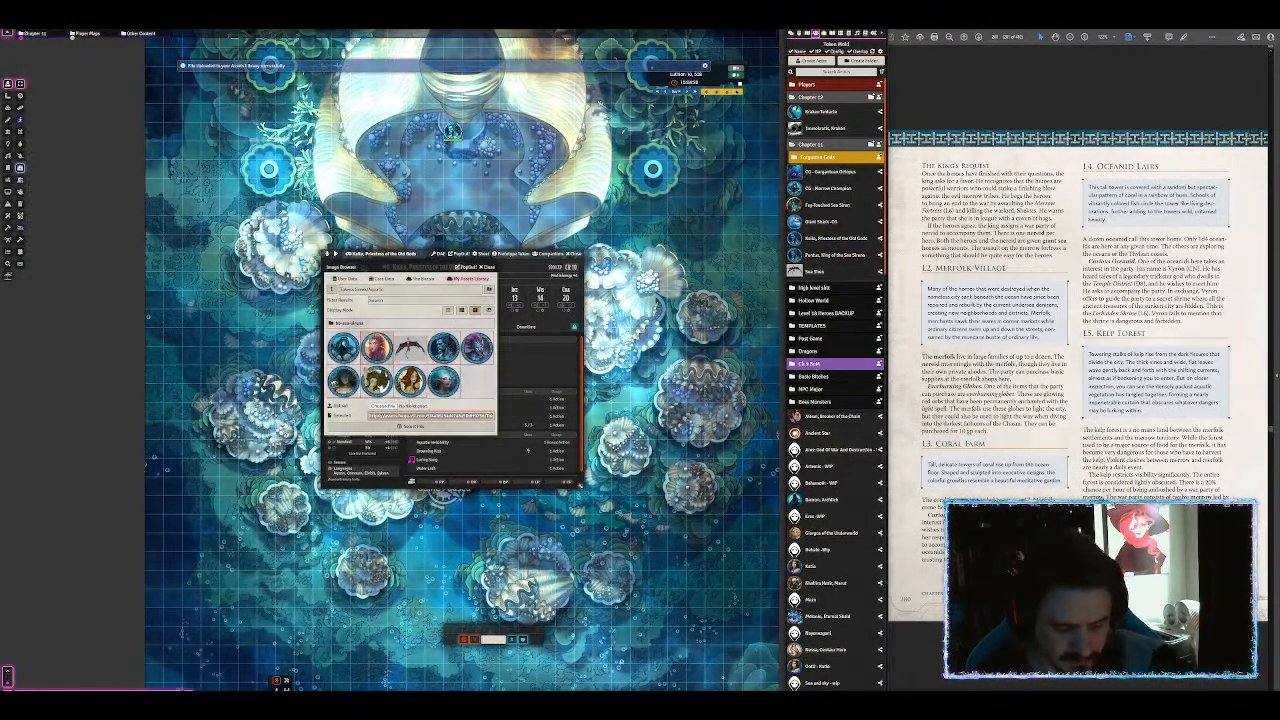
{"action": "left_click", "coordinate": [411, 426]}
{"action": "left_click", "coordinate": [510, 254]}
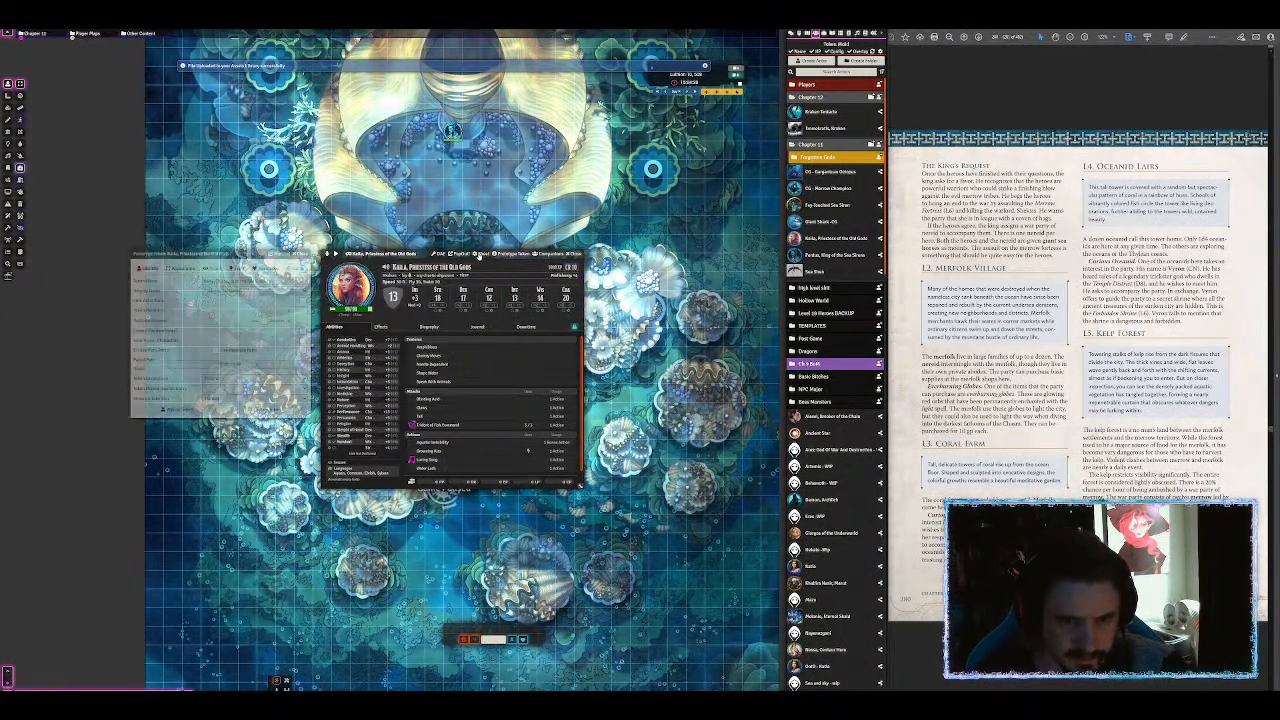
{"action": "left_click", "coordinate": [181, 268]}
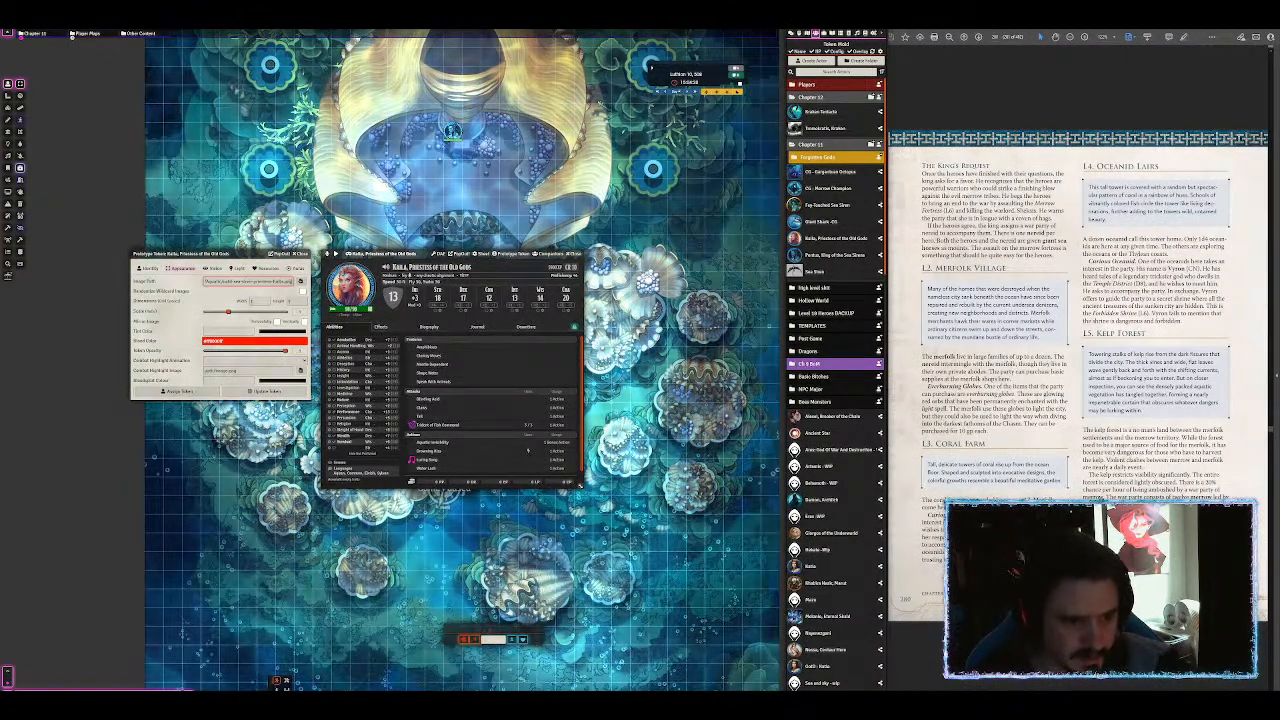
{"action": "left_click", "coordinate": [265, 391]}
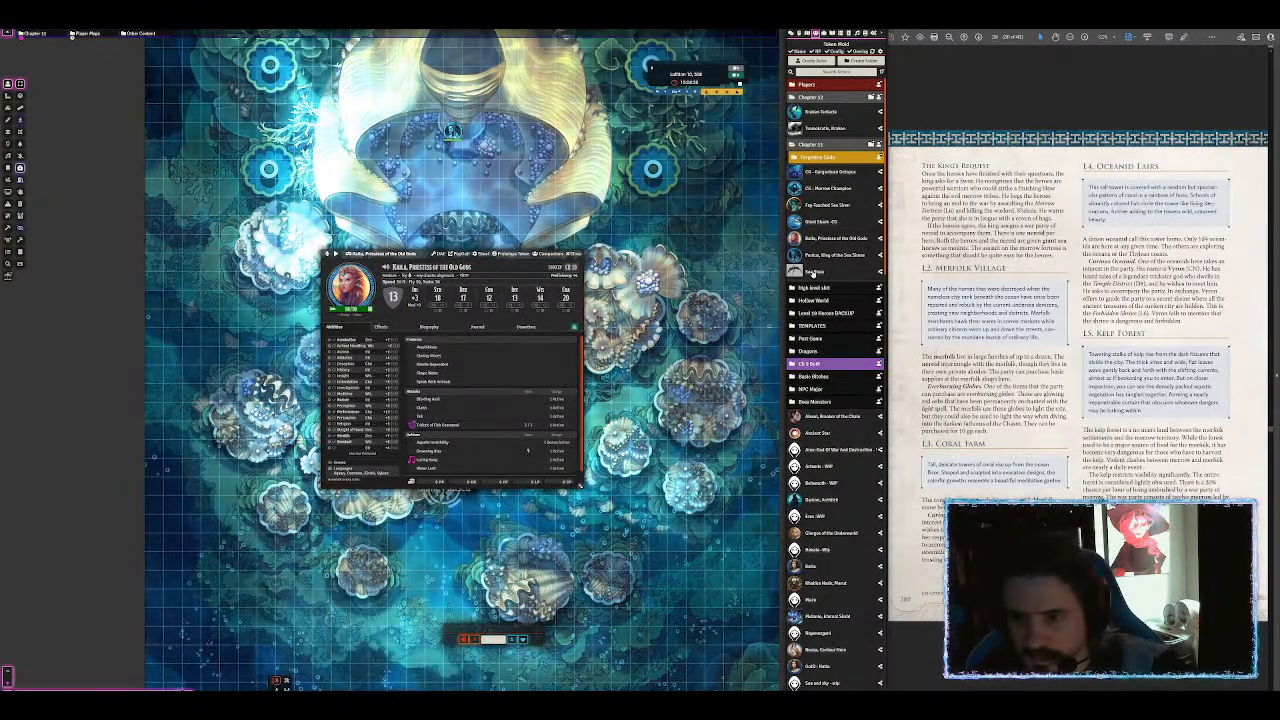
Step: Open the Sea Siren and Pontus actor sheets, compare their abilities and spellcasting with Kaila's, and close both
{"action": "left_click", "coordinate": [814, 272]}
{"action": "left_click", "coordinate": [822, 255]}
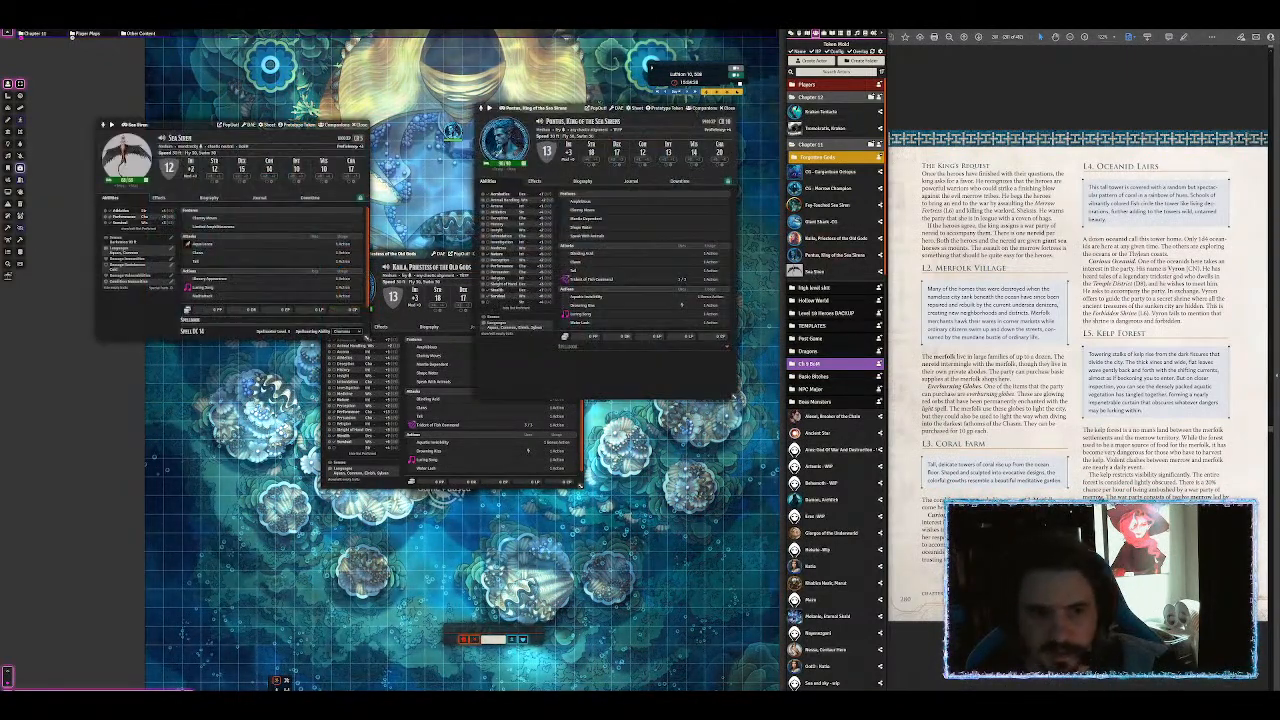
{"action": "scroll", "coordinate": [208, 285], "scroll_direction": "down", "scroll_amount": 3}
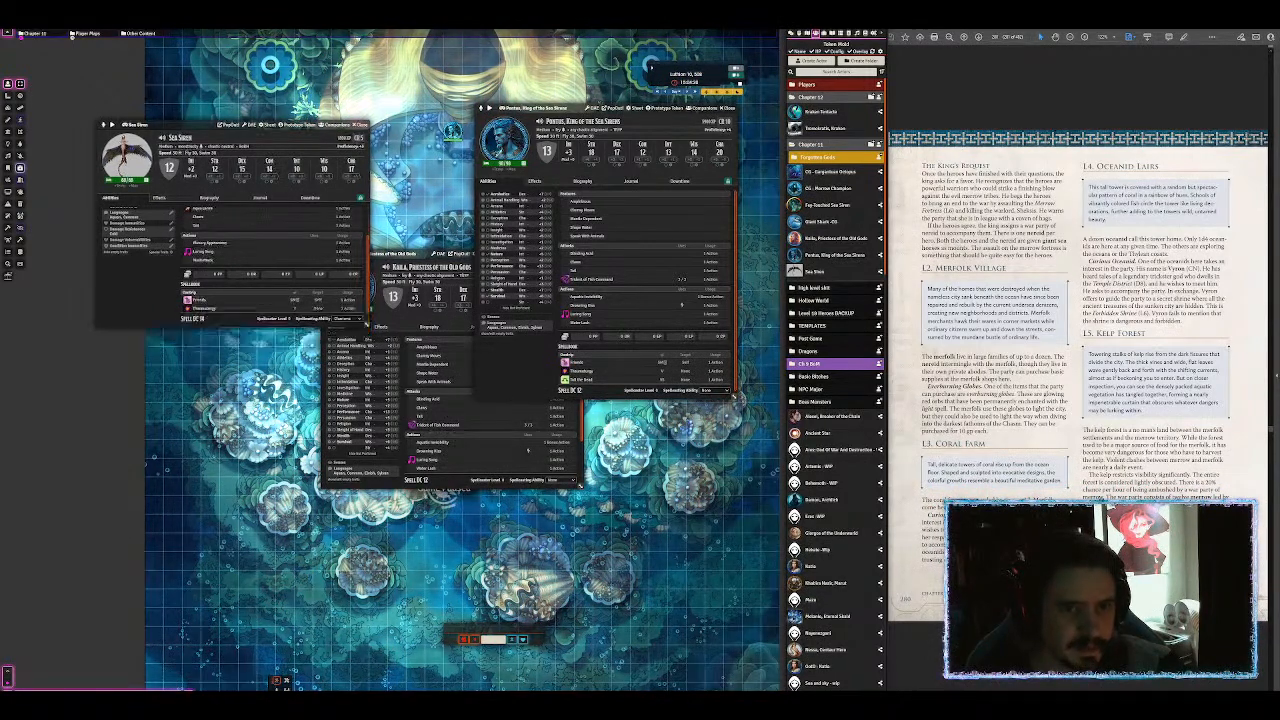
{"action": "left_click", "coordinate": [361, 125]}
{"action": "left_click", "coordinate": [729, 107]}
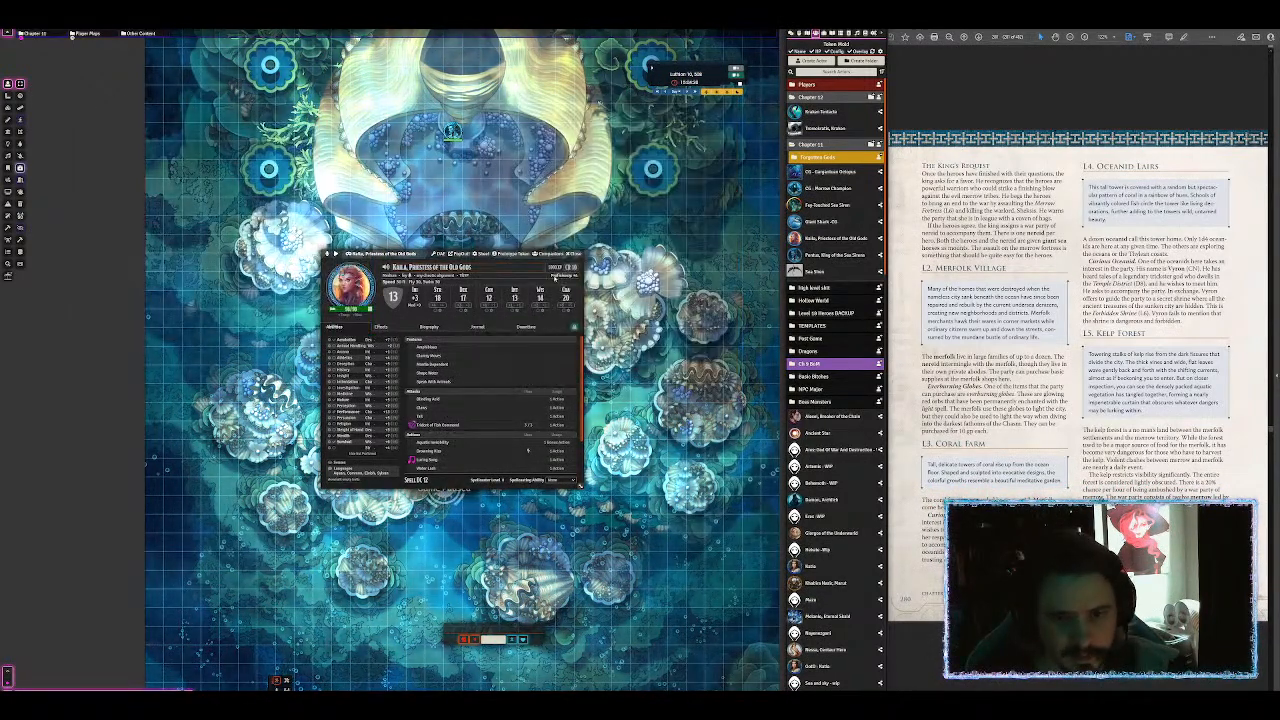
Step: Set Kaila's Wisdom score to 19 and change her Strength and Dexterity scores
{"action": "left_click", "coordinate": [540, 298]}
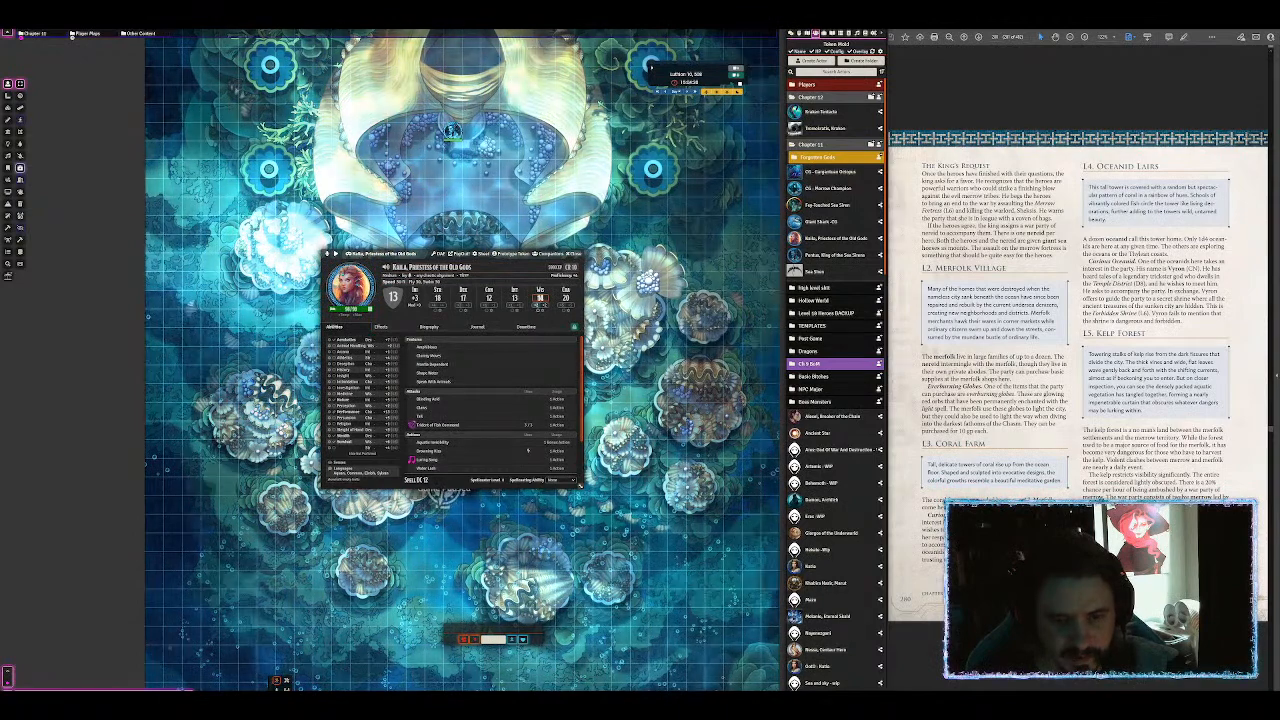
{"action": "type", "text": "19"}
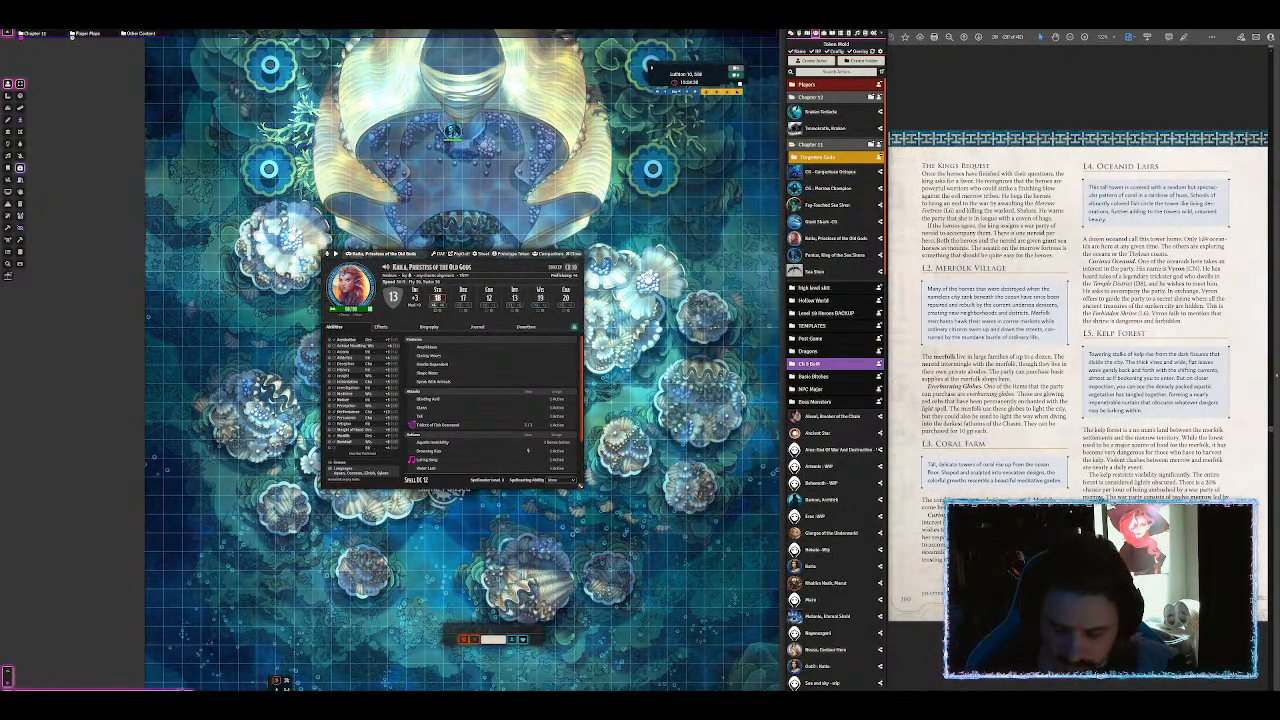
{"action": "type", "text": "12"}
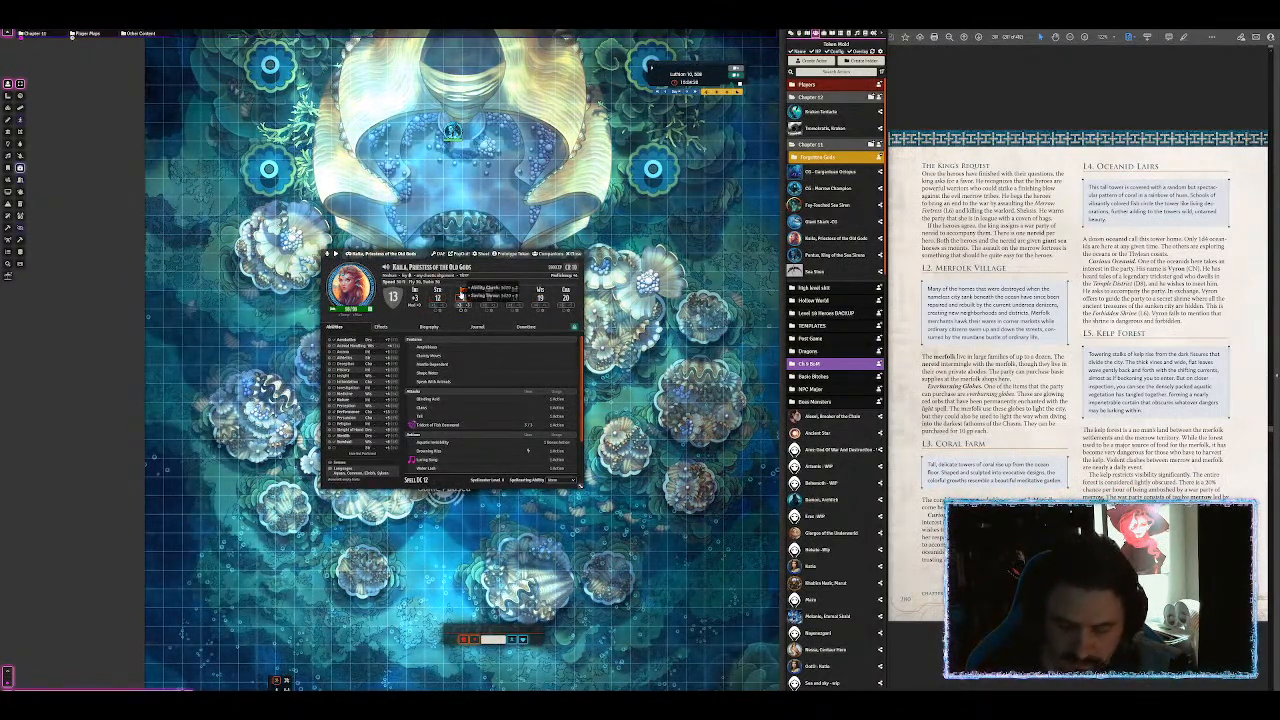
{"action": "key", "text": "Return"}
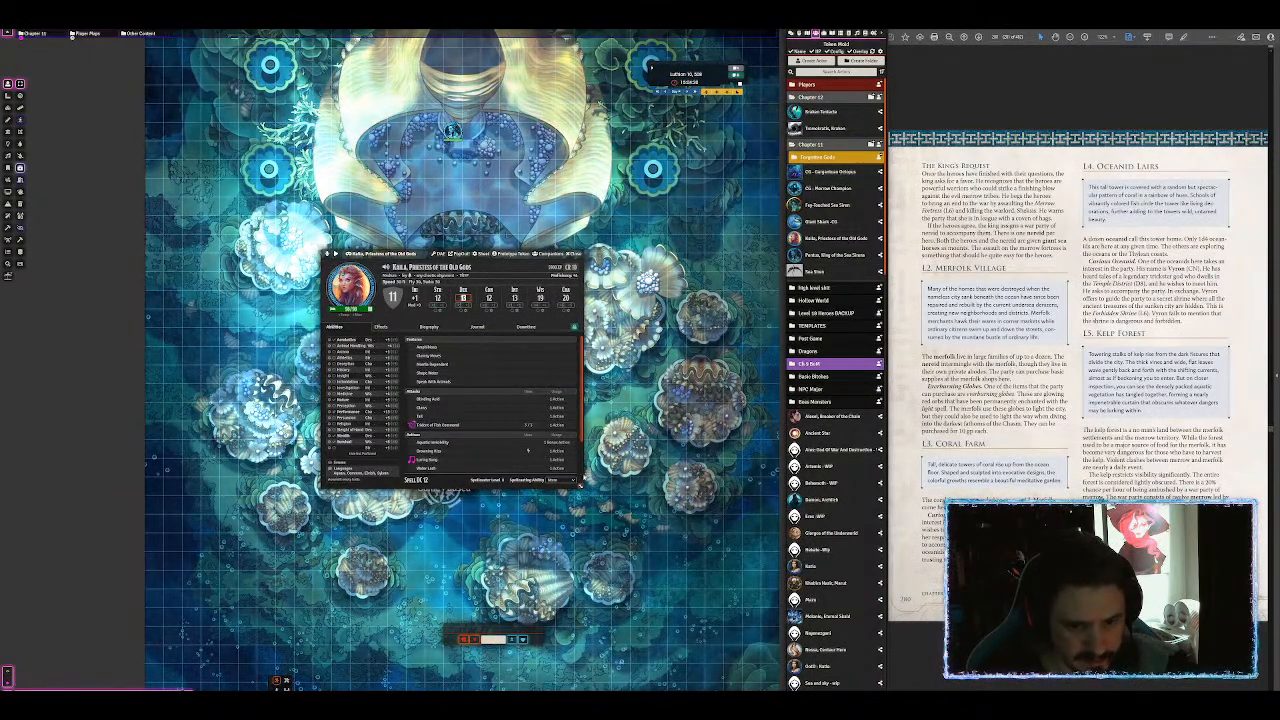
Step: Enlarge and reposition Kaila, Priestess of the Old Gods' sheet, and add the Heal and Cure Wounds spells to it
{"action": "left_click_drag", "start_coordinate": [580, 487], "coordinate": [603, 571]}
{"action": "left_click_drag", "start_coordinate": [388, 254], "coordinate": [479, 87]}
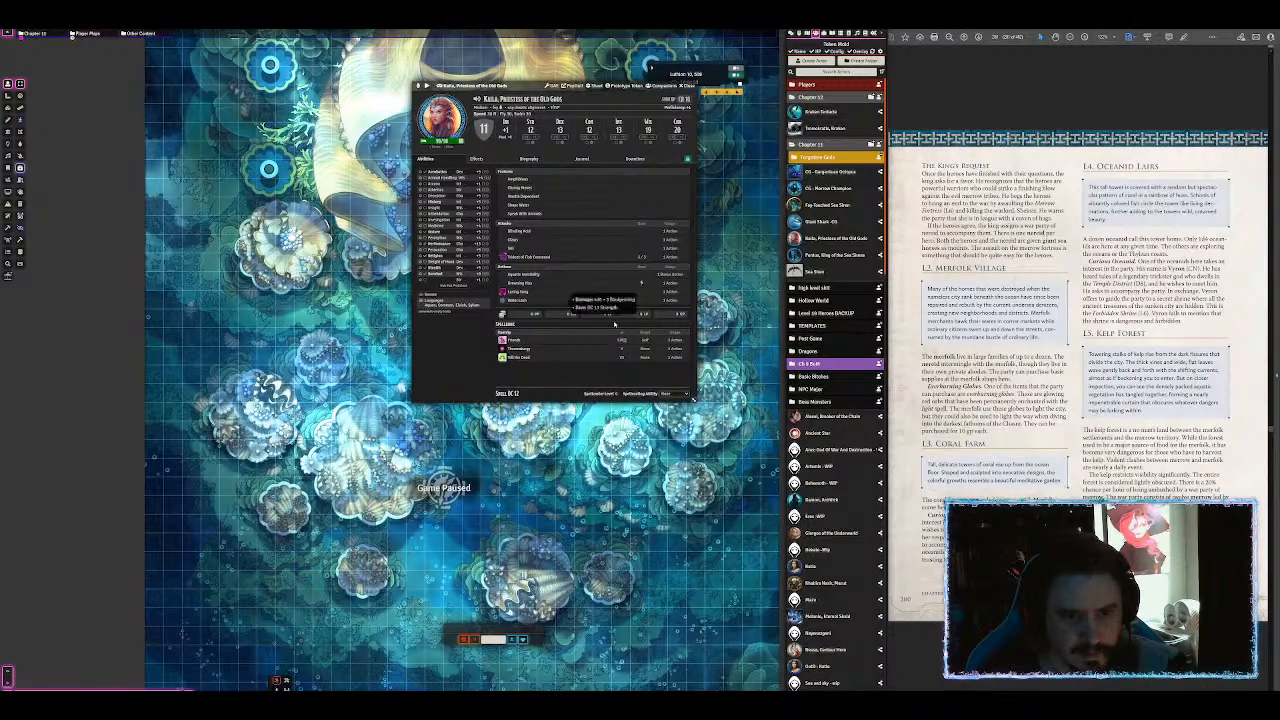
{"action": "key", "text": "ctrl+space"}
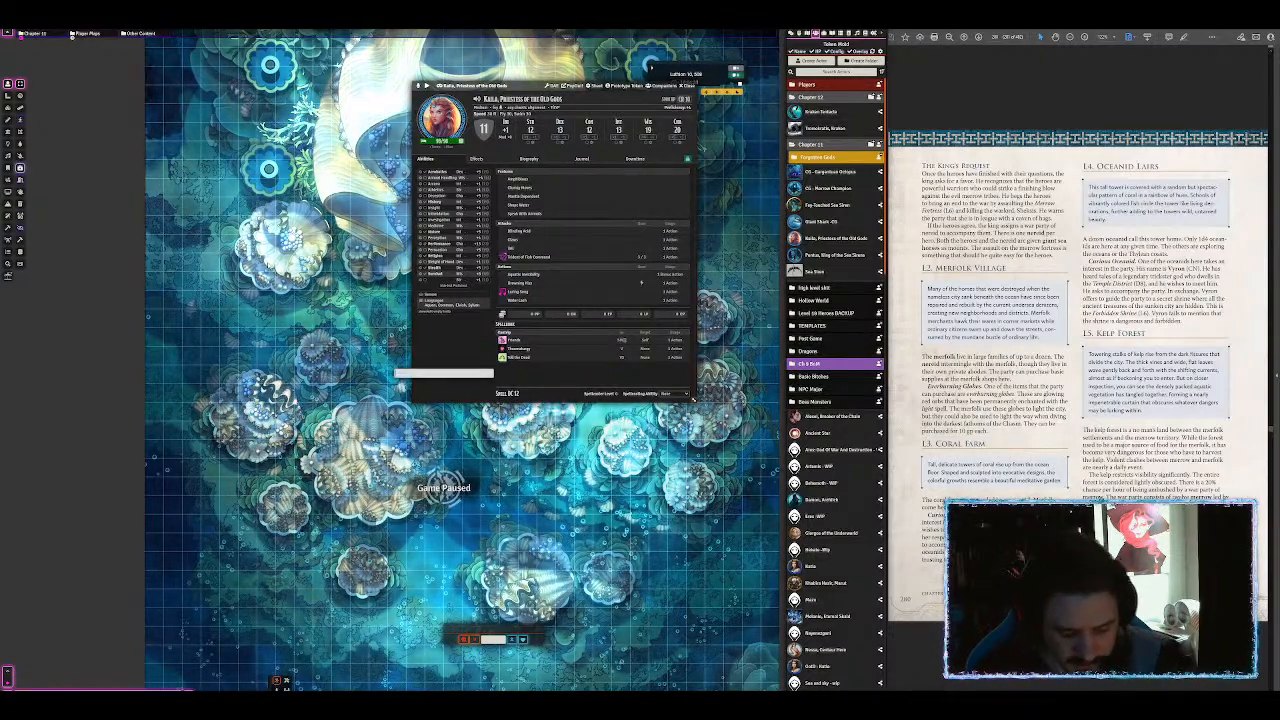
{"action": "type", "text": "heal"}
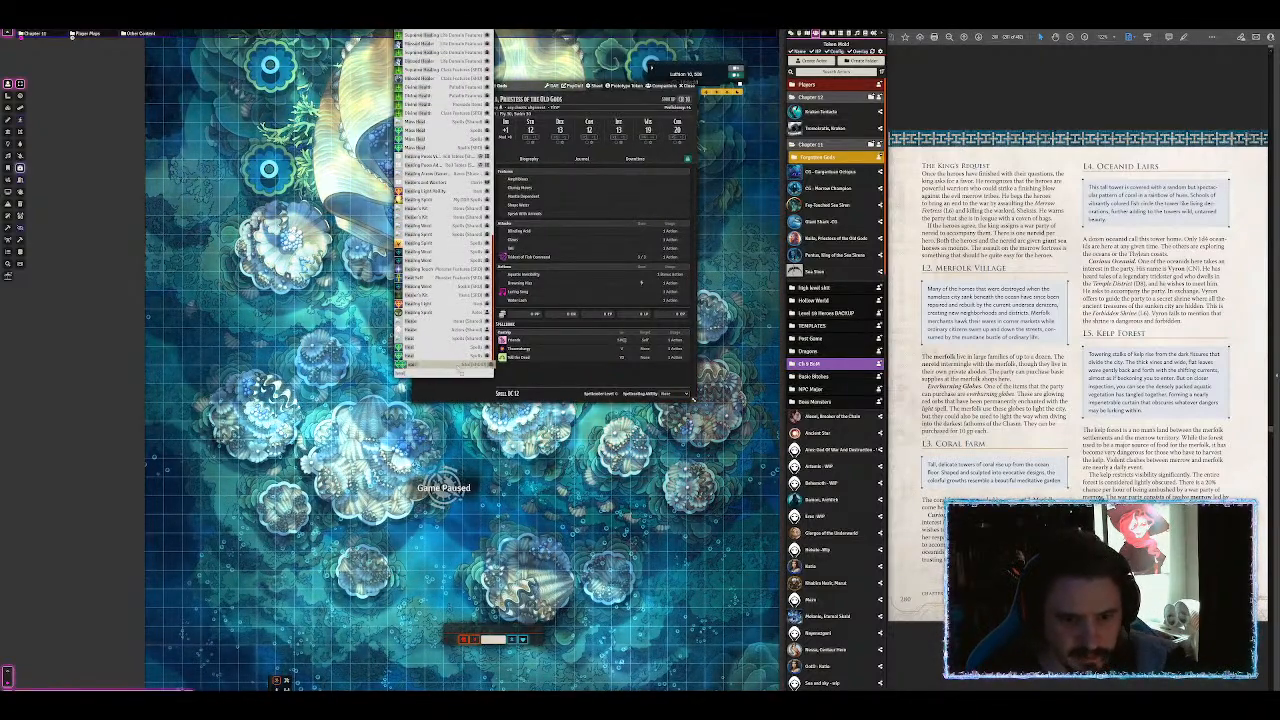
{"action": "key", "text": "Return"}
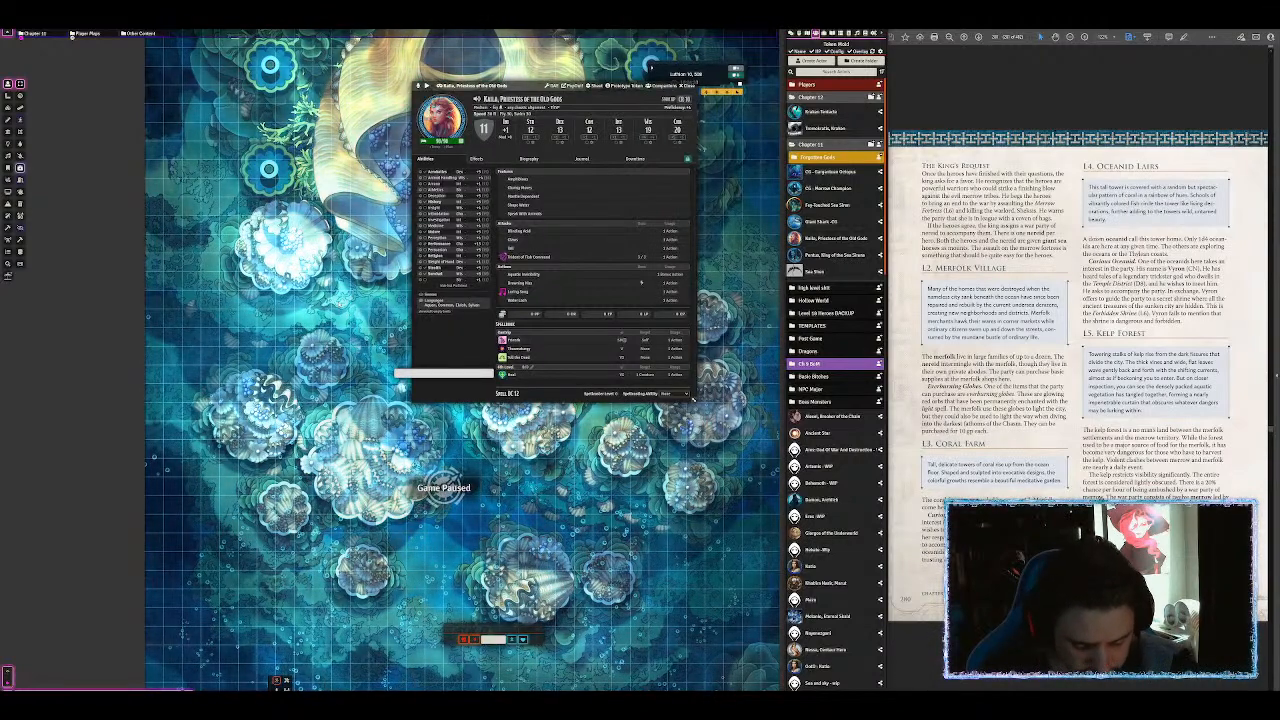
{"action": "type", "text": "cure"}
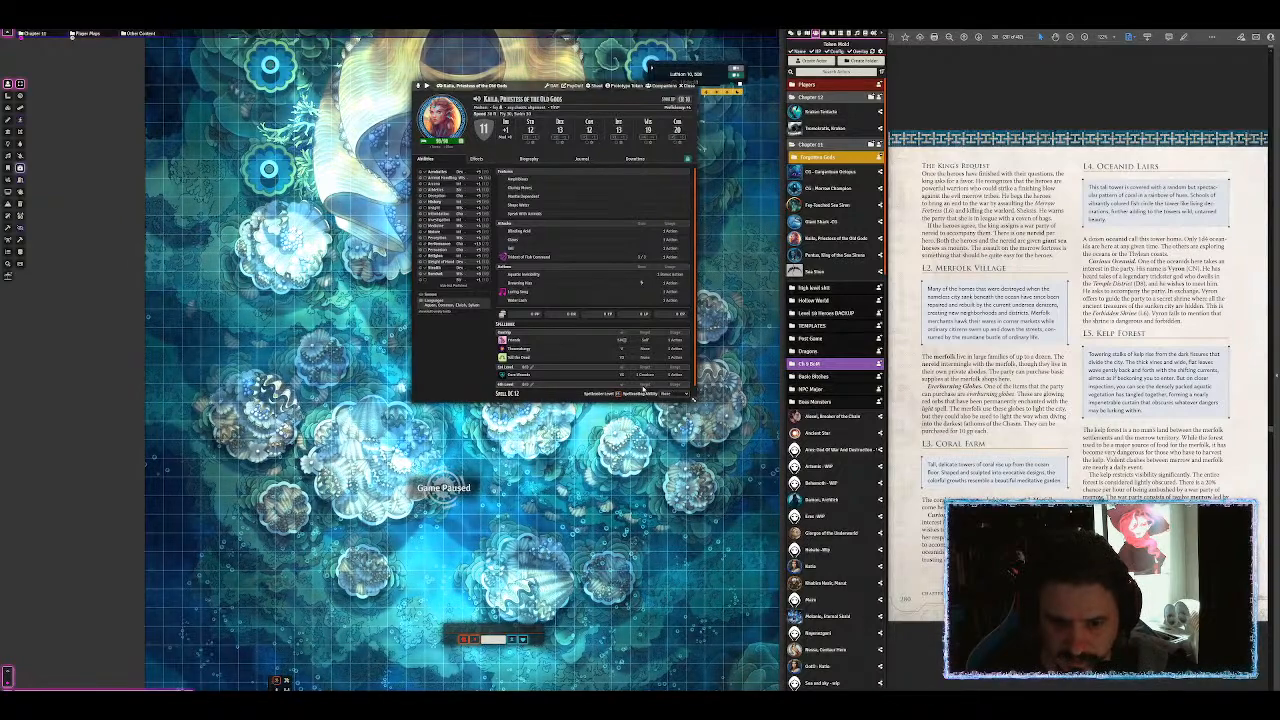
Step: Set Kaila's spellcasting ability to Wisdom and enlarge the sheet to show more of the spell list
{"action": "scroll", "coordinate": [642, 370], "scroll_direction": "down", "scroll_amount": 5}
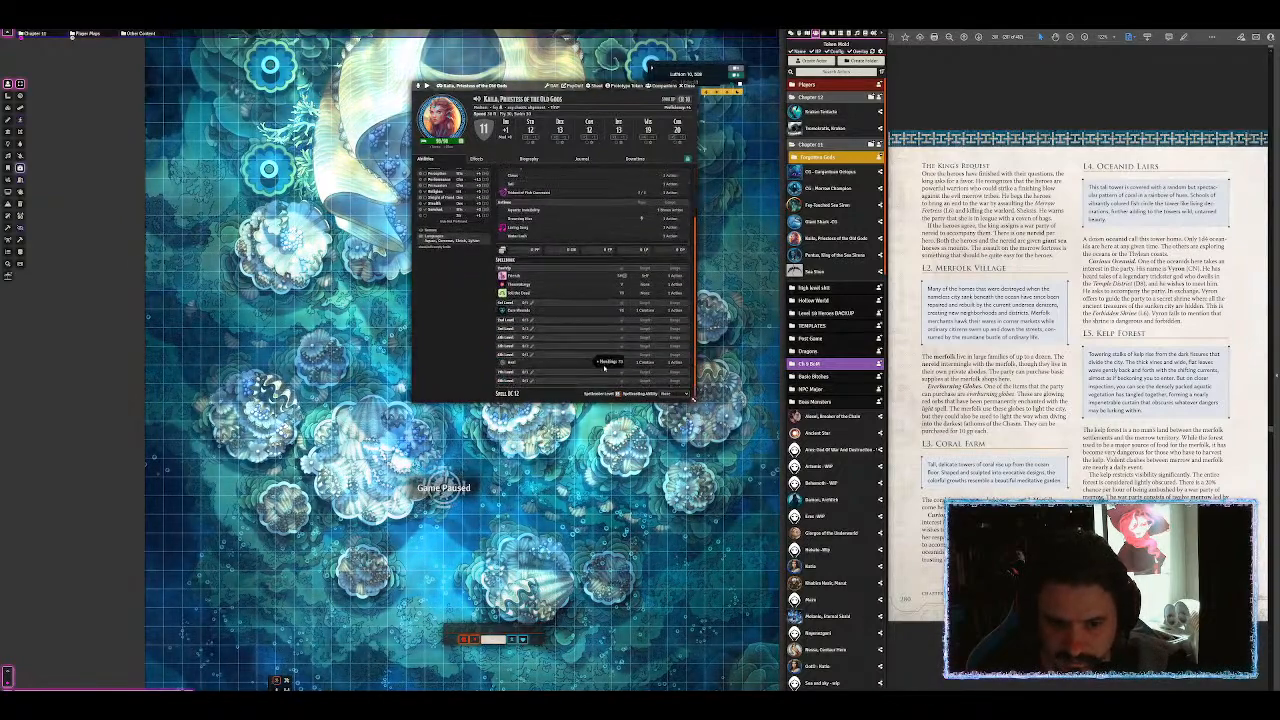
{"action": "left_click", "coordinate": [673, 395]}
{"action": "left_click", "coordinate": [672, 425]}
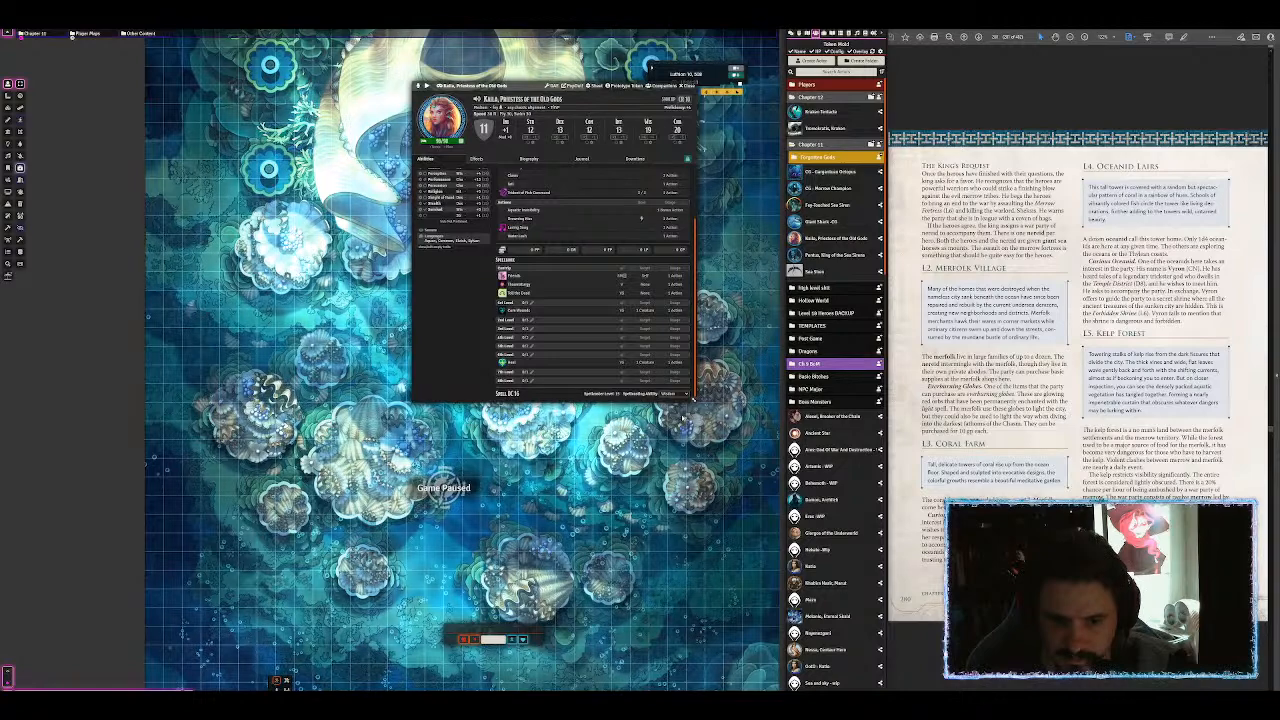
{"action": "left_click_drag", "start_coordinate": [694, 396], "coordinate": [704, 460]}
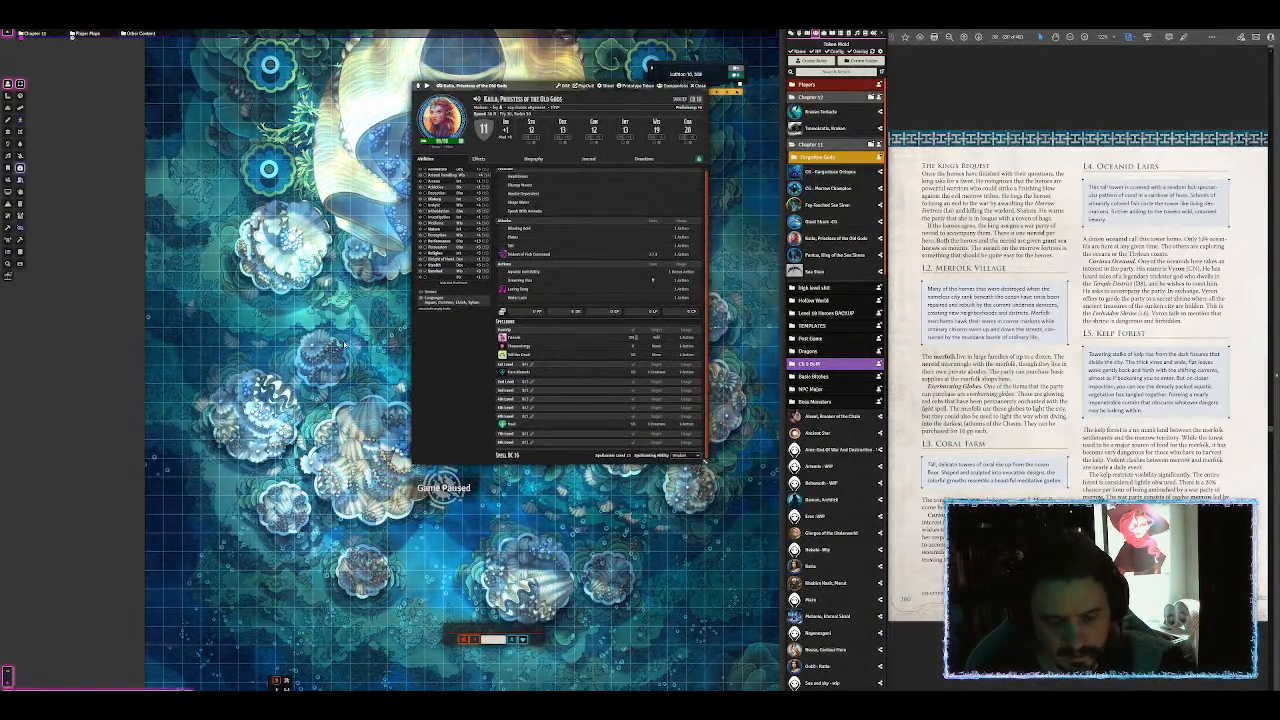
Step: Look up the Mass Healing Word and Bless spells and add them to Kaila's spell list
{"action": "key", "text": "ctrl+space"}
{"action": "type", "text": "shield f"}
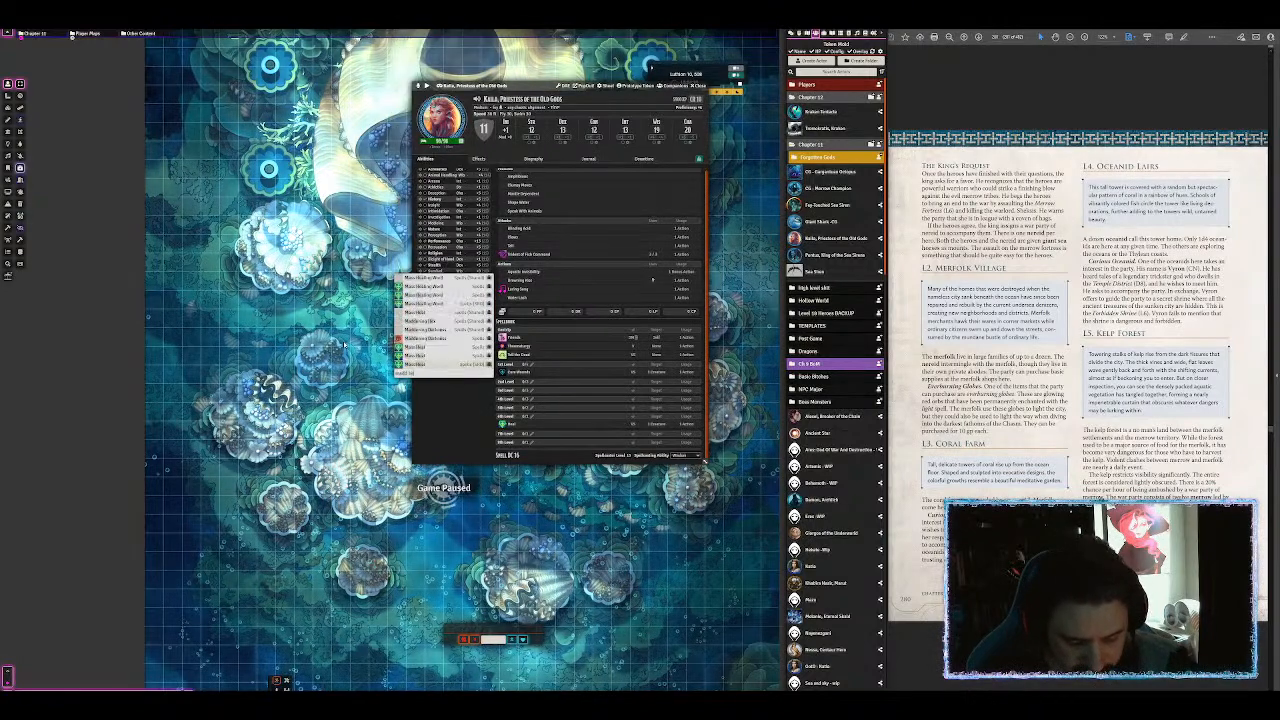
{"action": "type", "text": "ealing"}
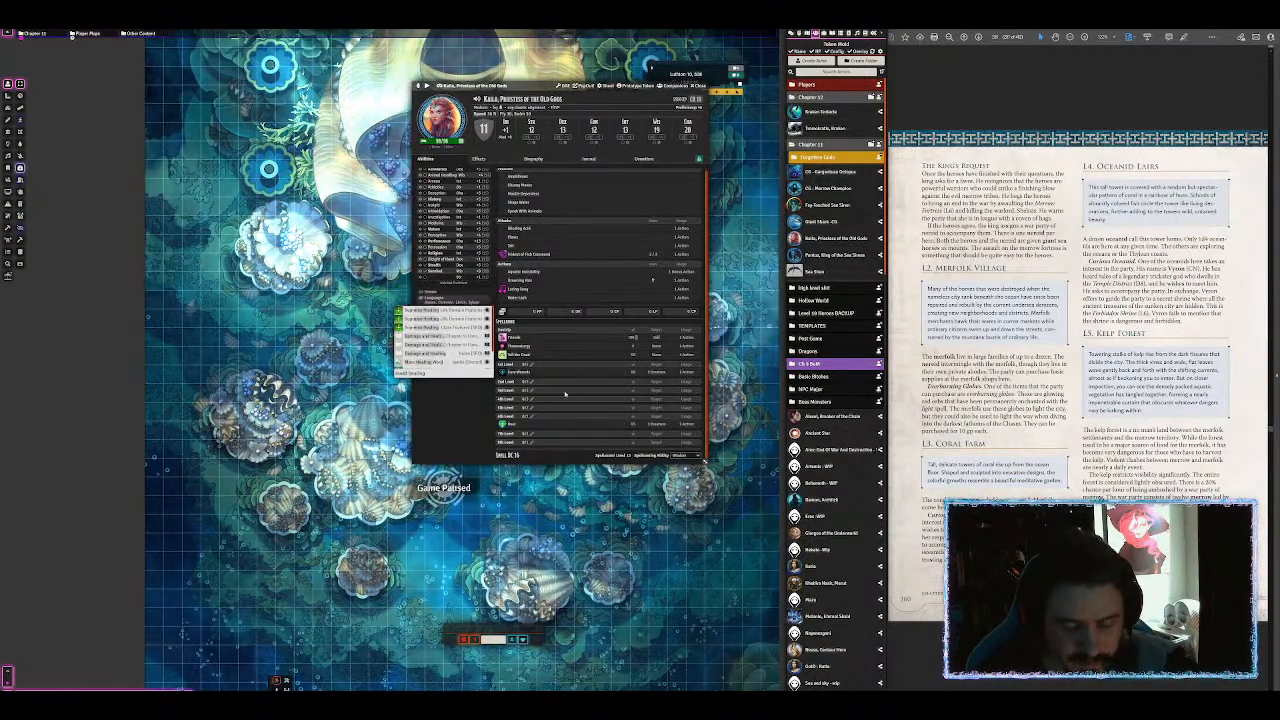
{"action": "key", "text": "Return"}
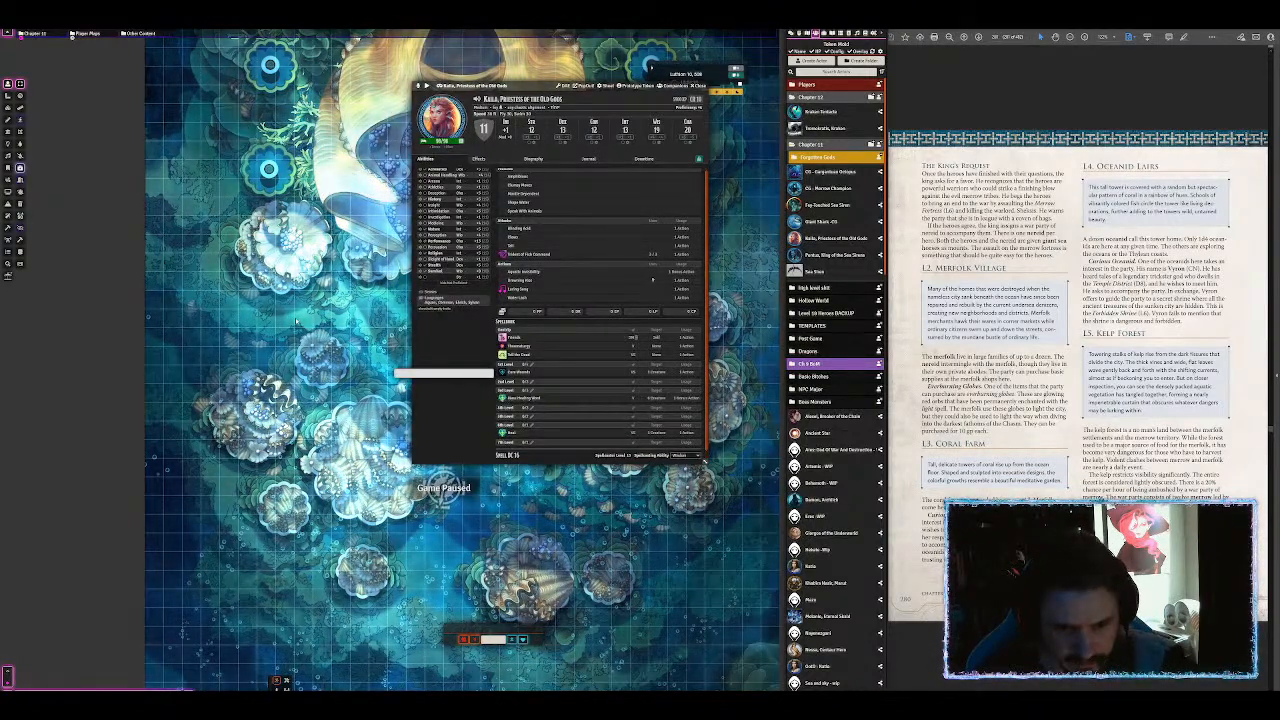
{"action": "type", "text": "bless"}
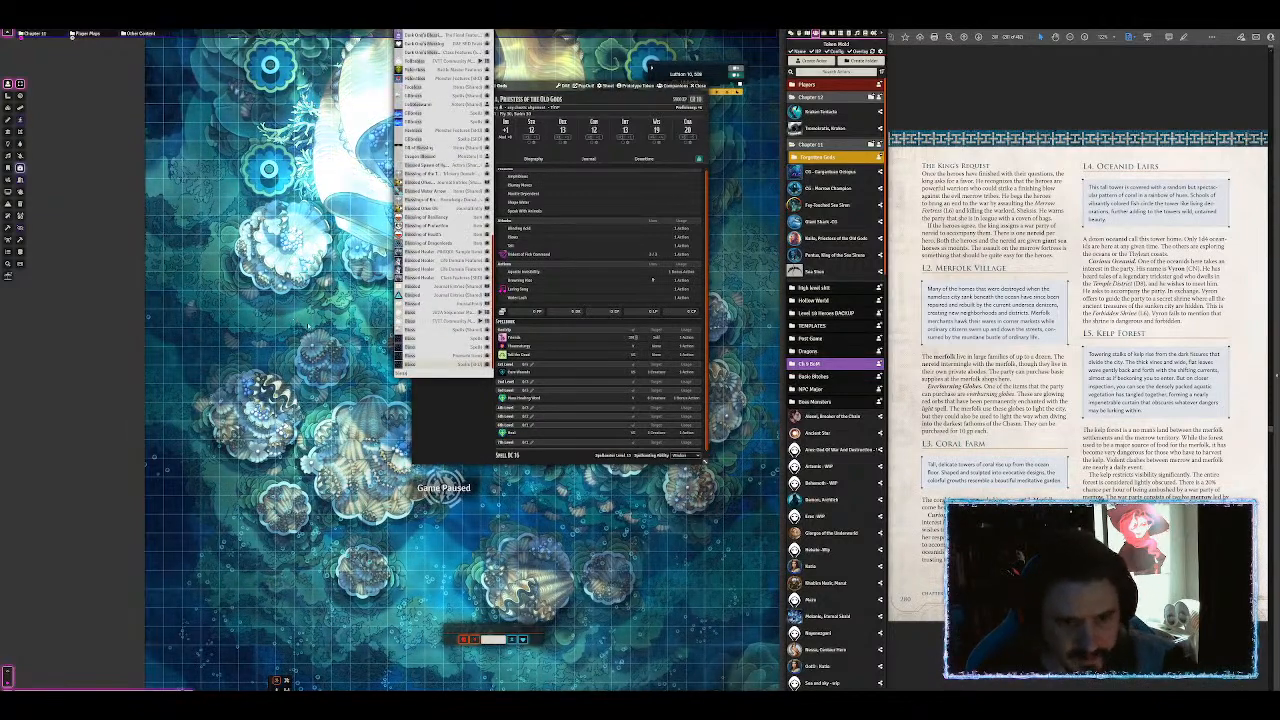
{"action": "key", "text": "Return"}
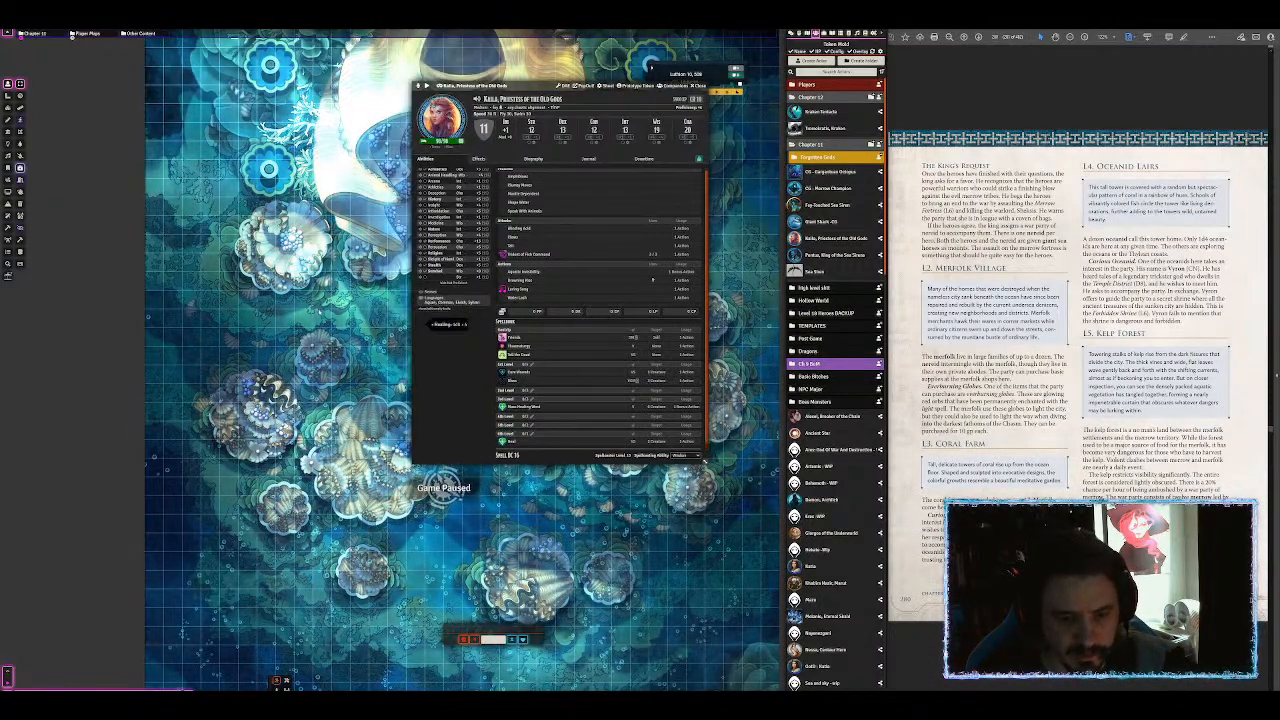
Step: Look up the Aid and Death Ward spells and add them to Kaila's spell list
{"action": "key", "text": "ctrl+space"}
{"action": "type", "text": "aid"}
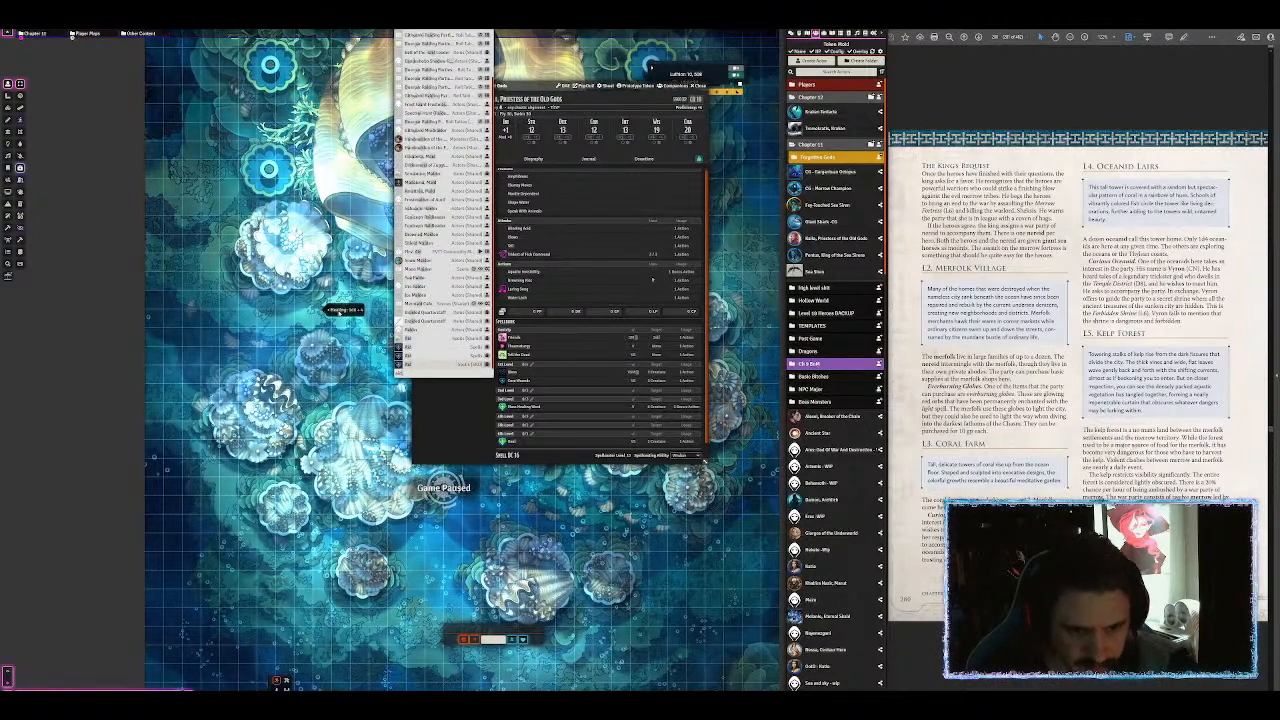
{"action": "left_click", "coordinate": [461, 364]}
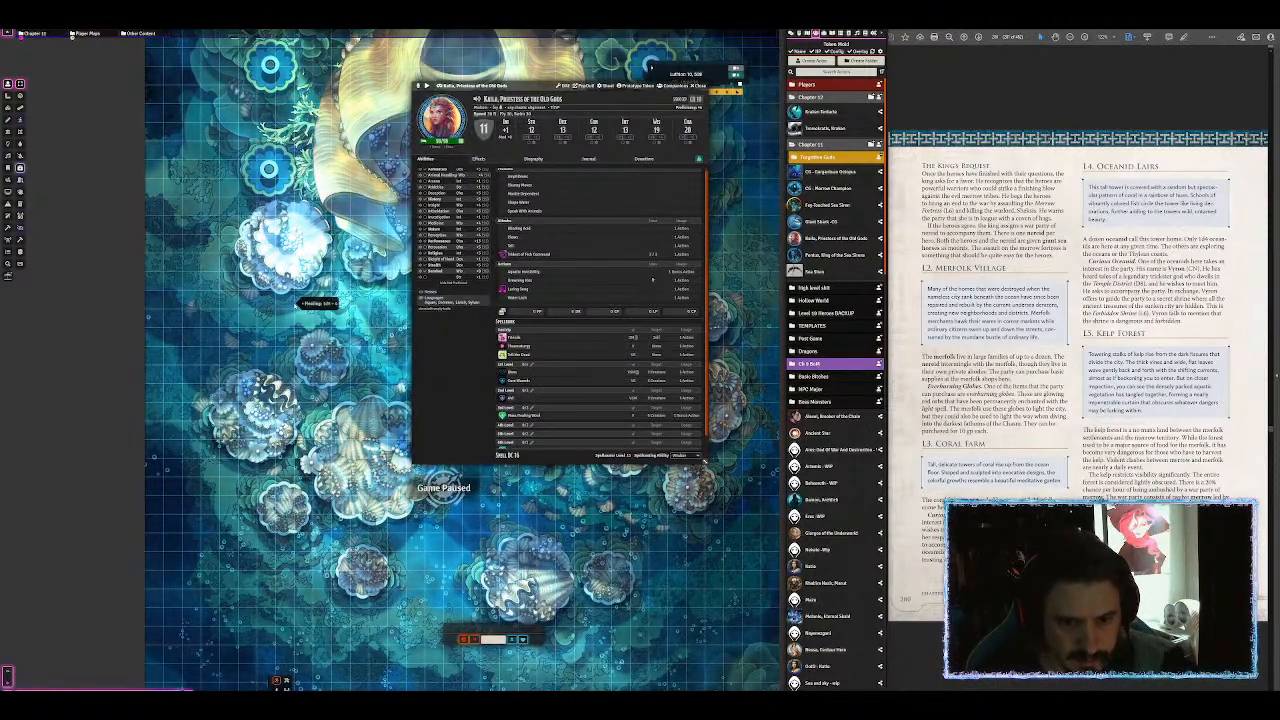
{"action": "type", "text": "death ward"}
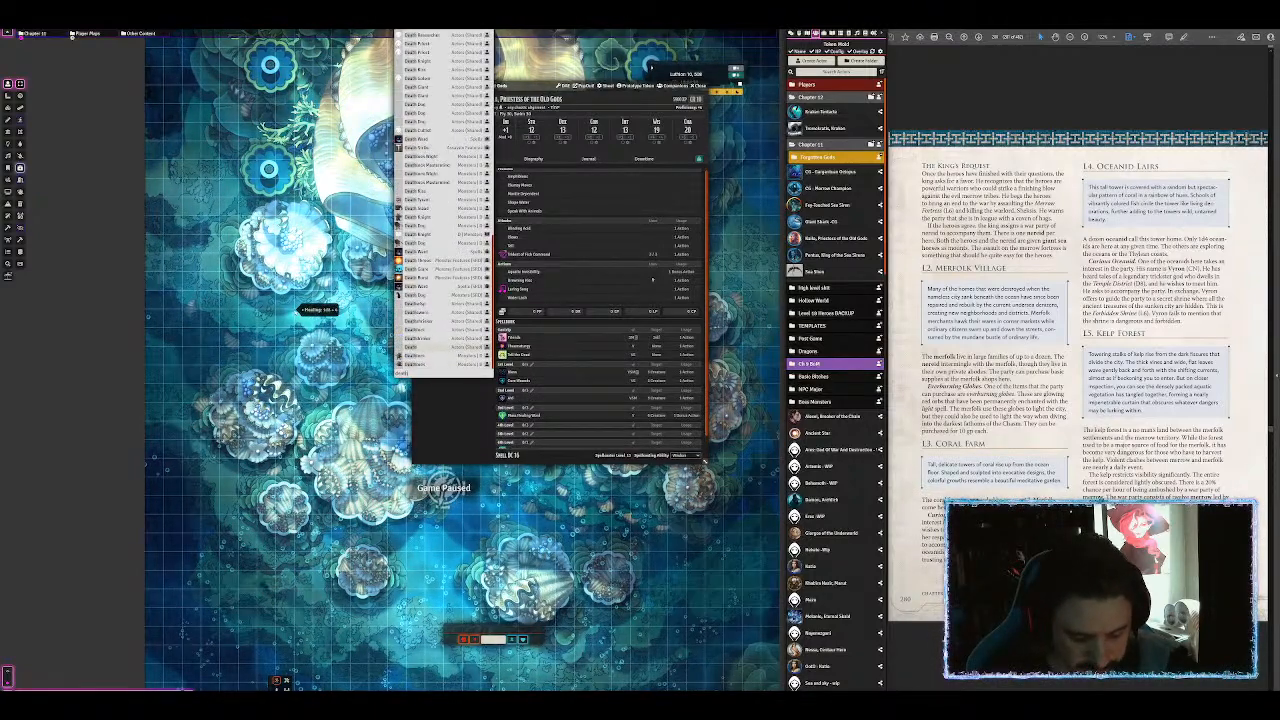
{"action": "left_click_drag", "start_coordinate": [440, 364], "coordinate": [585, 377]}
{"action": "scroll", "coordinate": [537, 370], "scroll_direction": "down", "scroll_amount": 2}
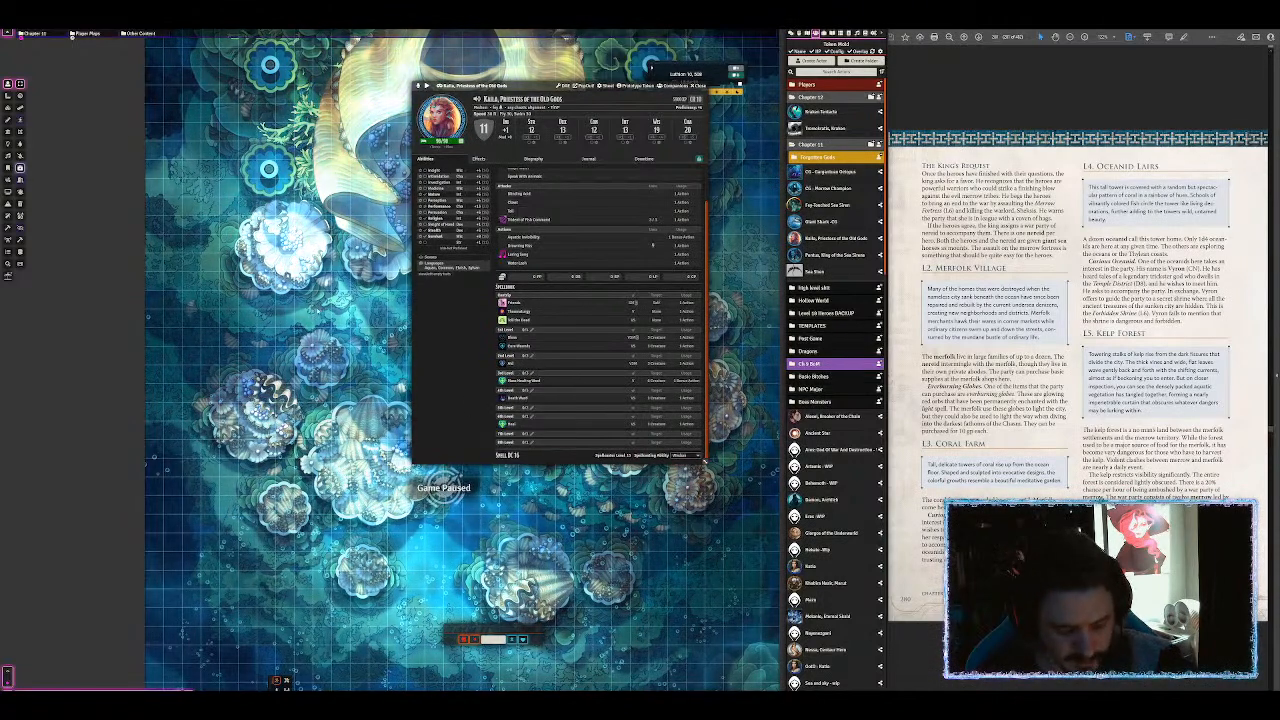
Step: Look up the restoration spells and add Lesser Restoration and Greater Restoration to Kaila's spell list
{"action": "key", "text": "ctrl+space"}
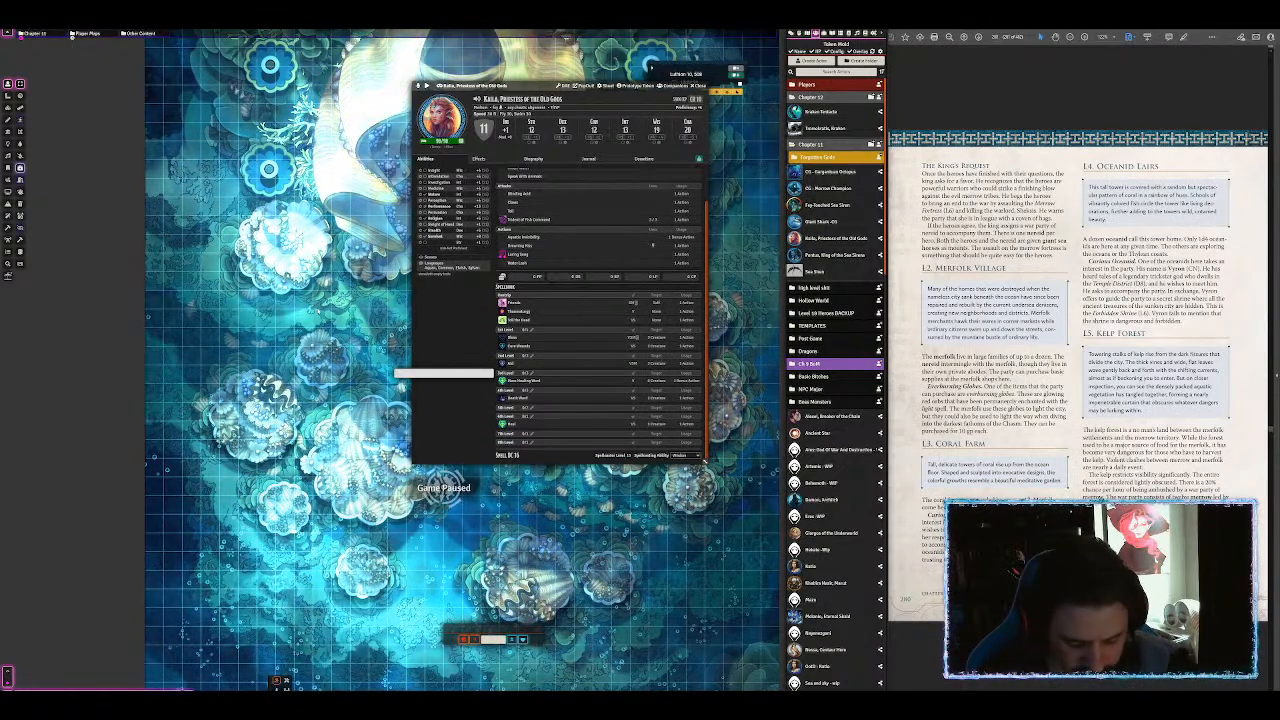
{"action": "type", "text": "restor"}
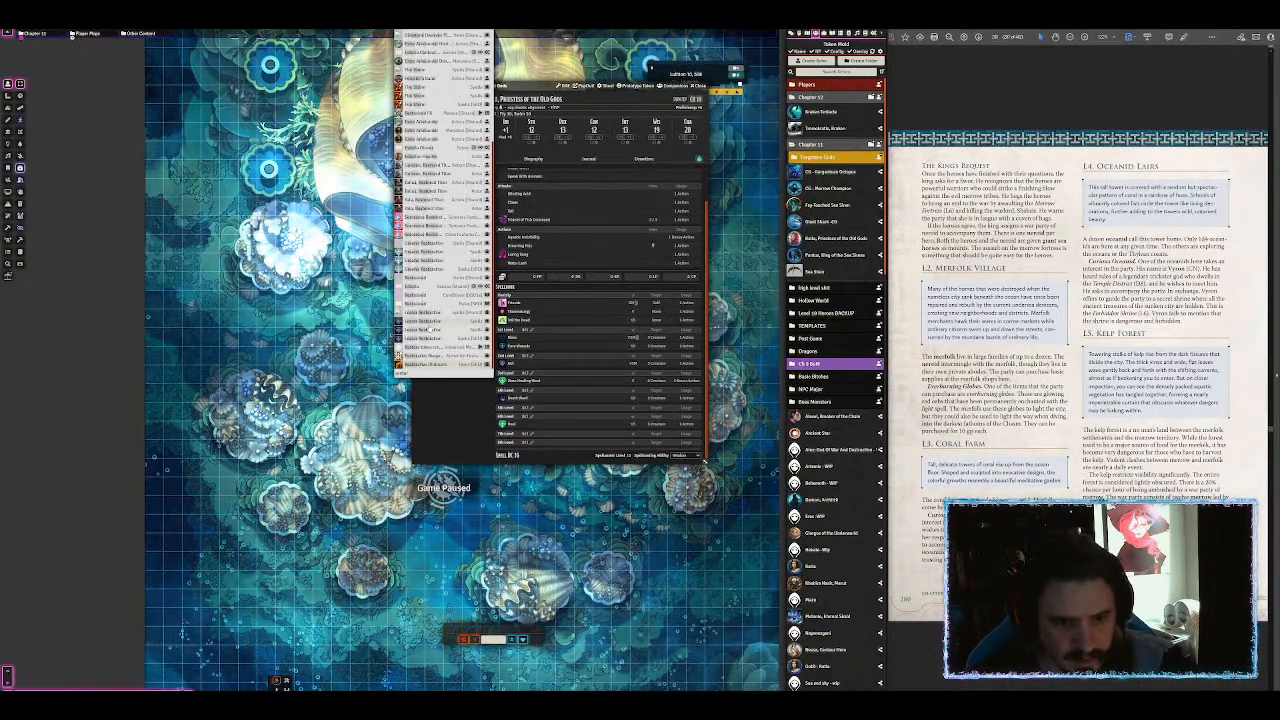
{"action": "left_click_drag", "start_coordinate": [423, 330], "coordinate": [534, 364]}
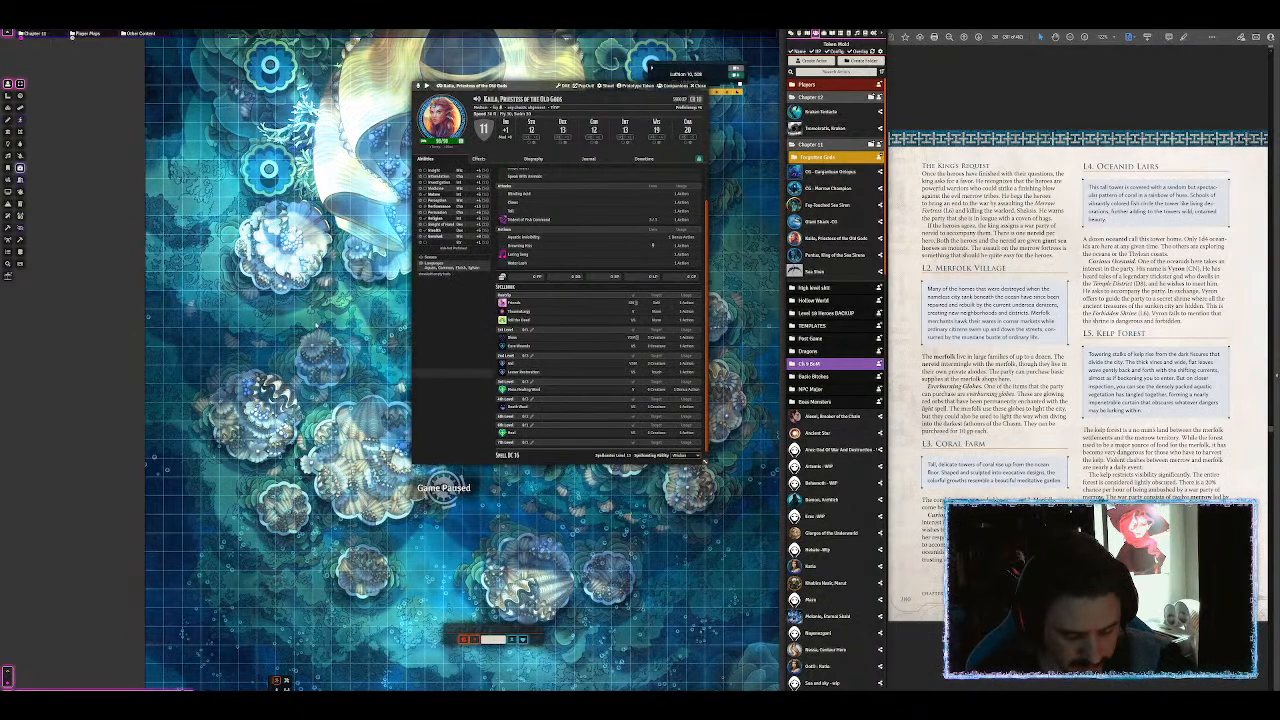
{"action": "key", "text": "ctrl+space"}
{"action": "type", "text": "restor"}
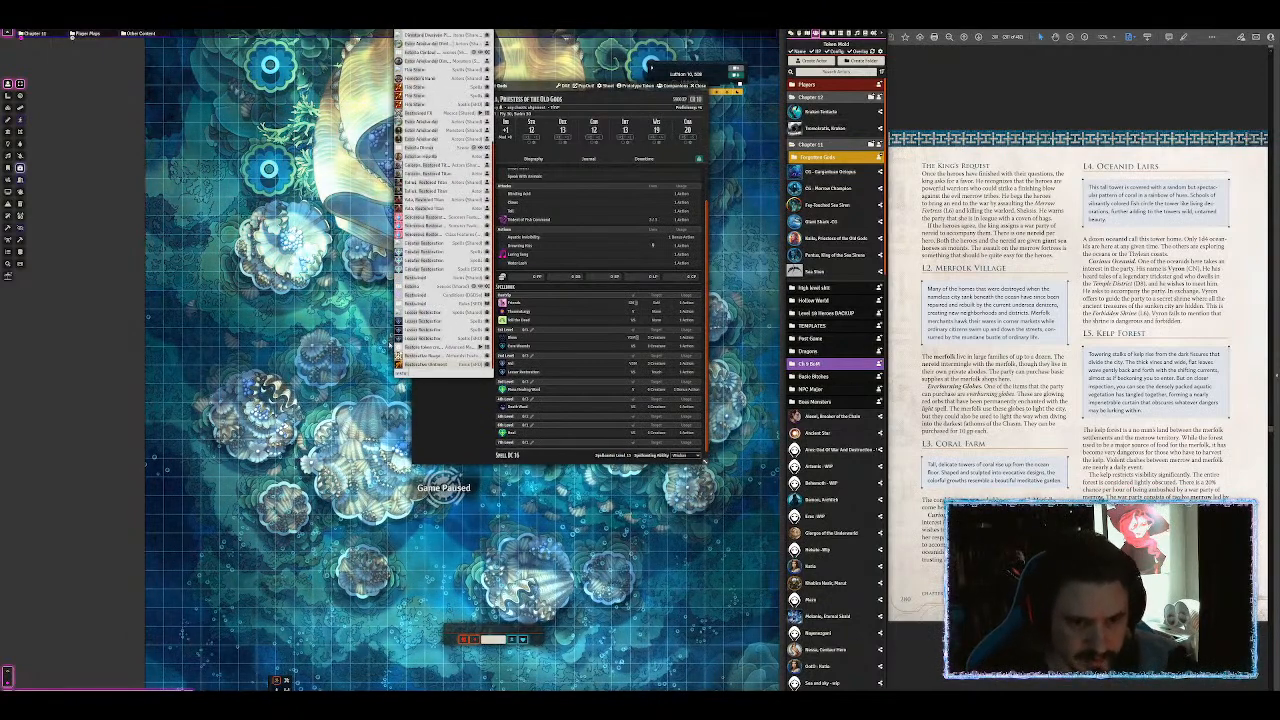
{"action": "left_click_drag", "start_coordinate": [422, 271], "coordinate": [564, 340]}
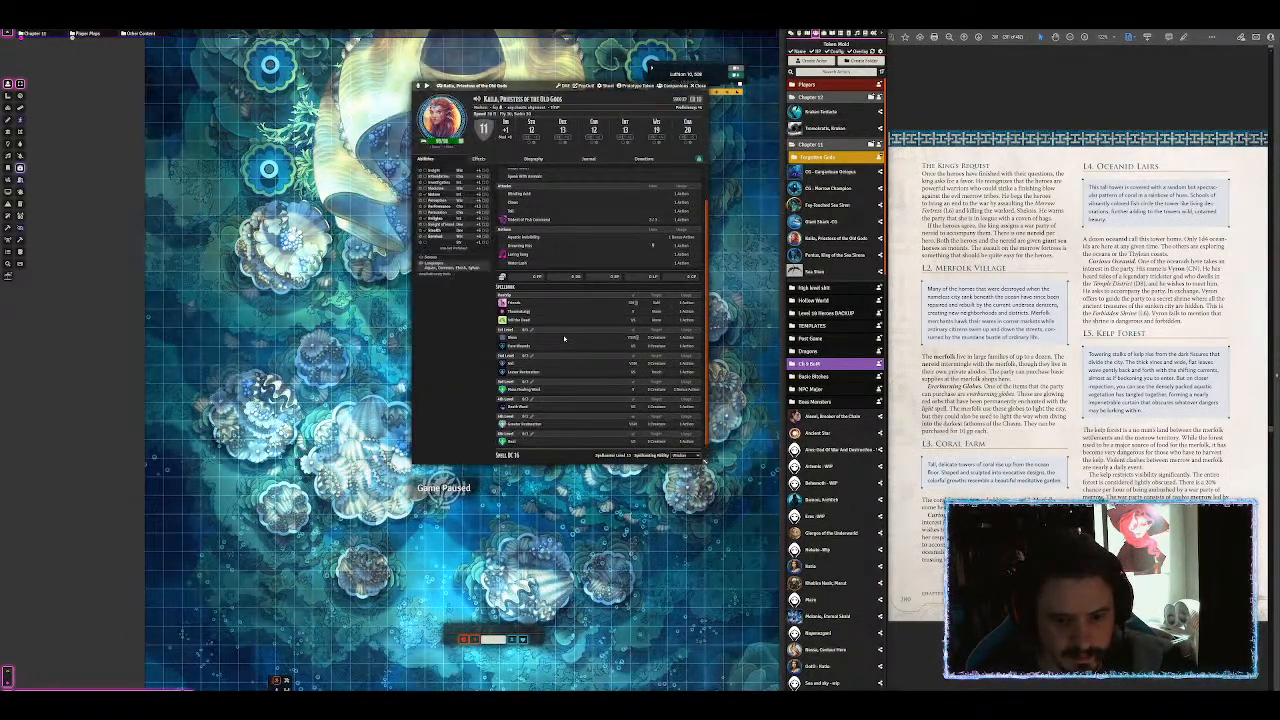
{"action": "scroll", "coordinate": [650, 380], "scroll_direction": "down", "scroll_amount": 2}
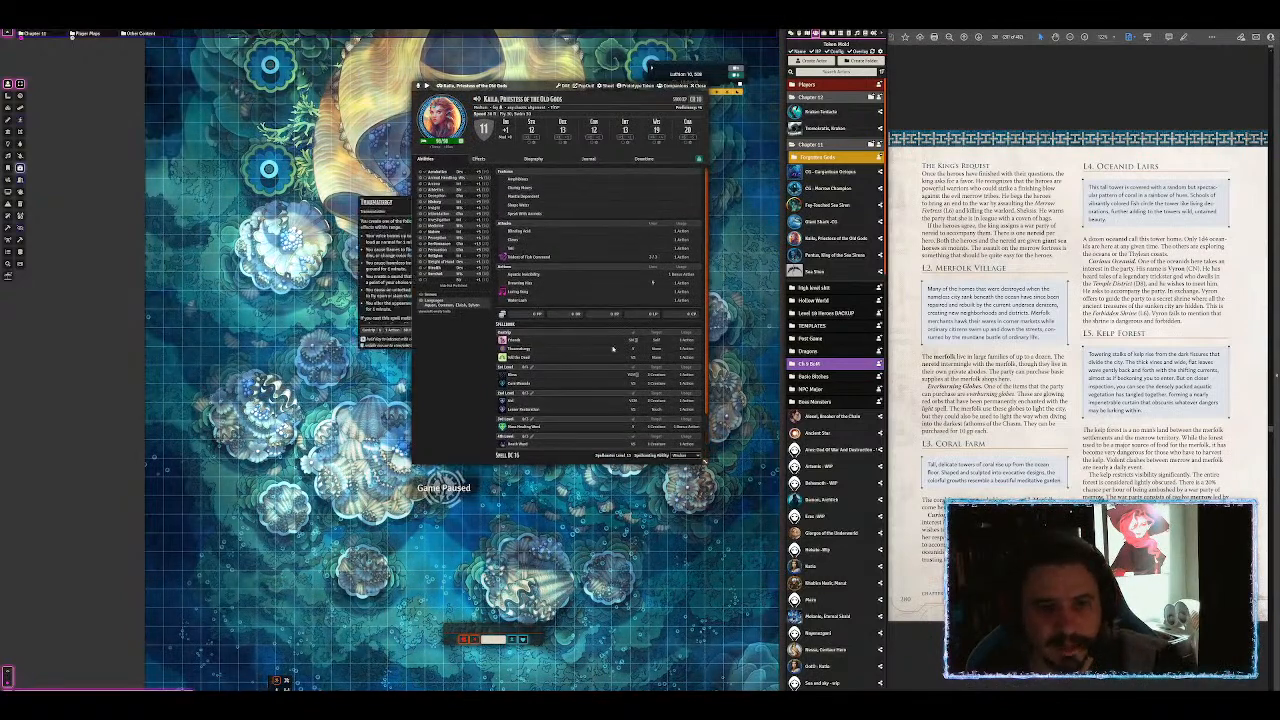
Step: Give Kaila a long rest, delete the rest message from the chat log, and close her sheet
{"action": "left_click_drag", "start_coordinate": [706, 464], "coordinate": [721, 521]}
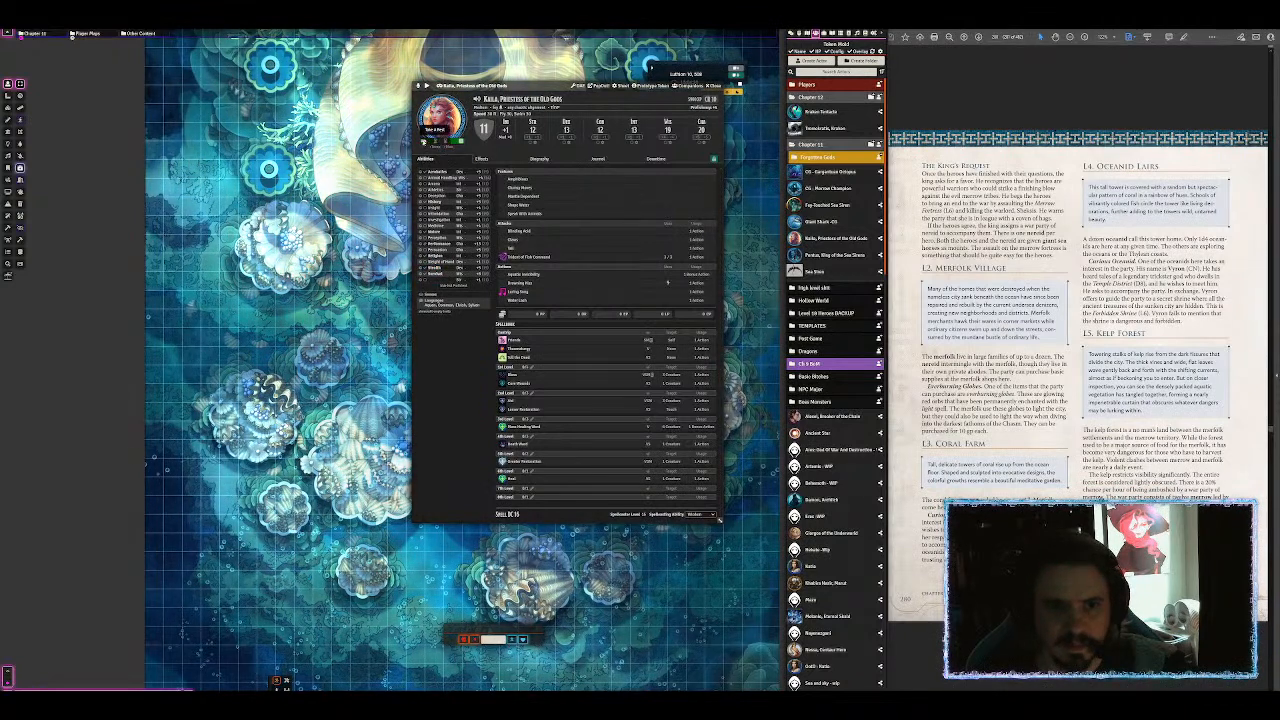
{"action": "left_click", "coordinate": [446, 141]}
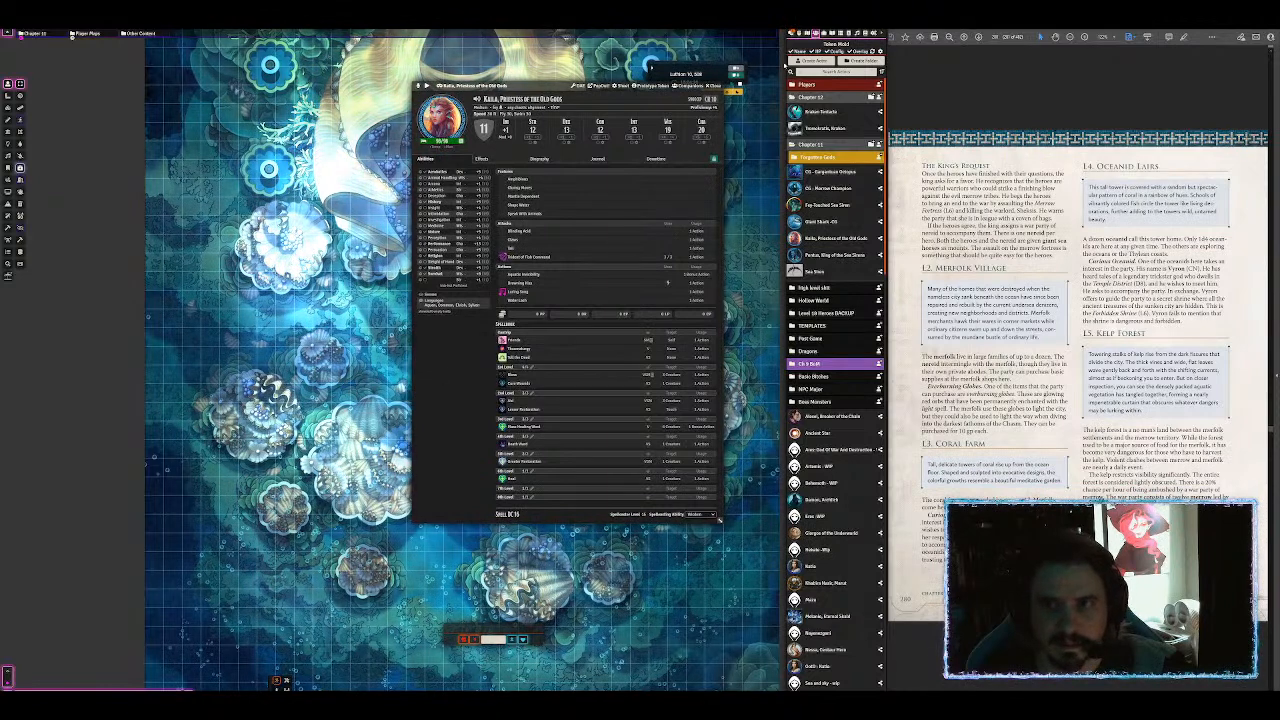
{"action": "left_click", "coordinate": [791, 33]}
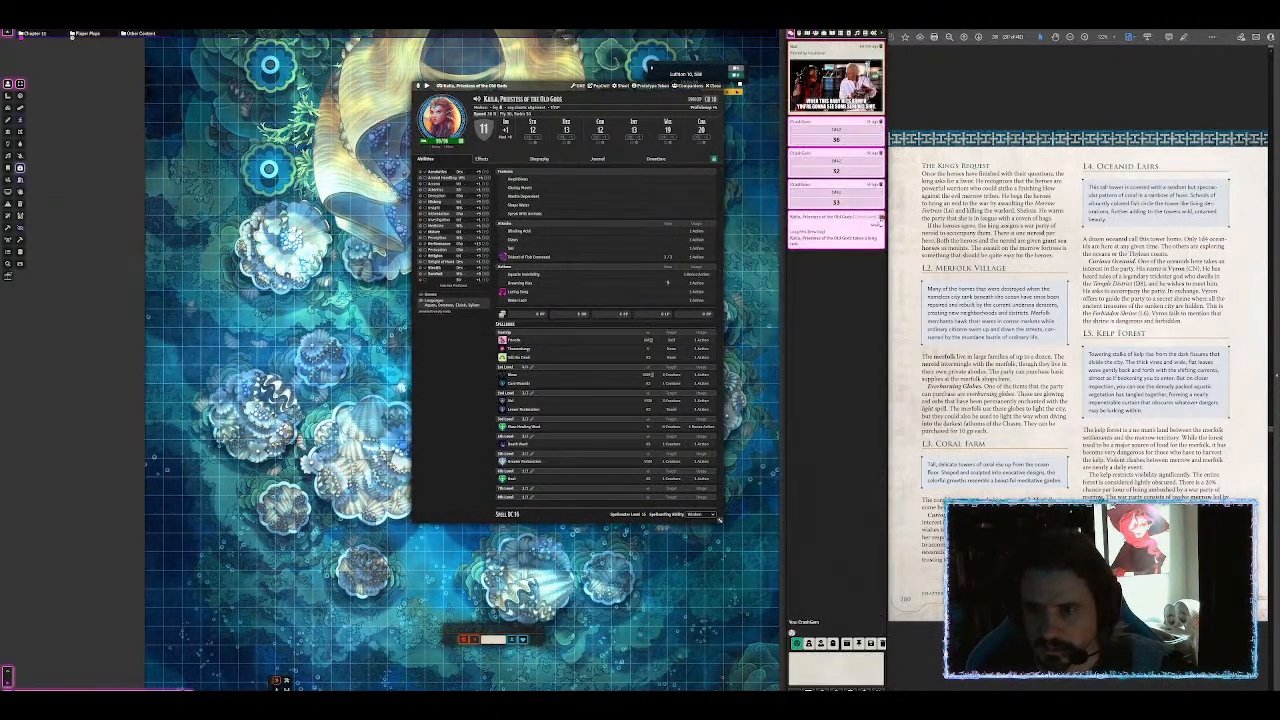
{"action": "left_click", "coordinate": [880, 216]}
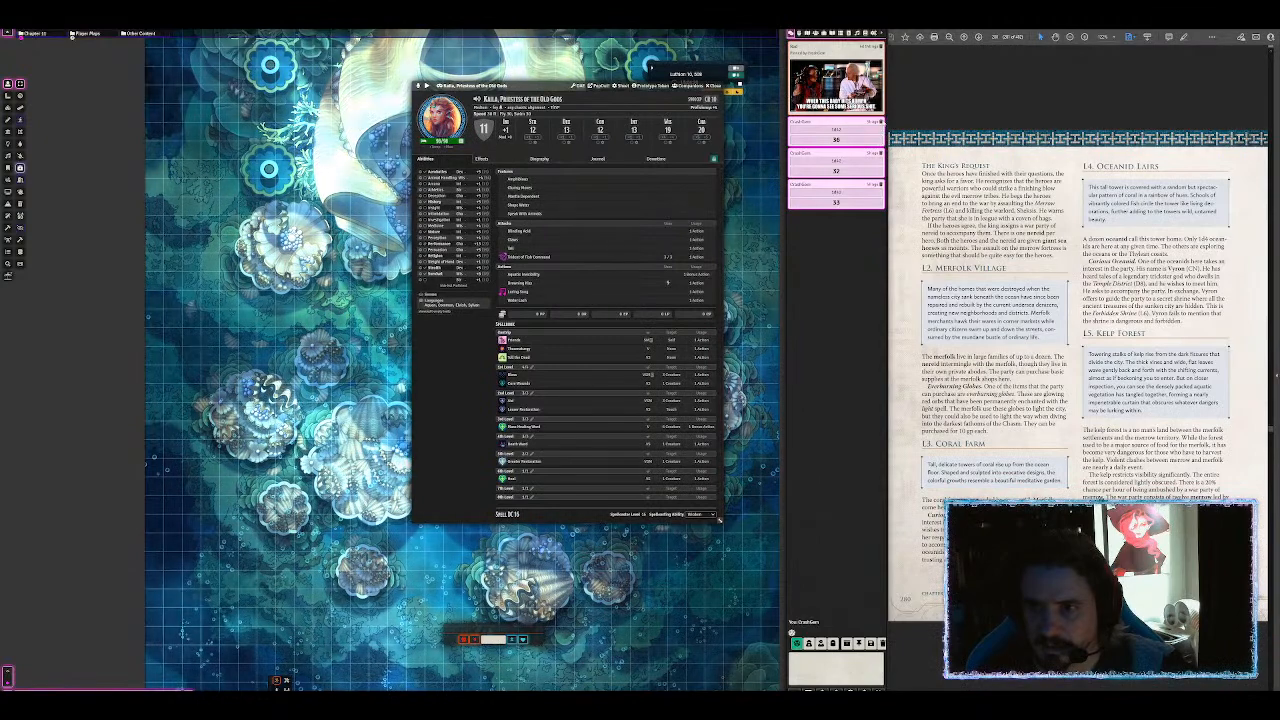
{"action": "left_click_drag", "start_coordinate": [536, 88], "coordinate": [353, 87]}
{"action": "left_click", "coordinate": [531, 86]}
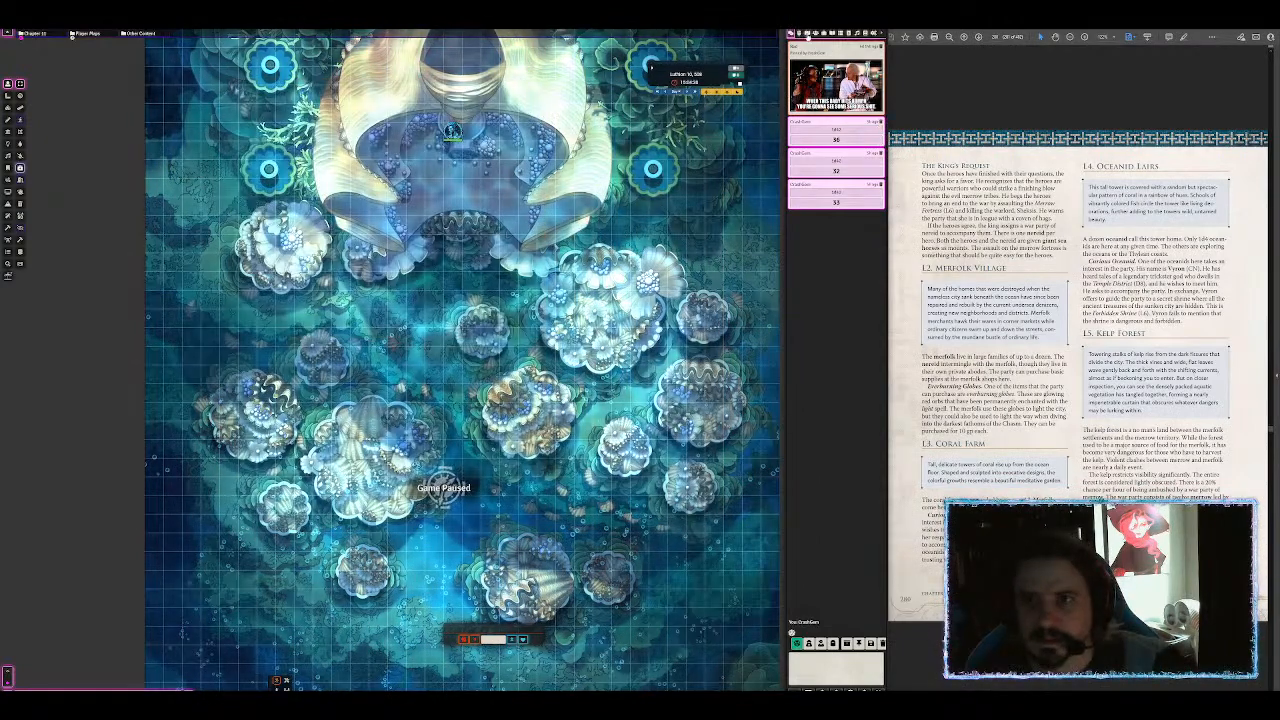
Step: Place Kaila's token beside the existing token at the large shell structure, and delete both tokens from the scene
{"action": "left_click", "coordinate": [815, 33]}
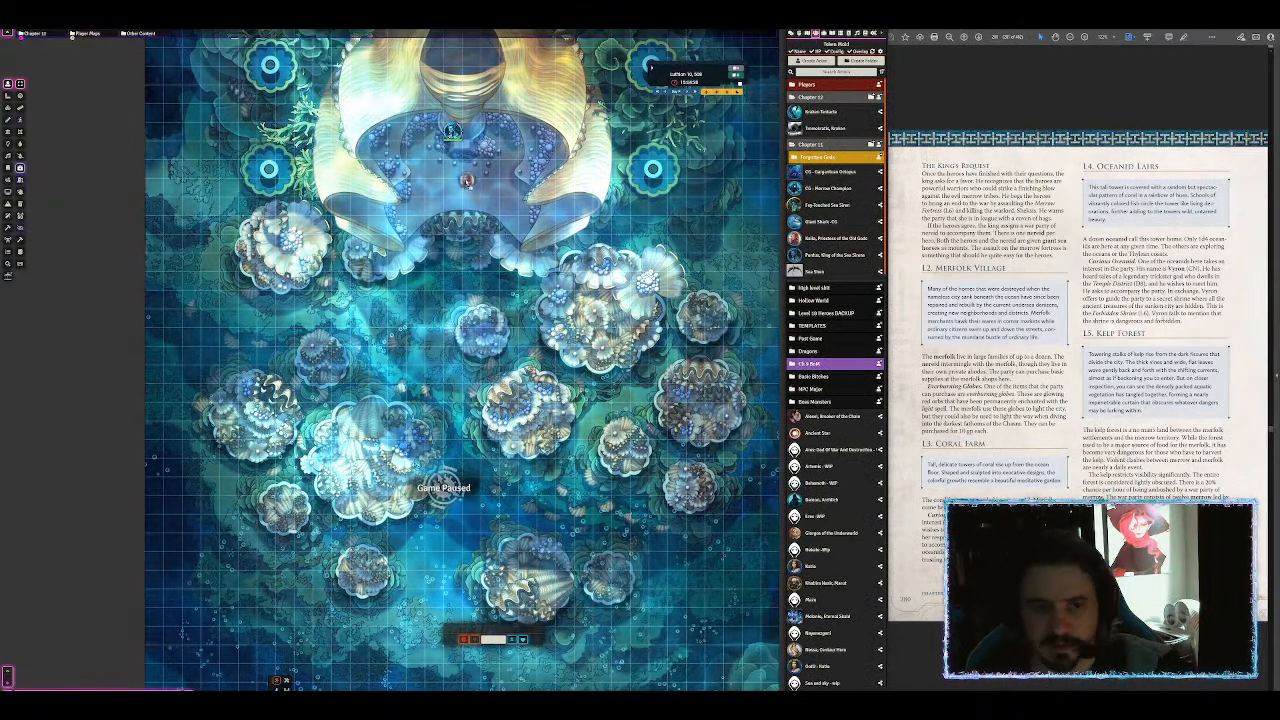
{"action": "left_click_drag", "start_coordinate": [835, 238], "coordinate": [490, 131]}
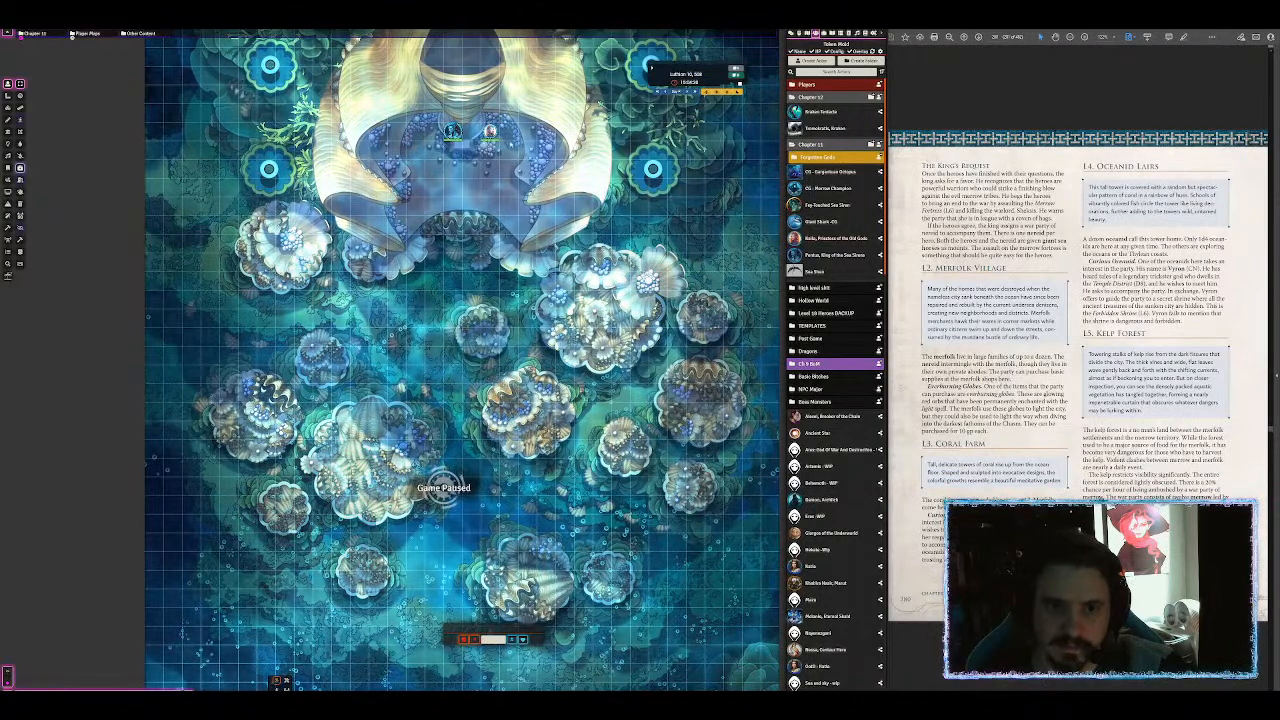
{"action": "left_click", "coordinate": [490, 131]}
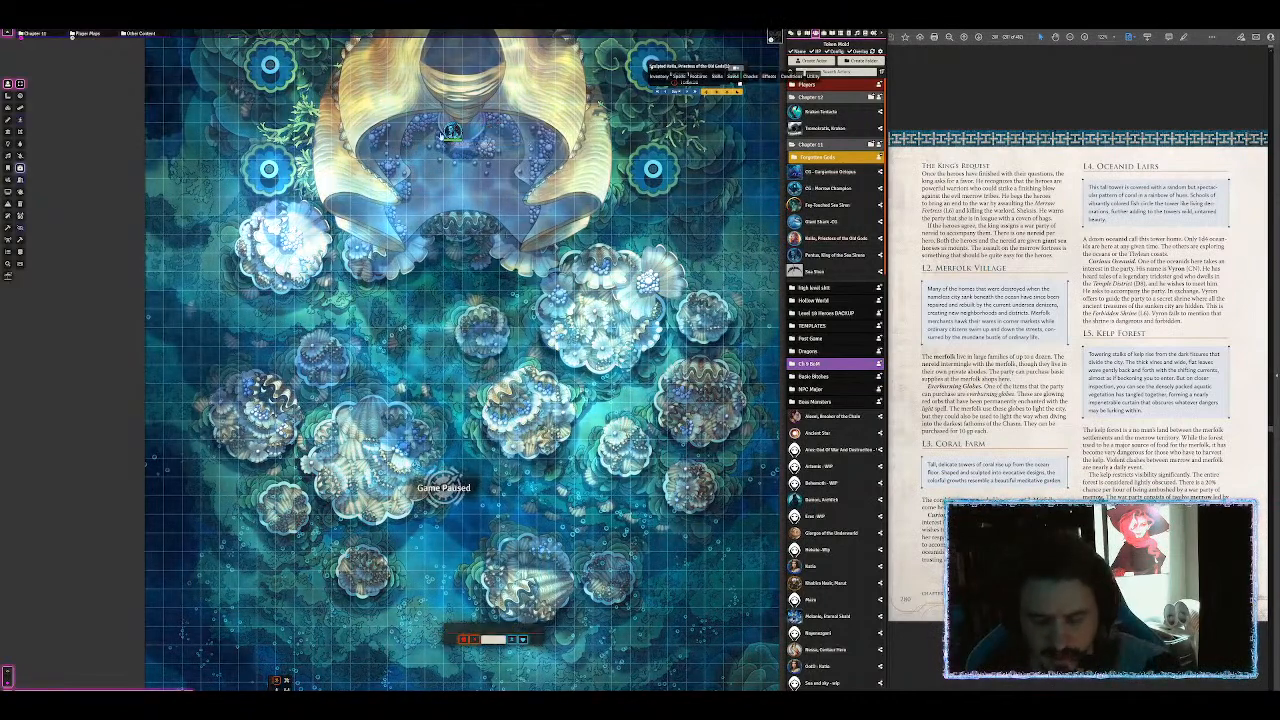
{"action": "key", "text": "Delete"}
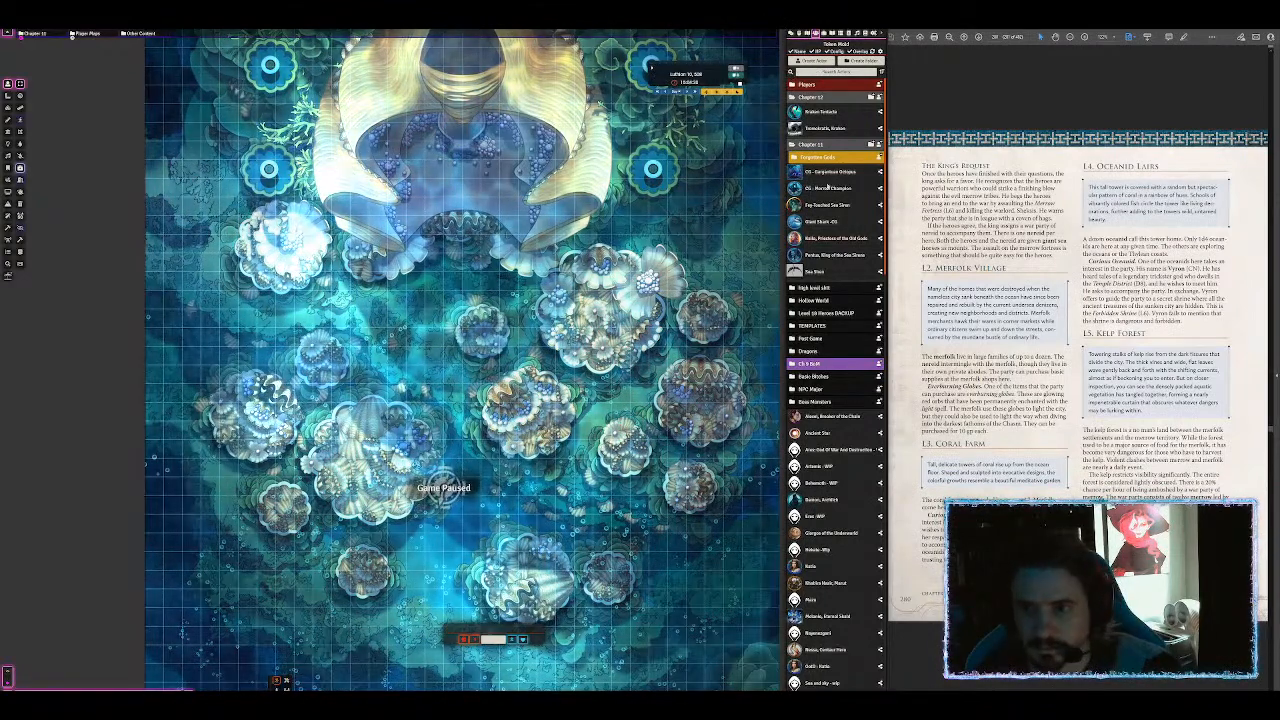
Step: Open Kaila's and Pontus's sheets, update both of their prototype tokens, and close Kaila's sheet
{"action": "left_click", "coordinate": [828, 238]}
{"action": "left_click", "coordinate": [826, 256]}
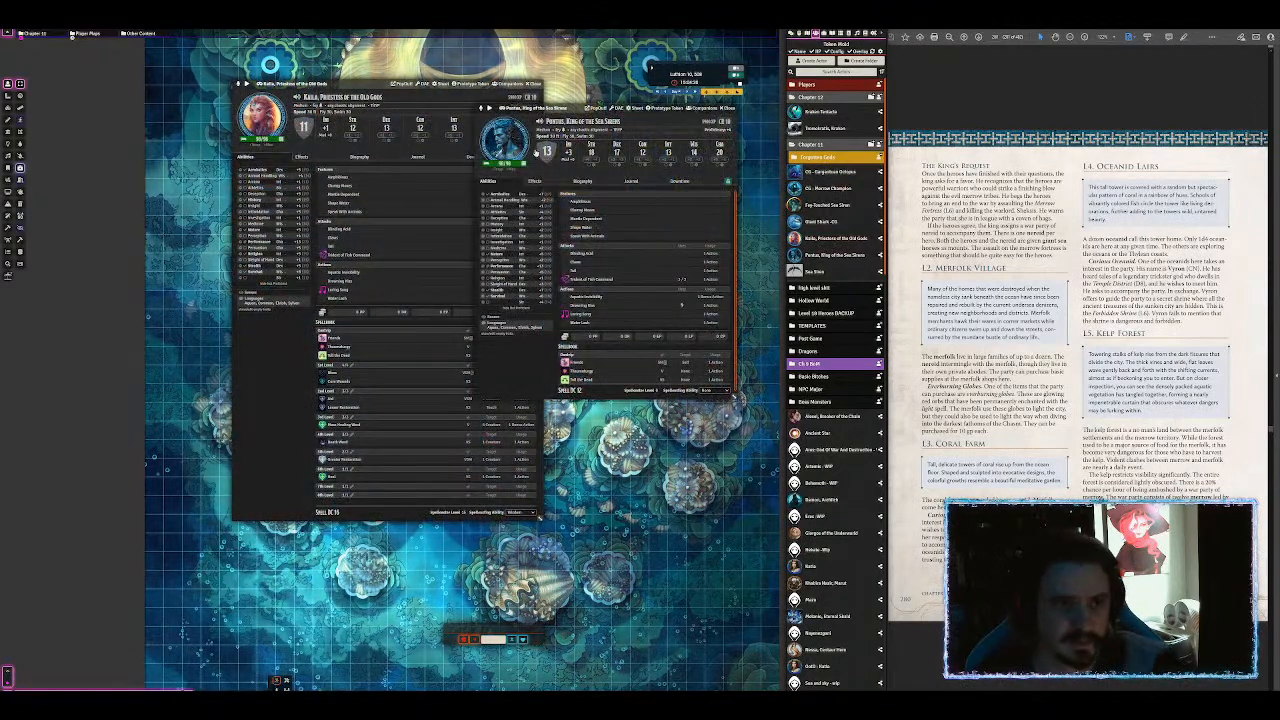
{"action": "left_click", "coordinate": [648, 107]}
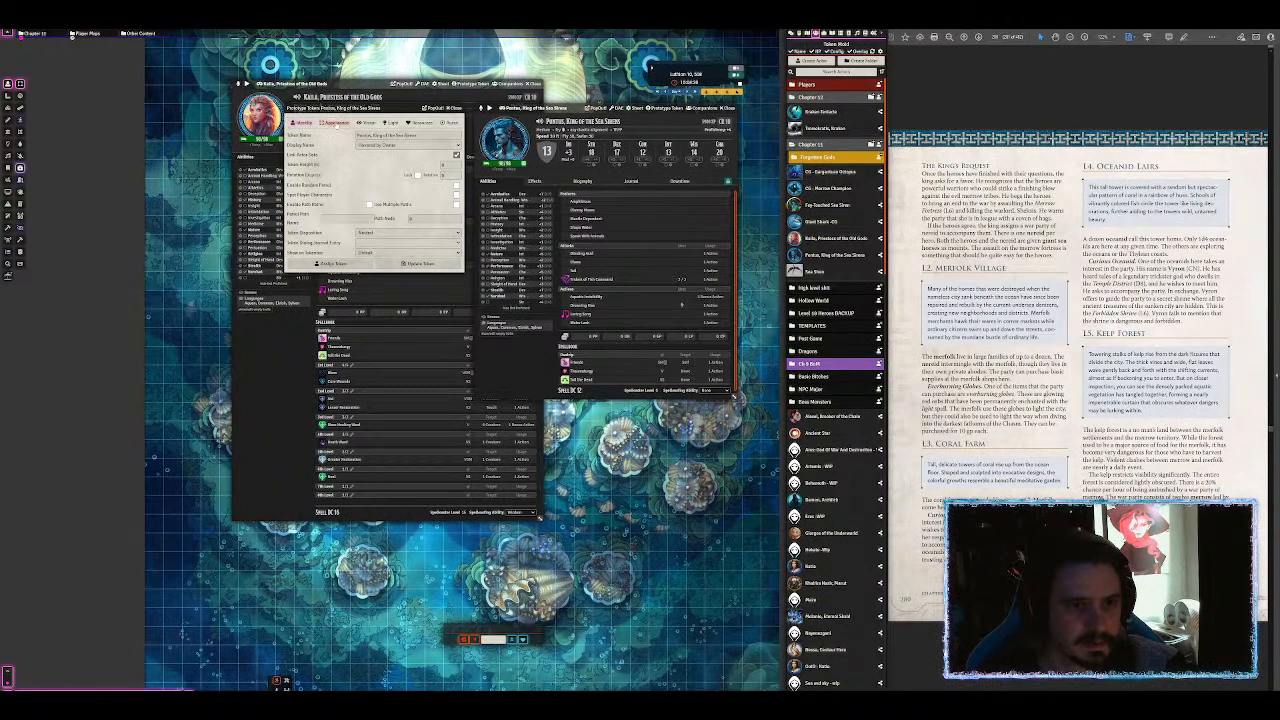
{"action": "left_click", "coordinate": [337, 122]}
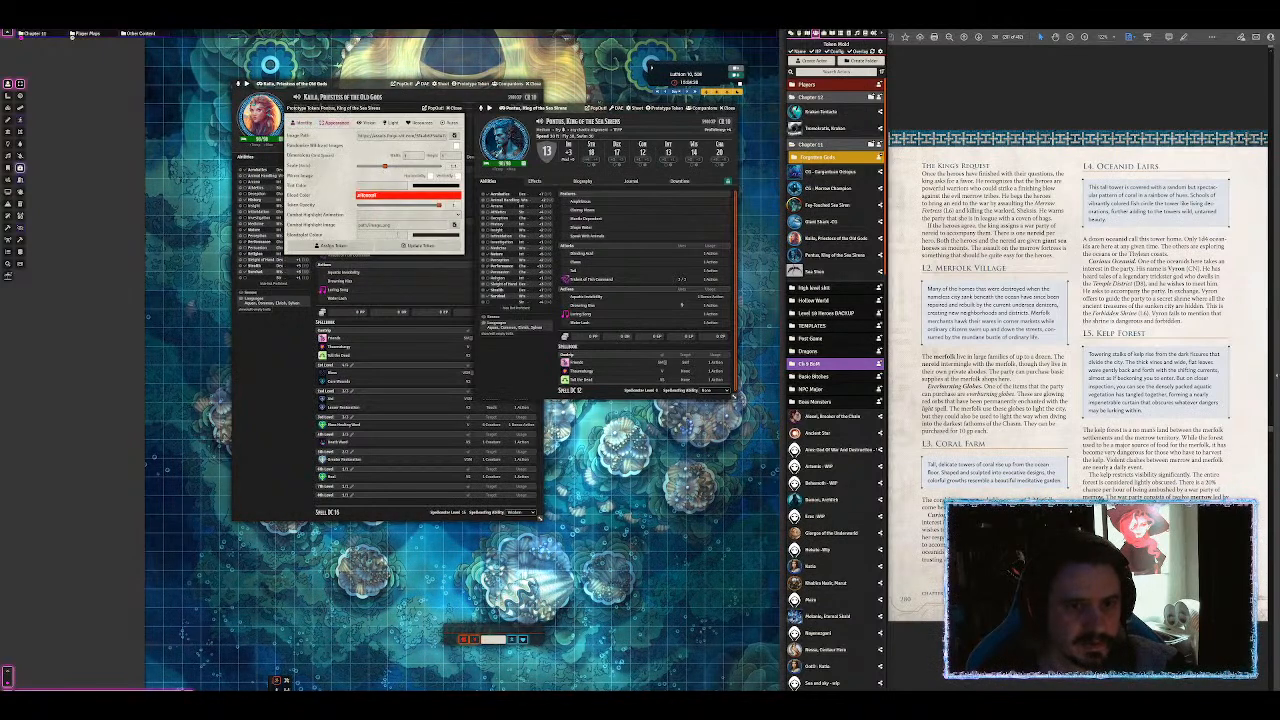
{"action": "left_click", "coordinate": [415, 246]}
{"action": "left_click", "coordinate": [472, 87]}
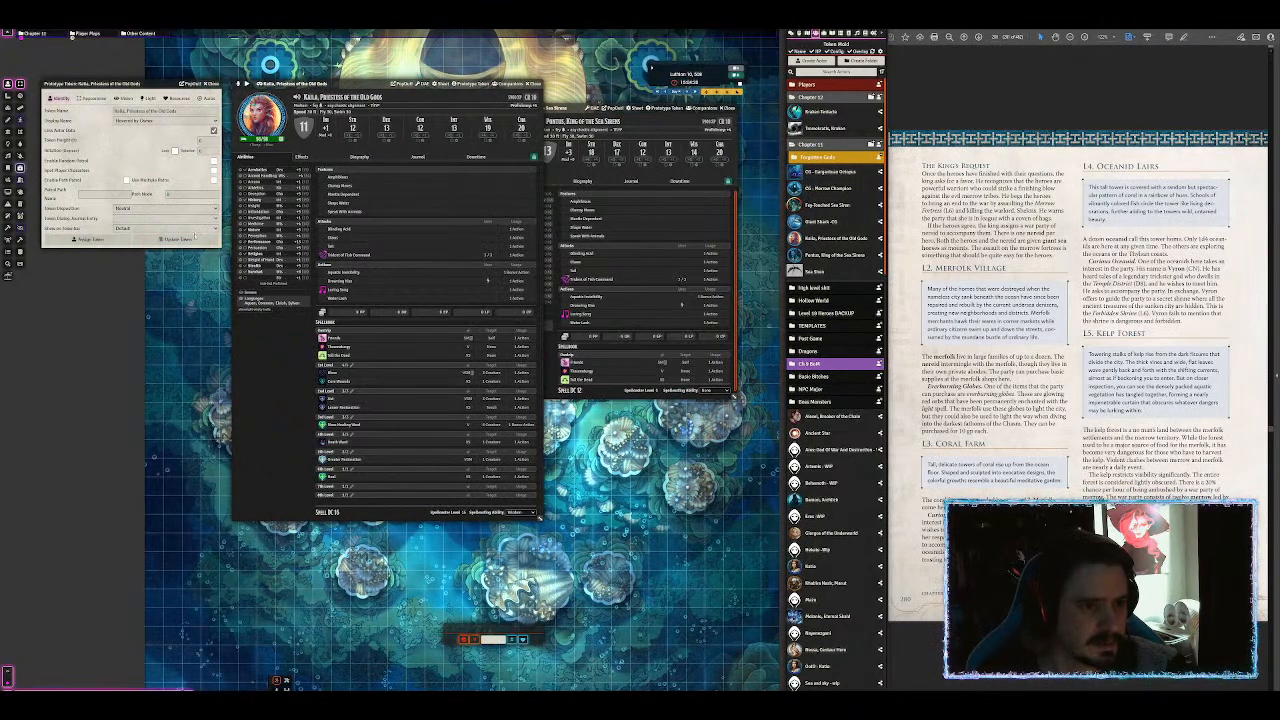
{"action": "key", "text": "Escape"}
{"action": "left_click", "coordinate": [536, 84]}
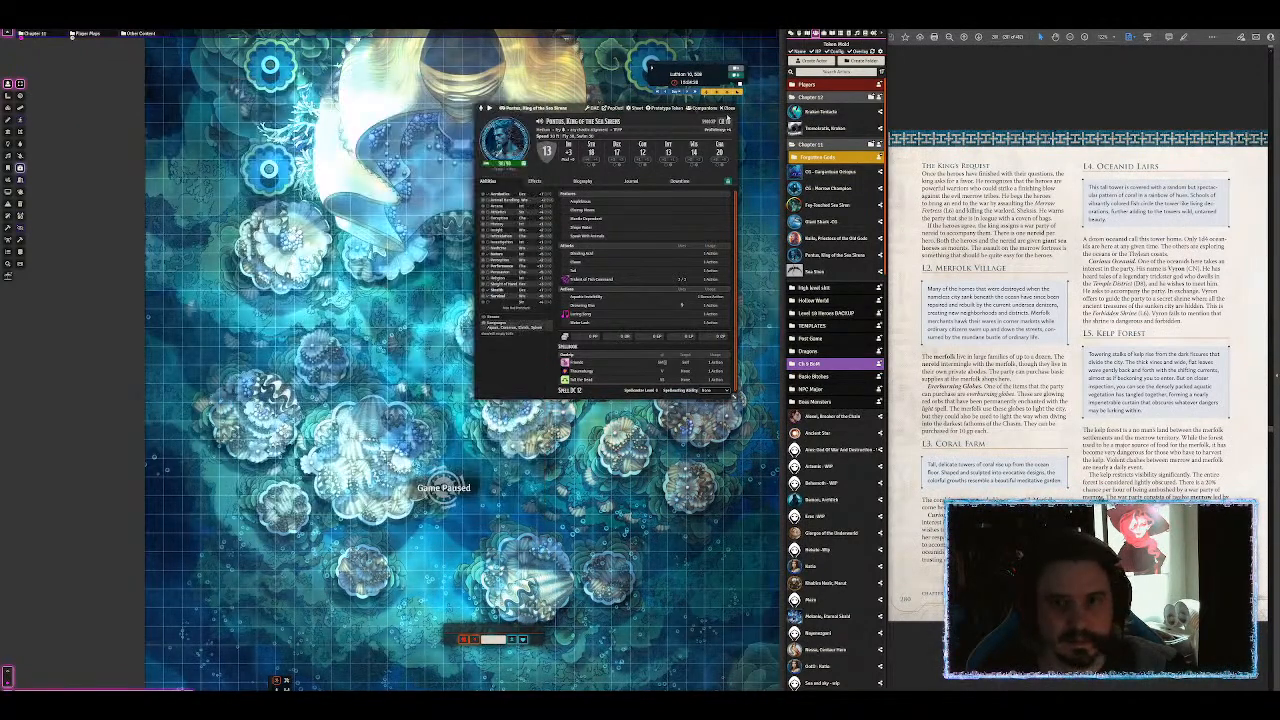
Step: Close Pontus's sheet and place the Pontus and Kaila tokens side by side inside the large shell structure
{"action": "left_click", "coordinate": [733, 107]}
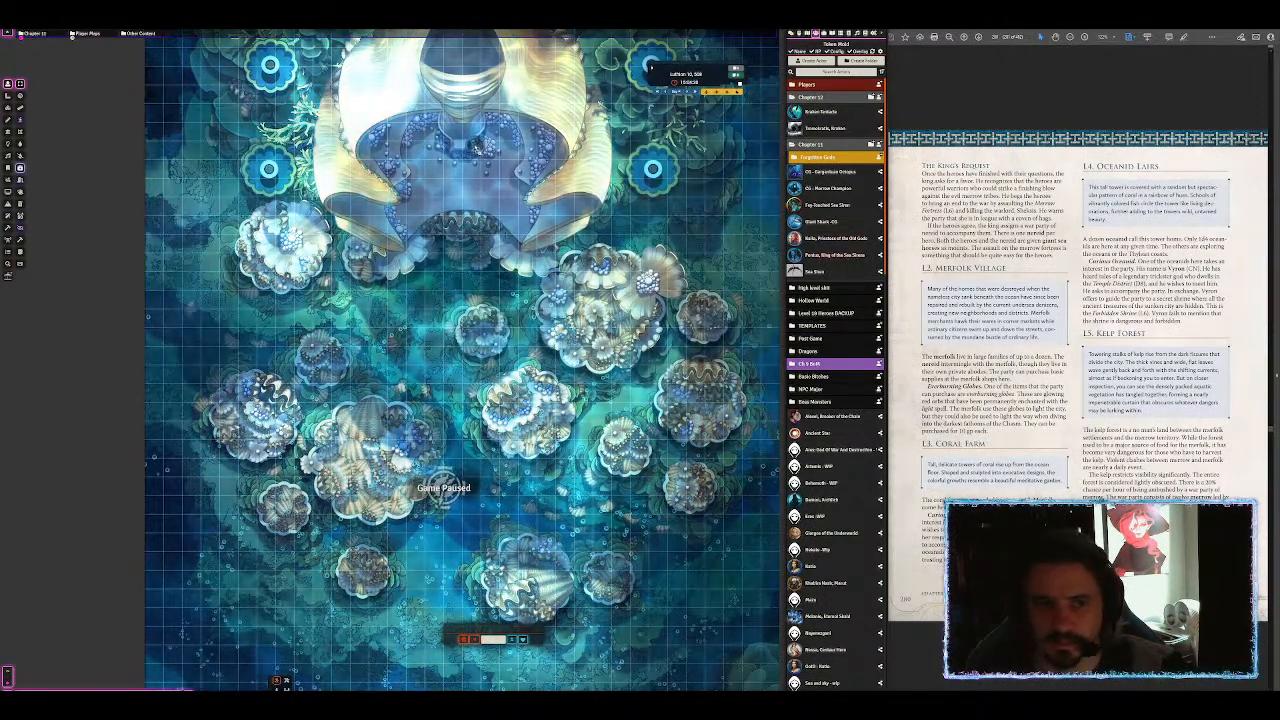
{"action": "left_click_drag", "start_coordinate": [464, 146], "coordinate": [460, 137]}
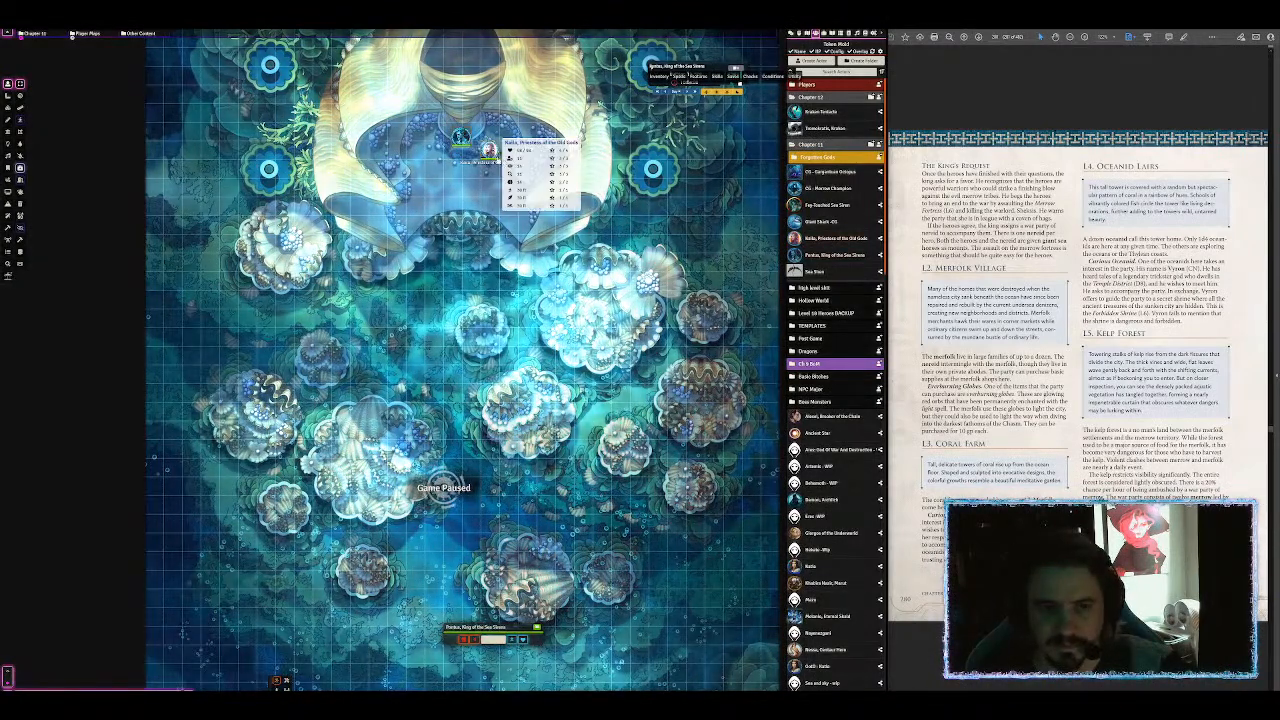
Step: Find the Giant Sea Horse through quick search, add it to the chapter's NPC folder, and open its sheet
{"action": "key", "text": "Escape"}
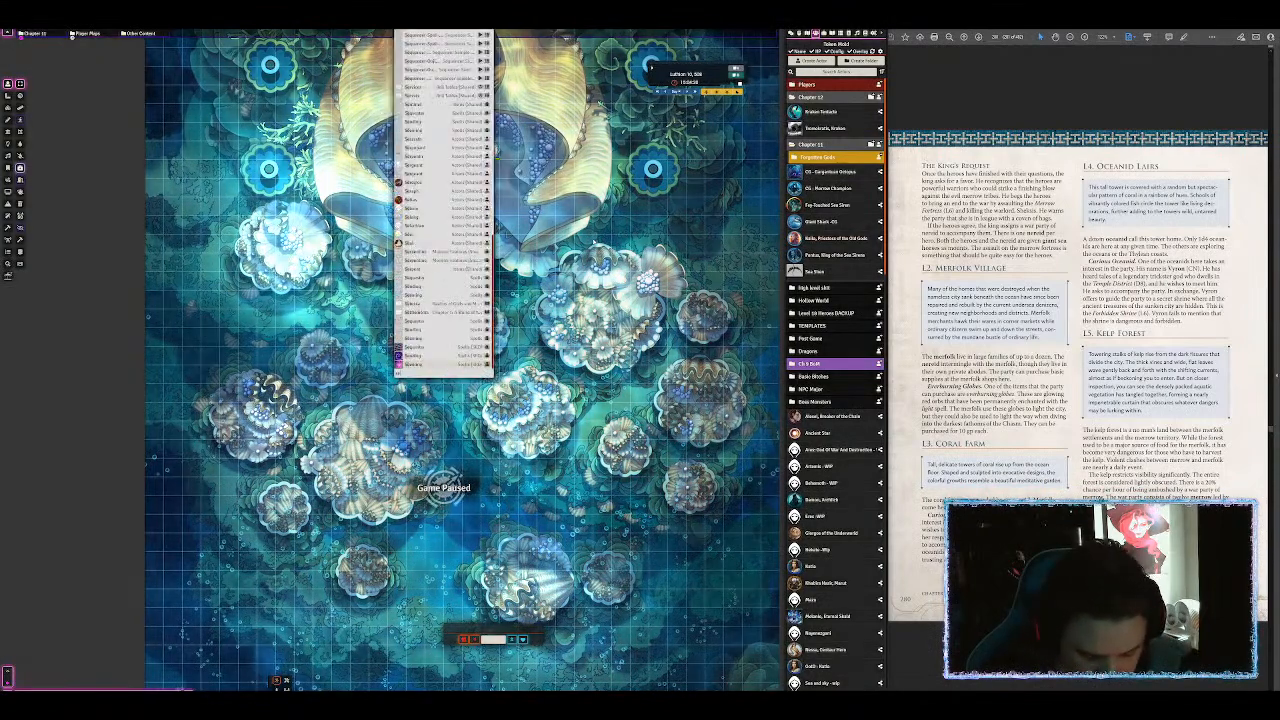
{"action": "type", "text": "a"}
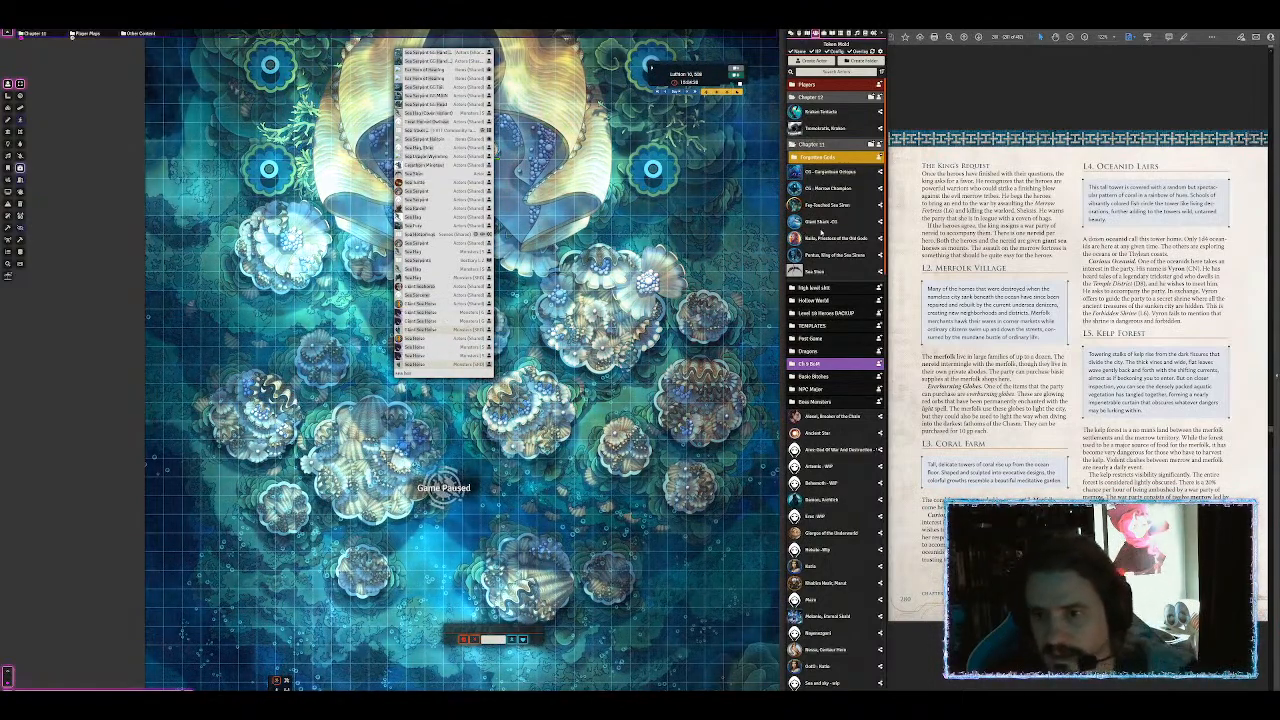
{"action": "left_click_drag", "start_coordinate": [822, 232], "coordinate": [823, 236]}
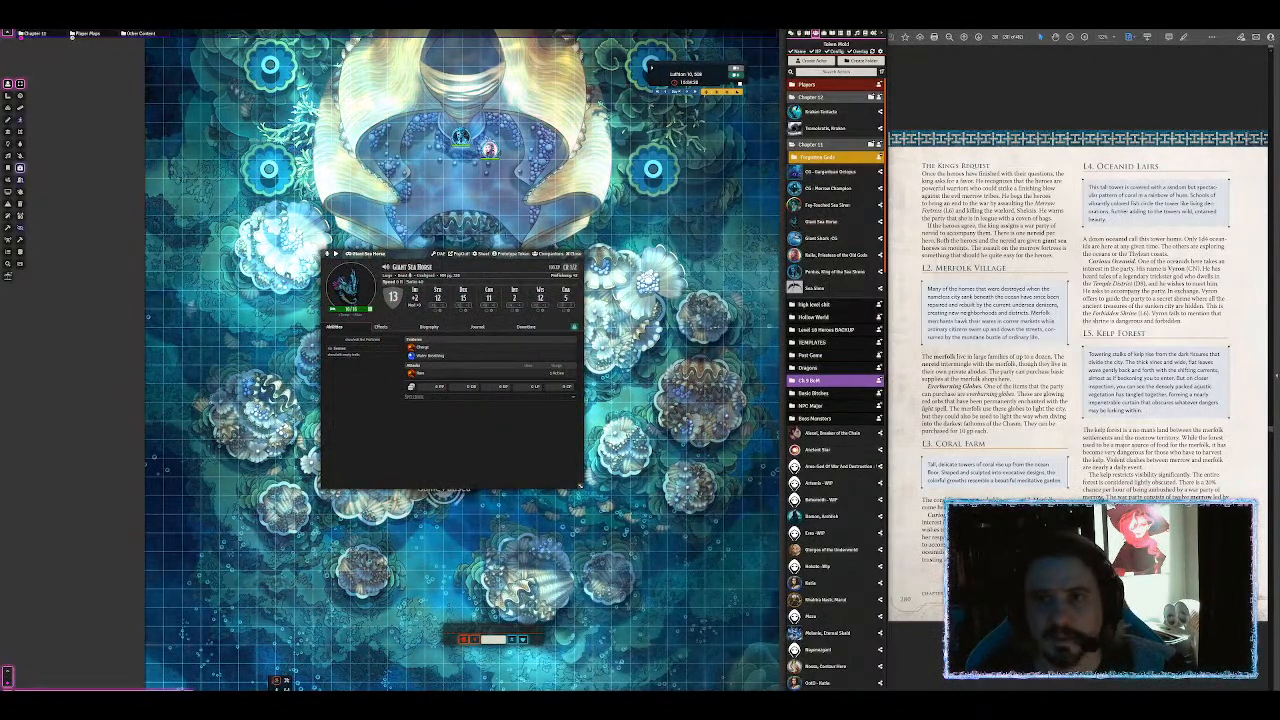
Step: Switch to Pinterest and search for "fantasy seahorse" artwork
{"action": "key", "text": "alt+Tab"}
{"action": "left_click", "coordinate": [165, 42]}
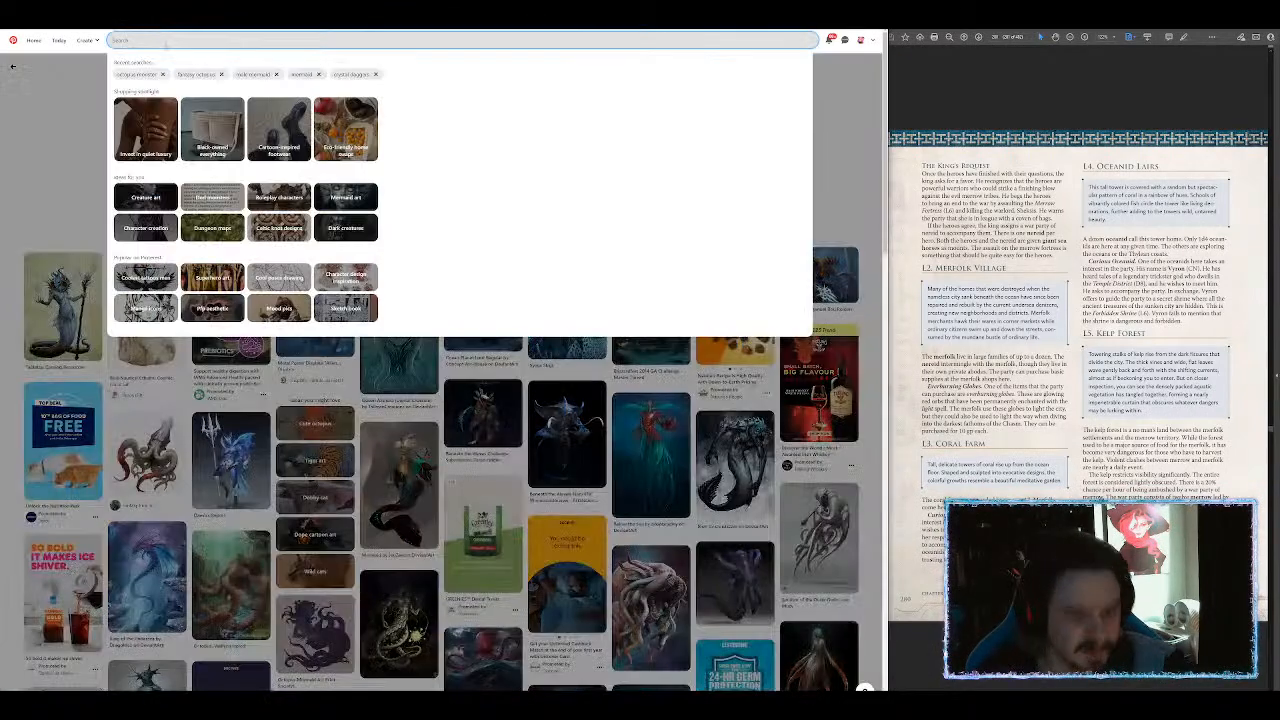
{"action": "type", "text": "tent"}
{"action": "type", "text": "ea horse"}
{"action": "key", "text": "Return"}
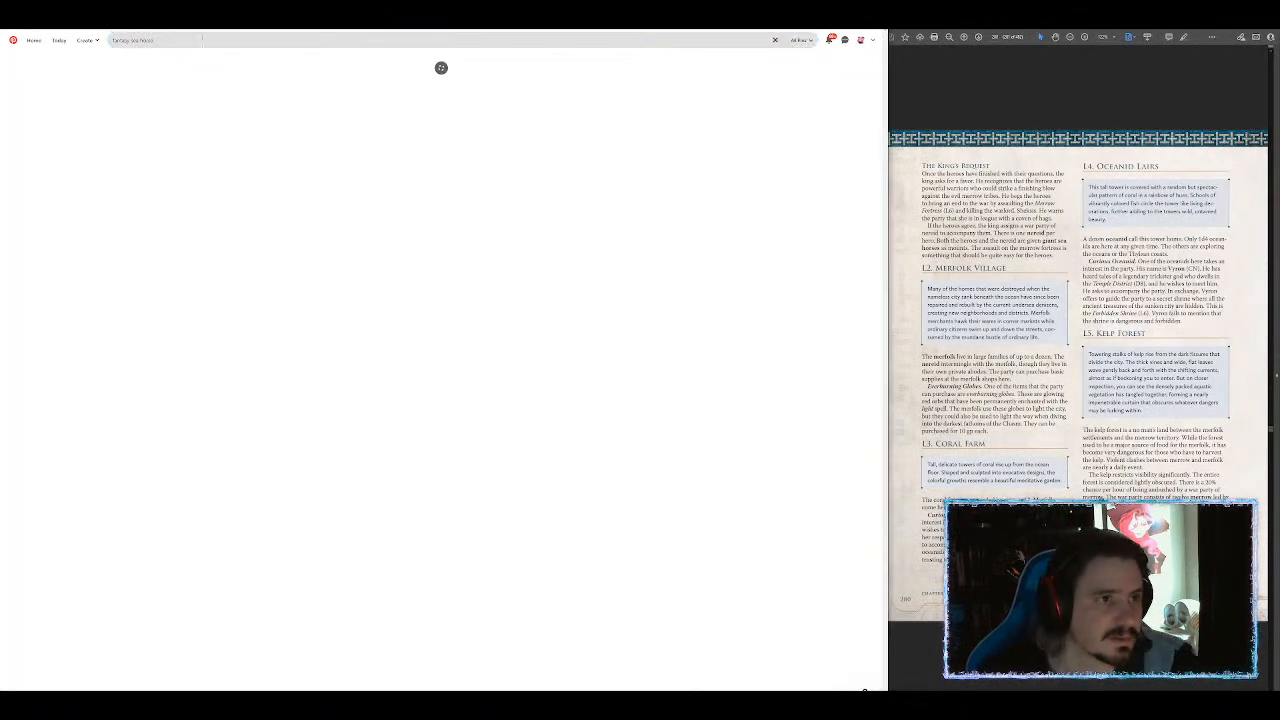
{"action": "left_click", "coordinate": [137, 40]}
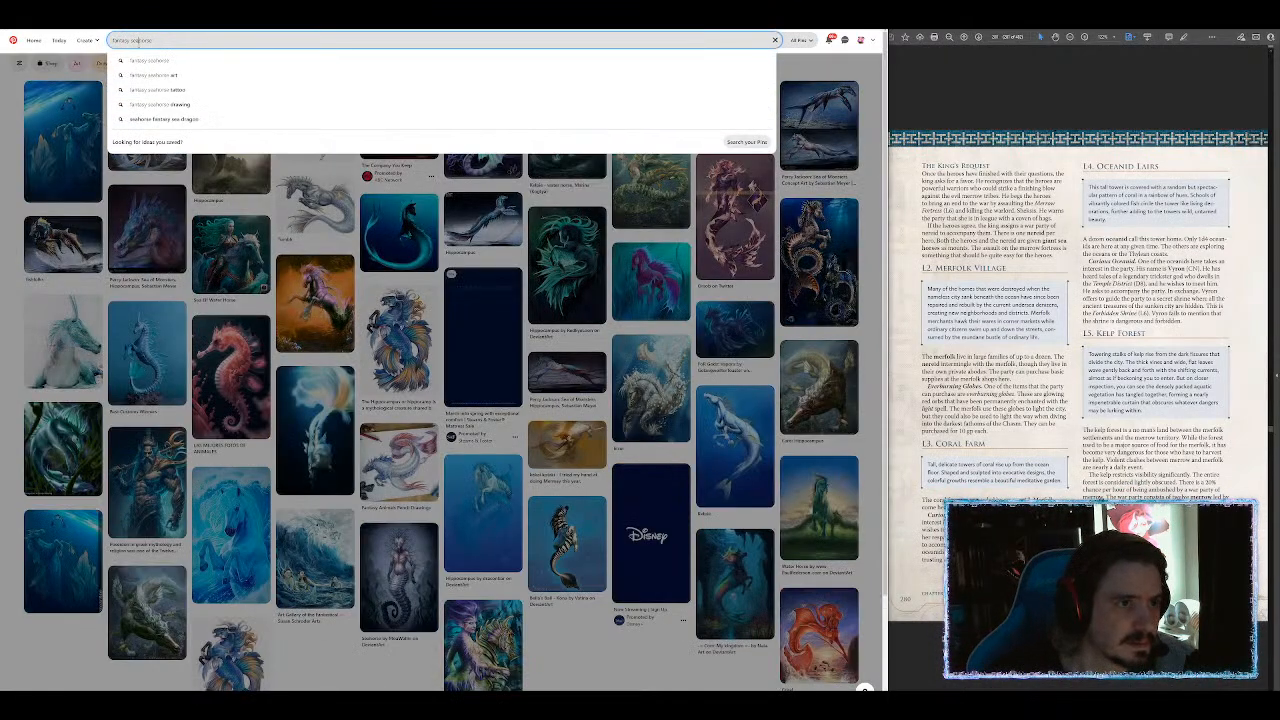
{"action": "key", "text": "Return"}
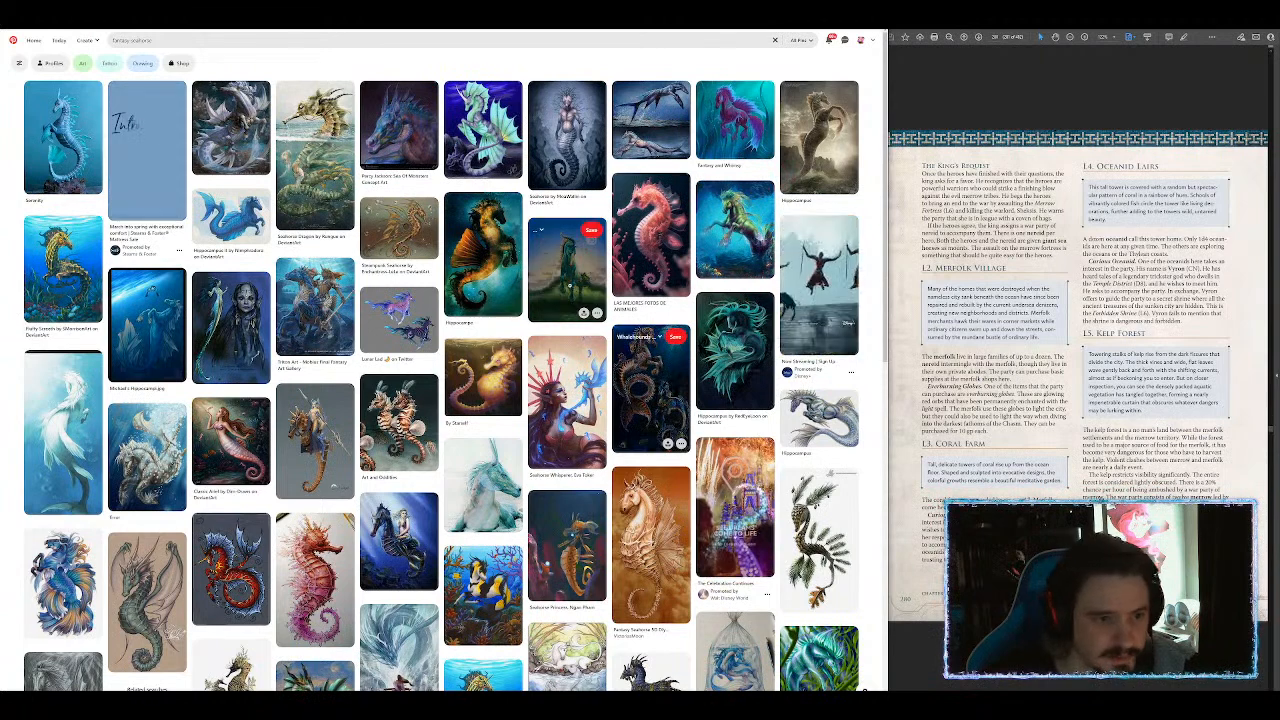
Step: Open the orange-finned Hippocampe pin and copy its image for use in Photoshop
{"action": "left_click", "coordinate": [492, 260]}
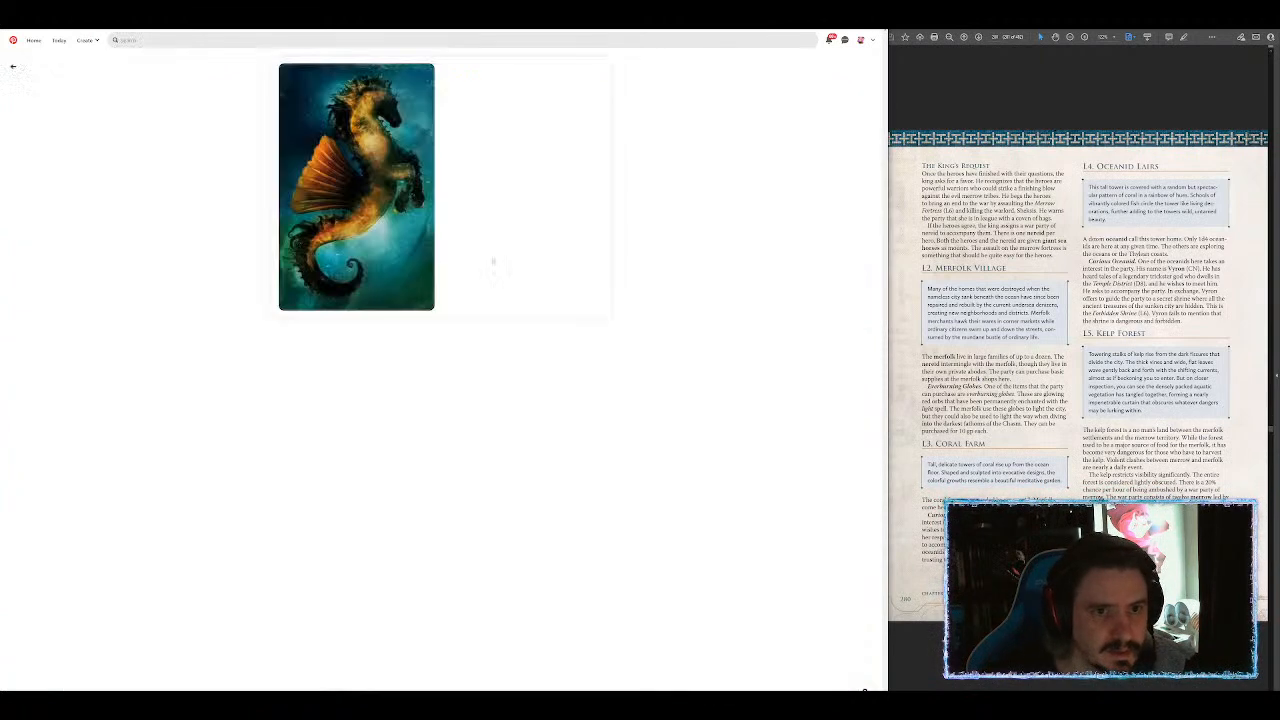
{"action": "right_click", "coordinate": [378, 160]}
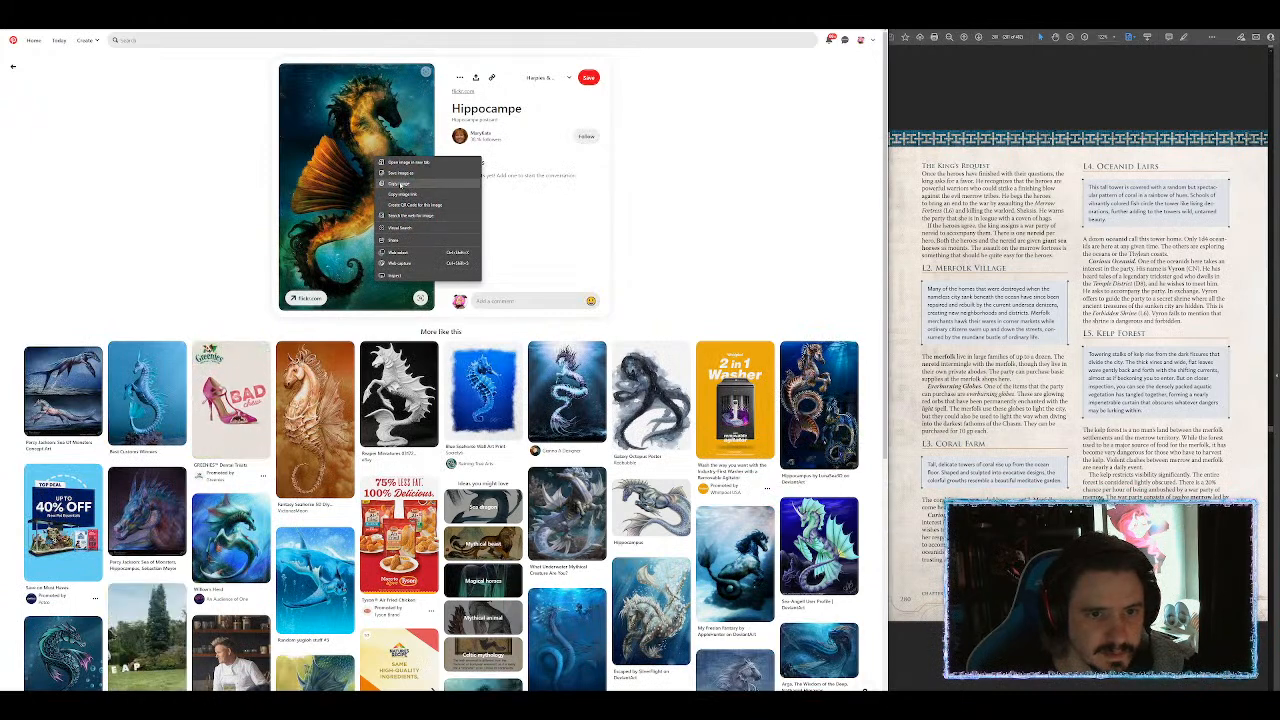
{"action": "left_click", "coordinate": [401, 184]}
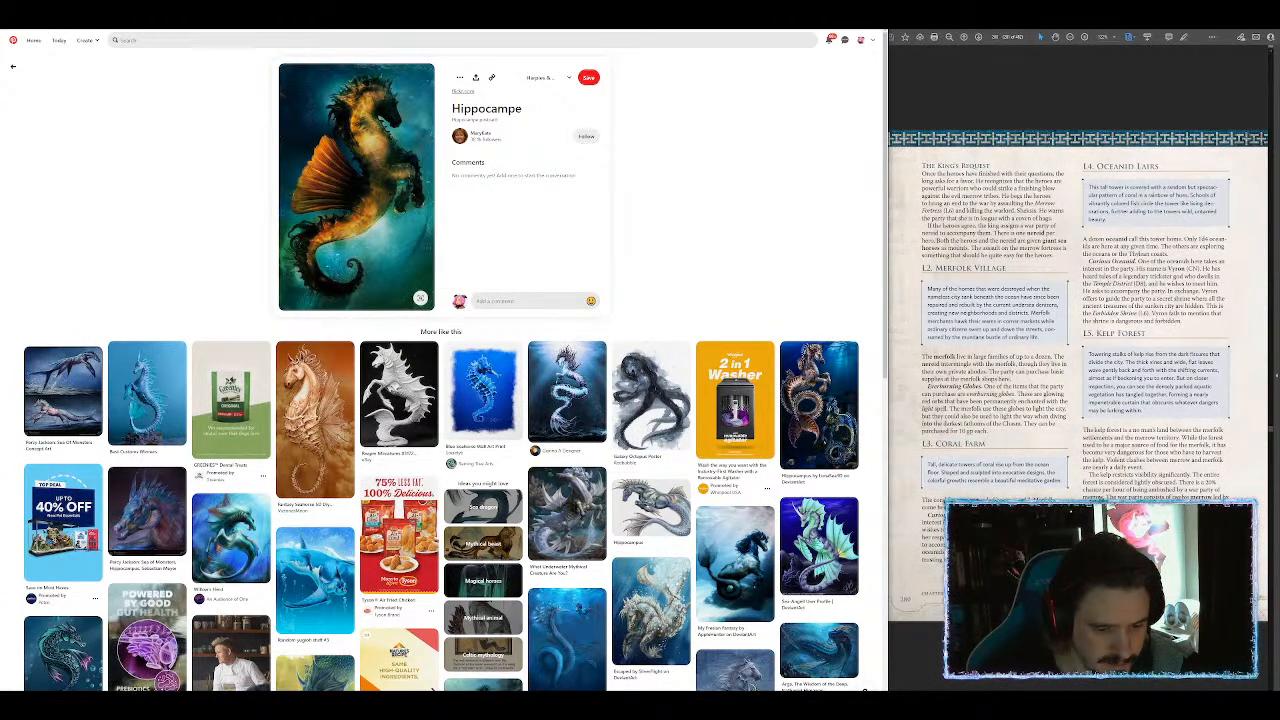
{"action": "key", "text": "alt+Tab"}
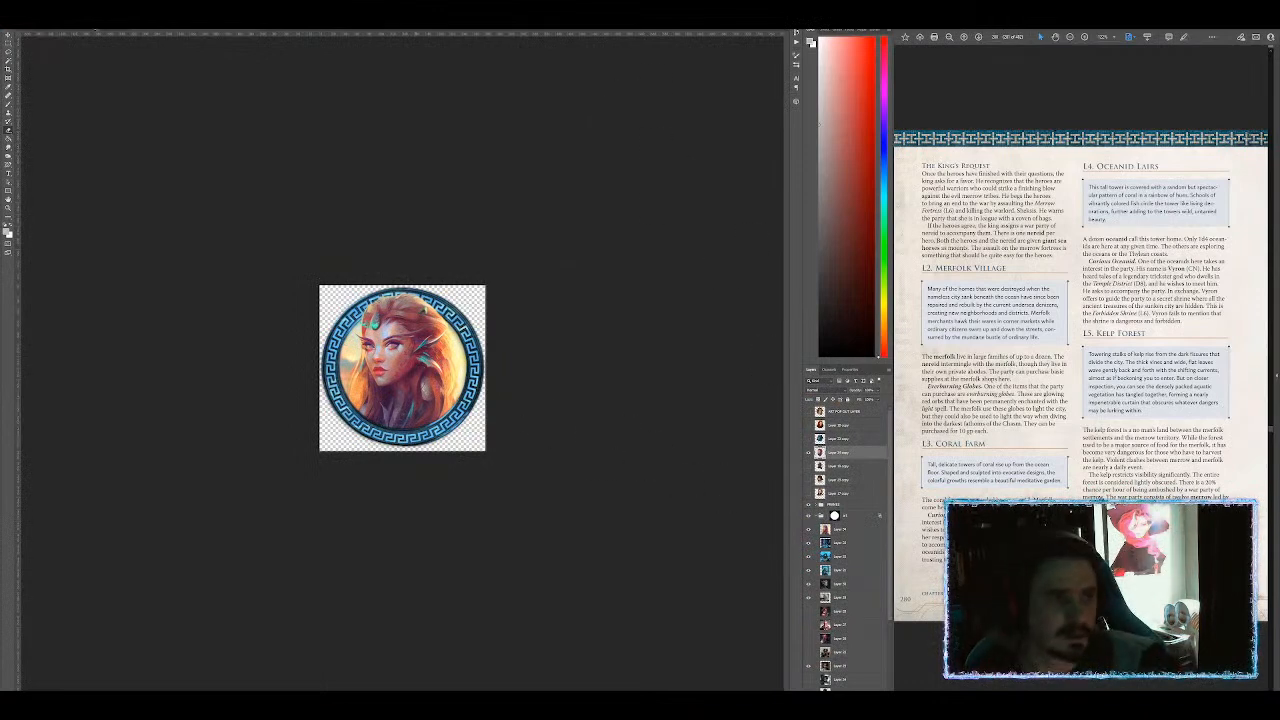
Step: Paste the seahorse artwork into the square blue-framed portrait template, then scale and position it to fill the frame
{"action": "left_click", "coordinate": [97, 27]}
{"action": "key", "text": "ctrl+v"}
{"action": "key", "text": "ctrl+t"}
{"action": "left_click_drag", "start_coordinate": [340, 270], "coordinate": [24, 38]}
{"action": "left_click_drag", "start_coordinate": [333, 191], "coordinate": [363, 359]}
{"action": "left_click_drag", "start_coordinate": [542, 197], "coordinate": [585, 211]}
{"action": "key", "text": "Return"}
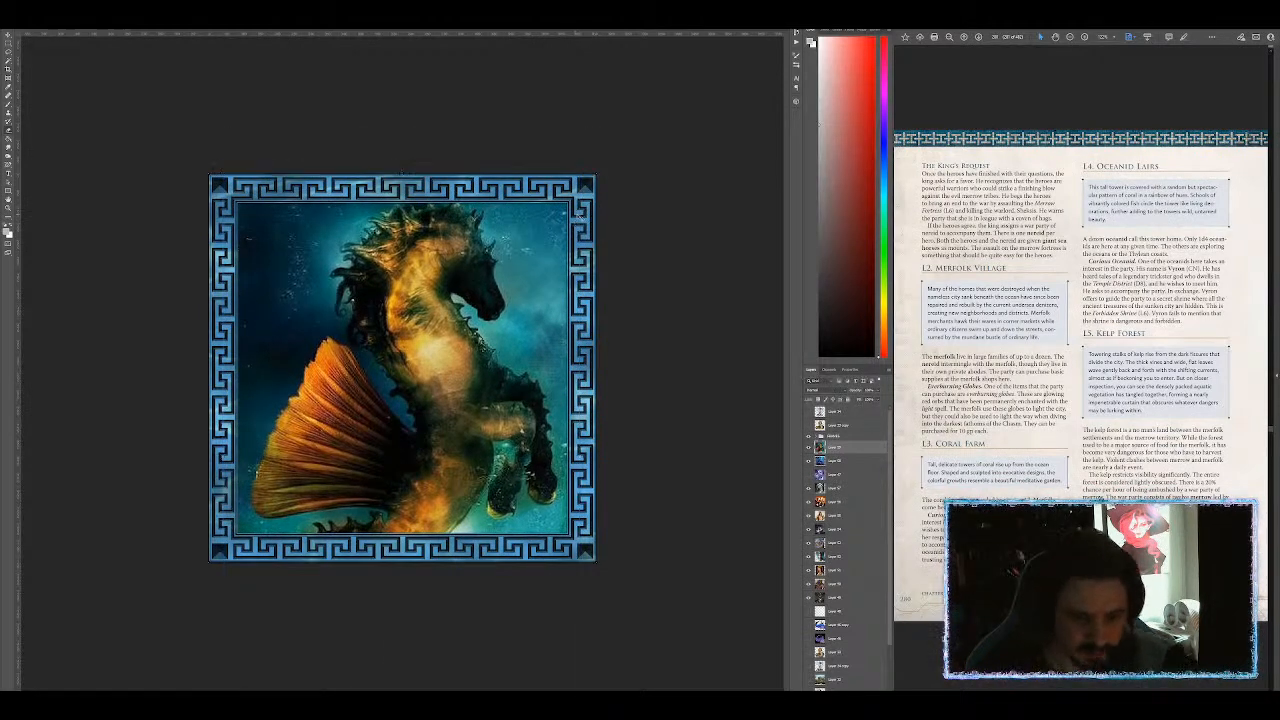
Step: Export the framed seahorse portrait for web as a PNG named ootd-seahorse
{"action": "key", "text": "ctrl+alt+shift+s"}
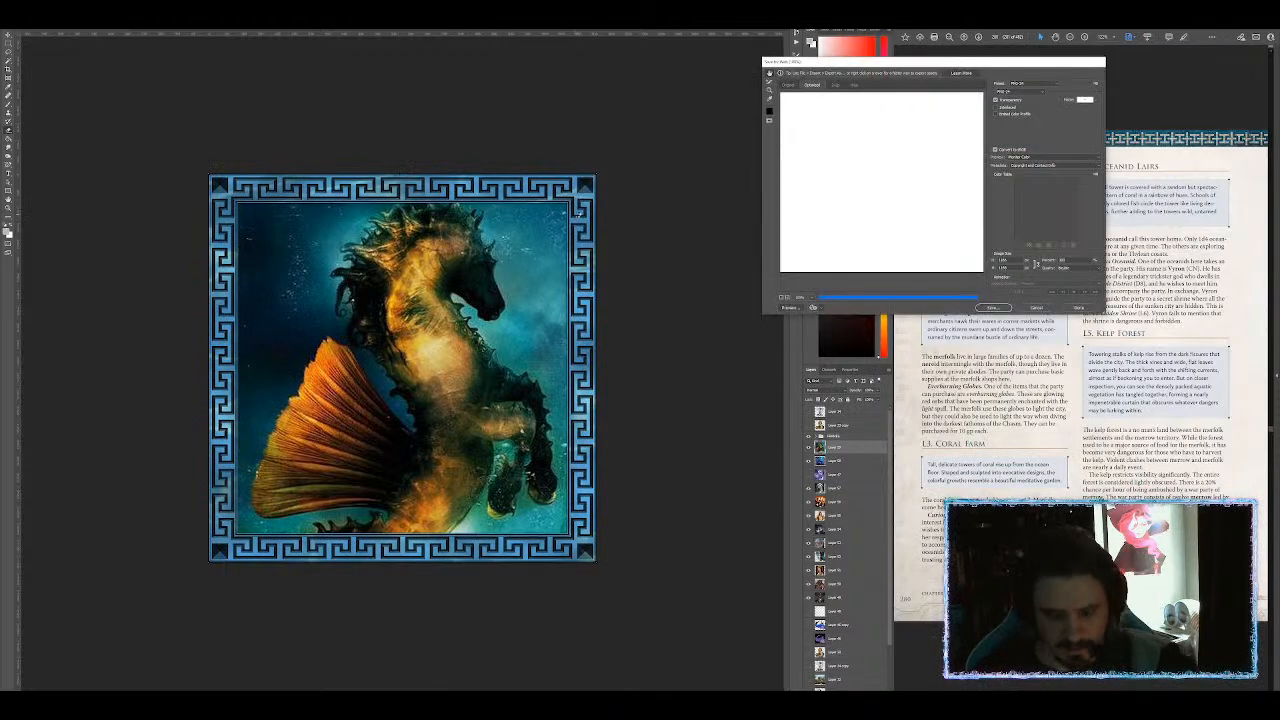
{"action": "key", "text": "Return"}
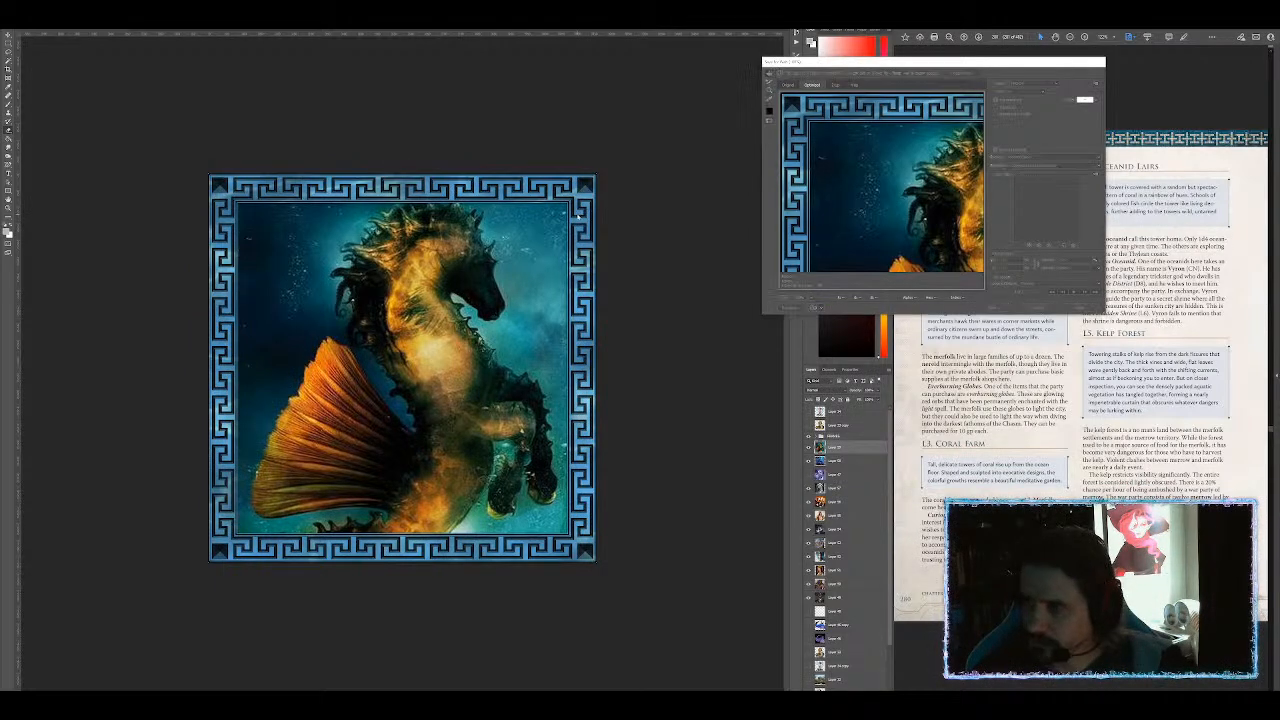
{"action": "type", "text": "ootd-seaho"}
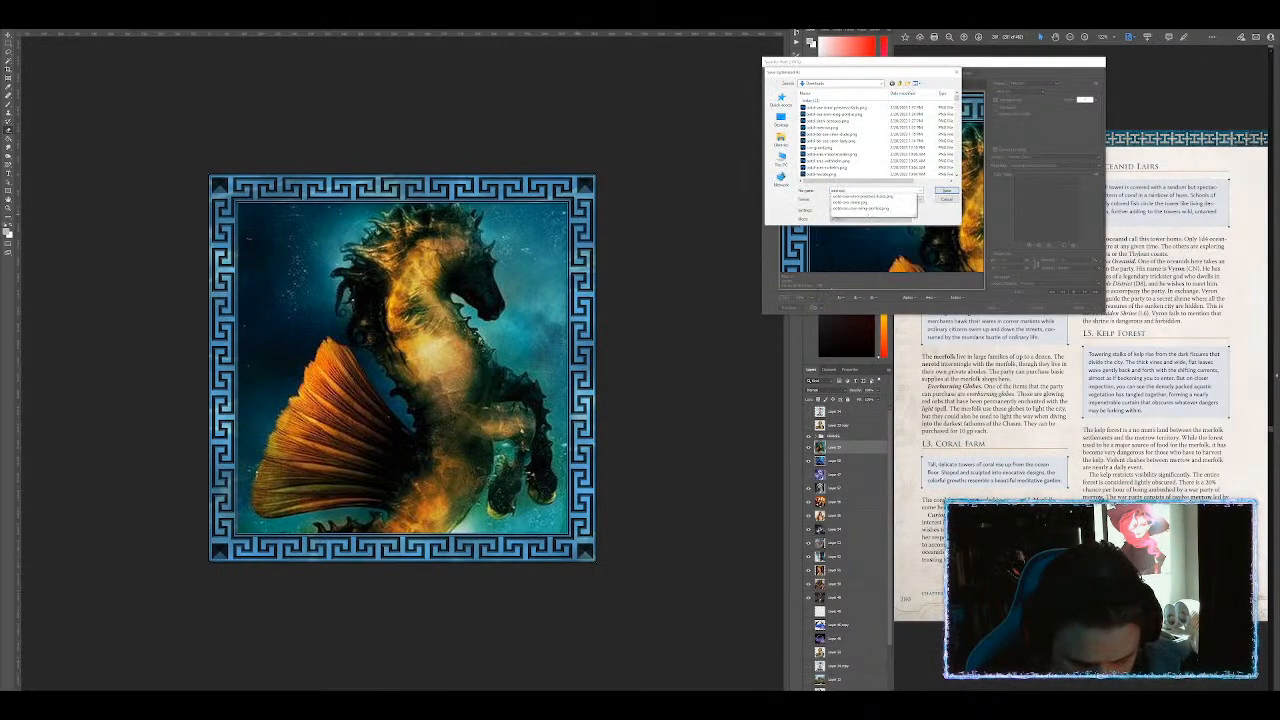
{"action": "key", "text": "Return"}
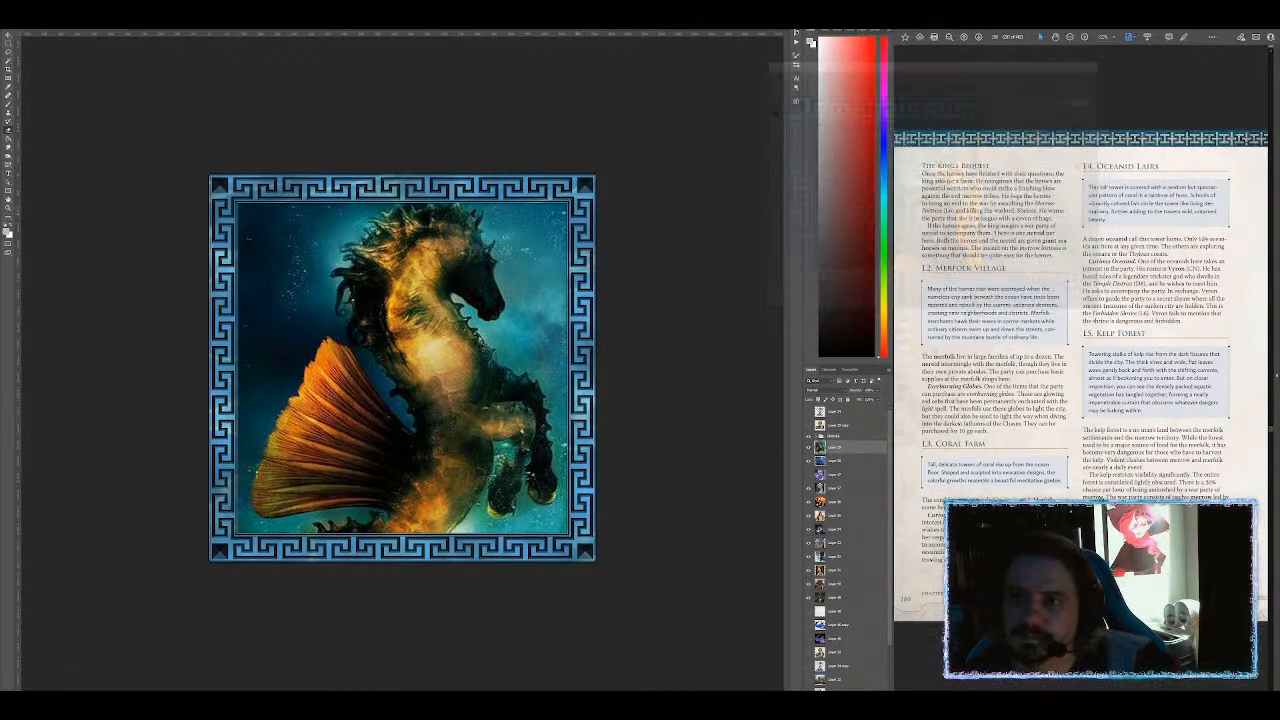
Step: Return to the virtual tabletop and browse from the Giant Sea Horse's portrait to the Beasts token folder in the assets library
{"action": "left_click", "coordinate": [598, 698]}
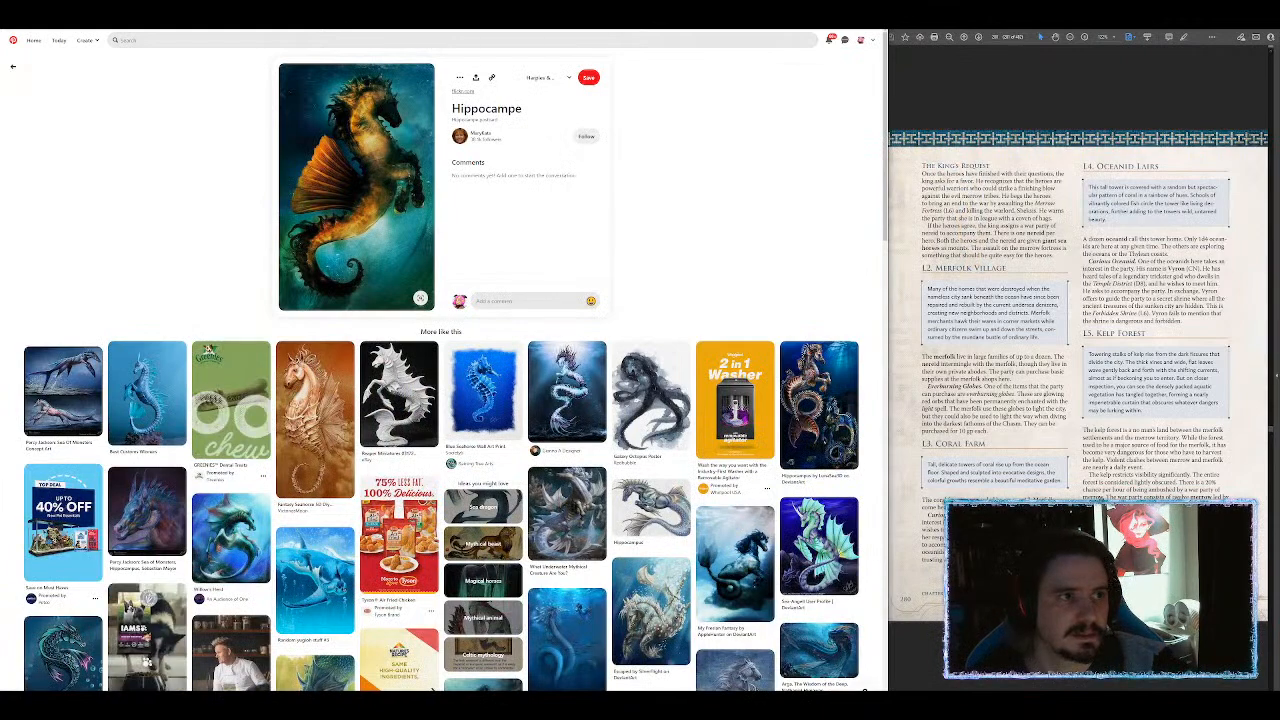
{"action": "left_click", "coordinate": [433, 697]}
{"action": "left_click", "coordinate": [353, 287]}
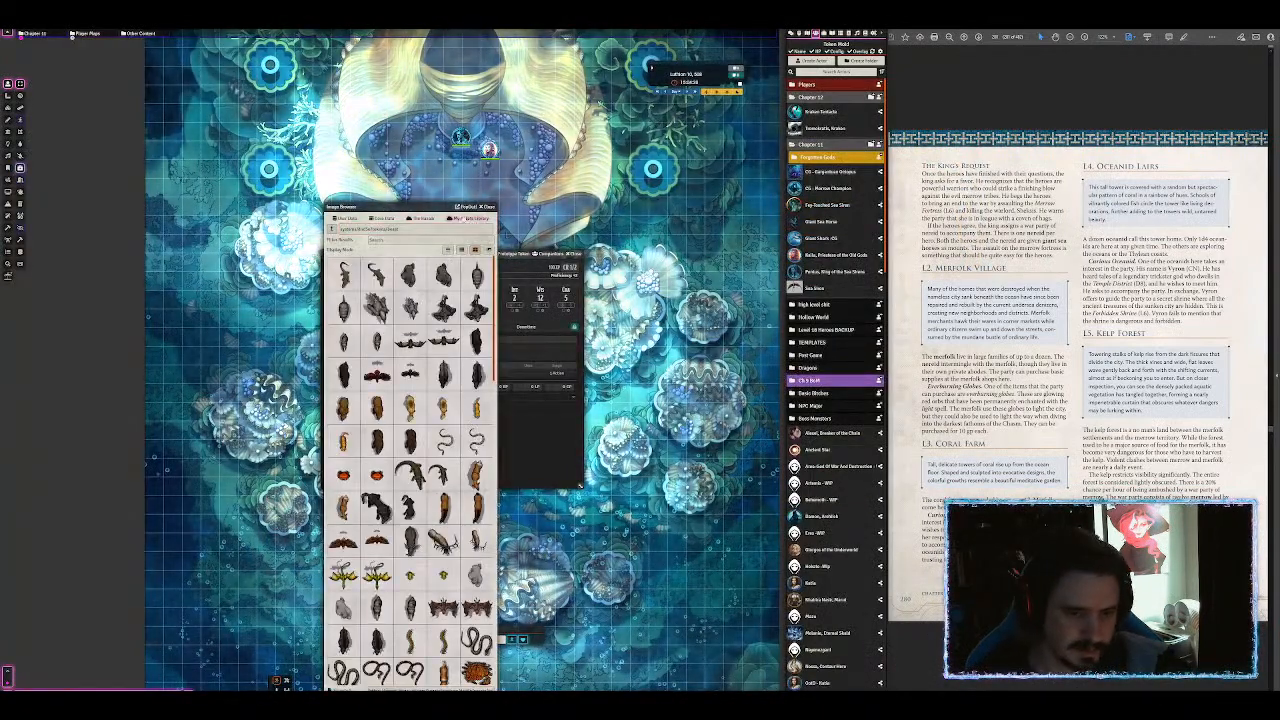
{"action": "left_click", "coordinate": [452, 222]}
{"action": "left_click_drag", "start_coordinate": [448, 204], "coordinate": [420, 137]}
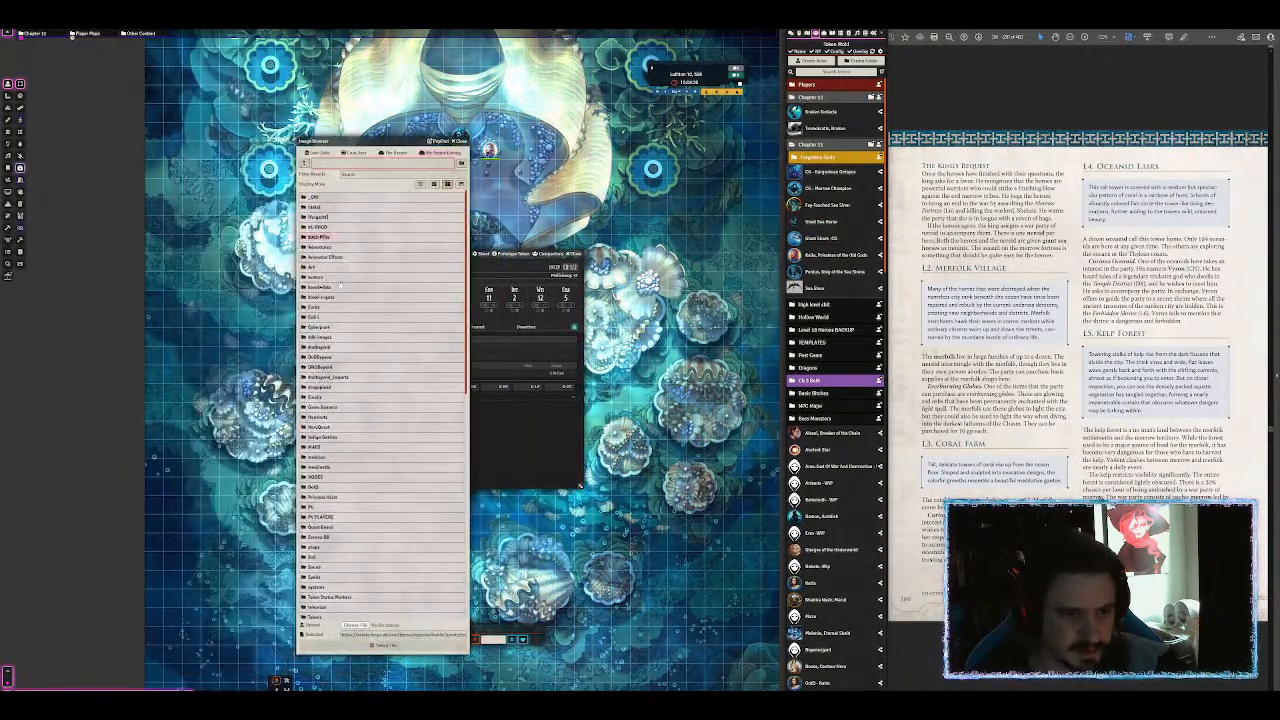
{"action": "scroll", "coordinate": [332, 487], "scroll_direction": "down", "scroll_amount": 3}
{"action": "left_click", "coordinate": [333, 487]}
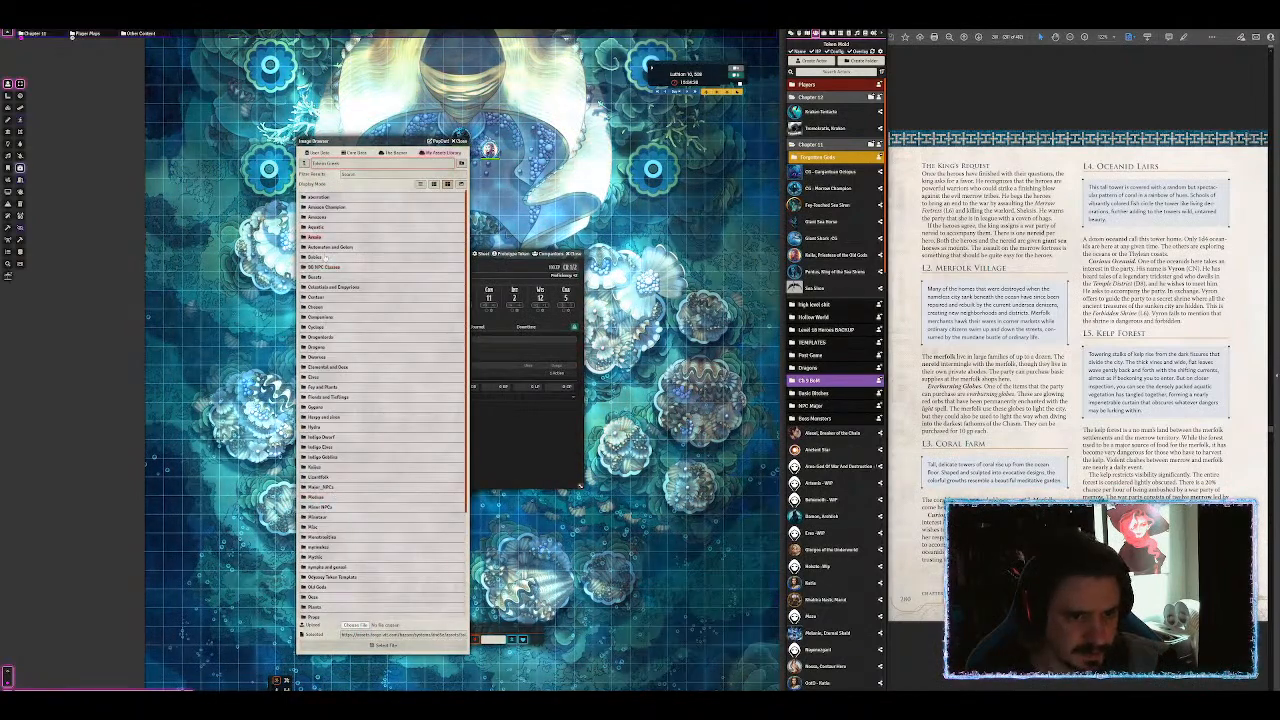
{"action": "left_click", "coordinate": [316, 277]}
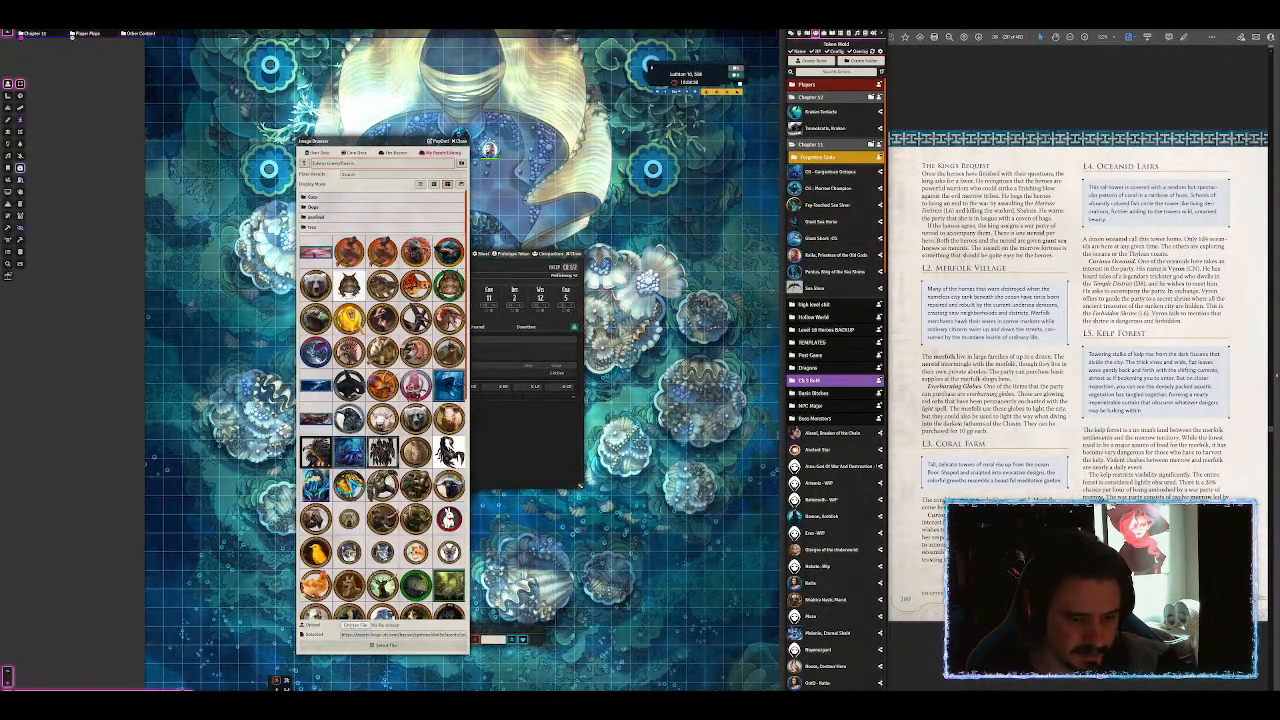
Step: Upload ootd-seahorse.png to the Beasts folder and set it as the Giant Sea Horse's portrait
{"action": "left_click", "coordinate": [357, 625]}
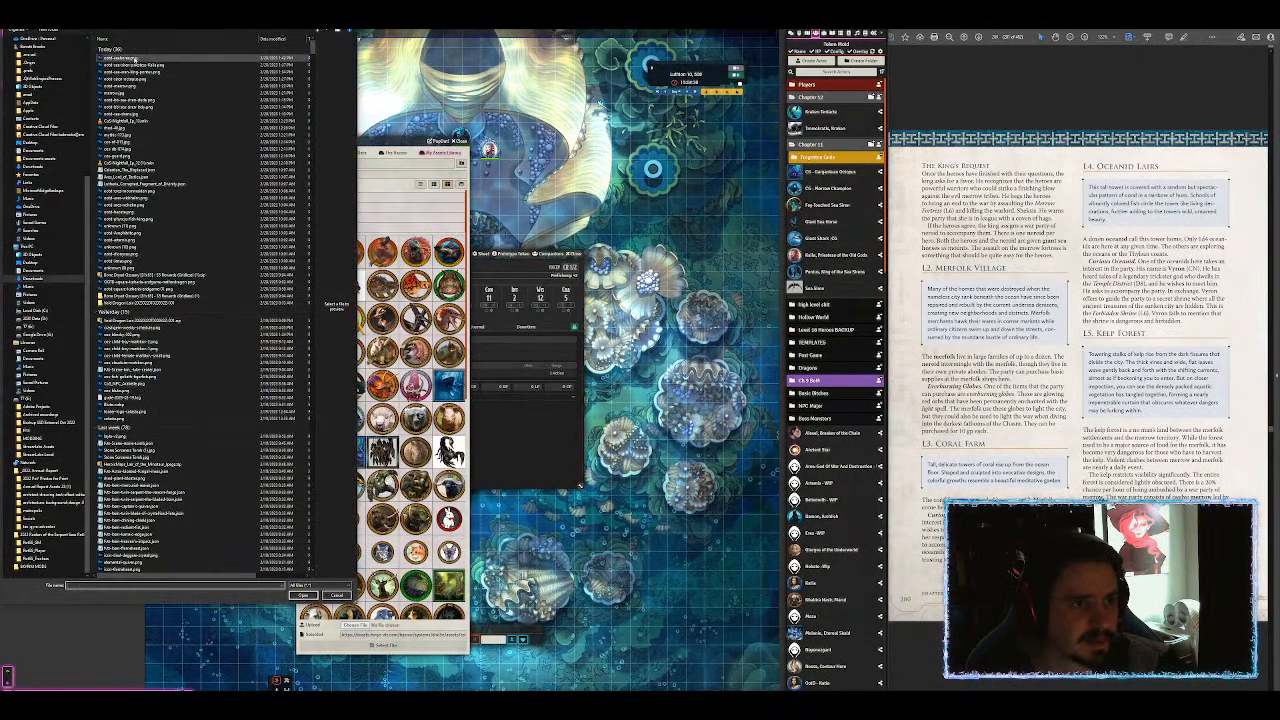
{"action": "double_click", "coordinate": [134, 60]}
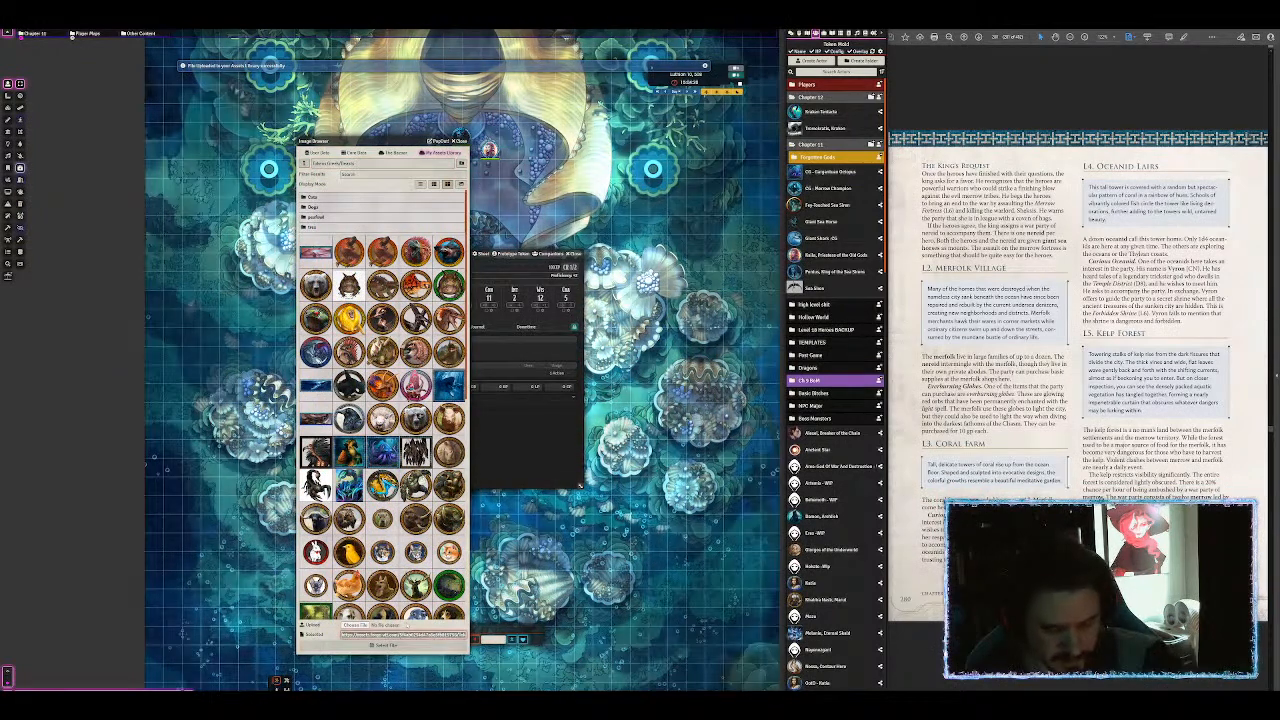
{"action": "left_click", "coordinate": [385, 645]}
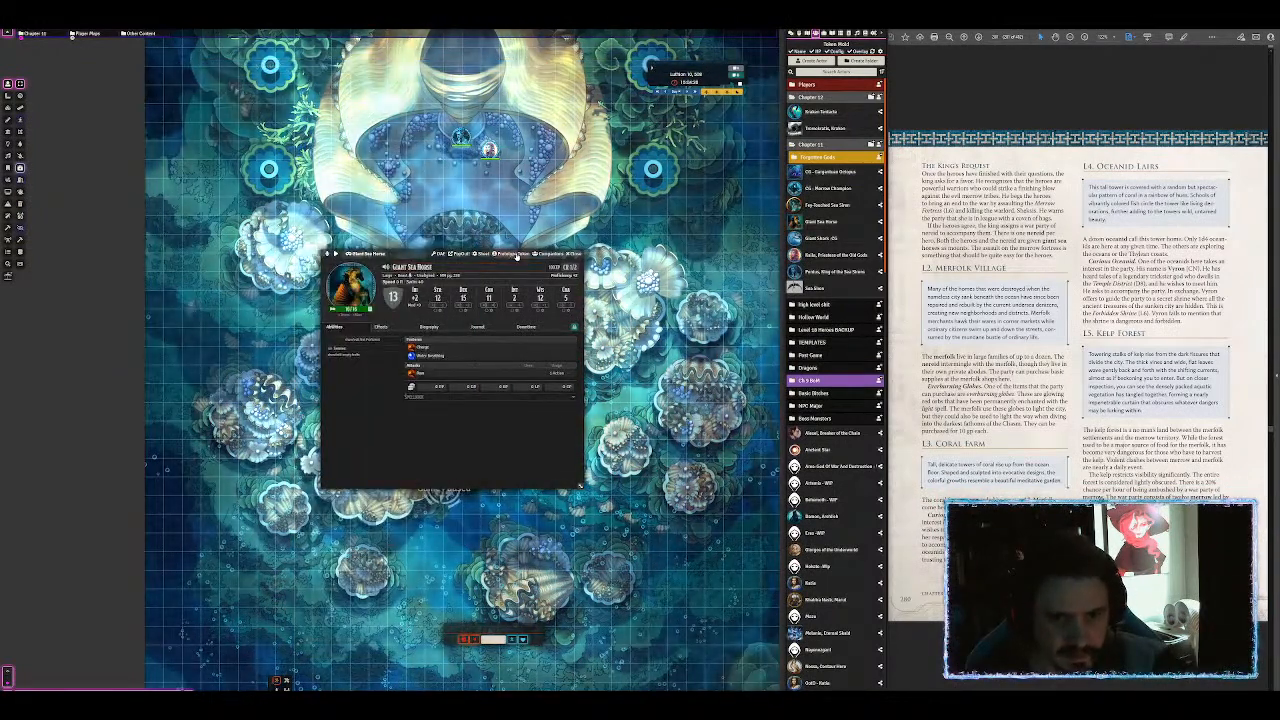
Step: Set the Giant Sea Horse's prototype token image path to the uploaded seahorse image, update the token, and close the sheet
{"action": "left_click", "coordinate": [512, 253]}
{"action": "left_click", "coordinate": [182, 268]}
{"action": "triple_click", "coordinate": [248, 281]}
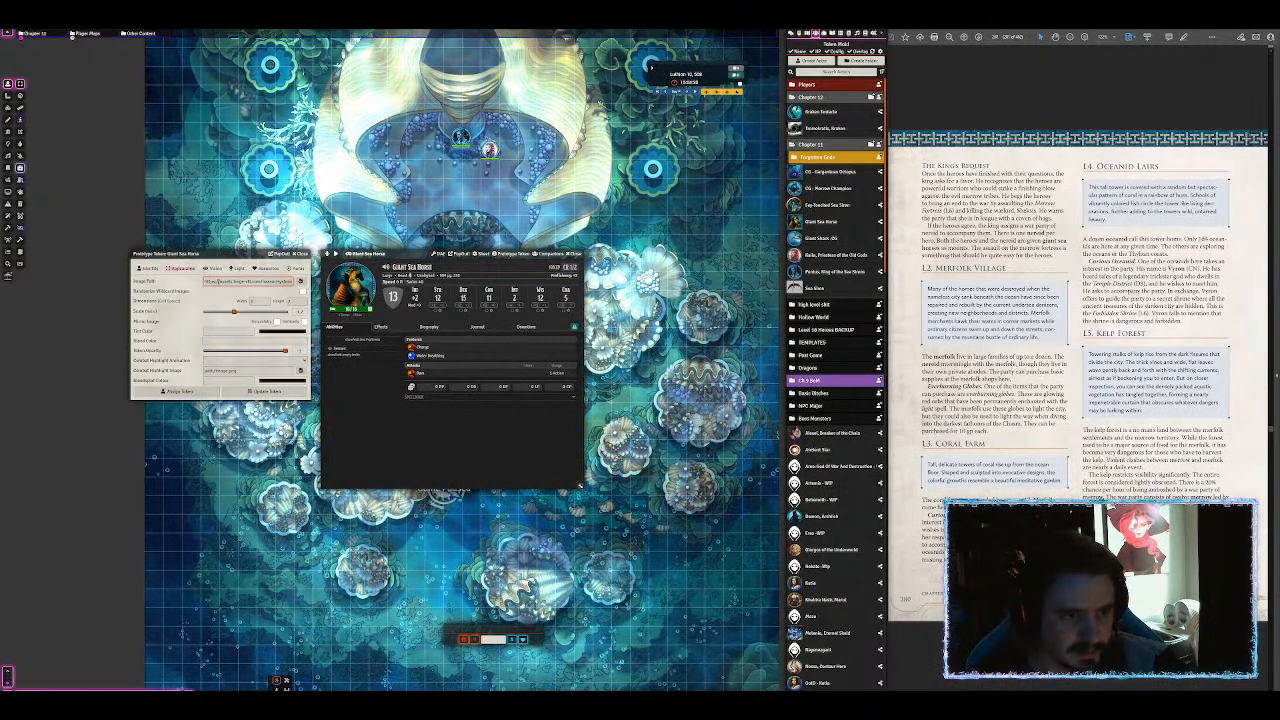
{"action": "left_click", "coordinate": [265, 391]}
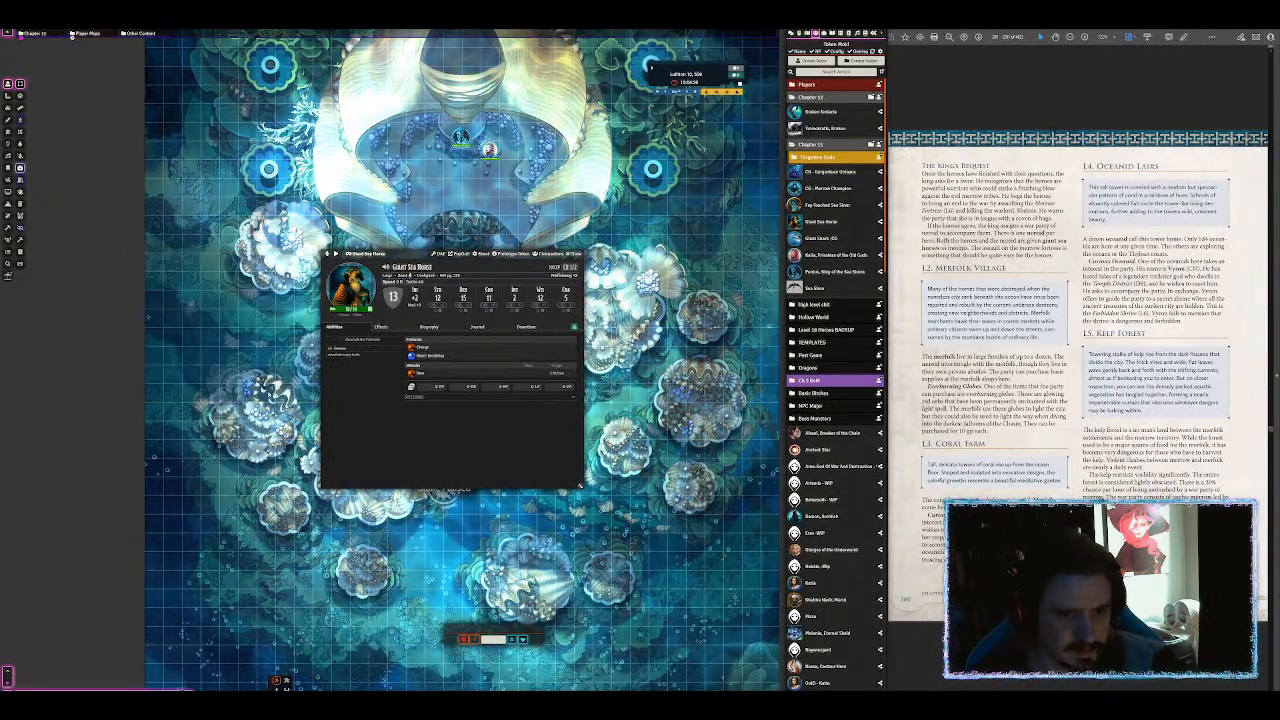
{"action": "left_click", "coordinate": [574, 254]}
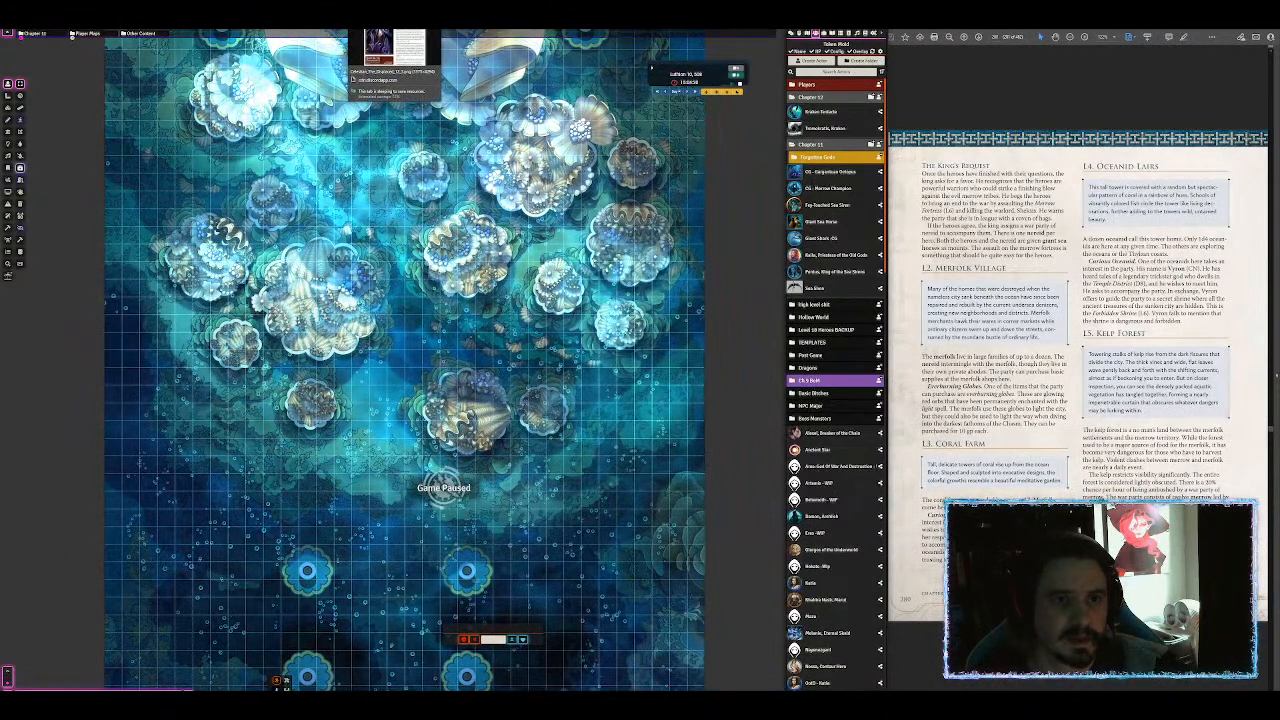
Step: Switch to Pinterest, search for "armored merfolk", and open the pin of the scaled merfolk warrior holding a curved blade
{"action": "left_click", "coordinate": [778, 18]}
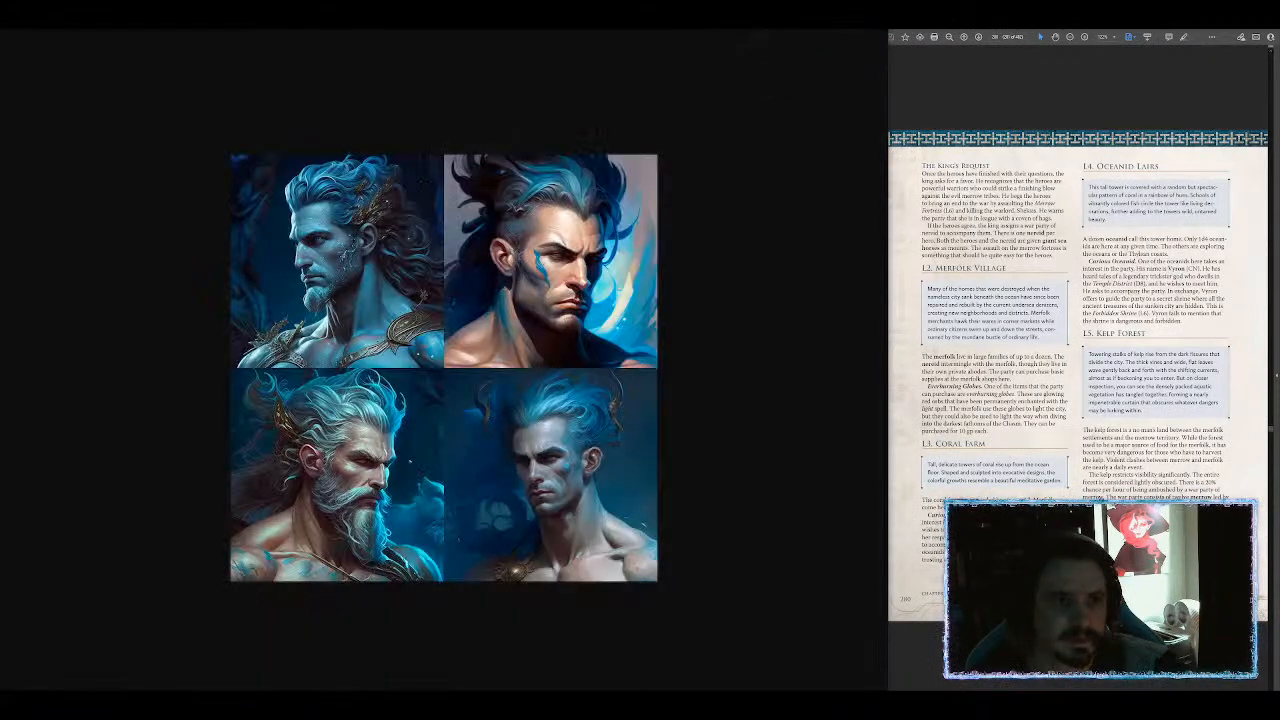
{"action": "left_click", "coordinate": [220, 18]}
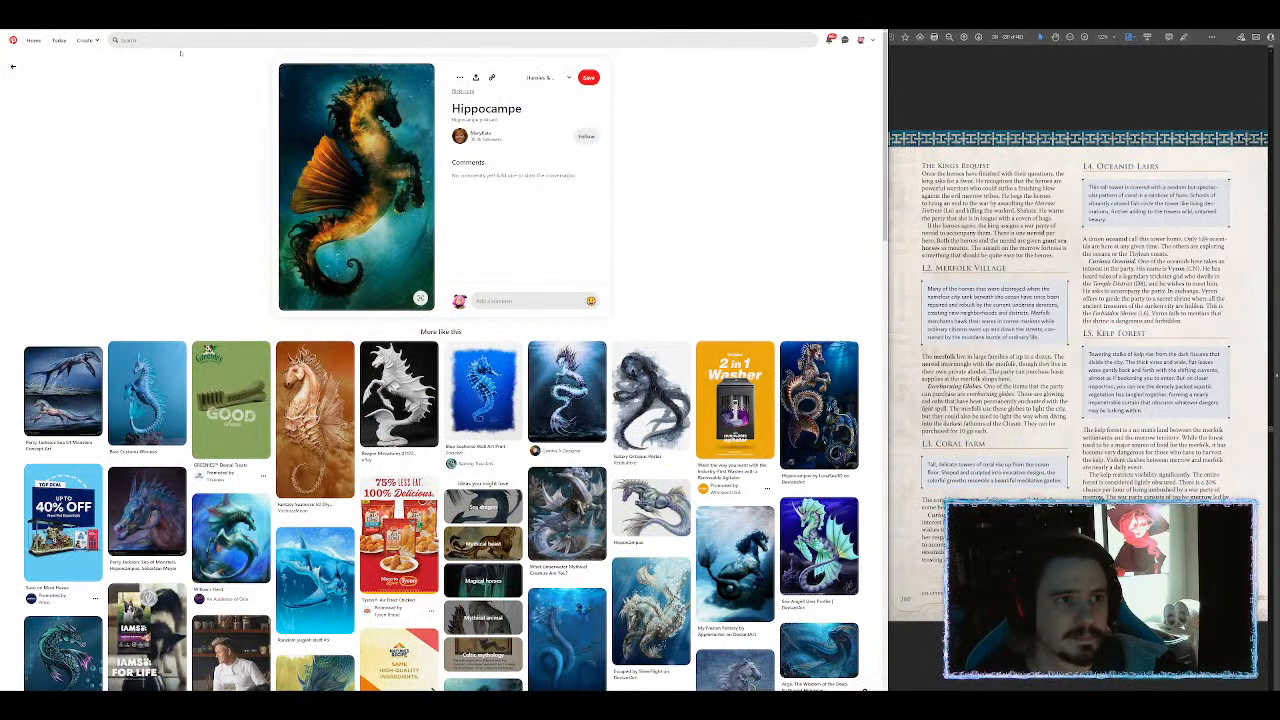
{"action": "left_click", "coordinate": [180, 42]}
{"action": "type", "text": "f"}
{"action": "type", "text": "rmored merfolk"}
{"action": "key", "text": "Return"}
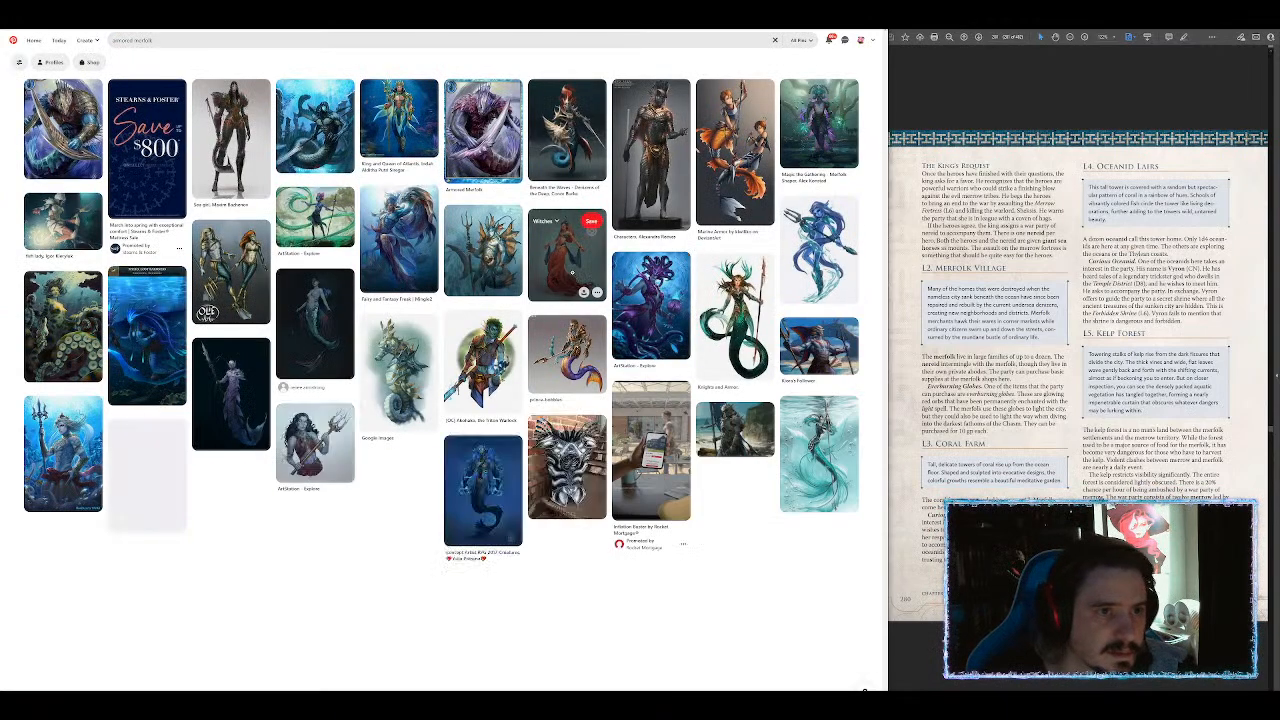
{"action": "left_click", "coordinate": [483, 130]}
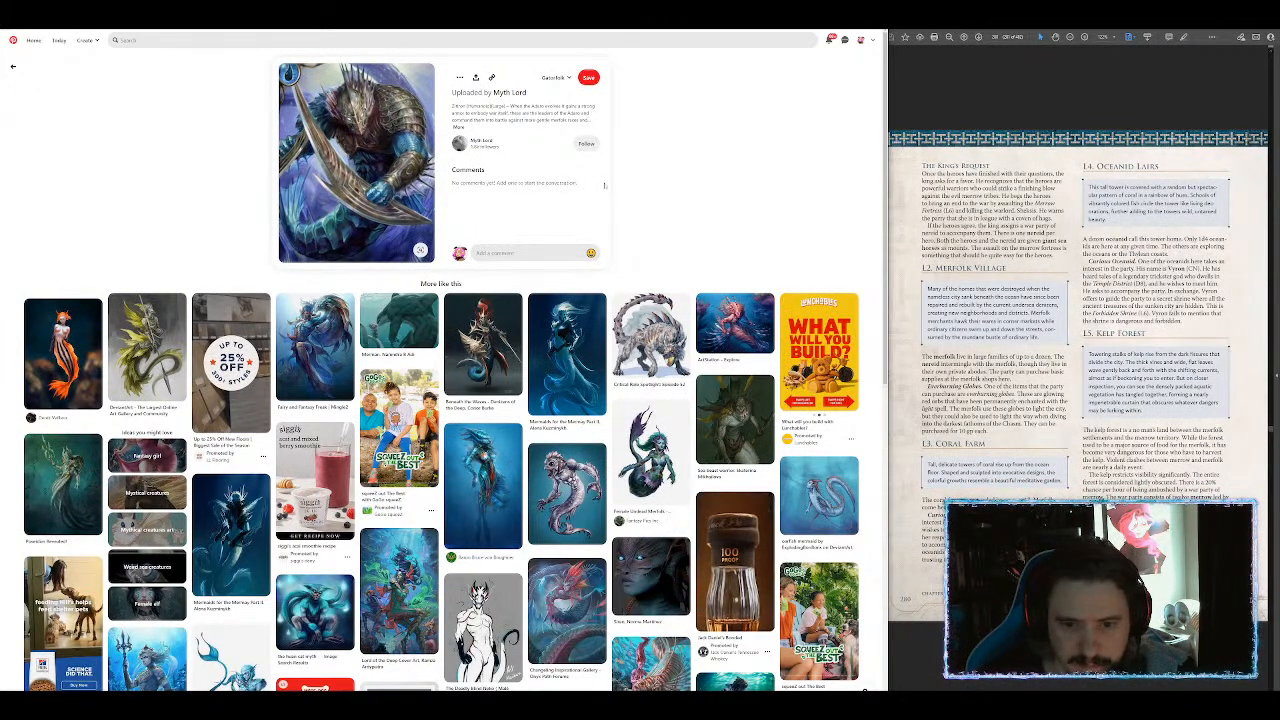
Step: Open the merfolk warrior artwork at full size on its own page and run a reverse image search on it
{"action": "right_click", "coordinate": [367, 153]}
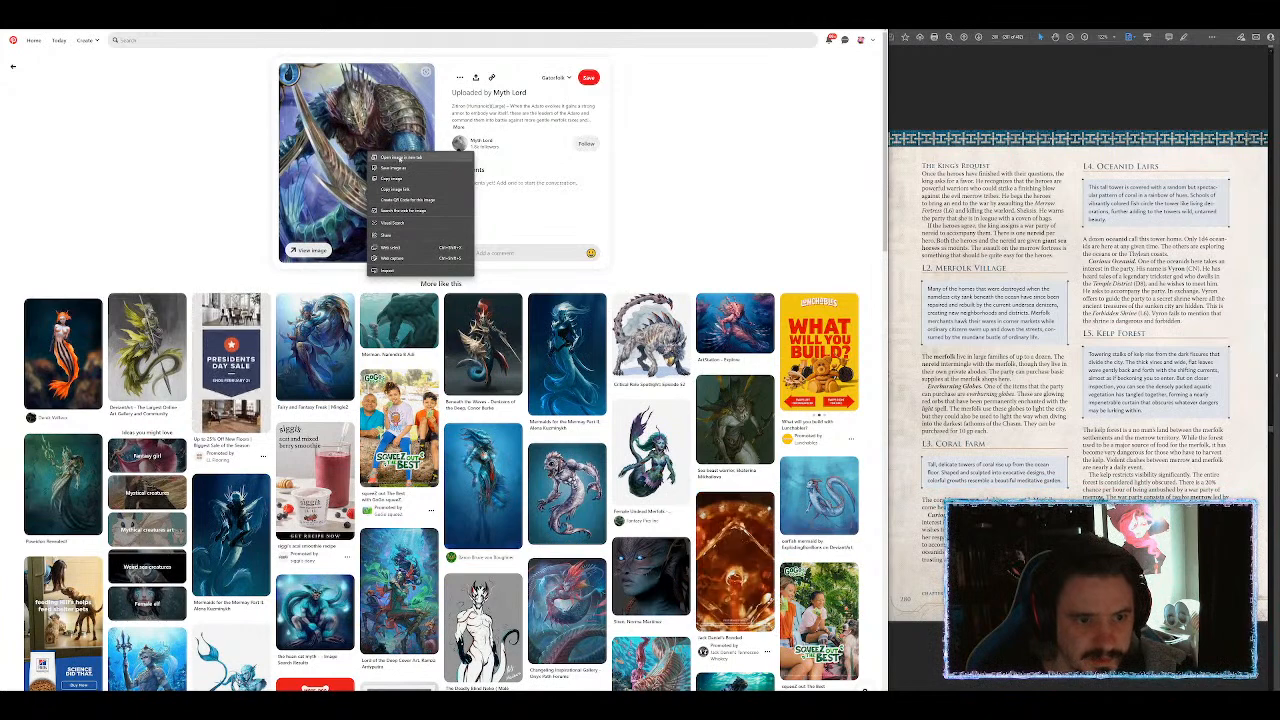
{"action": "left_click", "coordinate": [400, 157]}
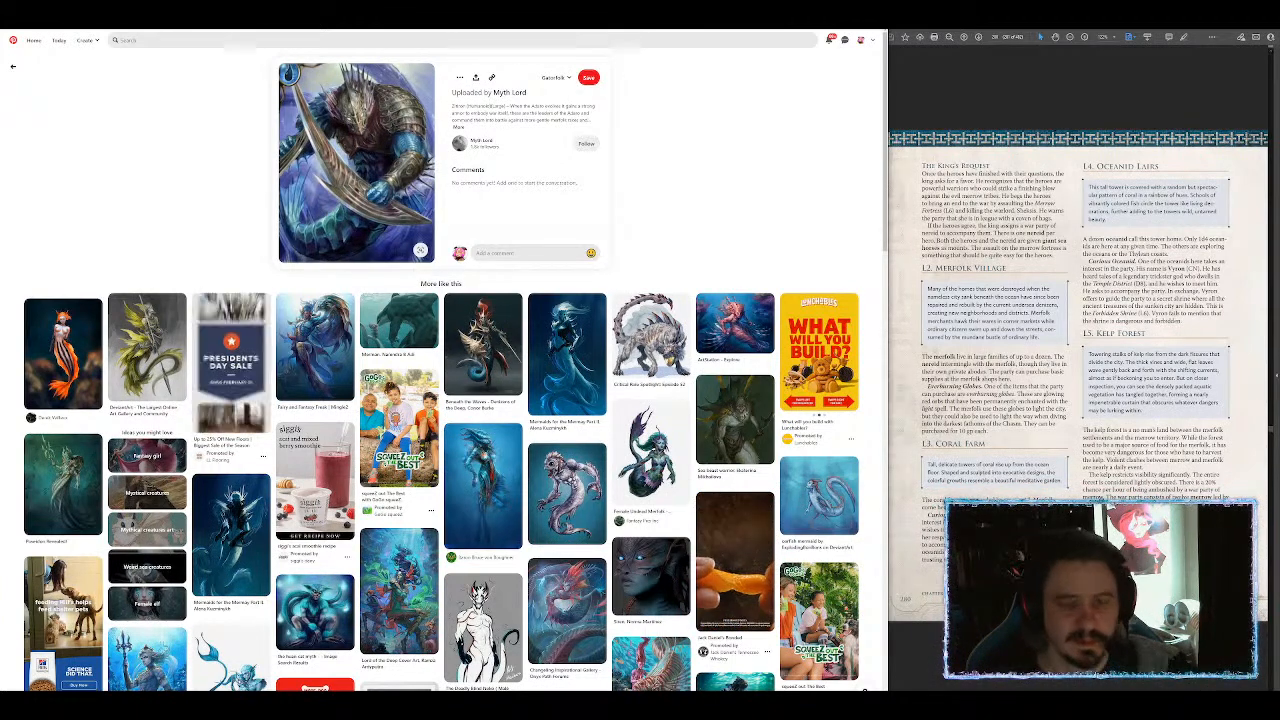
{"action": "left_click", "coordinate": [357, 160]}
{"action": "right_click", "coordinate": [461, 157]}
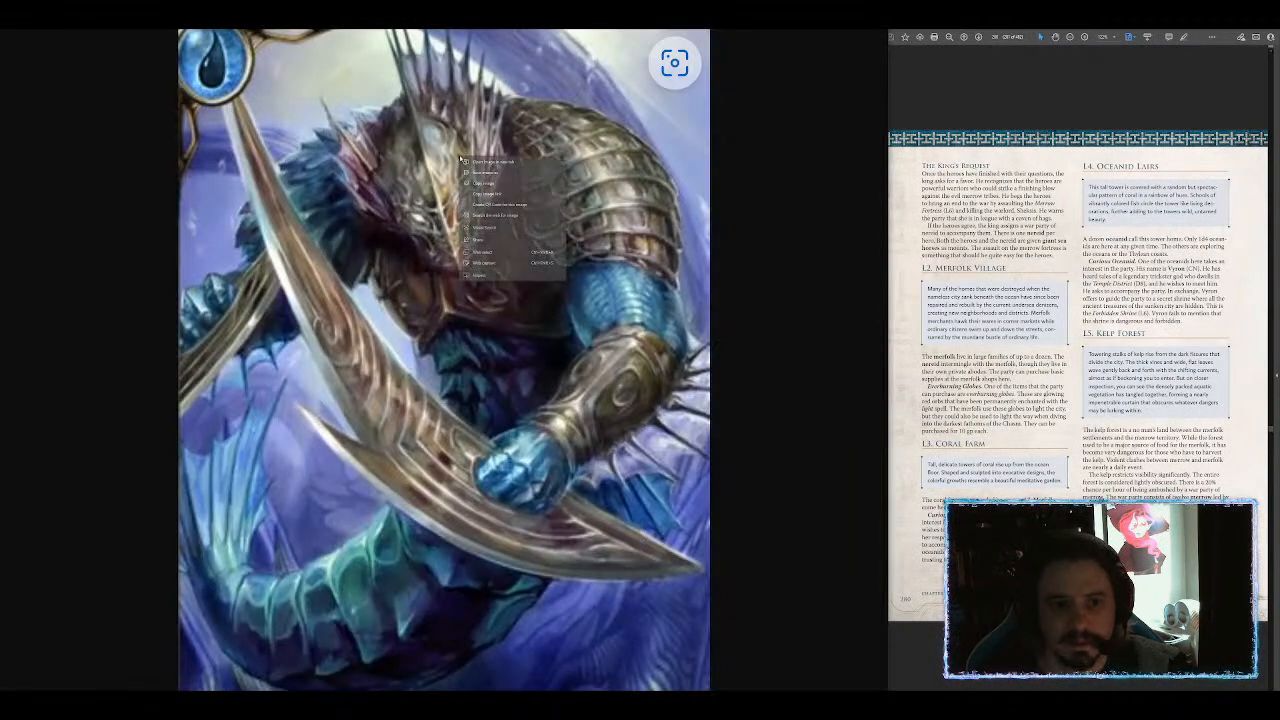
{"action": "left_click", "coordinate": [497, 217]}
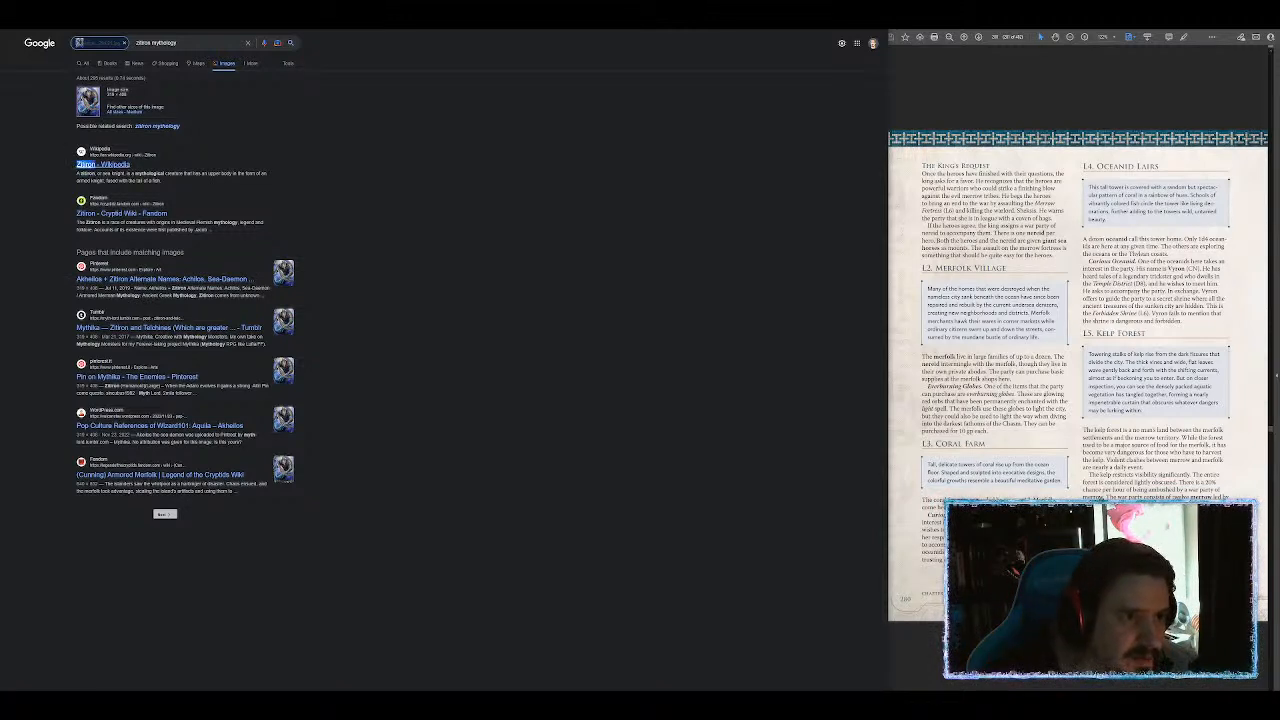
Step: Search Google for "Zitiron", preview the matching merfolk warrior picture, and run a reverse image search on it
{"action": "left_click", "coordinate": [125, 43]}
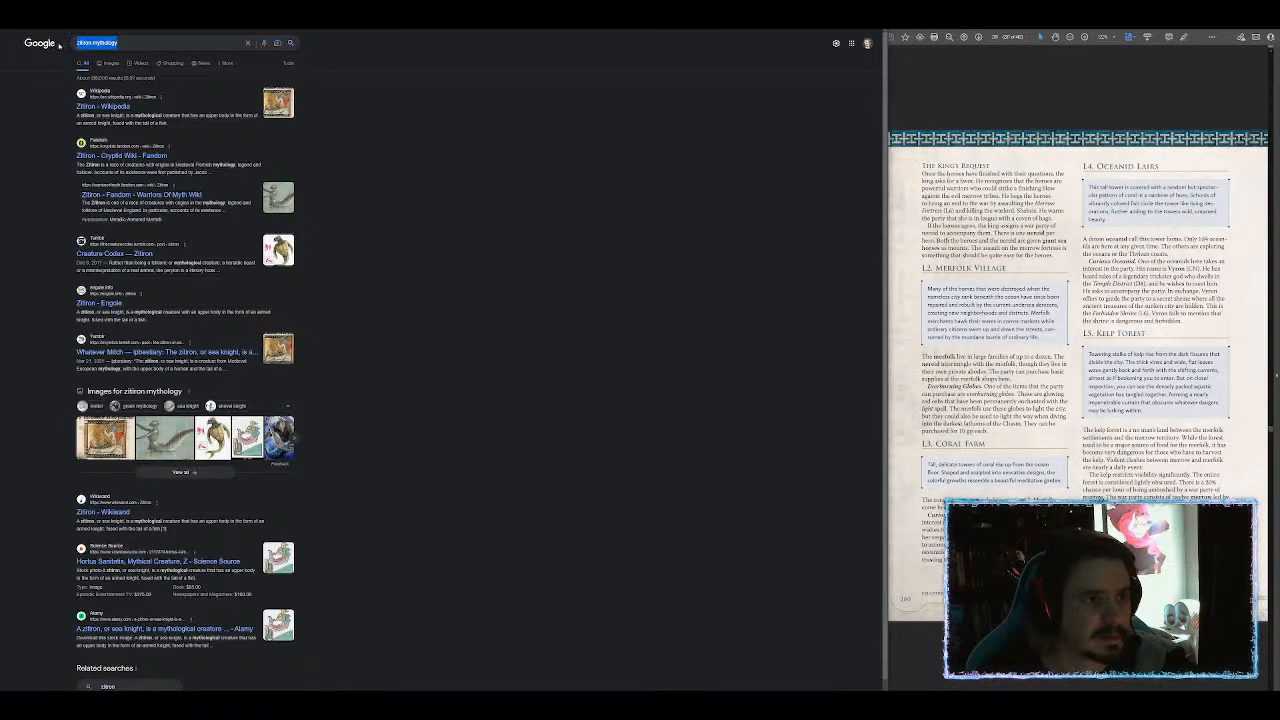
{"action": "type", "text": "Zitiron"}
{"action": "key", "text": "Return"}
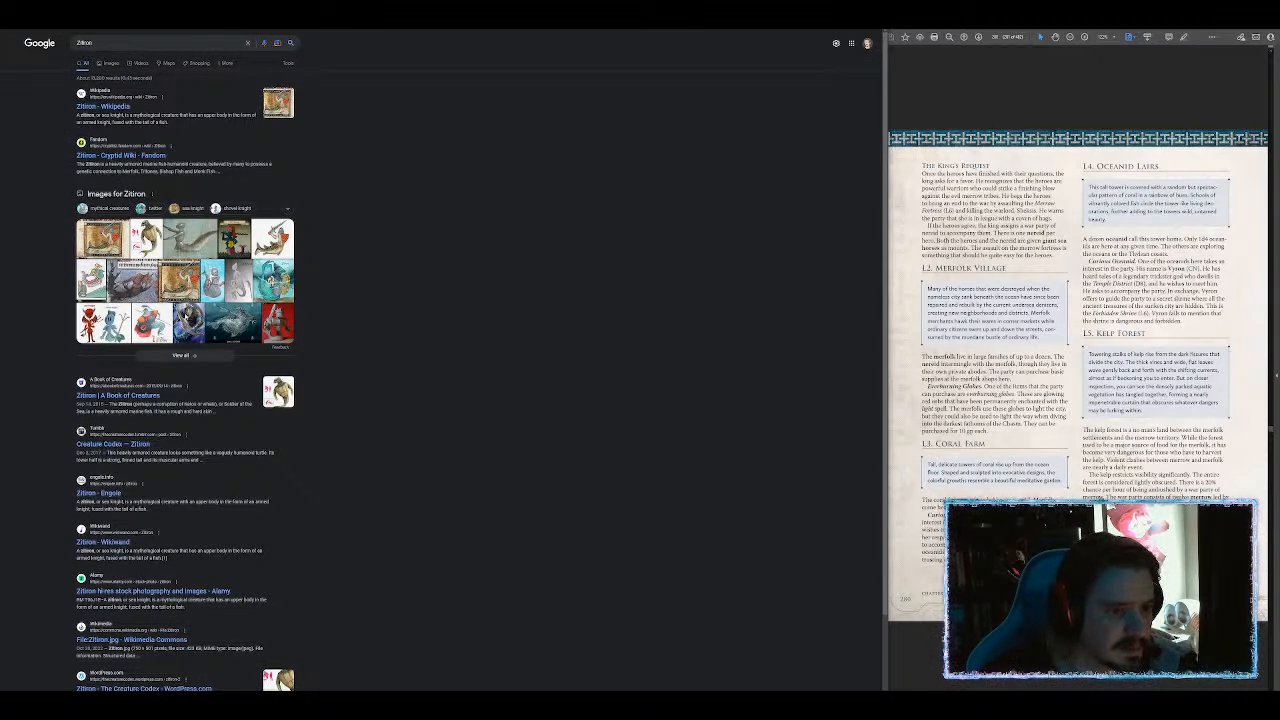
{"action": "left_click", "coordinate": [188, 320]}
{"action": "right_click", "coordinate": [393, 166]}
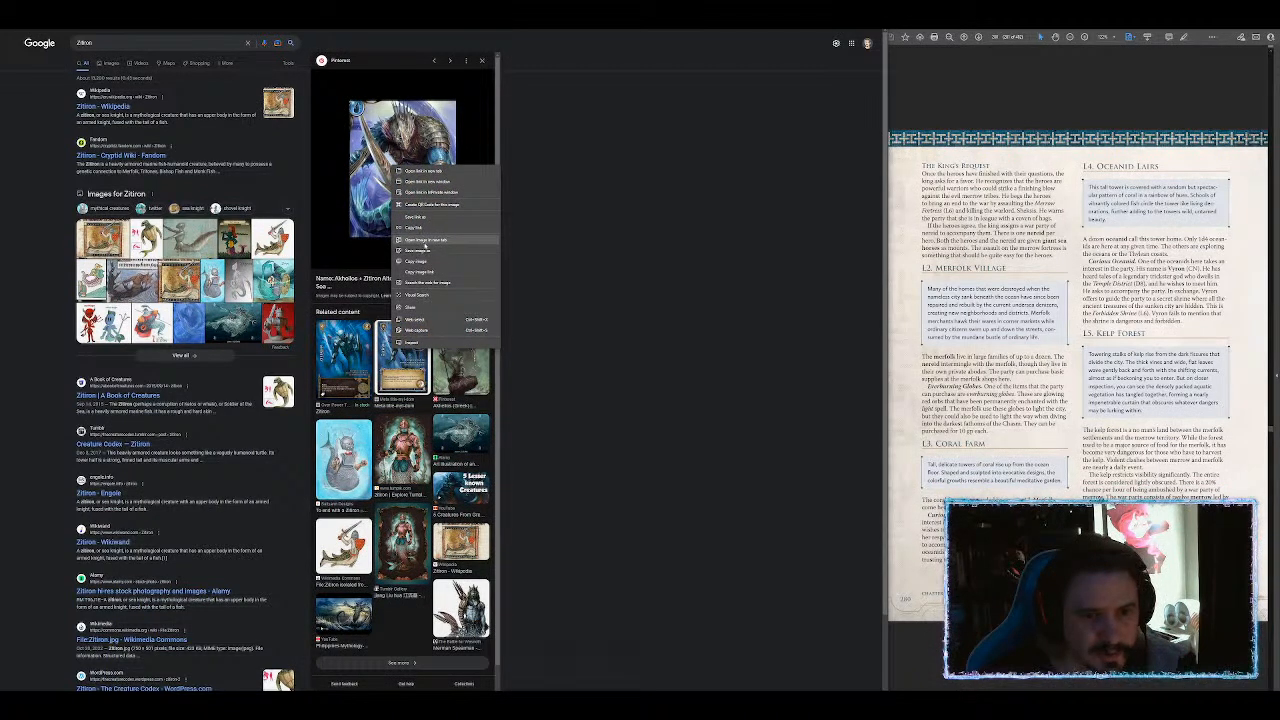
{"action": "left_click", "coordinate": [433, 284]}
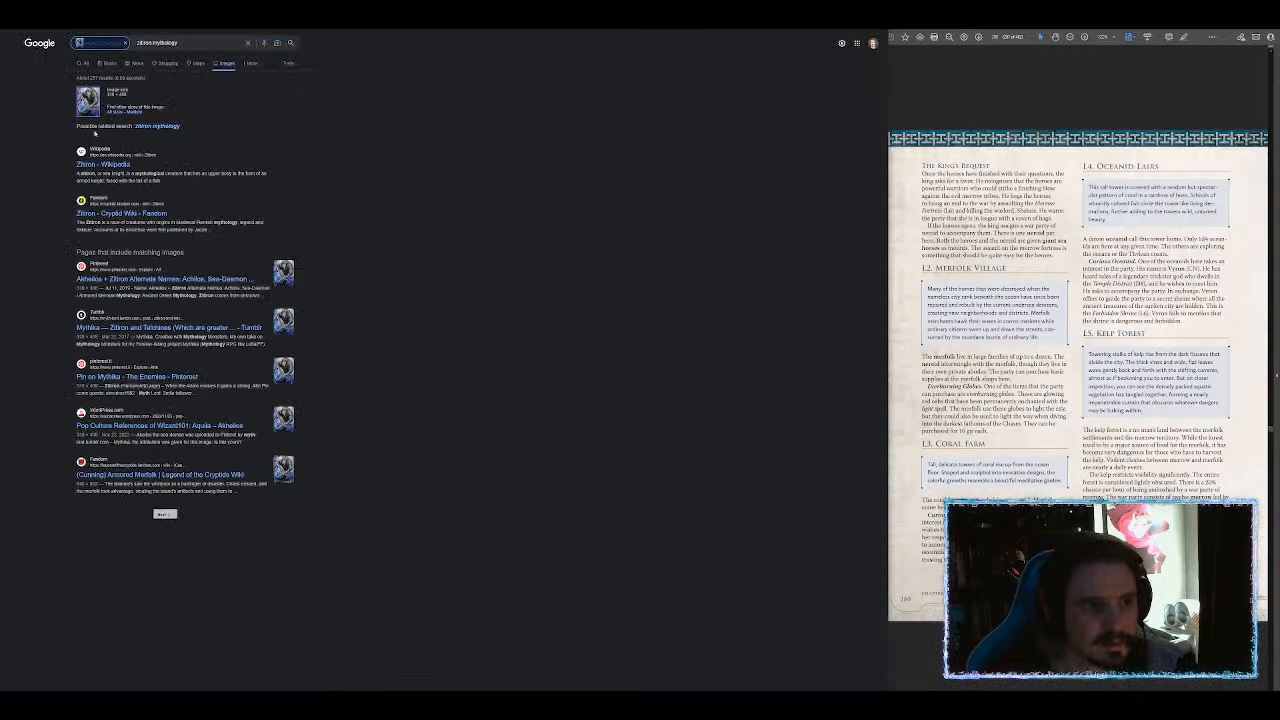
Step: Browse the other sizes of the merfolk warrior picture and copy the image from the second result
{"action": "left_click", "coordinate": [112, 112]}
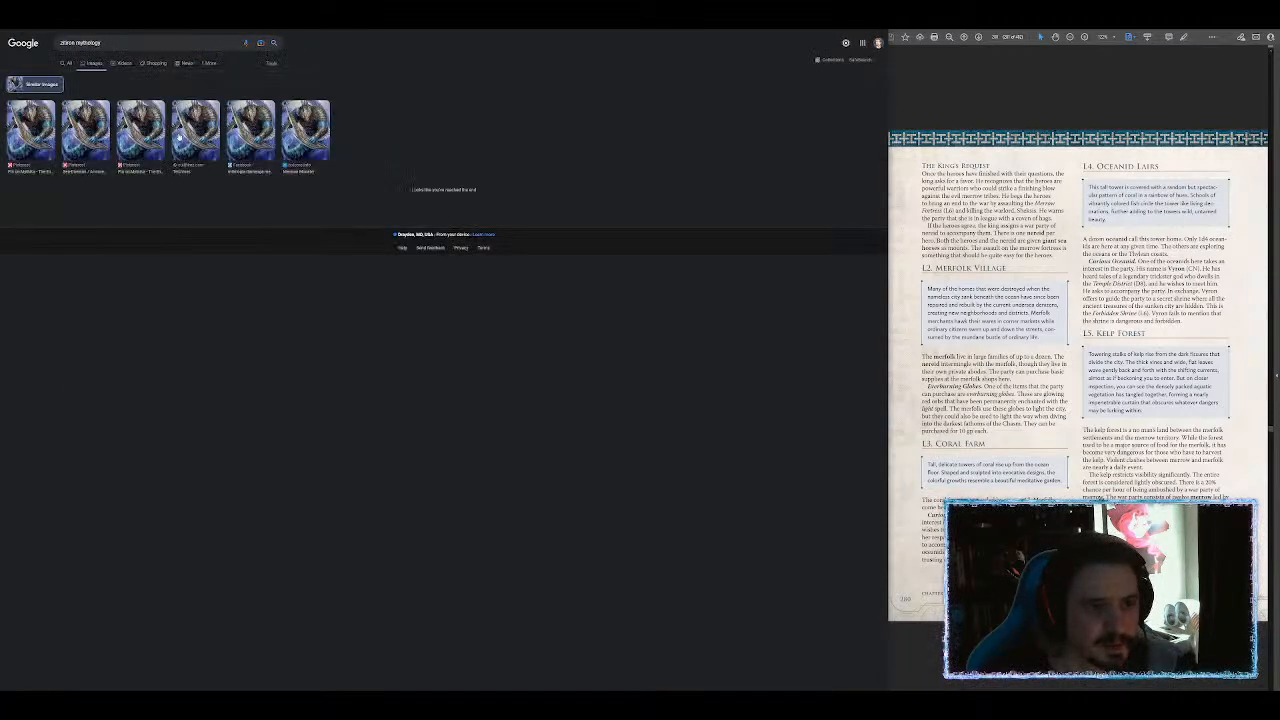
{"action": "left_click", "coordinate": [35, 130]}
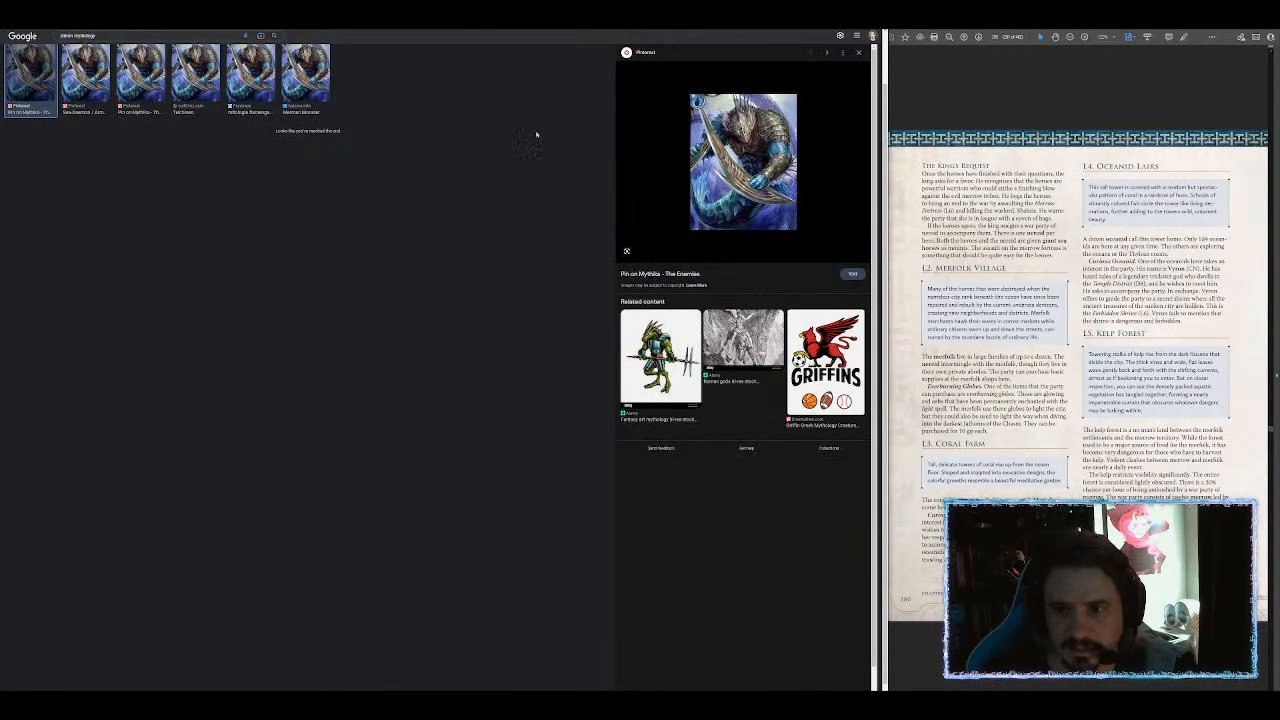
{"action": "left_click", "coordinate": [97, 88]}
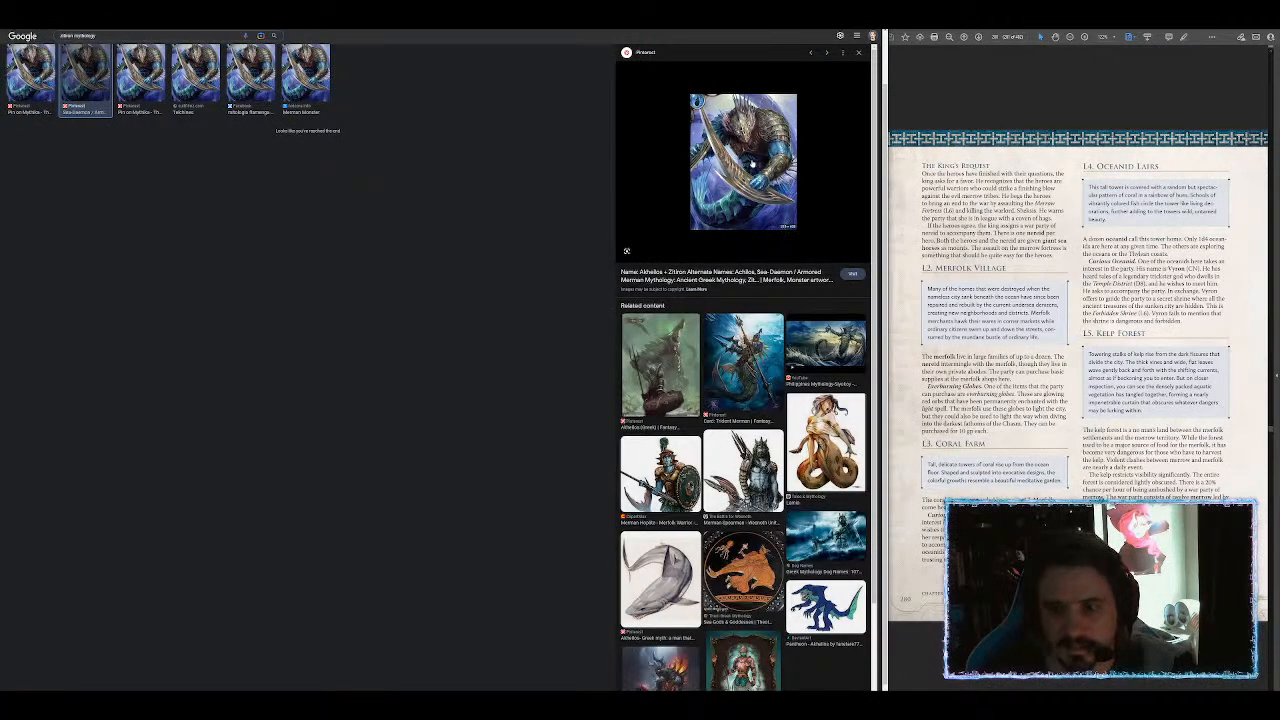
{"action": "right_click", "coordinate": [757, 158]}
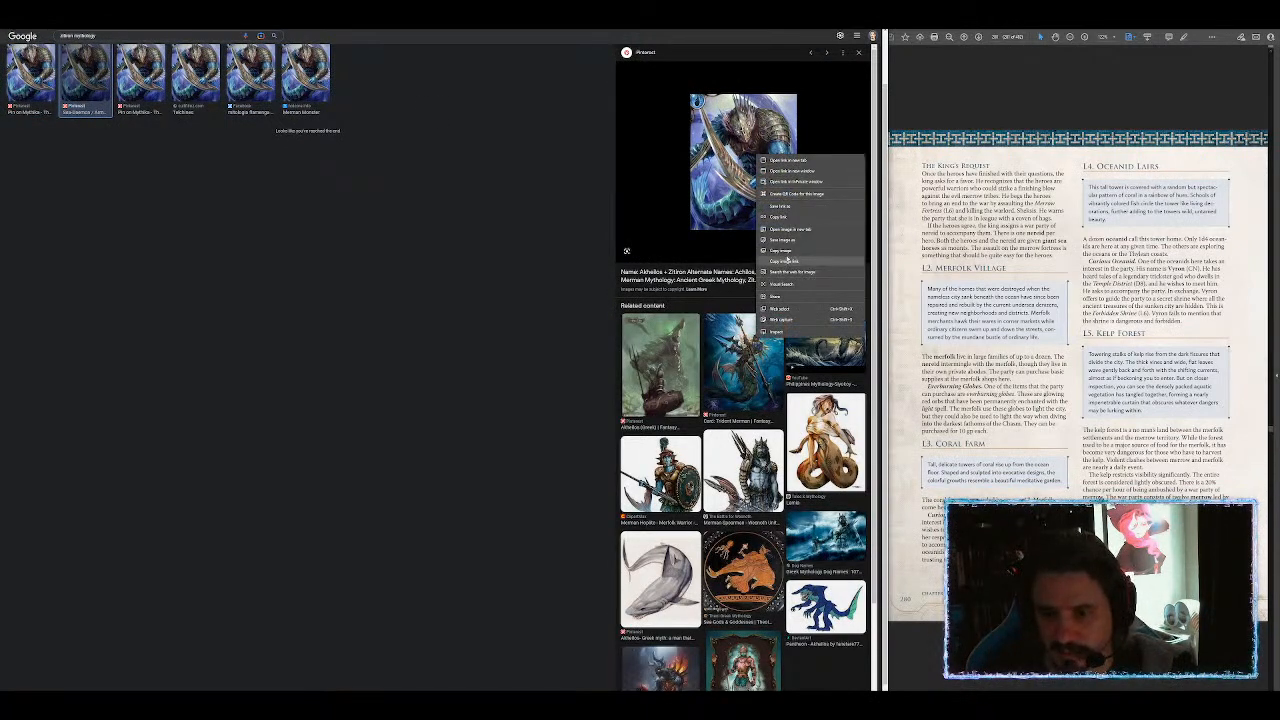
{"action": "left_click", "coordinate": [805, 250]}
Step: Switch to Photoshop's circular token document and paste the copied artwork above the topmost portrait layer in the masked group
{"action": "key", "text": "alt+Tab"}
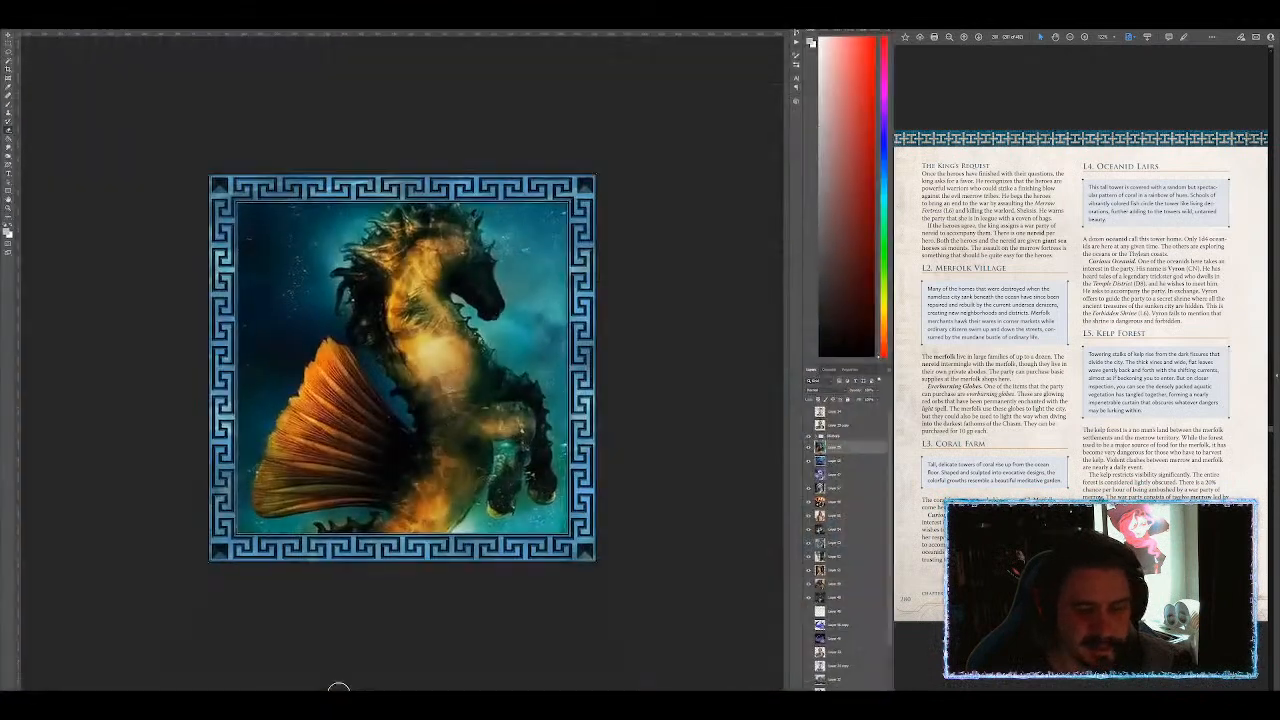
{"action": "key", "text": "ctrl+Tab"}
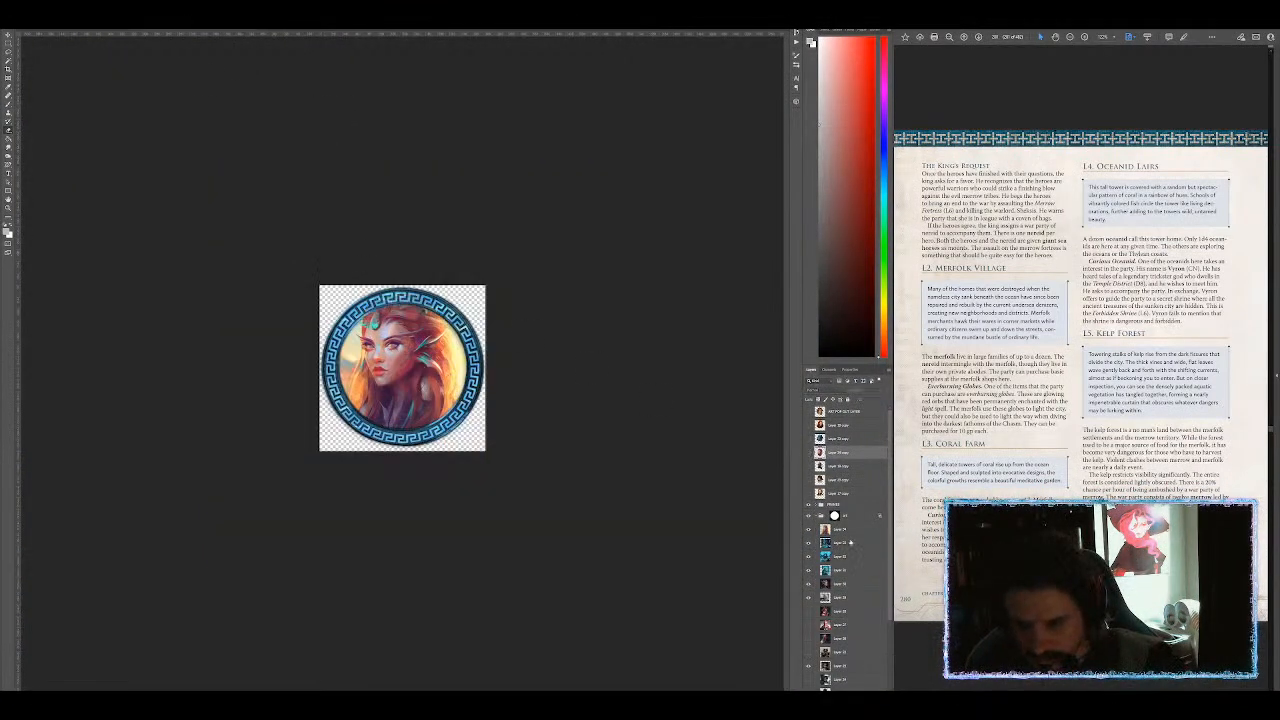
{"action": "left_click", "coordinate": [845, 529]}
{"action": "key", "text": "ctrl+v"}
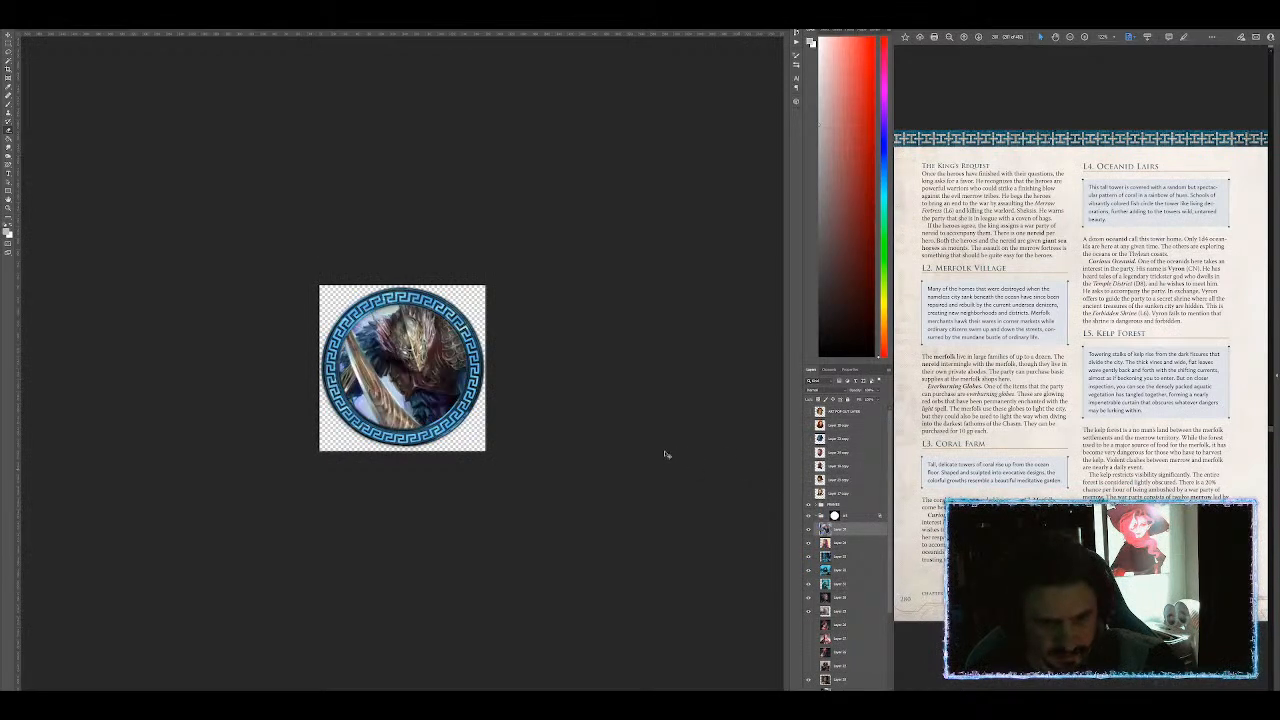
Step: Enlarge, slightly rotate and reposition the pasted merfolk artwork so its head fills the circular token frame
{"action": "key", "text": "ctrl+t"}
{"action": "left_click_drag", "start_coordinate": [415, 405], "coordinate": [385, 417]}
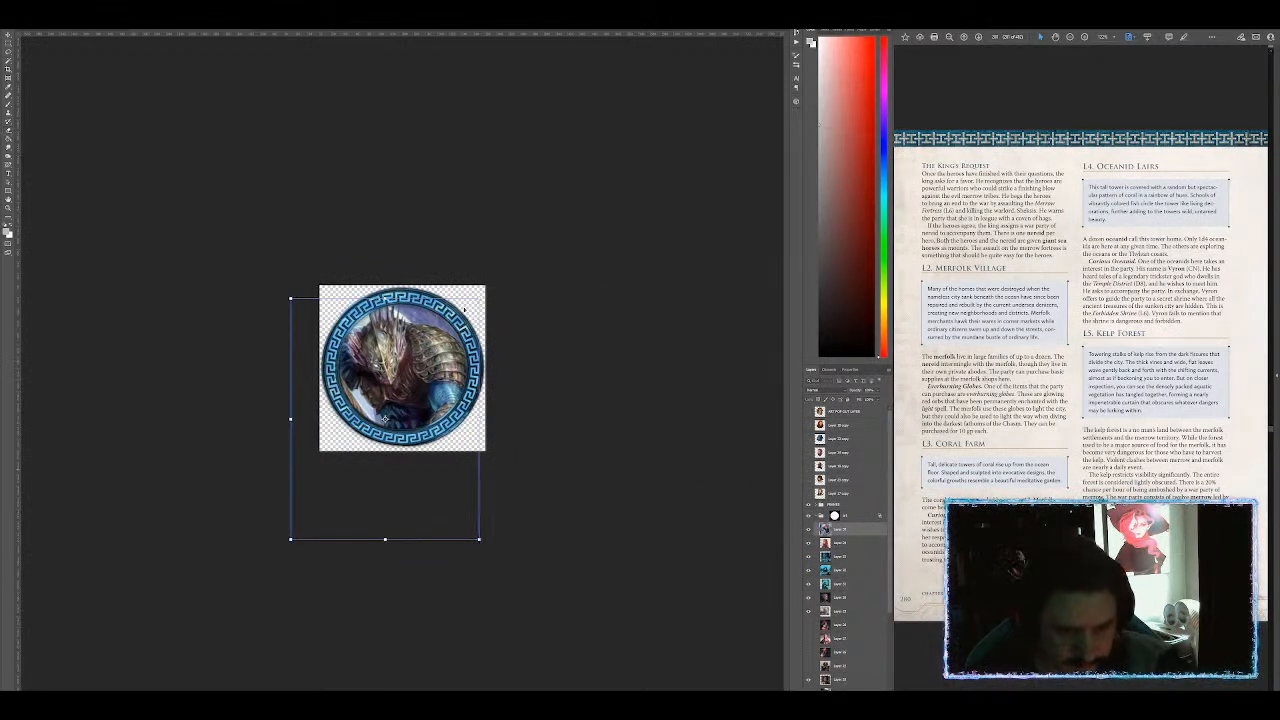
{"action": "left_click_drag", "start_coordinate": [480, 298], "coordinate": [563, 193]}
{"action": "left_click_drag", "start_coordinate": [582, 253], "coordinate": [498, 346]}
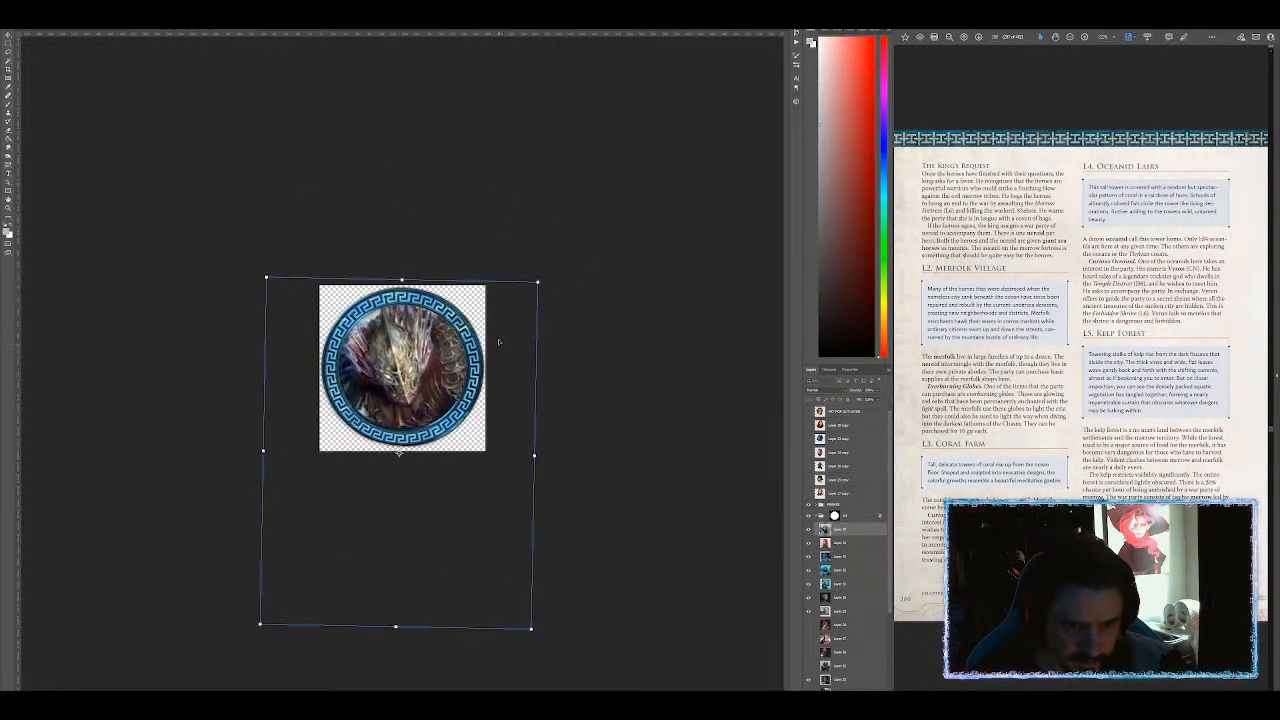
{"action": "key", "text": "Return"}
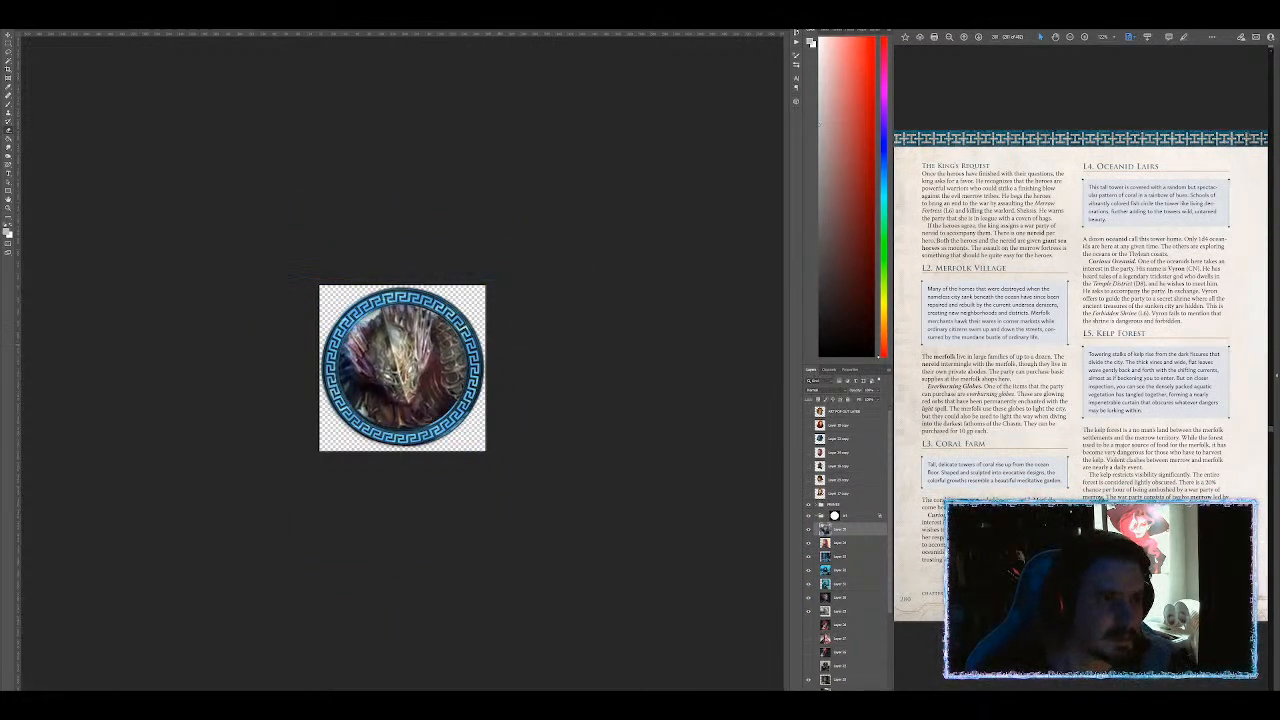
Step: Sharpen the merfolk artwork layer and apply Auto Contrast to it
{"action": "left_click", "coordinate": [100, 20]}
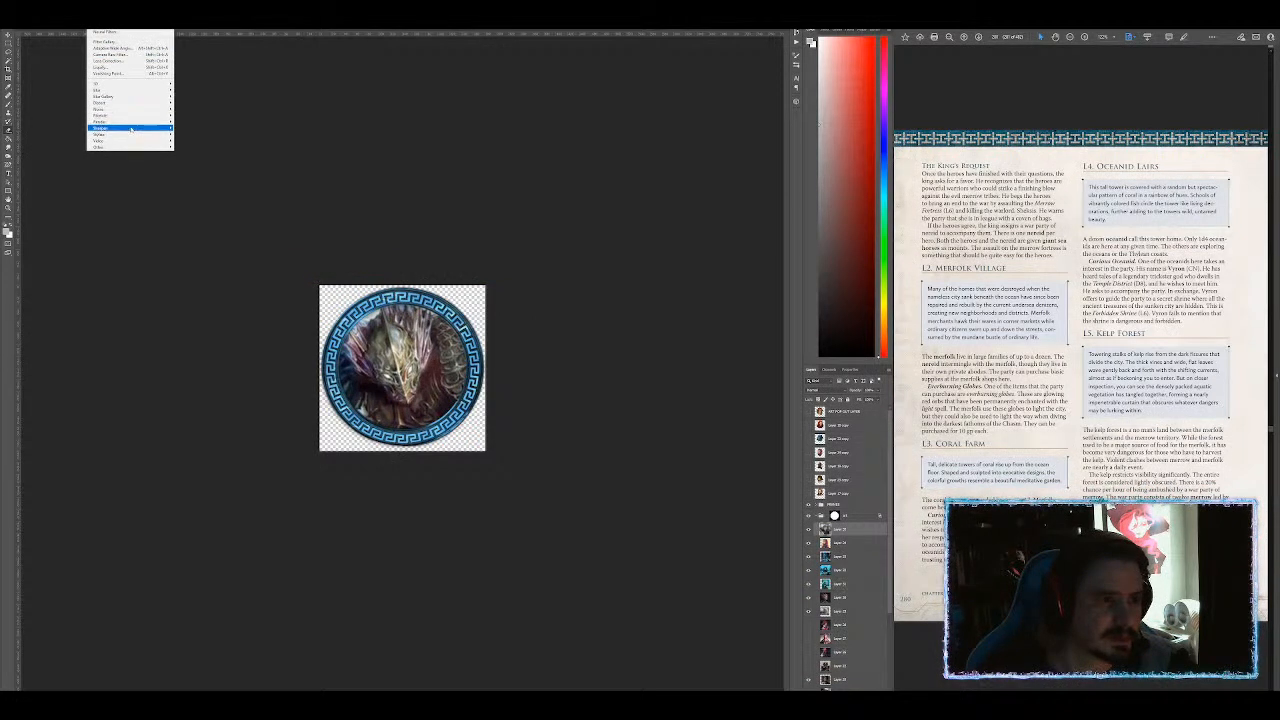
{"action": "mouse_move", "coordinate": [142, 130]}
{"action": "left_click", "coordinate": [188, 134]}
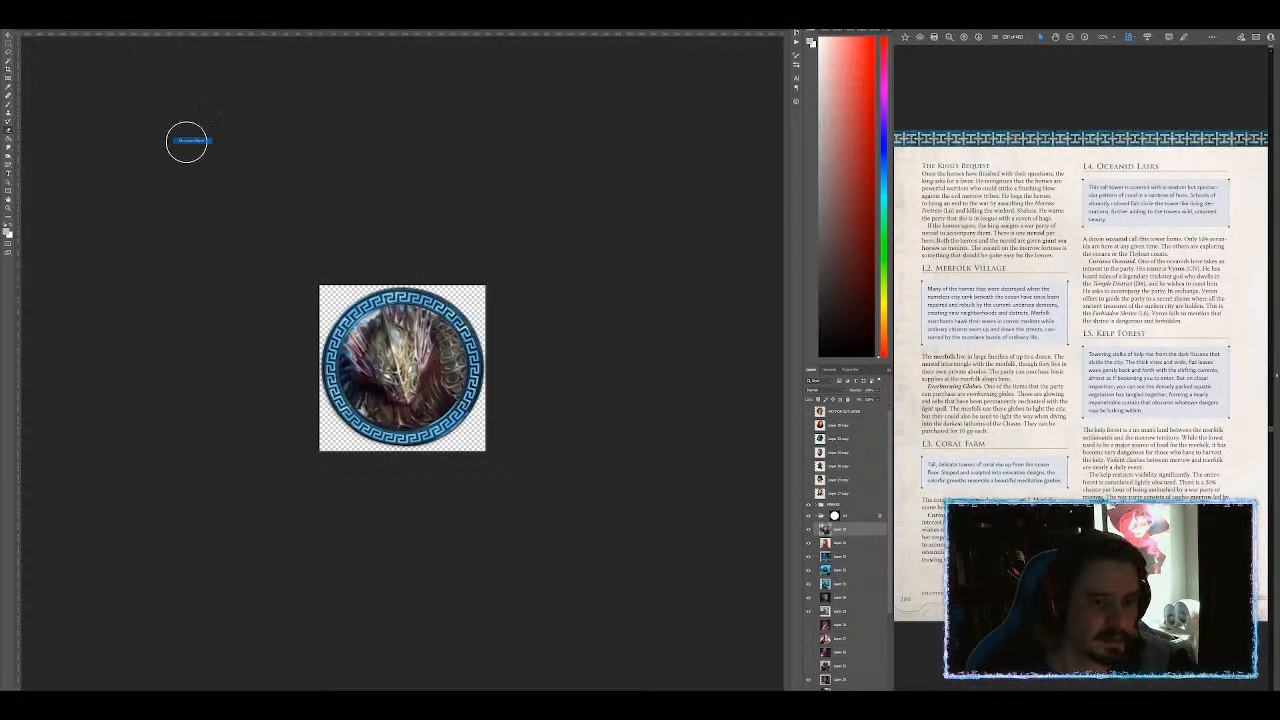
{"action": "left_click", "coordinate": [40, 21]}
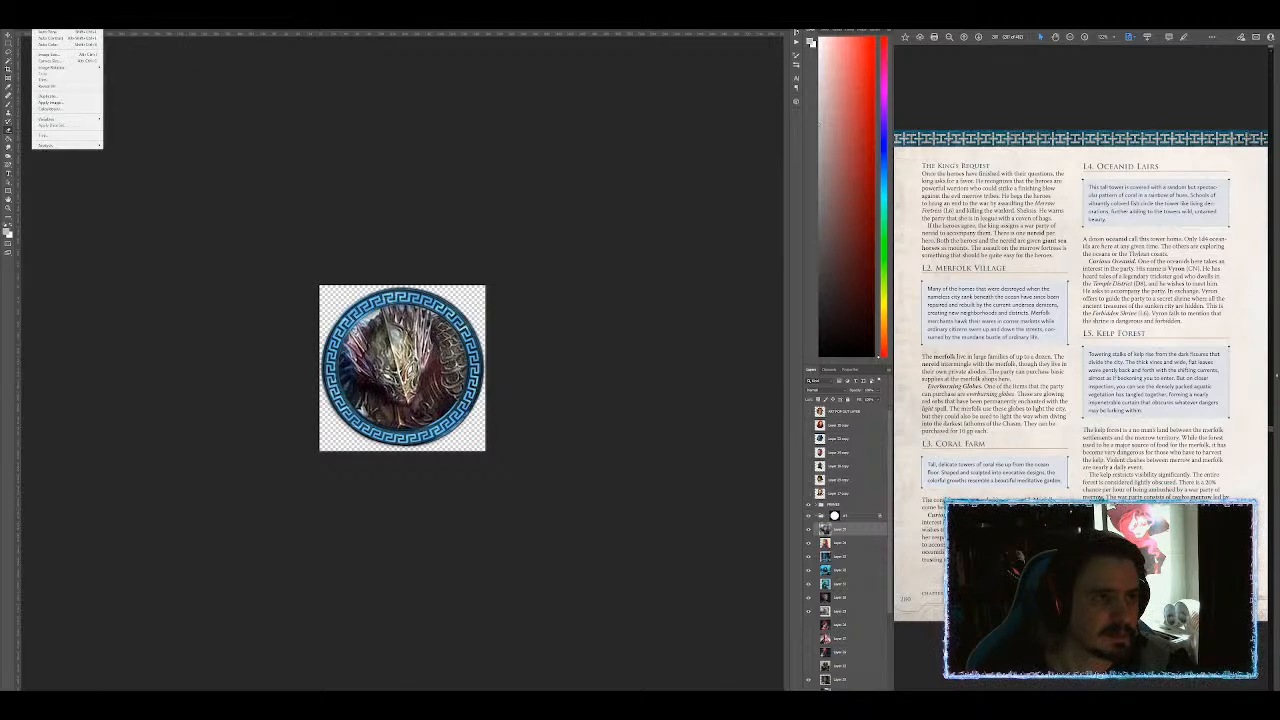
{"action": "left_click", "coordinate": [55, 38]}
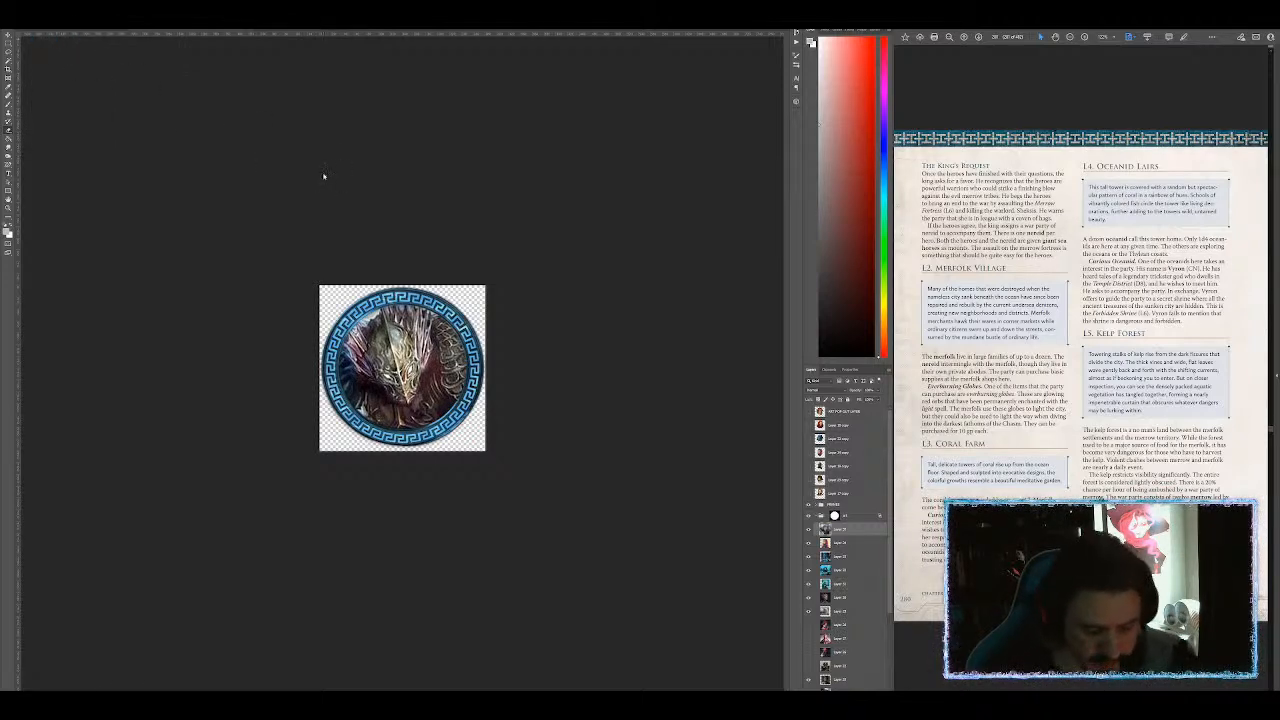
Step: Export the circular merfolk token for web as a PNG named ootd-sea-siren
{"action": "key", "text": "ctrl+alt+shift+s"}
{"action": "key", "text": "Return"}
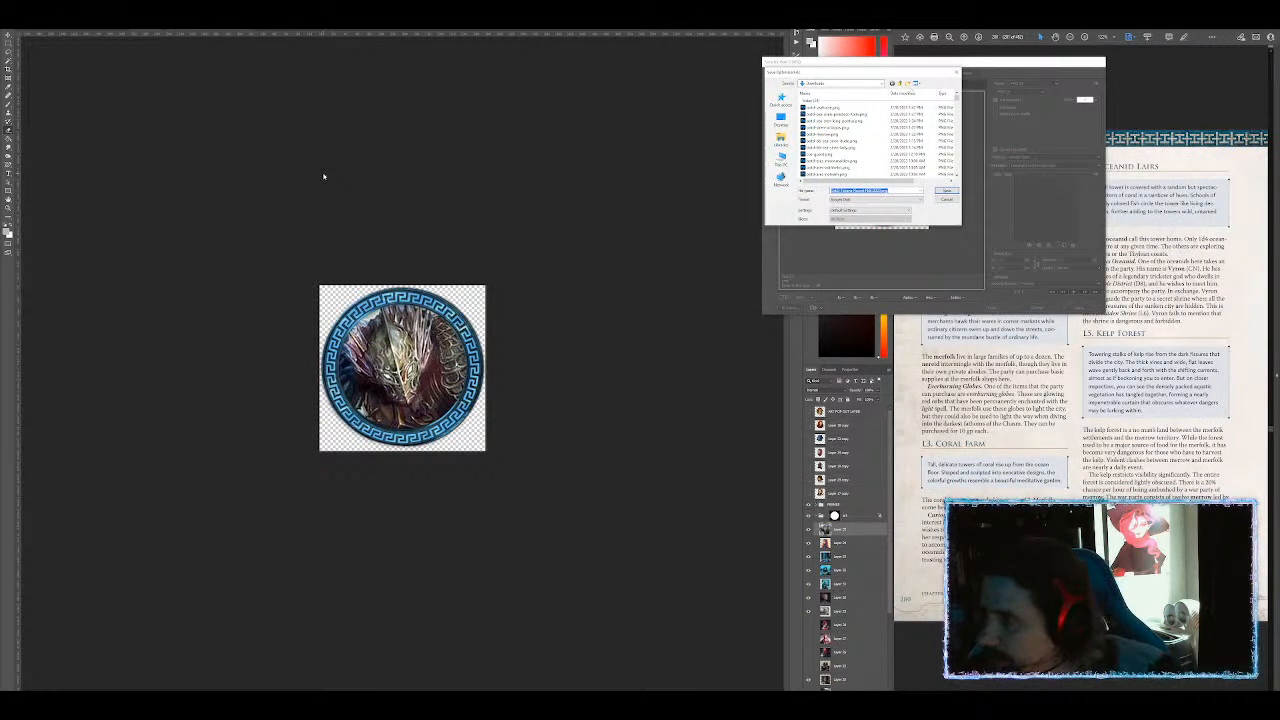
{"action": "type", "text": "octo"}
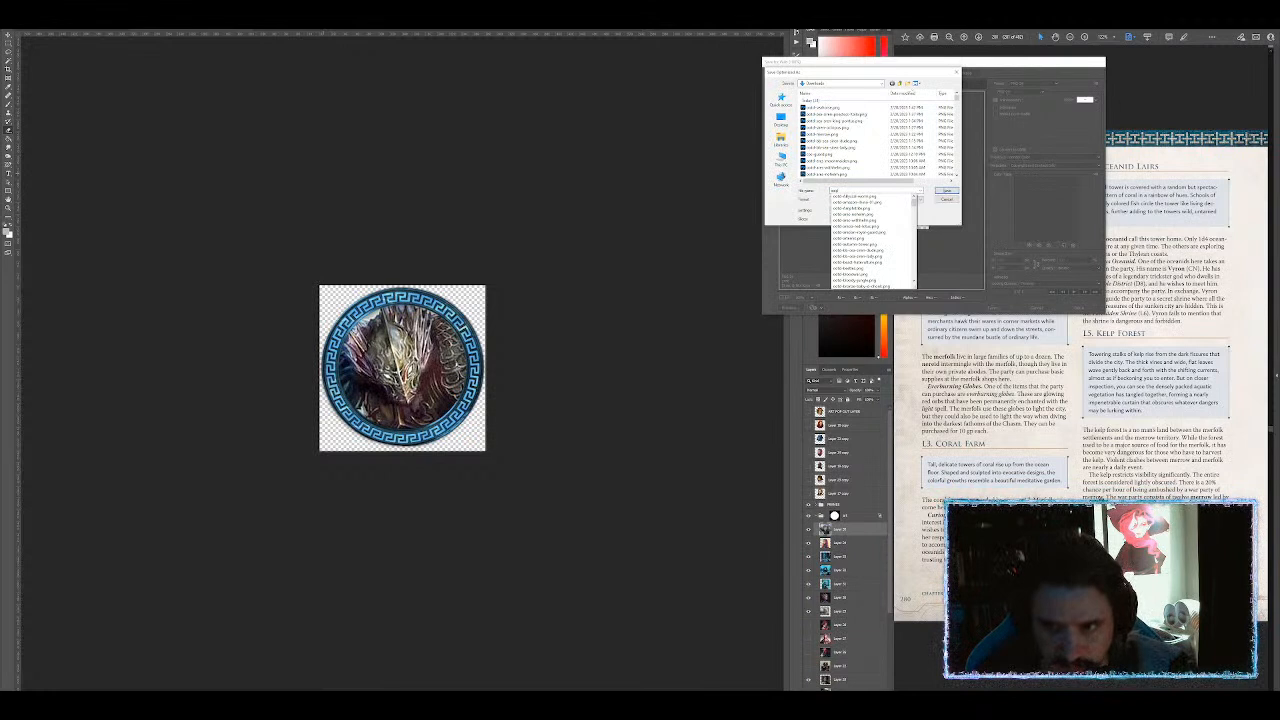
{"action": "type", "text": "-sea-siren"}
{"action": "key", "text": "BackSpace"}
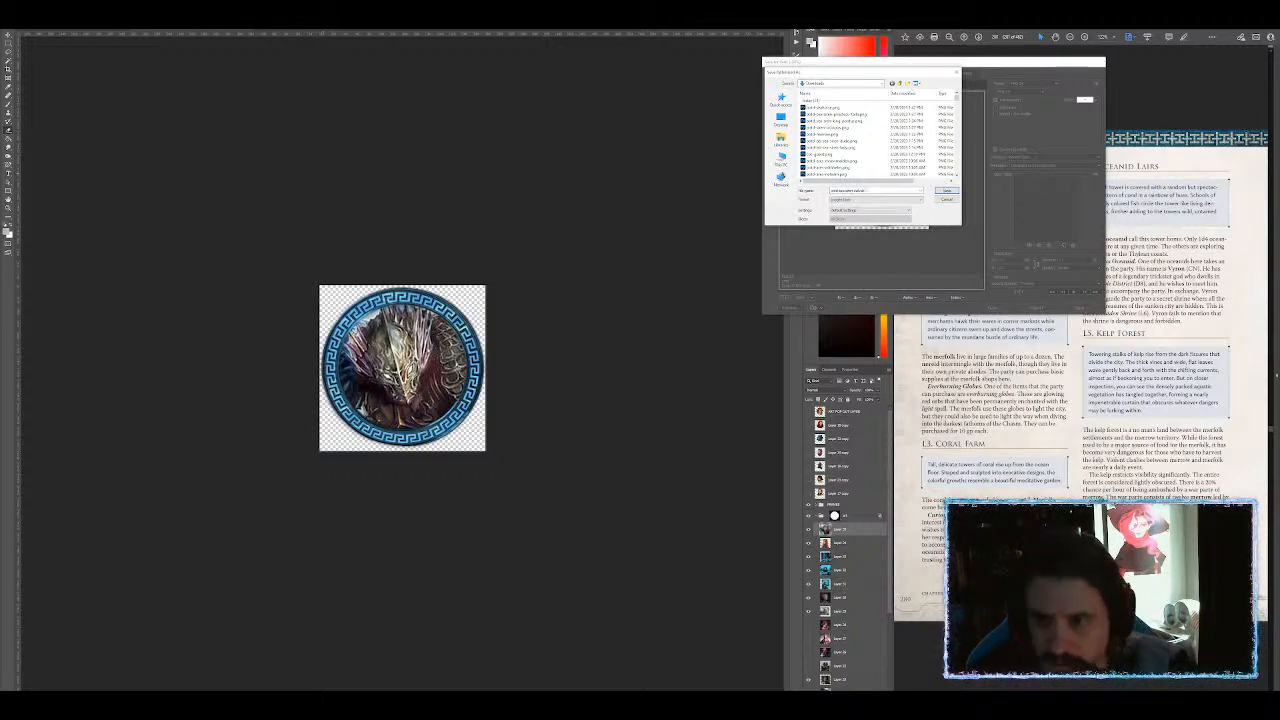
{"action": "key", "text": "Return"}
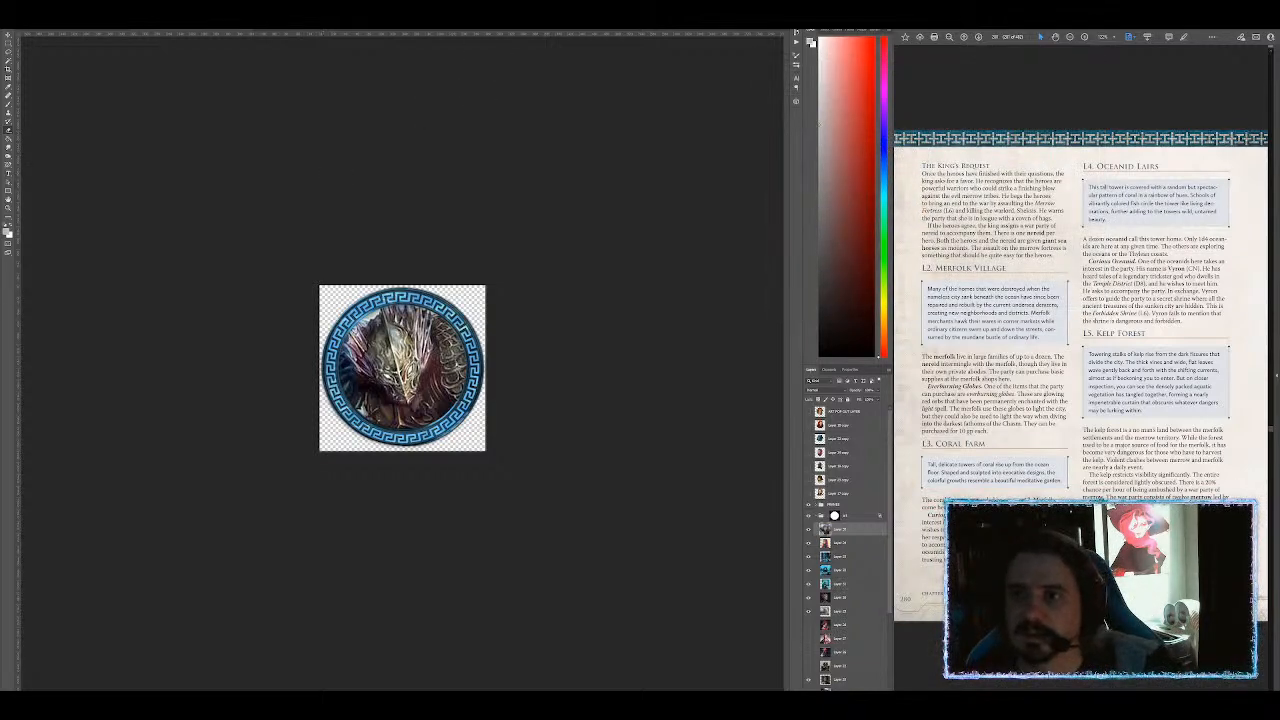
Step: Switch to the virtual tabletop and open the image browser for the Fey-Touched Sea Siren's portrait
{"action": "key", "text": "alt+Tab"}
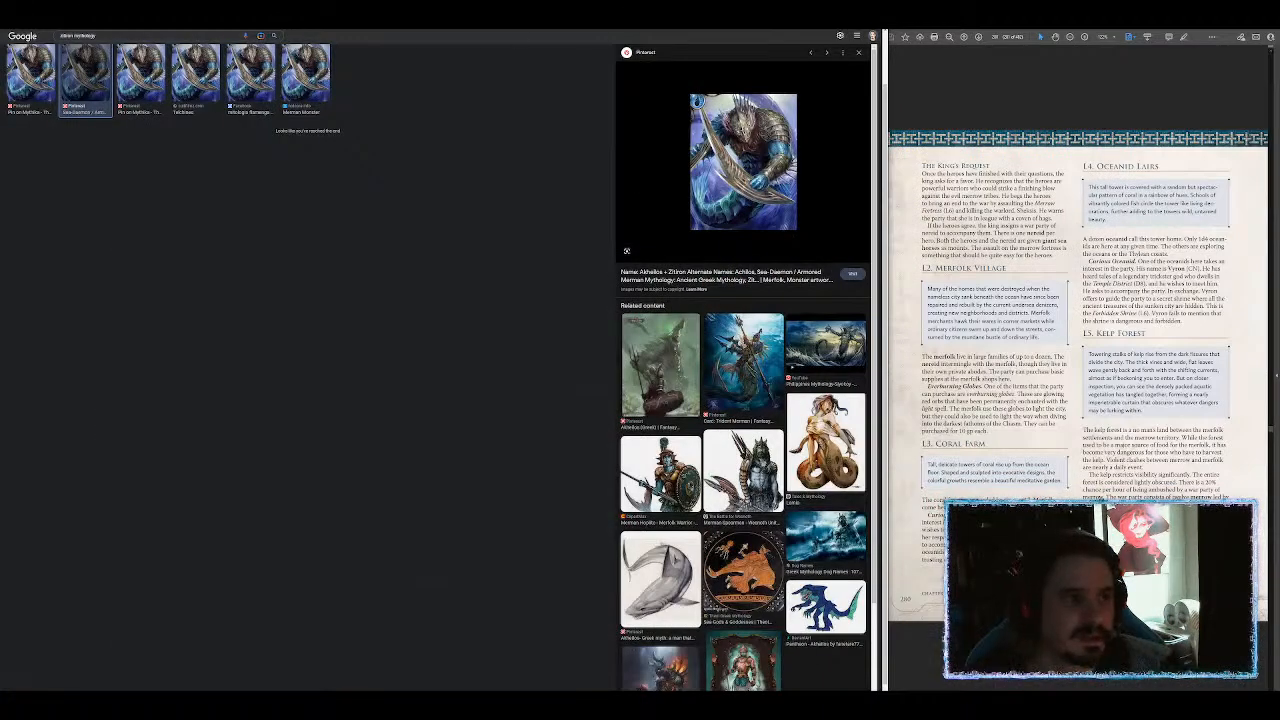
{"action": "key", "text": "alt+Tab"}
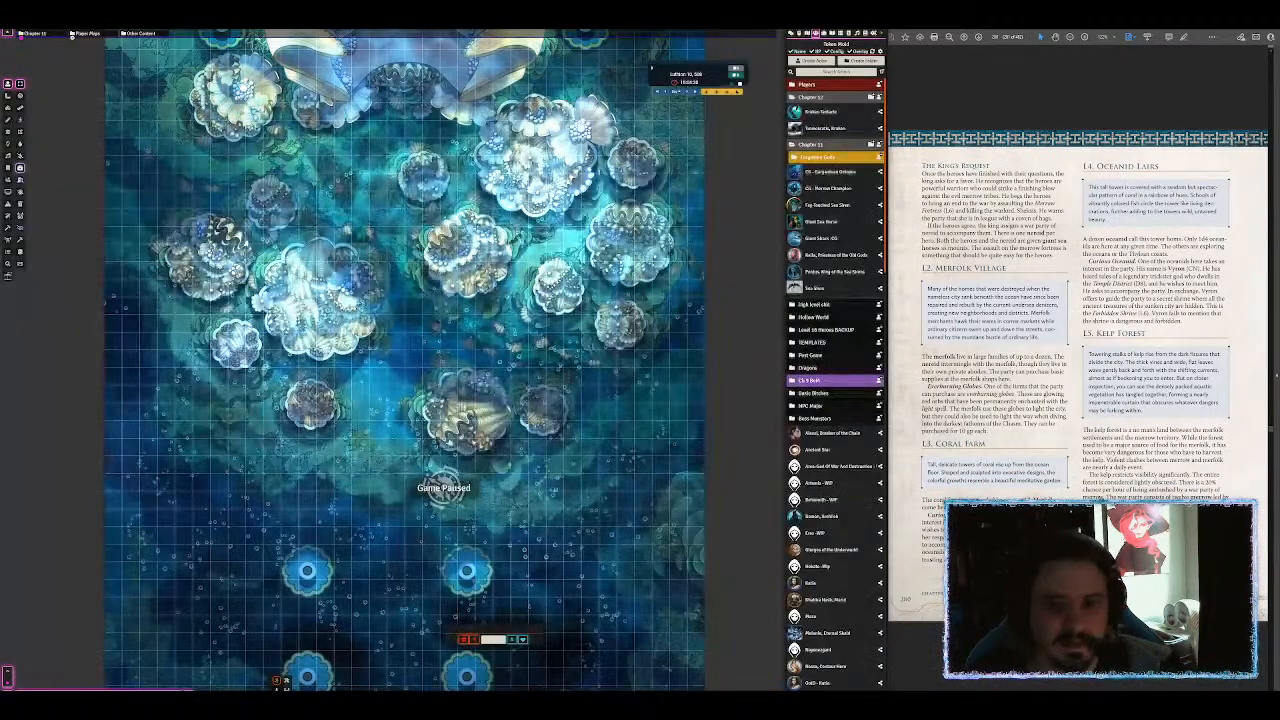
{"action": "left_click", "coordinate": [828, 205]}
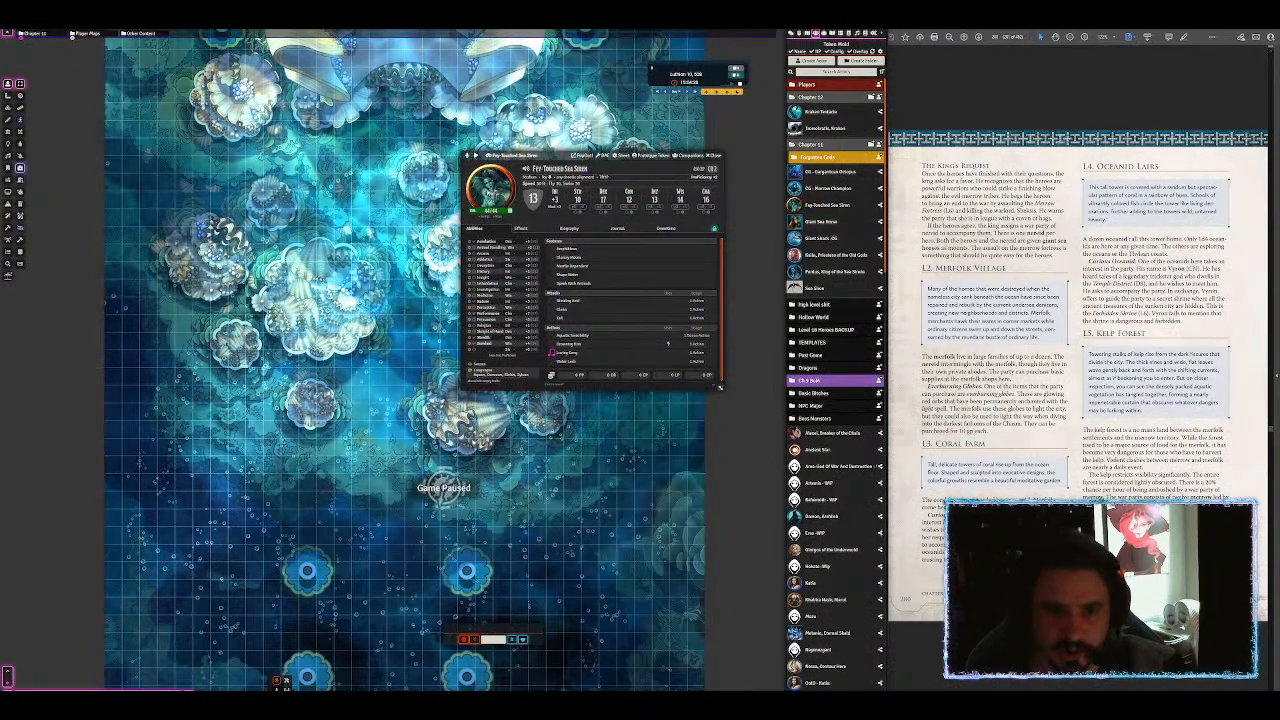
{"action": "left_click", "coordinate": [610, 181]}
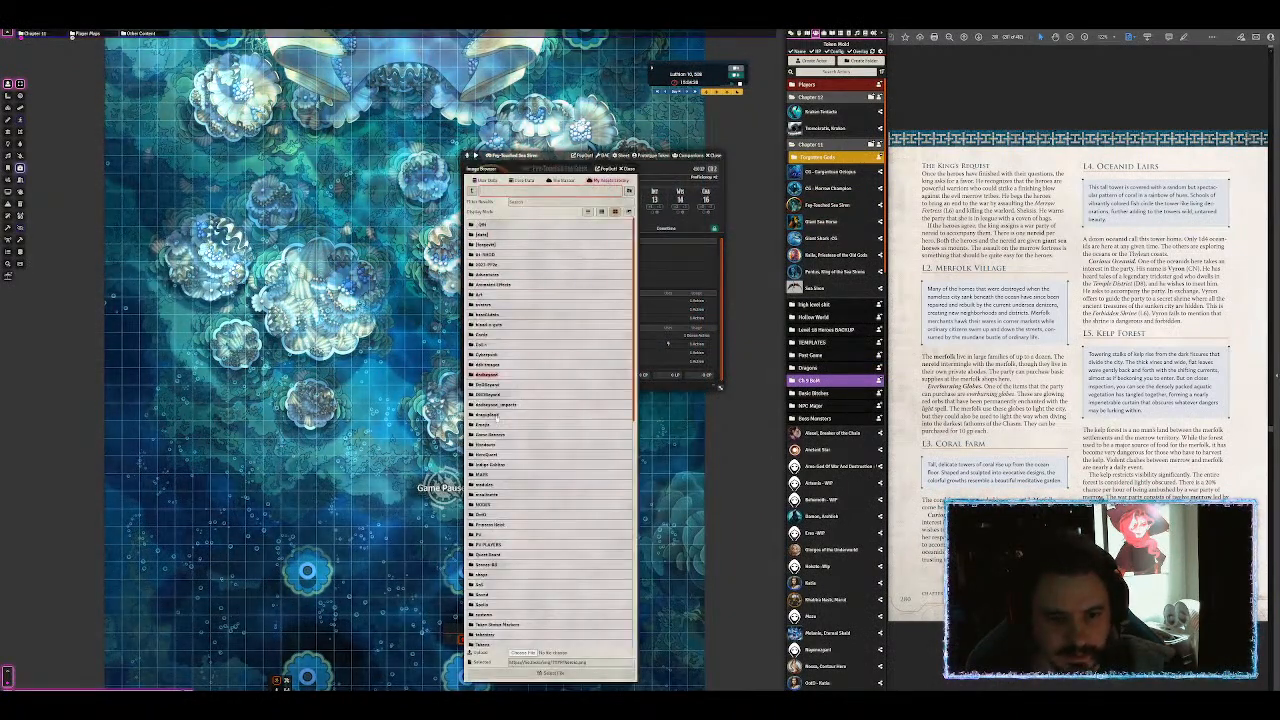
Step: Upload the newly exported sea siren token PNG to the aquatic tokens folder and select it as the actor's portrait
{"action": "scroll", "coordinate": [540, 500], "scroll_direction": "down", "scroll_amount": 2}
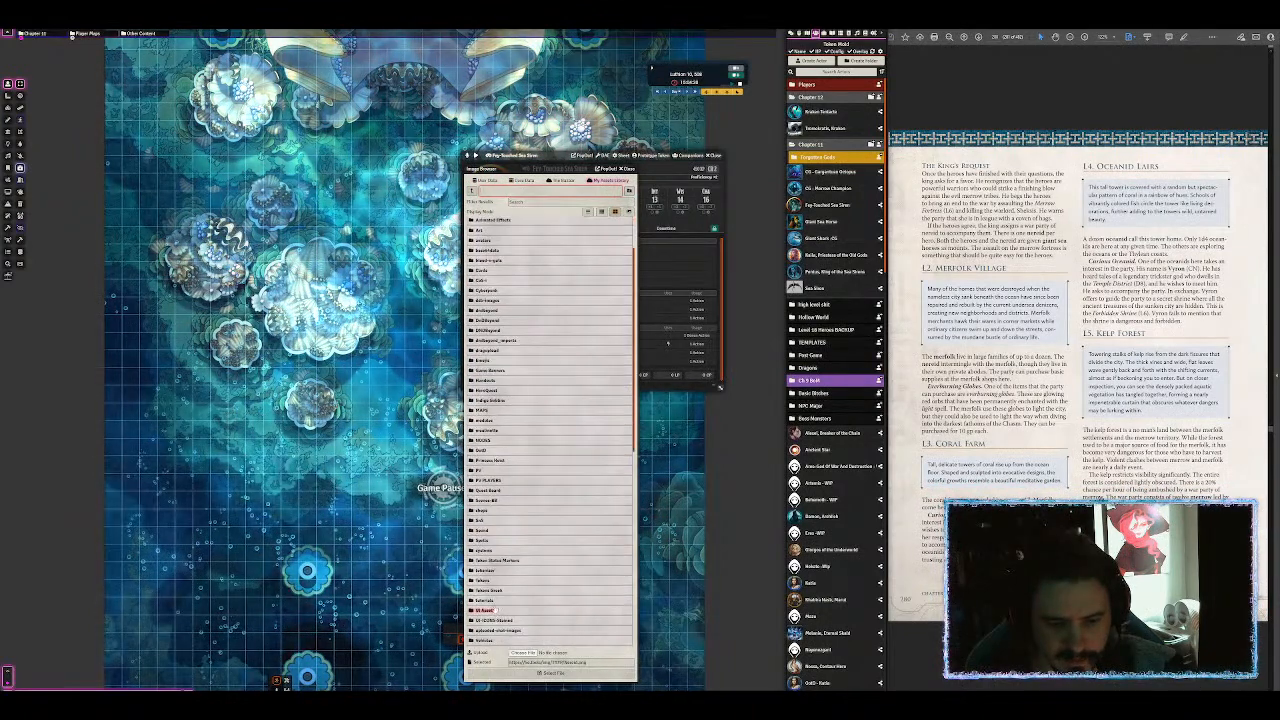
{"action": "left_click", "coordinate": [486, 610]}
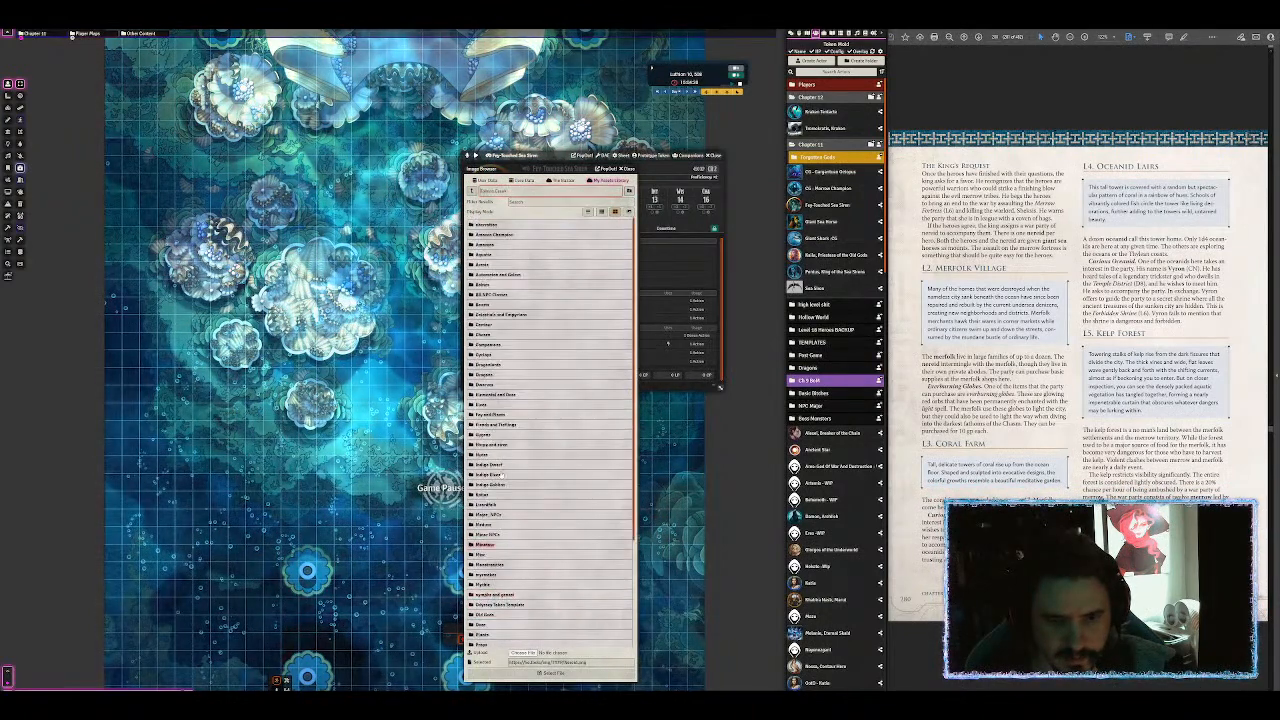
{"action": "left_click", "coordinate": [489, 256]}
{"action": "left_click", "coordinate": [524, 307]}
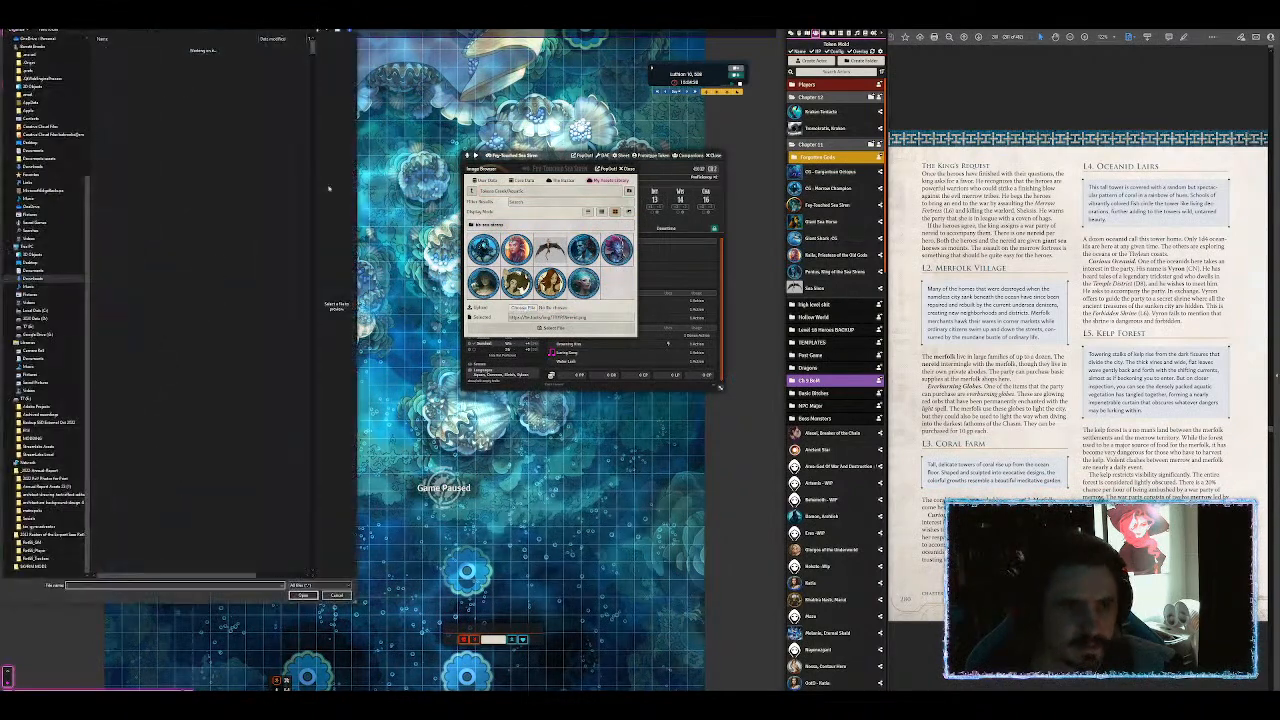
{"action": "left_click", "coordinate": [149, 58]}
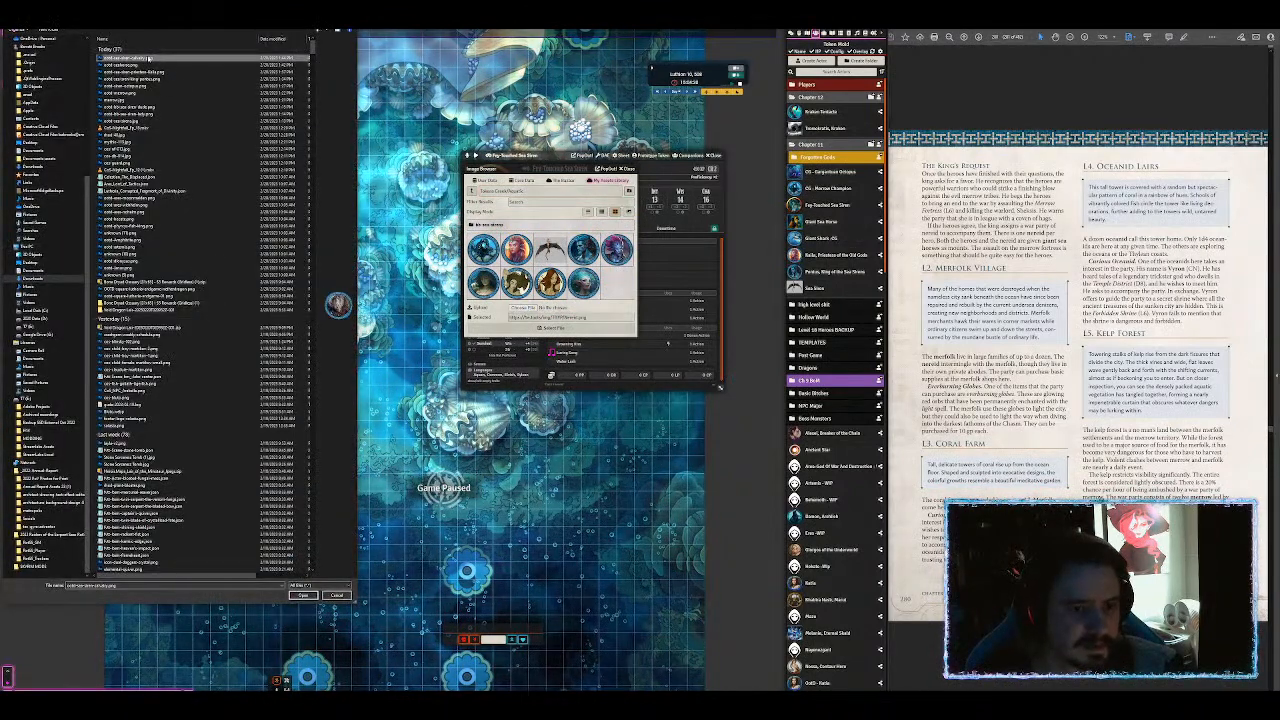
{"action": "double_click", "coordinate": [149, 58]}
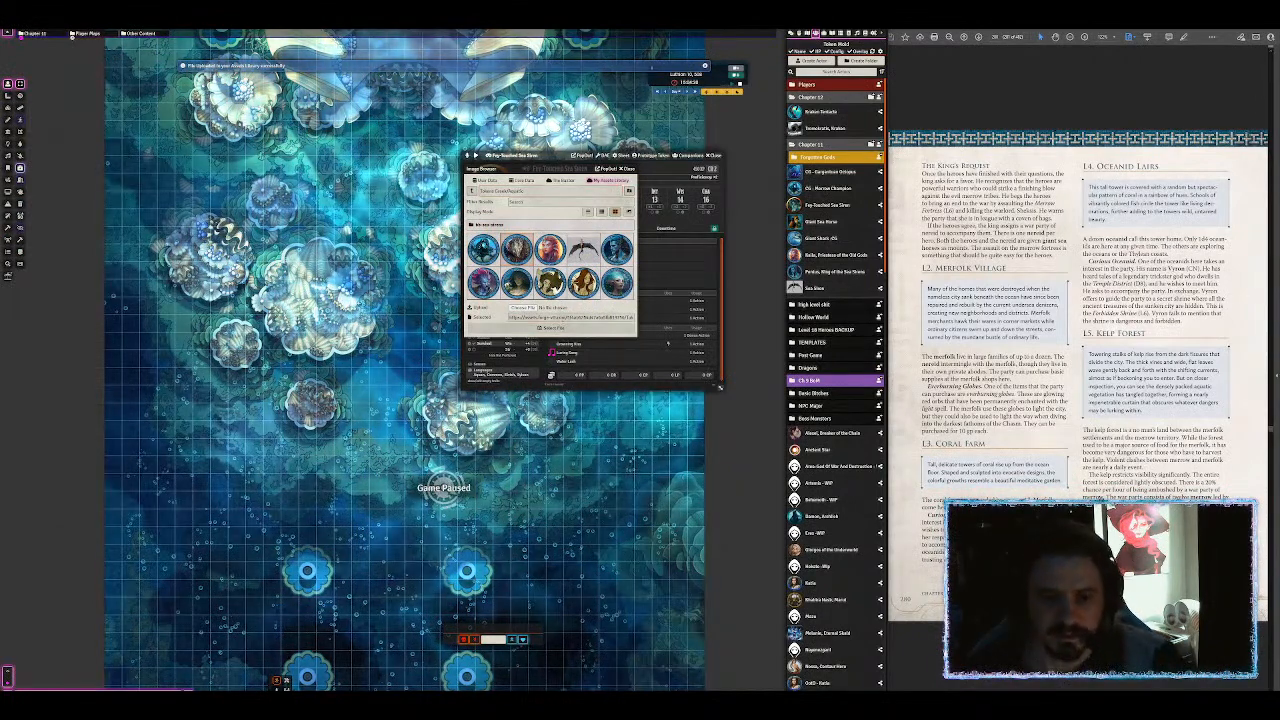
{"action": "left_click", "coordinate": [553, 328]}
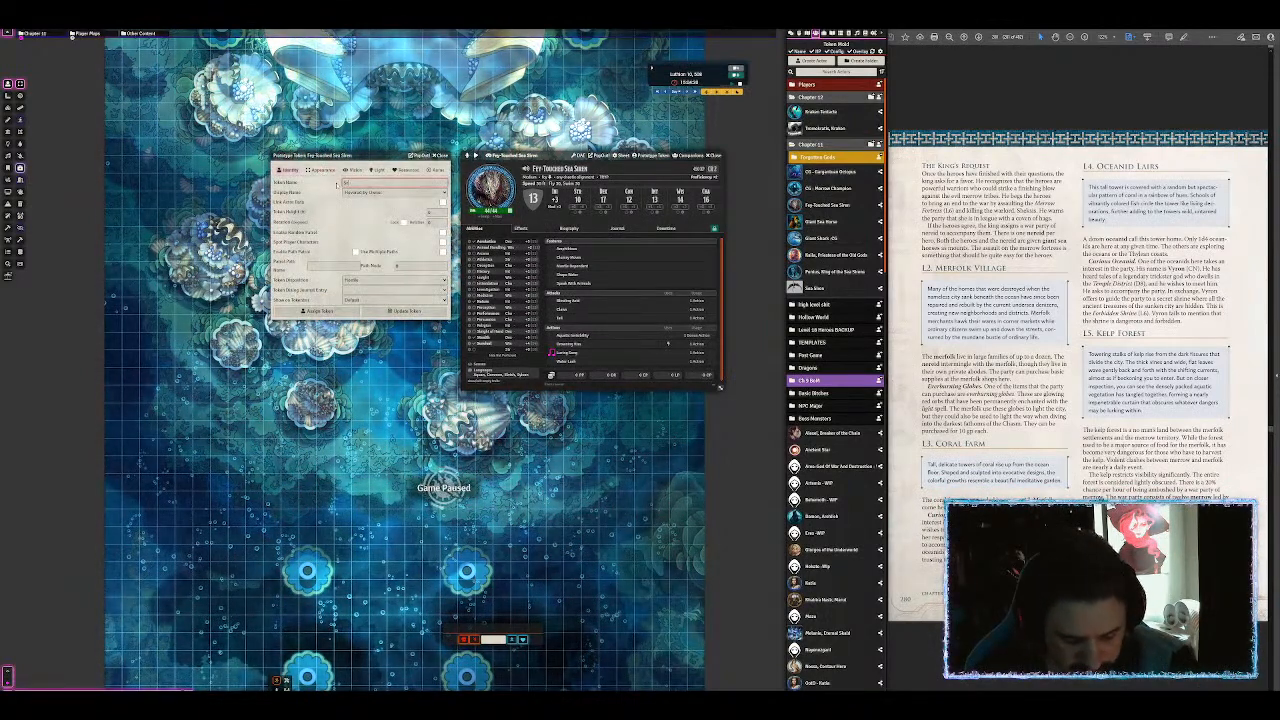
Step: Name the siren's prototype token Sea Siren Knight, give it the new artwork, update it and close the actor sheet
{"action": "type", "text": "Sea Siren Knight"}
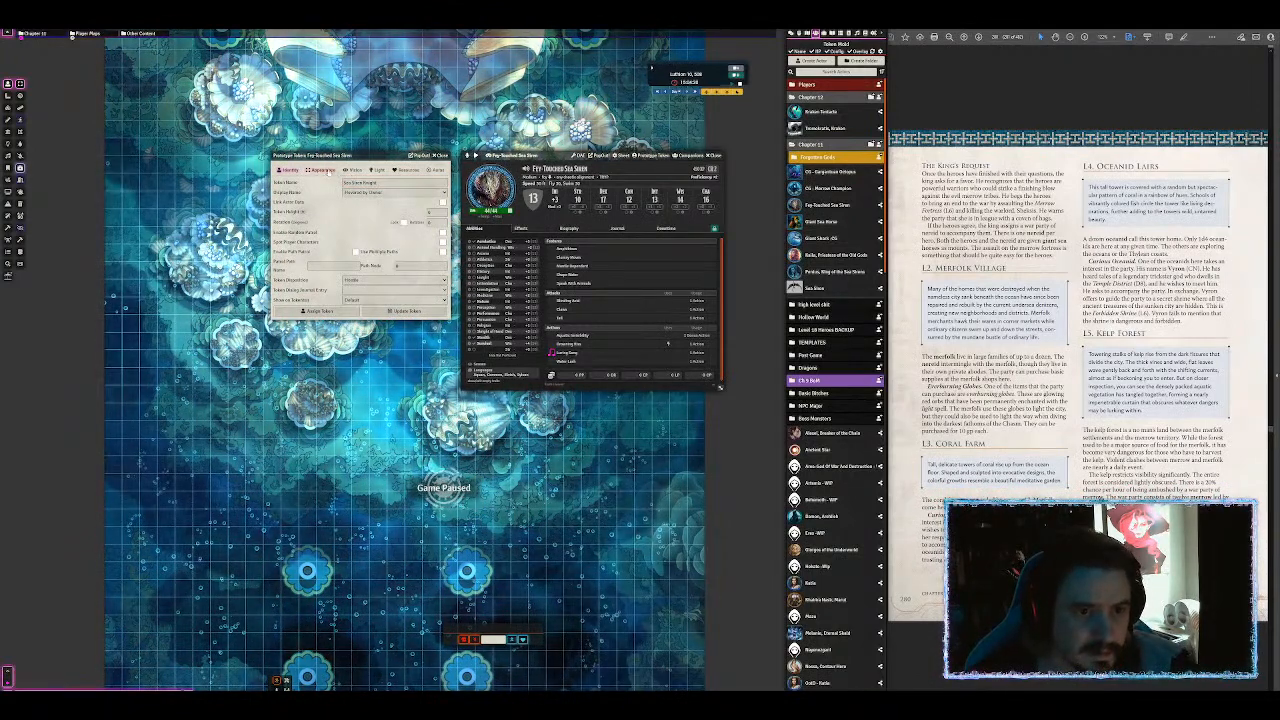
{"action": "left_click", "coordinate": [322, 170]}
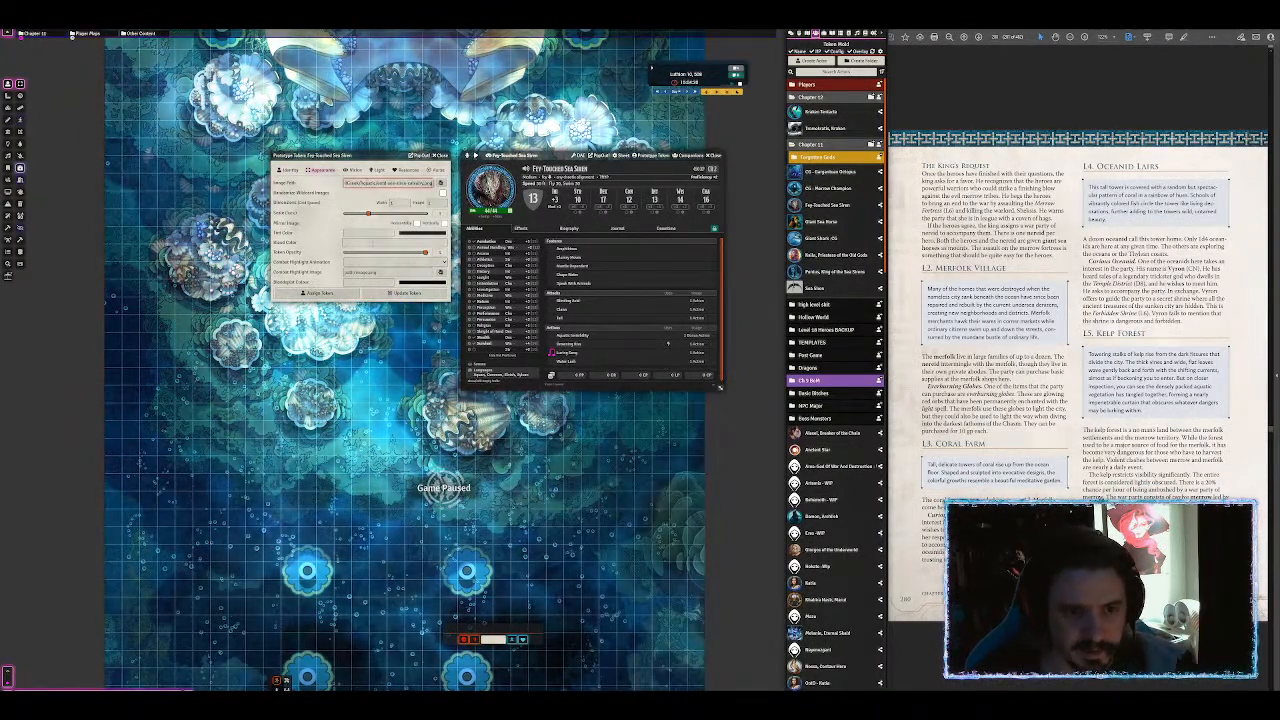
{"action": "left_click", "coordinate": [350, 242]}
{"action": "scroll", "coordinate": [350, 245], "scroll_direction": "down", "scroll_amount": 1}
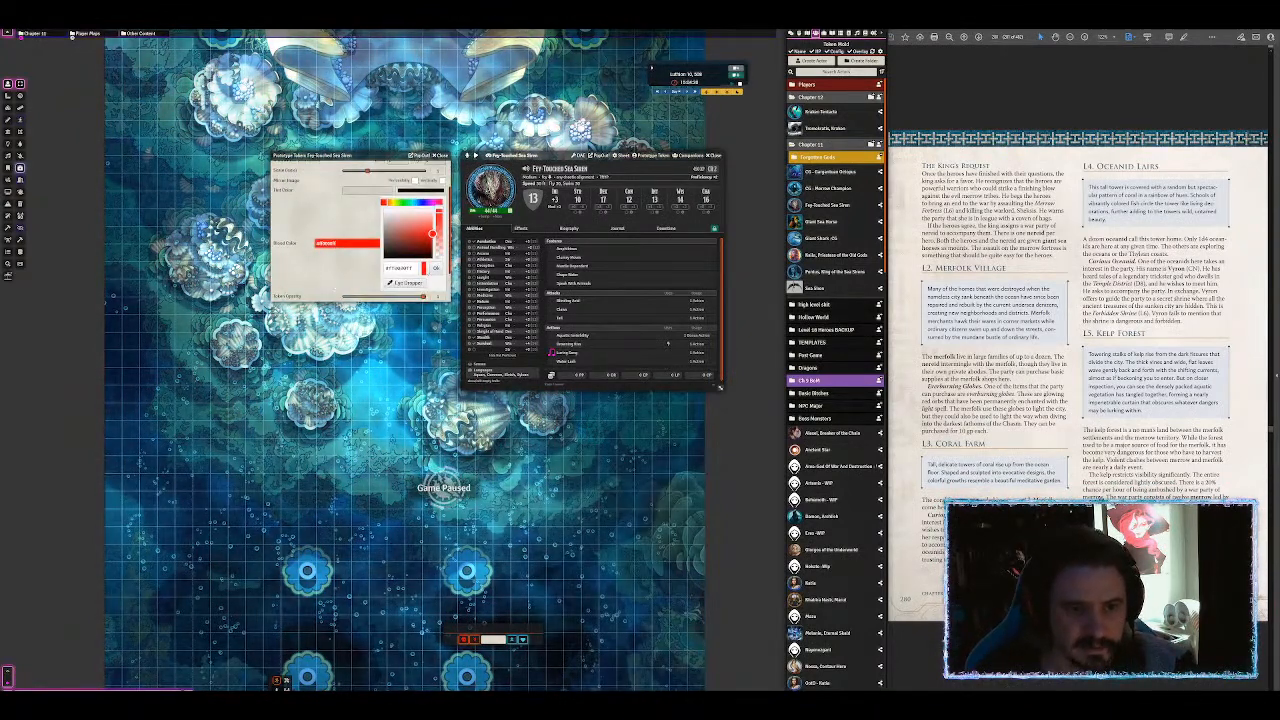
{"action": "left_click", "coordinate": [414, 285]}
{"action": "left_click", "coordinate": [414, 292]}
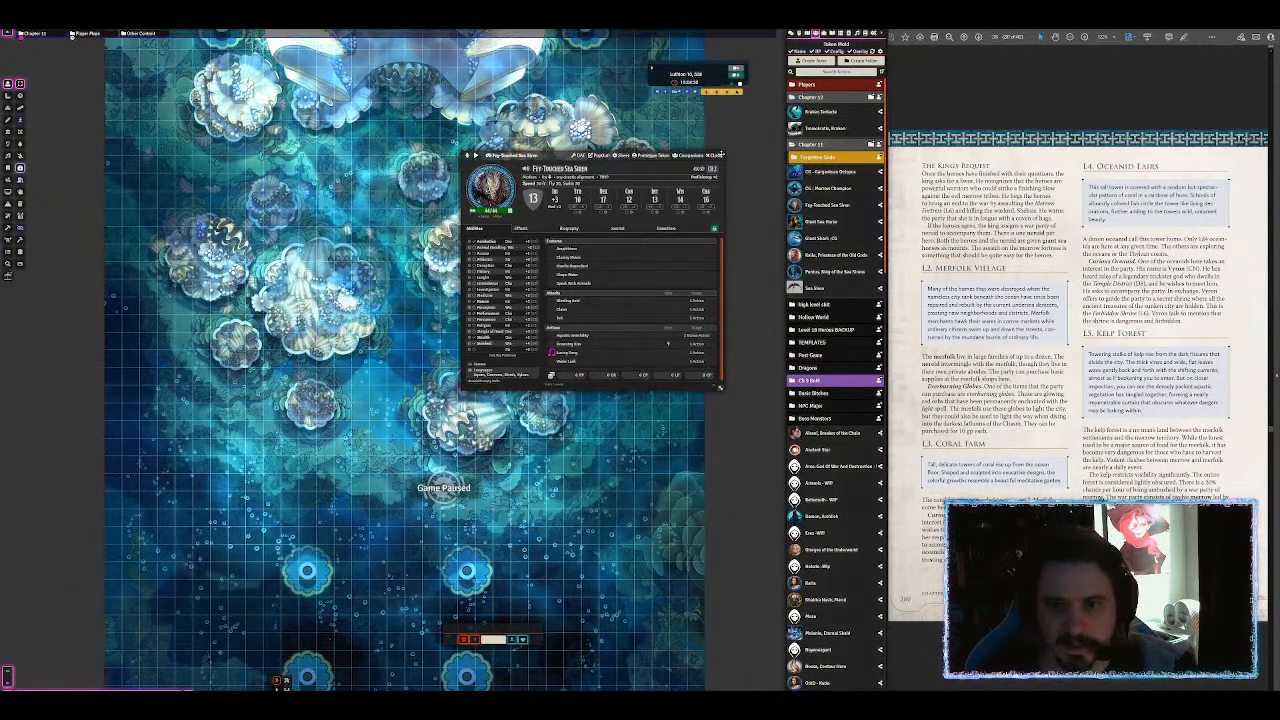
{"action": "key", "text": "Escape"}
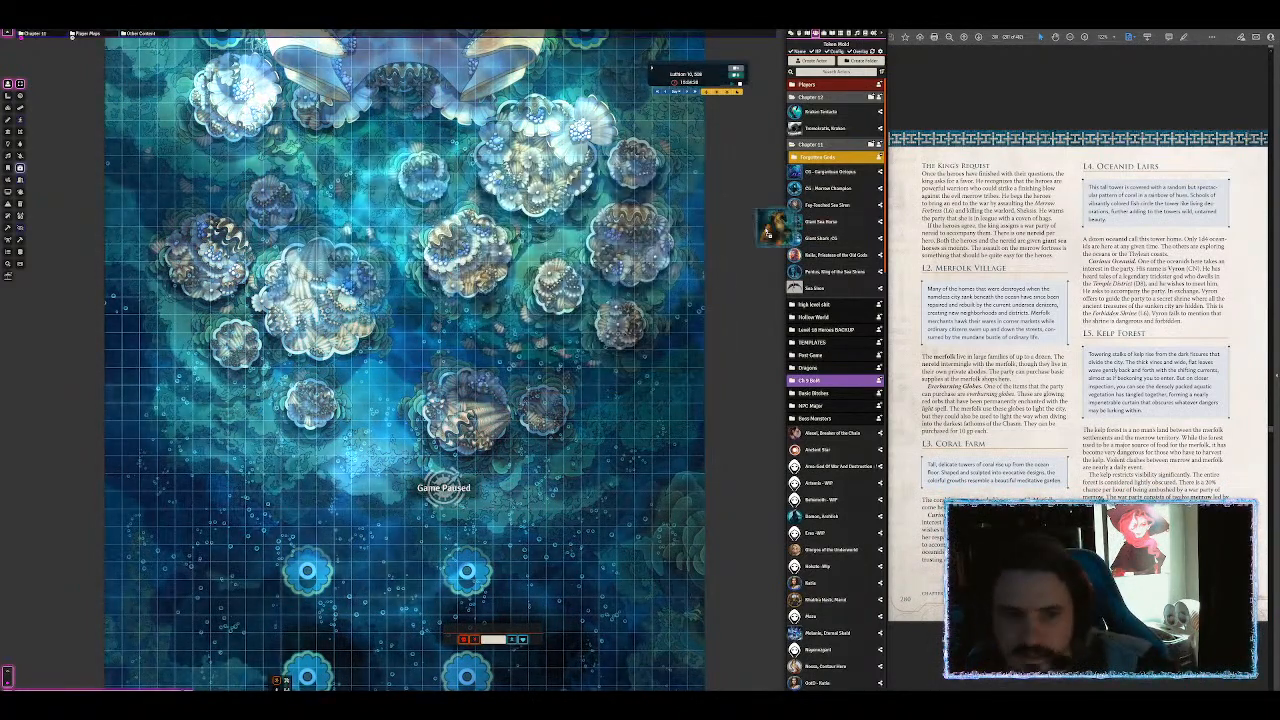
Step: Place a Giant Sea Horse token with a Fey-Touched Sea Siren token mounted on it, and paste copies of the pair around the coral city
{"action": "left_click_drag", "start_coordinate": [812, 223], "coordinate": [281, 243]}
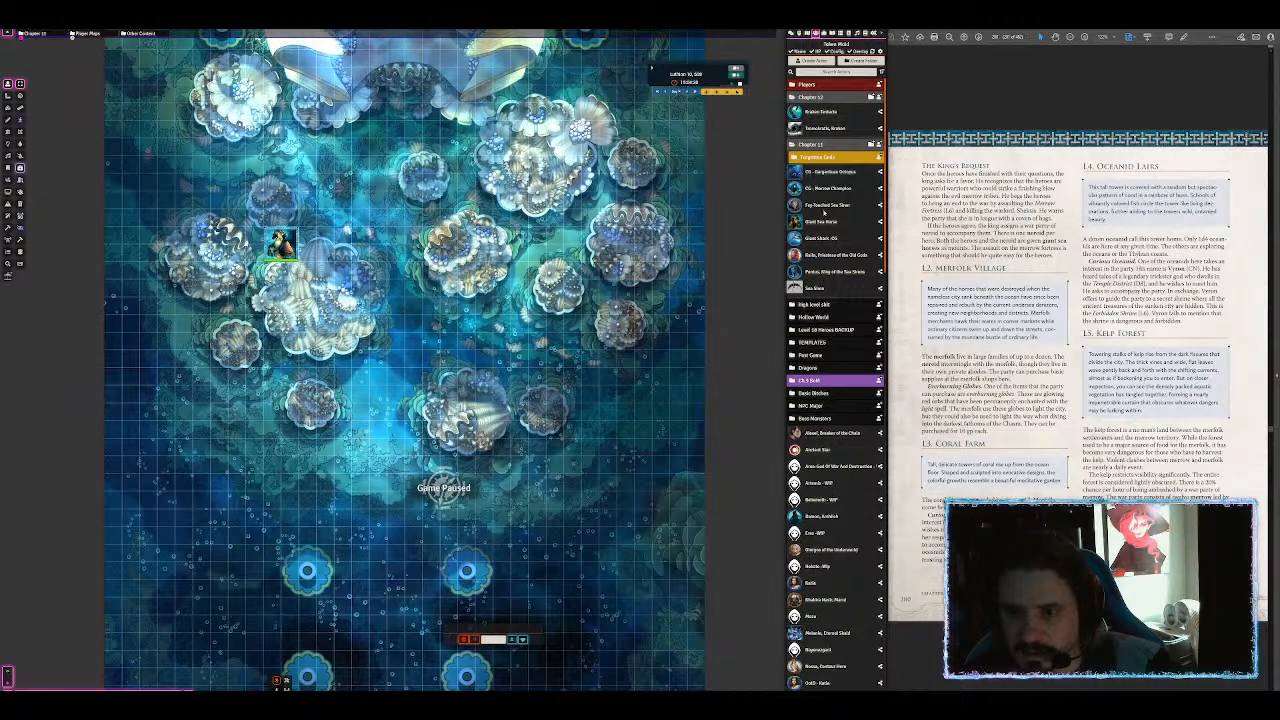
{"action": "left_click_drag", "start_coordinate": [828, 208], "coordinate": [288, 250]}
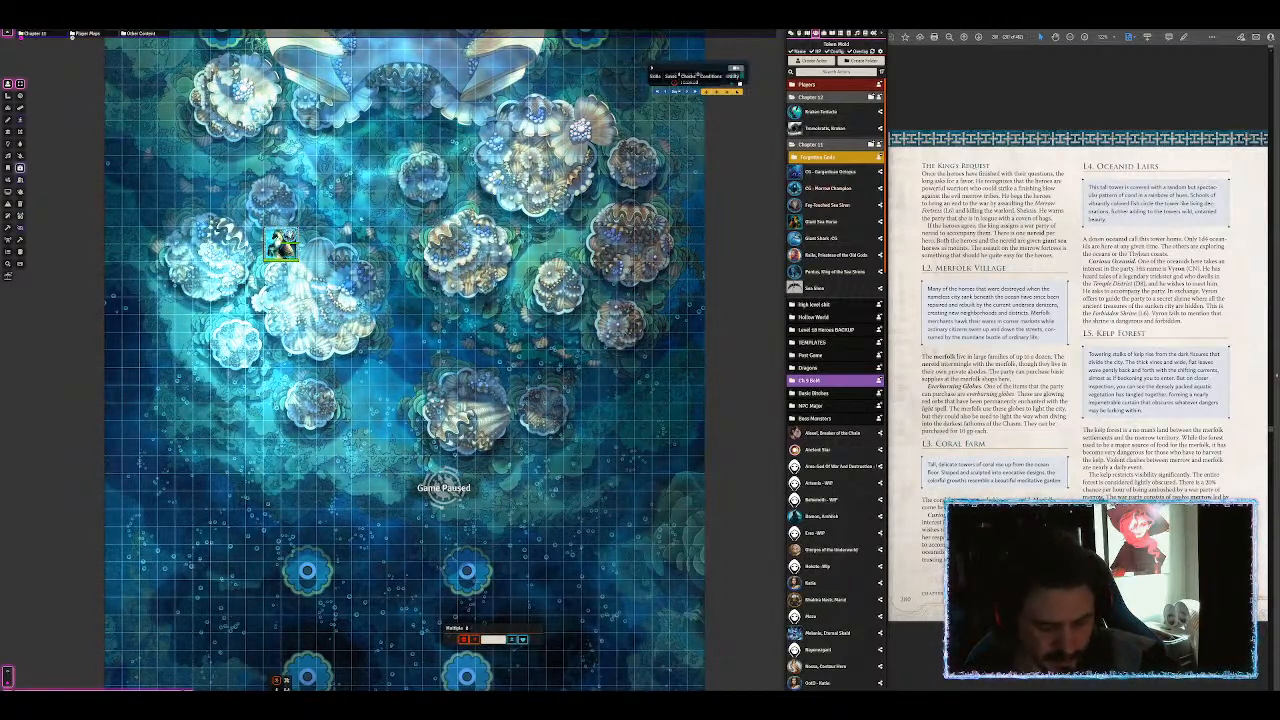
{"action": "key", "text": "ctrl+v"}
{"action": "key", "text": "ctrl+v"}
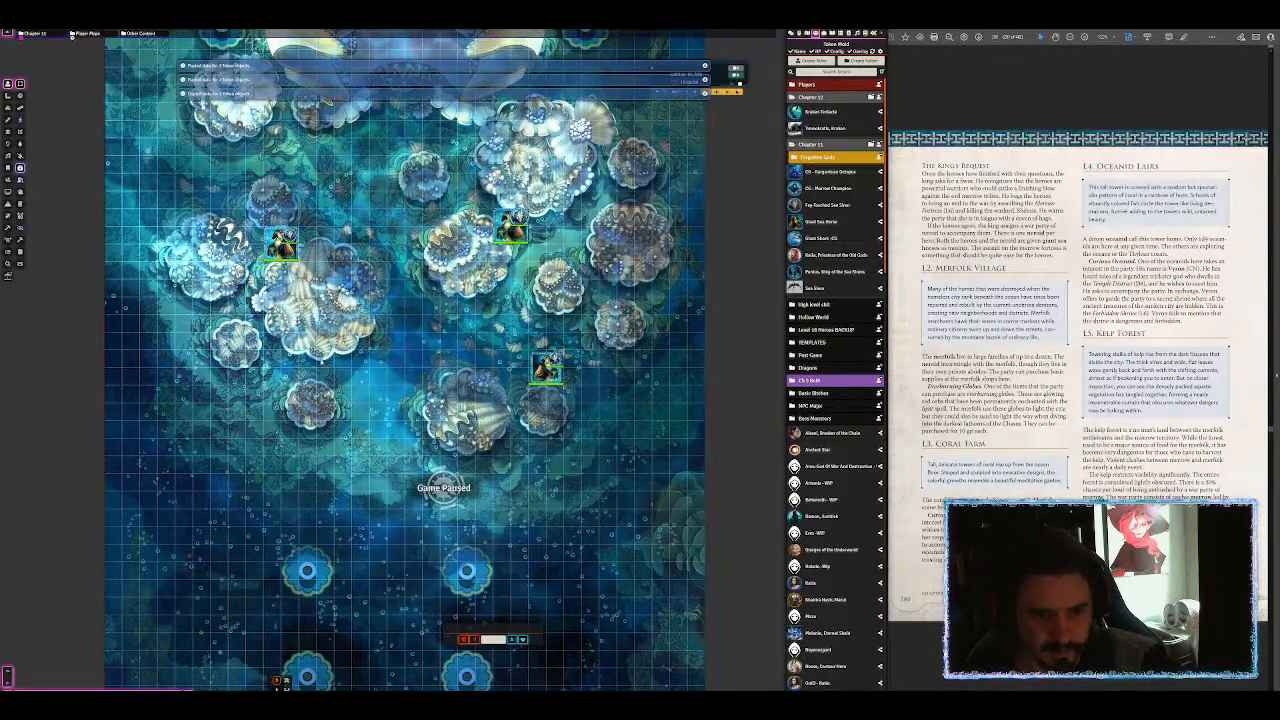
{"action": "key", "text": "ctrl+v"}
{"action": "key", "text": "ctrl+v"}
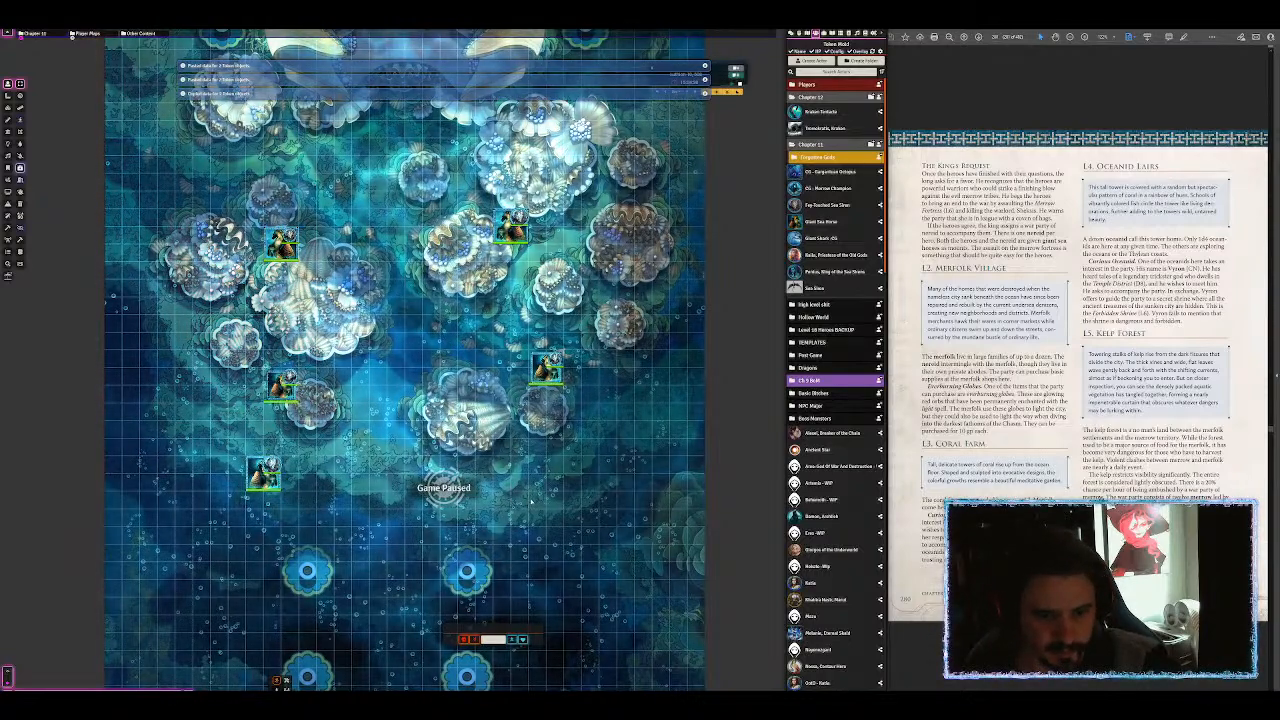
{"action": "key", "text": "ctrl+v"}
Step: Place two Gargantuan Octopus tokens on the map, one on each side of the large shell palace
{"action": "left_click_drag", "start_coordinate": [530, 310], "coordinate": [594, 498]}
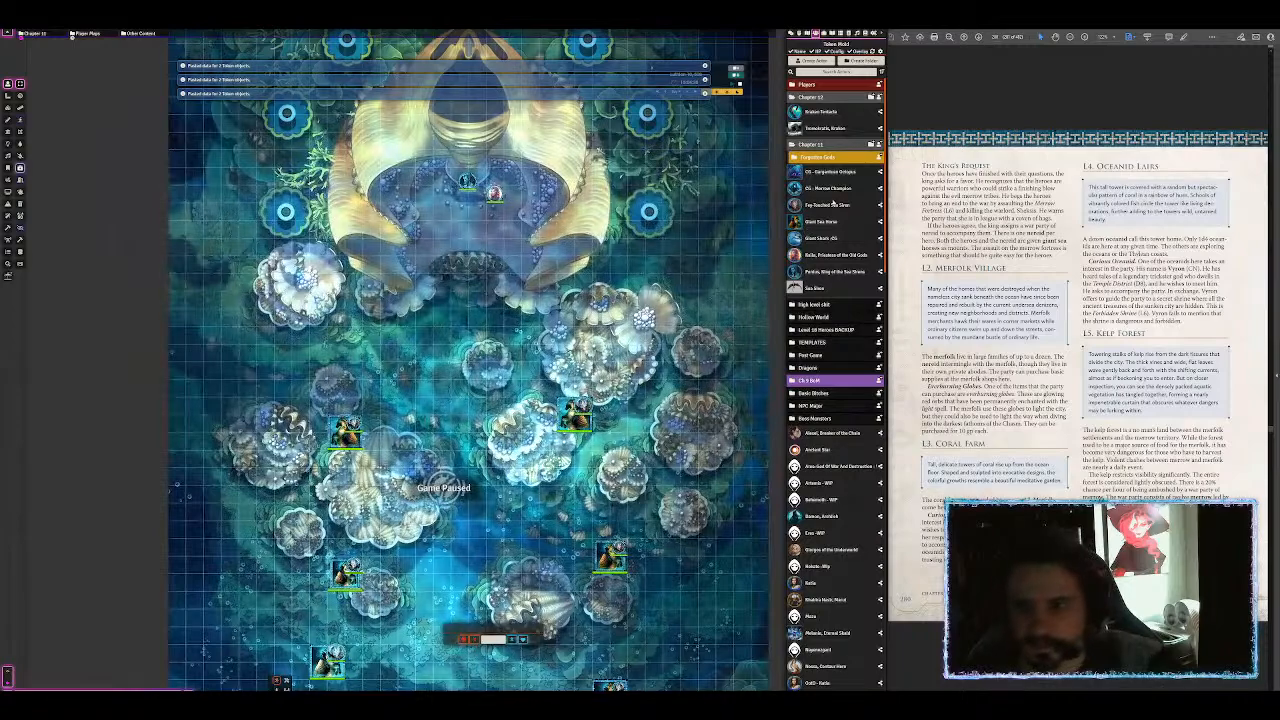
{"action": "left_click_drag", "start_coordinate": [831, 173], "coordinate": [312, 287]}
{"action": "left_click_drag", "start_coordinate": [689, 303], "coordinate": [641, 281]}
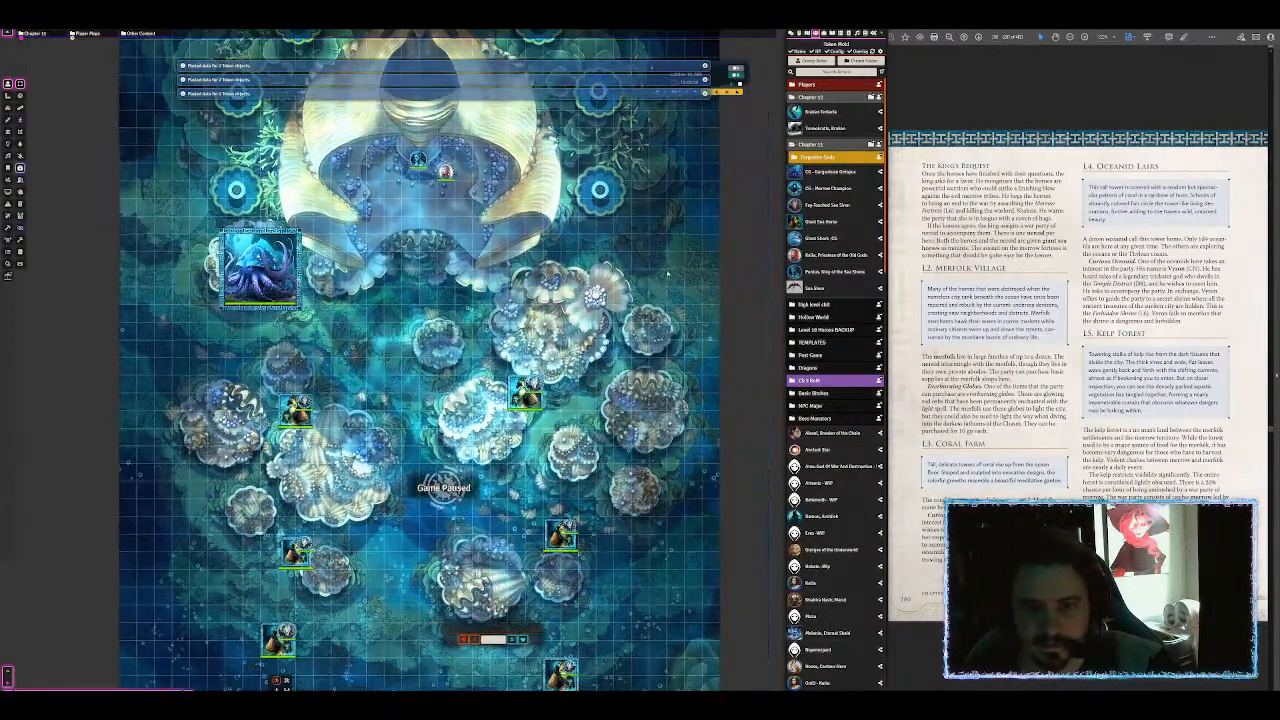
{"action": "left_click_drag", "start_coordinate": [831, 174], "coordinate": [631, 147]}
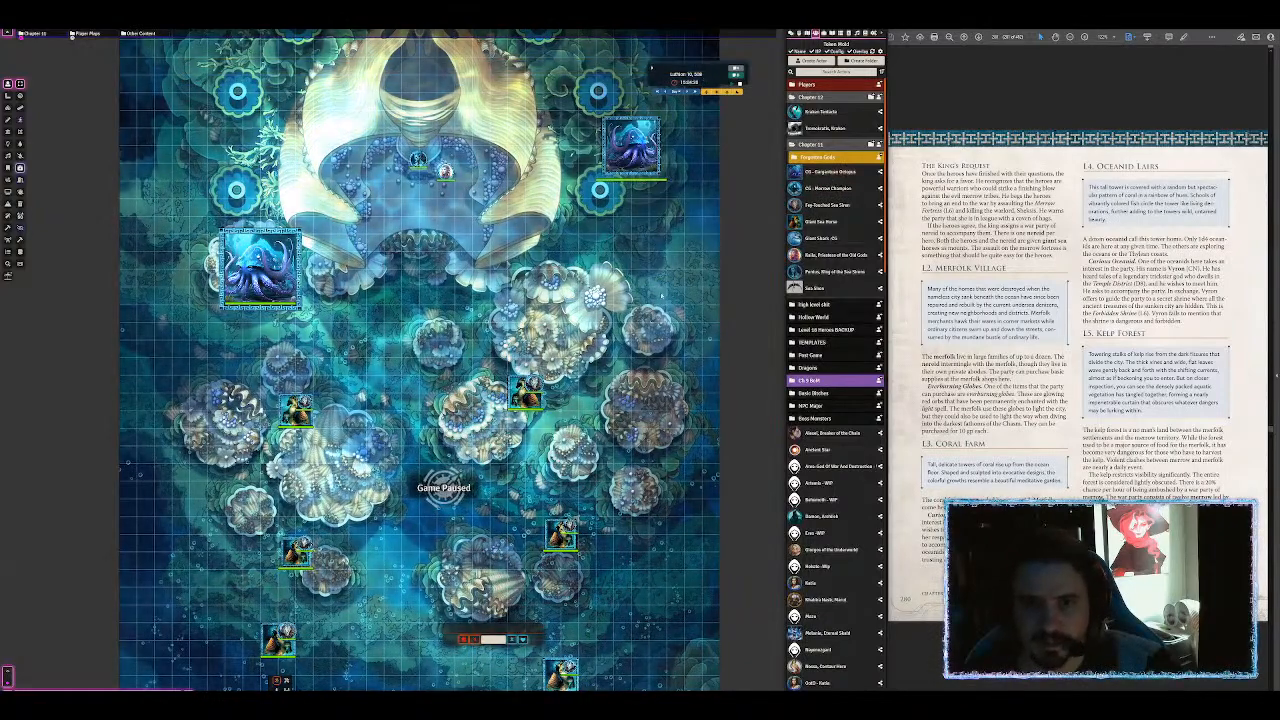
Step: Copy the two small tokens on the eastern coral building and paste copies over the other coral buildings and inside the palace
{"action": "scroll", "coordinate": [644, 309], "scroll_direction": "down", "scroll_amount": 4}
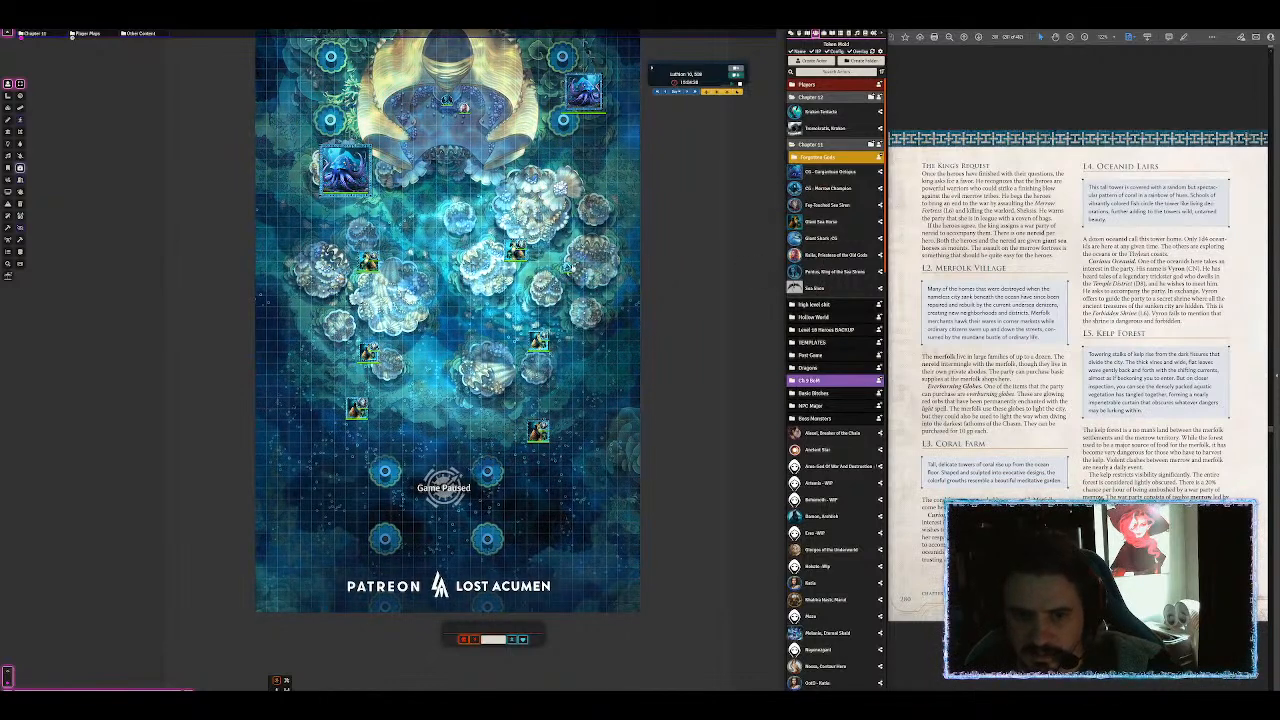
{"action": "left_click", "coordinate": [572, 268]}
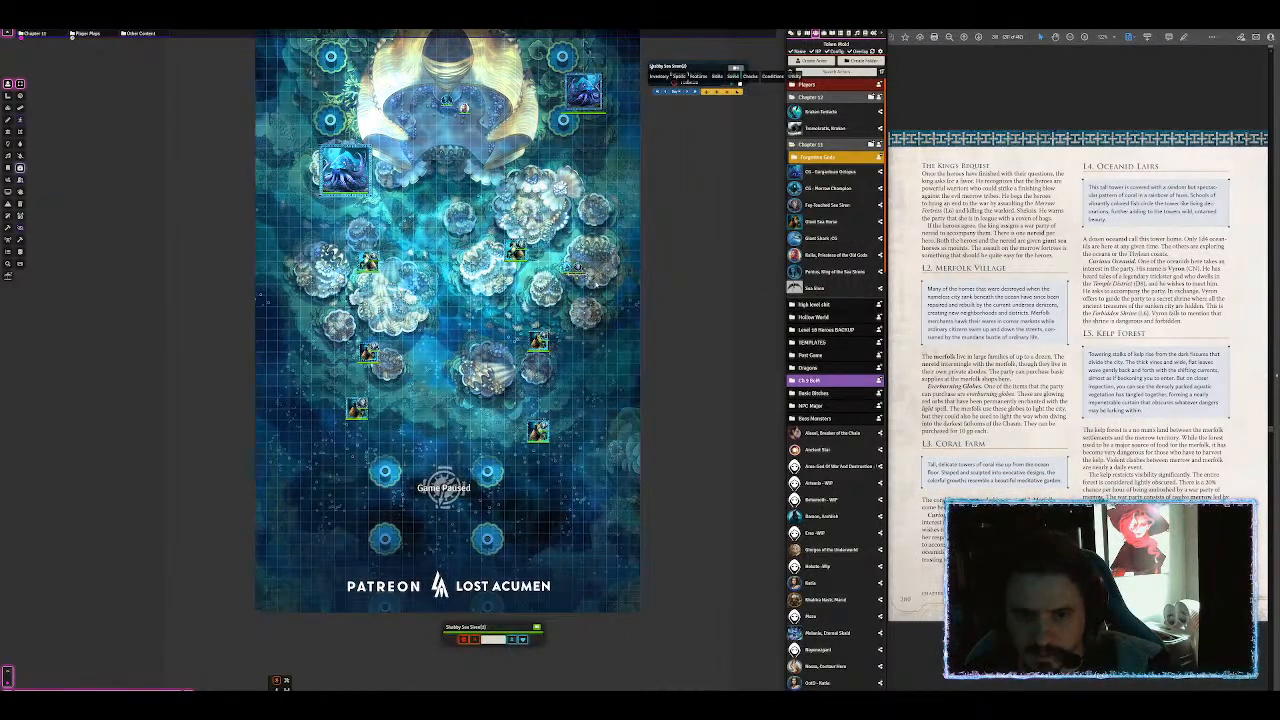
{"action": "key", "text": "ctrl+a"}
{"action": "key", "text": "ctrl+c"}
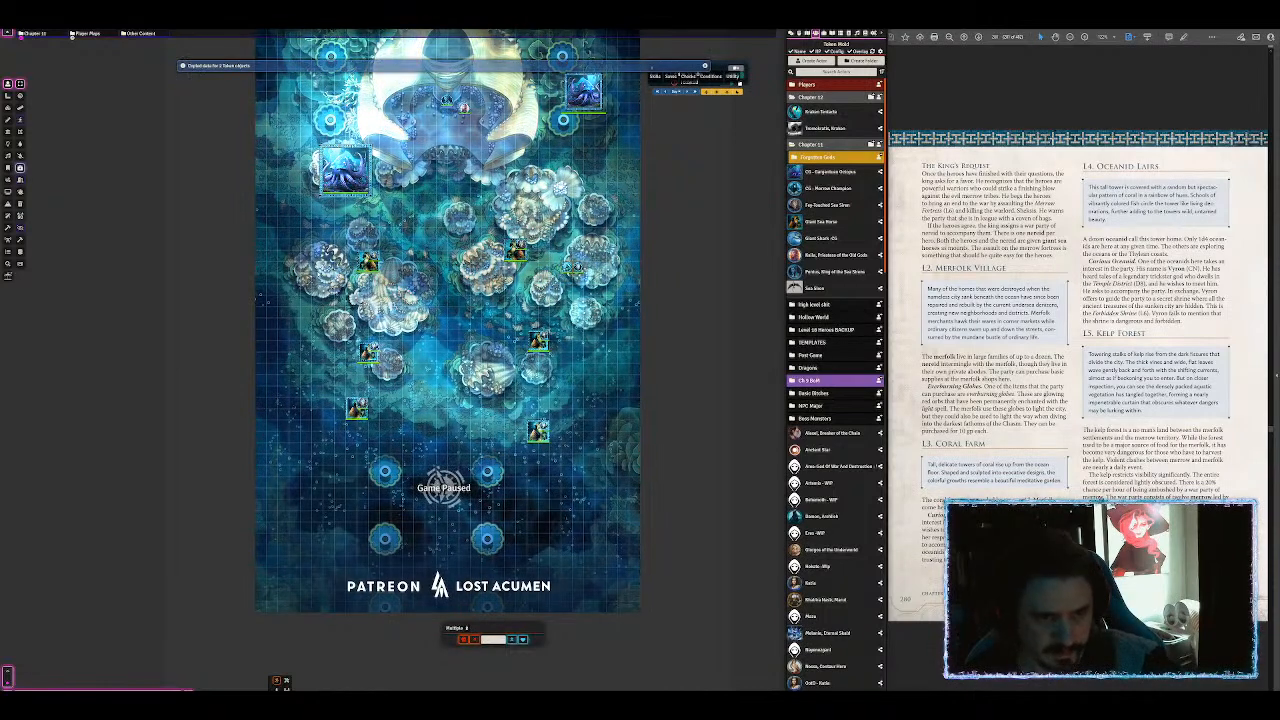
{"action": "key", "text": "ctrl+v"}
{"action": "key", "text": "ctrl+v"}
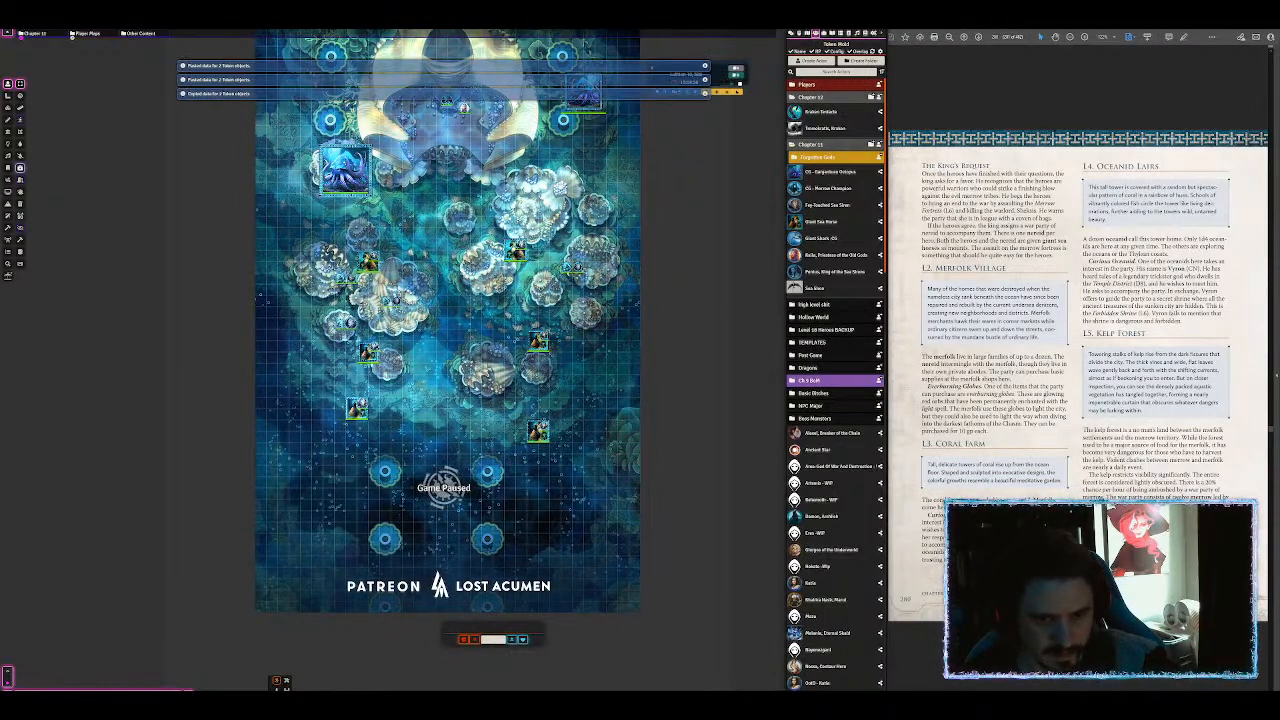
{"action": "key", "text": "ctrl+v"}
{"action": "key", "text": "ctrl+v"}
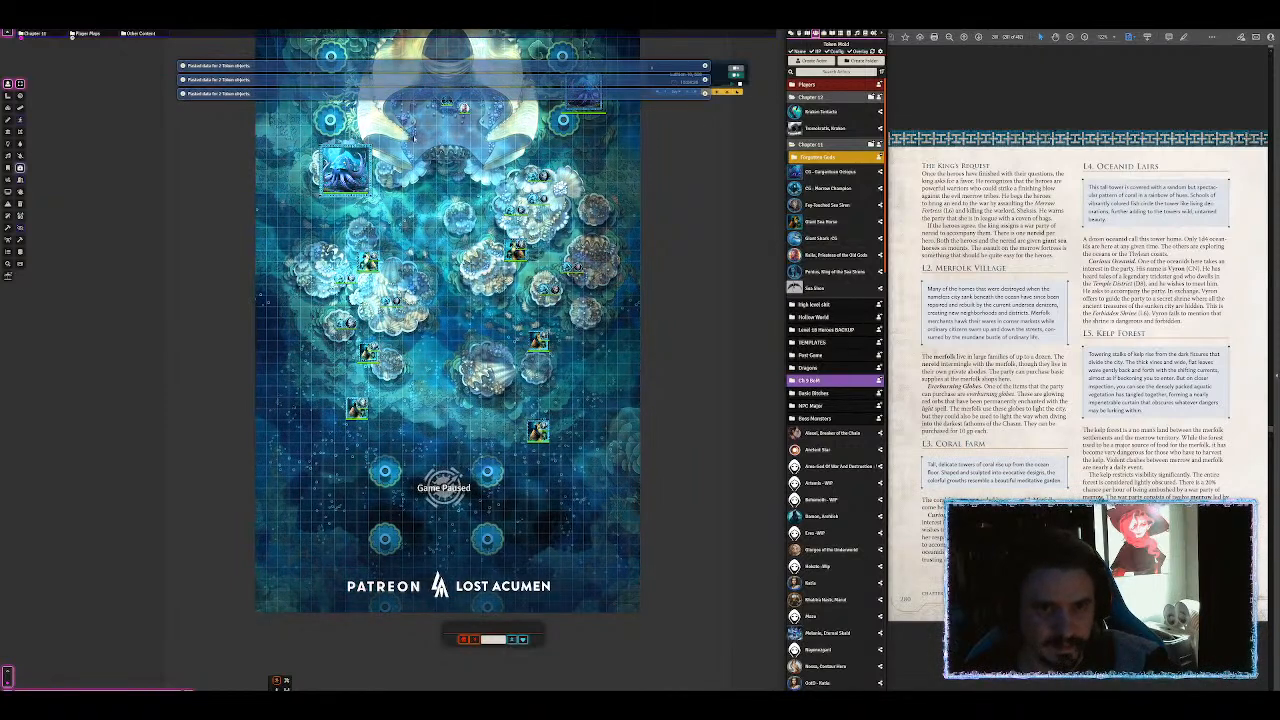
{"action": "left_click_drag", "start_coordinate": [418, 141], "coordinate": [471, 204]}
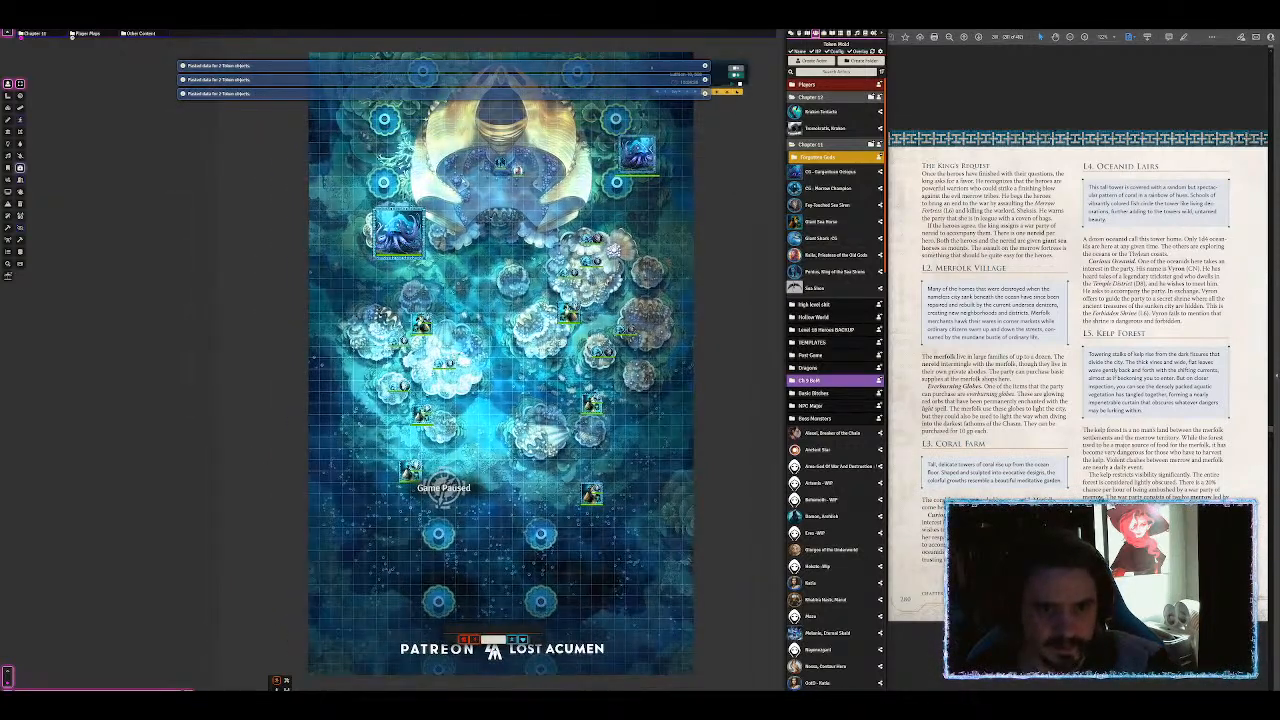
{"action": "key", "text": "ctrl+v"}
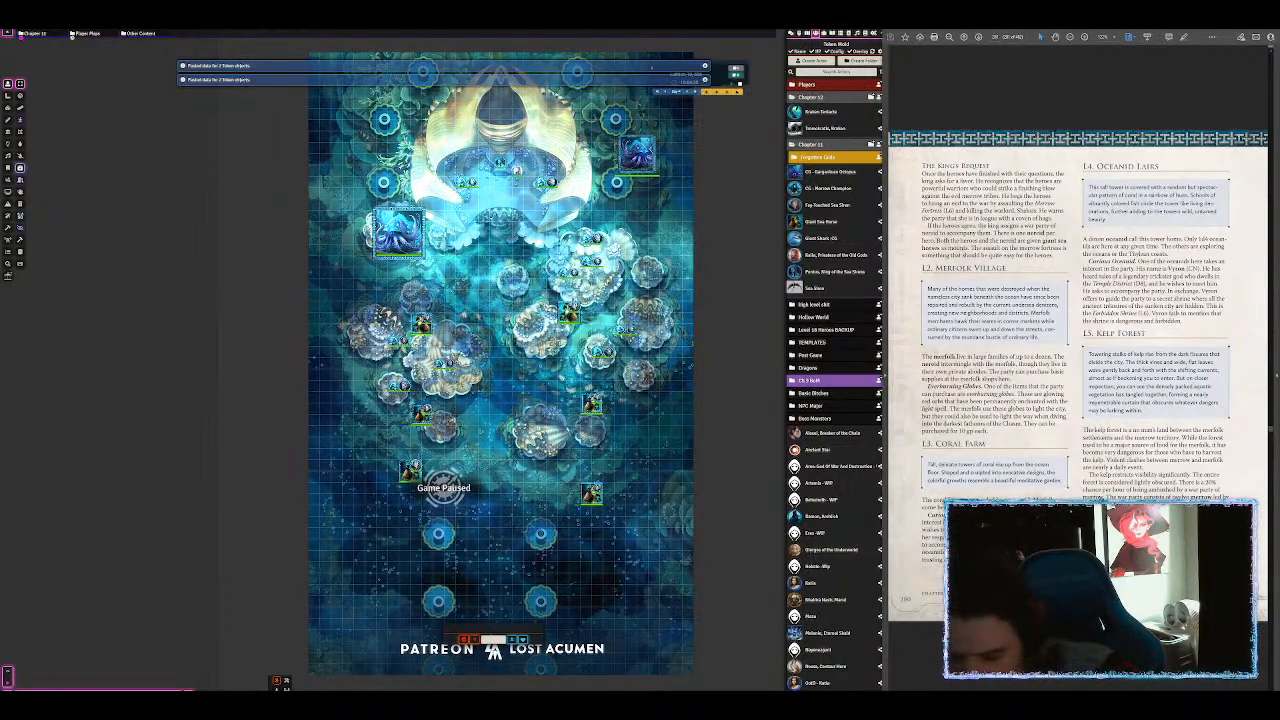
Step: Review the adventure book's pages on the undersea factions, the sunken city's approach and key locations, and the city map
{"action": "scroll", "coordinate": [1078, 375], "scroll_direction": "up", "scroll_amount": 2}
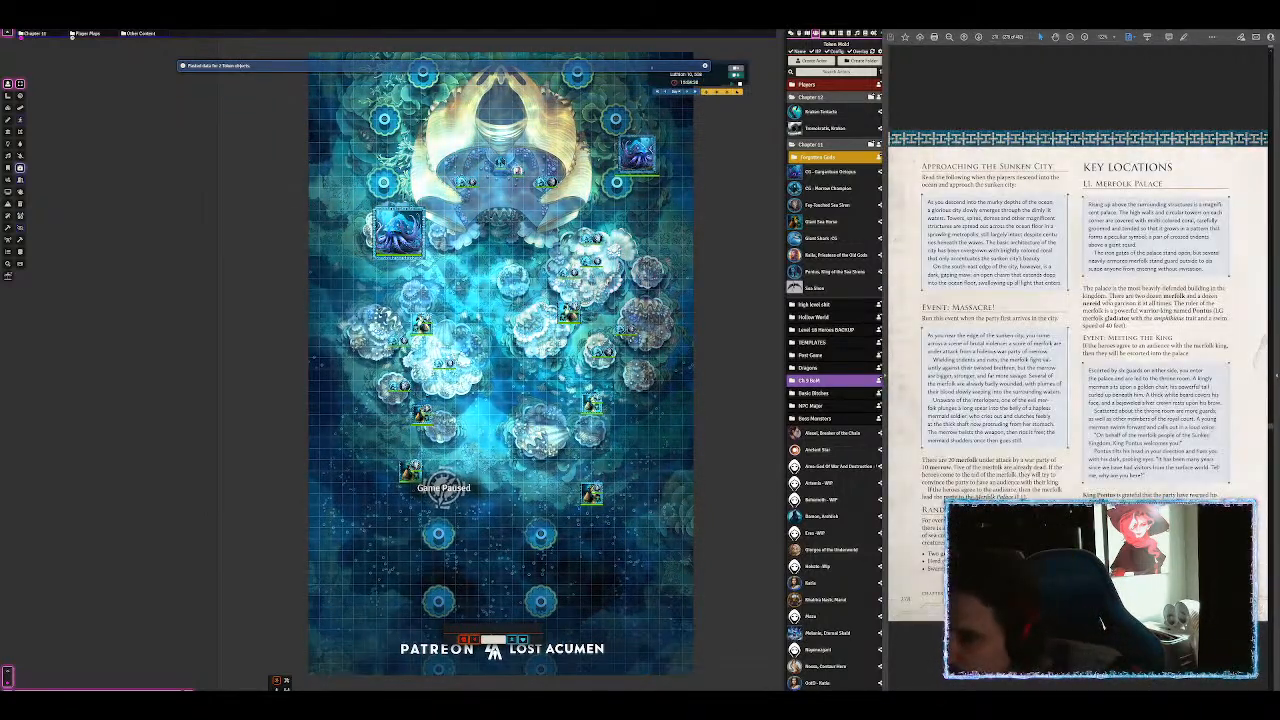
{"action": "scroll", "coordinate": [1078, 375], "scroll_direction": "up", "scroll_amount": 1}
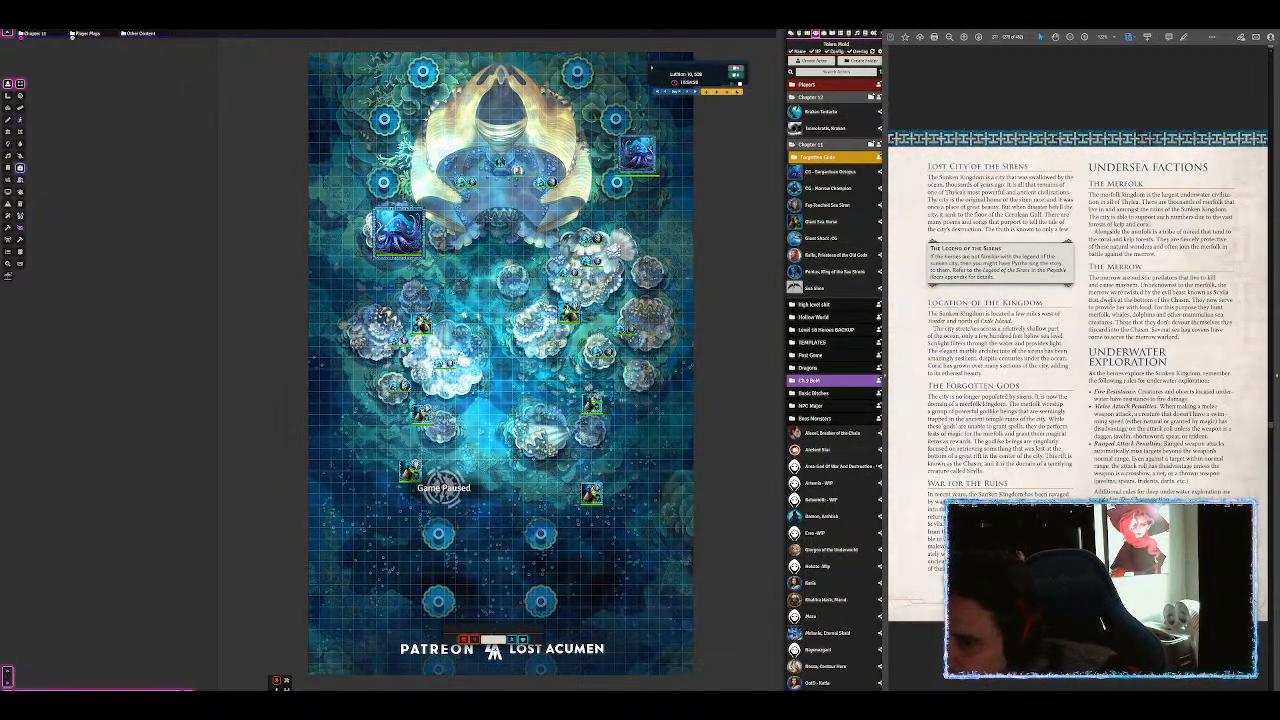
{"action": "scroll", "coordinate": [1078, 375], "scroll_direction": "down", "scroll_amount": 1}
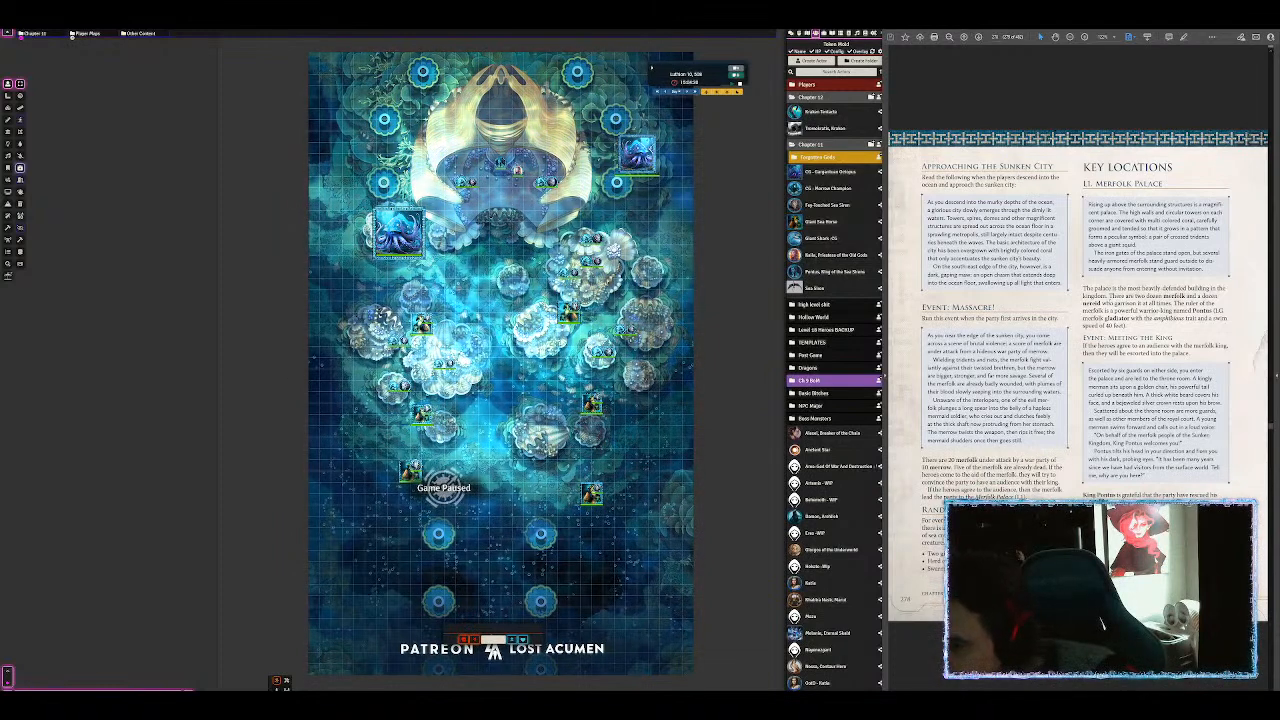
{"action": "scroll", "coordinate": [1078, 375], "scroll_direction": "down", "scroll_amount": 1}
{"action": "scroll", "coordinate": [1078, 375], "scroll_direction": "up", "scroll_amount": 3}
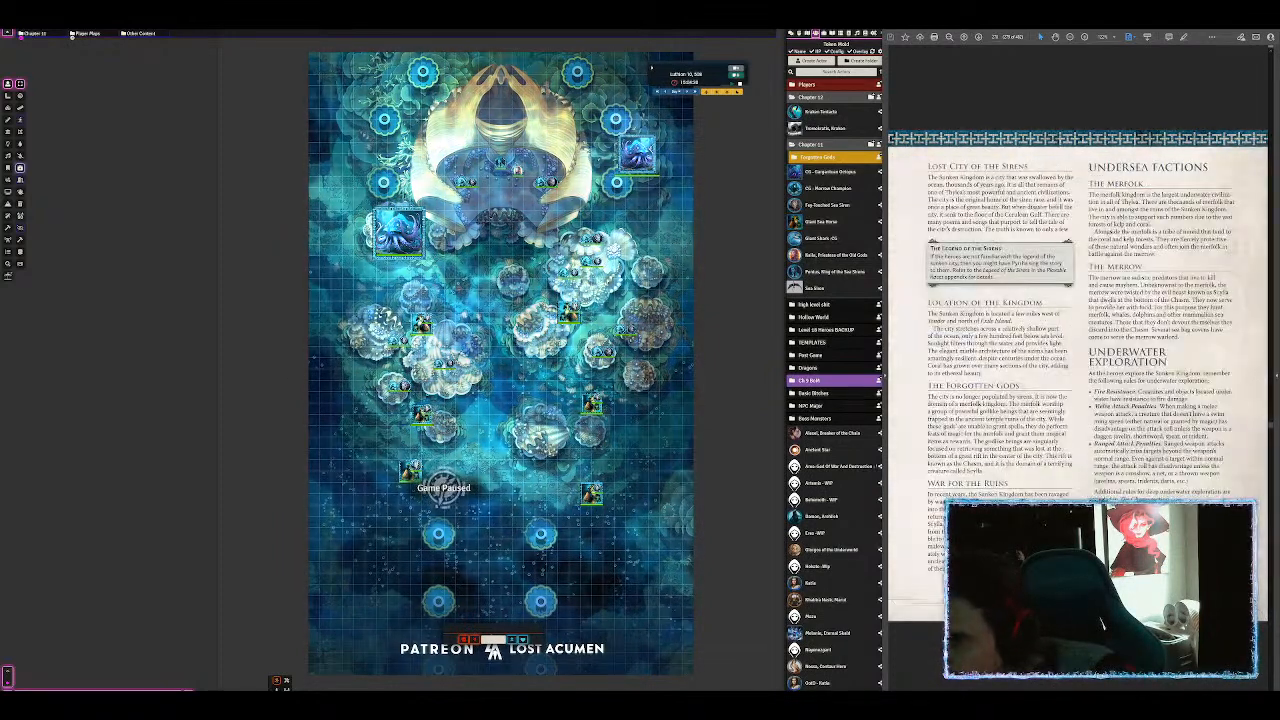
{"action": "scroll", "coordinate": [1078, 375], "scroll_direction": "down", "scroll_amount": 1}
{"action": "scroll", "coordinate": [1109, 301], "scroll_direction": "down", "scroll_amount": 2}
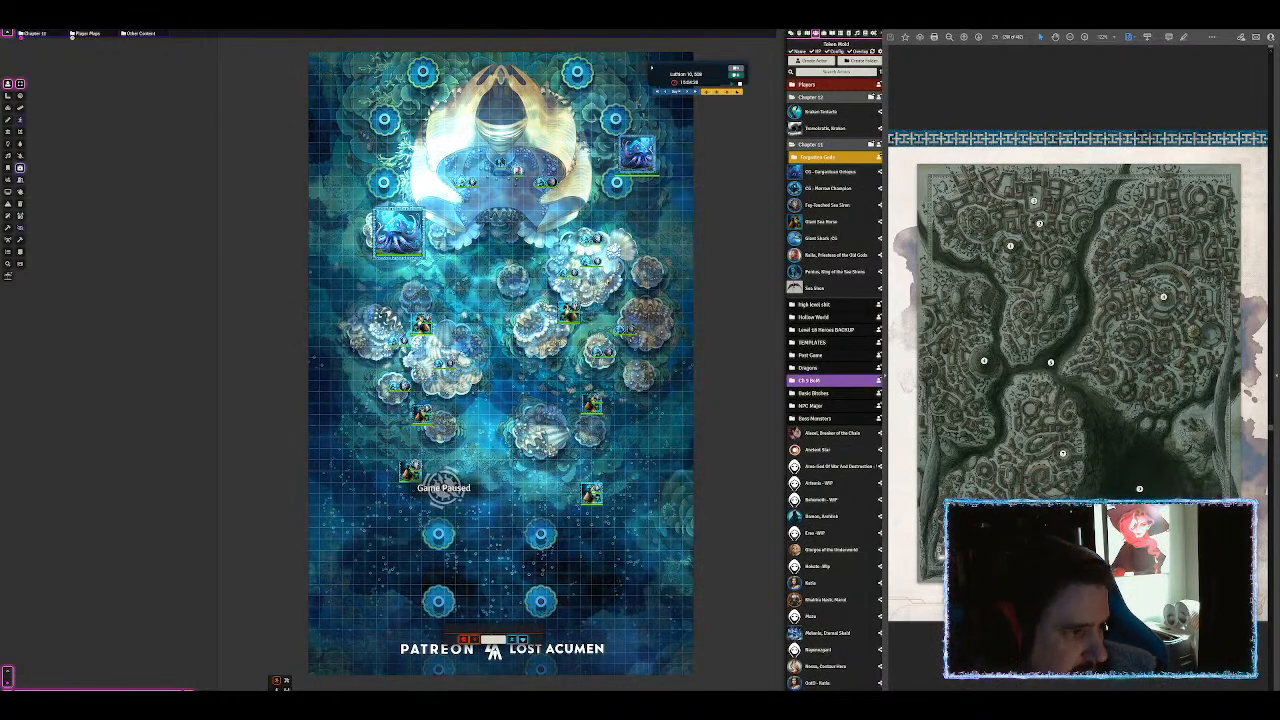
Step: Switch to the Odyssey_maps_v1_unlabeled folder in Google Drive and display its files as thumbnails
{"action": "left_click_drag", "start_coordinate": [2, 384], "coordinate": [428, 10]}
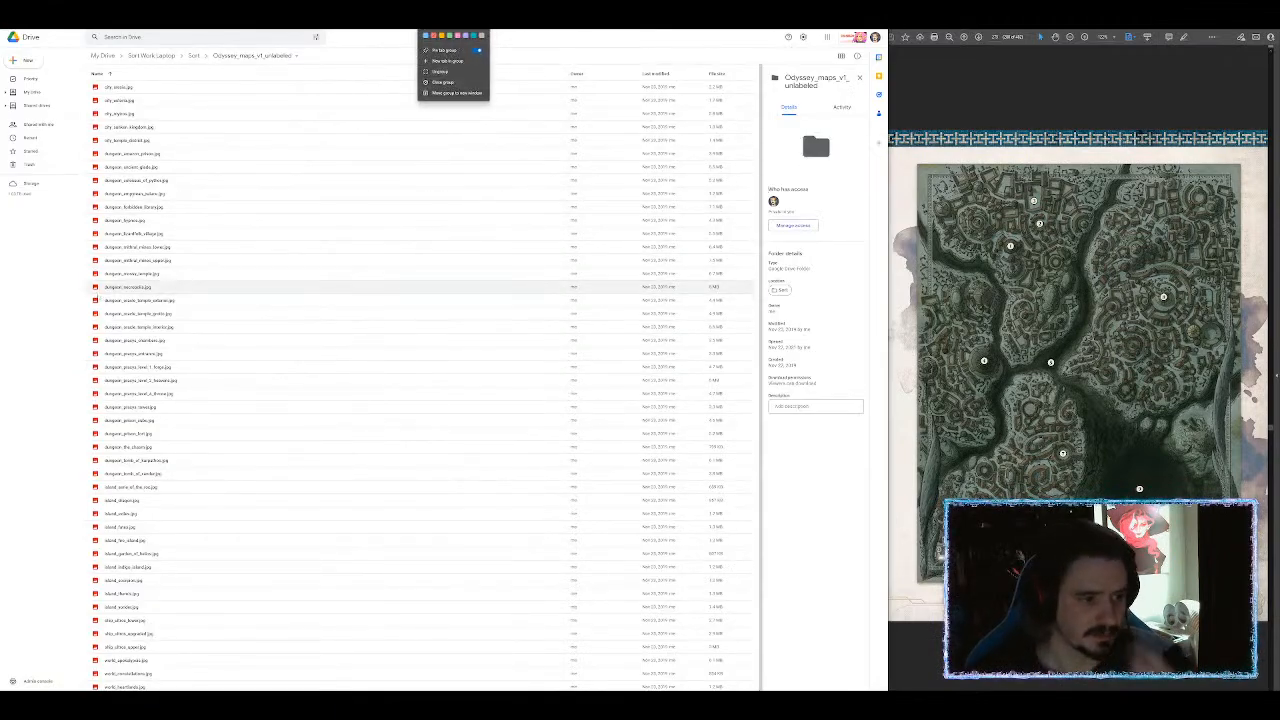
{"action": "left_click", "coordinate": [827, 37]}
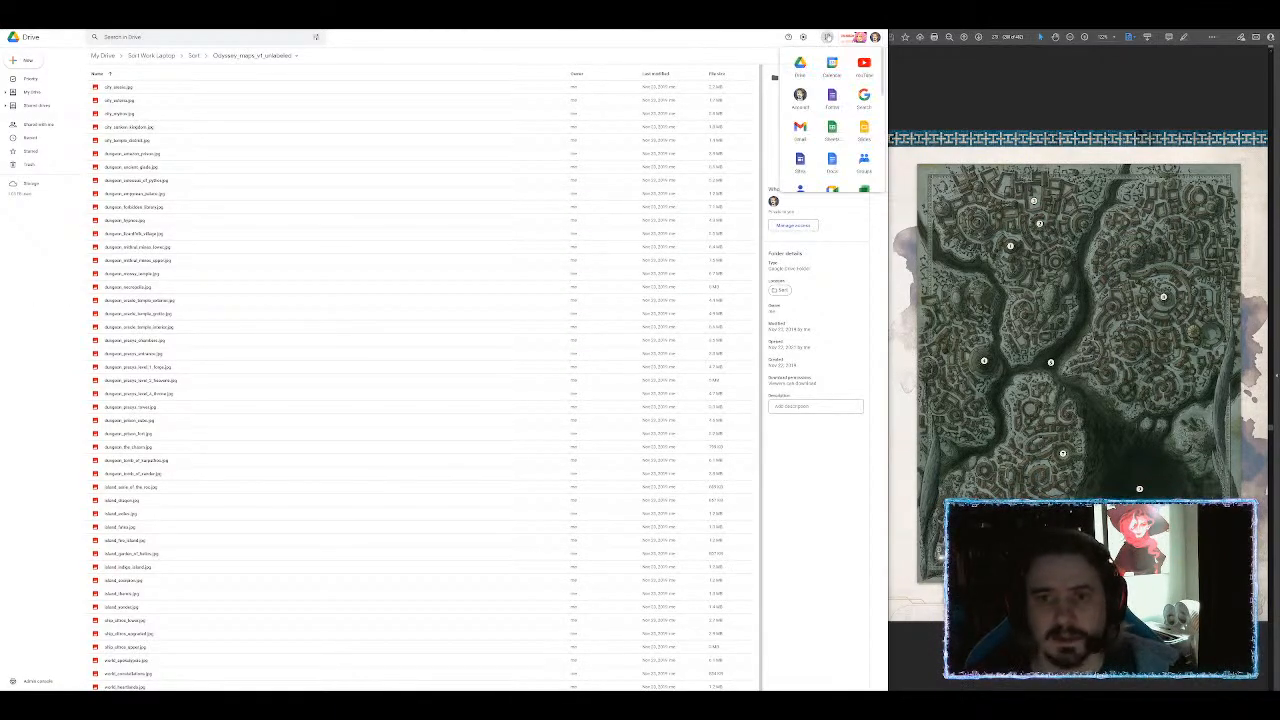
{"action": "left_click", "coordinate": [825, 38]}
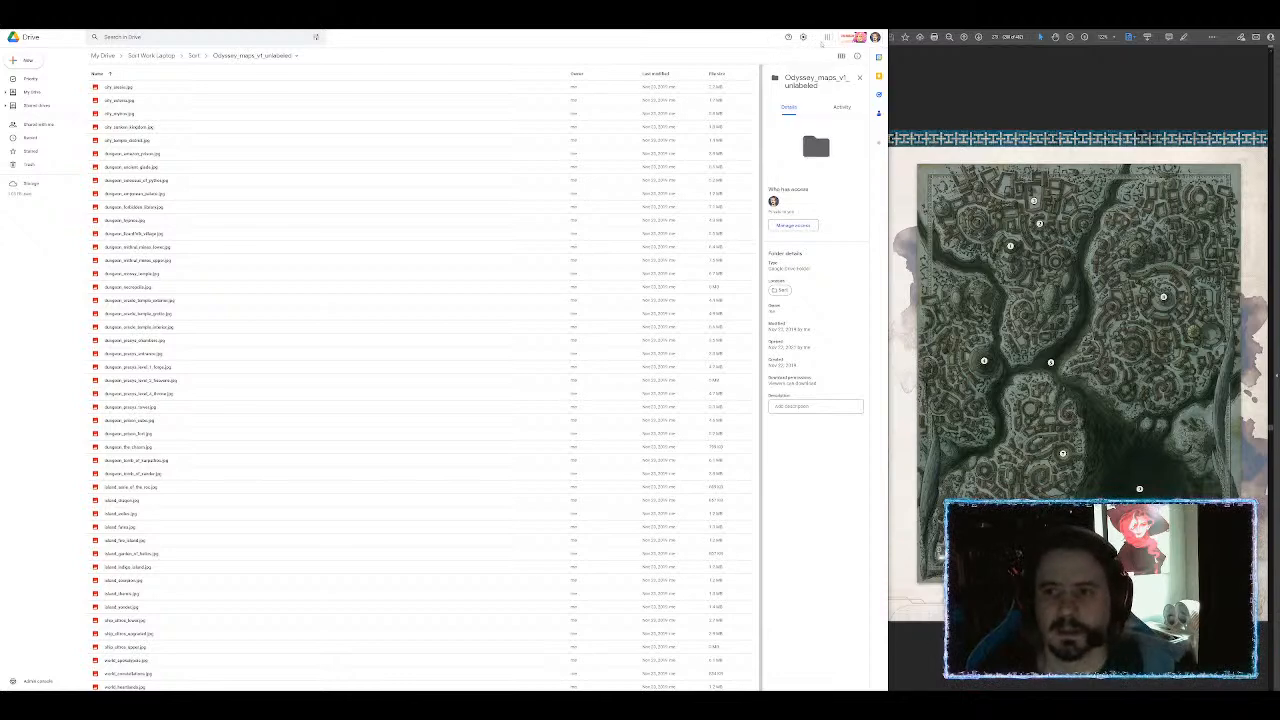
{"action": "left_click", "coordinate": [841, 57]}
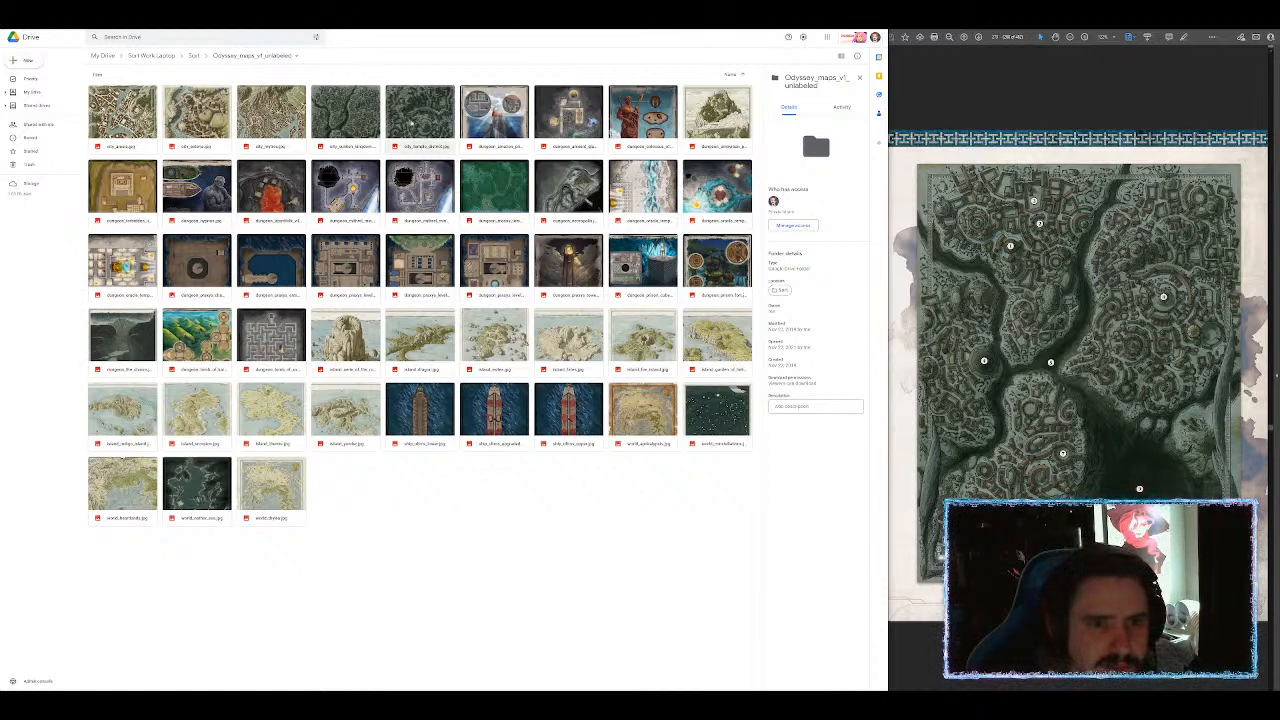
Step: Download city_temple_district.jpg and dungeon_the_chasm.jpg from the unlabeled maps folder
{"action": "left_click", "coordinate": [416, 122]}
{"action": "right_click", "coordinate": [416, 122]}
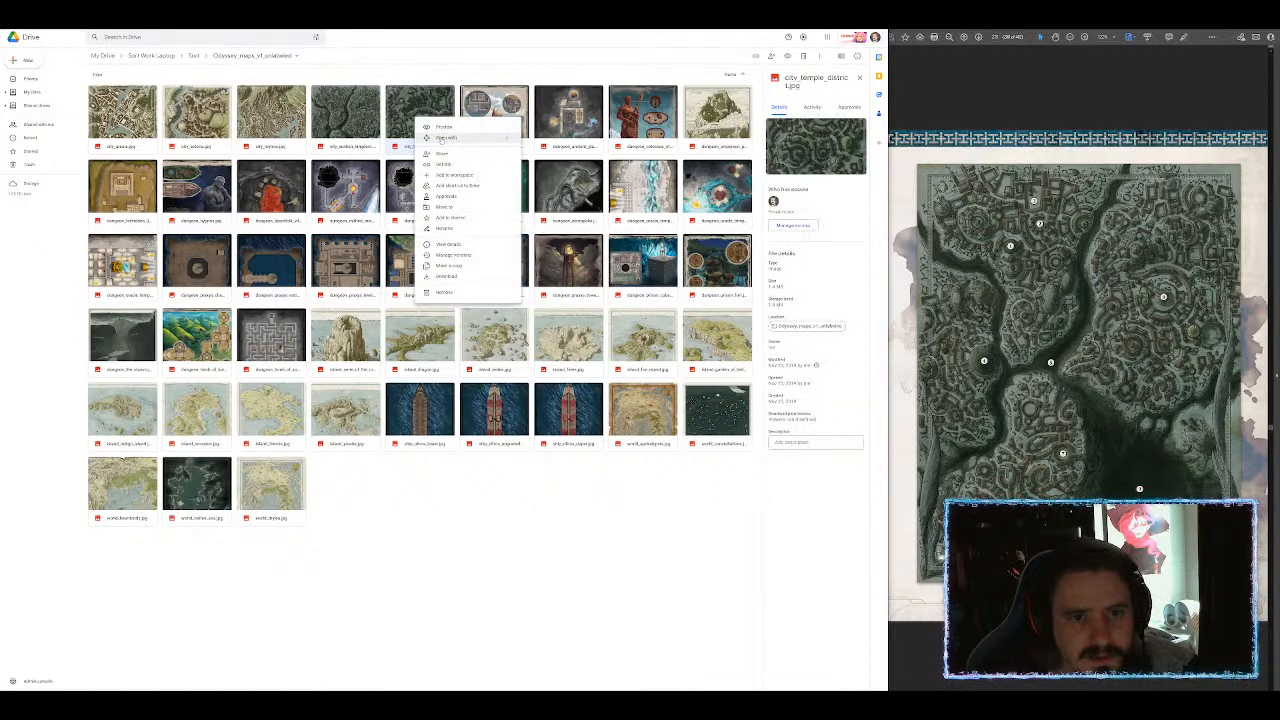
{"action": "left_click", "coordinate": [449, 278]}
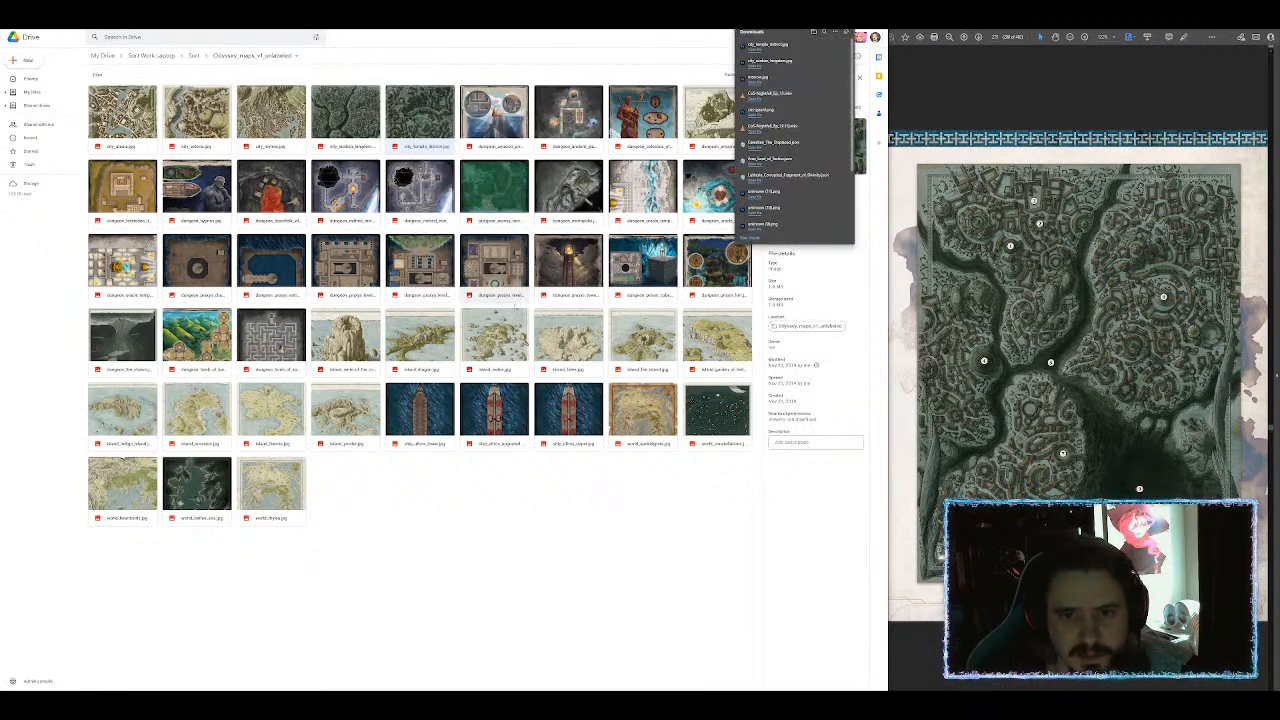
{"action": "left_click", "coordinate": [487, 490]}
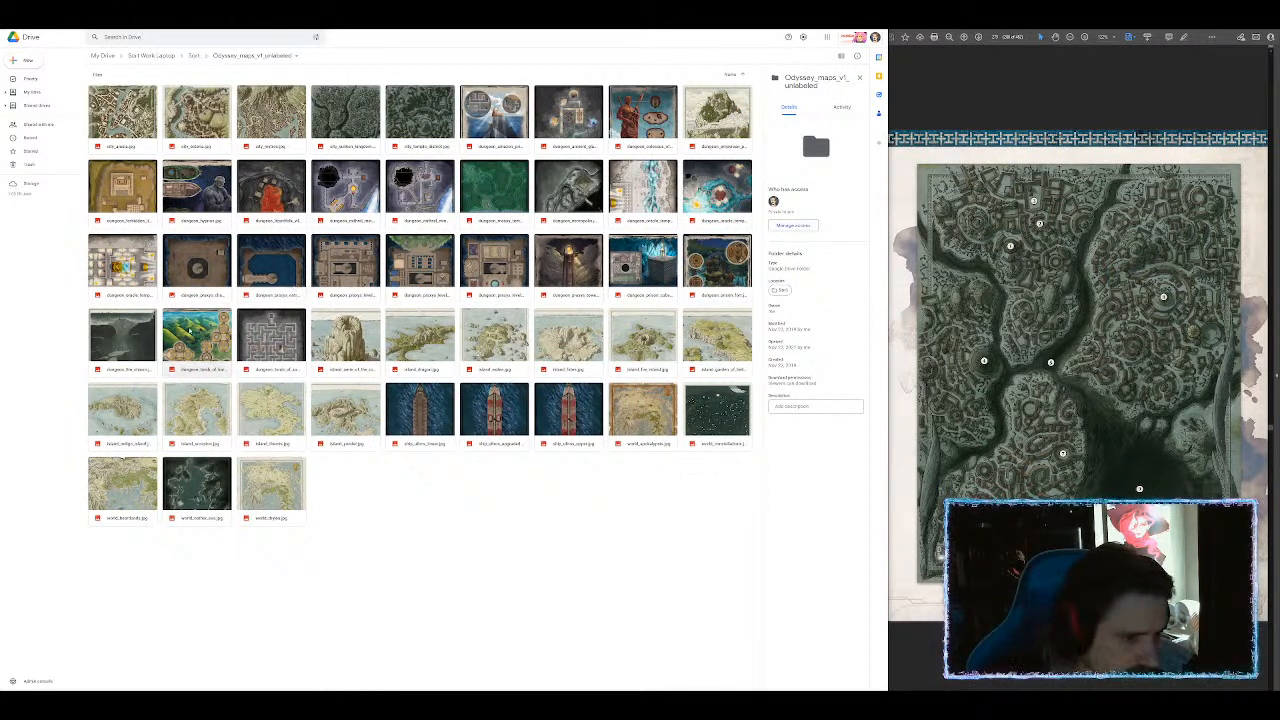
{"action": "left_click", "coordinate": [126, 341]}
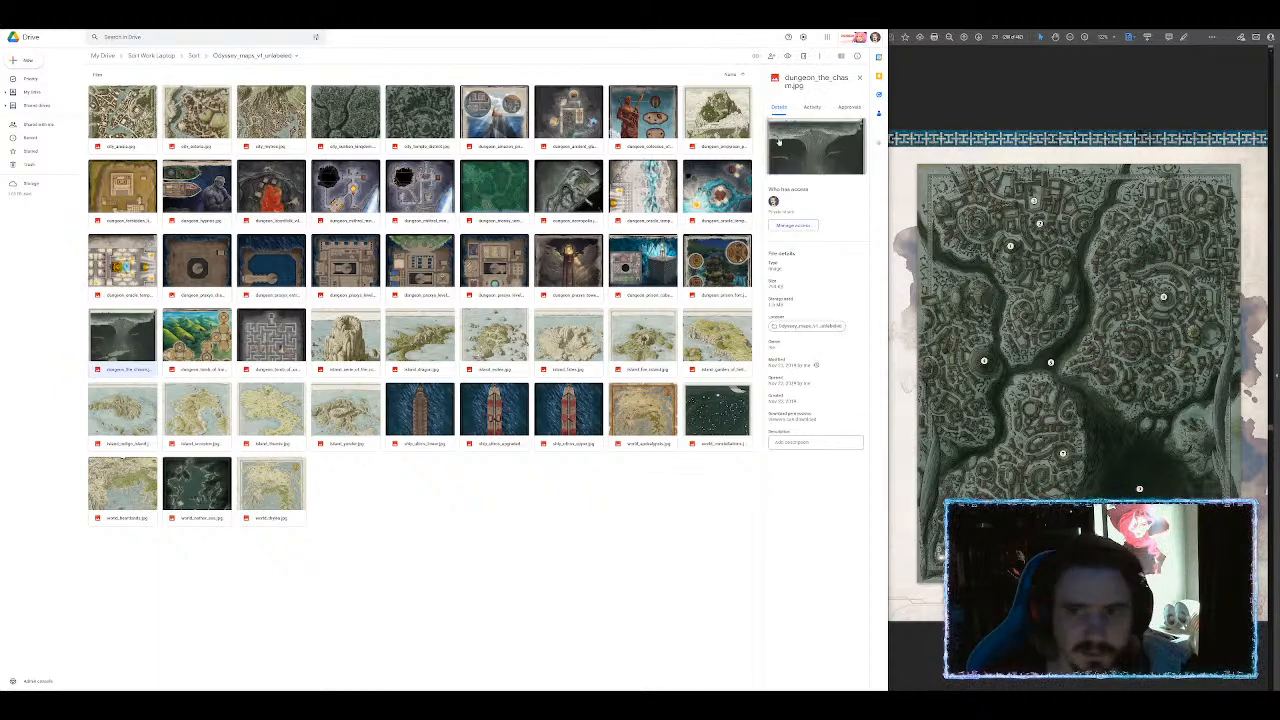
{"action": "right_click", "coordinate": [138, 341]}
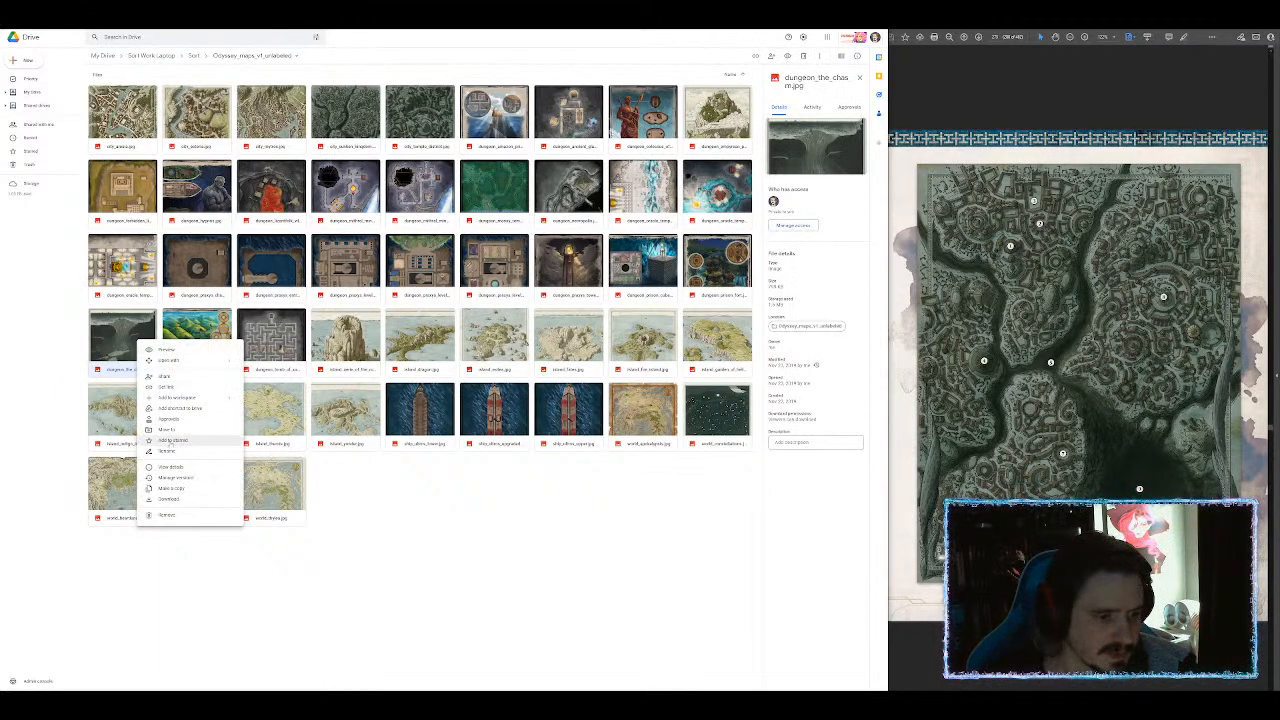
{"action": "left_click", "coordinate": [172, 500]}
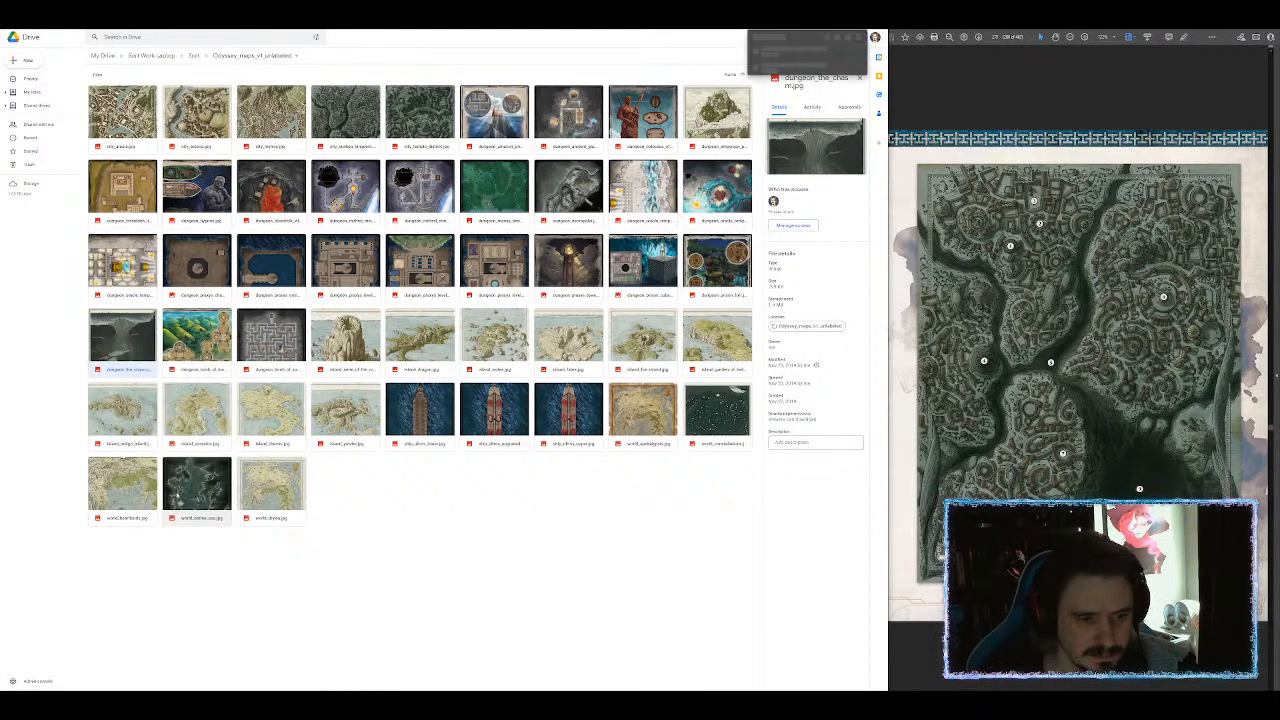
{"action": "left_click", "coordinate": [522, 510]}
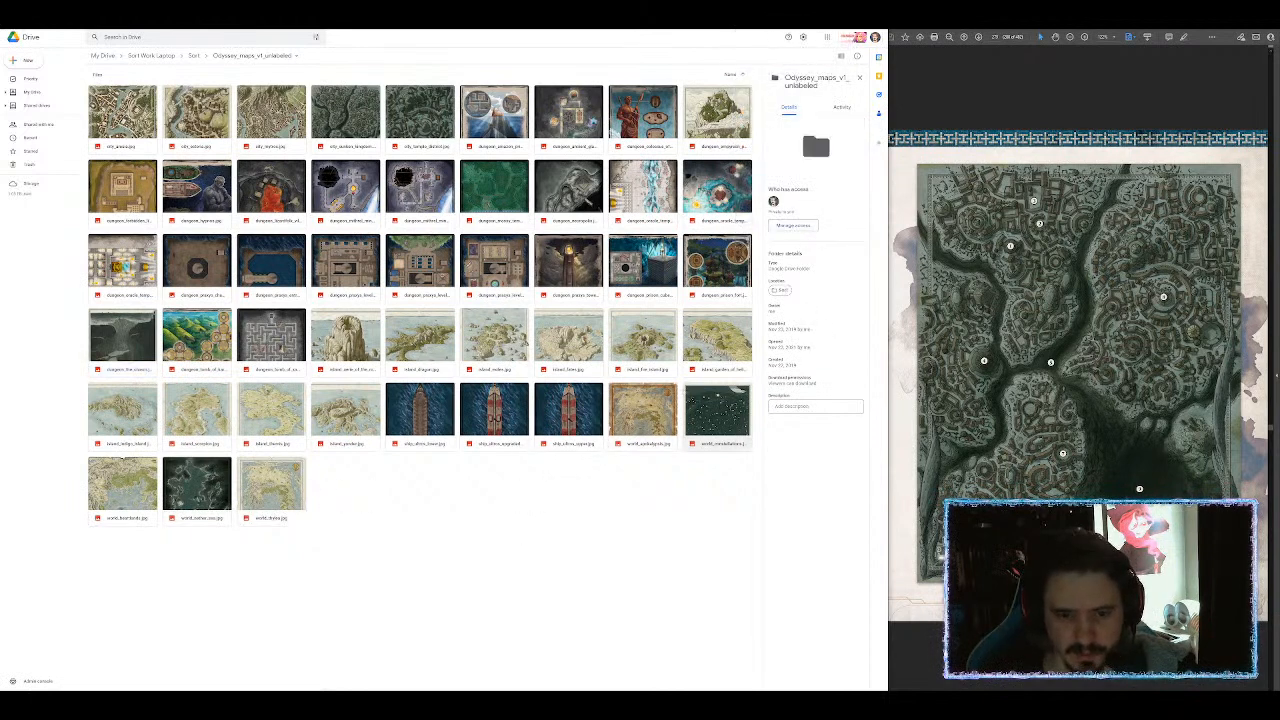
Step: Download world_apokalypsis.jpg from the unlabeled maps folder
{"action": "left_click", "coordinate": [675, 402]}
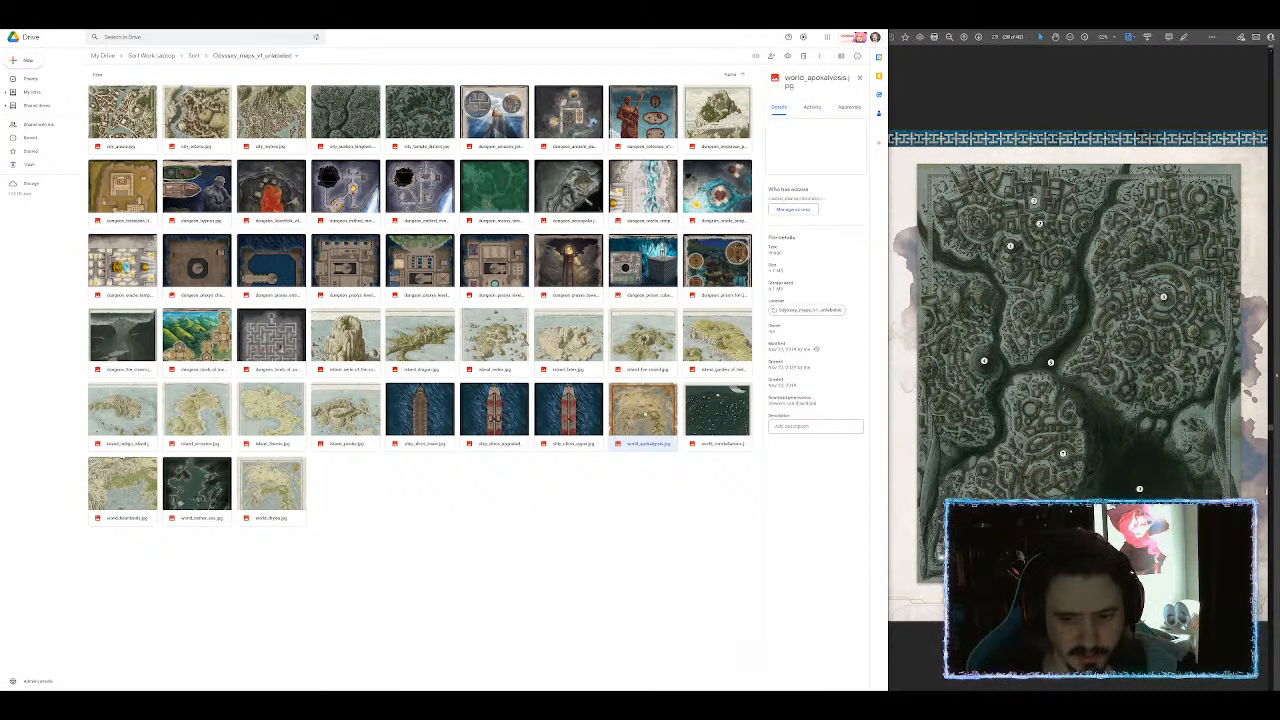
{"action": "right_click", "coordinate": [645, 412]}
{"action": "left_click", "coordinate": [668, 572]}
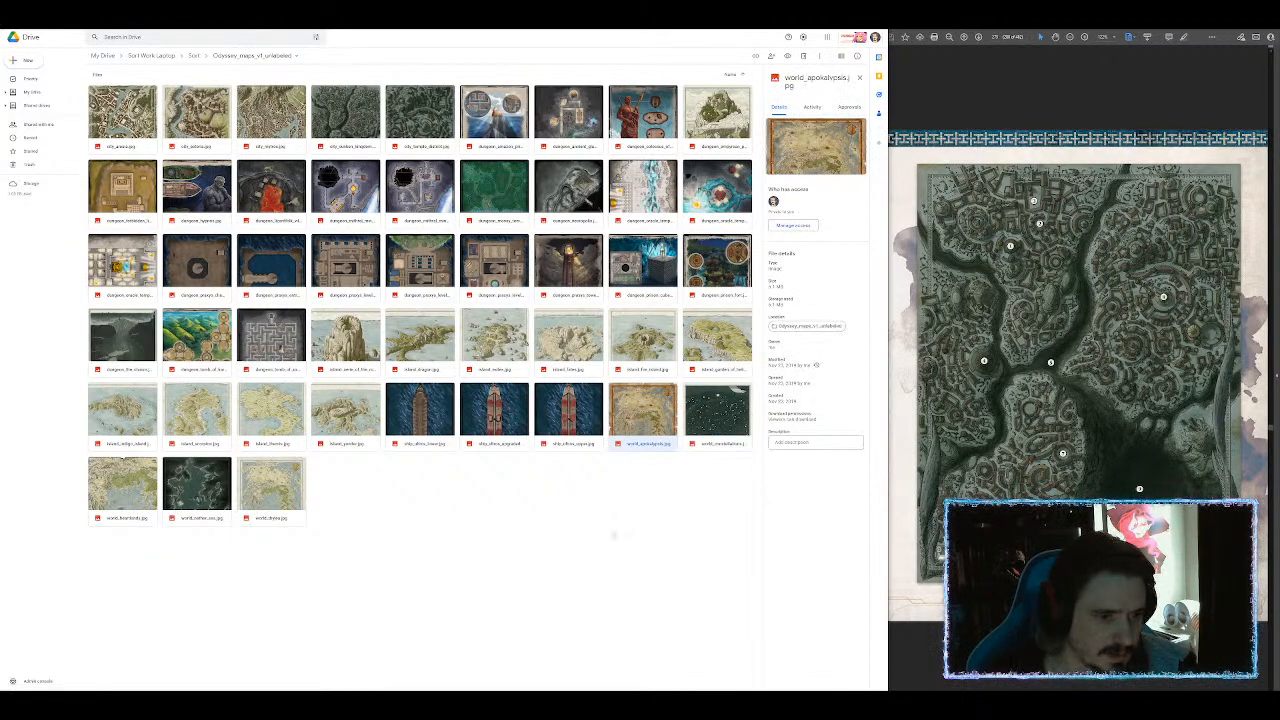
{"action": "left_click", "coordinate": [530, 498]}
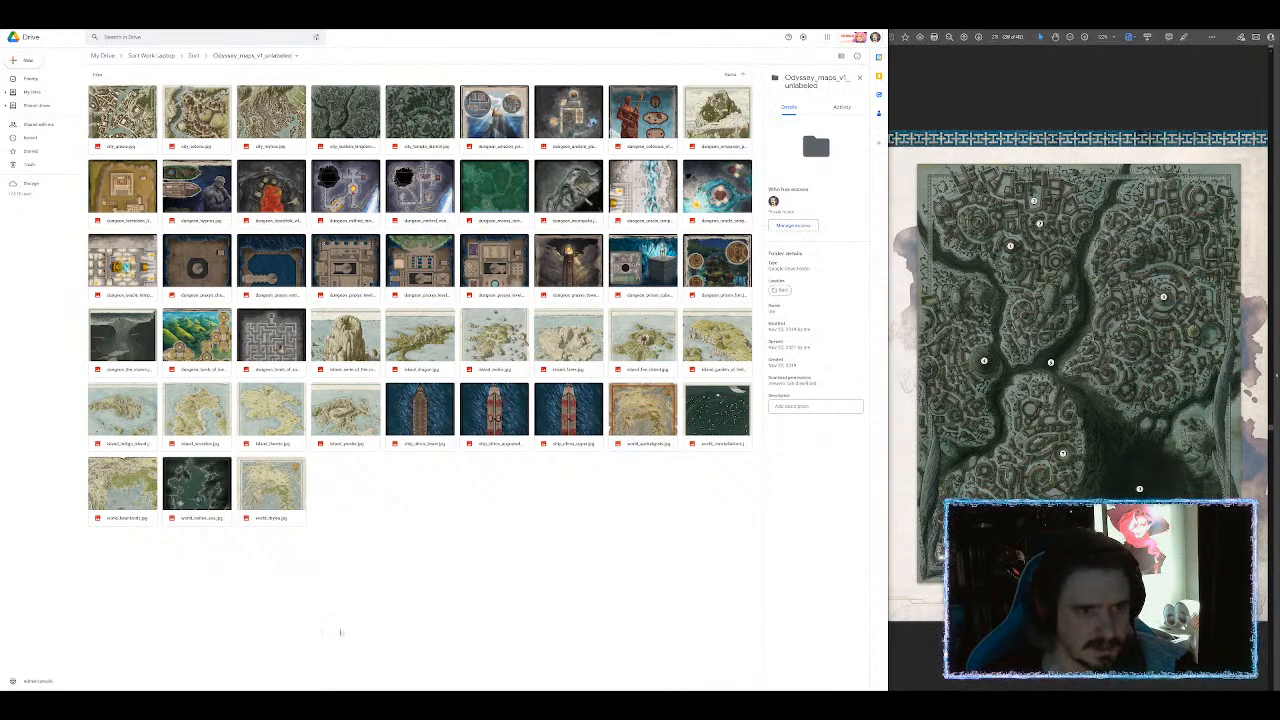
Step: Switch to Photoshop and open the four downloaded maps: sunken kingdom, temple district, chasm and world_apokalypsis
{"action": "key", "text": "alt+Tab"}
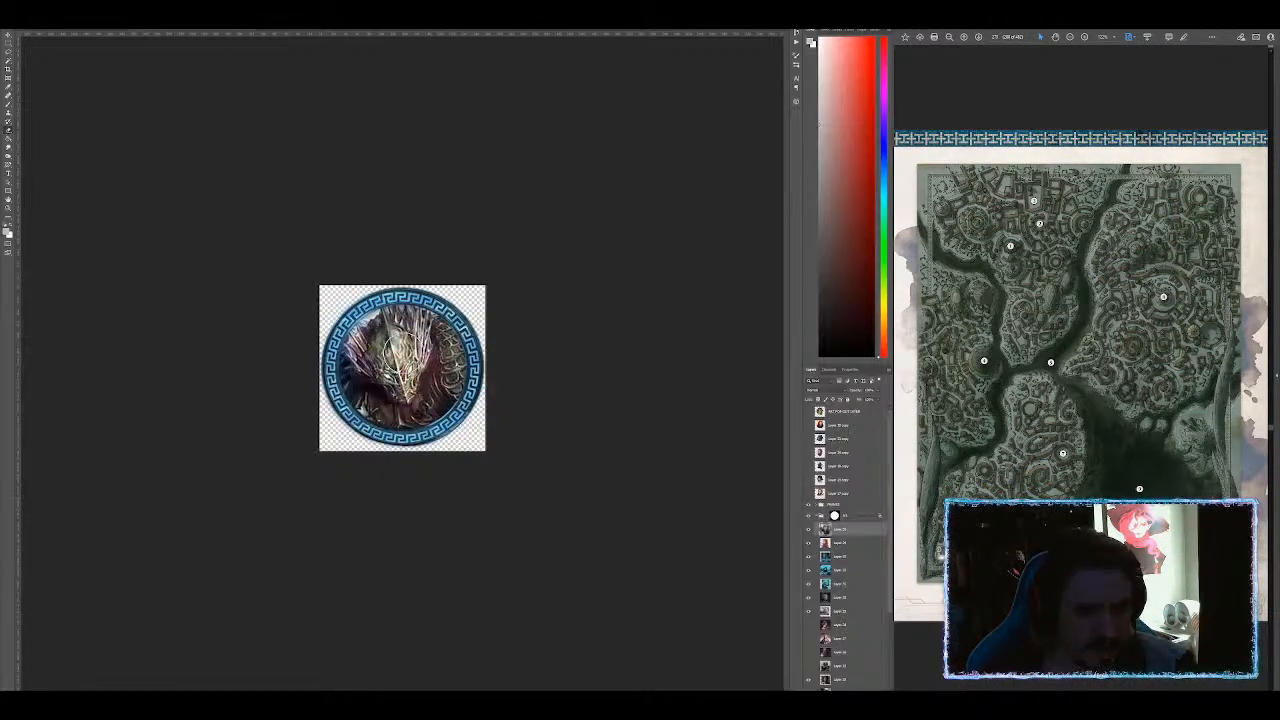
{"action": "key", "text": "alt+f"}
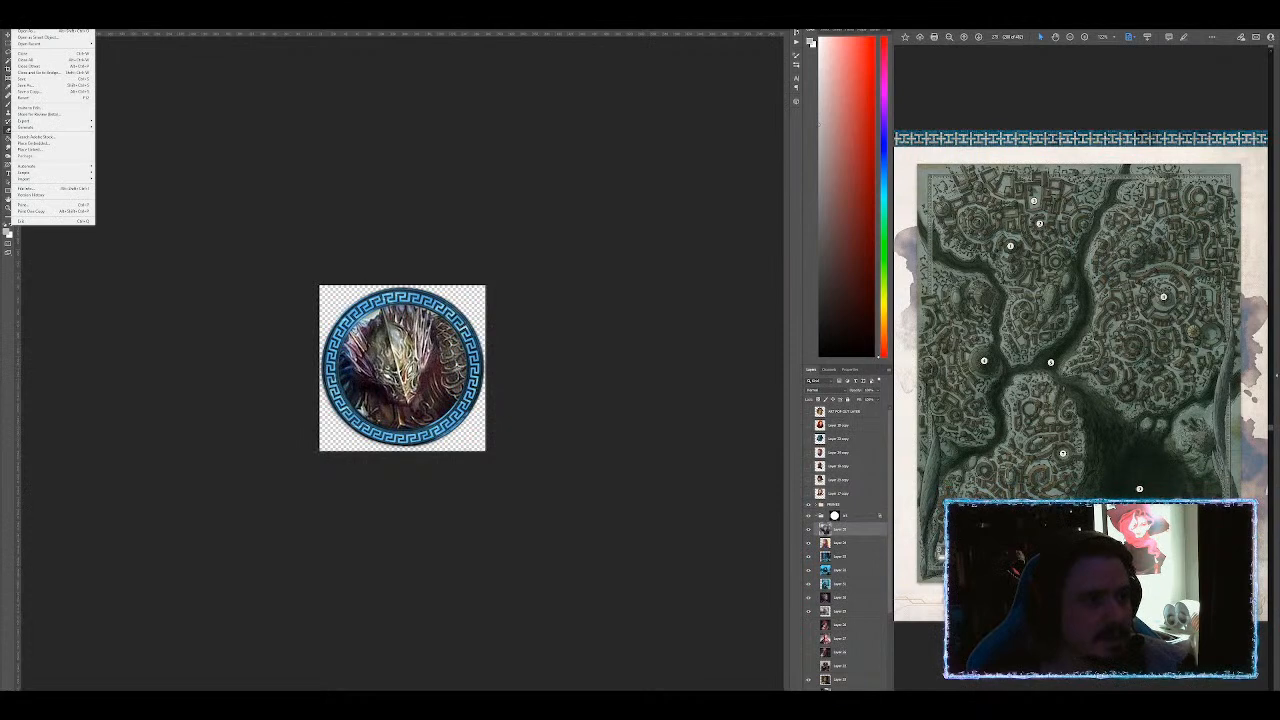
{"action": "key", "text": "o"}
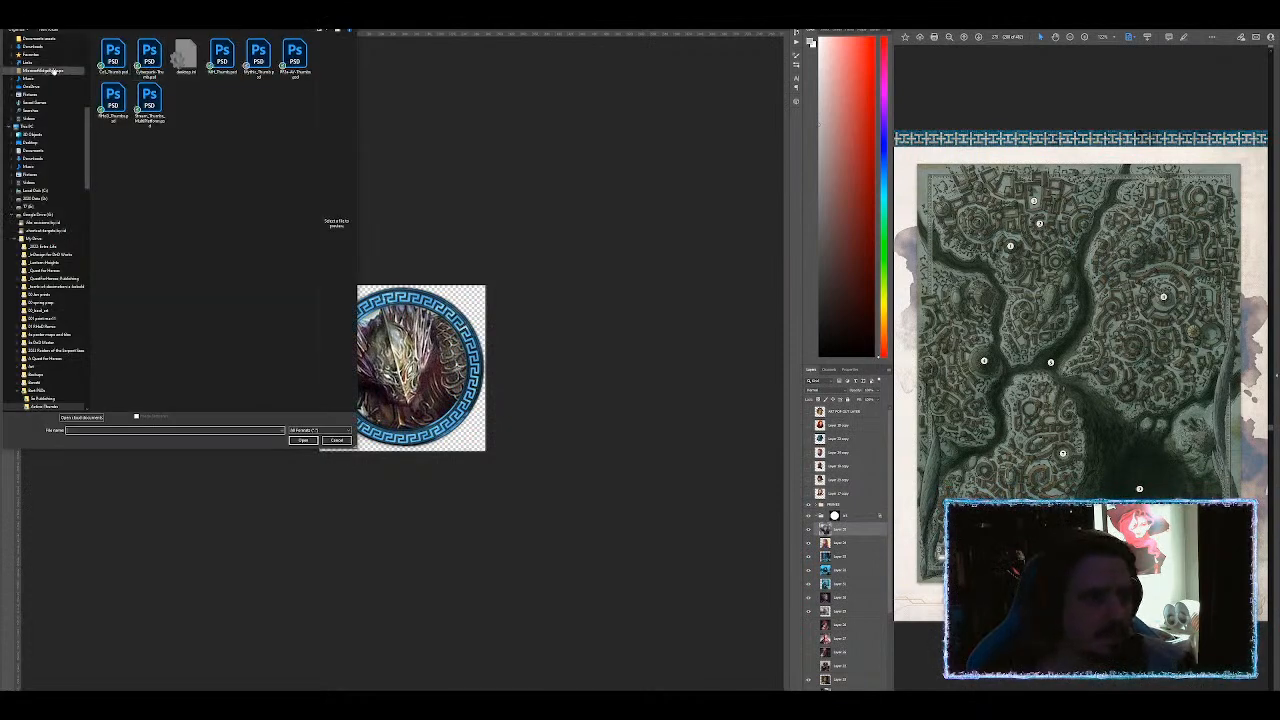
{"action": "left_click", "coordinate": [33, 55]}
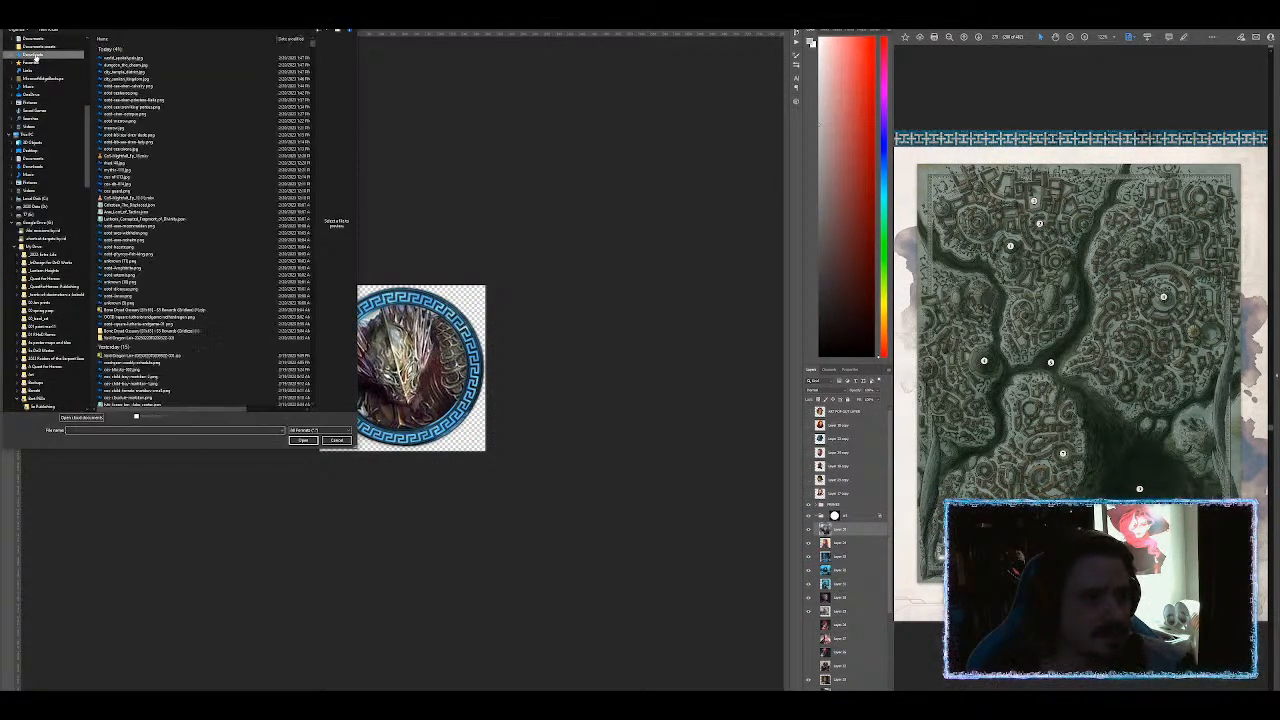
{"action": "left_click", "coordinate": [122, 58]}
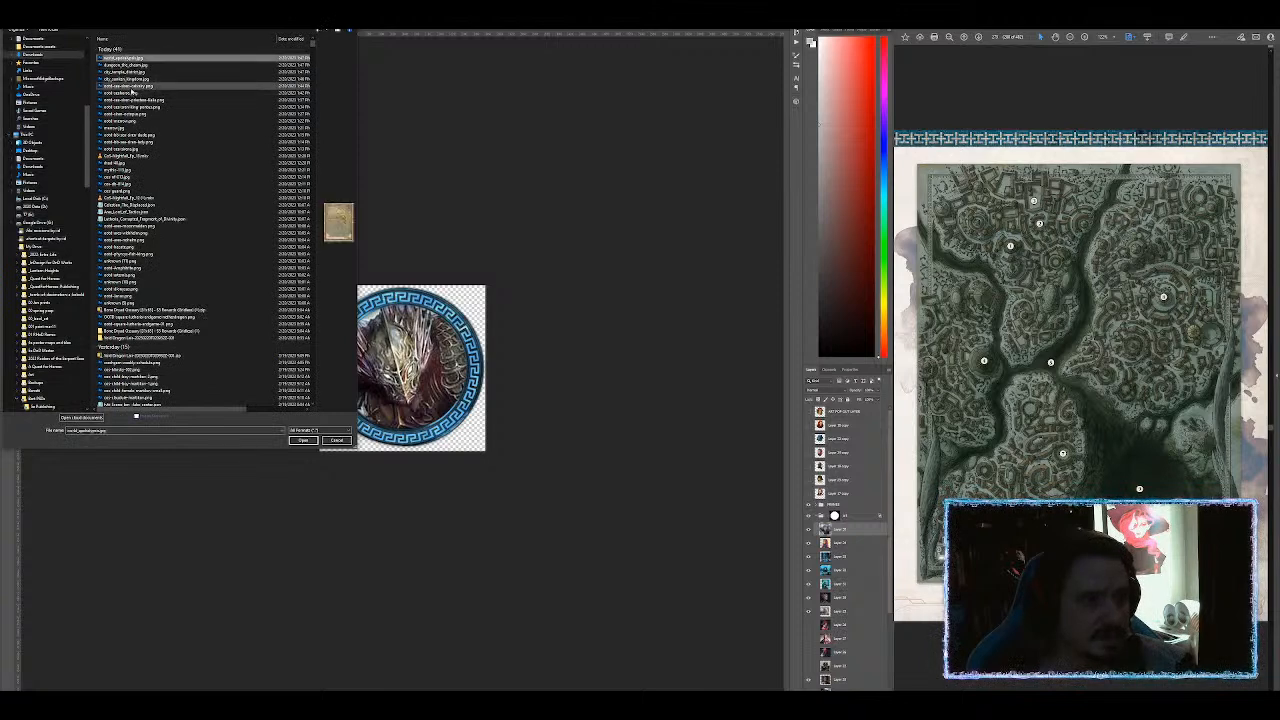
{"action": "left_click", "coordinate": [128, 80], "text": "shift"}
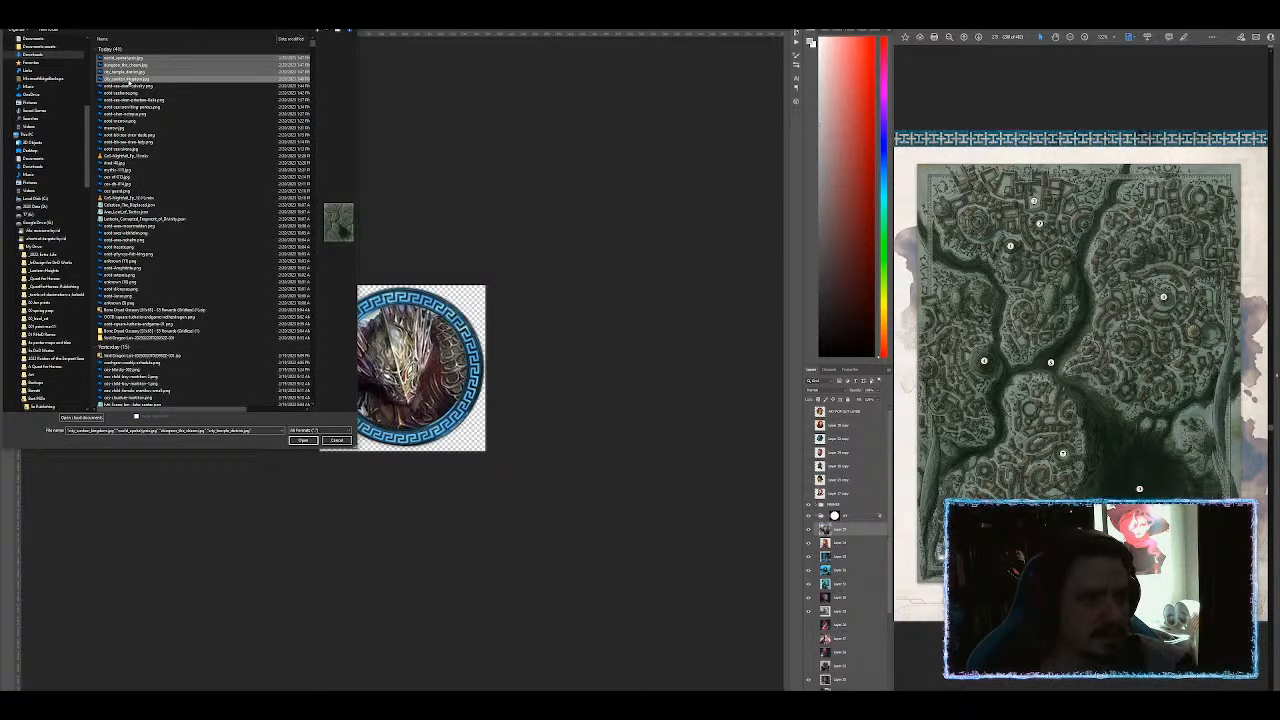
{"action": "key", "text": "Return"}
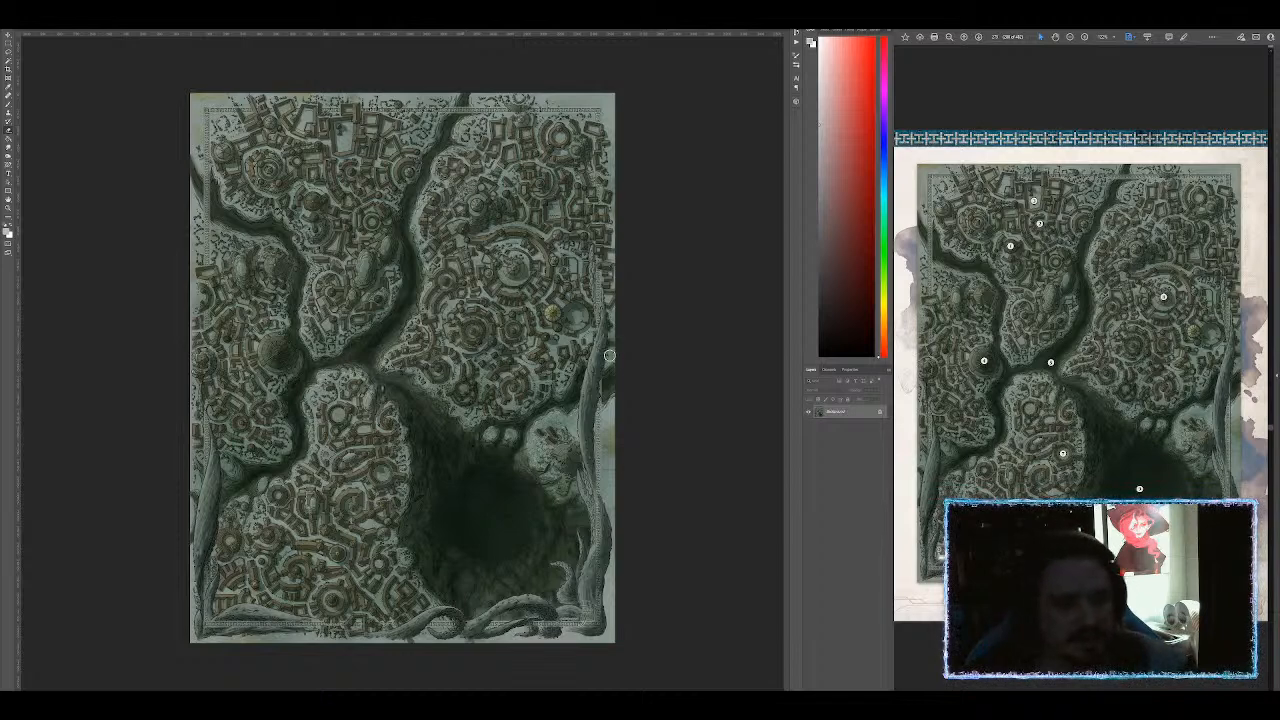
Step: Save the sunken kingdom city map in WebP format and bring up the temple district map
{"action": "key", "text": "ctrl+shift+s"}
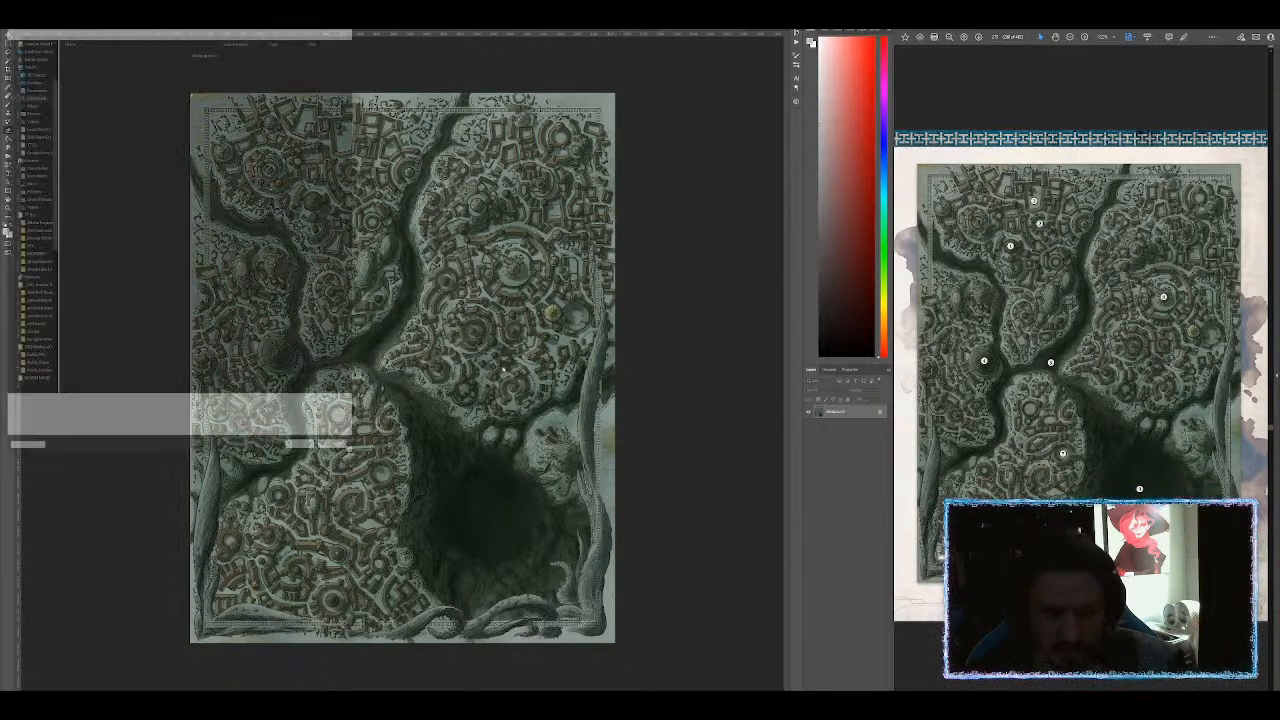
{"action": "left_click", "coordinate": [115, 413]}
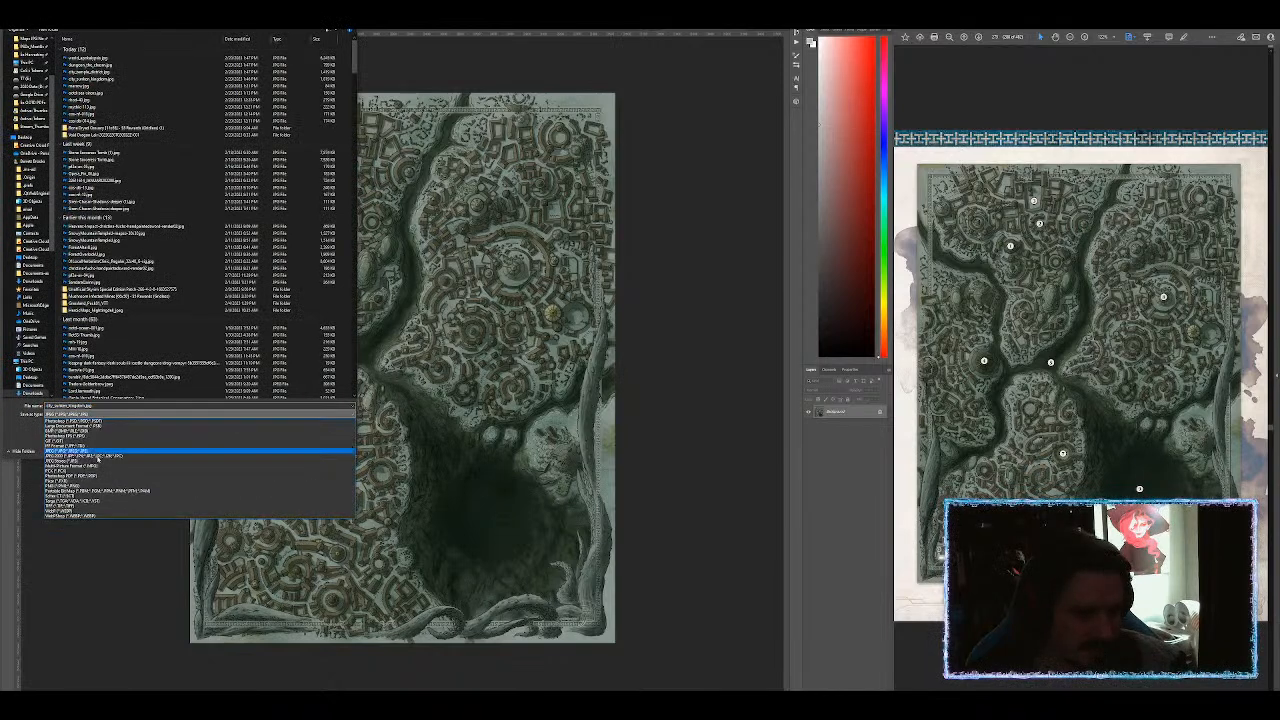
{"action": "left_click", "coordinate": [115, 508]}
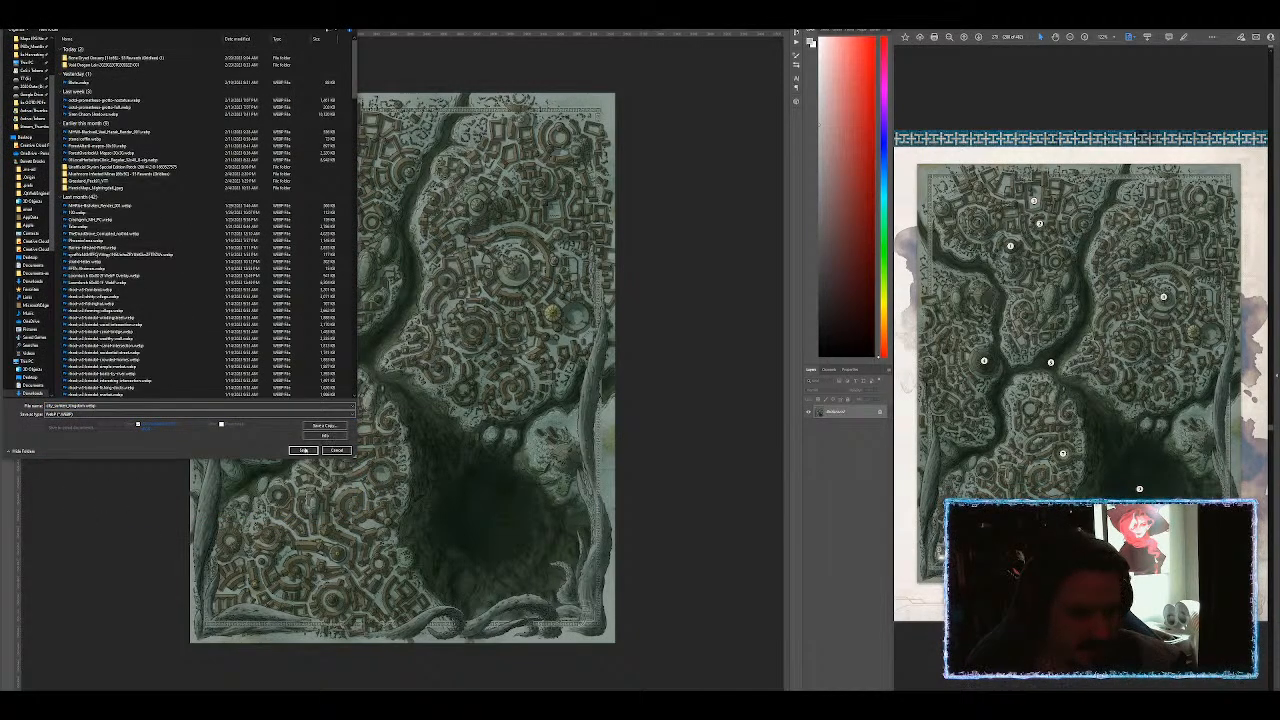
{"action": "left_click", "coordinate": [303, 450]}
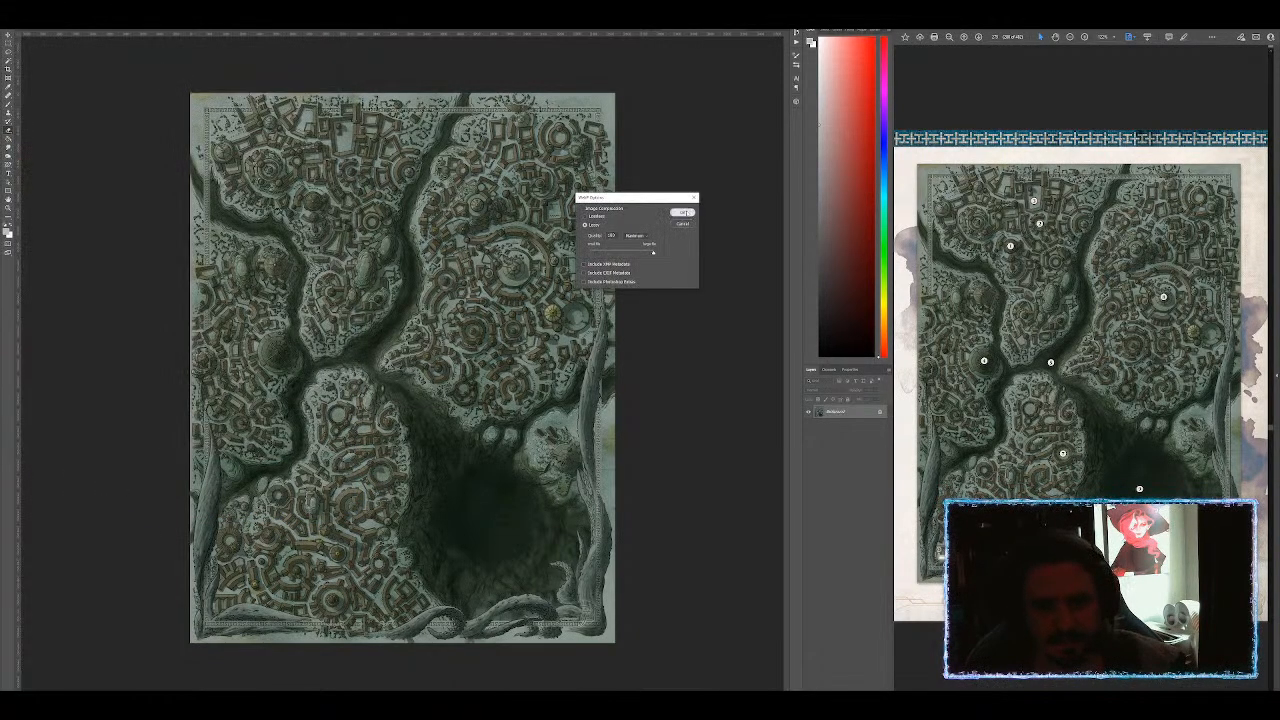
{"action": "left_click", "coordinate": [682, 212]}
{"action": "left_click", "coordinate": [615, 30]}
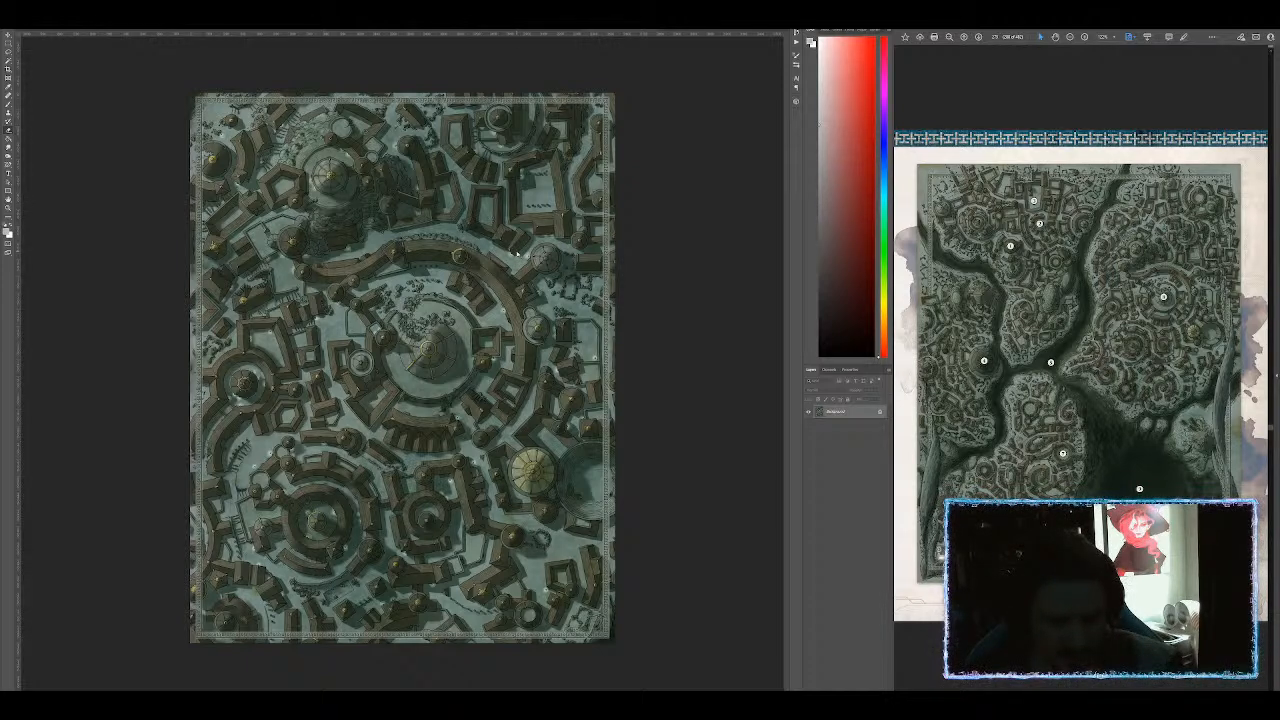
Step: Save the temple district map as a WebP file using the WebPShop format
{"action": "key", "text": "ctrl+shift+s"}
{"action": "left_click", "coordinate": [87, 416]}
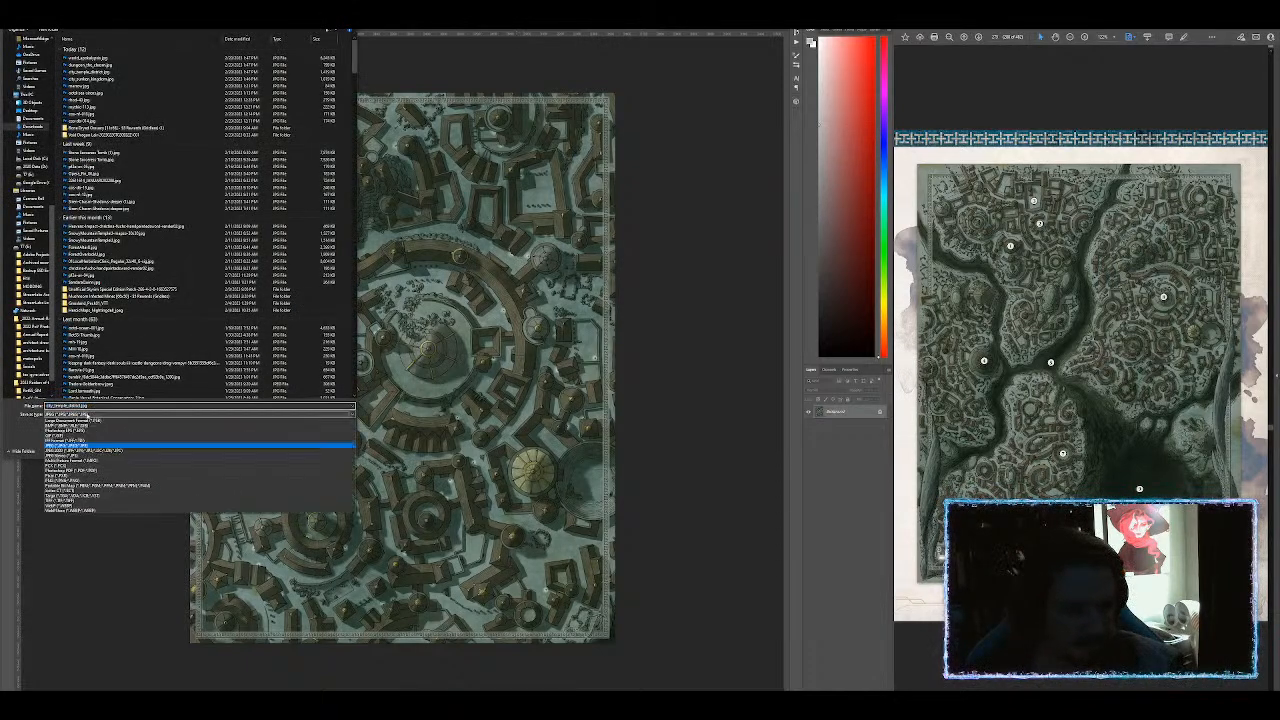
{"action": "left_click", "coordinate": [90, 508]}
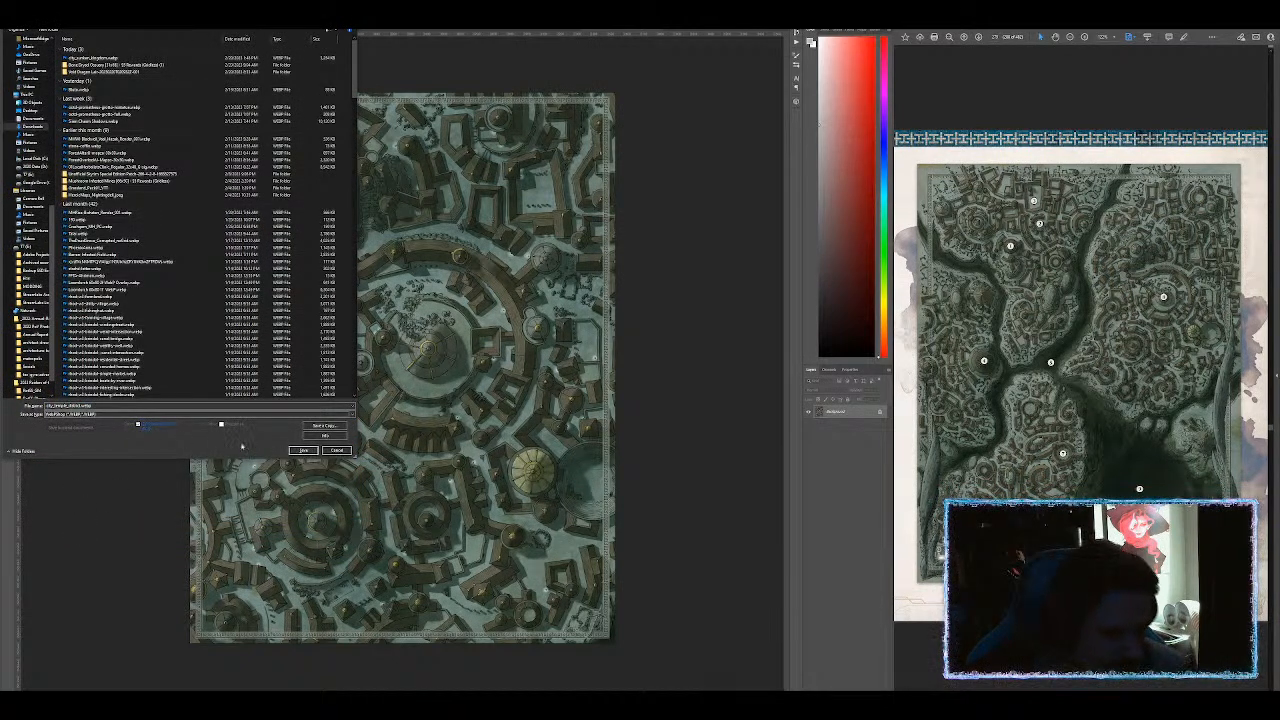
{"action": "left_click", "coordinate": [303, 451]}
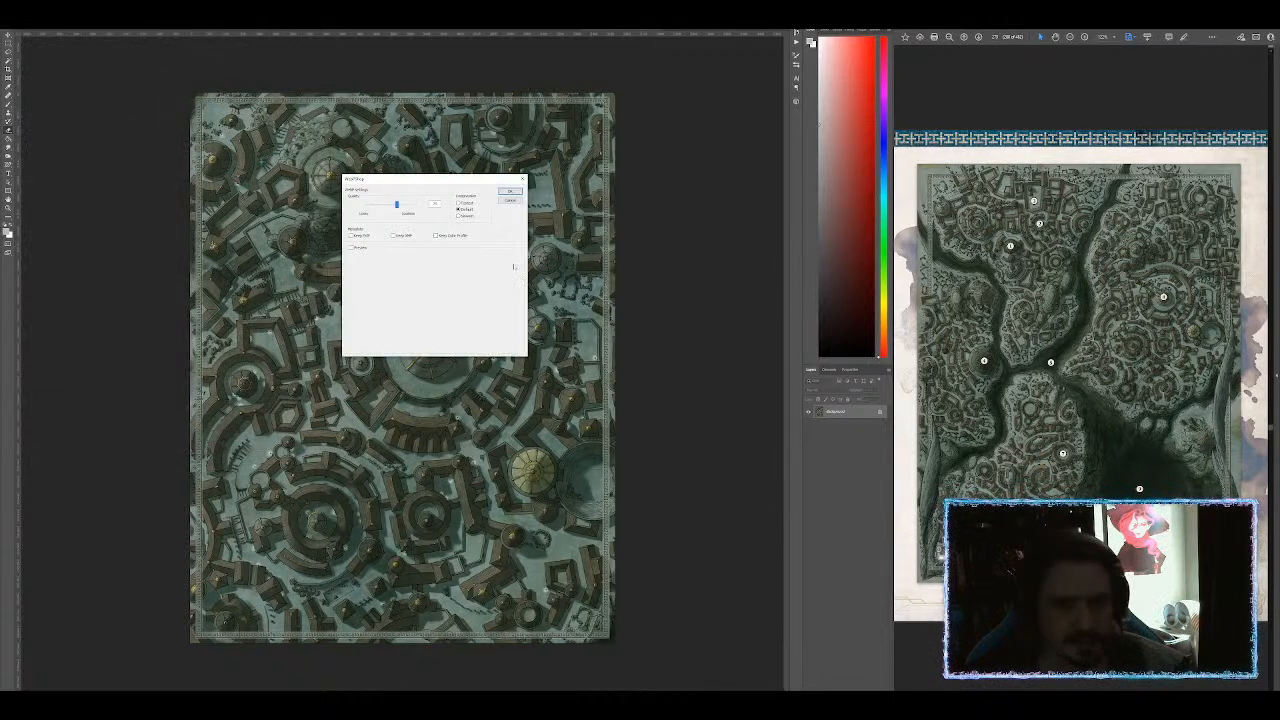
{"action": "left_click", "coordinate": [509, 191]}
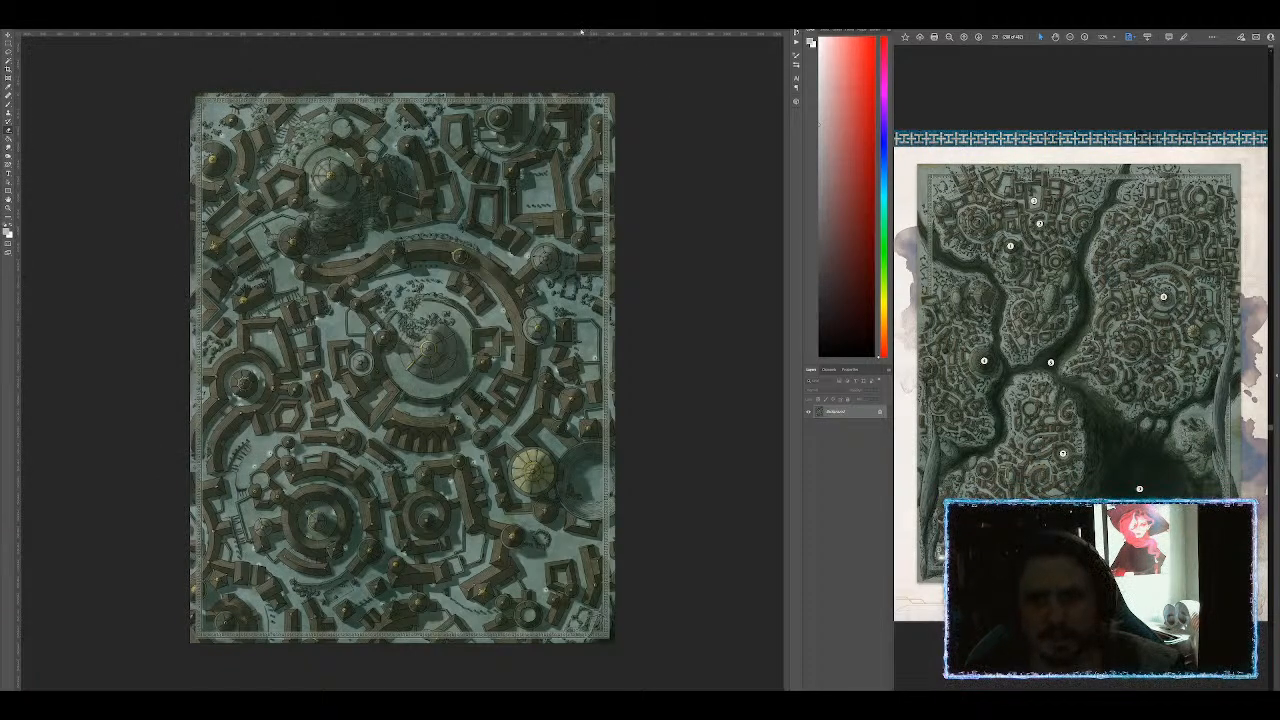
Step: Look through the other open maps and examine the world map's southern coasts and islands up close
{"action": "key", "text": "ctrl+w"}
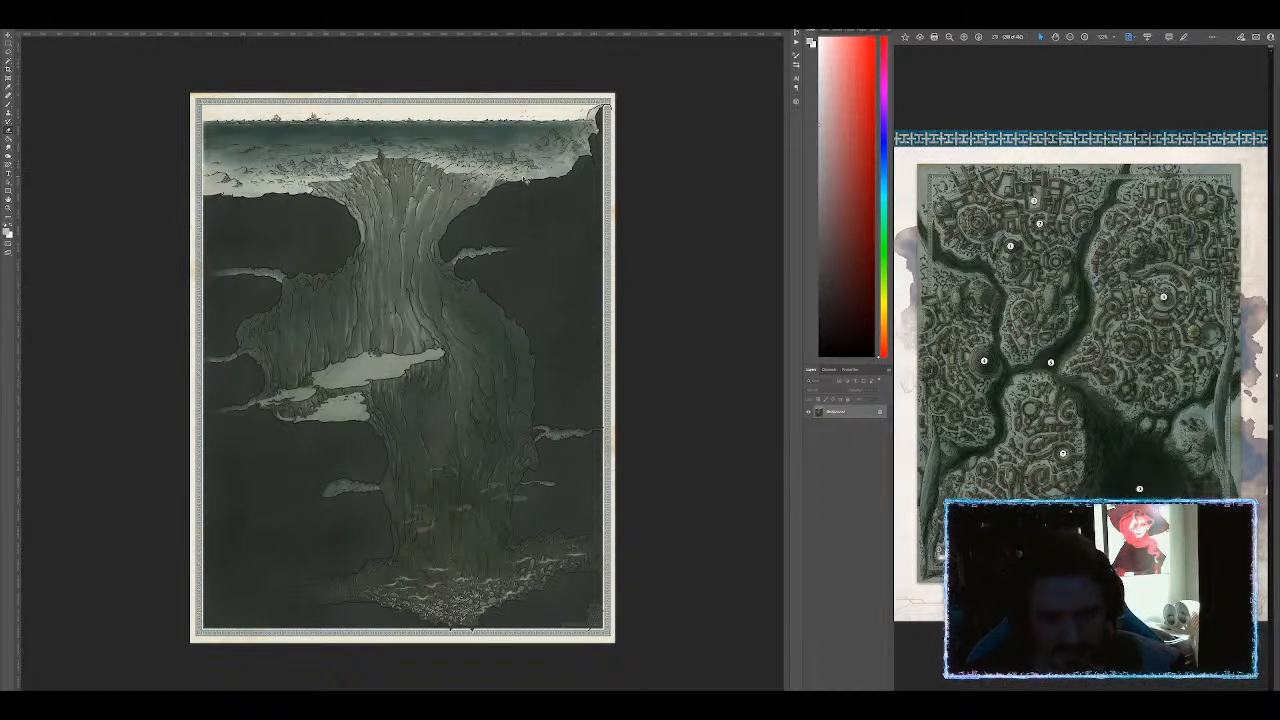
{"action": "key", "text": "ctrl+Tab"}
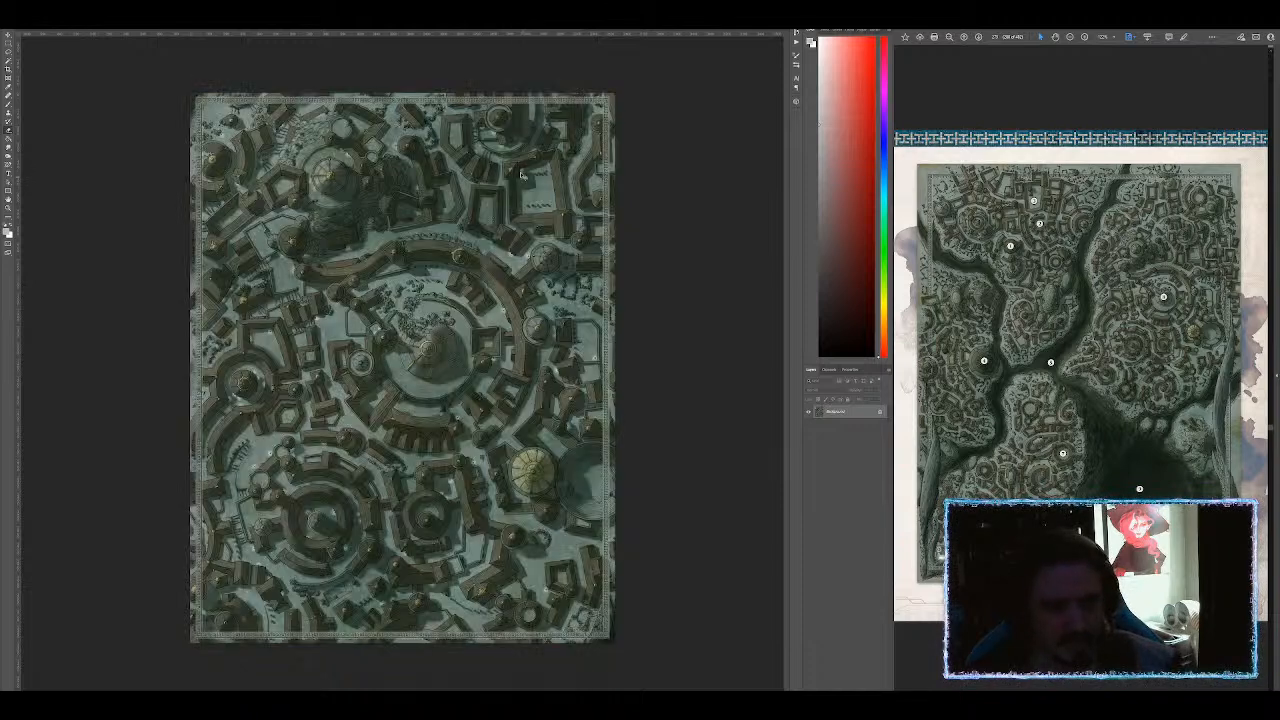
{"action": "key", "text": "ctrl+Tab"}
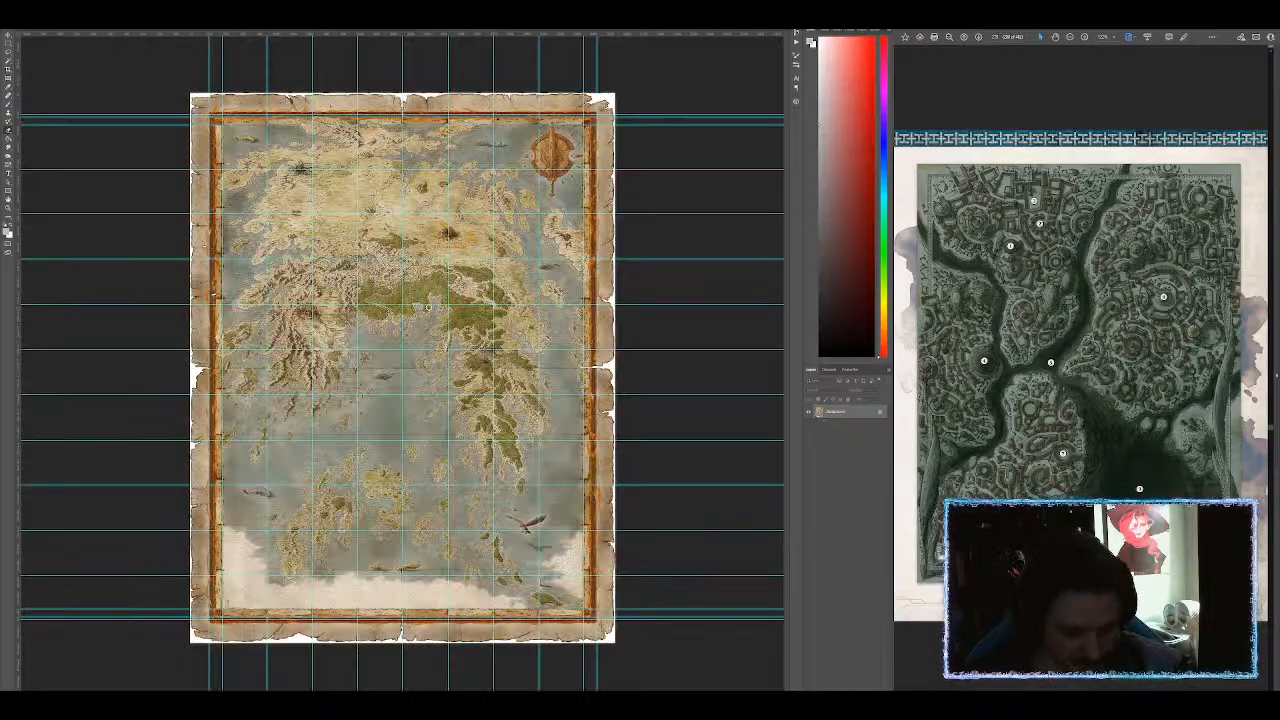
{"action": "scroll", "coordinate": [429, 308], "scroll_direction": "up", "scroll_amount": 2}
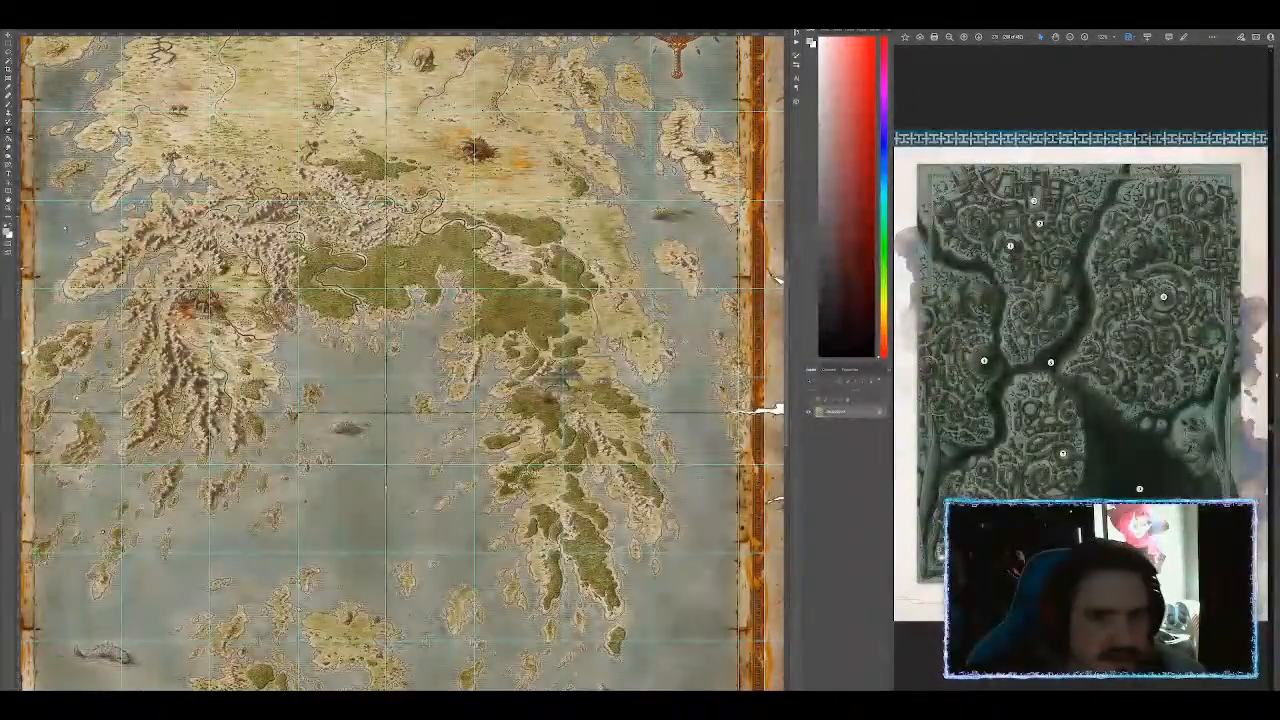
{"action": "left_click_drag", "start_coordinate": [340, 270], "coordinate": [356, 170]}
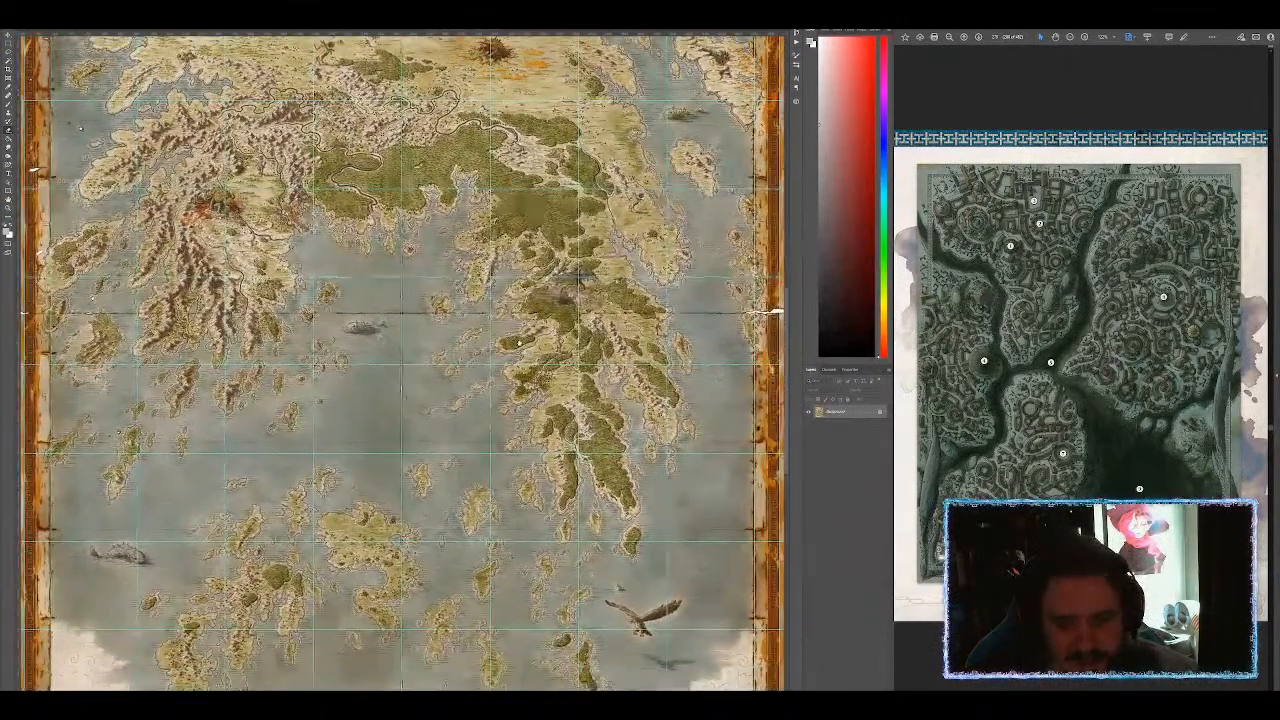
Step: Examine the world map from its southern islands up to the compass rose in the northeast corner
{"action": "left_click_drag", "start_coordinate": [519, 343], "coordinate": [520, 341]}
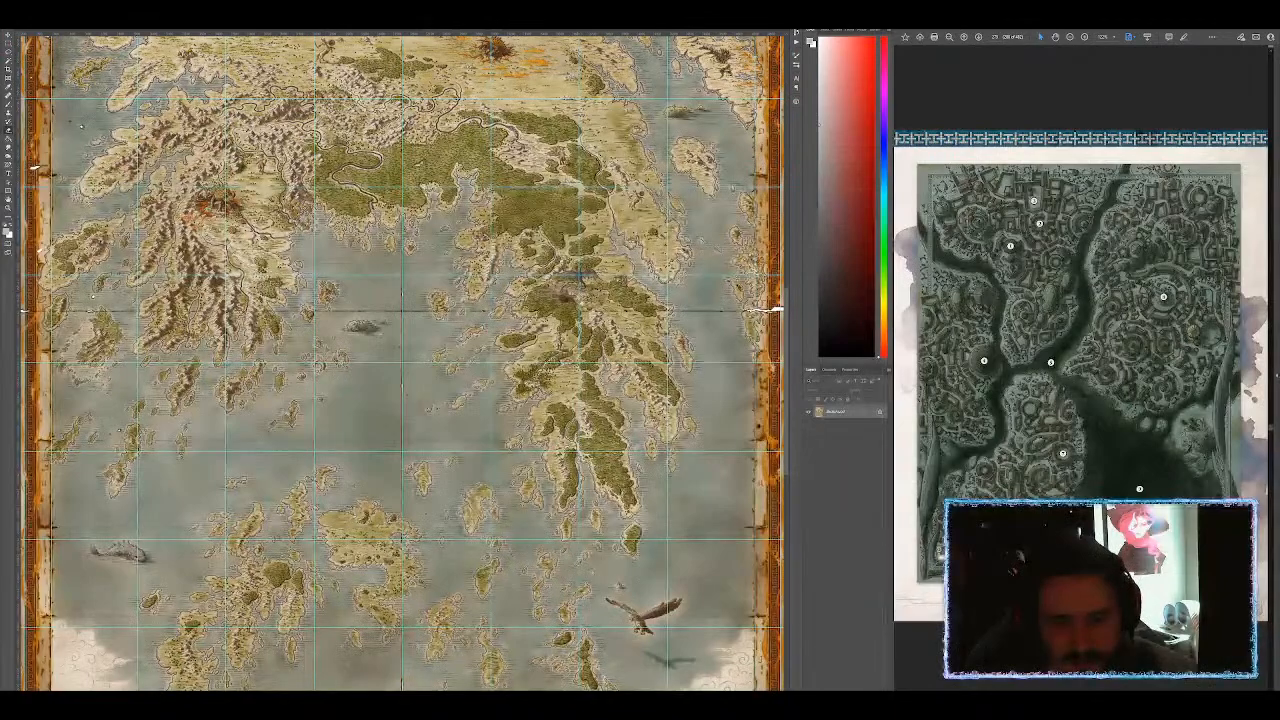
{"action": "left_click_drag", "start_coordinate": [486, 436], "coordinate": [342, 629]}
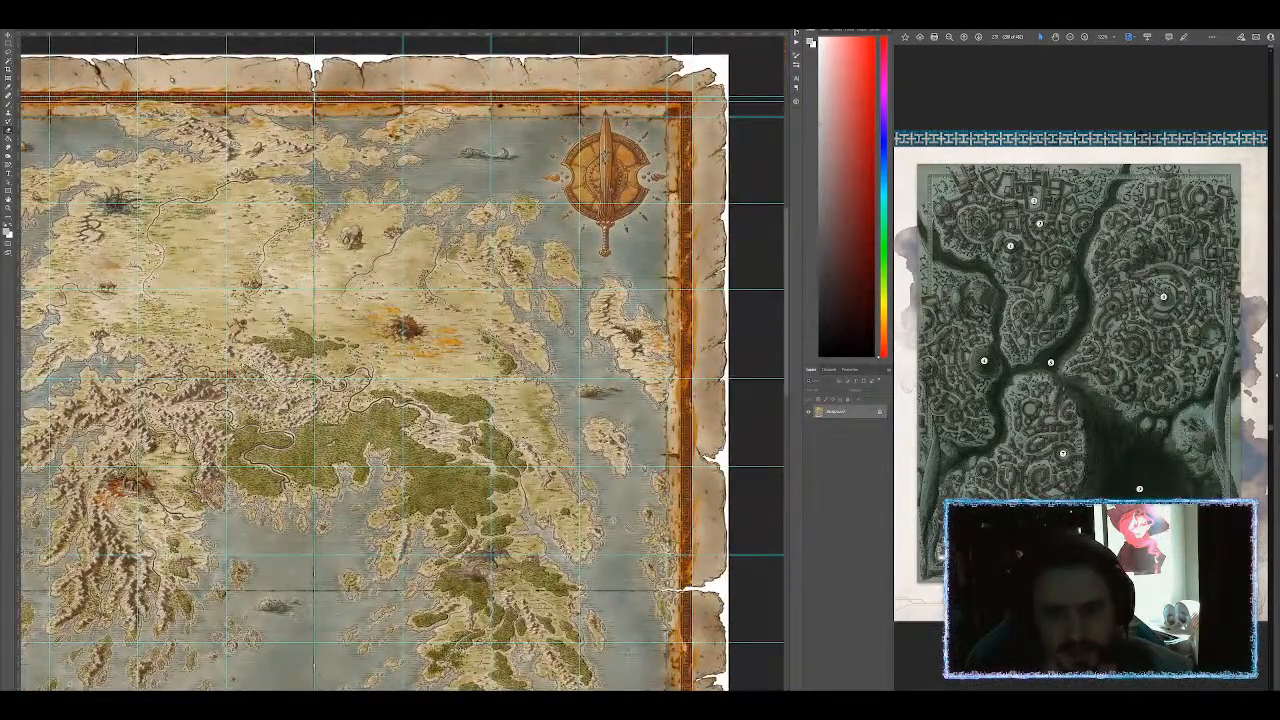
{"action": "left_click_drag", "start_coordinate": [224, 374], "coordinate": [576, 358]}
{"action": "left_click_drag", "start_coordinate": [347, 393], "coordinate": [100, 103]}
{"action": "left_click_drag", "start_coordinate": [536, 525], "coordinate": [523, 501]}
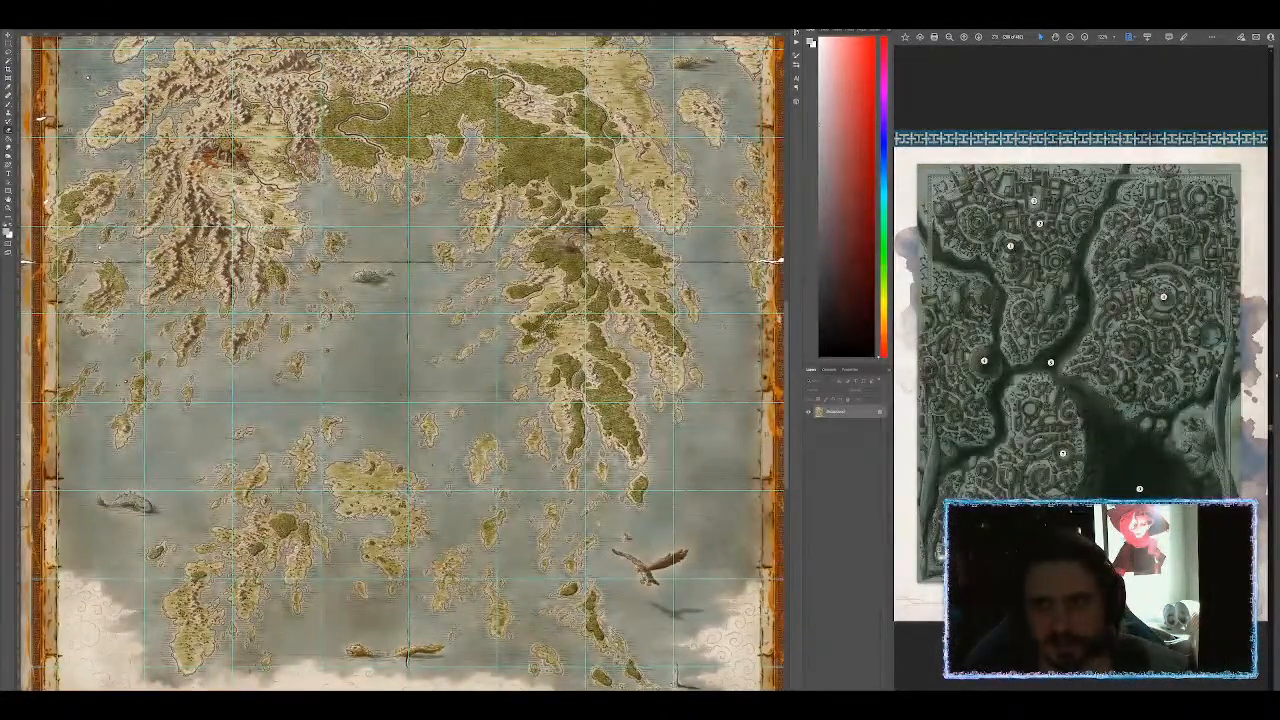
Step: Switch to Foundry Virtual Tabletop and unpause the game on the merfolk palace scene
{"action": "key", "text": "alt+Tab"}
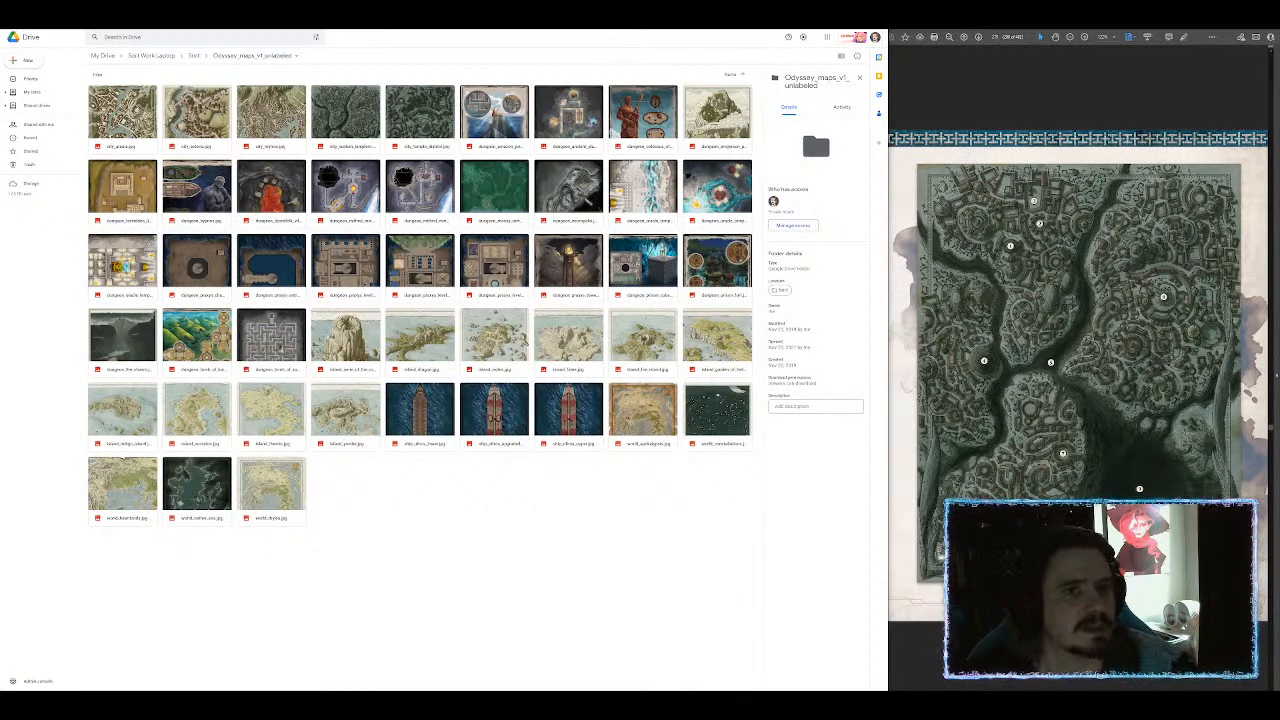
{"action": "key", "text": "alt+Tab"}
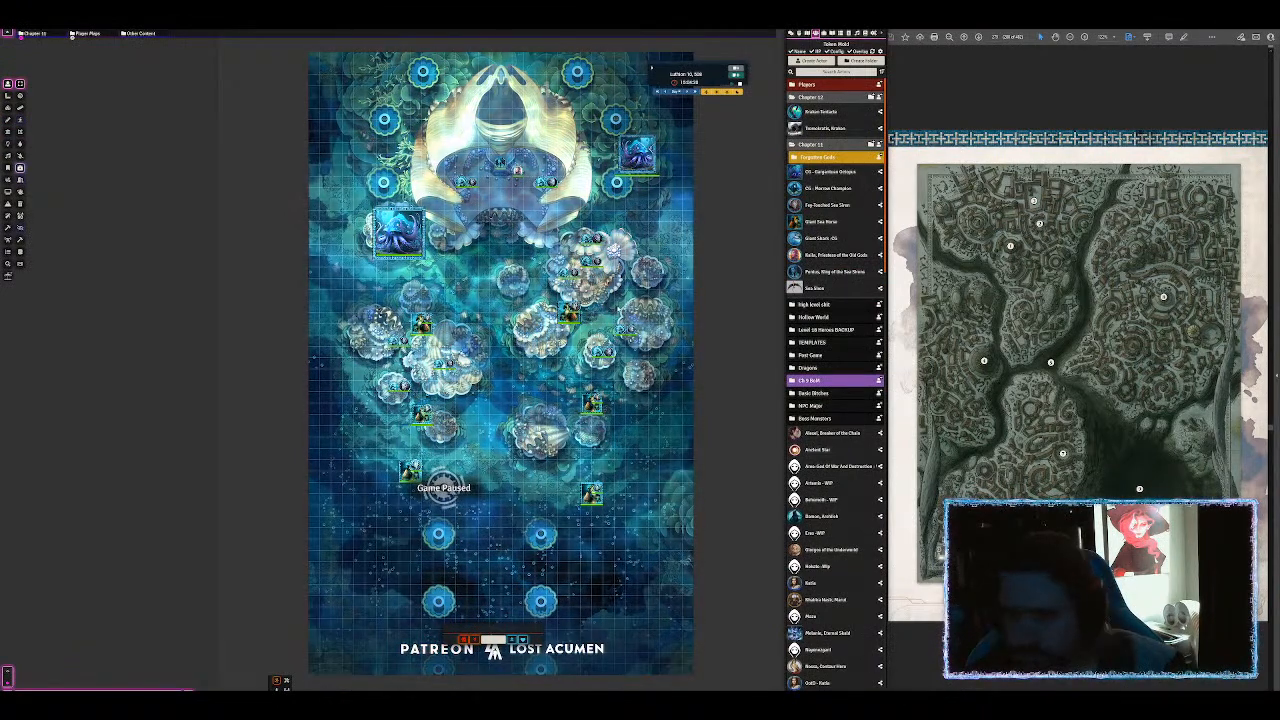
{"action": "right_click", "coordinate": [571, 260]}
{"action": "left_click", "coordinate": [519, 204]}
{"action": "scroll", "coordinate": [518, 463], "scroll_direction": "up", "scroll_amount": 1}
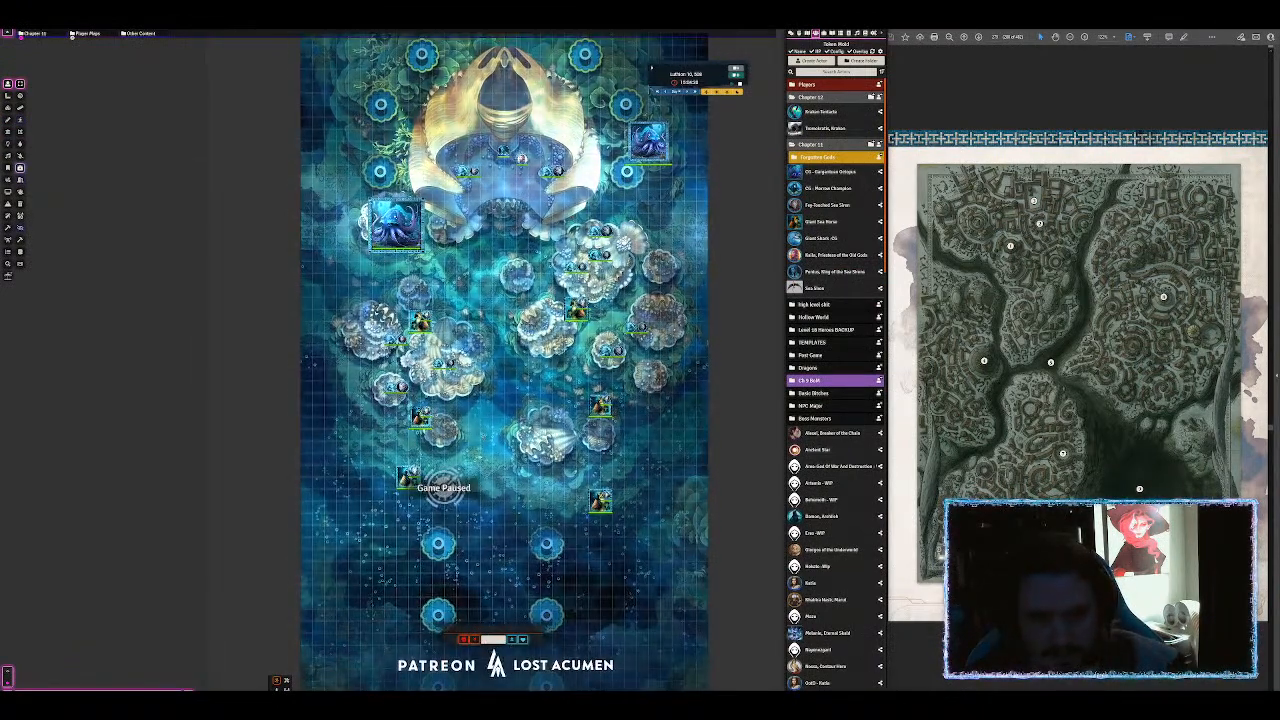
{"action": "key", "text": "space"}
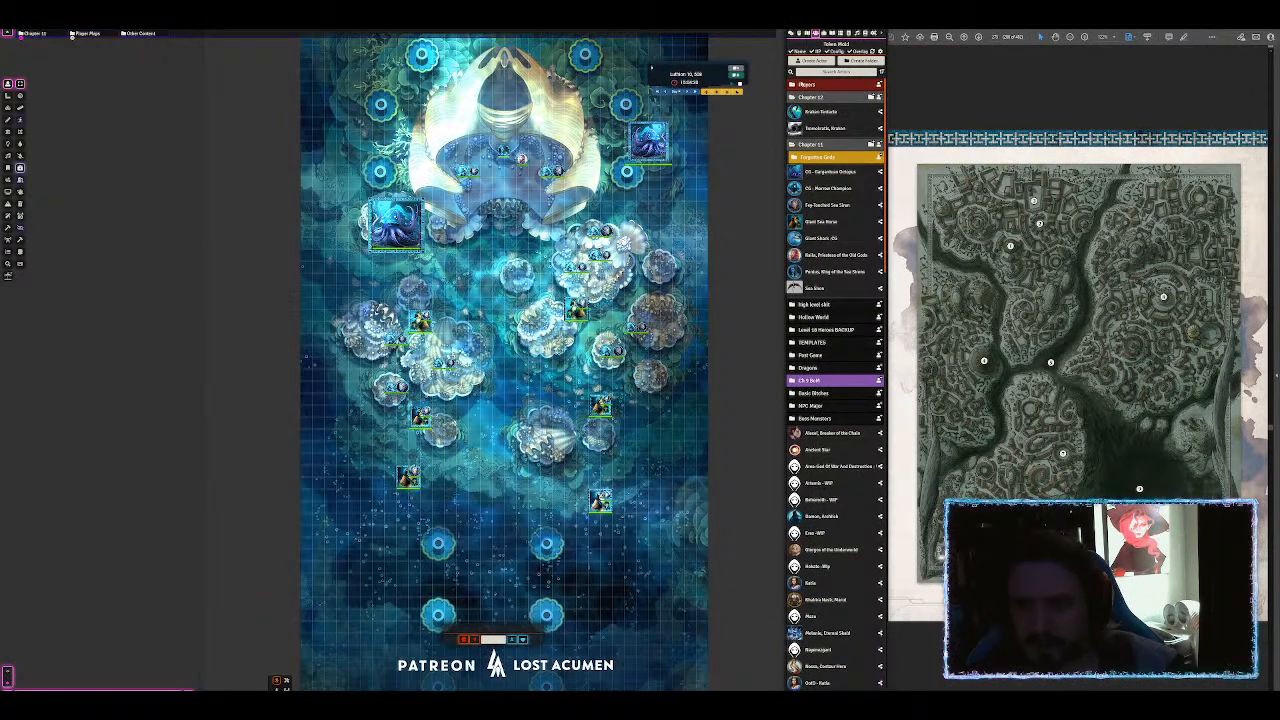
Step: Search the scenes for "tile template wide" and add the v9 Tile Template Wide scene to the Chapter 11 folder
{"action": "left_click", "coordinate": [807, 33]}
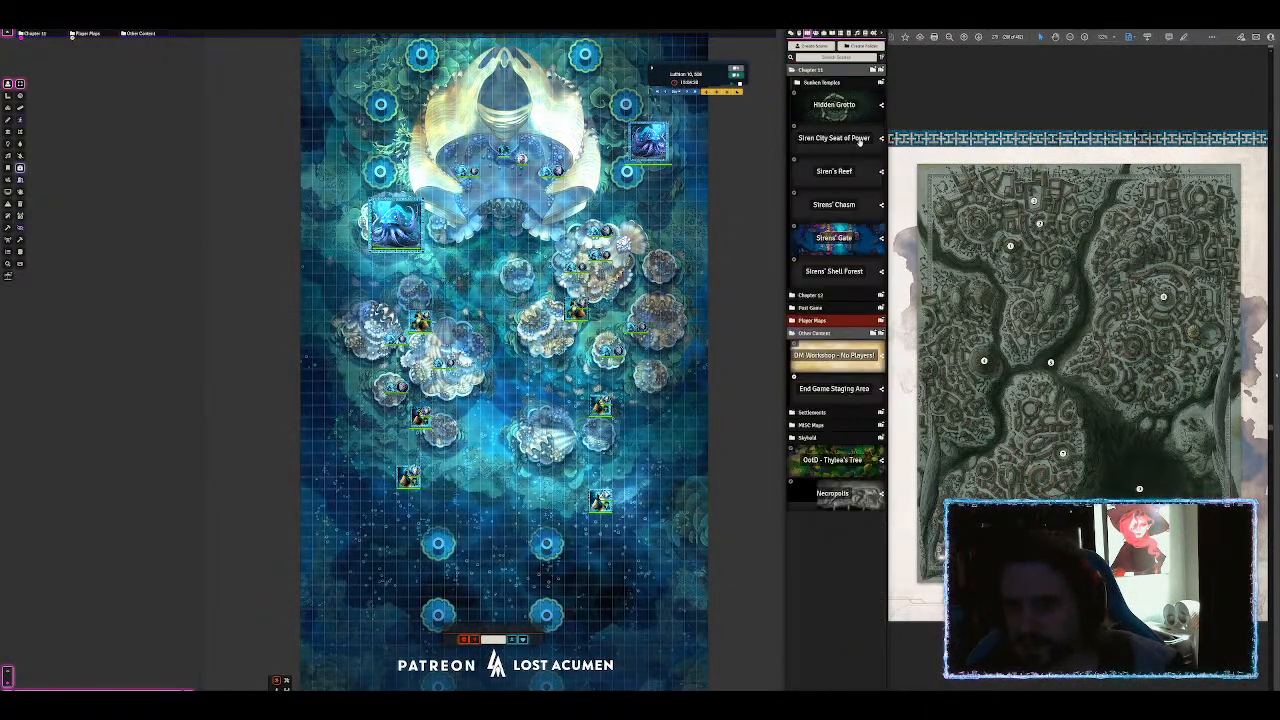
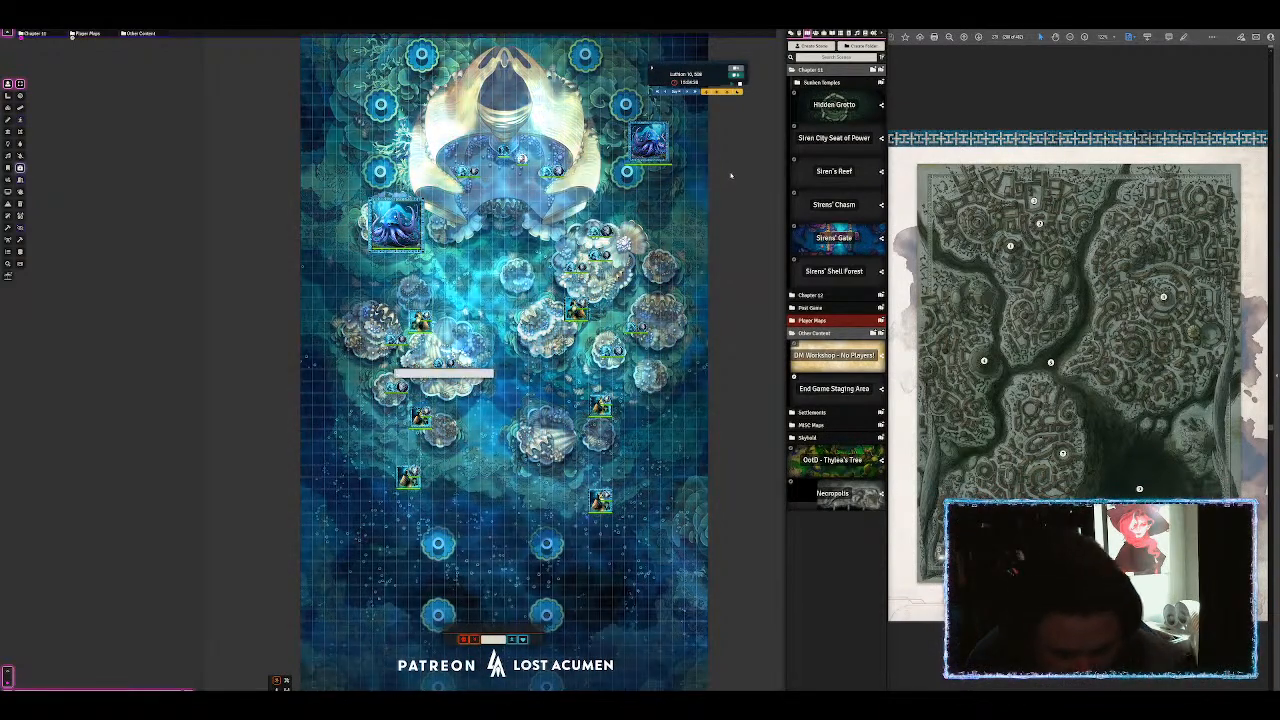
{"action": "type", "text": "tile template wide"}
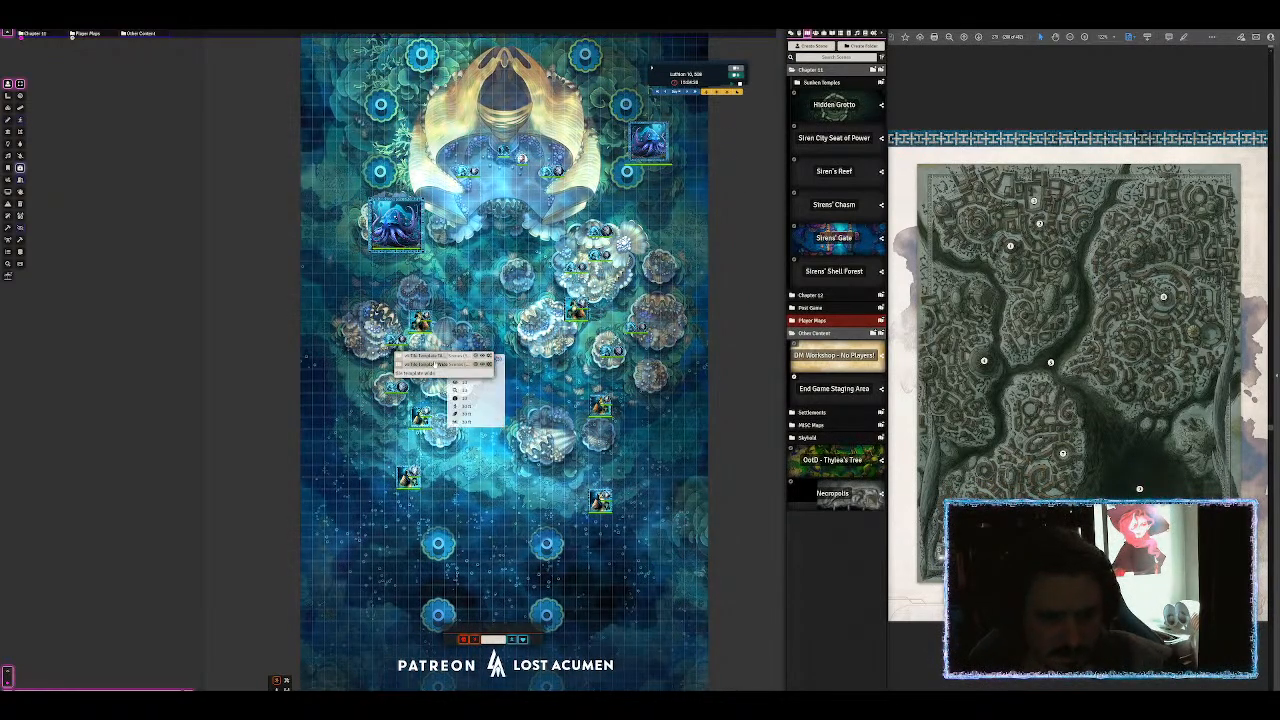
{"action": "left_click_drag", "start_coordinate": [840, 73], "coordinate": [836, 71]}
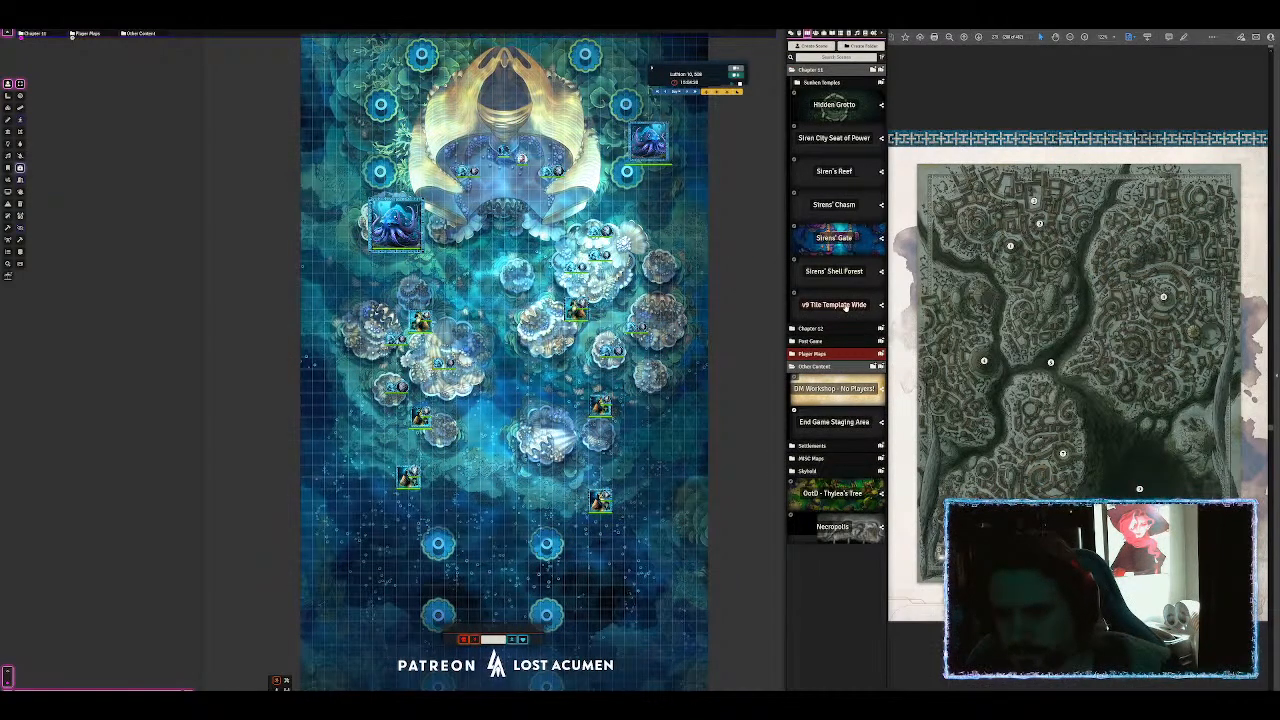
Step: Rename the v9 Tile Template Wide scene as City of the Sirens and save its configuration
{"action": "right_click", "coordinate": [834, 104]}
{"action": "left_click", "coordinate": [809, 155]}
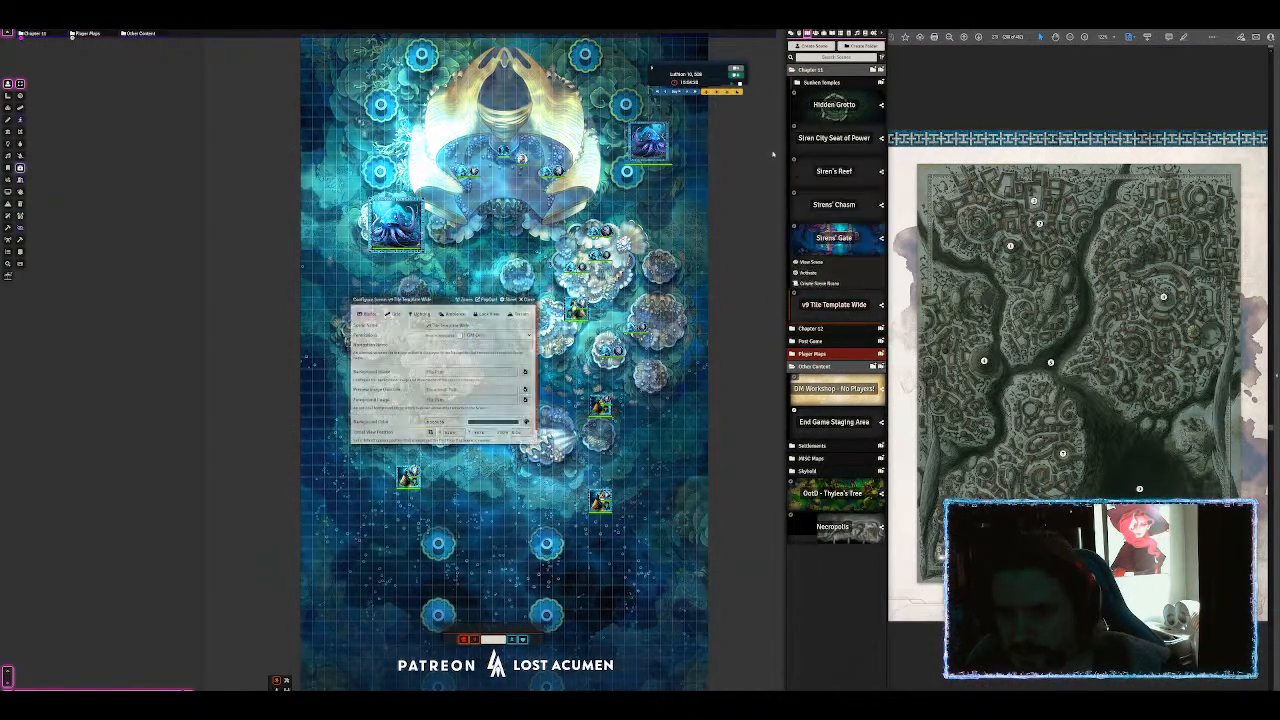
{"action": "left_click_drag", "start_coordinate": [473, 325], "coordinate": [393, 313]}
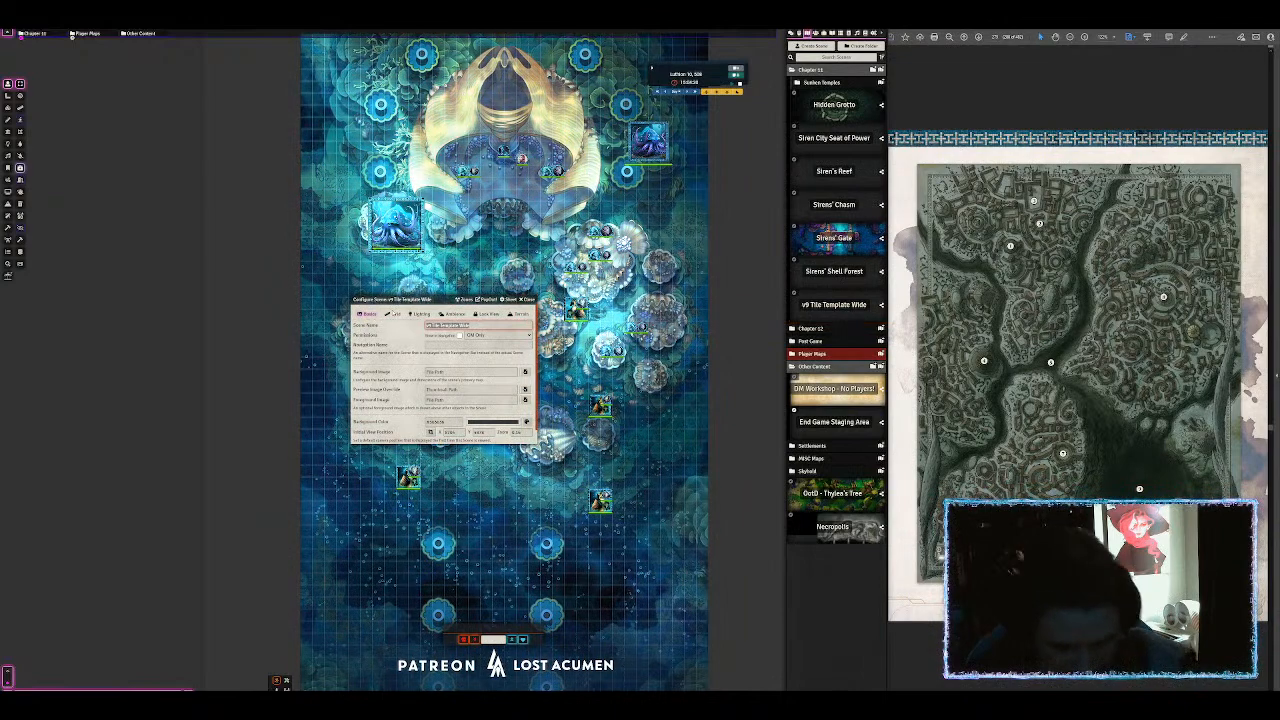
{"action": "type", "text": "Old City of the Sirens"}
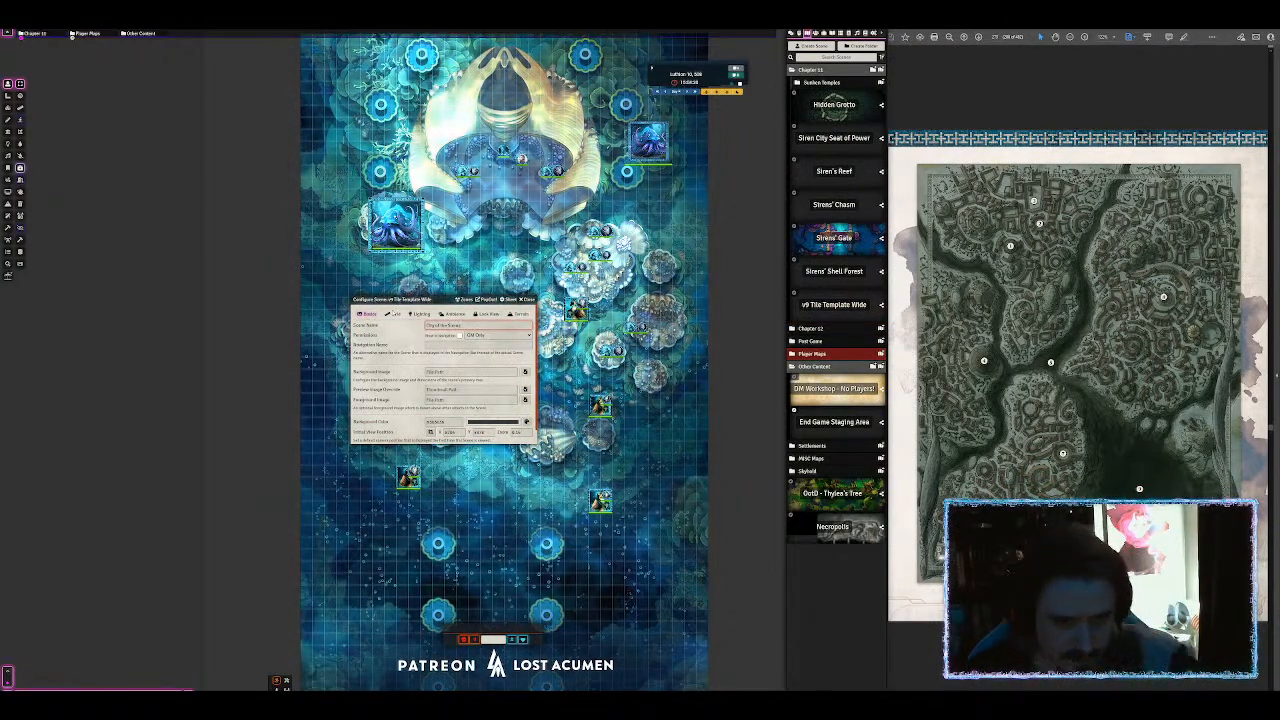
{"action": "key", "text": "Return"}
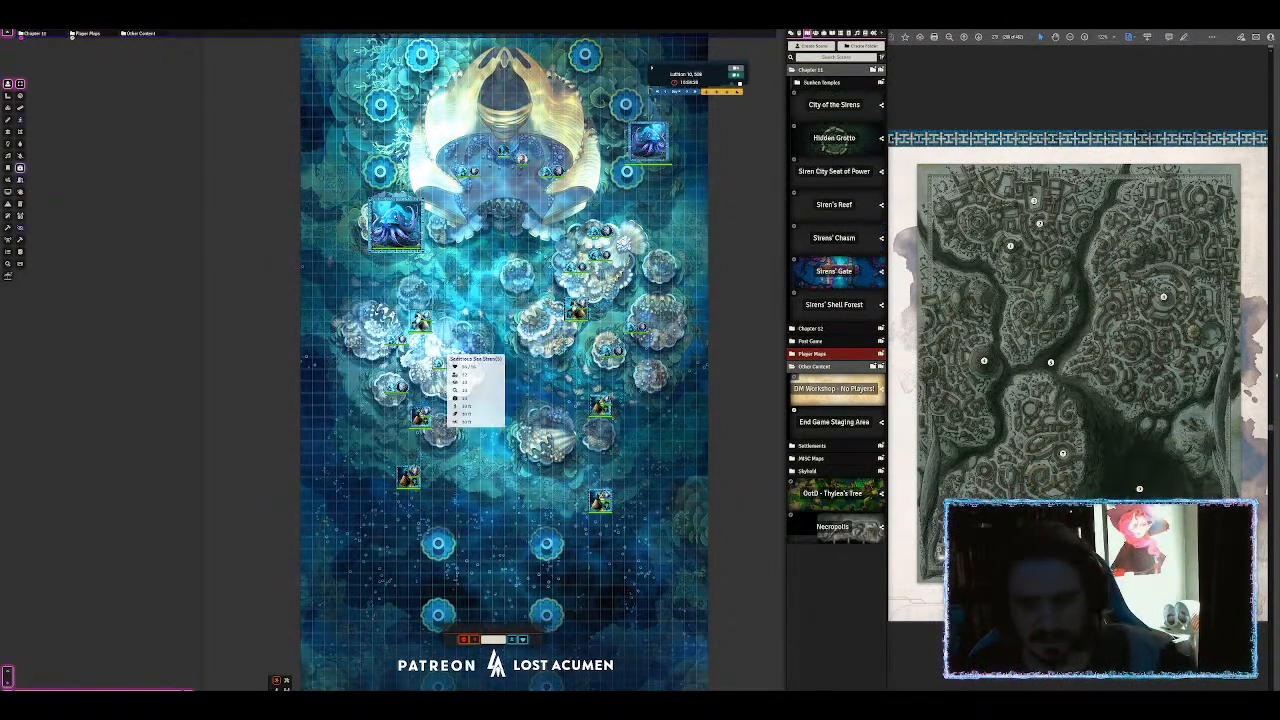
Step: View the City of the Sirens scene and open the tile image browser
{"action": "left_click", "coordinate": [846, 106]}
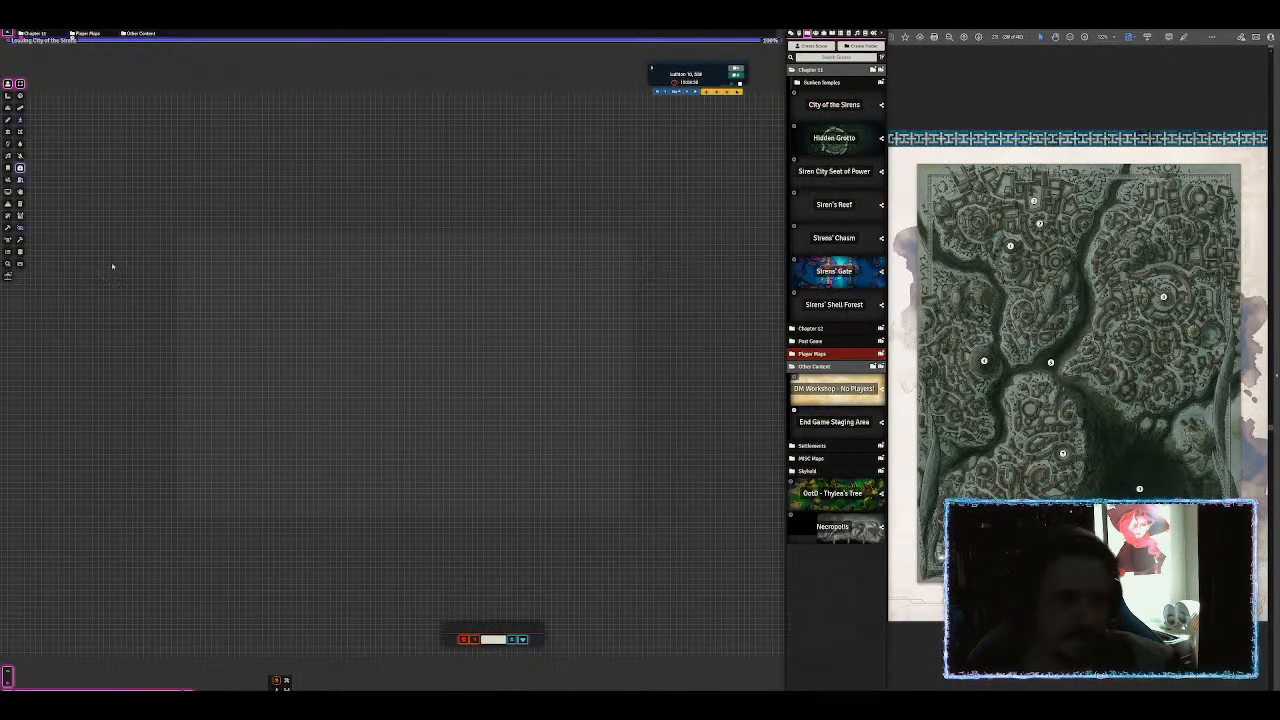
{"action": "left_click", "coordinate": [8, 107]}
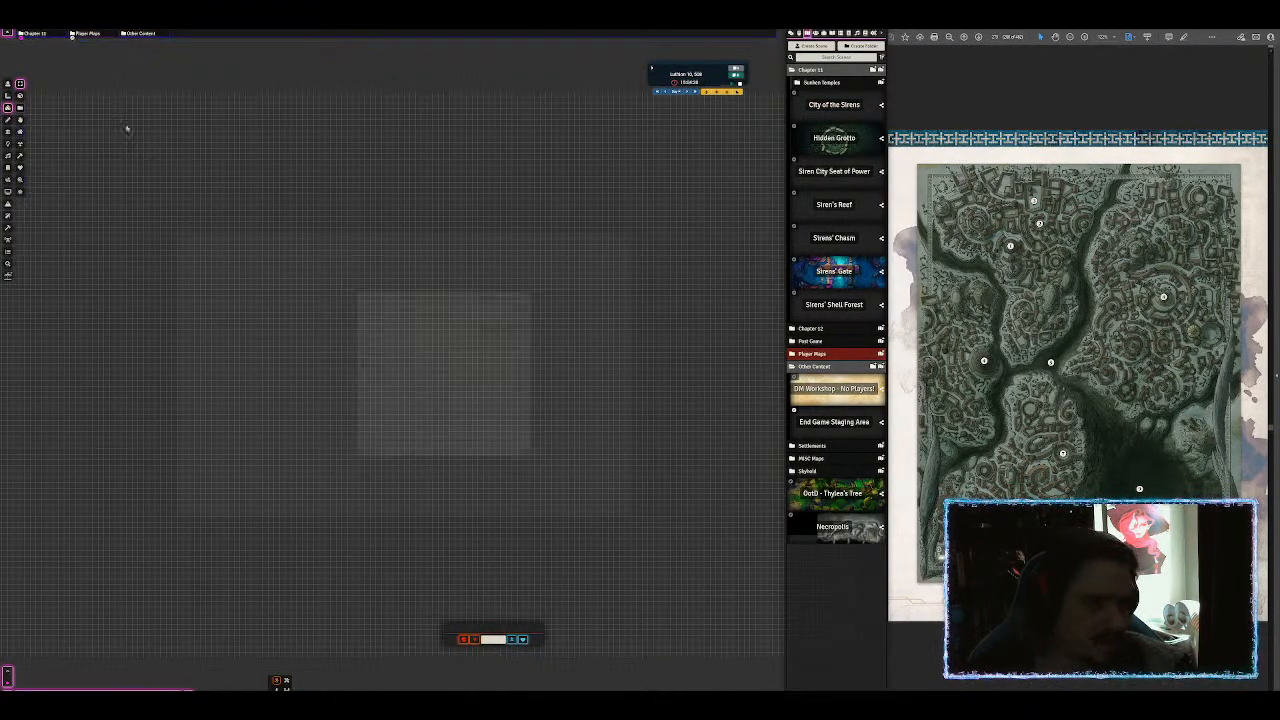
{"action": "left_click", "coordinate": [365, 308]}
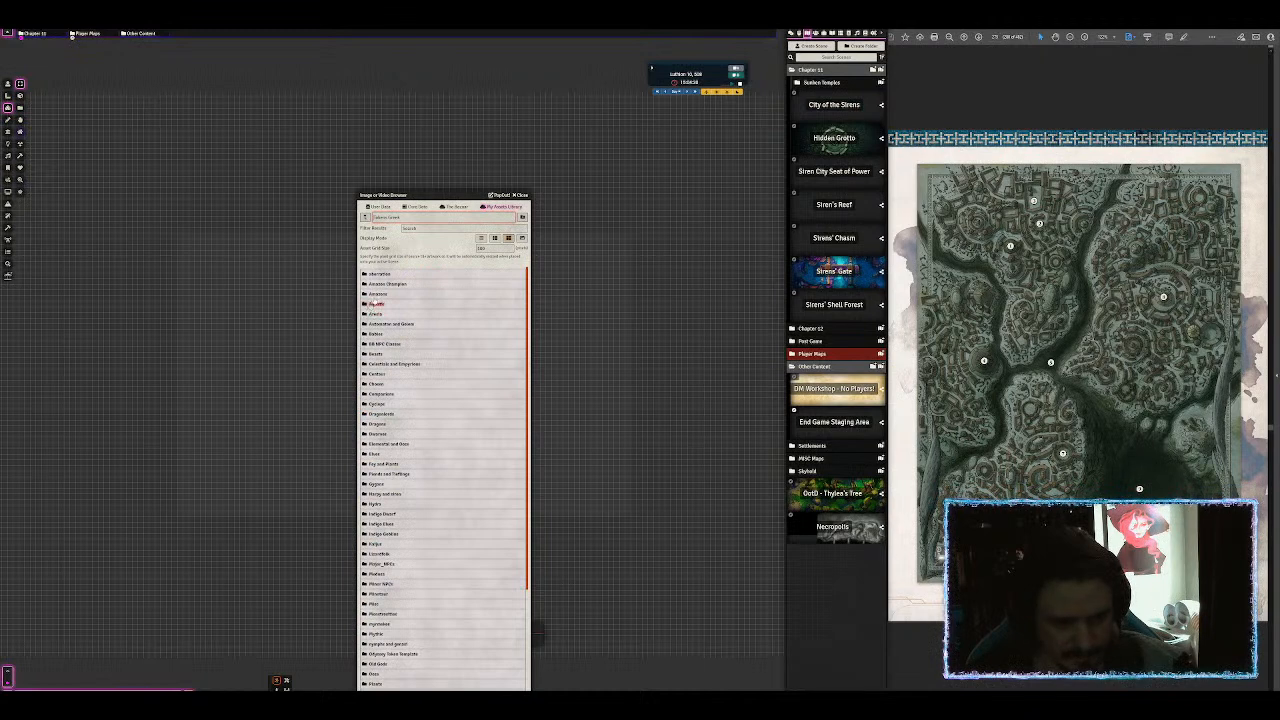
{"action": "scroll", "coordinate": [403, 353], "scroll_direction": "down", "scroll_amount": 5}
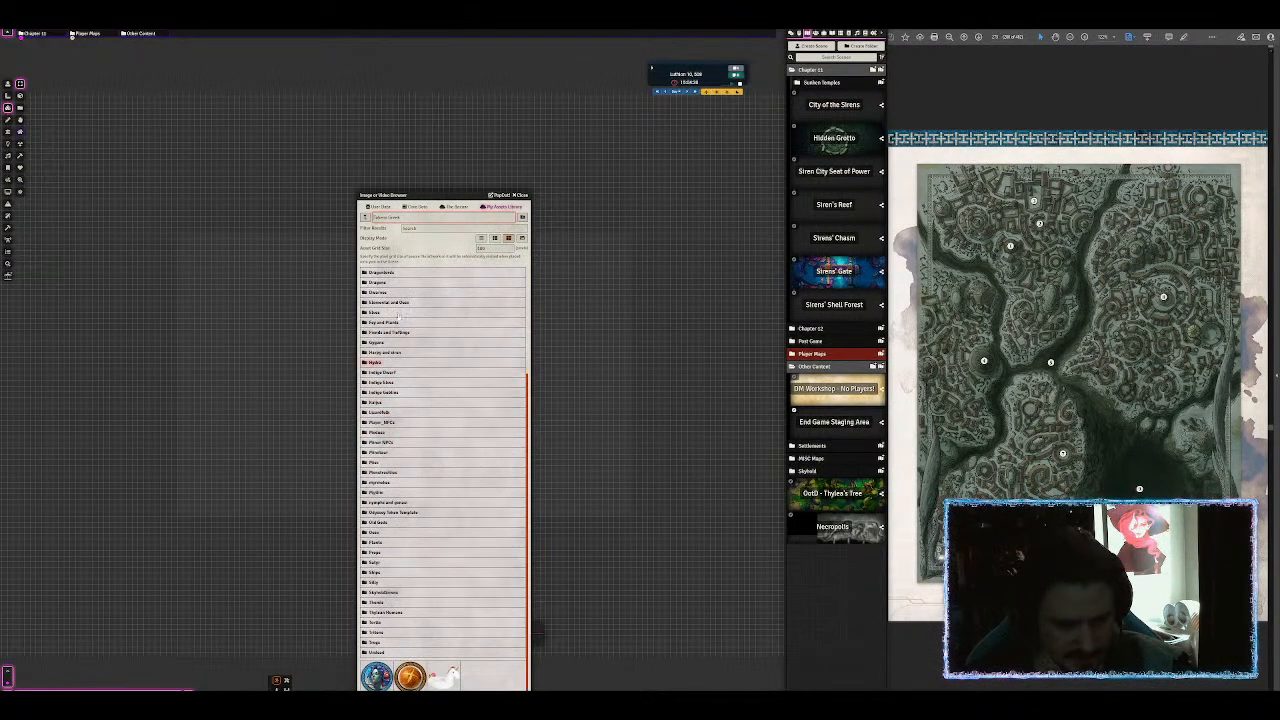
{"action": "left_click", "coordinate": [365, 217]}
{"action": "scroll", "coordinate": [418, 407], "scroll_direction": "down", "scroll_amount": 10}
{"action": "scroll", "coordinate": [418, 407], "scroll_direction": "up", "scroll_amount": 3}
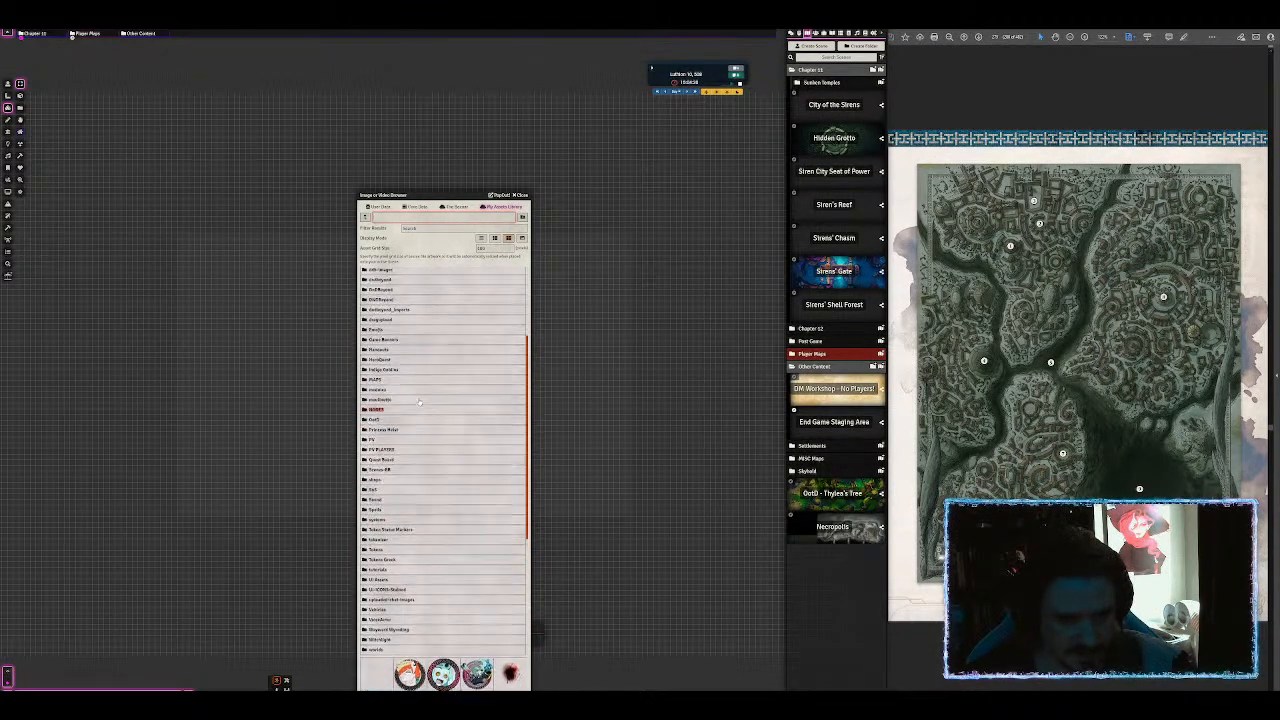
{"action": "left_click", "coordinate": [375, 437]}
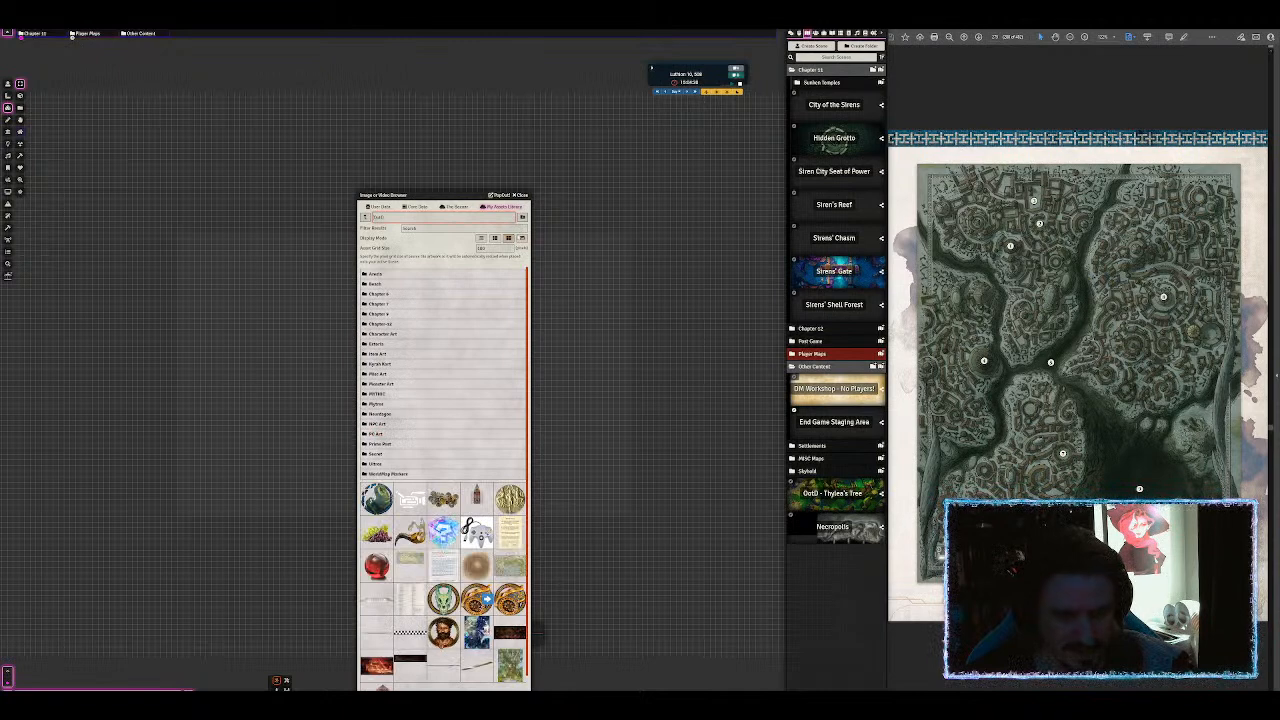
{"action": "left_click", "coordinate": [521, 217]}
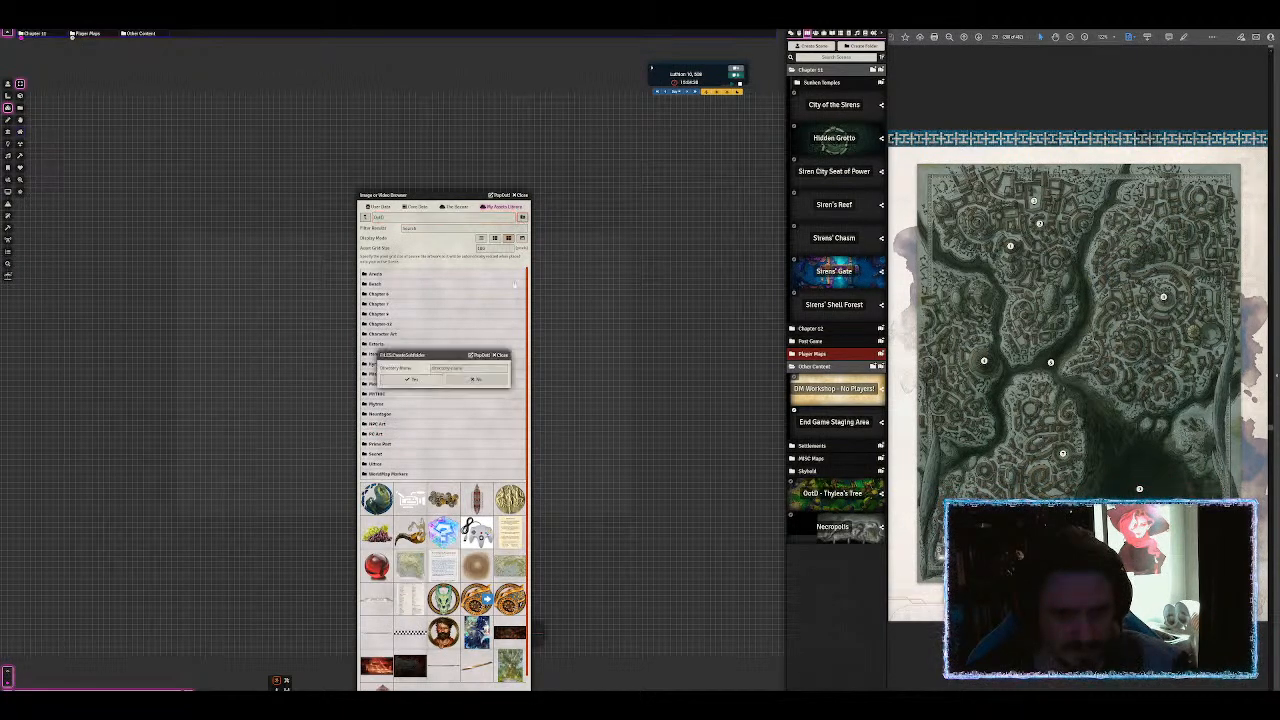
{"action": "left_click", "coordinate": [504, 356]}
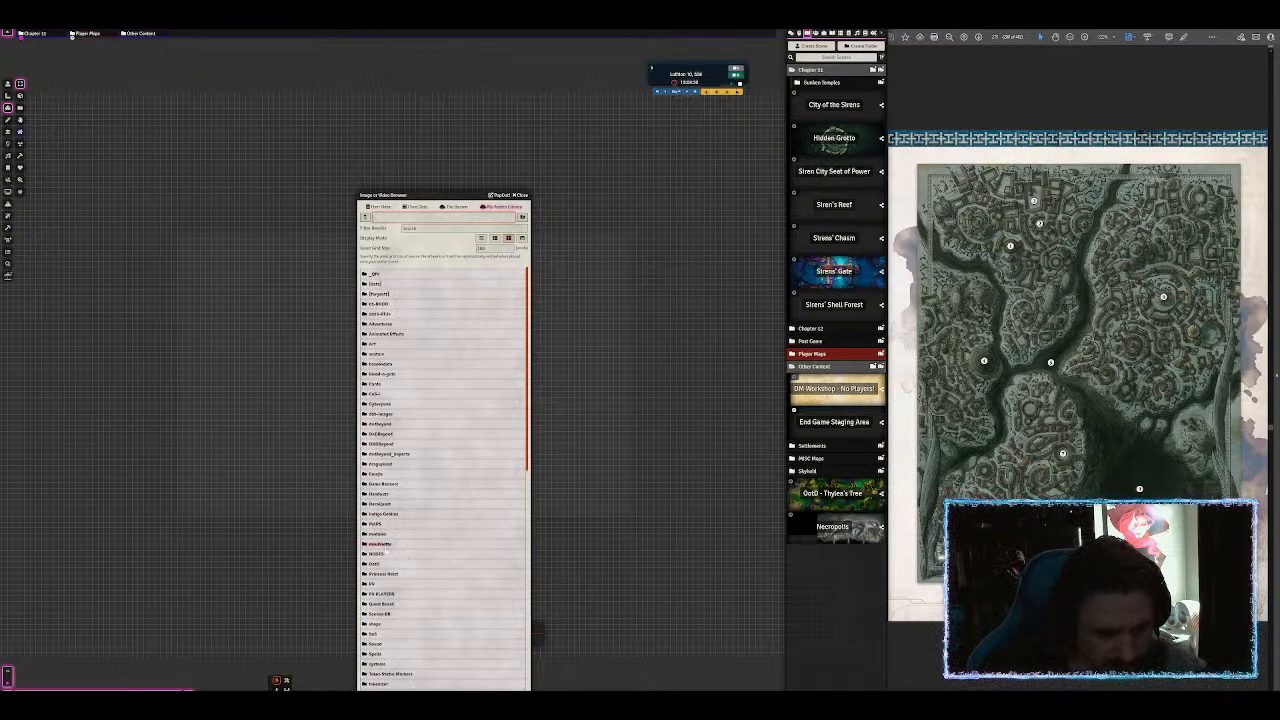
Step: Browse the assets library to the OotD folder inside MAPS
{"action": "scroll", "coordinate": [383, 545], "scroll_direction": "down", "scroll_amount": 5}
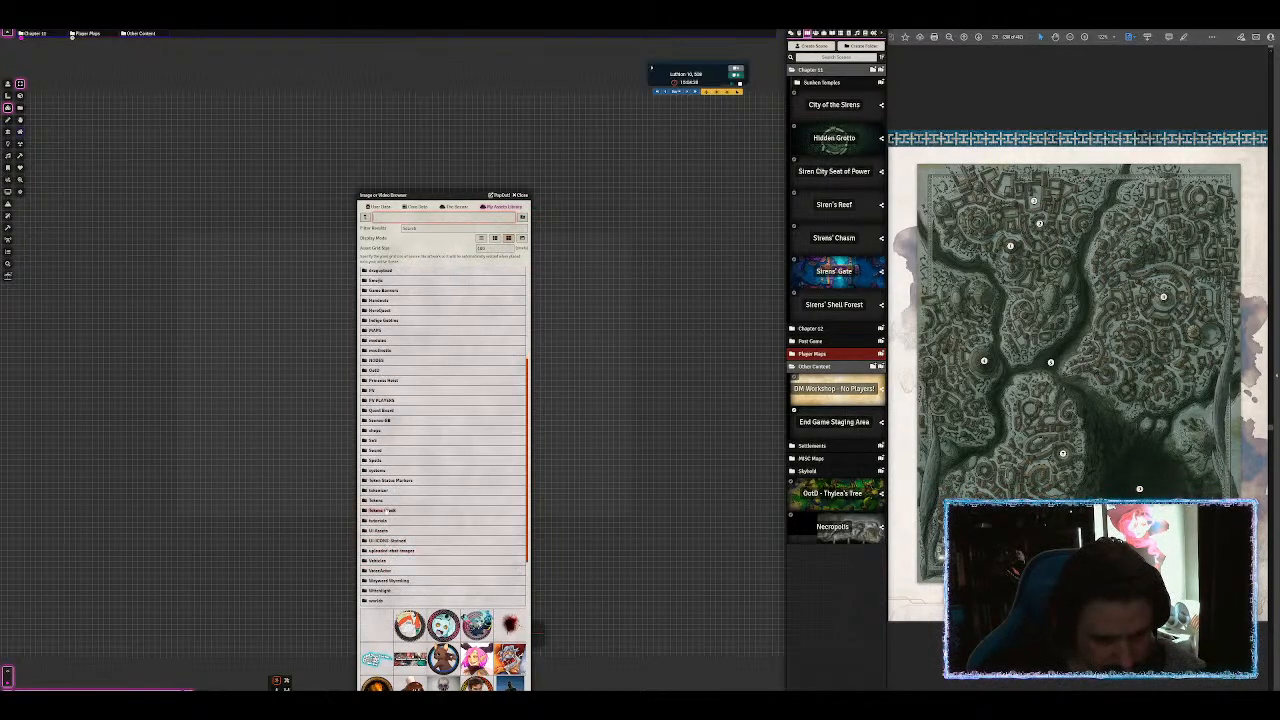
{"action": "left_click", "coordinate": [376, 331]}
{"action": "left_click", "coordinate": [374, 564]}
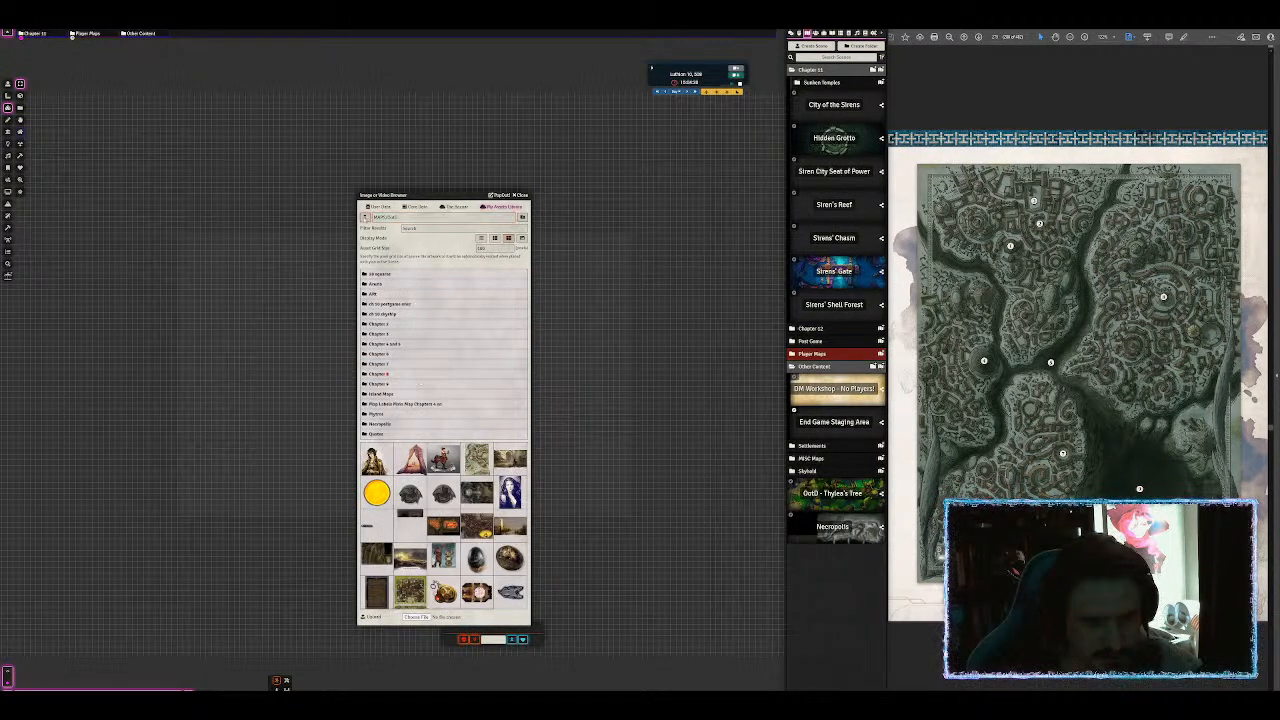
{"action": "left_click", "coordinate": [366, 217]}
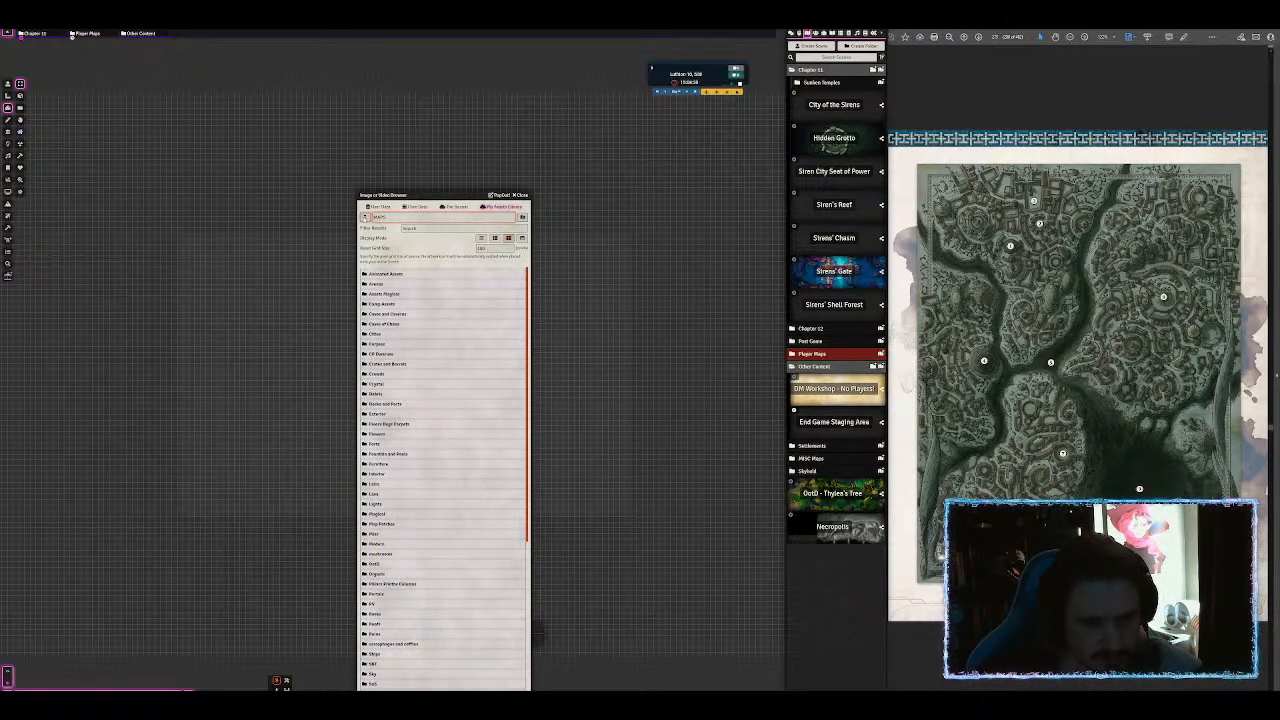
{"action": "left_click", "coordinate": [376, 563]}
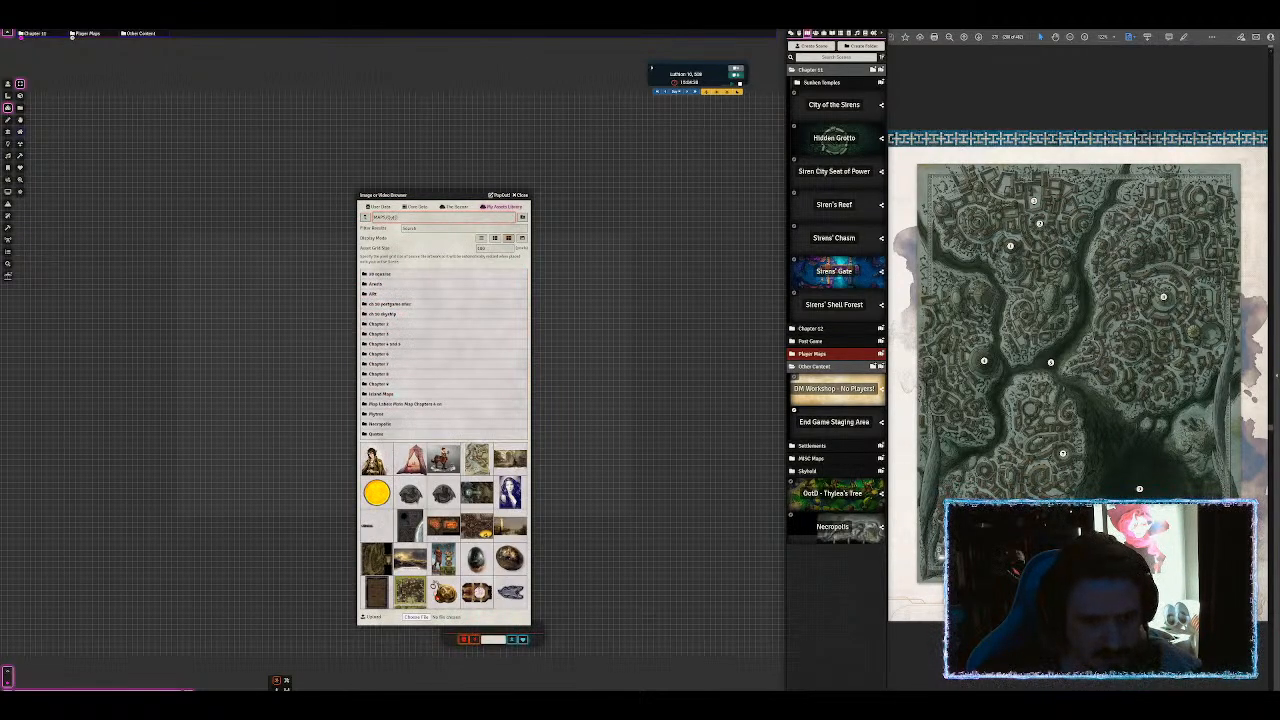
Step: Create a Chapter 11 folder inside MAPS/OotD and open it for uploading
{"action": "left_click", "coordinate": [521, 217]}
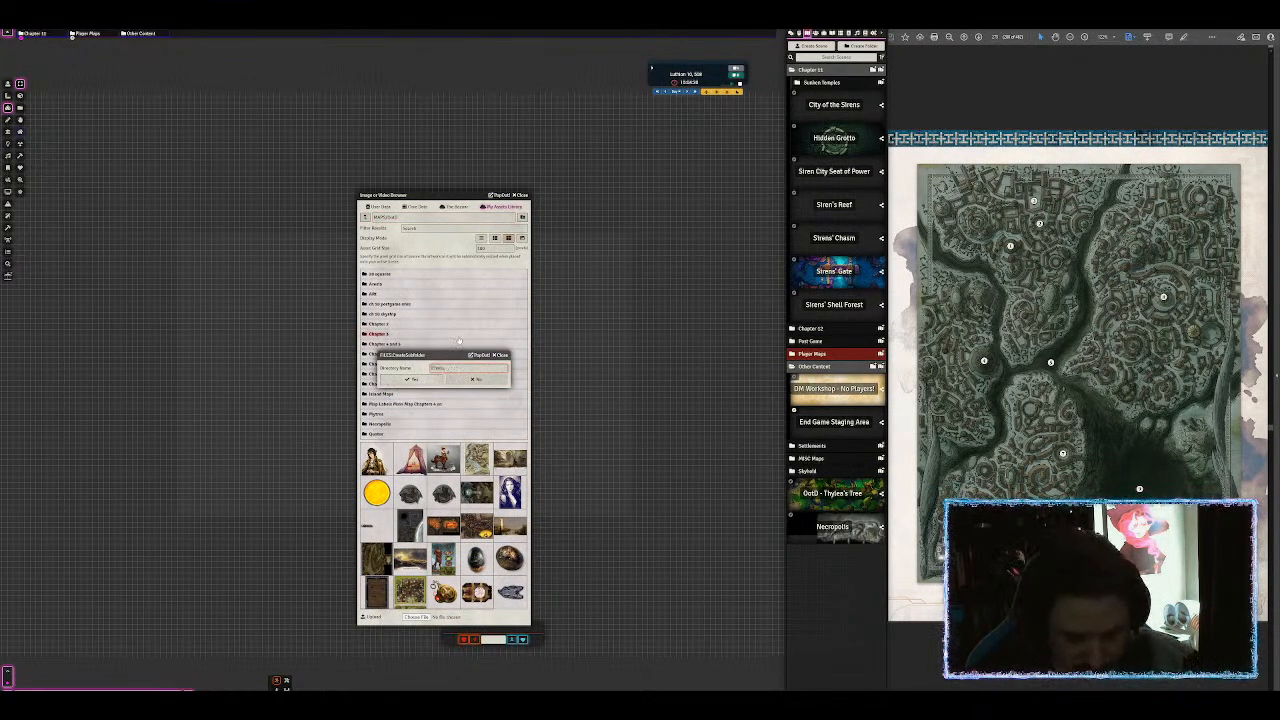
{"action": "left_click", "coordinate": [416, 380]}
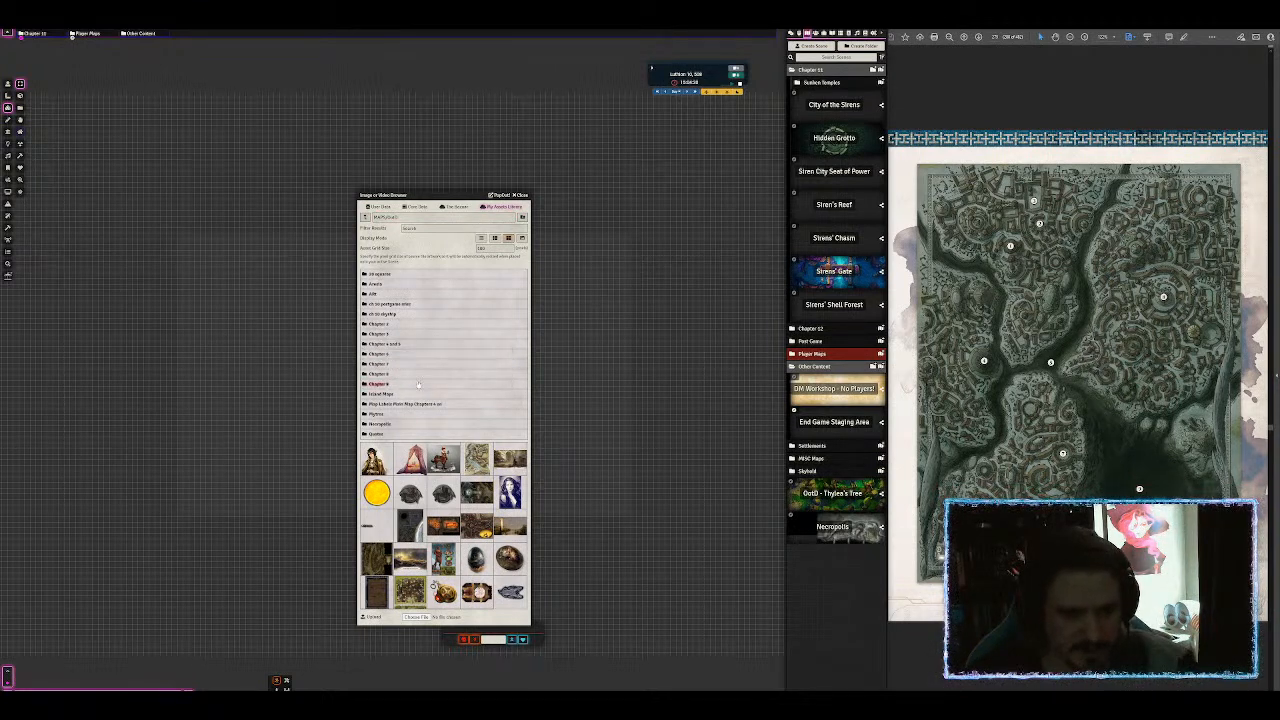
{"action": "left_click", "coordinate": [418, 384]}
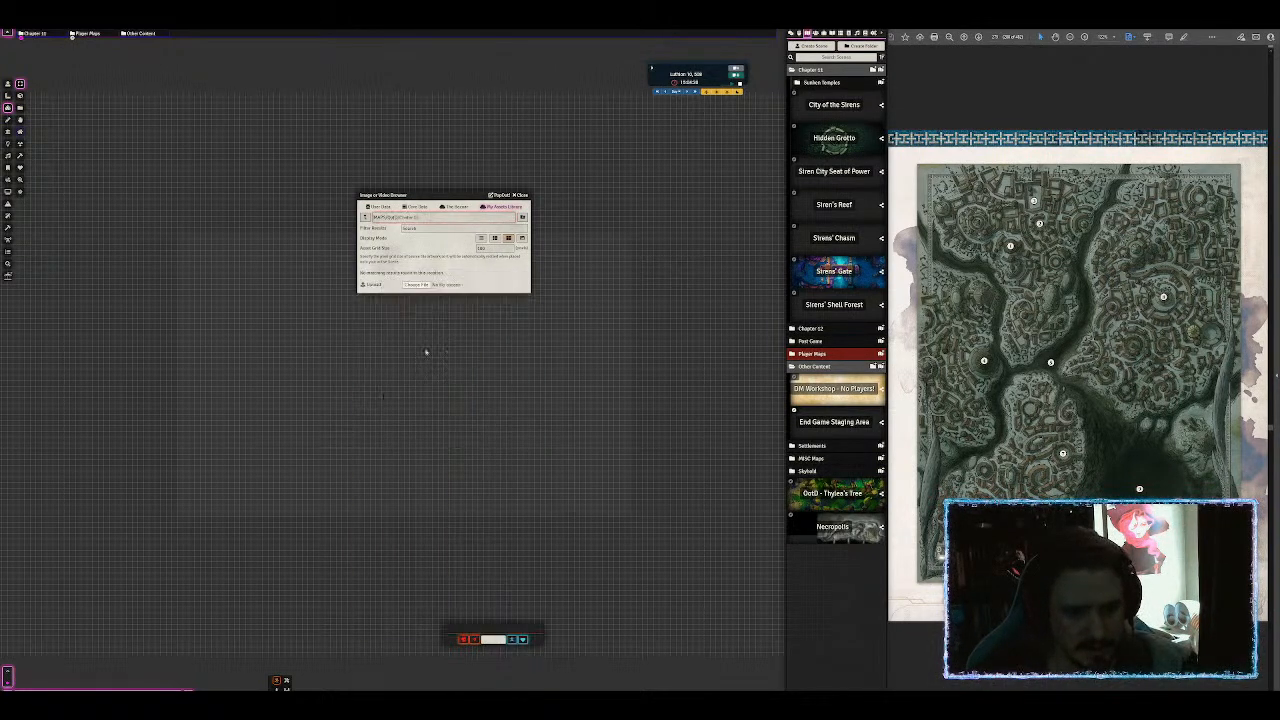
{"action": "left_click", "coordinate": [365, 217]}
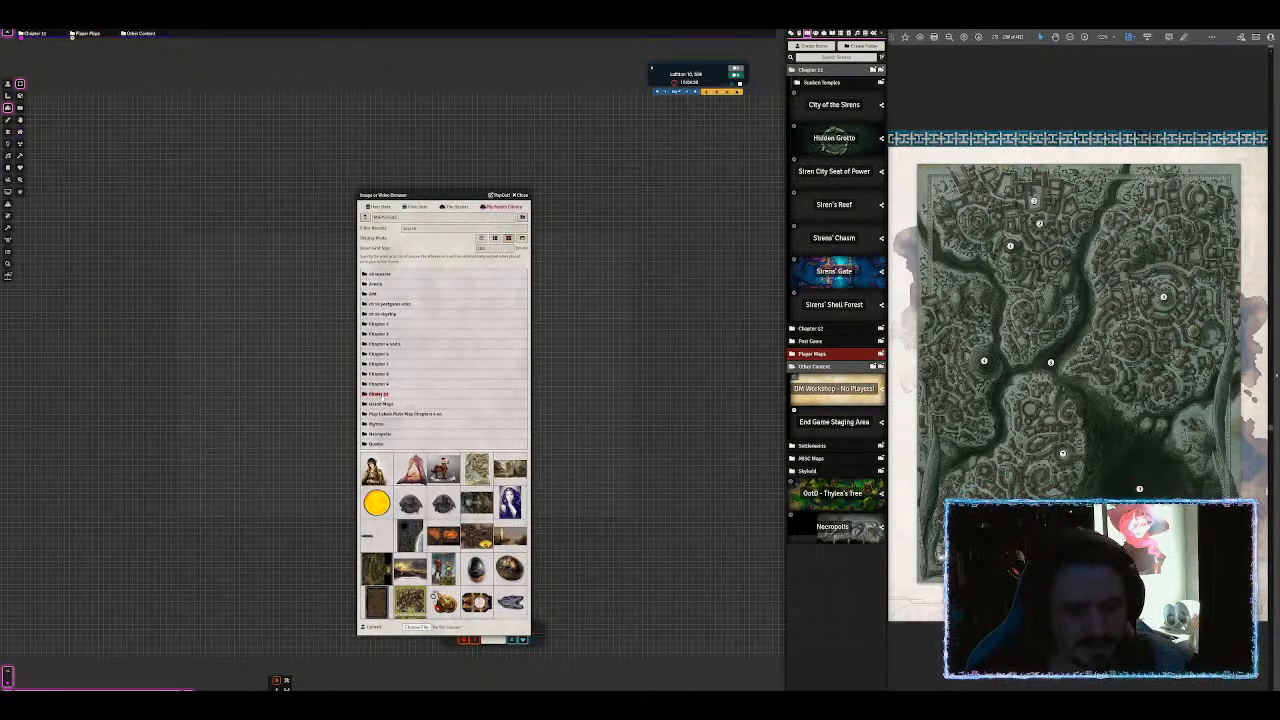
{"action": "left_click", "coordinate": [379, 394]}
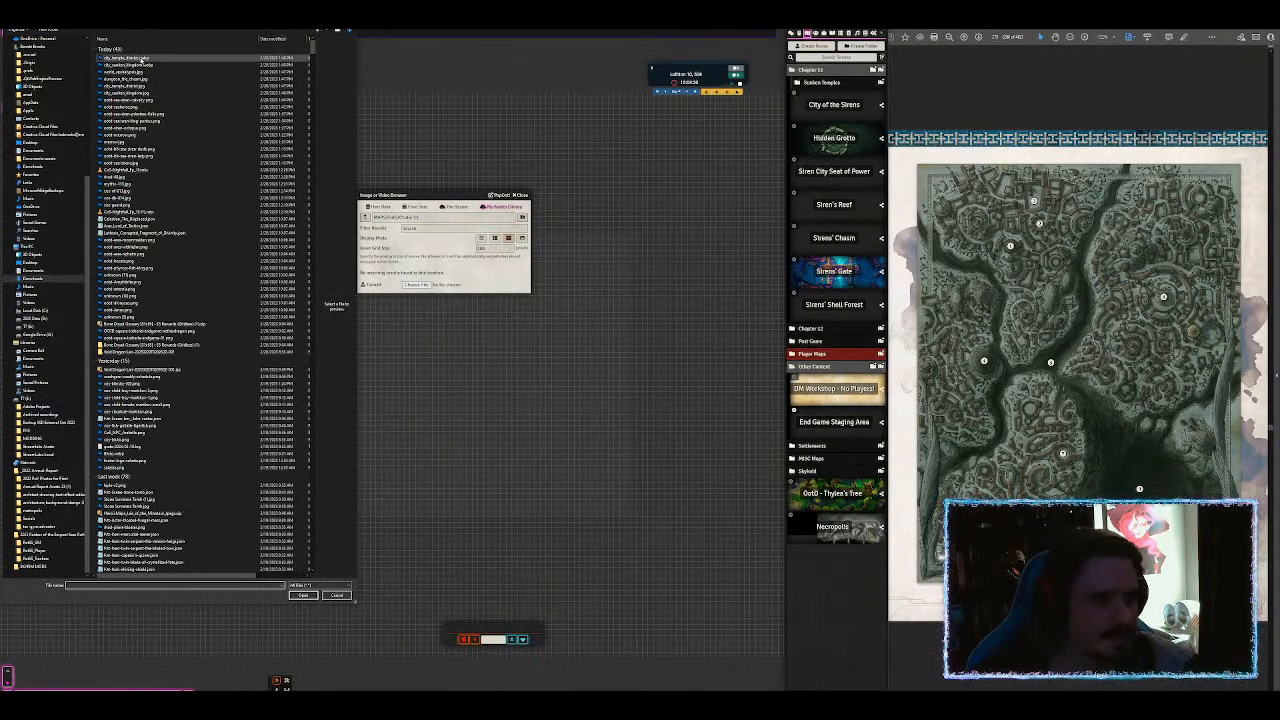
Step: Upload the two converted city map images from the Downloads folder to the Chapter 11 assets folder
{"action": "left_click", "coordinate": [142, 58]}
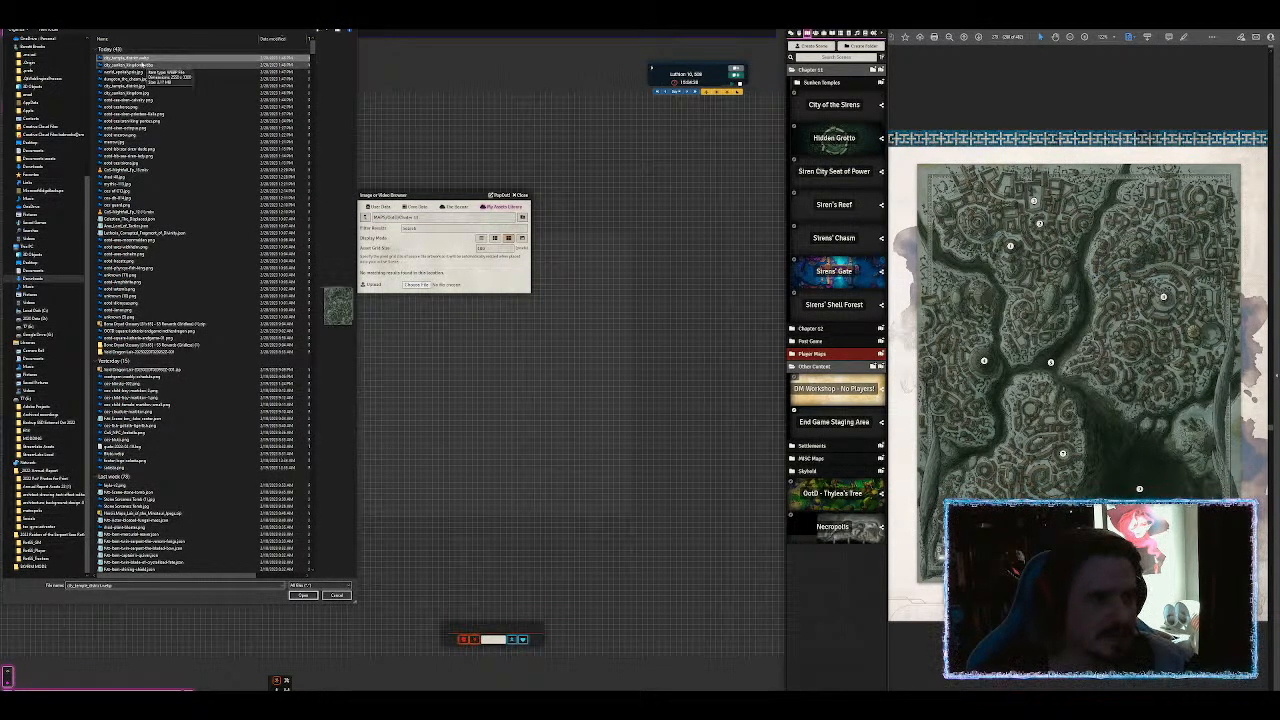
{"action": "double_click", "coordinate": [144, 62]}
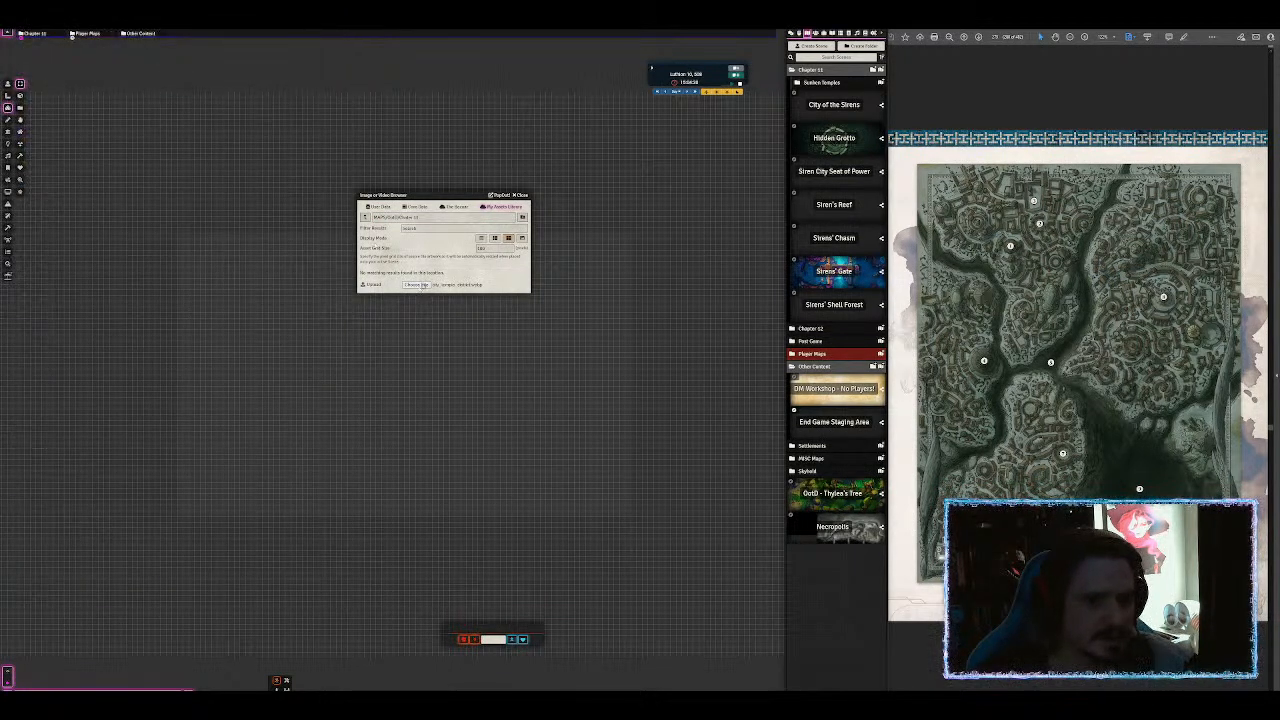
{"action": "left_click", "coordinate": [419, 286]}
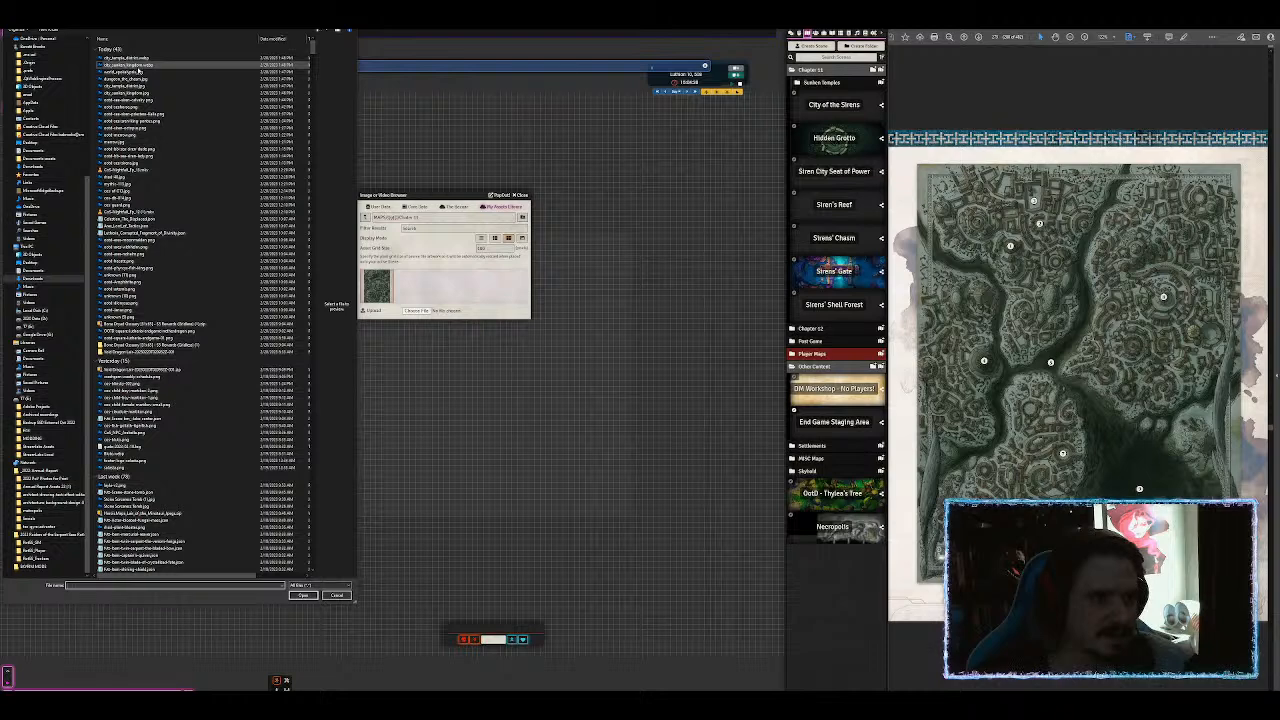
{"action": "double_click", "coordinate": [140, 66]}
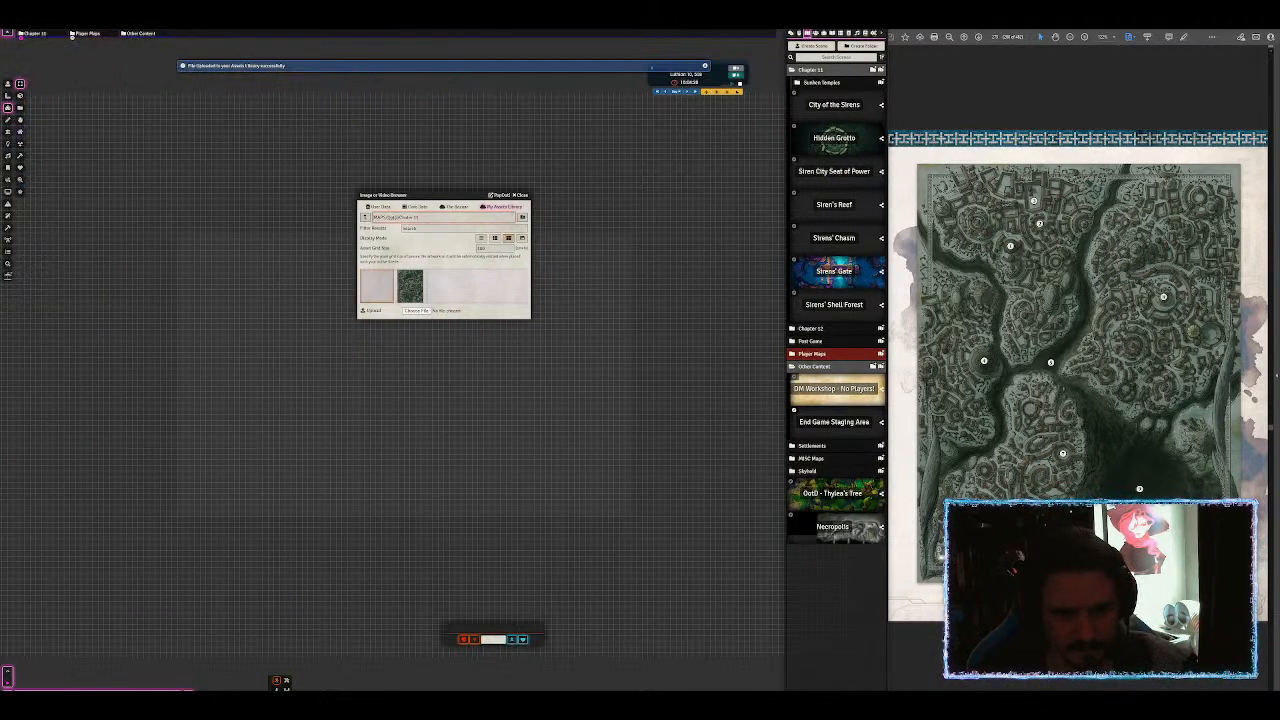
Step: Place both uploaded city maps side by side as tiles on the scene and close the image browser
{"action": "left_click_drag", "start_coordinate": [433, 196], "coordinate": [673, 175]}
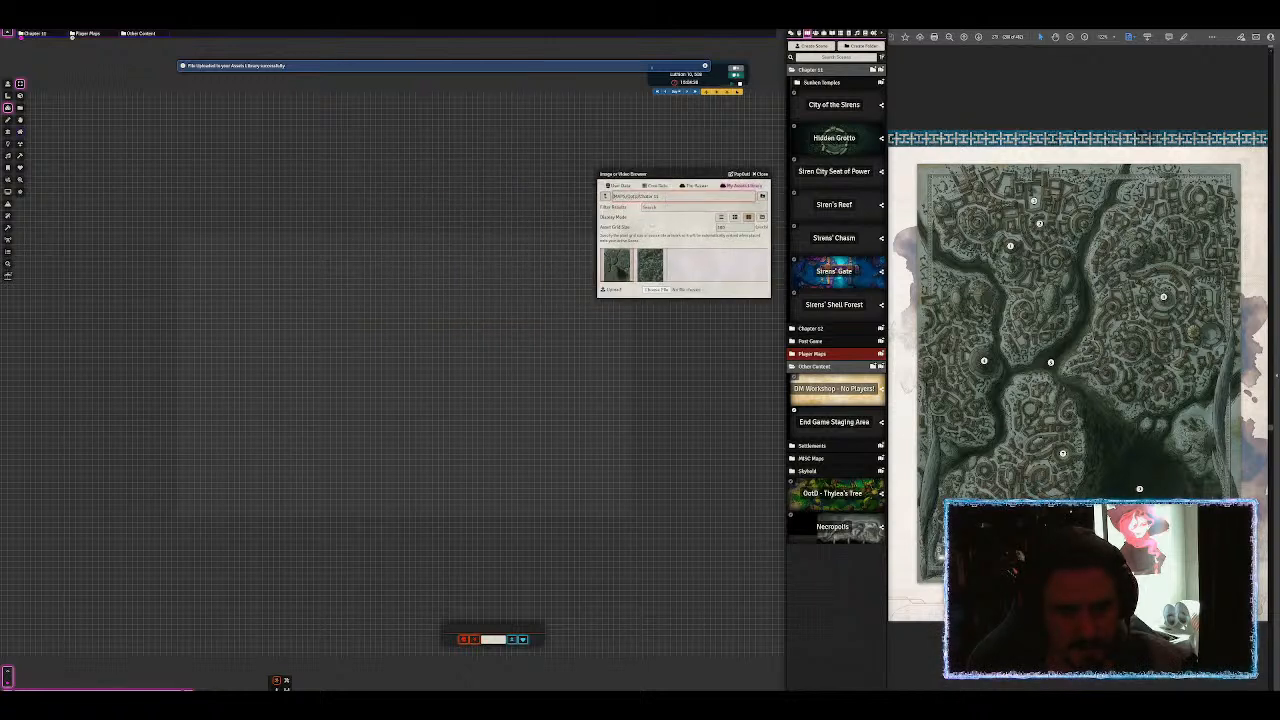
{"action": "left_click_drag", "start_coordinate": [656, 271], "coordinate": [508, 344]}
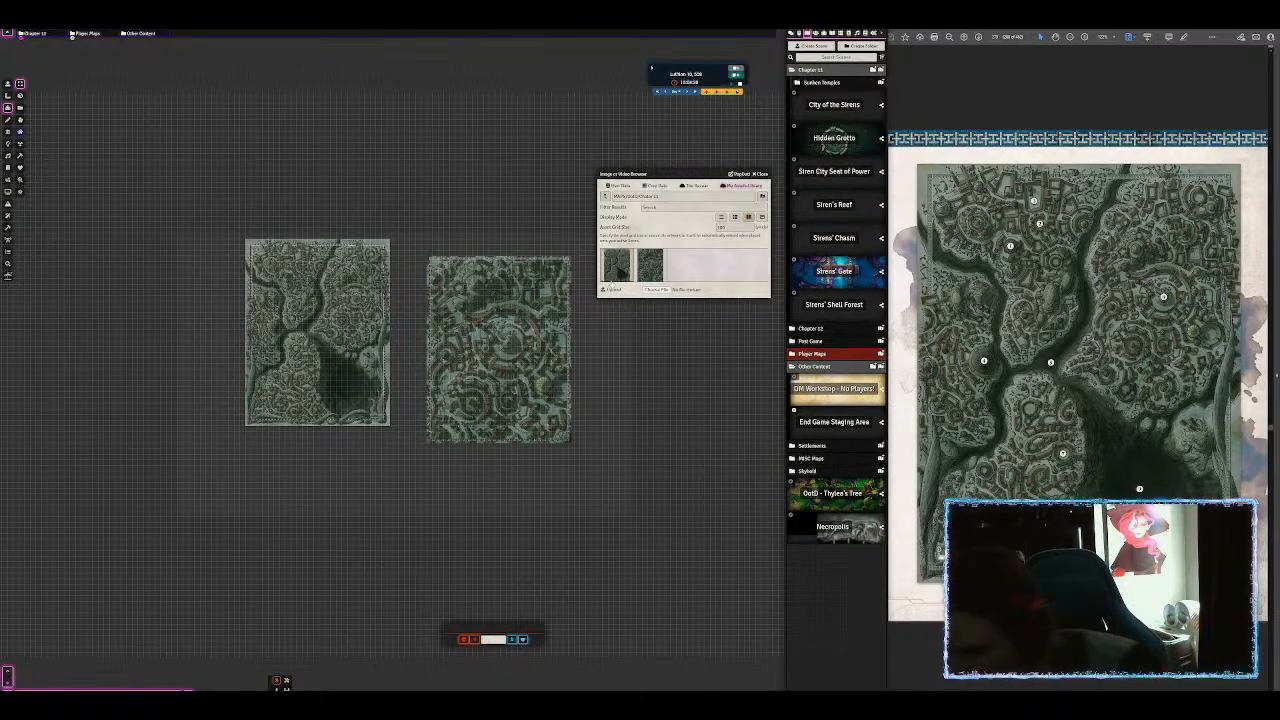
{"action": "double_click", "coordinate": [670, 175]}
Step: Move the district map tile away from the city overview map and enlarge the overview tile to about one and a half times its size
{"action": "scroll", "coordinate": [445, 370], "scroll_direction": "up", "scroll_amount": 10}
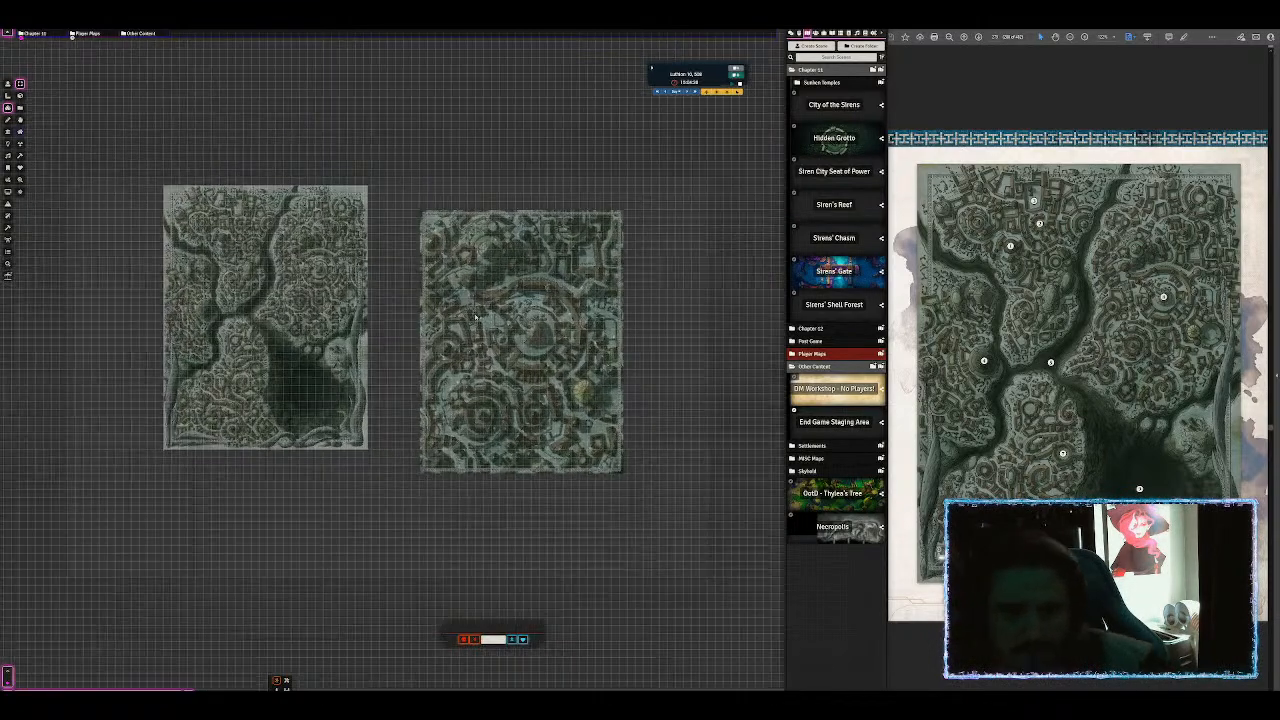
{"action": "left_click_drag", "start_coordinate": [458, 390], "coordinate": [563, 340]}
{"action": "left_click_drag", "start_coordinate": [366, 259], "coordinate": [264, 248]}
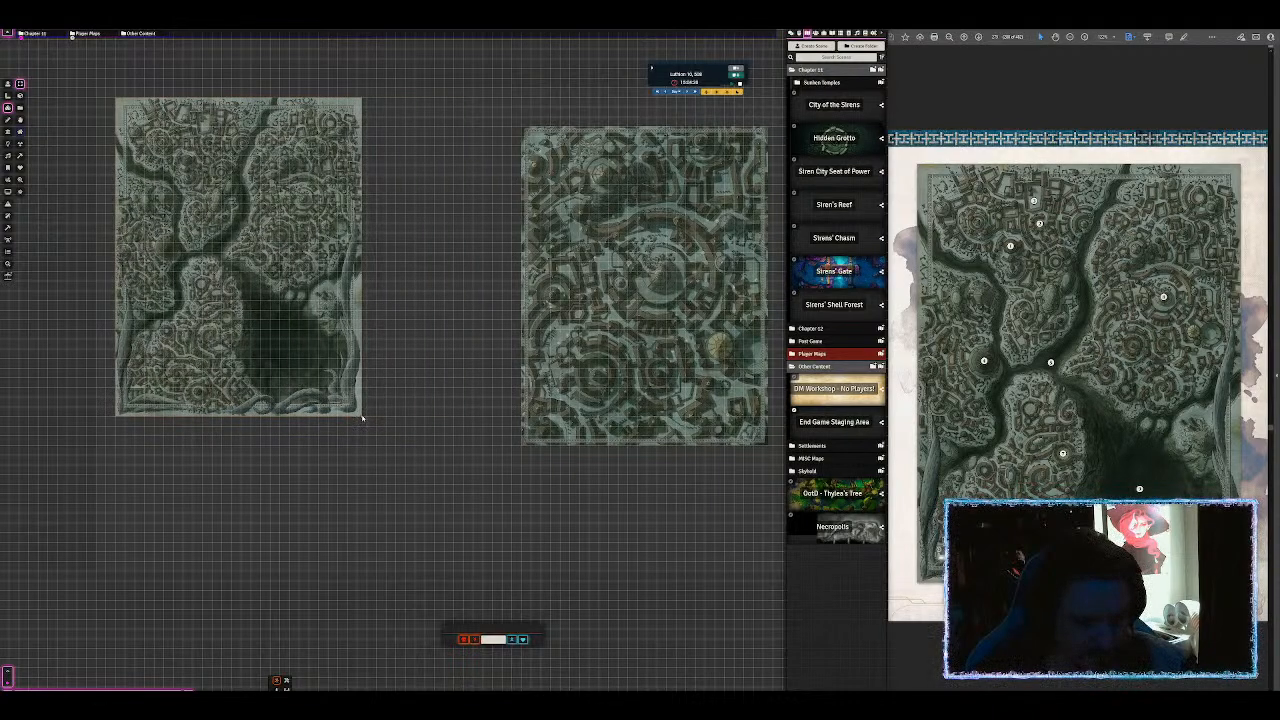
{"action": "left_click_drag", "start_coordinate": [363, 418], "coordinate": [514, 573]}
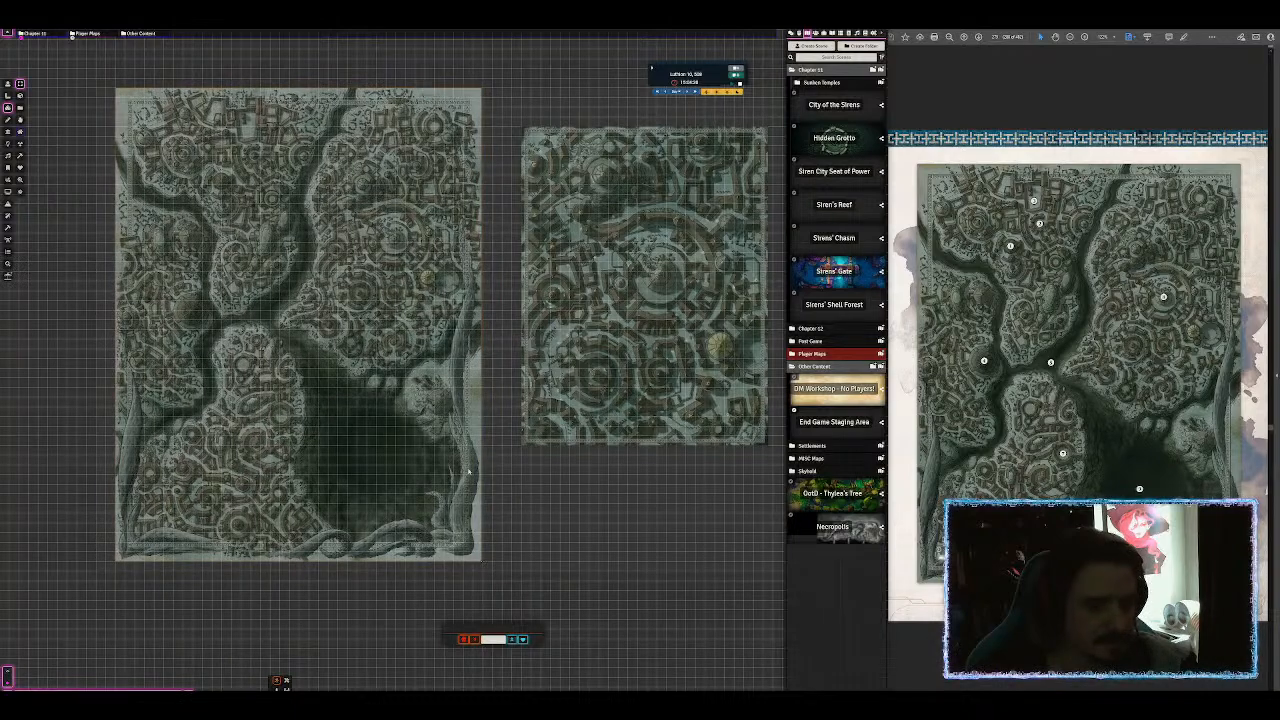
{"action": "left_click_drag", "start_coordinate": [485, 567], "coordinate": [493, 574]}
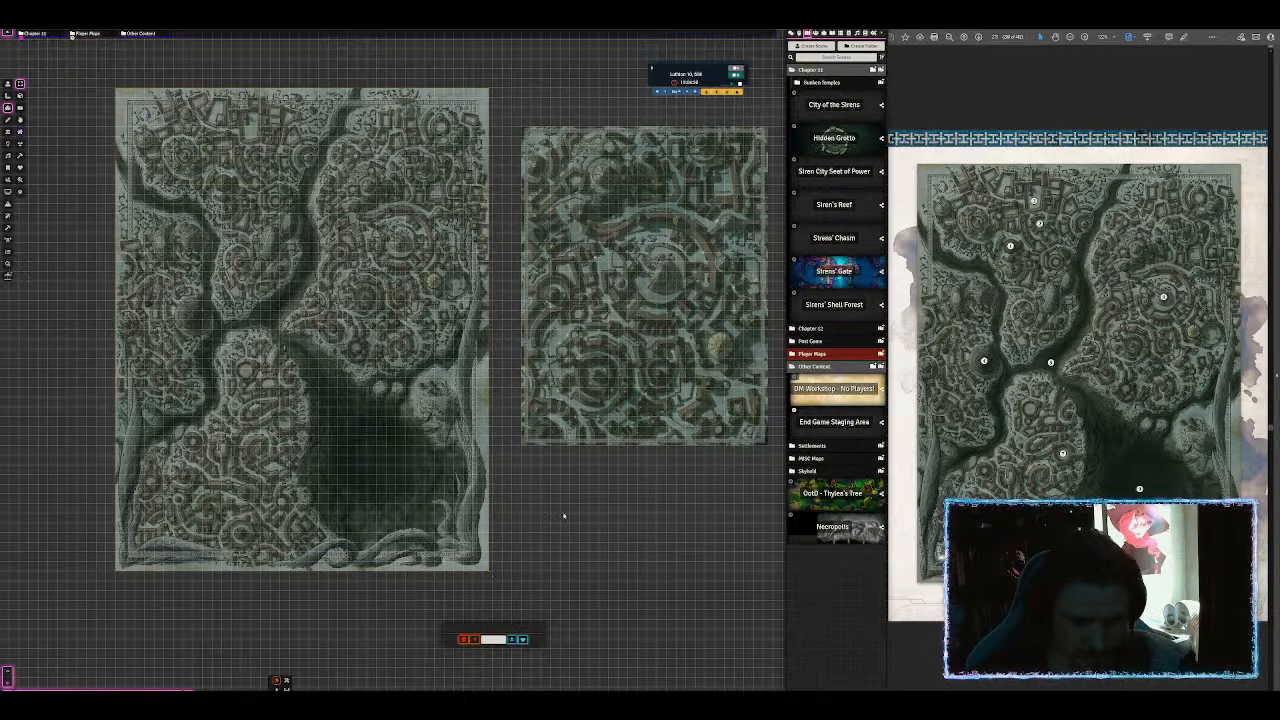
Step: Enlarge the district map tile to match the overview map's size and position the two with a narrow gap between them
{"action": "left_click_drag", "start_coordinate": [651, 490], "coordinate": [475, 461]}
{"action": "left_click_drag", "start_coordinate": [488, 293], "coordinate": [477, 254]}
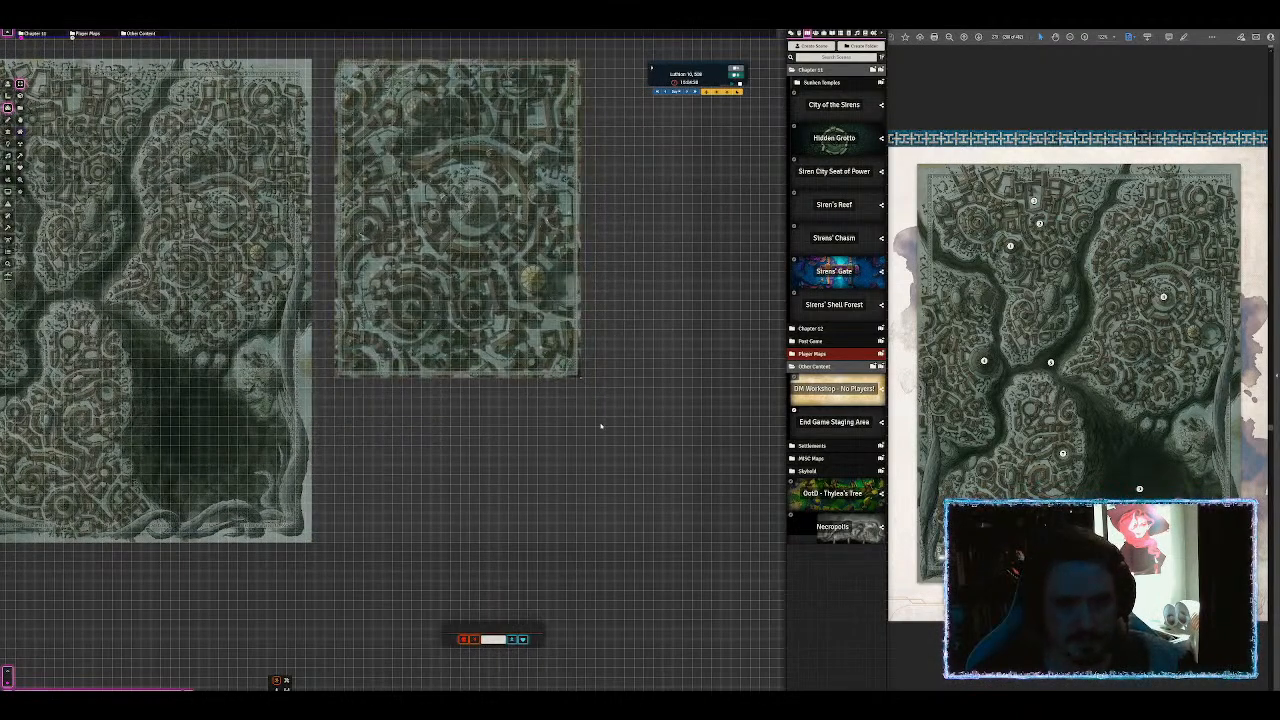
{"action": "left_click_drag", "start_coordinate": [585, 382], "coordinate": [677, 540]}
{"action": "left_click_drag", "start_coordinate": [646, 457], "coordinate": [622, 456]}
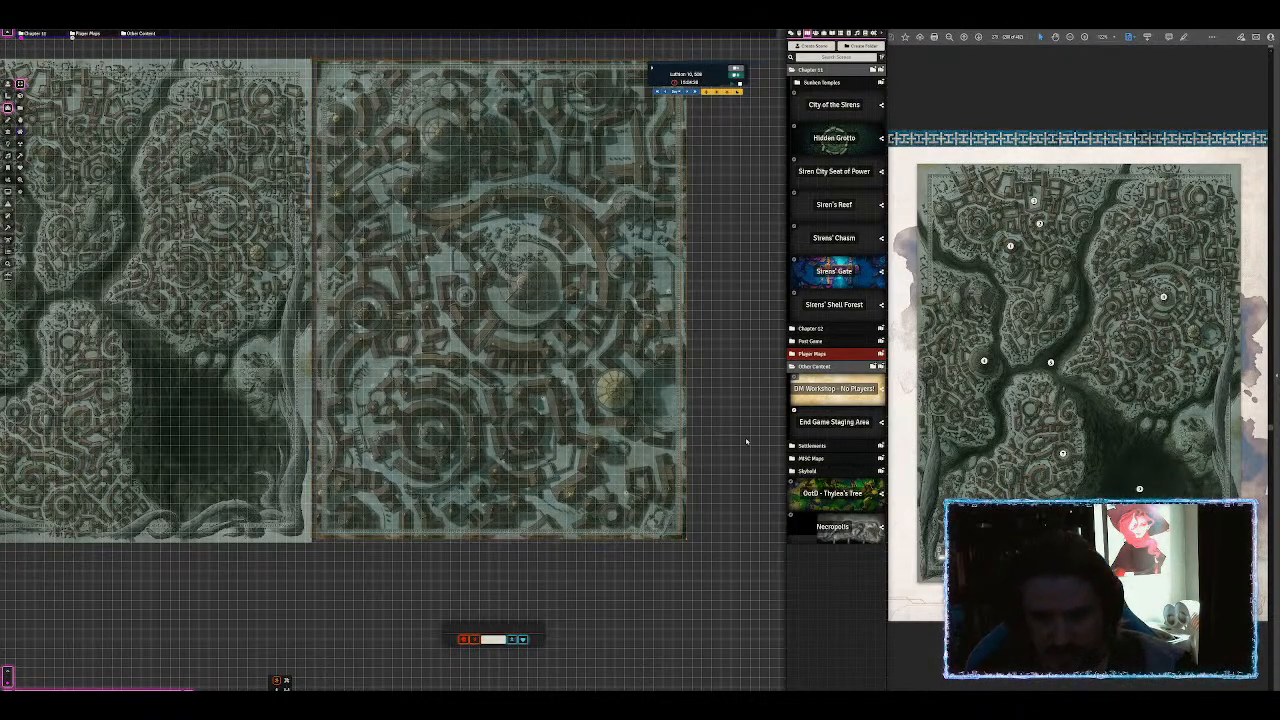
{"action": "scroll", "coordinate": [452, 360], "scroll_direction": "down", "scroll_amount": 2}
{"action": "left_click_drag", "start_coordinate": [270, 280], "coordinate": [257, 281]}
{"action": "left_click_drag", "start_coordinate": [277, 103], "coordinate": [397, 81]}
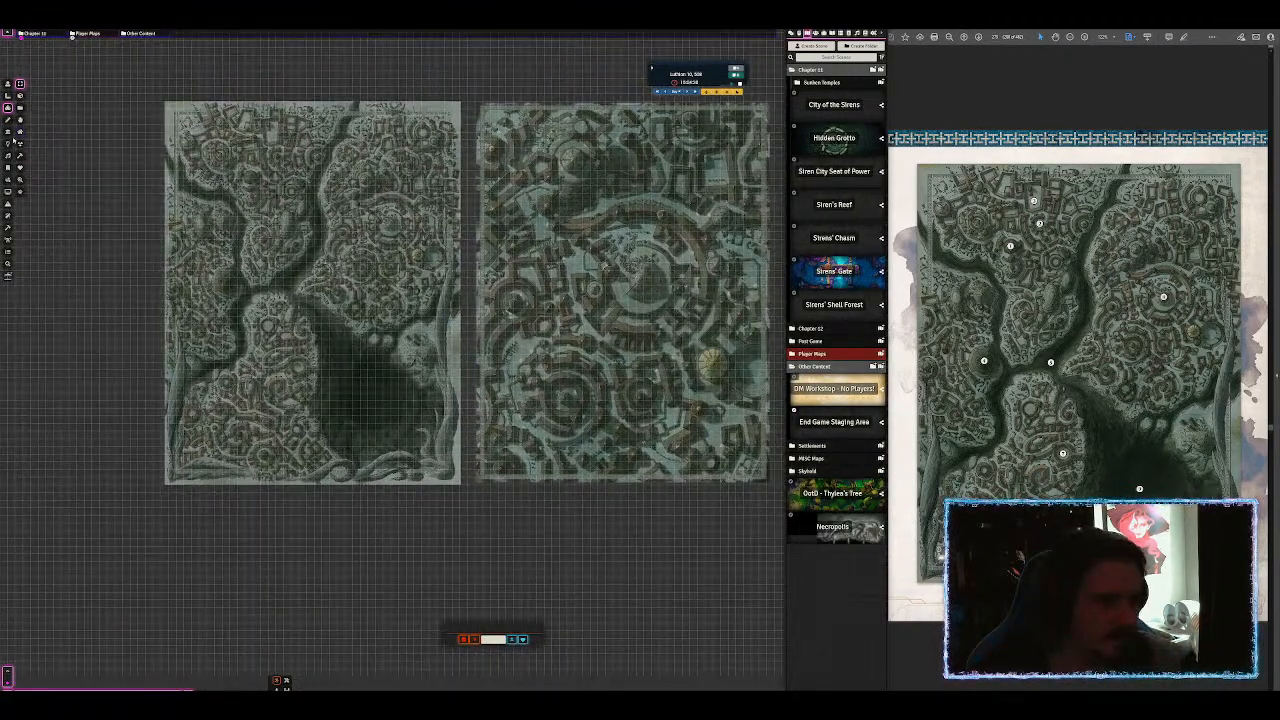
Step: Wall off the edges of the City of the Sirens scene
{"action": "left_click", "coordinate": [8, 132]}
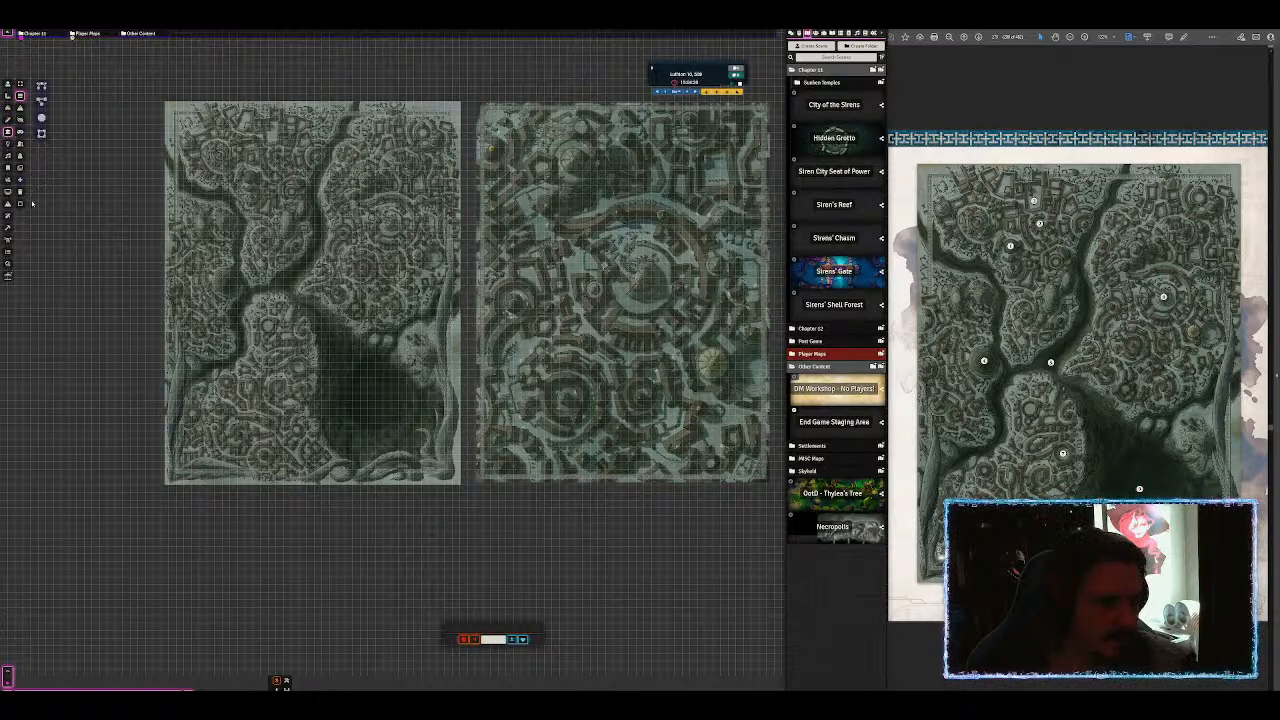
{"action": "left_click", "coordinate": [20, 204]}
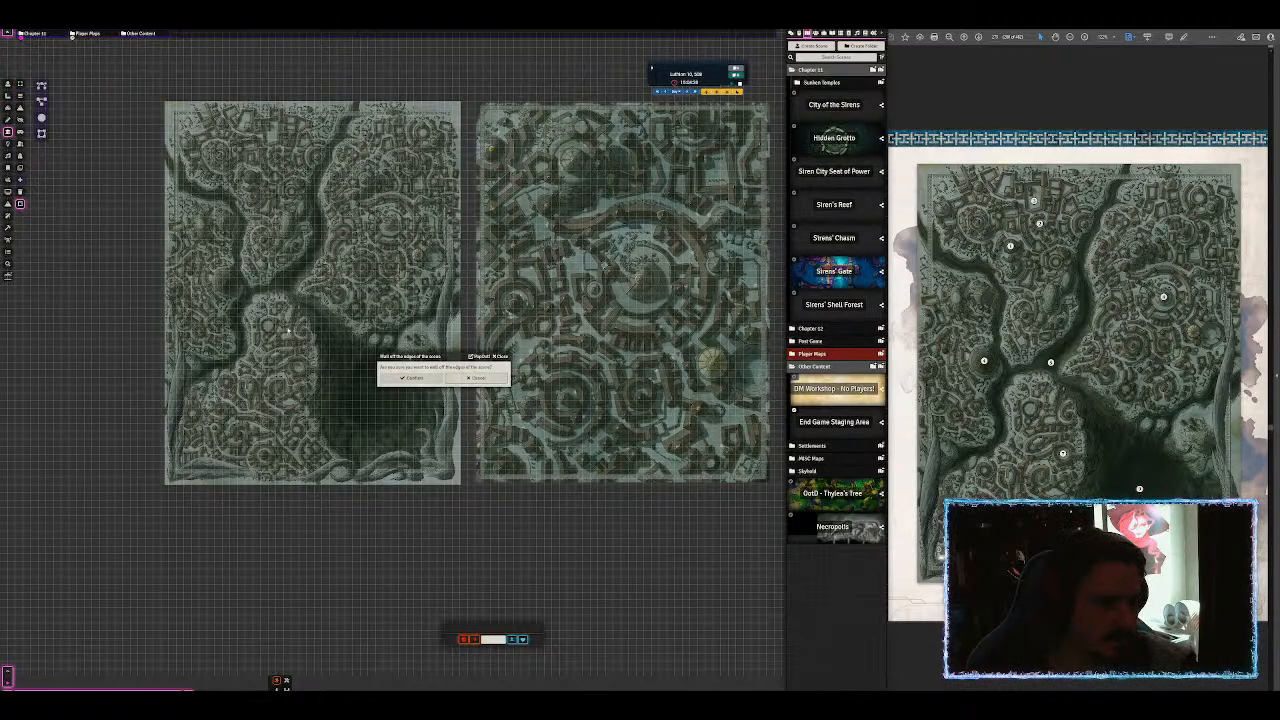
{"action": "left_click", "coordinate": [414, 379]}
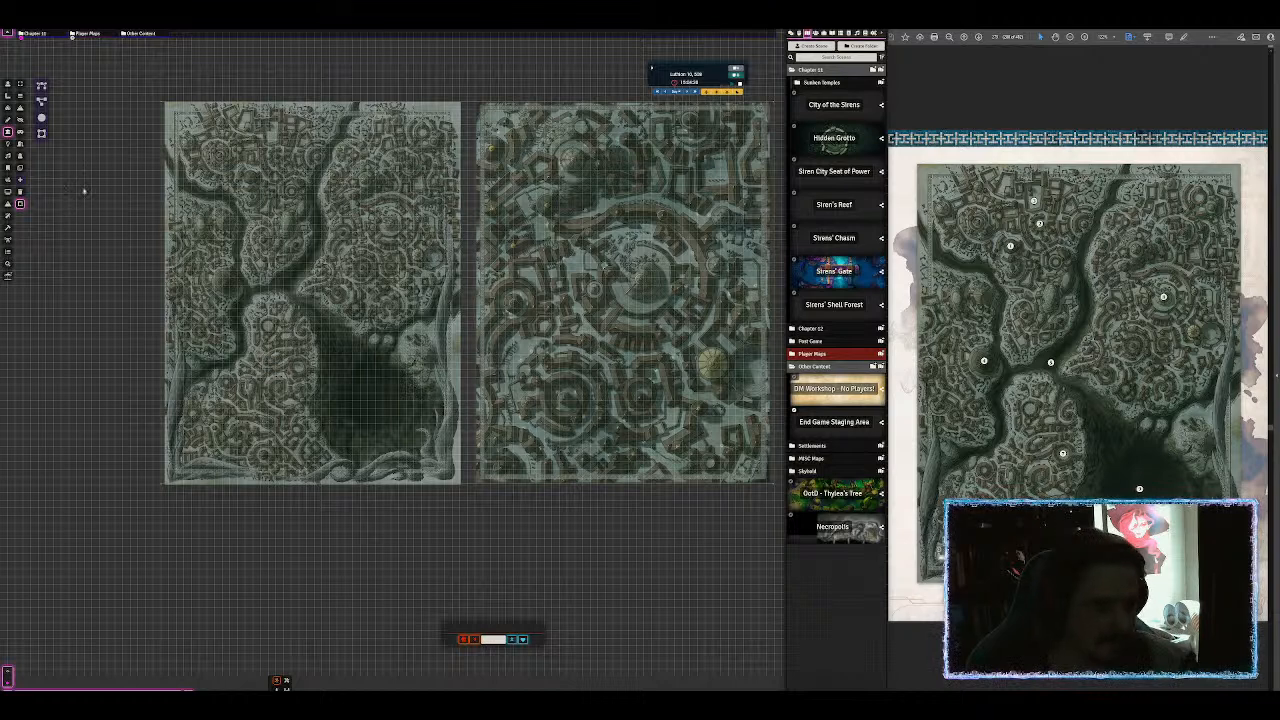
{"action": "left_click", "coordinate": [20, 204]}
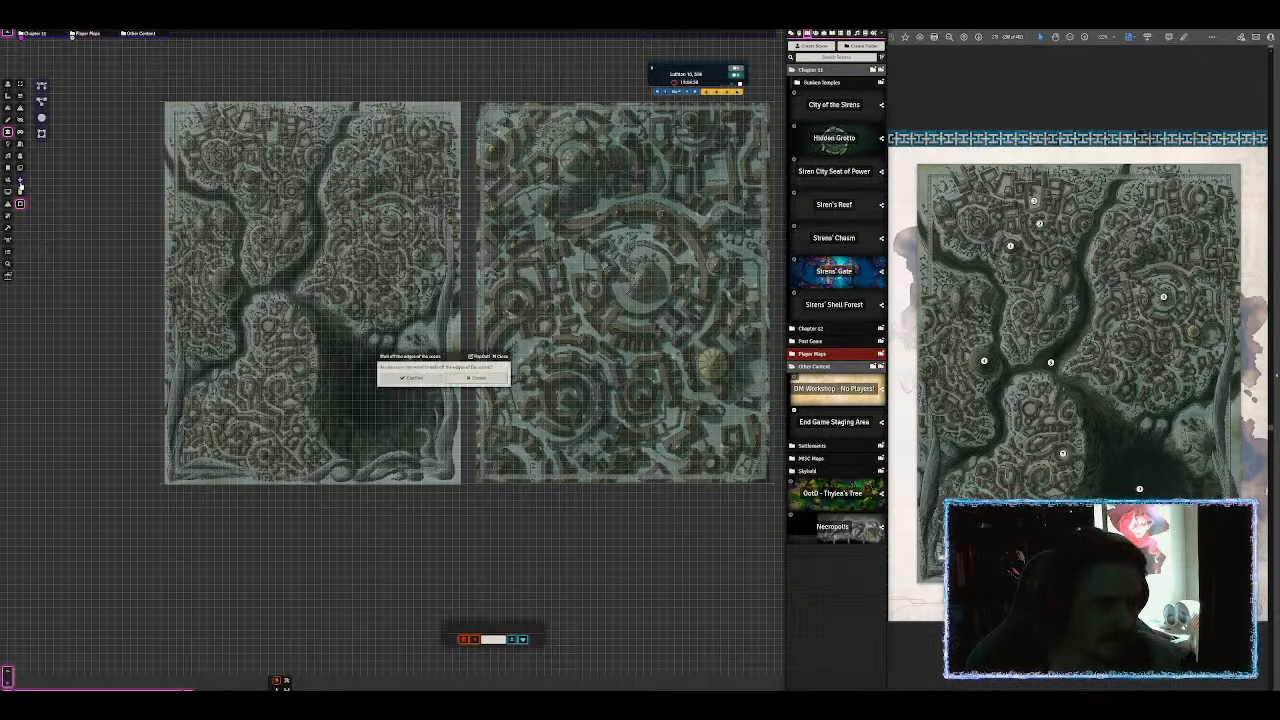
{"action": "left_click", "coordinate": [471, 380]}
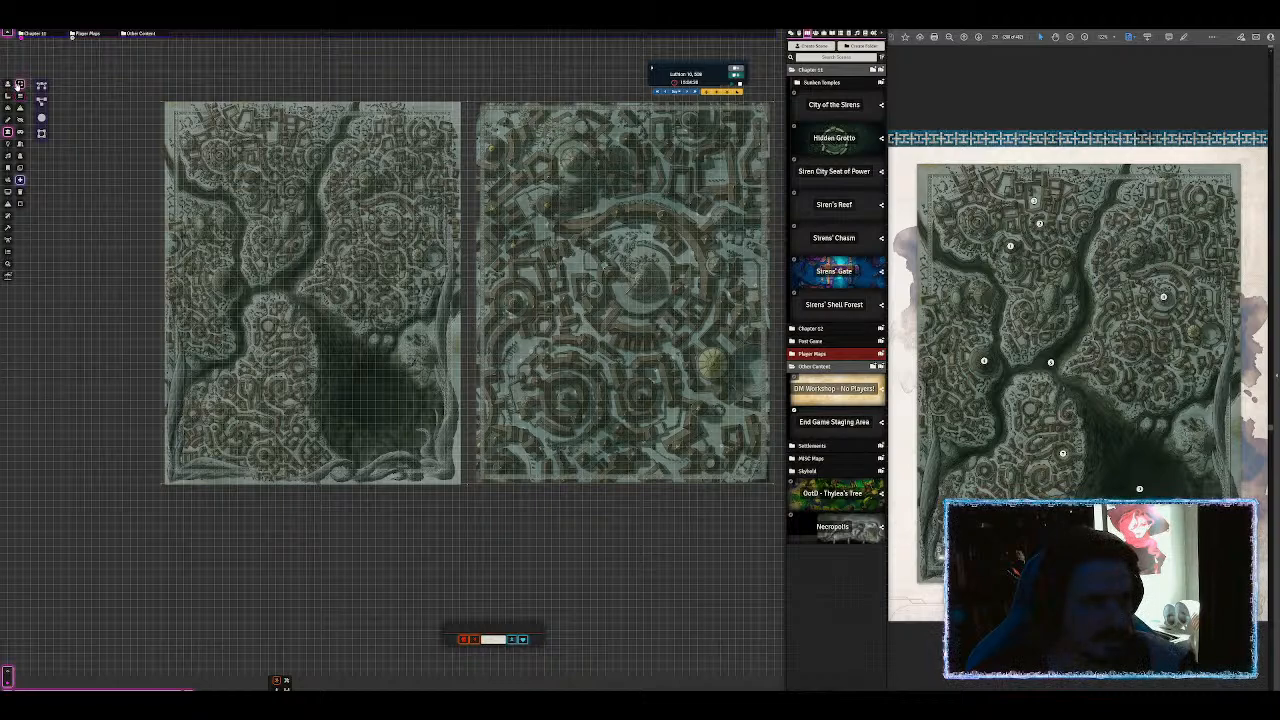
{"action": "left_click_drag", "start_coordinate": [645, 222], "coordinate": [613, 188]}
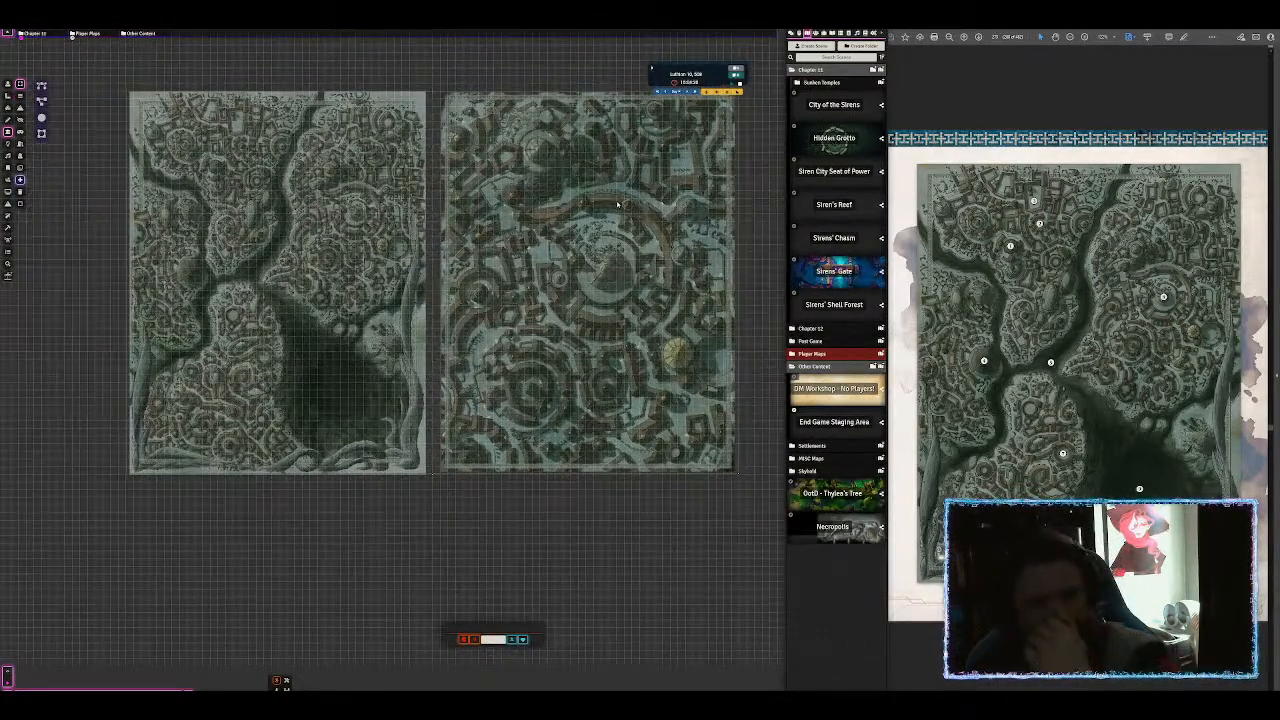
Step: Raise the City of the Sirens scene's darkness level to the maximum in its lighting configuration
{"action": "right_click", "coordinate": [836, 106]}
{"action": "left_click", "coordinate": [810, 149]}
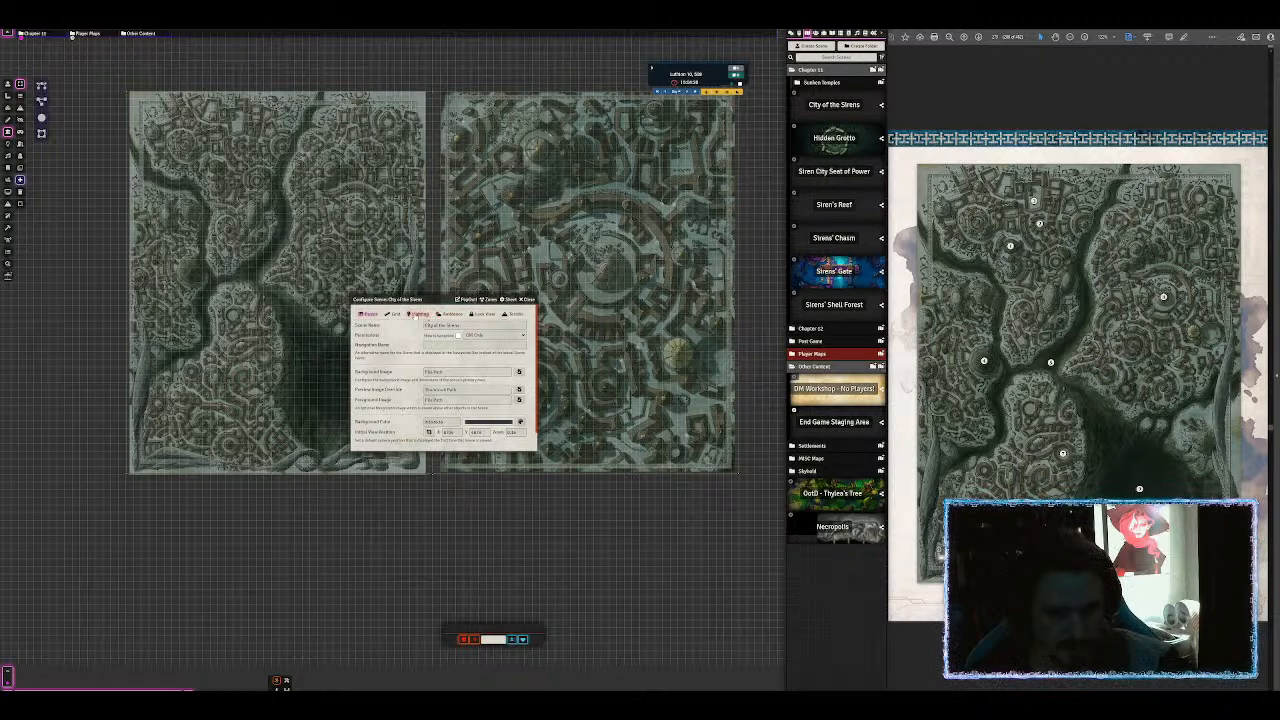
{"action": "left_click", "coordinate": [417, 315]}
{"action": "left_click_drag", "start_coordinate": [476, 468], "coordinate": [574, 478]}
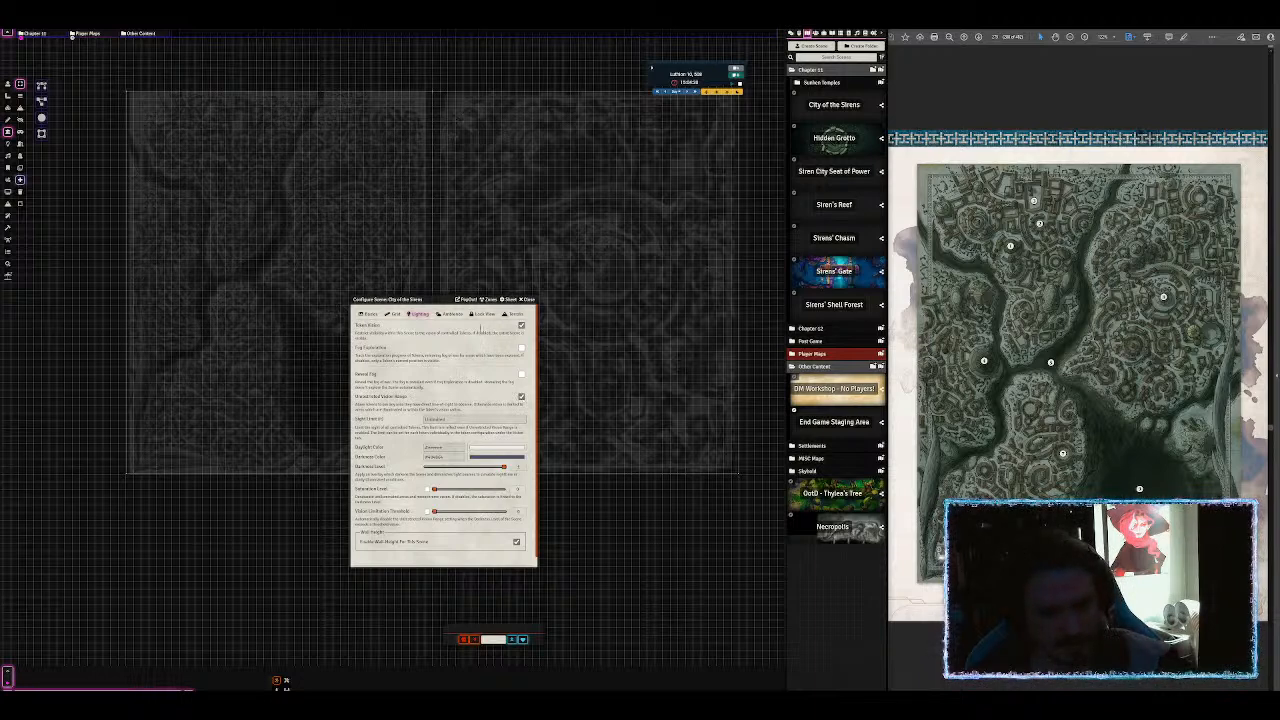
{"action": "scroll", "coordinate": [405, 451], "scroll_direction": "down", "scroll_amount": 1}
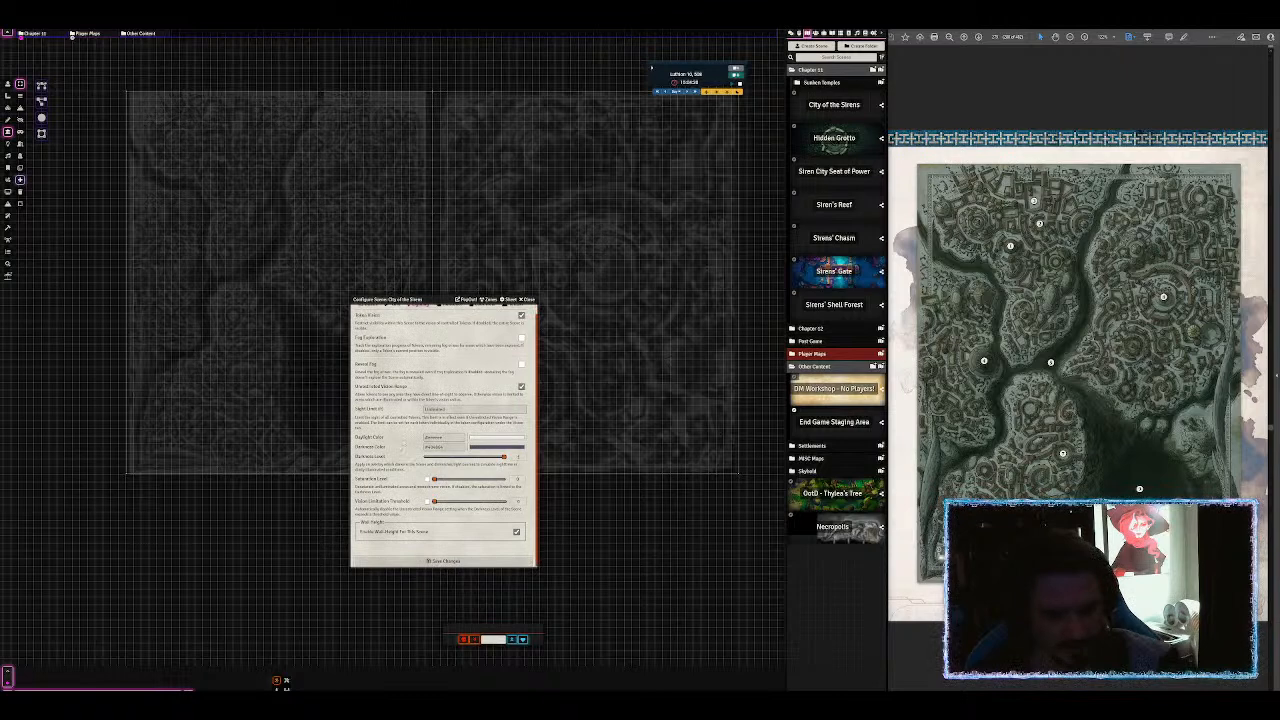
{"action": "scroll", "coordinate": [440, 440], "scroll_direction": "up", "scroll_amount": 1}
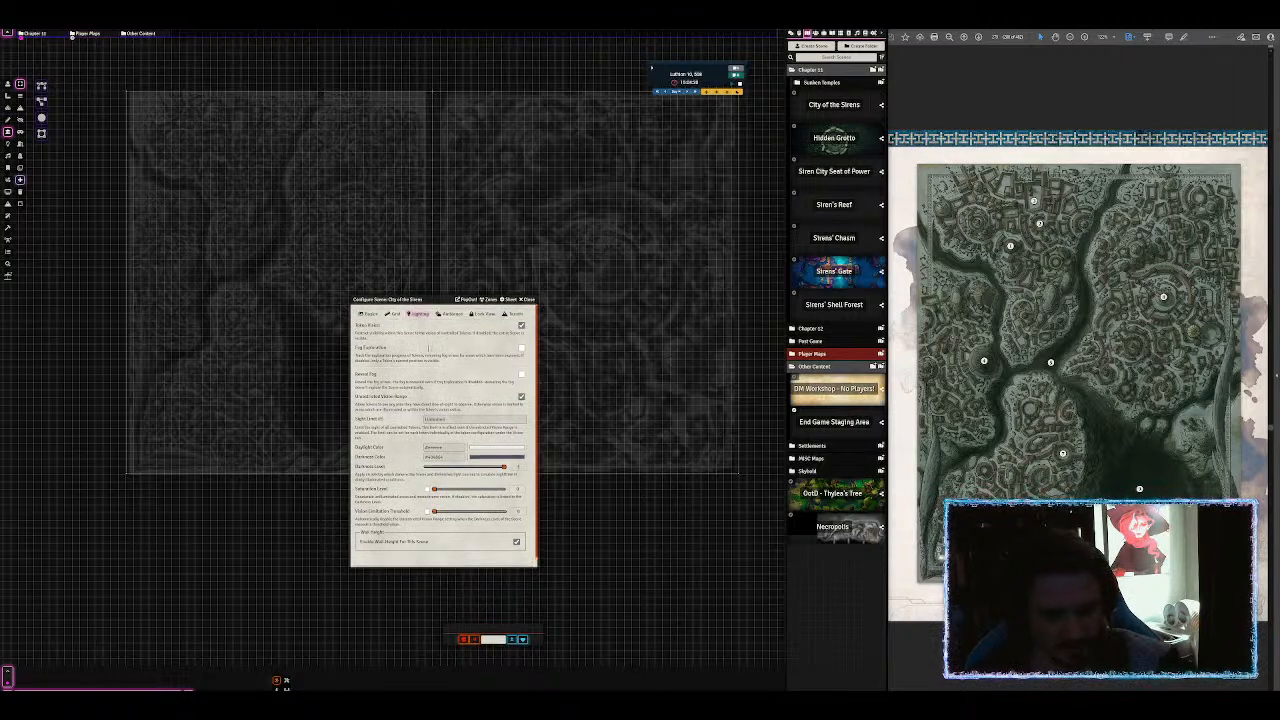
Step: Change the scene's grid type to gridless and save the scene configuration
{"action": "left_click", "coordinate": [394, 314]}
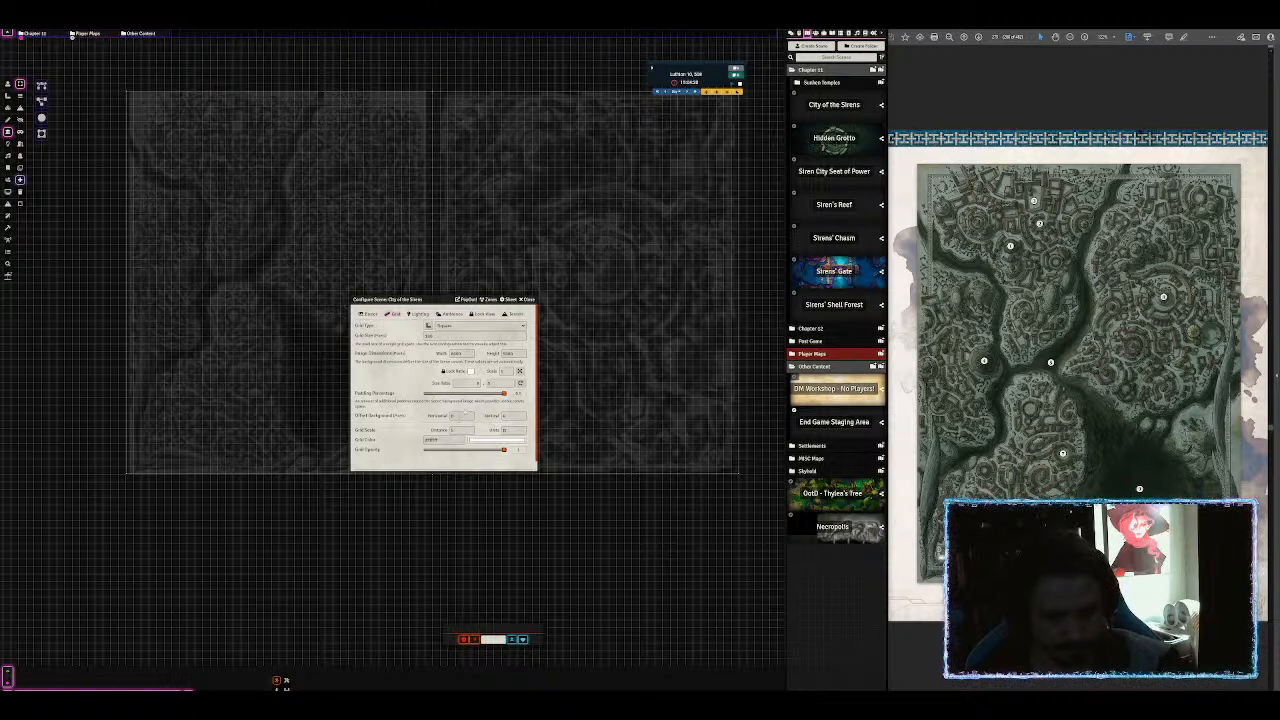
{"action": "left_click", "coordinate": [462, 326]}
{"action": "left_click", "coordinate": [455, 333]}
{"action": "scroll", "coordinate": [450, 400], "scroll_direction": "down", "scroll_amount": 1}
{"action": "left_click", "coordinate": [445, 465]}
Step: View the Sirens' Gate scene and copy its ambient light
{"action": "left_click_drag", "start_coordinate": [491, 281], "coordinate": [479, 303]}
{"action": "scroll", "coordinate": [525, 311], "scroll_direction": "up", "scroll_amount": 1}
{"action": "left_click", "coordinate": [830, 274]}
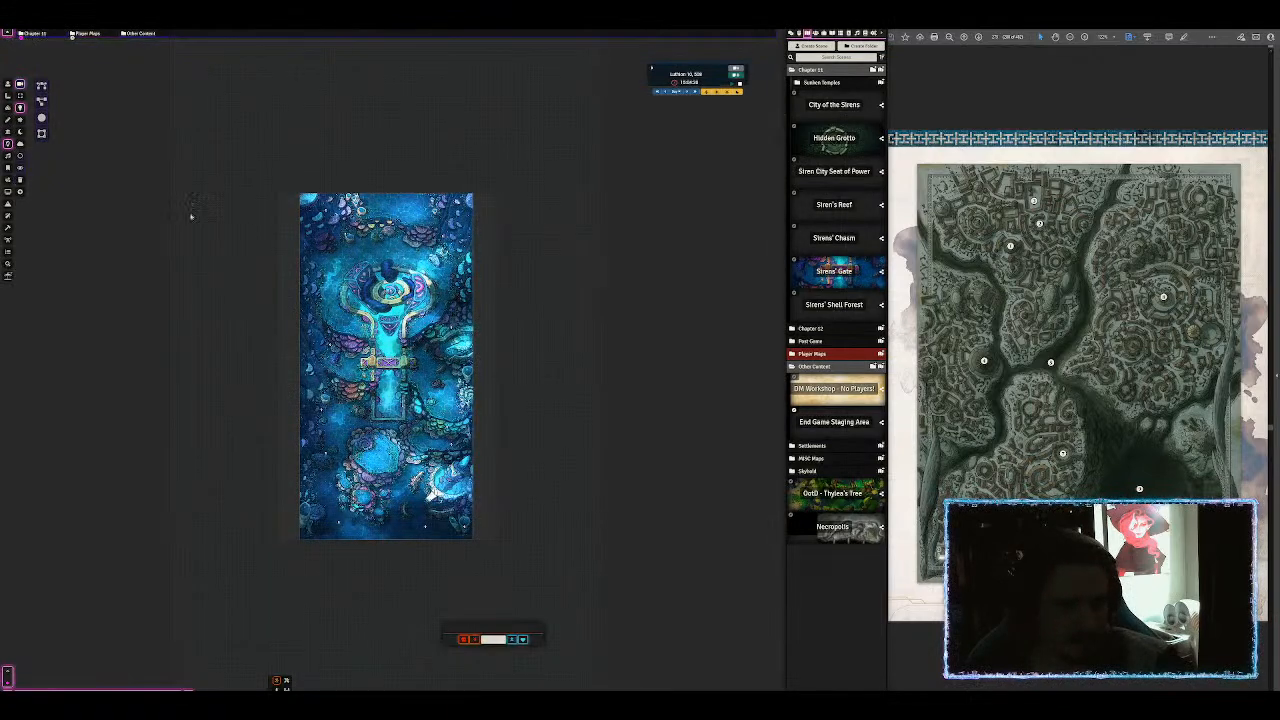
{"action": "left_click", "coordinate": [7, 143]}
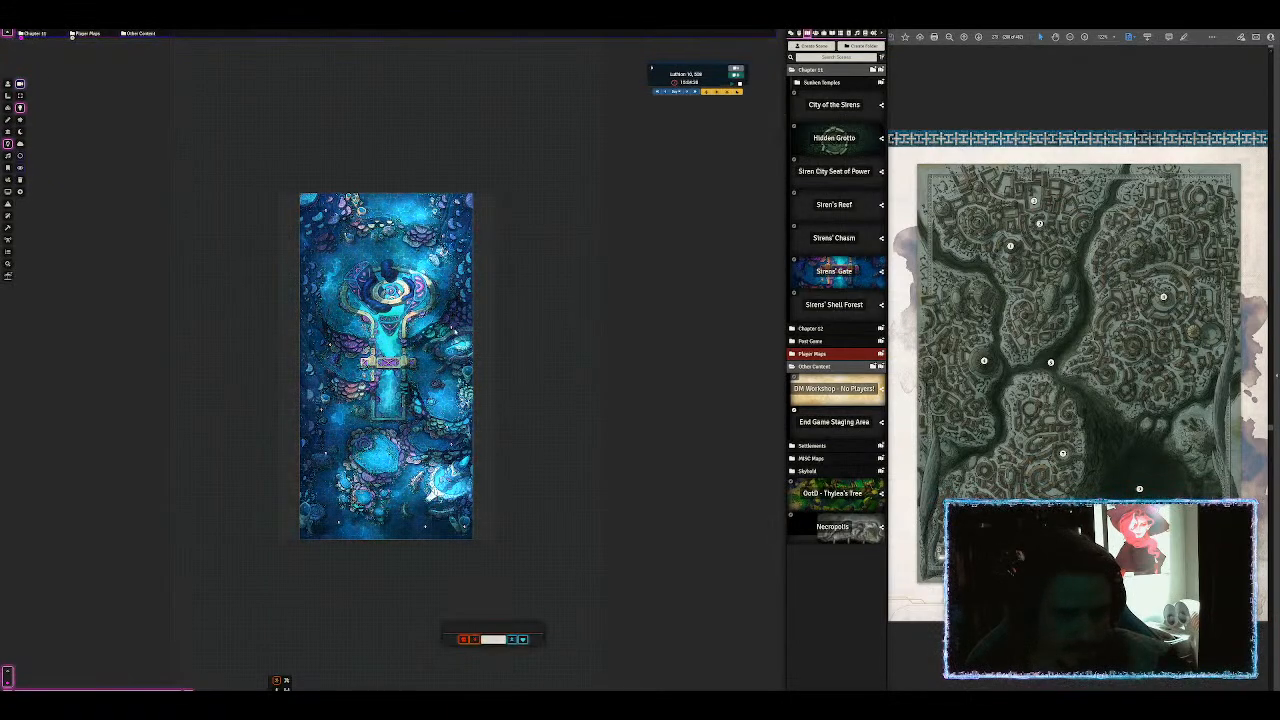
{"action": "key", "text": "ctrl+c"}
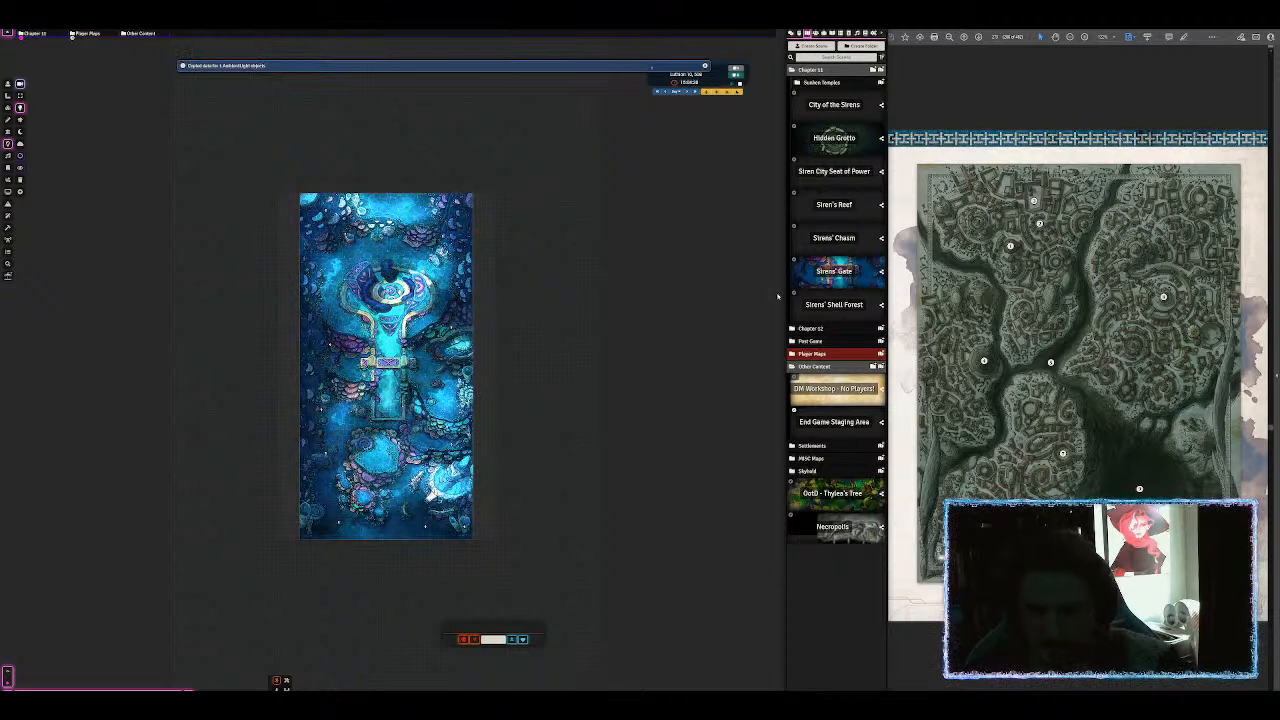
Step: Return to the City of the Sirens scene and paste copies of the ambient light onto the city overview map
{"action": "left_click", "coordinate": [836, 105]}
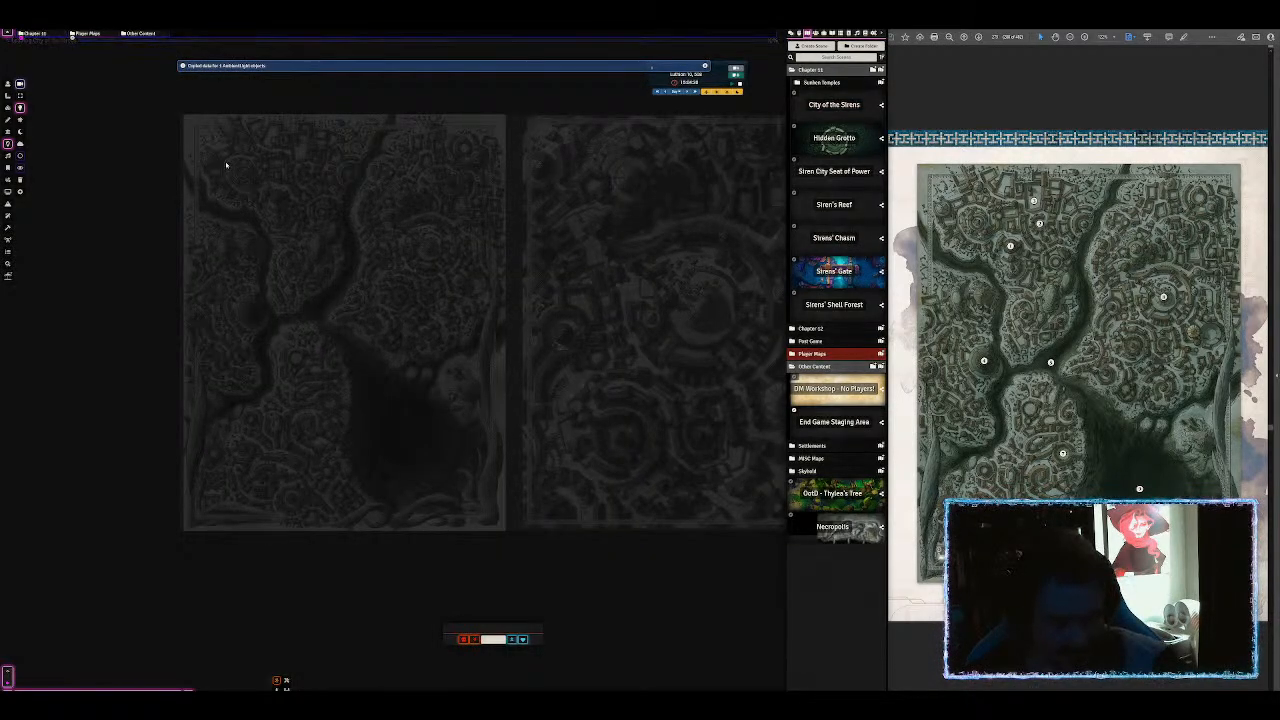
{"action": "key", "text": "ctrl+v"}
{"action": "key", "text": "ctrl+v"}
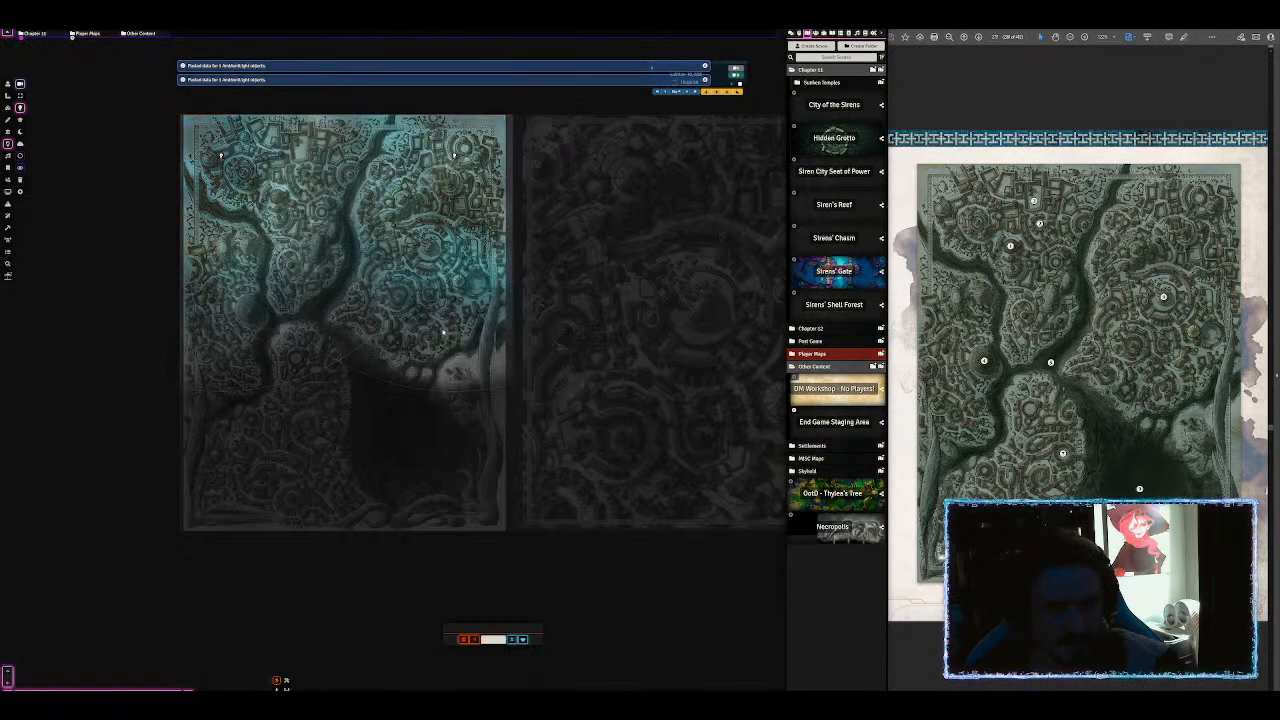
{"action": "key", "text": "ctrl+v"}
{"action": "key", "text": "ctrl+v"}
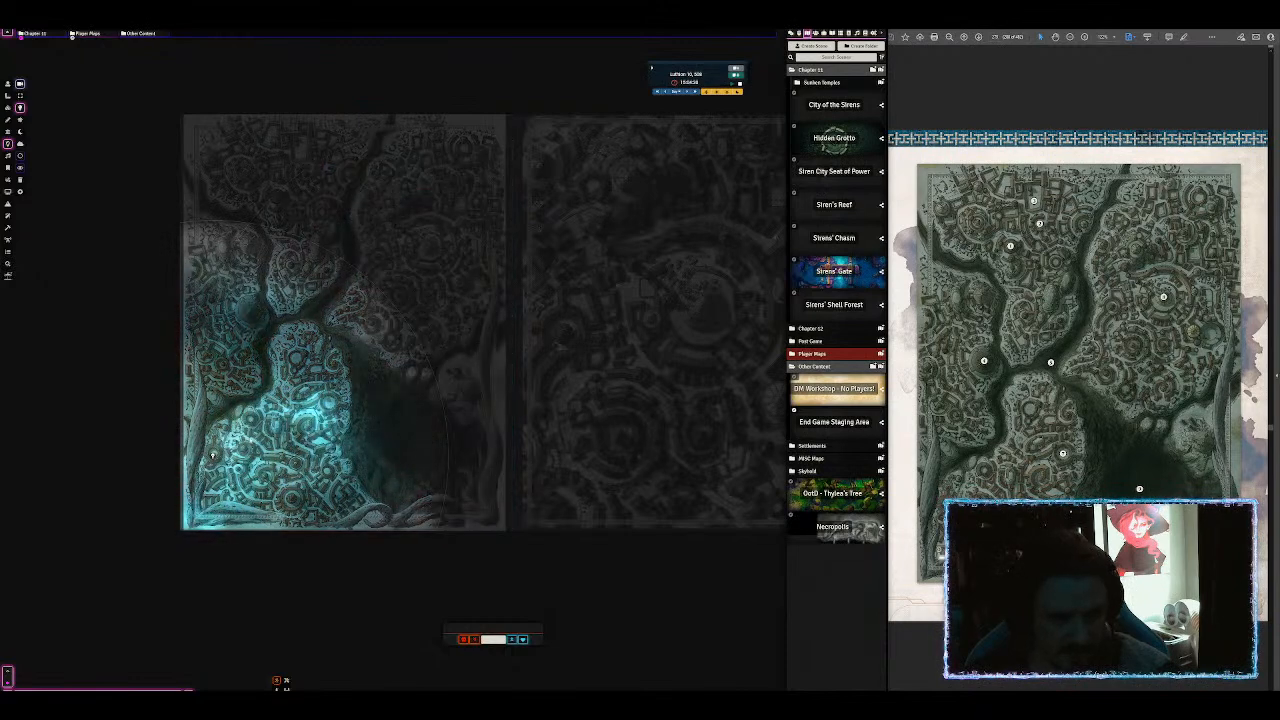
Step: Adjust the animation speed and intensity of the light in the overview map's lower-left corner, update it, and copy that light
{"action": "double_click", "coordinate": [213, 456]}
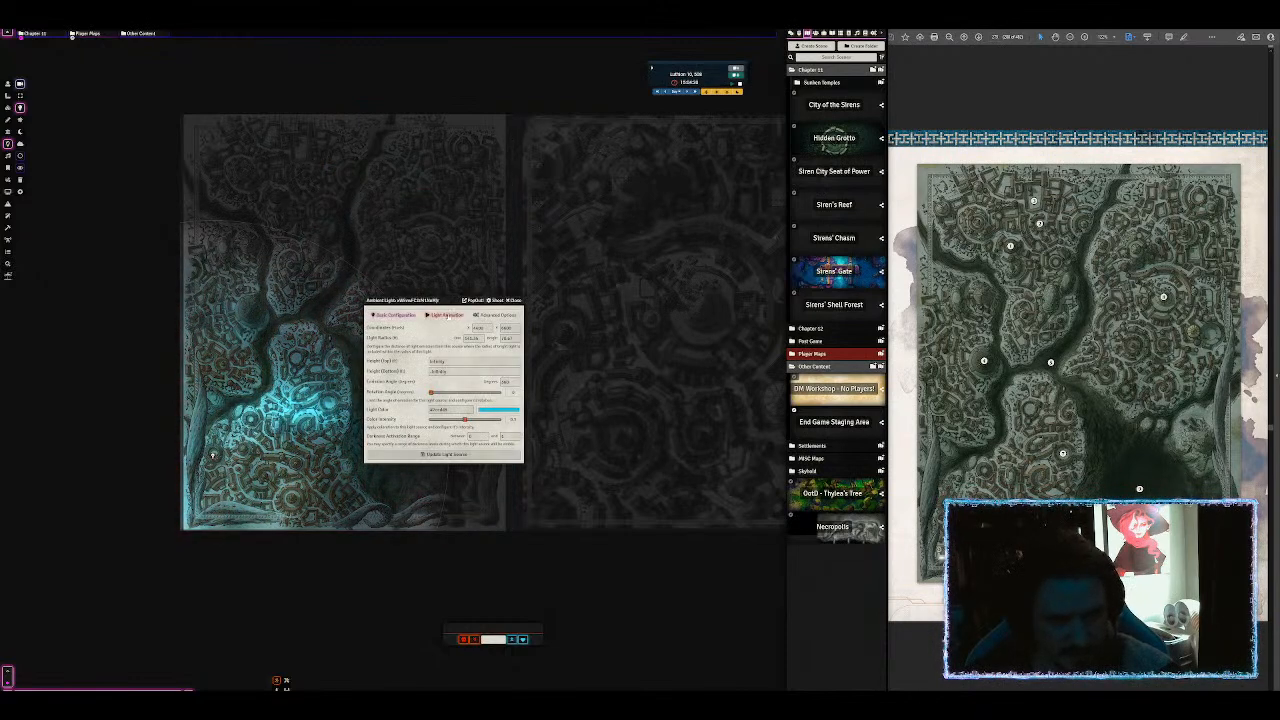
{"action": "left_click", "coordinate": [446, 315]}
{"action": "left_click_drag", "start_coordinate": [461, 356], "coordinate": [446, 356]}
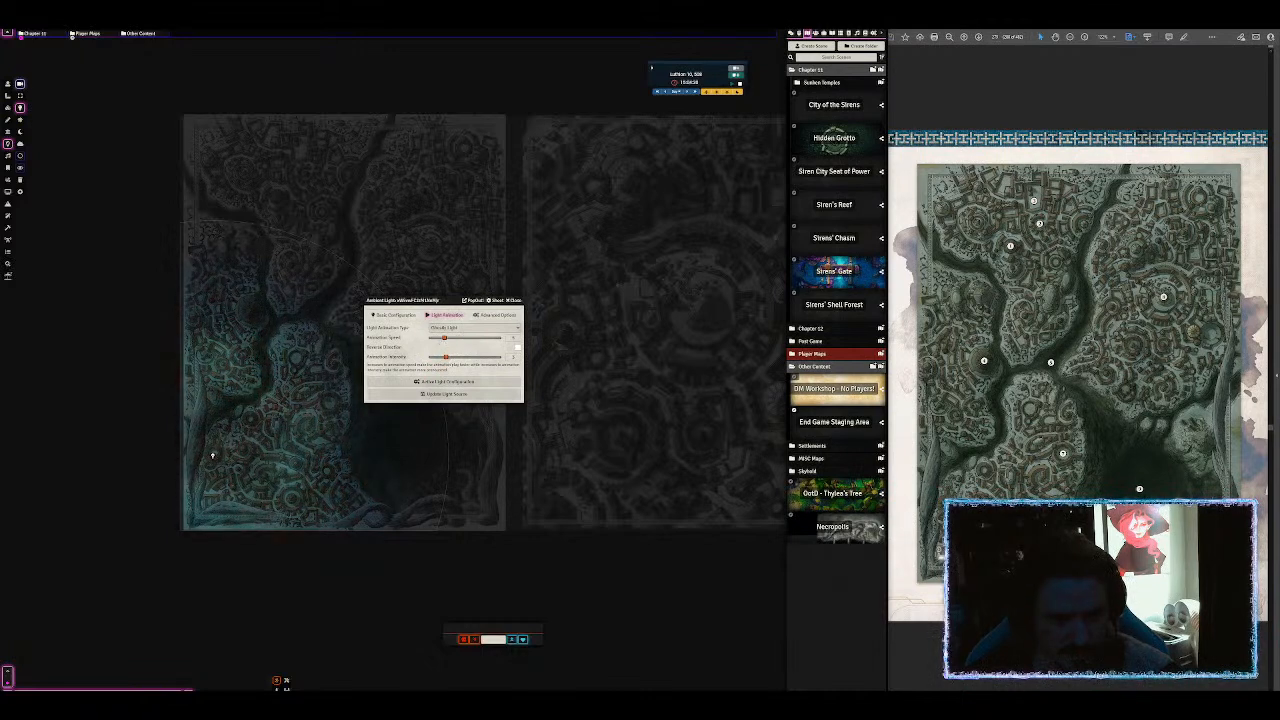
{"action": "left_click_drag", "start_coordinate": [453, 357], "coordinate": [460, 357]}
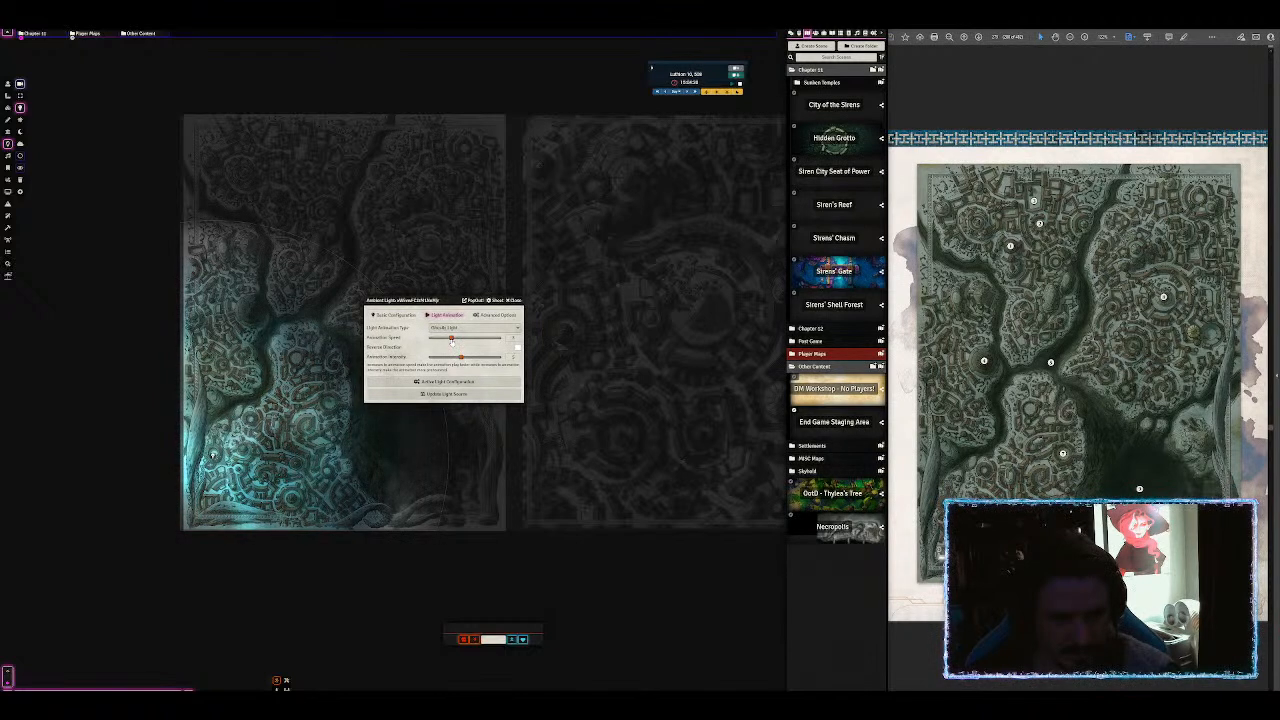
{"action": "left_click", "coordinate": [447, 383]}
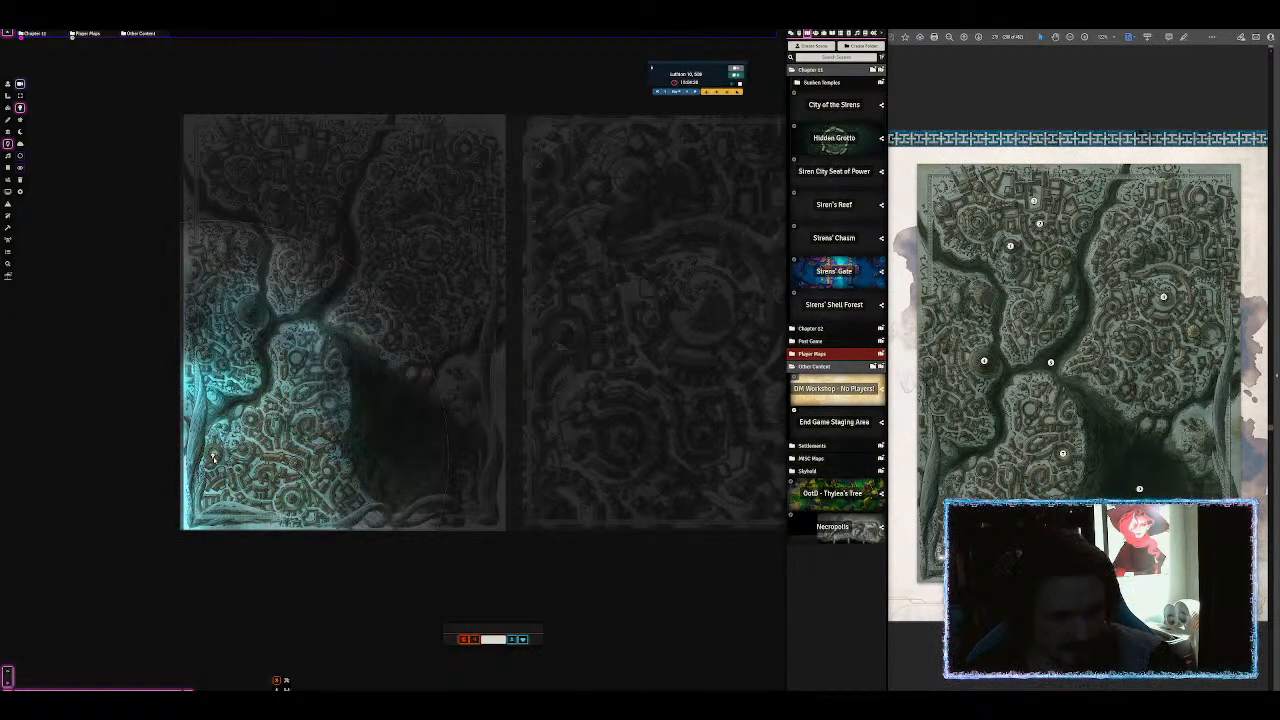
{"action": "key", "text": "ctrl+c"}
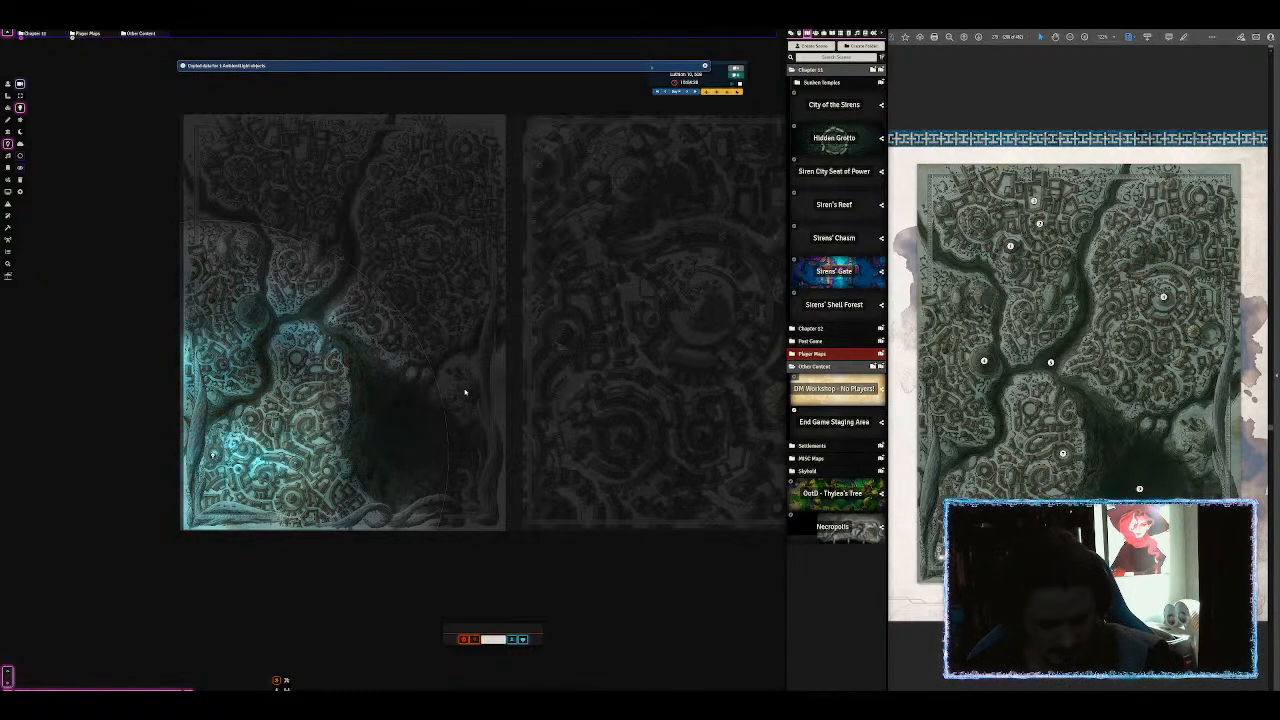
Step: Paste copies of the ambient light near the right edge and the two upper corners of the city overview map
{"action": "key", "text": "ctrl+v"}
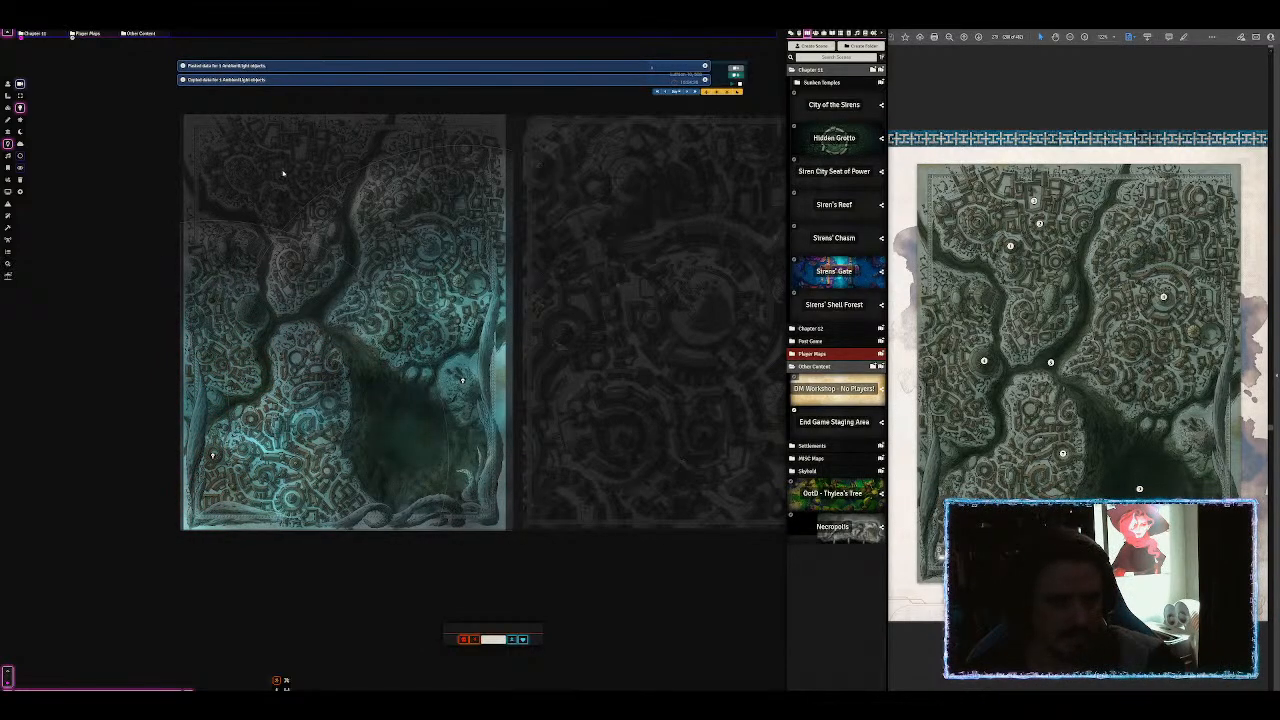
{"action": "key", "text": "ctrl+v"}
{"action": "key", "text": "ctrl+v"}
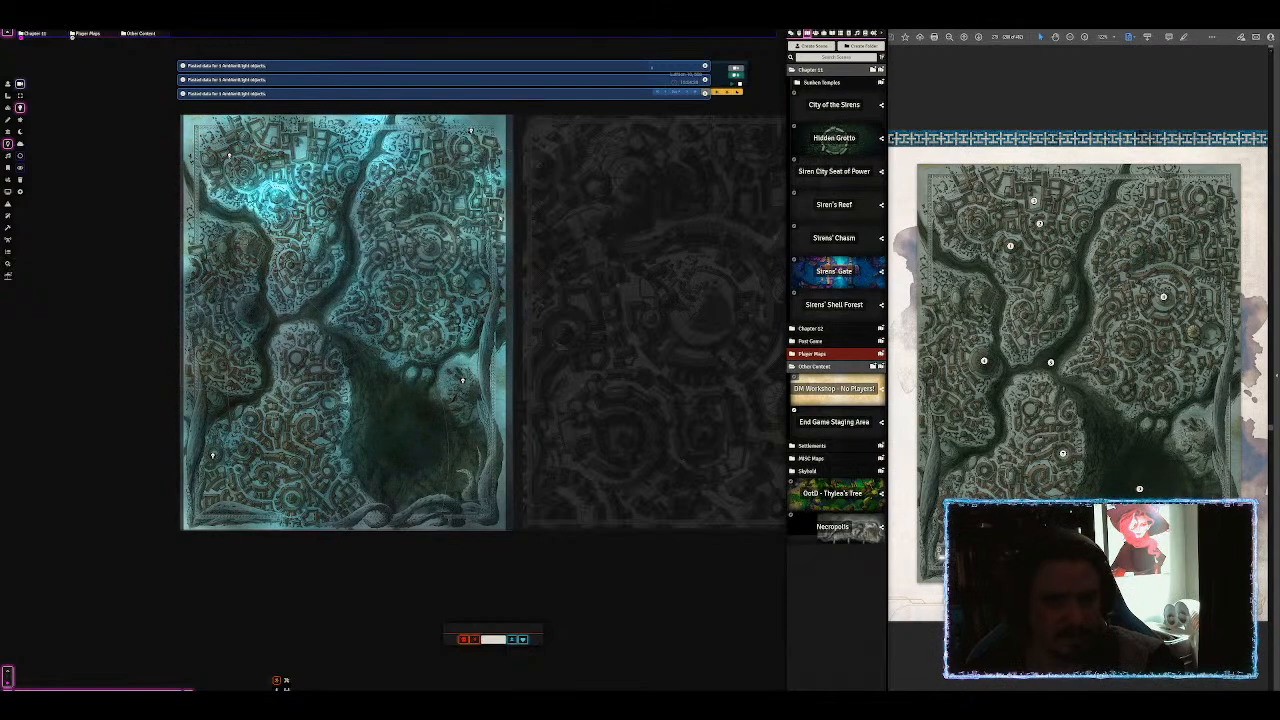
Step: Paste copies of the ambient light across the detailed city map, near its upper and lower corners
{"action": "scroll", "coordinate": [384, 262], "scroll_direction": "down", "scroll_amount": 1}
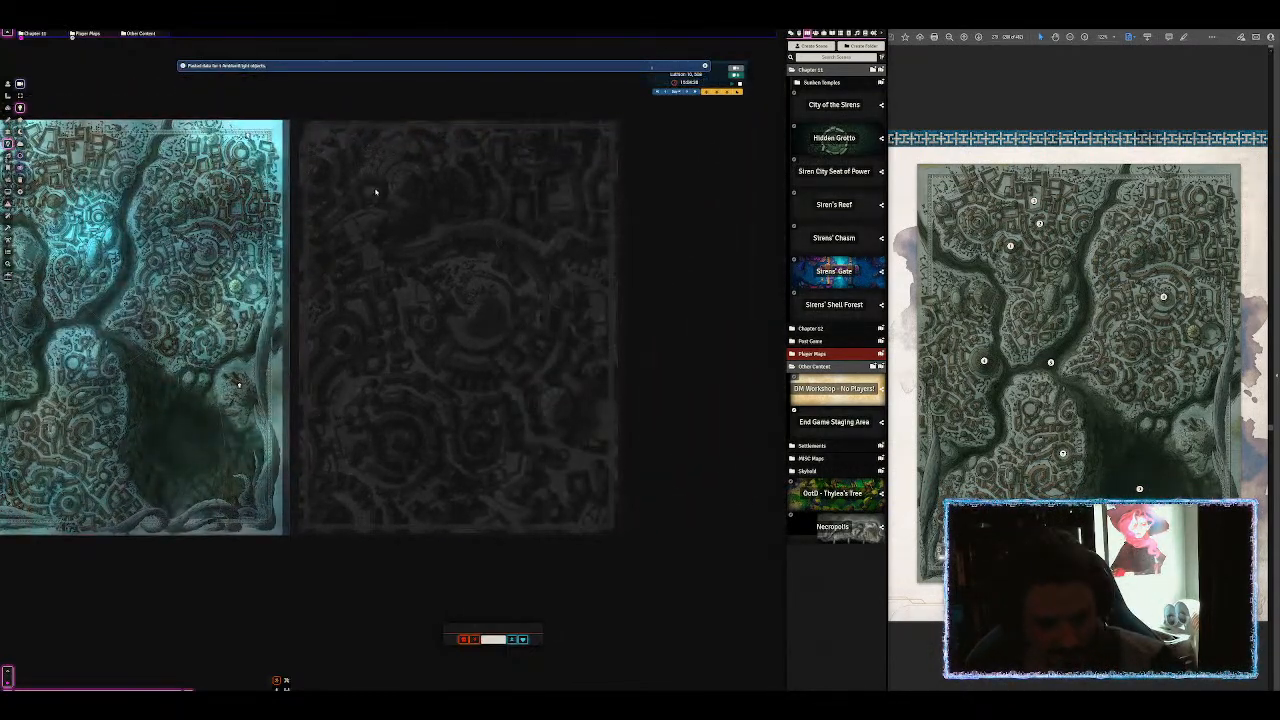
{"action": "key", "text": "ctrl+v"}
{"action": "key", "text": "ctrl+v"}
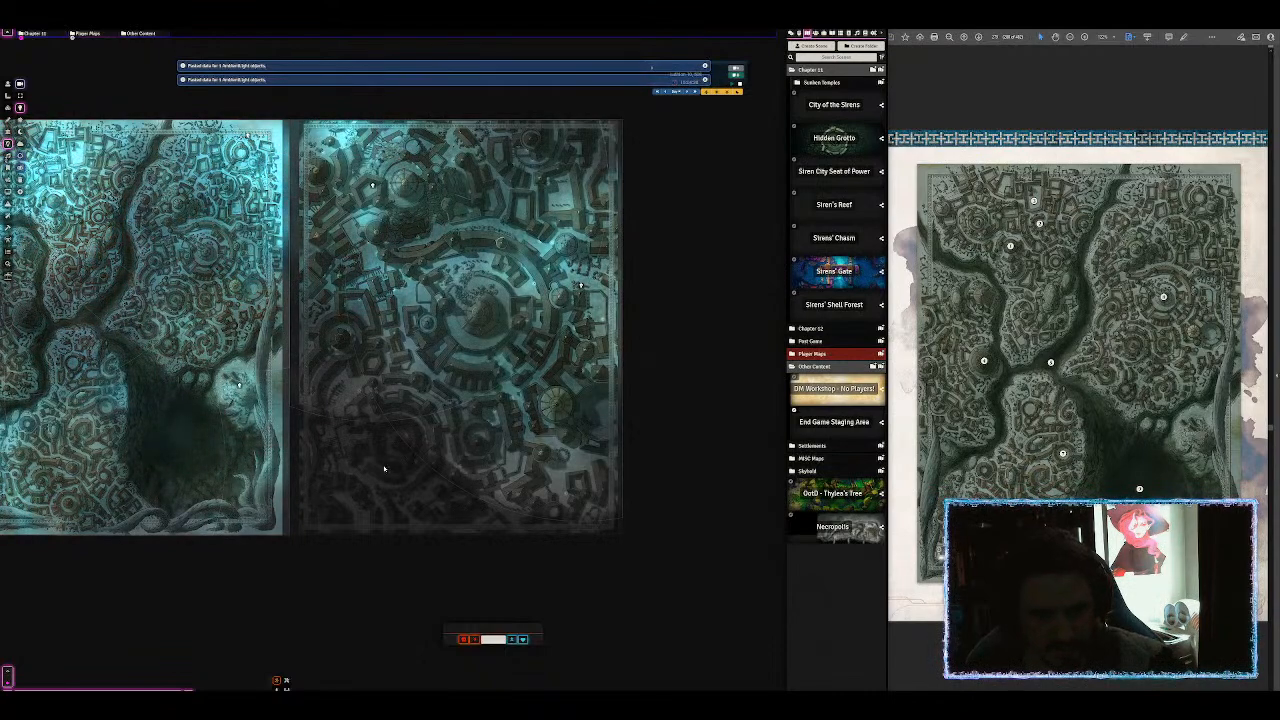
{"action": "key", "text": "ctrl+v"}
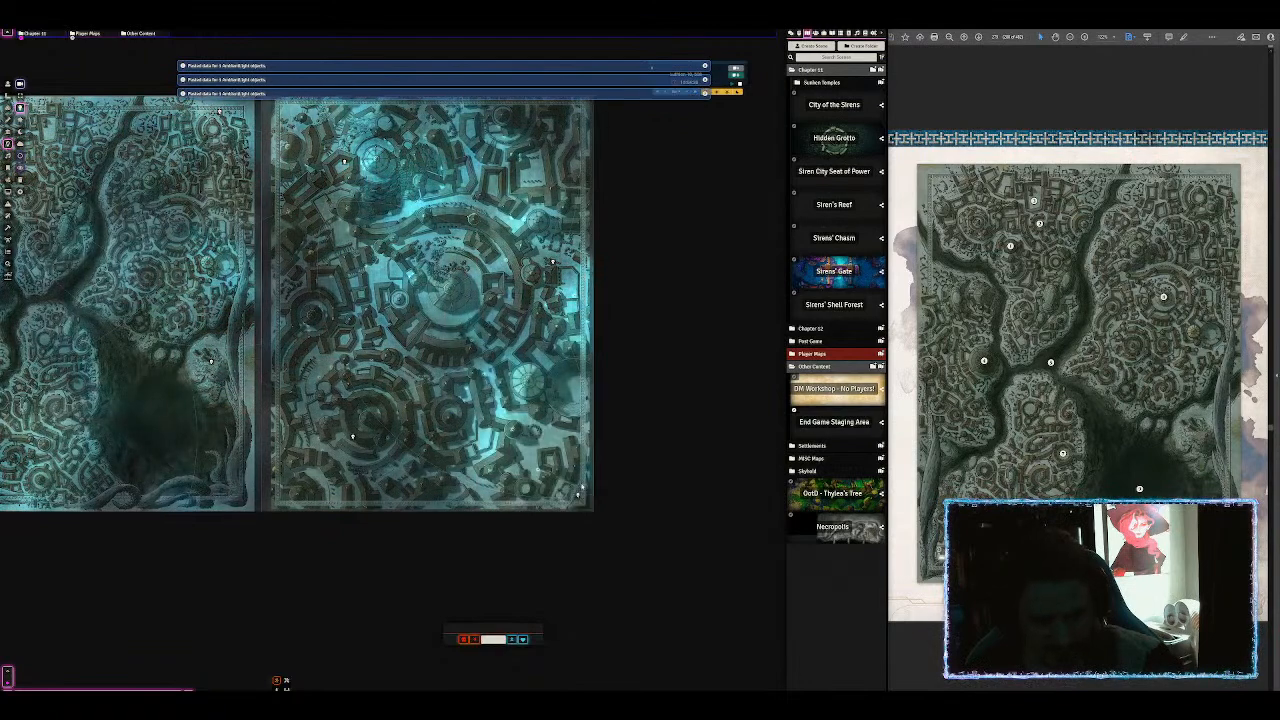
{"action": "left_click_drag", "start_coordinate": [578, 492], "coordinate": [752, 520]}
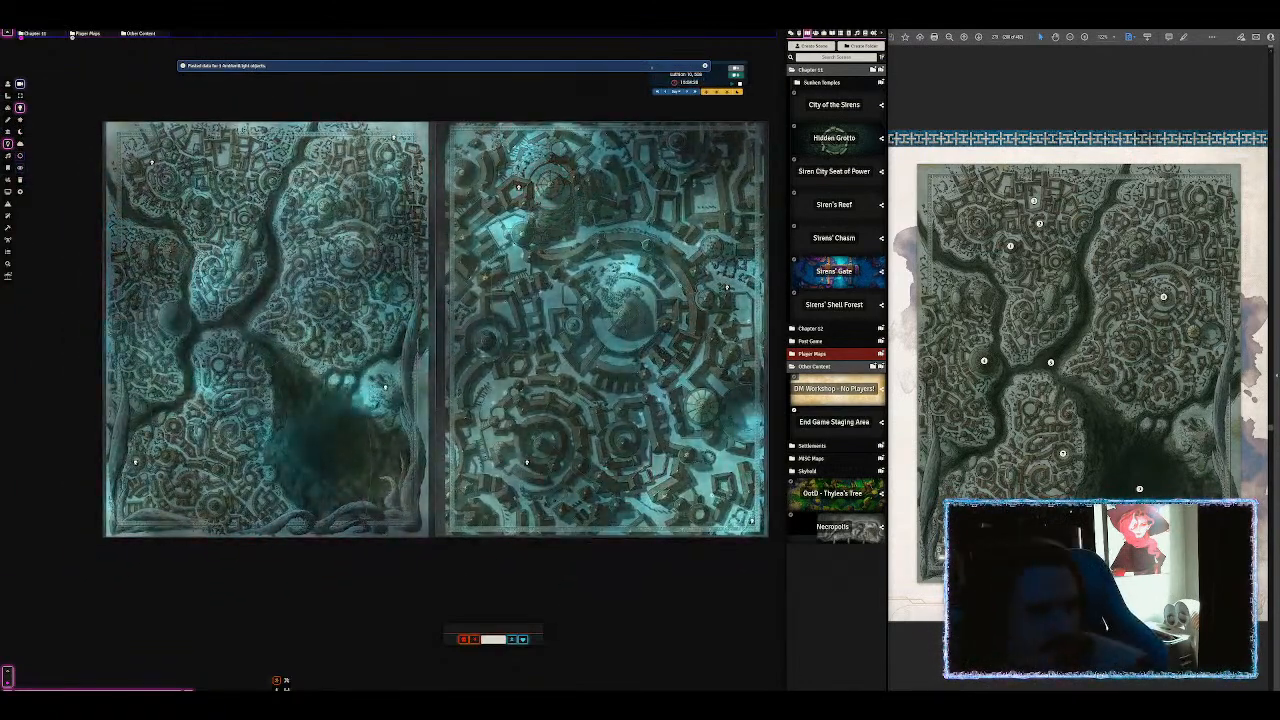
Step: Browse for tile images and open the asset folder that holds the numbered markers
{"action": "left_click", "coordinate": [8, 107]}
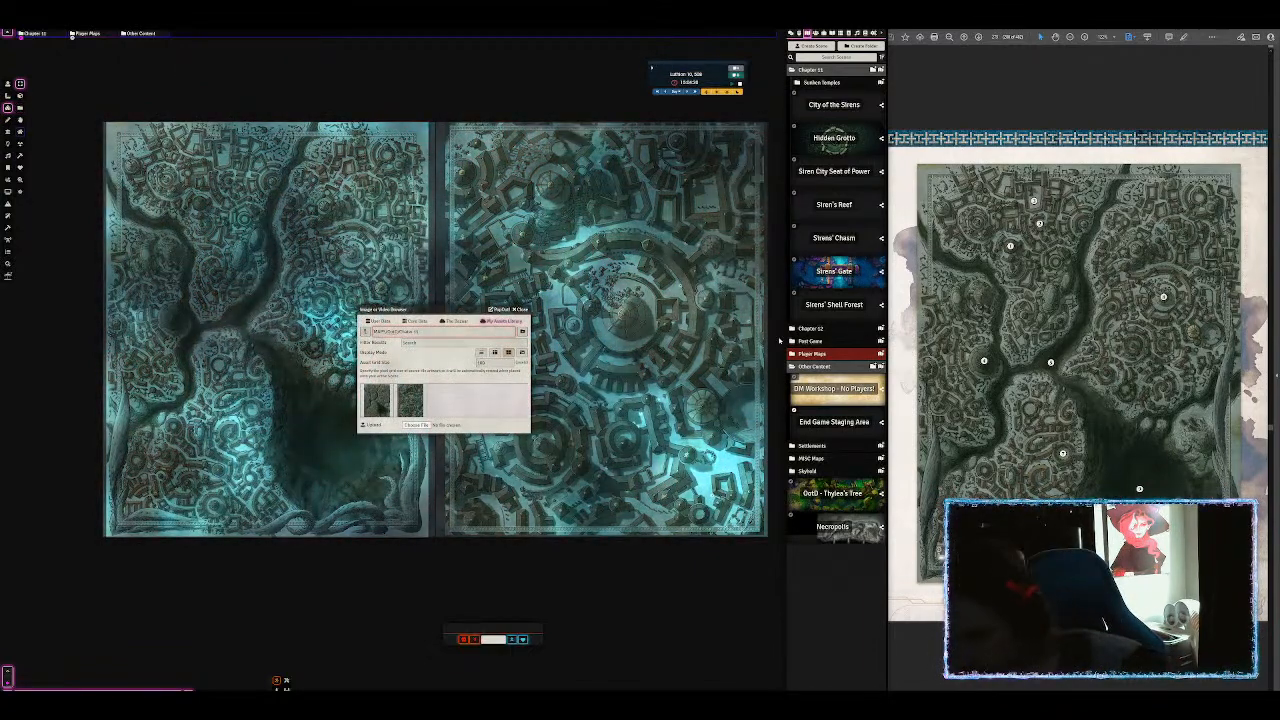
{"action": "left_click_drag", "start_coordinate": [449, 309], "coordinate": [627, 194]}
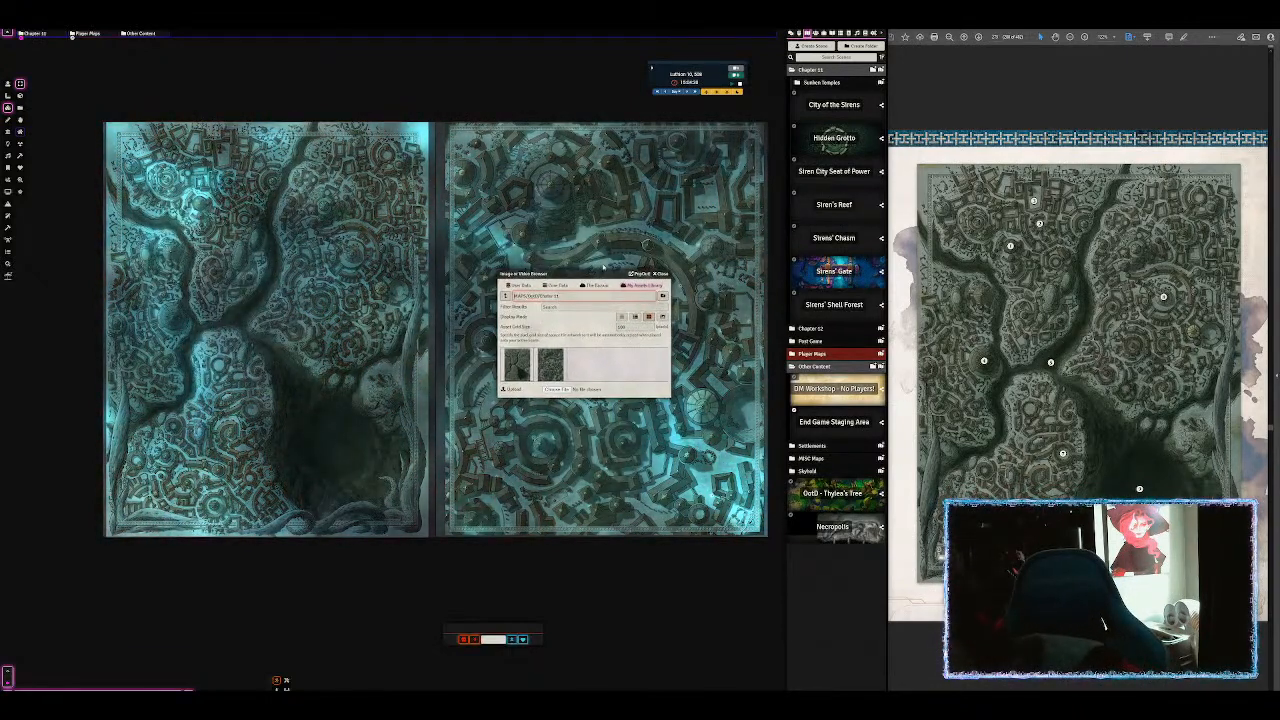
{"action": "left_click", "coordinate": [505, 297]}
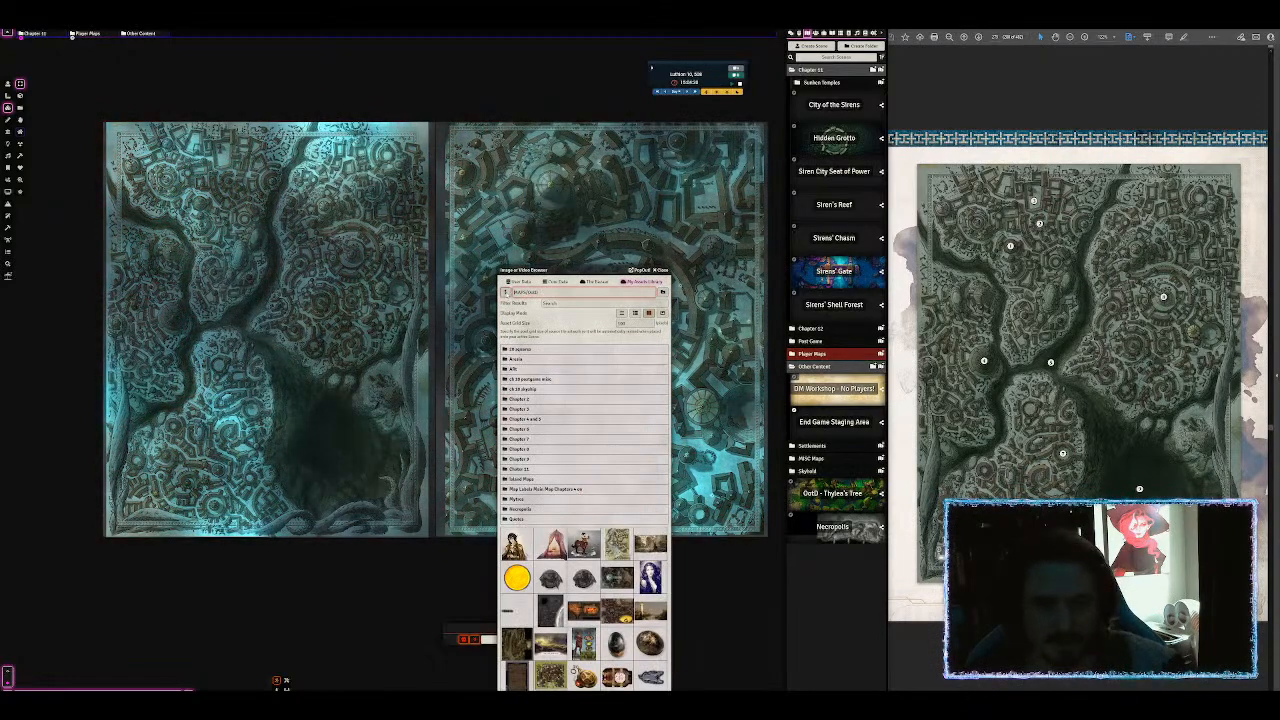
{"action": "scroll", "coordinate": [518, 350], "scroll_direction": "down", "scroll_amount": 5}
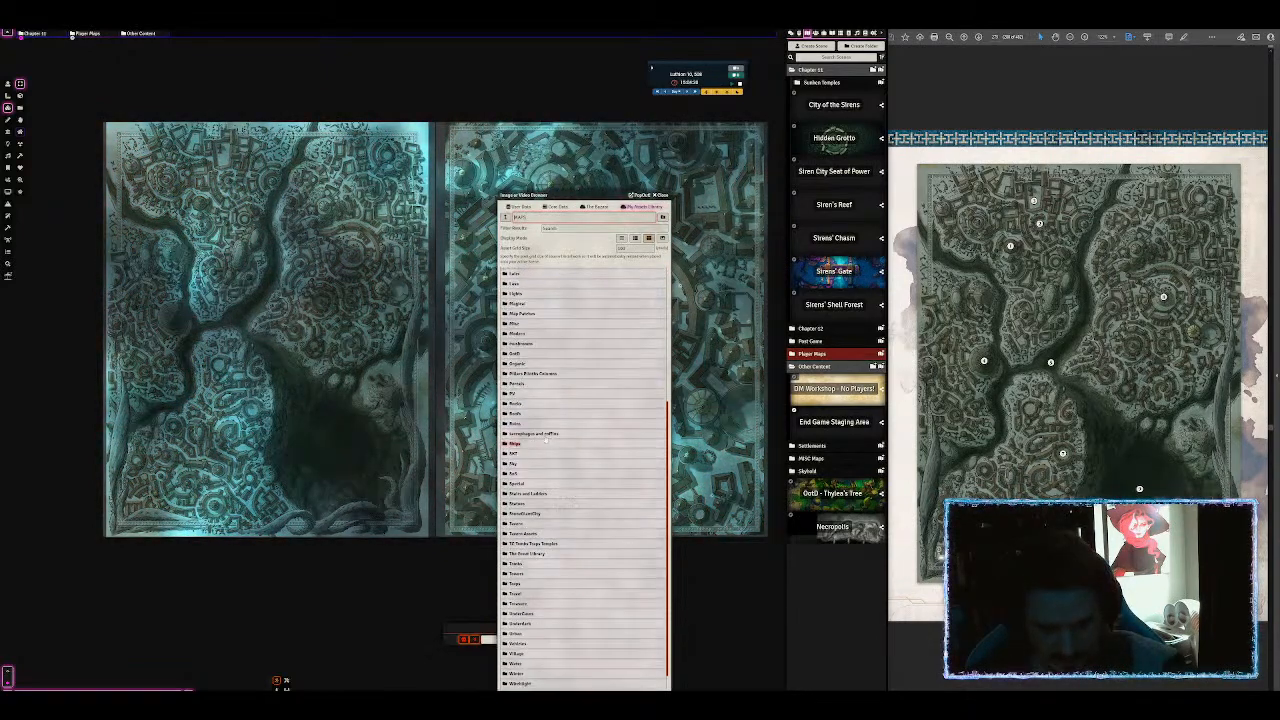
{"action": "scroll", "coordinate": [548, 567], "scroll_direction": "up", "scroll_amount": 5}
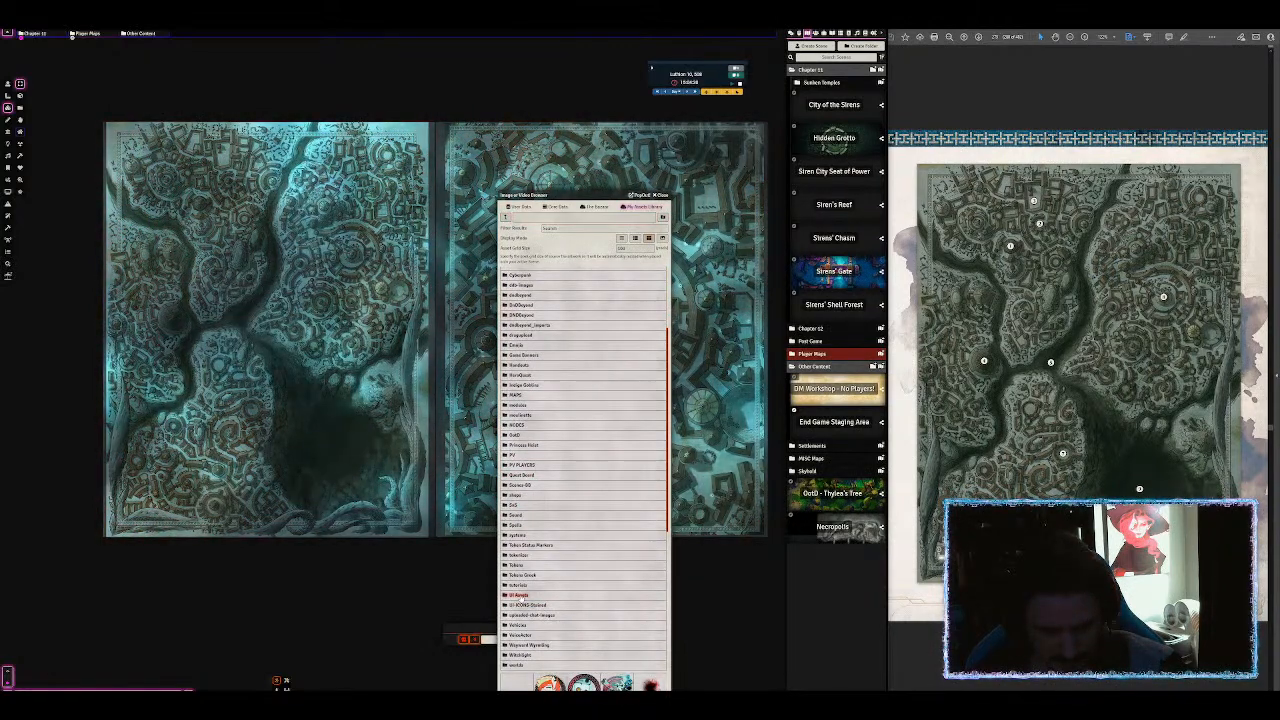
{"action": "left_click", "coordinate": [518, 595]}
{"action": "left_click", "coordinate": [518, 334]}
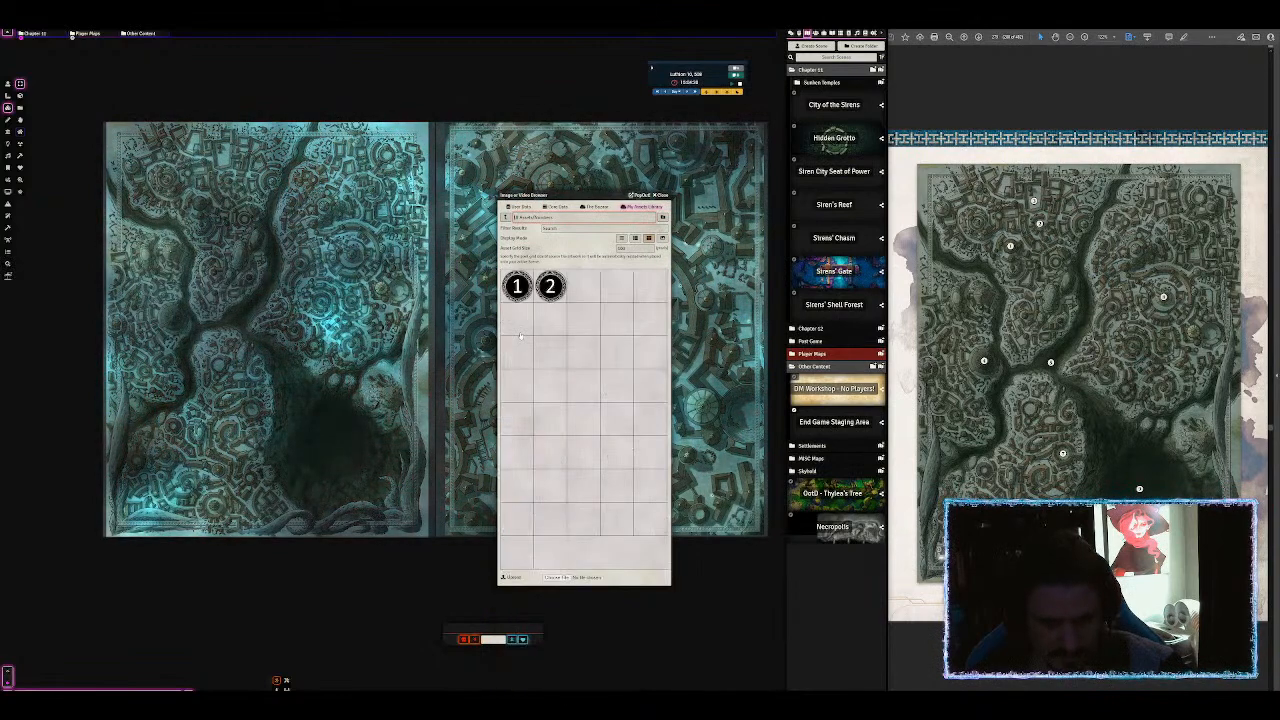
Step: Place number tiles 1, 2 and 3 in the northwest district of the overview map, matching the rulebook's key locations
{"action": "left_click_drag", "start_coordinate": [517, 286], "coordinate": [476, 285]}
{"action": "left_click_drag", "start_coordinate": [318, 232], "coordinate": [245, 303]}
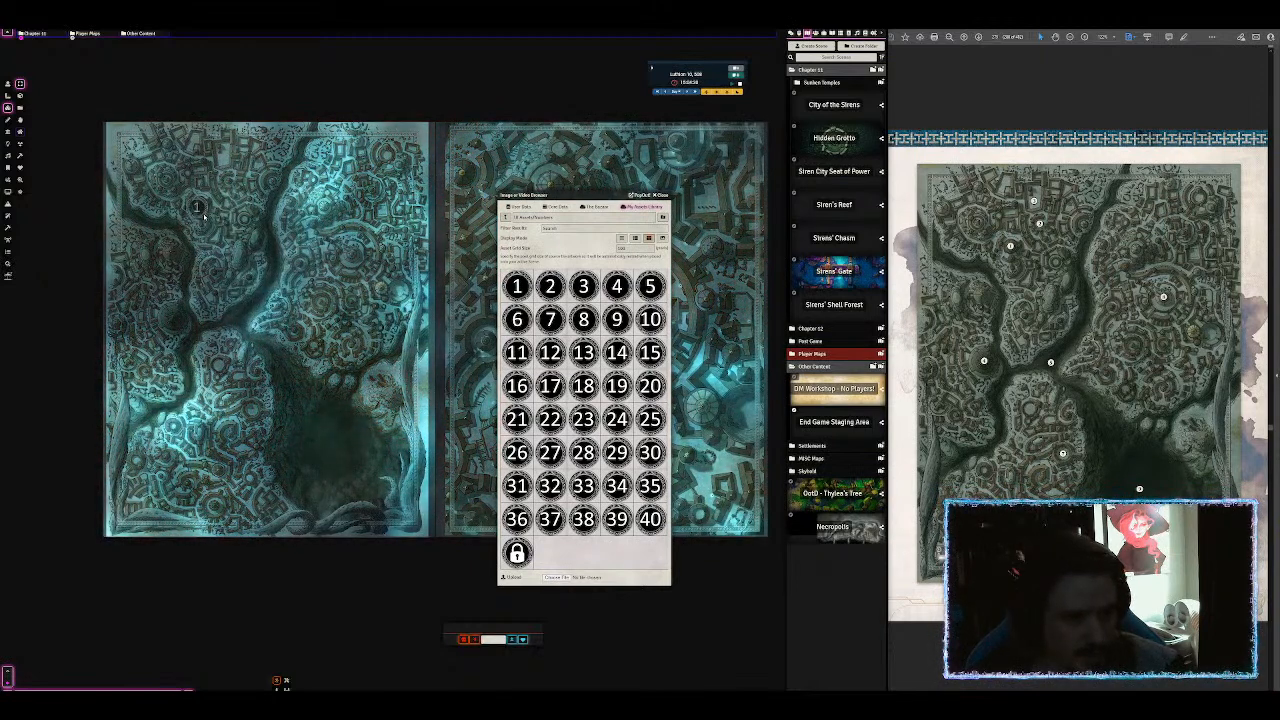
{"action": "left_click_drag", "start_coordinate": [198, 207], "coordinate": [198, 207]}
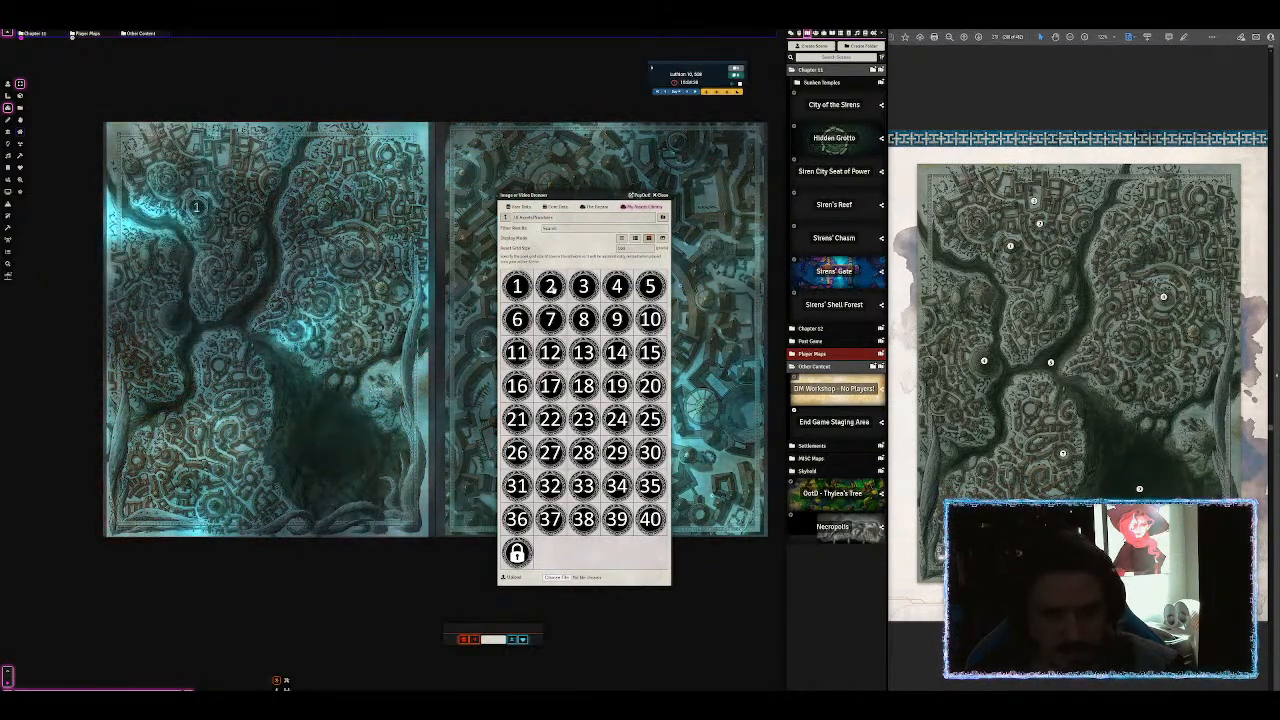
{"action": "left_click_drag", "start_coordinate": [550, 286], "coordinate": [327, 201]}
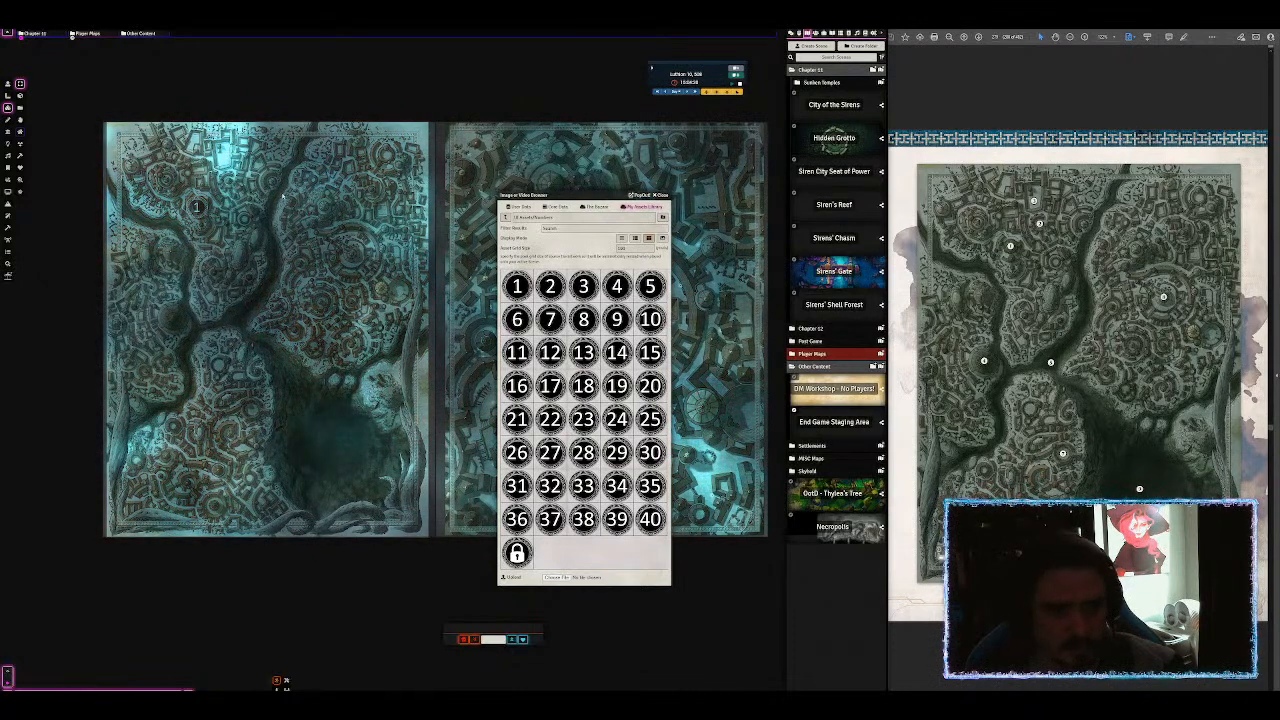
{"action": "left_click_drag", "start_coordinate": [250, 187], "coordinate": [229, 181]}
{"action": "left_click_drag", "start_coordinate": [586, 288], "coordinate": [340, 187]}
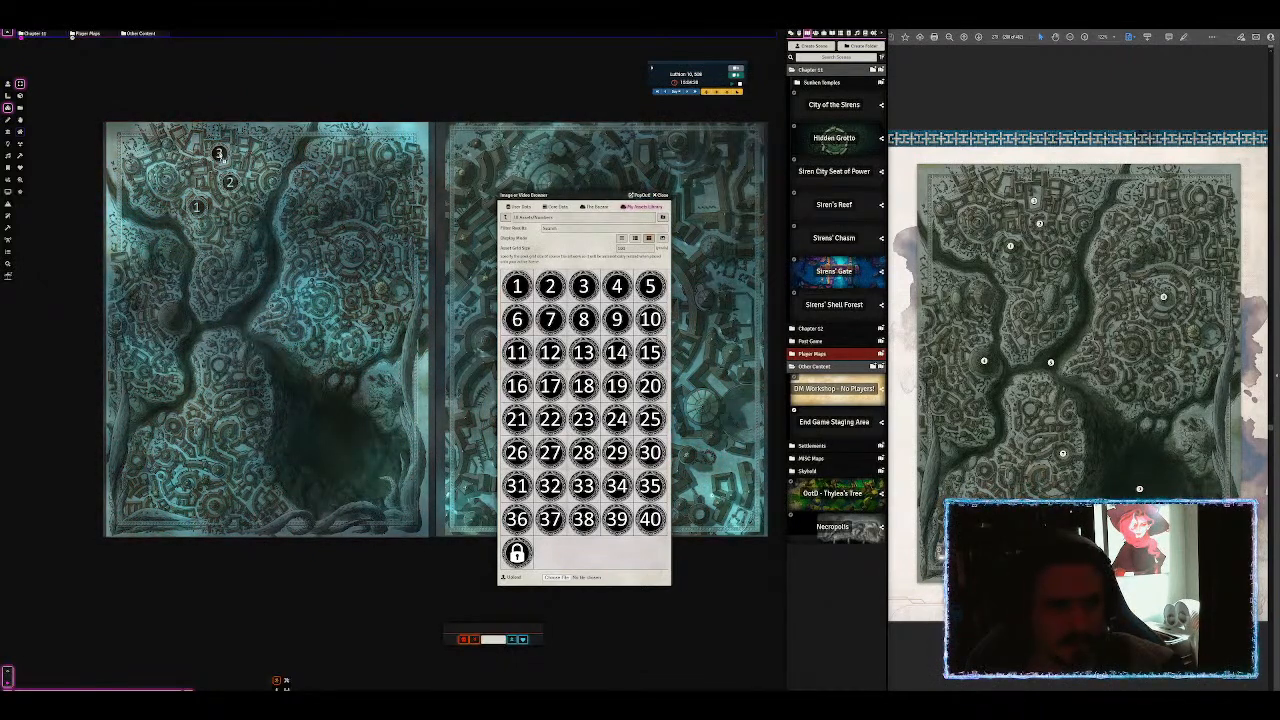
Step: Place number tiles 4 to 9 on the overview map at the locations given in the rulebook, with 9 in the dark chasm
{"action": "left_click_drag", "start_coordinate": [607, 288], "coordinate": [176, 322]}
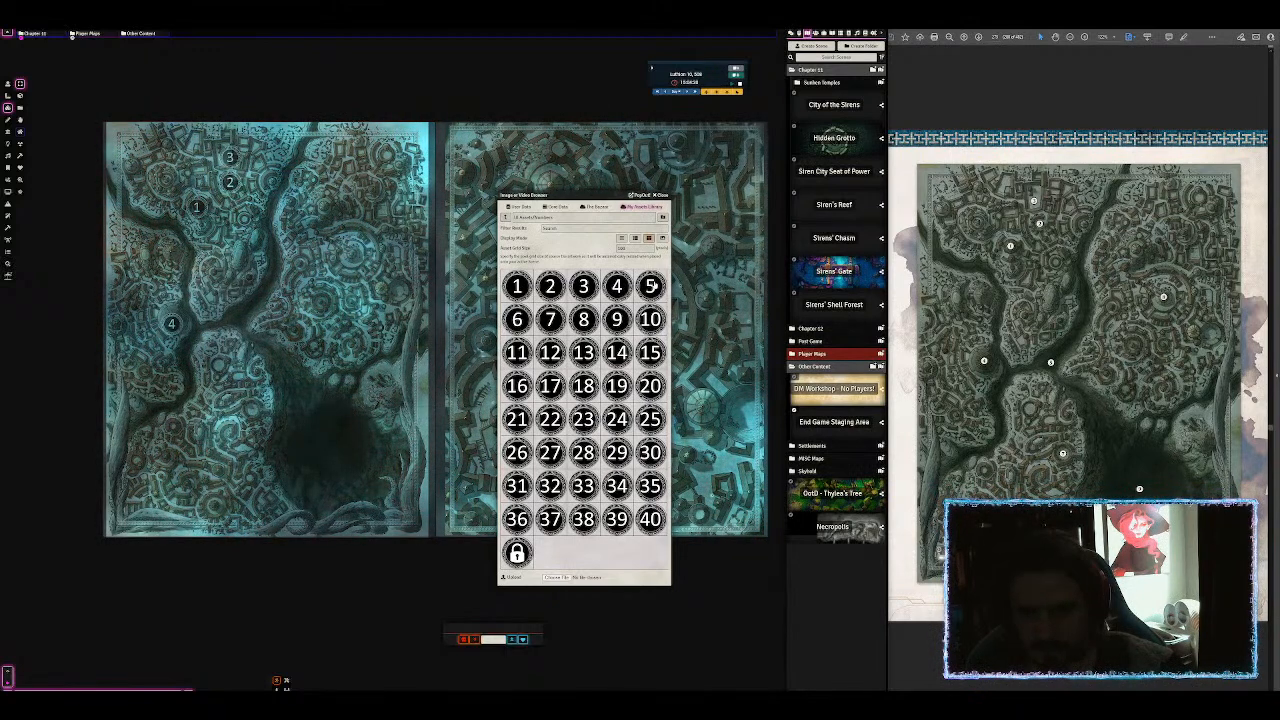
{"action": "left_click_drag", "start_coordinate": [652, 290], "coordinate": [247, 317]}
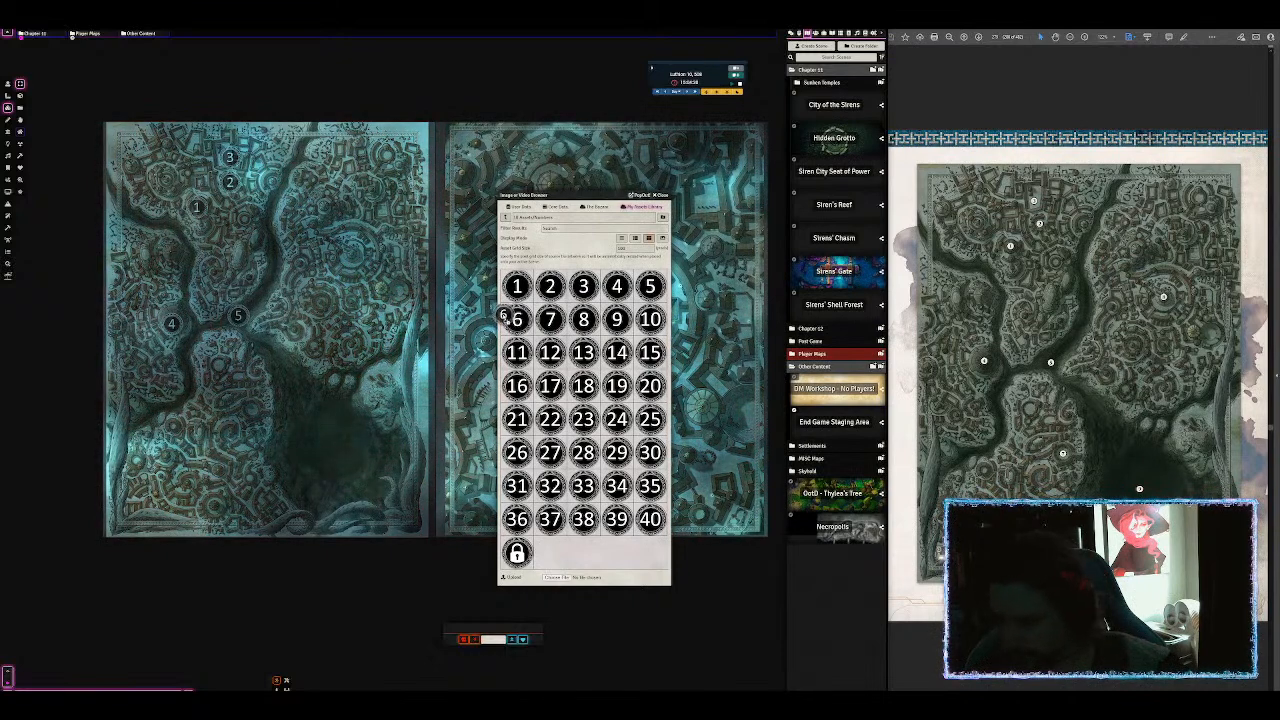
{"action": "left_click_drag", "start_coordinate": [515, 322], "coordinate": [132, 463]}
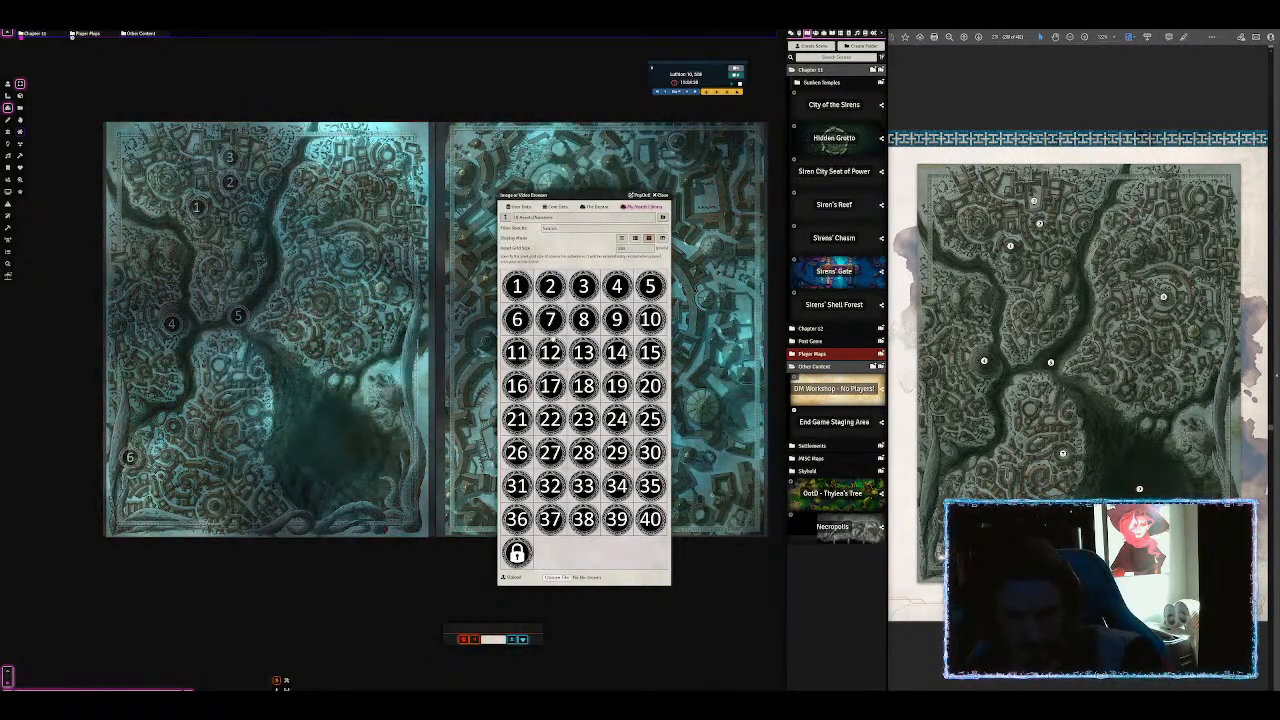
{"action": "left_click_drag", "start_coordinate": [550, 320], "coordinate": [255, 407]}
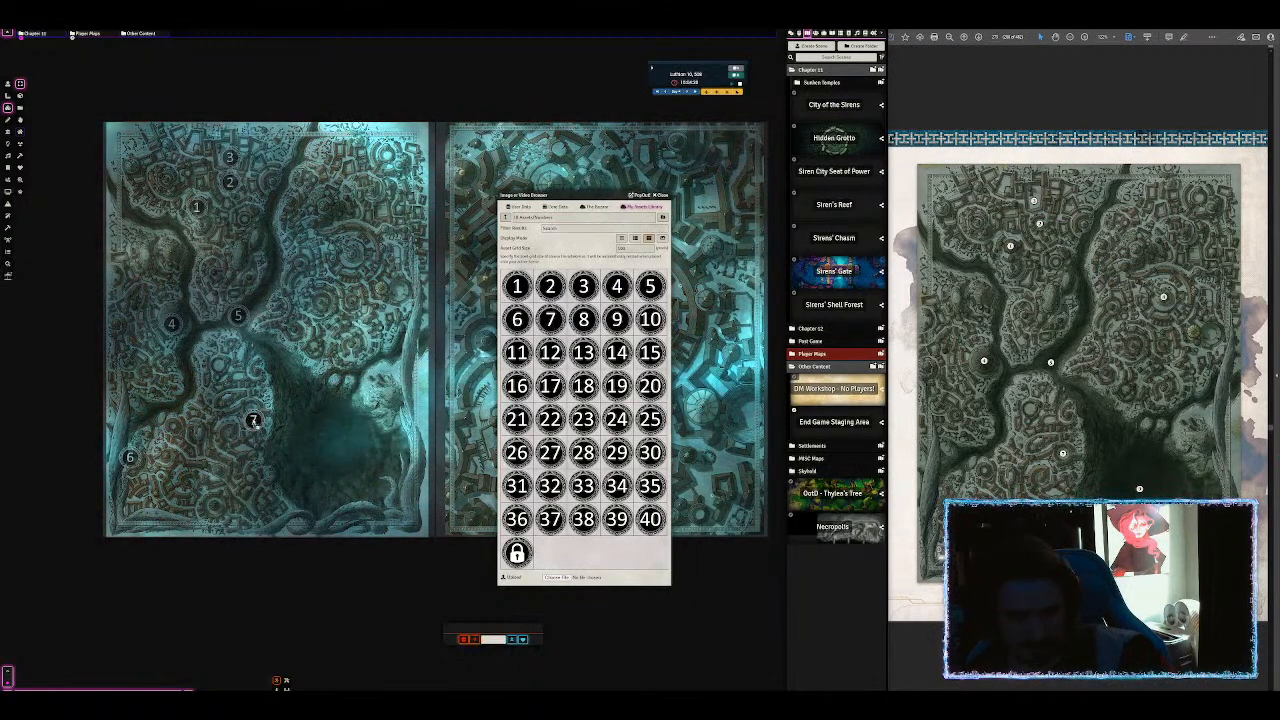
{"action": "left_click_drag", "start_coordinate": [583, 320], "coordinate": [354, 248]}
{"action": "left_click_drag", "start_coordinate": [616, 320], "coordinate": [329, 457]}
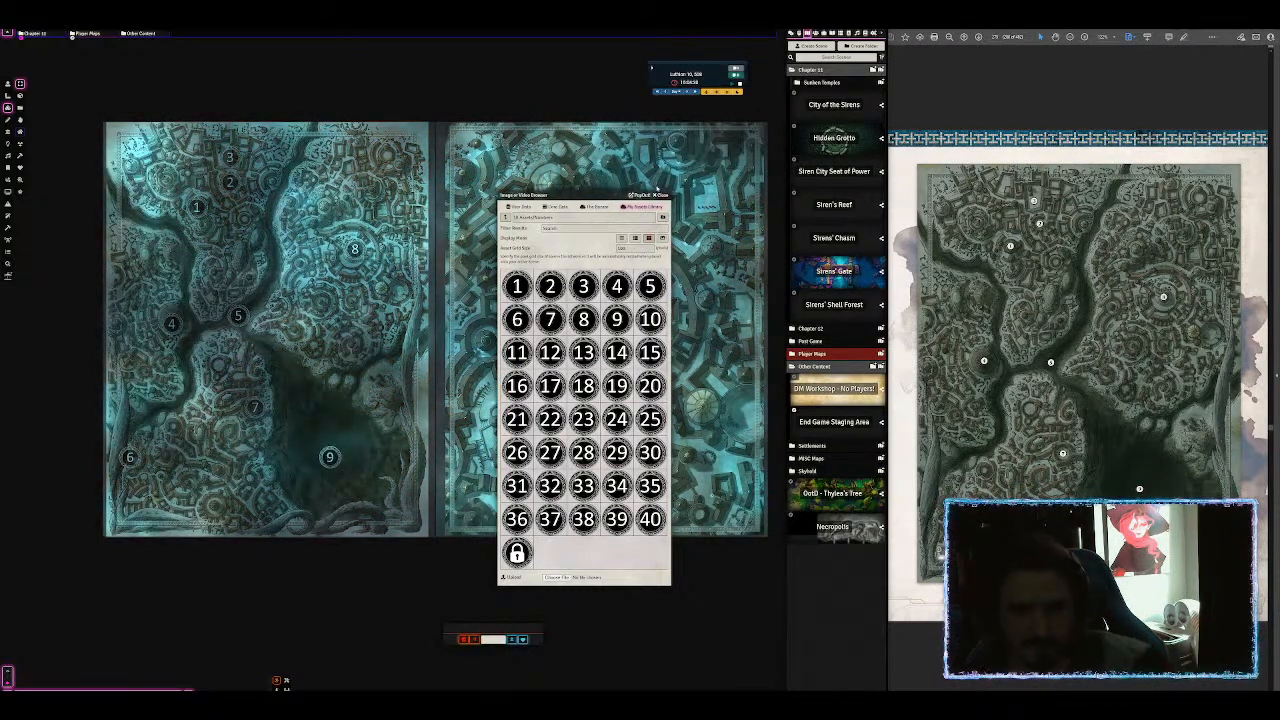
Step: Move the image browser clear of the detailed city map and page the rulebook PDF to that map's numbered key
{"action": "left_click_drag", "start_coordinate": [580, 195], "coordinate": [327, 184]}
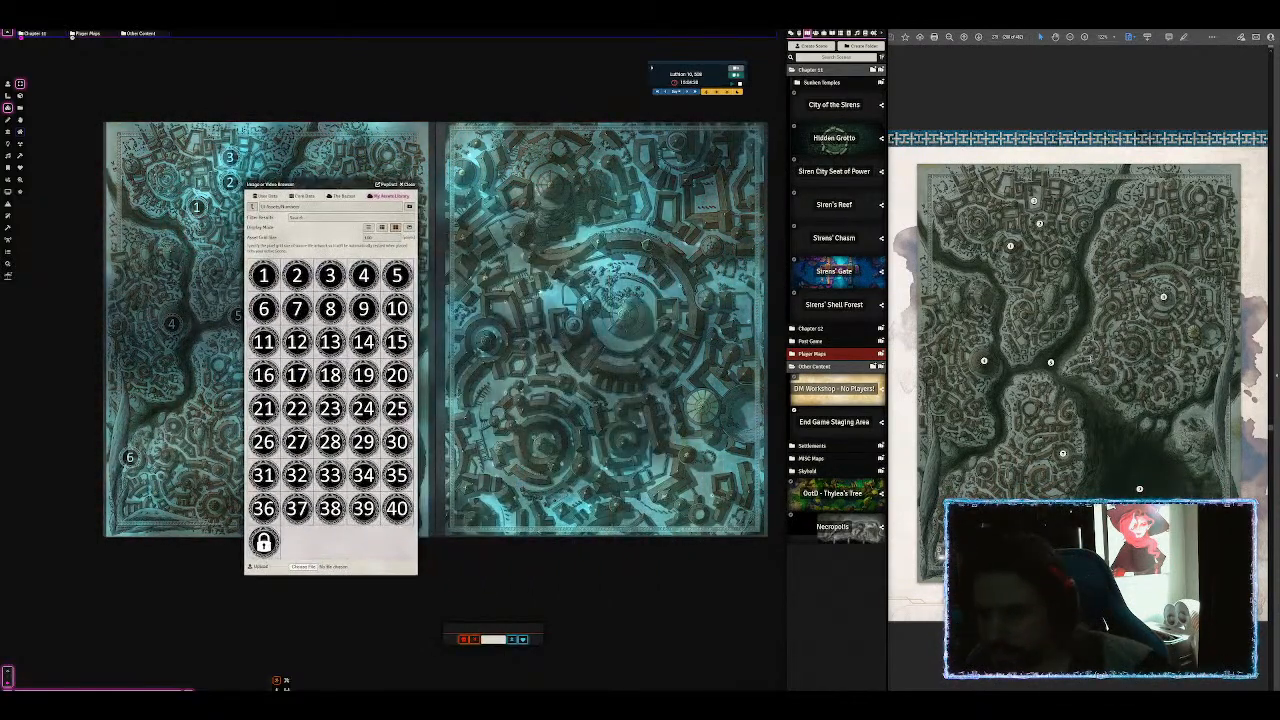
{"action": "left_click", "coordinate": [1091, 358]}
{"action": "scroll", "coordinate": [1091, 358], "scroll_direction": "down", "scroll_amount": 1}
{"action": "scroll", "coordinate": [1091, 358], "scroll_direction": "up", "scroll_amount": 1}
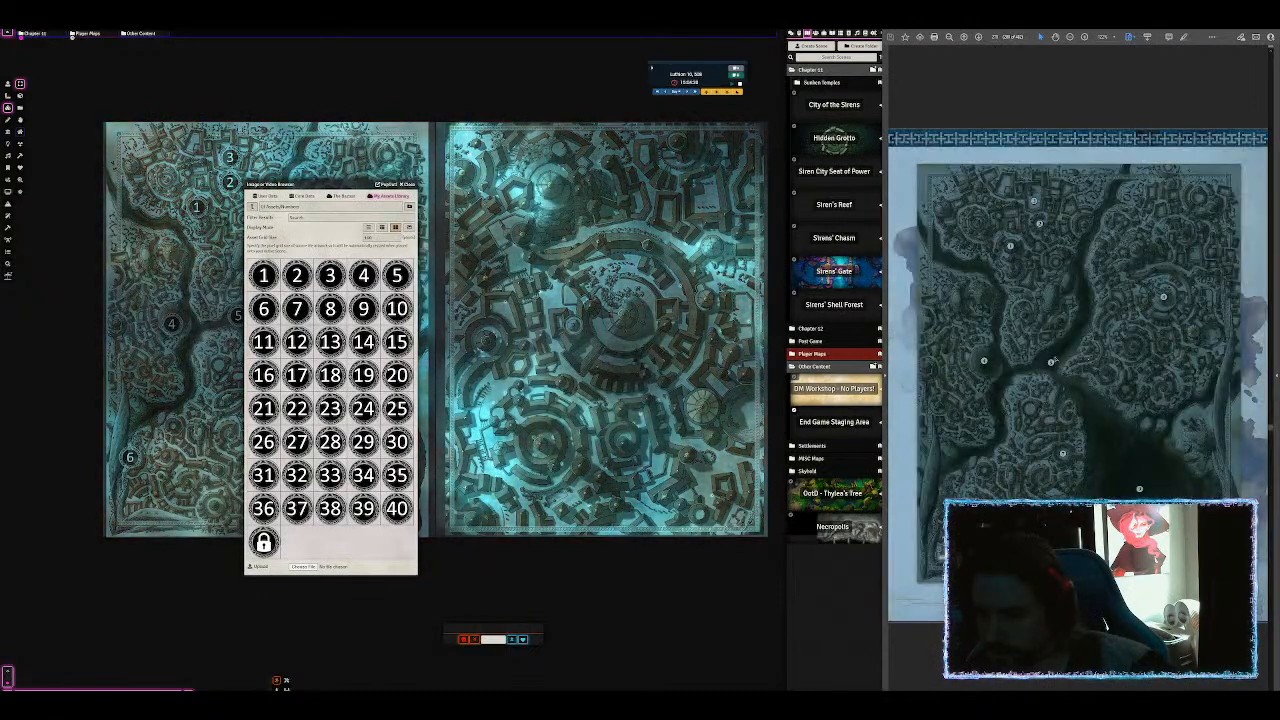
{"action": "left_click", "coordinate": [700, 577]}
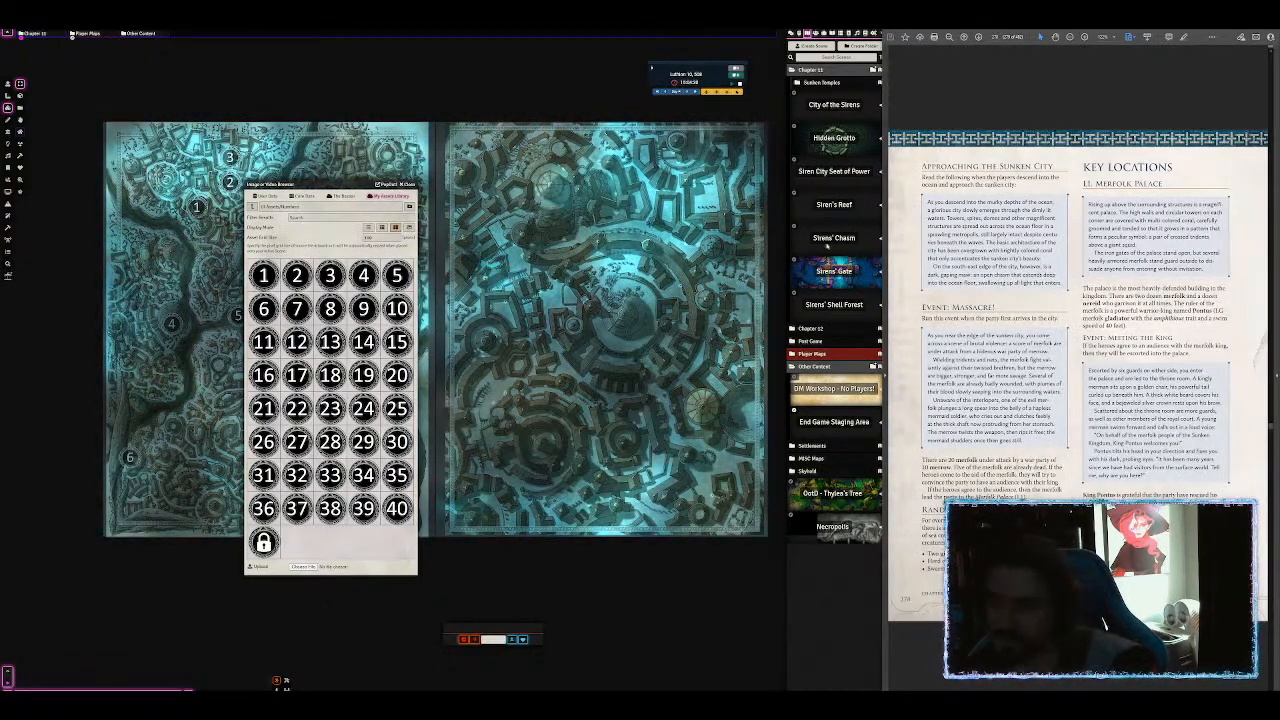
{"action": "left_click", "coordinate": [1078, 376]}
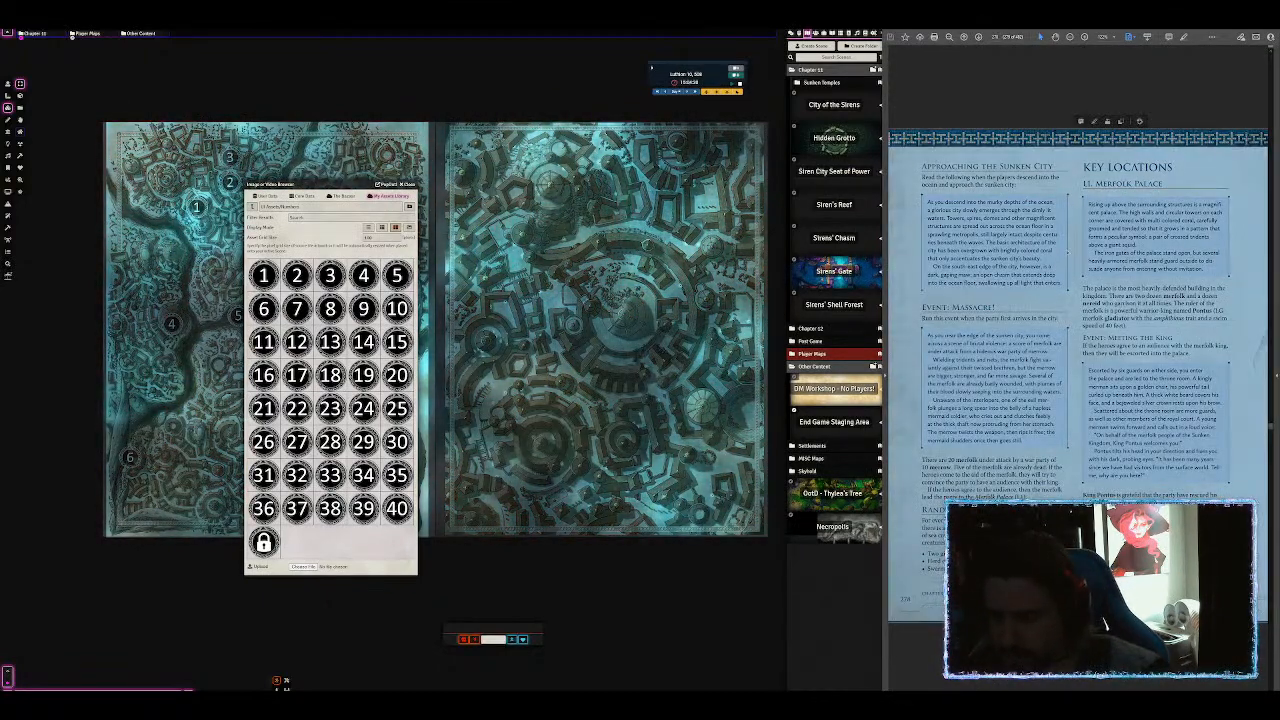
{"action": "left_click", "coordinate": [1036, 103]}
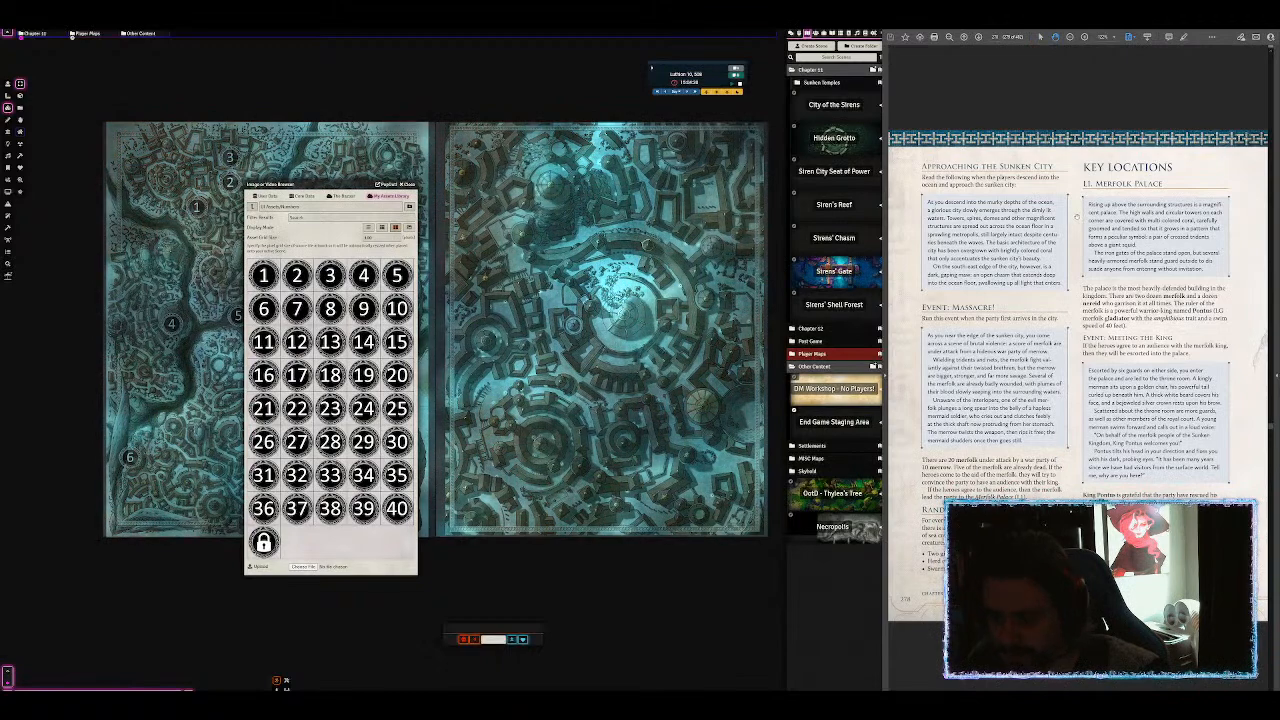
{"action": "scroll", "coordinate": [1077, 217], "scroll_direction": "up", "scroll_amount": 1}
{"action": "scroll", "coordinate": [1077, 217], "scroll_direction": "down", "scroll_amount": 4}
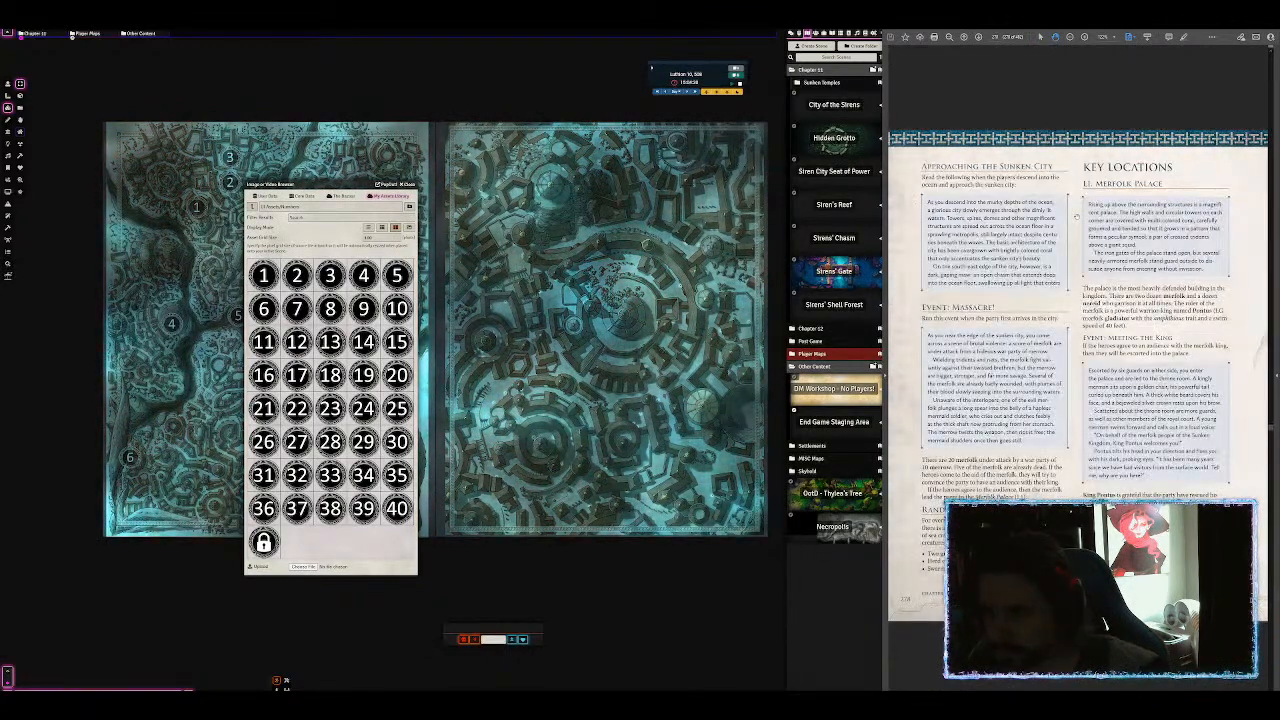
{"action": "scroll", "coordinate": [1077, 217], "scroll_direction": "down", "scroll_amount": 1}
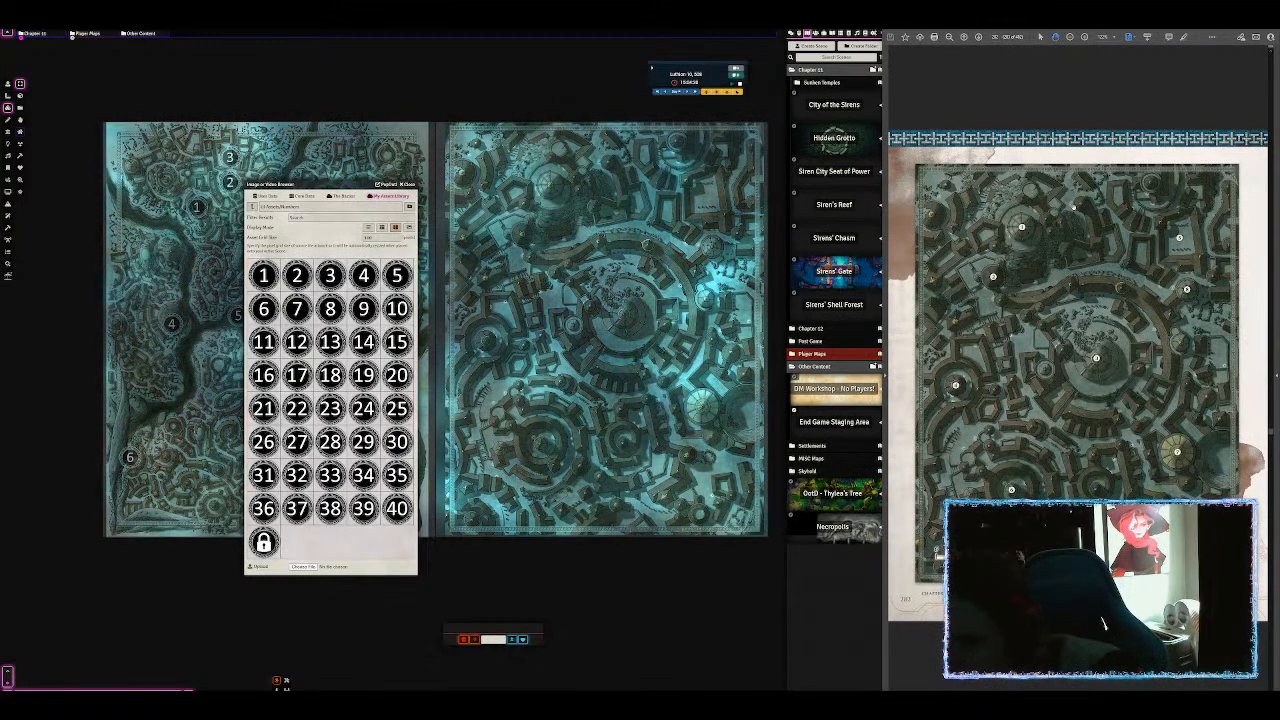
Step: Place number tiles 1 to 4 on the detailed city map: northwest dome, the spot southwest of it, central dome and western edge
{"action": "left_click_drag", "start_coordinate": [273, 278], "coordinate": [547, 183]}
{"action": "left_click_drag", "start_coordinate": [296, 278], "coordinate": [521, 233]}
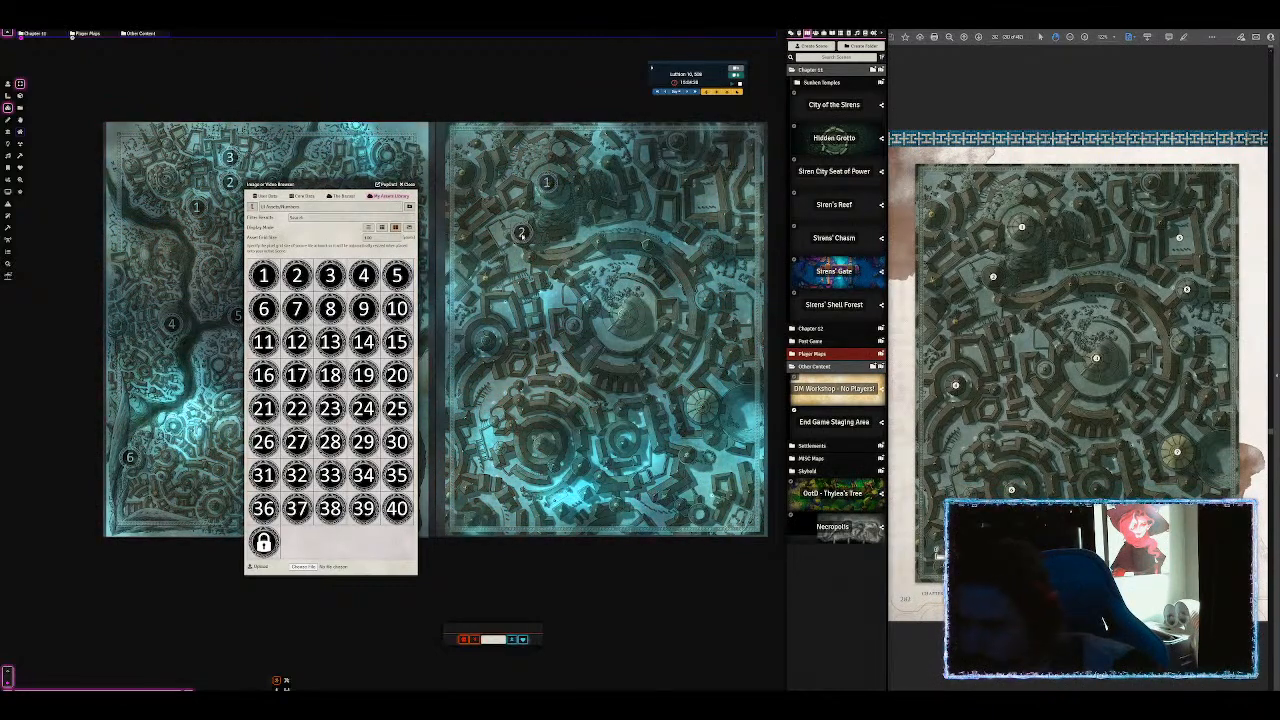
{"action": "left_click_drag", "start_coordinate": [332, 280], "coordinate": [621, 305]}
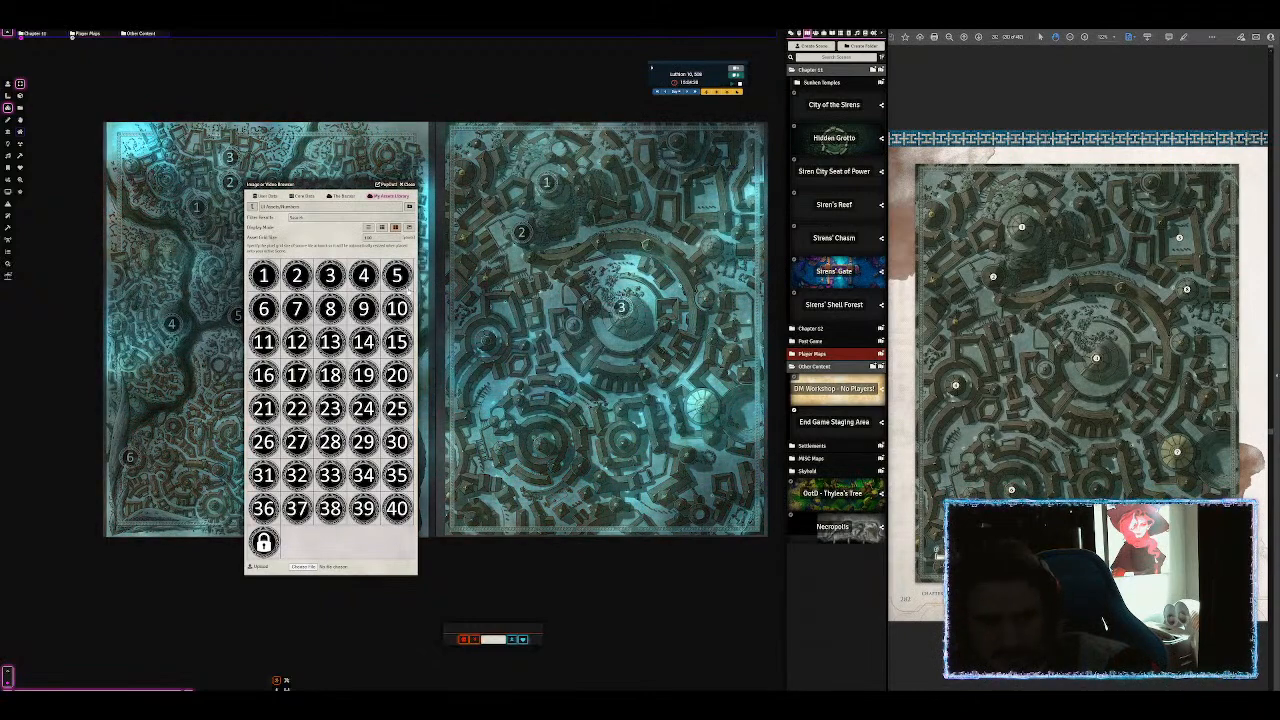
{"action": "left_click_drag", "start_coordinate": [363, 277], "coordinate": [486, 349]}
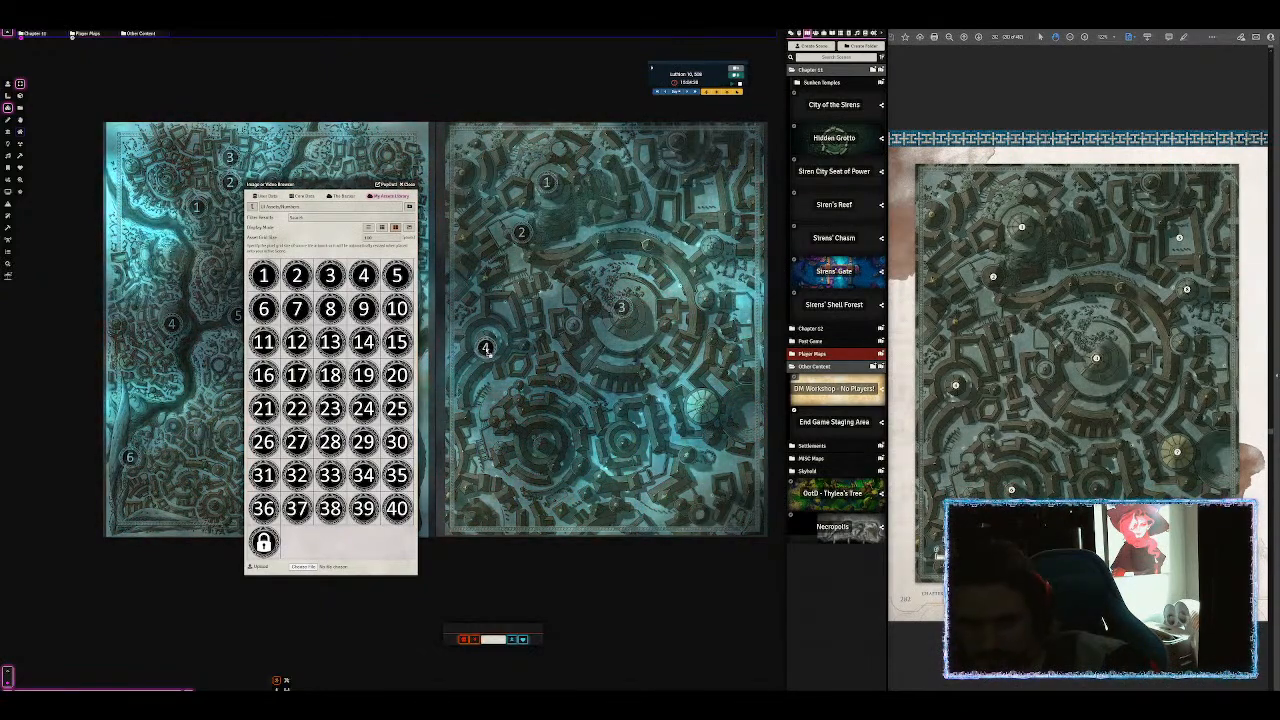
Step: Place number tiles 5, 6 and 7 on the detailed map's northeast block, southwest circular building and southeast pale dome
{"action": "left_click_drag", "start_coordinate": [397, 276], "coordinate": [533, 290]}
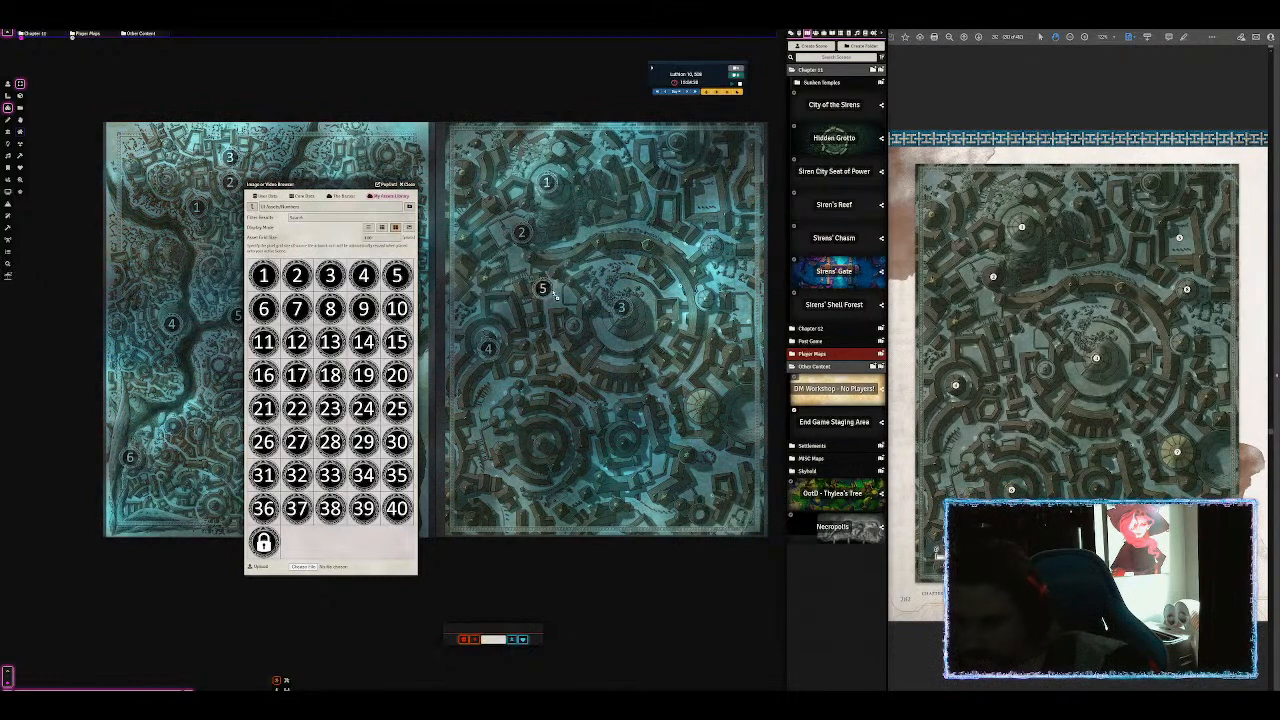
{"action": "left_click_drag", "start_coordinate": [603, 310], "coordinate": [704, 198]}
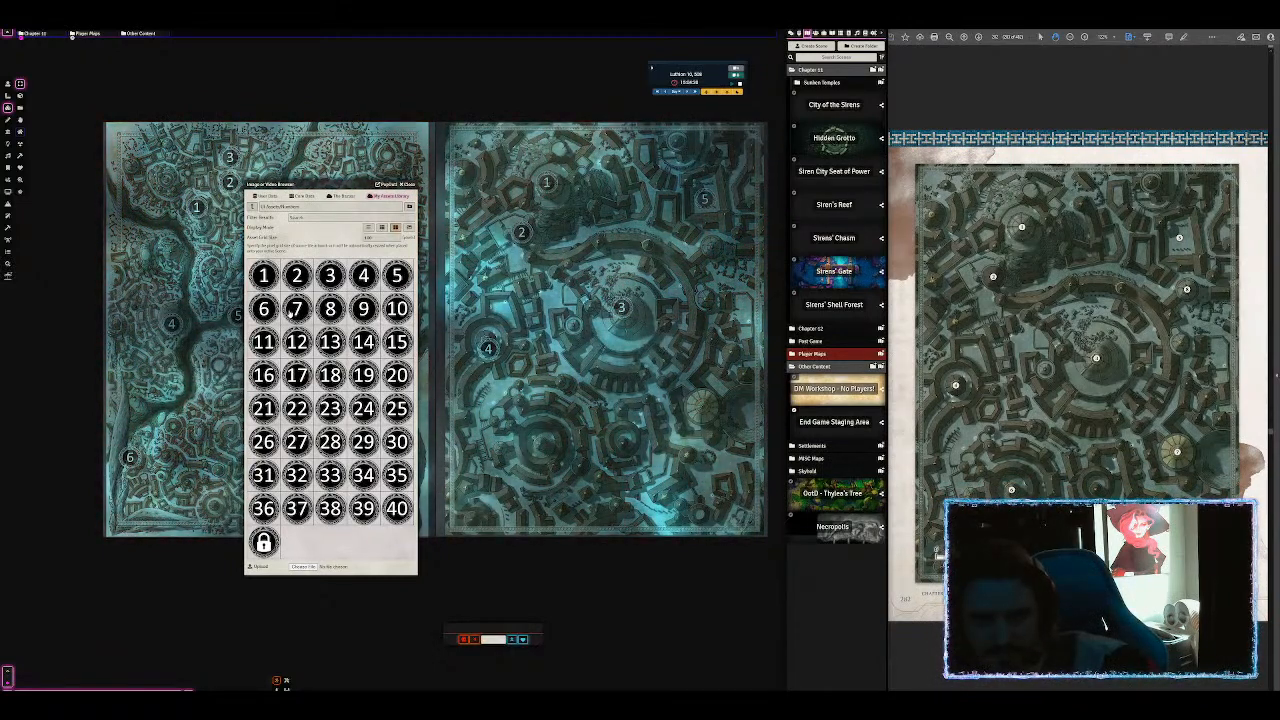
{"action": "left_click_drag", "start_coordinate": [264, 310], "coordinate": [540, 446]}
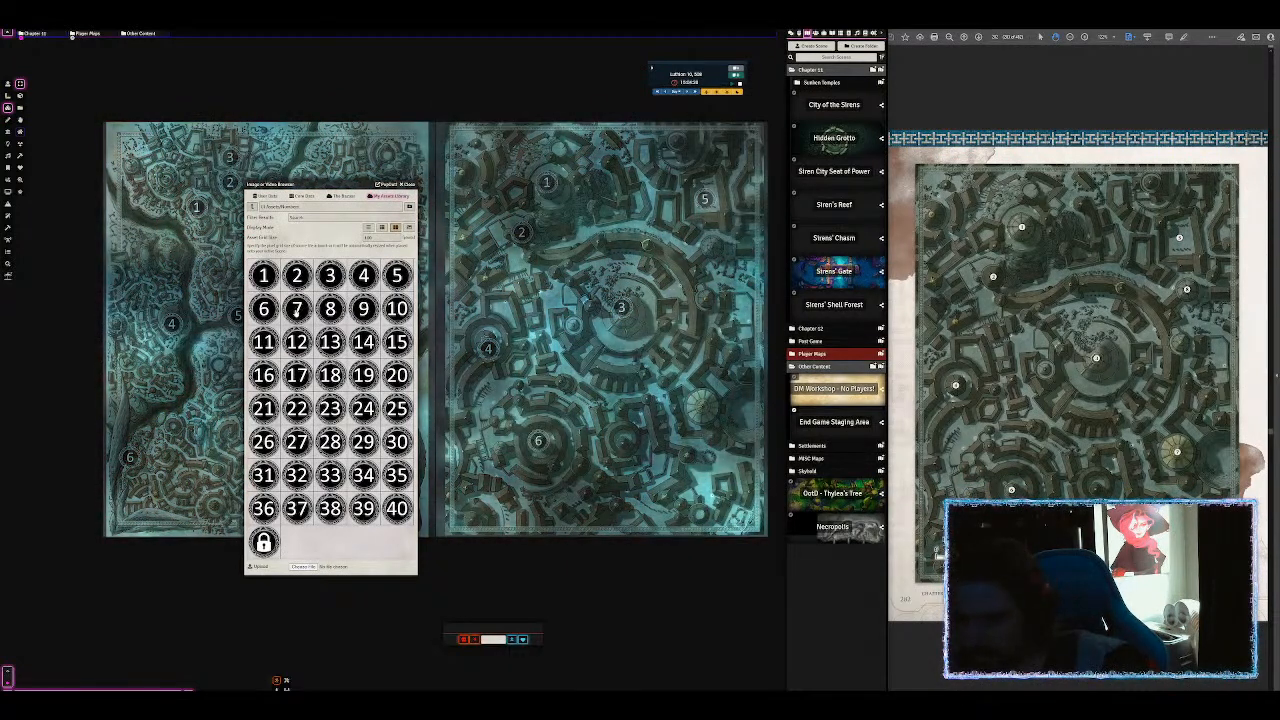
{"action": "left_click_drag", "start_coordinate": [297, 308], "coordinate": [691, 412]}
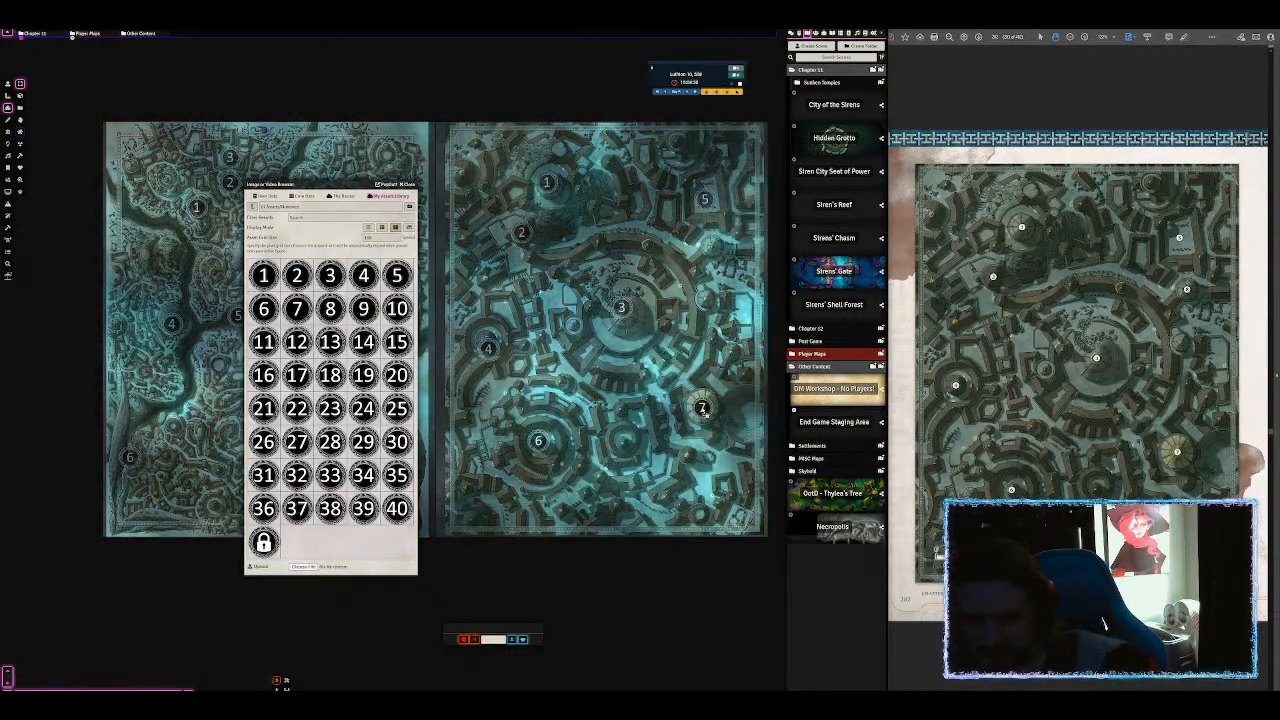
Step: Place number tile 8 south of tile 5 on the detailed city map and close the image browser
{"action": "left_click_drag", "start_coordinate": [330, 308], "coordinate": [605, 285]}
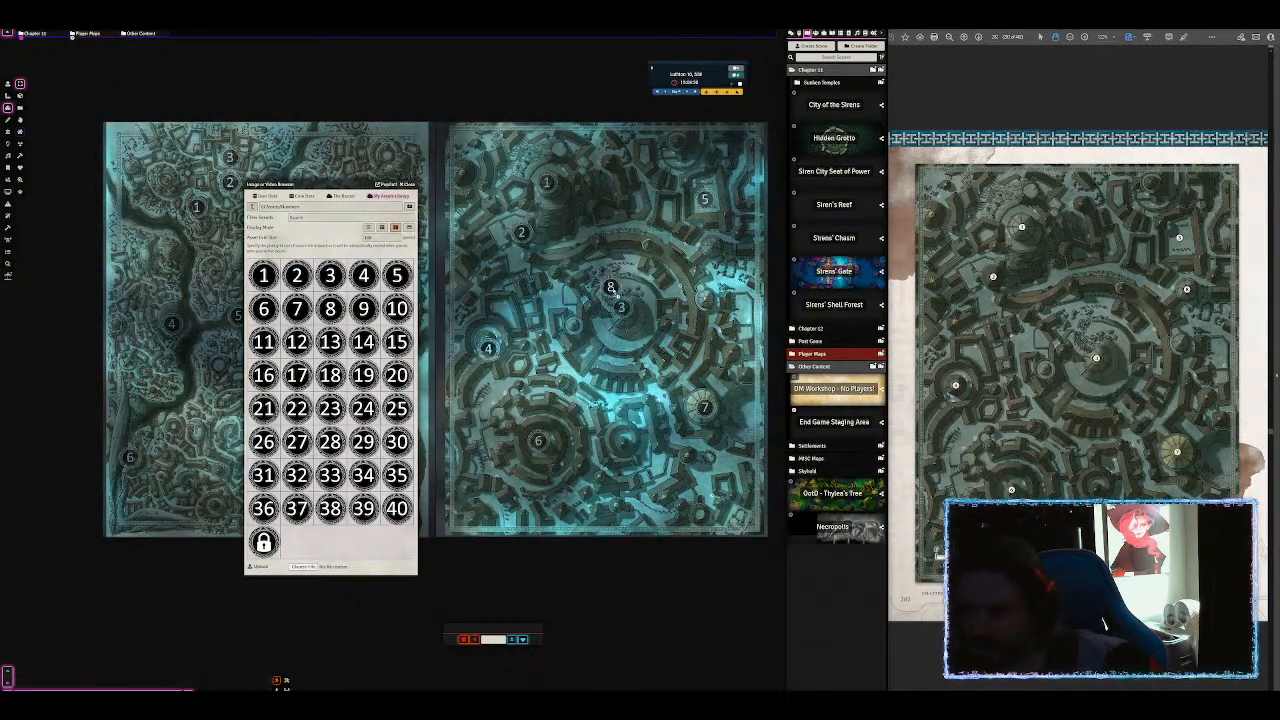
{"action": "left_click_drag", "start_coordinate": [693, 281], "coordinate": [713, 256]}
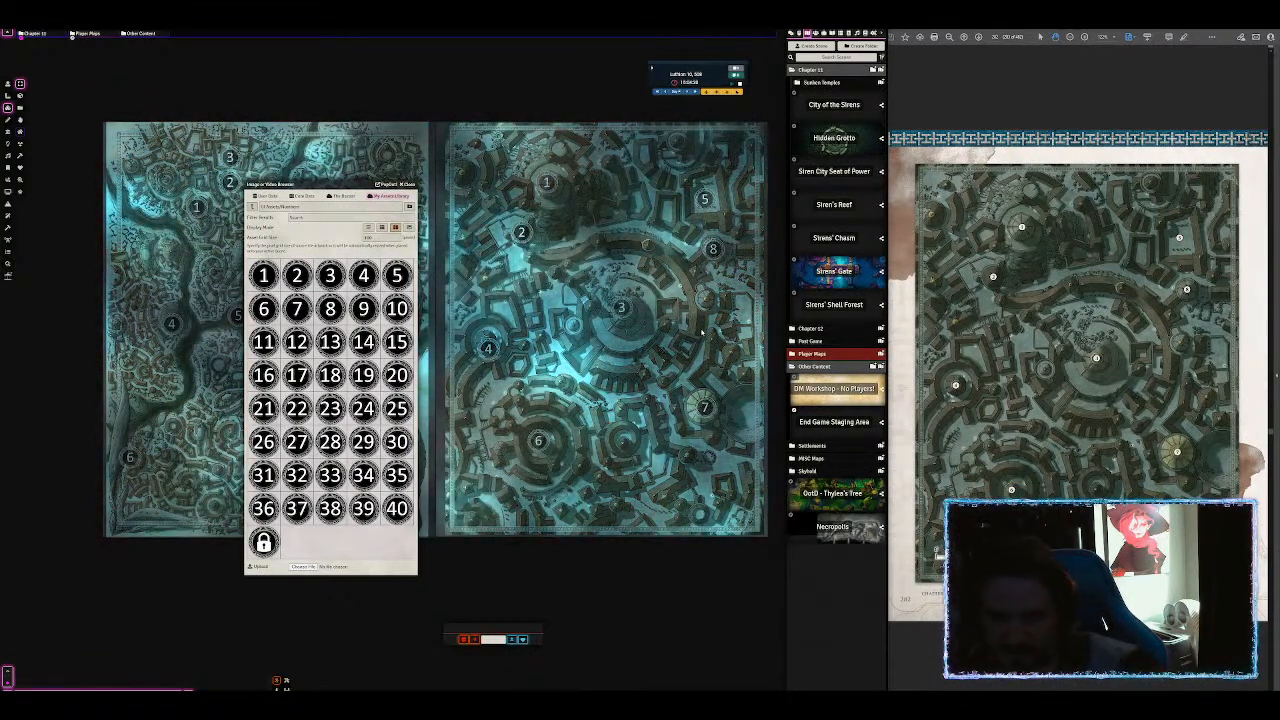
{"action": "left_click", "coordinate": [410, 185]}
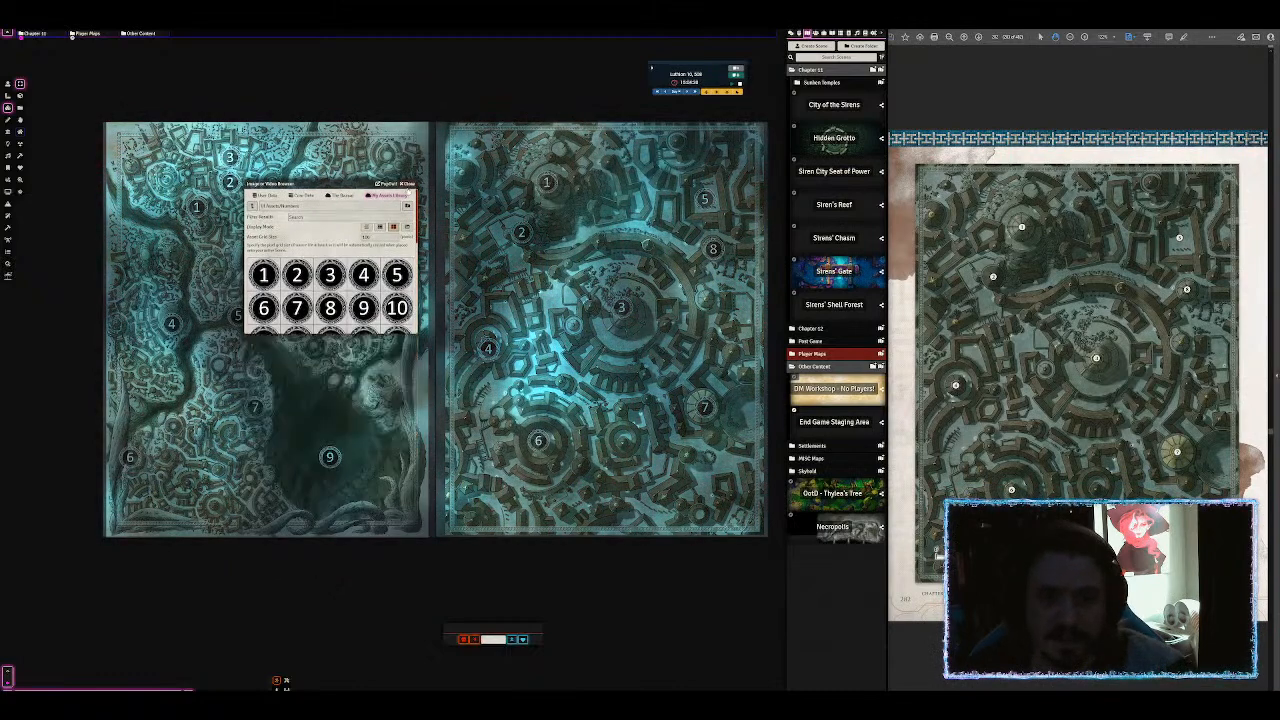
Step: Look over both numbered city maps and page the rulebook PDF to the Temple District's Key Locations
{"action": "left_click_drag", "start_coordinate": [558, 516], "coordinate": [568, 506]}
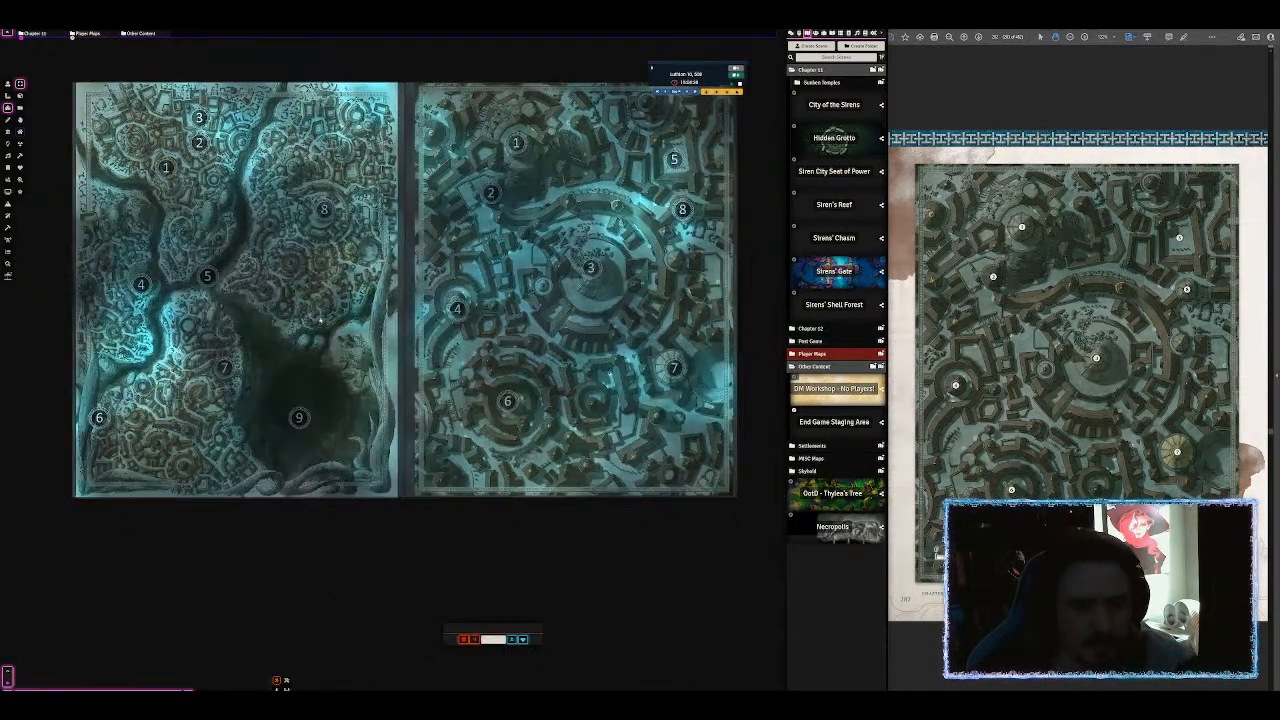
{"action": "left_click_drag", "start_coordinate": [115, 277], "coordinate": [125, 316]}
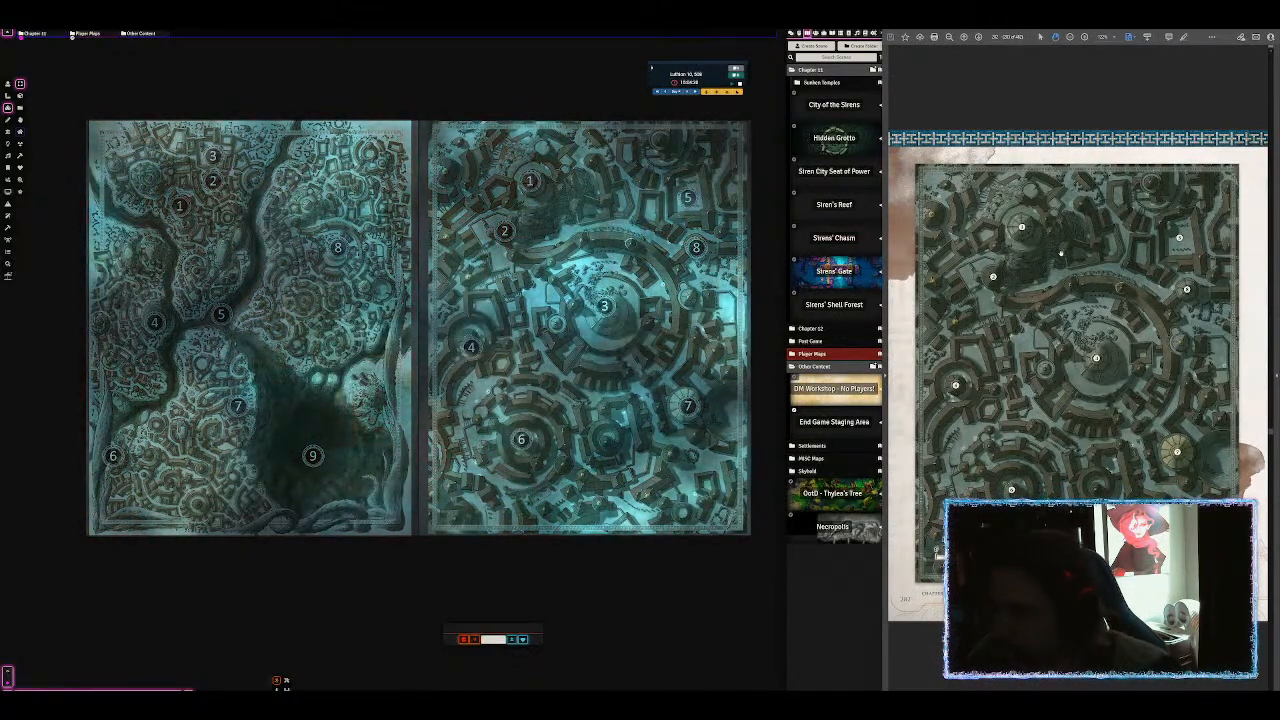
{"action": "scroll", "coordinate": [1061, 256], "scroll_direction": "down", "scroll_amount": 1}
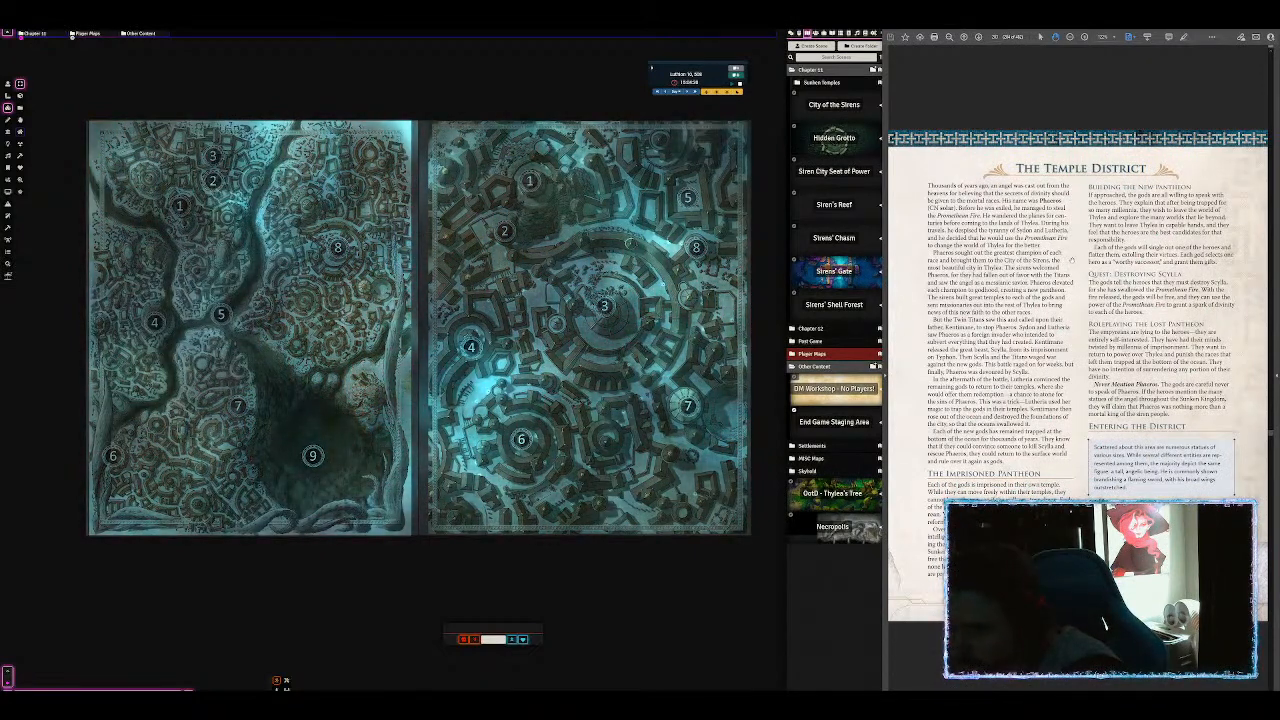
{"action": "scroll", "coordinate": [1075, 262], "scroll_direction": "down", "scroll_amount": 1}
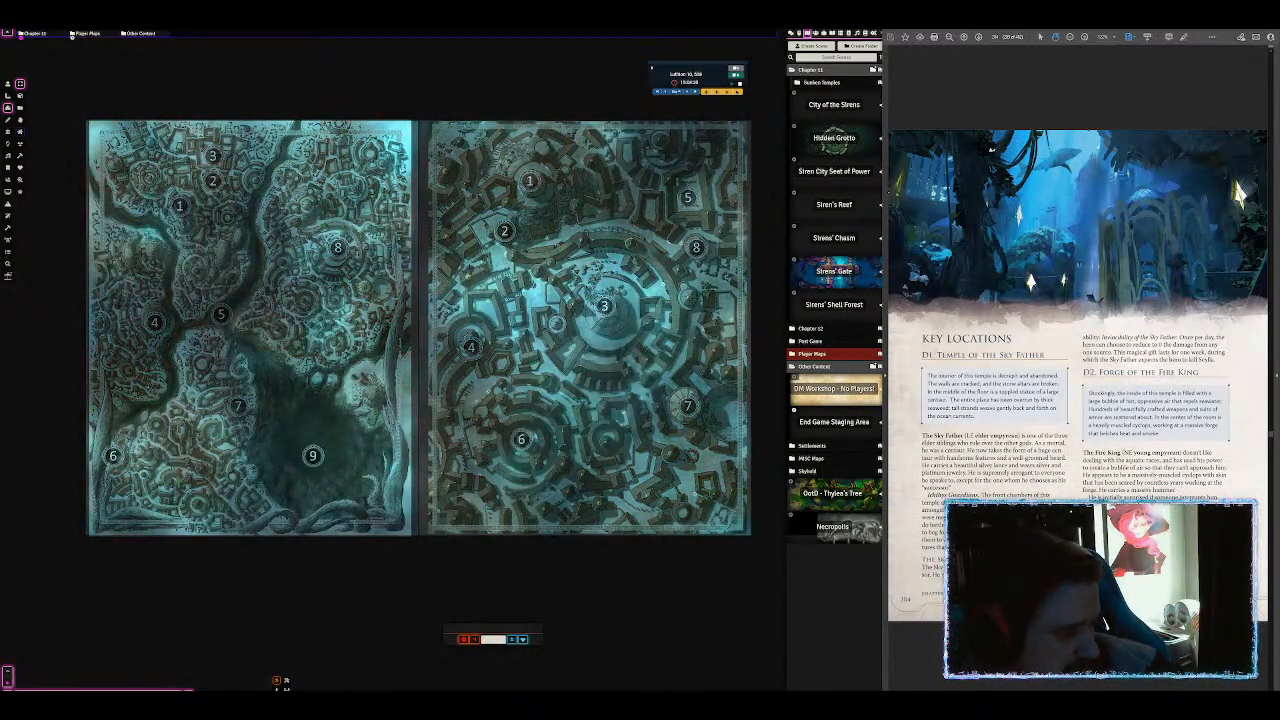
Step: Switch to the 5E Magic Shop generator, apply the Large City preset, include all magic types and healing potions, and set a minimum base price
{"action": "left_click_drag", "start_coordinate": [380, 690], "coordinate": [370, 29]}
{"action": "left_click", "coordinate": [297, 261]}
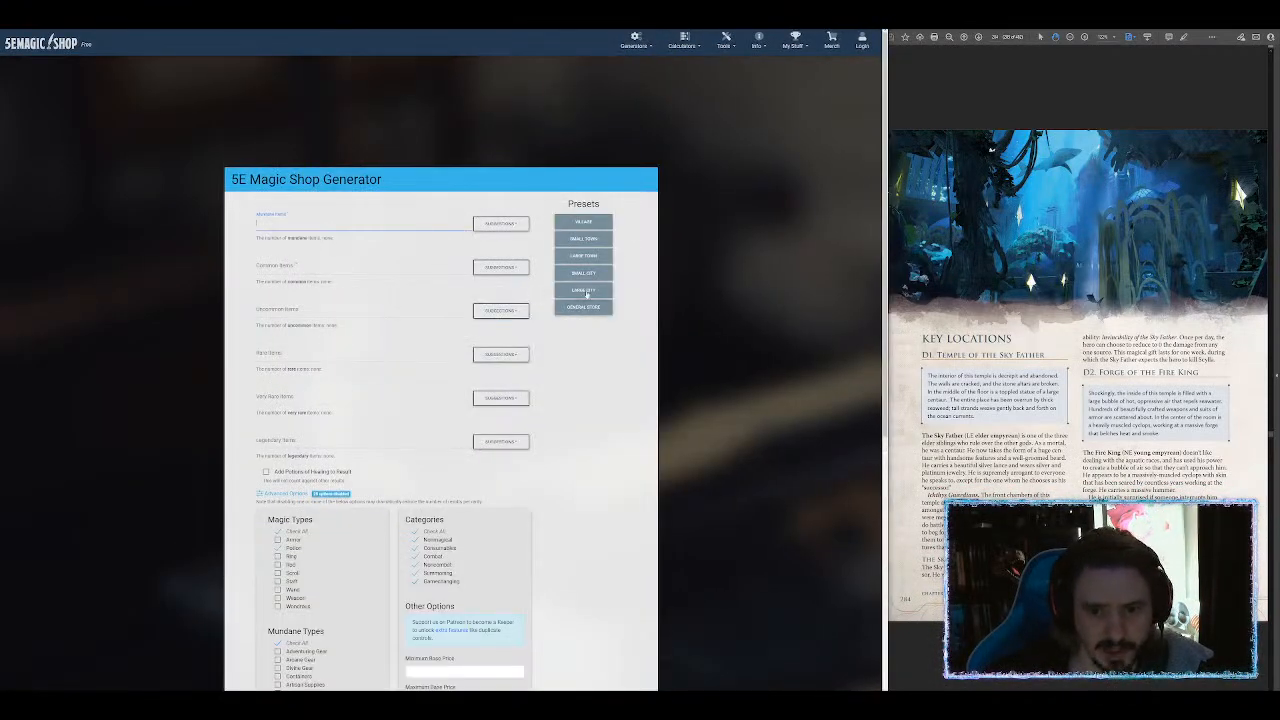
{"action": "left_click", "coordinate": [583, 290]}
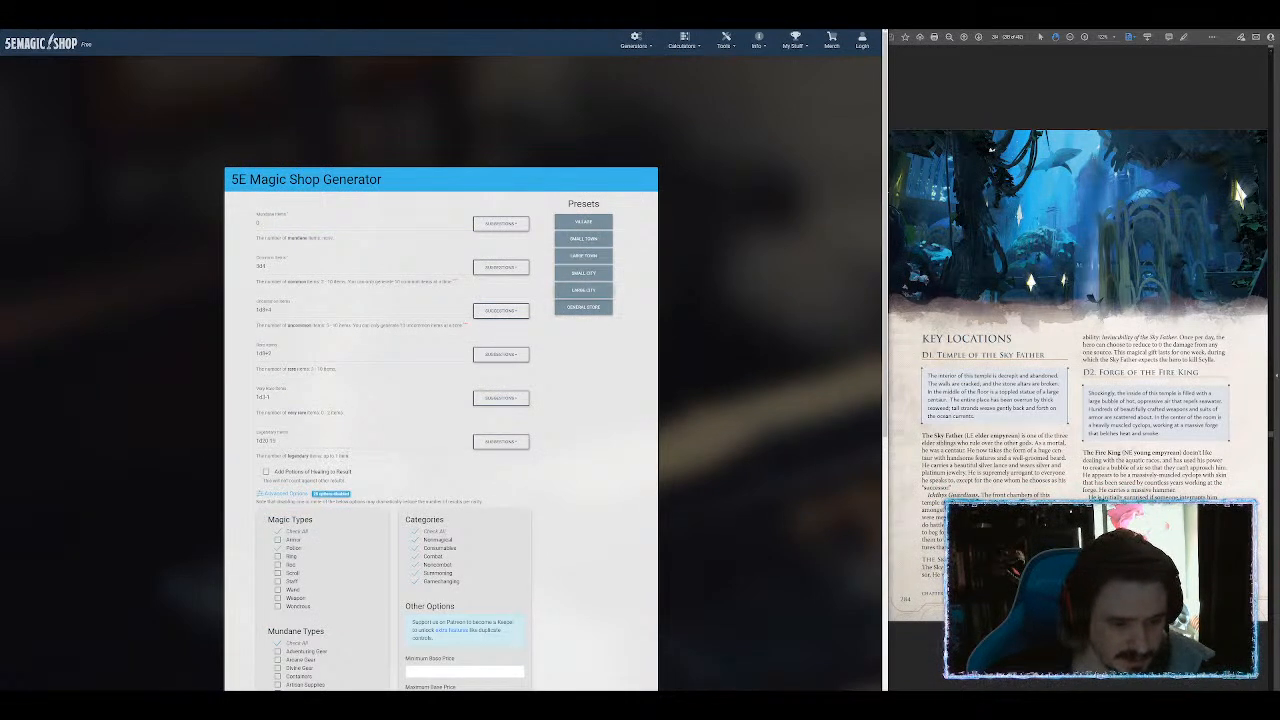
{"action": "scroll", "coordinate": [277, 335], "scroll_direction": "down", "scroll_amount": 3}
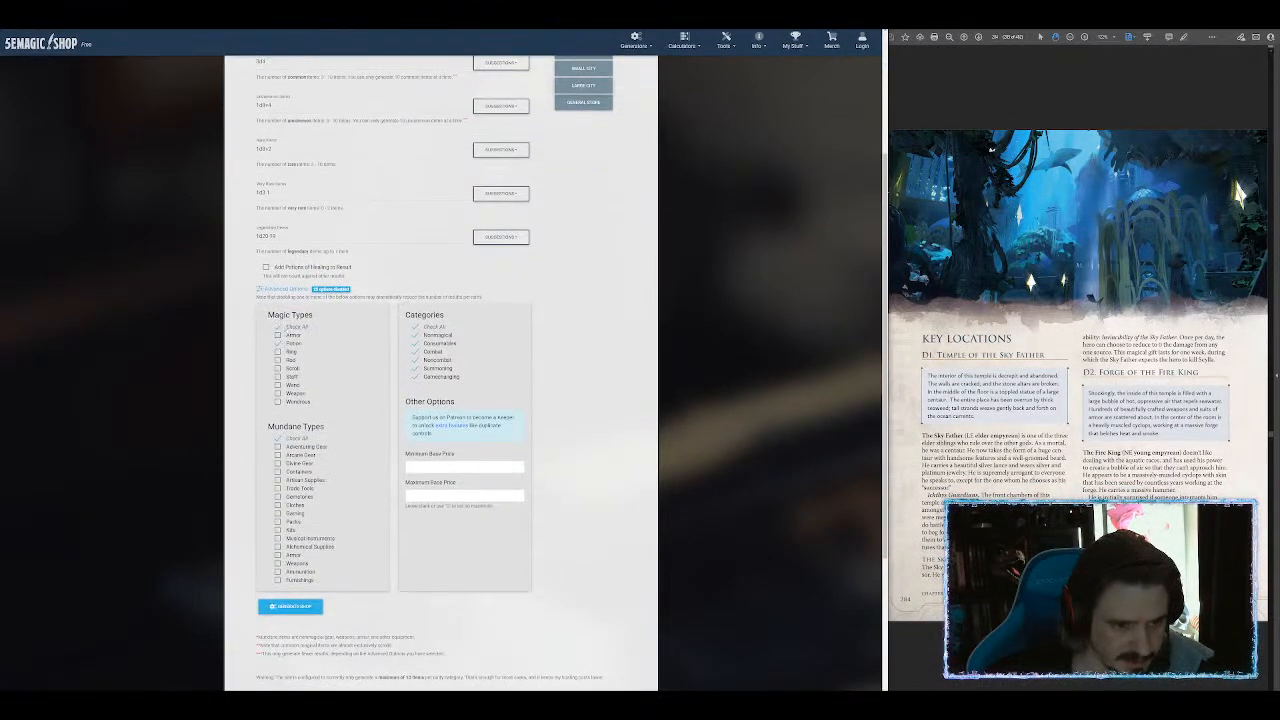
{"action": "left_click", "coordinate": [278, 327]}
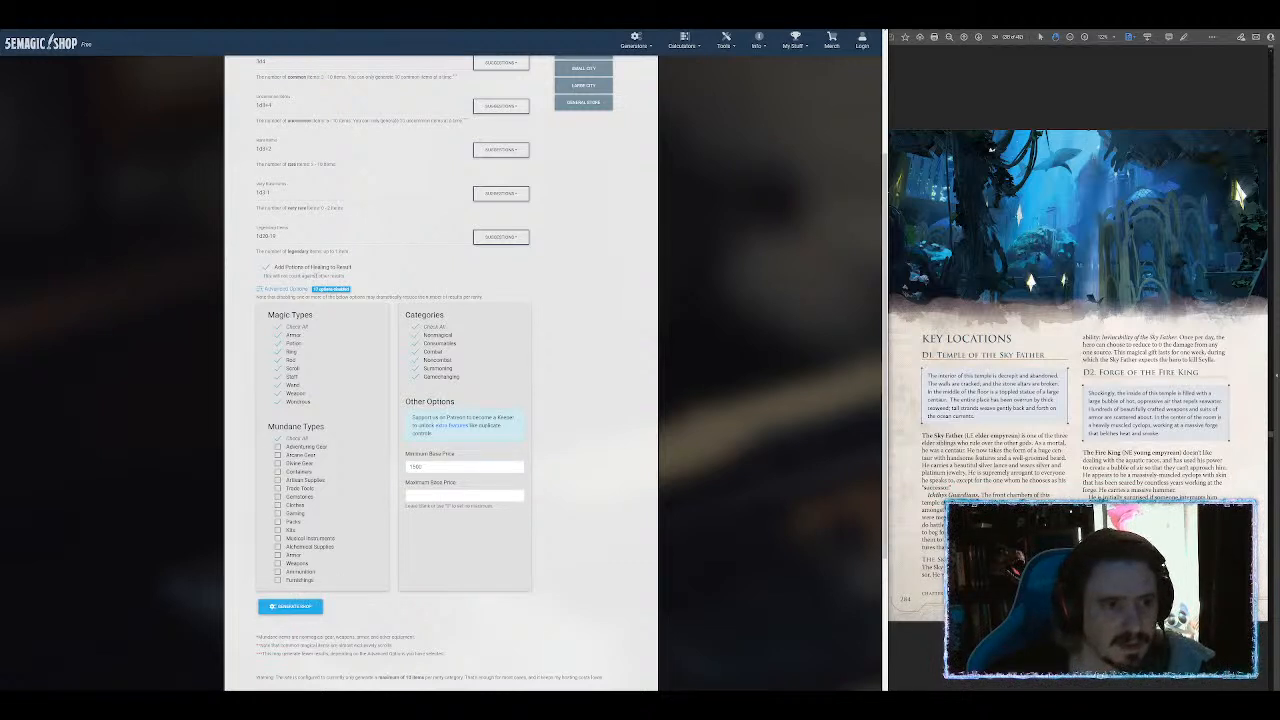
Step: Set the item counts to 20 common, 20 uncommon, 10 rare, 5 very rare and 2 legendary
{"action": "scroll", "coordinate": [564, 241], "scroll_direction": "up", "scroll_amount": 3}
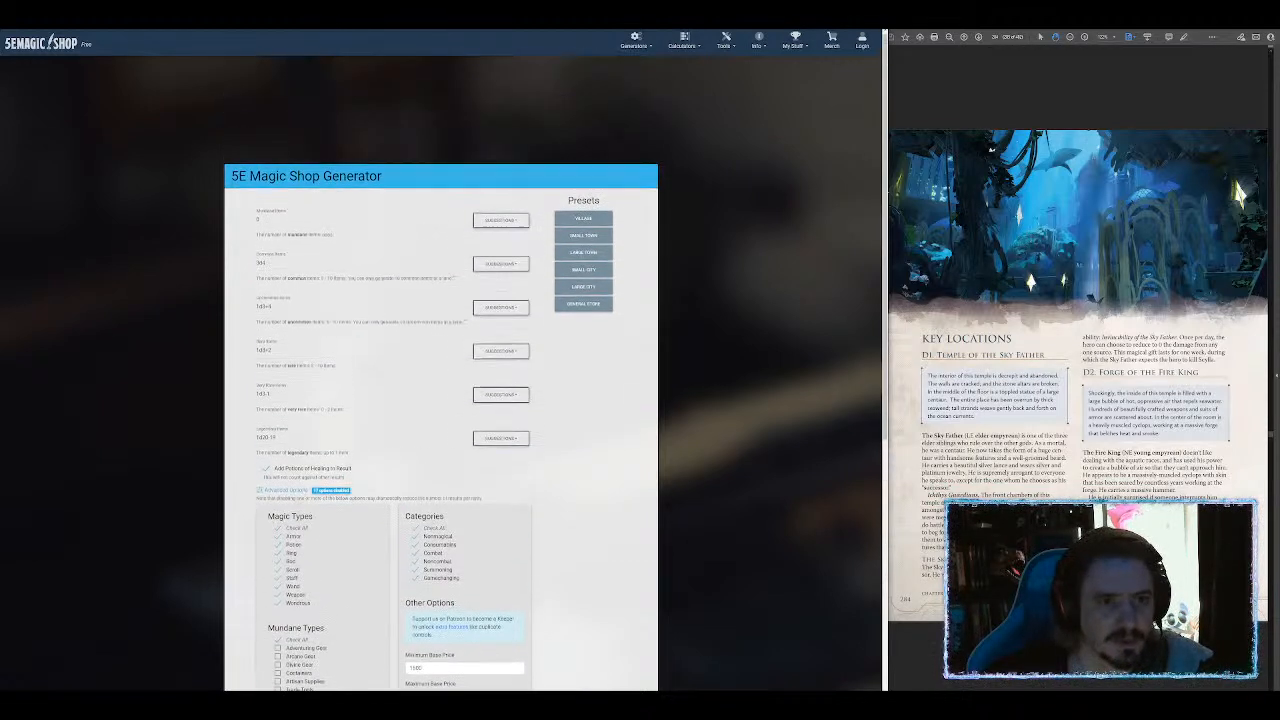
{"action": "left_click_drag", "start_coordinate": [277, 267], "coordinate": [231, 267]}
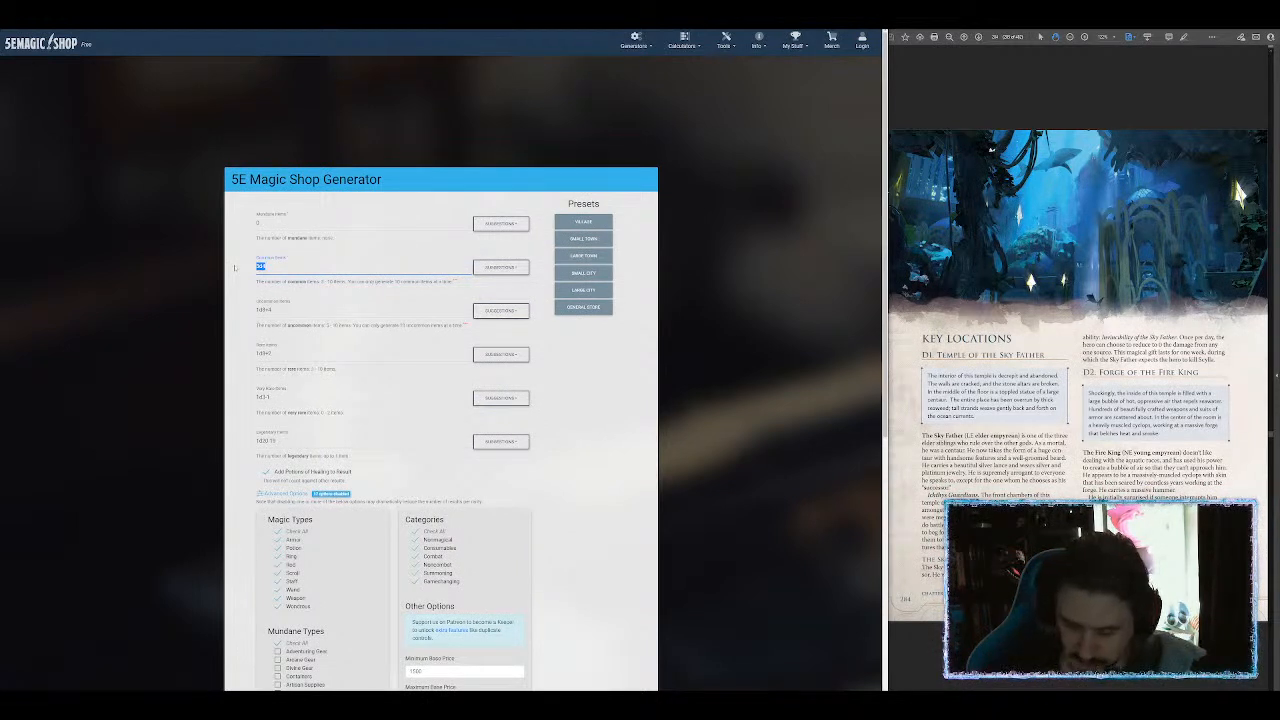
{"action": "type", "text": "20"}
{"action": "key", "text": "Tab"}
{"action": "type", "text": "20"}
{"action": "key", "text": "Tab"}
{"action": "type", "text": "10"}
{"action": "key", "text": "Tab"}
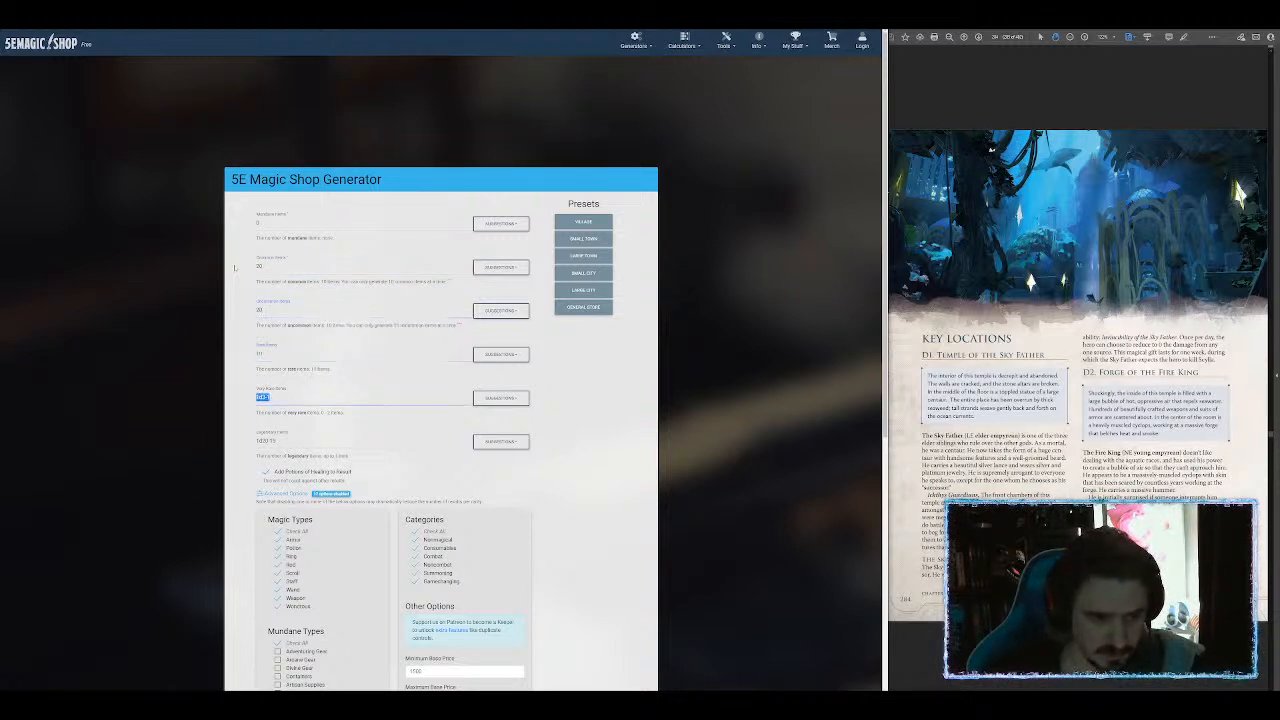
{"action": "type", "text": "2"}
{"action": "key", "text": "Tab"}
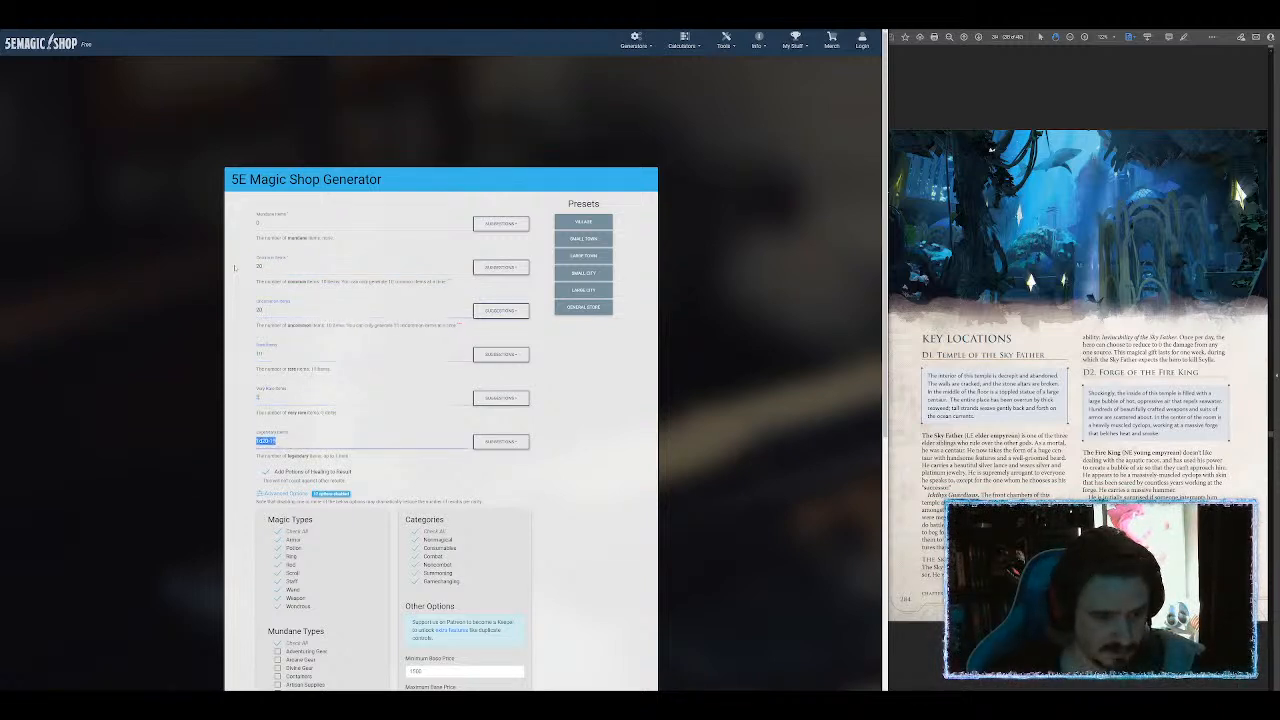
{"action": "type", "text": "2"}
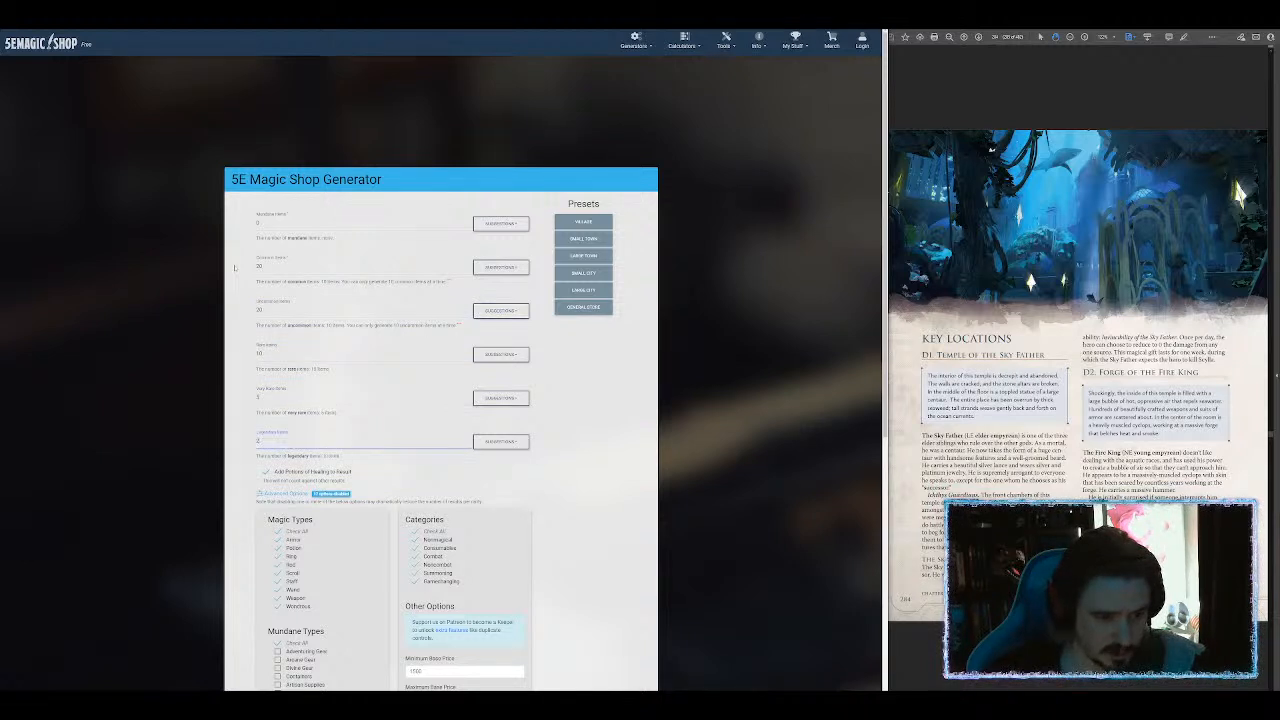
Step: Generate the magic shop inventory from the current generator settings
{"action": "scroll", "coordinate": [300, 507], "scroll_direction": "down", "scroll_amount": 3}
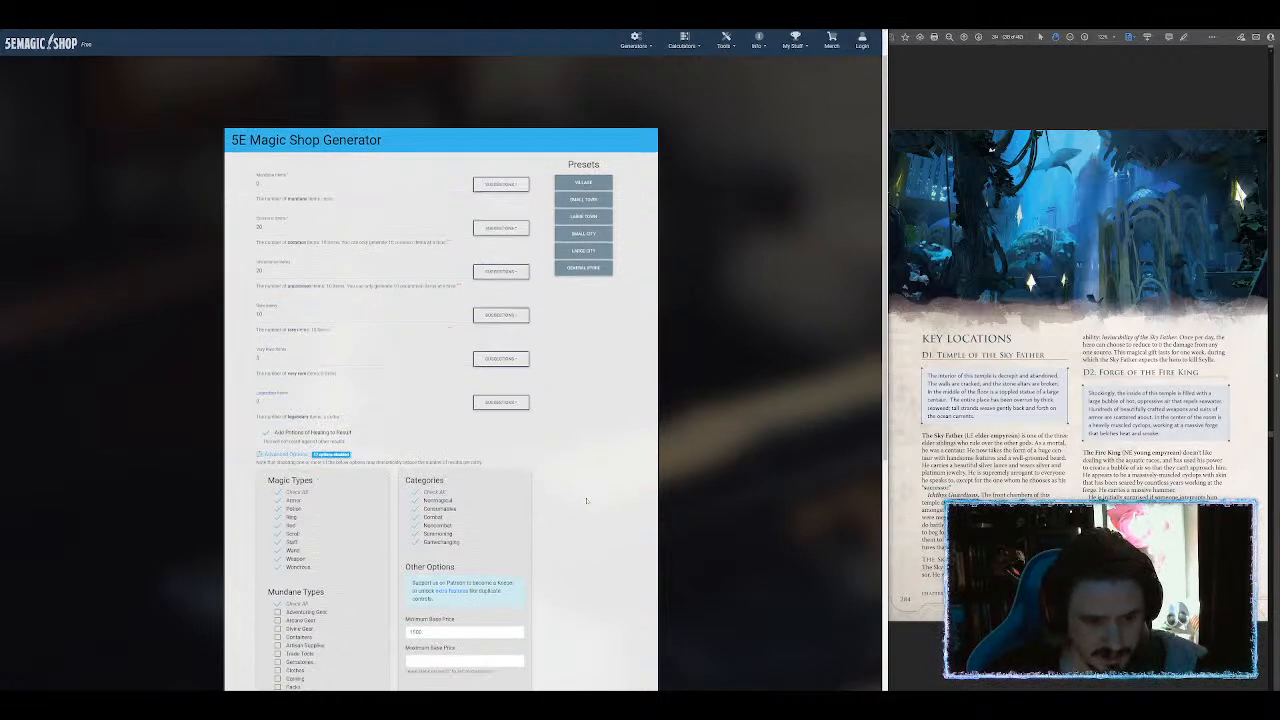
{"action": "left_click", "coordinate": [299, 507]}
{"action": "scroll", "coordinate": [470, 432], "scroll_direction": "down", "scroll_amount": 8}
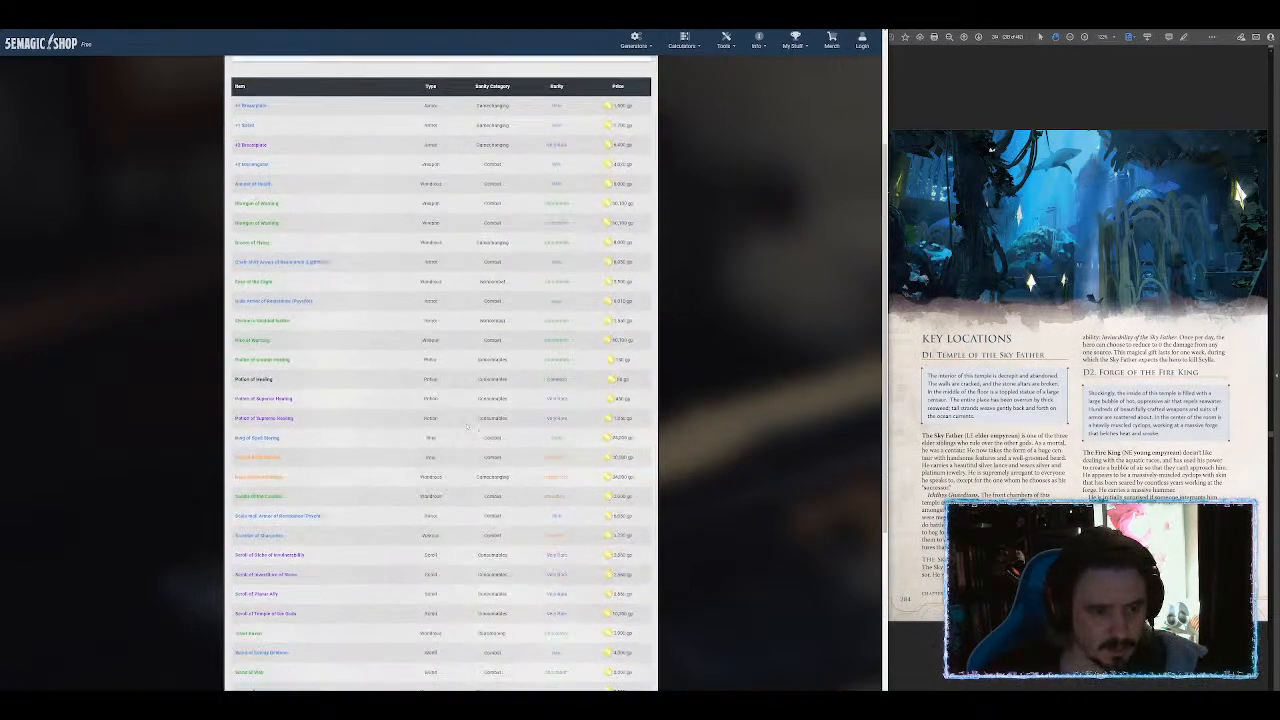
Step: Review the generated inventory and read the D&D Beyond page for the Robe of the Archmagi
{"action": "scroll", "coordinate": [470, 432], "scroll_direction": "up", "scroll_amount": 7}
{"action": "scroll", "coordinate": [470, 432], "scroll_direction": "down", "scroll_amount": 3}
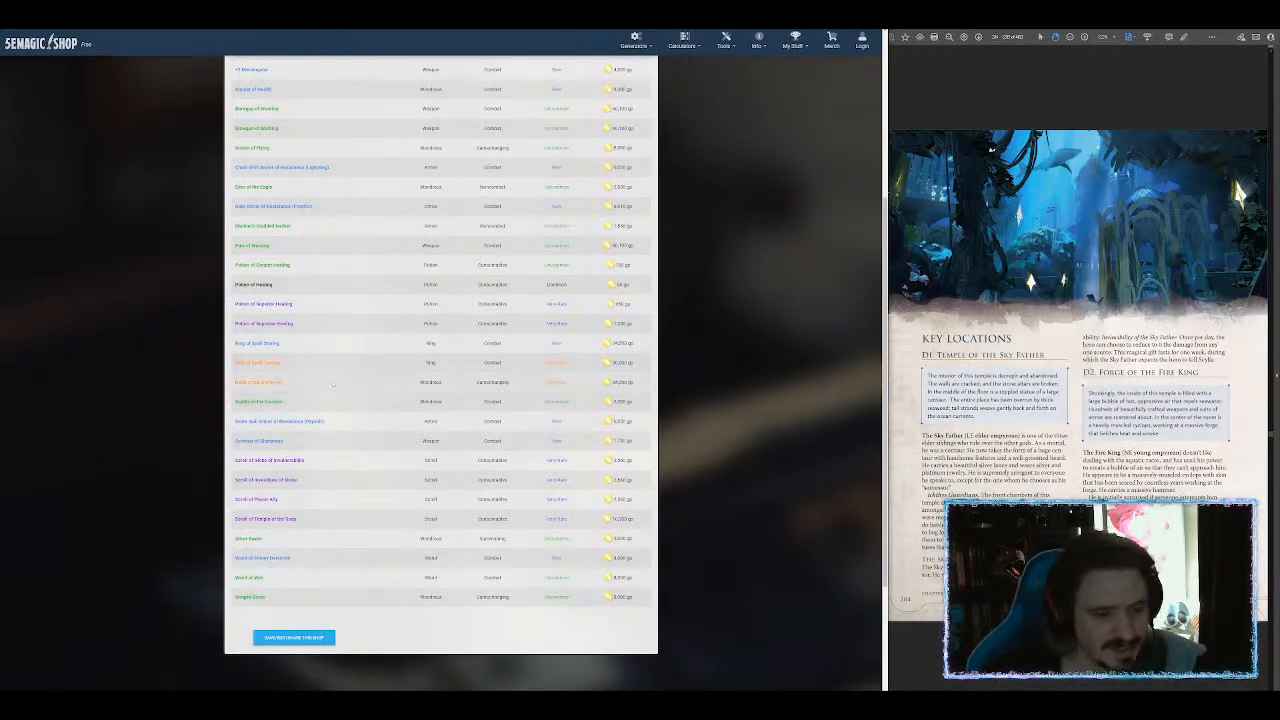
{"action": "left_click", "coordinate": [268, 384]}
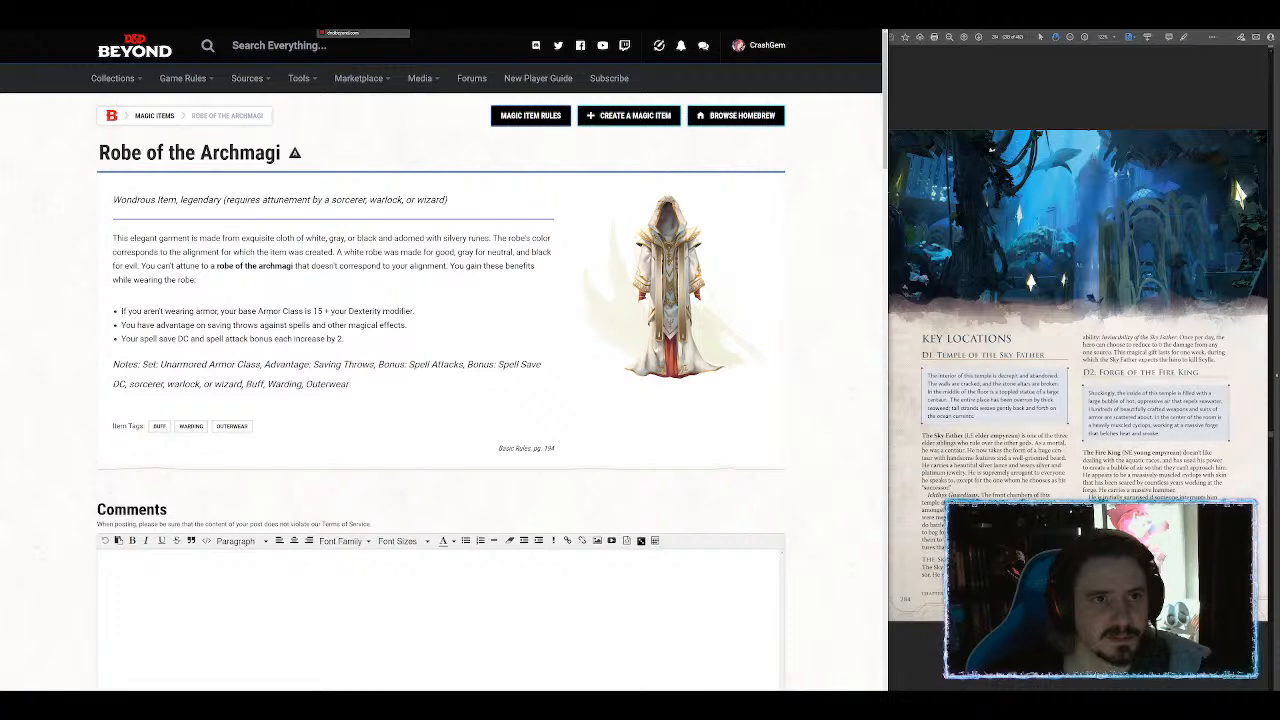
{"action": "left_click", "coordinate": [400, 12]}
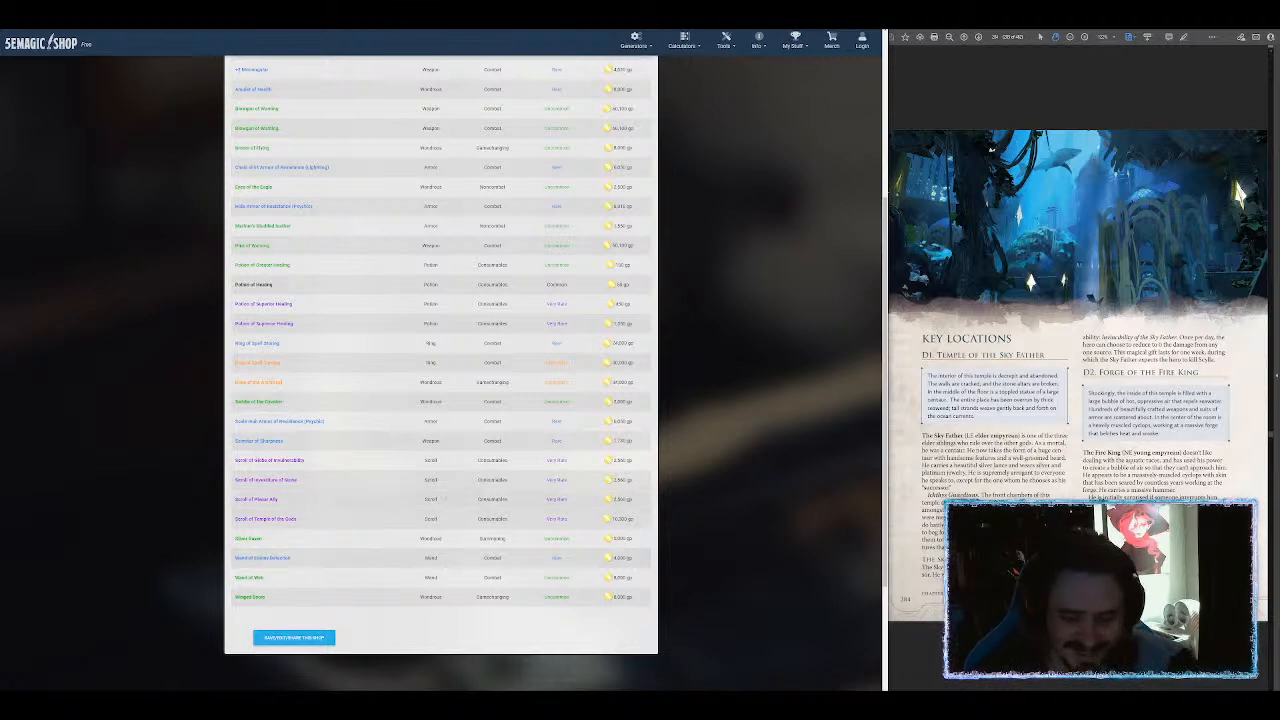
{"action": "scroll", "coordinate": [443, 491], "scroll_direction": "up", "scroll_amount": 3}
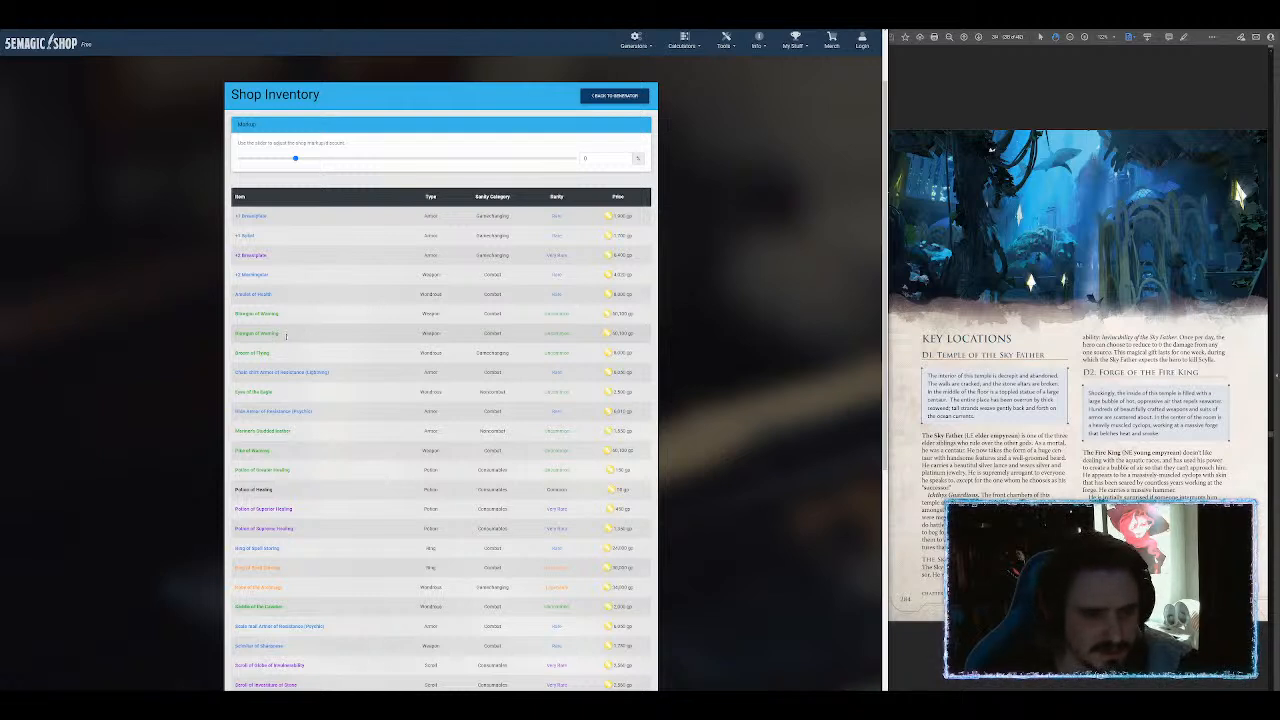
{"action": "scroll", "coordinate": [381, 303], "scroll_direction": "down", "scroll_amount": 2}
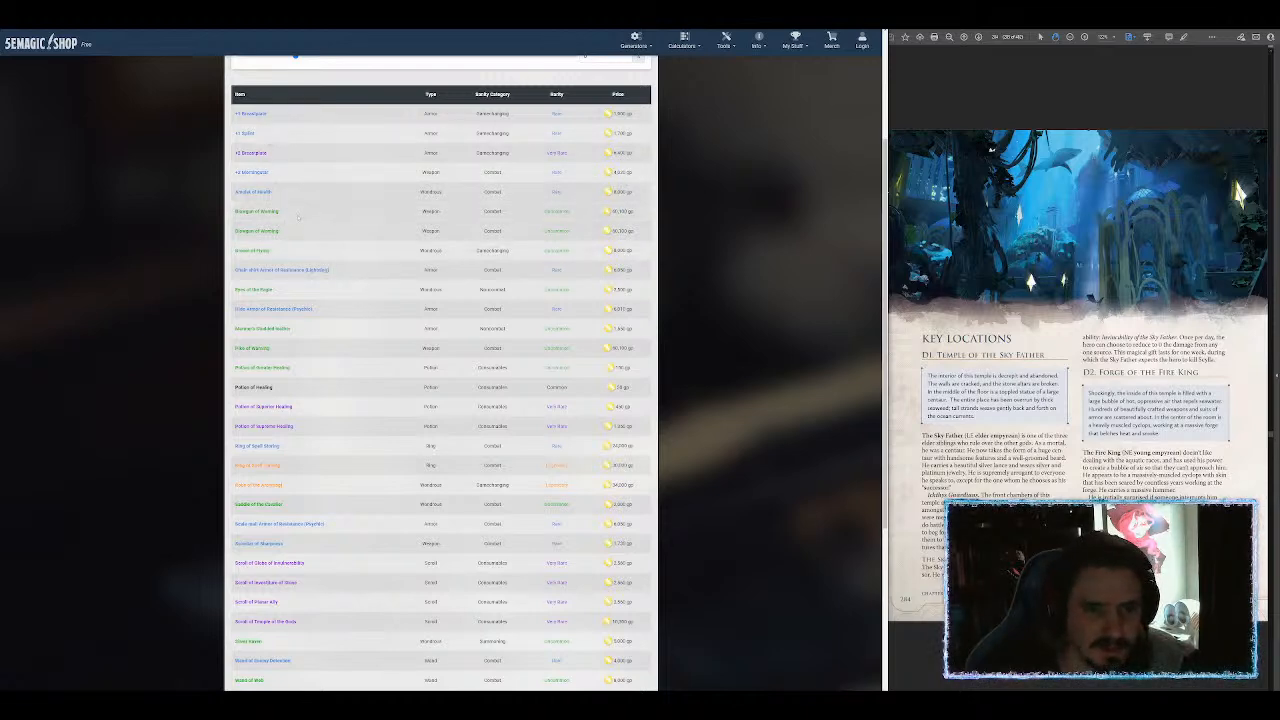
Step: Save the generated shop under the name "Ariel's Grotto"
{"action": "scroll", "coordinate": [389, 363], "scroll_direction": "down", "scroll_amount": 3}
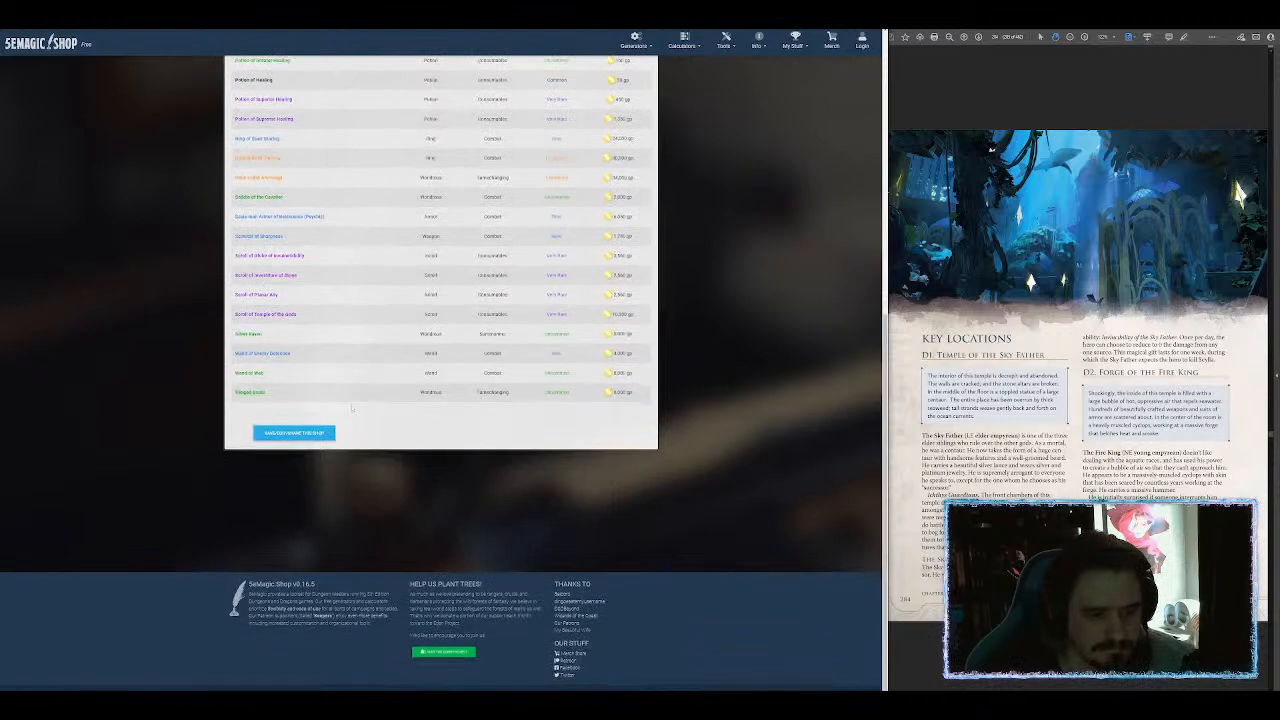
{"action": "left_click", "coordinate": [305, 435]}
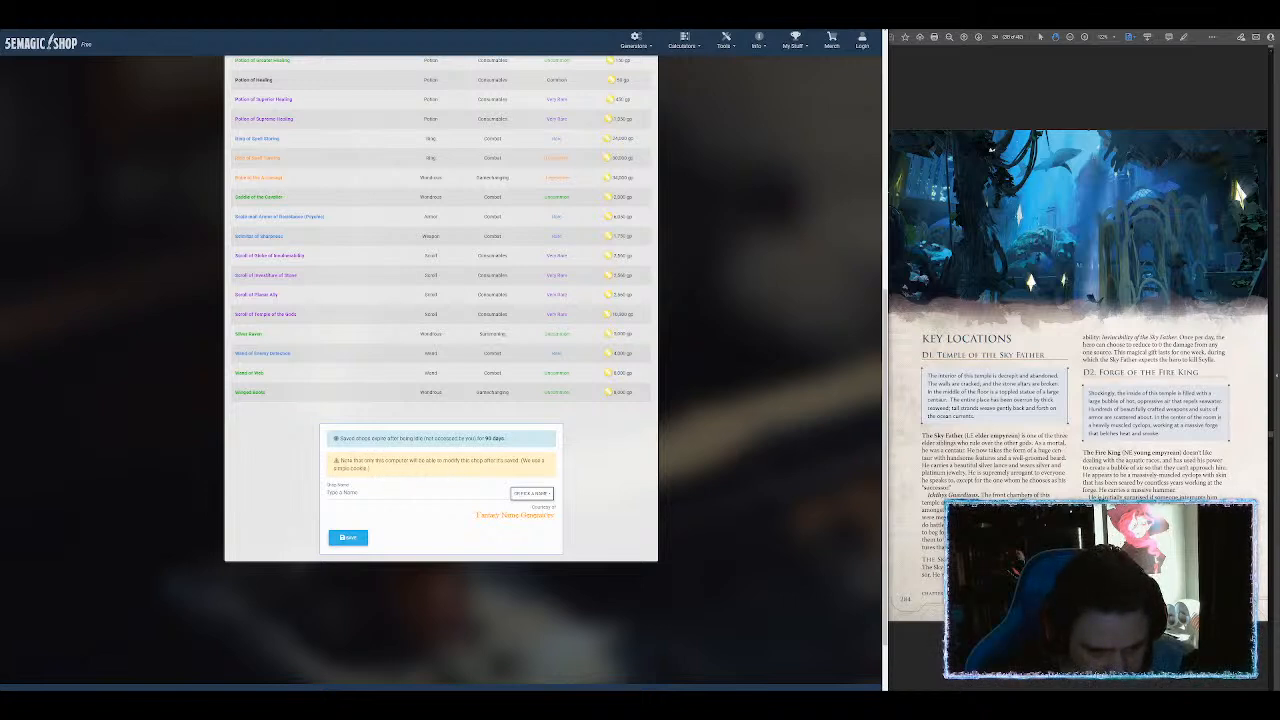
{"action": "left_click", "coordinate": [363, 489]}
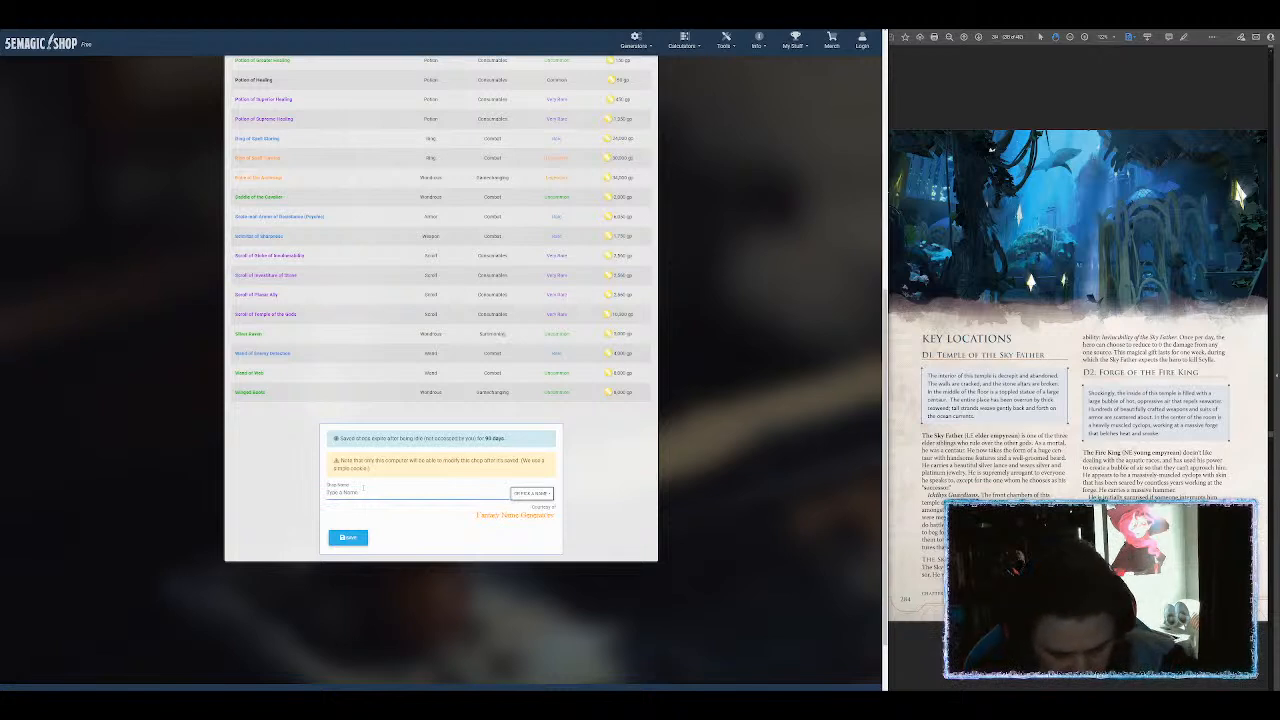
{"action": "type", "text": "Ariel's Grotto"}
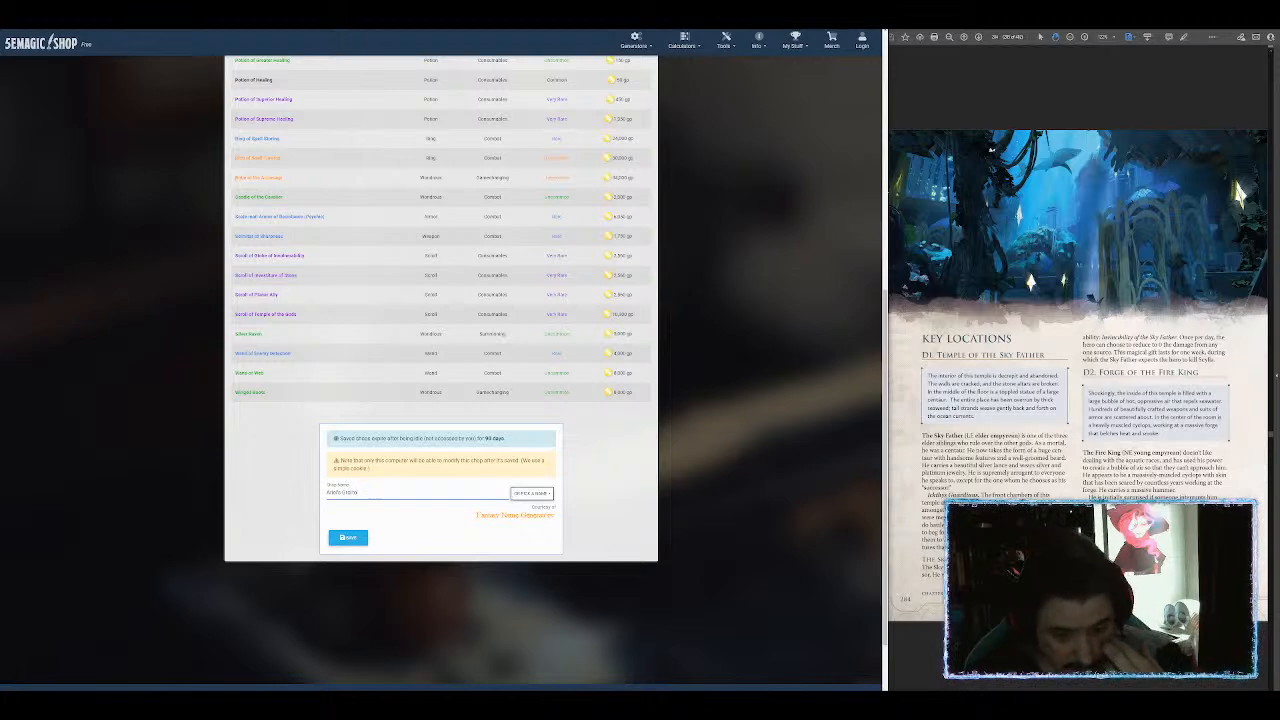
{"action": "left_click", "coordinate": [350, 540]}
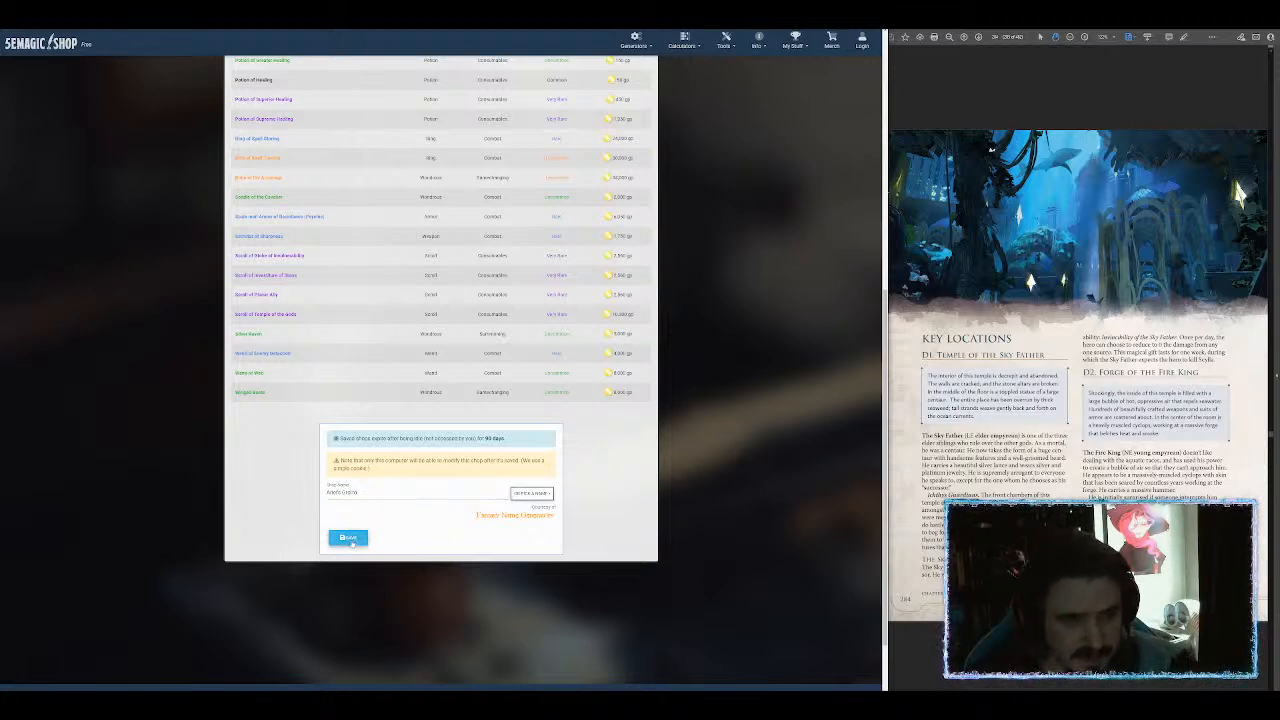
Step: Remove both Blowgun of Warning entries and the Broom of Flying from the saved shop's inventory
{"action": "scroll", "coordinate": [358, 351], "scroll_direction": "down", "scroll_amount": 1}
{"action": "scroll", "coordinate": [347, 313], "scroll_direction": "down", "scroll_amount": 1}
{"action": "left_click", "coordinate": [640, 226]}
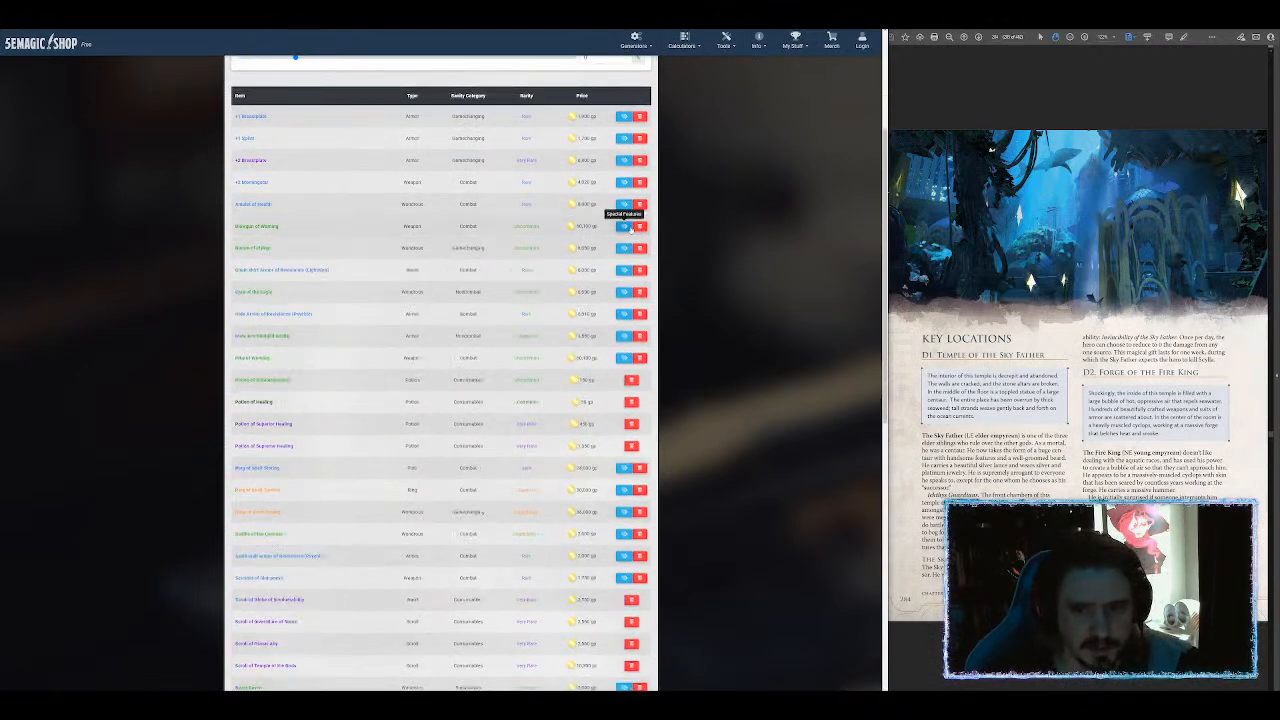
{"action": "left_click", "coordinate": [640, 226]}
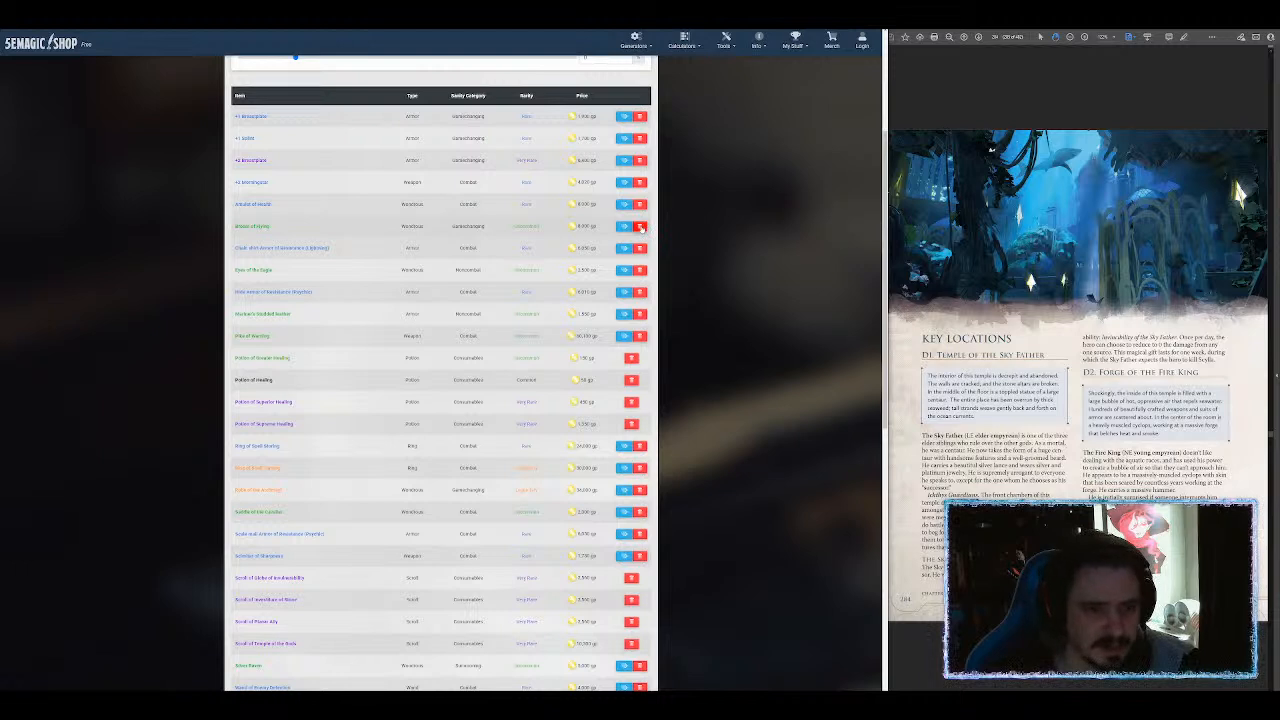
{"action": "left_click", "coordinate": [640, 227]}
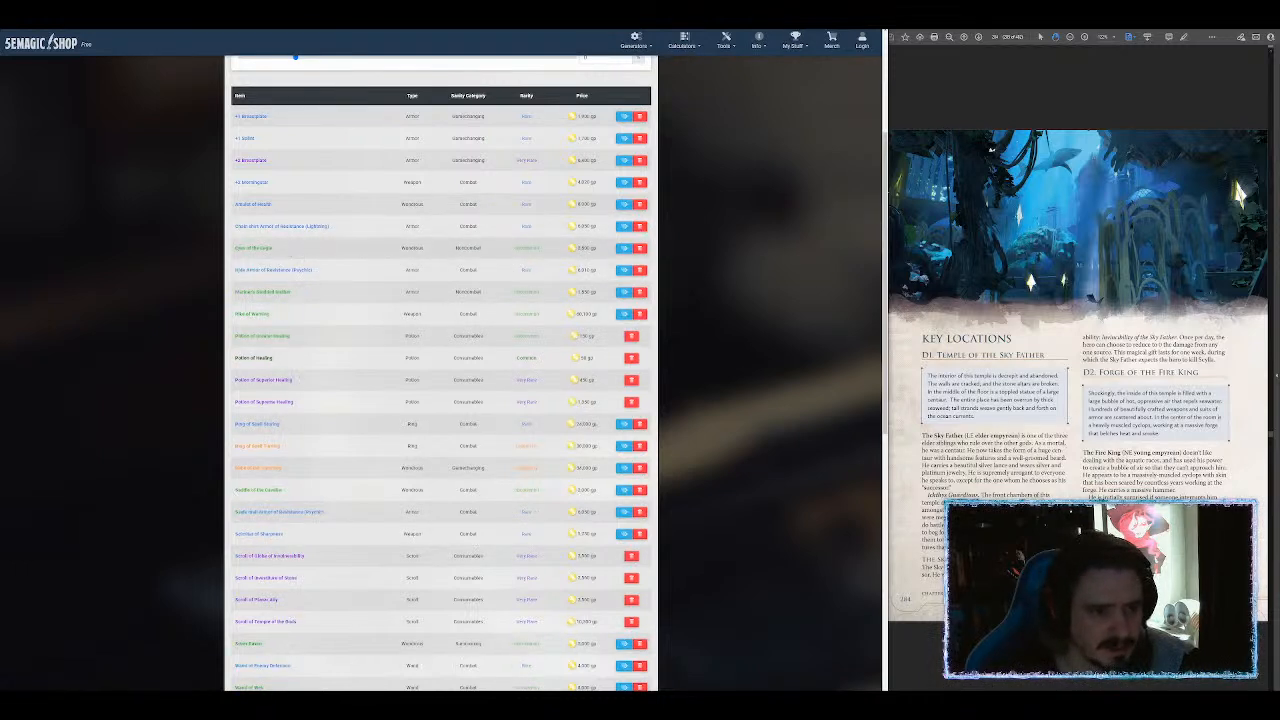
Step: Check the remaining inventory items and the sections for adding items and modifying shop details
{"action": "scroll", "coordinate": [306, 260], "scroll_direction": "down", "scroll_amount": 1}
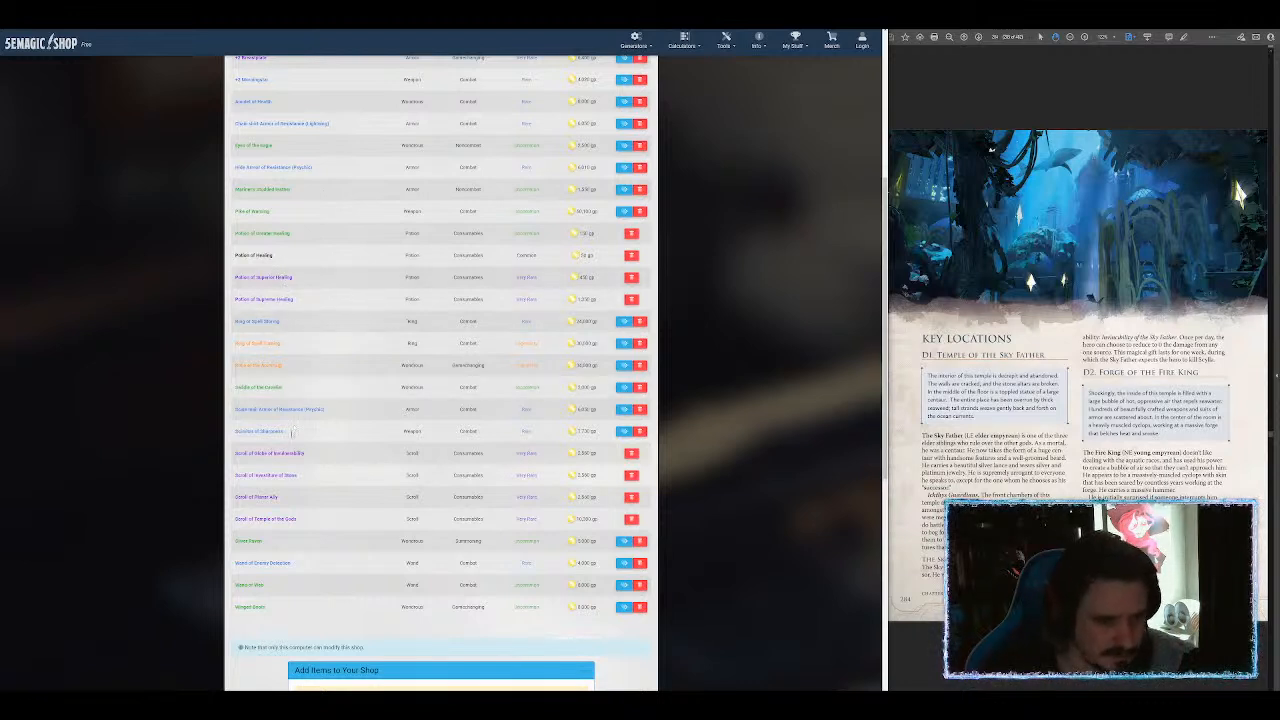
{"action": "scroll", "coordinate": [290, 490], "scroll_direction": "down", "scroll_amount": 1}
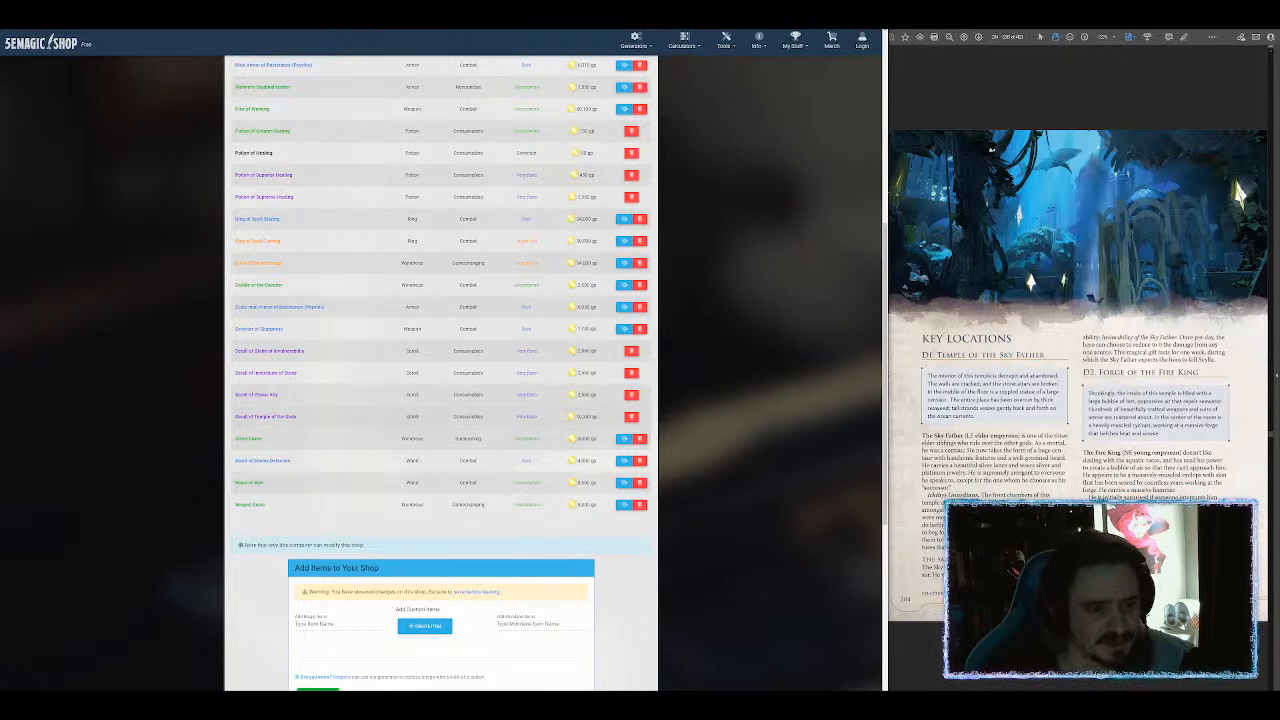
{"action": "scroll", "coordinate": [364, 314], "scroll_direction": "down", "scroll_amount": 1}
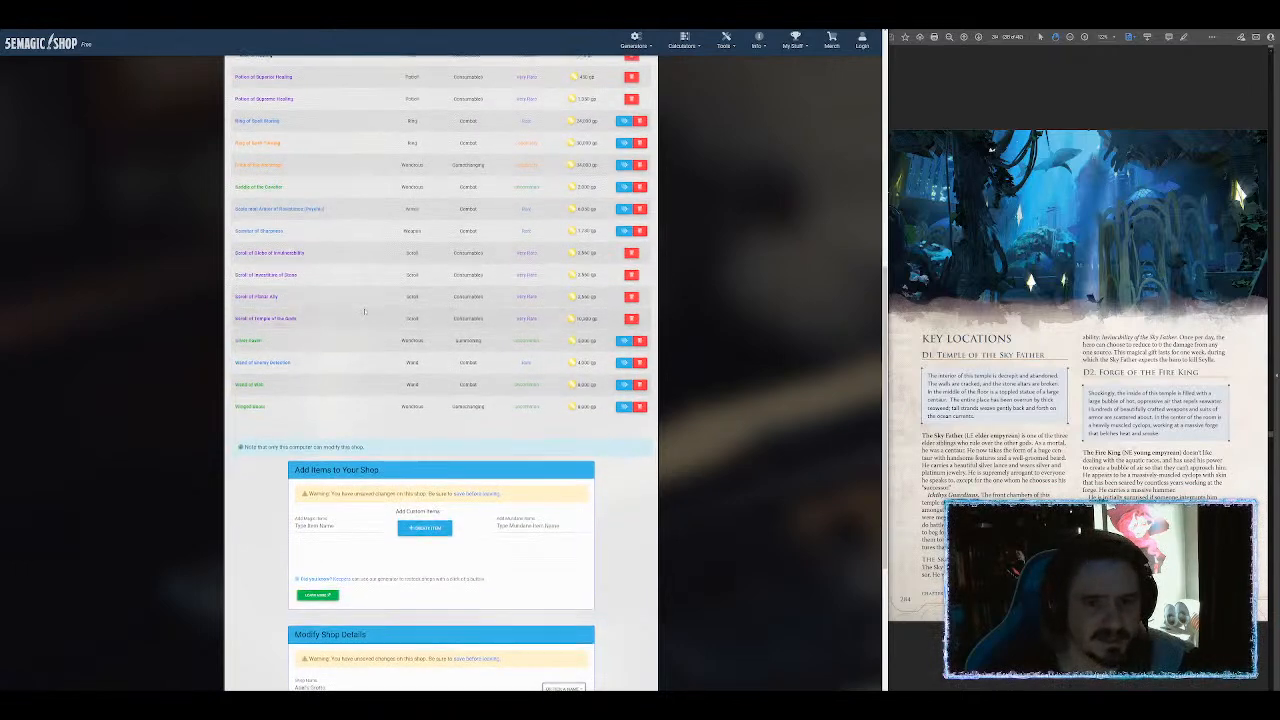
{"action": "scroll", "coordinate": [364, 314], "scroll_direction": "up", "scroll_amount": 3}
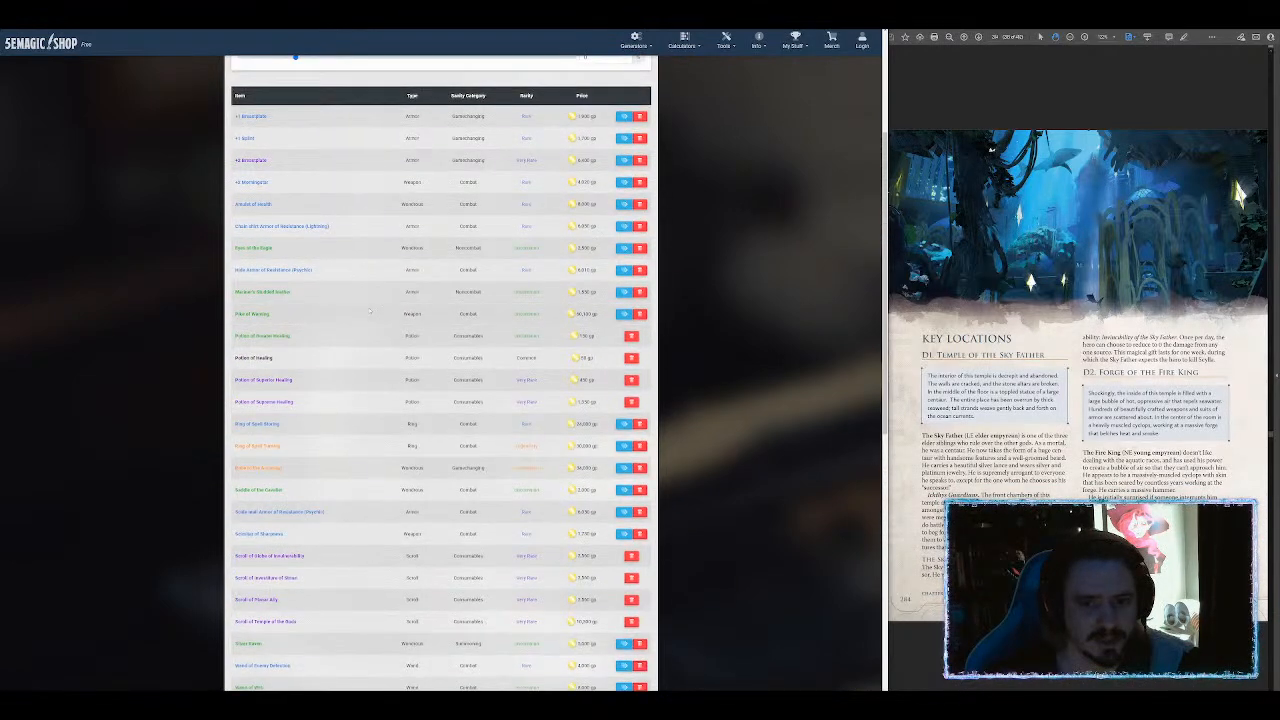
Step: Remove the Pike of Warning from the Ariel's Grotto inventory and save the shop again
{"action": "scroll", "coordinate": [368, 310], "scroll_direction": "up", "scroll_amount": 1}
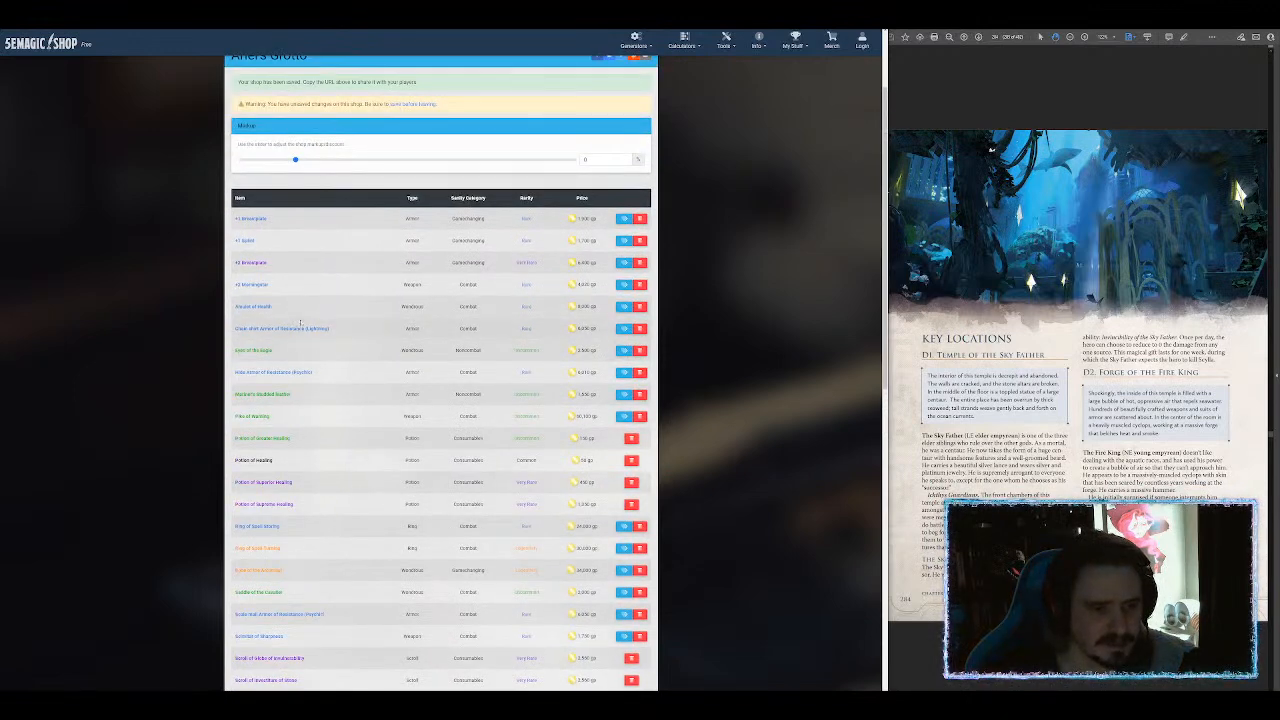
{"action": "scroll", "coordinate": [300, 323], "scroll_direction": "down", "scroll_amount": 1}
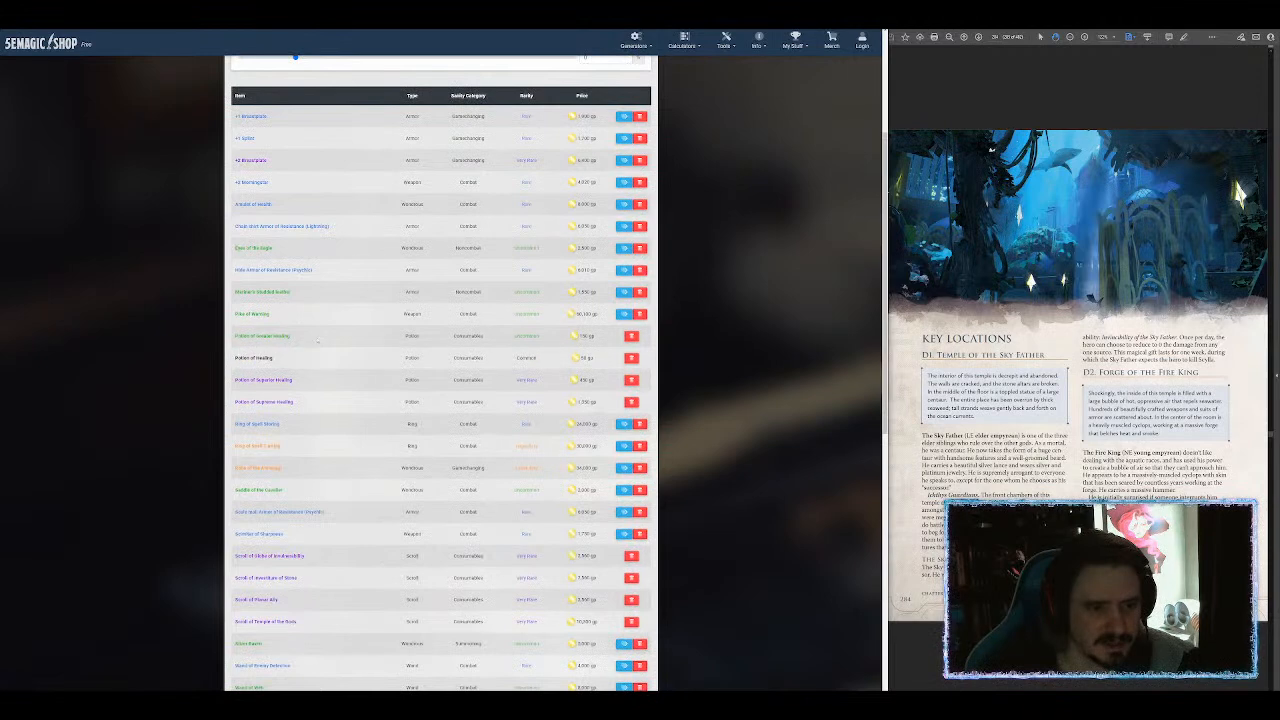
{"action": "left_click", "coordinate": [639, 314]}
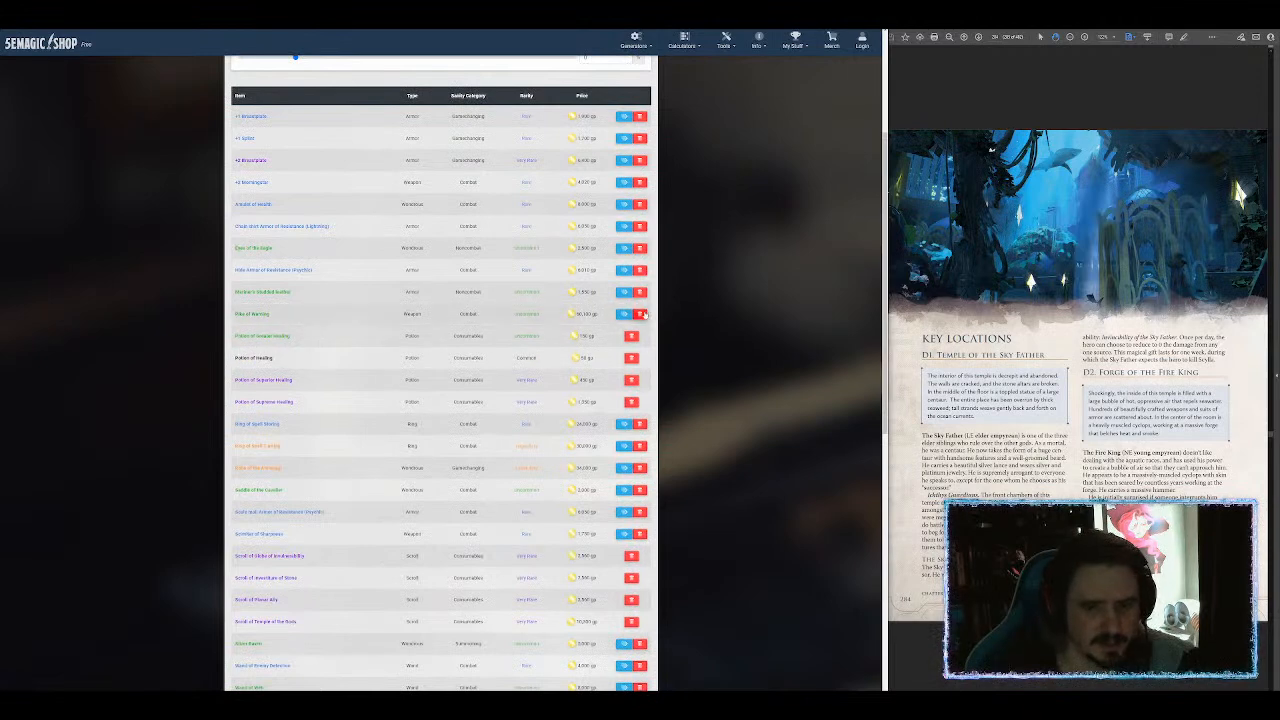
{"action": "scroll", "coordinate": [331, 386], "scroll_direction": "down", "scroll_amount": 5}
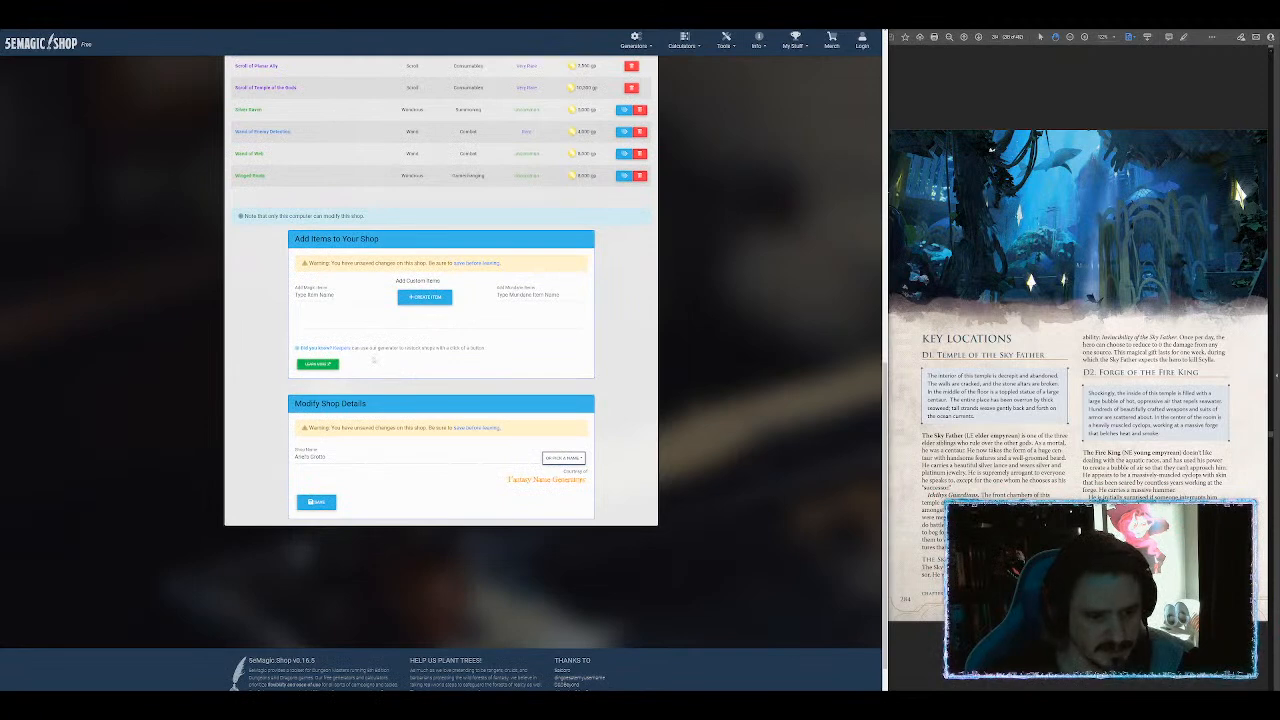
{"action": "left_click", "coordinate": [316, 502]}
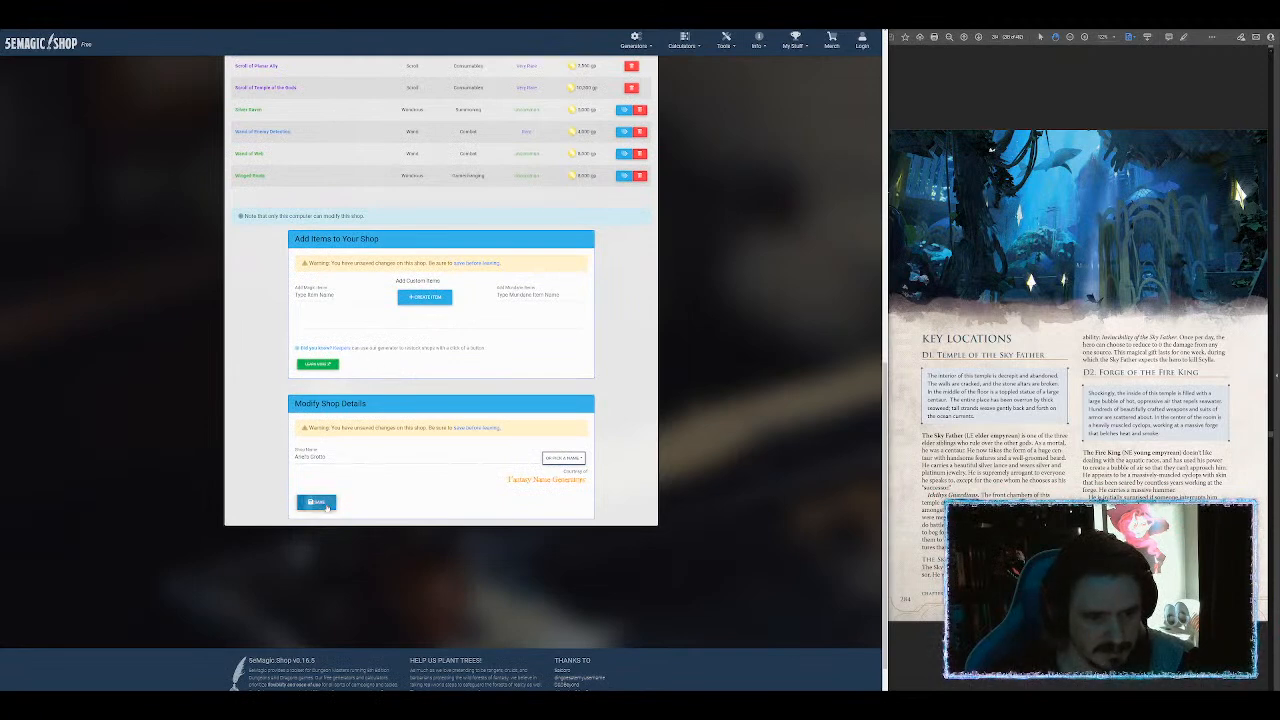
{"action": "scroll", "coordinate": [331, 488], "scroll_direction": "down", "scroll_amount": 5}
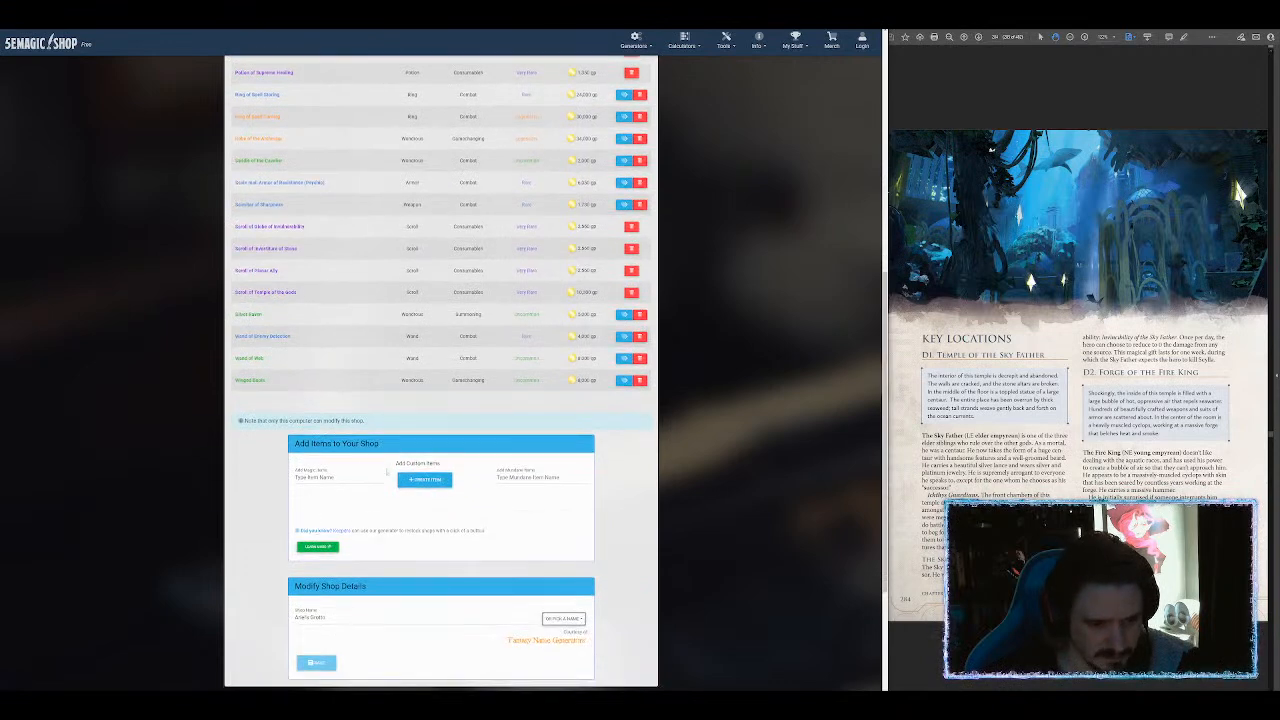
{"action": "scroll", "coordinate": [417, 488], "scroll_direction": "down", "scroll_amount": 1}
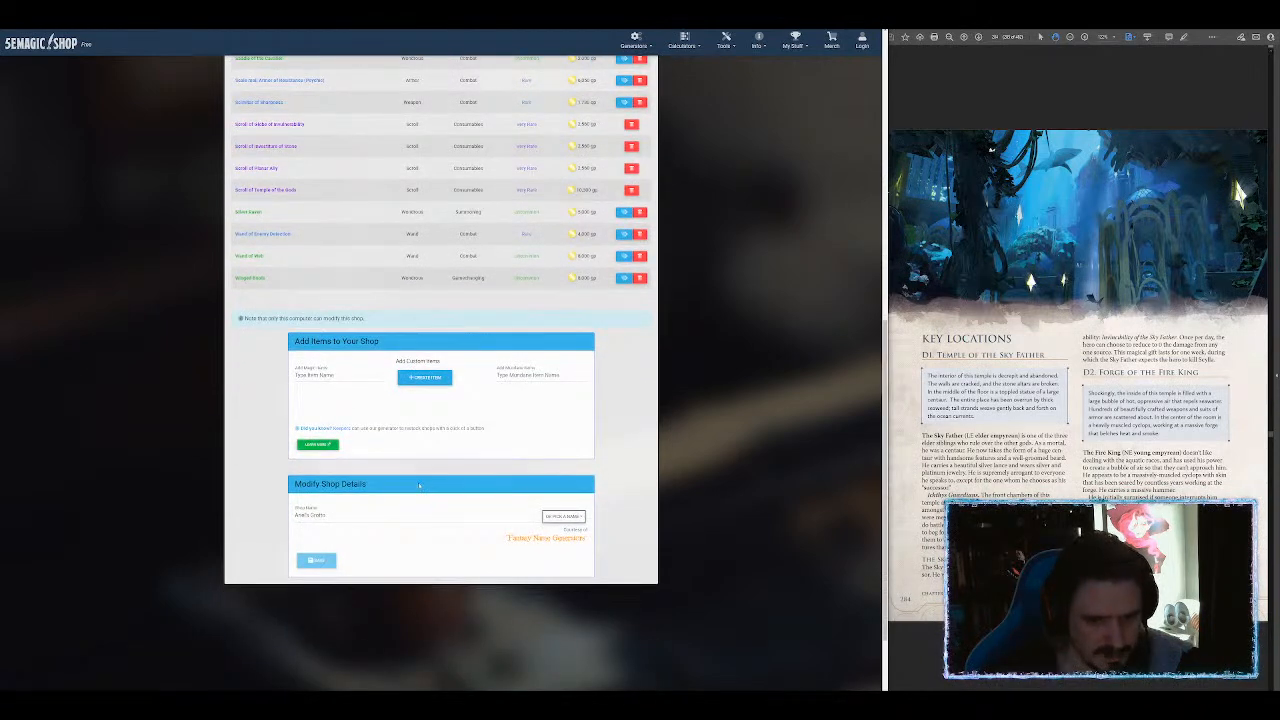
{"action": "scroll", "coordinate": [416, 470], "scroll_direction": "up", "scroll_amount": 4}
{"action": "scroll", "coordinate": [414, 444], "scroll_direction": "up", "scroll_amount": 2}
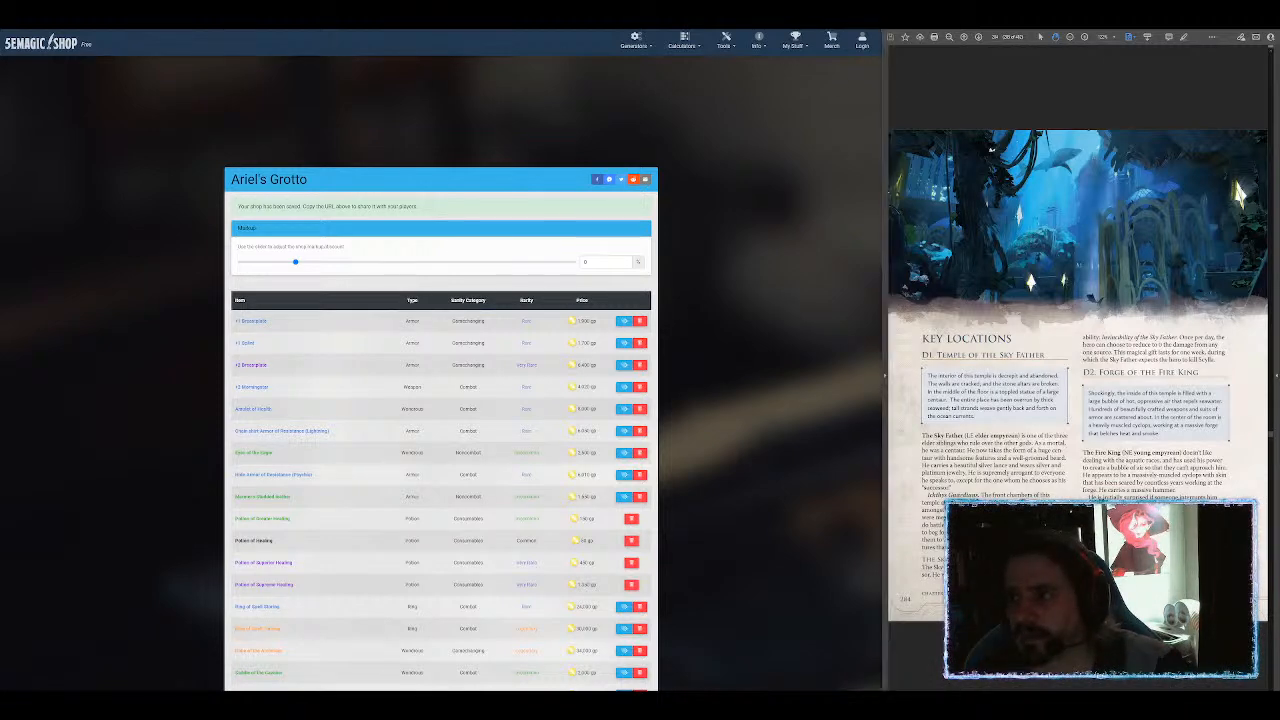
Step: In the Google Docs campaign notes, add a bullet under The Sunken City reading "MAGIC SHOP:" followed by the Ariel's Grotto shop link
{"action": "key", "text": "alt+Tab"}
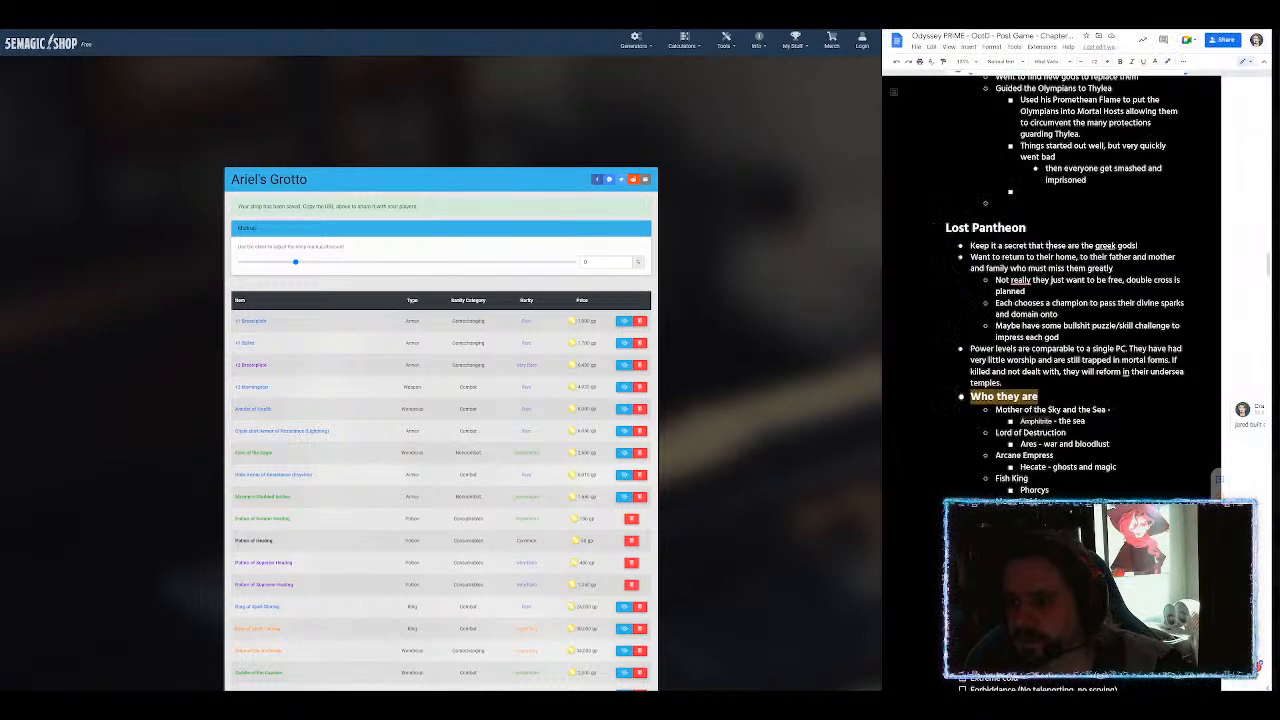
{"action": "scroll", "coordinate": [1080, 280], "scroll_direction": "up", "scroll_amount": 5}
{"action": "scroll", "coordinate": [1080, 280], "scroll_direction": "up", "scroll_amount": 1}
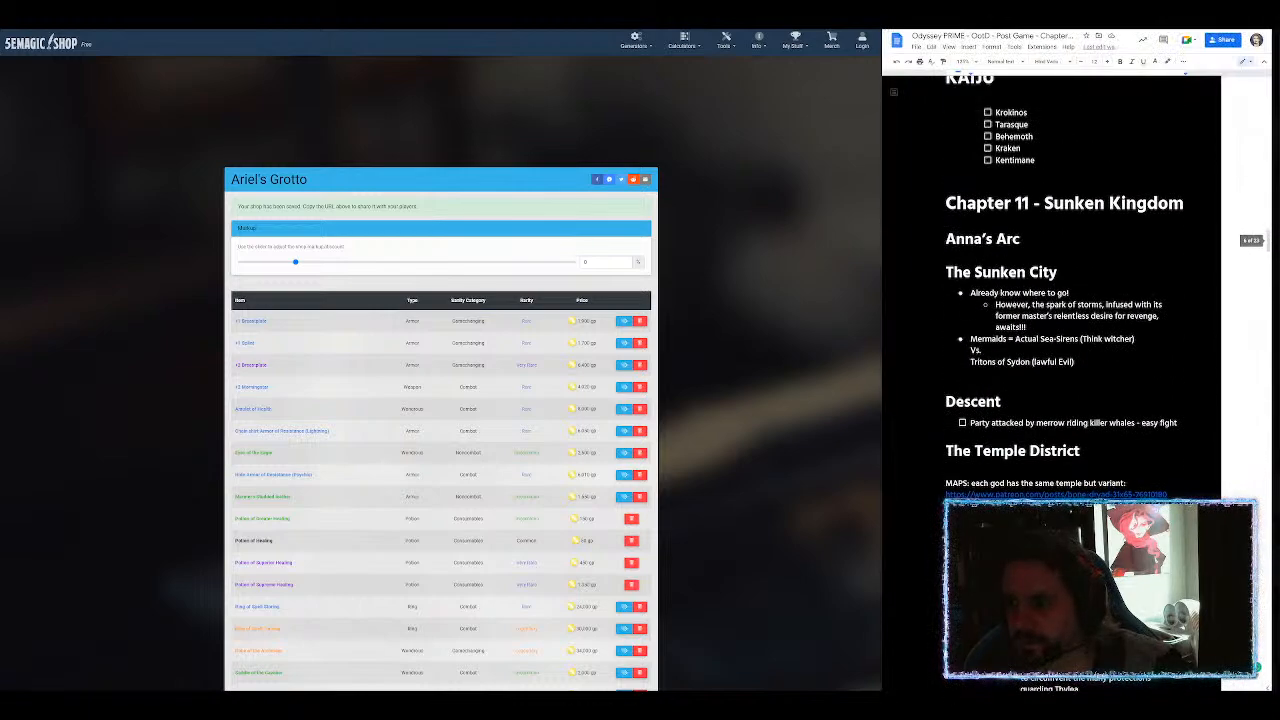
{"action": "left_click", "coordinate": [1062, 272]}
{"action": "left_click", "coordinate": [971, 293]}
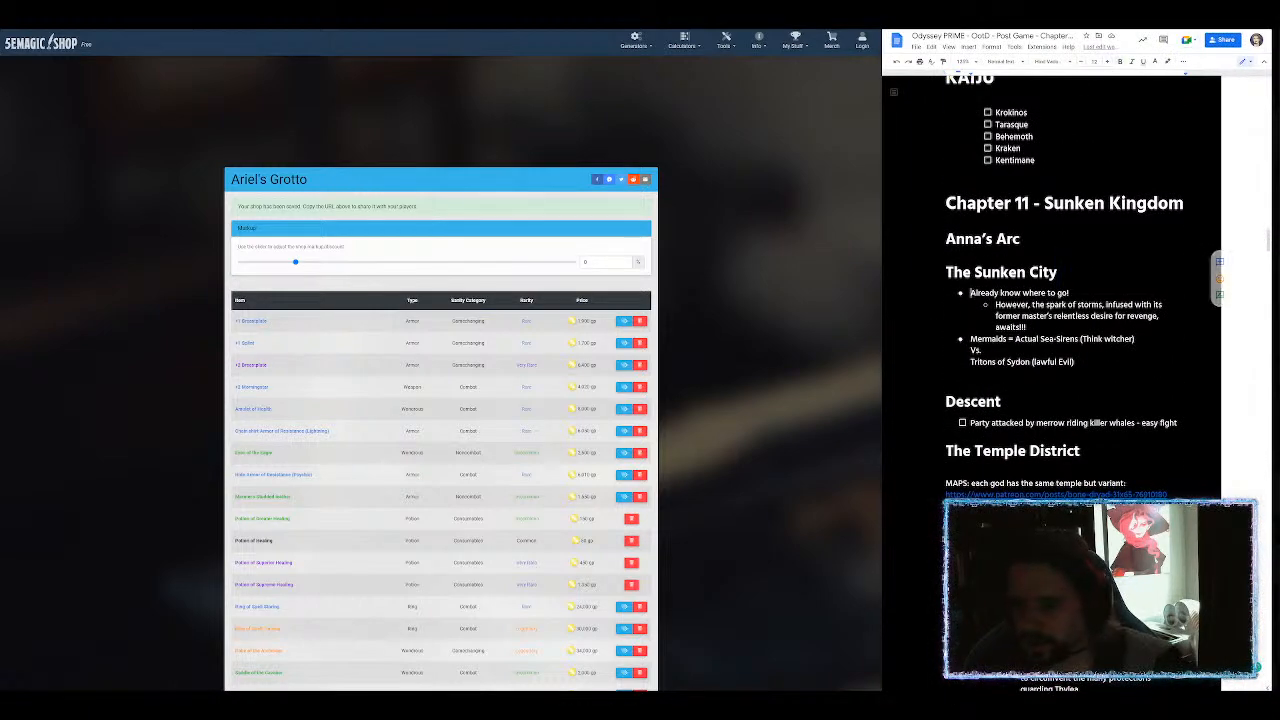
{"action": "key", "text": "Return"}
{"action": "key", "text": "Return"}
{"action": "key", "text": "Up"}
{"action": "type", "text": "MAGIC SHOP"}
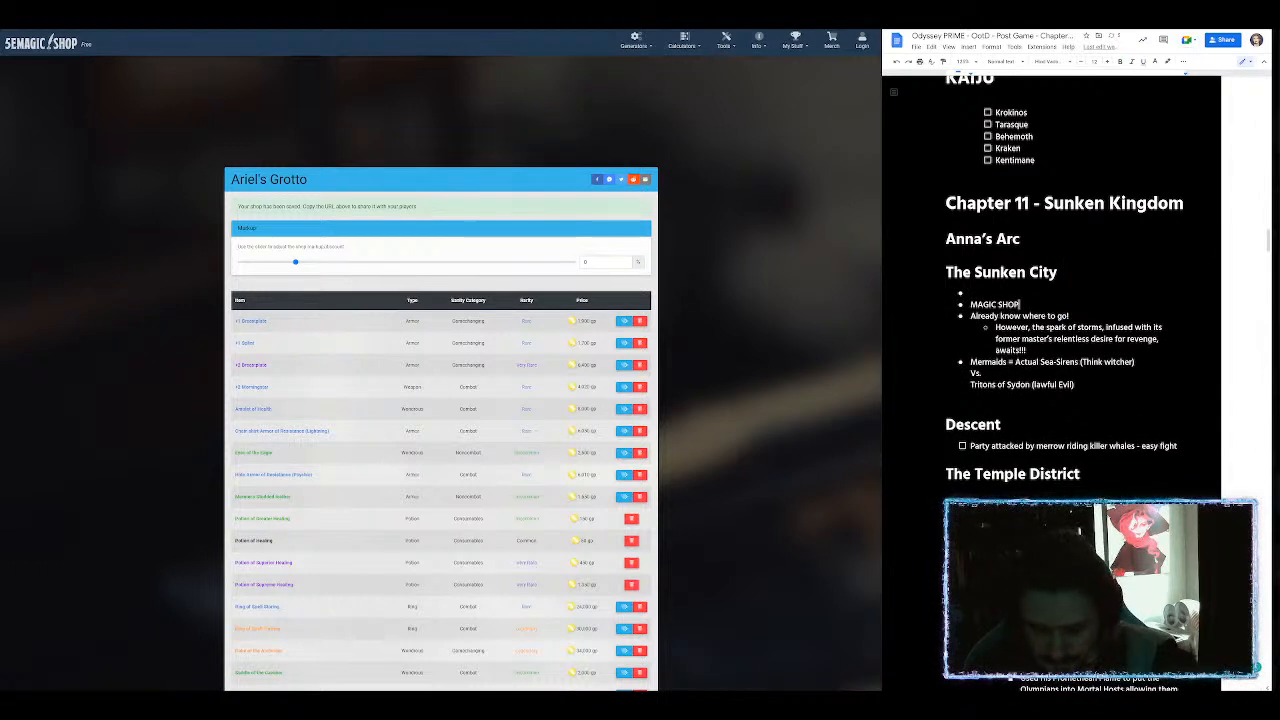
{"action": "type", "text": ":"}
{"action": "type", "text": "Ariel's Grotto (User-Generated Shop) — Magic Item Shop Generator (5emagic.shop)"}
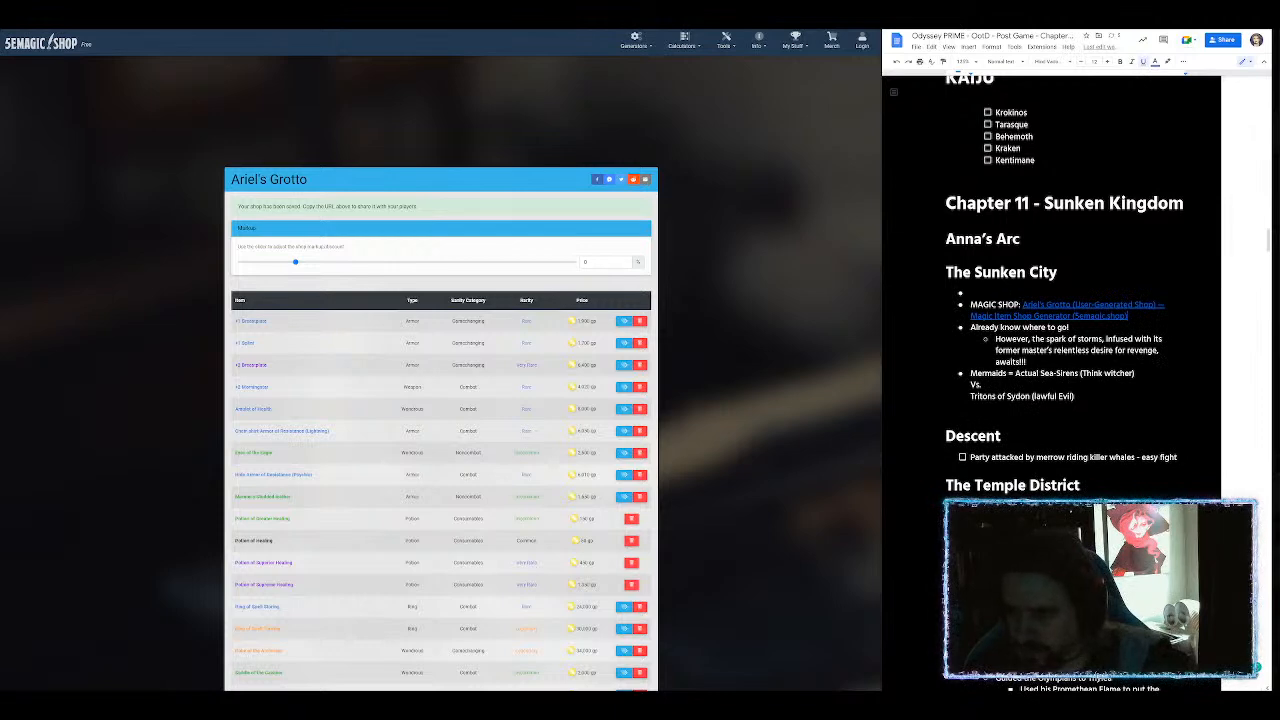
{"action": "left_click", "coordinate": [947, 408]}
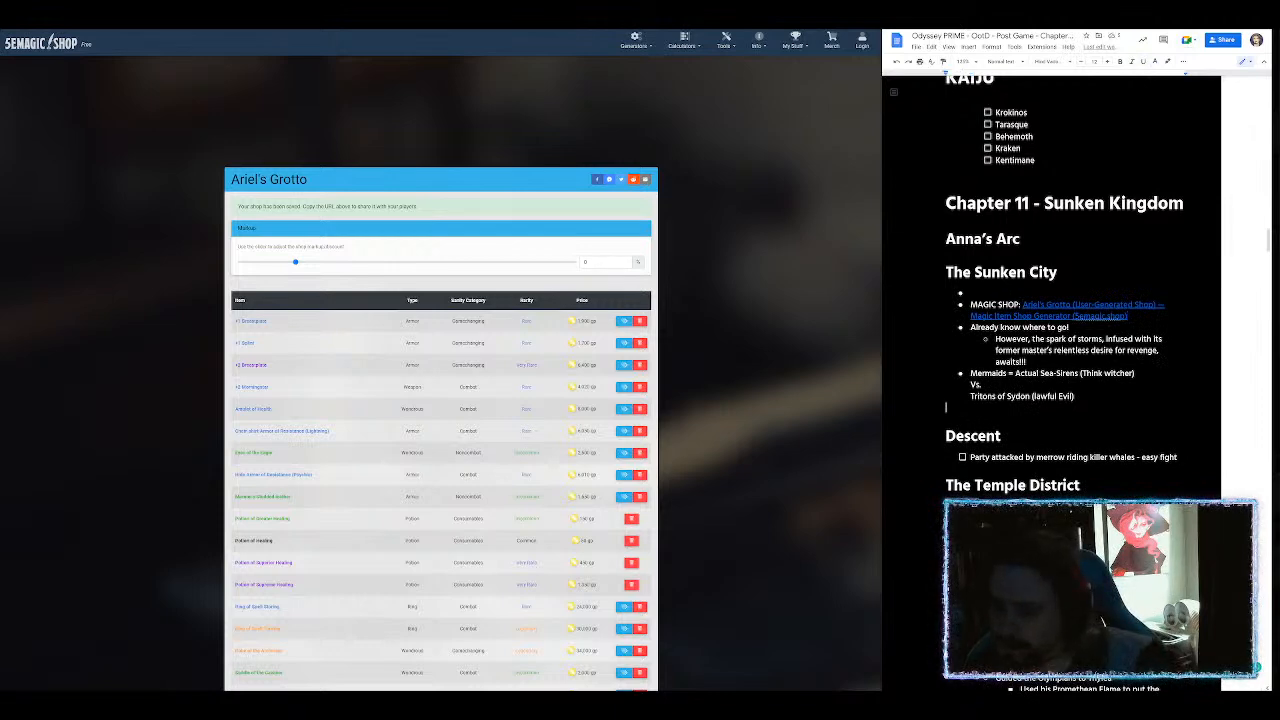
Step: Switch to the virtual tabletop and view the Sirens' Gate scene with its whole map in sight
{"action": "key", "text": "alt+Tab"}
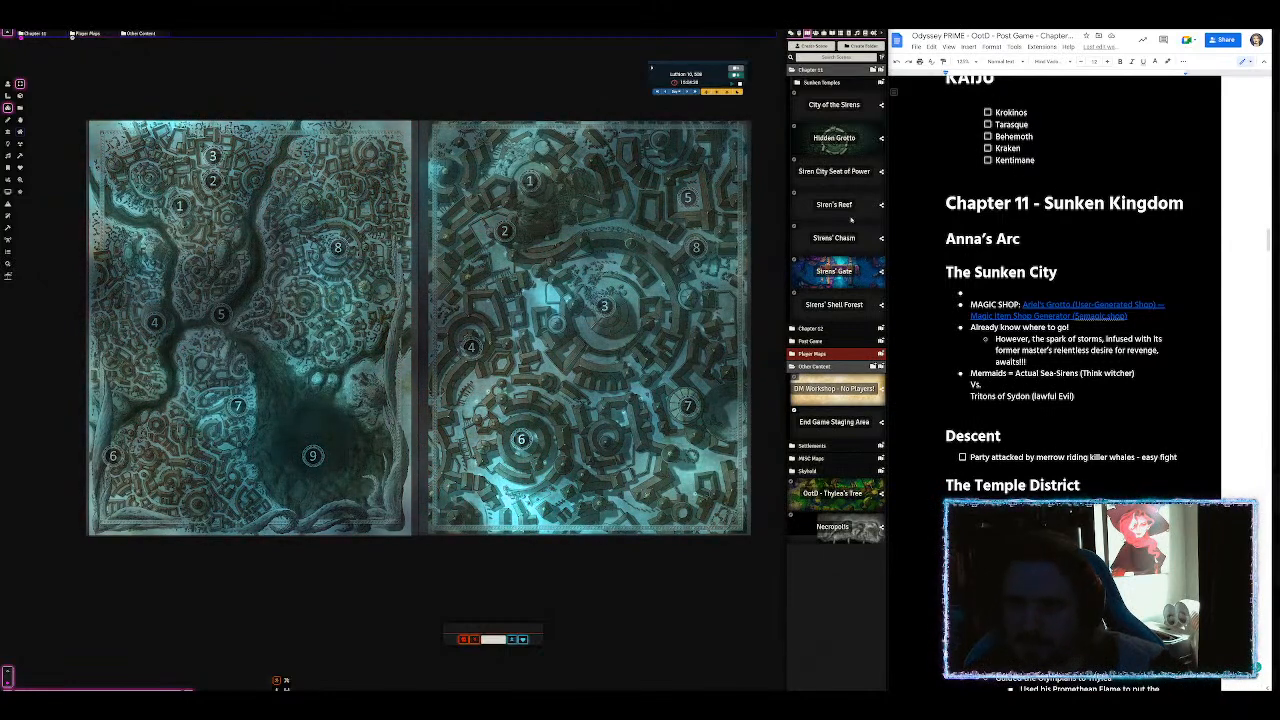
{"action": "left_click", "coordinate": [846, 272]}
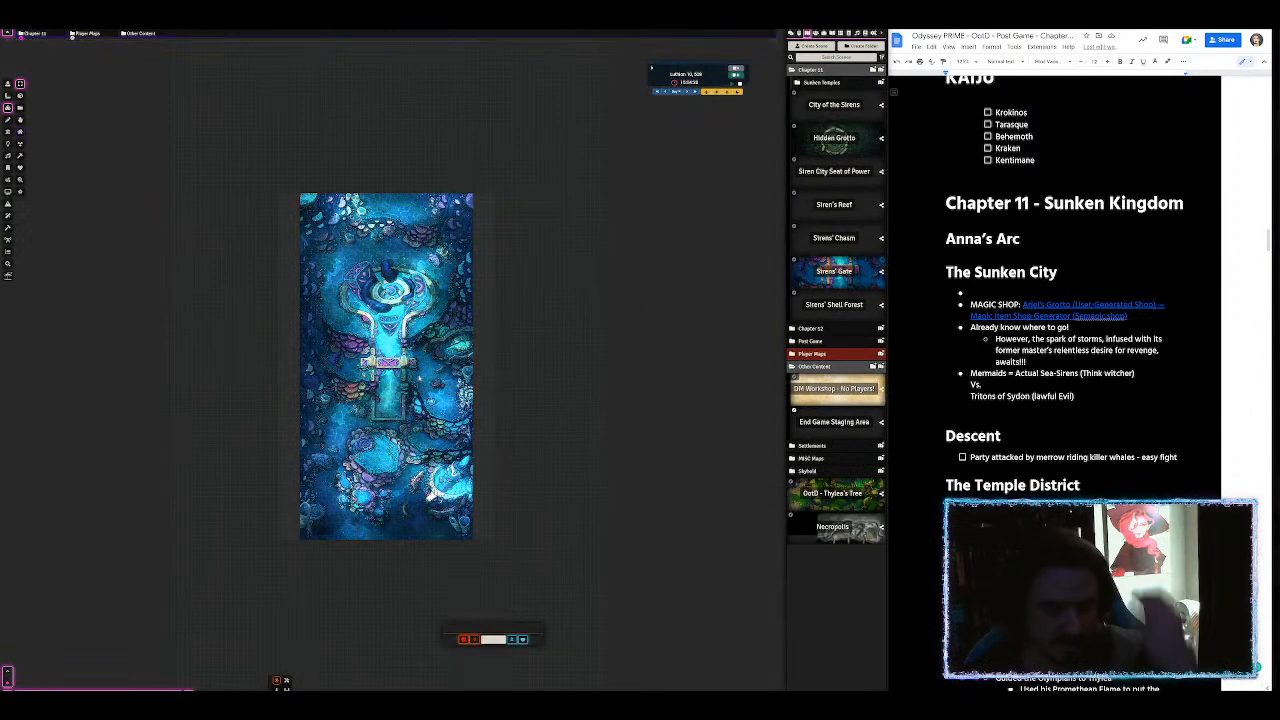
{"action": "scroll", "coordinate": [443, 369], "scroll_direction": "up", "scroll_amount": 5}
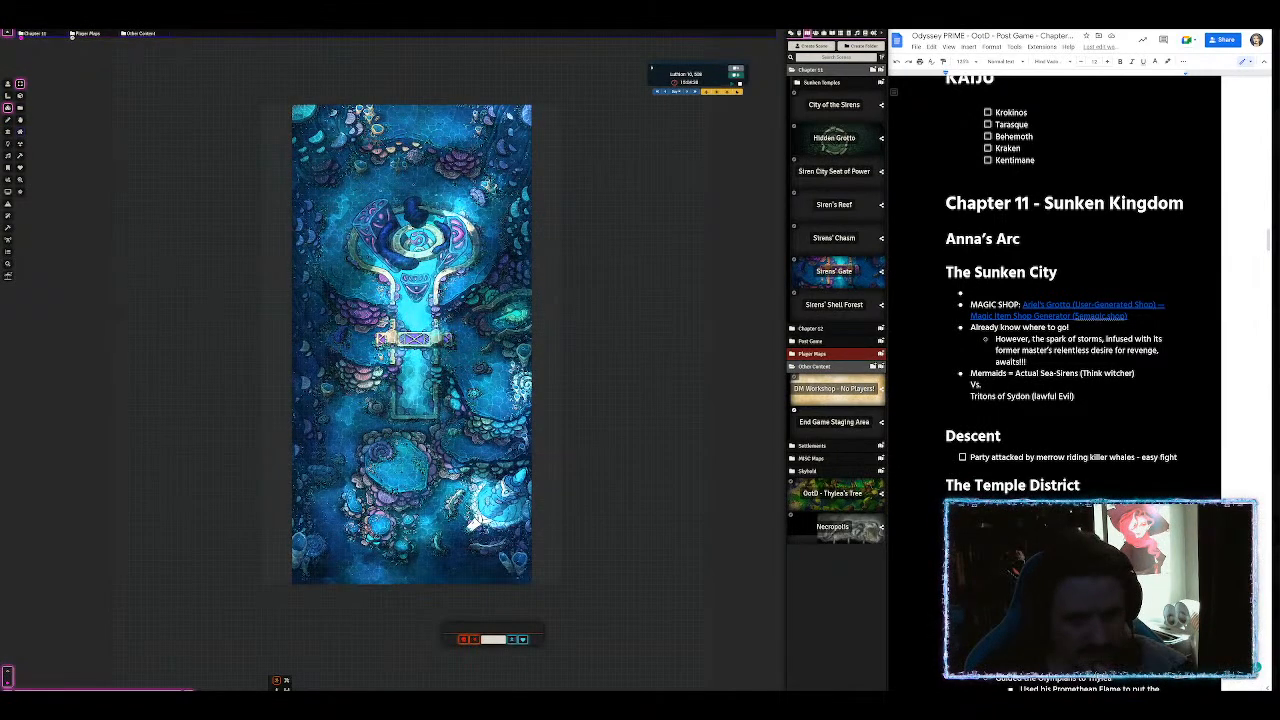
{"action": "left_click_drag", "start_coordinate": [483, 287], "coordinate": [459, 320]}
{"action": "scroll", "coordinate": [461, 321], "scroll_direction": "up", "scroll_amount": 3}
Step: Import a Killer Whale found through quick search into the sea creatures' actor folder and open its sheet
{"action": "left_click", "coordinate": [820, 35]}
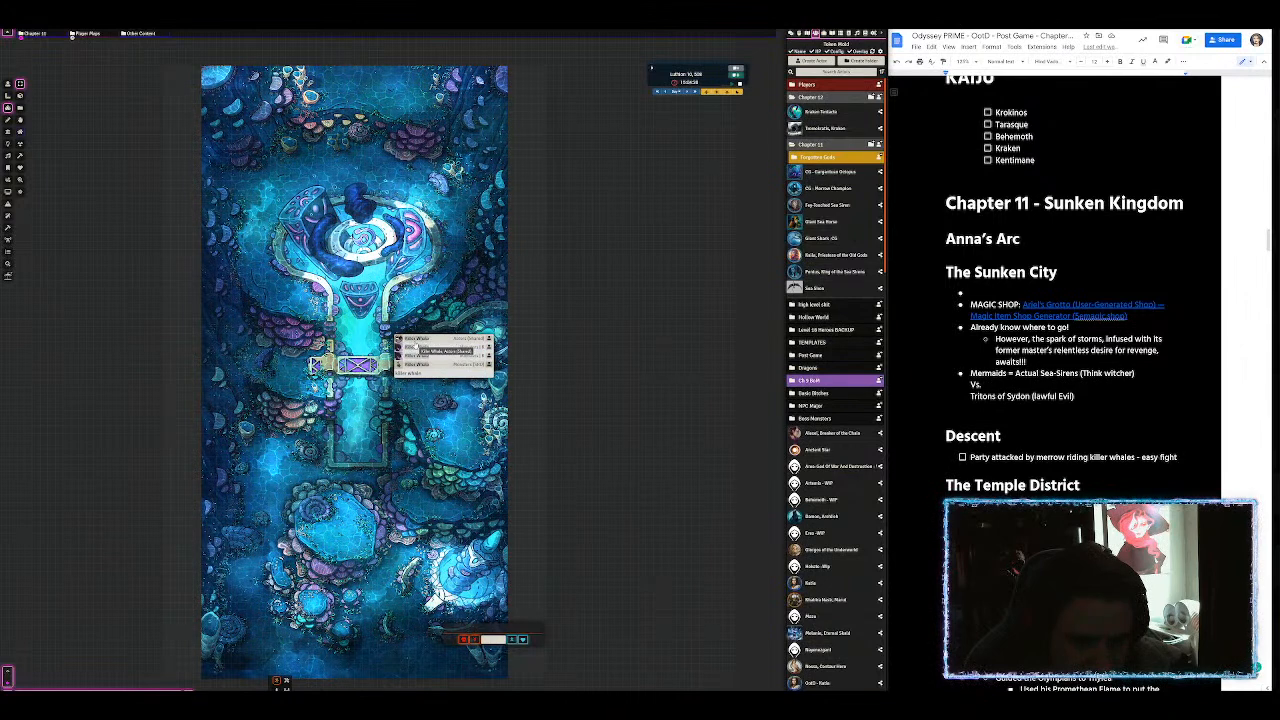
{"action": "left_click_drag", "start_coordinate": [410, 360], "coordinate": [818, 254]}
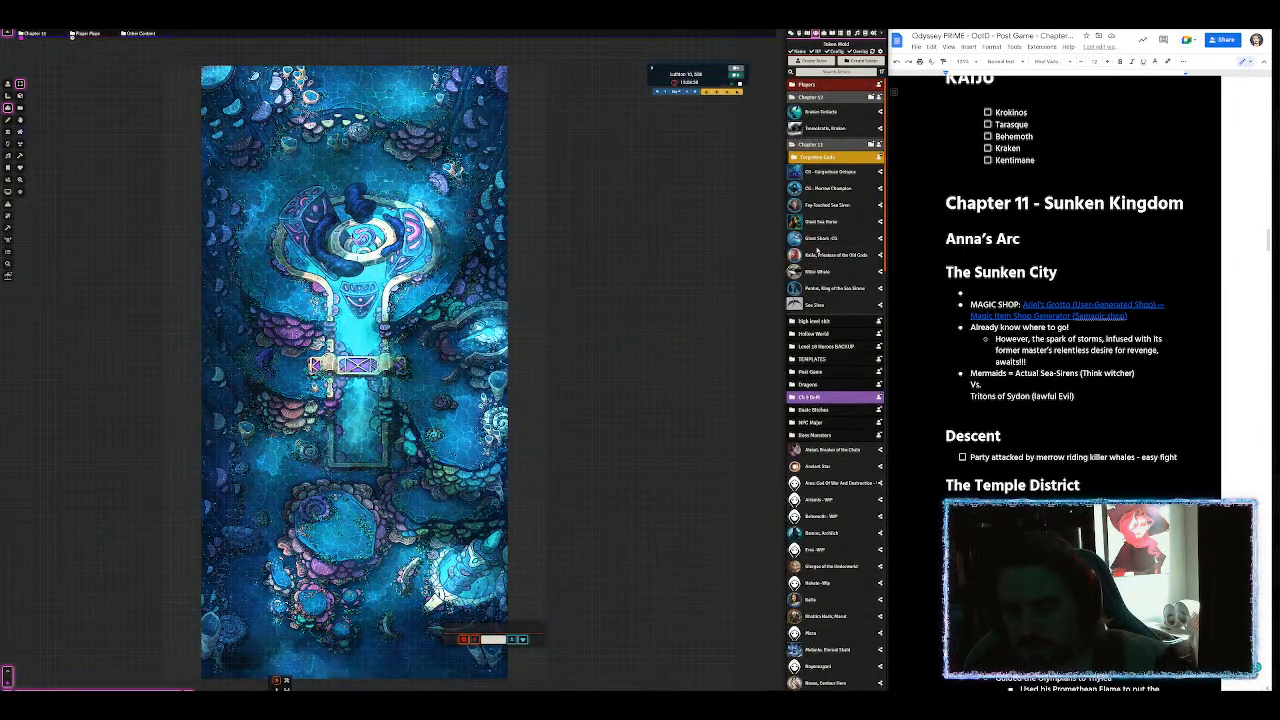
{"action": "left_click", "coordinate": [818, 272]}
{"action": "left_click_drag", "start_coordinate": [406, 256], "coordinate": [510, 155]}
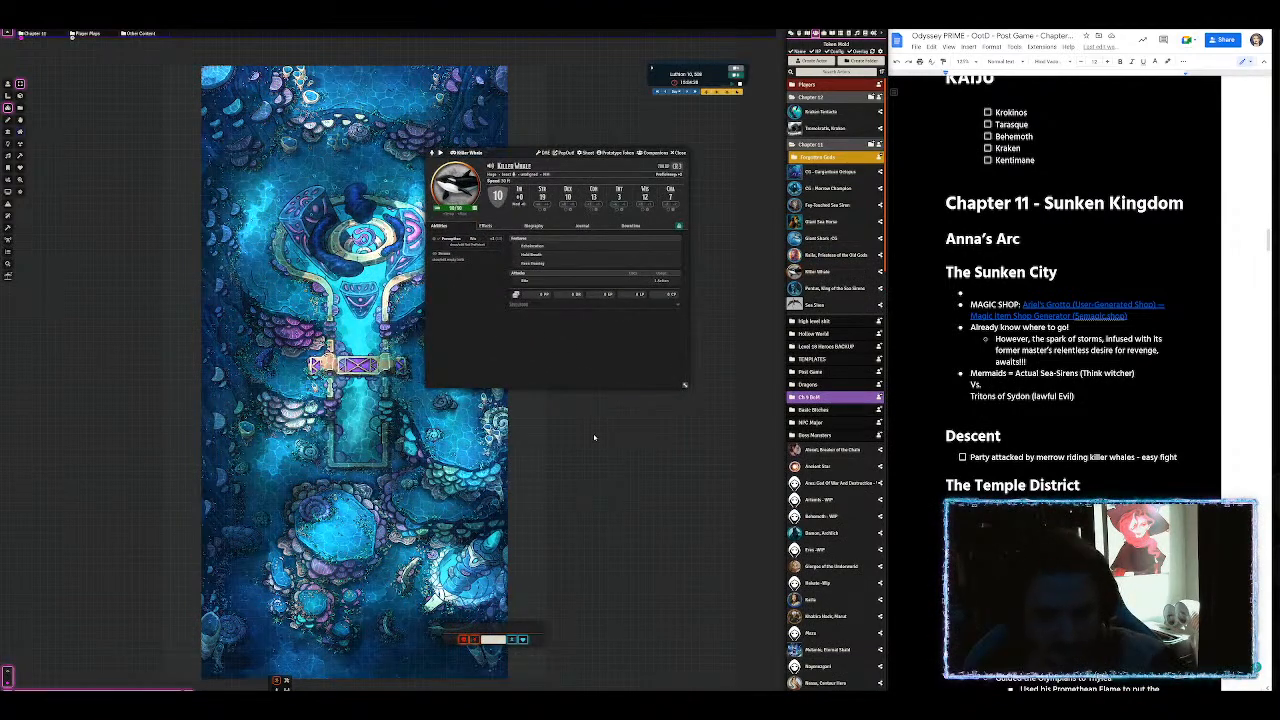
Step: Search for "killer", import another version of the Killer Whale beside the first one, and open its sheet
{"action": "type", "text": "killer"}
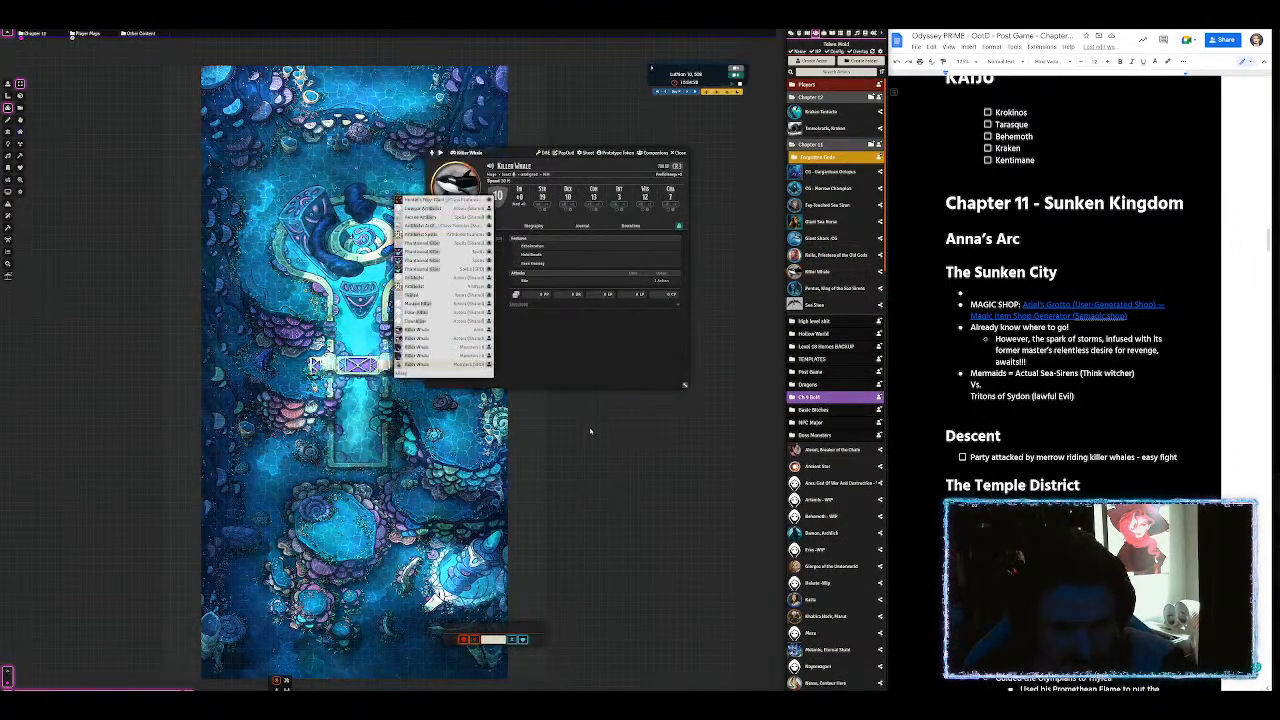
{"action": "left_click_drag", "start_coordinate": [415, 364], "coordinate": [817, 291]}
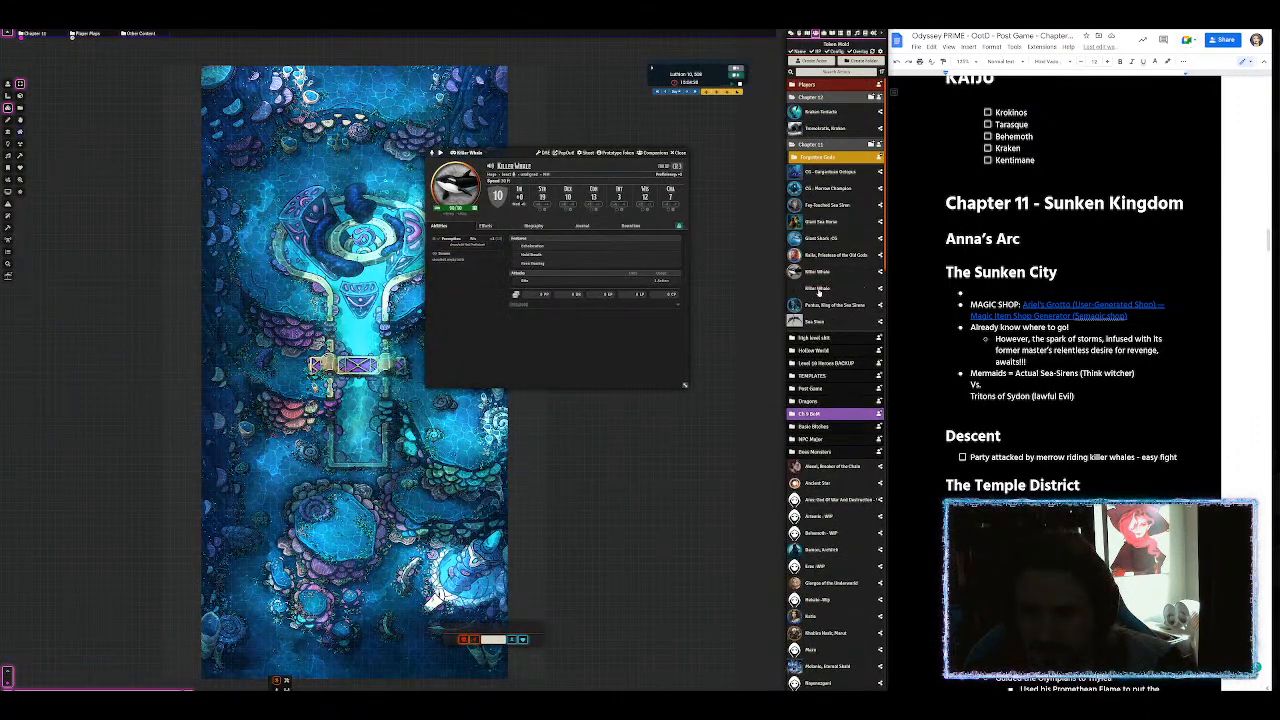
{"action": "left_click", "coordinate": [817, 290]}
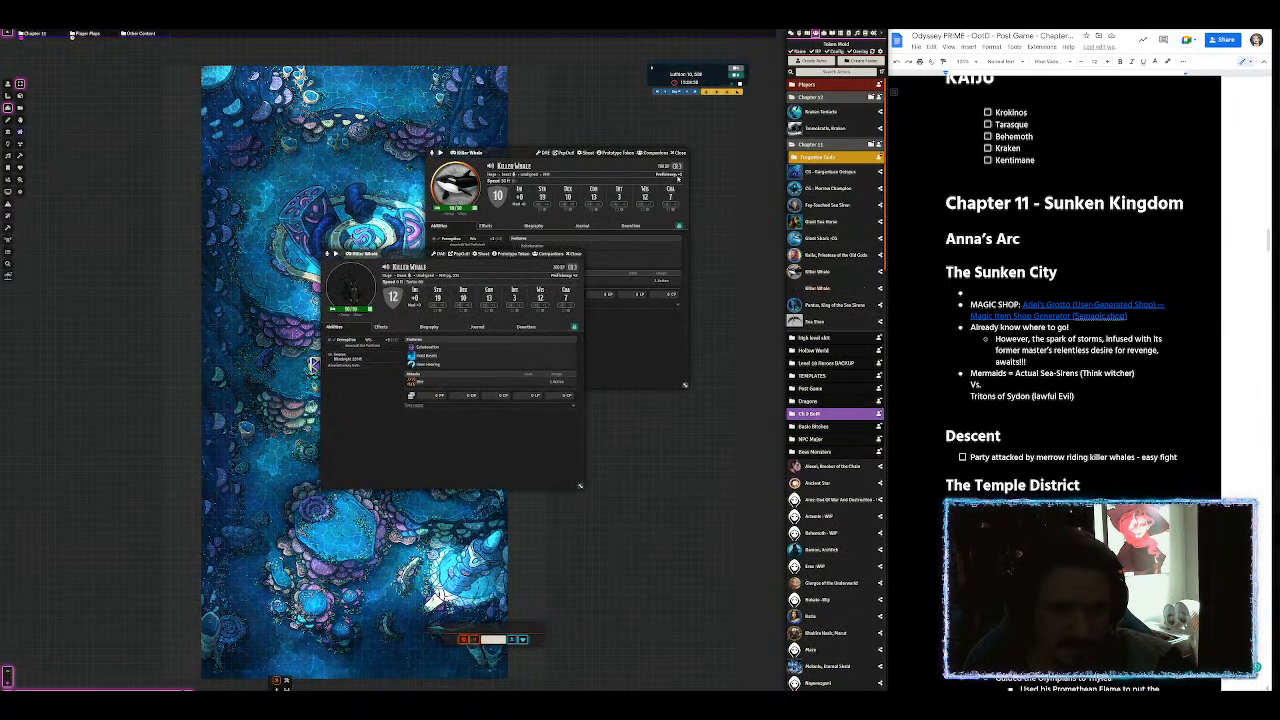
Step: Close the first Killer Whale's sheet and delete that actor from the folder
{"action": "left_click", "coordinate": [680, 153]}
{"action": "right_click", "coordinate": [827, 272]}
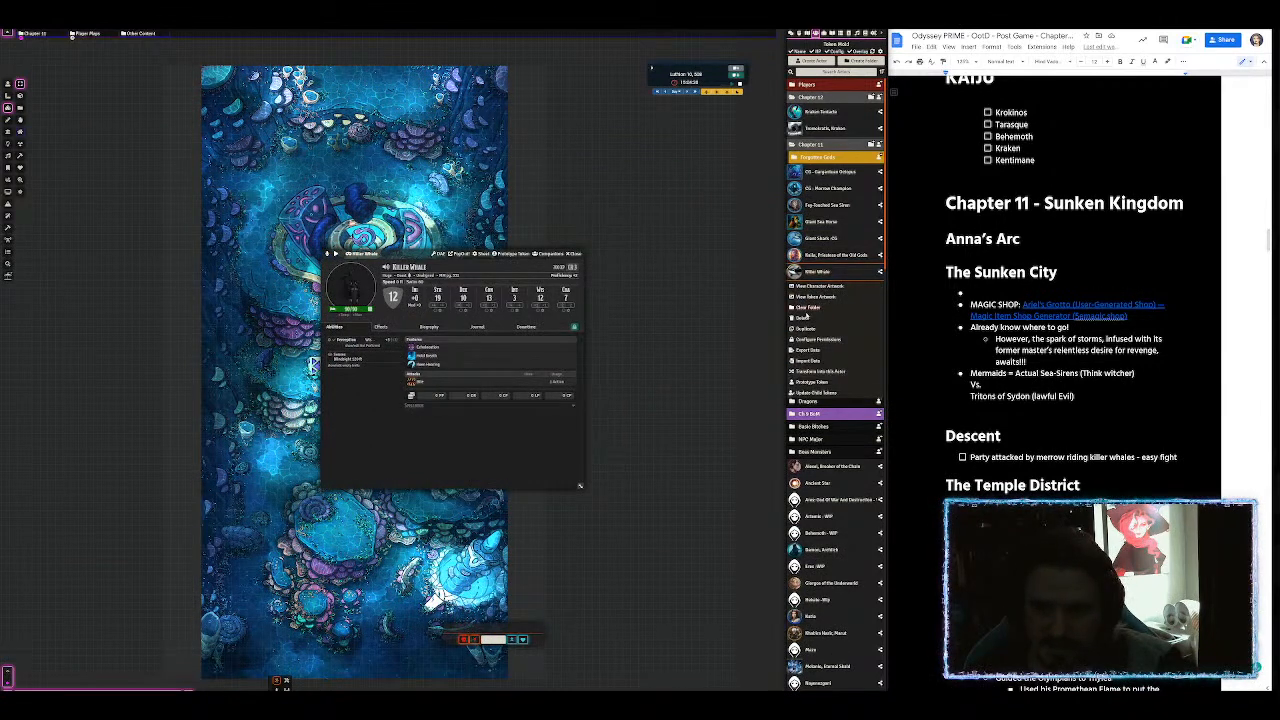
{"action": "left_click", "coordinate": [802, 317]}
{"action": "left_click", "coordinate": [683, 299]}
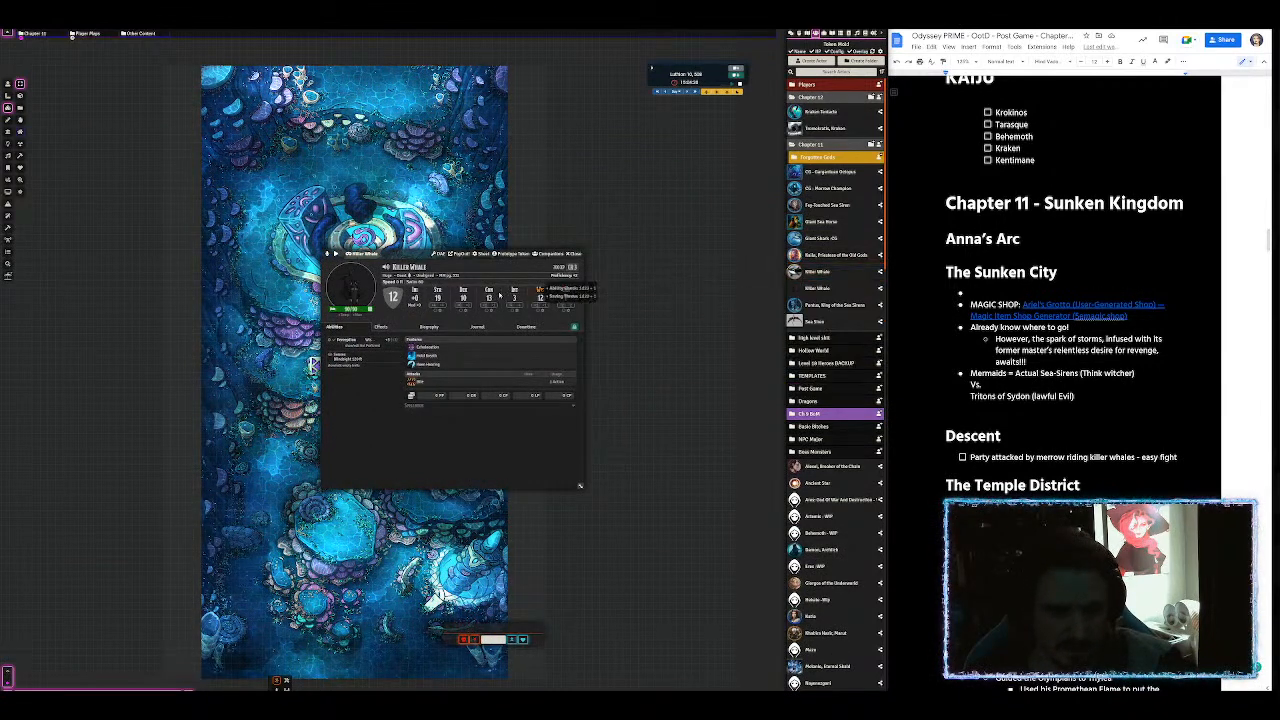
Step: Check the remaining Killer Whale's bite attack and add the Pack Tactics feature to its sheet
{"action": "left_click_drag", "start_coordinate": [417, 253], "coordinate": [544, 166]}
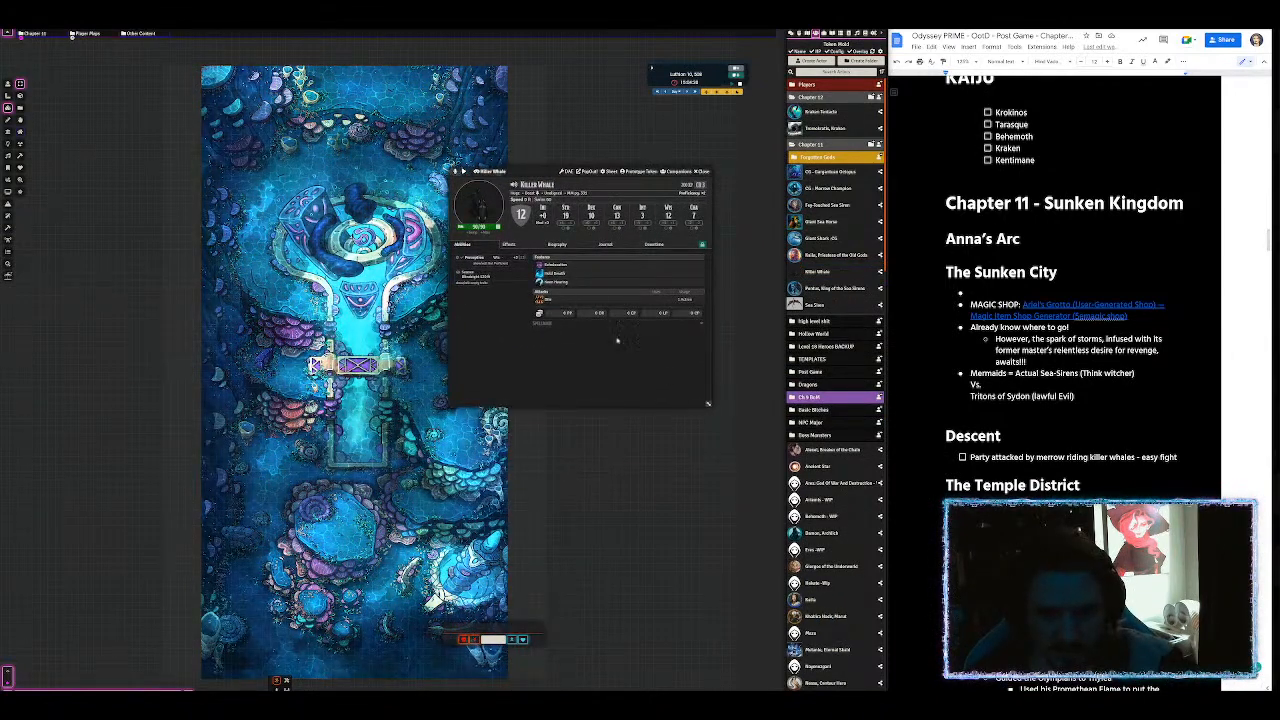
{"action": "mouse_move", "coordinate": [577, 299]}
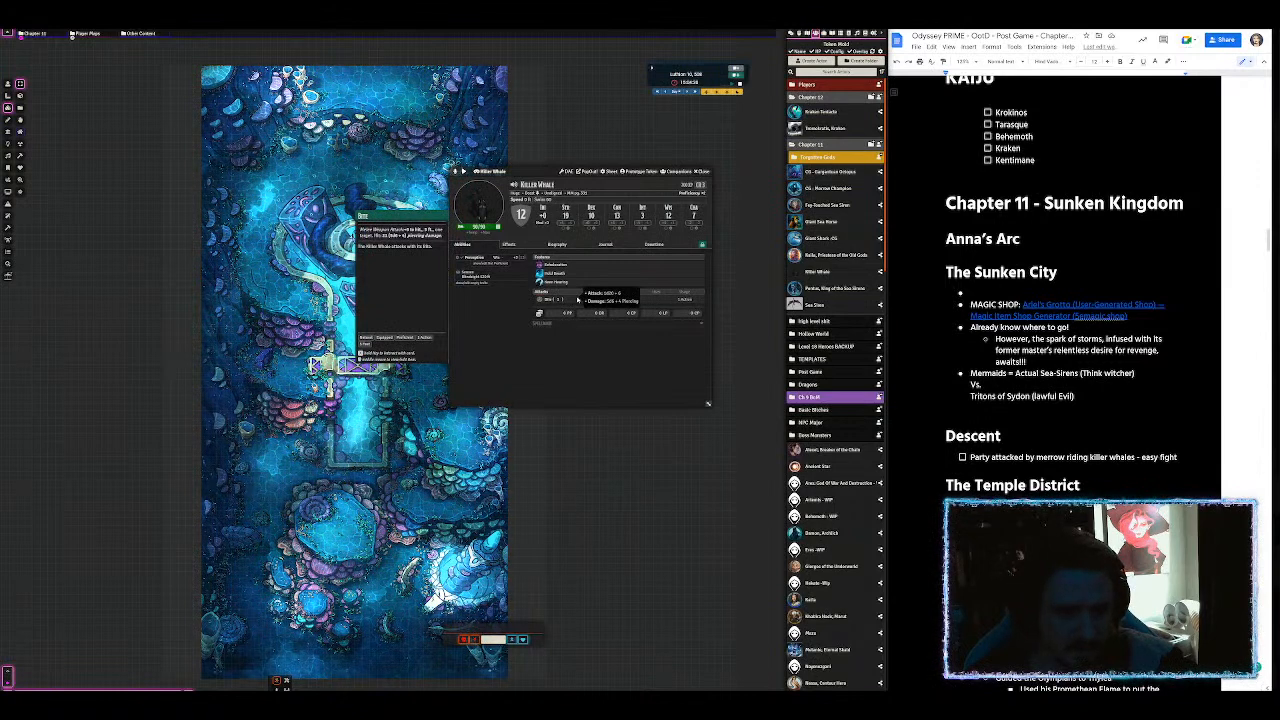
{"action": "key", "text": "ctrl+space"}
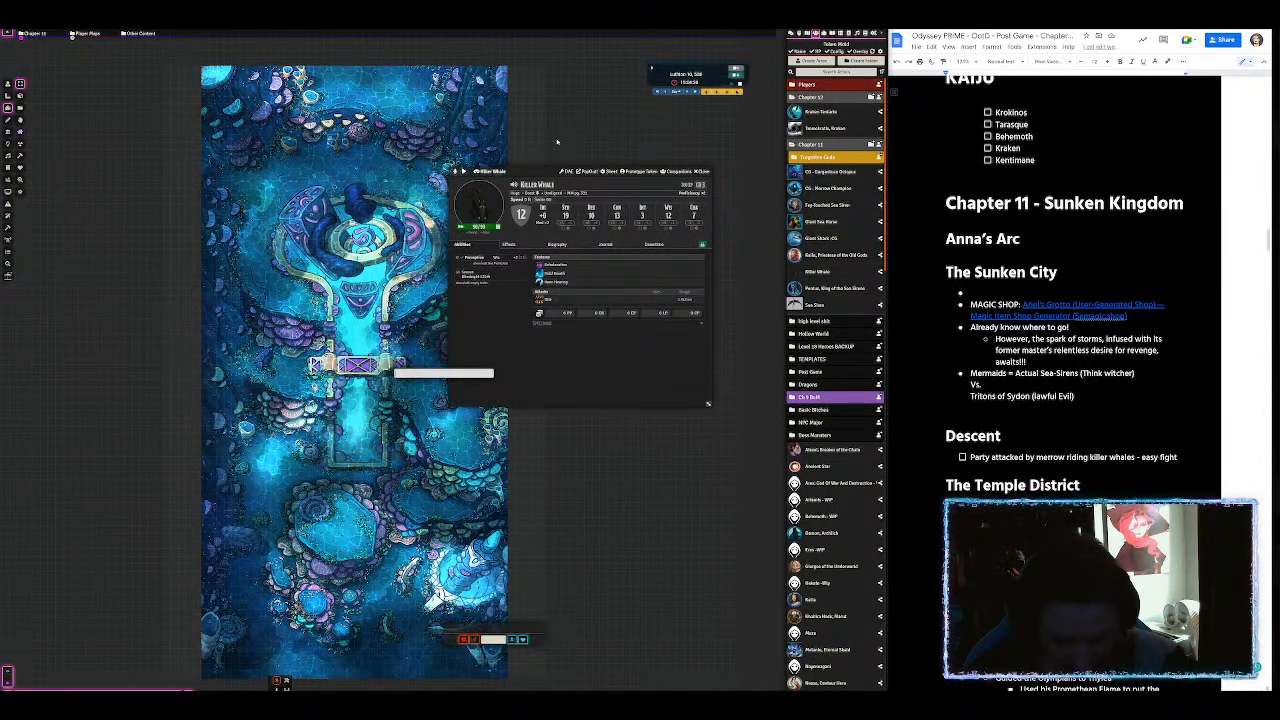
{"action": "type", "text": "pack ta"}
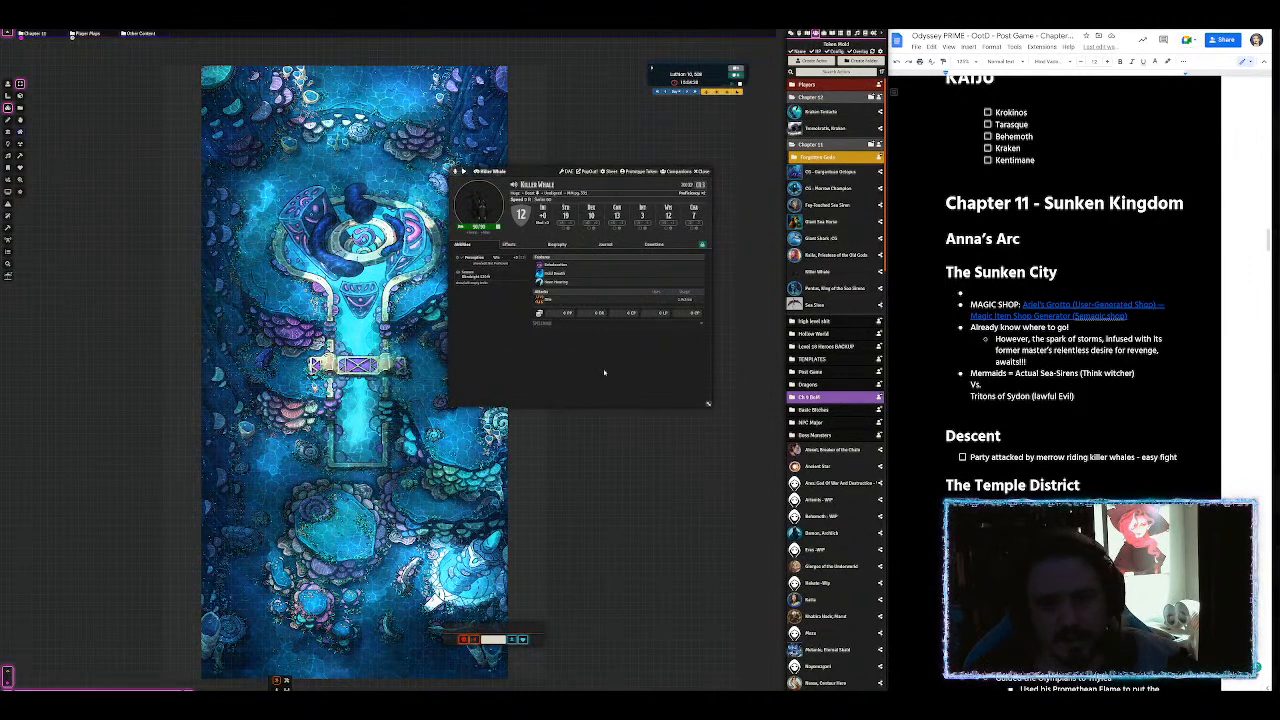
{"action": "mouse_move", "coordinate": [562, 310]}
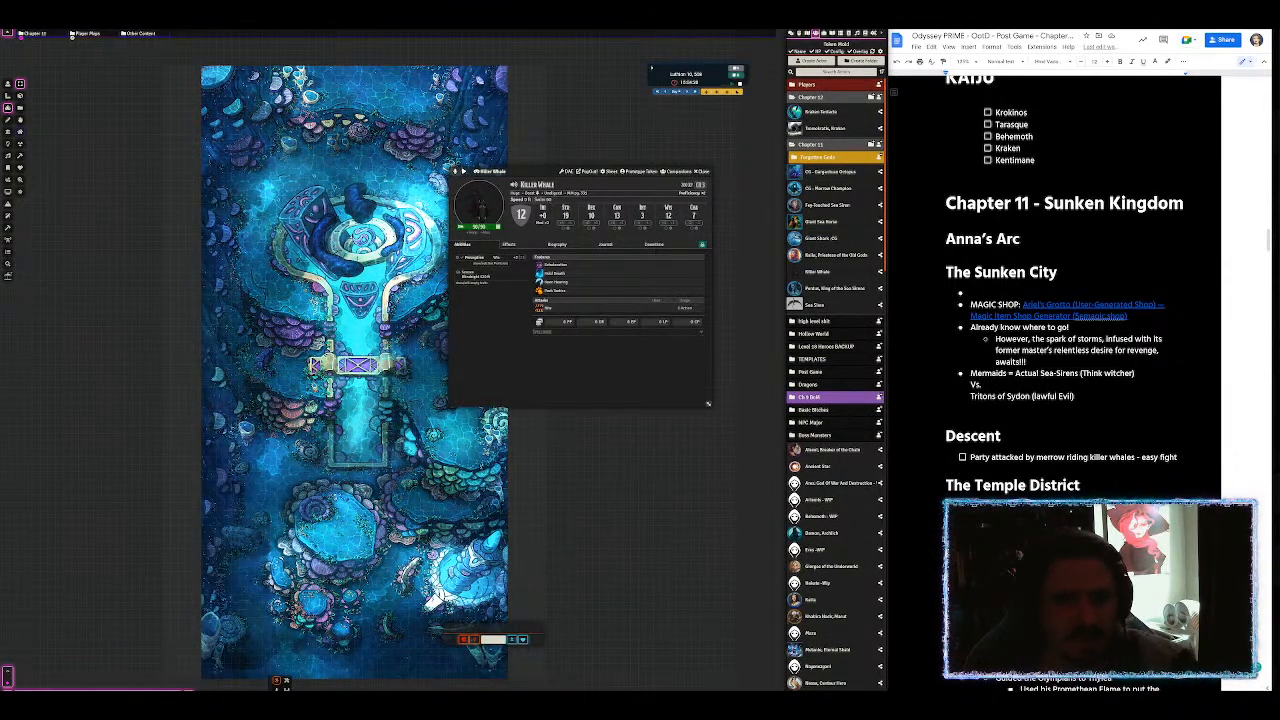
Step: Switch to Pinterest, search for "killer whale", and copy the painting of the open-mouthed orca beside the sea lion
{"action": "key", "text": "F5"}
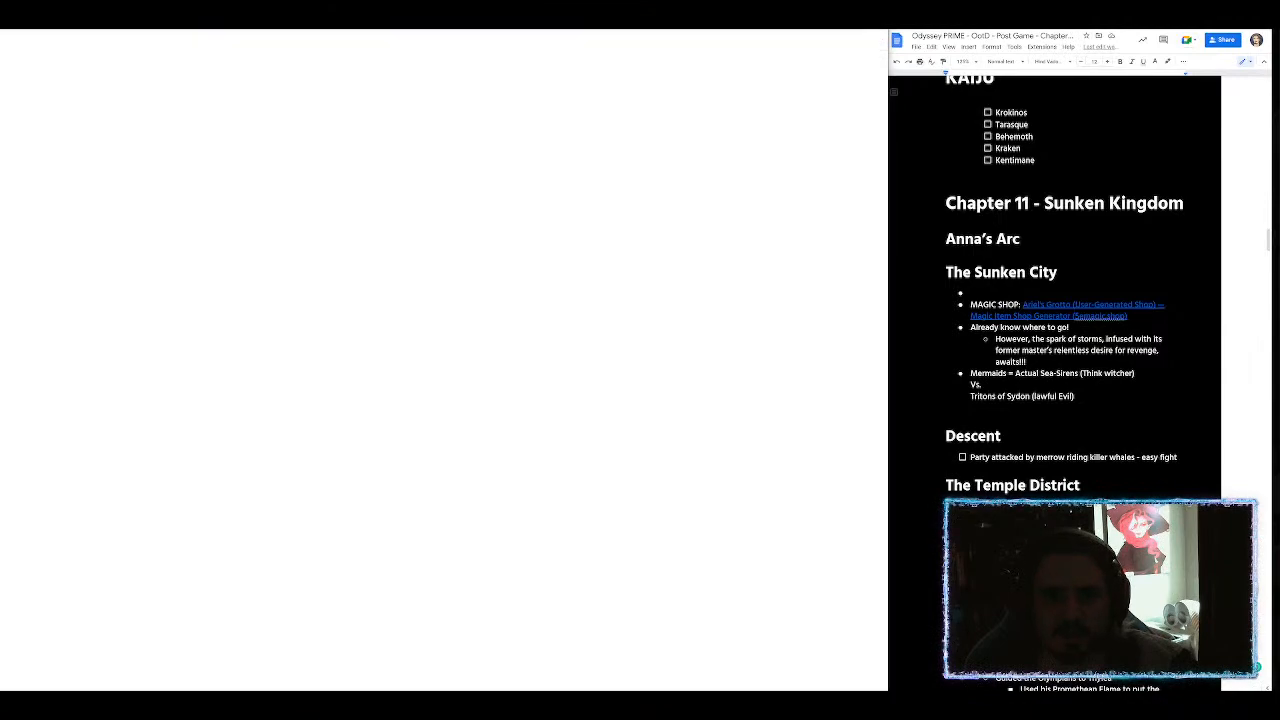
{"action": "left_click", "coordinate": [172, 40]}
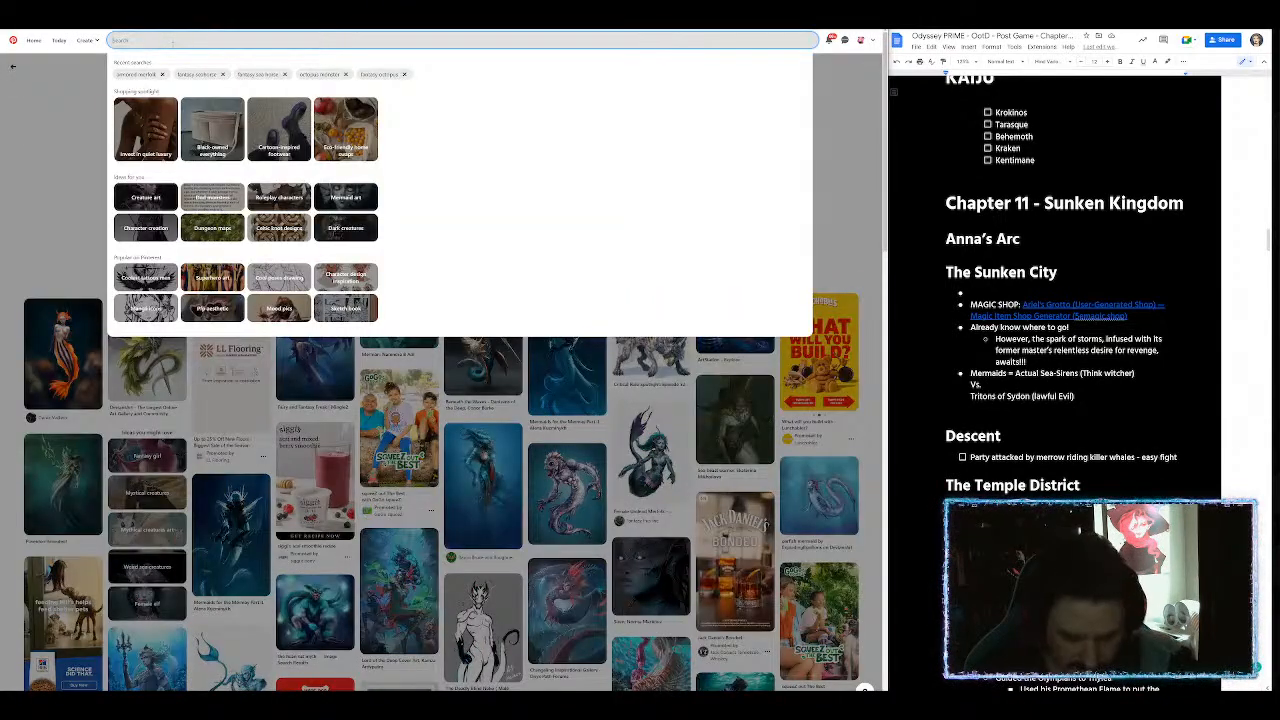
{"action": "type", "text": "killer whale"}
{"action": "key", "text": "Return"}
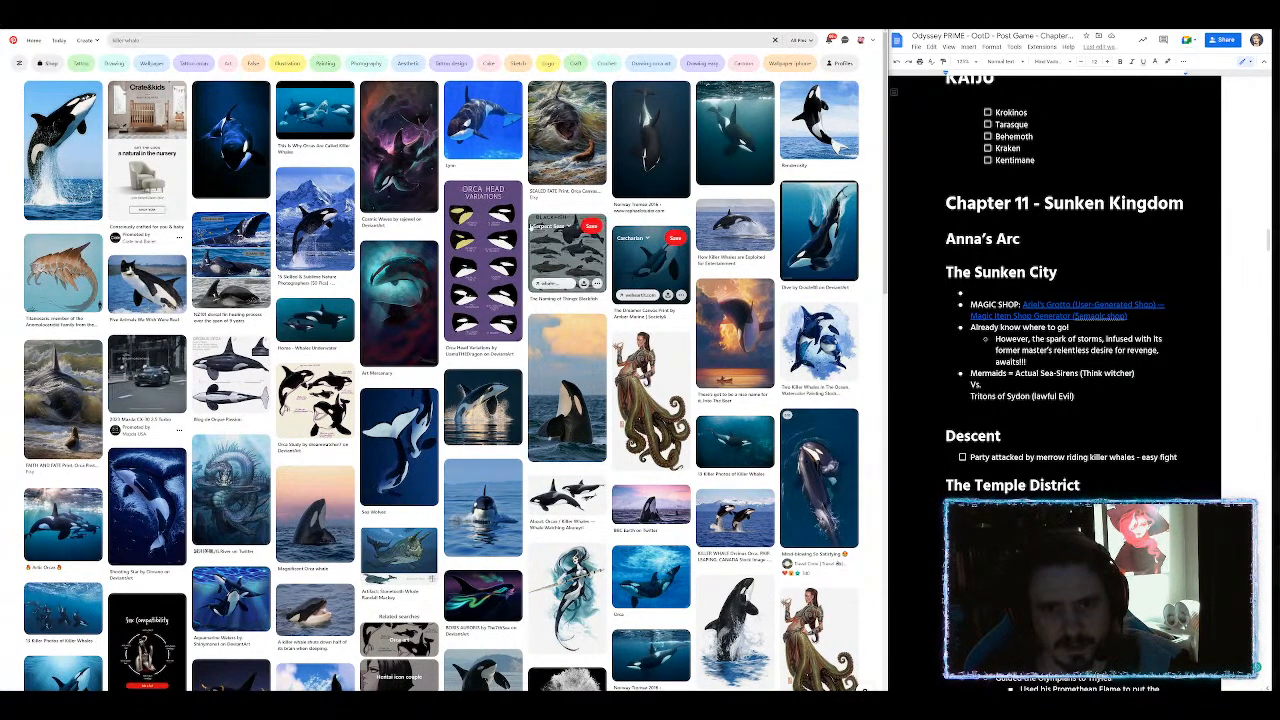
{"action": "left_click", "coordinate": [566, 134]}
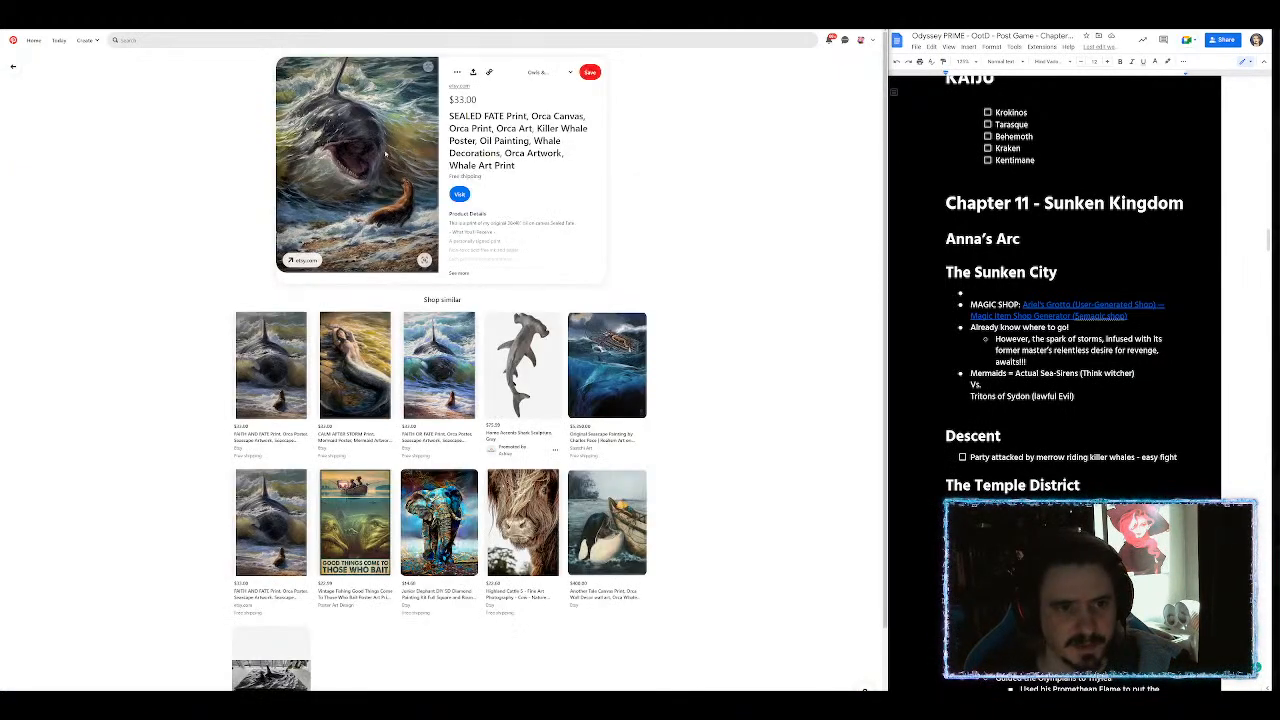
{"action": "right_click", "coordinate": [388, 152]}
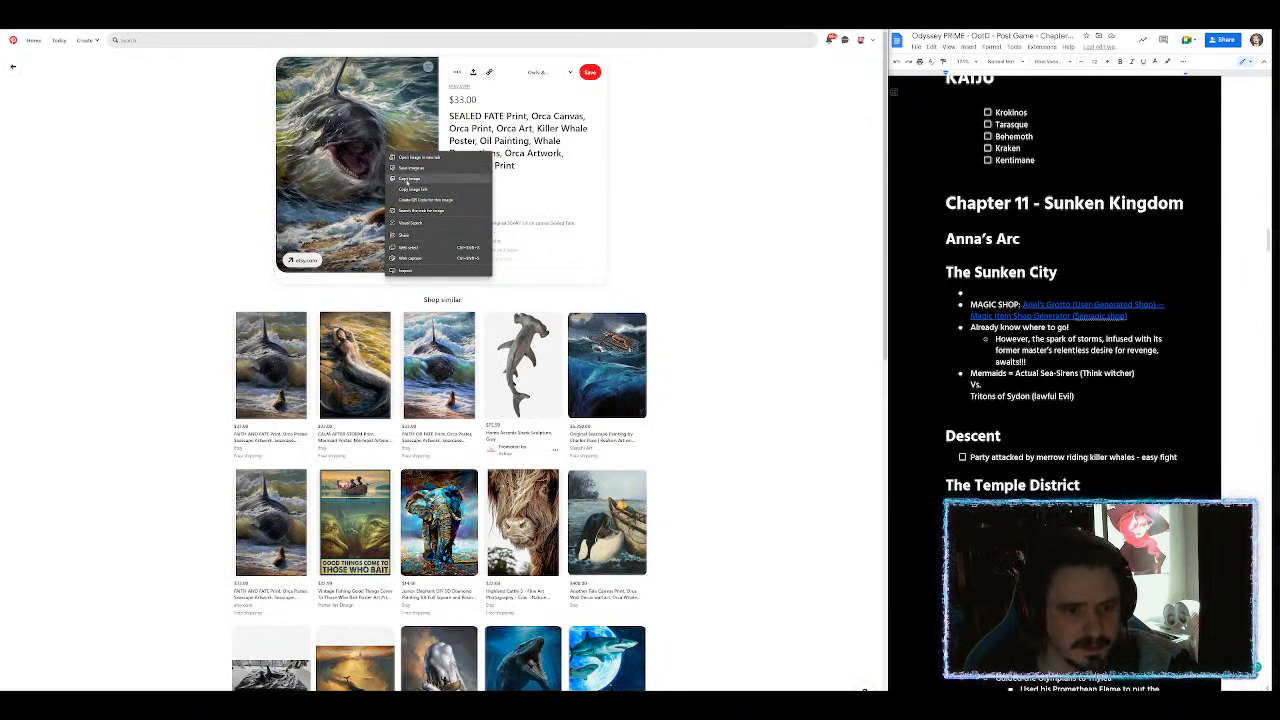
{"action": "left_click", "coordinate": [407, 180]}
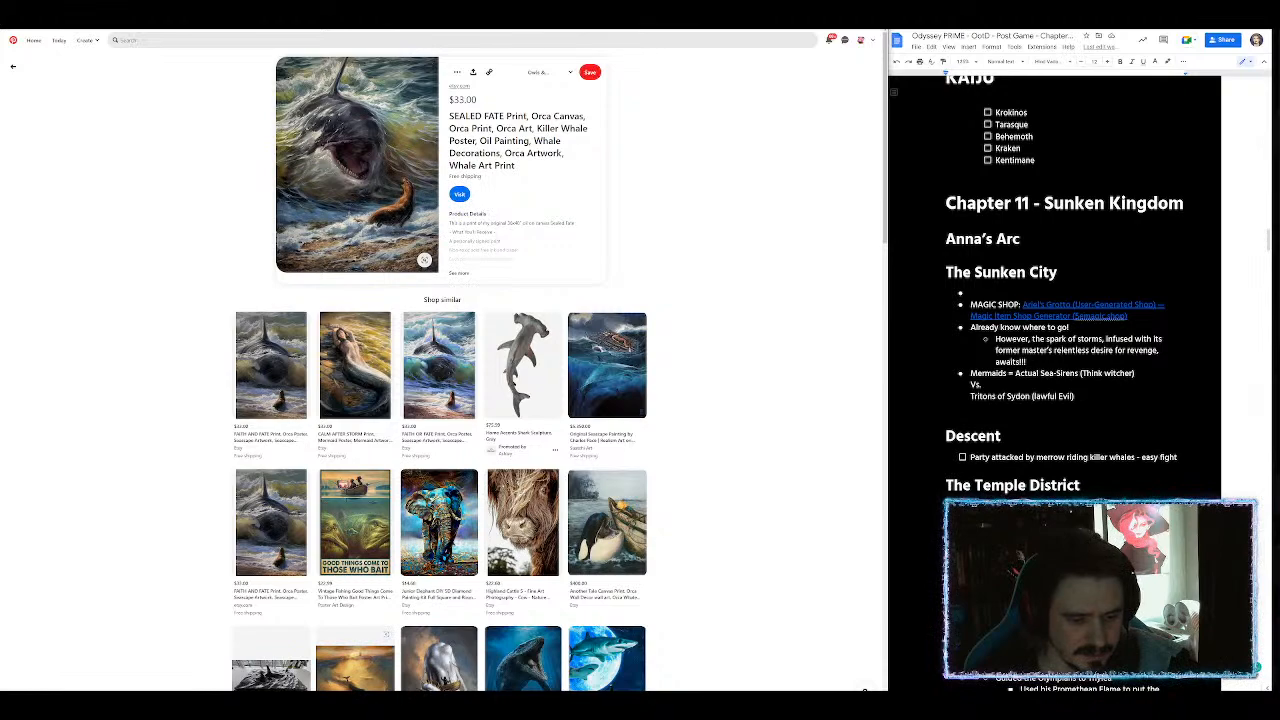
Step: Switch to Photoshop and paste the copied orca painting as a layer inside the square blue Greek-key frame
{"action": "left_click", "coordinate": [345, 704]}
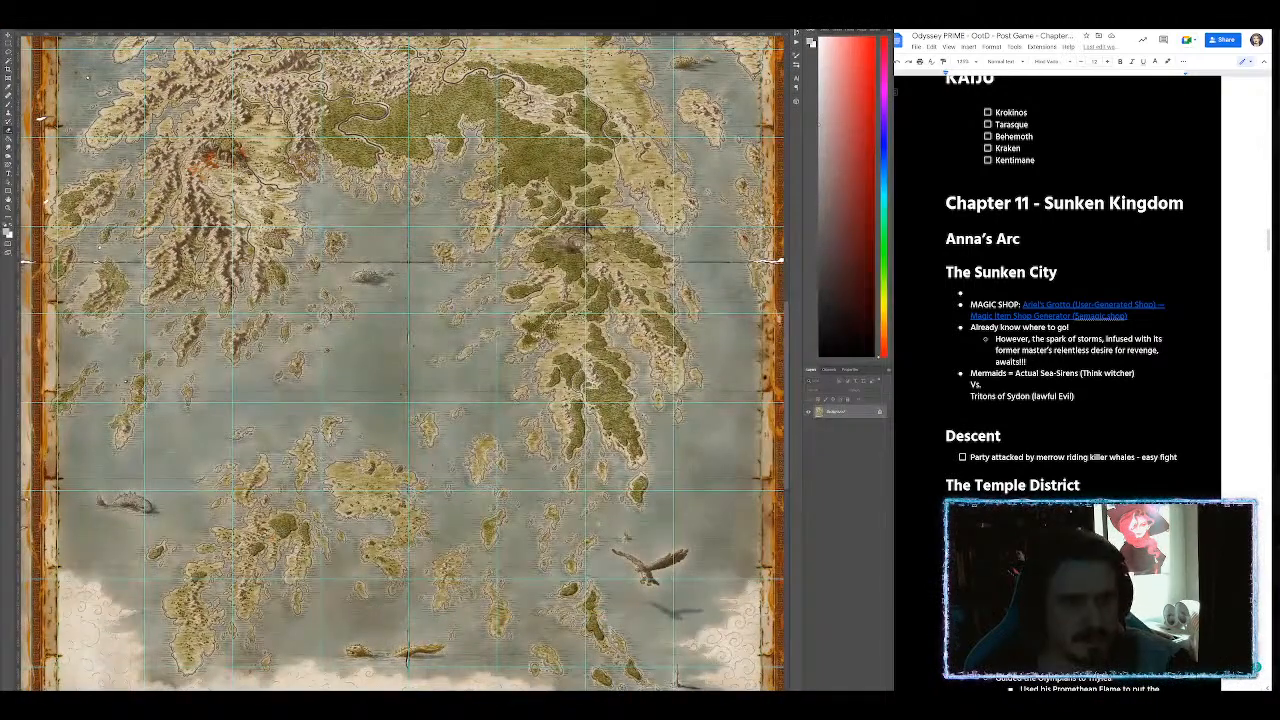
{"action": "key", "text": "ctrl+Tab"}
{"action": "key", "text": "ctrl+Tab"}
{"action": "key", "text": "ctrl+Tab"}
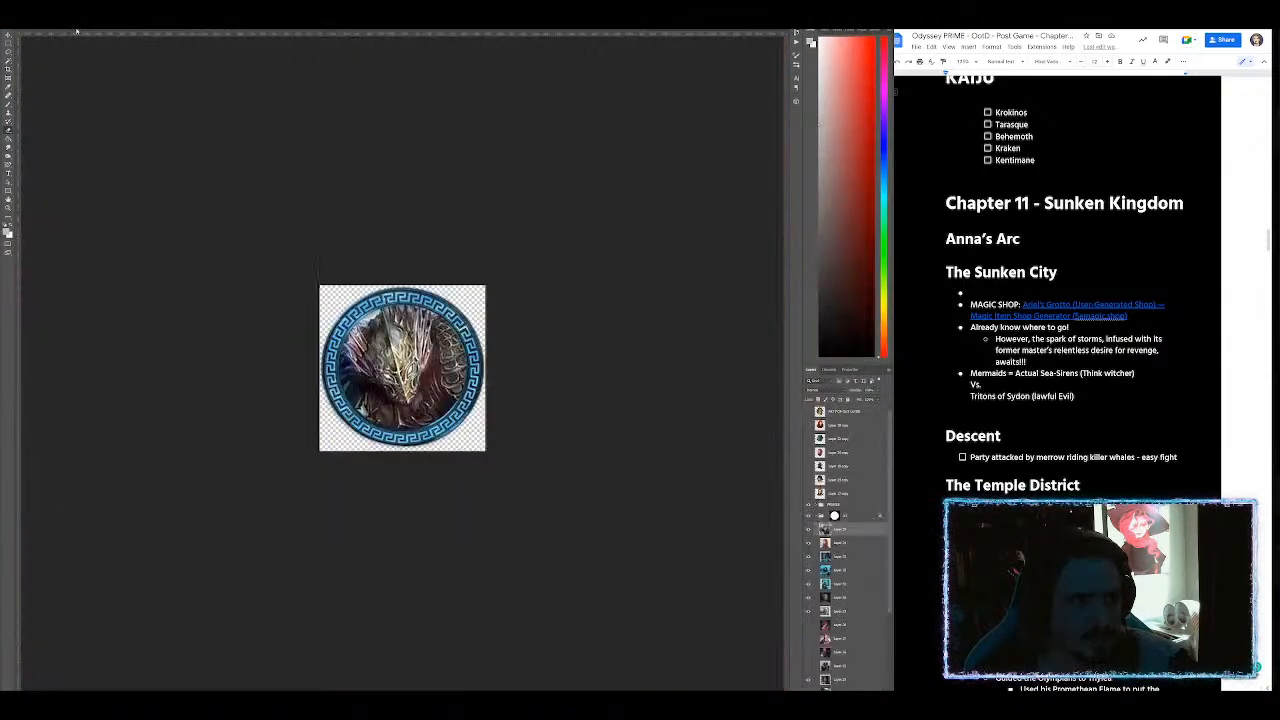
{"action": "key", "text": "ctrl+v"}
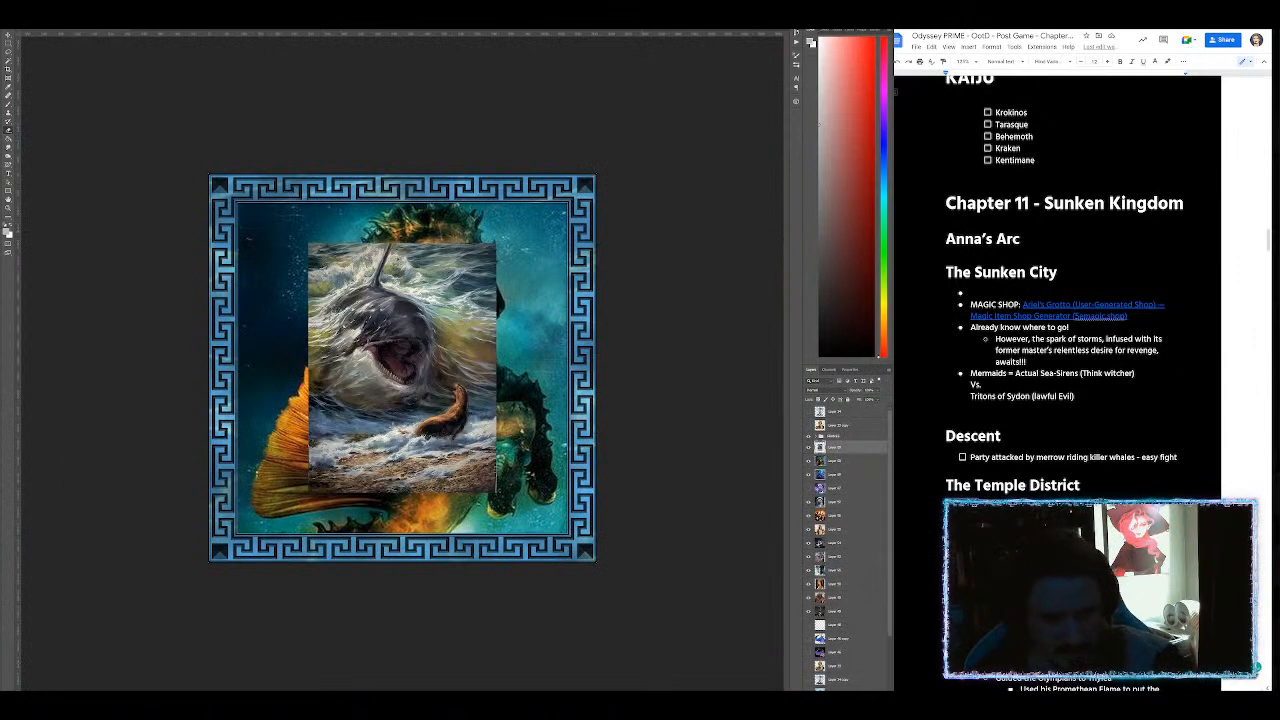
Step: Enlarge and reposition the pasted painting so the whale's head and open mouth fill the square frame
{"action": "key", "text": "ctrl+t"}
{"action": "left_click_drag", "start_coordinate": [402, 368], "coordinate": [515, 467]}
{"action": "left_click_drag", "start_coordinate": [421, 342], "coordinate": [75, 125]}
{"action": "left_click_drag", "start_coordinate": [294, 184], "coordinate": [326, 317]}
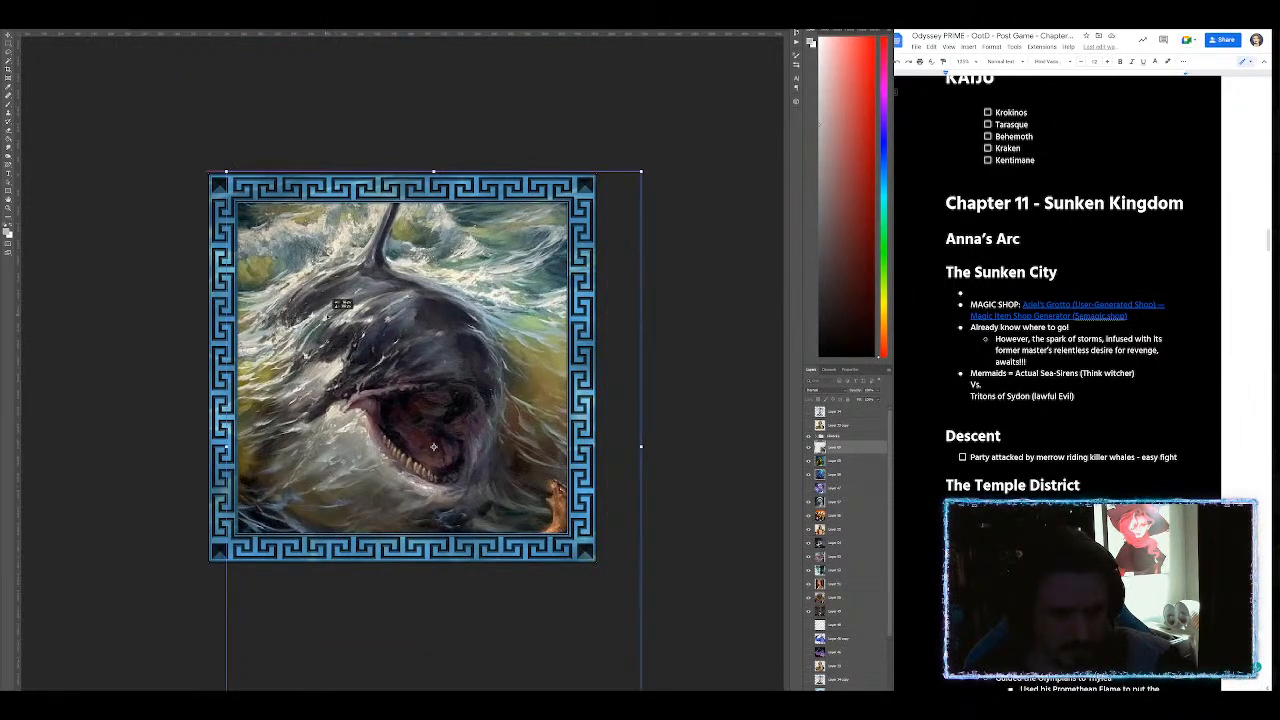
{"action": "left_click_drag", "start_coordinate": [305, 249], "coordinate": [297, 243]}
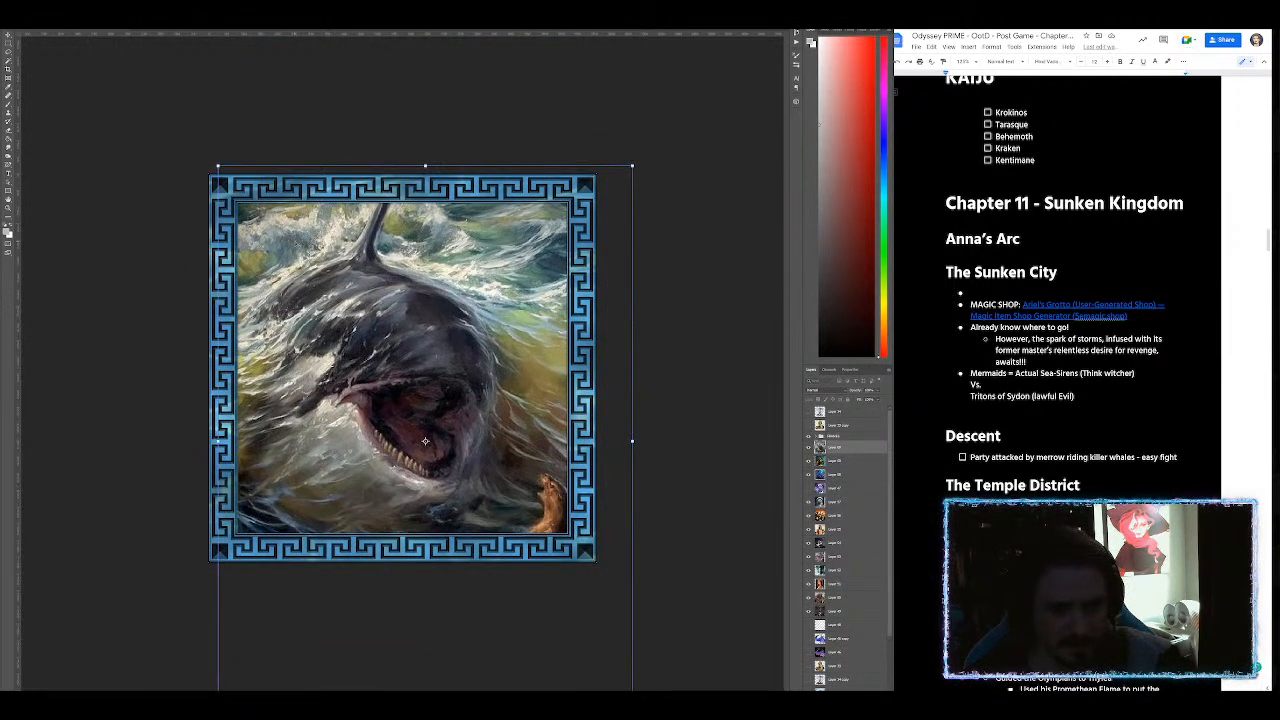
{"action": "key", "text": "Return"}
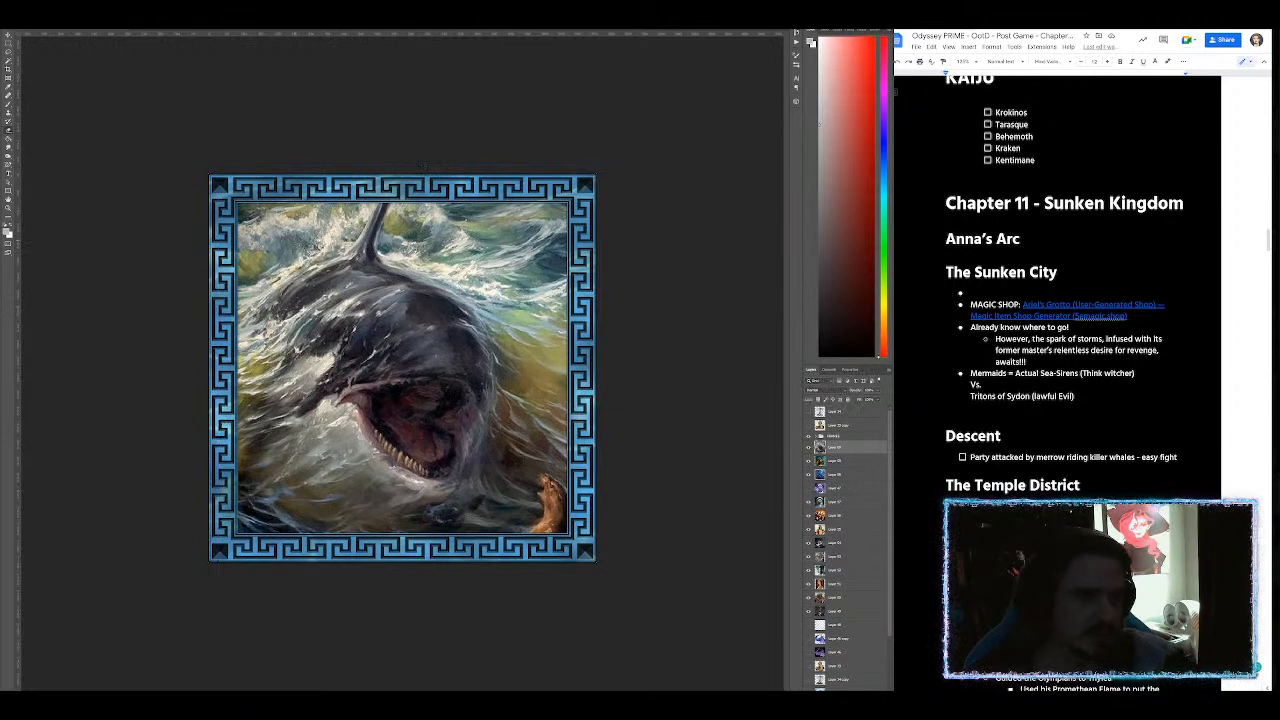
Step: Export the framed whale portrait for web as a PNG into Downloads, using a file name beginning with "ootd-beast"
{"action": "left_click_drag", "start_coordinate": [430, 6], "coordinate": [744, 29]}
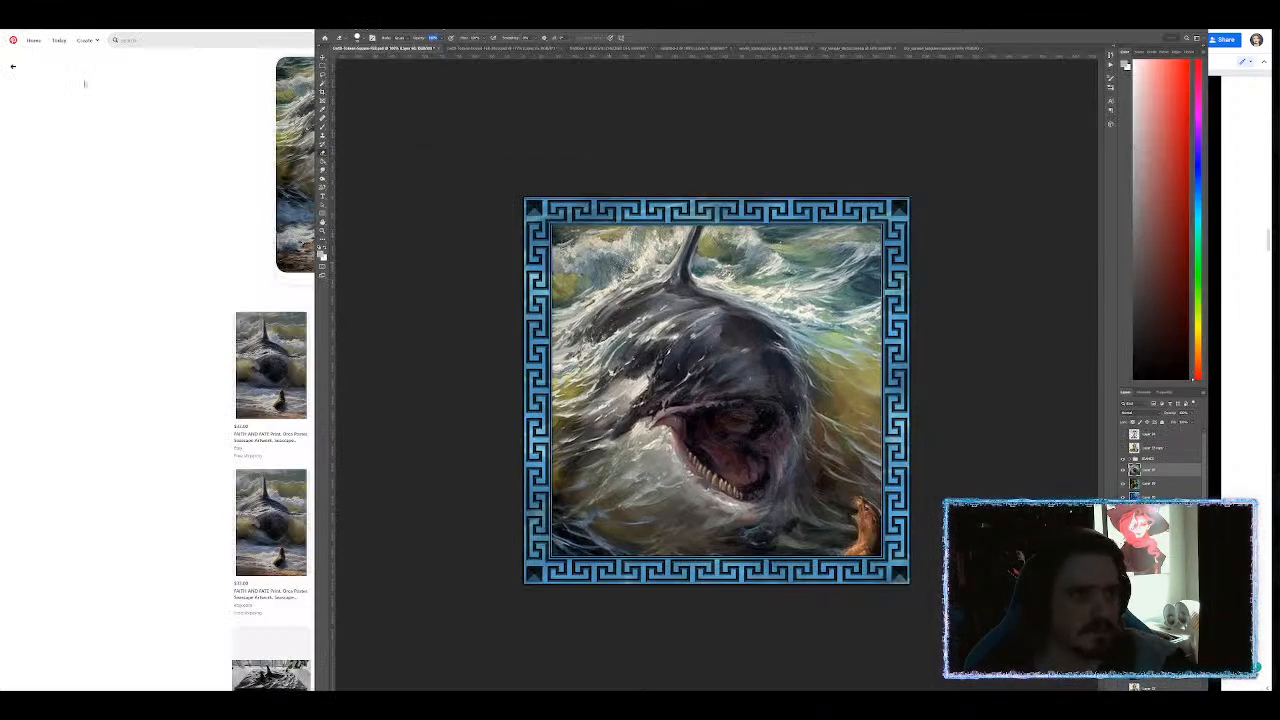
{"action": "left_click", "coordinate": [1186, 33]}
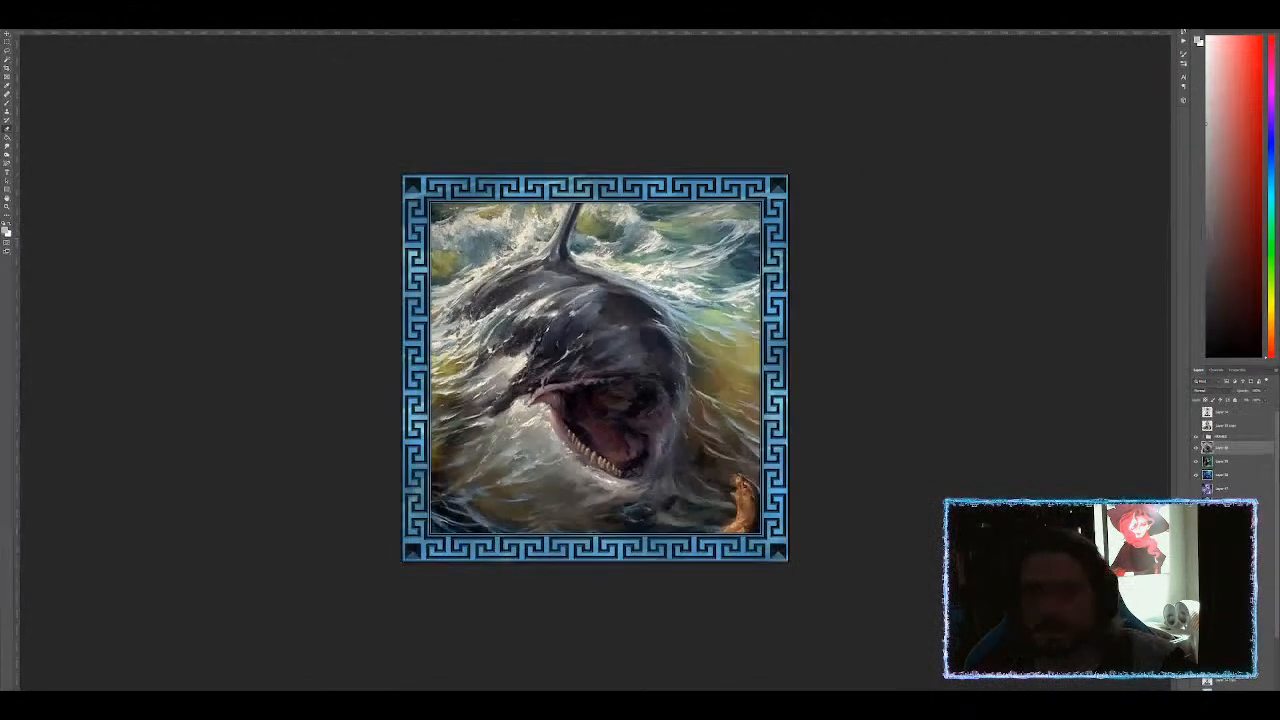
{"action": "left_click", "coordinate": [37, 6]}
{"action": "left_click", "coordinate": [60, 39]}
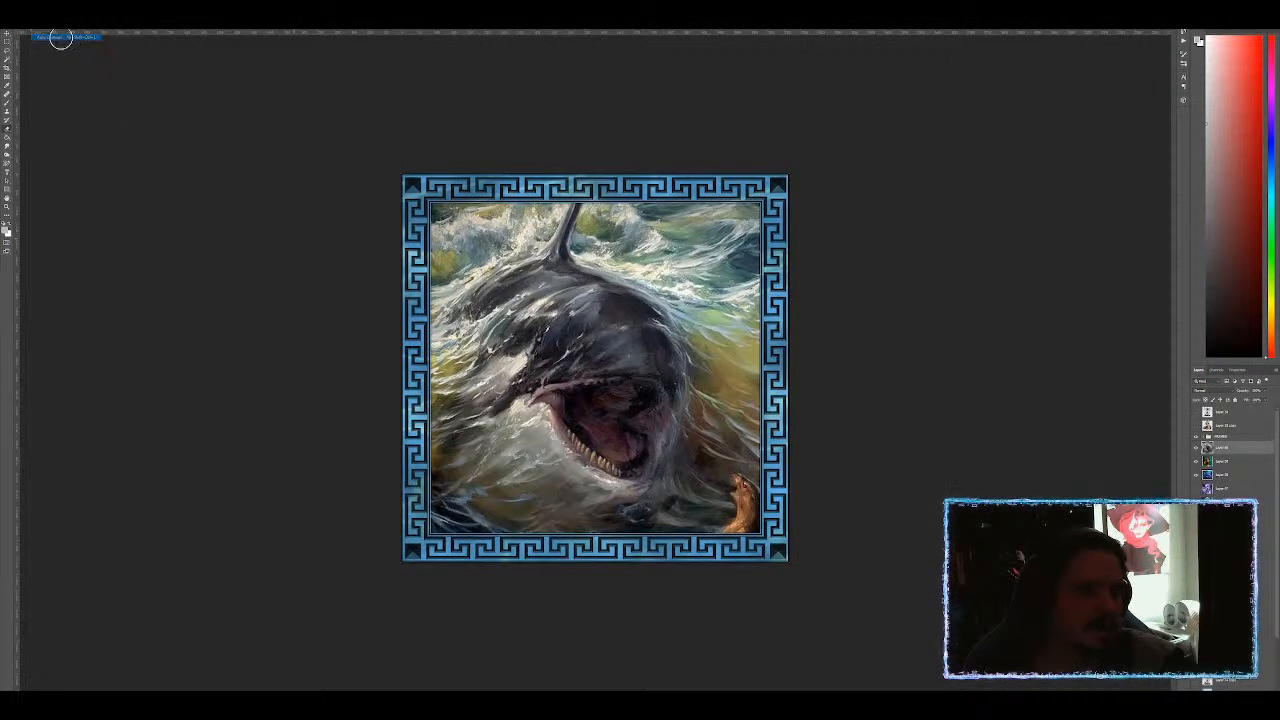
{"action": "key", "text": "ctrl+alt+shift+s"}
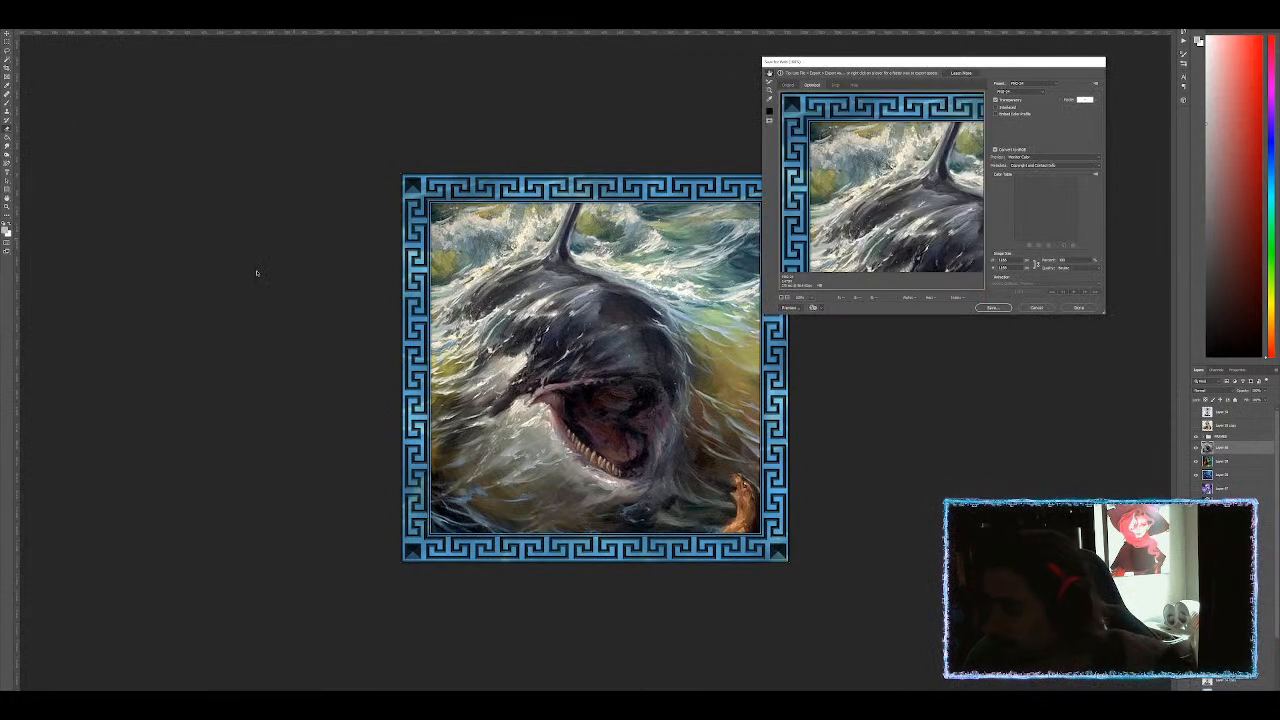
{"action": "key", "text": "Return"}
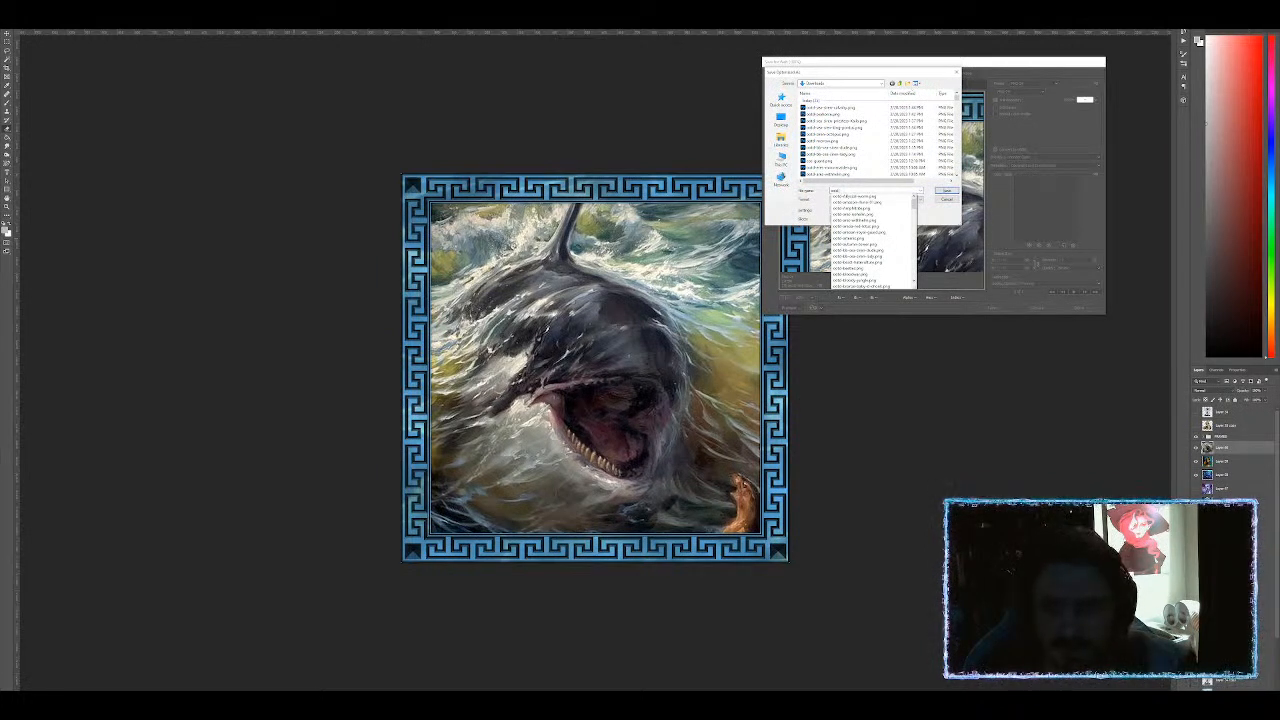
{"action": "type", "text": "ootd-beast-o"}
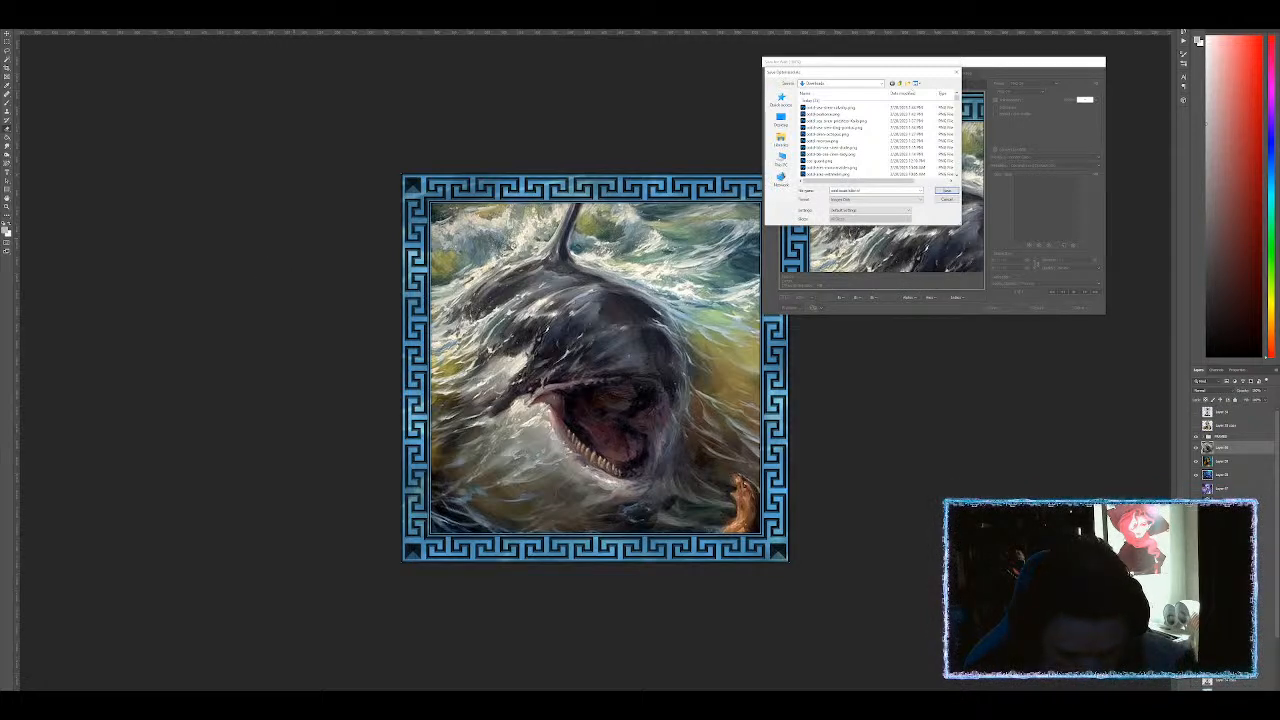
{"action": "key", "text": "Return"}
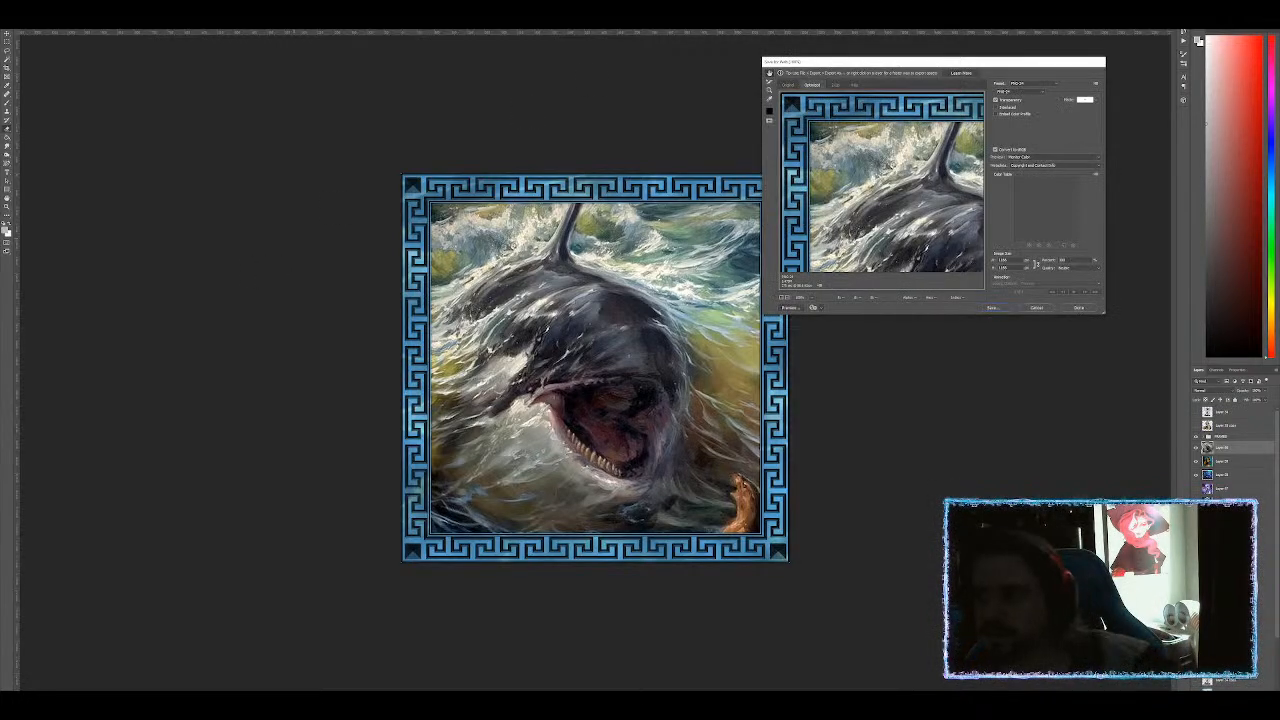
Step: Switch to the virtual tabletop, upload the whale image to the asset library's Tokens Greek/Beasts folder, and set it as the Killer Whale's portrait
{"action": "key", "text": "alt+Tab"}
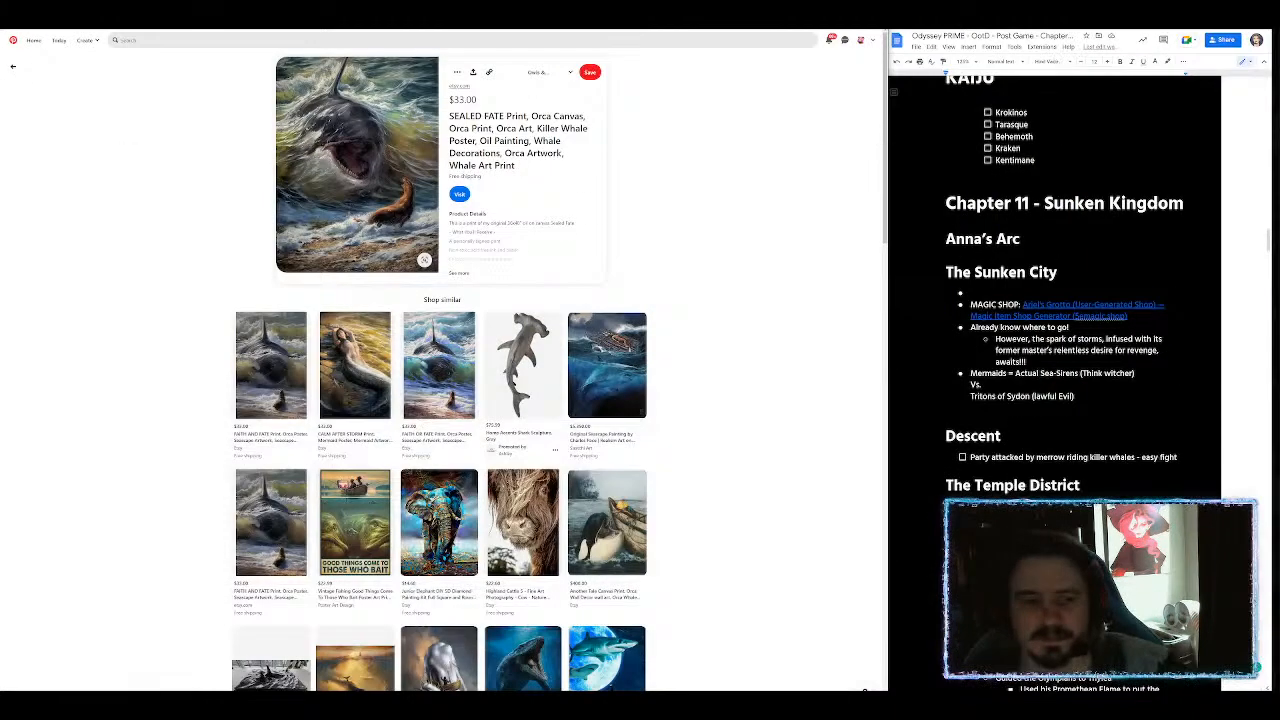
{"action": "key", "text": "alt+Tab"}
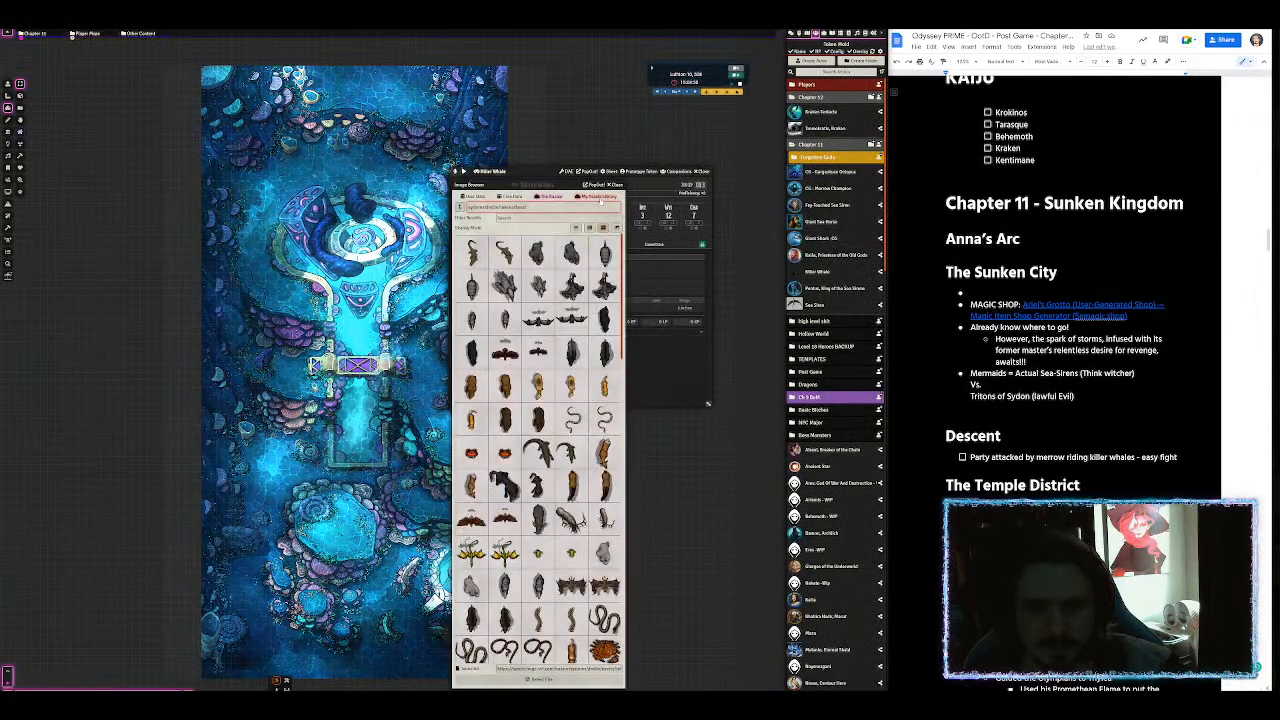
{"action": "left_click", "coordinate": [601, 197]}
{"action": "scroll", "coordinate": [507, 474], "scroll_direction": "down", "scroll_amount": 3}
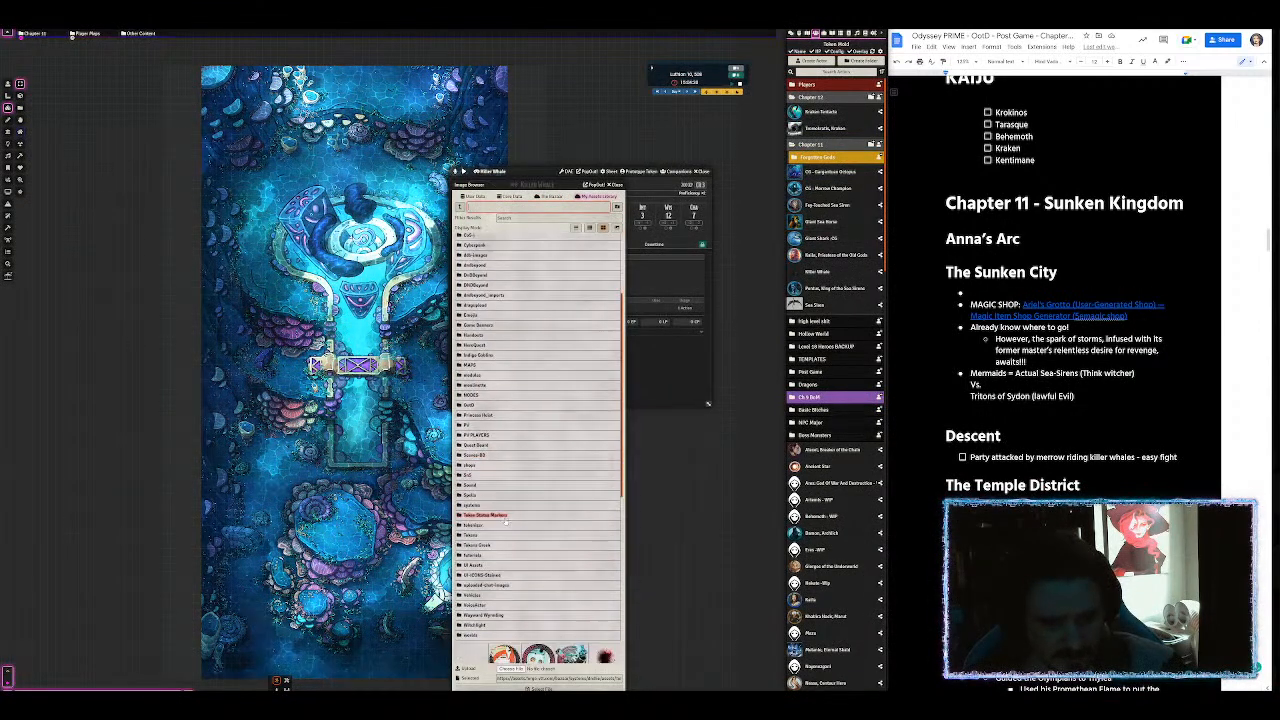
{"action": "left_click", "coordinate": [508, 536]}
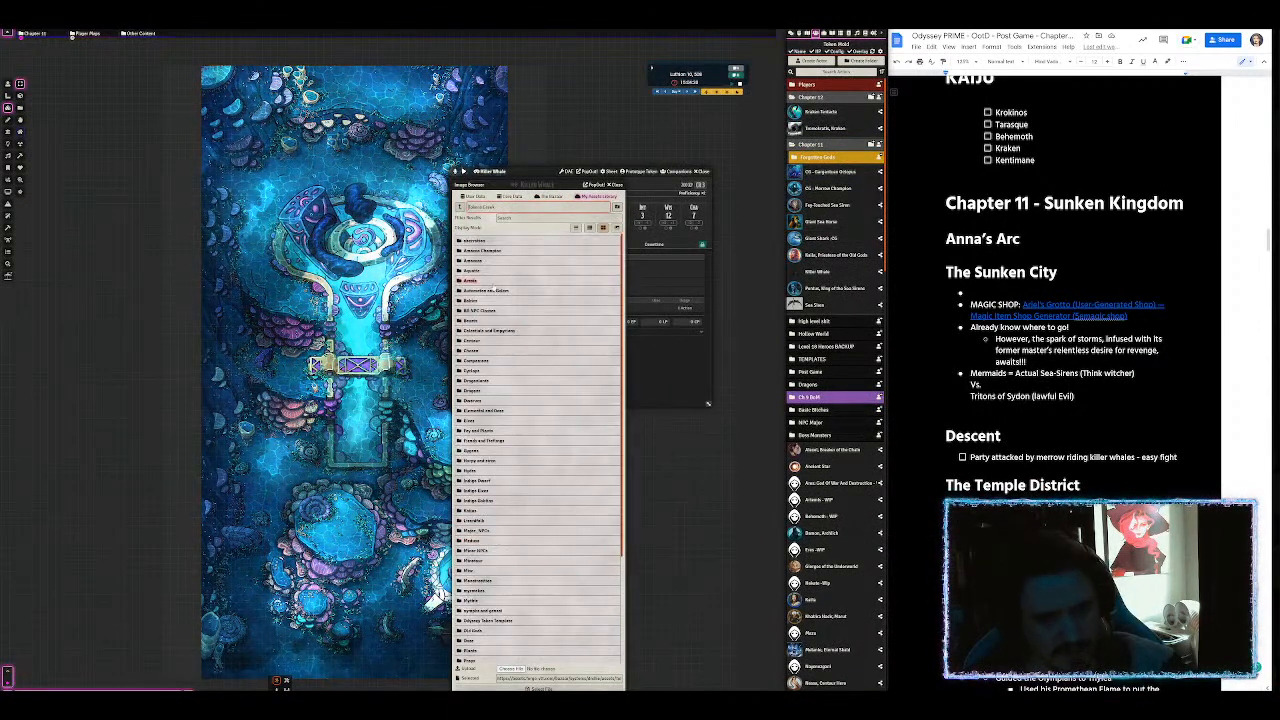
{"action": "left_click", "coordinate": [490, 331]}
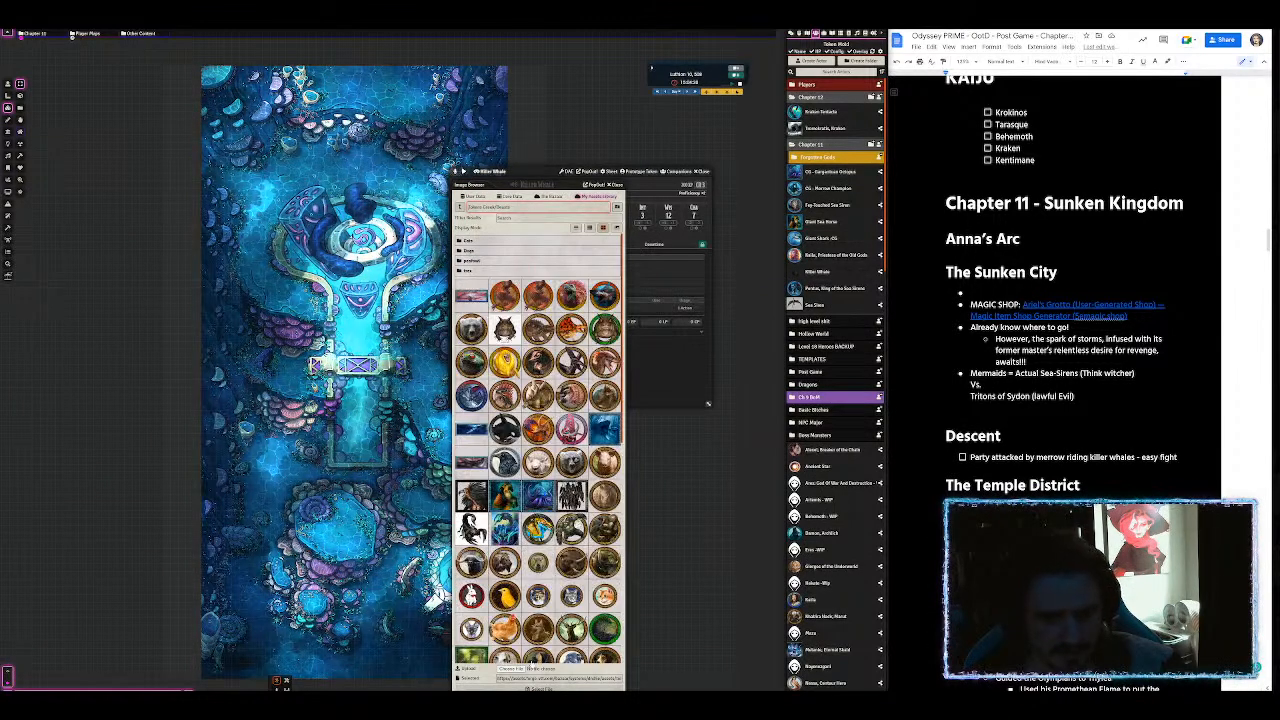
{"action": "left_click", "coordinate": [511, 668]}
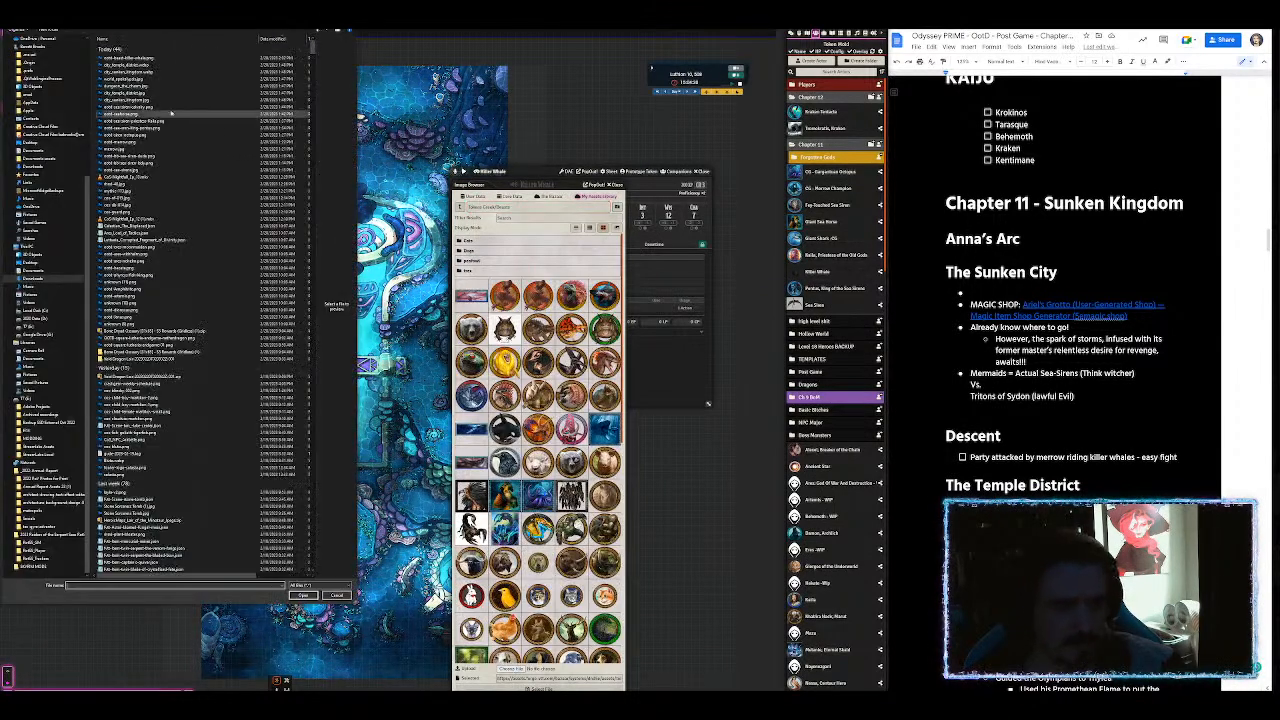
{"action": "double_click", "coordinate": [127, 58]}
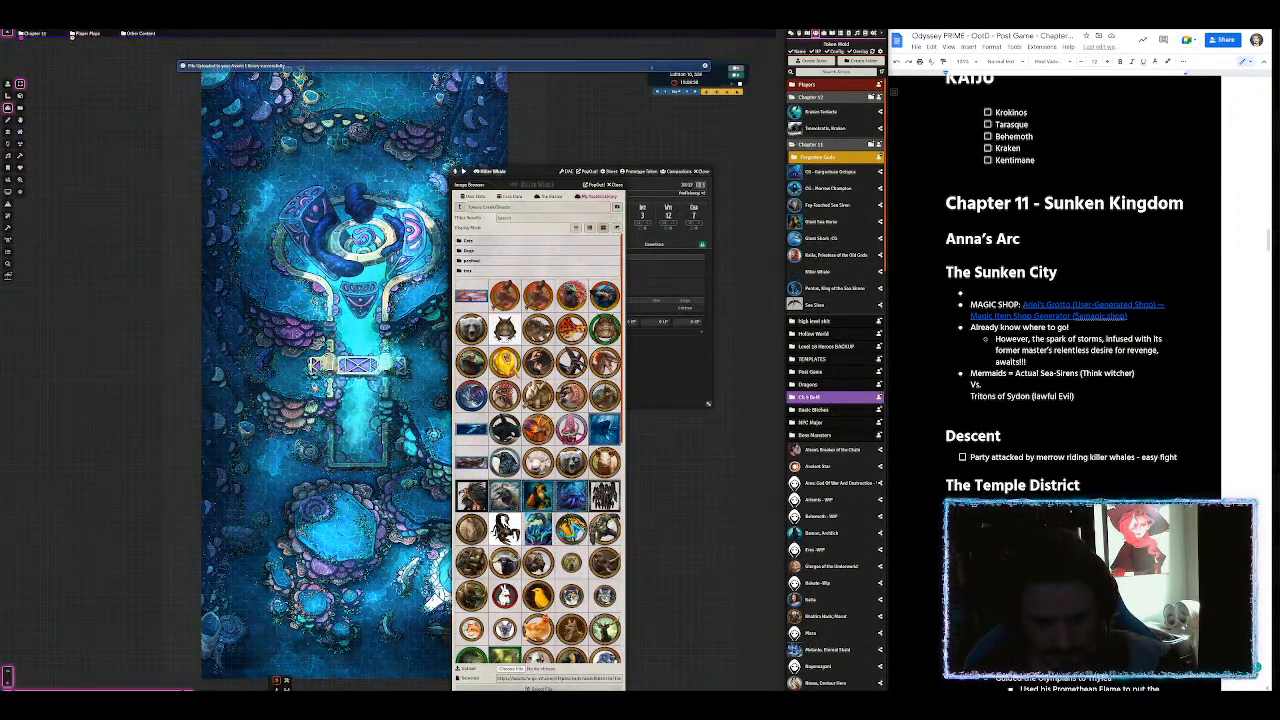
{"action": "left_click", "coordinate": [540, 688]}
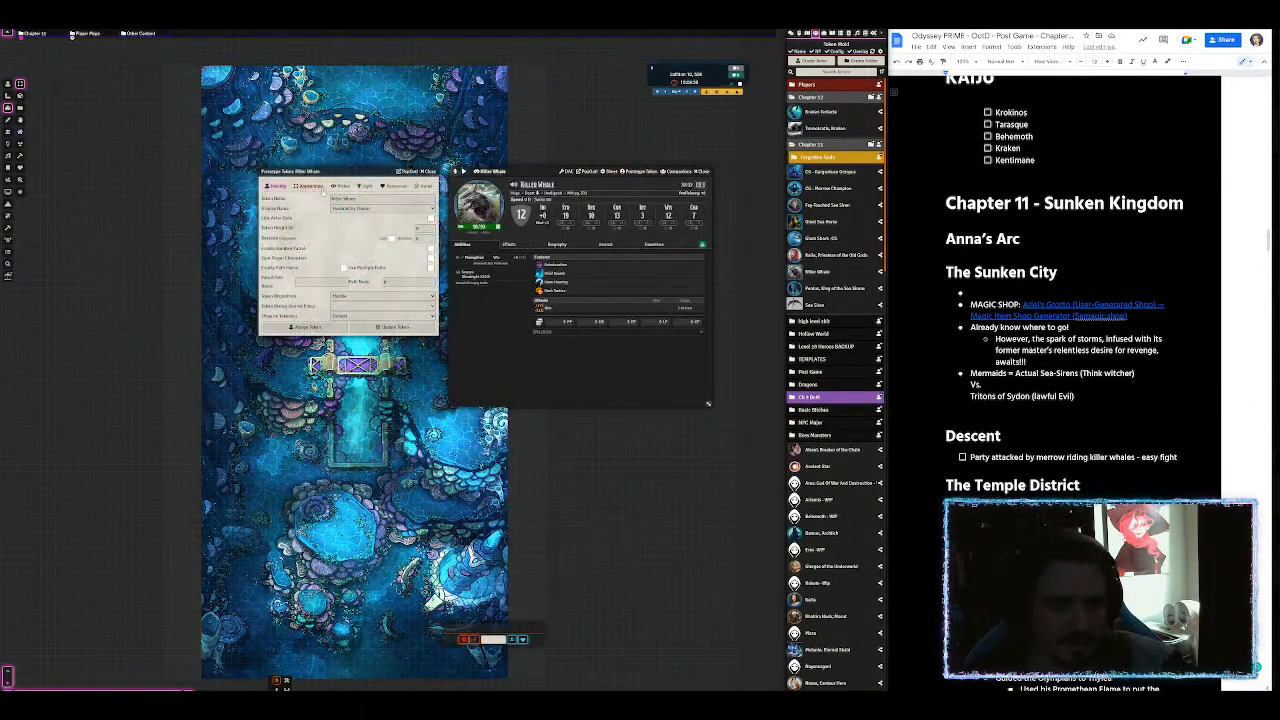
Step: Set the Killer Whale's prototype token image to the uploaded art, update the token, and close its sheet
{"action": "key", "text": "ctrl+v"}
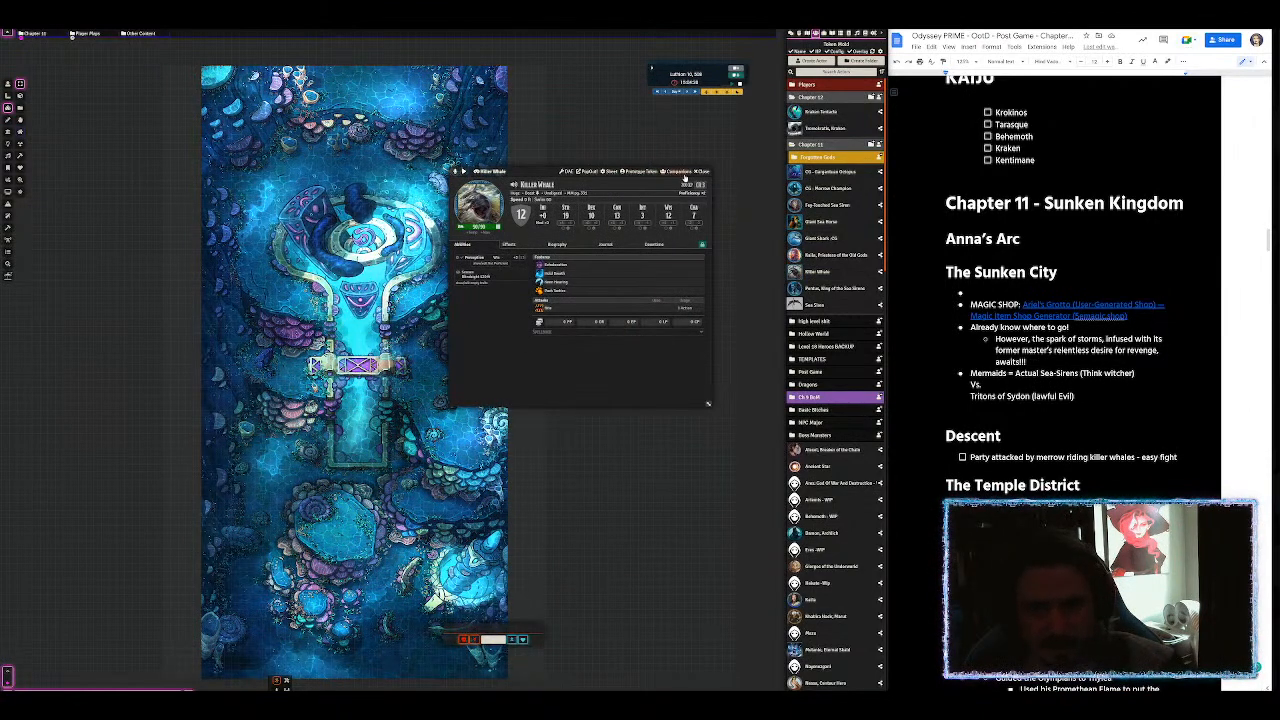
{"action": "left_click", "coordinate": [638, 172]}
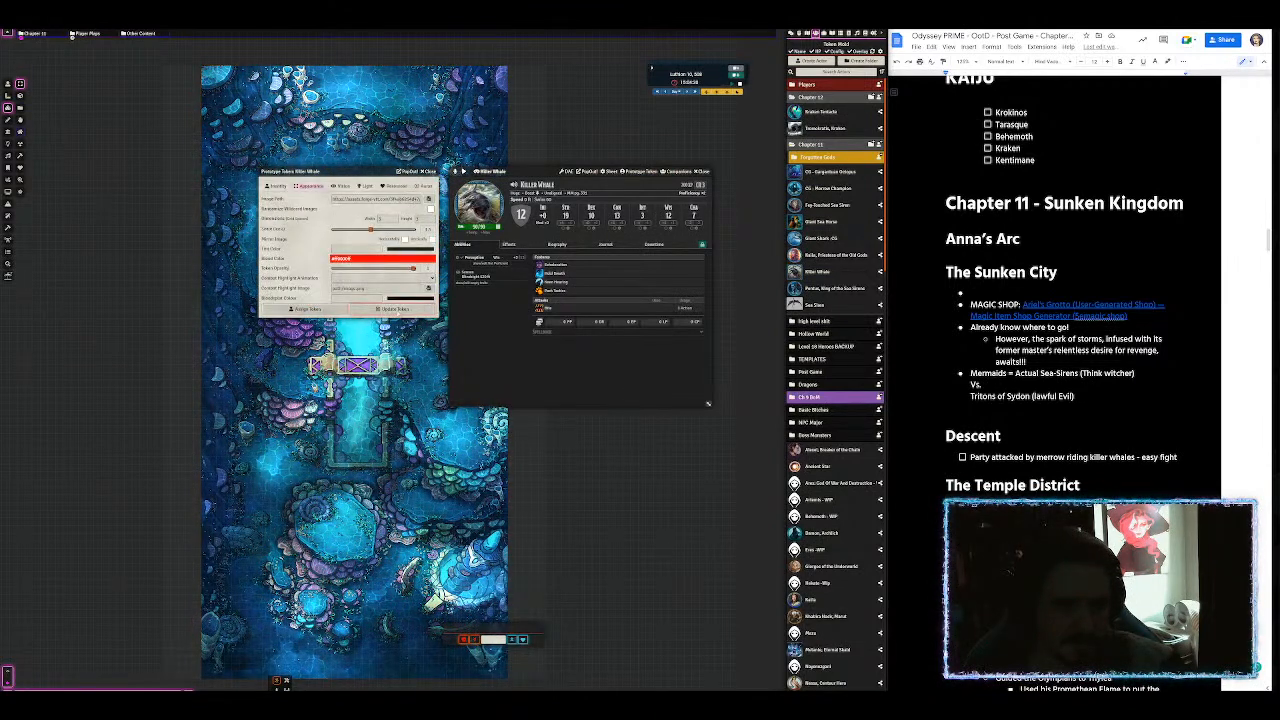
{"action": "left_click", "coordinate": [397, 311]}
{"action": "left_click", "coordinate": [703, 172]}
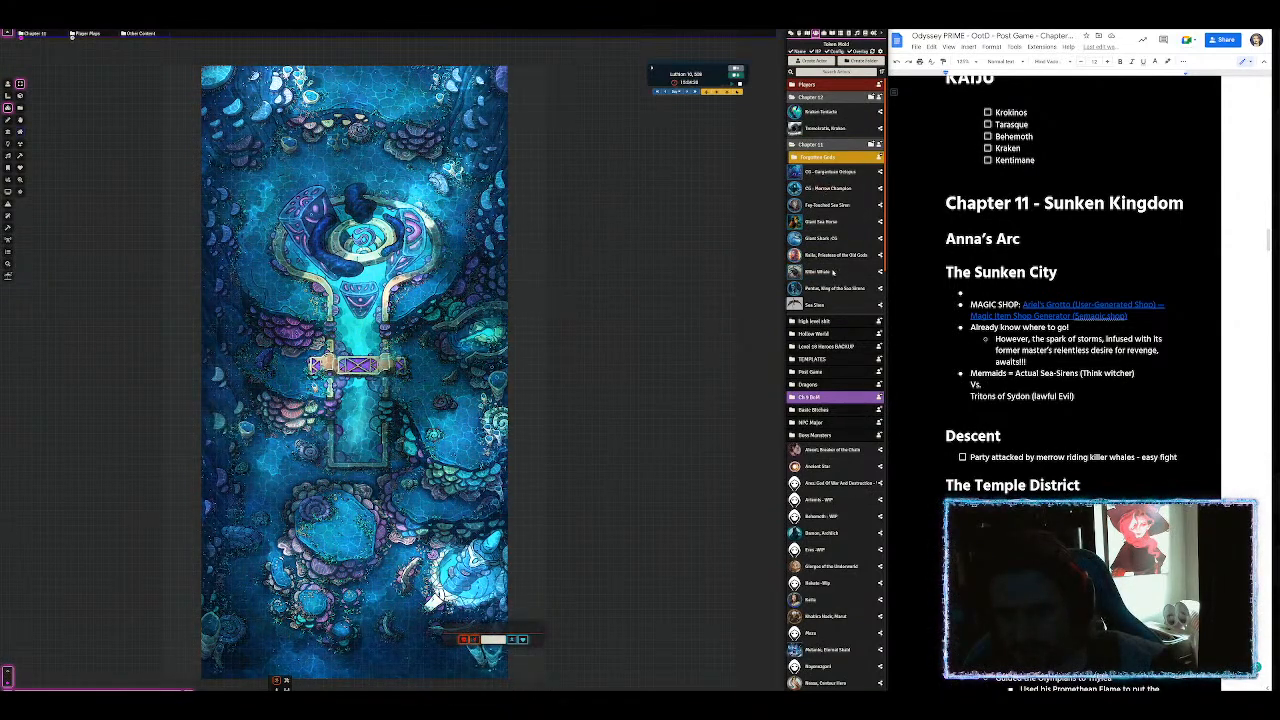
Step: Place a Killer Whale token beside the temple walkway, copy the selected tokens, and paste several sets around the temple
{"action": "left_click_drag", "start_coordinate": [817, 273], "coordinate": [437, 299]}
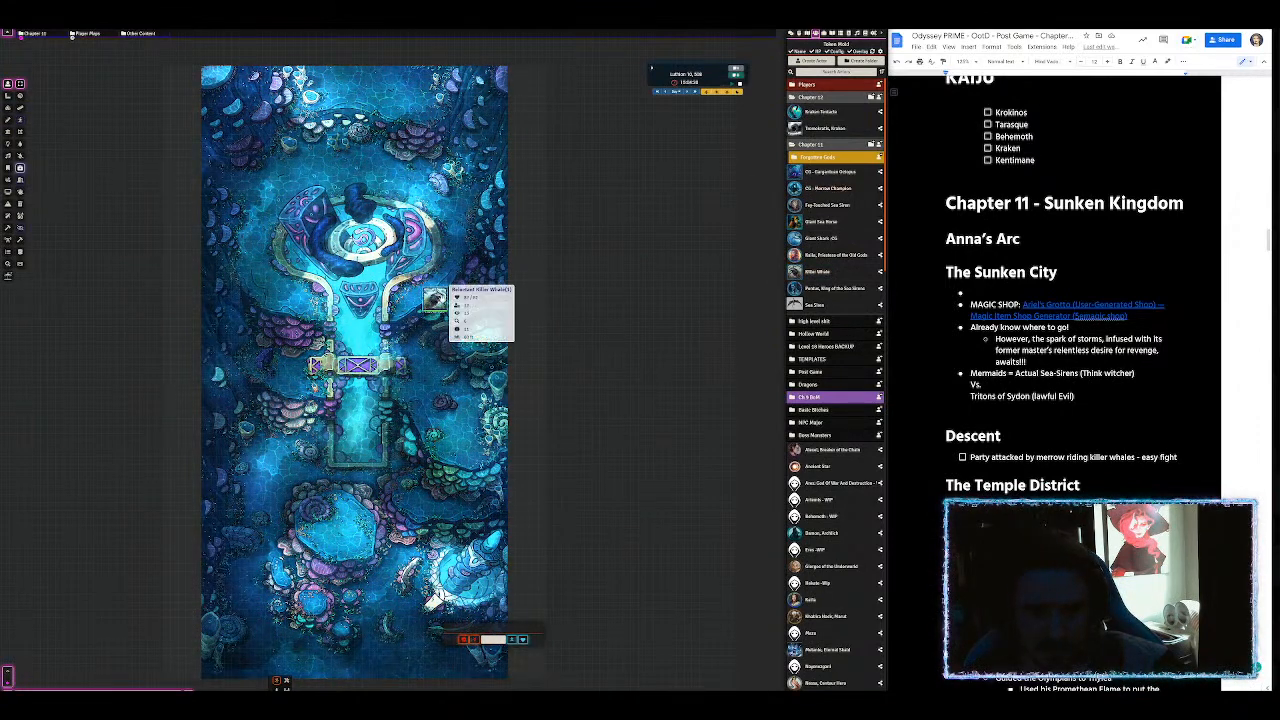
{"action": "key", "text": "ctrl+c"}
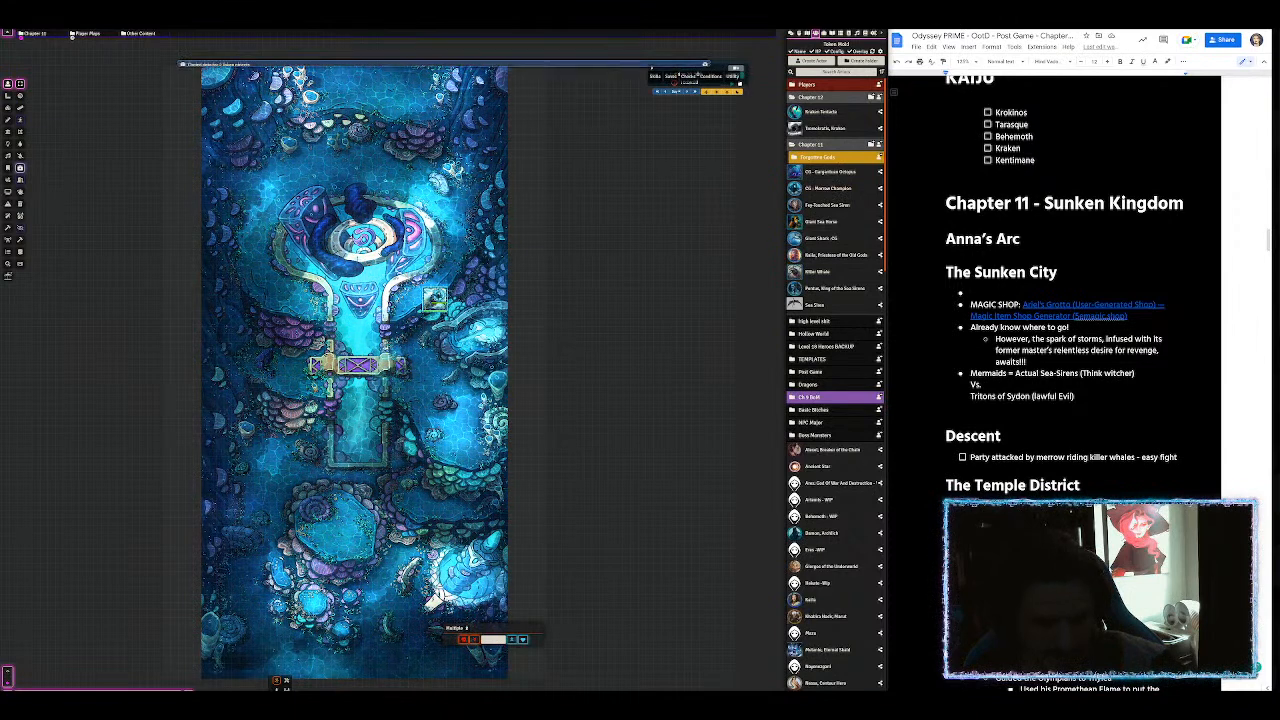
{"action": "key", "text": "ctrl+v"}
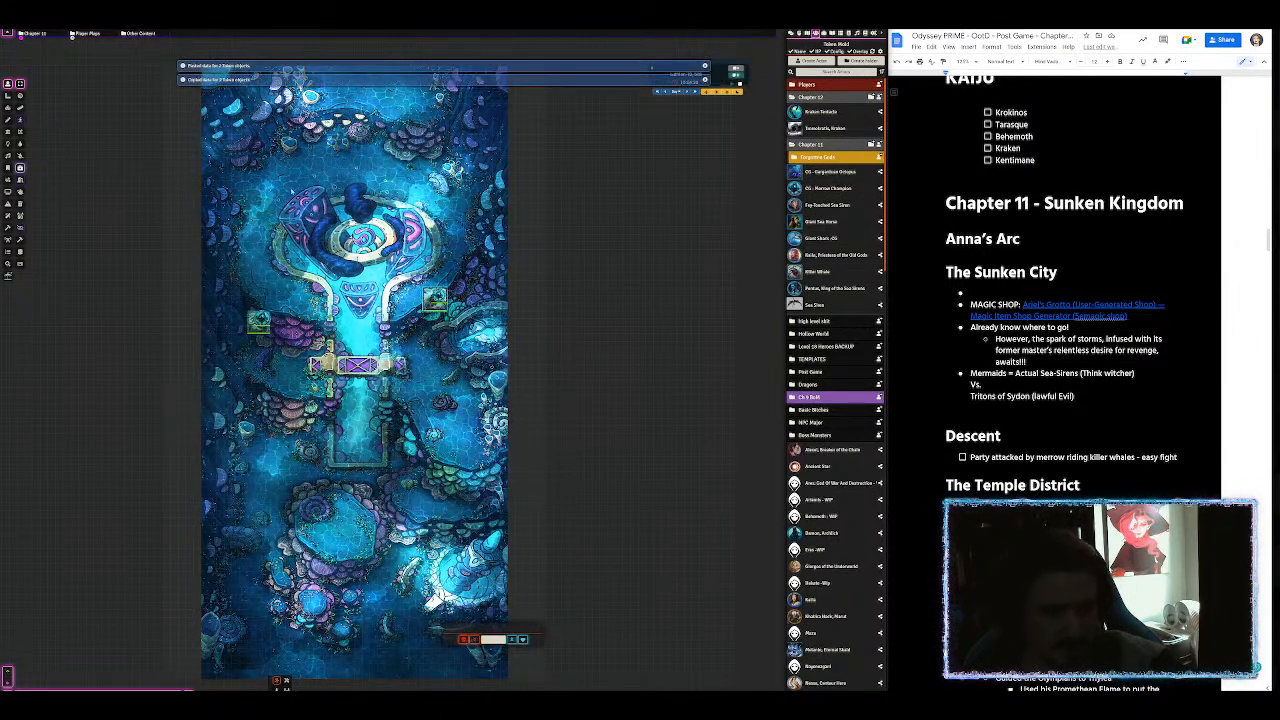
{"action": "key", "text": "ctrl+v"}
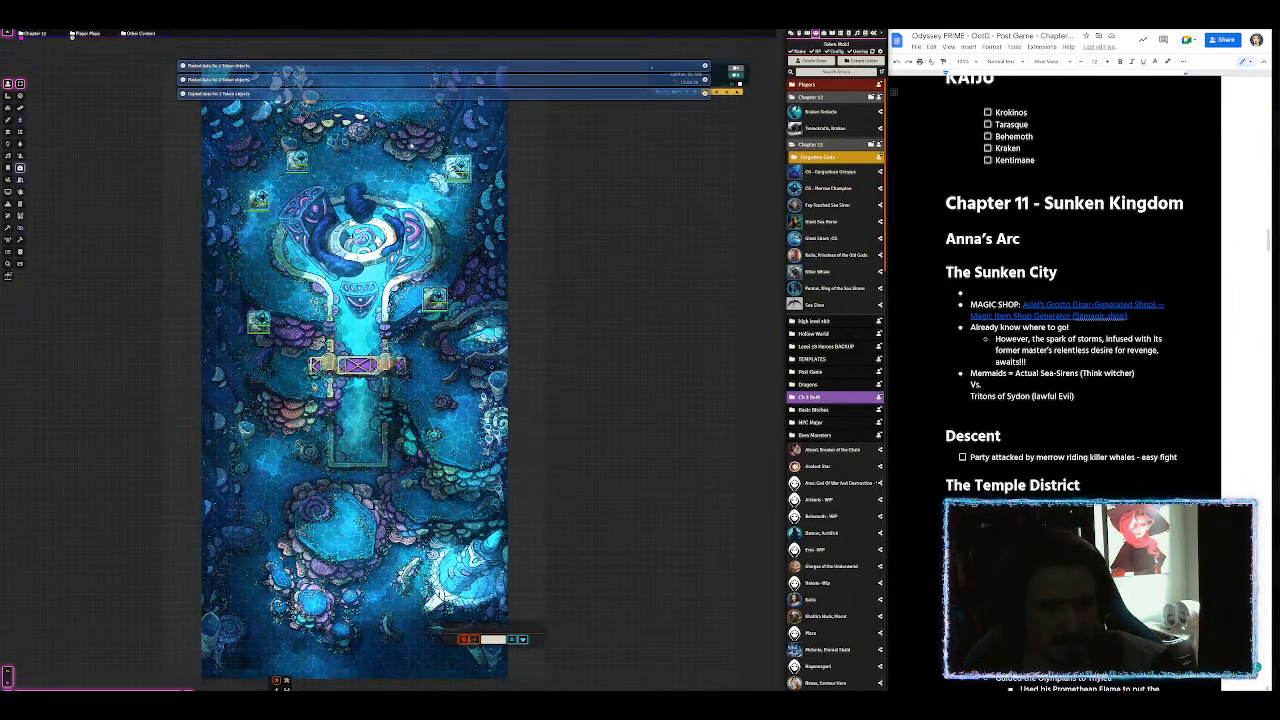
{"action": "key", "text": "ctrl+v"}
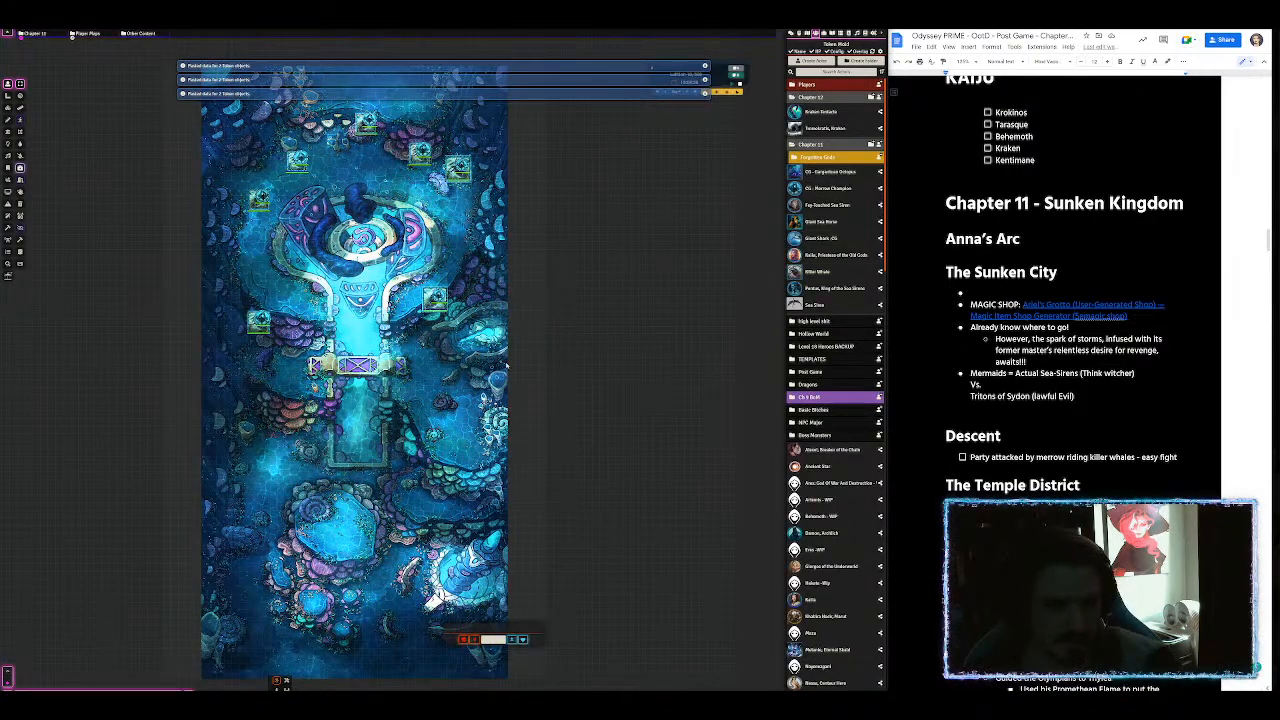
Step: Filter the scene list for the Ultros player maps and open the Skies of Thylea (Ultros) scene
{"action": "mouse_move", "coordinate": [512, 415]}
{"action": "left_mouse_down"}
{"action": "mouse_move", "coordinate": [621, 503]}
{"action": "mouse_move", "coordinate": [503, 417]}
{"action": "left_mouse_up"}
{"action": "scroll", "coordinate": [625, 512], "scroll_direction": "up", "scroll_amount": 2}
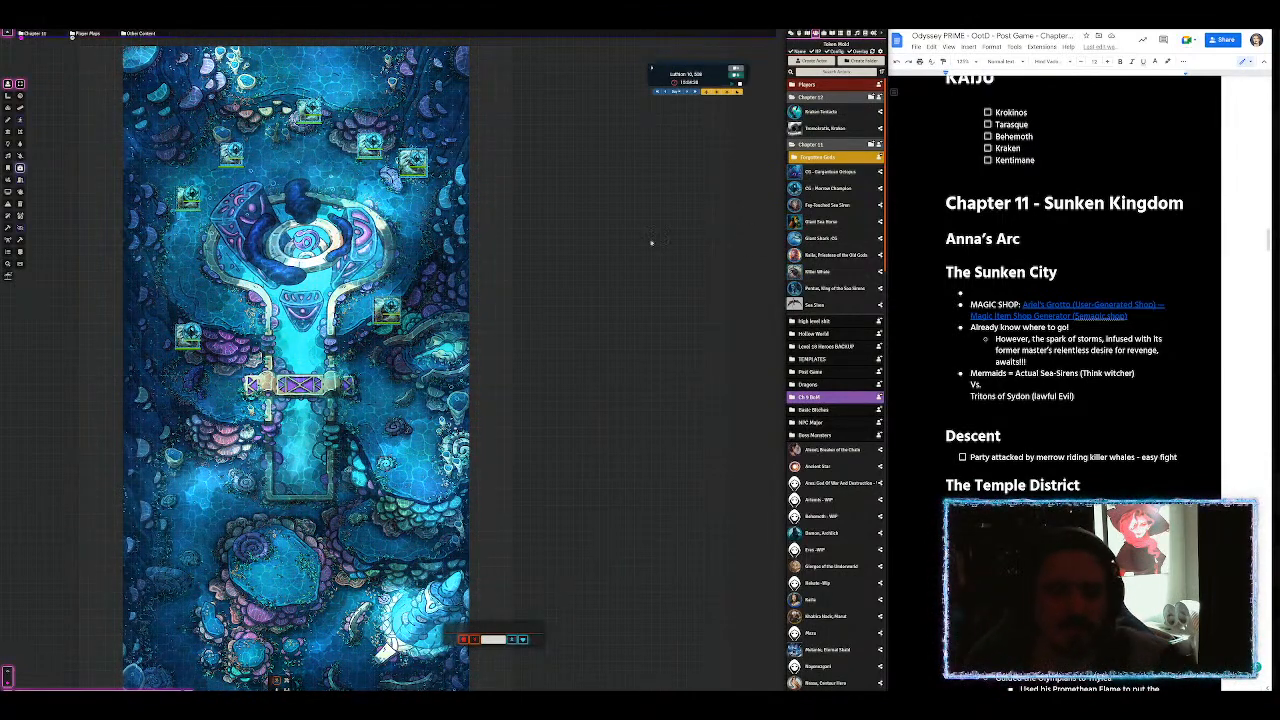
{"action": "scroll", "coordinate": [531, 311], "scroll_direction": "down", "scroll_amount": 2}
{"action": "scroll", "coordinate": [531, 311], "scroll_direction": "down", "scroll_amount": 1}
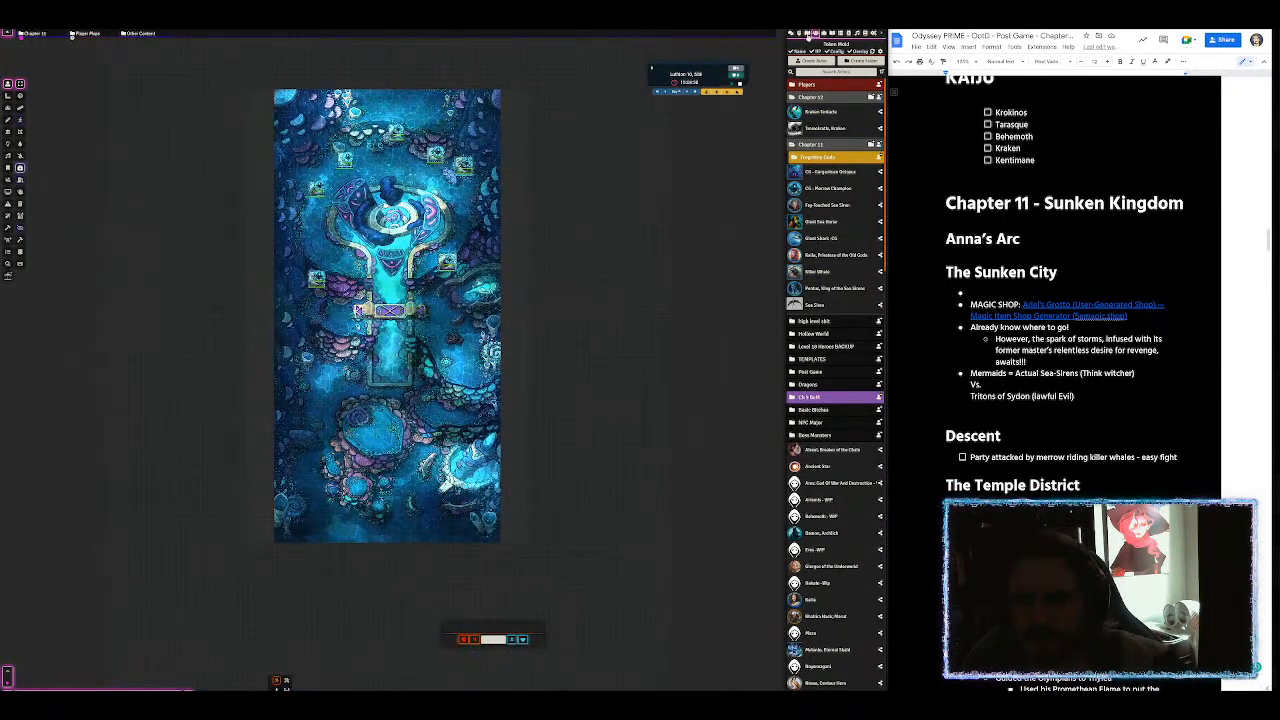
{"action": "left_click", "coordinate": [808, 35]}
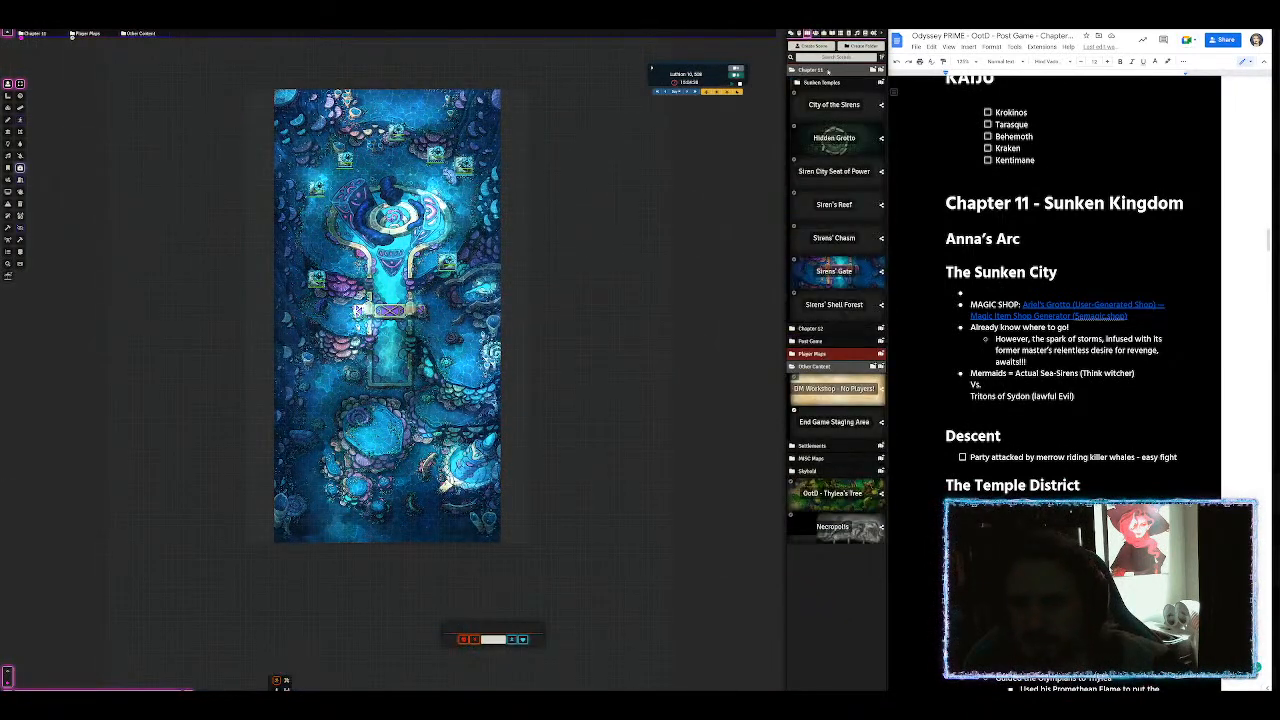
{"action": "left_click", "coordinate": [838, 57]}
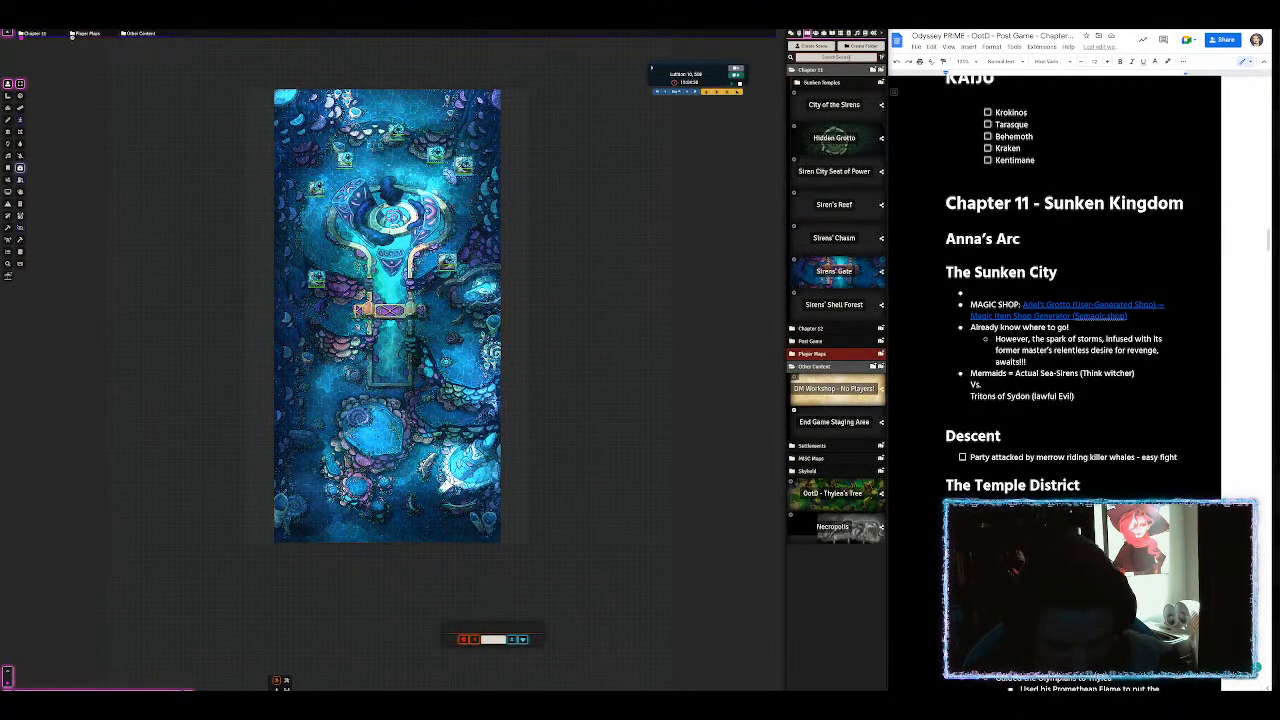
{"action": "left_click", "coordinate": [811, 354]}
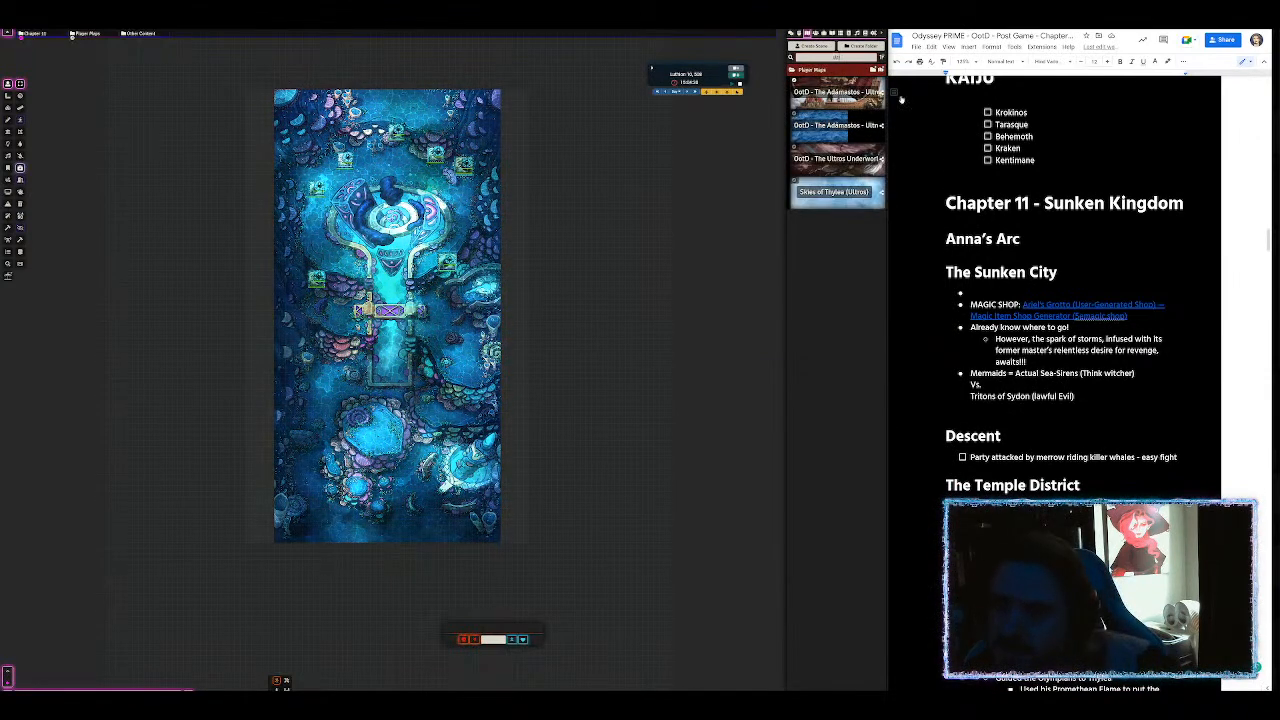
{"action": "left_click", "coordinate": [835, 194]}
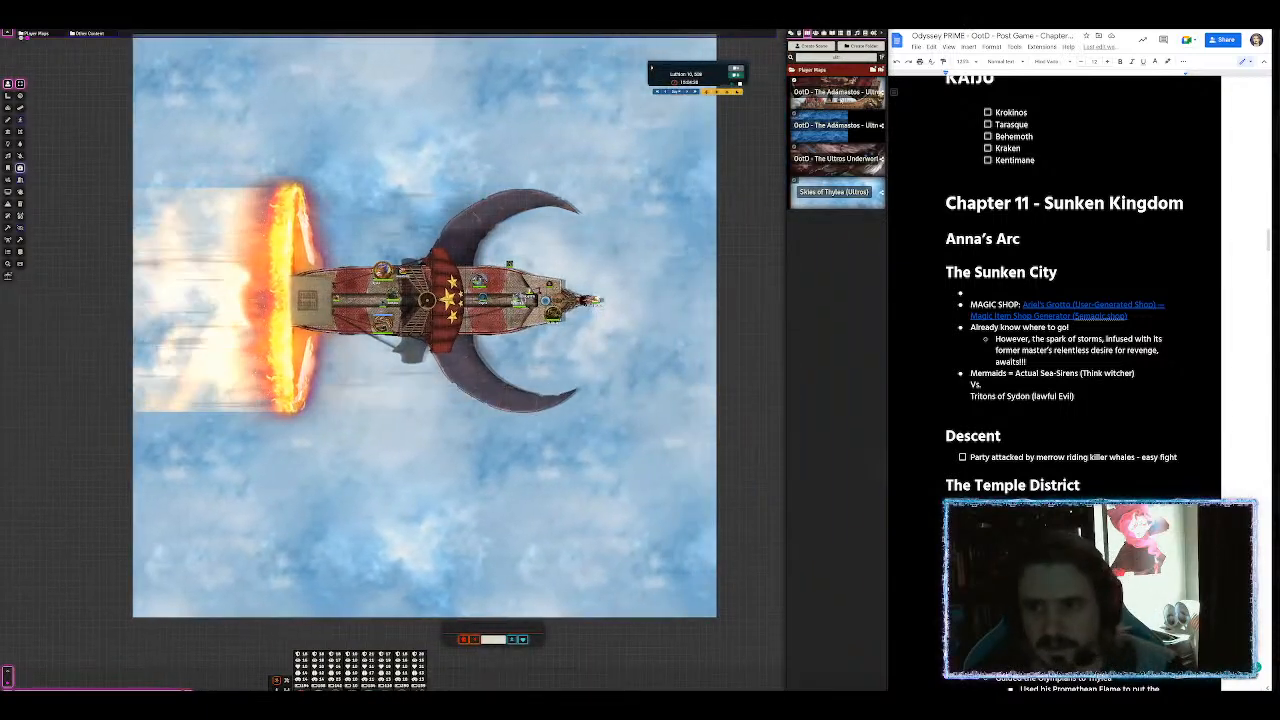
Step: Open the first OotD - The Adamastos - Ultros scene to check it, and permanently delete that scene
{"action": "left_click", "coordinate": [838, 92]}
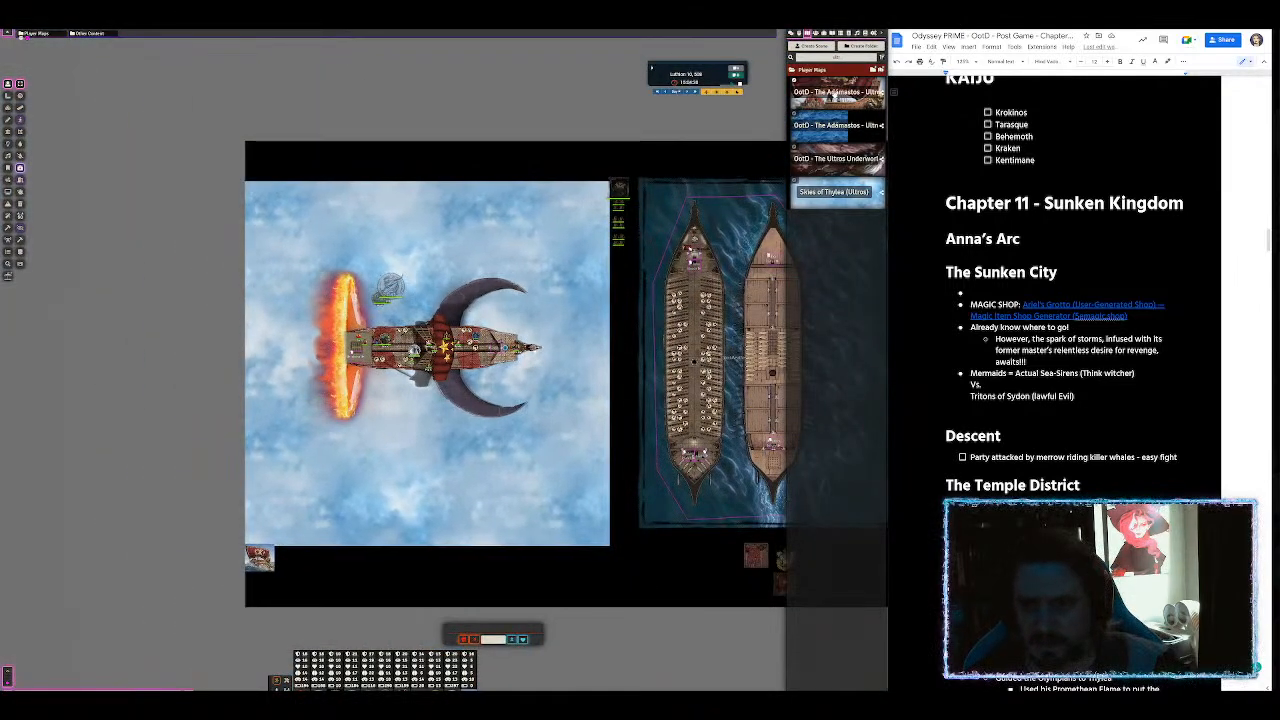
{"action": "right_click", "coordinate": [838, 92]}
{"action": "left_click", "coordinate": [808, 180]}
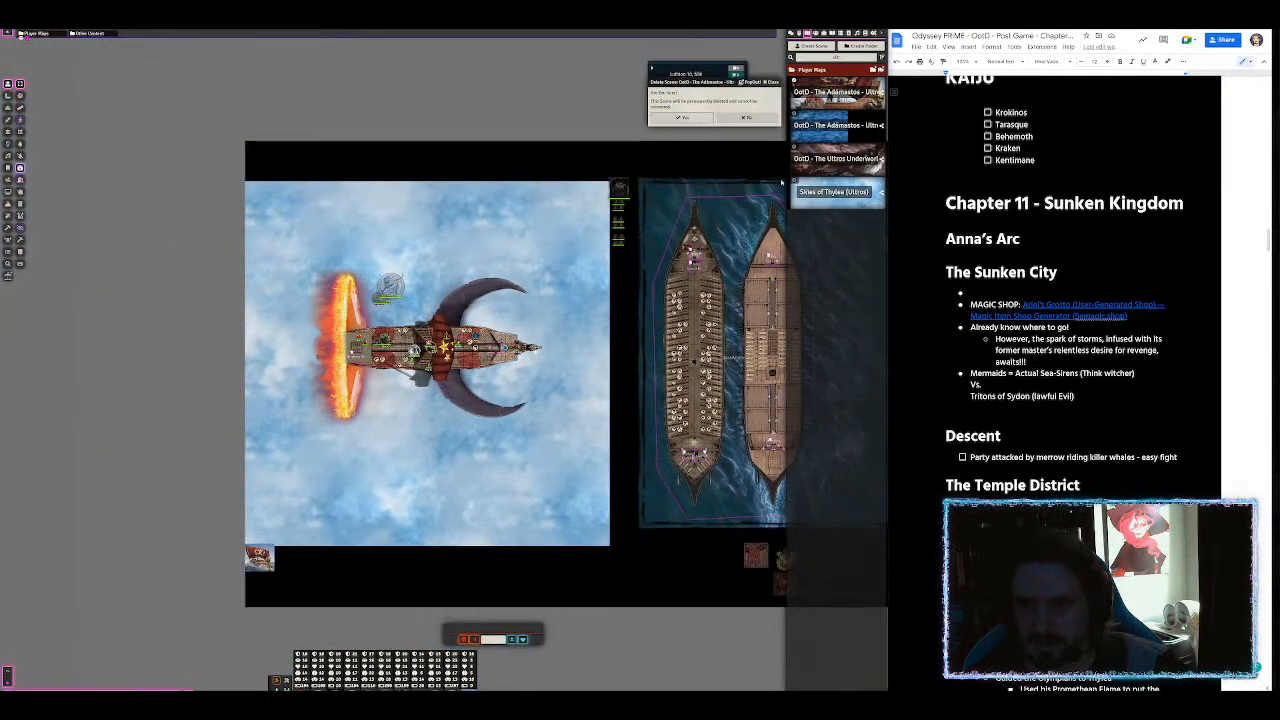
{"action": "left_click", "coordinate": [697, 120]}
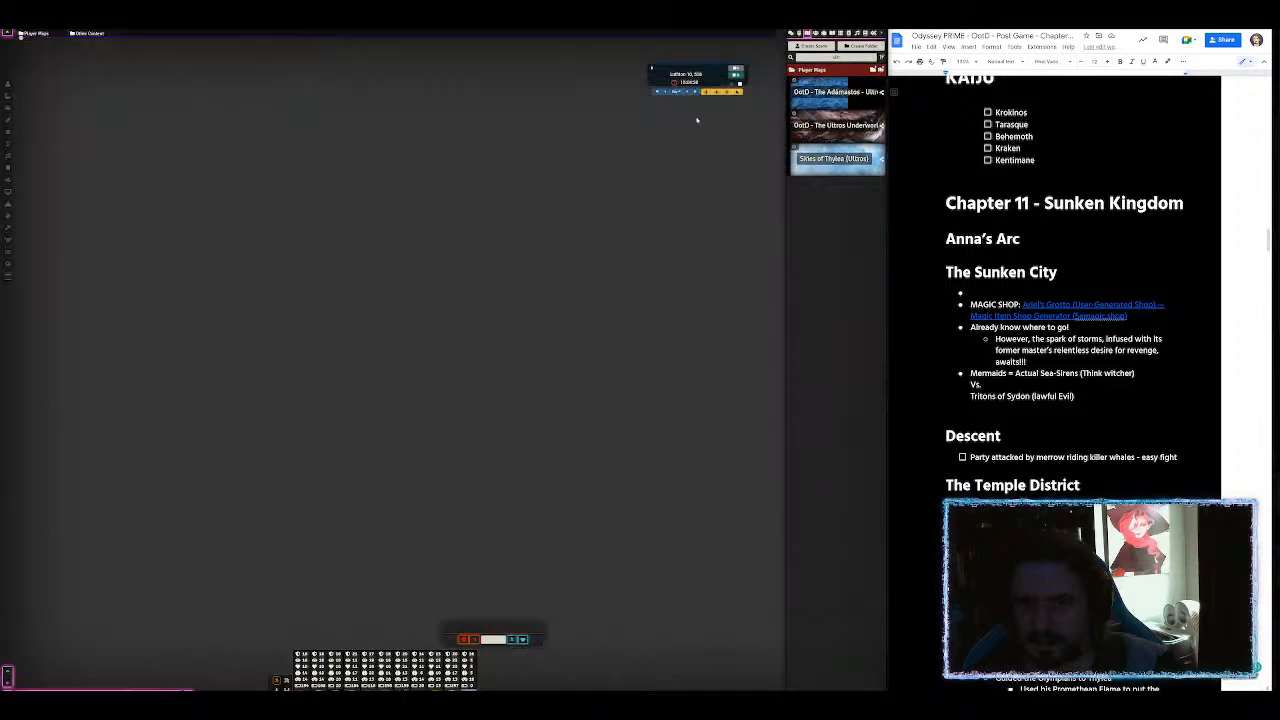
Step: Reopen Skies of Thylea (Ultros), find the Elder Tempest actors, place two of their tokens beside the sky map, and select both
{"action": "left_click", "coordinate": [835, 159]}
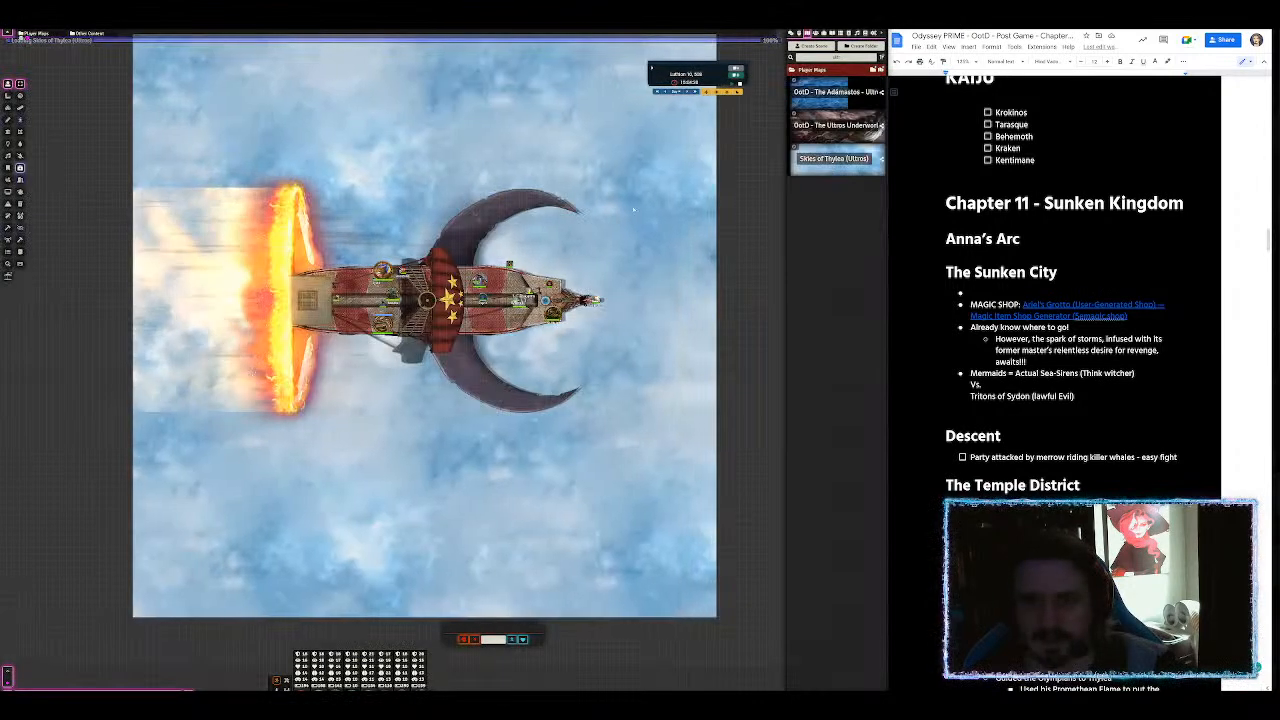
{"action": "scroll", "coordinate": [600, 340], "scroll_direction": "down", "scroll_amount": 4}
{"action": "left_click_drag", "start_coordinate": [702, 316], "coordinate": [614, 300]}
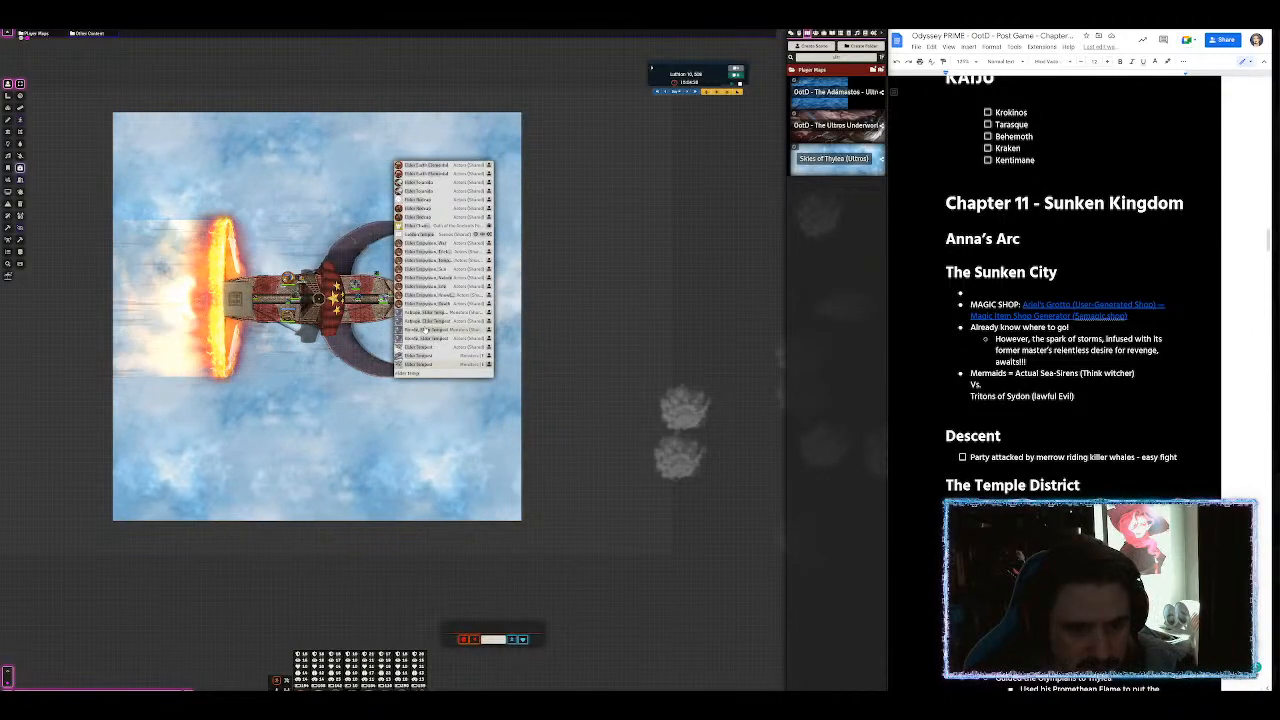
{"action": "left_click_drag", "start_coordinate": [430, 329], "coordinate": [595, 225]}
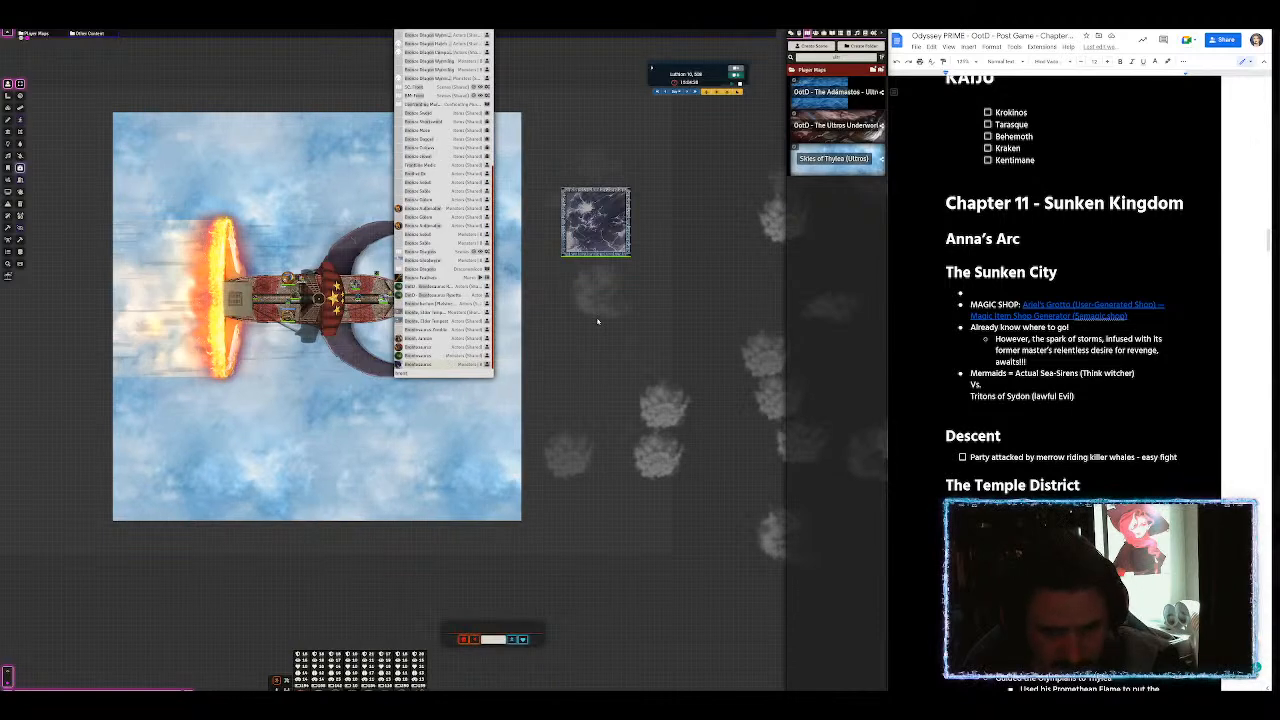
{"action": "left_click_drag", "start_coordinate": [433, 366], "coordinate": [598, 307]}
{"action": "left_click", "coordinate": [618, 314]}
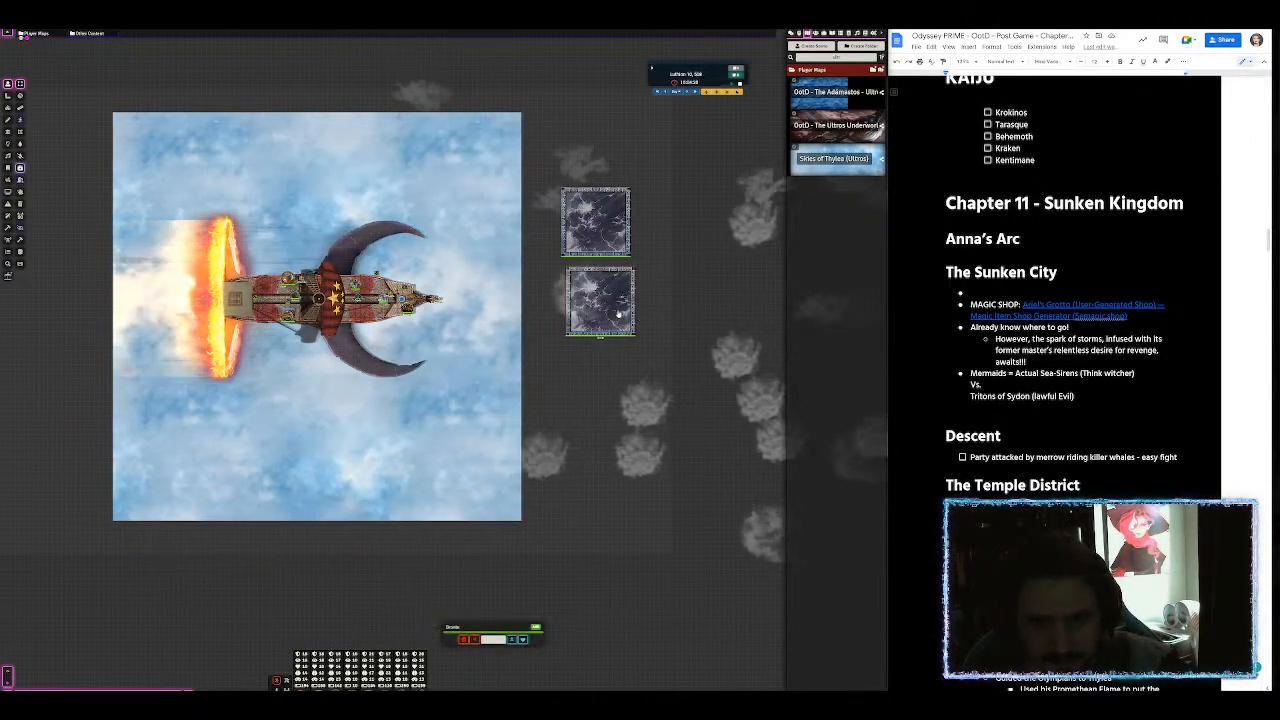
{"action": "left_click", "coordinate": [607, 219]}
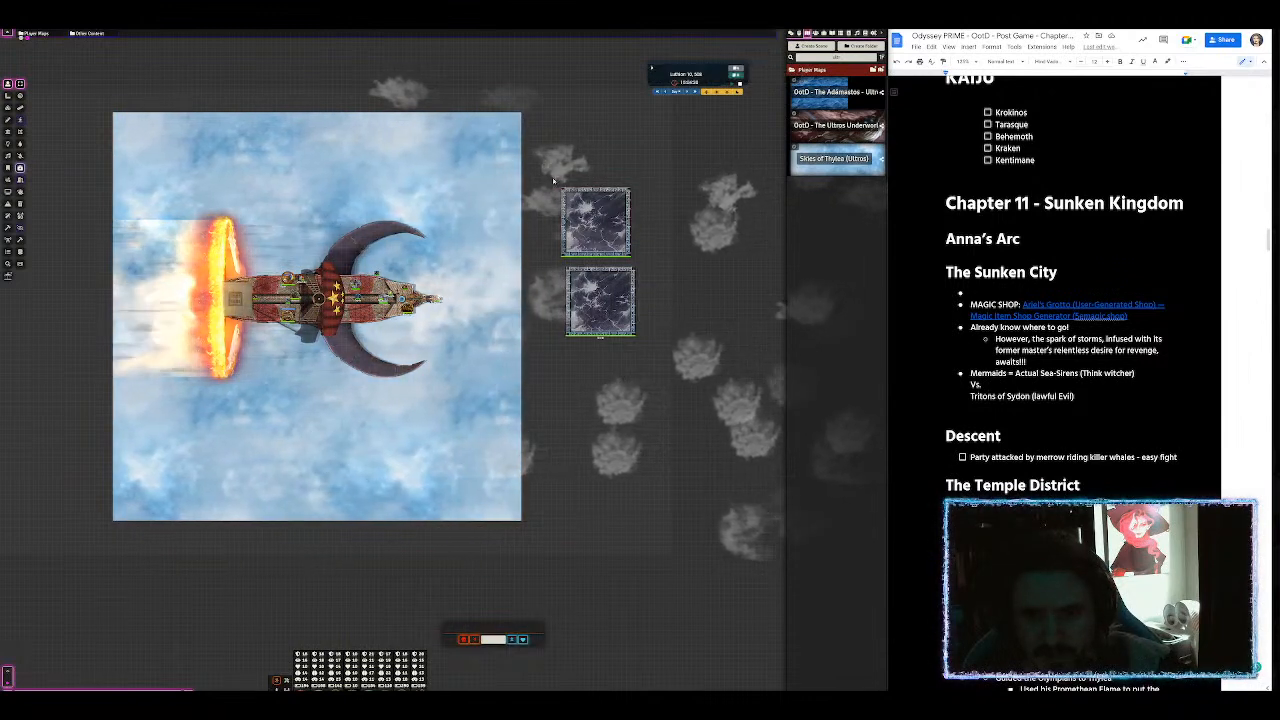
{"action": "left_click", "coordinate": [597, 220]}
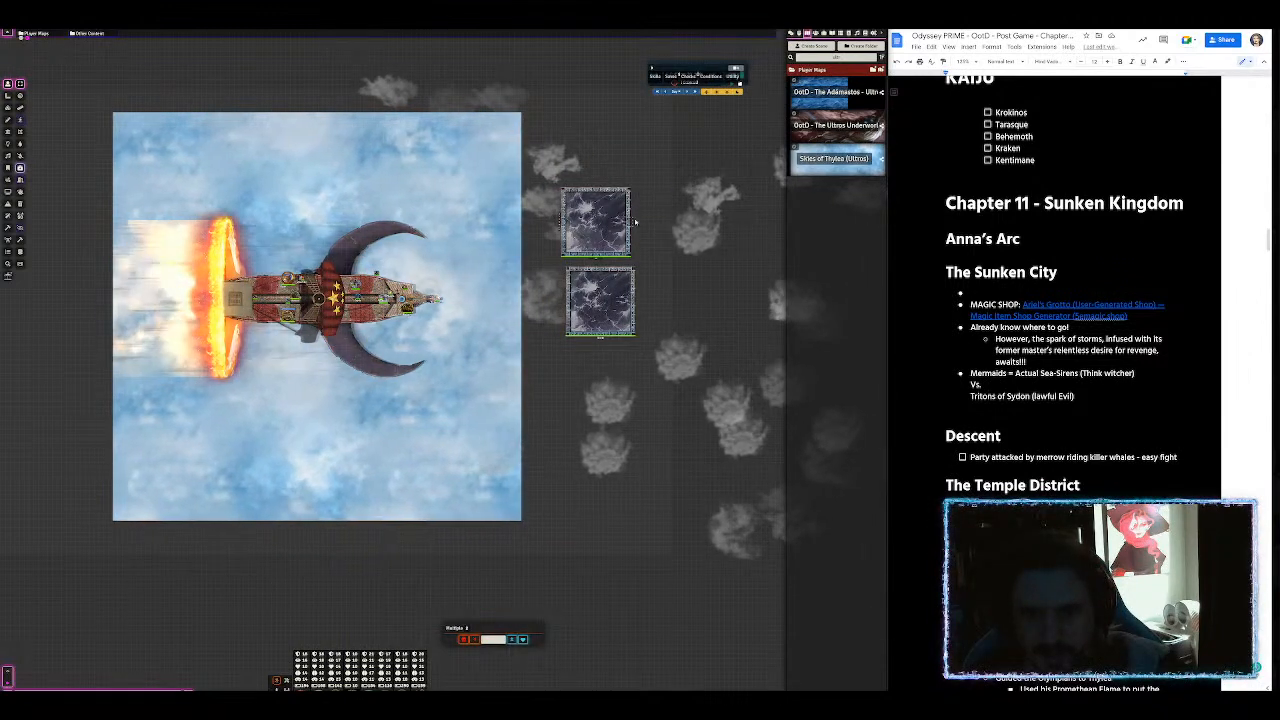
Step: Clear the scene search filter so the full scene directory is listed
{"action": "left_click", "coordinate": [587, 153]}
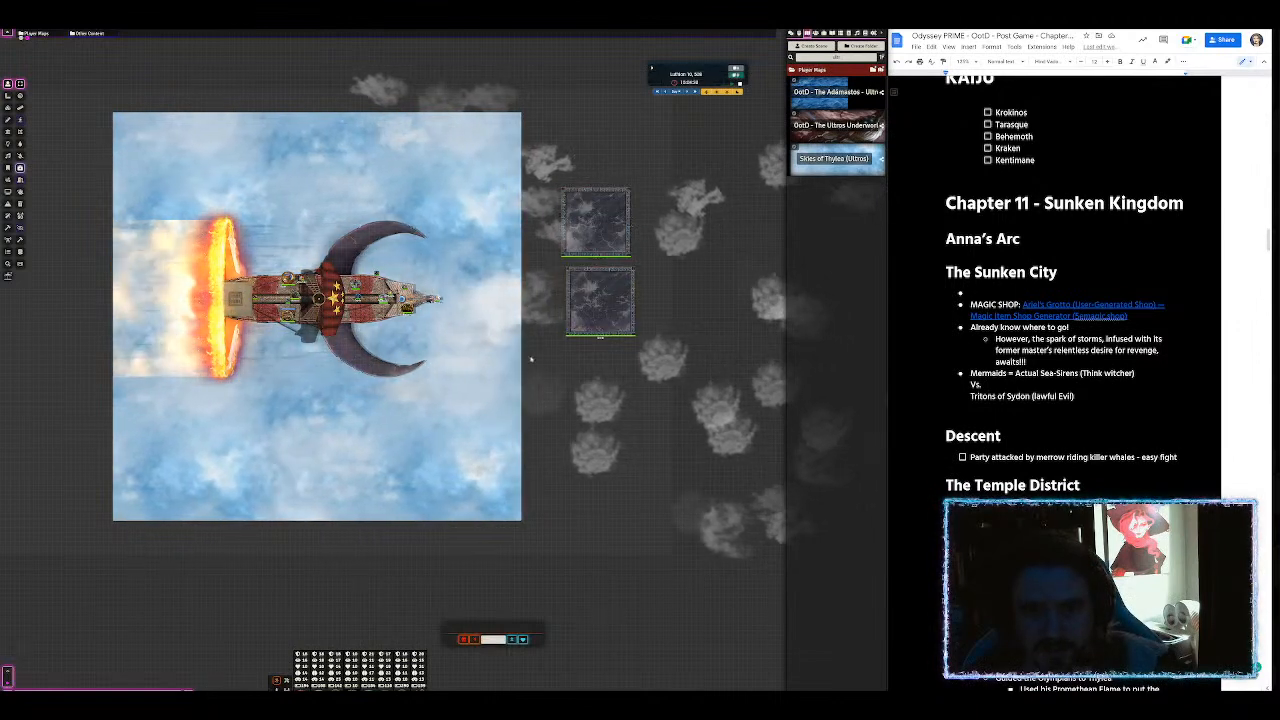
{"action": "left_click_drag", "start_coordinate": [564, 430], "coordinate": [654, 414]}
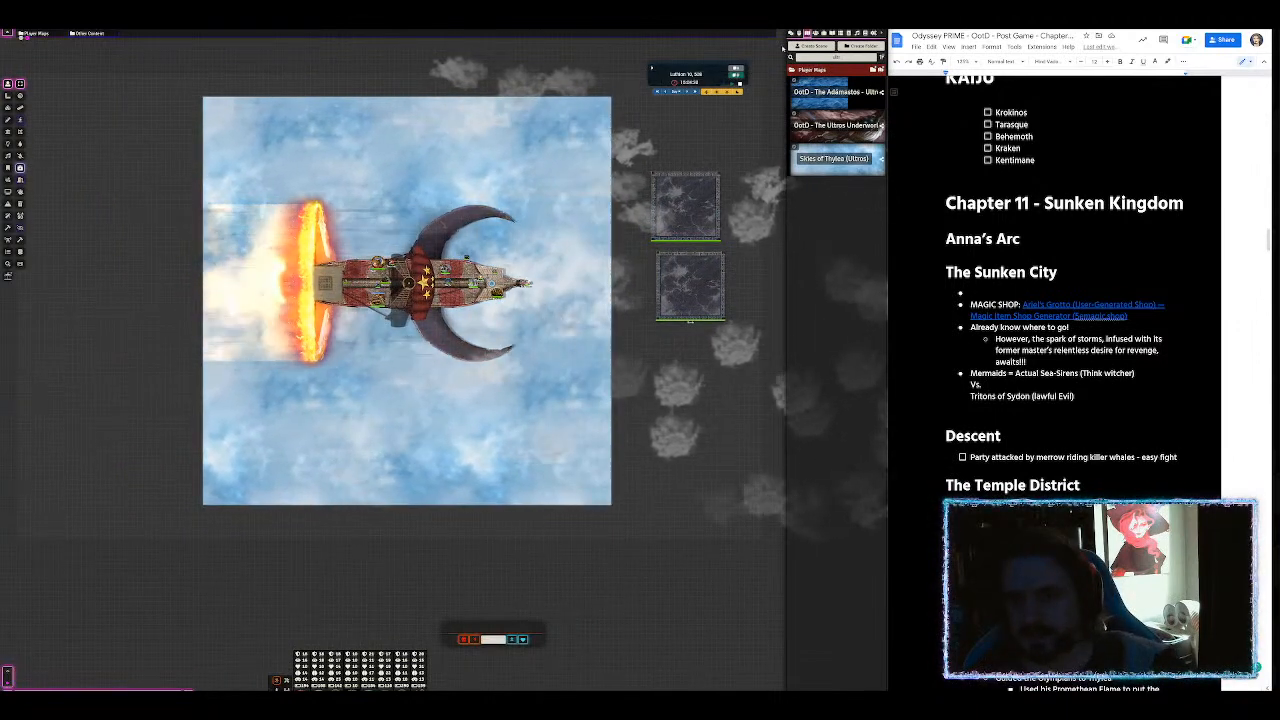
{"action": "double_click", "coordinate": [836, 57]}
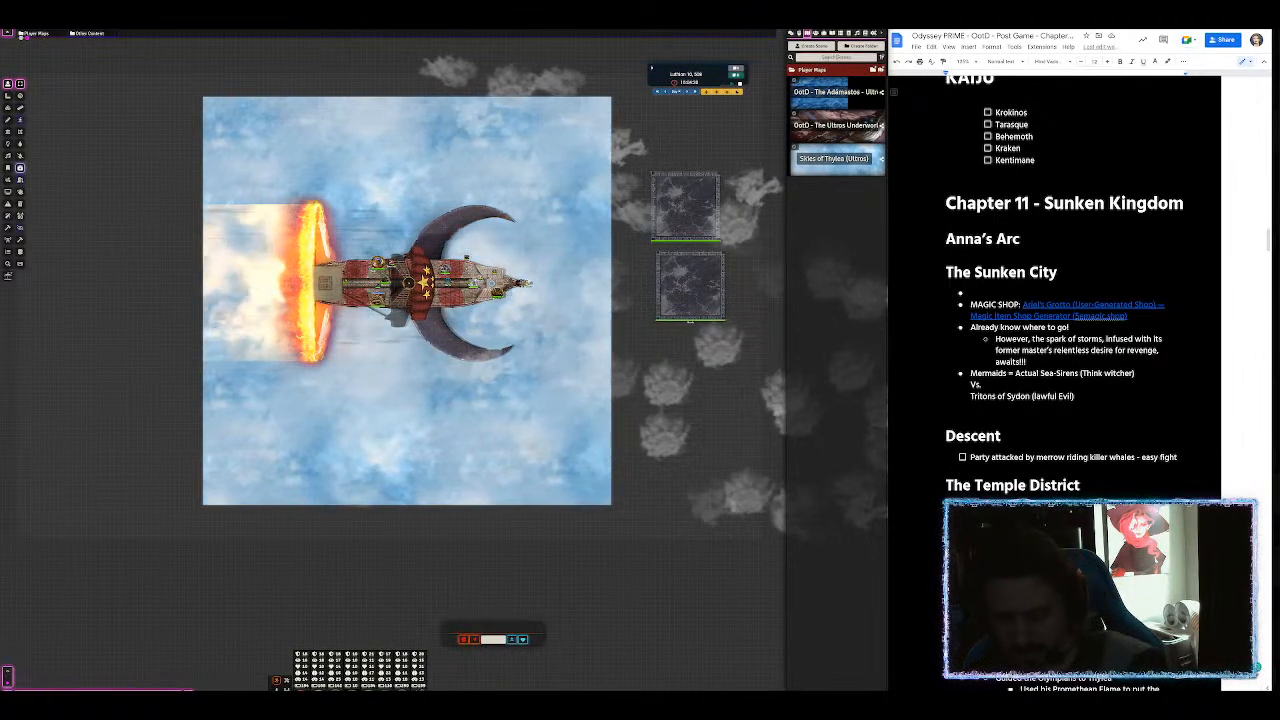
{"action": "key", "text": "BackSpace"}
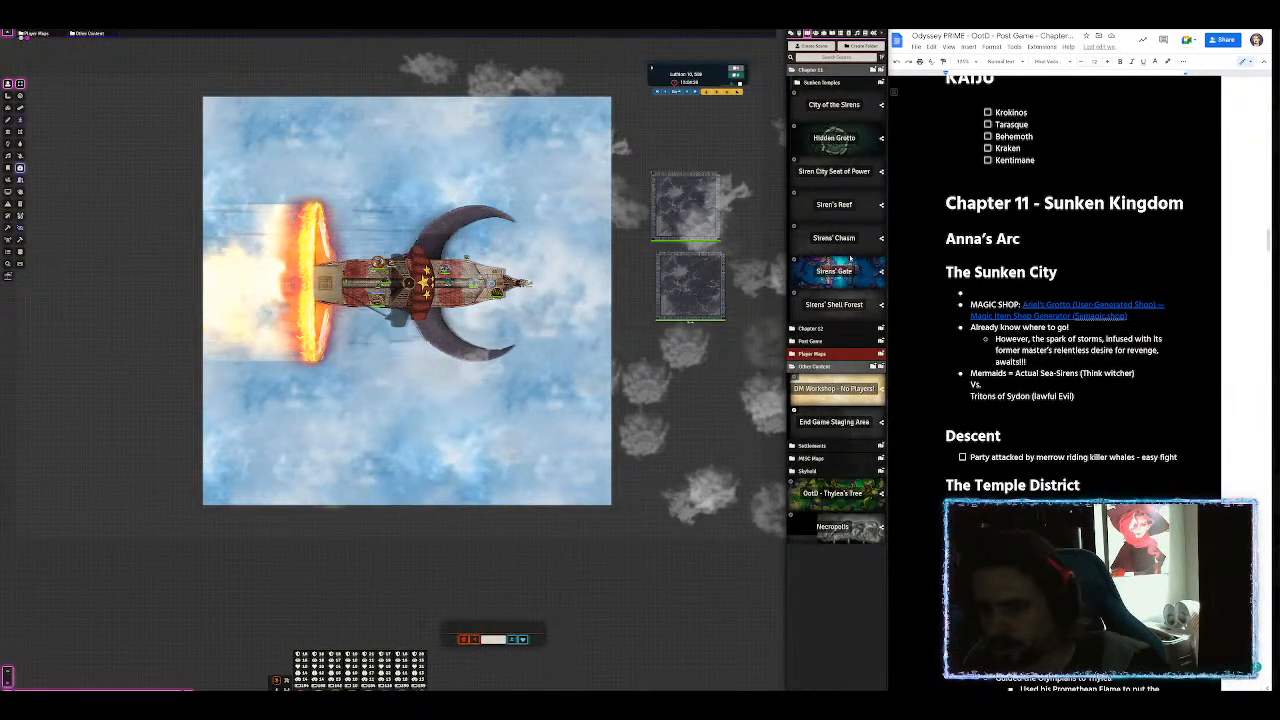
Step: View the Sirens' Chasm, Siren's Reef and Sirens' Shell Forest scenes to check their maps
{"action": "left_click", "coordinate": [848, 240]}
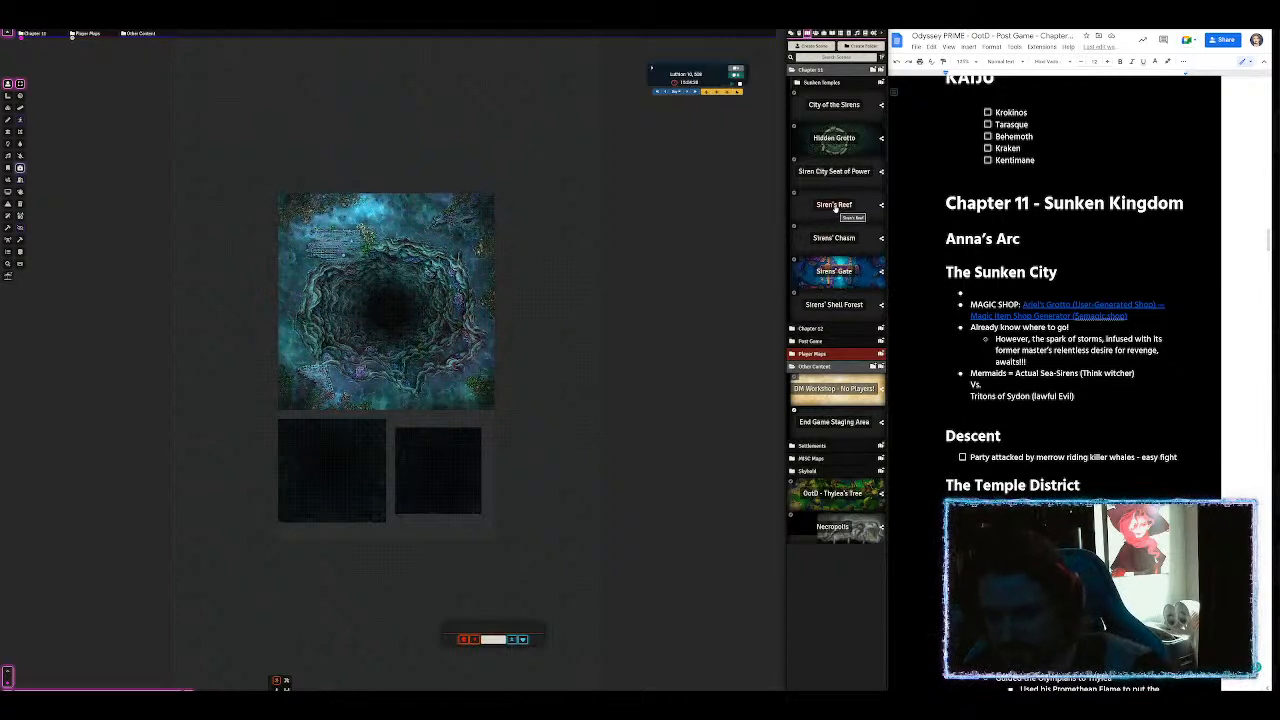
{"action": "left_click", "coordinate": [834, 207]}
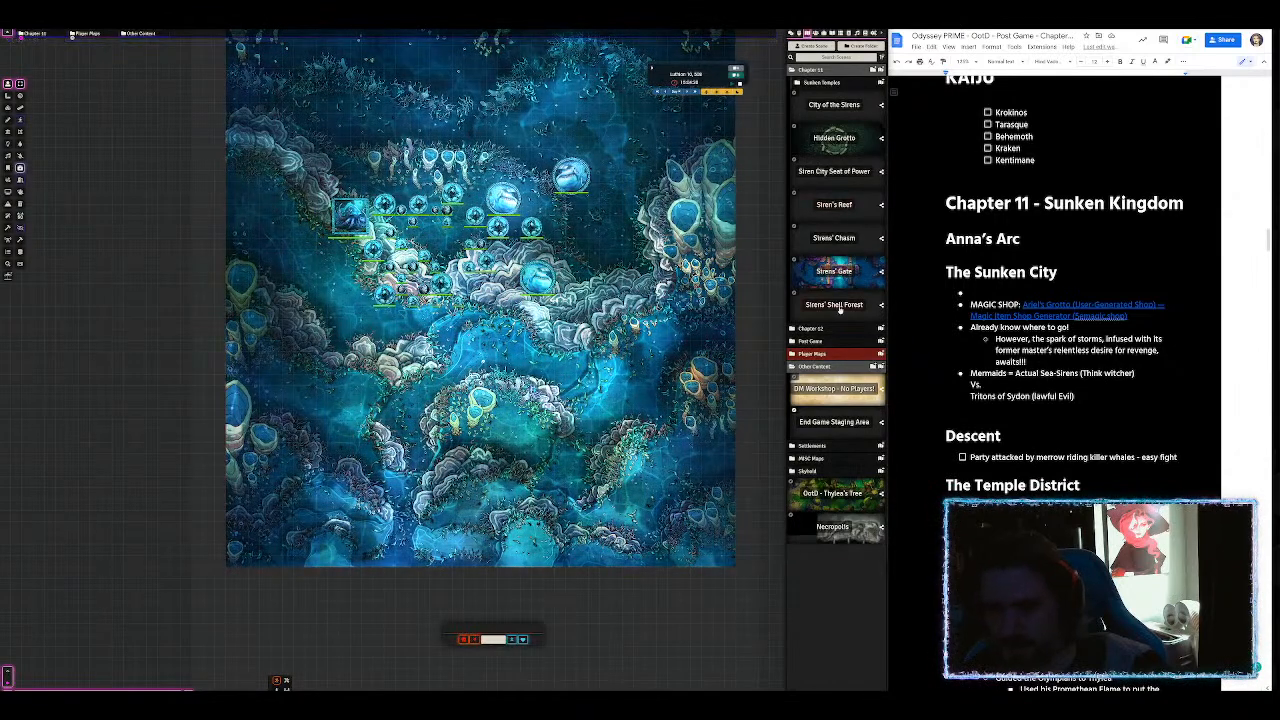
{"action": "left_click", "coordinate": [839, 309]}
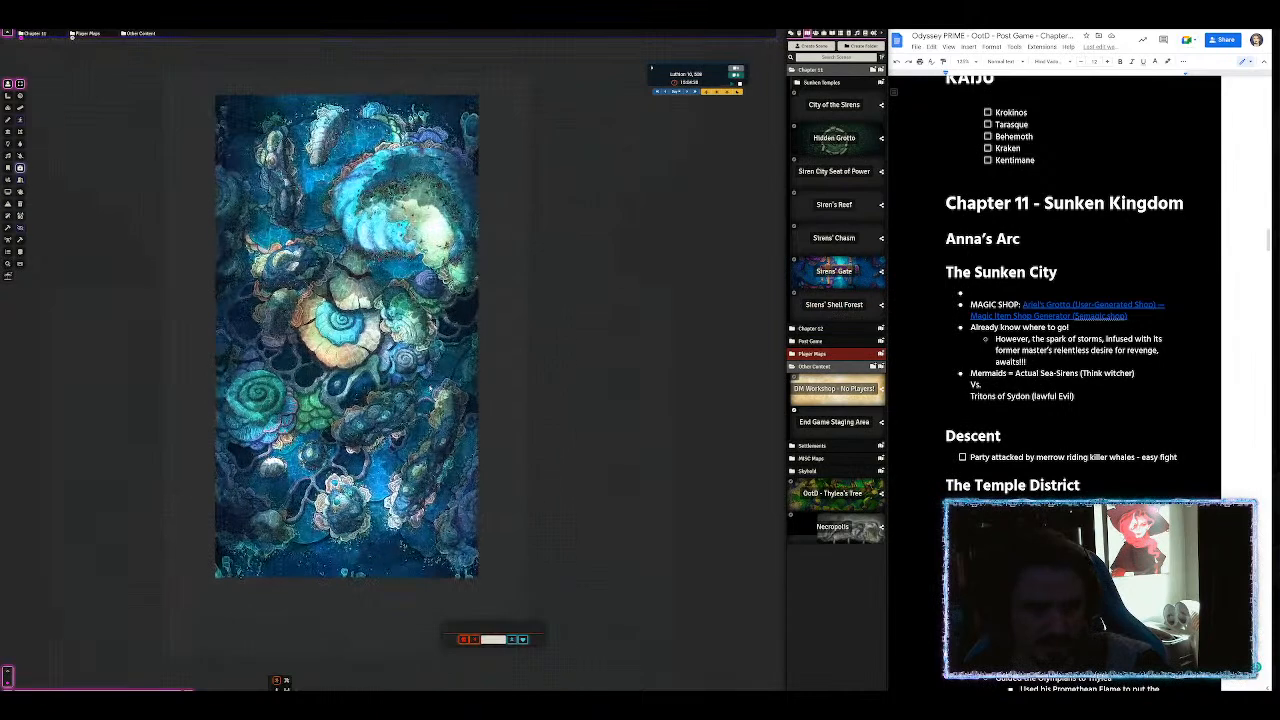
{"action": "scroll", "coordinate": [430, 388], "scroll_direction": "up", "scroll_amount": 3}
{"action": "left_click_drag", "start_coordinate": [430, 388], "coordinate": [534, 370]}
{"action": "scroll", "coordinate": [580, 376], "scroll_direction": "down", "scroll_amount": 4}
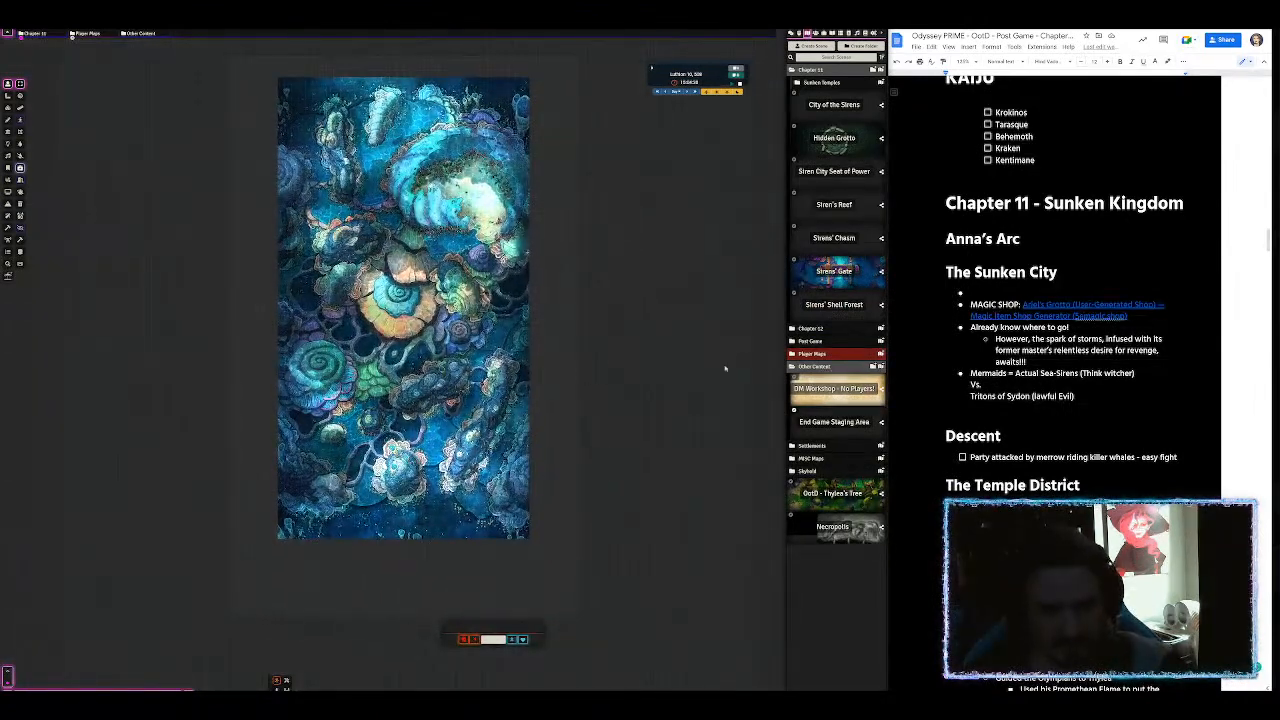
Step: Open the Sirens' Gate scene and read down to the Lost Pantheon section of the campaign notes
{"action": "left_click", "coordinate": [836, 270]}
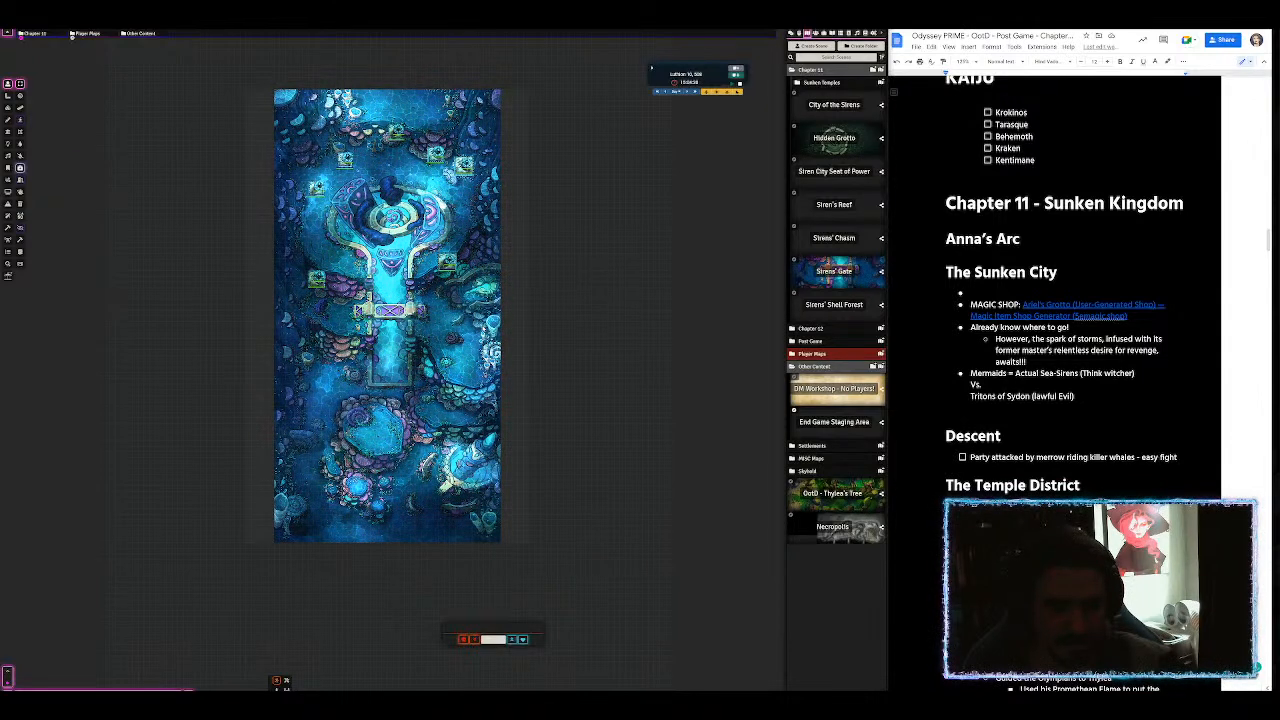
{"action": "scroll", "coordinate": [432, 328], "scroll_direction": "up", "scroll_amount": 4}
{"action": "left_click_drag", "start_coordinate": [432, 328], "coordinate": [475, 337]}
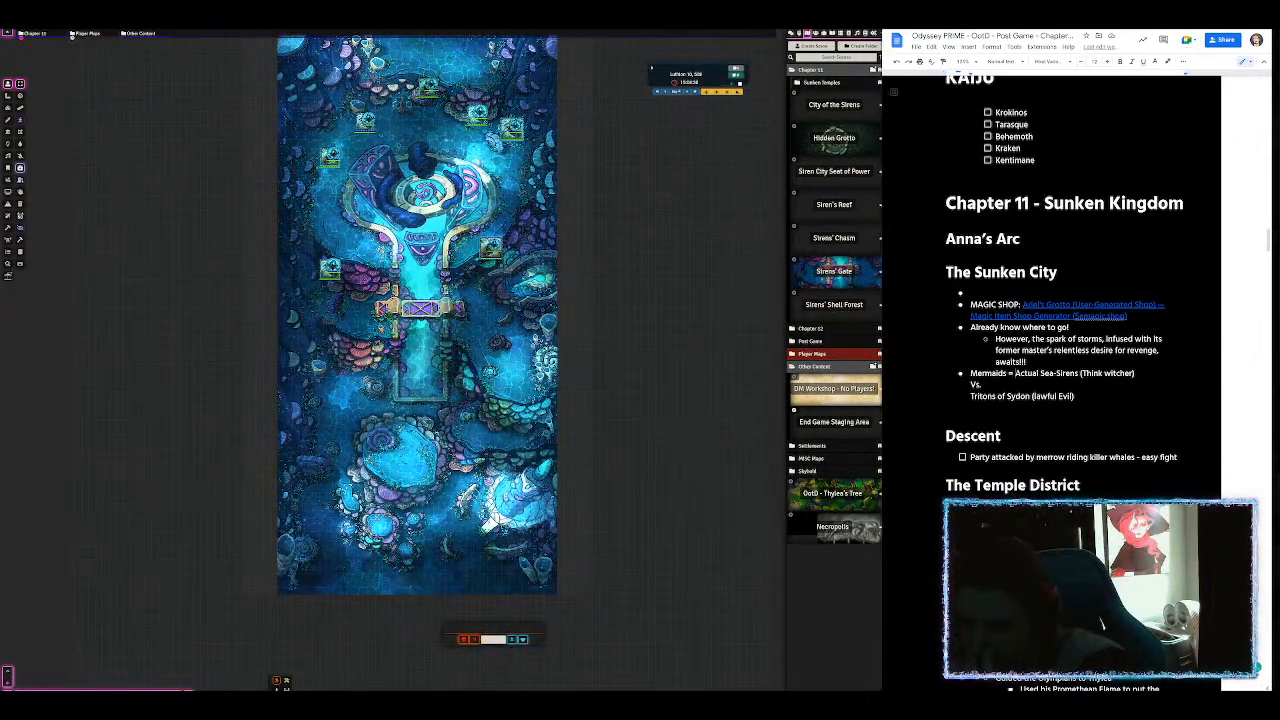
{"action": "scroll", "coordinate": [1064, 260], "scroll_direction": "down", "scroll_amount": 8}
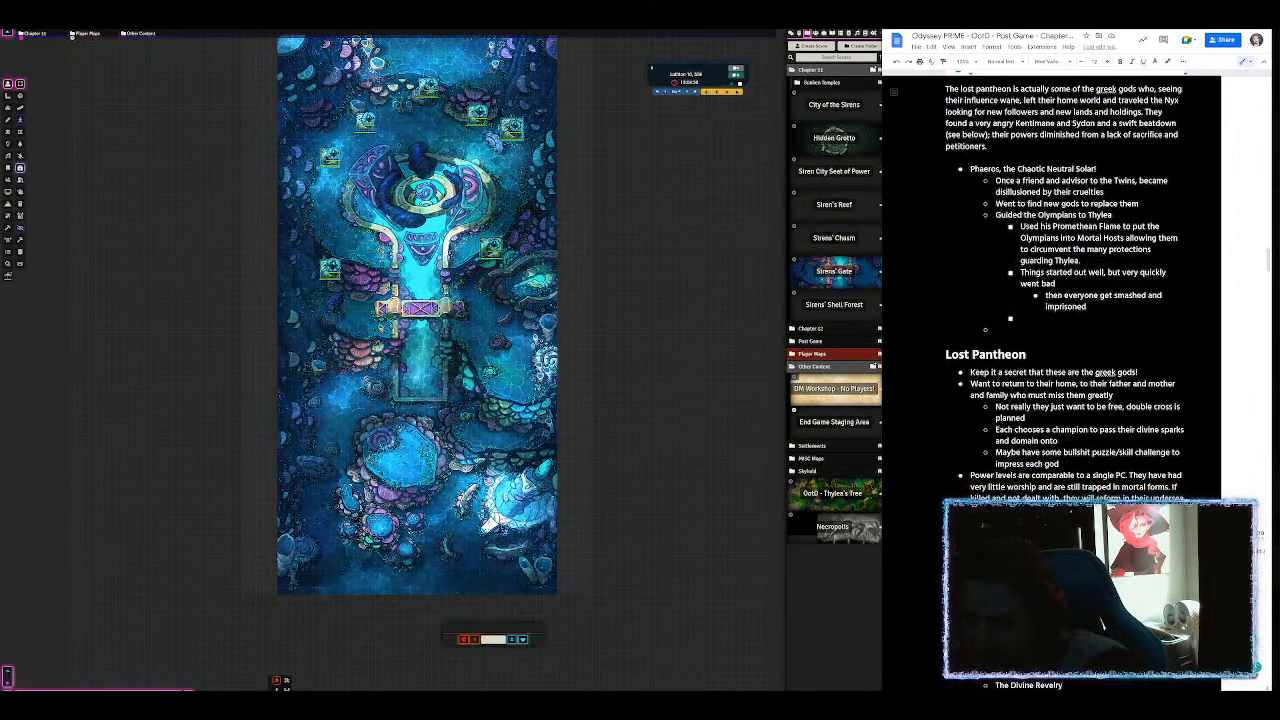
{"action": "scroll", "coordinate": [1064, 290], "scroll_direction": "down", "scroll_amount": 4}
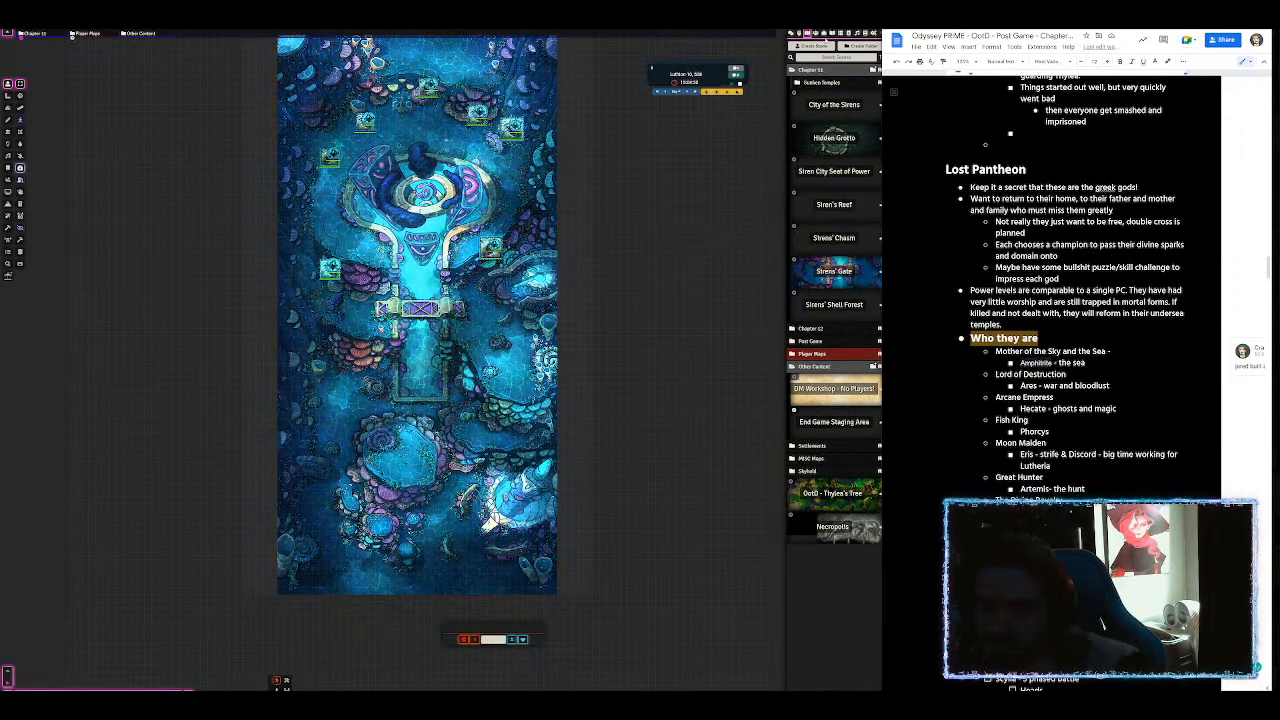
Step: Show the actor directory, expand the Forgotten Gods folder and look through the list of actors
{"action": "left_click", "coordinate": [816, 34]}
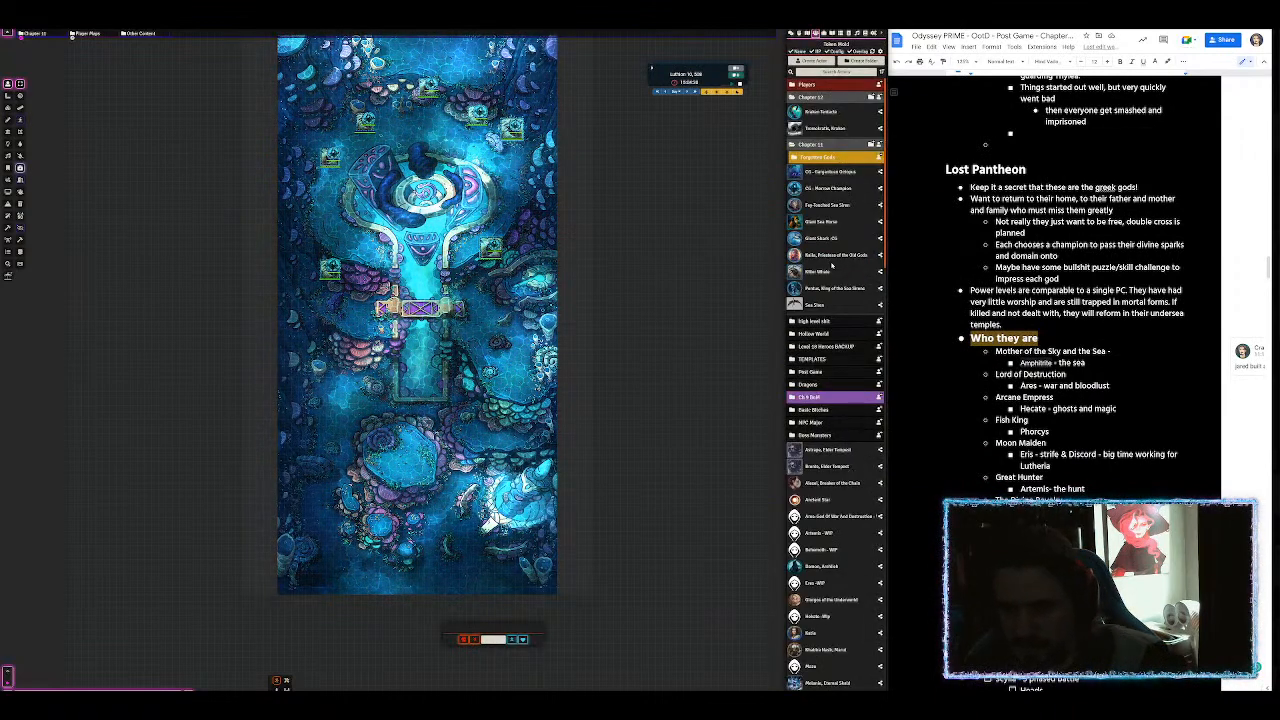
{"action": "left_click", "coordinate": [815, 158]}
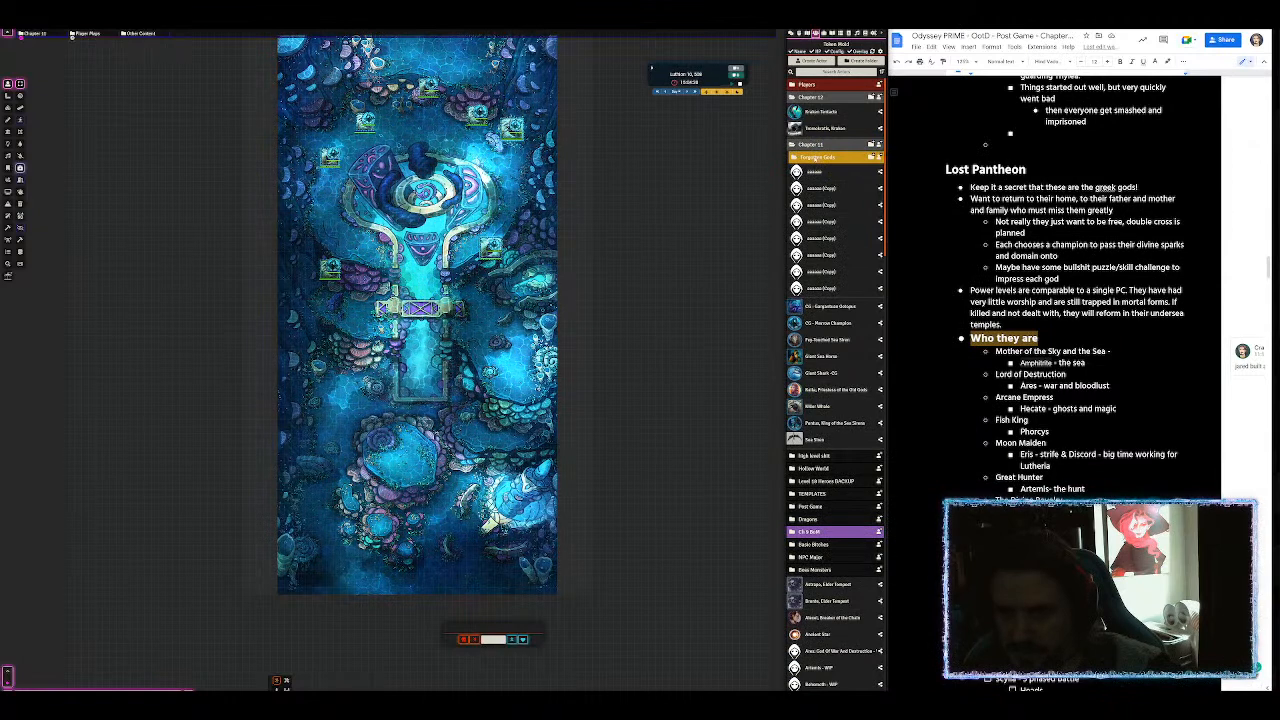
{"action": "scroll", "coordinate": [835, 330], "scroll_direction": "down", "scroll_amount": 15}
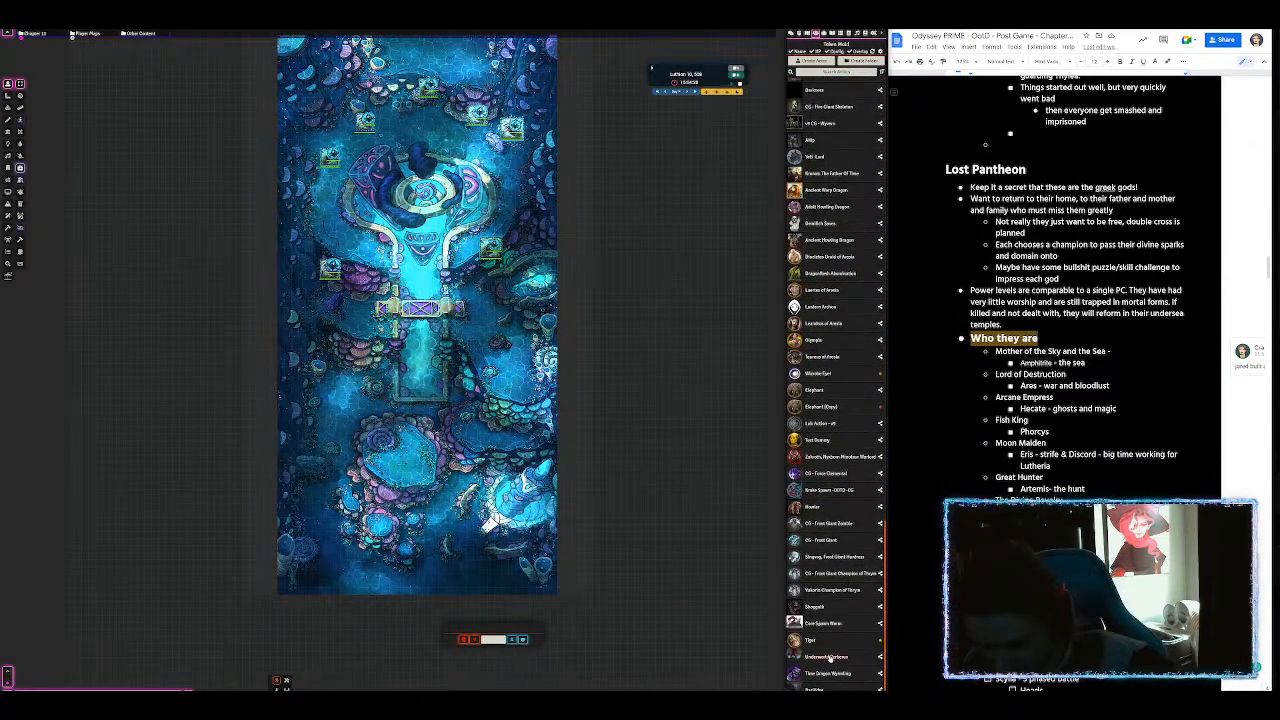
{"action": "scroll", "coordinate": [835, 620], "scroll_direction": "up", "scroll_amount": 15}
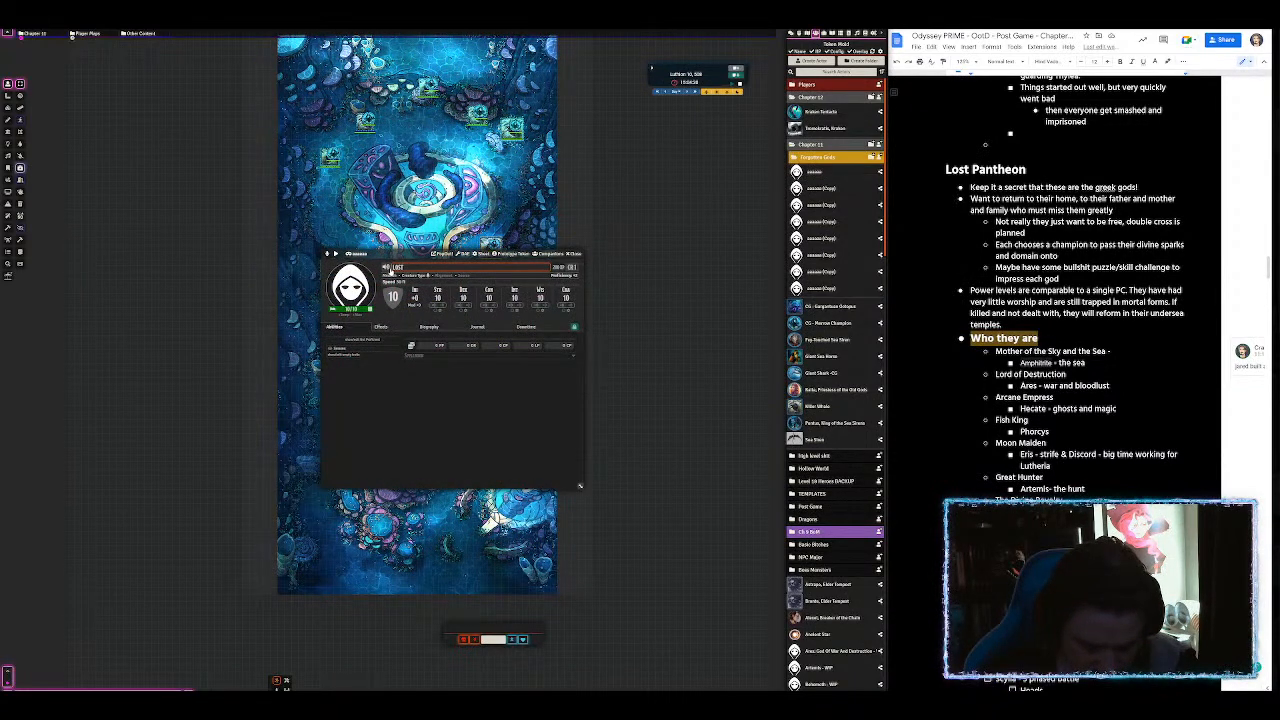
Step: Try to rename the first placeholder actor in the Forgotten Gods folder to LOST GOD and close its sheet
{"action": "type", "text": "GOD"}
{"action": "key", "text": "ctrl+a"}
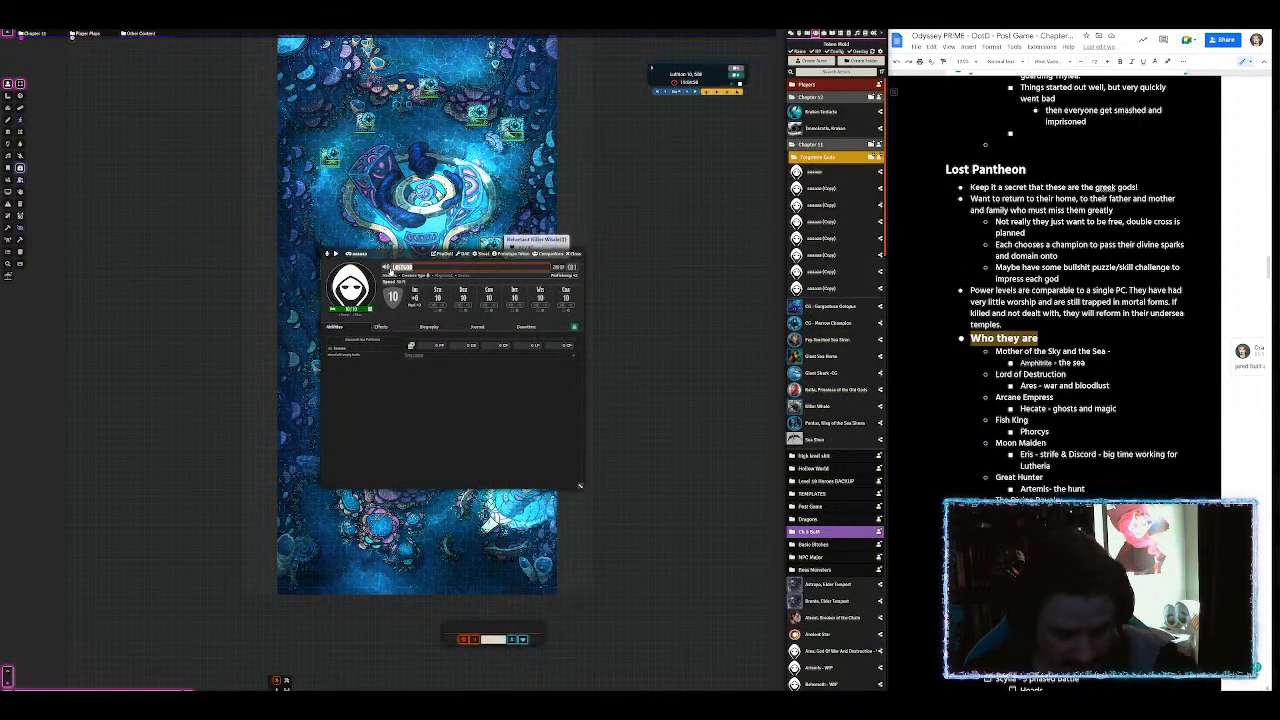
{"action": "left_click", "coordinate": [577, 256]}
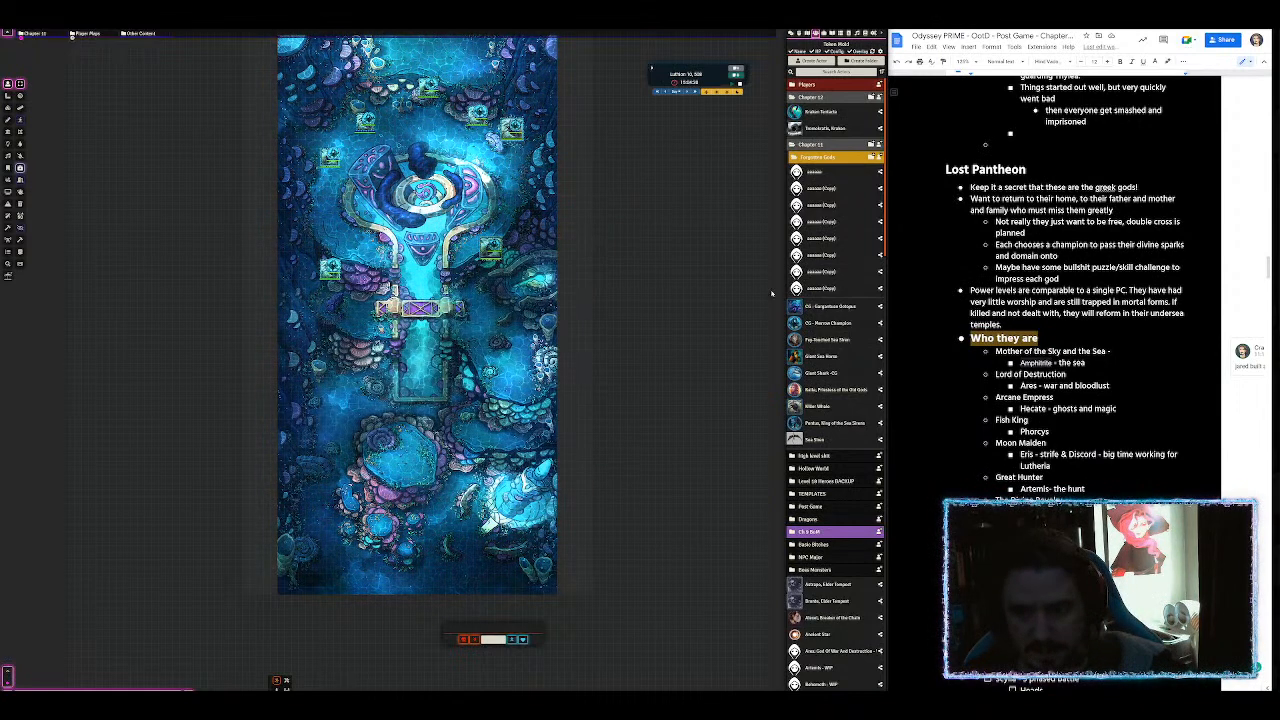
Step: Delete the CG - Frost Giant Zombie actor from the end of the actor directory
{"action": "scroll", "coordinate": [854, 436], "scroll_direction": "down", "scroll_amount": 10}
{"action": "scroll", "coordinate": [854, 436], "scroll_direction": "down", "scroll_amount": 5}
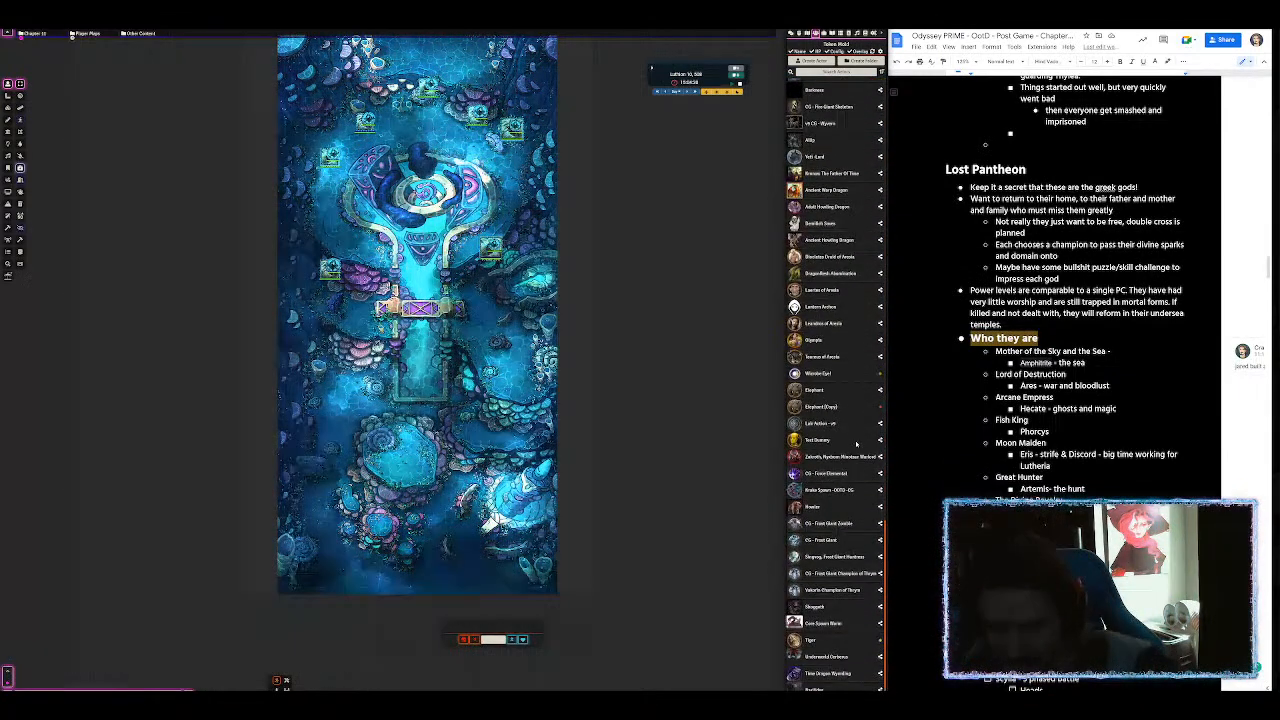
{"action": "right_click", "coordinate": [824, 524]}
{"action": "left_click", "coordinate": [802, 559]}
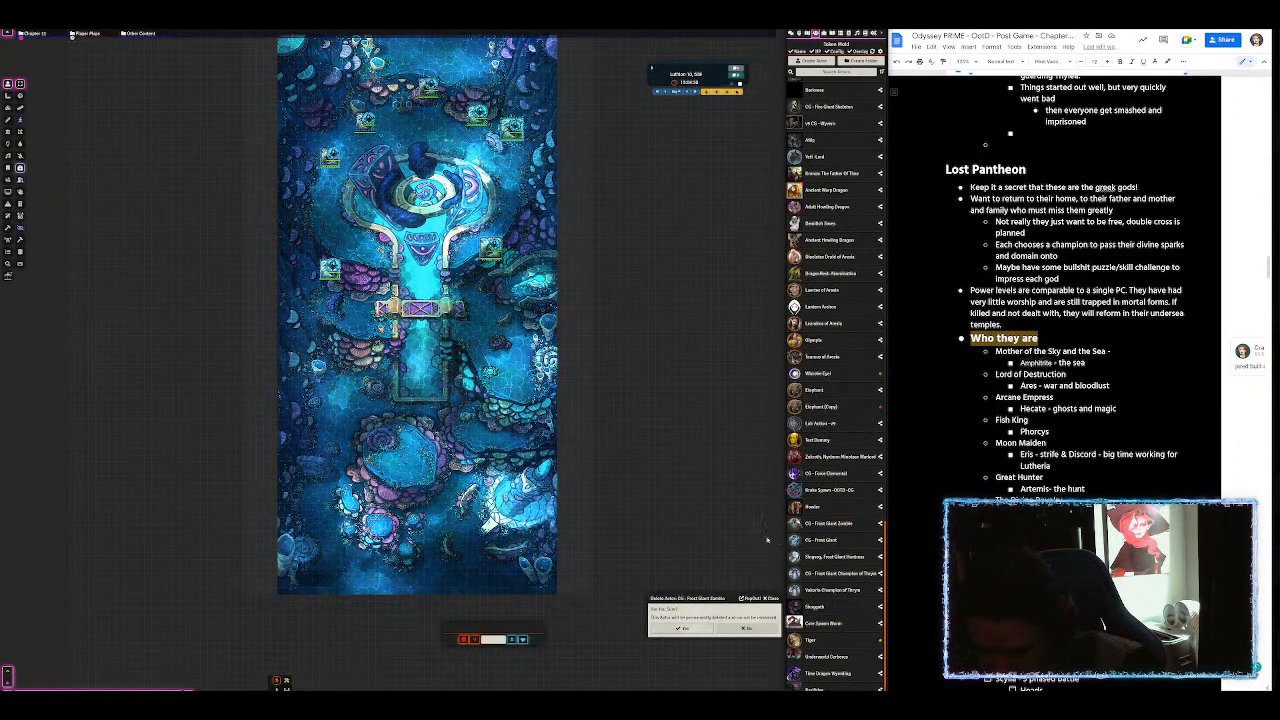
{"action": "left_click", "coordinate": [683, 628]}
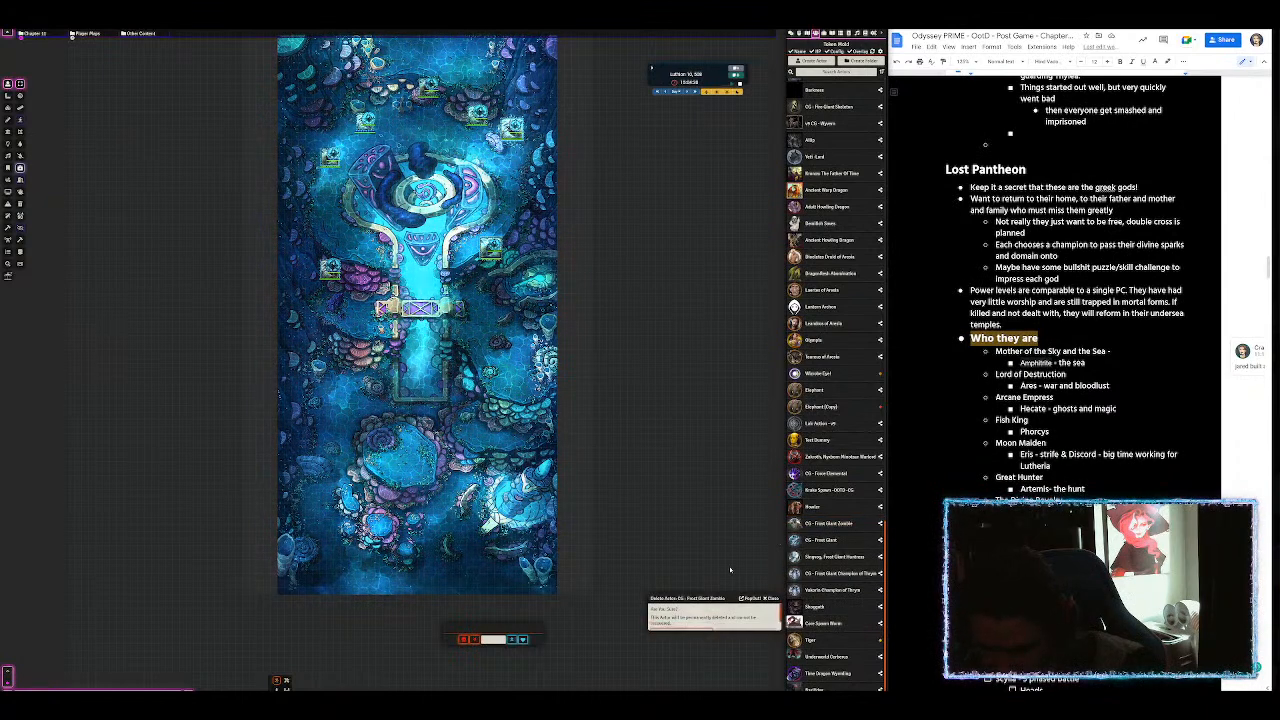
Step: Delete the CG - Force Elemental actor and the Zakroth minotaur actor from the directory
{"action": "right_click", "coordinate": [826, 490]}
{"action": "left_click", "coordinate": [801, 526]}
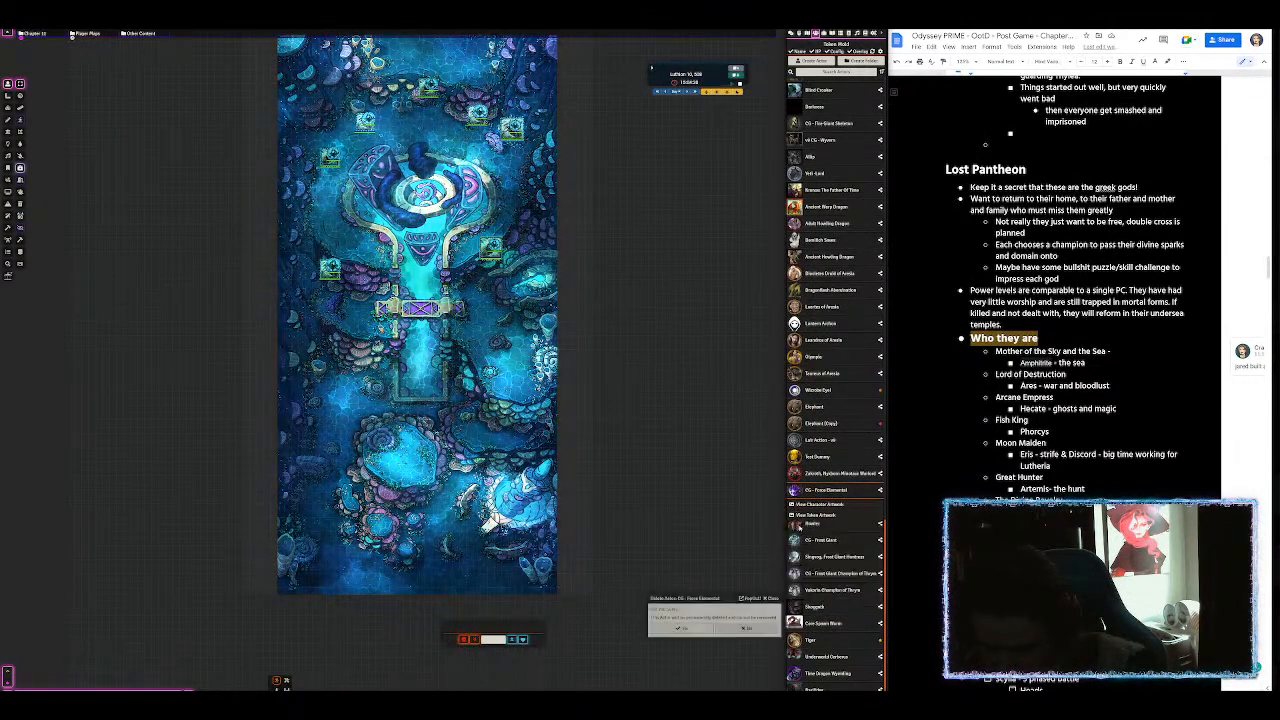
{"action": "left_click", "coordinate": [684, 629]}
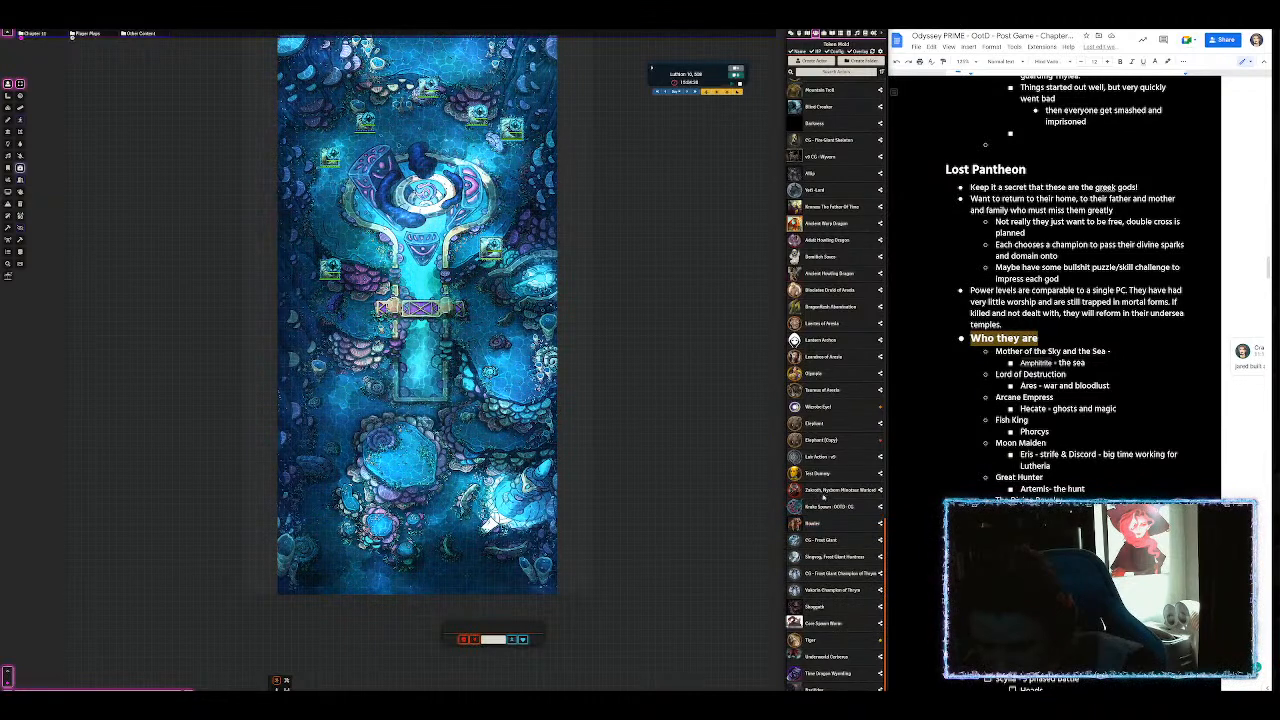
{"action": "right_click", "coordinate": [823, 492]}
{"action": "left_click", "coordinate": [802, 526]}
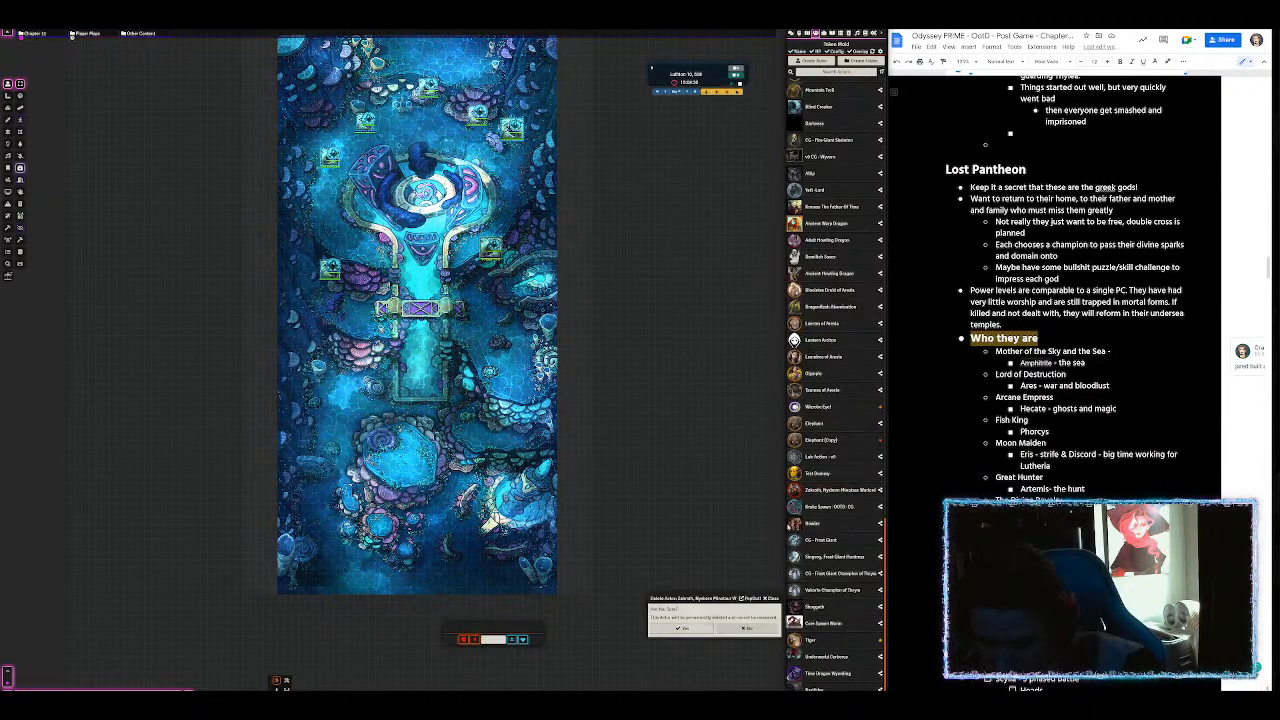
{"action": "left_click", "coordinate": [682, 628]}
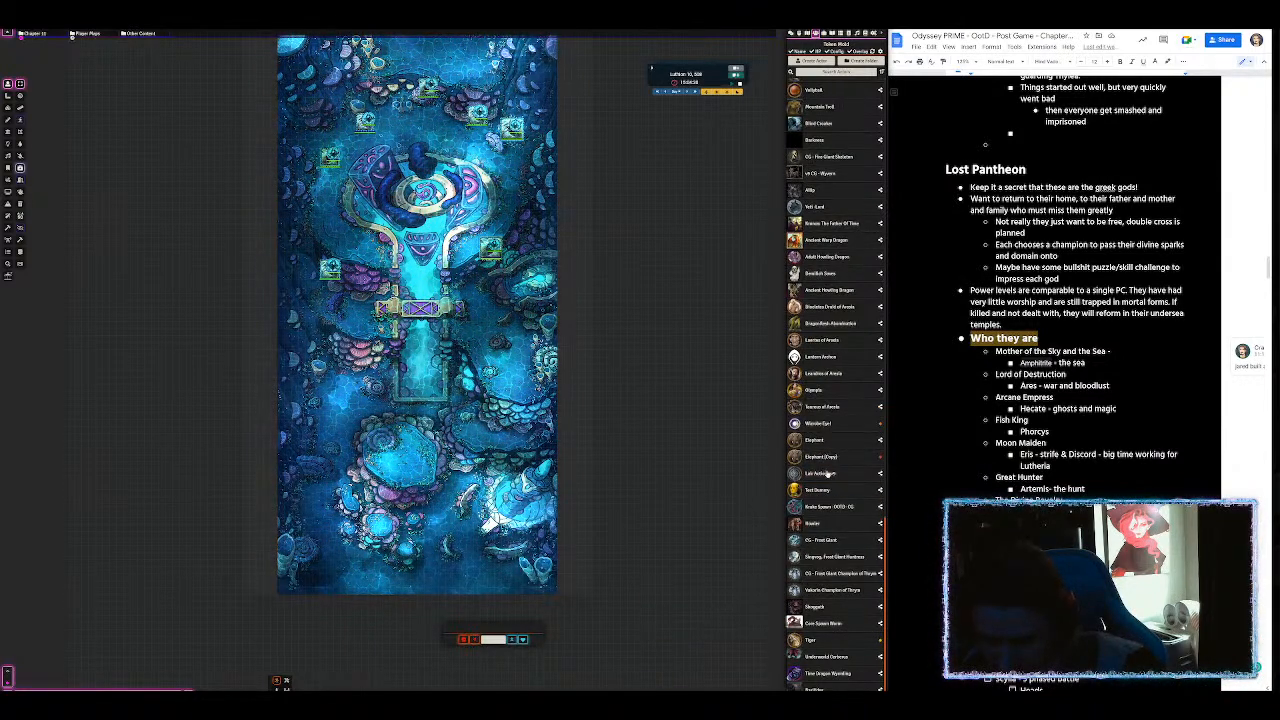
Step: Delete the Elephant (Copy) and Elephant actors from the directory
{"action": "right_click", "coordinate": [823, 458]}
{"action": "left_click", "coordinate": [802, 493]}
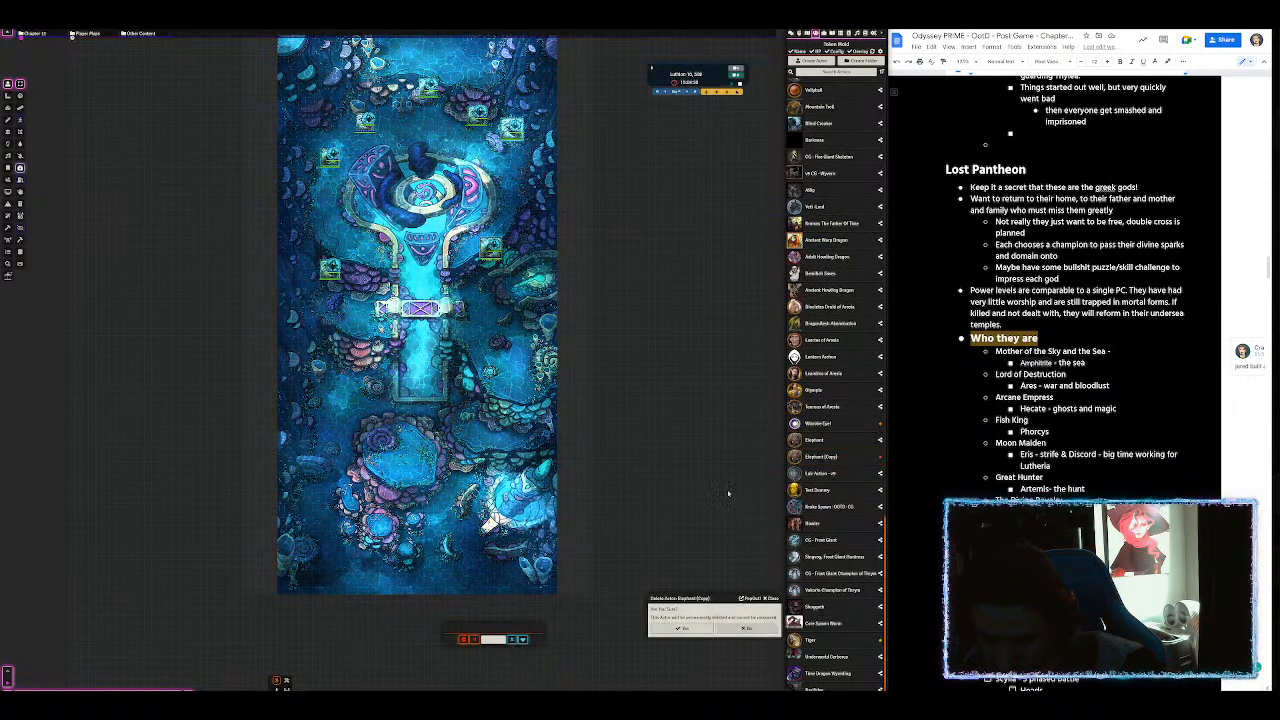
{"action": "left_click", "coordinate": [682, 628]}
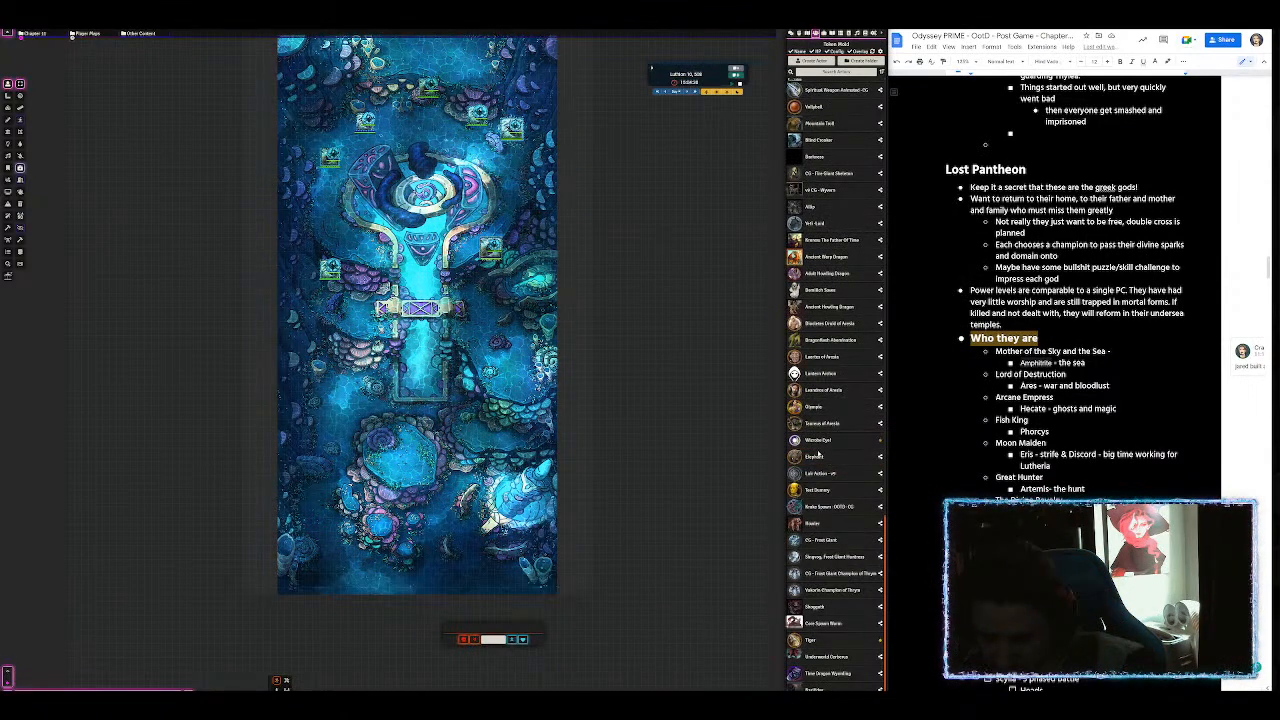
{"action": "right_click", "coordinate": [815, 459]}
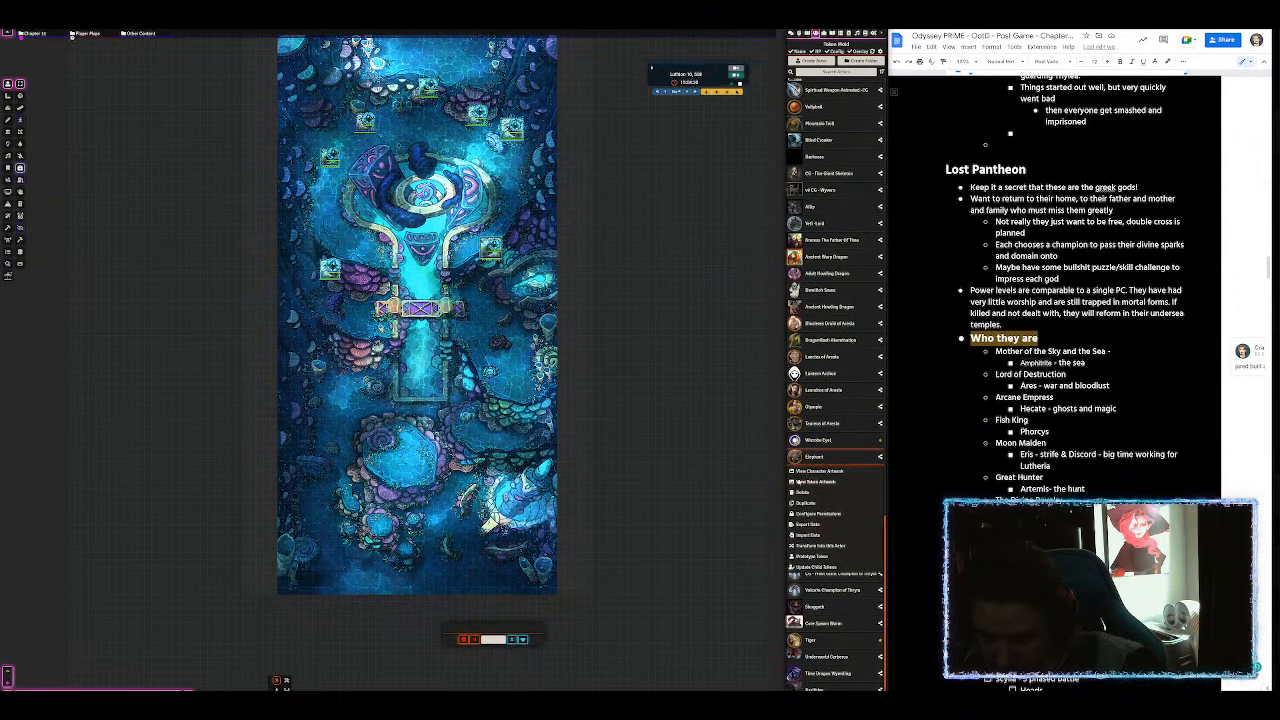
{"action": "left_click", "coordinate": [801, 493]}
{"action": "left_click", "coordinate": [682, 627]}
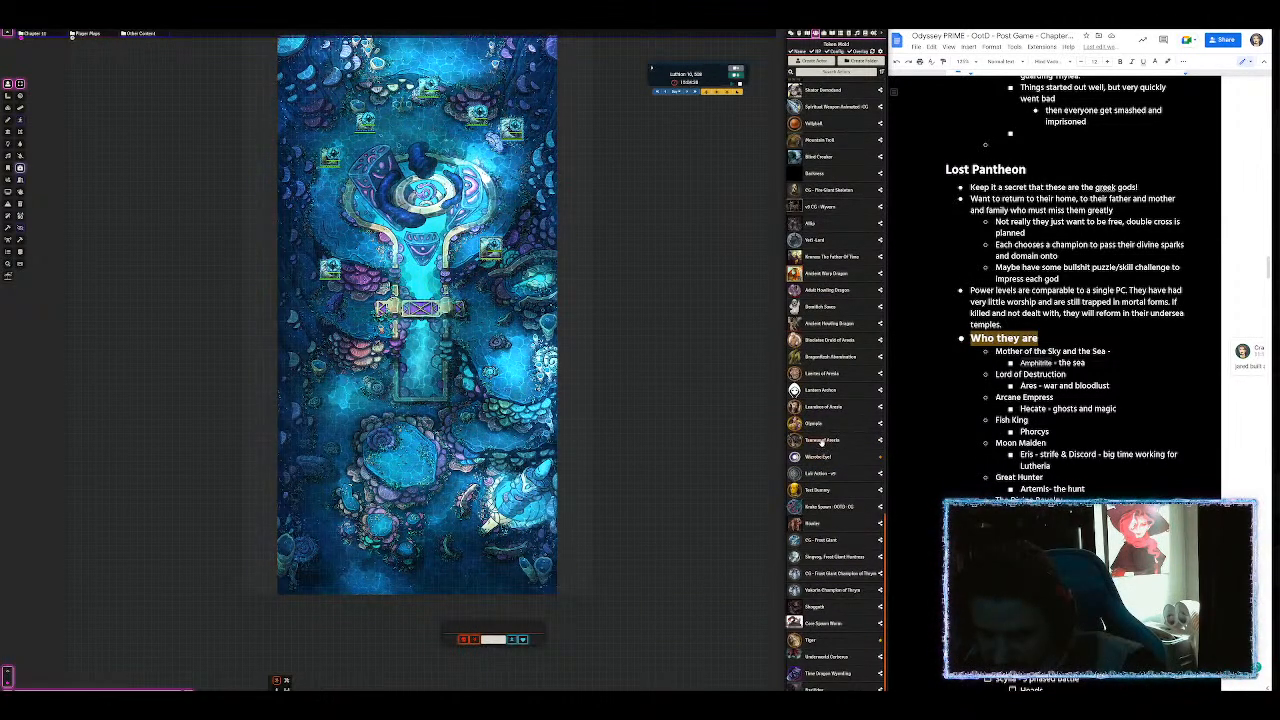
Step: Duplicate the Lantern Archon actor and delete the resulting copy
{"action": "right_click", "coordinate": [818, 392]}
{"action": "left_click", "coordinate": [803, 414]}
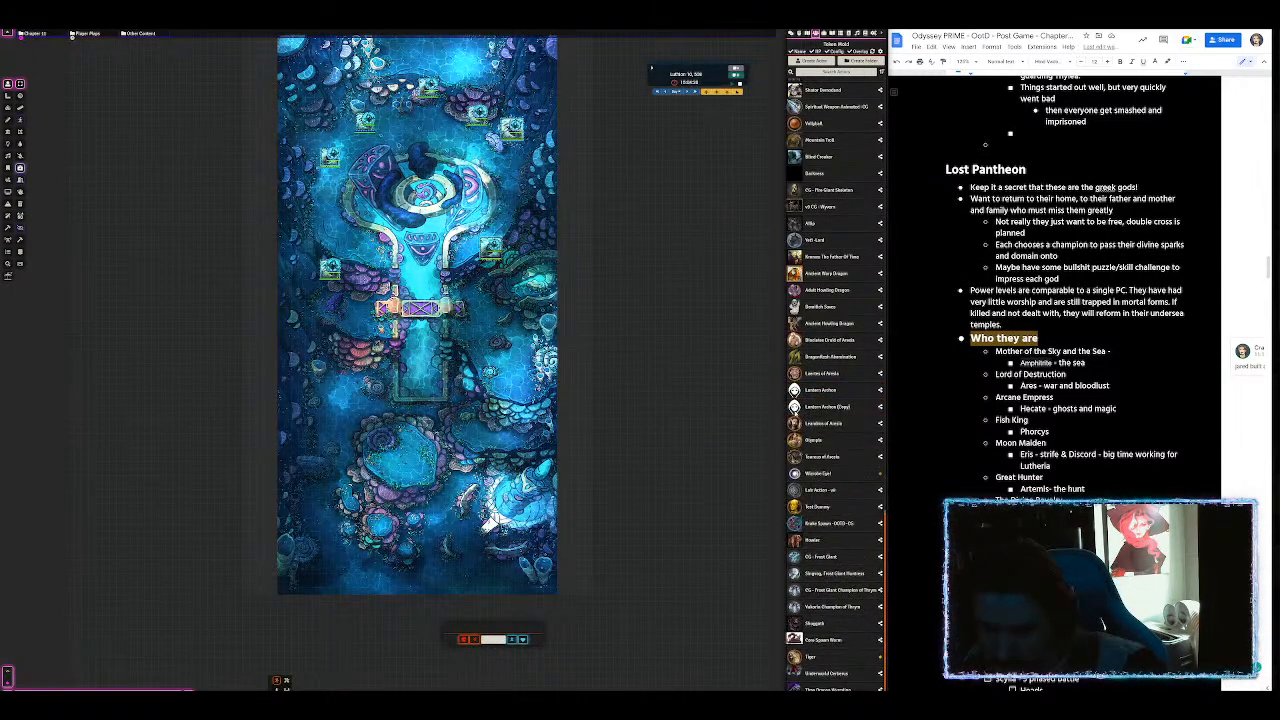
{"action": "right_click", "coordinate": [816, 404]}
{"action": "left_click", "coordinate": [806, 416]}
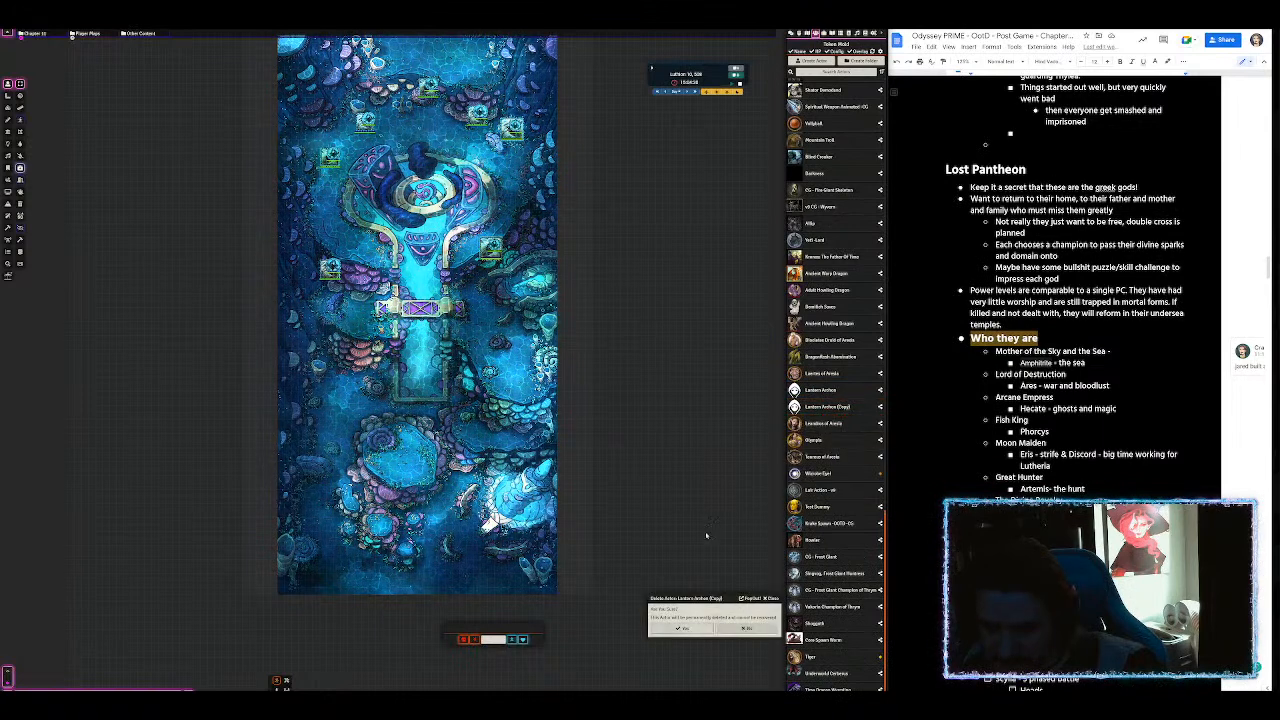
{"action": "left_click", "coordinate": [690, 629]}
Step: Delete the original Lantern Archon actor from the directory
{"action": "right_click", "coordinate": [822, 391]}
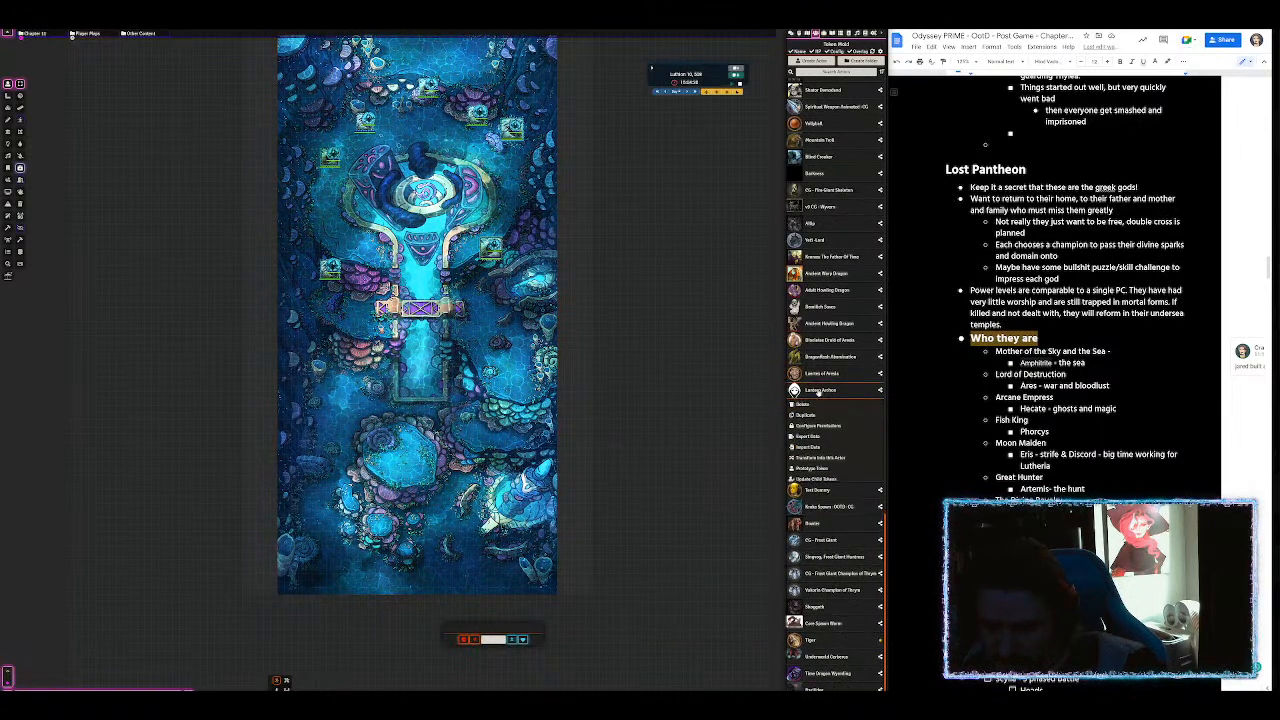
{"action": "left_click", "coordinate": [804, 405]}
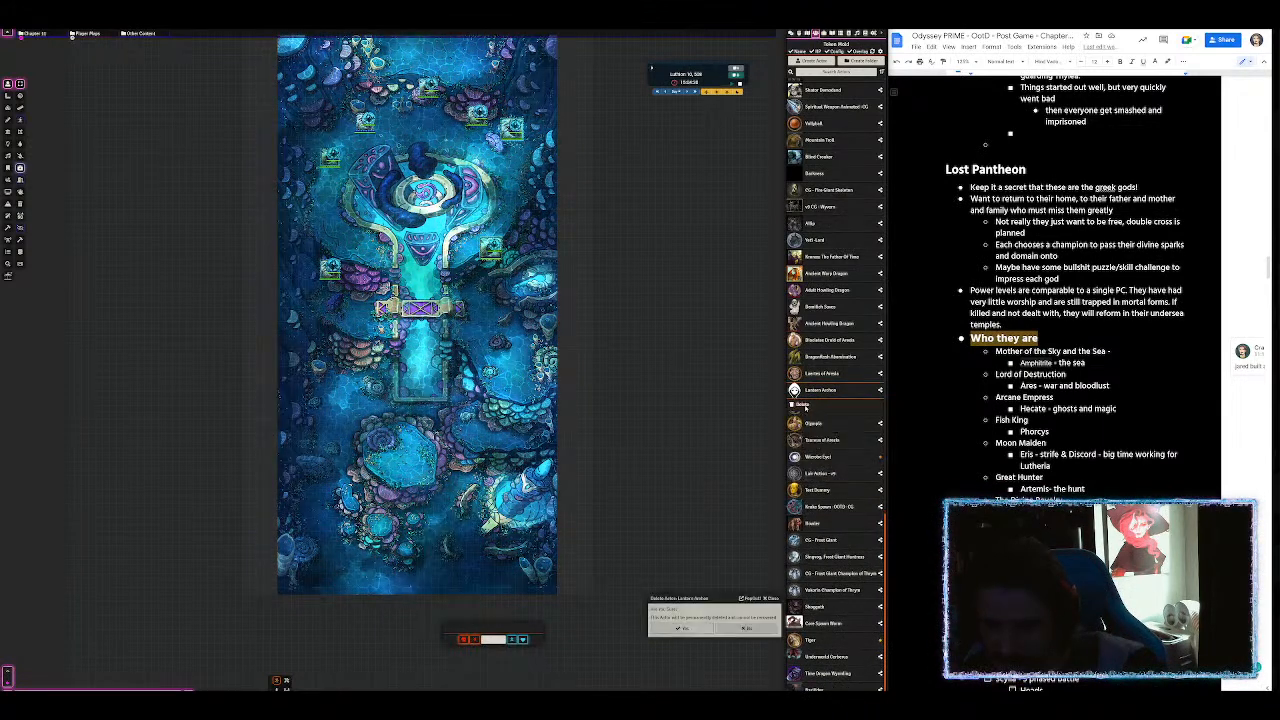
{"action": "left_click", "coordinate": [691, 629]}
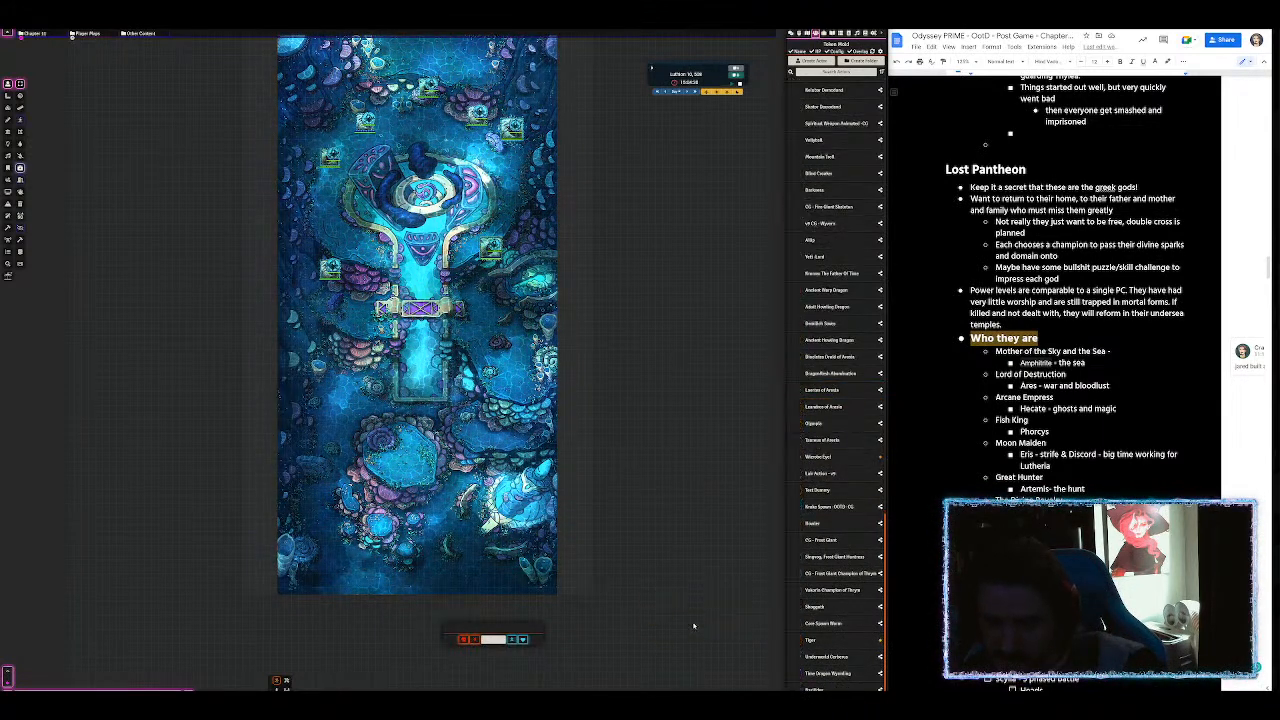
Step: Delete the Ancient Warp Dragon and CG - Fire Giant Skeleton actors from the directory
{"action": "right_click", "coordinate": [826, 291]}
{"action": "left_click", "coordinate": [801, 325]}
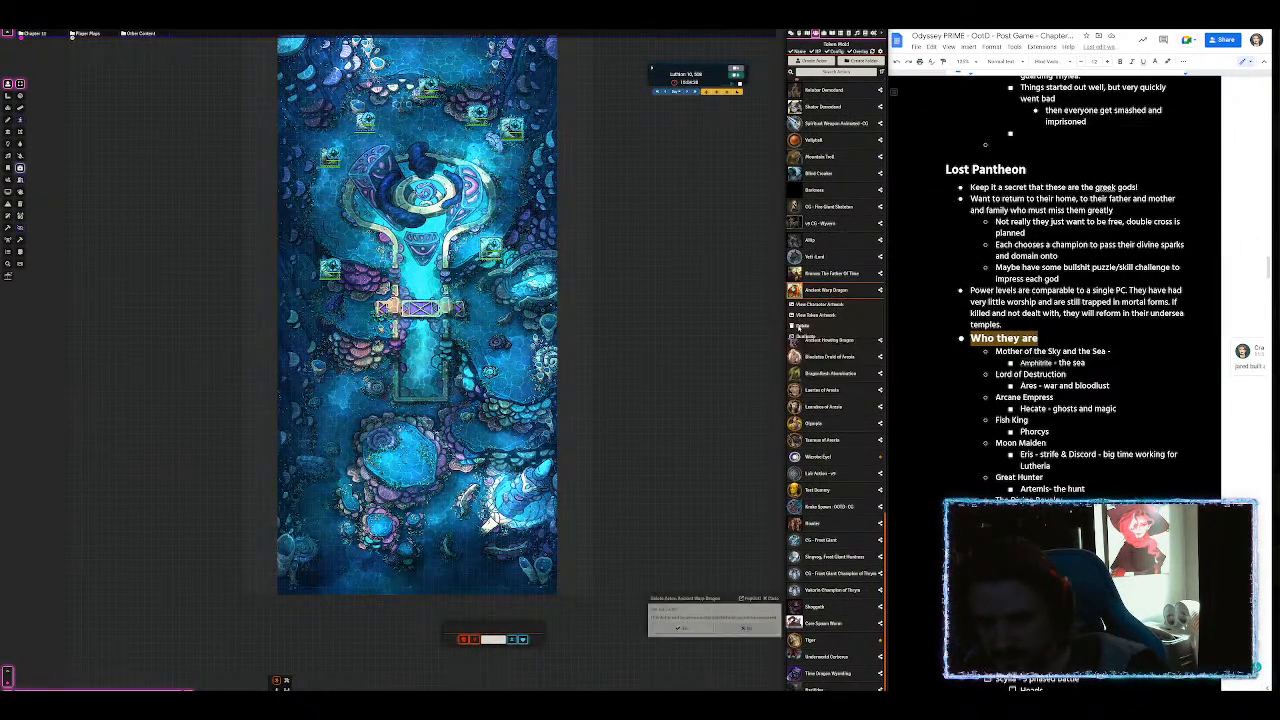
{"action": "left_click", "coordinate": [703, 629]}
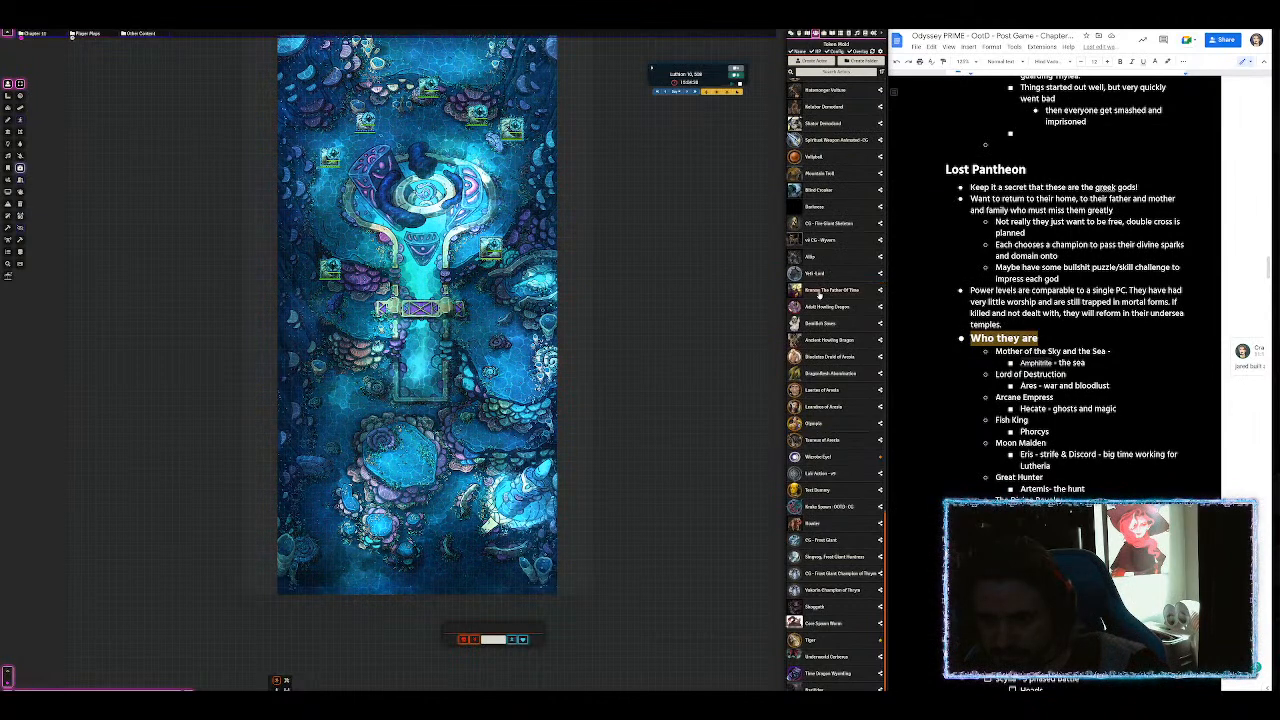
{"action": "right_click", "coordinate": [826, 225]}
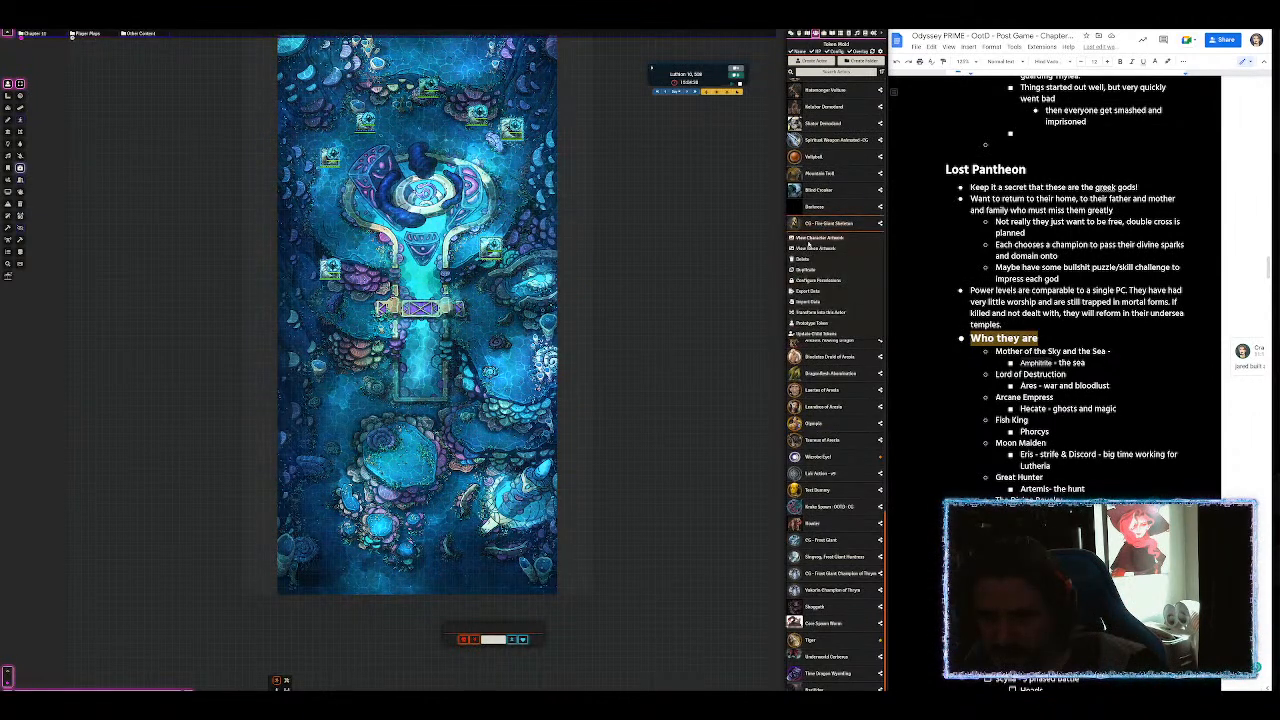
{"action": "left_click", "coordinate": [802, 259]}
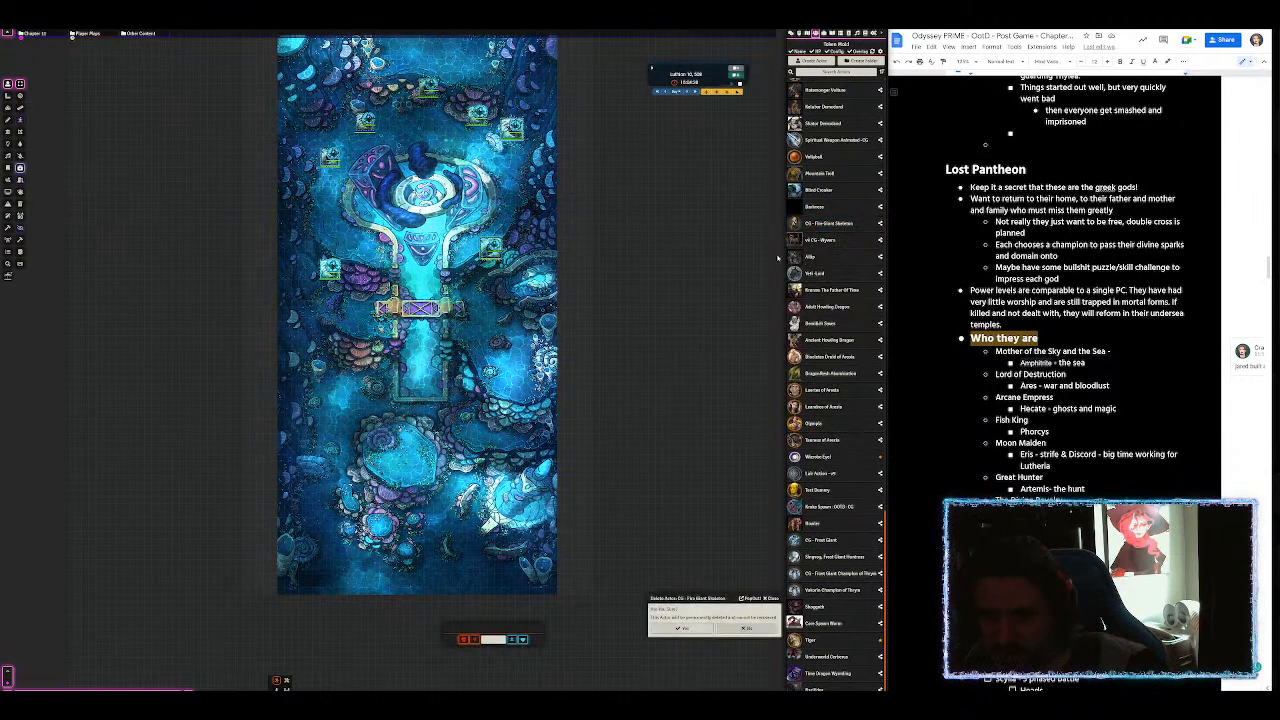
{"action": "left_click", "coordinate": [684, 628]}
Step: Delete the Blind Croaker and Giant Toad actors from the directory
{"action": "right_click", "coordinate": [823, 208]}
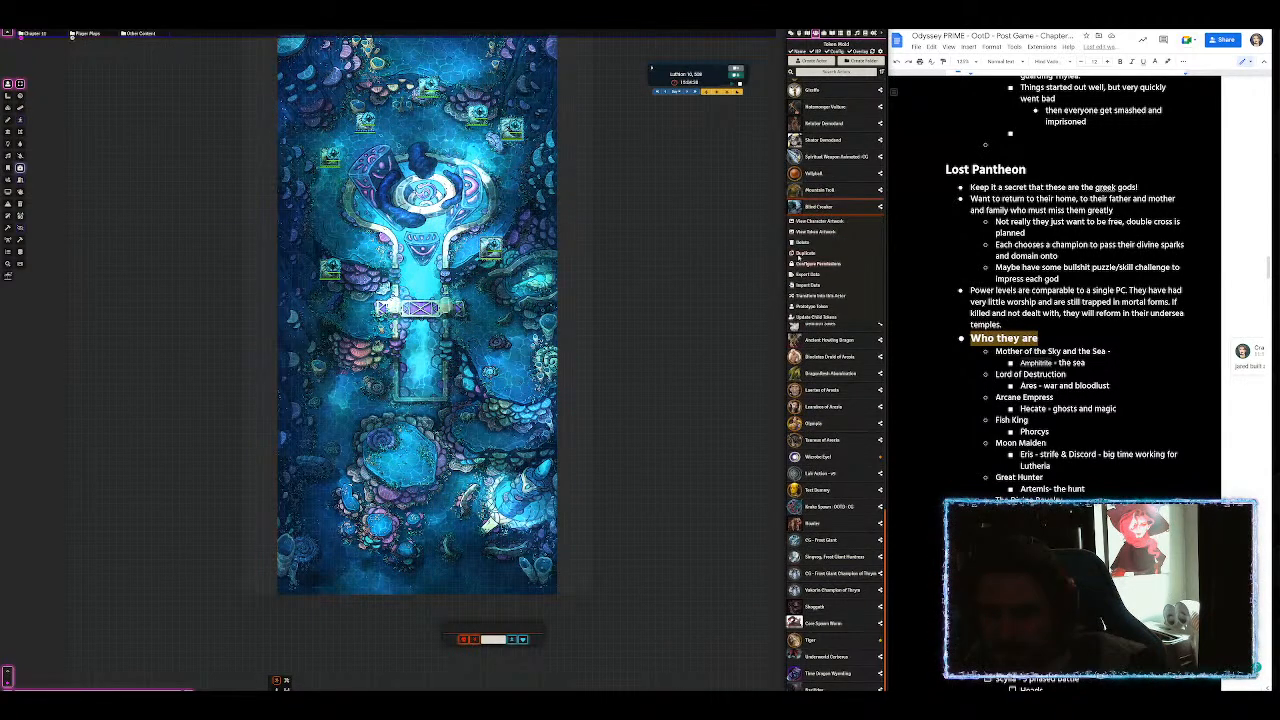
{"action": "left_click", "coordinate": [802, 242]}
{"action": "left_click", "coordinate": [684, 628]}
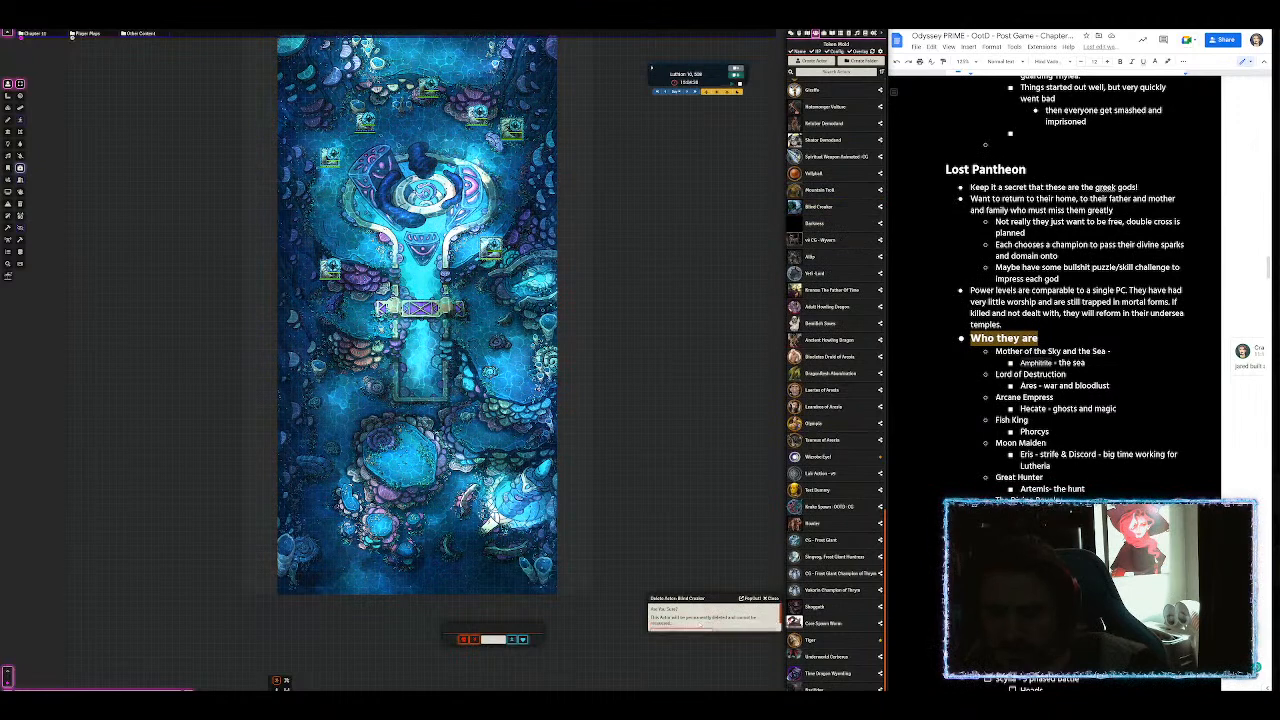
{"action": "scroll", "coordinate": [838, 193], "scroll_direction": "up", "scroll_amount": 2}
{"action": "right_click", "coordinate": [823, 186]}
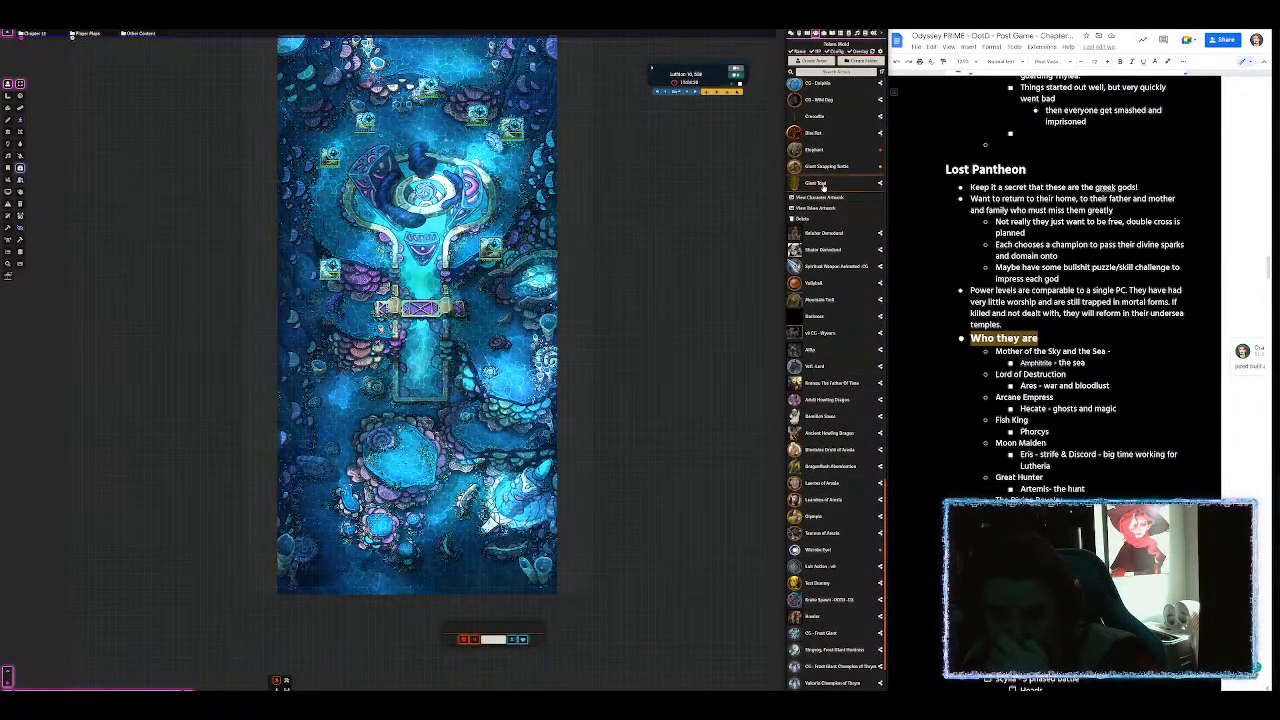
{"action": "left_click", "coordinate": [808, 287]}
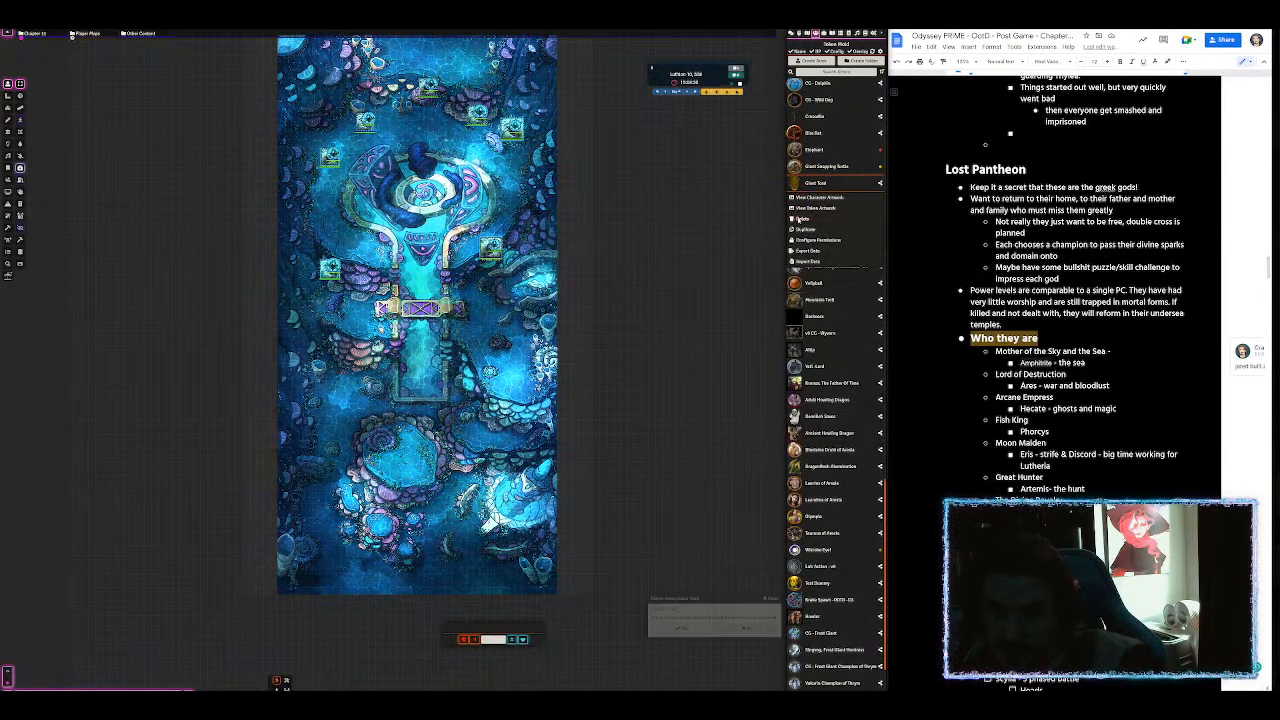
{"action": "left_click", "coordinate": [696, 630]}
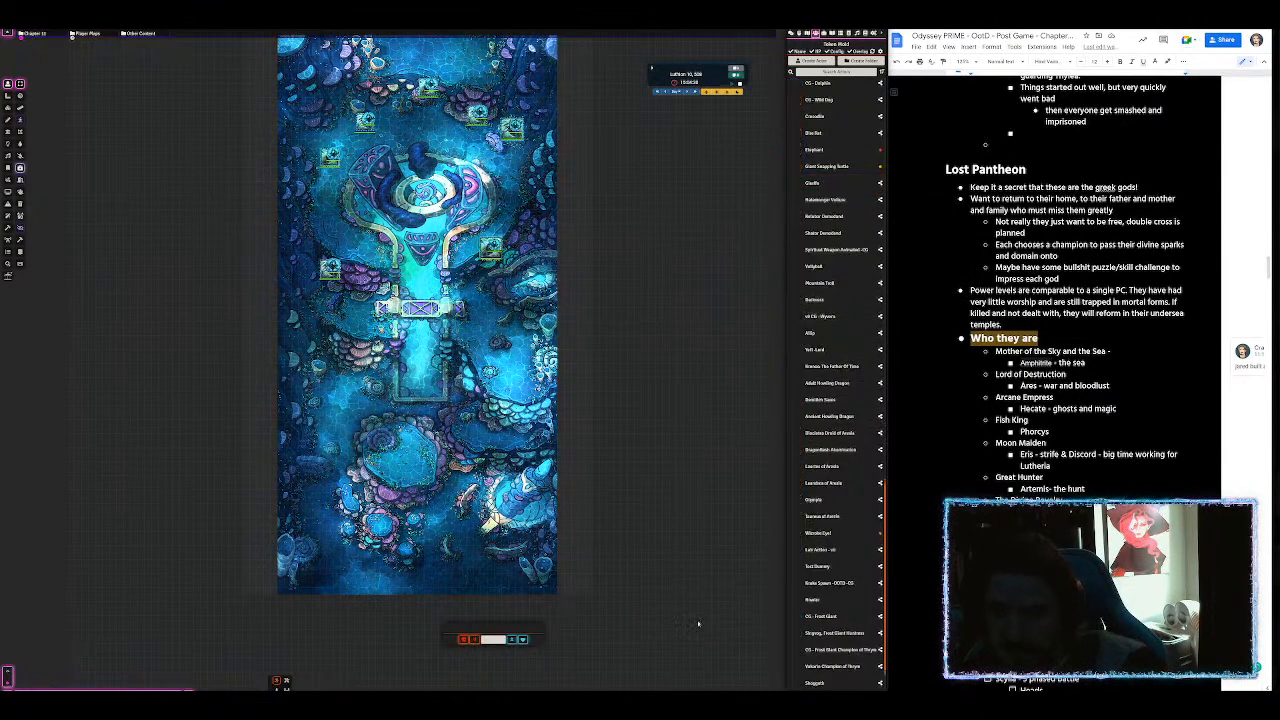
Step: Delete the actor listed between Crocodile and Elephant from the directory
{"action": "right_click", "coordinate": [818, 168]}
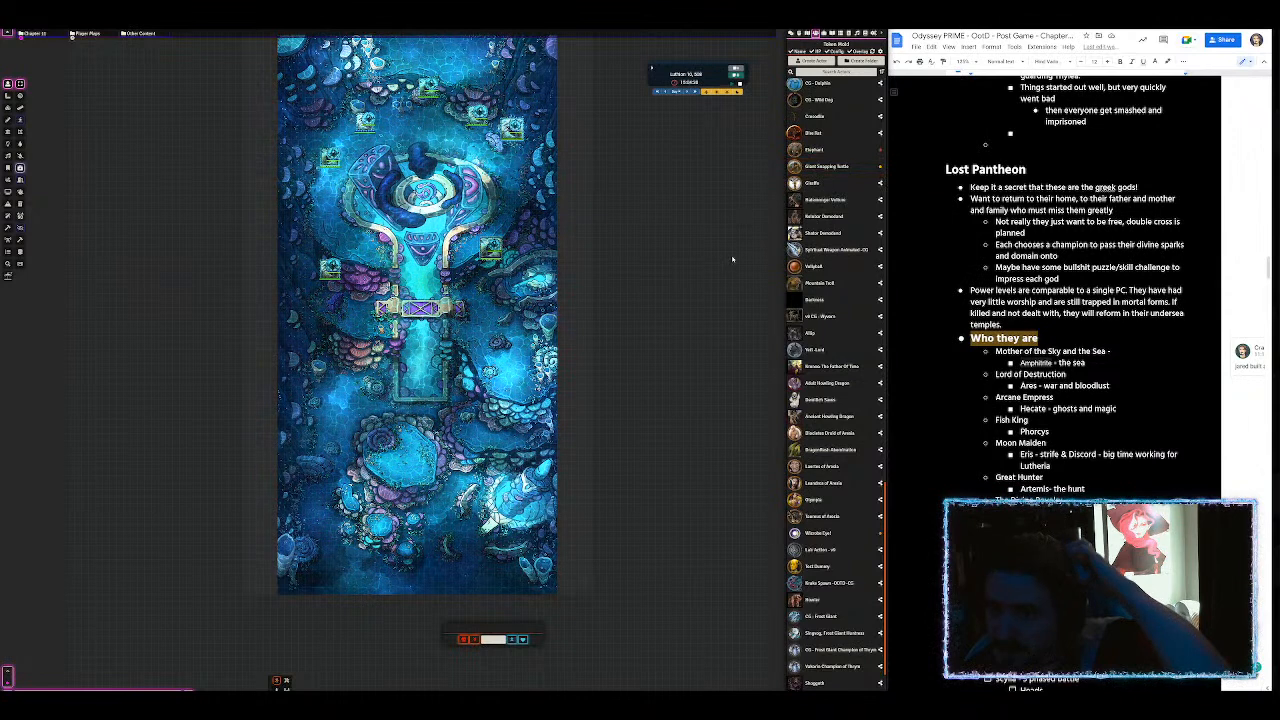
{"action": "scroll", "coordinate": [445, 300], "scroll_direction": "up", "scroll_amount": 1}
{"action": "right_click", "coordinate": [812, 132]}
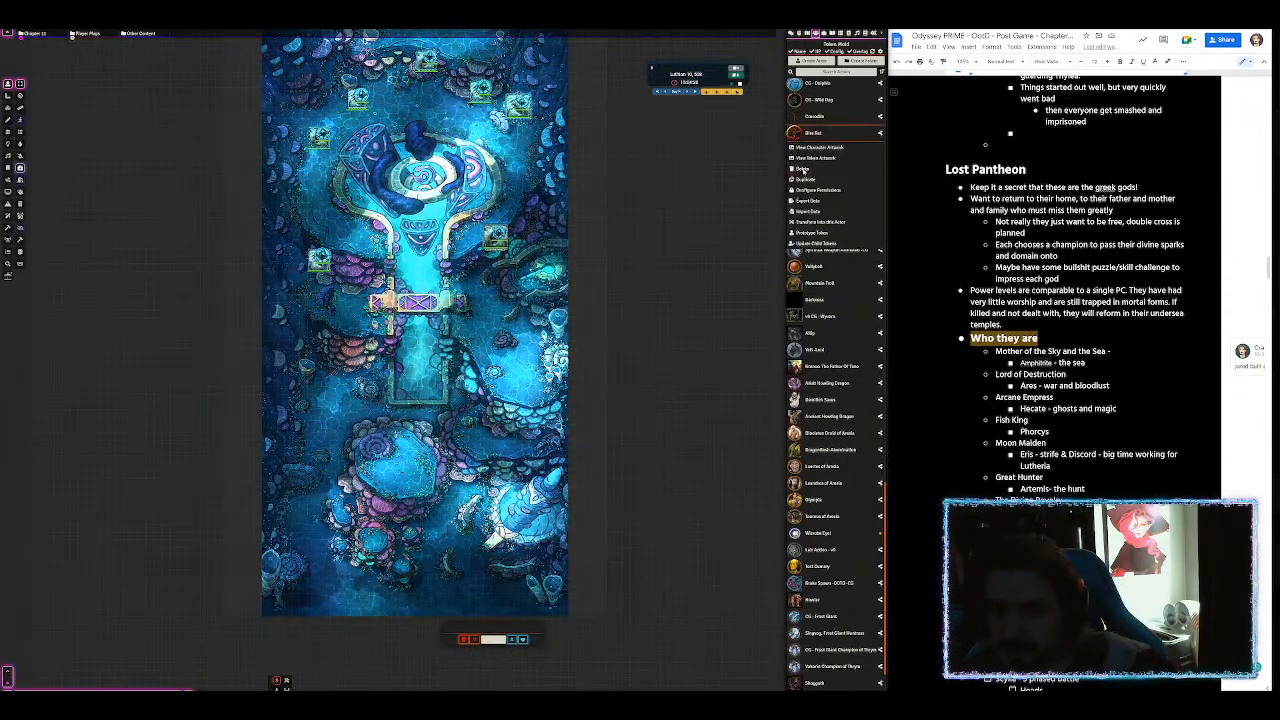
{"action": "left_click", "coordinate": [802, 168]}
{"action": "left_click", "coordinate": [692, 630]}
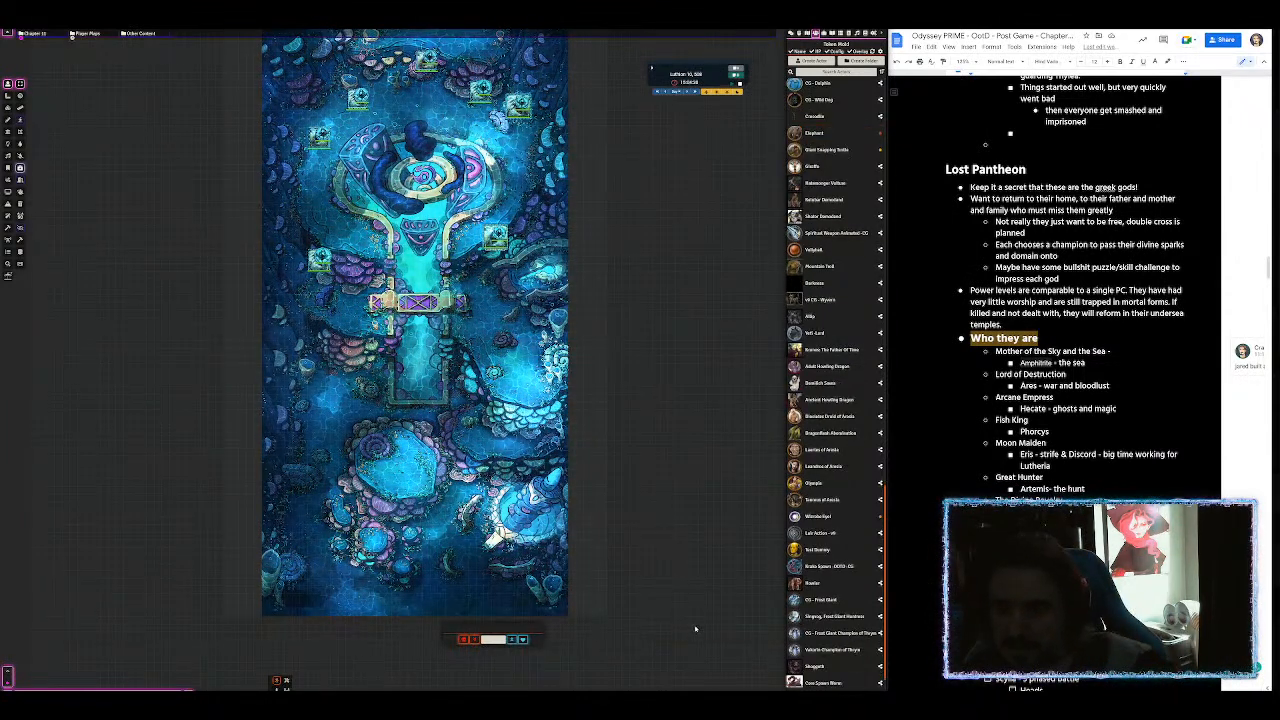
Step: View the Siren City Seat of Power scene from the Chapter 11 scenes and inspect its placed tokens
{"action": "scroll", "coordinate": [833, 268], "scroll_direction": "up", "scroll_amount": 2}
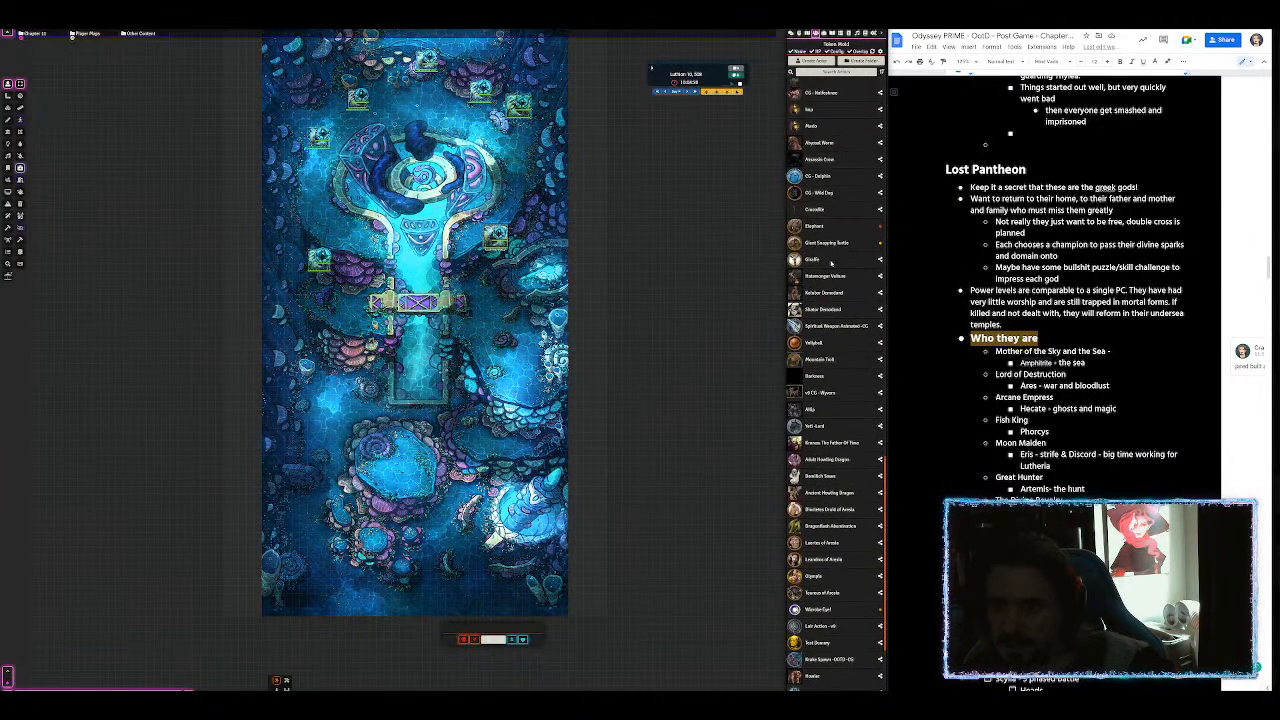
{"action": "scroll", "coordinate": [830, 264], "scroll_direction": "down", "scroll_amount": 3}
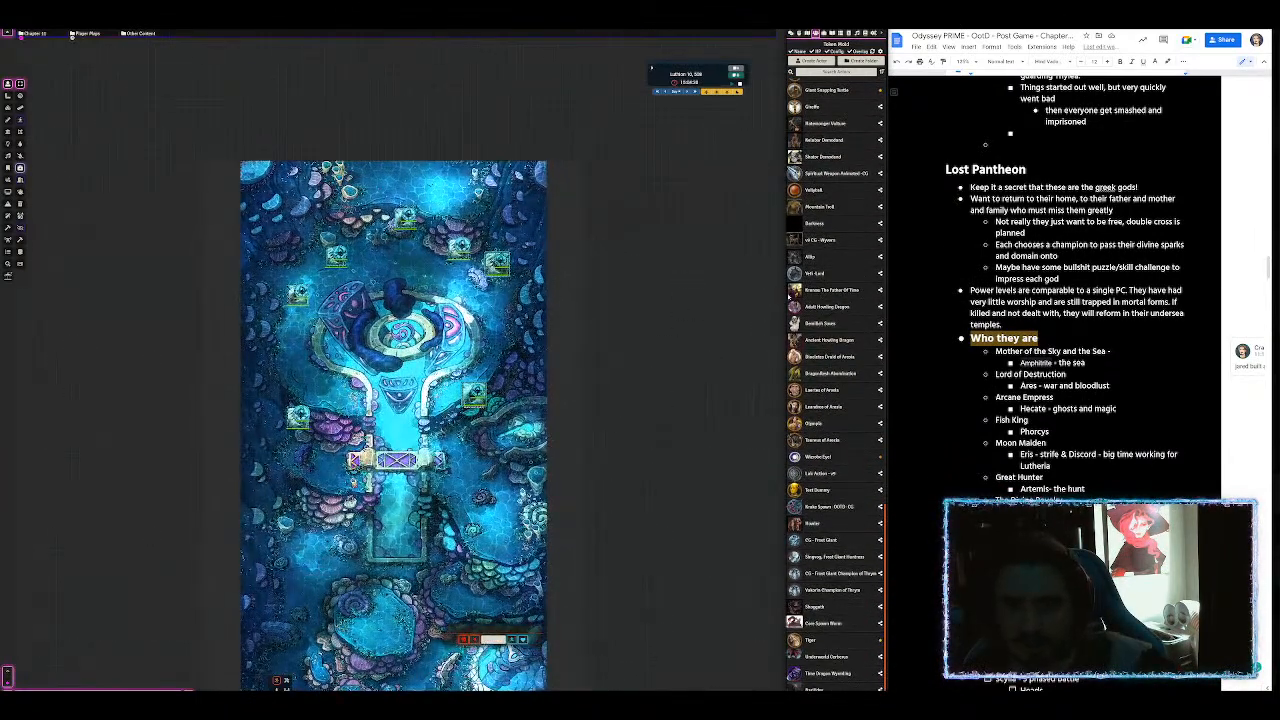
{"action": "scroll", "coordinate": [822, 342], "scroll_direction": "up", "scroll_amount": 7}
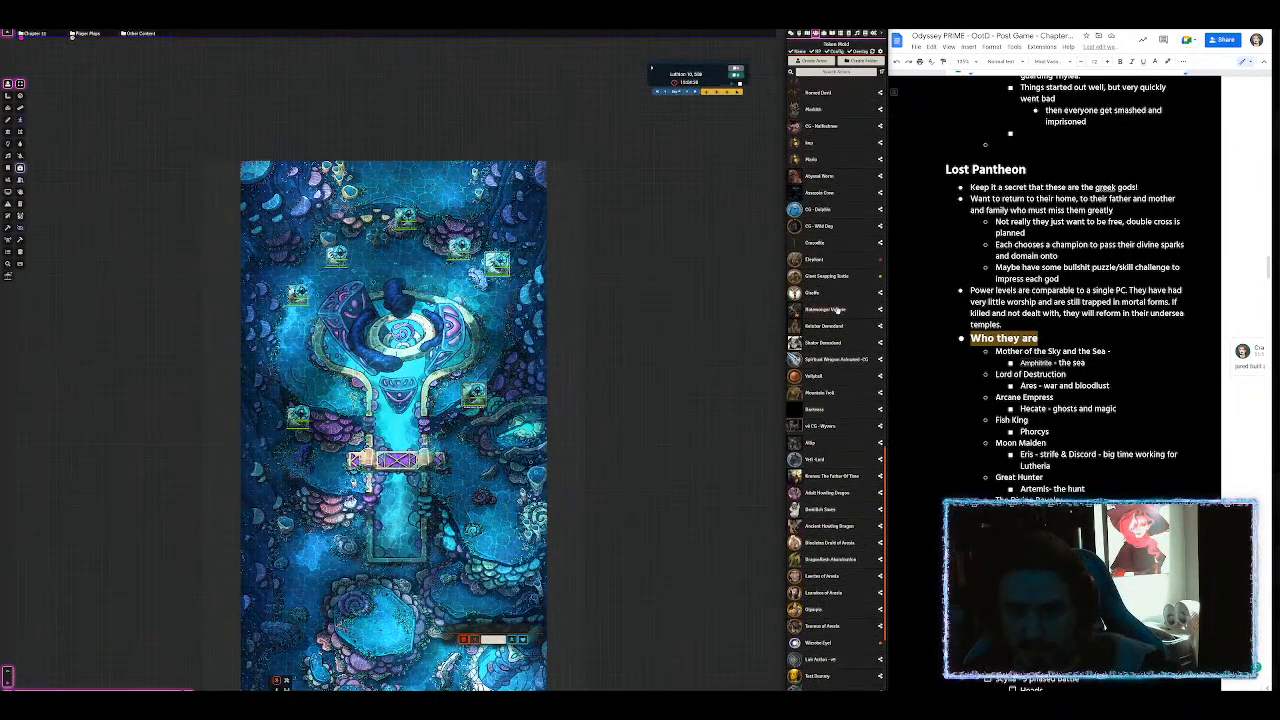
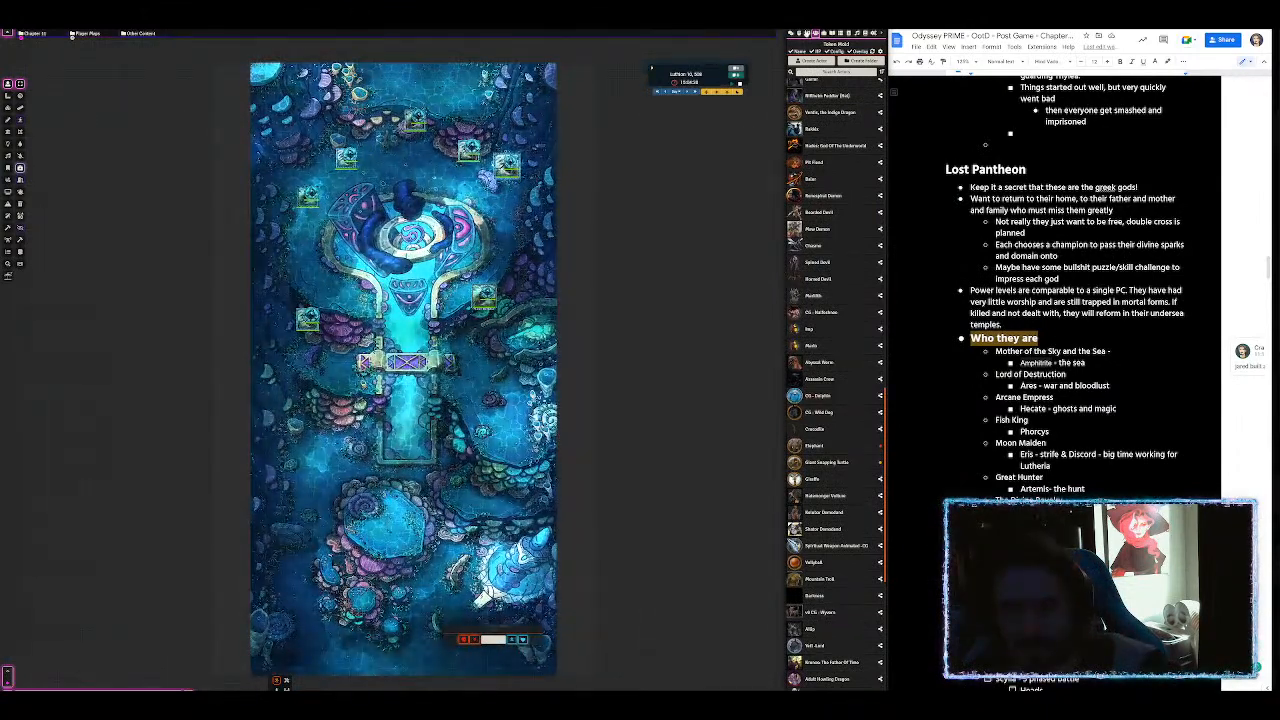
{"action": "left_click", "coordinate": [806, 33]}
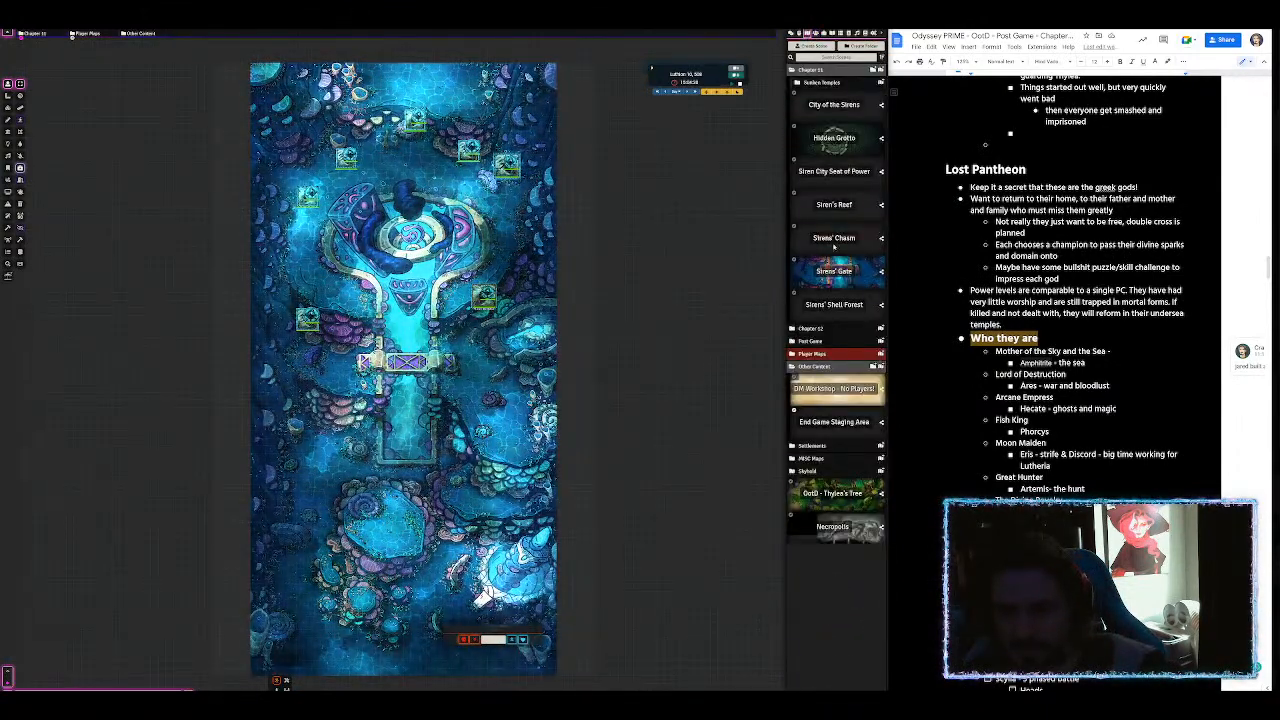
{"action": "left_click", "coordinate": [835, 173]}
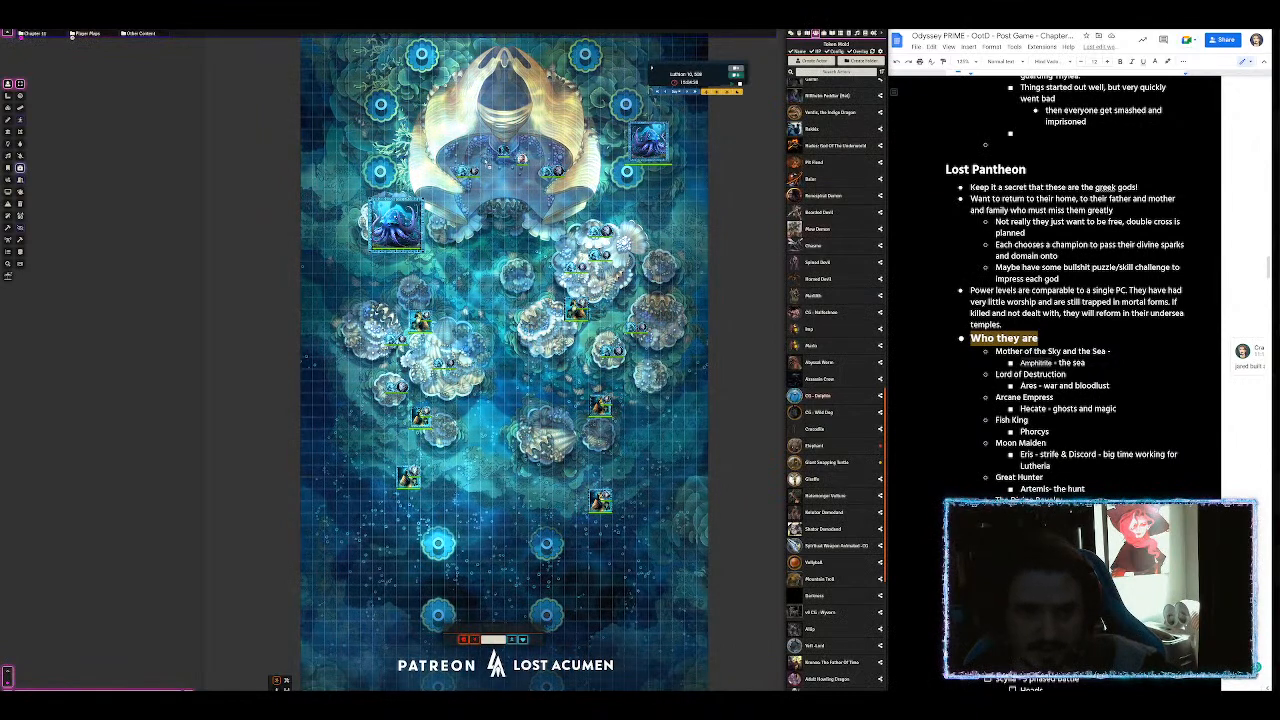
{"action": "mouse_move", "coordinate": [487, 160]}
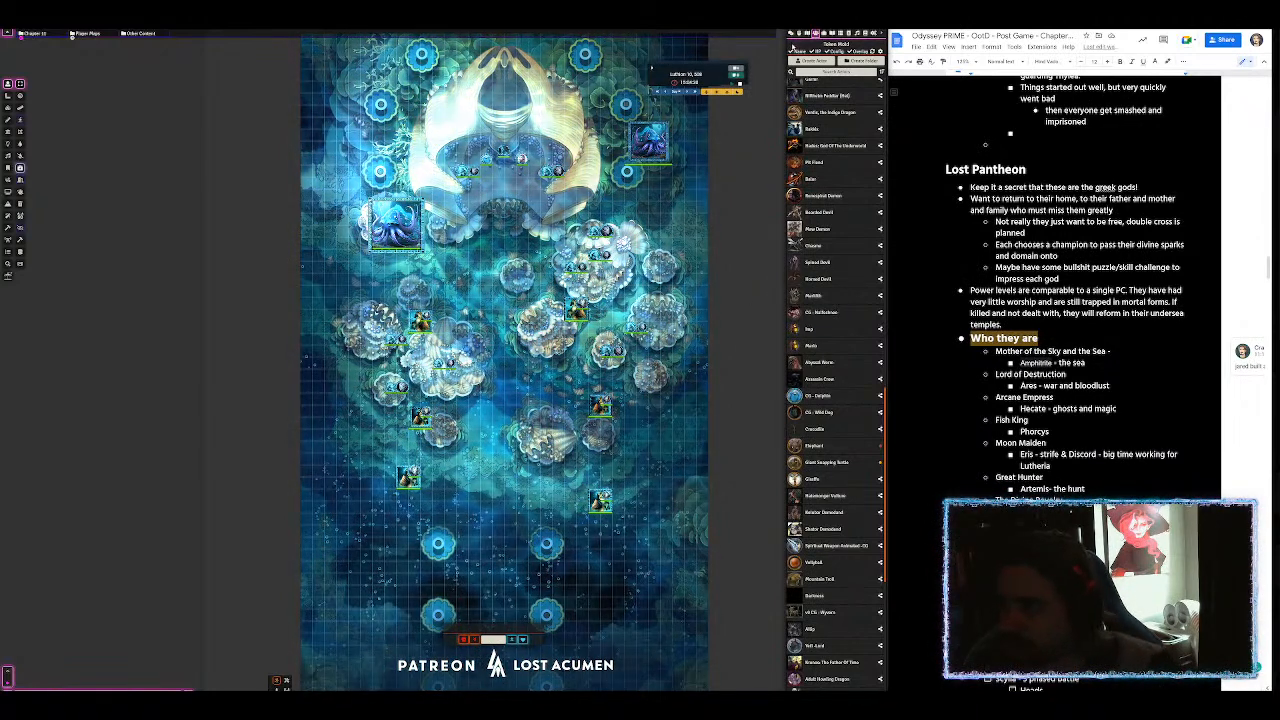
Step: Delete the CG - Frost Giant and CG - Frost Giant Champion of Thrym actors from the actor directory
{"action": "left_click", "coordinate": [806, 33]}
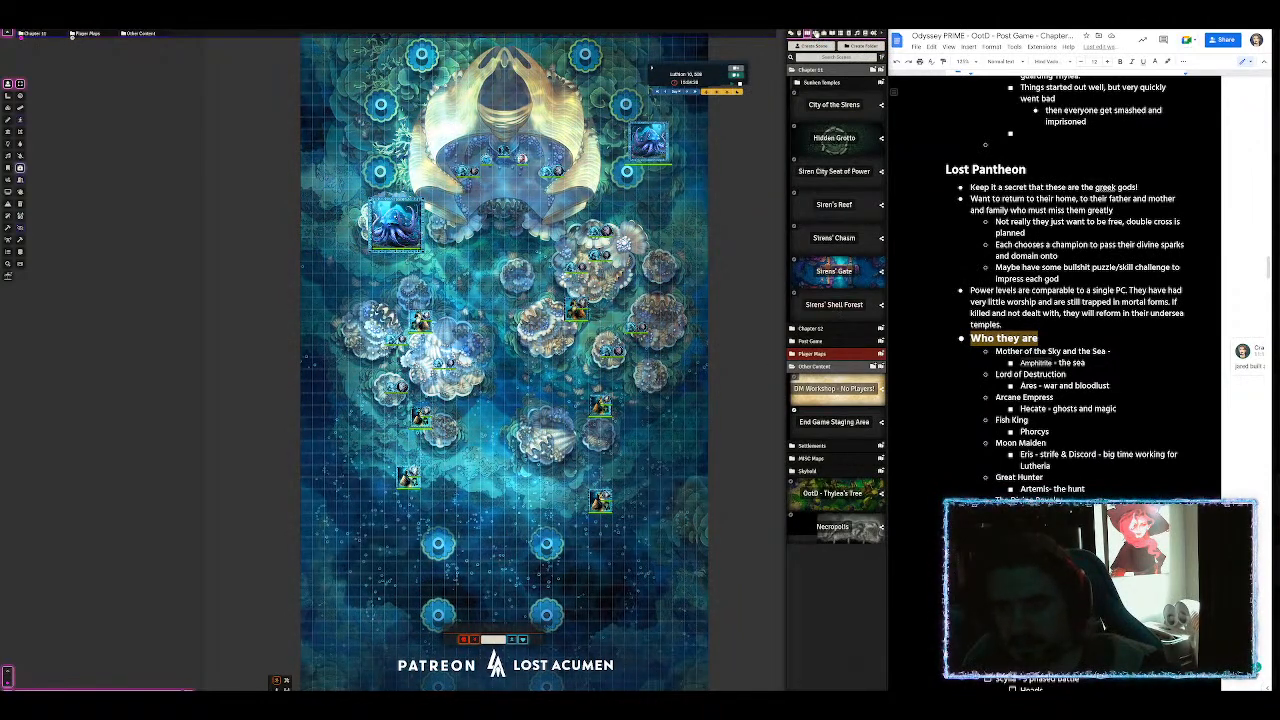
{"action": "left_click", "coordinate": [815, 33]}
{"action": "scroll", "coordinate": [826, 450], "scroll_direction": "down", "scroll_amount": 5}
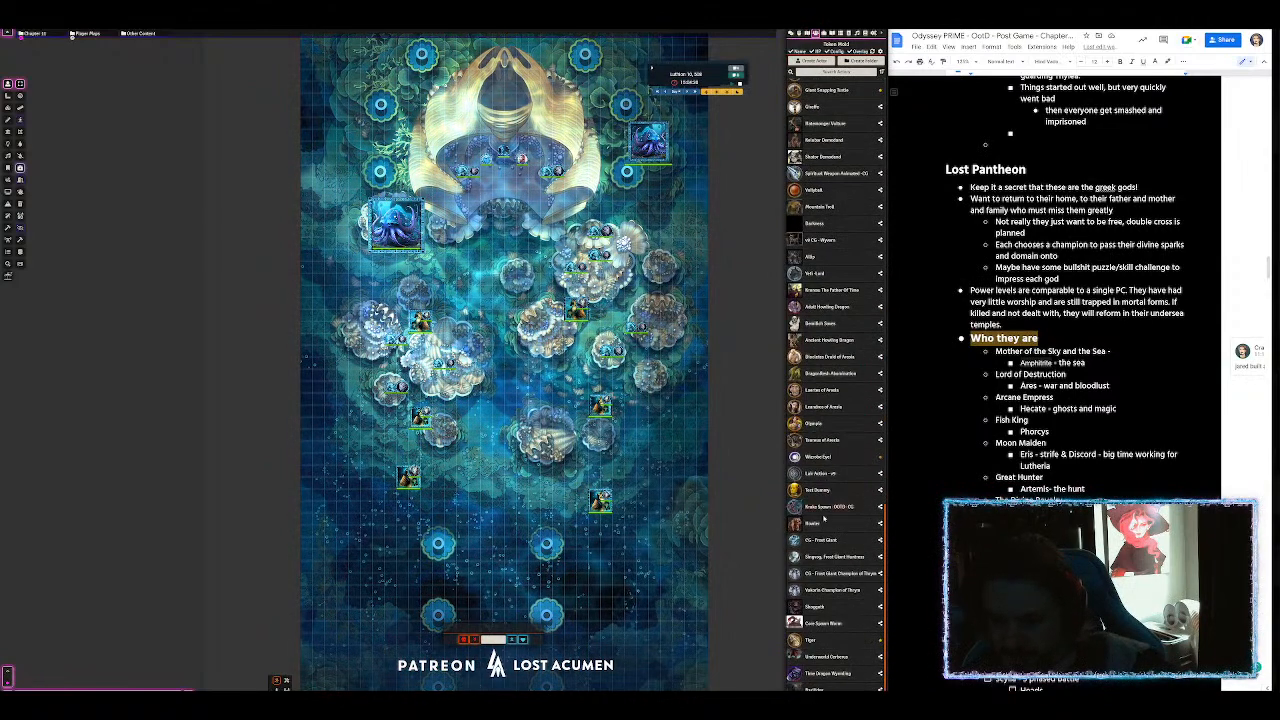
{"action": "right_click", "coordinate": [825, 543]}
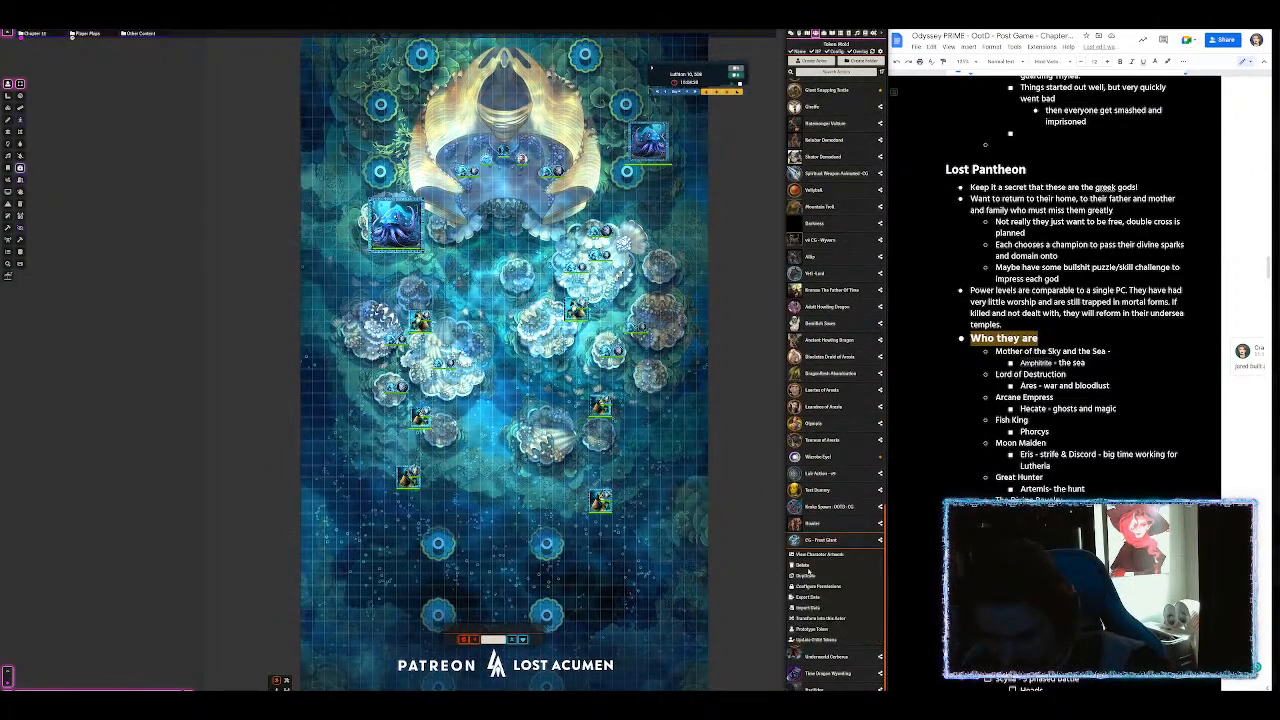
{"action": "left_click", "coordinate": [804, 567]}
{"action": "left_click", "coordinate": [686, 628]}
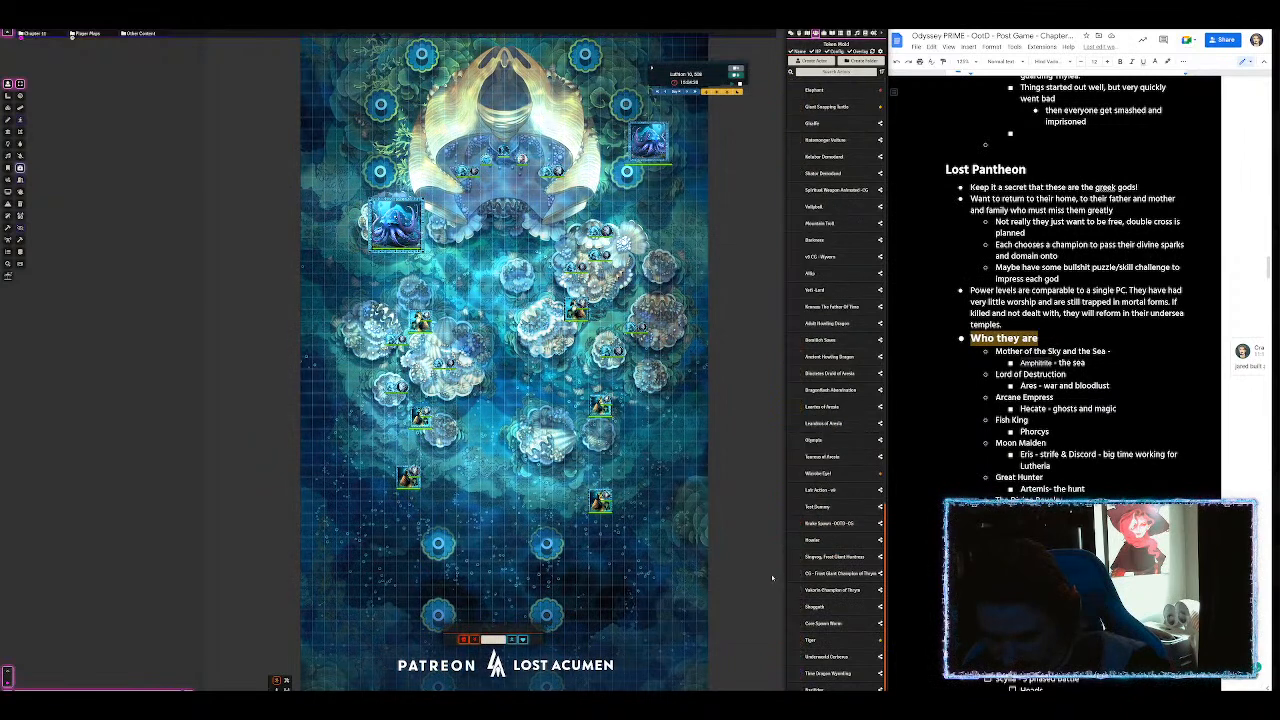
{"action": "right_click", "coordinate": [830, 556]}
{"action": "left_click", "coordinate": [748, 562]}
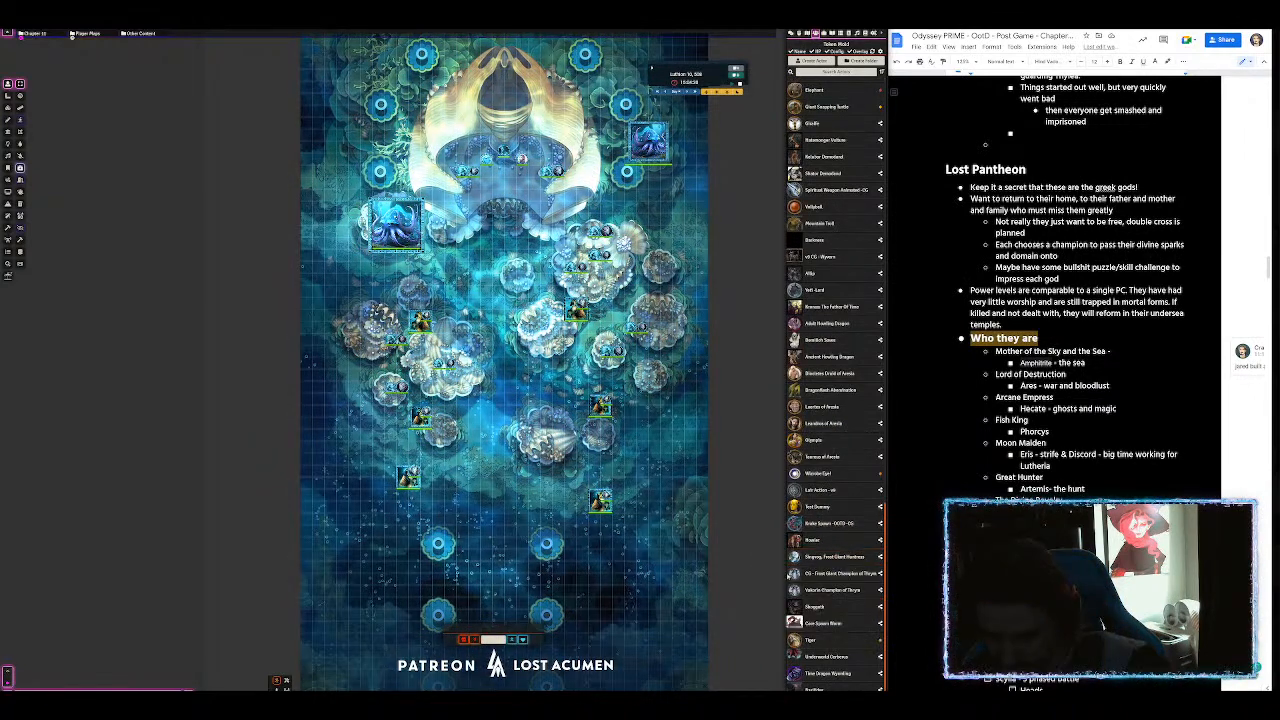
{"action": "right_click", "coordinate": [827, 575]}
{"action": "left_click", "coordinate": [803, 609]}
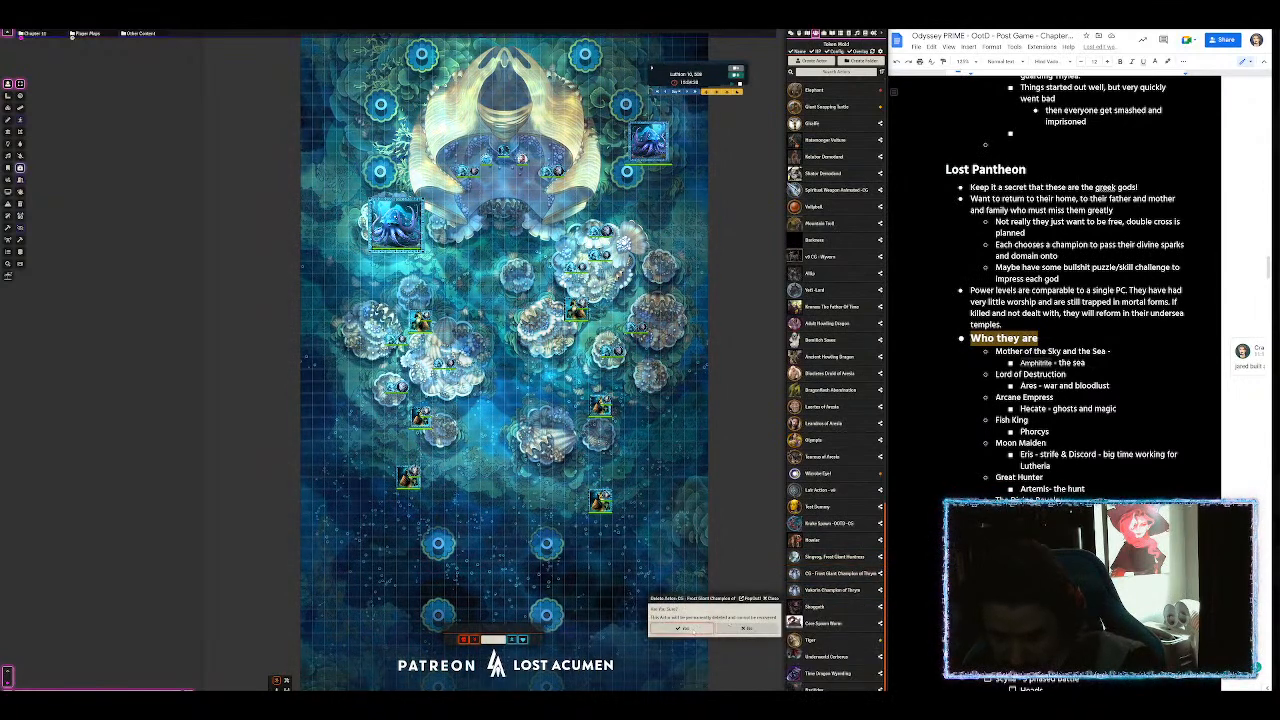
{"action": "left_click", "coordinate": [688, 628]}
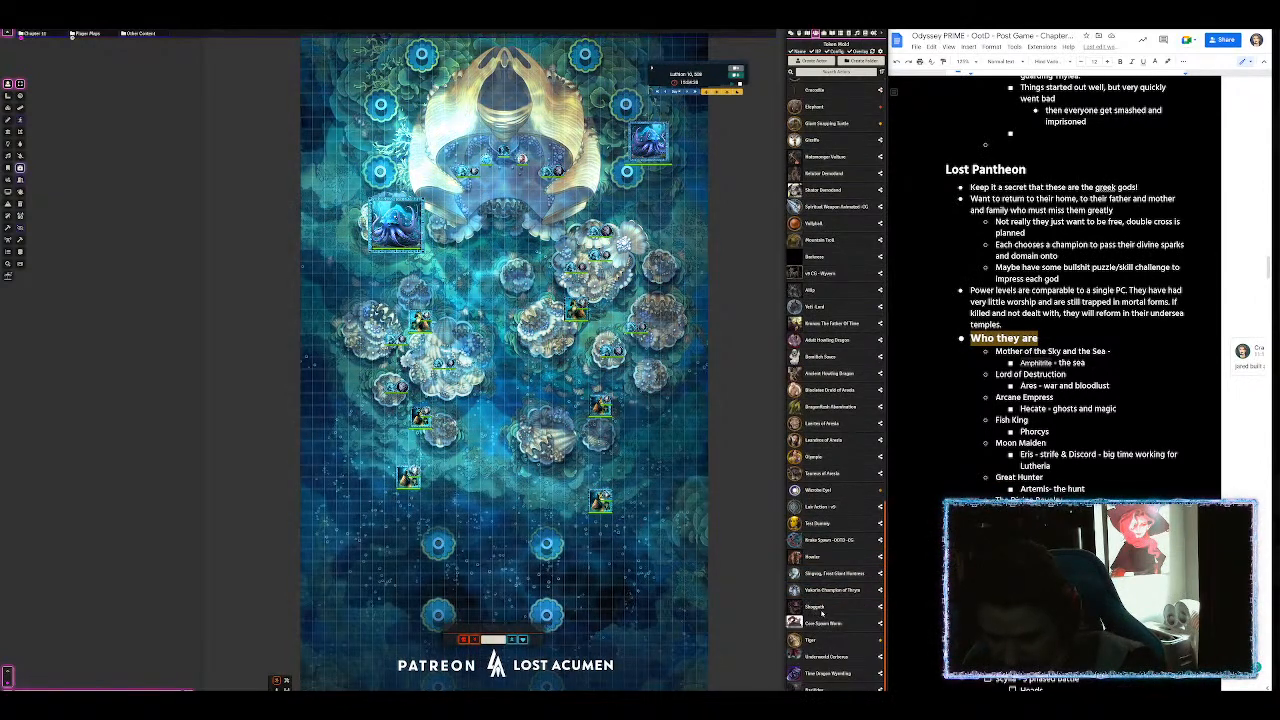
Step: Delete the Shoggoth and Core Spawn Worm actors from the directory
{"action": "right_click", "coordinate": [815, 607]}
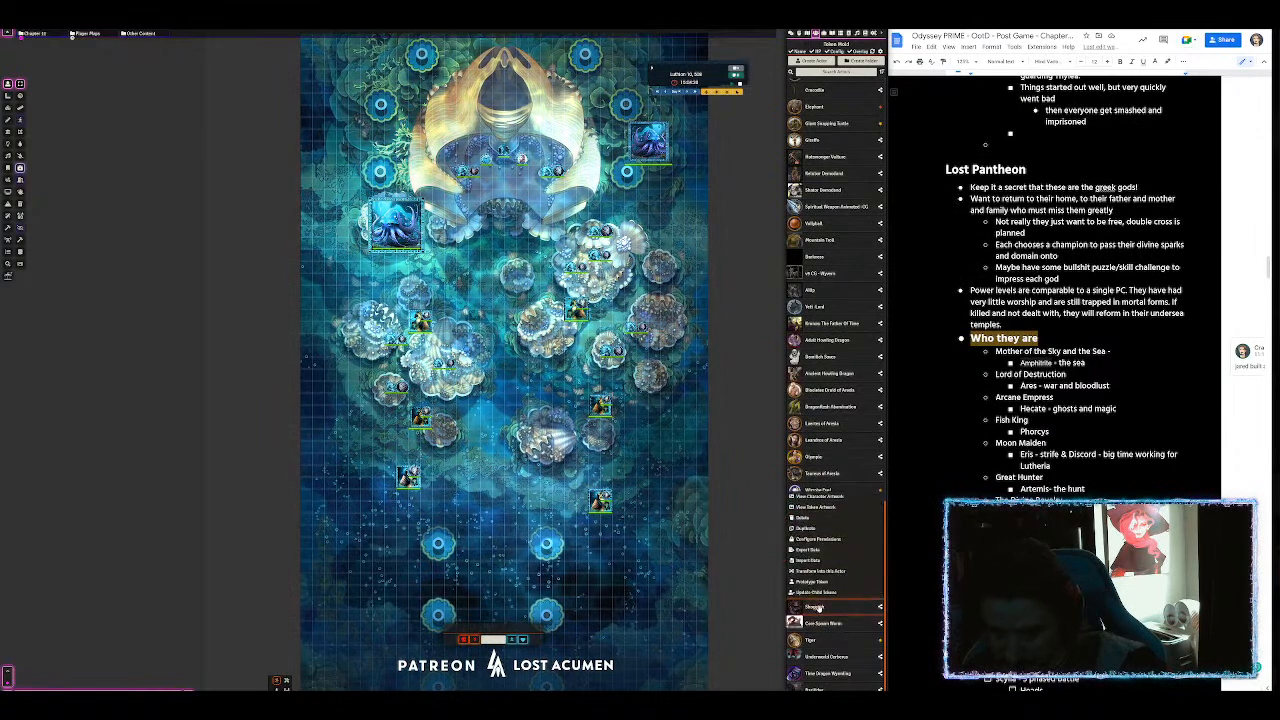
{"action": "left_click", "coordinate": [803, 518]}
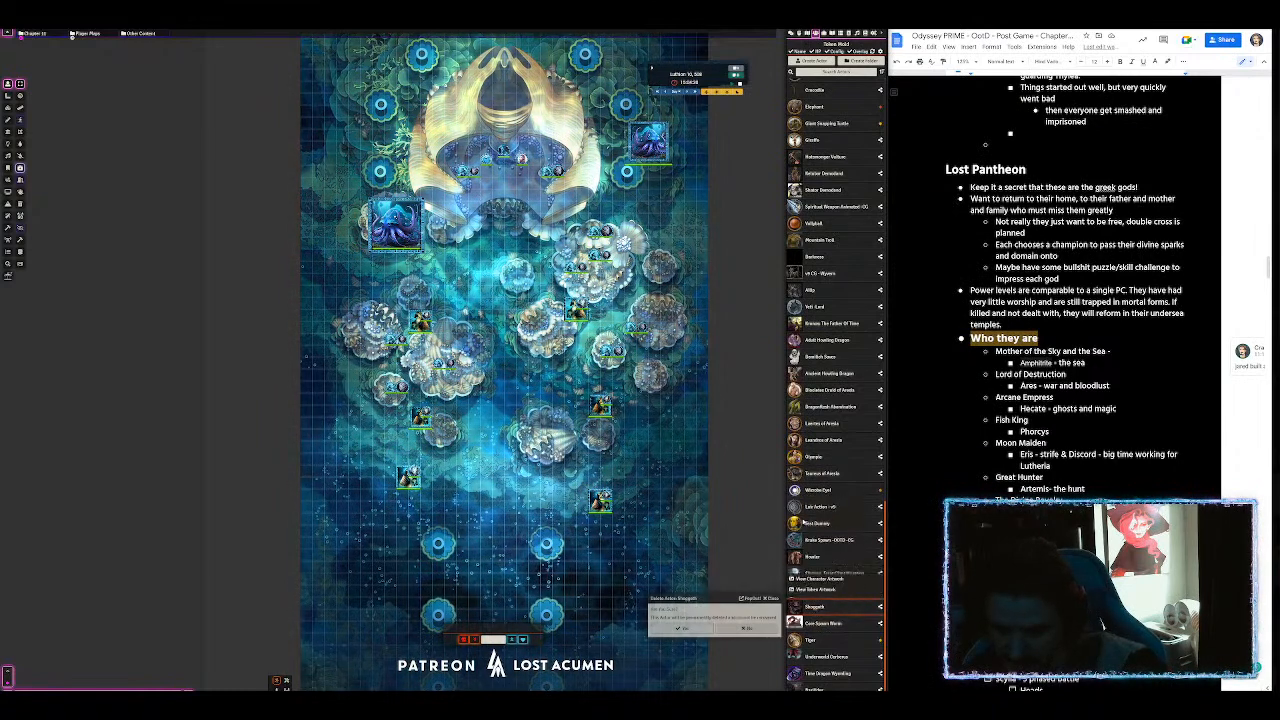
{"action": "left_click", "coordinate": [686, 628]}
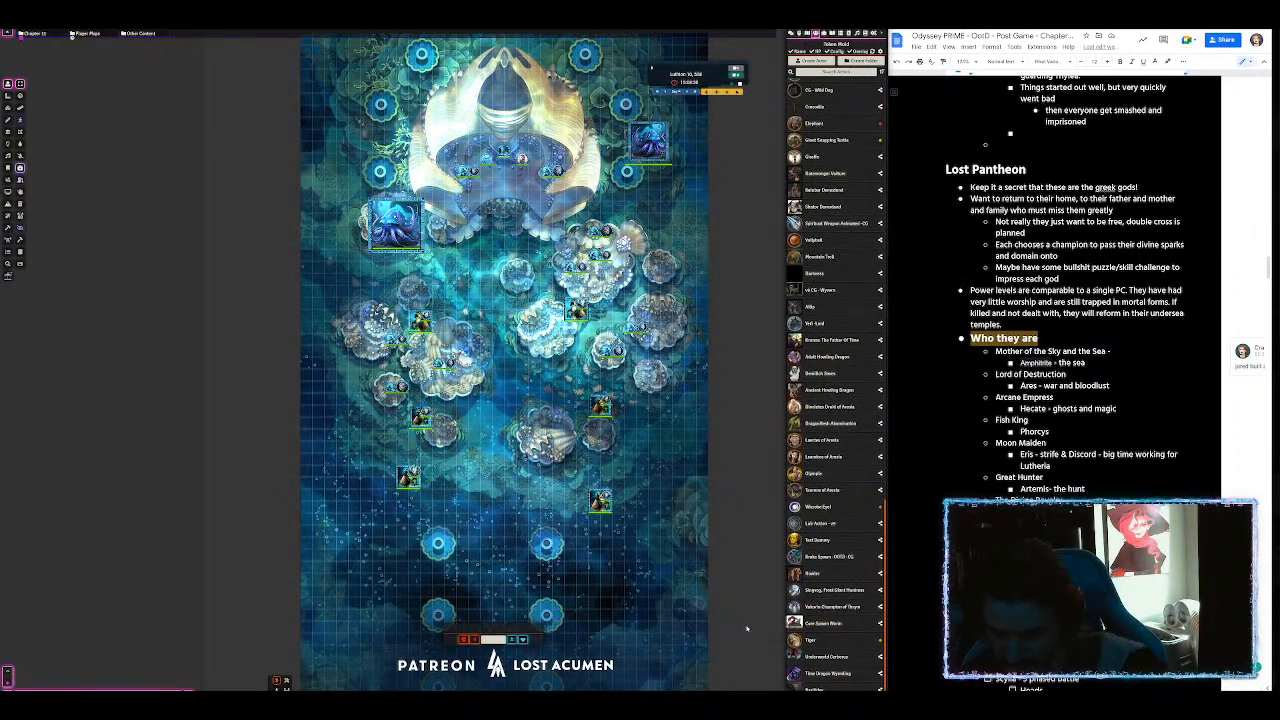
{"action": "right_click", "coordinate": [835, 625]}
{"action": "left_click", "coordinate": [803, 534]}
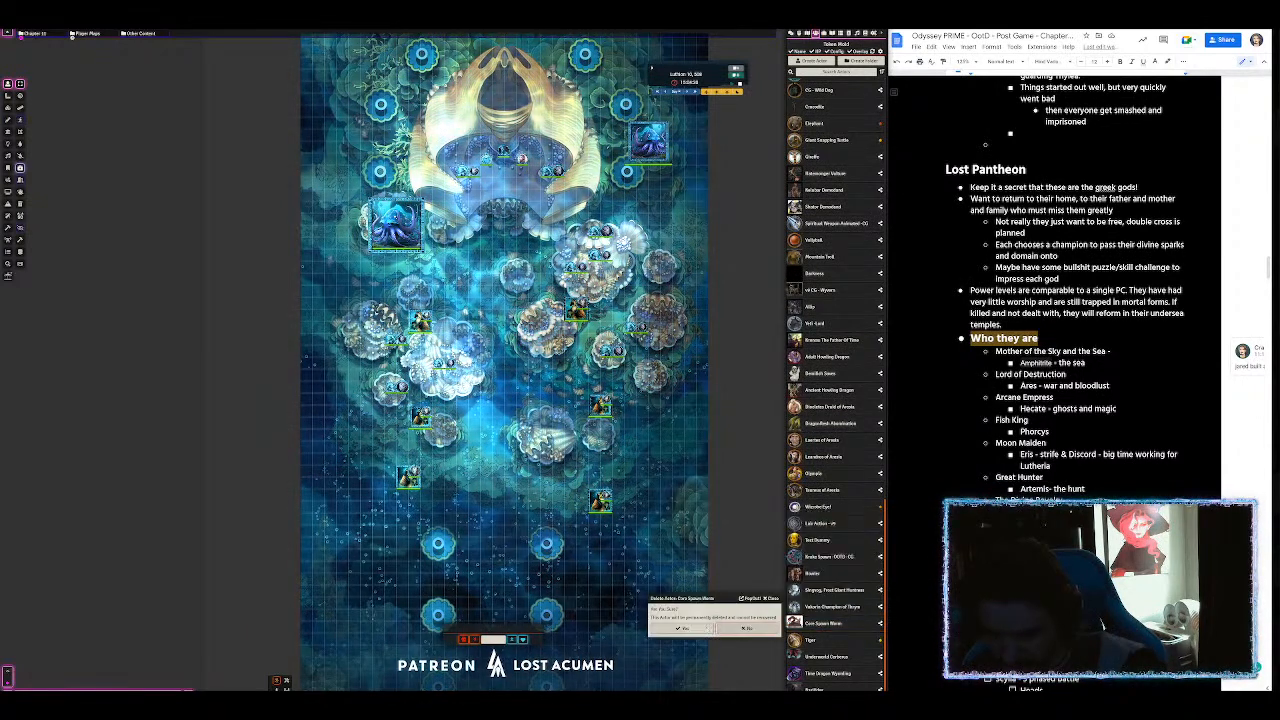
{"action": "left_click", "coordinate": [686, 628]}
Step: Delete the Tiger and Time Dragon Wyrmling actors from the directory
{"action": "right_click", "coordinate": [810, 641]}
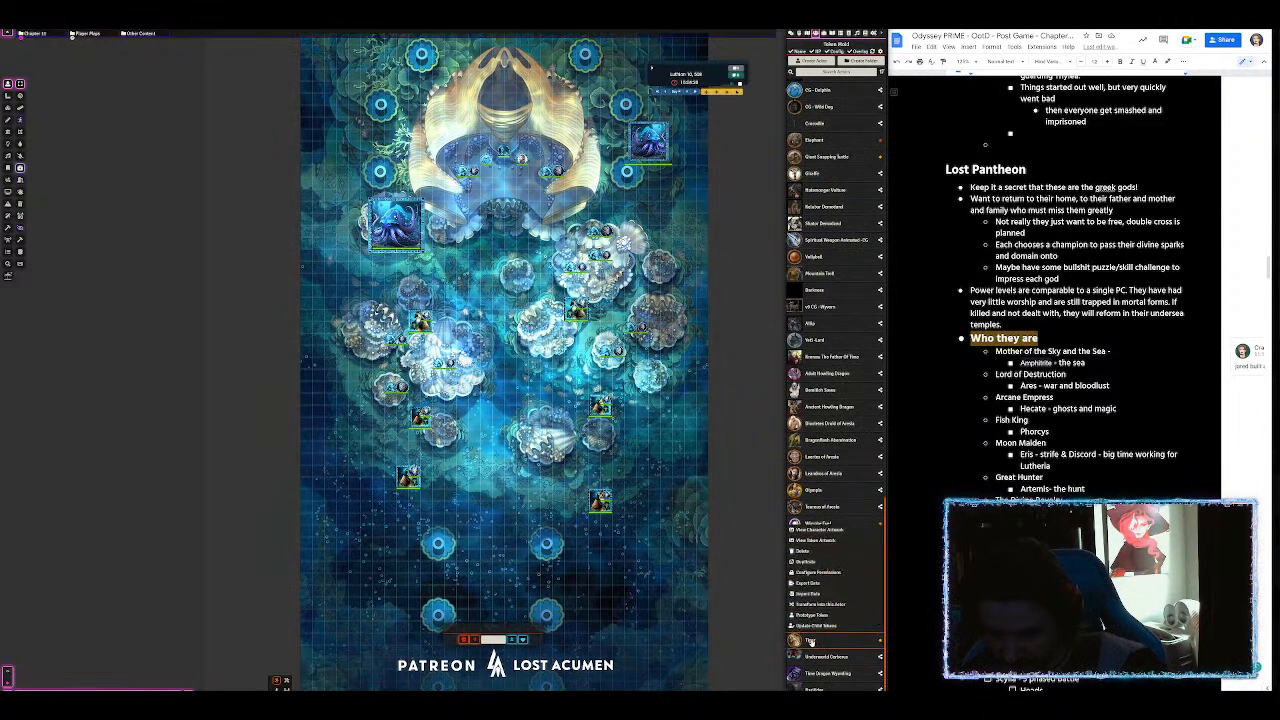
{"action": "left_click", "coordinate": [803, 551]}
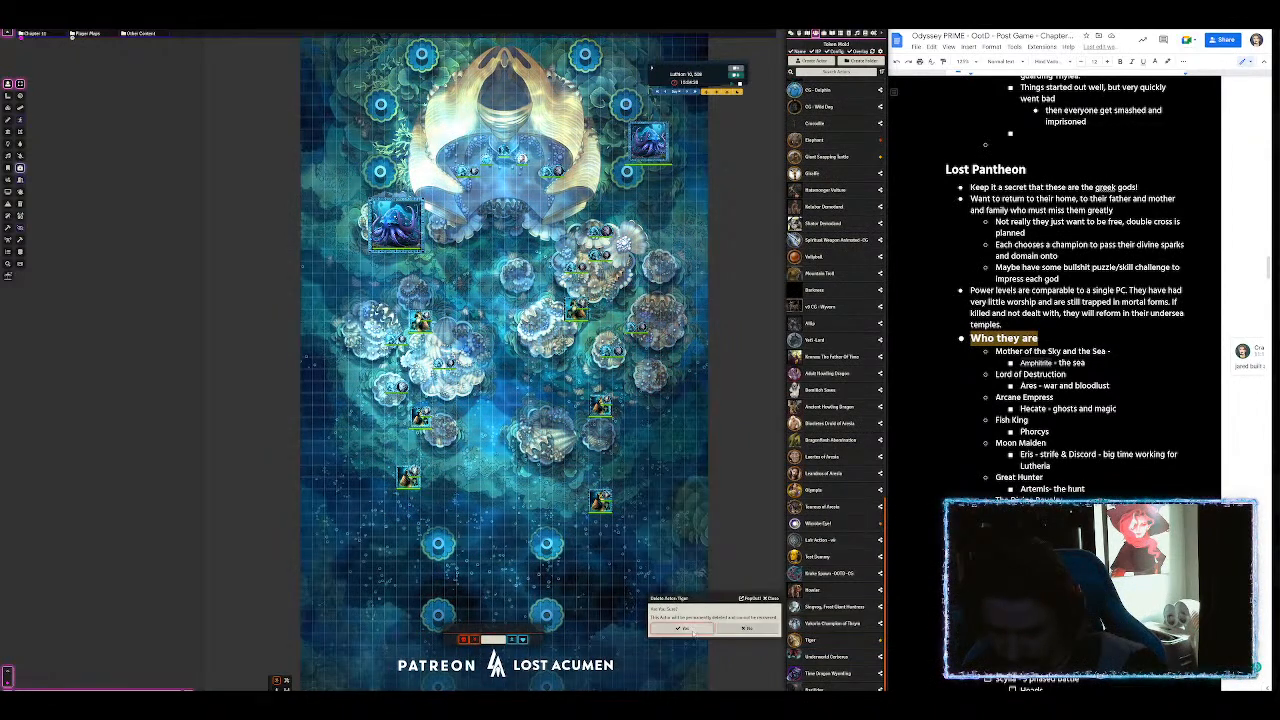
{"action": "left_click", "coordinate": [686, 628]}
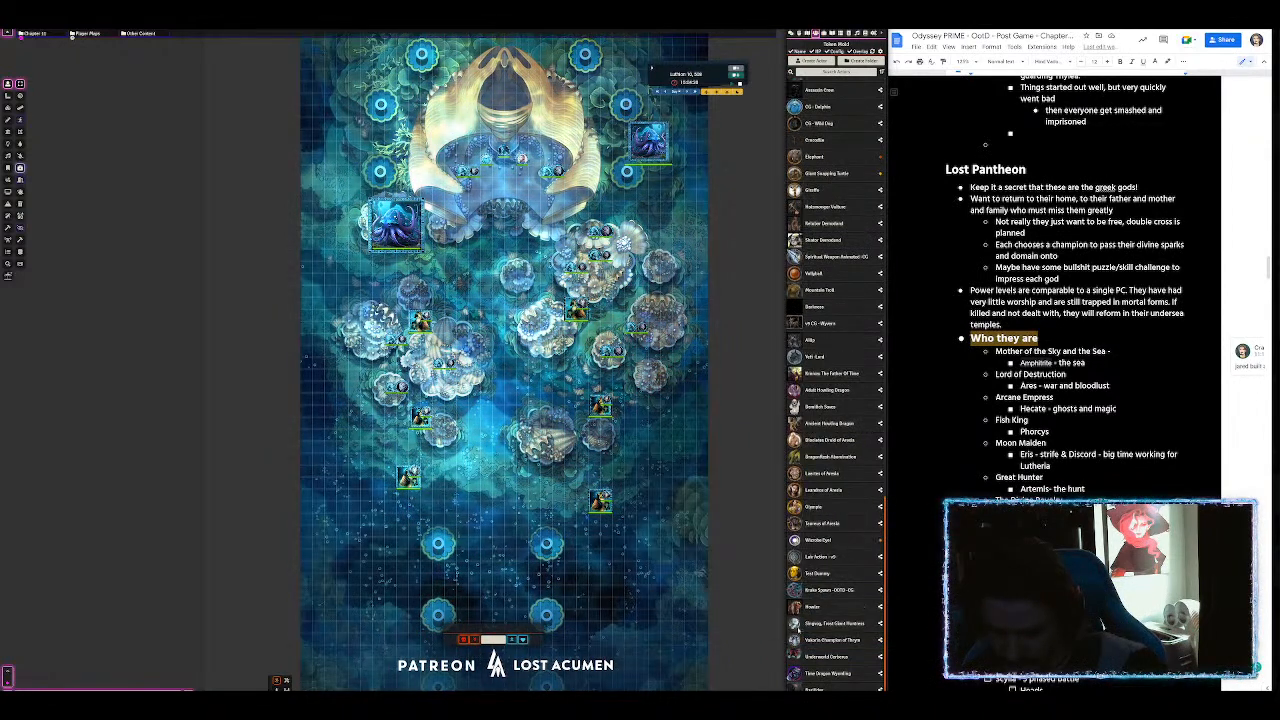
{"action": "right_click", "coordinate": [832, 675]}
{"action": "left_click", "coordinate": [803, 595]}
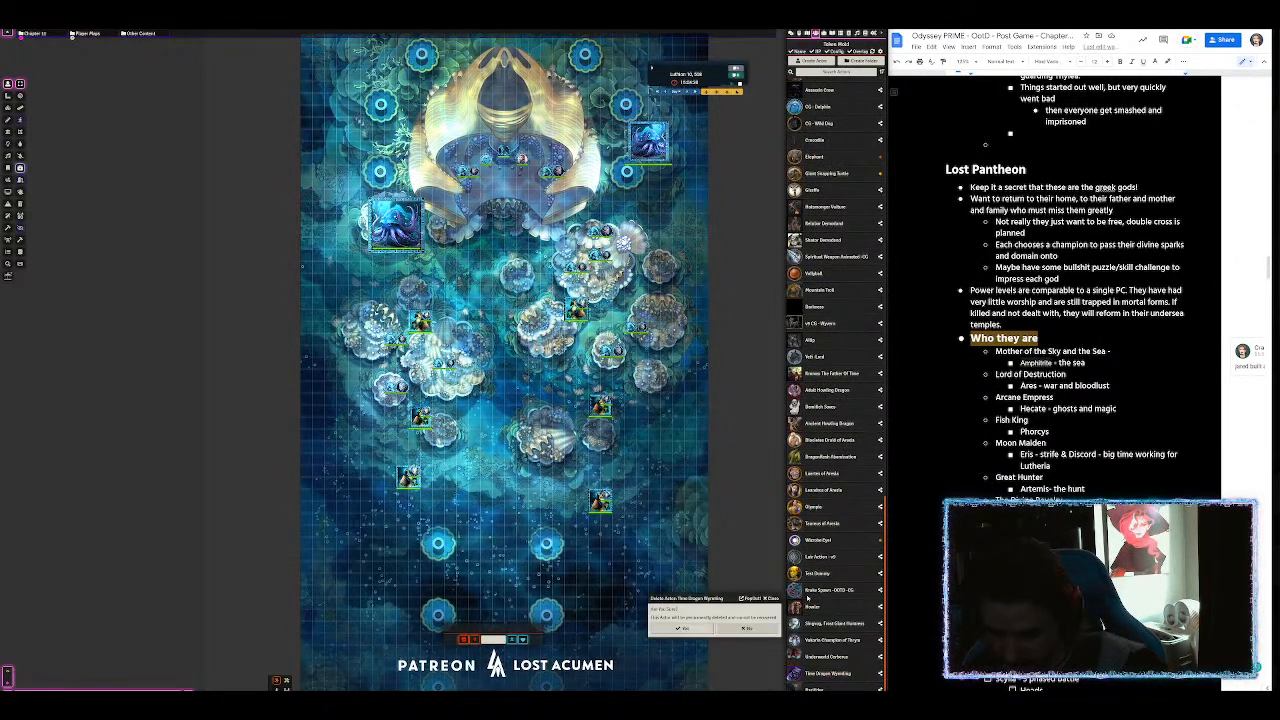
{"action": "left_click", "coordinate": [681, 628]}
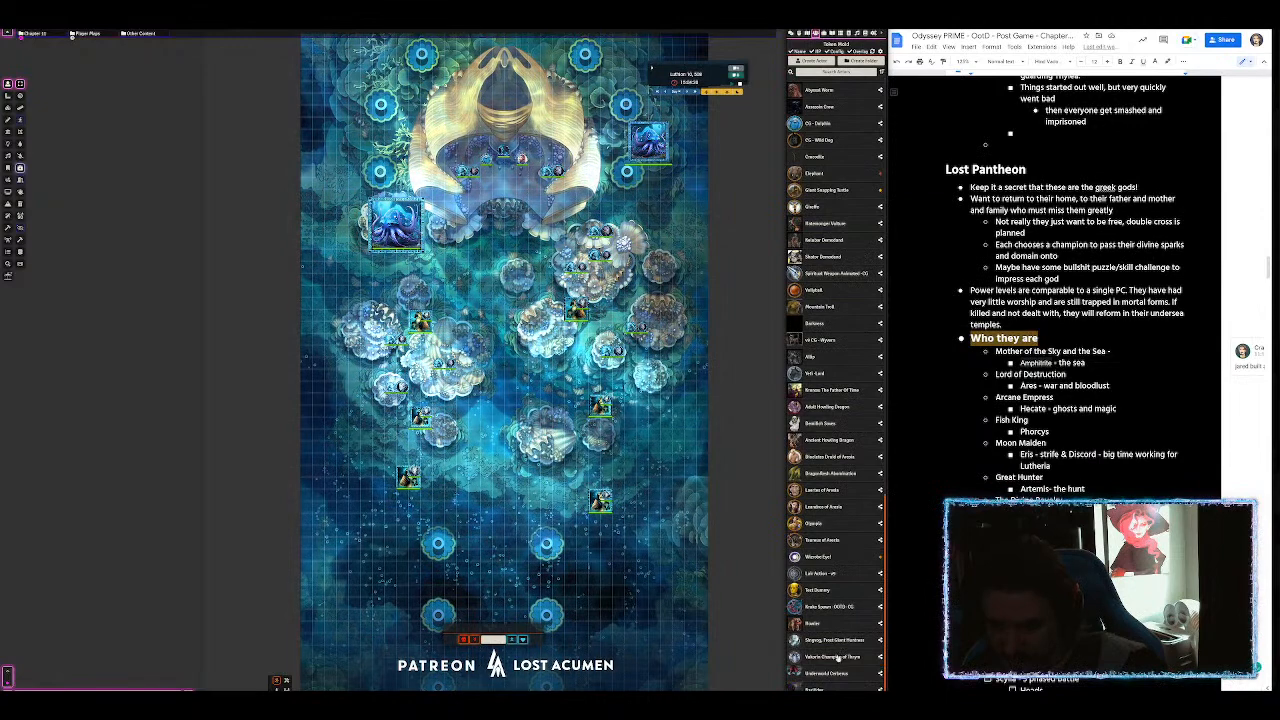
Step: Rename the Ares god of war actor as lostgod Ares WIP and close its sheet
{"action": "scroll", "coordinate": [840, 652], "scroll_direction": "up", "scroll_amount": 5}
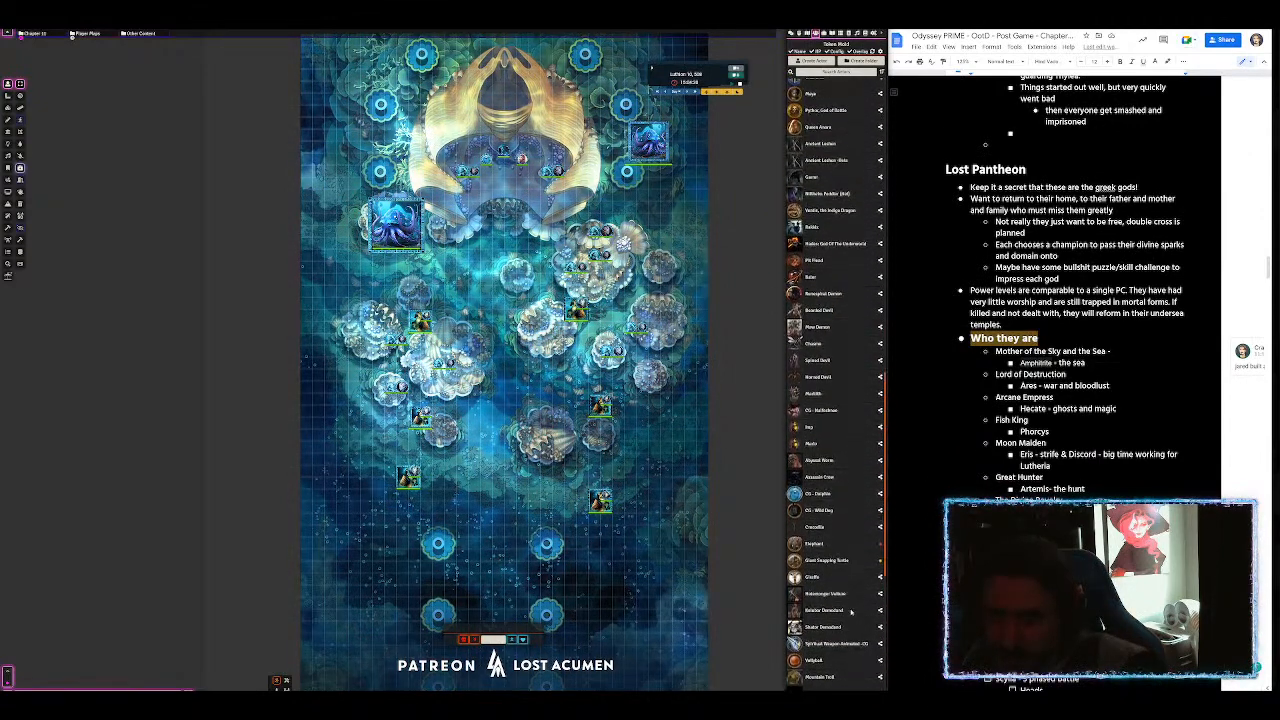
{"action": "scroll", "coordinate": [851, 598], "scroll_direction": "up", "scroll_amount": 4}
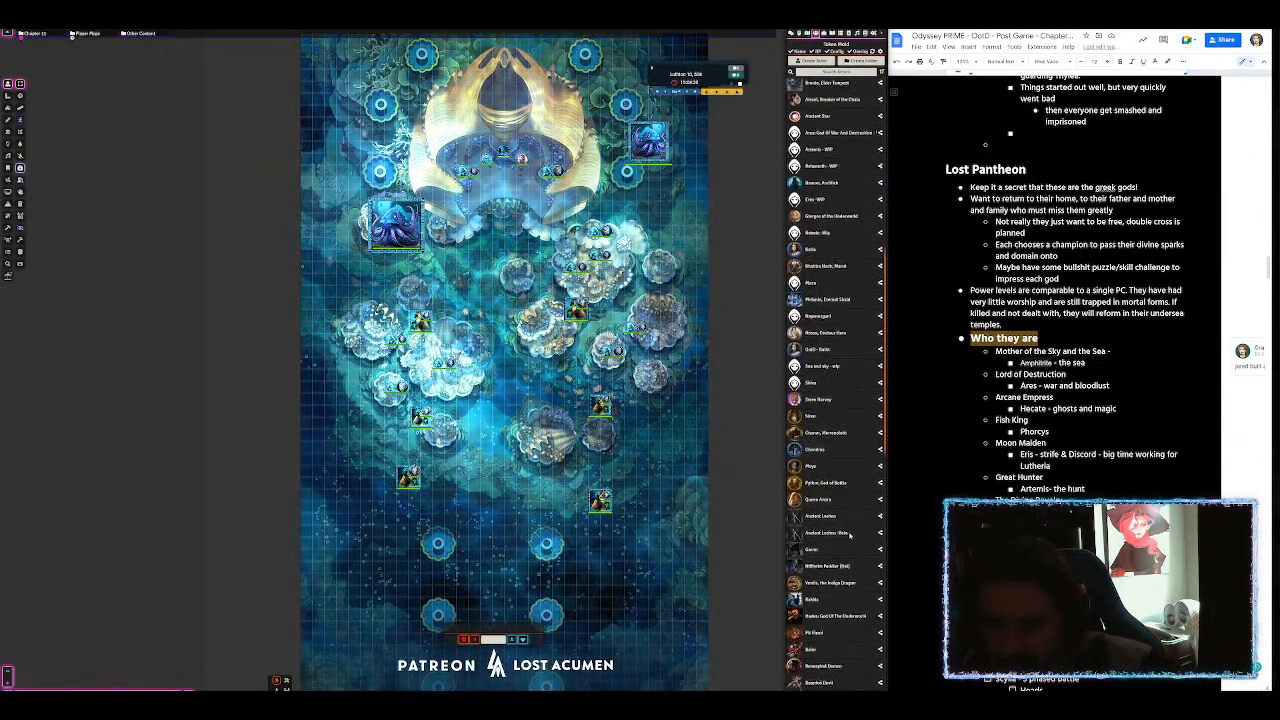
{"action": "scroll", "coordinate": [852, 505], "scroll_direction": "up", "scroll_amount": 3}
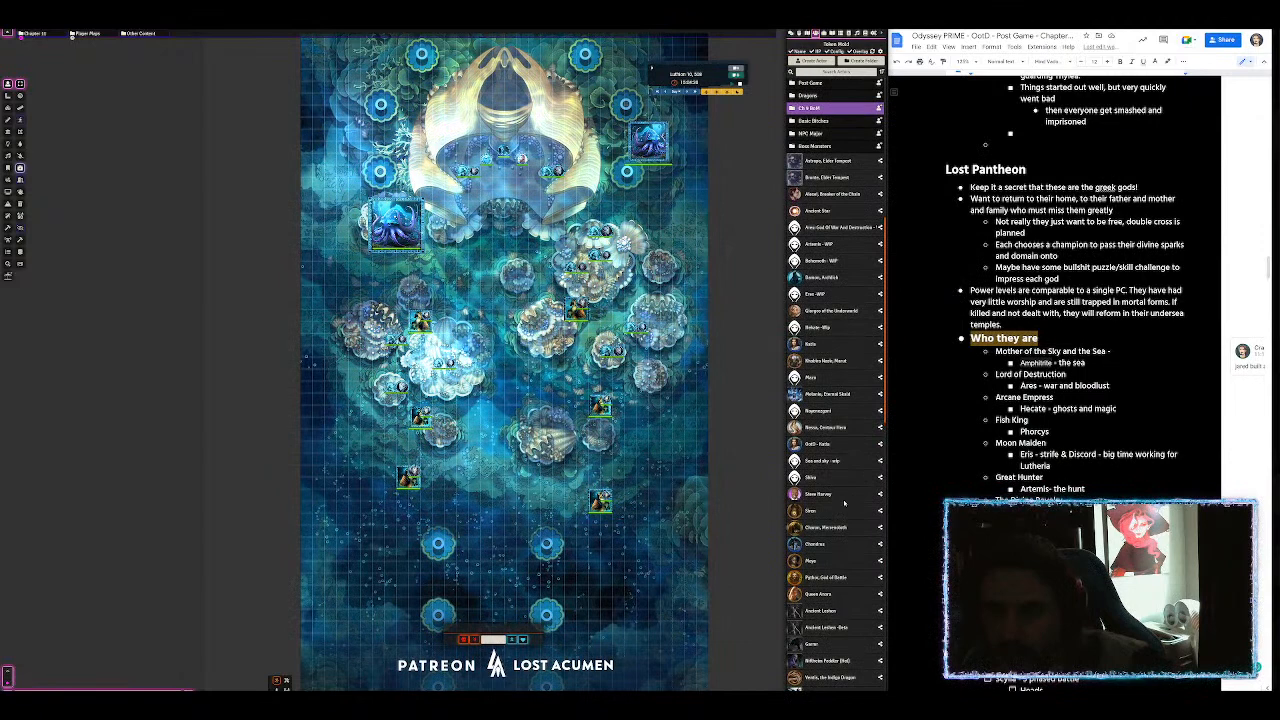
{"action": "left_click", "coordinate": [855, 231]}
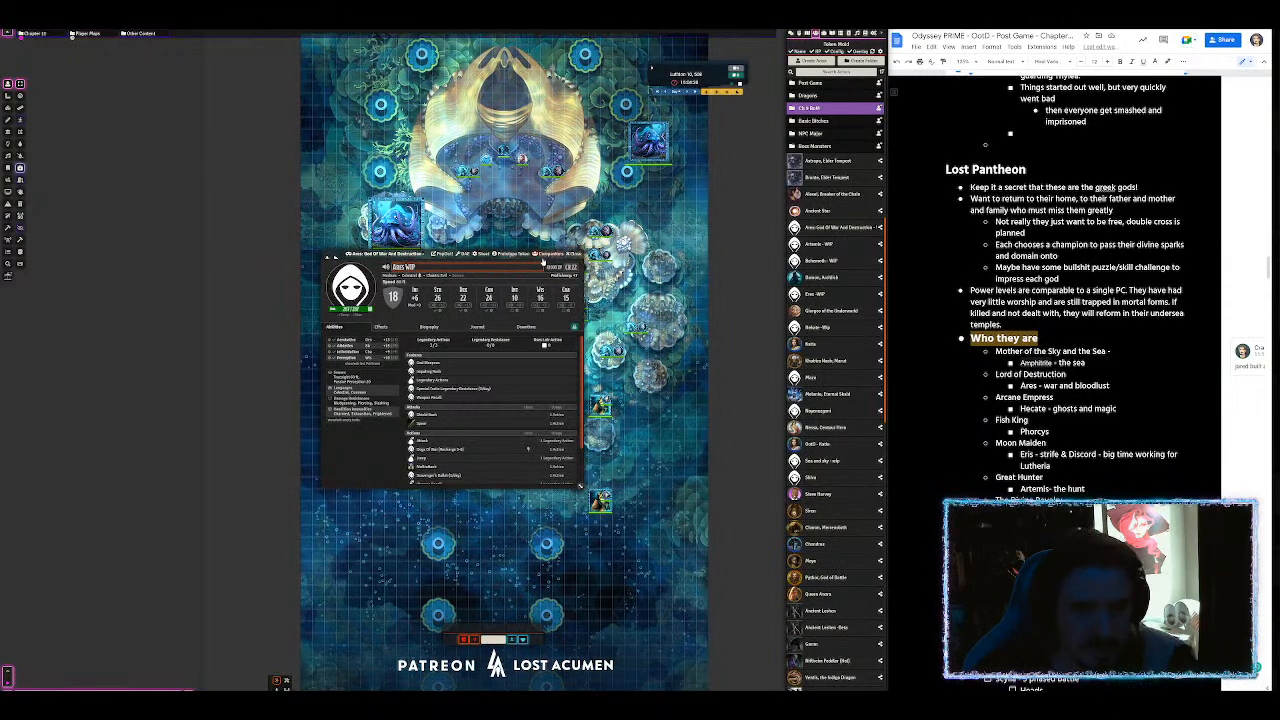
{"action": "type", "text": "Legendaries Are"}
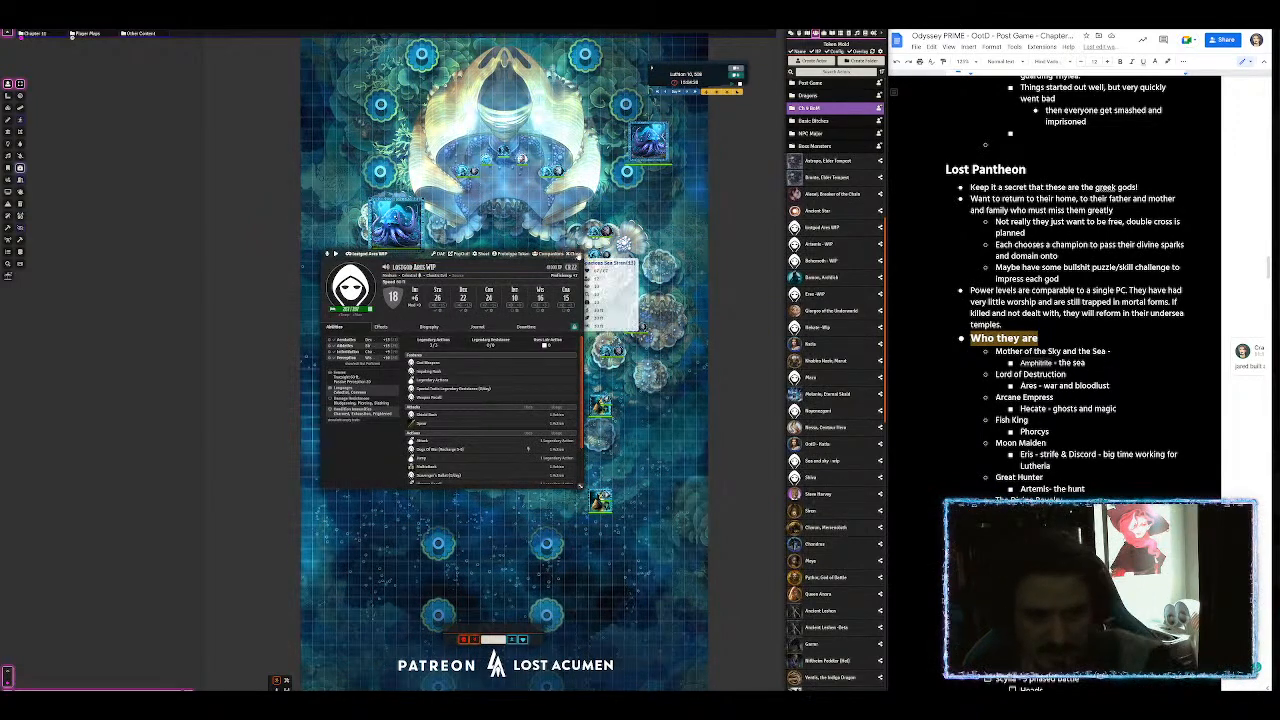
{"action": "left_click", "coordinate": [574, 254]}
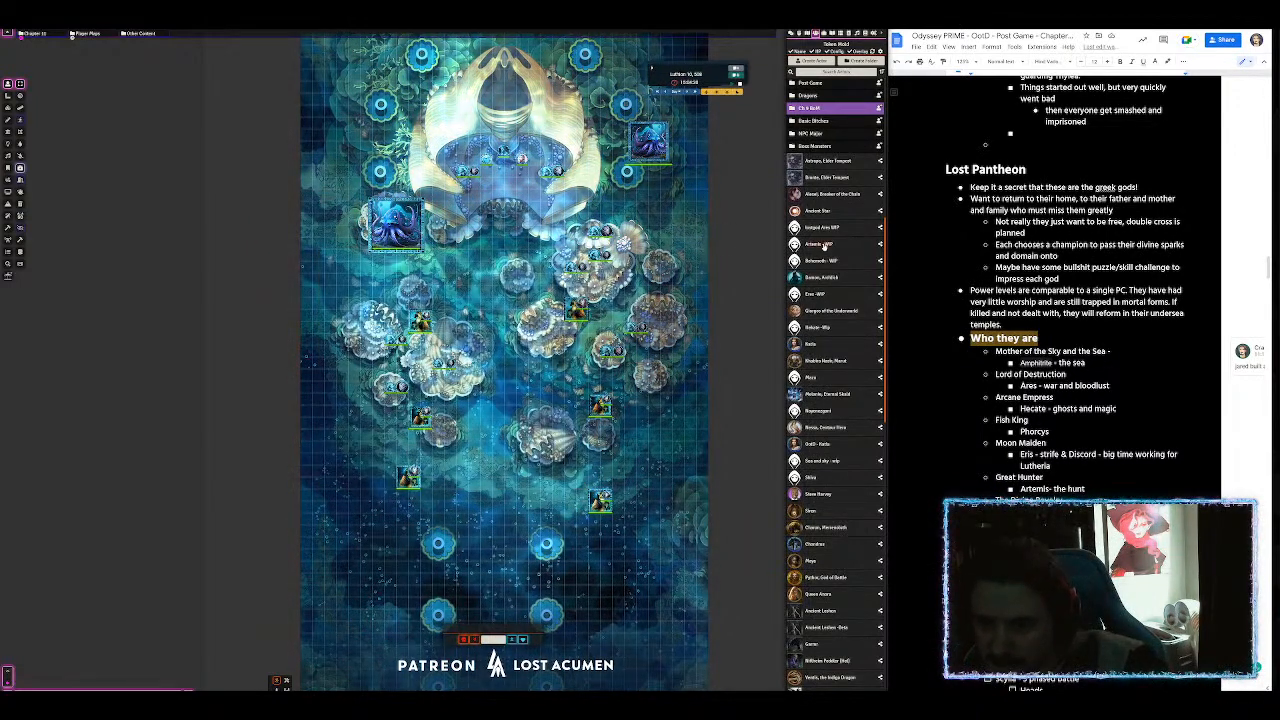
Step: Append lostgod to the Artemis - WIP actor's name and check the Behemoth - WIP actor's sheet
{"action": "left_click", "coordinate": [820, 244]}
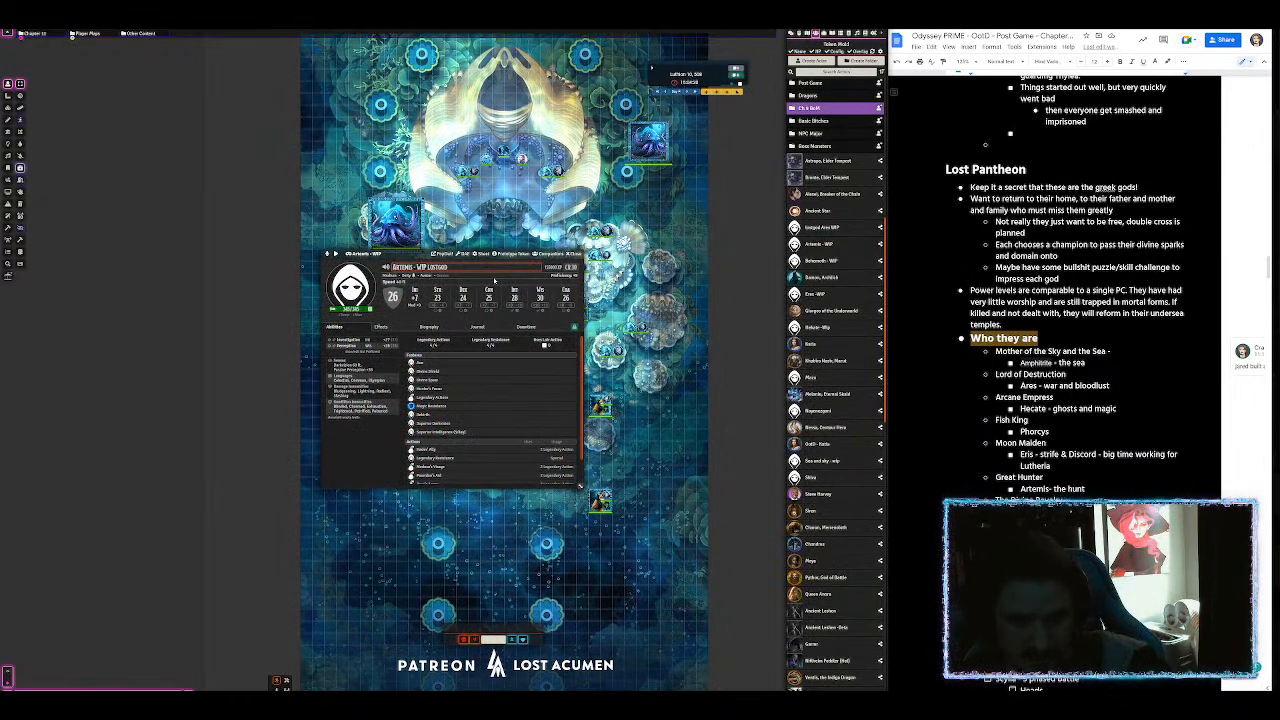
{"action": "left_click", "coordinate": [495, 281]}
{"action": "left_click", "coordinate": [815, 260]}
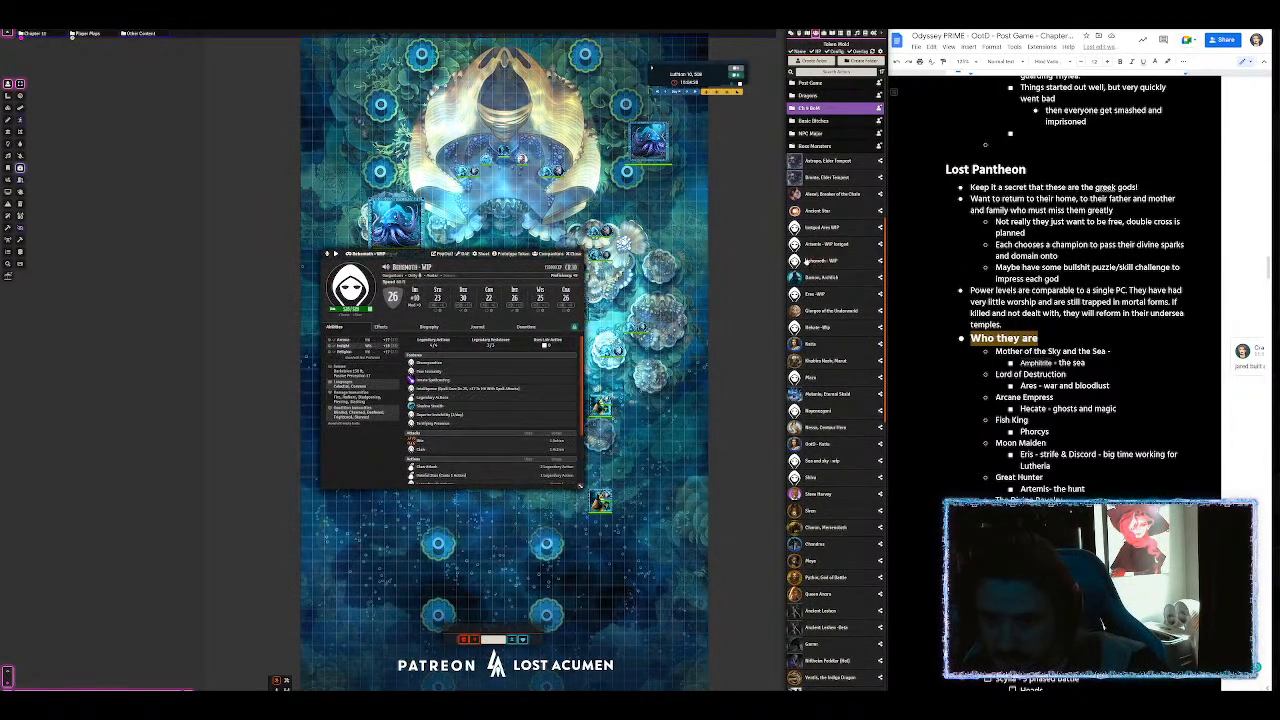
{"action": "left_click", "coordinate": [820, 244]}
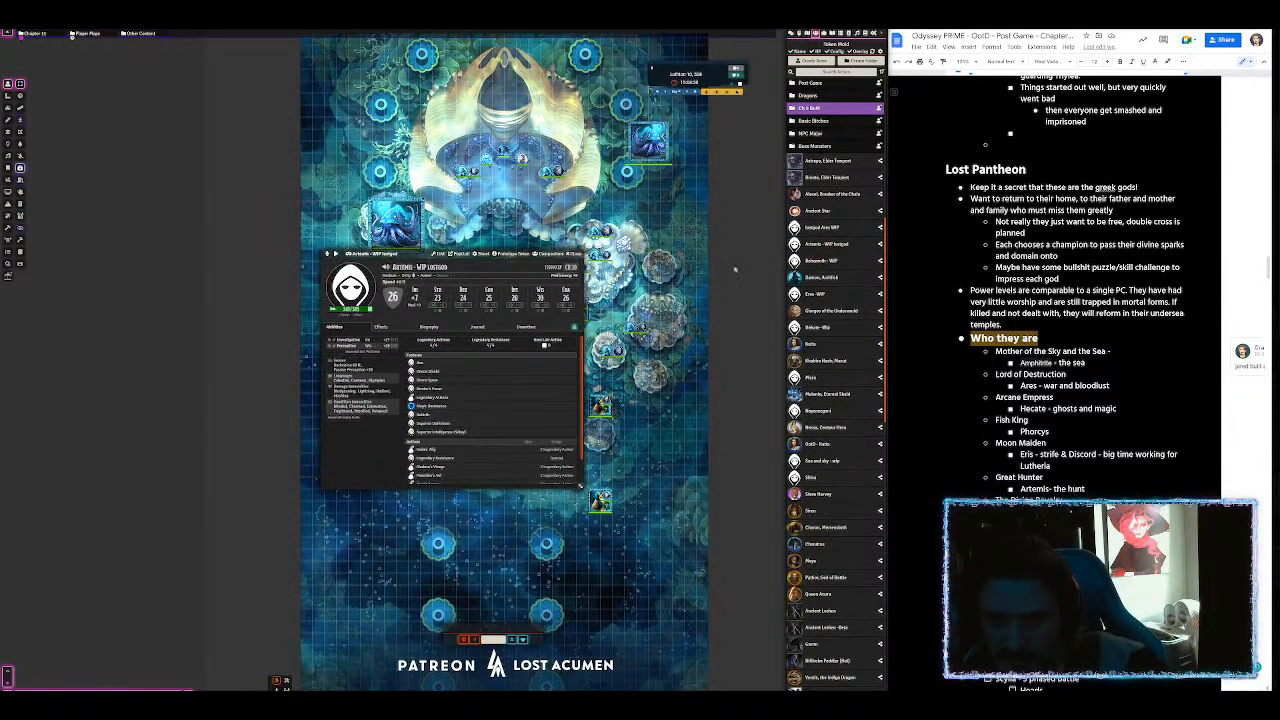
Step: Append lostgod to the names of the Eres - WIP and Hekate - WIP actors
{"action": "left_click", "coordinate": [816, 292]}
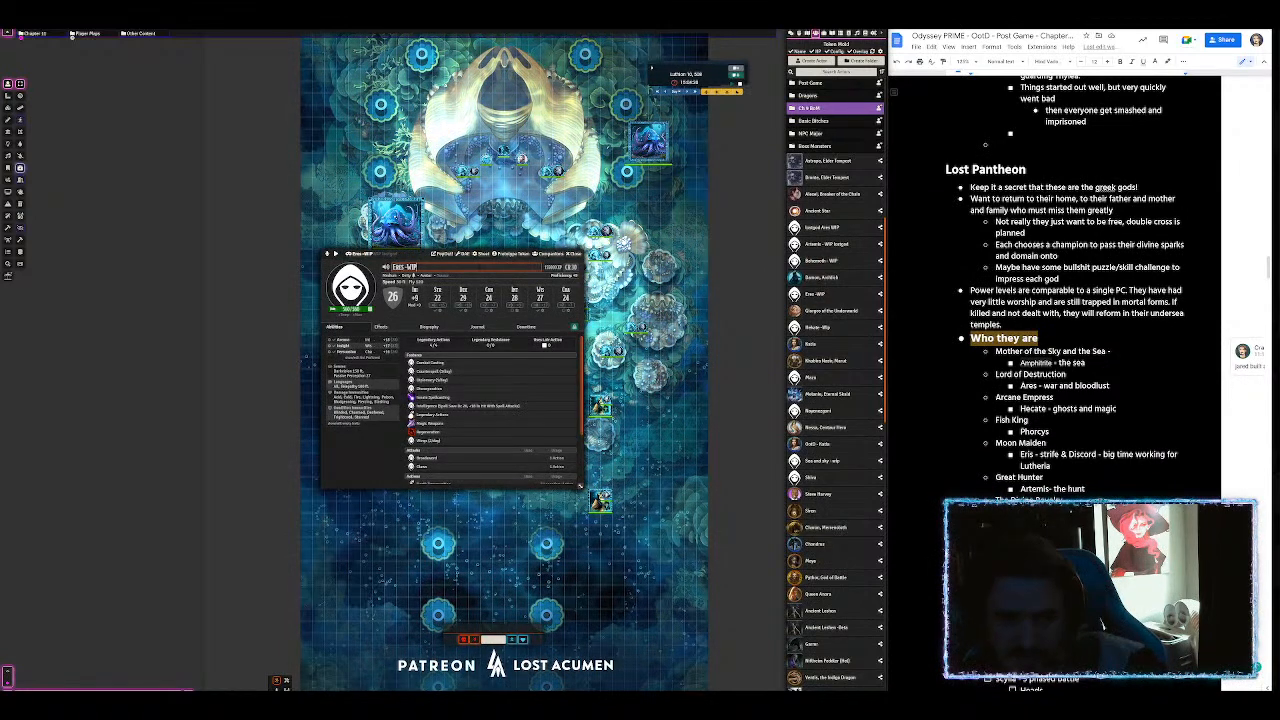
{"action": "type", "text": "lostgod"}
{"action": "key", "text": "Return"}
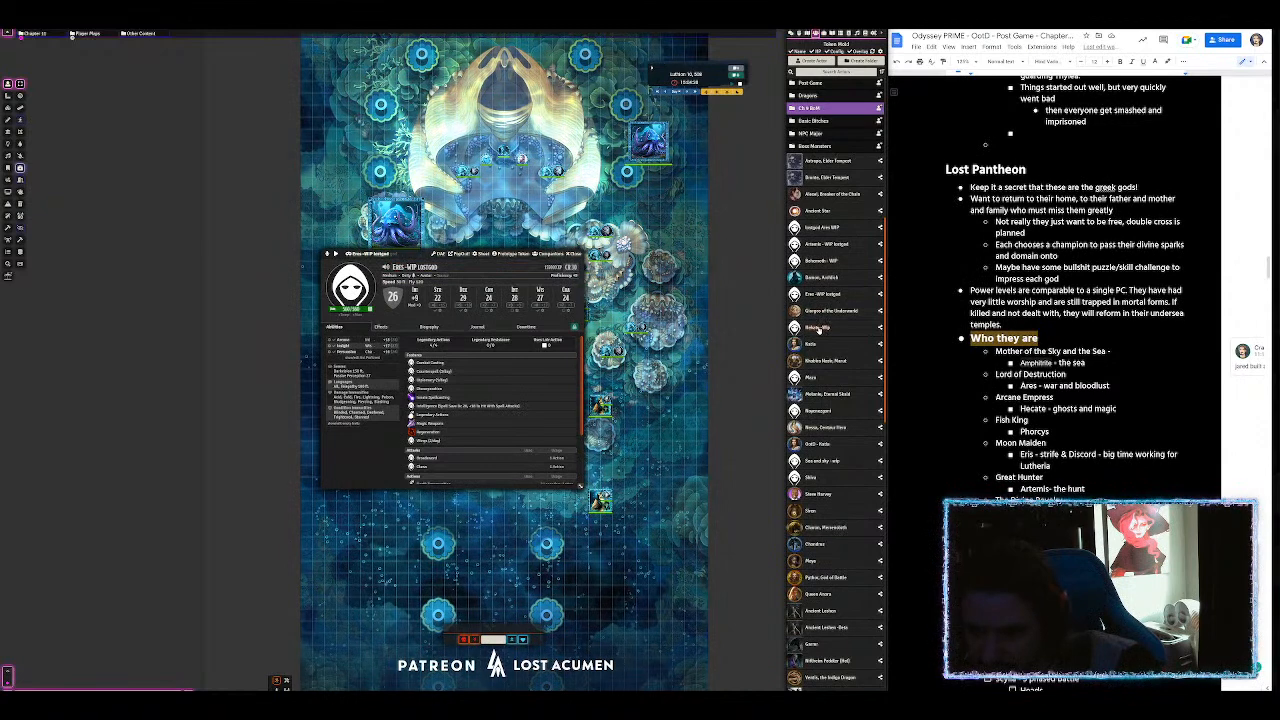
{"action": "left_click", "coordinate": [818, 328]}
{"action": "key", "text": "Return"}
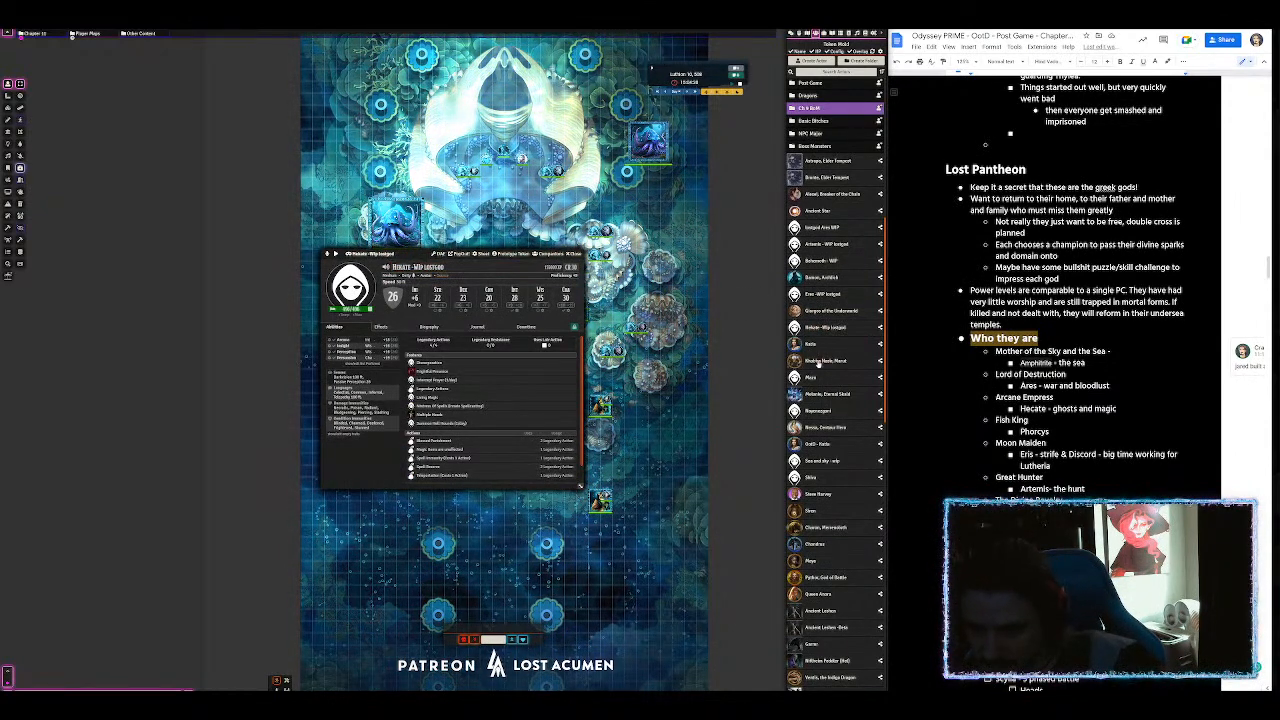
Step: Append lostgod to the names of the Maza actor and the hooded-icon actor listed just below the Eternal Skald
{"action": "left_click", "coordinate": [812, 378]}
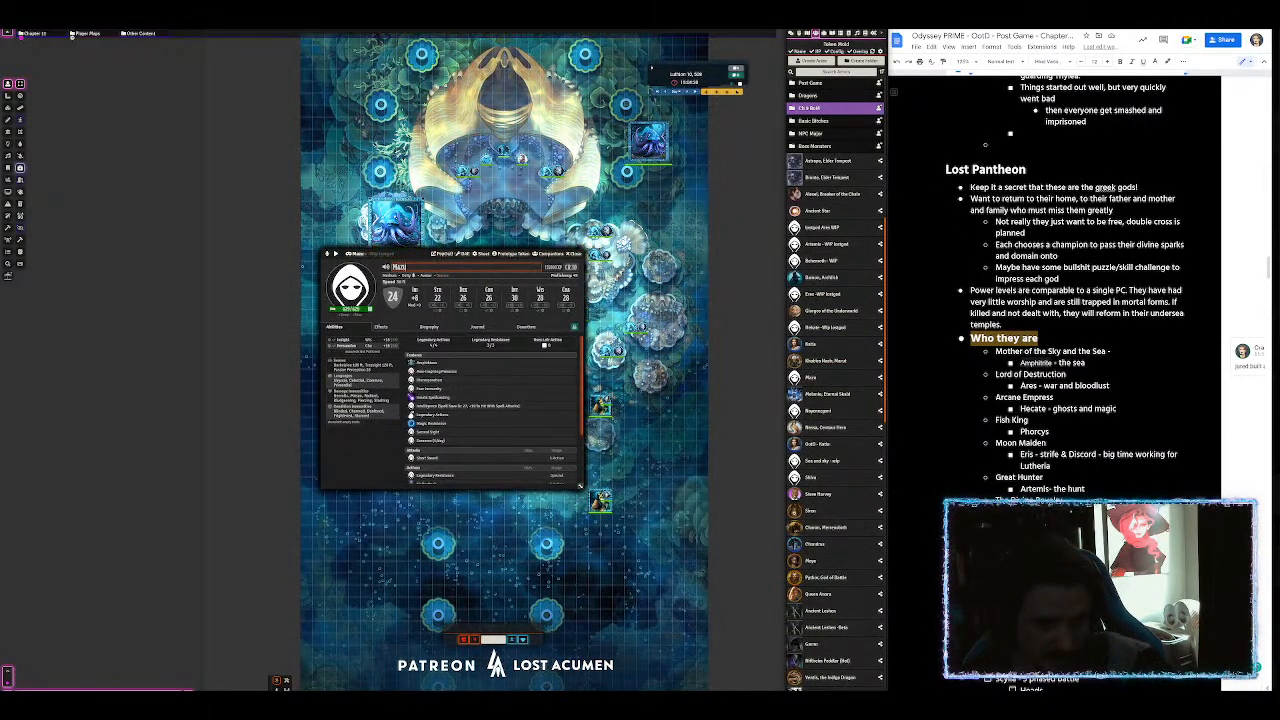
{"action": "type", "text": "lostgod"}
{"action": "key", "text": "Return"}
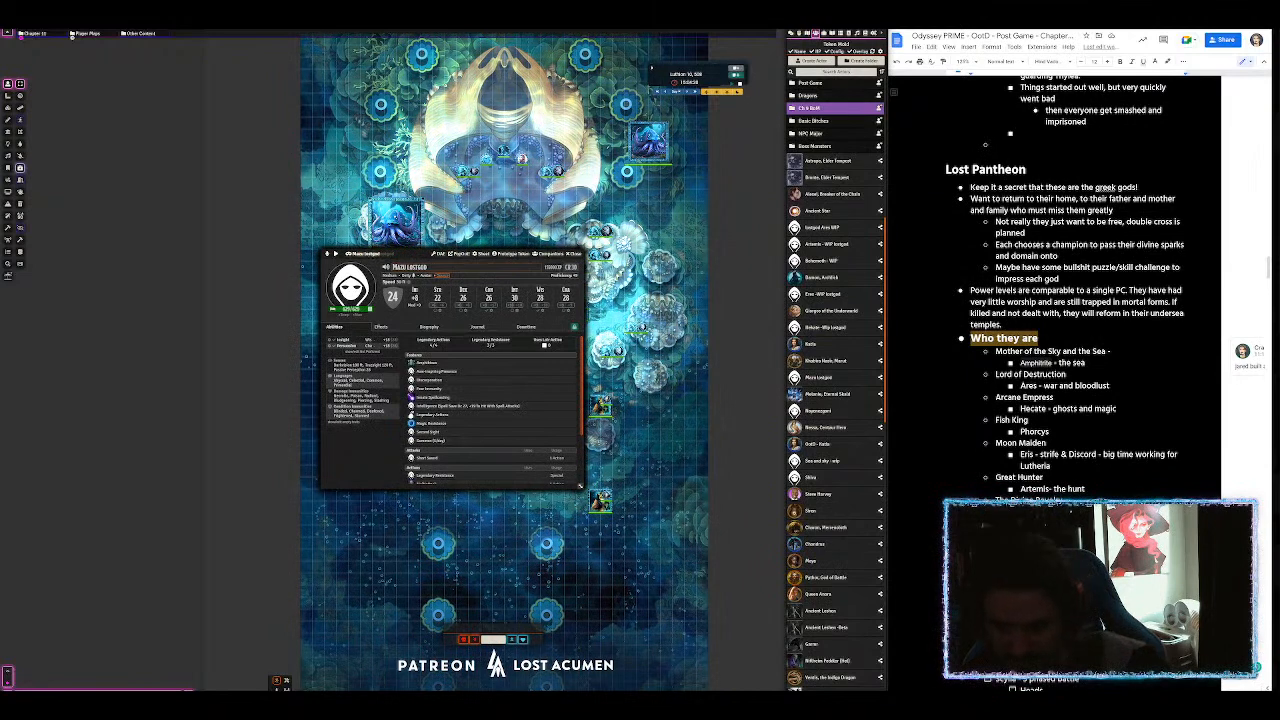
{"action": "left_click", "coordinate": [818, 411]}
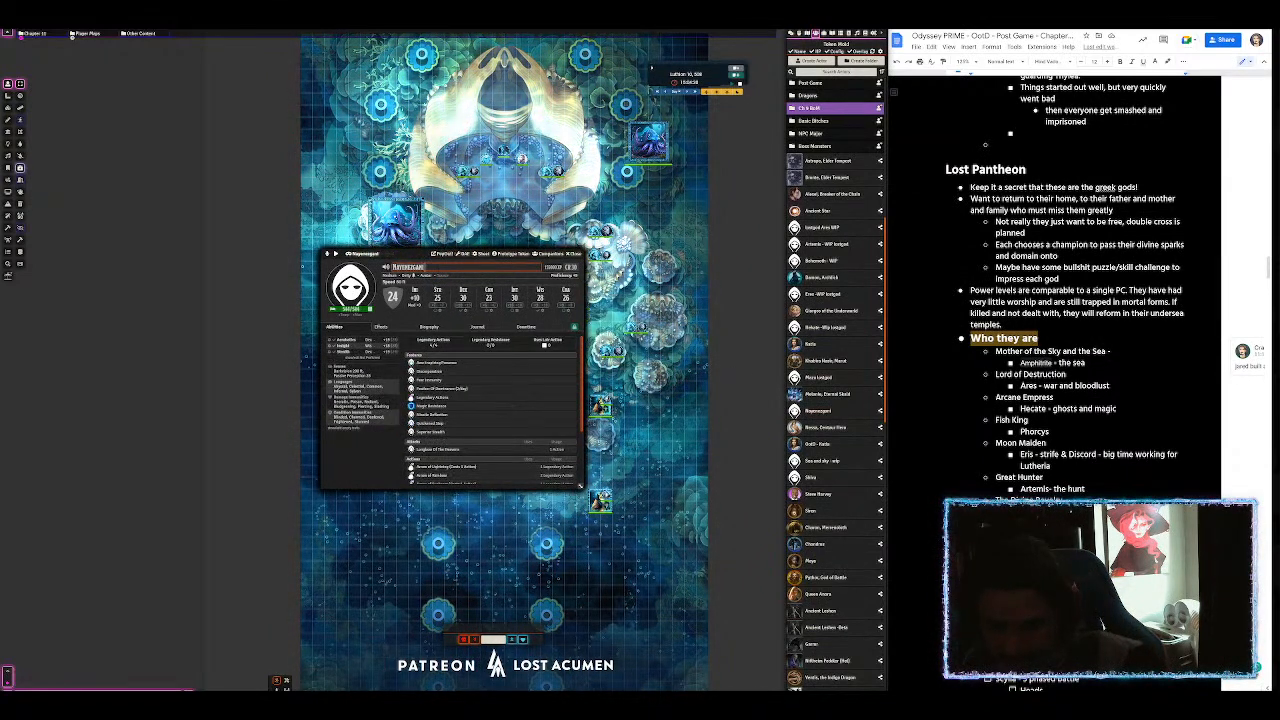
{"action": "type", "text": "lostgod"}
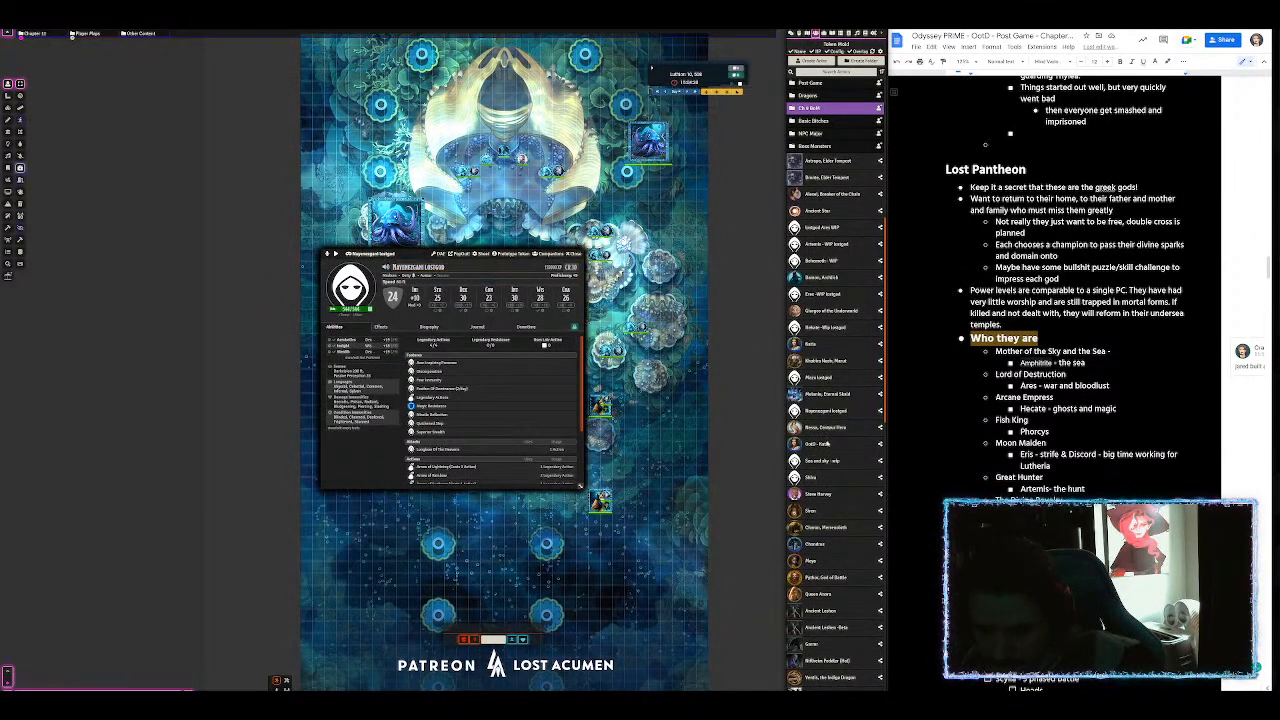
Step: Review the Eternal Skald actor's sheet and duplicate the actor
{"action": "left_click", "coordinate": [818, 396]}
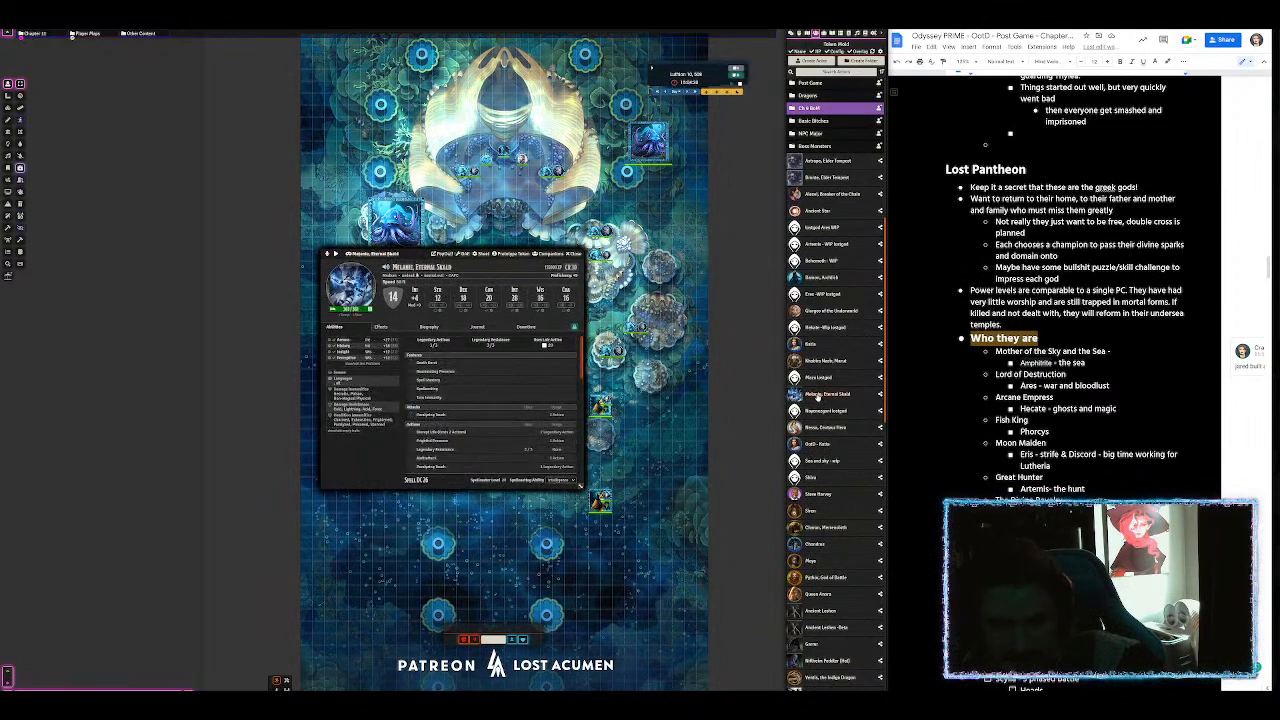
{"action": "left_click_drag", "start_coordinate": [407, 255], "coordinate": [471, 132]}
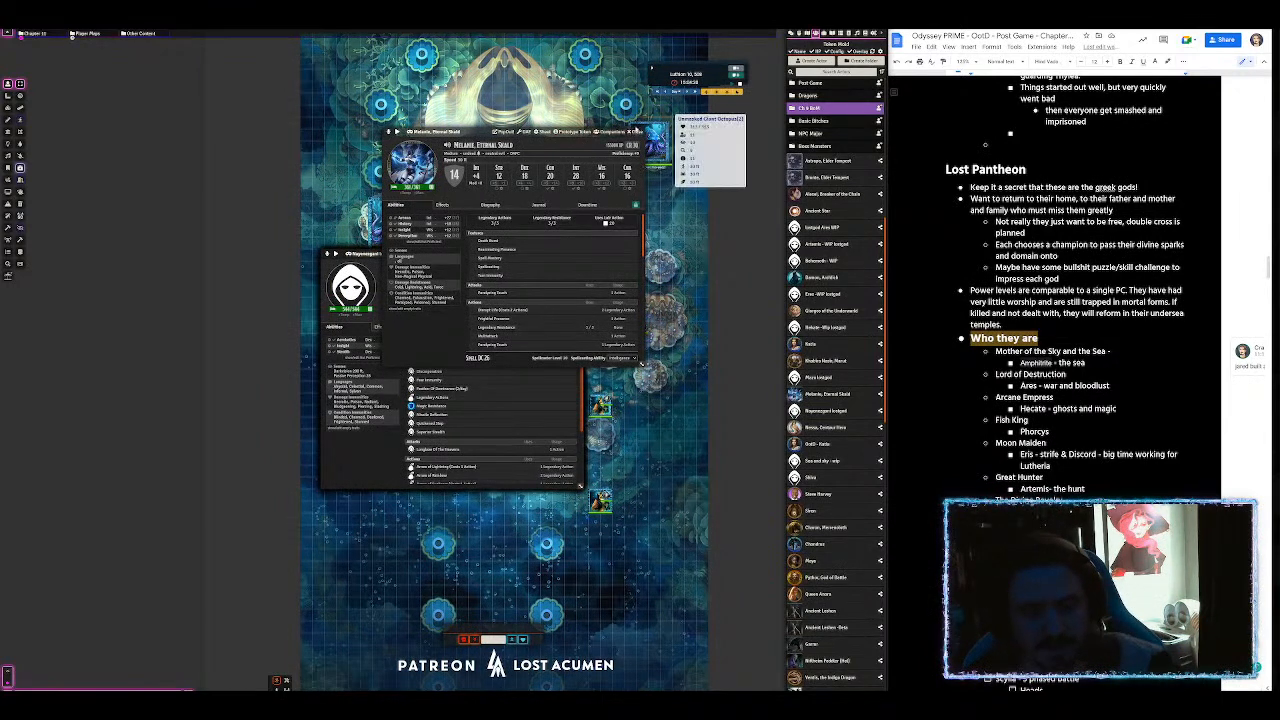
{"action": "left_click", "coordinate": [636, 131]}
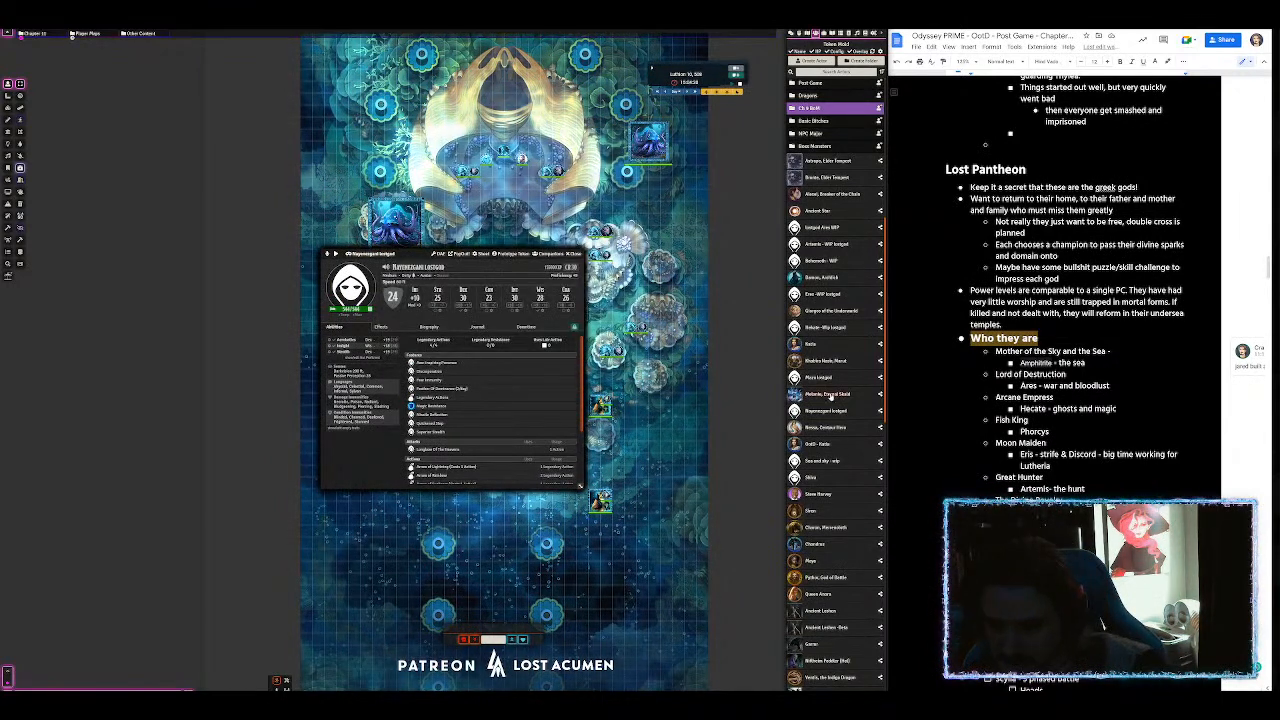
{"action": "right_click", "coordinate": [831, 396]}
{"action": "left_click", "coordinate": [809, 449]}
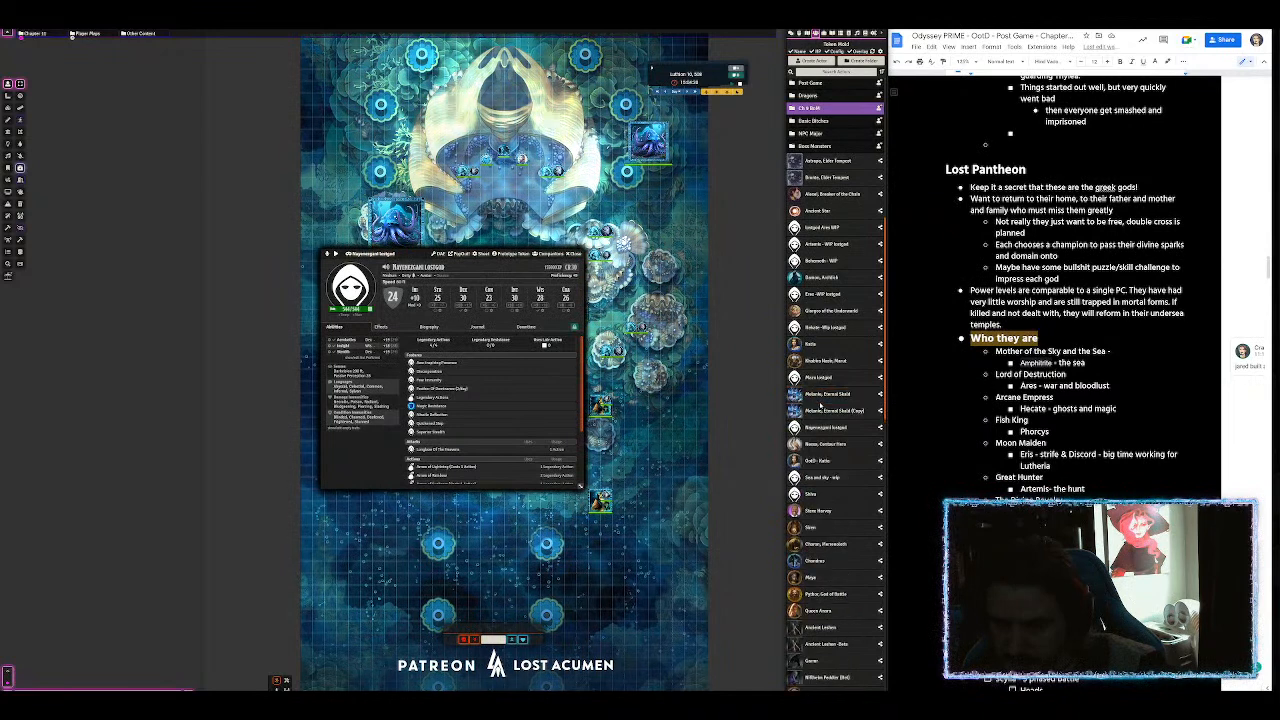
Step: Replace (Copy) with lostgod in the duplicated Eternal Skald actor's name and close its sheet
{"action": "left_click", "coordinate": [820, 406]}
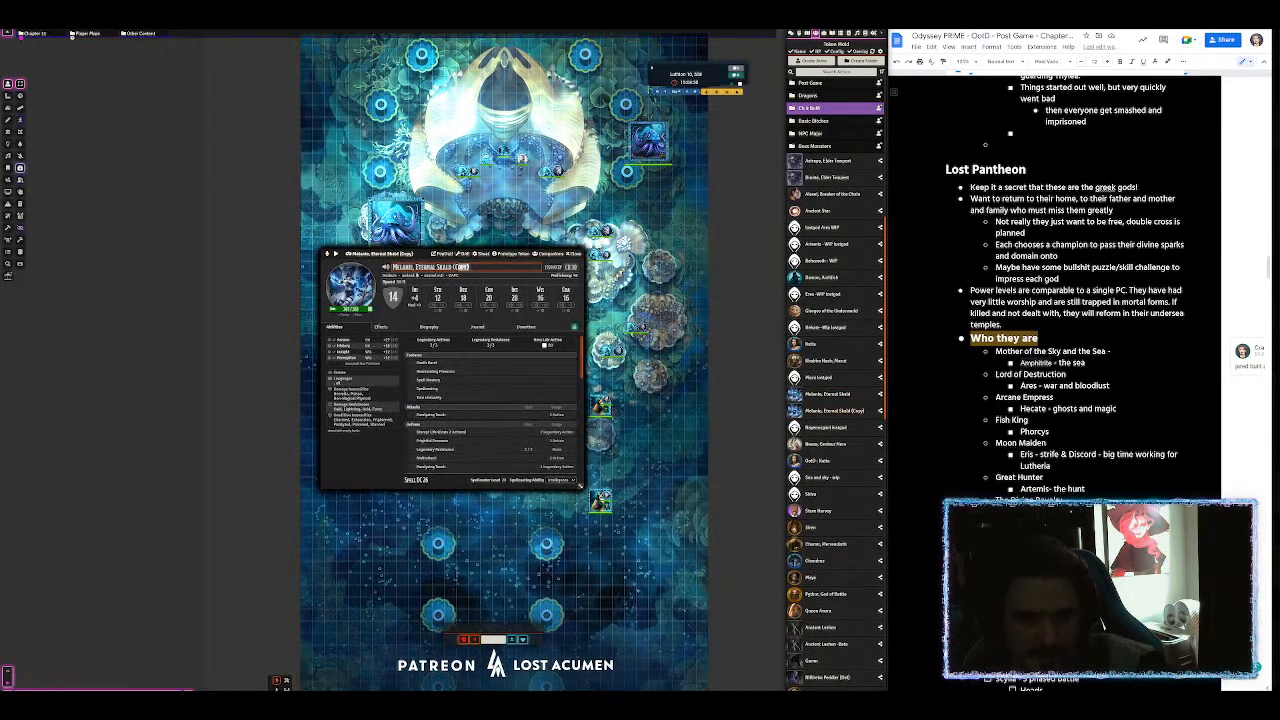
{"action": "type", "text": "LOSTGOD"}
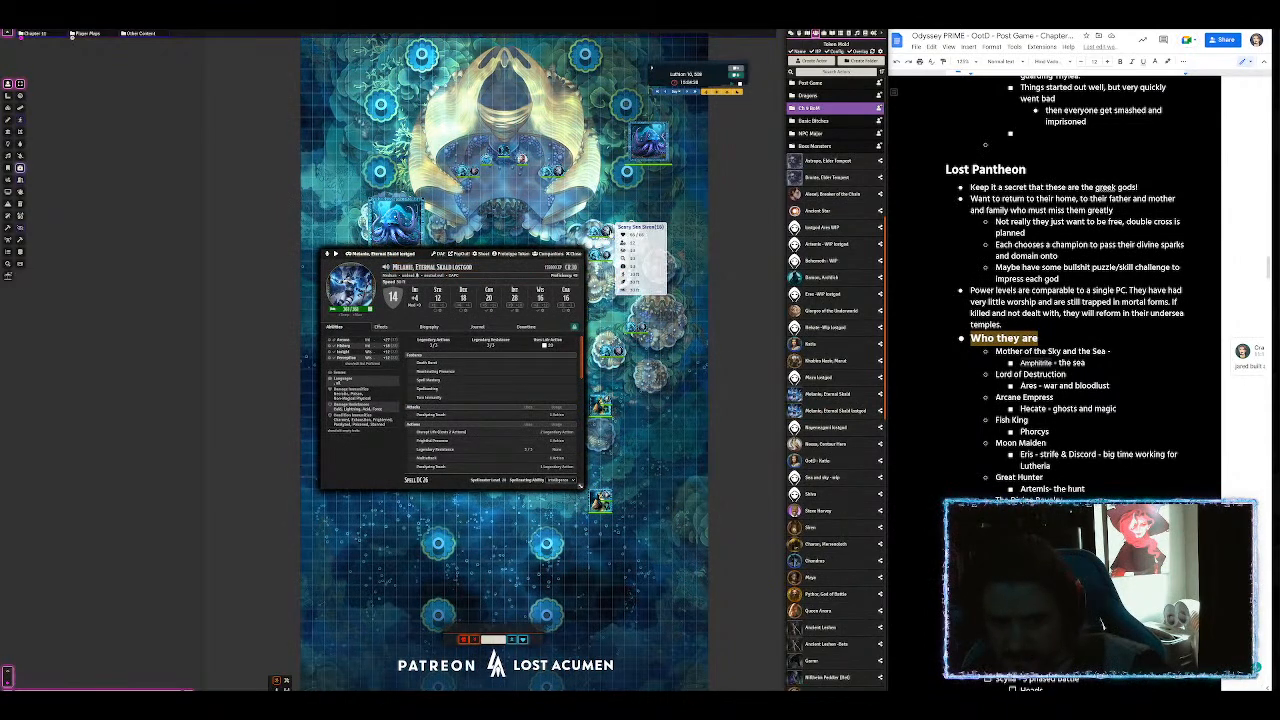
{"action": "left_click", "coordinate": [574, 254]}
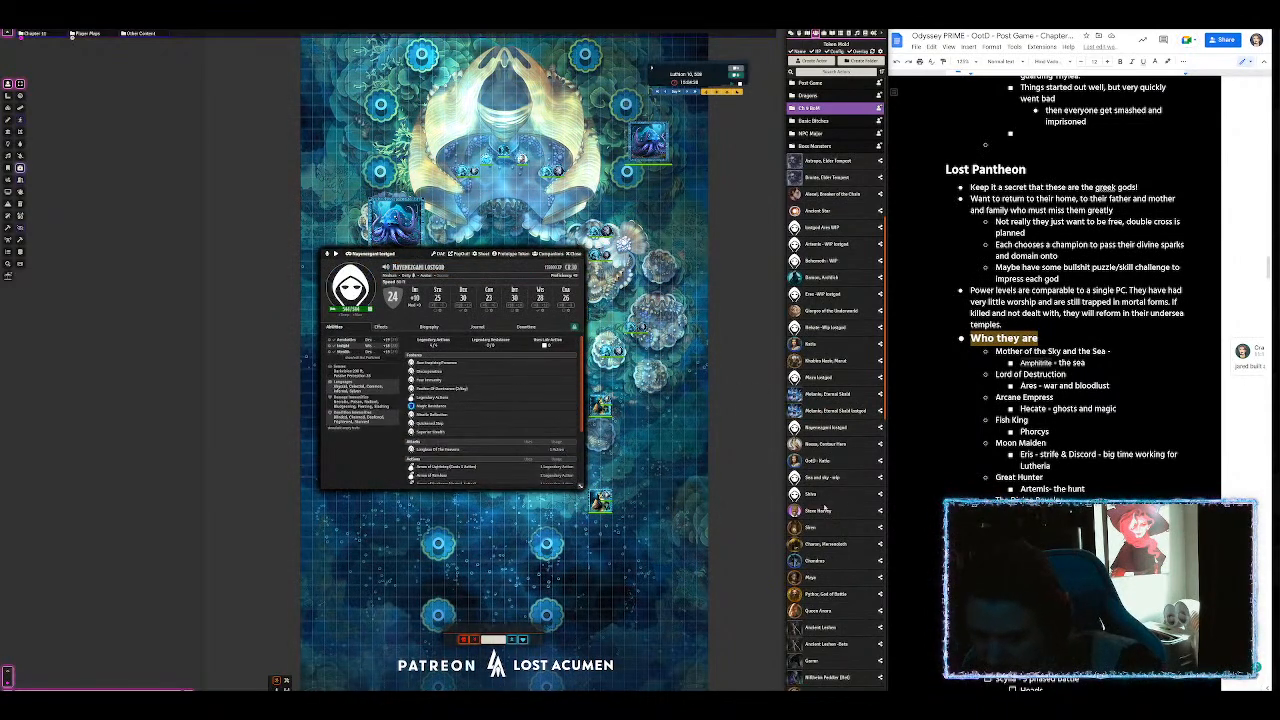
Step: Append "- Lutheria Form" to the Shiva actor's name
{"action": "left_click", "coordinate": [826, 493]}
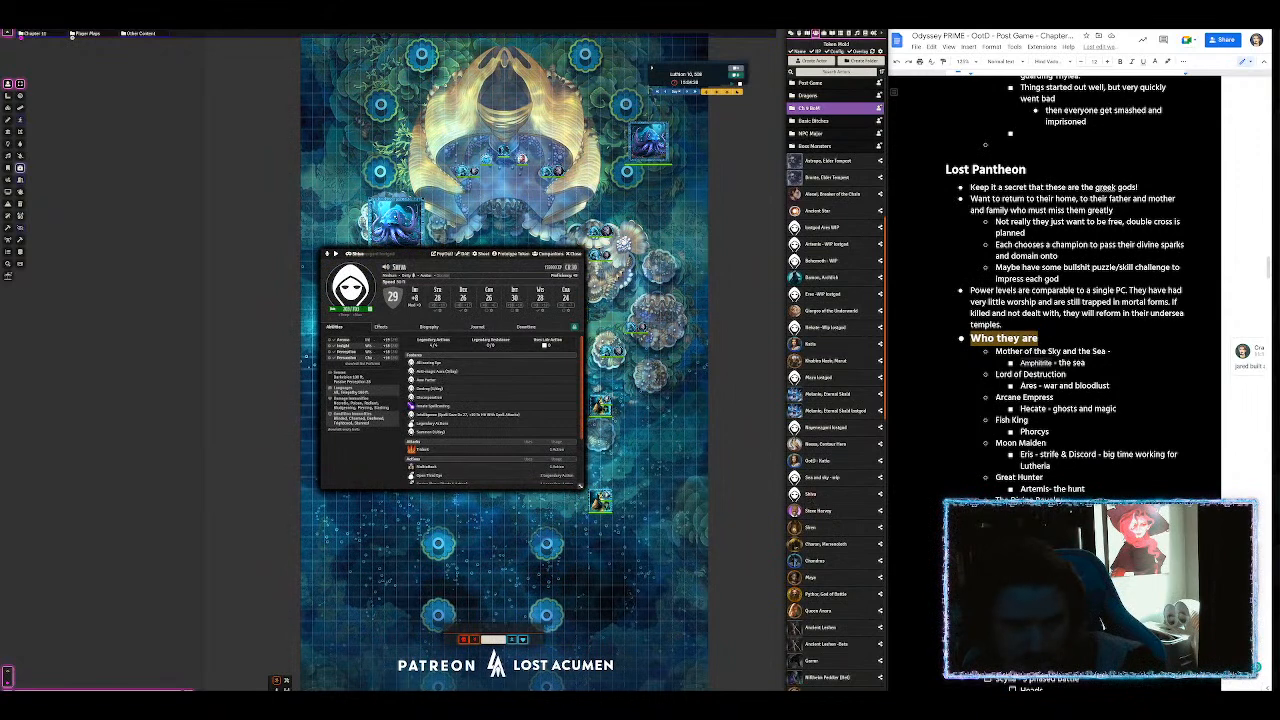
{"action": "left_click", "coordinate": [409, 267]}
{"action": "type", "text": "- L"}
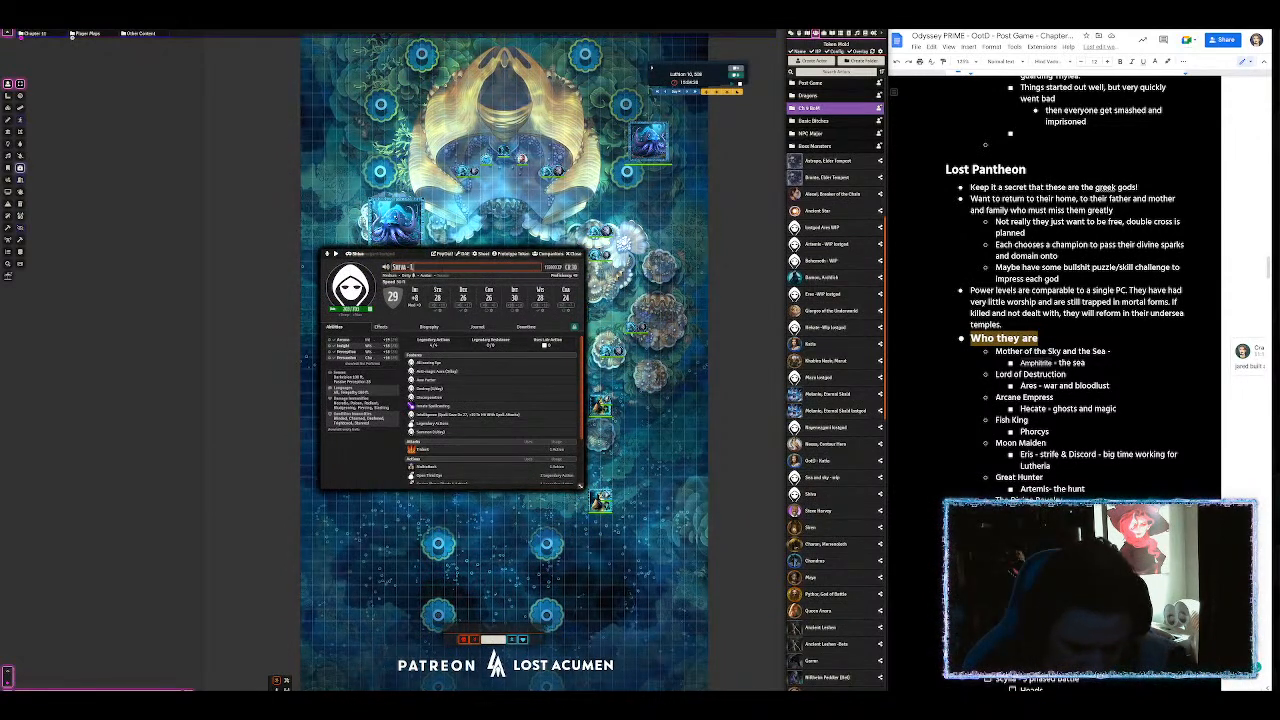
{"action": "type", "text": "utheria Form"}
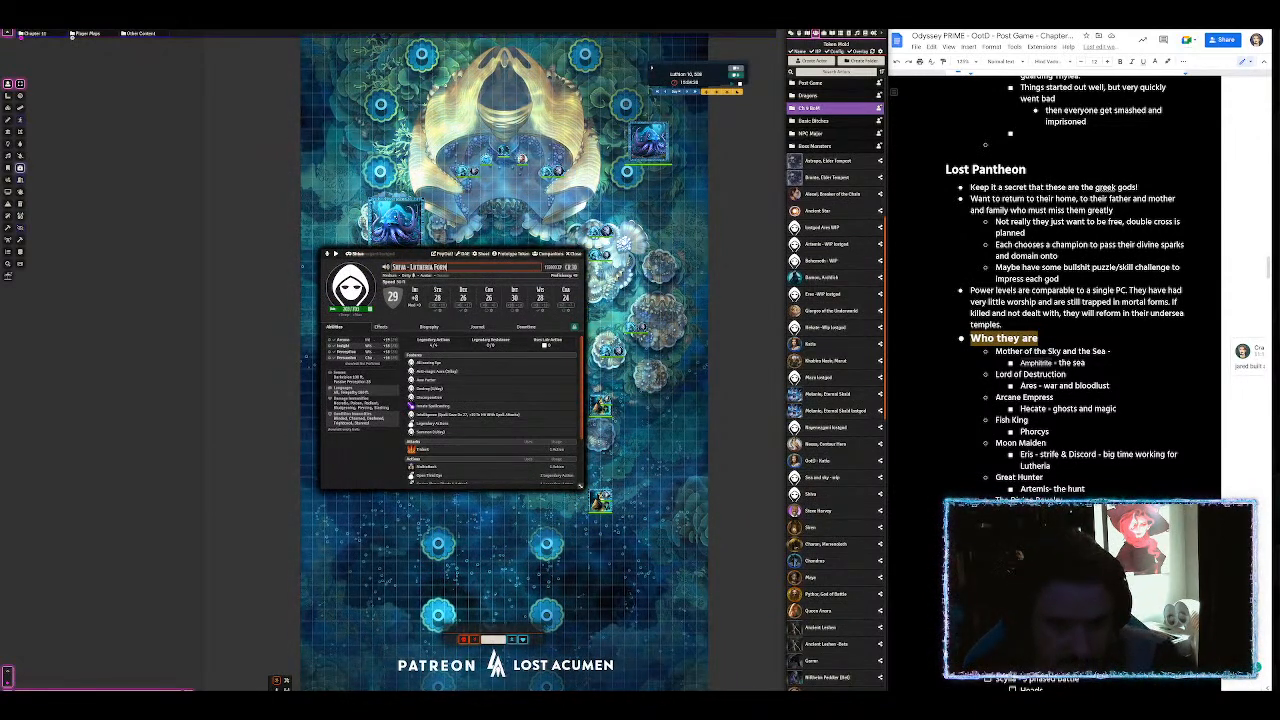
{"action": "key", "text": "Return"}
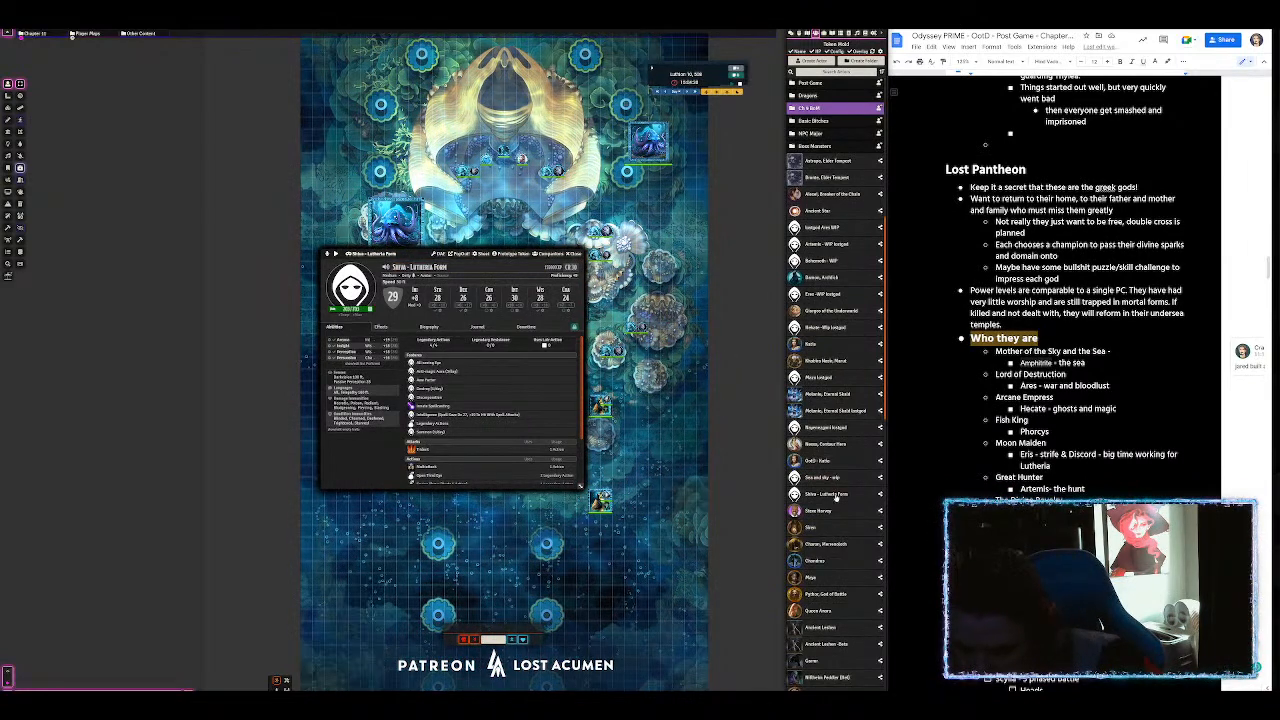
Step: Delete the actor listed directly below the Indigo Dragon from the actor directory
{"action": "scroll", "coordinate": [822, 570], "scroll_direction": "down", "scroll_amount": 5}
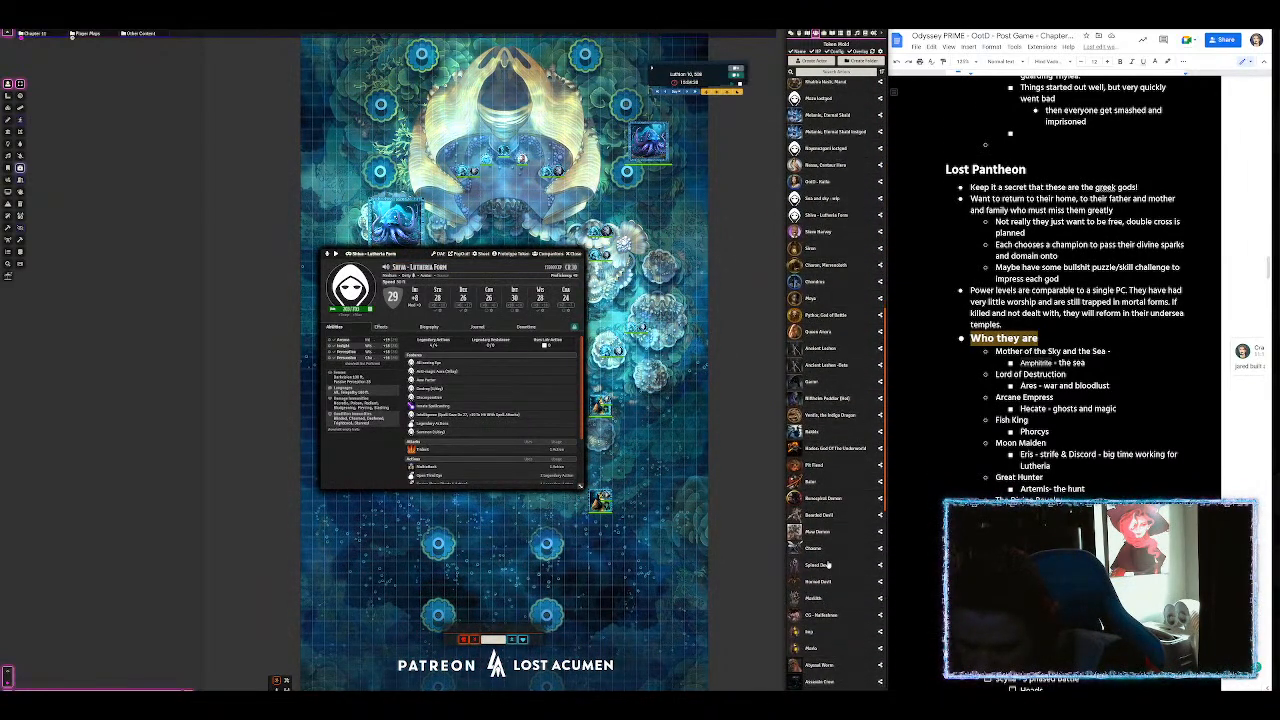
{"action": "right_click", "coordinate": [812, 434]}
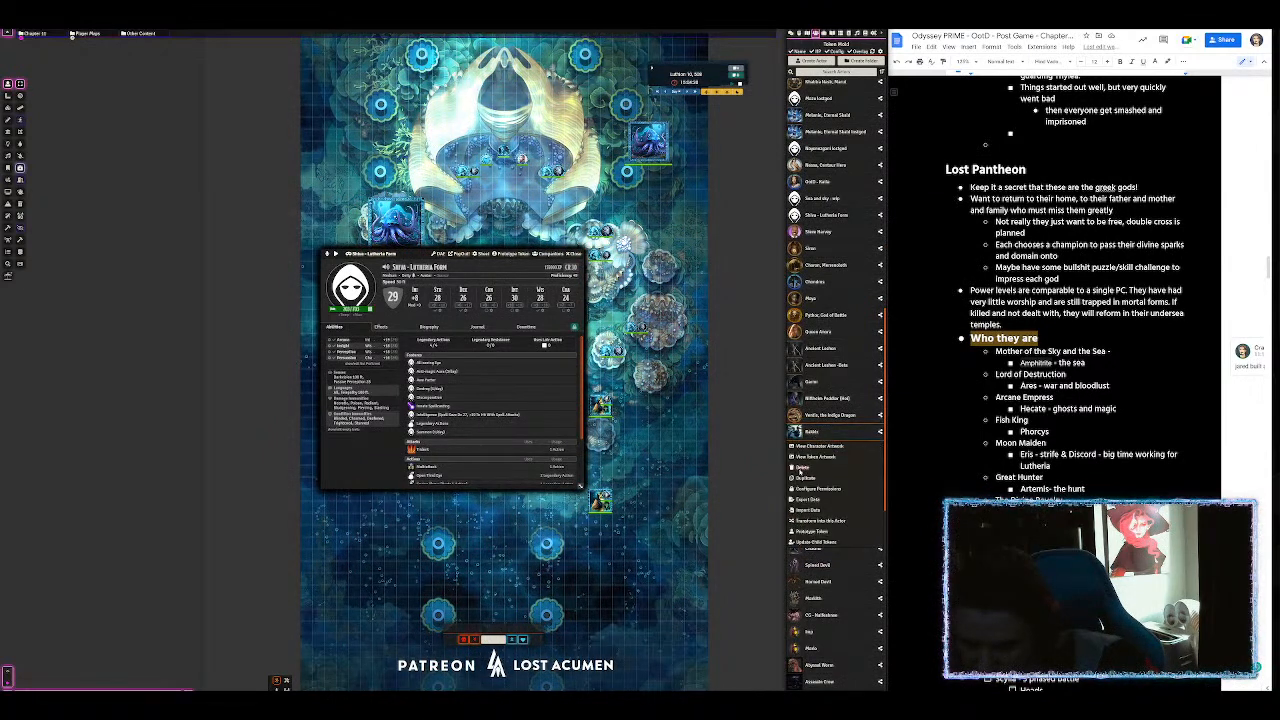
{"action": "left_click", "coordinate": [802, 467]}
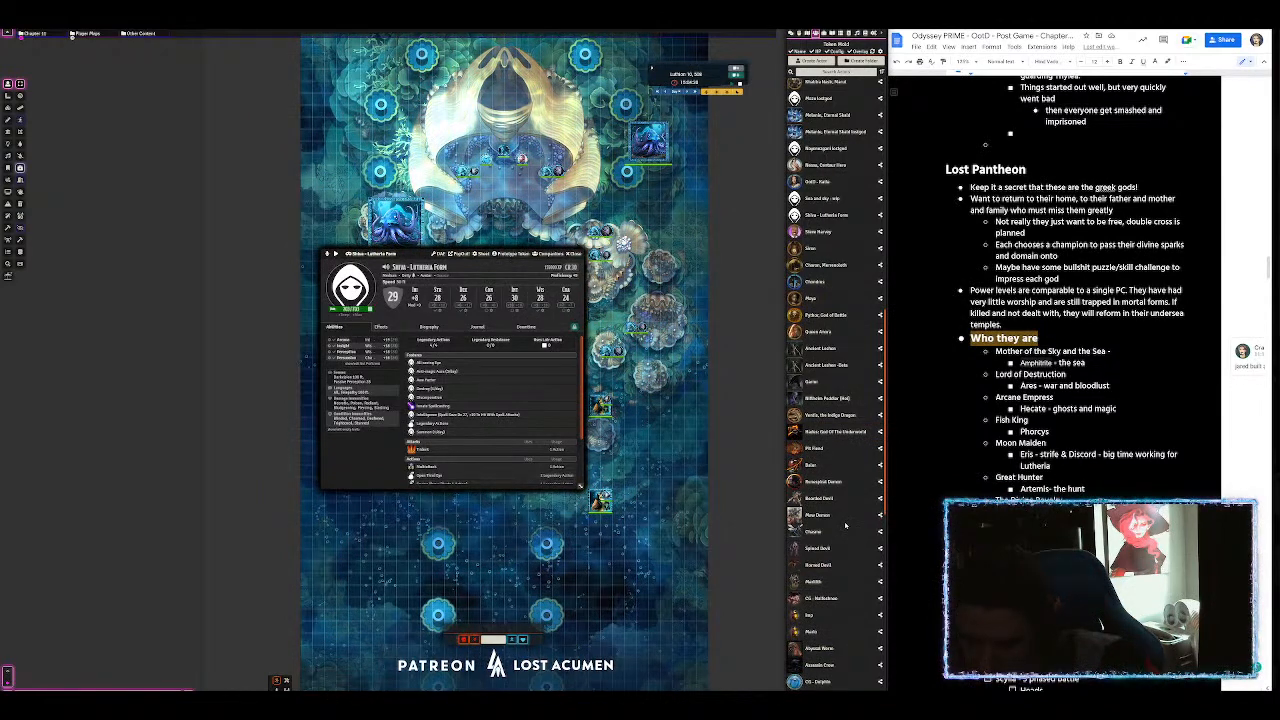
Step: Search the actor directory for lostgod and clear the search
{"action": "scroll", "coordinate": [845, 524], "scroll_direction": "up", "scroll_amount": 3}
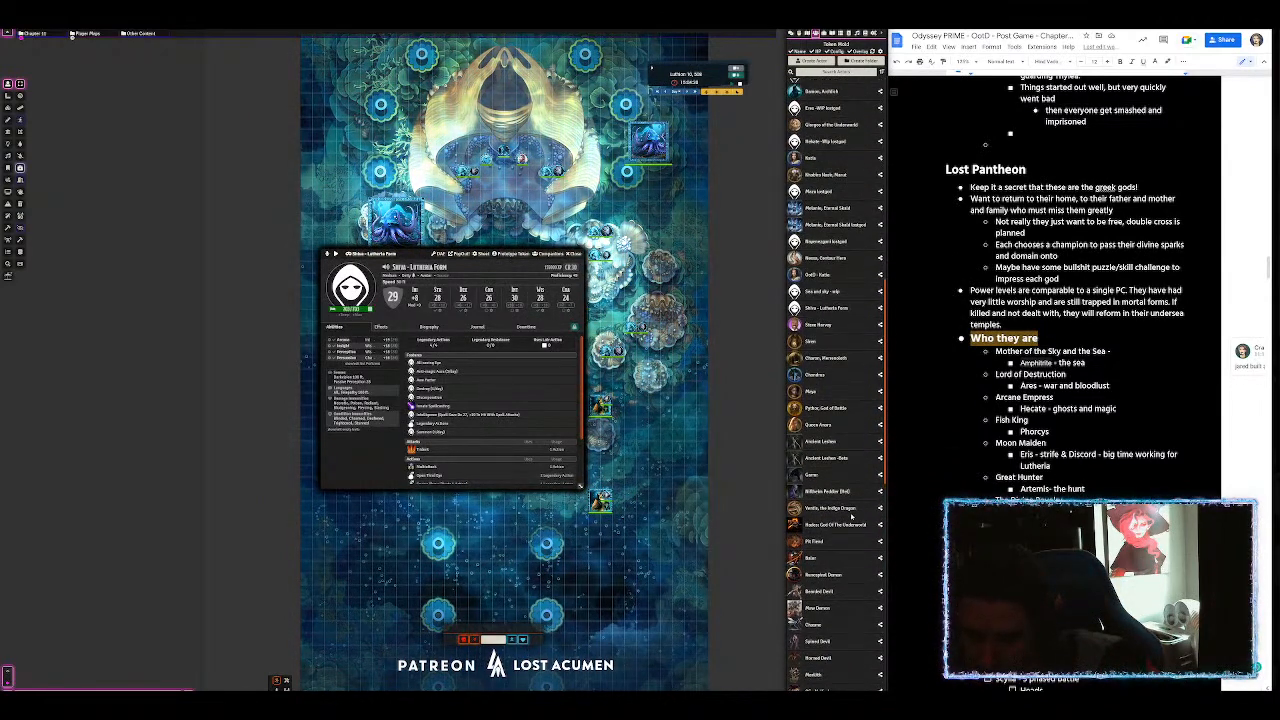
{"action": "scroll", "coordinate": [852, 516], "scroll_direction": "up", "scroll_amount": 10}
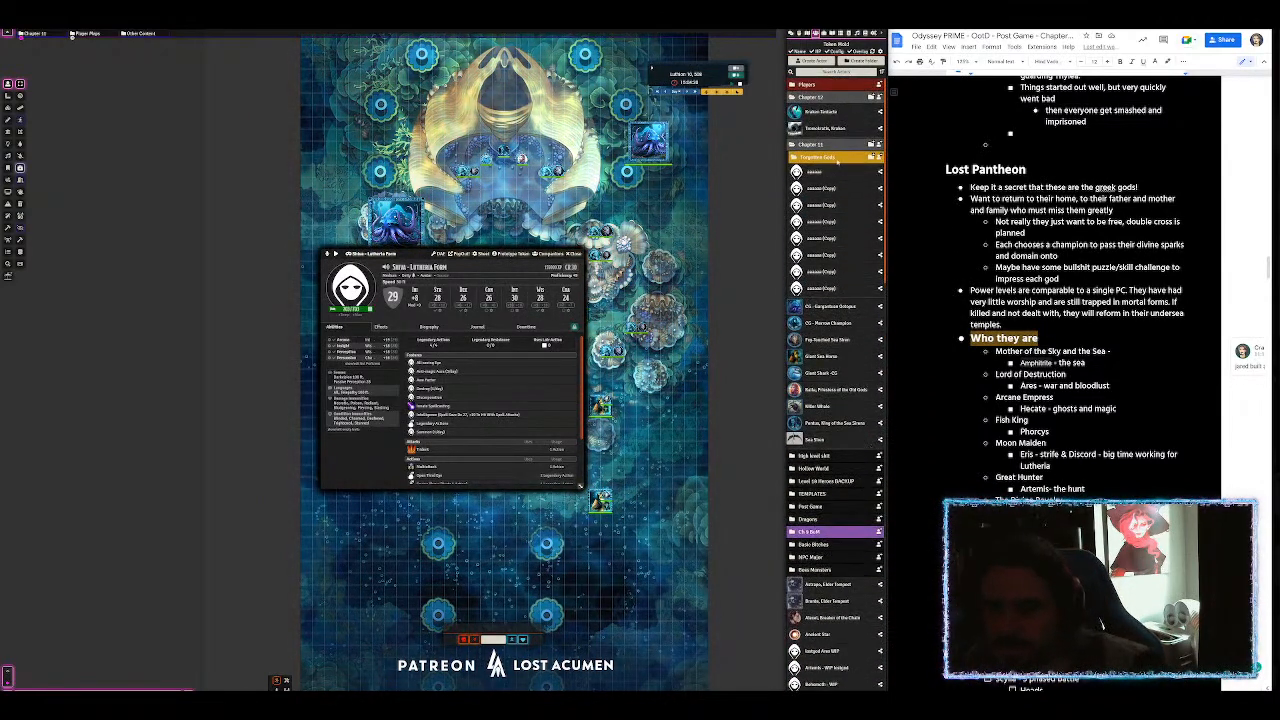
{"action": "type", "text": "lostgod"}
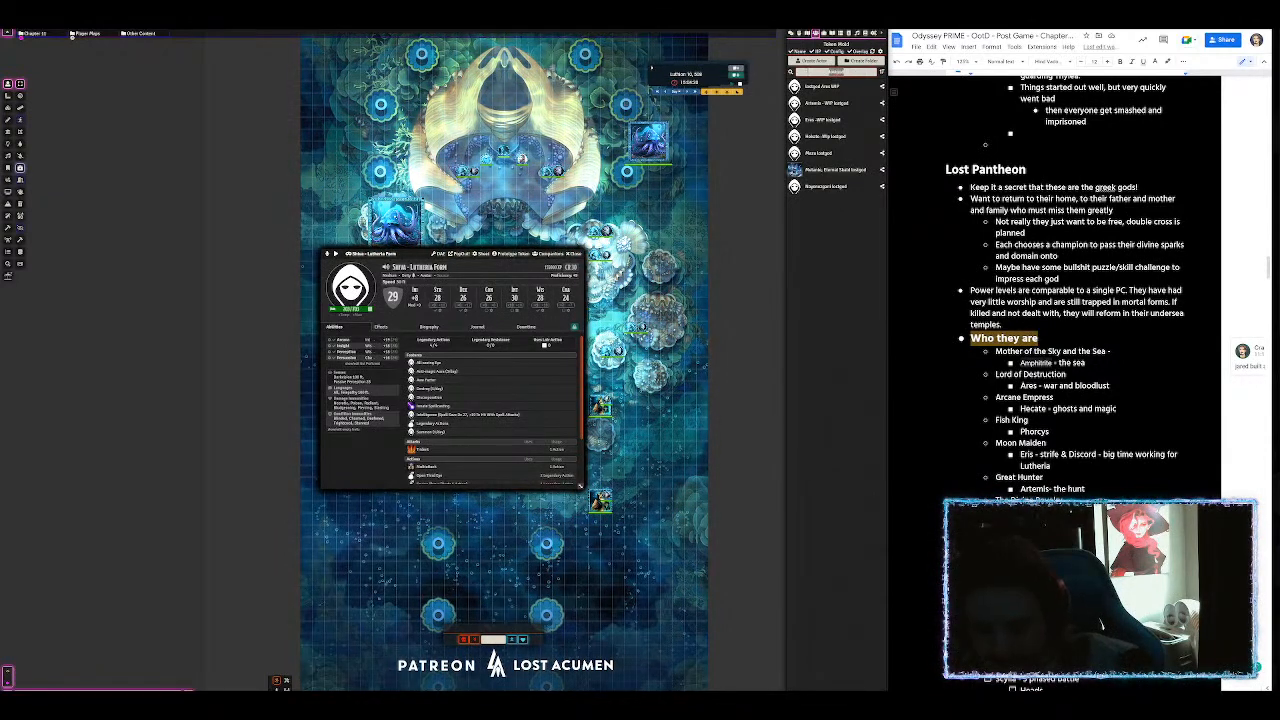
{"action": "key", "text": "BackSpace"}
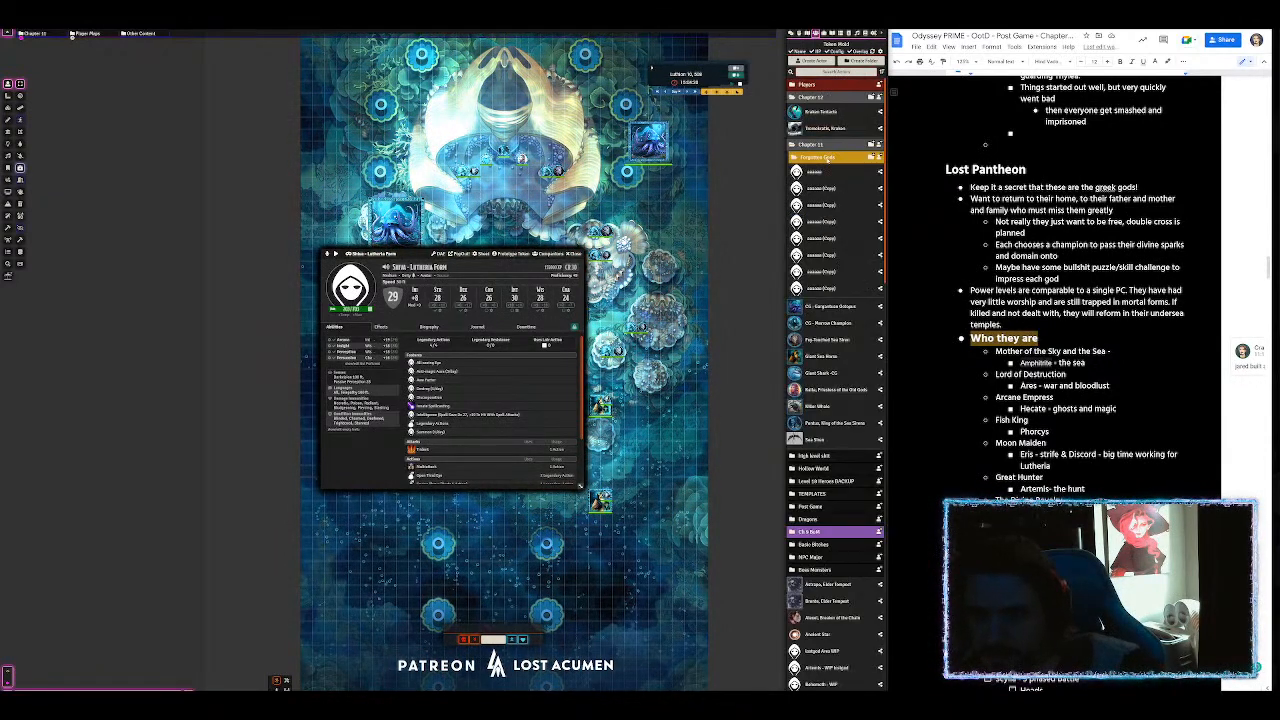
Step: Append lostgod to the Forgotten Gods folder's name
{"action": "right_click", "coordinate": [827, 160]}
{"action": "left_click", "coordinate": [814, 170]}
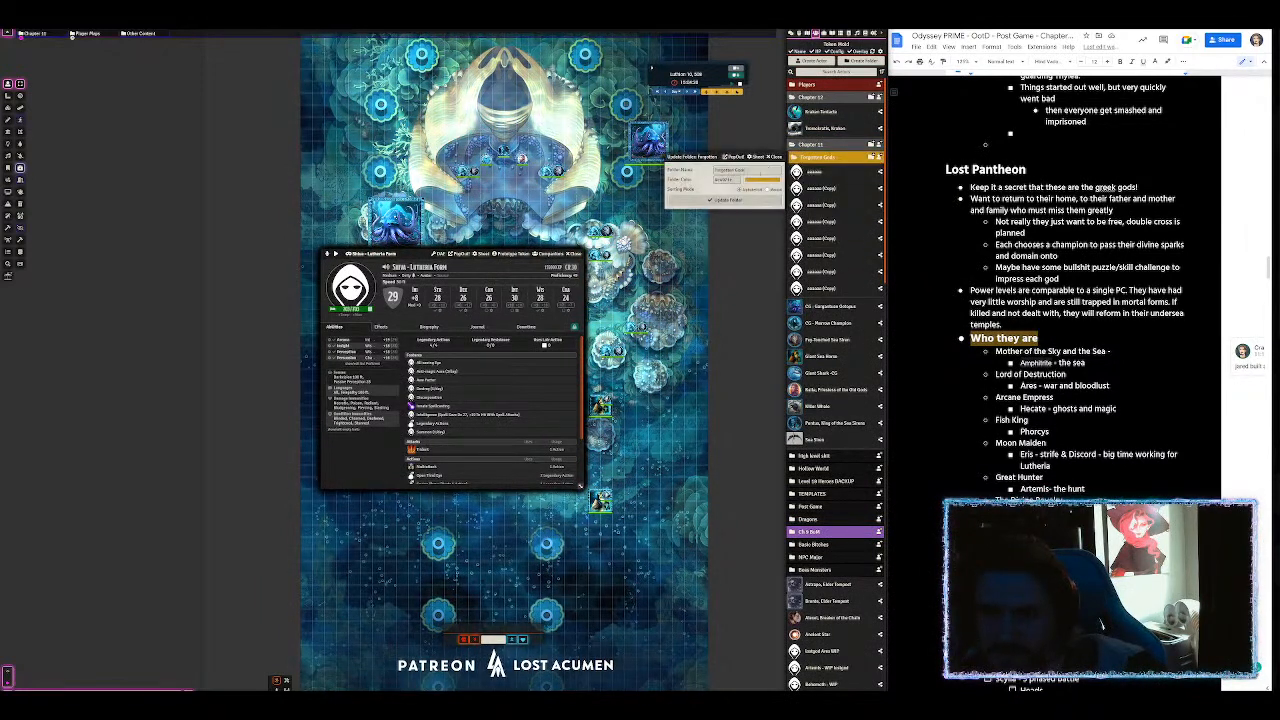
{"action": "type", "text": "lostgod"}
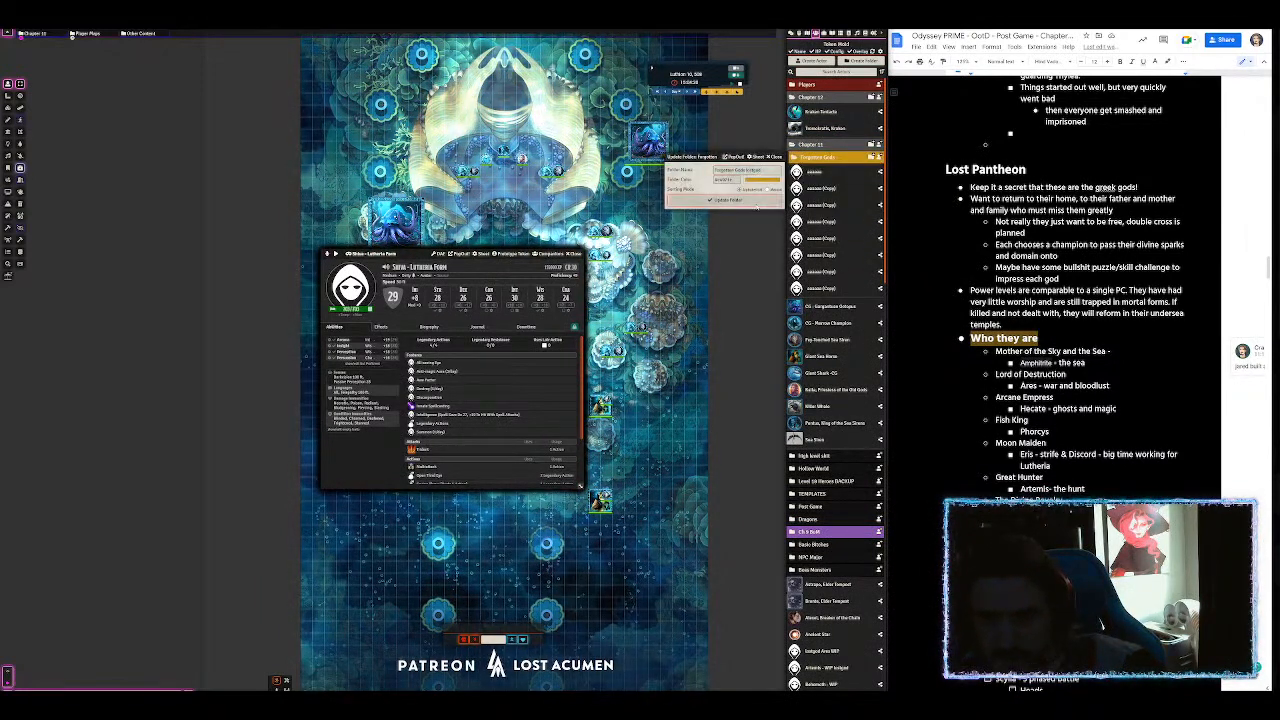
{"action": "key", "text": "Return"}
Step: Check the actor directory by searching for lostgod again, and clear the search
{"action": "left_click", "coordinate": [853, 72]}
{"action": "type", "text": "lostgod"}
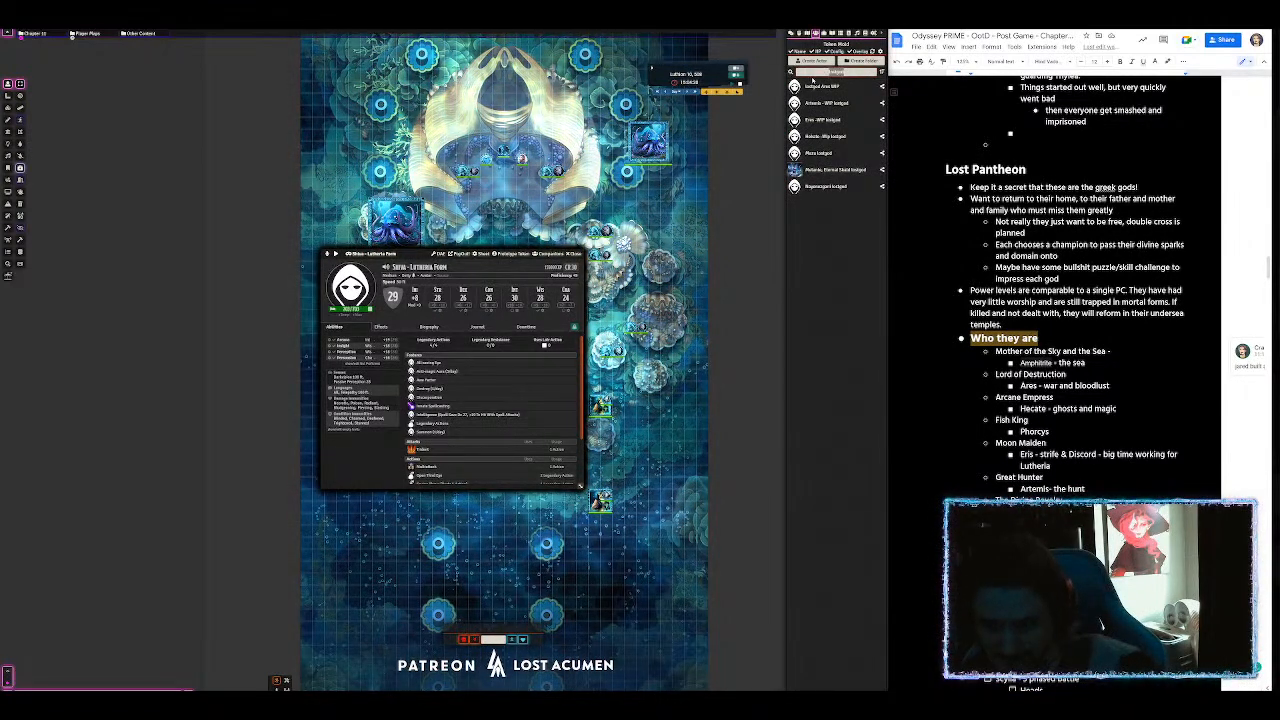
{"action": "key", "text": "BackSpace"}
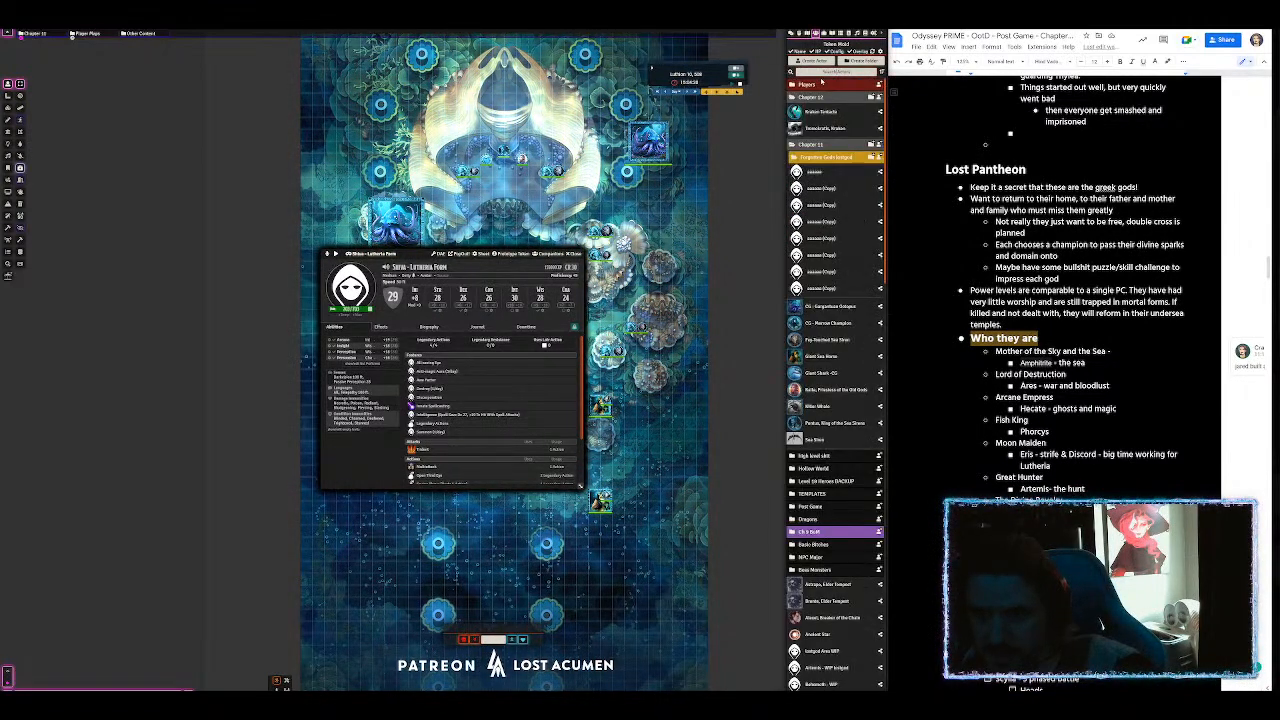
Step: Rename the first placeholder actor in the Forgotten Gods folder as lostgod and filter the actor directory by lostgod
{"action": "left_click", "coordinate": [816, 172]}
{"action": "type", "text": "LBSGOD"}
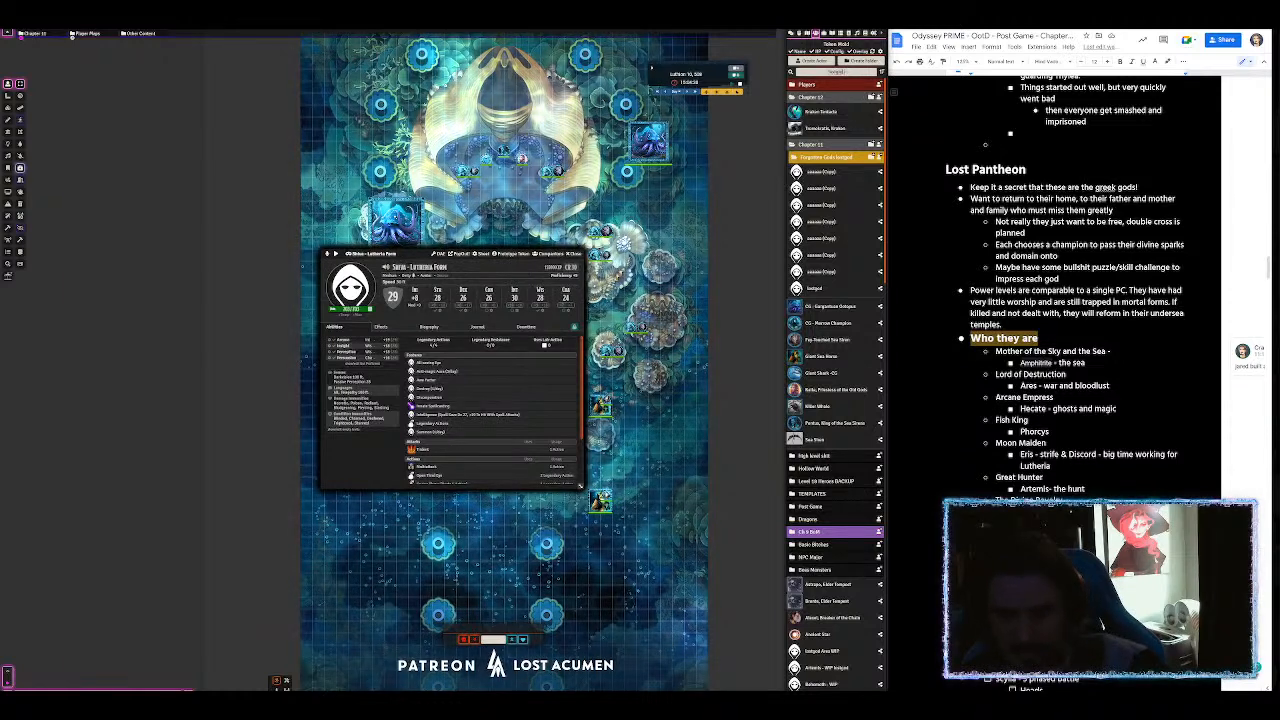
{"action": "type", "text": "instigated"}
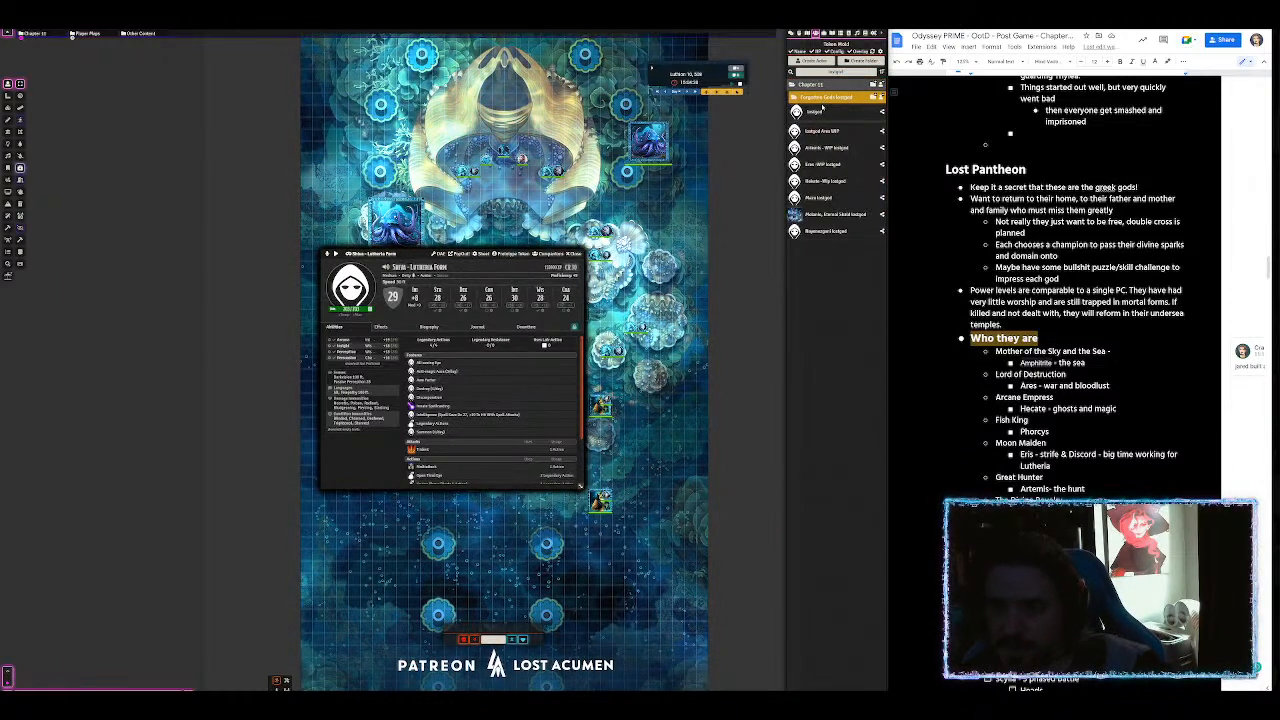
Step: Move the remaining lostgod-tagged actors into the Forgotten Gods folder and close the open actor sheets
{"action": "left_click_drag", "start_coordinate": [818, 148], "coordinate": [818, 108]}
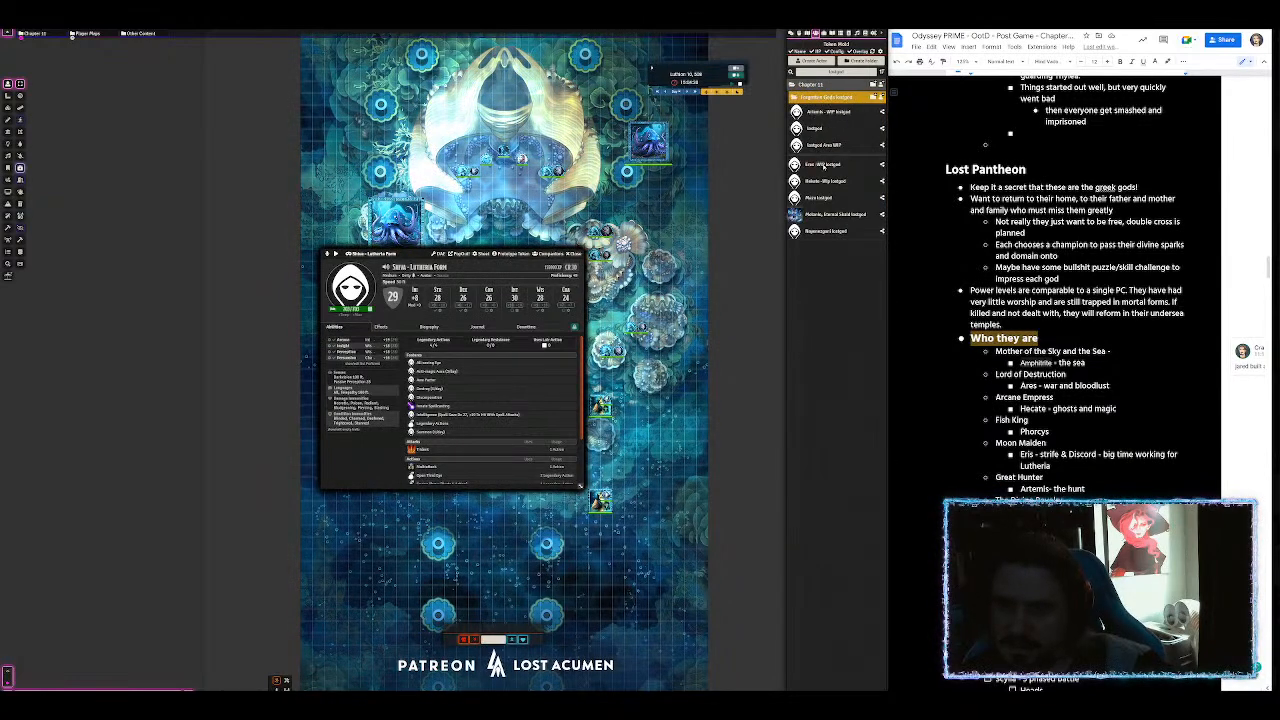
{"action": "left_click_drag", "start_coordinate": [820, 164], "coordinate": [824, 128]}
{"action": "left_click_drag", "start_coordinate": [820, 180], "coordinate": [820, 145]}
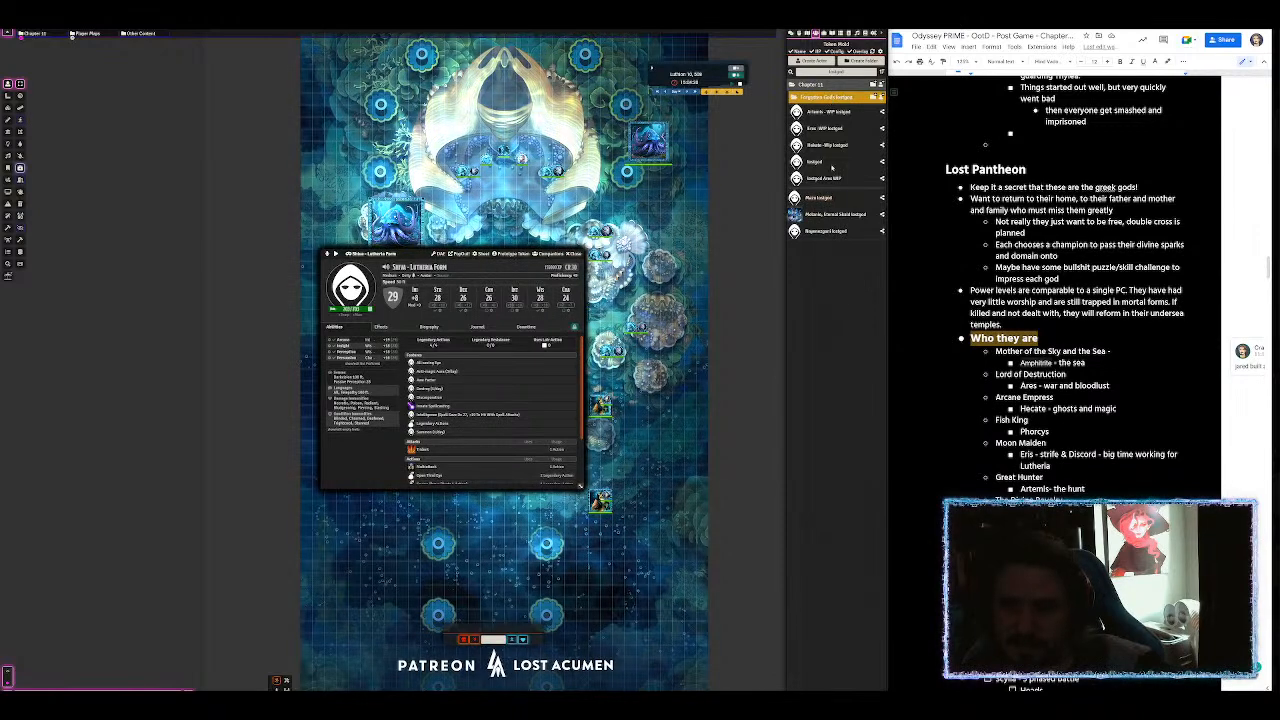
{"action": "mouse_move", "coordinate": [828, 214]}
{"action": "left_mouse_down"}
{"action": "mouse_move", "coordinate": [833, 237]}
{"action": "mouse_move", "coordinate": [828, 210]}
{"action": "left_mouse_up"}
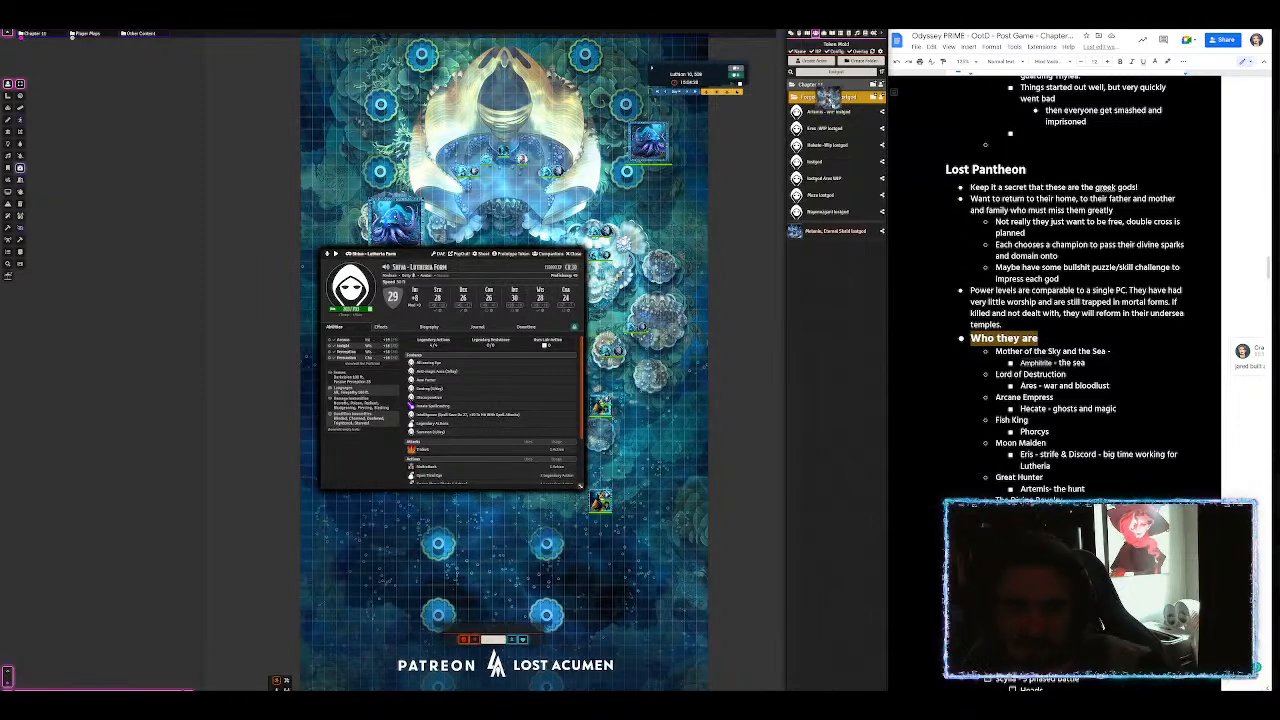
{"action": "left_click", "coordinate": [577, 255]}
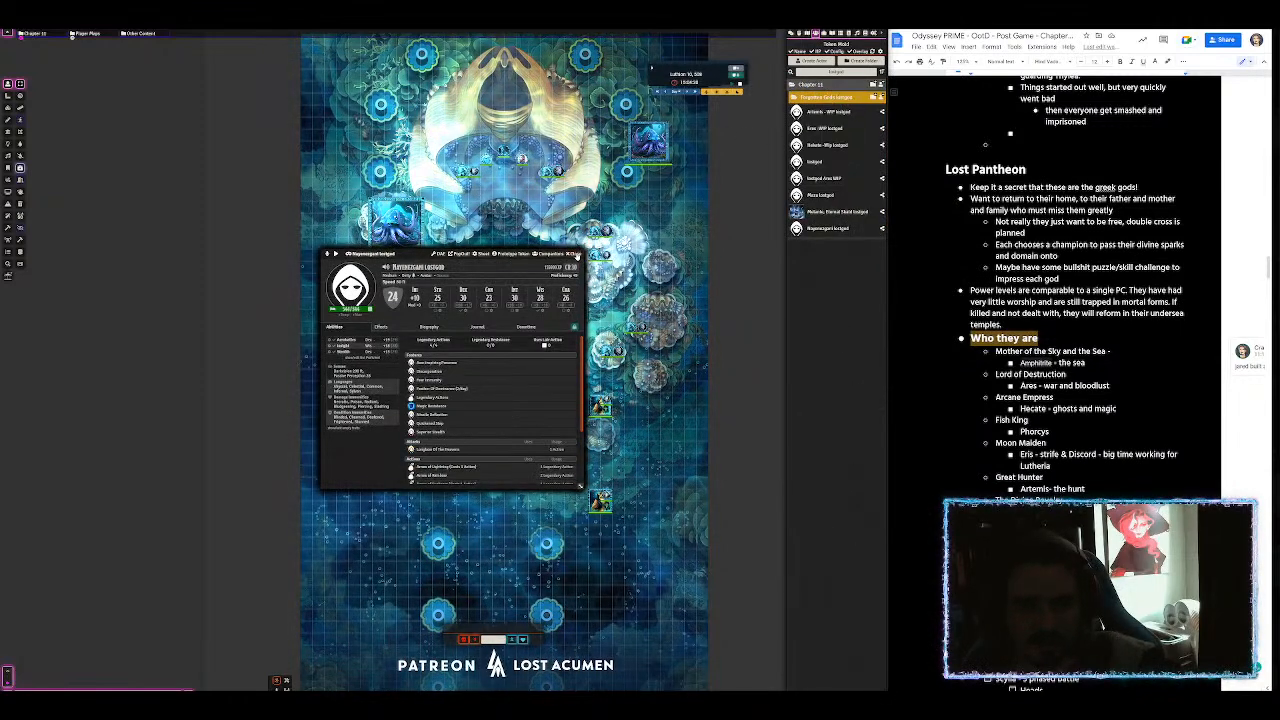
{"action": "left_click", "coordinate": [577, 256]}
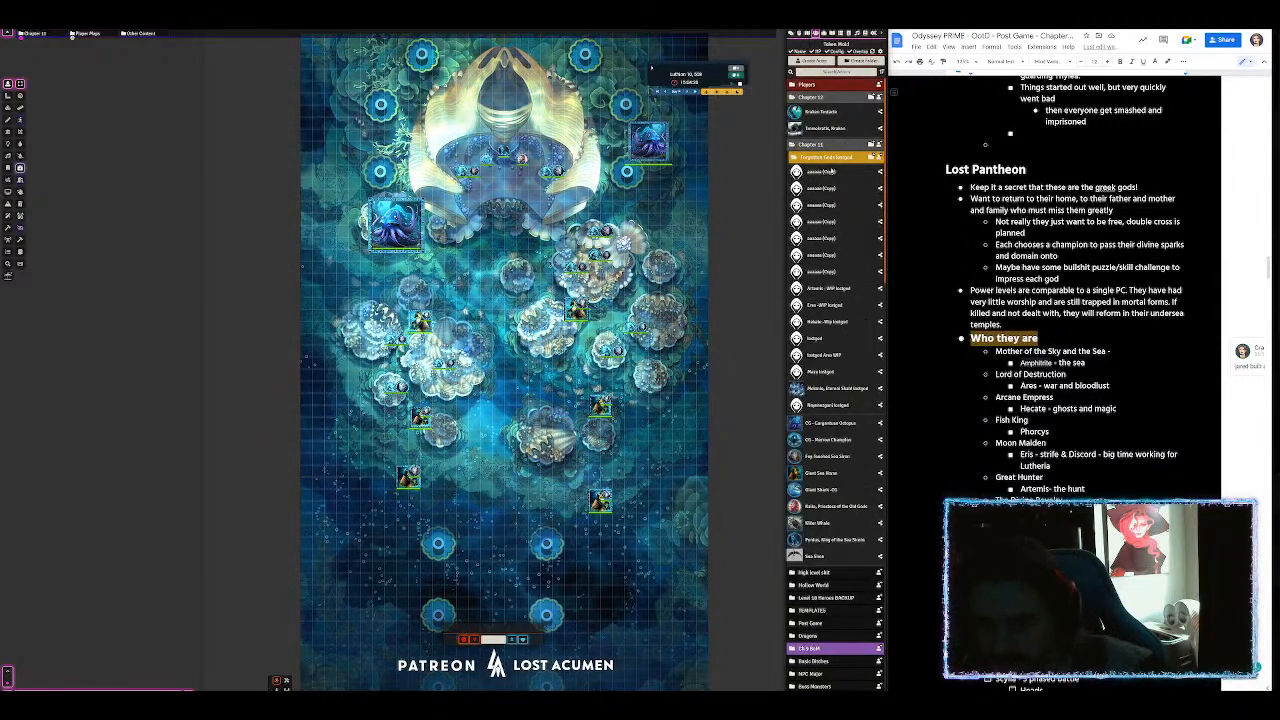
Step: In the Artemis actor's Zeus's Anger action, replace the name that opens the description with Artemis in normal body text
{"action": "left_click", "coordinate": [829, 289]}
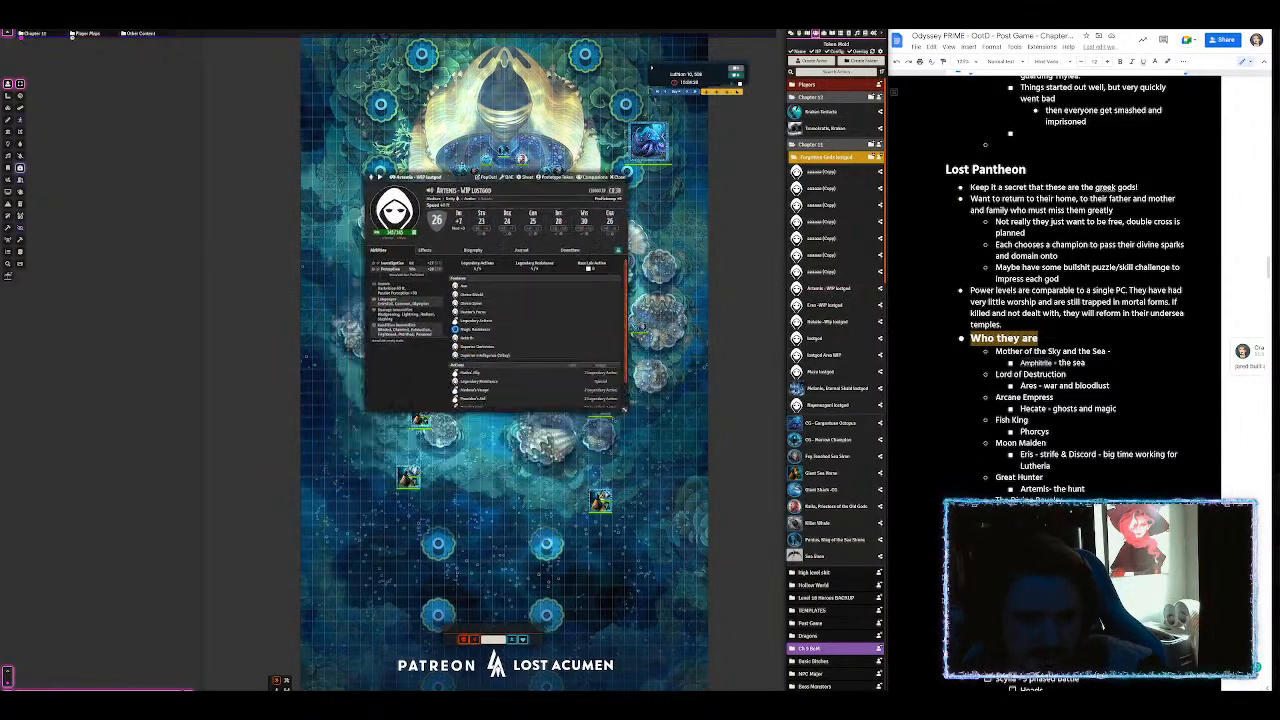
{"action": "left_click_drag", "start_coordinate": [659, 340], "coordinate": [673, 400]}
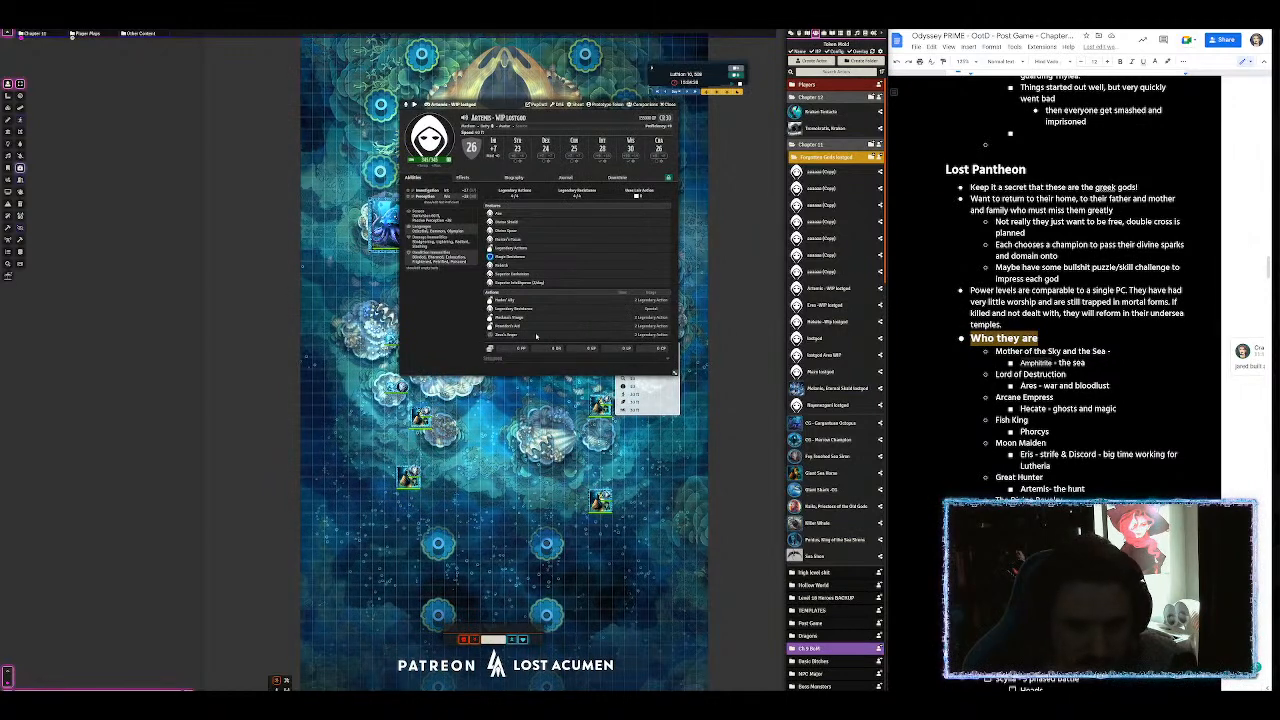
{"action": "mouse_move", "coordinate": [539, 337]}
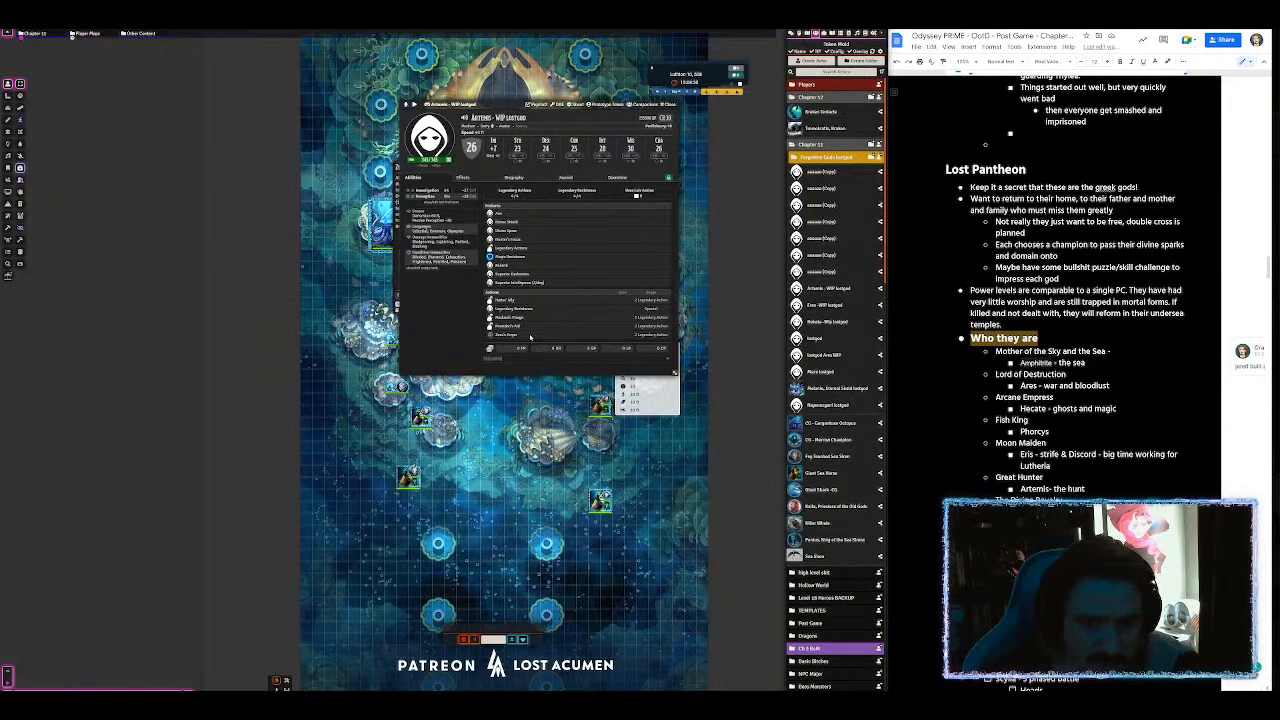
{"action": "left_click", "coordinate": [531, 336]}
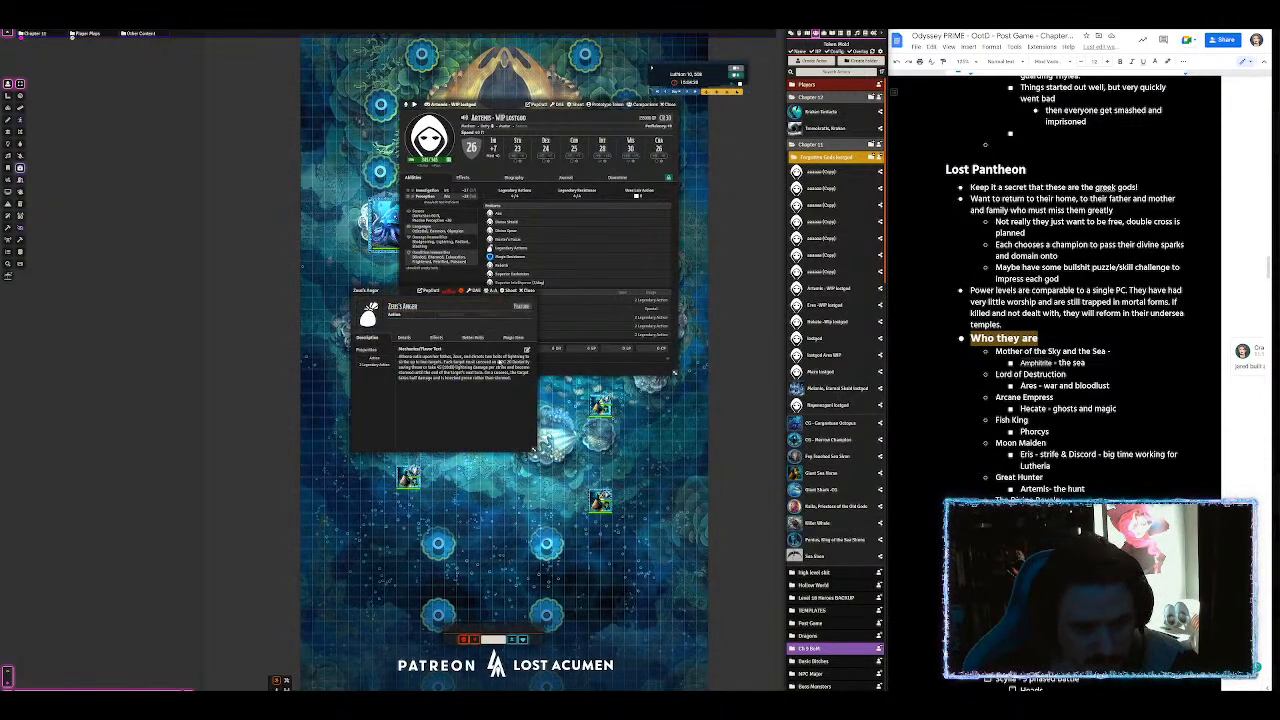
{"action": "left_click", "coordinate": [526, 351]}
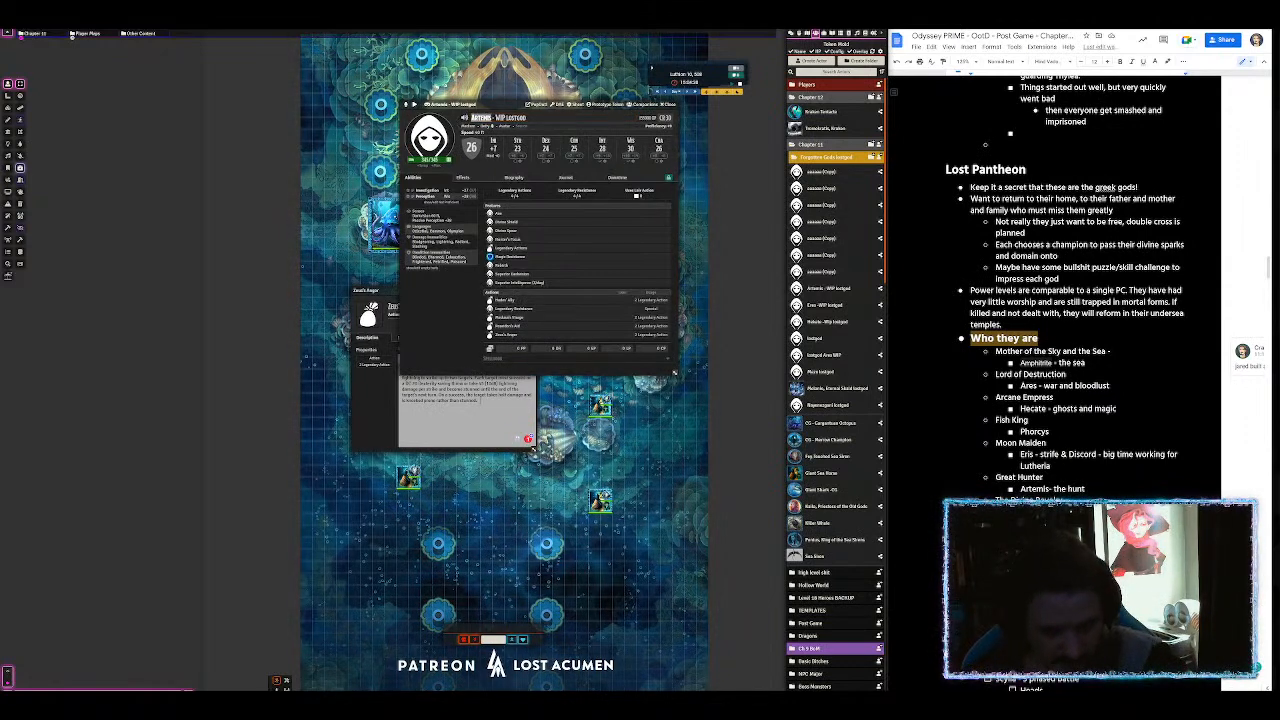
{"action": "left_click_drag", "start_coordinate": [510, 104], "coordinate": [210, 99]}
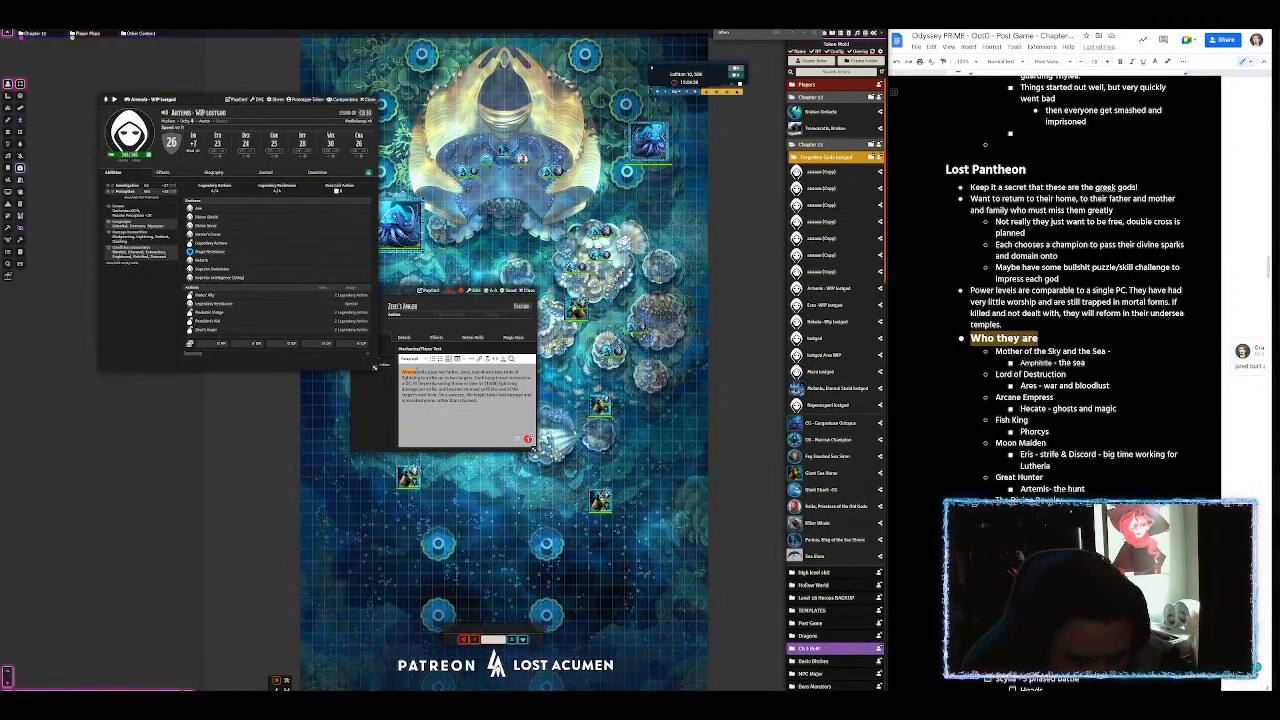
{"action": "type", "text": "Artemis"}
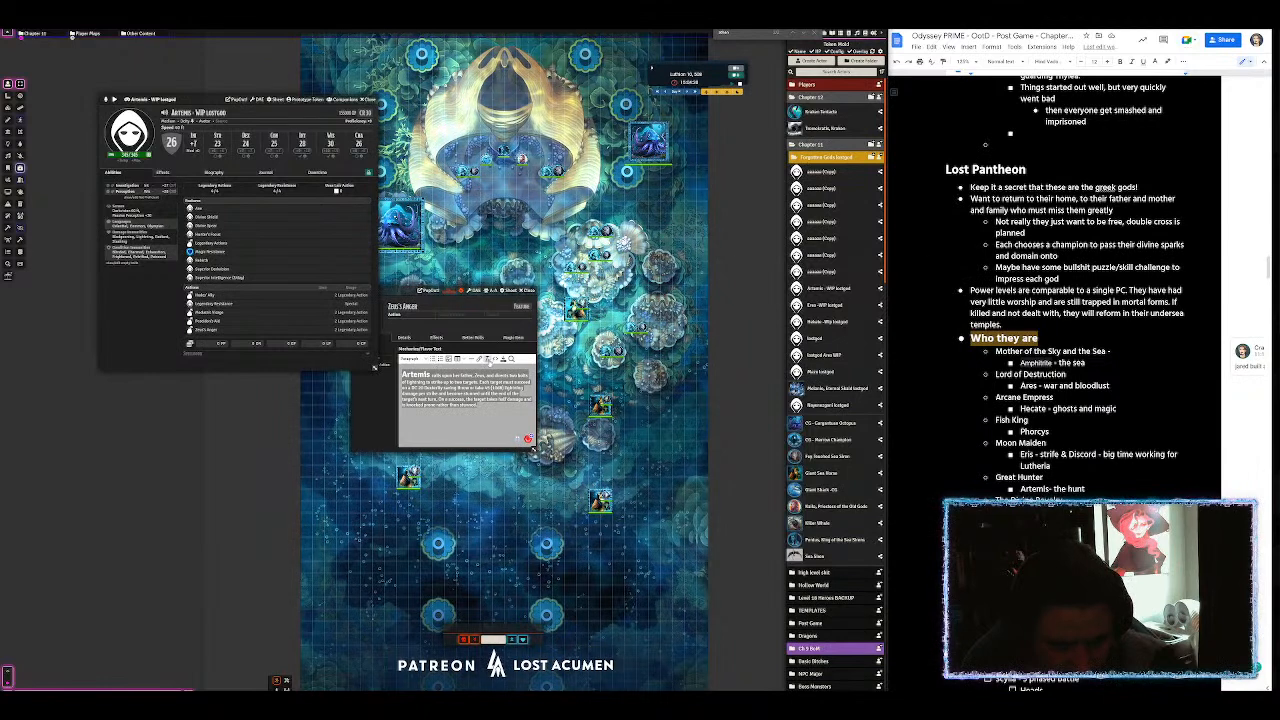
{"action": "left_click", "coordinate": [487, 359]}
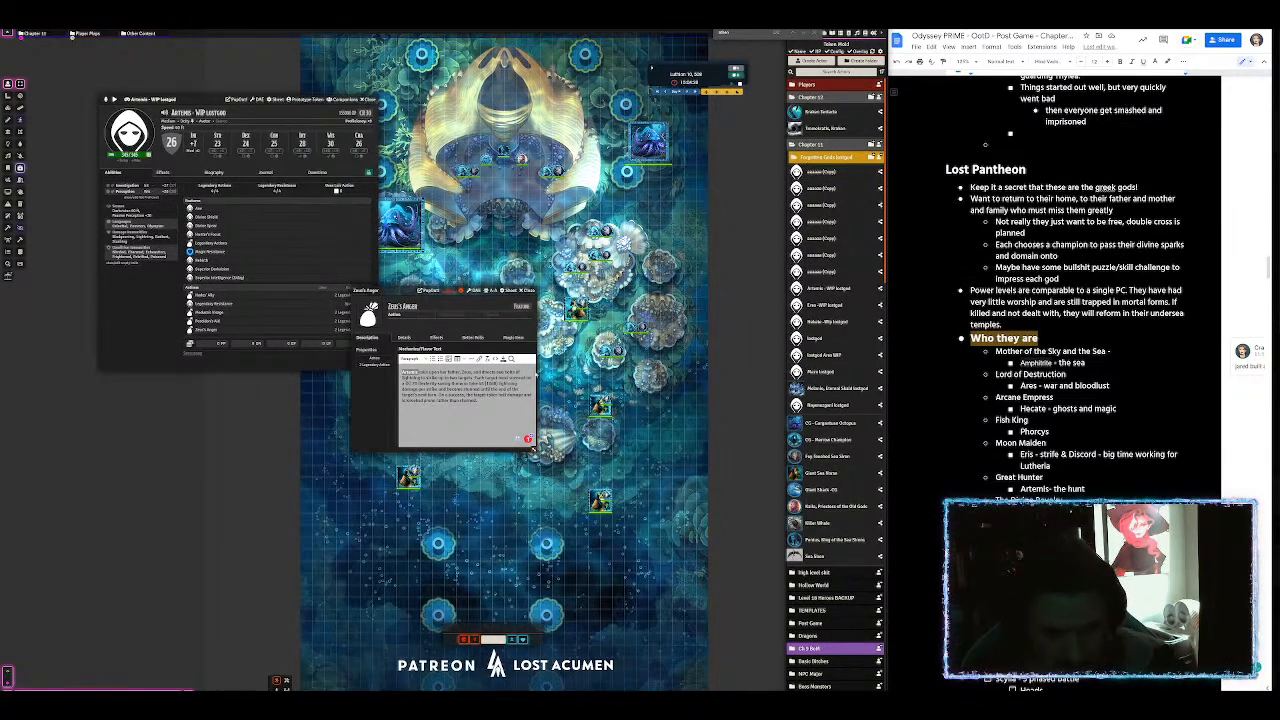
{"action": "left_click", "coordinate": [503, 359]}
{"action": "left_click", "coordinate": [532, 291]}
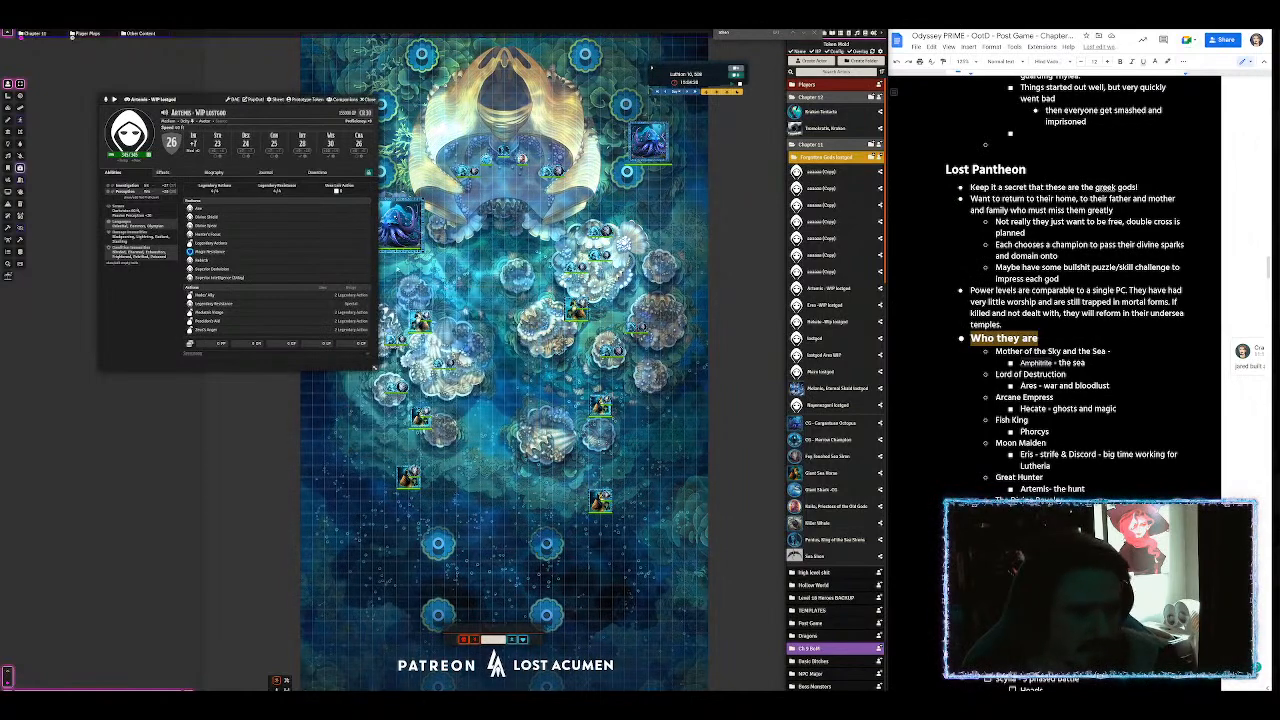
Step: Rename the owl companion feature at the head of Artemis's feature list as Consummate Huntress
{"action": "left_click_drag", "start_coordinate": [211, 97], "coordinate": [458, 57]}
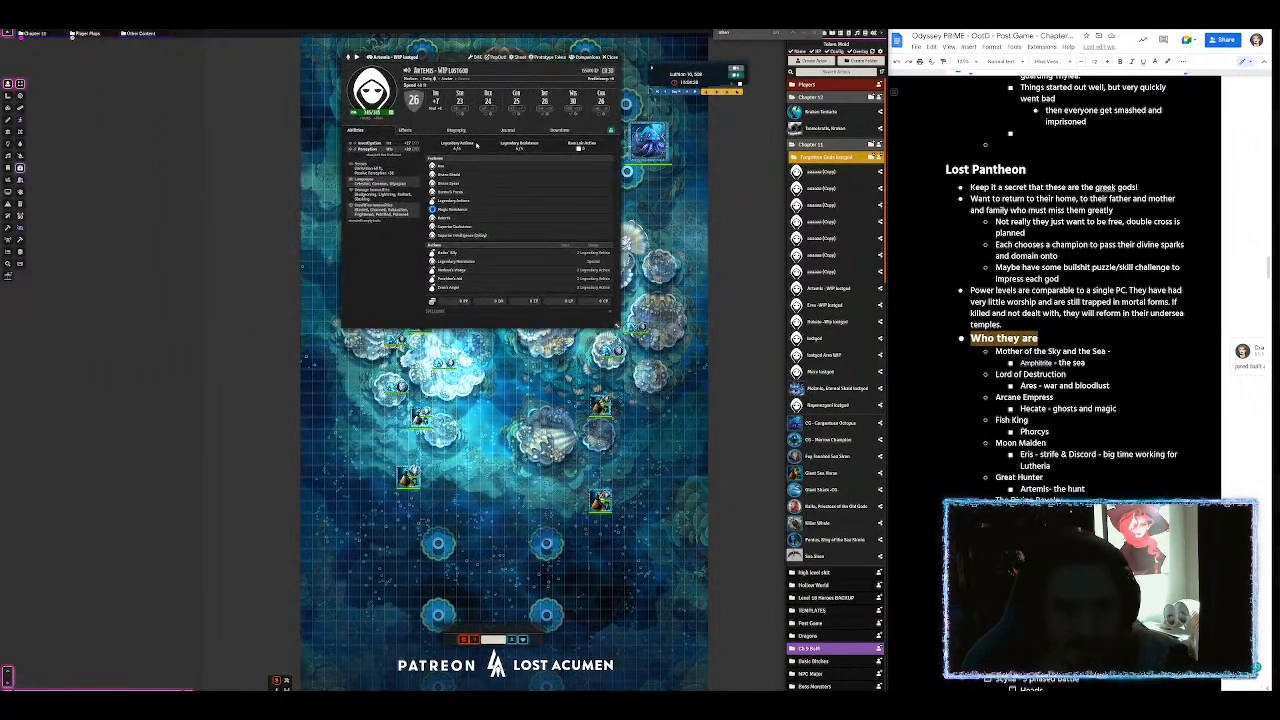
{"action": "mouse_move", "coordinate": [446, 167]}
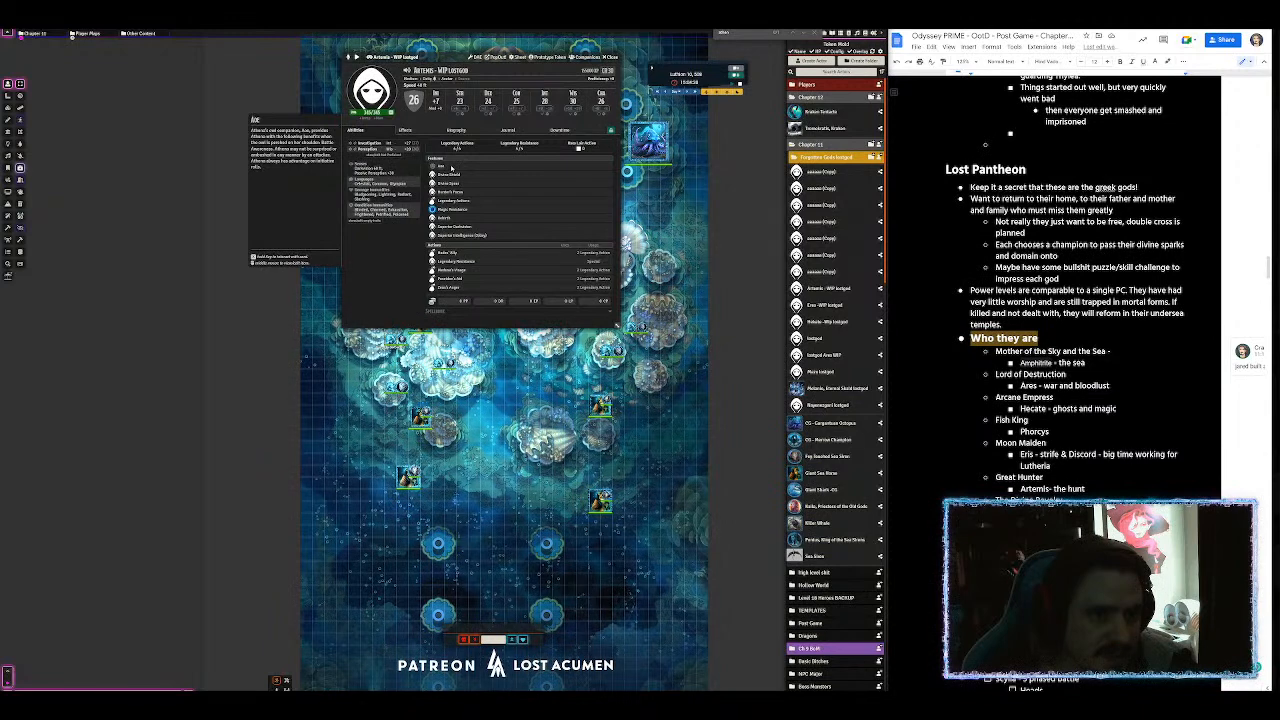
{"action": "left_click", "coordinate": [459, 170]}
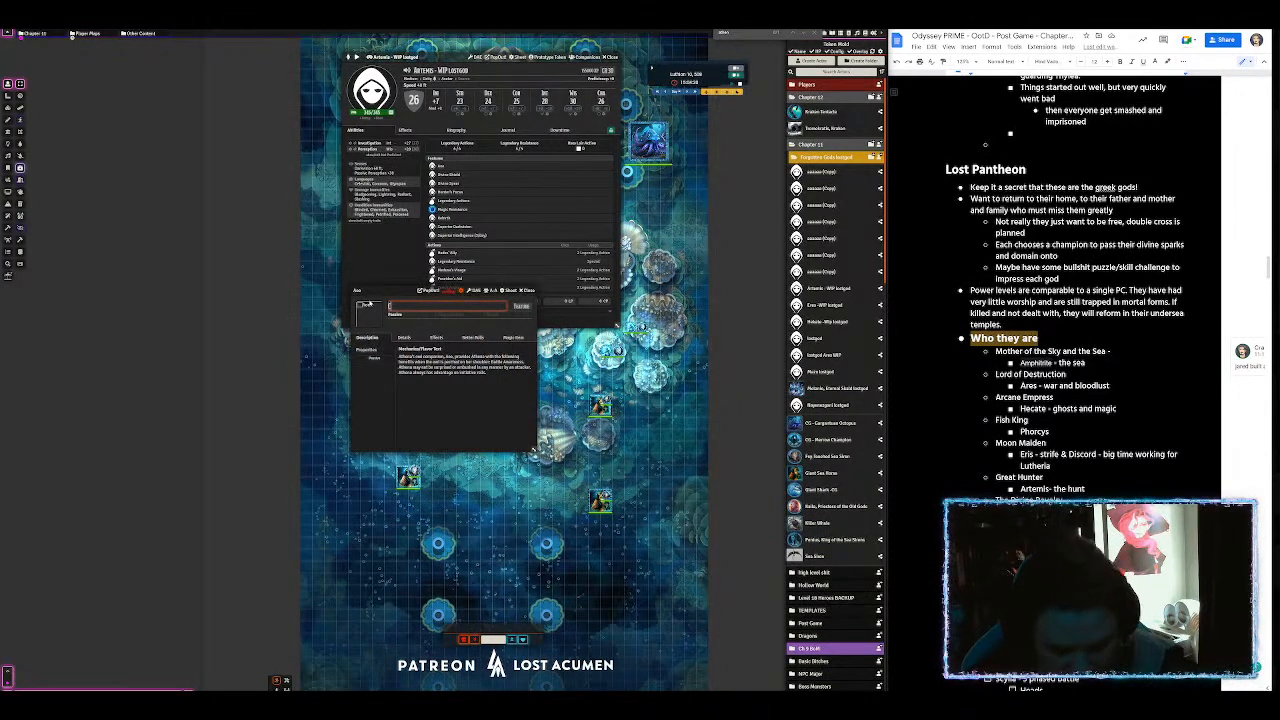
{"action": "type", "text": "Consummate Hunter"}
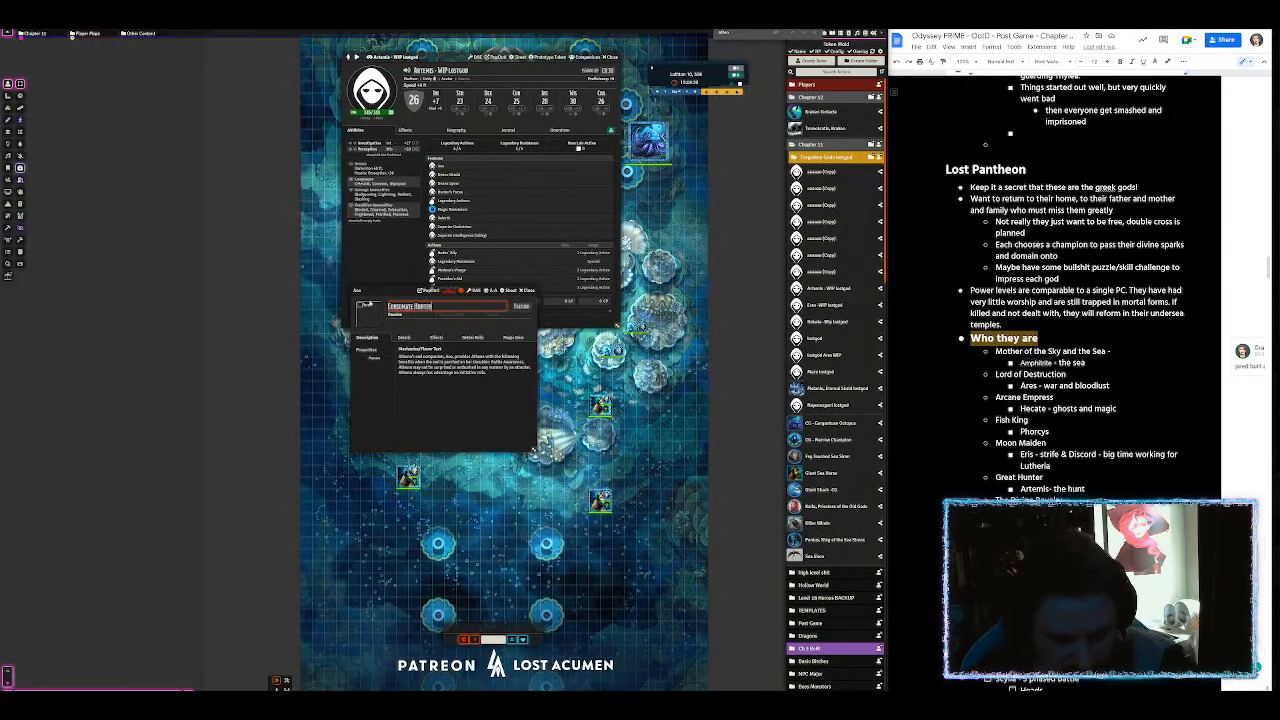
{"action": "key", "text": "BackSpace"}
{"action": "key", "text": "BackSpace"}
{"action": "type", "text": "ress"}
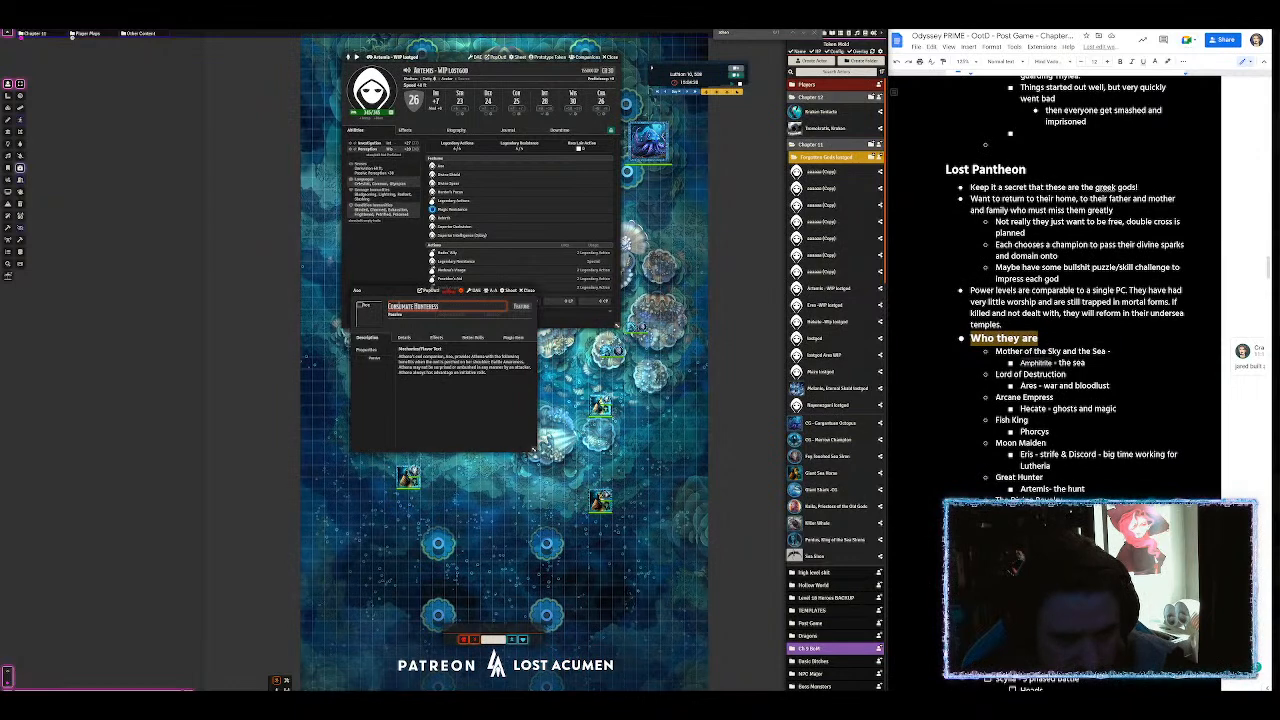
Step: Correct the spelling of both words in the feature's name to Consummate Huntress
{"action": "left_click", "coordinate": [408, 307]}
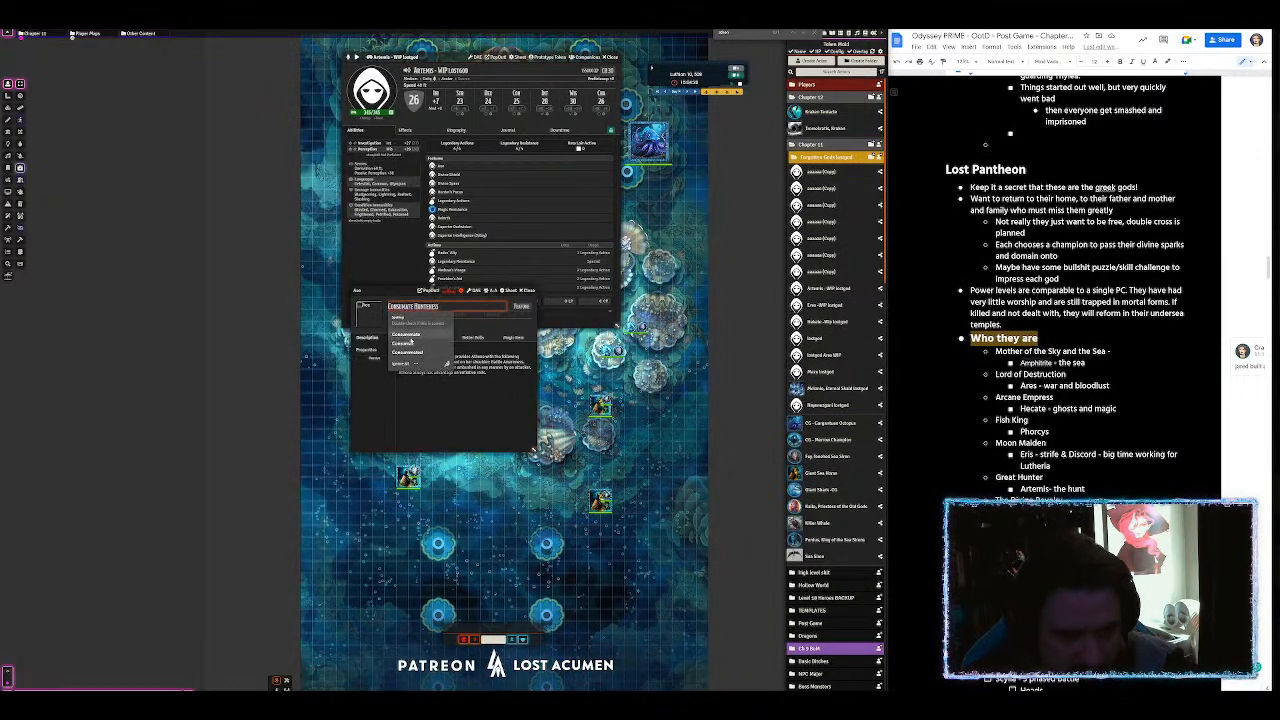
{"action": "left_click", "coordinate": [448, 363]}
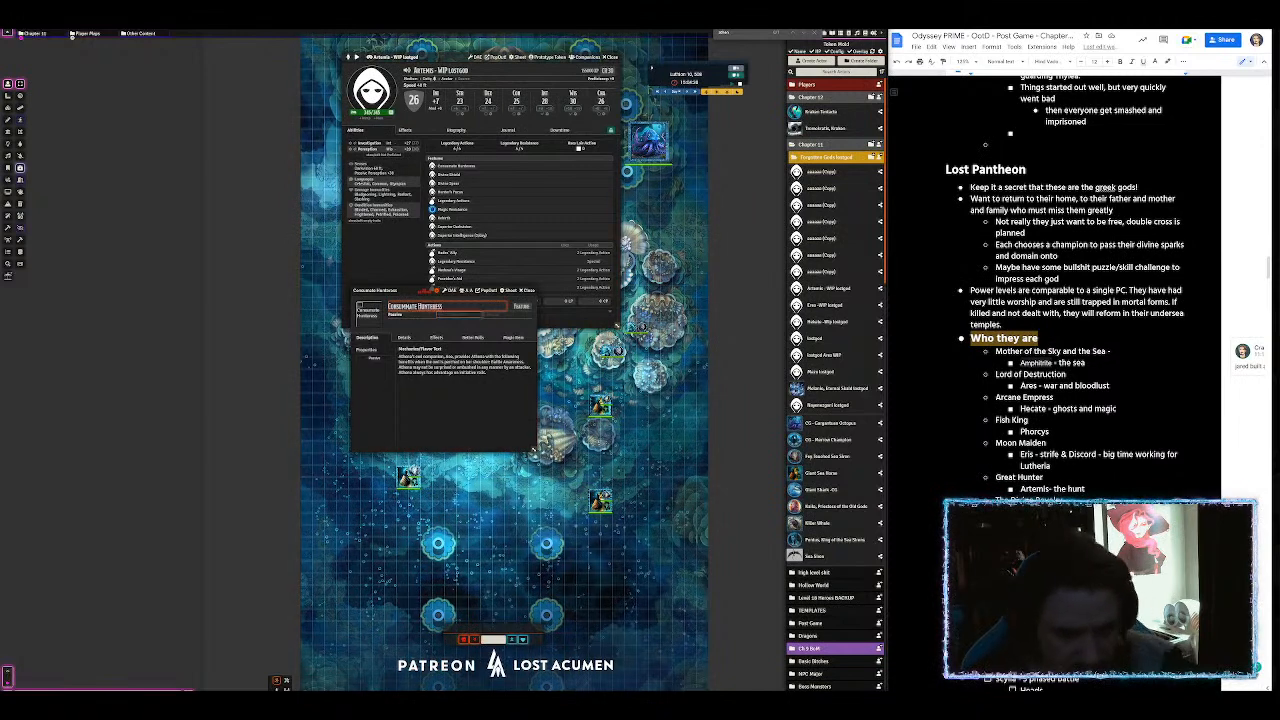
{"action": "right_click", "coordinate": [430, 308]}
{"action": "left_click", "coordinate": [437, 335]}
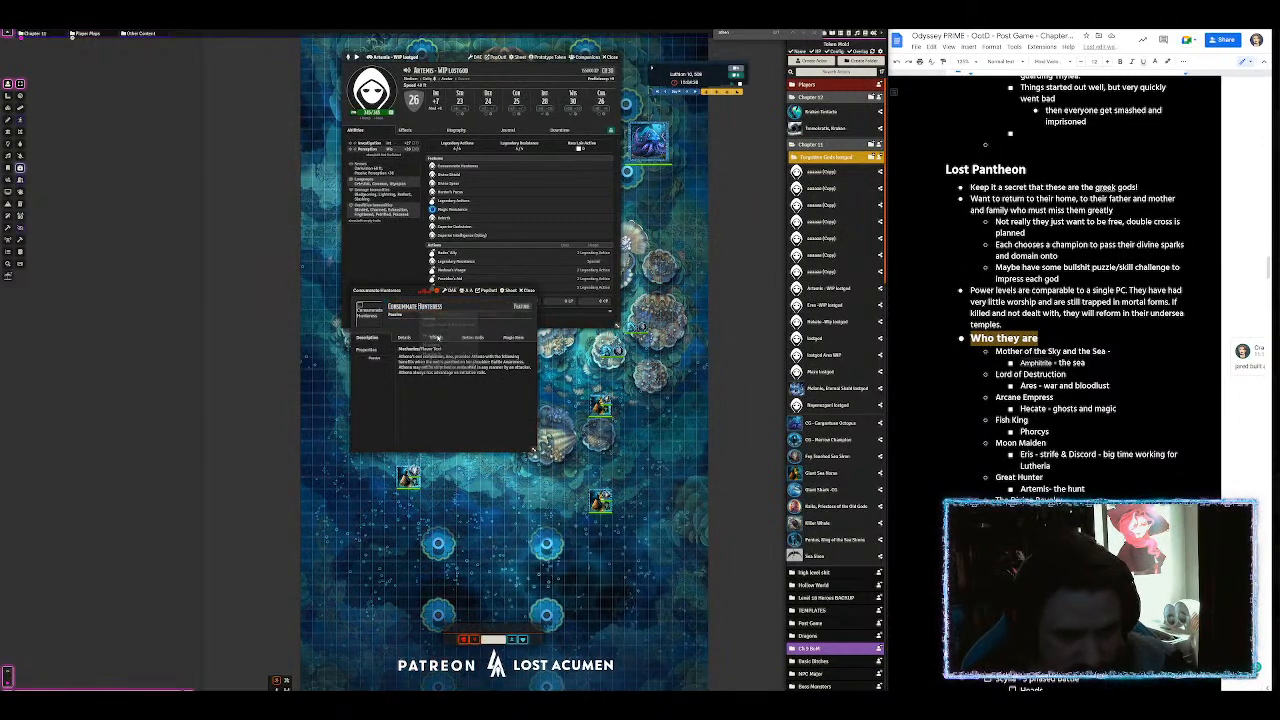
{"action": "left_click", "coordinate": [433, 307]}
{"action": "left_click", "coordinate": [433, 307]}
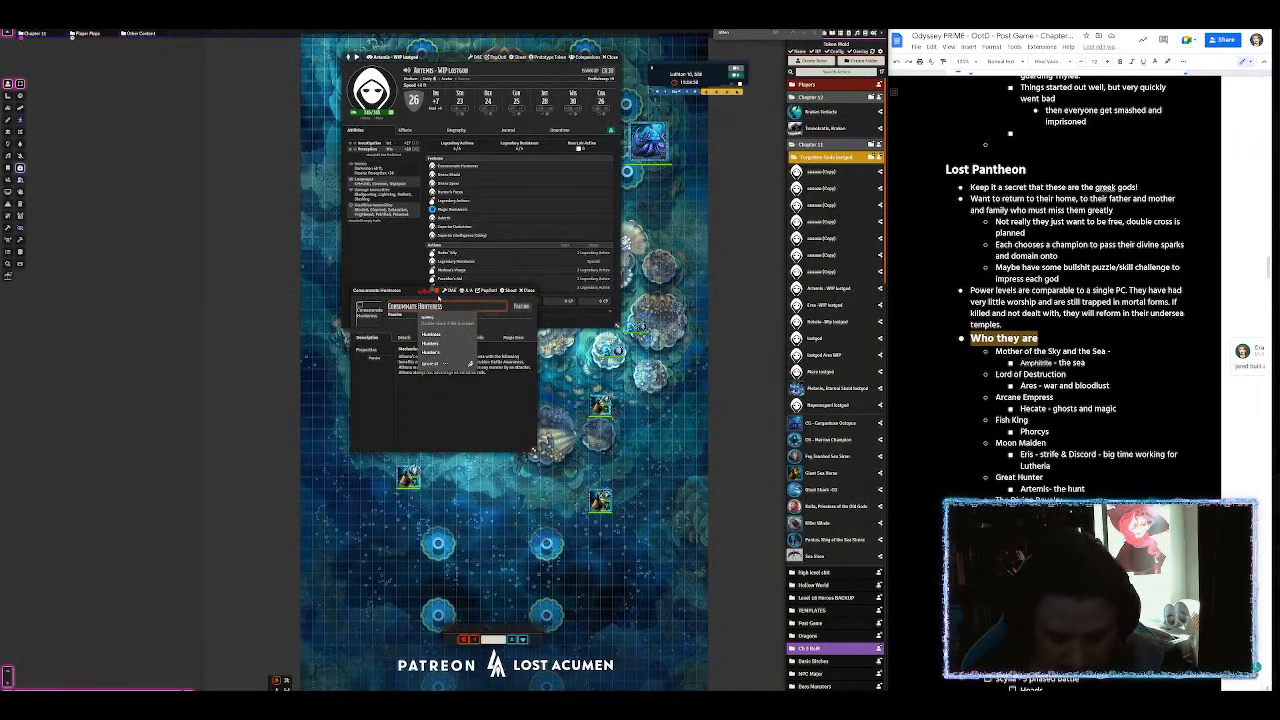
{"action": "left_click", "coordinate": [432, 335]}
{"action": "left_click", "coordinate": [500, 357]}
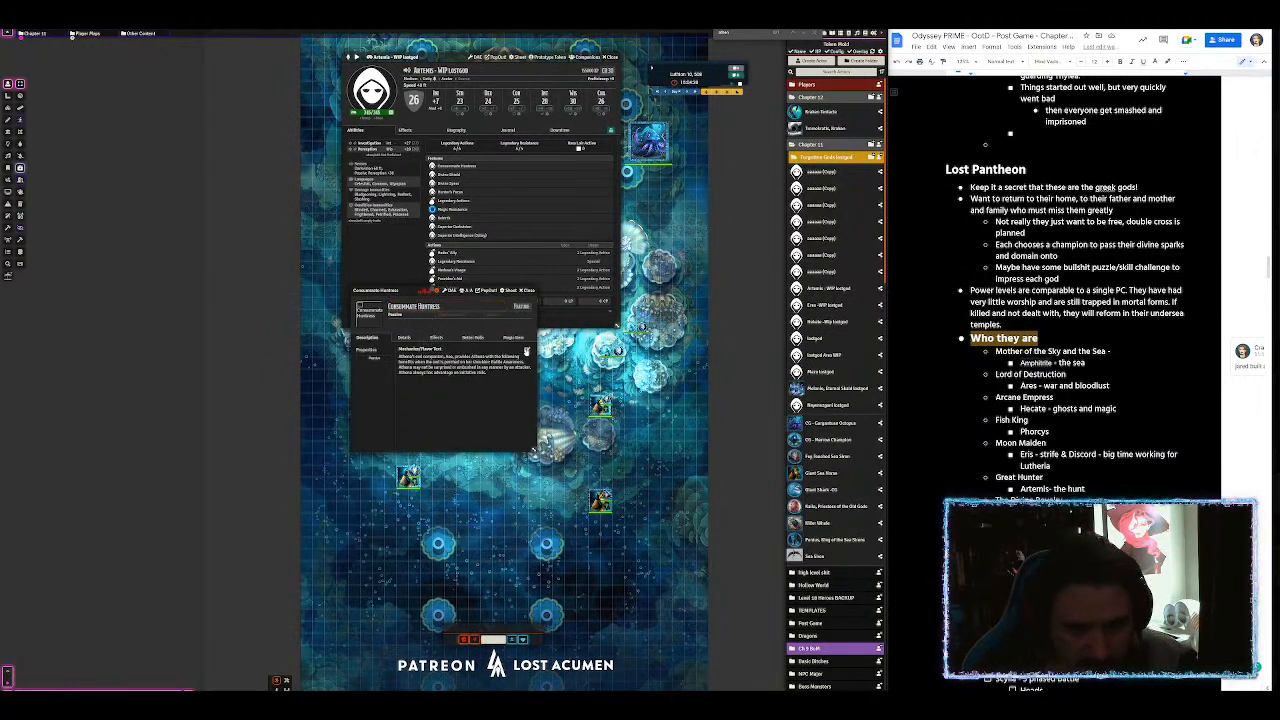
Step: Replace the owl companion wording that opens the Consummate Huntress description with "Artemis has the", leading directly into "following benefits"
{"action": "left_click", "coordinate": [527, 350]}
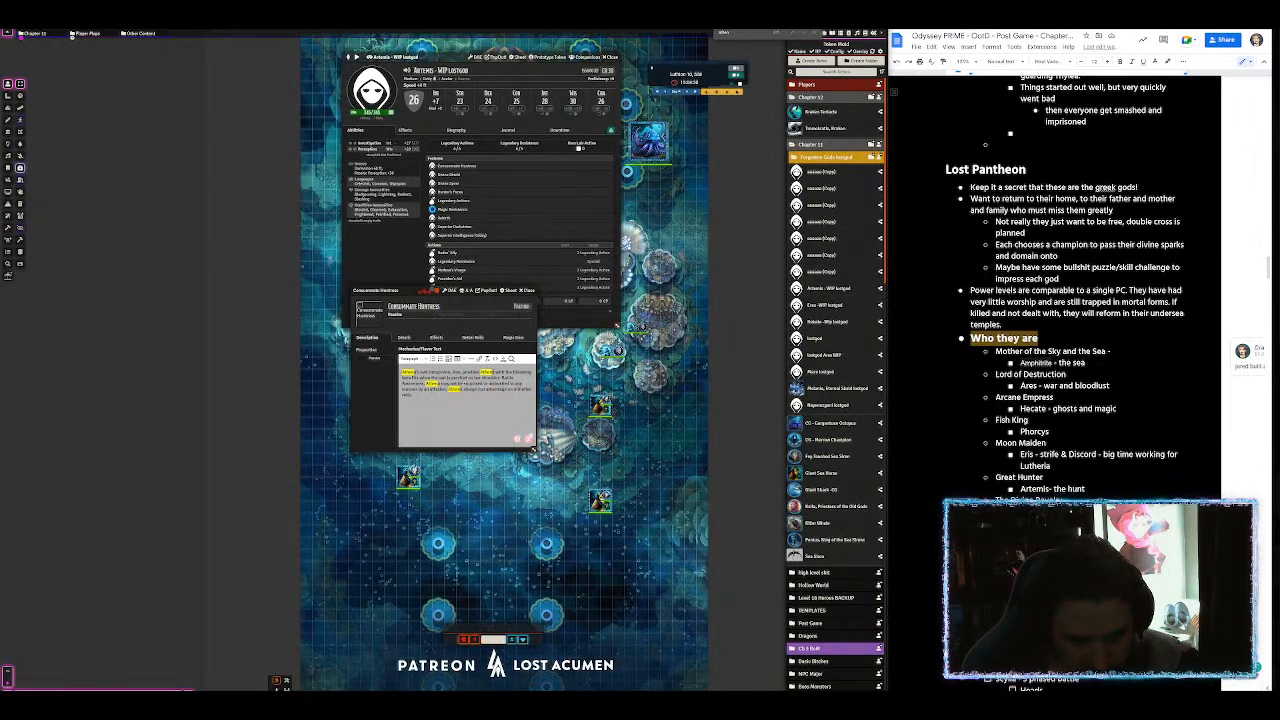
{"action": "left_click_drag", "start_coordinate": [495, 372], "coordinate": [383, 375]}
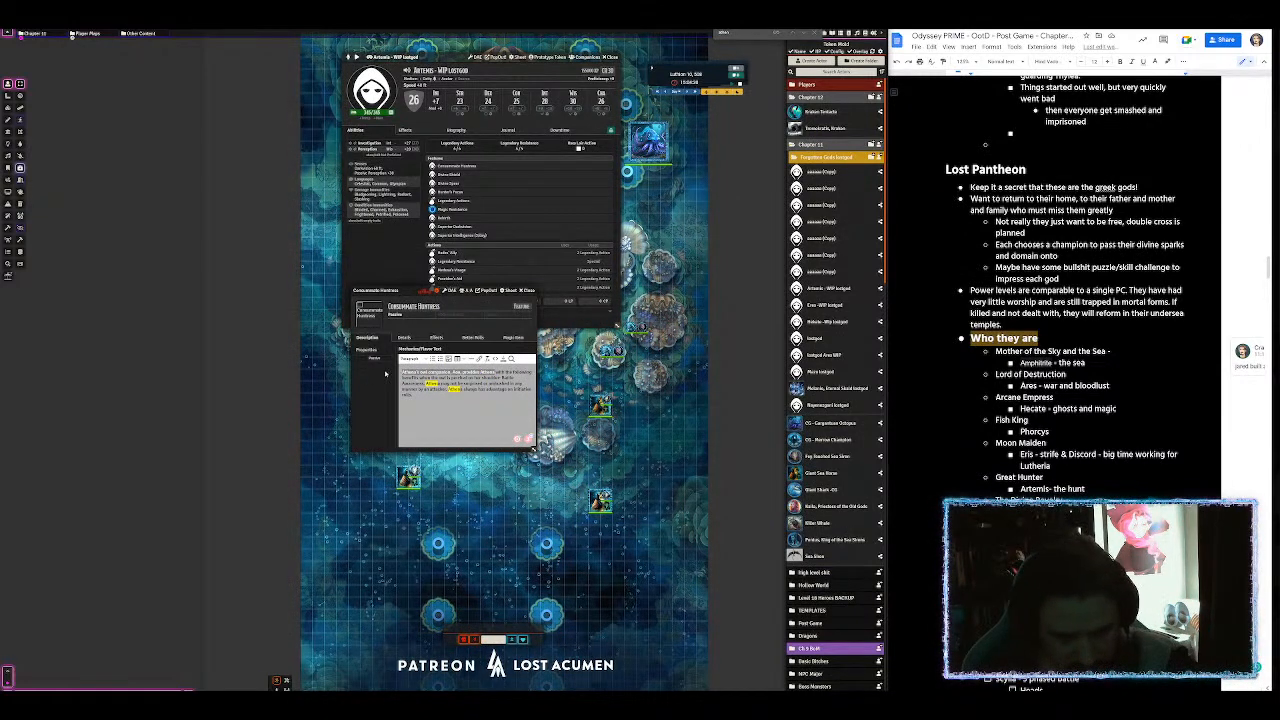
{"action": "type", "text": "Artemis"}
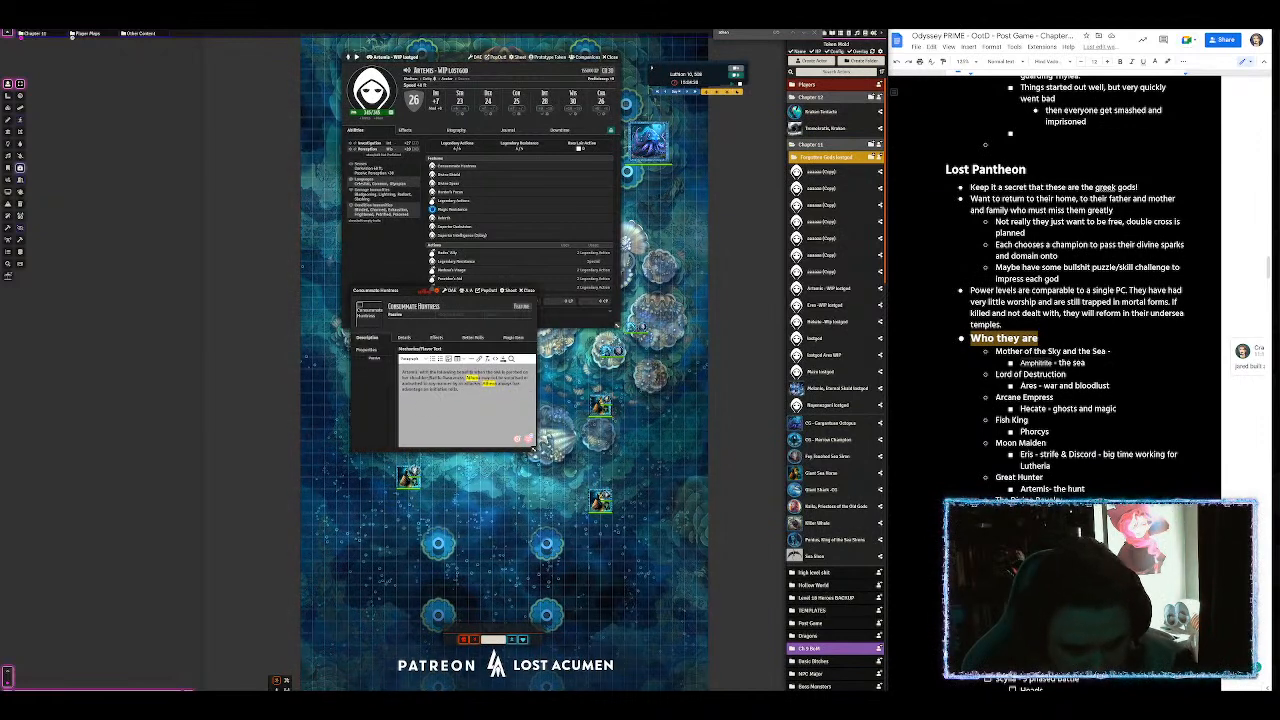
{"action": "type", "text": " has the"}
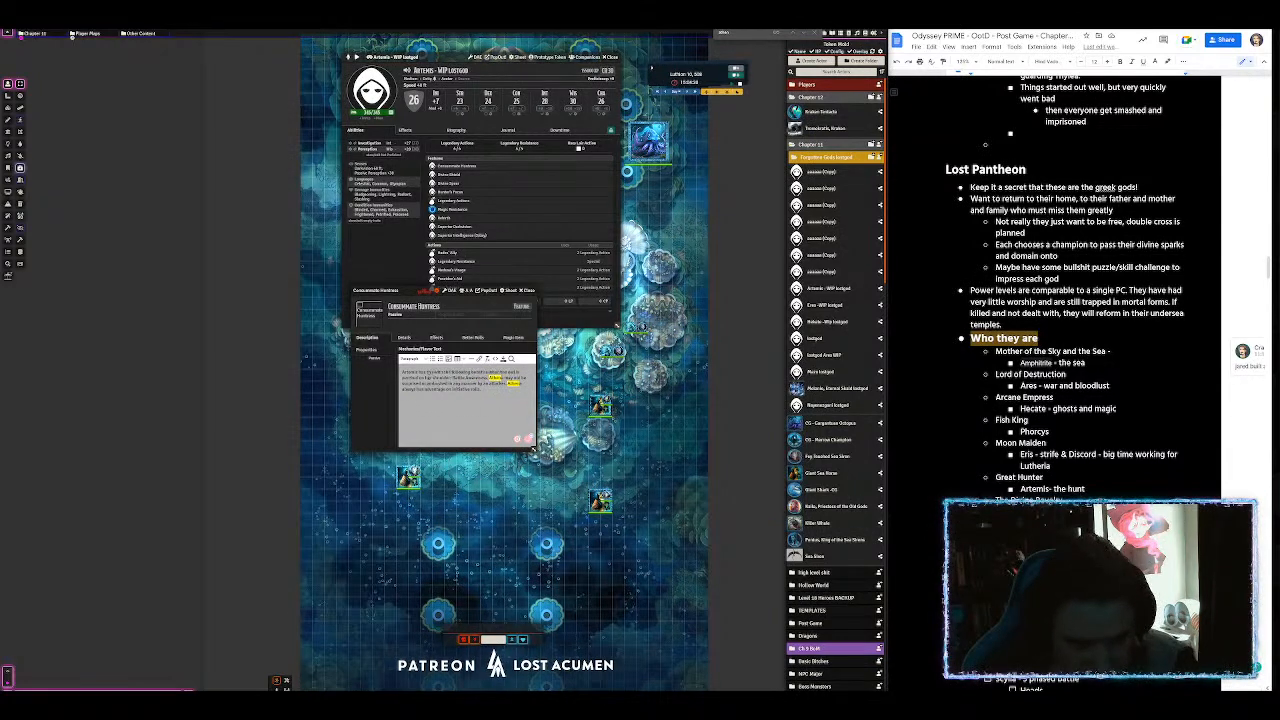
{"action": "key", "text": "Delete"}
{"action": "key", "text": "Delete"}
{"action": "key", "text": "Delete"}
{"action": "key", "text": "Delete"}
{"action": "key", "text": "Delete"}
{"action": "key", "text": "Delete"}
{"action": "key", "text": "Delete"}
{"action": "key", "text": "Delete"}
{"action": "key", "text": "Delete"}
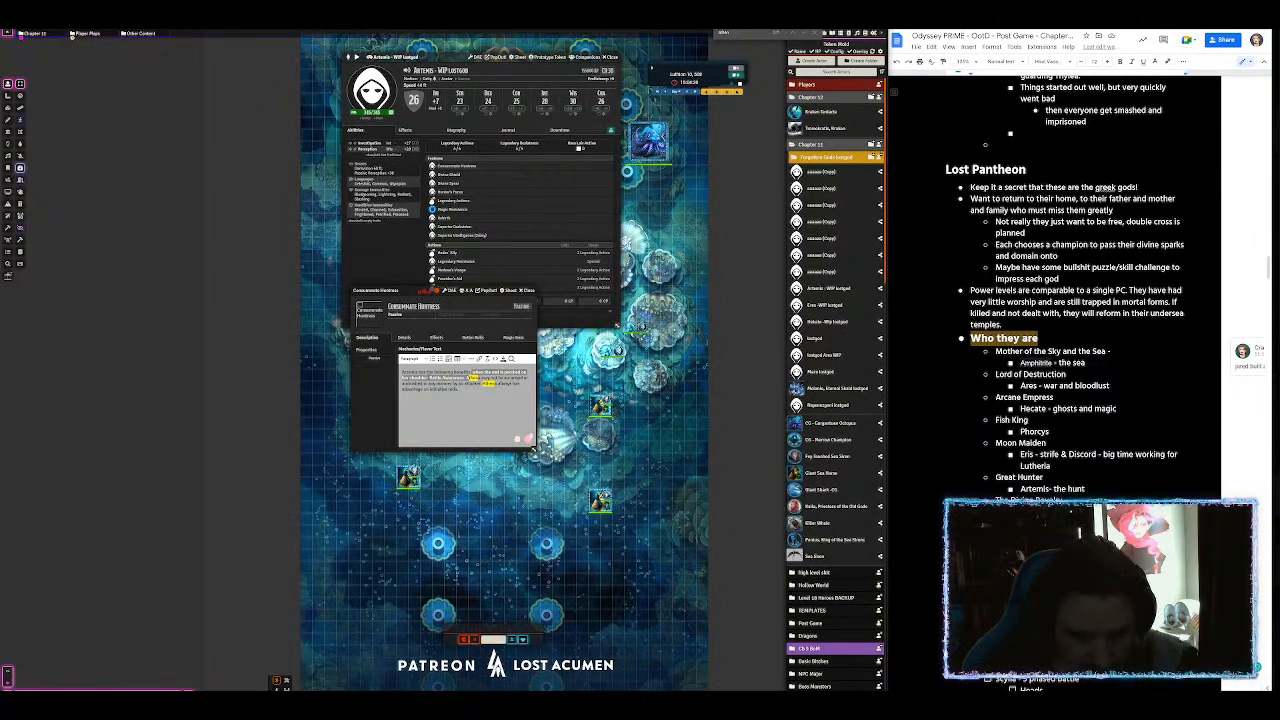
Step: In the Consummate Huntress description, remove the owl condition from the opening sentence and replace the name in the battle awareness benefit with Artemis
{"action": "key", "text": "Delete"}
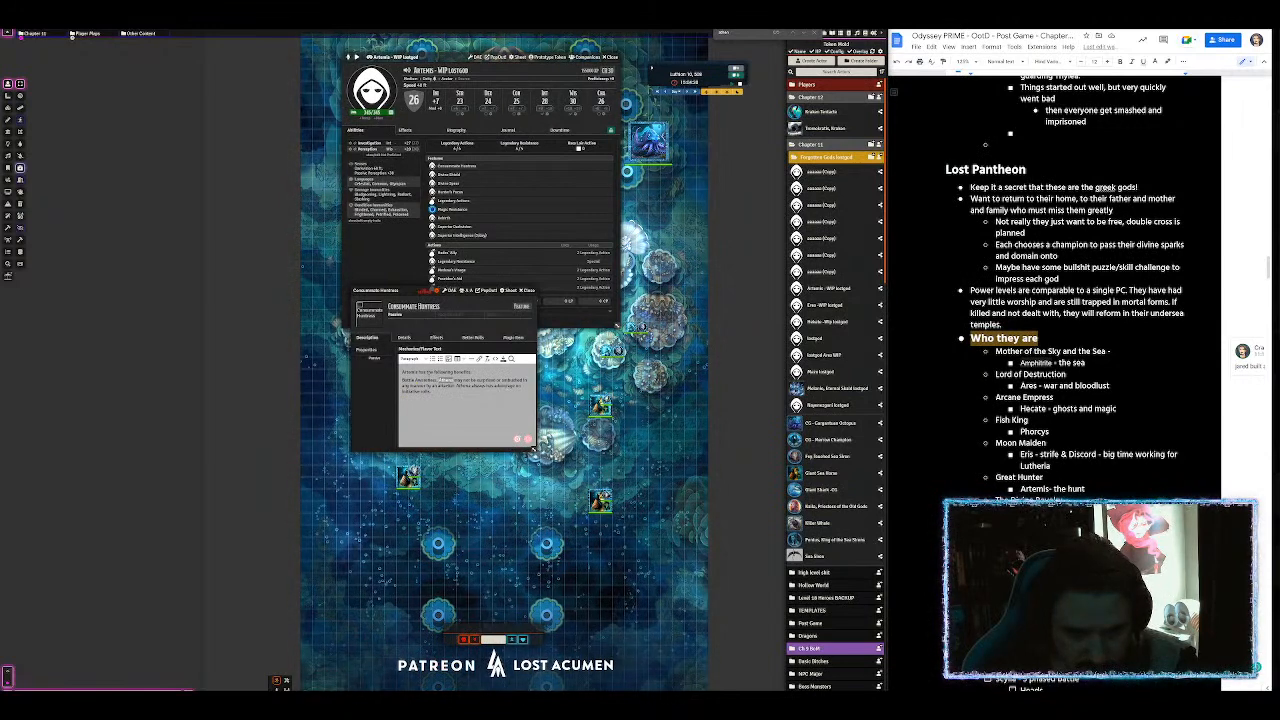
{"action": "double_click", "coordinate": [446, 380]}
{"action": "type", "text": "Artemis"}
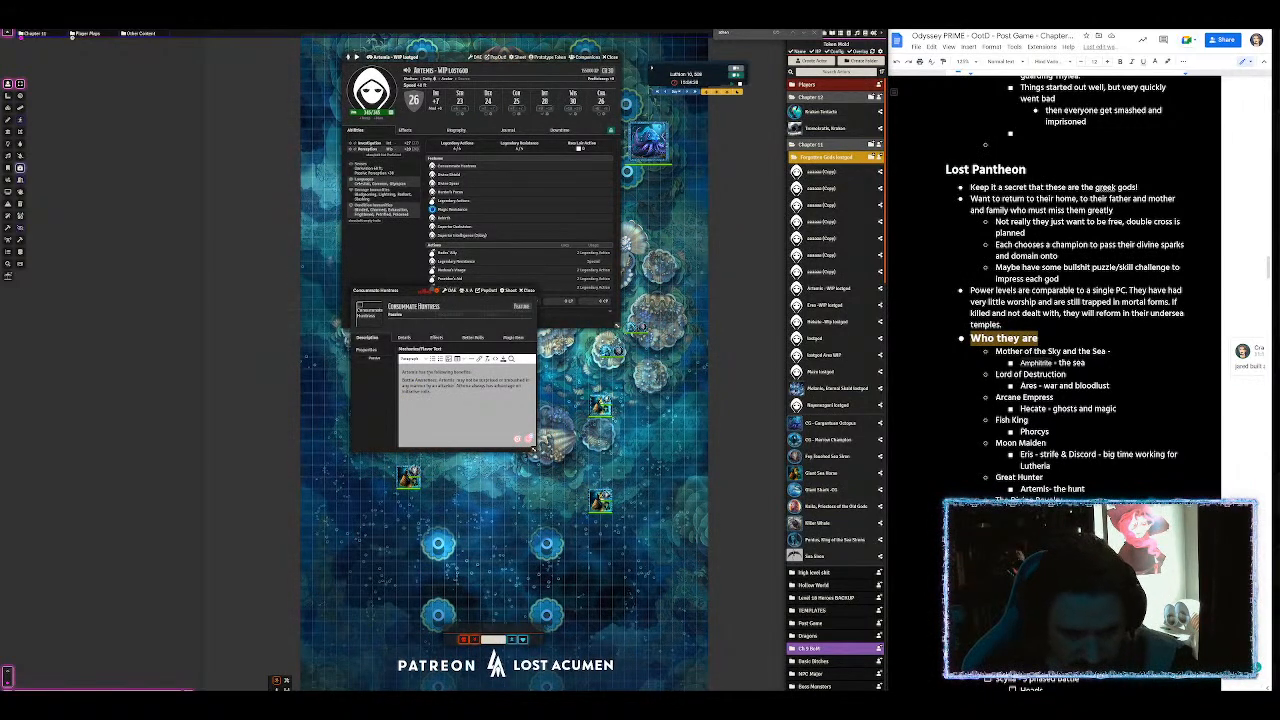
Step: Put the final advantage-on-initiative sentence of Consummate Huntress in its own paragraph beginning with Artemis, then save and close the feature
{"action": "key", "text": "Return"}
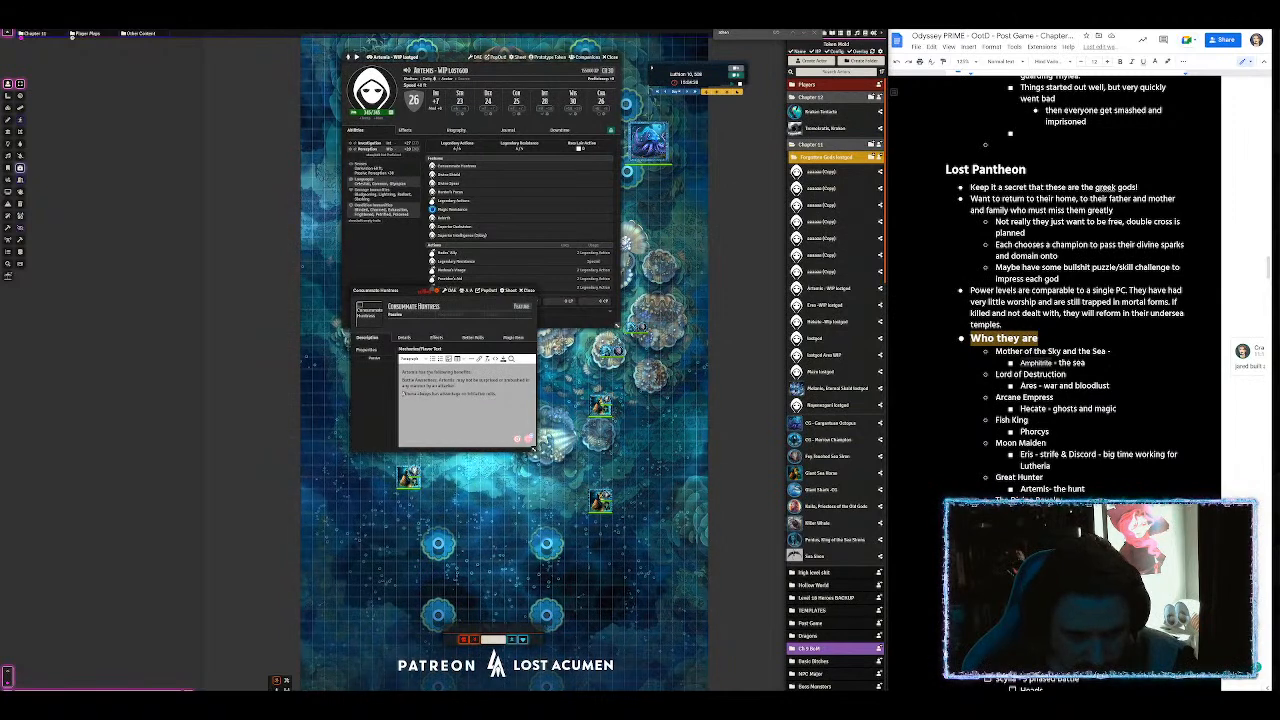
{"action": "type", "text": "Artemis"}
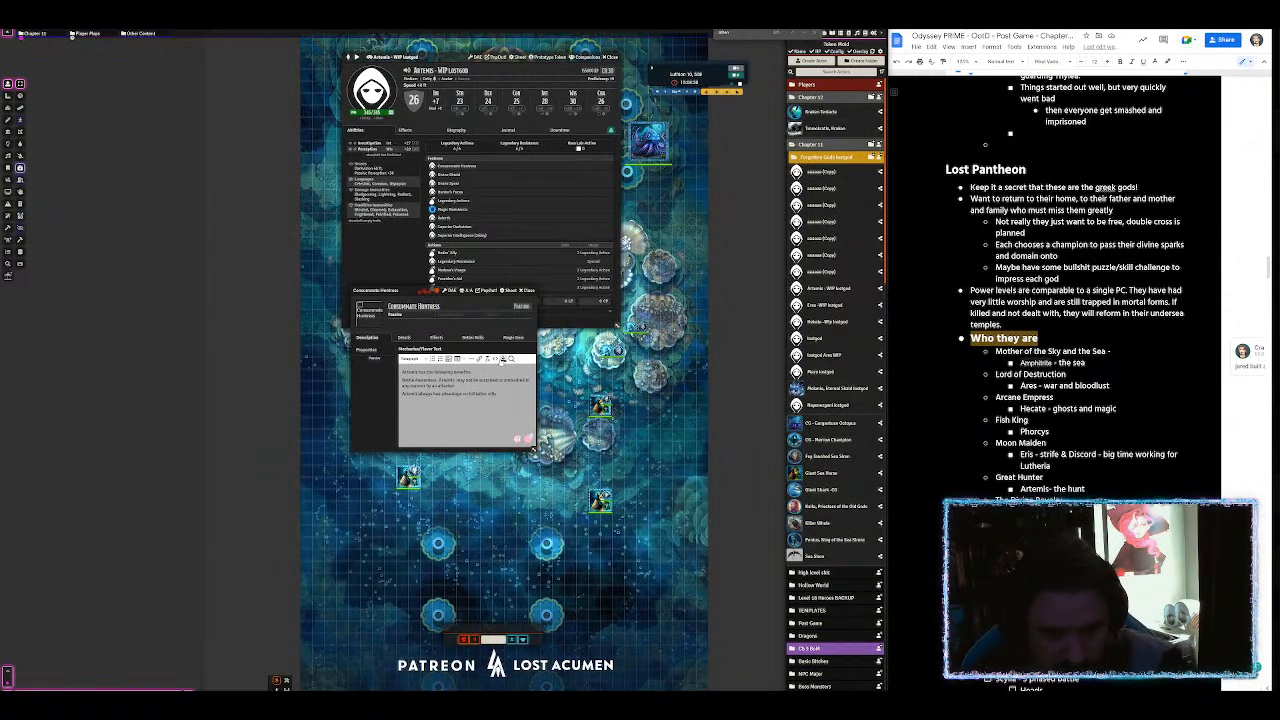
{"action": "left_click", "coordinate": [503, 358]}
{"action": "left_click", "coordinate": [528, 290]}
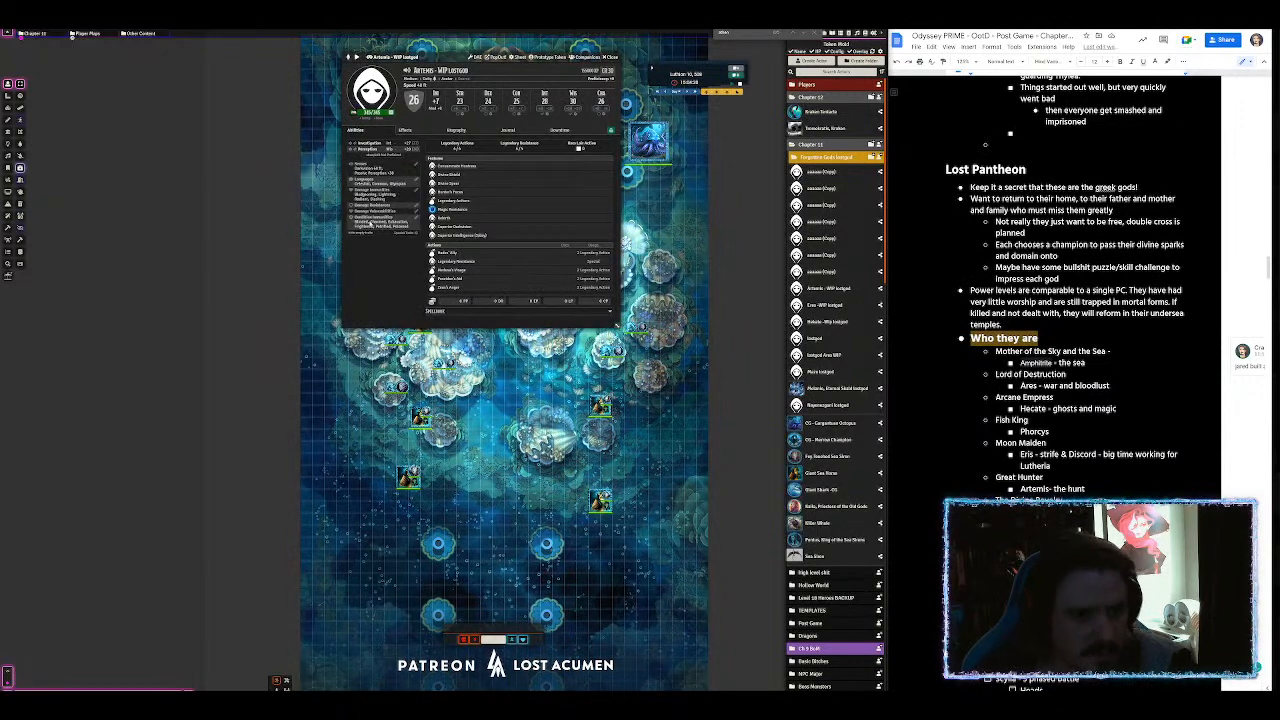
Step: Enable Advantage on Initiative in Artemis's special traits and give her damage resistance to poison
{"action": "left_click", "coordinate": [367, 221]}
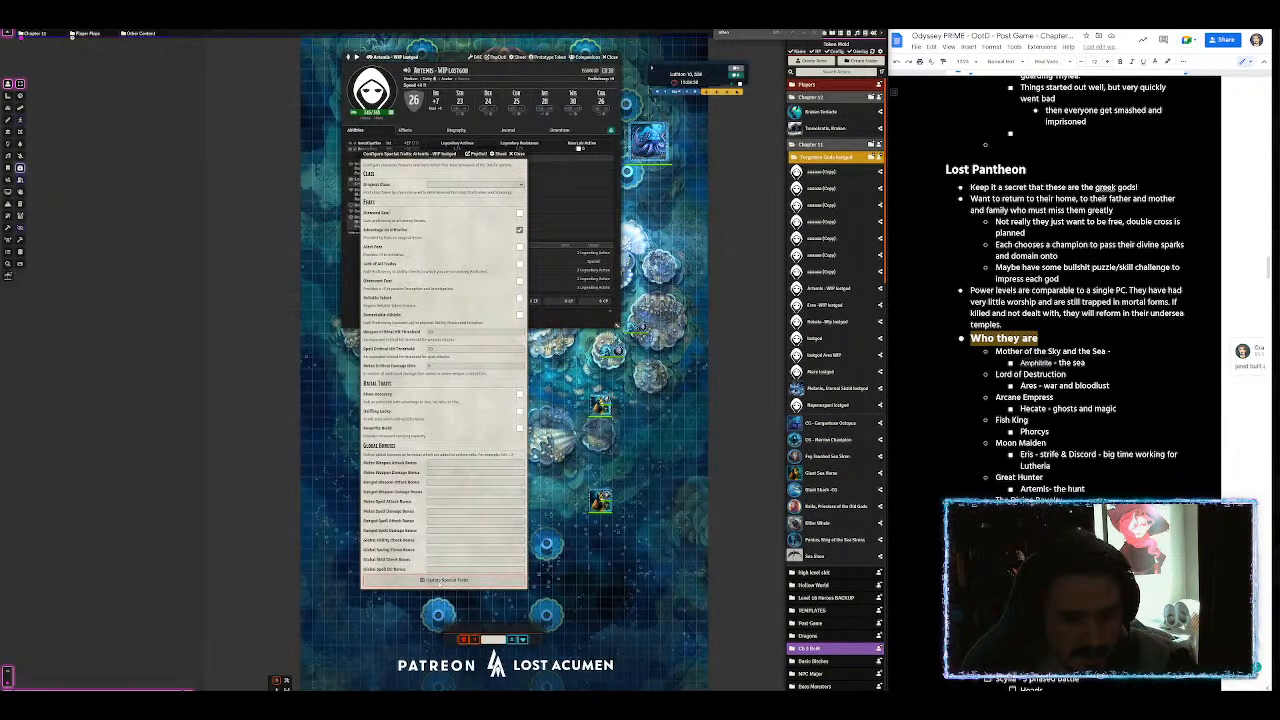
{"action": "left_click", "coordinate": [437, 581]}
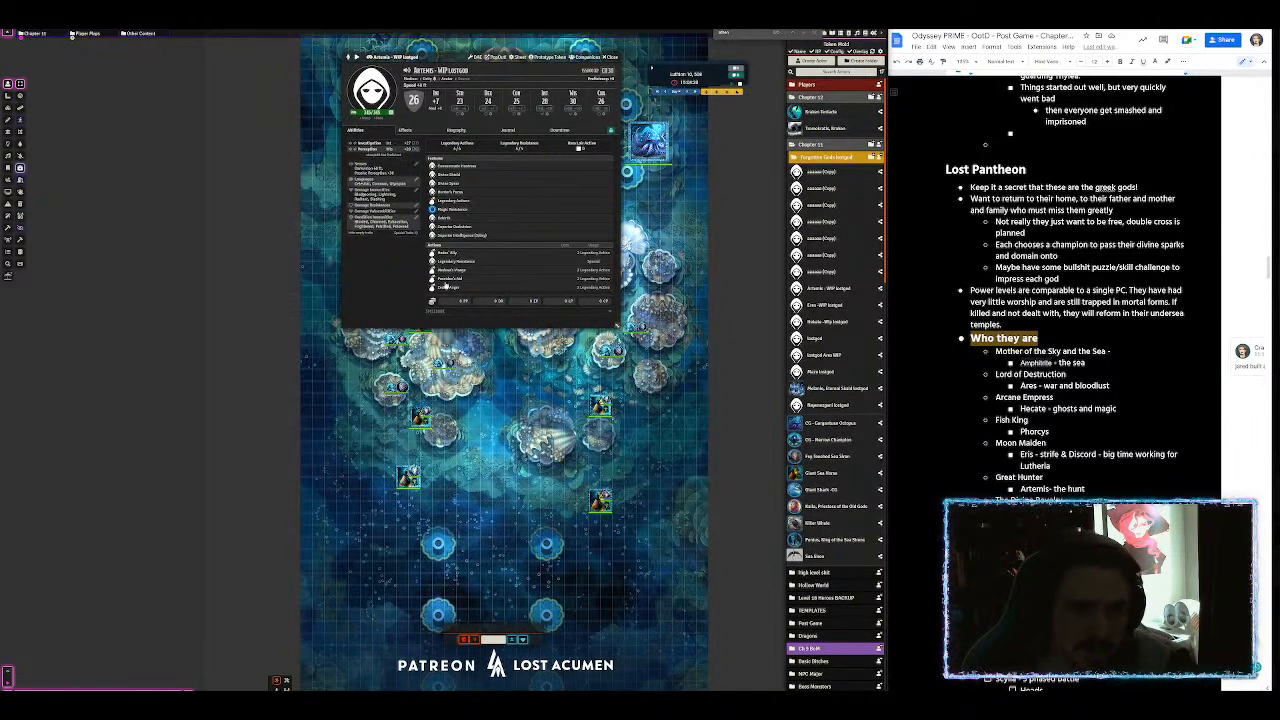
{"action": "left_click", "coordinate": [418, 209]}
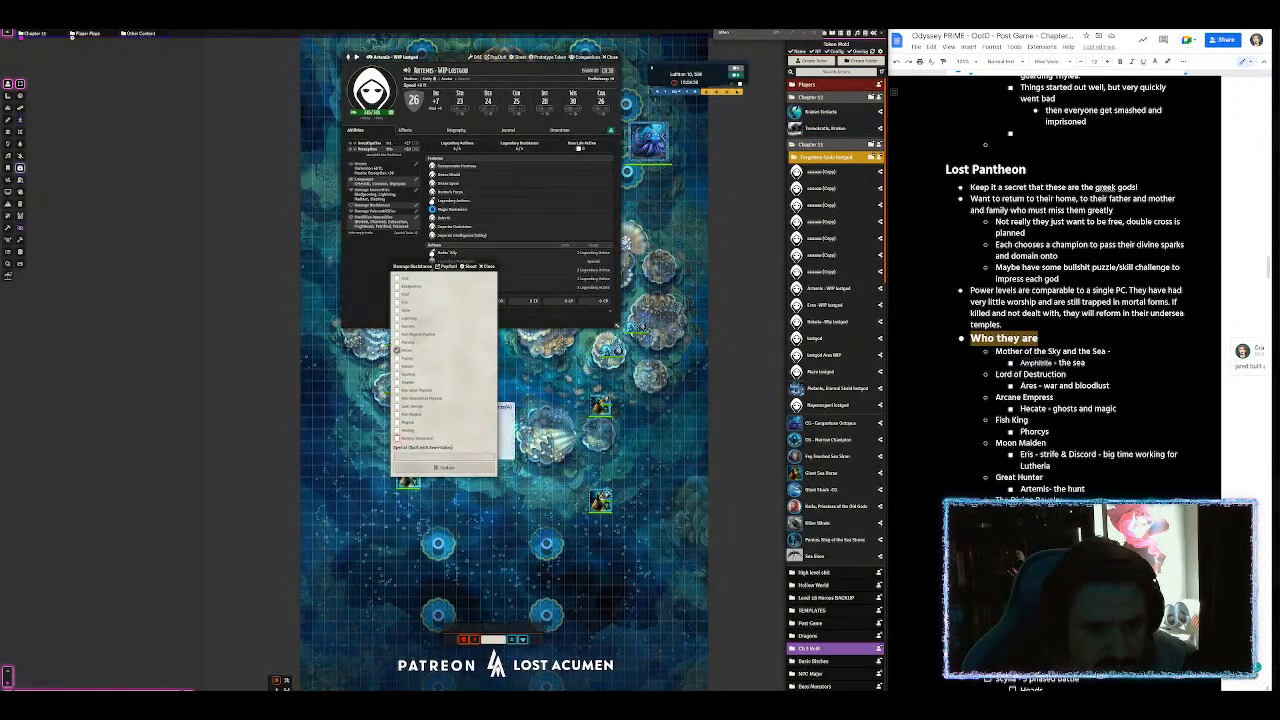
{"action": "left_click", "coordinate": [443, 467]}
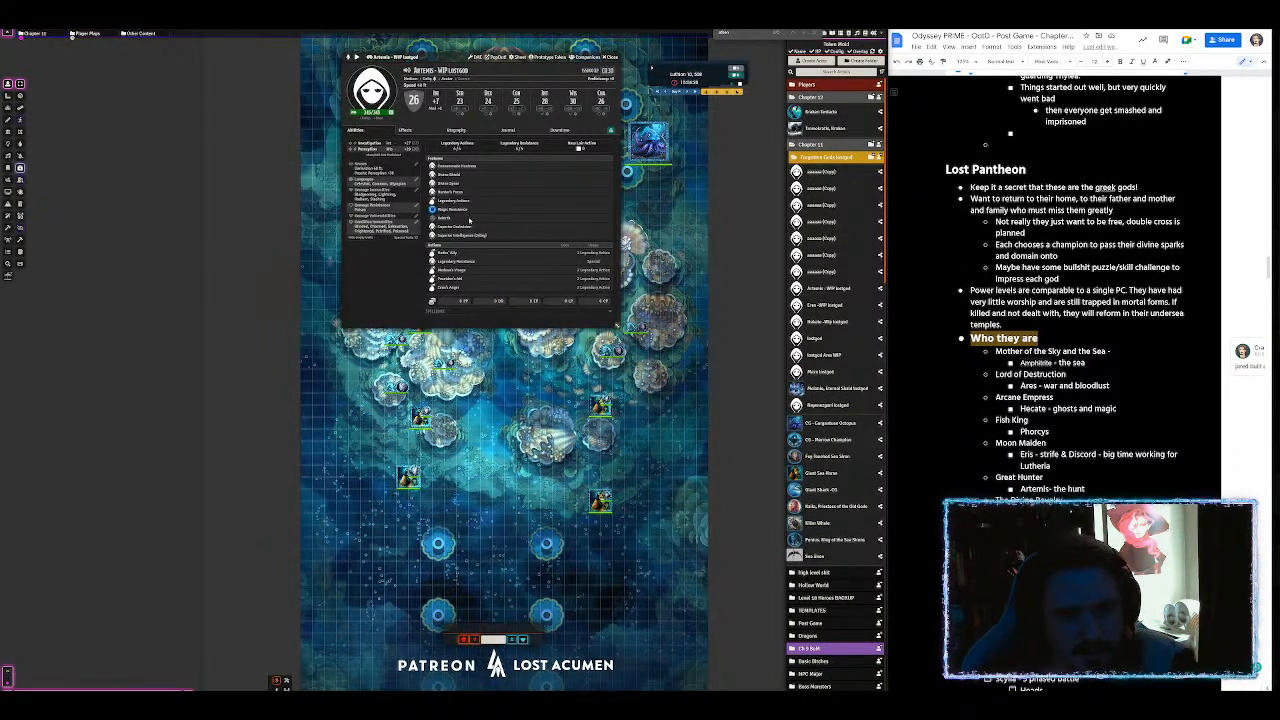
Step: Unlock Artemis's sheet for editing and delete the Divine Shield feature
{"action": "mouse_move", "coordinate": [452, 176]}
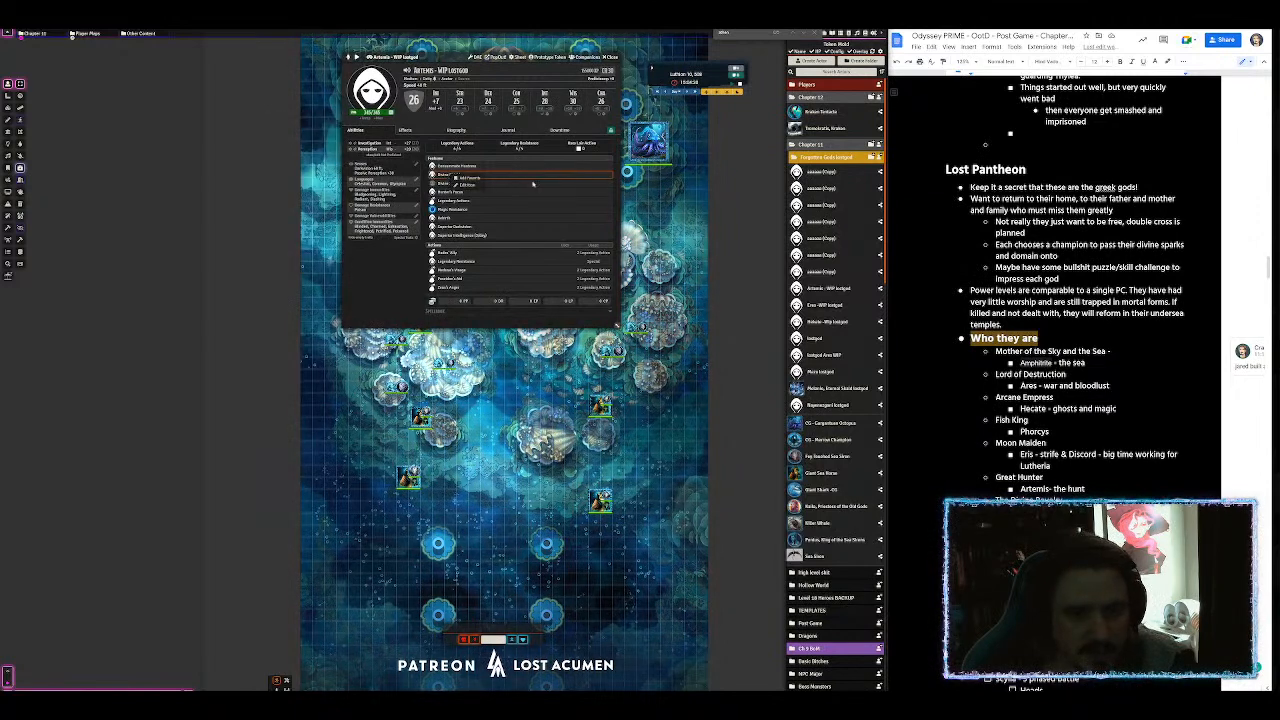
{"action": "right_click", "coordinate": [449, 175]}
{"action": "left_click", "coordinate": [611, 131]}
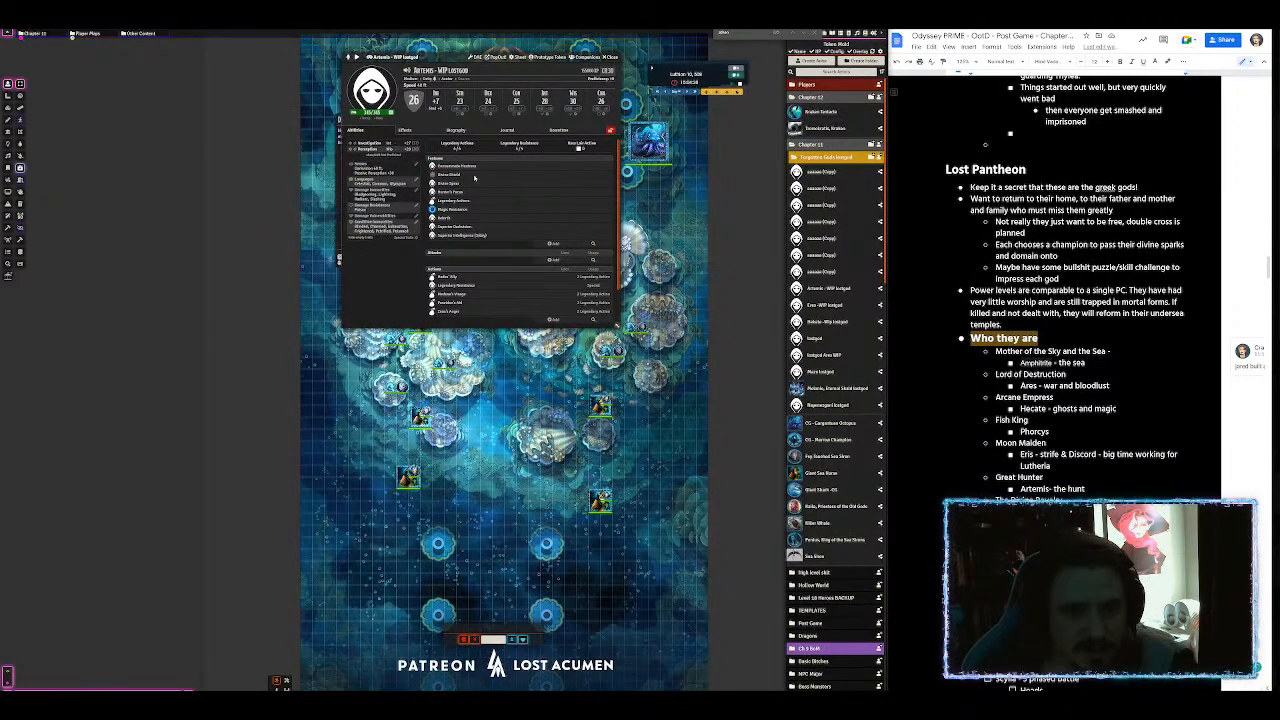
{"action": "right_click", "coordinate": [478, 178]}
{"action": "left_click", "coordinate": [488, 194]}
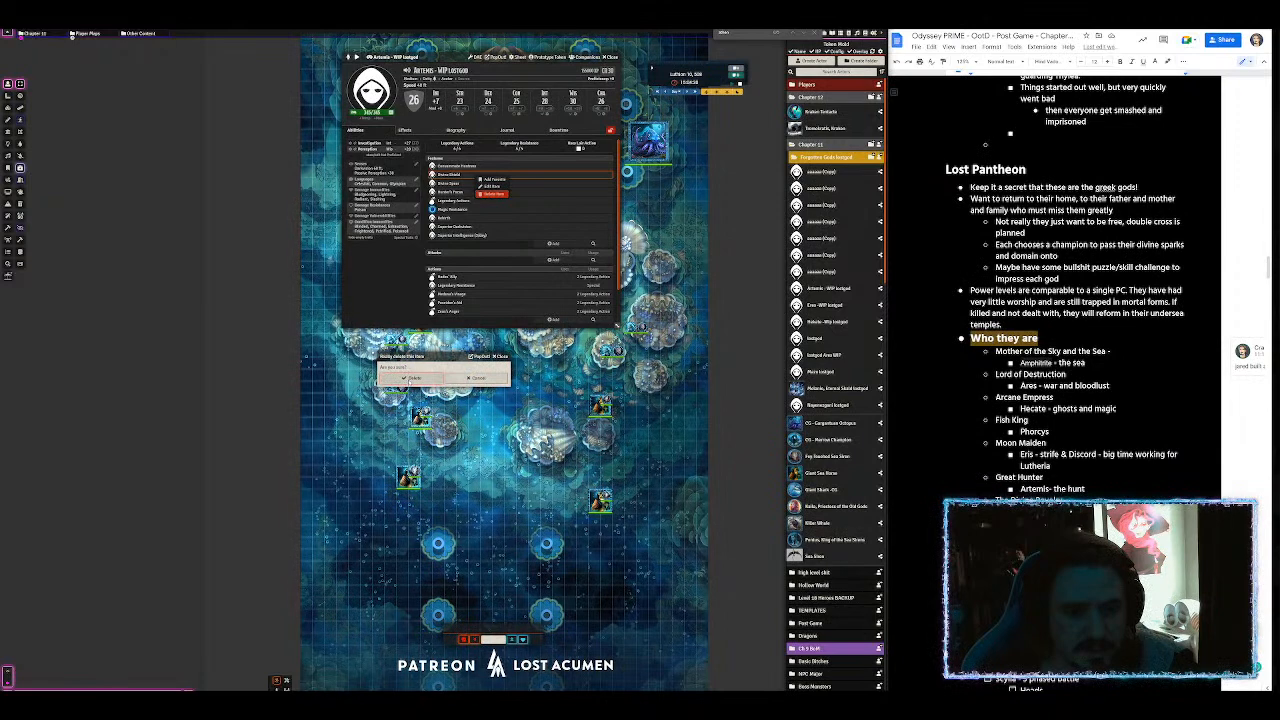
Step: Rename Artemis's Divine Spear feature as Divine Arrows, correcting the spelling of the new word
{"action": "mouse_move", "coordinate": [468, 176]}
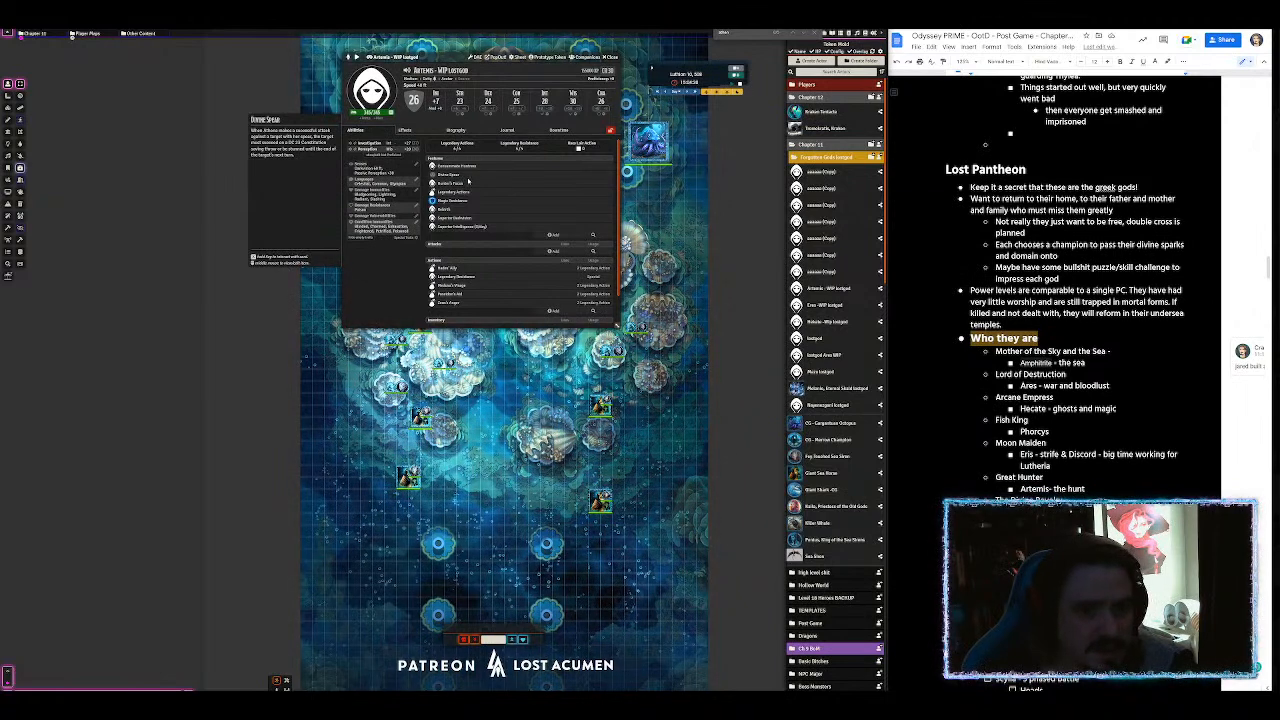
{"action": "left_click", "coordinate": [466, 178]}
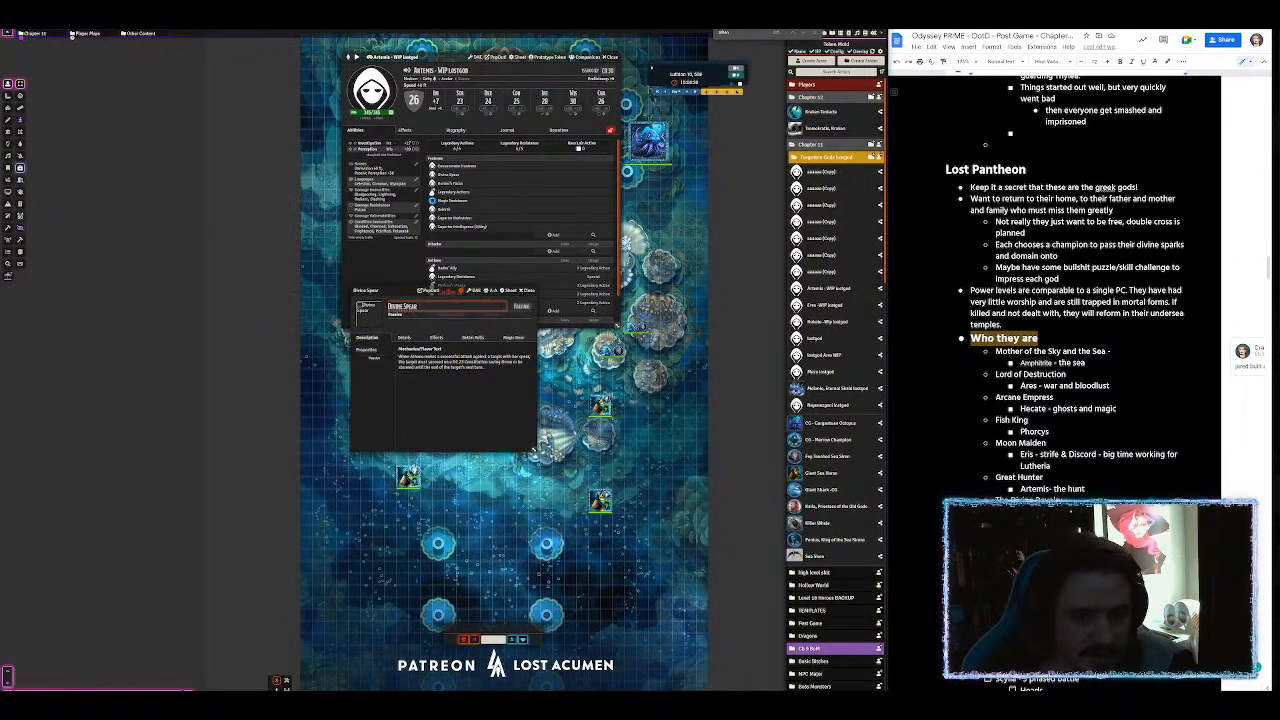
{"action": "left_click_drag", "start_coordinate": [418, 307], "coordinate": [405, 306]}
{"action": "type", "text": "Smite"}
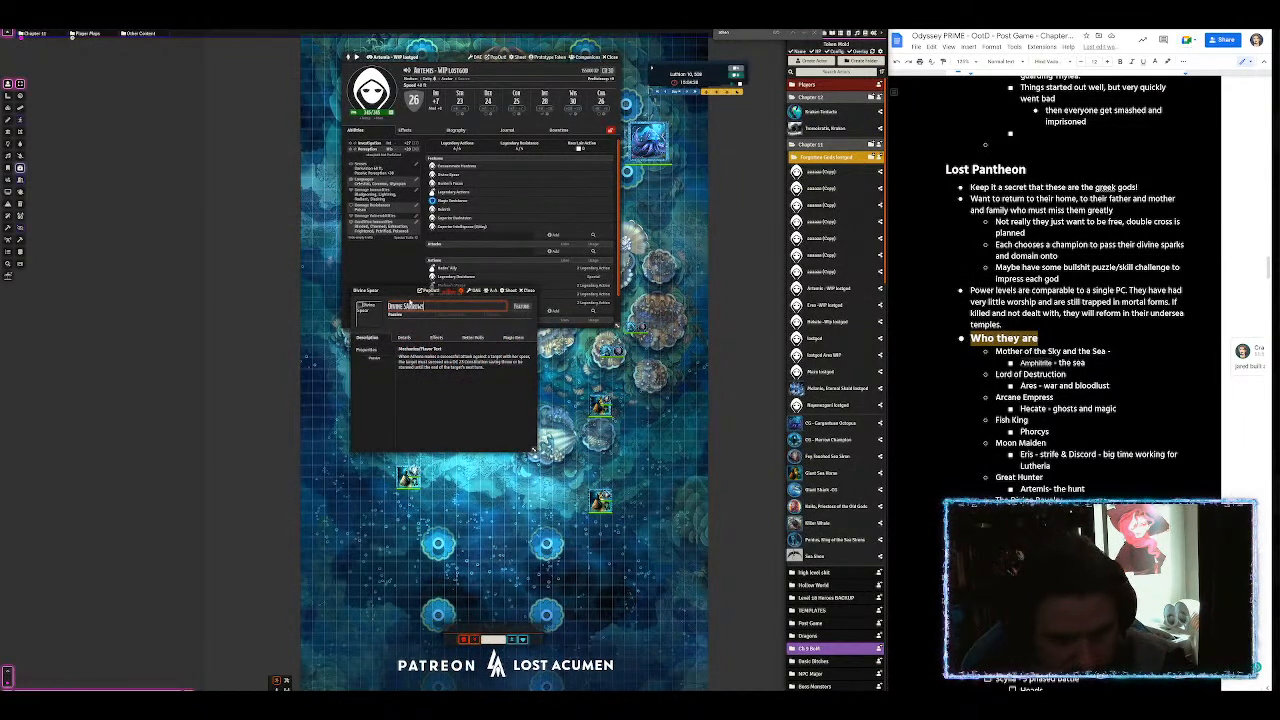
{"action": "right_click", "coordinate": [409, 306]}
{"action": "left_click", "coordinate": [414, 352]}
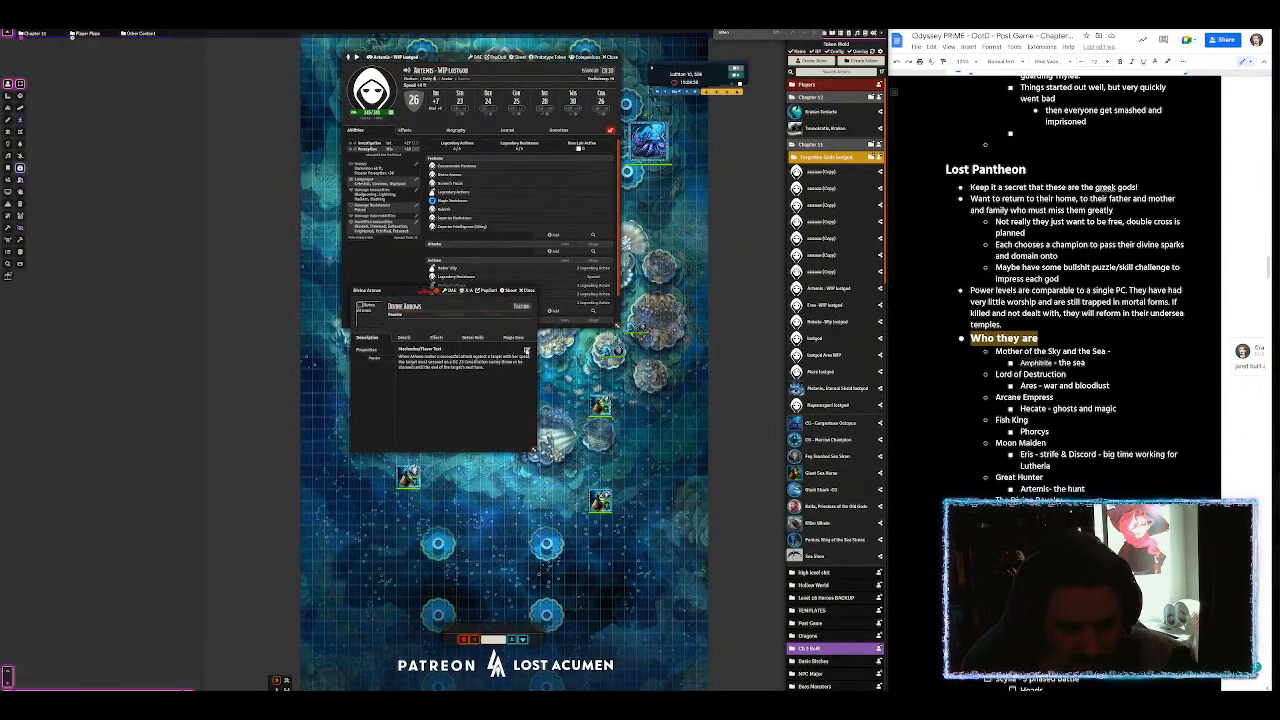
Step: In the Divine Arrows description, replace the opening name with Artemis and the spear with a bow, then save and close it
{"action": "left_click", "coordinate": [526, 350]}
{"action": "double_click", "coordinate": [414, 372]}
{"action": "key", "text": "ctrl+c"}
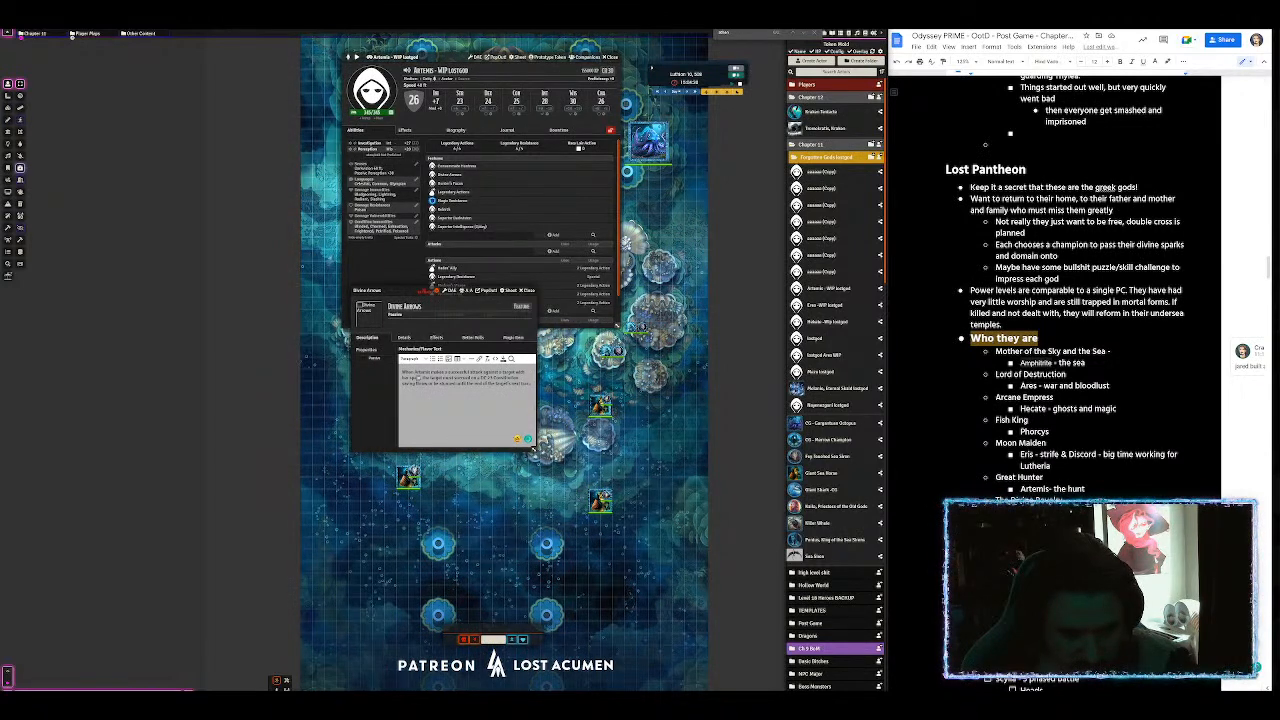
{"action": "double_click", "coordinate": [413, 378]}
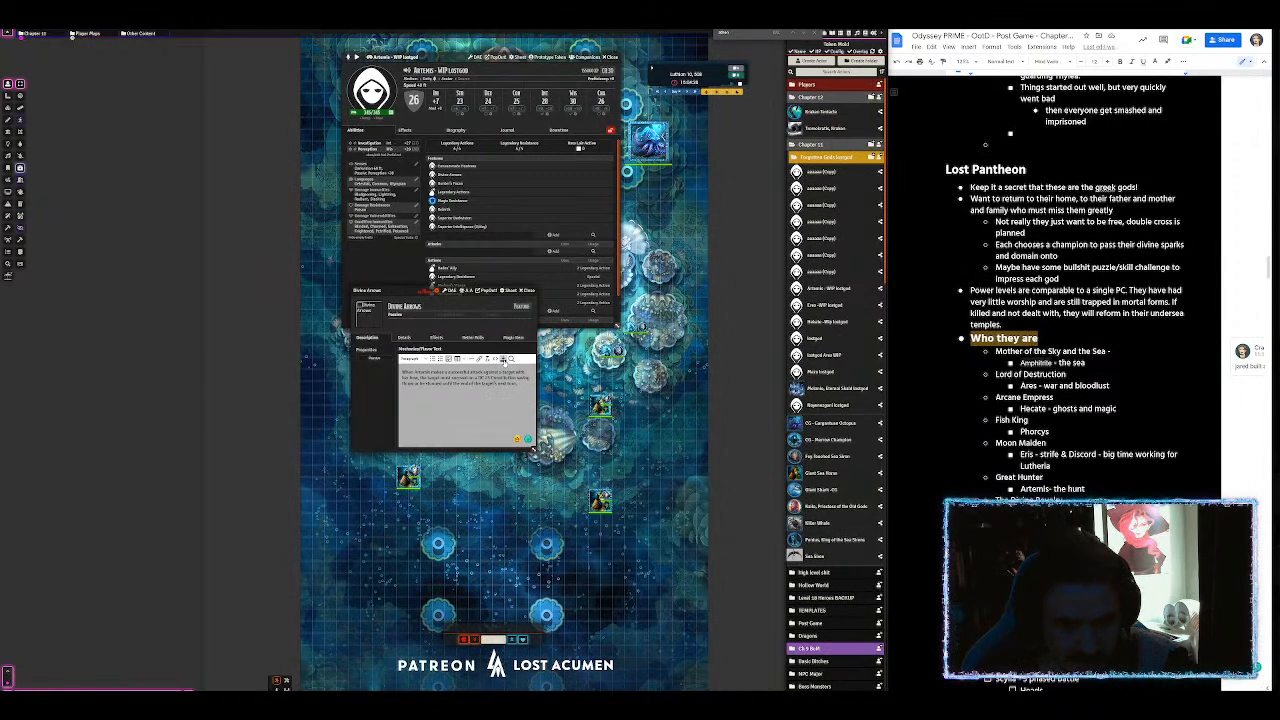
{"action": "left_click", "coordinate": [528, 290]}
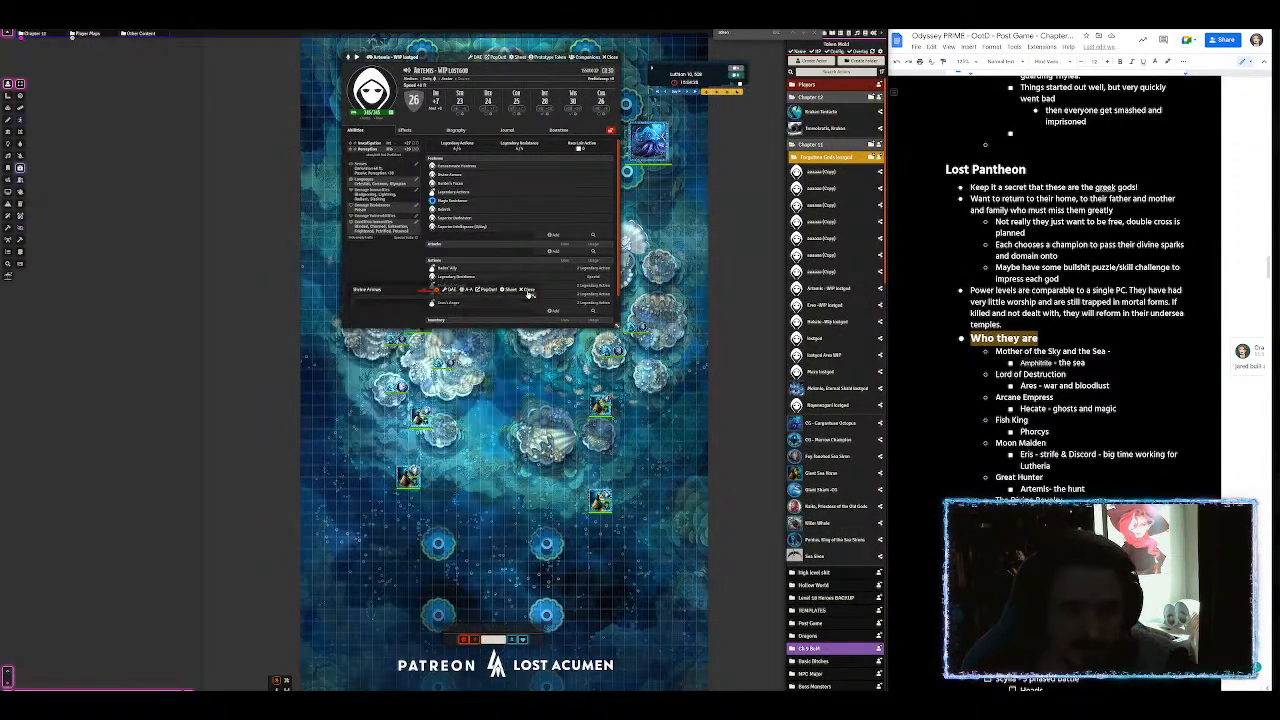
Step: Replace the name opening the Magic Resistance description with Artemis, bring up the PDF of deity stat blocks, and save and close the feature
{"action": "mouse_move", "coordinate": [466, 193]}
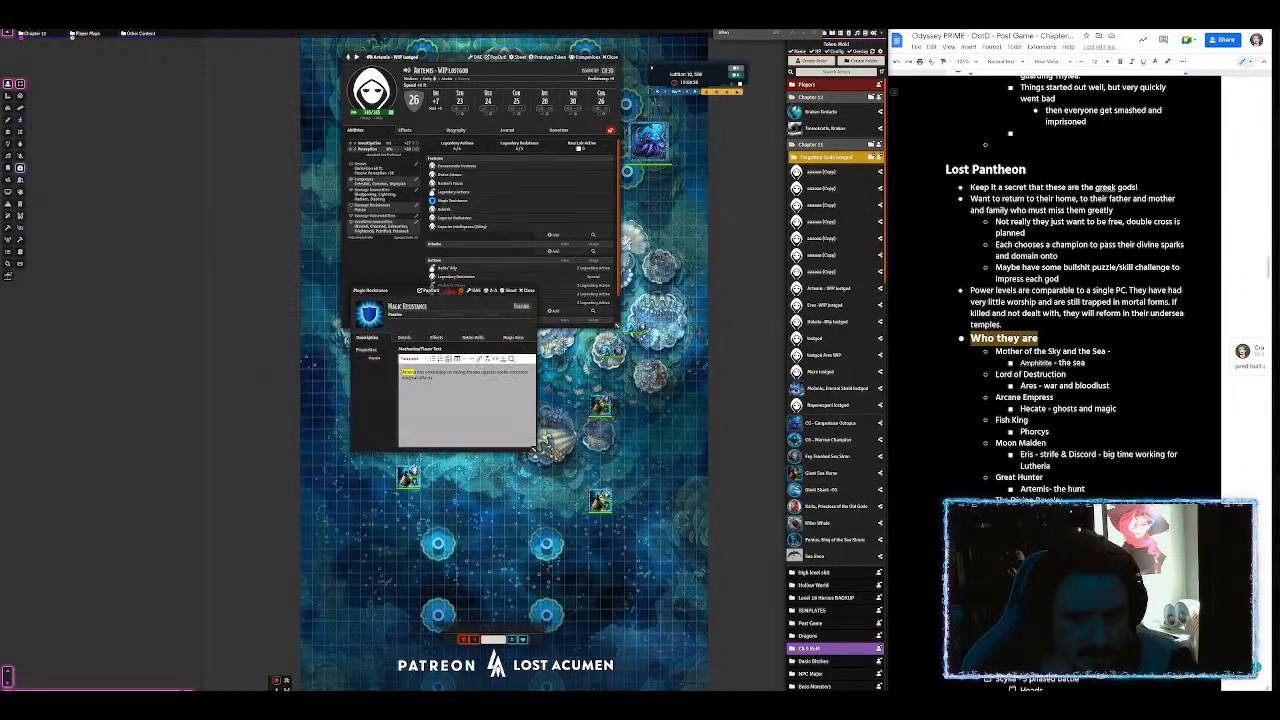
{"action": "key", "text": "BackSpace"}
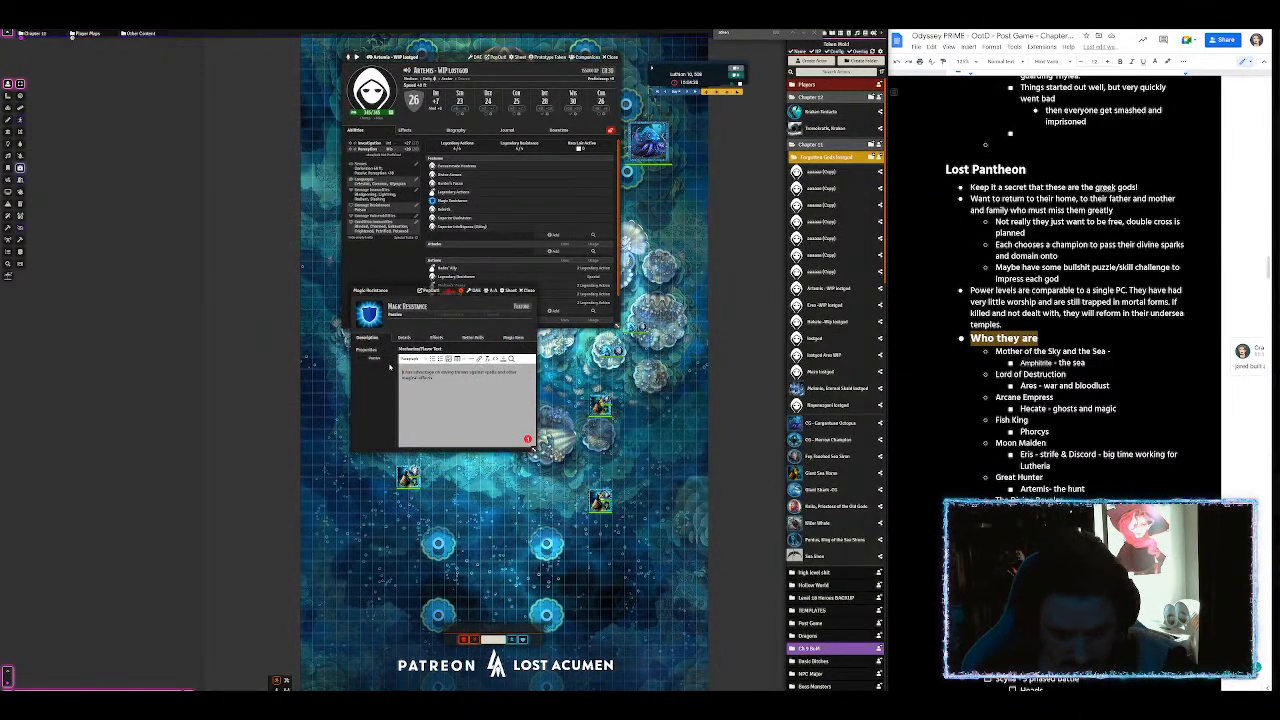
{"action": "type", "text": "Artemis"}
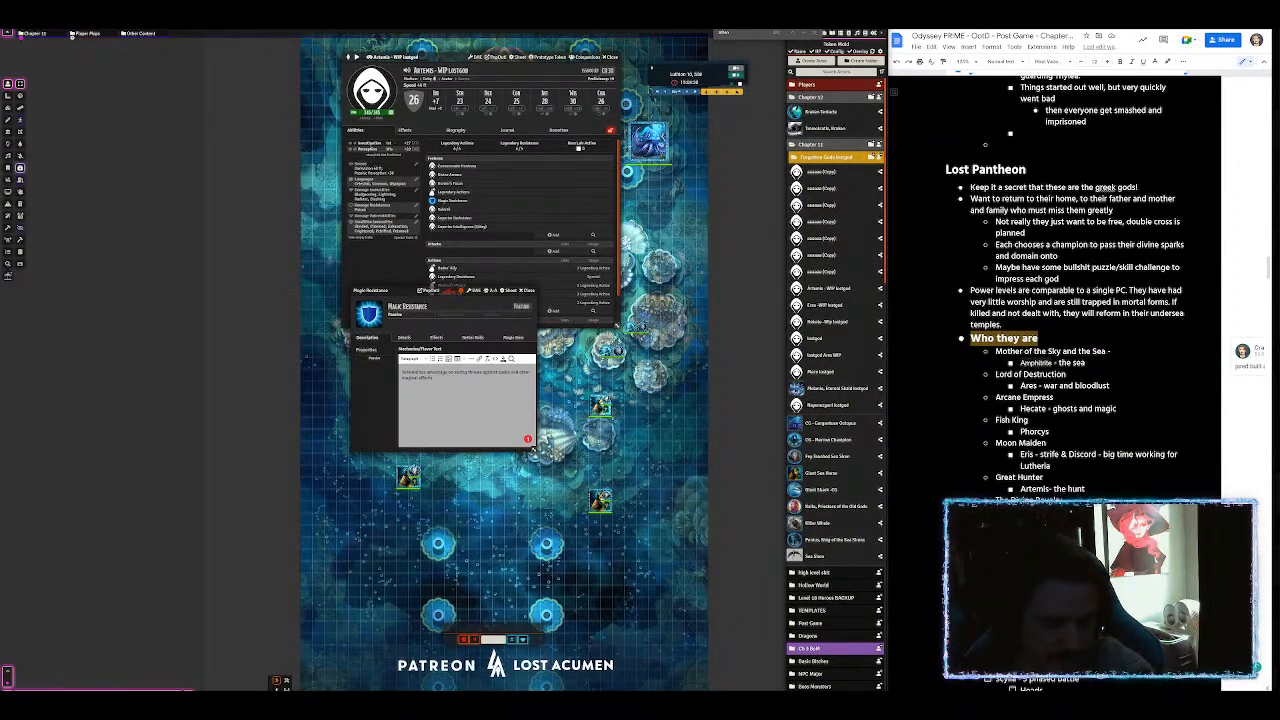
{"action": "mouse_move", "coordinate": [186, 697]}
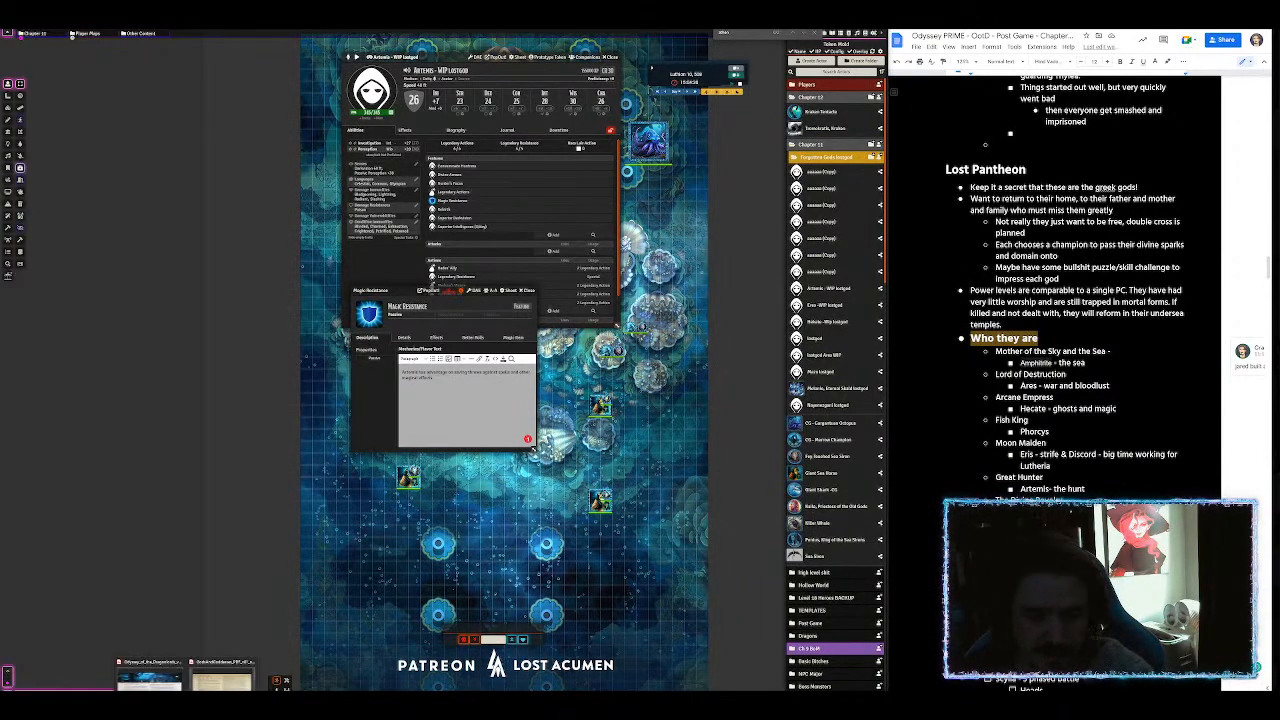
{"action": "left_click", "coordinate": [225, 677]}
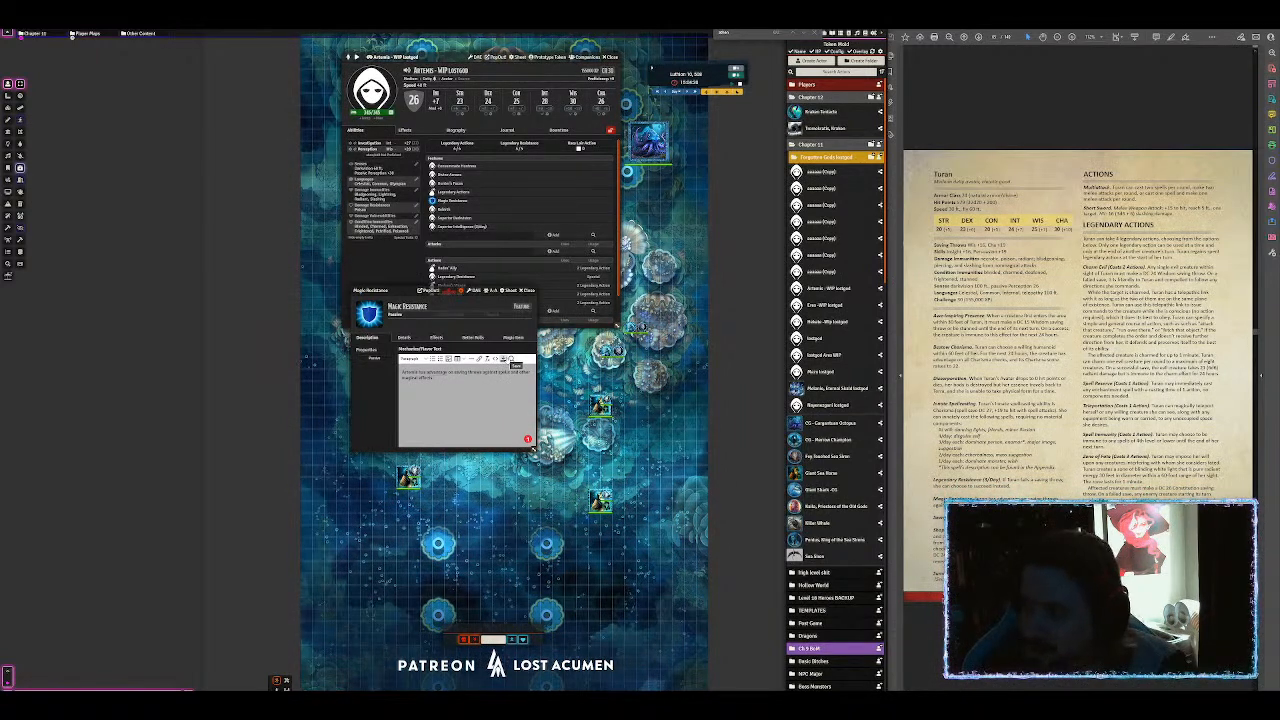
{"action": "left_click", "coordinate": [527, 439]}
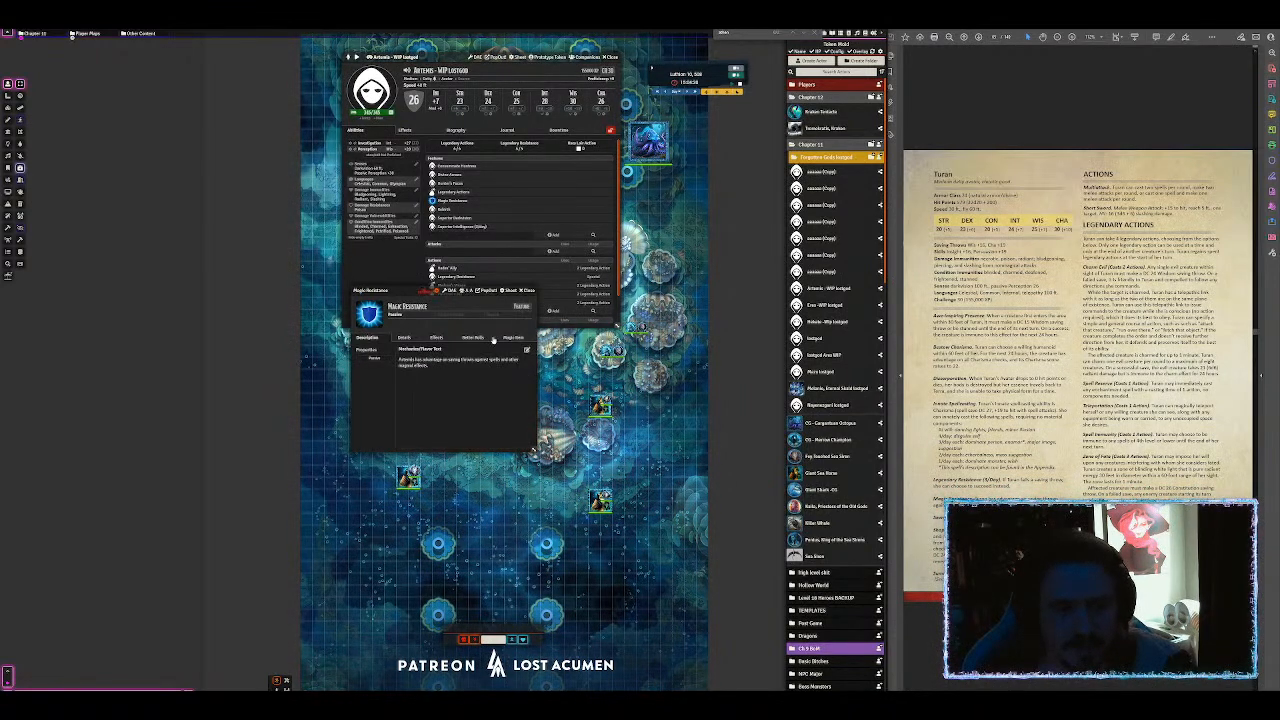
{"action": "left_click", "coordinate": [526, 291]}
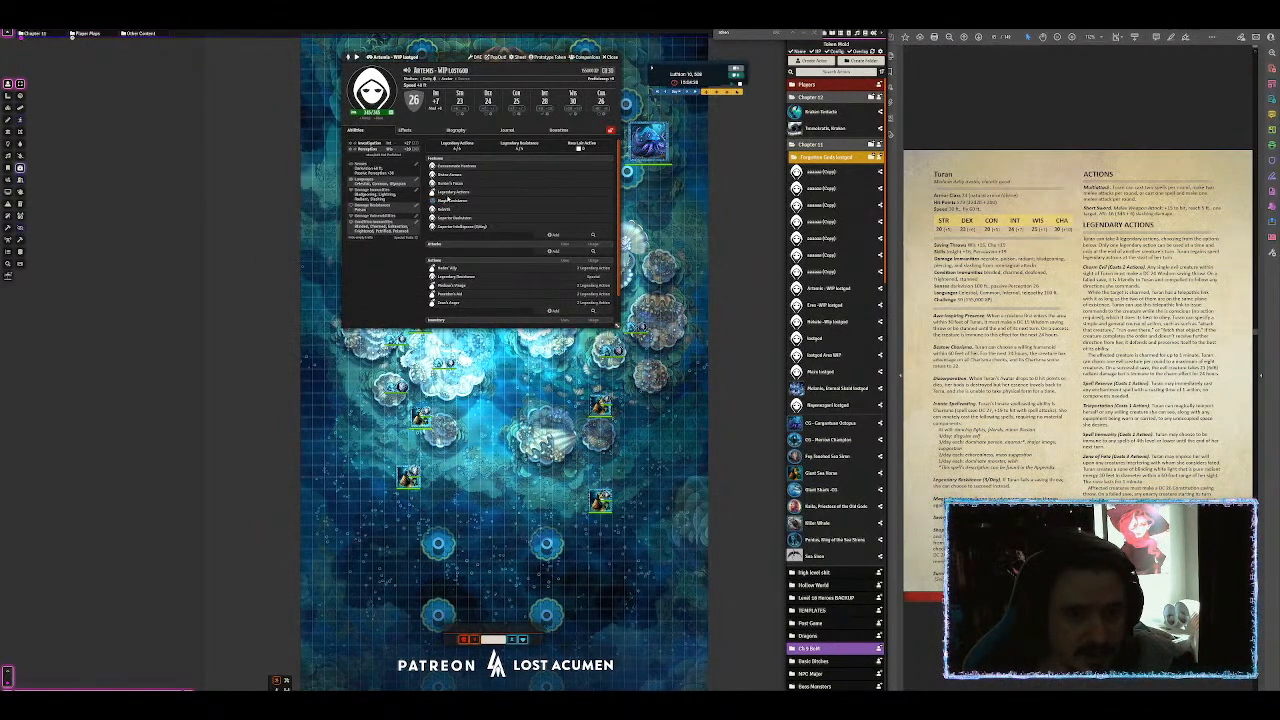
Step: Replace both mentions of the original deity in the Legendary Actions description with Artemis, then save and close the feature
{"action": "left_click", "coordinate": [450, 193]}
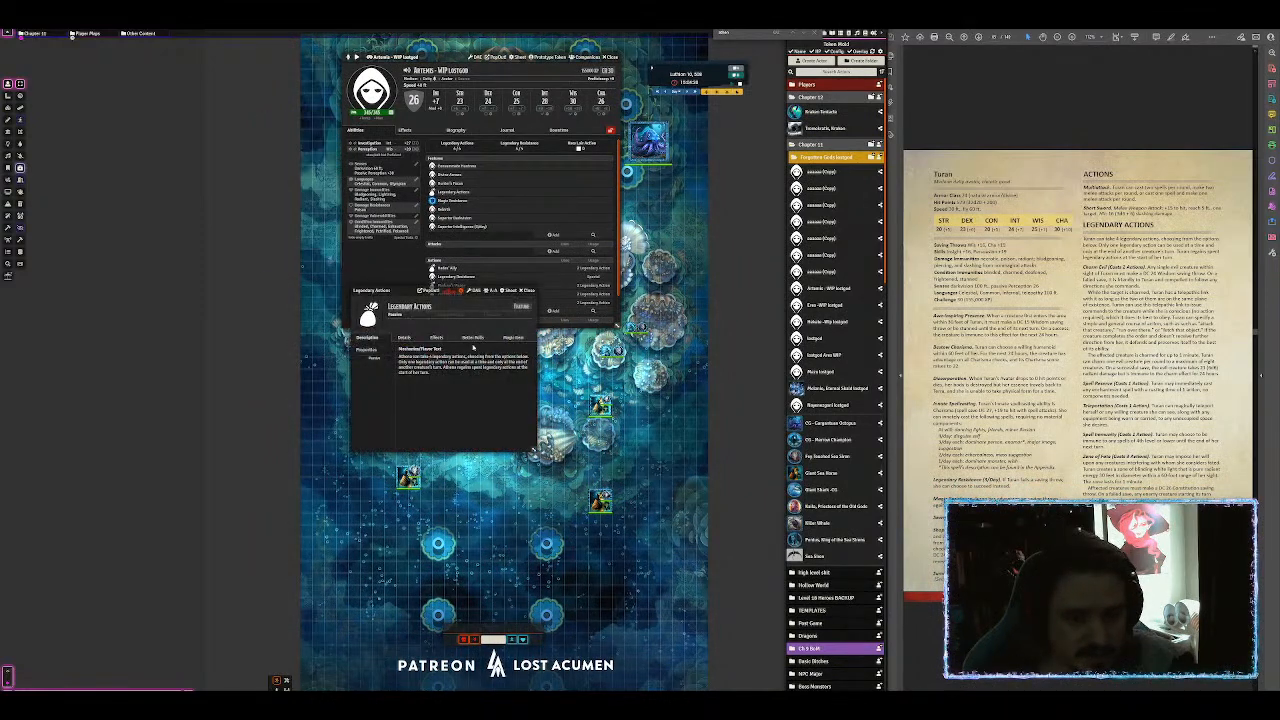
{"action": "left_click", "coordinate": [527, 350]}
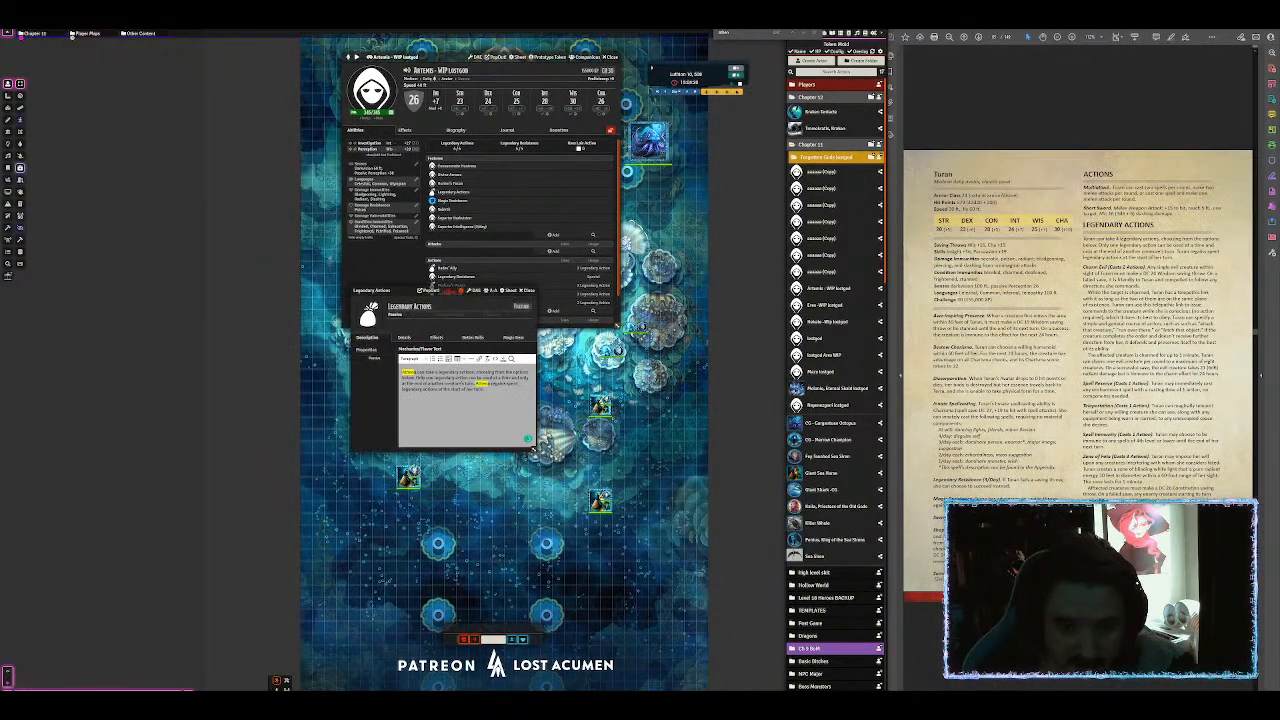
{"action": "key", "text": "ctrl+v"}
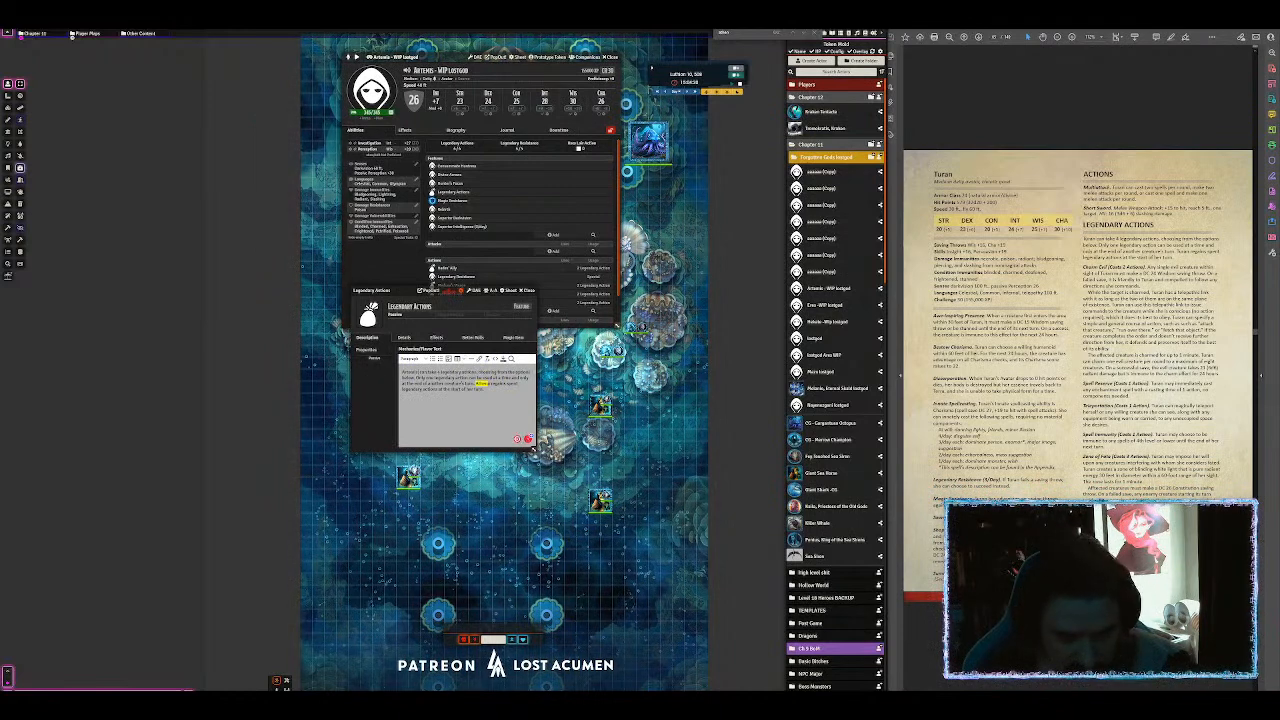
{"action": "double_click", "coordinate": [484, 383]}
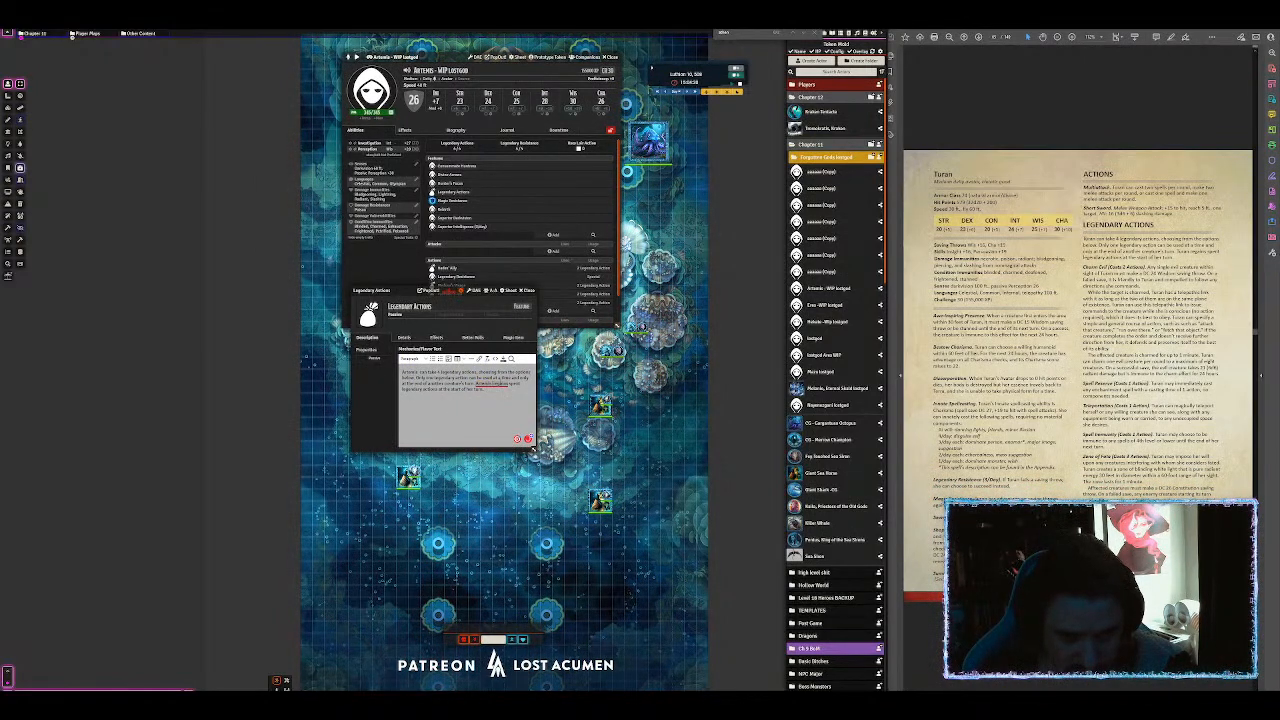
{"action": "key", "text": "BackSpace"}
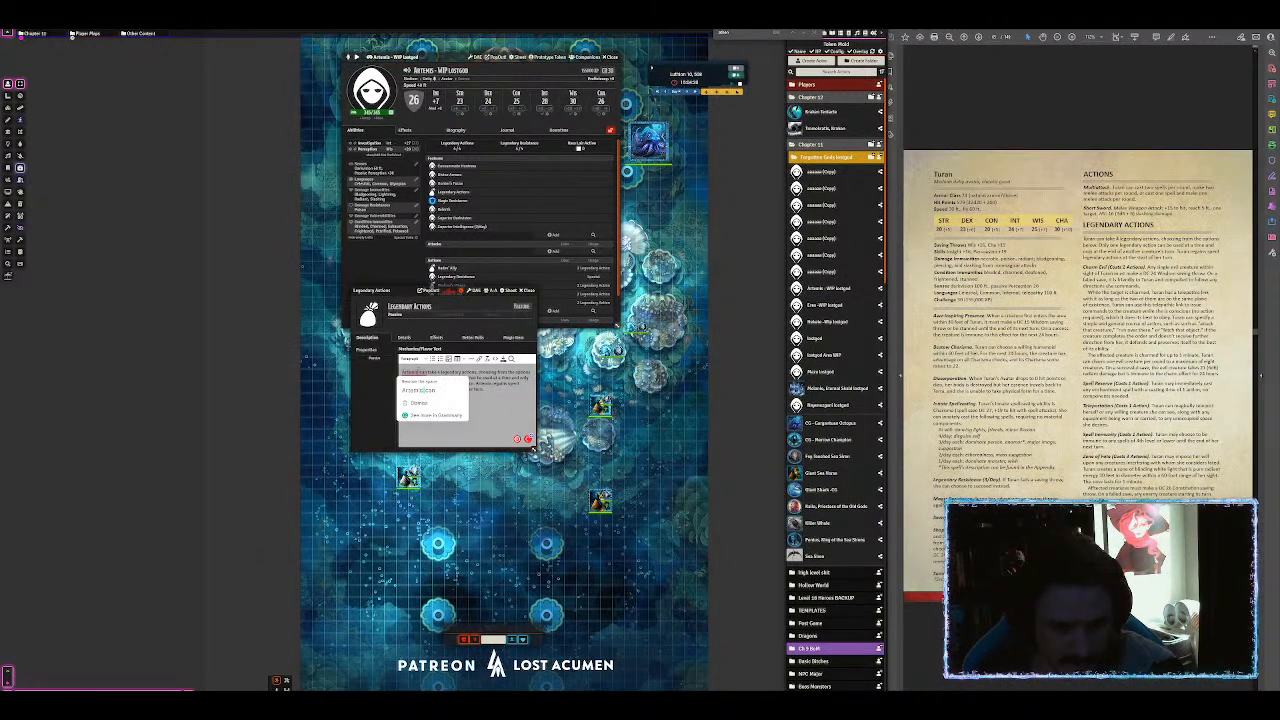
{"action": "left_click", "coordinate": [528, 438]}
{"action": "left_click", "coordinate": [526, 290]}
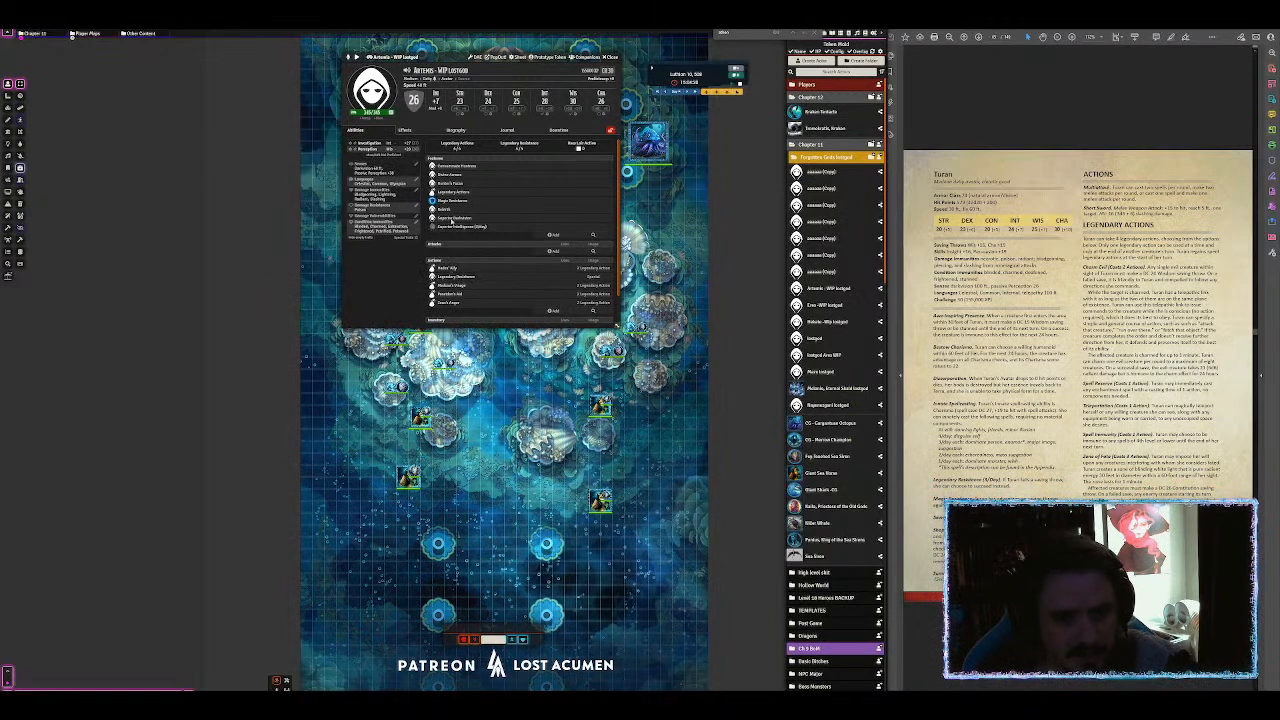
Step: Rename Artemis's Rebirth feature as Hunter's Mark and save it
{"action": "left_click", "coordinate": [444, 211]}
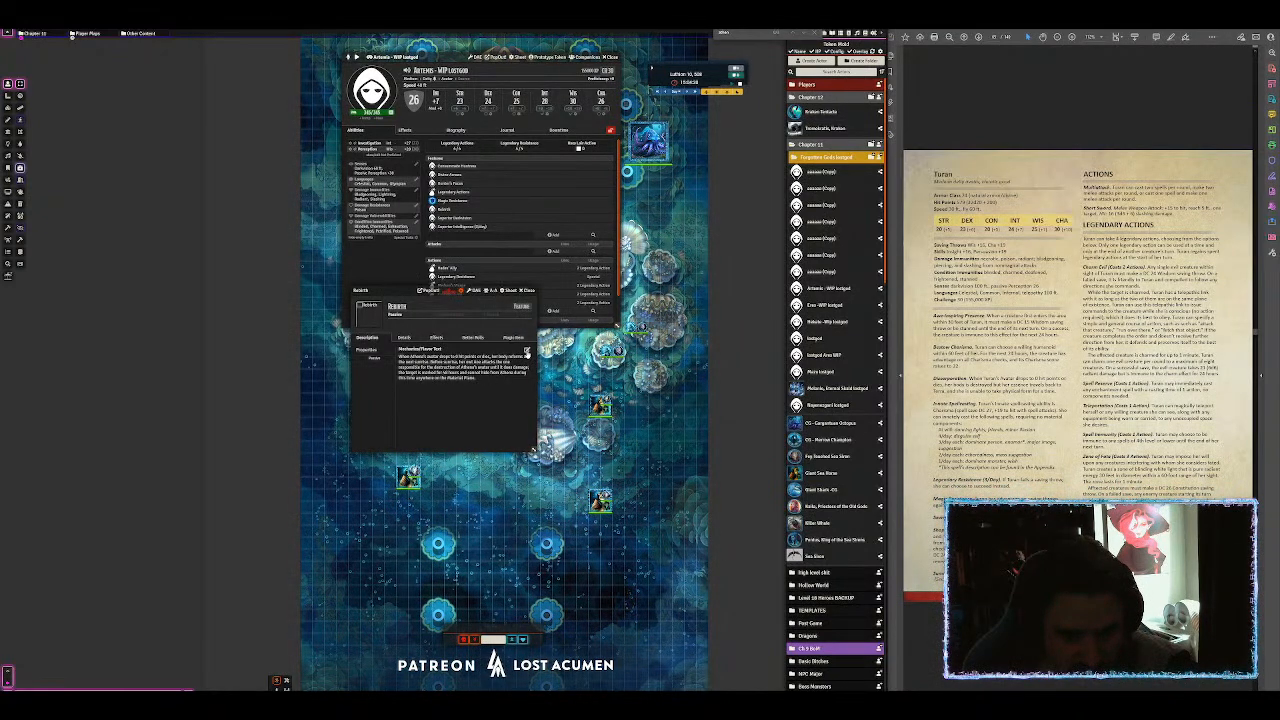
{"action": "left_click", "coordinate": [526, 352]}
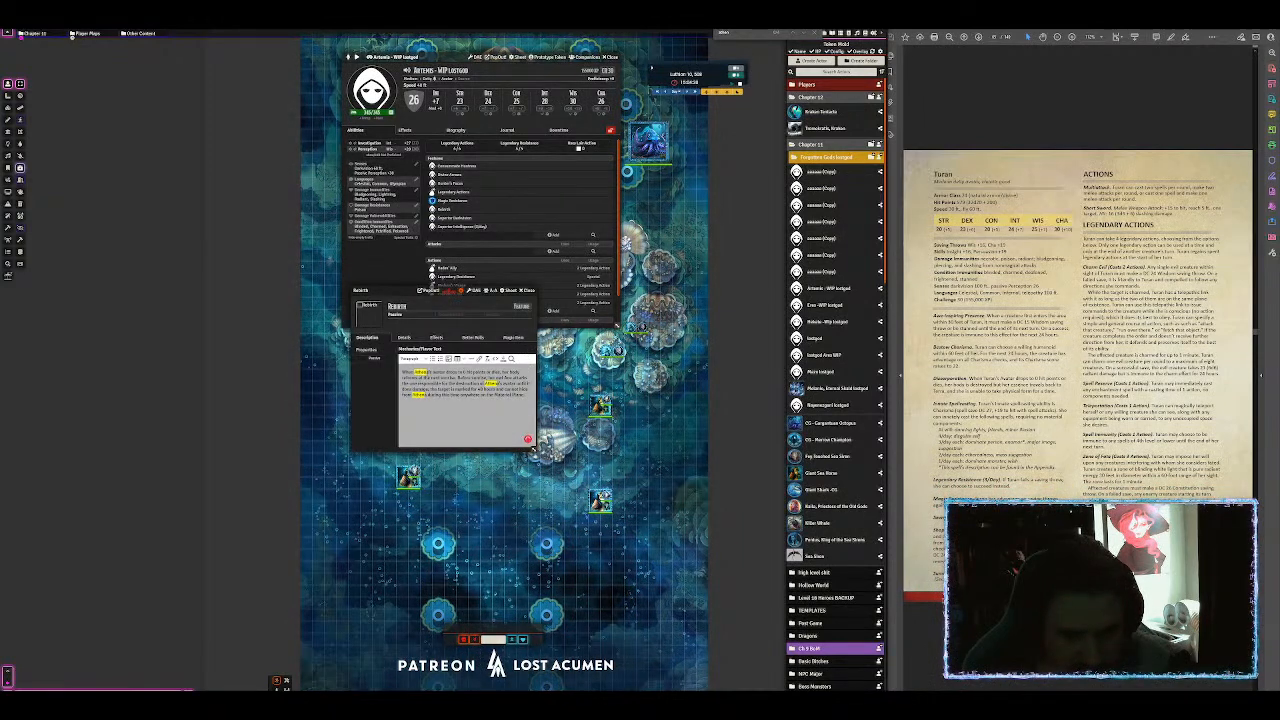
{"action": "double_click", "coordinate": [426, 372]}
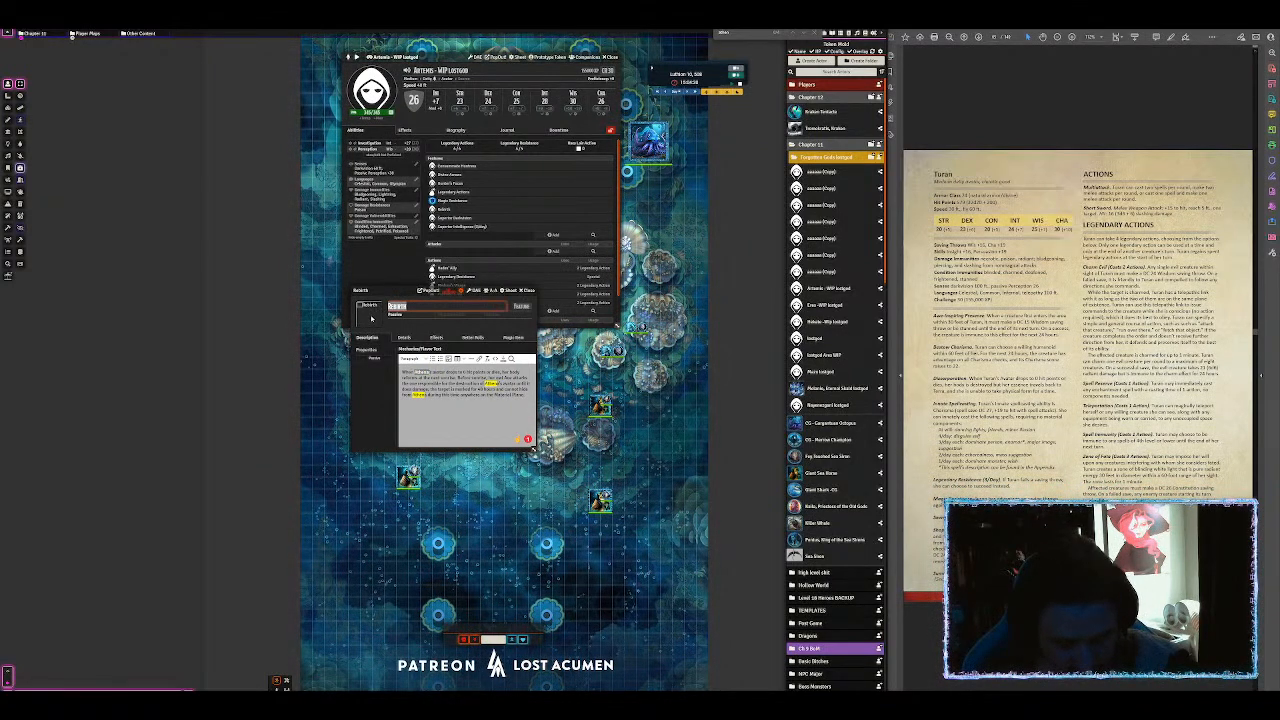
{"action": "type", "text": "Dunter's Mark"}
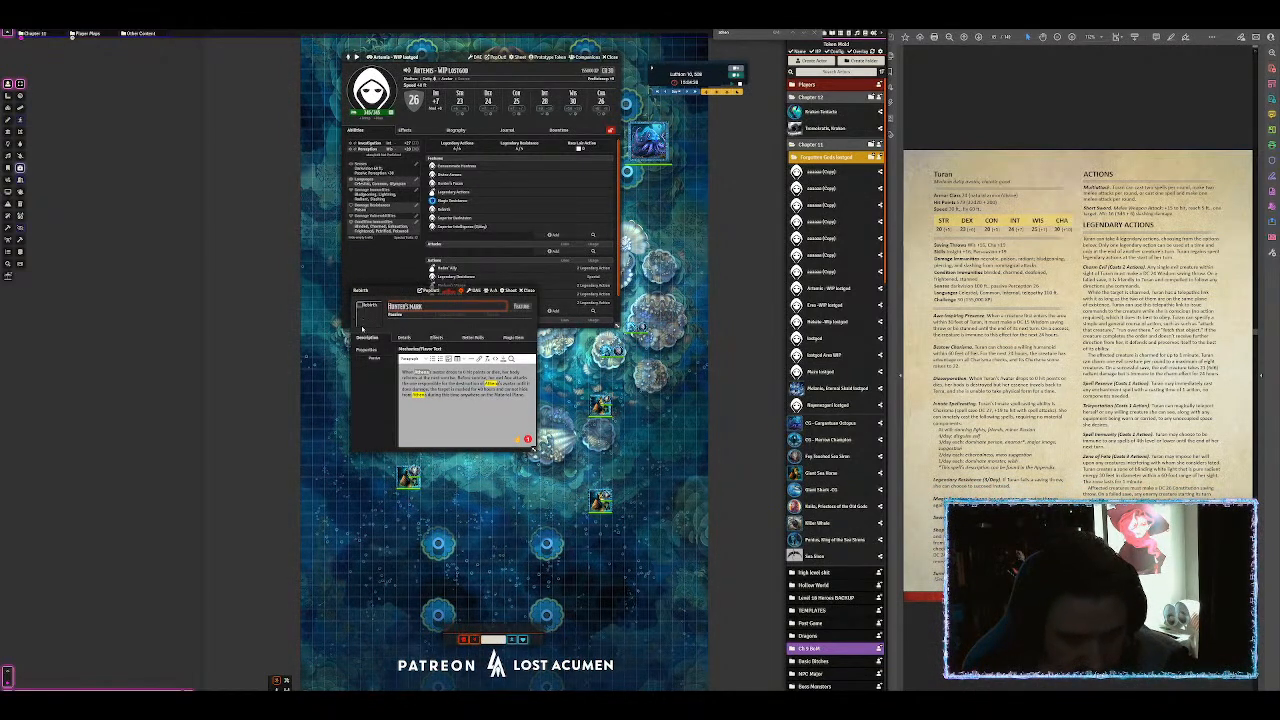
{"action": "left_click", "coordinate": [503, 359]}
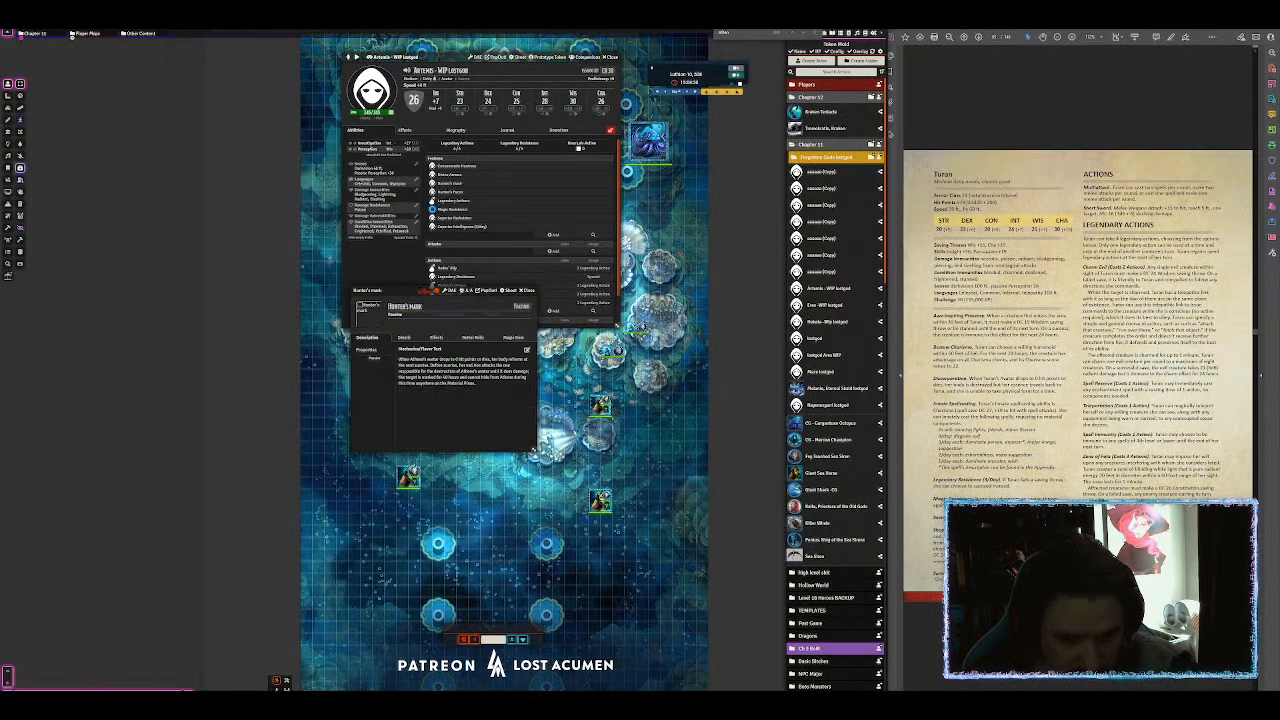
Step: Rewrite the Hunter's Mark description to say that anyone damaged by Artemis is hunter's marked by her, then save and close the feature
{"action": "left_click", "coordinate": [527, 350]}
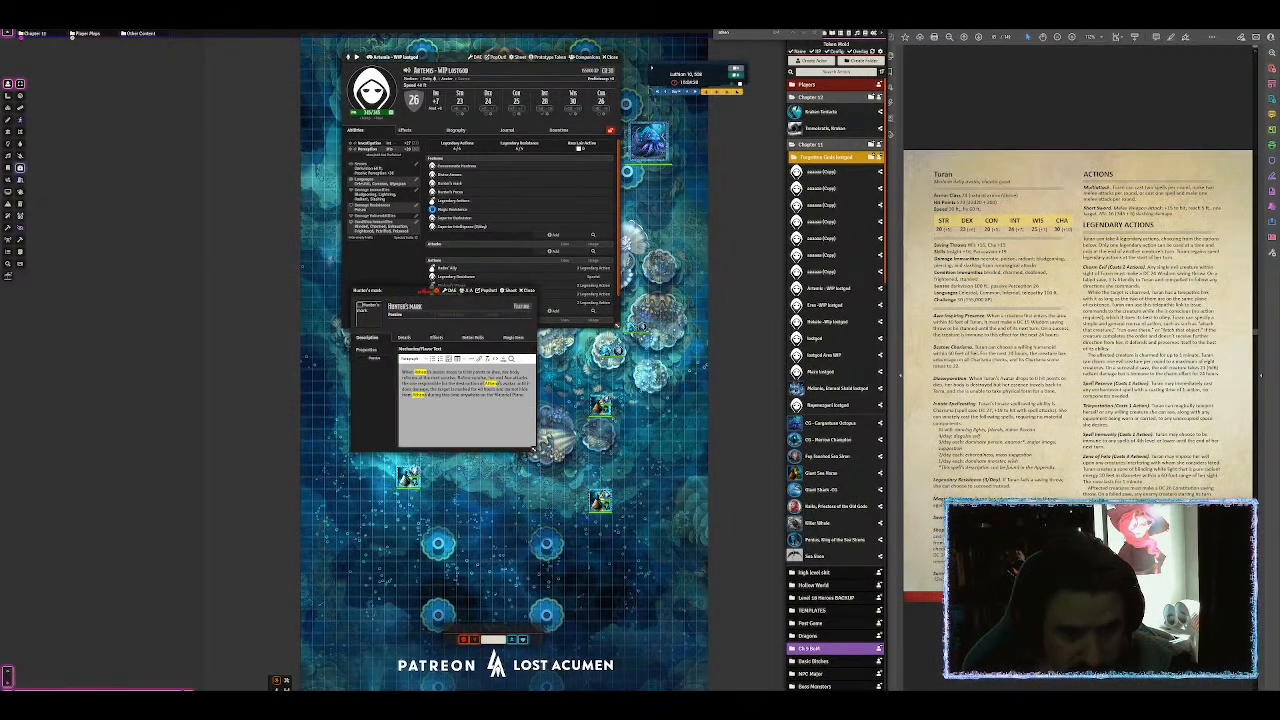
{"action": "key", "text": "ctrl+a"}
{"action": "type", "text": "Any"}
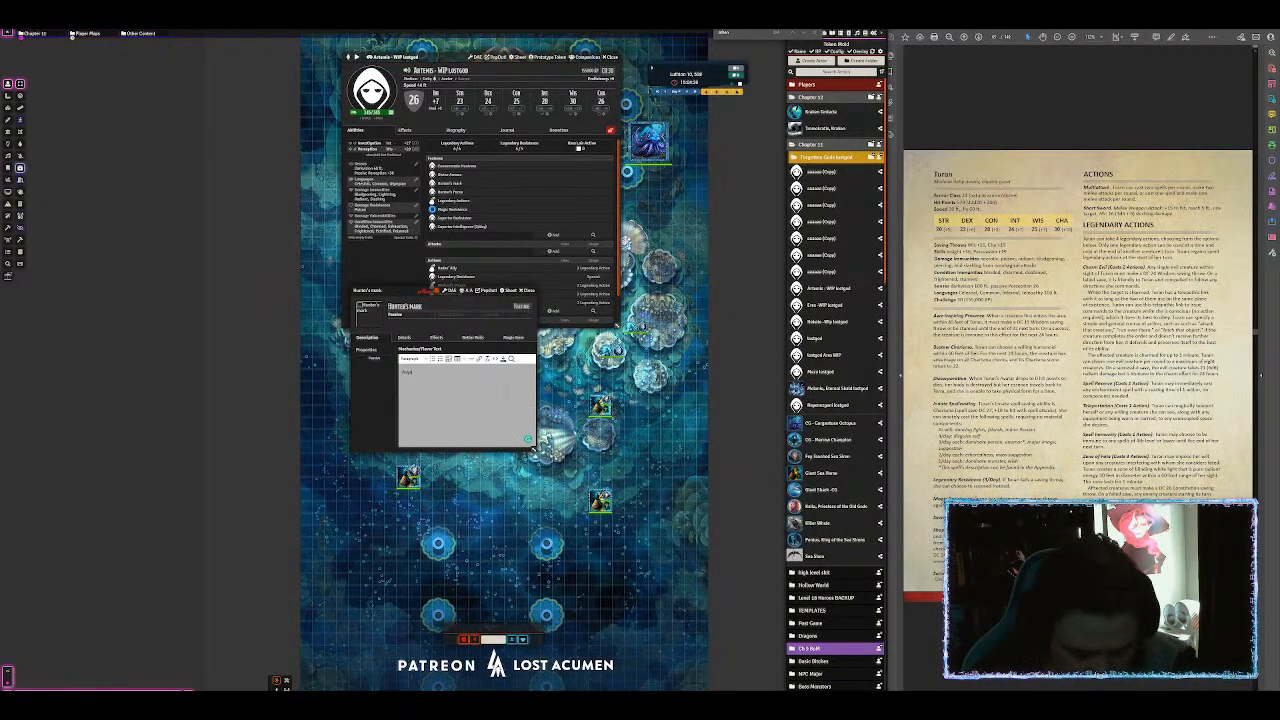
{"action": "type", "text": "one att"}
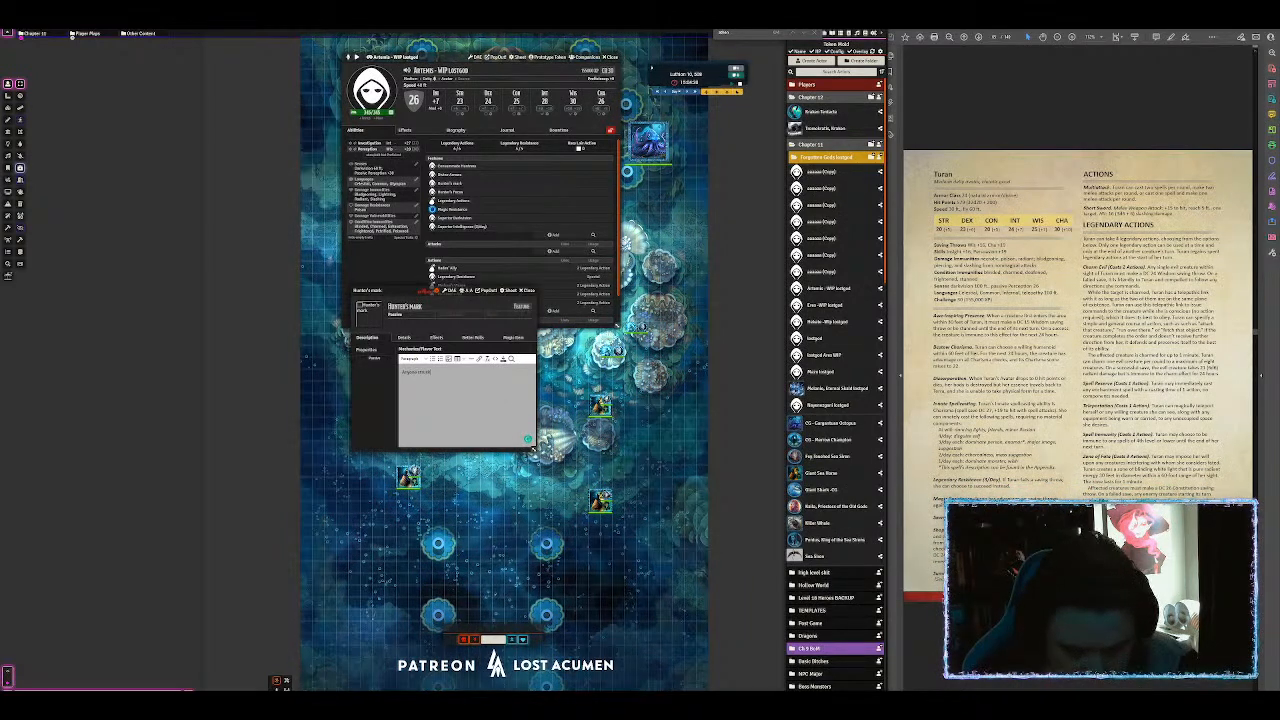
{"action": "key", "text": "BackSpace"}
{"action": "key", "text": "BackSpace"}
{"action": "key", "text": "BackSpace"}
{"action": "key", "text": "BackSpace"}
{"action": "key", "text": "BackSpace"}
{"action": "type", "text": "being"}
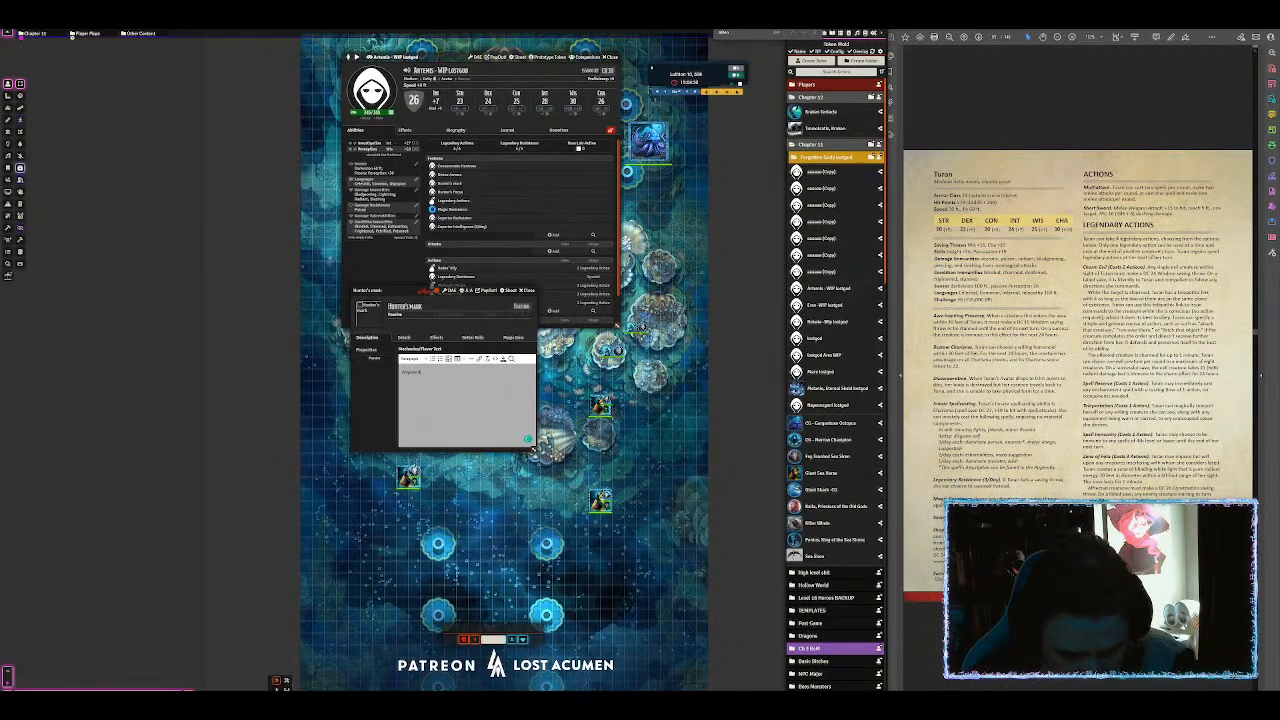
{"action": "type", "text": "ed by Artemis"}
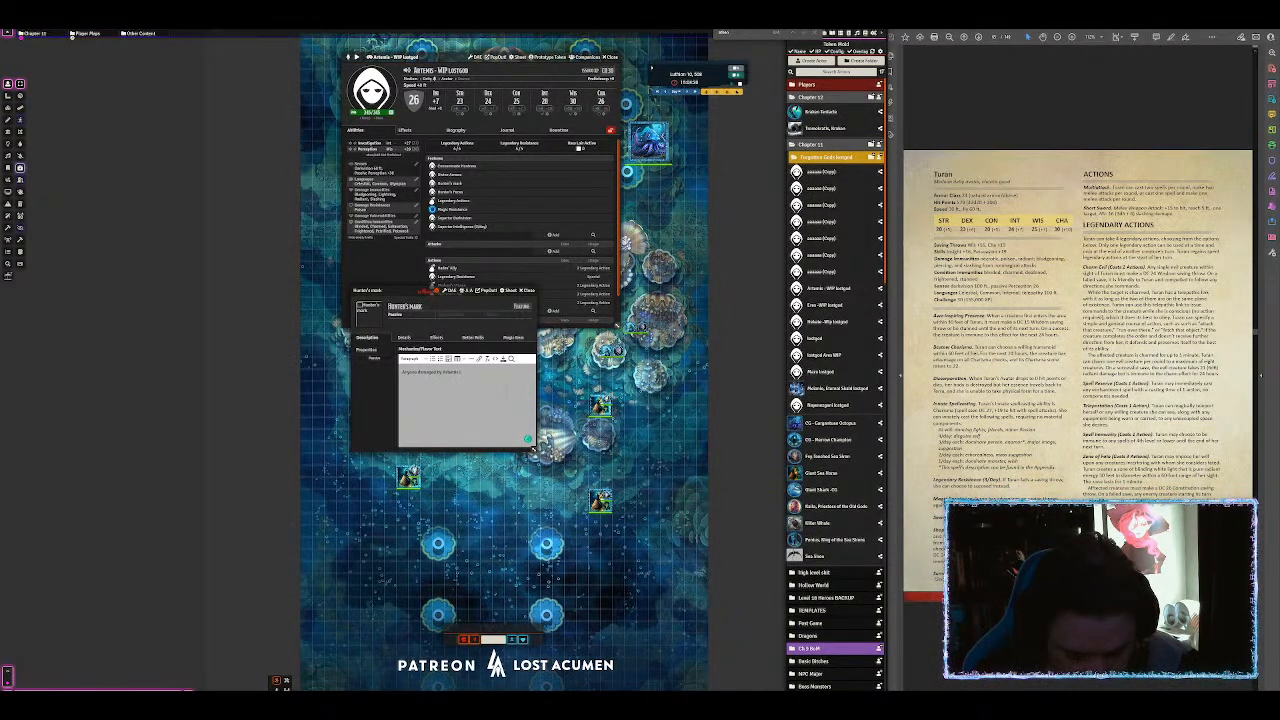
{"action": "type", "text": "hunter's marked"}
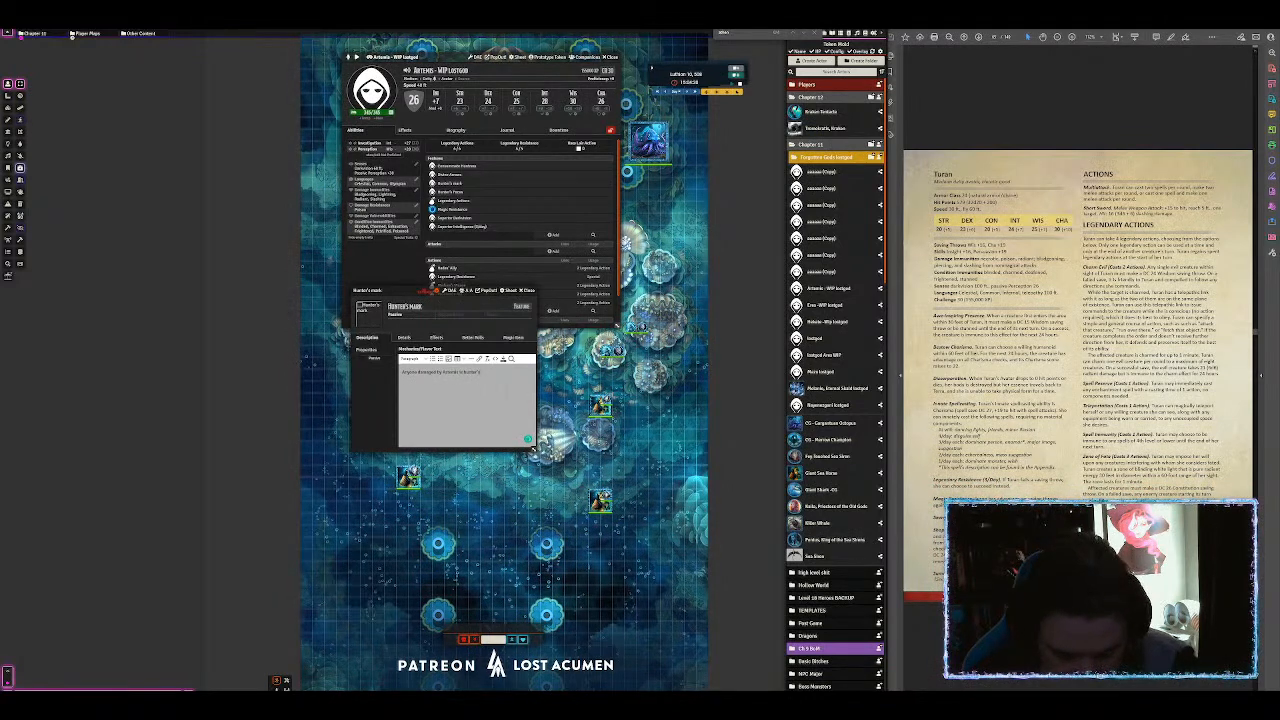
{"action": "type", "text": " by her"}
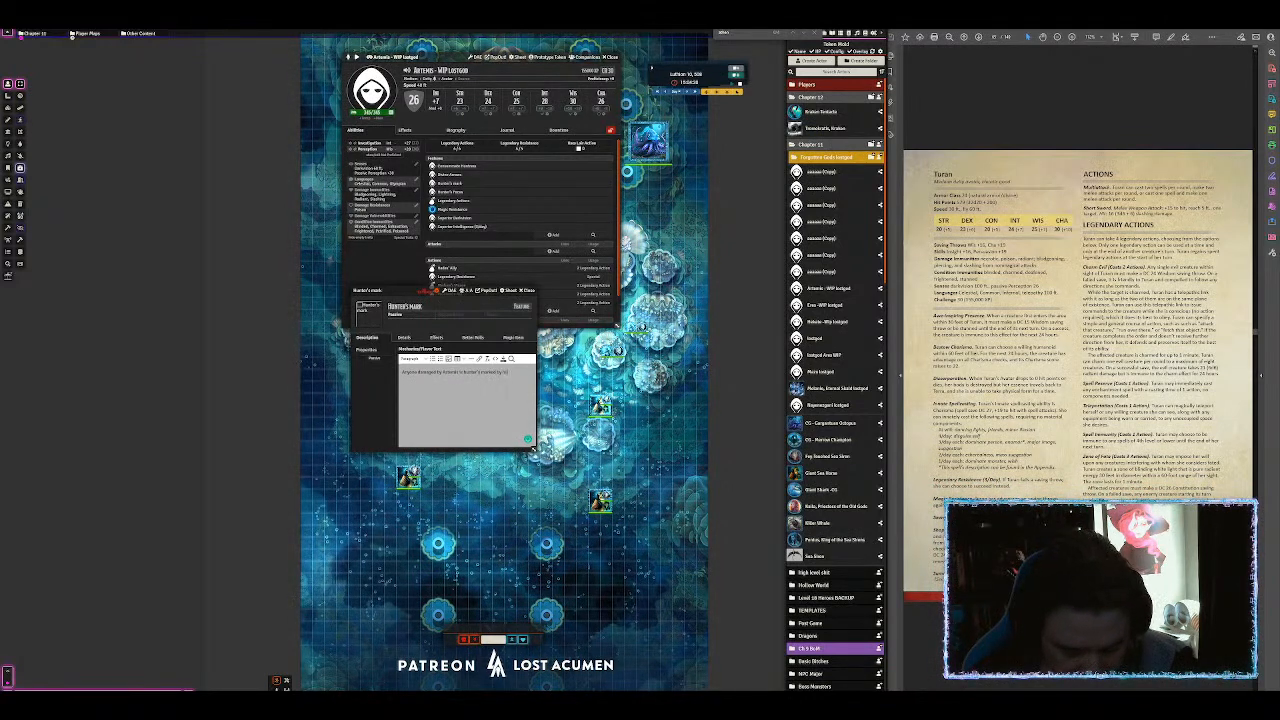
{"action": "type", "text": ", ca"}
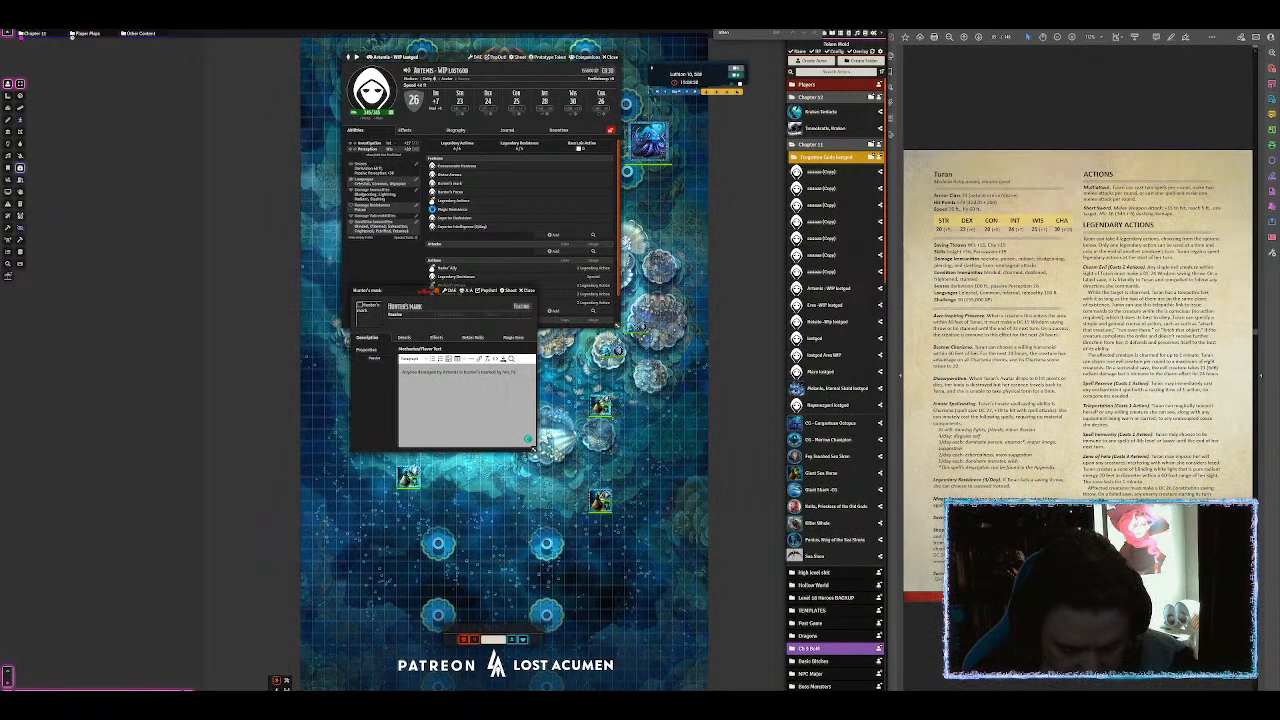
{"action": "type", "text": "using"}
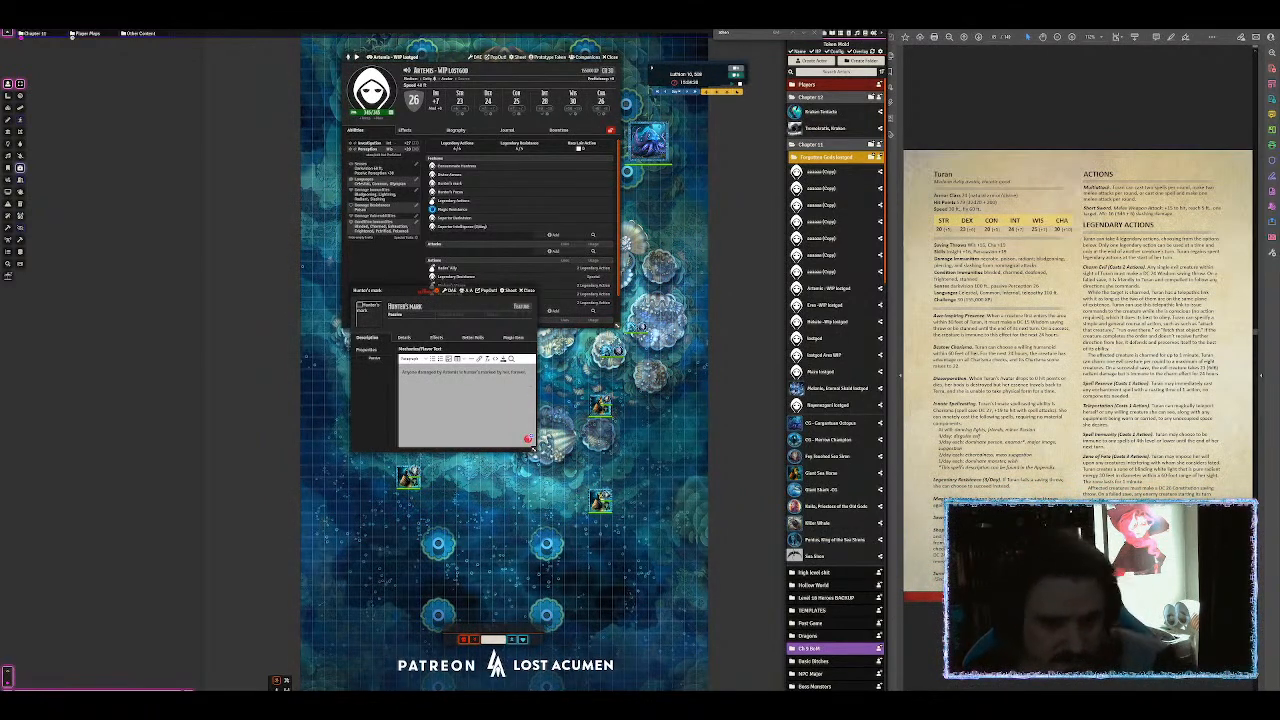
{"action": "mouse_move", "coordinate": [474, 373]}
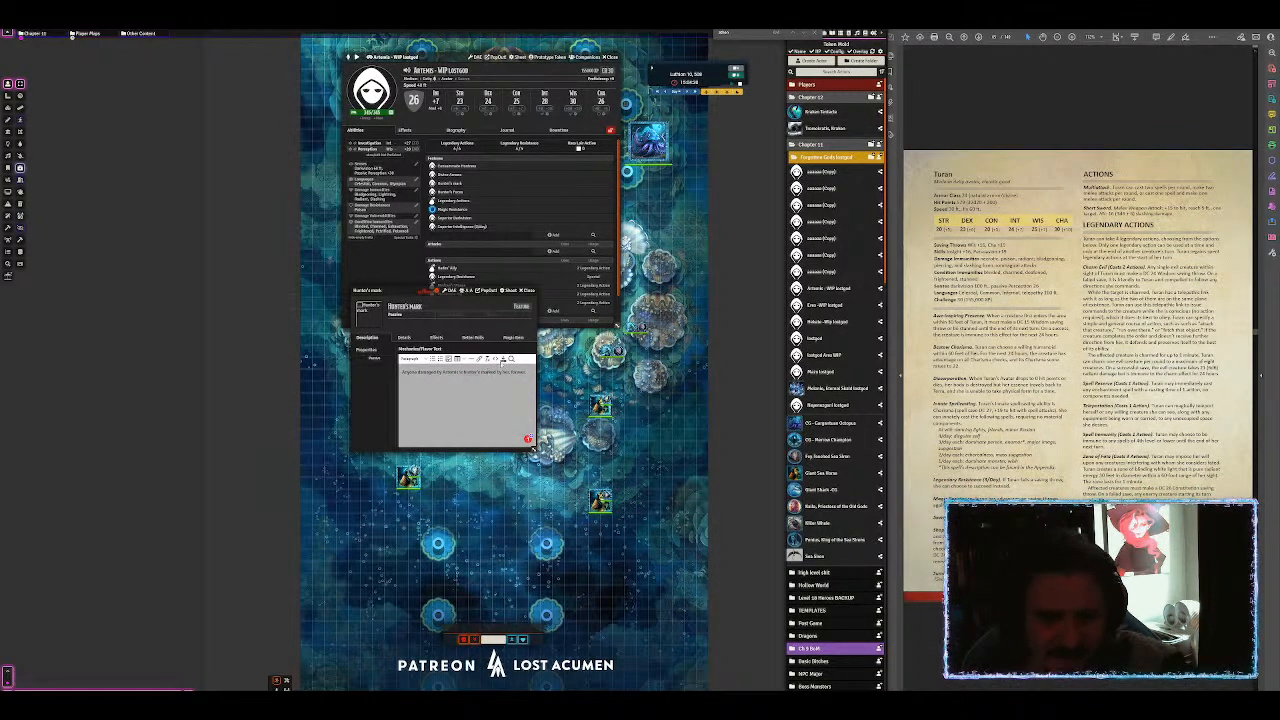
{"action": "left_click", "coordinate": [503, 359]}
{"action": "left_click", "coordinate": [529, 290]}
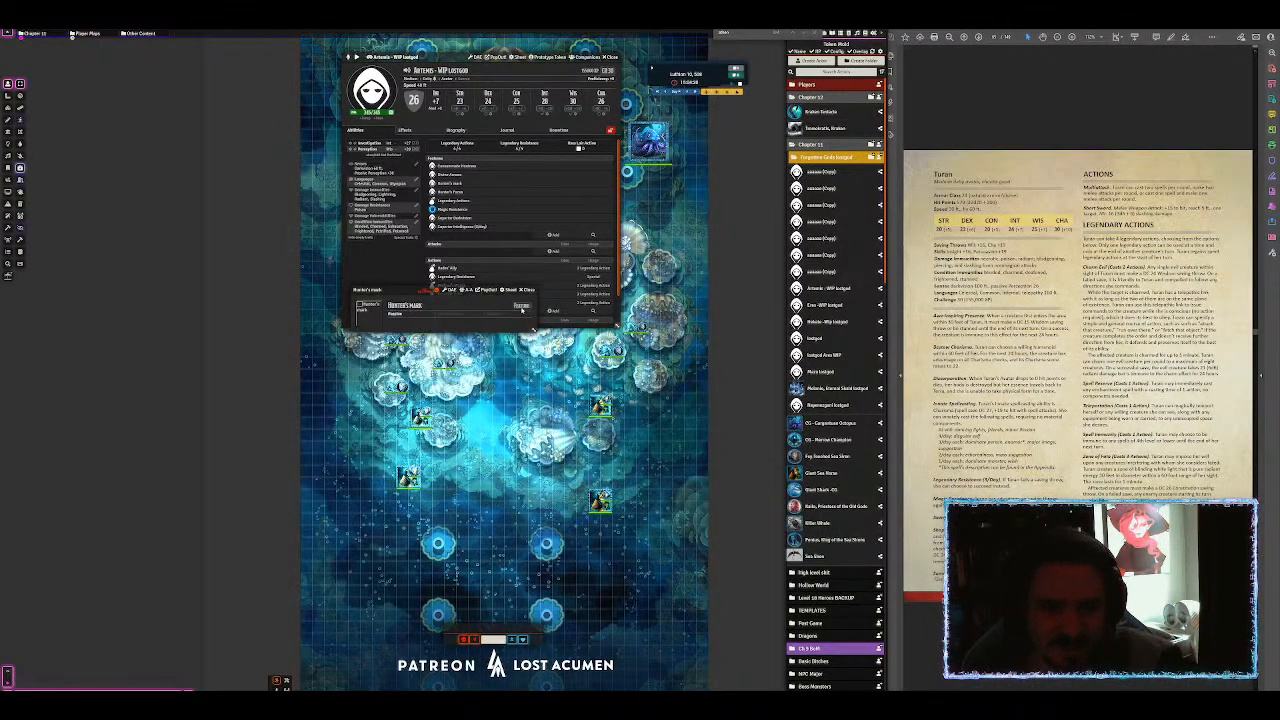
Step: Find the Hunter's Mark spell, add it to Artemis's sheet, and set her spellcasting ability to Wisdom
{"action": "type", "text": "hunters"}
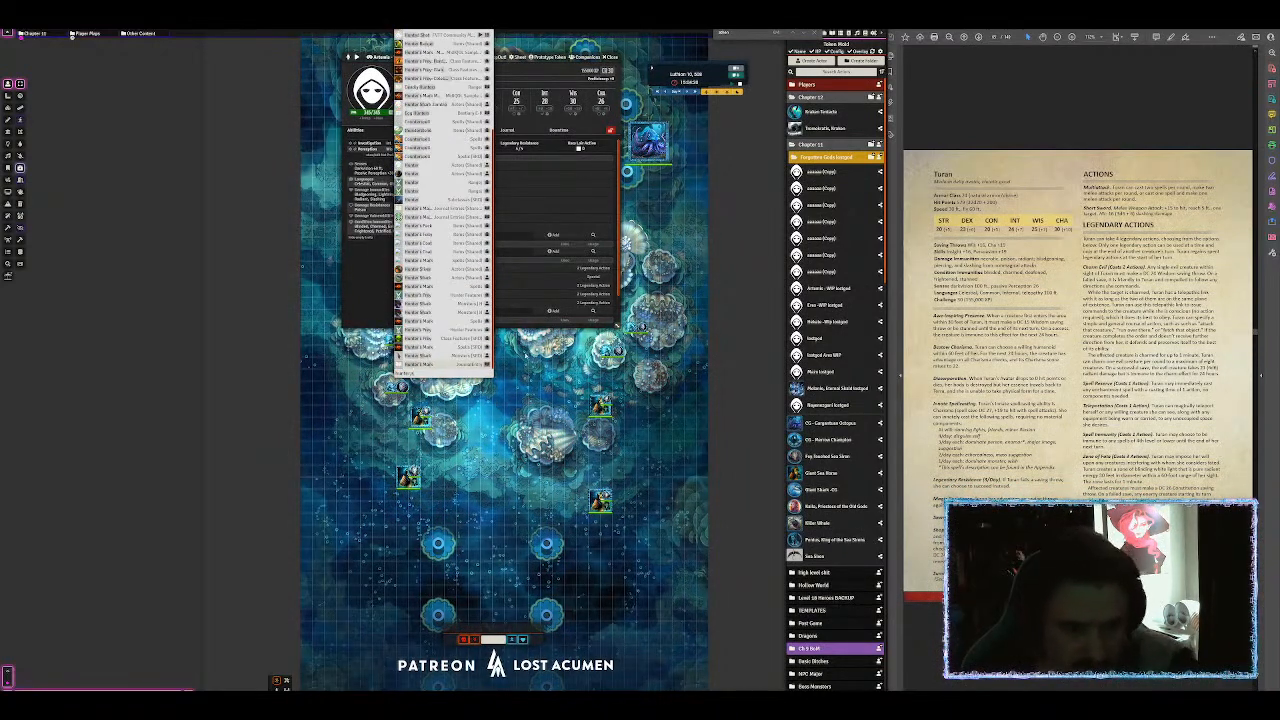
{"action": "left_click_drag", "start_coordinate": [527, 299], "coordinate": [530, 298]}
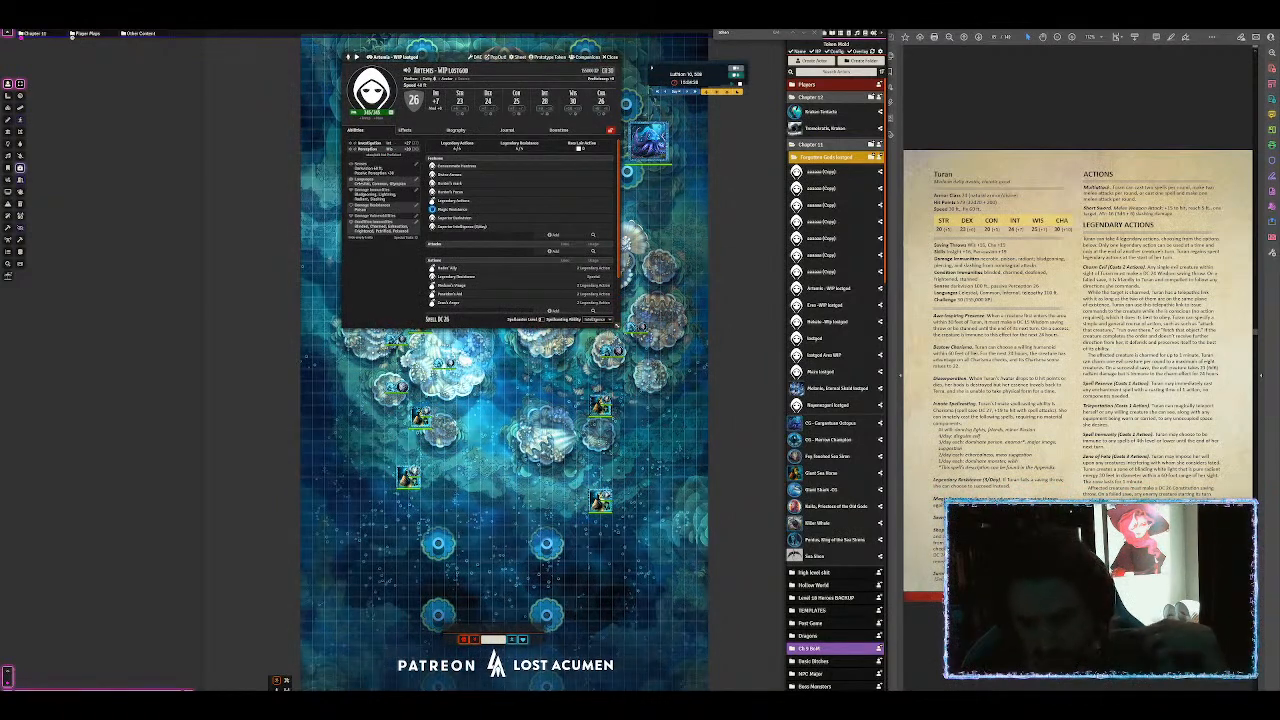
{"action": "left_click", "coordinate": [600, 319]}
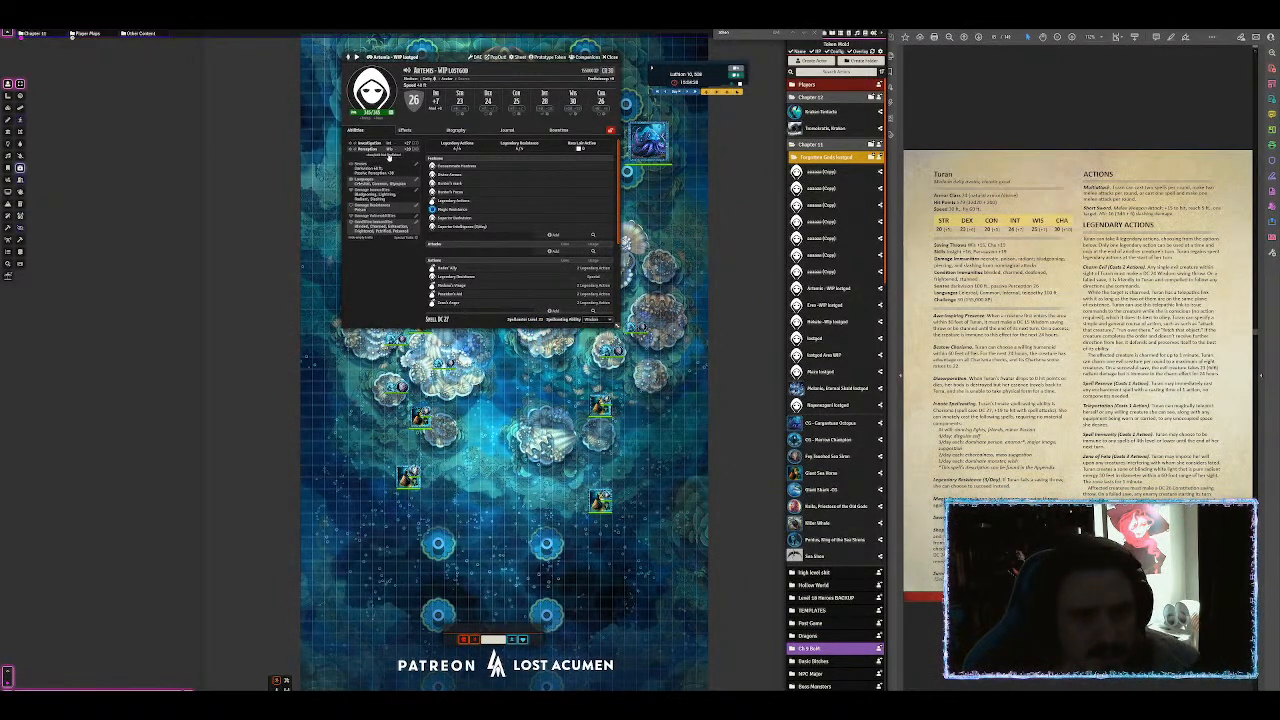
Step: Configure Artemis's senses with a truesight range of 120 ft
{"action": "scroll", "coordinate": [388, 214], "scroll_direction": "up", "scroll_amount": 3}
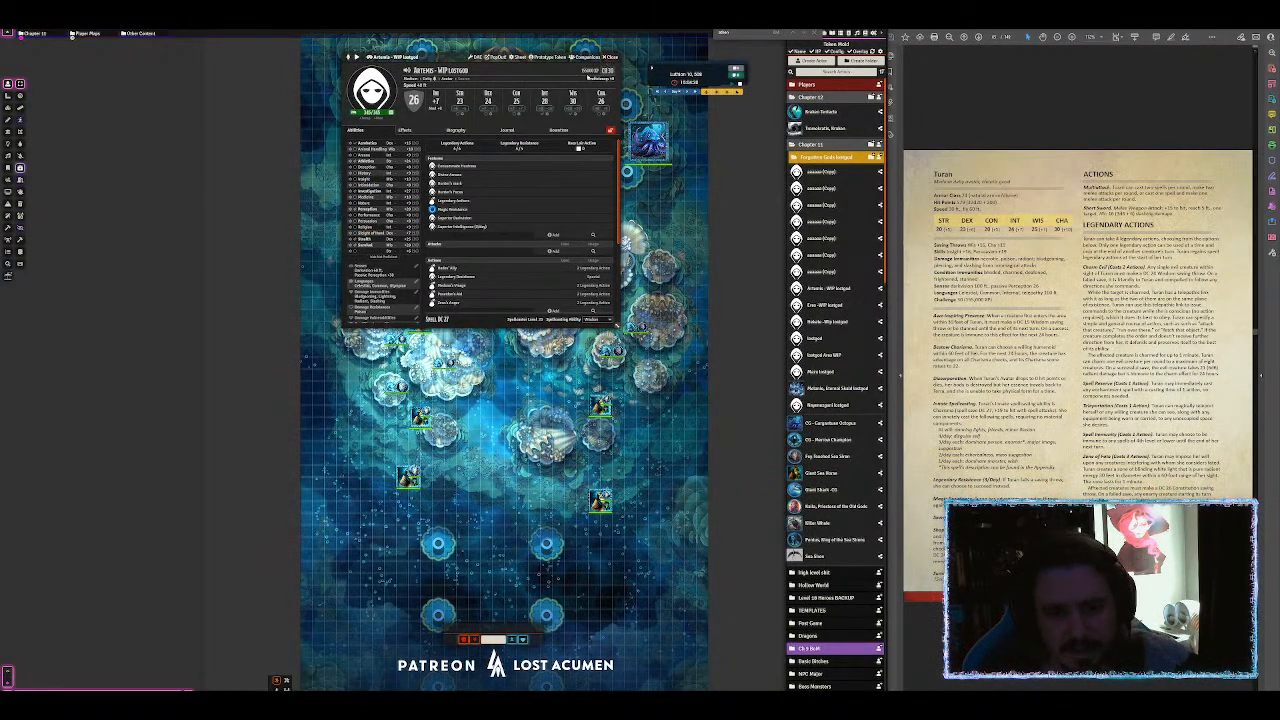
{"action": "mouse_move", "coordinate": [459, 227]}
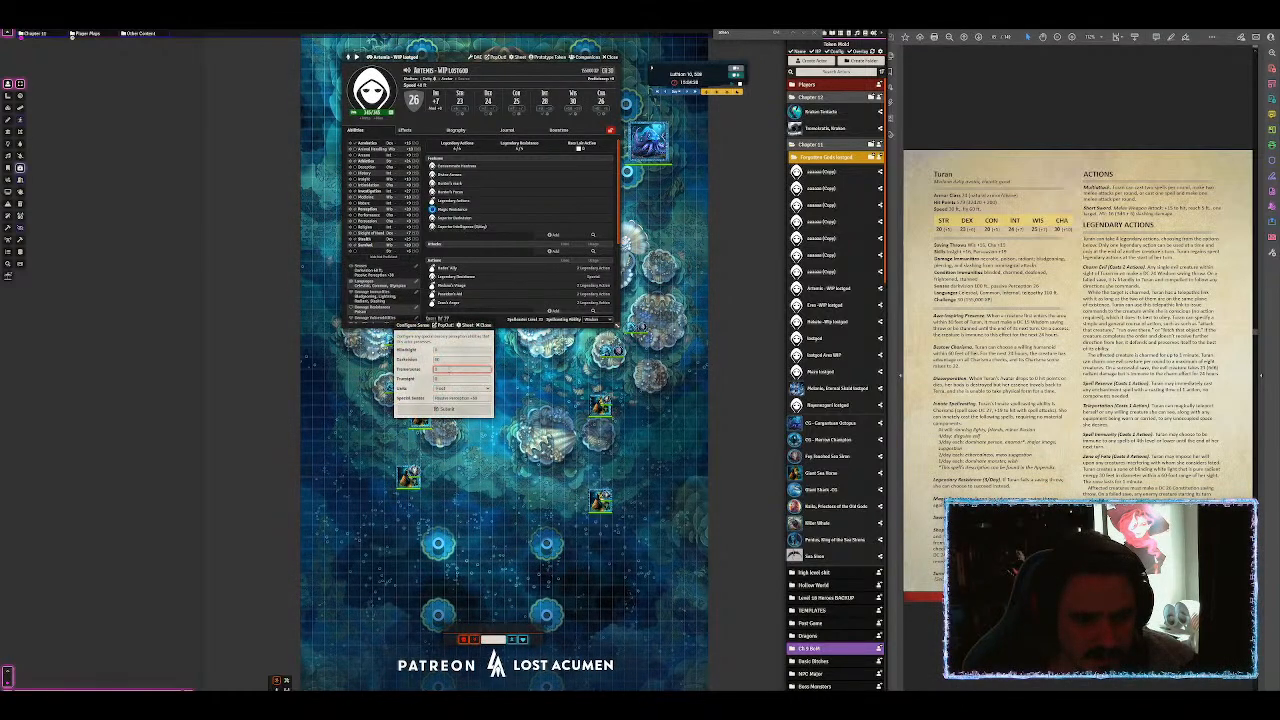
{"action": "left_click_drag", "start_coordinate": [443, 379], "coordinate": [427, 368]}
{"action": "type", "text": "120"}
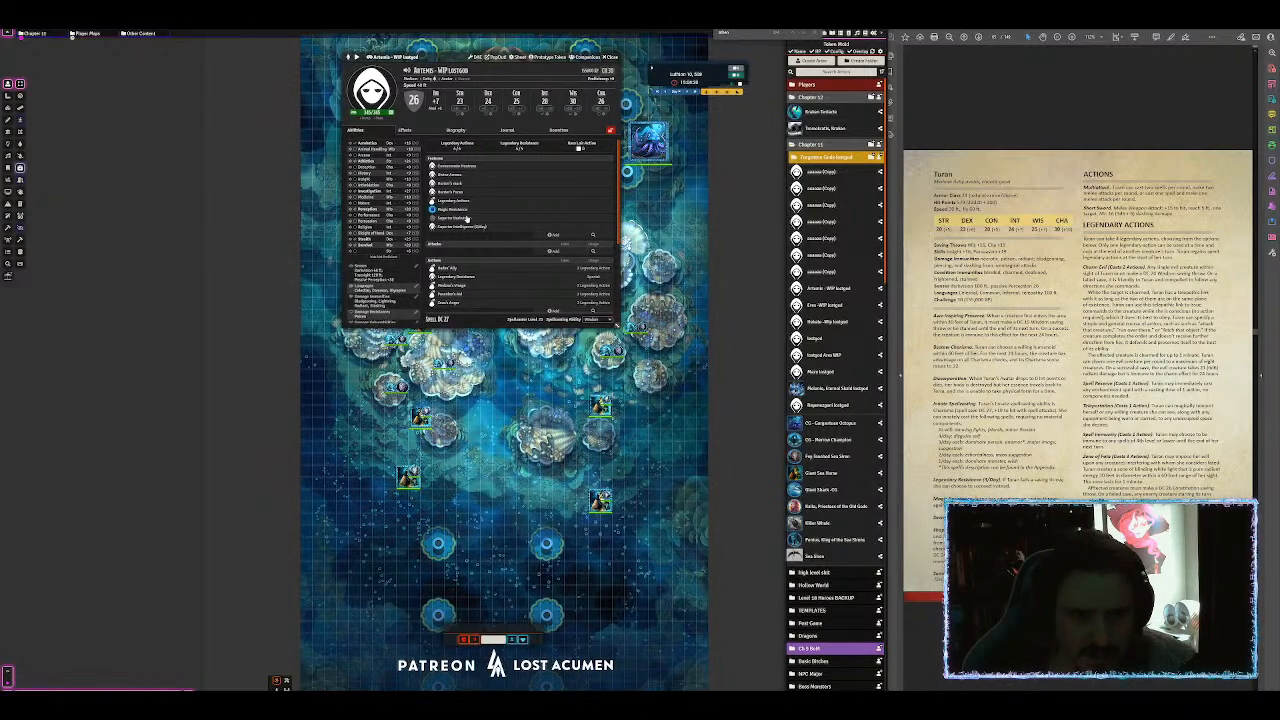
Step: Delete the feature listed directly above Superior Intelligence from Artemis's sheet
{"action": "right_click", "coordinate": [479, 219]}
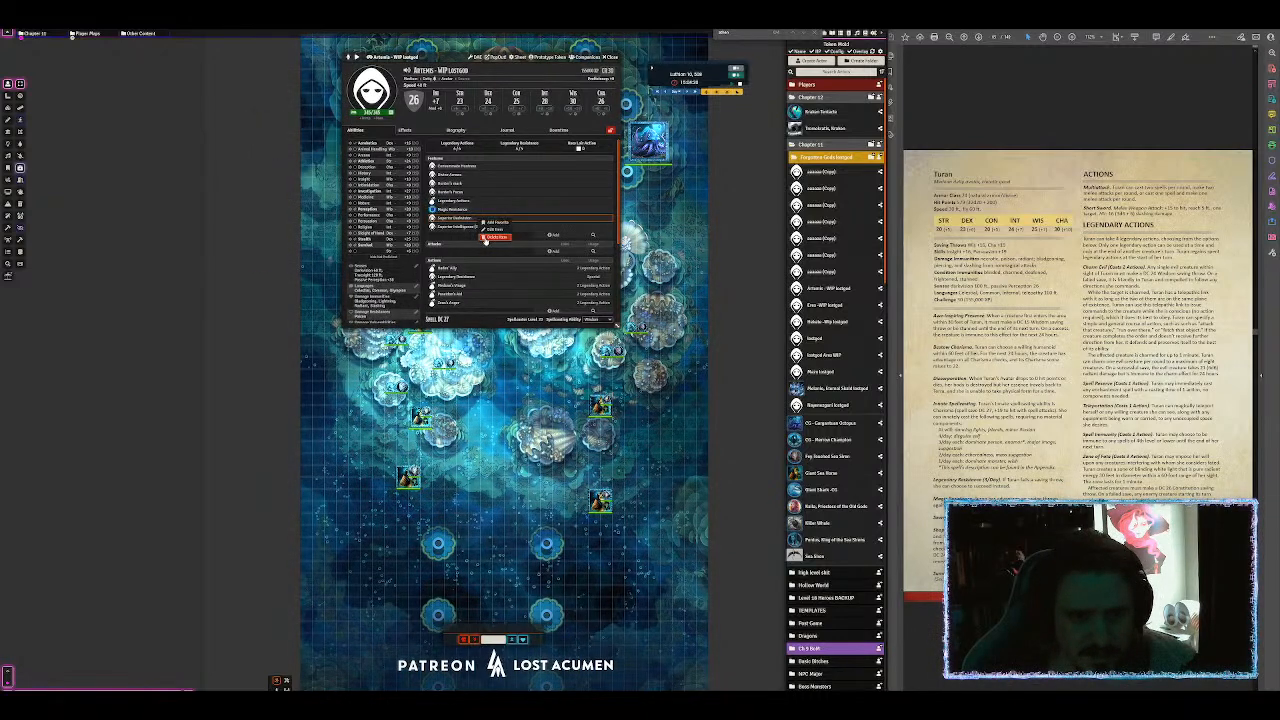
{"action": "left_click", "coordinate": [489, 237]}
{"action": "key", "text": "Return"}
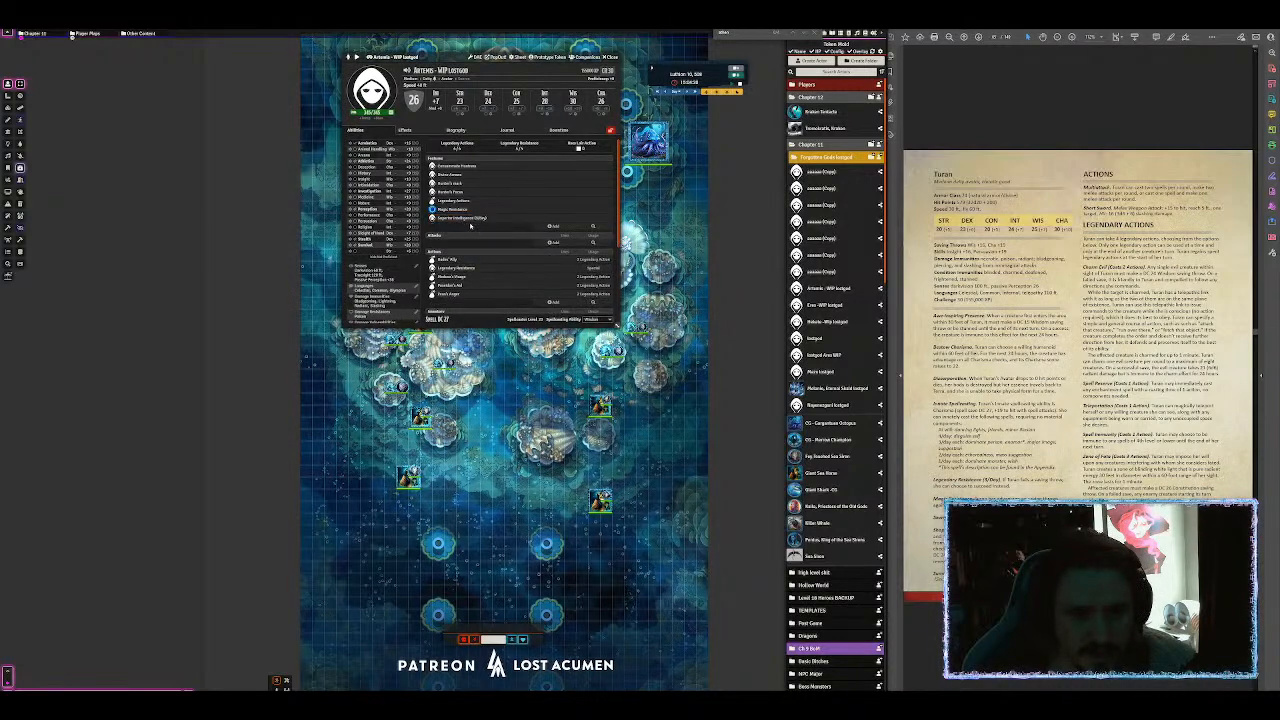
Step: Copy the Superior Intelligence feature from Artemis onto the Lostgod Ares WIP sheet, then delete it from Artemis
{"action": "mouse_move", "coordinate": [470, 221]}
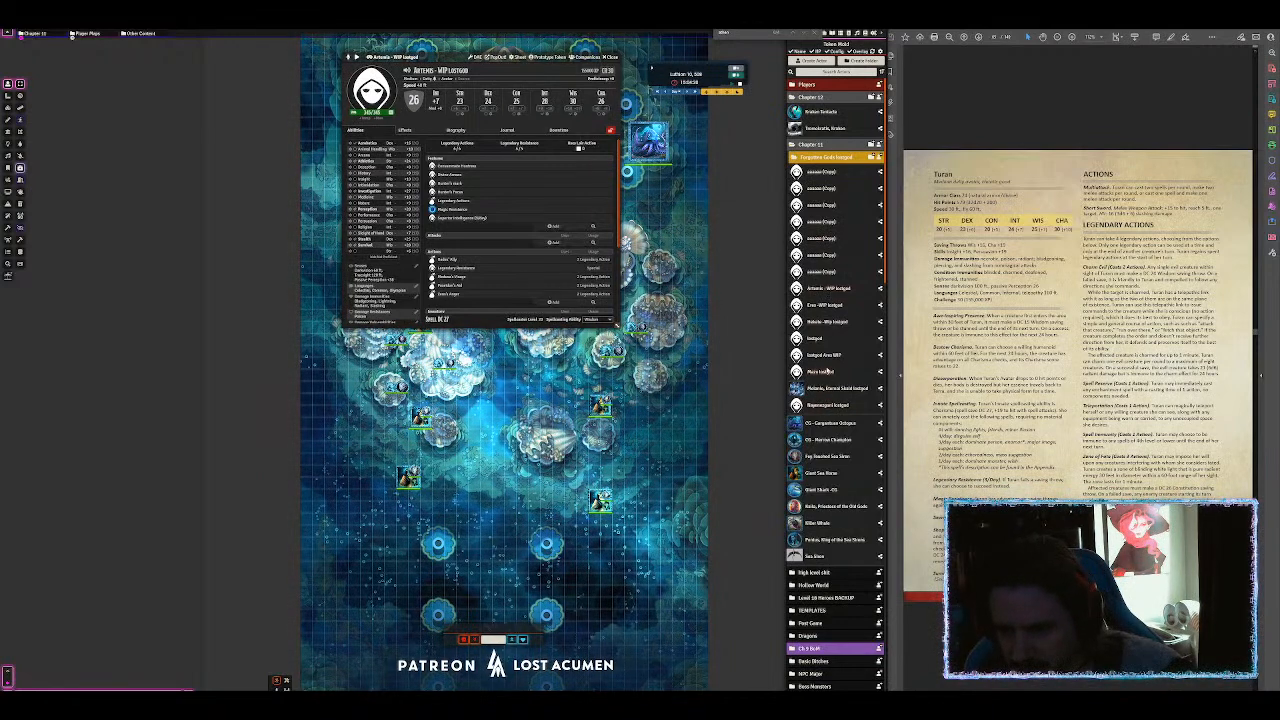
{"action": "left_click", "coordinate": [822, 355]}
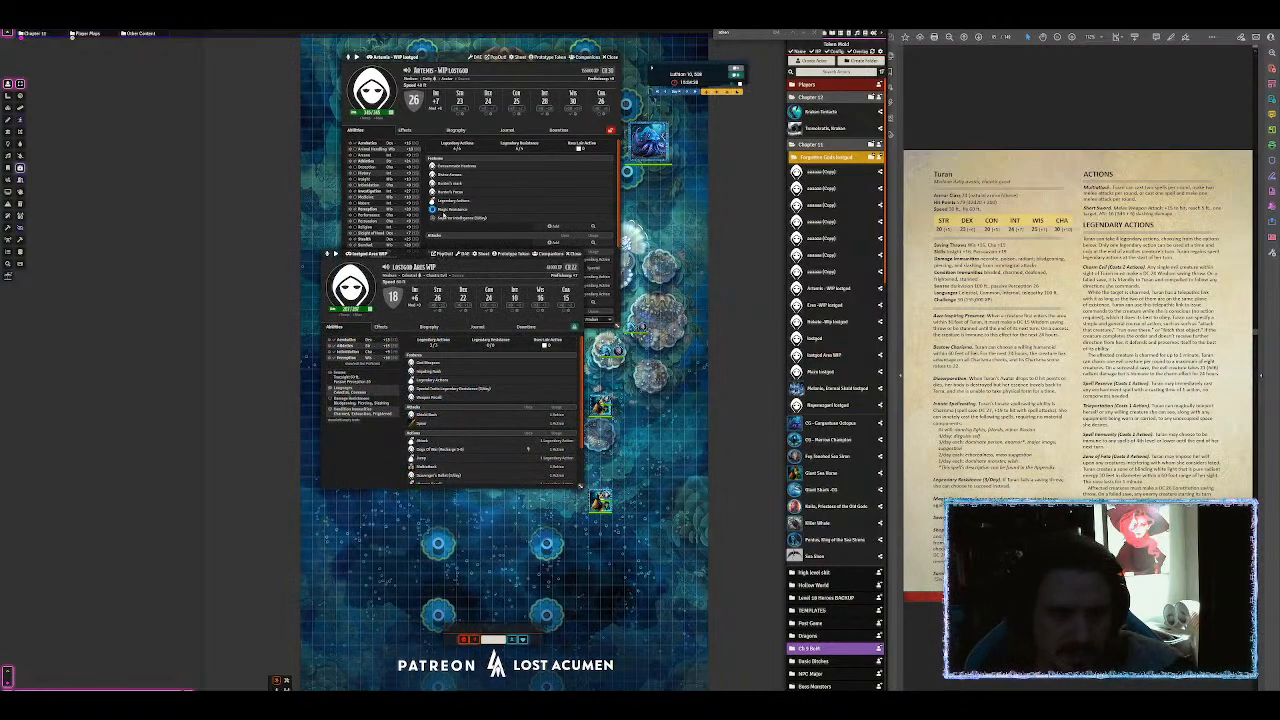
{"action": "left_click_drag", "start_coordinate": [416, 253], "coordinate": [196, 152]}
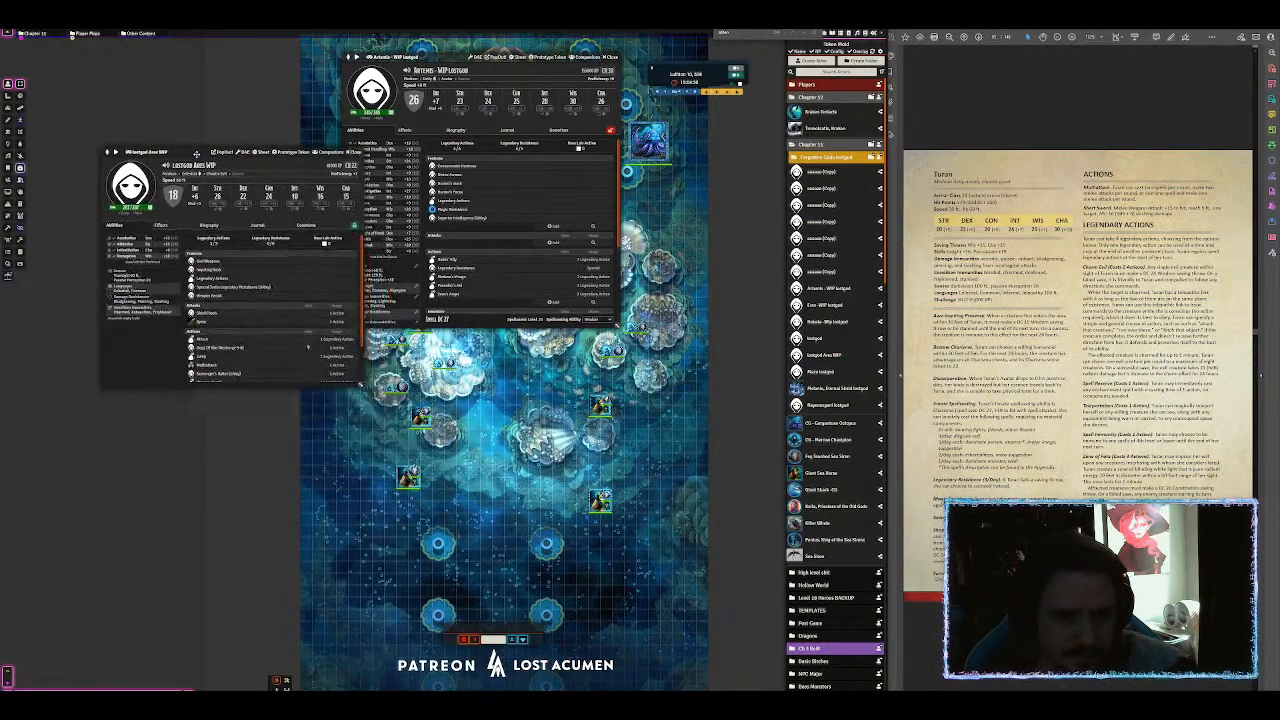
{"action": "left_click_drag", "start_coordinate": [308, 346], "coordinate": [308, 346]}
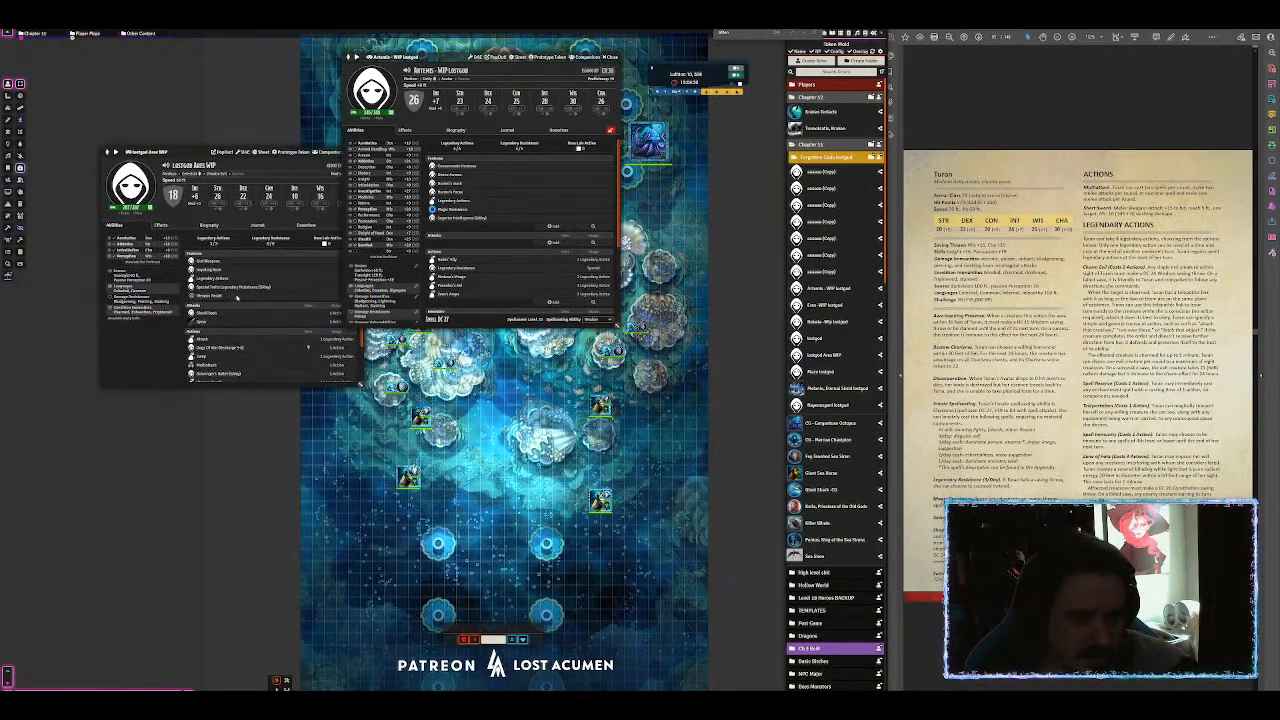
{"action": "right_click", "coordinate": [502, 218]}
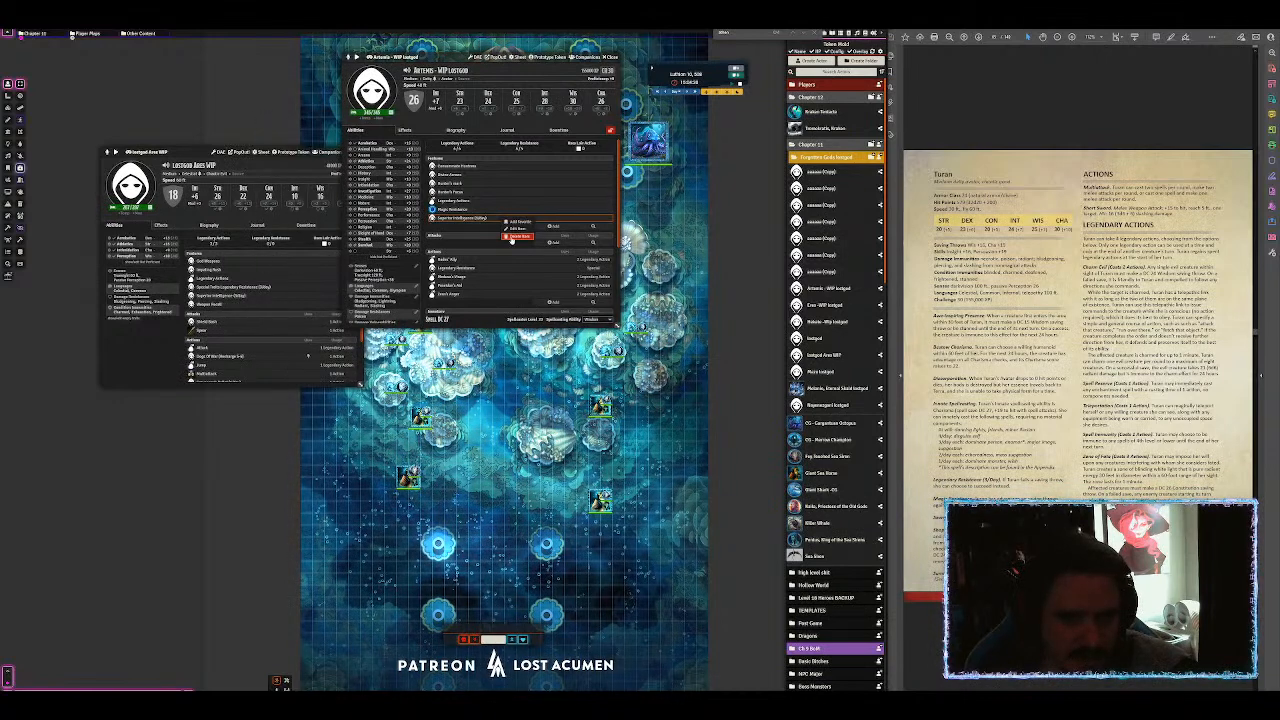
{"action": "left_click", "coordinate": [518, 235]}
{"action": "left_click", "coordinate": [412, 377]}
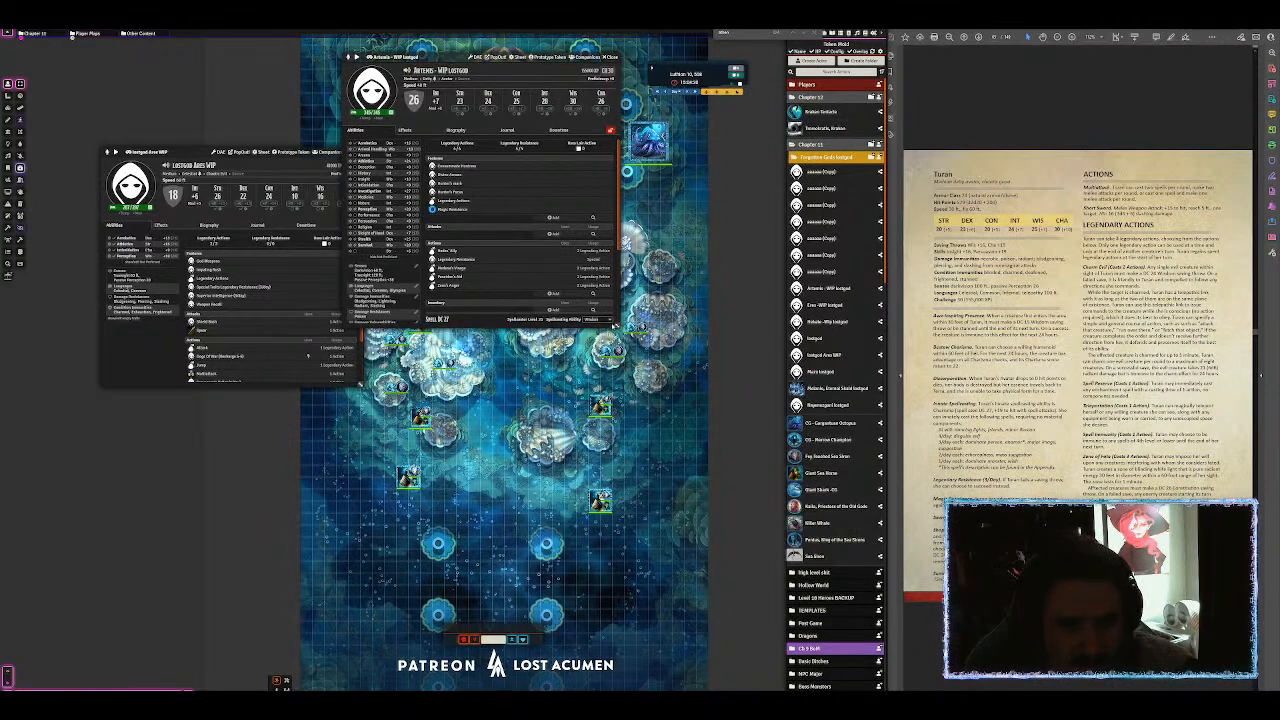
Step: Enlarge Artemis's sheet, search for longbow, and add the Longbow +3 to her attacks
{"action": "left_click_drag", "start_coordinate": [617, 328], "coordinate": [655, 382]}
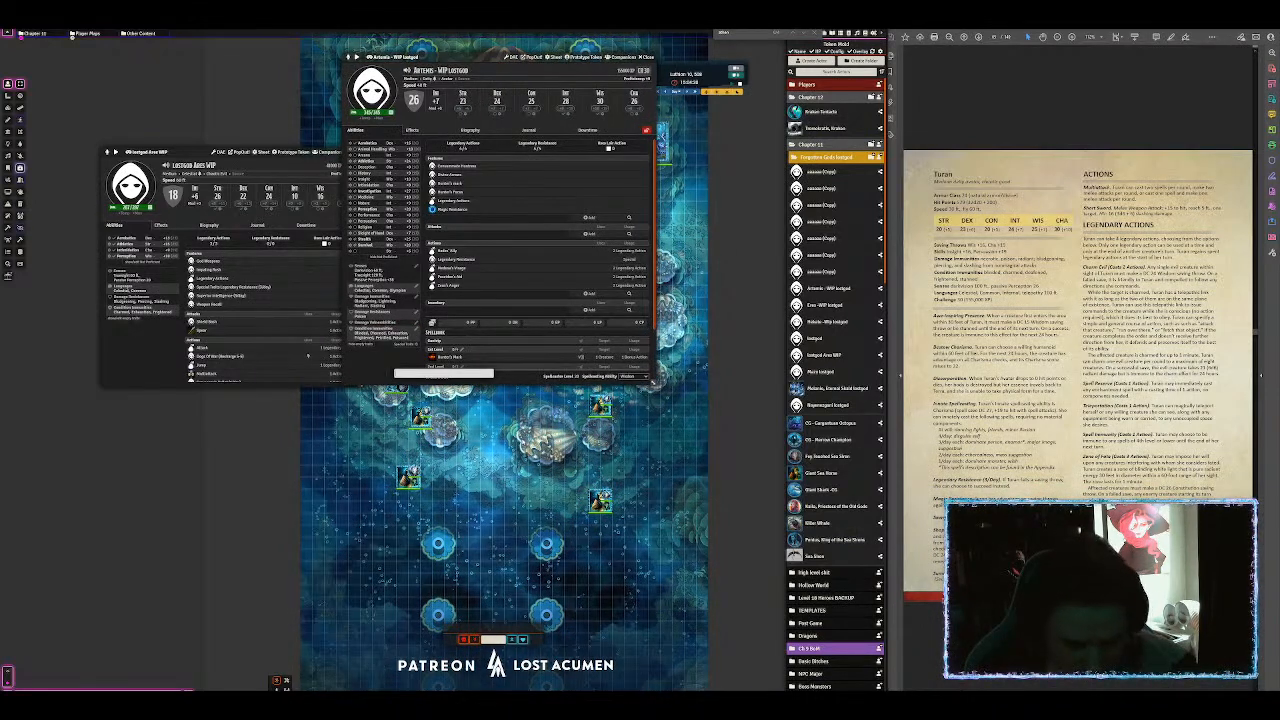
{"action": "left_click", "coordinate": [443, 373]}
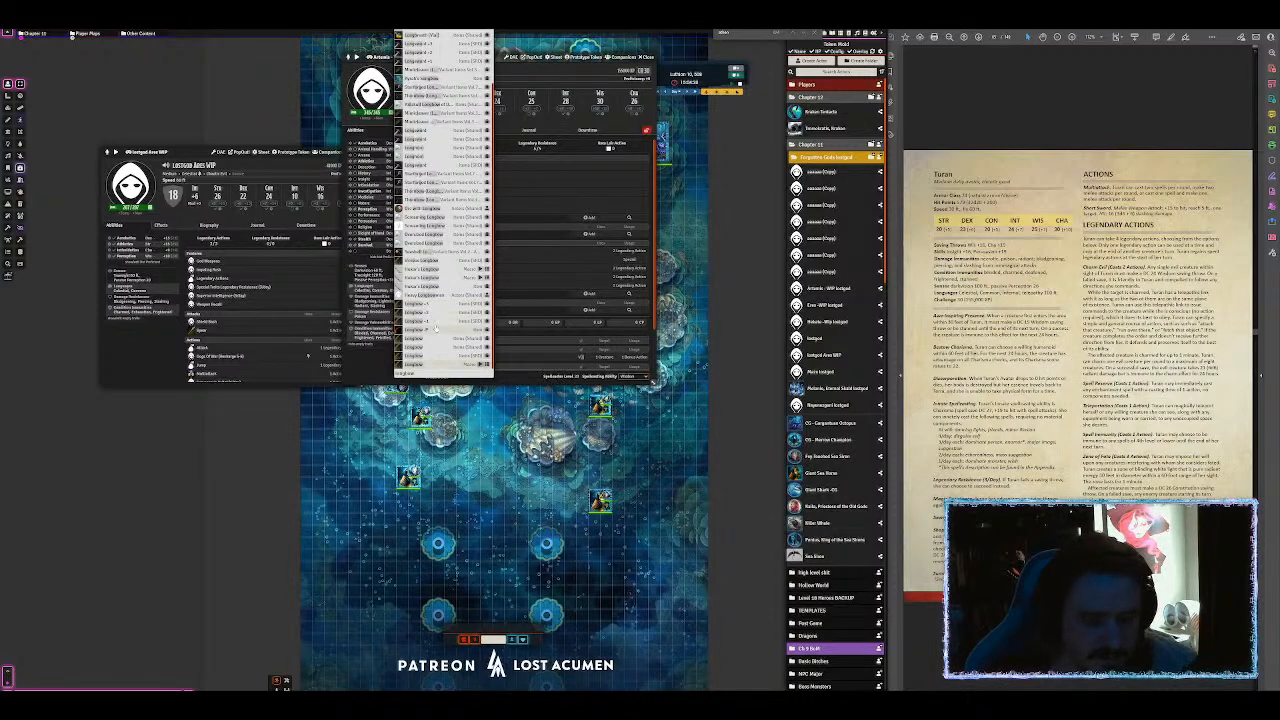
{"action": "left_click_drag", "start_coordinate": [418, 312], "coordinate": [560, 215]}
Step: Open the Longbow +3 on Artemis's sheet and rename it Soul-Forged Bow of Artemis, correcting the spelling of the first word
{"action": "mouse_move", "coordinate": [494, 235]}
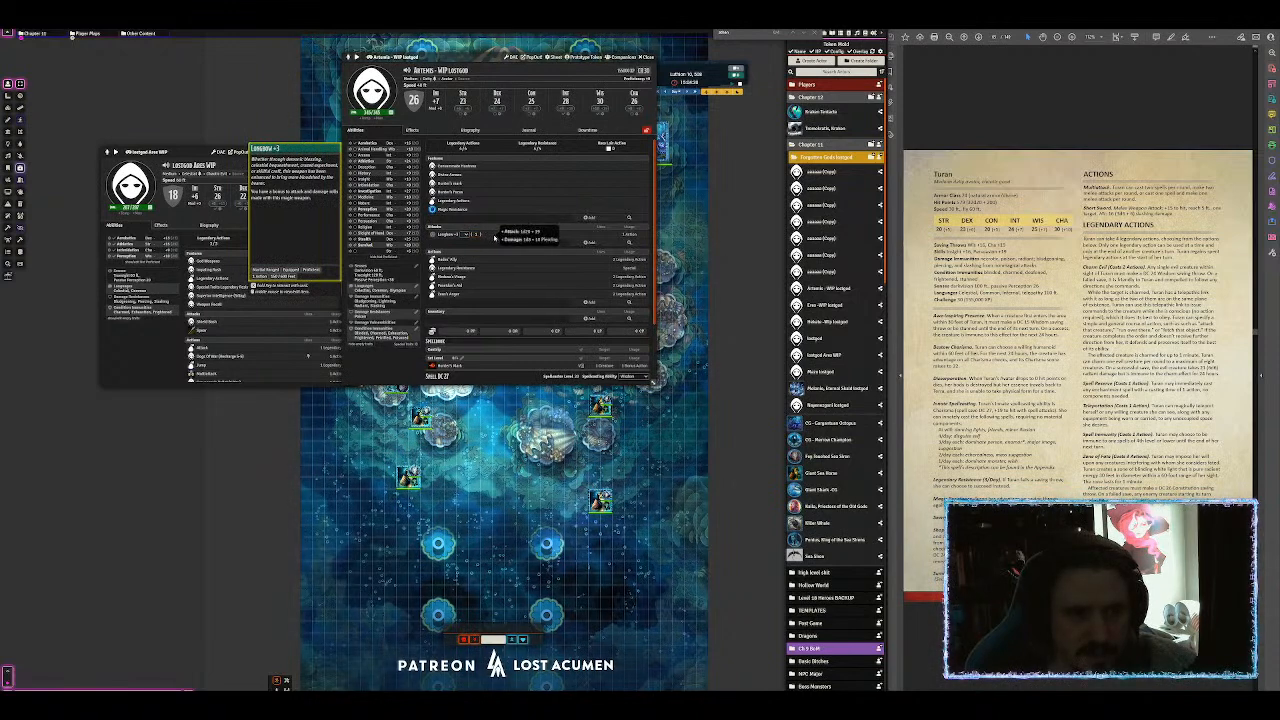
{"action": "left_click", "coordinate": [494, 237]}
{"action": "left_click_drag", "start_coordinate": [418, 307], "coordinate": [376, 310]}
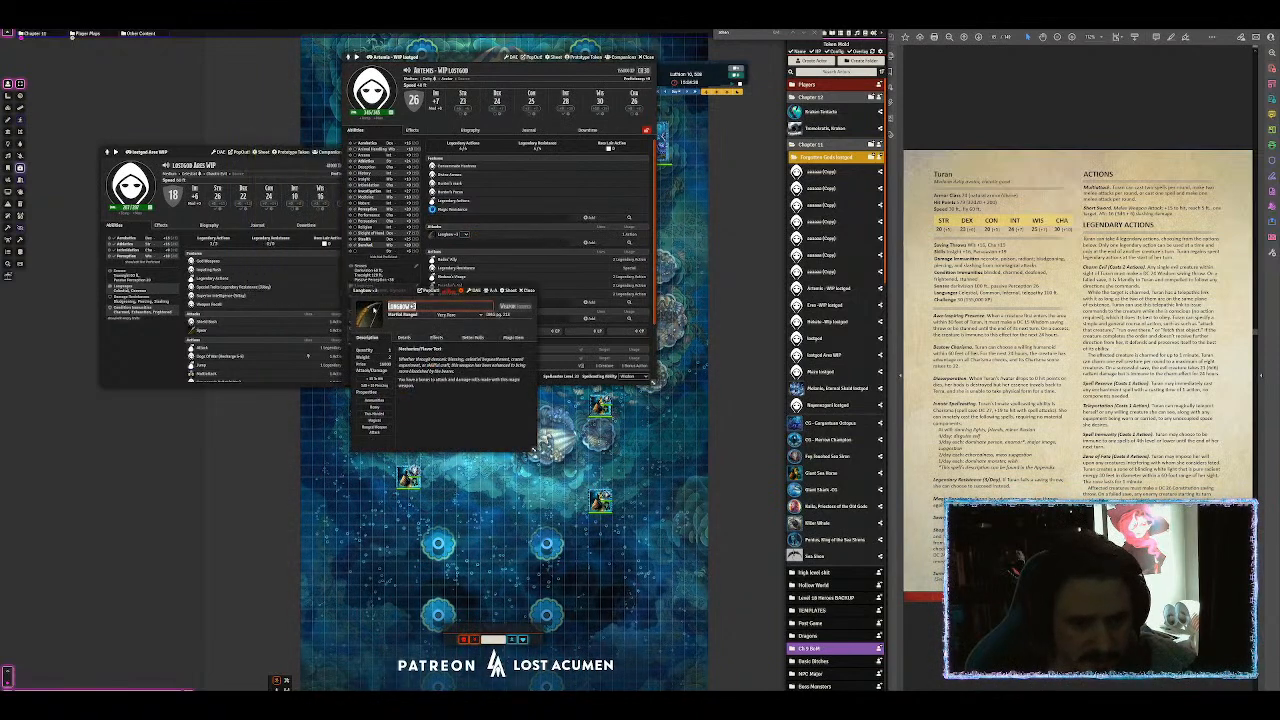
{"action": "type", "text": "So"}
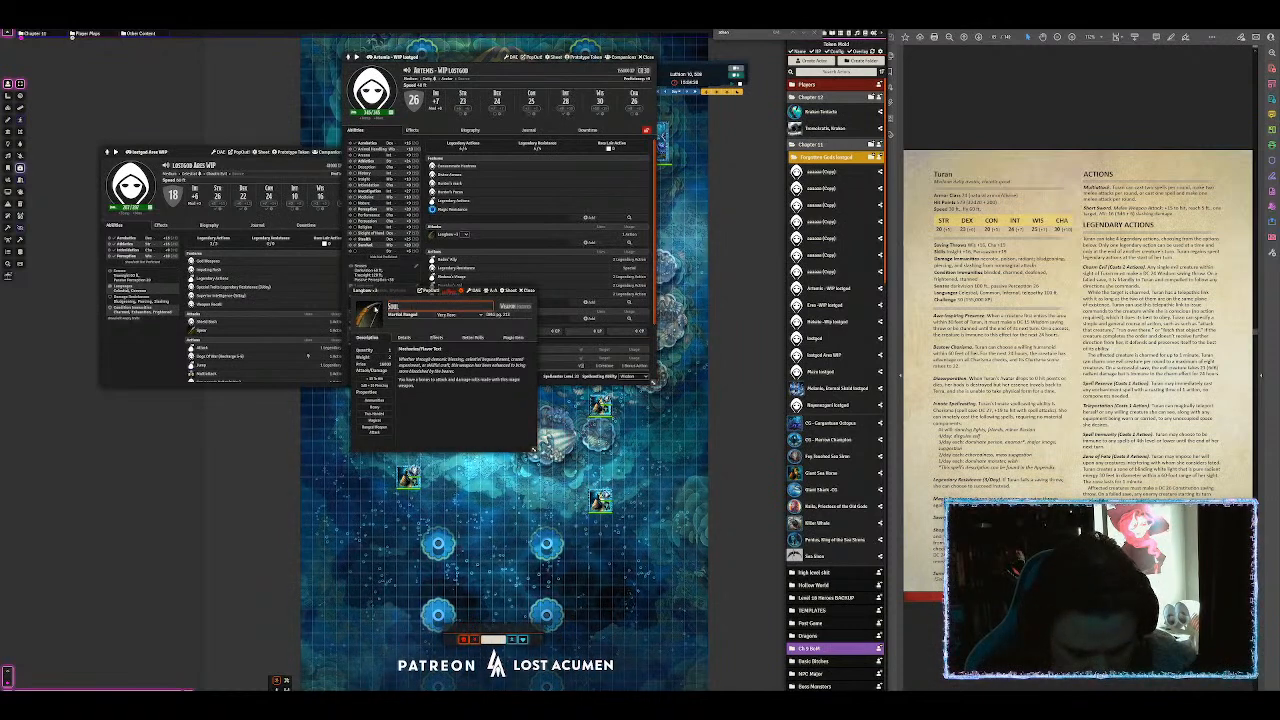
{"action": "type", "text": "ulforged Bow of Artemis"}
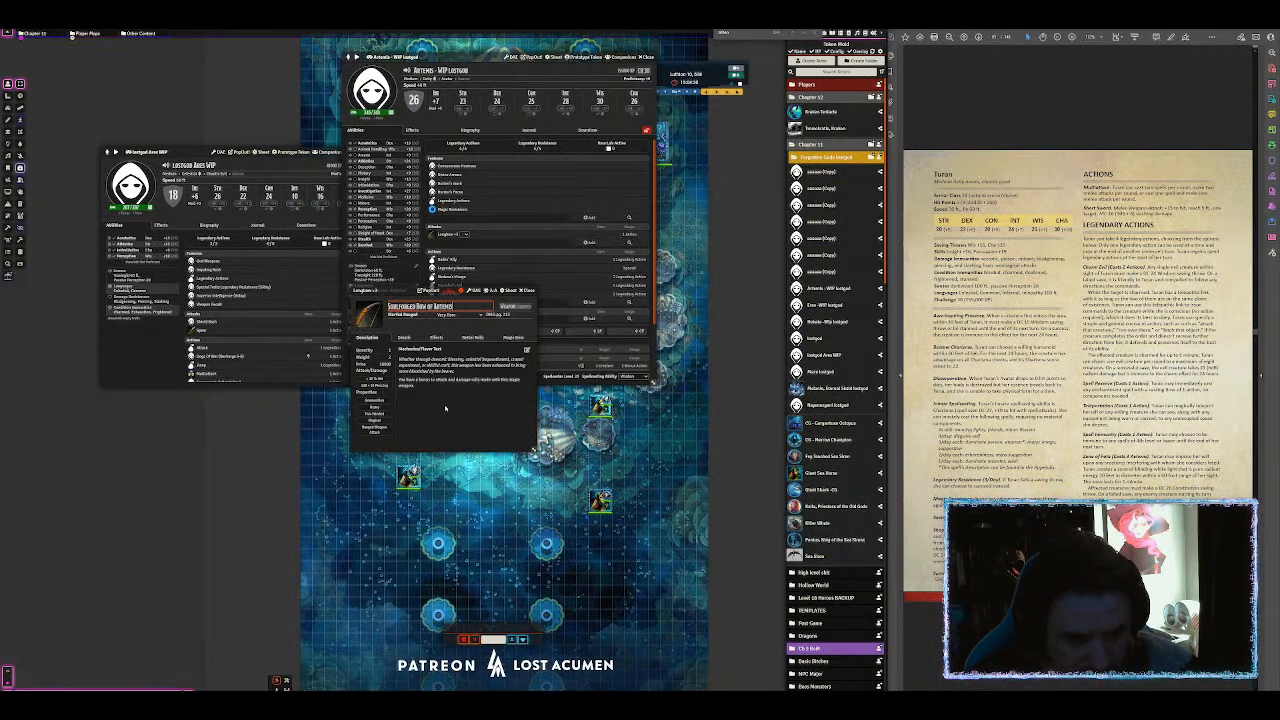
{"action": "right_click", "coordinate": [390, 307]}
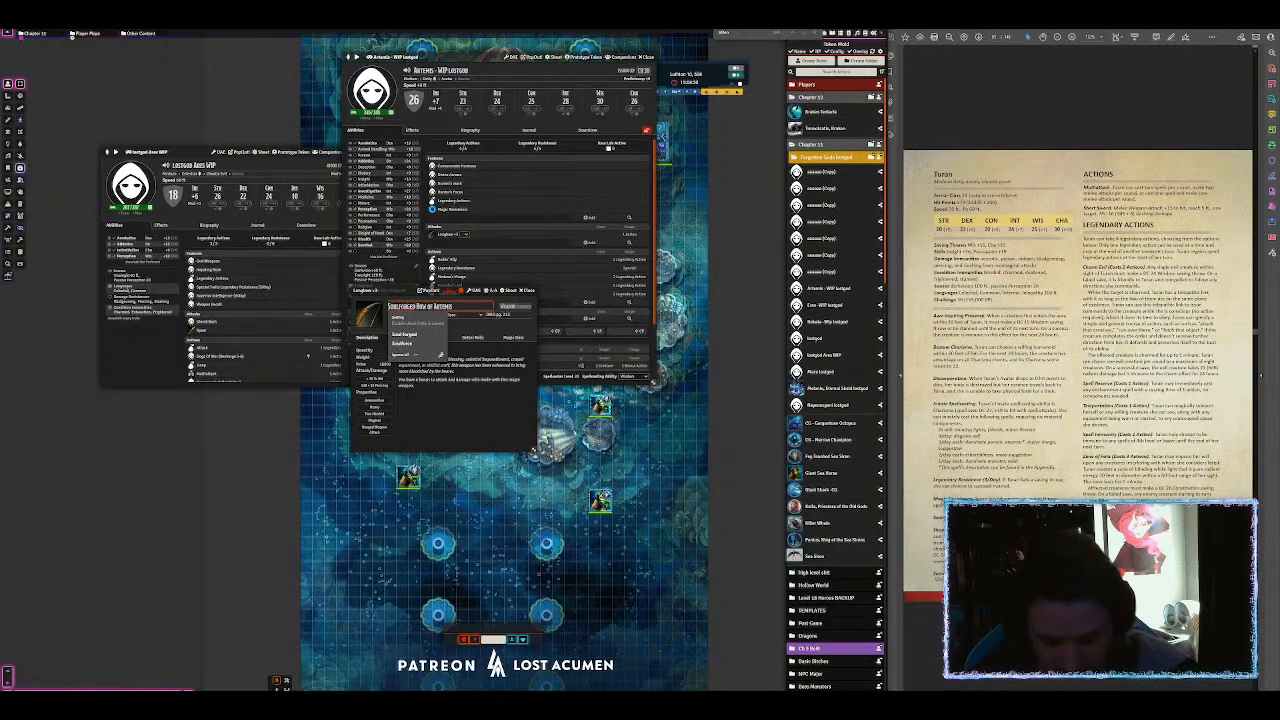
{"action": "left_click", "coordinate": [404, 315]}
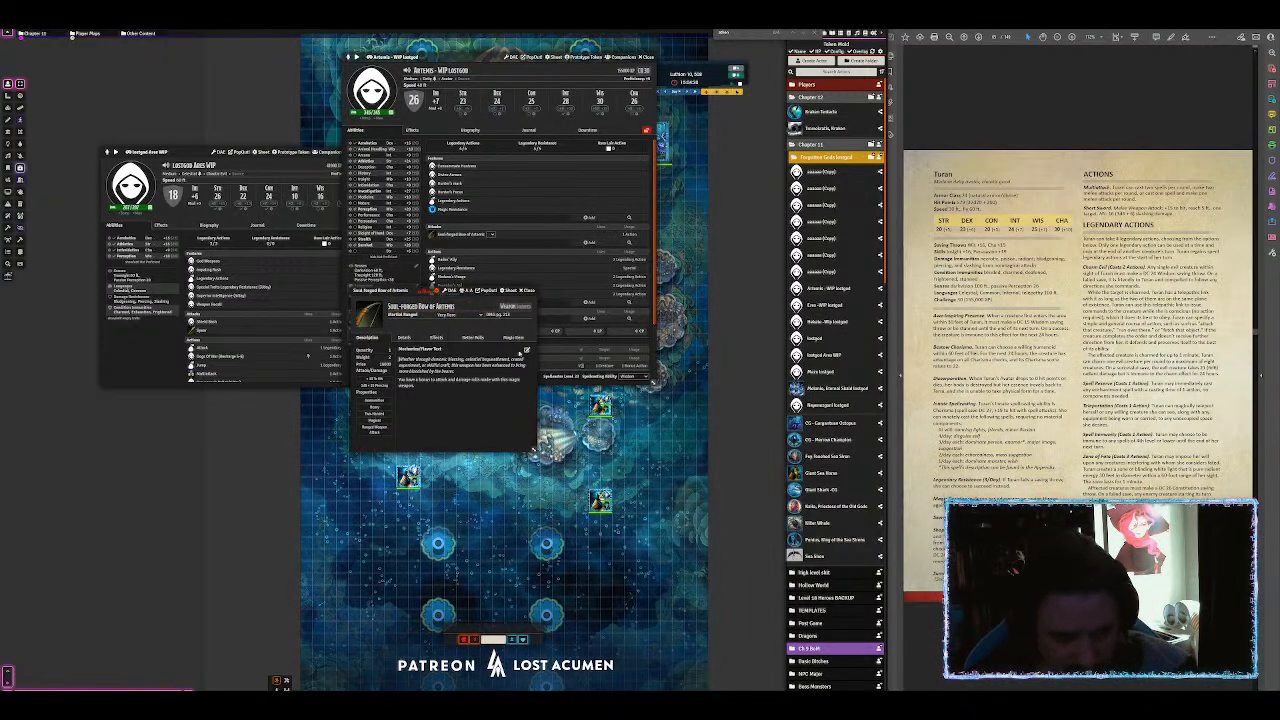
Step: Clear the entire description text of the Soul-Forged Bow of Artemis and save it empty
{"action": "left_click", "coordinate": [527, 350]}
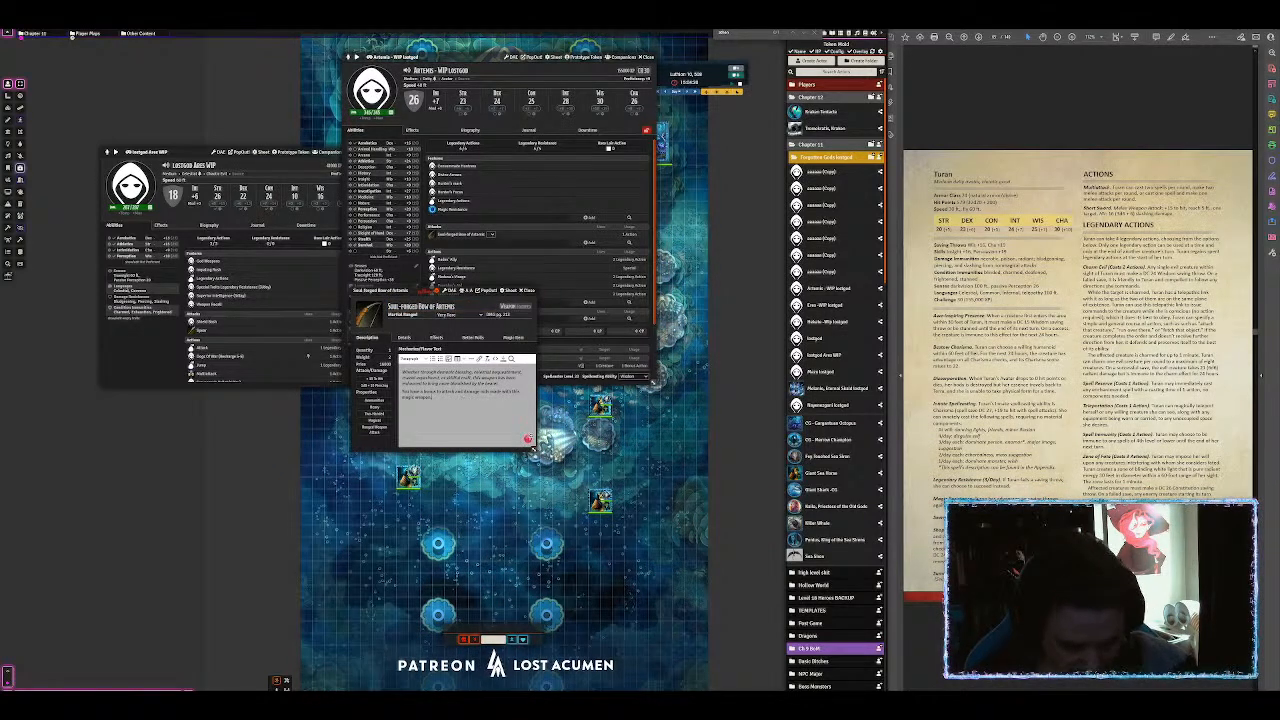
{"action": "key", "text": "ctrl+a"}
{"action": "key", "text": "Delete"}
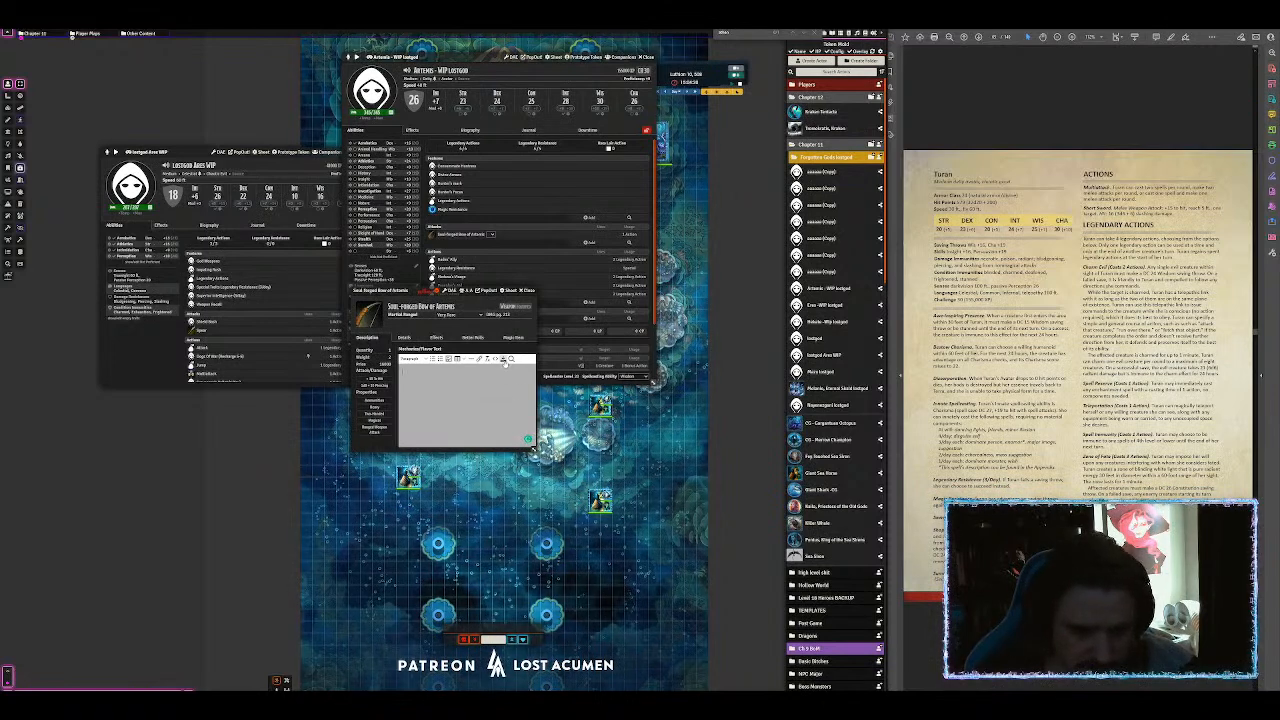
{"action": "left_click", "coordinate": [503, 359]}
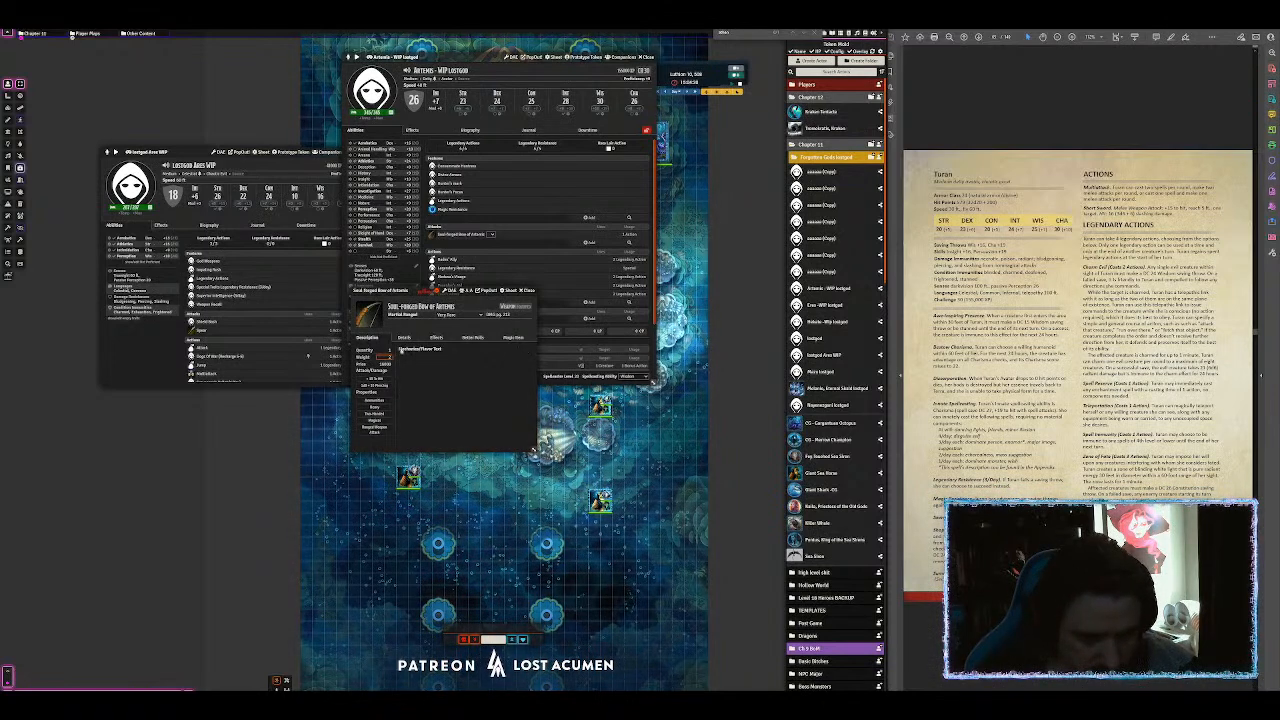
Step: Set Artemis's Dexterity score to 30 and her Intelligence score to 19
{"action": "left_click", "coordinate": [403, 337]}
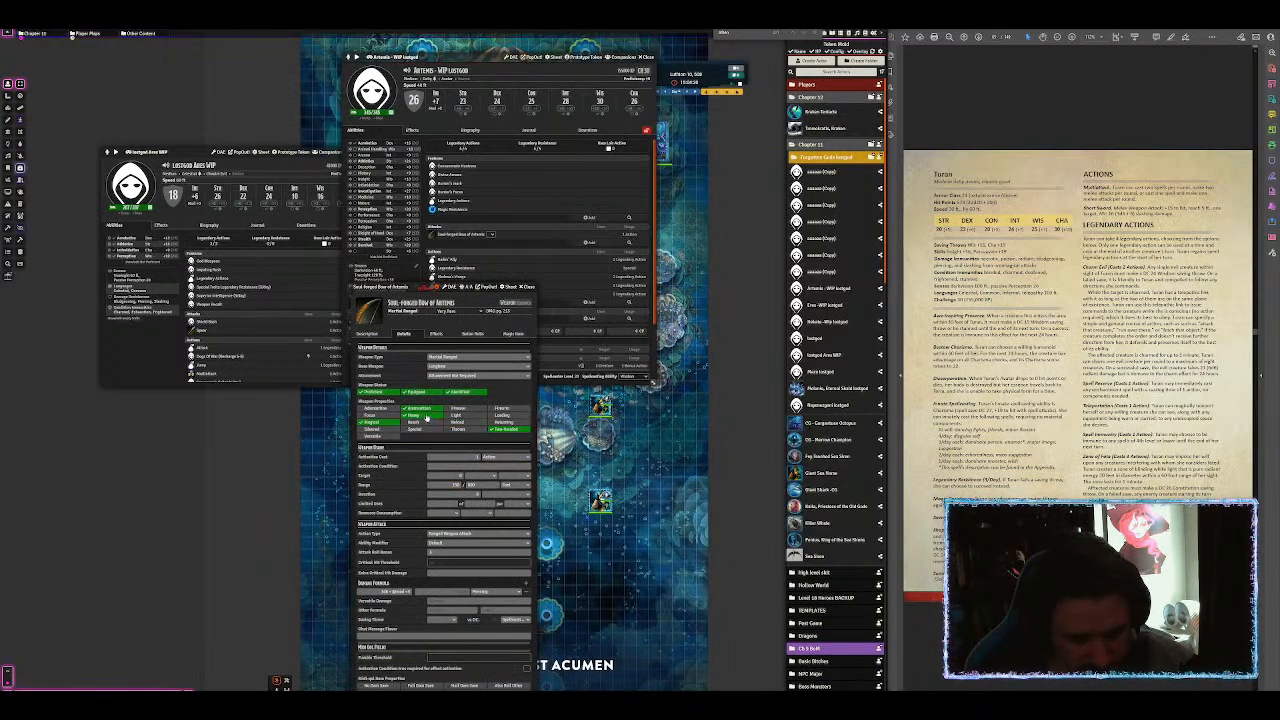
{"action": "left_click", "coordinate": [497, 101]}
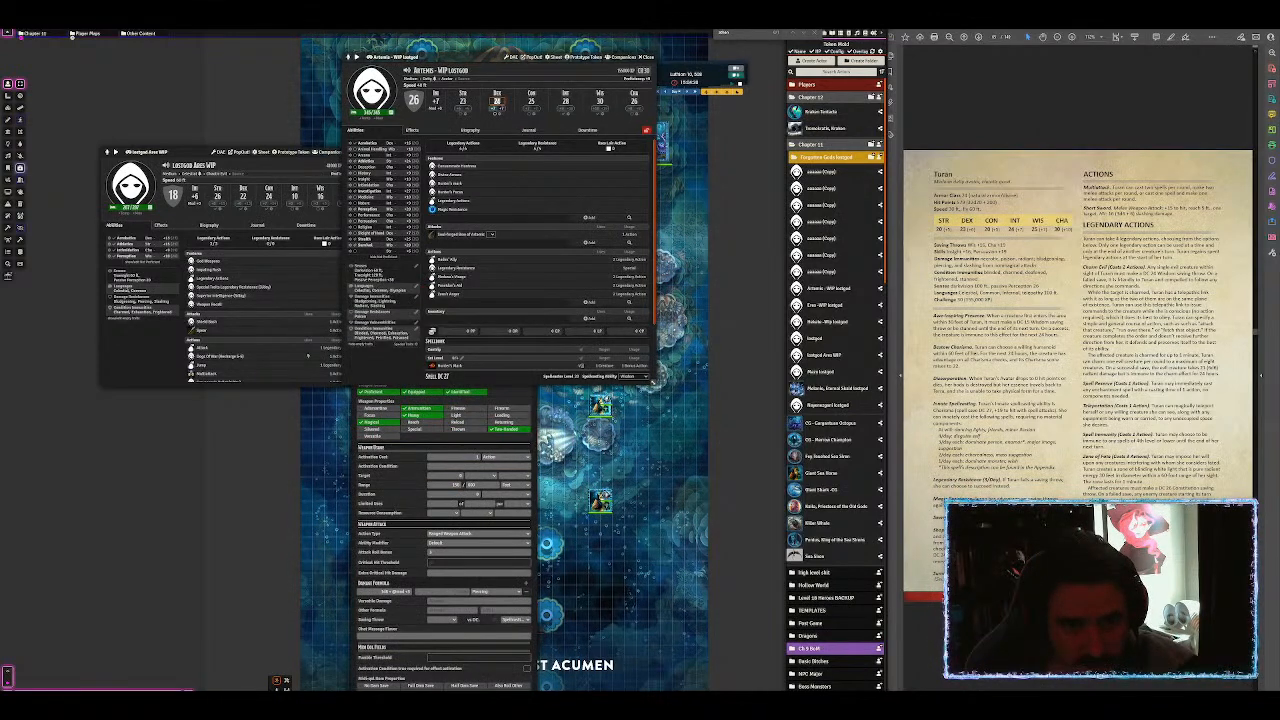
{"action": "type", "text": "30"}
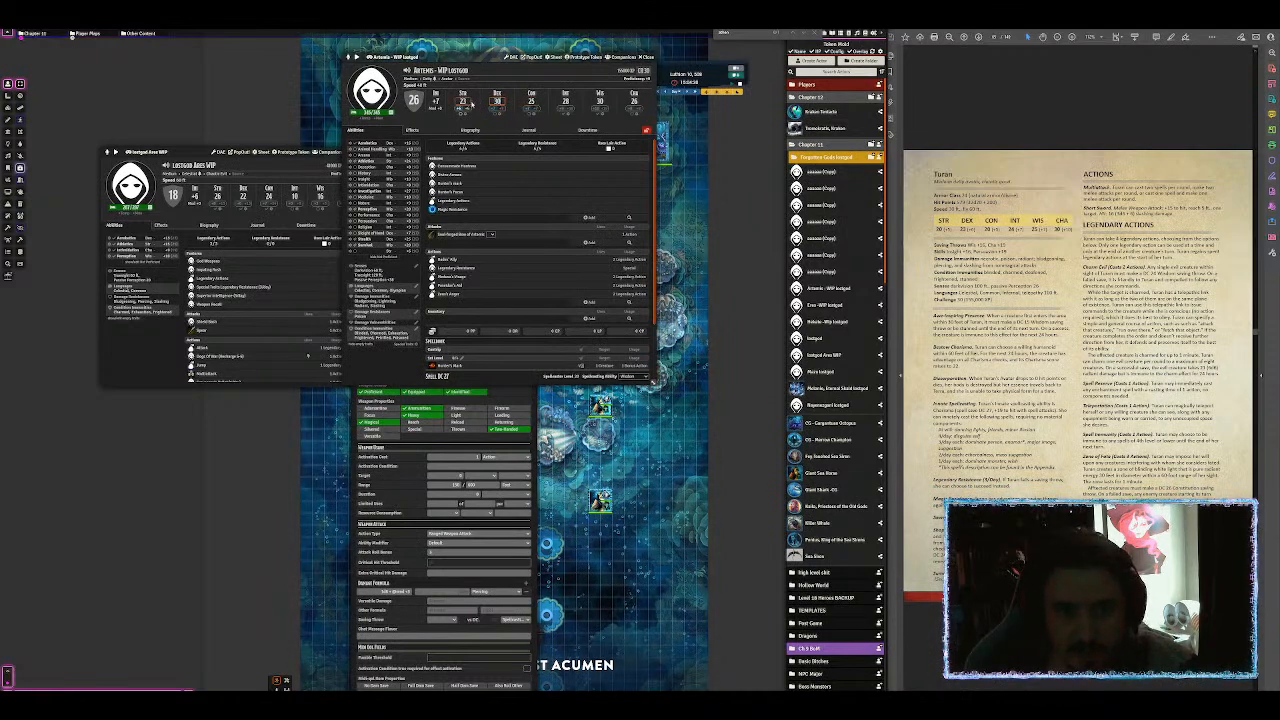
{"action": "left_click", "coordinate": [567, 101]}
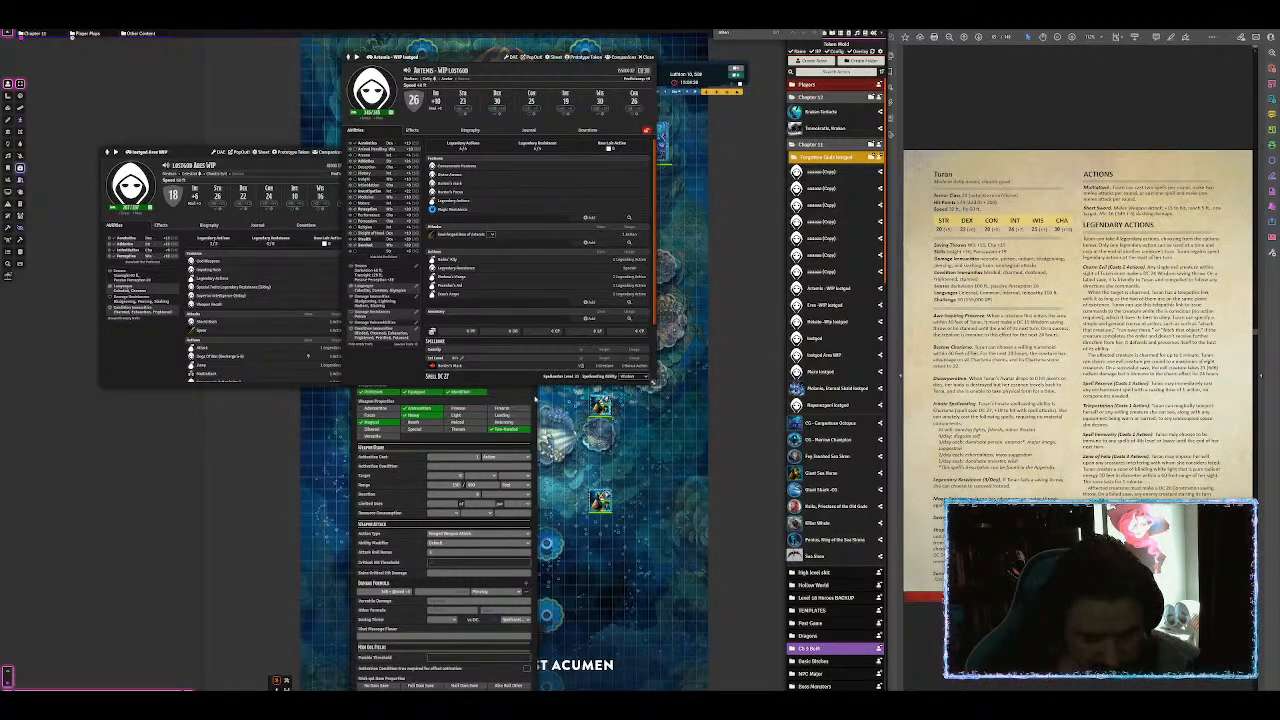
Step: Add a poison damage part to the Soul-Forged Bow of Artemis and turn off its Ammunition property
{"action": "left_click", "coordinate": [535, 399]}
{"action": "left_click_drag", "start_coordinate": [400, 284], "coordinate": [656, 150]}
{"action": "left_click", "coordinate": [669, 157]}
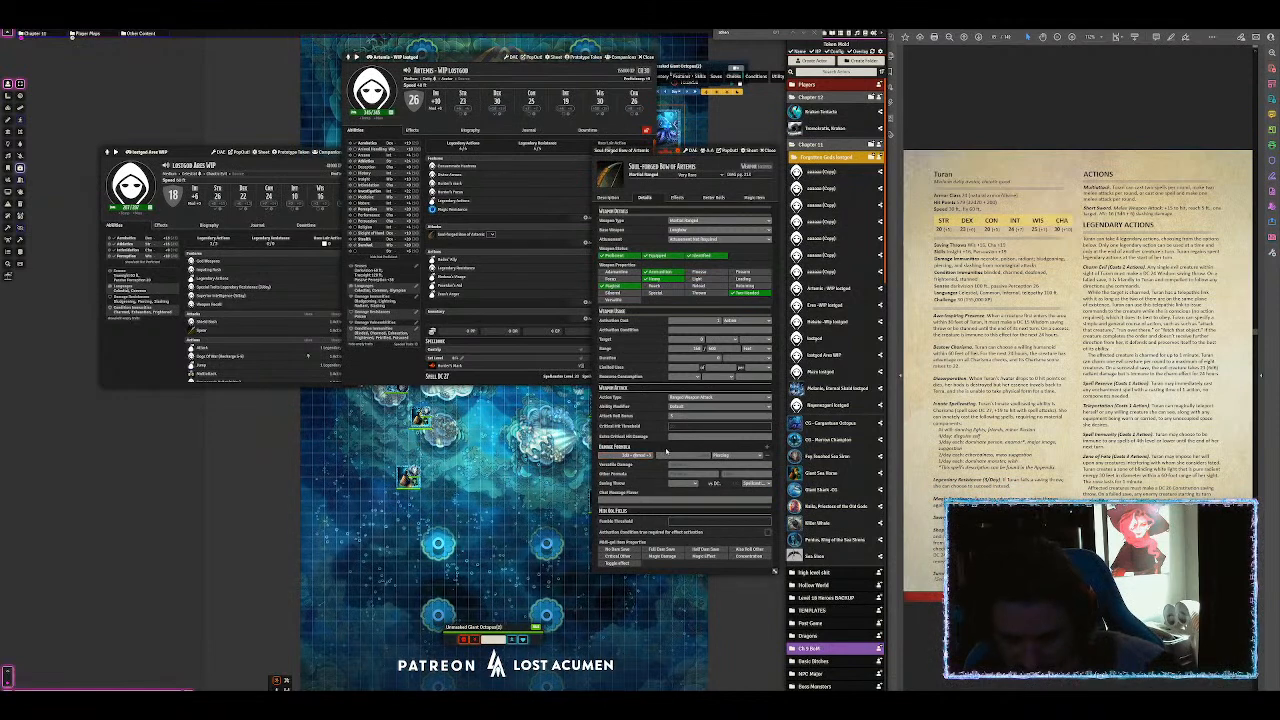
{"action": "left_click", "coordinate": [767, 447]}
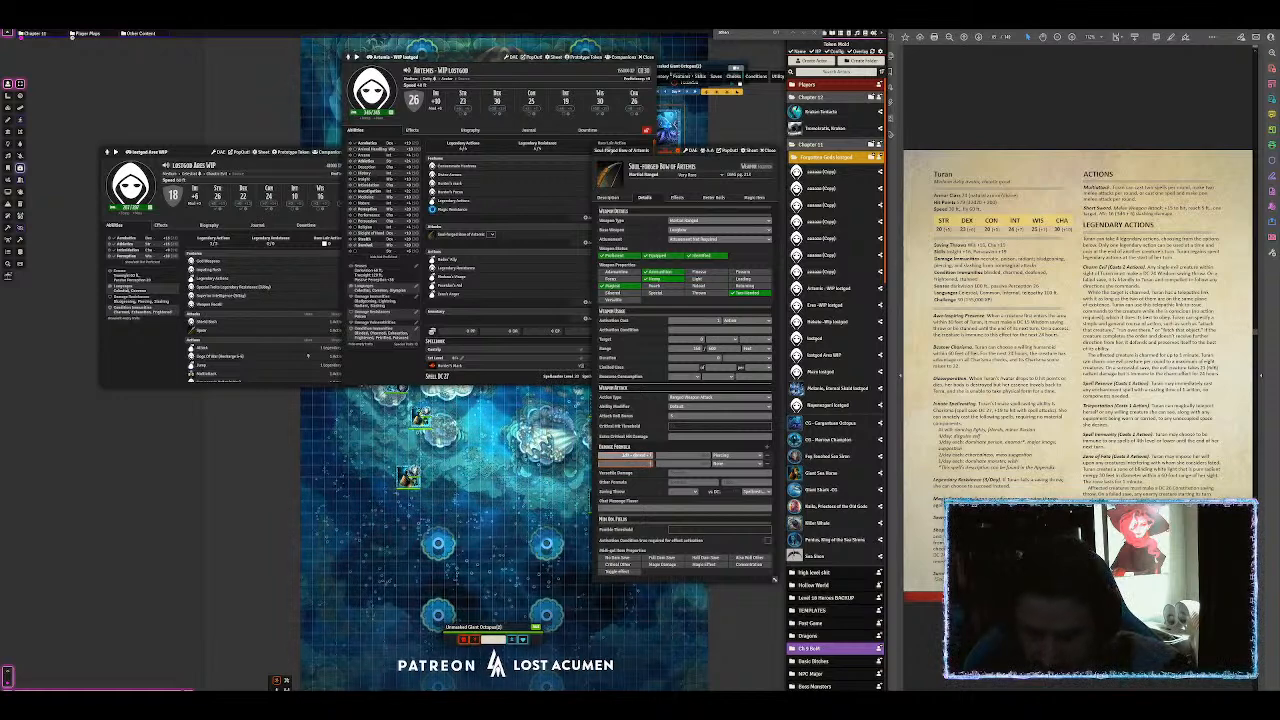
{"action": "left_click", "coordinate": [725, 466]}
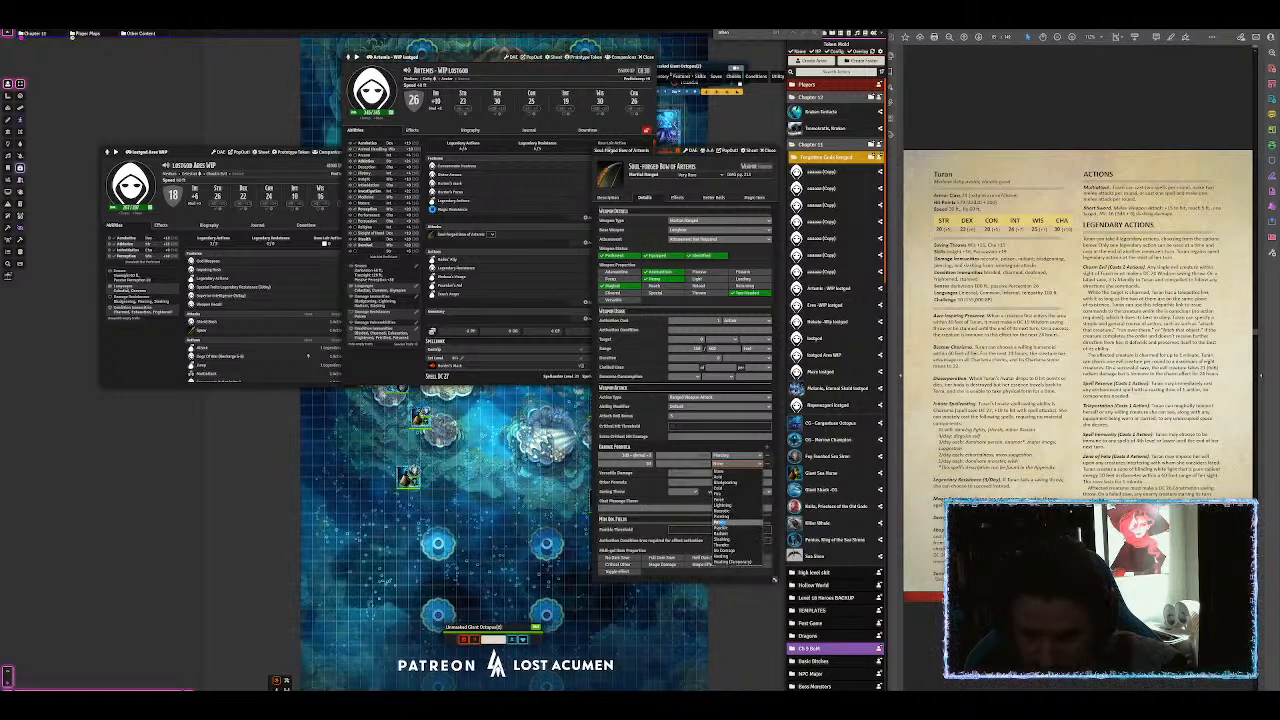
{"action": "left_click", "coordinate": [722, 524]}
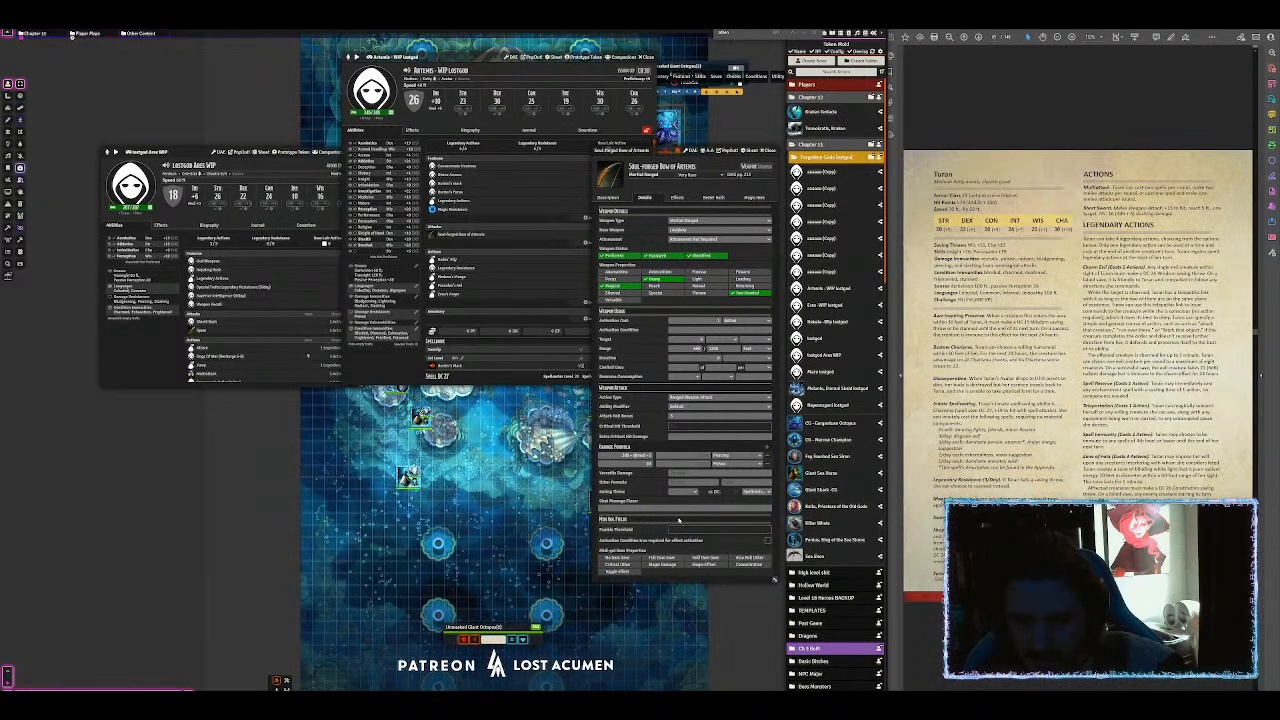
{"action": "left_click", "coordinate": [768, 150]}
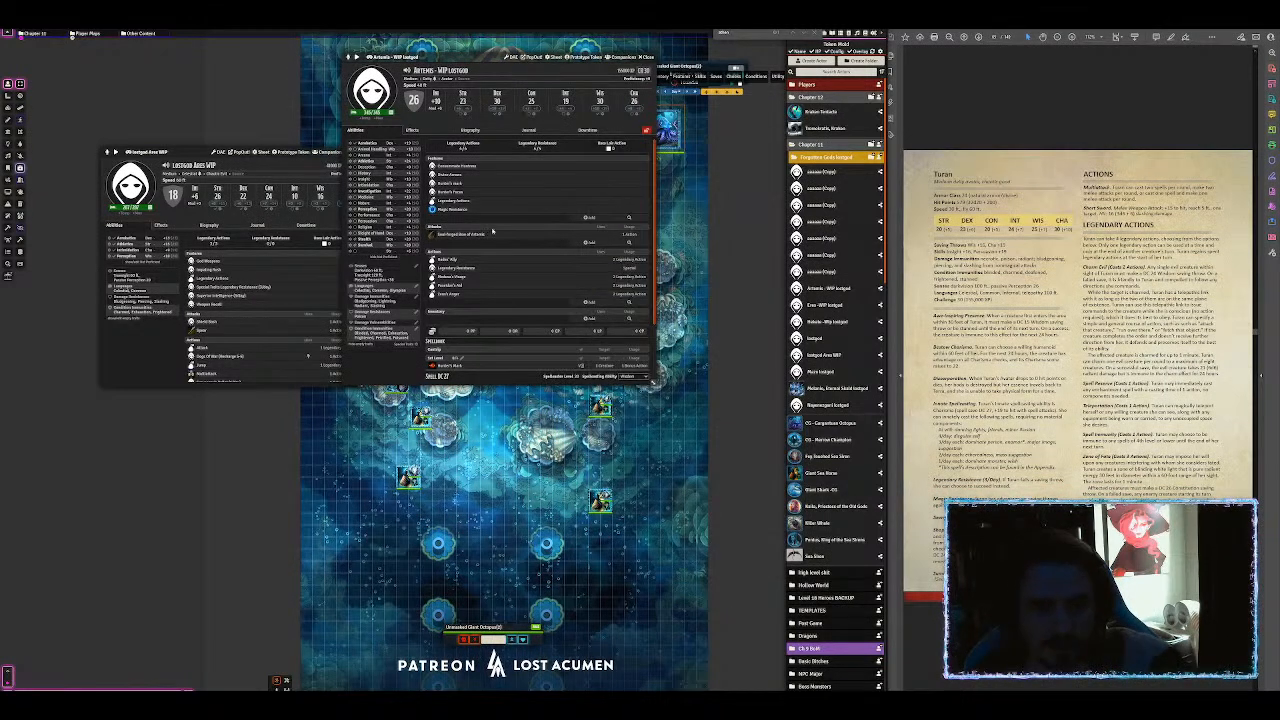
Step: Reopen the Soul-Forged Bow of Artemis to review its weapon details, and check its attack and damage summary
{"action": "mouse_move", "coordinate": [483, 235]}
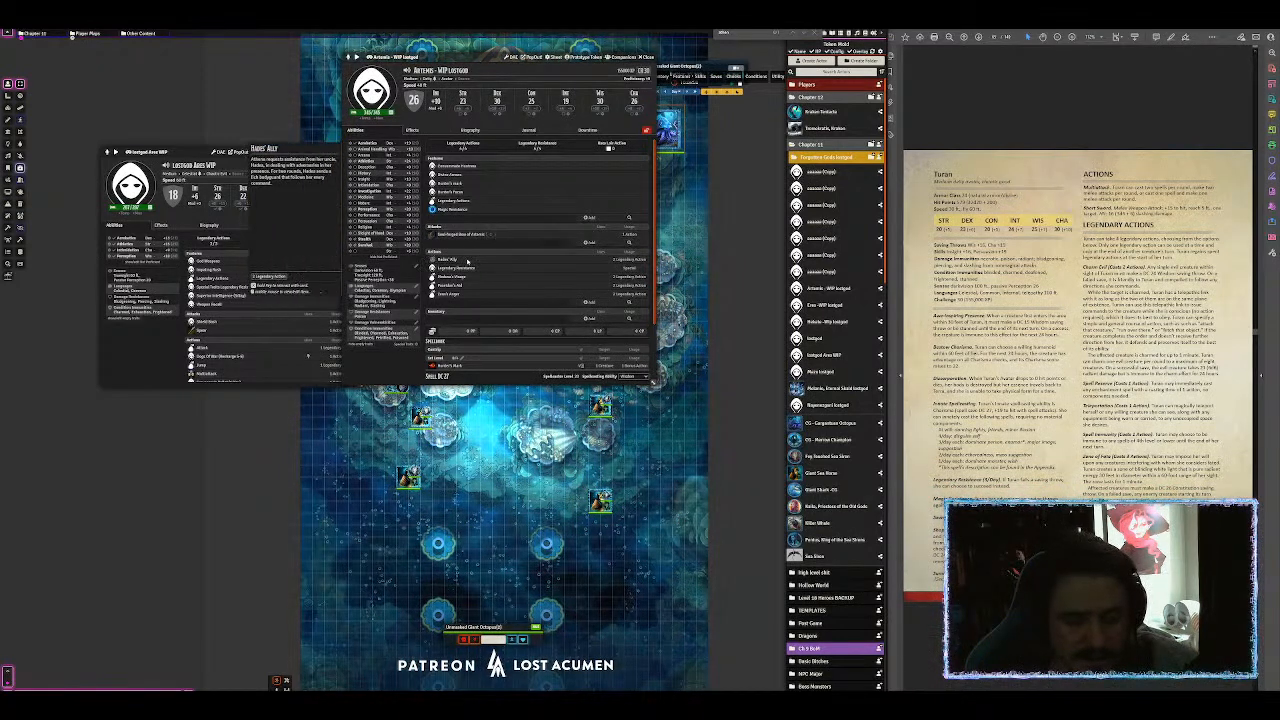
{"action": "left_click", "coordinate": [478, 238]}
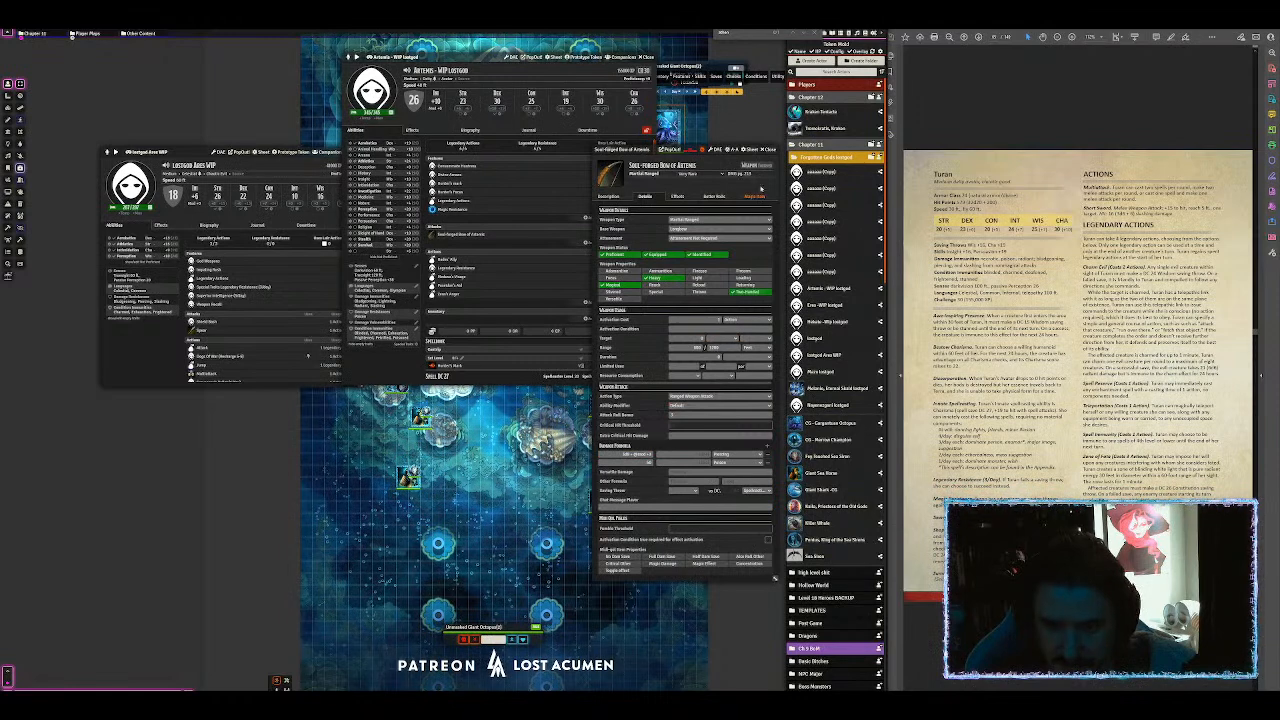
{"action": "left_click", "coordinate": [768, 150]}
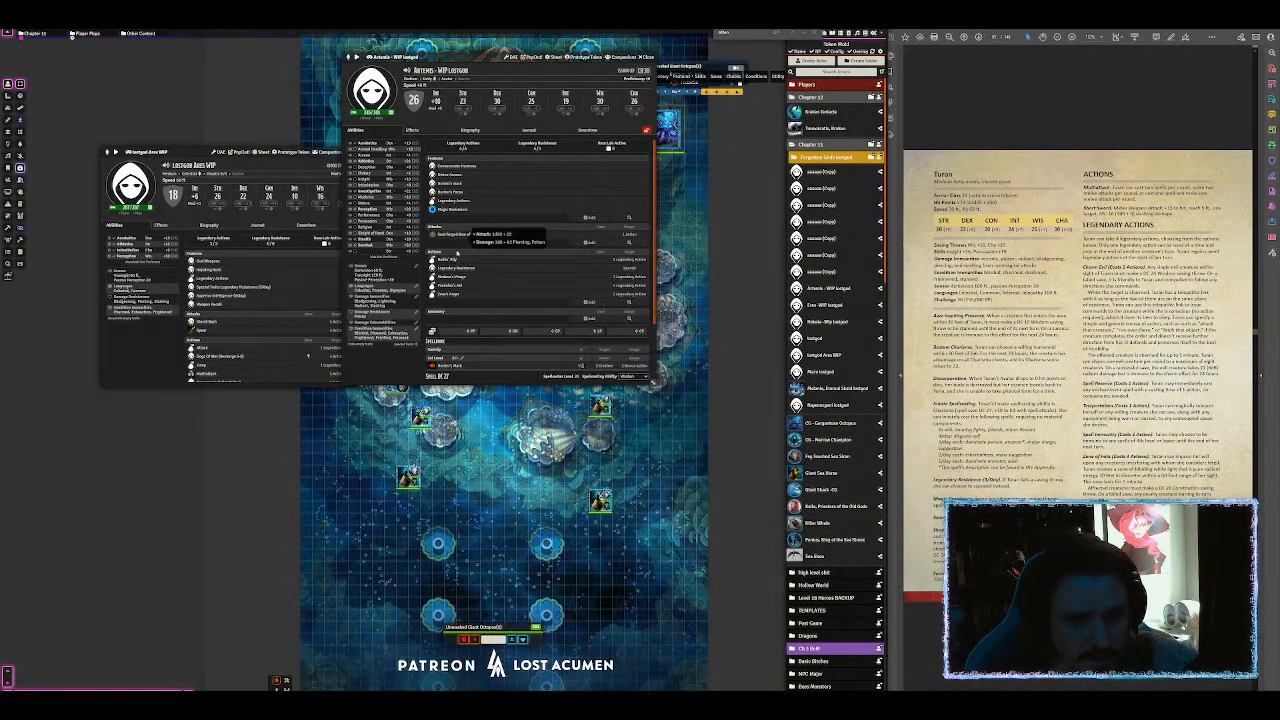
Step: Replace the deity name at the start of the Hades' Ally description with Artemis and save it
{"action": "mouse_move", "coordinate": [454, 263]}
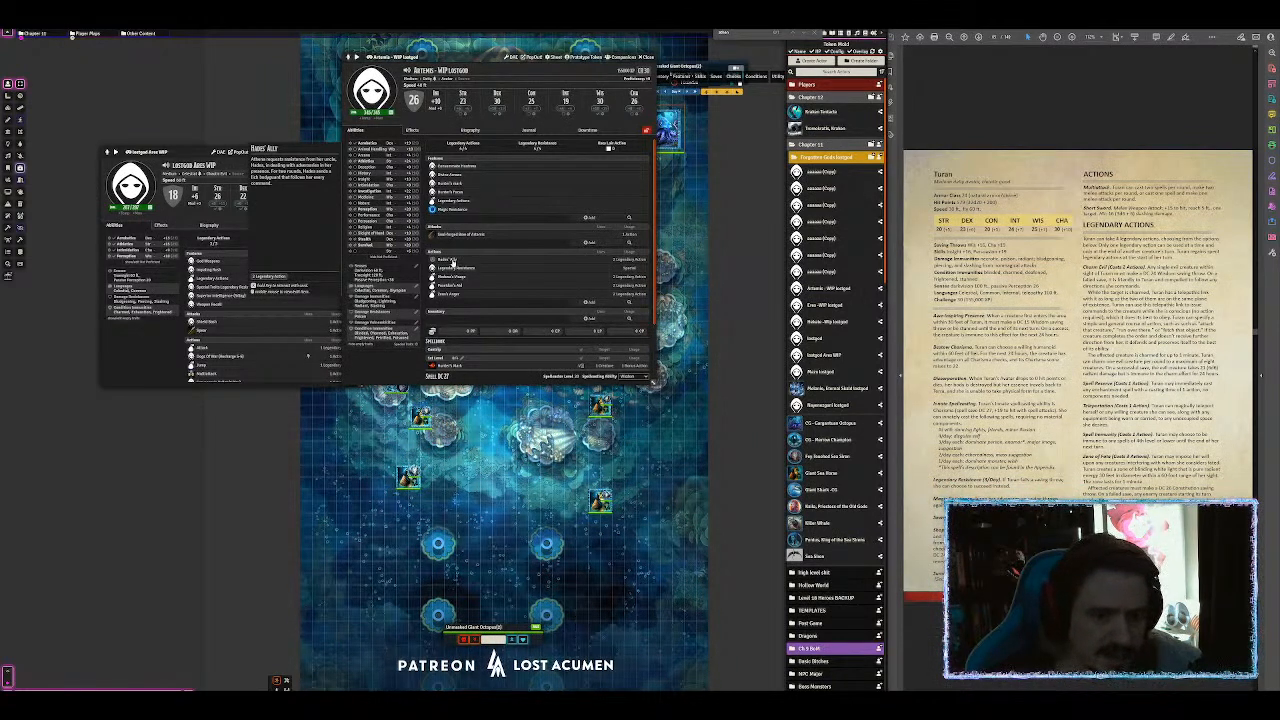
{"action": "left_click", "coordinate": [452, 262]}
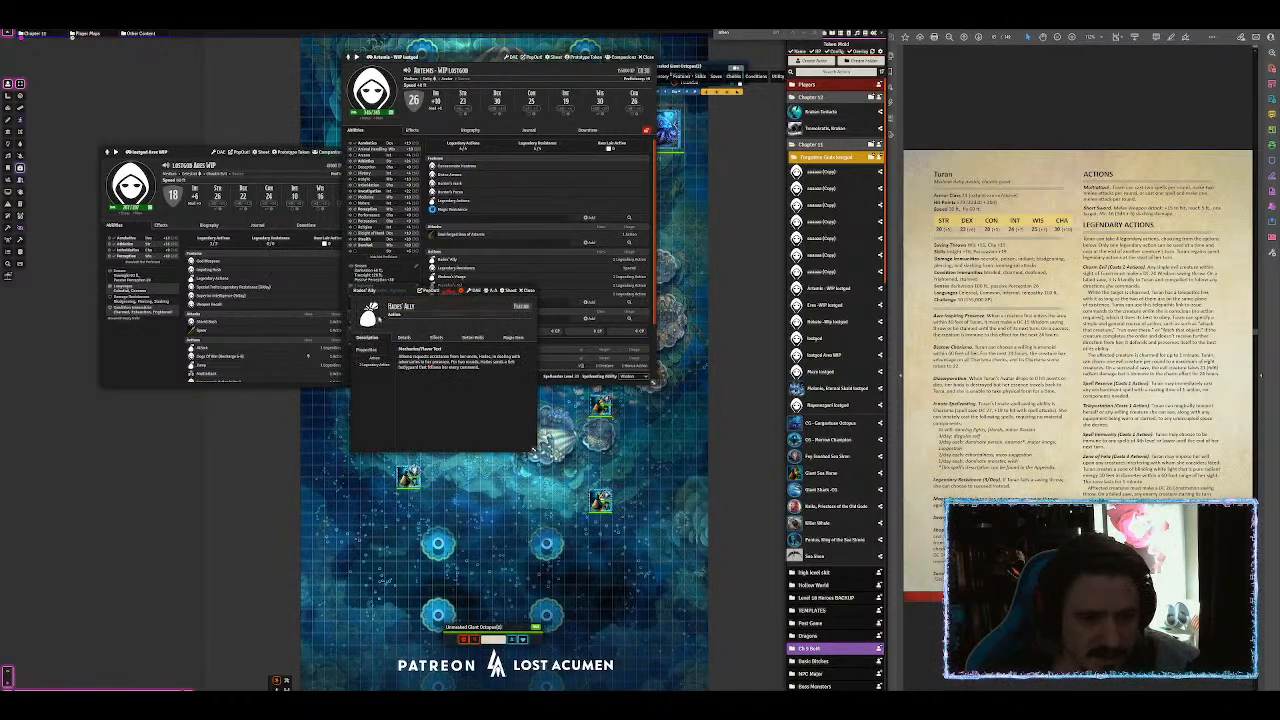
{"action": "left_click", "coordinate": [524, 352]}
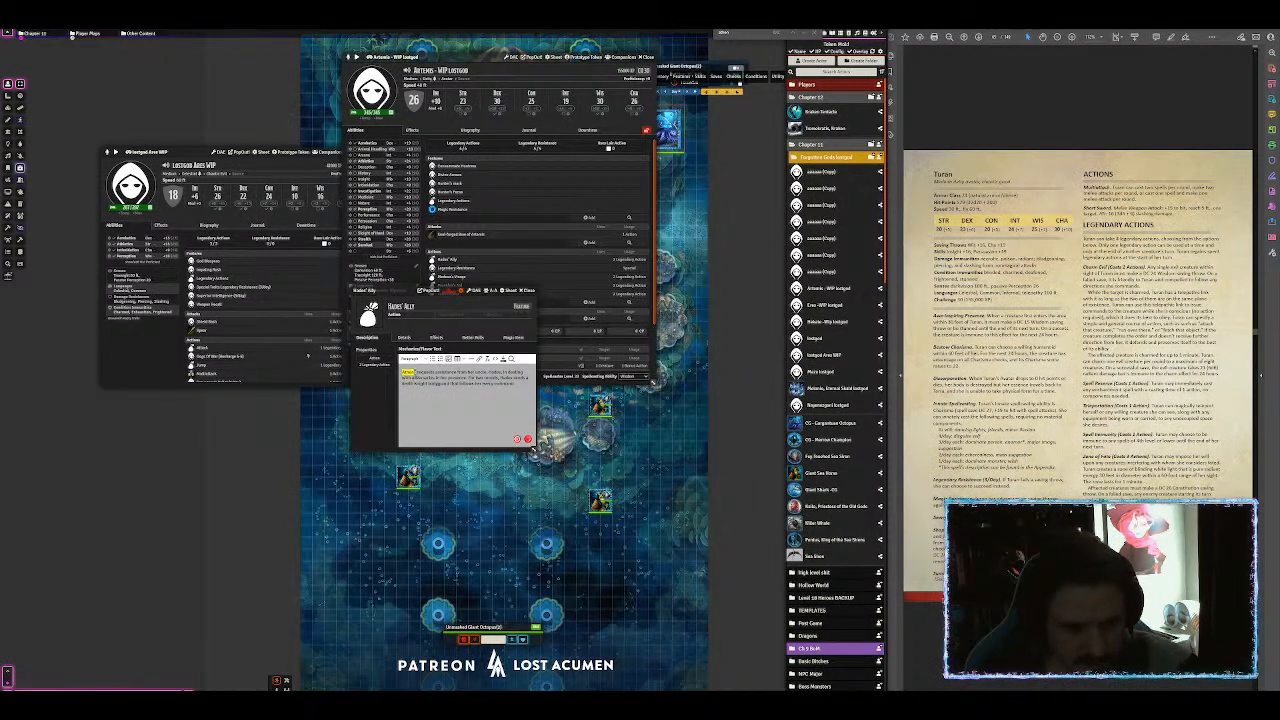
{"action": "type", "text": "Artemis"}
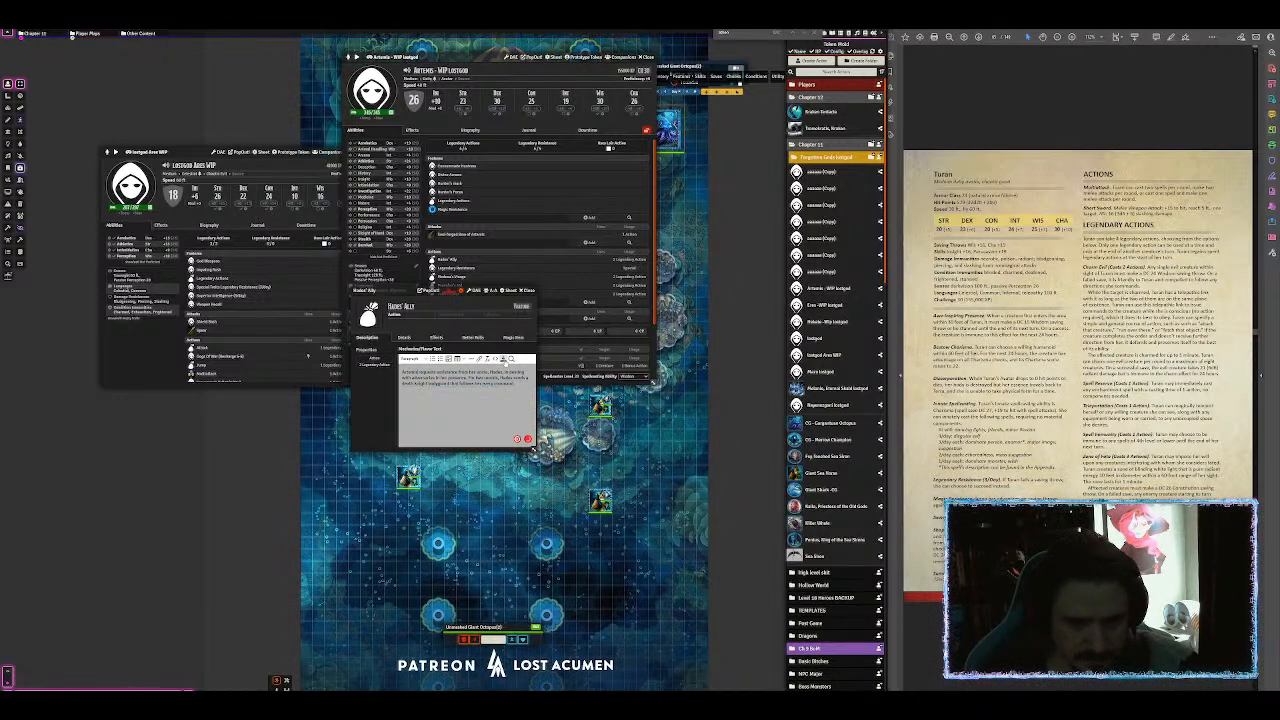
{"action": "left_click", "coordinate": [504, 359]}
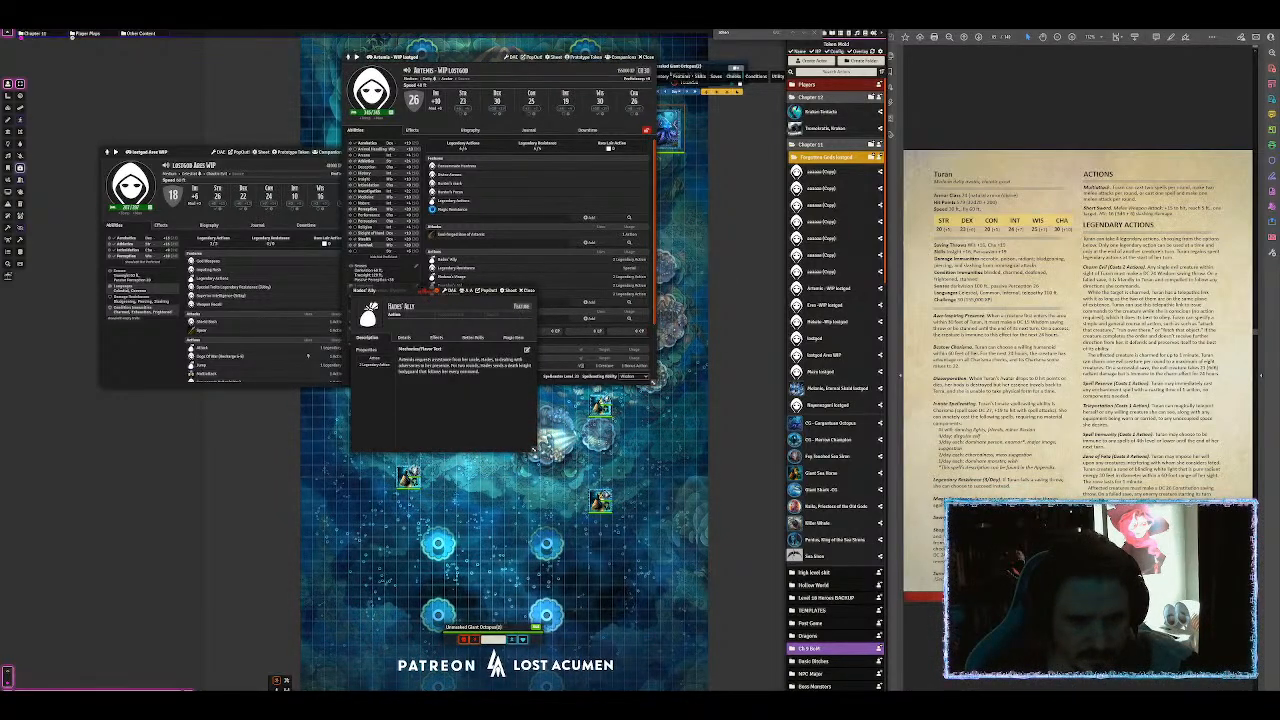
{"action": "left_click", "coordinate": [528, 291]}
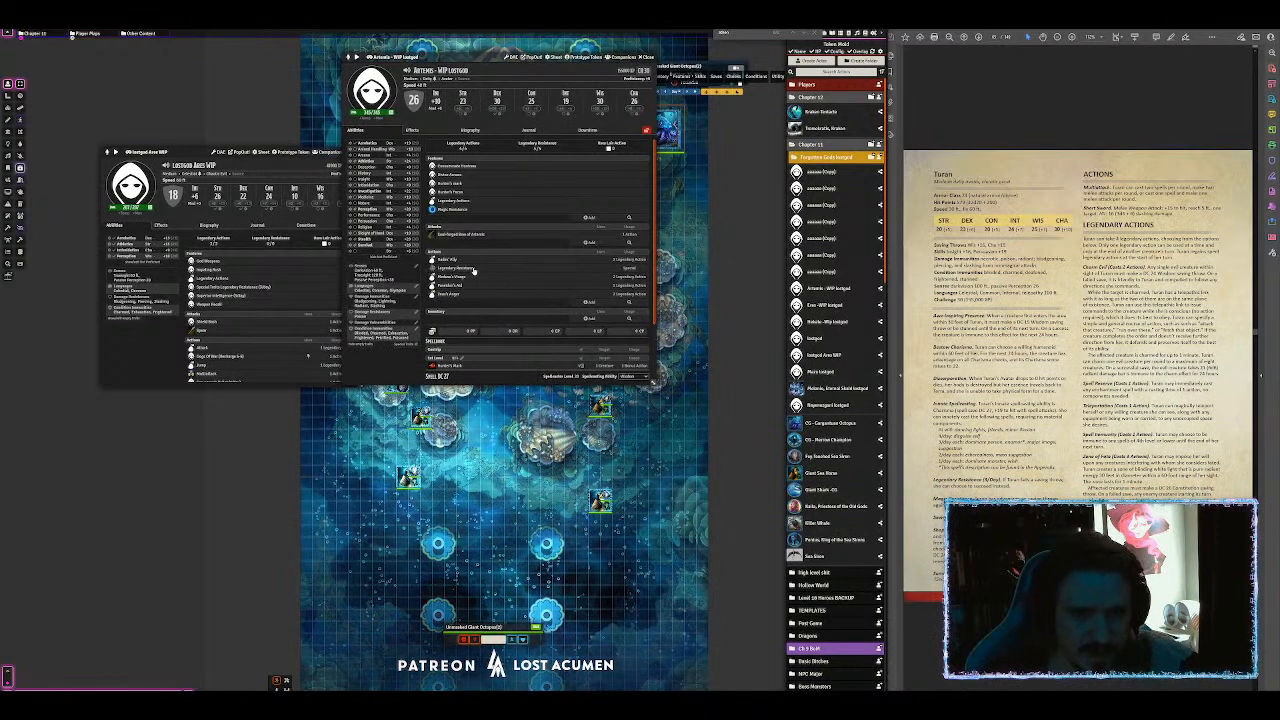
Step: Delete the Legendary Resistance action from Artemis's sheet
{"action": "mouse_move", "coordinate": [468, 271]}
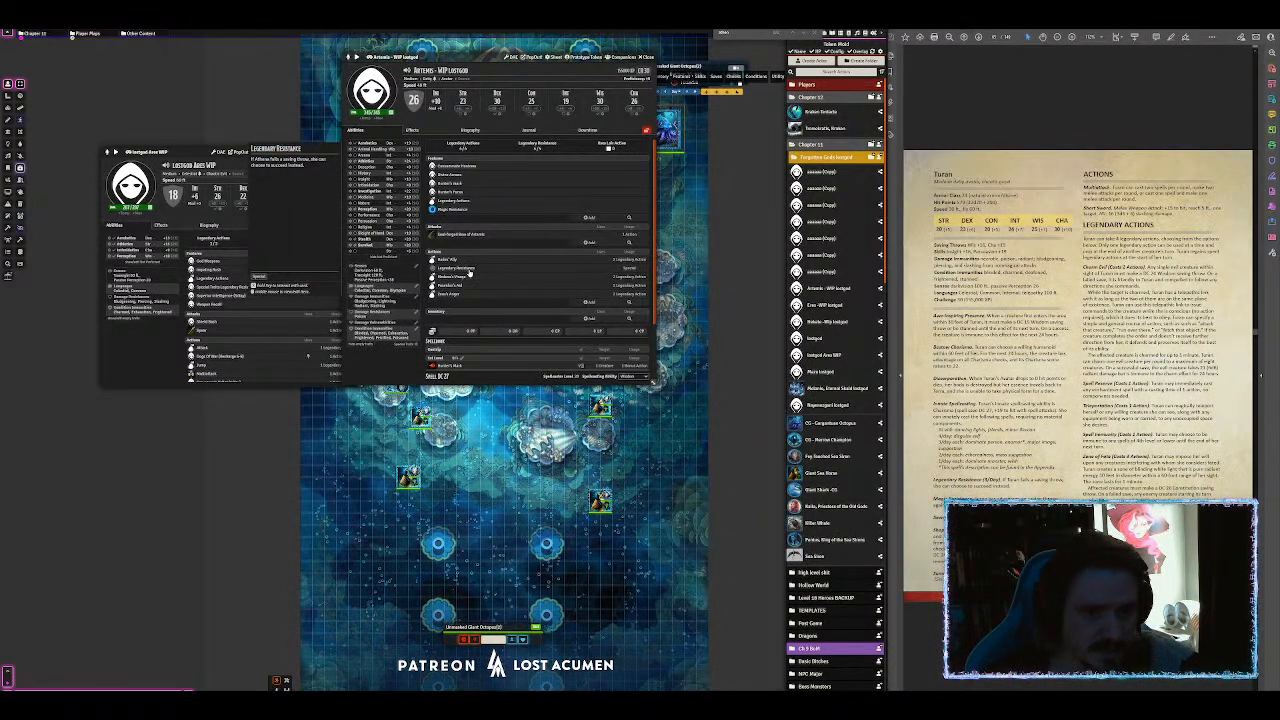
{"action": "right_click", "coordinate": [471, 270]}
{"action": "left_click", "coordinate": [489, 289]}
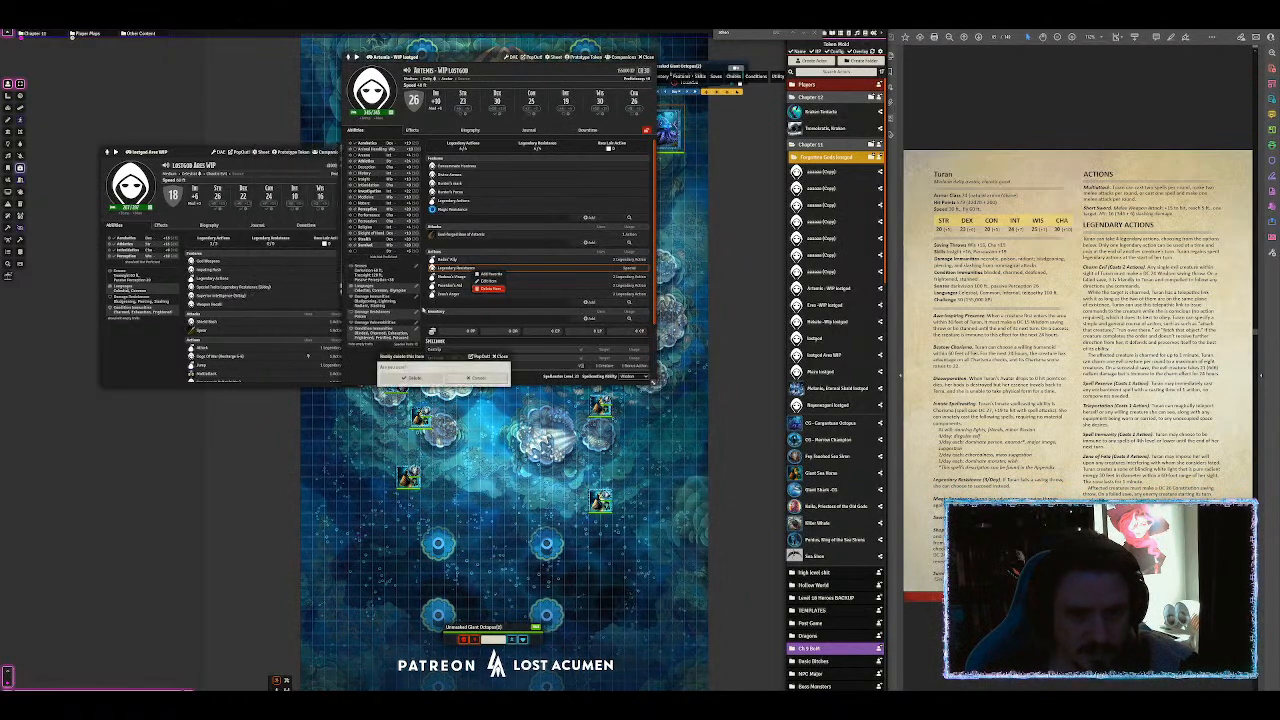
{"action": "left_click", "coordinate": [405, 378]}
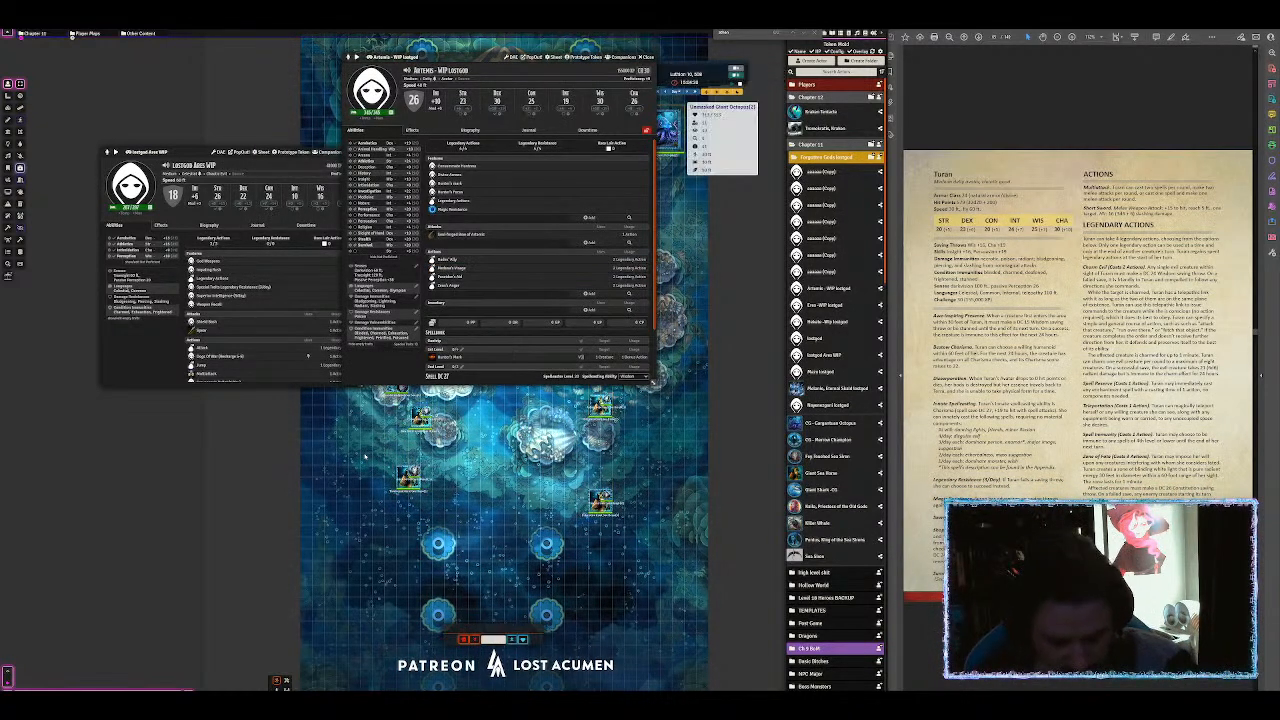
Step: Search for paragon items and add the paragon defense feature and the Paragon Actions feature to Artemis's sheet
{"action": "type", "text": "paragon"}
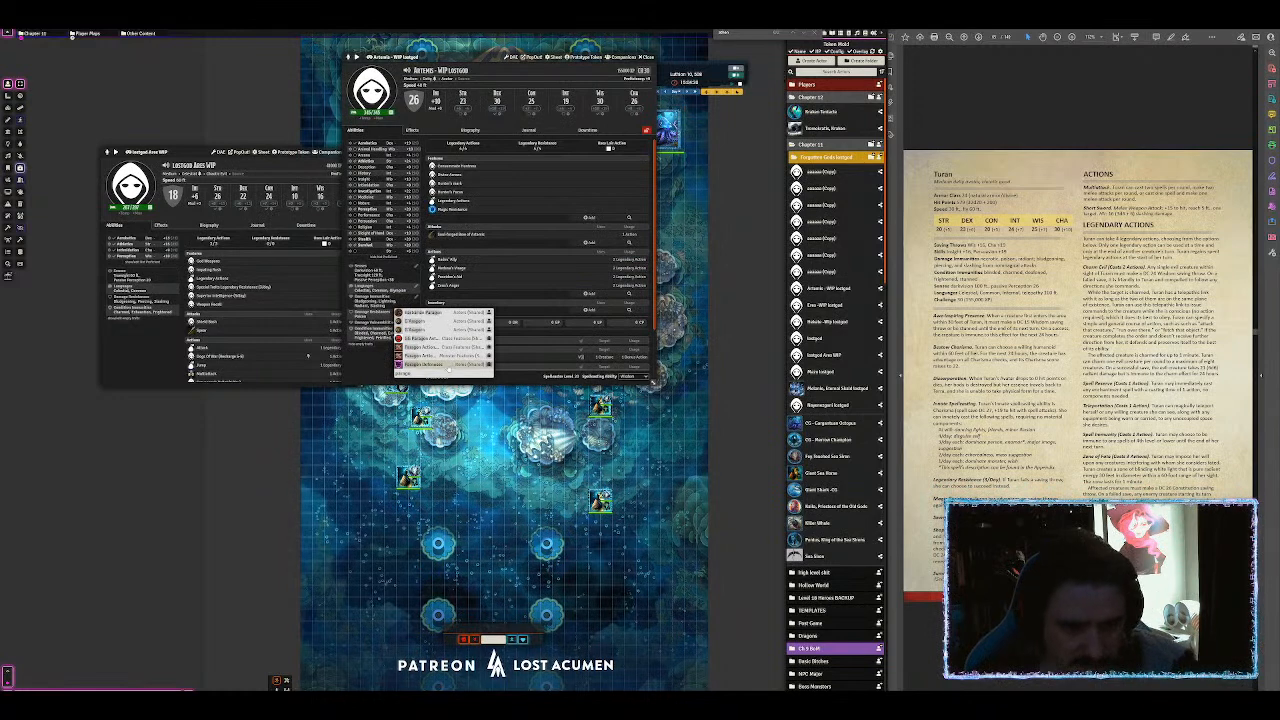
{"action": "key", "text": "Return"}
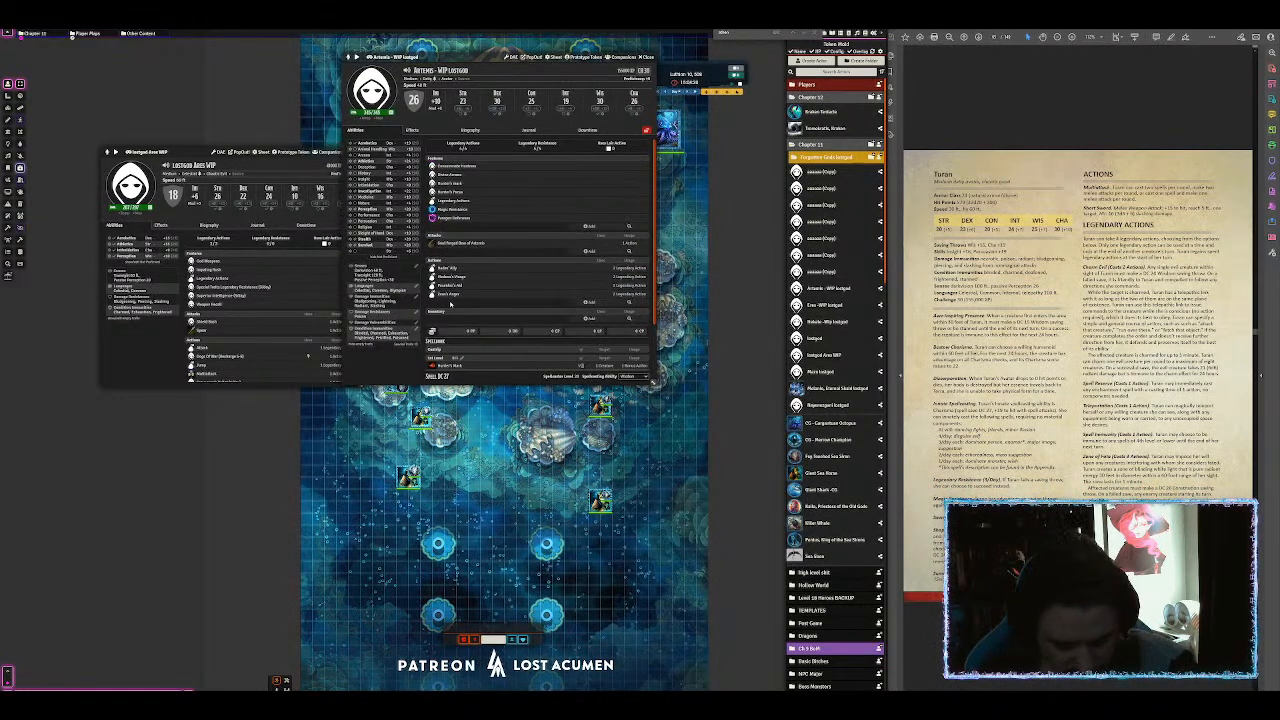
{"action": "type", "text": "paragon"}
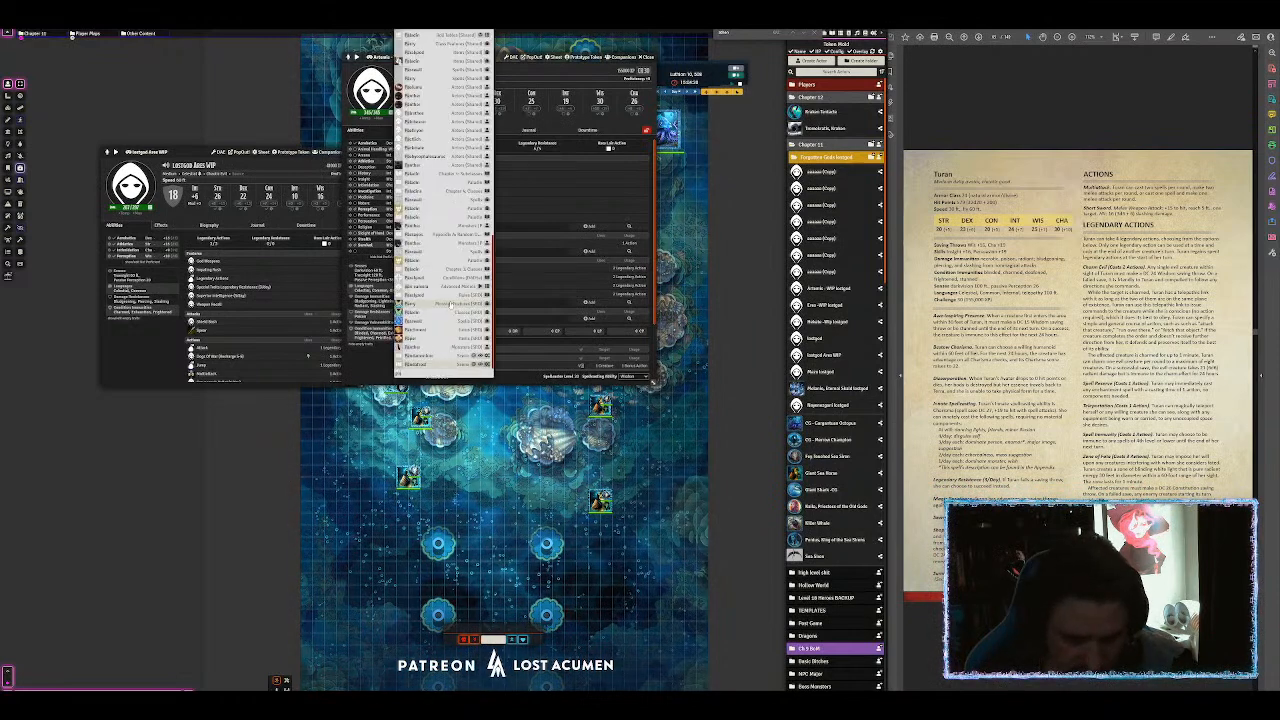
{"action": "type", "text": " act"}
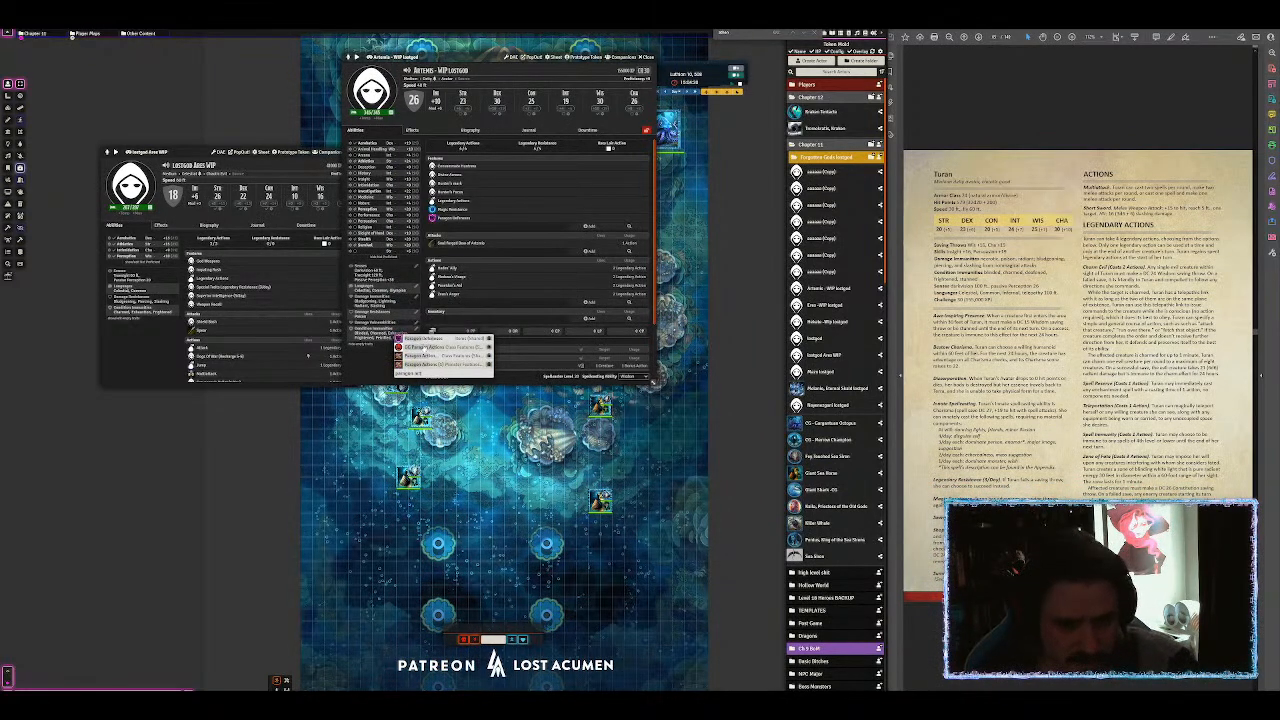
{"action": "left_click_drag", "start_coordinate": [430, 347], "coordinate": [540, 250]}
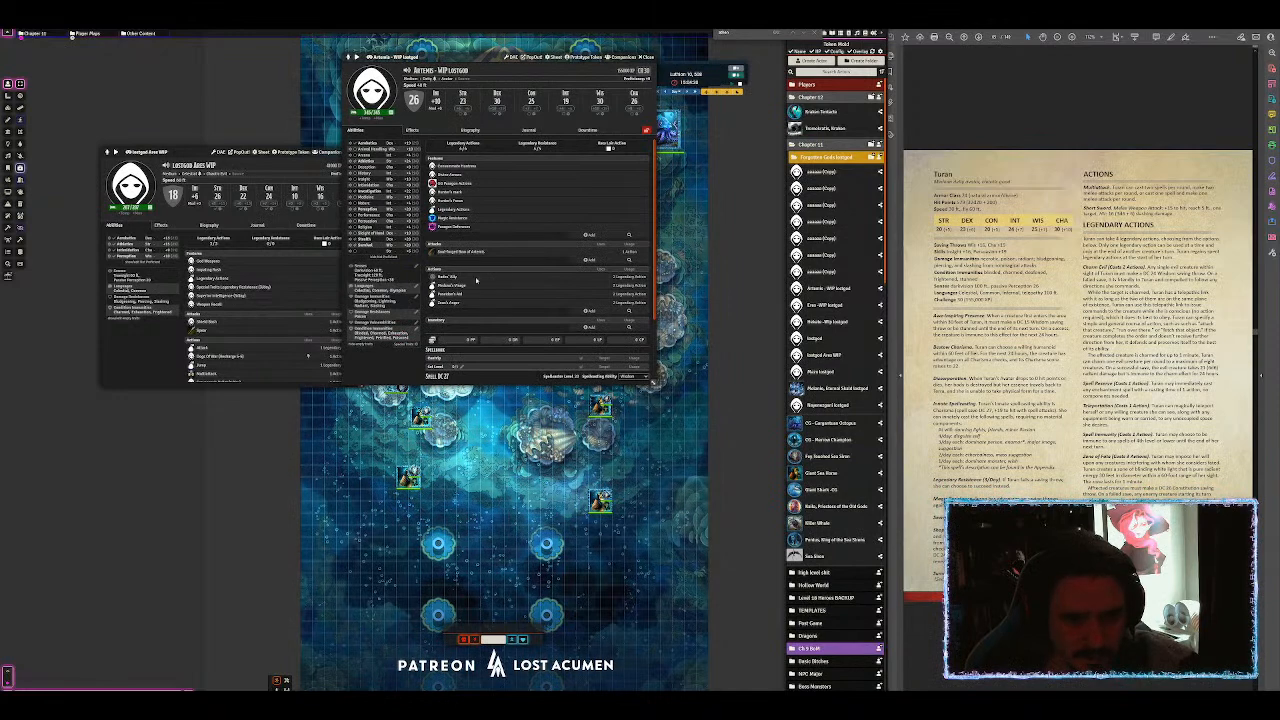
Step: Open the Medusa's Visage action on Artemis's sheet and rename it Stone-Tipped Arrows
{"action": "mouse_move", "coordinate": [482, 288]}
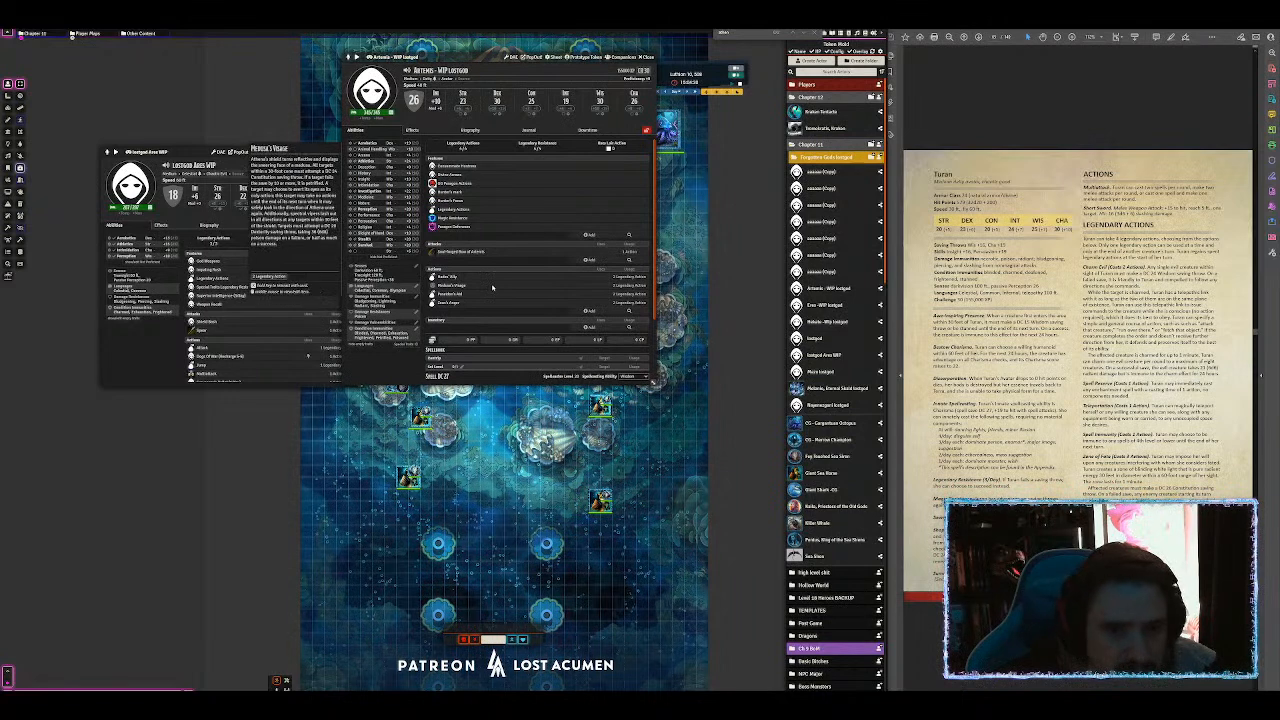
{"action": "left_click", "coordinate": [492, 289]}
{"action": "left_click_drag", "start_coordinate": [425, 306], "coordinate": [411, 306]}
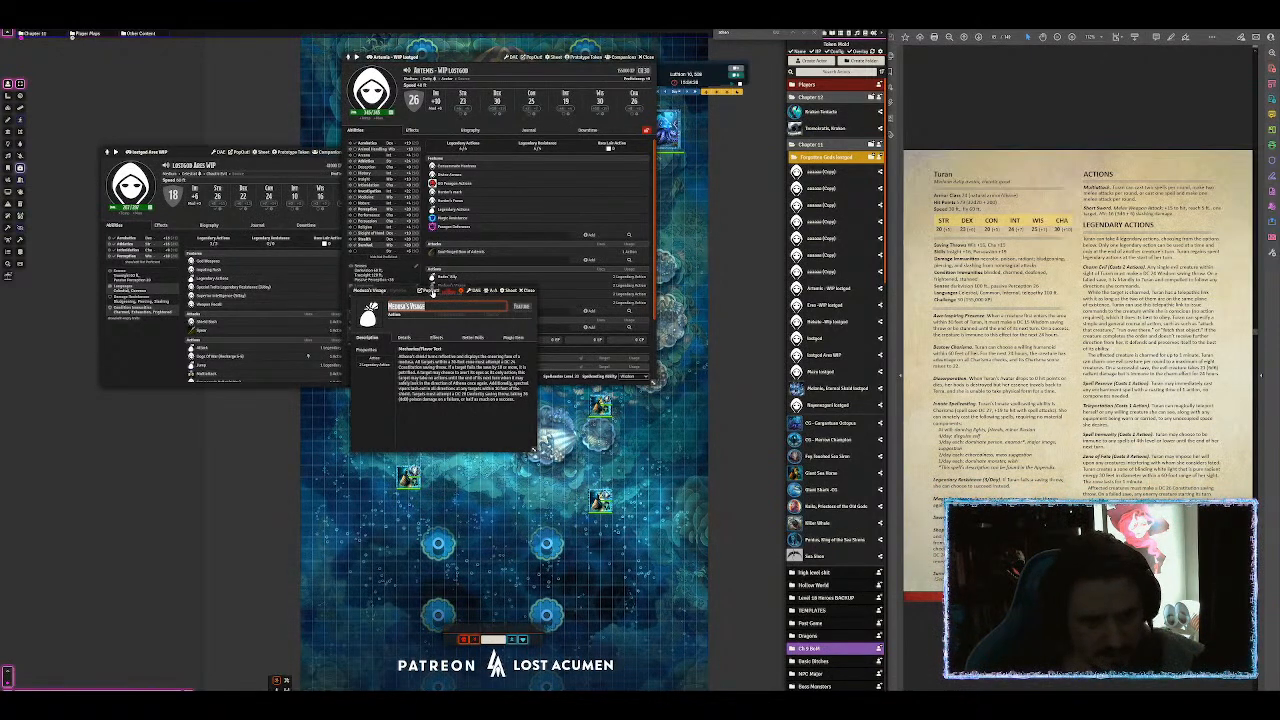
{"action": "type", "text": "Stone"}
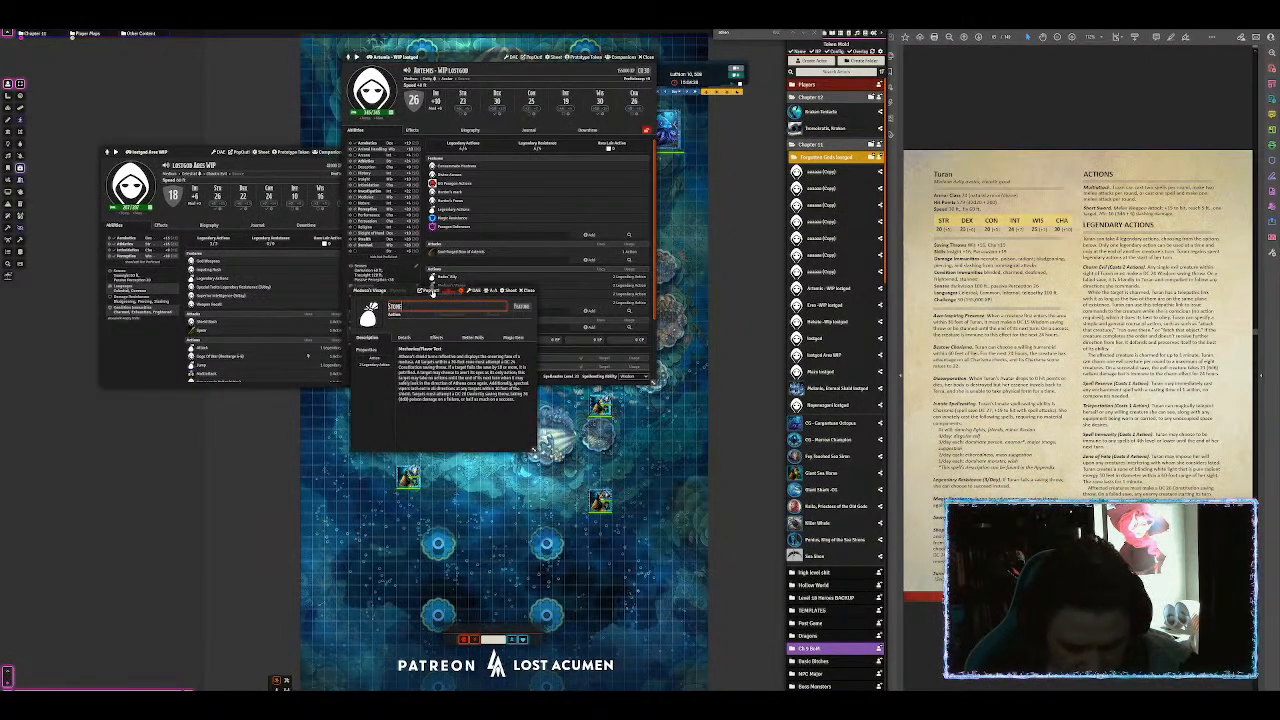
{"action": "type", "text": "-Tipper Arrows"}
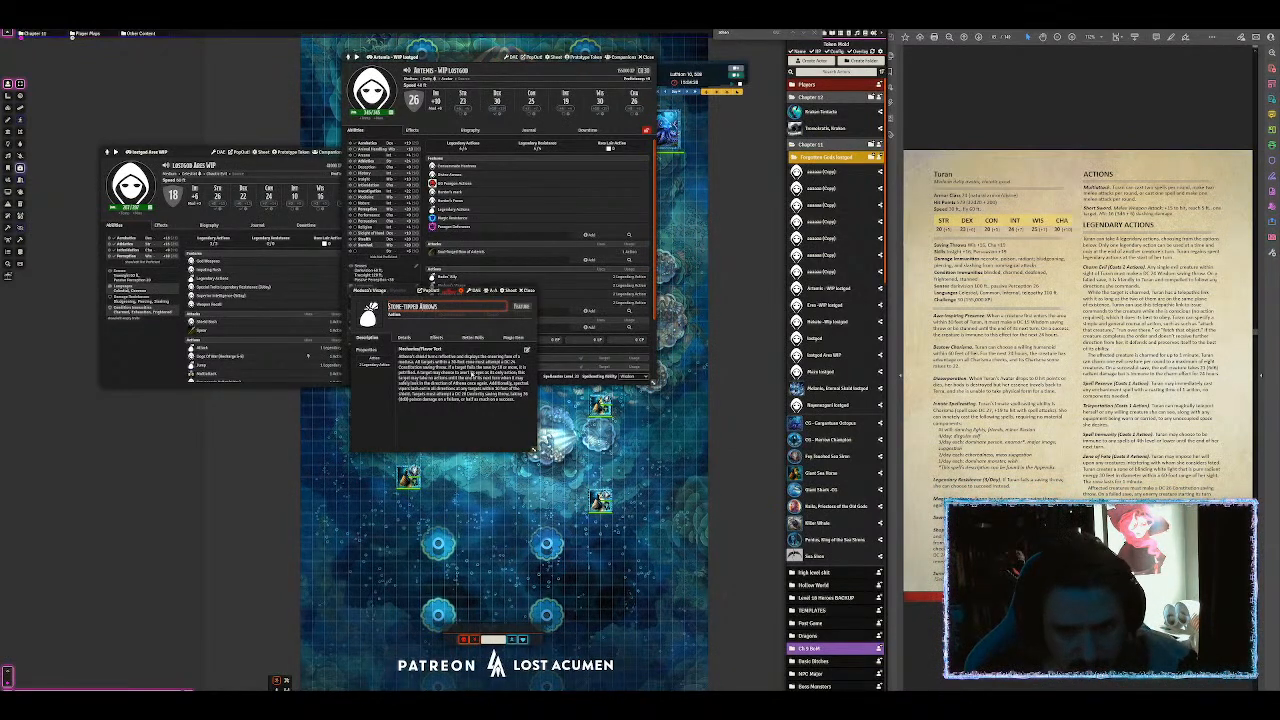
Step: Replace the opening reflective-shield sentence of the Stone-Tipped Arrows description with Artemis firing a special stone-tipped arrow at a target
{"action": "left_click", "coordinate": [527, 351]}
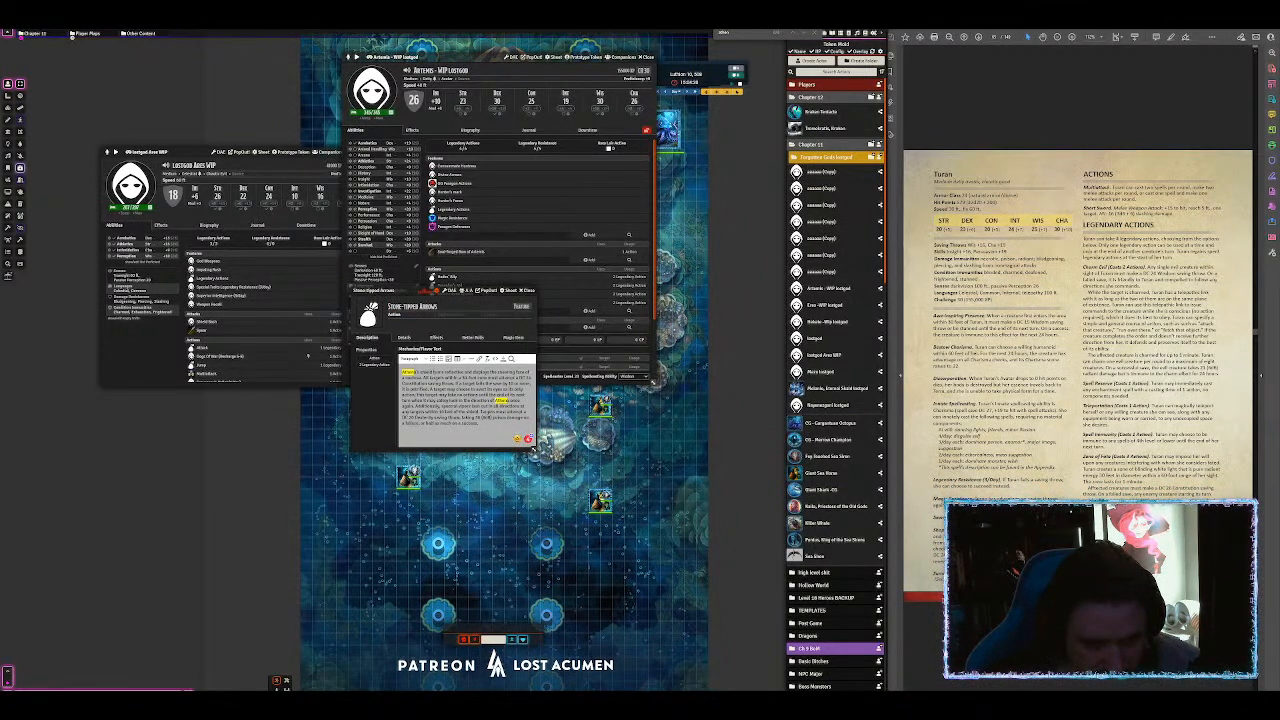
{"action": "left_click_drag", "start_coordinate": [415, 372], "coordinate": [422, 378]}
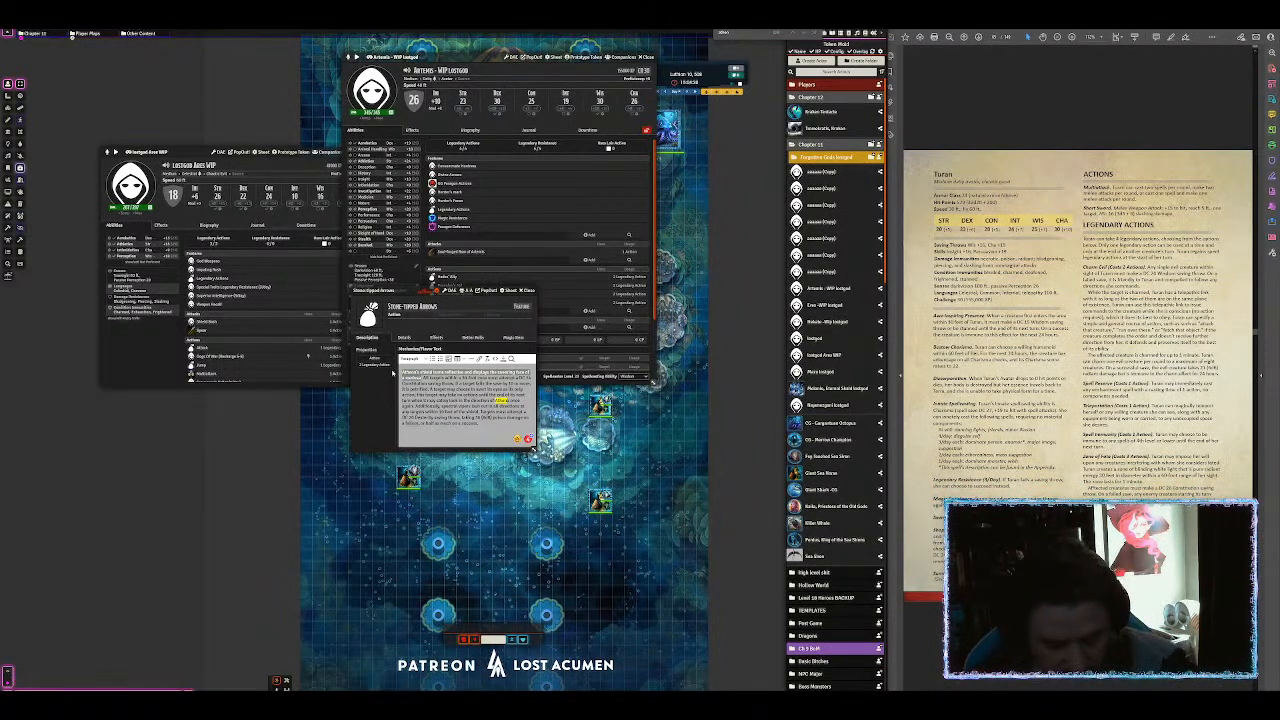
{"action": "type", "text": "Artemis fi"}
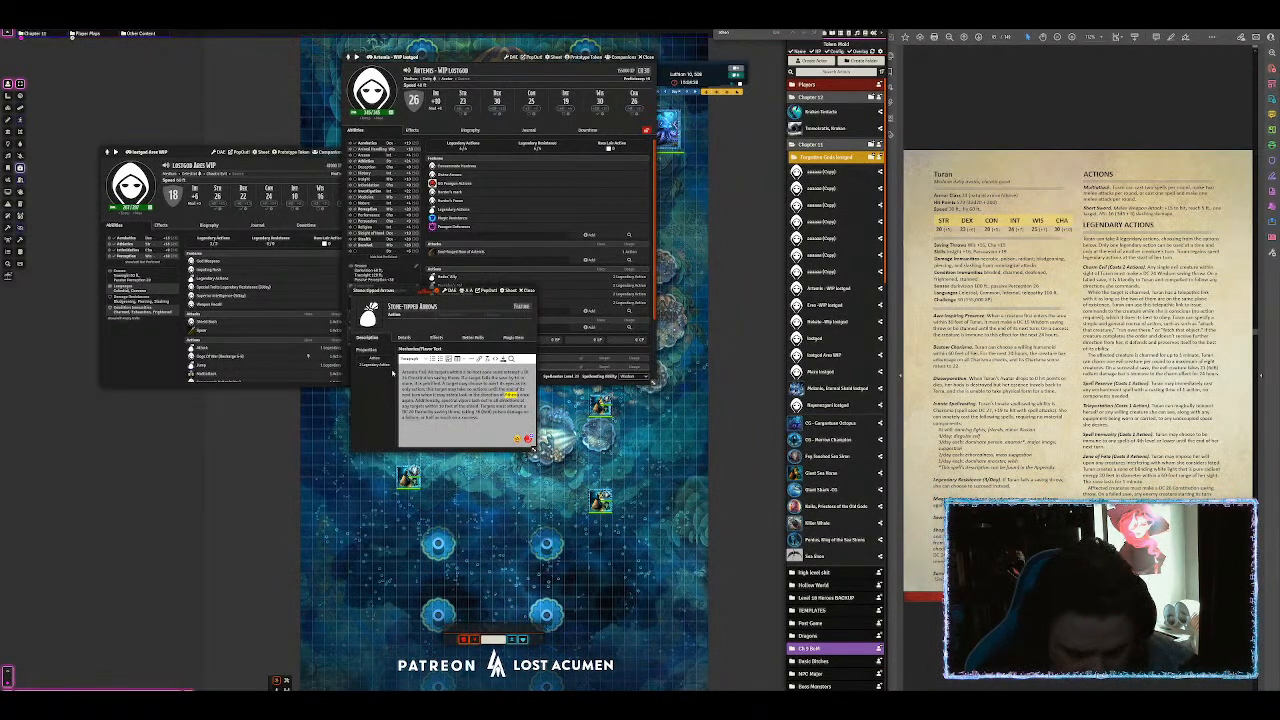
{"action": "type", "text": "res a special"}
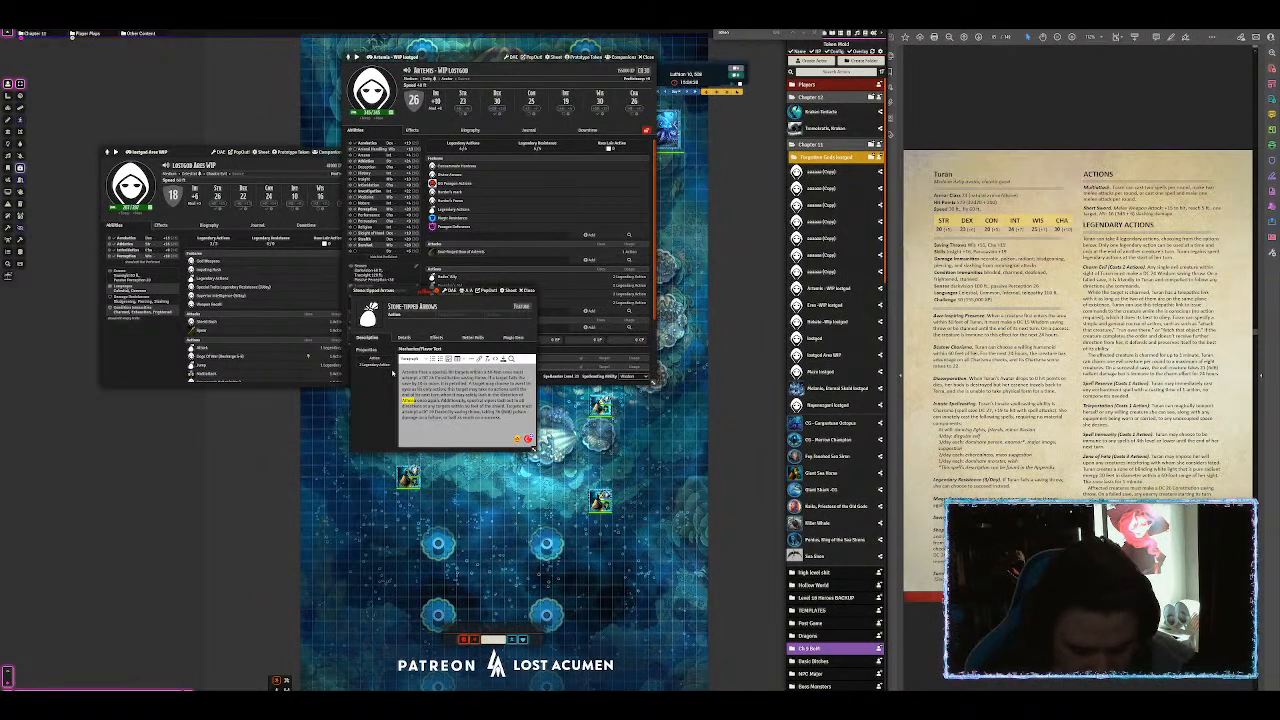
{"action": "type", "text": " shot."}
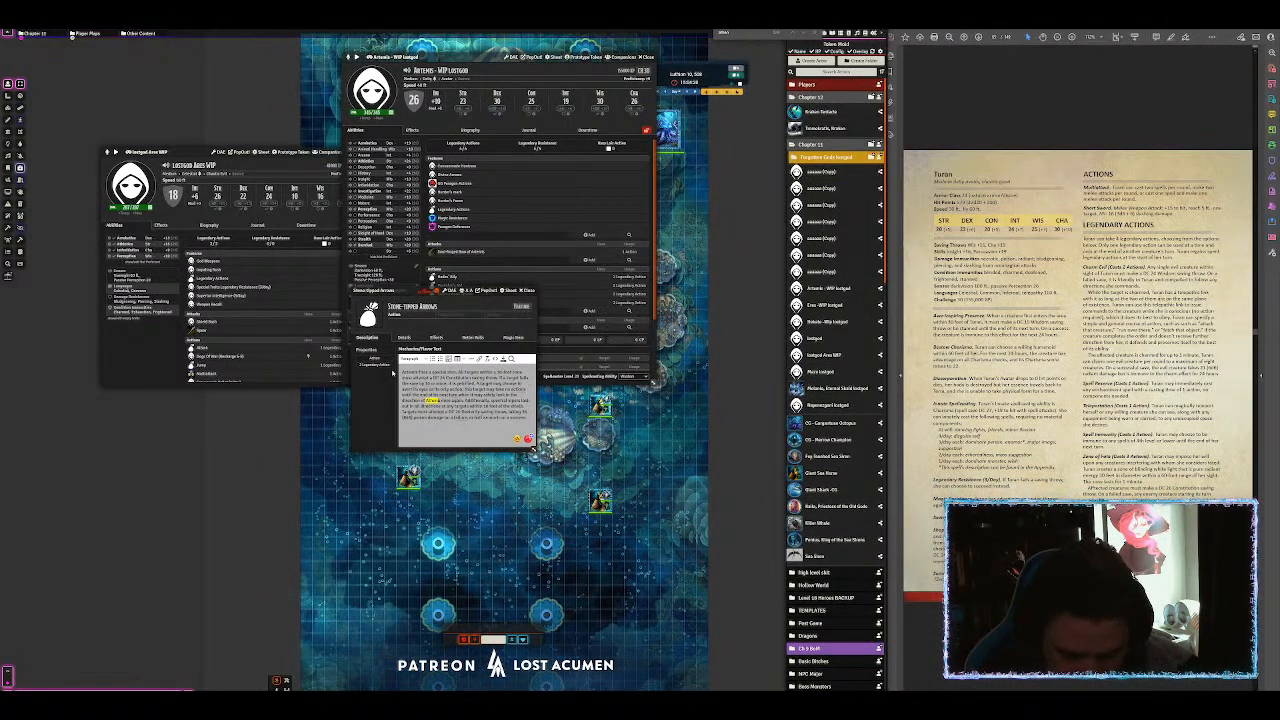
{"action": "type", "text": "e-tipped"}
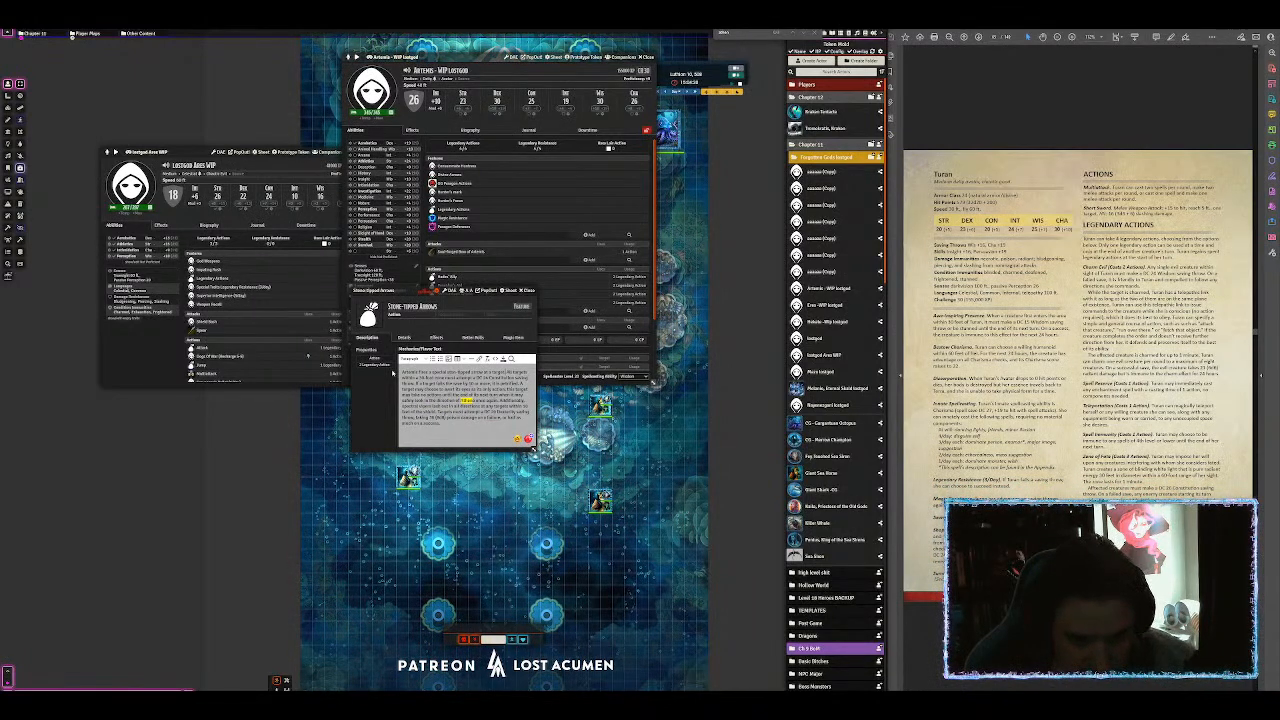
Step: Reword the saving throw text to affect only "The target", remove the passage about averting eyes, then save and close the action
{"action": "key", "text": "shift+Down"}
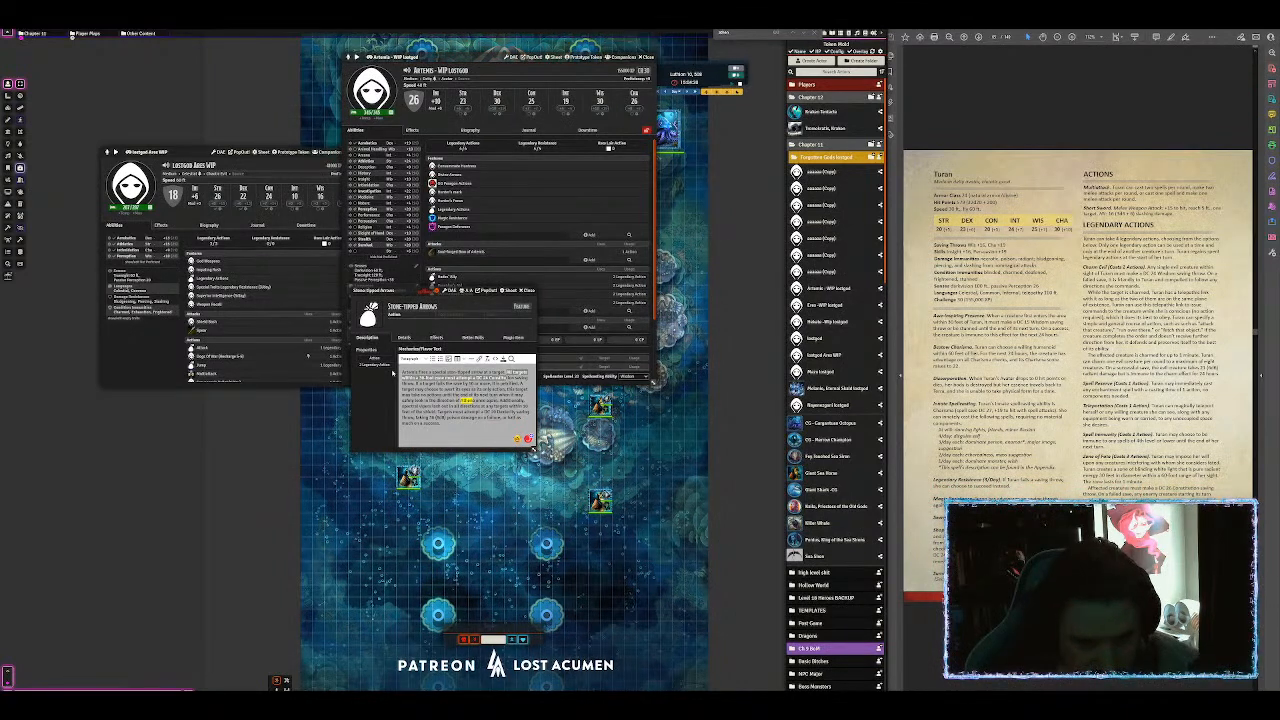
{"action": "key", "text": "ctrl+shift+Left"}
{"action": "key", "text": "ctrl+shift+Left"}
{"action": "key", "text": "ctrl+shift+Left"}
{"action": "key", "text": "ctrl+shift+Left"}
{"action": "key", "text": "ctrl+shift+Left"}
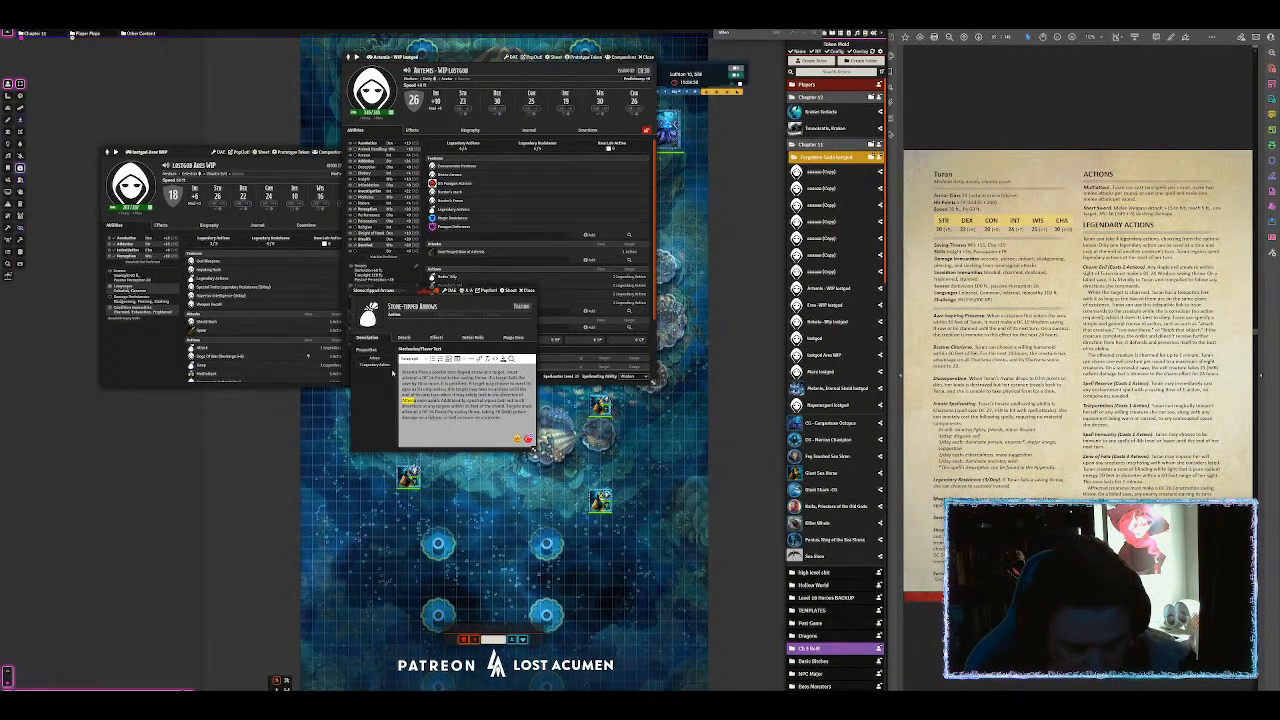
{"action": "type", "text": "The target"}
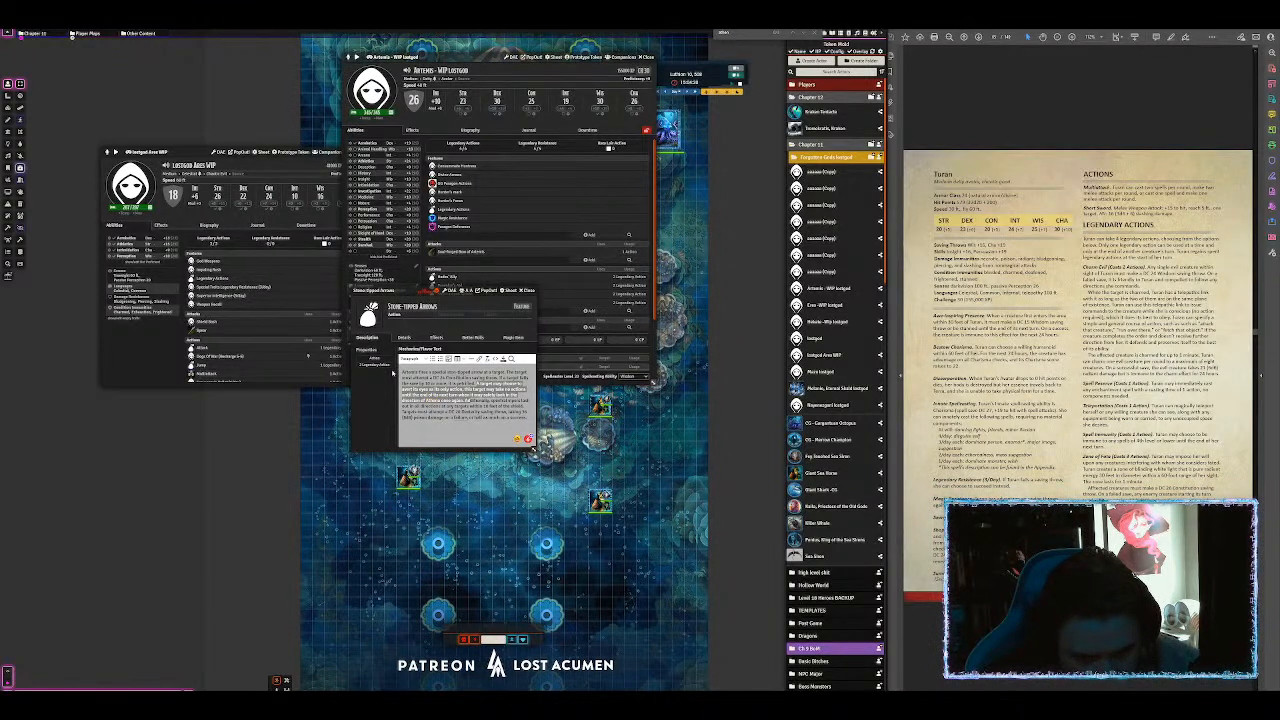
{"action": "key", "text": "BackSpace"}
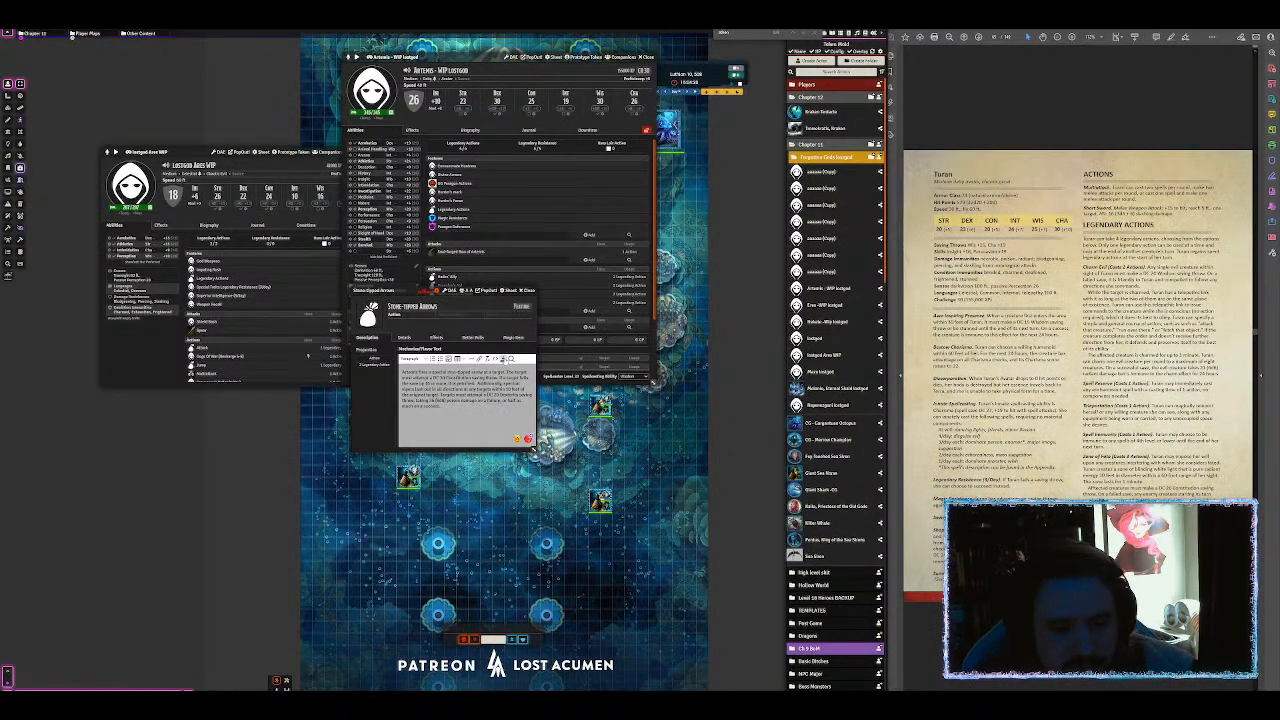
{"action": "left_click", "coordinate": [503, 358]}
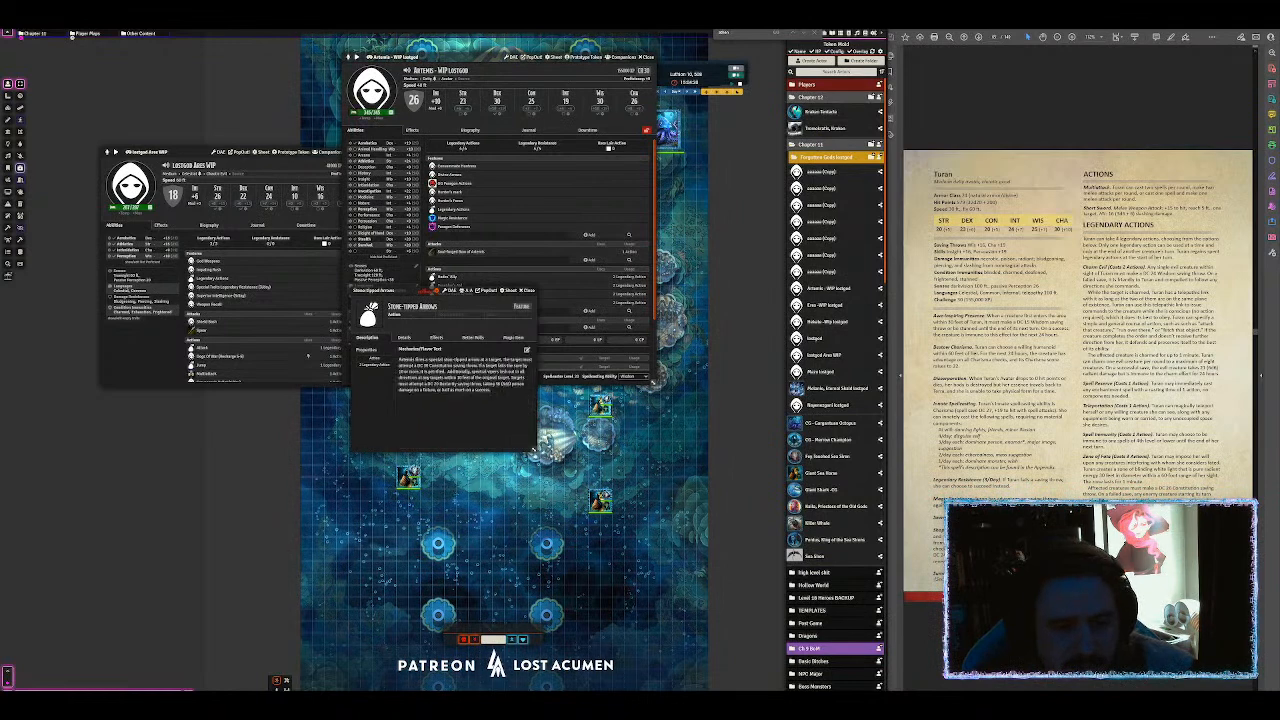
{"action": "left_click", "coordinate": [526, 290]}
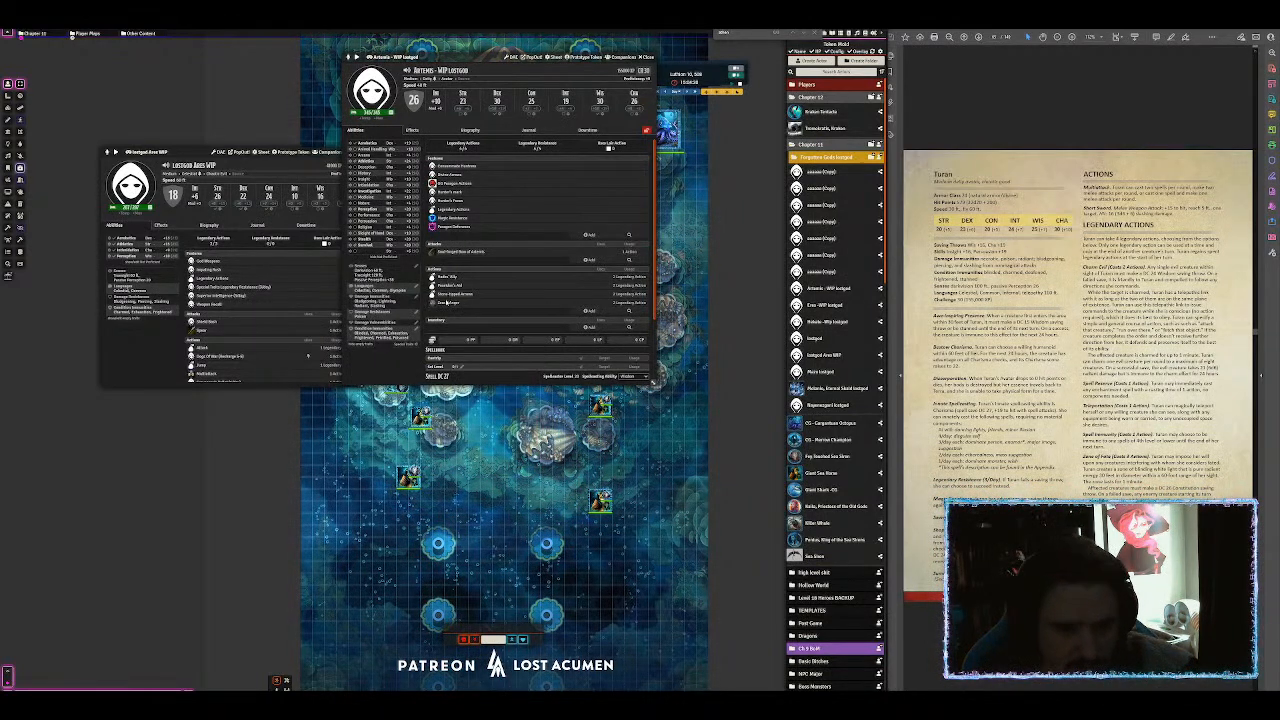
Step: Check the Zeus's Anger description and the rest of the sheet, and rename the character to "Artemis, Lost God"
{"action": "mouse_move", "coordinate": [424, 304]}
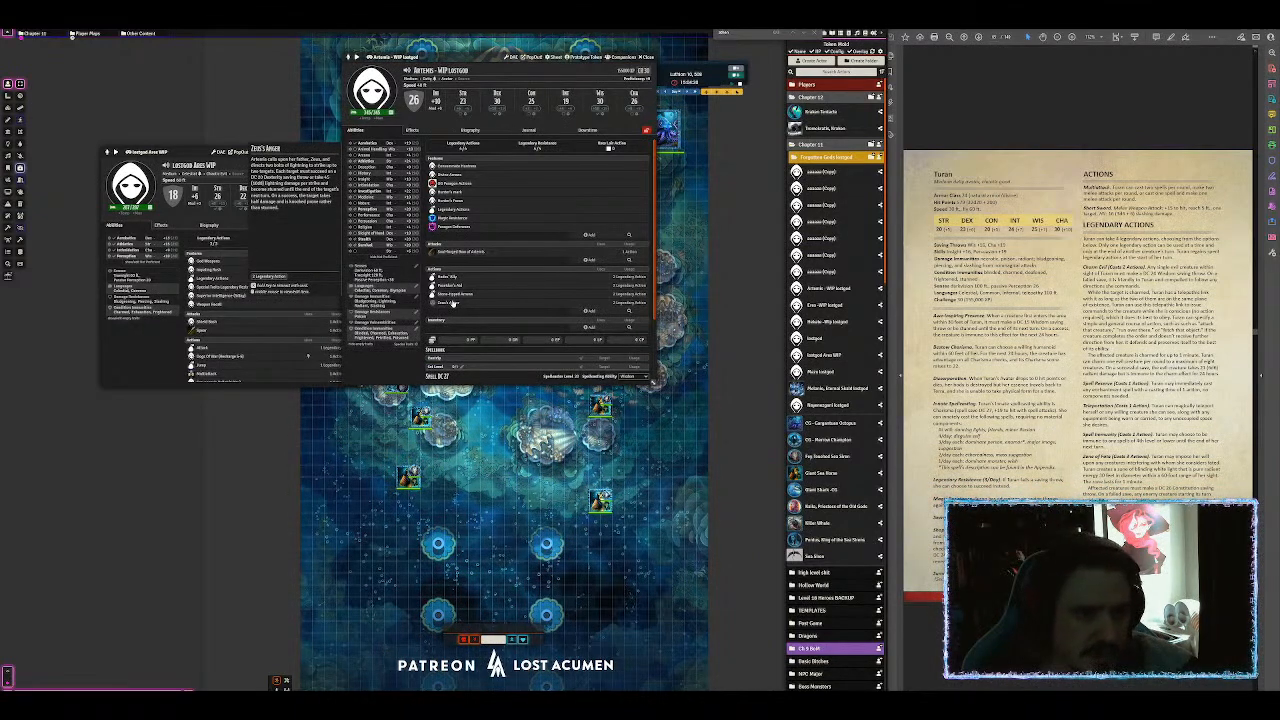
{"action": "scroll", "coordinate": [515, 310], "scroll_direction": "down", "scroll_amount": 3}
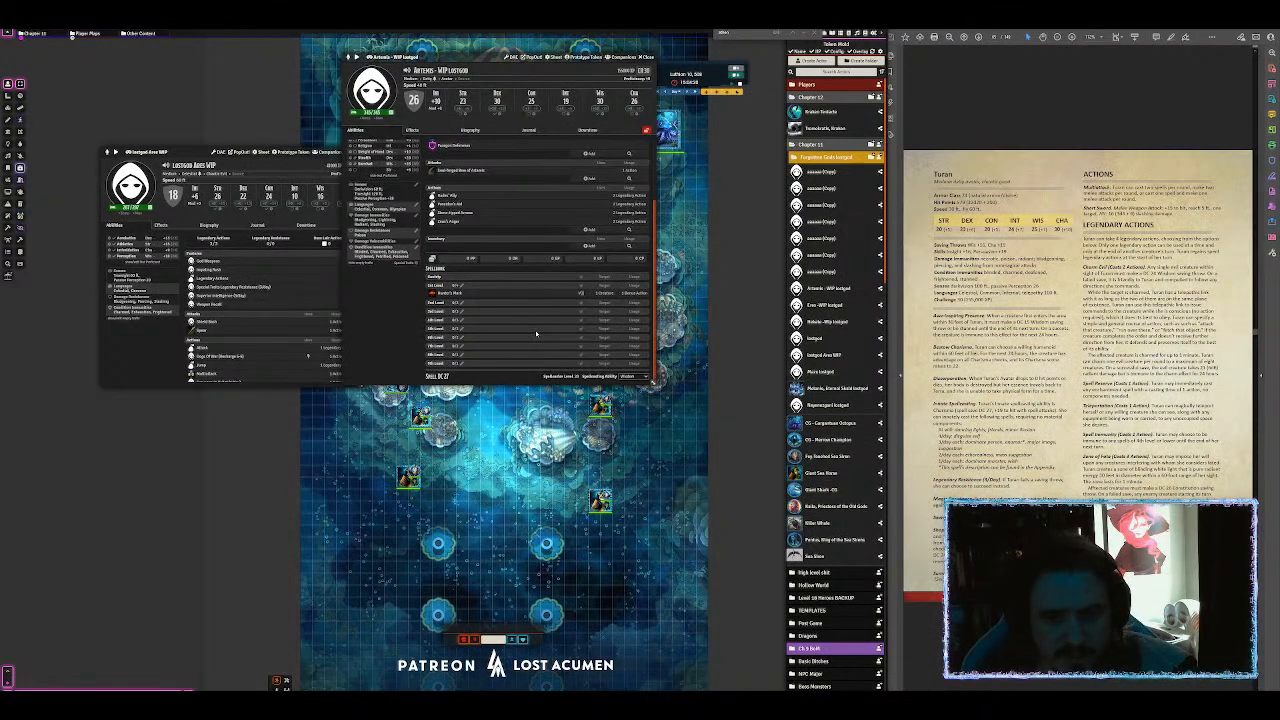
{"action": "scroll", "coordinate": [540, 330], "scroll_direction": "up", "scroll_amount": 3}
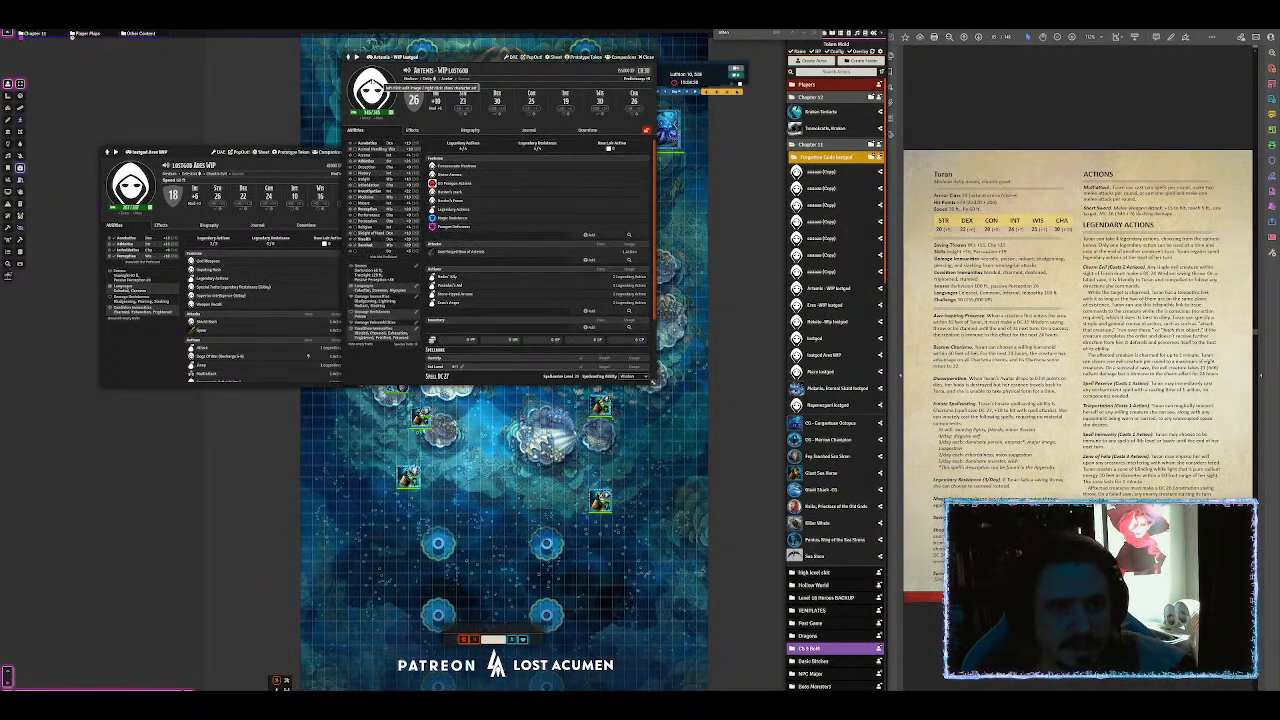
{"action": "key", "text": "BackSpace"}
{"action": "key", "text": "BackSpace"}
{"action": "key", "text": "BackSpace"}
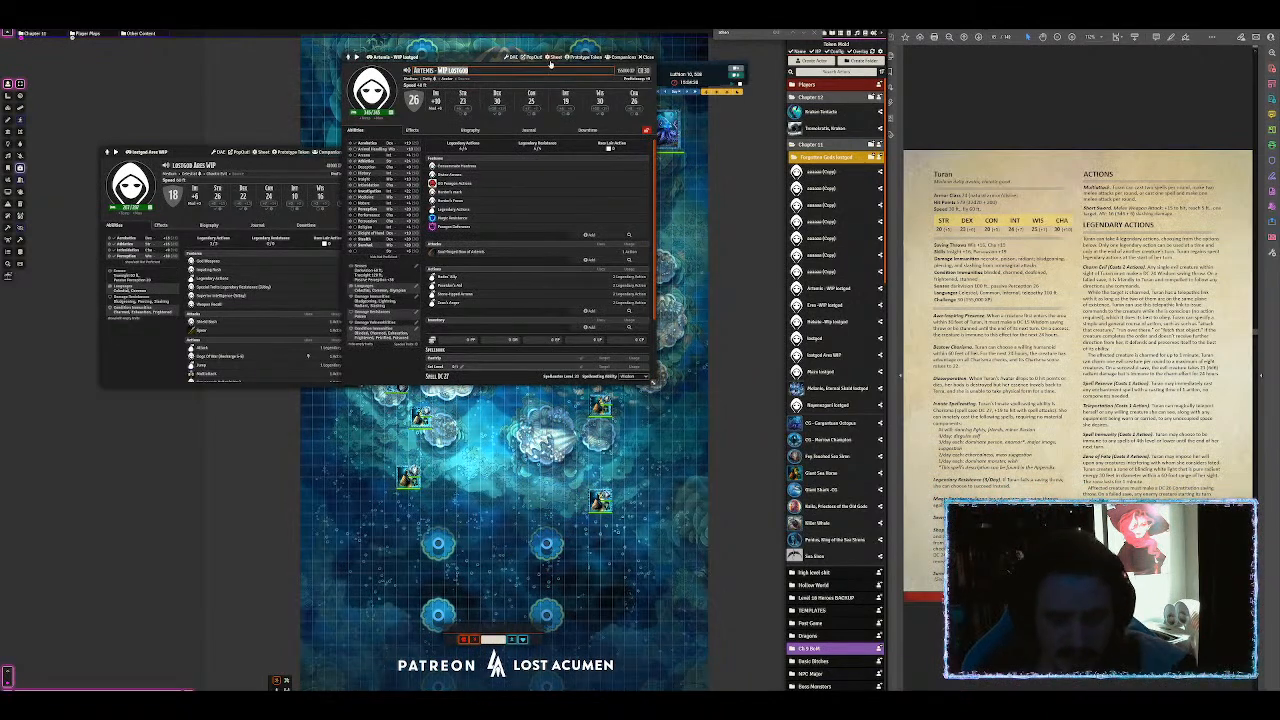
{"action": "type", "text": ", Lost G"}
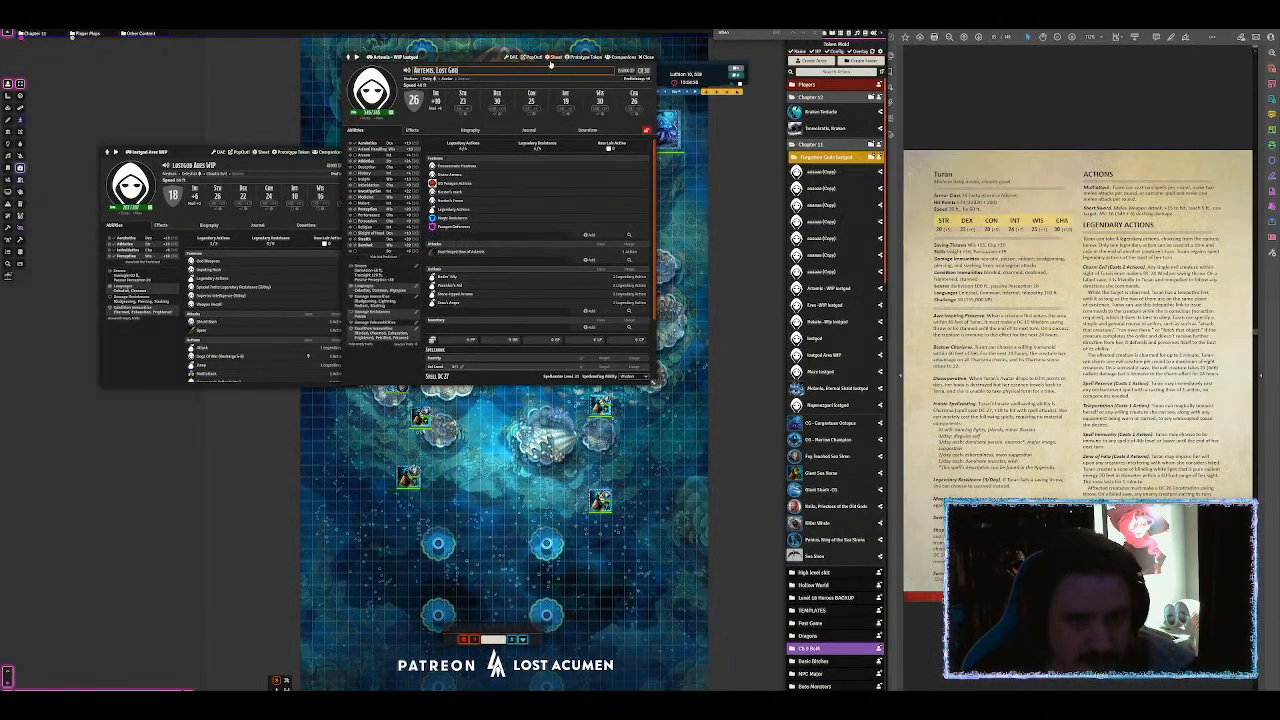
Step: Browse the asset library from Artemis's portrait picker to the token folders and create a subfolder named Lost Gods
{"action": "left_click", "coordinate": [372, 90]}
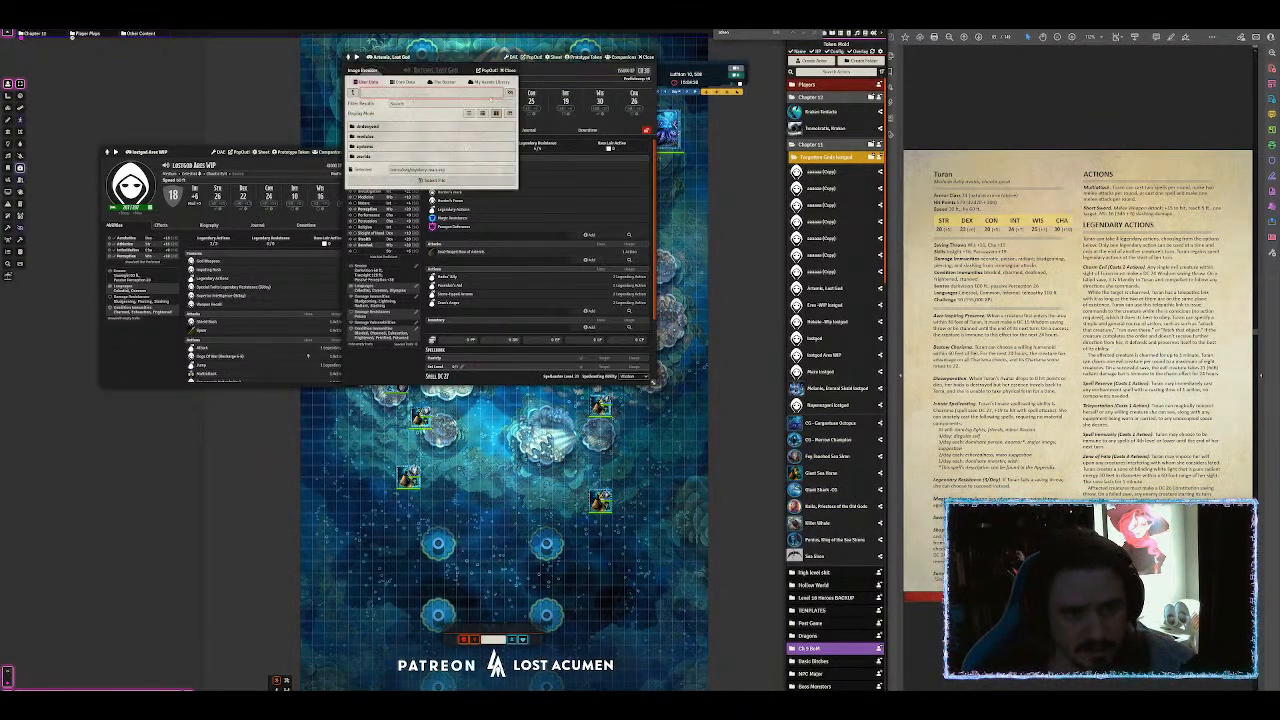
{"action": "left_click", "coordinate": [490, 82]}
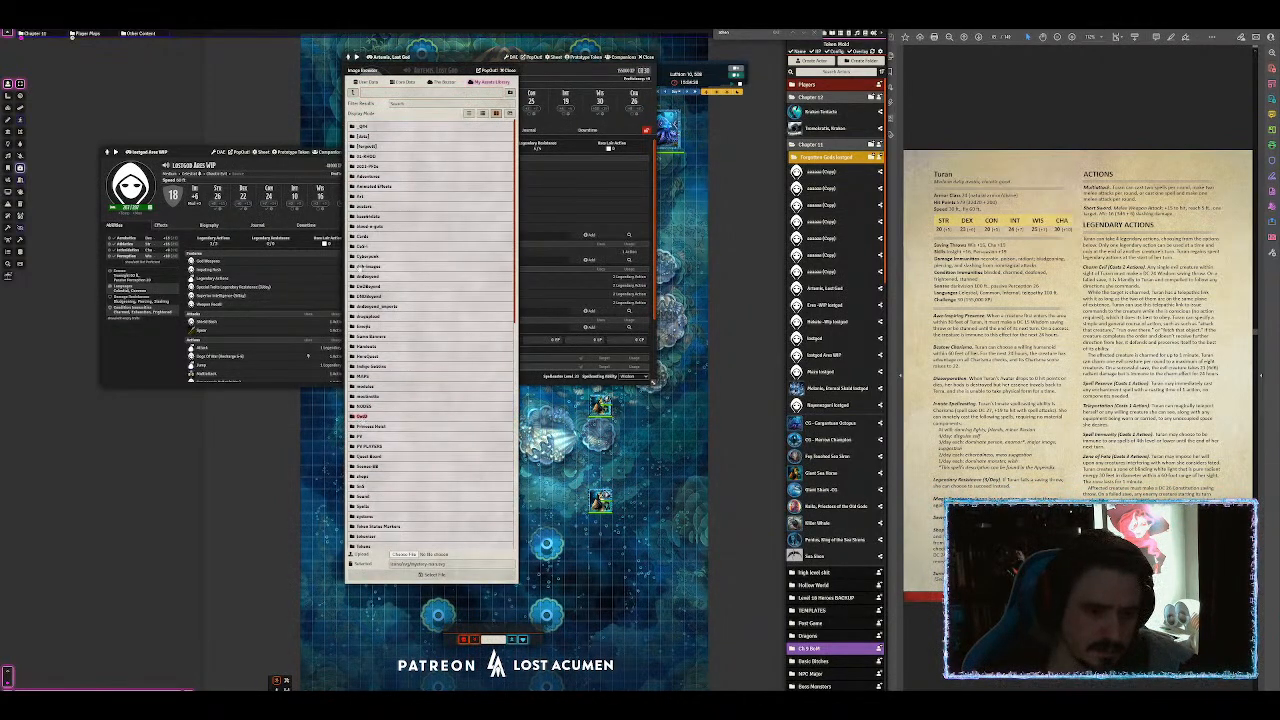
{"action": "left_click", "coordinate": [364, 336]}
{"action": "left_click", "coordinate": [353, 92]}
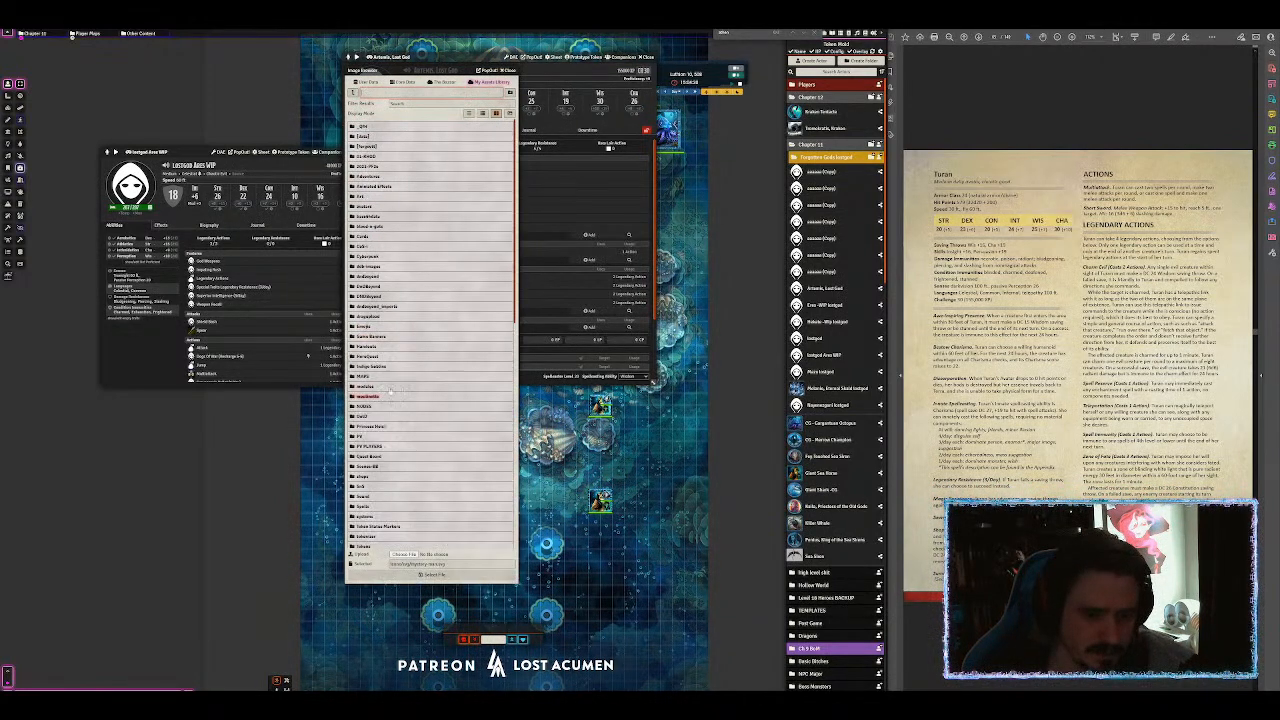
{"action": "scroll", "coordinate": [381, 418], "scroll_direction": "down", "scroll_amount": 3}
{"action": "left_click", "coordinate": [372, 427]}
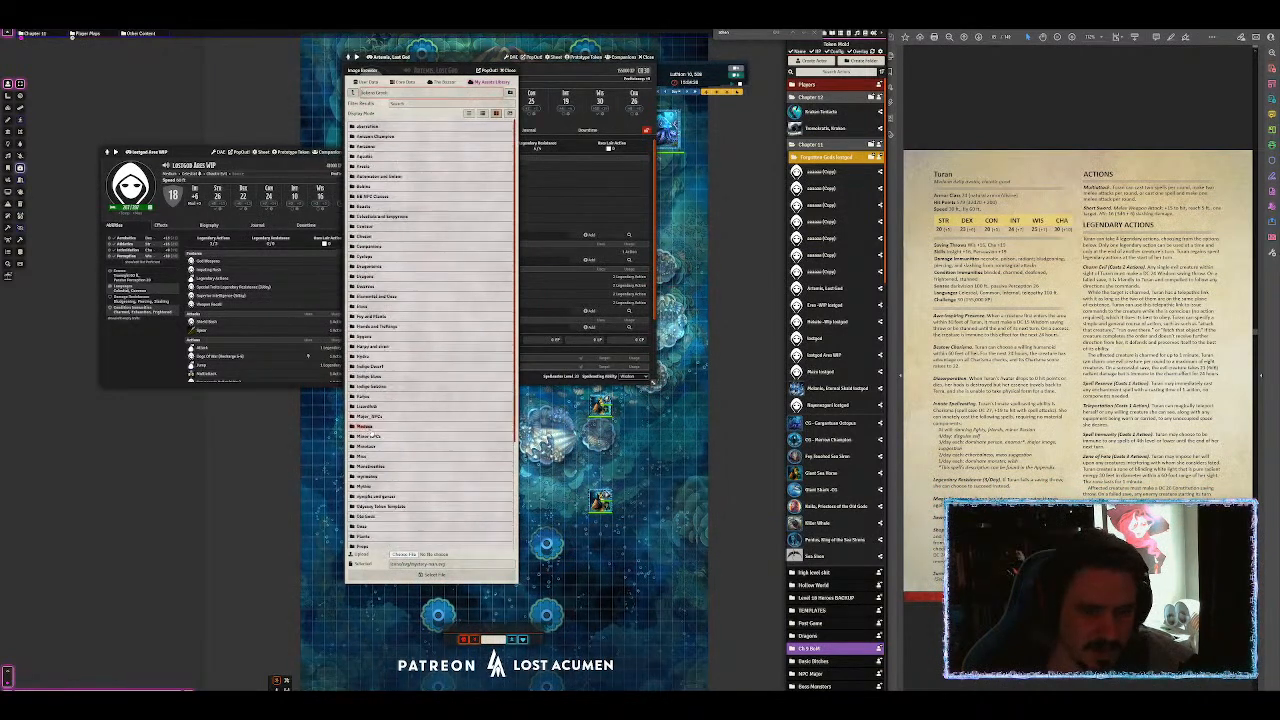
{"action": "left_click", "coordinate": [510, 93]}
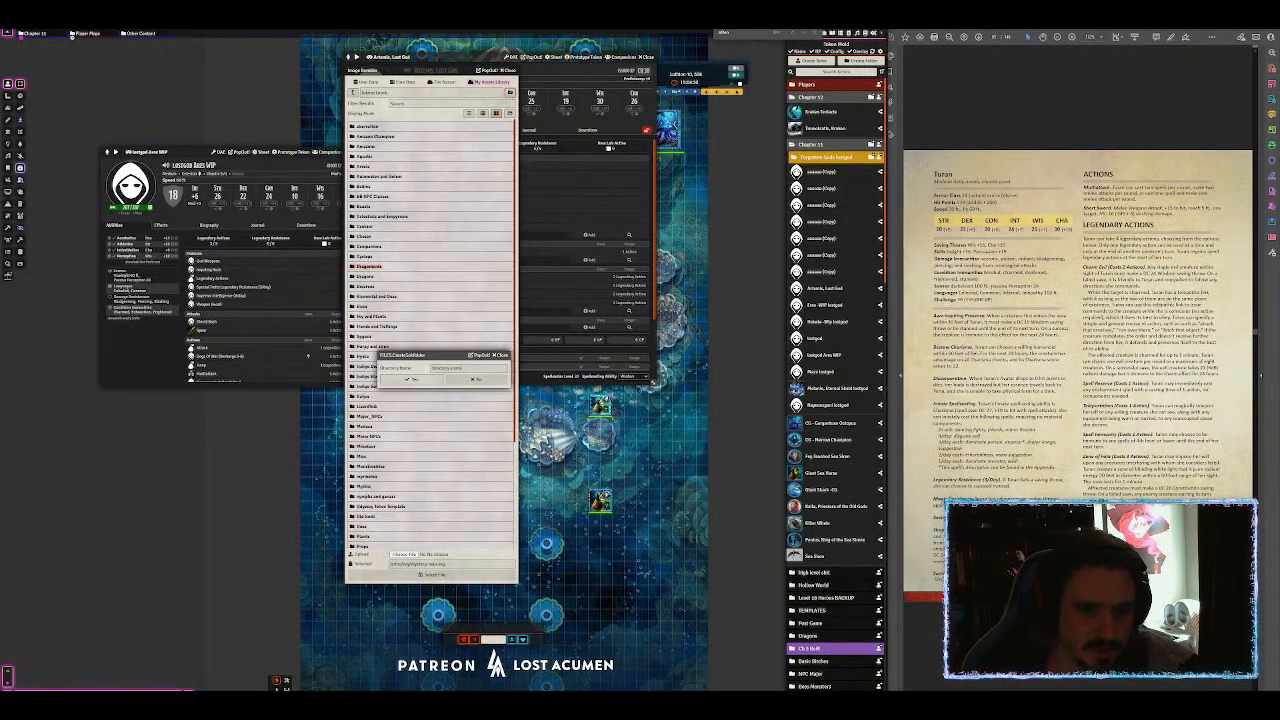
{"action": "left_click", "coordinate": [444, 368]}
{"action": "type", "text": "Lo"}
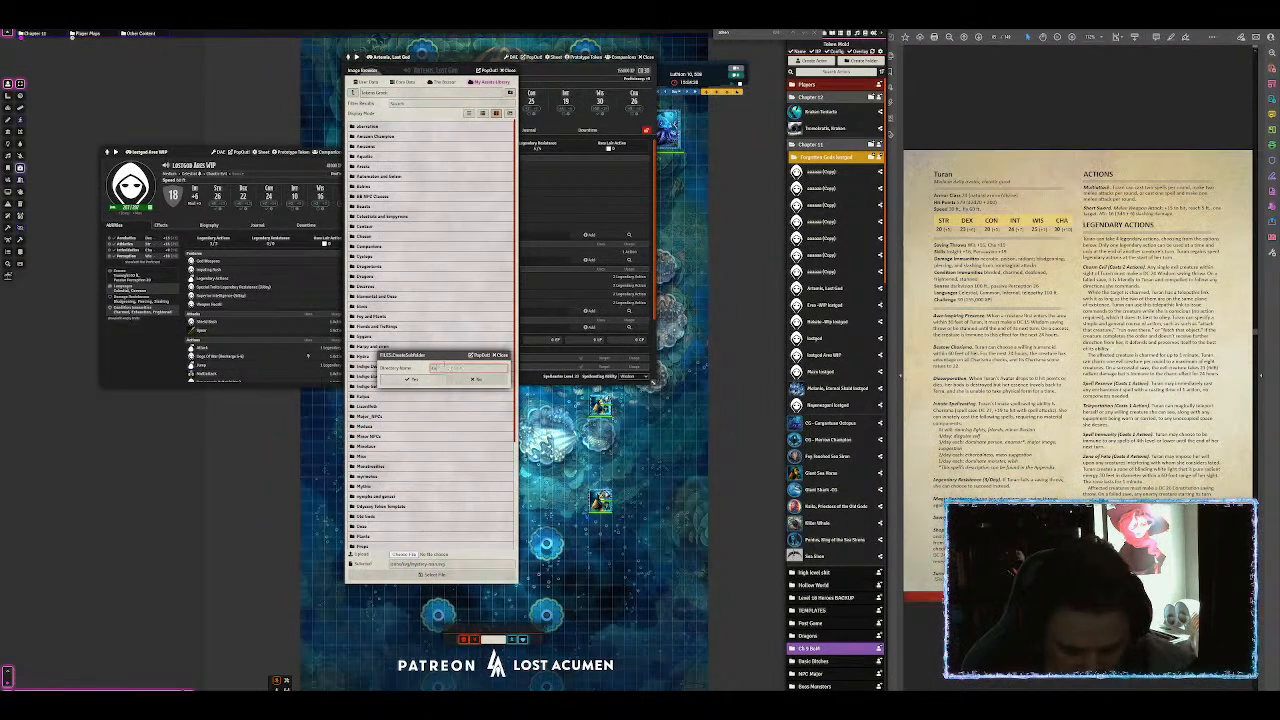
{"action": "type", "text": "st Gods"}
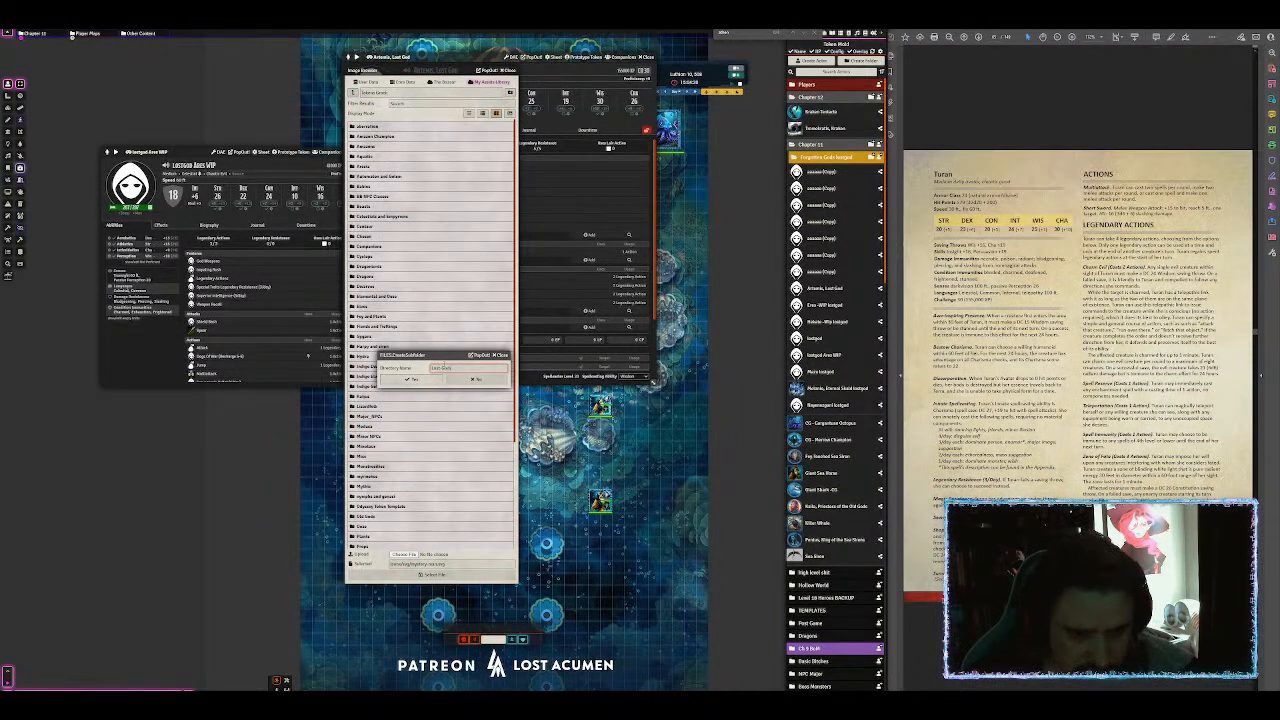
{"action": "key", "text": "Return"}
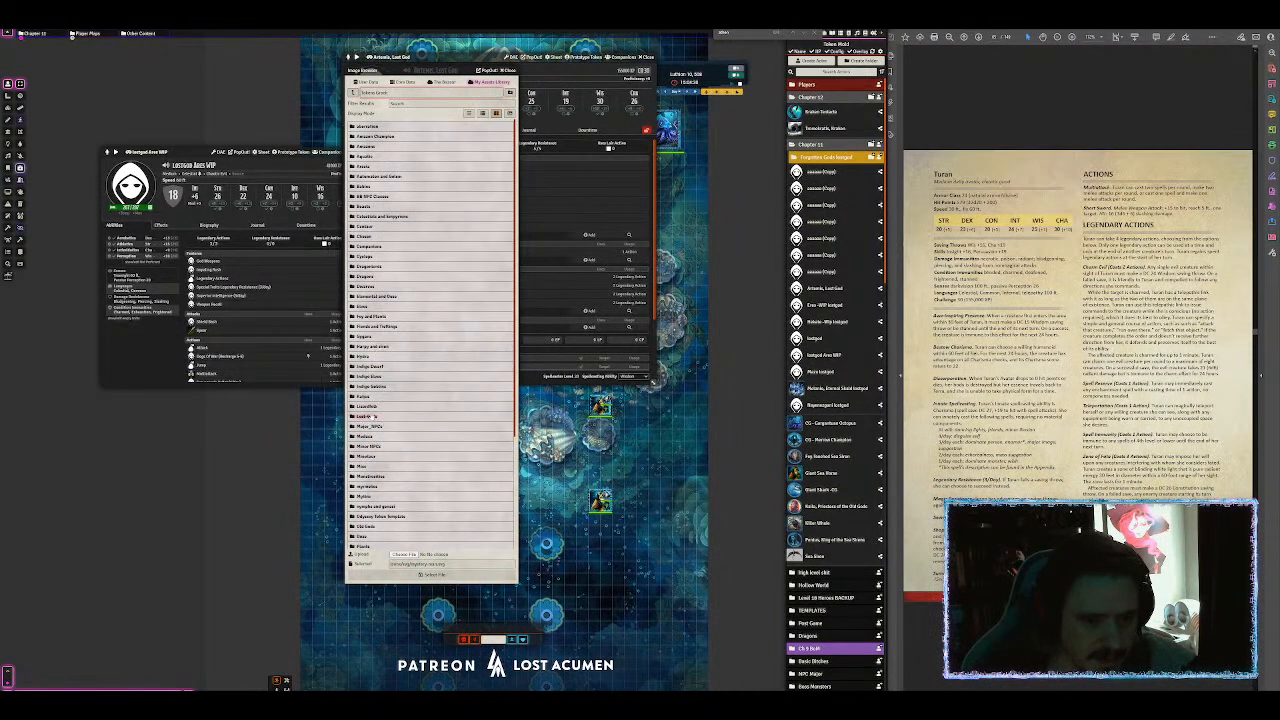
Step: Upload the Artemis image file into the Lost Gods folder and set it as her portrait
{"action": "left_click", "coordinate": [372, 417]}
{"action": "left_click", "coordinate": [404, 136]}
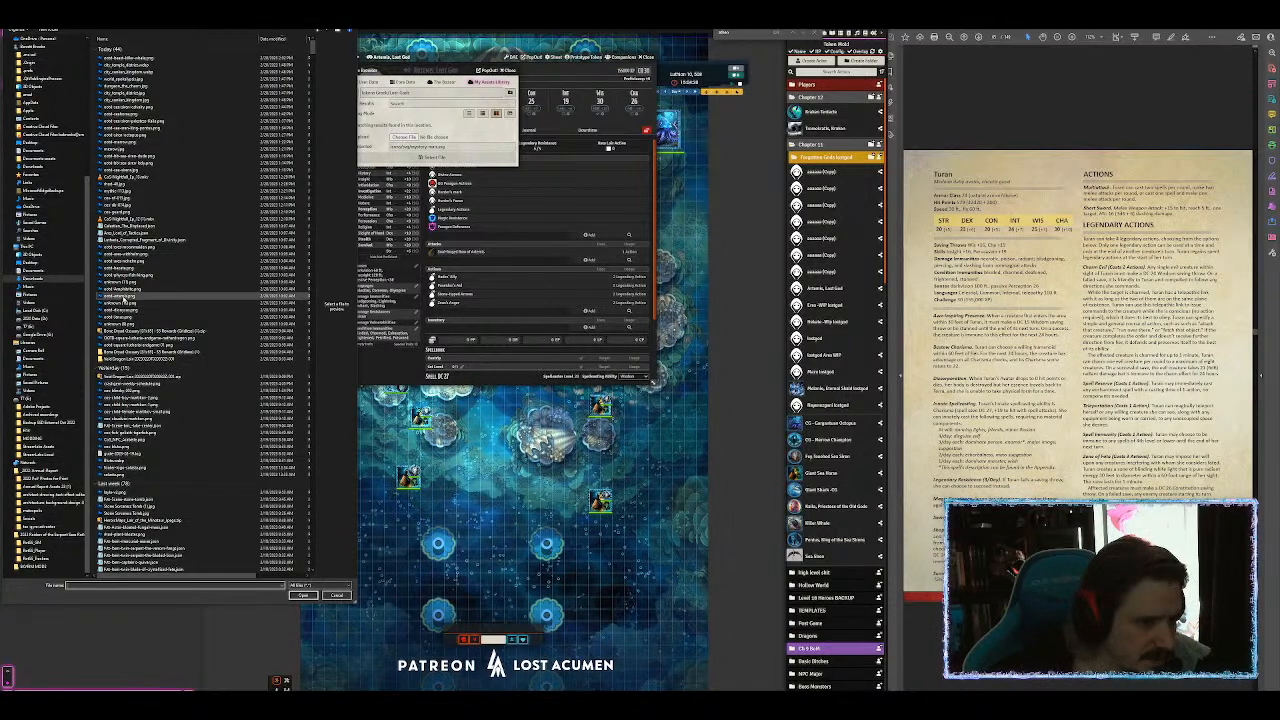
{"action": "left_click", "coordinate": [120, 297]}
{"action": "double_click", "coordinate": [120, 297]}
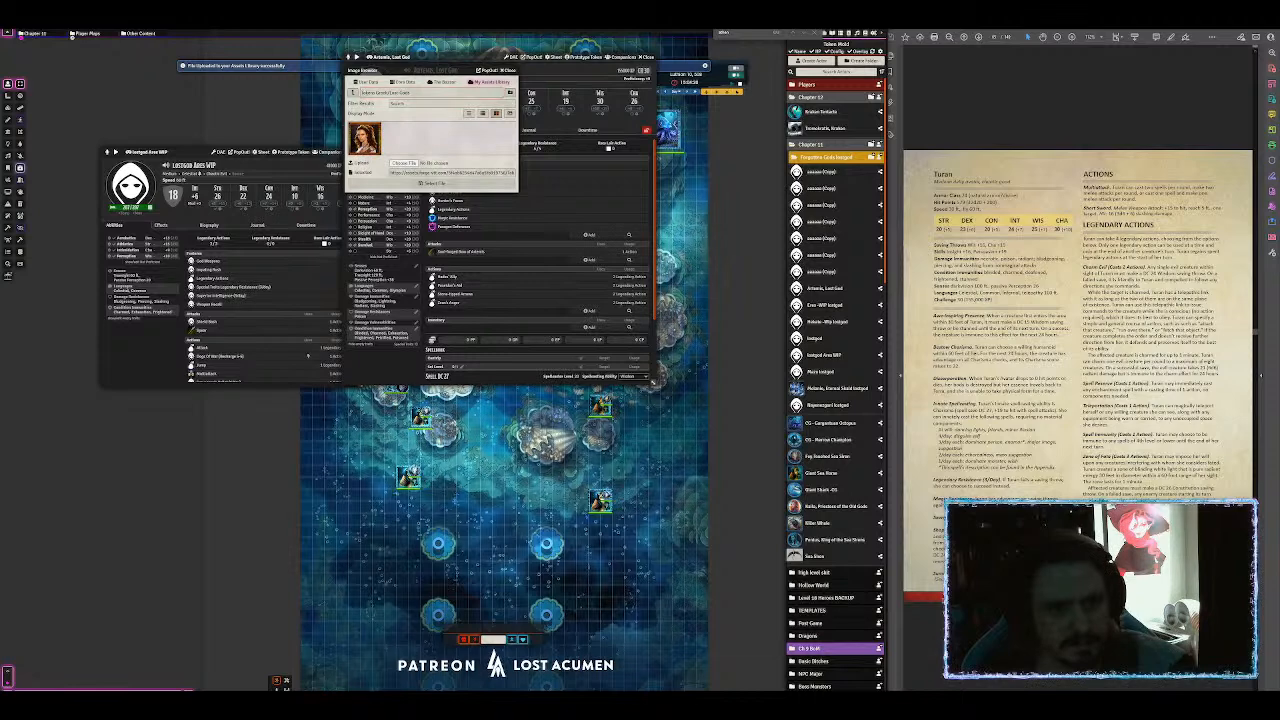
{"action": "left_click", "coordinate": [430, 183]}
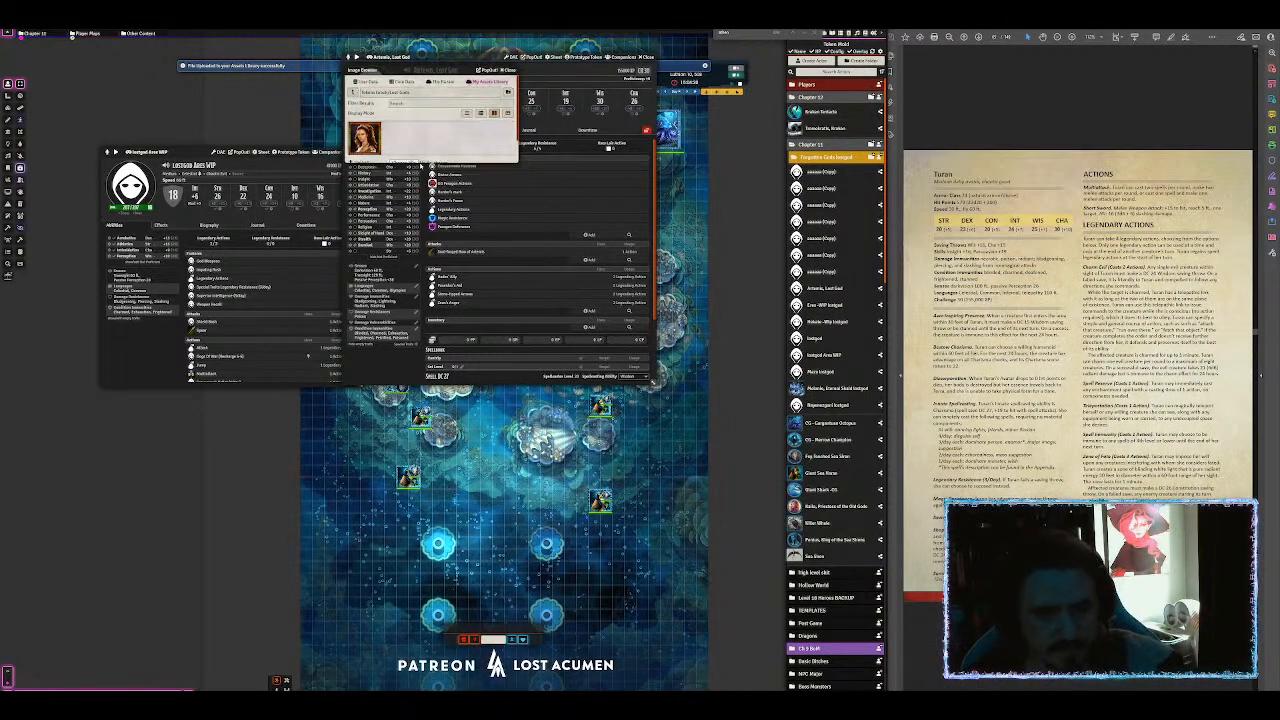
Step: Open Artemis's prototype token and change the colour setting in its appearance options to red
{"action": "left_click", "coordinate": [590, 57]}
{"action": "left_click", "coordinate": [205, 71]}
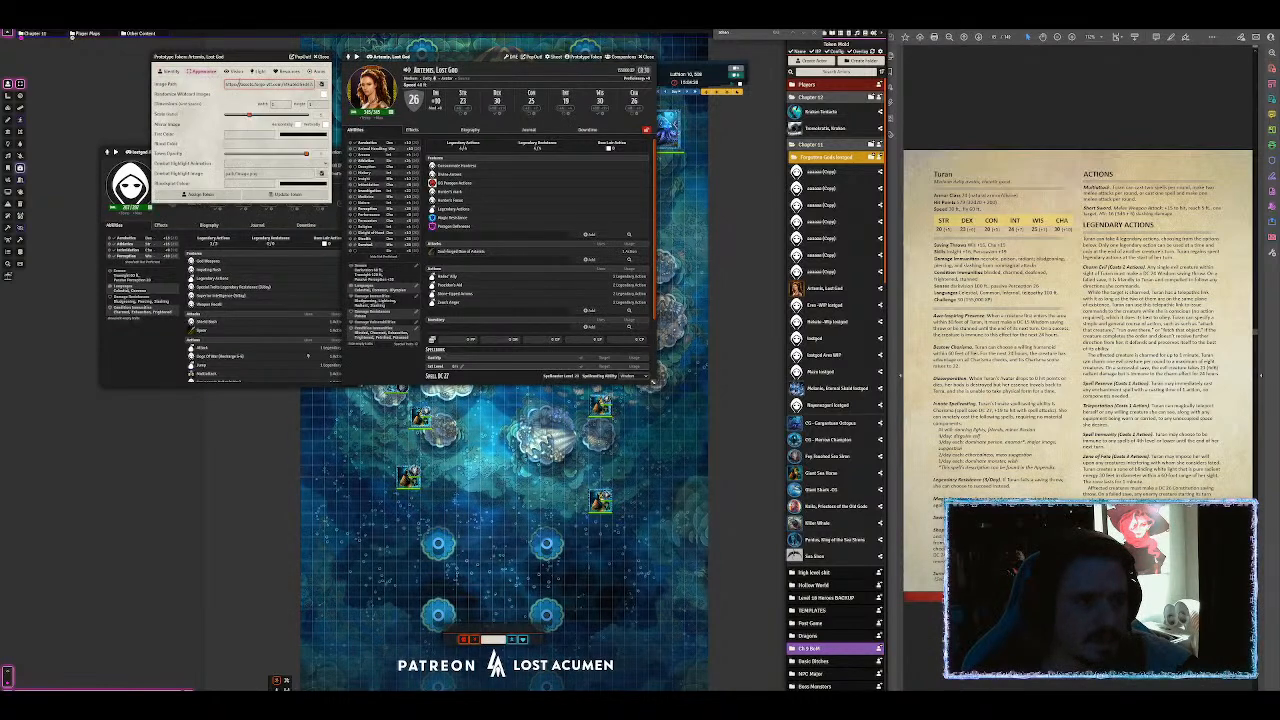
{"action": "left_click", "coordinate": [249, 108]}
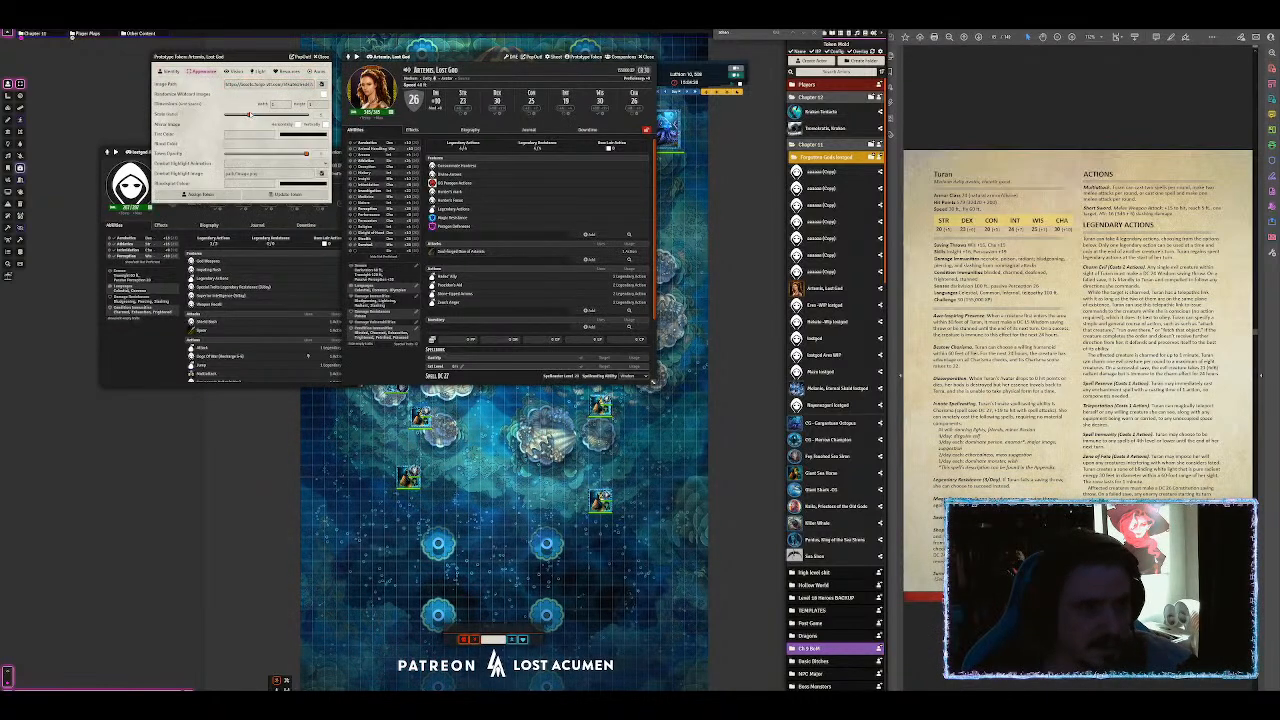
{"action": "left_click", "coordinate": [252, 144]}
{"action": "left_click_drag", "start_coordinate": [280, 147], "coordinate": [228, 152]}
{"action": "scroll", "coordinate": [234, 159], "scroll_direction": "down", "scroll_amount": 1}
{"action": "left_click", "coordinate": [318, 171]}
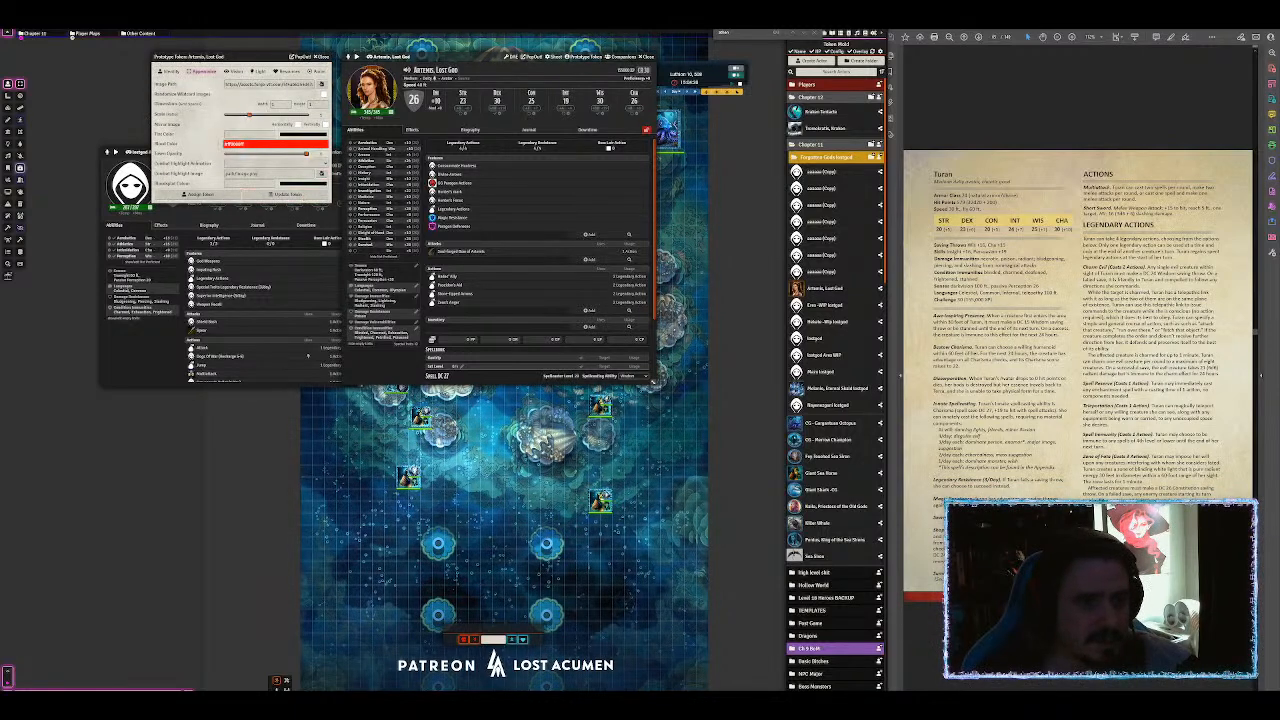
Step: Change when Artemis's prototype token displays its resource bars, and update the token
{"action": "left_click", "coordinate": [289, 72]}
{"action": "left_click", "coordinate": [247, 86]}
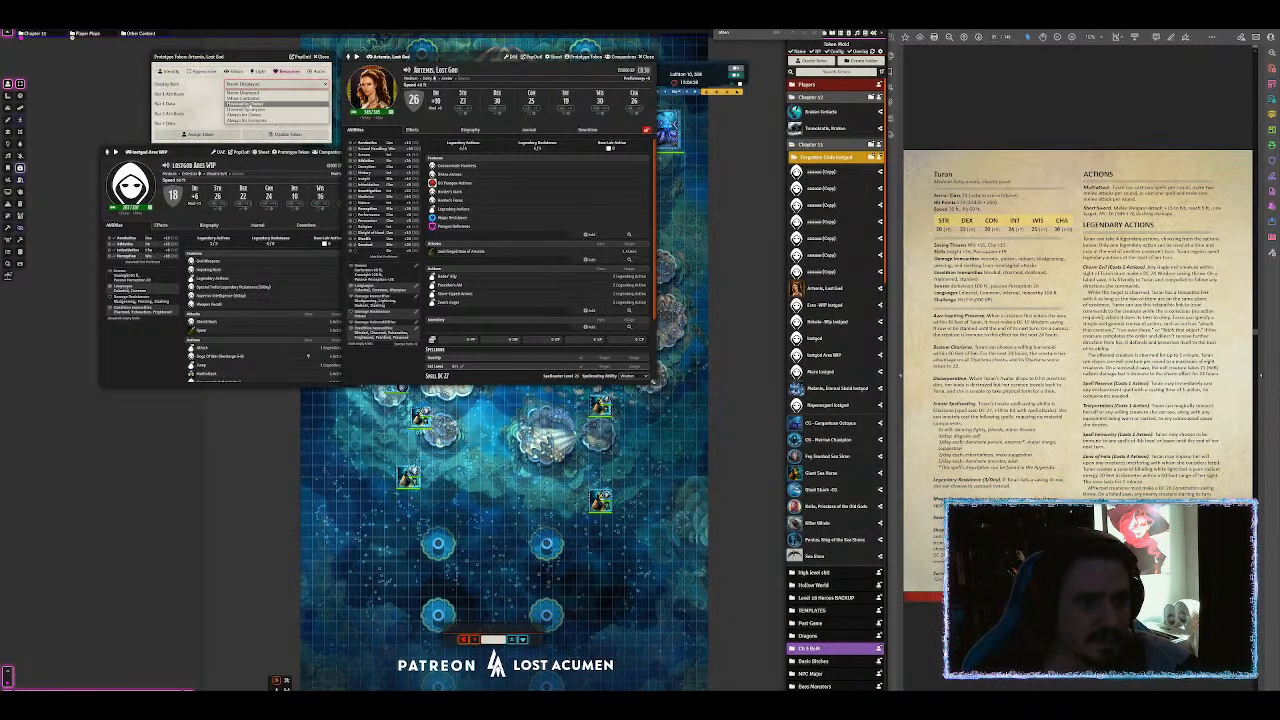
{"action": "left_click", "coordinate": [270, 106]}
{"action": "left_click", "coordinate": [285, 134]}
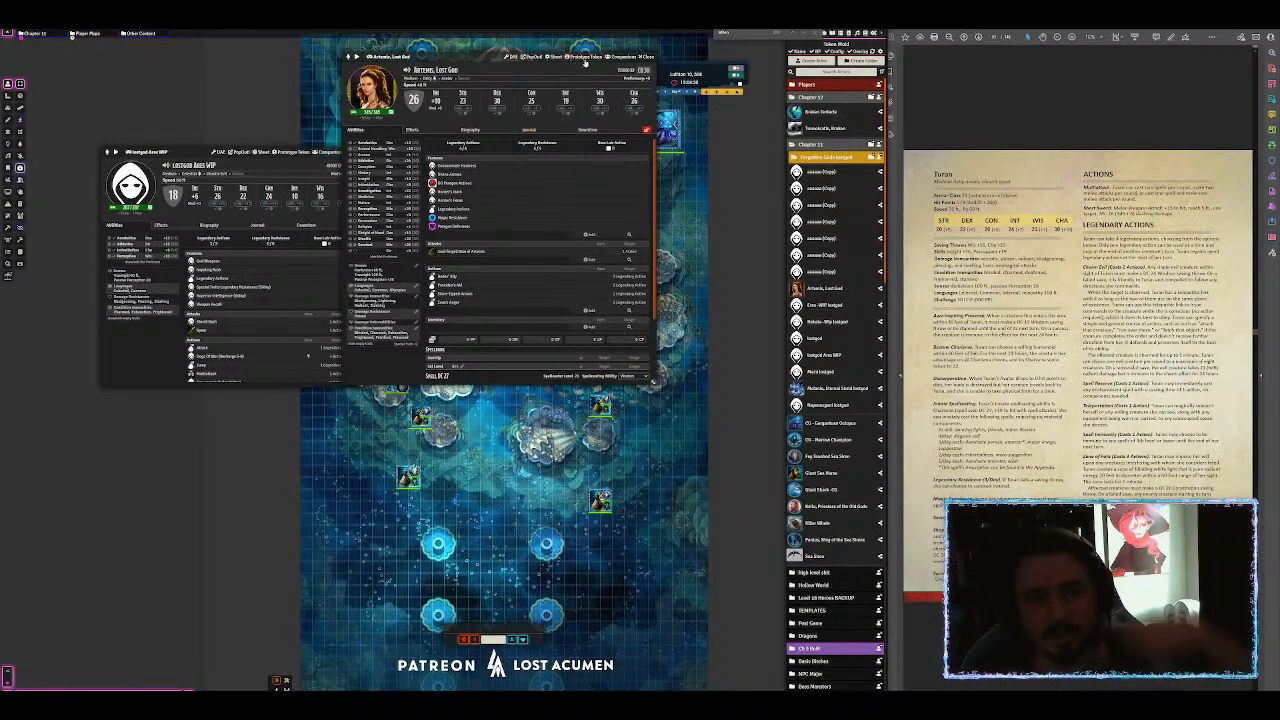
Step: Close Artemis's sheet, reposition the Ares WIP sheet, and delete the "(Copy)" actor listed directly above Artemis
{"action": "left_click_drag", "start_coordinate": [340, 383], "coordinate": [313, 416]}
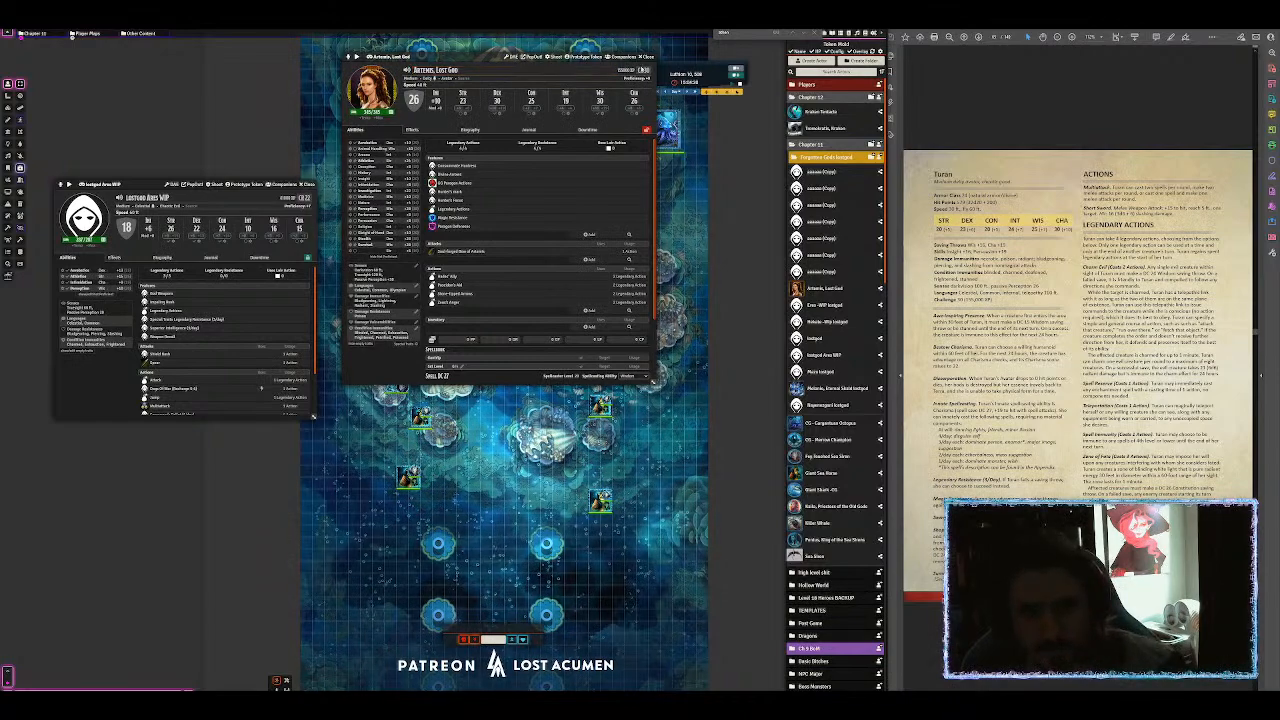
{"action": "left_click", "coordinate": [647, 57]}
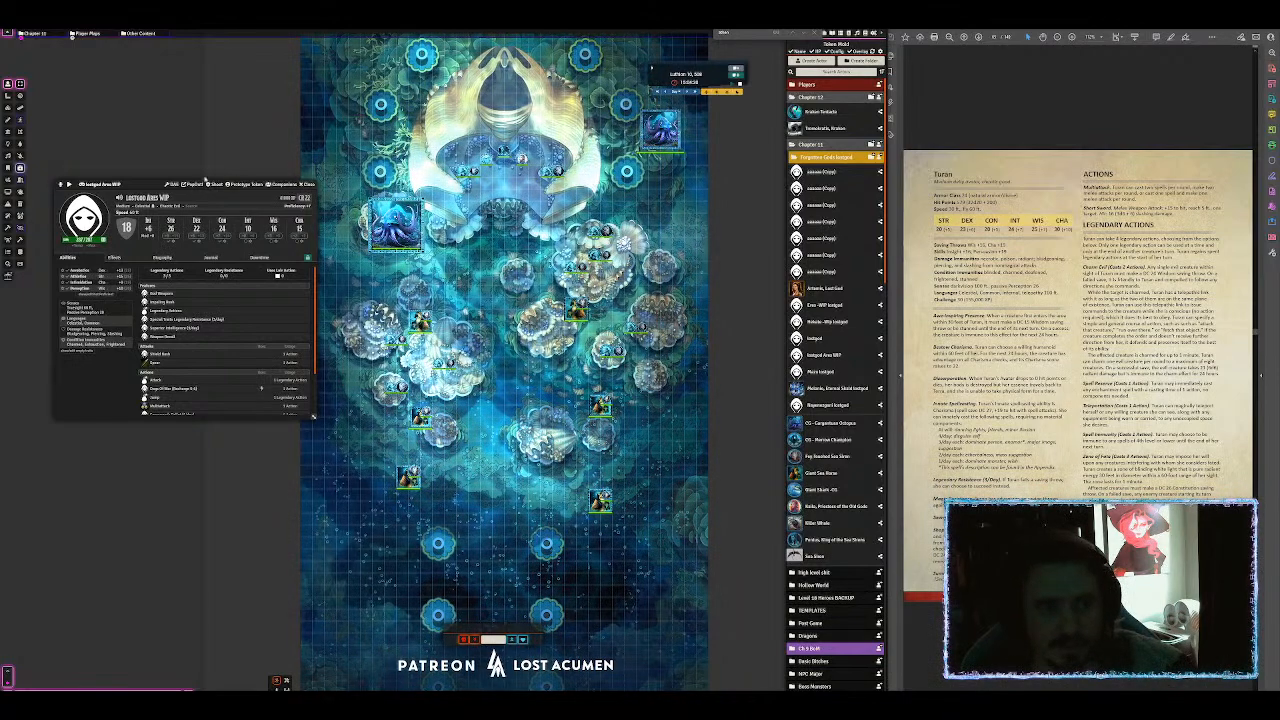
{"action": "left_click_drag", "start_coordinate": [156, 182], "coordinate": [296, 125]}
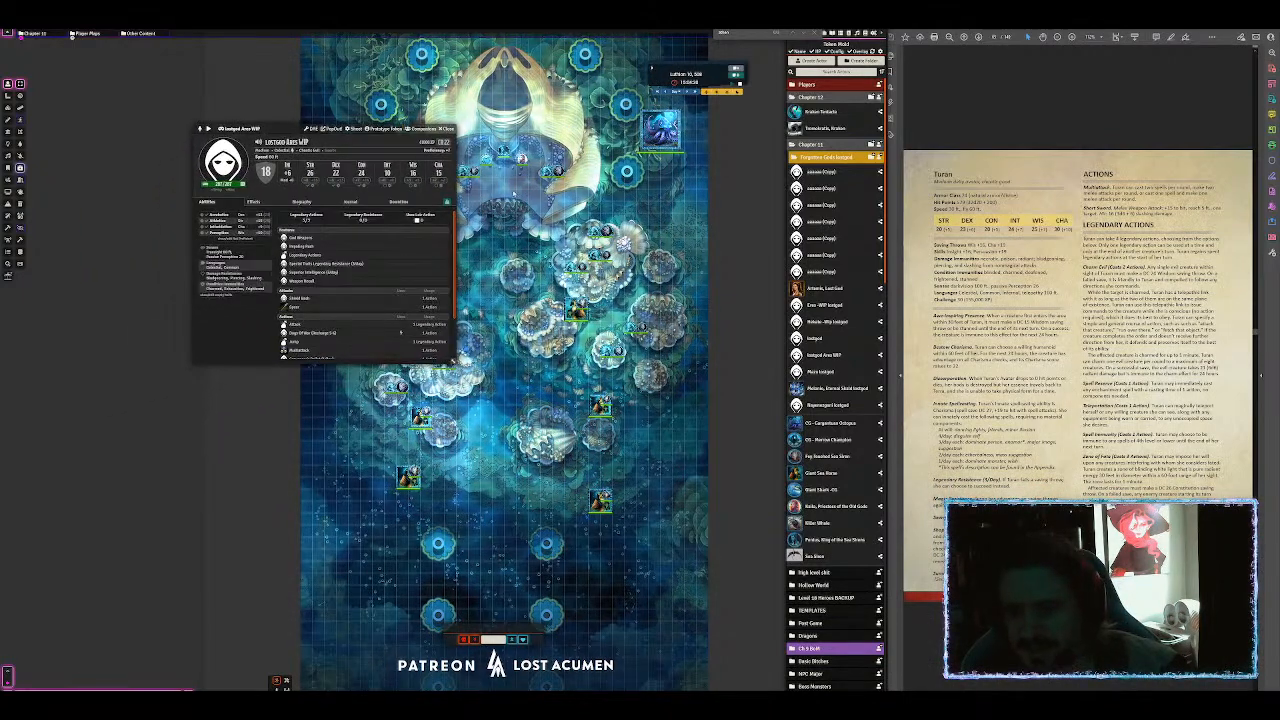
{"action": "right_click", "coordinate": [822, 270]}
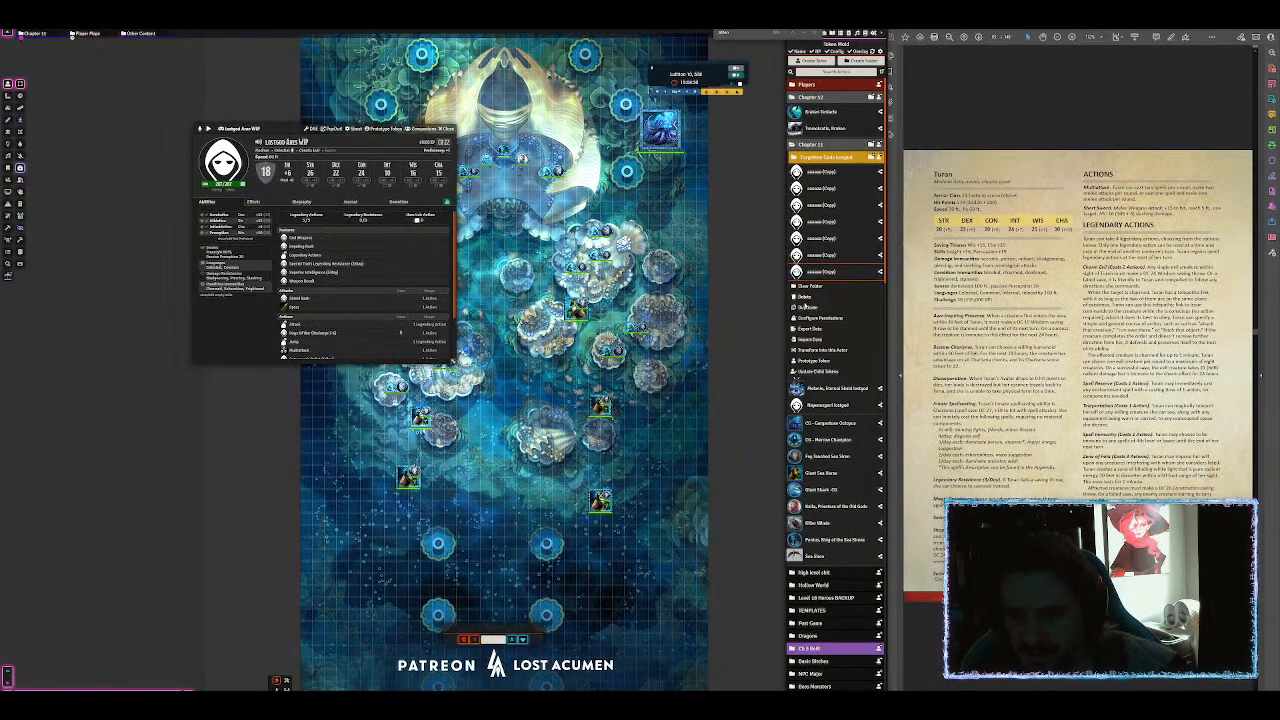
{"action": "left_click", "coordinate": [815, 330]}
{"action": "left_click", "coordinate": [680, 299]}
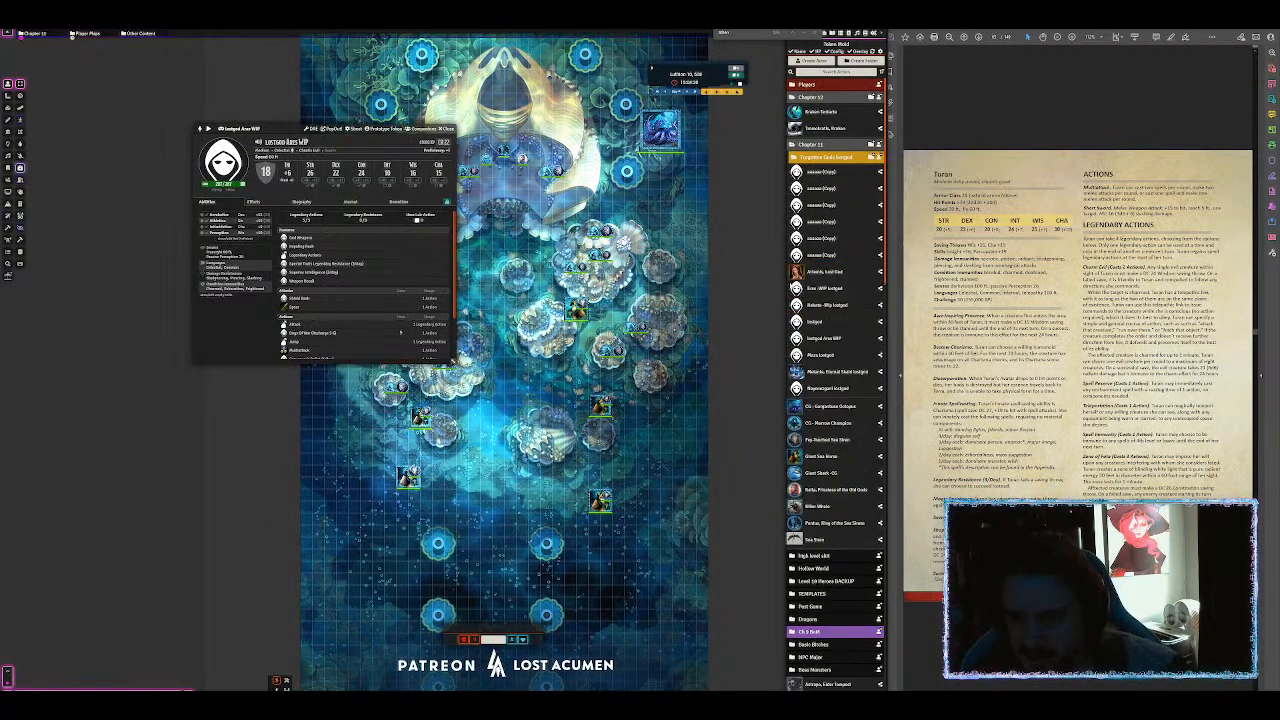
Step: Change the disposition of Artemis's prototype token, update the token, and close her sheet
{"action": "double_click", "coordinate": [485, 195]}
{"action": "left_click", "coordinate": [580, 57]}
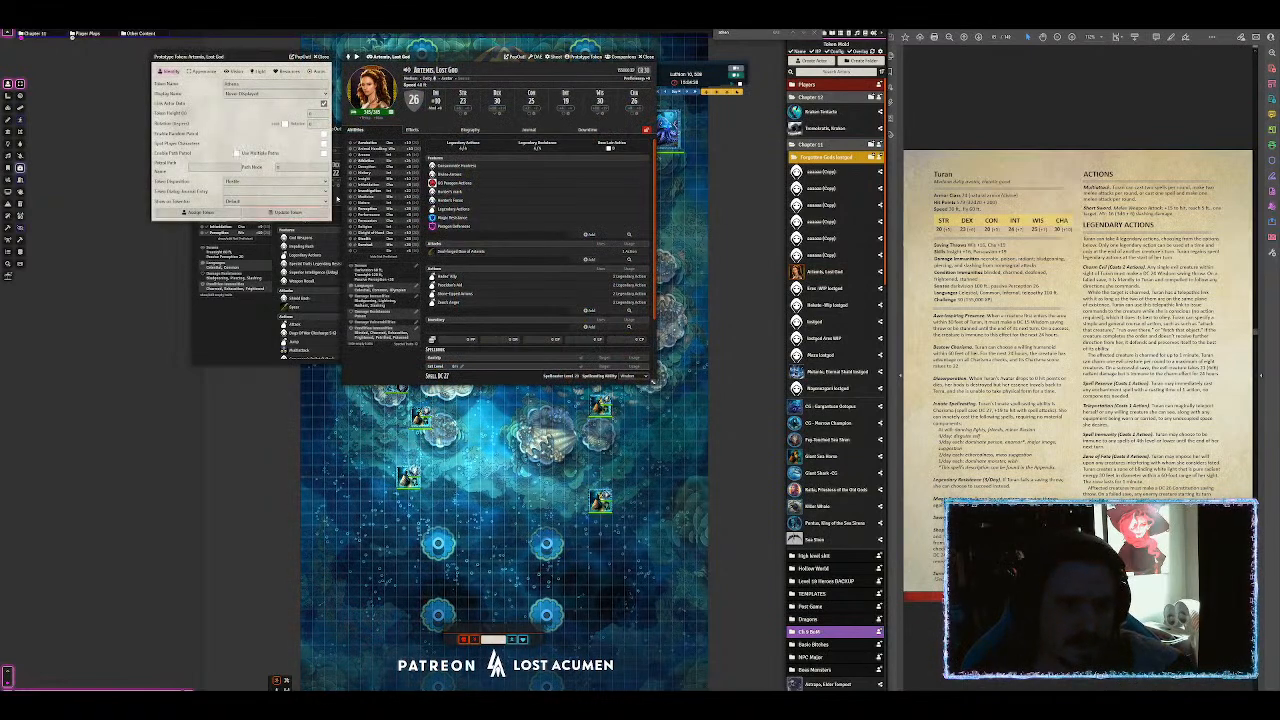
{"action": "left_click", "coordinate": [309, 210]}
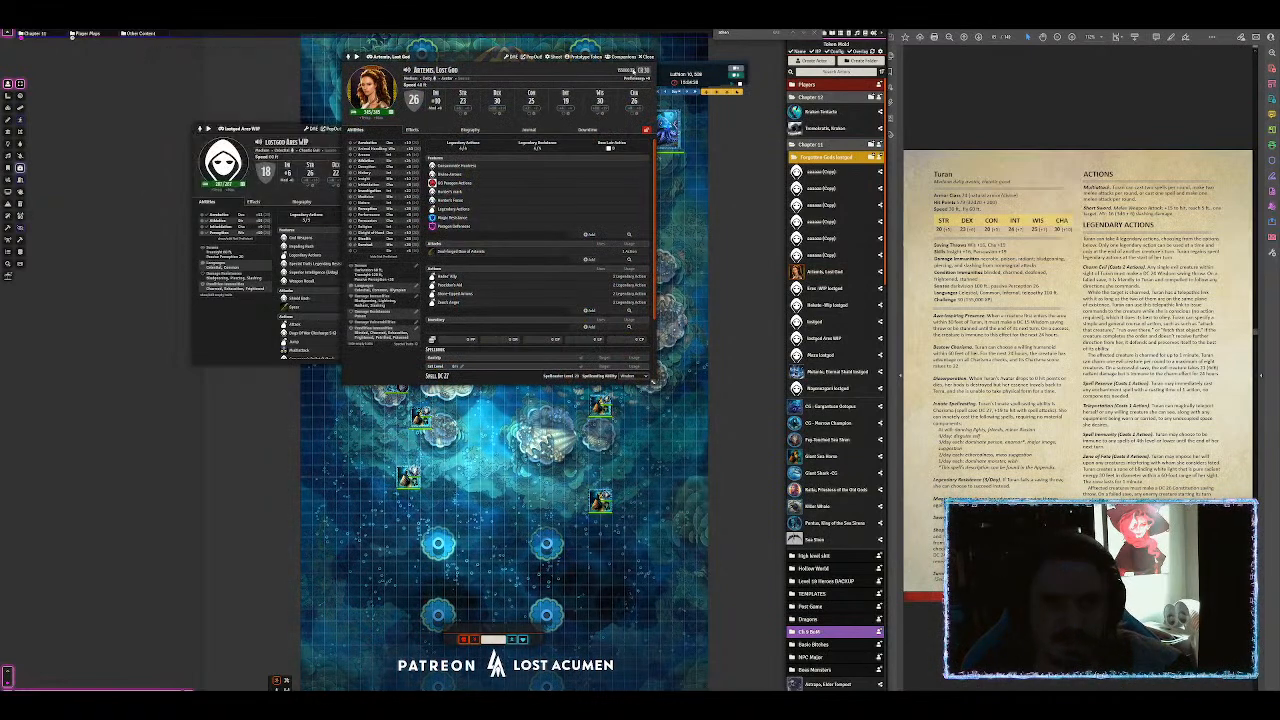
{"action": "left_click", "coordinate": [588, 58]}
{"action": "left_click", "coordinate": [240, 181]}
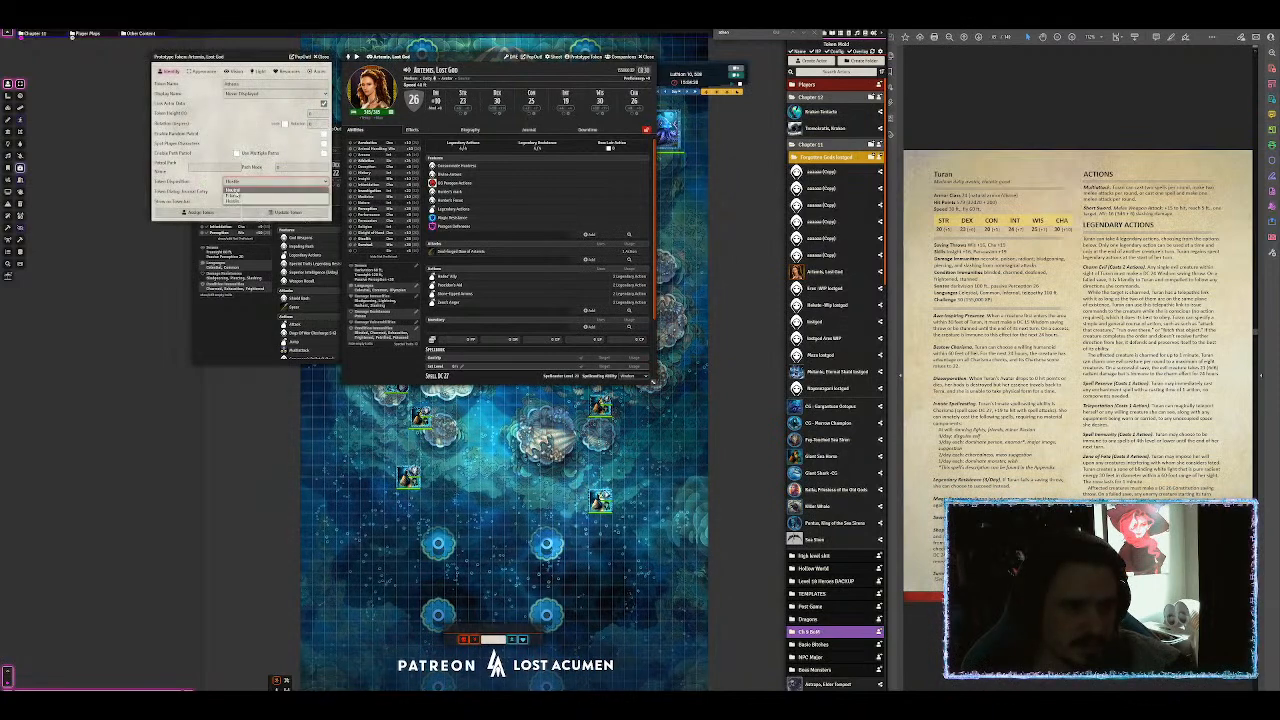
{"action": "left_click", "coordinate": [232, 189]}
{"action": "left_click", "coordinate": [288, 212]}
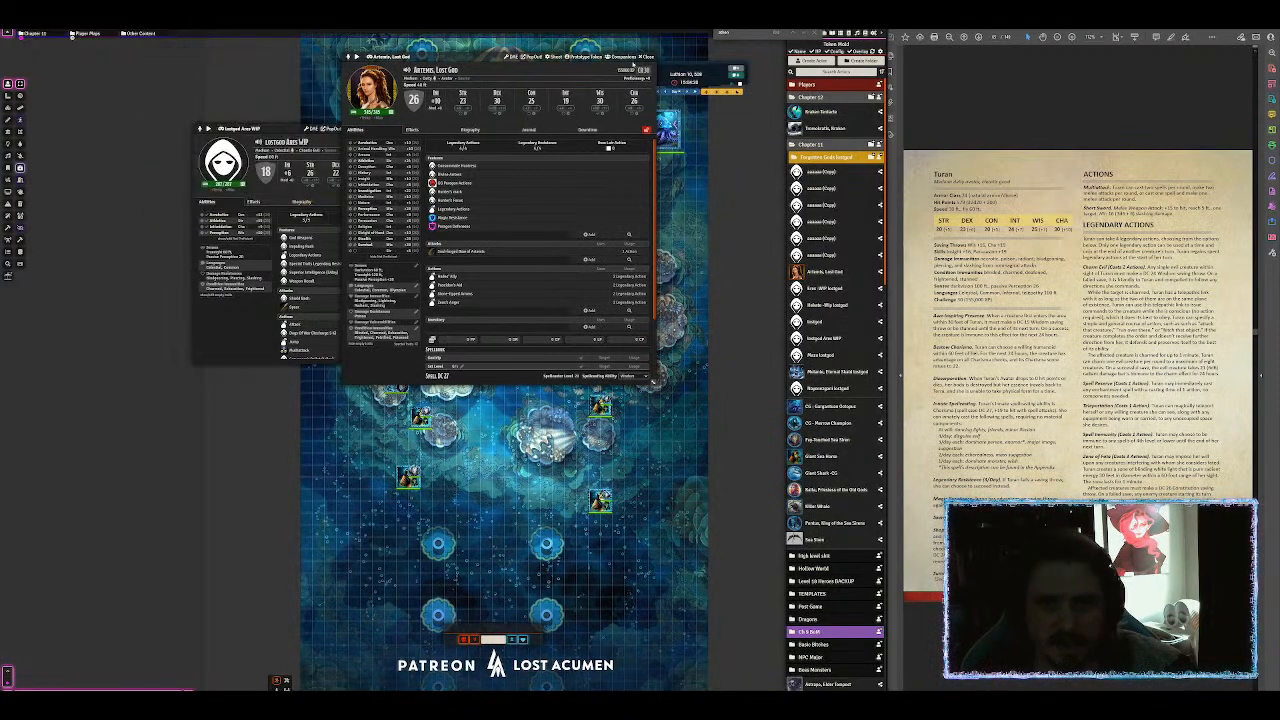
{"action": "left_click", "coordinate": [646, 57]}
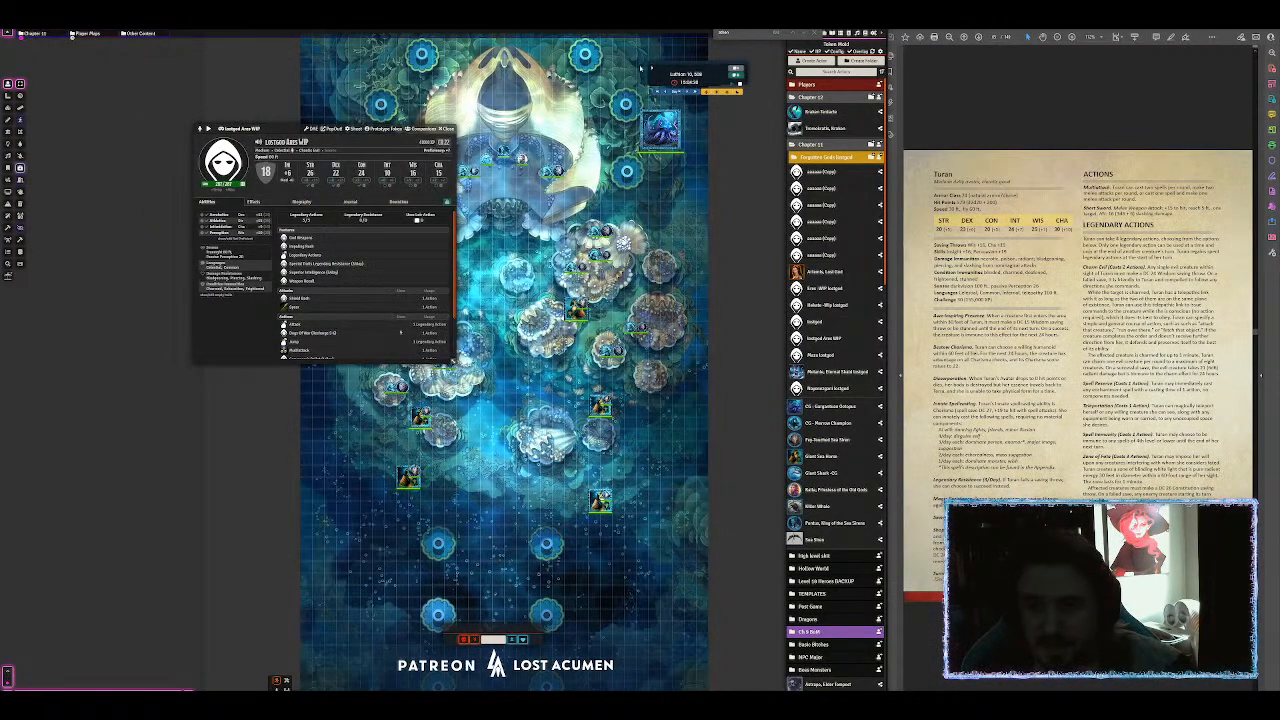
Step: Open the Eros WIP lostgod sheet, enlarge it, list all its skills, and set Charisma to 30
{"action": "left_click", "coordinate": [826, 288]}
{"action": "left_click_drag", "start_coordinate": [418, 252], "coordinate": [453, 80]}
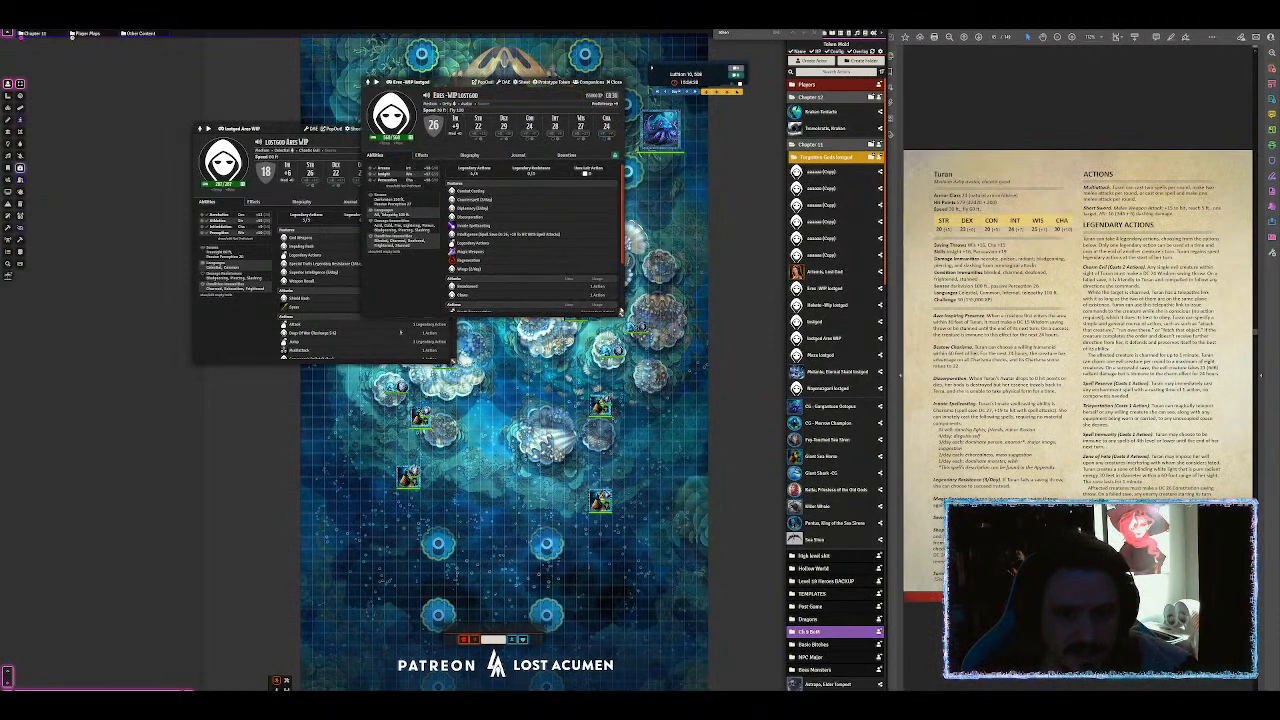
{"action": "left_click_drag", "start_coordinate": [622, 316], "coordinate": [658, 450]}
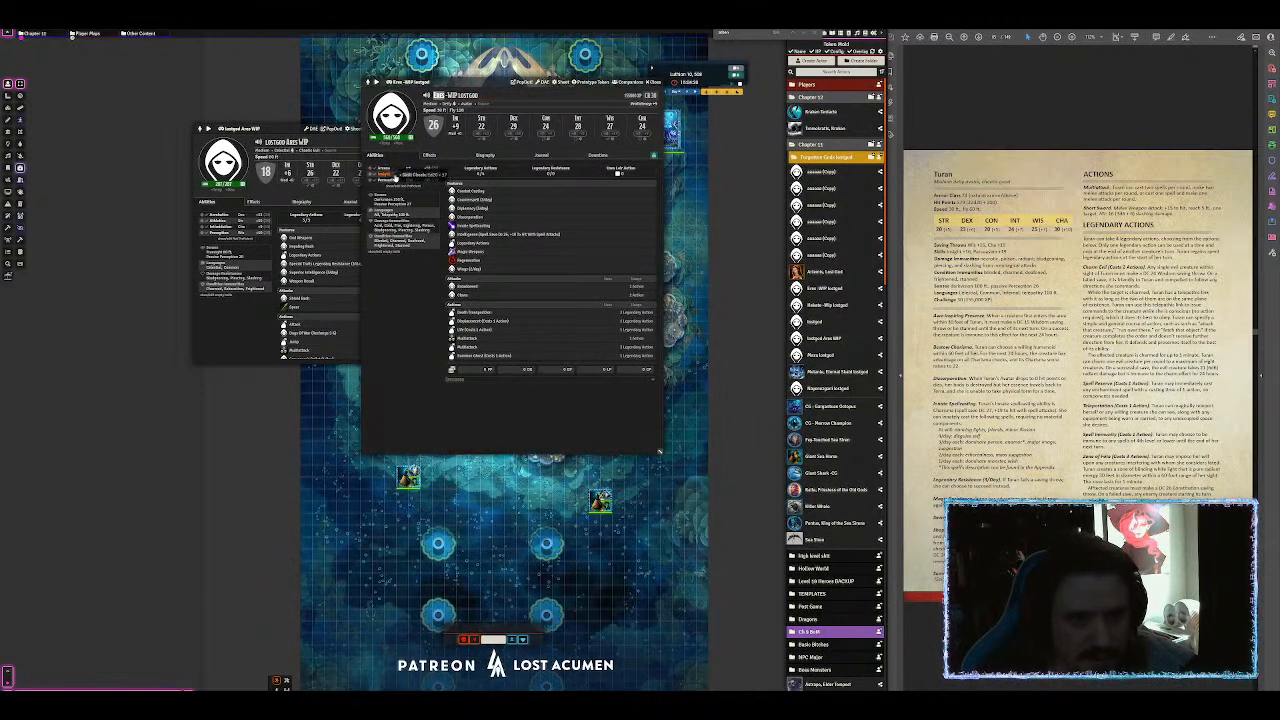
{"action": "left_click", "coordinate": [397, 186]}
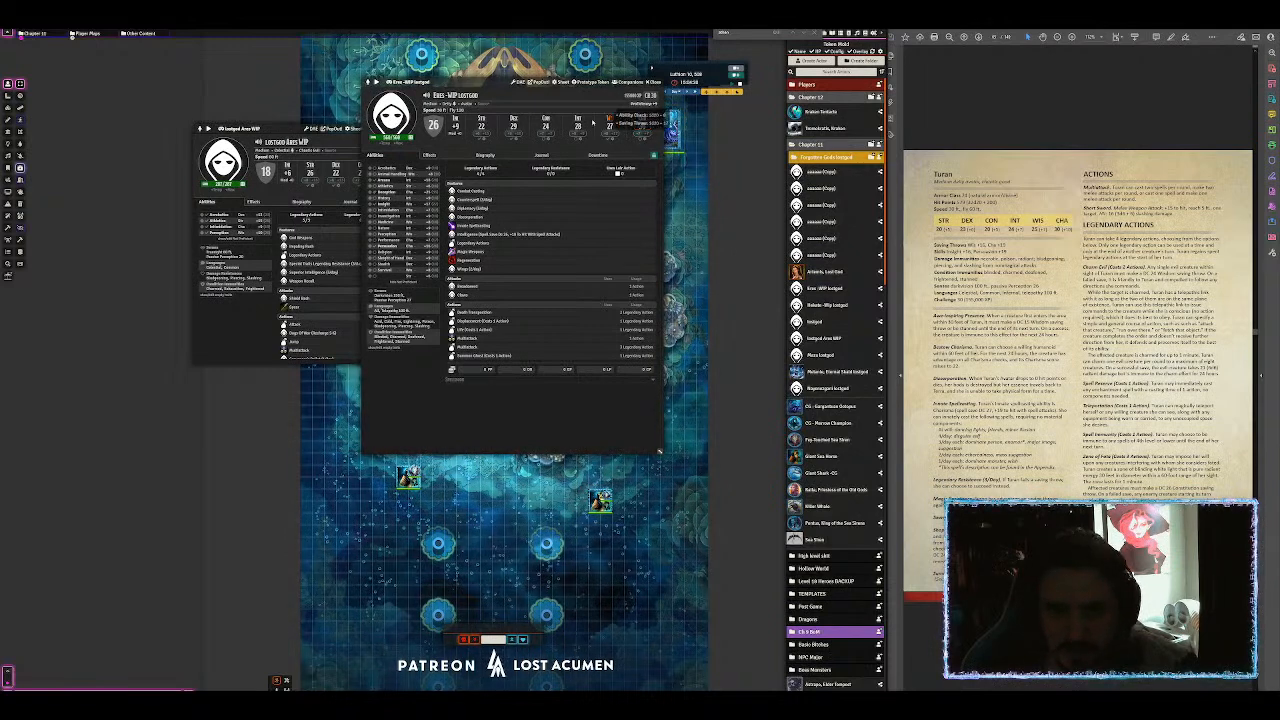
Step: Set Eros's Intelligence to 24 and Wisdom to 22
{"action": "left_click", "coordinate": [579, 126]}
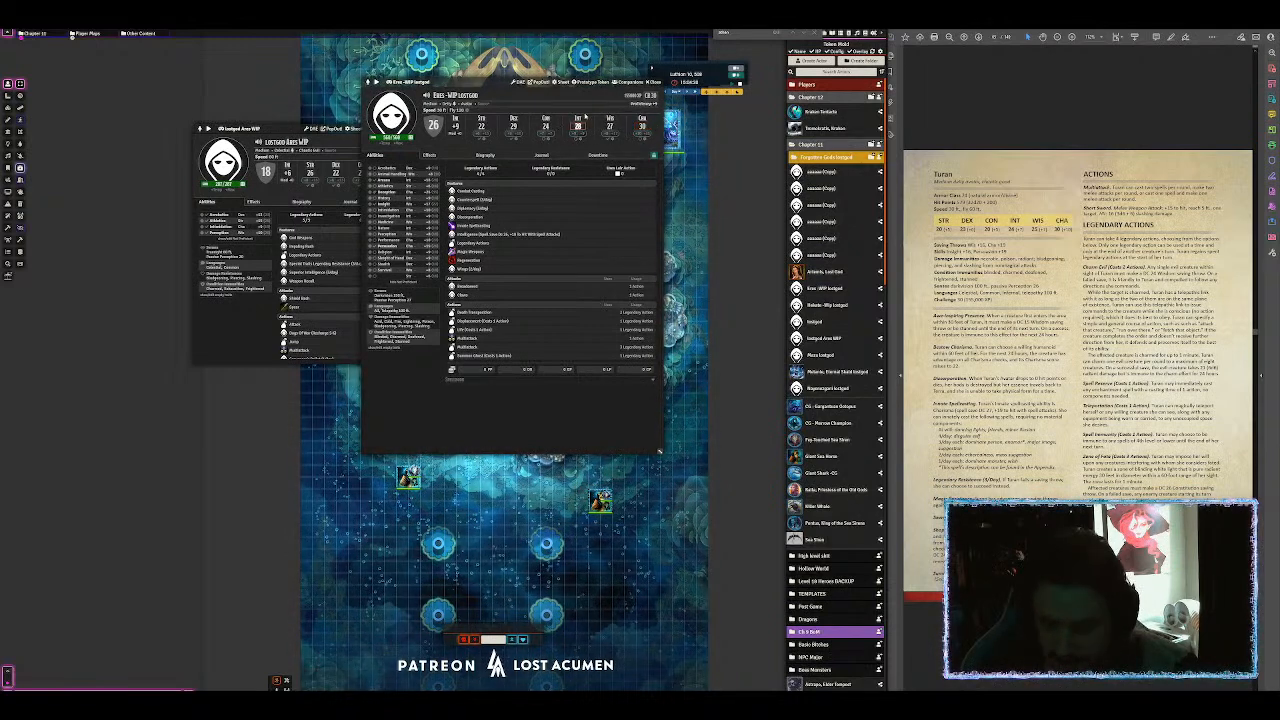
{"action": "type", "text": "24"}
{"action": "left_click", "coordinate": [610, 126]}
{"action": "type", "text": "22"}
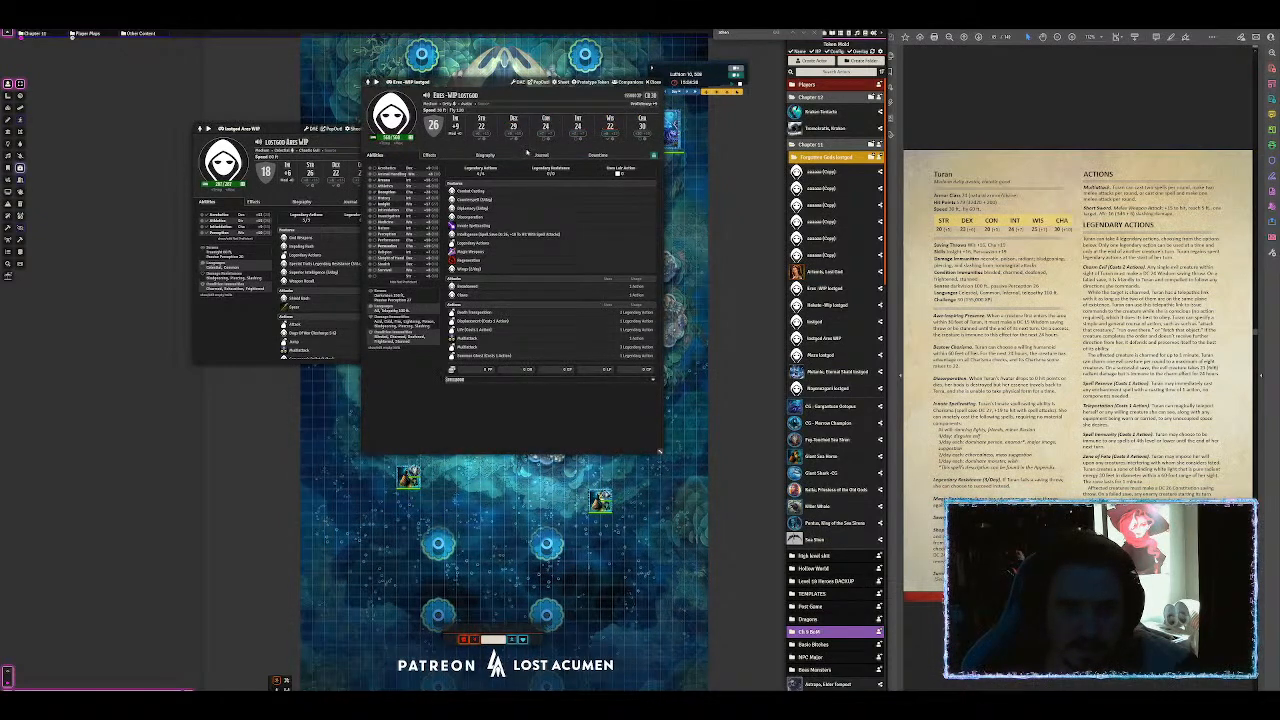
Step: Reword the Combat Casting description to name Eros, extend it after the spell duration text, and save and close the feature
{"action": "mouse_move", "coordinate": [485, 190]}
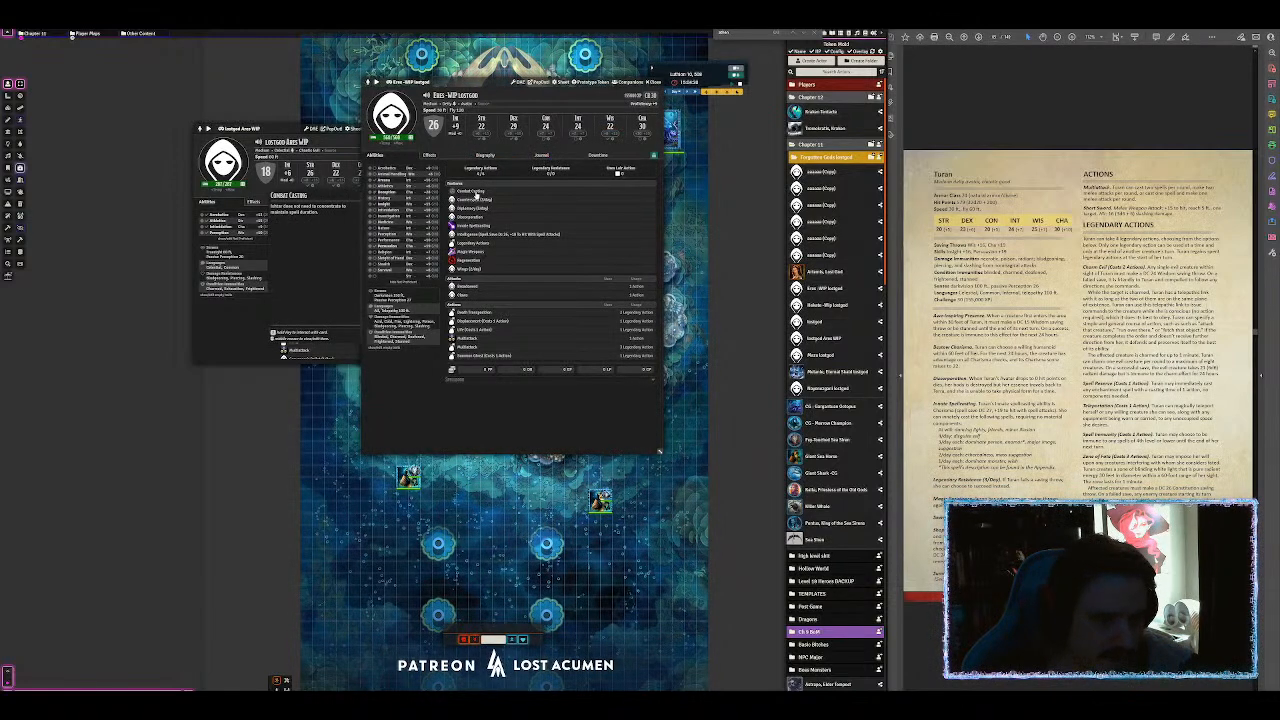
{"action": "left_click", "coordinate": [476, 193]}
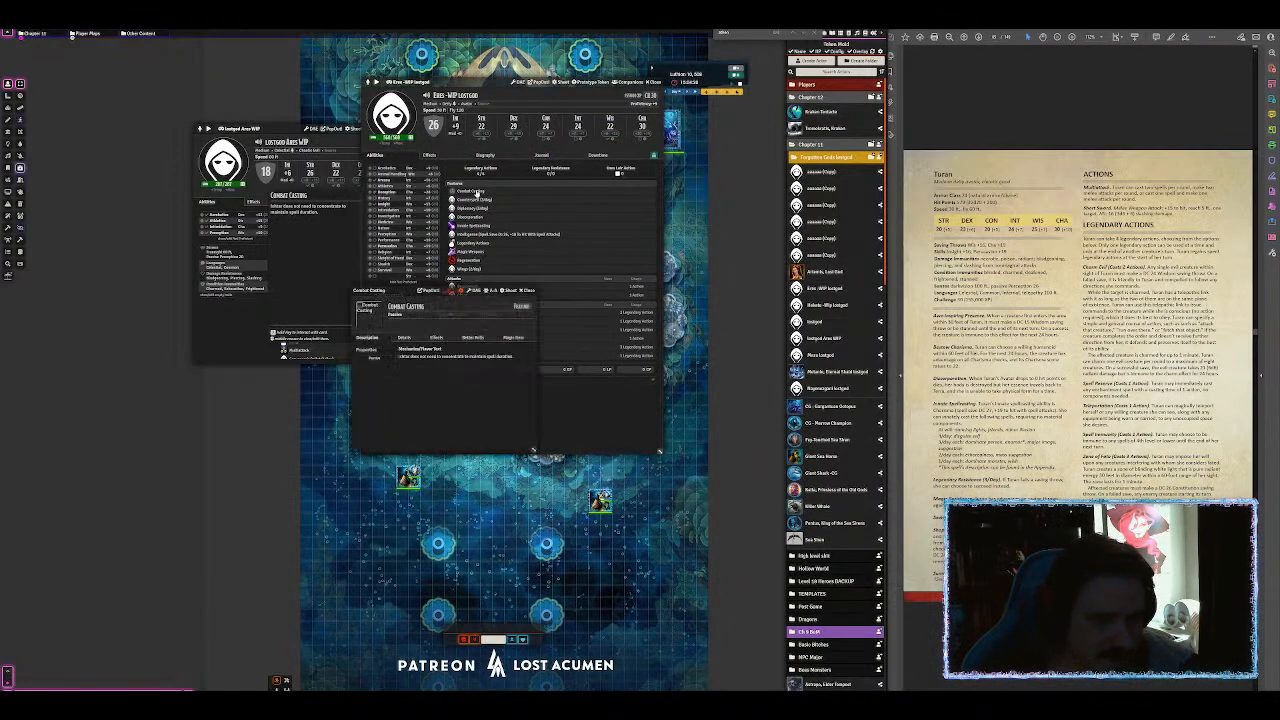
{"action": "left_click", "coordinate": [527, 350]}
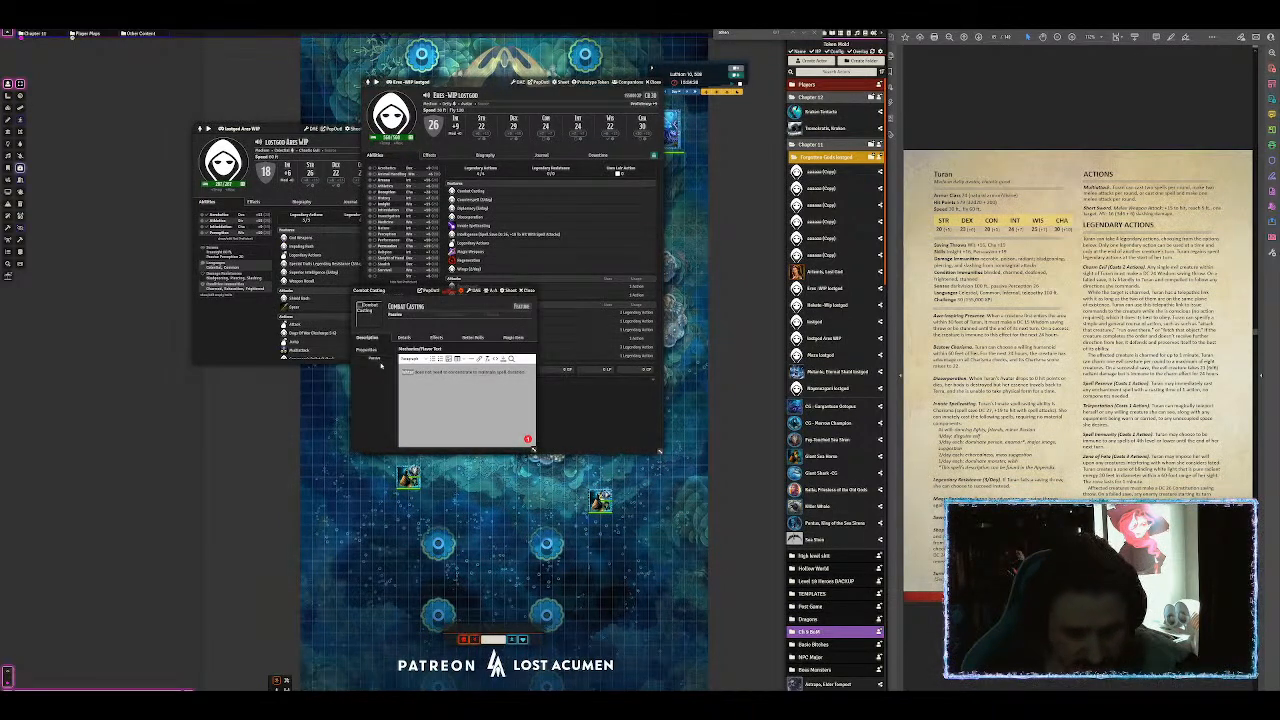
{"action": "type", "text": "Eres"}
{"action": "key", "text": "ctrl+a"}
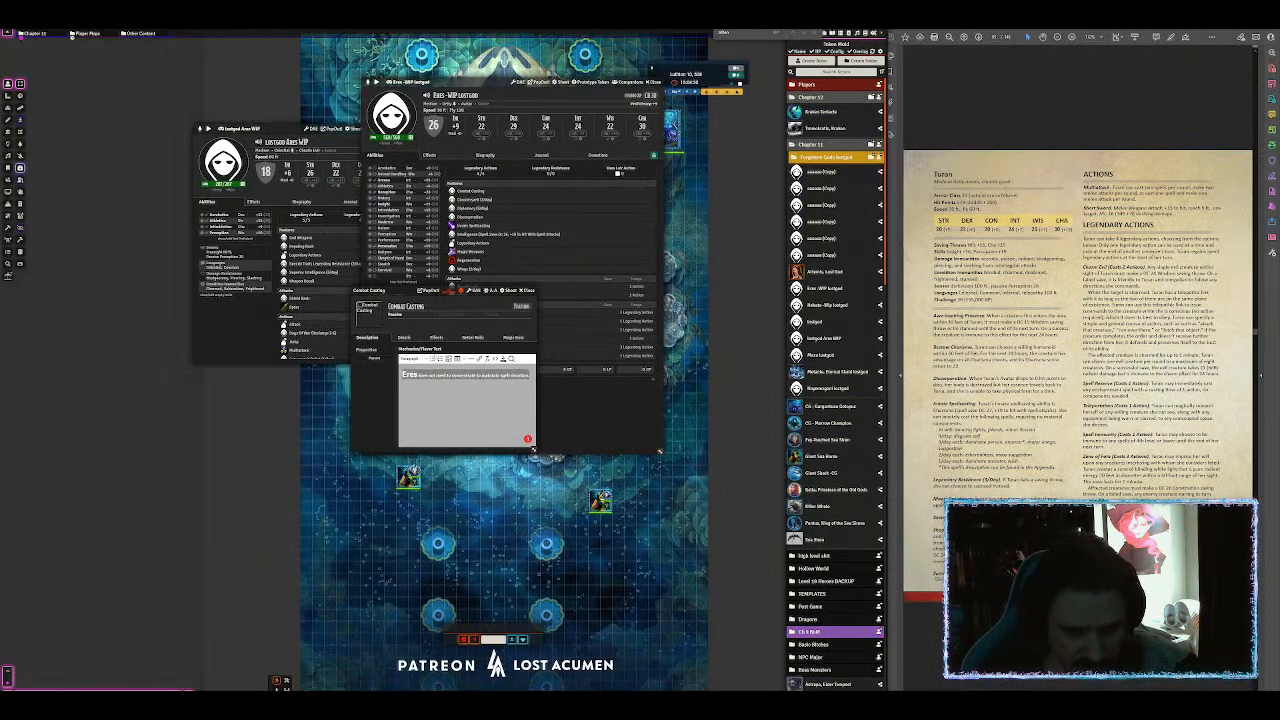
{"action": "left_click", "coordinate": [411, 358]}
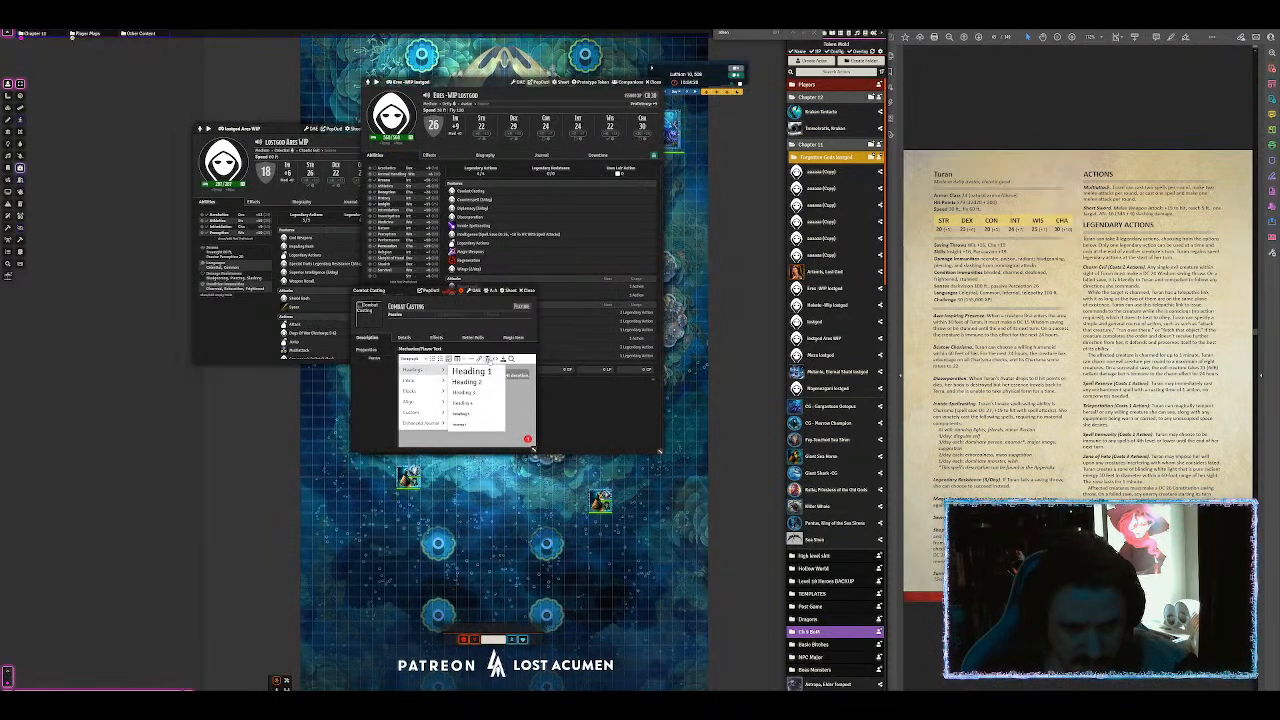
{"action": "left_click", "coordinate": [488, 360]}
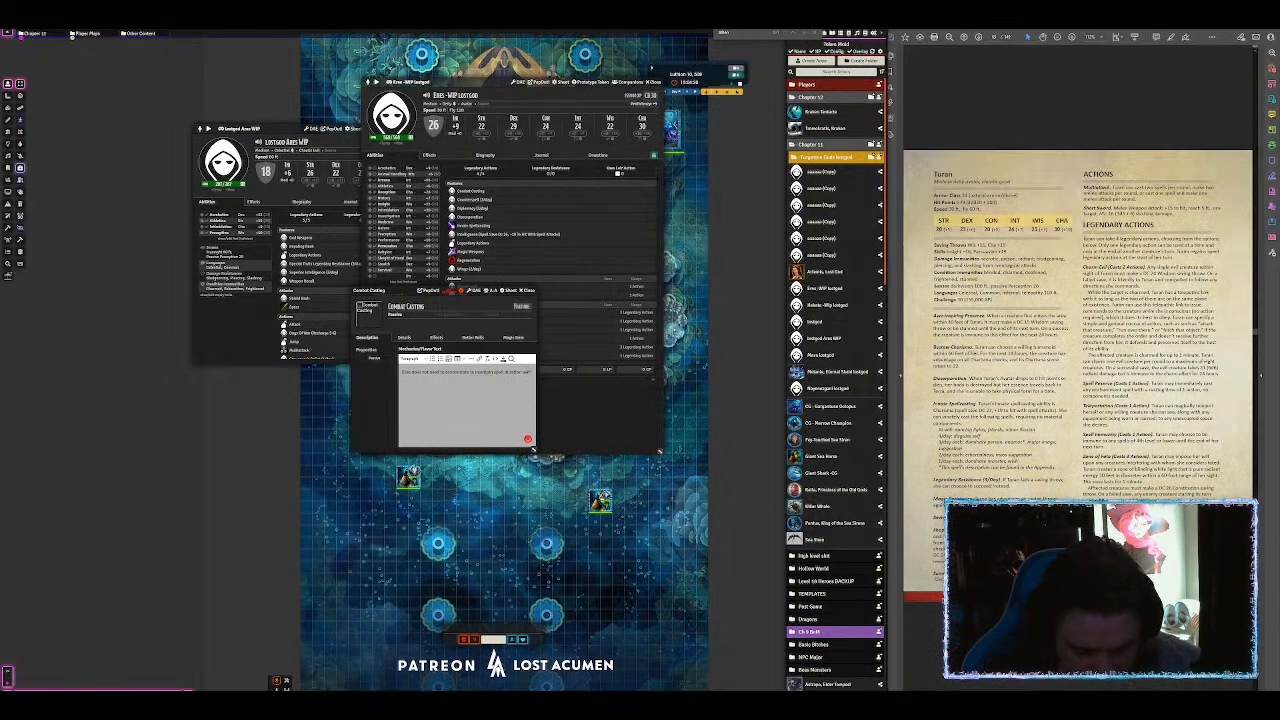
{"action": "type", "text": "in concentrate"}
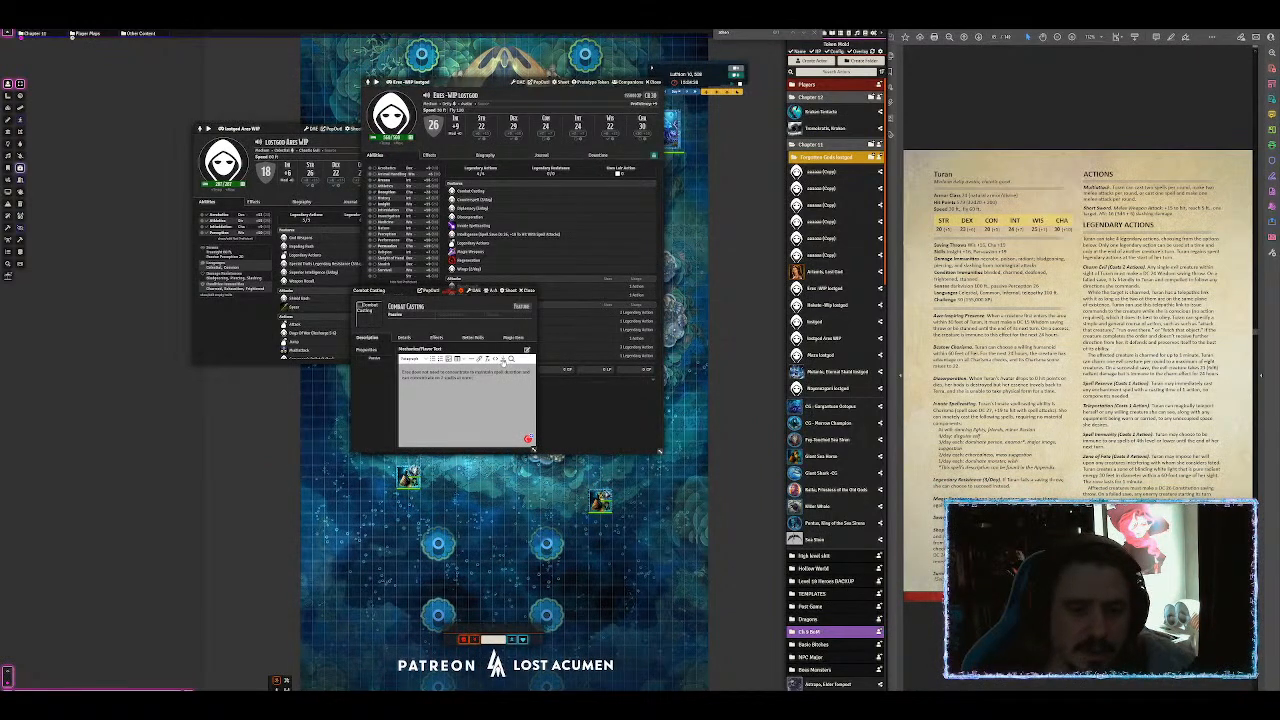
{"action": "left_click", "coordinate": [503, 358]}
{"action": "left_click", "coordinate": [527, 291]}
Step: Check the description of the Counterspell (3/day) feature and close it
{"action": "mouse_move", "coordinate": [482, 203]}
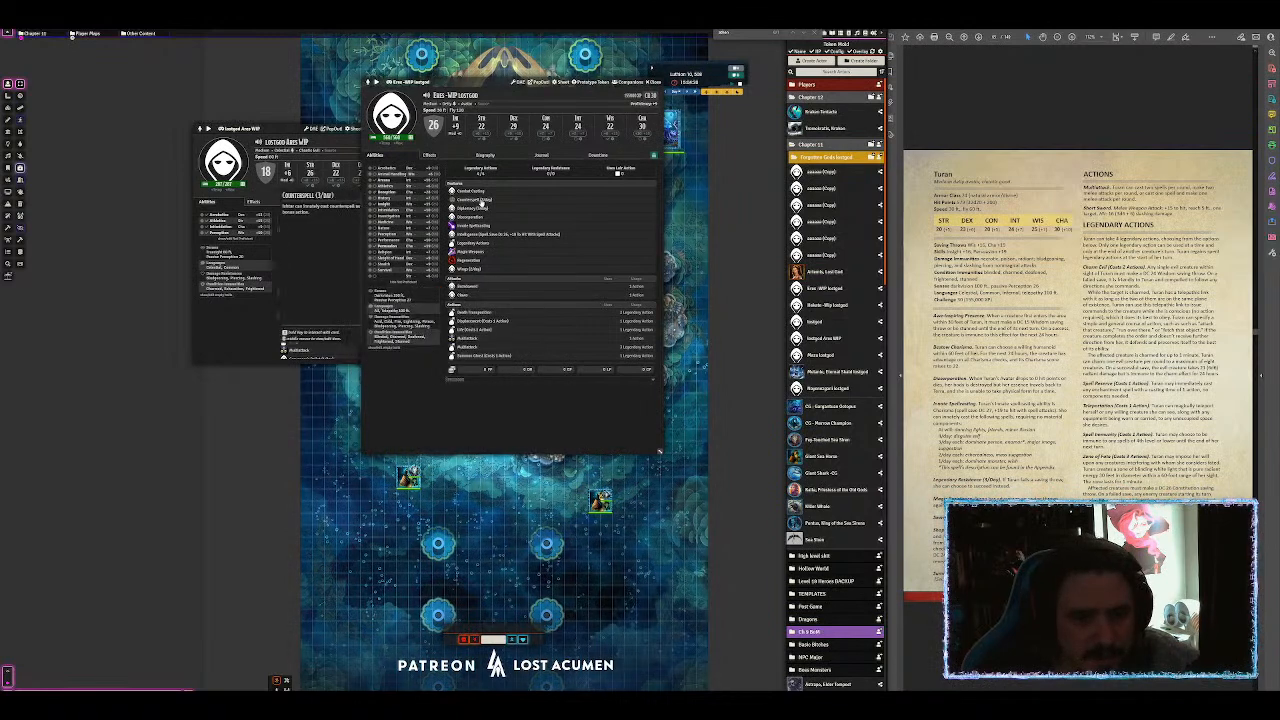
{"action": "left_click", "coordinate": [482, 203]}
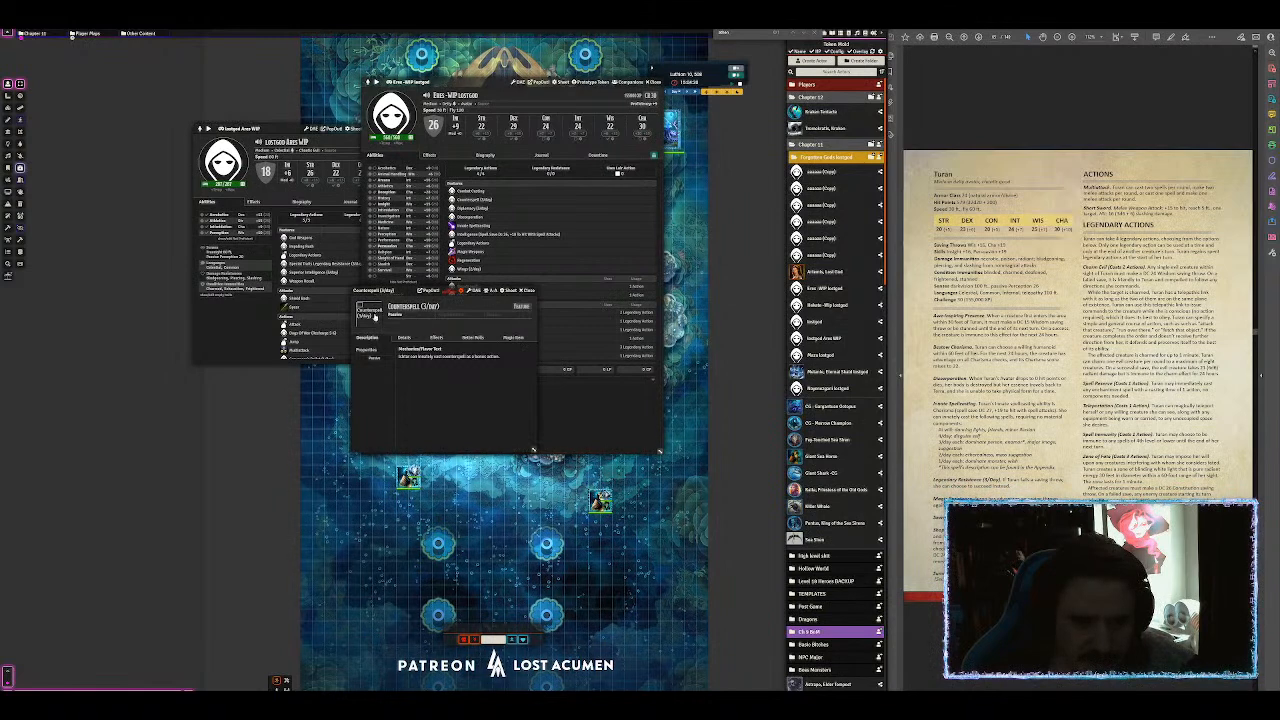
{"action": "left_click", "coordinate": [371, 313]}
{"action": "left_click", "coordinate": [516, 303]}
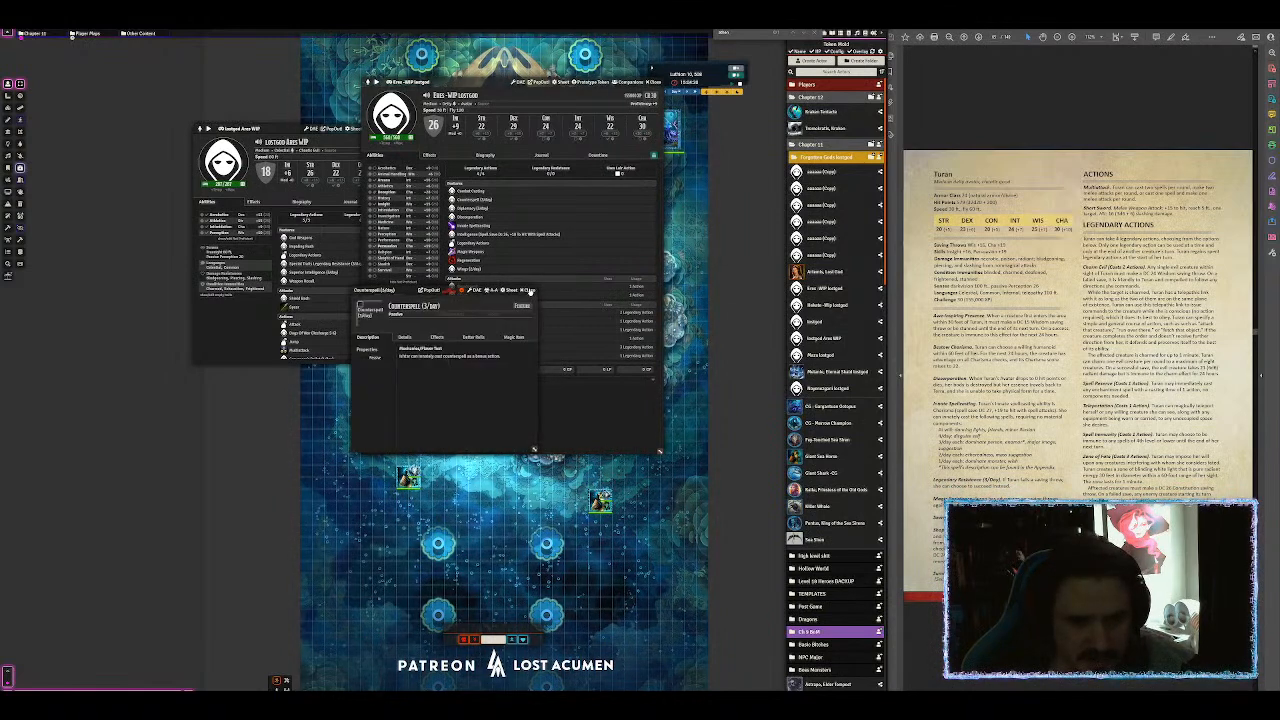
{"action": "left_click", "coordinate": [528, 291]}
{"action": "left_click", "coordinate": [520, 304]}
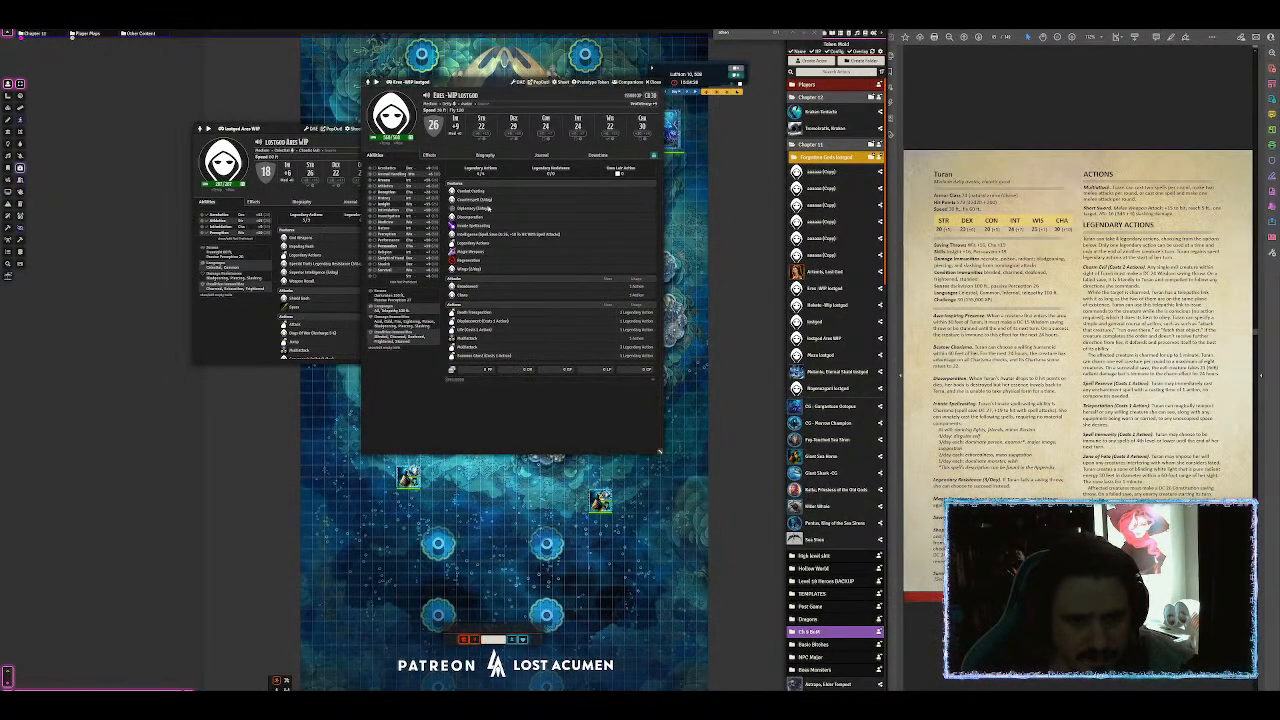
Step: Open Eros's Counterspell (3/day) feature and rename it Expert Counterspell
{"action": "left_click", "coordinate": [481, 199]}
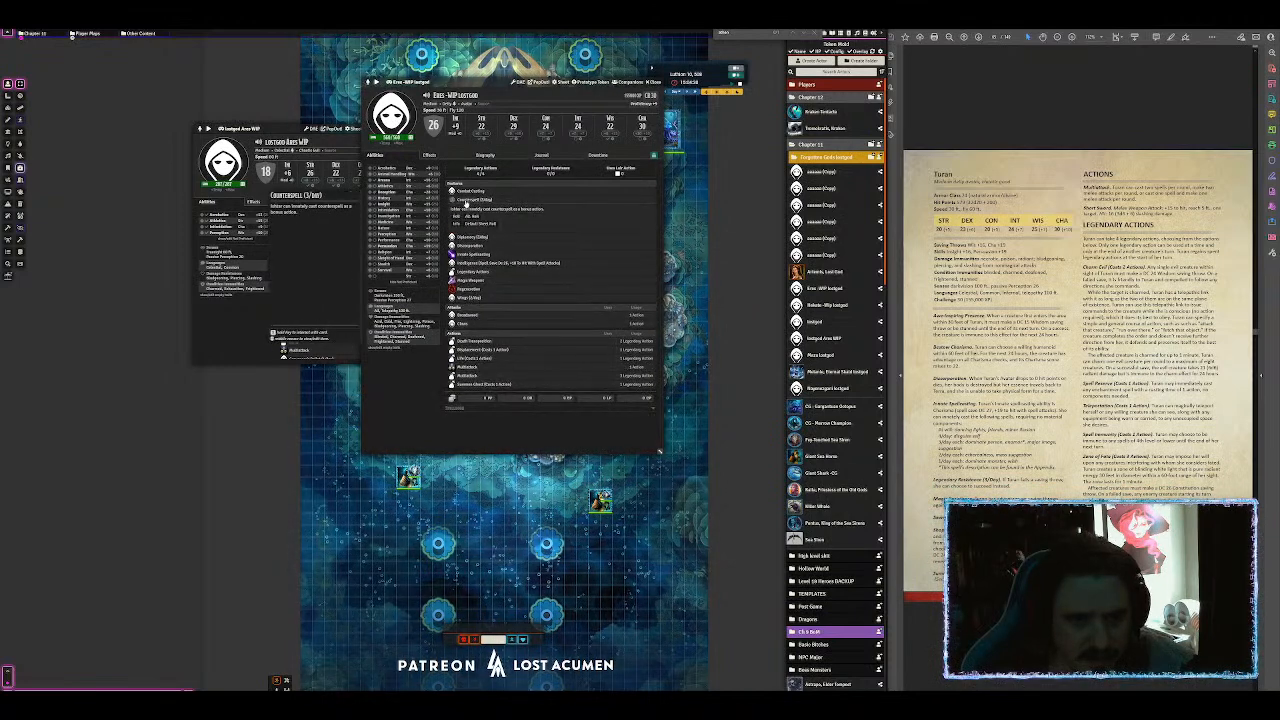
{"action": "middle_click", "coordinate": [466, 203]}
{"action": "left_click_drag", "start_coordinate": [444, 306], "coordinate": [385, 306]}
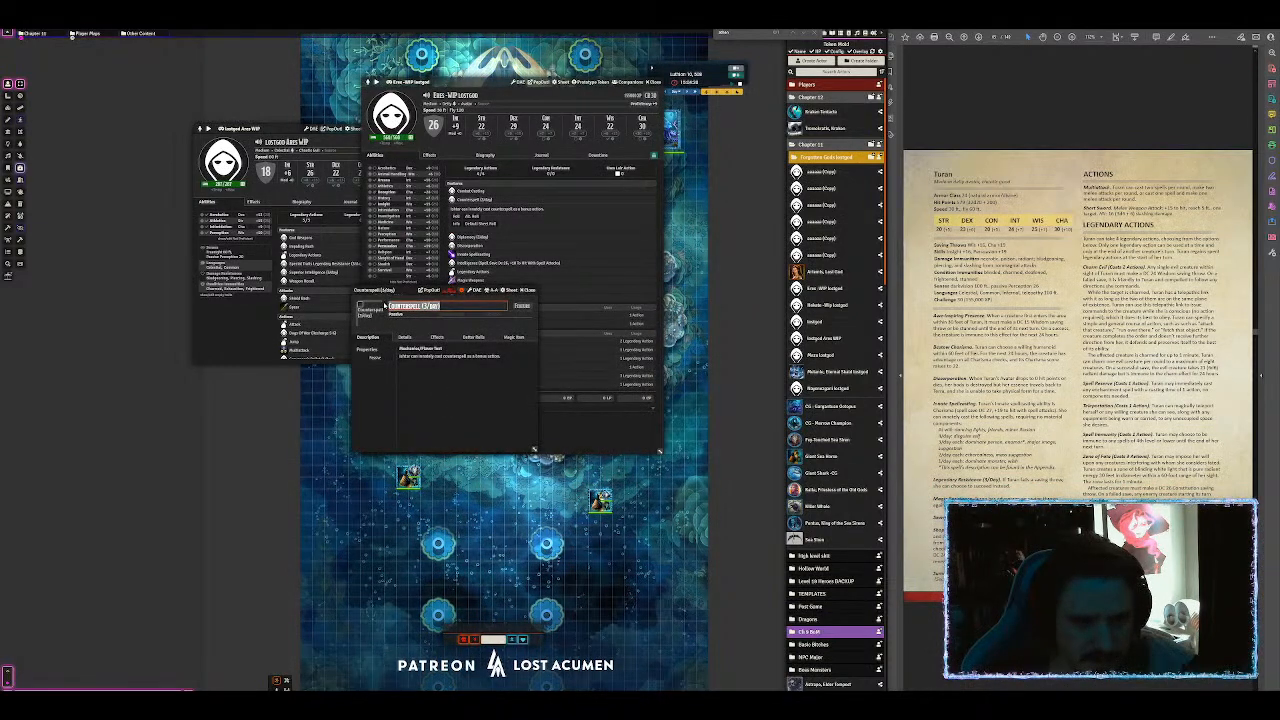
{"action": "type", "text": "Cure"}
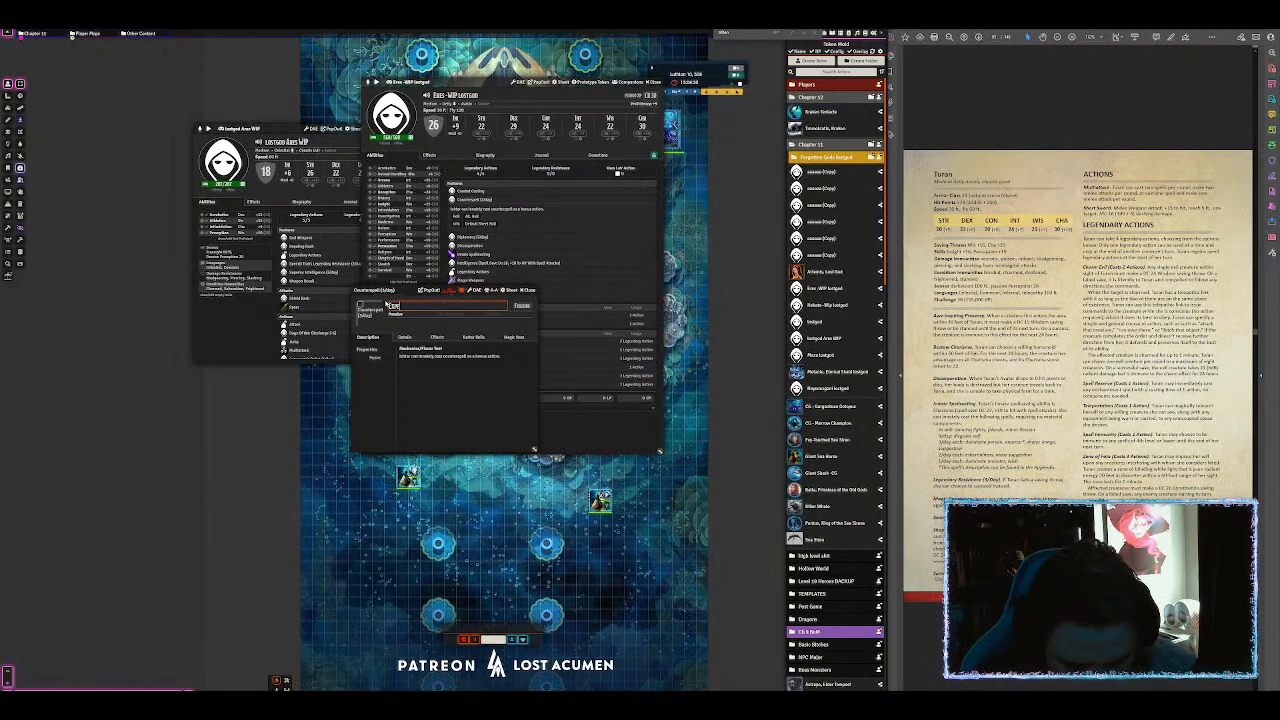
{"action": "type", "text": "rt Counters"}
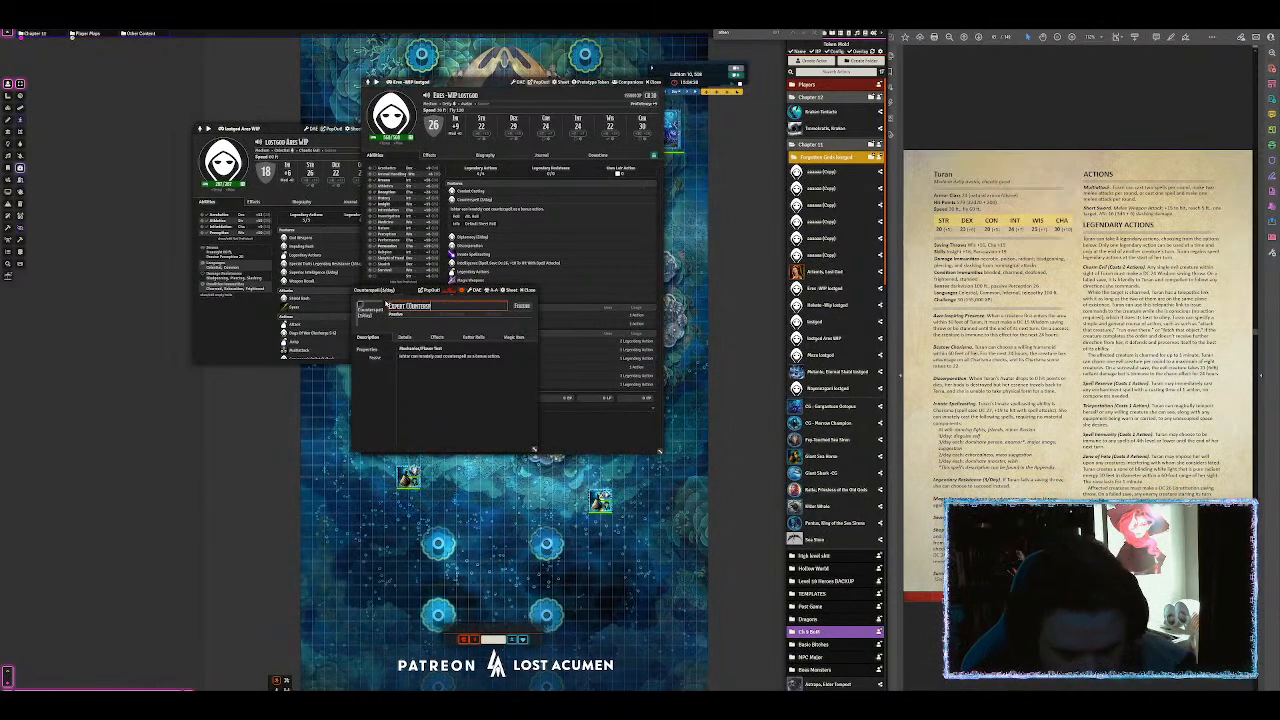
{"action": "type", "text": "pell"}
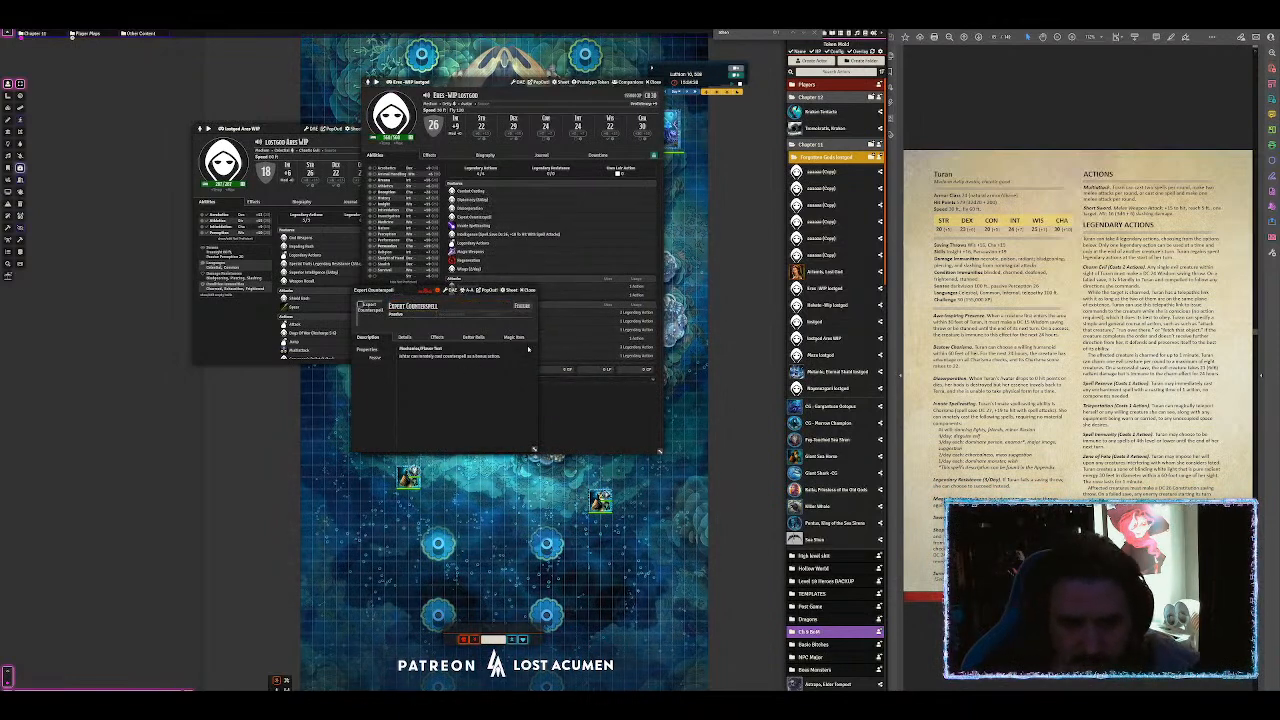
Step: Replace the Expert Counterspell description with text giving Eros advantage and opposing creatures disadvantage when casting counterspell or being counterspelled
{"action": "left_click", "coordinate": [528, 349]}
{"action": "left_click_drag", "start_coordinate": [455, 372], "coordinate": [399, 372]}
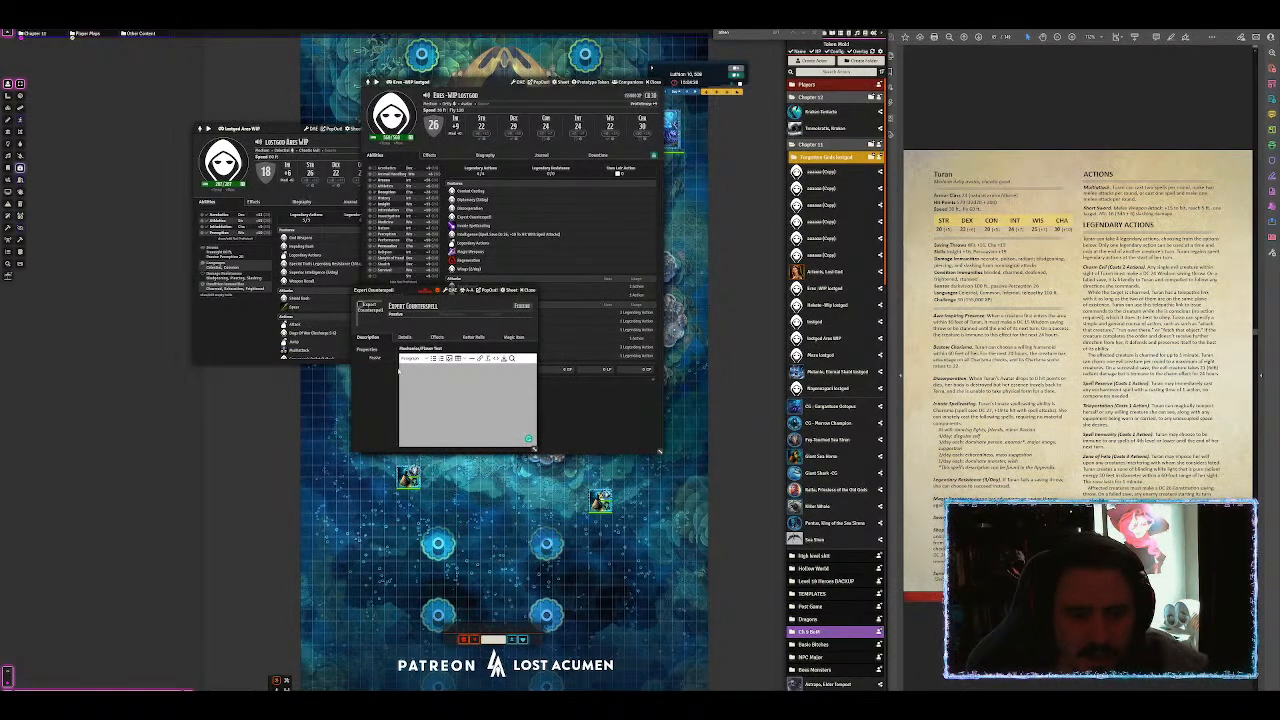
{"action": "type", "text": "Whe"}
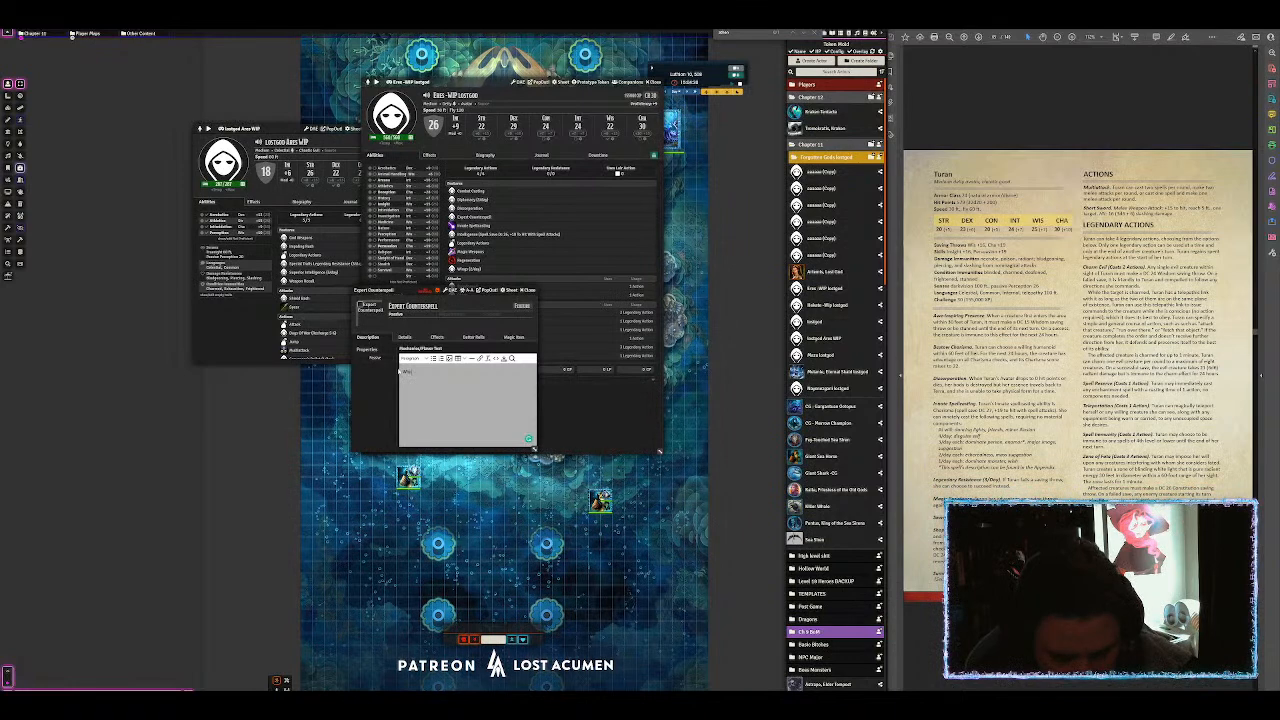
{"action": "type", "text": "n casting coun"}
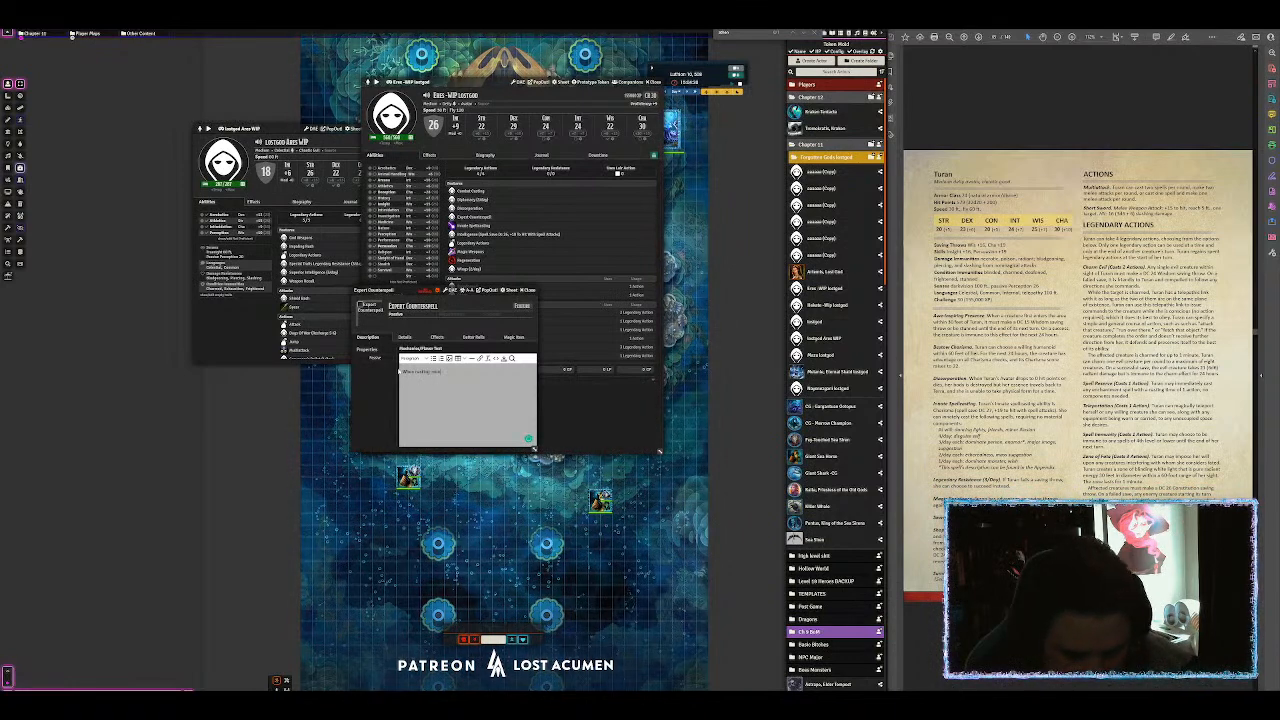
{"action": "type", "text": "tersp"}
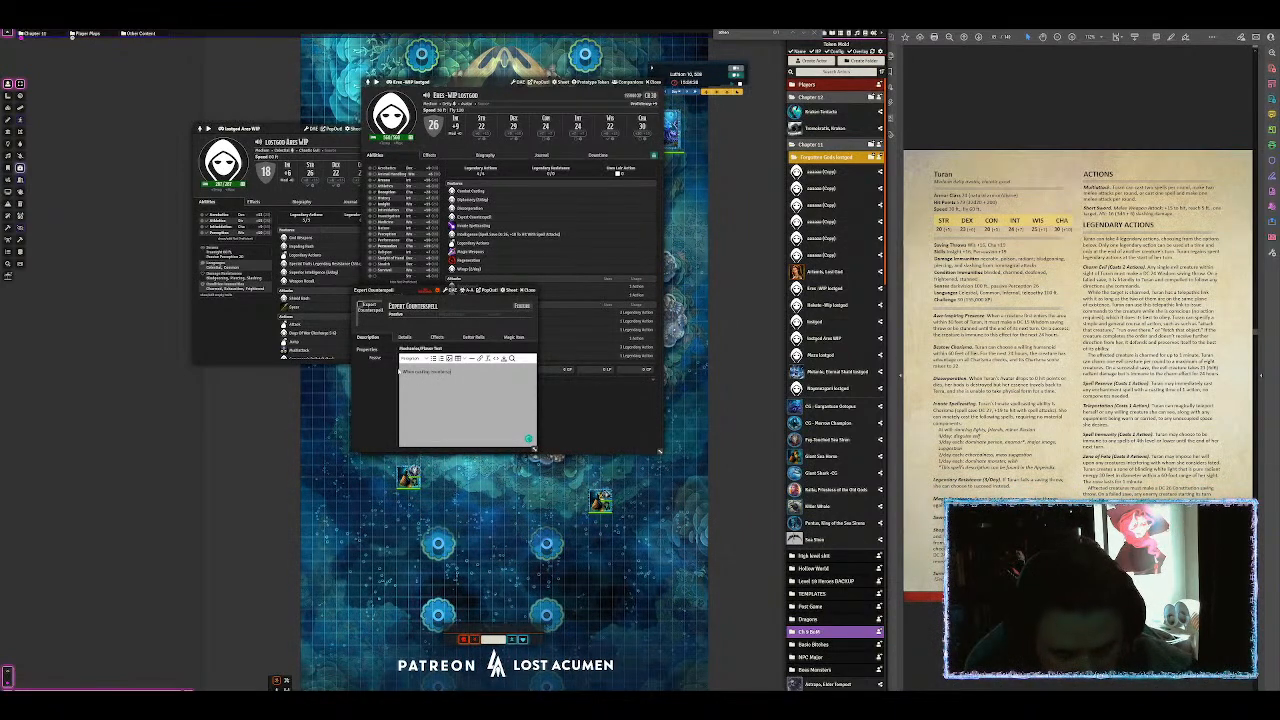
{"action": "type", "text": "ell on a being th"}
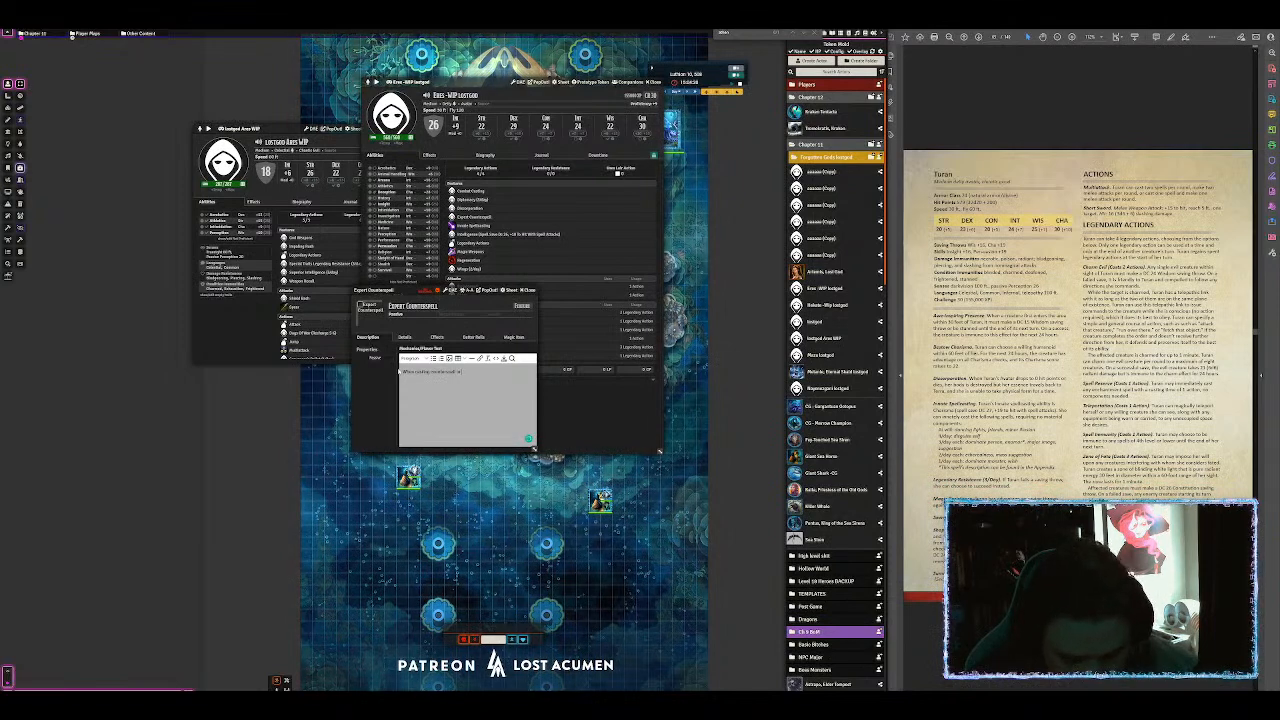
{"action": "type", "text": "rspell"}
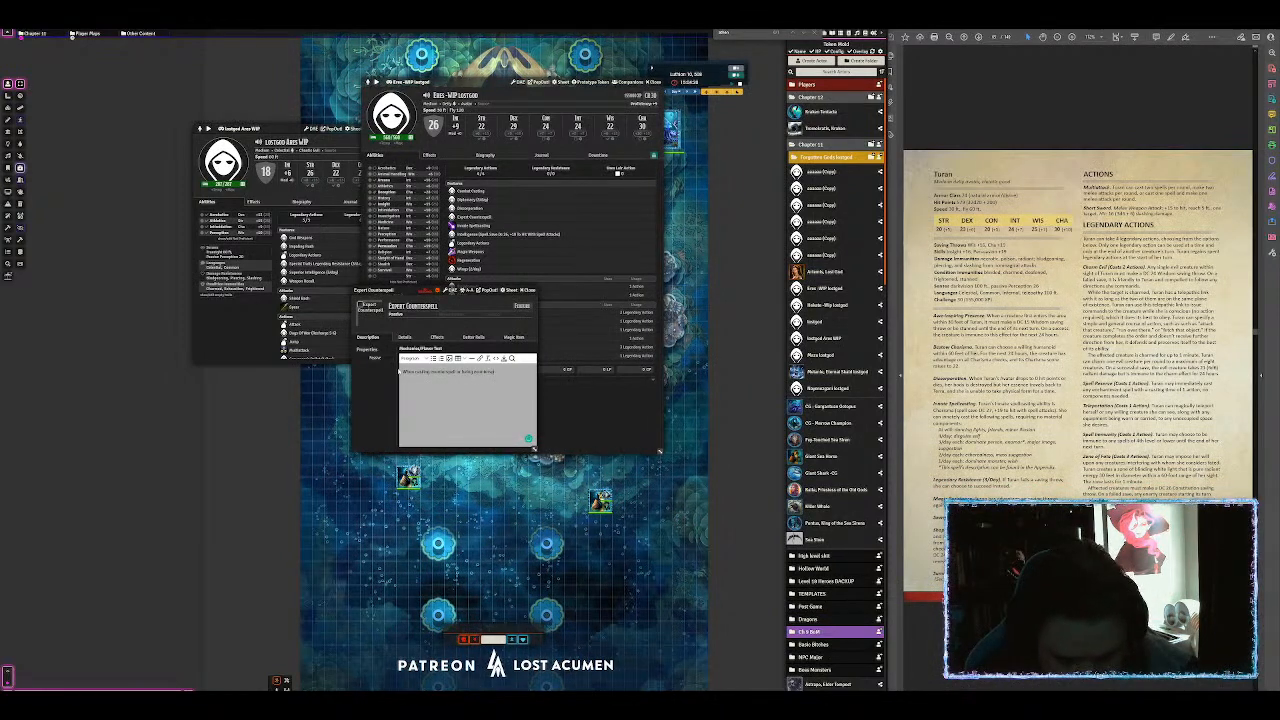
{"action": "type", "text": ", yo"}
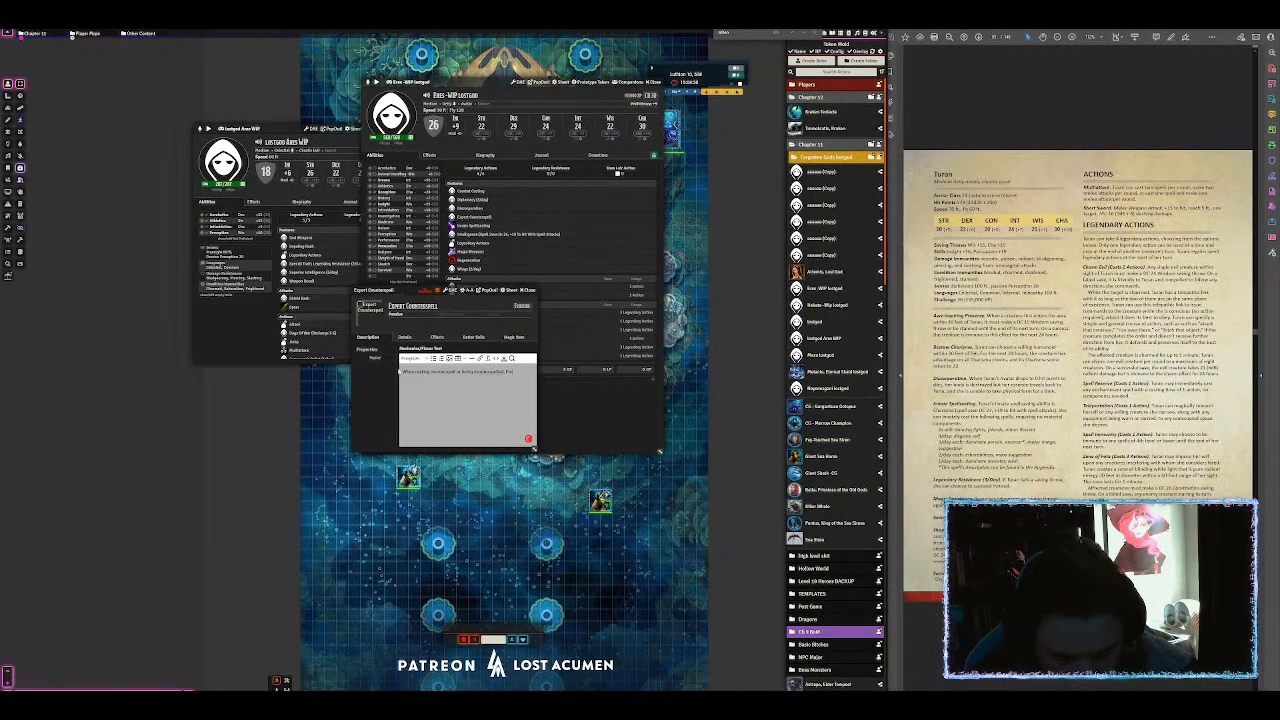
{"action": "type", "text": "es has advanta"}
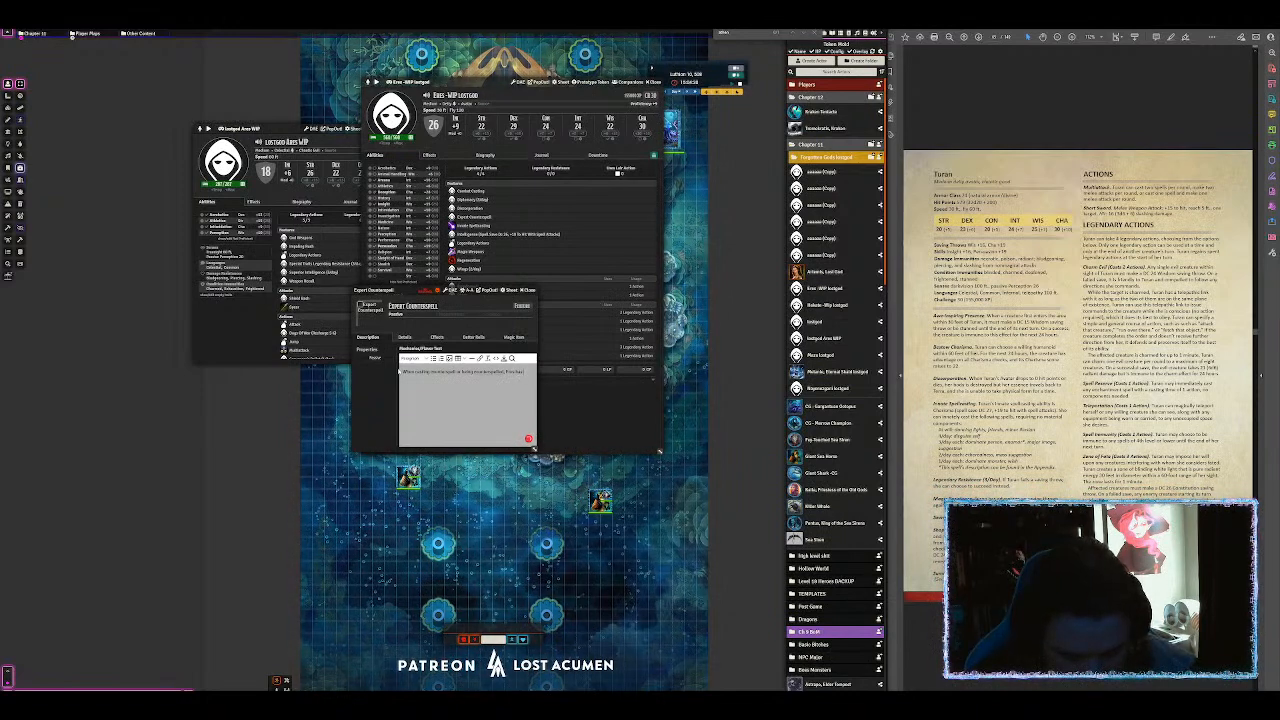
{"action": "type", "text": "ge on saves"}
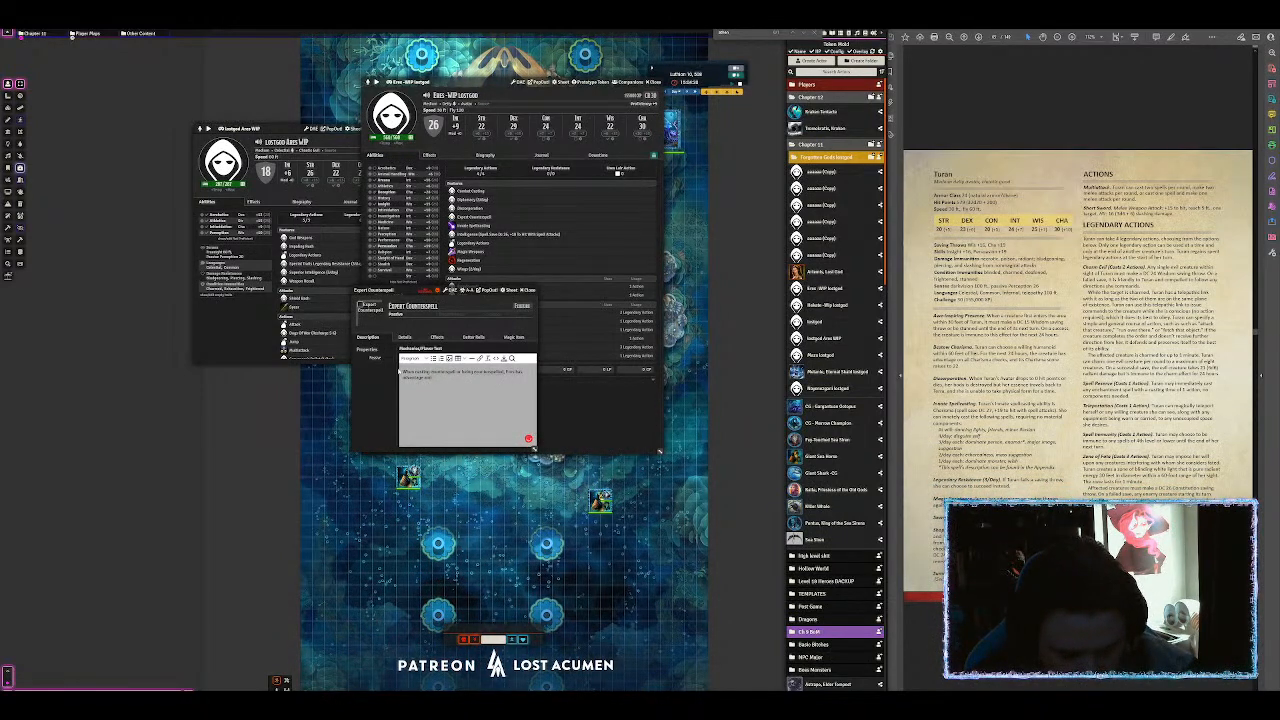
{"action": "type", "text": " forisad"}
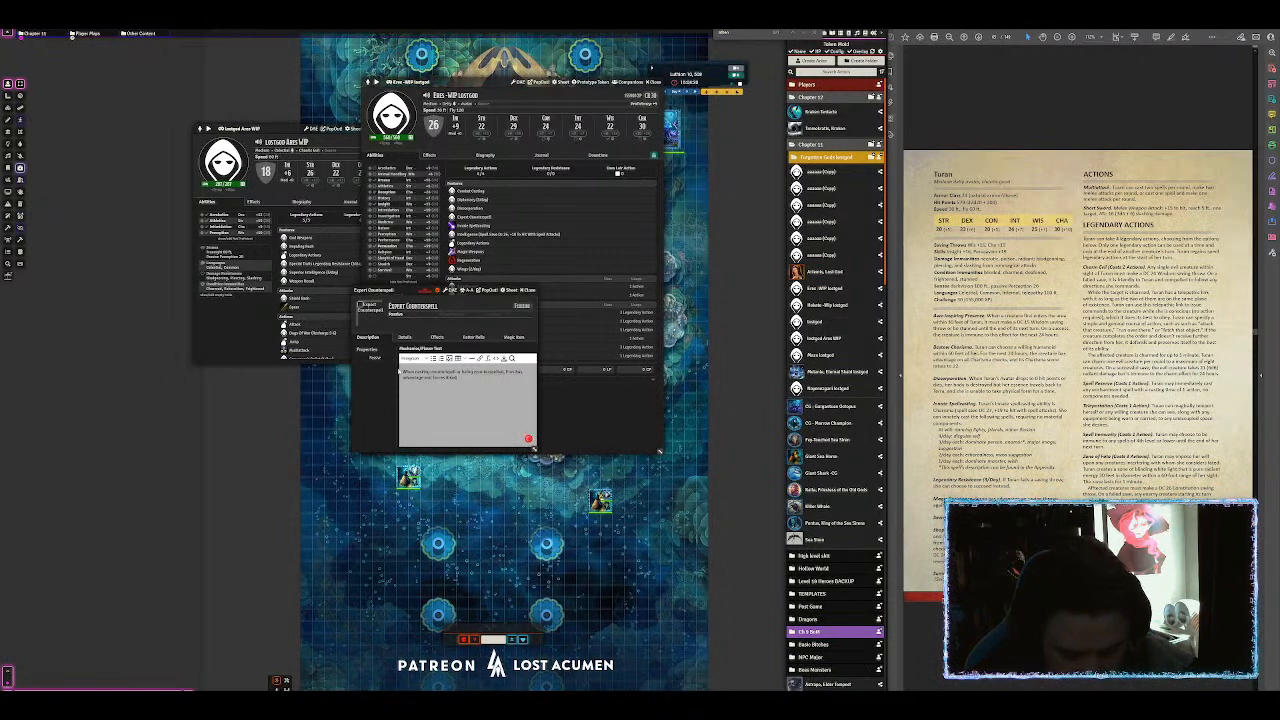
{"action": "type", "text": "vantage on "}
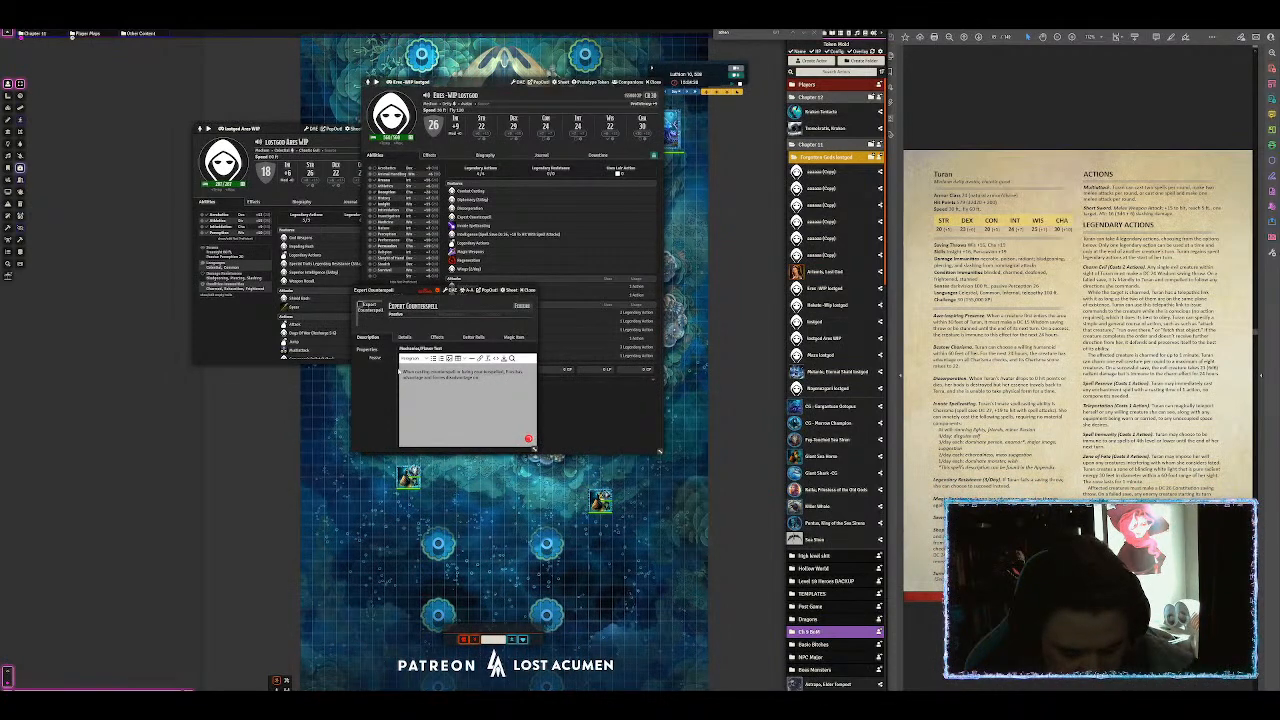
{"action": "type", "text": "opposing"}
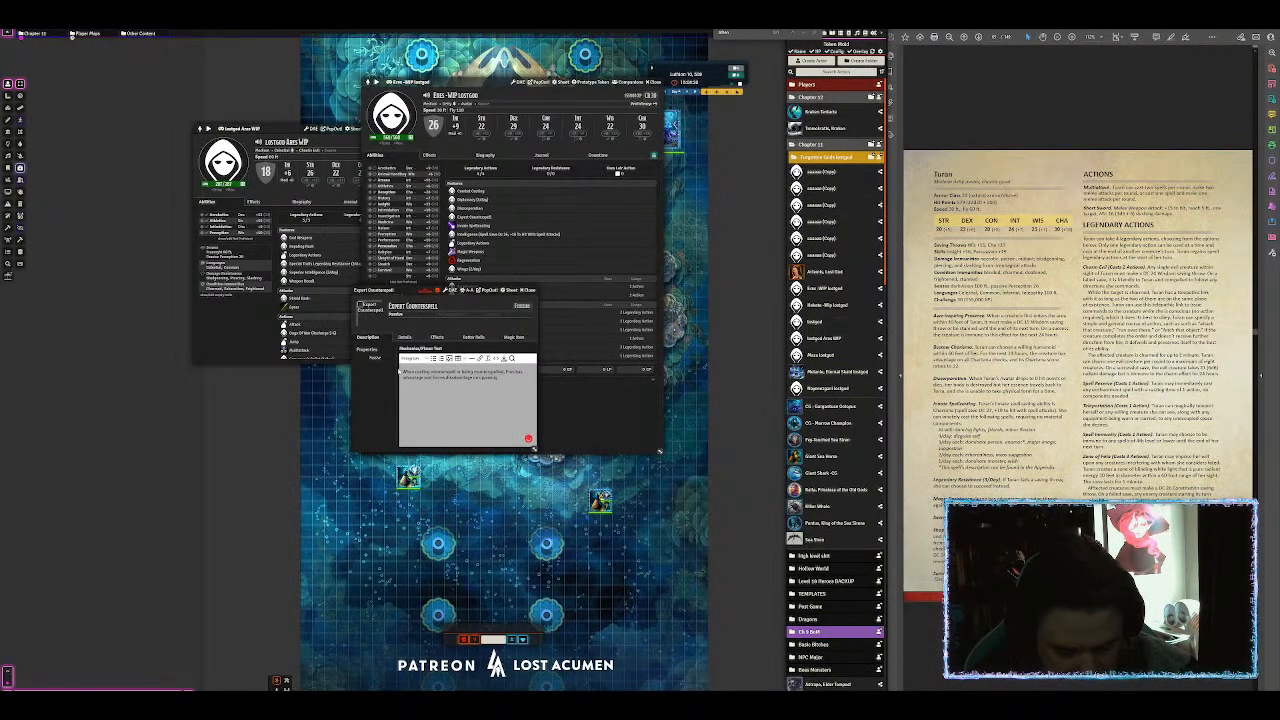
{"action": "type", "text": " creatures"}
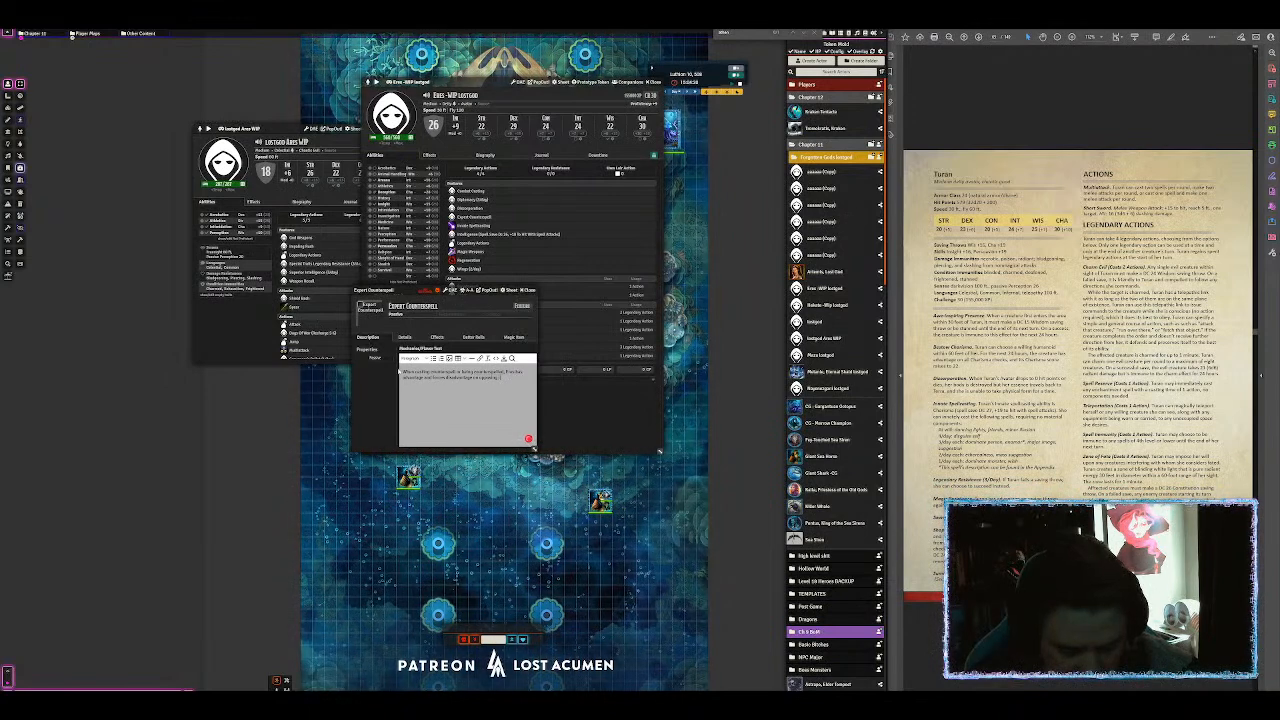
{"action": "type", "text": "."}
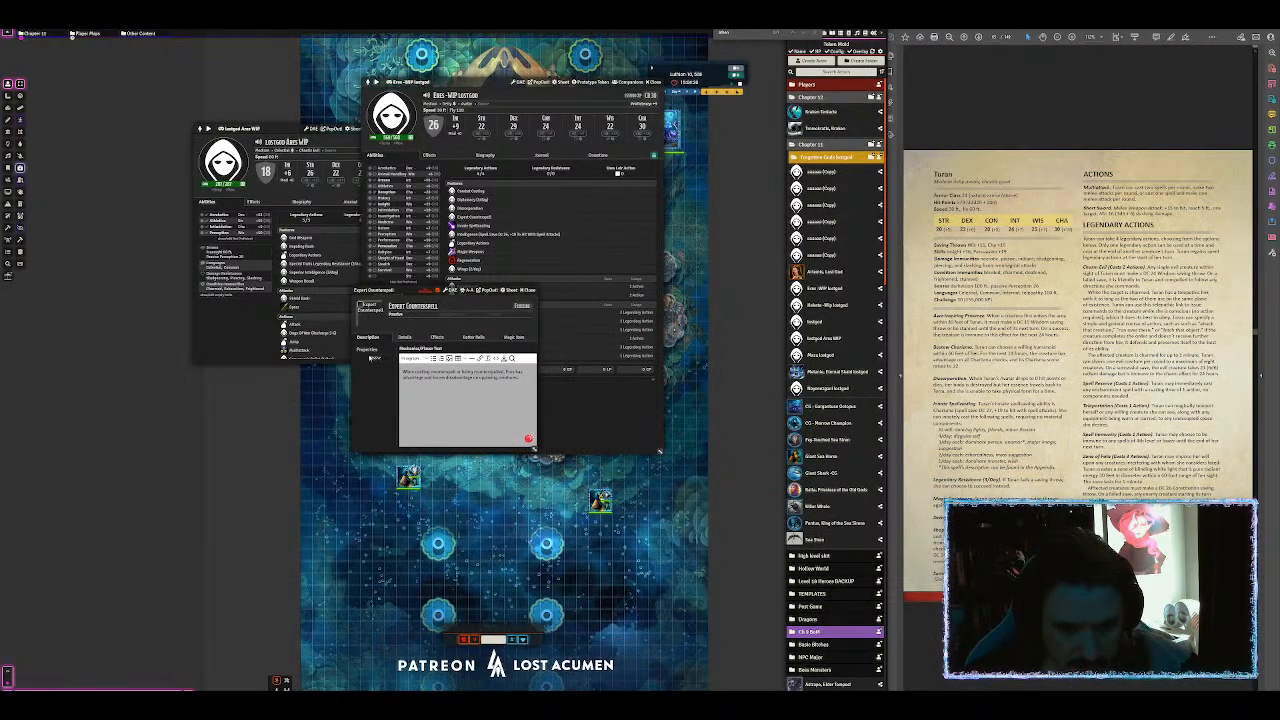
Step: Refine the advantage and disadvantage wording with "and", then save the description and close the Expert Counterspell feature
{"action": "left_click", "coordinate": [422, 396]}
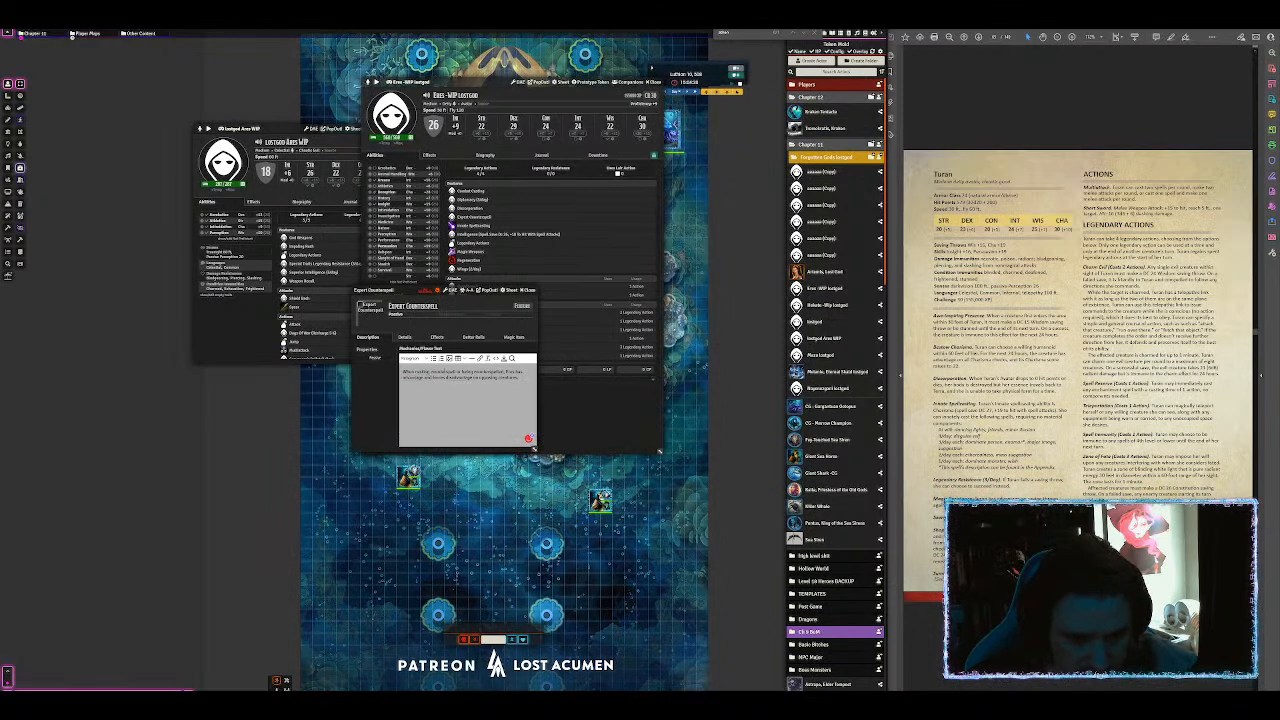
{"action": "type", "text": "and"}
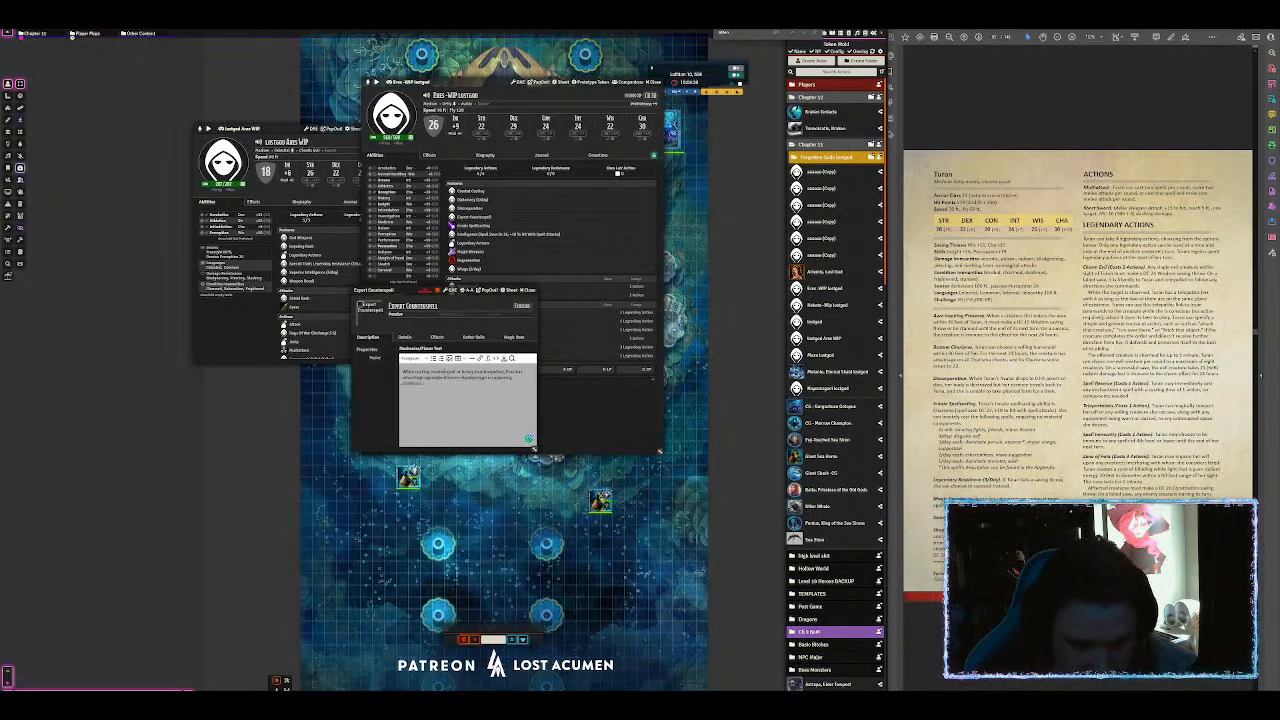
{"action": "mouse_move", "coordinate": [413, 378]}
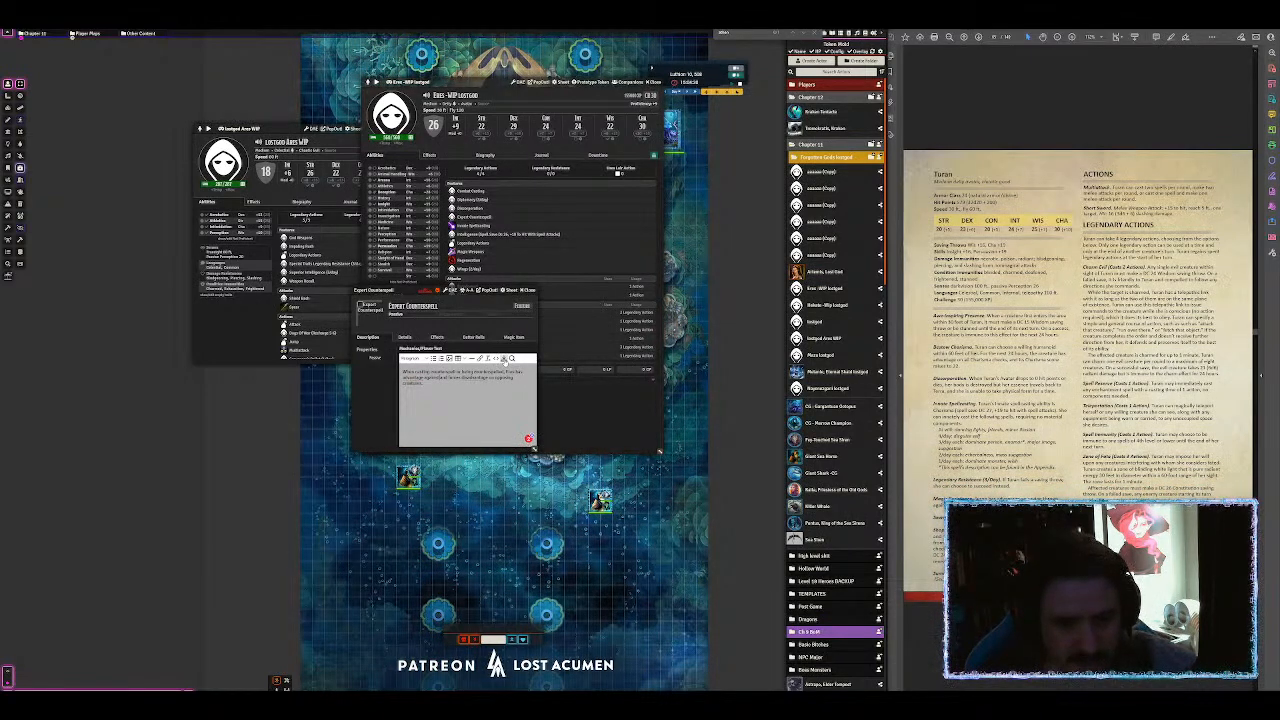
{"action": "left_click", "coordinate": [510, 359]}
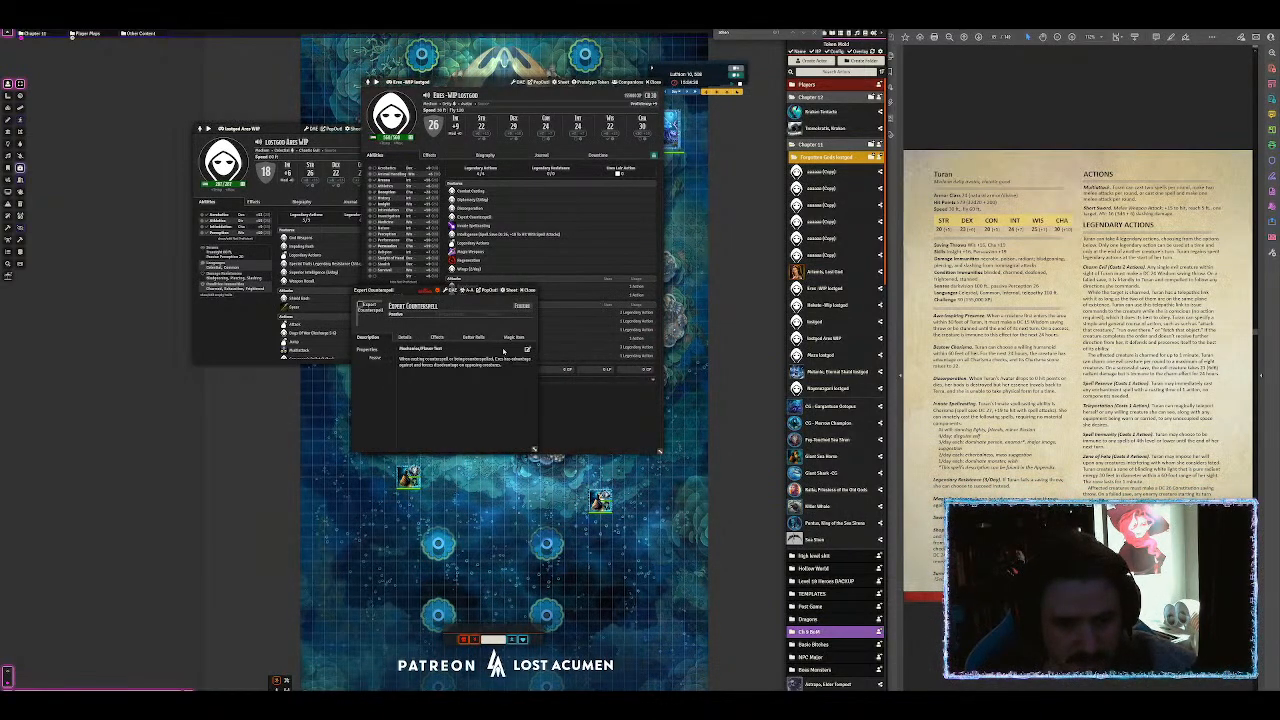
{"action": "left_click", "coordinate": [529, 291]}
Step: Unlock the Eros sheet for editing and delete its Innate Spellcasting feature, confirming the deletion
{"action": "mouse_move", "coordinate": [487, 222]}
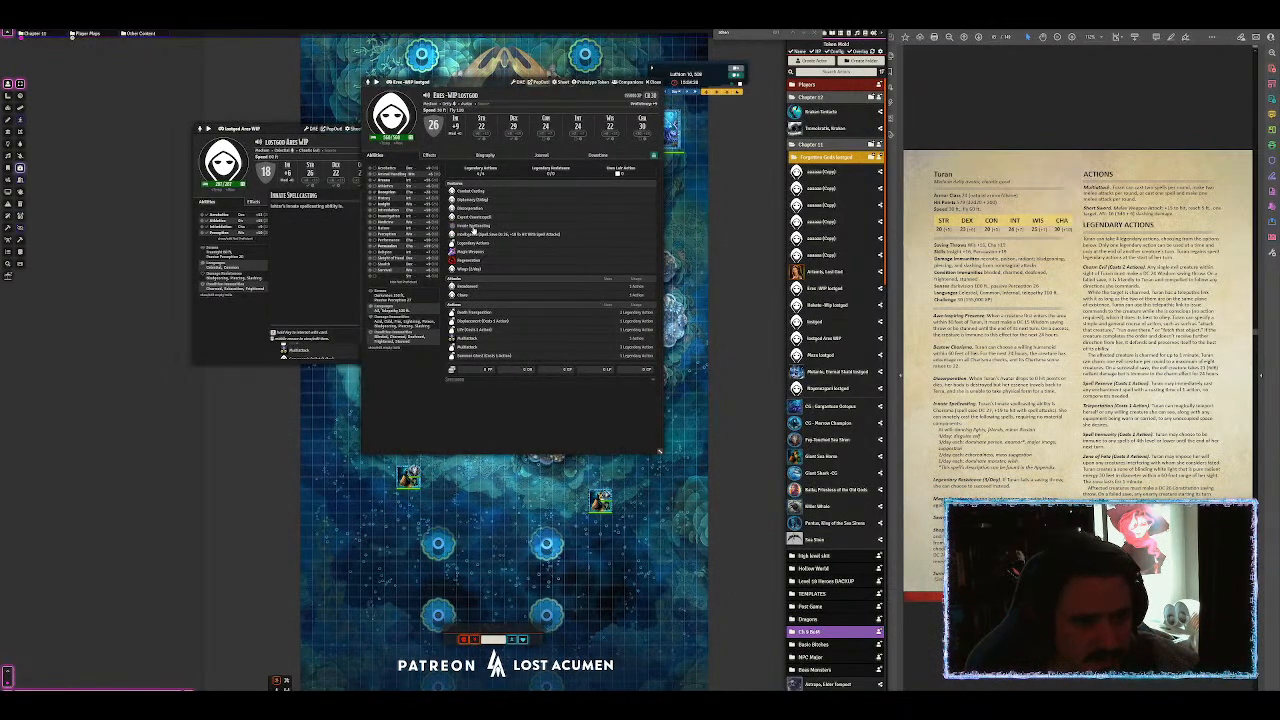
{"action": "right_click", "coordinate": [475, 229]}
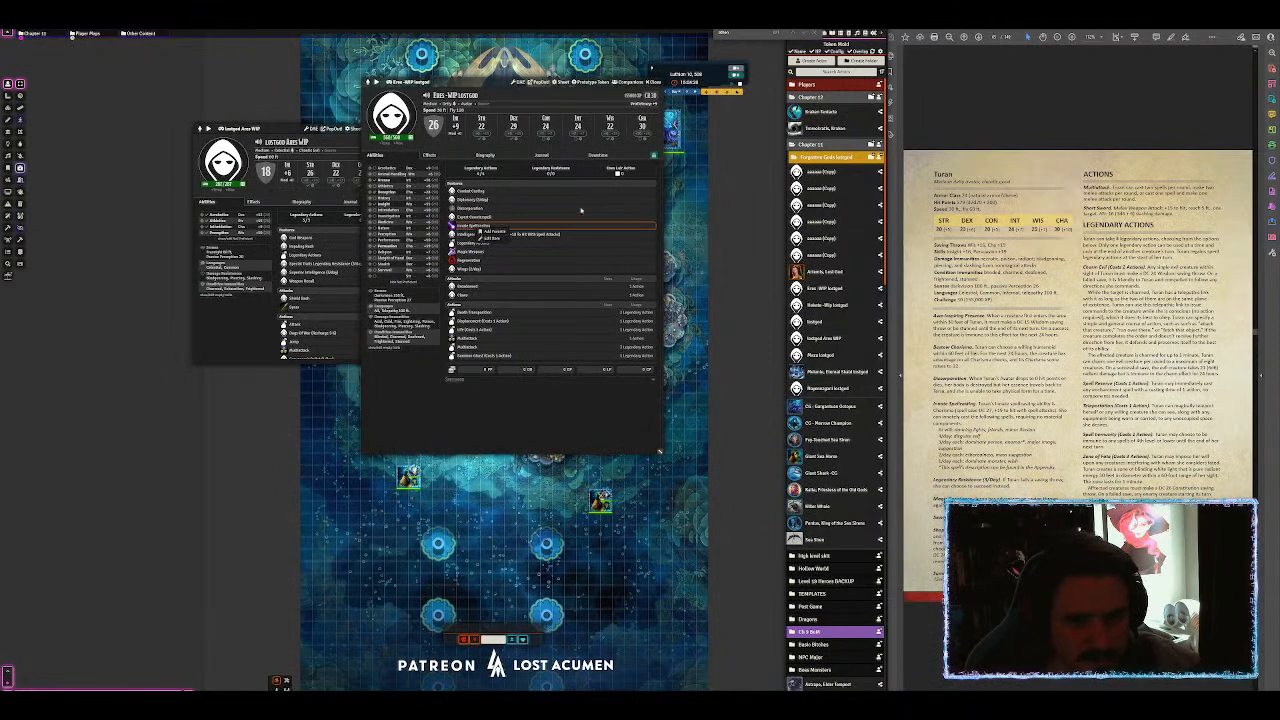
{"action": "left_click", "coordinate": [653, 156]}
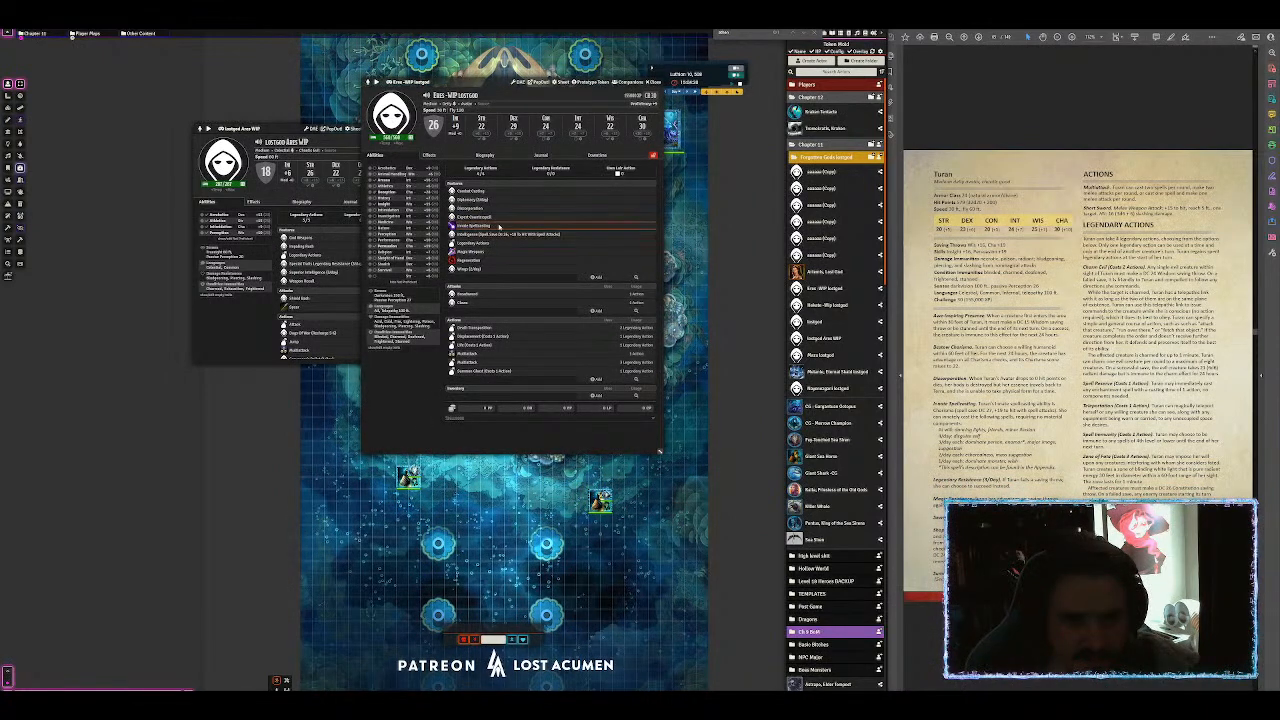
{"action": "right_click", "coordinate": [499, 228]}
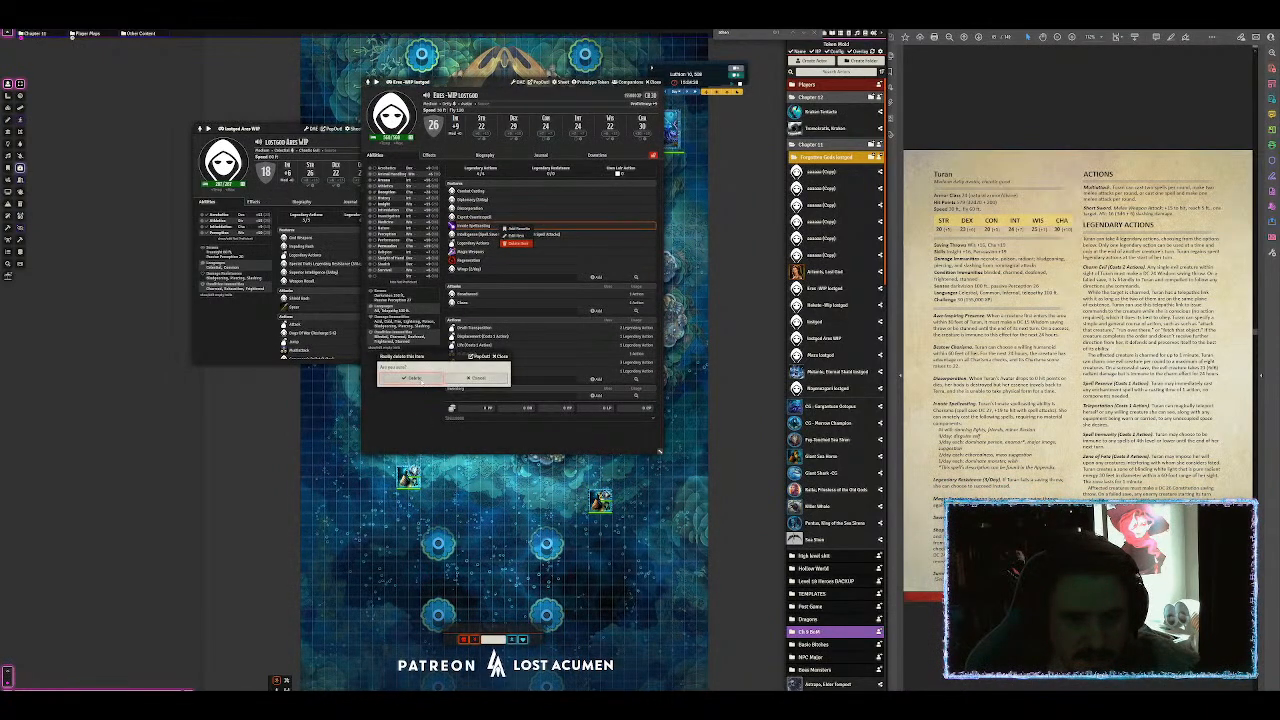
{"action": "left_click", "coordinate": [515, 243]}
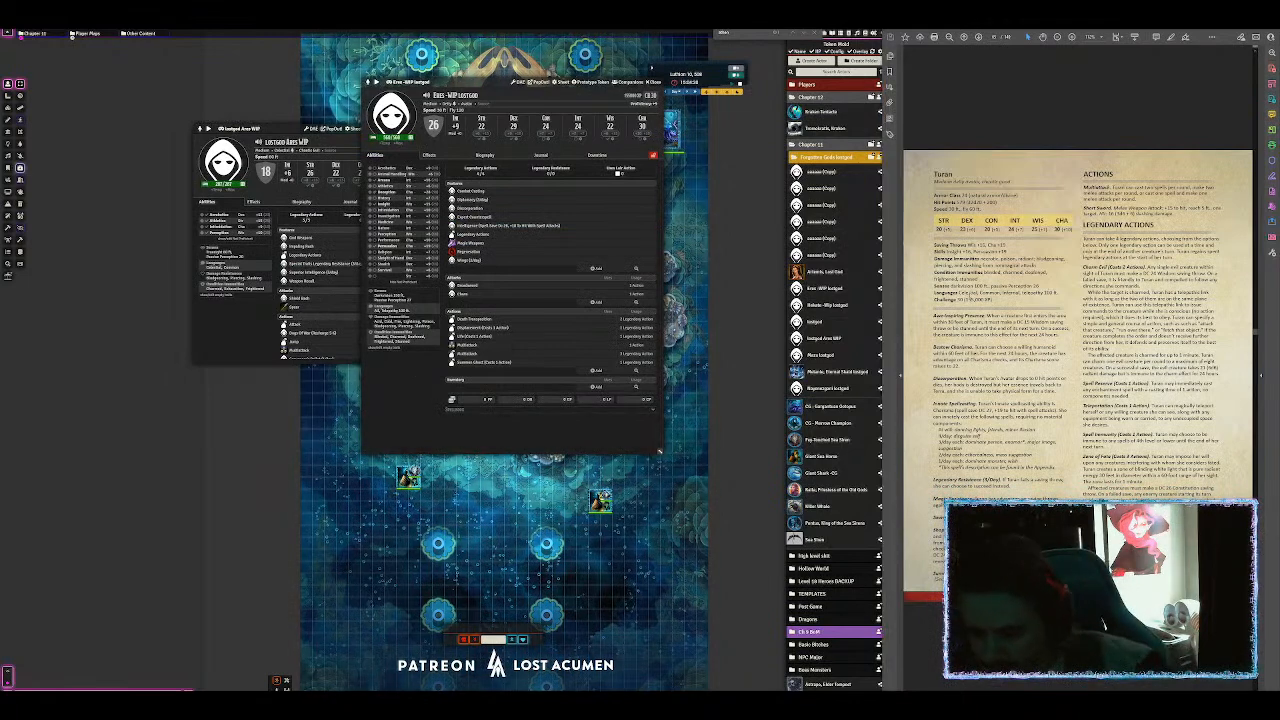
Step: Find Ishtar's stat block in the deity PDF, going back from Turan's entry
{"action": "scroll", "coordinate": [1078, 350], "scroll_direction": "up", "scroll_amount": 2}
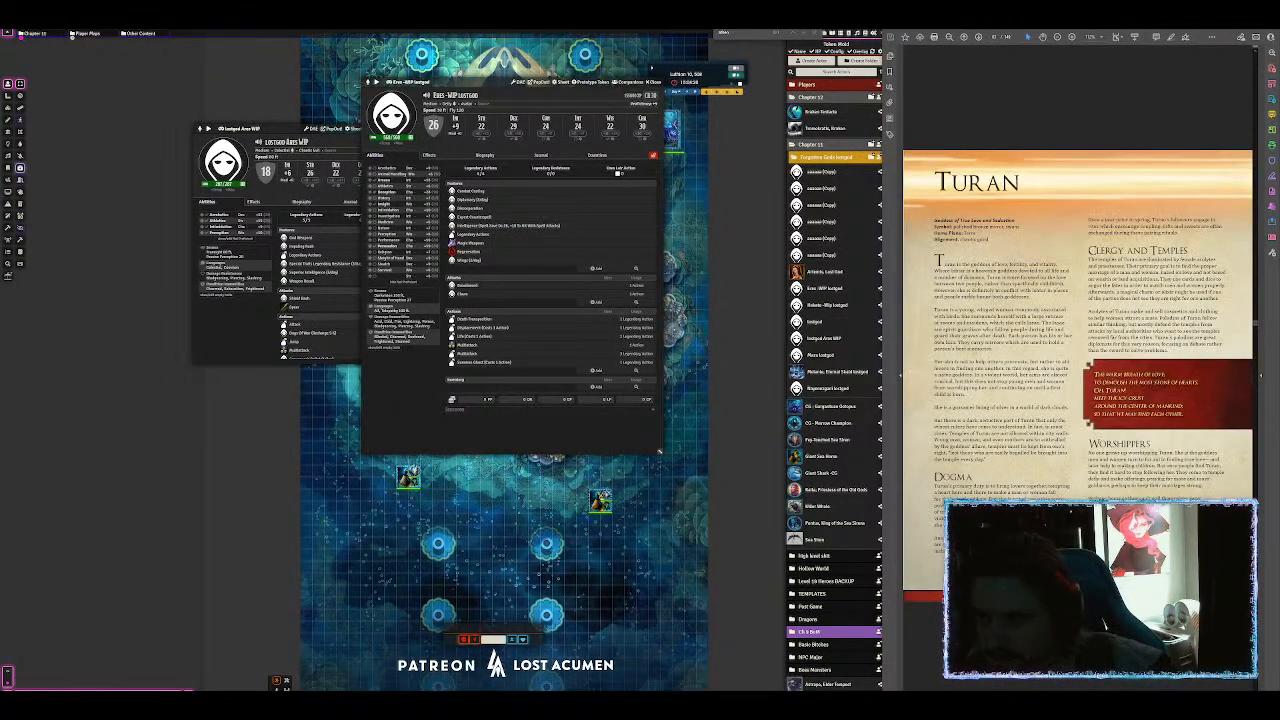
{"action": "scroll", "coordinate": [1078, 370], "scroll_direction": "up", "scroll_amount": 3}
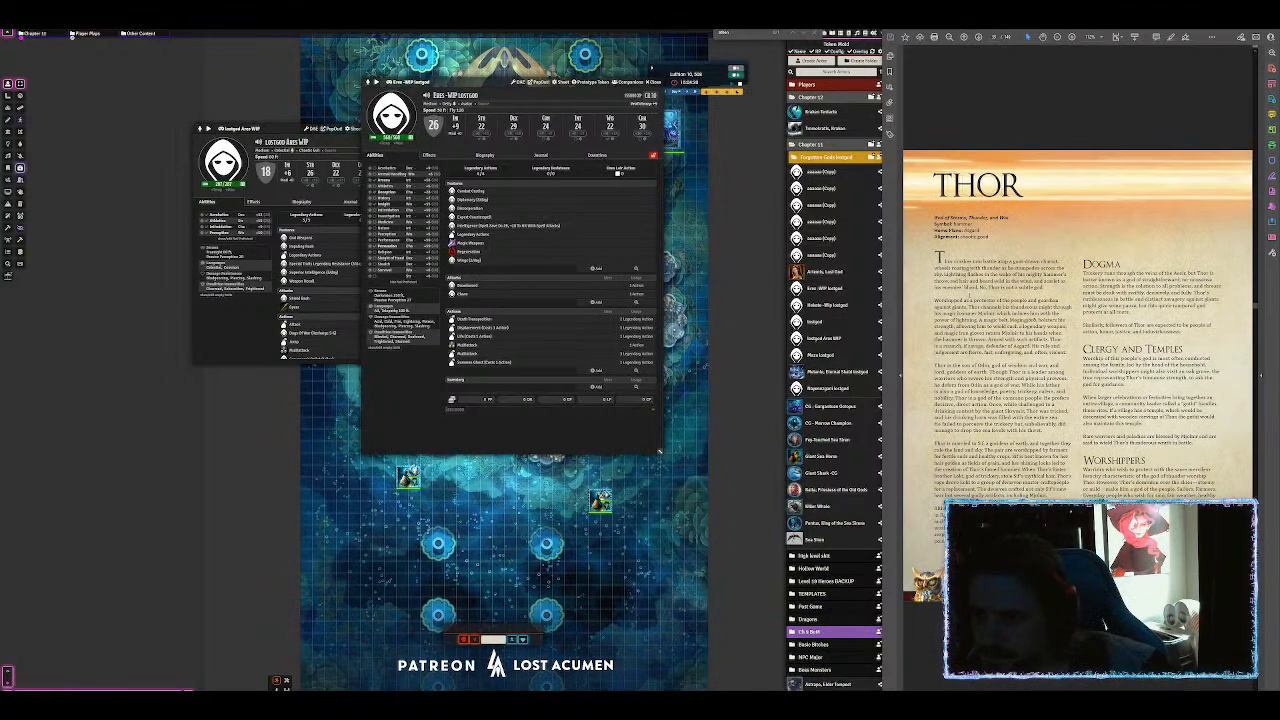
{"action": "scroll", "coordinate": [1078, 370], "scroll_direction": "up", "scroll_amount": 3}
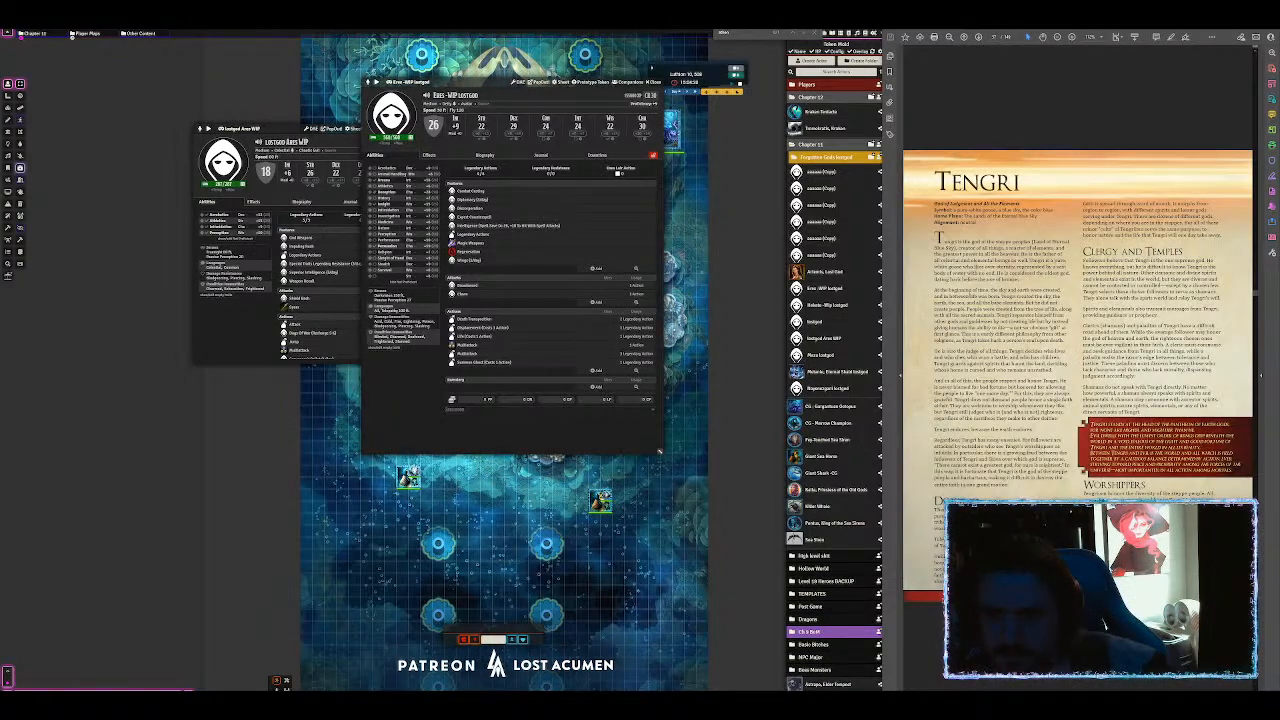
{"action": "scroll", "coordinate": [968, 295], "scroll_direction": "up", "scroll_amount": 4}
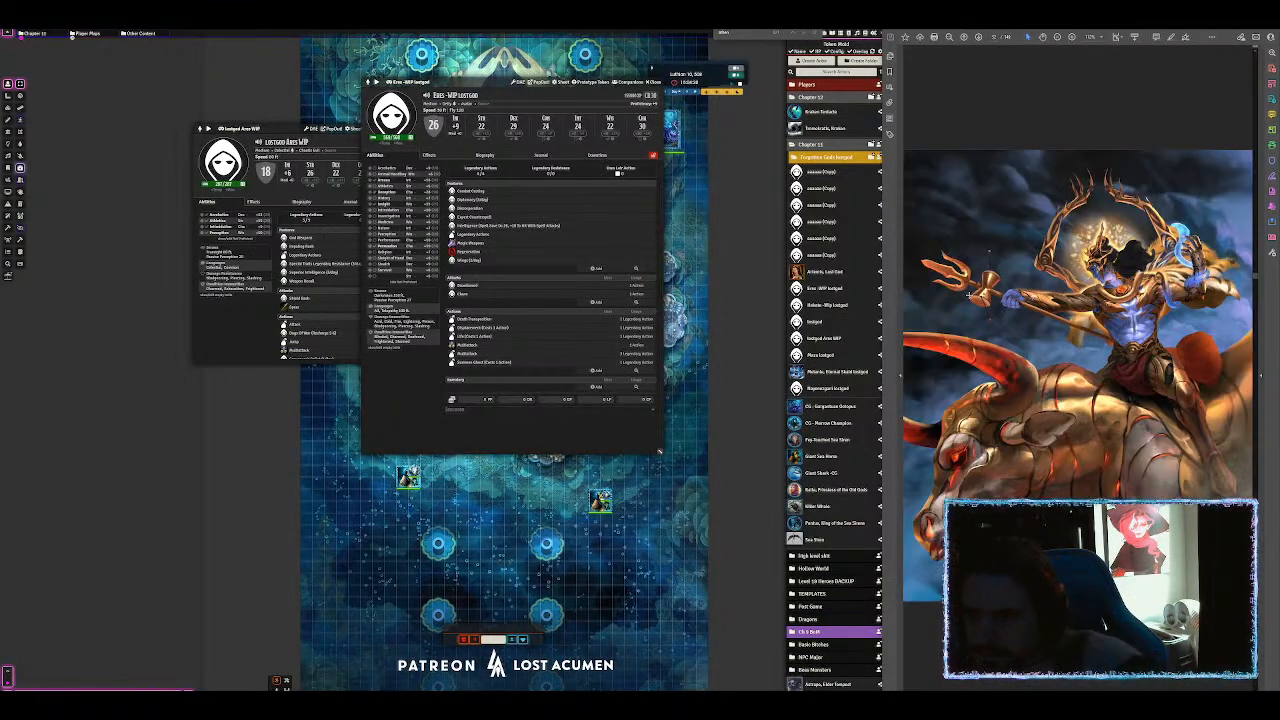
{"action": "scroll", "coordinate": [968, 295], "scroll_direction": "up", "scroll_amount": 4}
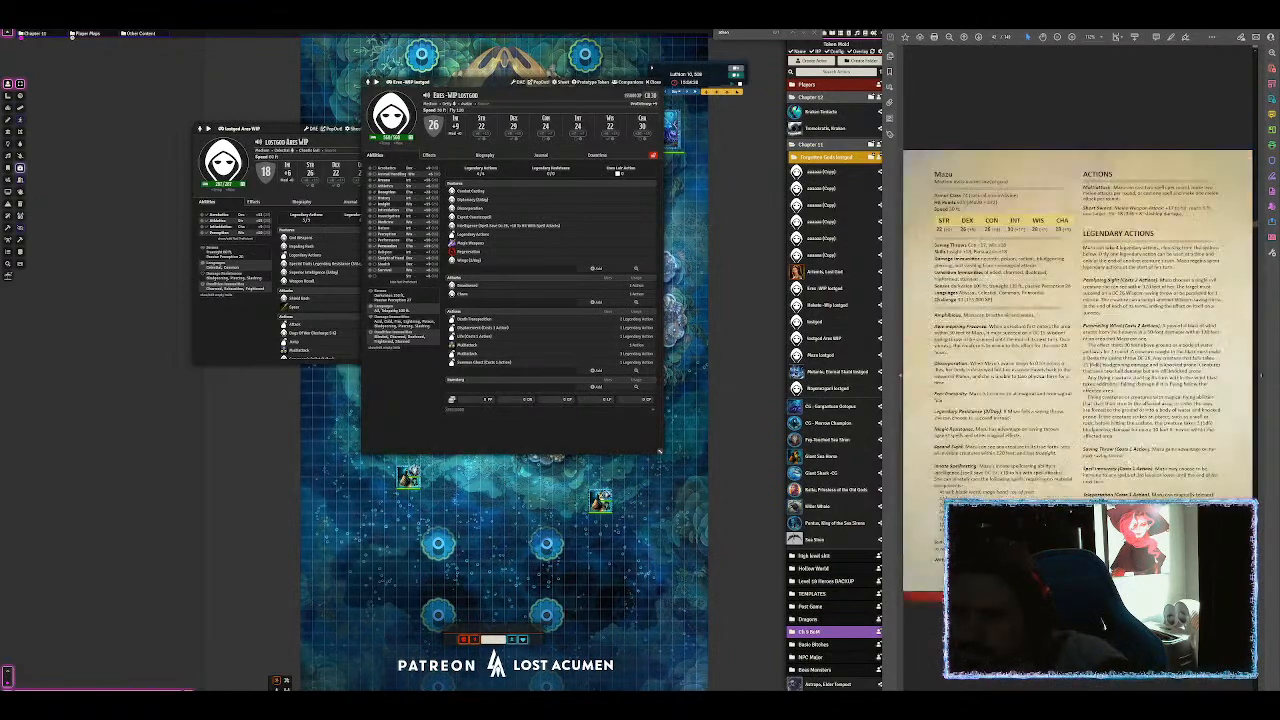
{"action": "scroll", "coordinate": [1078, 370], "scroll_direction": "up", "scroll_amount": 4}
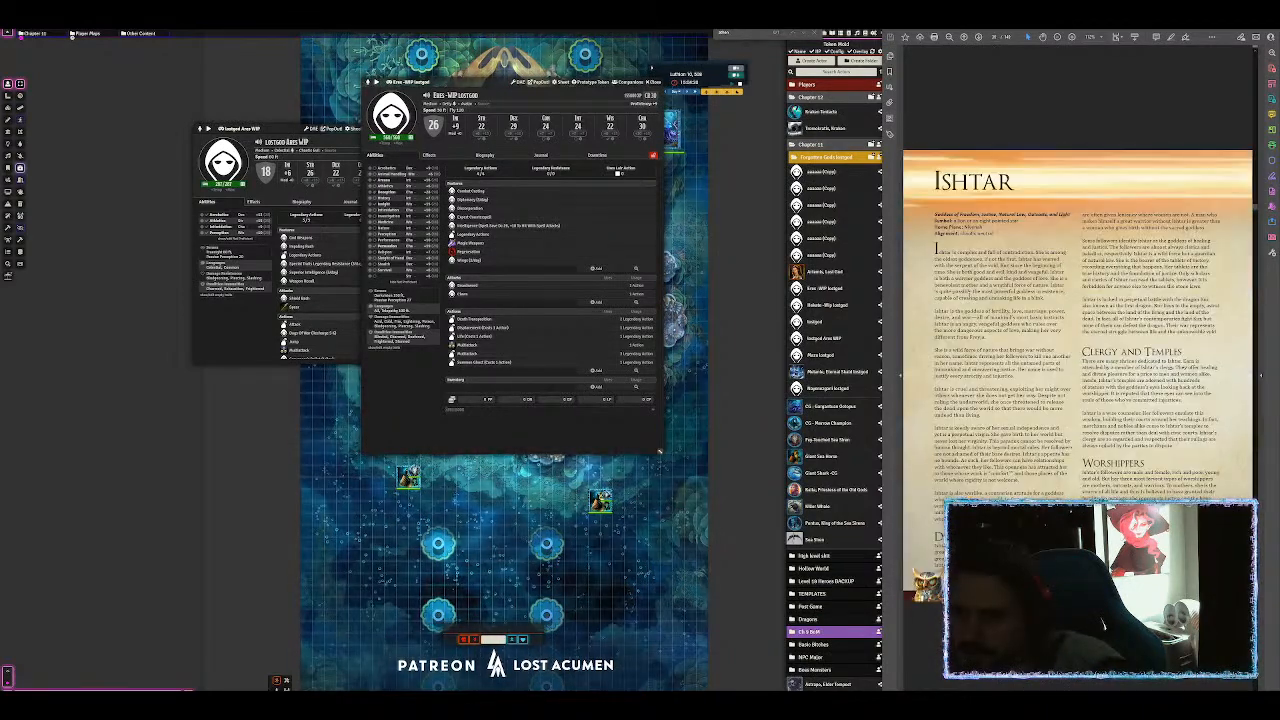
{"action": "scroll", "coordinate": [1078, 370], "scroll_direction": "down", "scroll_amount": 3}
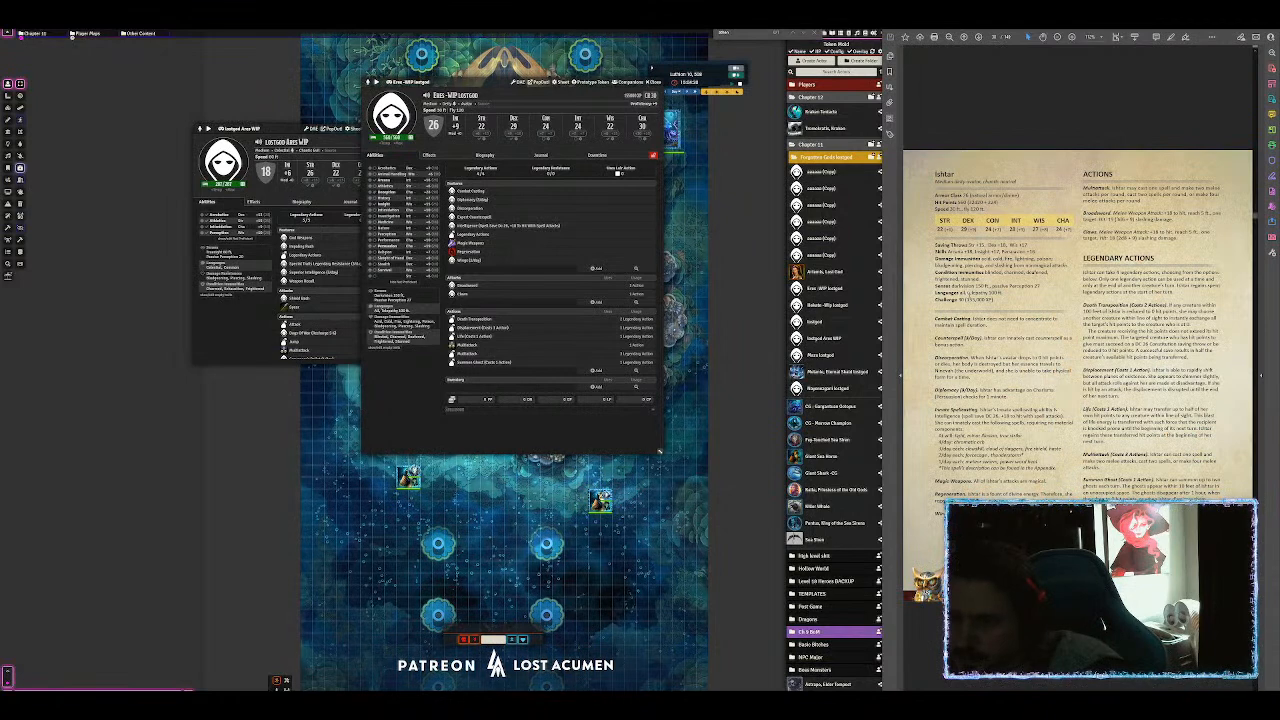
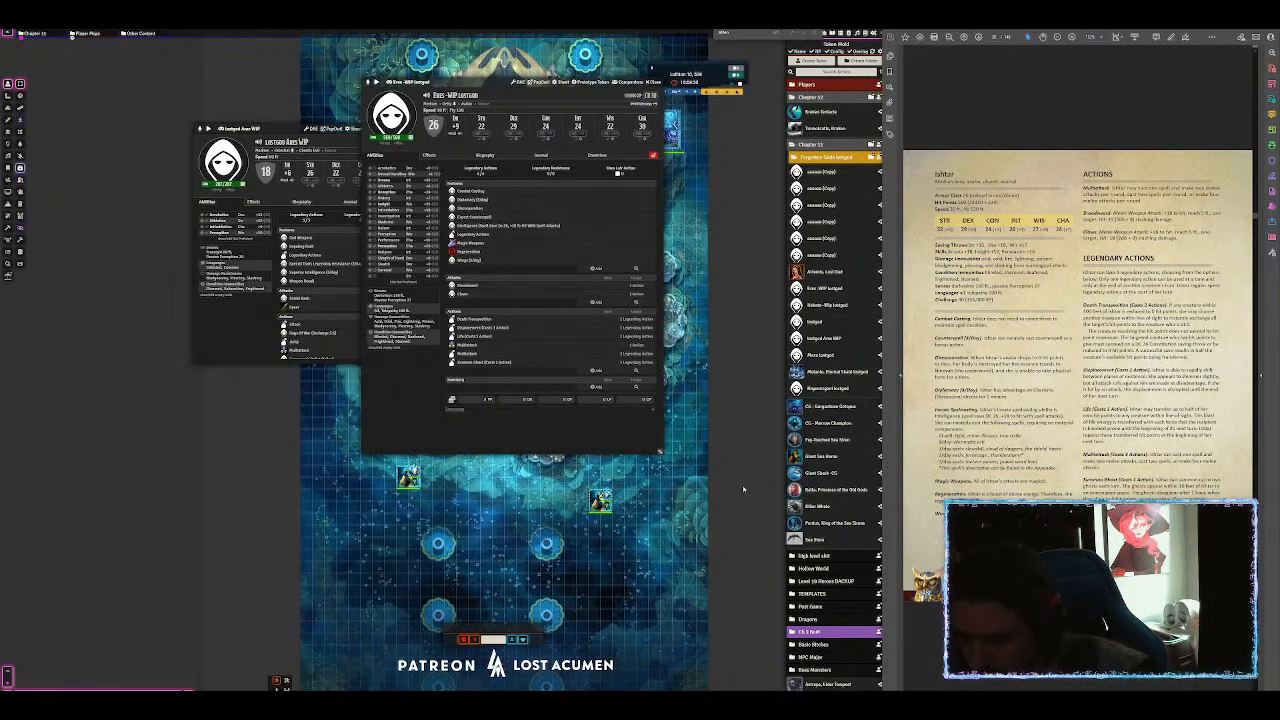
Step: Find Meteor Swarm with quick search and add the spell to the Eros sheet
{"action": "key", "text": "ctrl+space"}
{"action": "type", "text": "mete"}
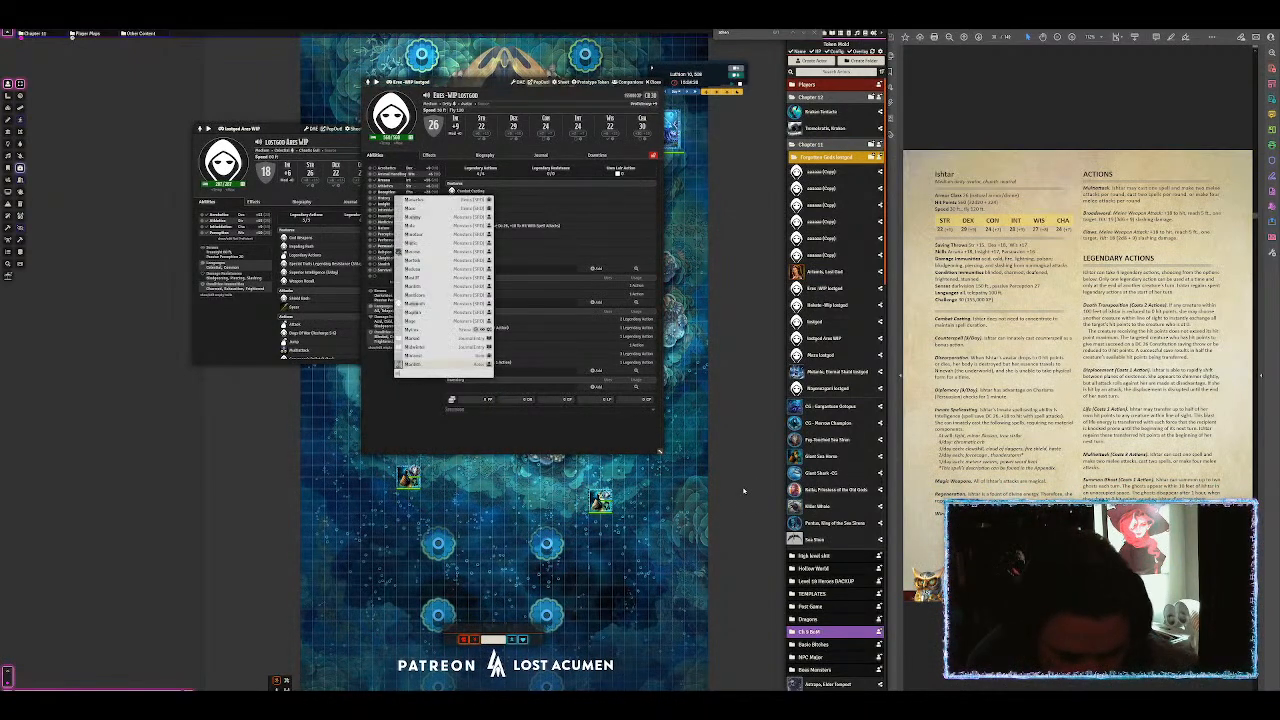
{"action": "type", "text": "or"}
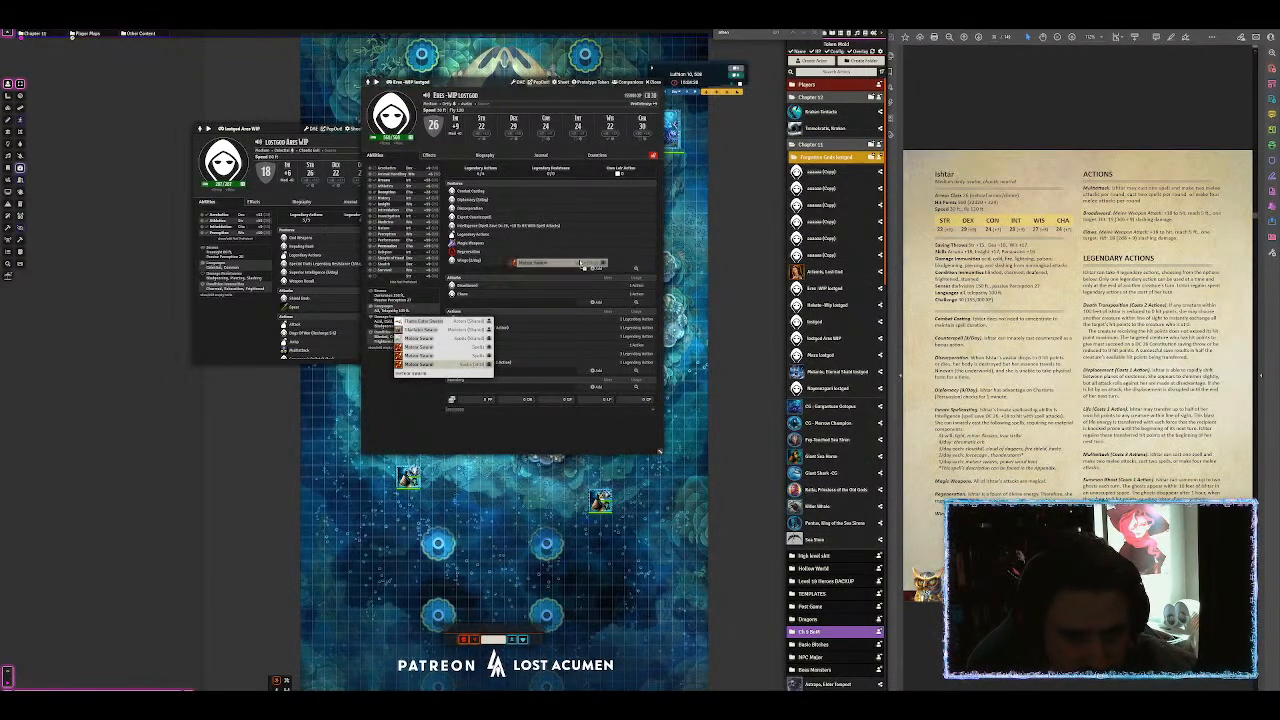
{"action": "key", "text": "Return"}
{"action": "key", "text": "super"}
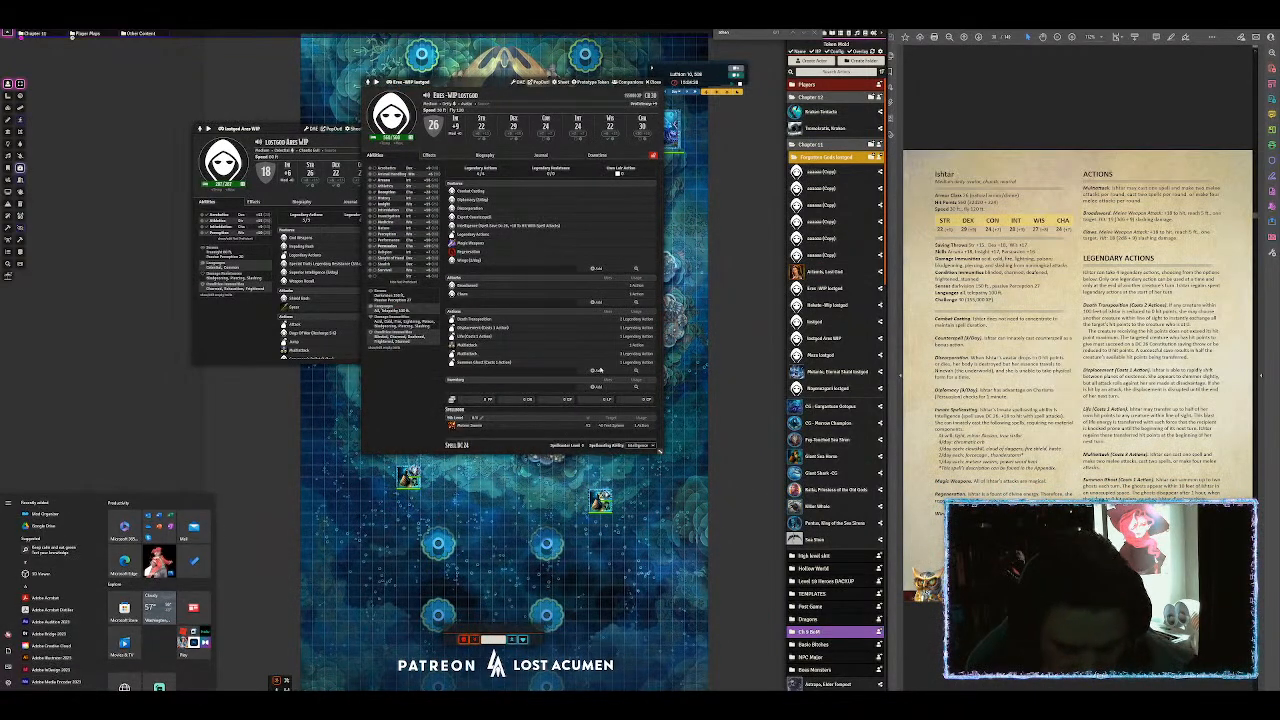
{"action": "key", "text": "super"}
Step: Add a Power Word spell and Chain Lightning from quick search to Eros's spellbook
{"action": "key", "text": "ctrl+space"}
{"action": "type", "text": "power word"}
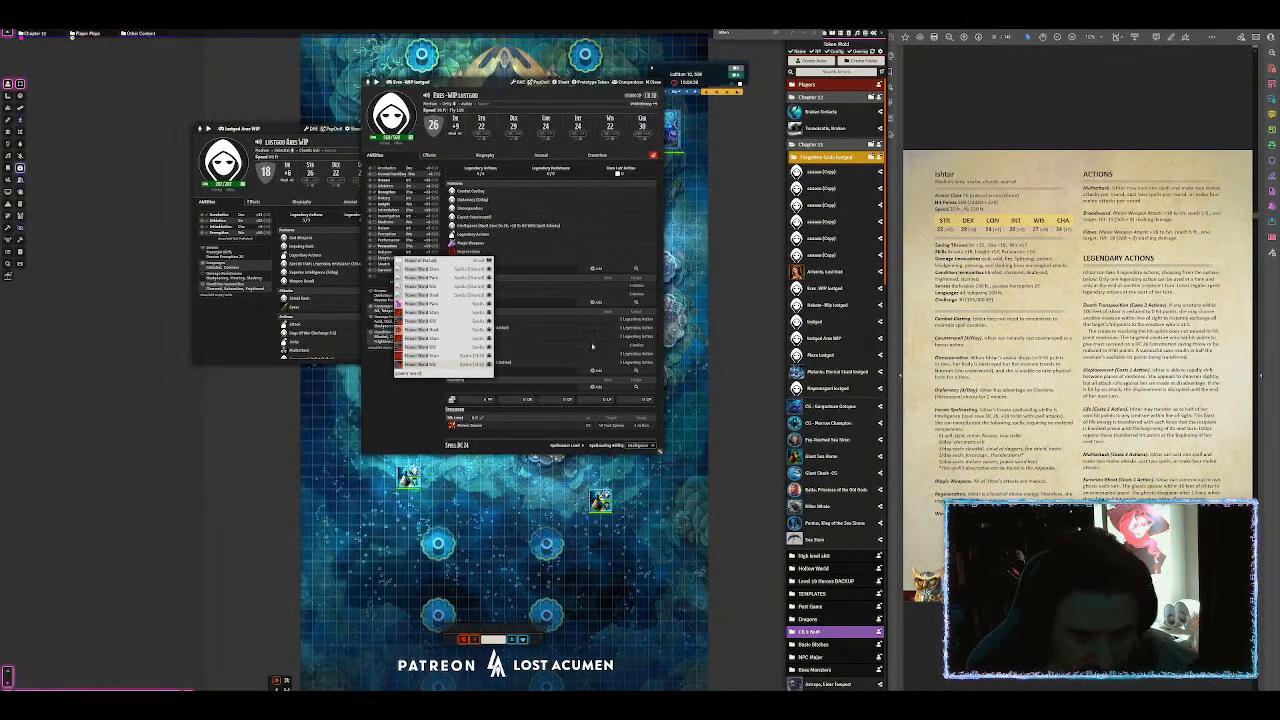
{"action": "left_click_drag", "start_coordinate": [445, 335], "coordinate": [571, 343]}
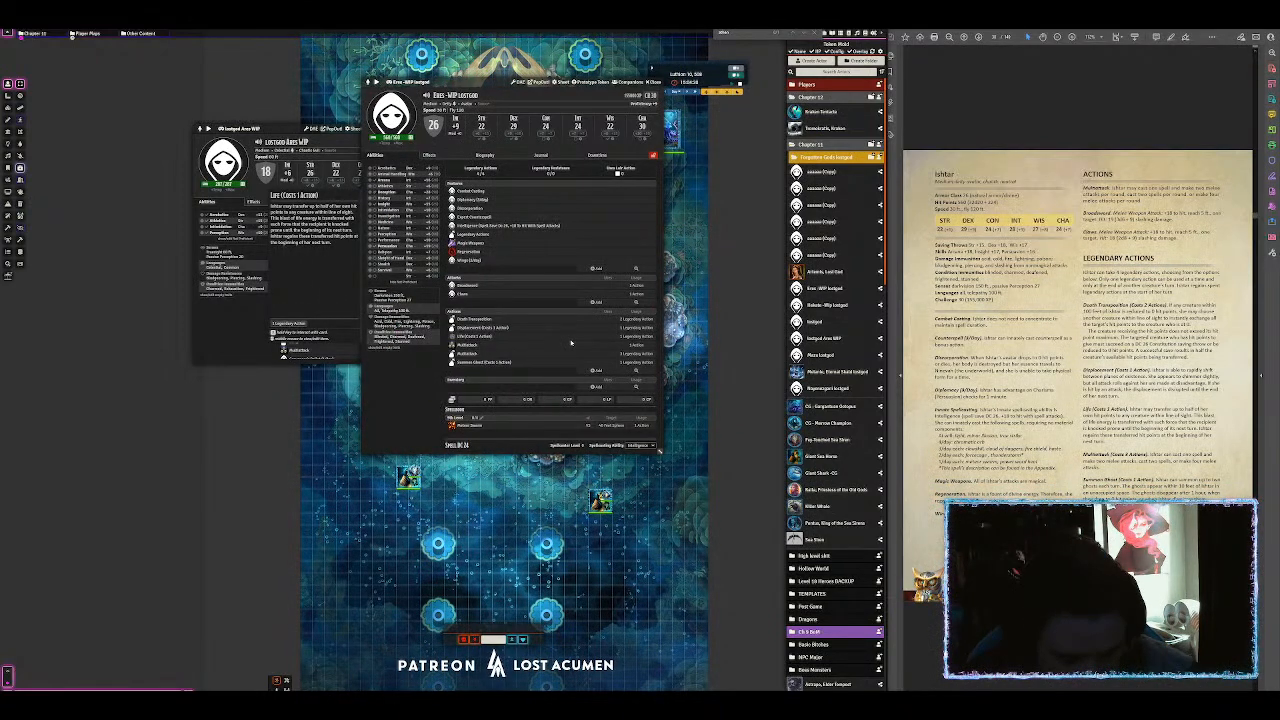
{"action": "type", "text": "chain"}
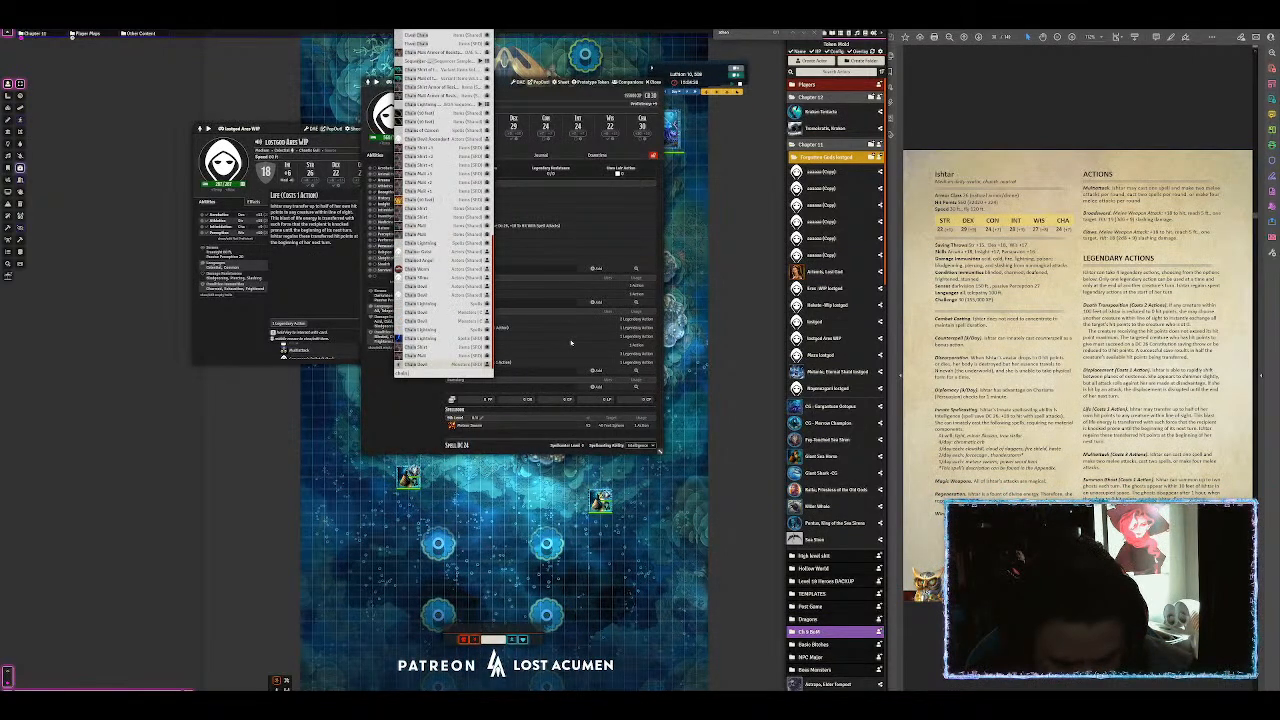
{"action": "type", "text": " light"}
{"action": "left_click_drag", "start_coordinate": [480, 361], "coordinate": [545, 344]}
Step: Add the Forcecage and Haste spells from quick search to Eros's spellbook
{"action": "key", "text": "alt+space"}
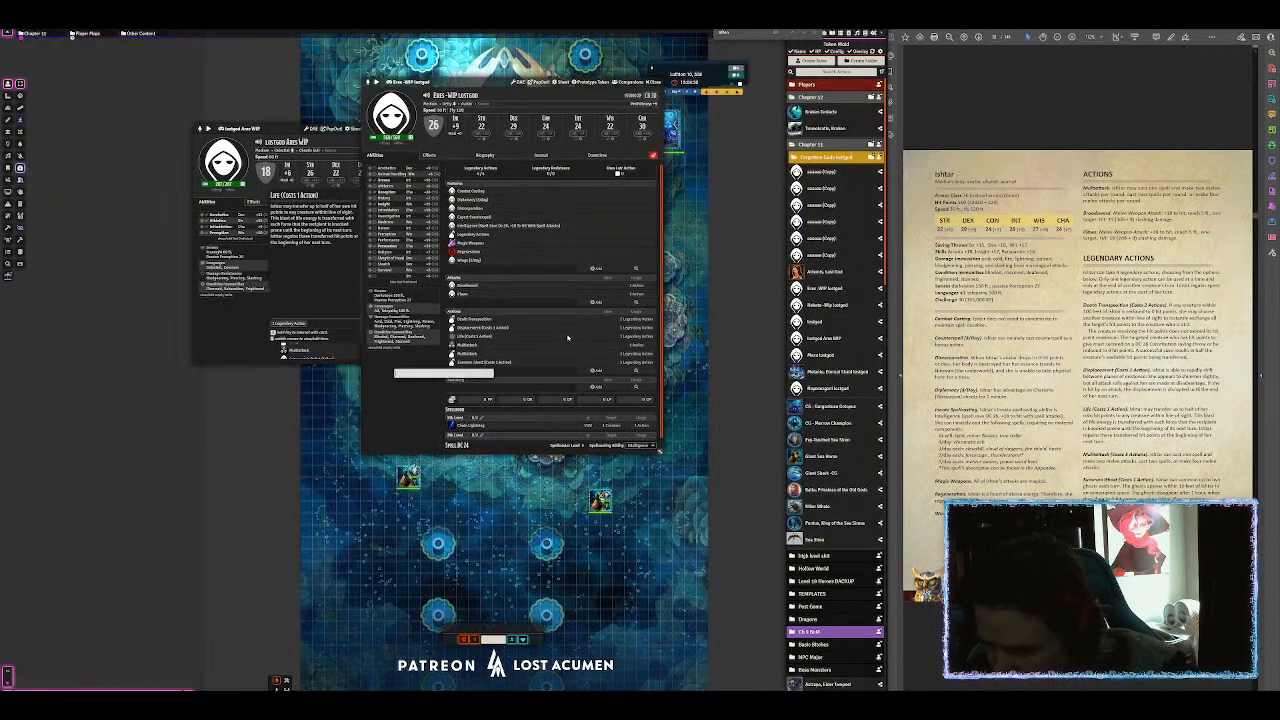
{"action": "type", "text": "forcecage"}
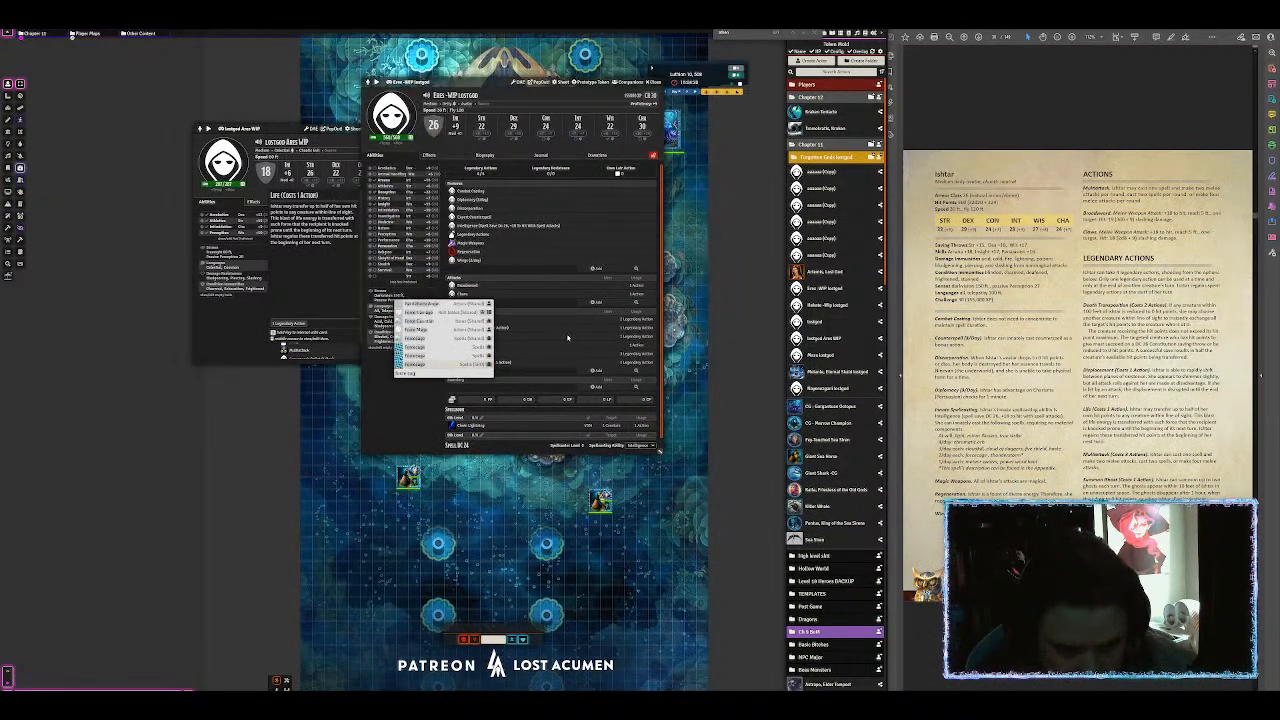
{"action": "left_click_drag", "start_coordinate": [470, 366], "coordinate": [582, 344]}
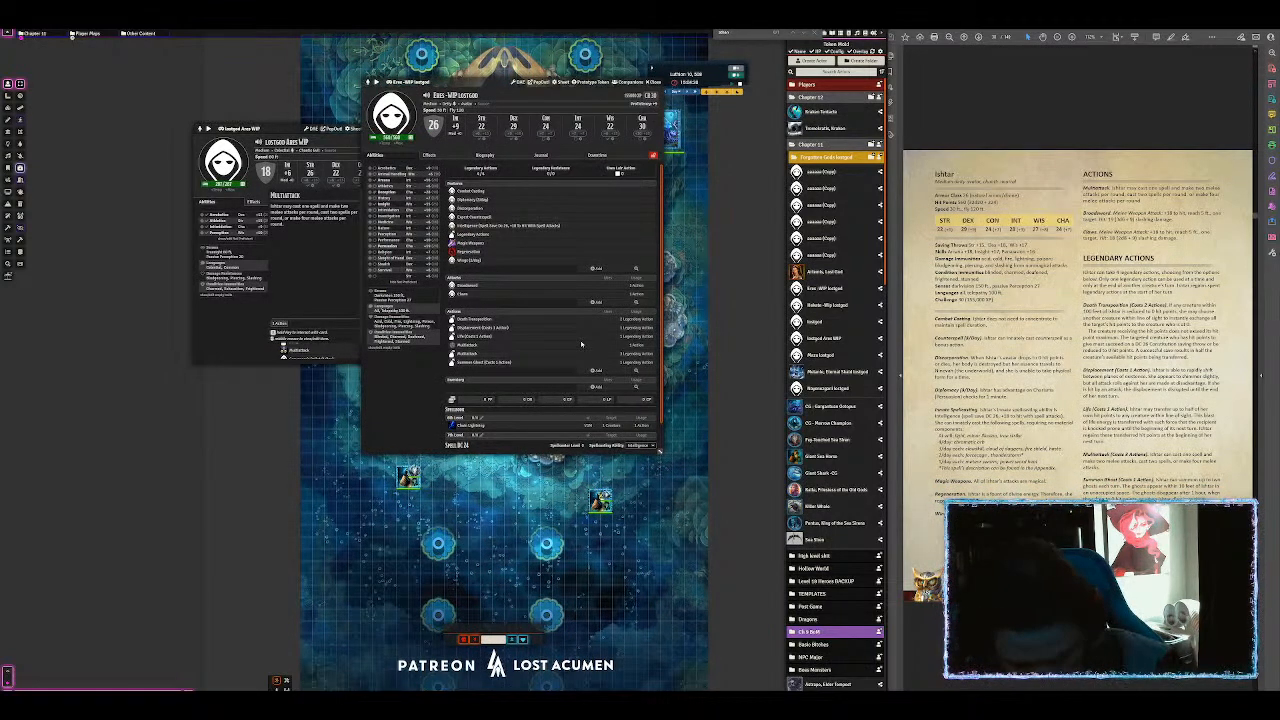
{"action": "key", "text": "alt+space"}
{"action": "type", "text": "haste"}
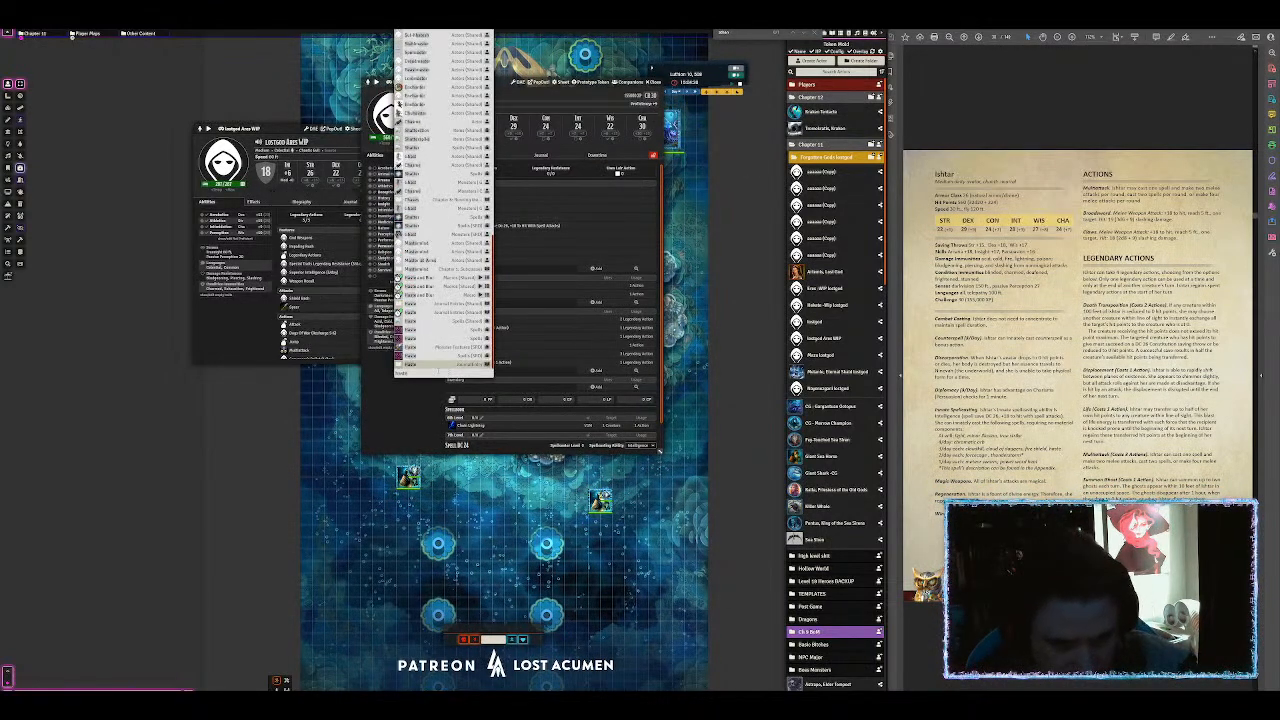
{"action": "left_click_drag", "start_coordinate": [437, 356], "coordinate": [574, 347]}
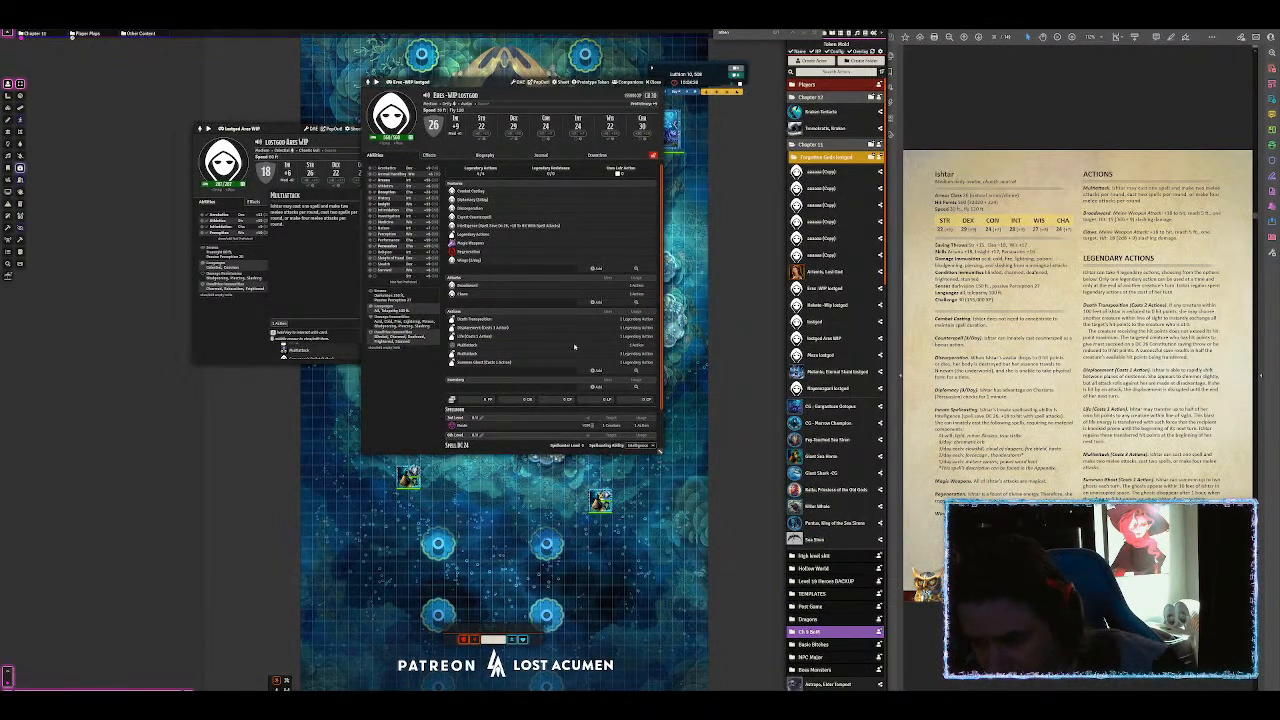
Step: Add the Cloudkill and Seeming spells from quick search to Eros's spellbook
{"action": "key", "text": "alt"}
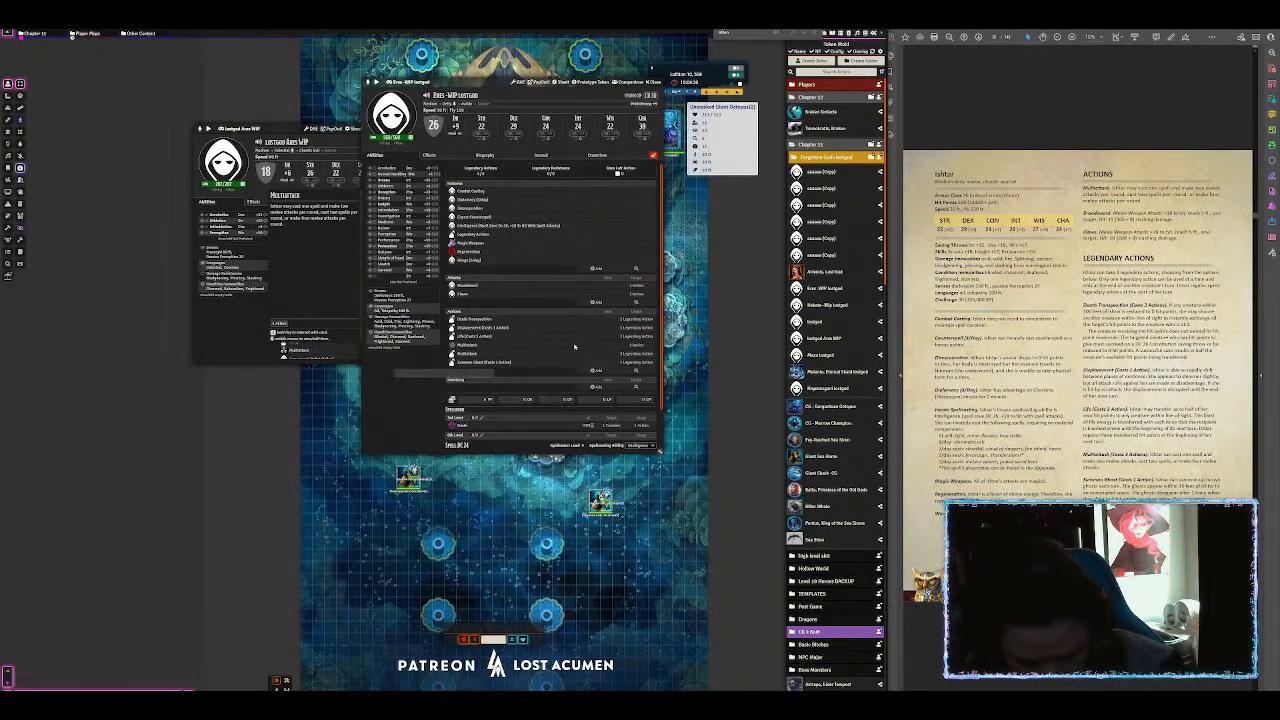
{"action": "key", "text": "alt+space"}
{"action": "type", "text": "cloudkill"}
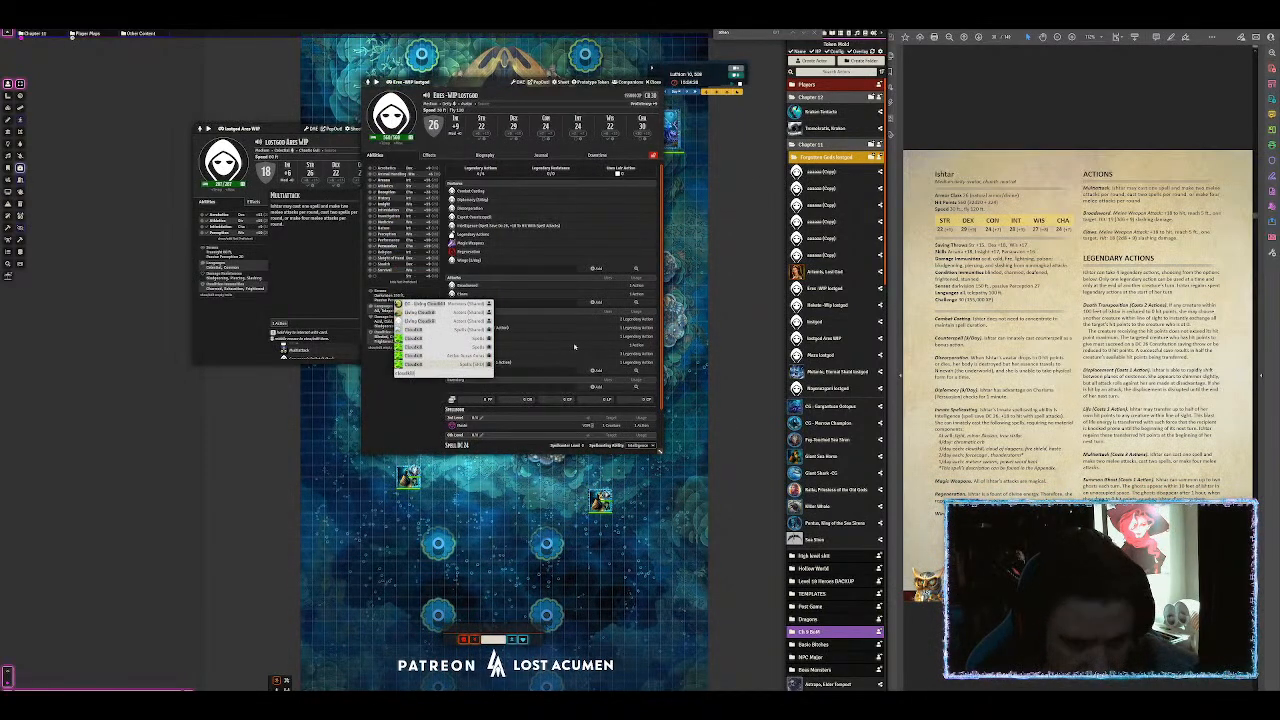
{"action": "left_click_drag", "start_coordinate": [464, 373], "coordinate": [580, 343]}
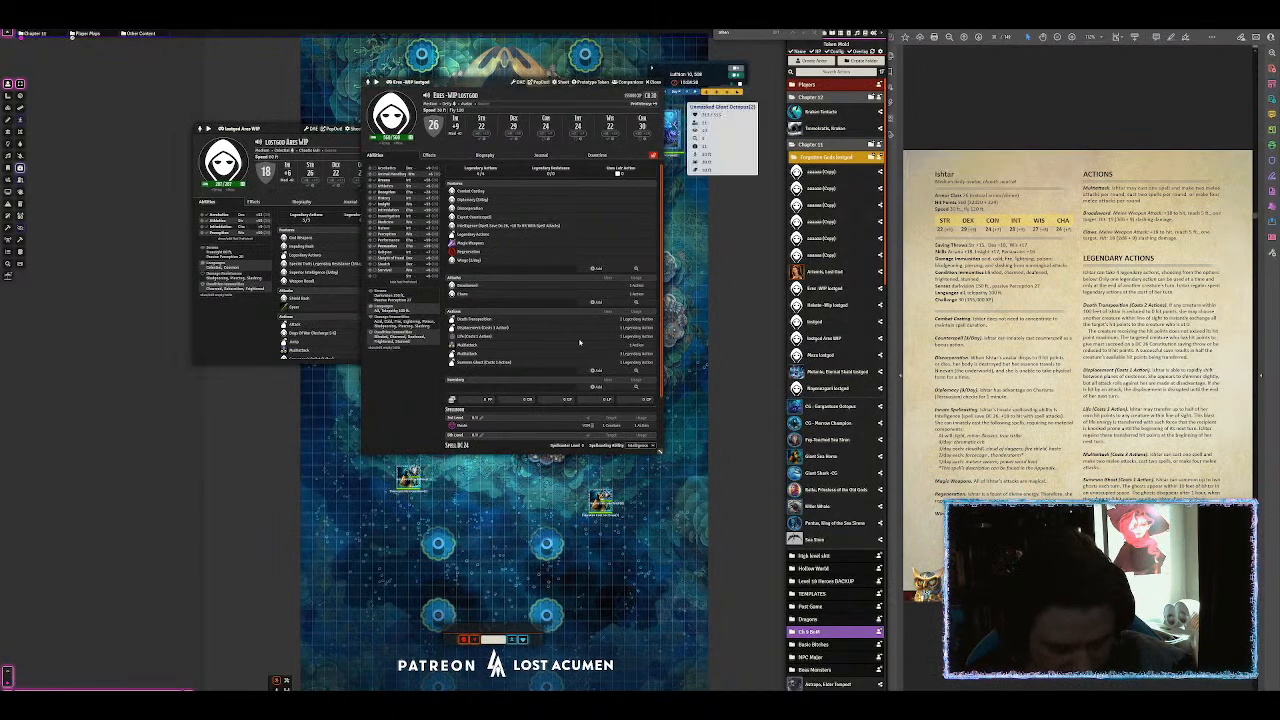
{"action": "key", "text": "alt+space"}
{"action": "type", "text": "seeming"}
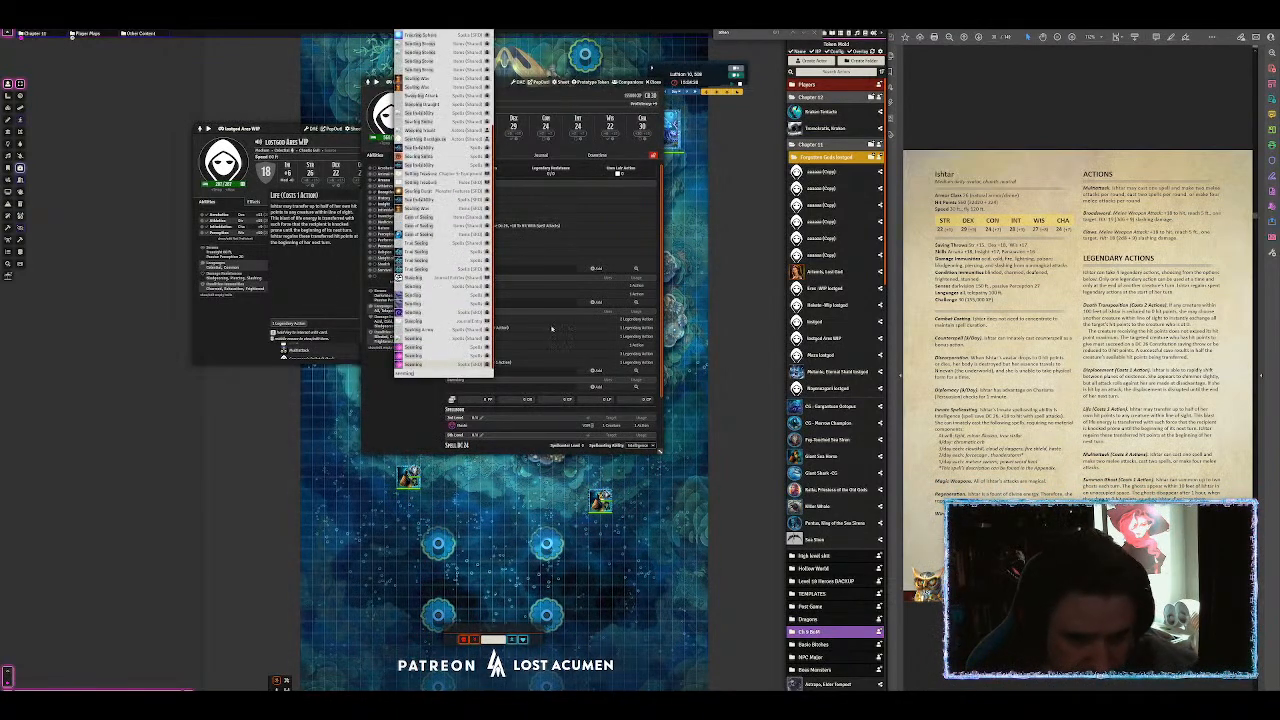
{"action": "left_click_drag", "start_coordinate": [478, 365], "coordinate": [576, 326]}
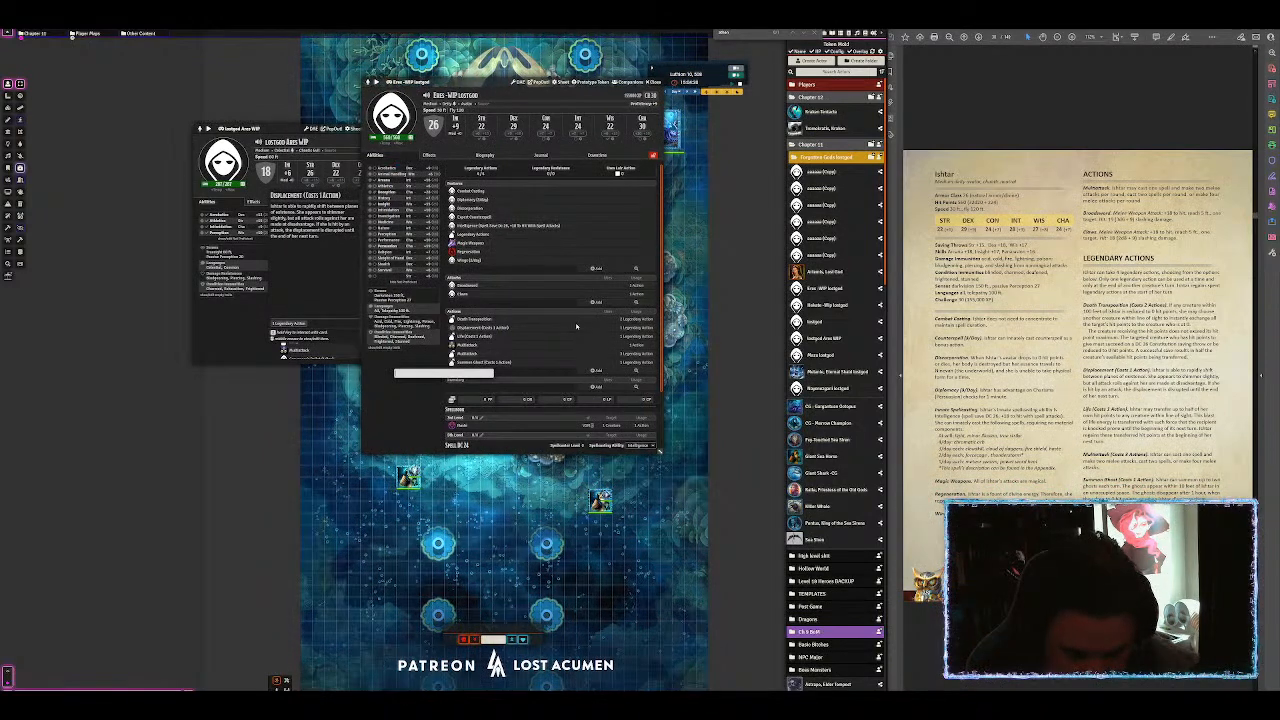
Step: Add Hallucinatory Terrain to Eros's spellbook and set the spellcasting ability to Charisma
{"action": "type", "text": "terrain"}
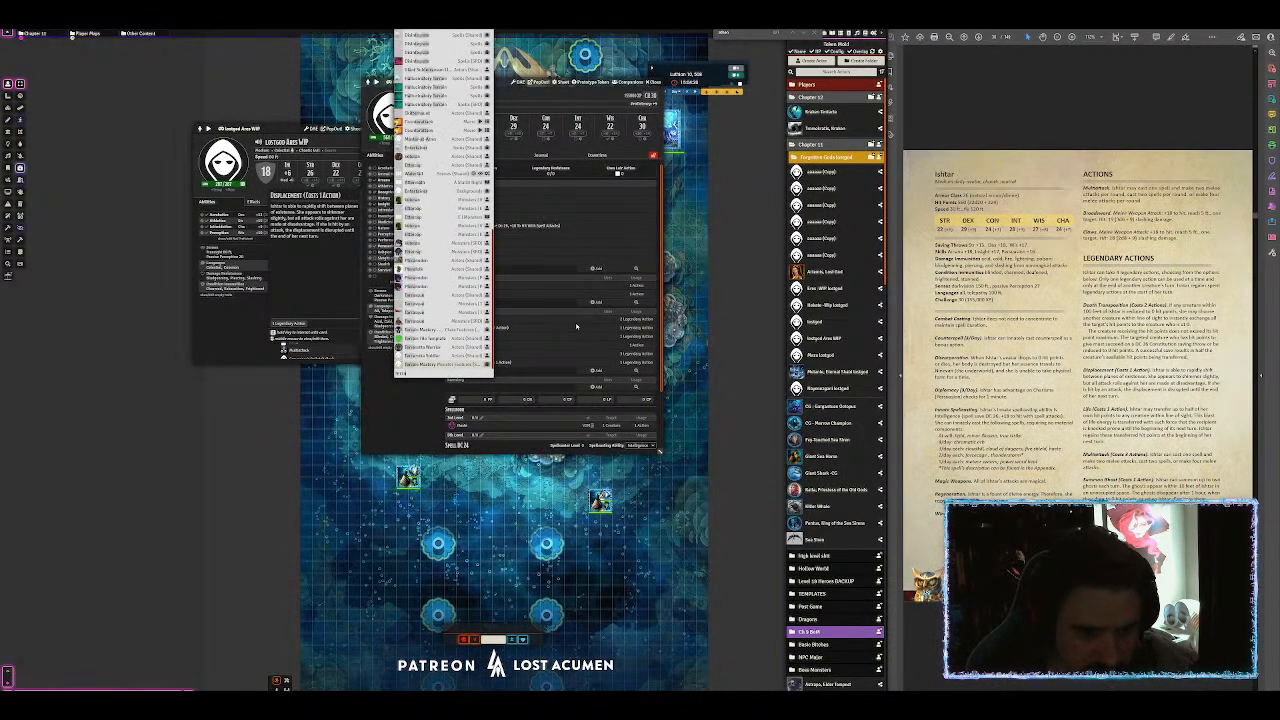
{"action": "left_click_drag", "start_coordinate": [433, 312], "coordinate": [571, 327]}
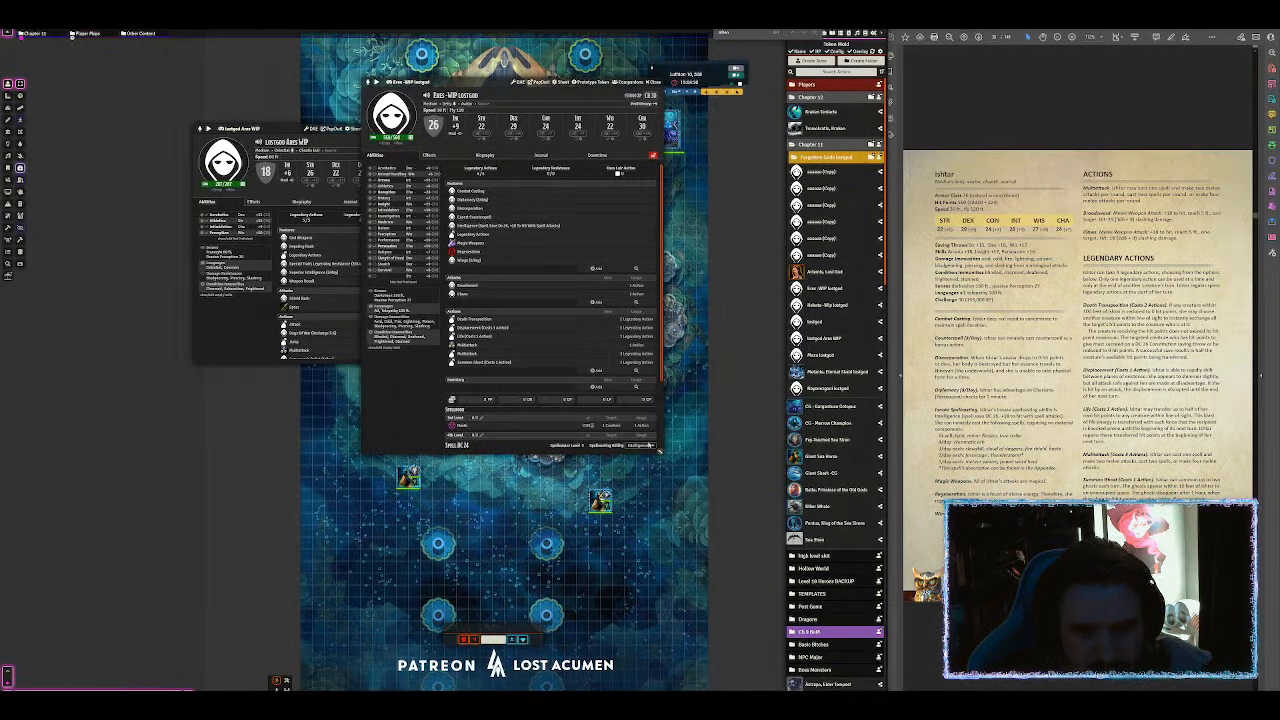
{"action": "left_click", "coordinate": [640, 445]}
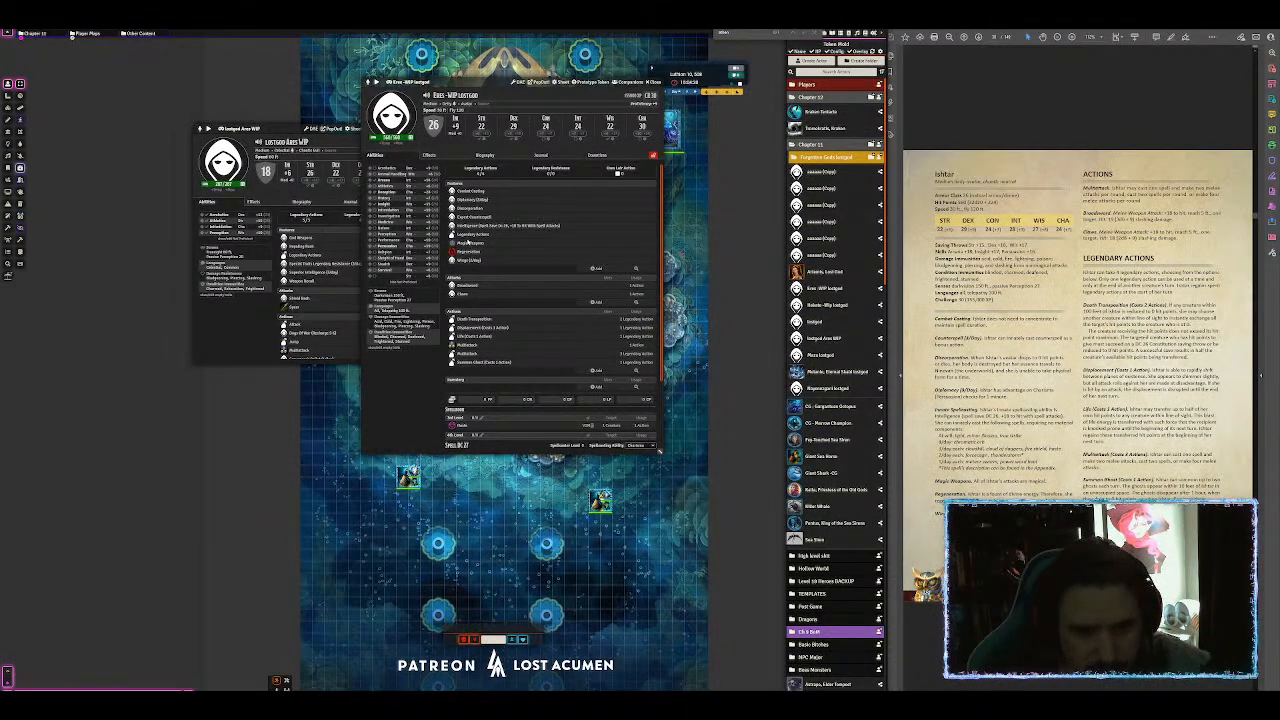
Step: Delete the Legendary Actions feature from the Eros sheet and confirm the deletion
{"action": "mouse_move", "coordinate": [467, 239]}
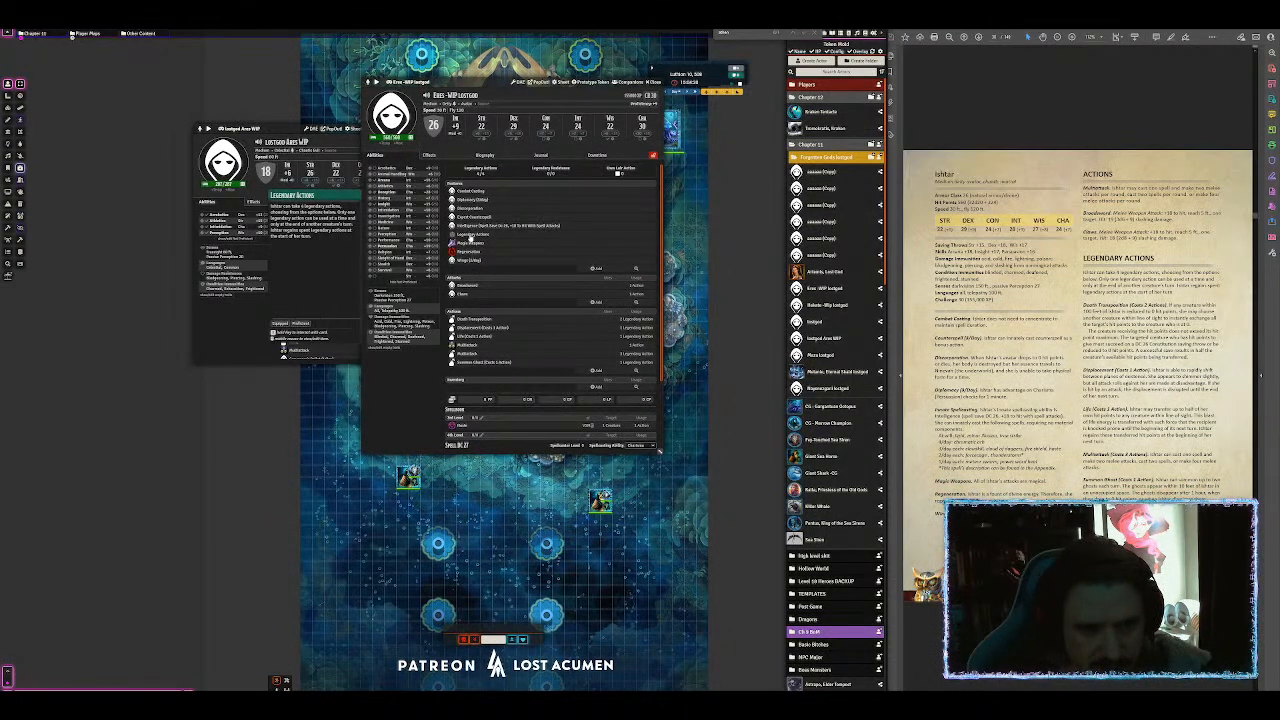
{"action": "right_click", "coordinate": [466, 238]}
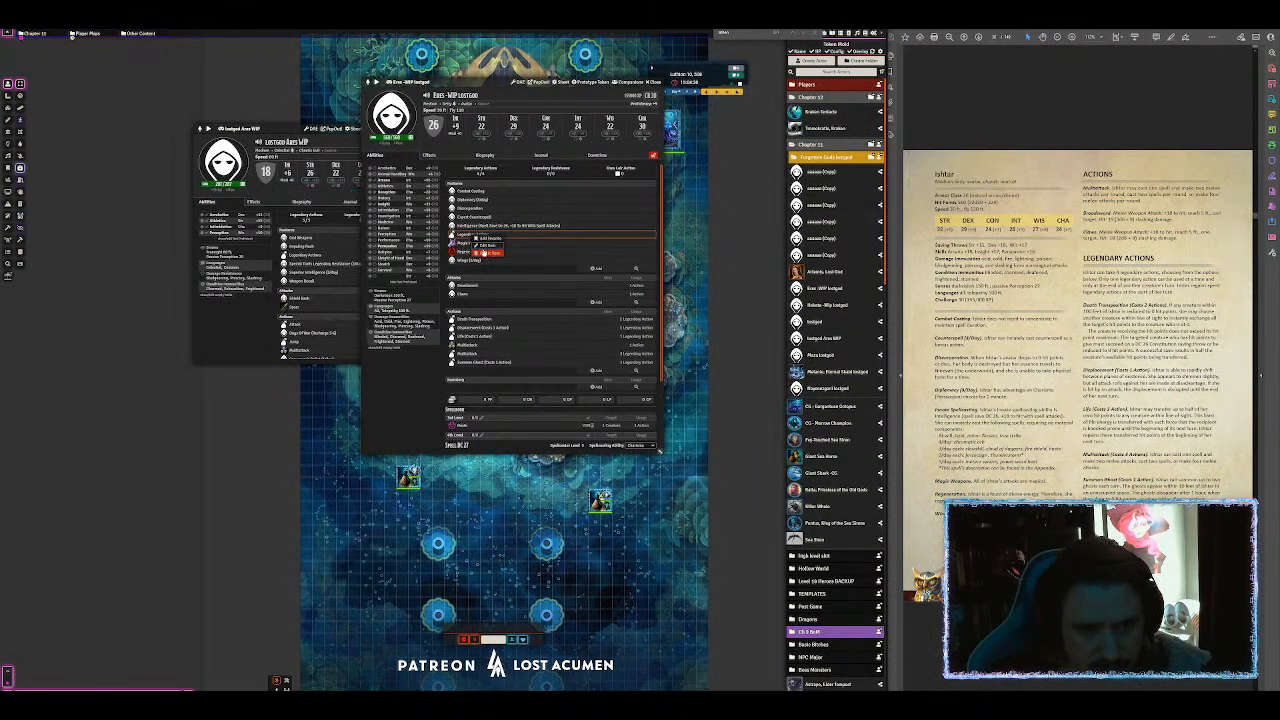
{"action": "left_click", "coordinate": [485, 253]}
{"action": "left_click", "coordinate": [416, 379]}
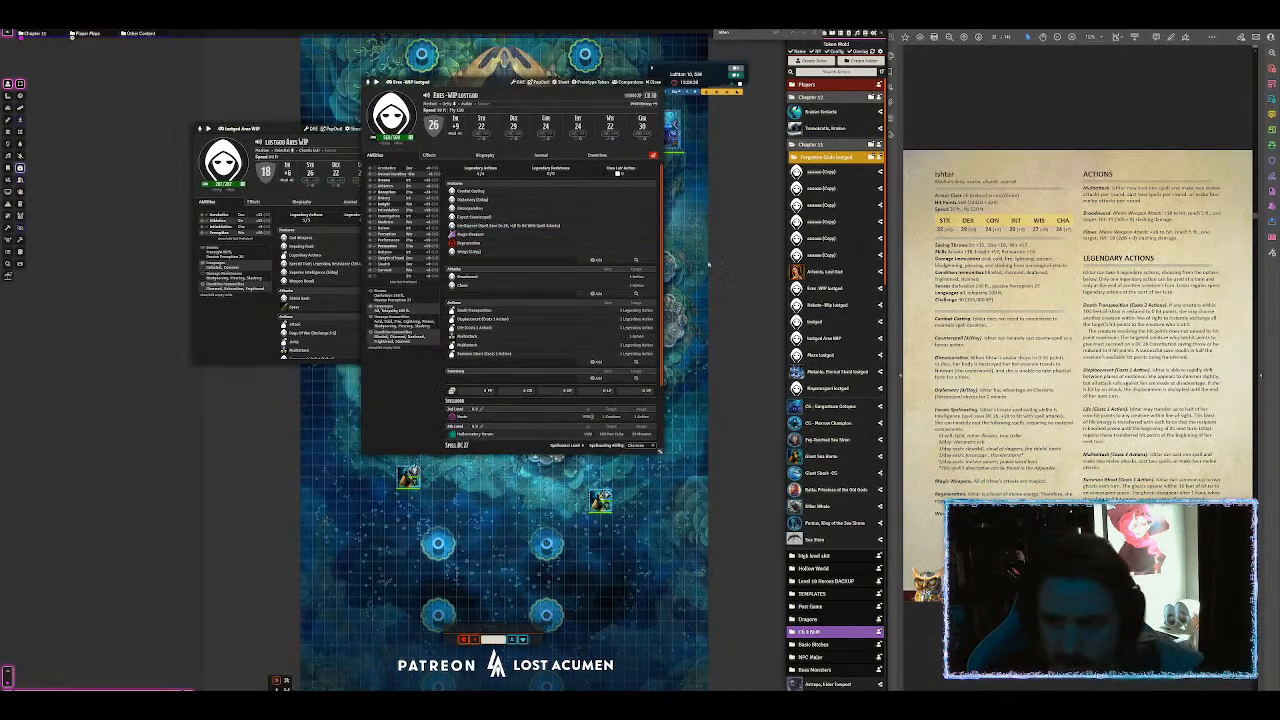
Step: Open the Artemis, Lost God sheet beside Eros and copy its Paragon Actions and Paragon Defenses features onto the Eros sheet
{"action": "left_click", "coordinate": [824, 273]}
{"action": "left_click_drag", "start_coordinate": [450, 56], "coordinate": [176, 64]}
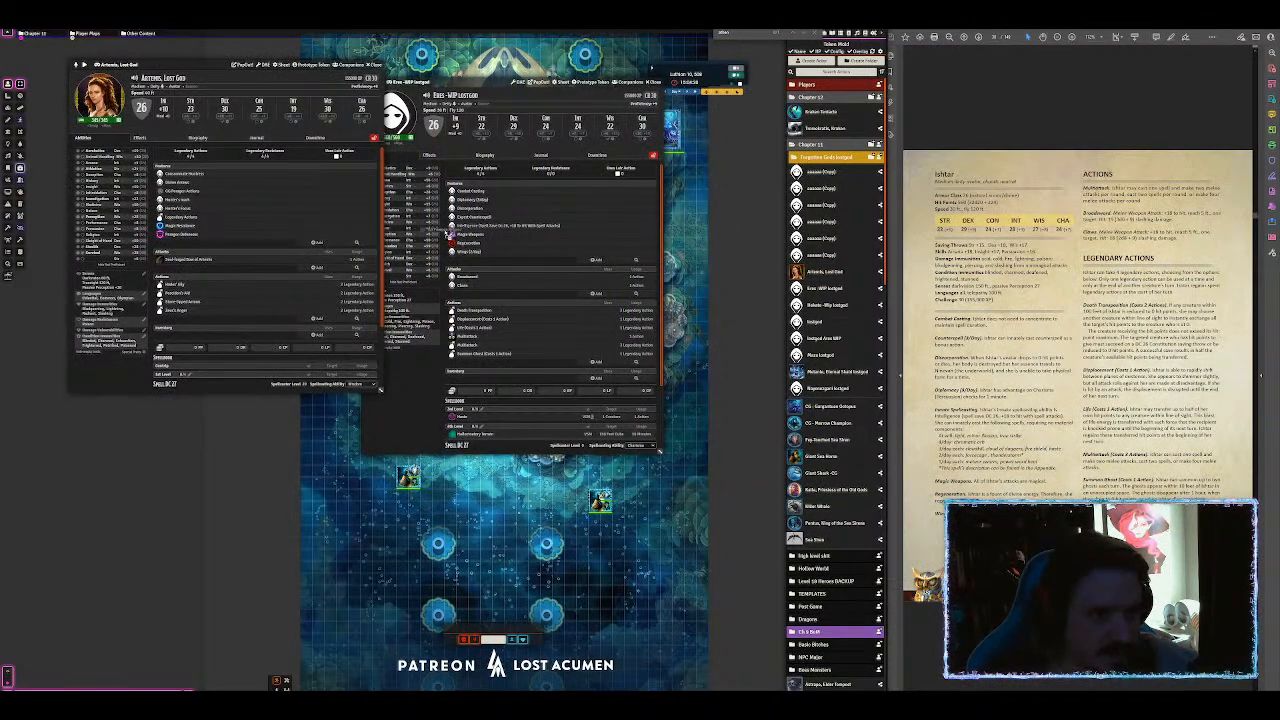
{"action": "left_click_drag", "start_coordinate": [485, 245], "coordinate": [501, 238]}
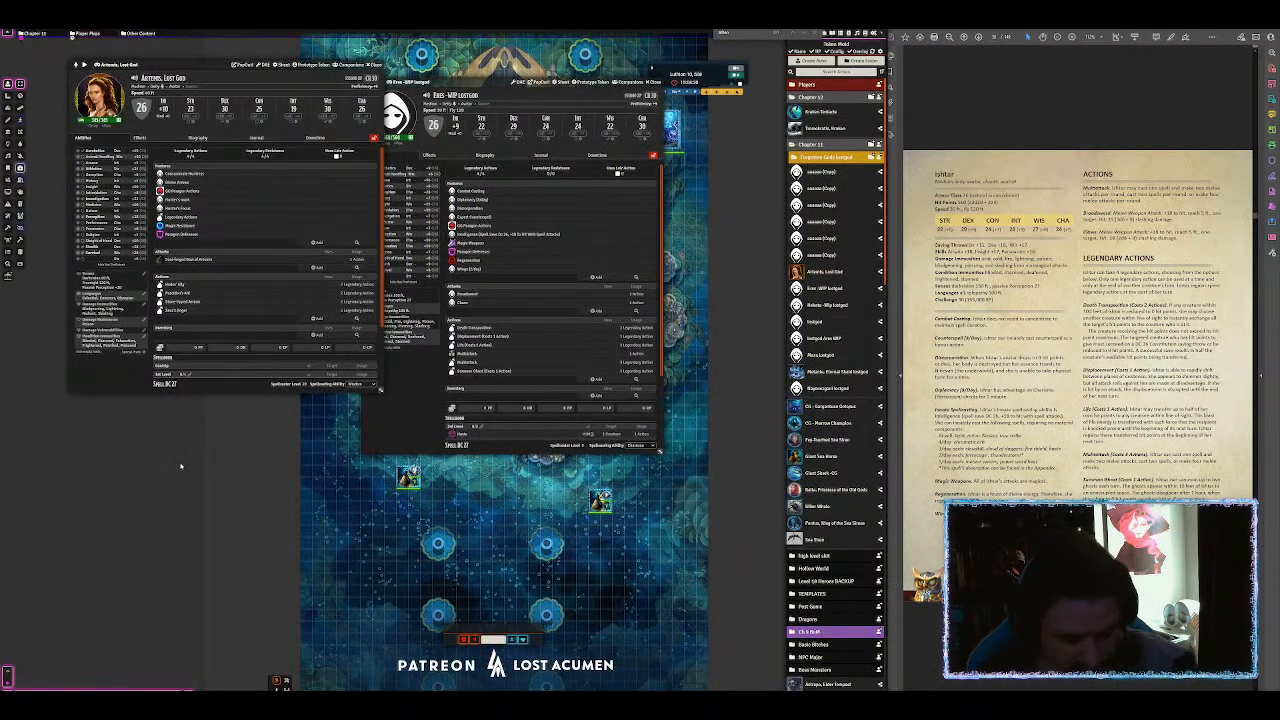
Step: Find Magic Resistance with quick search and add it to Eros's features
{"action": "key", "text": "ctrl+space"}
{"action": "type", "text": "magic res"}
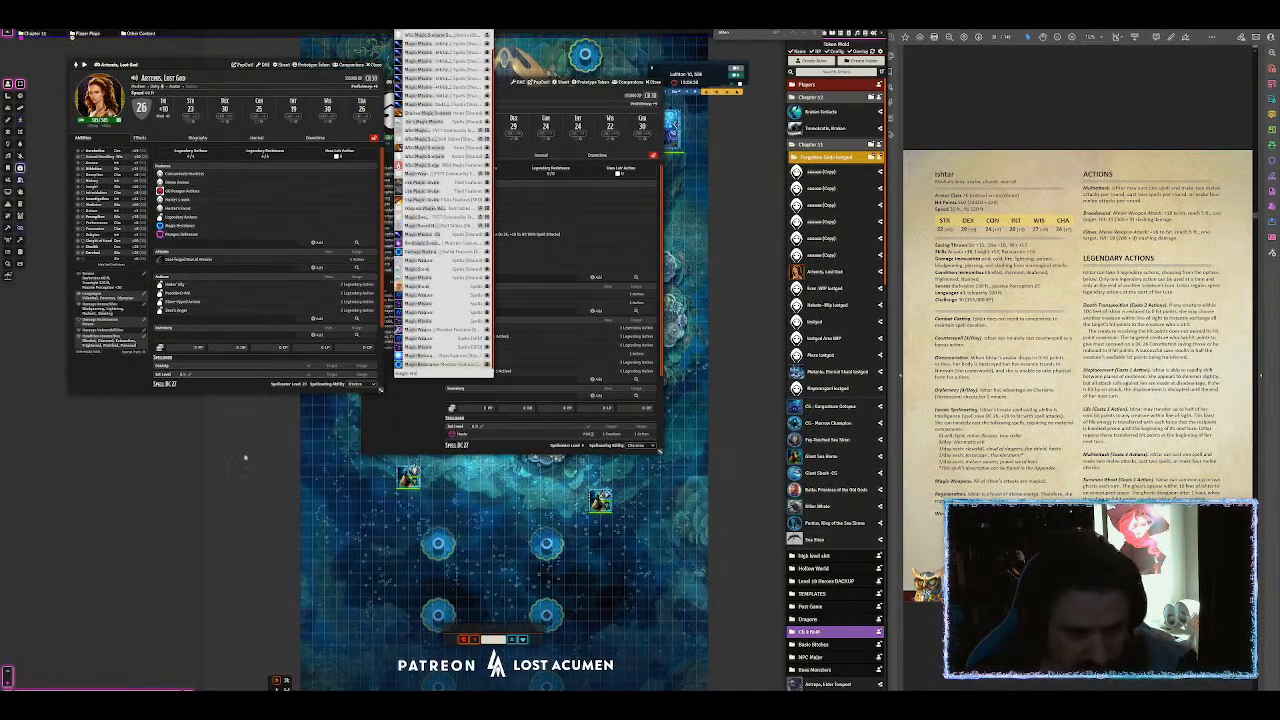
{"action": "left_click_drag", "start_coordinate": [432, 365], "coordinate": [469, 262]}
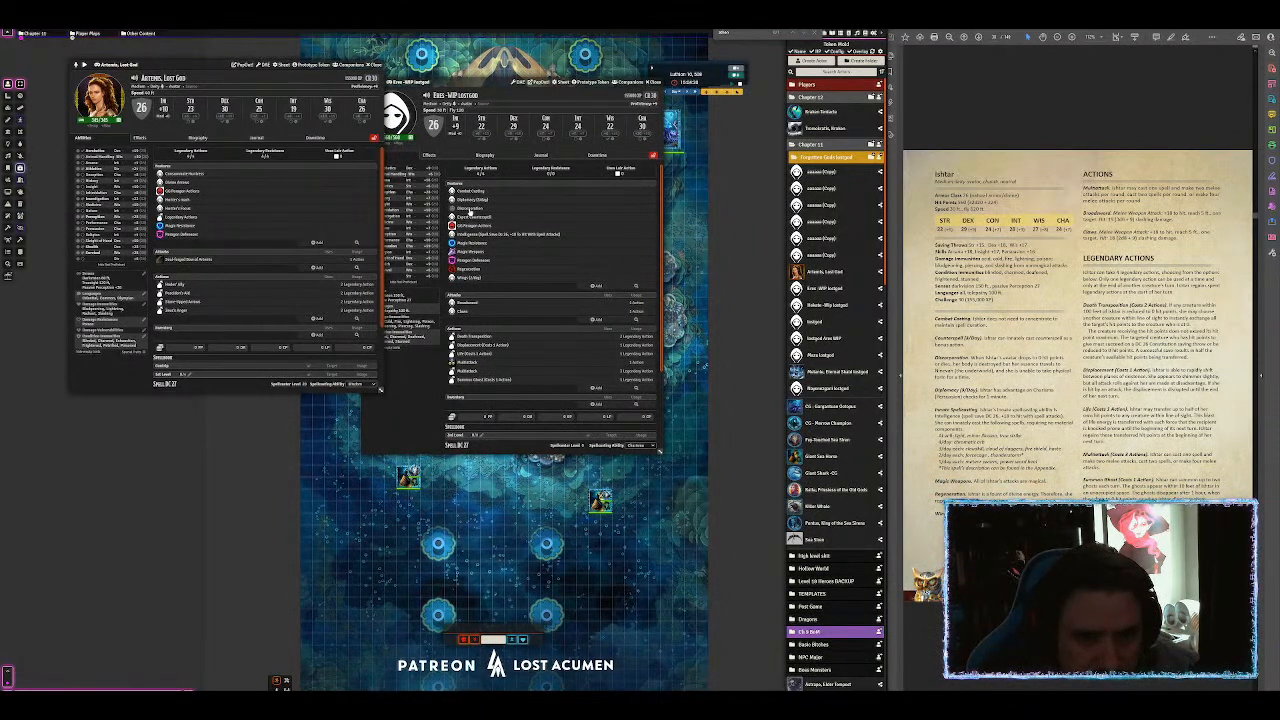
Step: Replace Ishtar's name with Eros in the Diplomacy feature's description, then save and close the feature
{"action": "left_click_drag", "start_coordinate": [495, 83], "coordinate": [569, 103]}
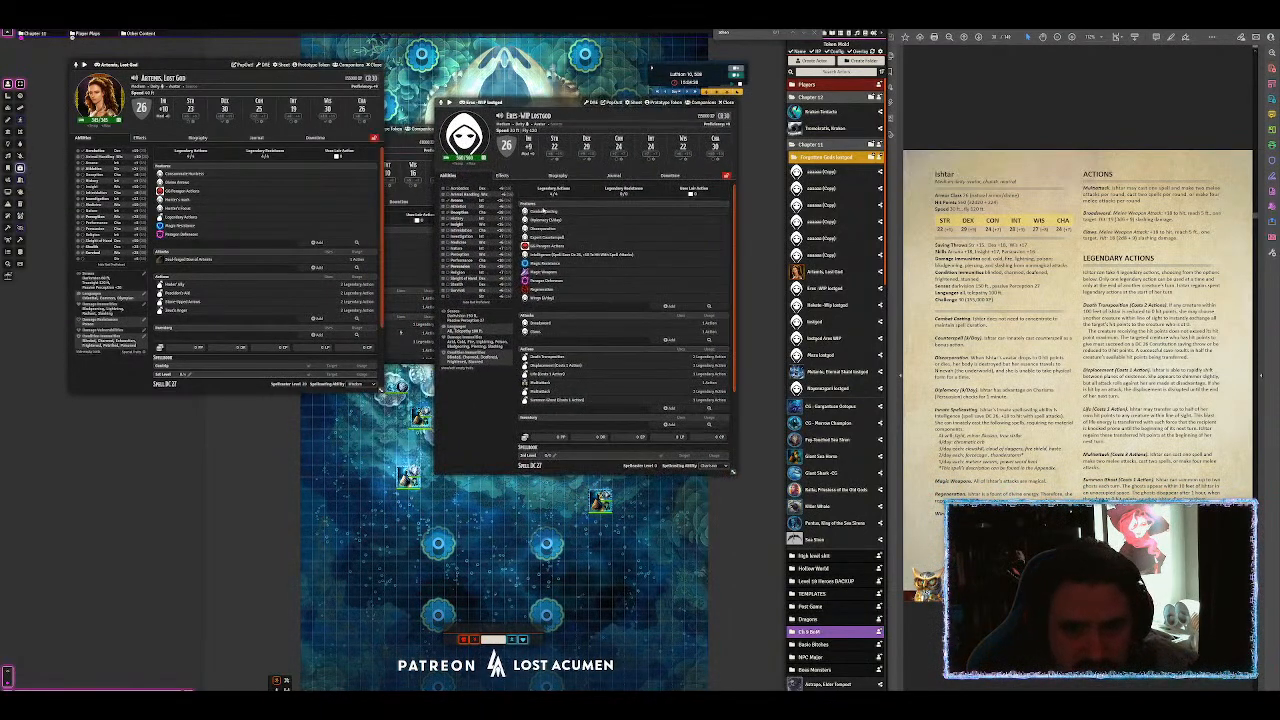
{"action": "mouse_move", "coordinate": [541, 218]}
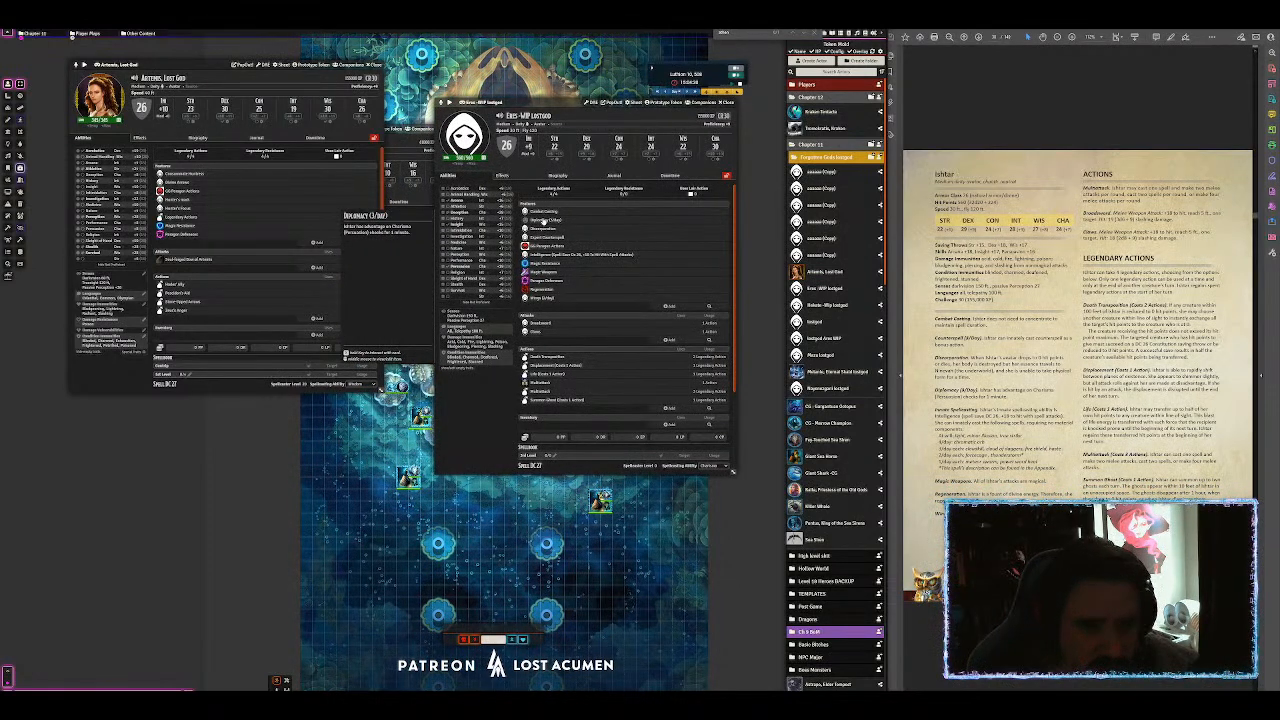
{"action": "left_click", "coordinate": [543, 220]}
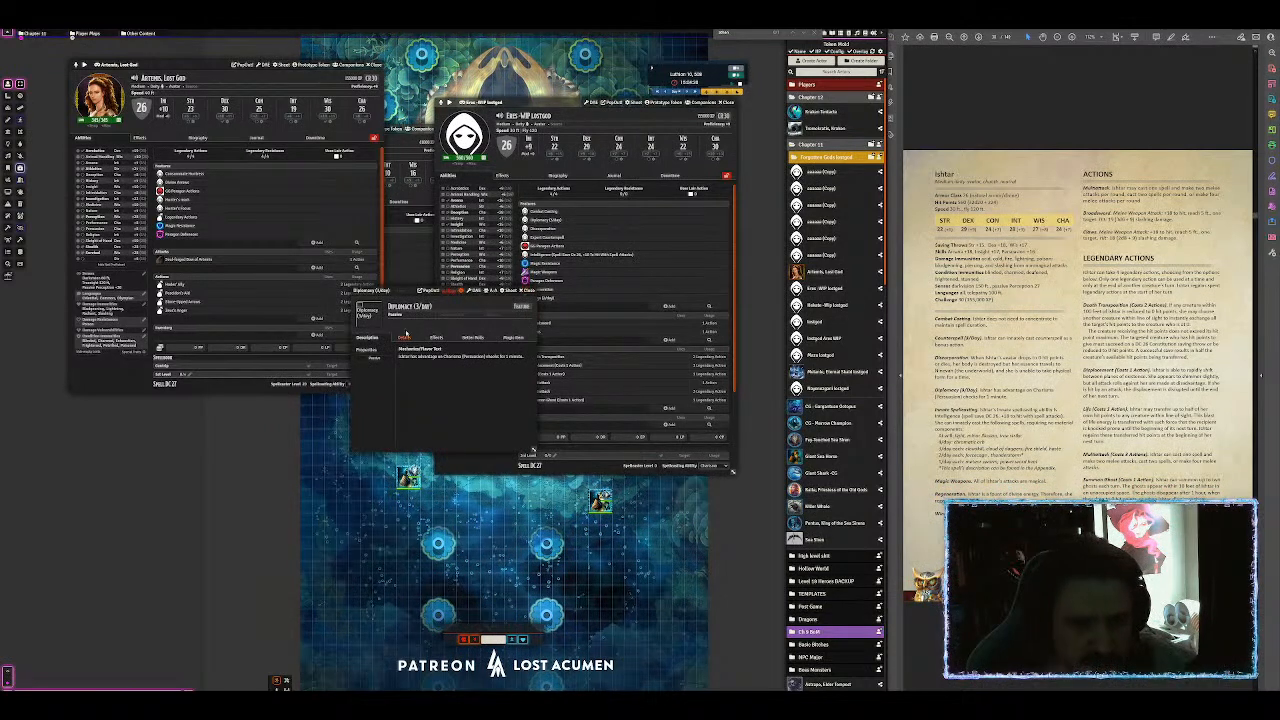
{"action": "left_click", "coordinate": [527, 352]}
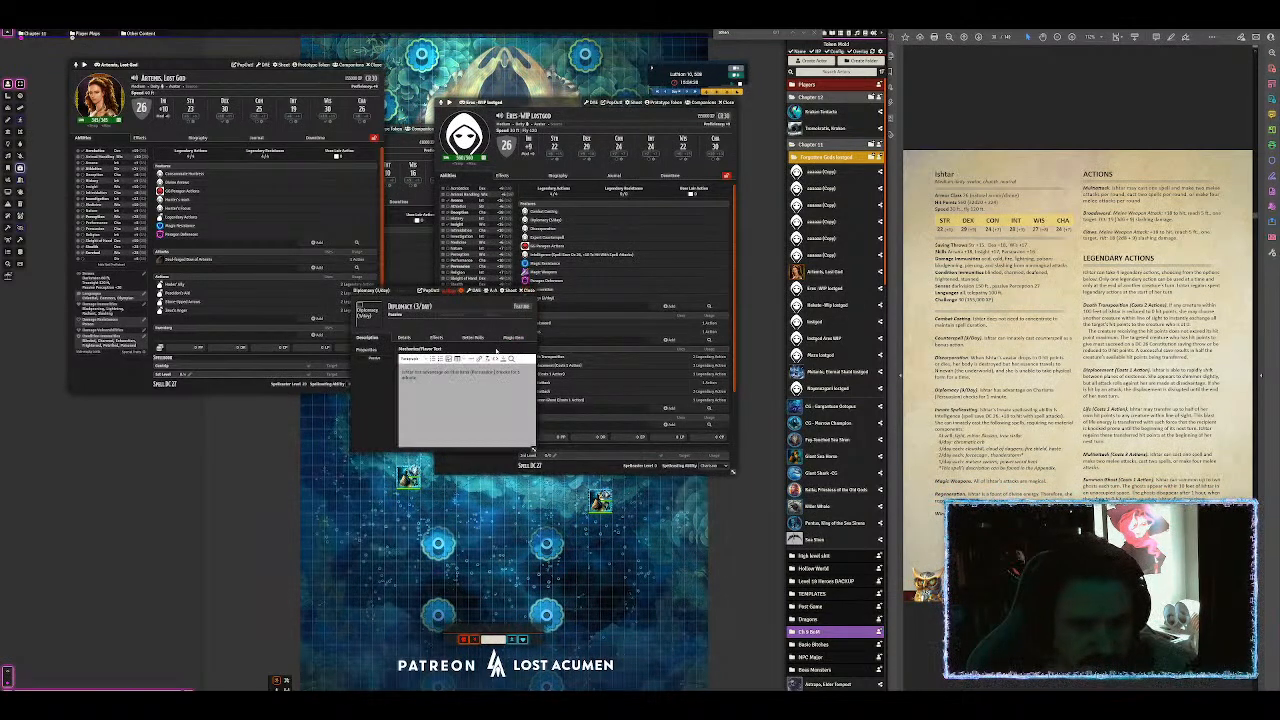
{"action": "type", "text": "Gains"}
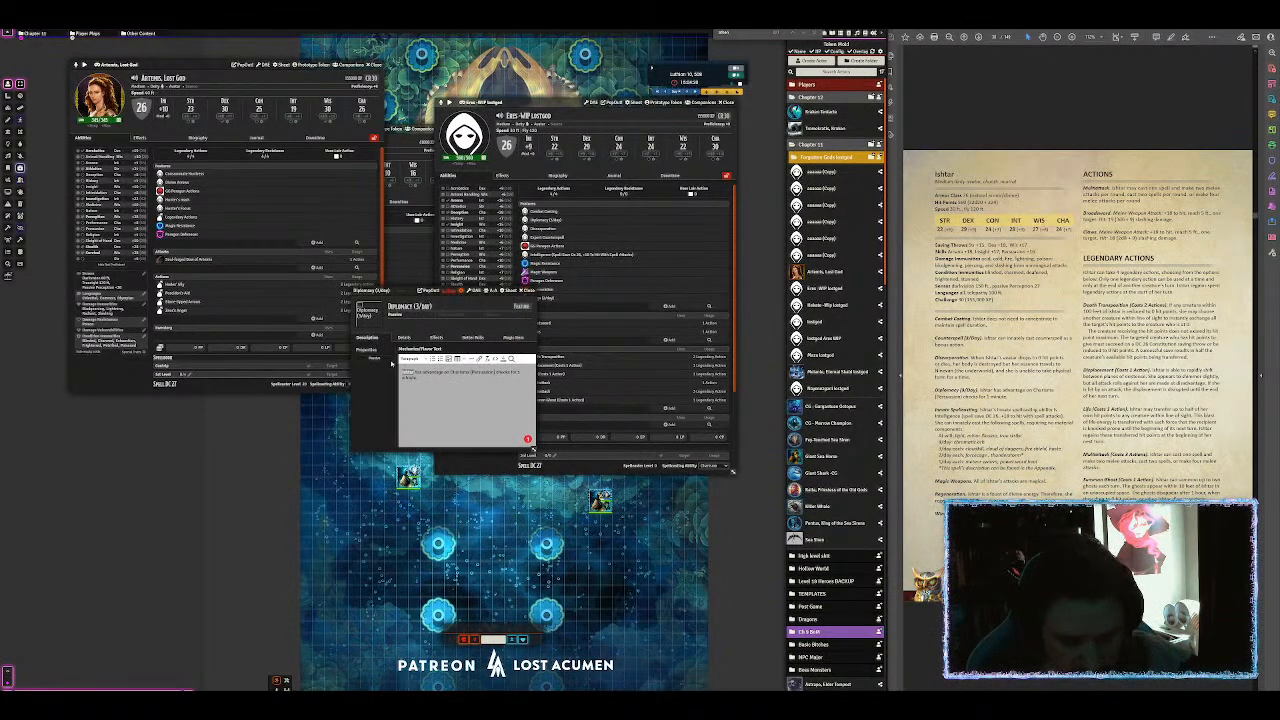
{"action": "type", "text": "es"}
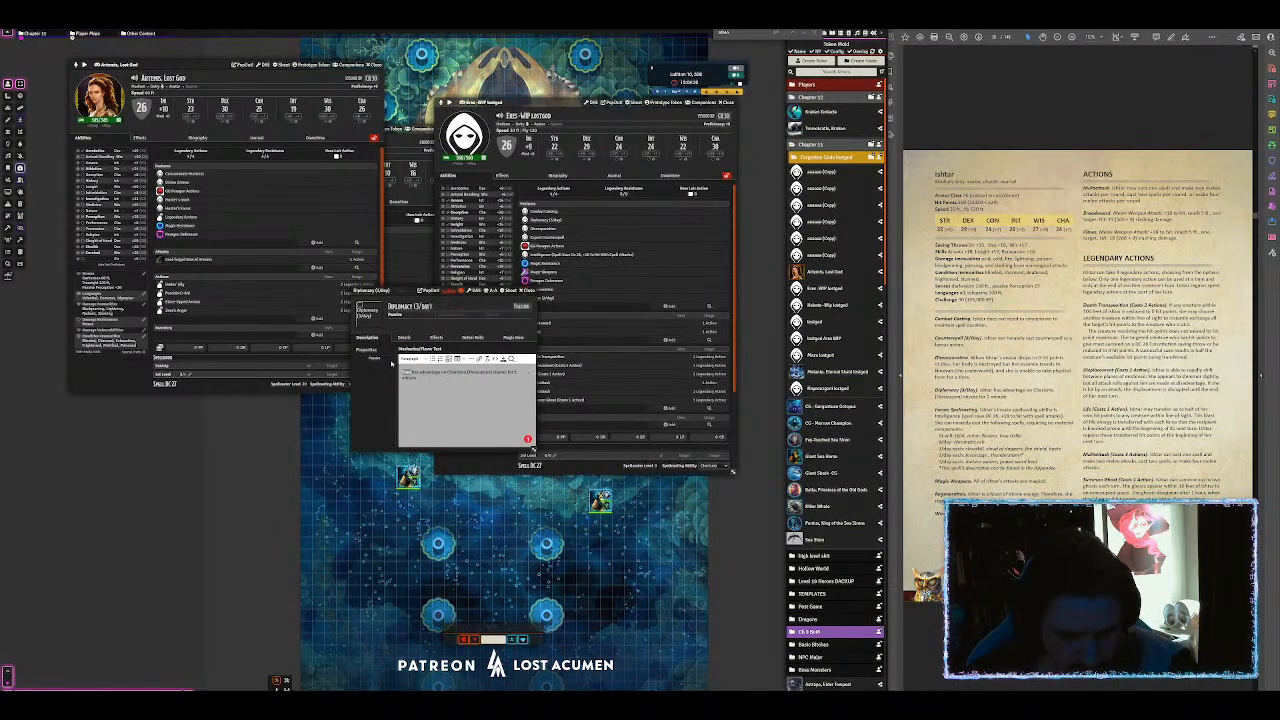
{"action": "left_click", "coordinate": [503, 360]}
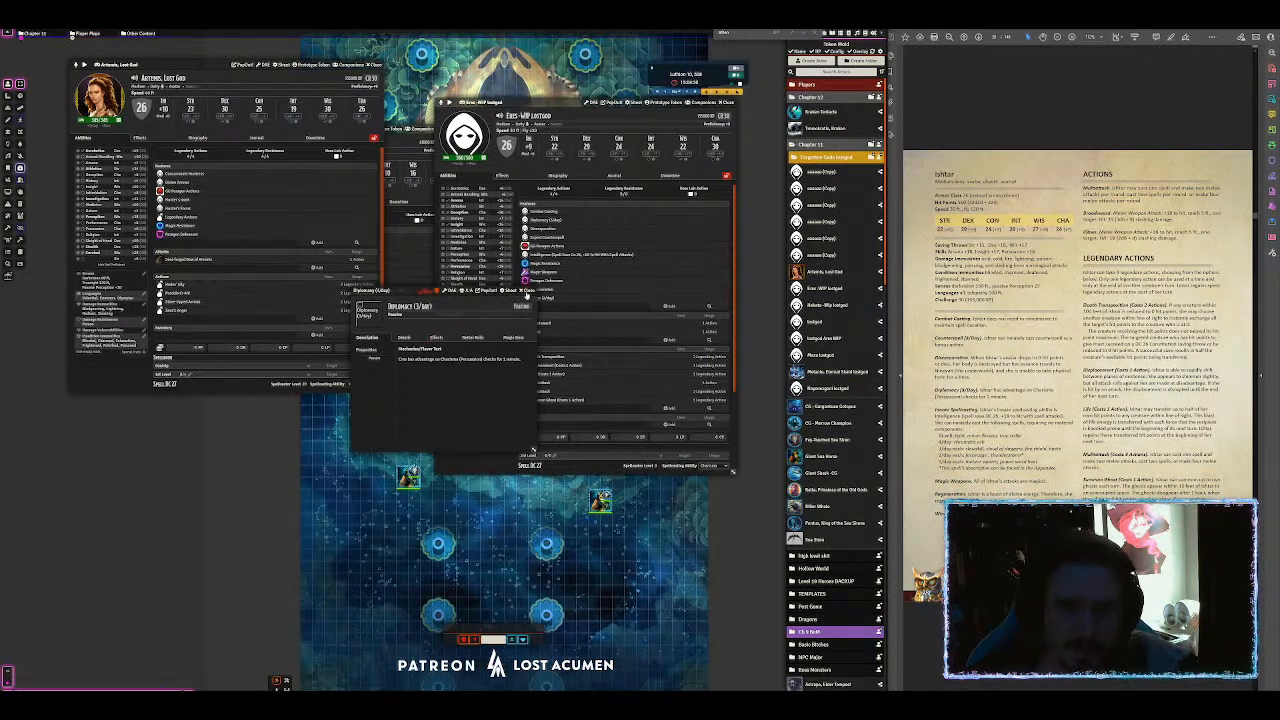
{"action": "left_click", "coordinate": [527, 291]}
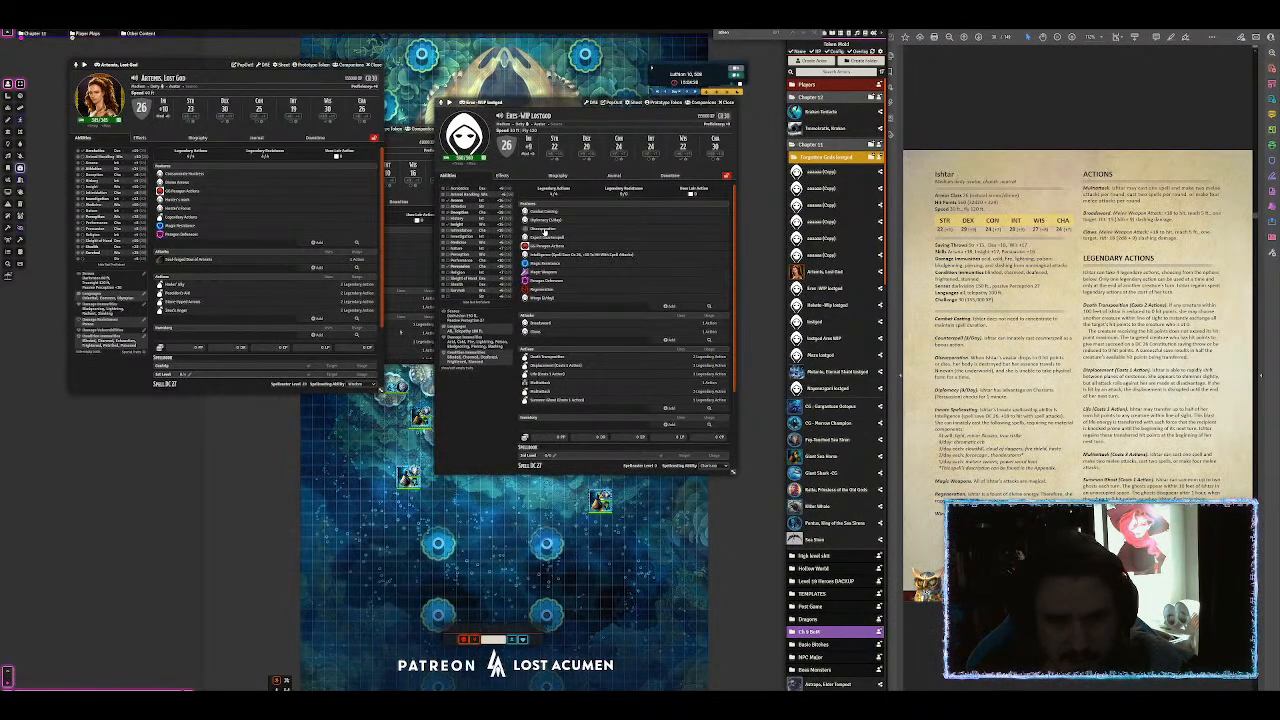
Step: Open the Discorporation feature on Eros's sheet and replace its description with "When reduced to 0 health,"
{"action": "mouse_move", "coordinate": [541, 229]}
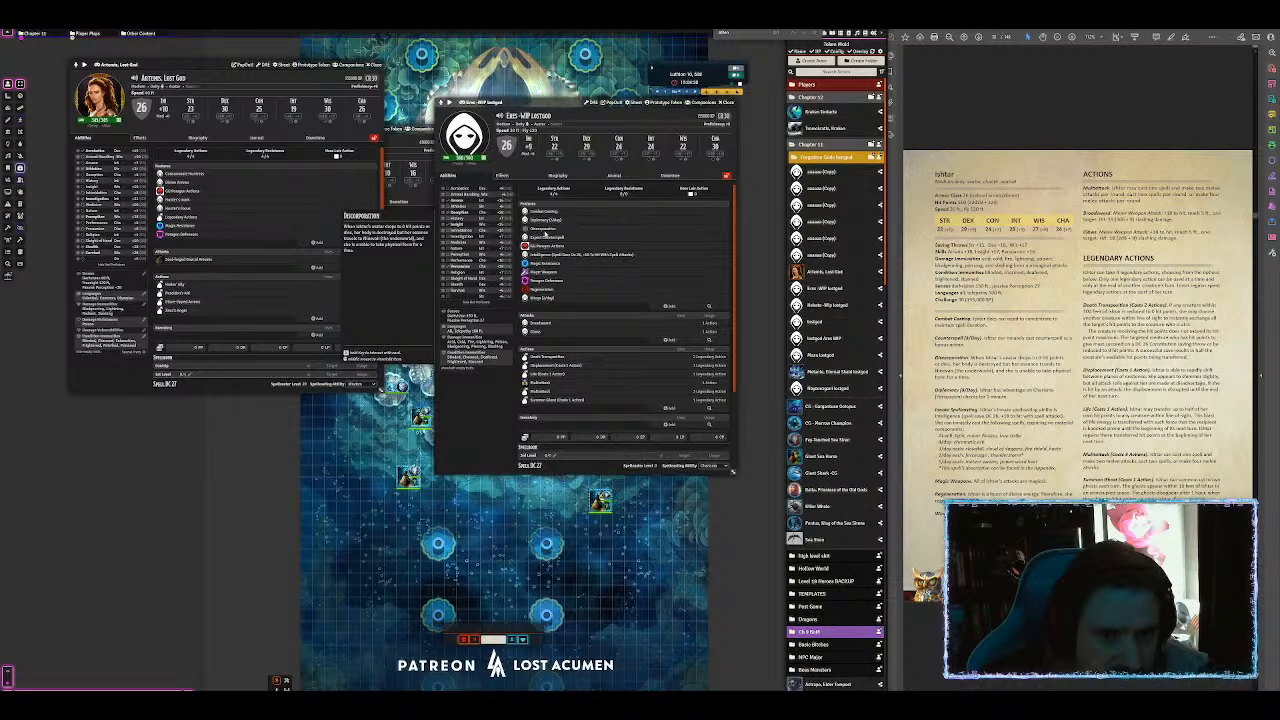
{"action": "middle_click", "coordinate": [546, 233]}
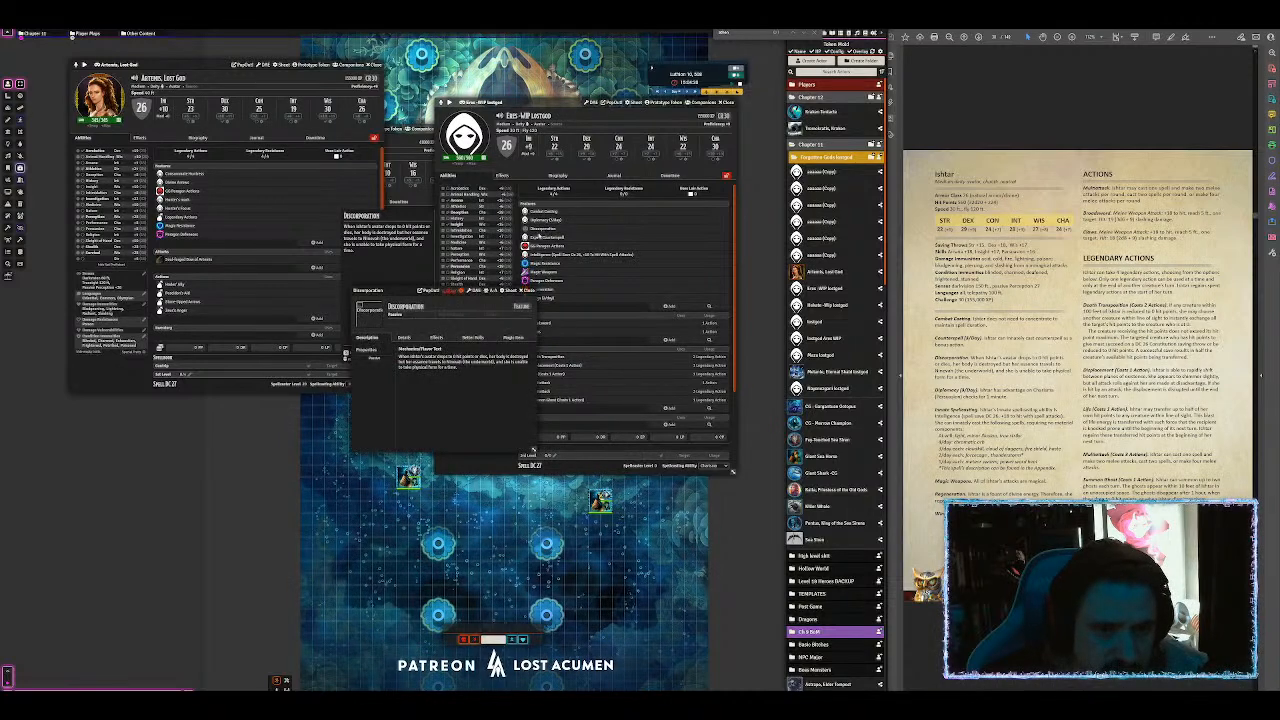
{"action": "left_click", "coordinate": [527, 350]}
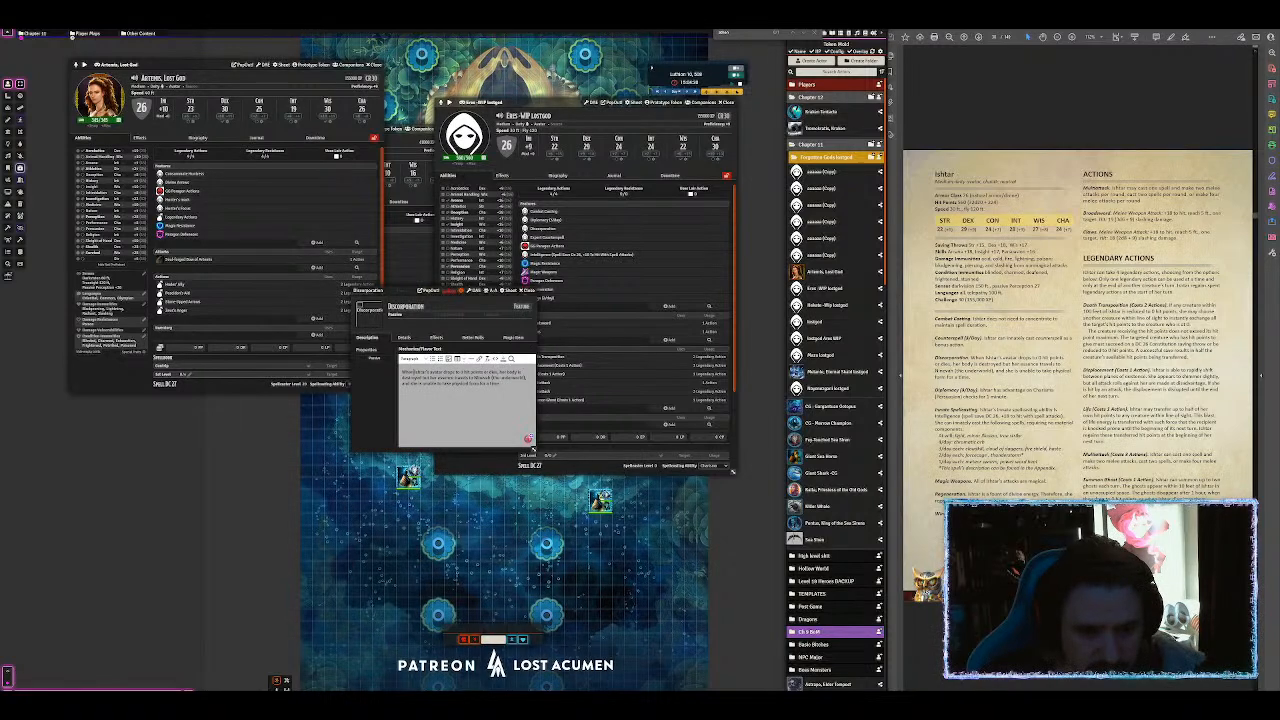
{"action": "left_click", "coordinate": [431, 372]}
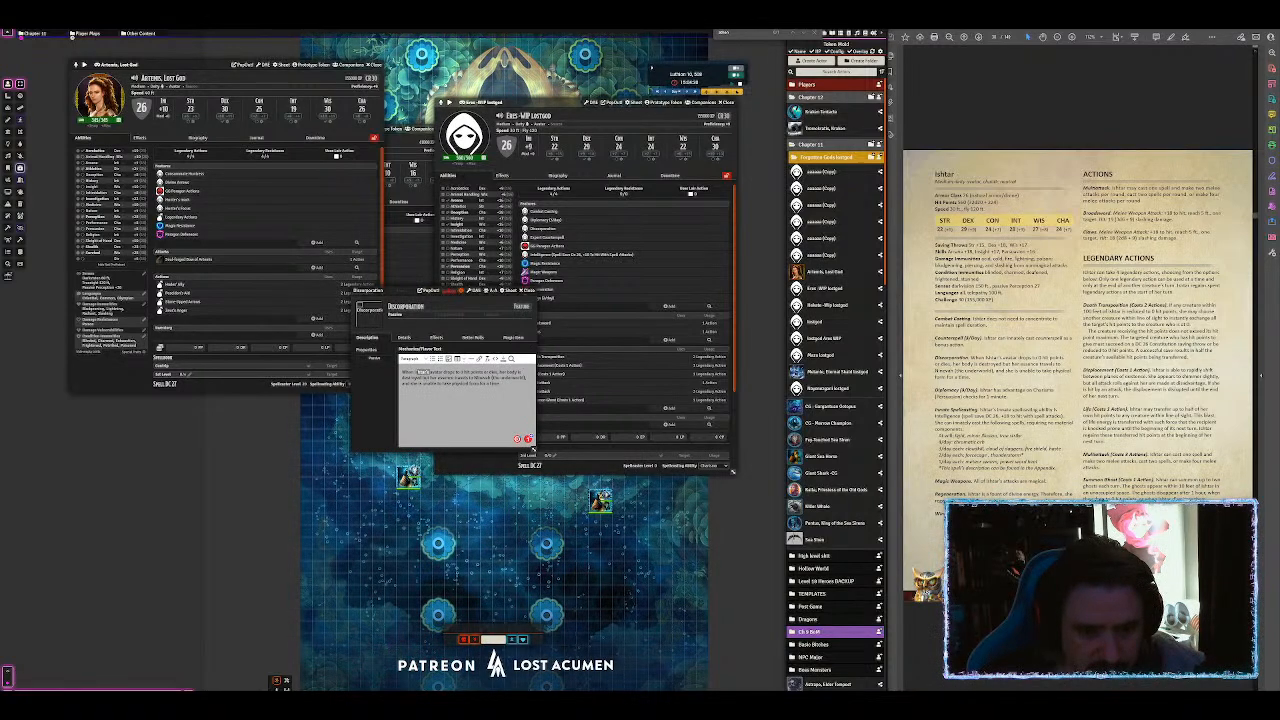
{"action": "triple_click", "coordinate": [428, 372]}
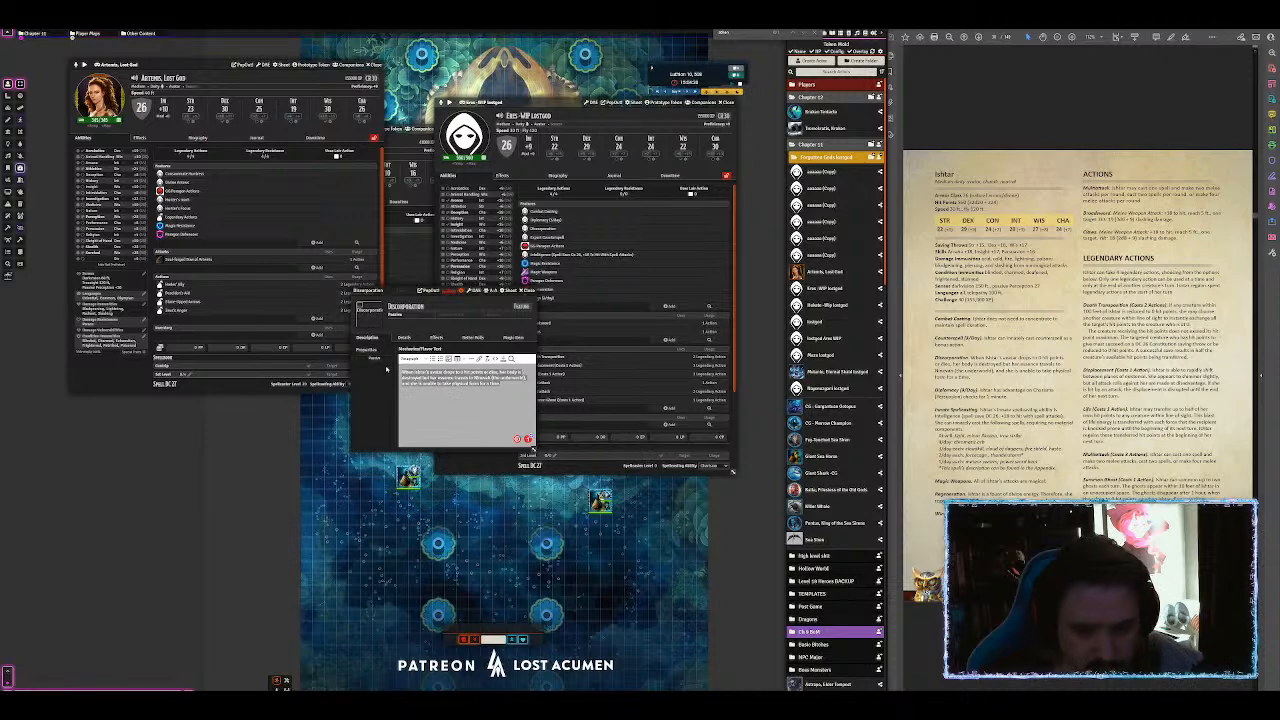
{"action": "type", "text": "When "}
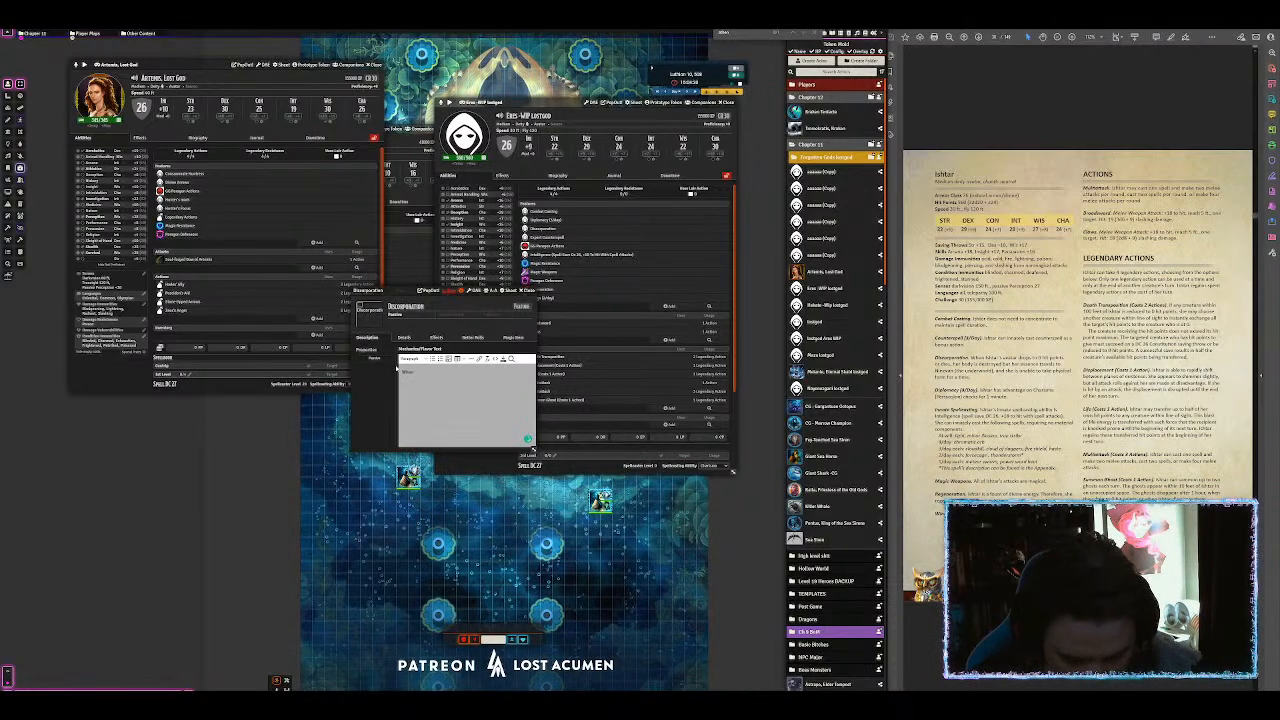
{"action": "type", "text": "reduced to"}
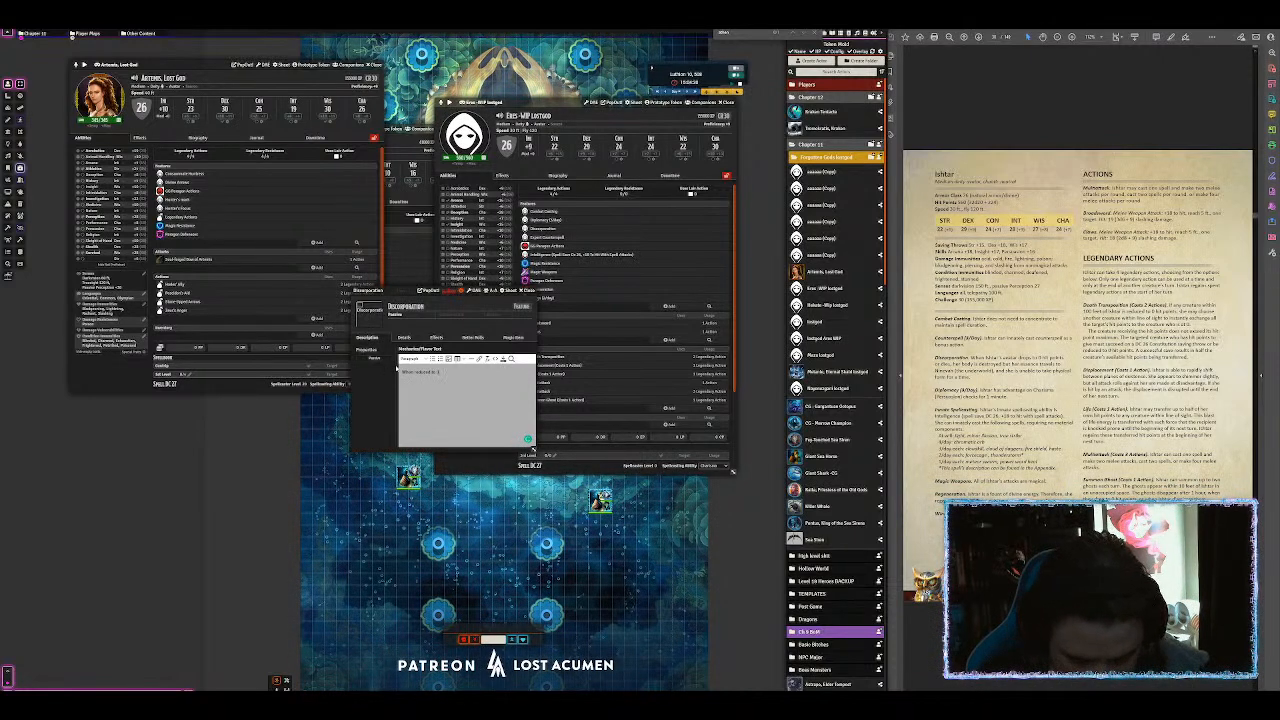
{"action": "type", "text": " 0 health"}
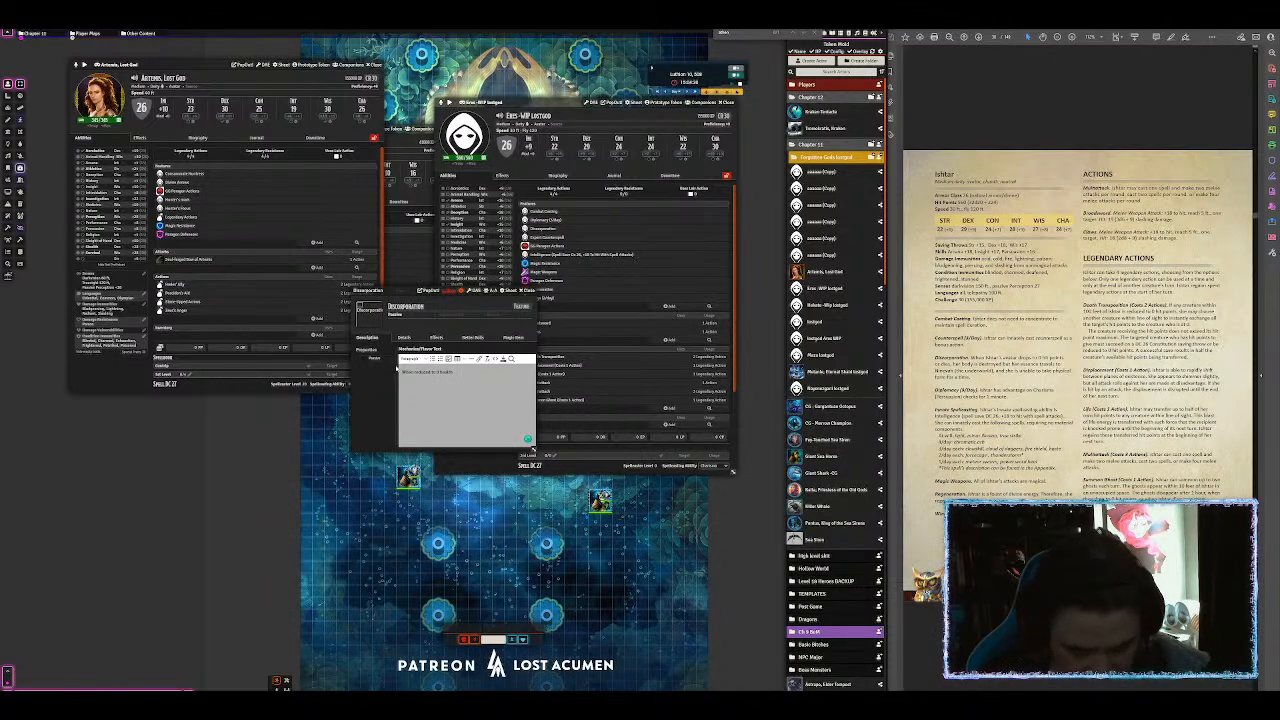
{"action": "type", "text": ","}
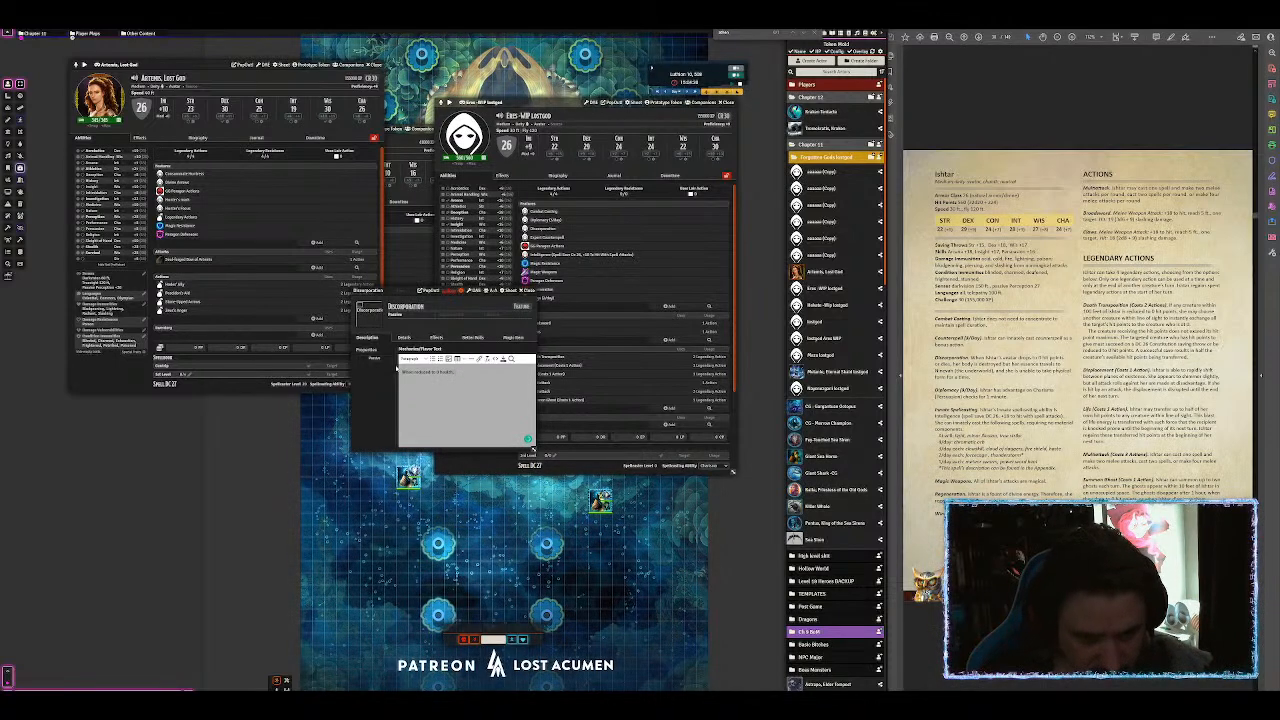
Step: Rename the Discorporation feature to Greater Purpose, save its description, and reopen the description for editing
{"action": "left_click", "coordinate": [424, 306]}
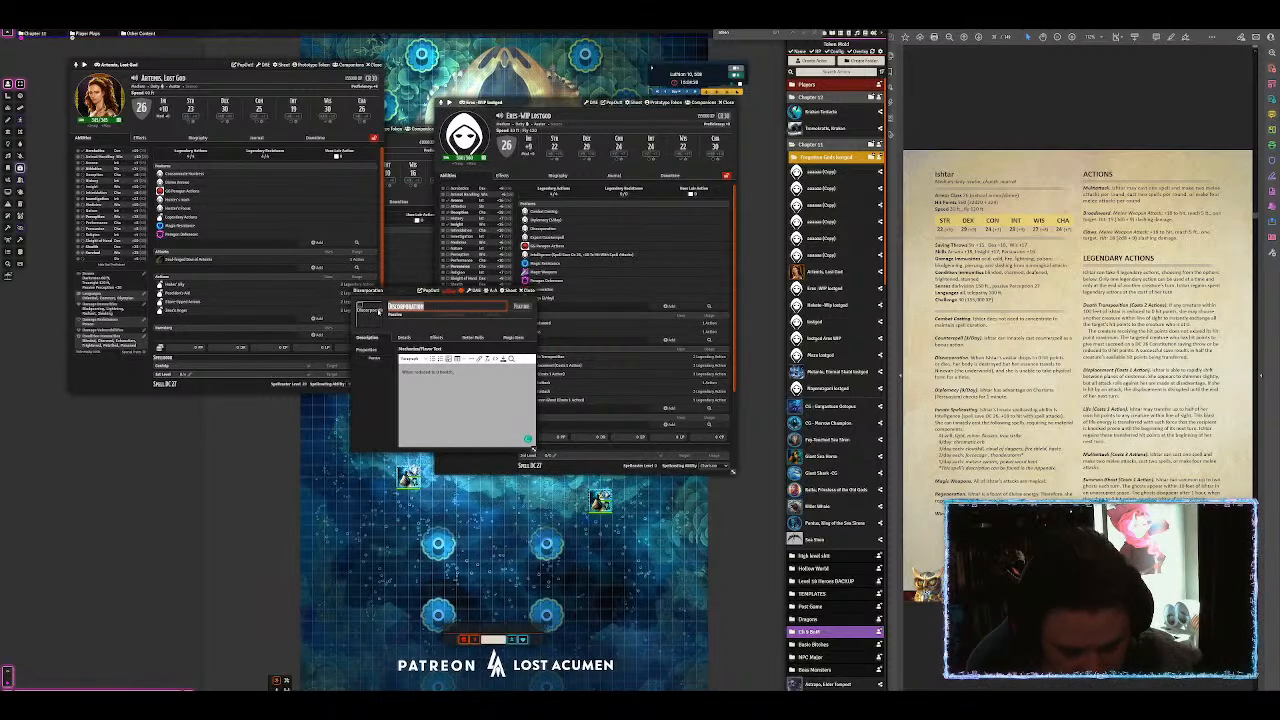
{"action": "type", "text": "Greater Purpose"}
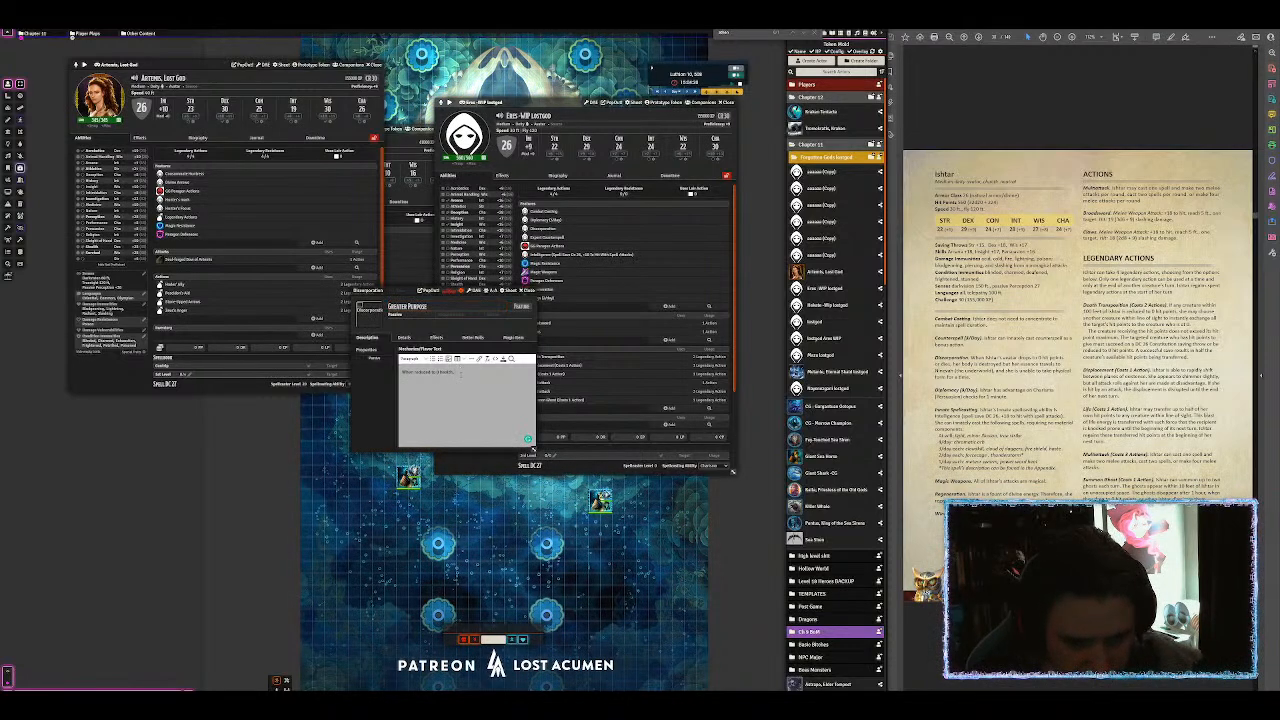
{"action": "left_click", "coordinate": [527, 438]}
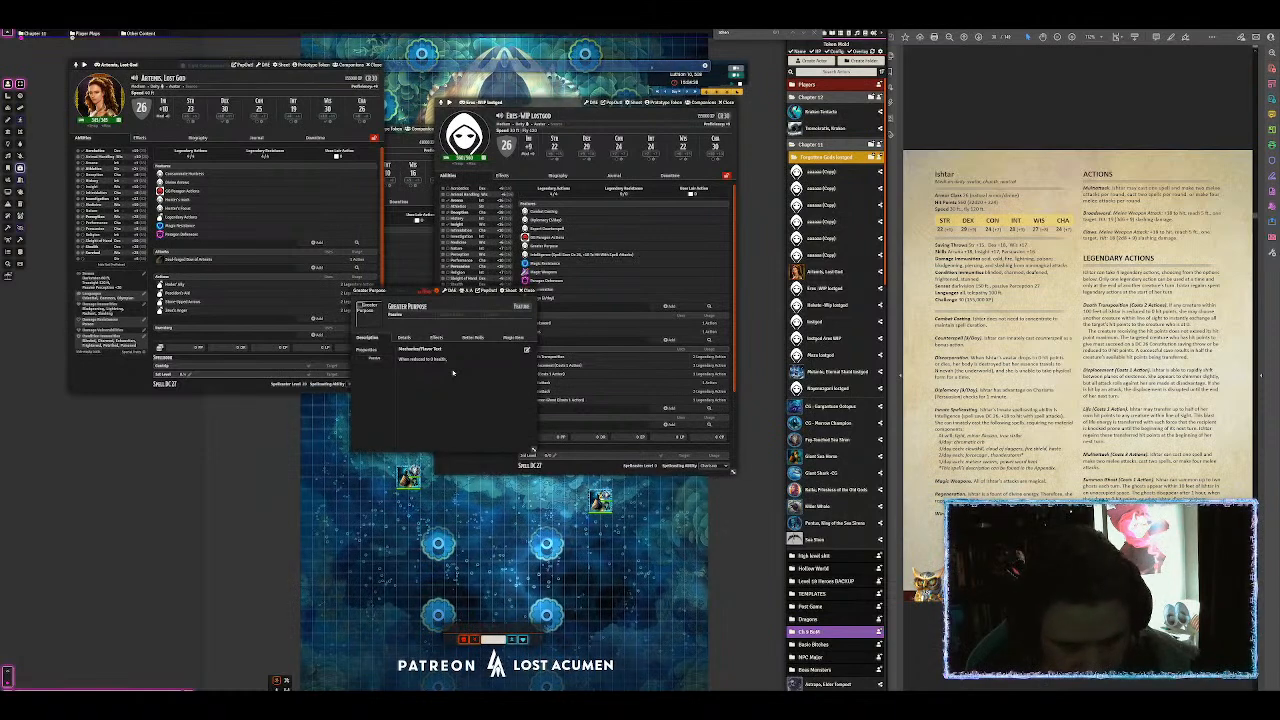
{"action": "left_click", "coordinate": [527, 351]}
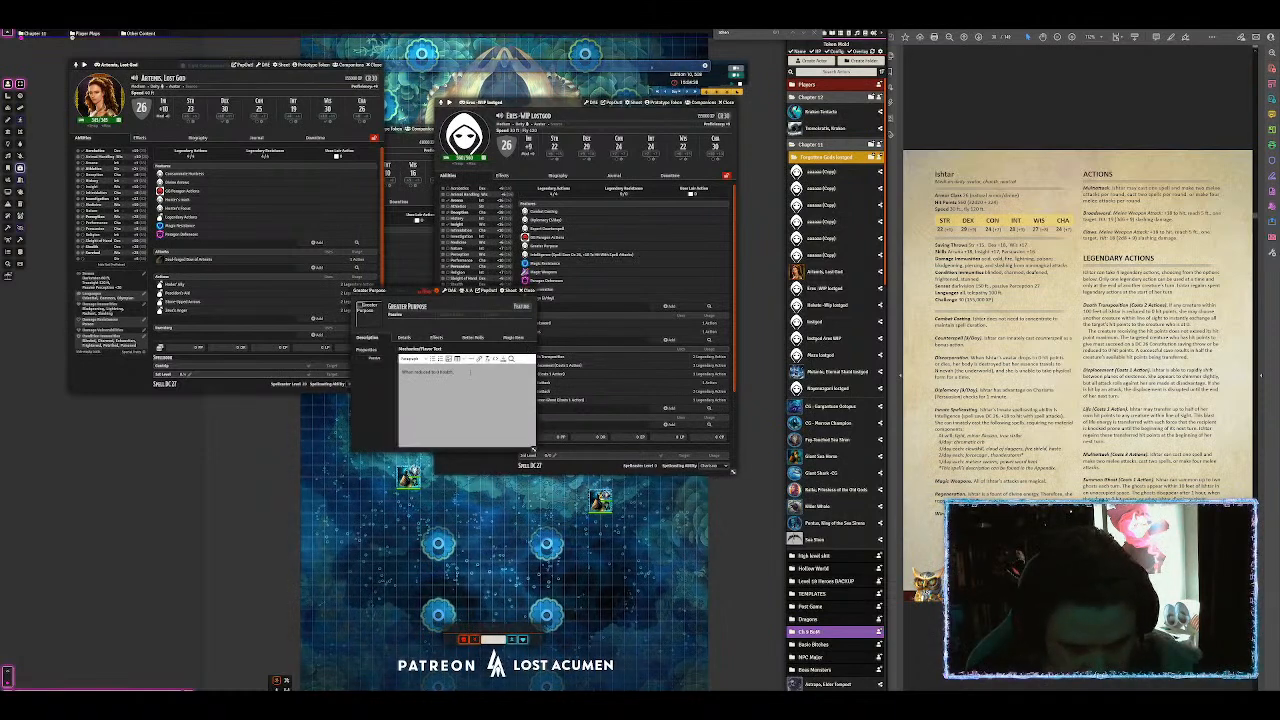
Step: Complete the Greater Purpose description as "When reduced to 0 health, this creature discorporates, ceasing to exist." and save it
{"action": "type", "text": "this"}
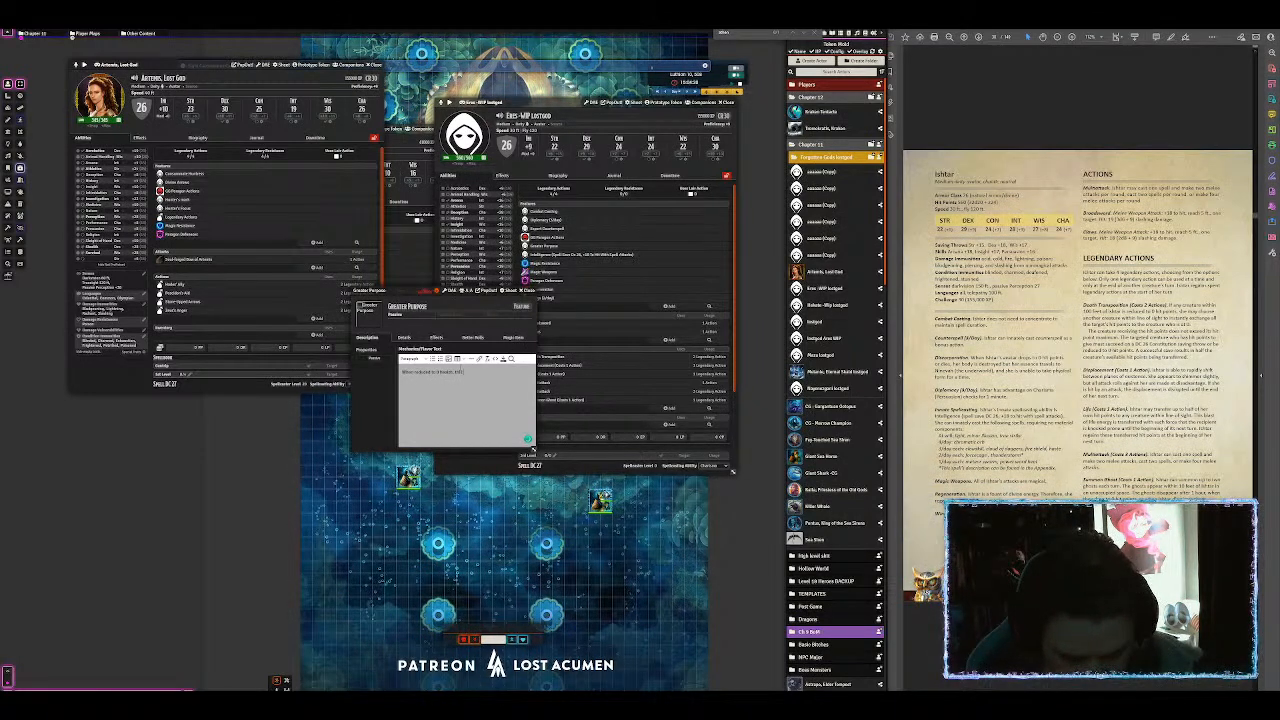
{"action": "type", "text": " creature is"}
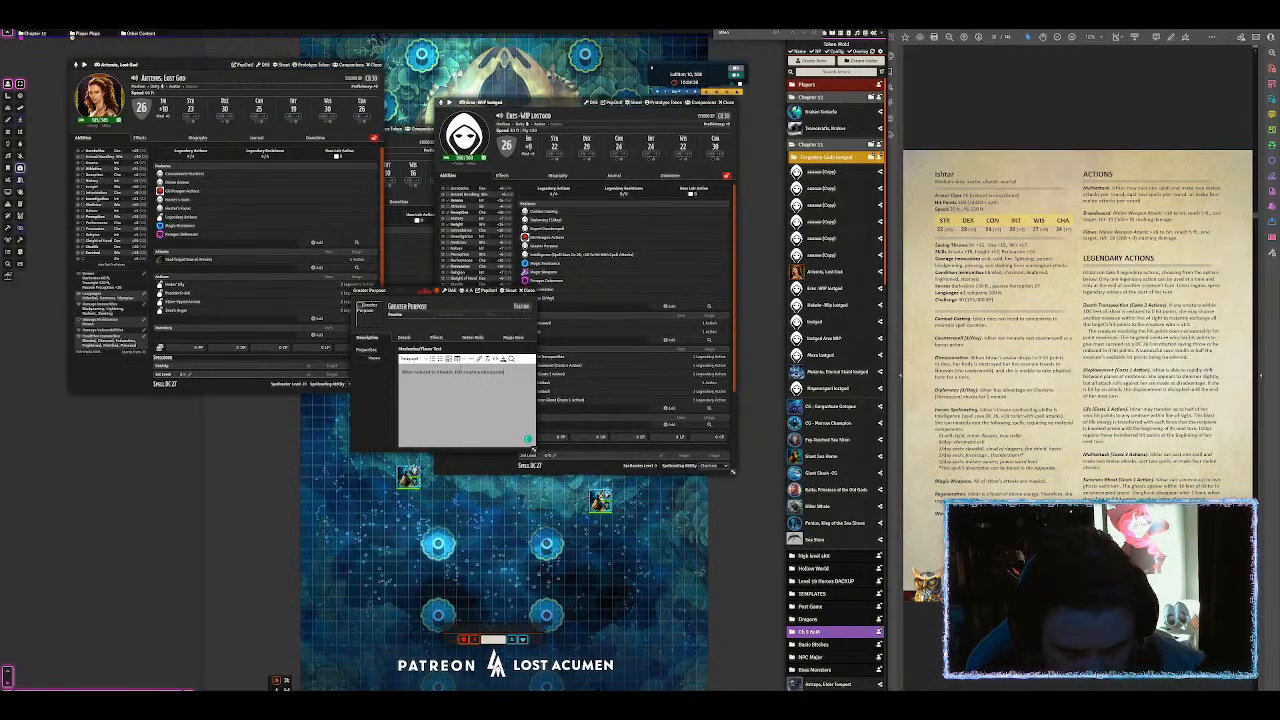
{"action": "type", "text": "corporates. I"}
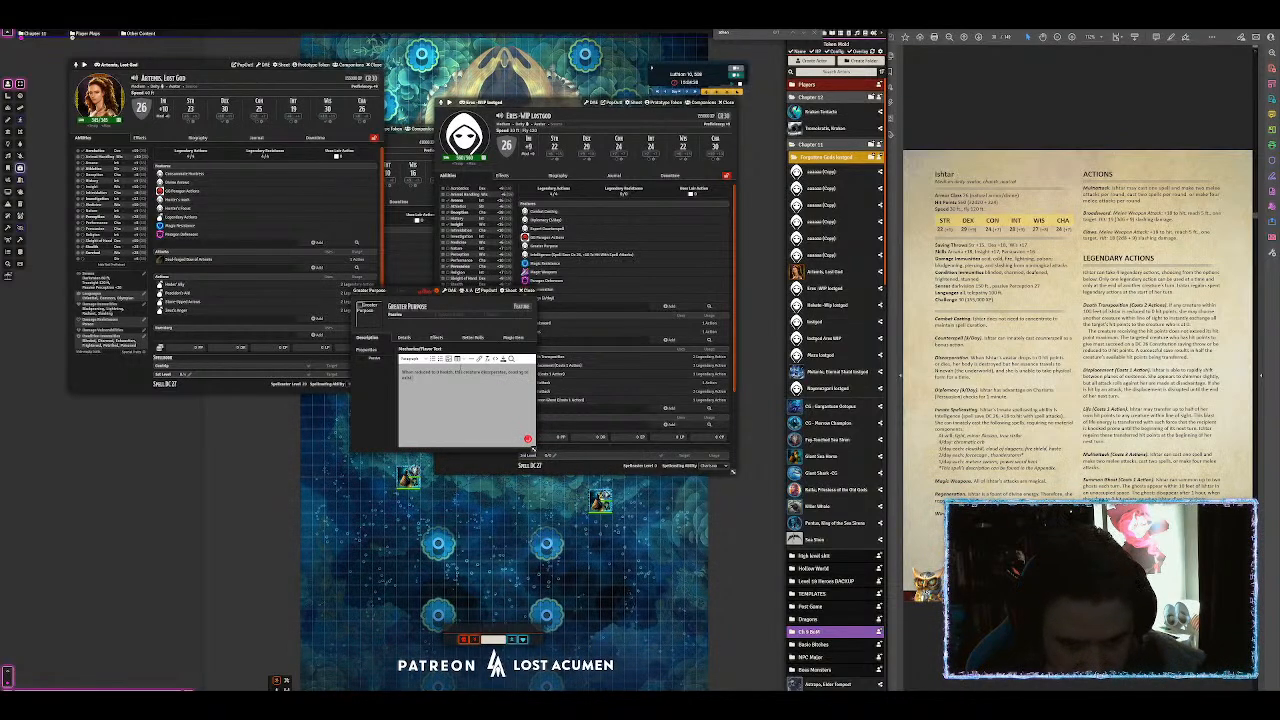
{"action": "left_click", "coordinate": [496, 383]}
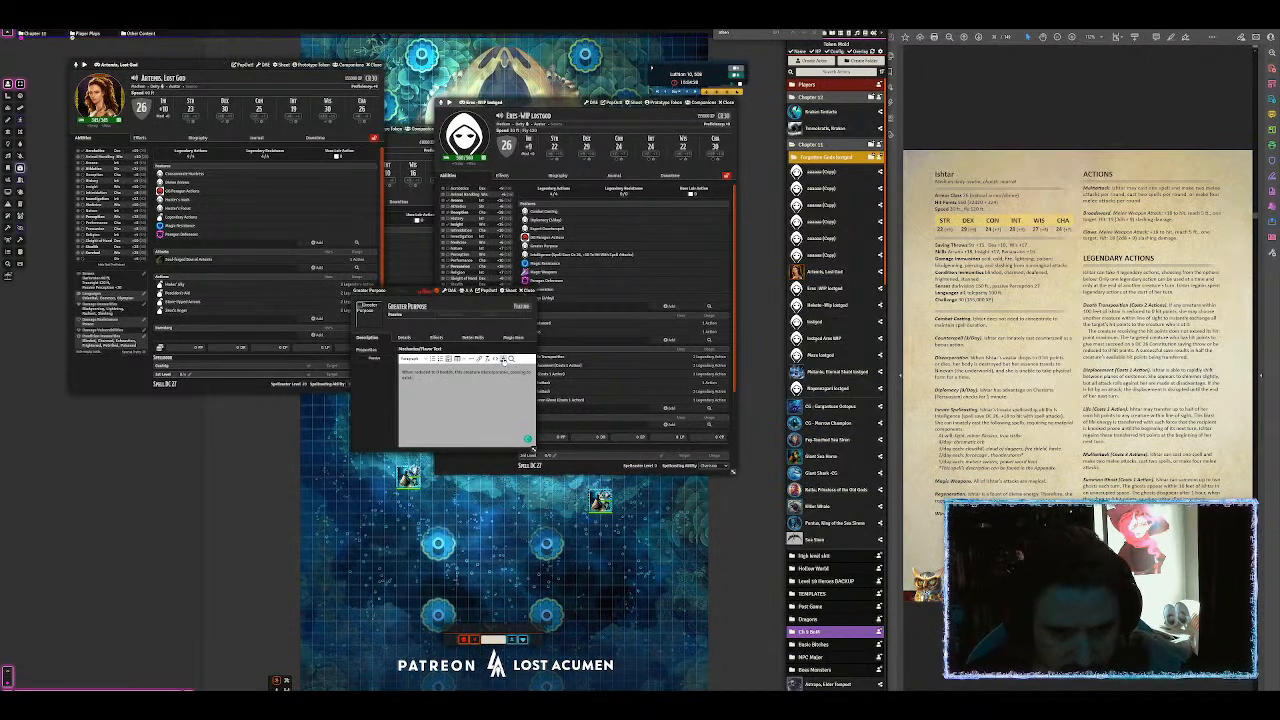
{"action": "left_click", "coordinate": [508, 358]}
{"action": "left_click", "coordinate": [526, 289]}
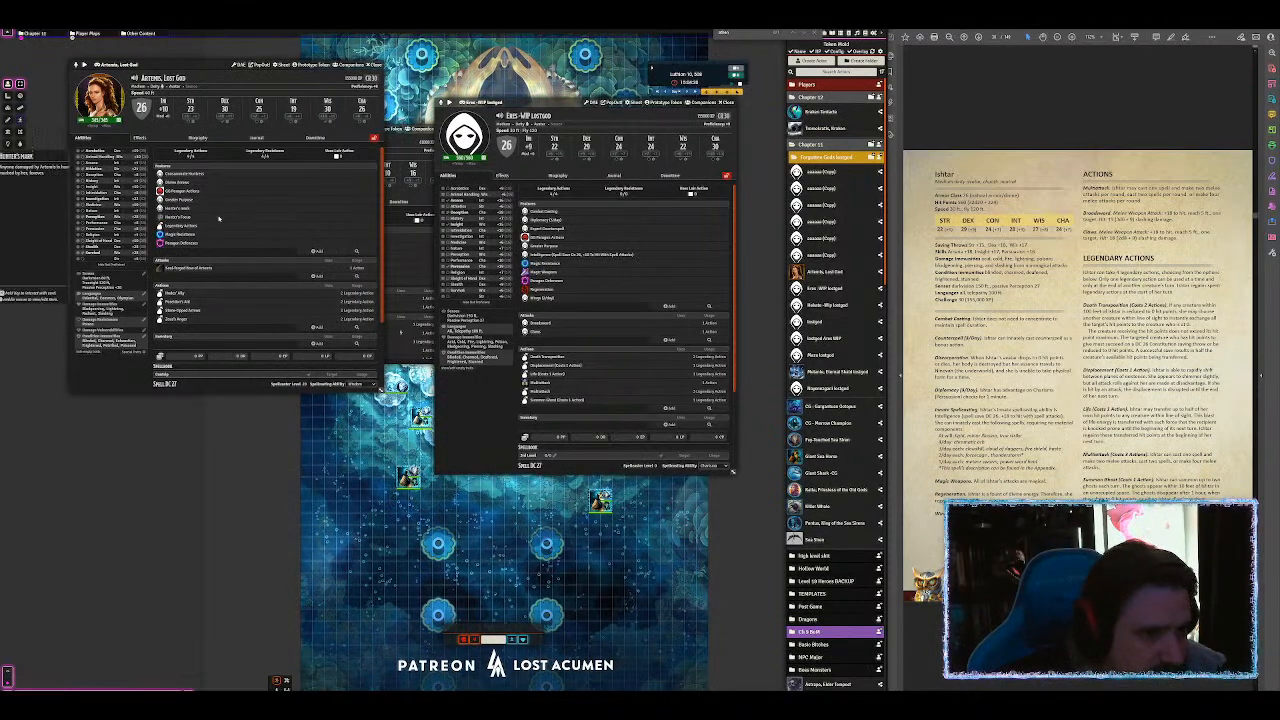
Step: Review the Hunter's Focus, Hunter's Mark, Greater Purpose and Consummate Huntress descriptions on the Artemis sheet, keeping the Eres sheet unobstructed
{"action": "left_click", "coordinate": [180, 217]}
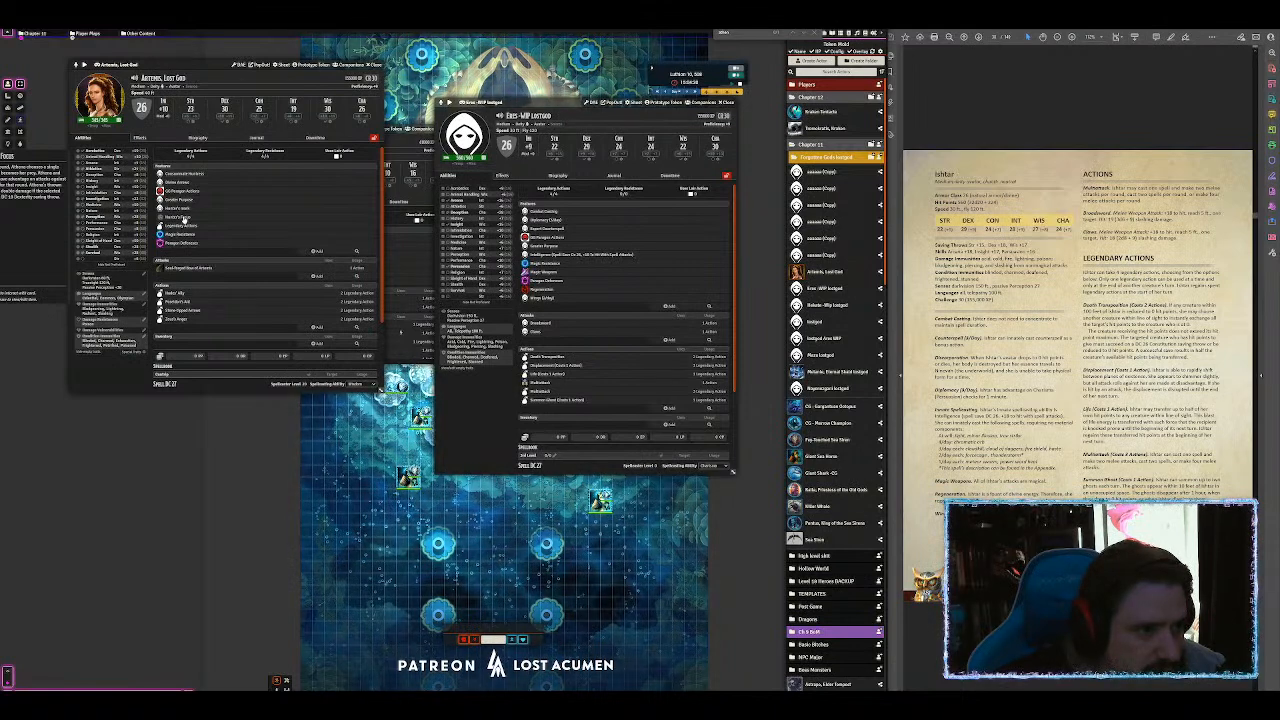
{"action": "left_click_drag", "start_coordinate": [200, 64], "coordinate": [283, 68]}
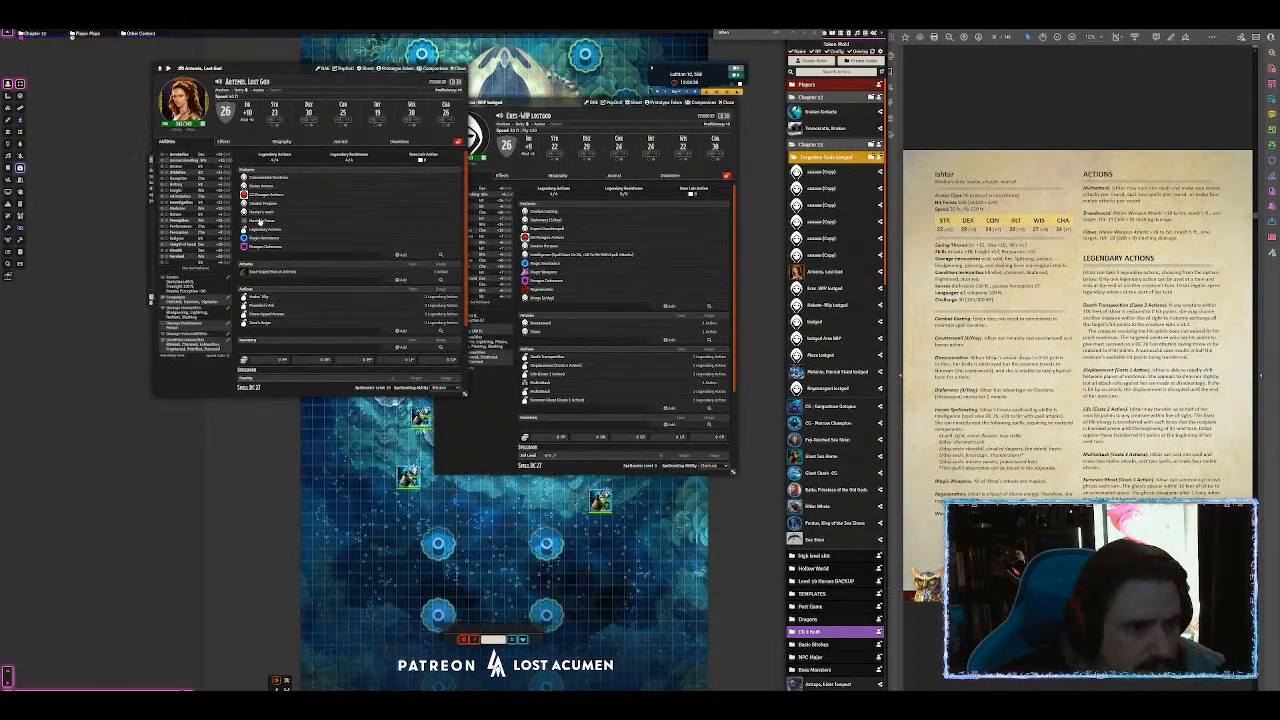
{"action": "left_click", "coordinate": [260, 222]}
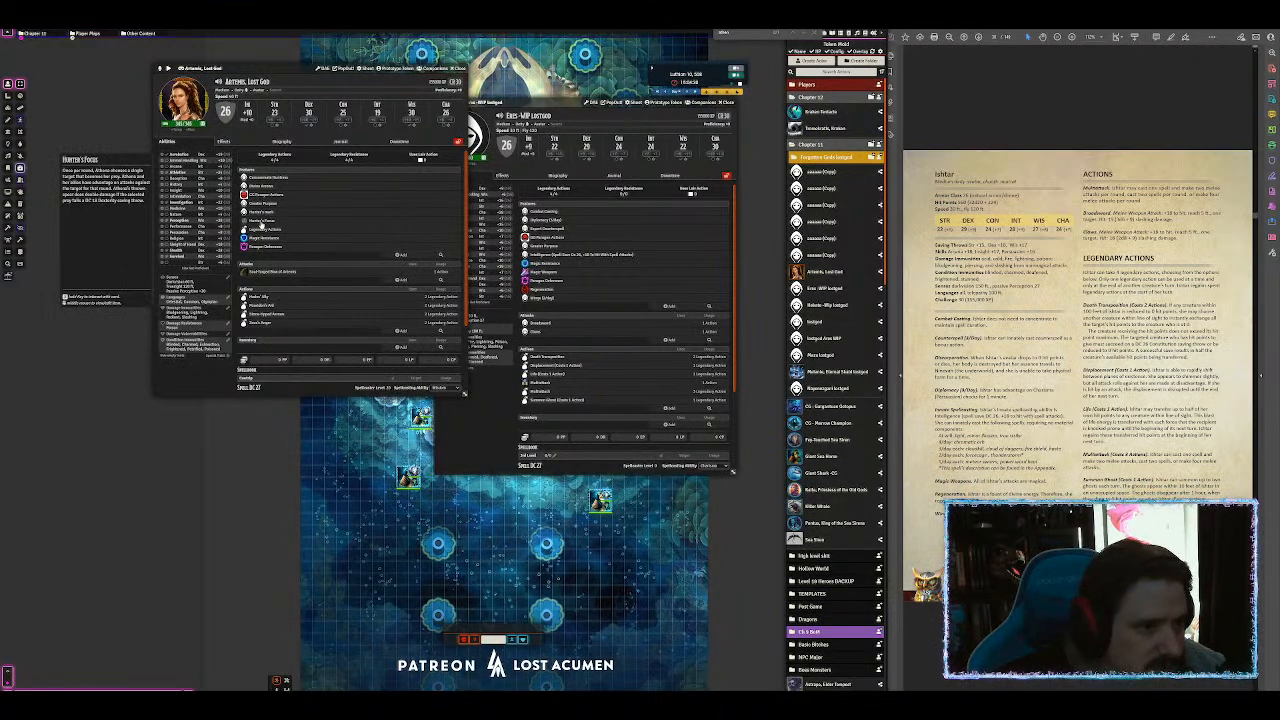
{"action": "left_click", "coordinate": [258, 213]}
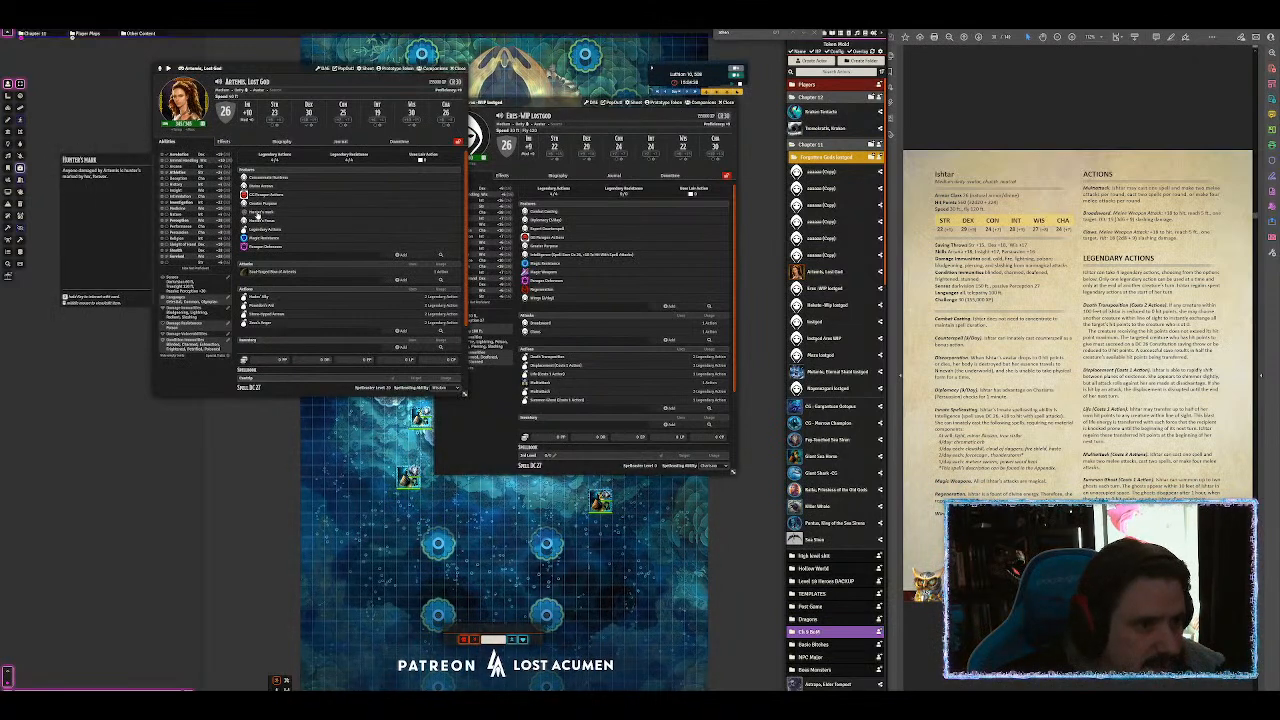
{"action": "left_click", "coordinate": [265, 187]}
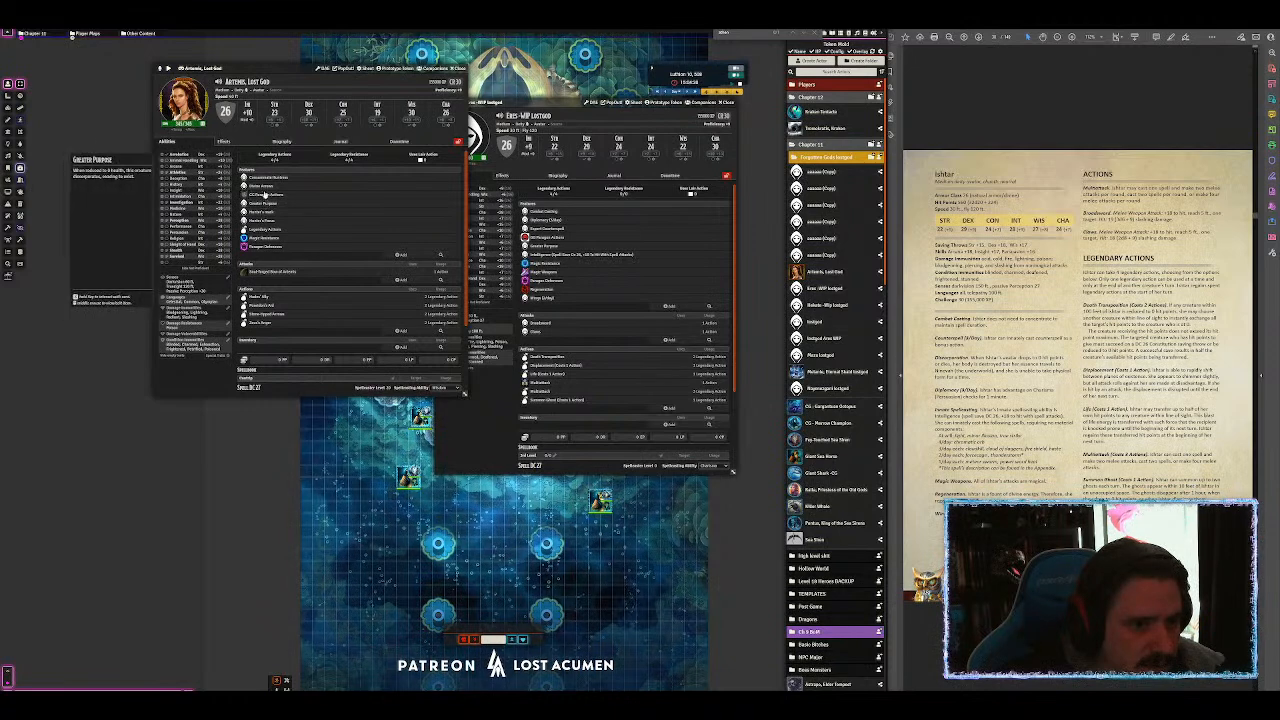
{"action": "left_click", "coordinate": [267, 178]}
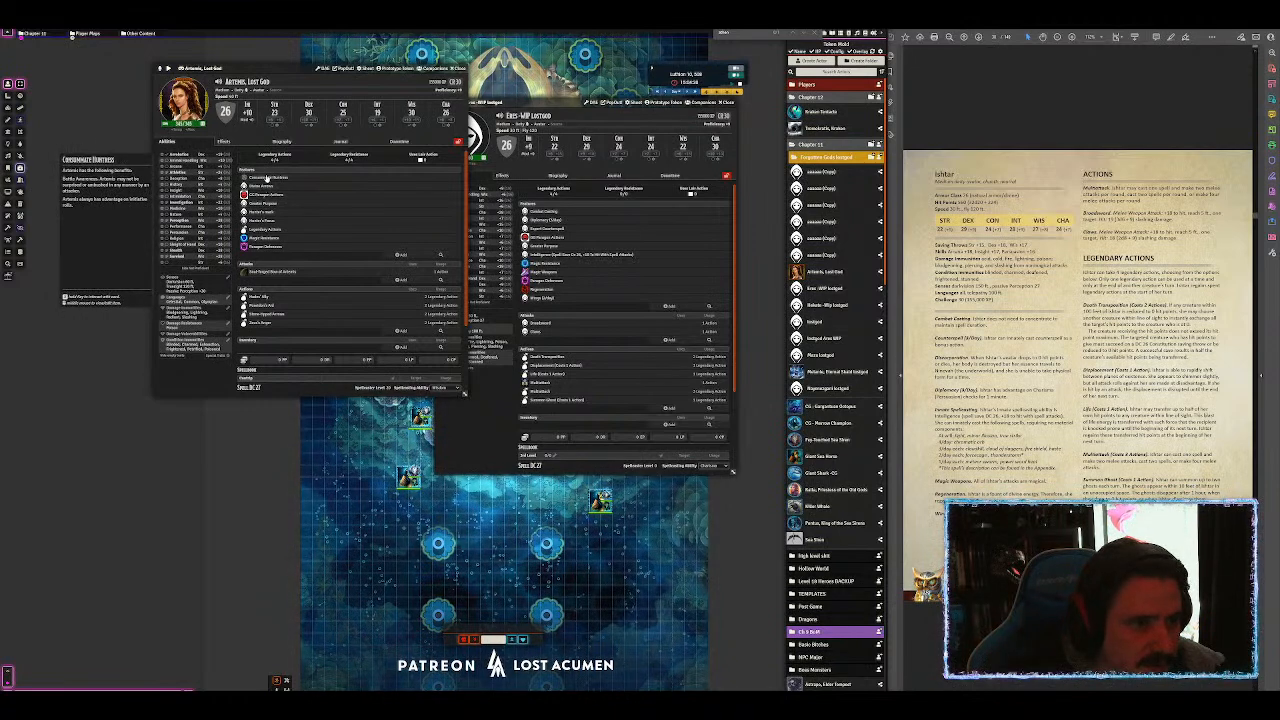
{"action": "left_click_drag", "start_coordinate": [285, 69], "coordinate": [188, 58]}
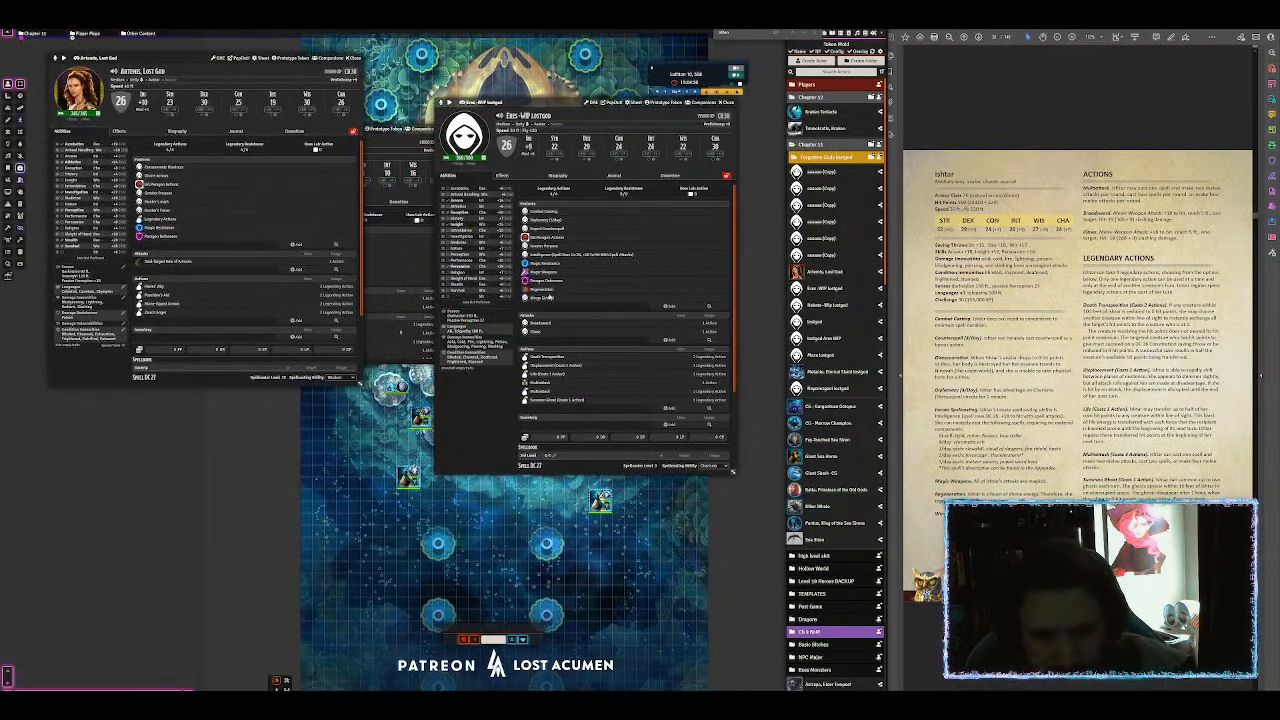
{"action": "left_click_drag", "start_coordinate": [195, 62], "coordinate": [147, 54]}
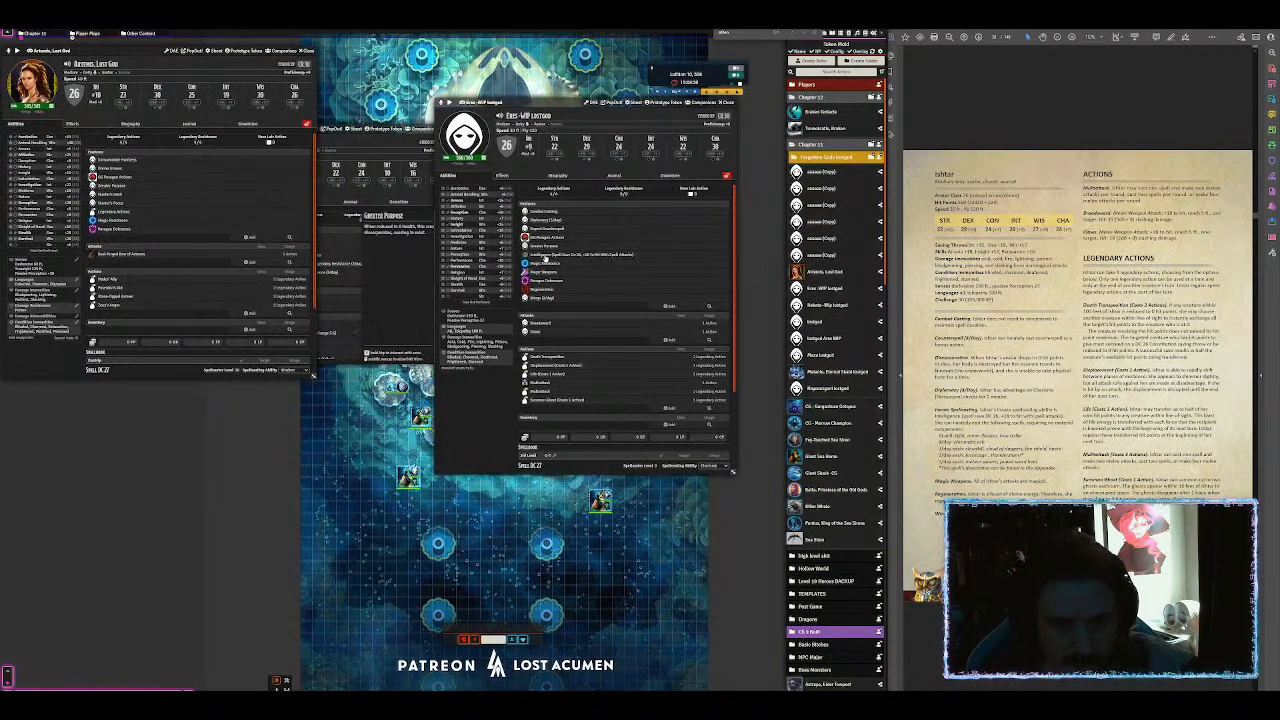
Step: Delete the Intelligence spellcasting feature from the Eres sheet and copy its Magic Weapons feature onto the Artemis sheet
{"action": "mouse_move", "coordinate": [545, 256]}
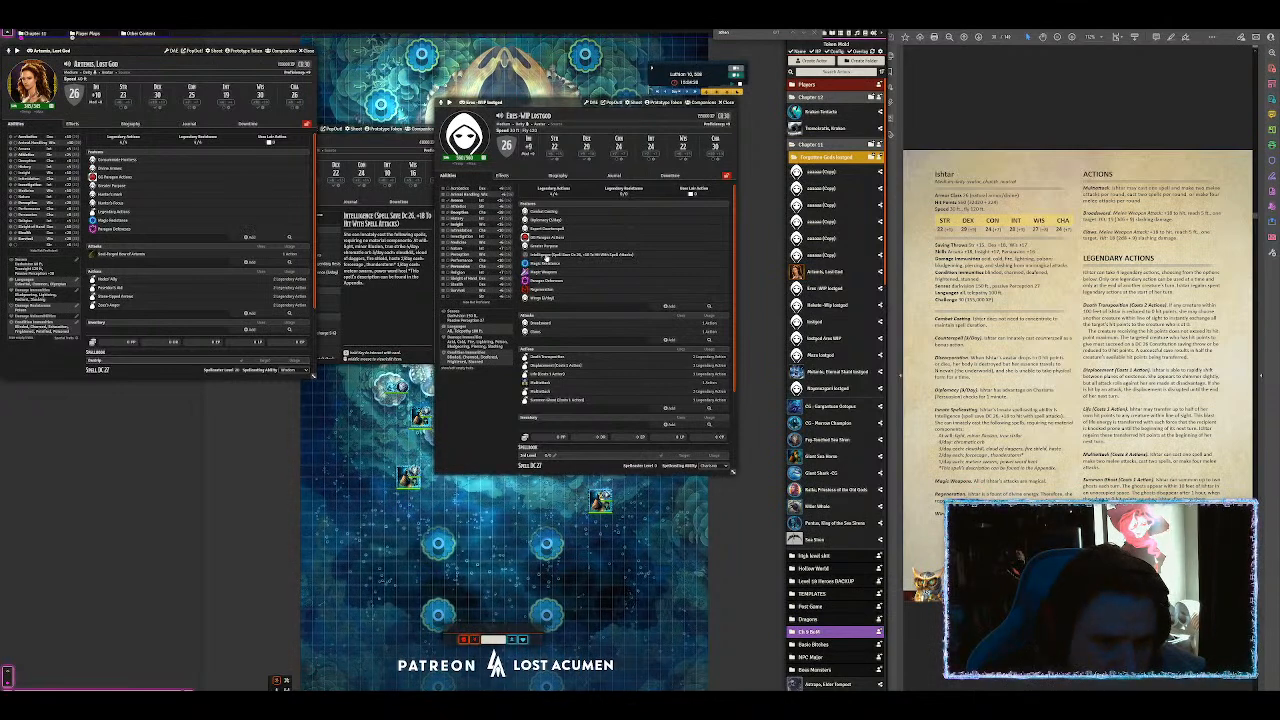
{"action": "right_click", "coordinate": [547, 257]}
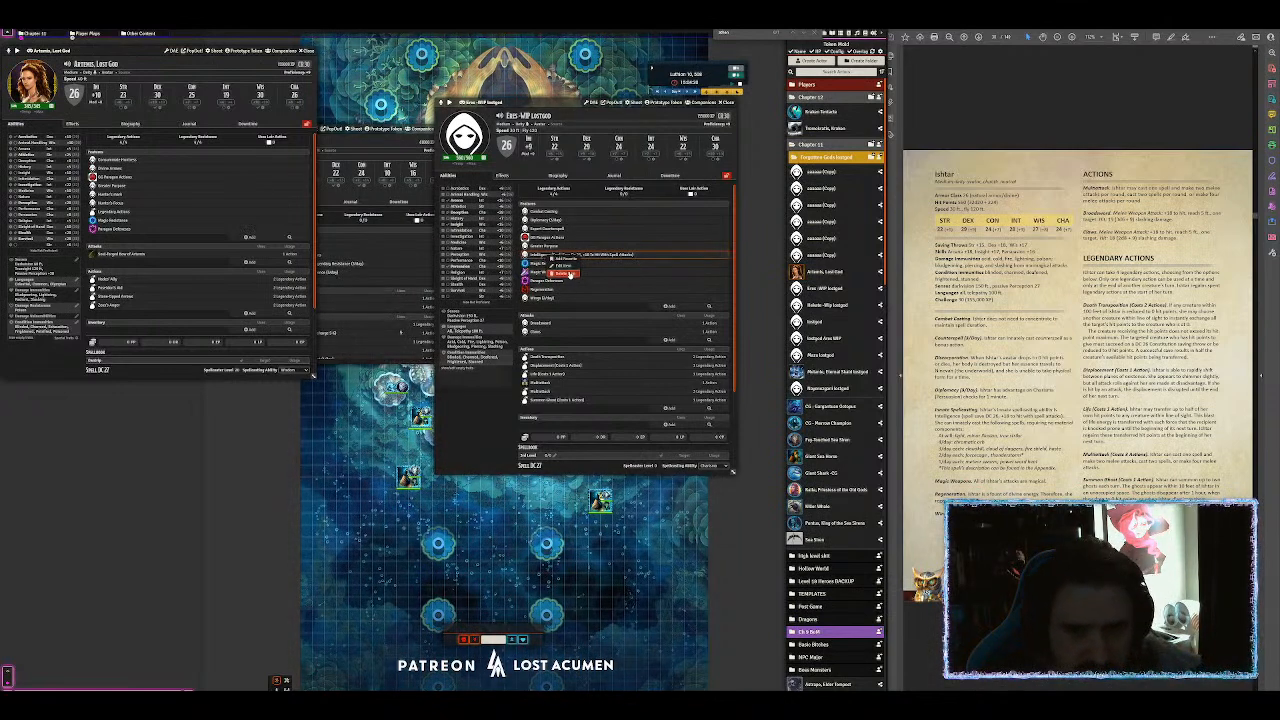
{"action": "left_click", "coordinate": [564, 273]}
{"action": "left_click", "coordinate": [405, 378]}
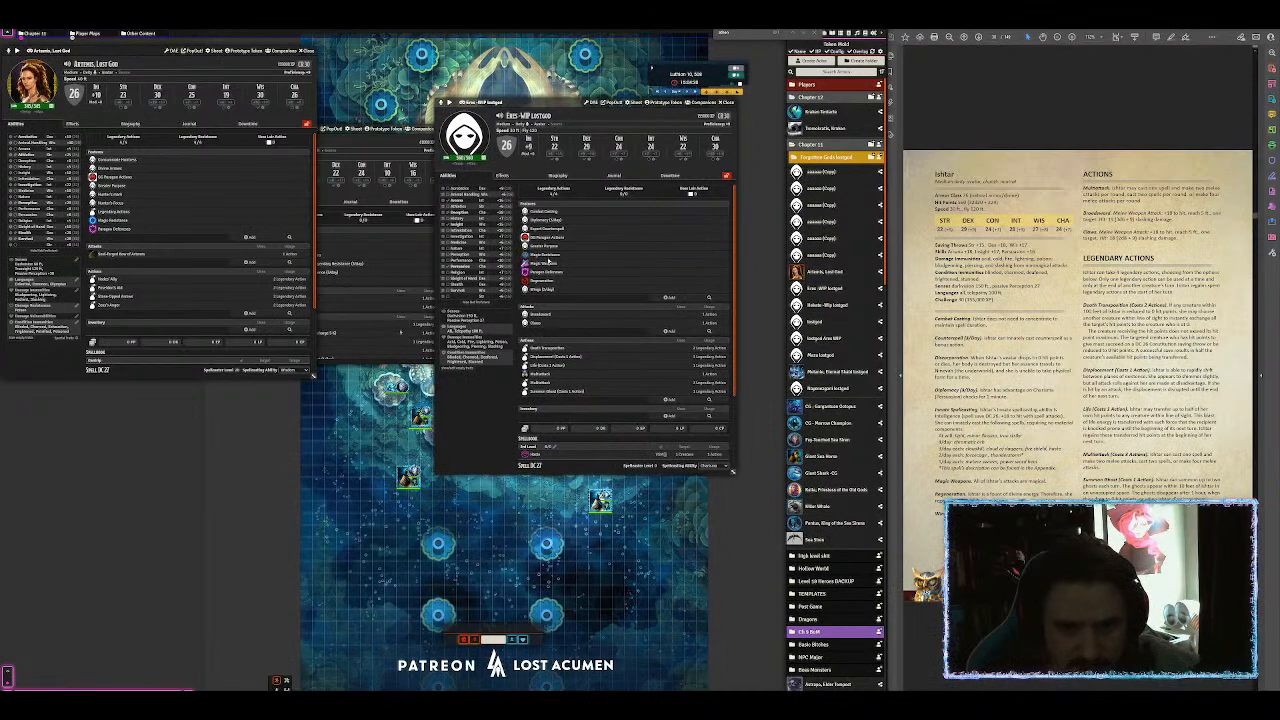
{"action": "left_click_drag", "start_coordinate": [549, 258], "coordinate": [210, 215]}
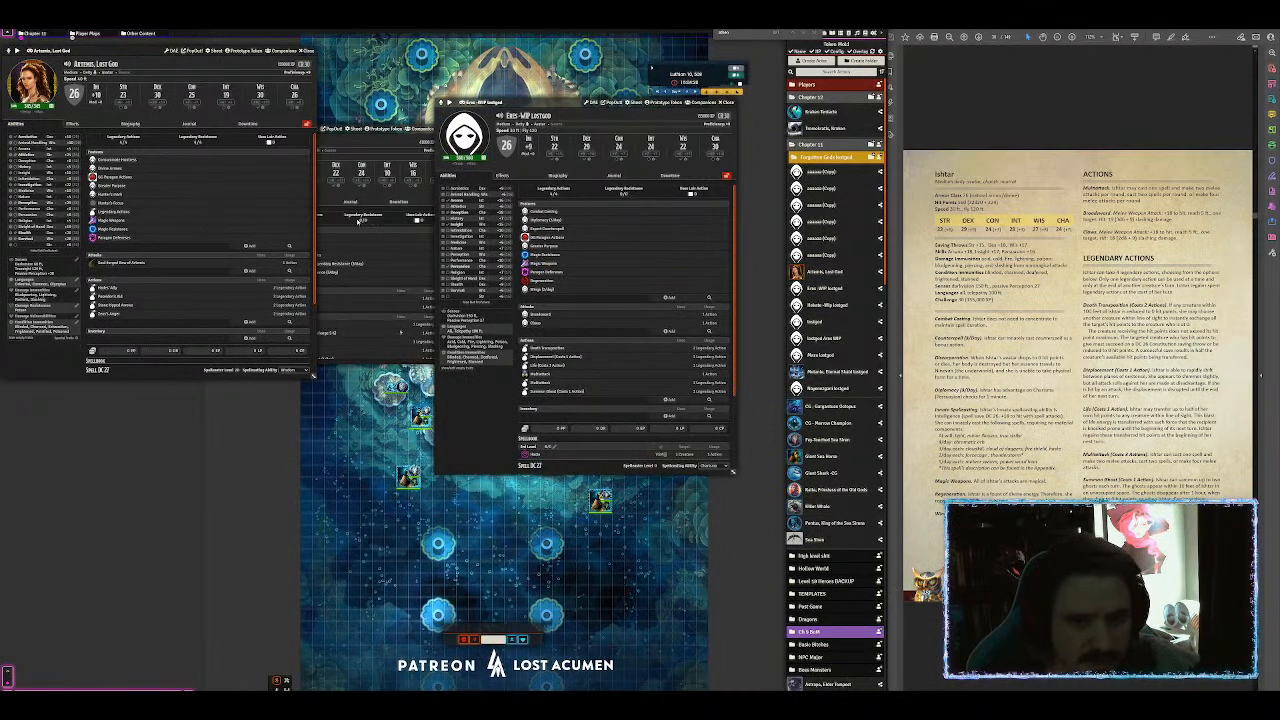
Step: Replace Ishtar's name with "Eres" in the Regeneration feature's description, then save and close the feature
{"action": "left_click", "coordinate": [540, 284]}
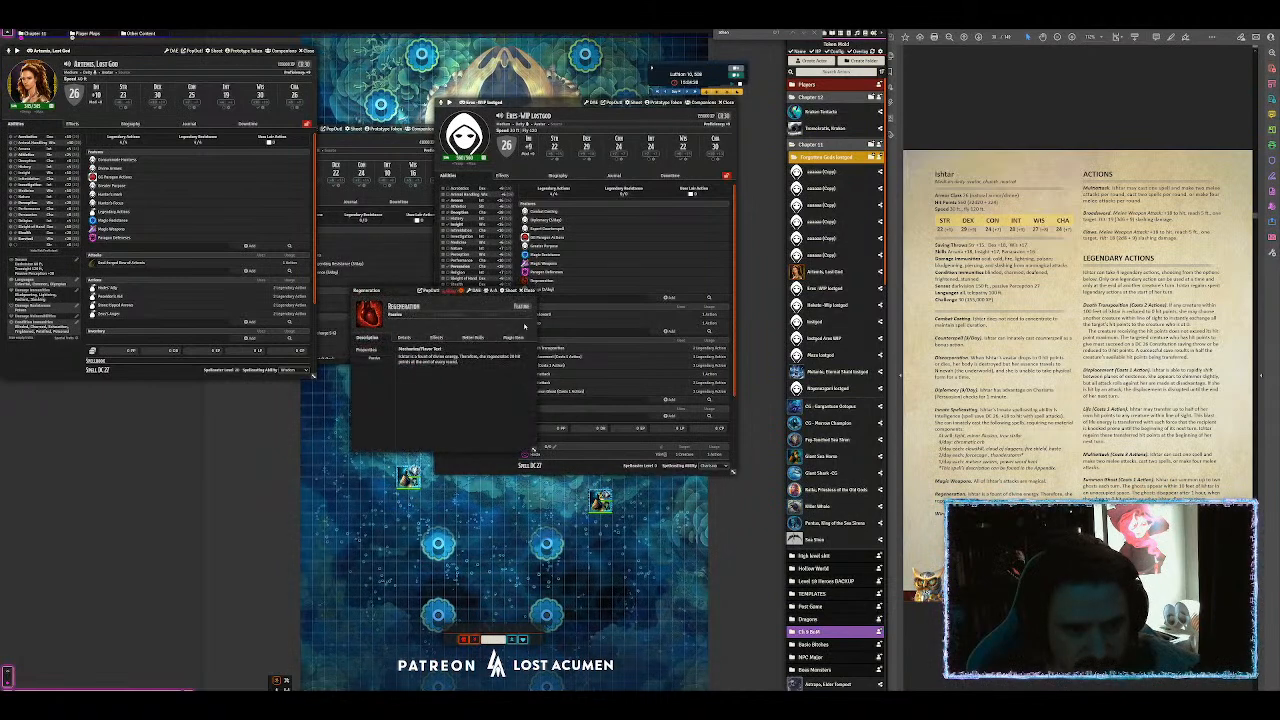
{"action": "left_click", "coordinate": [527, 351]}
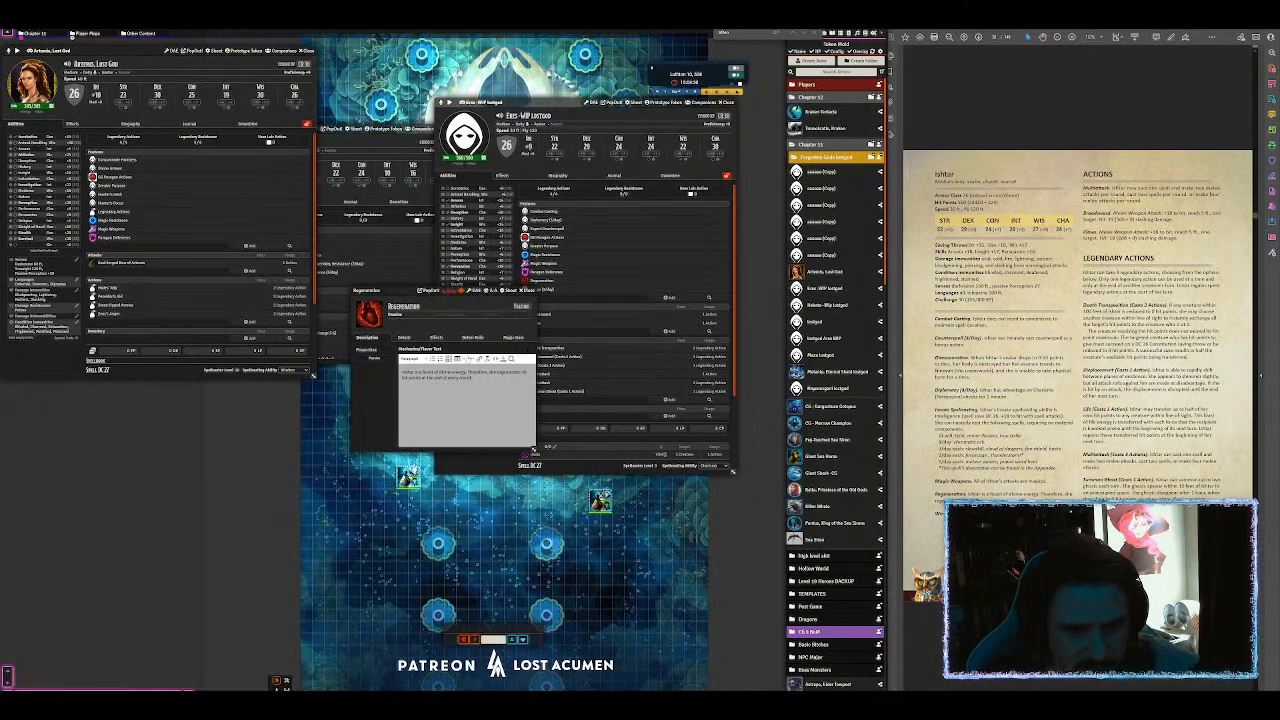
{"action": "double_click", "coordinate": [406, 372]}
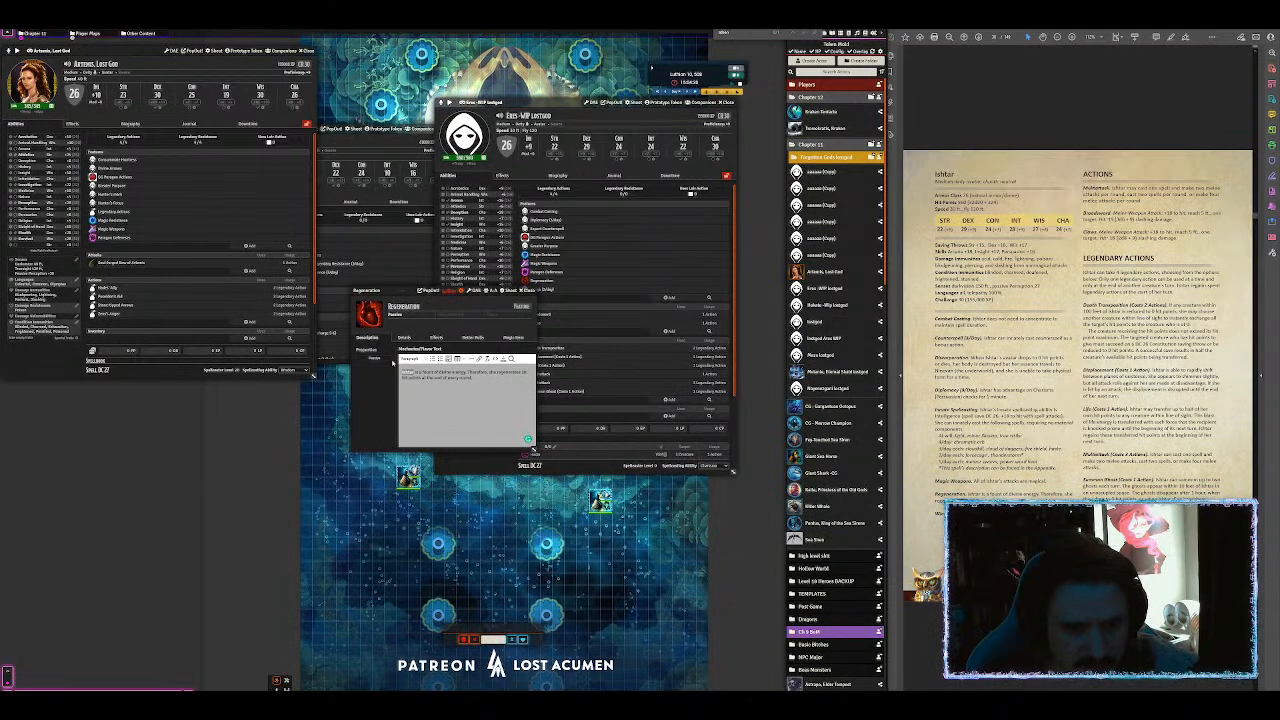
{"action": "type", "text": "Eres"}
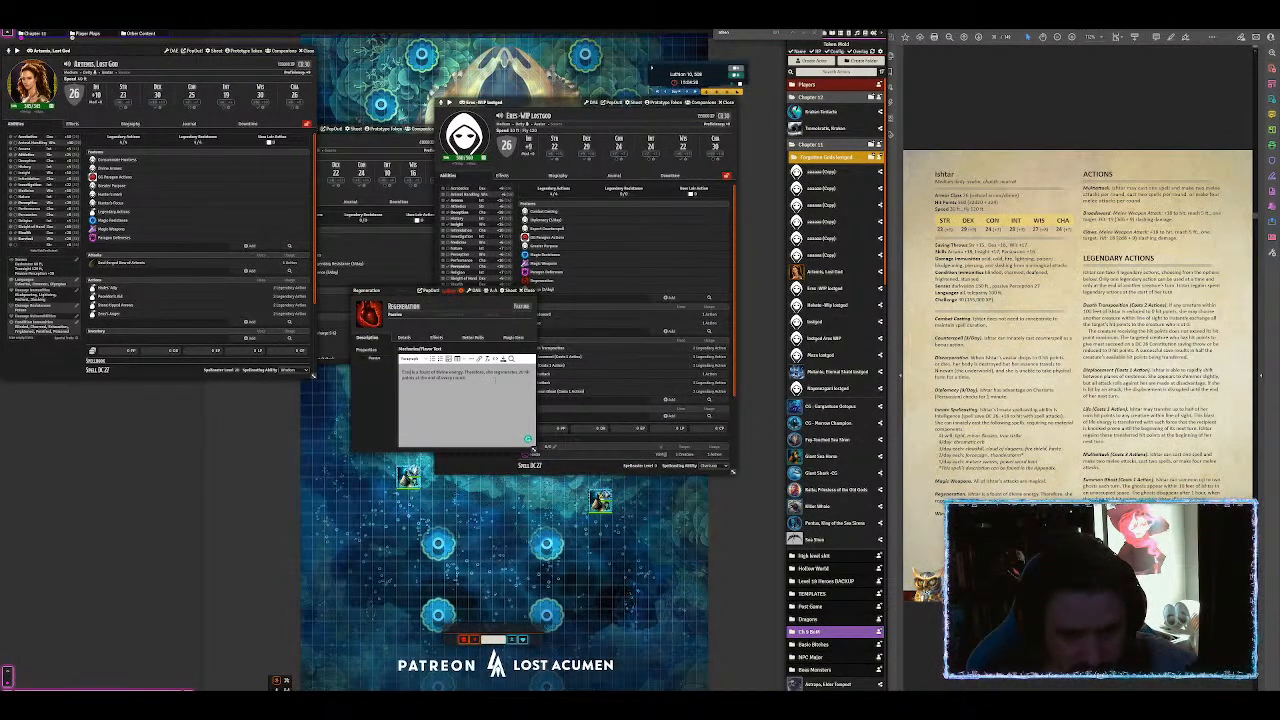
{"action": "left_click", "coordinate": [528, 438]}
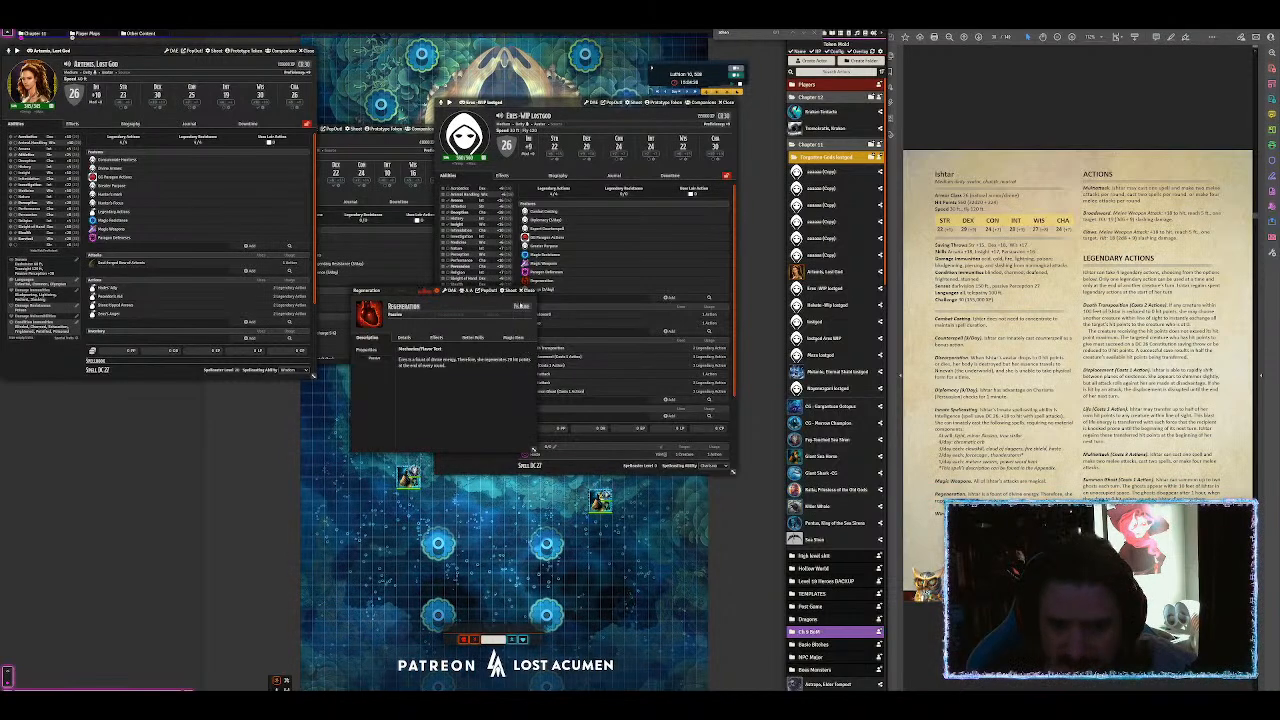
{"action": "left_click", "coordinate": [528, 291]}
Step: Replace Ishtar's name with "Eres" in the description of the Wings (2/day) feature, then save and close it
{"action": "left_click", "coordinate": [541, 291]}
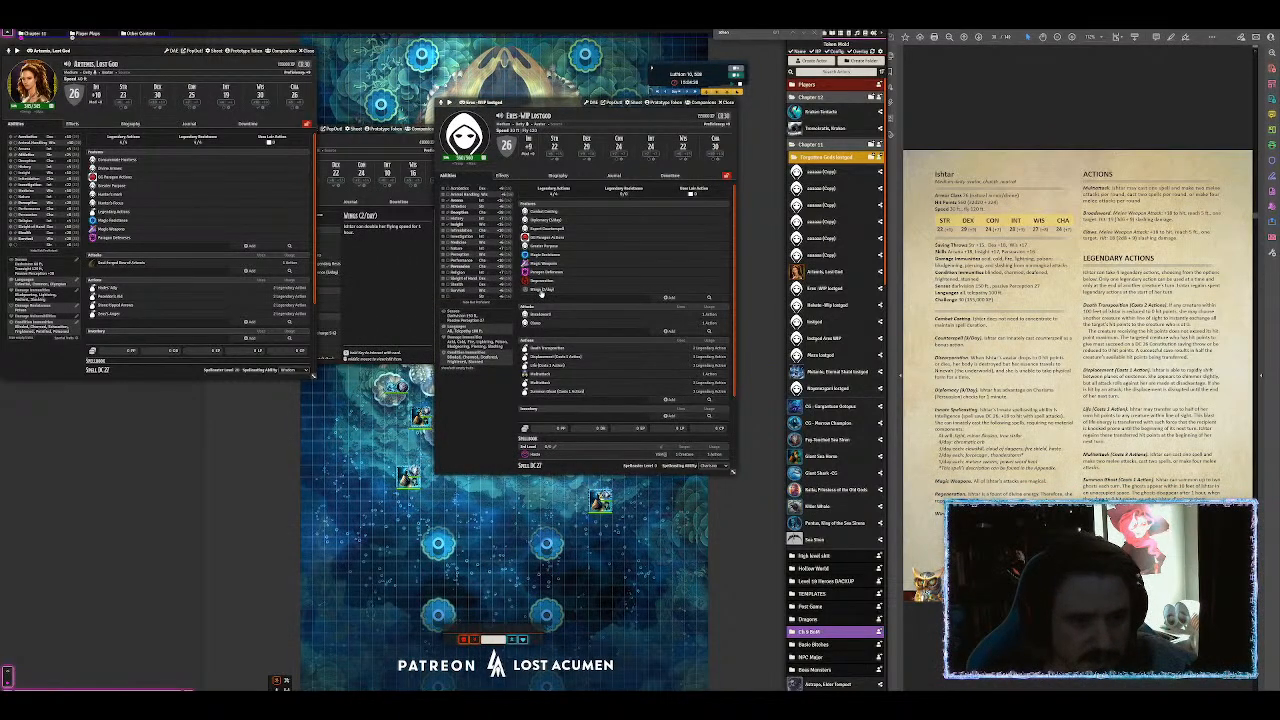
{"action": "left_click", "coordinate": [540, 294]}
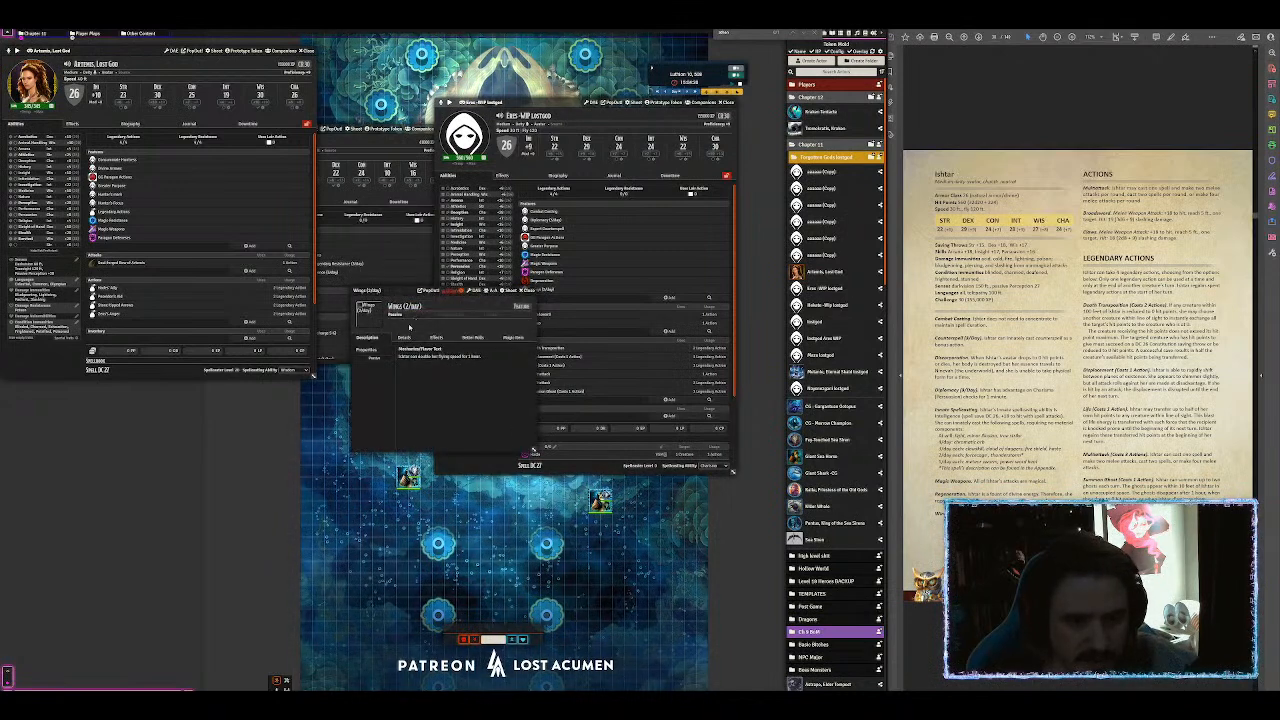
{"action": "left_click", "coordinate": [527, 350]}
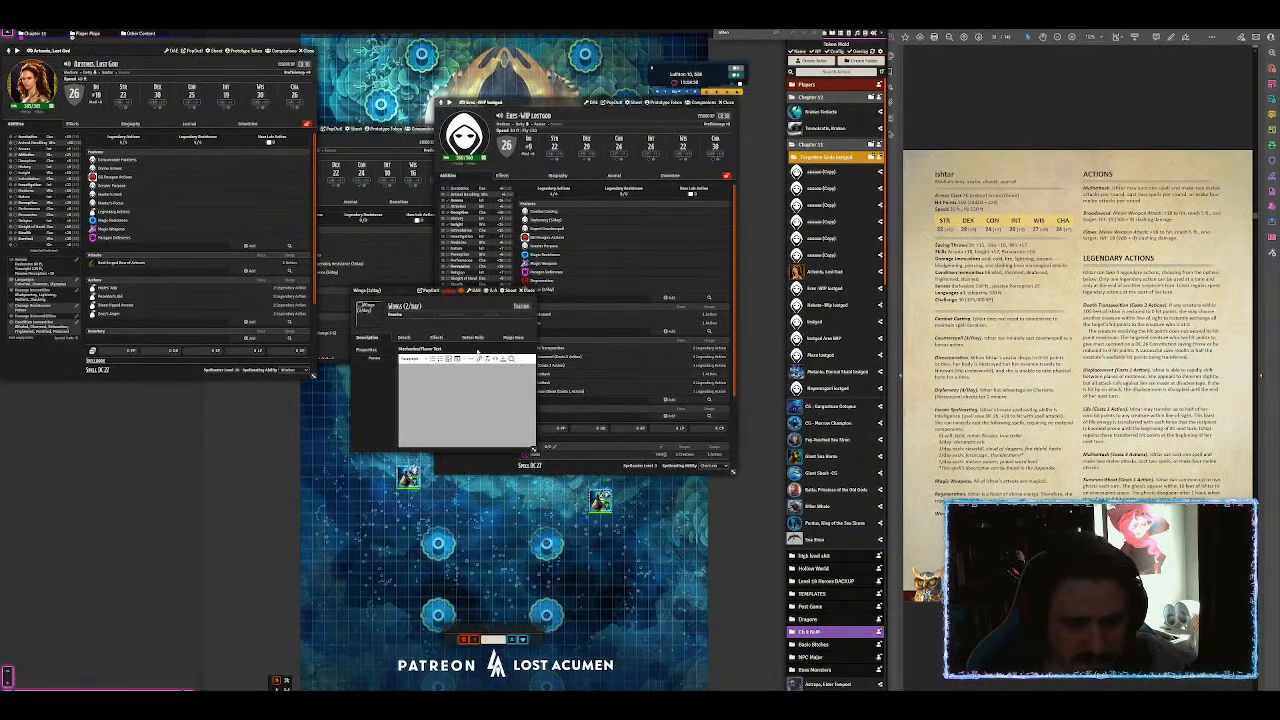
{"action": "type", "text": "Ishtar doubles her flying speed for 1 hour."}
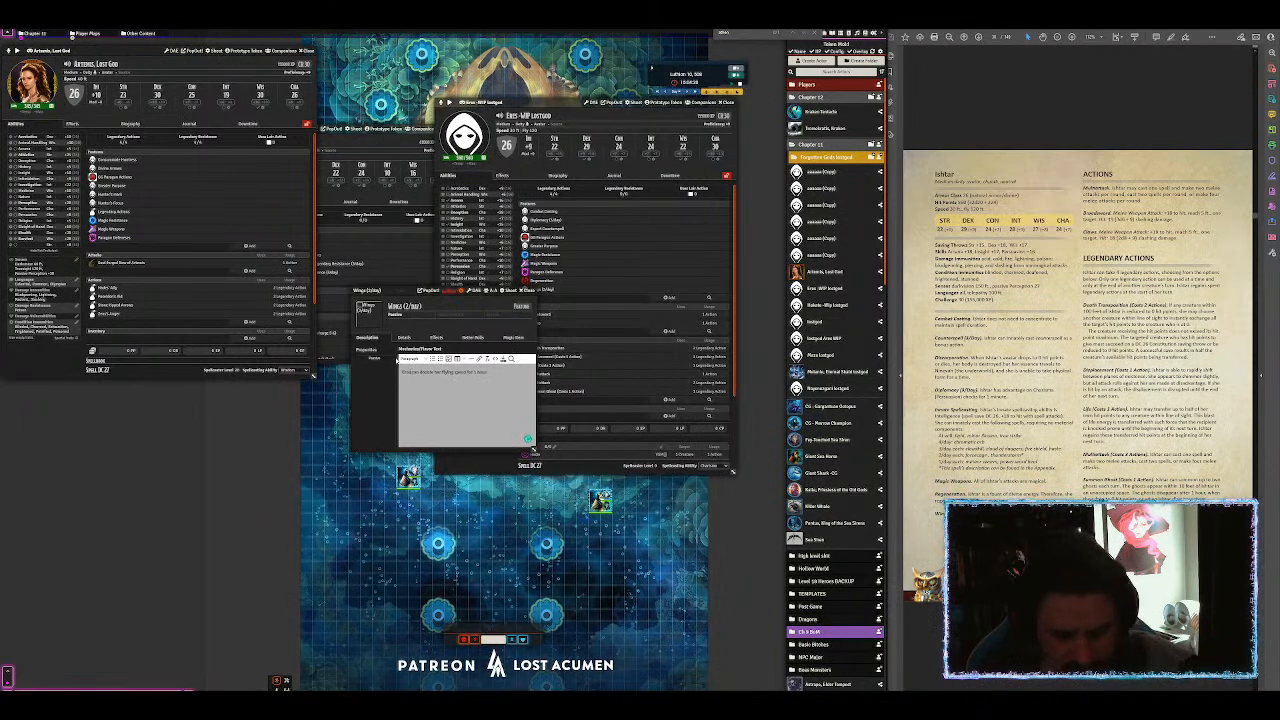
{"action": "left_click", "coordinate": [503, 359]}
{"action": "left_click", "coordinate": [527, 291]}
Step: Delete the Dreadsword attack from the Eres sheet
{"action": "mouse_move", "coordinate": [580, 316]}
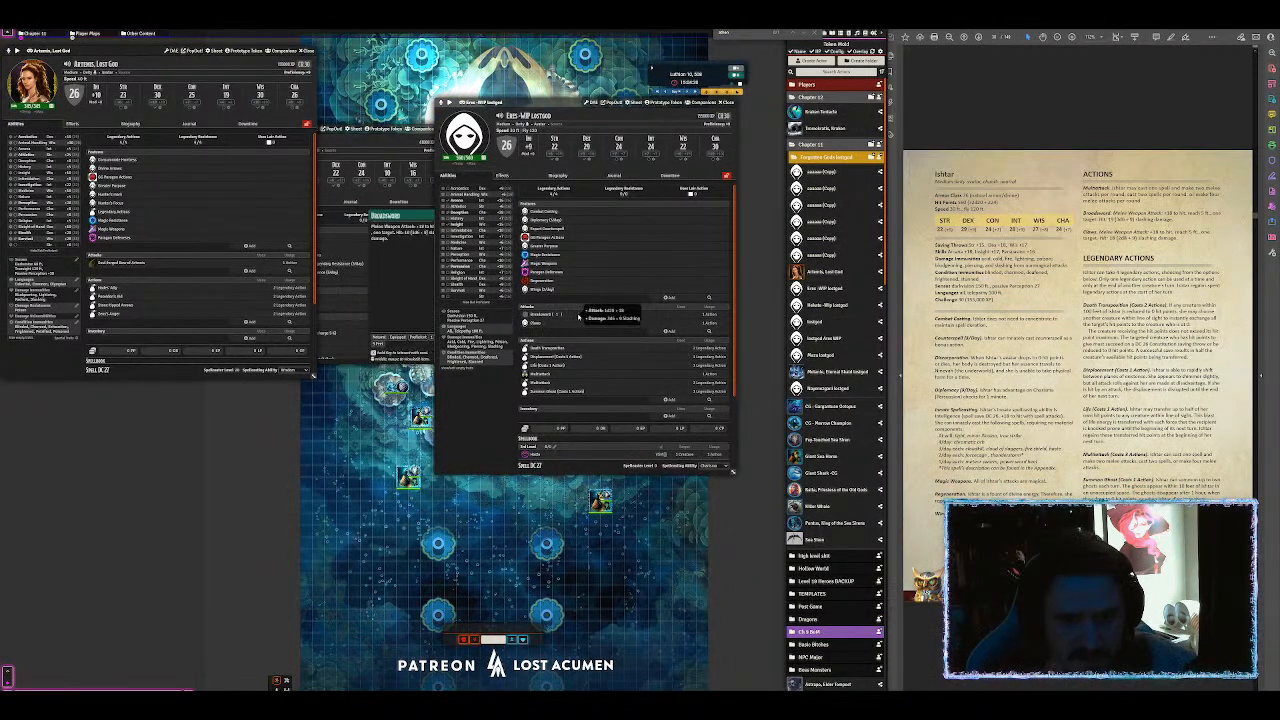
{"action": "right_click", "coordinate": [580, 322]}
{"action": "right_click", "coordinate": [579, 316]}
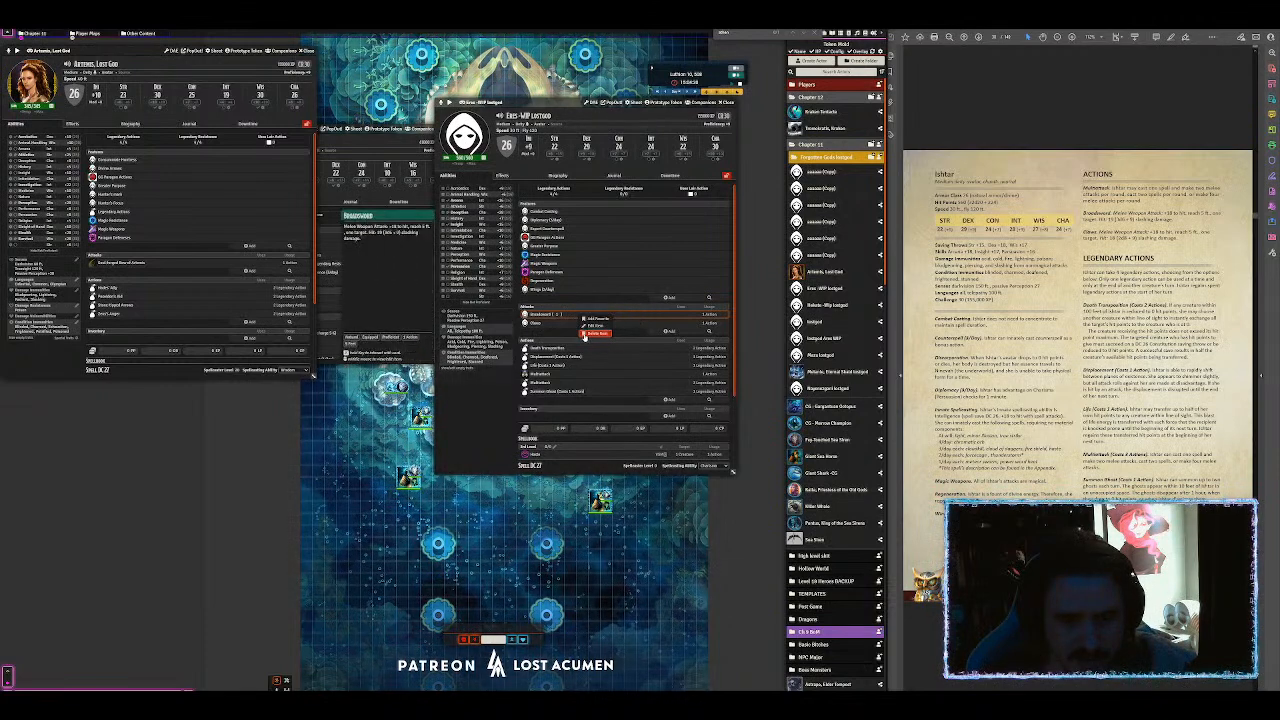
{"action": "left_click", "coordinate": [590, 333]}
{"action": "left_click", "coordinate": [411, 377]}
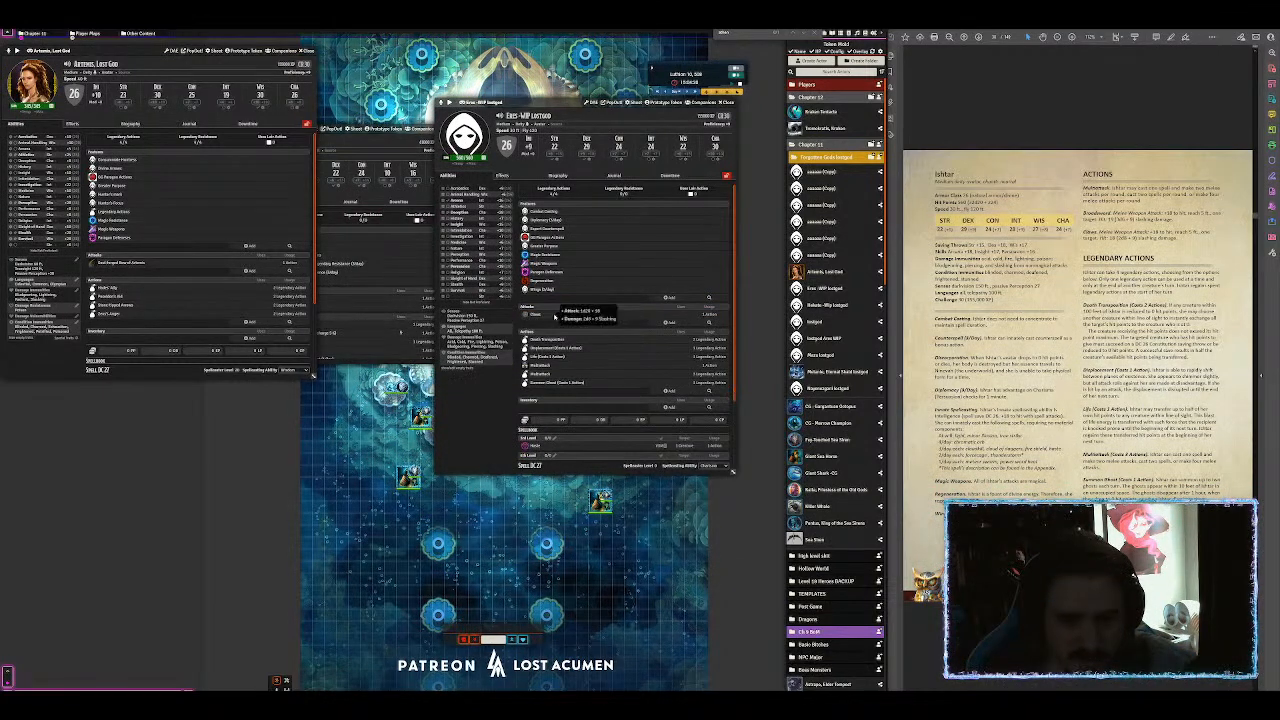
Step: Rename the Claws attack on the Eres sheet to "Divine Talons" and clear its description text
{"action": "left_click", "coordinate": [542, 314]}
{"action": "left_click", "coordinate": [389, 306]}
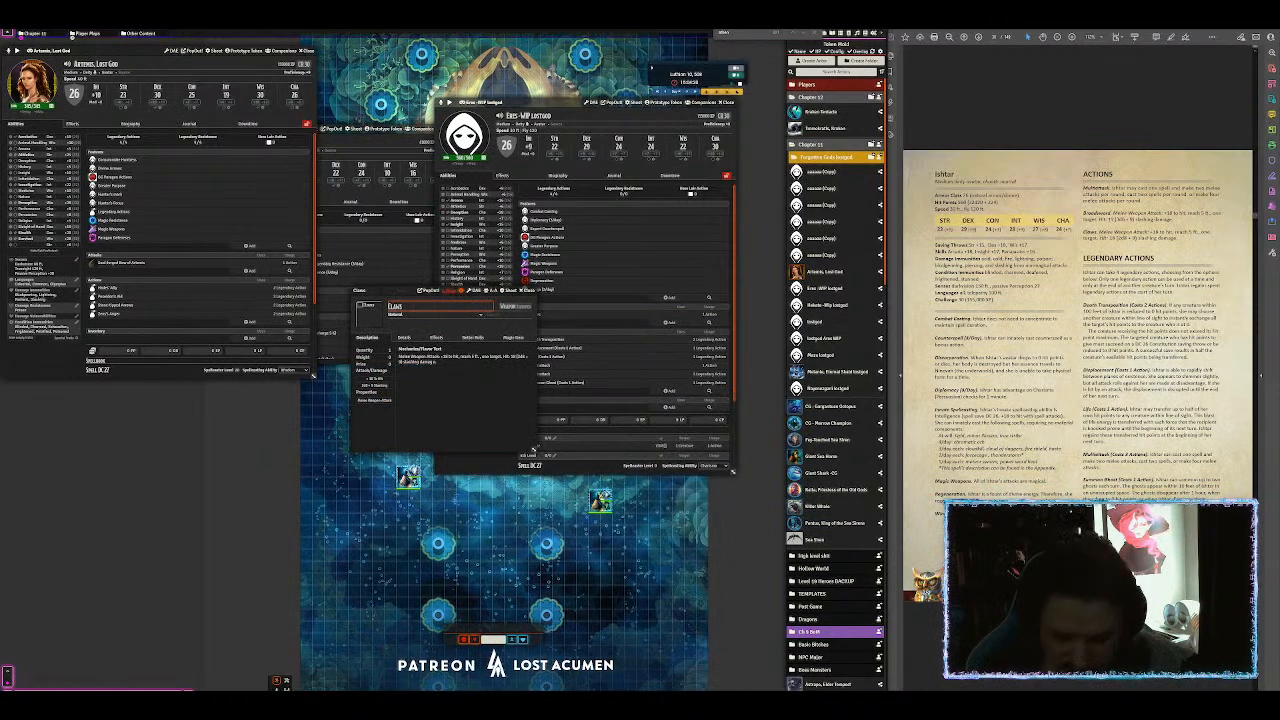
{"action": "type", "text": "Divine "}
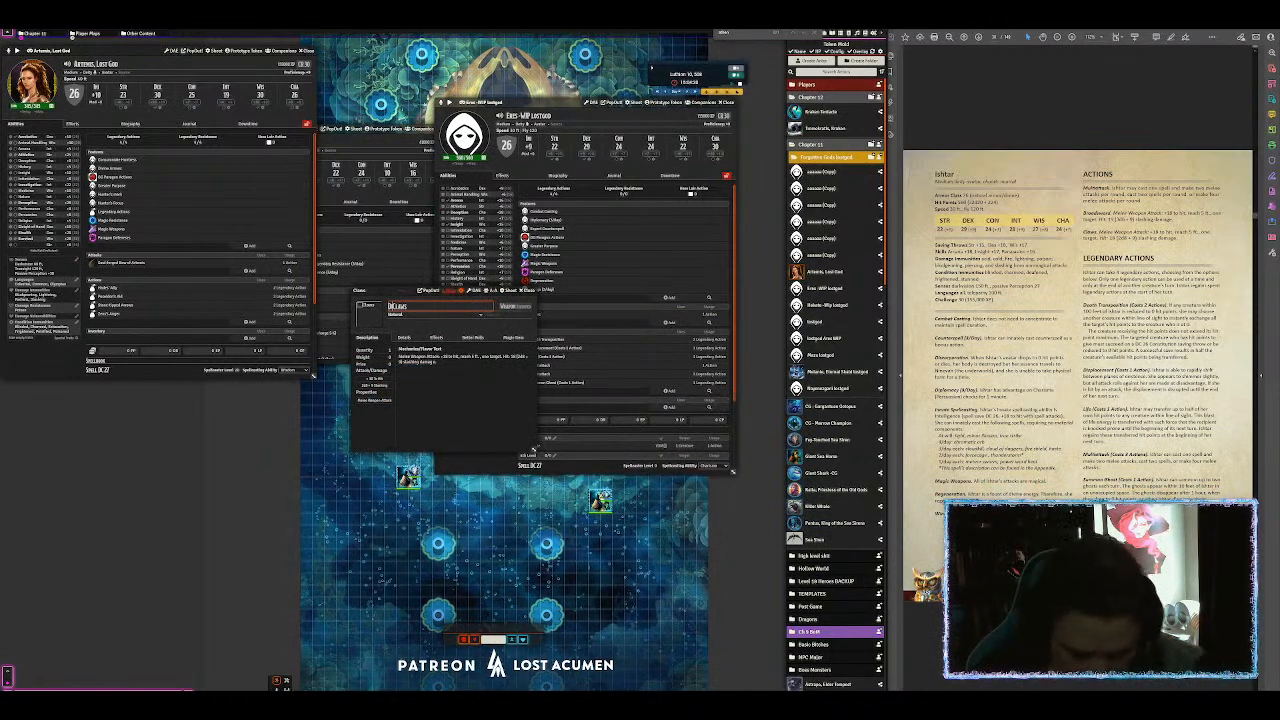
{"action": "type", "text": "Talons/"}
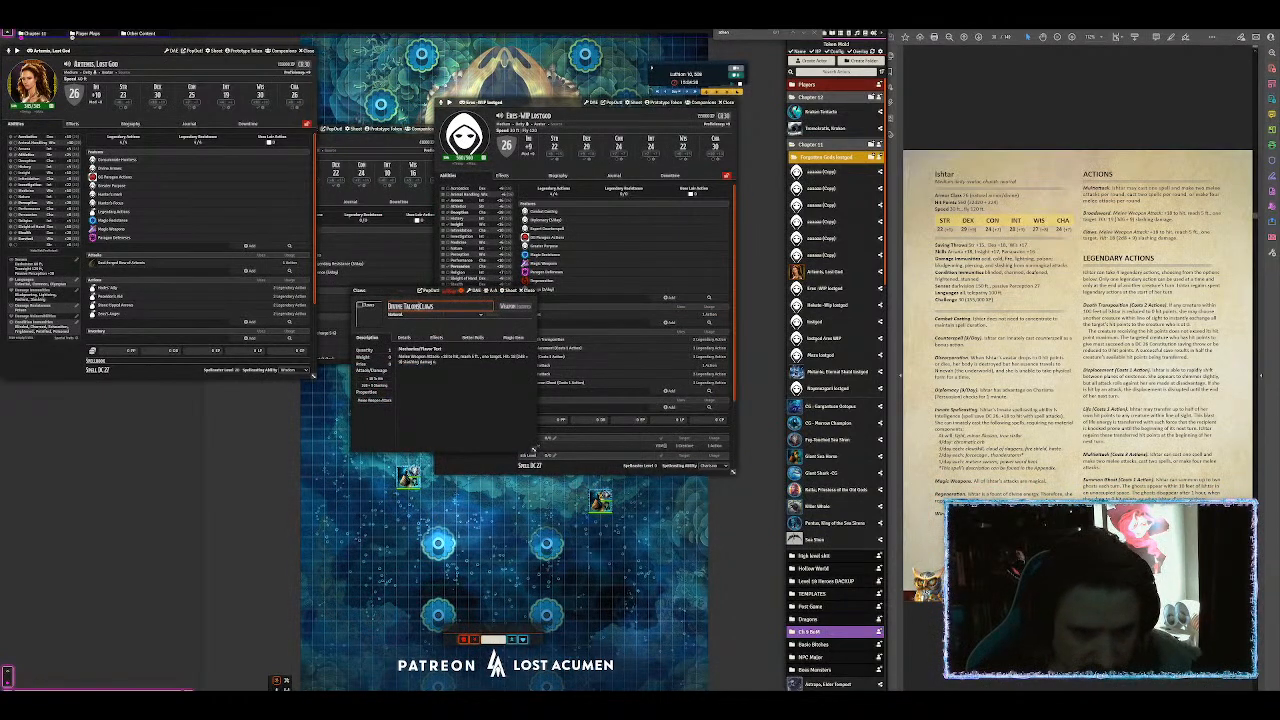
{"action": "key", "text": "Delete"}
{"action": "key", "text": "Delete"}
{"action": "key", "text": "Delete"}
{"action": "key", "text": "Delete"}
{"action": "key", "text": "Delete"}
{"action": "left_click", "coordinate": [526, 350]}
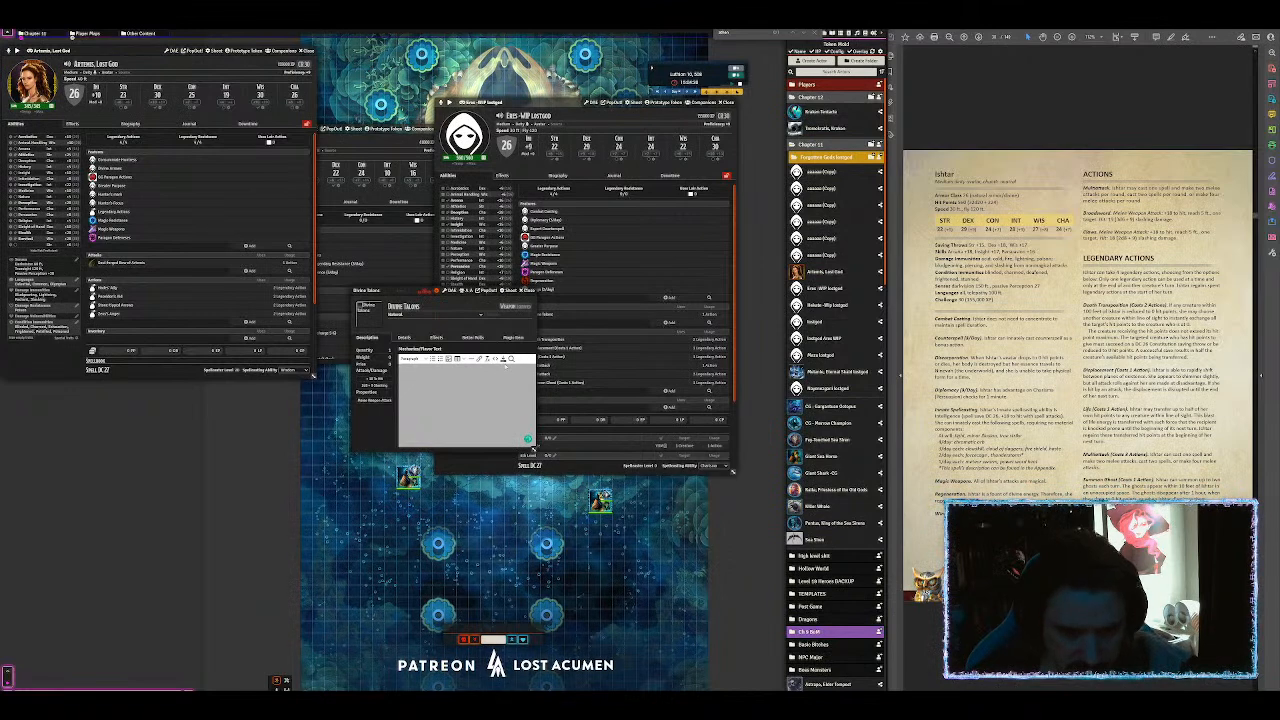
Step: Add a second damage entry of type Radiant to the Divine Talons attack's damage formula, then close the attack
{"action": "left_click", "coordinate": [404, 337]}
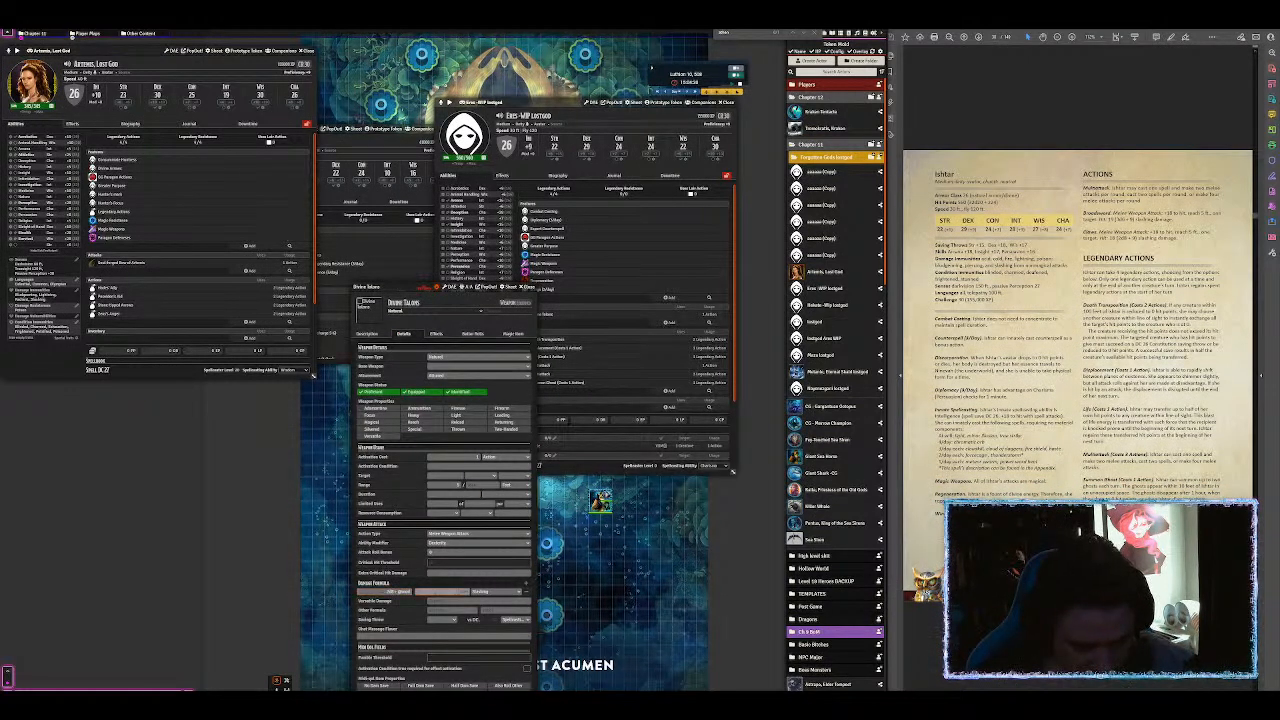
{"action": "left_click", "coordinate": [520, 585]}
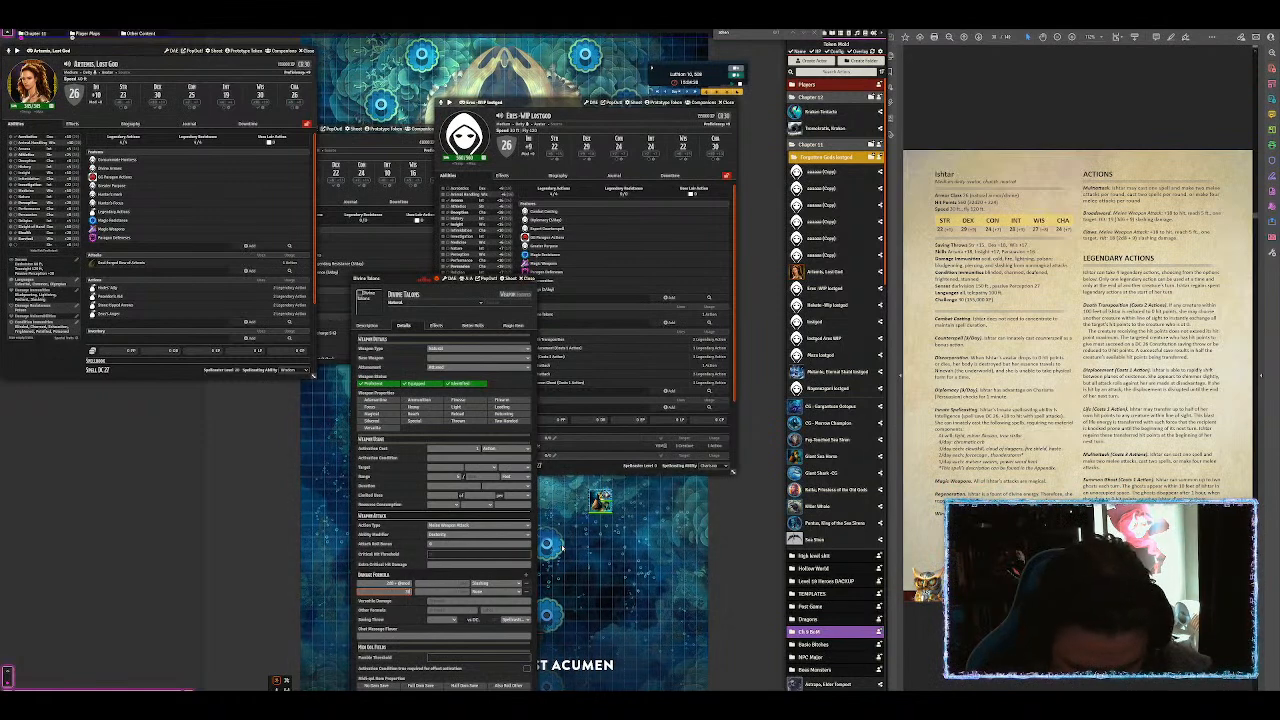
{"action": "left_click", "coordinate": [496, 592]}
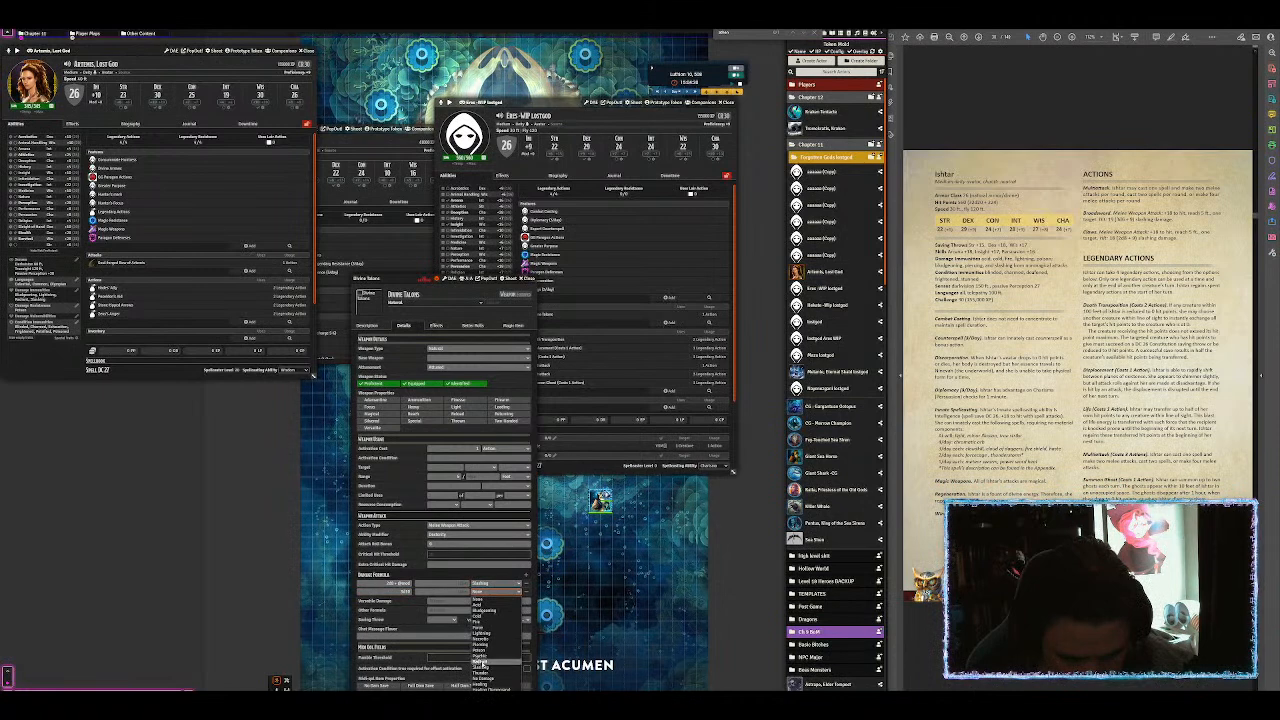
{"action": "left_click", "coordinate": [480, 660]}
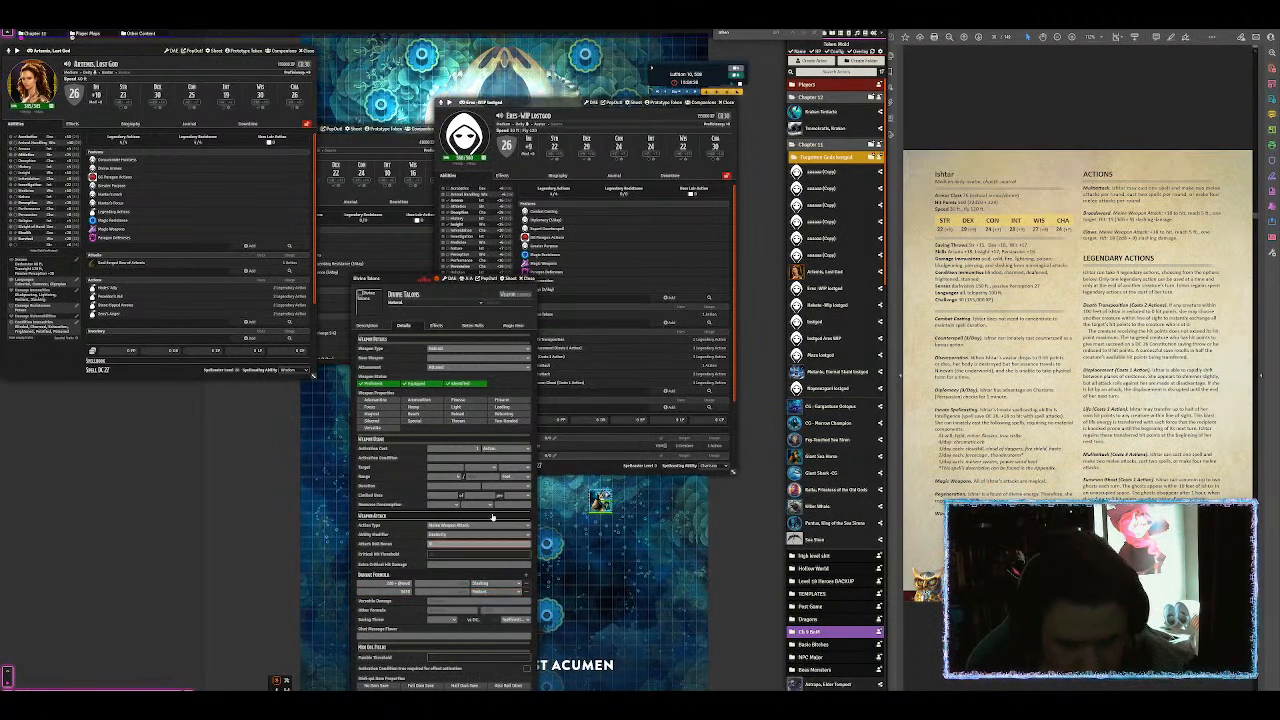
{"action": "left_click", "coordinate": [529, 278]}
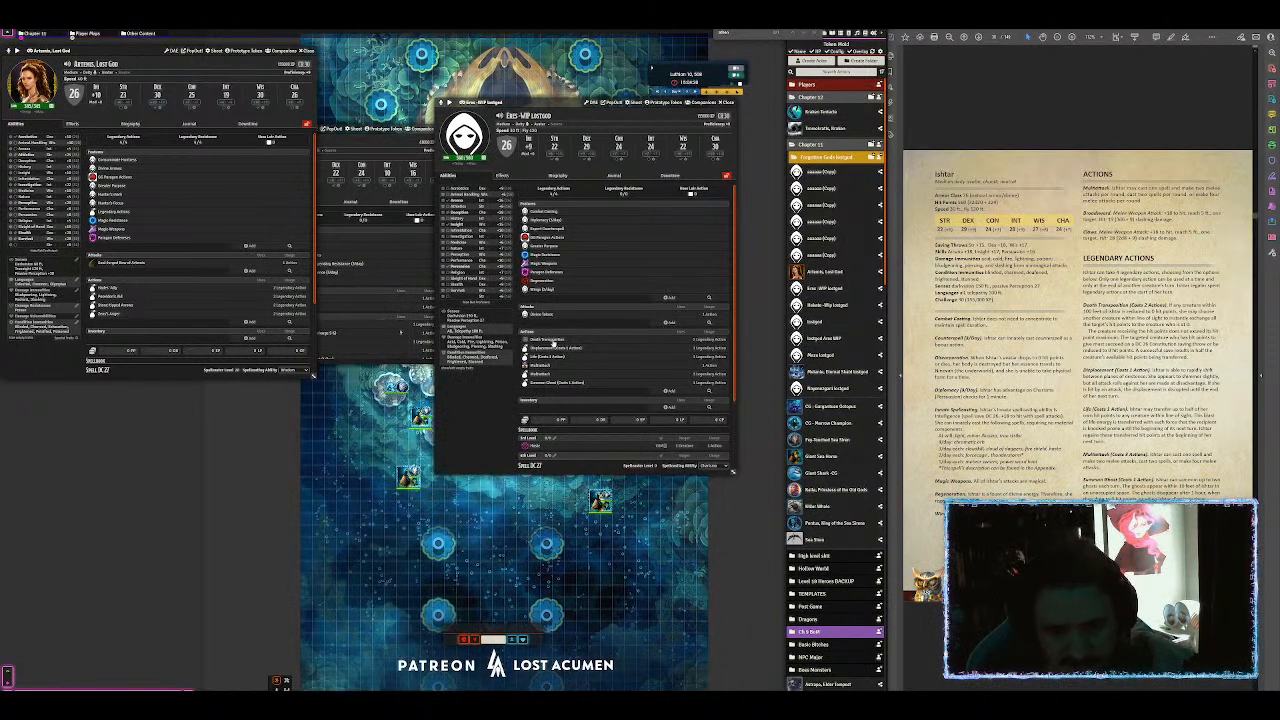
Step: Replace Ishtar's name with "Eres" in the Death Transposition action's description, then save and close it
{"action": "mouse_move", "coordinate": [553, 340]}
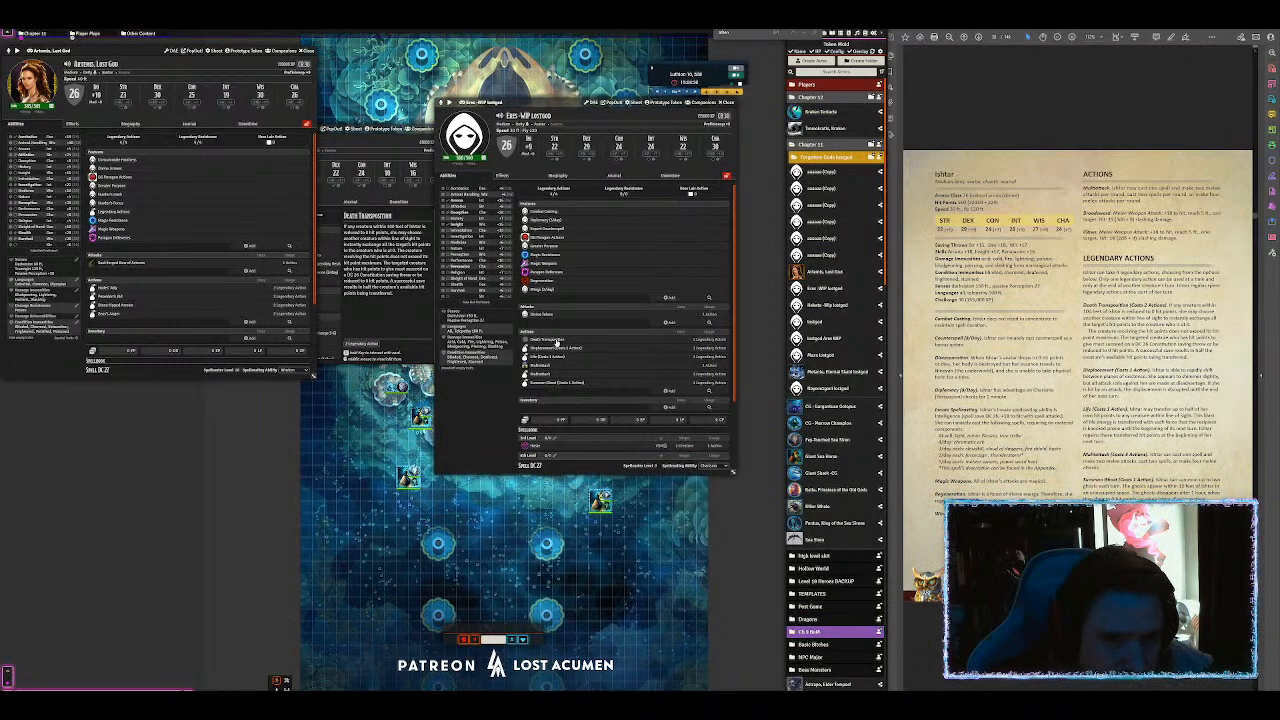
{"action": "left_click", "coordinate": [553, 340]}
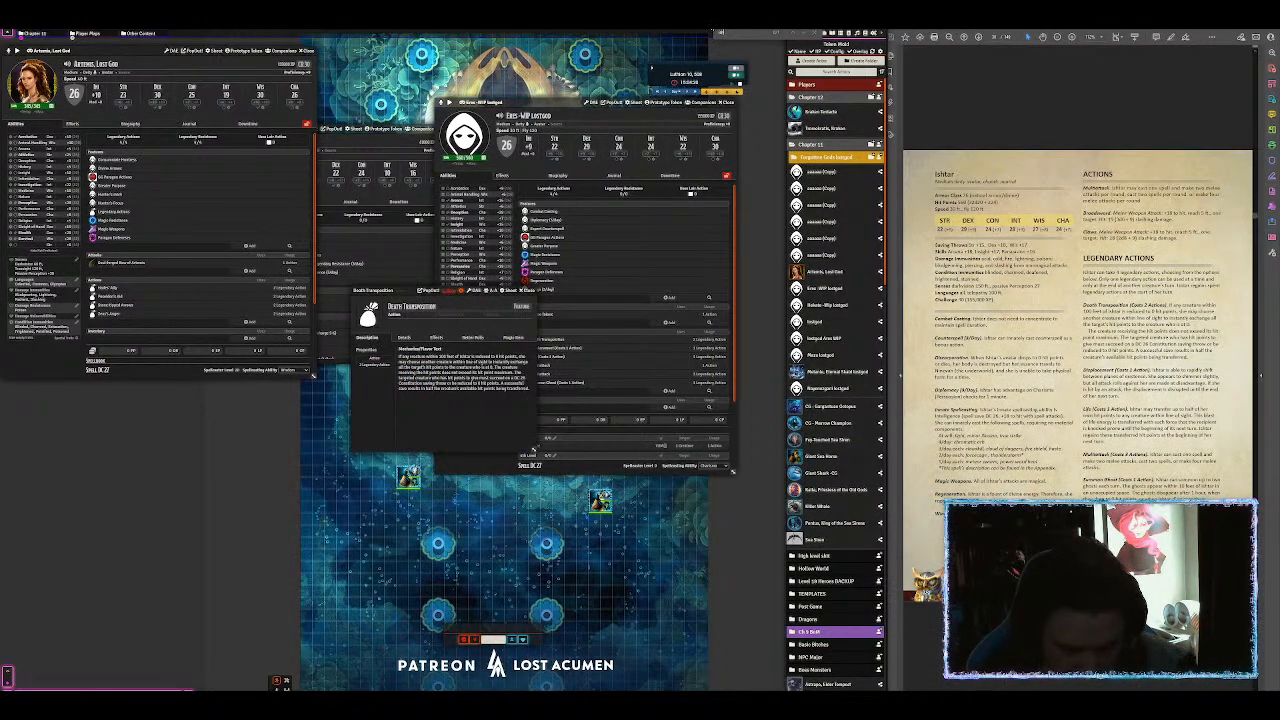
{"action": "type", "text": "isht"}
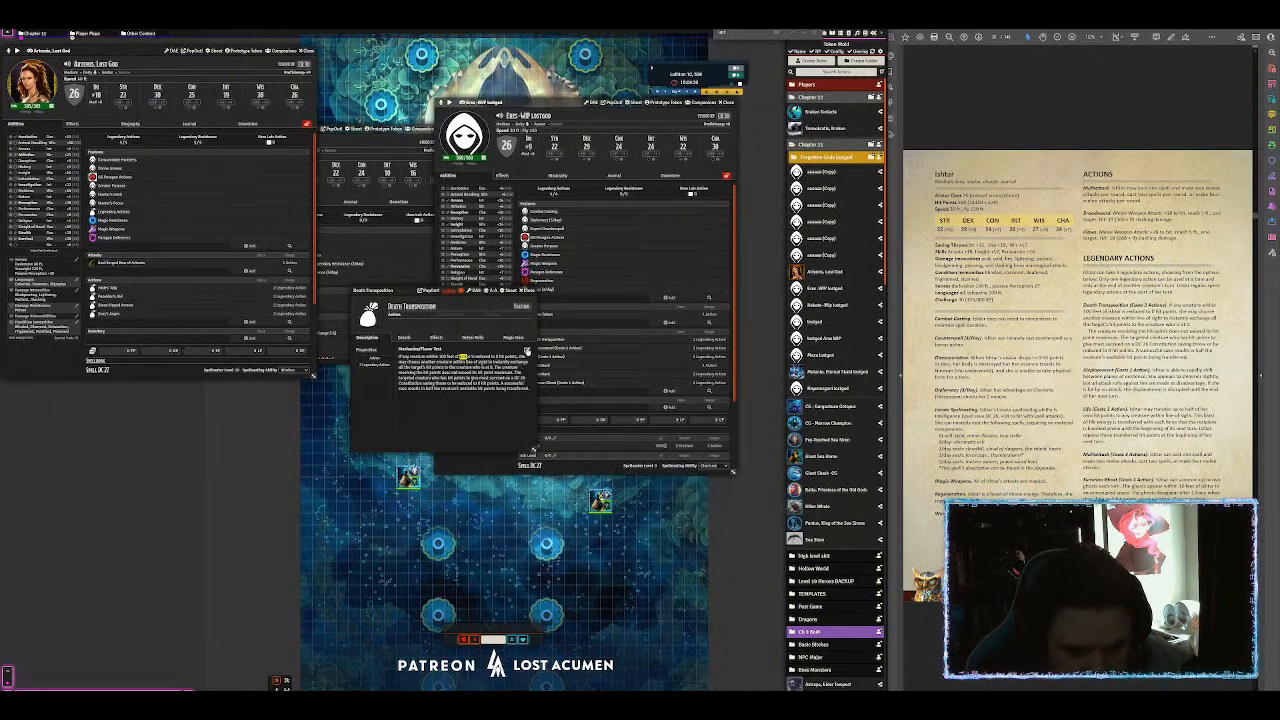
{"action": "left_click", "coordinate": [534, 447]}
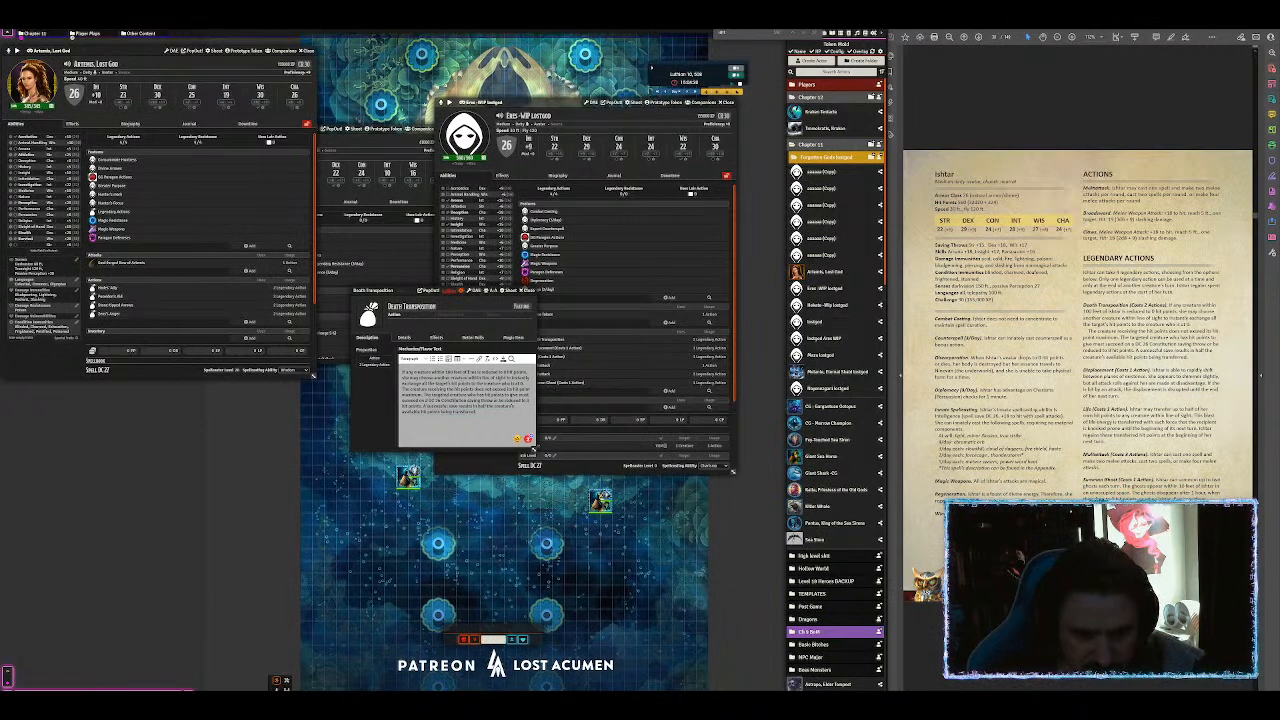
{"action": "mouse_move", "coordinate": [434, 406]}
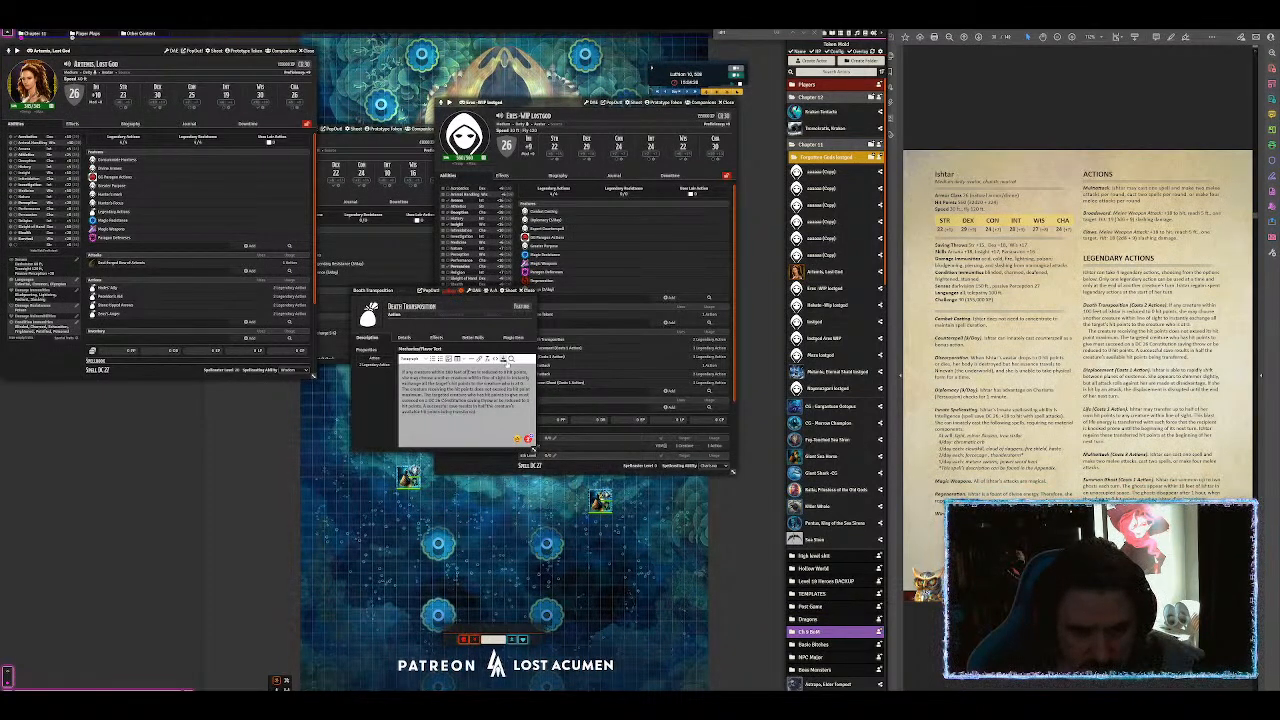
{"action": "left_click", "coordinate": [503, 359]}
{"action": "left_click", "coordinate": [530, 291]}
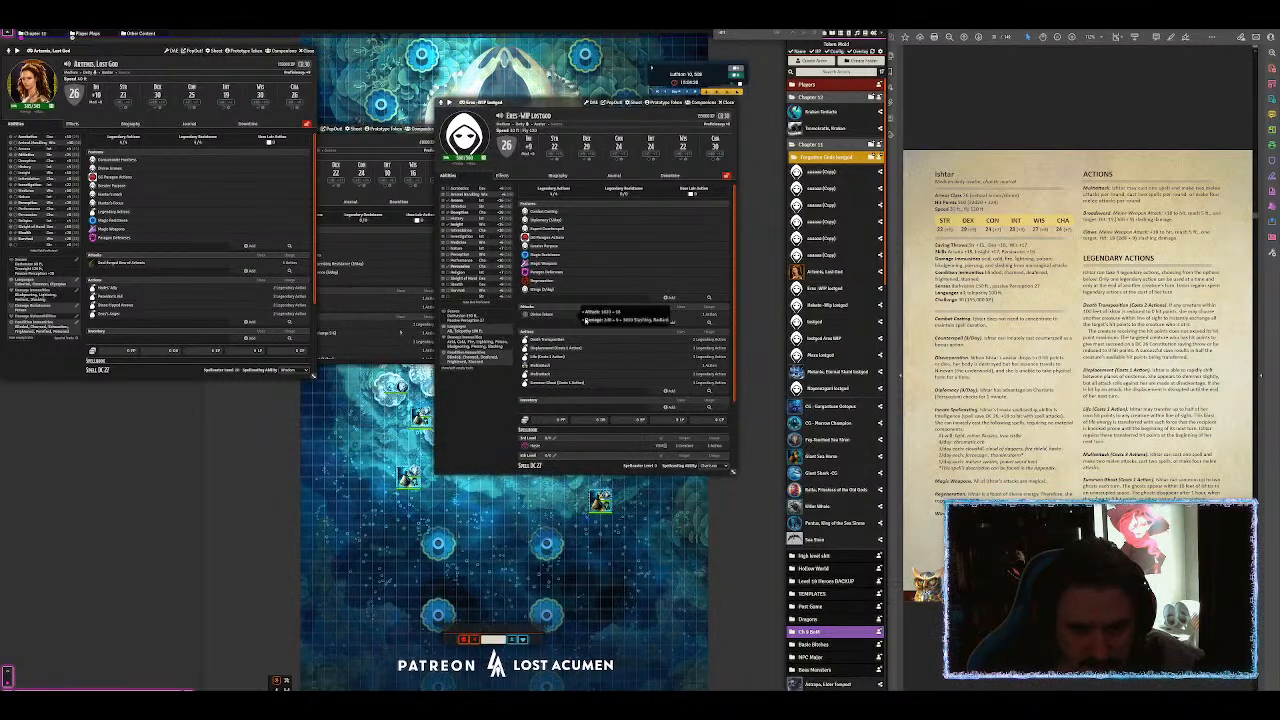
Step: Replace Ishtar's name with "Eres" in the description of the Displacement (Costs 1 Action) legendary action, then save and close it
{"action": "mouse_move", "coordinate": [557, 352]}
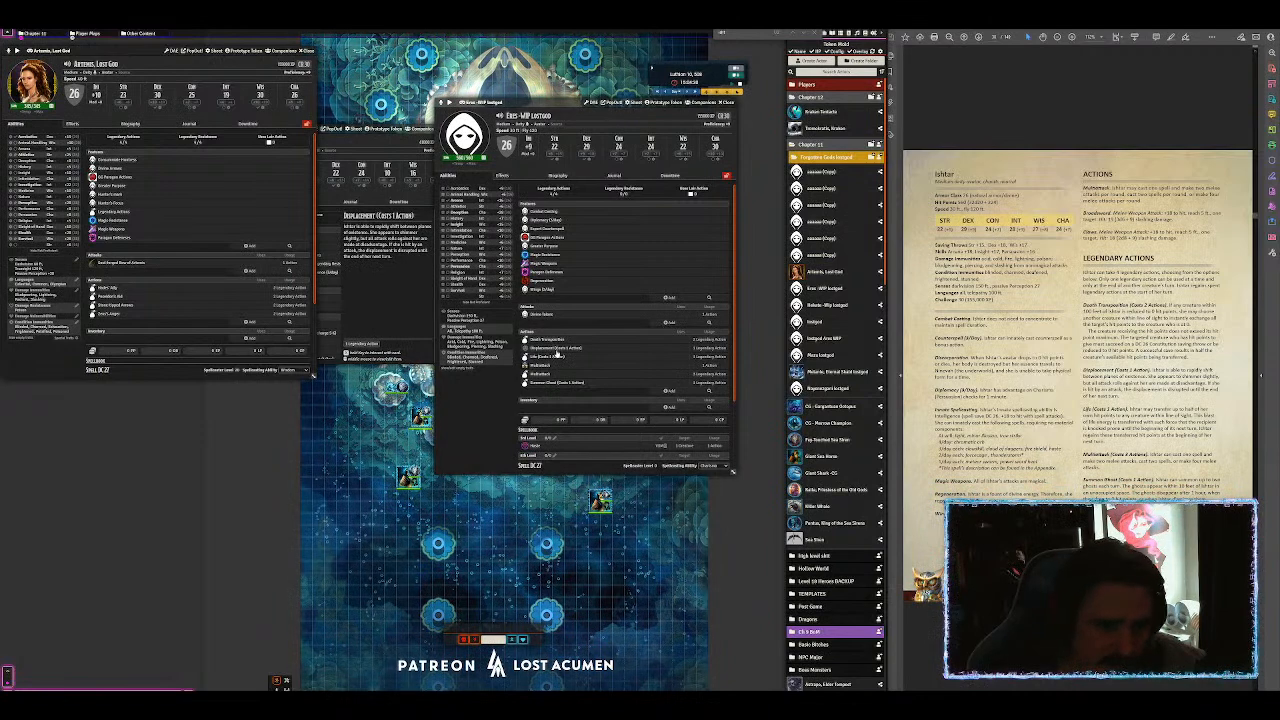
{"action": "left_click", "coordinate": [556, 354]}
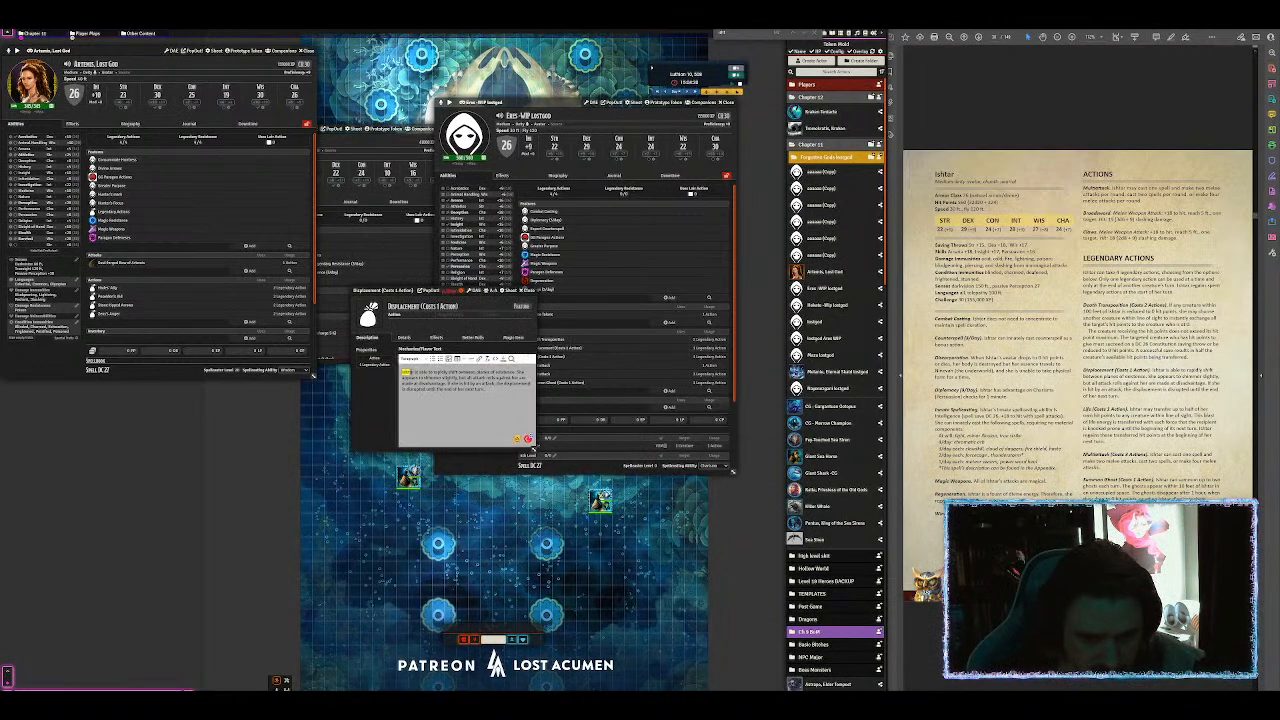
{"action": "type", "text": "Eros"}
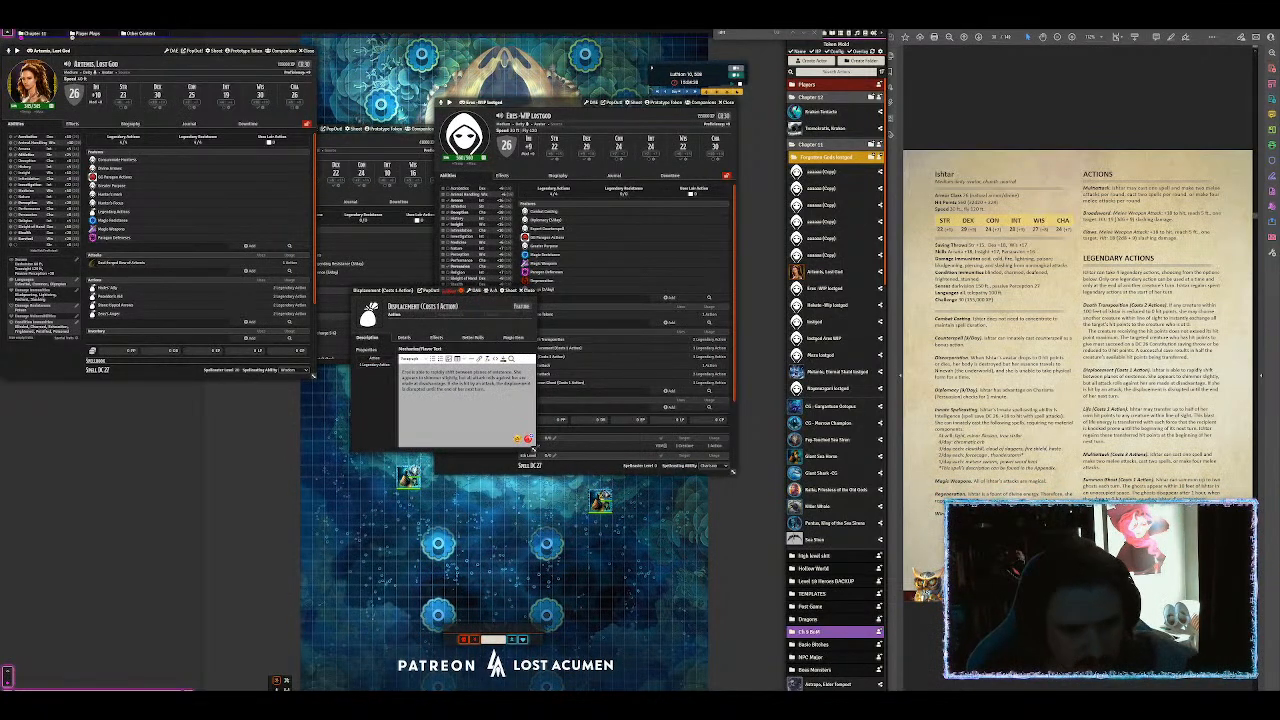
{"action": "mouse_move", "coordinate": [462, 373]}
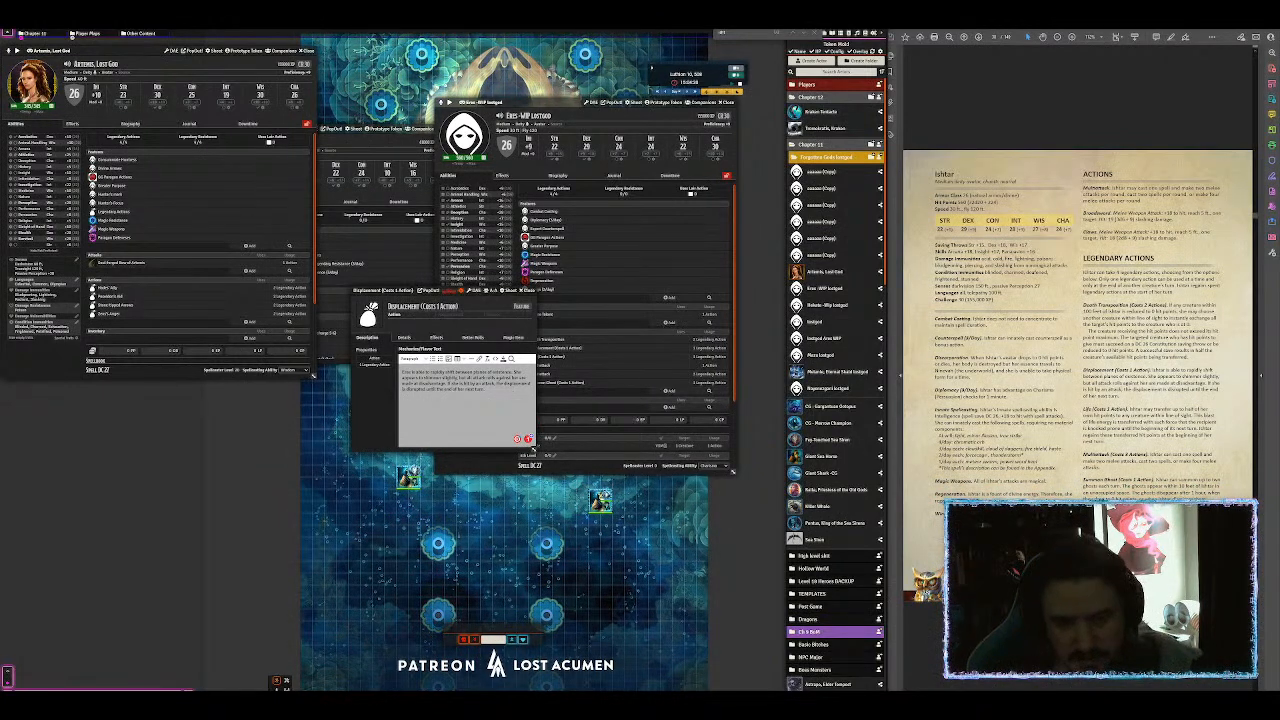
{"action": "left_click", "coordinate": [529, 440]}
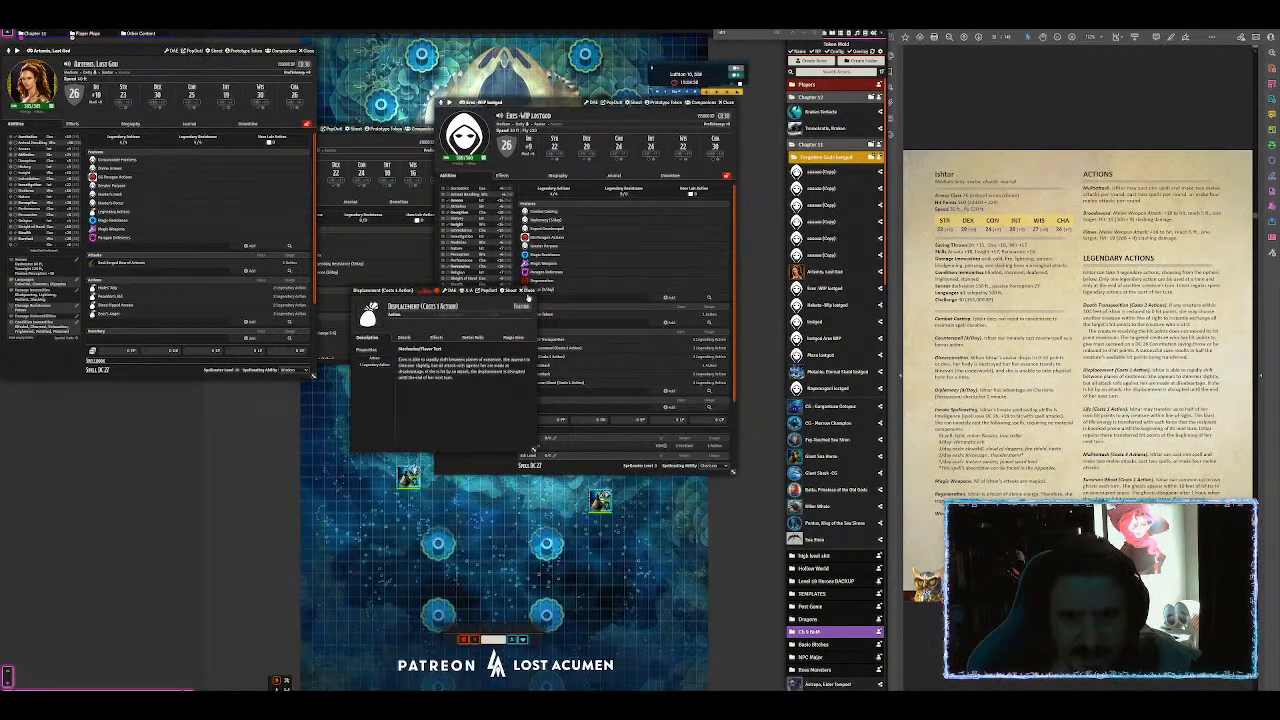
{"action": "left_click", "coordinate": [529, 291]}
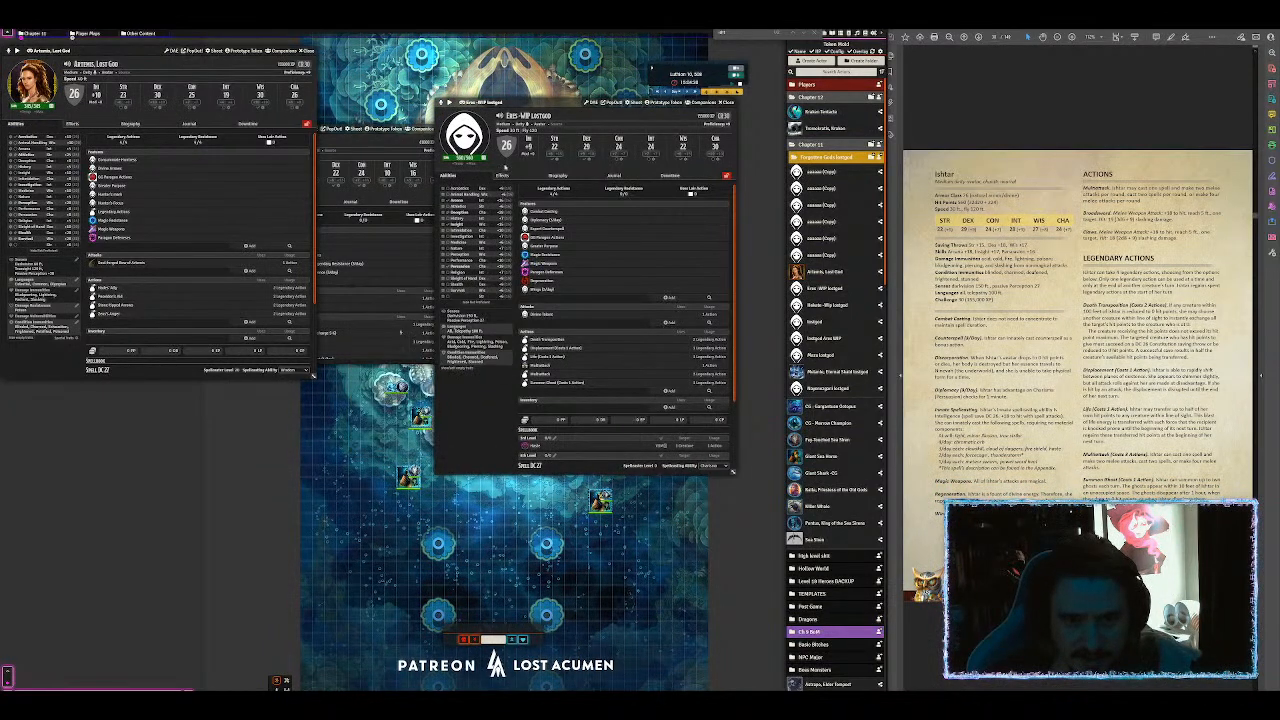
Step: Replace both mentions of Ishtar with "Eres" in the Life (Costs 1 Action) description, then save and close it
{"action": "left_click", "coordinate": [552, 357]}
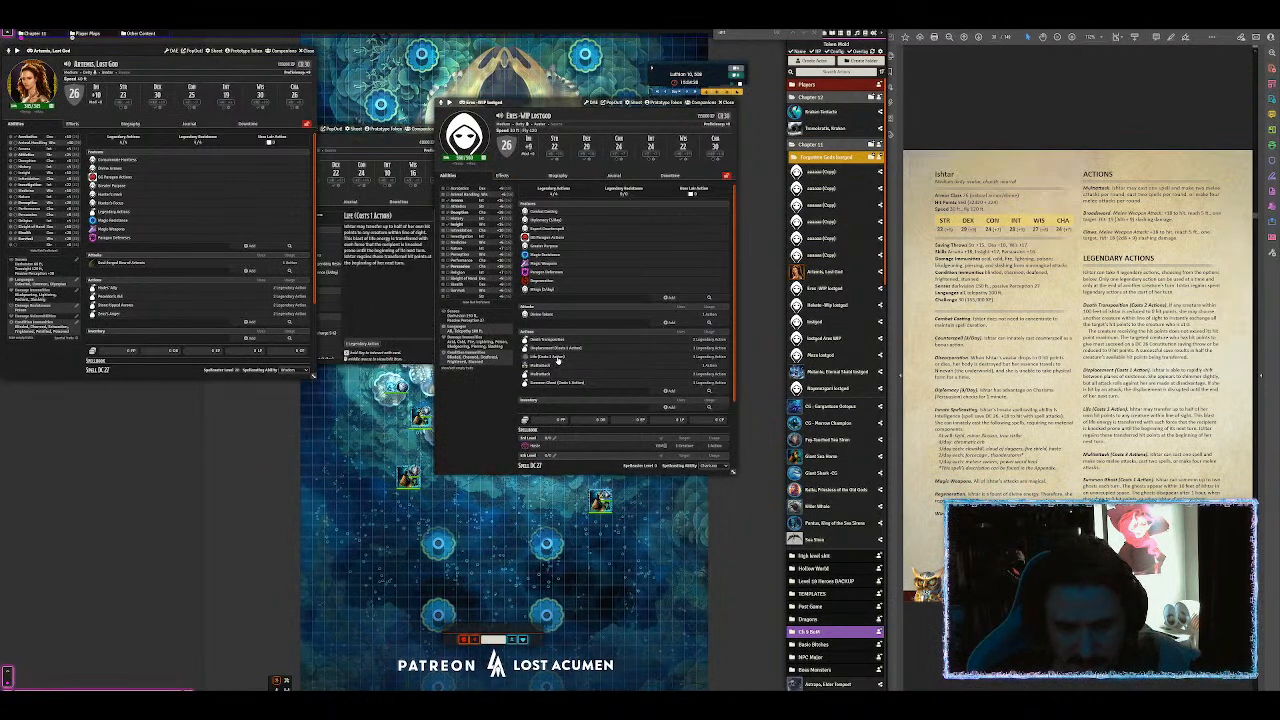
{"action": "left_click", "coordinate": [558, 358]}
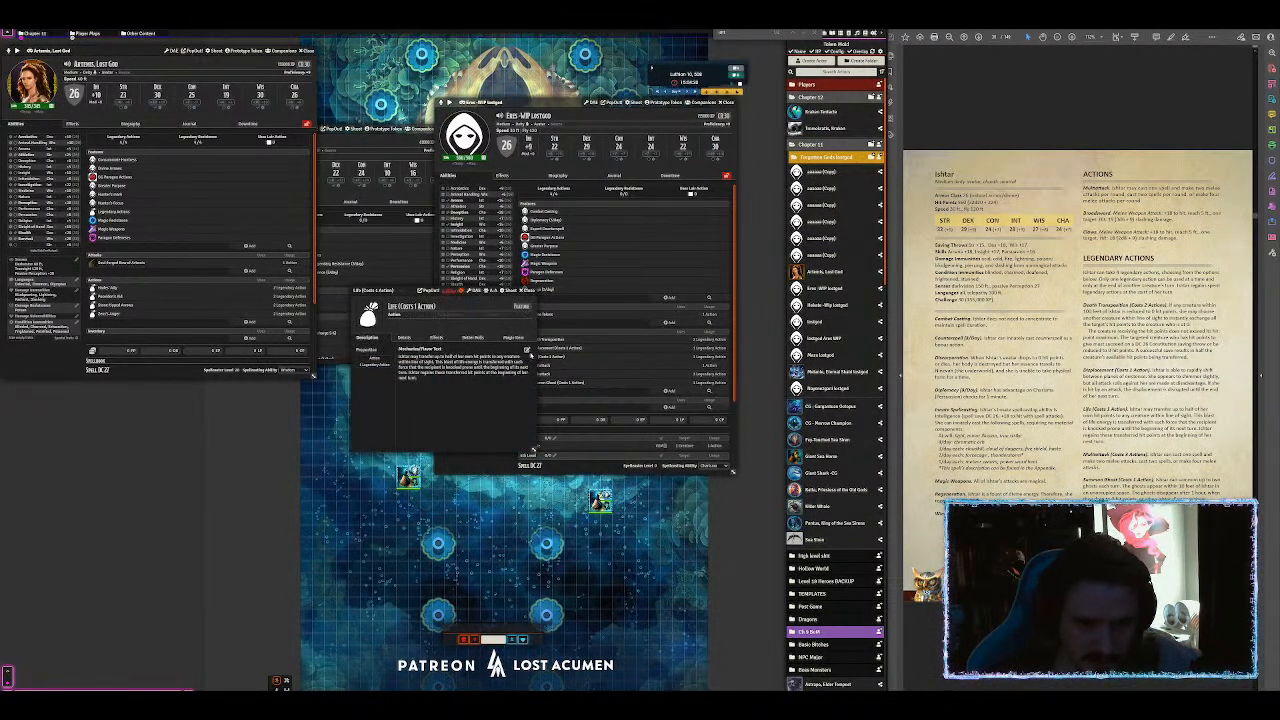
{"action": "left_click", "coordinate": [527, 349]}
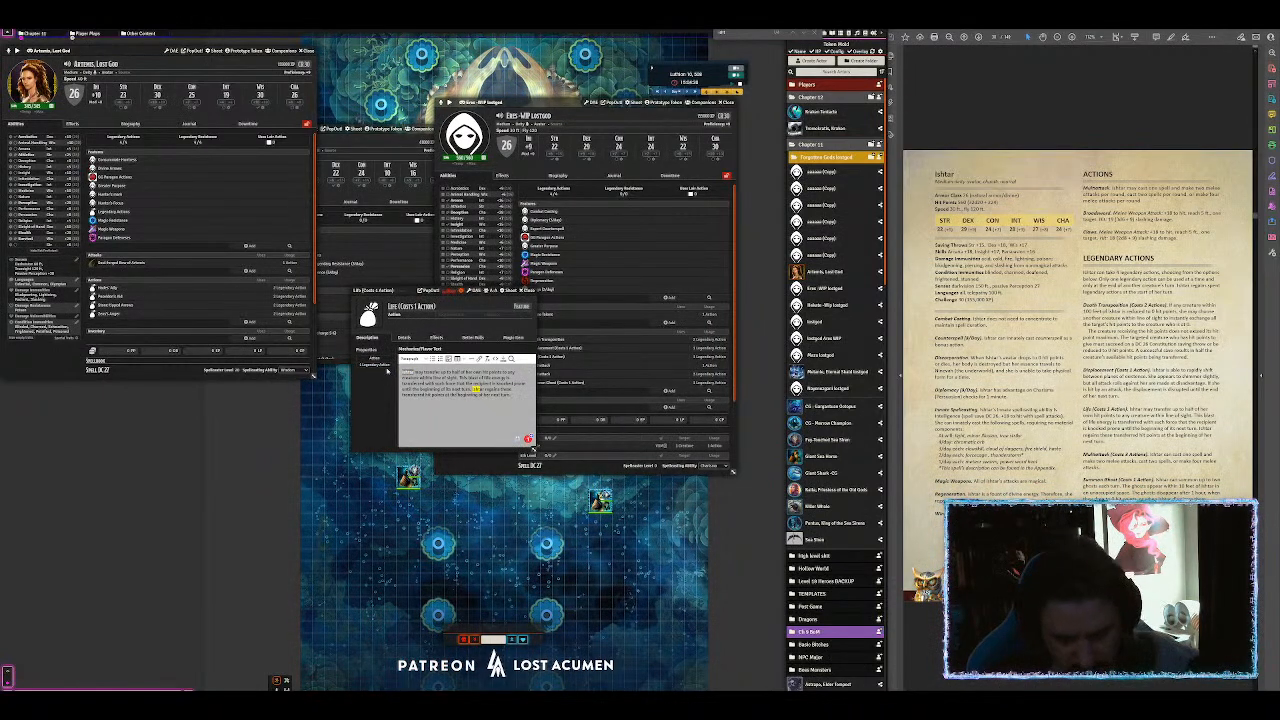
{"action": "type", "text": "Eresh"}
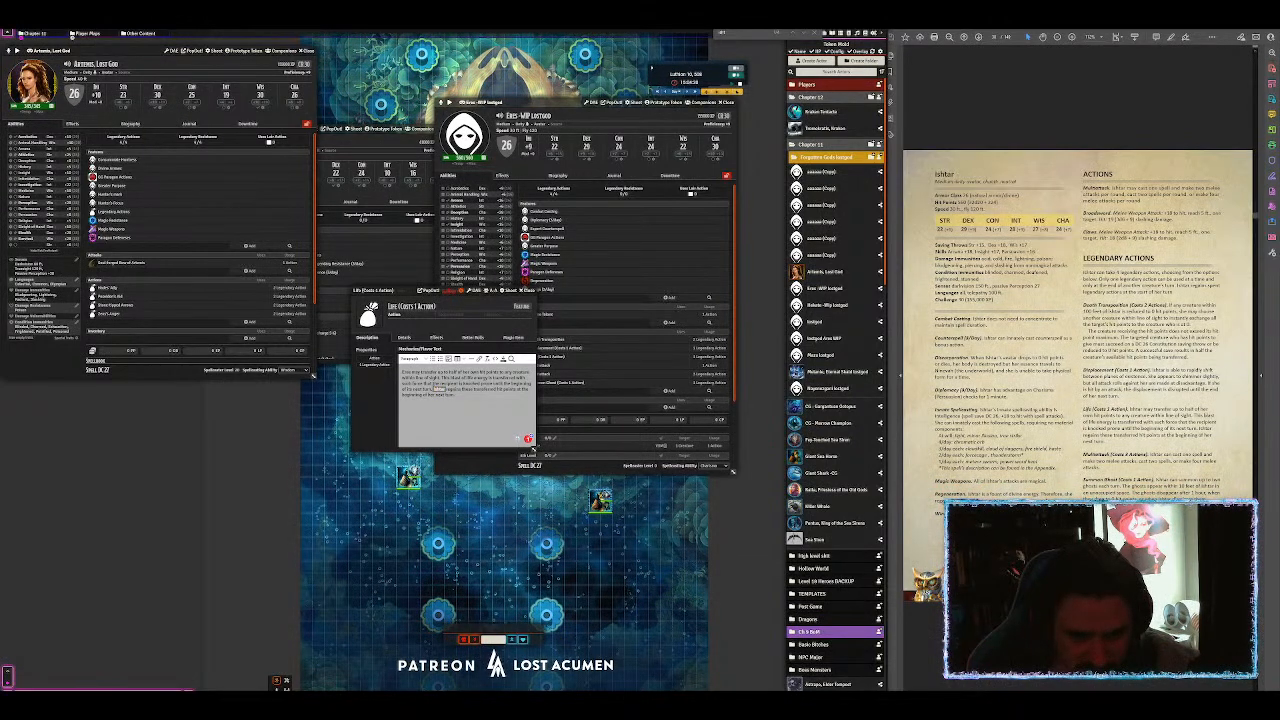
{"action": "type", "text": "Ishtar"}
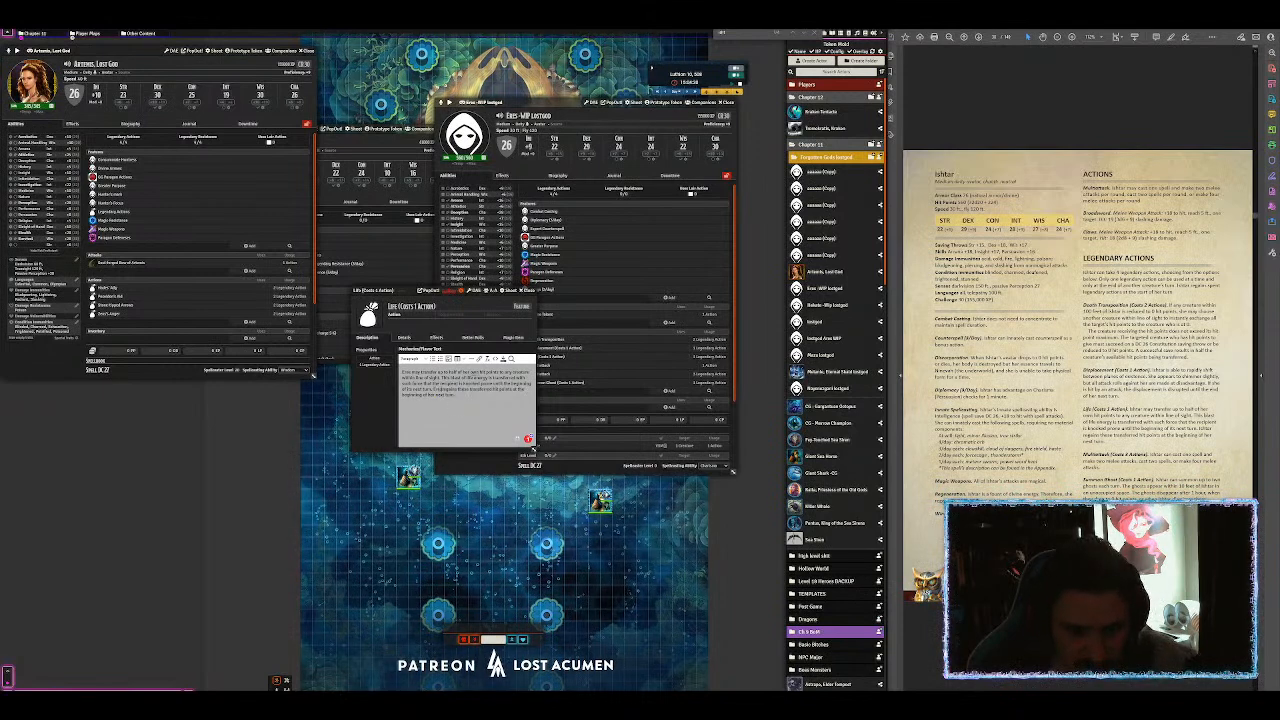
{"action": "left_click", "coordinate": [527, 439]}
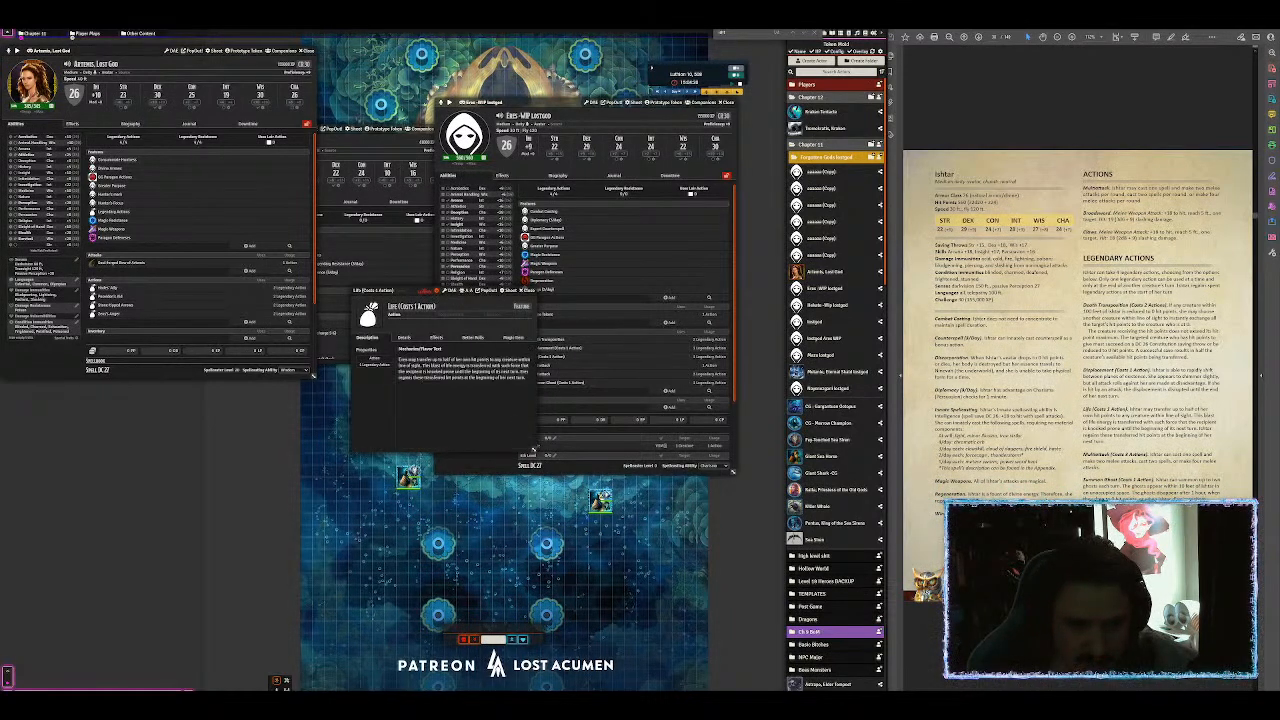
{"action": "key", "text": "Escape"}
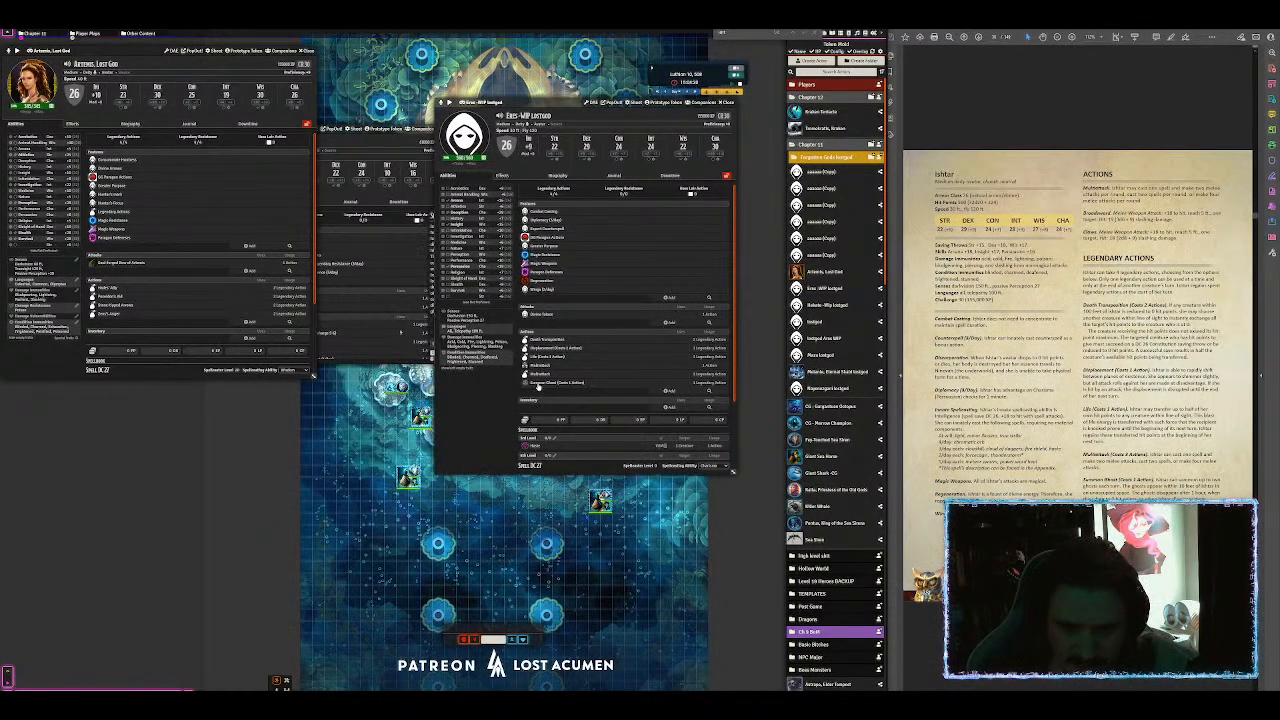
Step: Replace Ishtar's name with "Eres" in the description of the regular Multiattack action, then save and close it
{"action": "left_click", "coordinate": [539, 366]}
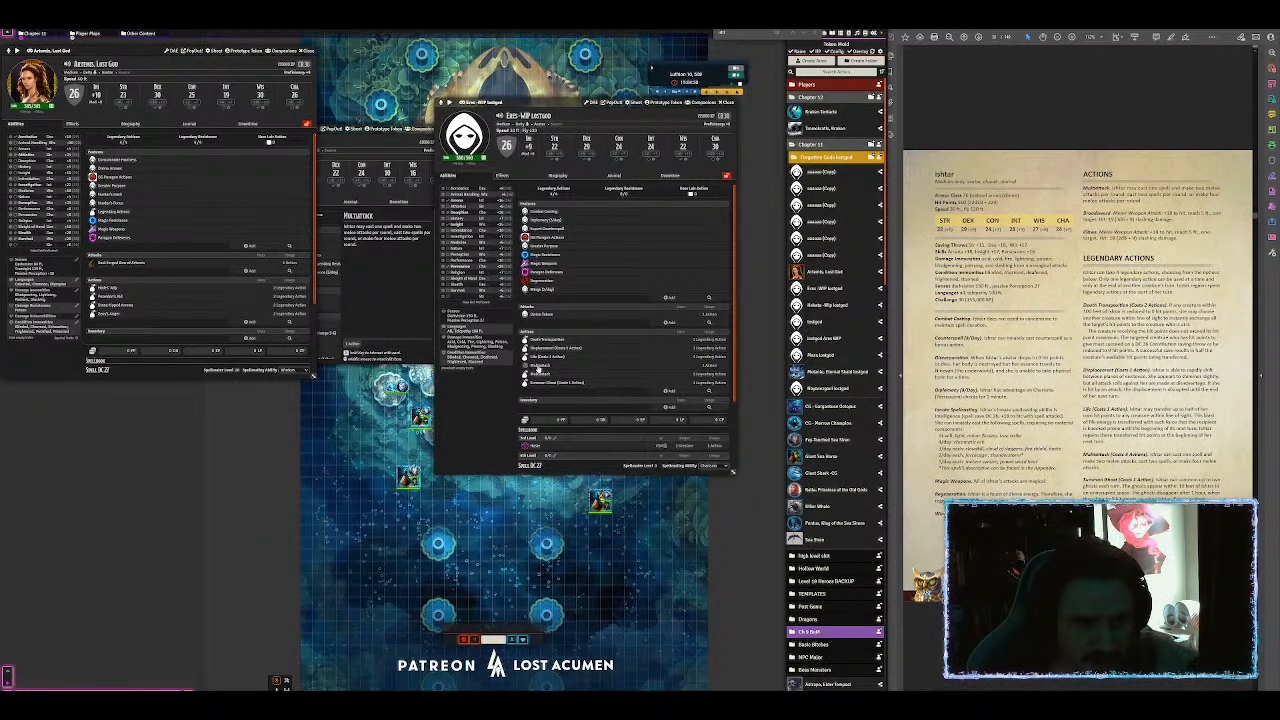
{"action": "left_click", "coordinate": [539, 366]}
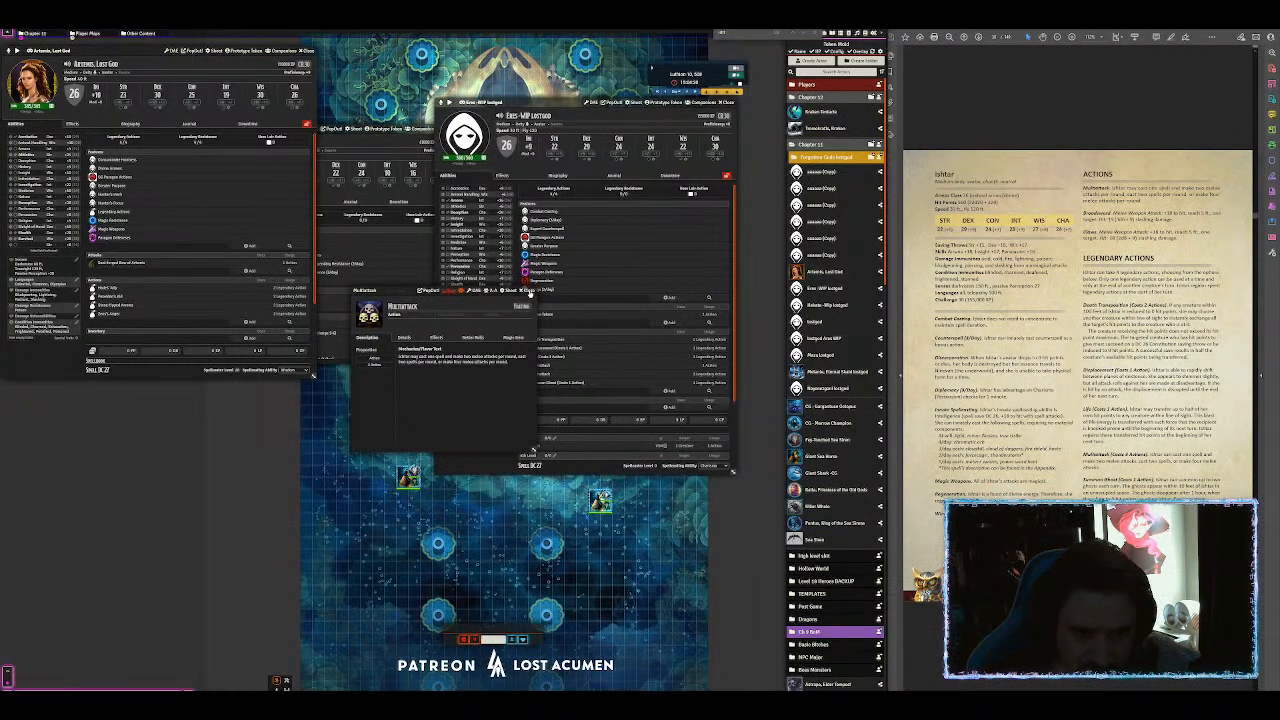
{"action": "left_click", "coordinate": [530, 292]}
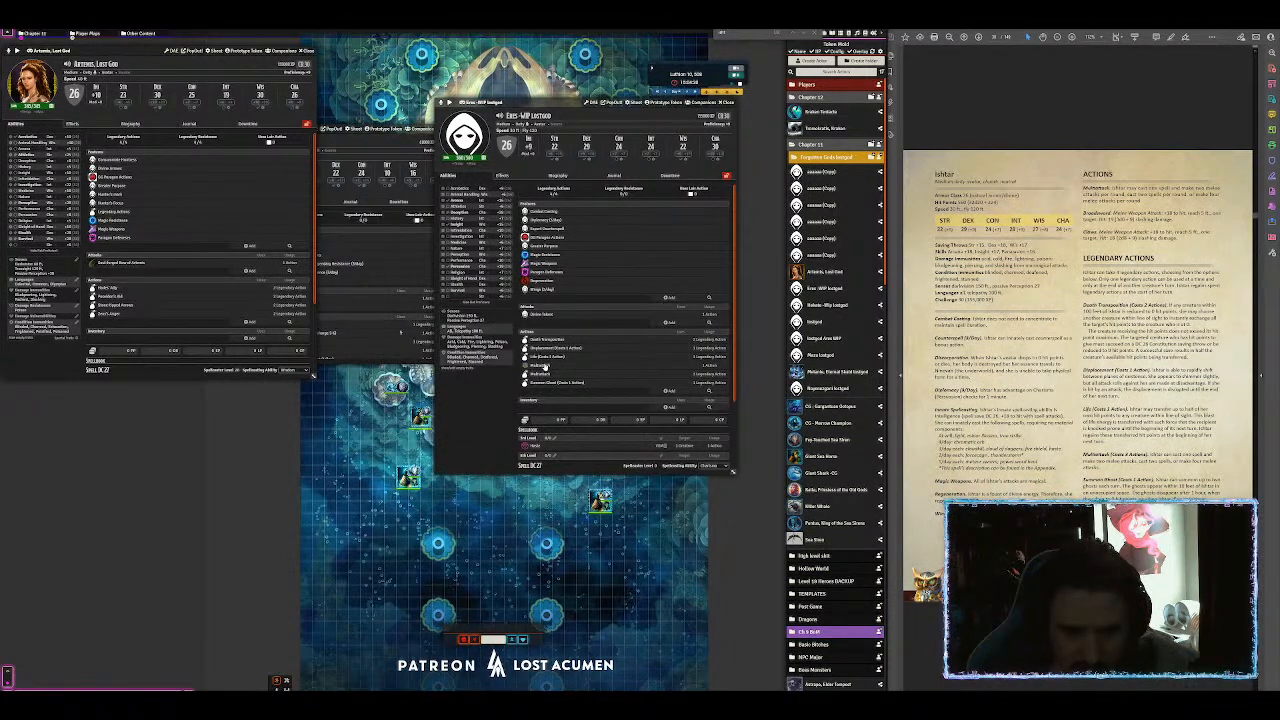
{"action": "left_click", "coordinate": [542, 372]}
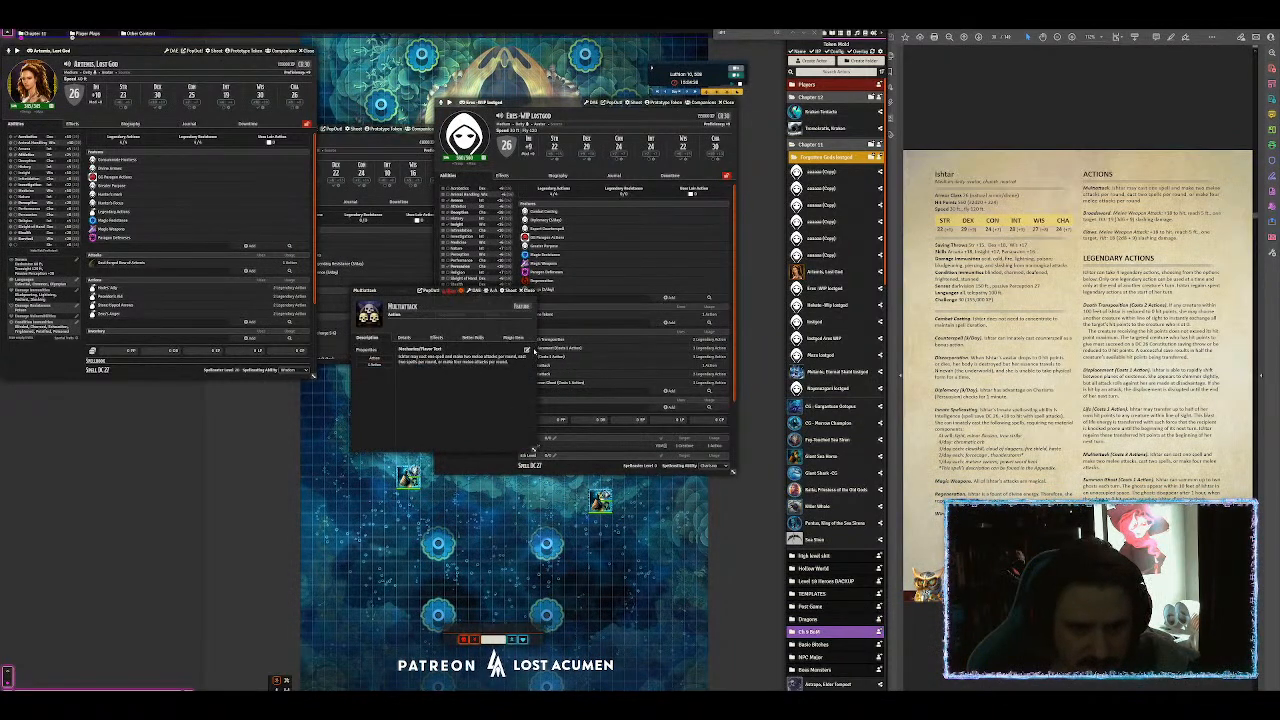
{"action": "left_click", "coordinate": [528, 378]}
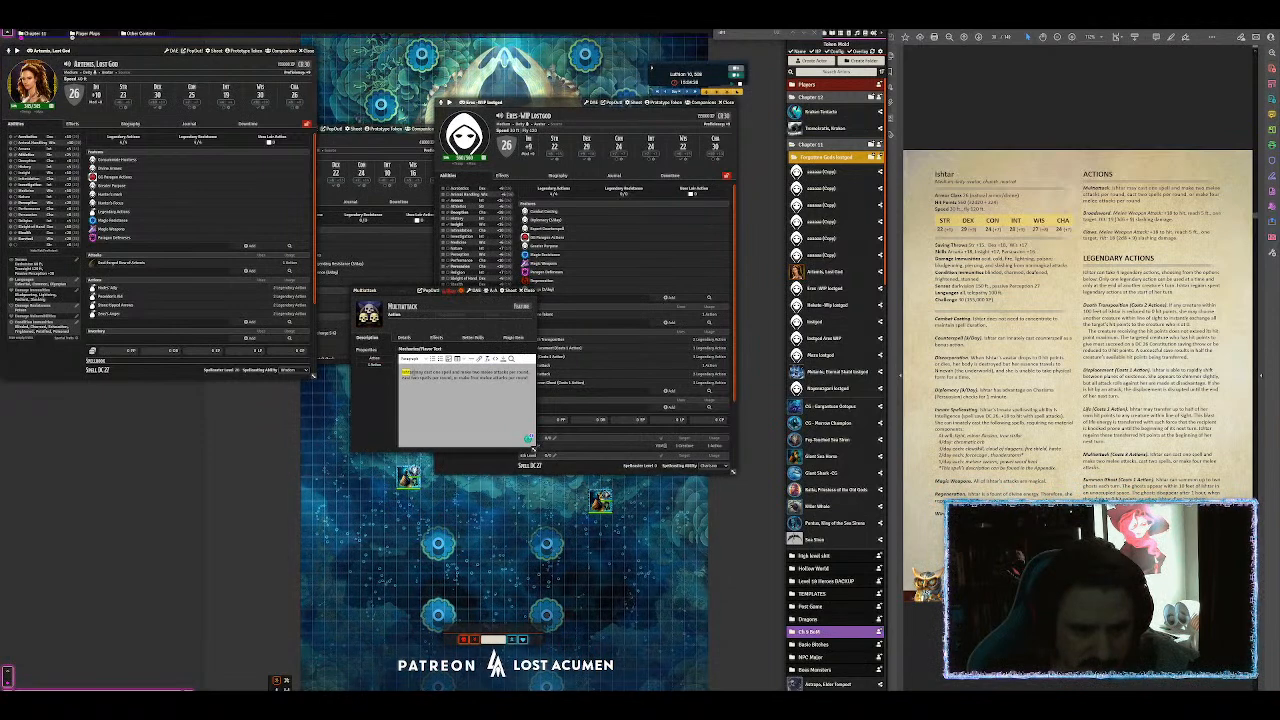
{"action": "left_click", "coordinate": [528, 439]}
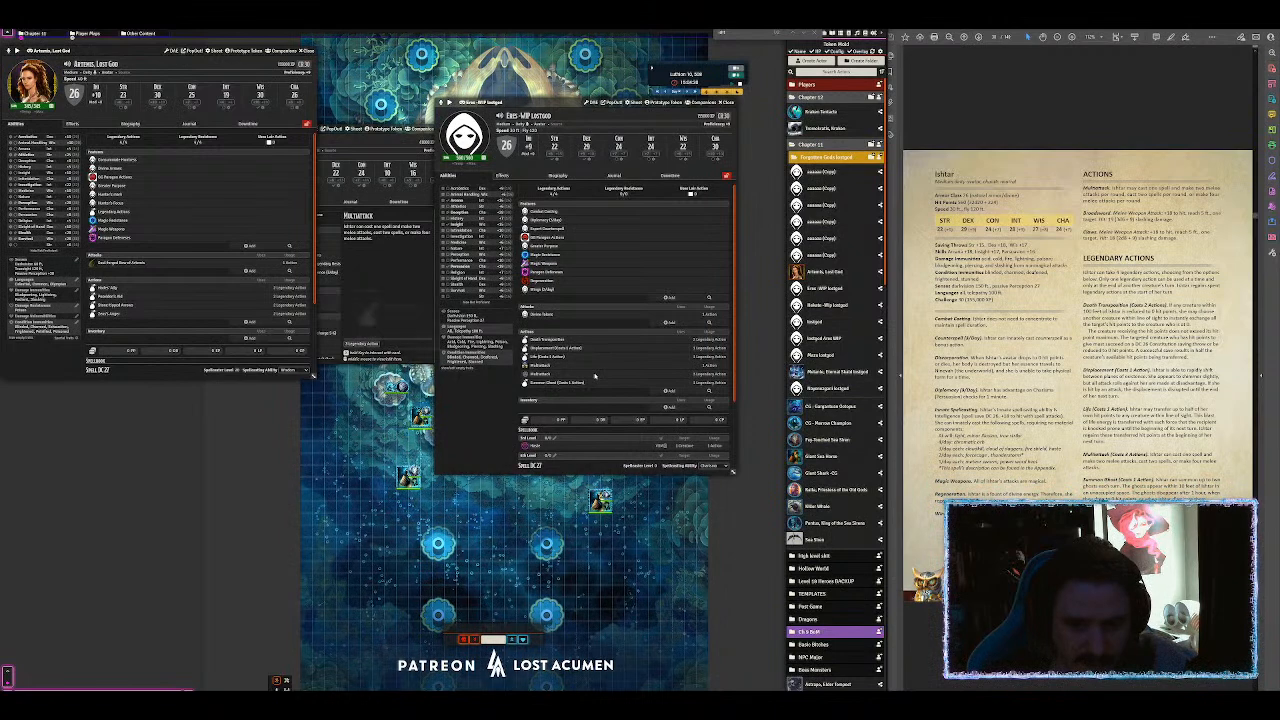
Step: Replace Ishtar's name with "Eres" in the description of the Multiattack legendary action, then save and close it
{"action": "left_click", "coordinate": [526, 365]}
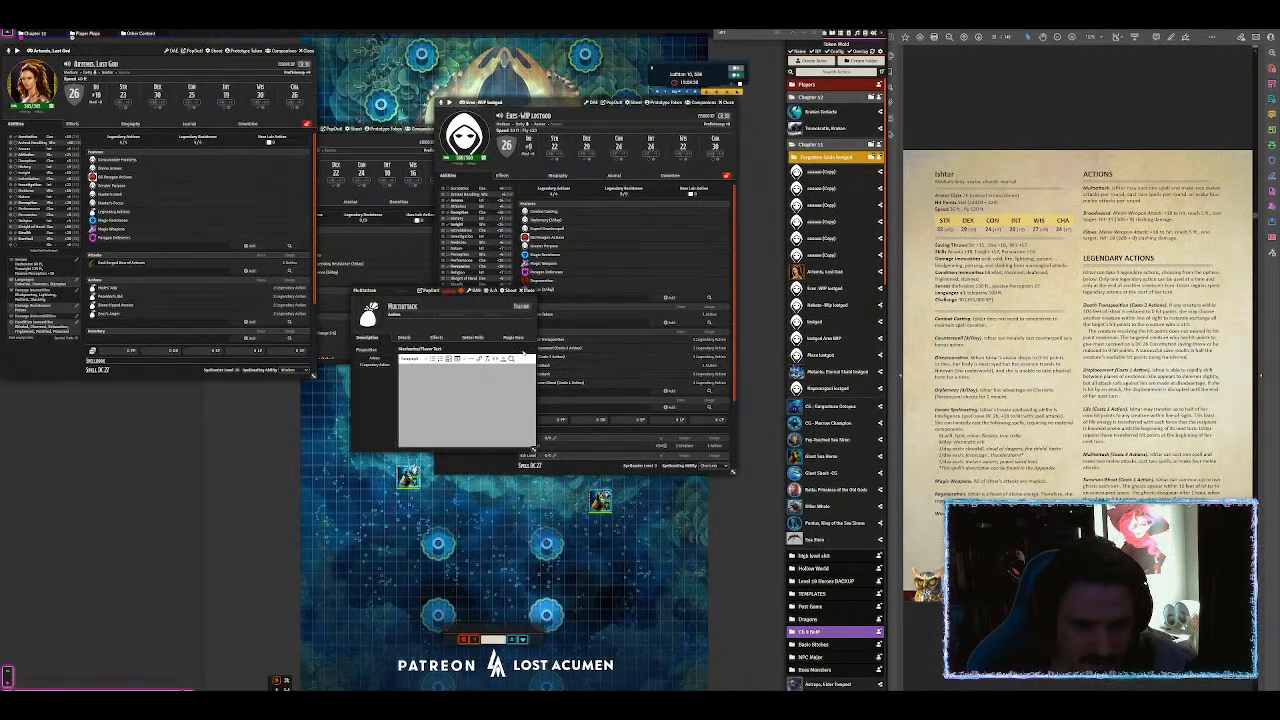
{"action": "type", "text": "Ishtar can cast one spell and make two melee attacks, cast two spells, or make four melee attacks."}
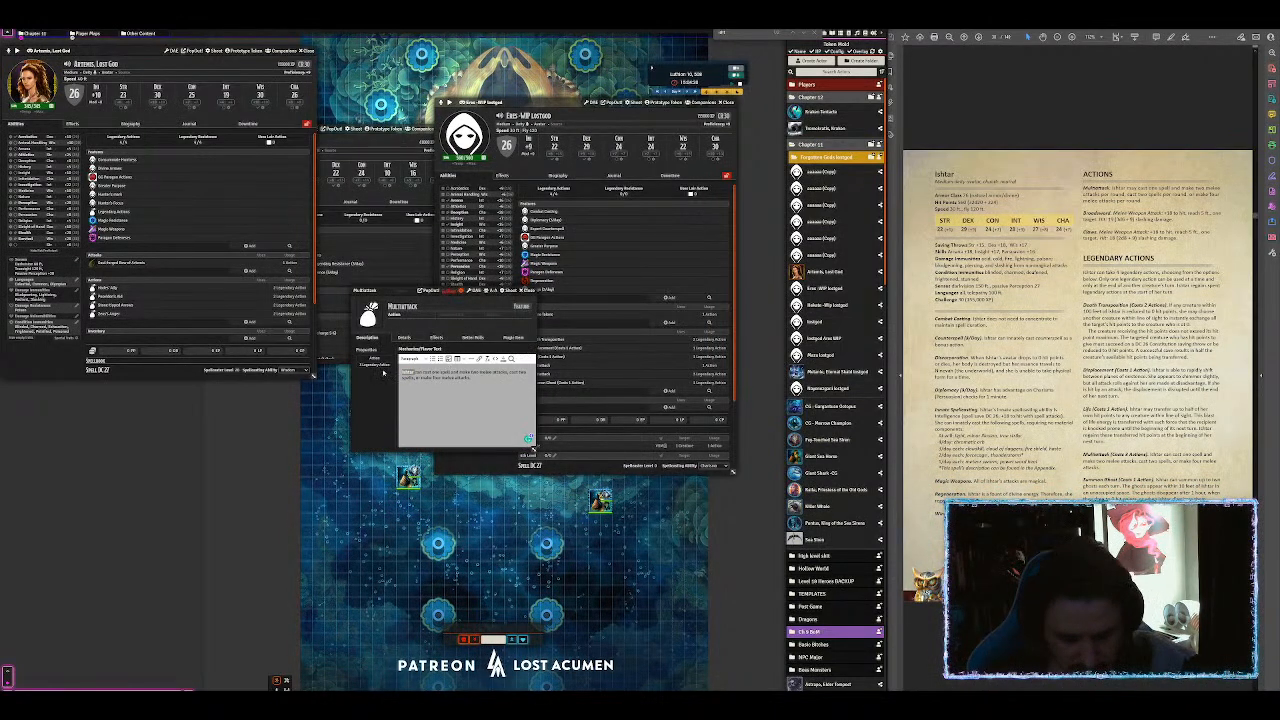
{"action": "left_click", "coordinate": [528, 438]}
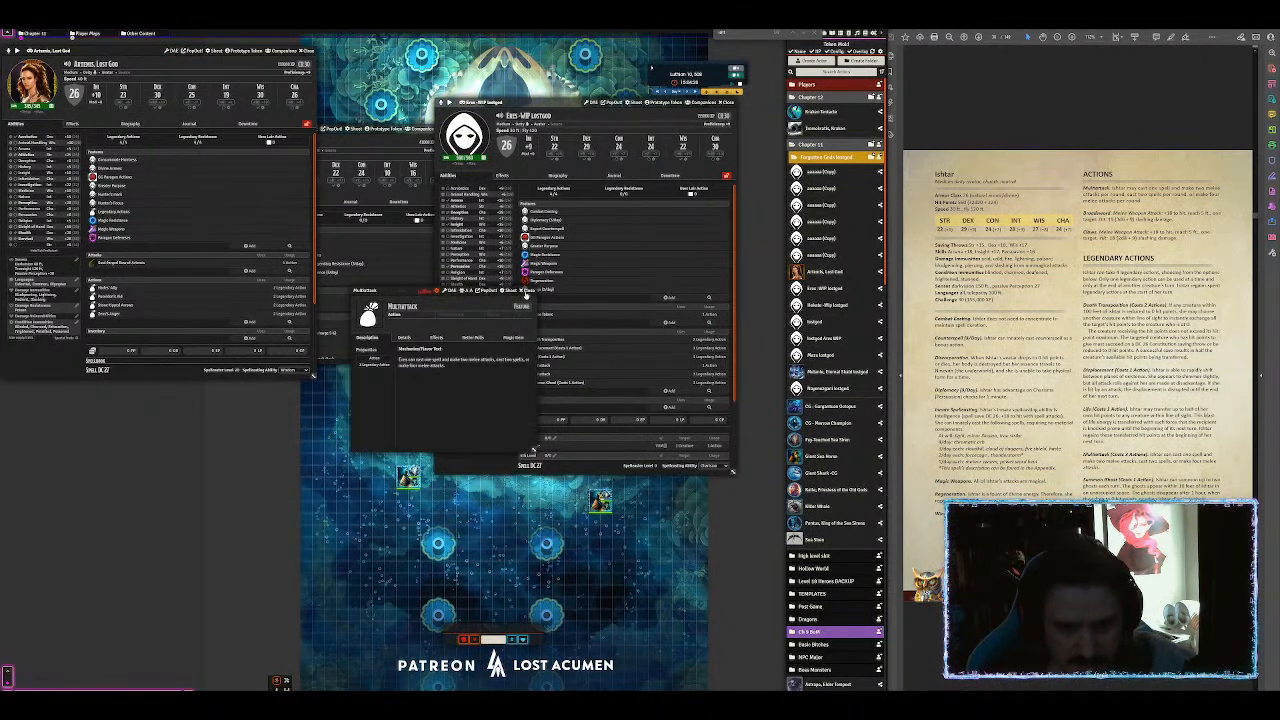
{"action": "left_click", "coordinate": [530, 290]}
Step: Review the Summon Ghost legendary action on the Eres sheet and delete it
{"action": "left_click", "coordinate": [546, 383]}
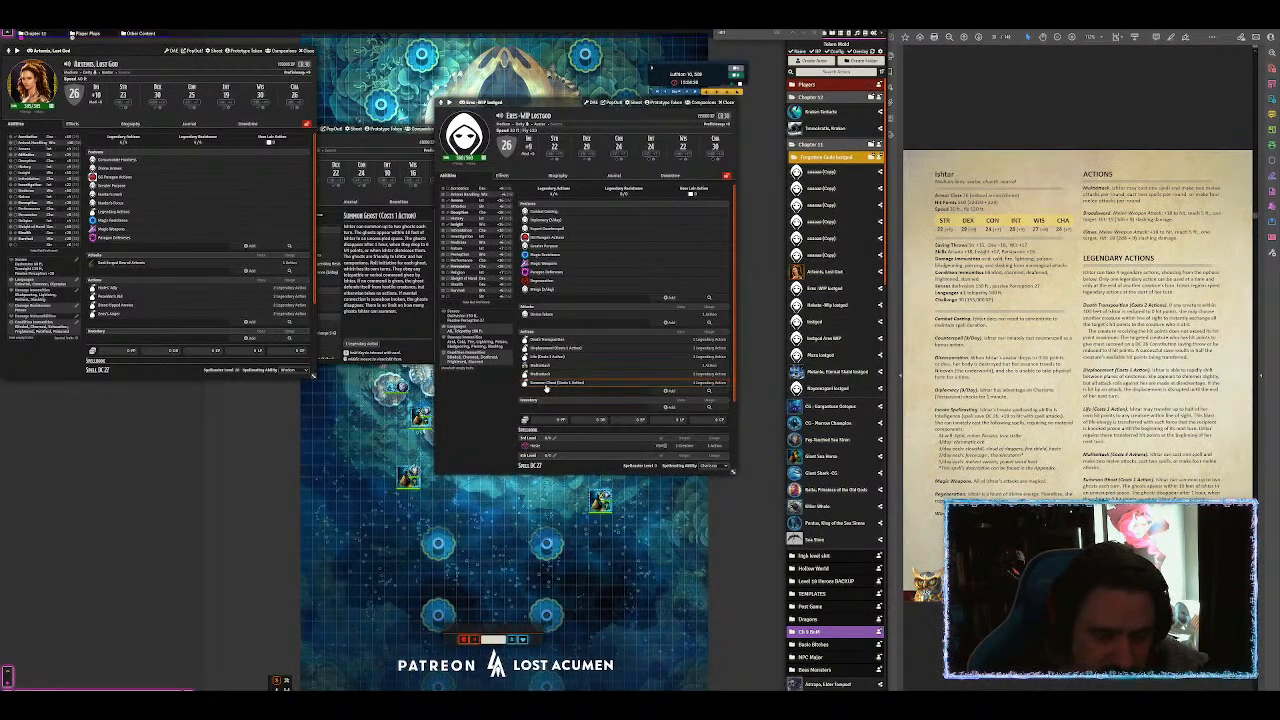
{"action": "key", "text": "Escape"}
{"action": "right_click", "coordinate": [546, 386]}
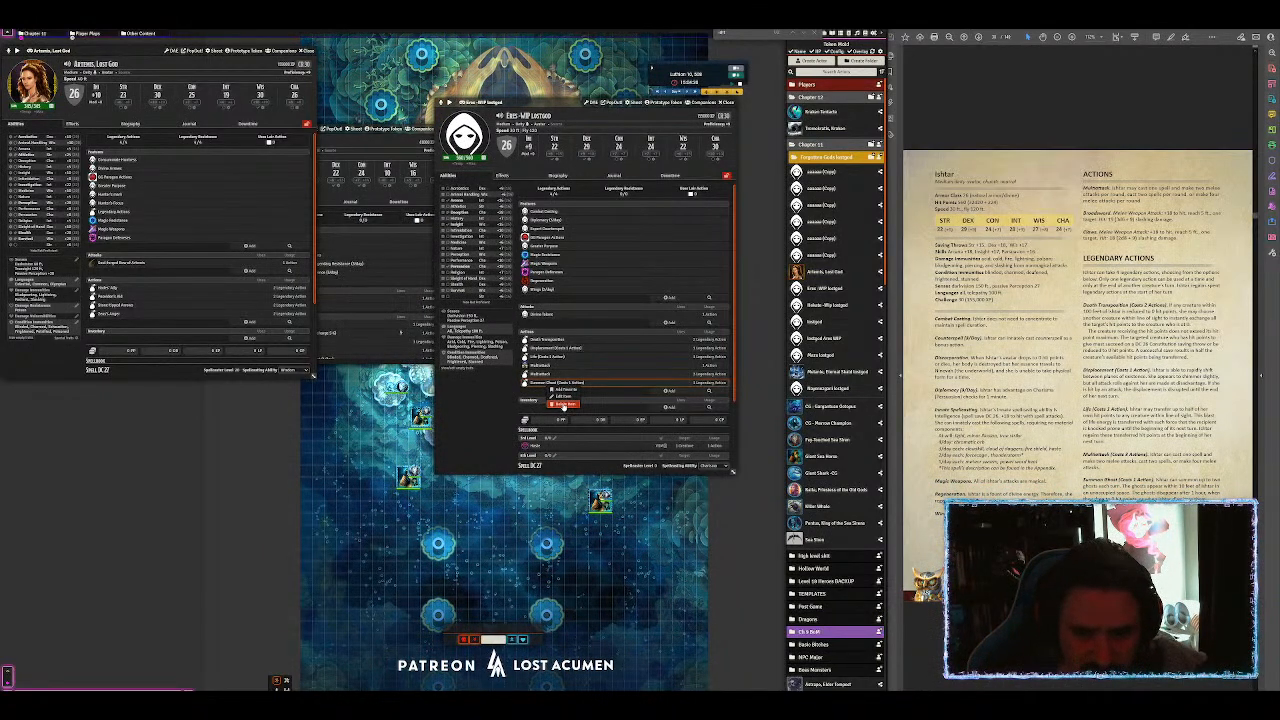
{"action": "left_click", "coordinate": [563, 404]}
{"action": "left_click", "coordinate": [474, 377]}
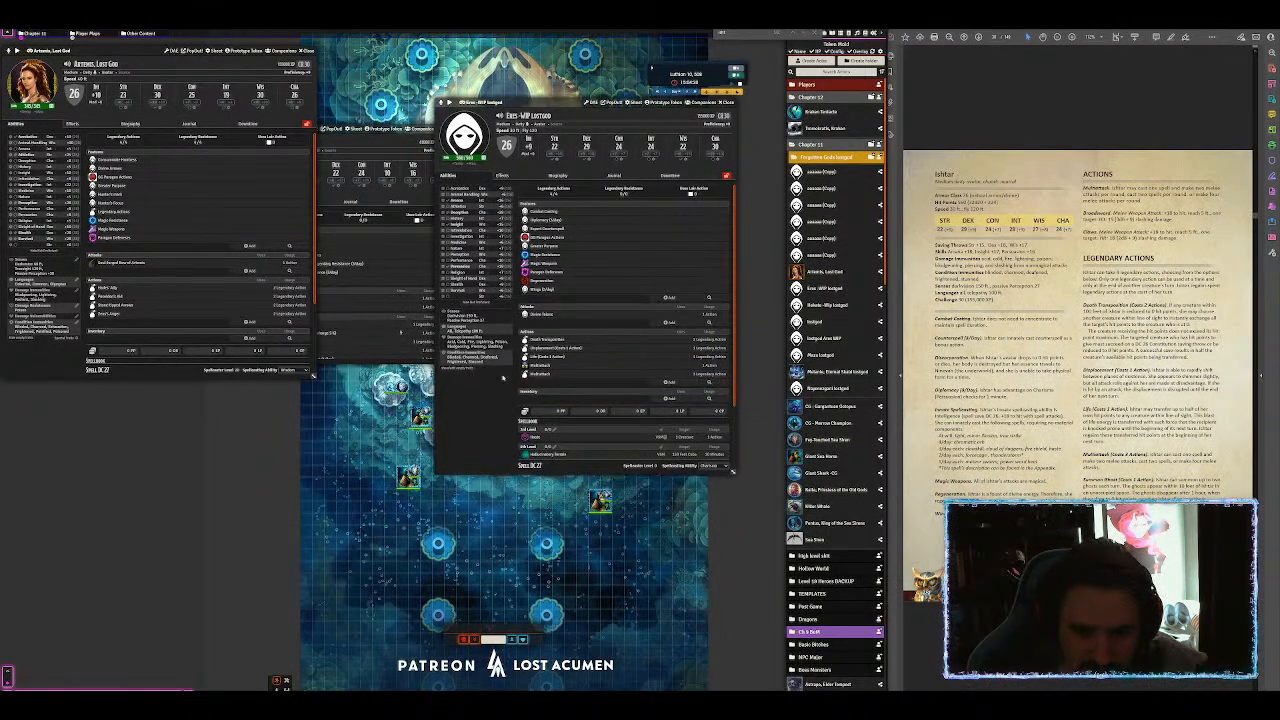
{"action": "scroll", "coordinate": [616, 366], "scroll_direction": "down", "scroll_amount": 2}
{"action": "scroll", "coordinate": [640, 385], "scroll_direction": "up", "scroll_amount": 3}
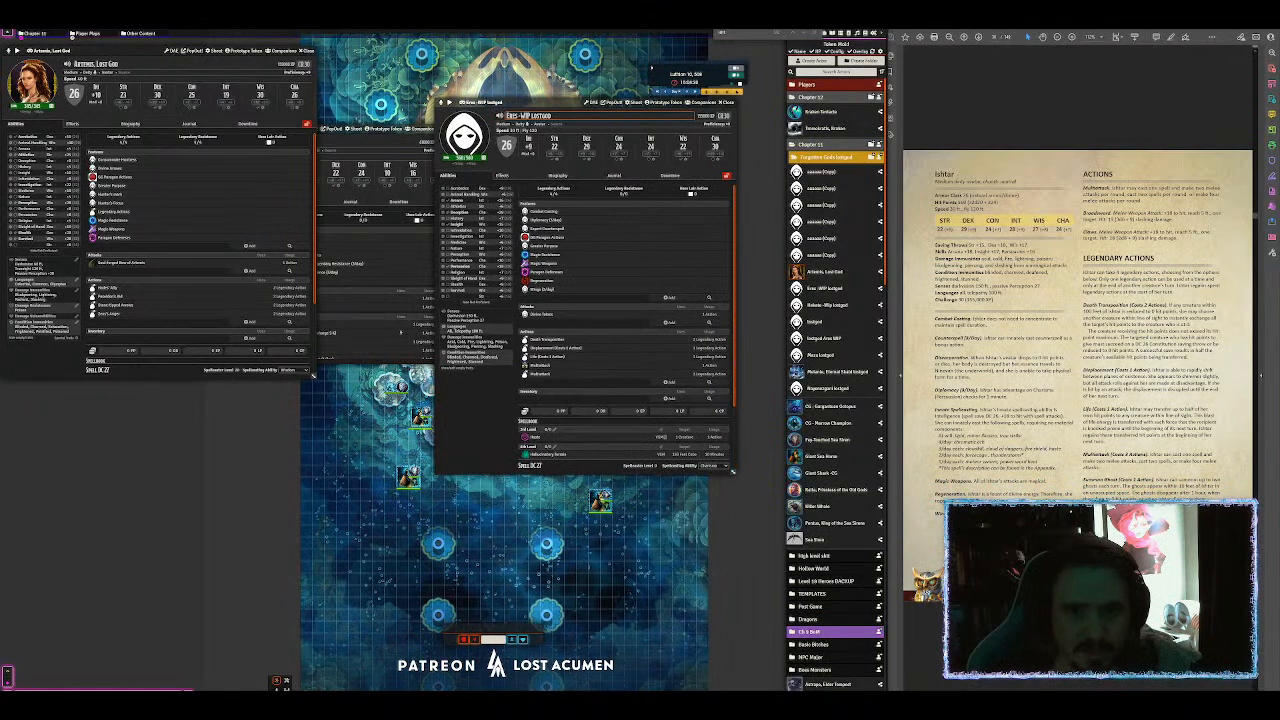
Step: Rename the actor from its WIP title to "Eres, Lost God"
{"action": "key", "text": "BackSpace"}
{"action": "key", "text": "BackSpace"}
{"action": "key", "text": "BackSpace"}
{"action": "key", "text": "BackSpace"}
{"action": "key", "text": "BackSpace"}
{"action": "key", "text": "BackSpace"}
{"action": "key", "text": "BackSpace"}
{"action": "key", "text": "BackSpace"}
{"action": "key", "text": "BackSpace"}
{"action": "key", "text": "BackSpace"}
{"action": "key", "text": "BackSpace"}
{"action": "key", "text": "BackSpace"}
{"action": "key", "text": "BackSpace"}
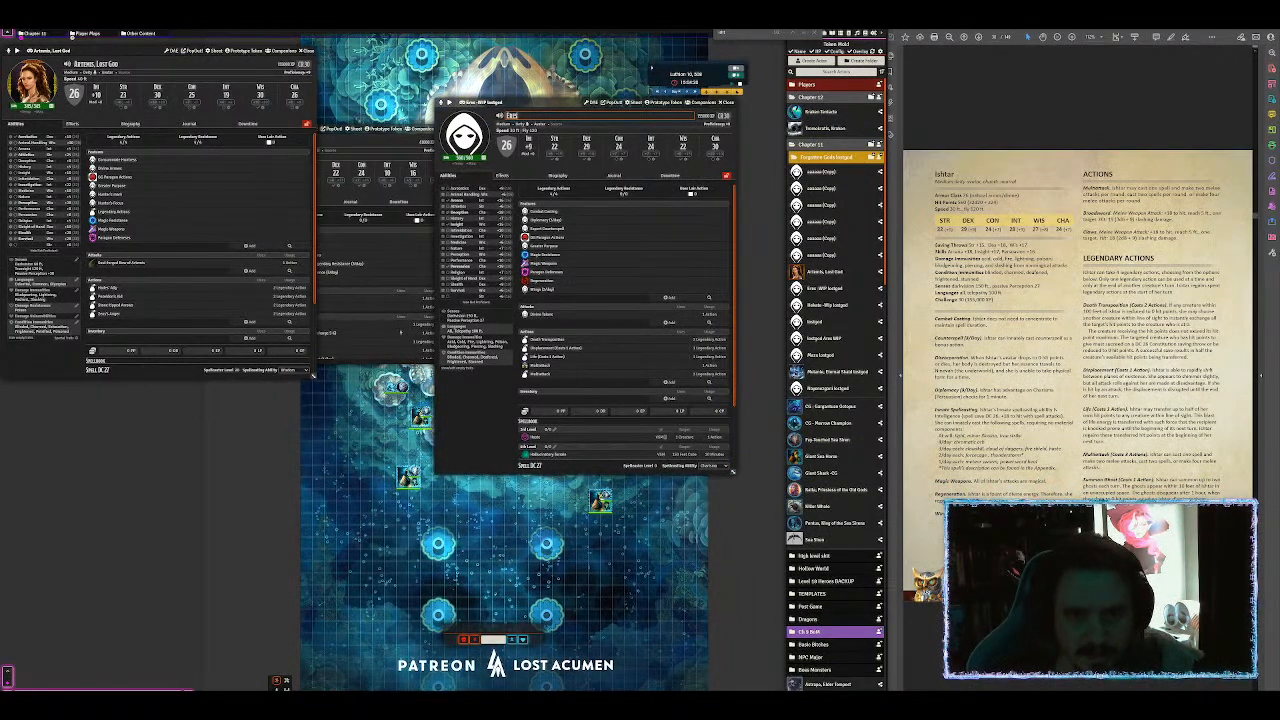
{"action": "type", "text": ", Lost"}
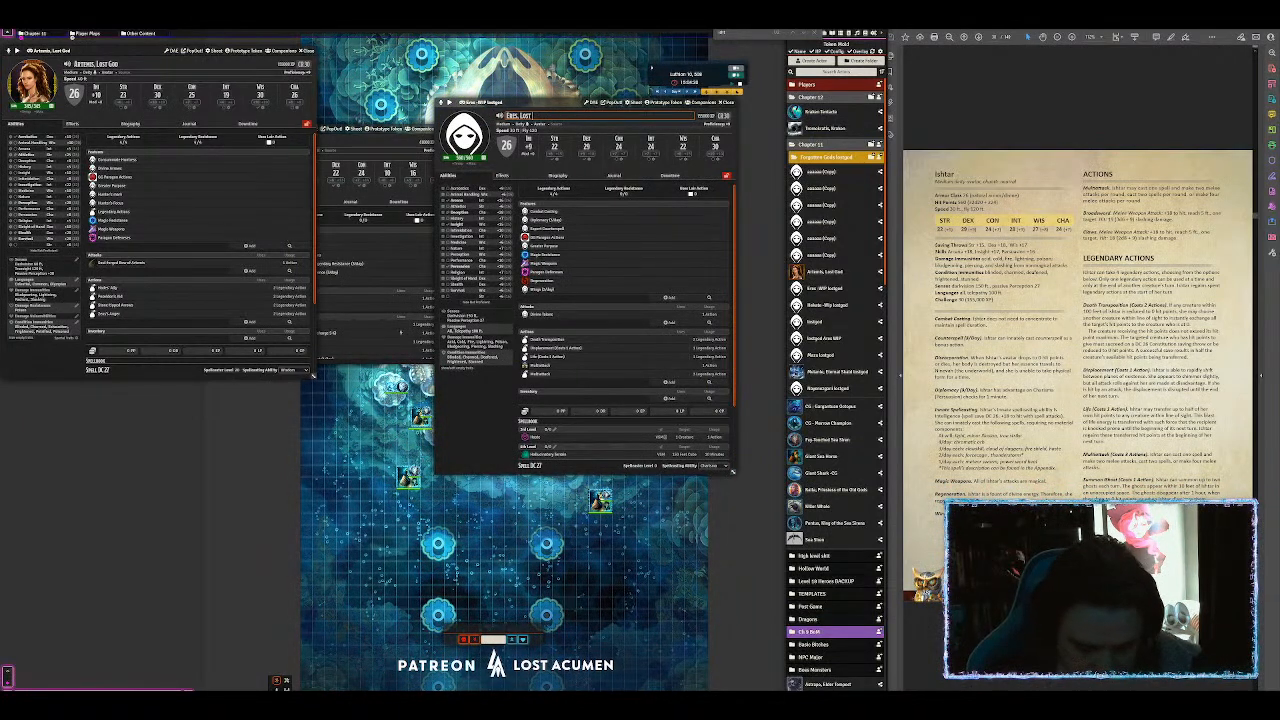
{"action": "type", "text": " God"}
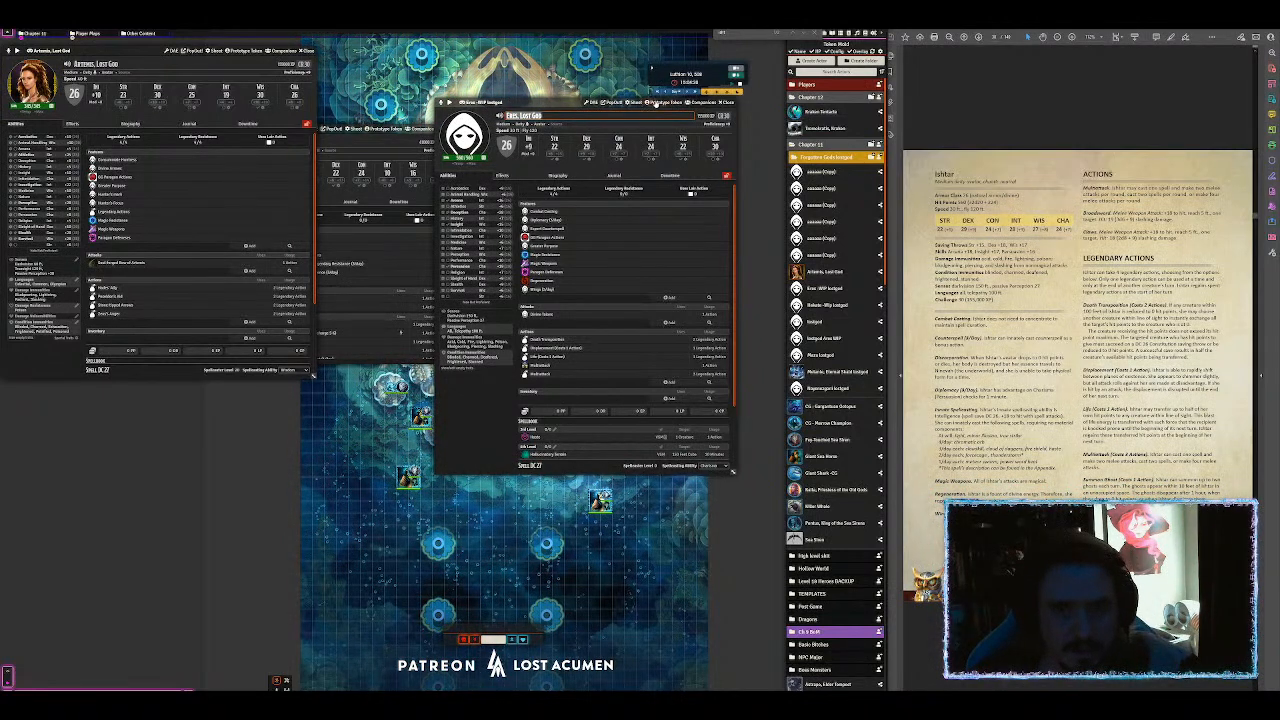
Step: Set the Eres prototype token's name to "Eres, Lost God" and its name display to Never Displayed
{"action": "left_click", "coordinate": [658, 102]}
{"action": "double_click", "coordinate": [343, 129]}
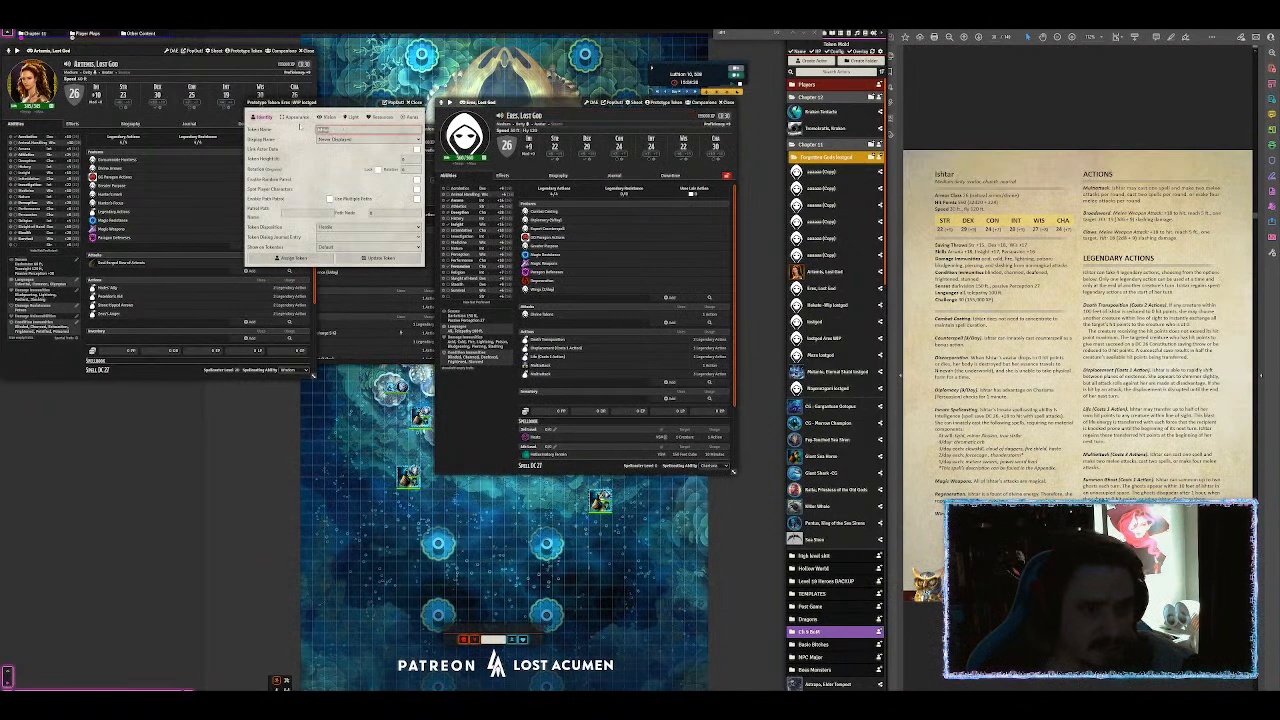
{"action": "type", "text": "Eres, Lost God"}
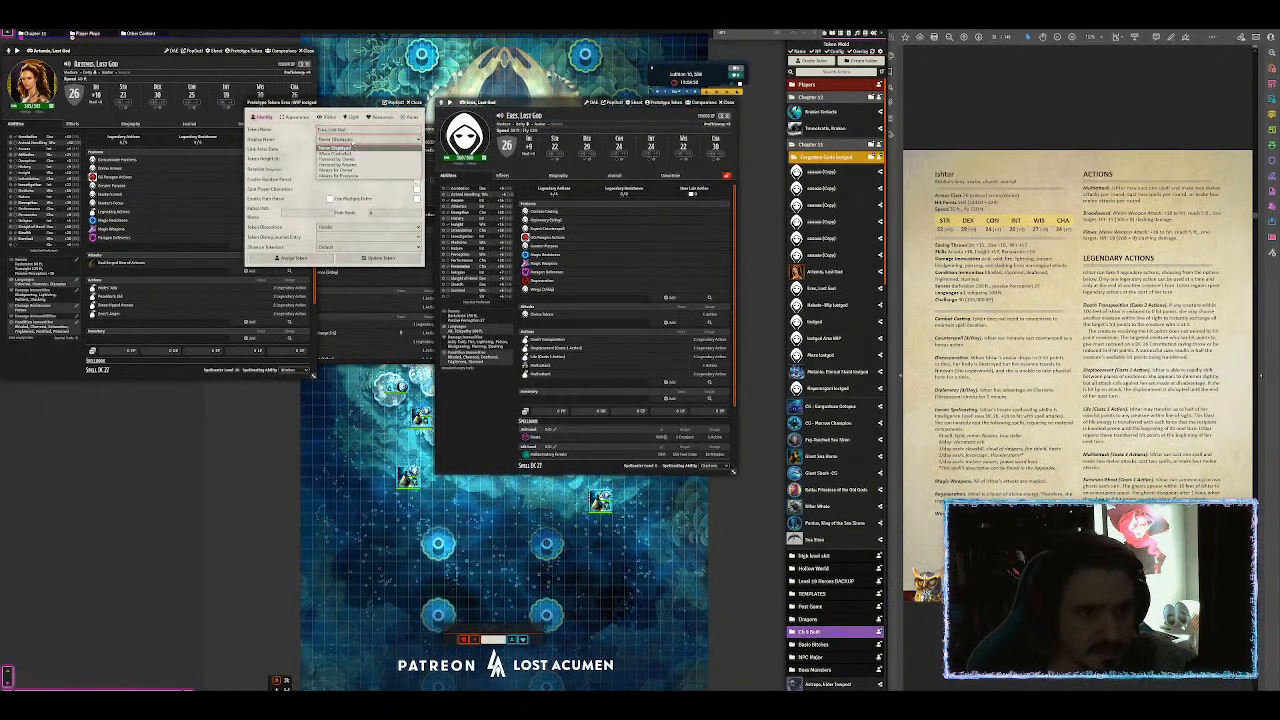
{"action": "left_click", "coordinate": [350, 140]}
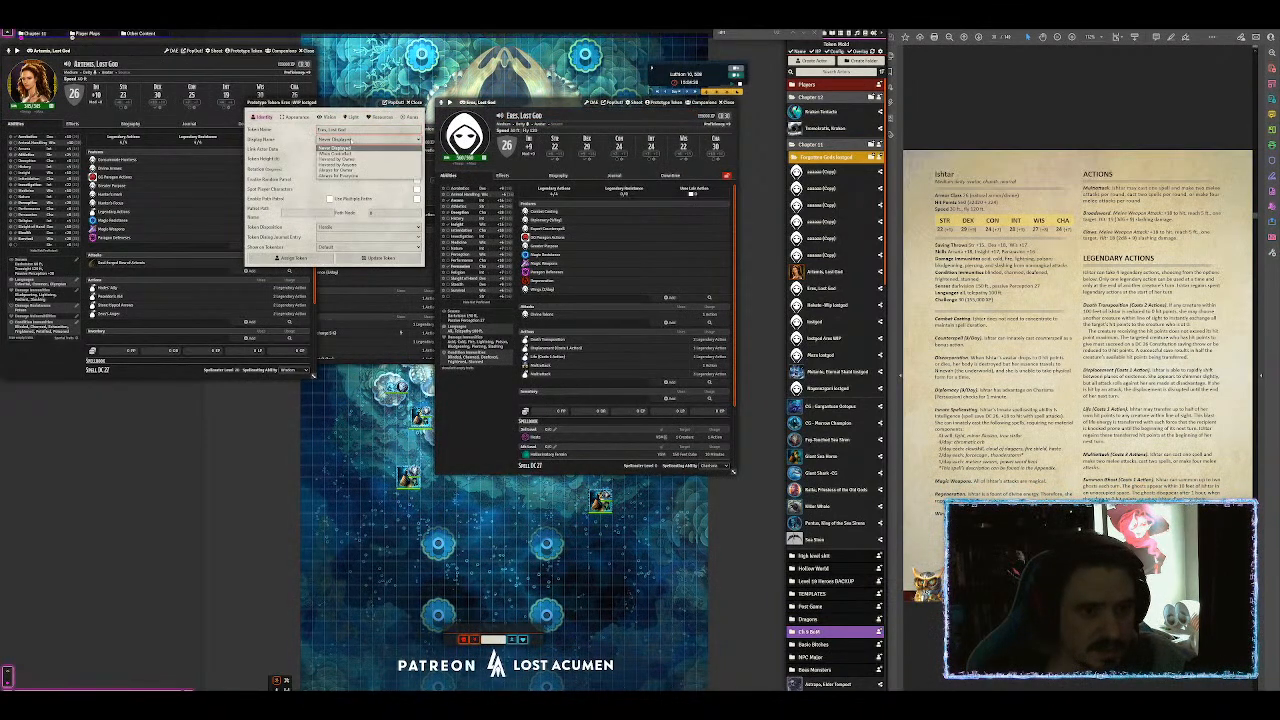
{"action": "left_click", "coordinate": [345, 148]}
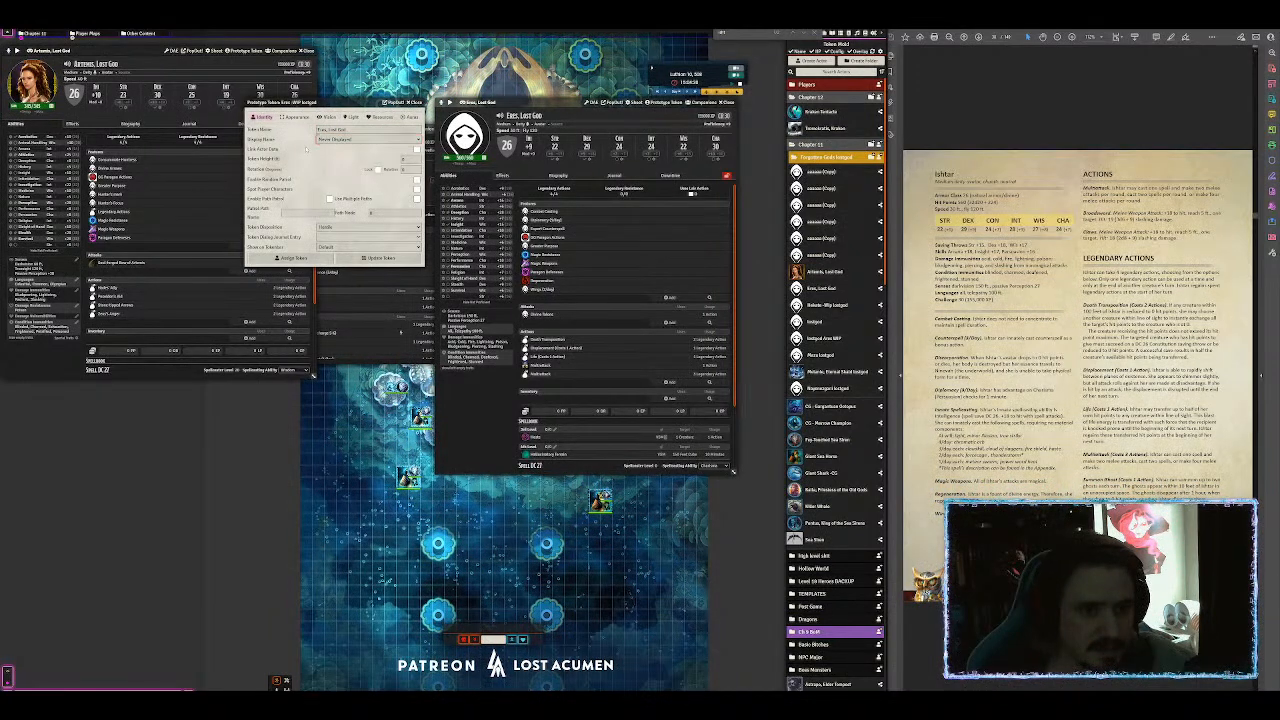
Step: Check Artemis's prototype token settings for reference and set the Eres token's disposition to Neutral
{"action": "left_click", "coordinate": [240, 51]}
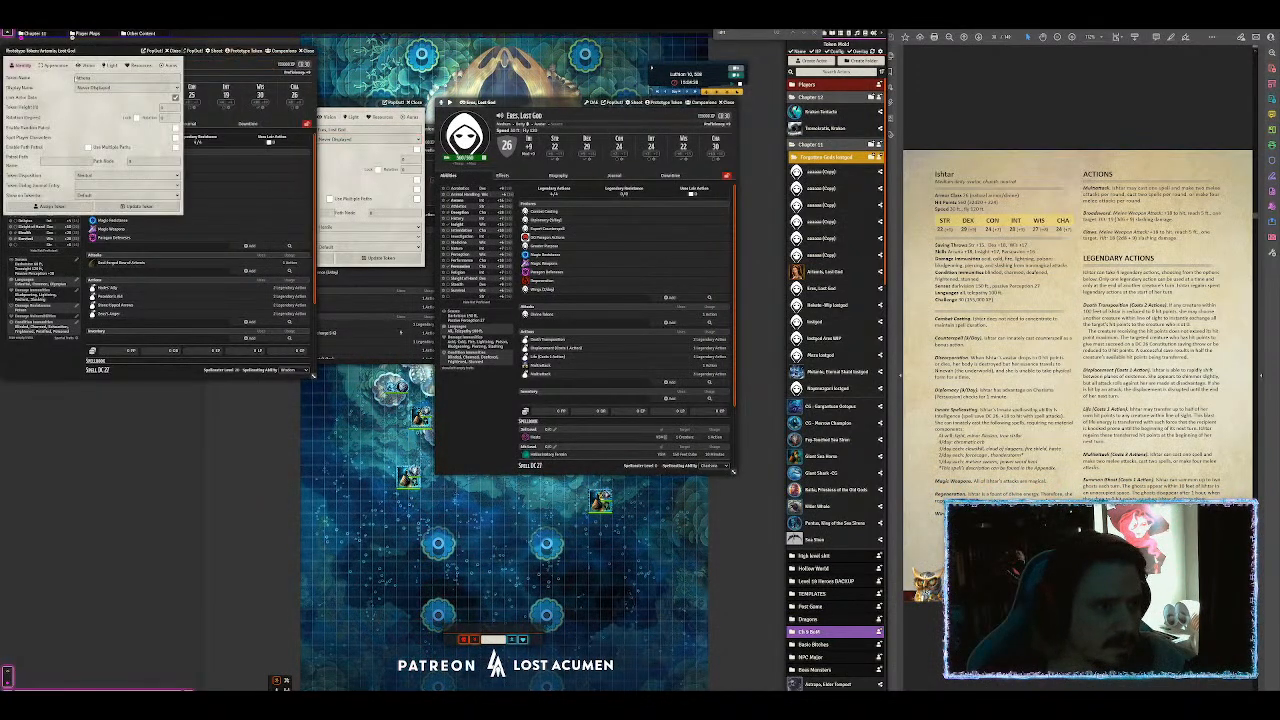
{"action": "left_click", "coordinate": [175, 52]}
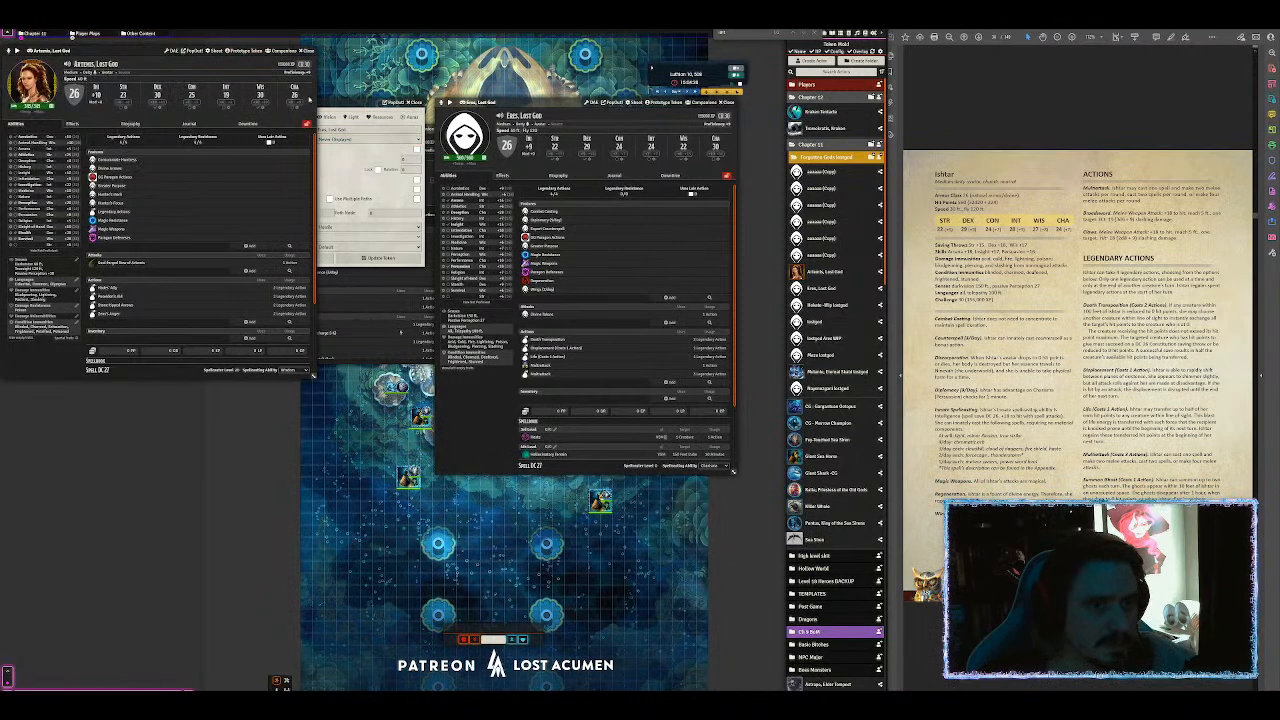
{"action": "left_click", "coordinate": [348, 166]}
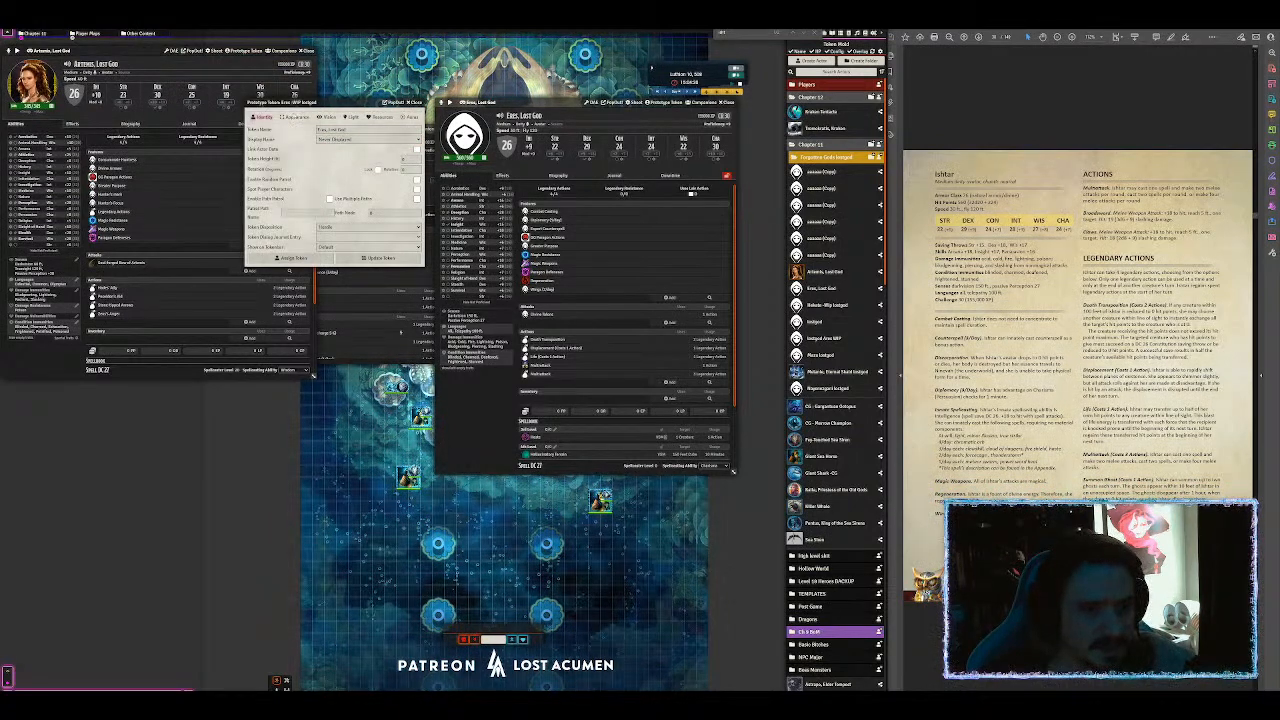
{"action": "left_click", "coordinate": [365, 227]}
{"action": "left_click", "coordinate": [360, 240]}
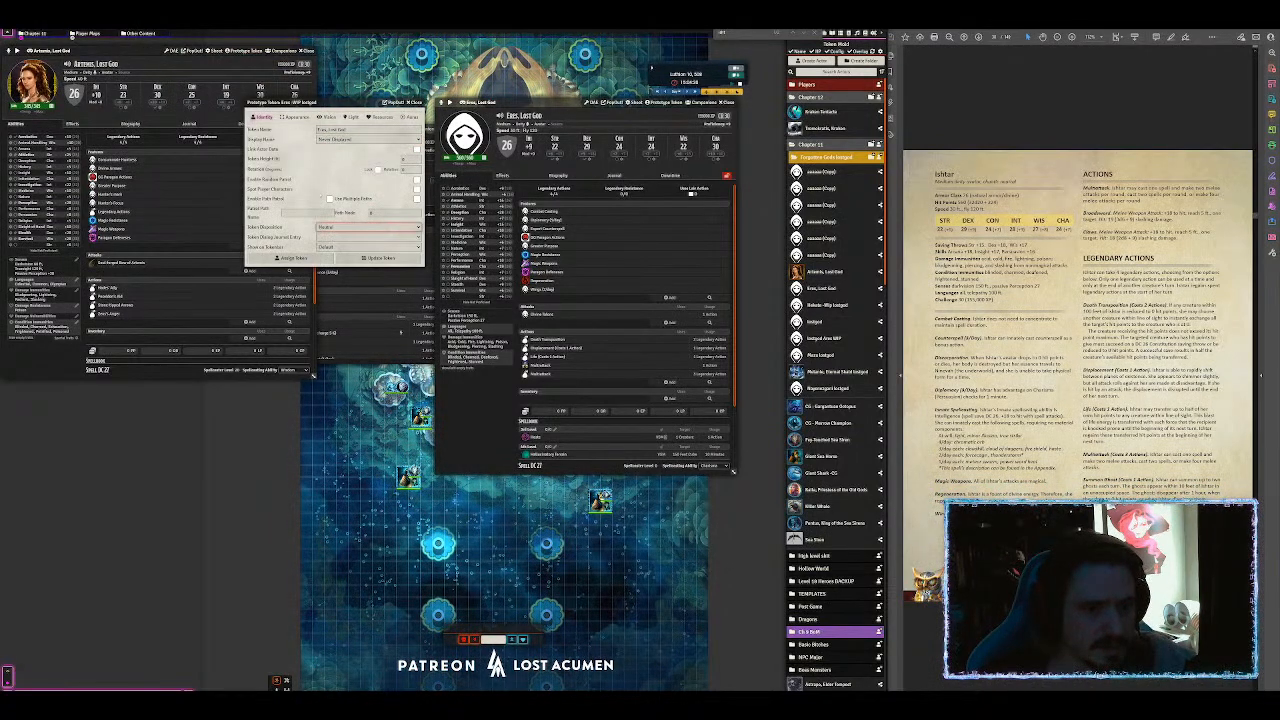
Step: For the token's image, upload the silver-haired woman's portrait from Downloads into the Lost Gods folder of the assets library
{"action": "left_click", "coordinate": [296, 117]}
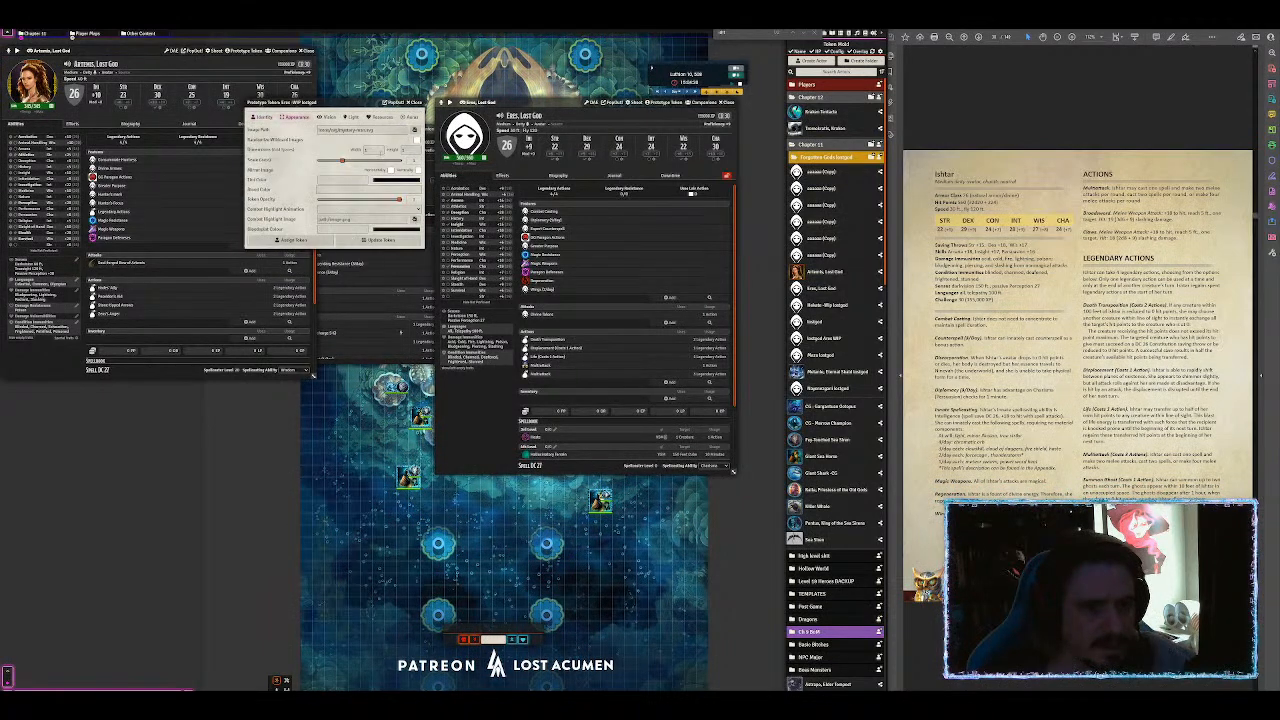
{"action": "left_click", "coordinate": [320, 232]}
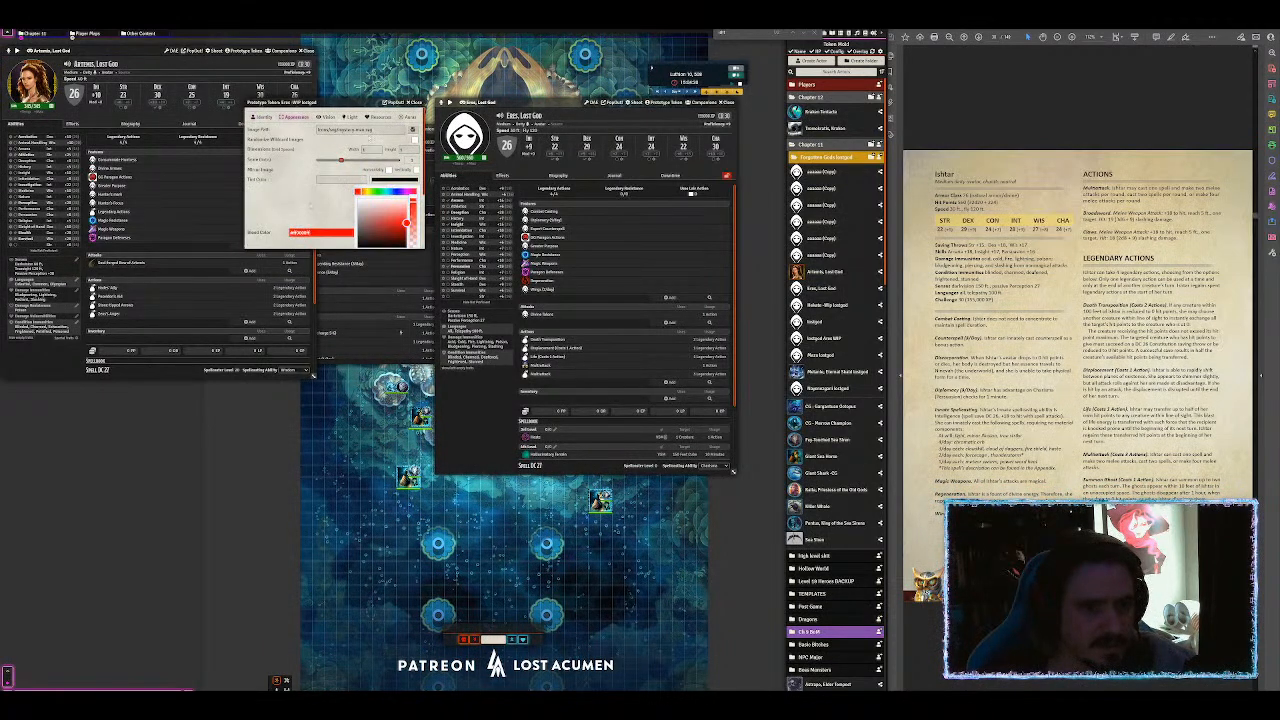
{"action": "left_click", "coordinate": [413, 129]}
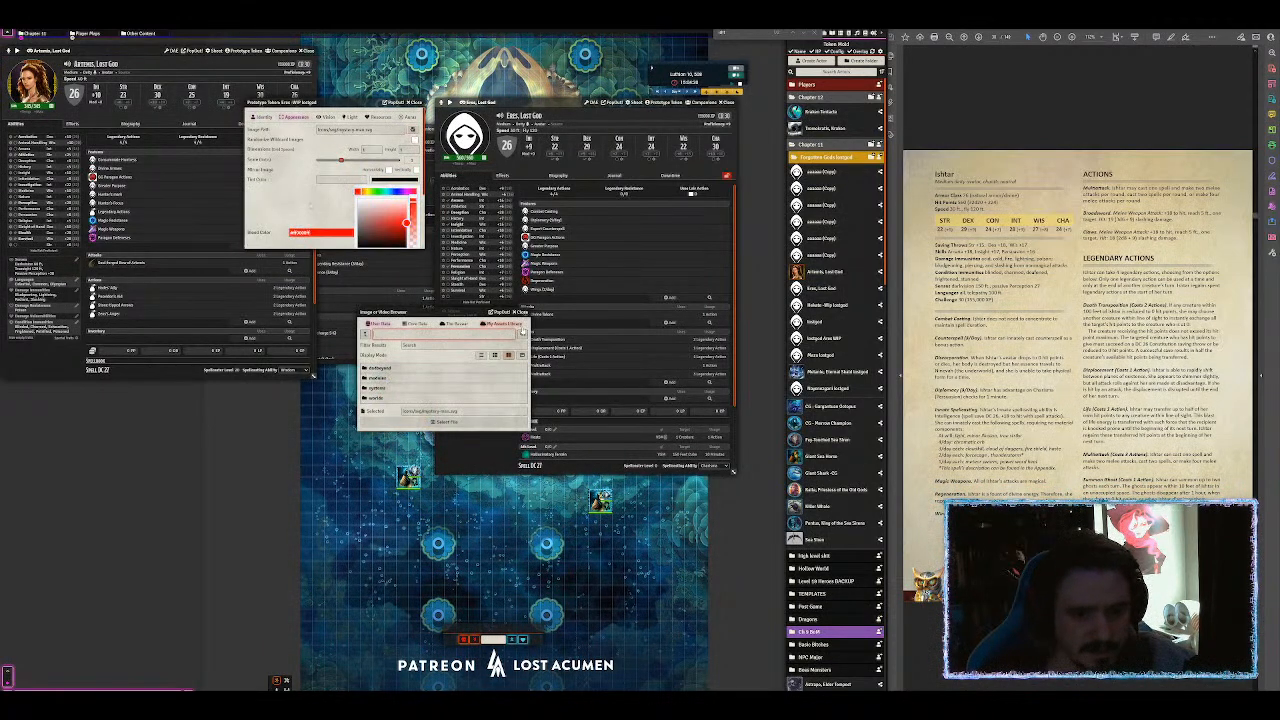
{"action": "left_click", "coordinate": [500, 323]}
{"action": "scroll", "coordinate": [401, 450], "scroll_direction": "down", "scroll_amount": 3}
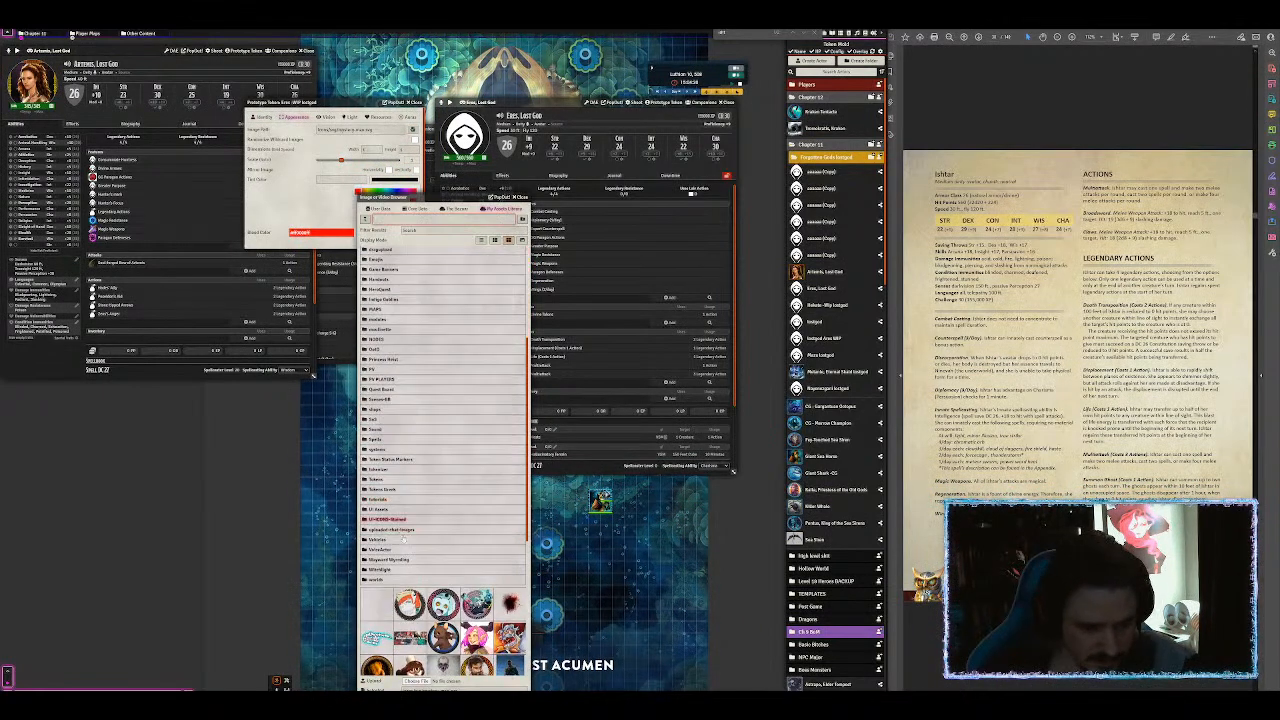
{"action": "double_click", "coordinate": [391, 491]}
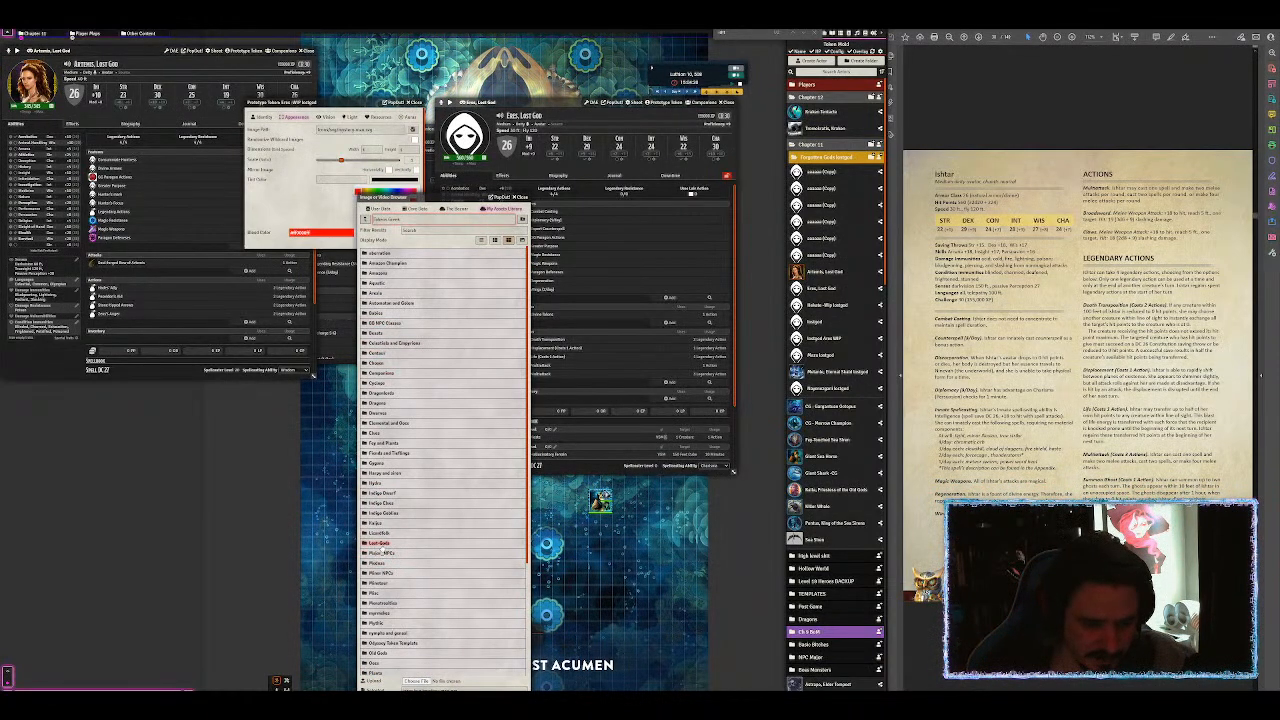
{"action": "left_click", "coordinate": [380, 544]}
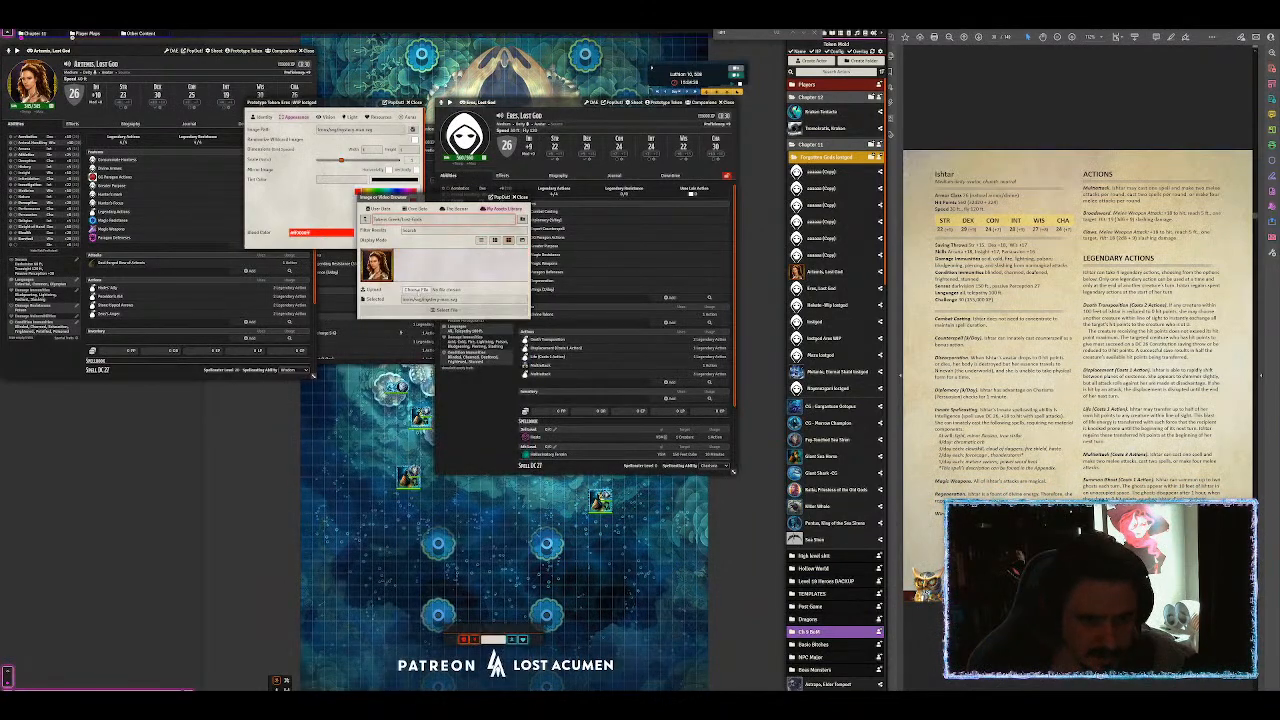
{"action": "left_click", "coordinate": [409, 290]}
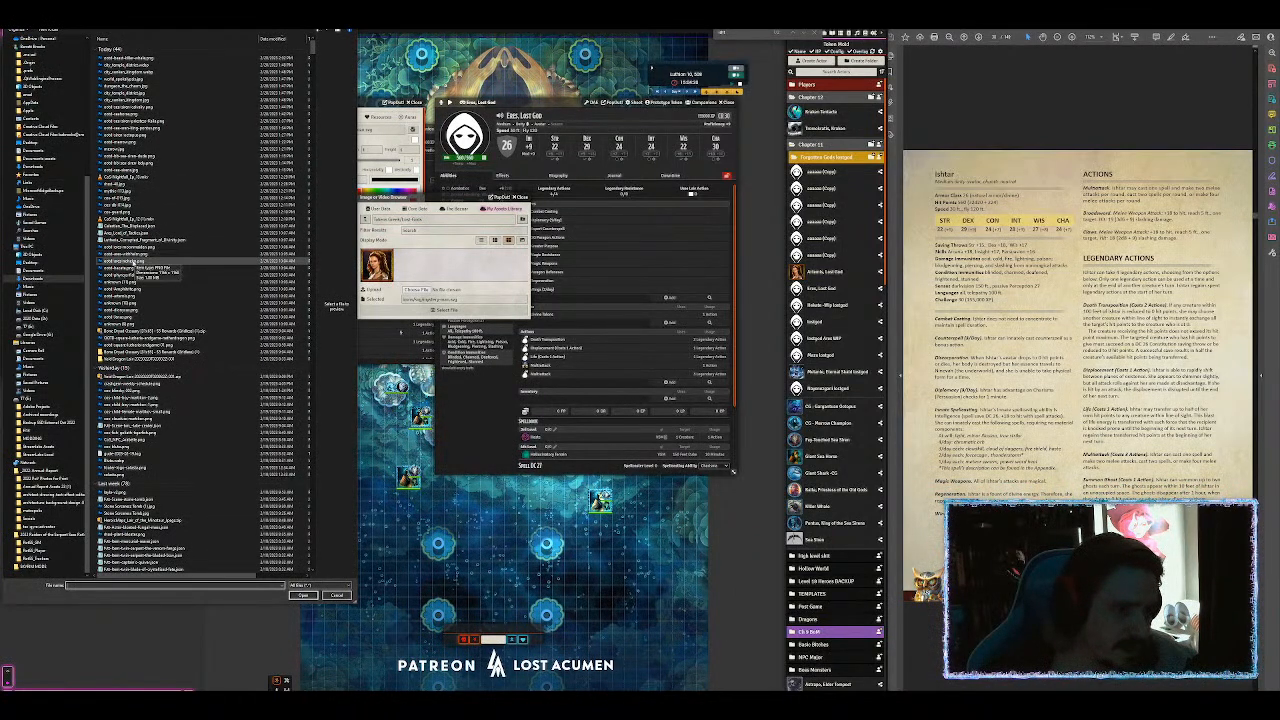
{"action": "left_click", "coordinate": [133, 263]}
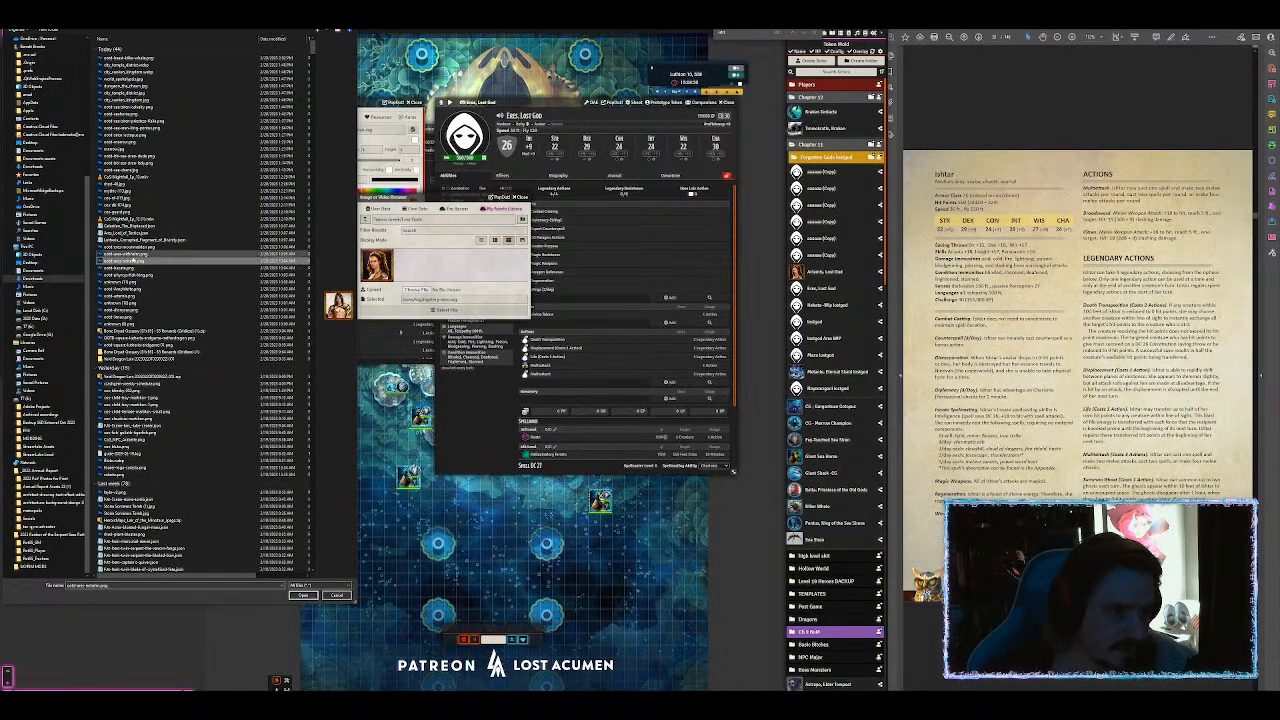
{"action": "double_click", "coordinate": [131, 247]}
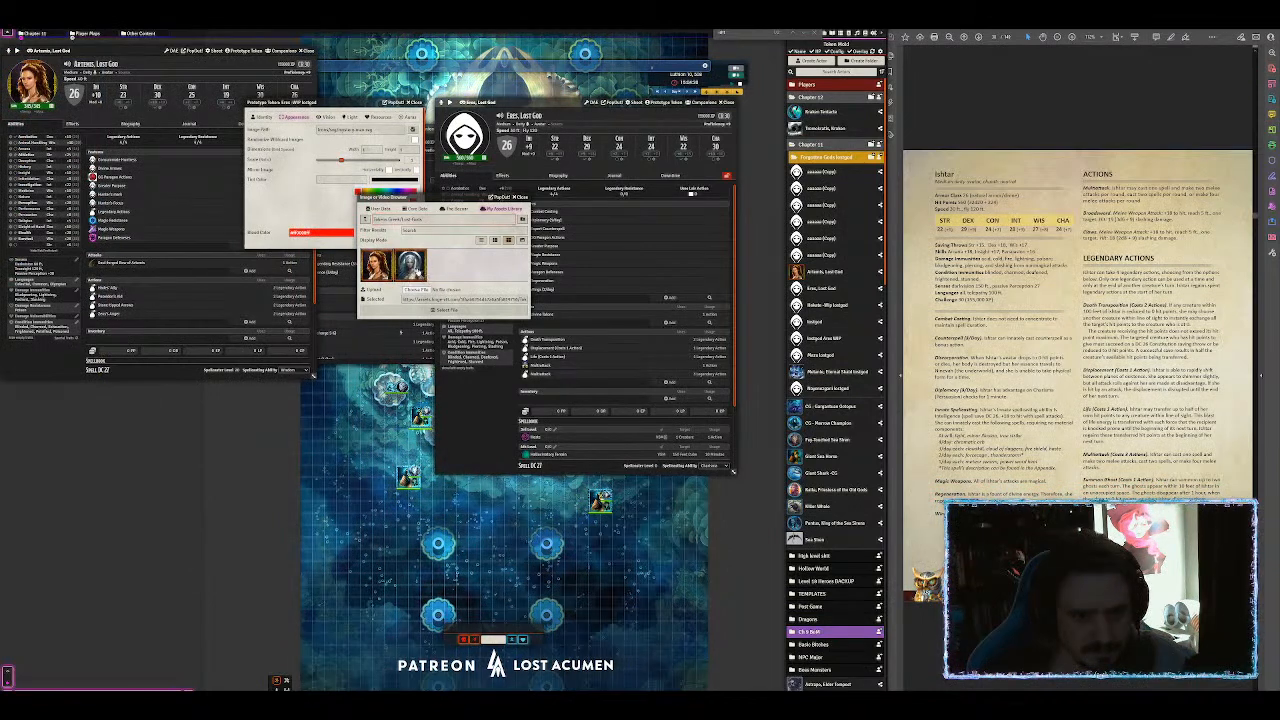
Step: Use the uploaded portrait as the token image, link the actor data, and update the Eres prototype token
{"action": "left_click", "coordinate": [409, 266]}
{"action": "left_click", "coordinate": [445, 310]}
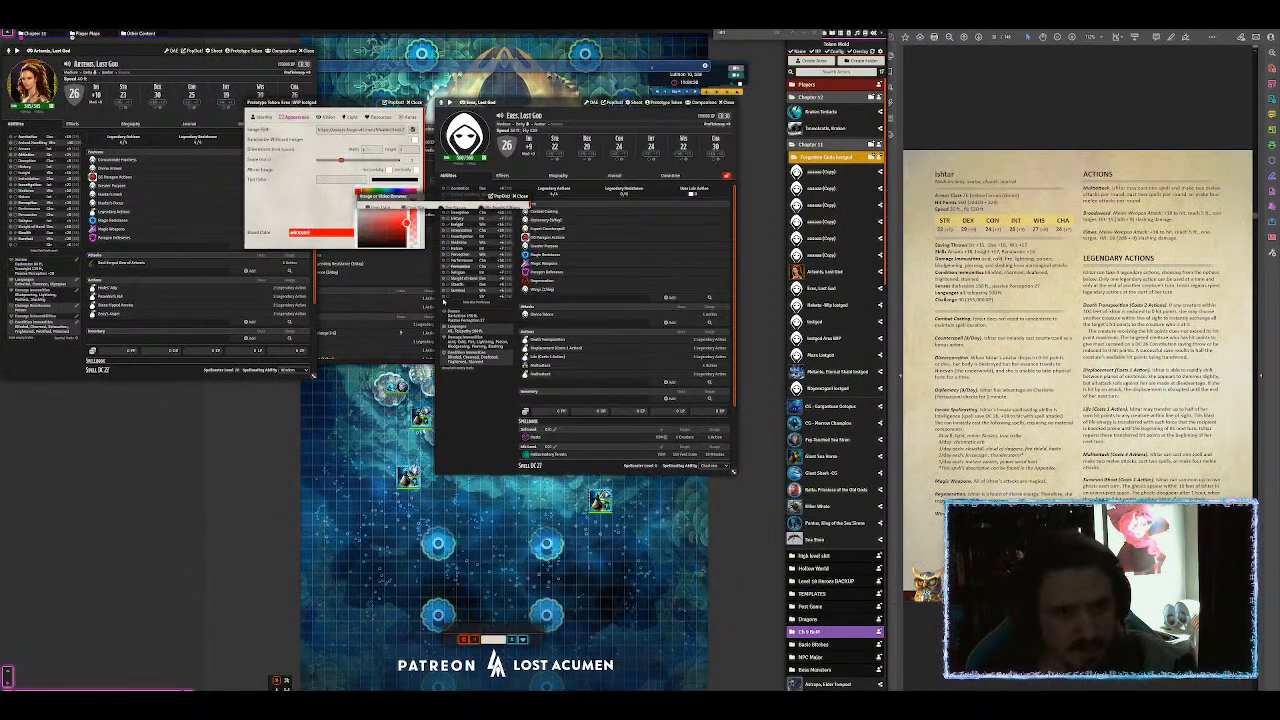
{"action": "left_click", "coordinate": [263, 118]}
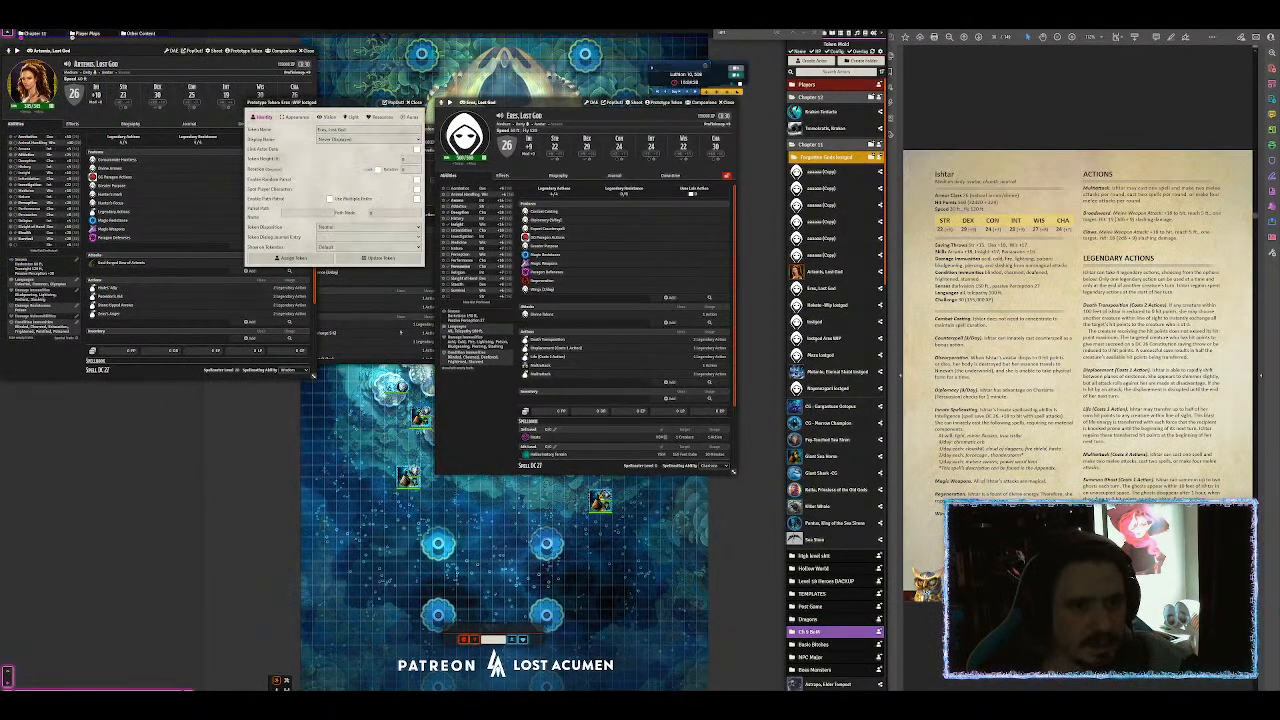
{"action": "left_click", "coordinate": [378, 258]}
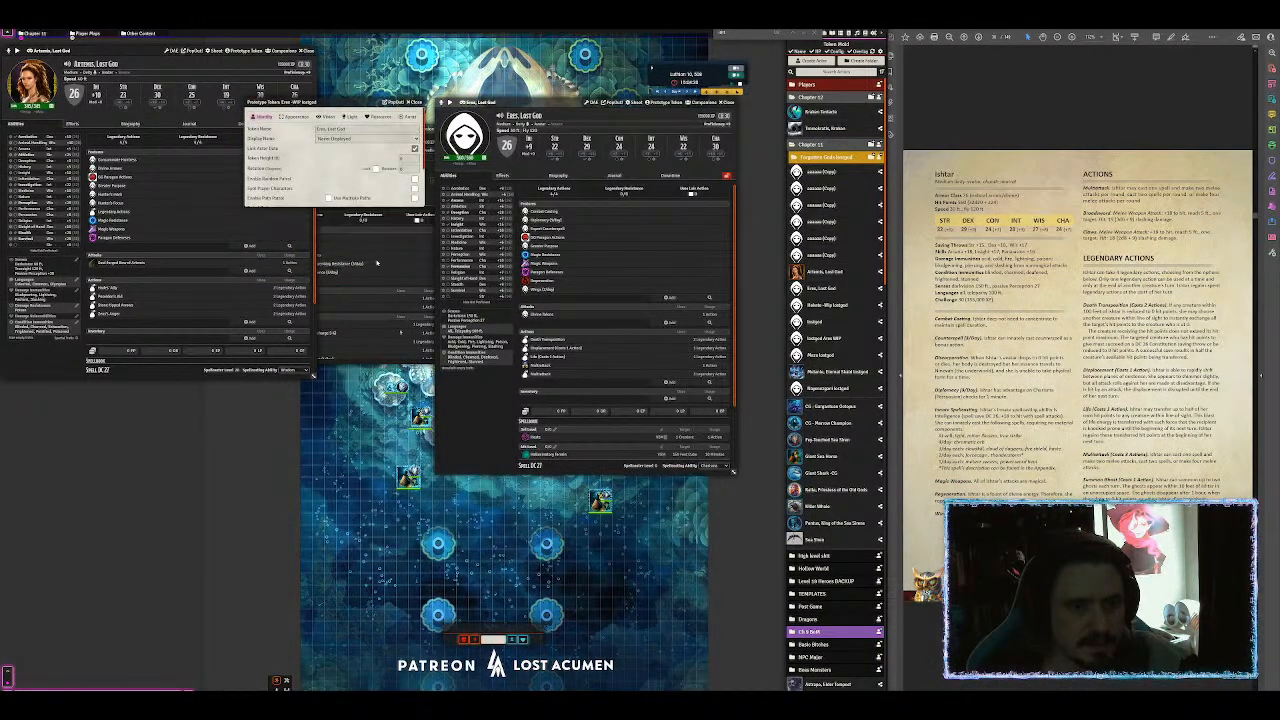
Step: Set the Eres sheet's profile picture to the same uploaded portrait by pasting its image path
{"action": "left_click", "coordinate": [474, 141]}
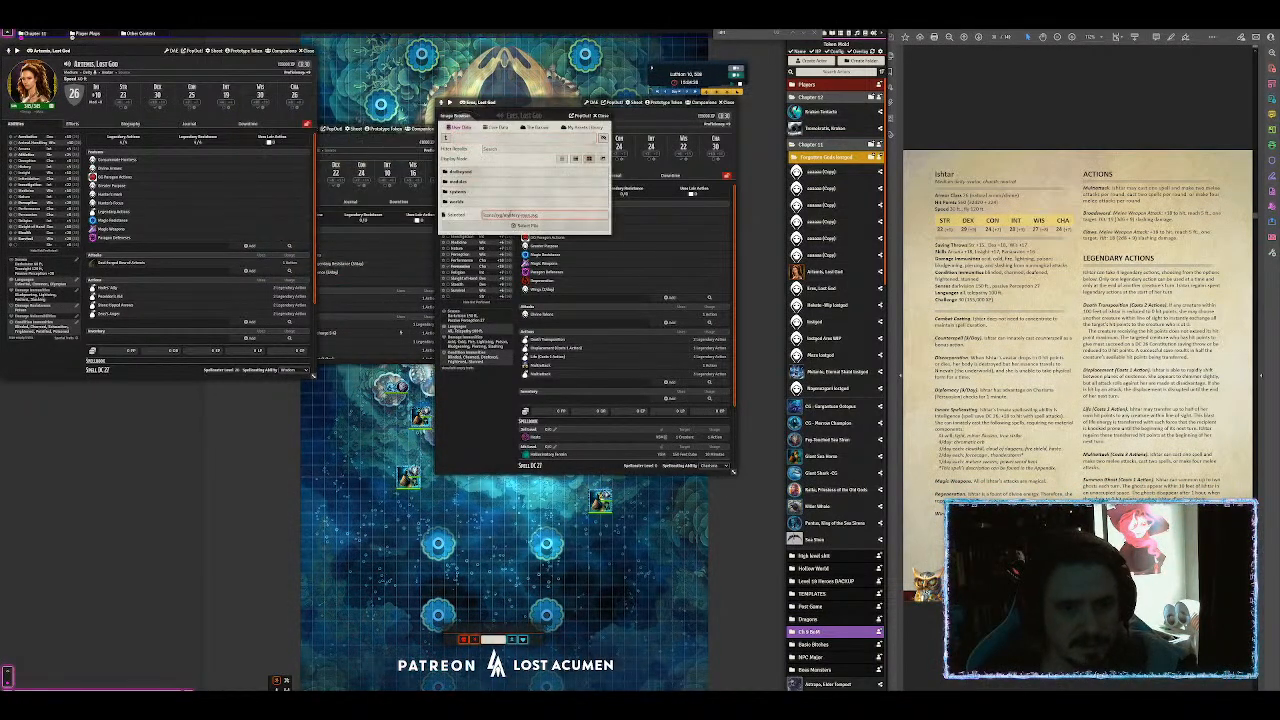
{"action": "key", "text": "ctrl+v"}
{"action": "left_click", "coordinate": [525, 226]}
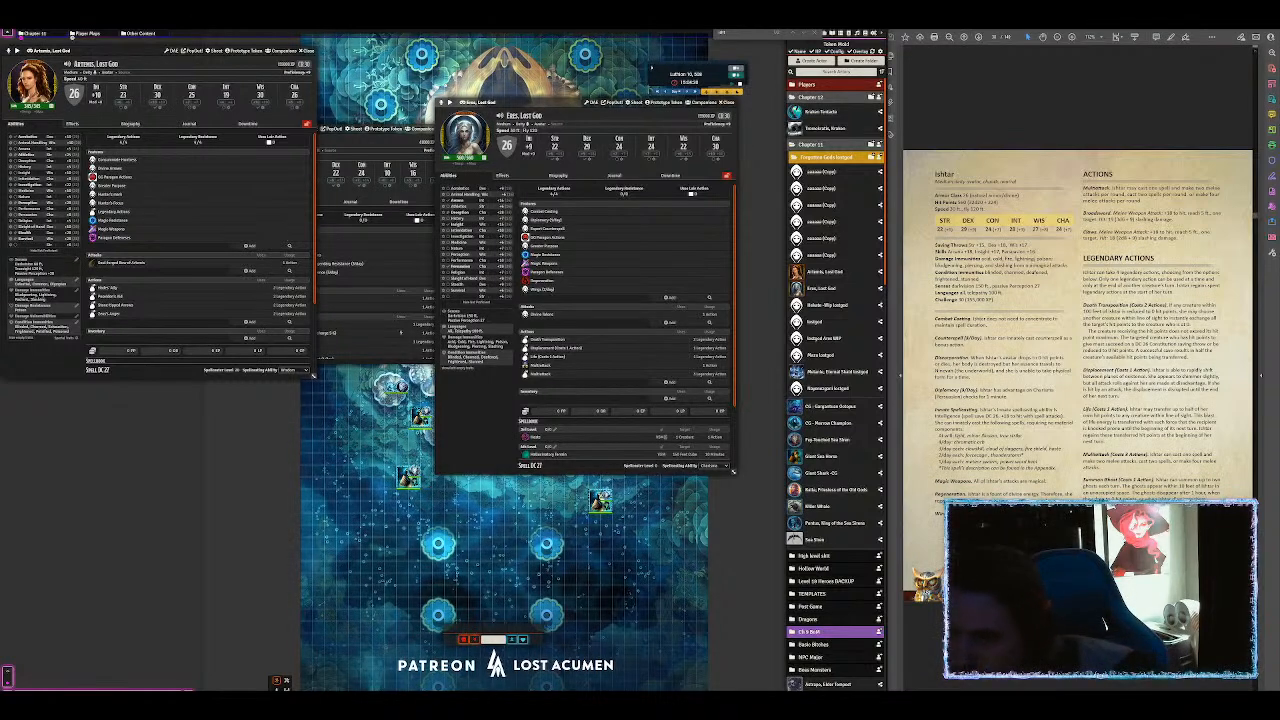
Step: Open and enlarge the Hekate WIP sheet, and copy Paragon Actions and Paragon Defenses into it from the Artemis sheet
{"action": "left_click", "coordinate": [826, 309]}
{"action": "left_click_drag", "start_coordinate": [400, 252], "coordinate": [408, 58]}
{"action": "left_click_drag", "start_coordinate": [586, 293], "coordinate": [610, 448]}
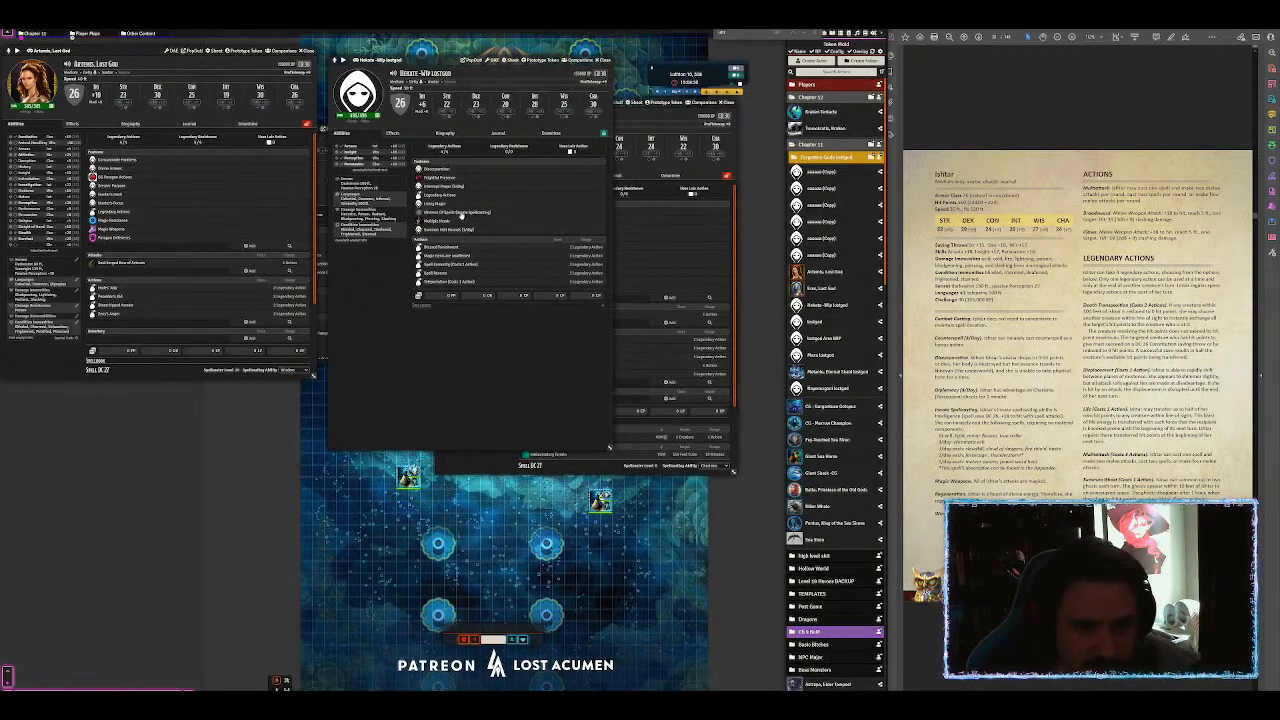
{"action": "mouse_move", "coordinate": [457, 214]}
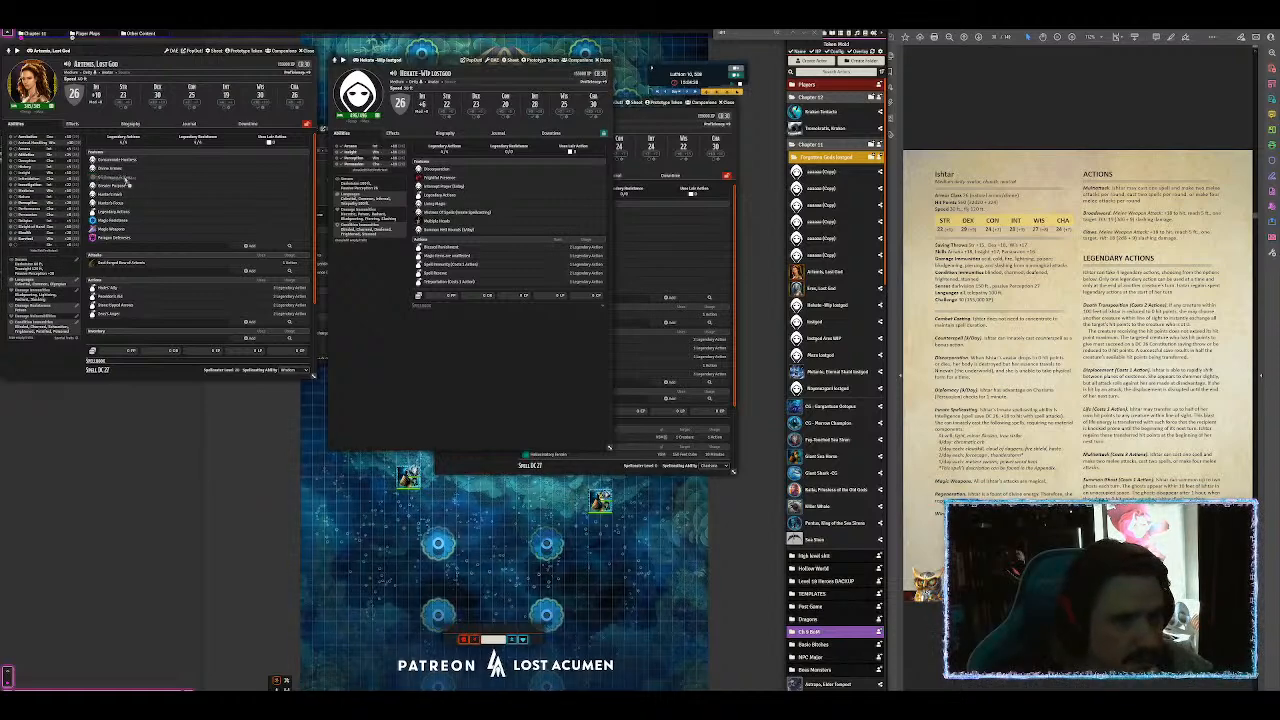
{"action": "left_click_drag", "start_coordinate": [464, 188], "coordinate": [464, 190]}
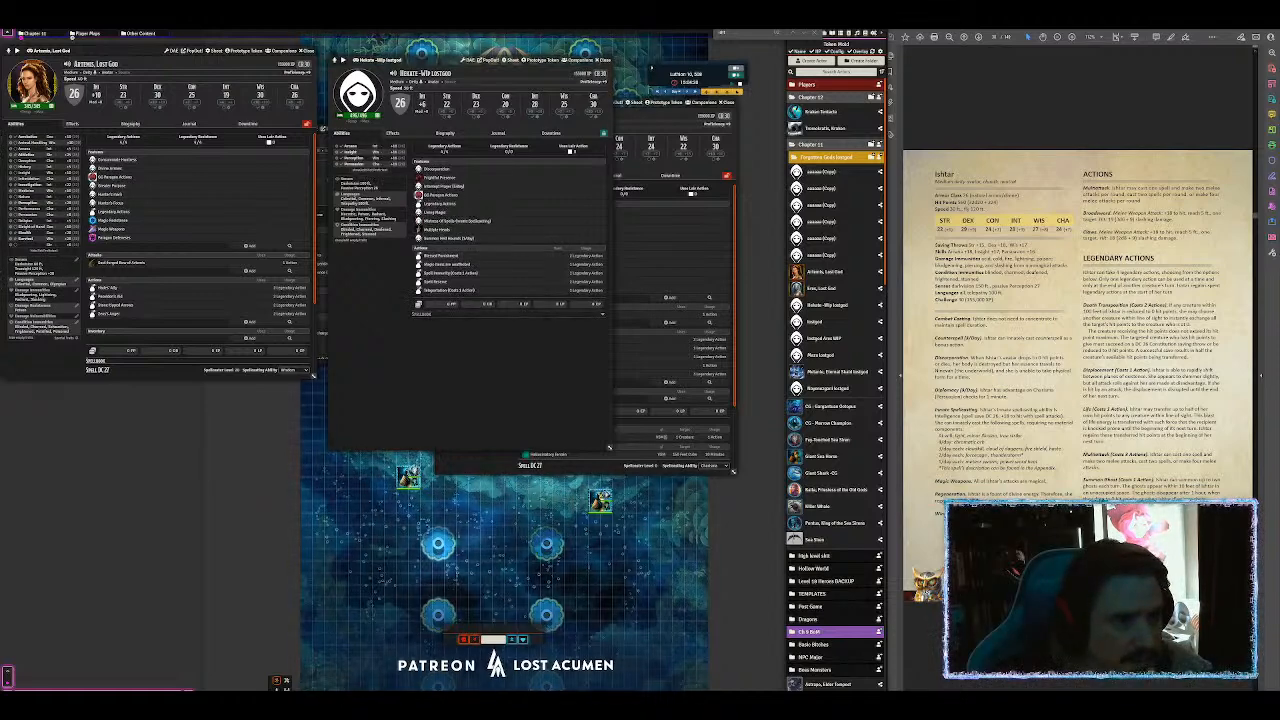
{"action": "left_click_drag", "start_coordinate": [116, 242], "coordinate": [440, 222]}
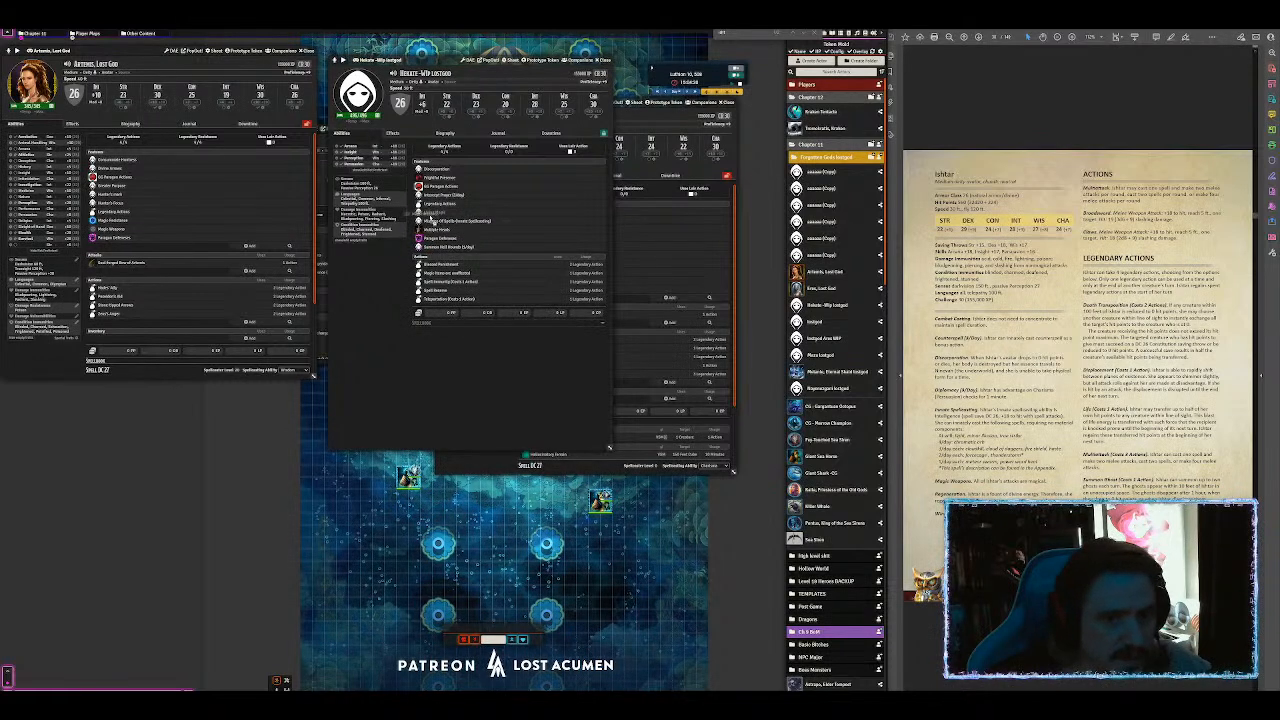
Step: Replace Artemis's Magic Resistance feature with the copy from the Eres sheet, and add the same feature to the Hekate sheet
{"action": "left_click_drag", "start_coordinate": [431, 63], "coordinate": [326, 127]}
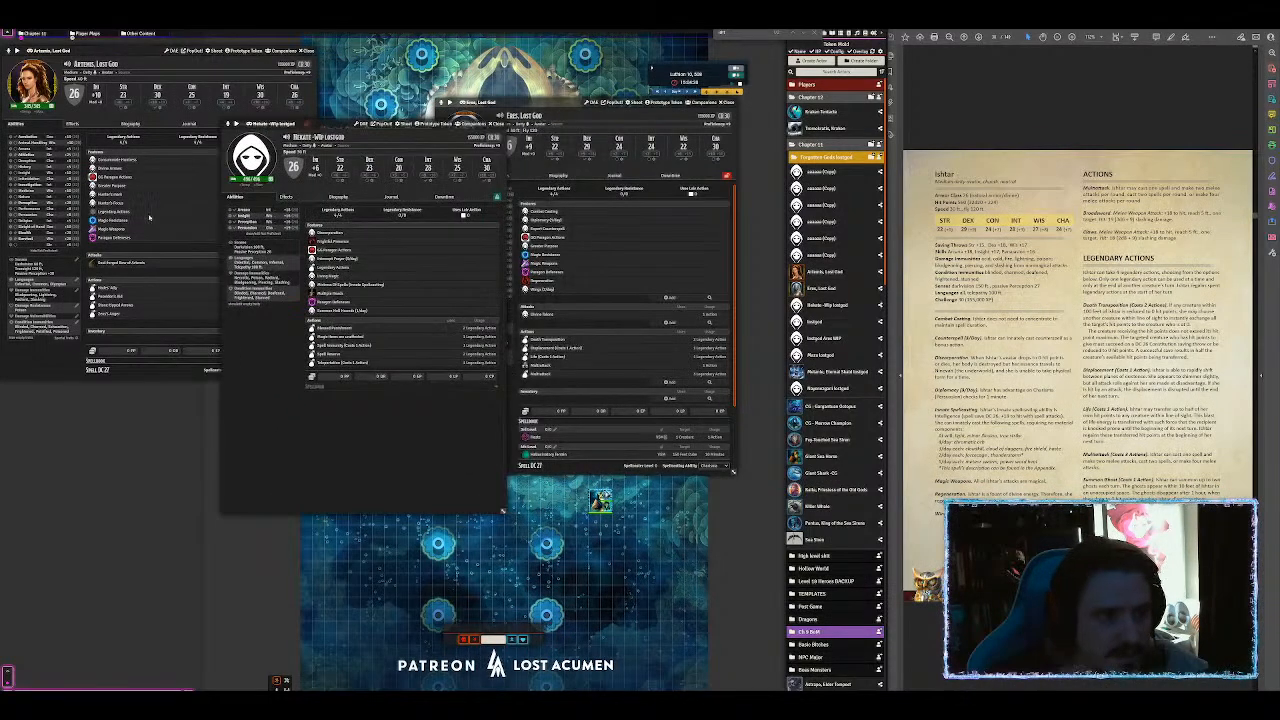
{"action": "right_click", "coordinate": [158, 236]}
{"action": "left_click", "coordinate": [164, 240]}
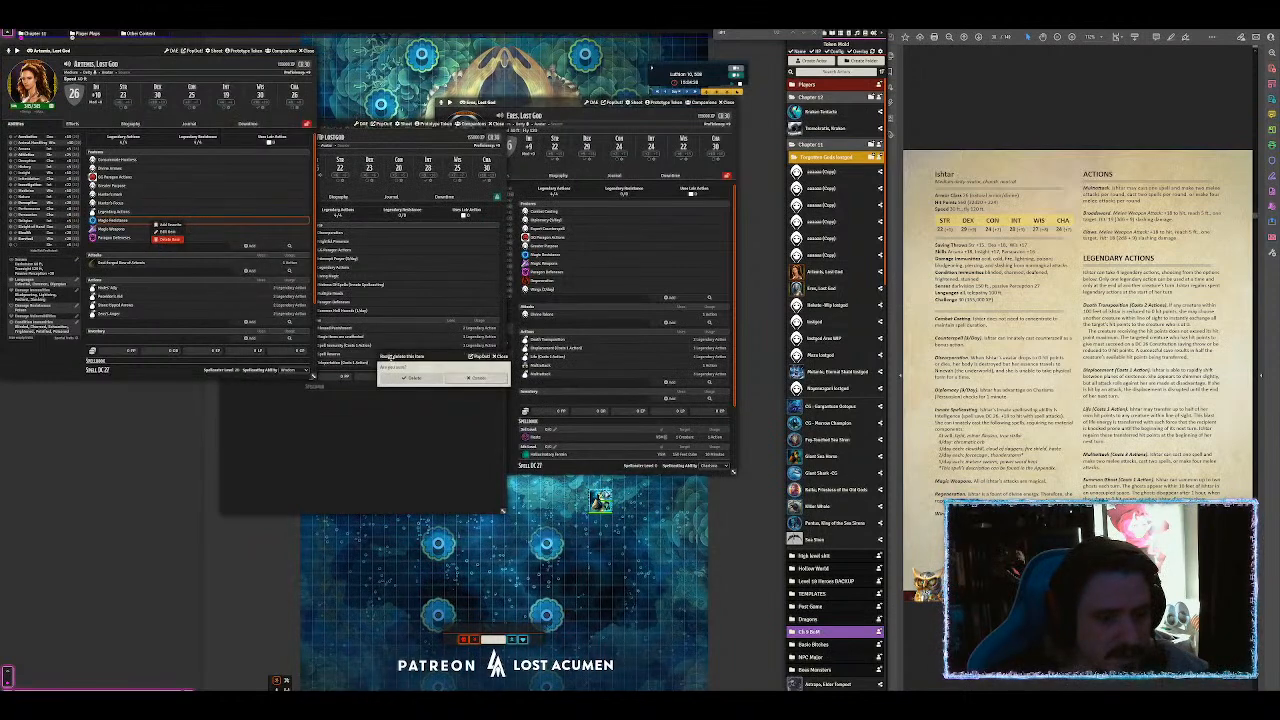
{"action": "left_click", "coordinate": [413, 378]}
{"action": "left_click", "coordinate": [555, 258]}
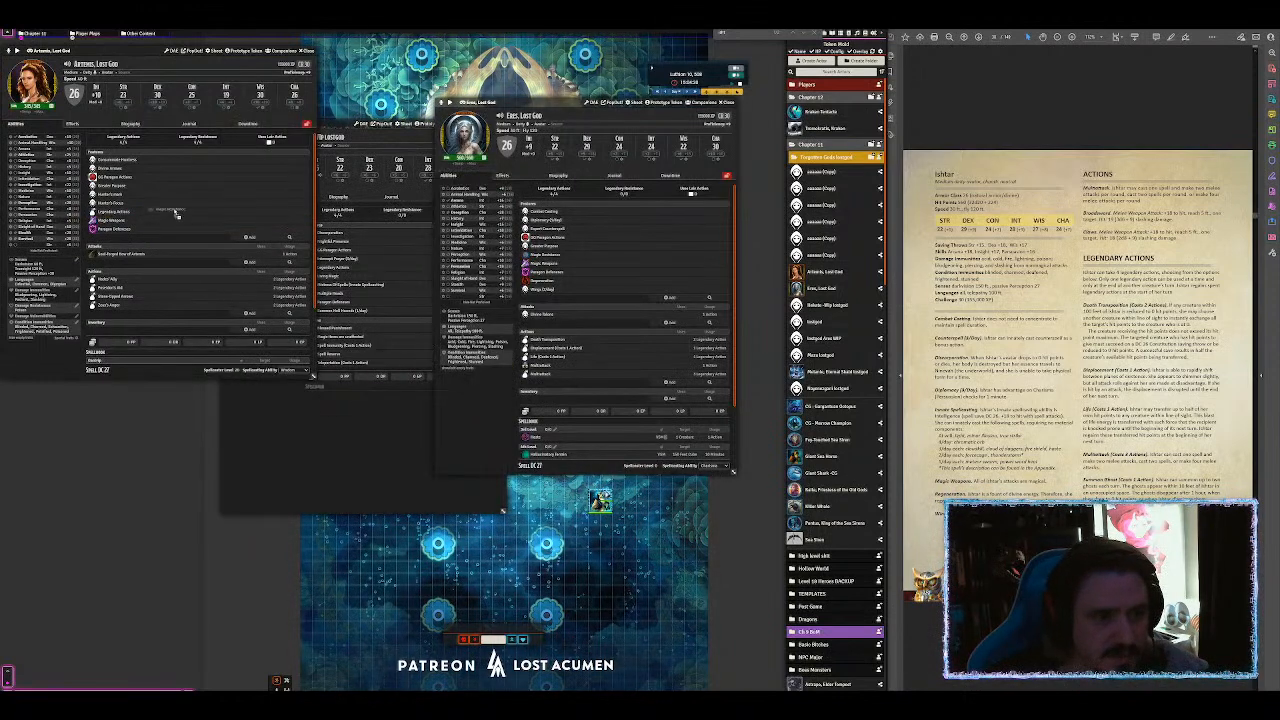
{"action": "left_click_drag", "start_coordinate": [366, 300], "coordinate": [364, 306]}
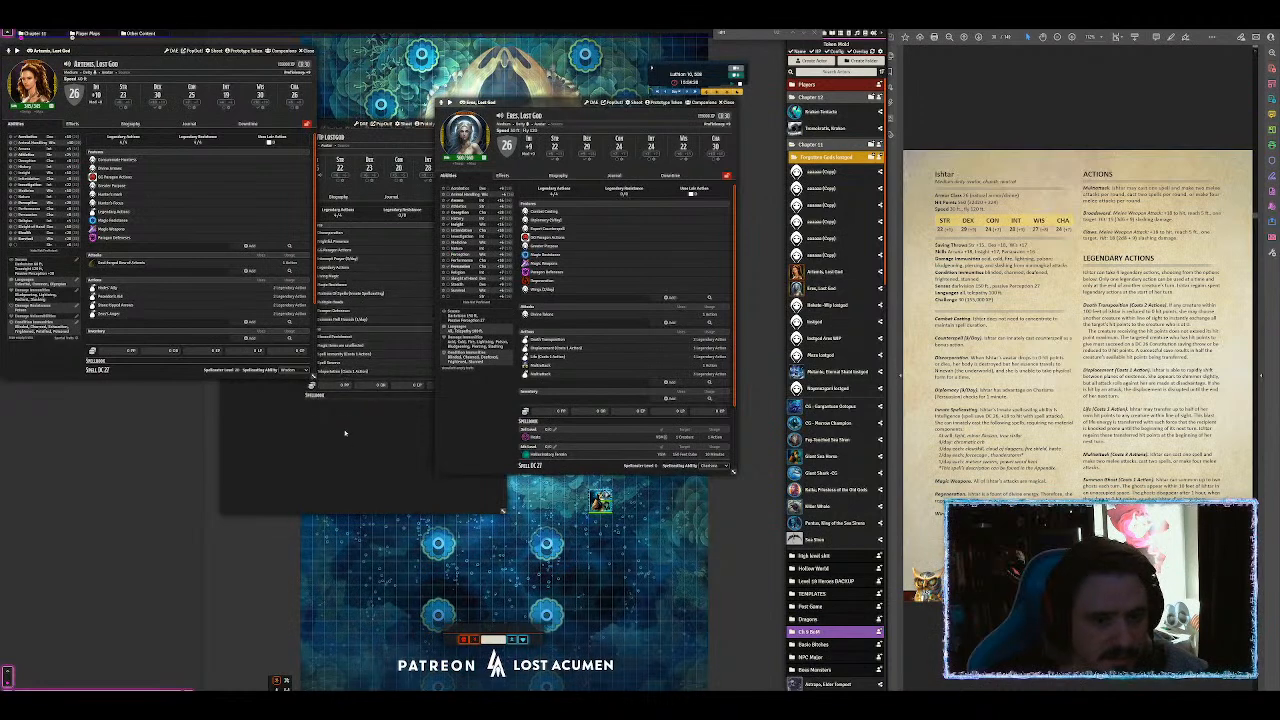
{"action": "left_click", "coordinate": [346, 428]}
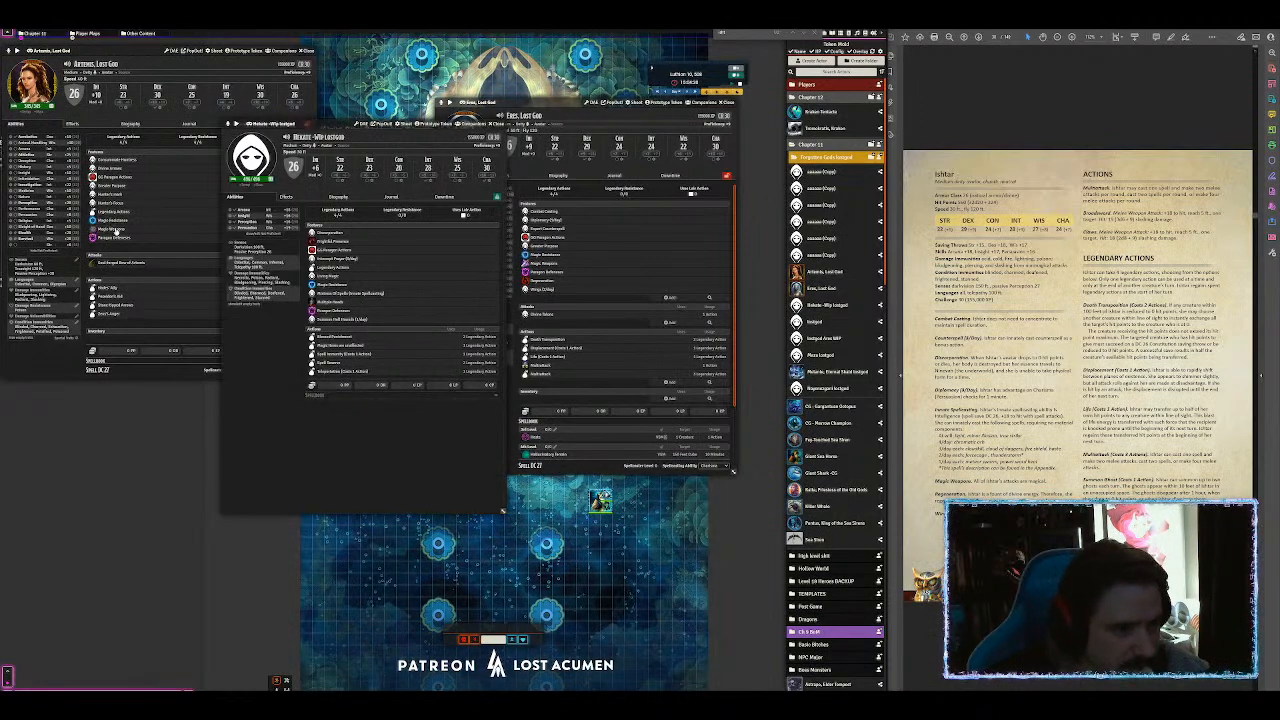
Step: Delete the Legendary Actions feature from the Artemis sheet
{"action": "right_click", "coordinate": [141, 213]}
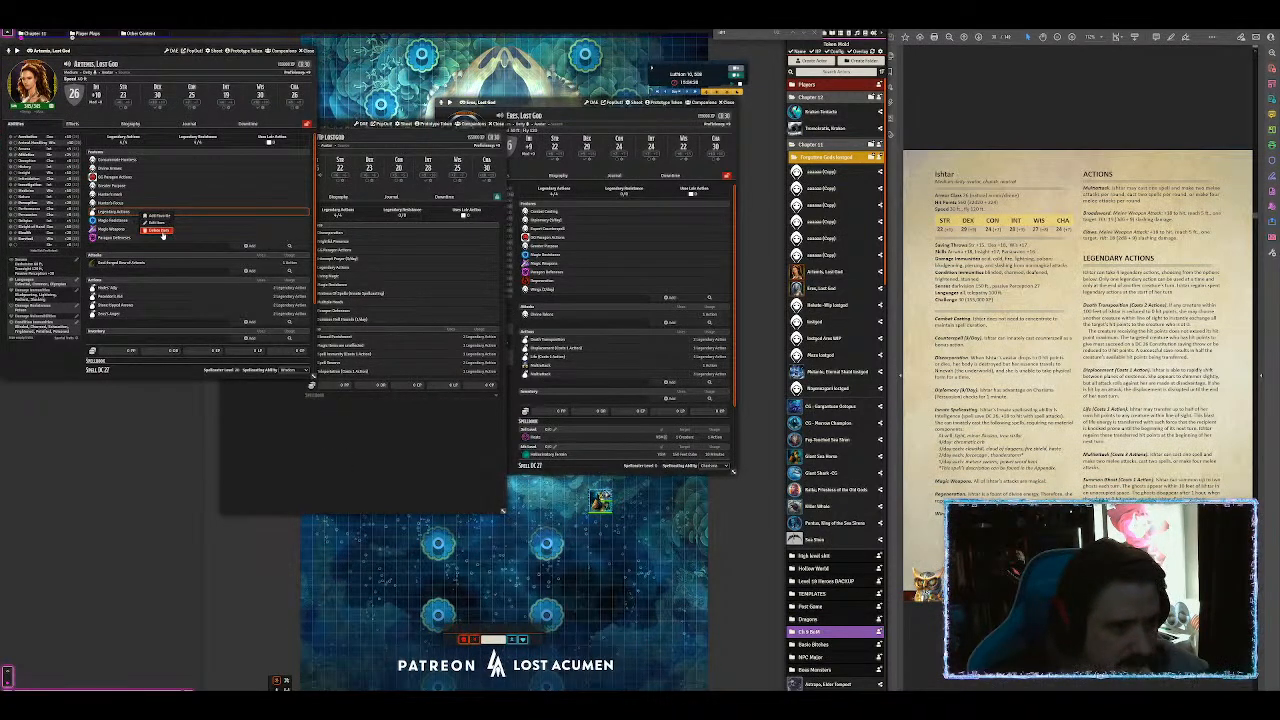
{"action": "left_click", "coordinate": [160, 231]}
{"action": "left_click", "coordinate": [408, 378]}
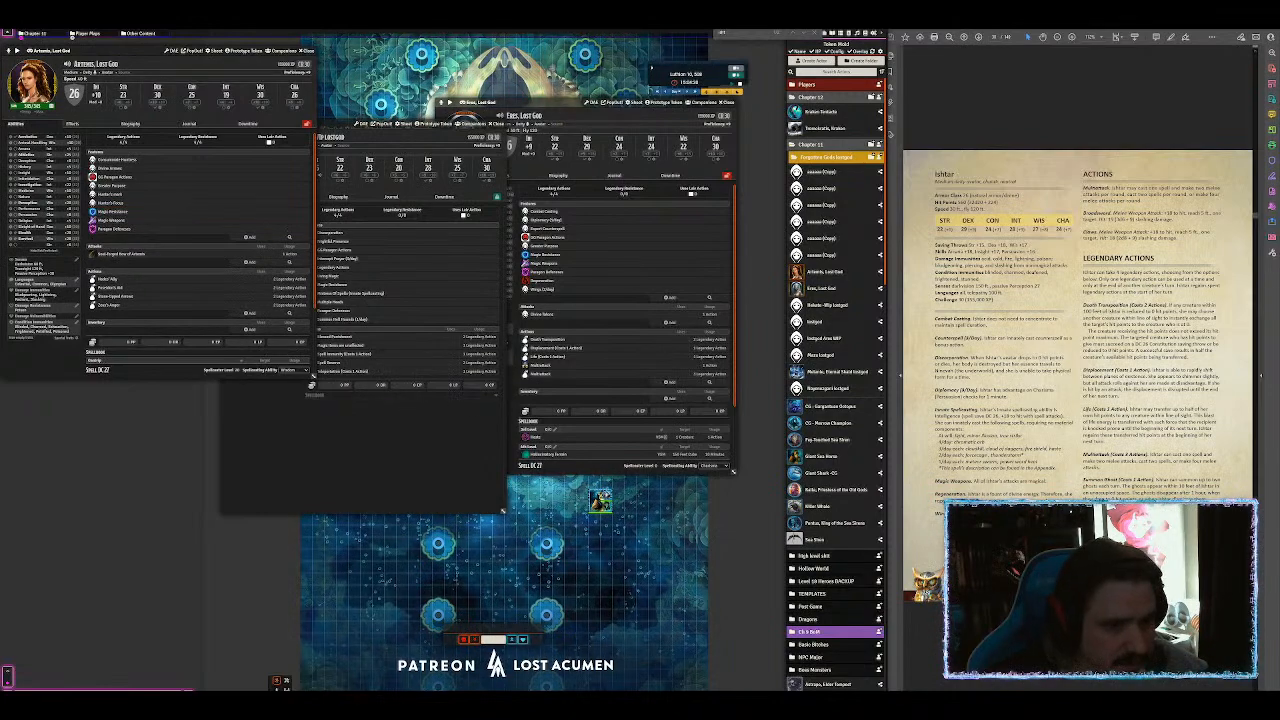
Step: Reposition the Hekate sheet, unlock it for editing, and delete its Disincorporation feature
{"action": "left_click", "coordinate": [374, 430]}
{"action": "left_click_drag", "start_coordinate": [327, 137], "coordinate": [479, 73]}
{"action": "right_click", "coordinate": [494, 167]}
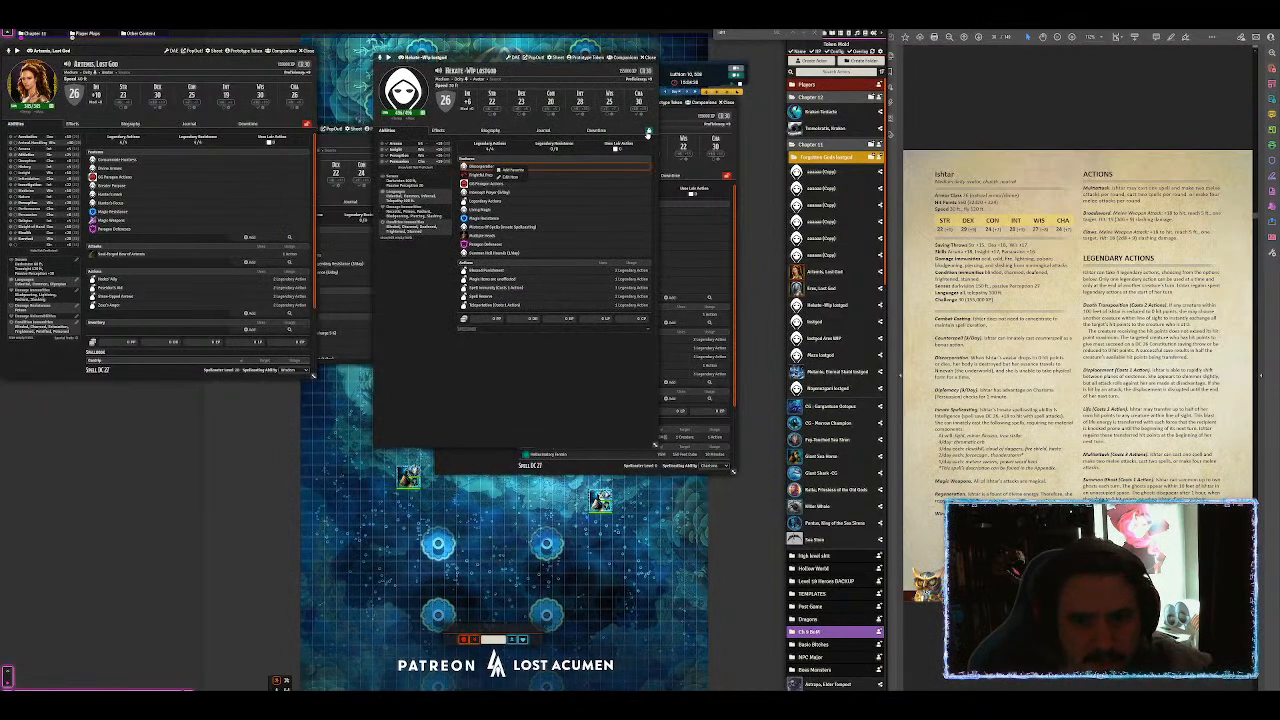
{"action": "left_click", "coordinate": [649, 130]}
{"action": "right_click", "coordinate": [503, 167]}
{"action": "left_click", "coordinate": [520, 184]}
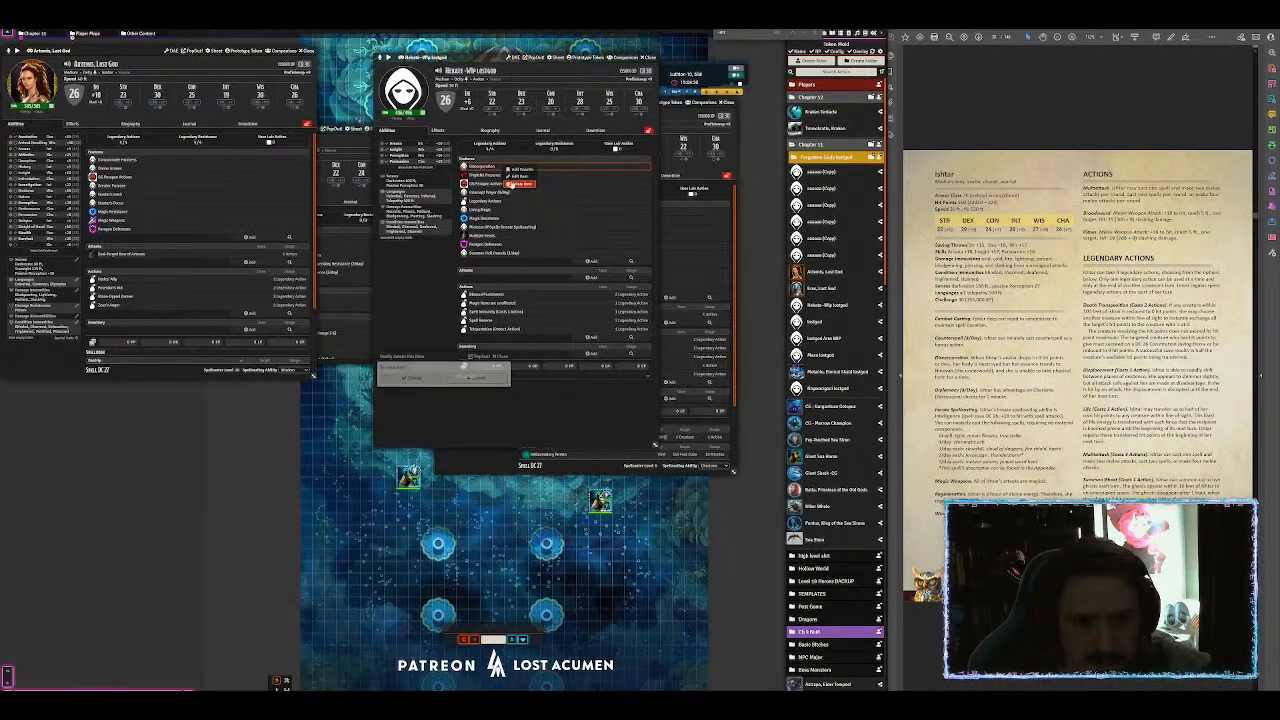
{"action": "left_click", "coordinate": [428, 381]}
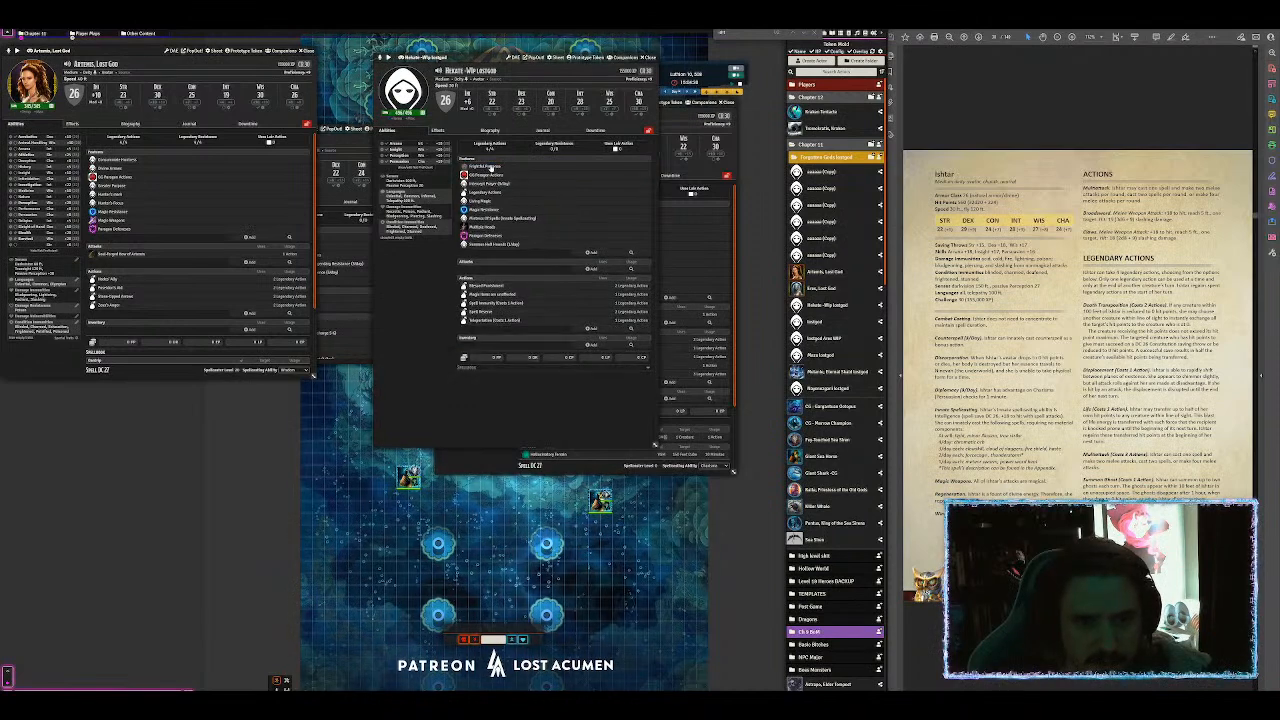
Step: Edit Hekate's Intercept Prayer (3/day) description so it counters spells cast by a divine caster, and save it
{"action": "mouse_move", "coordinate": [490, 168]}
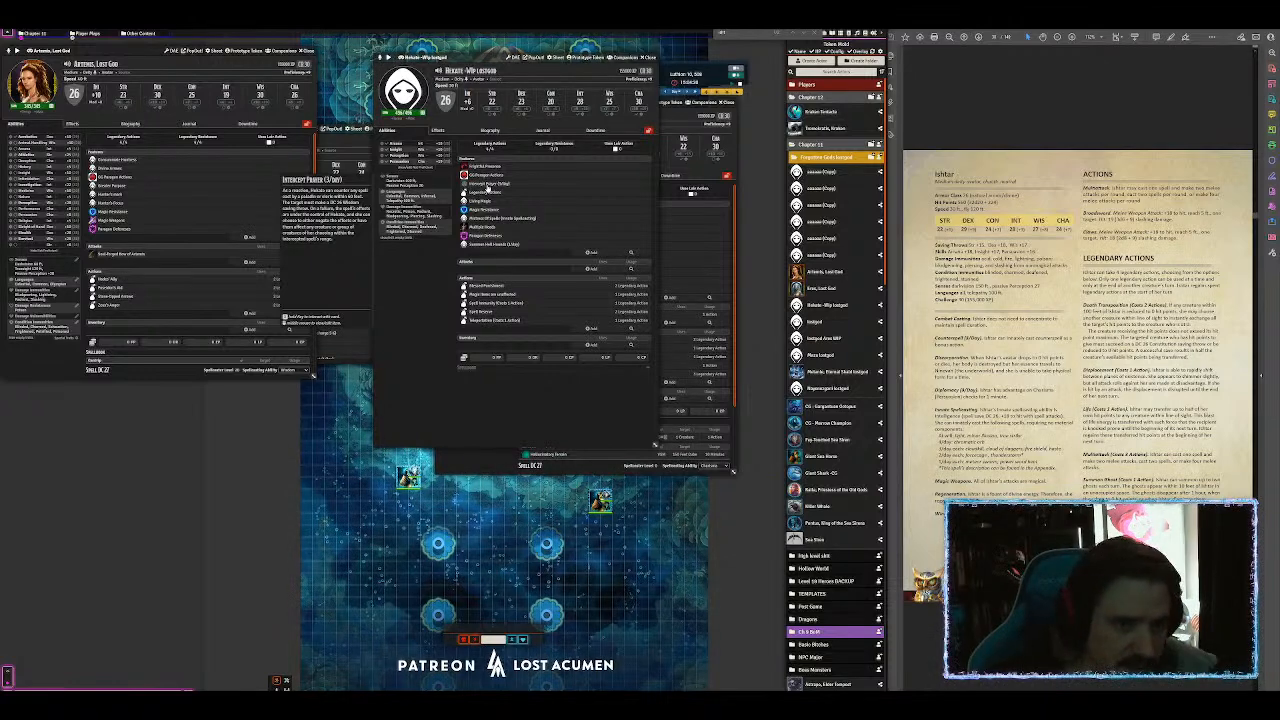
{"action": "left_click", "coordinate": [486, 185]}
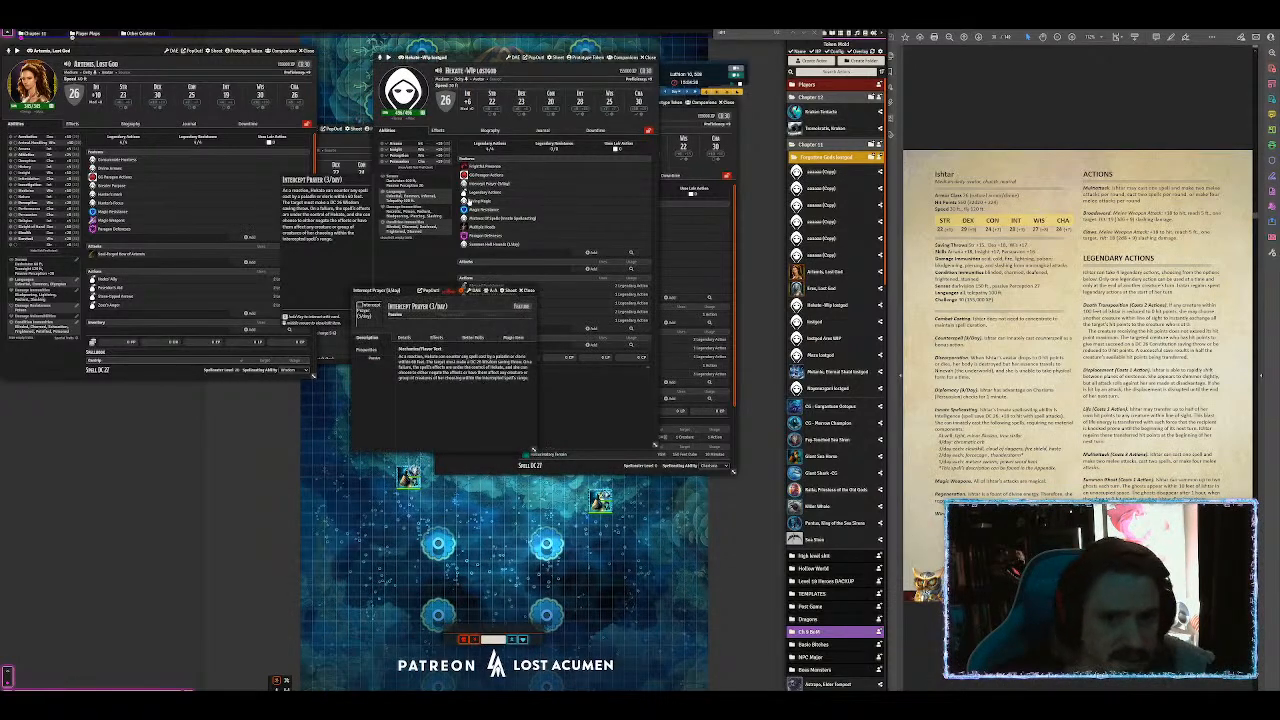
{"action": "left_click", "coordinate": [531, 447]}
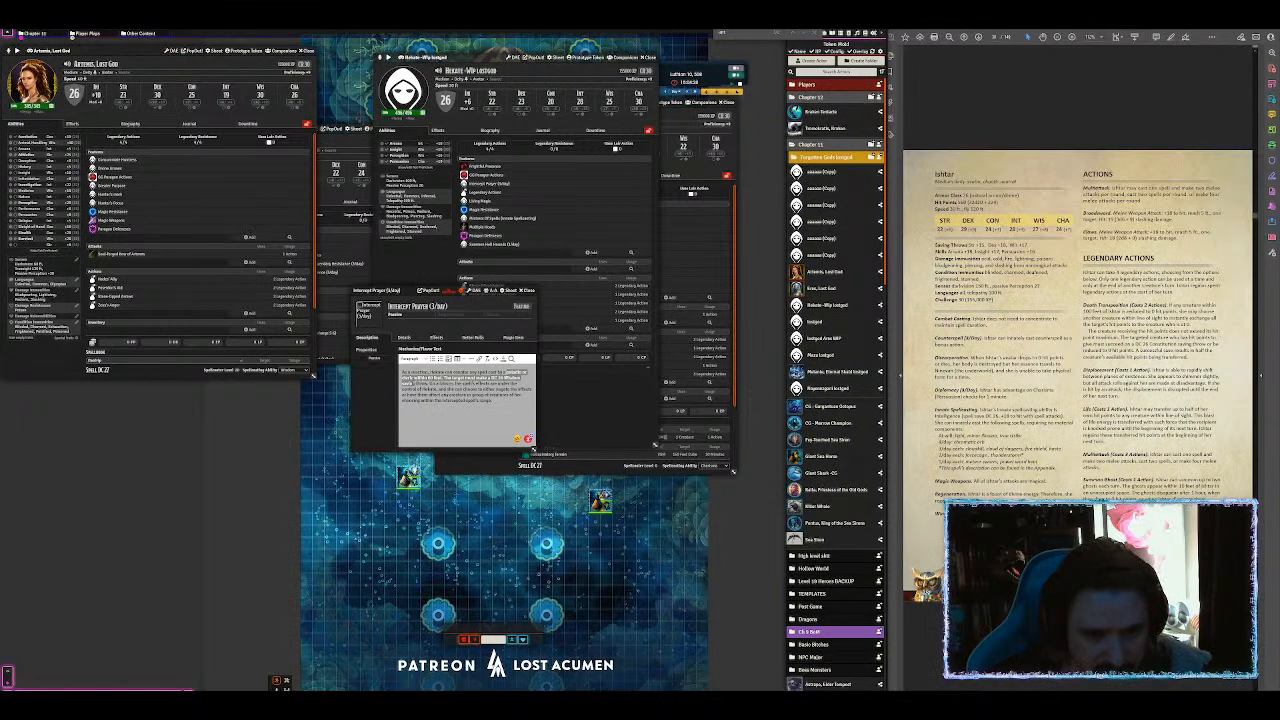
{"action": "type", "text": "divine"}
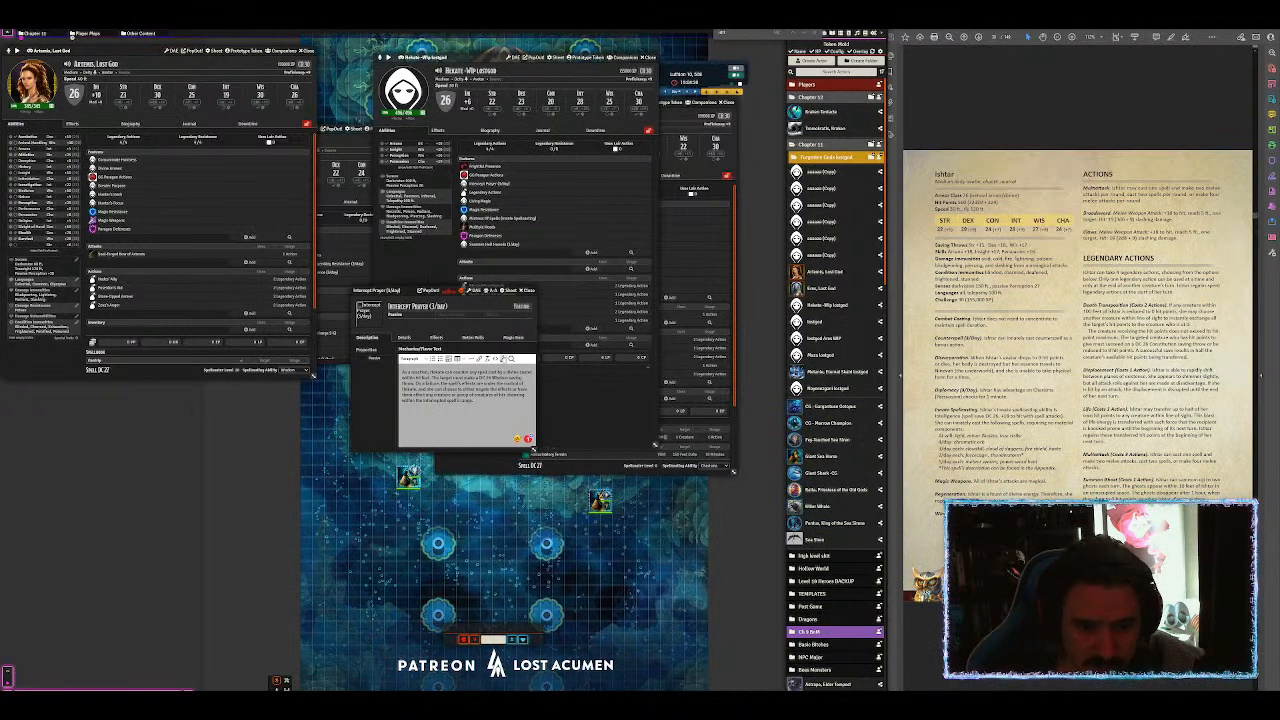
{"action": "left_click", "coordinate": [533, 450]}
{"action": "left_click", "coordinate": [527, 291]}
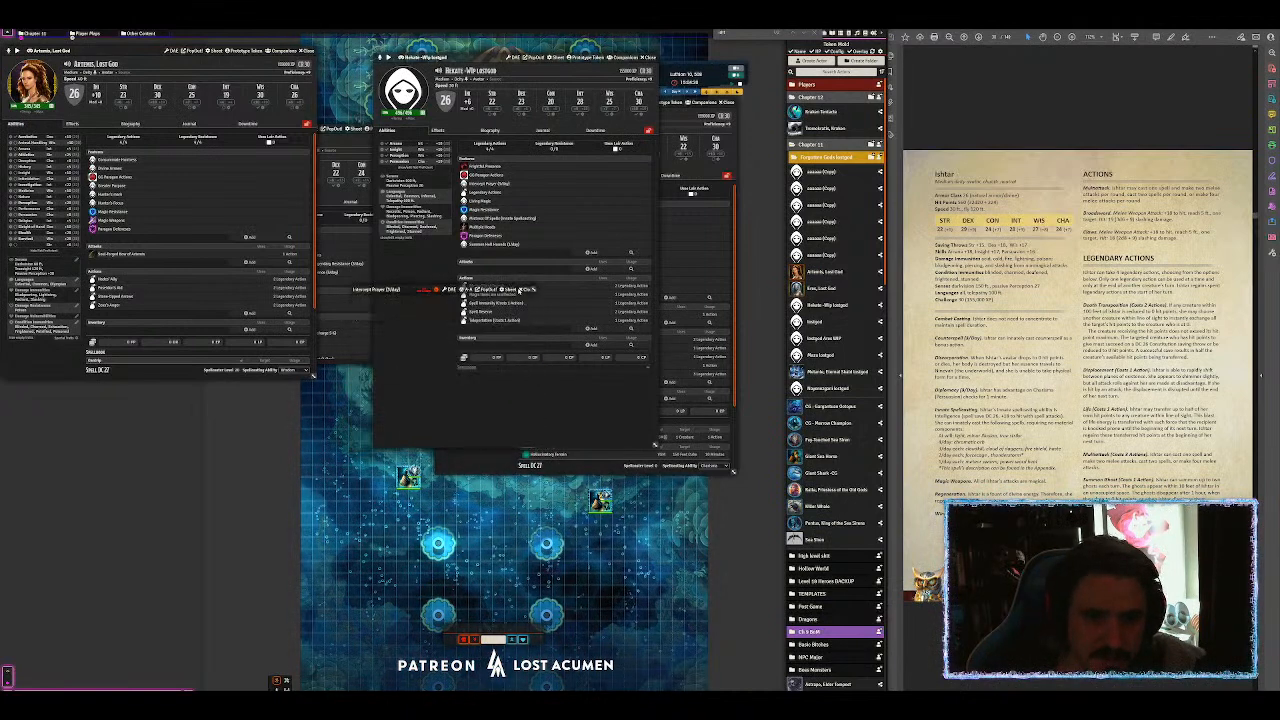
Step: Delete the Legendary Actions feature from the Hekate sheet
{"action": "right_click", "coordinate": [496, 192]}
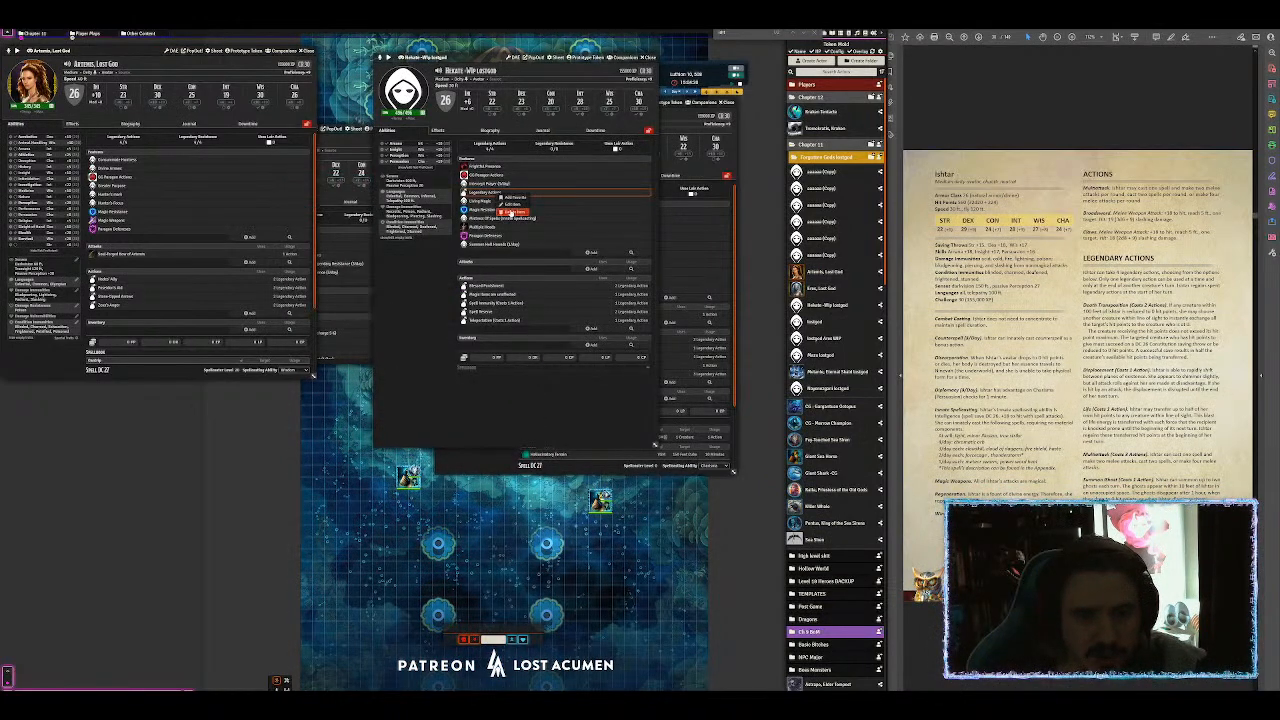
{"action": "left_click", "coordinate": [513, 212]}
{"action": "left_click", "coordinate": [413, 378]}
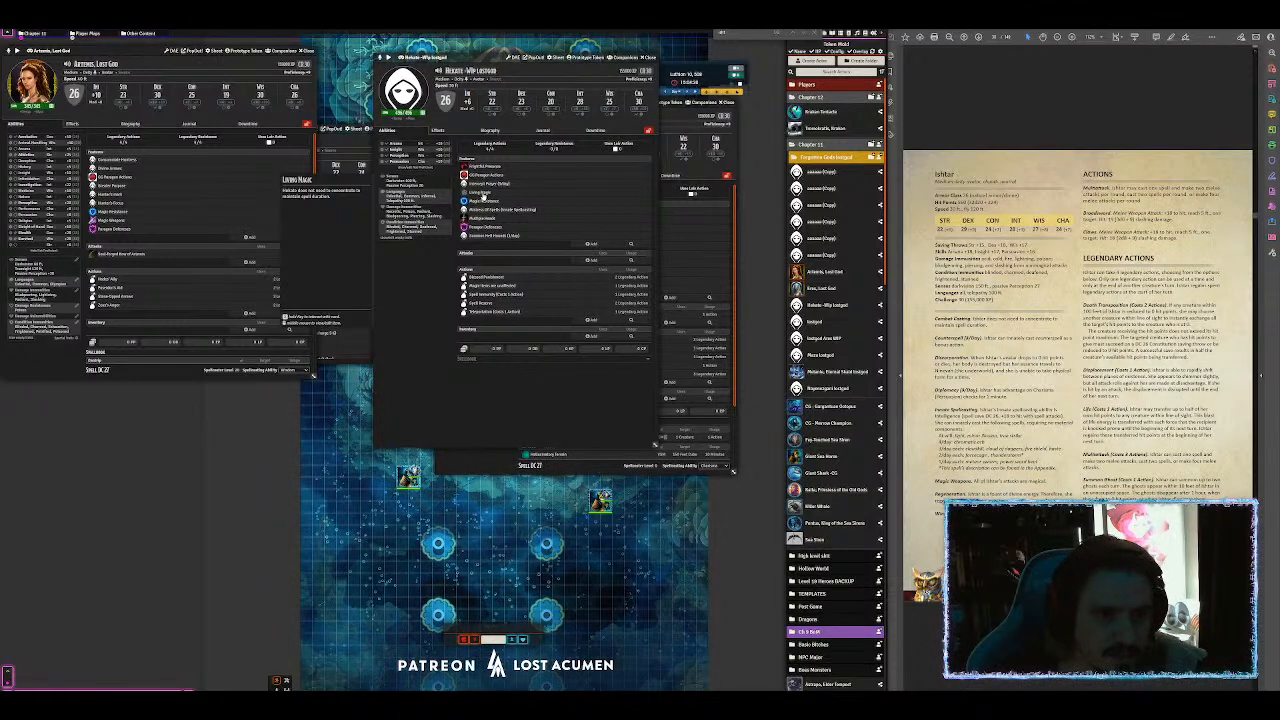
Step: Extend Hekate's Living Magic description to say she can concentrate on 3 spells at once, and save it
{"action": "left_click", "coordinate": [483, 196]}
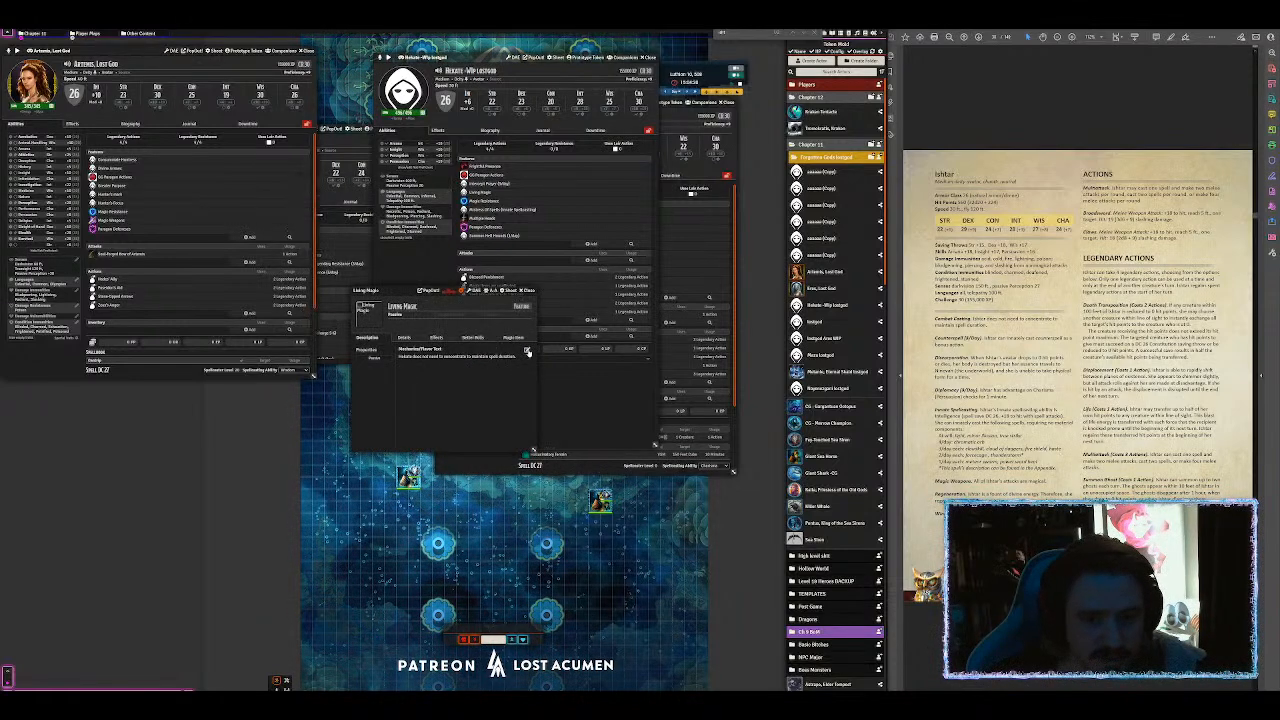
{"action": "left_click_drag", "start_coordinate": [533, 372], "coordinate": [533, 449]}
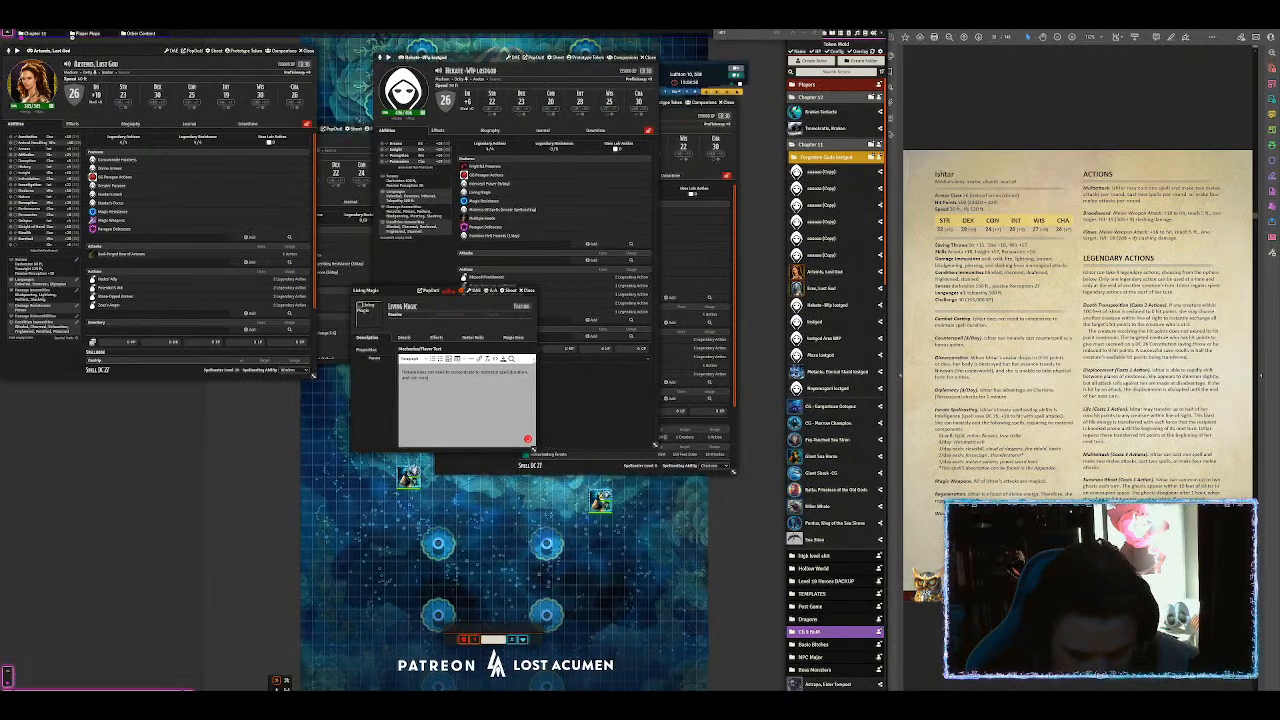
{"action": "type", "text": "3 spells"}
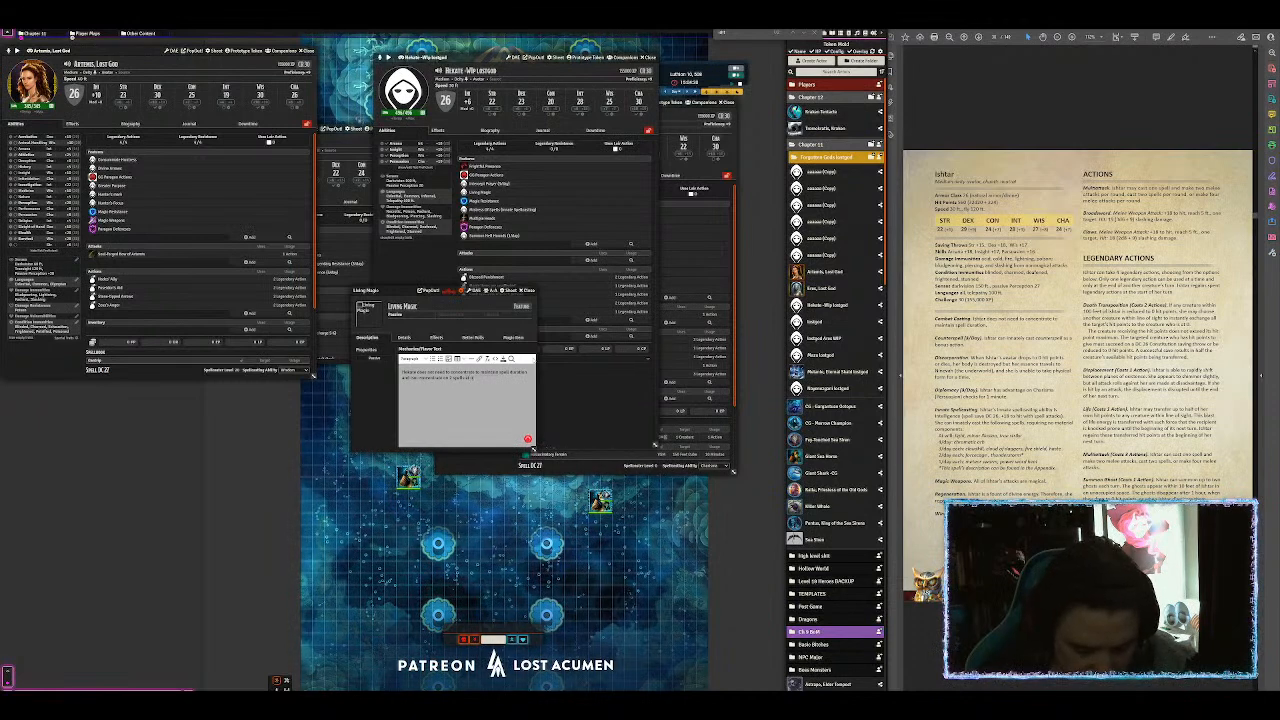
{"action": "left_click", "coordinate": [503, 359]}
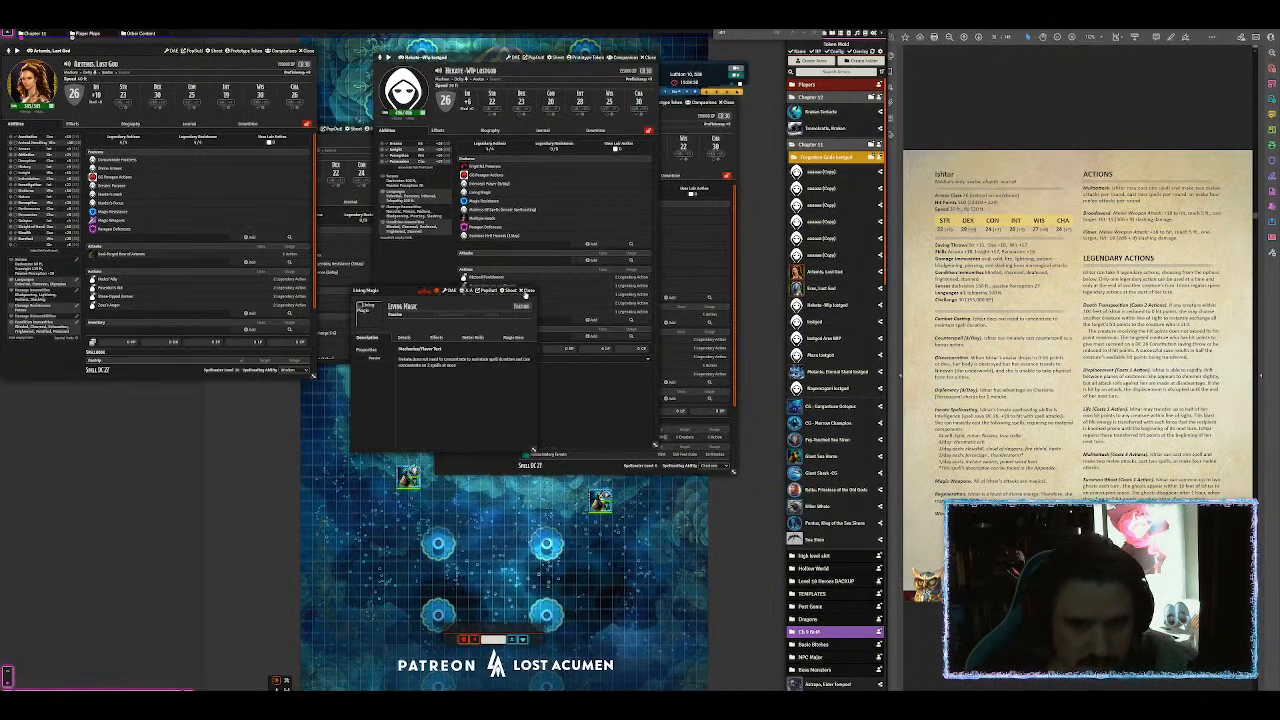
{"action": "left_click", "coordinate": [527, 291]}
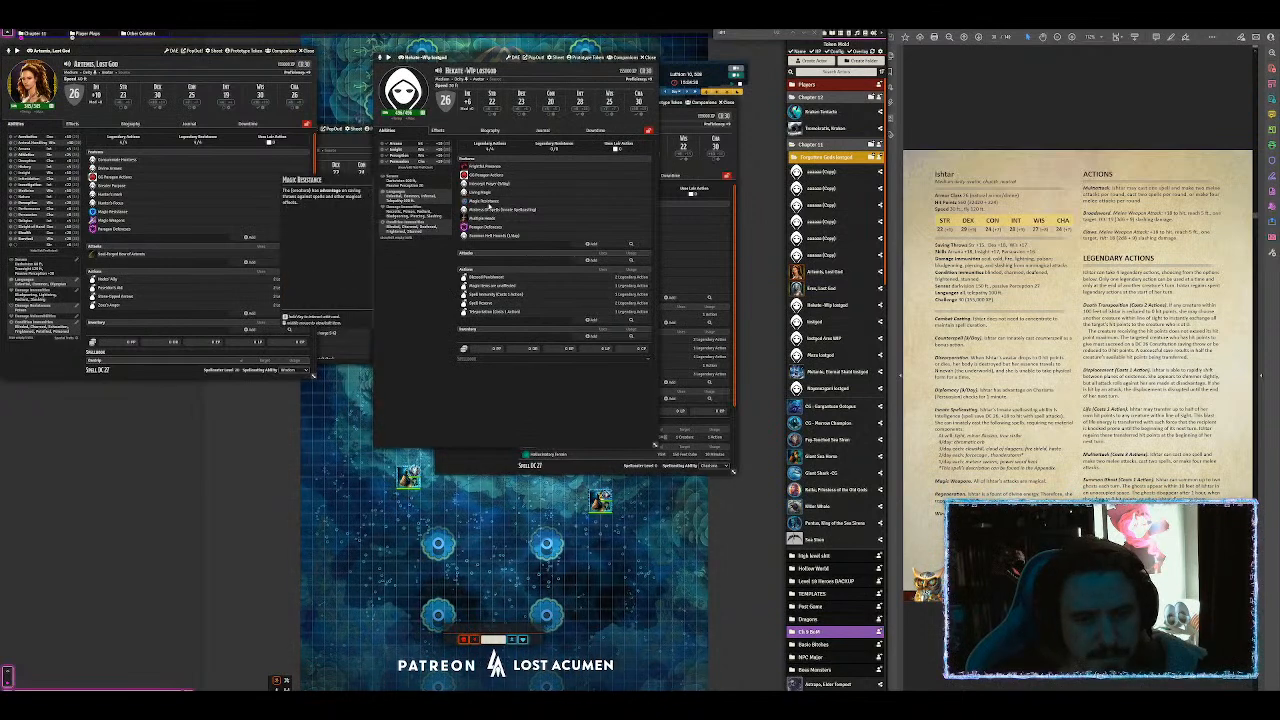
Step: Search the actors for "herg" and open the Titanborn's sheet beside Hekate's, showing its spellbook
{"action": "mouse_move", "coordinate": [491, 212]}
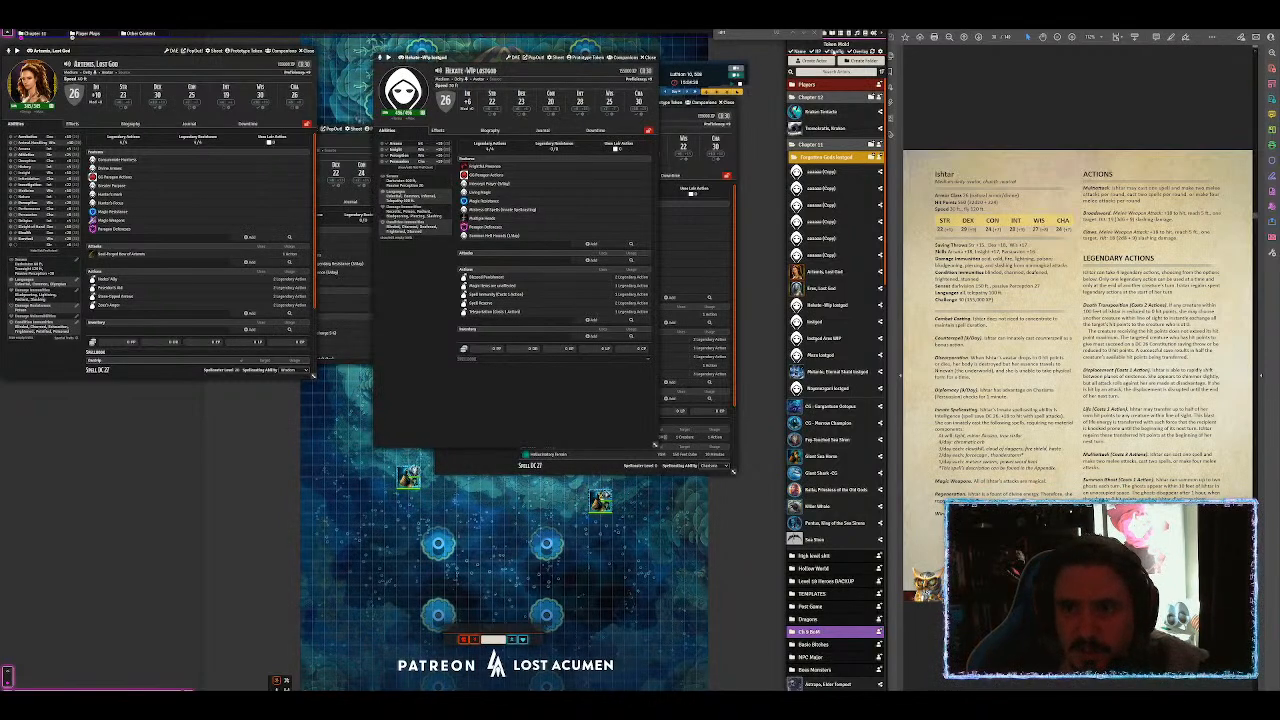
{"action": "left_click", "coordinate": [829, 70]}
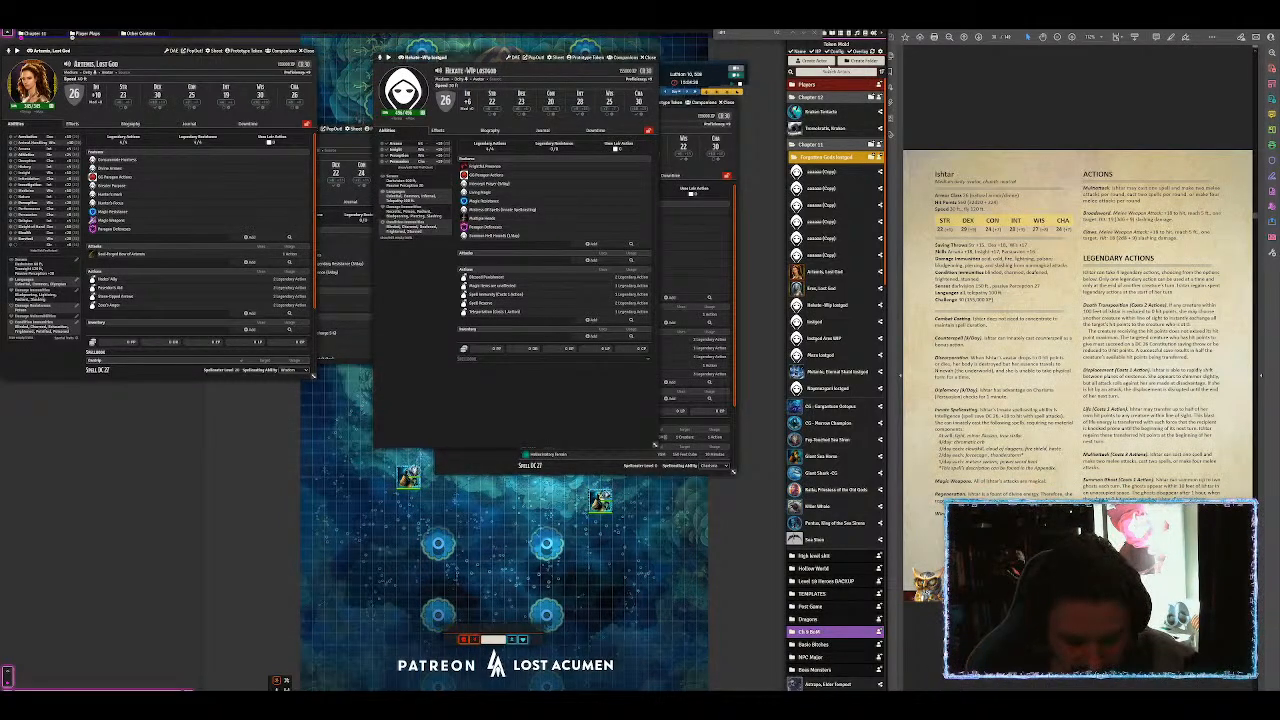
{"action": "type", "text": "herg"}
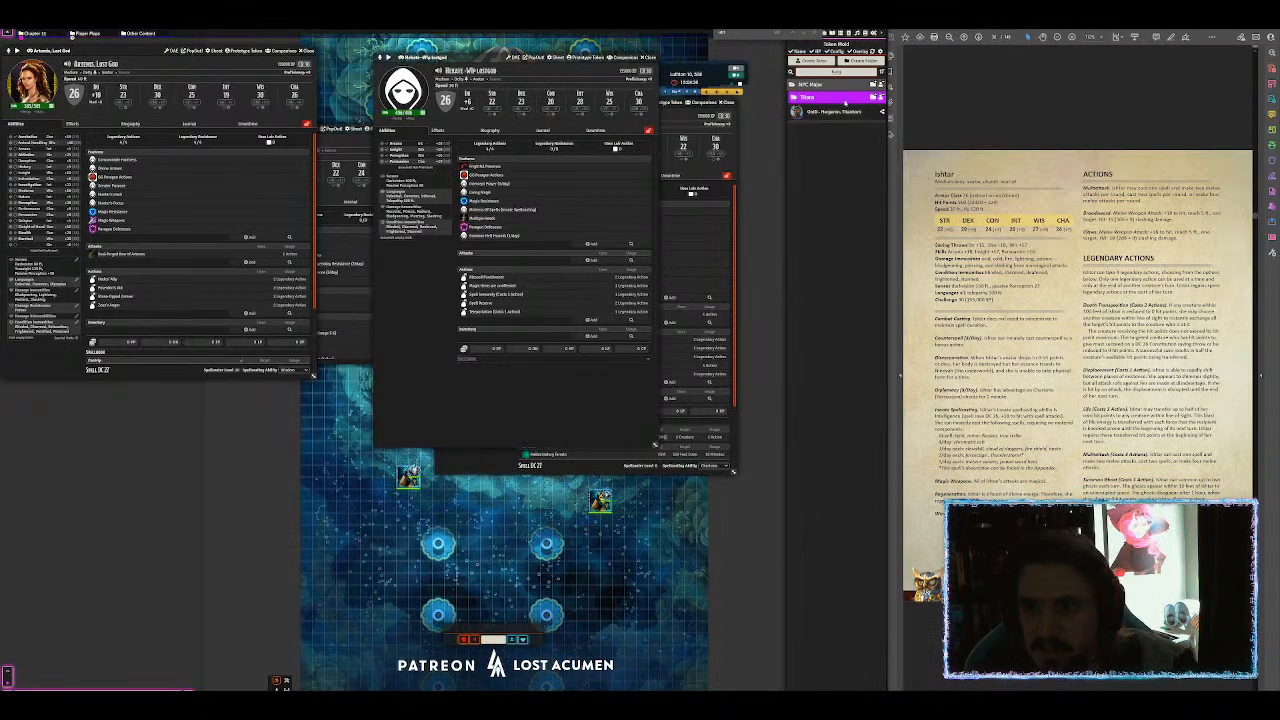
{"action": "left_click", "coordinate": [843, 112]}
{"action": "left_click_drag", "start_coordinate": [440, 254], "coordinate": [228, 79]}
{"action": "scroll", "coordinate": [321, 296], "scroll_direction": "down", "scroll_amount": 3}
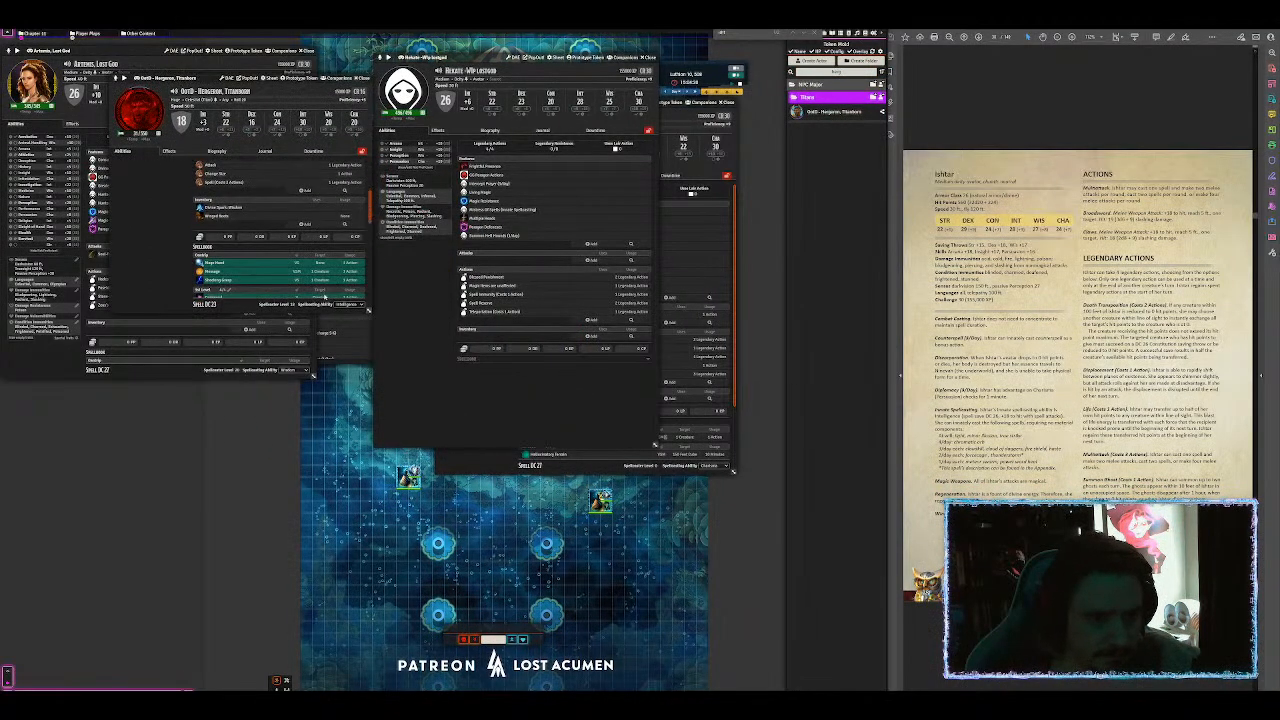
Step: Enlarge the Titanborn sheet and copy Meteor Swarm, Foresight, Mind Blank, Dominate Monster, Forcecage and Chain Lightning into Hekate's spellbook
{"action": "left_click_drag", "start_coordinate": [368, 311], "coordinate": [388, 660]}
{"action": "scroll", "coordinate": [315, 565], "scroll_direction": "down", "scroll_amount": 1}
{"action": "left_click_drag", "start_coordinate": [218, 643], "coordinate": [490, 410]}
{"action": "left_click_drag", "start_coordinate": [218, 635], "coordinate": [523, 388]}
{"action": "left_click_drag", "start_coordinate": [219, 616], "coordinate": [482, 400]}
{"action": "left_click_drag", "start_coordinate": [219, 607], "coordinate": [482, 402]}
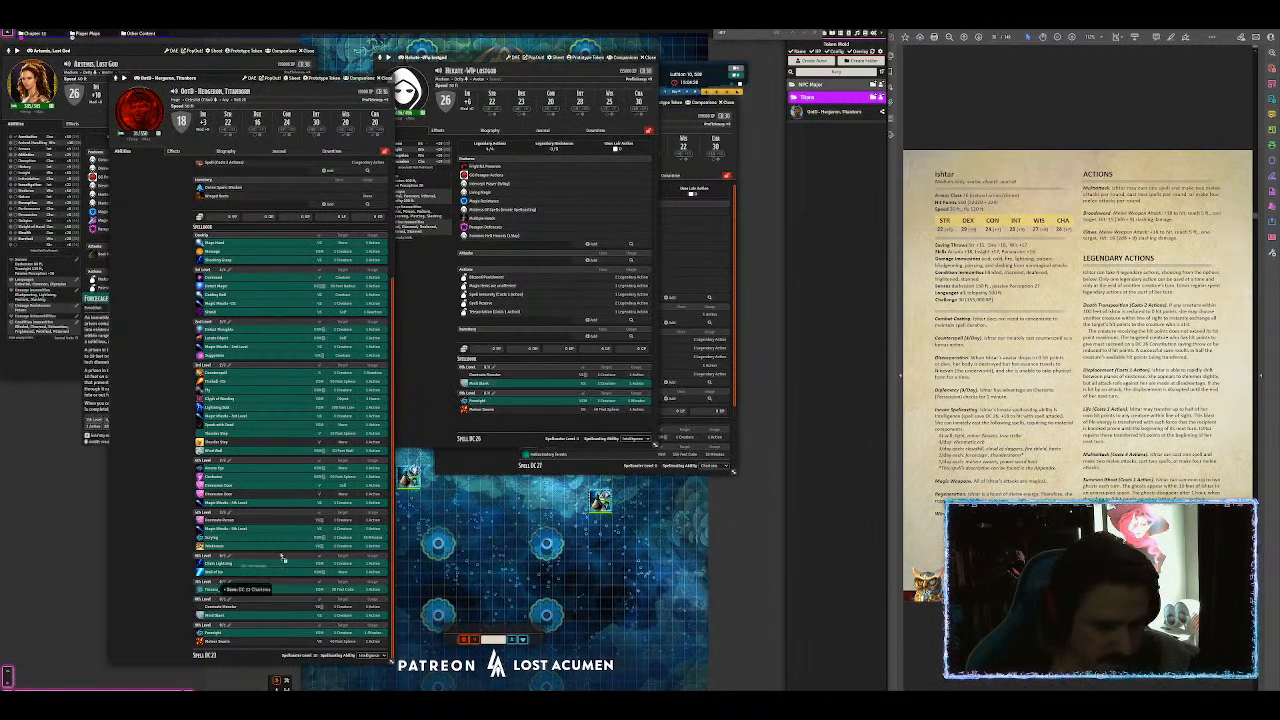
{"action": "left_click_drag", "start_coordinate": [245, 582], "coordinate": [480, 410]}
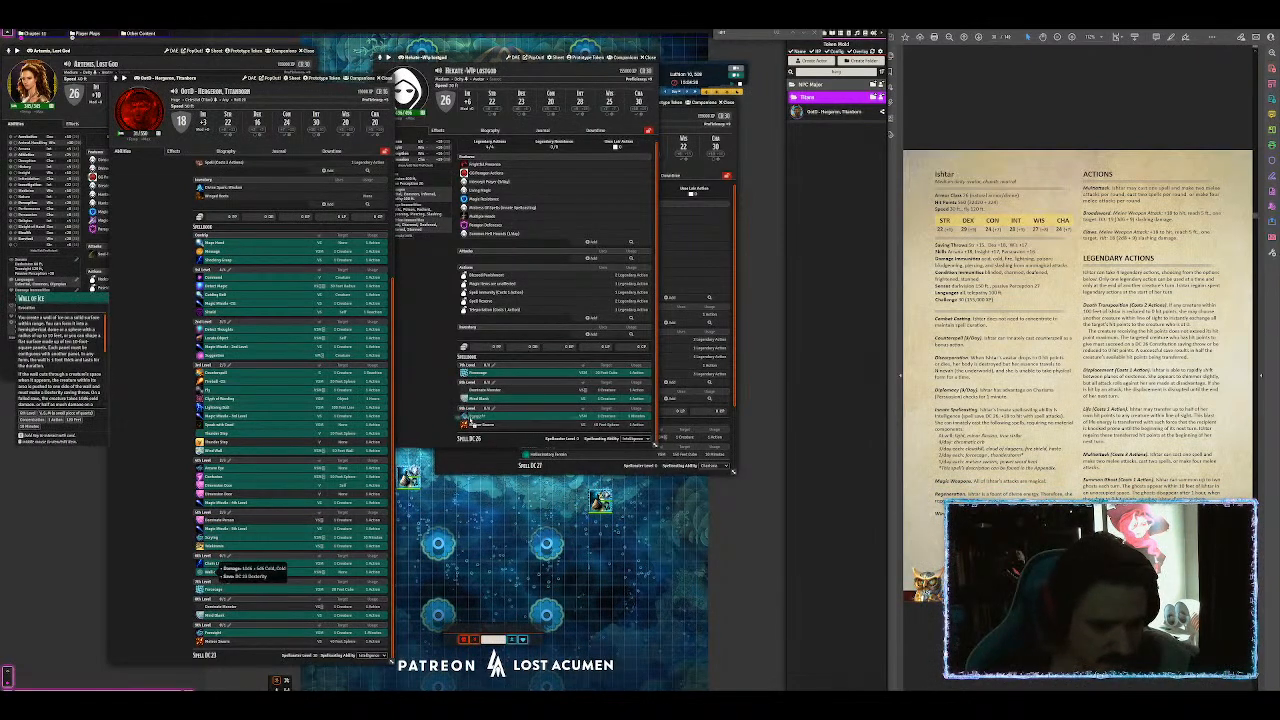
{"action": "left_click_drag", "start_coordinate": [213, 563], "coordinate": [455, 428]}
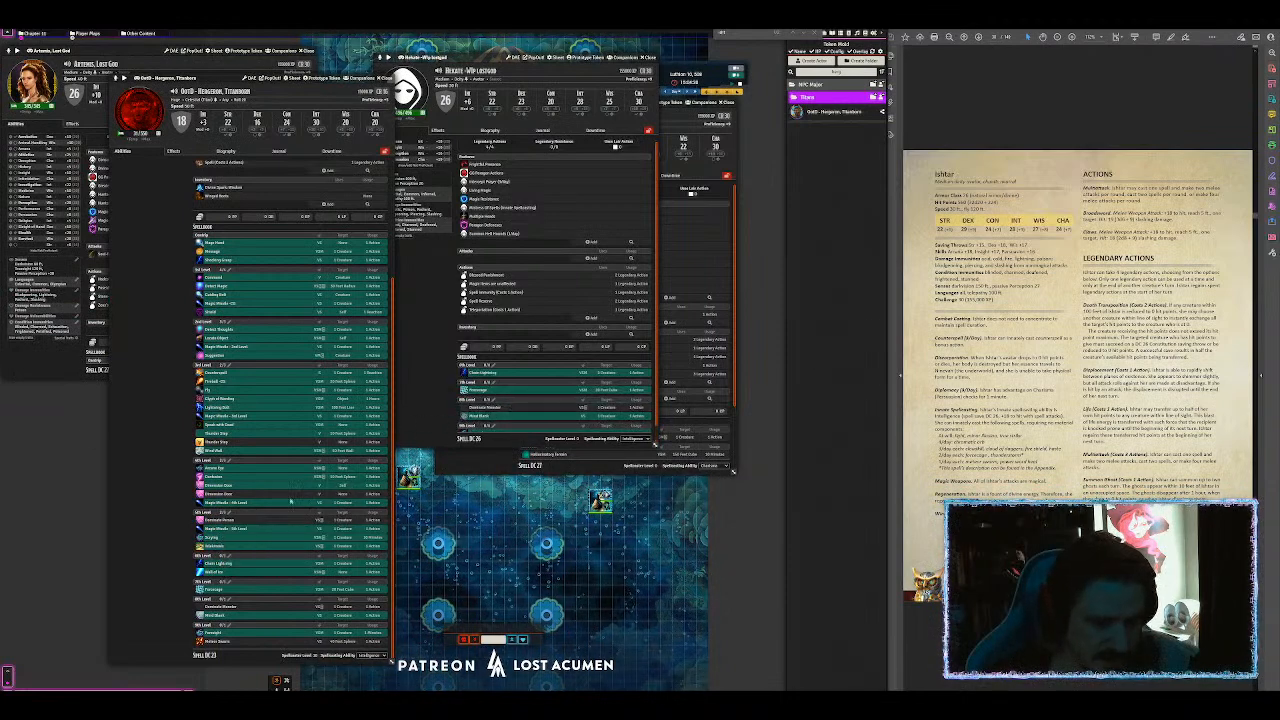
Step: Copy the 5th-level spells Telekinesis, Scrying, Magic Missile and Dominate Person from the Titanborn sheet into Hekate's spellbook
{"action": "left_click_drag", "start_coordinate": [213, 538], "coordinate": [517, 404]}
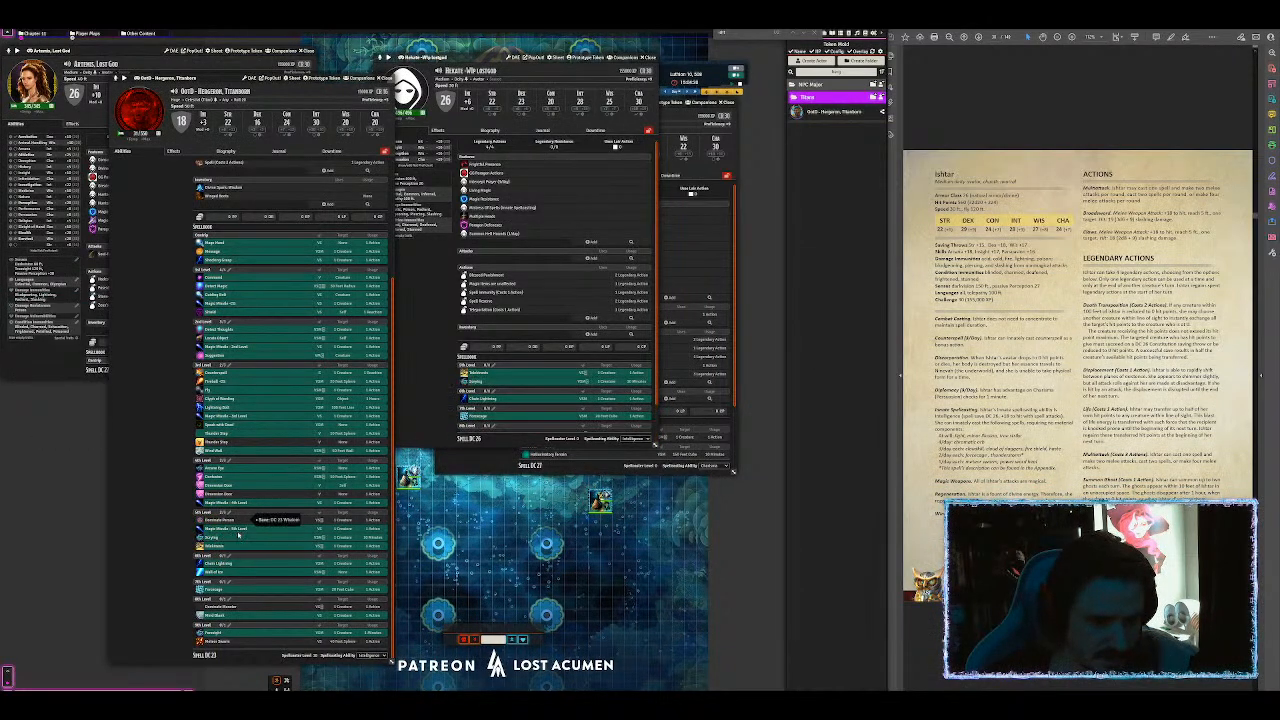
{"action": "left_click_drag", "start_coordinate": [215, 529], "coordinate": [498, 404]}
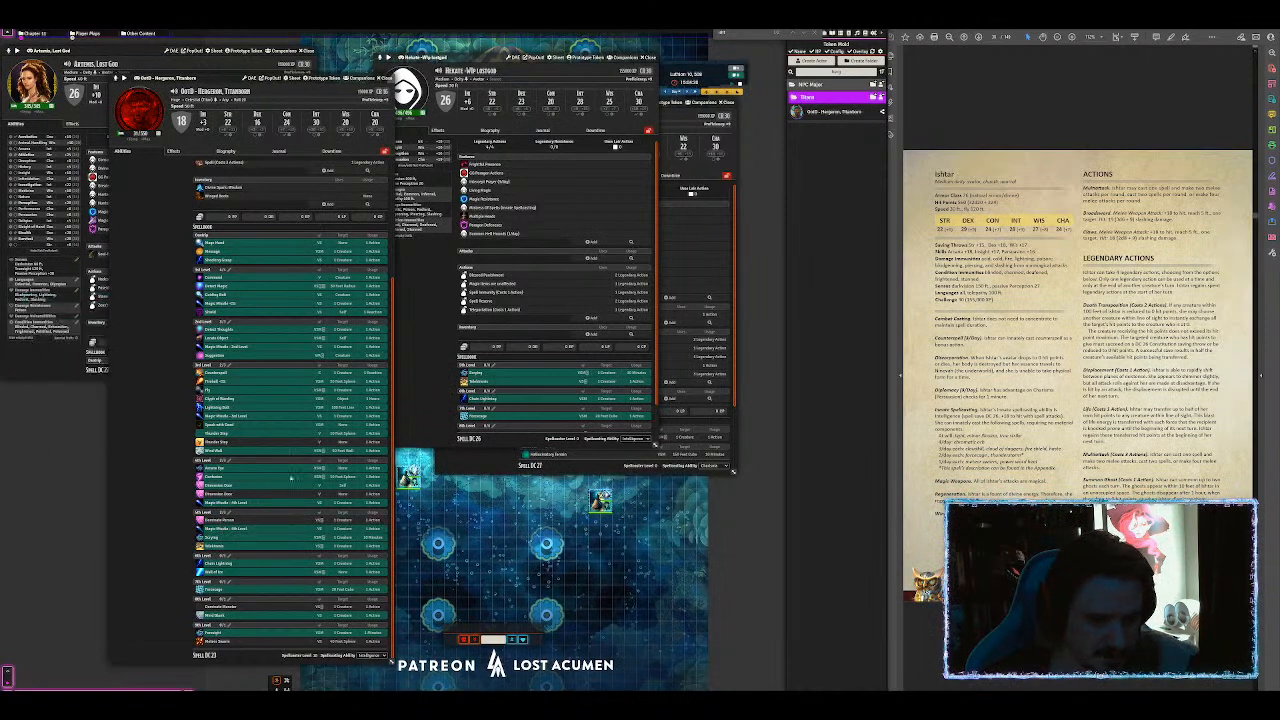
{"action": "left_click_drag", "start_coordinate": [236, 514], "coordinate": [498, 384]}
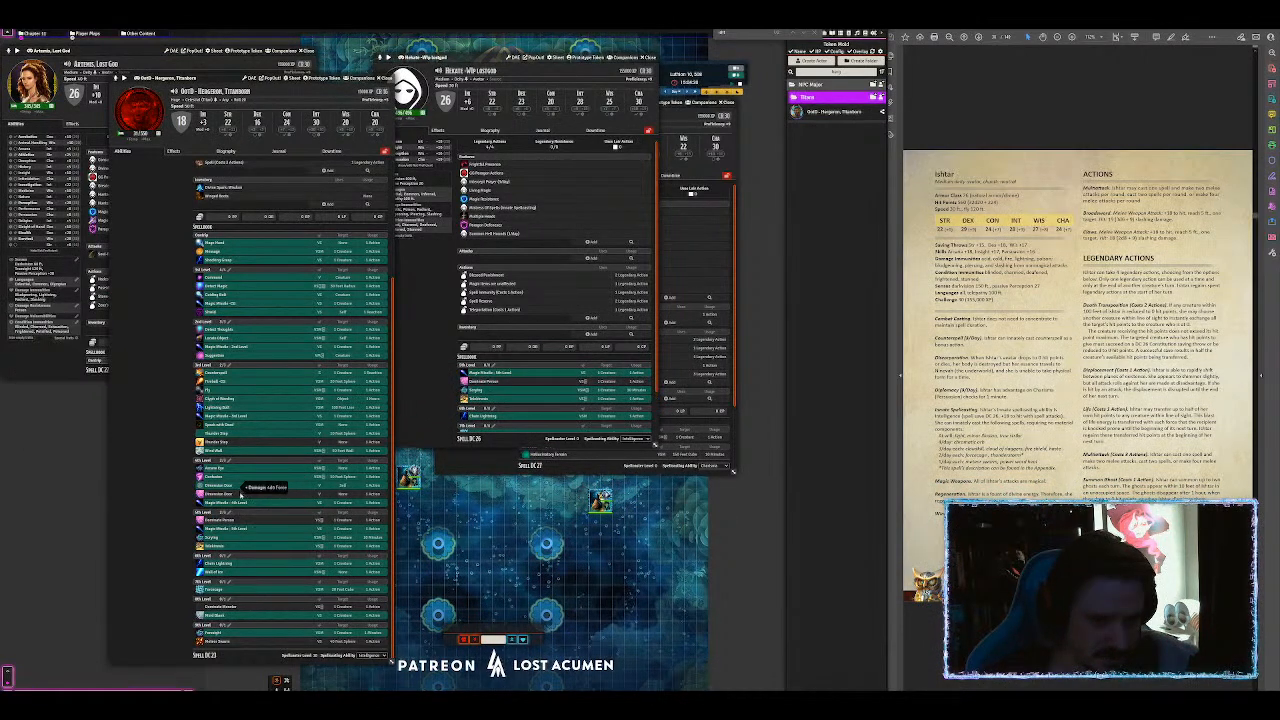
Step: Copy the 4th-level spells Magic Missile, Dimension Door, Confusion and Arcane Eye from the Titanborn sheet into Hekate's spellbook
{"action": "left_click_drag", "start_coordinate": [230, 504], "coordinate": [490, 400]}
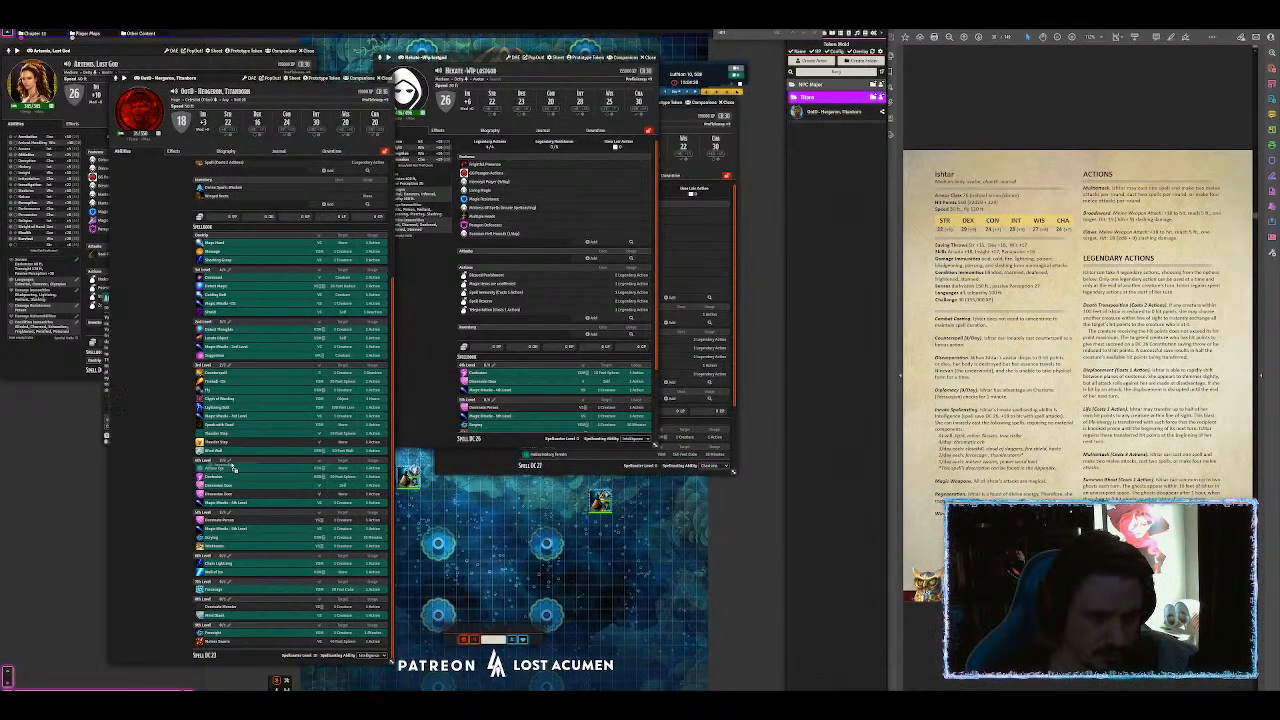
{"action": "left_click_drag", "start_coordinate": [220, 452], "coordinate": [325, 428]}
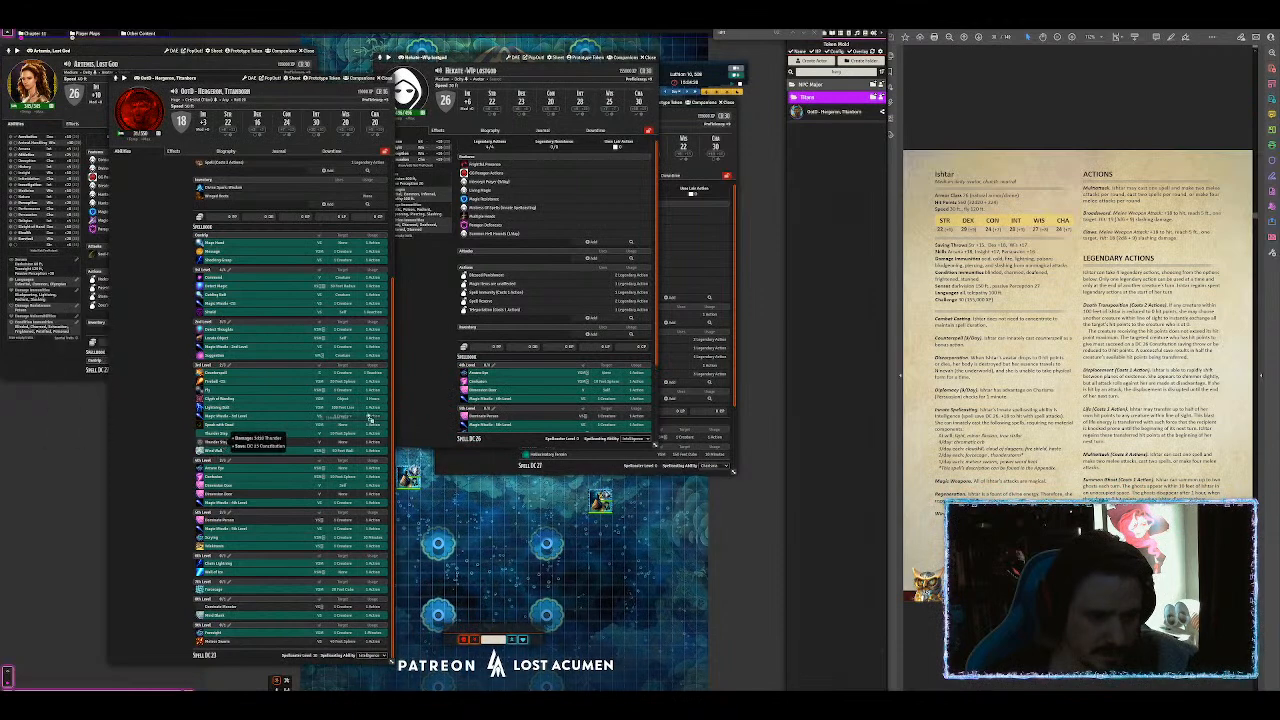
Step: Copy the 3rd-level spells Wind Wall, Thunder Step, Speak with Dead, Magic Missile, Lightning Bolt, Glyph of Warding, Fly, Fireball and Counterspell into Hekate's spellbook
{"action": "left_click_drag", "start_coordinate": [499, 386], "coordinate": [500, 387]}
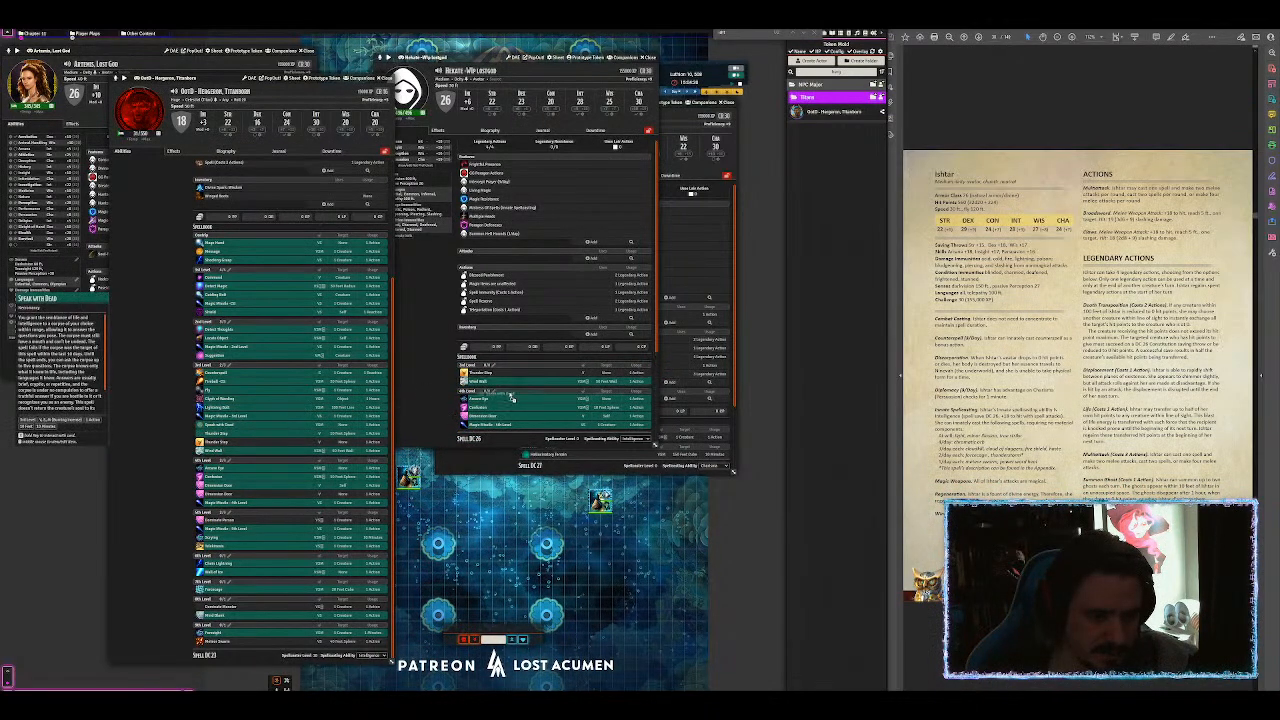
{"action": "left_click_drag", "start_coordinate": [249, 413], "coordinate": [537, 398]}
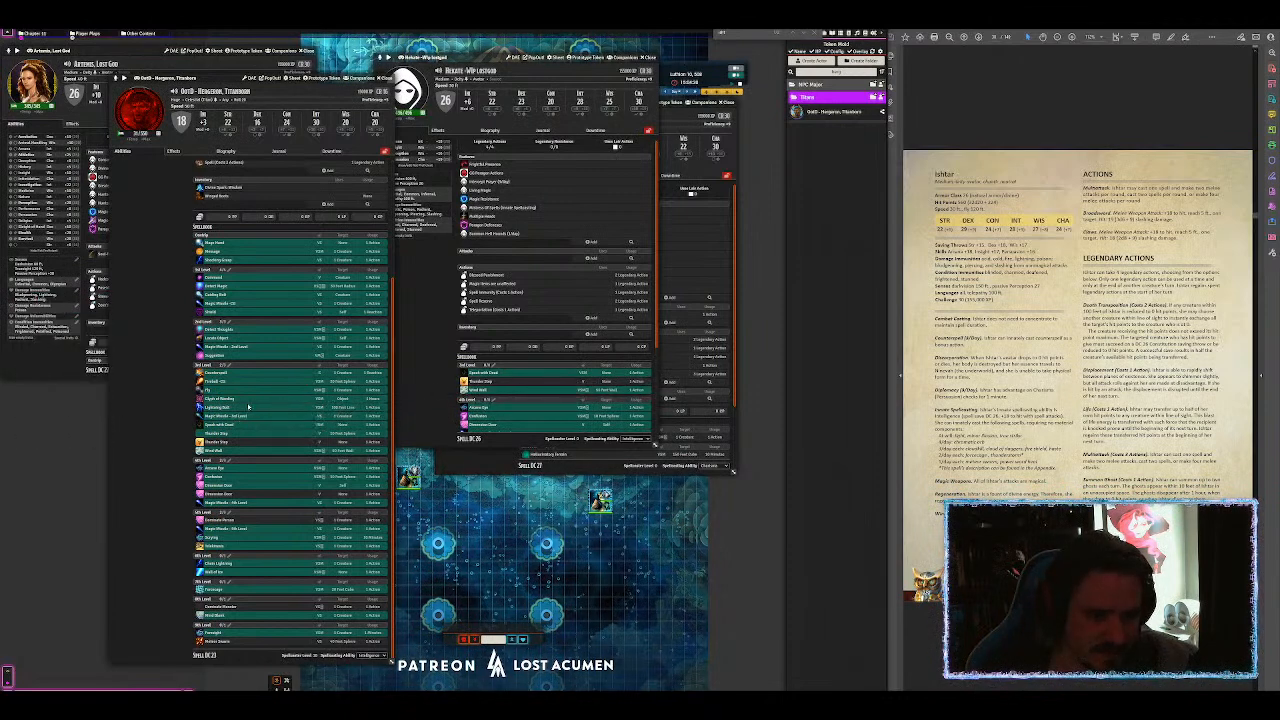
{"action": "left_click_drag", "start_coordinate": [239, 408], "coordinate": [490, 393]}
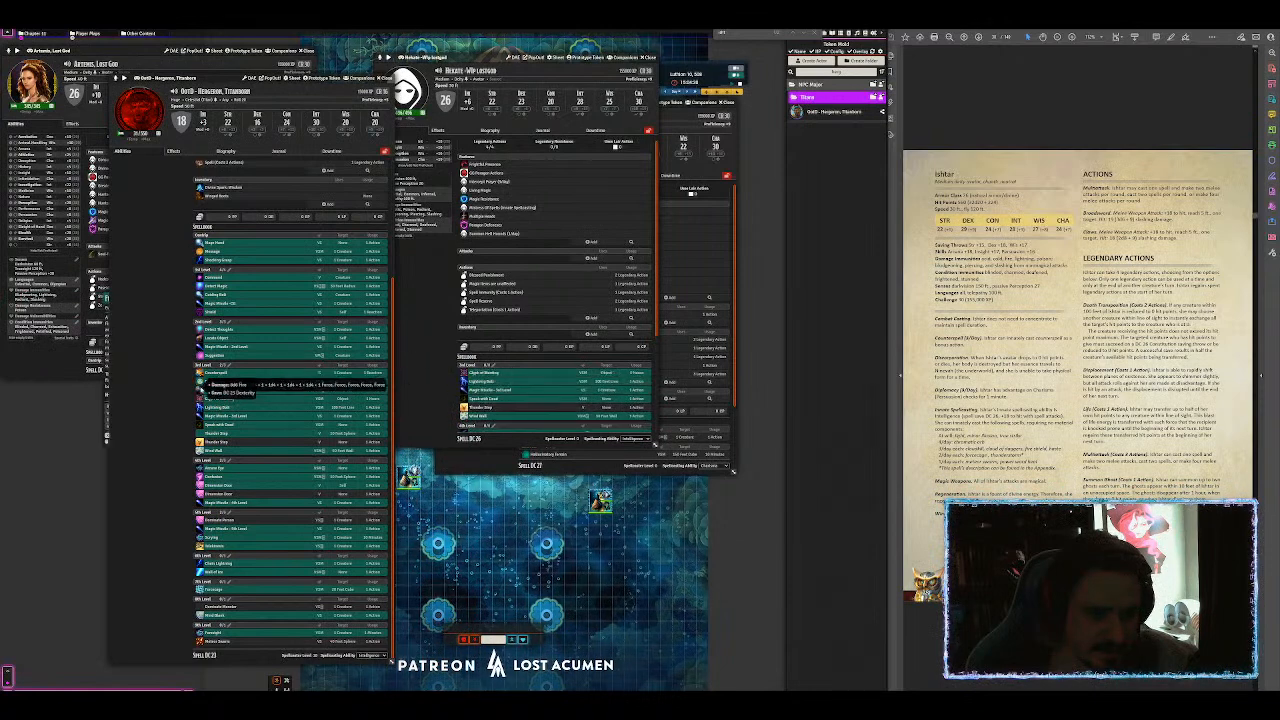
{"action": "left_click_drag", "start_coordinate": [208, 390], "coordinate": [490, 395]}
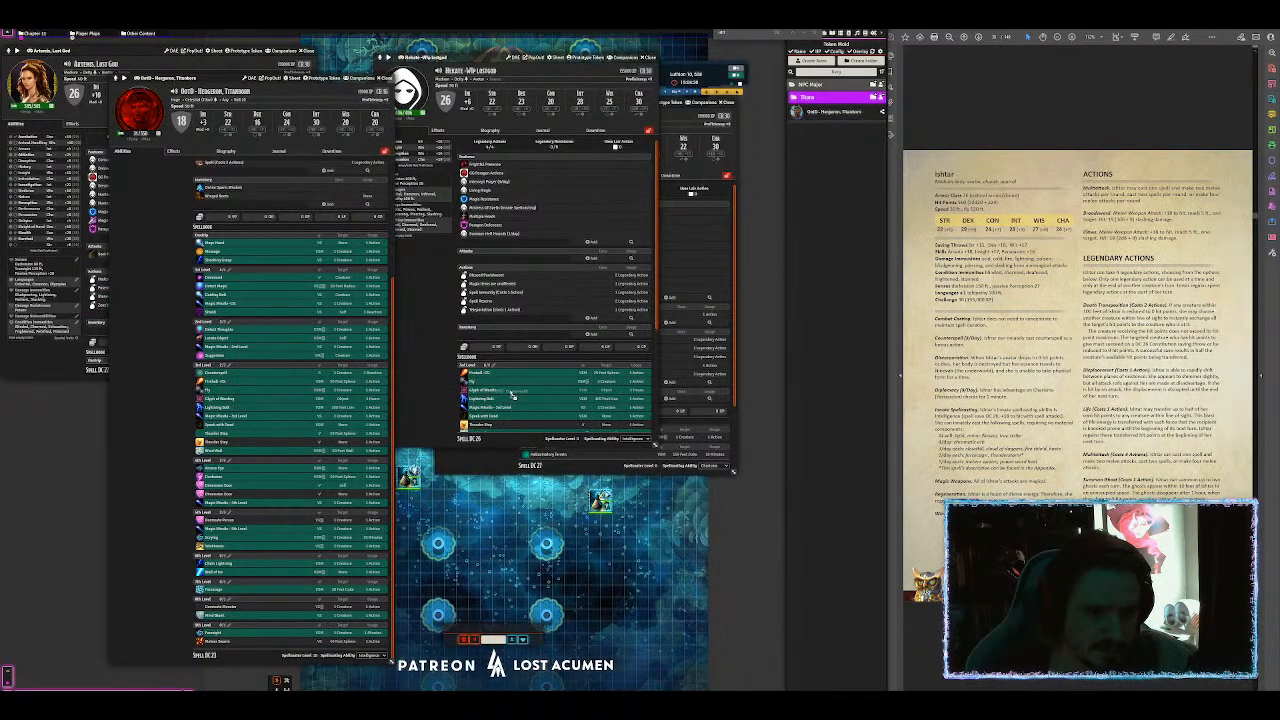
Step: Copy the 2nd-level spells Suggestion and Magic Missile from the Titanborn sheet into Hekate's spellbook
{"action": "left_click_drag", "start_coordinate": [228, 357], "coordinate": [508, 403]}
{"action": "left_click_drag", "start_coordinate": [228, 348], "coordinate": [497, 391]}
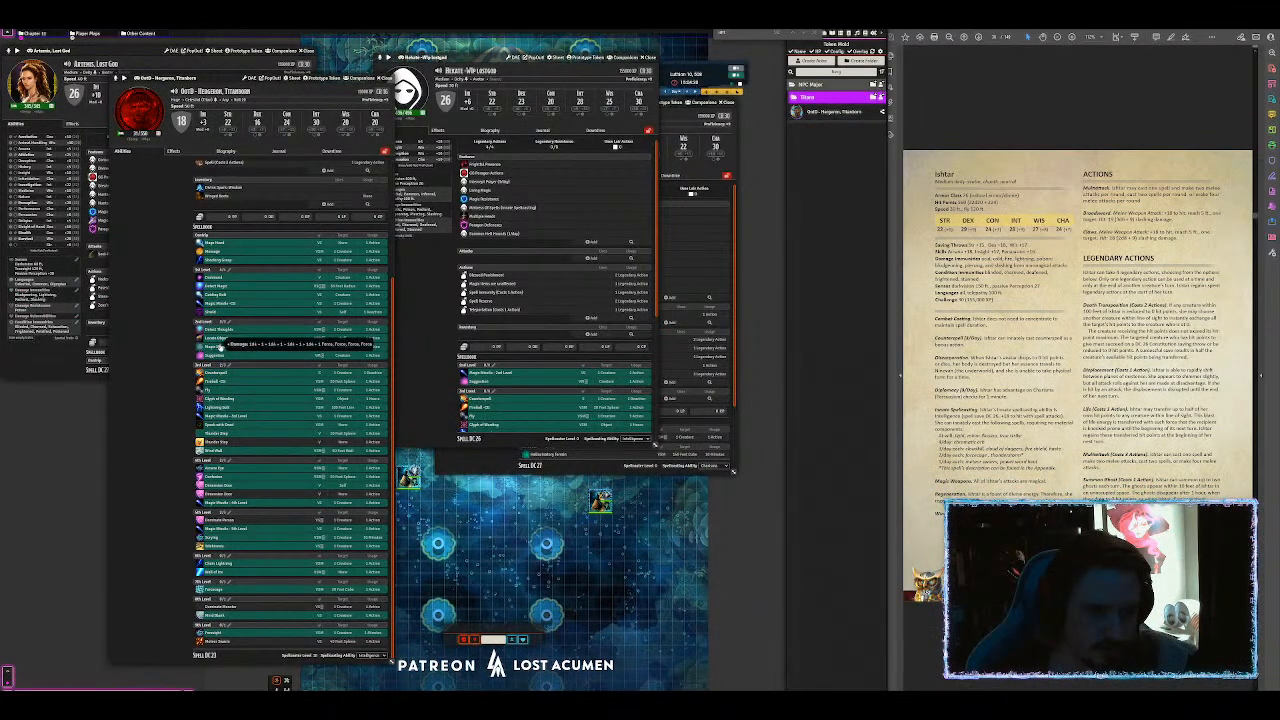
{"action": "left_click_drag", "start_coordinate": [222, 346], "coordinate": [459, 370]}
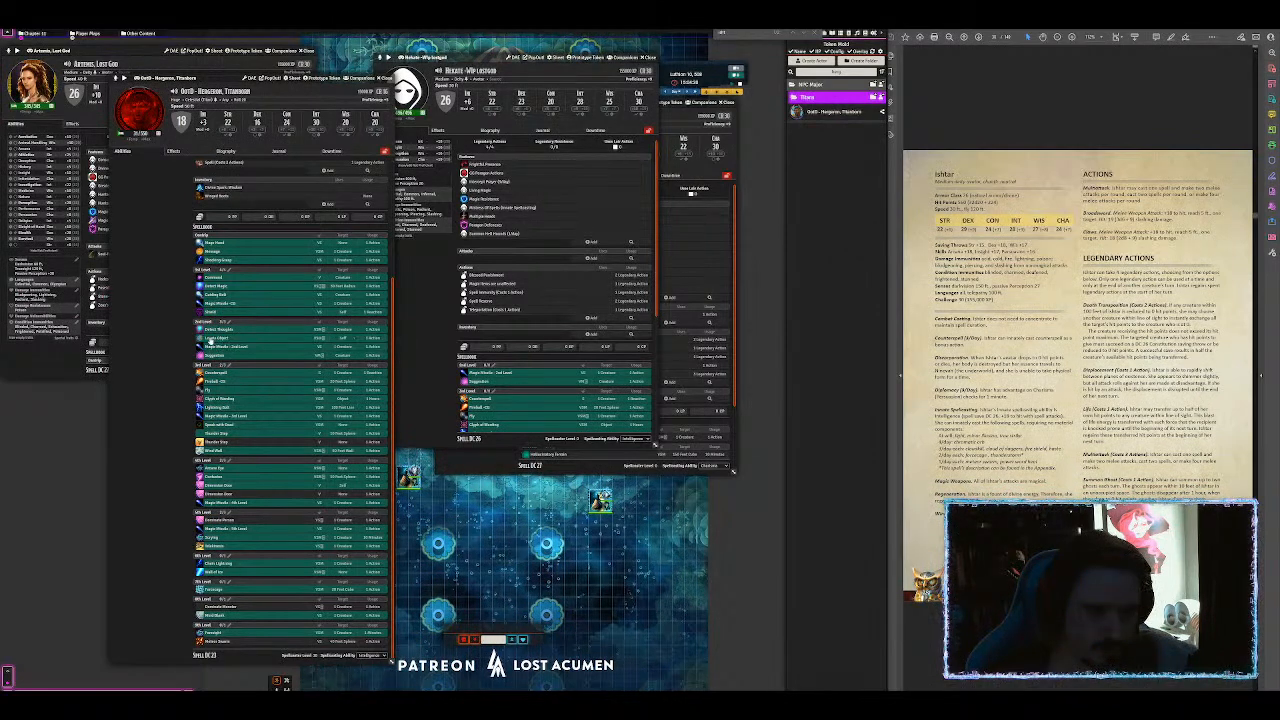
Step: Copy the cantrips Mage Hand and Message from the Titanborn sheet into Hekate's spellbook
{"action": "scroll", "coordinate": [247, 345], "scroll_direction": "up", "scroll_amount": 3}
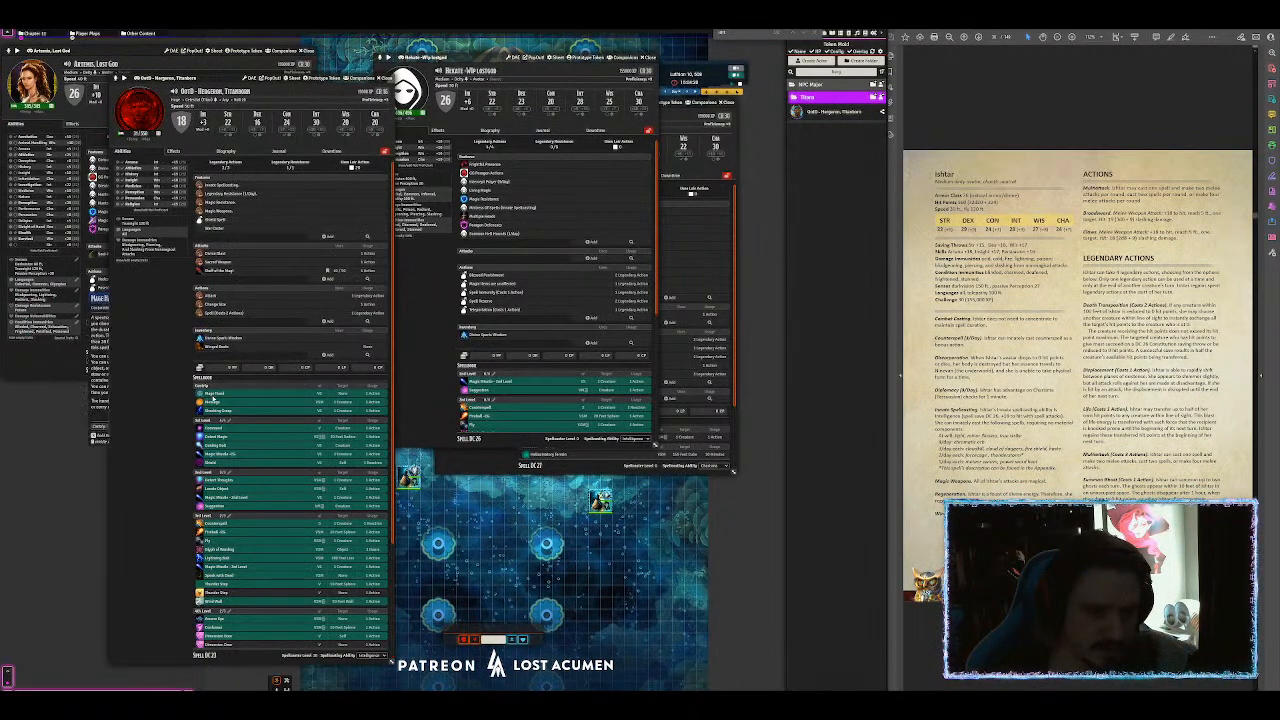
{"action": "left_click_drag", "start_coordinate": [210, 399], "coordinate": [428, 383]}
{"action": "left_click_drag", "start_coordinate": [214, 403], "coordinate": [497, 393]}
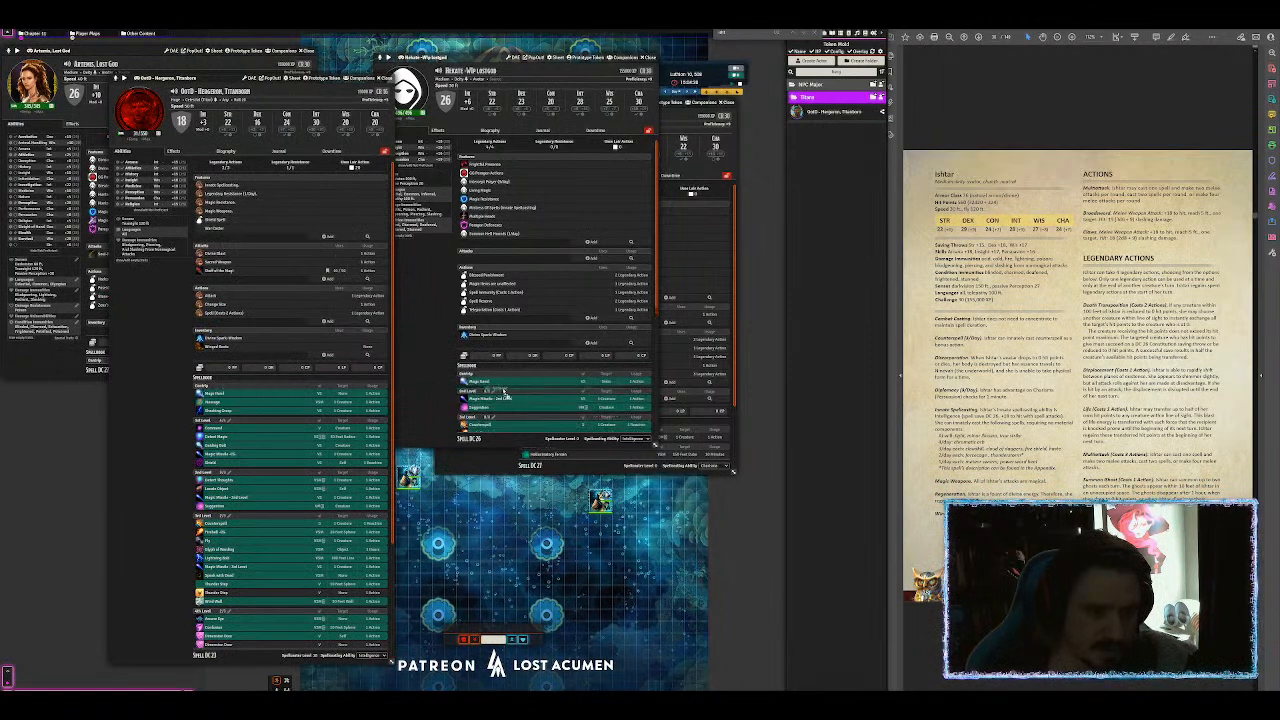
{"action": "left_click_drag", "start_coordinate": [234, 414], "coordinate": [515, 400]}
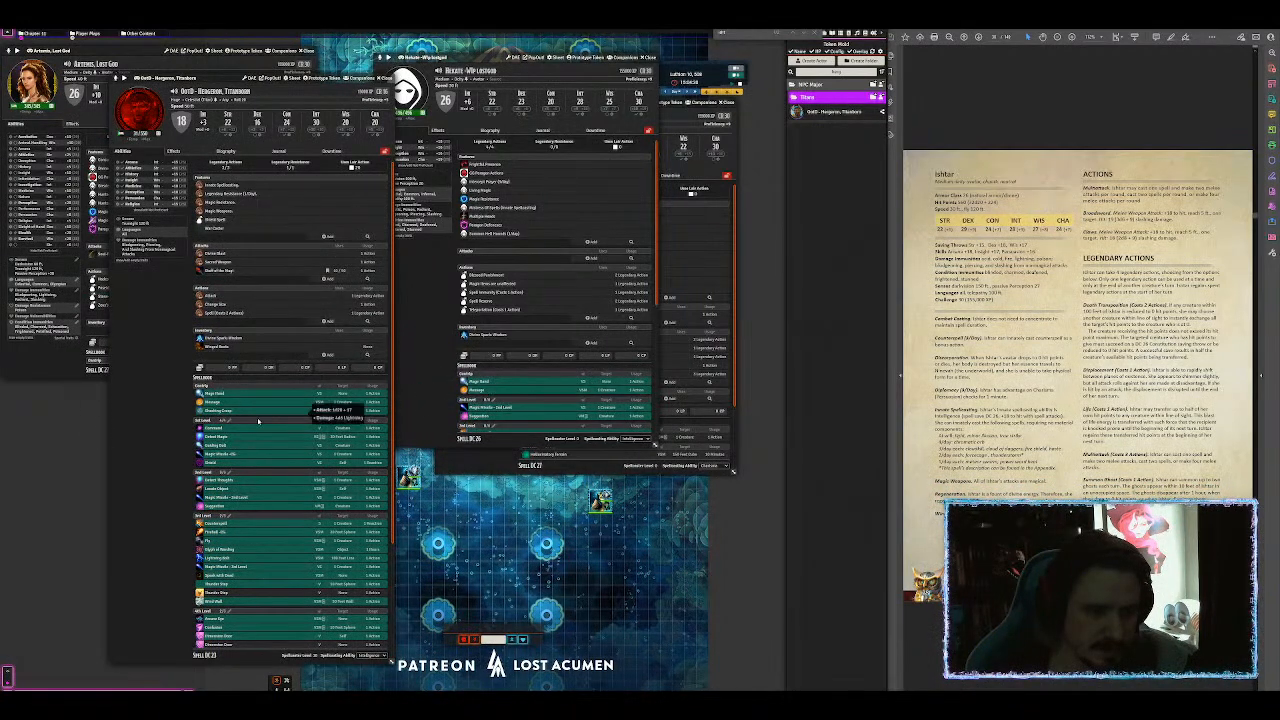
Step: Look up the Chill Touch cantrip with a quick search and add it to Hekate's spellbook
{"action": "left_click", "coordinate": [428, 408]}
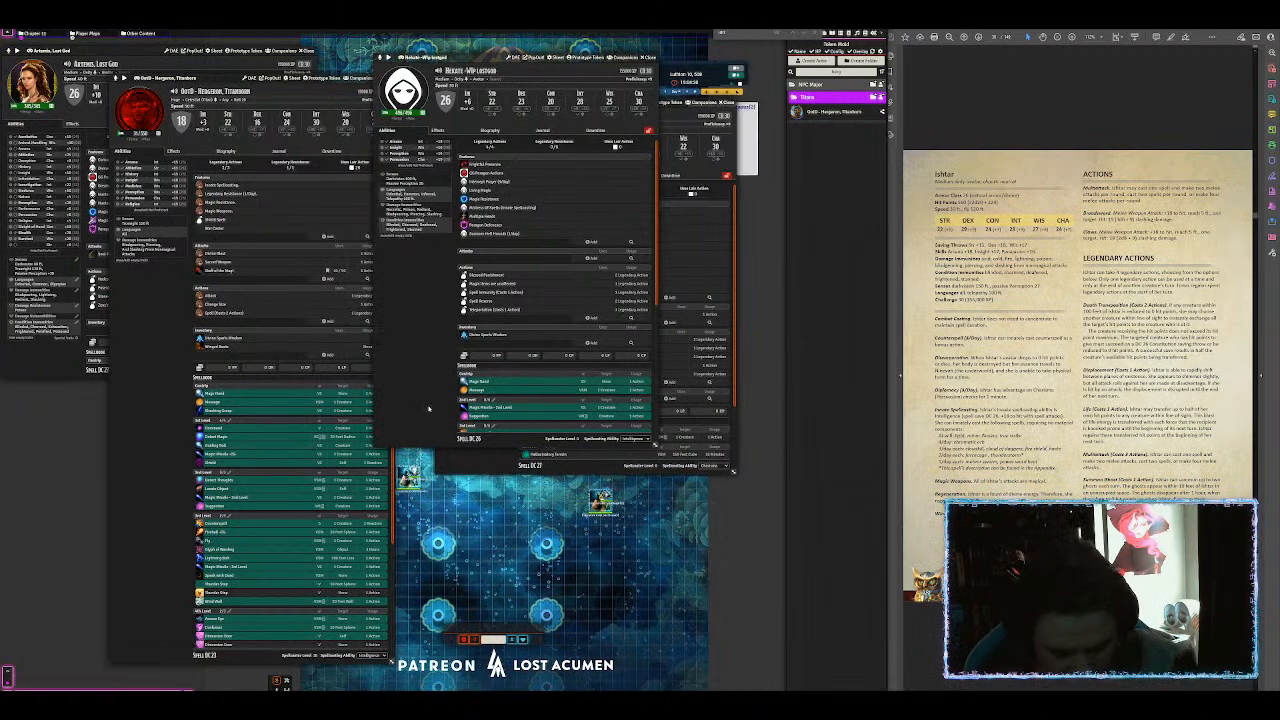
{"action": "key", "text": "ctrl+space"}
{"action": "type", "text": "chill tou"}
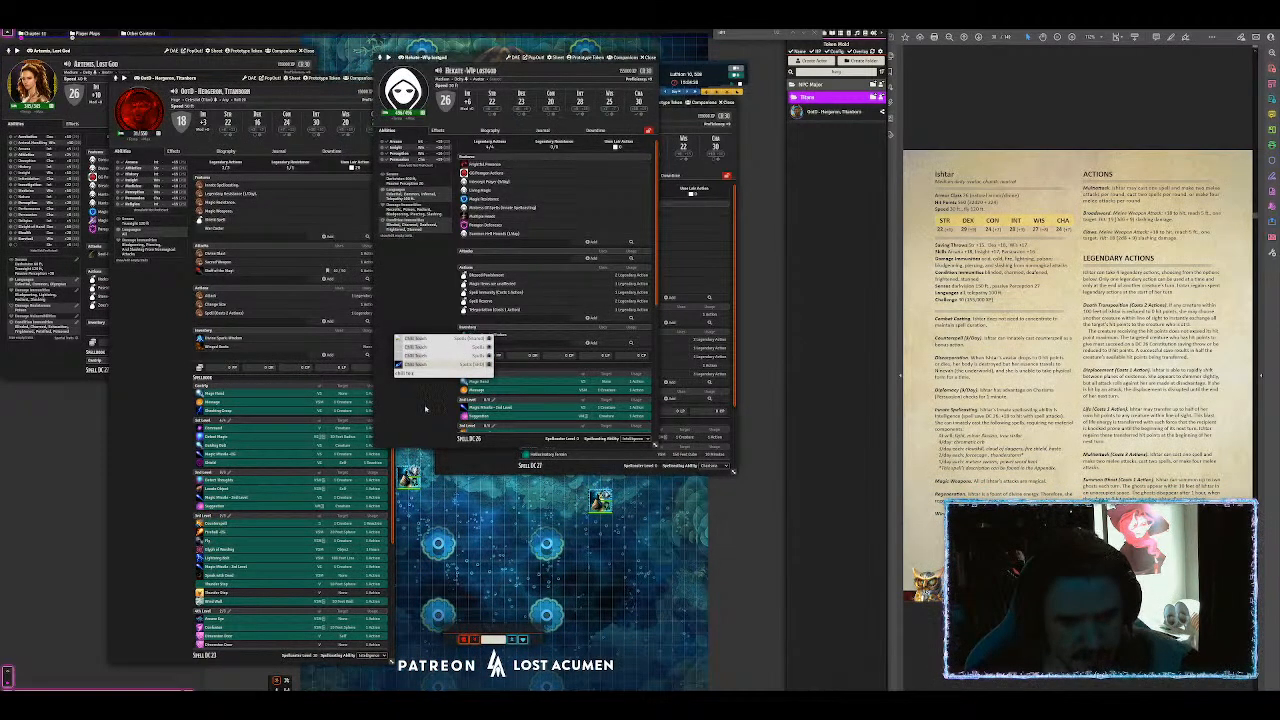
{"action": "left_click_drag", "start_coordinate": [526, 388], "coordinate": [527, 390]}
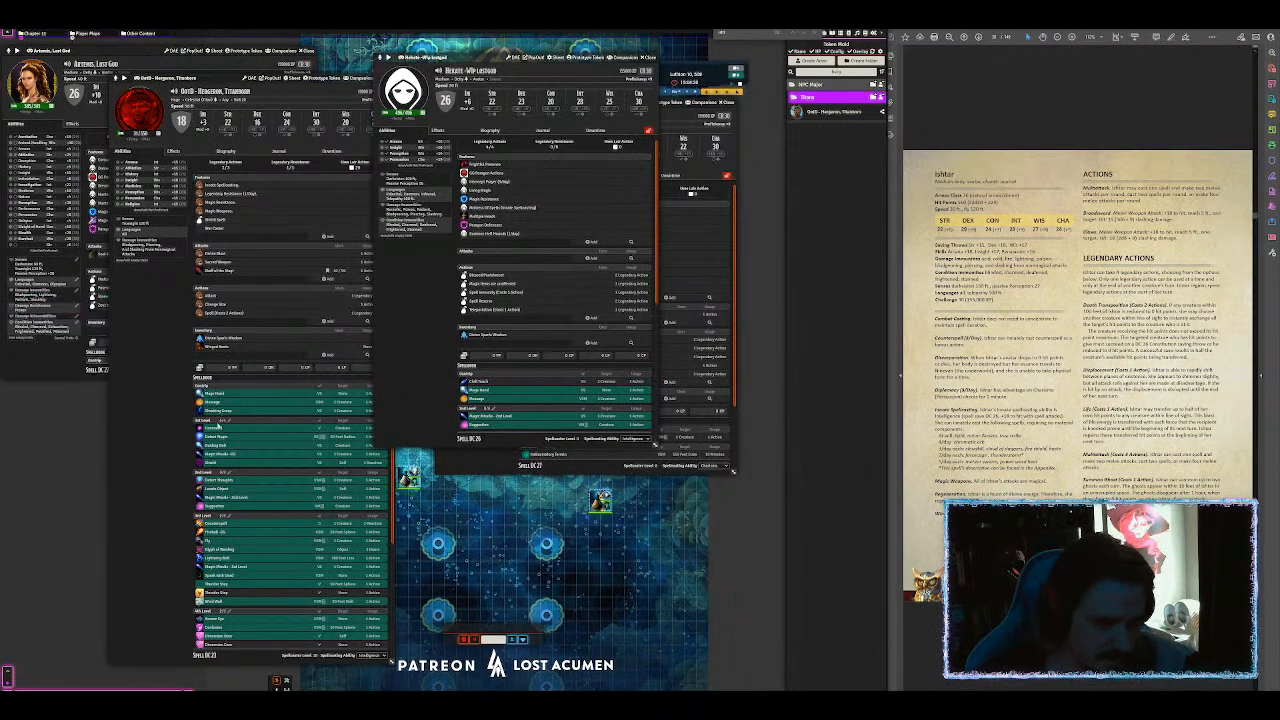
Step: Copy 1st-level spells including Command, Detect Magic and Shield into Hekate's spellbook, and close the Titanborn sheet
{"action": "left_click_drag", "start_coordinate": [217, 429], "coordinate": [512, 398]}
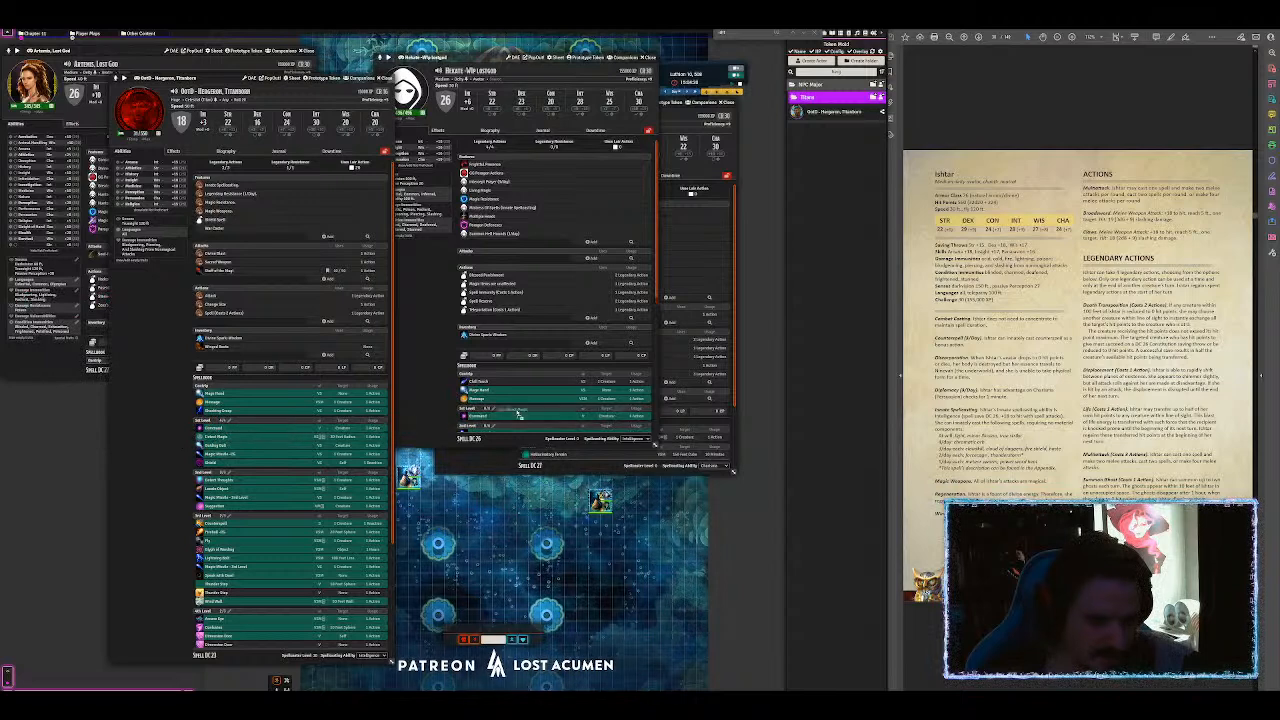
{"action": "left_click_drag", "start_coordinate": [513, 417], "coordinate": [505, 420]}
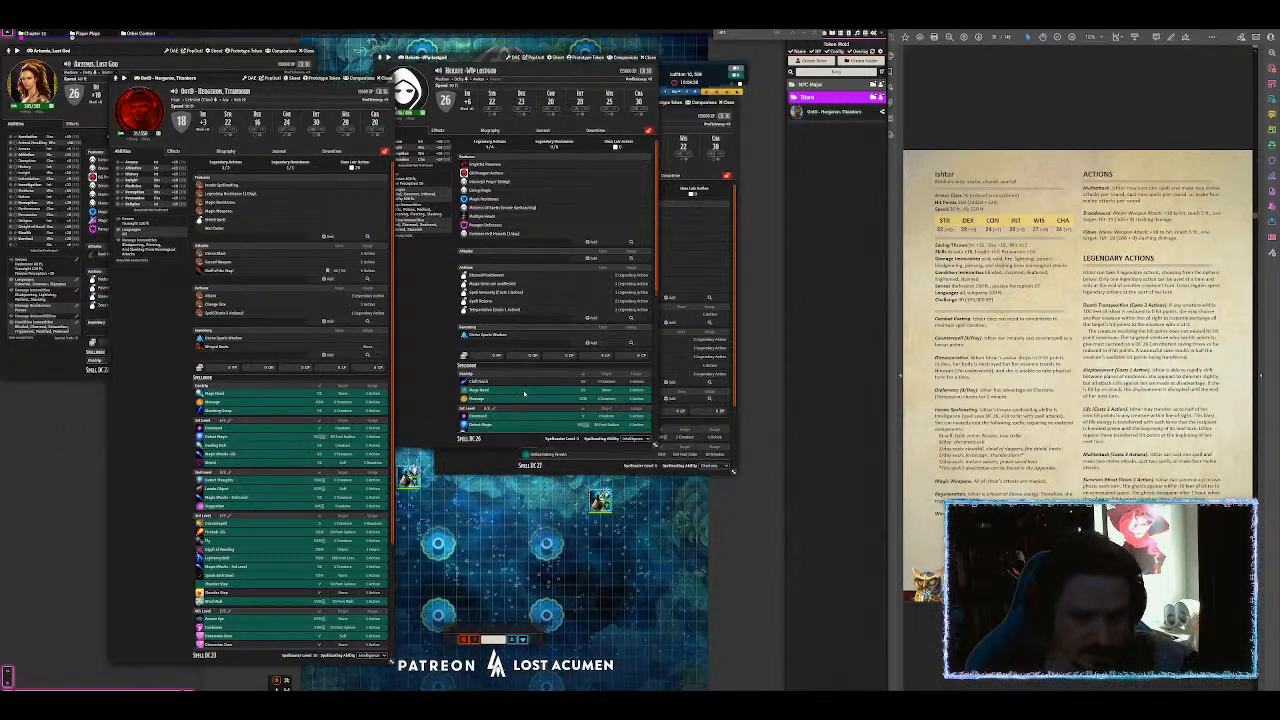
{"action": "scroll", "coordinate": [531, 405], "scroll_direction": "down", "scroll_amount": 2}
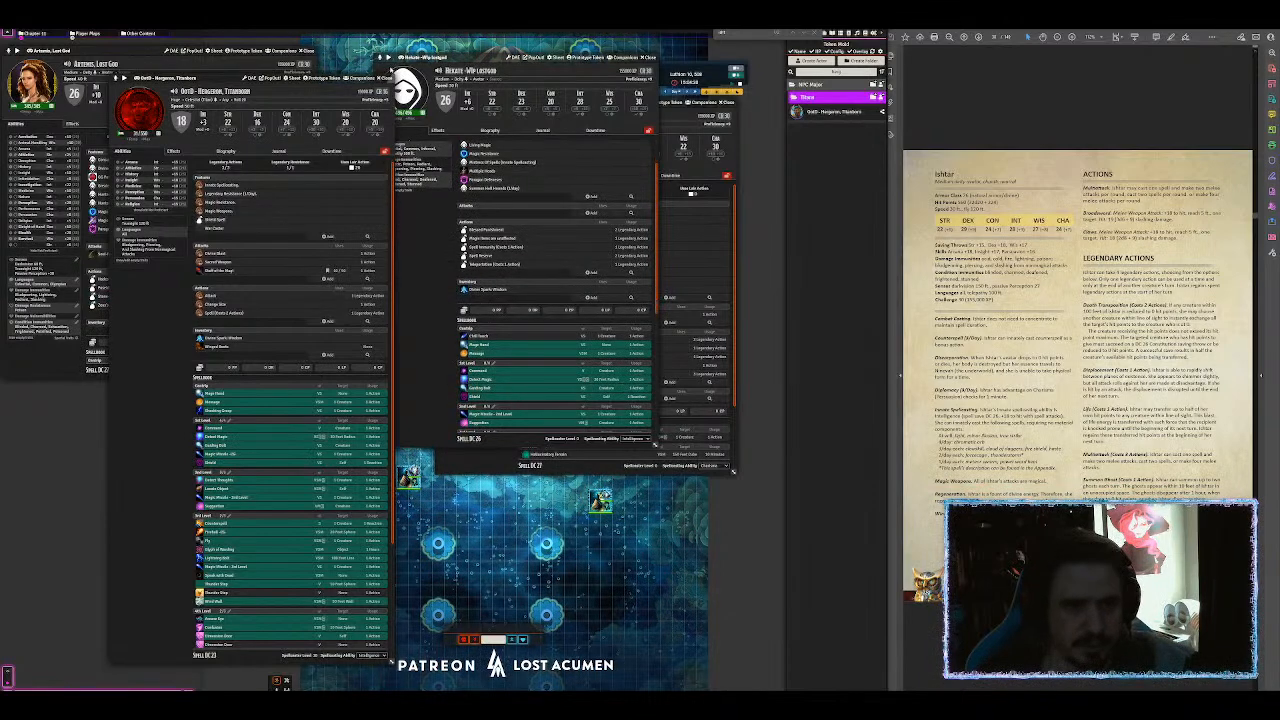
{"action": "left_click", "coordinate": [386, 78]}
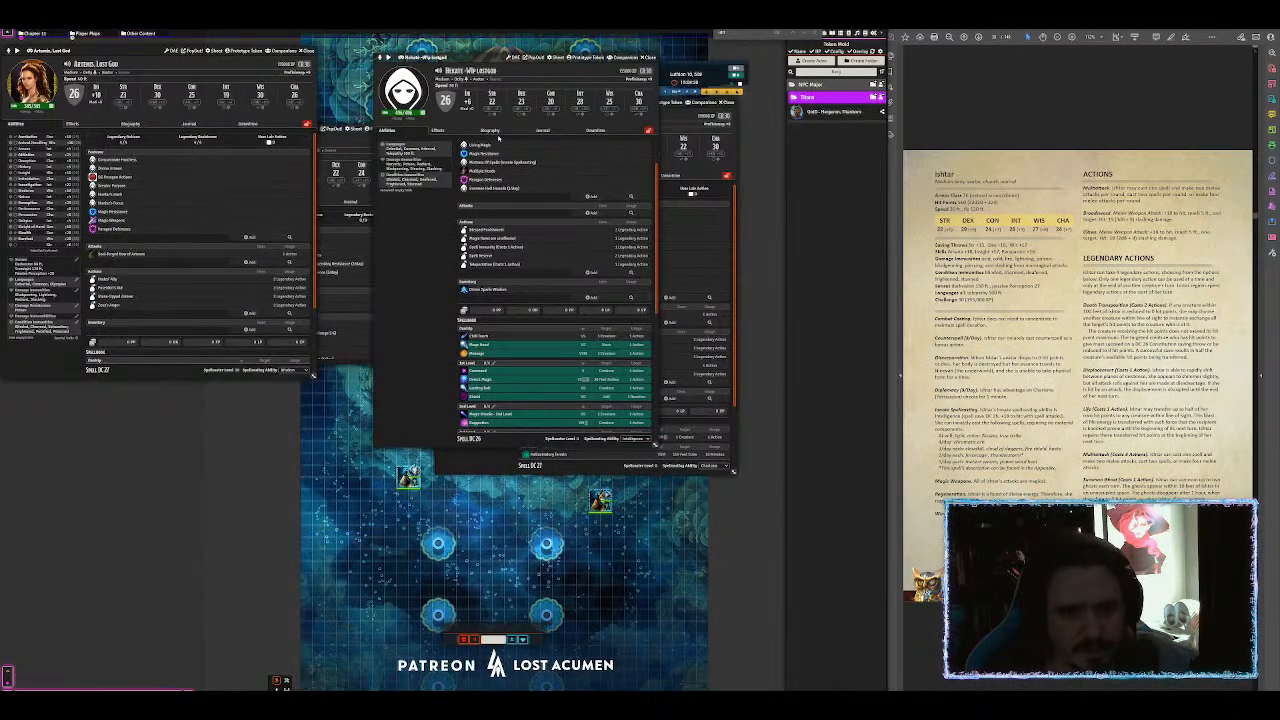
Step: Search the PDF for "hell hound" and copy the full Elite Hell Hound stat block
{"action": "mouse_move", "coordinate": [497, 188]}
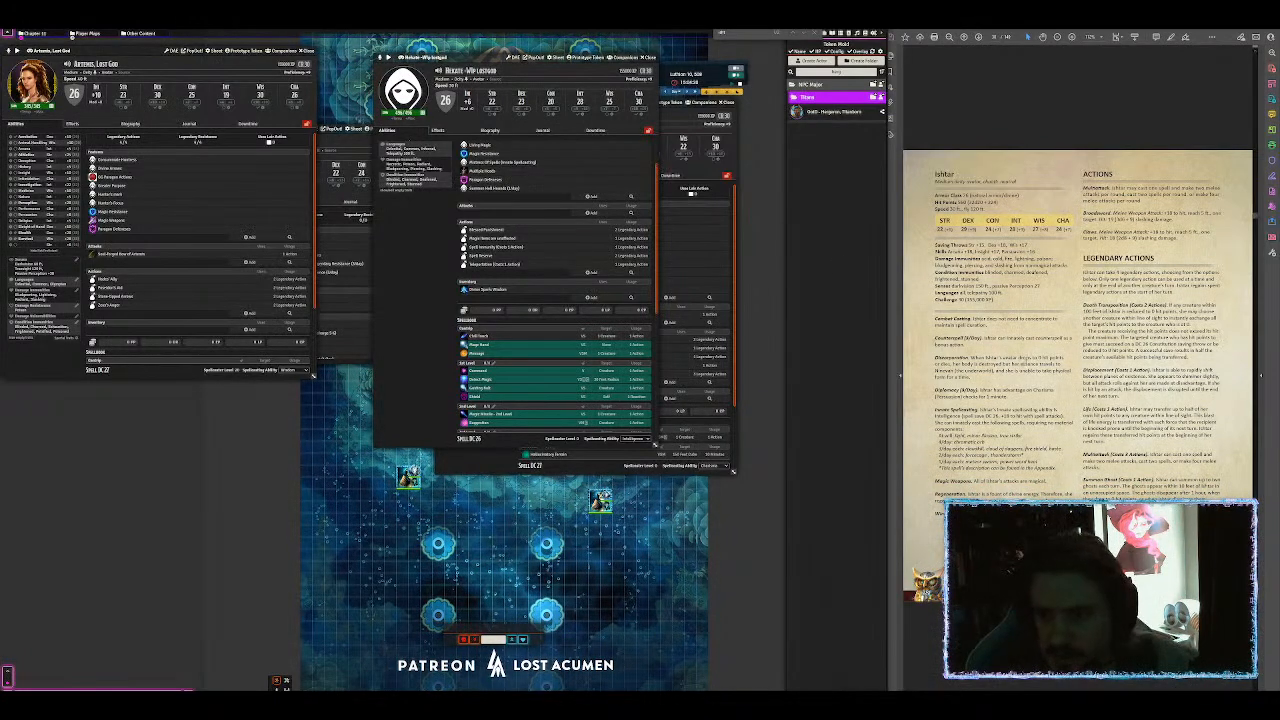
{"action": "scroll", "coordinate": [1061, 415], "scroll_direction": "down", "scroll_amount": 7}
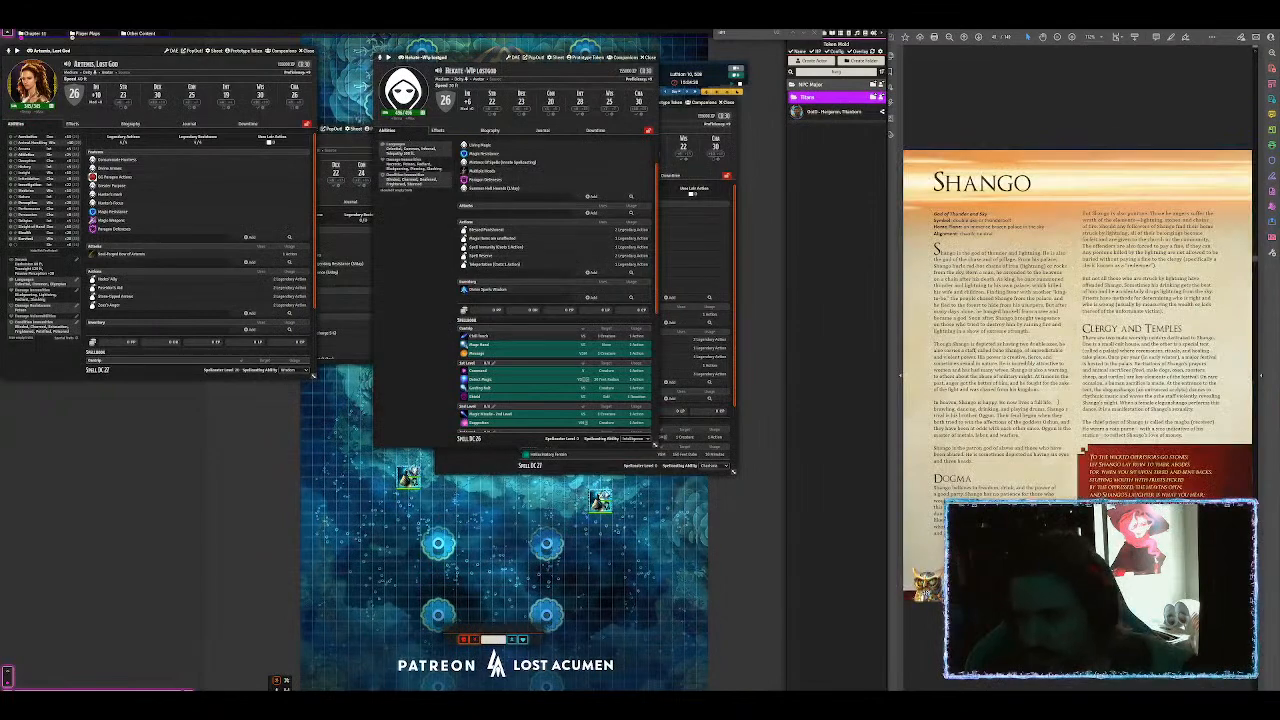
{"action": "scroll", "coordinate": [1077, 400], "scroll_direction": "down", "scroll_amount": 9}
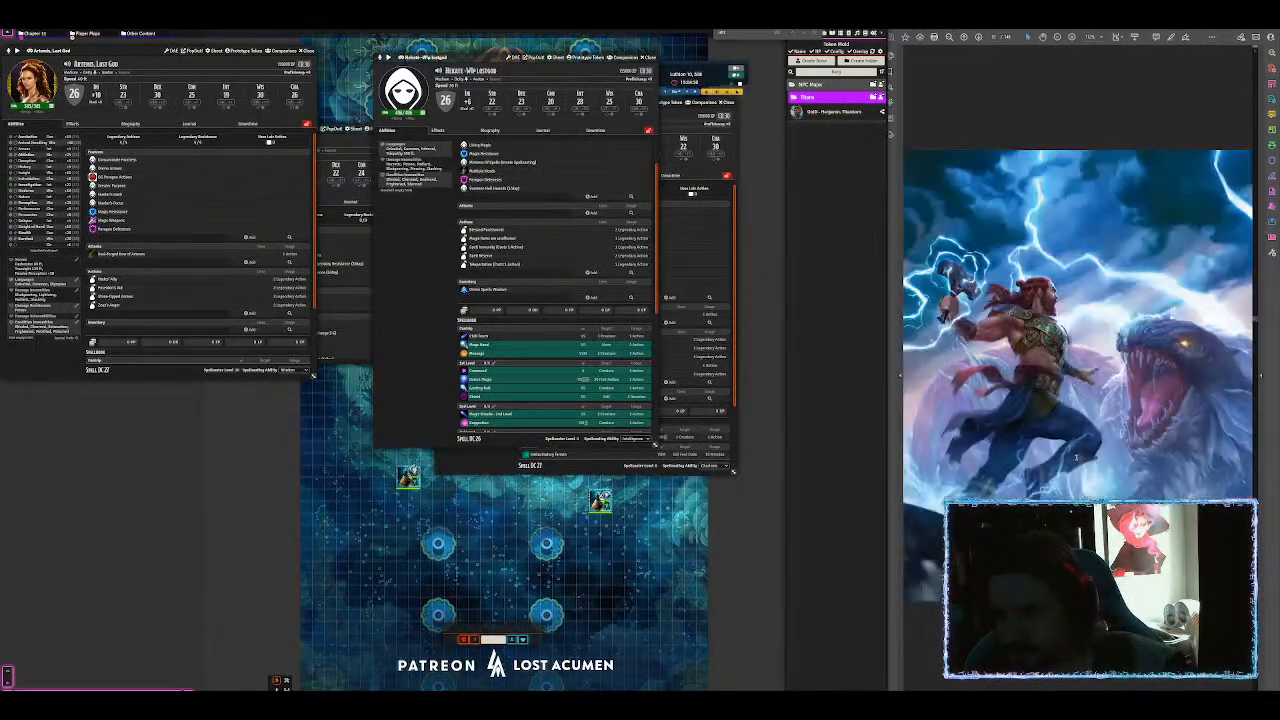
{"action": "scroll", "coordinate": [1077, 400], "scroll_direction": "down", "scroll_amount": 8}
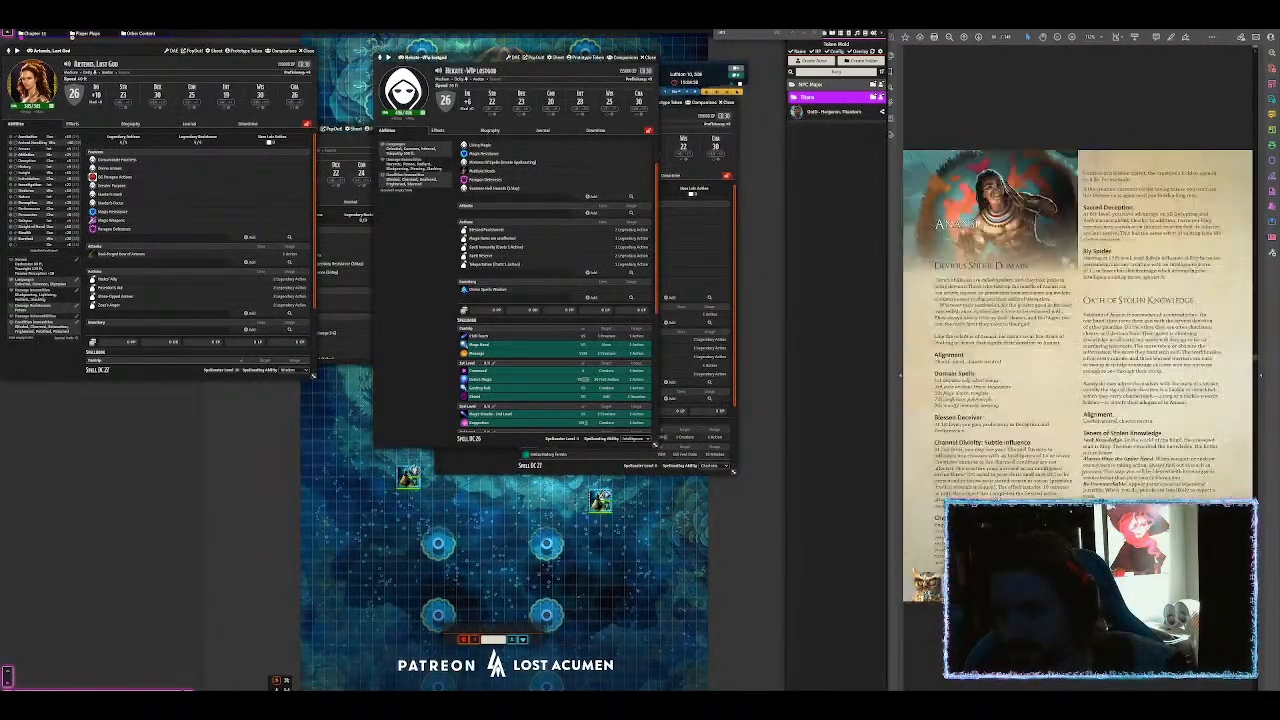
{"action": "scroll", "coordinate": [1077, 400], "scroll_direction": "down", "scroll_amount": 4}
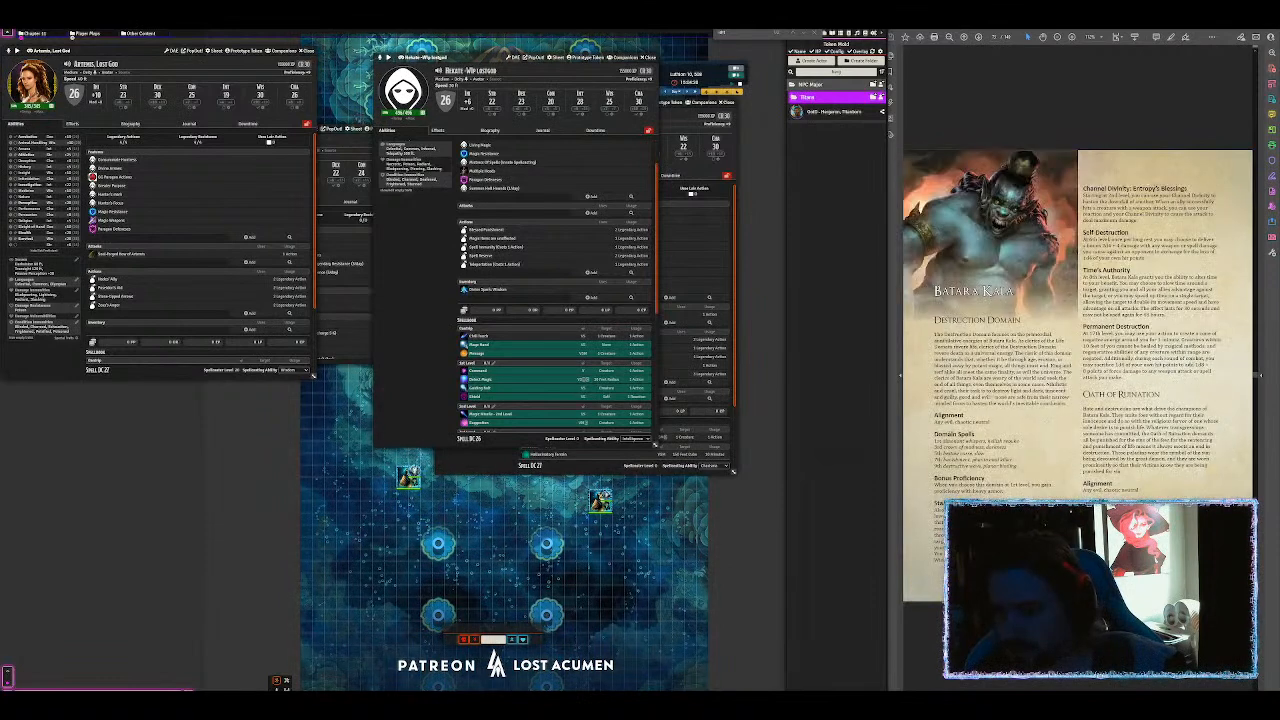
{"action": "key", "text": "ctrl+f"}
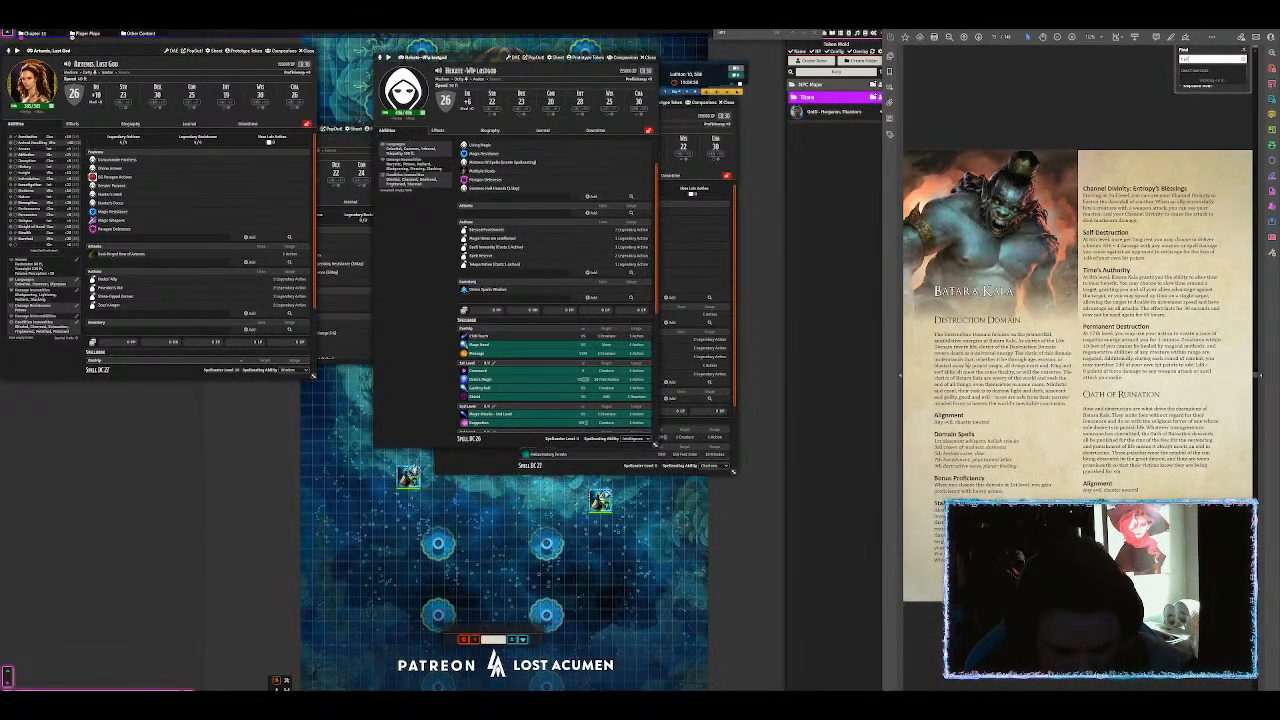
{"action": "type", "text": "hell hound"}
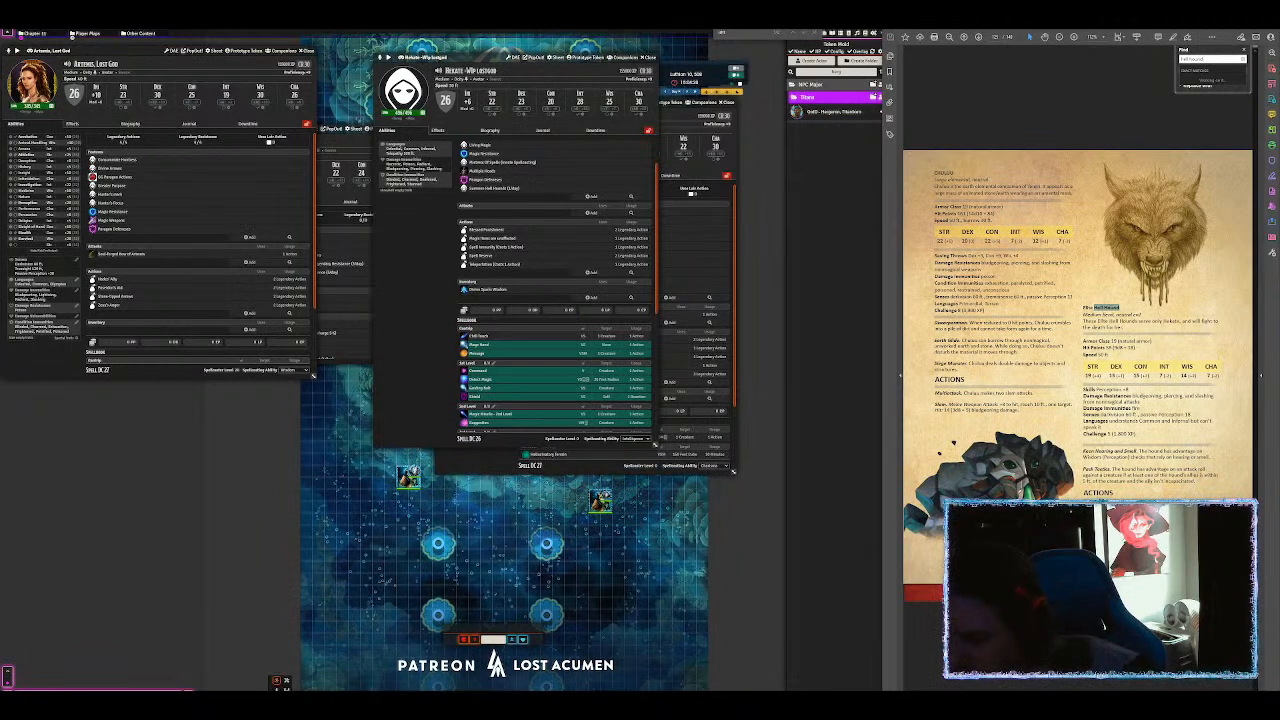
{"action": "left_click_drag", "start_coordinate": [1190, 570], "coordinate": [1083, 307]}
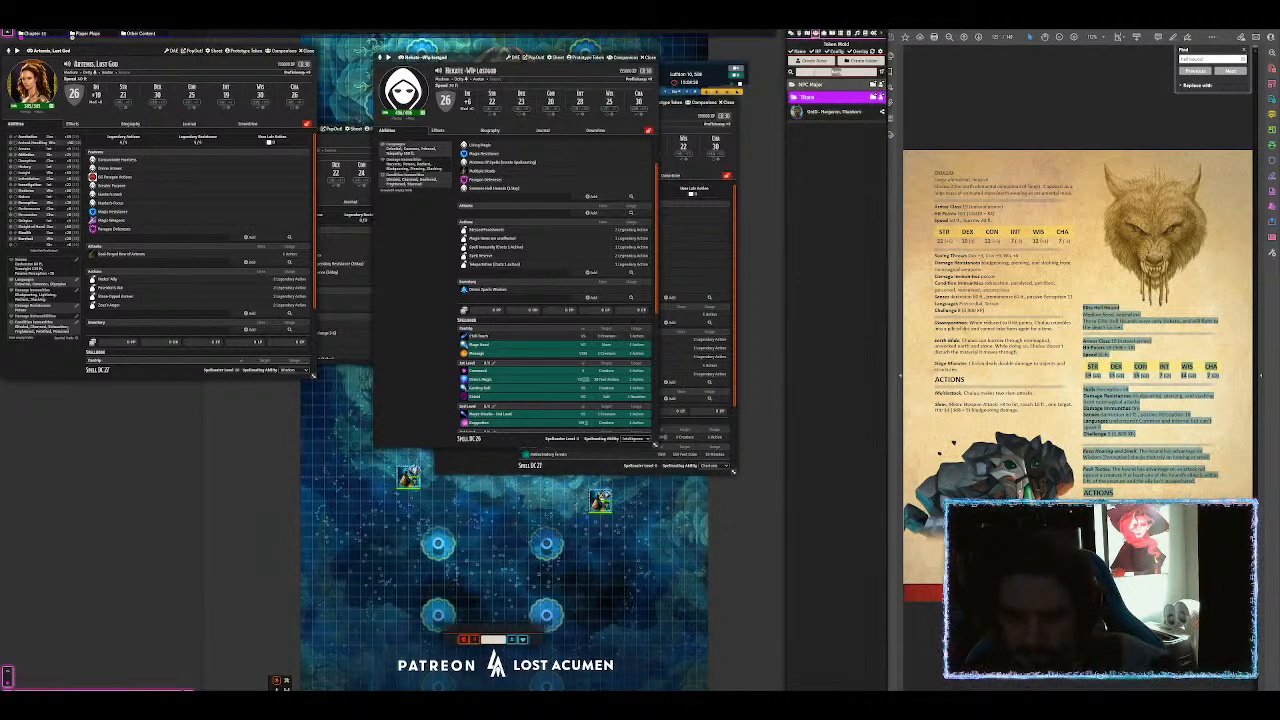
Step: Import the copied Elite Hell Hound stat block as a new actor with the statblock importer
{"action": "left_click", "coordinate": [824, 105]}
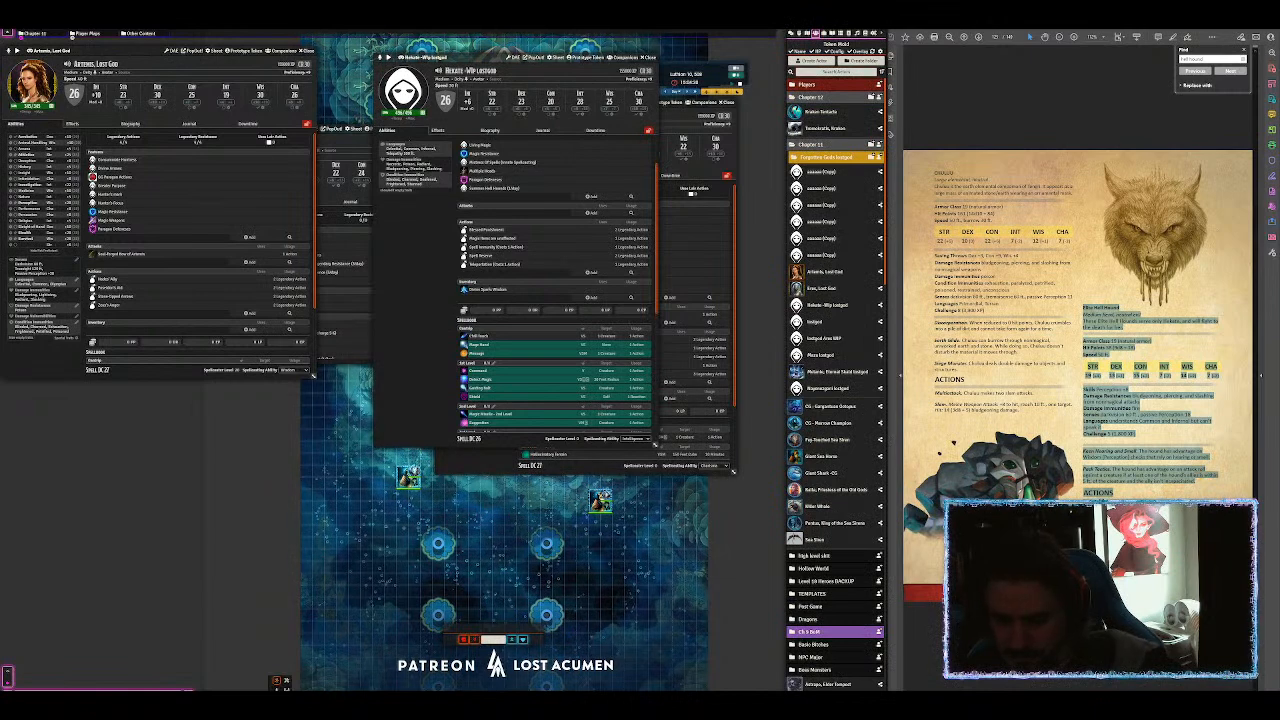
{"action": "key", "text": "ctrl+v"}
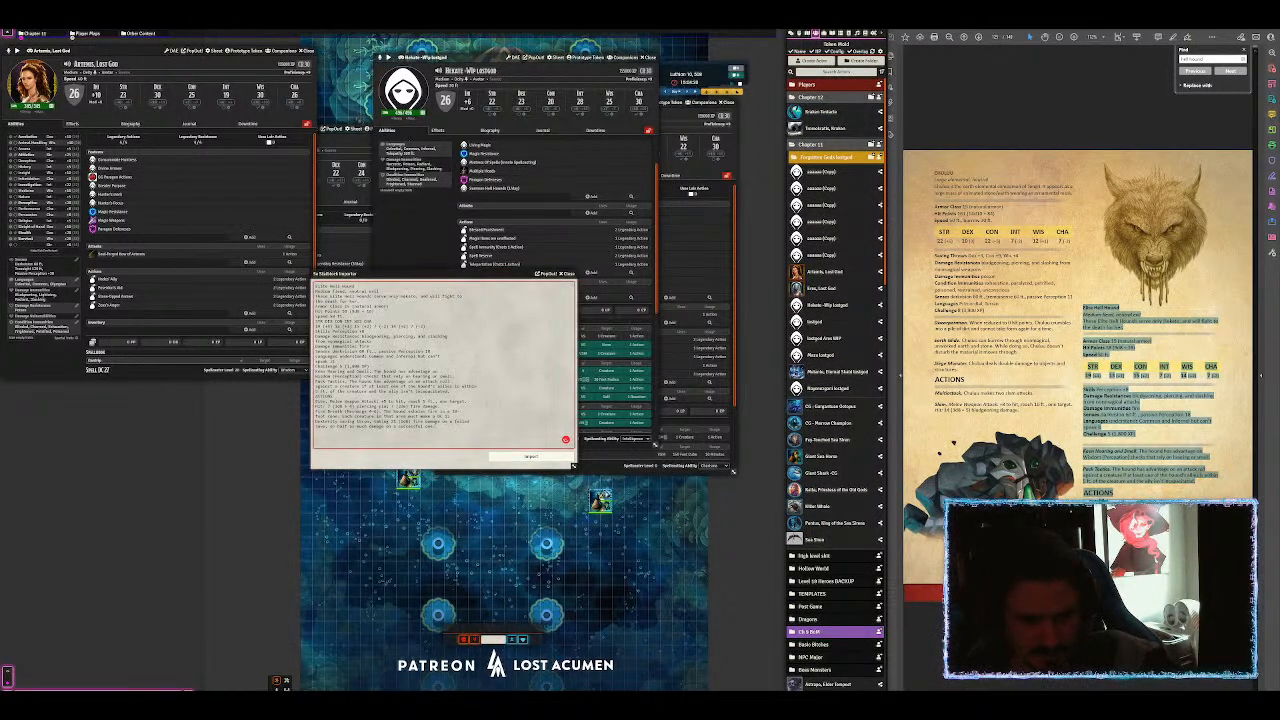
{"action": "left_click", "coordinate": [528, 457]}
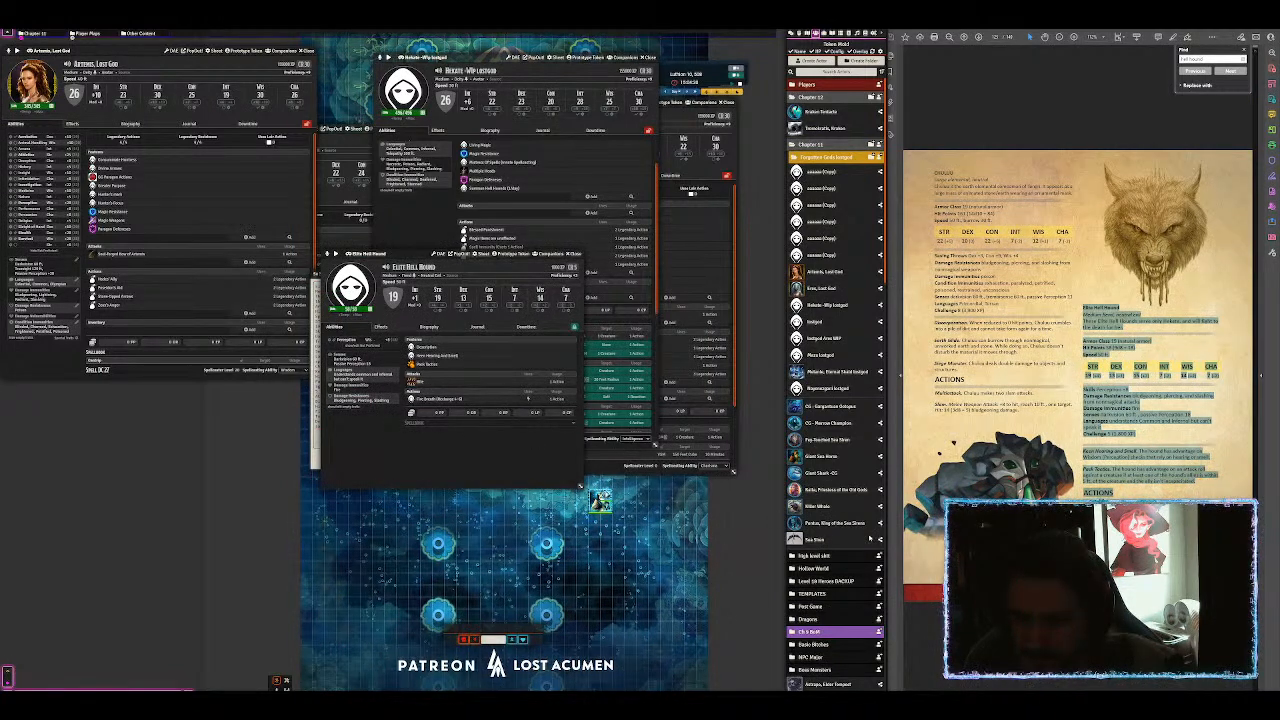
Step: Search the actors directory for "elite" to locate the imported hell hound
{"action": "scroll", "coordinate": [849, 598], "scroll_direction": "down", "scroll_amount": 10}
{"action": "scroll", "coordinate": [849, 598], "scroll_direction": "up", "scroll_amount": 3}
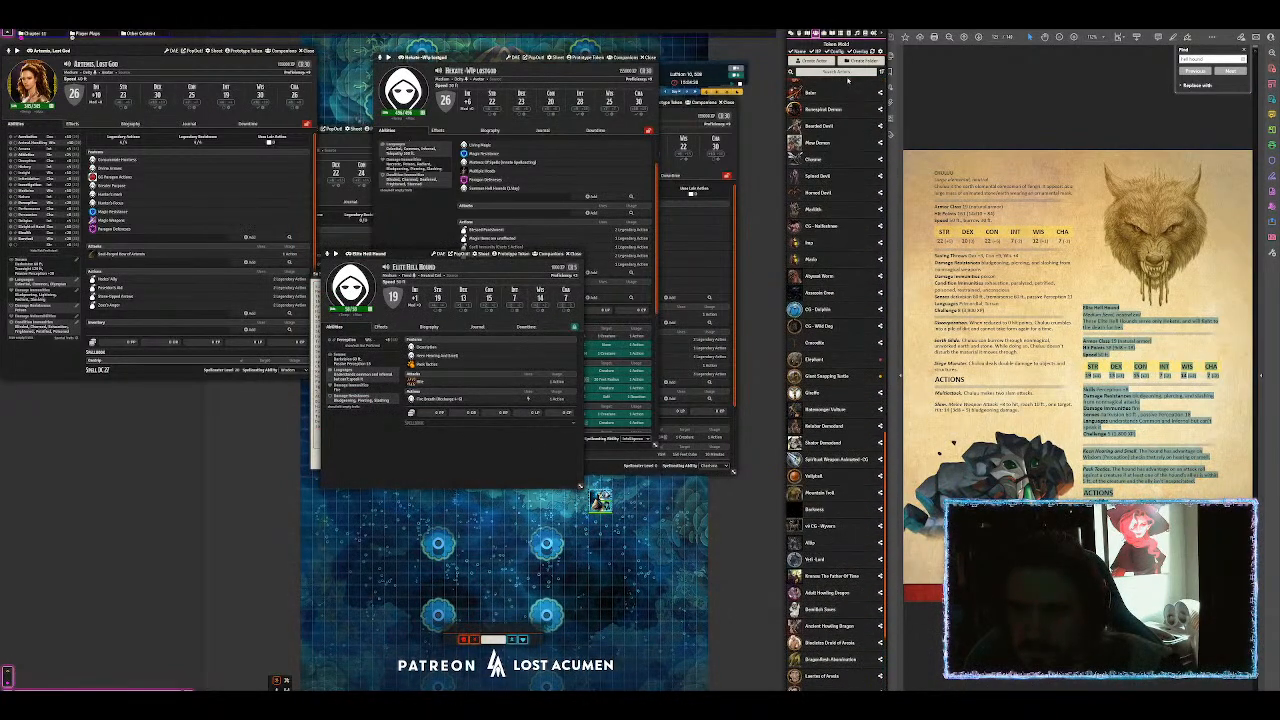
{"action": "type", "text": "elite"}
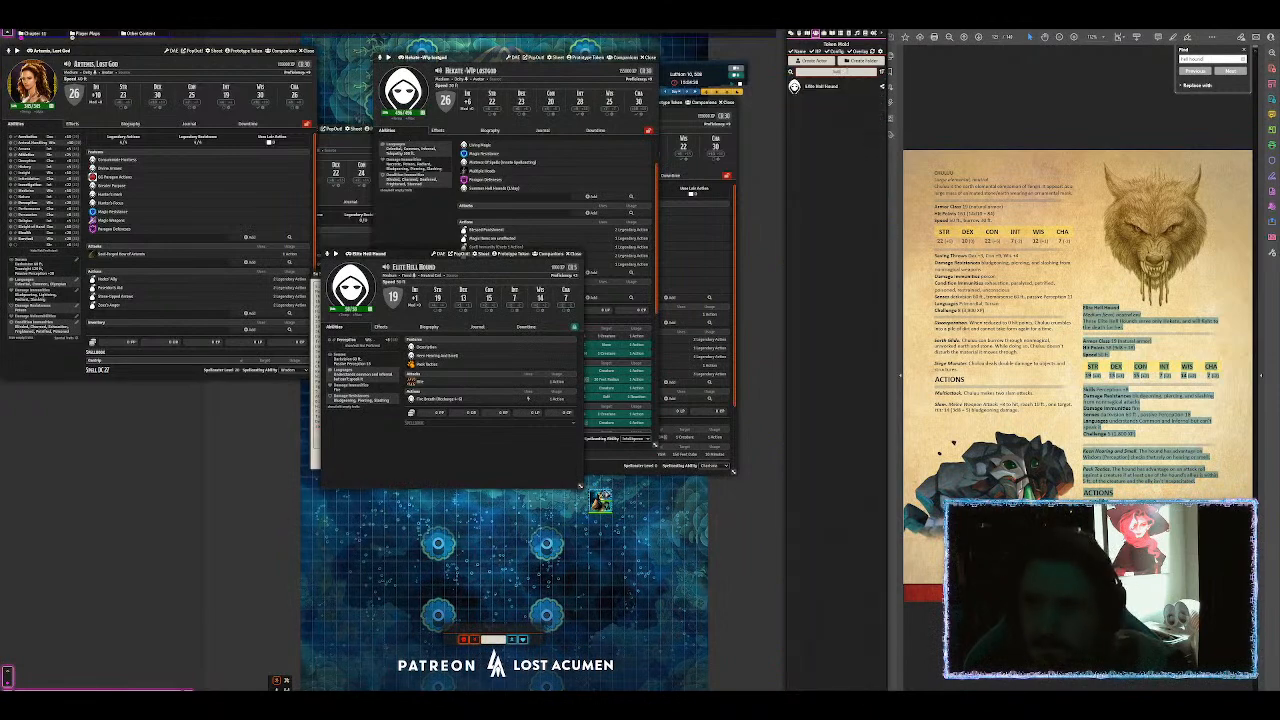
Step: Set the Elite Hell Hound's portrait to the green hound token image from the fiends and tieflings folder
{"action": "left_click", "coordinate": [350, 287]}
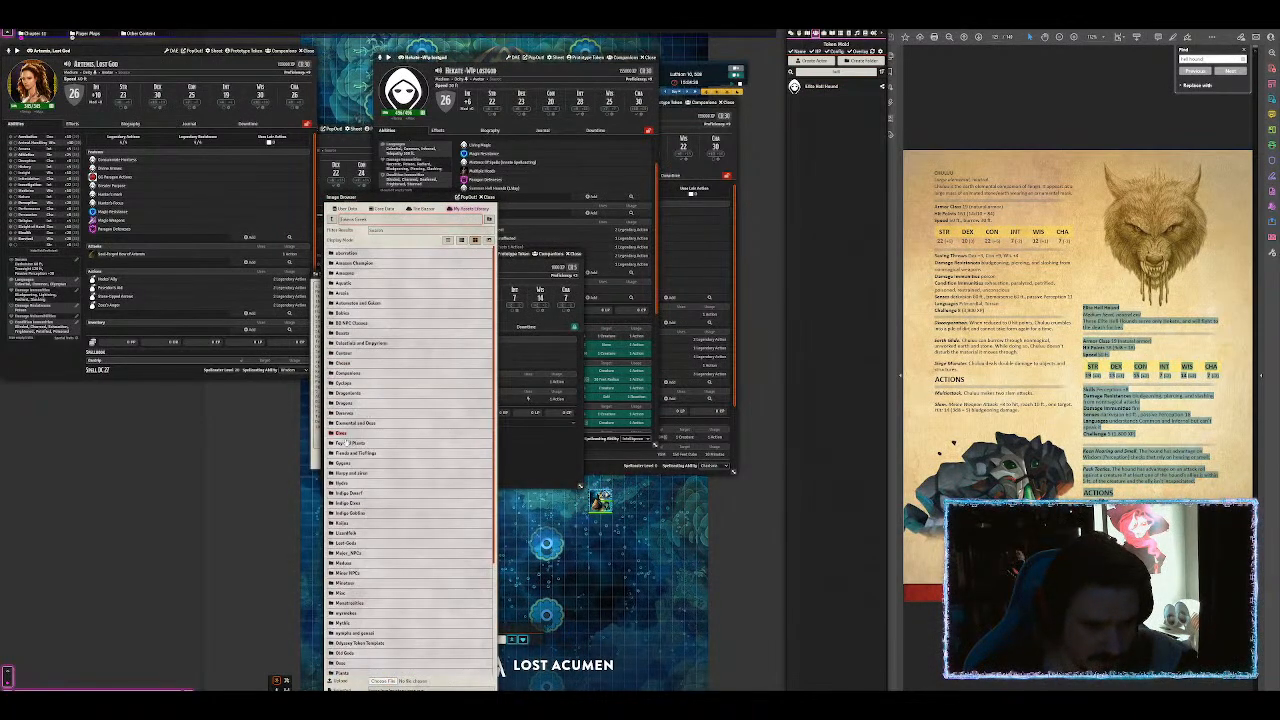
{"action": "left_click", "coordinate": [352, 453]}
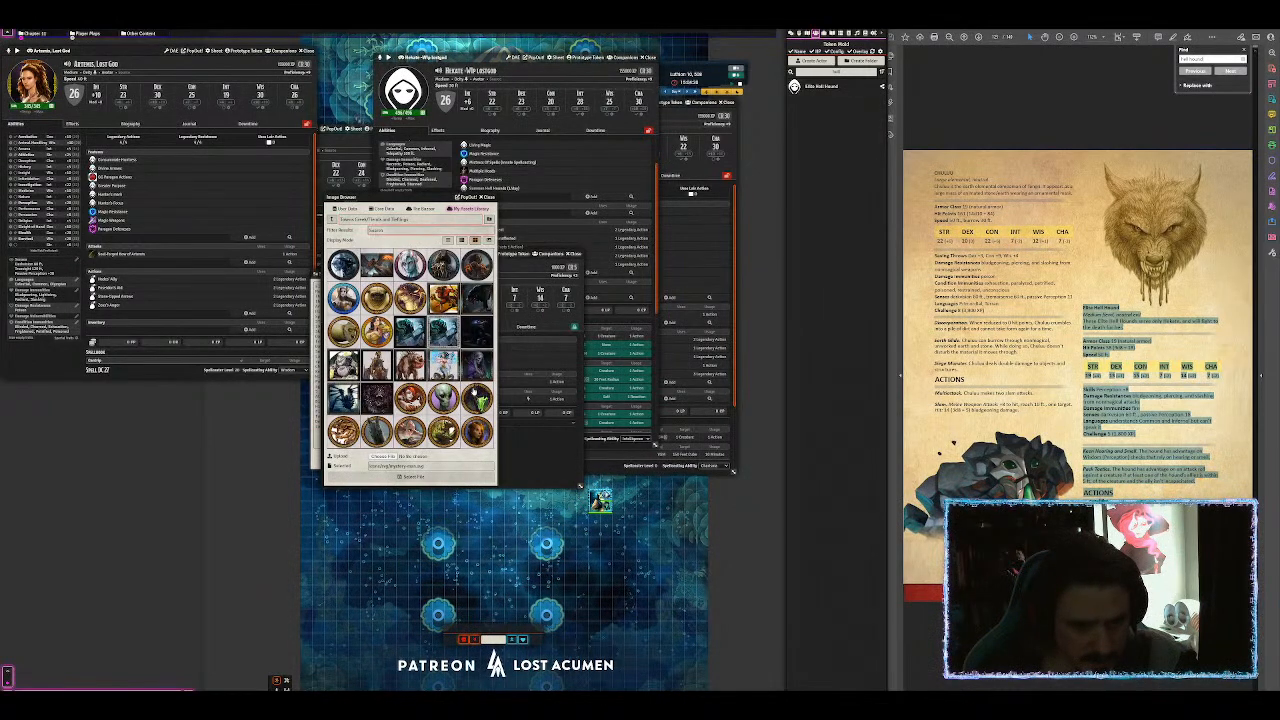
{"action": "left_click", "coordinate": [476, 400]}
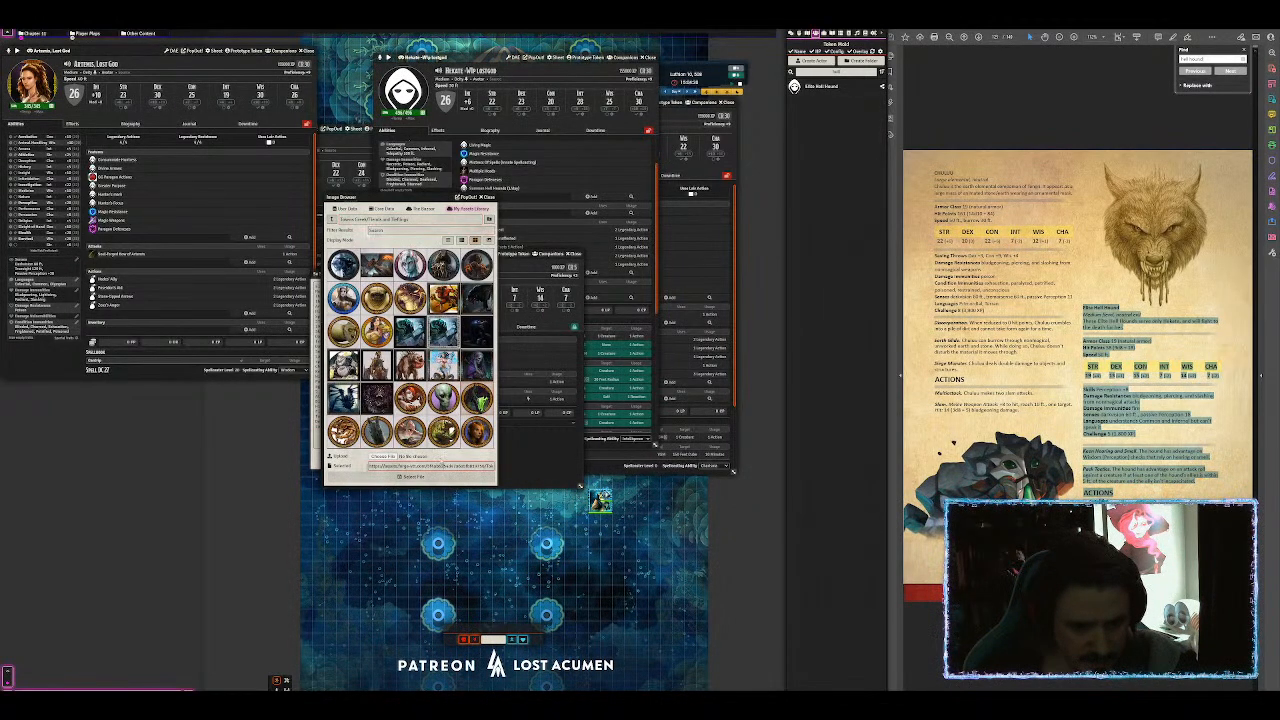
{"action": "left_click", "coordinate": [413, 476]}
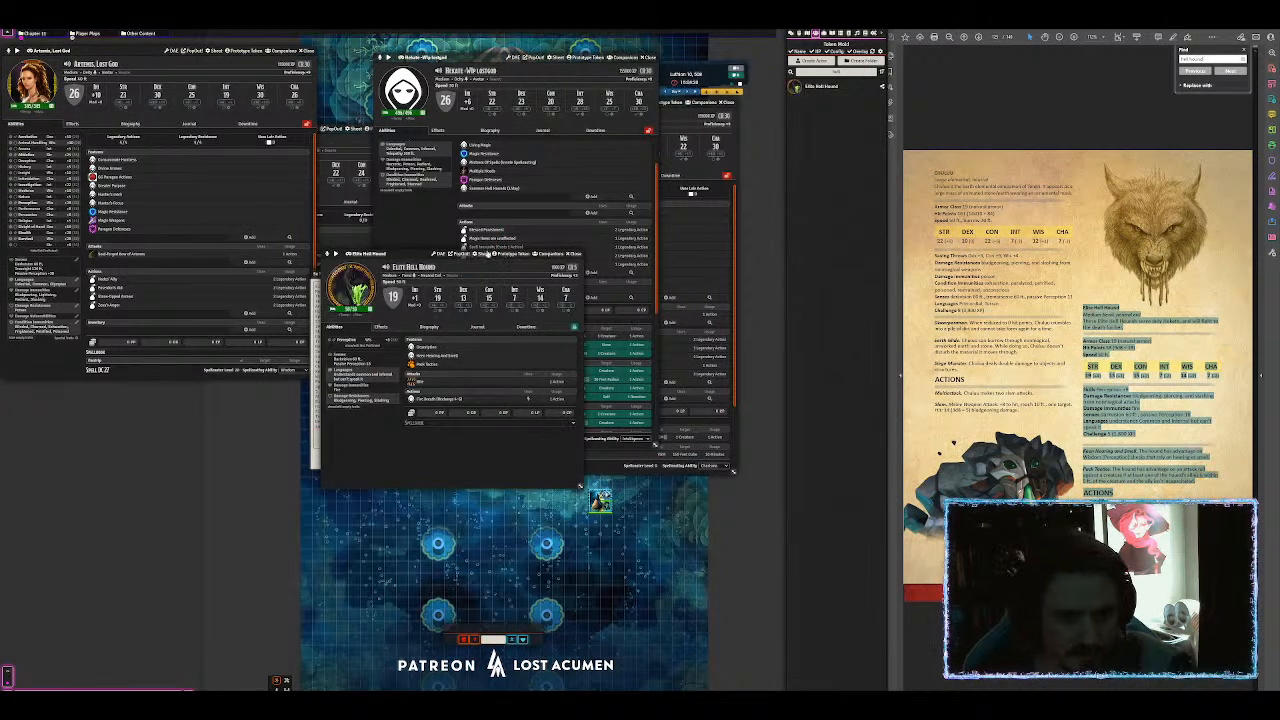
Step: Set the blood color of the Elite Hell Hound's prototype token to green
{"action": "left_click", "coordinate": [508, 254]}
{"action": "left_click", "coordinate": [182, 269]}
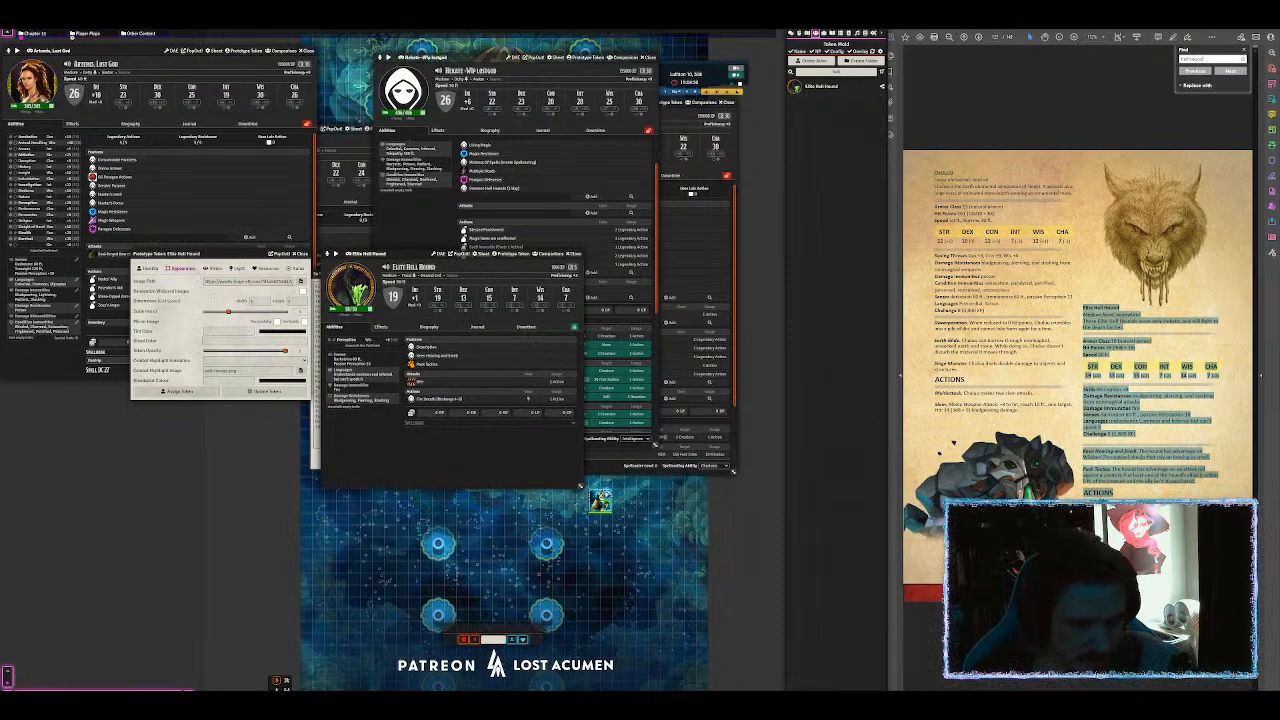
{"action": "left_click", "coordinate": [228, 341]}
{"action": "left_click", "coordinate": [264, 343]}
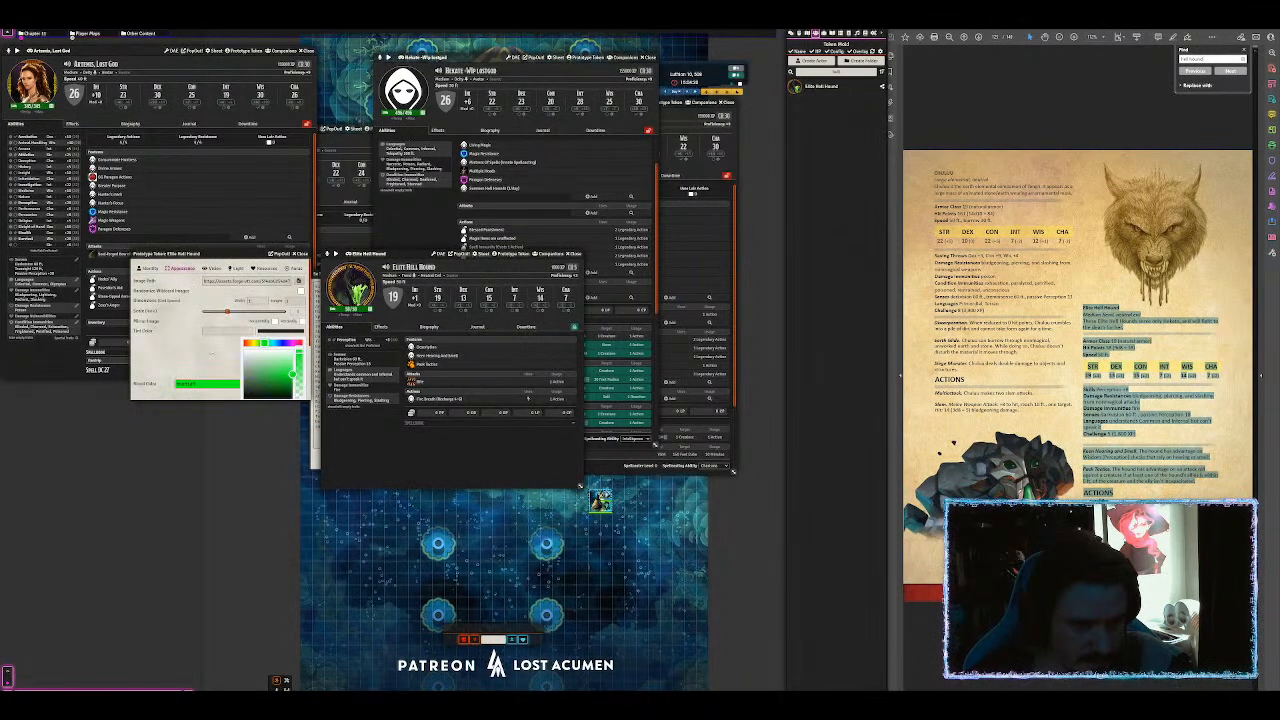
{"action": "scroll", "coordinate": [236, 354], "scroll_direction": "down", "scroll_amount": 1}
Step: Set the hell hound token's bars to display Always for Owner, save the prototype token, and close the hound's sheet and the statblock importer
{"action": "left_click", "coordinate": [268, 268]}
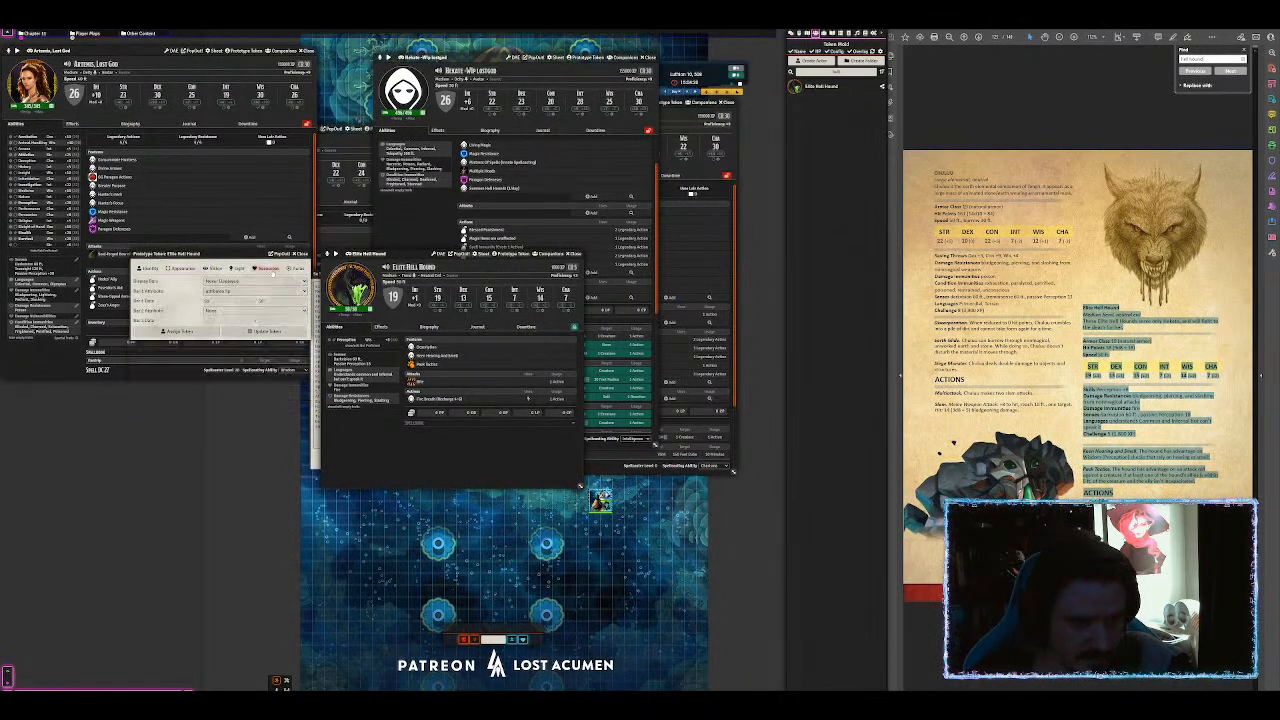
{"action": "left_click", "coordinate": [255, 281]}
{"action": "left_click", "coordinate": [240, 313]}
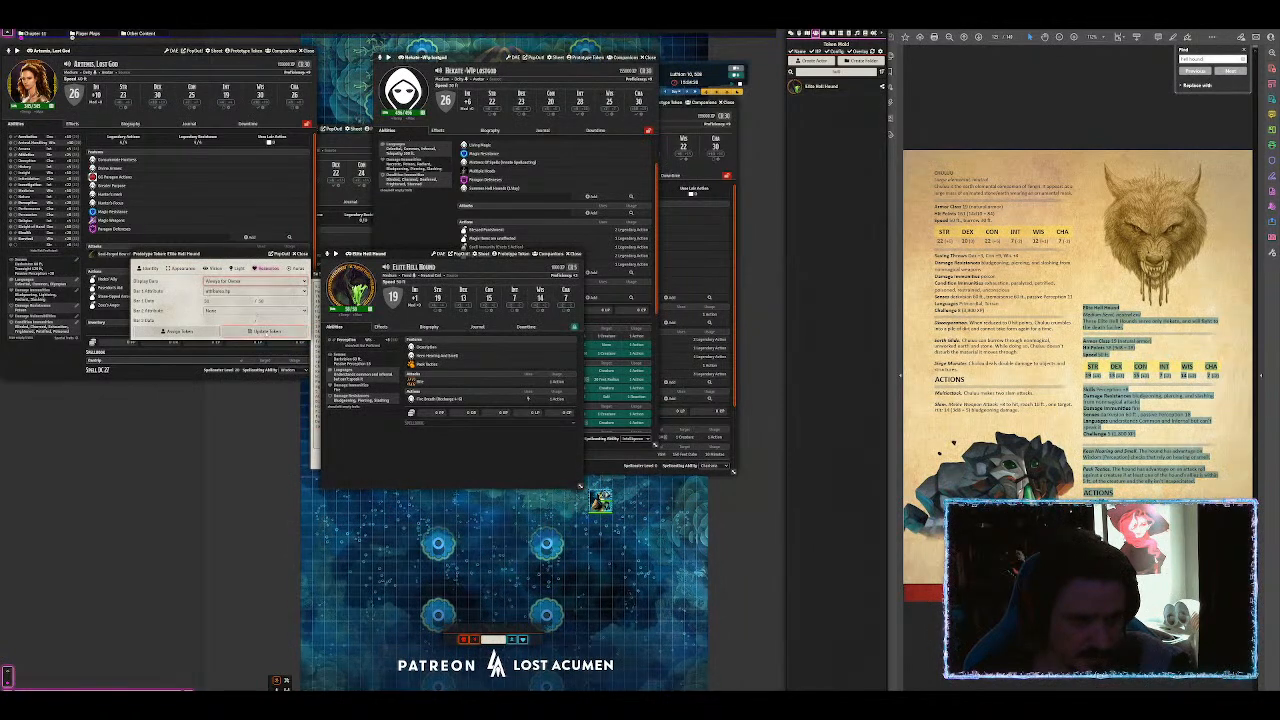
{"action": "left_click", "coordinate": [264, 331]}
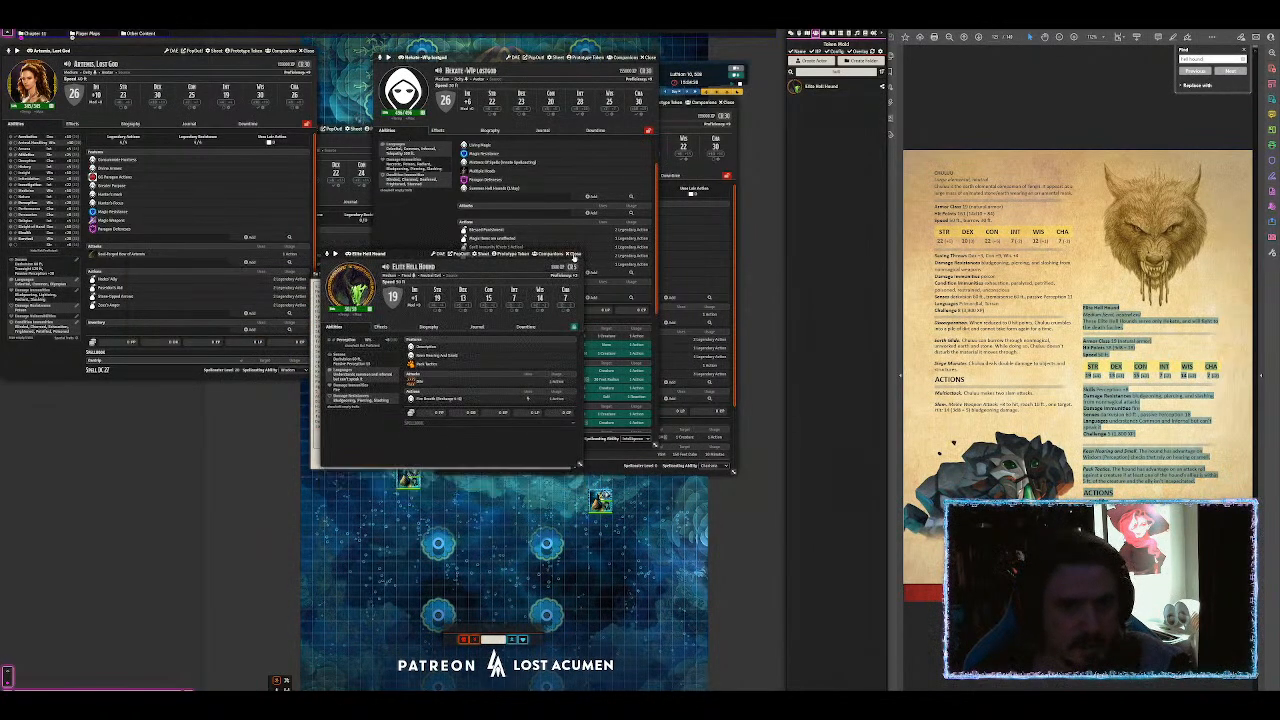
{"action": "left_click", "coordinate": [574, 255]}
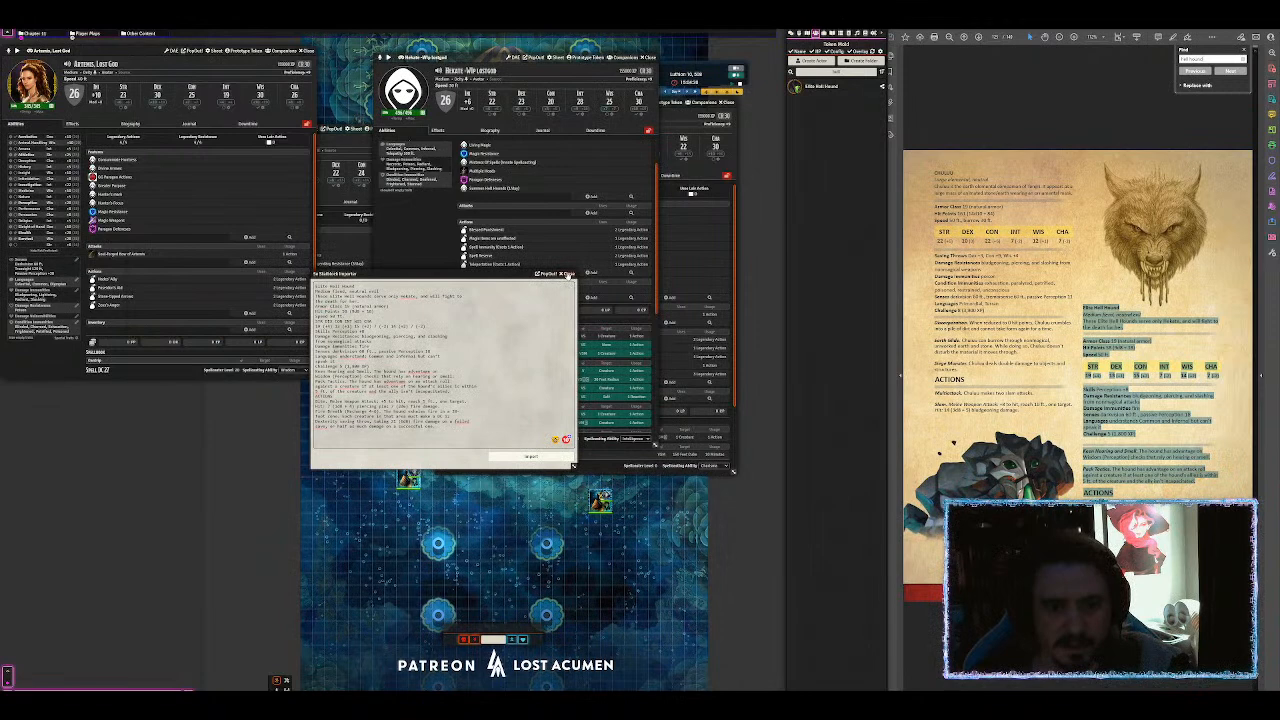
{"action": "left_click", "coordinate": [568, 274]}
Step: Add the Elite Hell Hound to Hekate's companions and give it the Magic summoning animation
{"action": "left_click", "coordinate": [630, 58]}
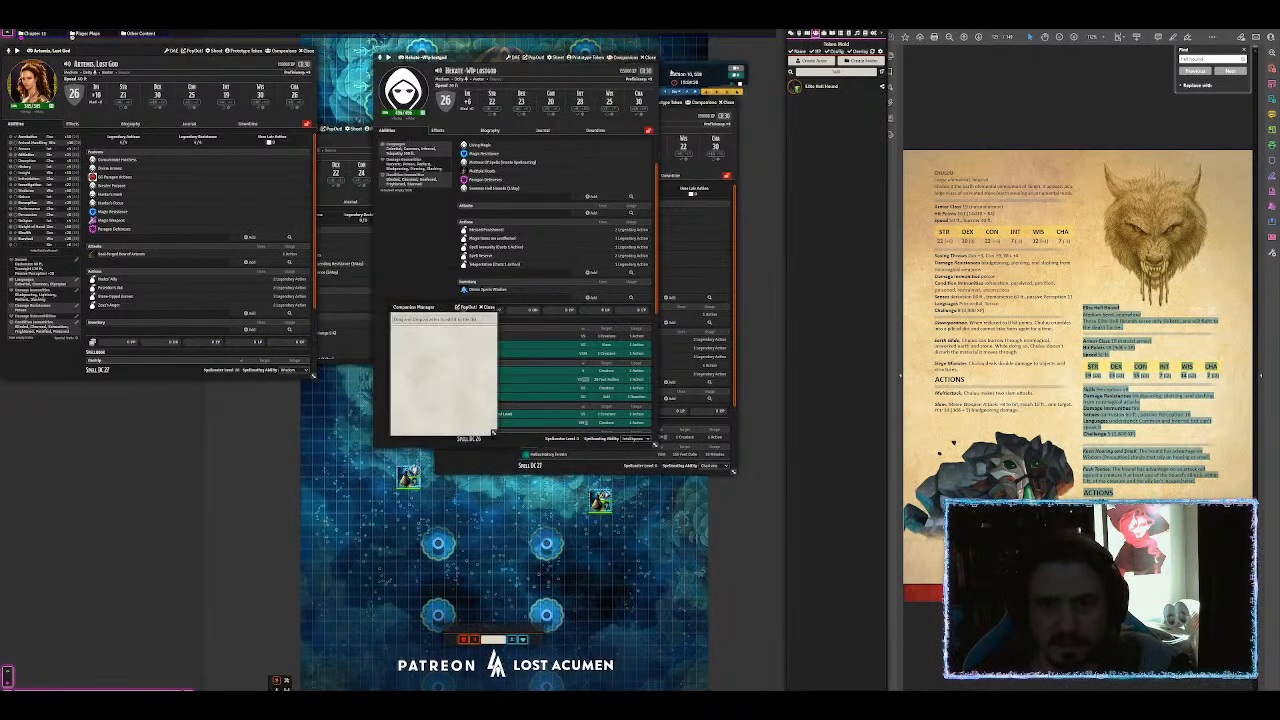
{"action": "left_click_drag", "start_coordinate": [443, 358], "coordinate": [444, 357]}
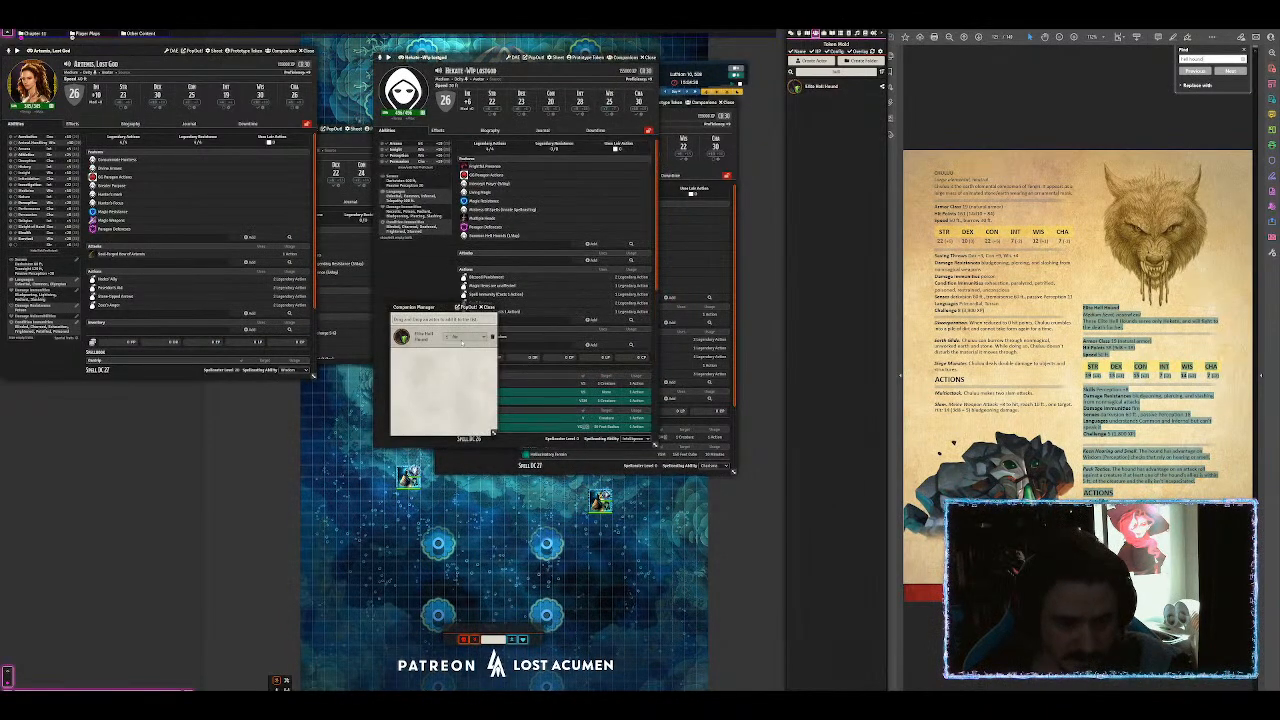
{"action": "left_click", "coordinate": [463, 338]}
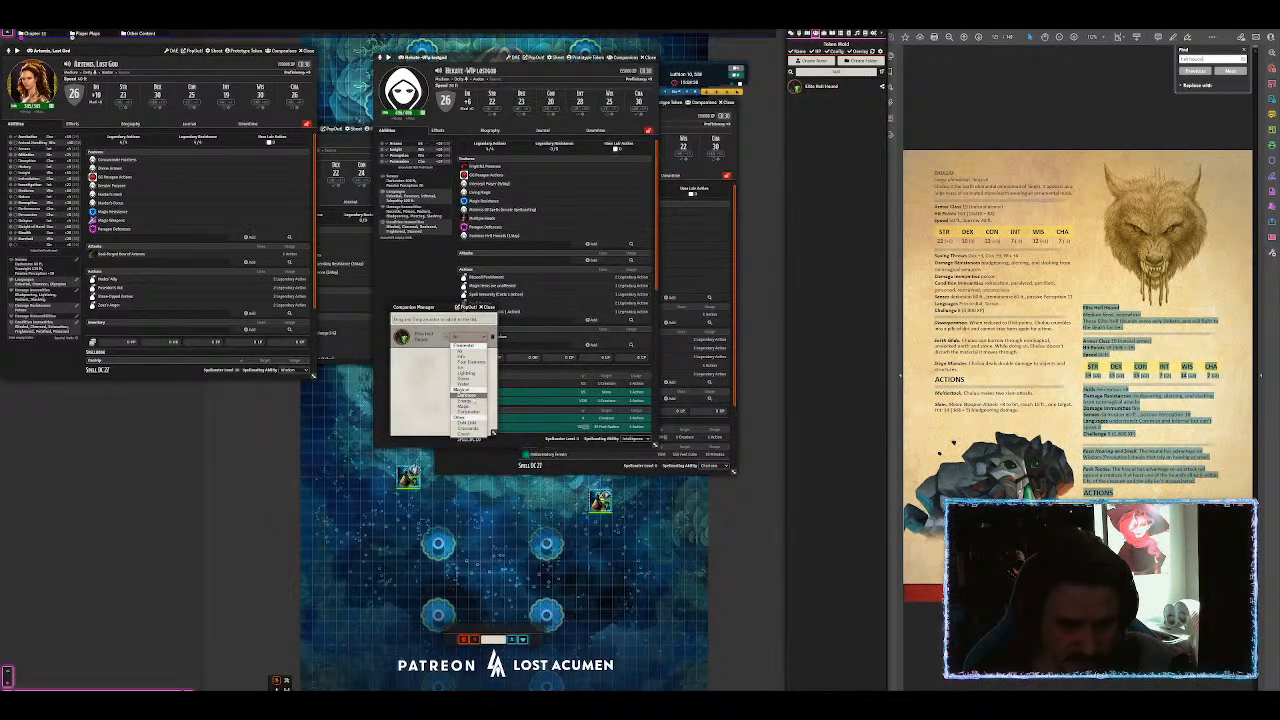
{"action": "left_click", "coordinate": [471, 406]}
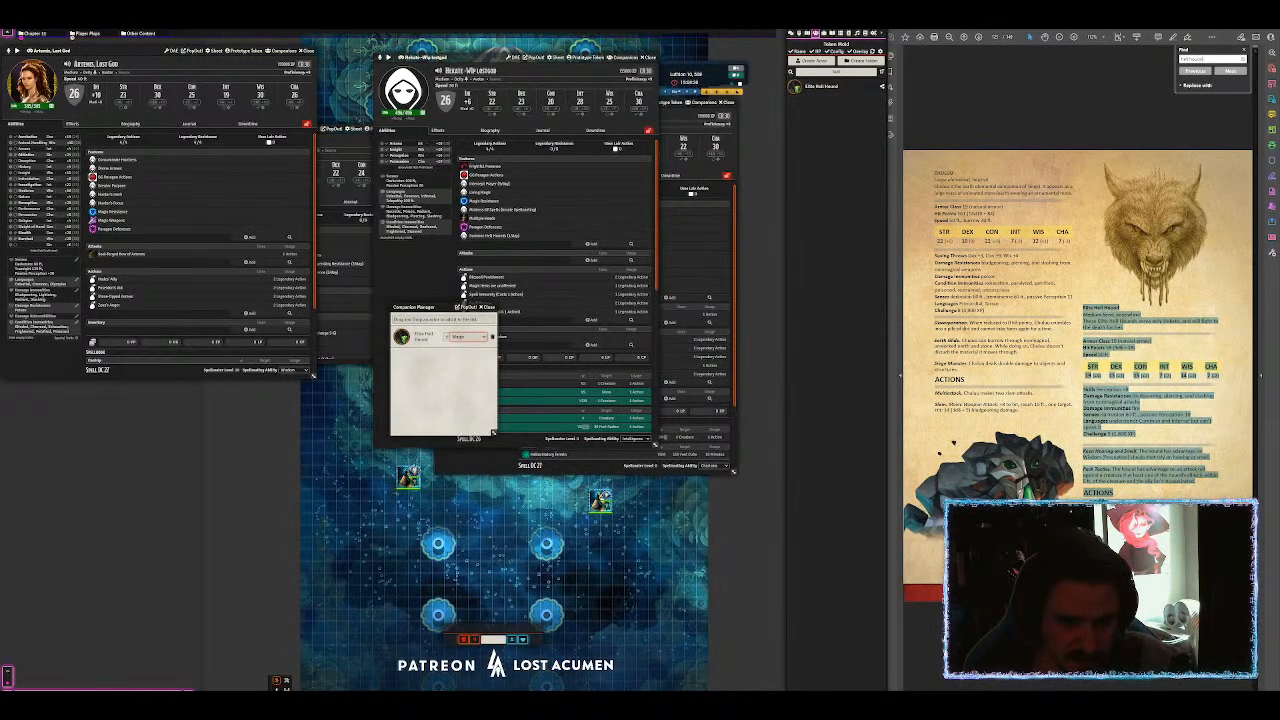
{"action": "left_click", "coordinate": [488, 307]}
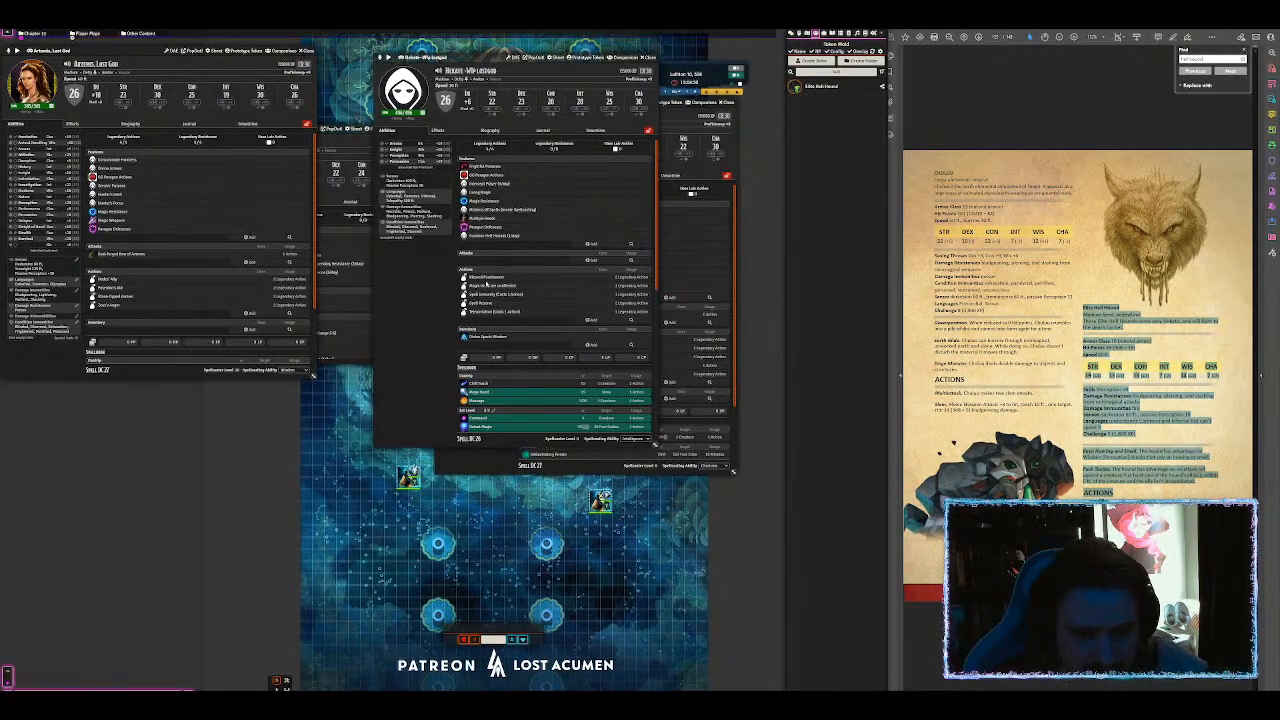
Step: Rename the "Magic items are unaffected" action to "Life to Death (Costs 2 Actions)", moving that title out of its description text
{"action": "mouse_move", "coordinate": [488, 278]}
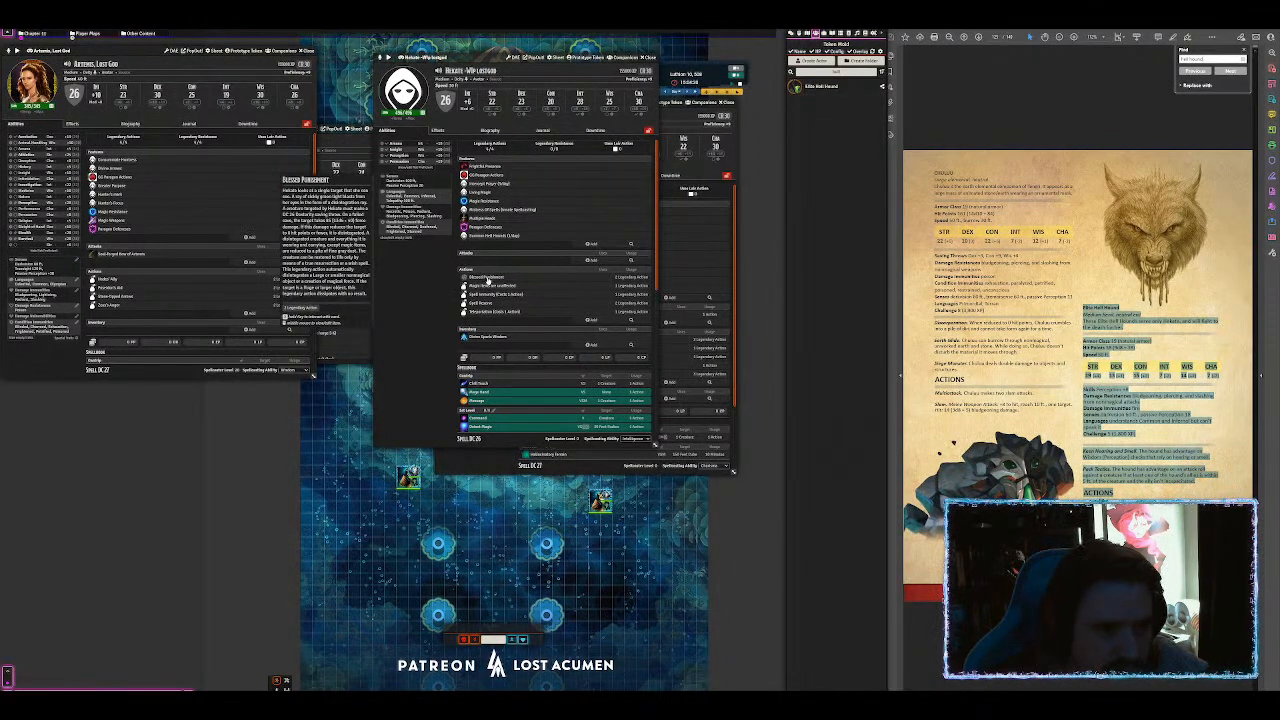
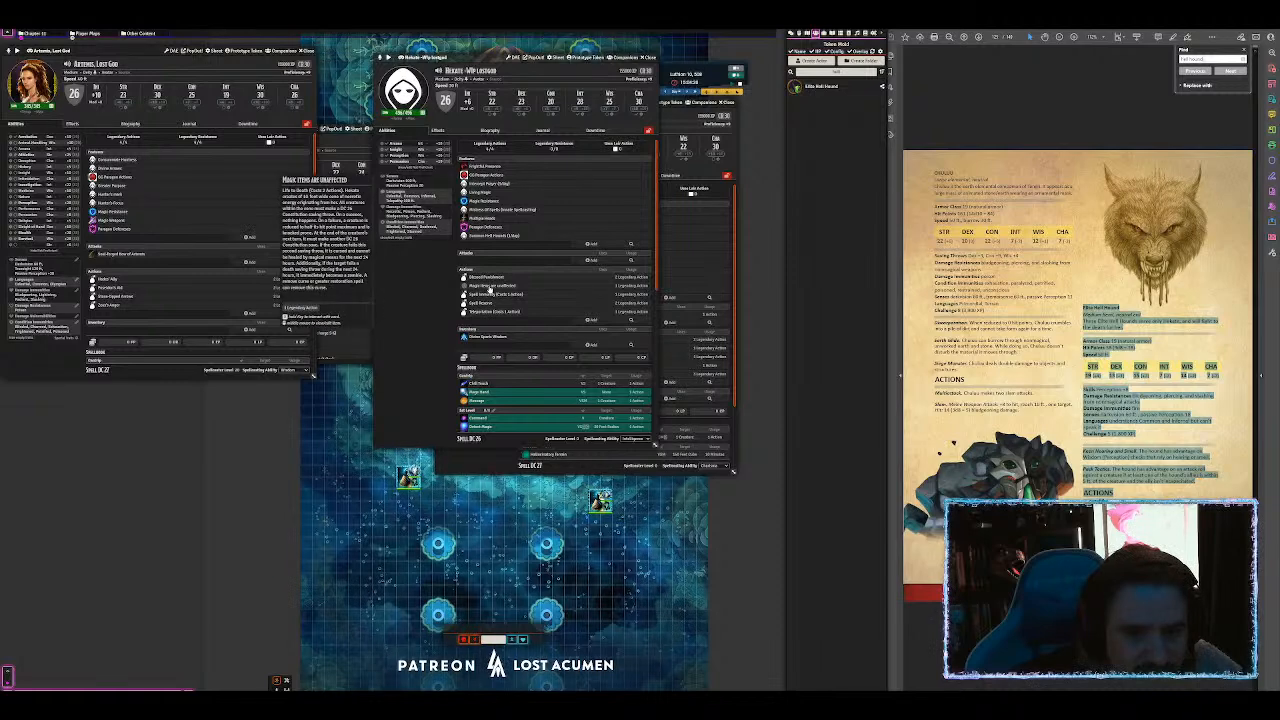
{"action": "left_click", "coordinate": [487, 285]}
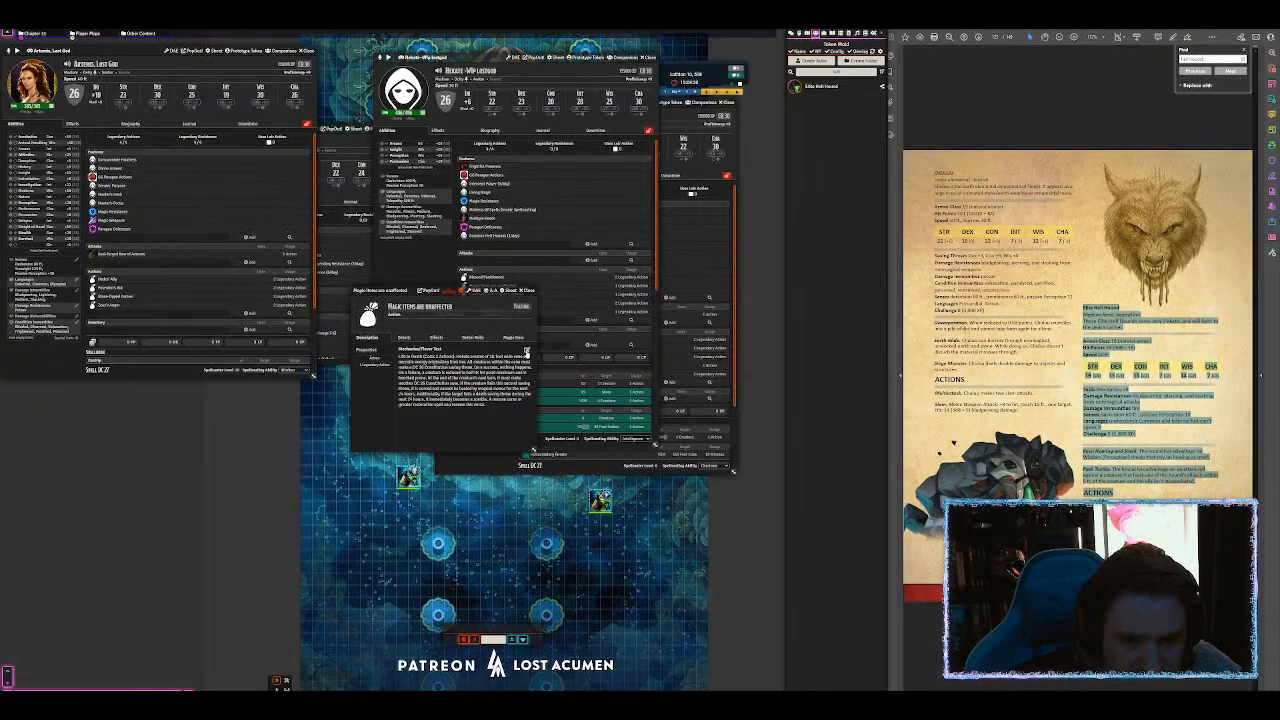
{"action": "left_click", "coordinate": [527, 351]}
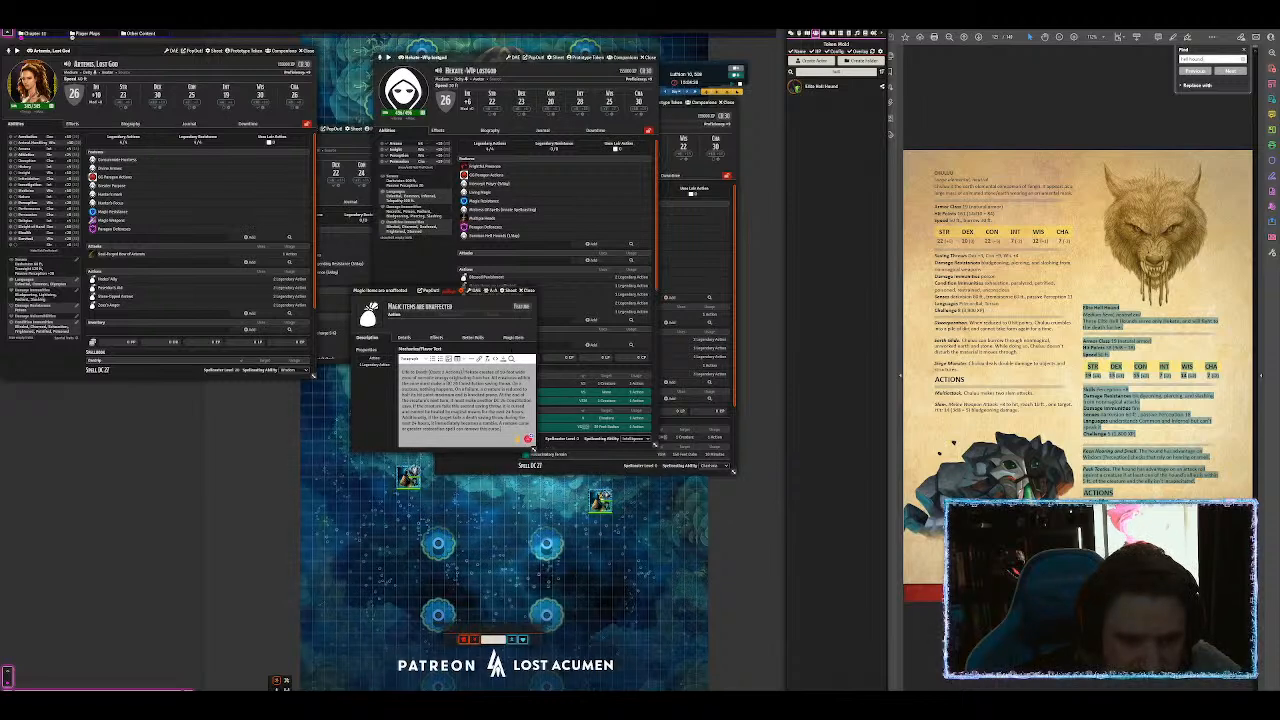
{"action": "left_click_drag", "start_coordinate": [463, 372], "coordinate": [399, 368]}
{"action": "key", "text": "ctrl+x"}
{"action": "triple_click", "coordinate": [383, 306]}
{"action": "key", "text": "ctrl+v"}
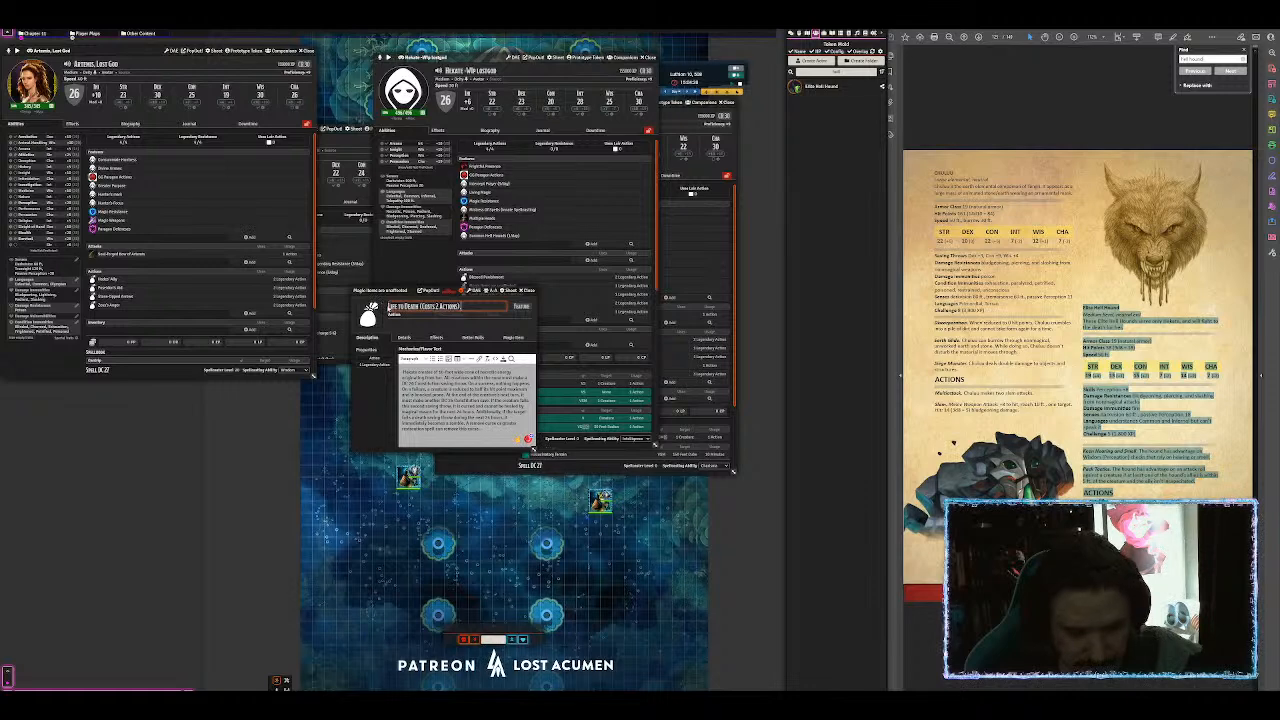
{"action": "left_click", "coordinate": [527, 438]}
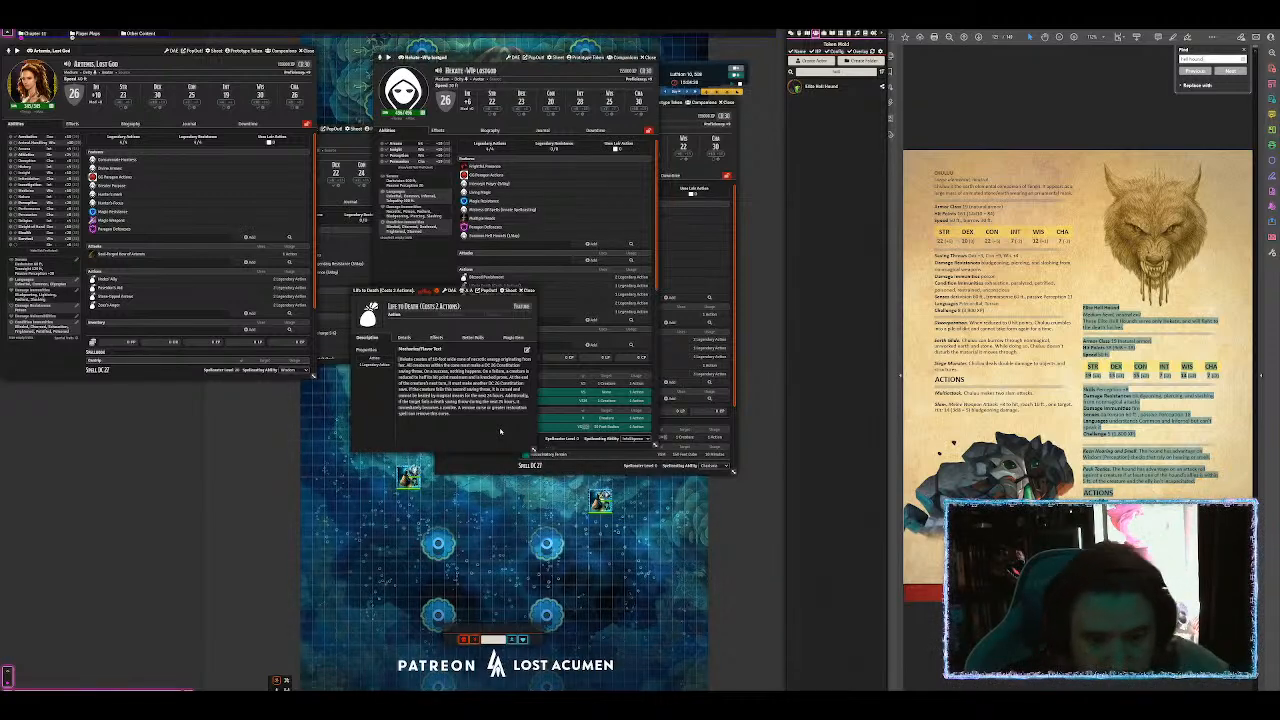
{"action": "left_click", "coordinate": [523, 290]}
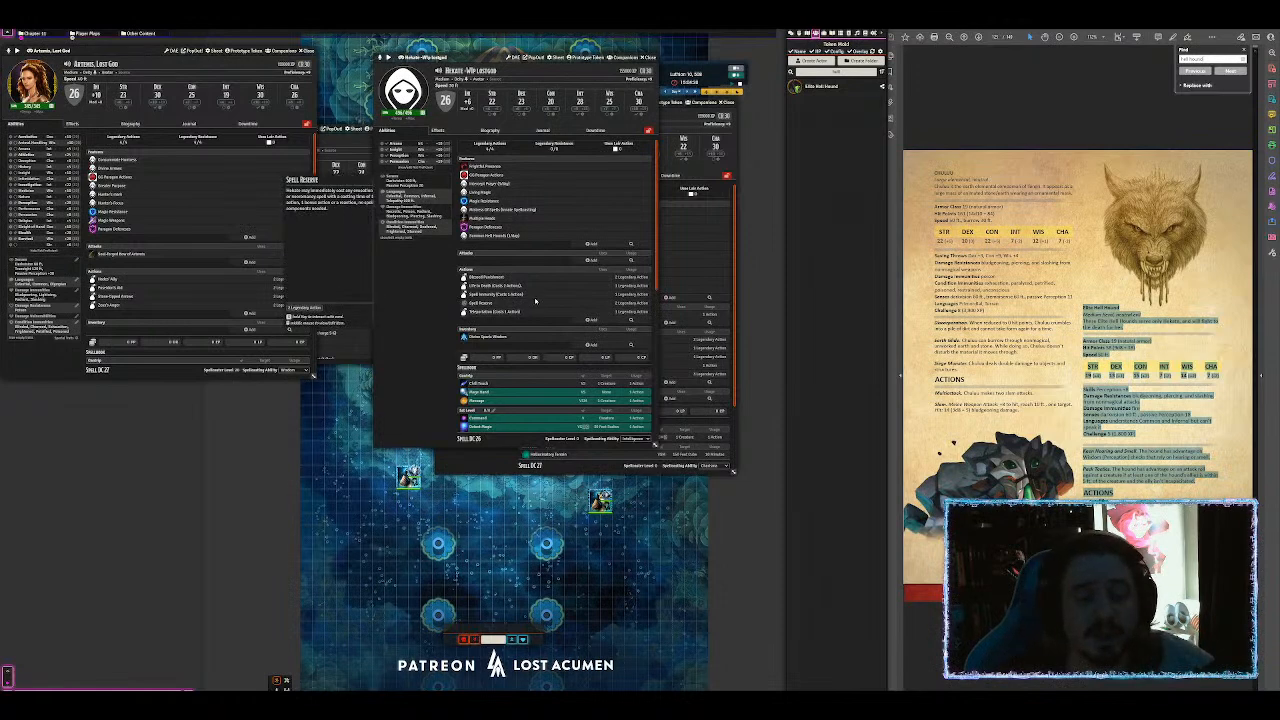
Step: Add a saving throw DC note for unwilling targets to the description of Hekate's Teleportation action and save it
{"action": "mouse_move", "coordinate": [493, 296]}
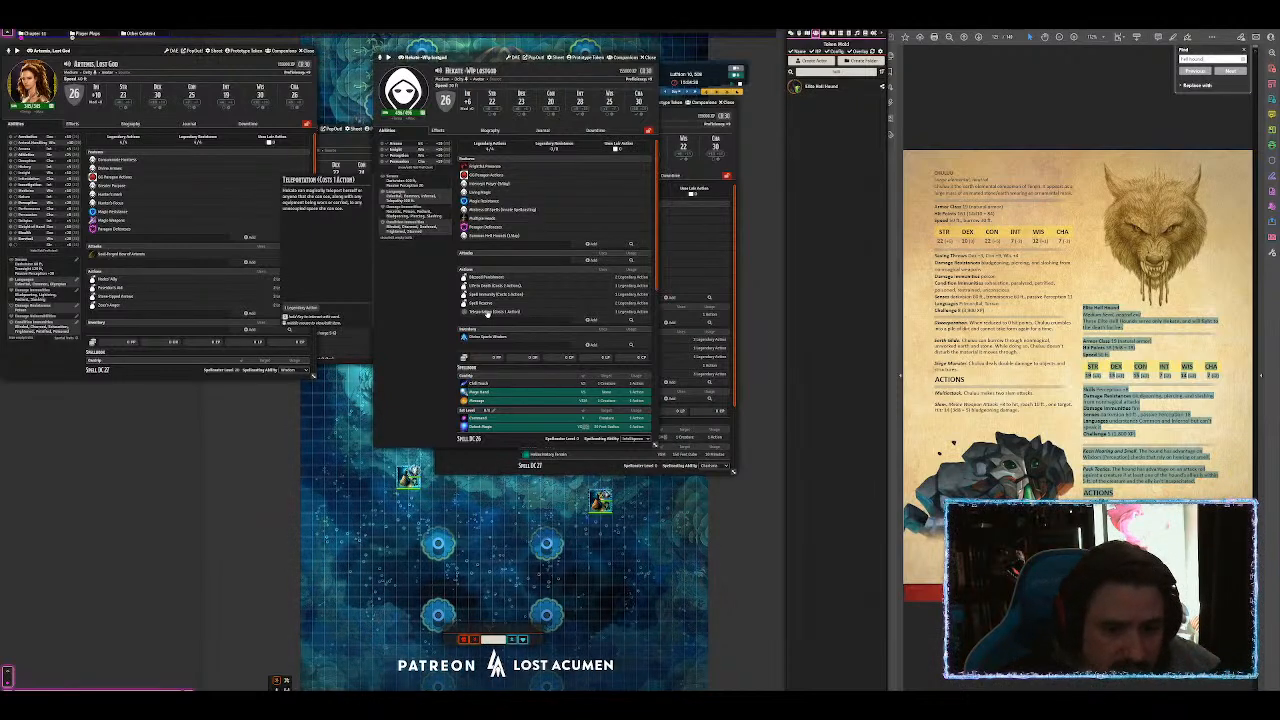
{"action": "left_click", "coordinate": [486, 313]}
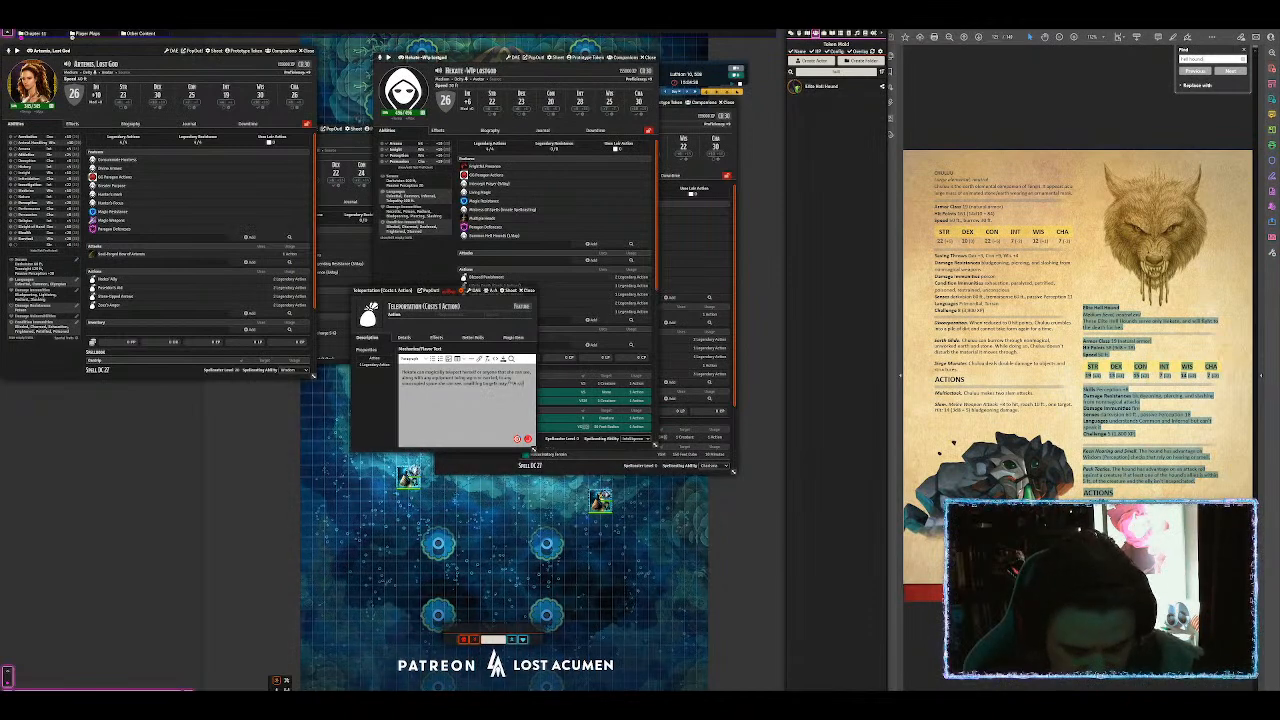
{"action": "type", "text": "DC 1"}
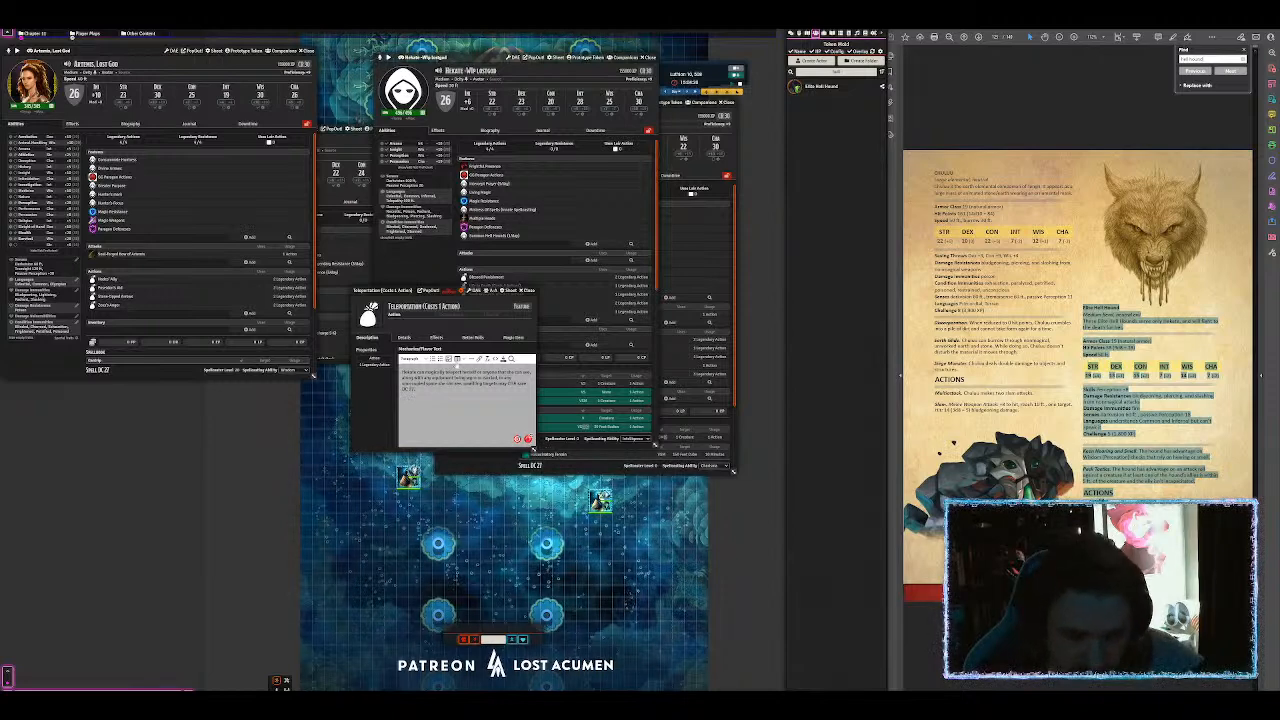
{"action": "left_click", "coordinate": [528, 438]}
{"action": "left_click", "coordinate": [532, 290]}
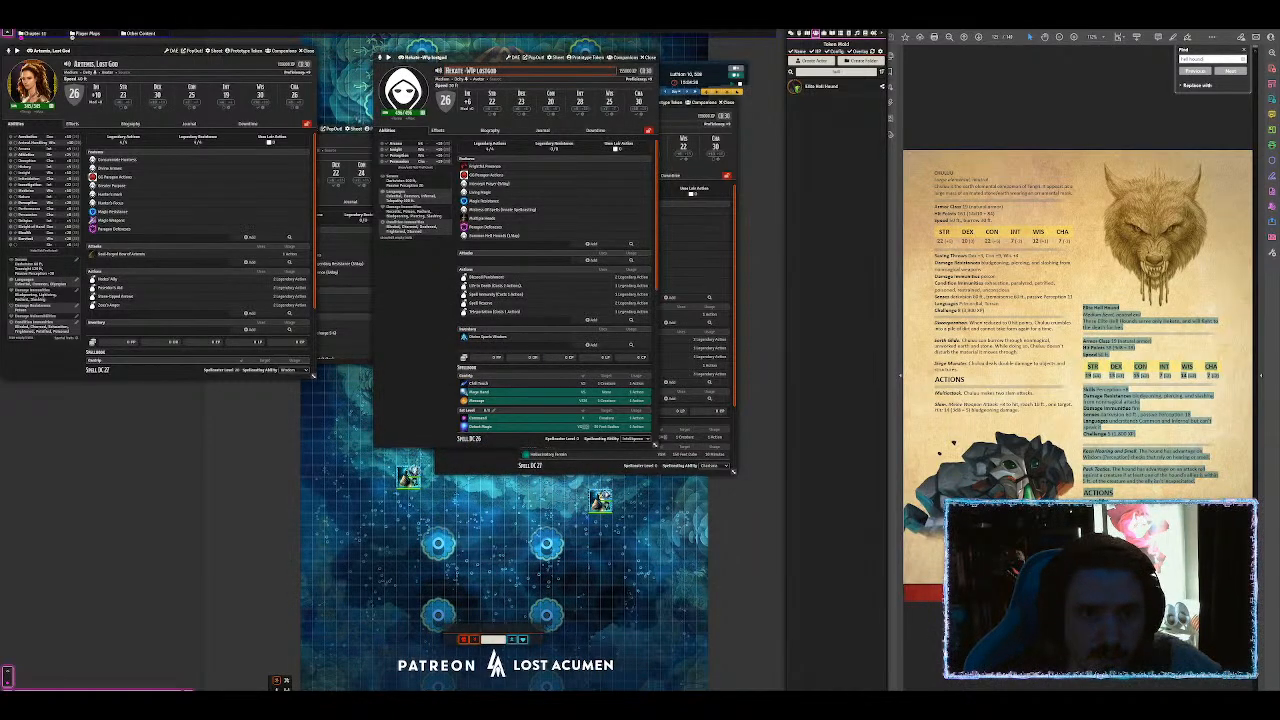
Step: Rename the Hekate actor and its prototype token to "Hekate, Lost God"
{"action": "left_click_drag", "start_coordinate": [498, 71], "coordinate": [466, 71]}
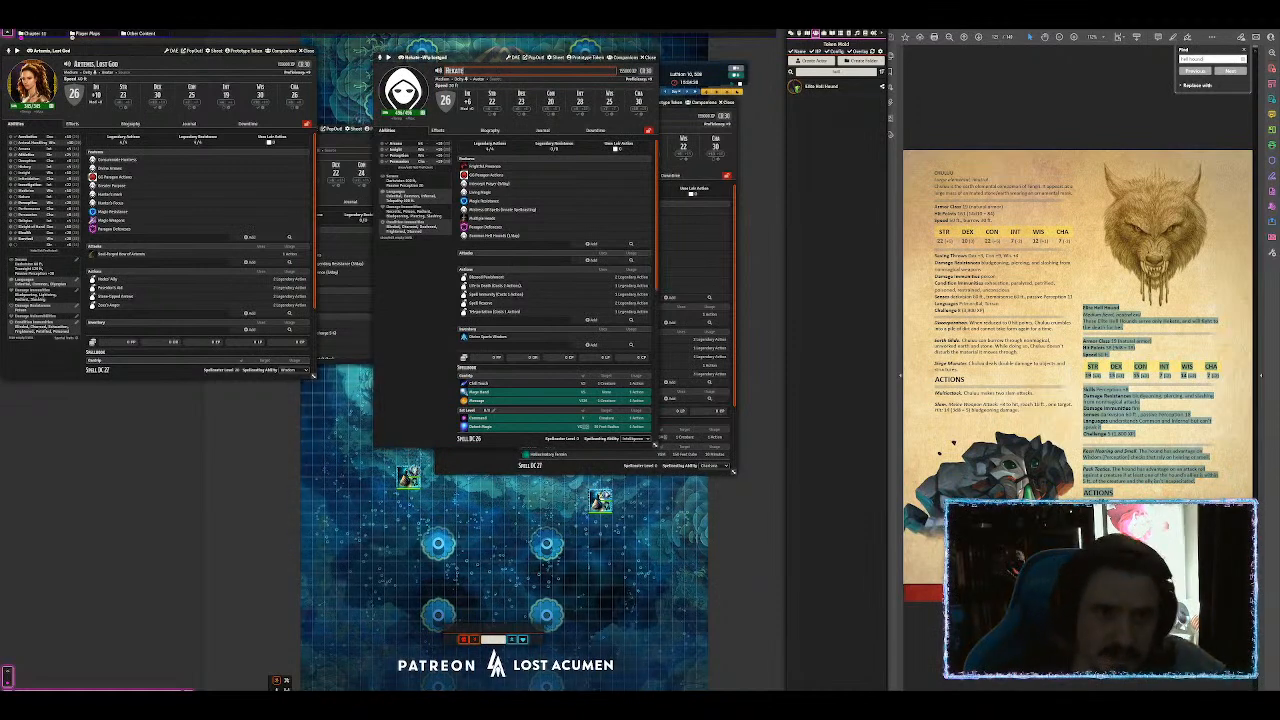
{"action": "type", "text": ", Lost God"}
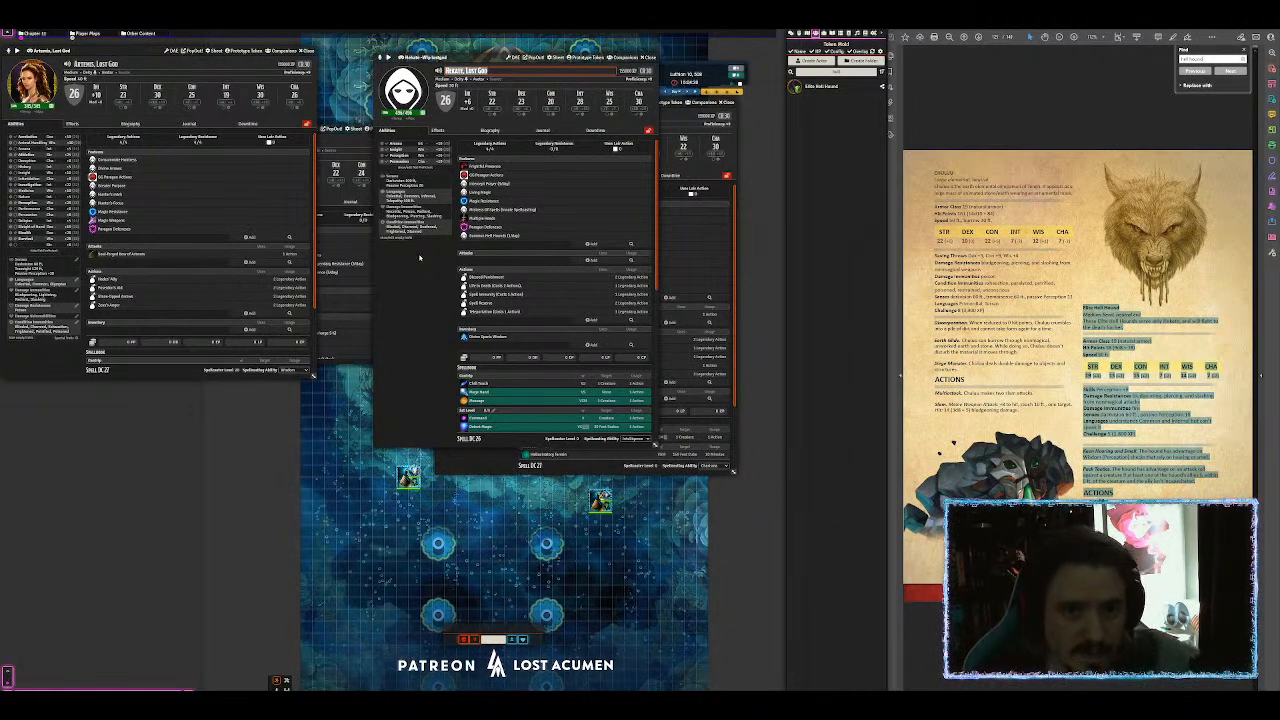
{"action": "left_click", "coordinate": [583, 57]}
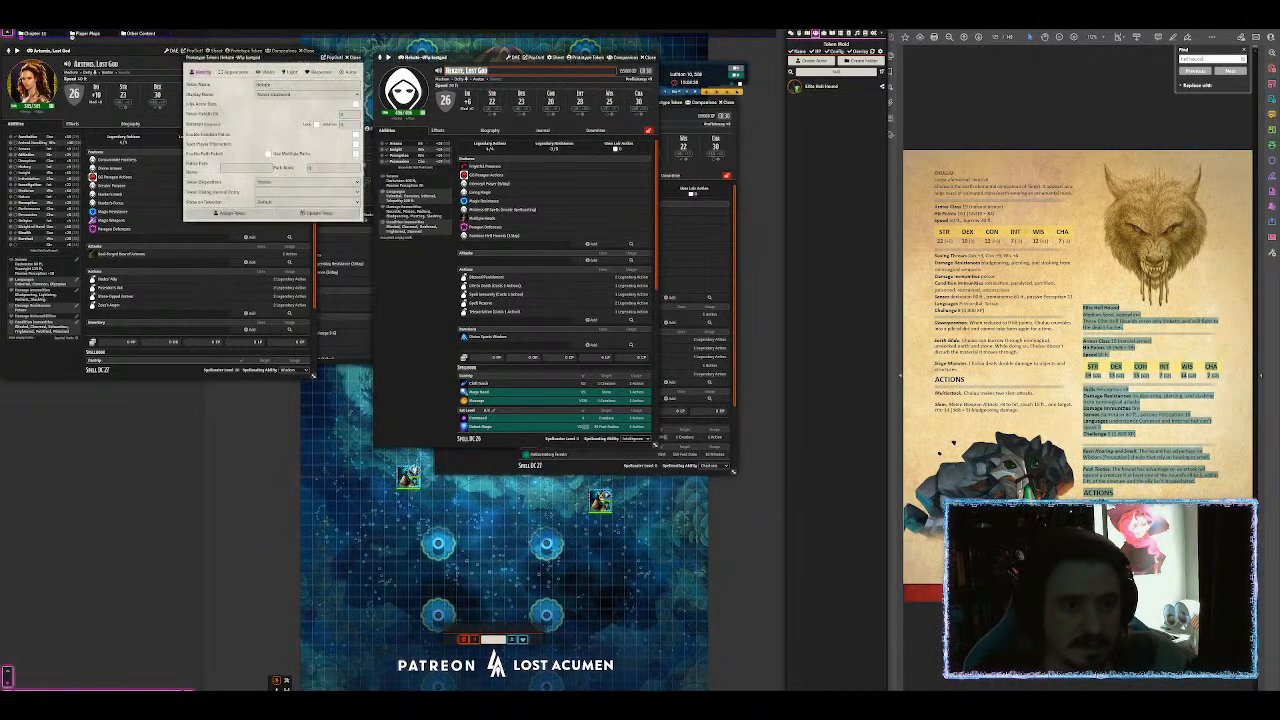
{"action": "left_click", "coordinate": [291, 85]}
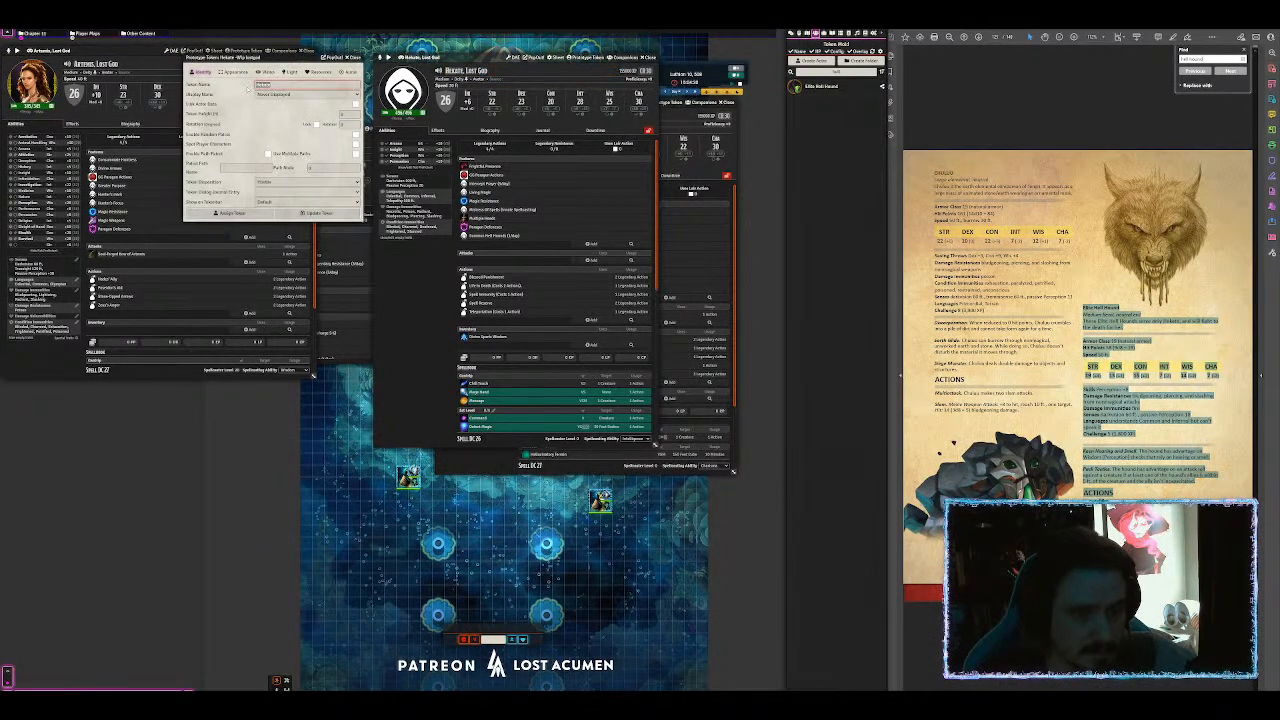
{"action": "key", "text": "ctrl+v"}
Step: Set the disposition of Hekate's prototype token to Neutral and its blood color to red
{"action": "left_click", "coordinate": [307, 181]}
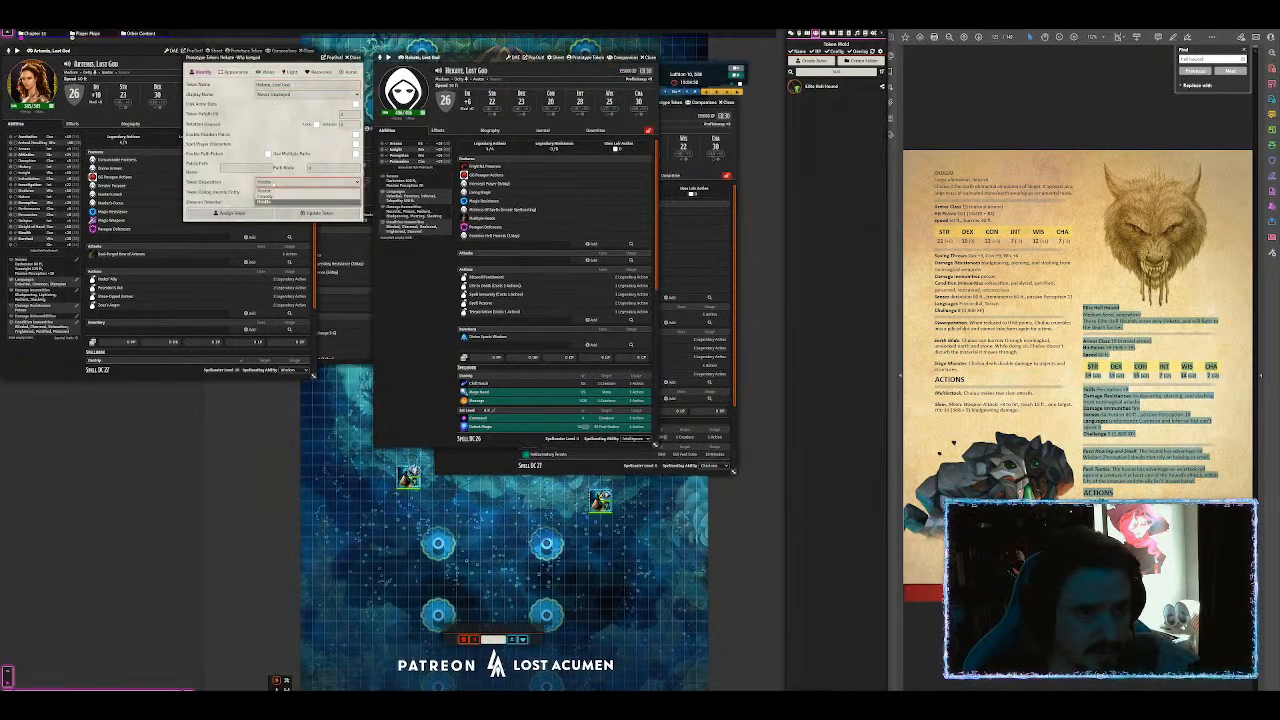
{"action": "left_click", "coordinate": [307, 195]}
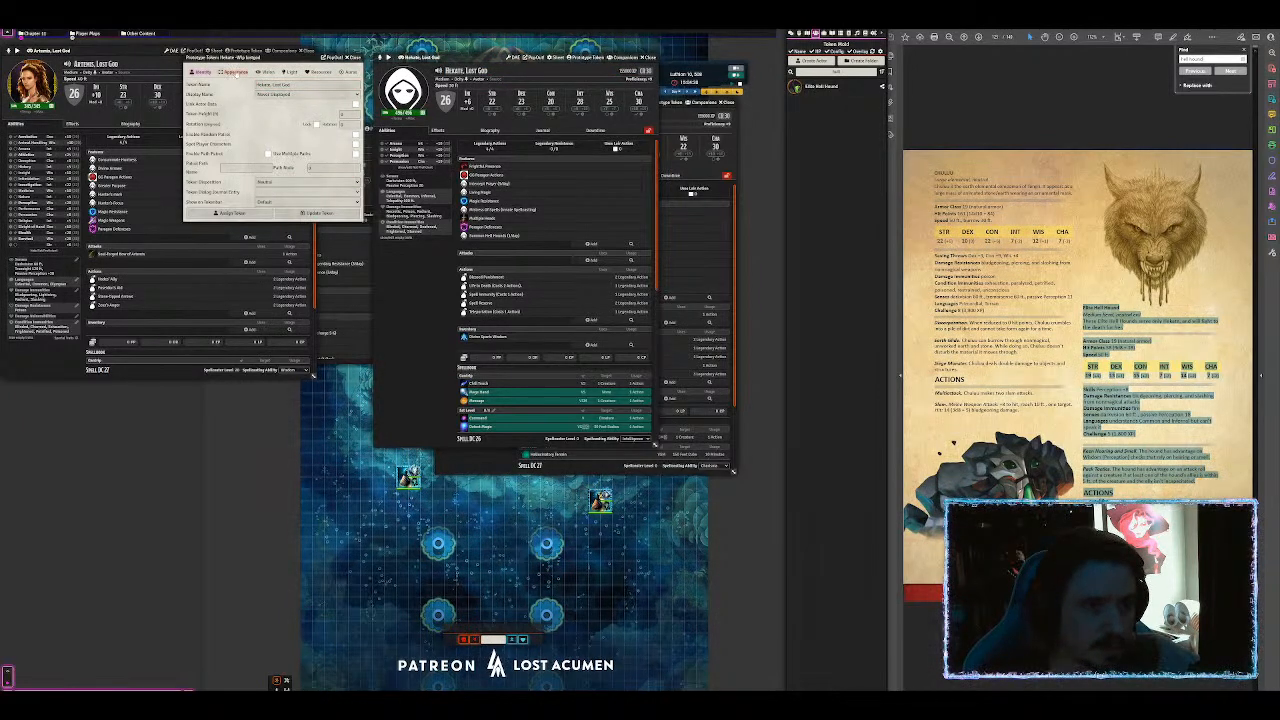
{"action": "left_click", "coordinate": [236, 72]}
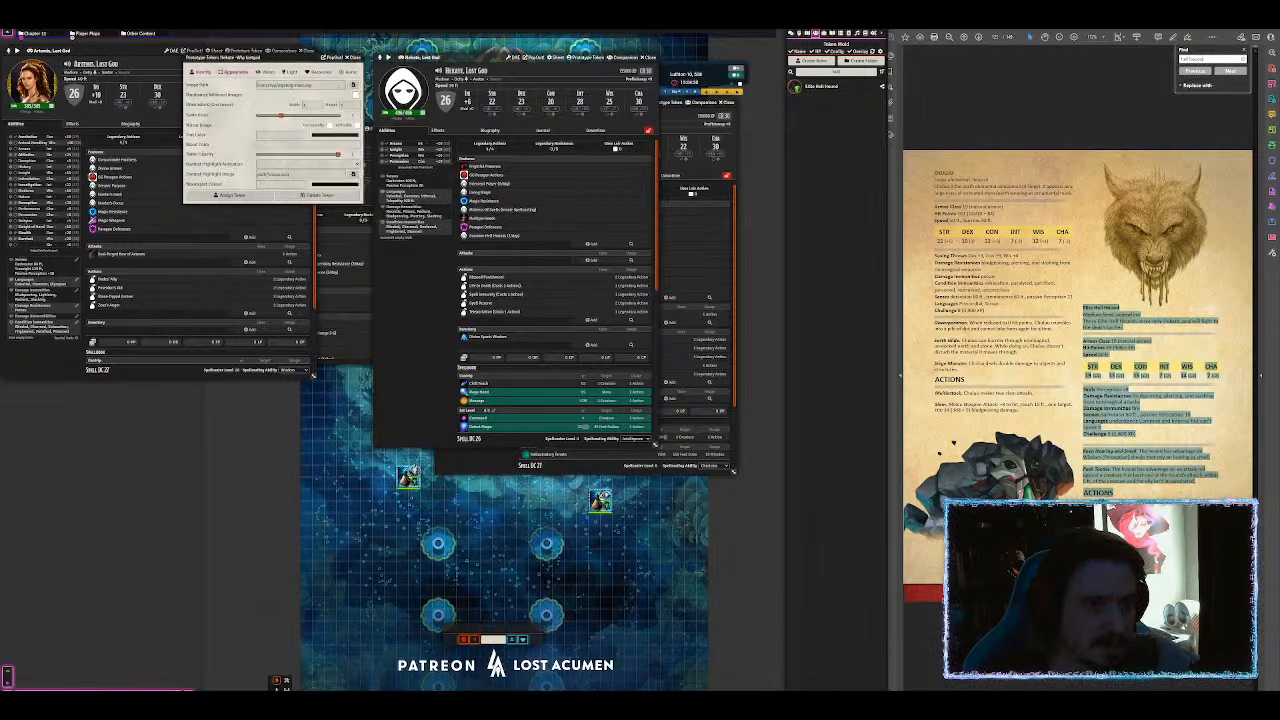
{"action": "left_click", "coordinate": [335, 184]}
{"action": "left_click_drag", "start_coordinate": [320, 150], "coordinate": [344, 172]}
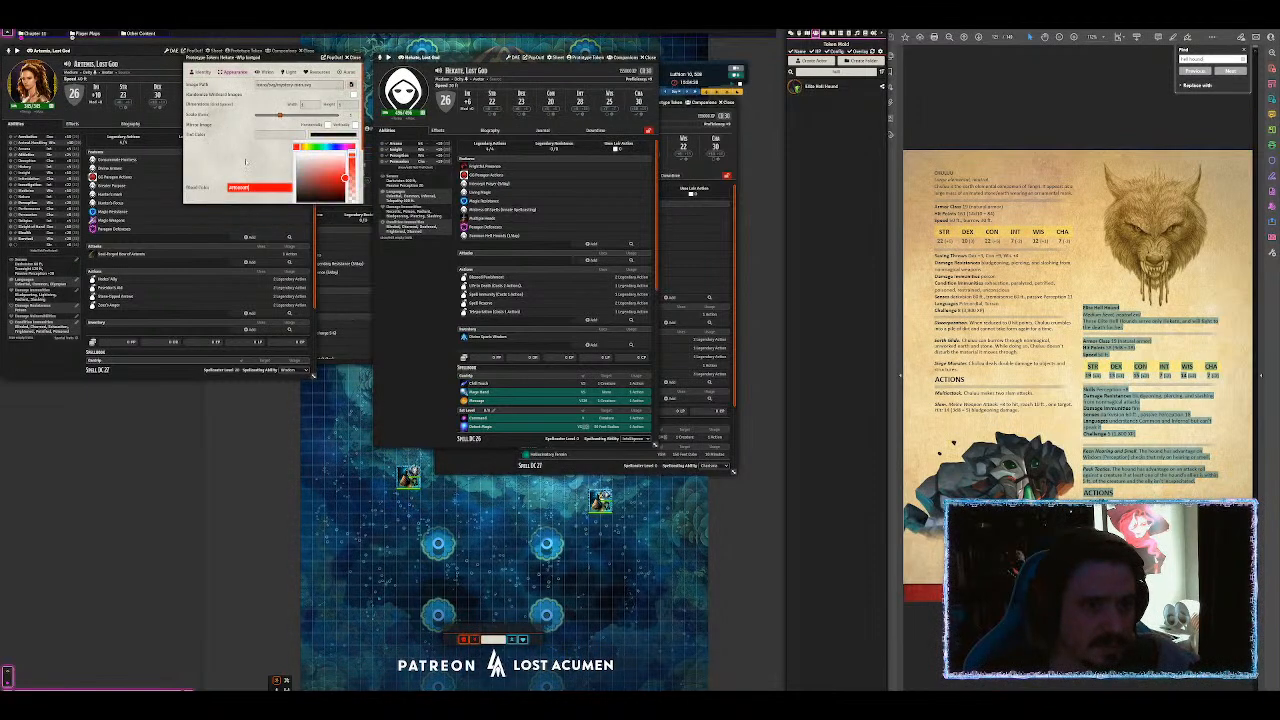
{"action": "left_click", "coordinate": [254, 160]}
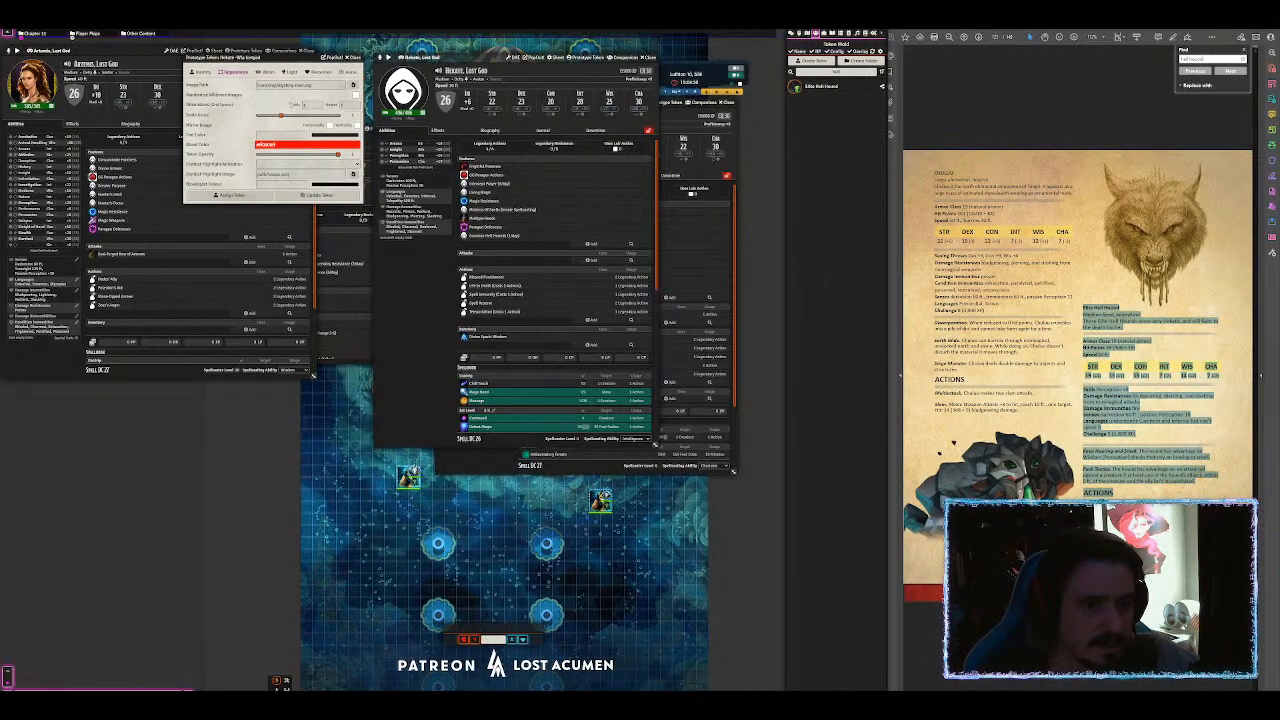
Step: Upload Hekate's token artwork to the Lost Gods folder in the asset library and apply it as the prototype token image
{"action": "left_click", "coordinate": [353, 84]}
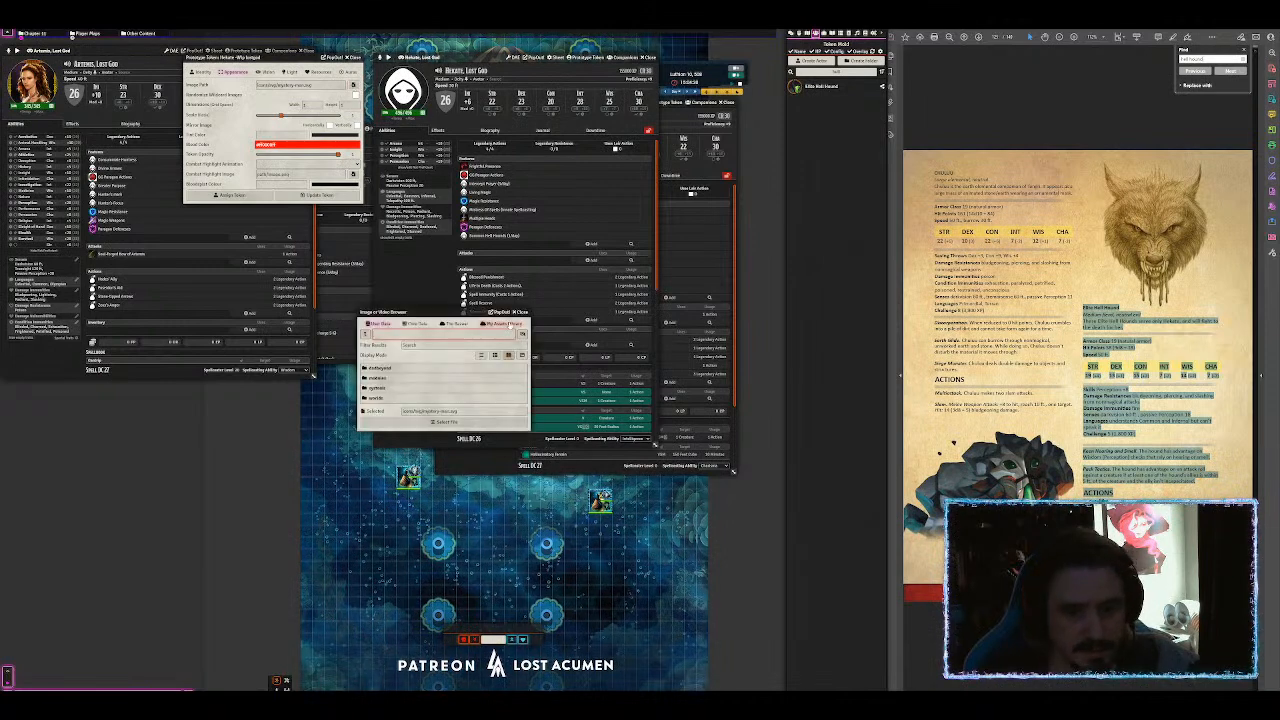
{"action": "scroll", "coordinate": [390, 386], "scroll_direction": "down", "scroll_amount": 5}
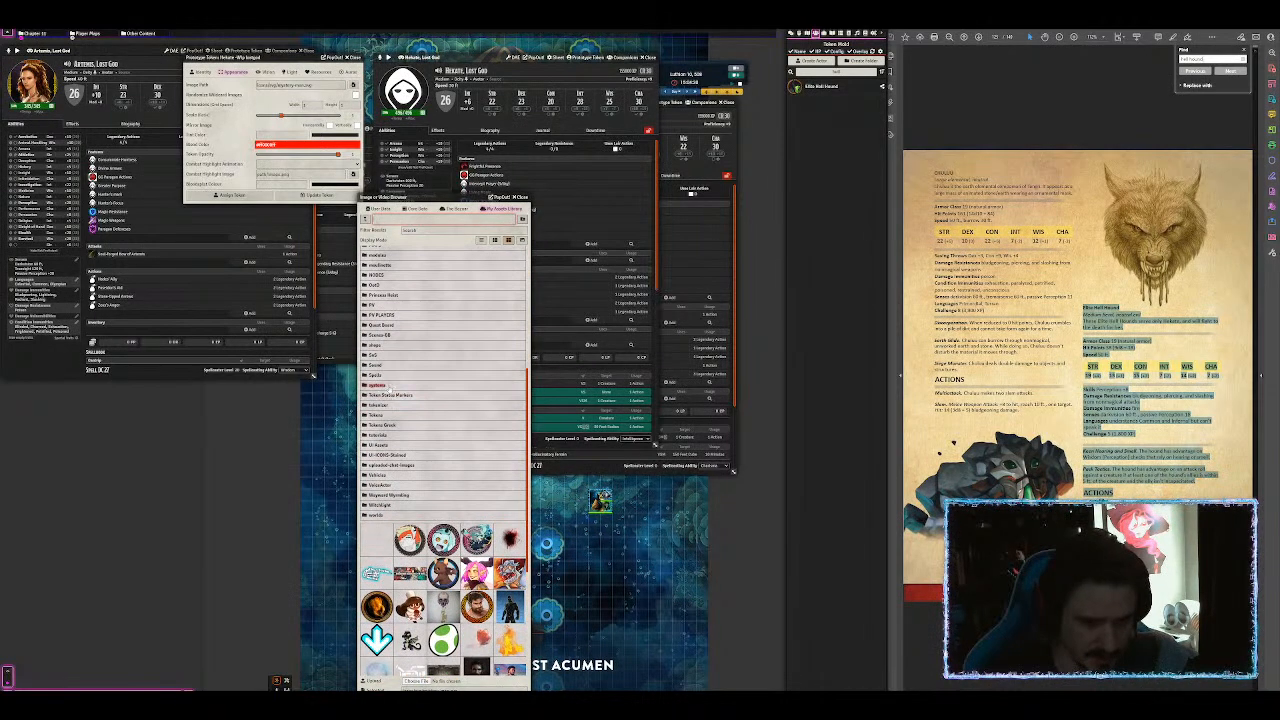
{"action": "left_click", "coordinate": [381, 425]}
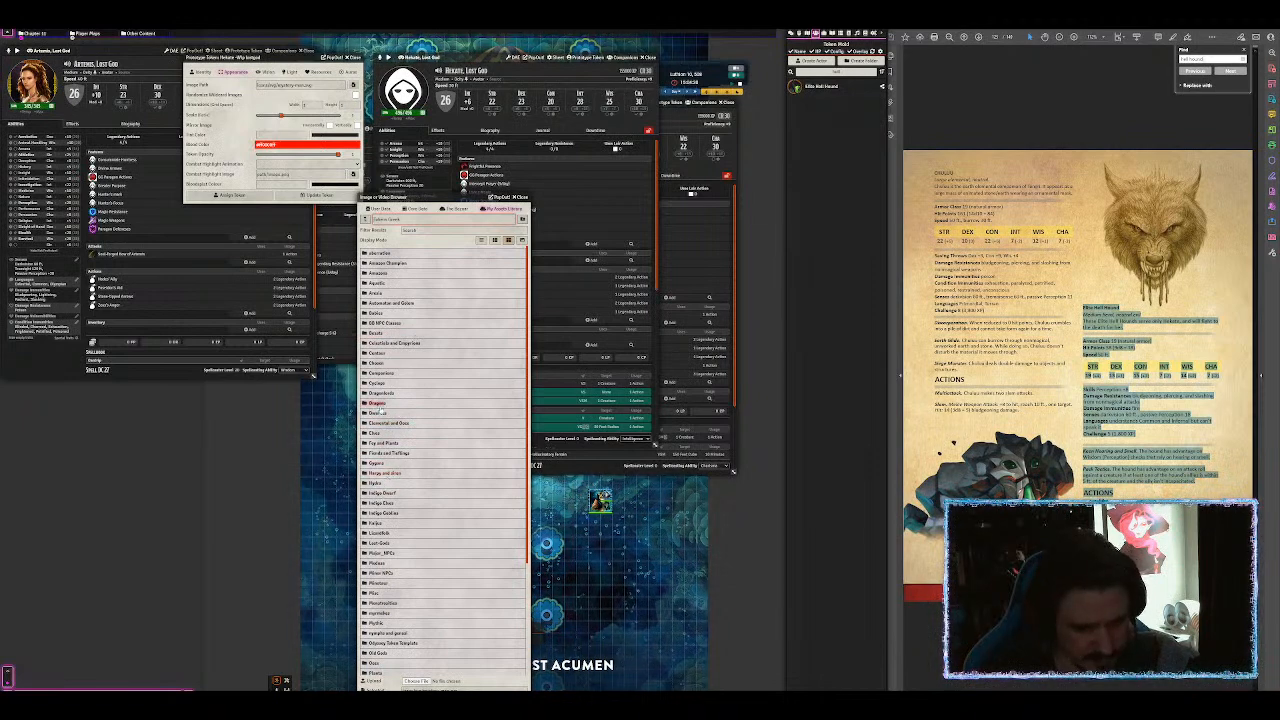
{"action": "left_click", "coordinate": [380, 543]}
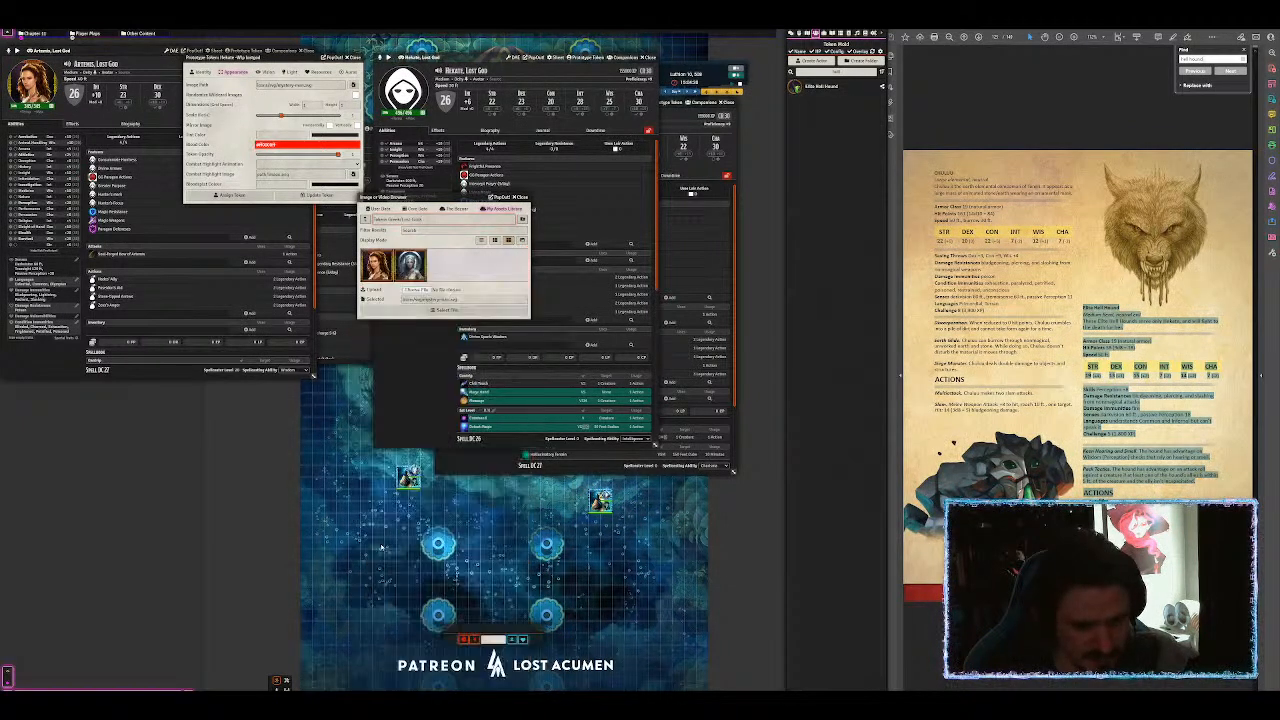
{"action": "left_click", "coordinate": [416, 289]}
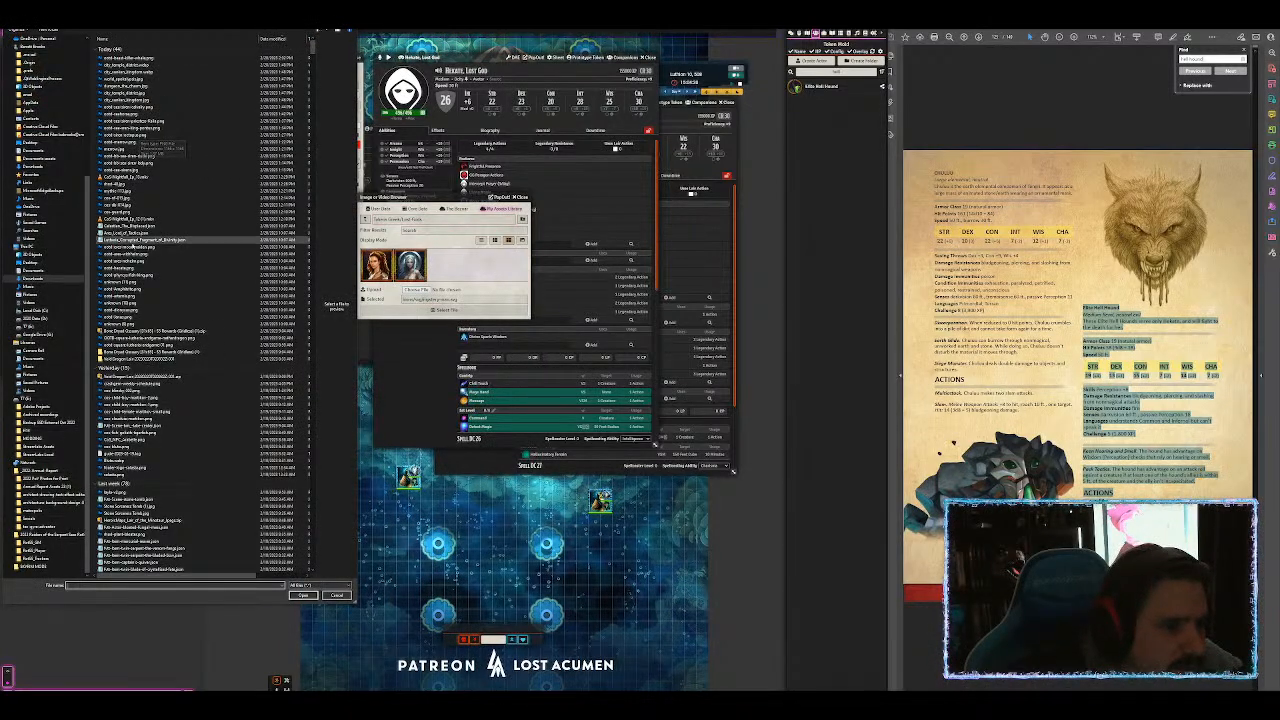
{"action": "double_click", "coordinate": [128, 270]}
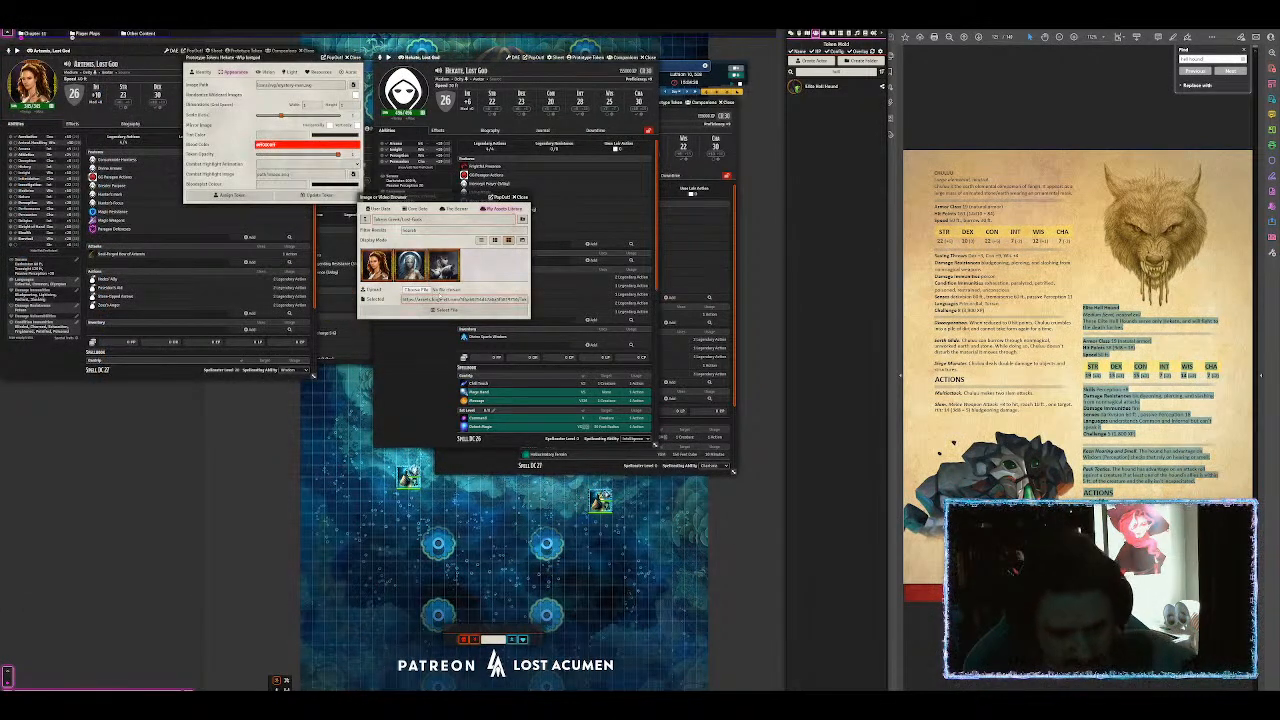
{"action": "key", "text": "Return"}
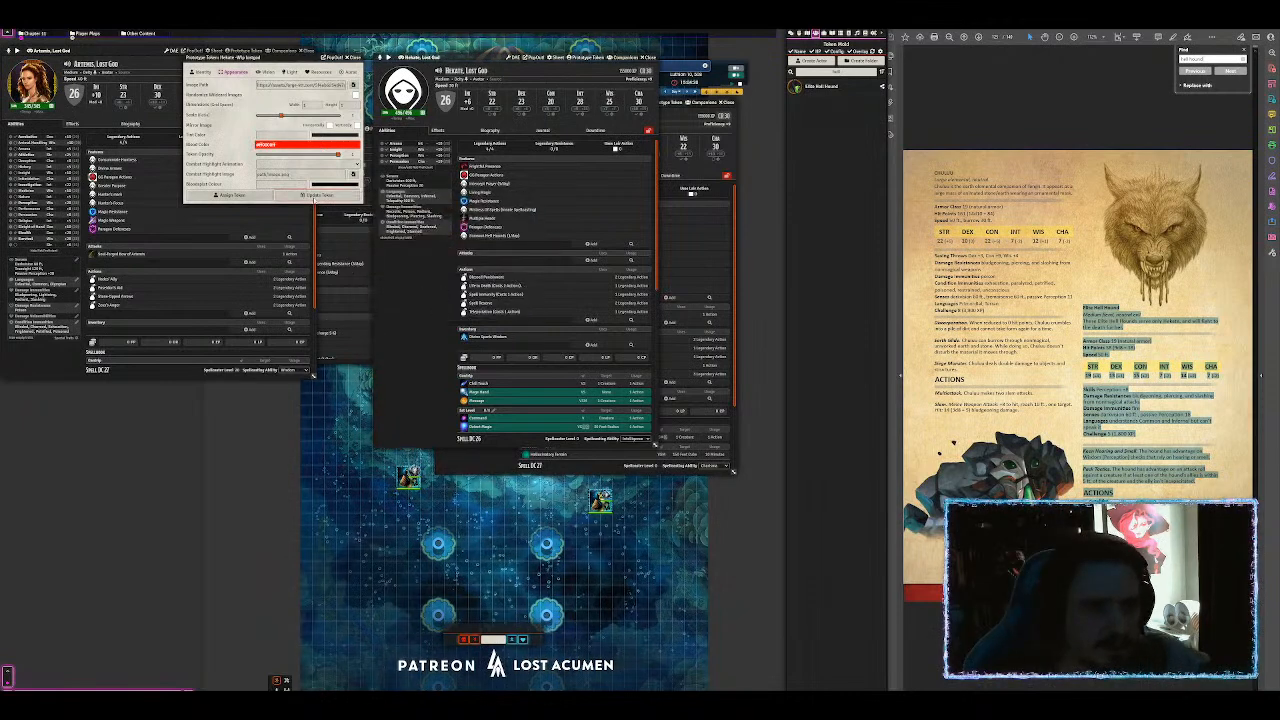
Step: Change when the resource bars are displayed on Hekate's prototype token and update the token
{"action": "left_click", "coordinate": [317, 73]}
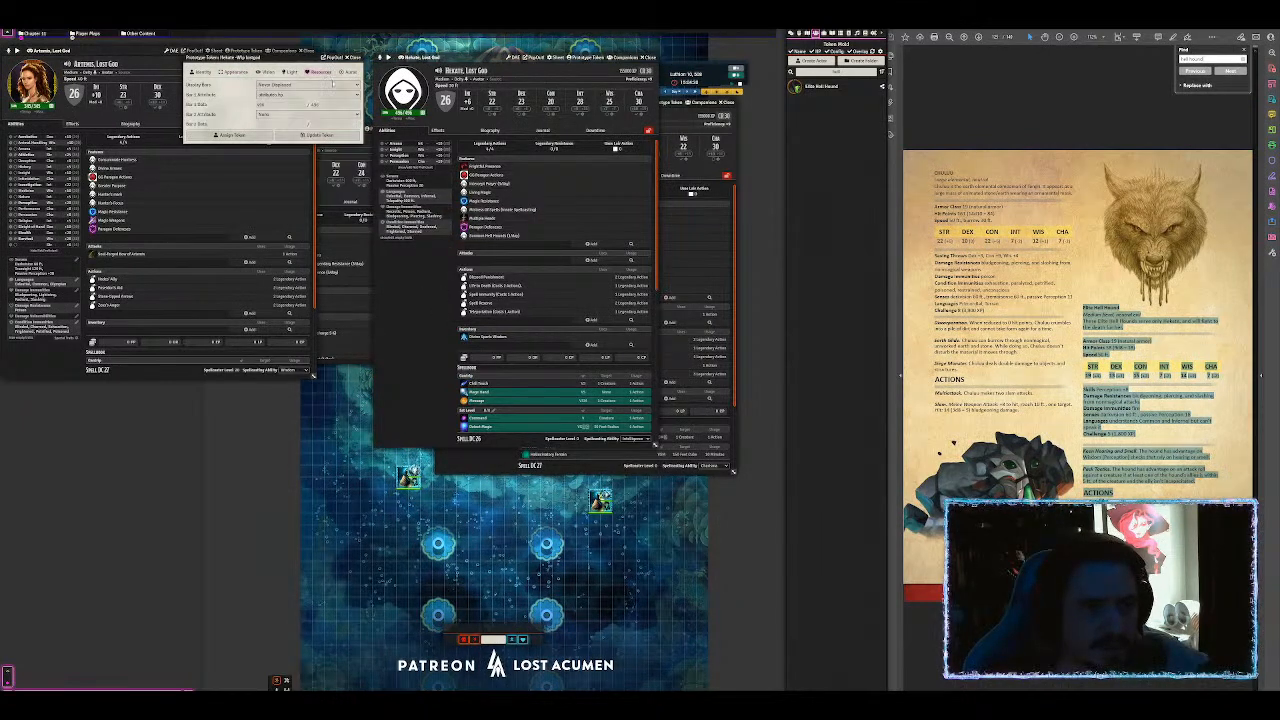
{"action": "left_click", "coordinate": [326, 86]}
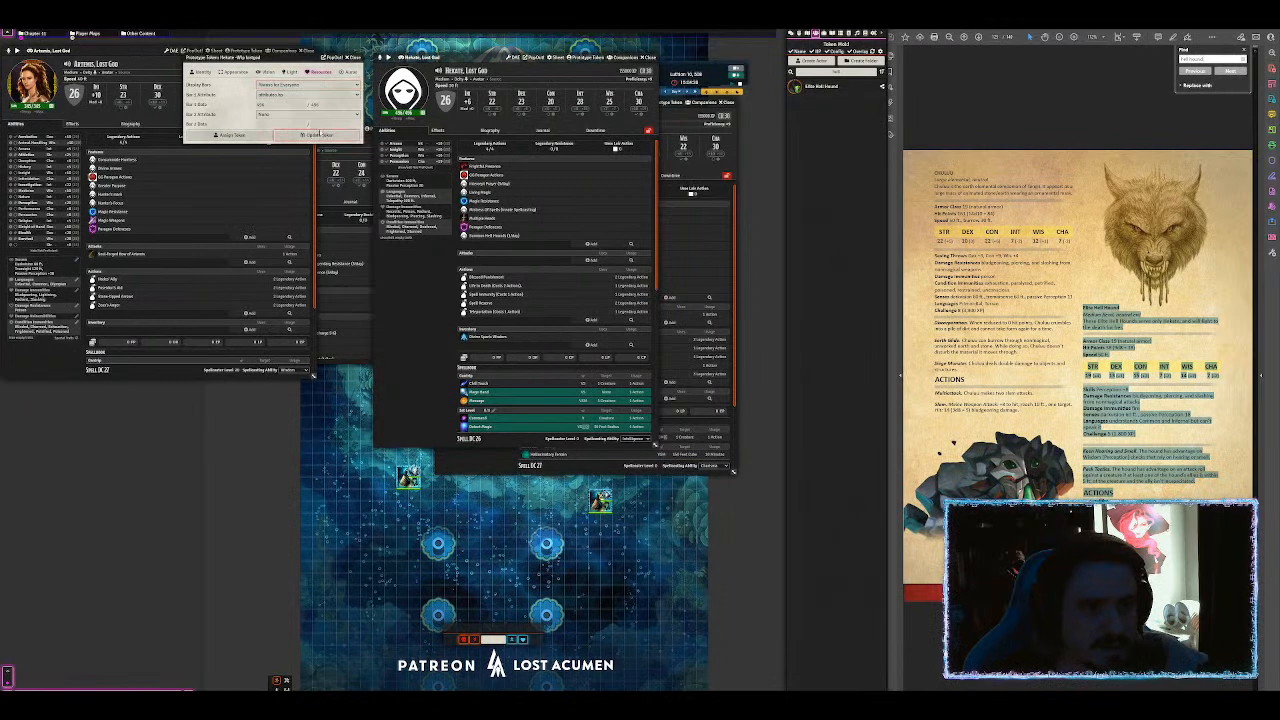
{"action": "left_click", "coordinate": [316, 134]}
Step: Replace Hekate's sheet portrait with the uploaded artwork by pasting in its file path
{"action": "left_click", "coordinate": [403, 90]}
{"action": "left_click", "coordinate": [447, 170]}
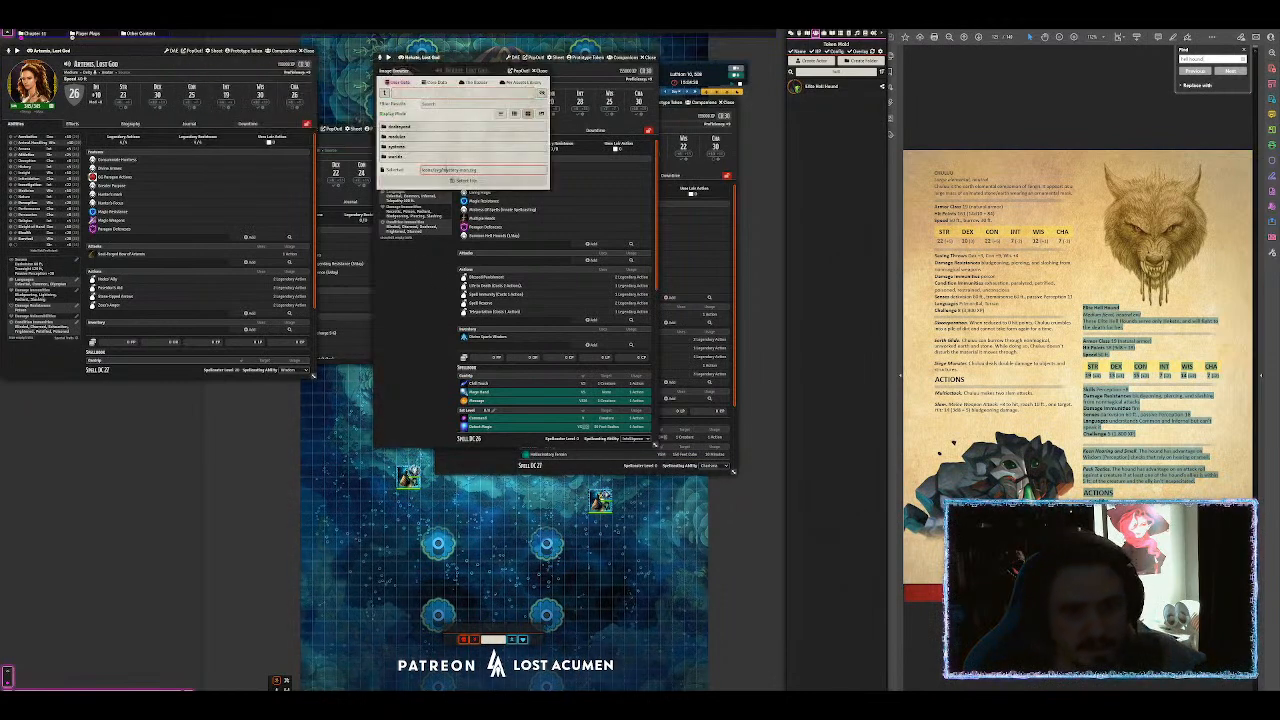
{"action": "key", "text": "ctrl+v"}
{"action": "key", "text": "Return"}
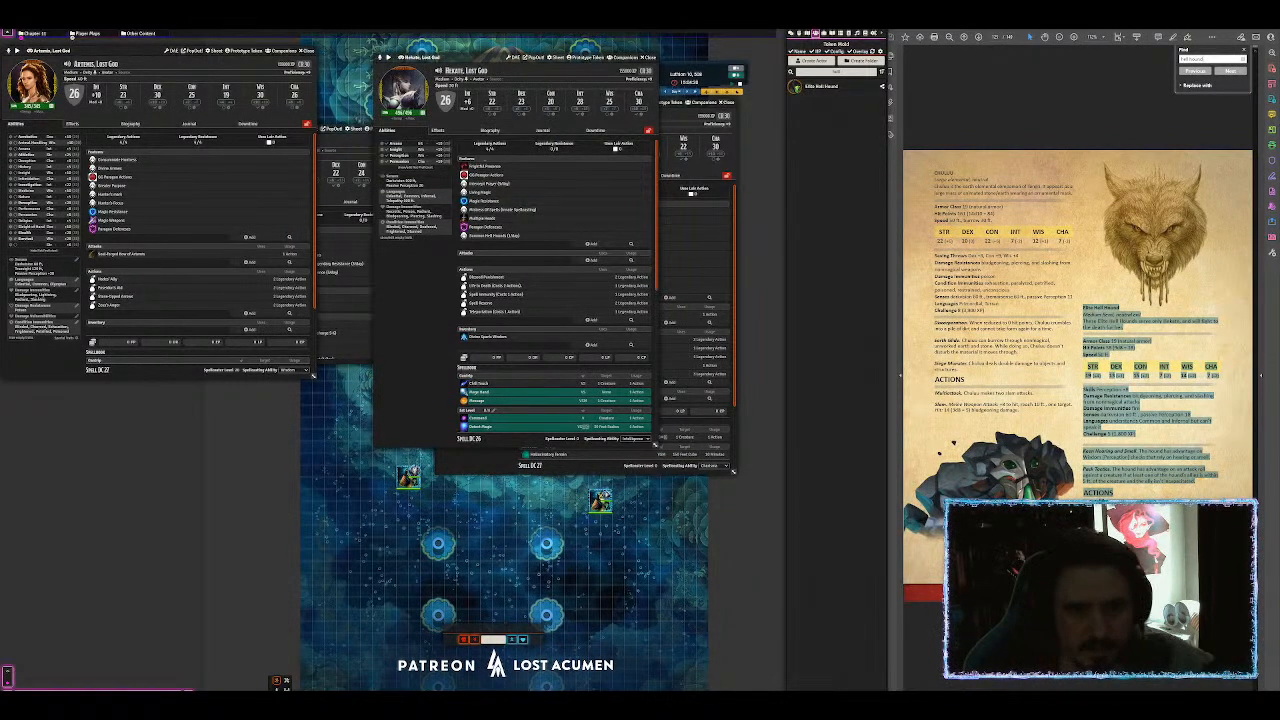
Step: Stack the Hekate and Eres sheets below the Artemis sheet and place the lostgod Ares WIP sheet beside them
{"action": "mouse_move", "coordinate": [487, 309]}
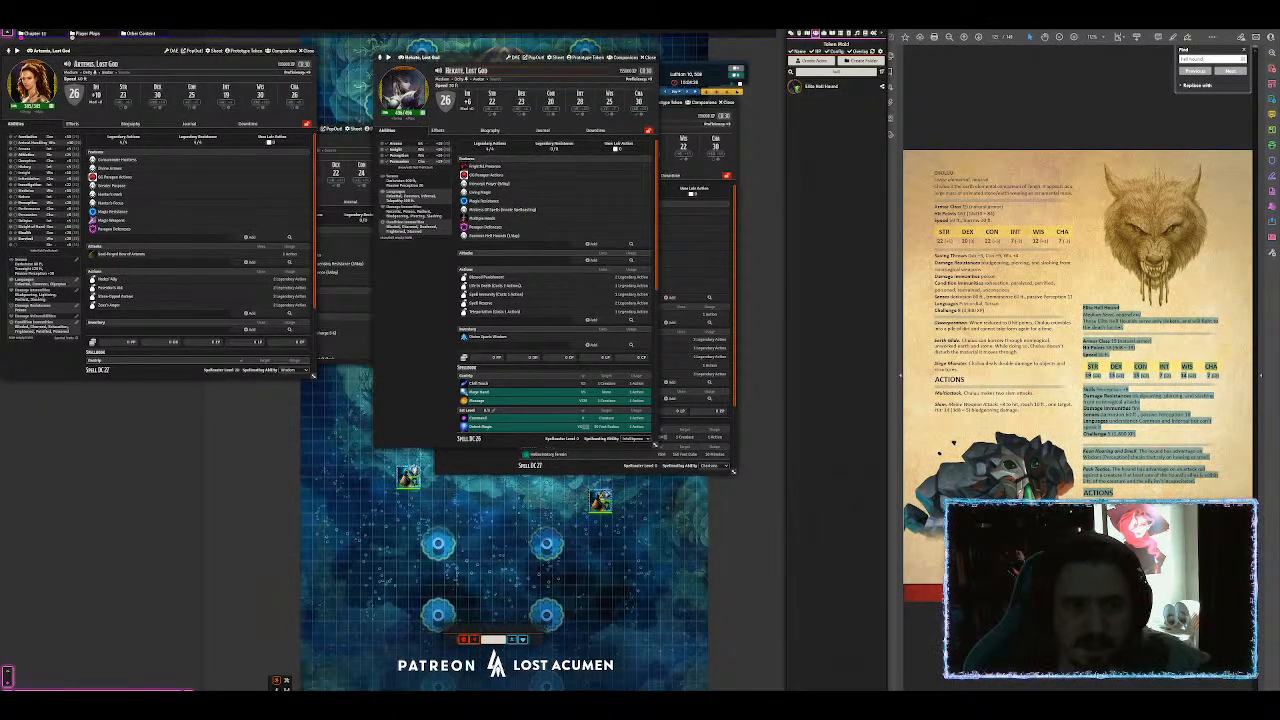
{"action": "left_click_drag", "start_coordinate": [467, 52], "coordinate": [180, 175]}
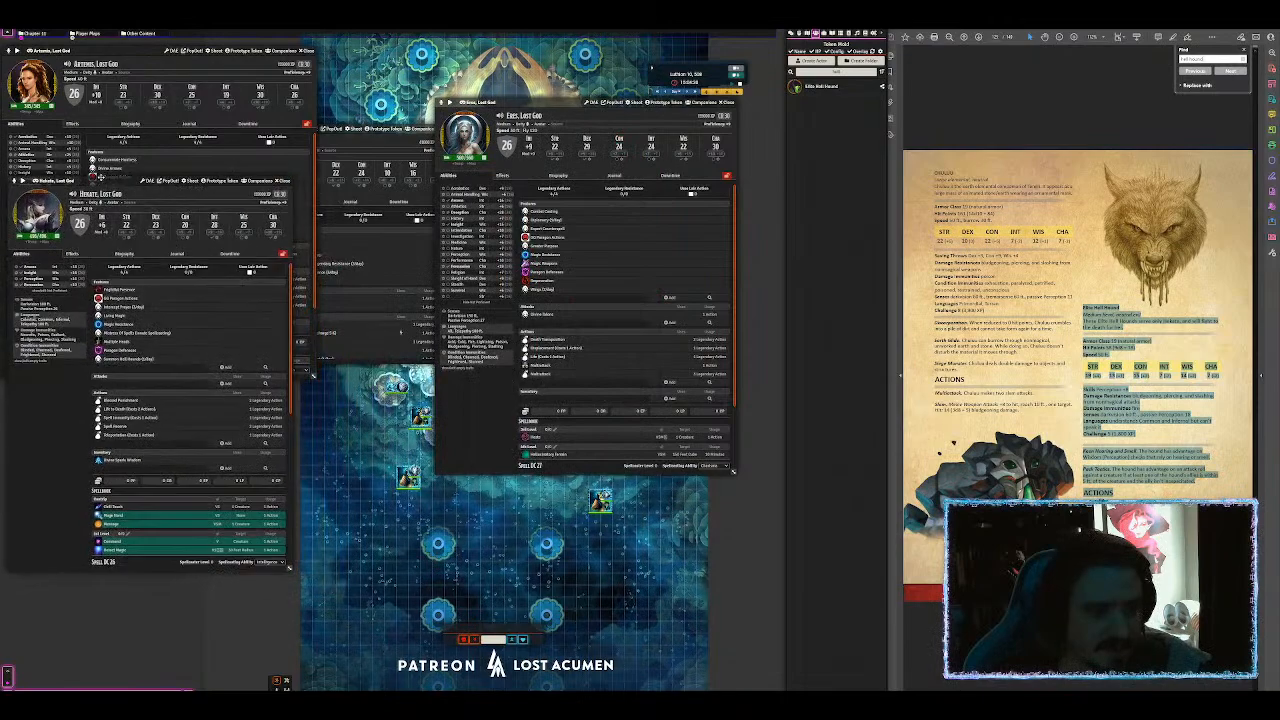
{"action": "left_click_drag", "start_coordinate": [512, 100], "coordinate": [94, 291]}
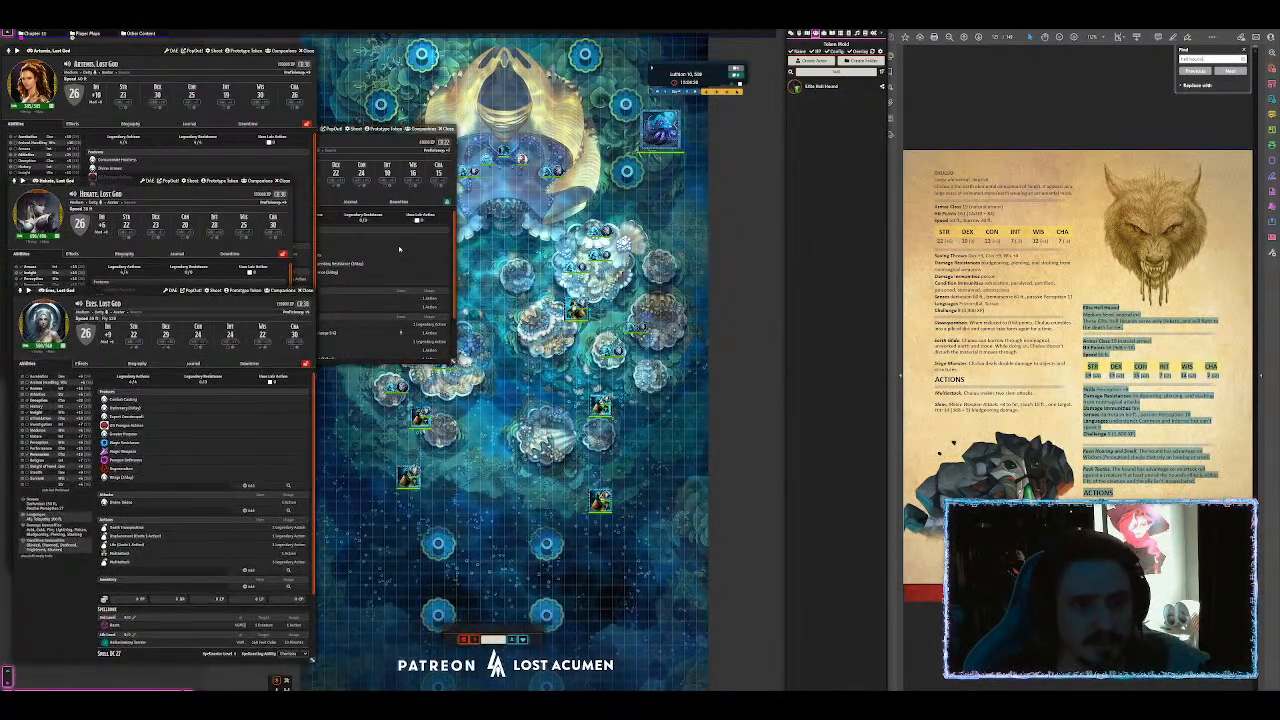
{"action": "left_click", "coordinate": [452, 234]}
{"action": "left_click_drag", "start_coordinate": [289, 129], "coordinate": [491, 62]}
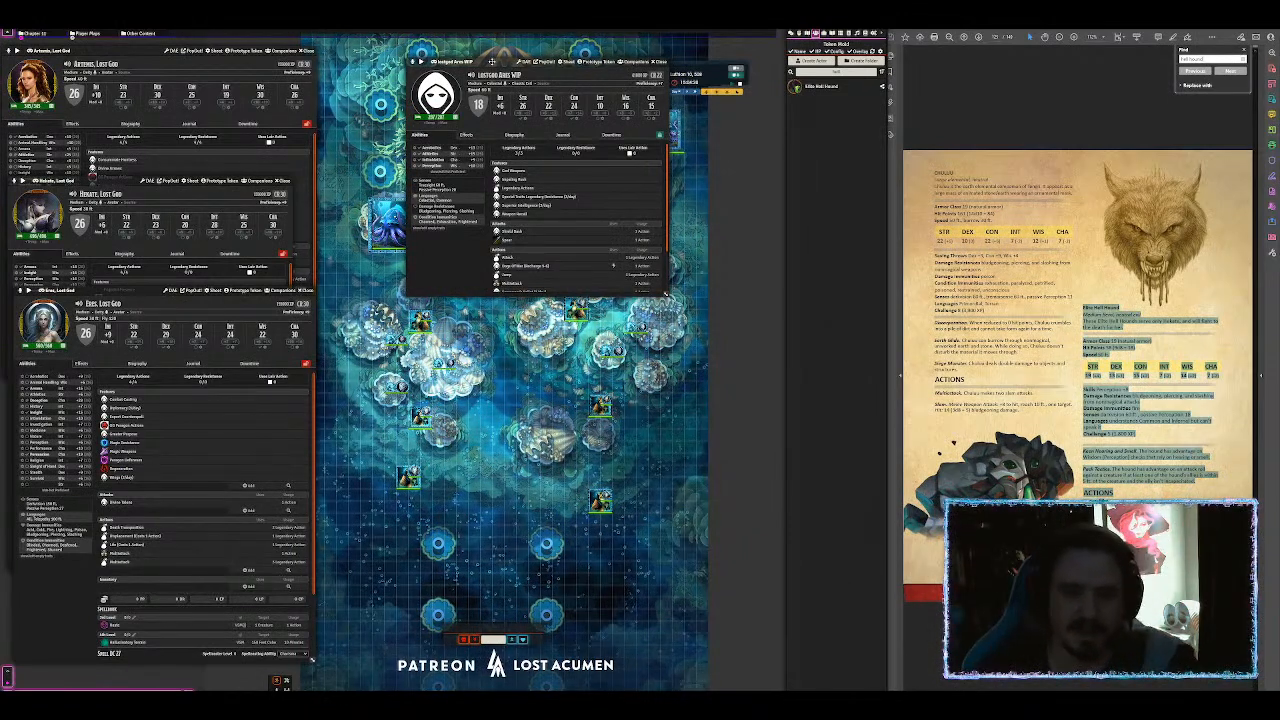
{"action": "left_click_drag", "start_coordinate": [610, 61], "coordinate": [543, 52]}
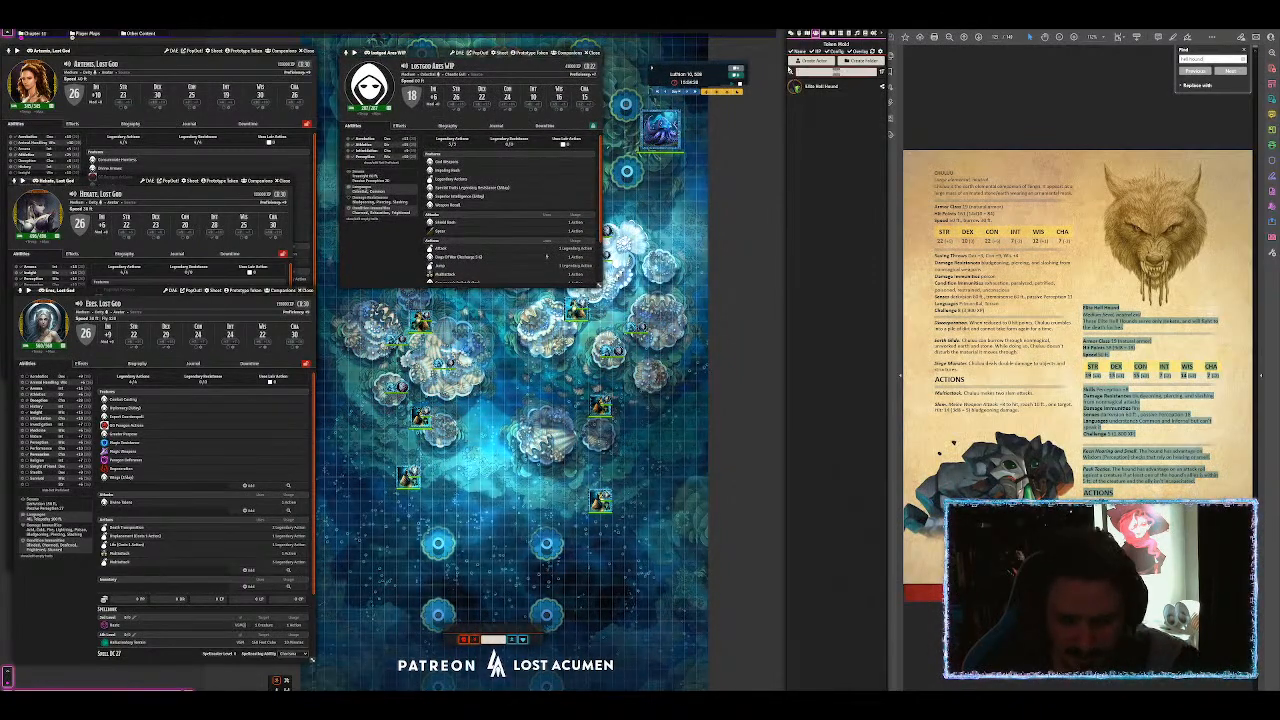
Step: Clear the actor search and delete the plain "lostgod" actor from the Forgotten Gods folder
{"action": "key", "text": "BackSpace"}
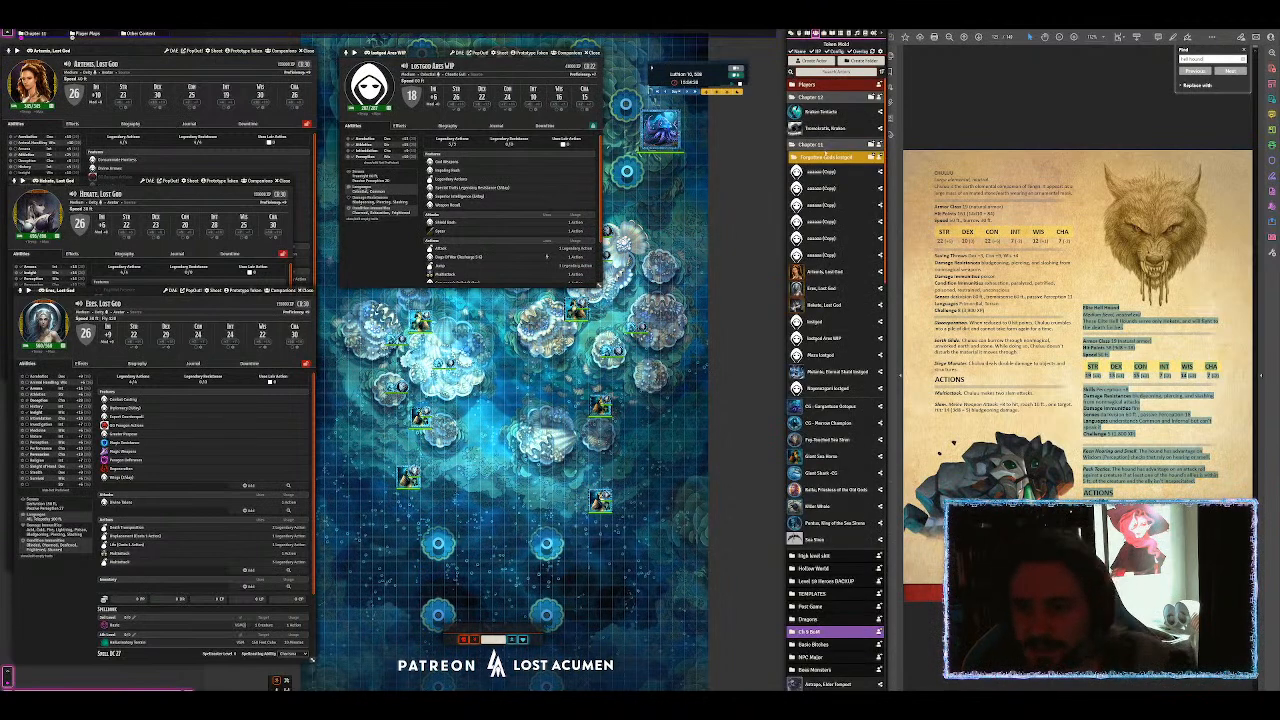
{"action": "right_click", "coordinate": [818, 324]}
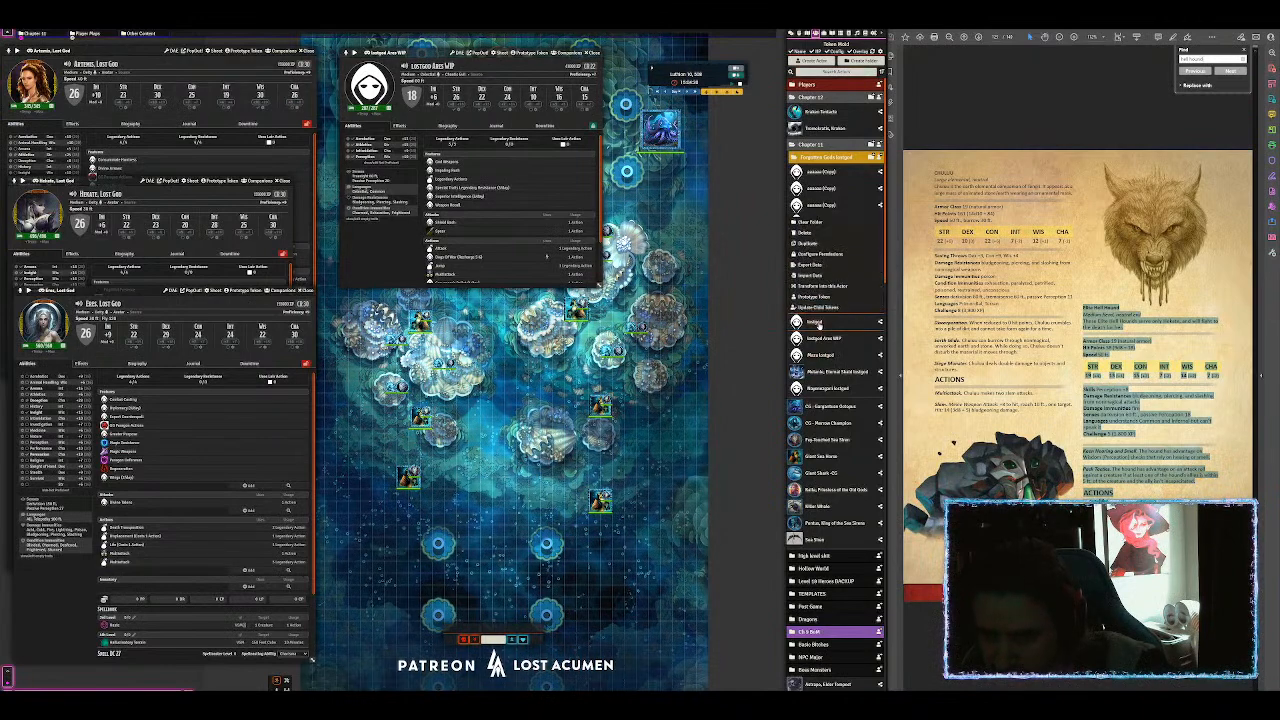
{"action": "left_click", "coordinate": [808, 243]}
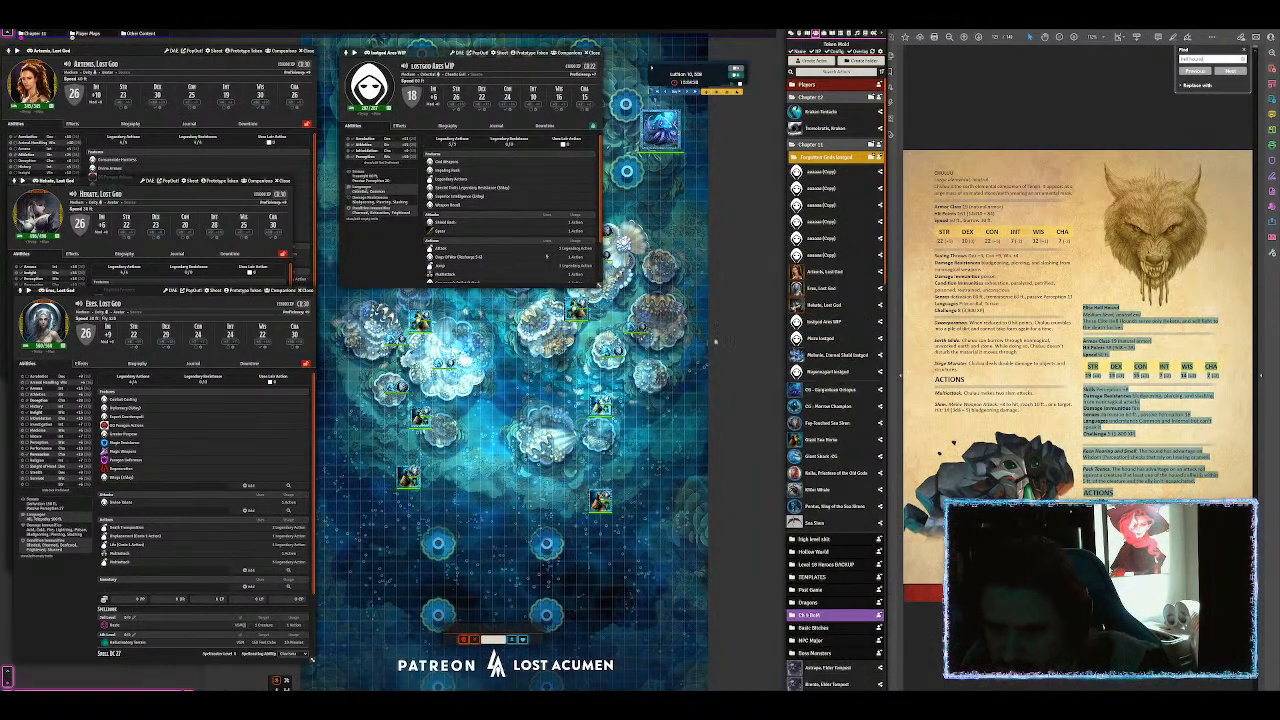
Step: Open the Eternal Skald lostgod sheet, compare its actions and spell list with Hekate's, and close it
{"action": "left_click", "coordinate": [830, 359]}
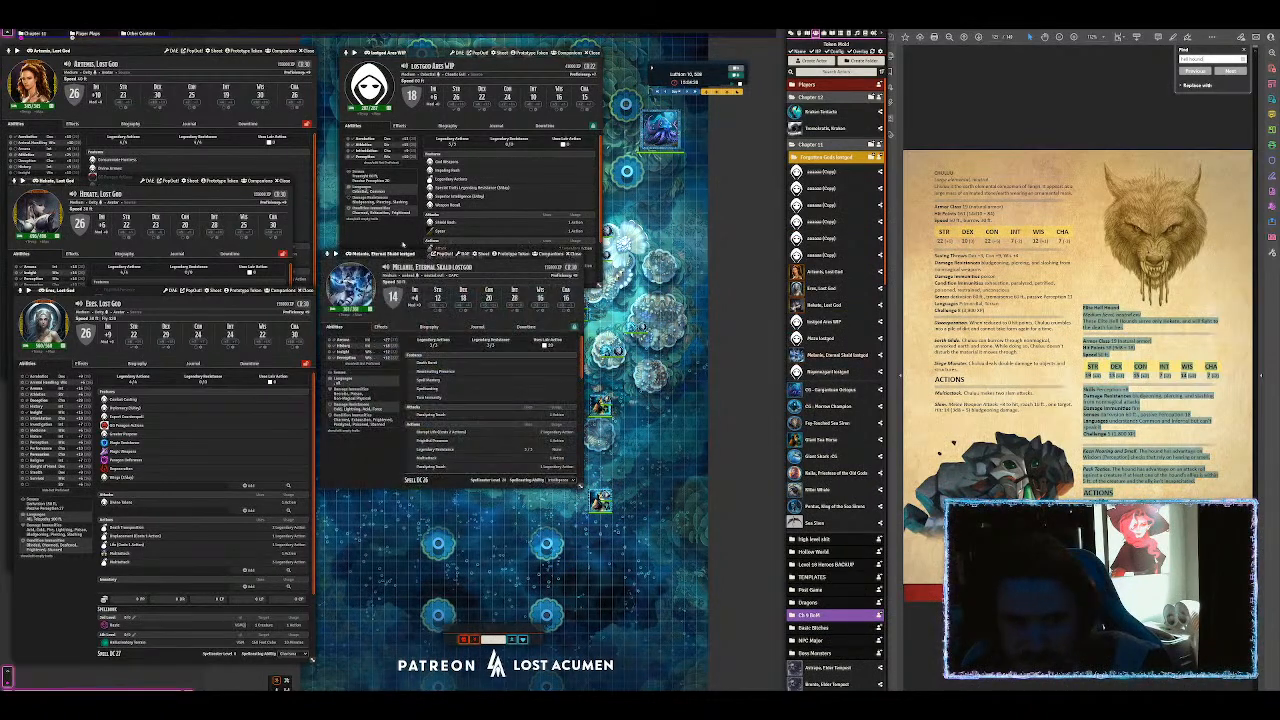
{"action": "left_click_drag", "start_coordinate": [444, 253], "coordinate": [577, 87]}
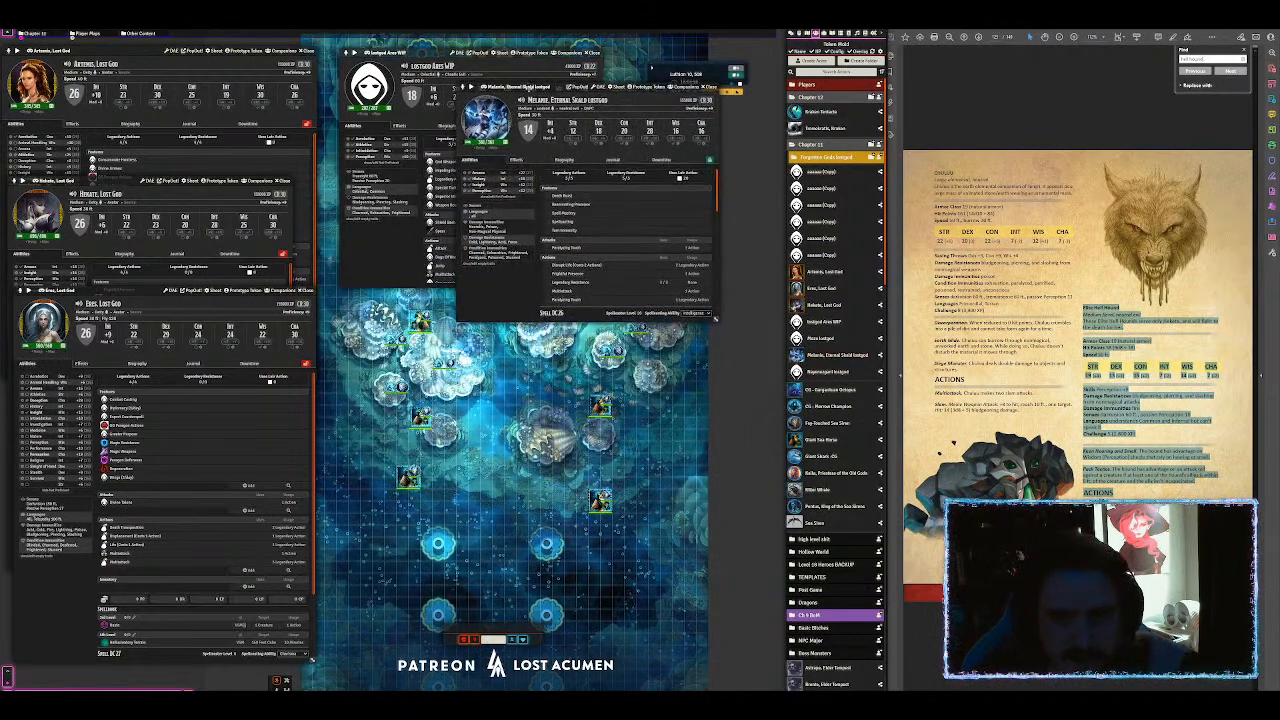
{"action": "left_click_drag", "start_coordinate": [716, 318], "coordinate": [727, 584]}
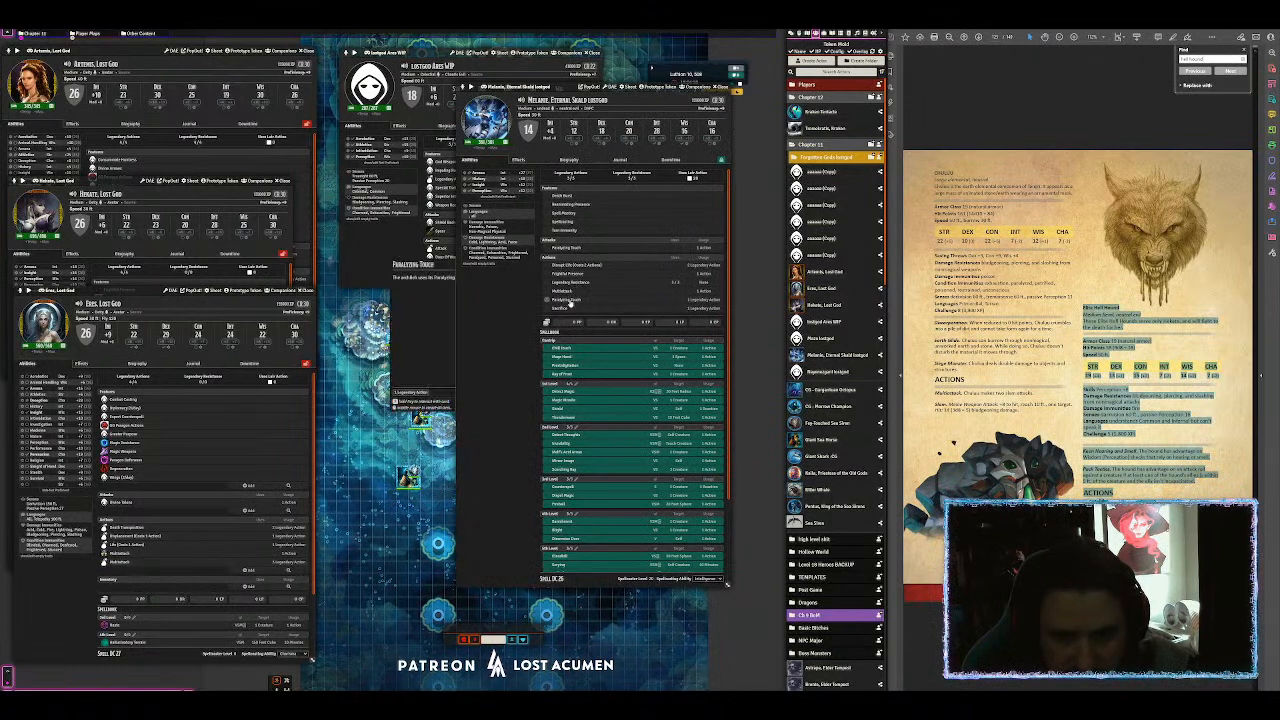
{"action": "mouse_move", "coordinate": [560, 311]}
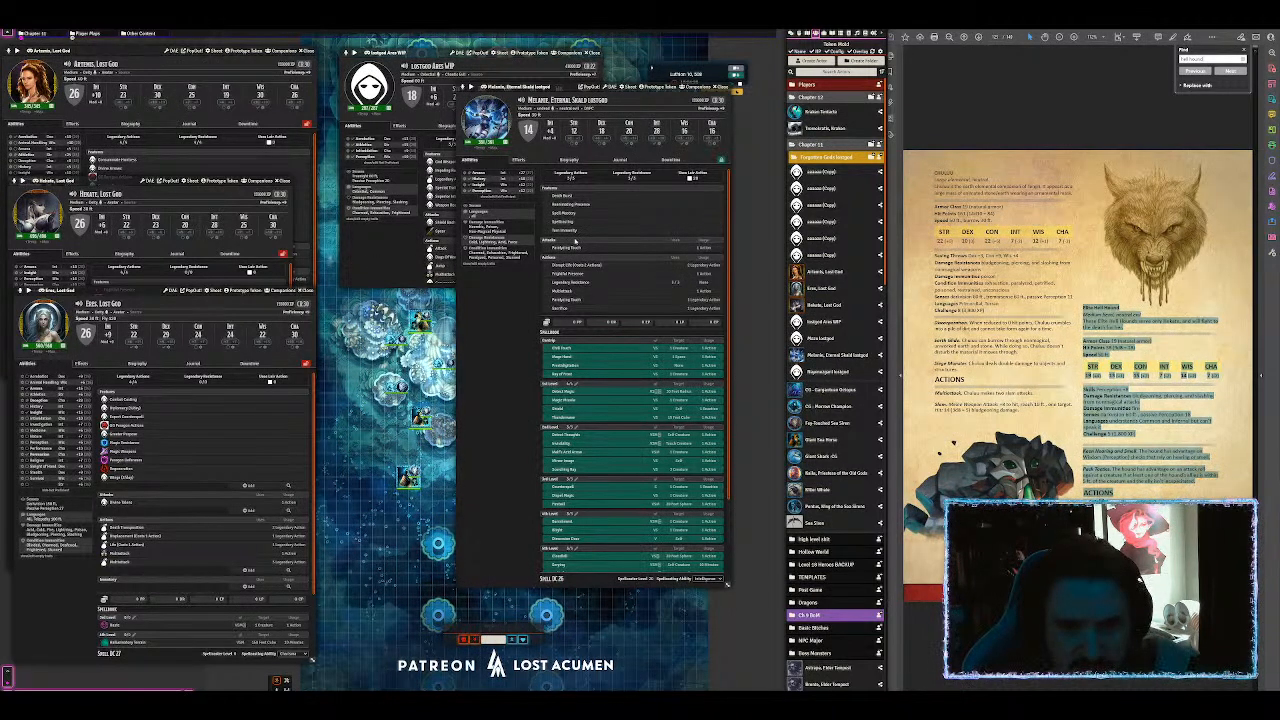
{"action": "scroll", "coordinate": [630, 480], "scroll_direction": "down", "scroll_amount": 2}
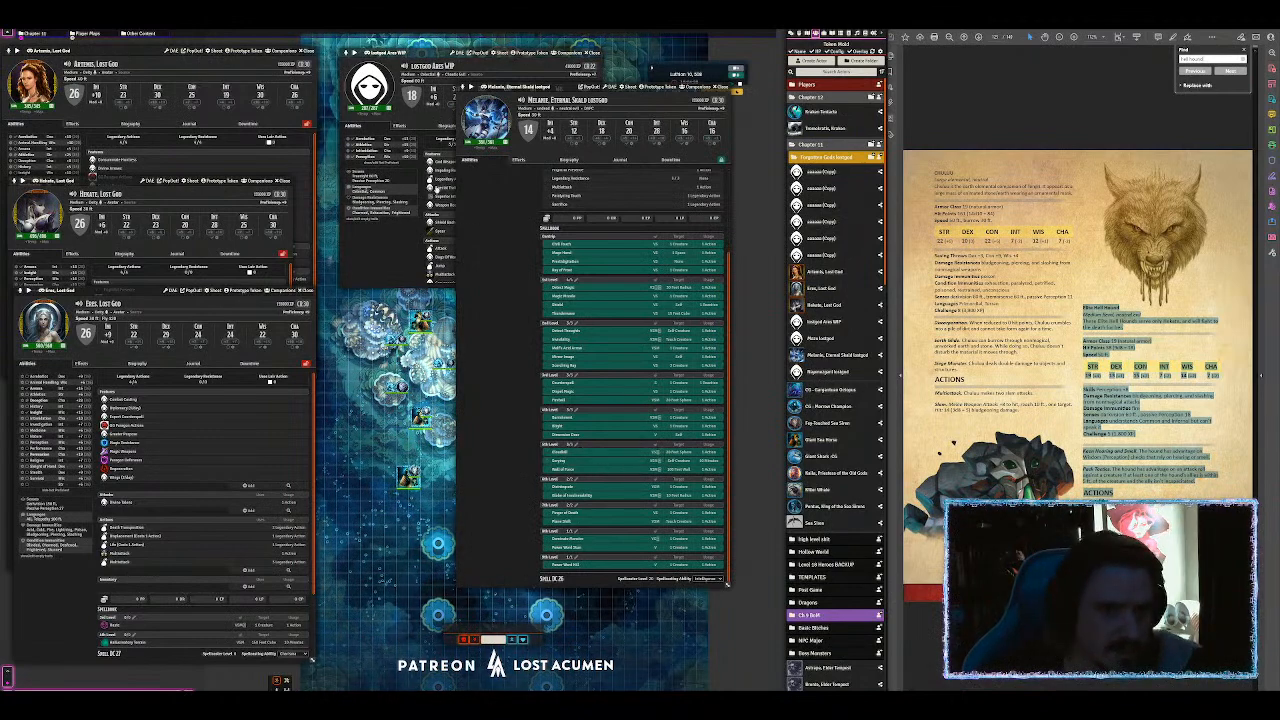
{"action": "left_click_drag", "start_coordinate": [132, 290], "coordinate": [149, 301]}
{"action": "left_click_drag", "start_coordinate": [120, 182], "coordinate": [296, 90]}
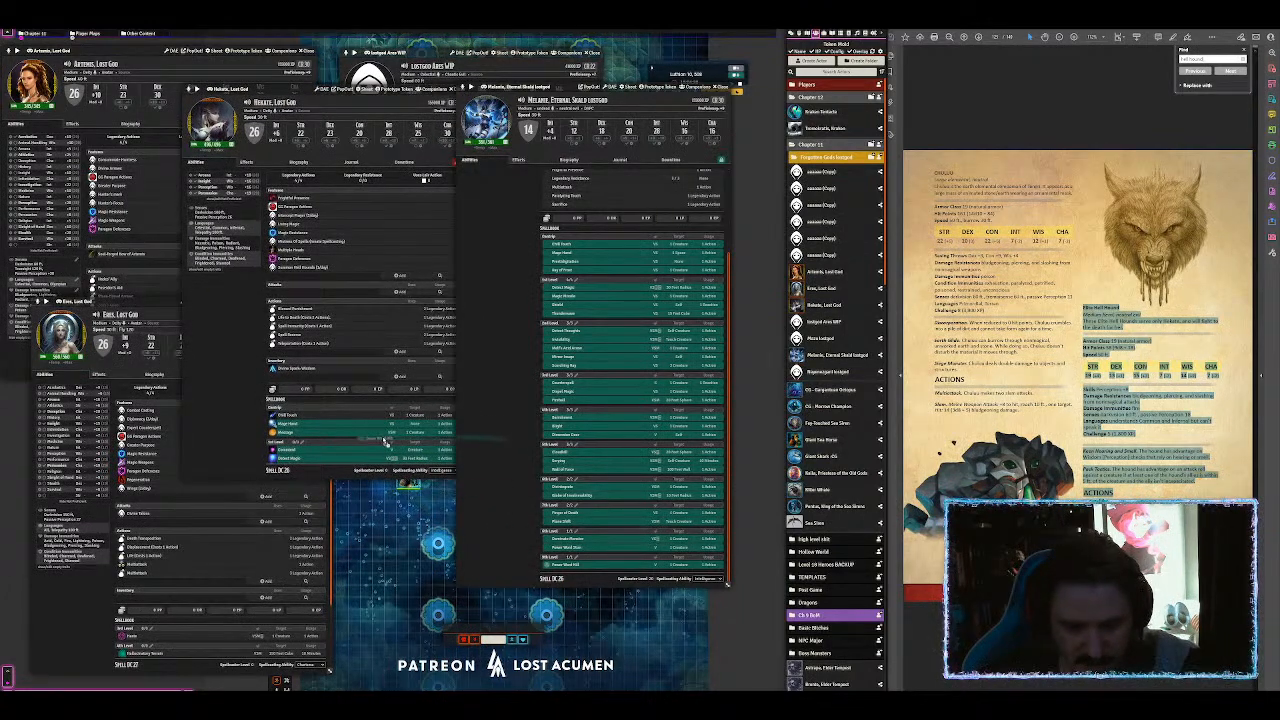
{"action": "scroll", "coordinate": [388, 443], "scroll_direction": "down", "scroll_amount": 3}
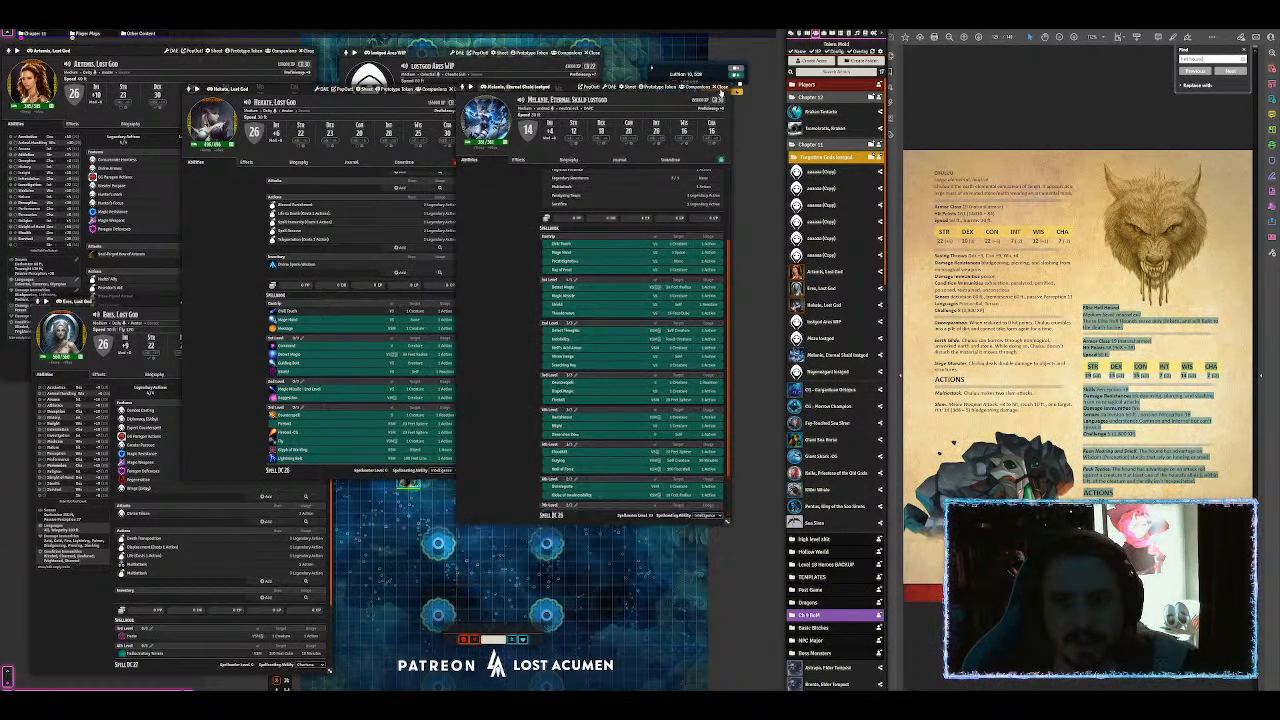
{"action": "left_click", "coordinate": [724, 90]}
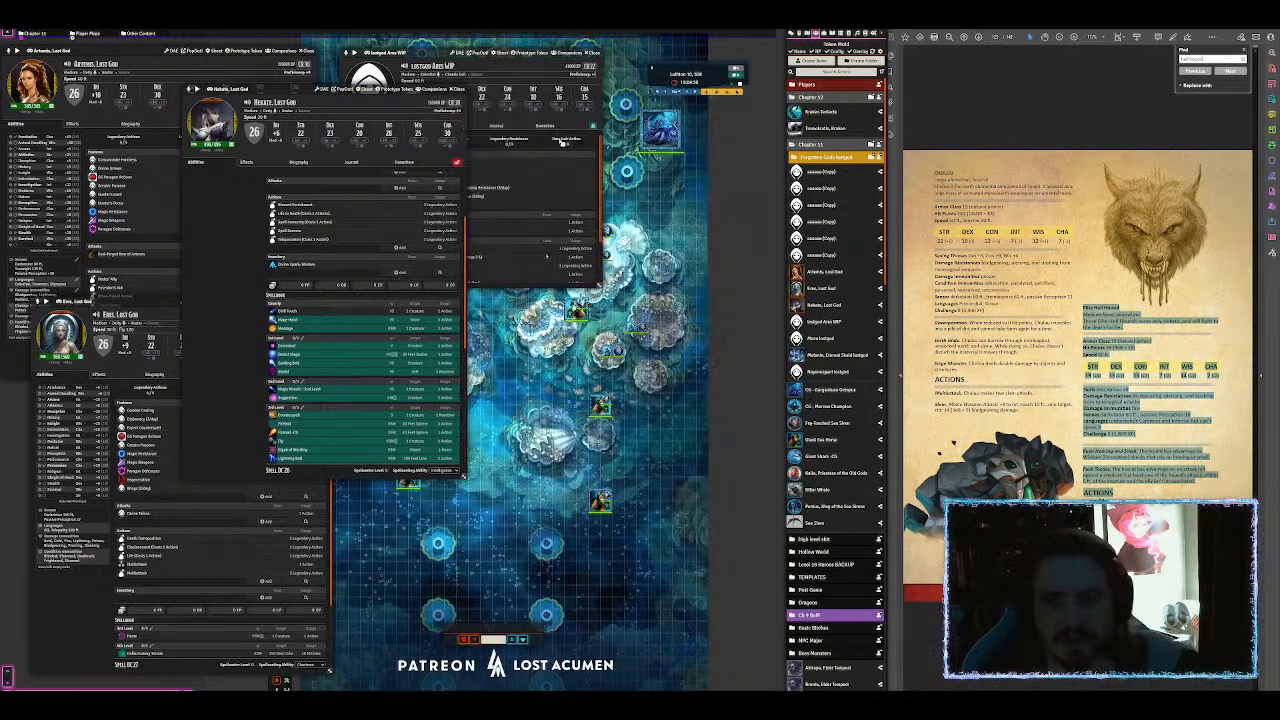
Step: Delete the Eternal Skald lostgod actor from the Forgotten Gods folder
{"action": "right_click", "coordinate": [838, 355]}
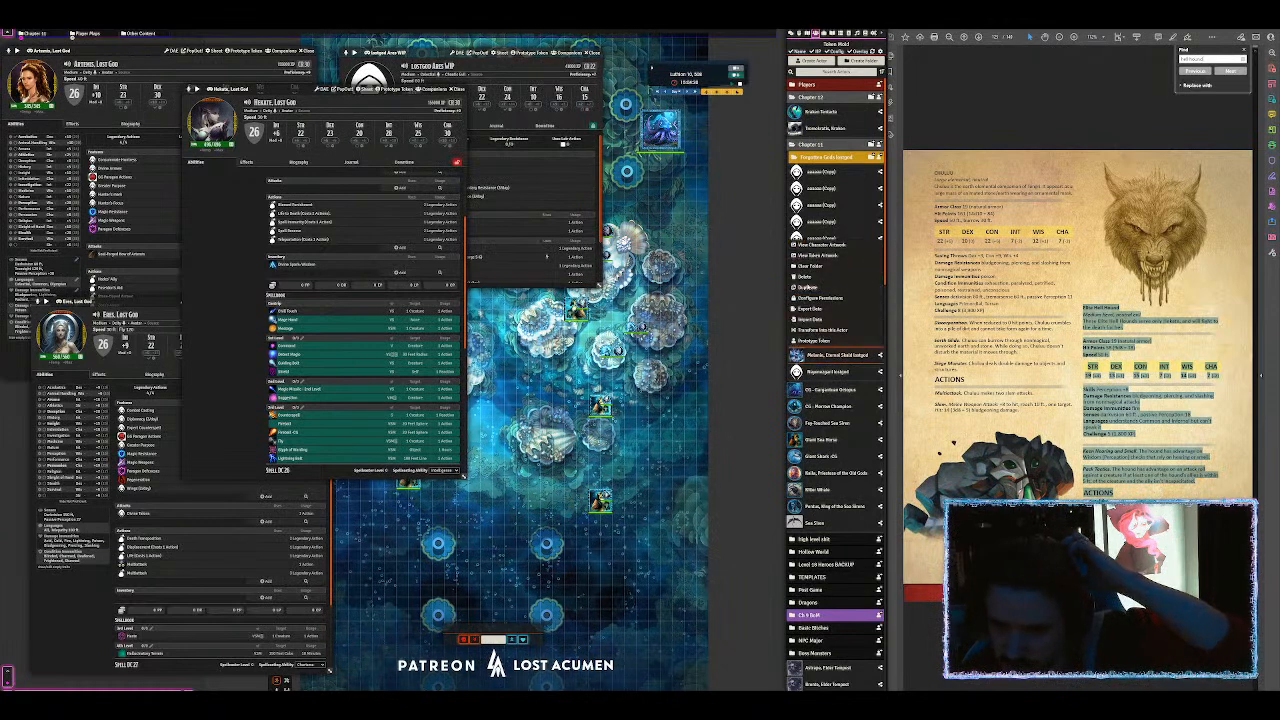
{"action": "left_click", "coordinate": [806, 276]}
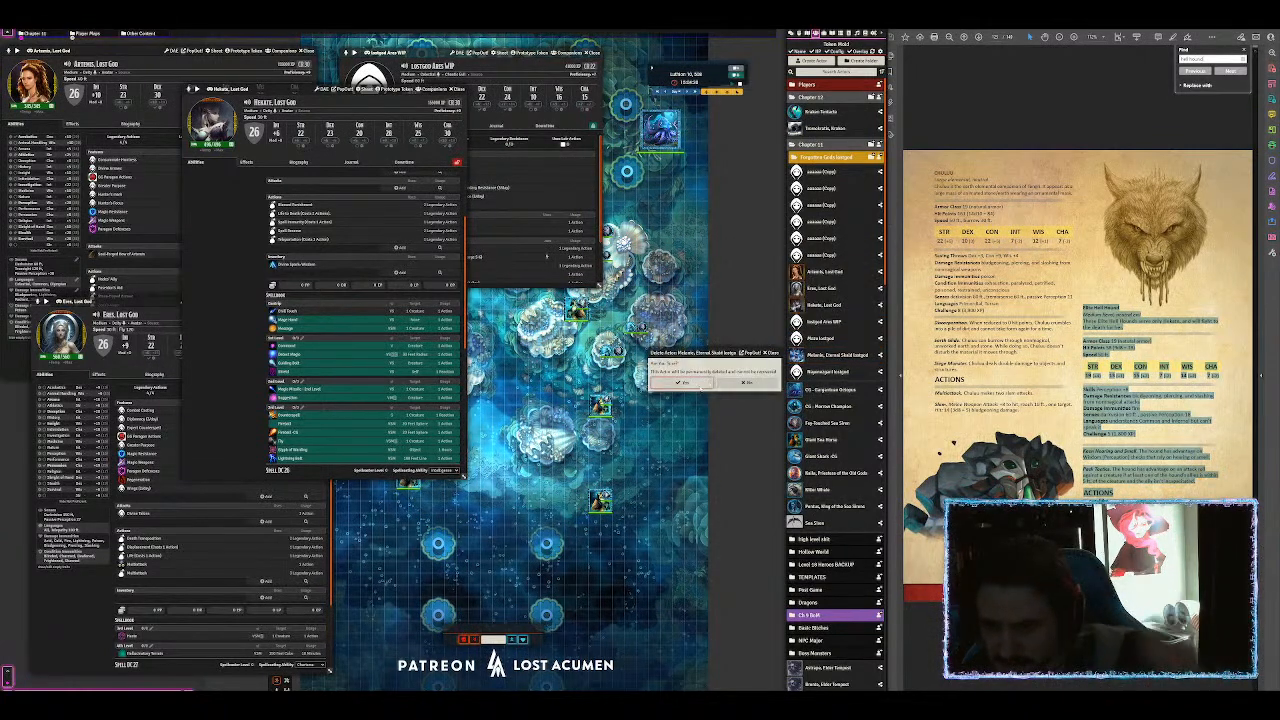
{"action": "key", "text": "Return"}
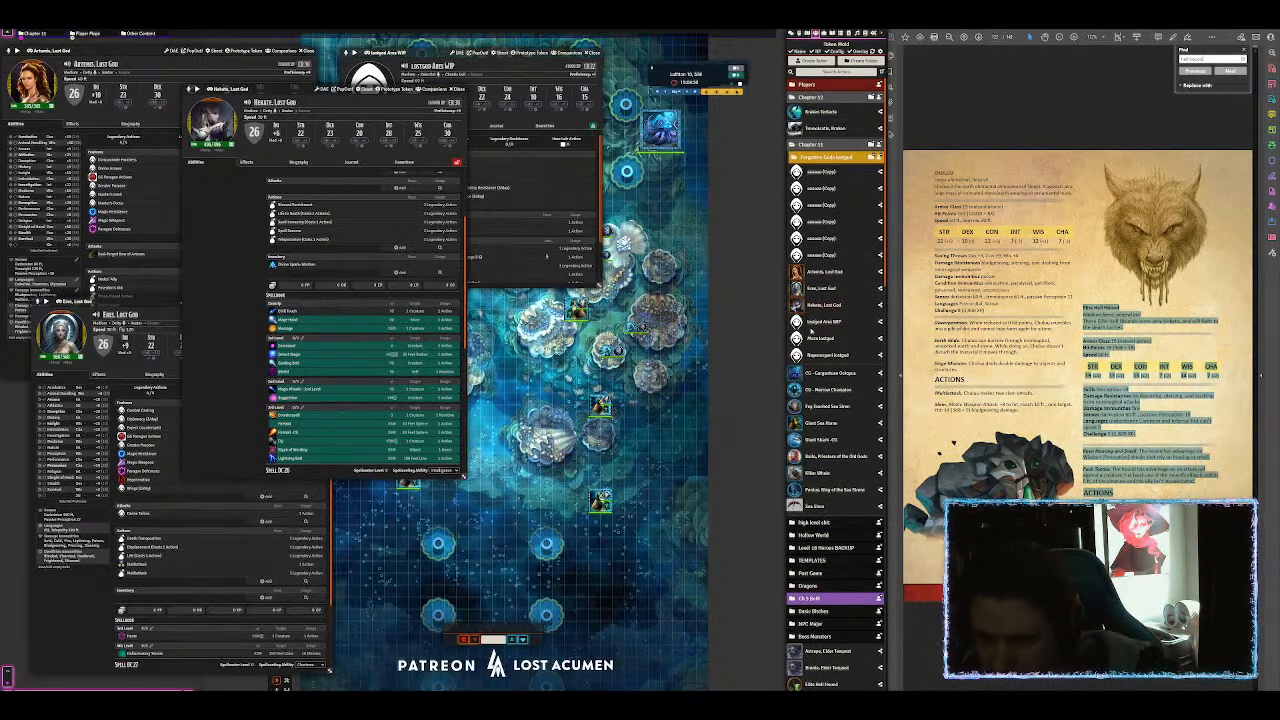
Step: Open the sheet of the last lostgod actor in the Forgotten Gods folder, place it beside Hekate's sheet and enlarge it
{"action": "left_click", "coordinate": [821, 355]}
{"action": "left_click_drag", "start_coordinate": [418, 254], "coordinate": [511, 67]}
{"action": "left_click_drag", "start_coordinate": [675, 297], "coordinate": [675, 488]}
Step: Look back through the gods' entries in the PDF up to the Nayenezgani page and compare it with the open actor's actions
{"action": "left_click", "coordinate": [1050, 350]}
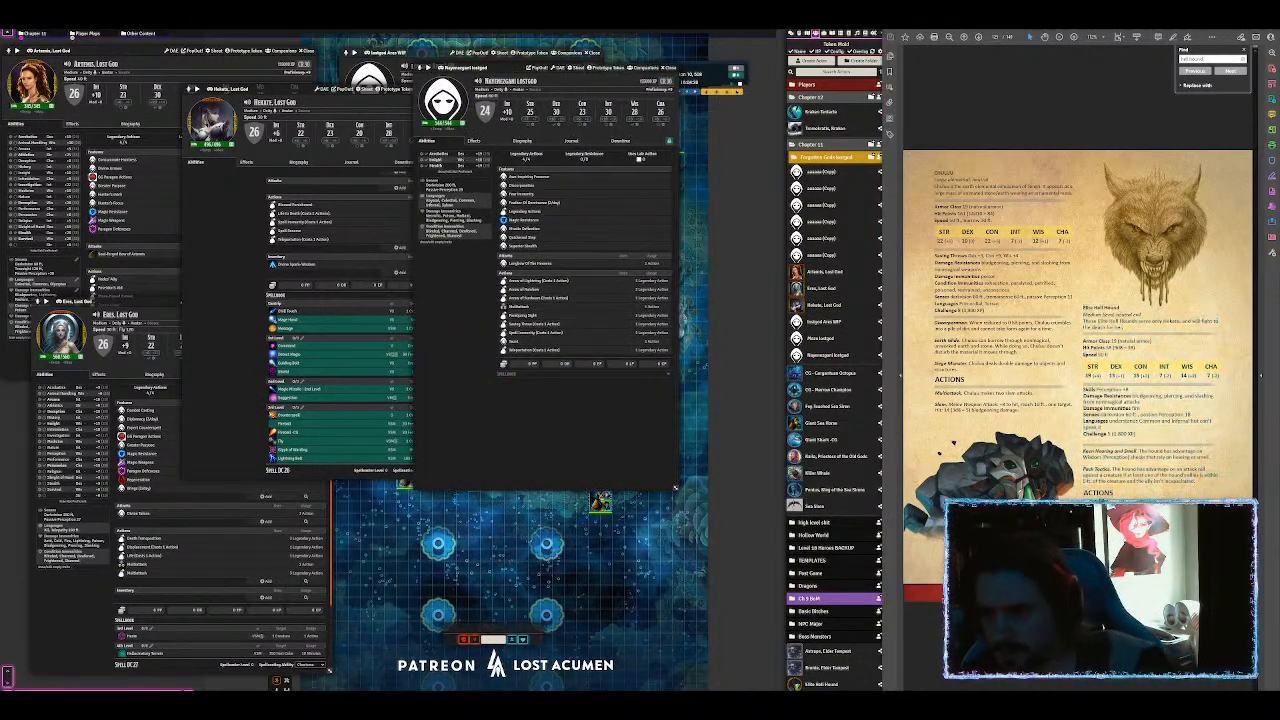
{"action": "scroll", "coordinate": [1050, 350], "scroll_direction": "up", "scroll_amount": 3}
{"action": "scroll", "coordinate": [1080, 350], "scroll_direction": "up", "scroll_amount": 10}
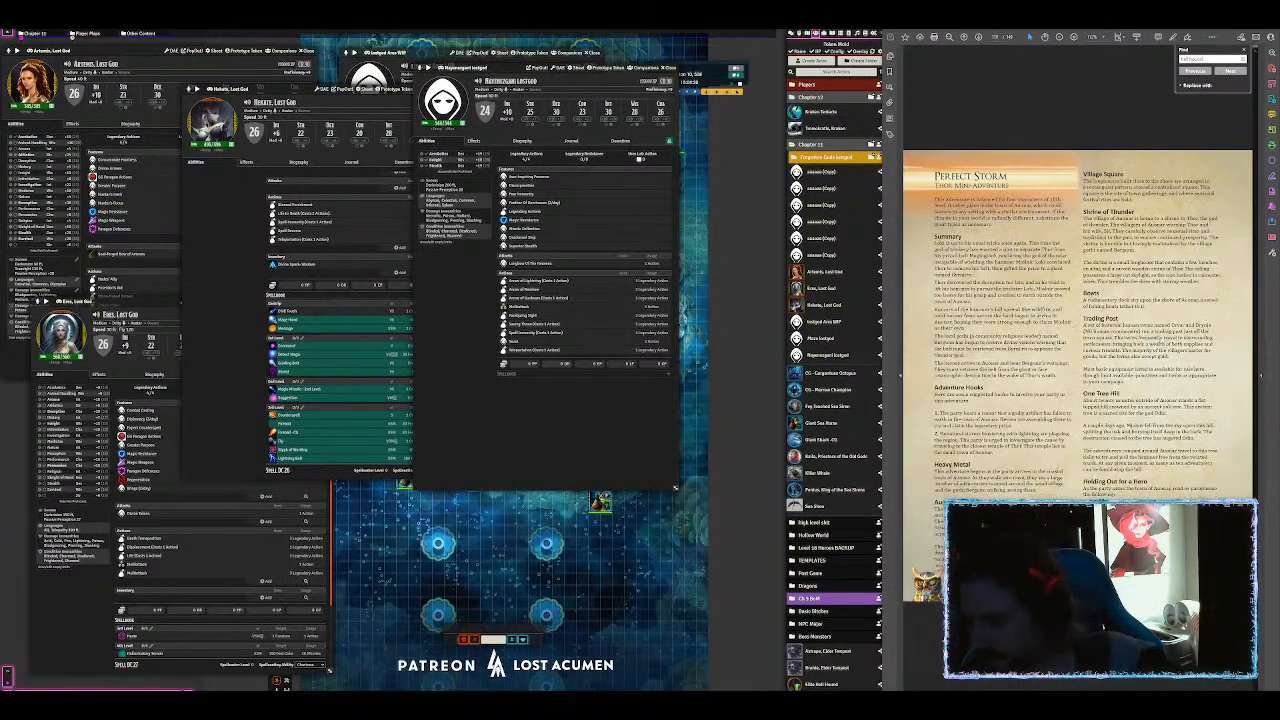
{"action": "scroll", "coordinate": [1080, 350], "scroll_direction": "up", "scroll_amount": 10}
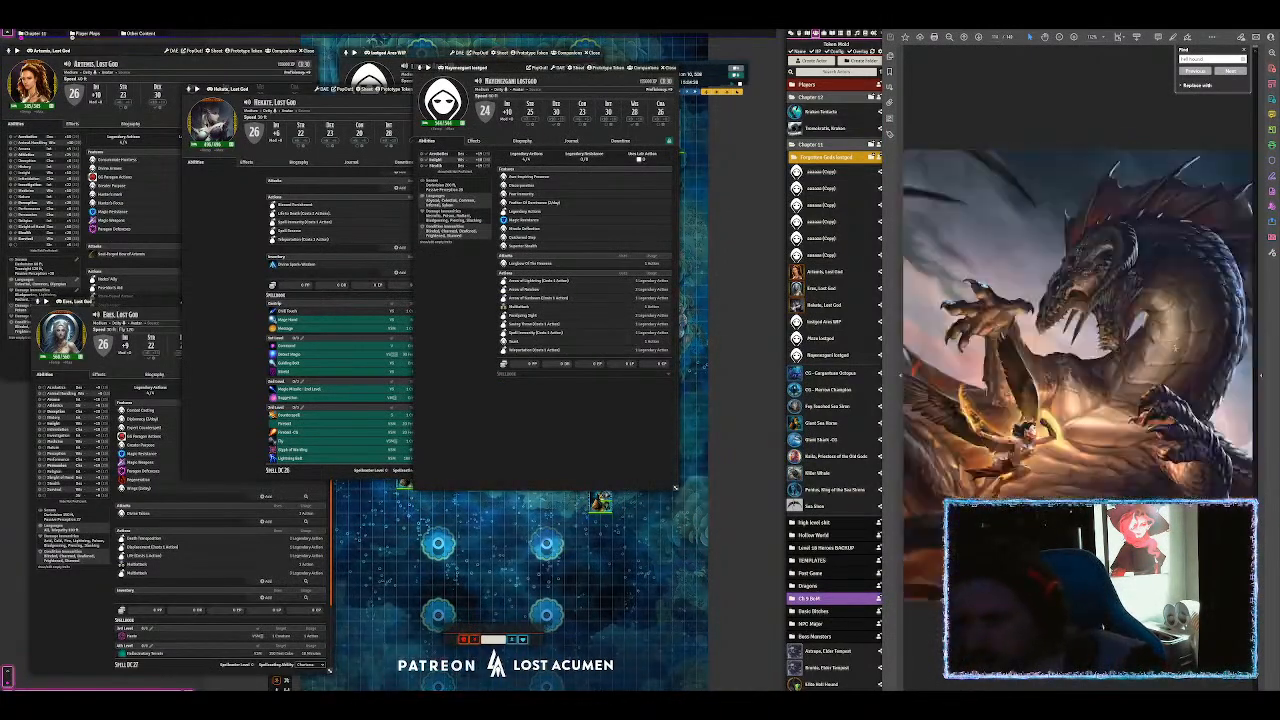
{"action": "scroll", "coordinate": [1080, 330], "scroll_direction": "up", "scroll_amount": 3}
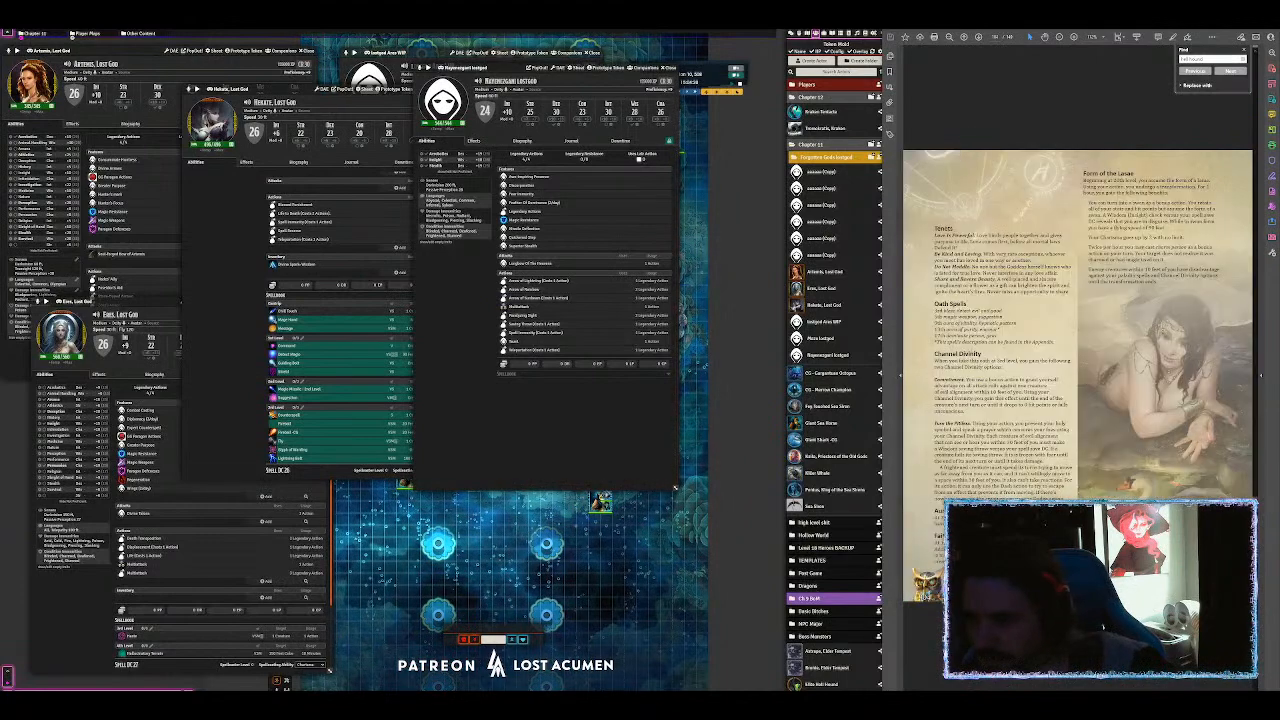
{"action": "scroll", "coordinate": [1080, 330], "scroll_direction": "down", "scroll_amount": 3}
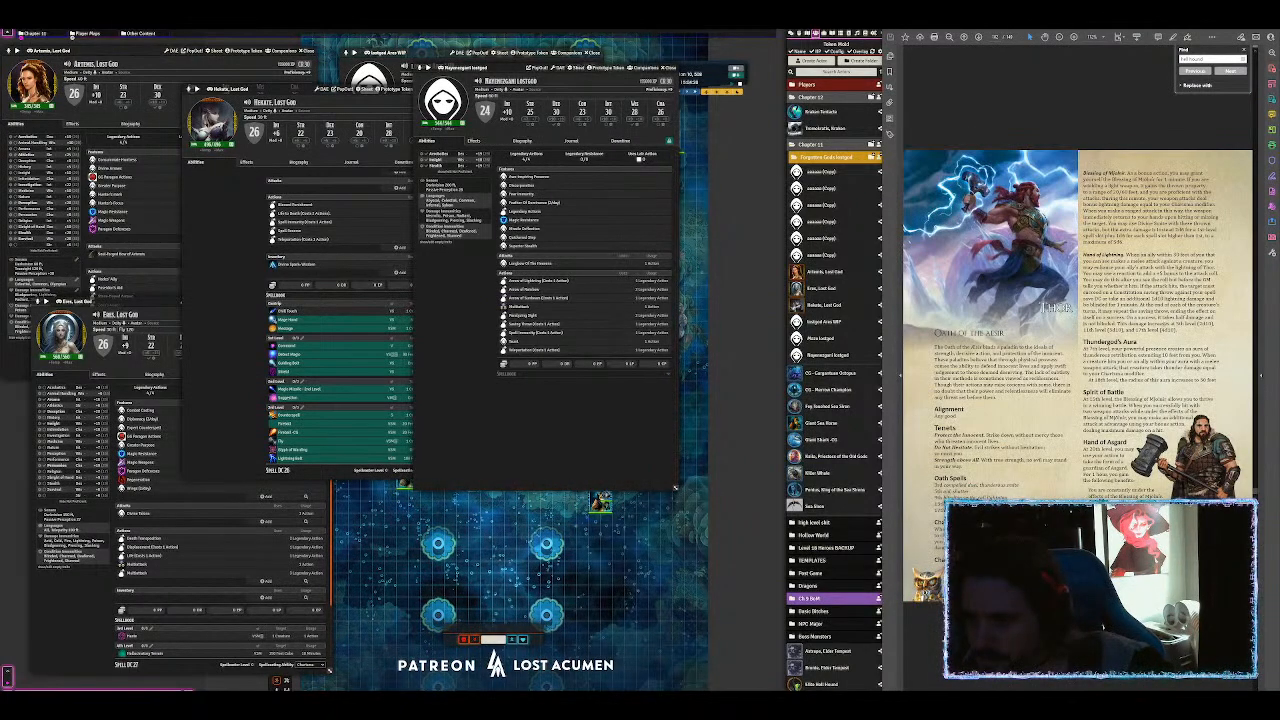
{"action": "scroll", "coordinate": [1080, 330], "scroll_direction": "up", "scroll_amount": 9}
{"action": "scroll", "coordinate": [1080, 330], "scroll_direction": "up", "scroll_amount": 9}
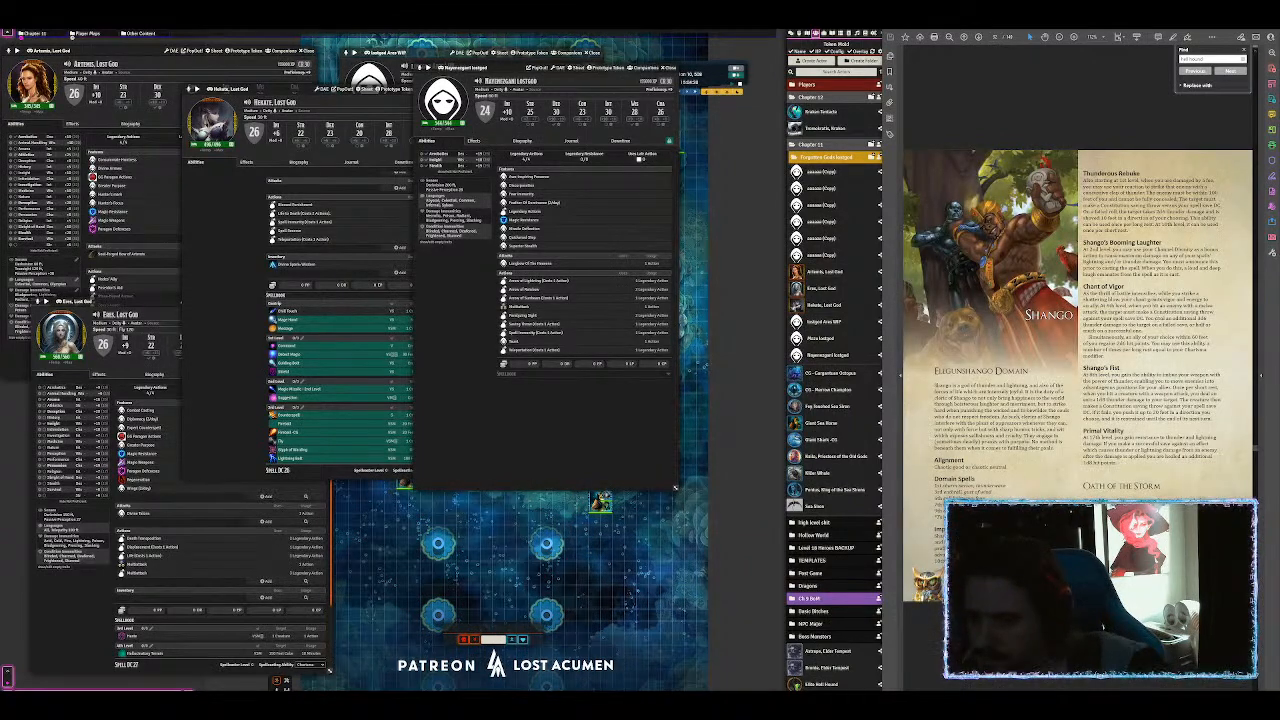
{"action": "scroll", "coordinate": [1080, 330], "scroll_direction": "up", "scroll_amount": 8}
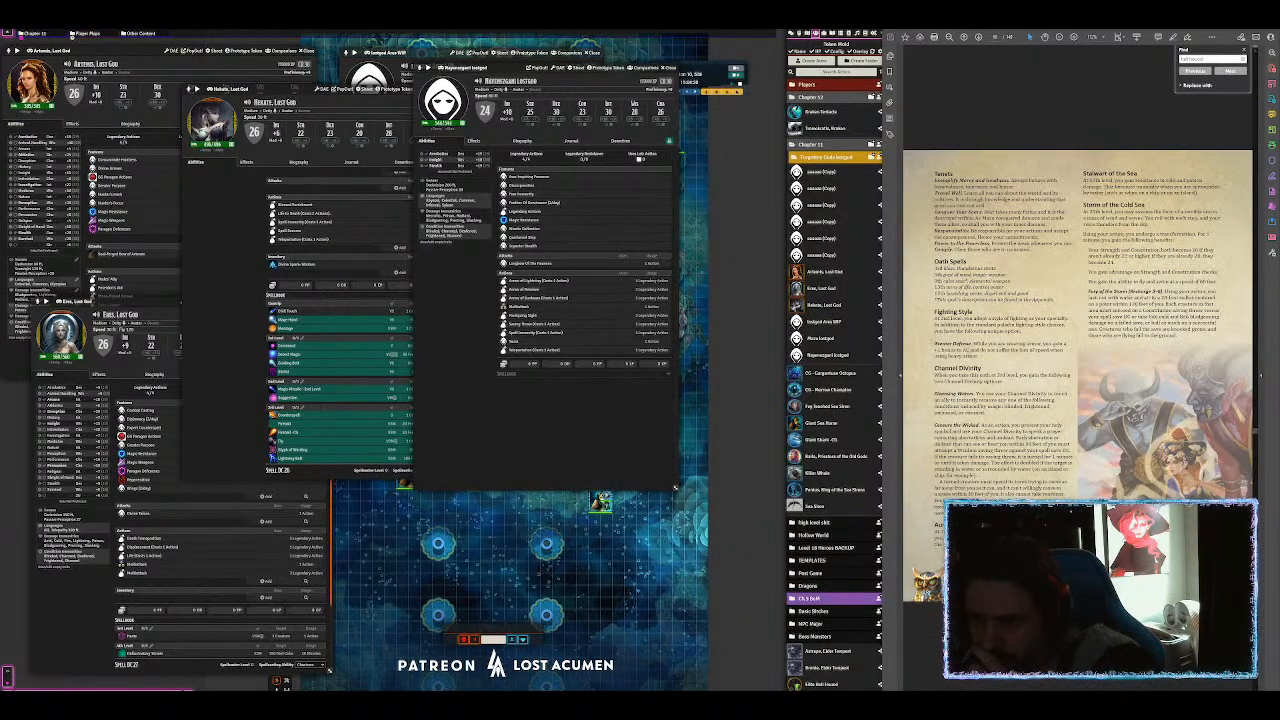
{"action": "scroll", "coordinate": [1080, 330], "scroll_direction": "up", "scroll_amount": 6}
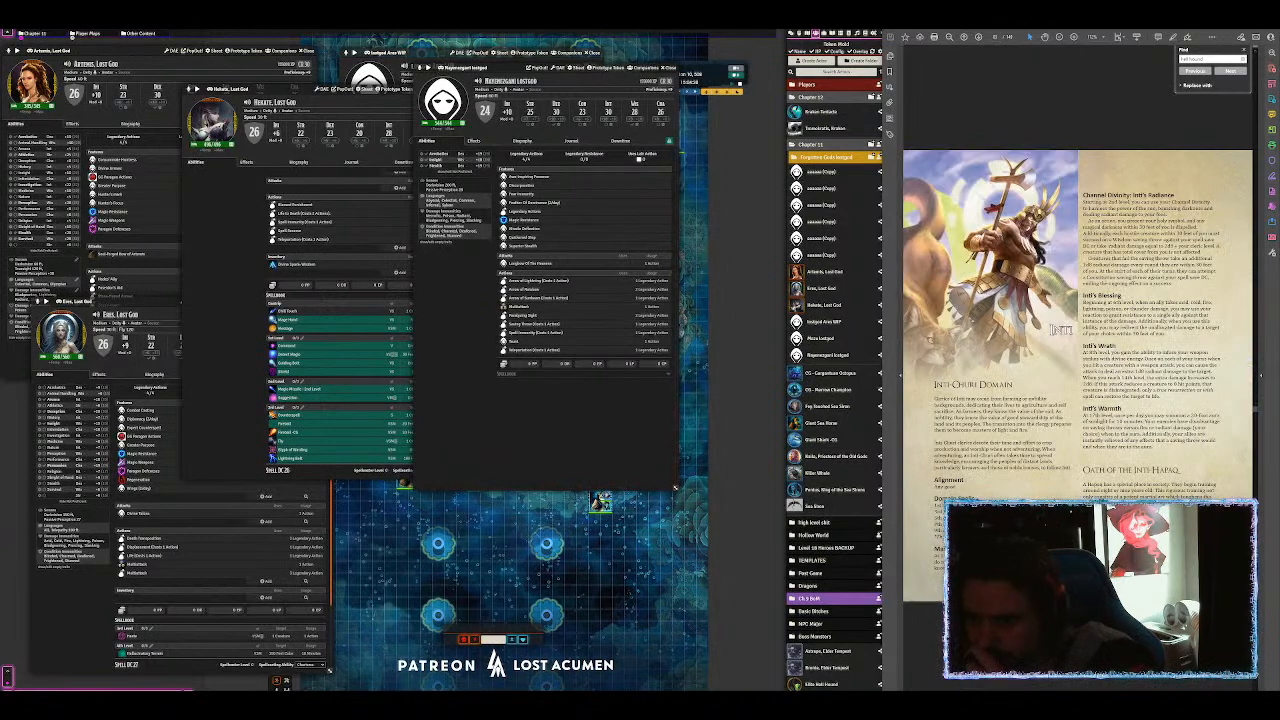
{"action": "scroll", "coordinate": [1080, 330], "scroll_direction": "up", "scroll_amount": 3}
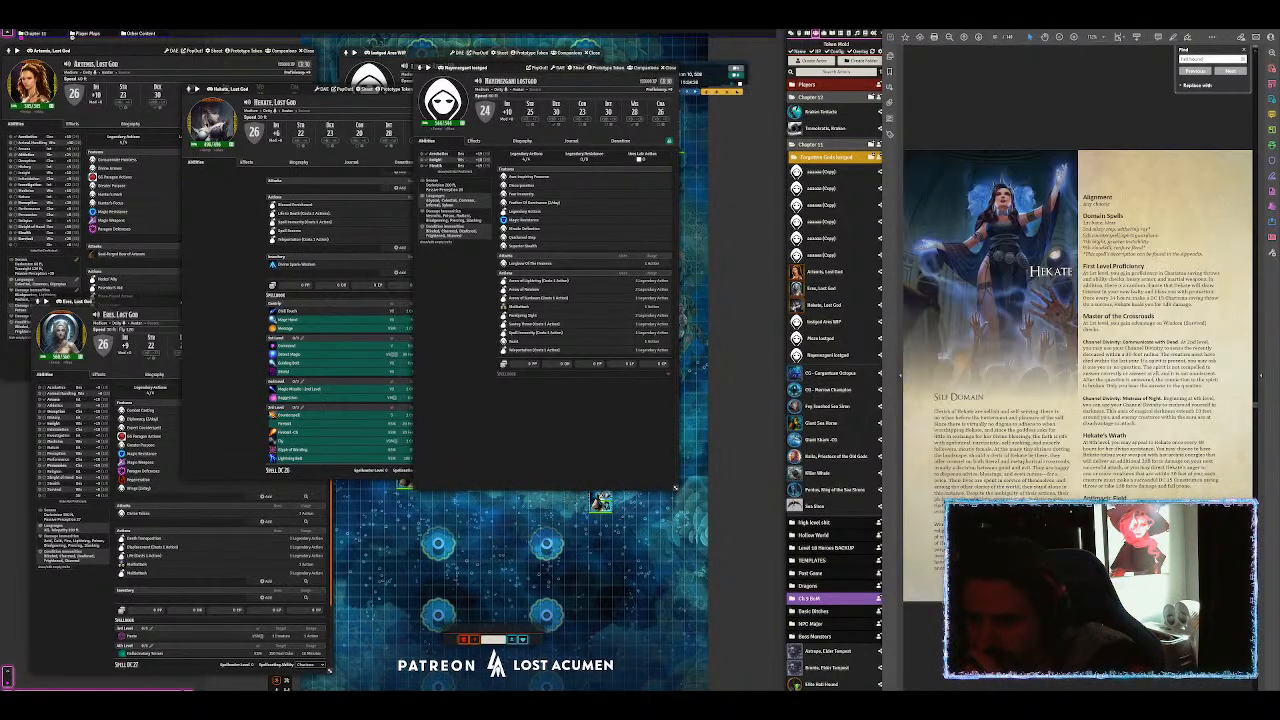
{"action": "scroll", "coordinate": [1080, 330], "scroll_direction": "up", "scroll_amount": 4}
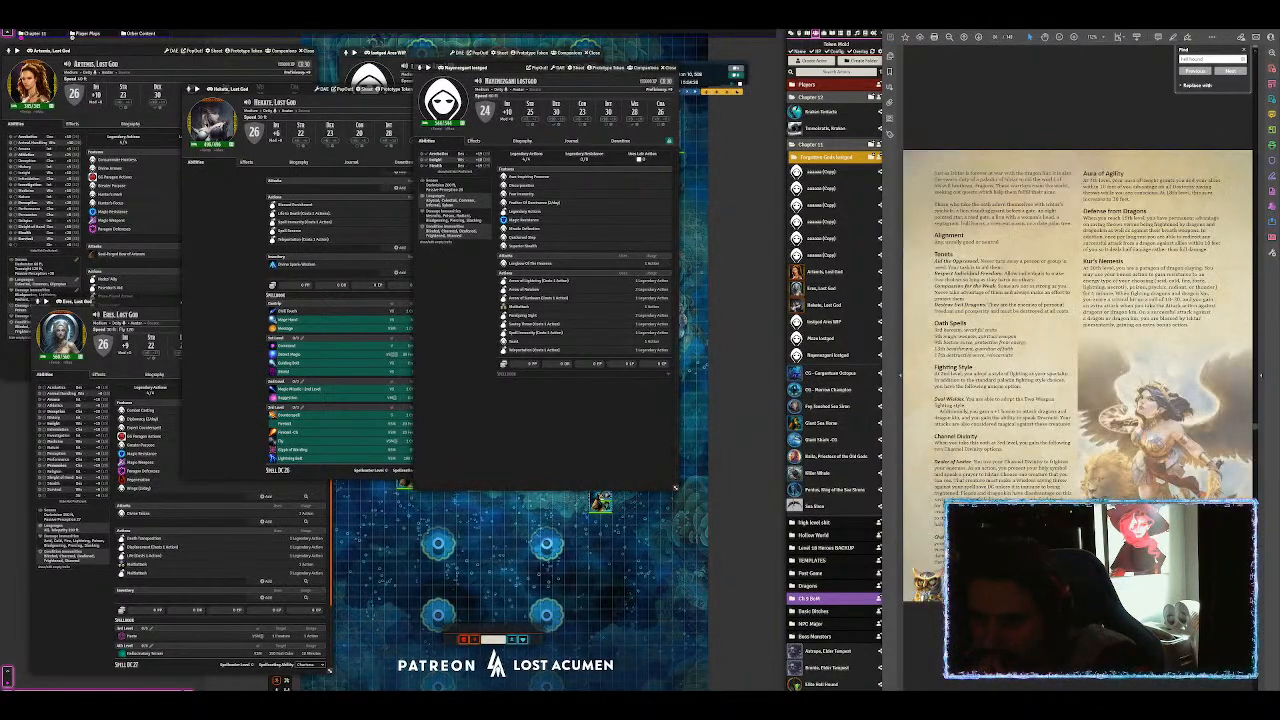
{"action": "scroll", "coordinate": [1080, 330], "scroll_direction": "up", "scroll_amount": 2}
{"action": "scroll", "coordinate": [1080, 330], "scroll_direction": "up", "scroll_amount": 1}
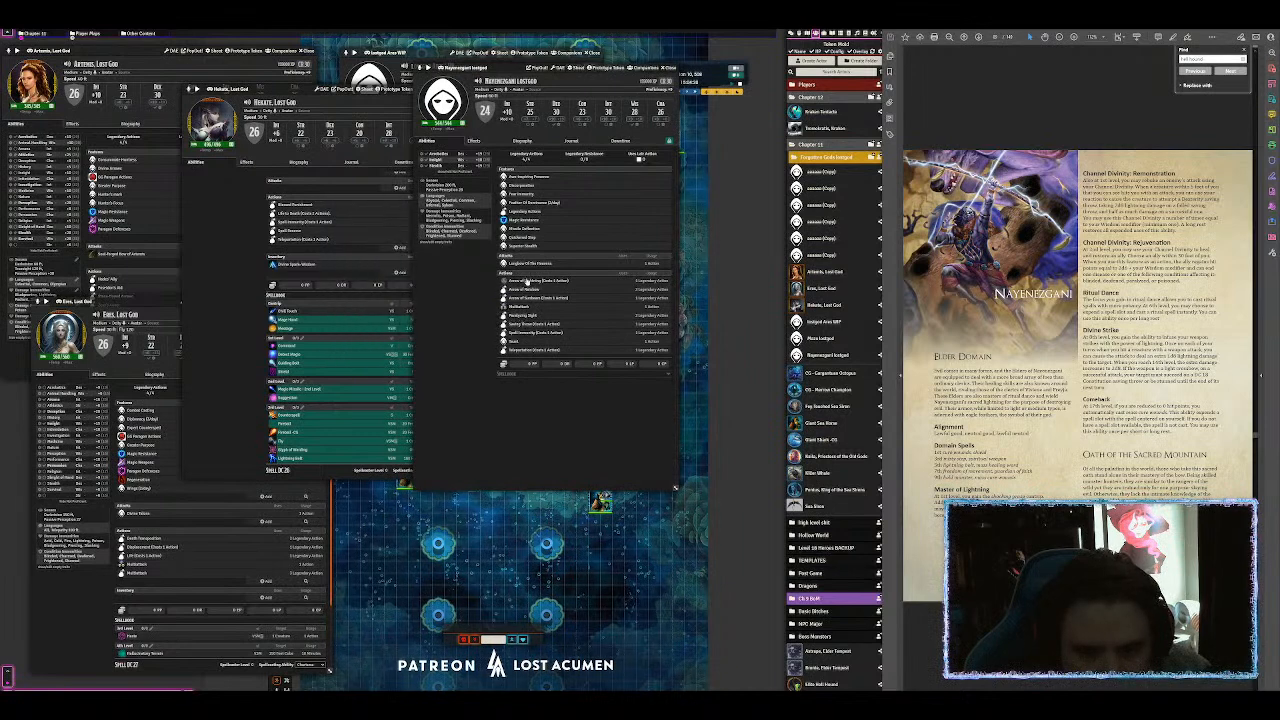
{"action": "mouse_move", "coordinate": [528, 282]}
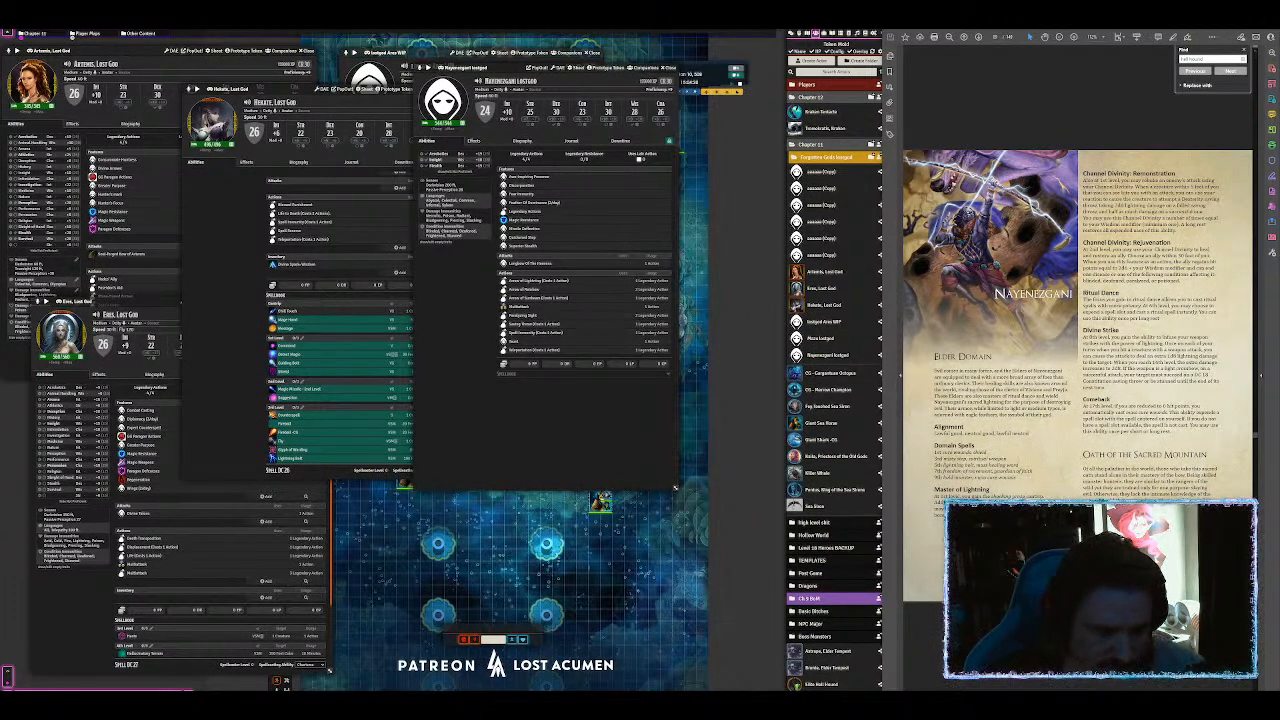
Step: Bring up the Lost Pantheon notes and copy the full "Poseidon: God of the Sea" stat block from its web page
{"action": "mouse_move", "coordinate": [300, 698]}
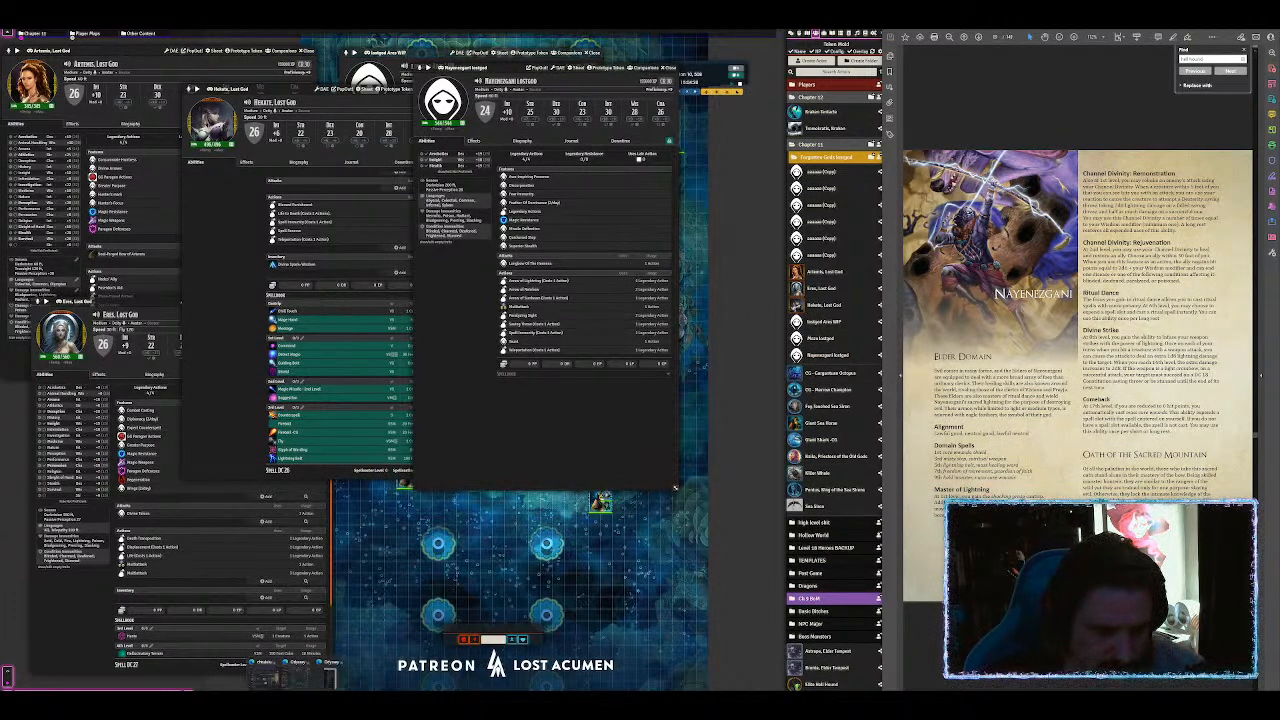
{"action": "left_click", "coordinate": [325, 670]}
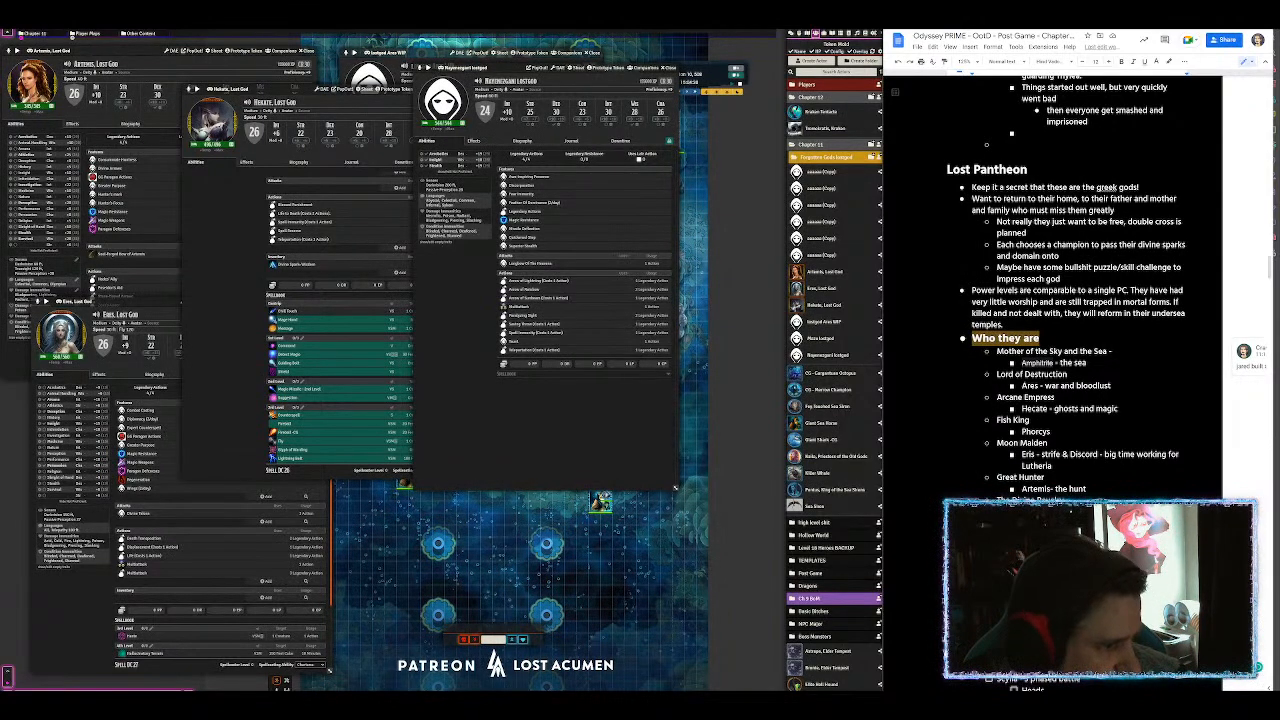
{"action": "key", "text": "super+shift+Left"}
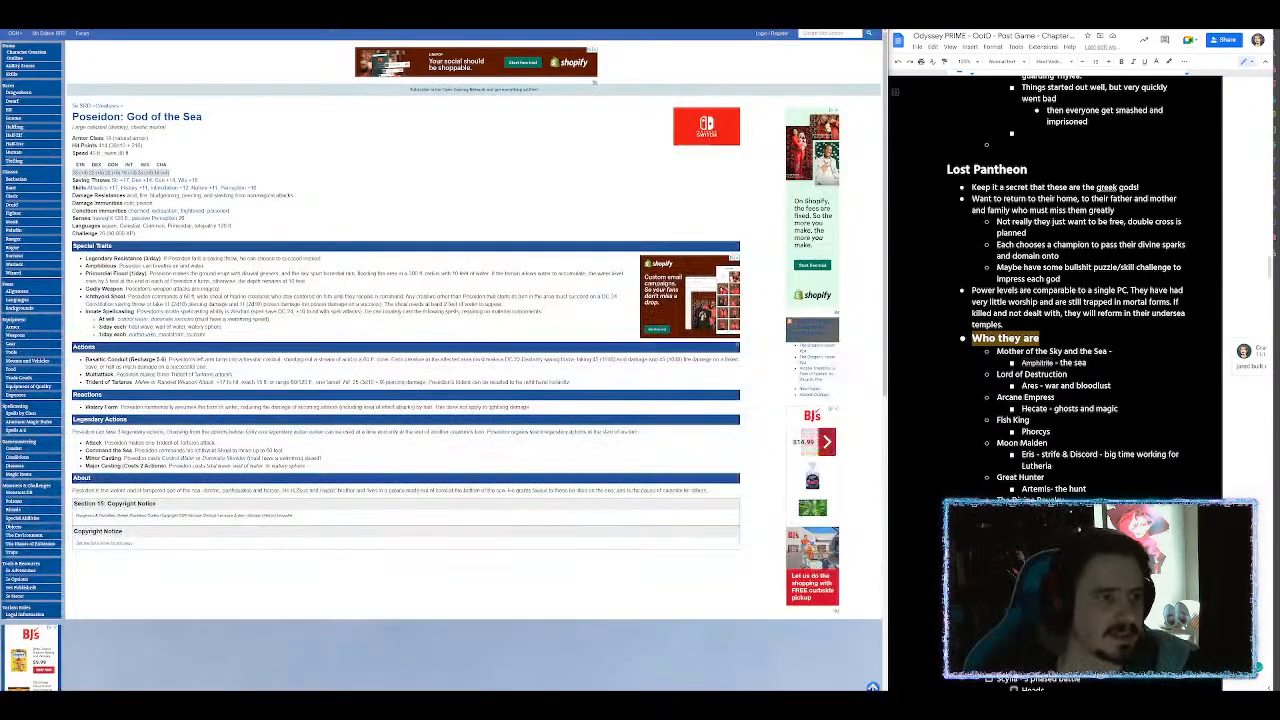
{"action": "left_click_drag", "start_coordinate": [73, 116], "coordinate": [314, 468]}
{"action": "key", "text": "ctrl+c"}
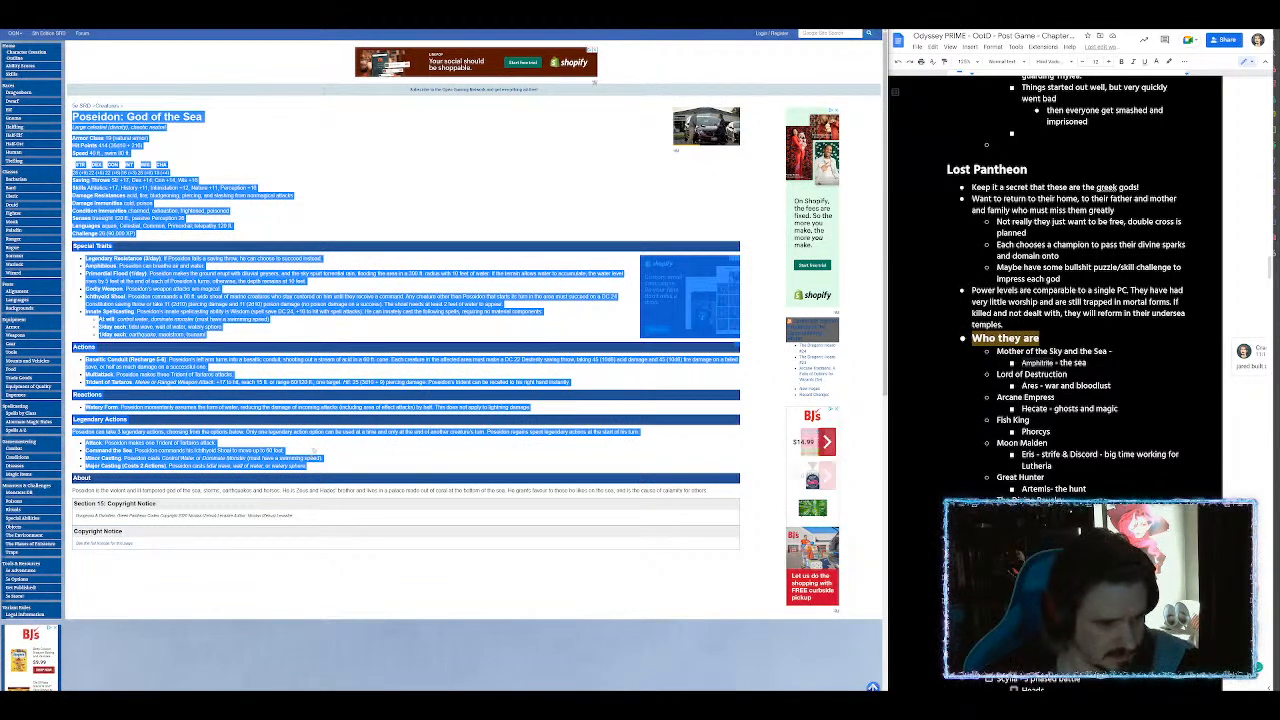
Step: Paste the copied Poseidon stat block into the statblock importer and import it as a new actor
{"action": "key", "text": "alt+Tab"}
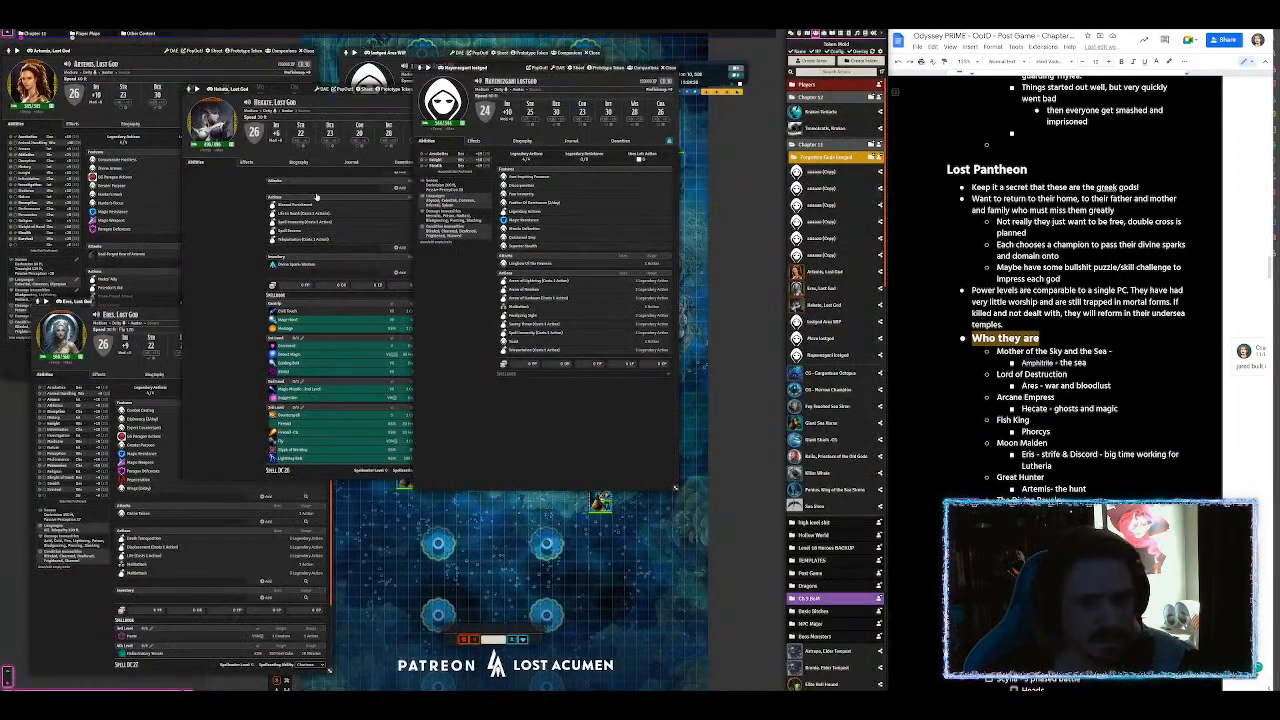
{"action": "scroll", "coordinate": [845, 680], "scroll_direction": "down", "scroll_amount": 6}
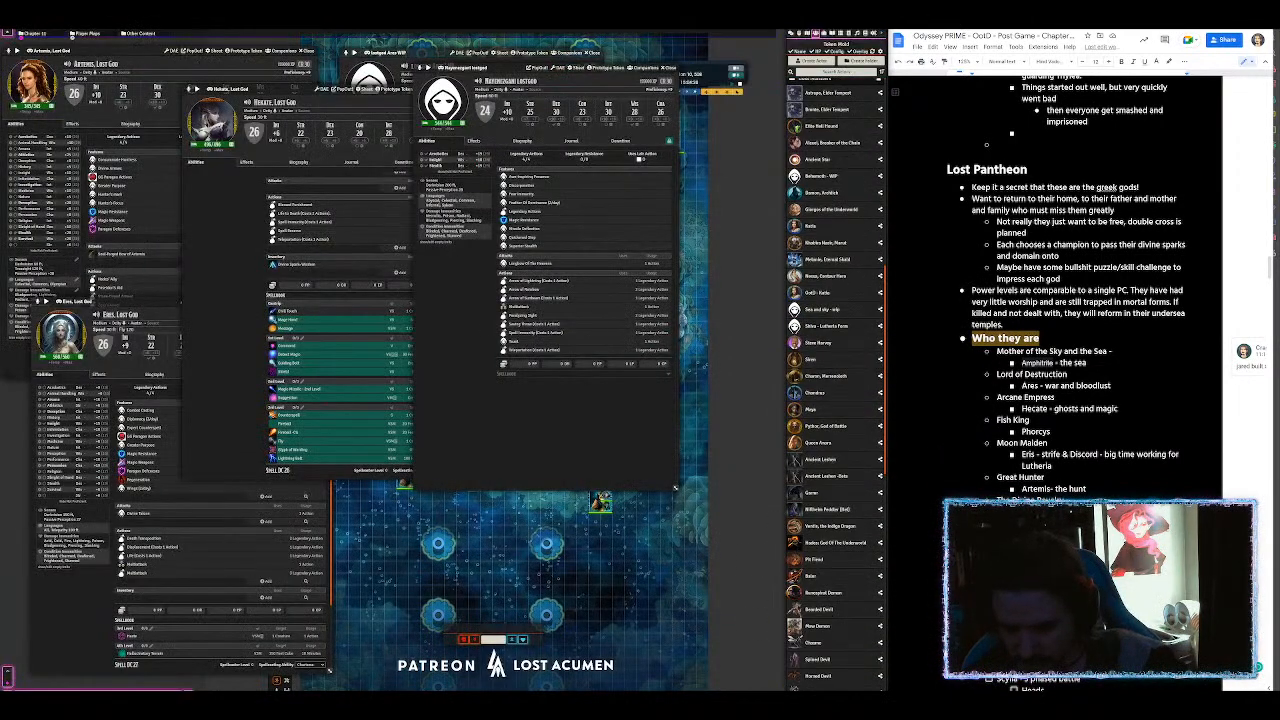
{"action": "left_click", "coordinate": [842, 692]}
{"action": "key", "text": "ctrl+v"}
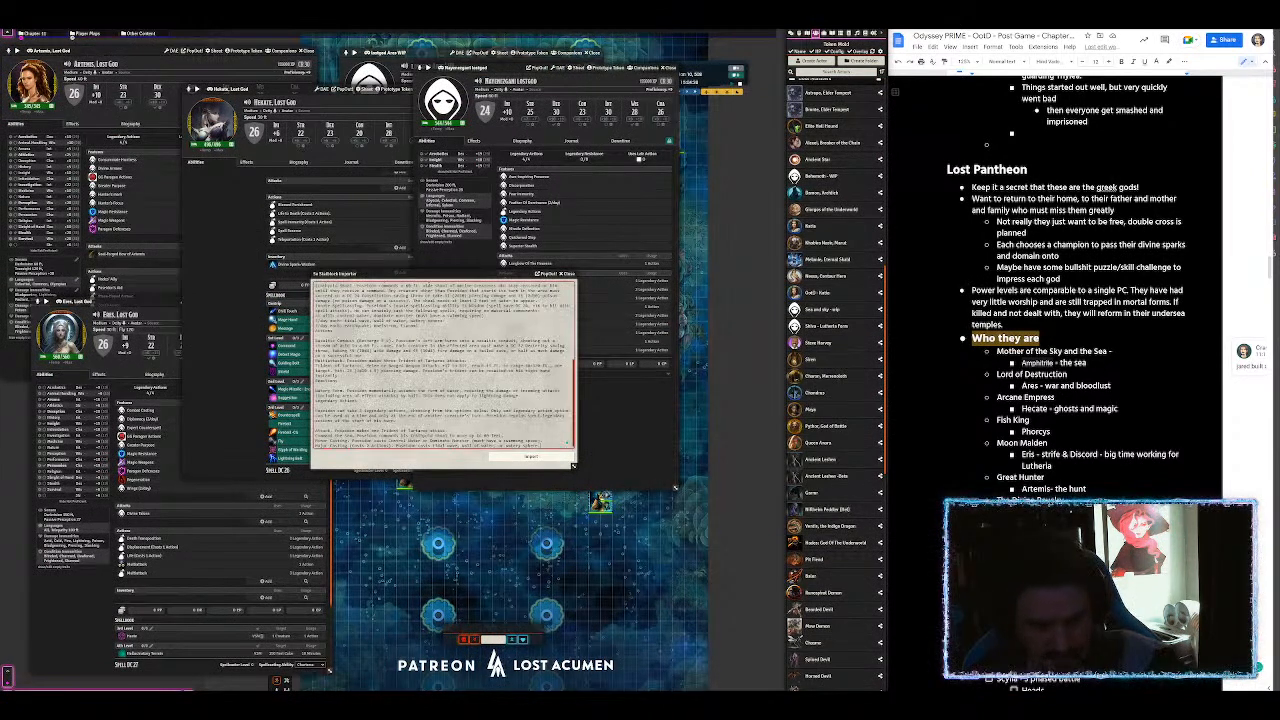
{"action": "left_click", "coordinate": [530, 457]}
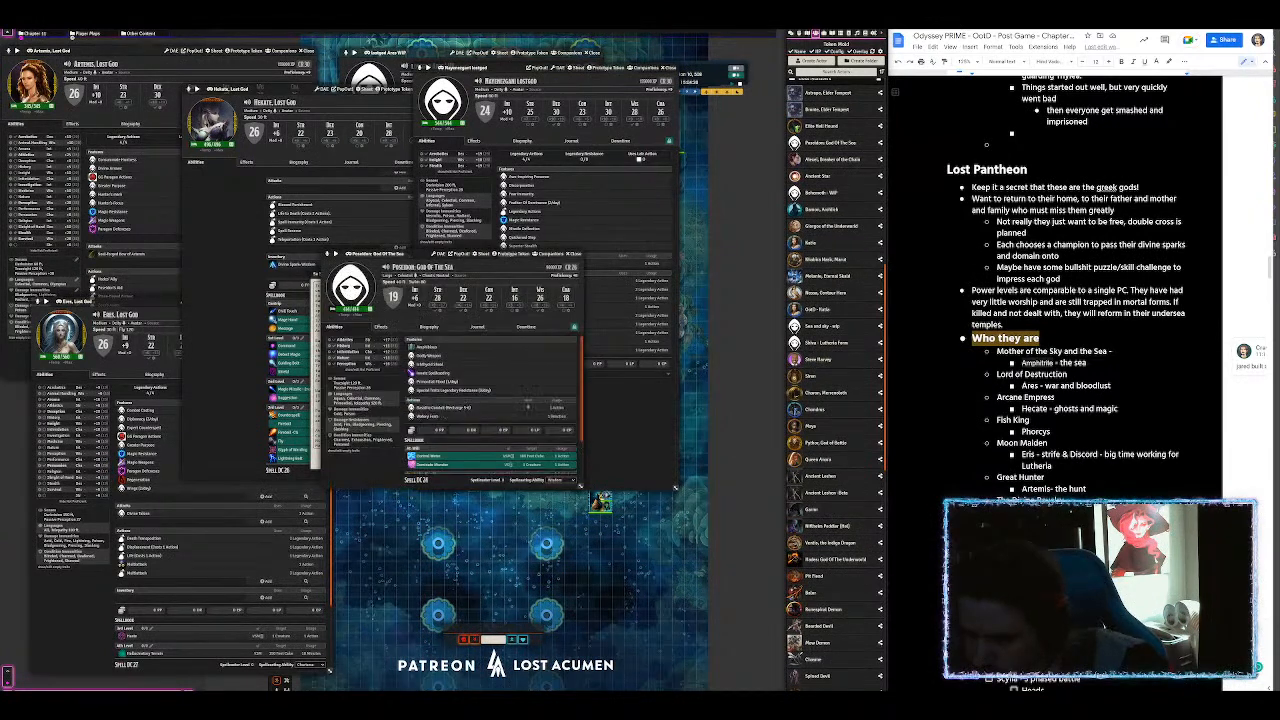
Step: Rename the imported Poseidon actor "Phorcys, Lost God", using the name from the notes, and correct the Nayenezgani actor's name to "Nayenezgani lost god"
{"action": "left_click_drag", "start_coordinate": [1051, 432], "coordinate": [1022, 432]}
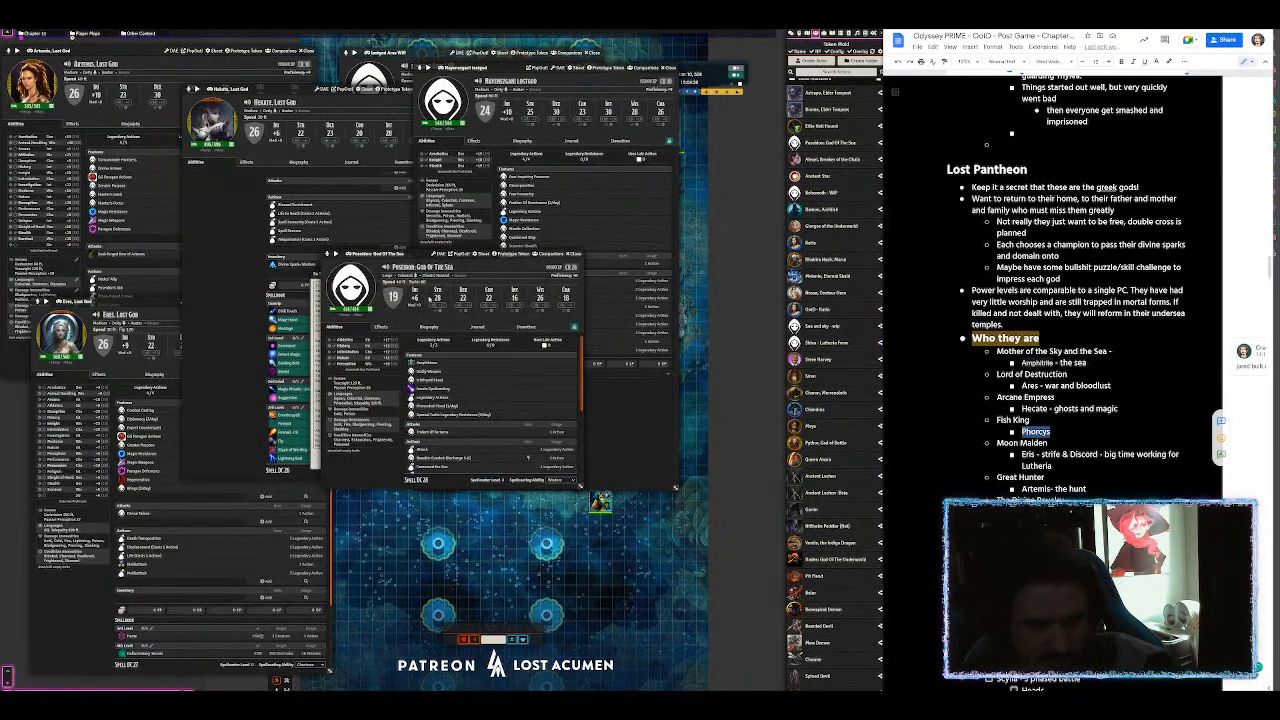
{"action": "left_click", "coordinate": [424, 267]}
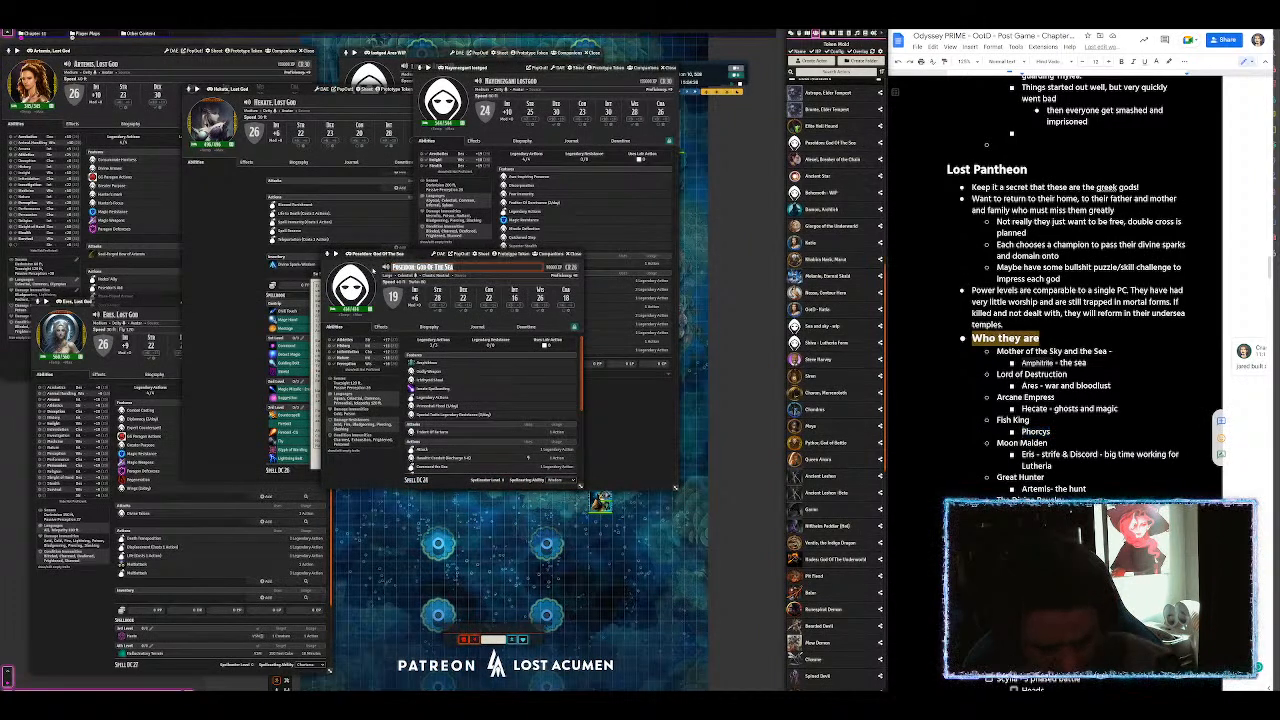
{"action": "type", "text": ", Lost God"}
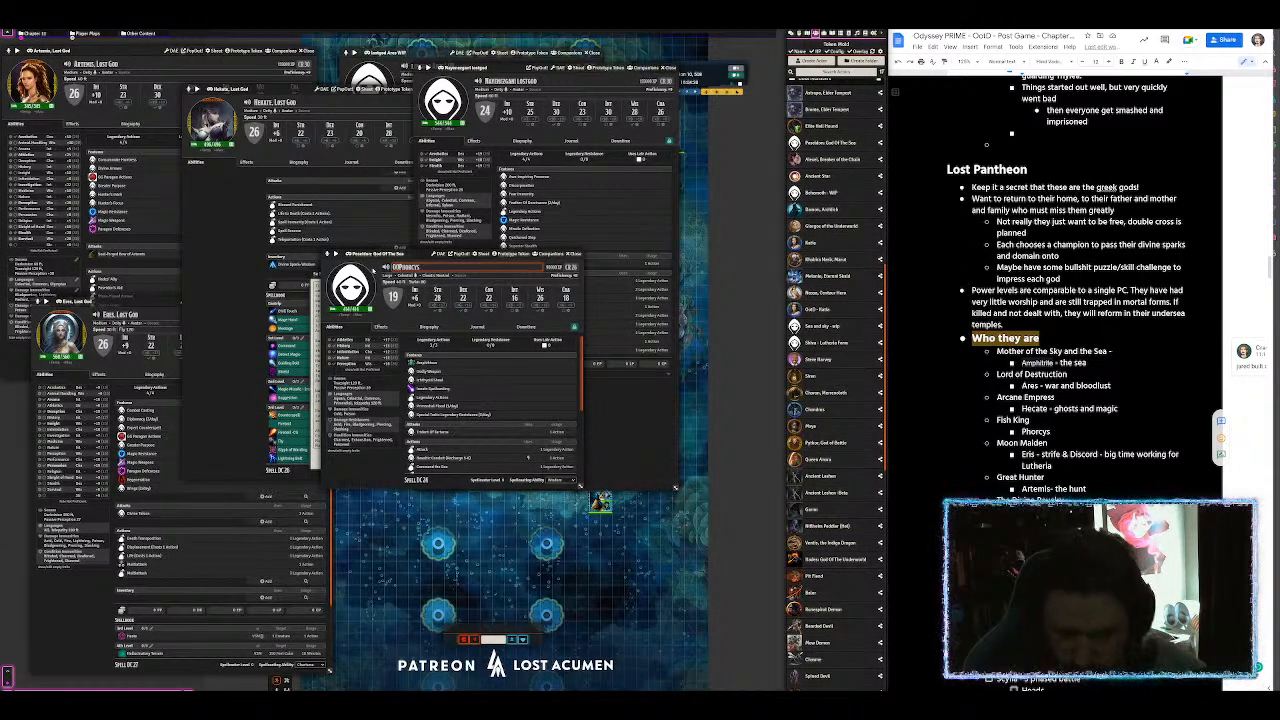
{"action": "key", "text": "BackSpace"}
{"action": "key", "text": "End"}
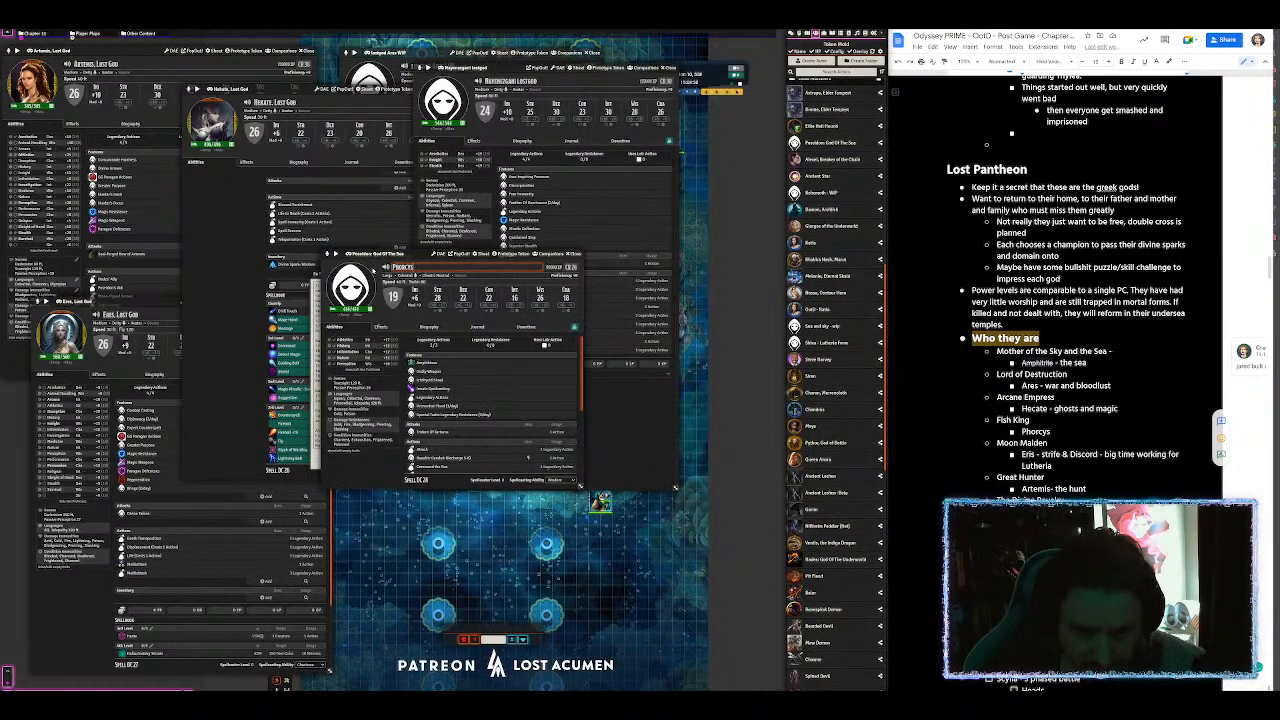
{"action": "type", "text": ", Lost"}
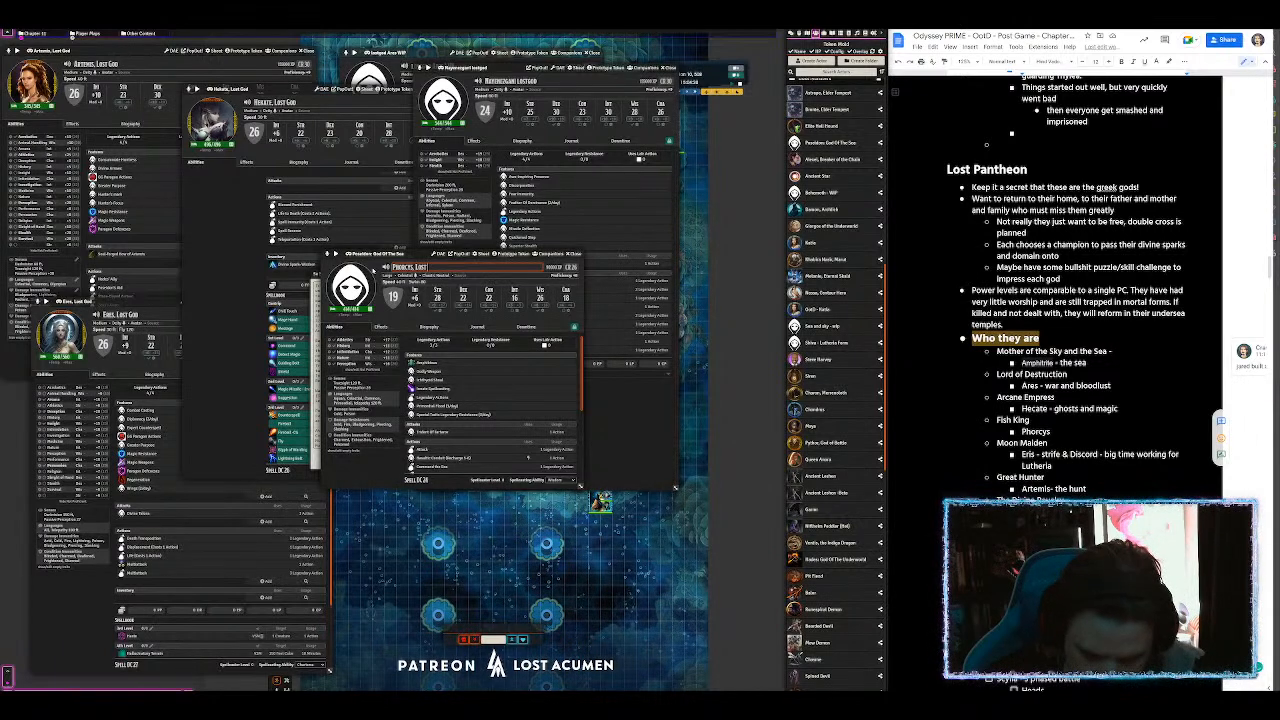
{"action": "type", "text": "God"}
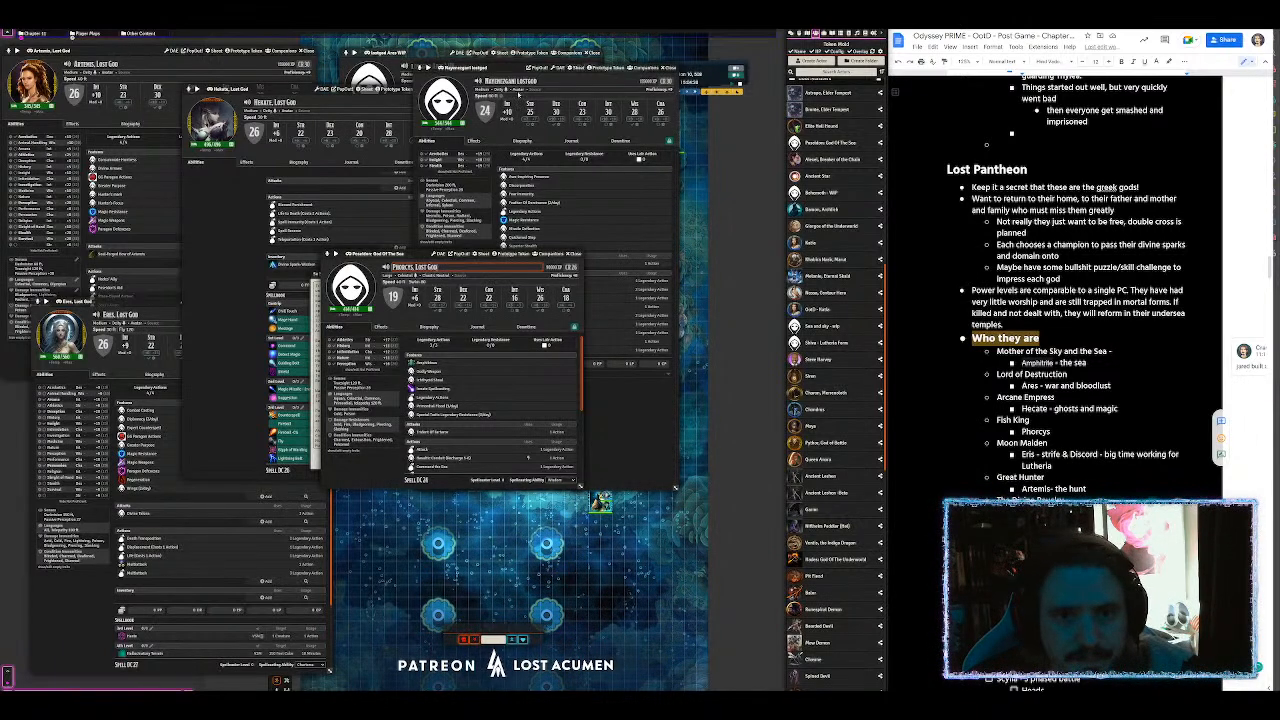
{"action": "left_click", "coordinate": [530, 82]}
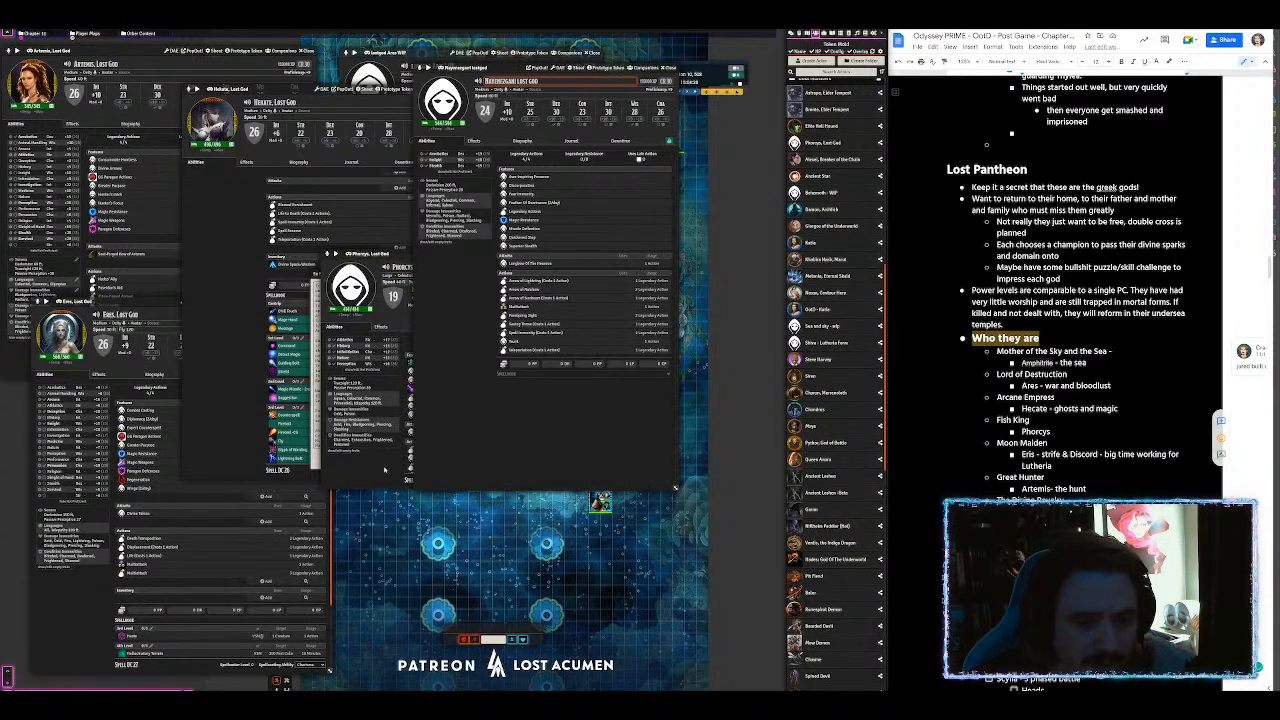
Step: Place the Phorcys sheet over the Nayenezgani sheet and enlarge it so its features, actions and spells fit
{"action": "left_click", "coordinate": [392, 255]}
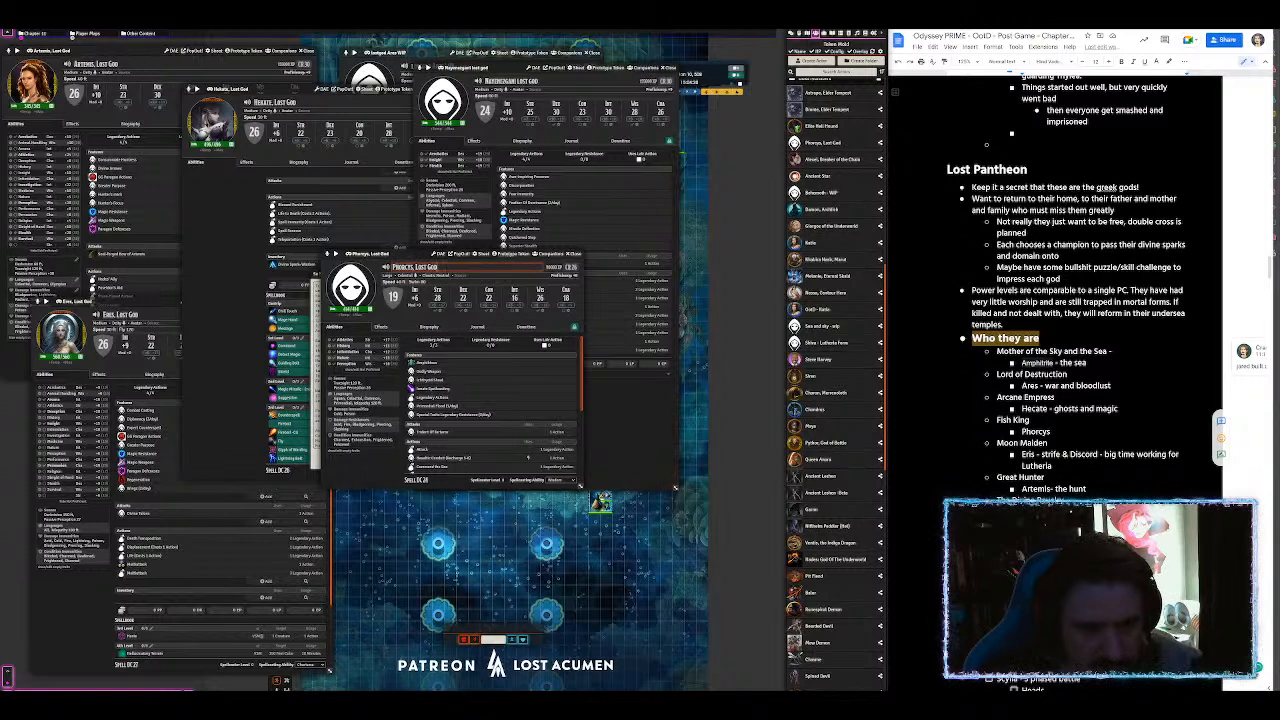
{"action": "left_click_drag", "start_coordinate": [415, 255], "coordinate": [505, 60]}
{"action": "left_click_drag", "start_coordinate": [672, 293], "coordinate": [717, 482]}
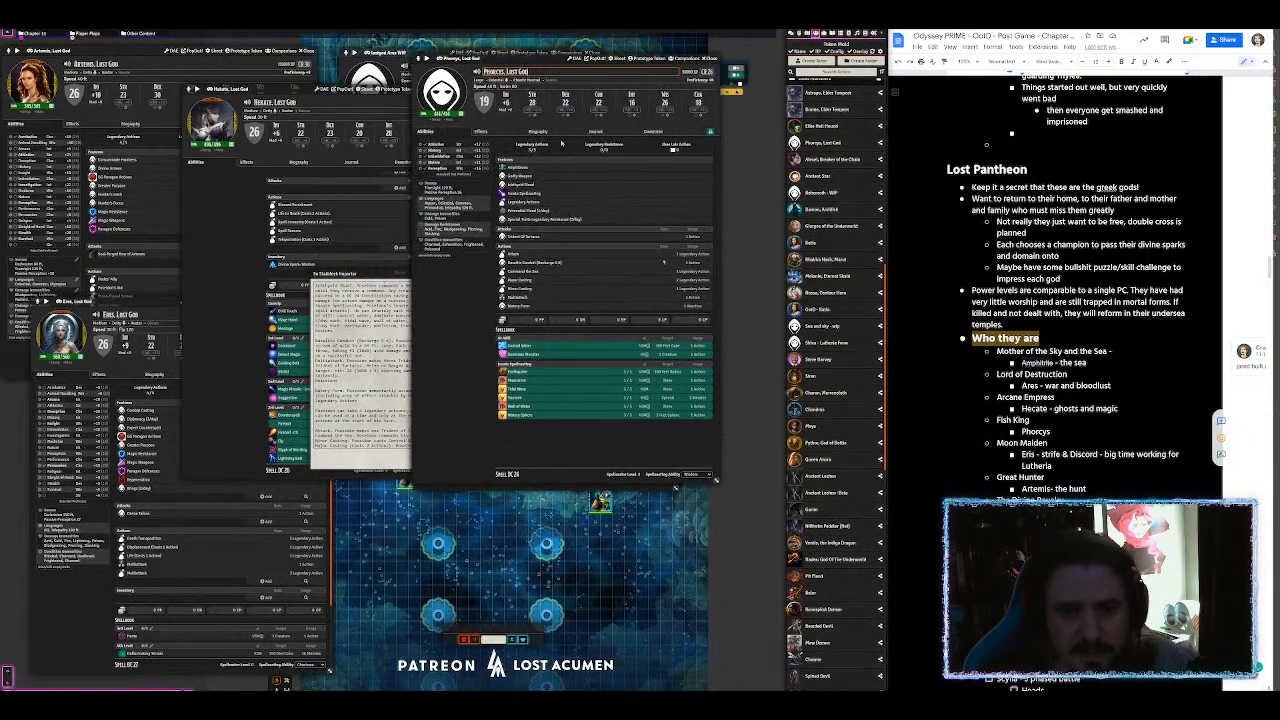
{"action": "left_click_drag", "start_coordinate": [545, 56], "coordinate": [541, 68]}
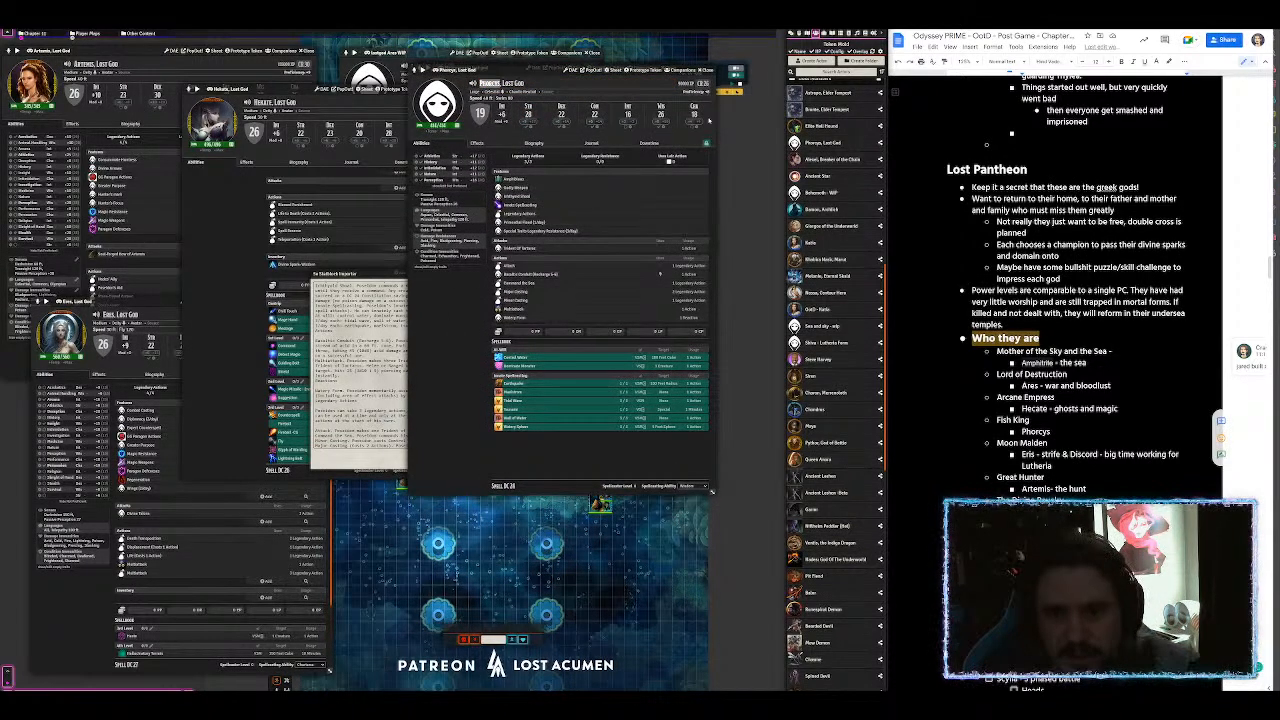
Step: Unlock the Phorcys sheet for editing, find the remaining Poseidon mentions, and replace the name with "Phorcys" in the Amphibious feature's description
{"action": "left_click", "coordinate": [706, 145]}
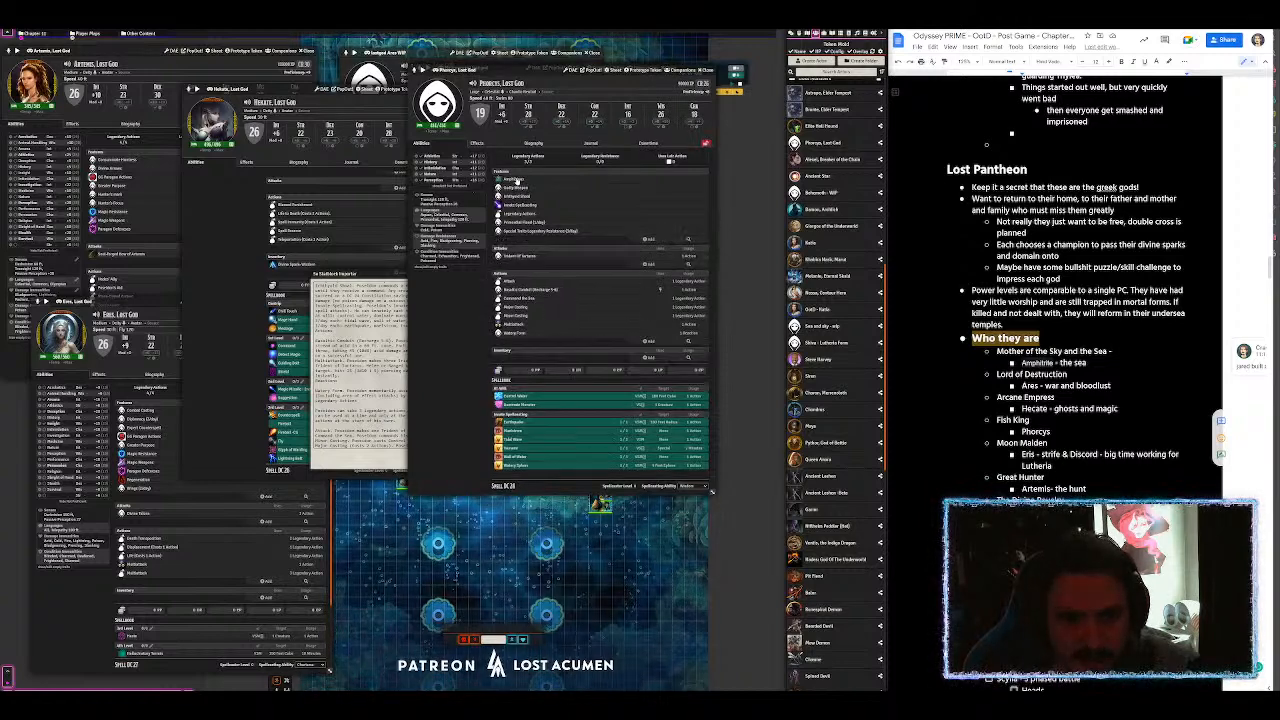
{"action": "left_click", "coordinate": [518, 179]}
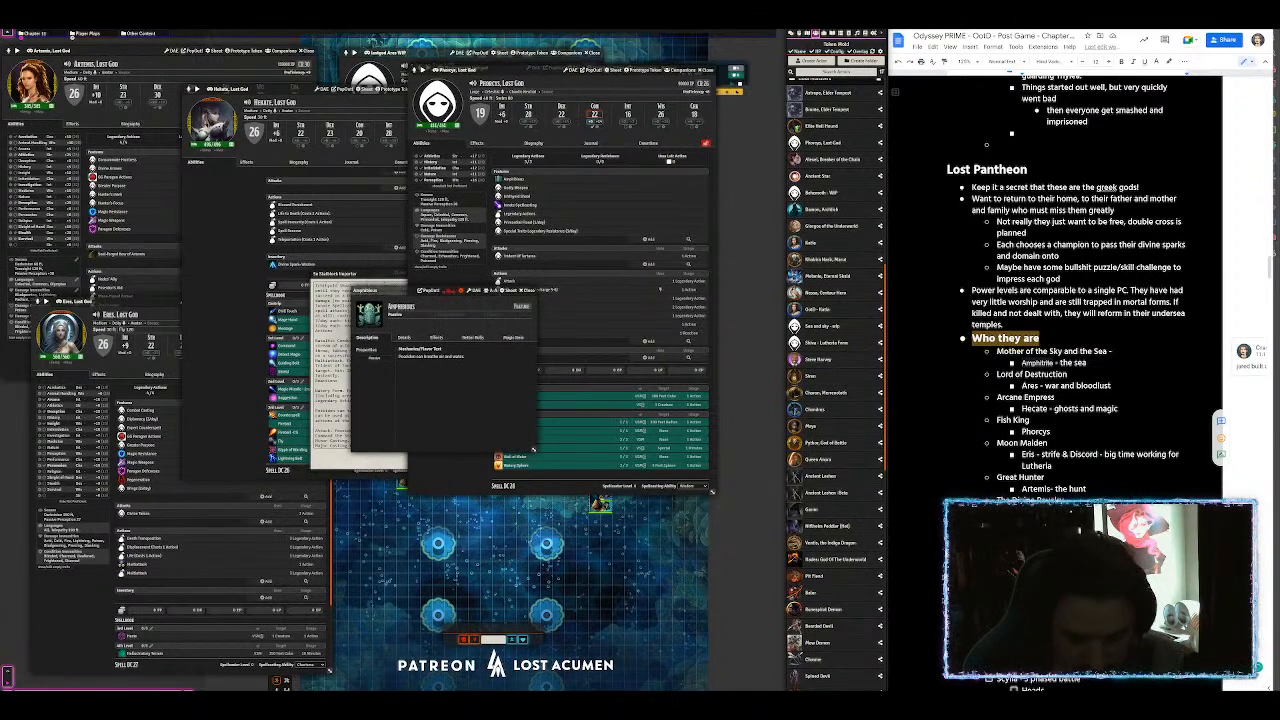
{"action": "key", "text": "ctrl+f"}
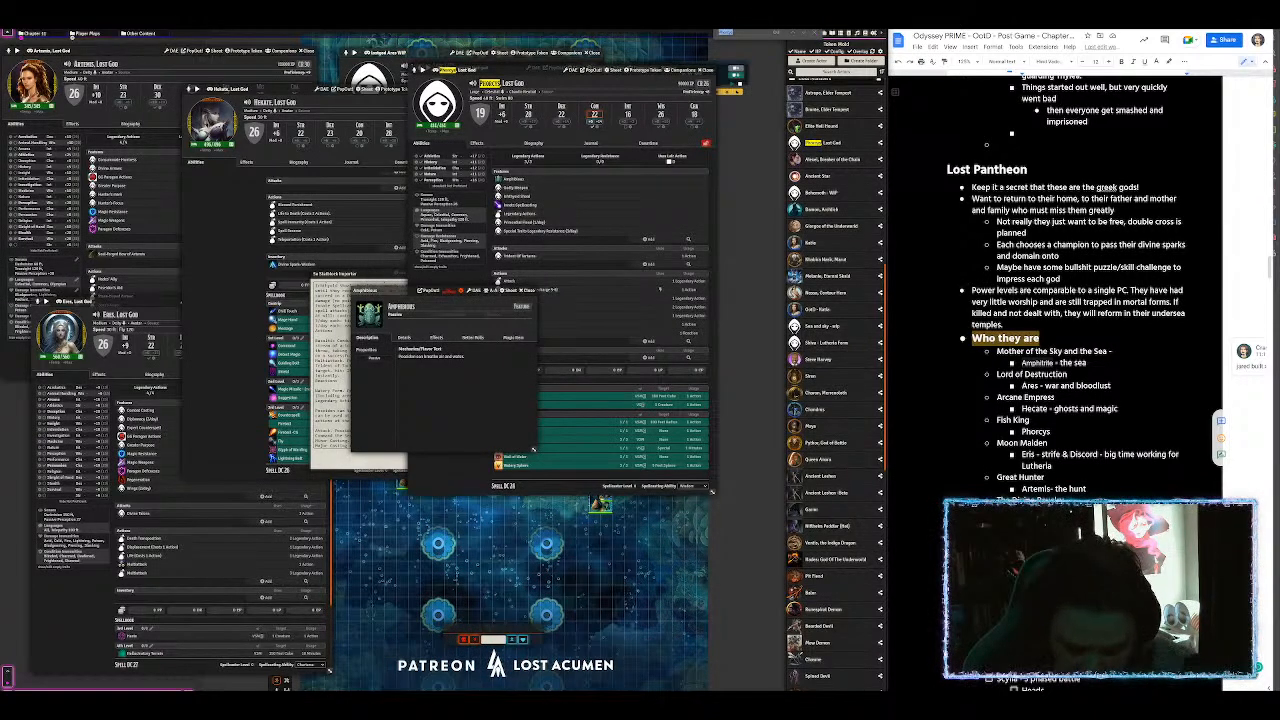
{"action": "type", "text": "pos"}
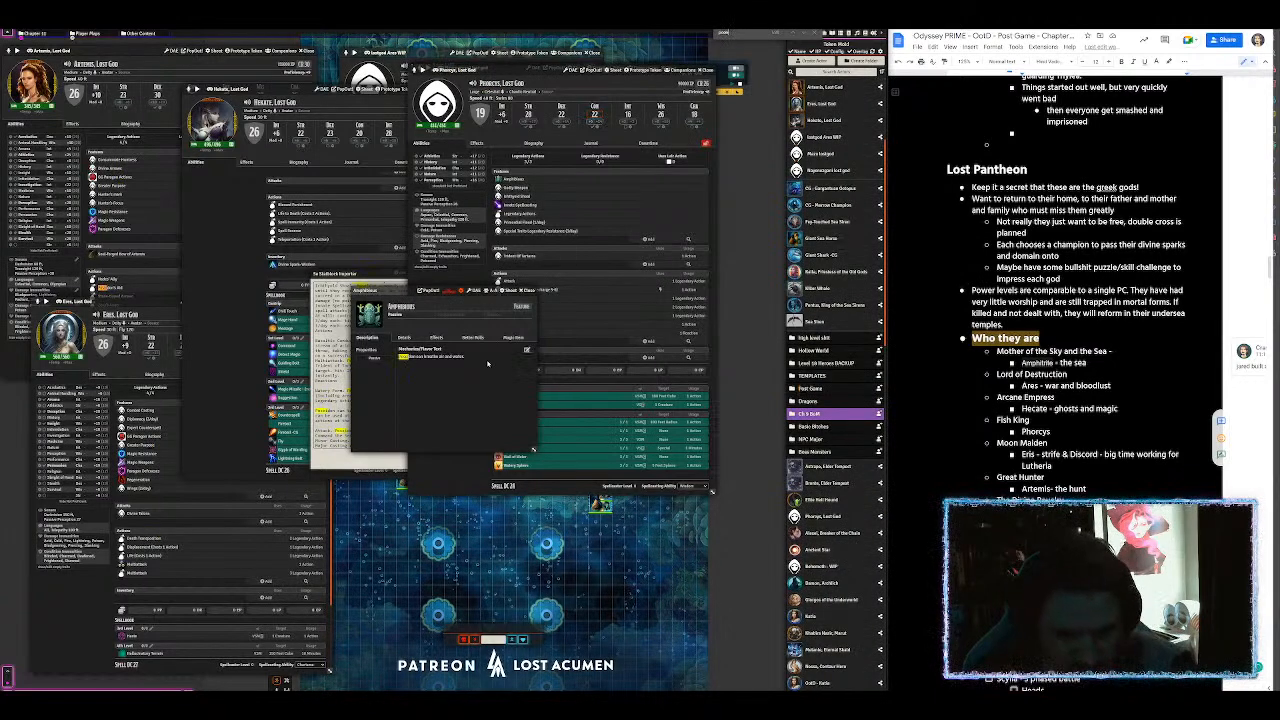
{"action": "left_click", "coordinate": [527, 351]}
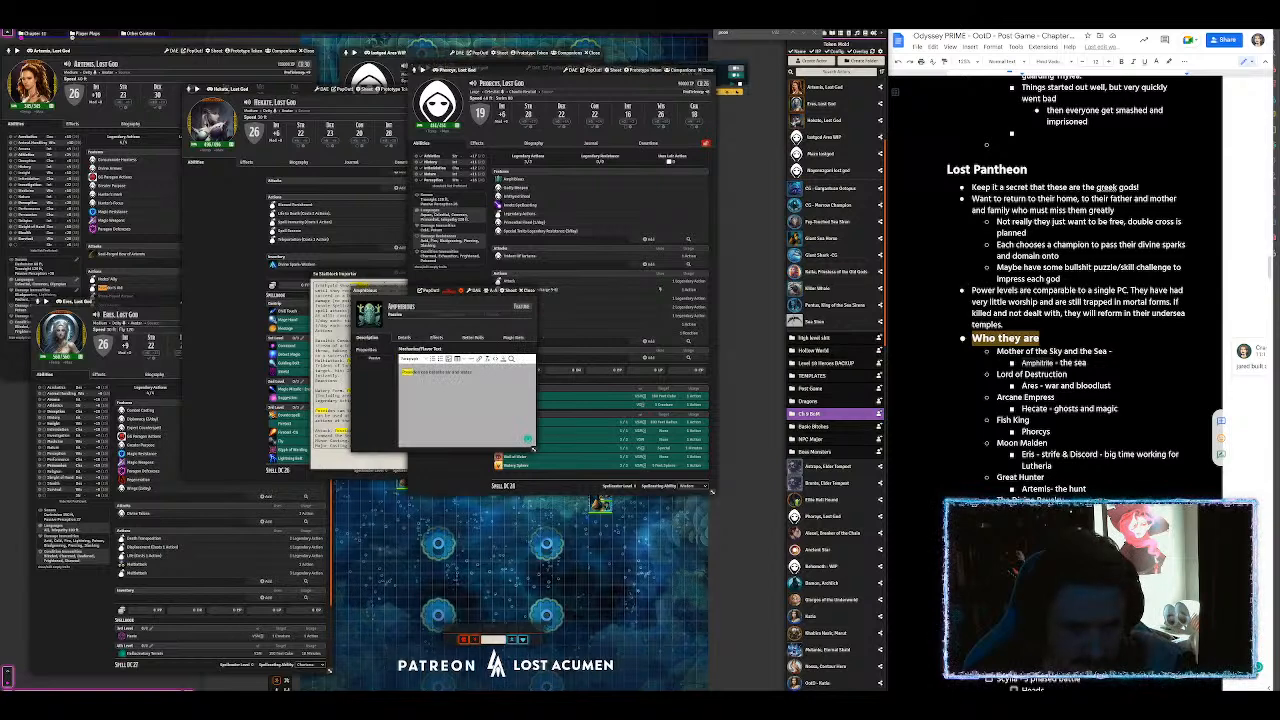
{"action": "key", "text": "ctrl+shift+Right"}
{"action": "key", "text": "ctrl+v"}
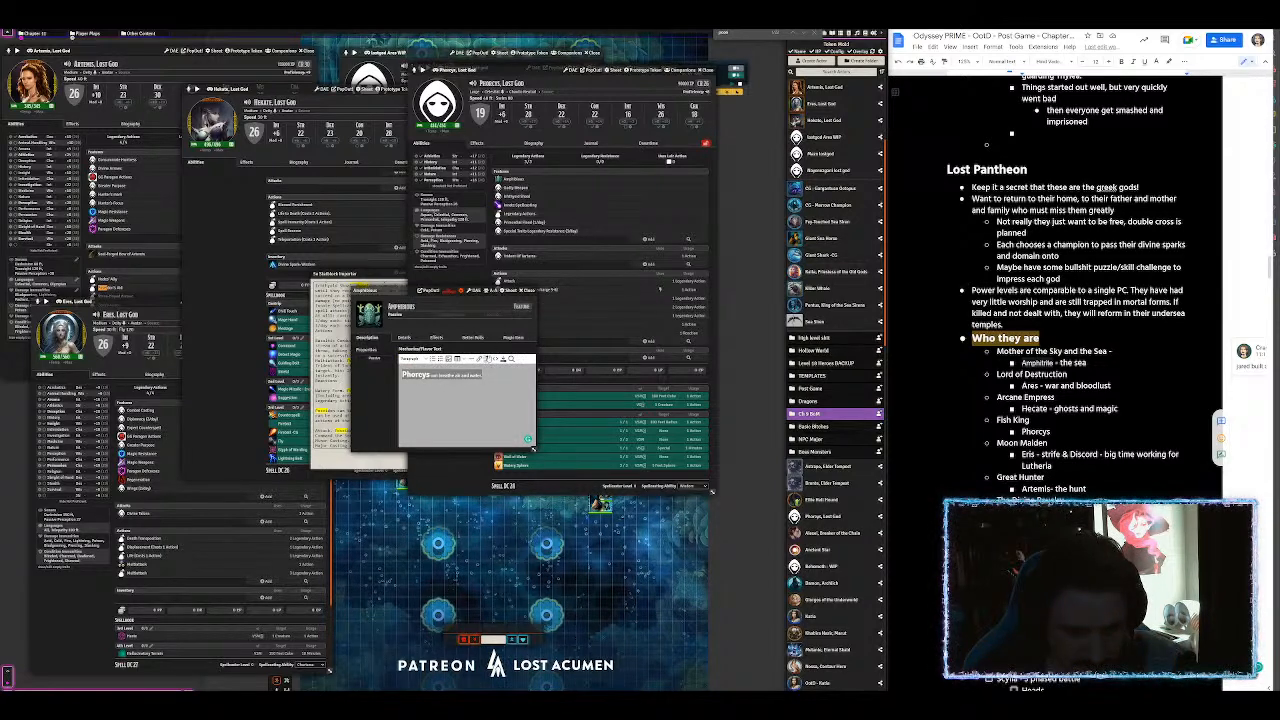
{"action": "key", "text": "ctrl+shift+v"}
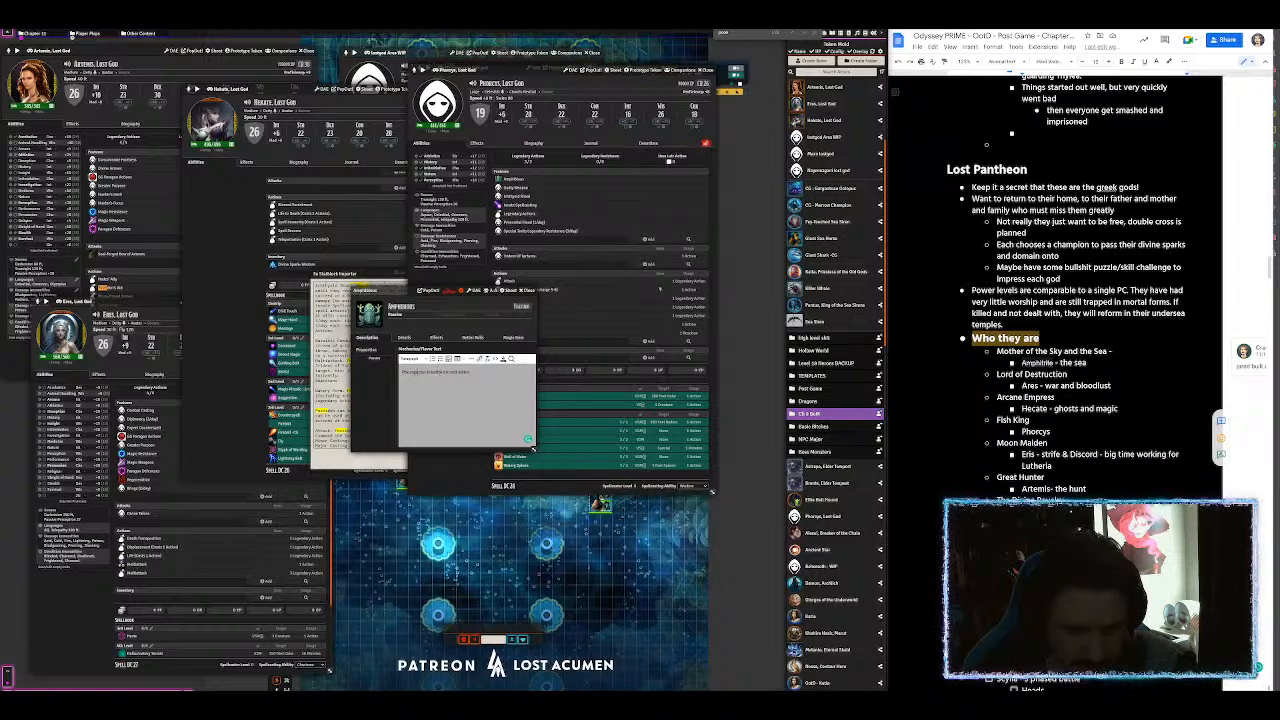
{"action": "double_click", "coordinate": [411, 372]}
{"action": "left_click", "coordinate": [504, 359]}
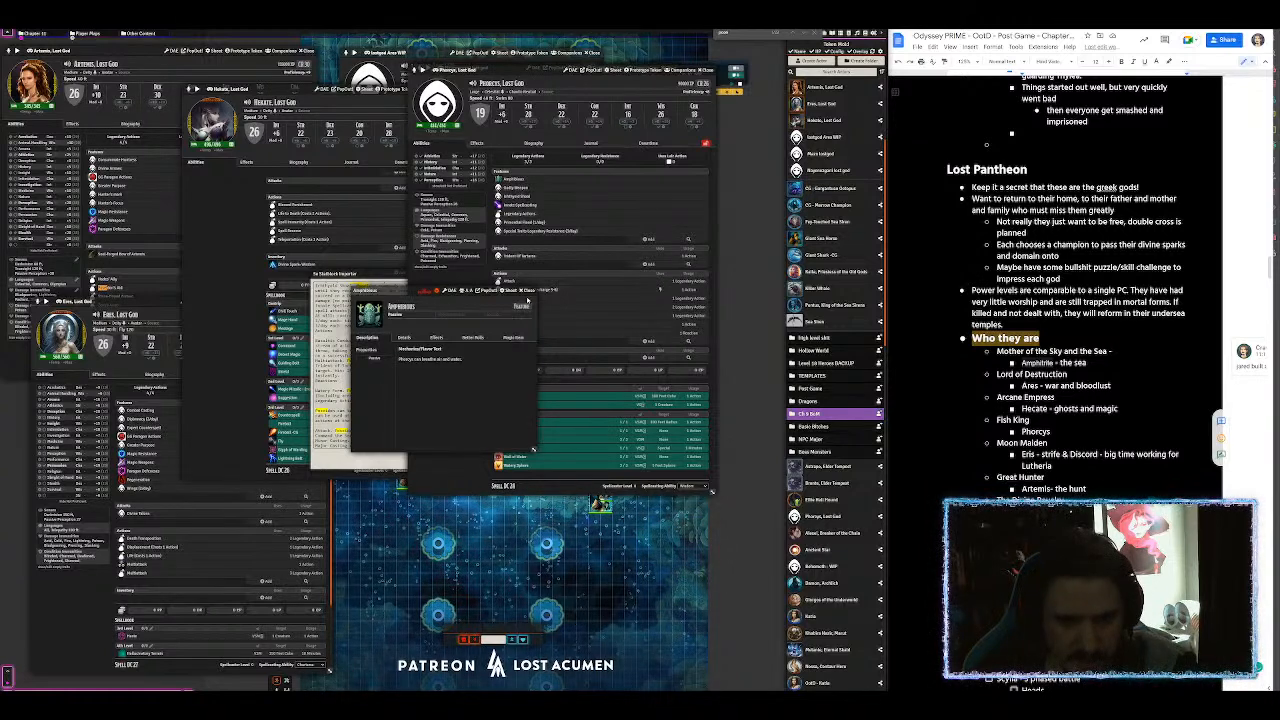
{"action": "left_click", "coordinate": [527, 291]}
Step: Copy Paragon Actions, Greater Purpose, Magic Resistance, Magic Weapons and Paragon Defenses from Eris to Phorcys, and delete Phorcys's Godly Weapons feature
{"action": "mouse_move", "coordinate": [524, 191]}
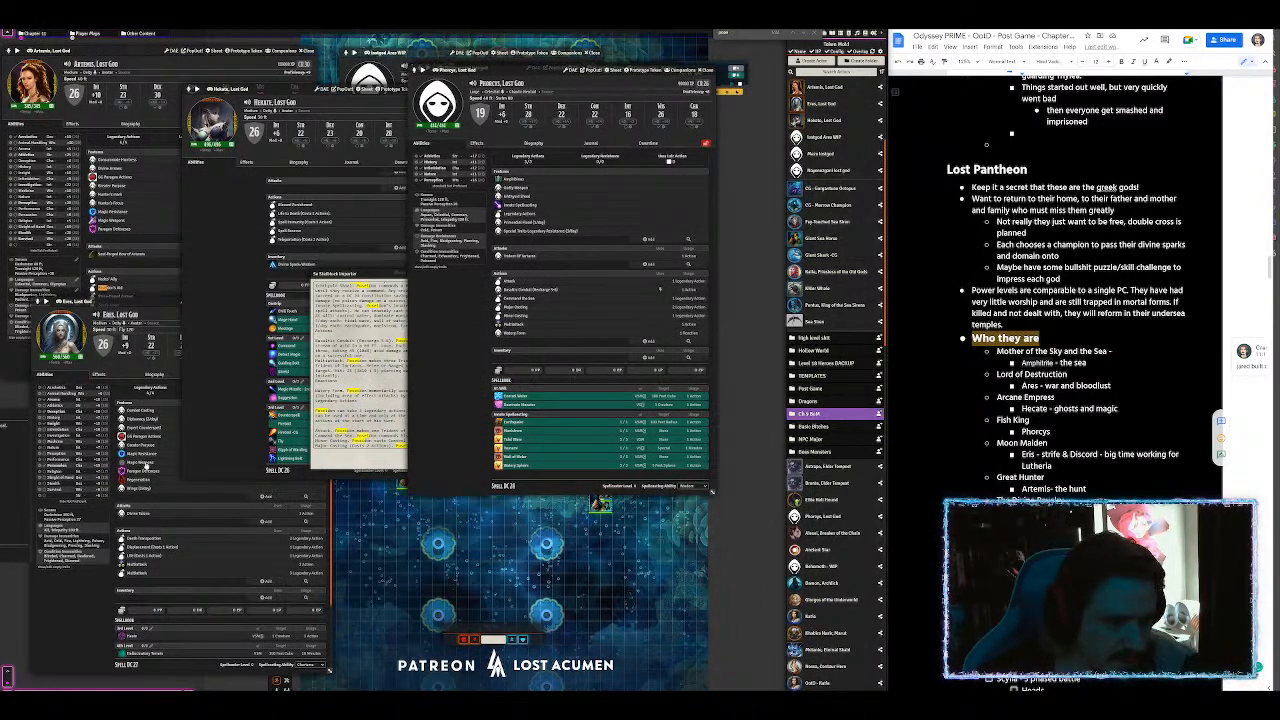
{"action": "left_click", "coordinate": [170, 451]}
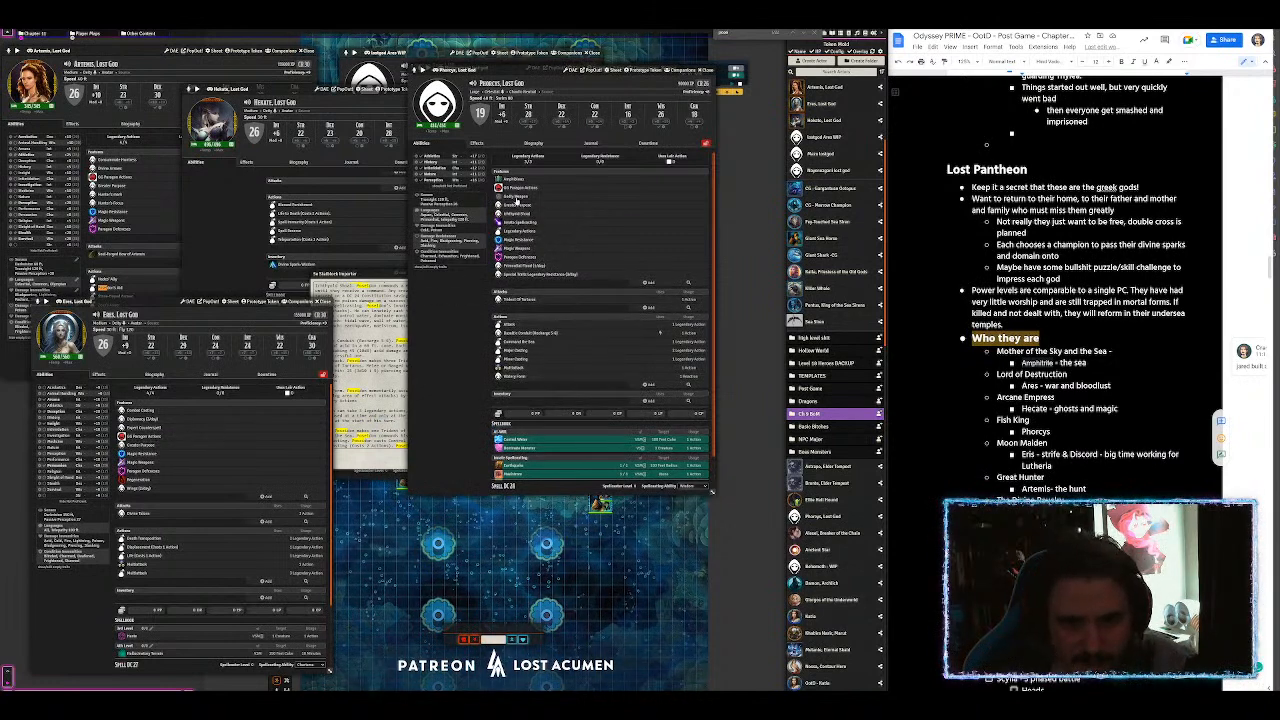
{"action": "right_click", "coordinate": [516, 198]}
{"action": "left_click", "coordinate": [538, 214]}
{"action": "left_click", "coordinate": [414, 378]}
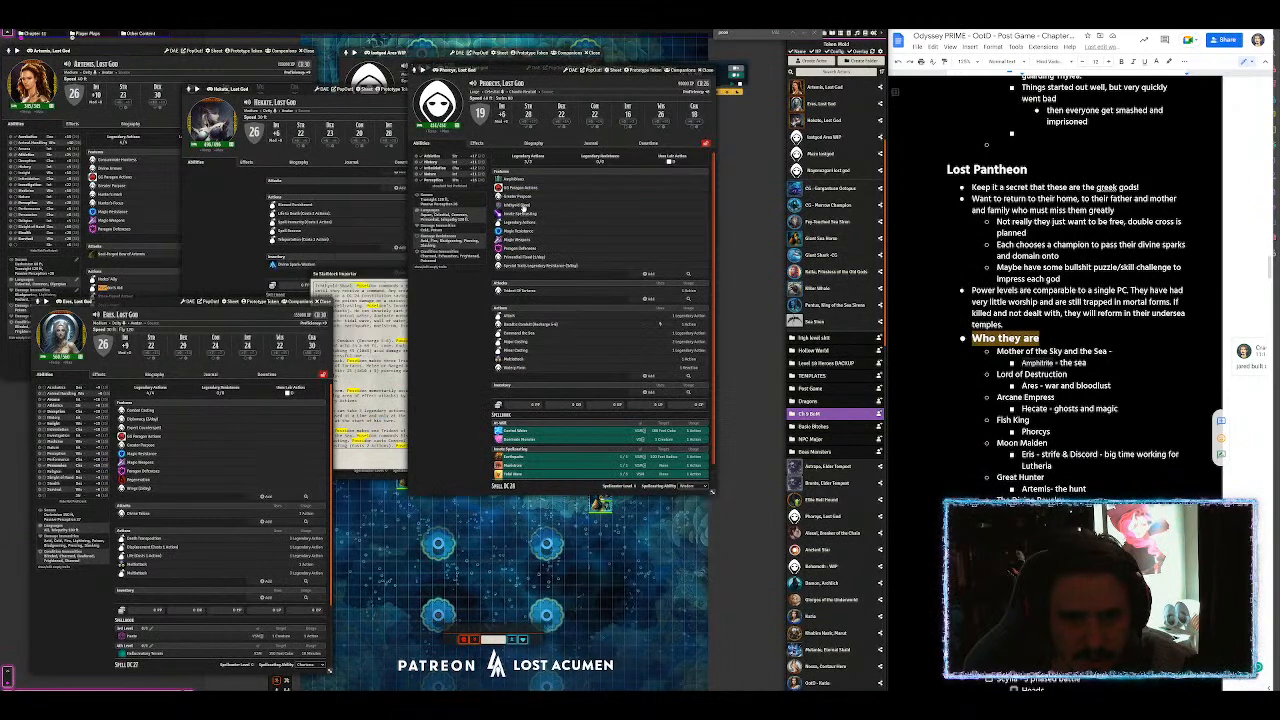
Step: Rename Phorcys's shoal feature to "Great Barrier Reef"
{"action": "mouse_move", "coordinate": [523, 208]}
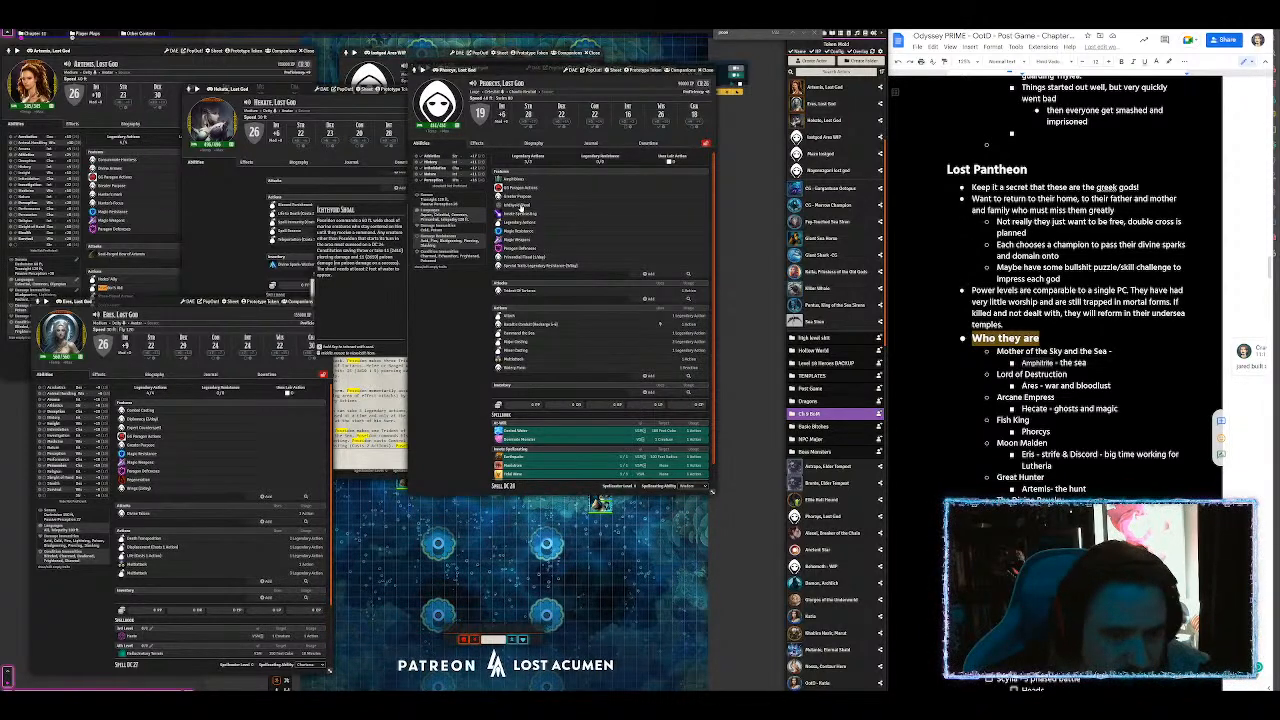
{"action": "left_click", "coordinate": [520, 206]}
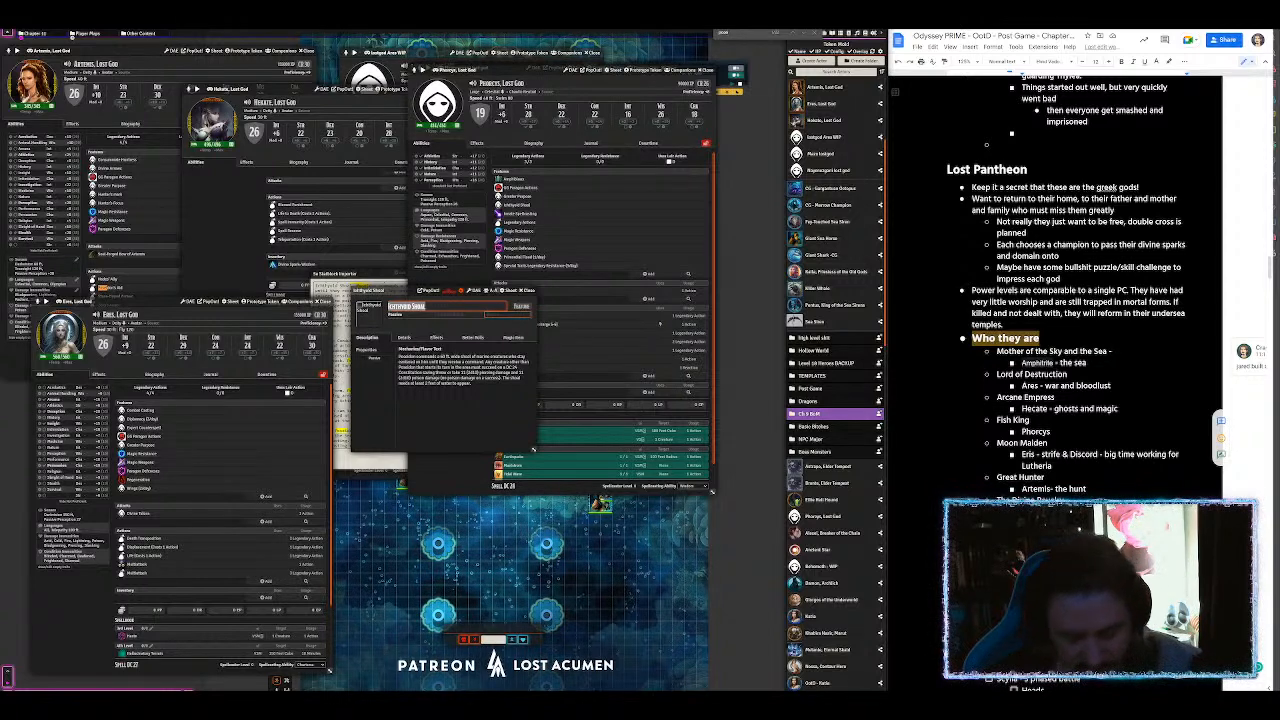
{"action": "type", "text": "Coral"}
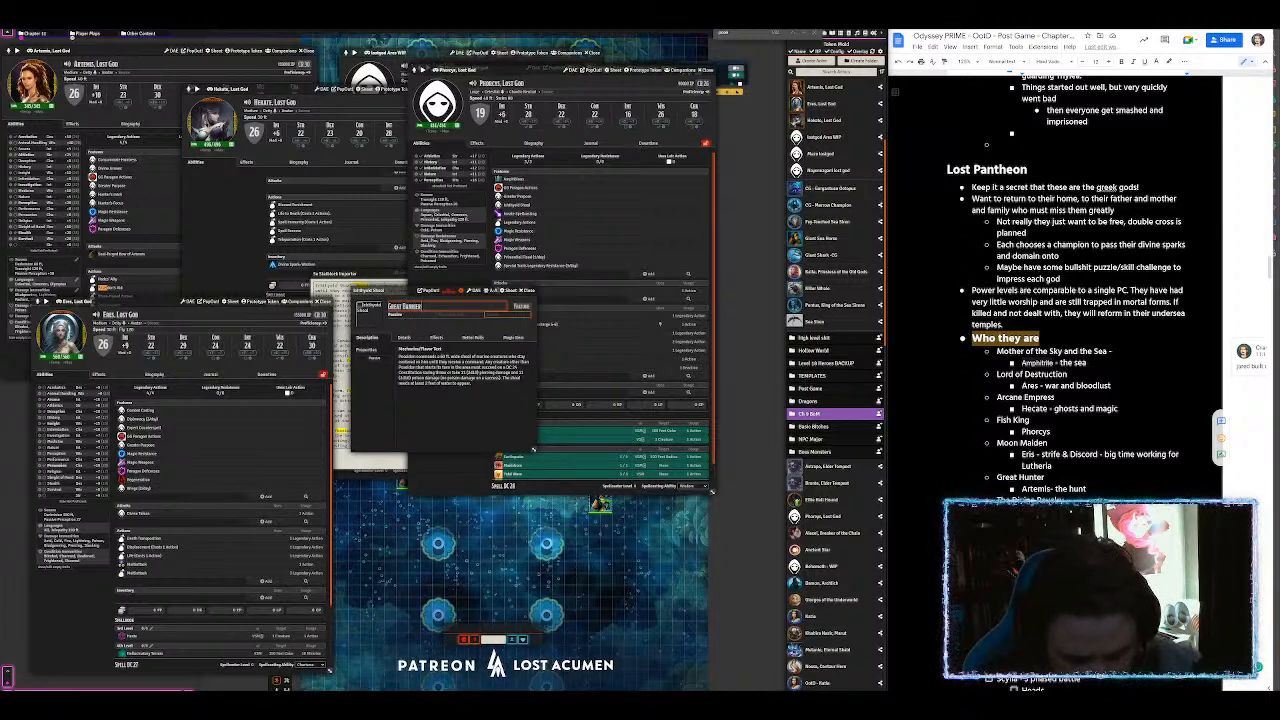
{"action": "type", "text": " Reef"}
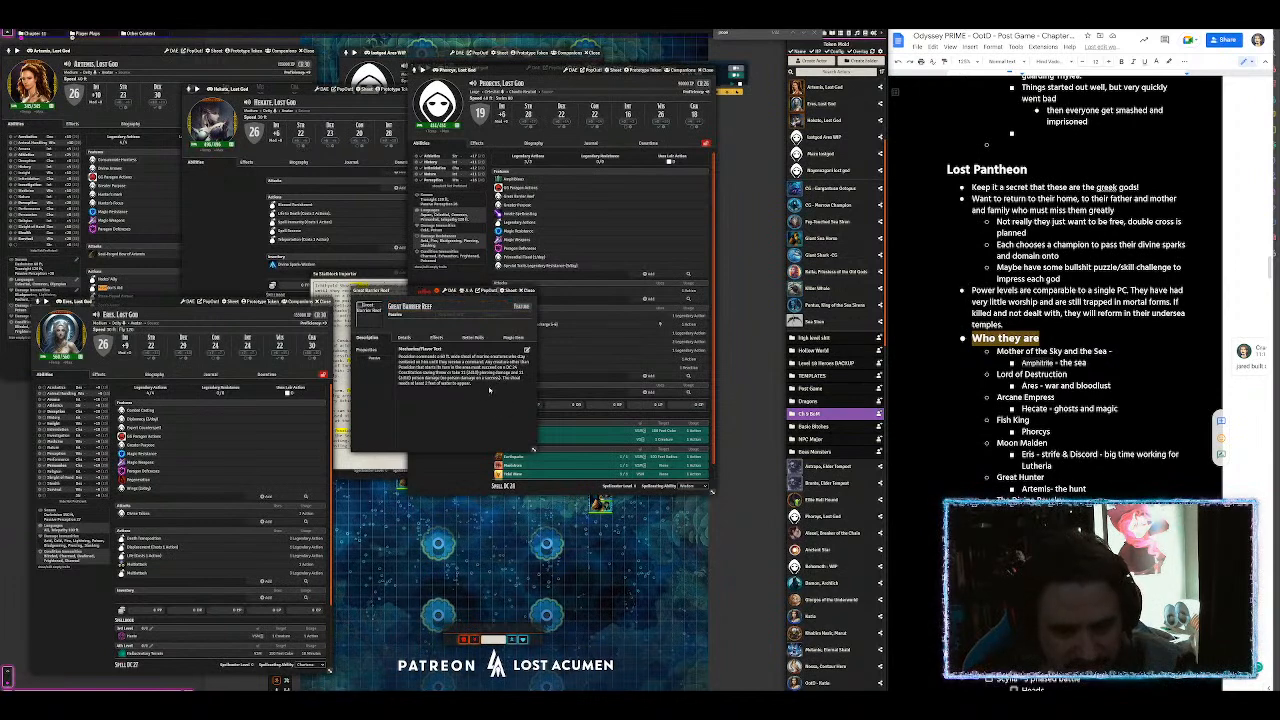
Step: Rewrite Great Barrier Reef's description: Phorcys is always surrounded by a 60-foot-radius water sphere, difficult terrain for anyone of Phorcys's choosing, even with a swim speed
{"action": "left_click", "coordinate": [526, 350]}
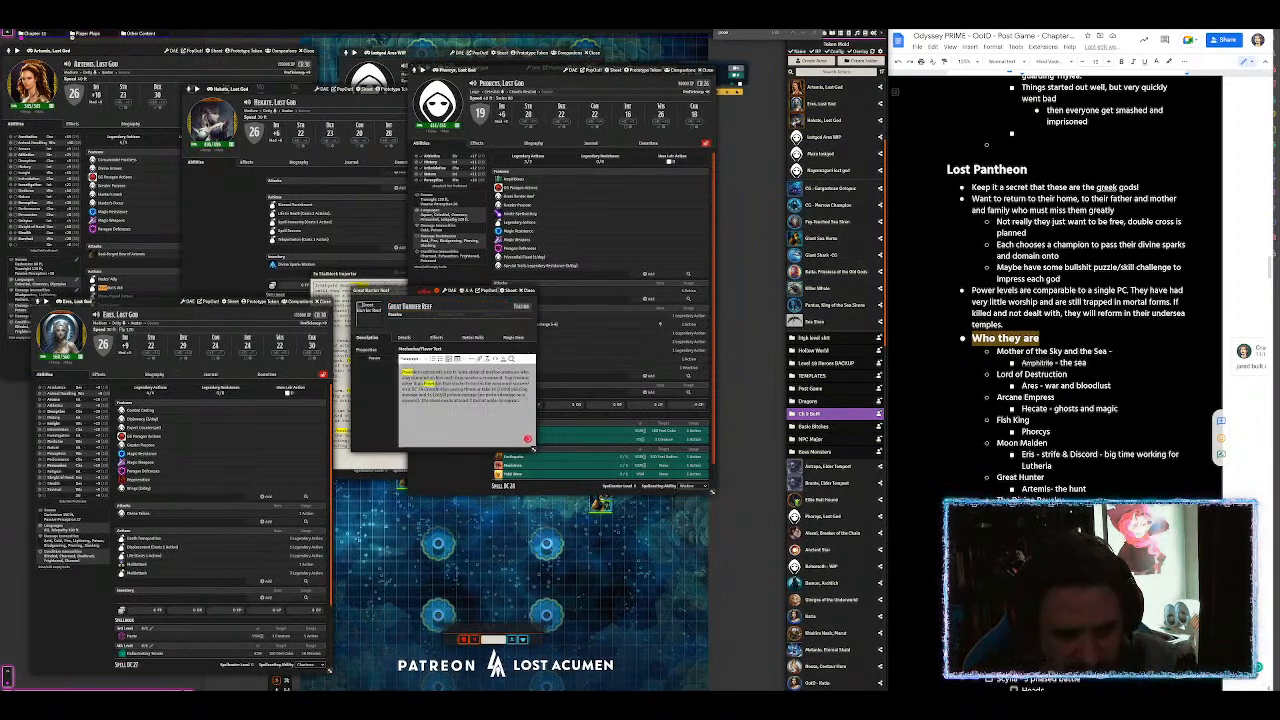
{"action": "key", "text": "ctrl+a"}
{"action": "type", "text": "Phorcys"}
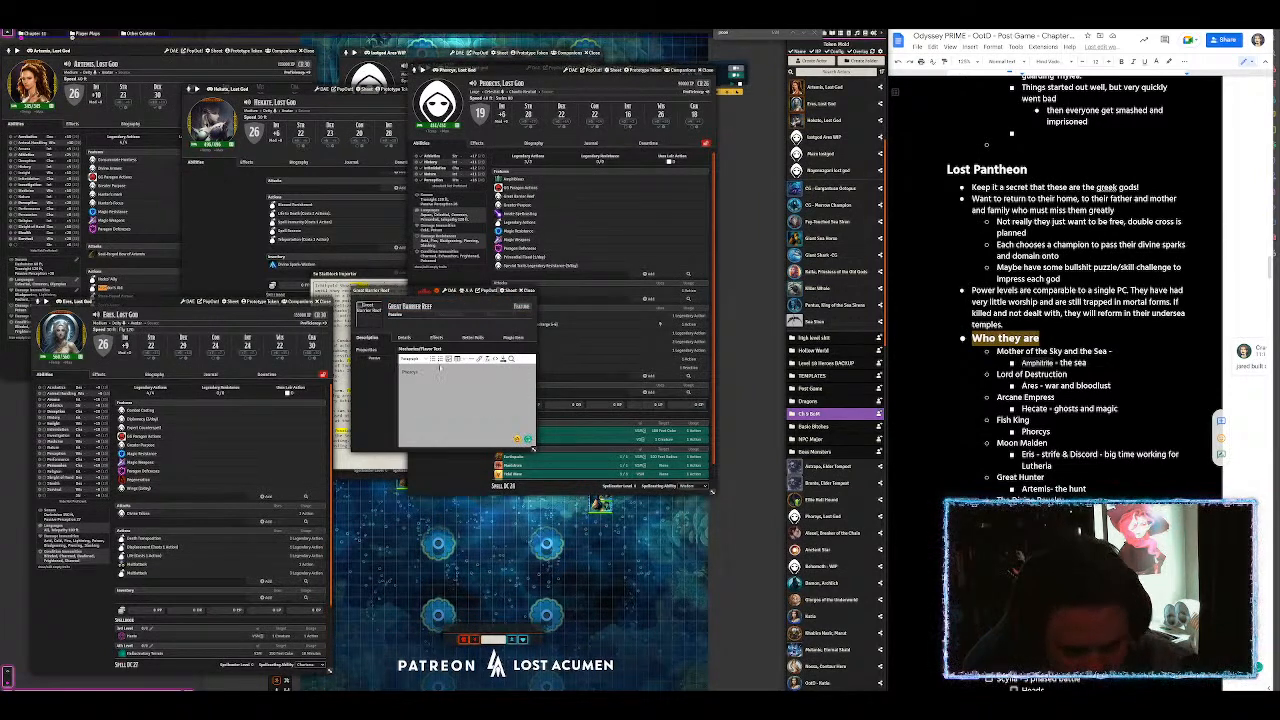
{"action": "type", "text": " is always"}
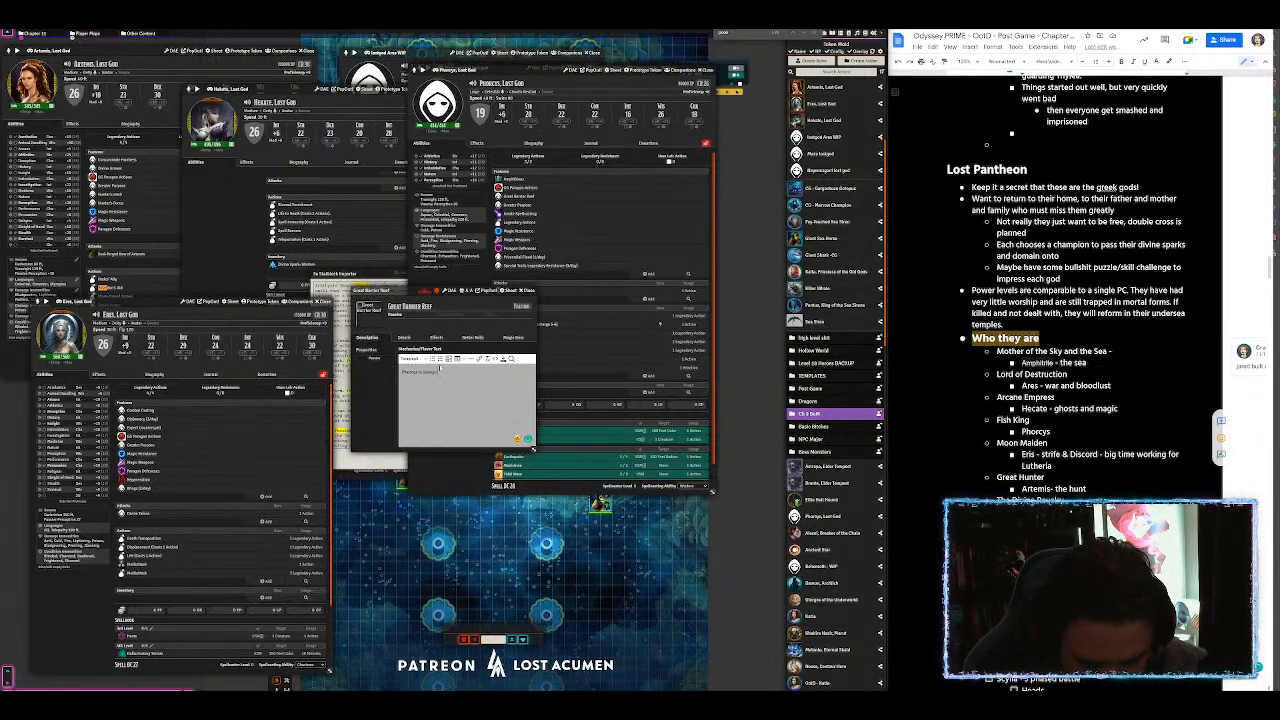
{"action": "type", "text": " tormented"}
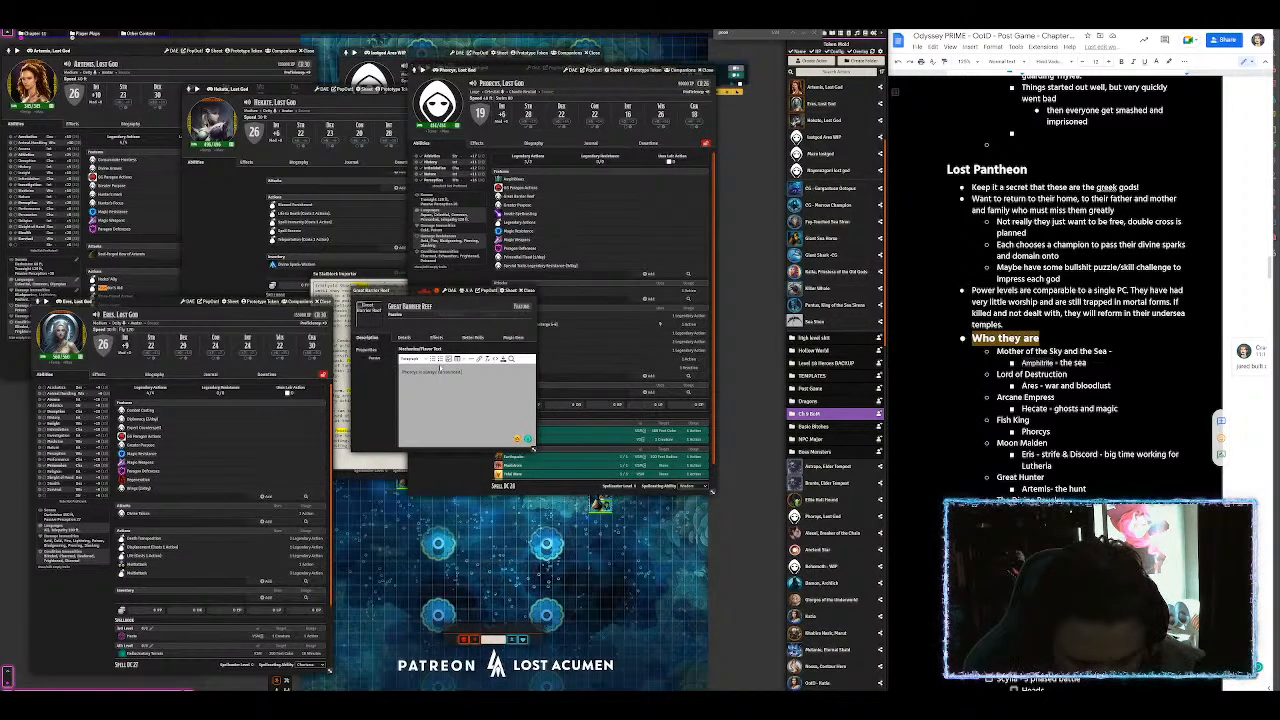
{"action": "type", "text": " by a far more sadistic"}
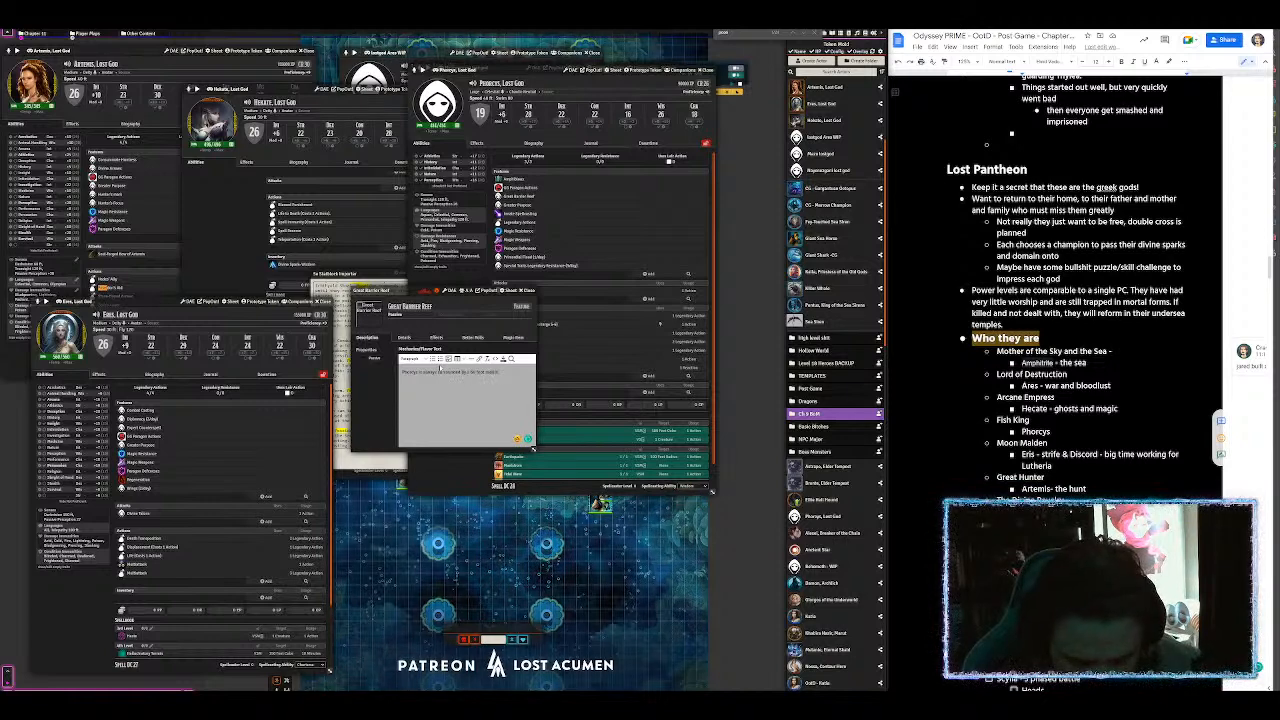
{"action": "type", "text": " th"}
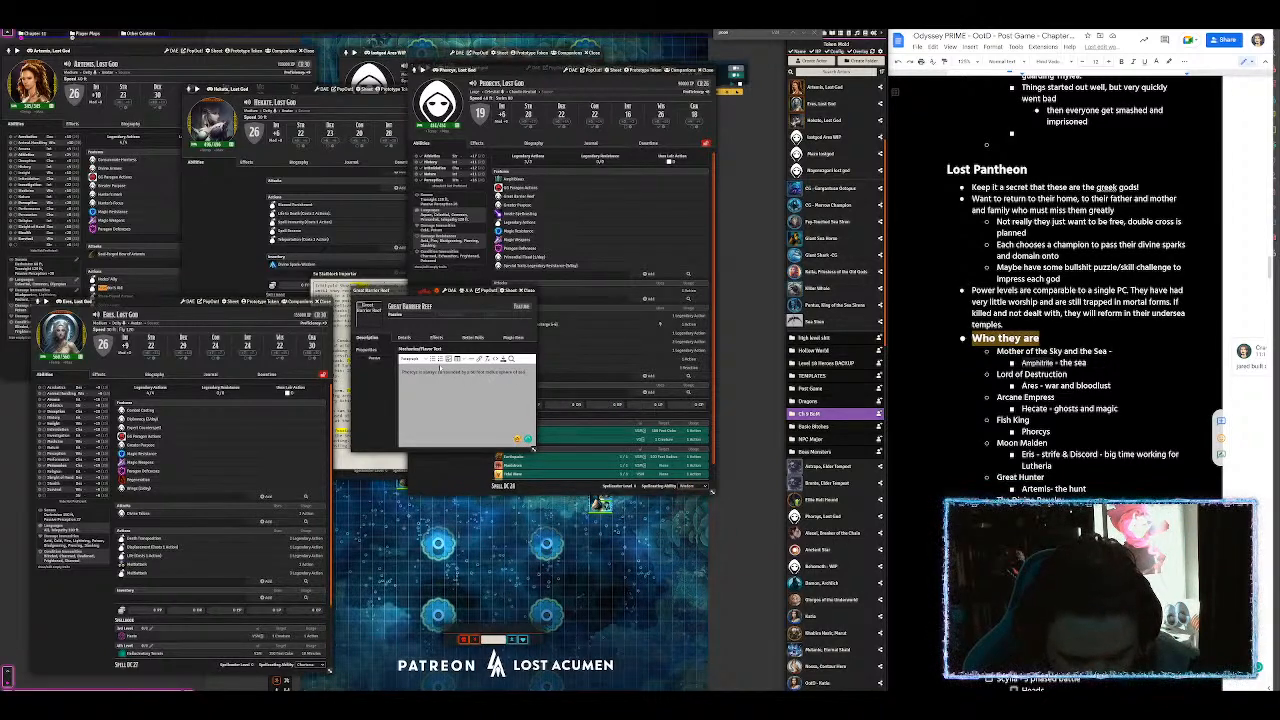
{"action": "type", "text": "wat"}
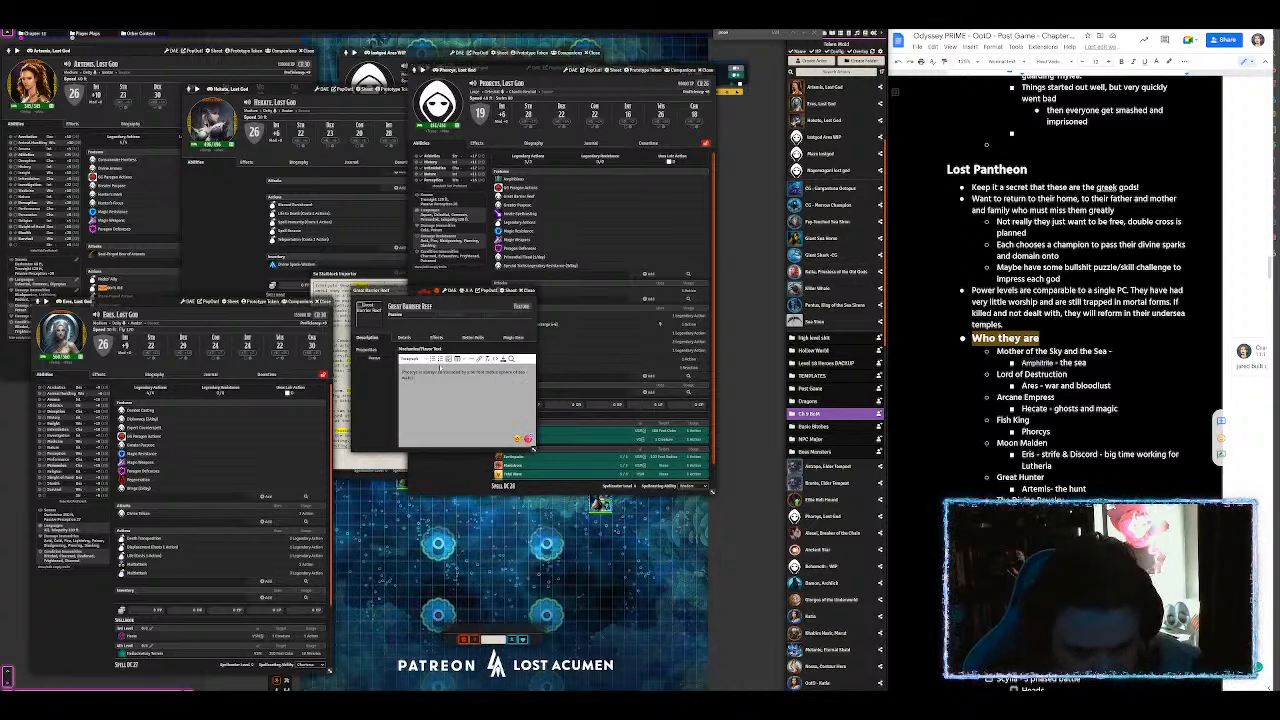
{"action": "type", "text": "er. Inside the sp"}
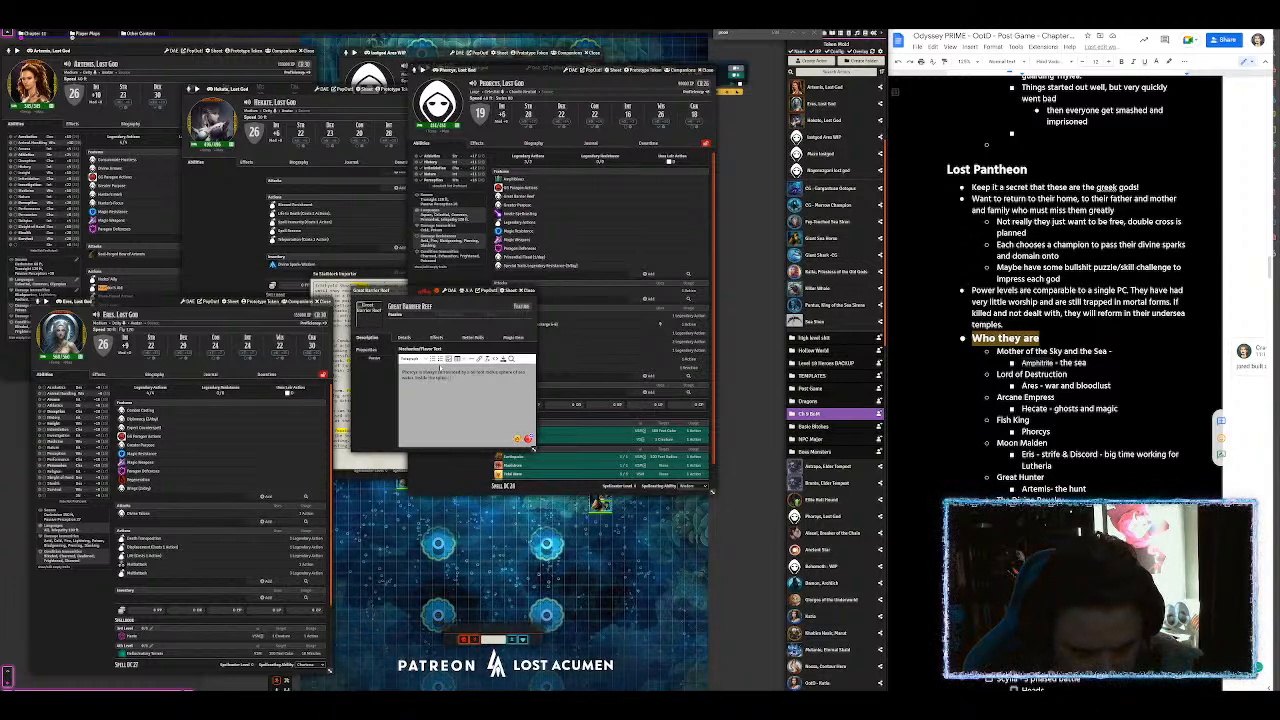
{"action": "type", "text": "here is diffic"}
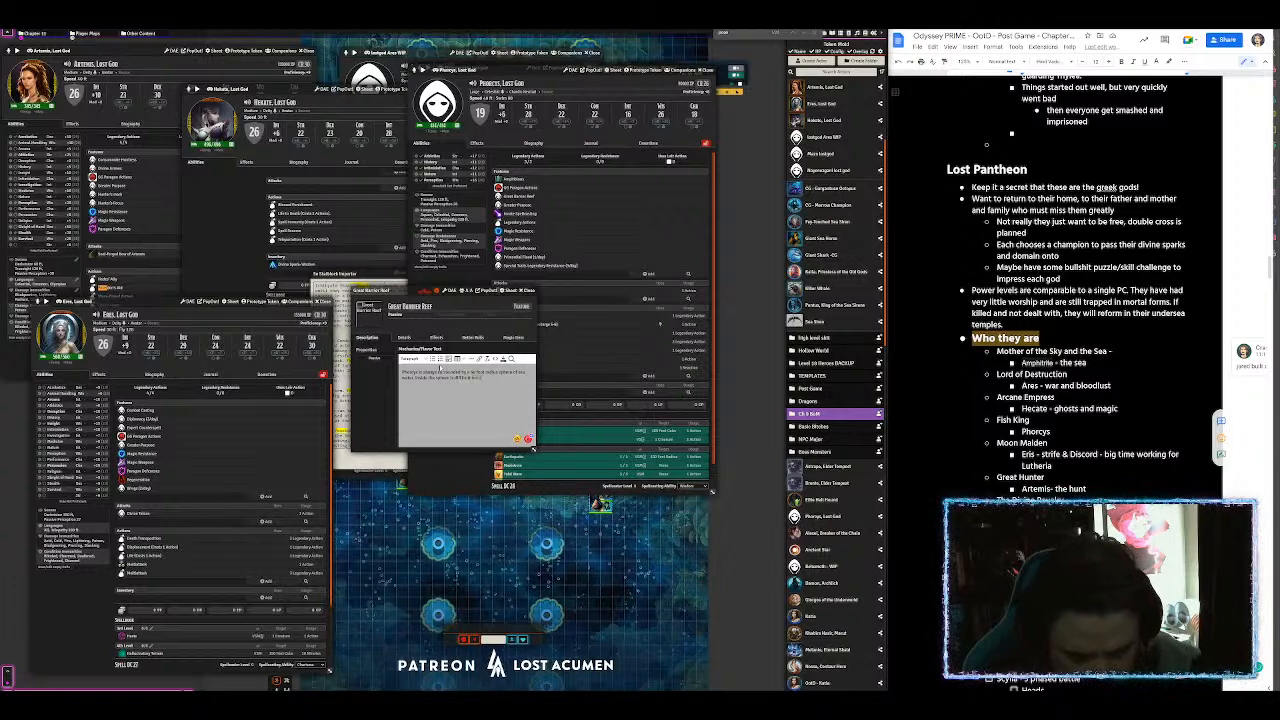
{"action": "type", "text": "ult terrain fo"}
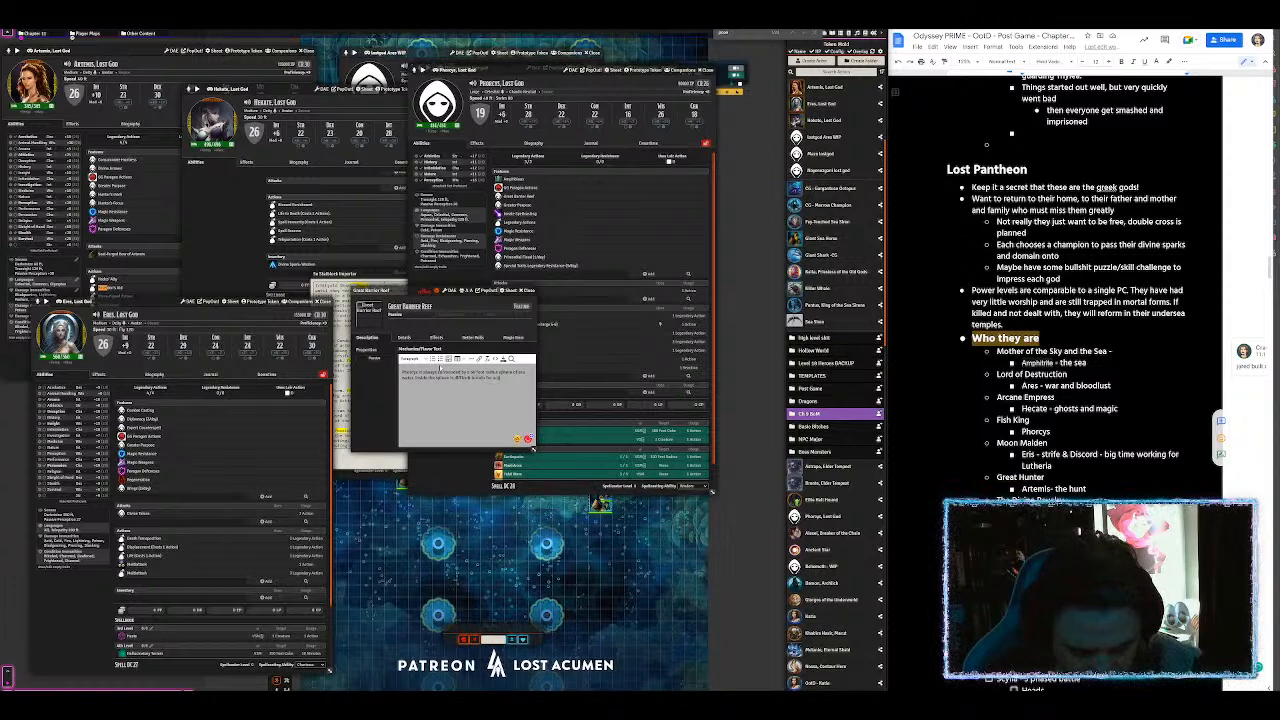
{"action": "type", "text": "r anyone"}
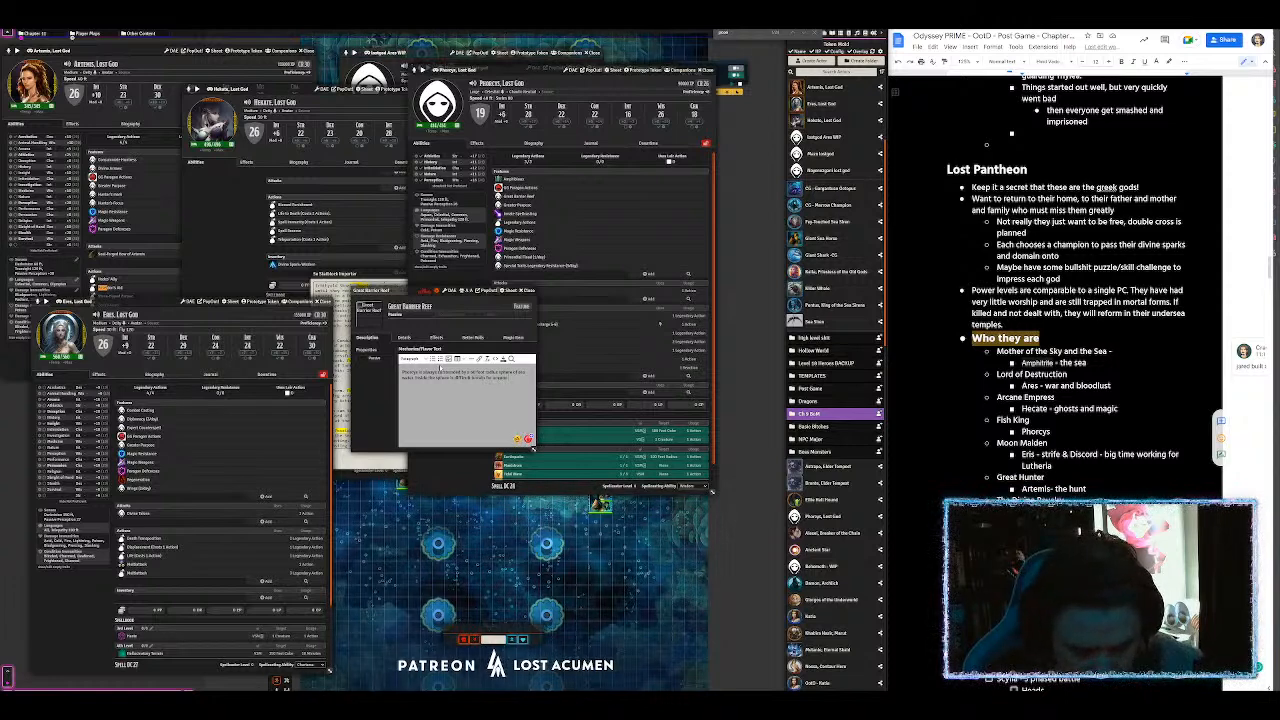
{"action": "type", "text": " ot"}
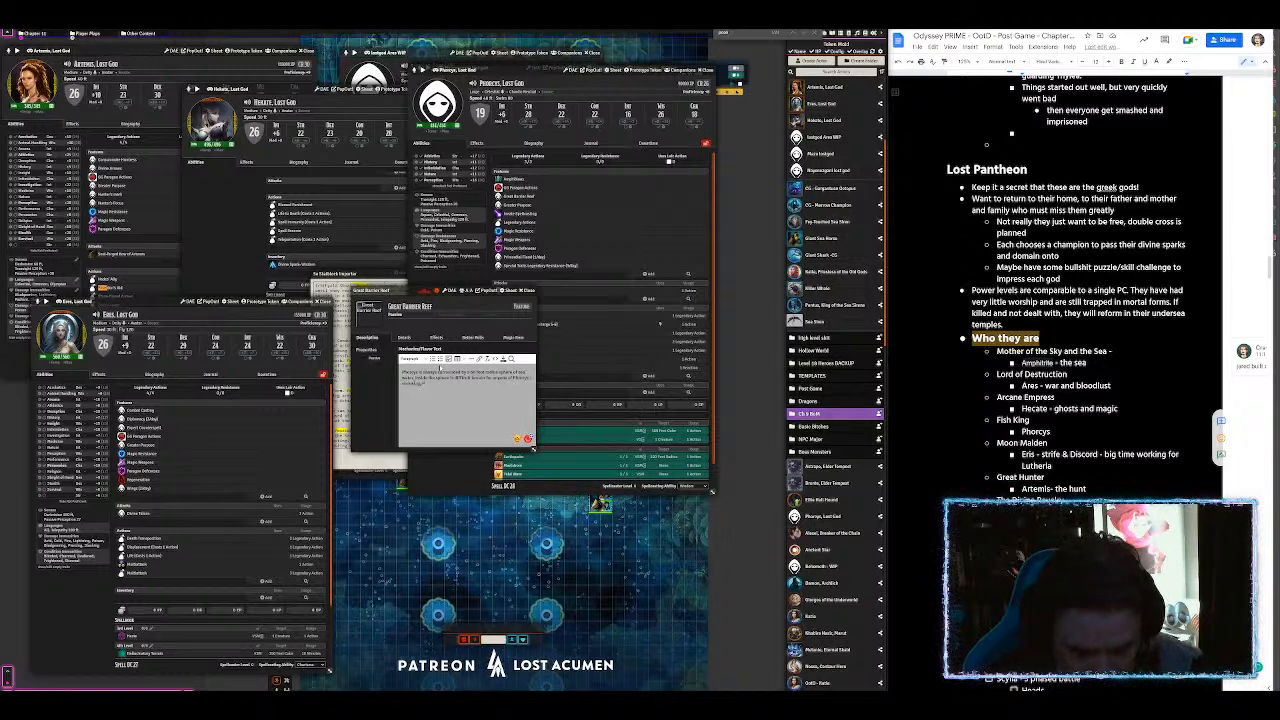
{"action": "type", "text": "f they have a"}
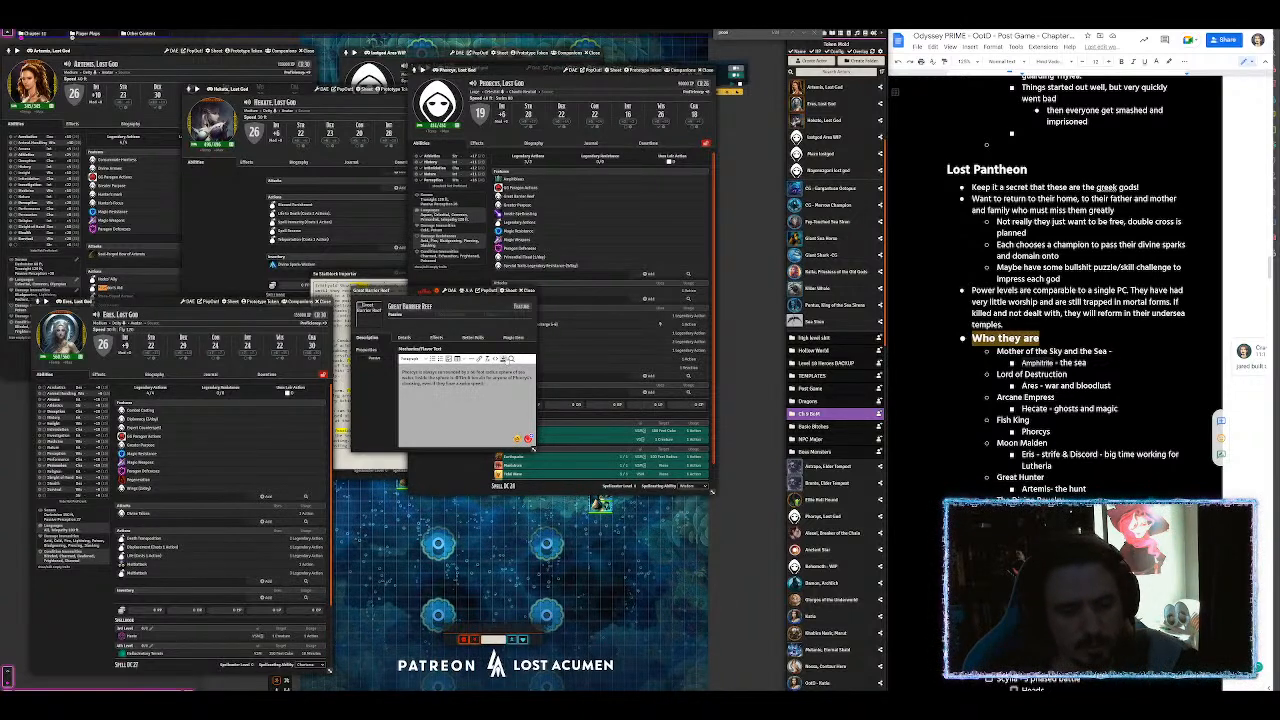
{"action": "left_click", "coordinate": [527, 439]}
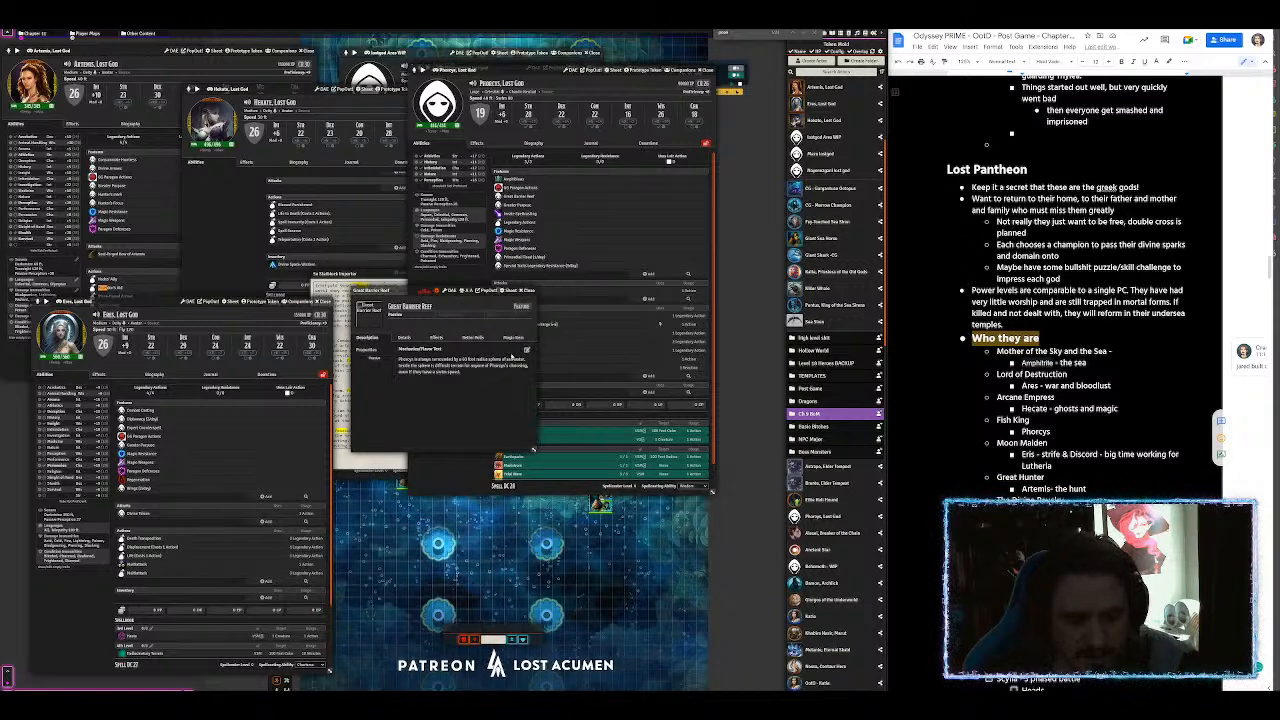
{"action": "left_click", "coordinate": [527, 291]}
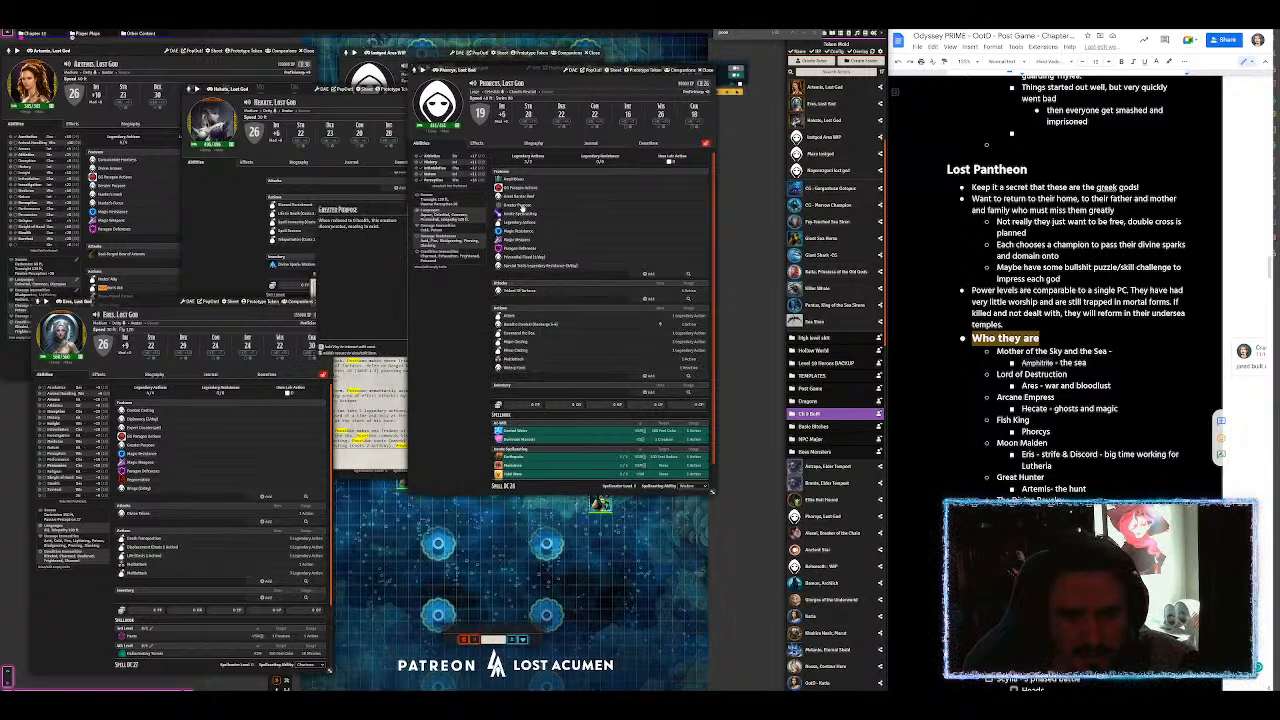
Step: Compare the Innate Spellcasting feature's text with the spells listed on the Phorcys sheet
{"action": "mouse_move", "coordinate": [519, 214]}
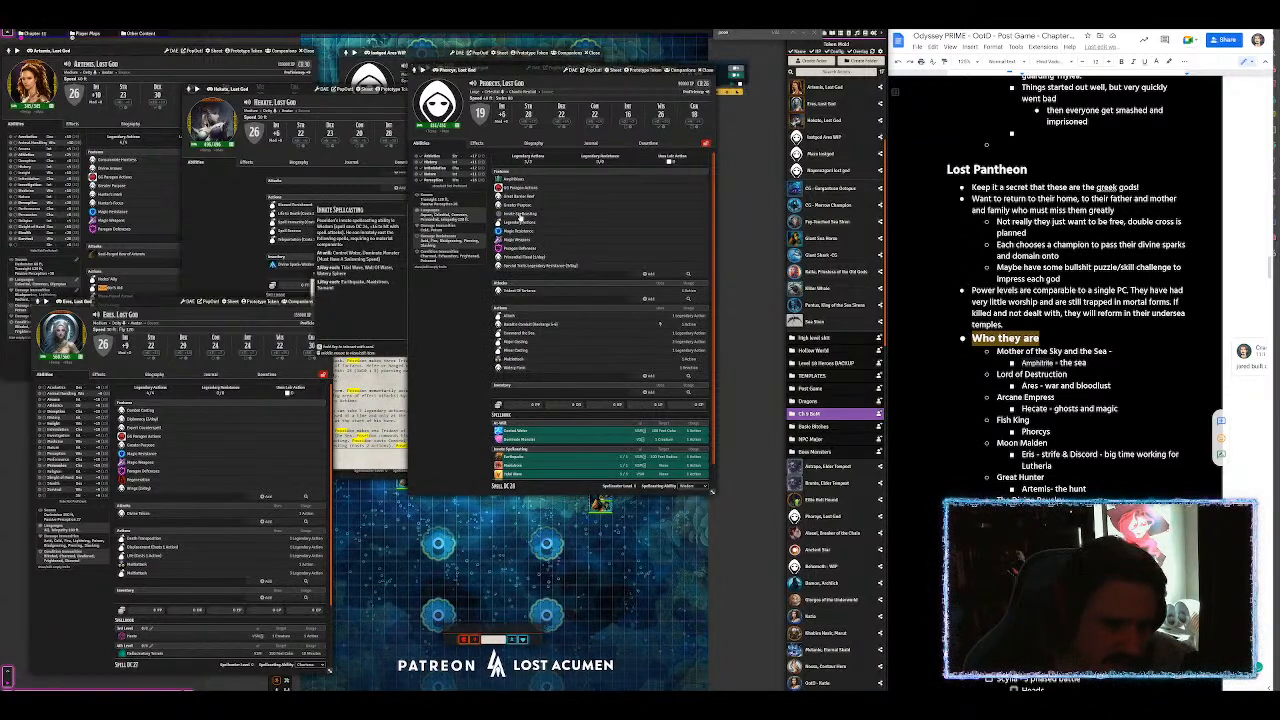
{"action": "left_click", "coordinate": [519, 214]}
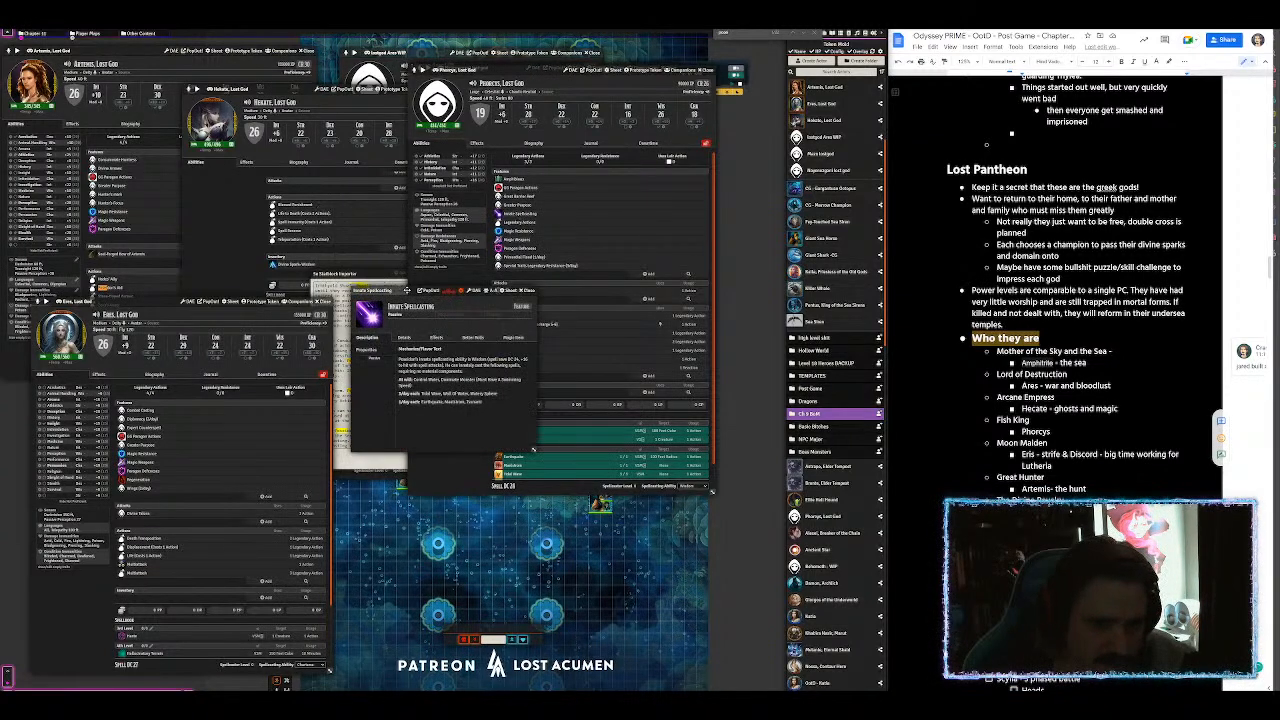
{"action": "scroll", "coordinate": [560, 440], "scroll_direction": "down", "scroll_amount": 1}
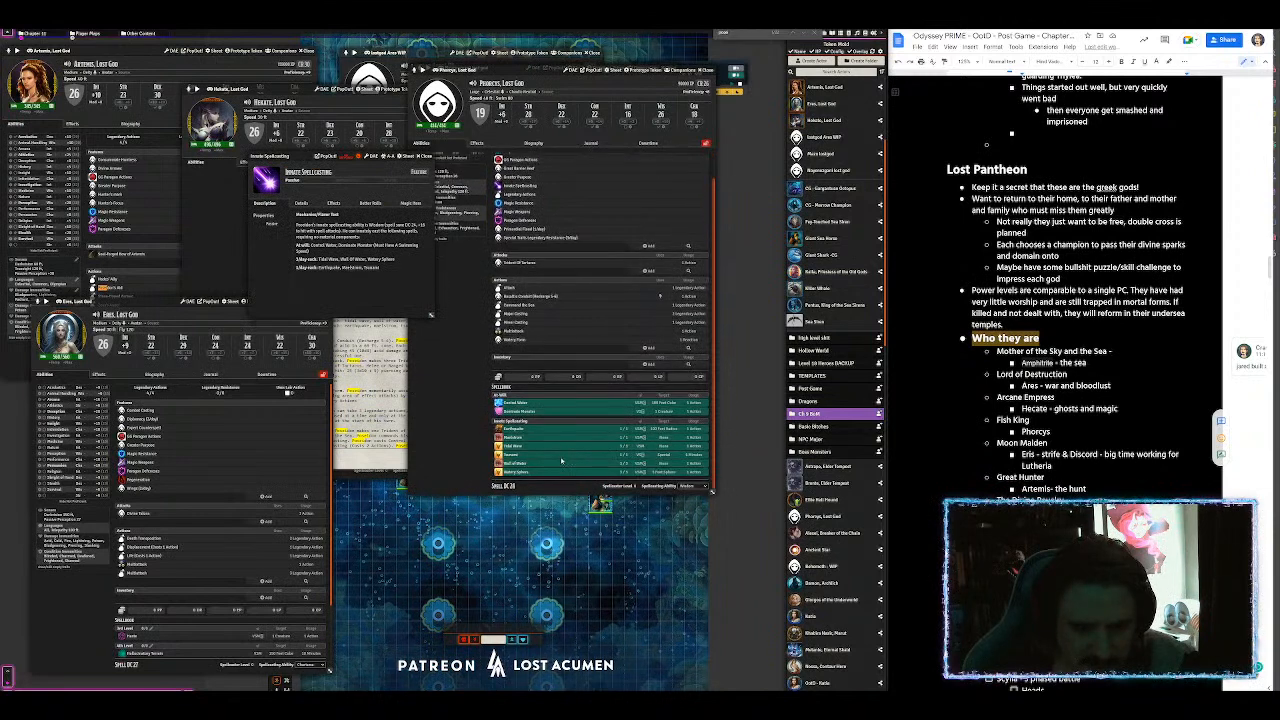
{"action": "mouse_move", "coordinate": [598, 442]}
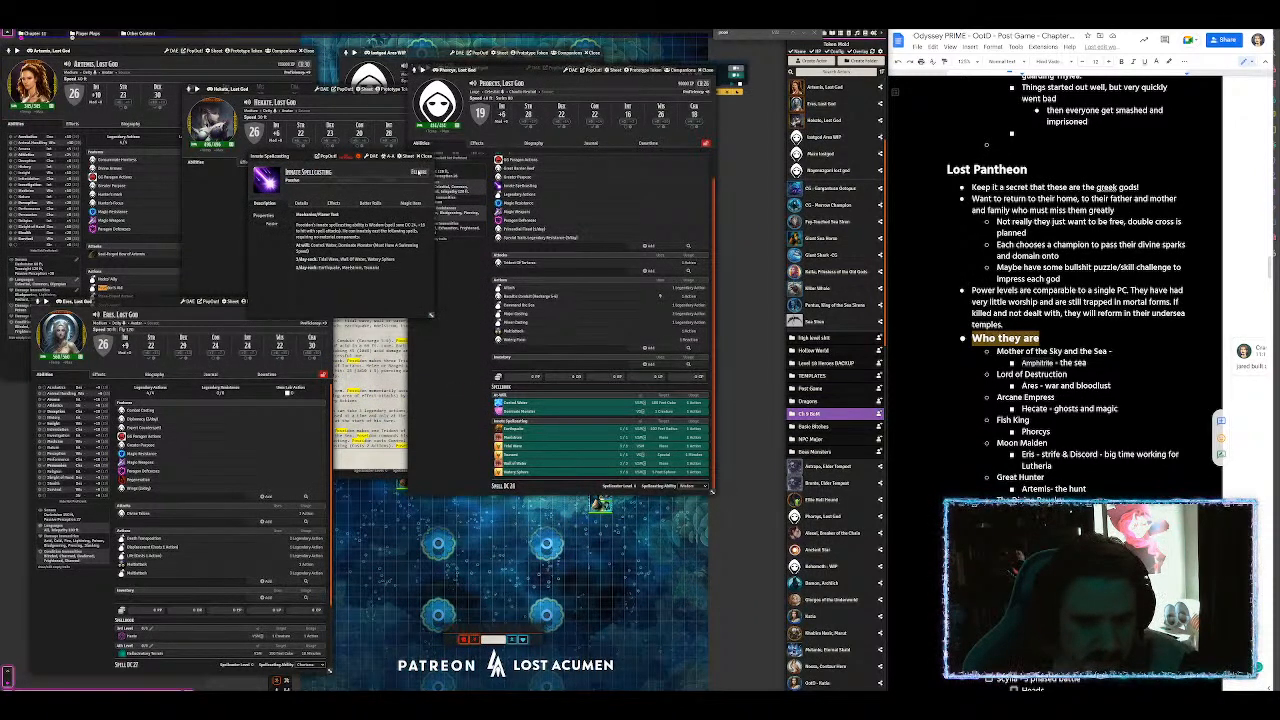
{"action": "left_click", "coordinate": [425, 156]}
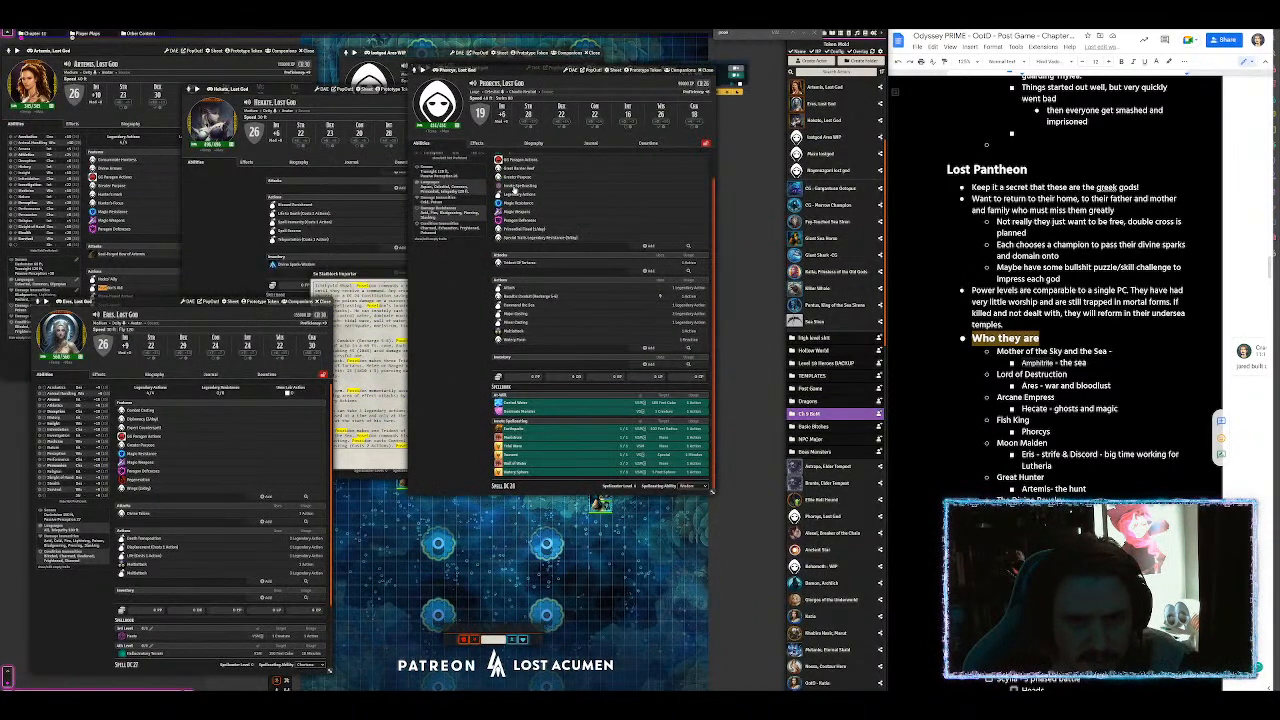
Step: Replace the creature's name with "Phorcys" in the Innate Spellcasting feature's description
{"action": "left_click", "coordinate": [510, 186]}
{"action": "left_click", "coordinate": [424, 215]}
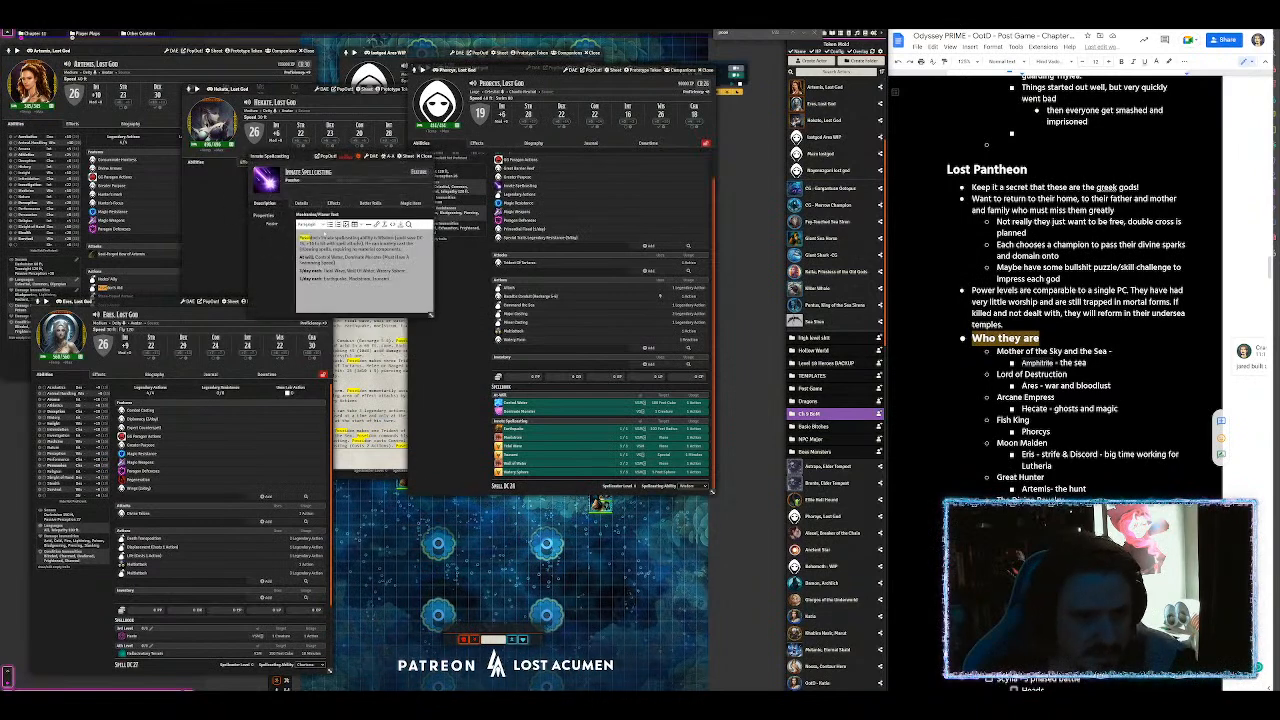
{"action": "double_click", "coordinate": [307, 238]}
{"action": "type", "text": "Phorcys"}
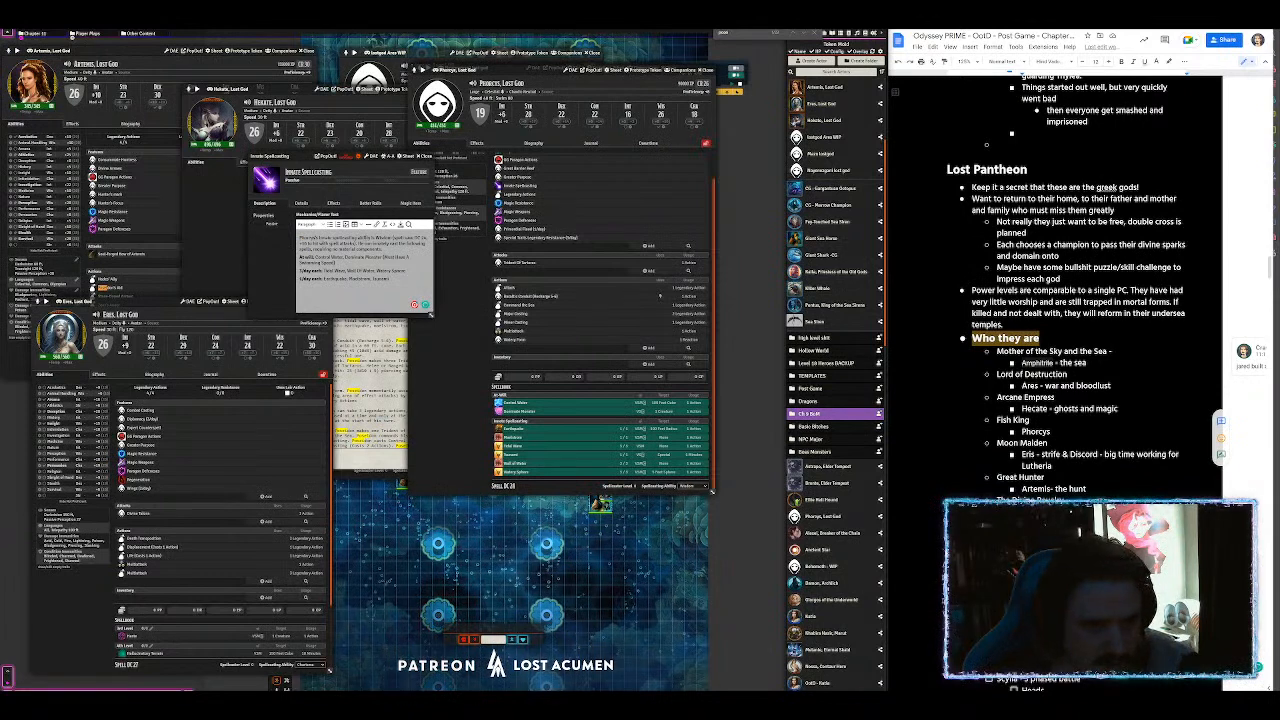
{"action": "left_click", "coordinate": [425, 304]}
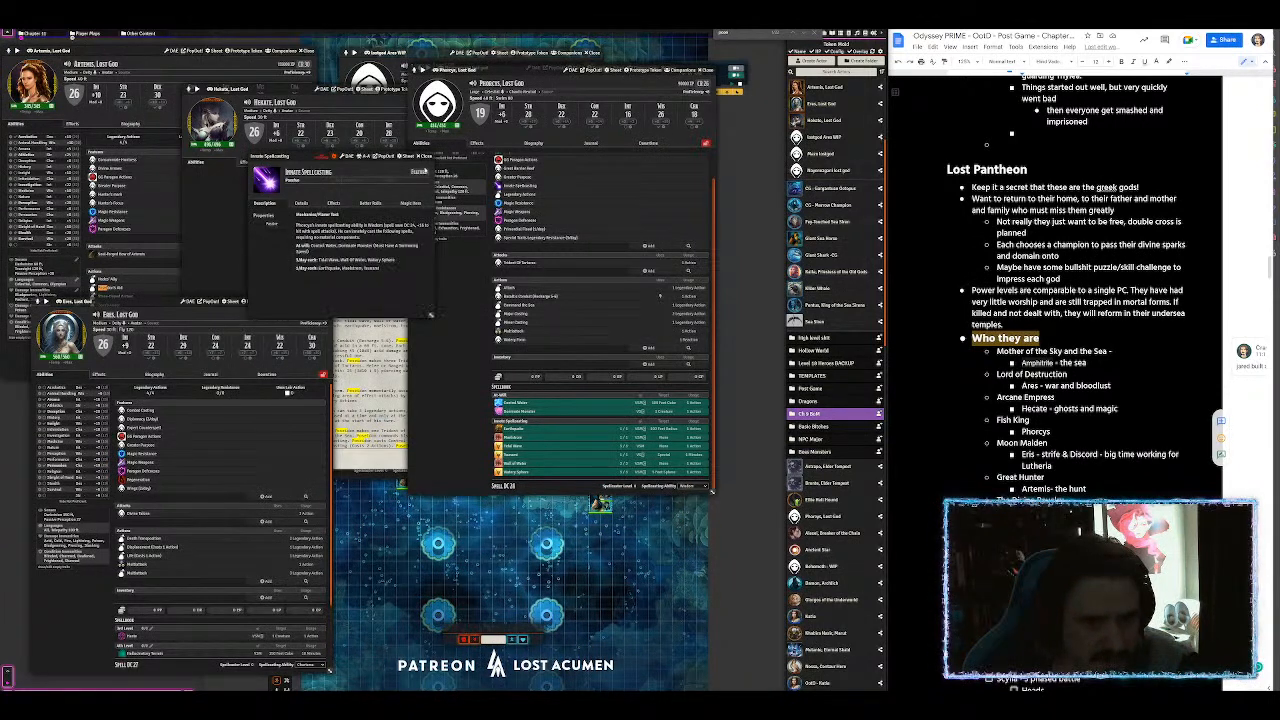
{"action": "left_click", "coordinate": [425, 157]}
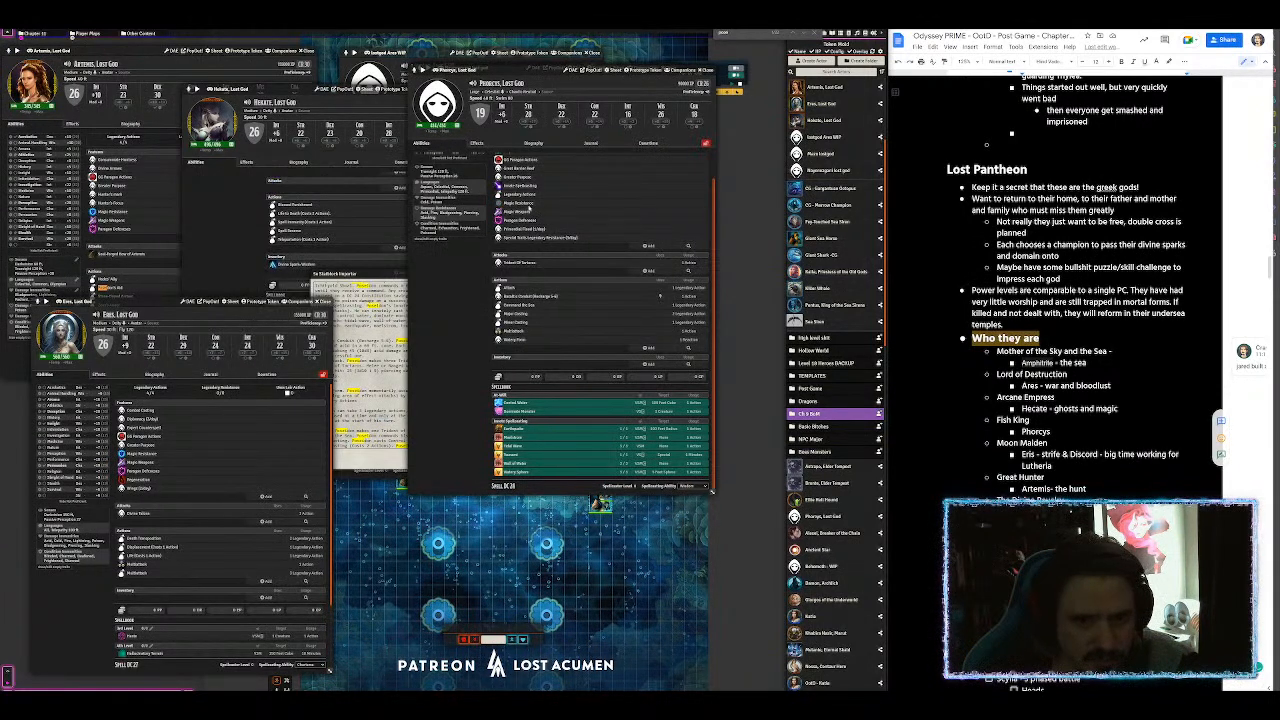
Step: Delete the Legendary Actions feature from the Phorcys sheet
{"action": "right_click", "coordinate": [515, 203]}
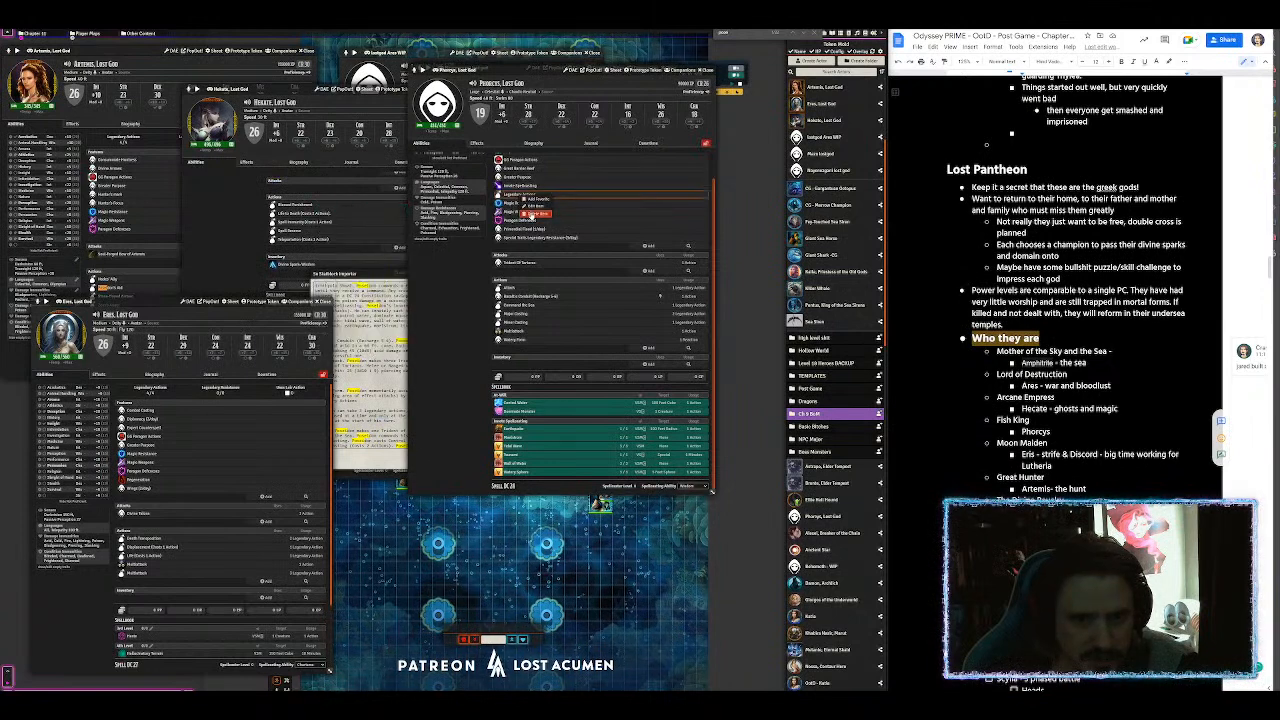
{"action": "left_click", "coordinate": [538, 213]}
{"action": "left_click", "coordinate": [413, 378]}
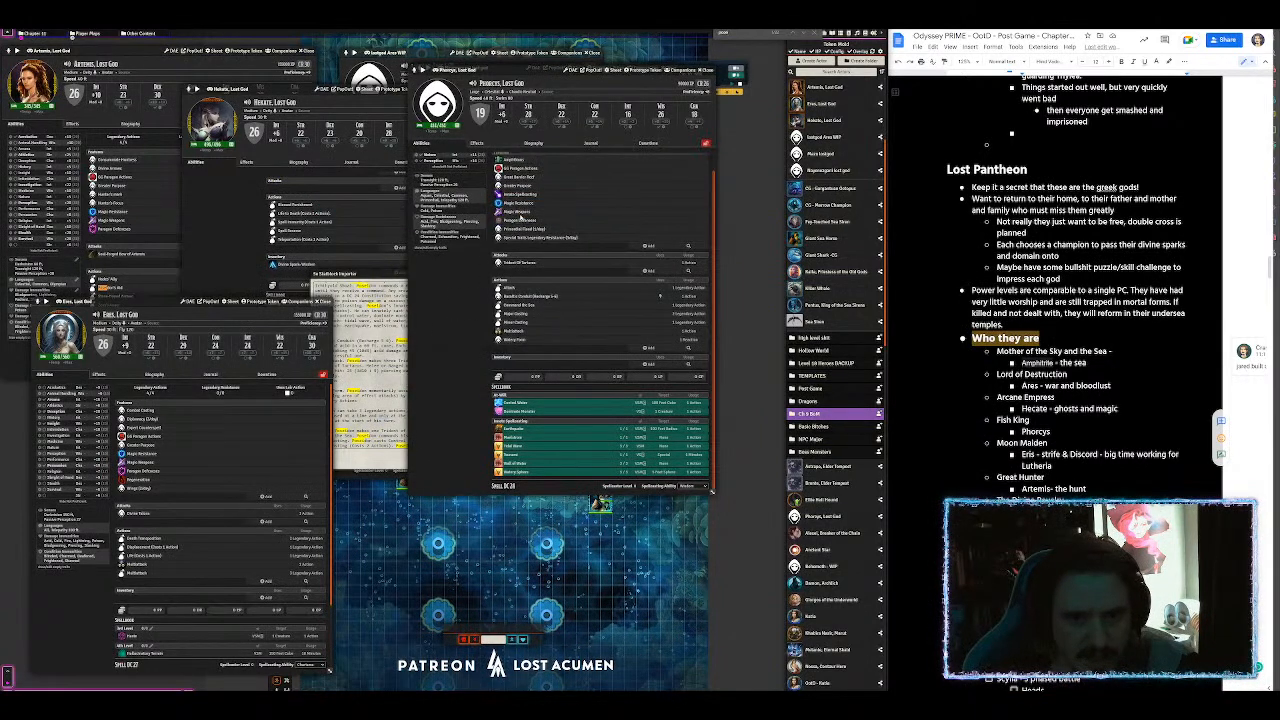
Step: Edit the Primordial Flood description so that it refers to Phorcys instead of Poseidon
{"action": "mouse_move", "coordinate": [527, 232]}
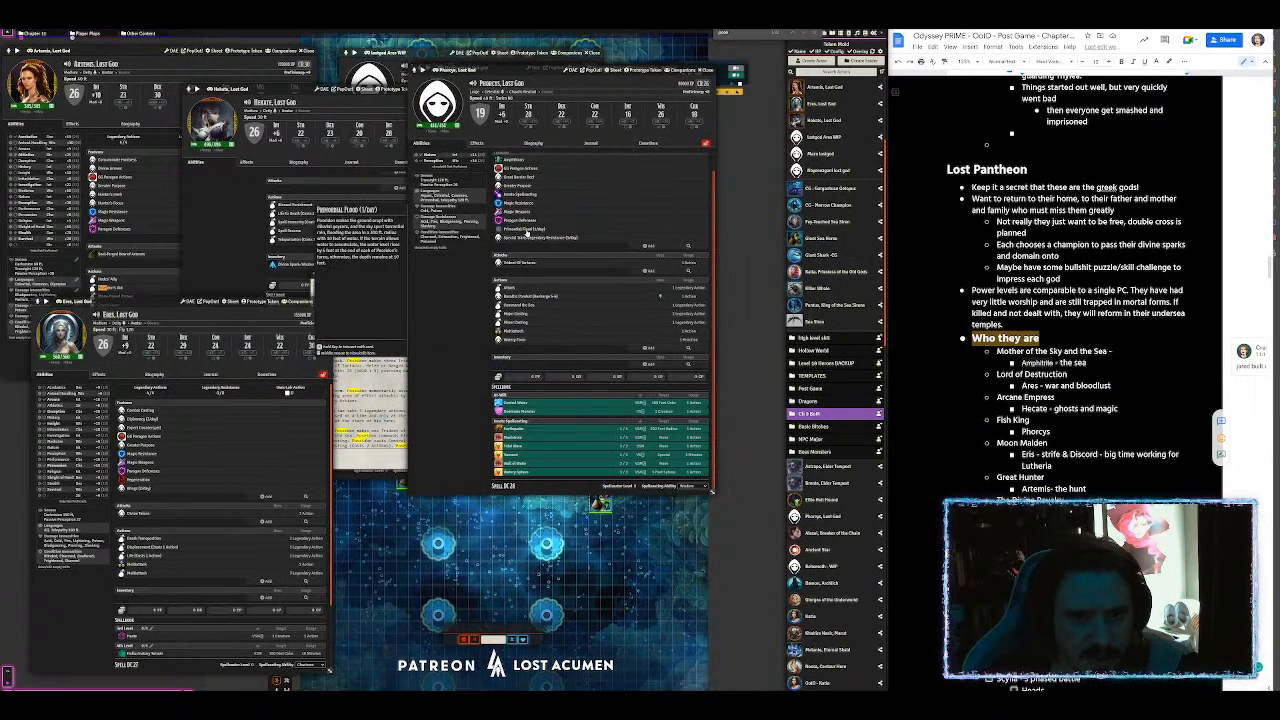
{"action": "left_click", "coordinate": [527, 230]}
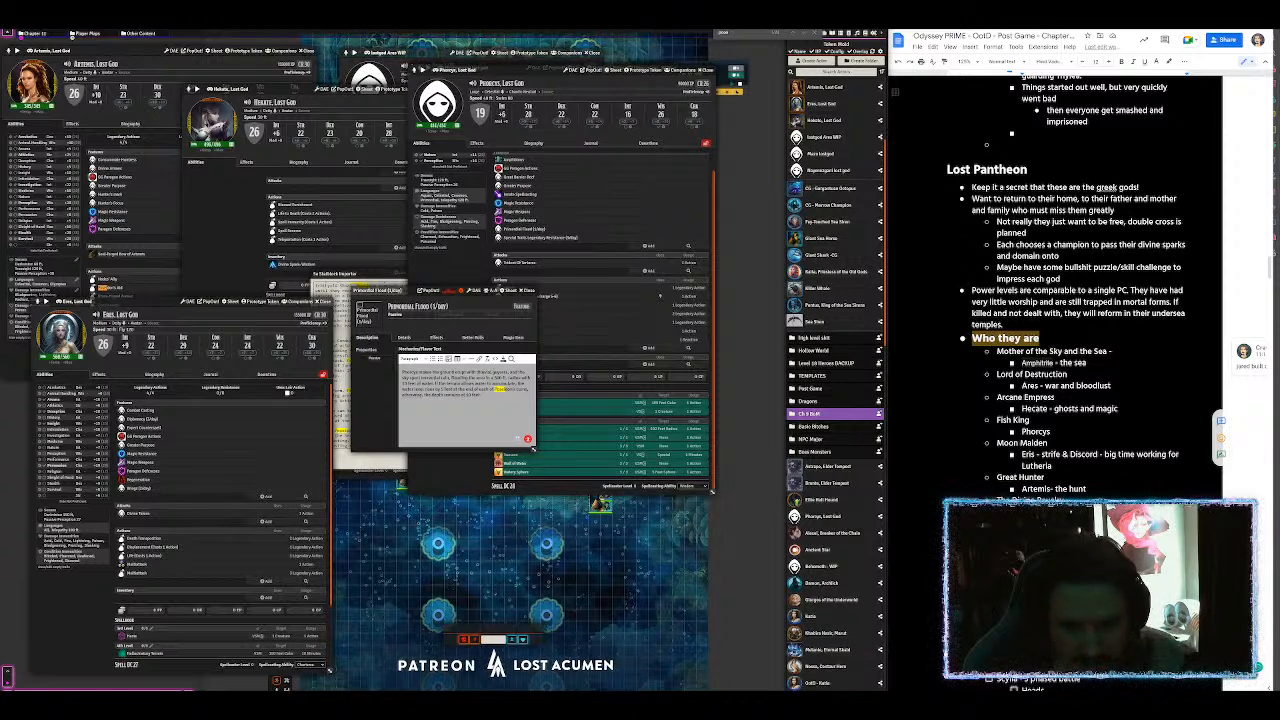
{"action": "left_click_drag", "start_coordinate": [411, 292], "coordinate": [333, 224]}
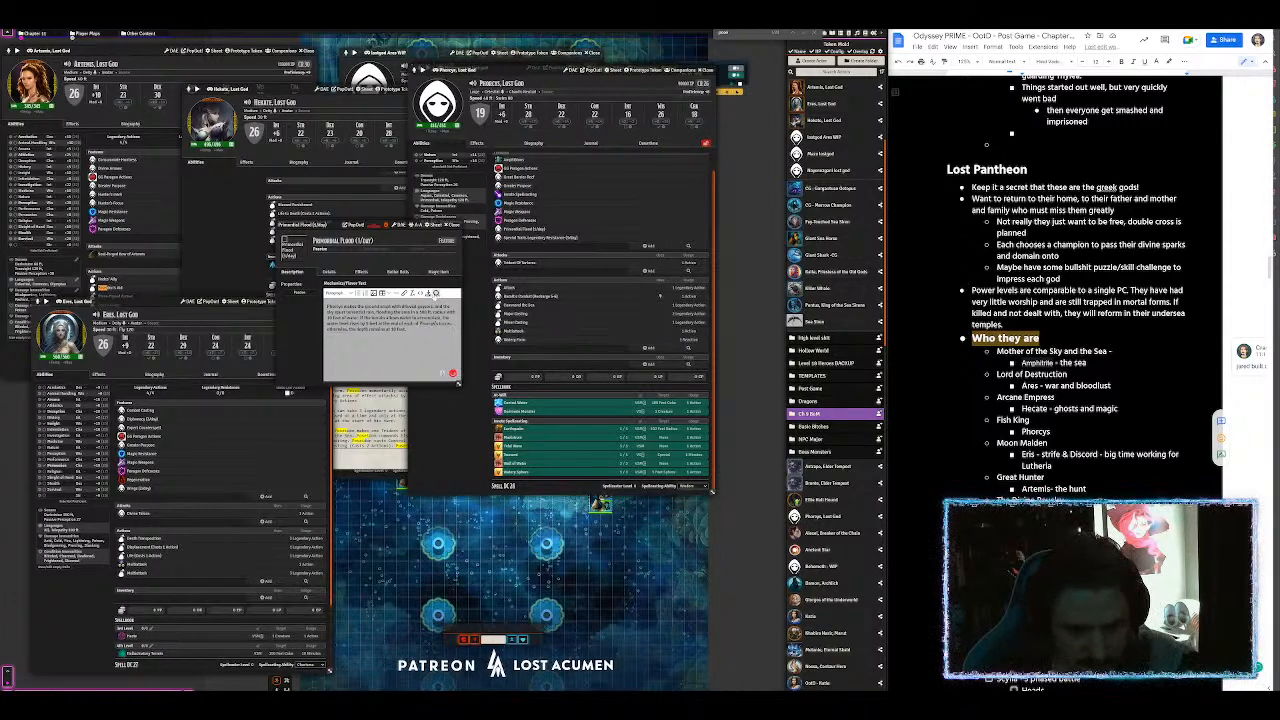
{"action": "left_click", "coordinate": [429, 293]}
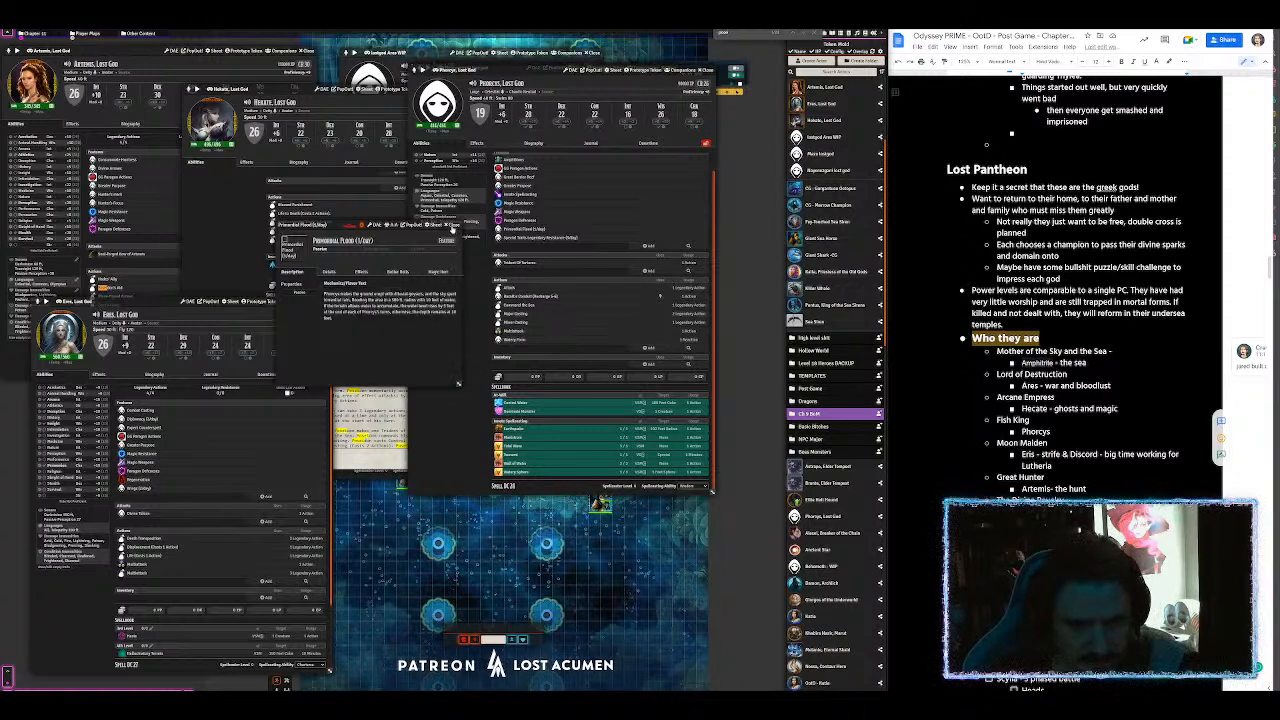
{"action": "left_click", "coordinate": [452, 226]}
Step: Delete the Special Traits Legendary Resistance feature from the Phorcys sheet
{"action": "mouse_move", "coordinate": [523, 243]}
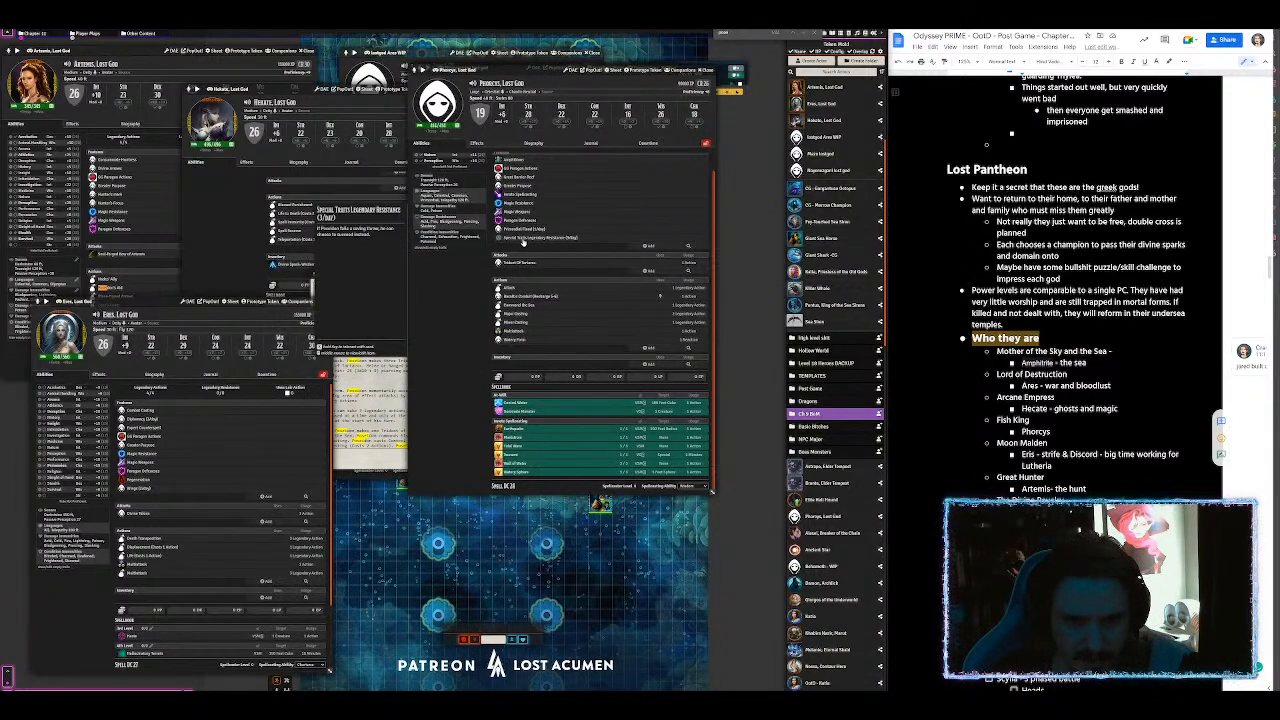
{"action": "right_click", "coordinate": [523, 240]}
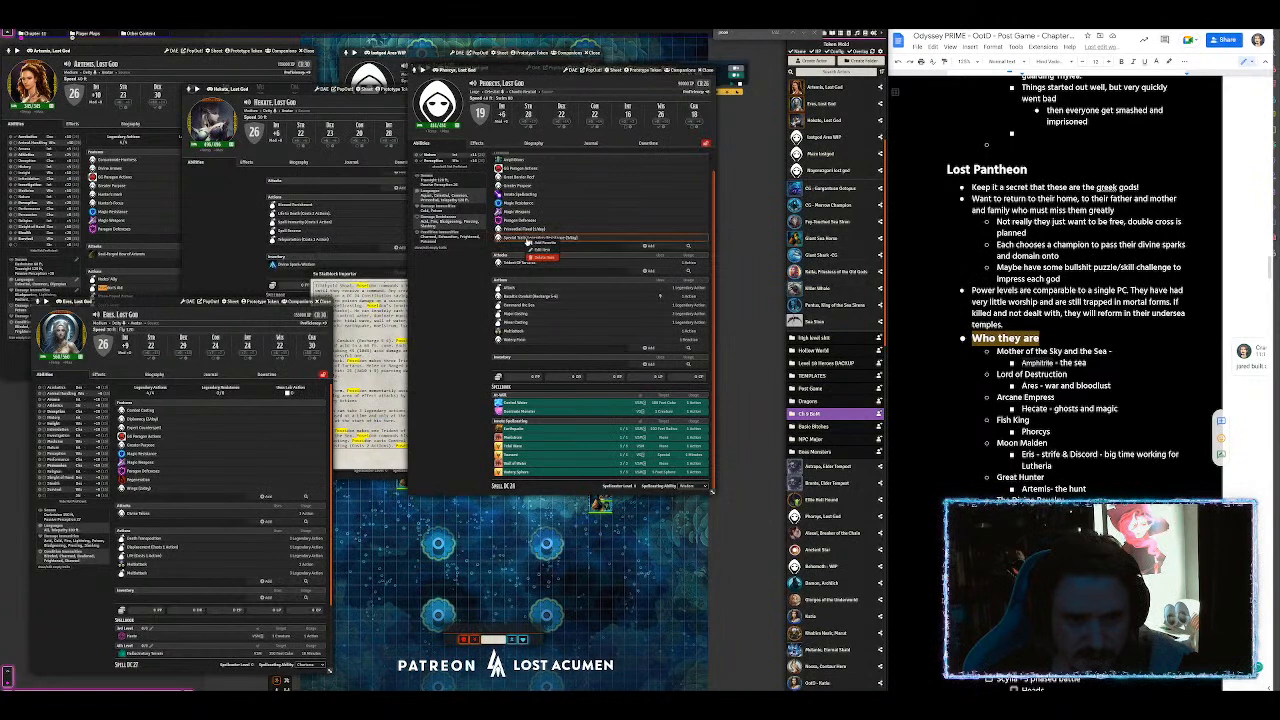
{"action": "left_click", "coordinate": [543, 258]}
{"action": "key", "text": "Return"}
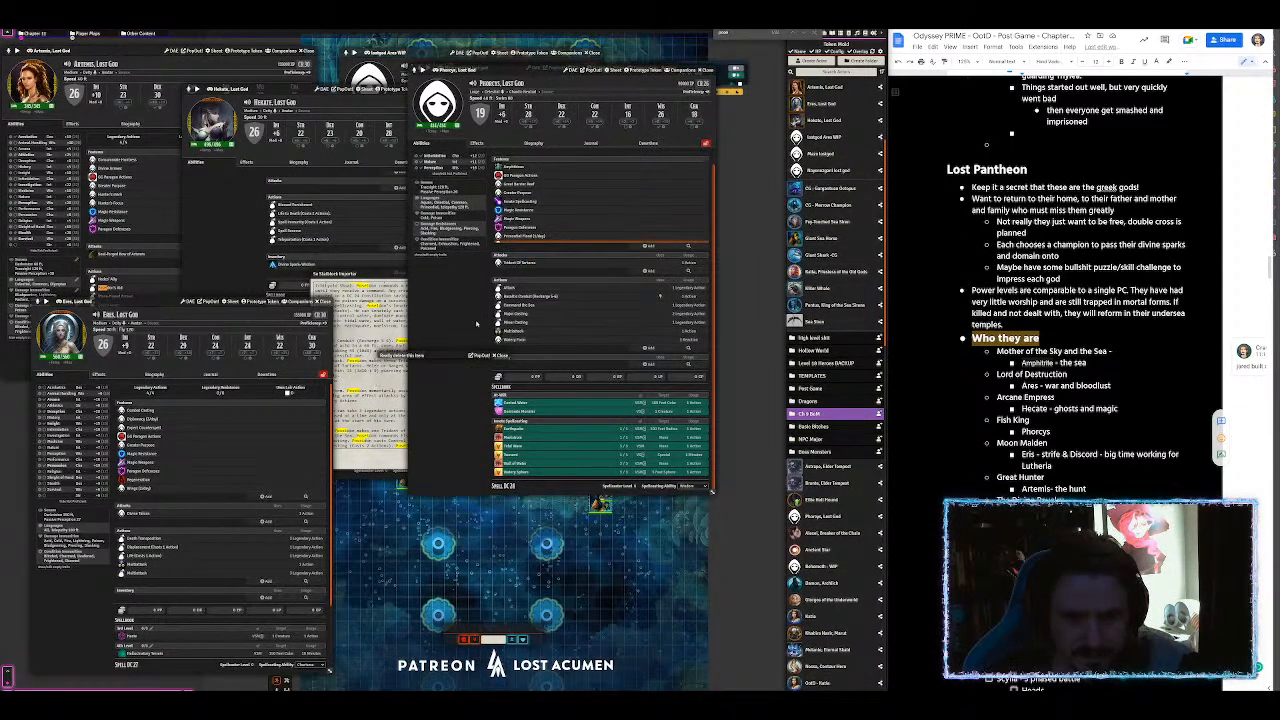
Step: Give Phorcys's Trident of Tartarus attack a second damage entry with thunder as its damage type
{"action": "mouse_move", "coordinate": [529, 266]}
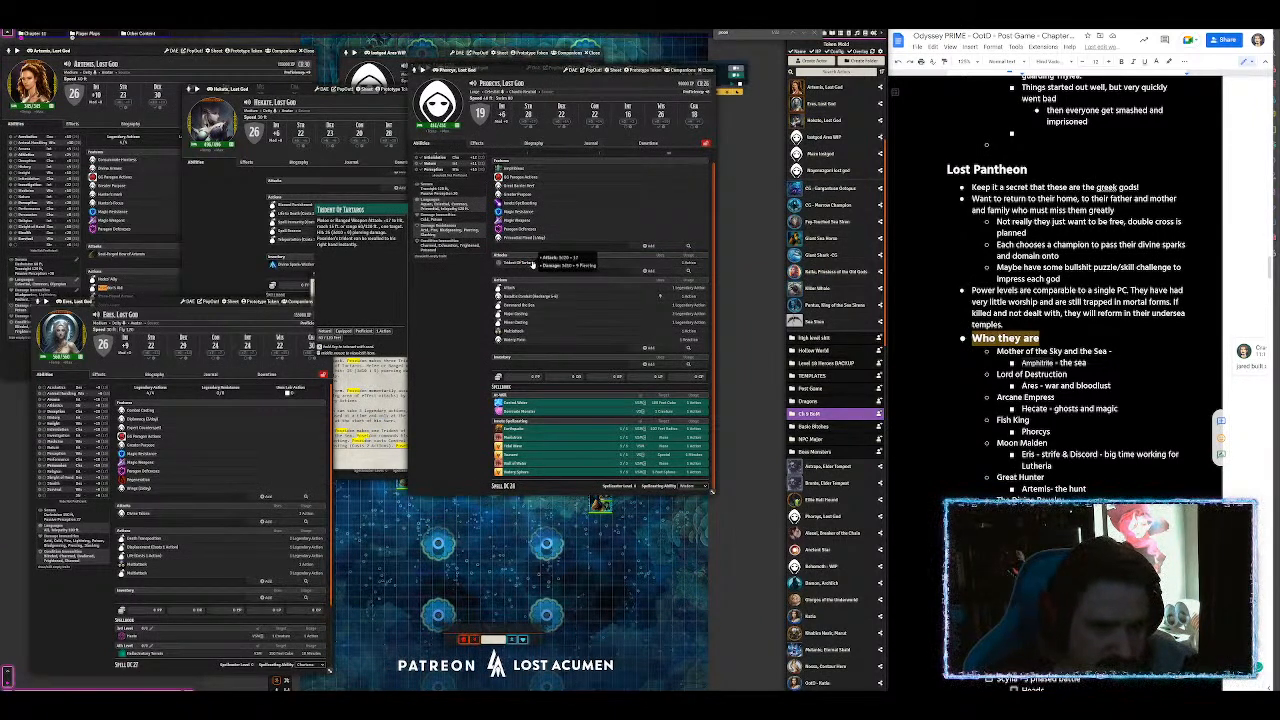
{"action": "left_click", "coordinate": [532, 264]}
{"action": "left_click", "coordinate": [405, 338]}
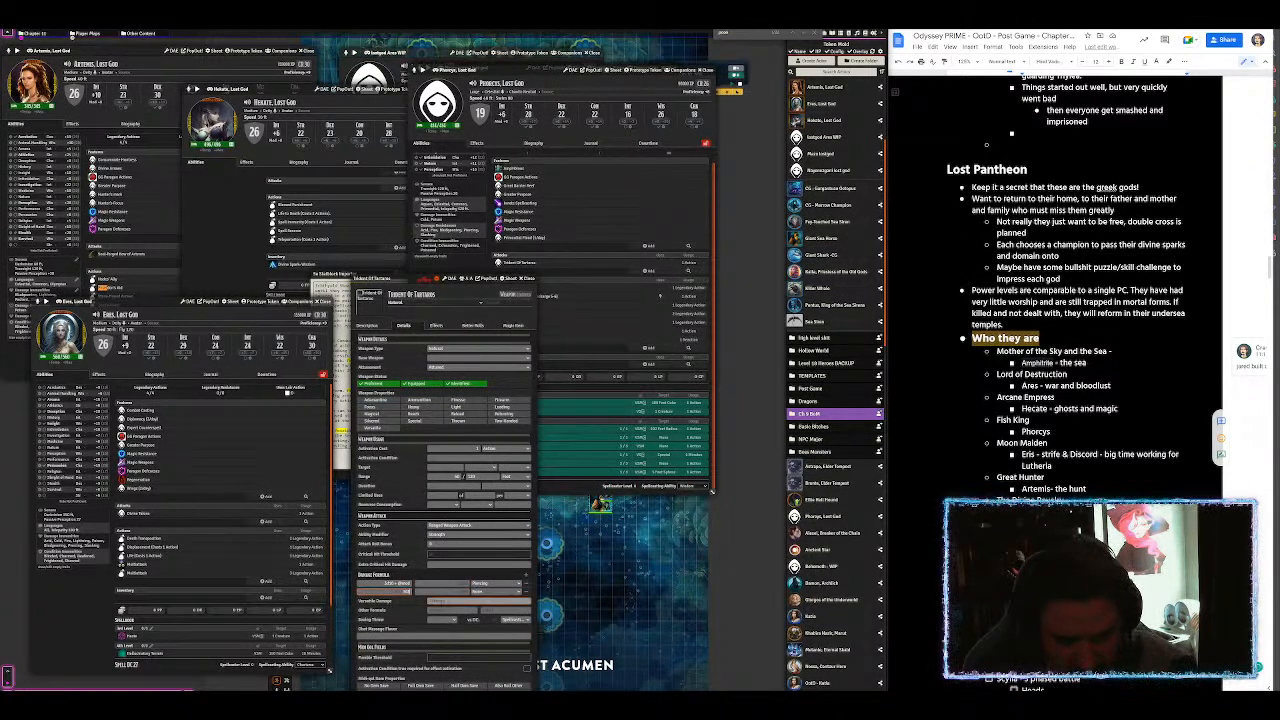
{"action": "left_click", "coordinate": [495, 591]}
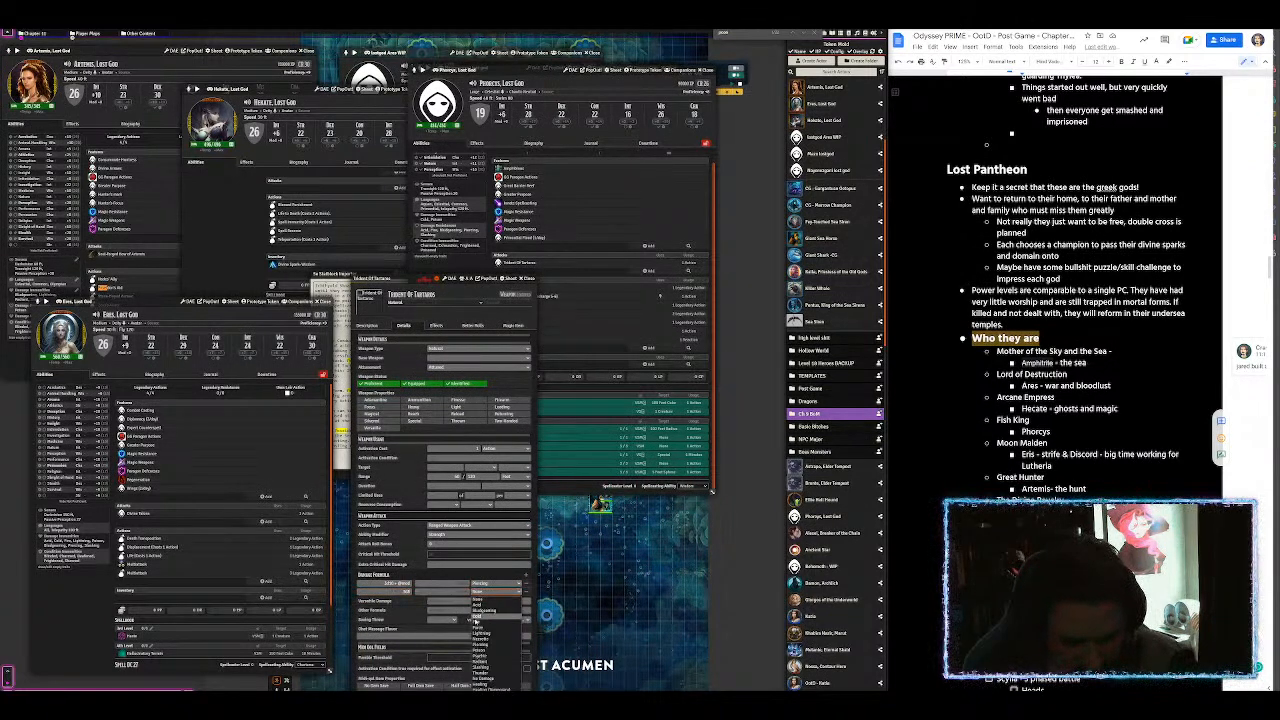
{"action": "left_click", "coordinate": [490, 675]}
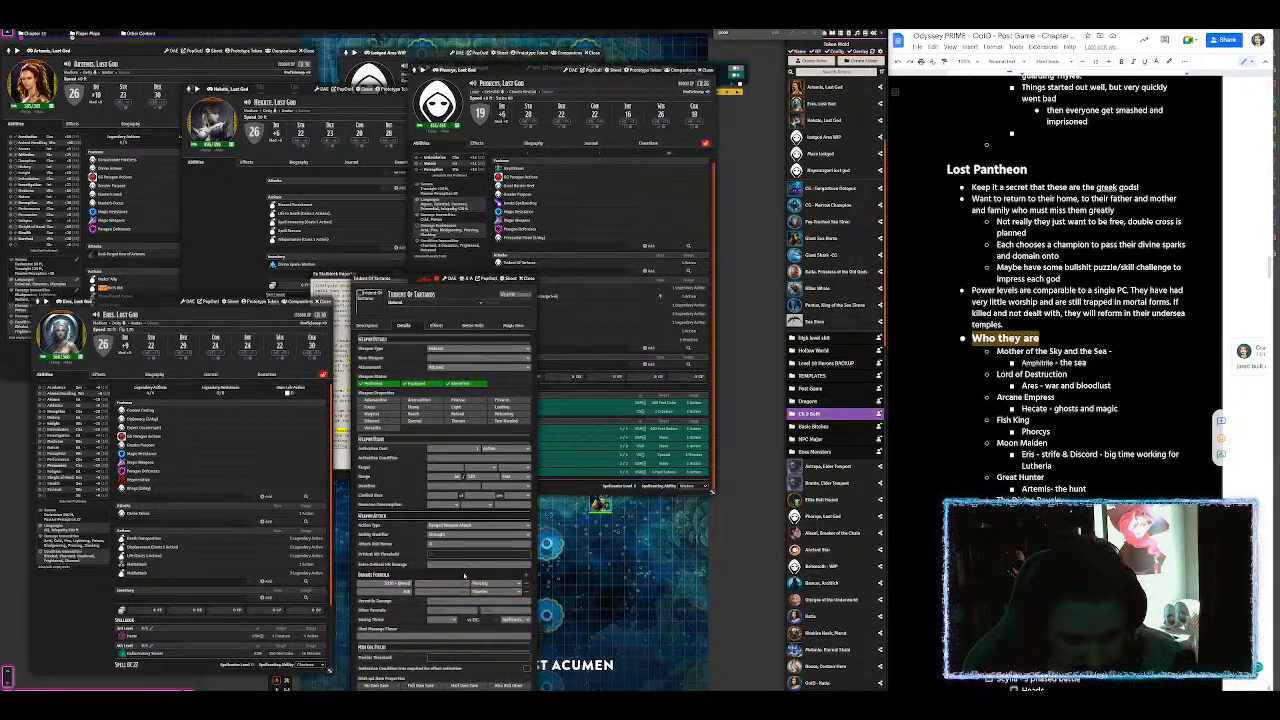
{"action": "left_click", "coordinate": [530, 281]}
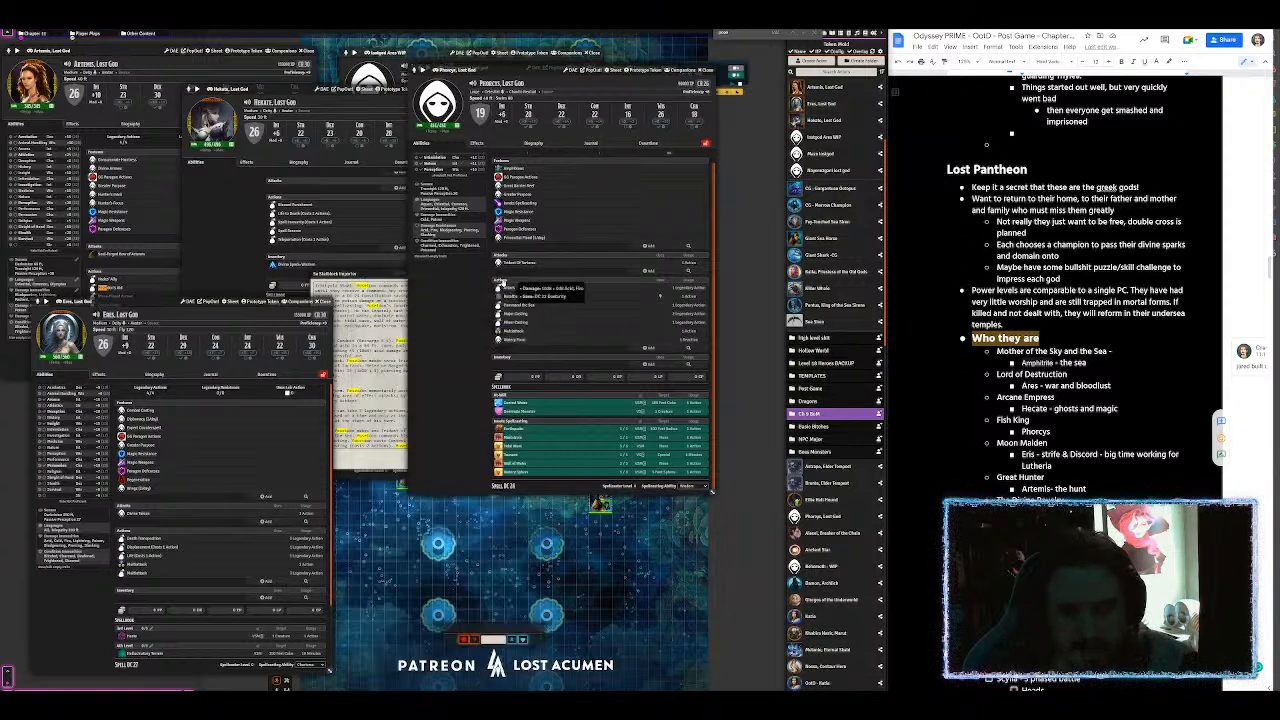
Step: Delete the Attack legendary action from Phorcys's actions
{"action": "mouse_move", "coordinate": [528, 290]}
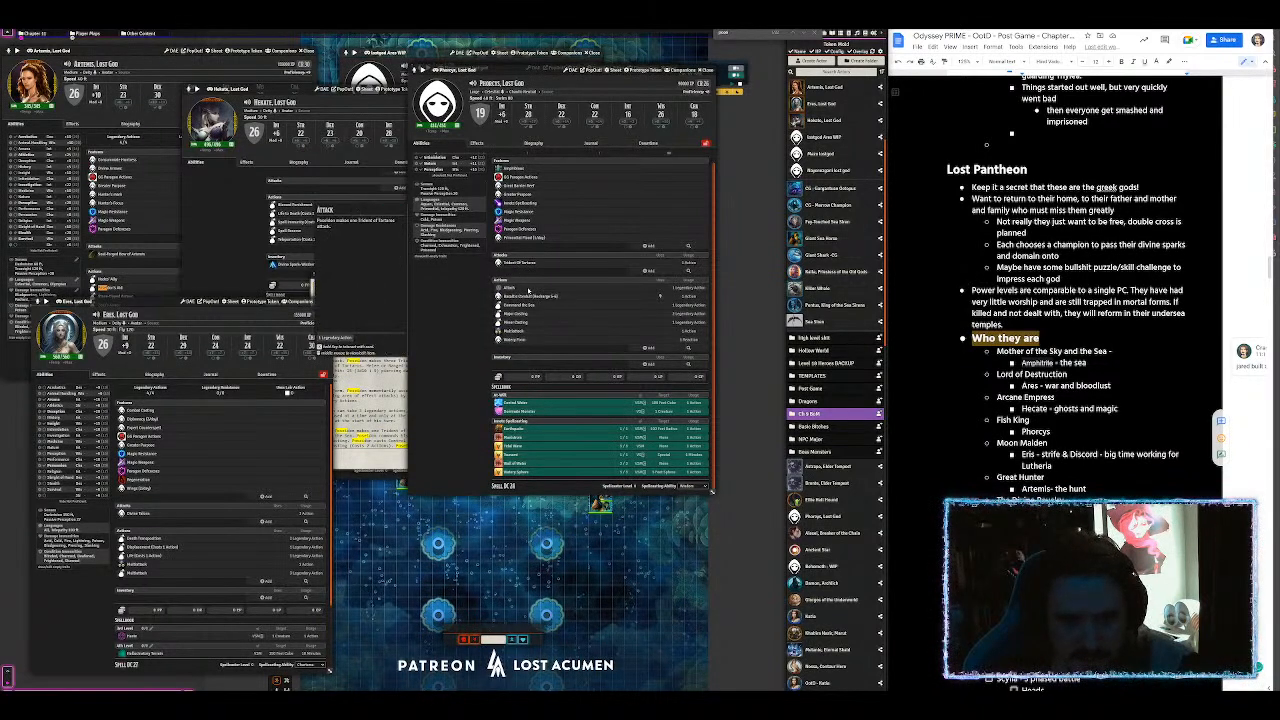
{"action": "right_click", "coordinate": [528, 290]}
{"action": "left_click", "coordinate": [545, 307]}
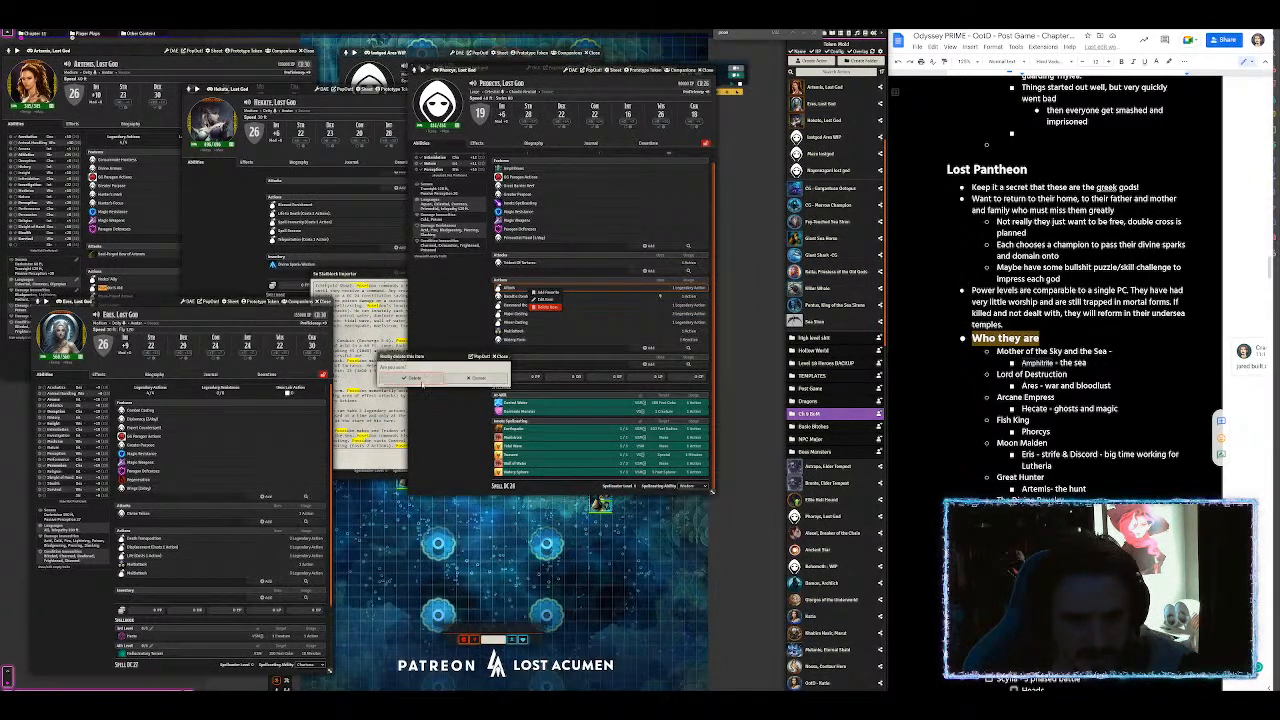
{"action": "left_click", "coordinate": [412, 378]}
Step: Edit Basaltic Conduit's description: shorten the opening about the stream of acid and add that being submerged in water does not reduce this fire damage
{"action": "mouse_move", "coordinate": [524, 296]}
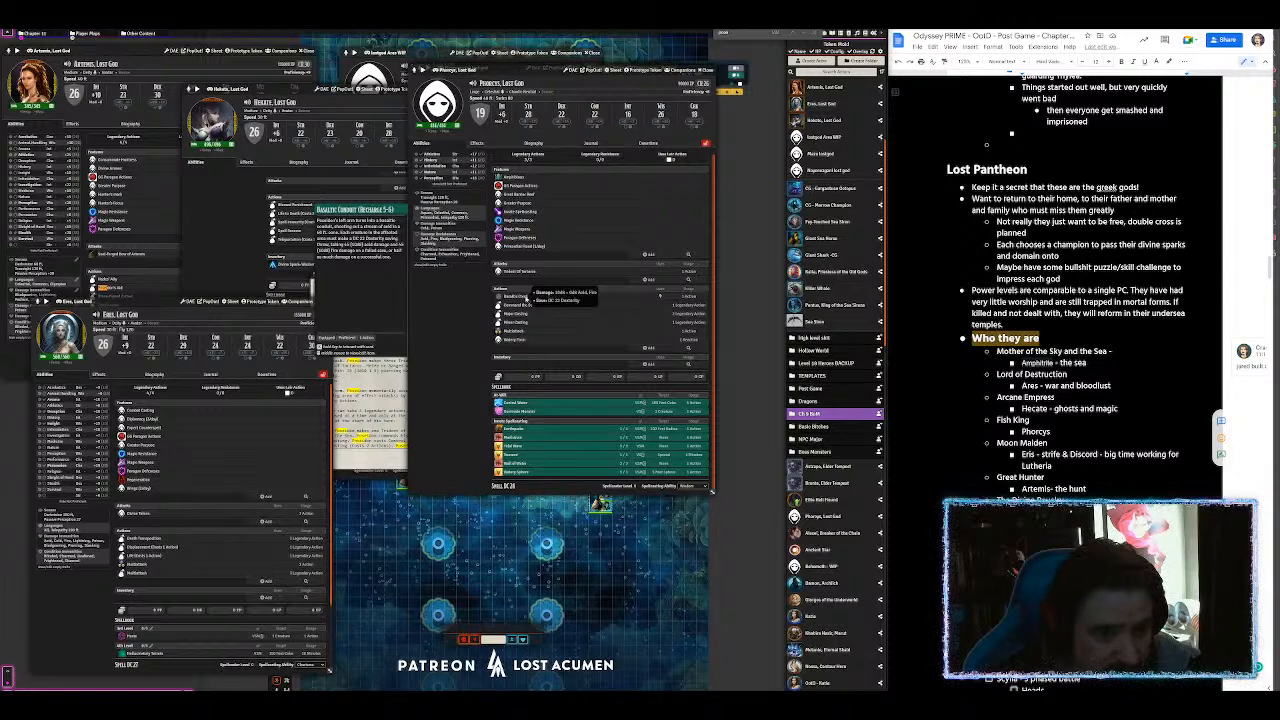
{"action": "left_click", "coordinate": [525, 298]}
{"action": "left_click", "coordinate": [528, 350]}
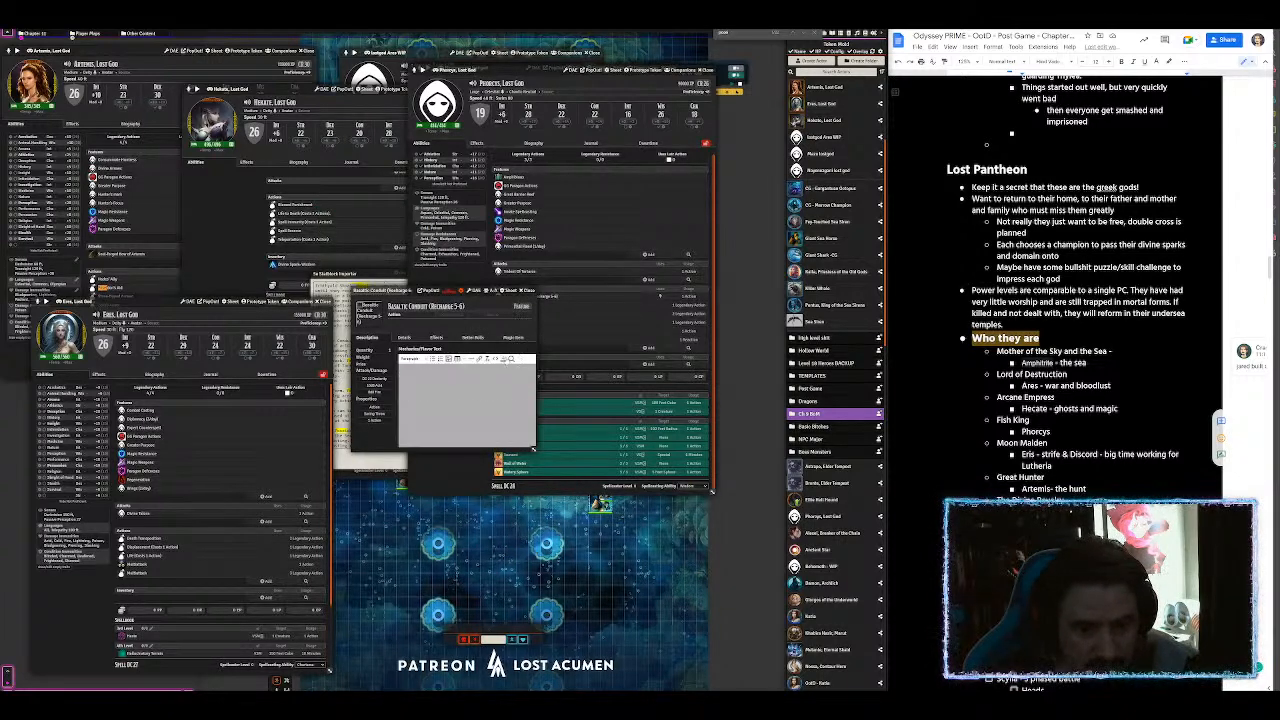
{"action": "type", "text": "Bonus Action"}
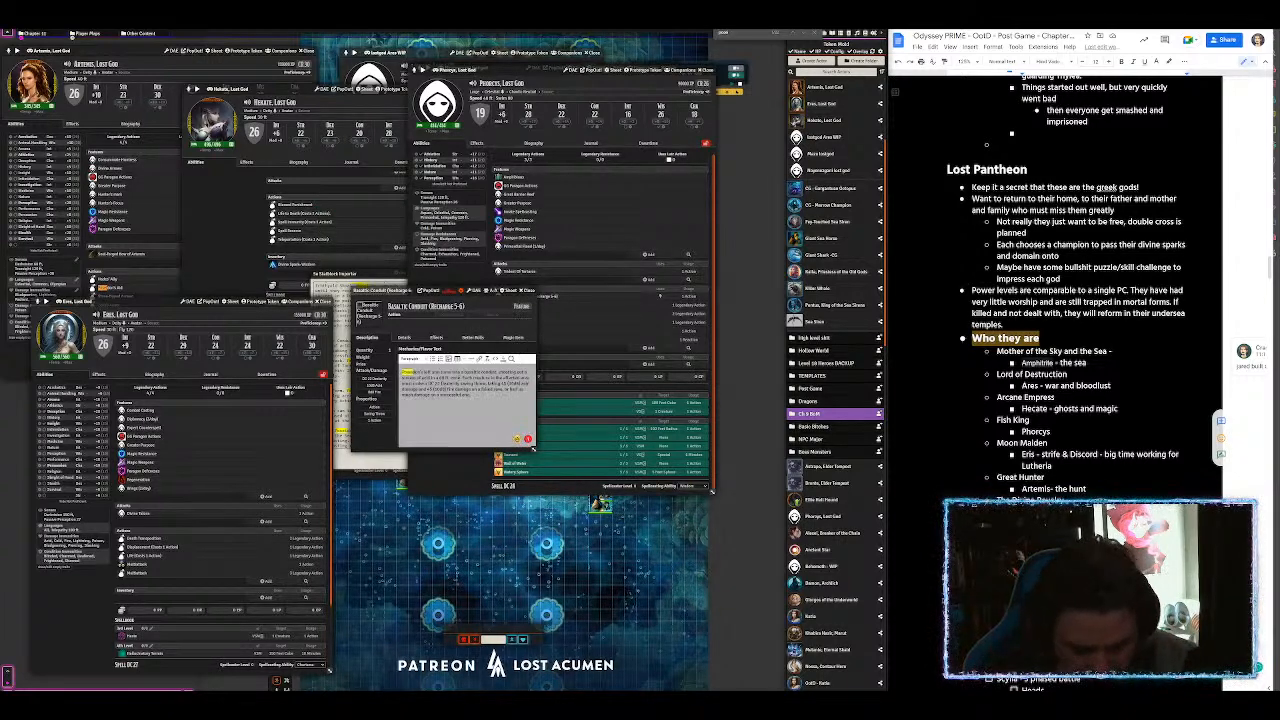
{"action": "type", "text": "ion."}
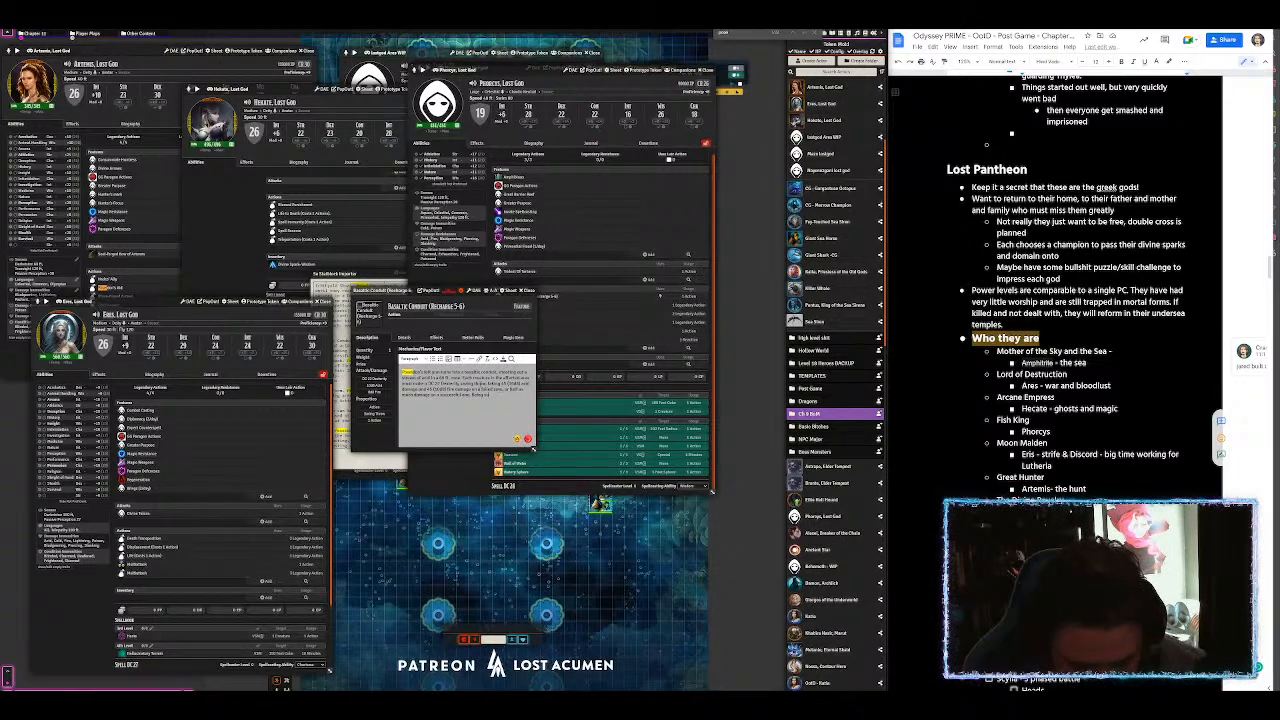
{"action": "type", "text": " creat"}
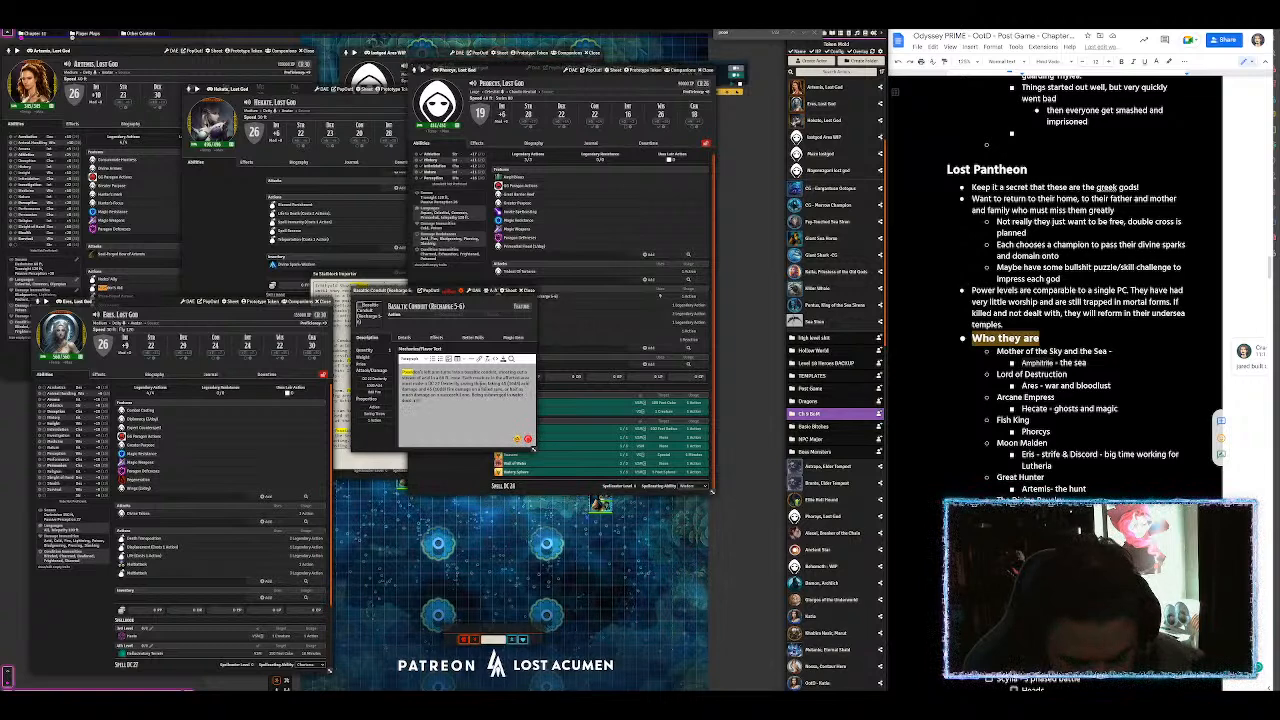
{"action": "type", "text": "ure"}
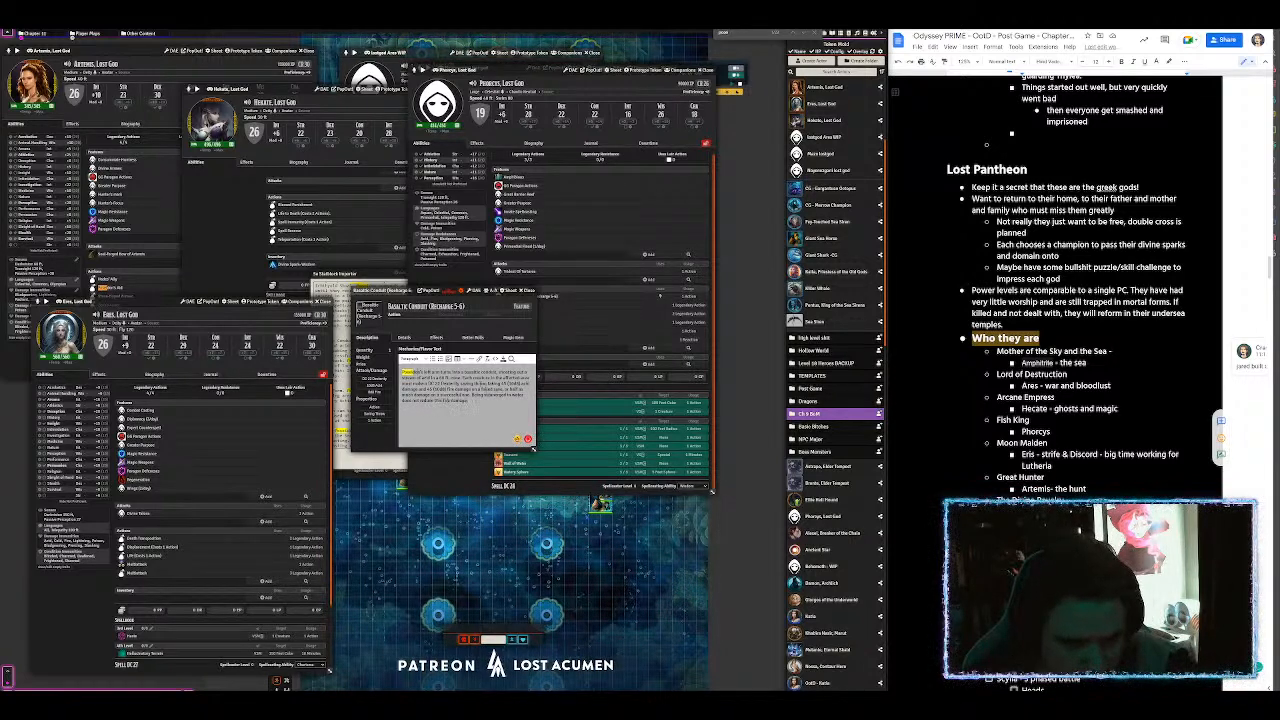
{"action": "key", "text": "ctrl+v"}
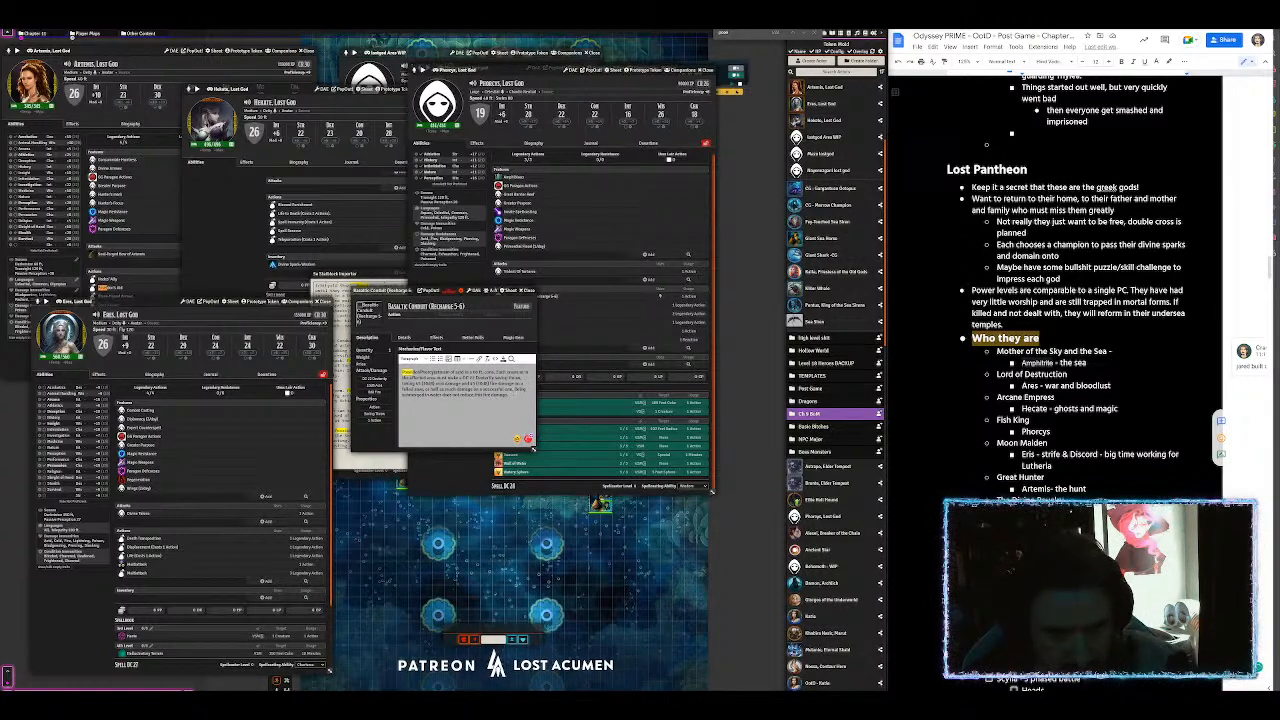
{"action": "left_click", "coordinate": [528, 438]}
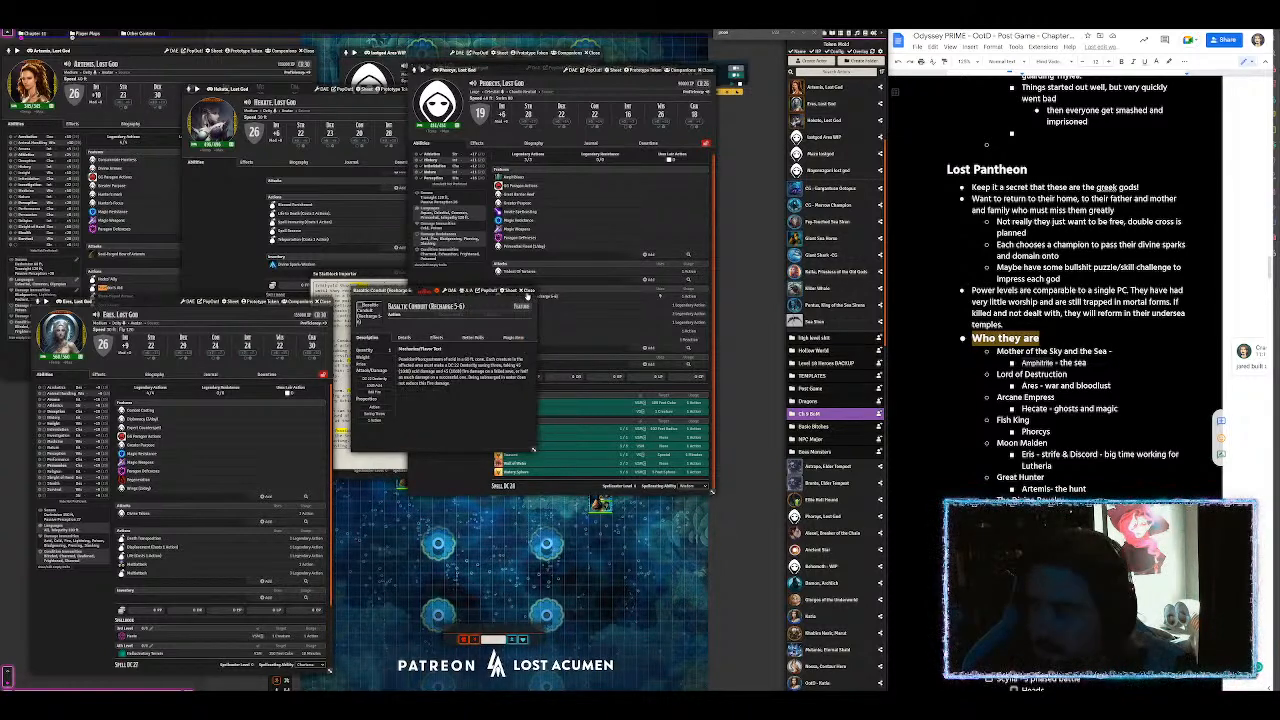
{"action": "left_click", "coordinate": [527, 295]}
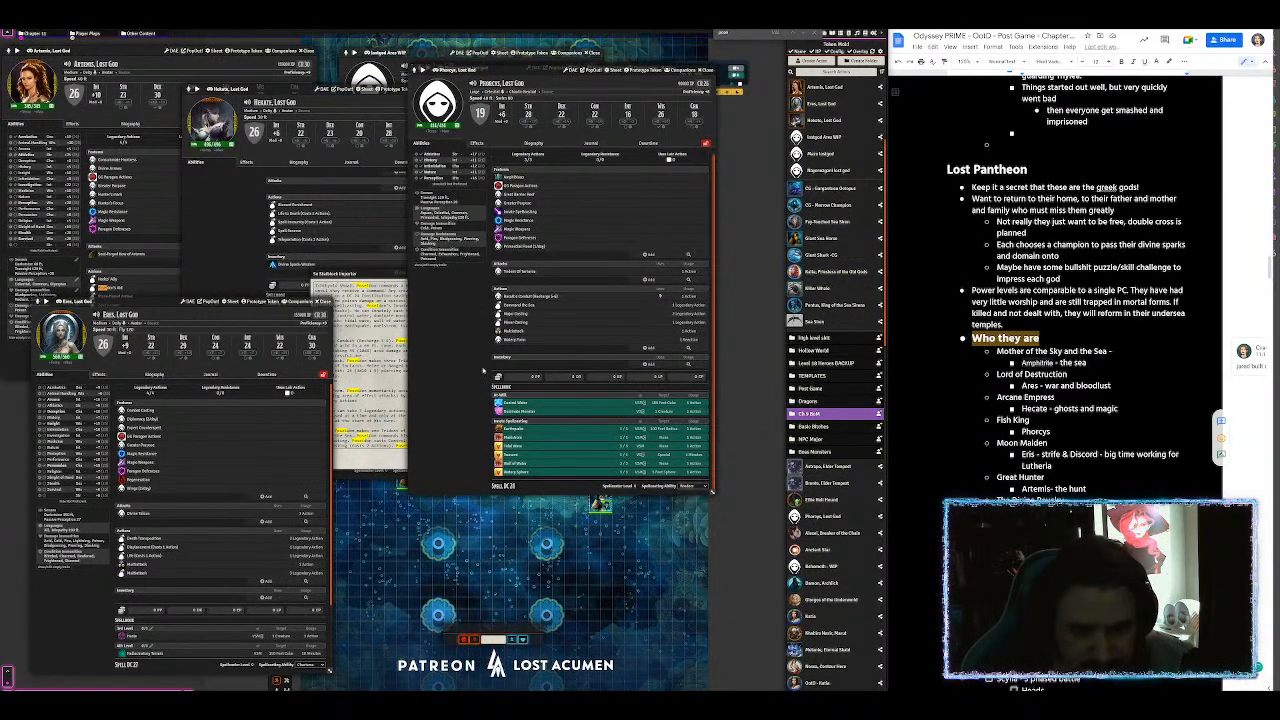
Step: Replace Command the Sea's description with text starting "Phorcys can summon a" followed by a link to the Giant Shark actor
{"action": "mouse_move", "coordinate": [529, 309]}
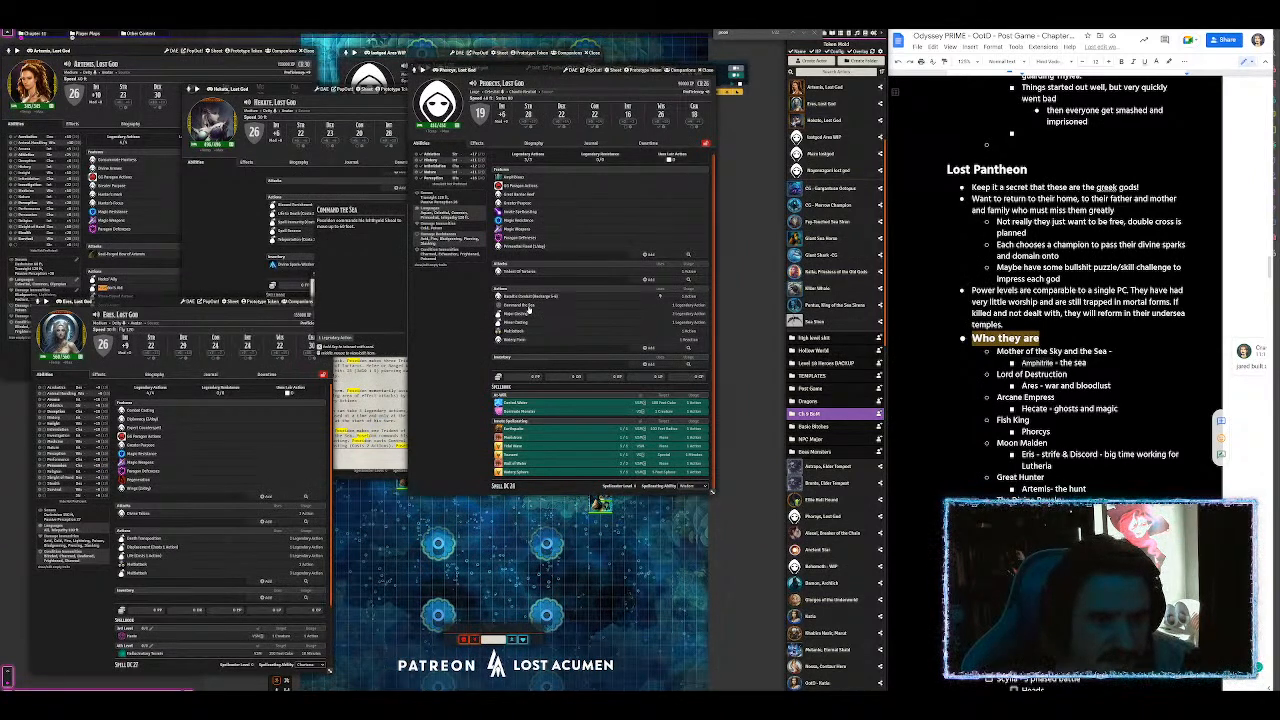
{"action": "right_click", "coordinate": [529, 309]}
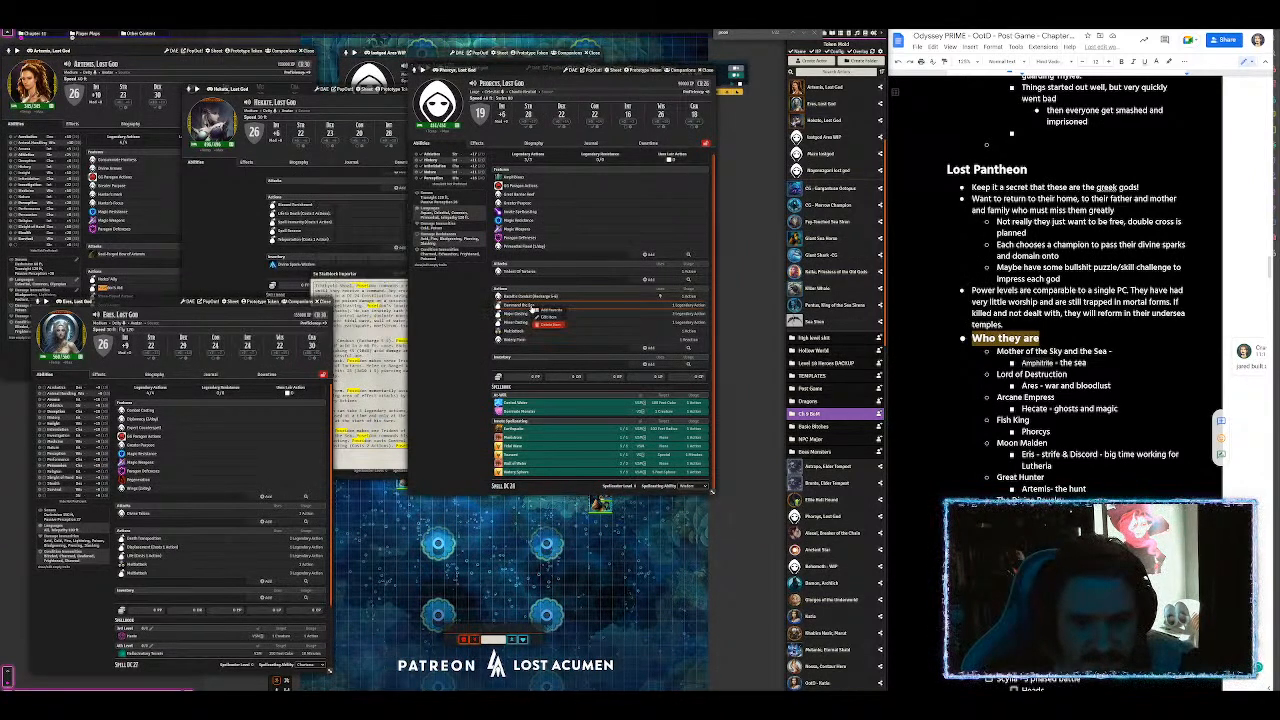
{"action": "left_click", "coordinate": [550, 317]}
{"action": "left_click", "coordinate": [527, 351]}
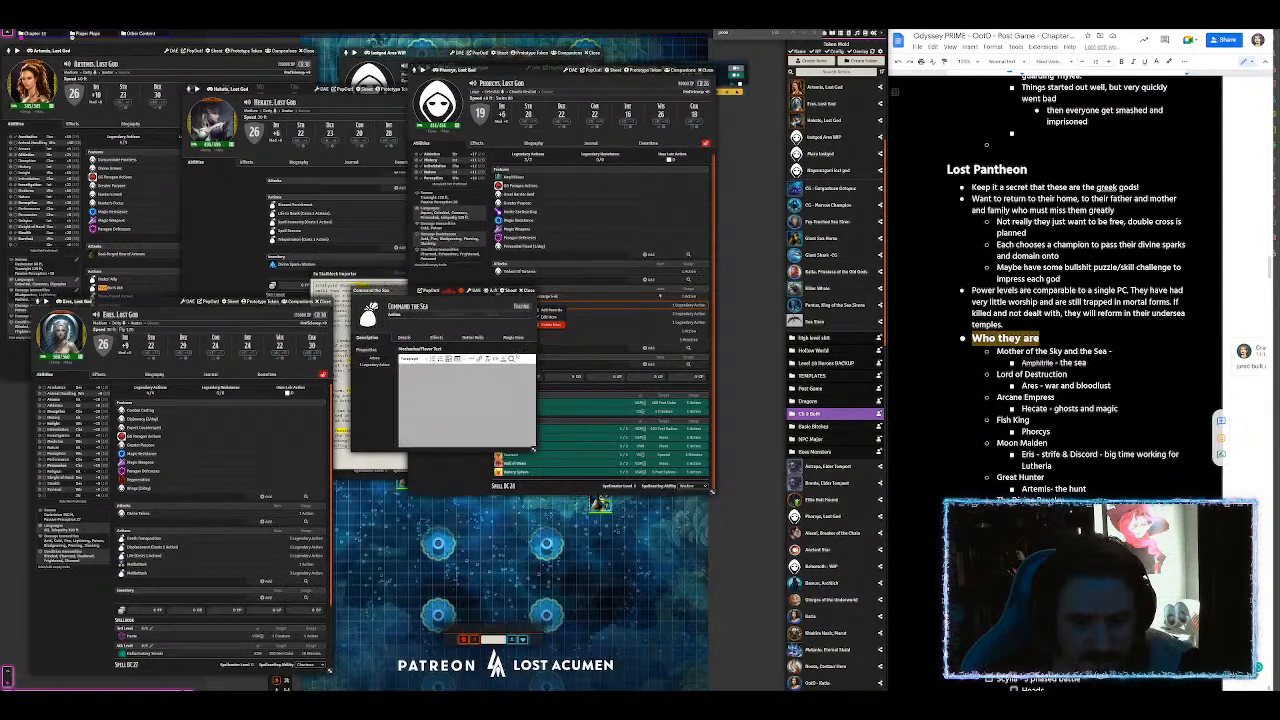
{"action": "left_click_drag", "start_coordinate": [522, 372], "coordinate": [390, 362]}
{"action": "type", "text": "Phorcys "}
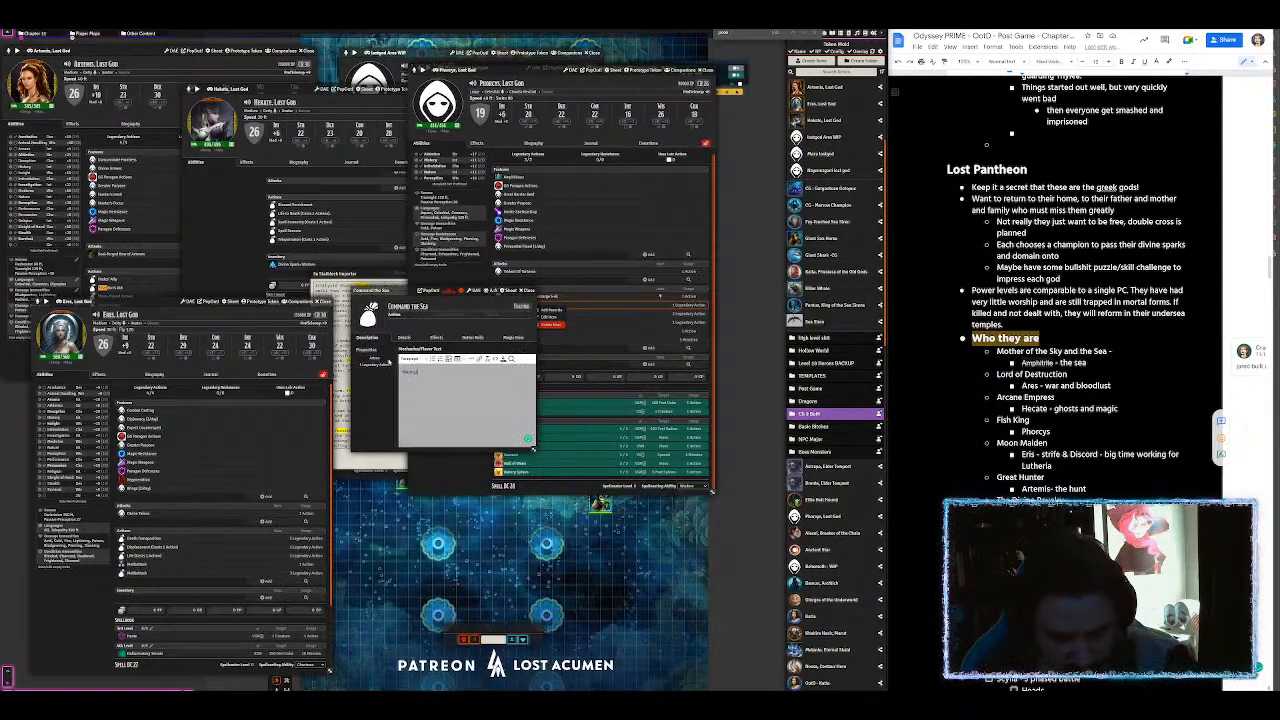
{"action": "type", "text": "can summon"}
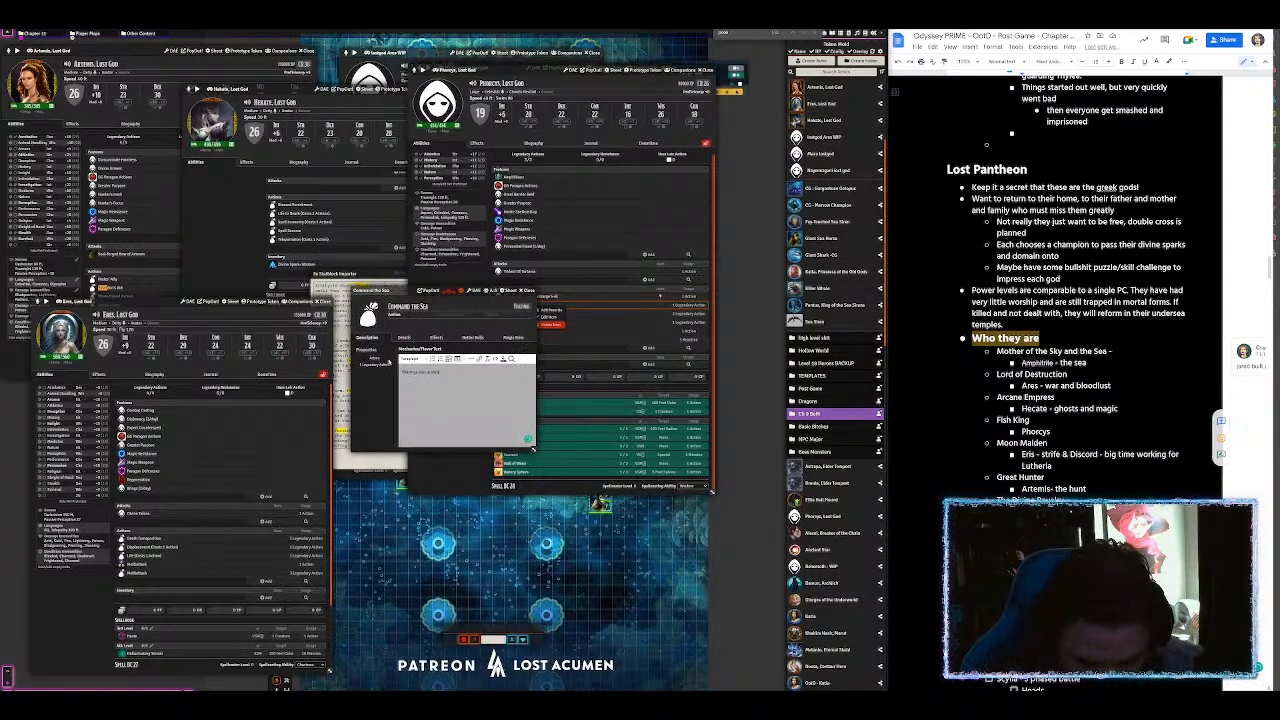
{"action": "type", "text": " a"}
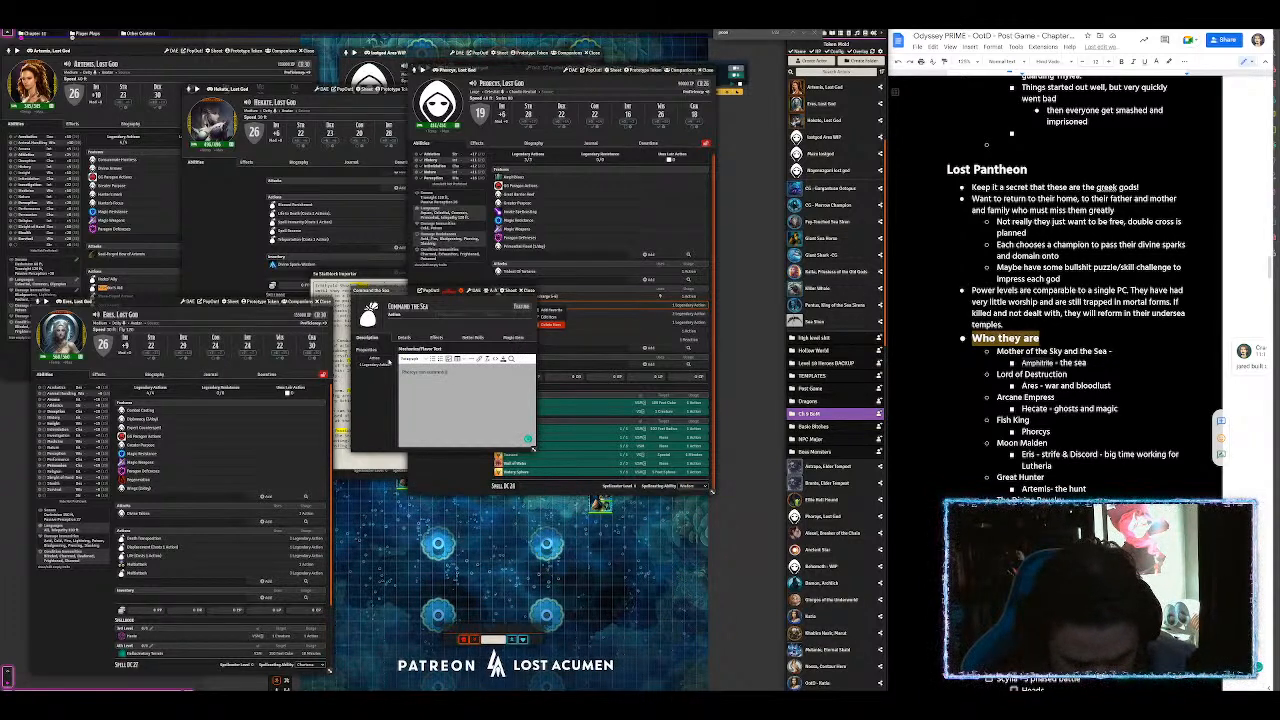
{"action": "key", "text": "ctrl+space"}
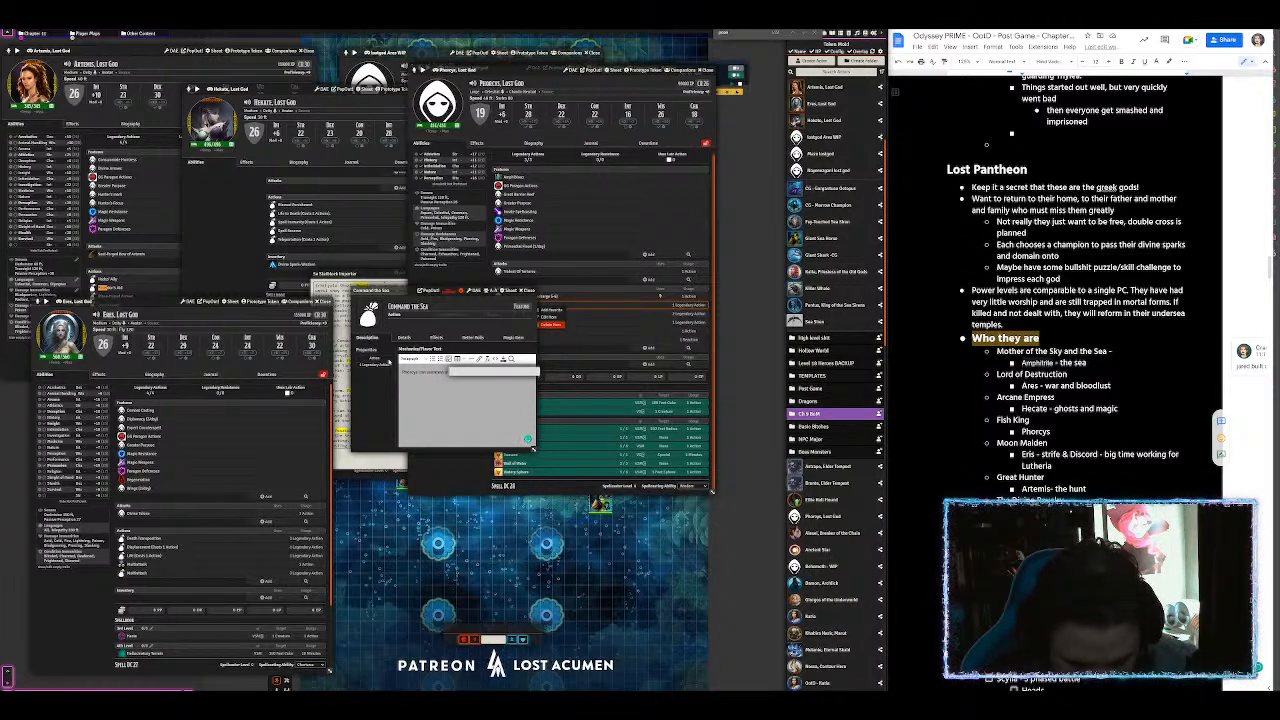
{"action": "type", "text": "giant"}
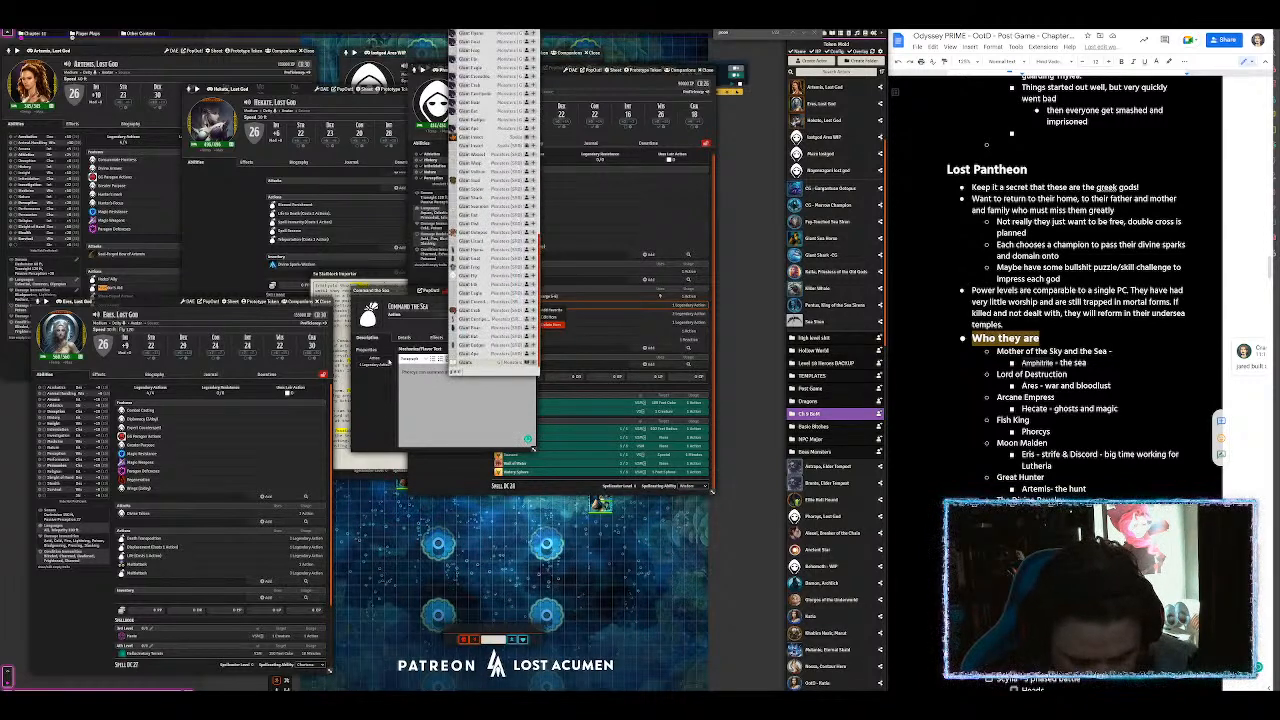
{"action": "type", "text": " shark"}
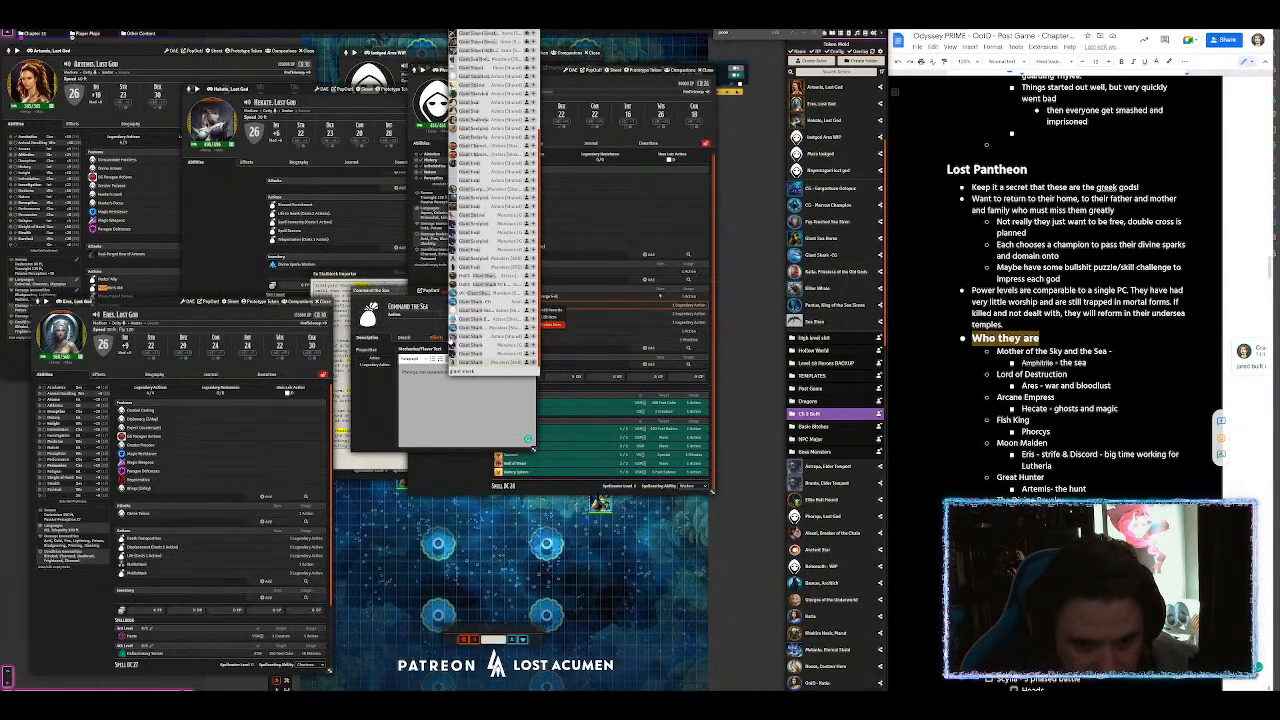
{"action": "key", "text": "Return"}
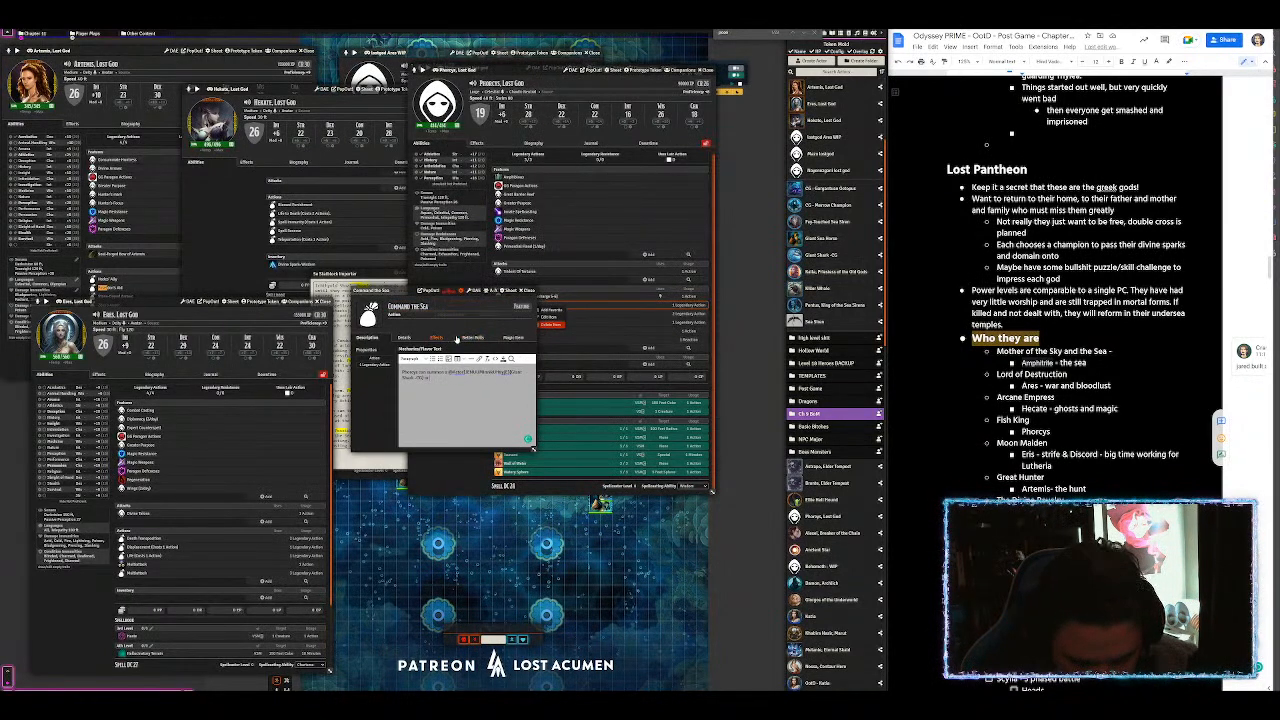
Step: Add a Giant Octopus link as the alternative summon in Command the Sea's description and save it
{"action": "type", "text": "@giant"}
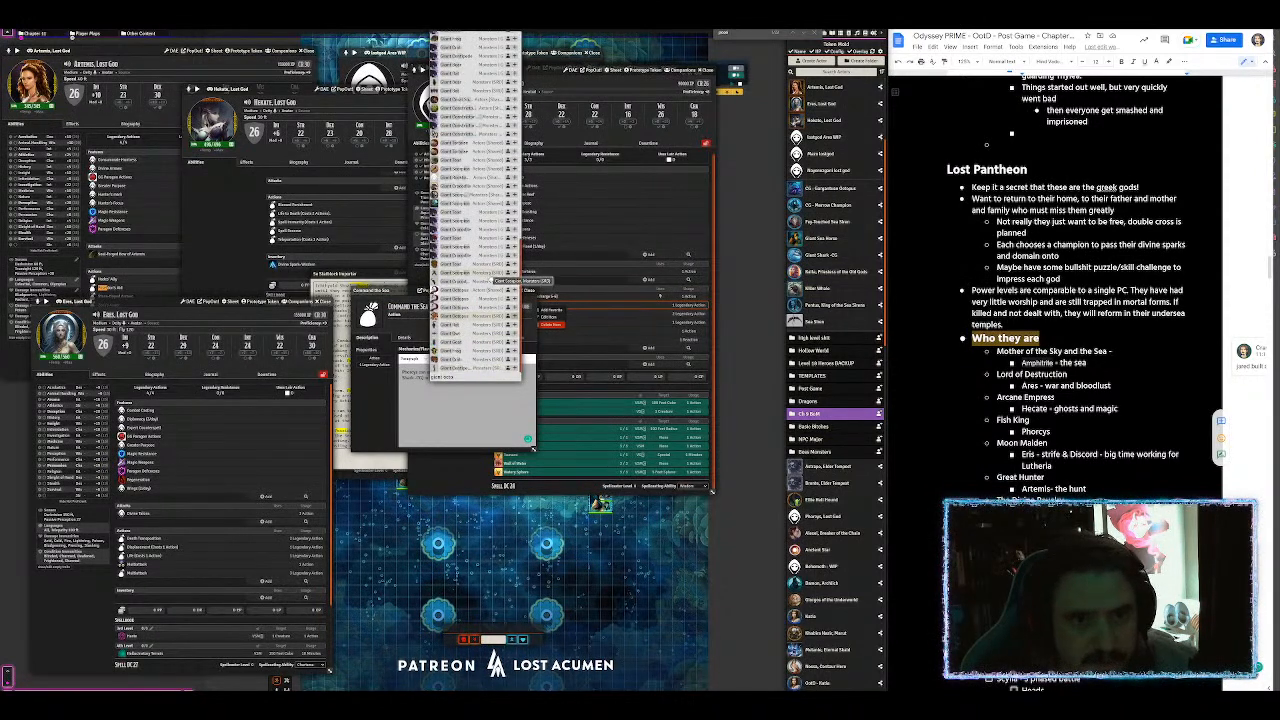
{"action": "type", "text": "pus"}
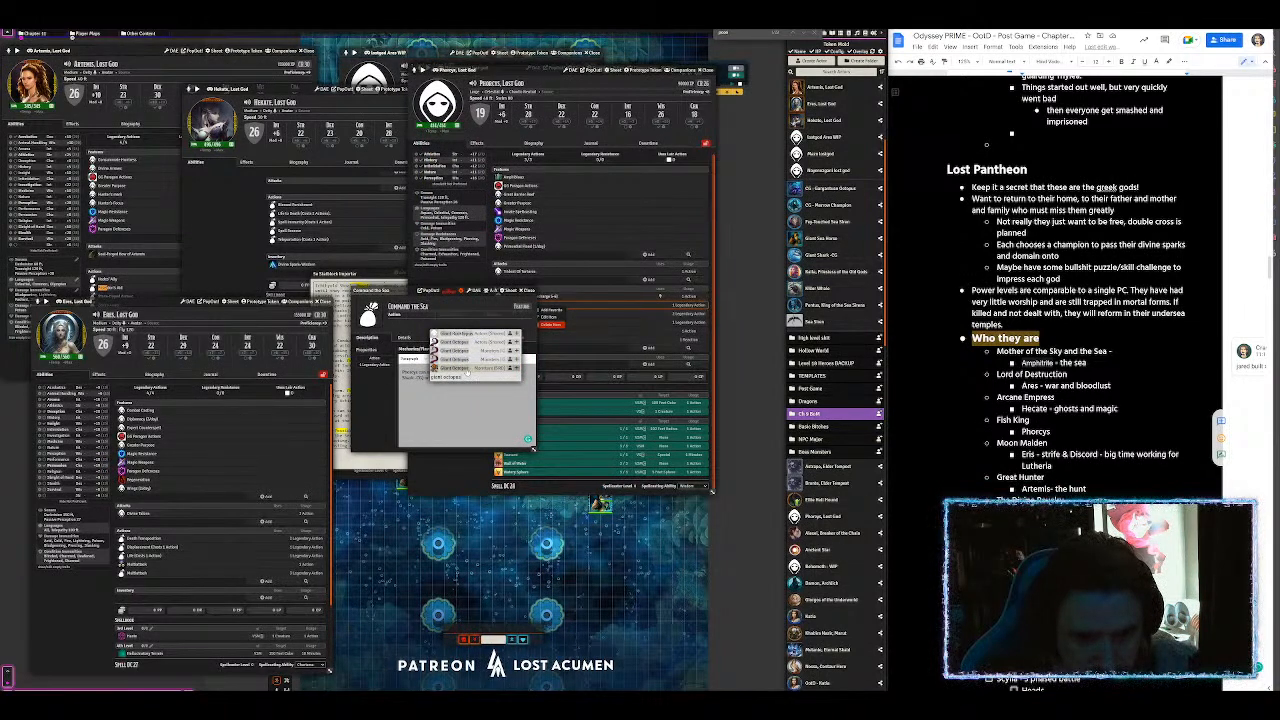
{"action": "left_click", "coordinate": [467, 370]}
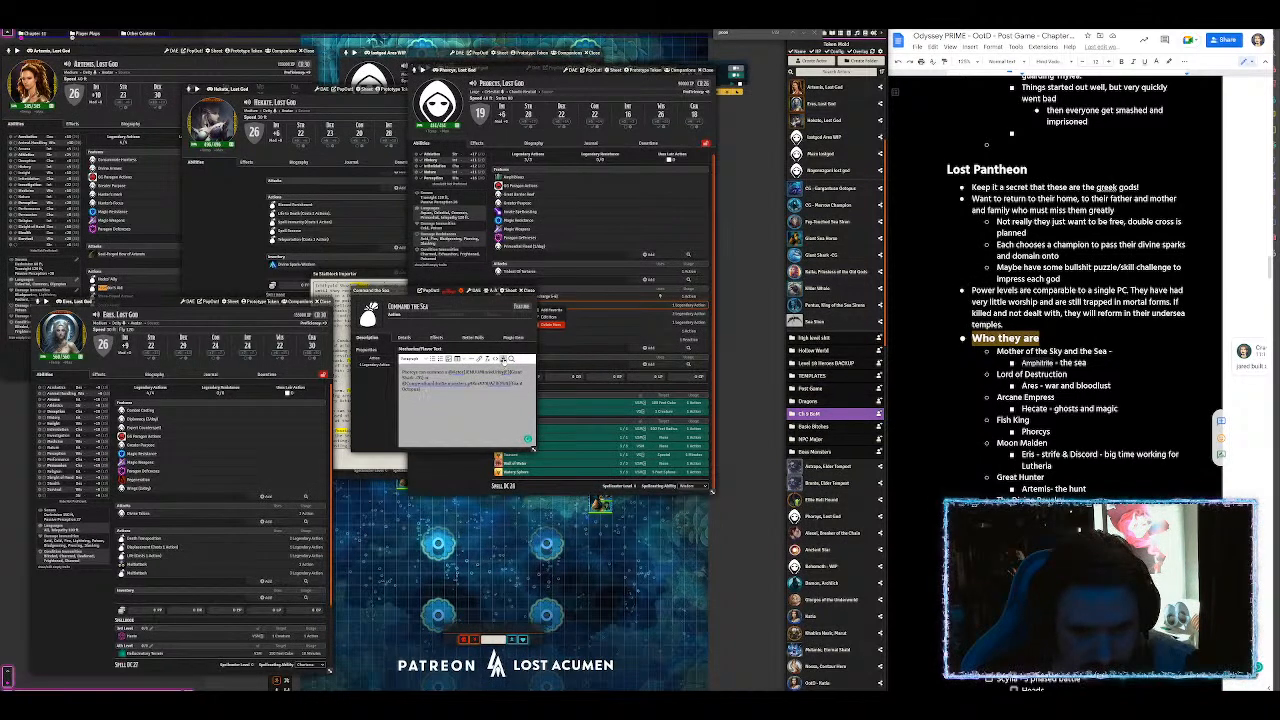
{"action": "left_click", "coordinate": [504, 360]}
{"action": "left_click", "coordinate": [529, 291]}
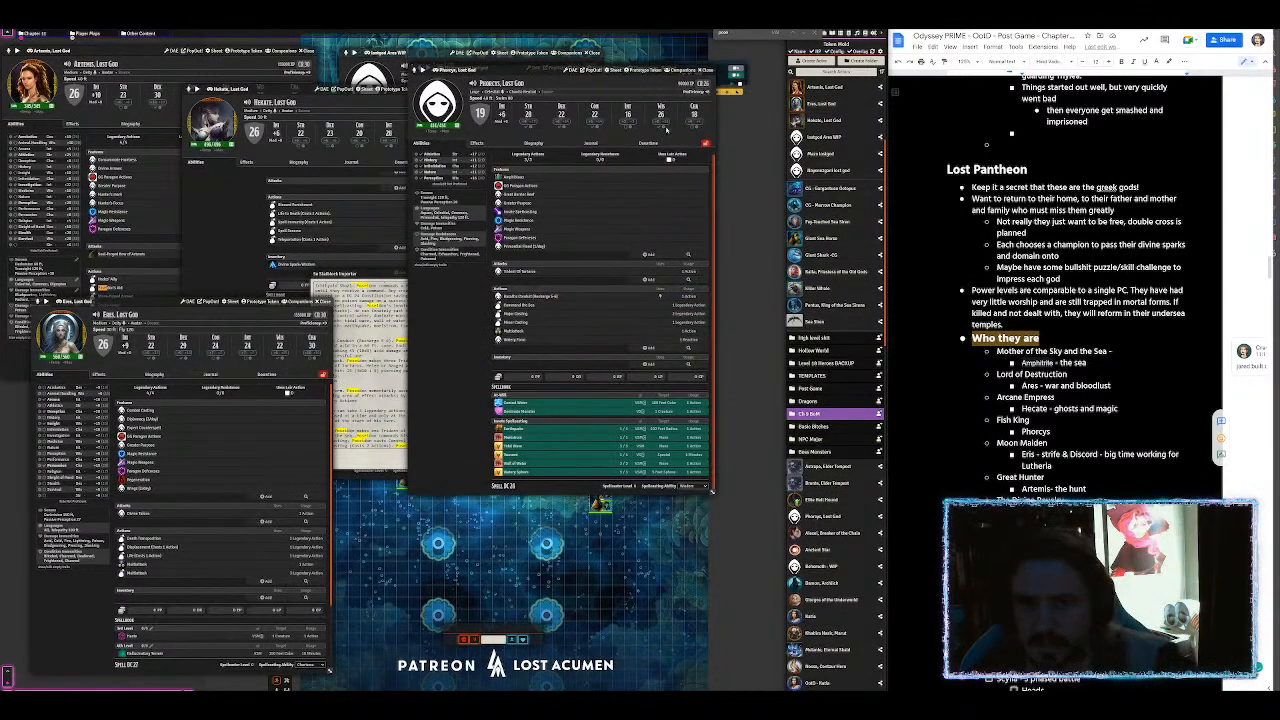
Step: Add the CG Gargantuan Octopus and the CG Giant Shark actors to Phorcys's companion list
{"action": "left_click", "coordinate": [682, 70]}
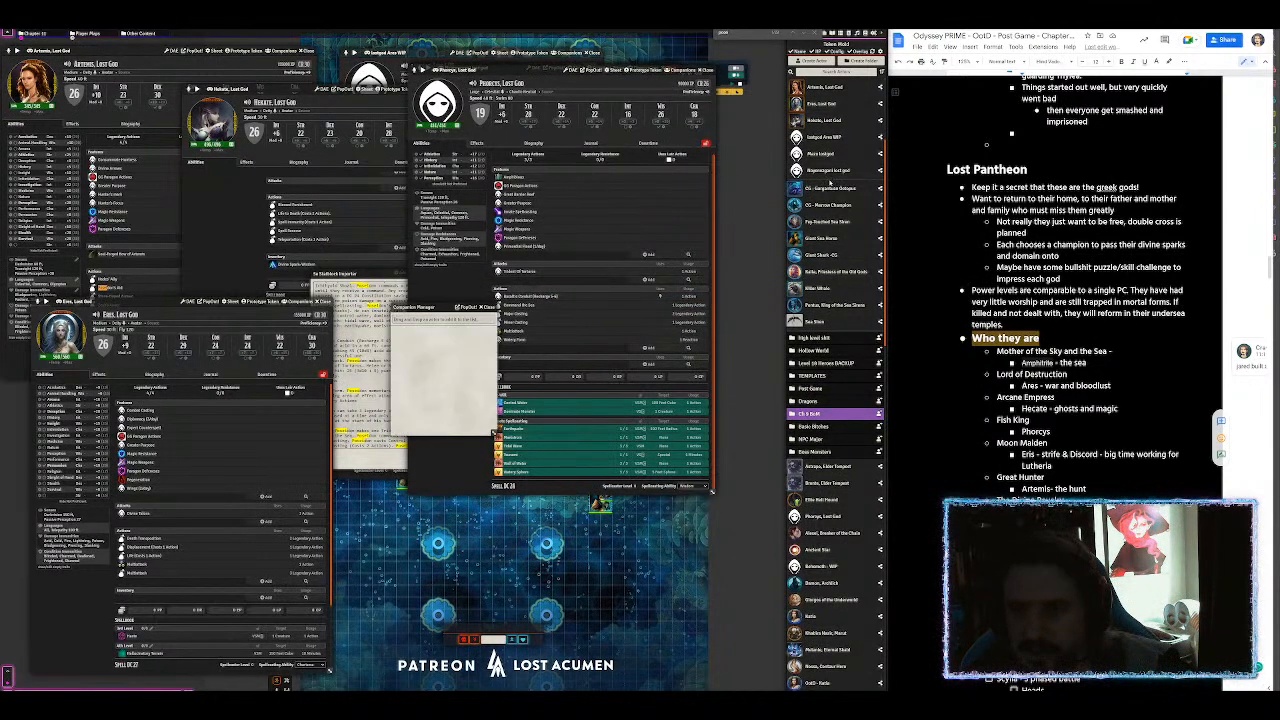
{"action": "left_click_drag", "start_coordinate": [835, 190], "coordinate": [430, 355]}
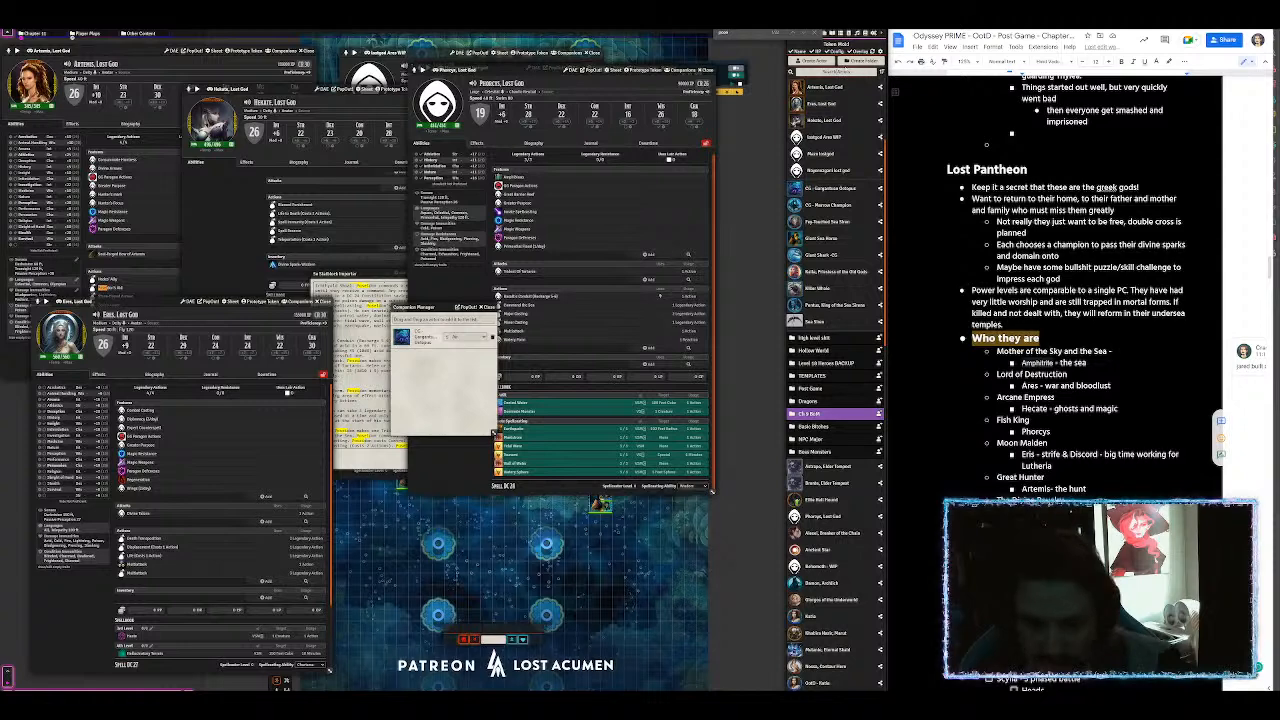
{"action": "left_click", "coordinate": [844, 71]}
{"action": "type", "text": "shark"}
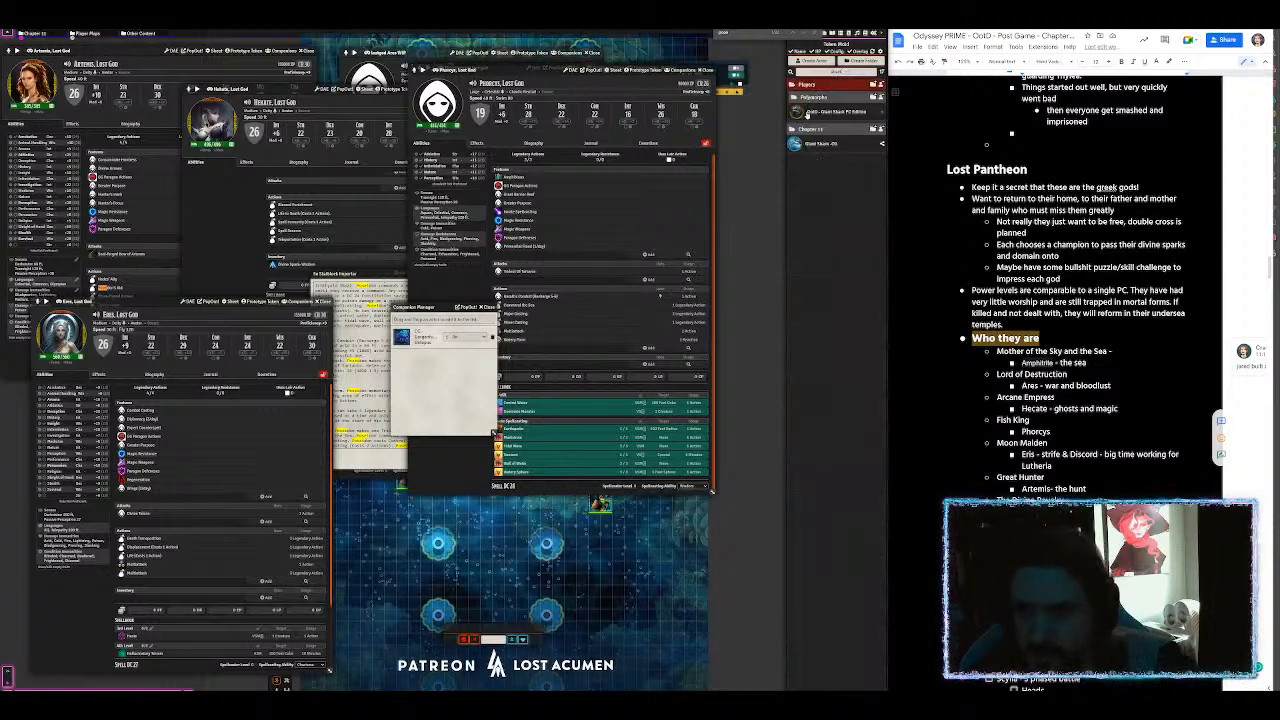
{"action": "left_click_drag", "start_coordinate": [822, 144], "coordinate": [440, 372]}
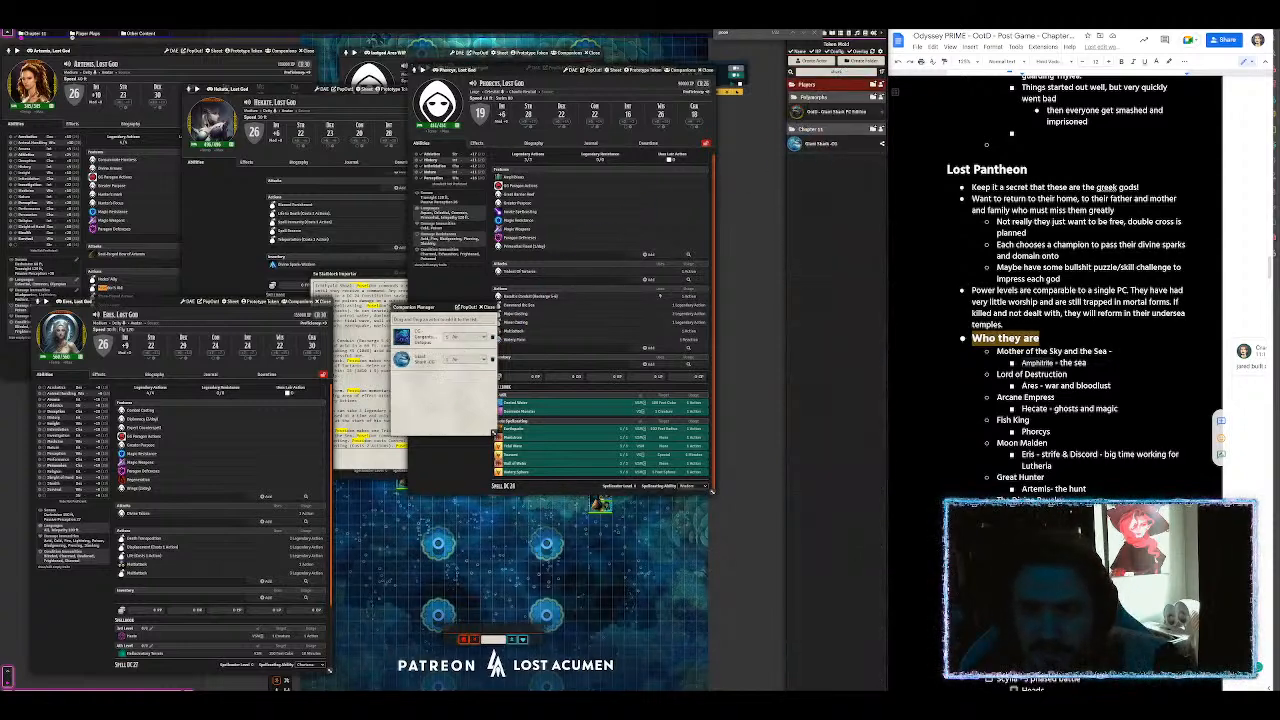
Step: Set the summoning animation of both the octopus and shark companions to Water
{"action": "left_click", "coordinate": [462, 336]}
{"action": "left_click", "coordinate": [463, 384]}
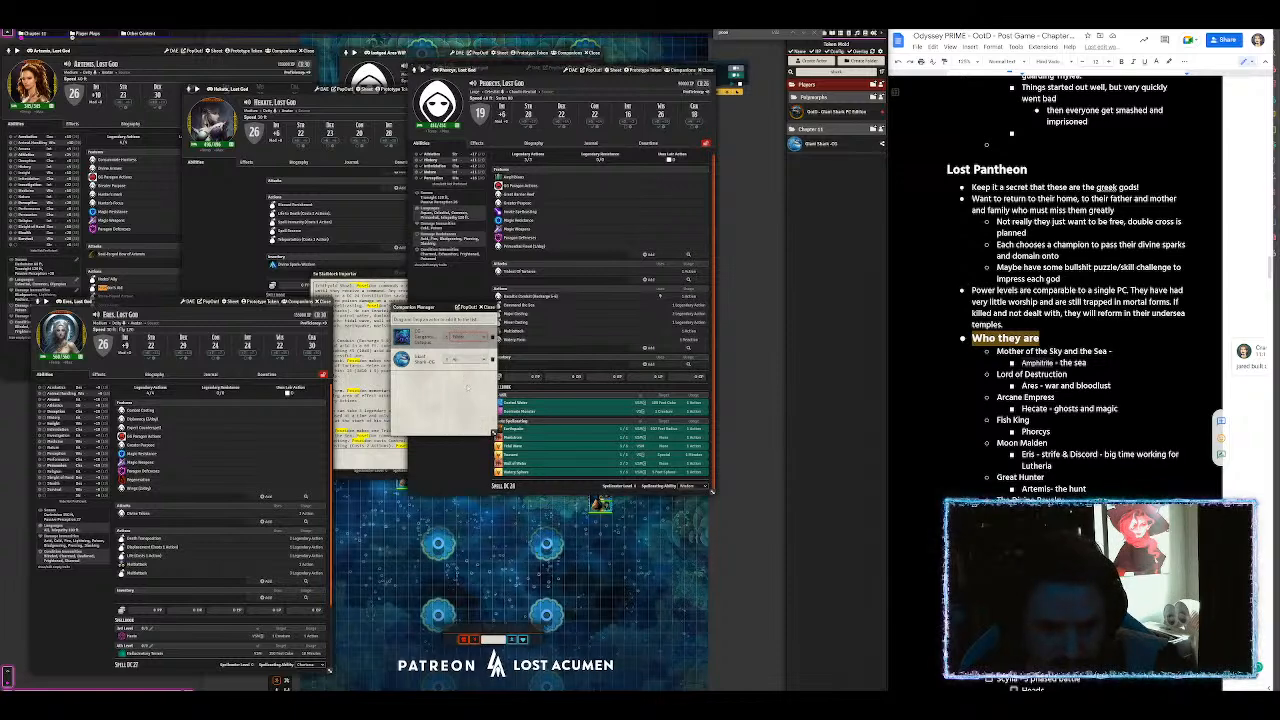
{"action": "left_click", "coordinate": [470, 360]}
{"action": "left_click", "coordinate": [464, 407]}
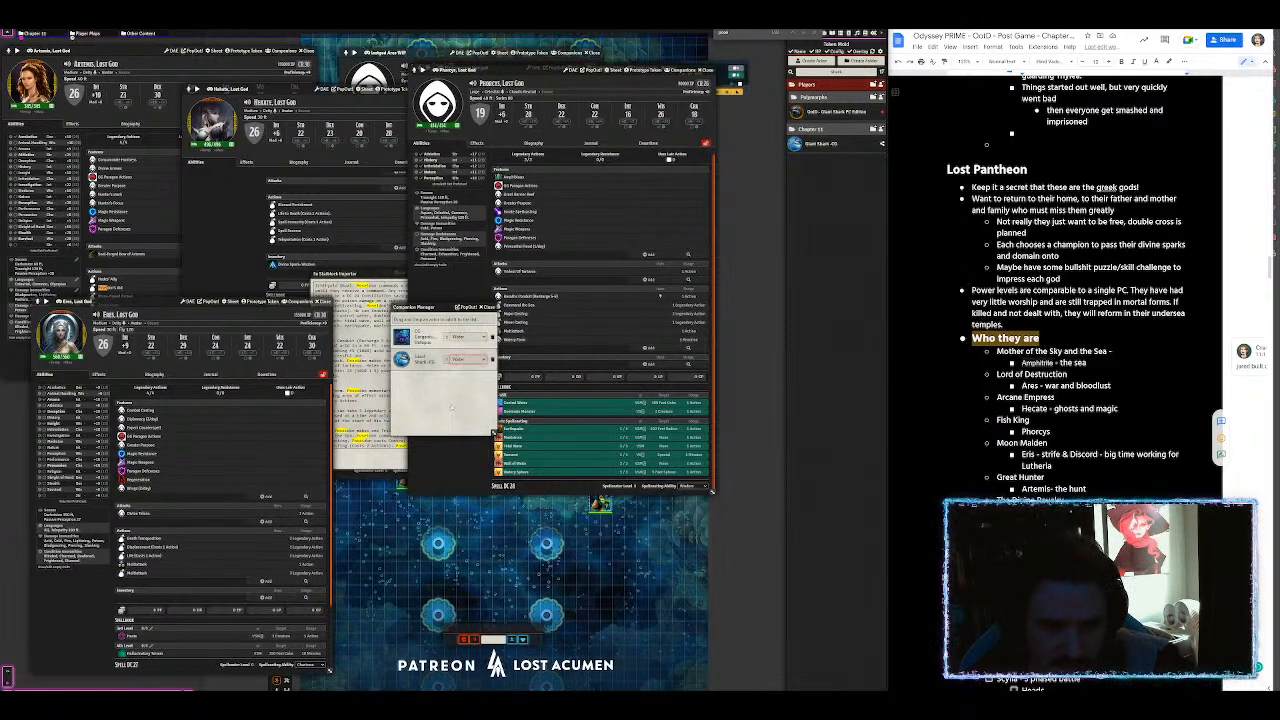
{"action": "left_click", "coordinate": [488, 307]}
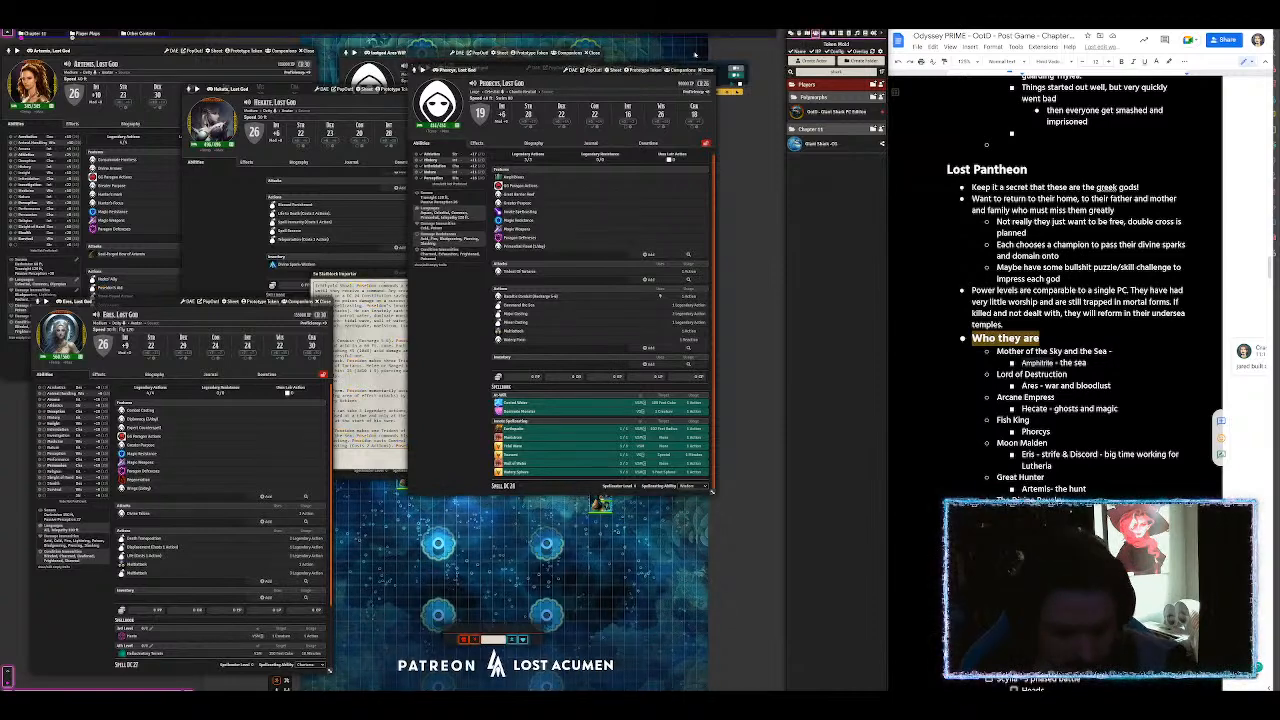
Step: Replace Poseidon's name with Phorcys in the Major Casting description and save it
{"action": "key", "text": "ctrl+f"}
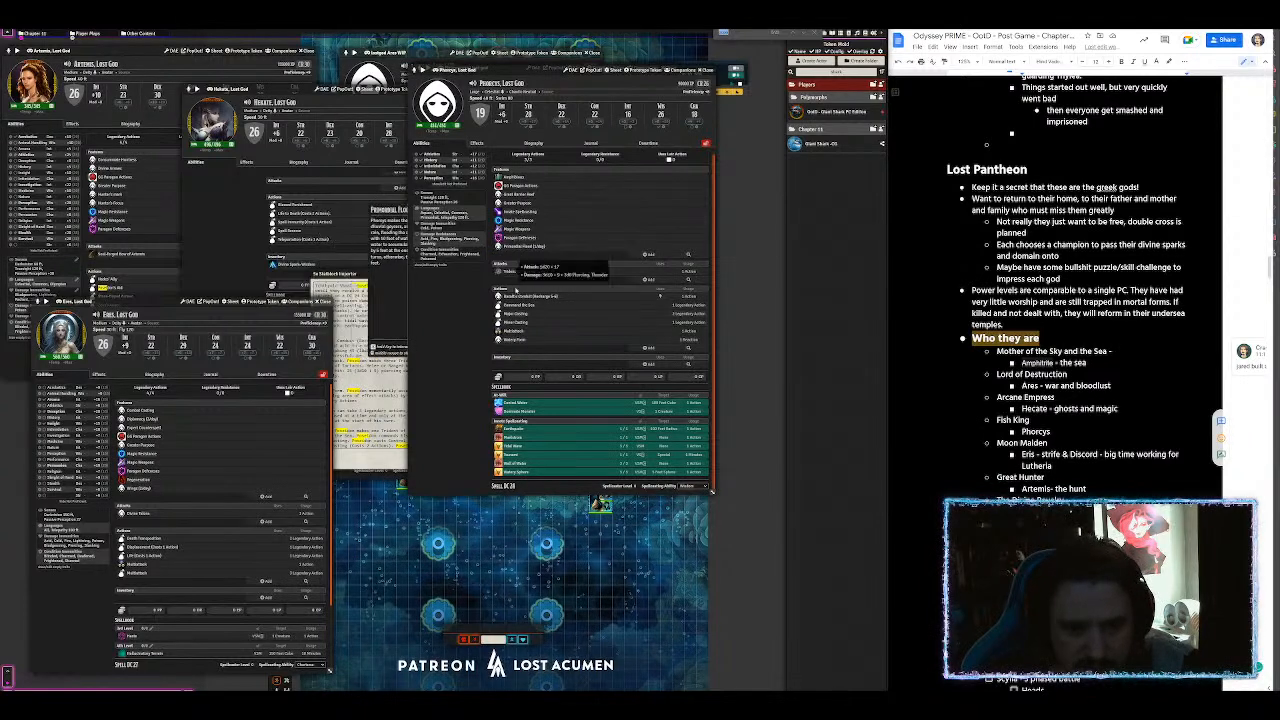
{"action": "mouse_move", "coordinate": [518, 317]}
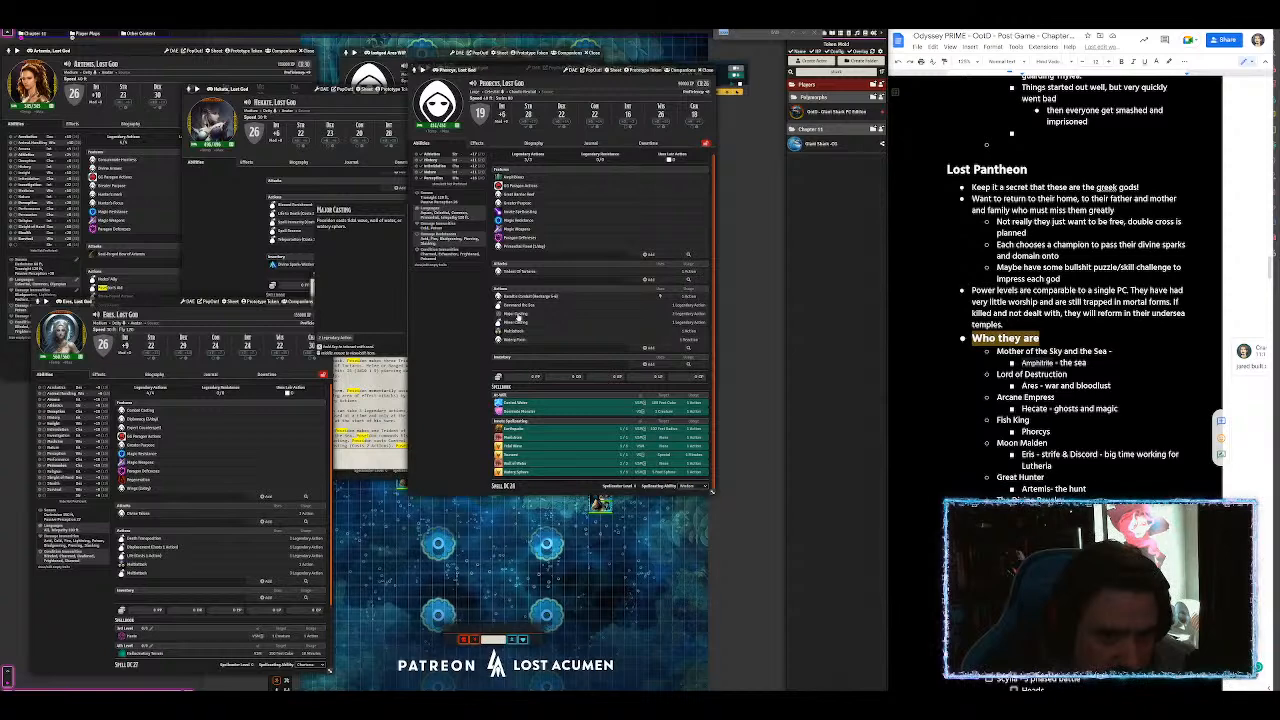
{"action": "left_click", "coordinate": [518, 317]}
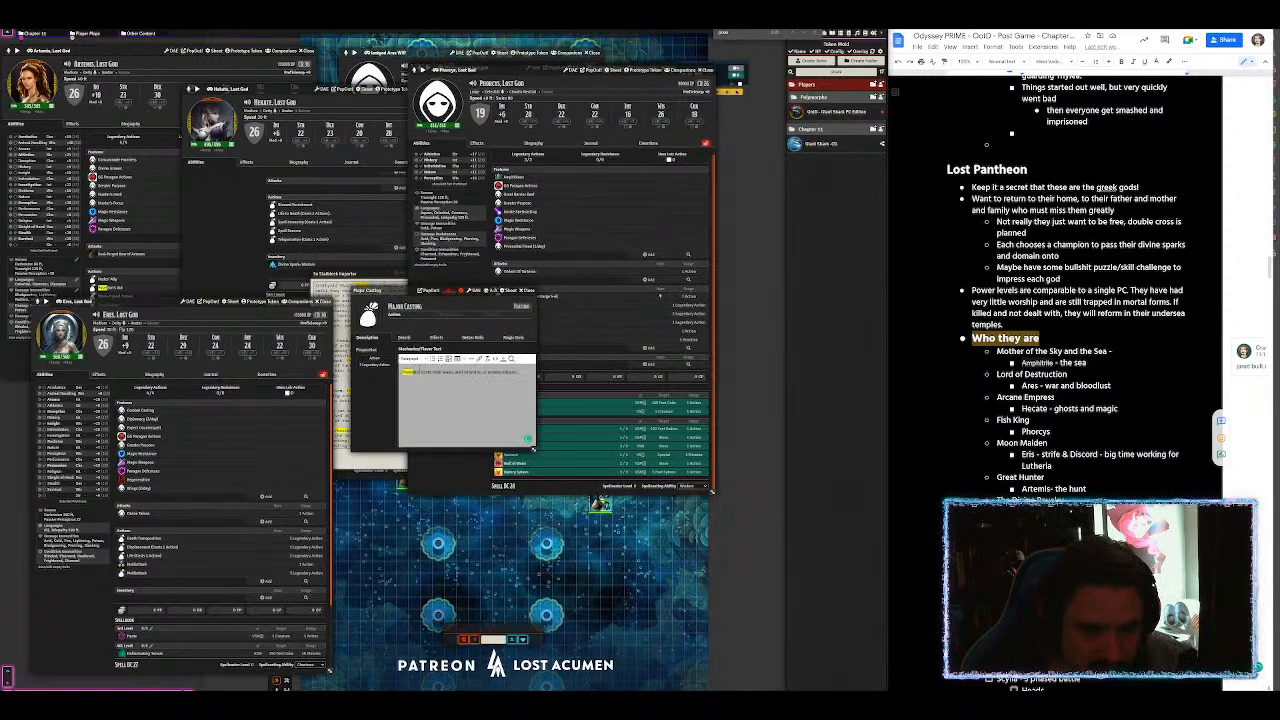
{"action": "type", "text": "Phorcys"}
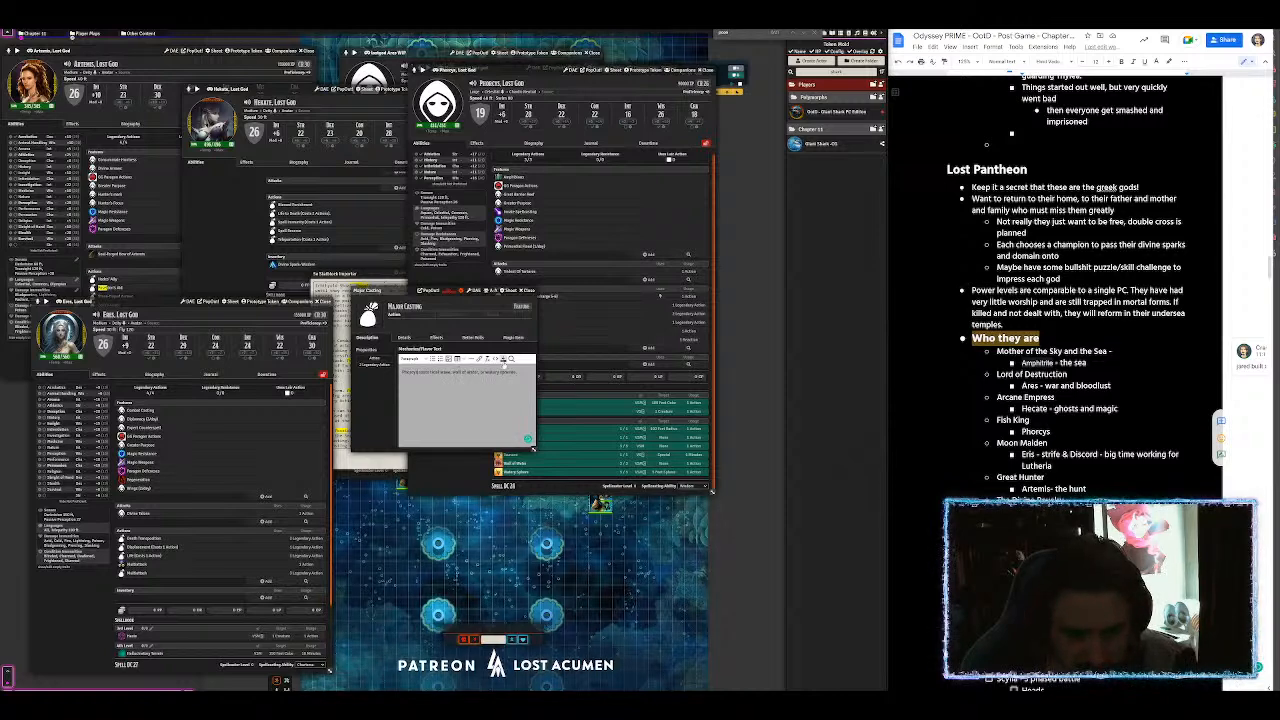
{"action": "left_click", "coordinate": [503, 359]}
{"action": "left_click", "coordinate": [523, 306]}
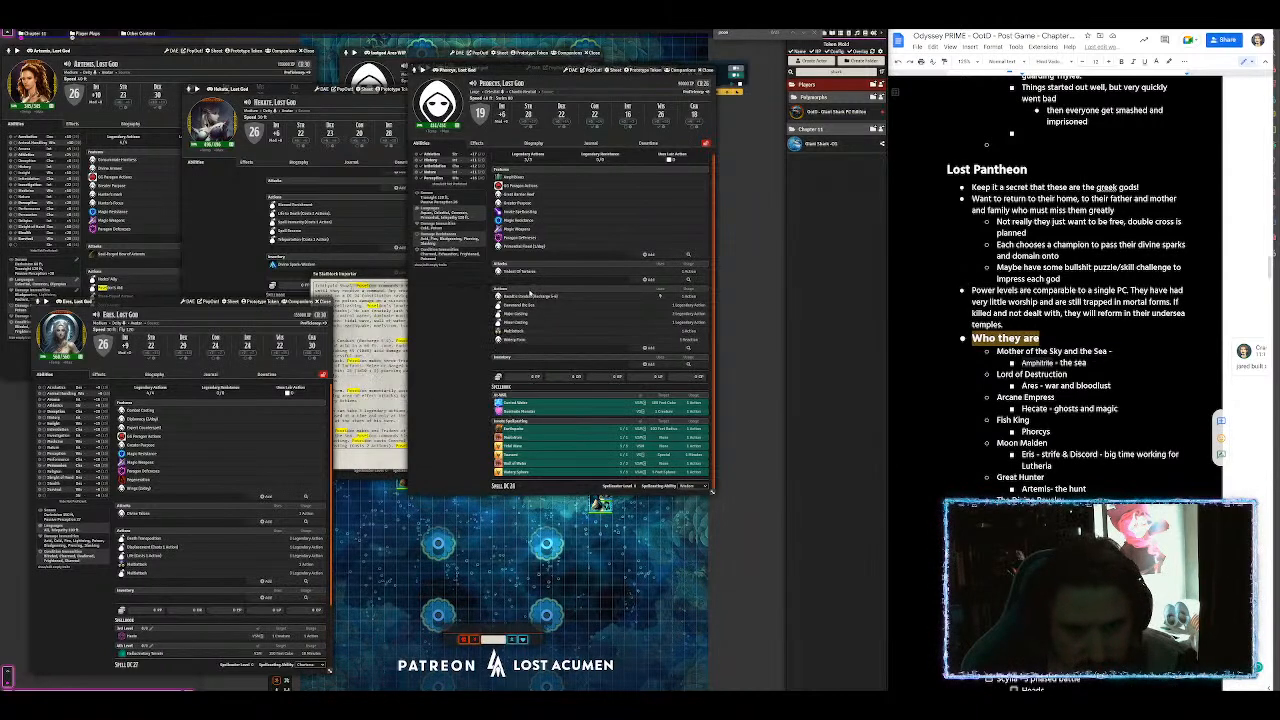
Step: Replace Poseidon's name with Phorcys in the Minor Casting description and save it
{"action": "left_click", "coordinate": [516, 325]}
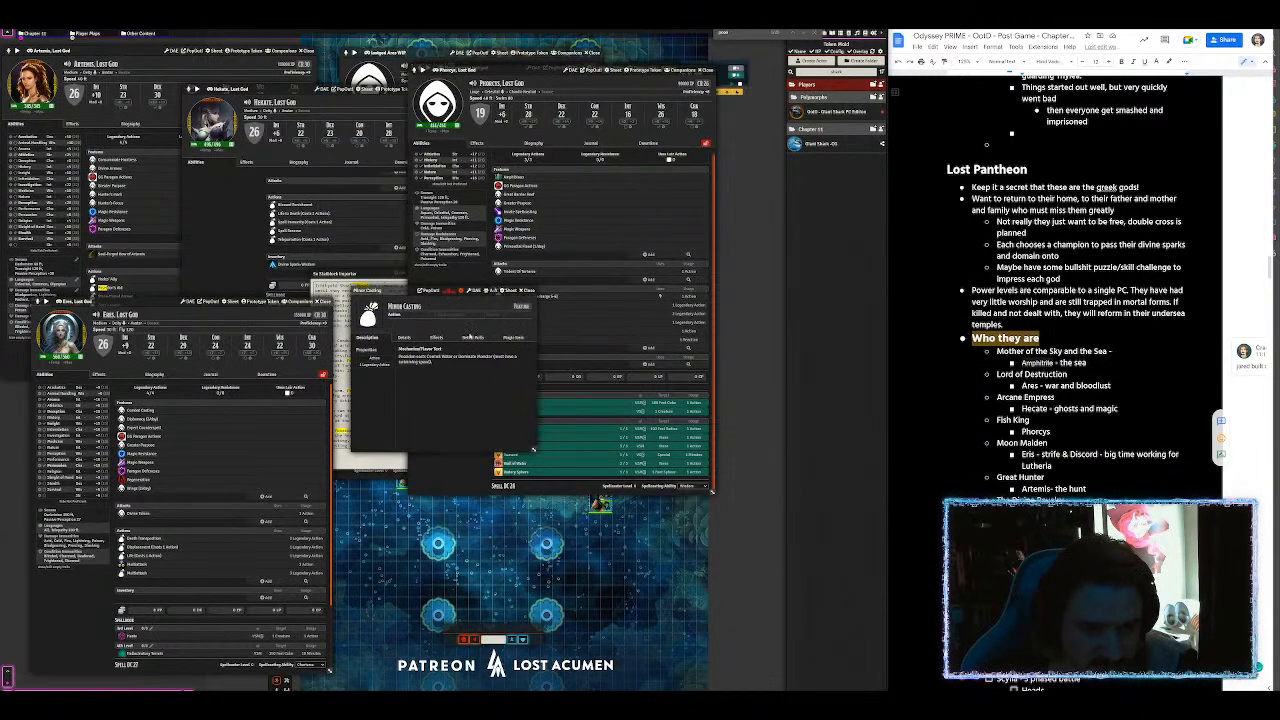
{"action": "left_click", "coordinate": [527, 351]}
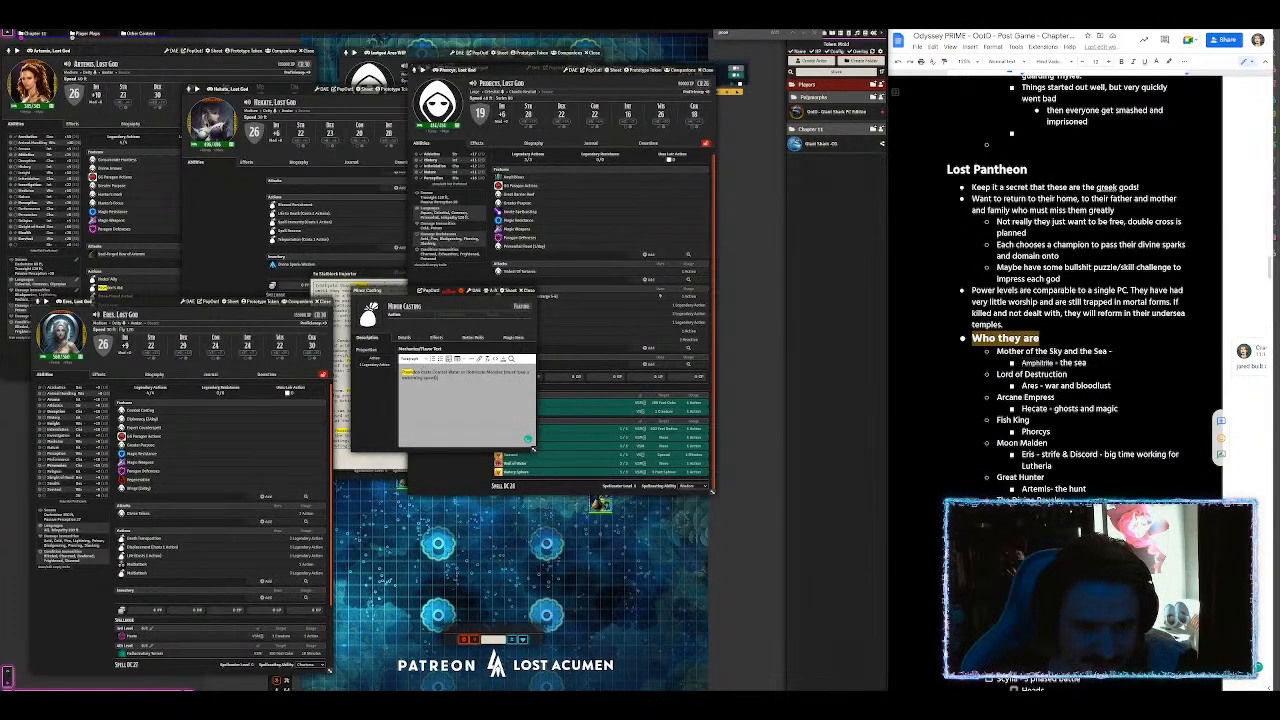
{"action": "type", "text": "Phorcys"}
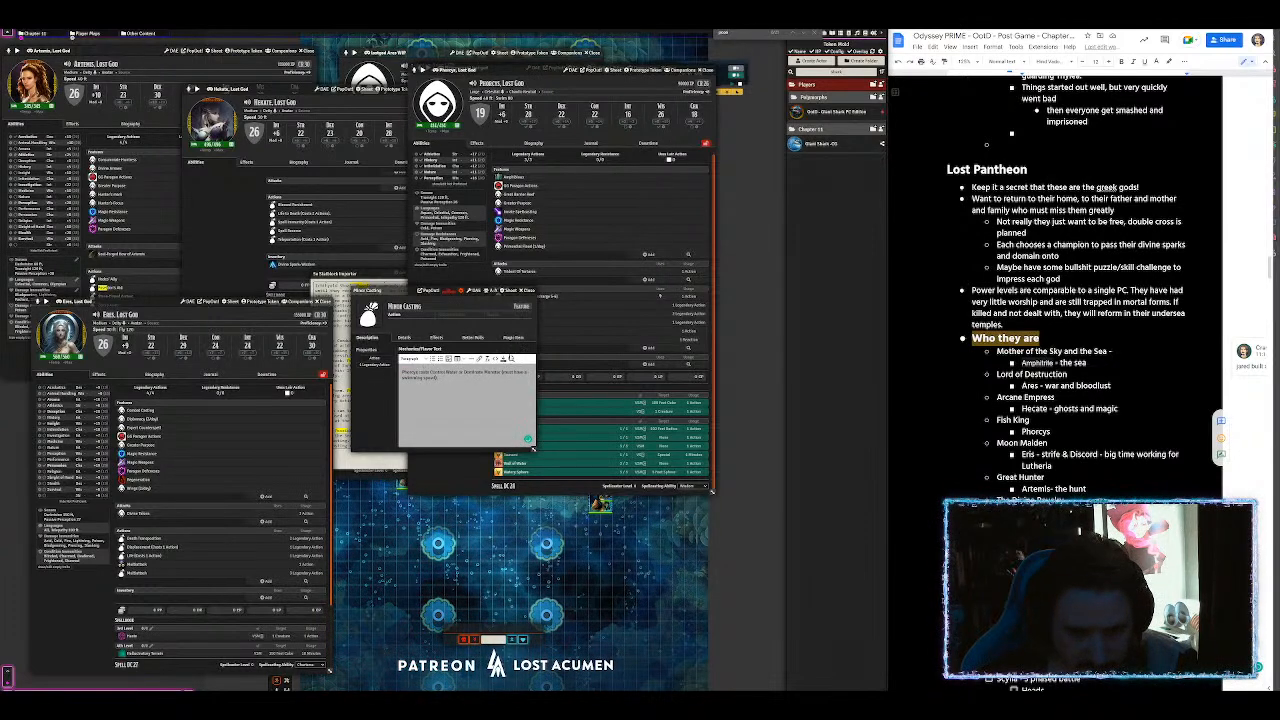
{"action": "left_click", "coordinate": [503, 359]}
{"action": "left_click", "coordinate": [531, 297]}
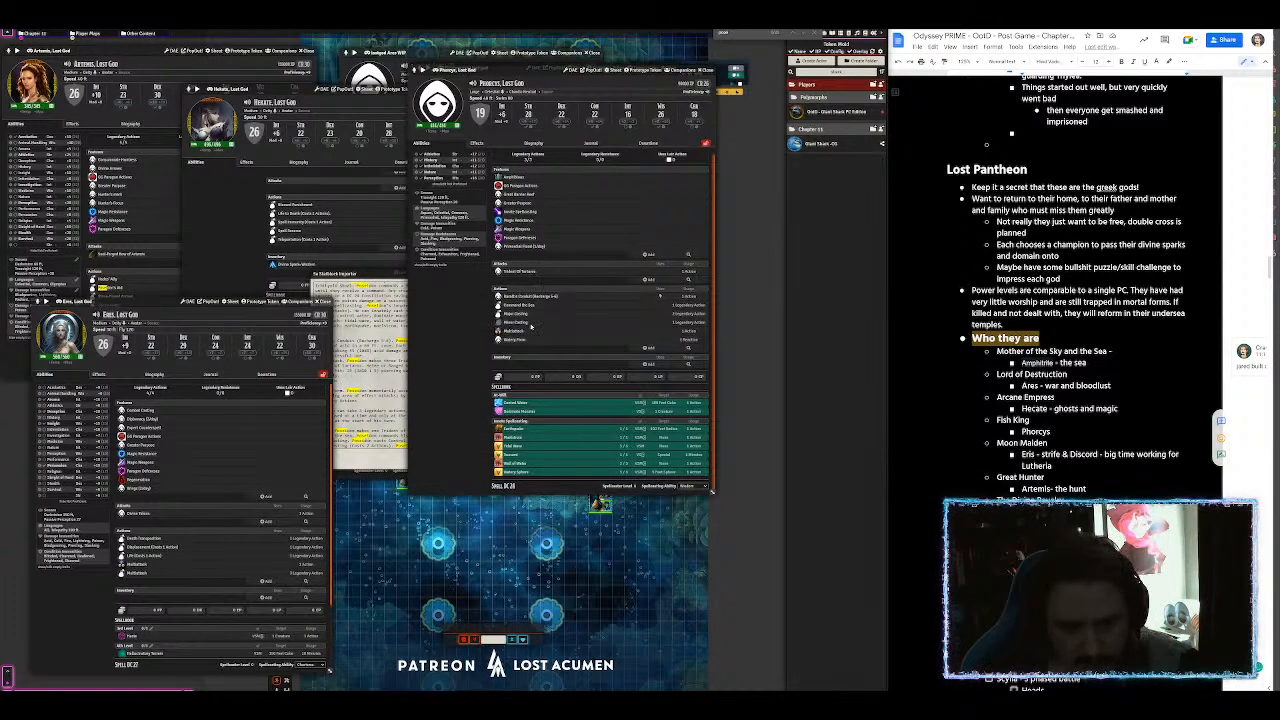
Step: Replace Poseidon's name with Phorcys in the Multiattack description and save it
{"action": "left_click", "coordinate": [516, 335]}
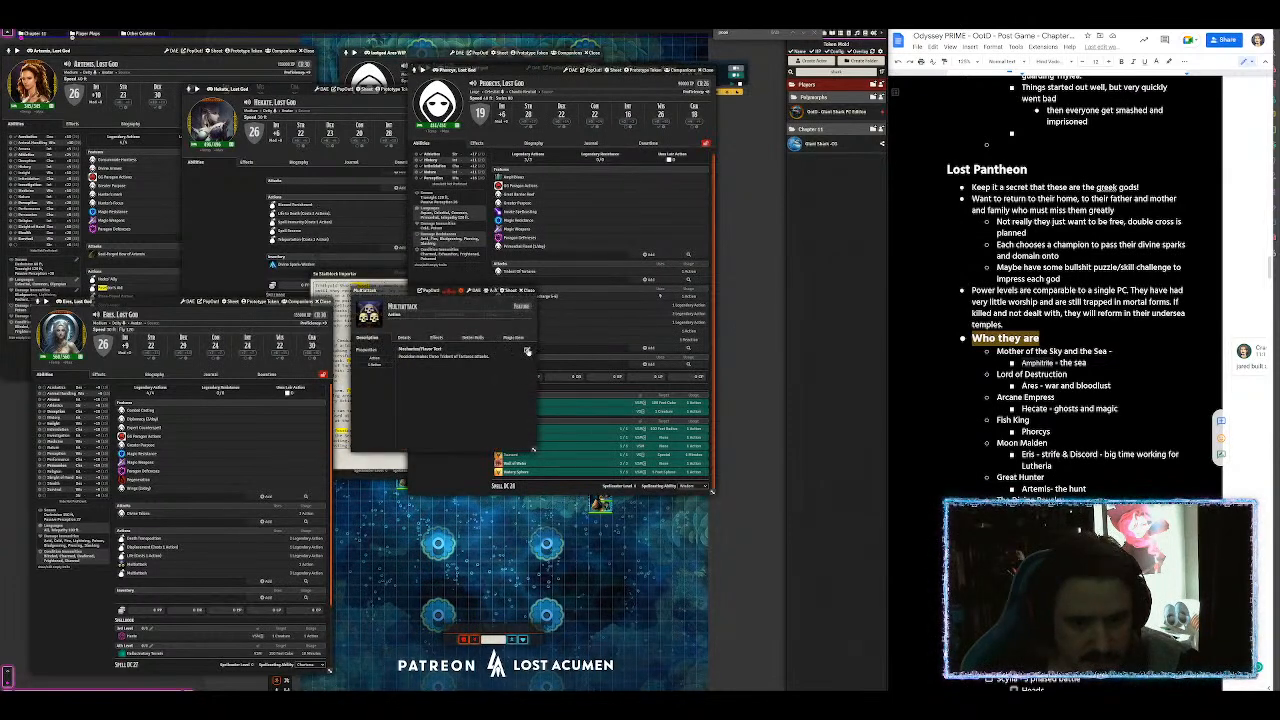
{"action": "left_click", "coordinate": [527, 351]}
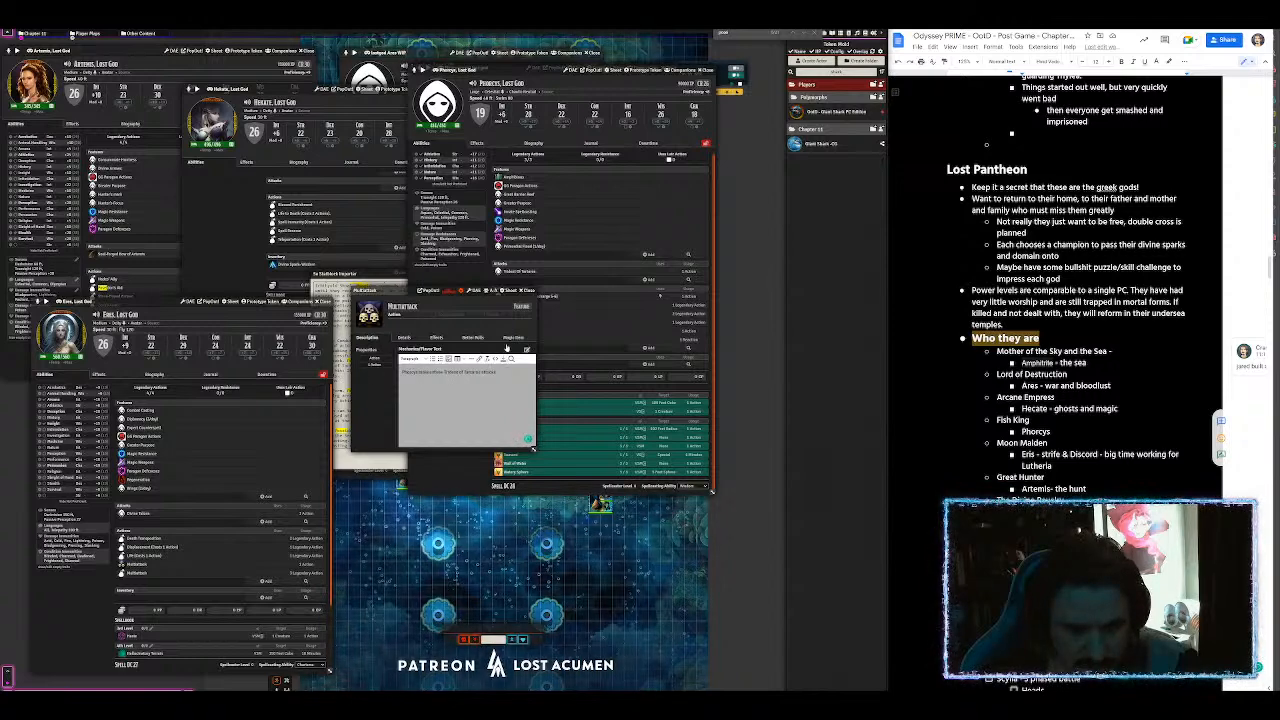
{"action": "left_click", "coordinate": [503, 358]}
{"action": "left_click", "coordinate": [527, 291]}
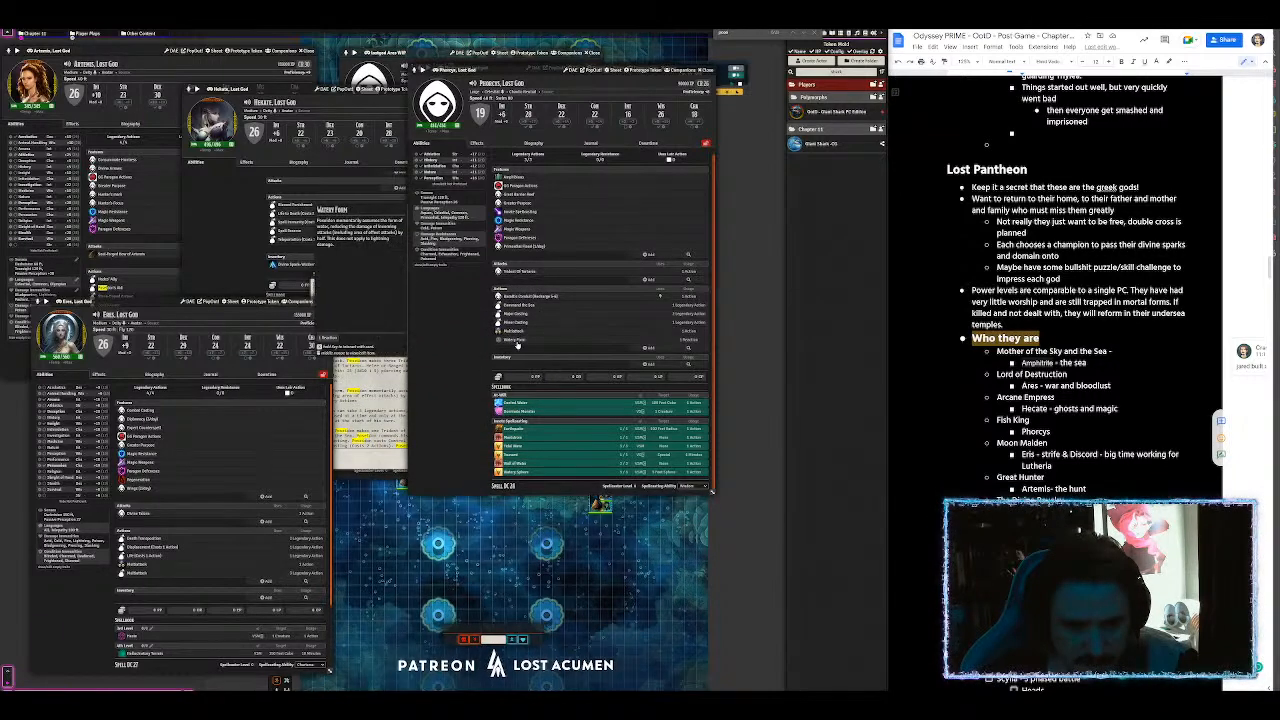
Step: Replace Poseidon's name with Phorcys in the Watery Form description, save it, and close the item
{"action": "left_click", "coordinate": [516, 341]}
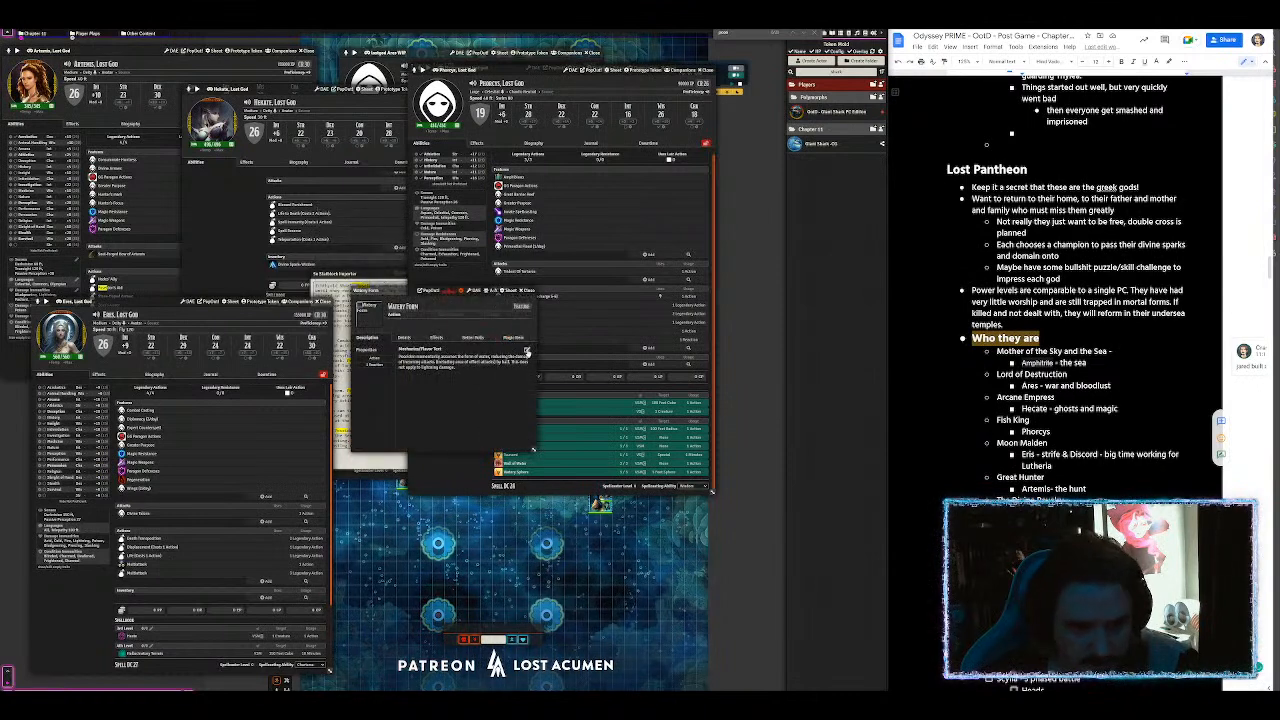
{"action": "left_click", "coordinate": [527, 352]}
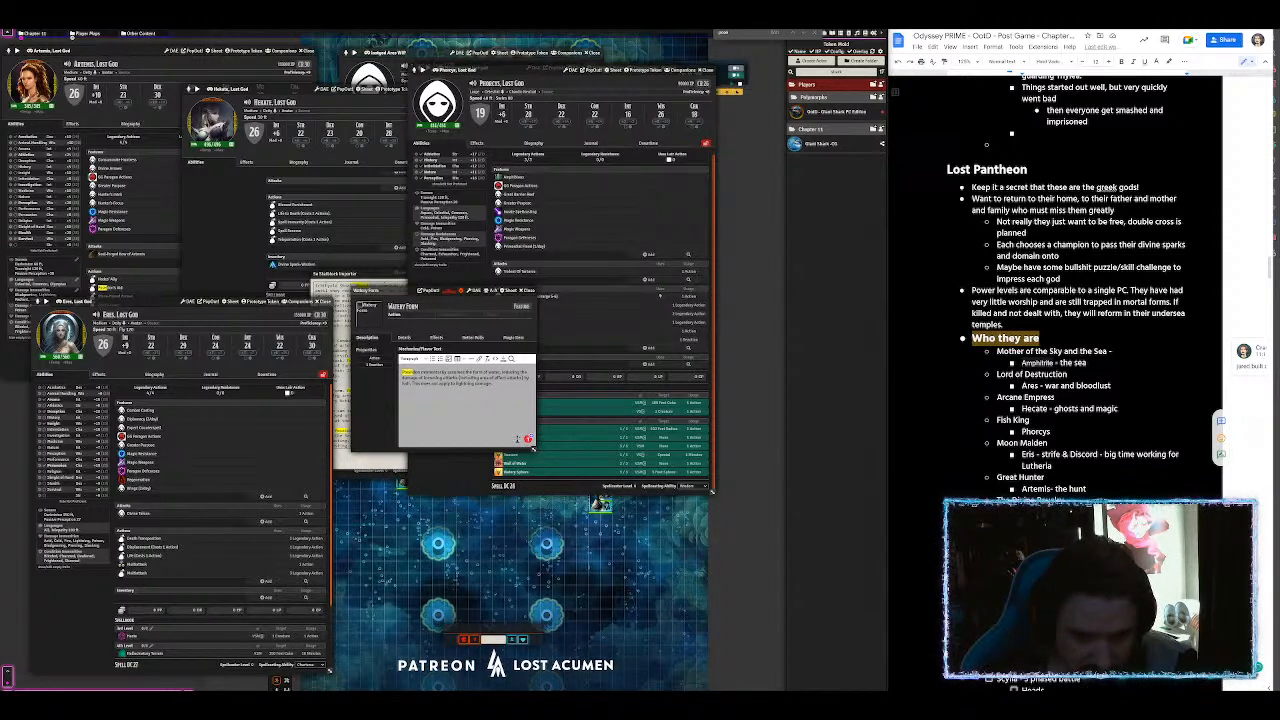
{"action": "double_click", "coordinate": [416, 372]}
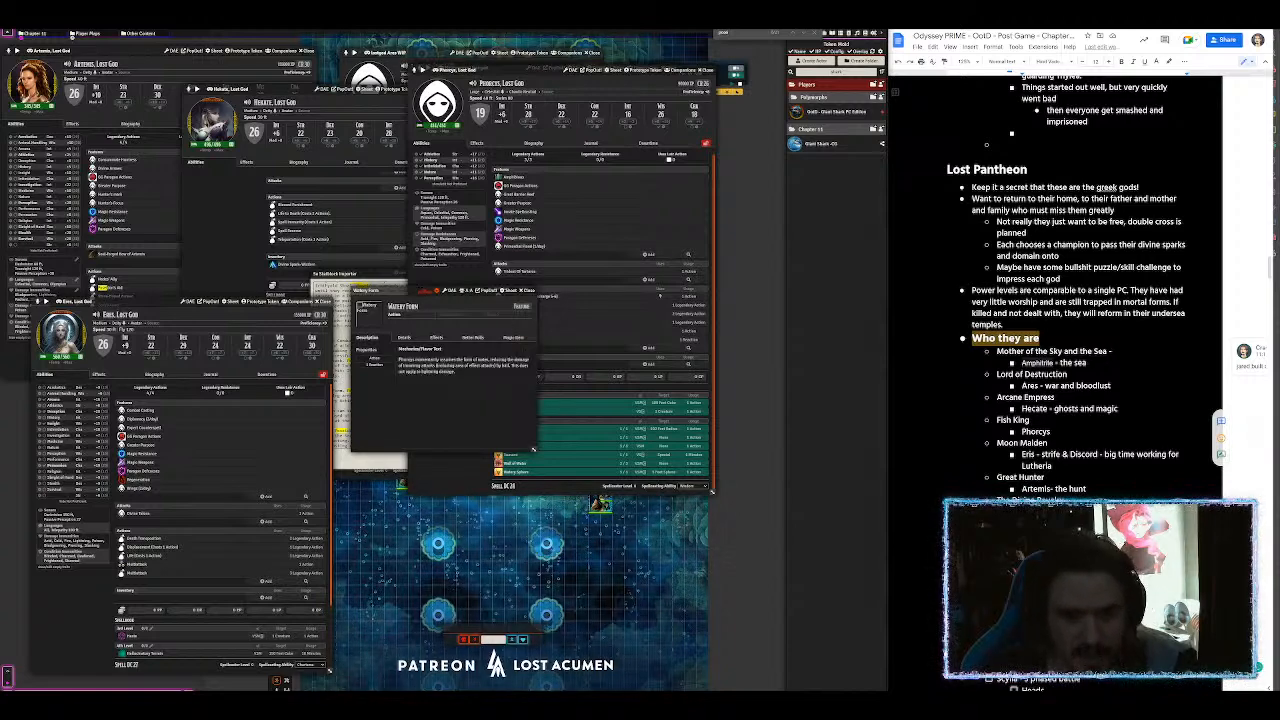
{"action": "left_click", "coordinate": [527, 291]}
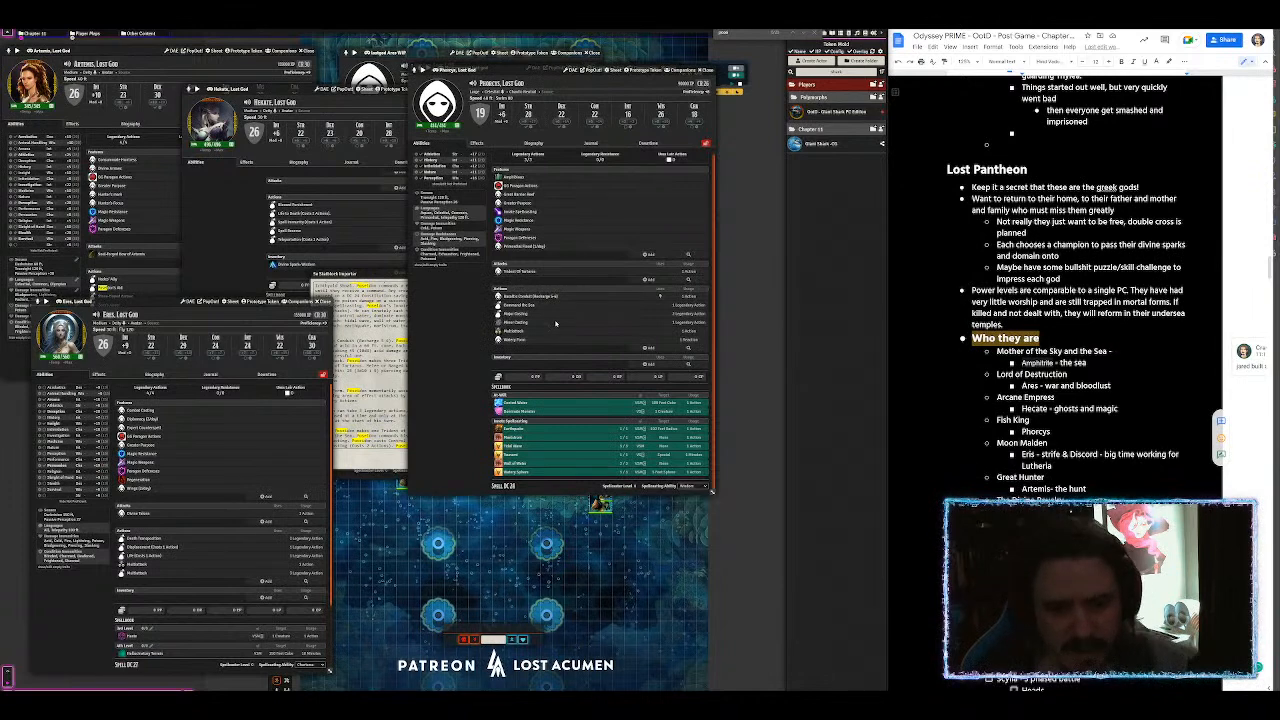
Step: Open Phorcys's prototype token settings, change the token disposition, and set the blood color to red
{"action": "mouse_move", "coordinate": [584, 196]}
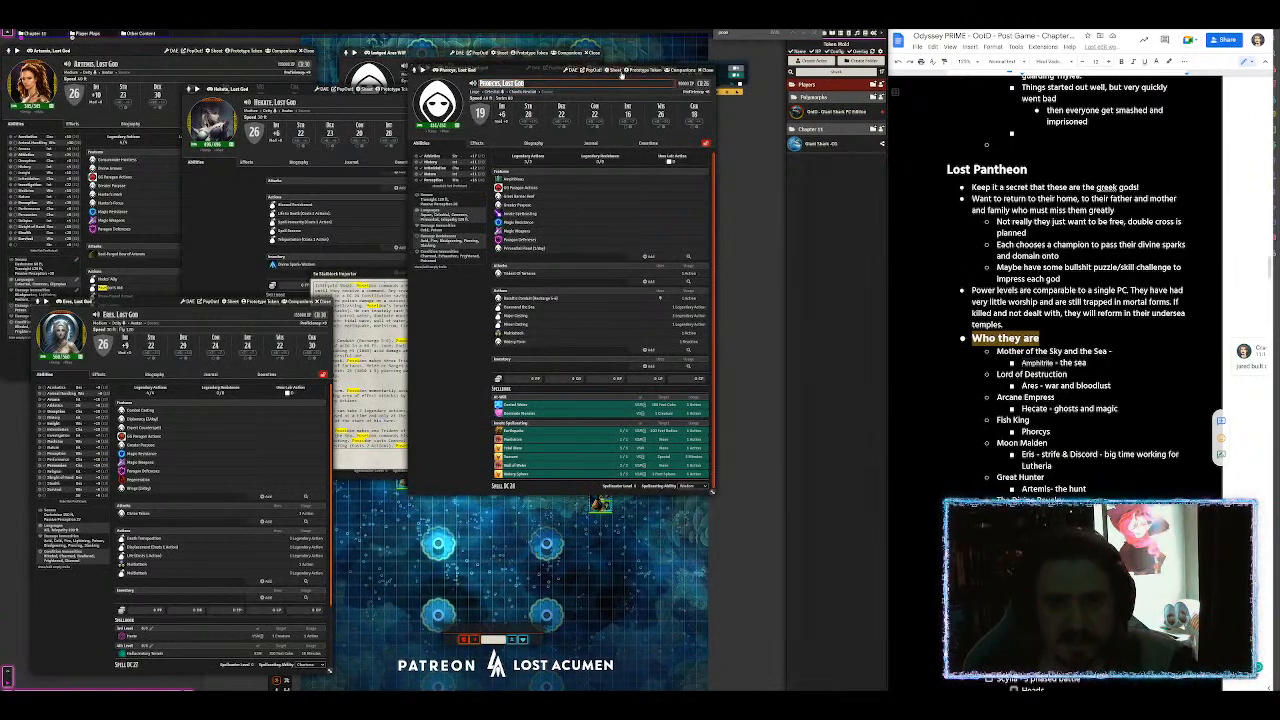
{"action": "left_click", "coordinate": [618, 74]}
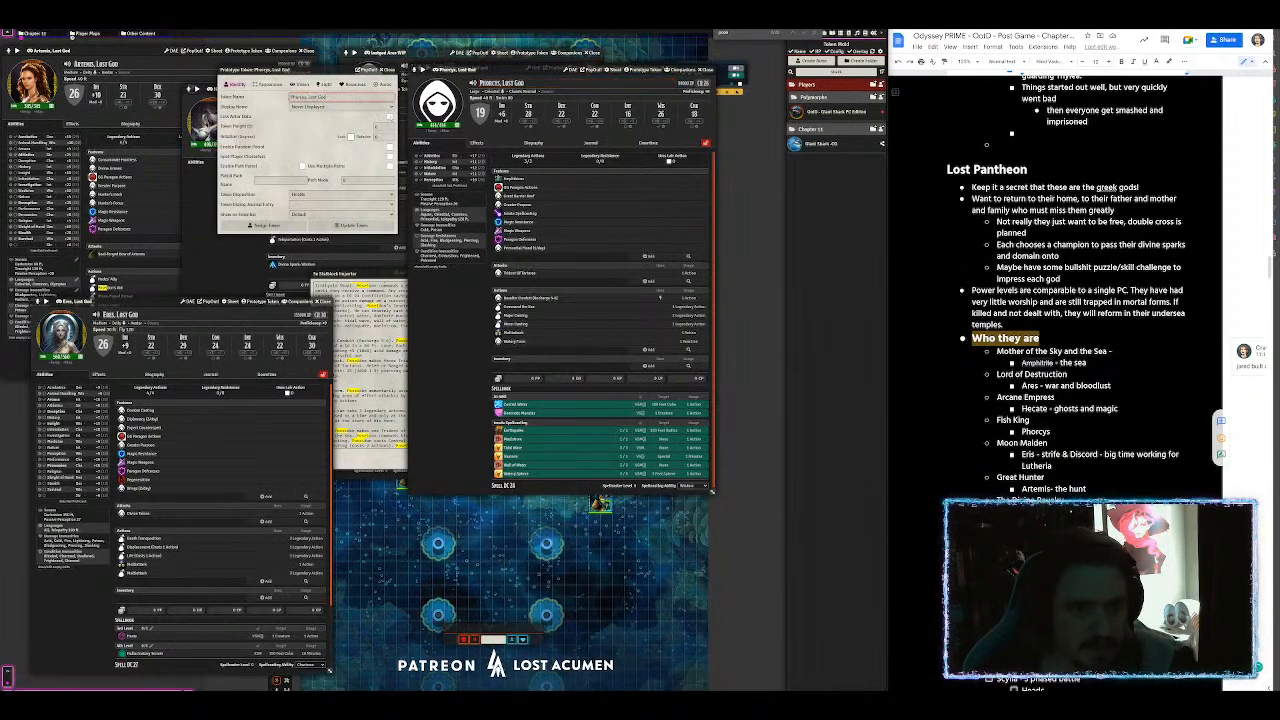
{"action": "left_click", "coordinate": [300, 194]}
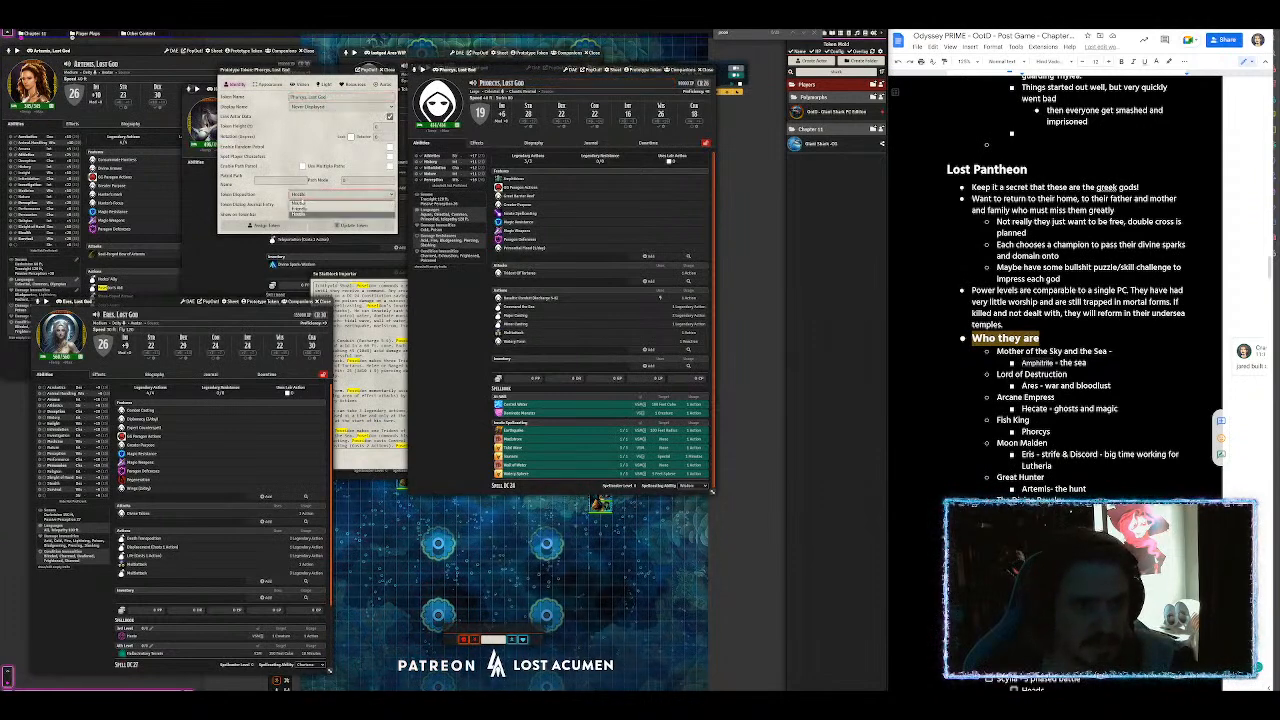
{"action": "left_click", "coordinate": [298, 208]}
{"action": "left_click", "coordinate": [268, 84]}
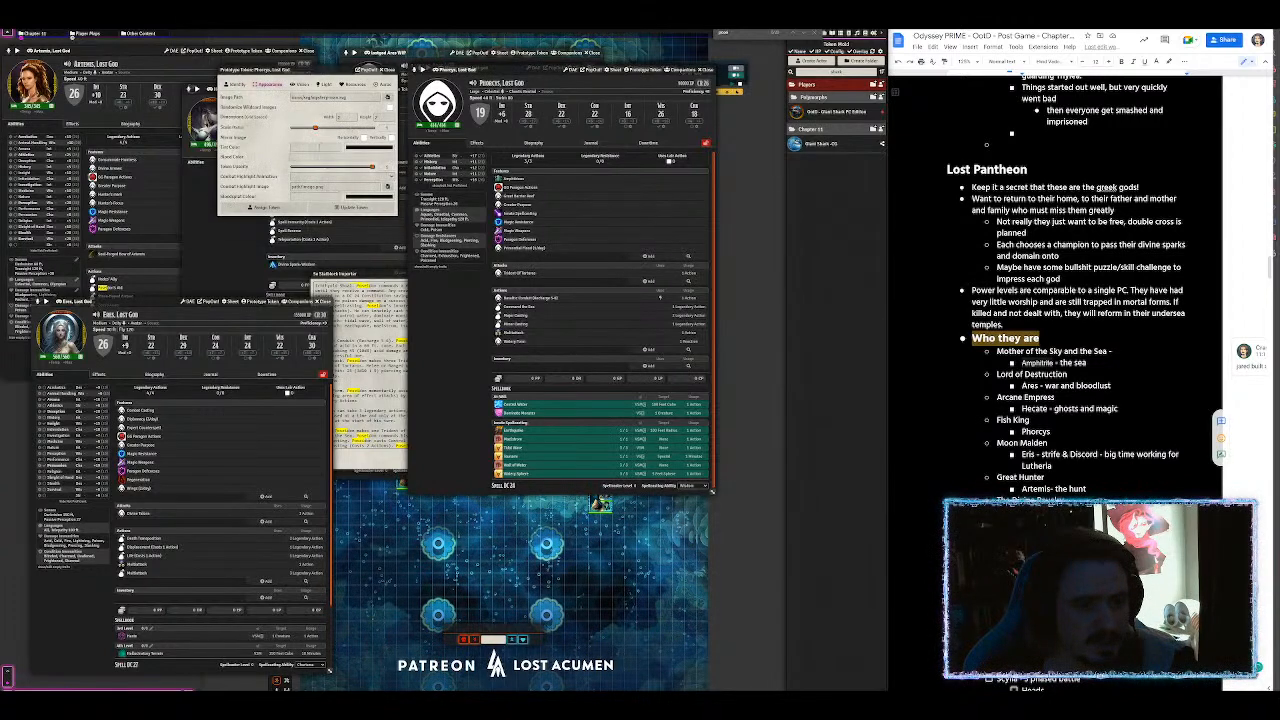
{"action": "left_click", "coordinate": [300, 148]}
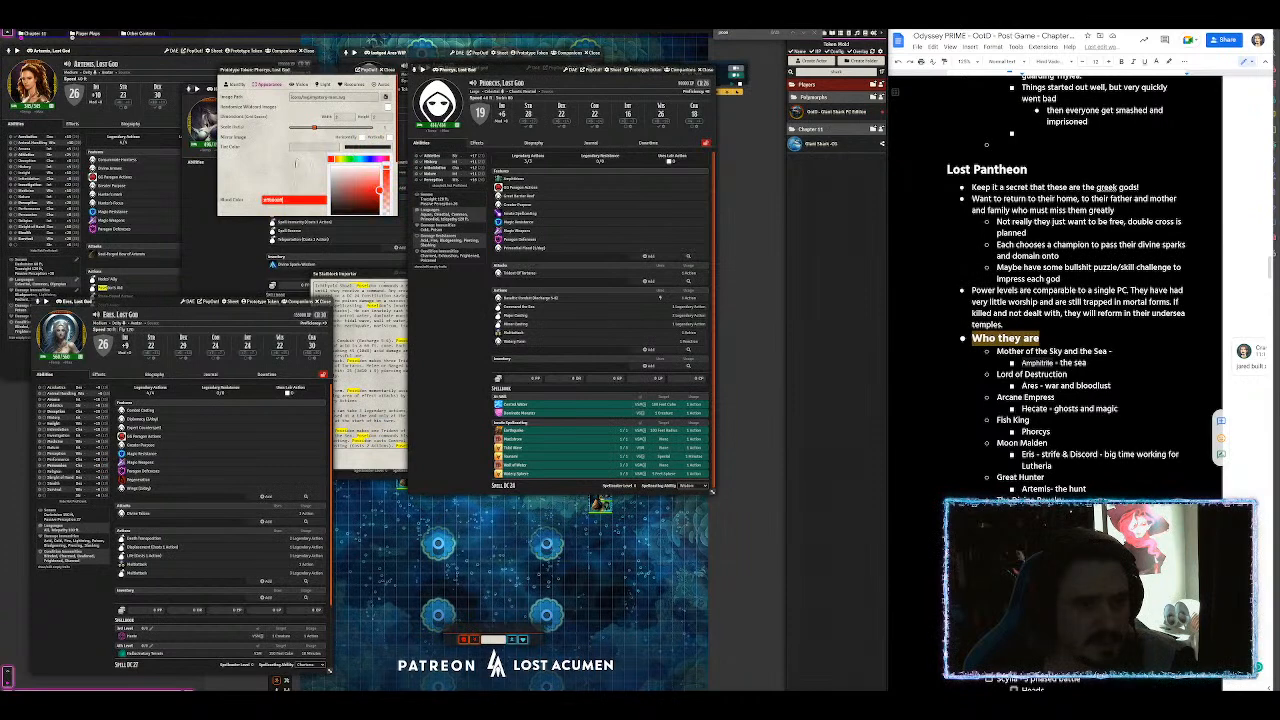
{"action": "scroll", "coordinate": [379, 190], "scroll_direction": "down", "scroll_amount": 2}
{"action": "left_click", "coordinate": [381, 185]}
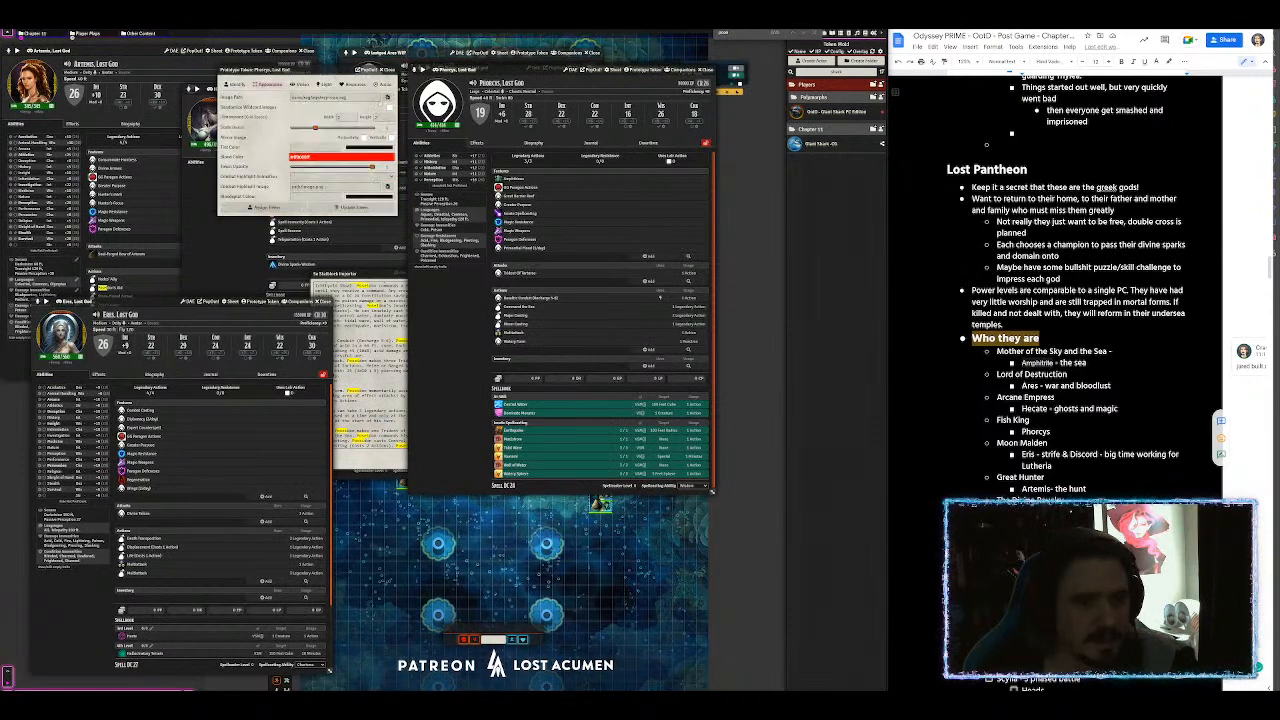
Step: Set the display of the Phorcys token's resource bars to Always for Owner and check the vision settings
{"action": "left_click", "coordinate": [352, 86]}
{"action": "left_click", "coordinate": [340, 97]}
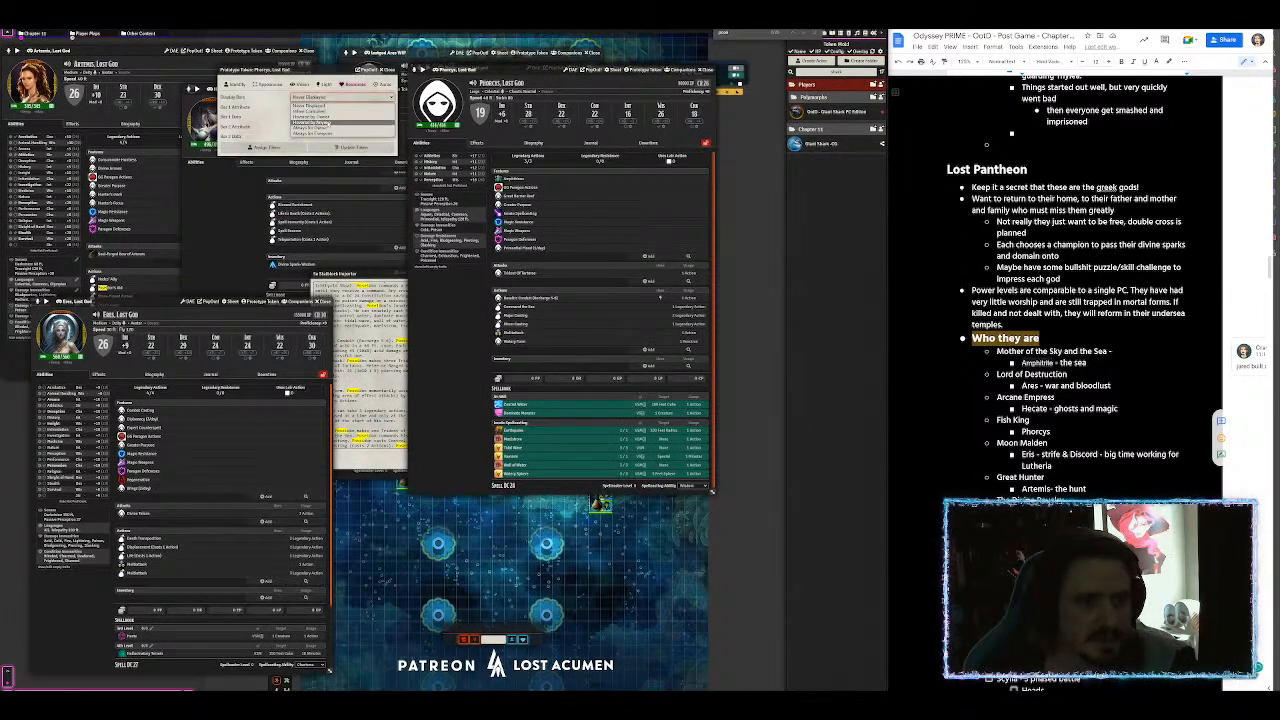
{"action": "left_click", "coordinate": [323, 129]}
{"action": "left_click", "coordinate": [301, 85]}
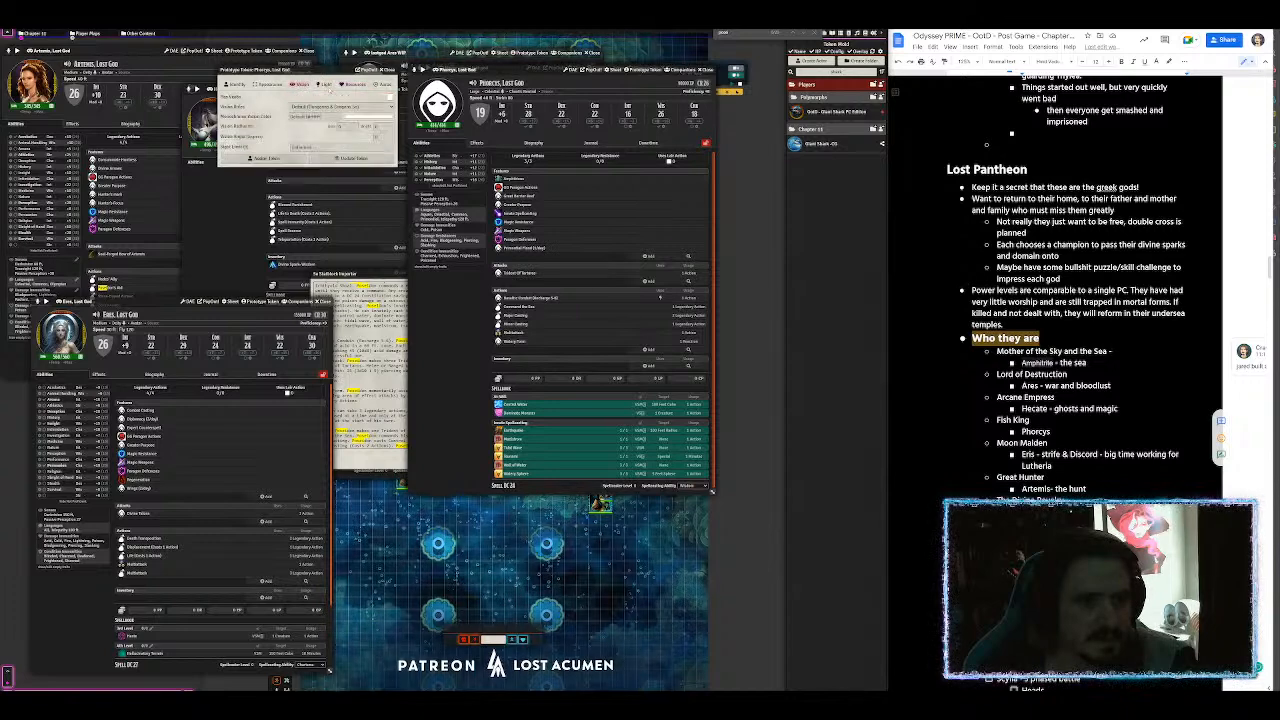
Step: Upload the Phorcys token artwork into the Lost Gods folder, assign it as the prototype token's image, and save the token settings
{"action": "left_click", "coordinate": [269, 85]}
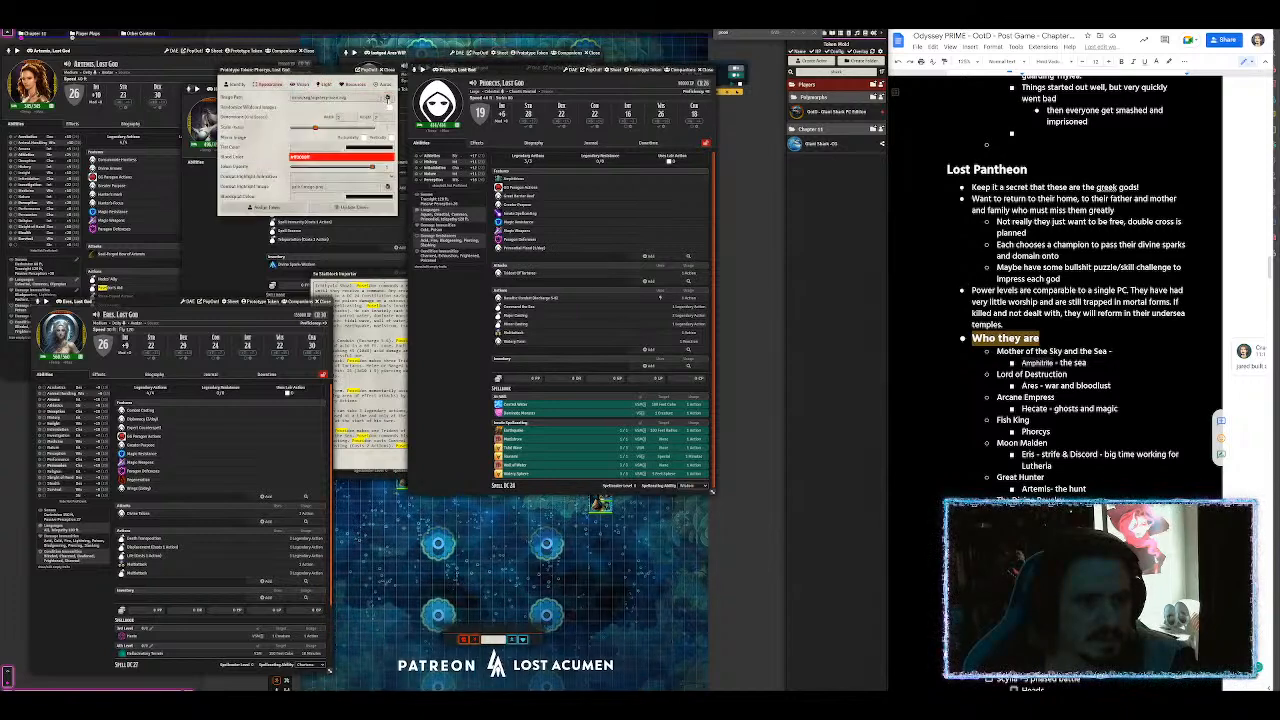
{"action": "left_click", "coordinate": [389, 98]}
{"action": "left_click", "coordinate": [507, 324]}
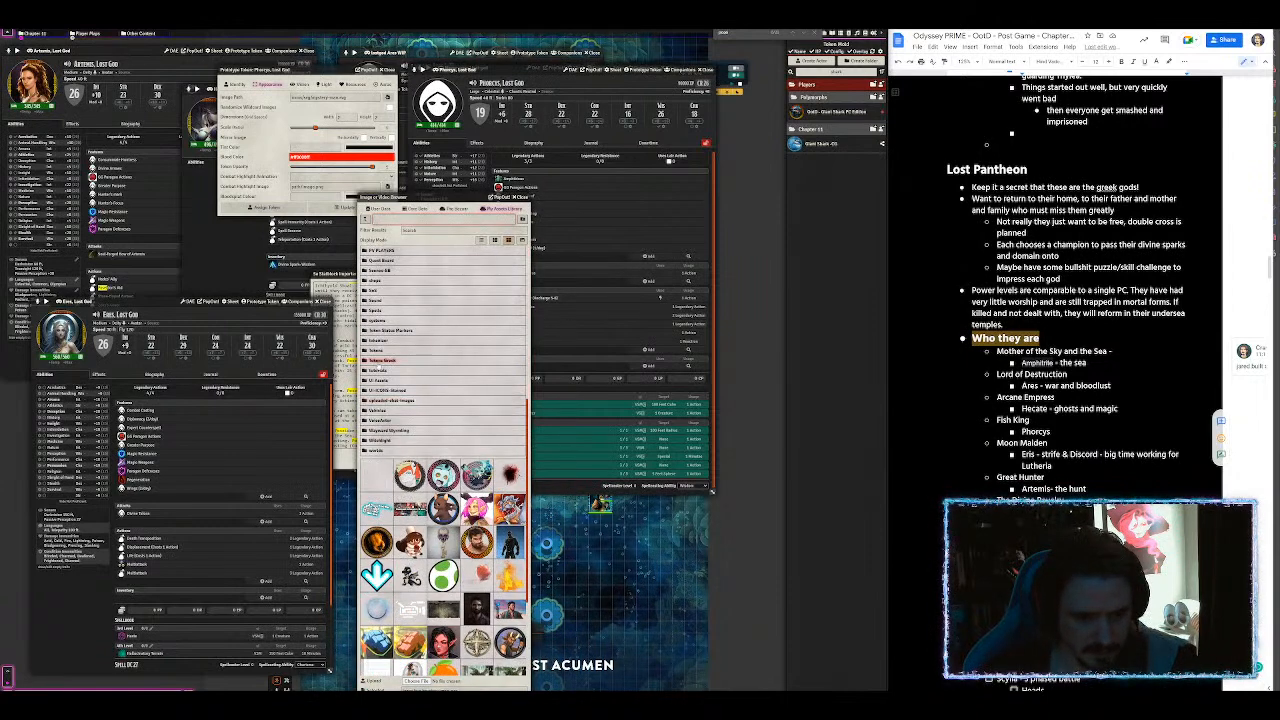
{"action": "left_click", "coordinate": [383, 360]}
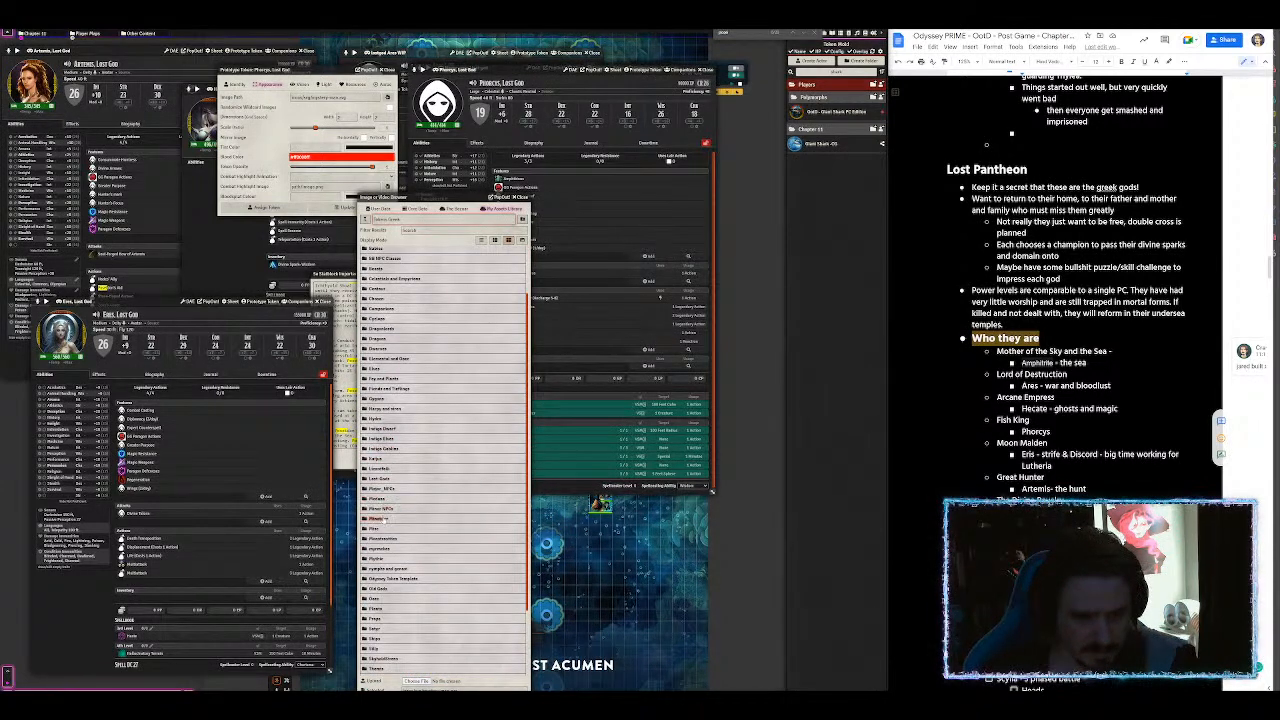
{"action": "left_click", "coordinate": [376, 519]}
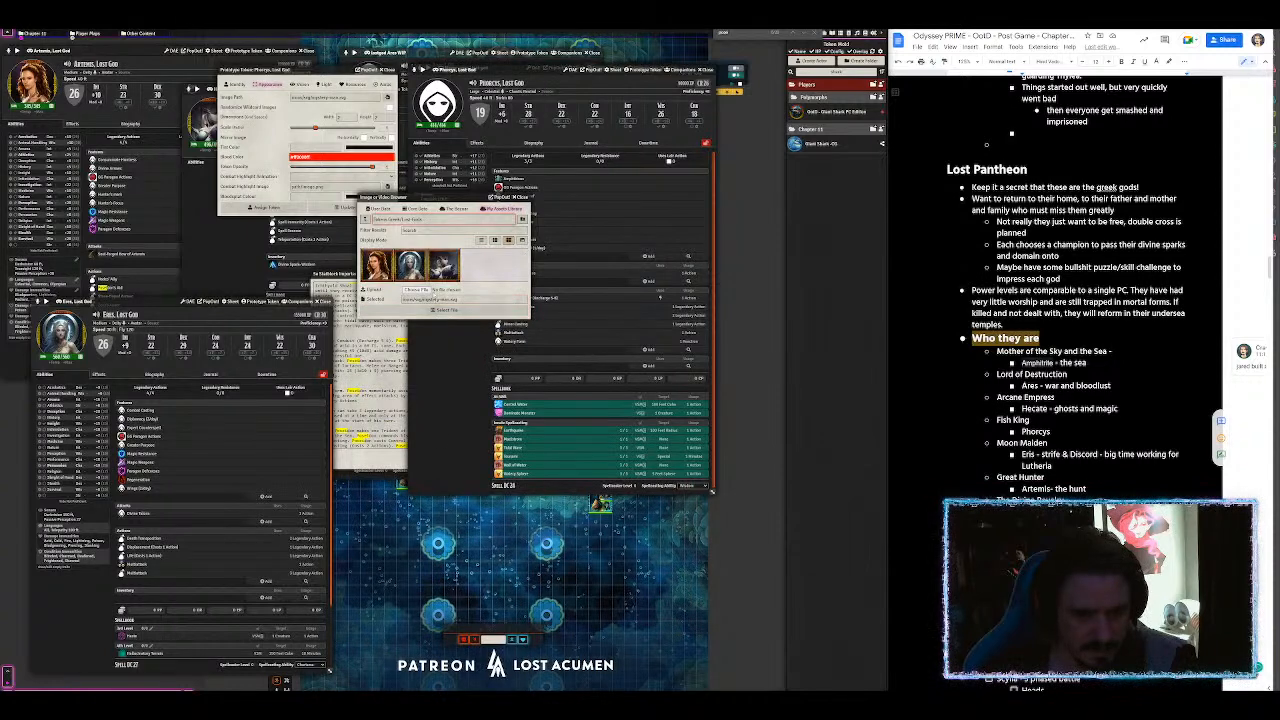
{"action": "left_click", "coordinate": [427, 290]}
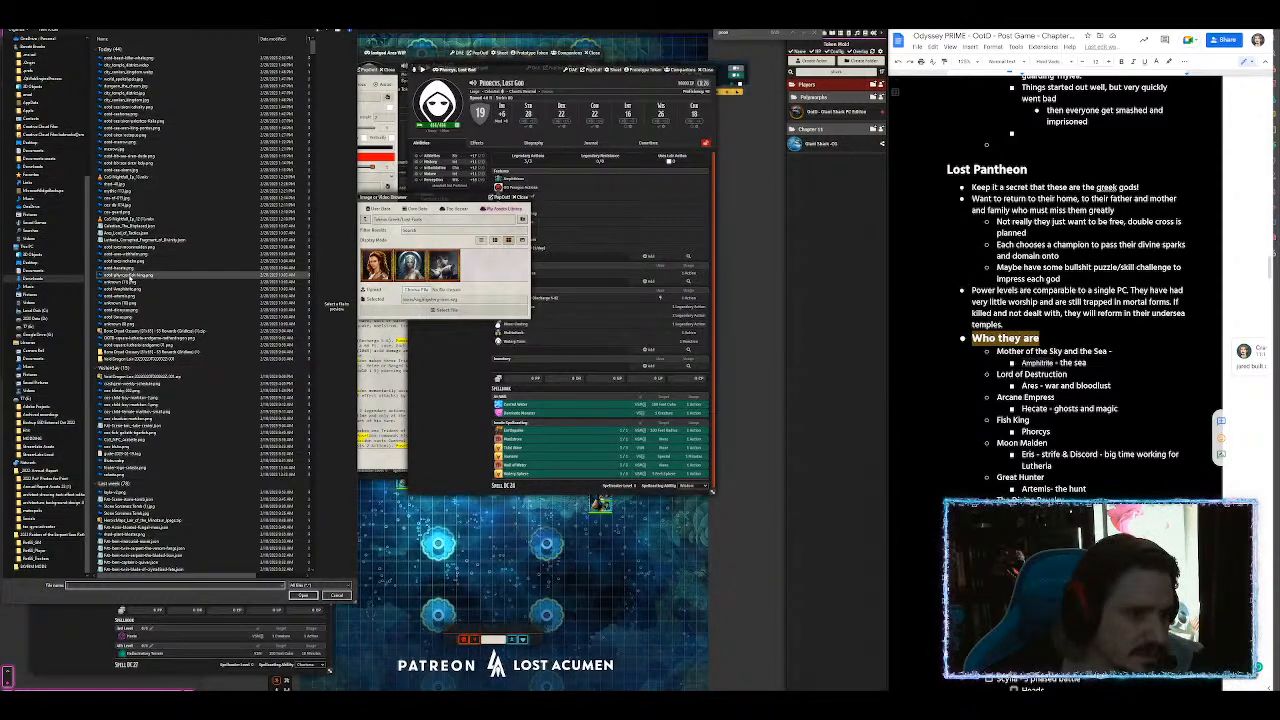
{"action": "left_click", "coordinate": [130, 276]}
{"action": "double_click", "coordinate": [130, 276]}
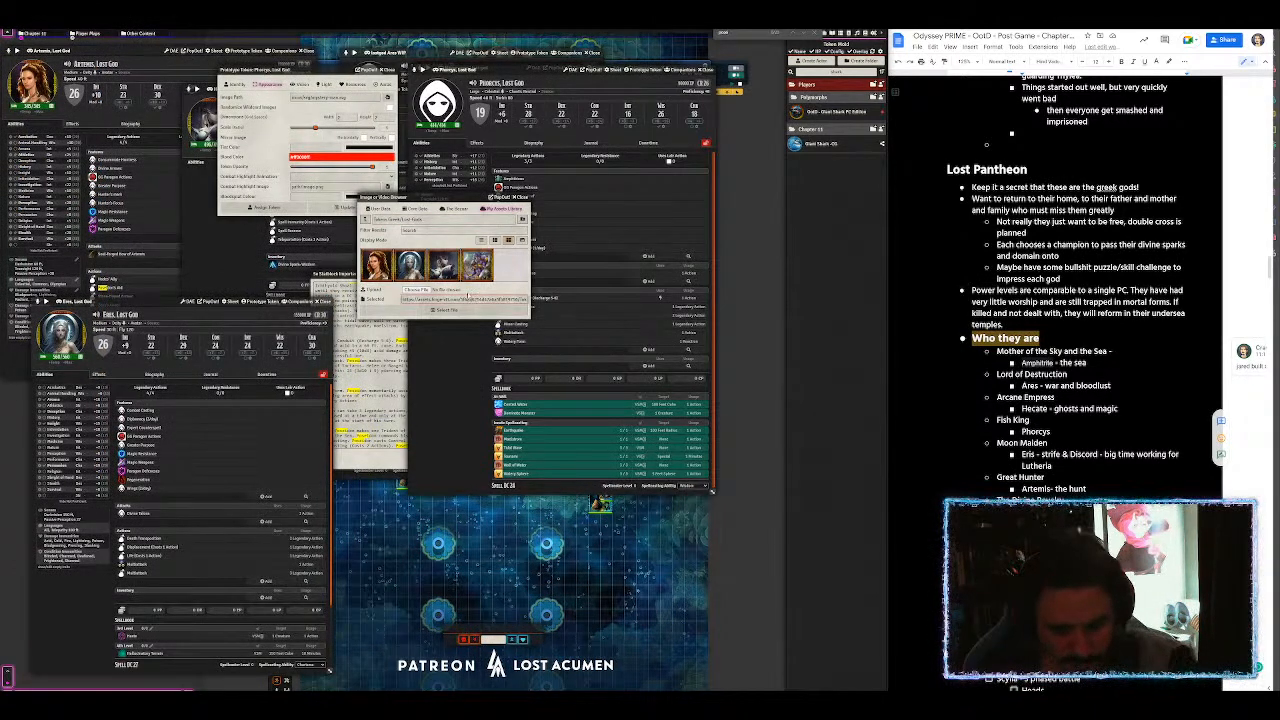
{"action": "left_click", "coordinate": [447, 309]}
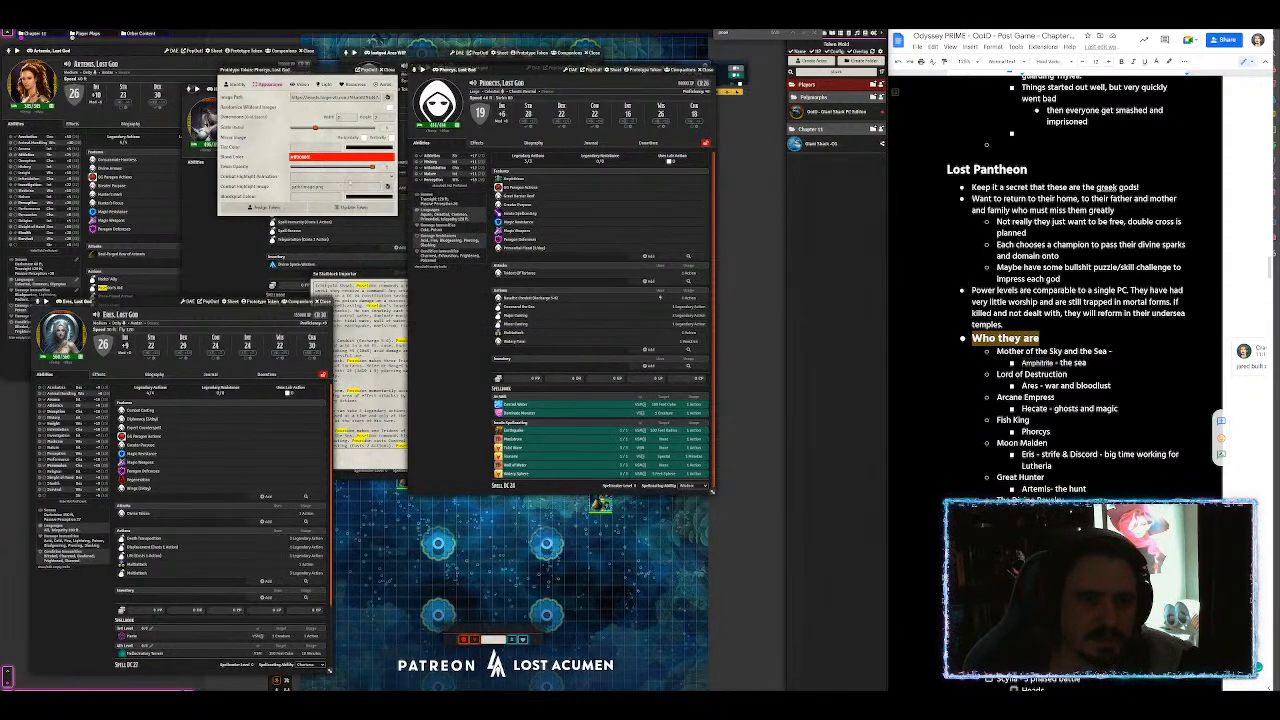
{"action": "left_click", "coordinate": [356, 209]}
Step: Set Phorcys's sheet portrait to the path of the uploaded token image and move the sheet off the one behind it
{"action": "left_click", "coordinate": [438, 105]}
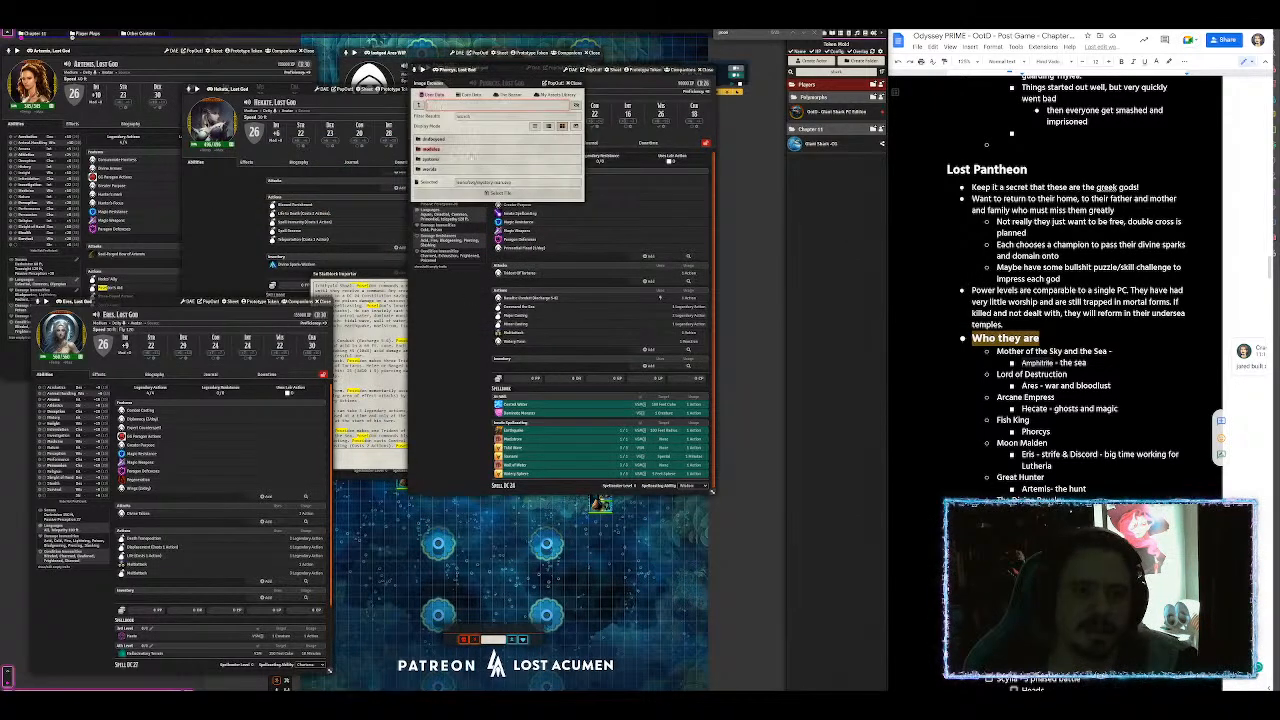
{"action": "triple_click", "coordinate": [483, 181]}
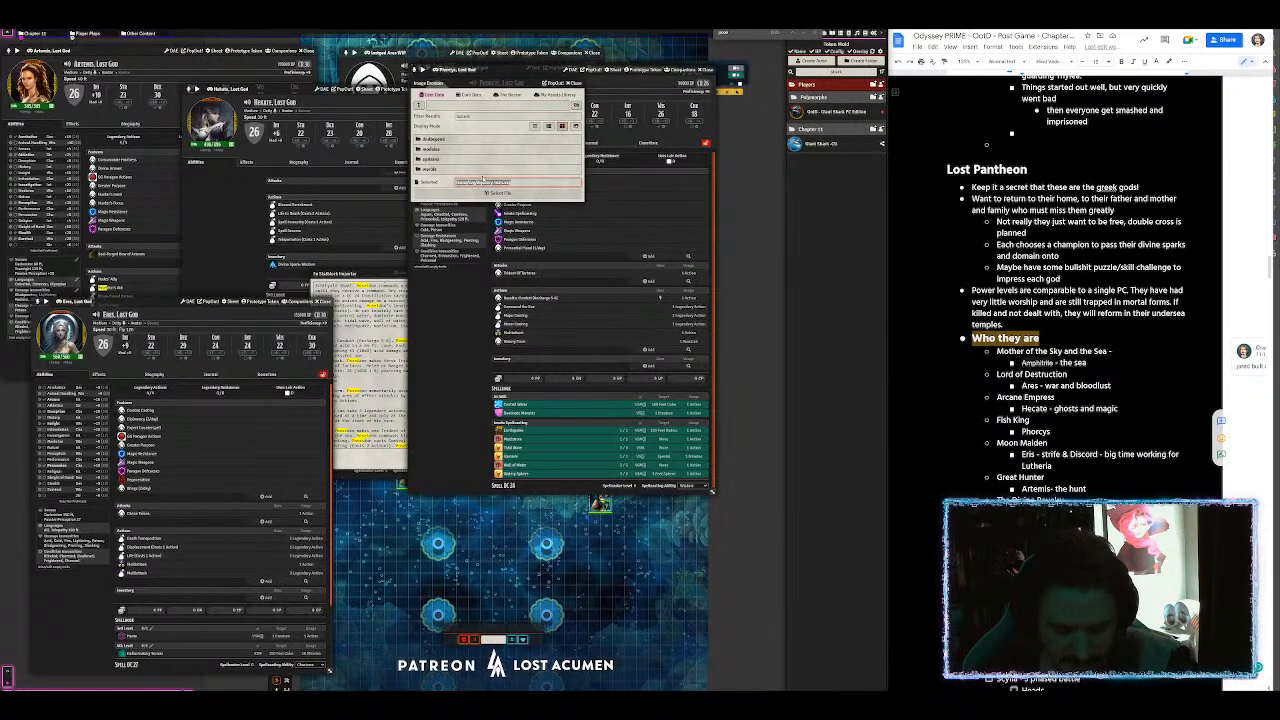
{"action": "key", "text": "Return"}
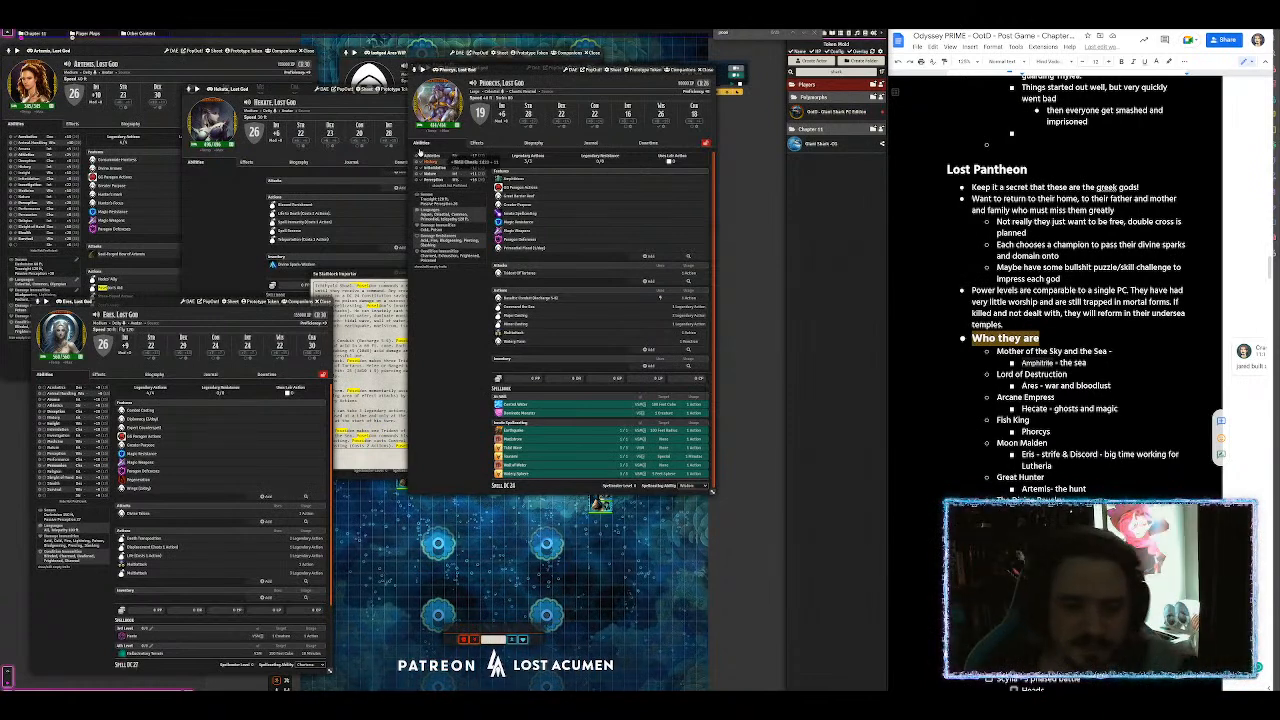
{"action": "scroll", "coordinate": [497, 384], "scroll_direction": "down", "scroll_amount": 1}
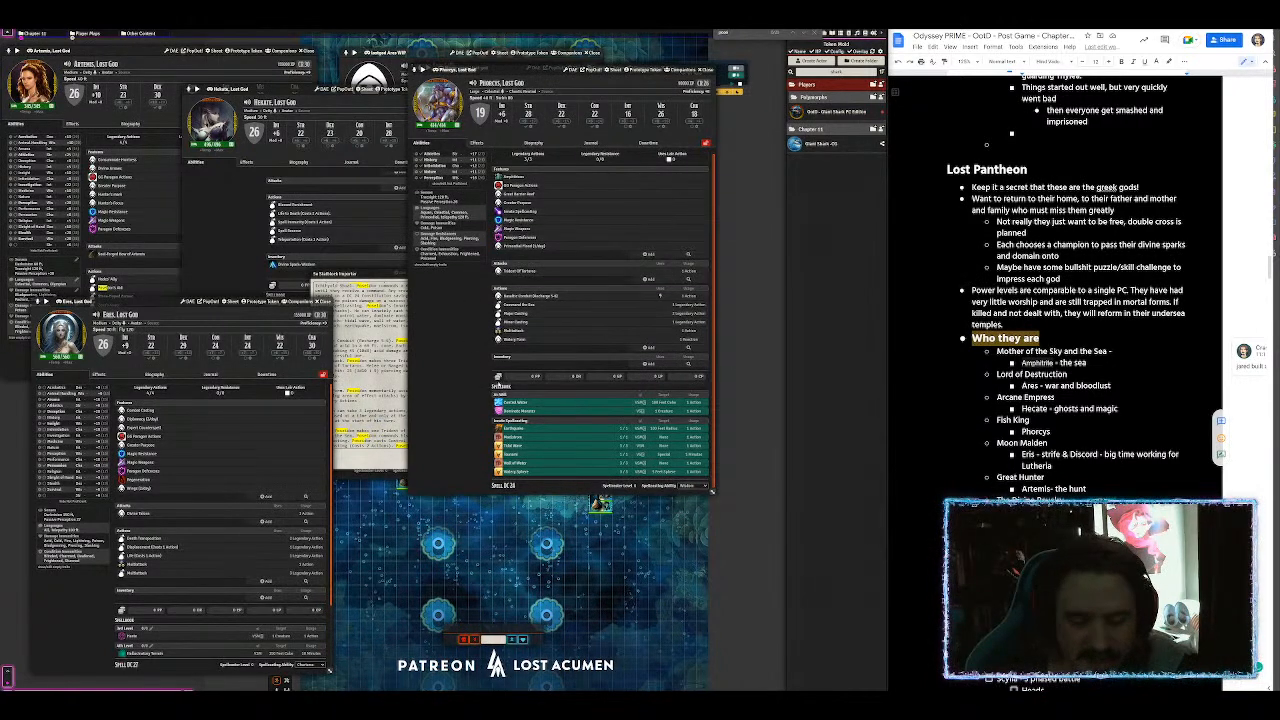
{"action": "left_click_drag", "start_coordinate": [498, 68], "coordinate": [220, 177]}
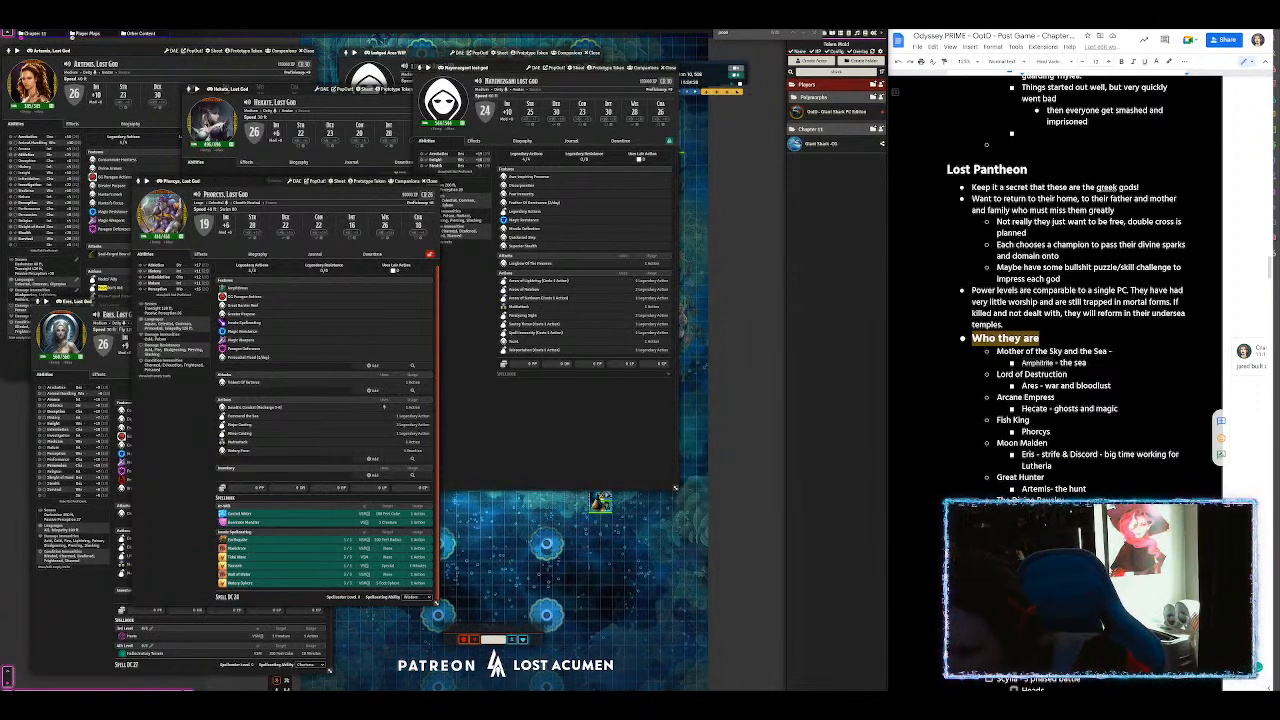
Step: Highlight the Arcane Empress through Great Hunter entries in cyan in the Who they are list, and reposition the Phorcys sheet
{"action": "left_click_drag", "start_coordinate": [997, 397], "coordinate": [1032, 420]}
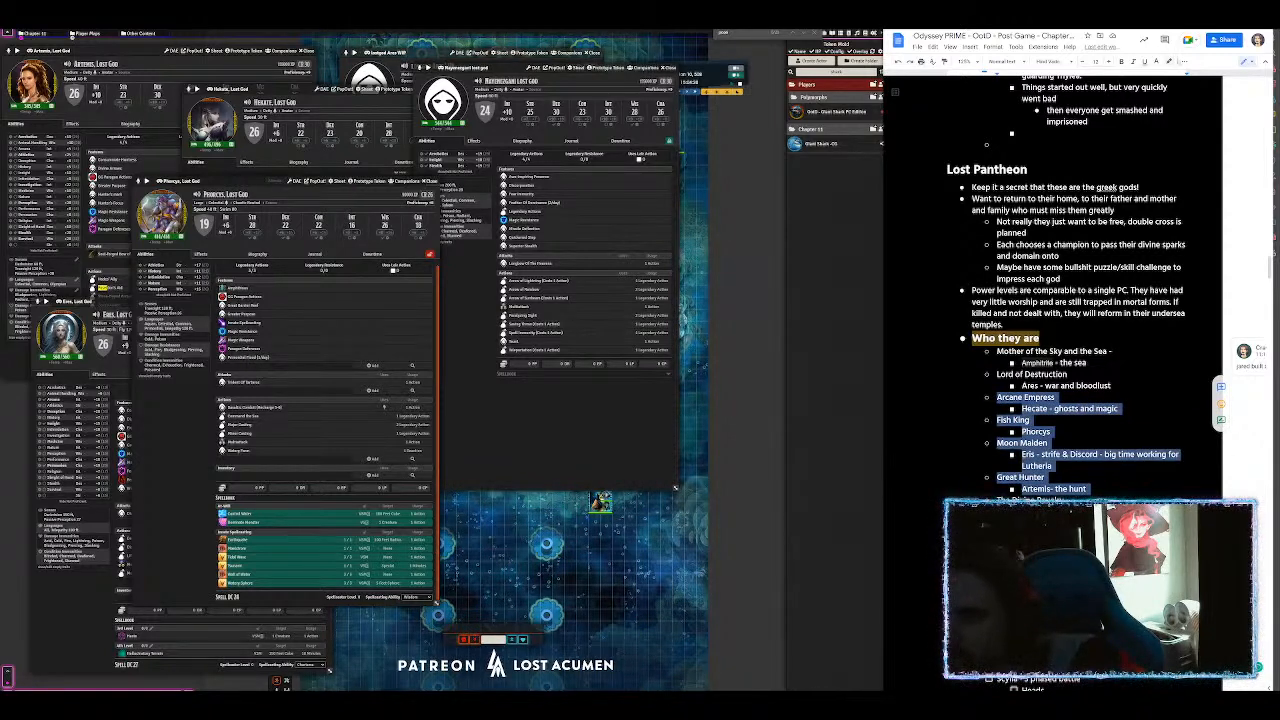
{"action": "left_click", "coordinate": [1175, 61]}
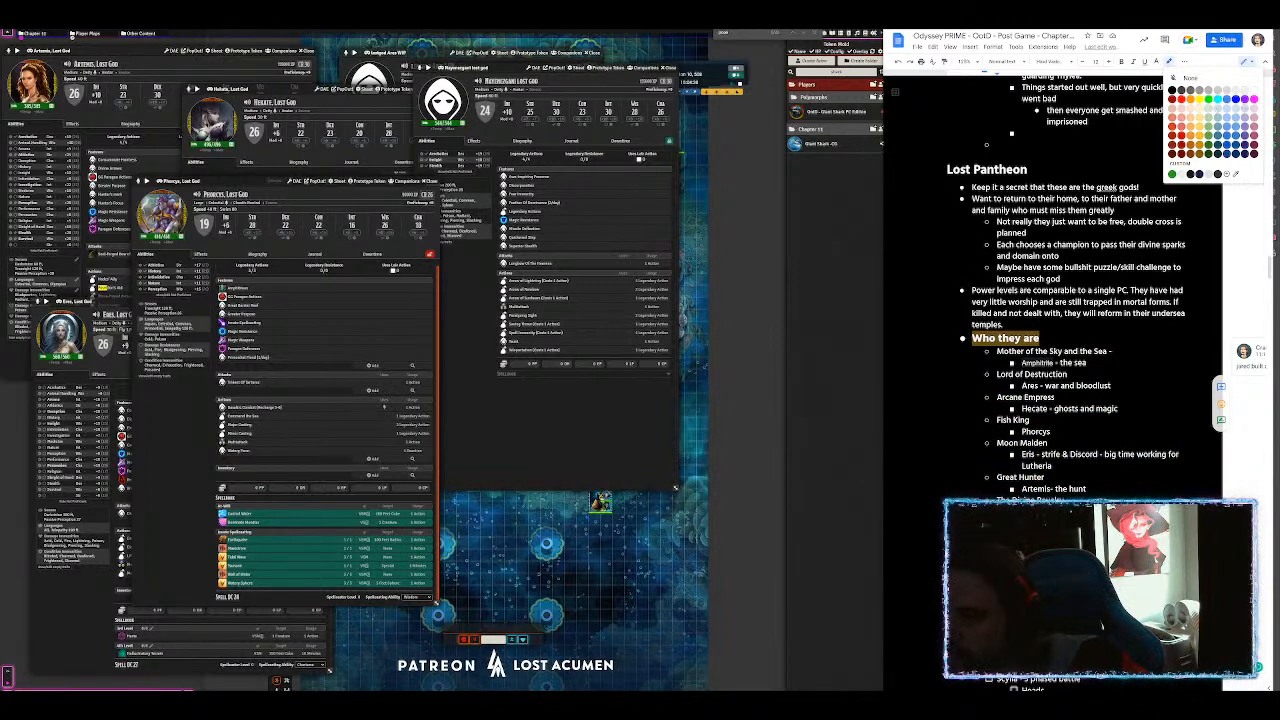
{"action": "left_click", "coordinate": [1217, 98]}
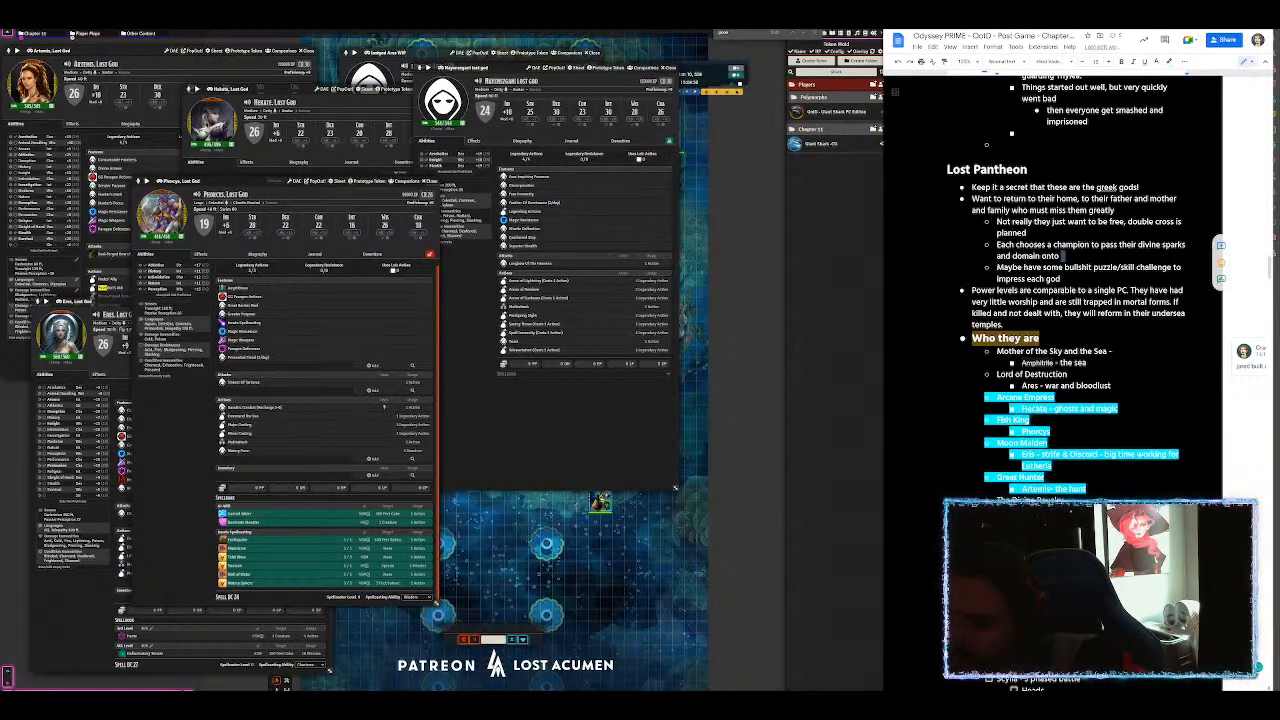
{"action": "scroll", "coordinate": [1070, 300], "scroll_direction": "down", "scroll_amount": 2}
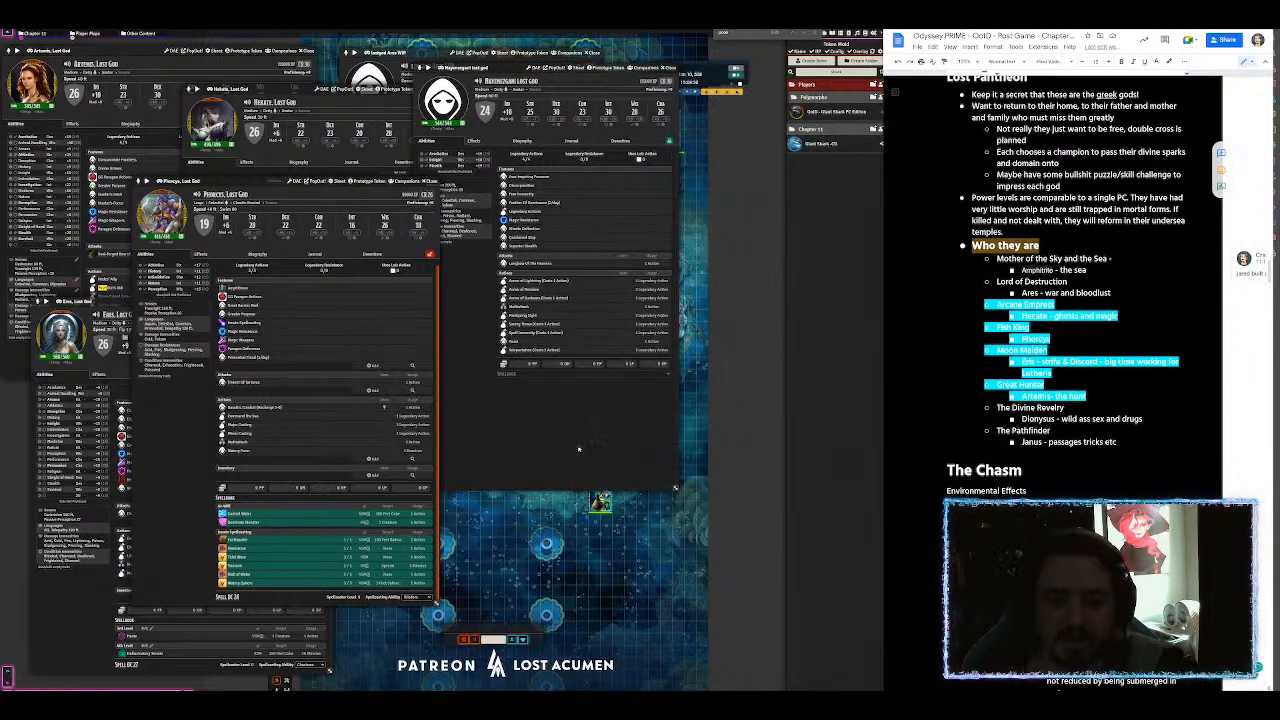
{"action": "left_click_drag", "start_coordinate": [323, 207], "coordinate": [355, 191]}
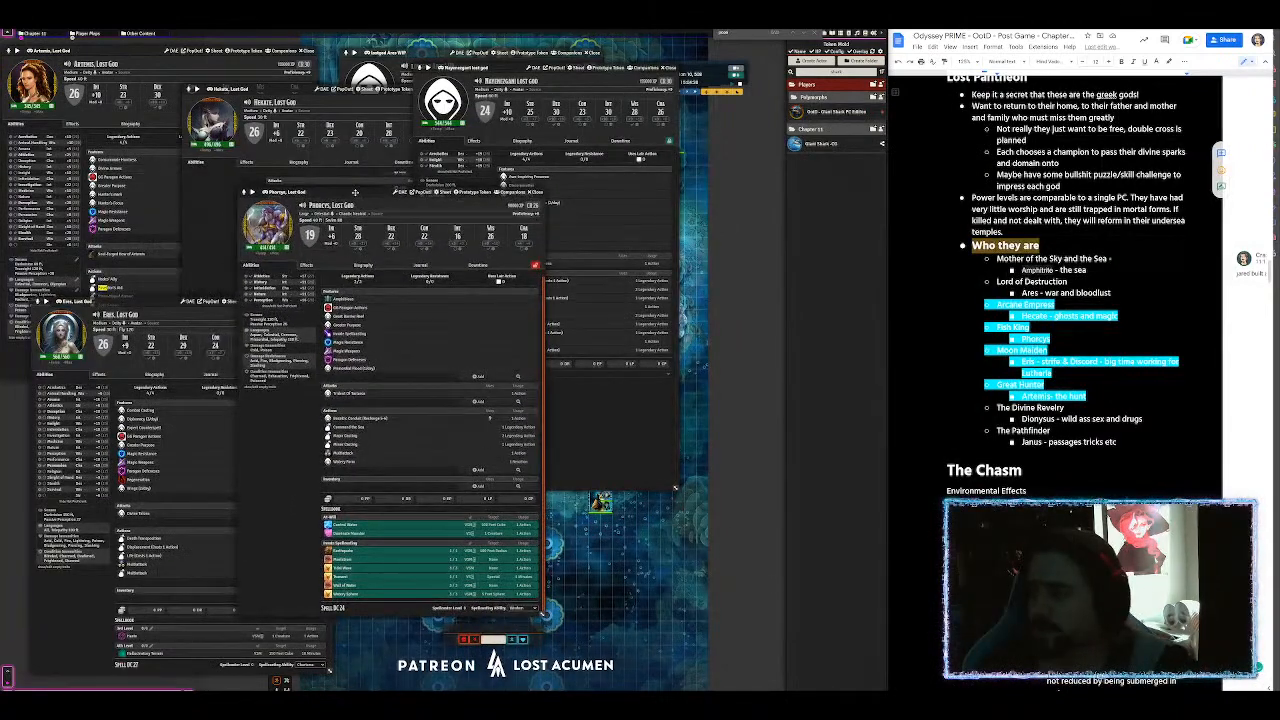